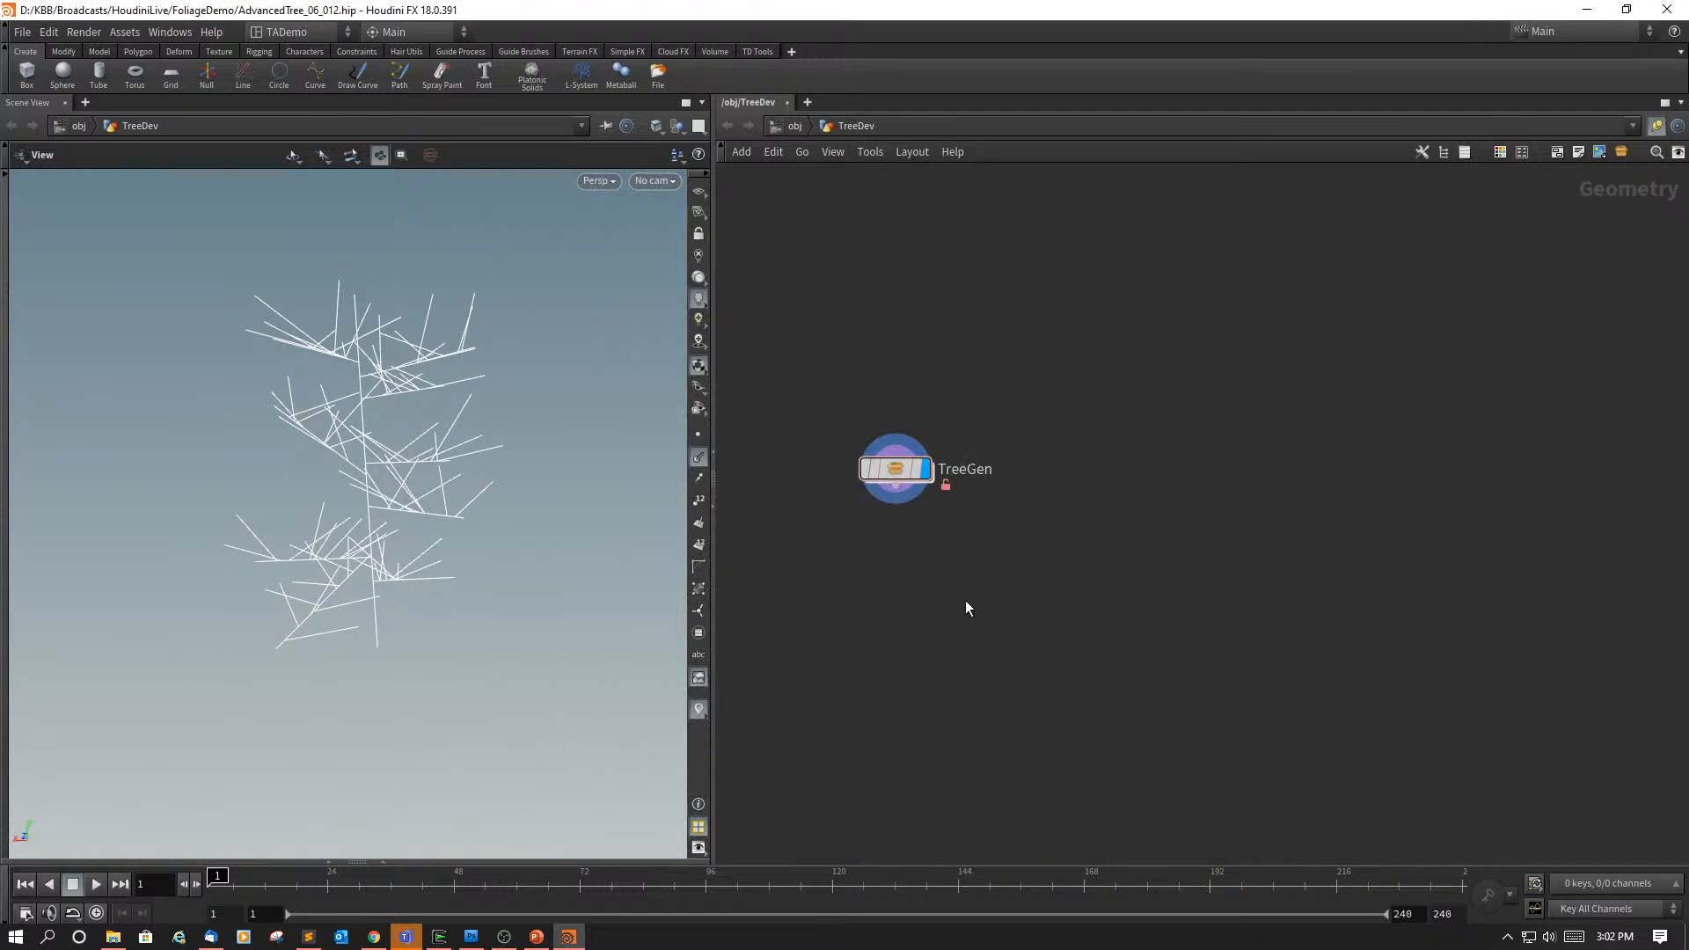
pyautogui.moveTo(898, 469); pyautogui.dragTo(963, 426)
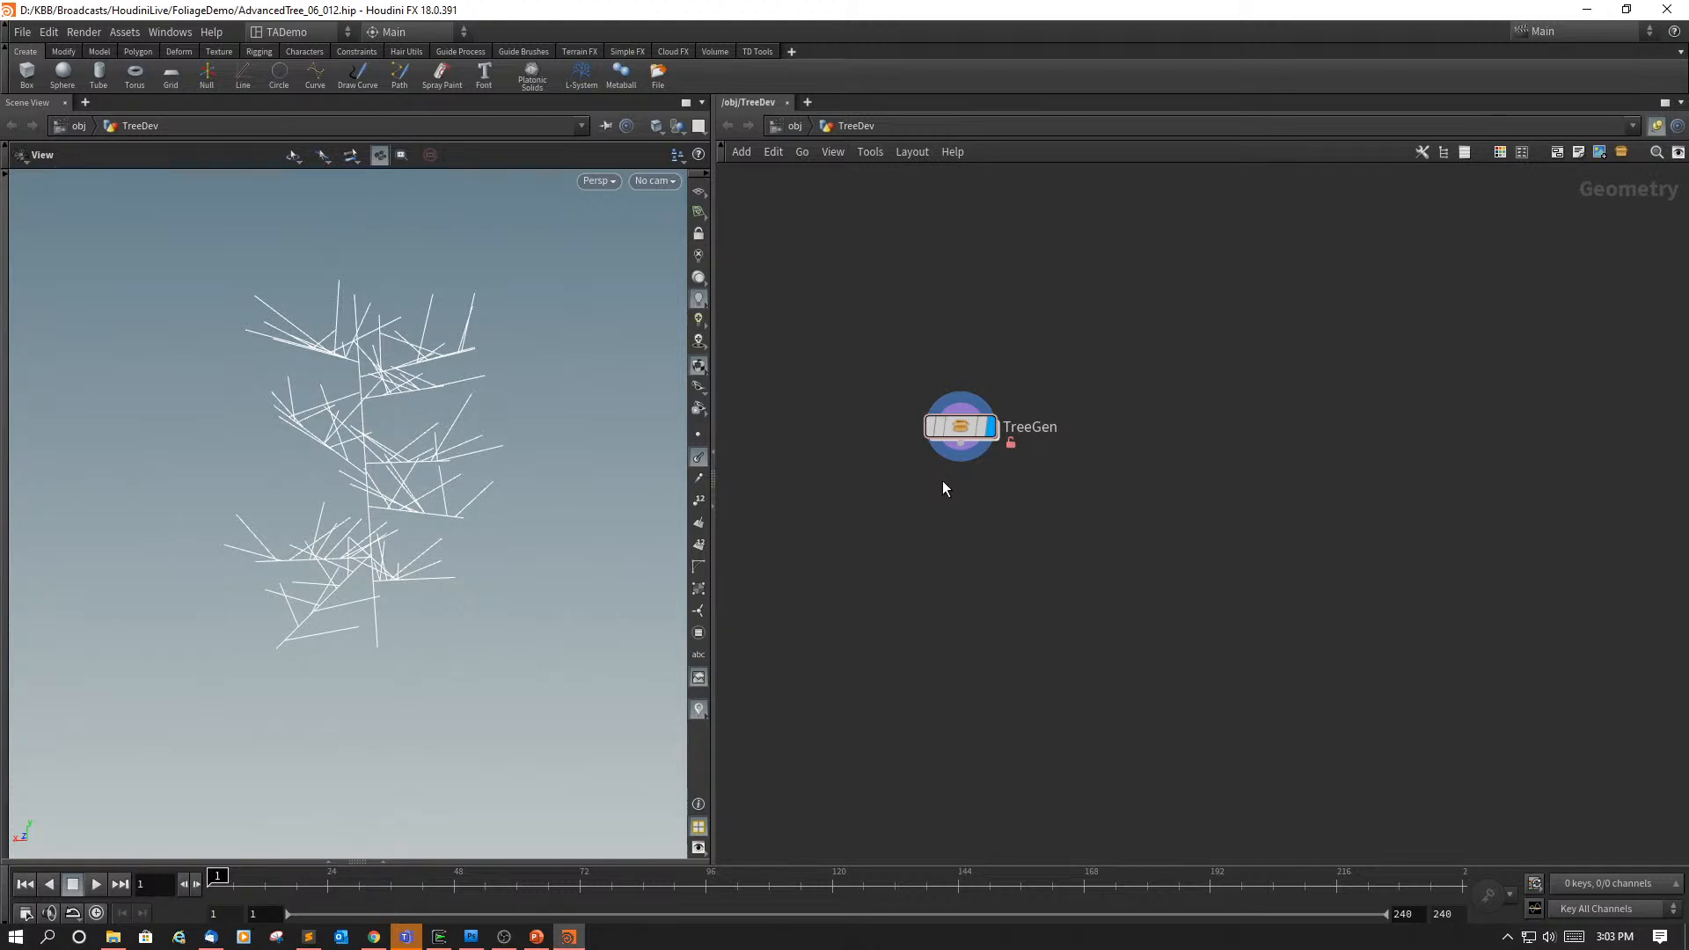
pyautogui.hotkey('alt', 'Tab')
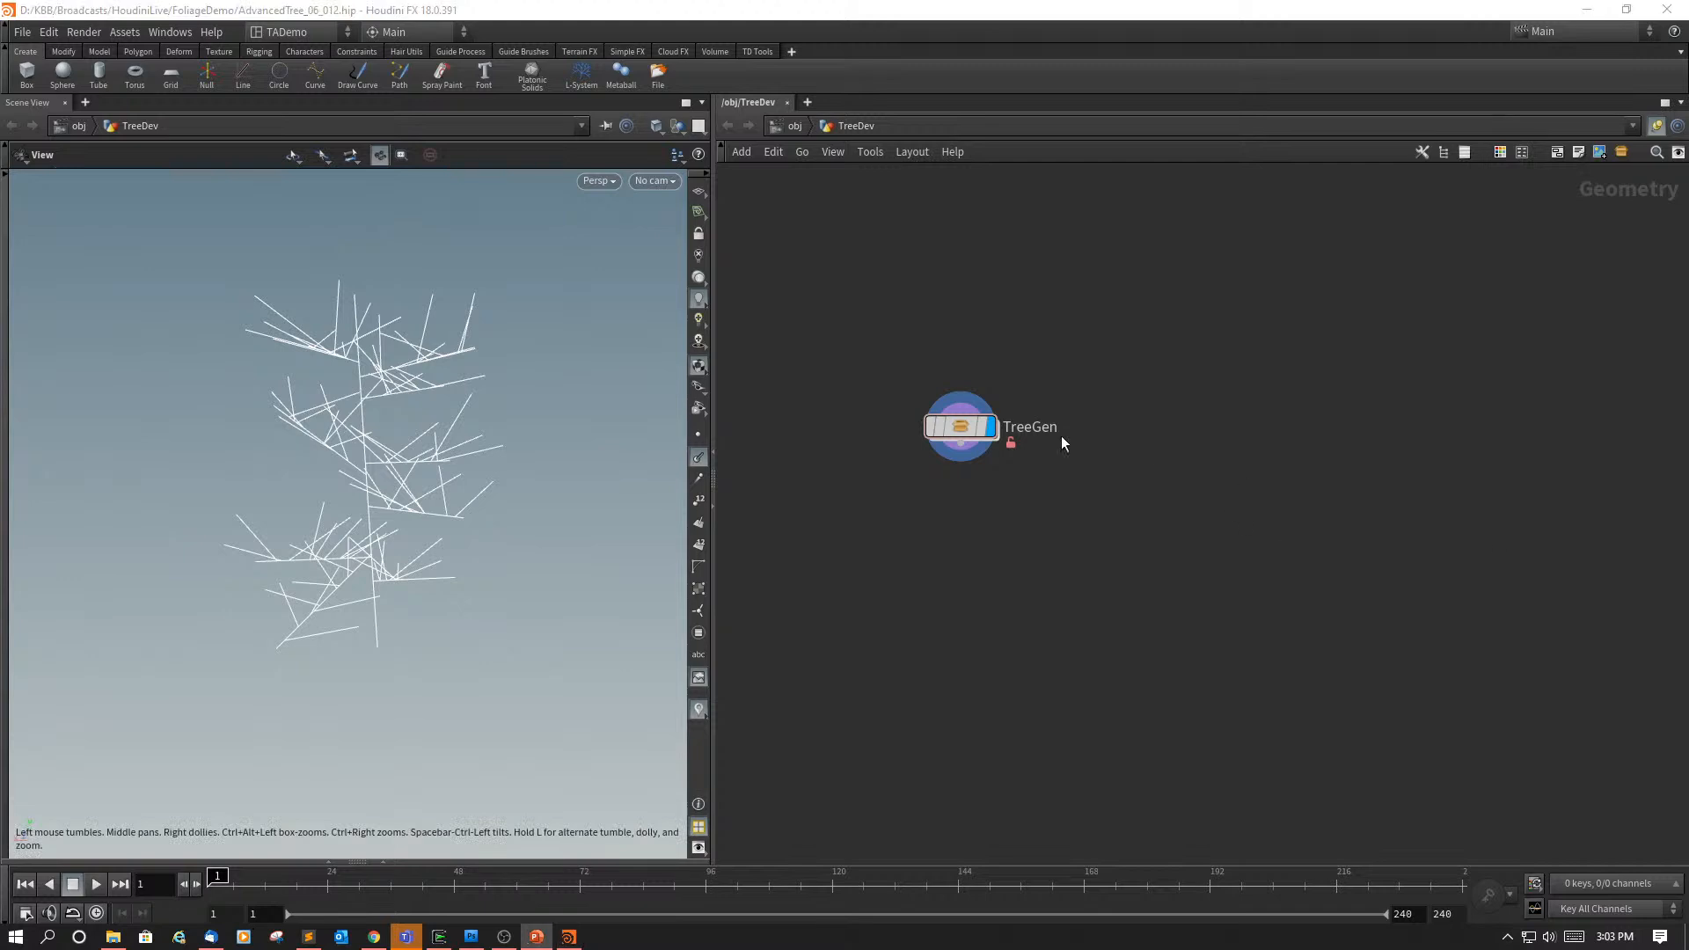
pyautogui.moveTo(990, 426); pyautogui.dragTo(1084, 436)
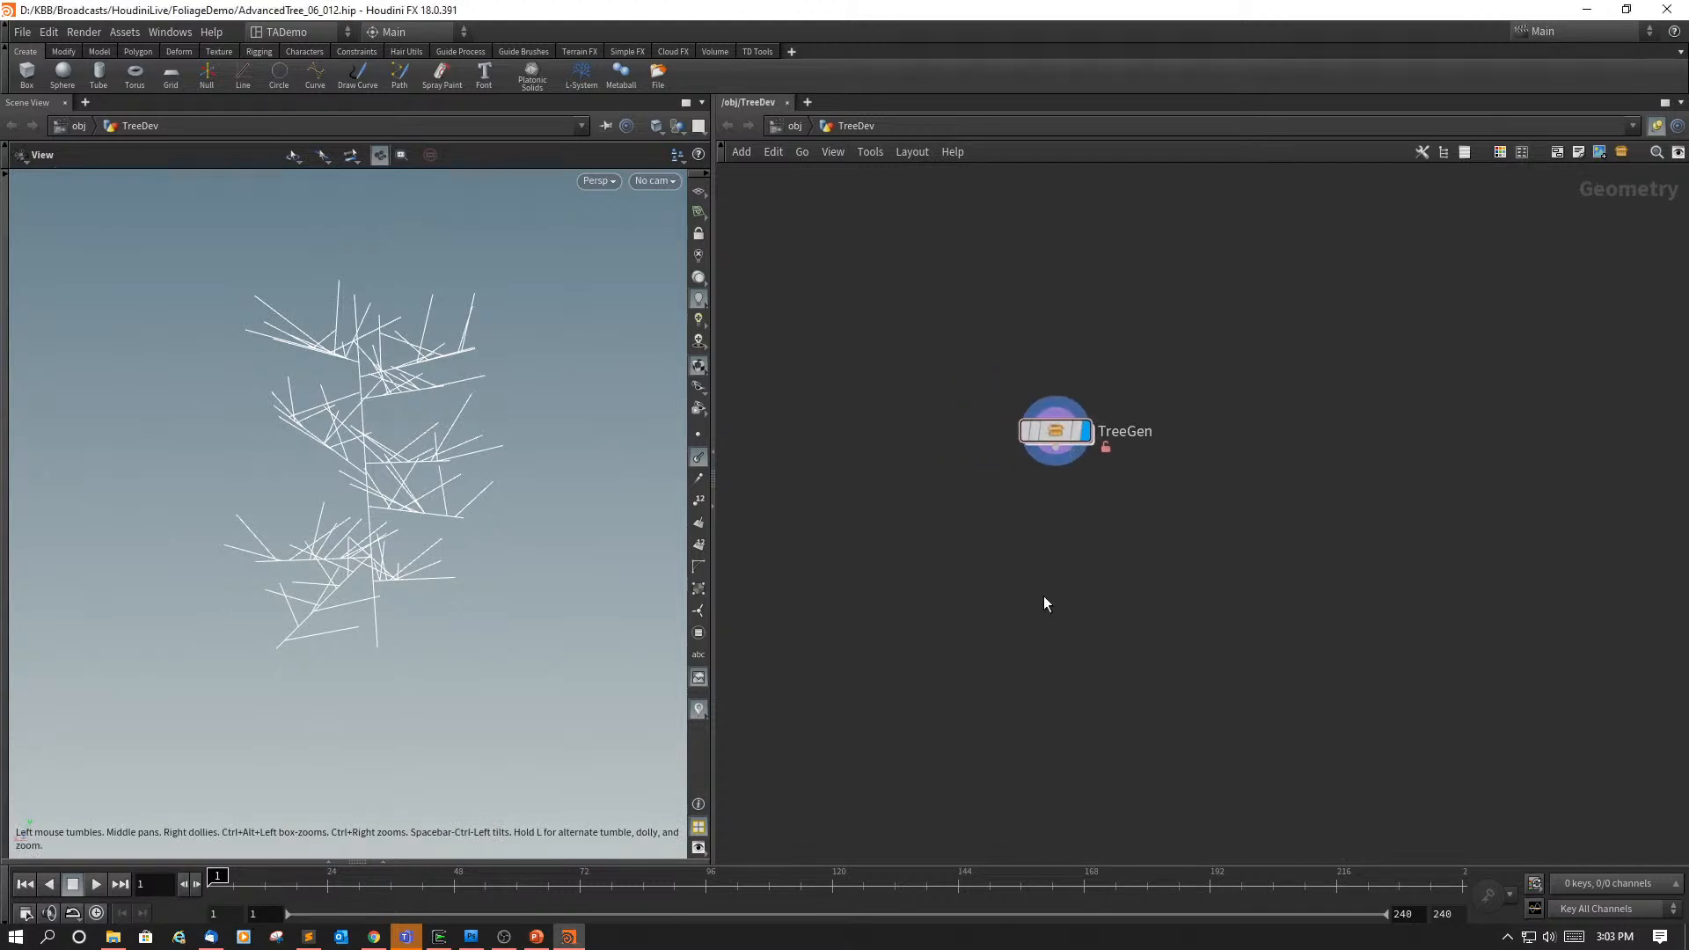
pyautogui.scroll(4, 1043, 594)
pyautogui.moveTo(1067, 520); pyautogui.dragTo(1105, 686, button='middle')
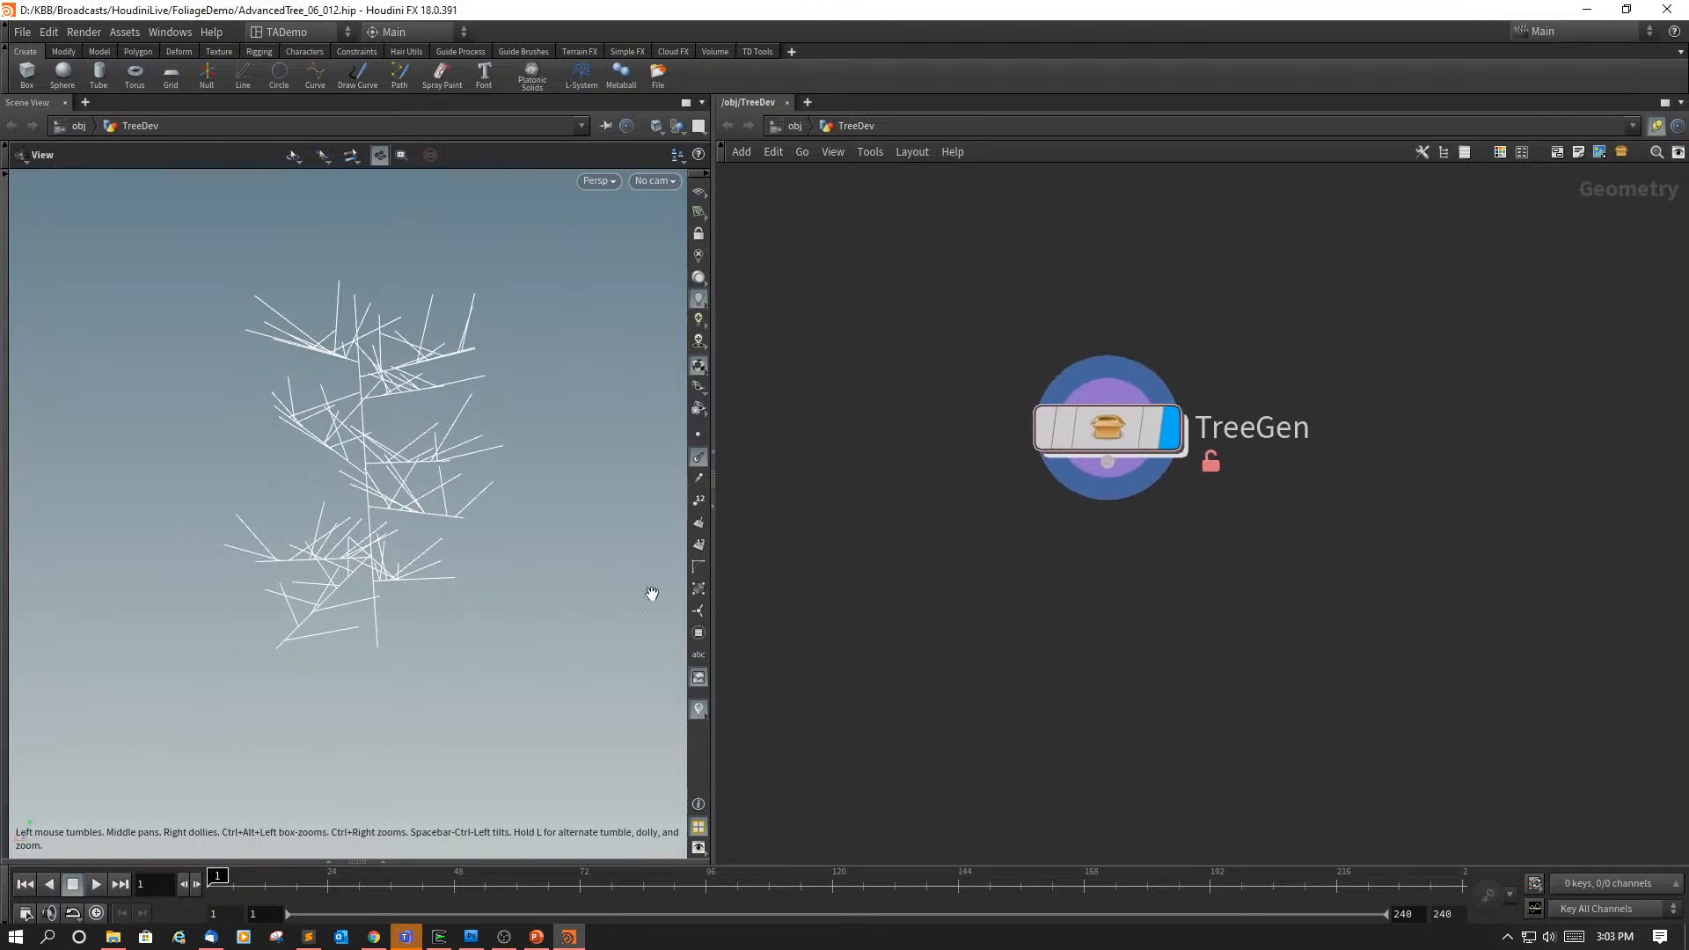
pyautogui.moveTo(596, 585); pyautogui.dragTo(480, 585)
# Step: Reposition the TreeGen node lower in the network and show its parameters over the network view
pyautogui.moveTo(1110, 427)
pyautogui.moveTo(1110, 426); pyautogui.dragTo(948, 587)
pyautogui.press('p')
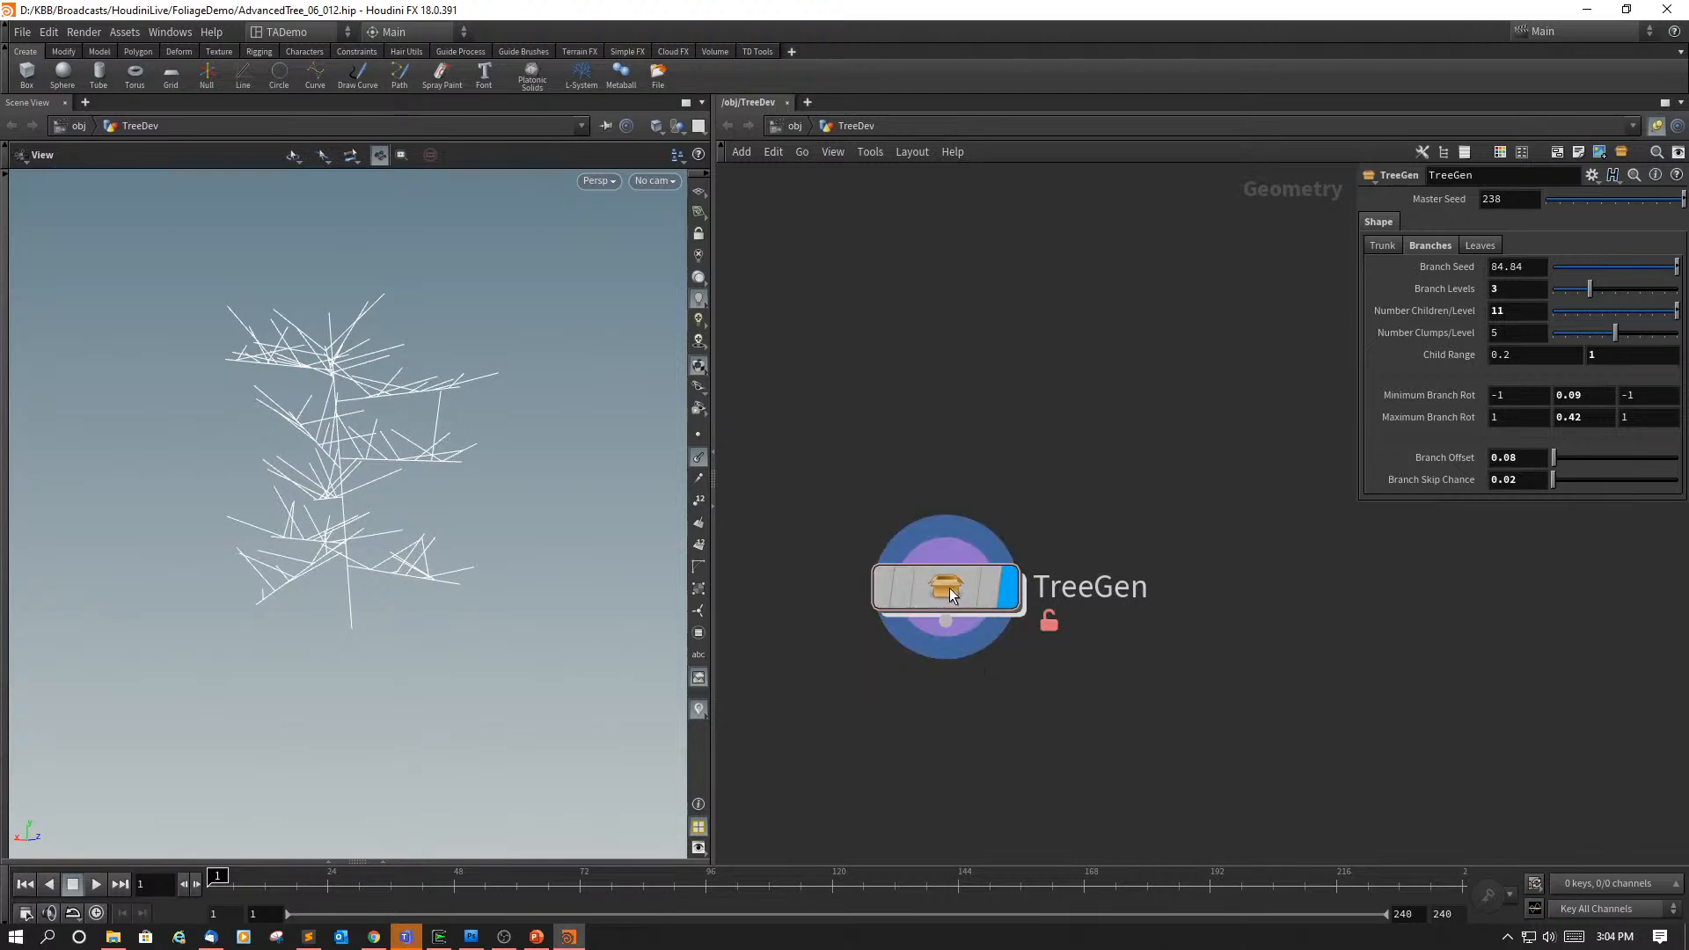
pyautogui.moveTo(949, 589); pyautogui.dragTo(900, 613)
pyautogui.moveTo(857, 632)
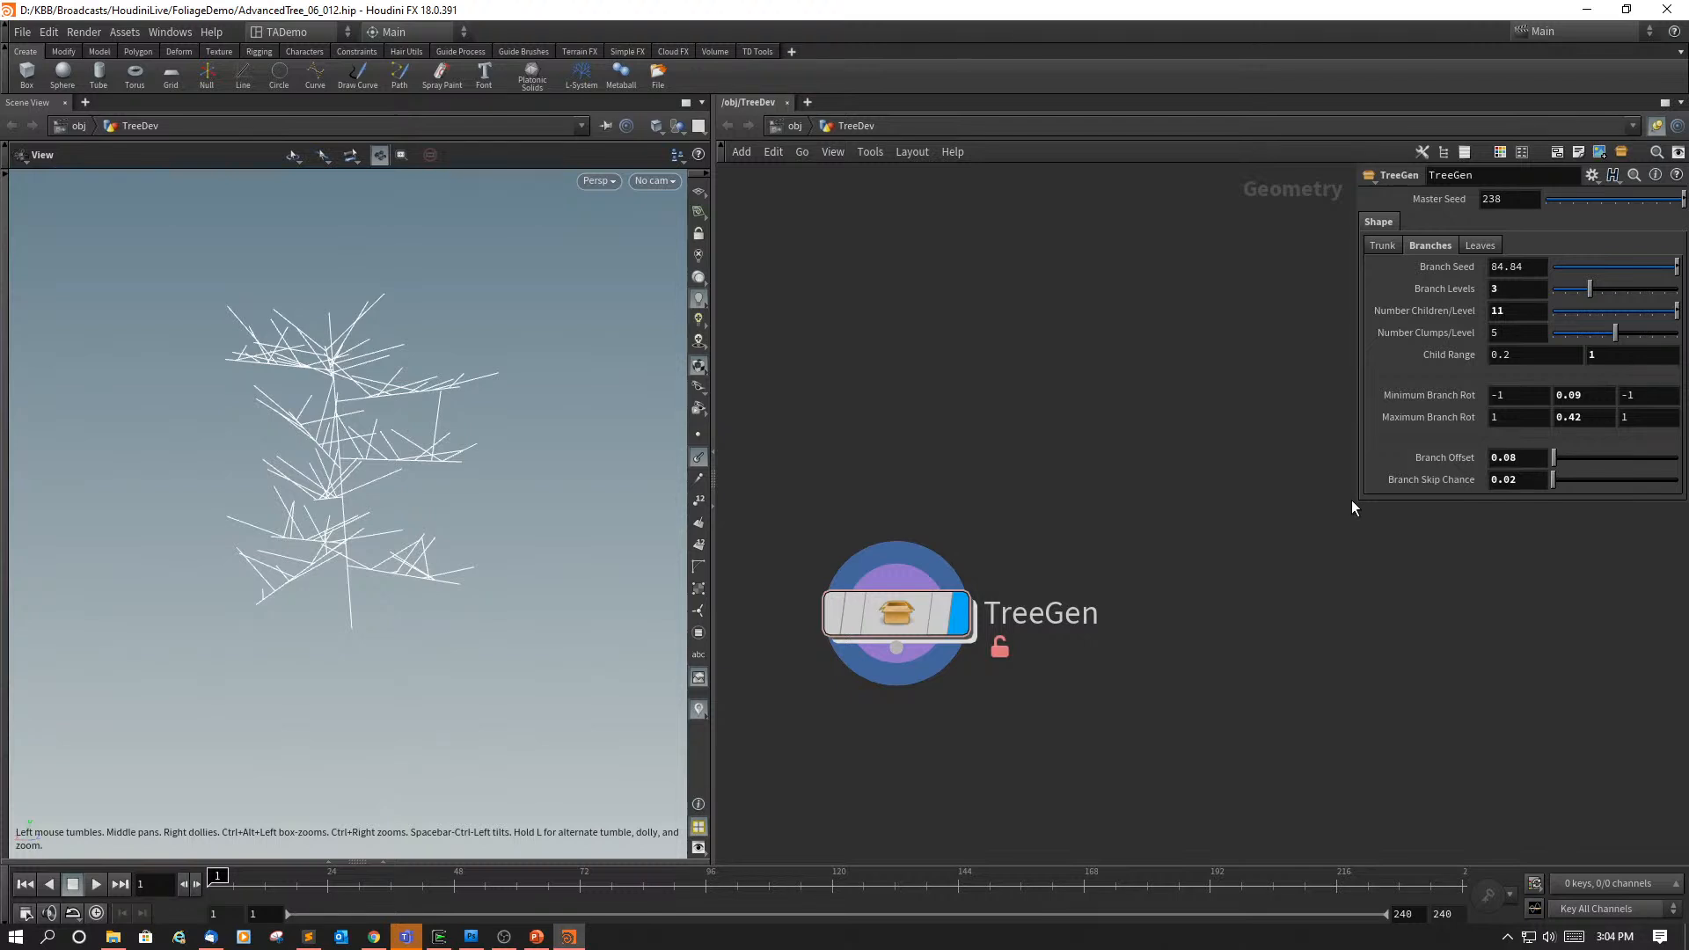
pyautogui.moveTo(906, 615)
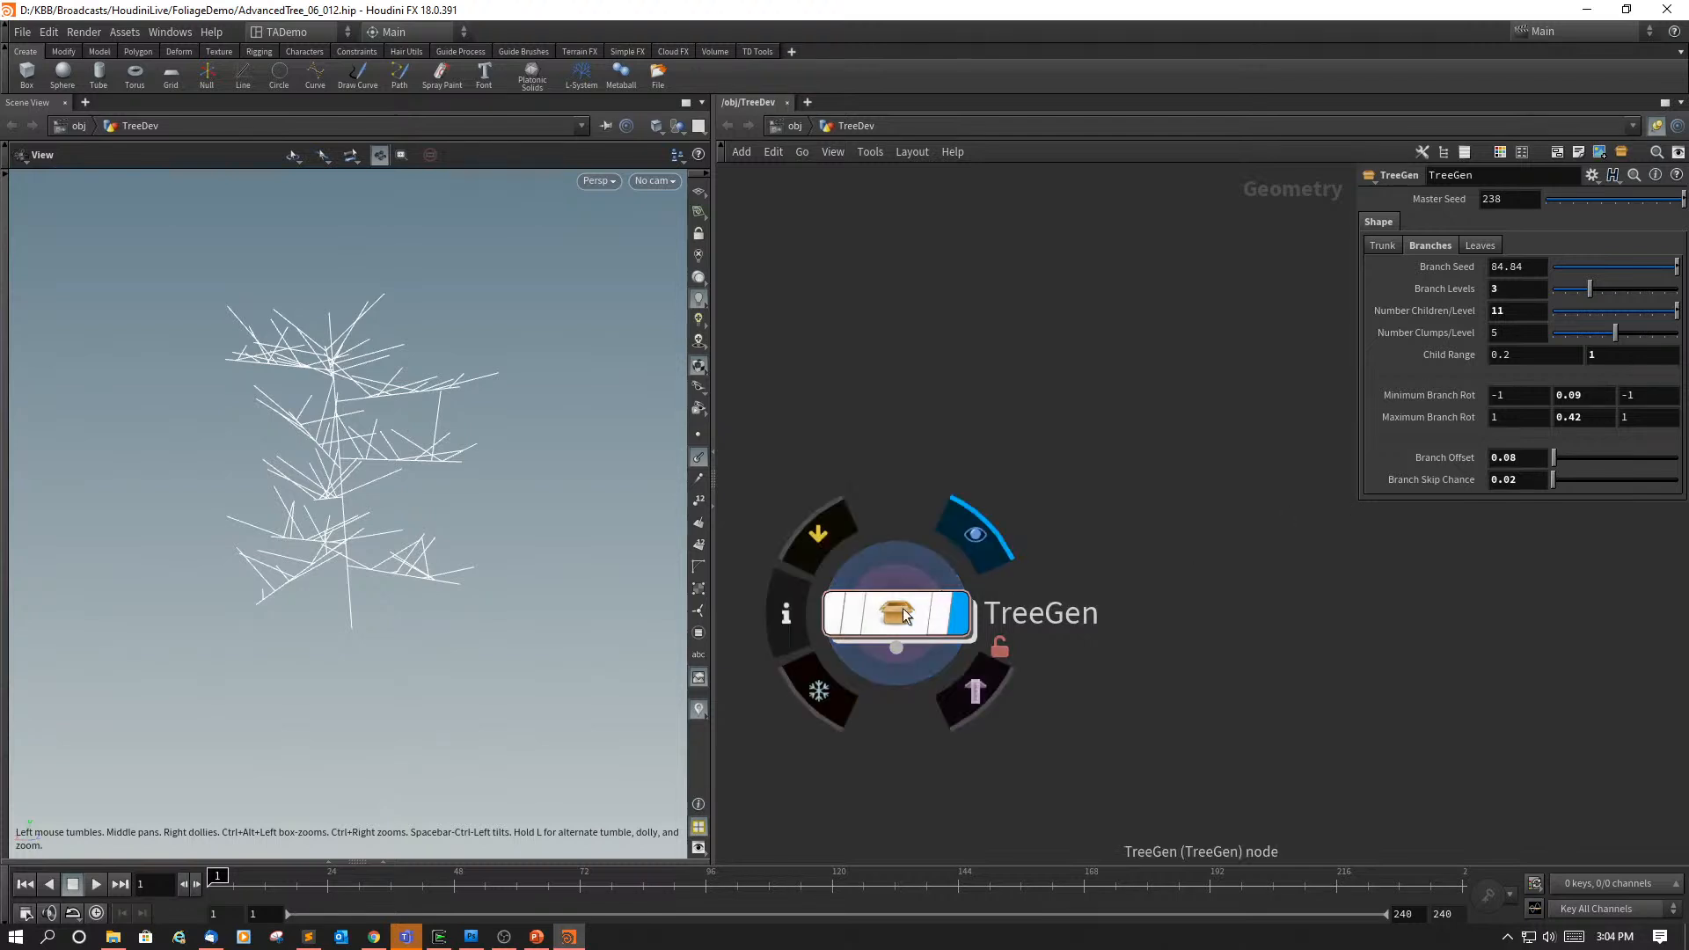
# Step: Go inside the TreeGen node and bring its spine loop network into view
pyautogui.doubleClick(906, 615)
pyautogui.moveTo(831, 489)
pyautogui.moveTo(1509, 650); pyautogui.dragTo(1467, 726, button='middle')
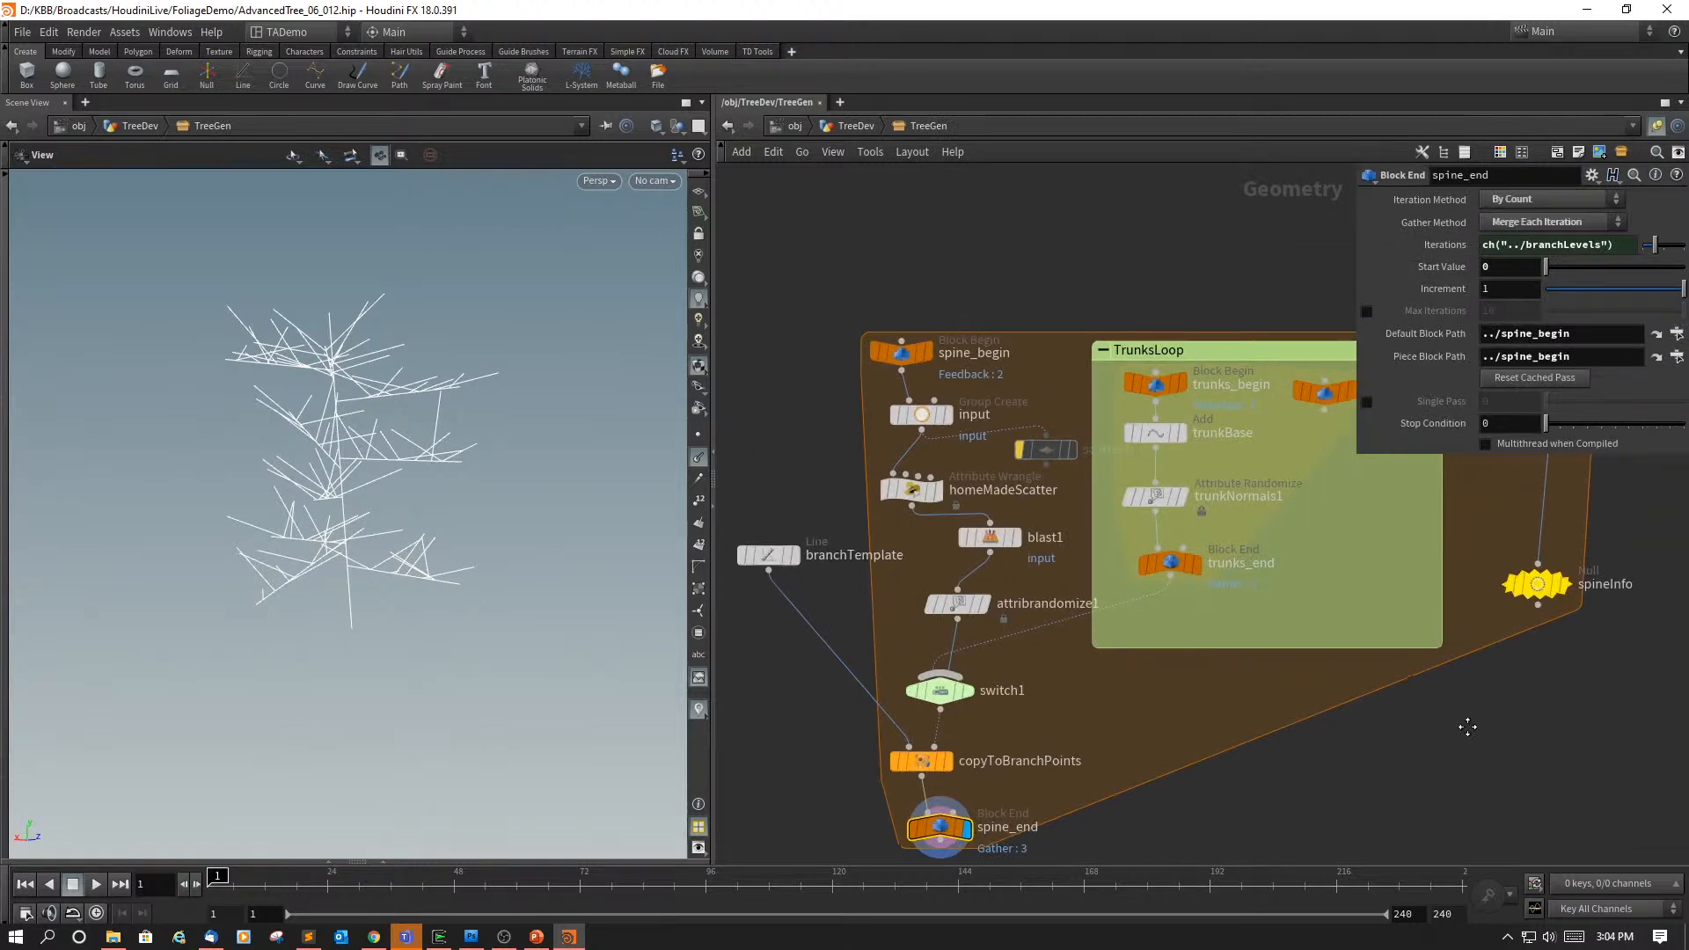
# Step: Examine the complete Length expression of the branchTemplate line in an enlarged expression editor, leaving it unedited
pyautogui.click(769, 562)
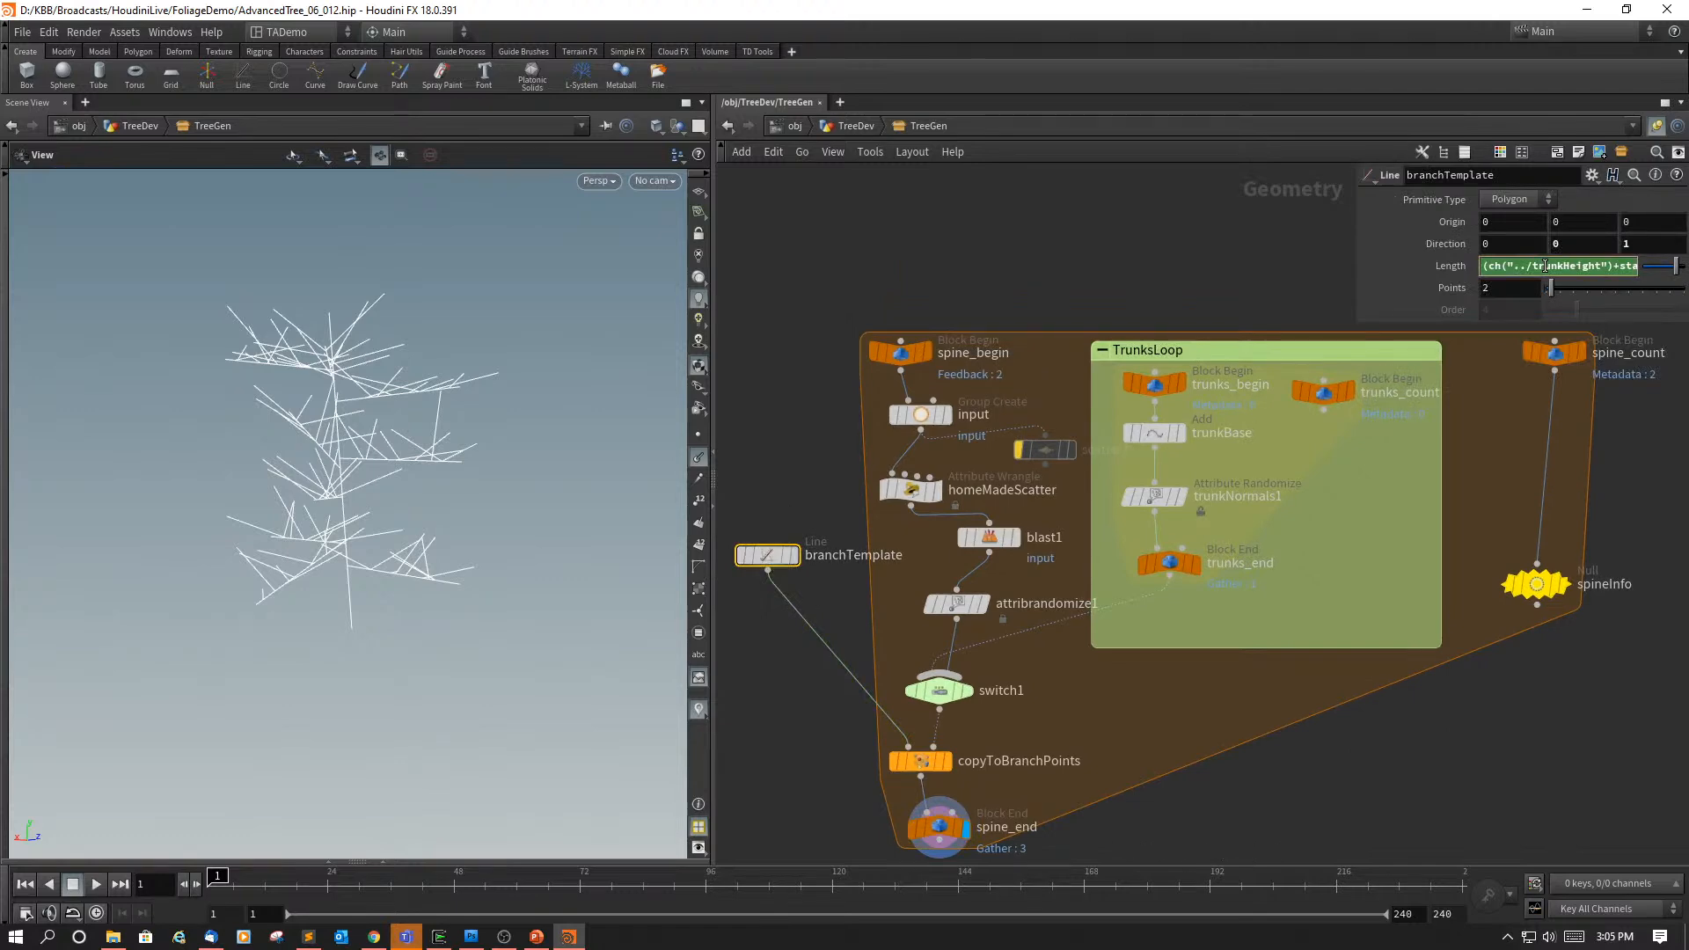
pyautogui.hotkey('alt', 'e')
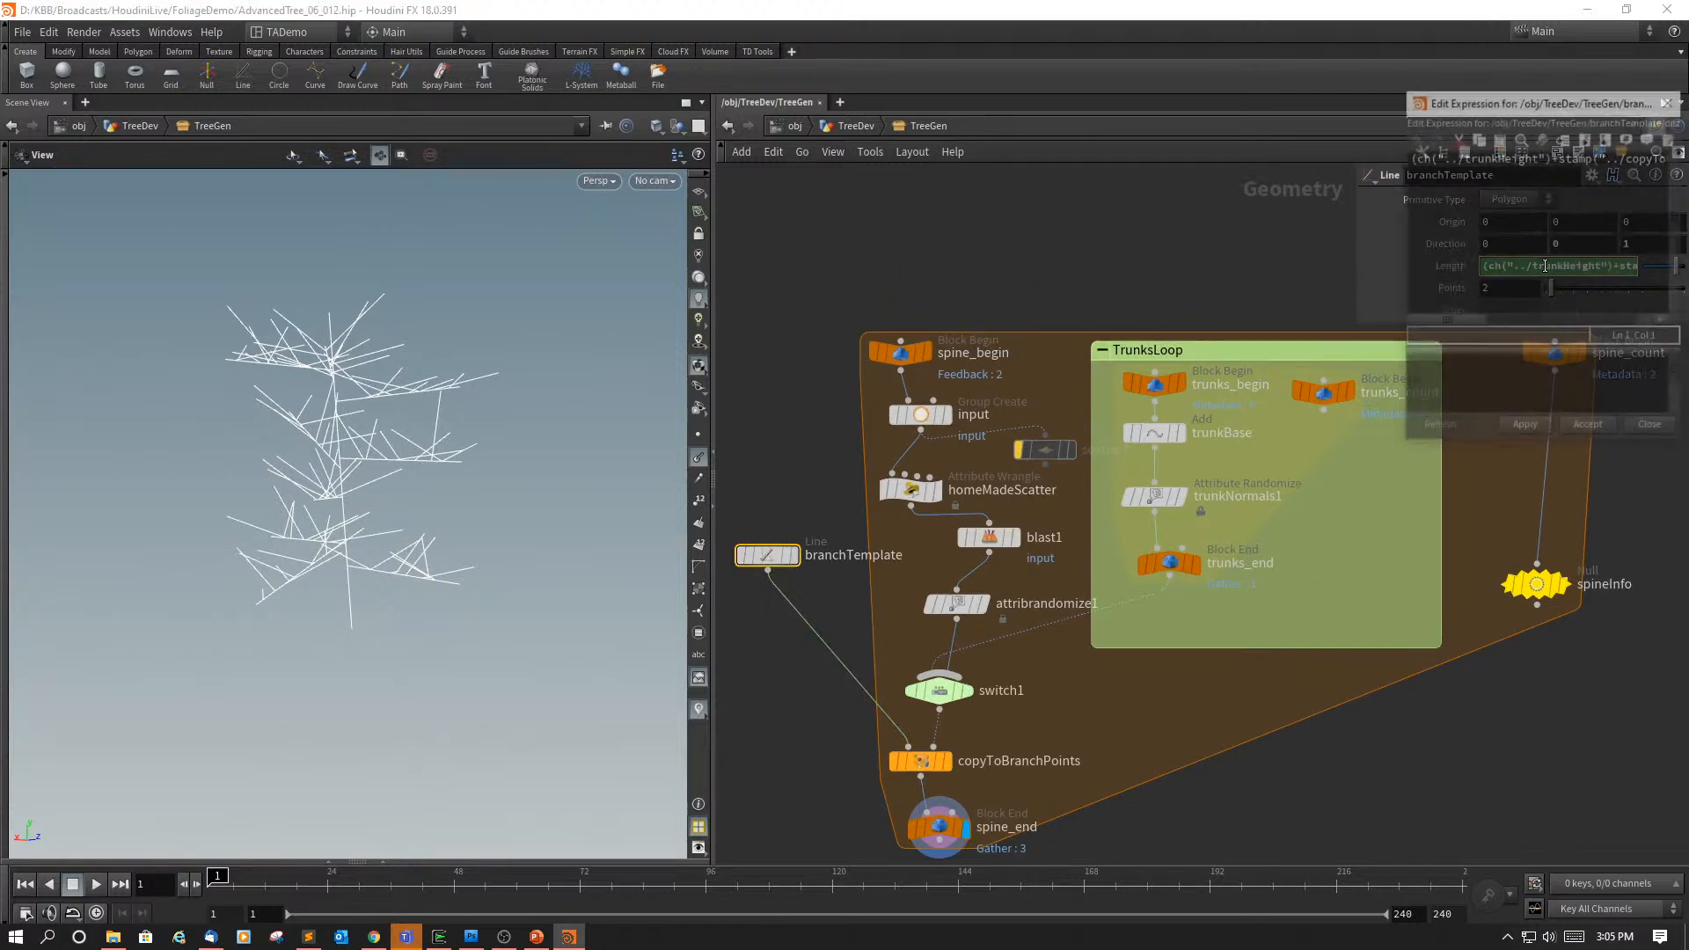
pyautogui.moveTo(1538, 104); pyautogui.dragTo(1001, 216)
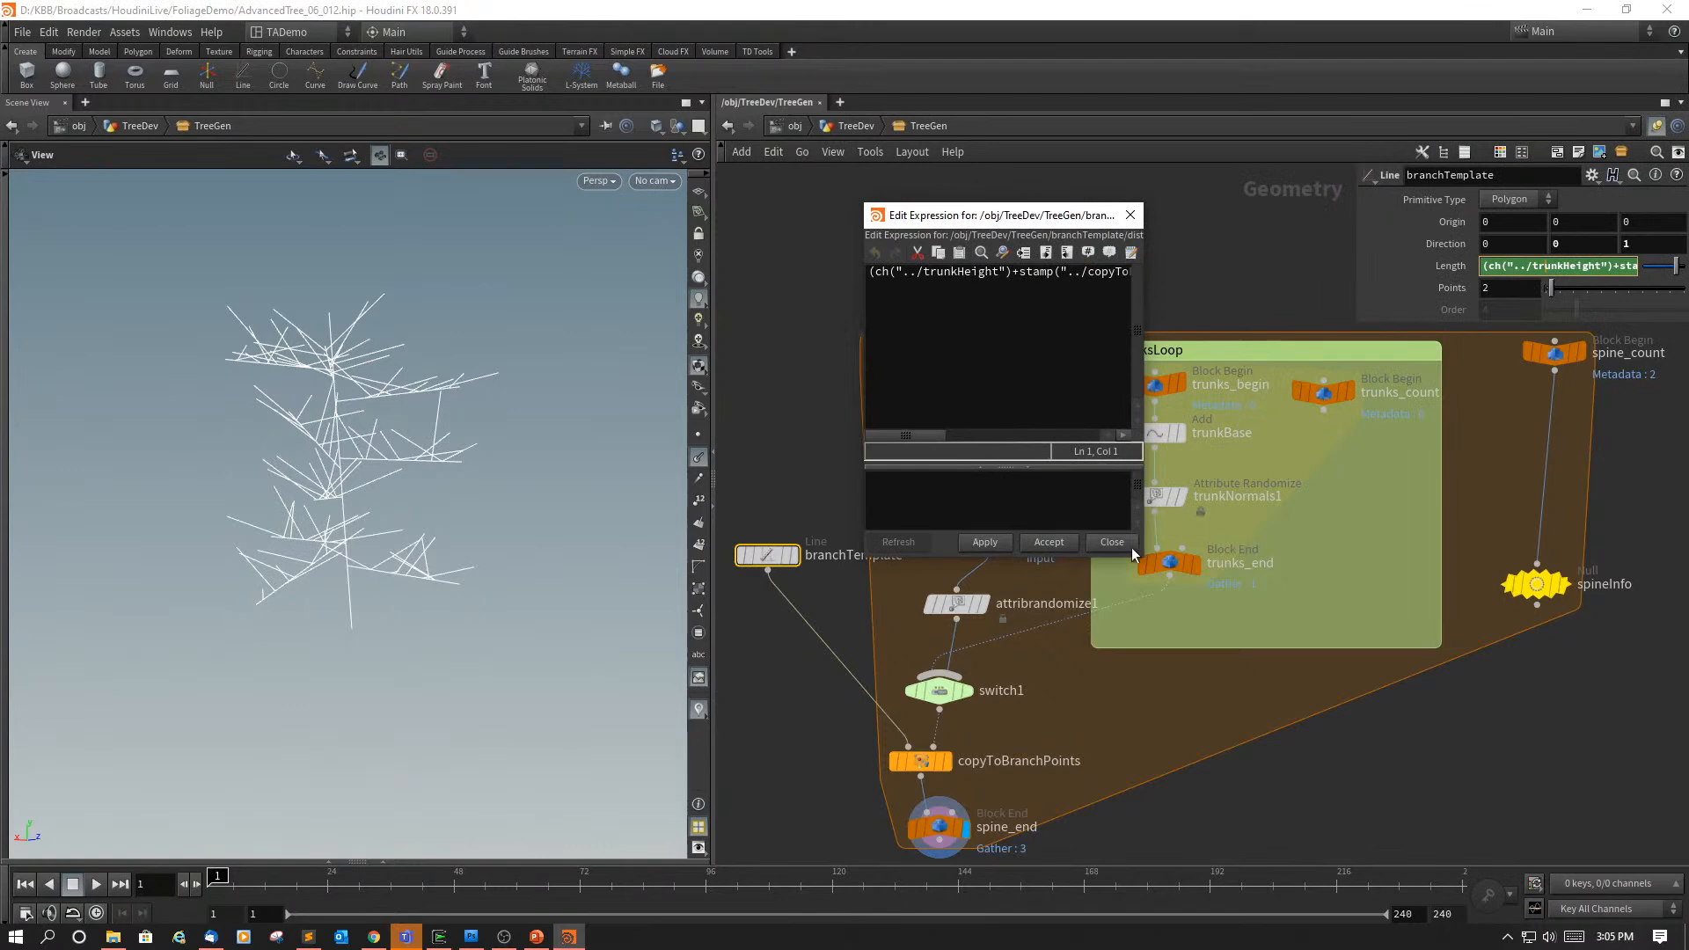
pyautogui.moveTo(1135, 547); pyautogui.dragTo(1659, 678)
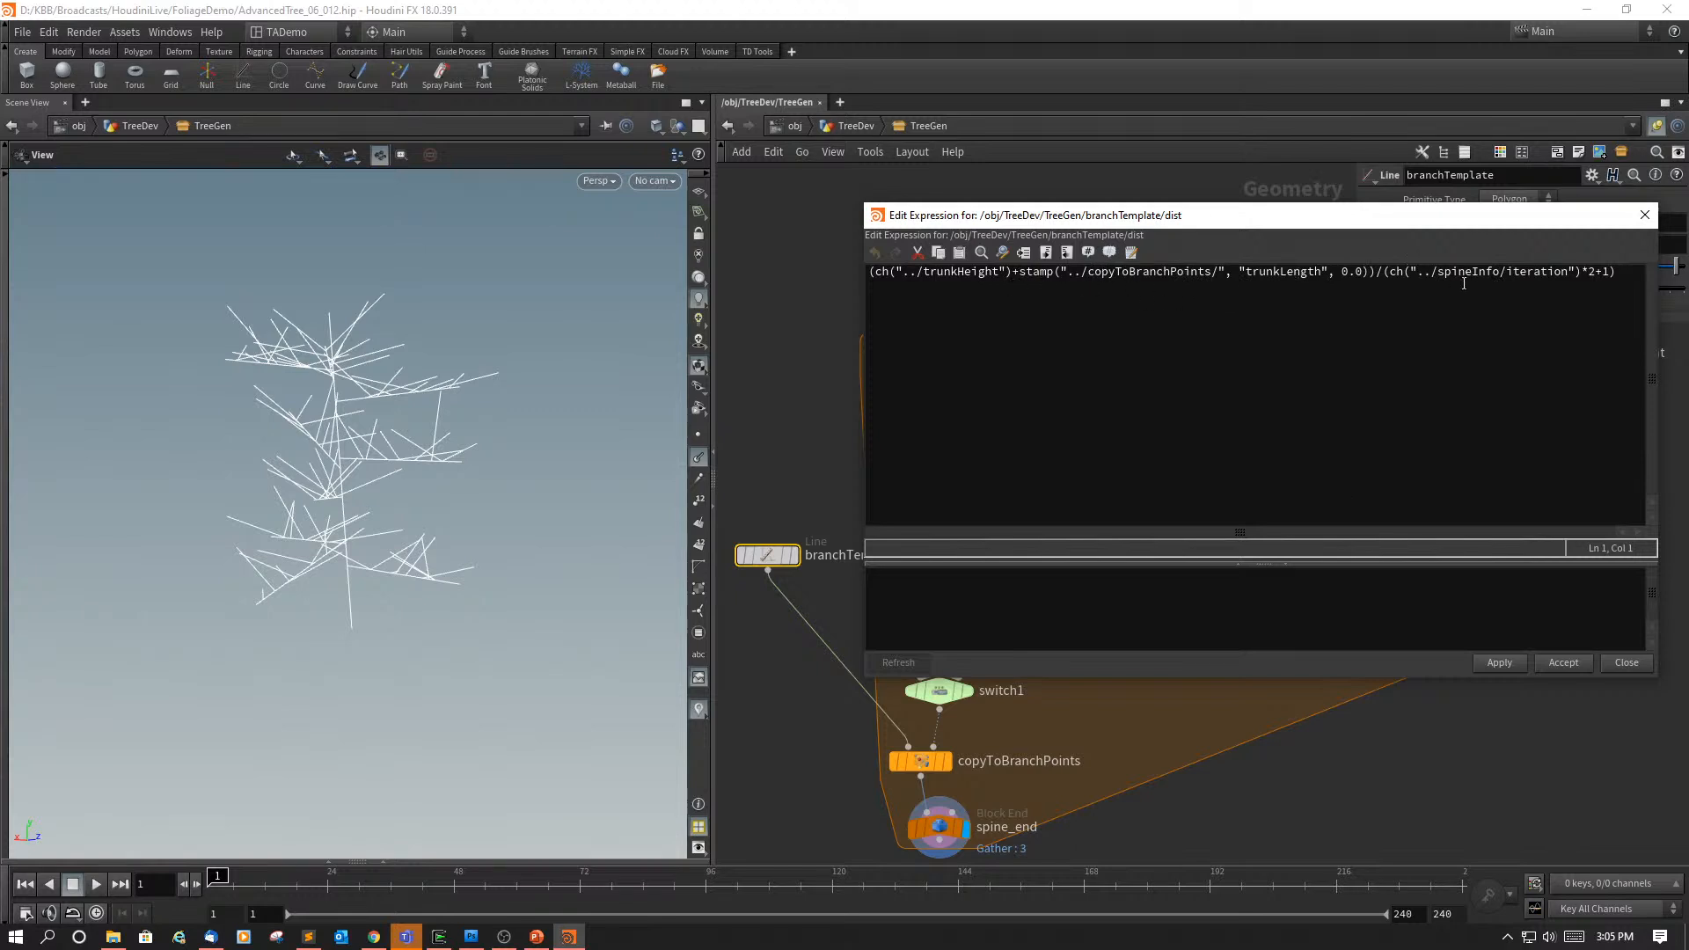
pyautogui.click(1626, 663)
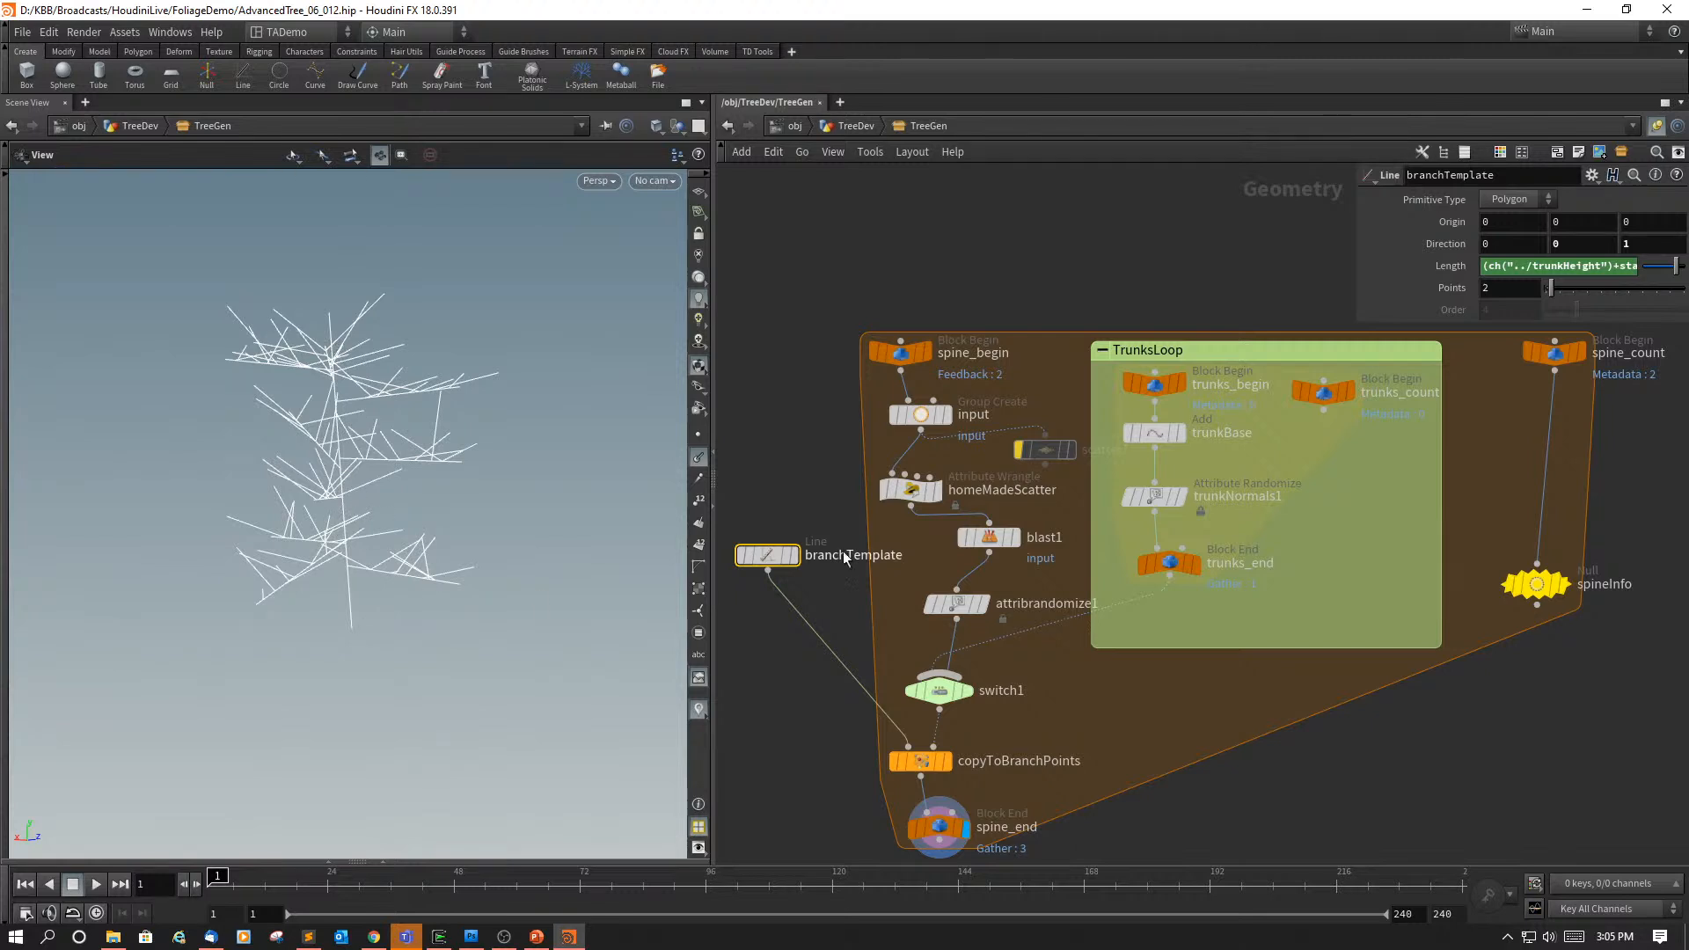
pyautogui.moveTo(915, 503)
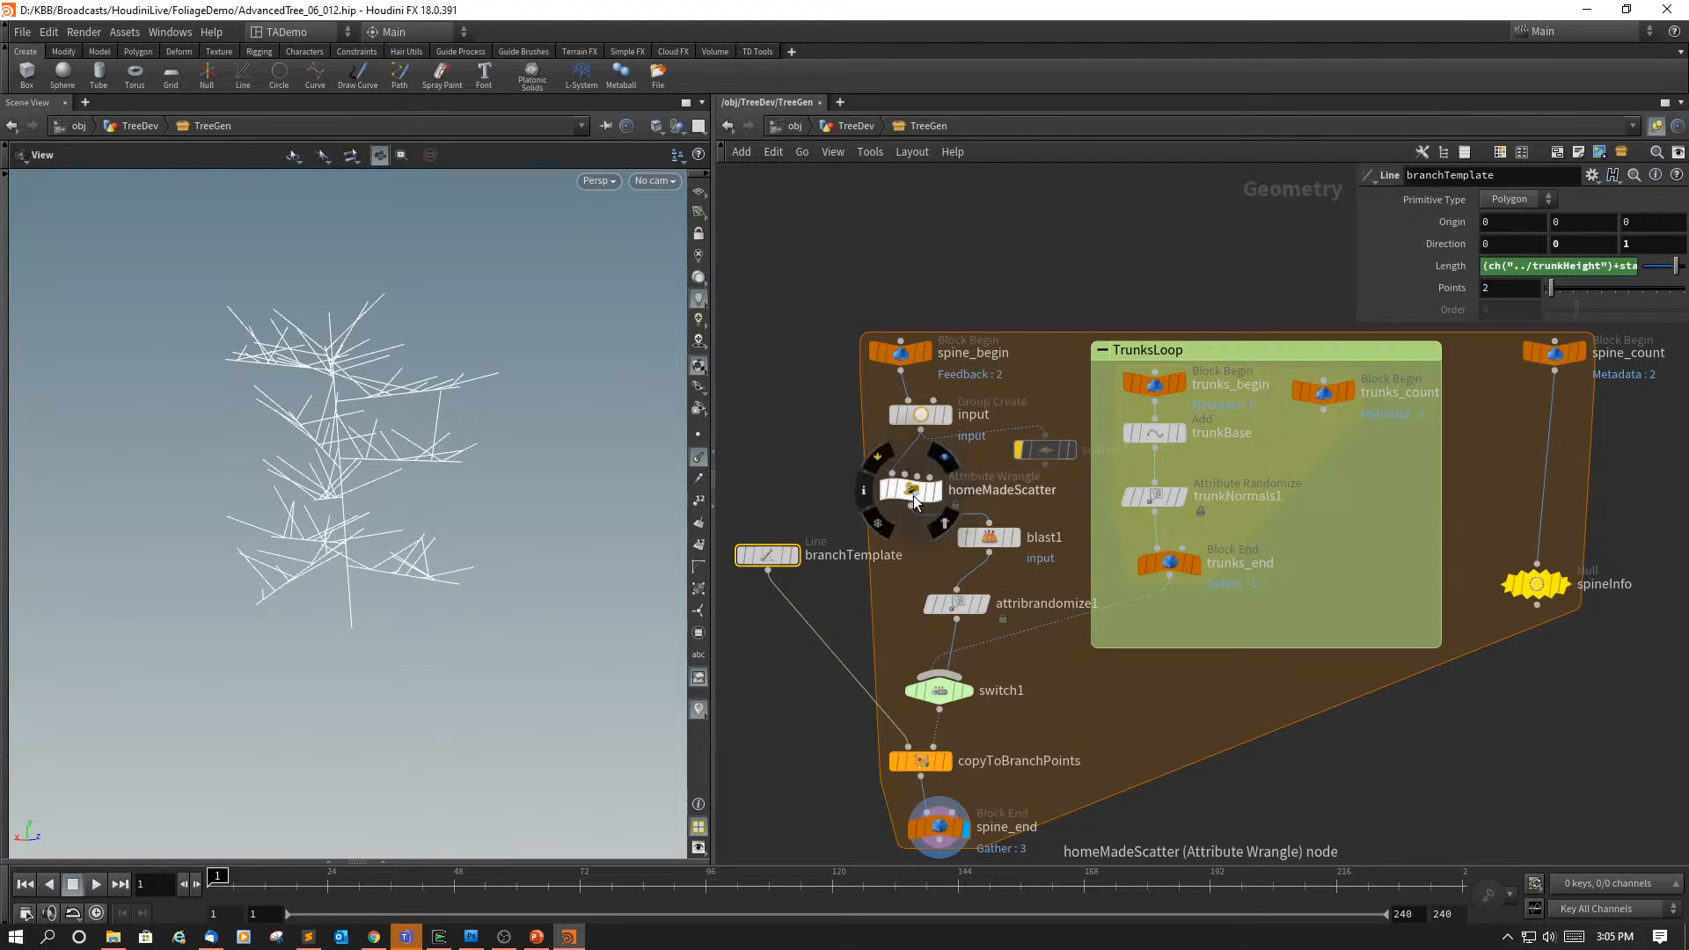
# Step: Show the homeMadeScatter wrangle's parameters wide enough to read its VEXpression code down to the end of the loop
pyautogui.click(913, 497)
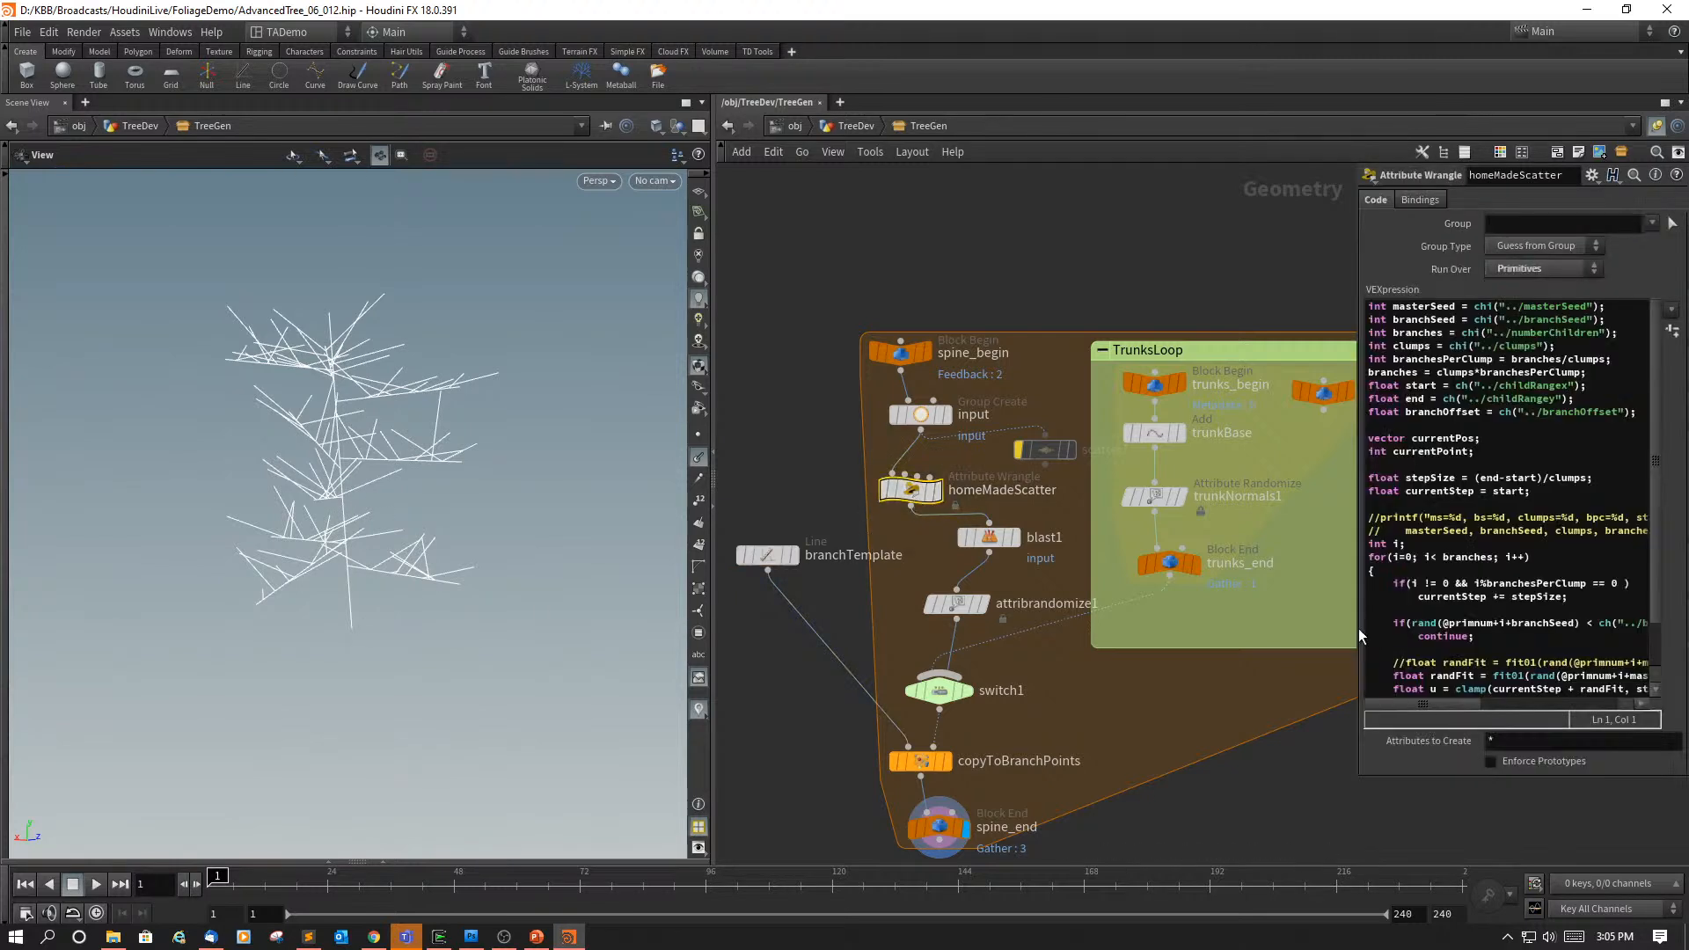
pyautogui.moveTo(1355, 627); pyautogui.dragTo(1041, 604)
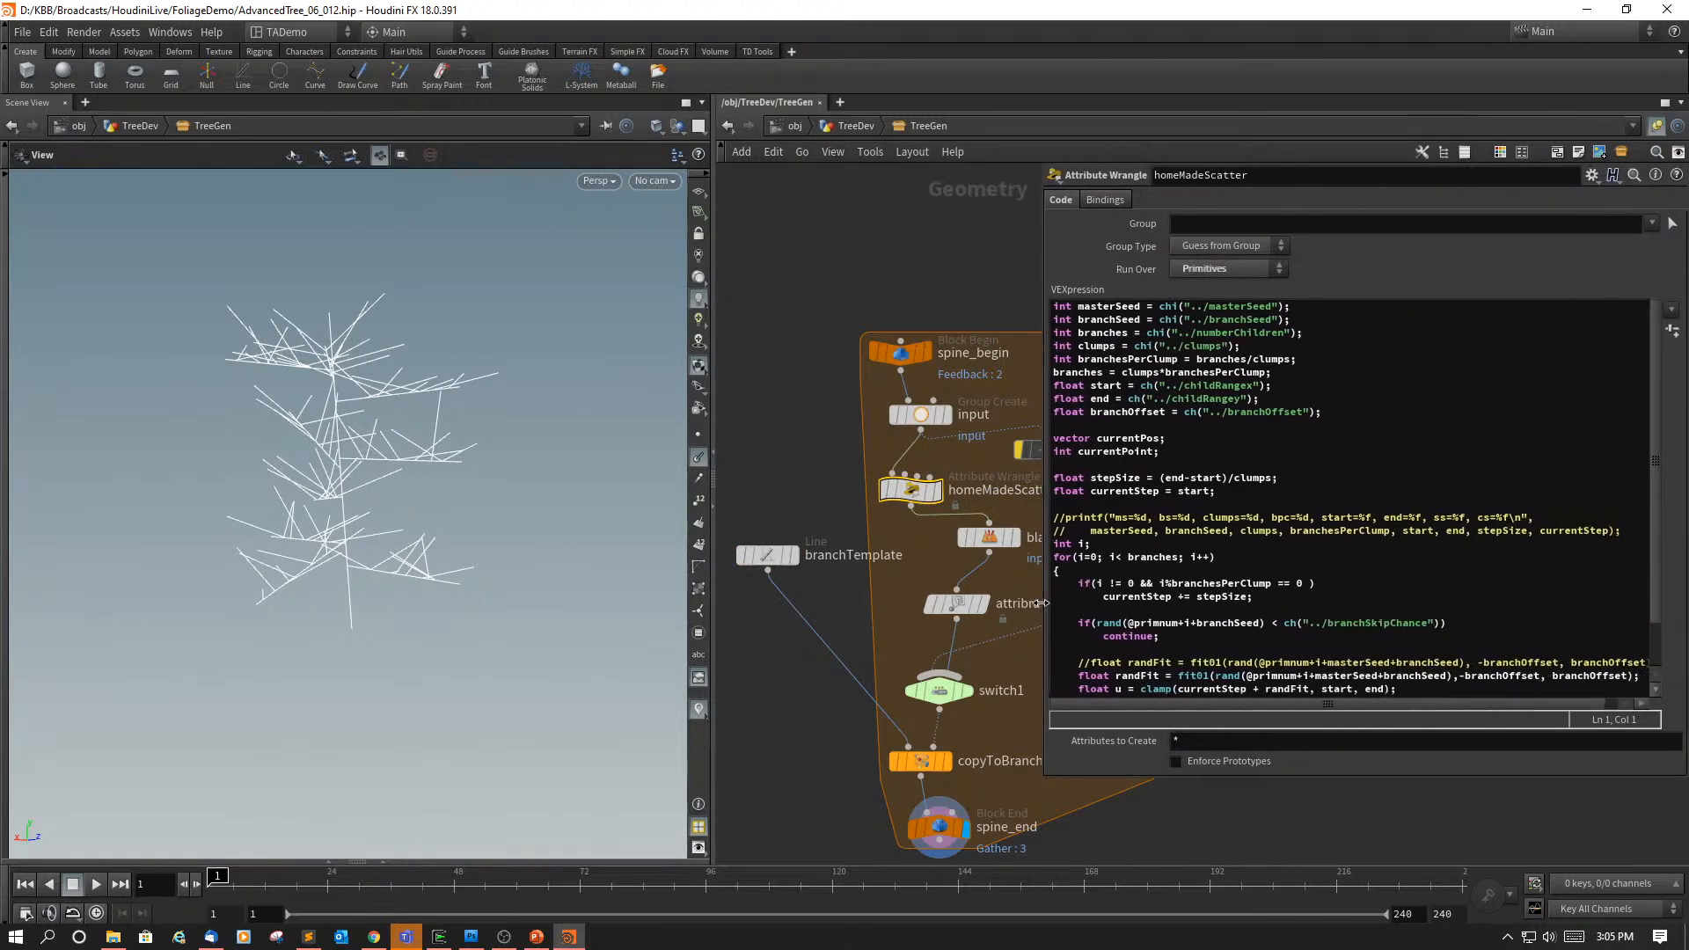
pyautogui.scroll(-2, 1658, 394)
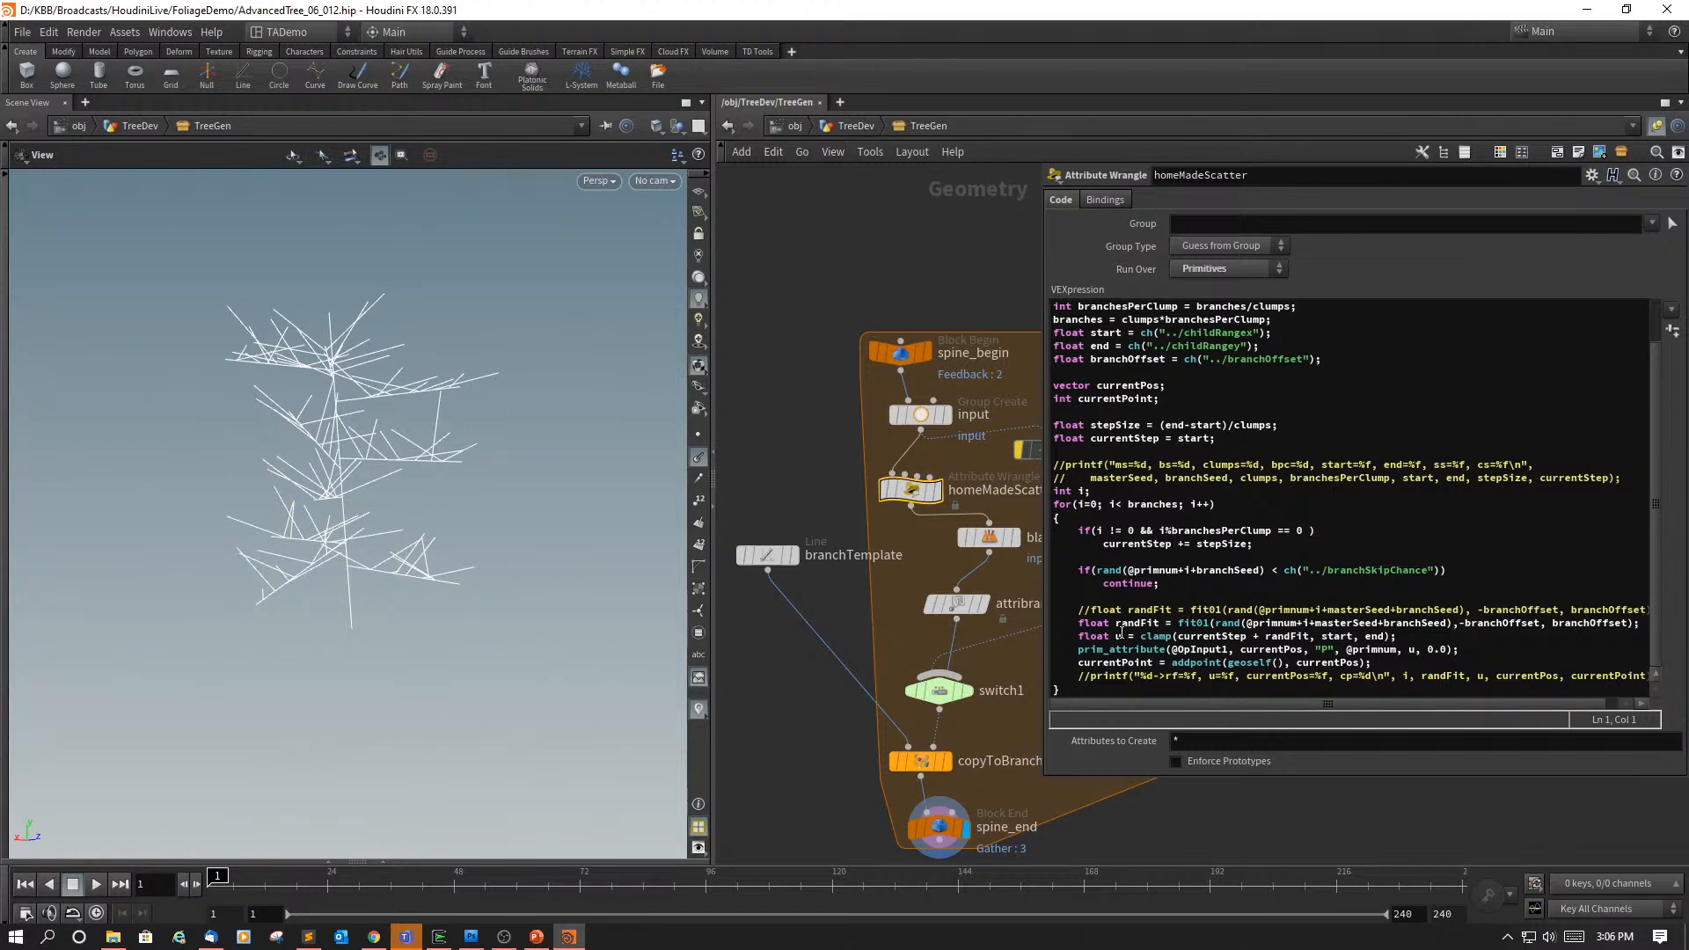
pyautogui.moveTo(913, 492)
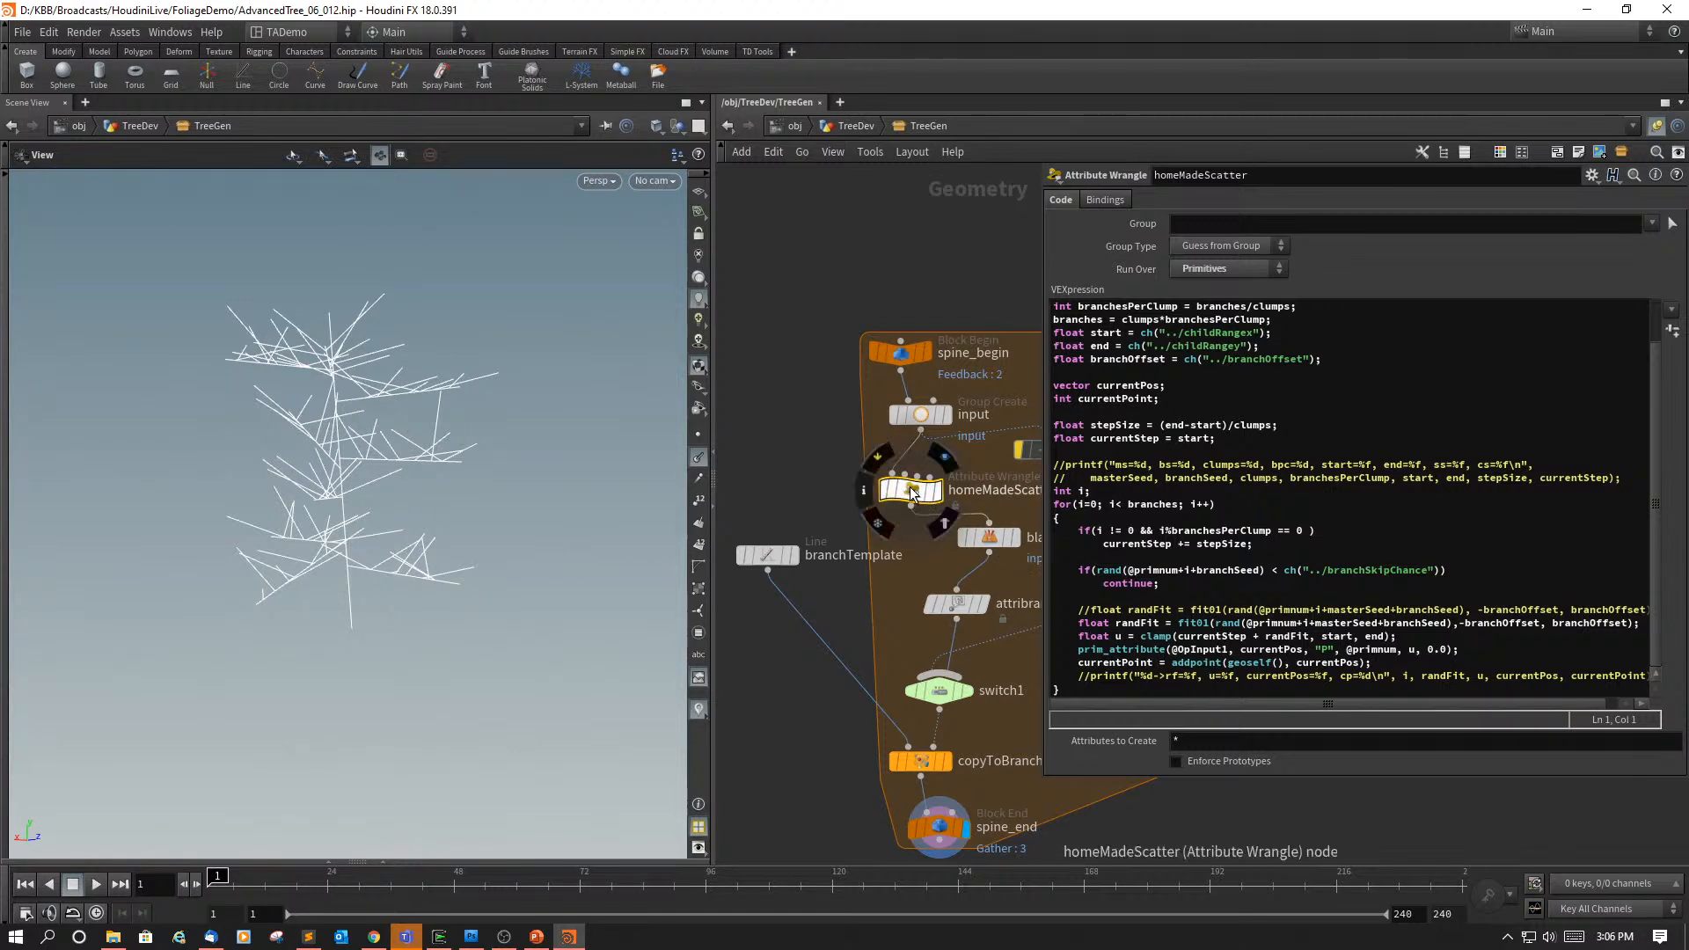
pyautogui.moveTo(762, 557)
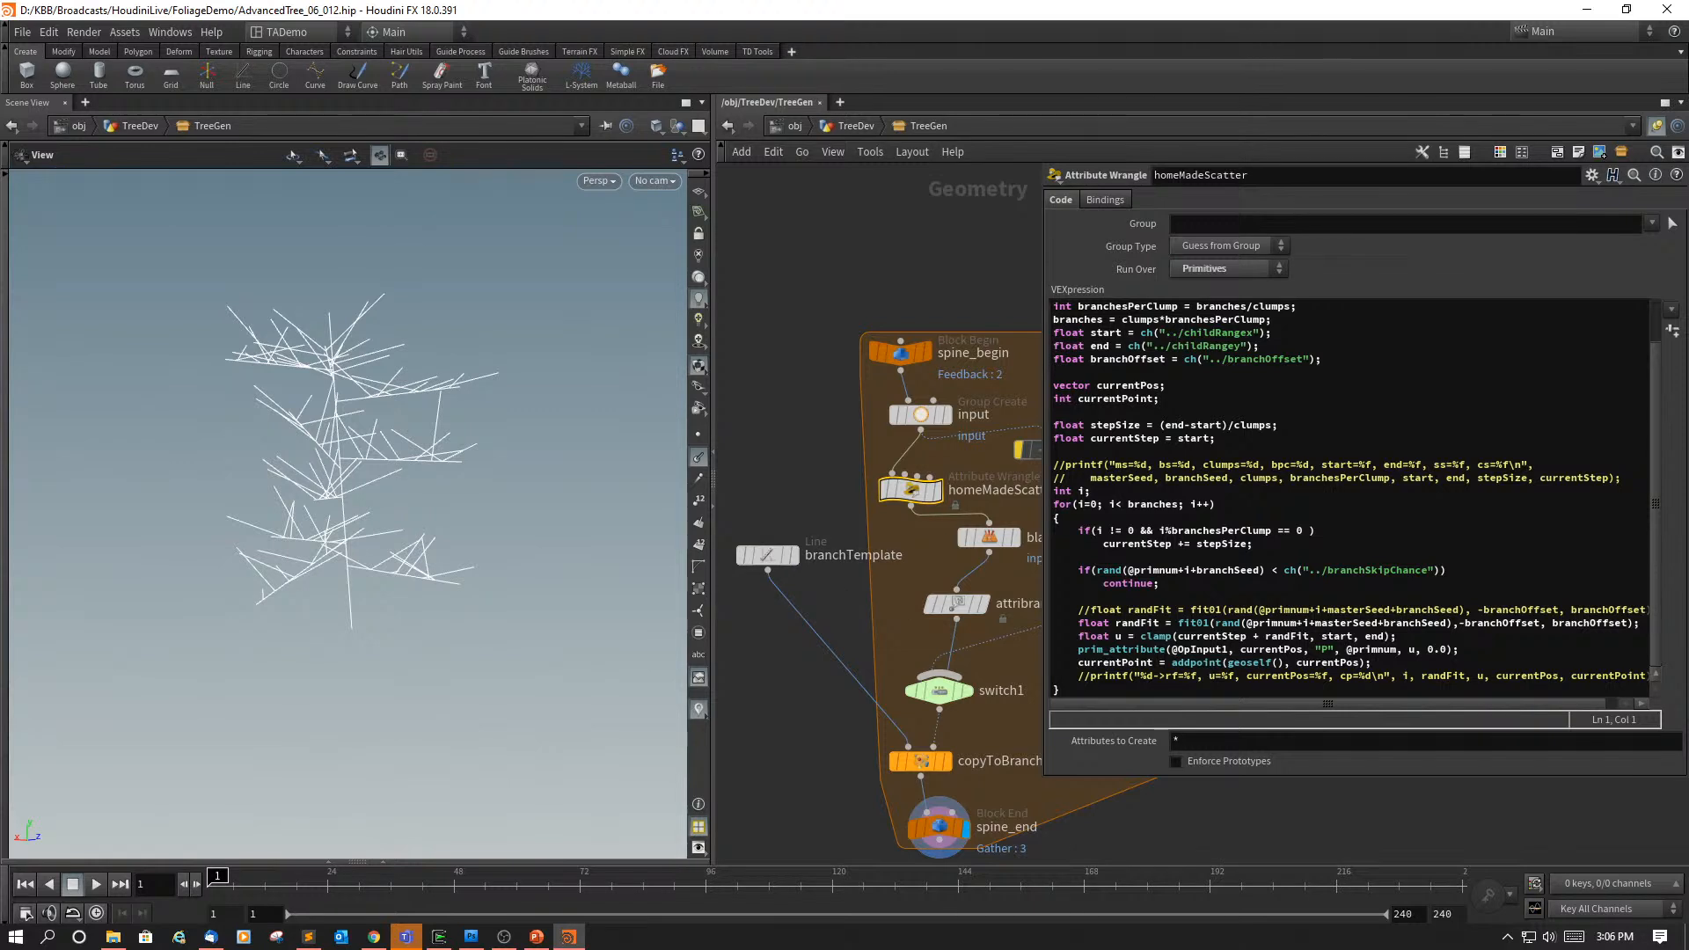
pyautogui.hotkey('alt', 'Tab')
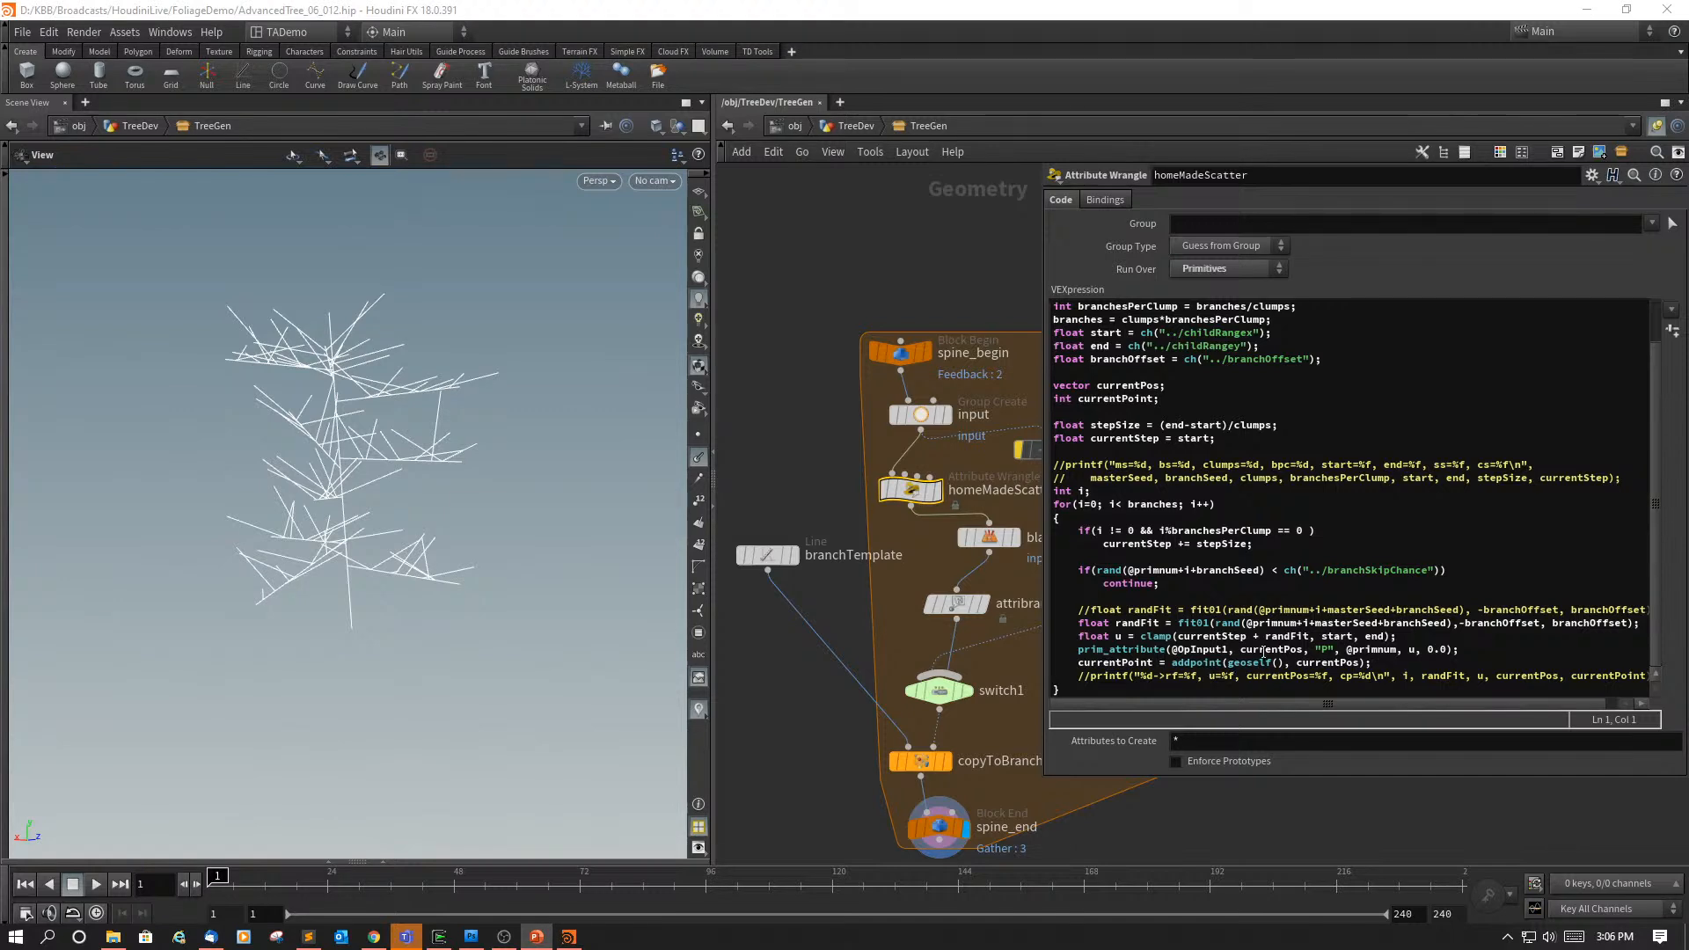
# Step: Insert a new line after the addpoint statement in the homeMadeScatter code and start it with the setpointattrib function
pyautogui.click(1376, 662)
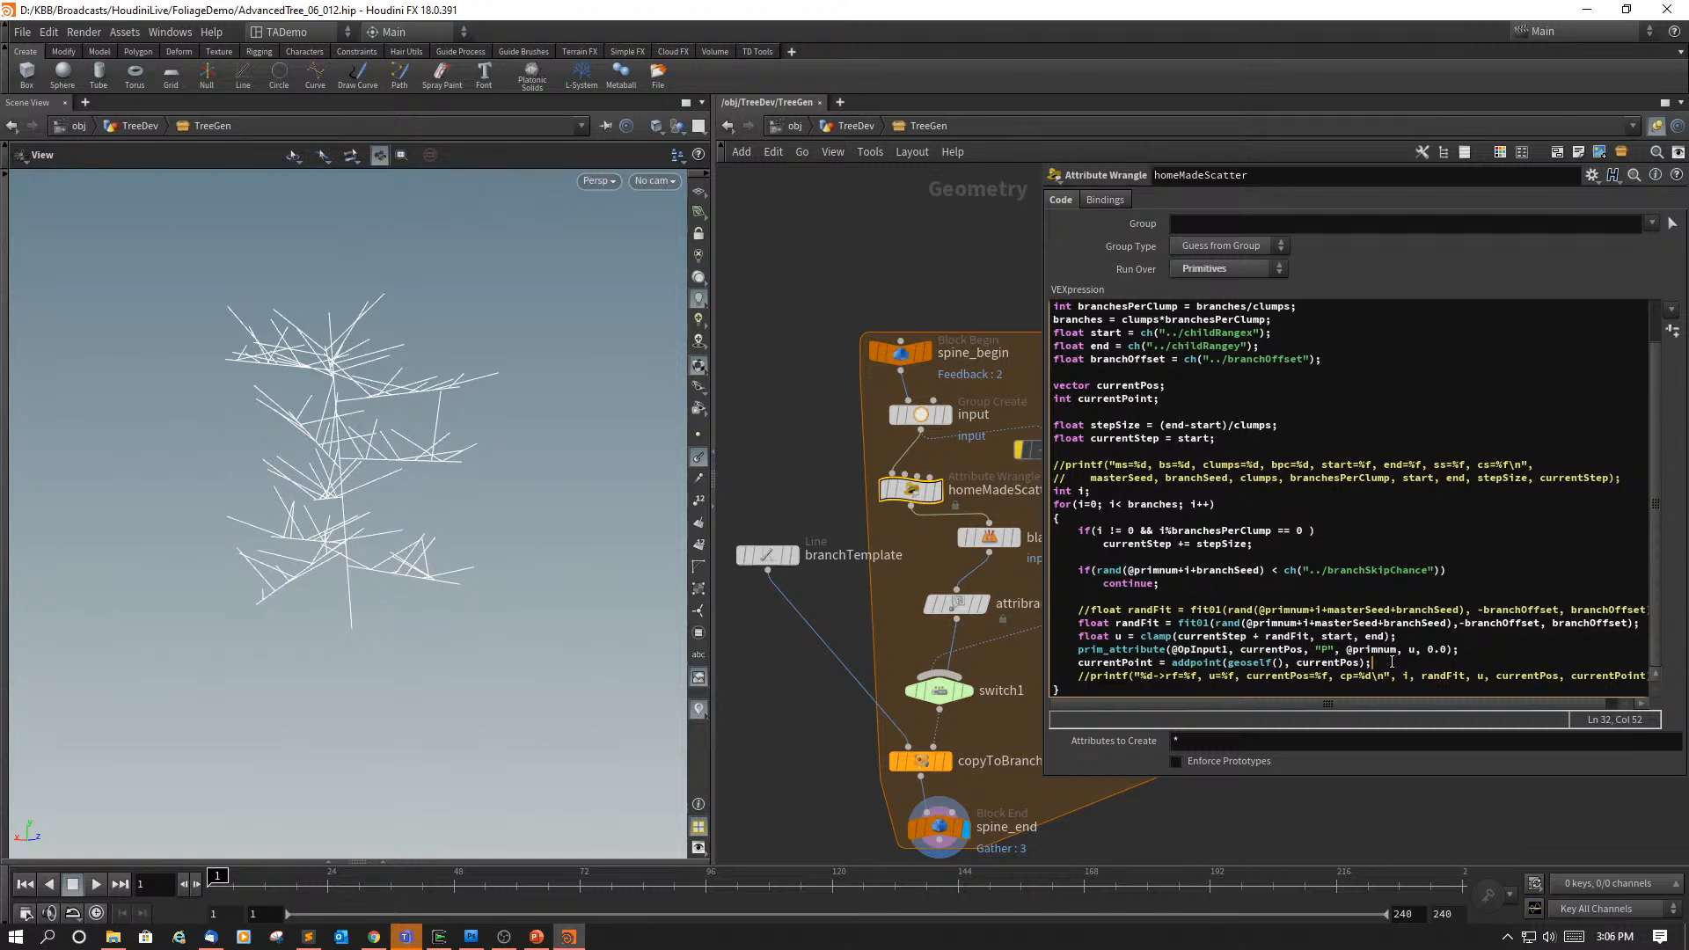
pyautogui.press('Return')
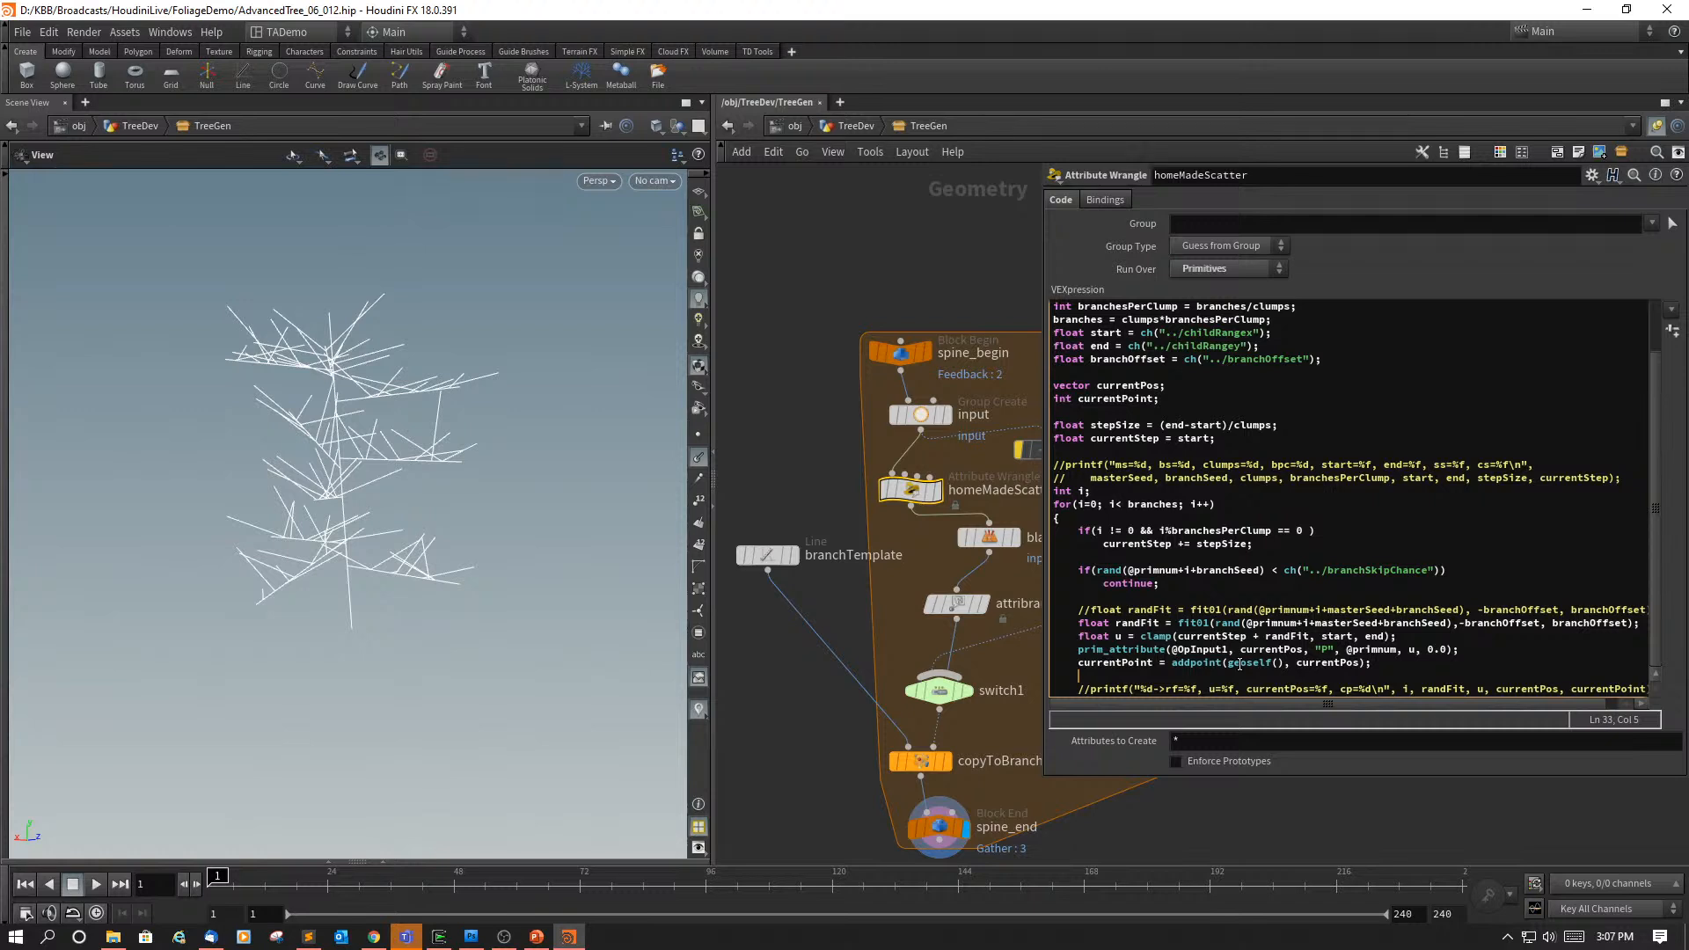
pyautogui.write('se')
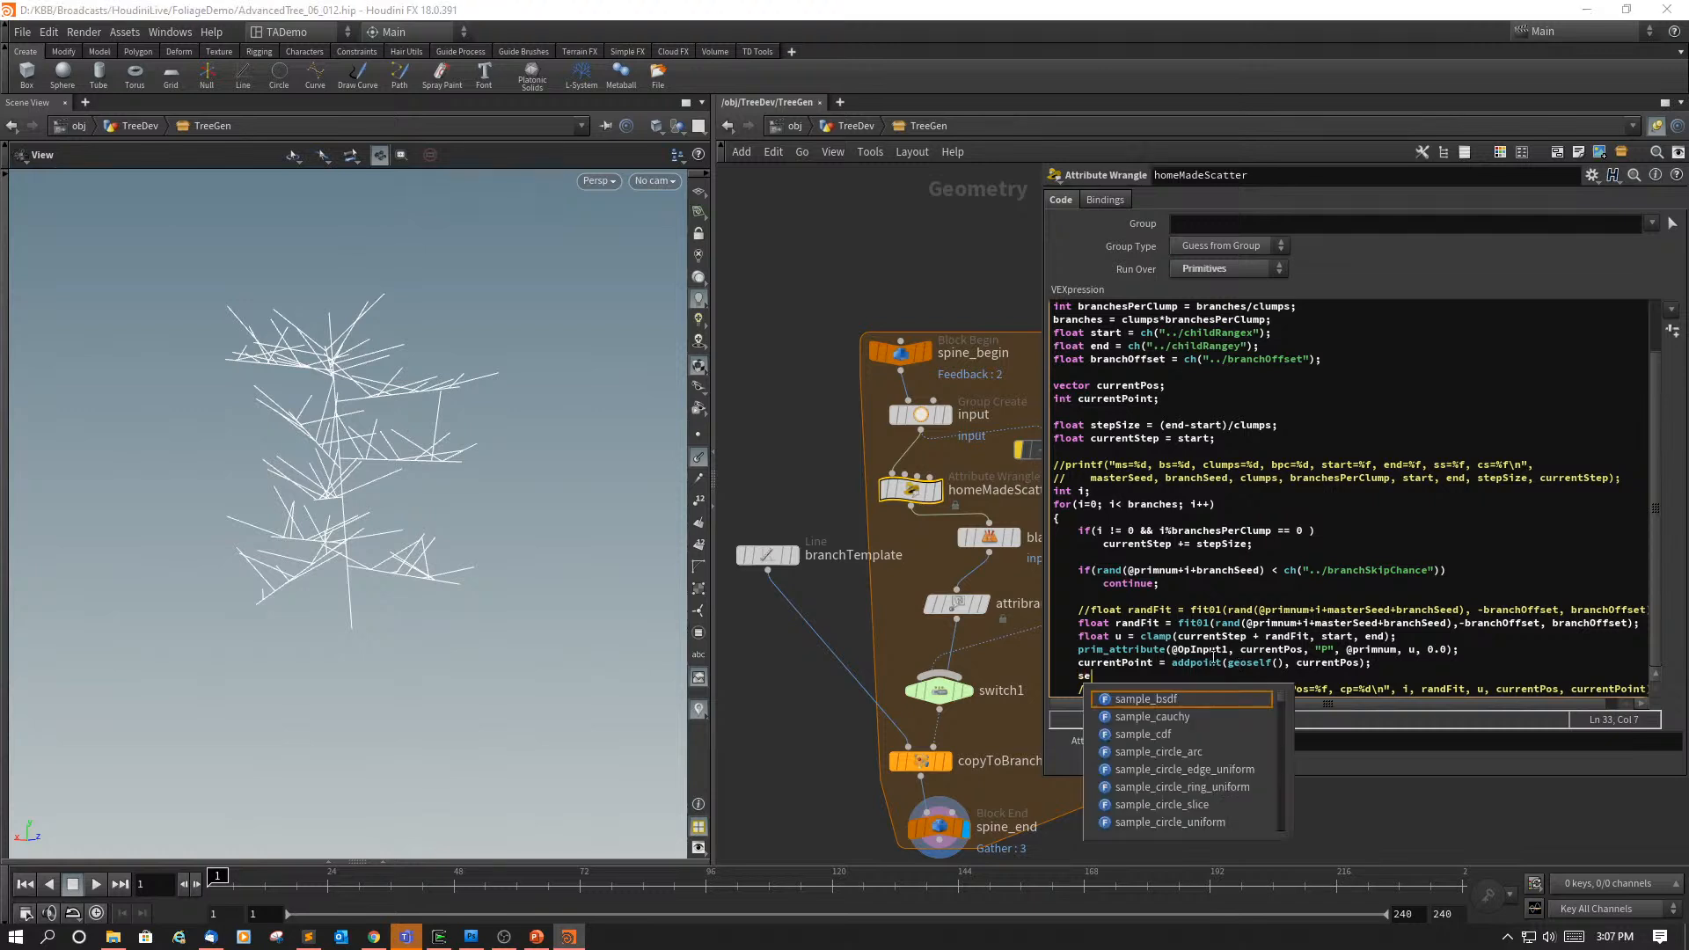
pyautogui.write('tpo')
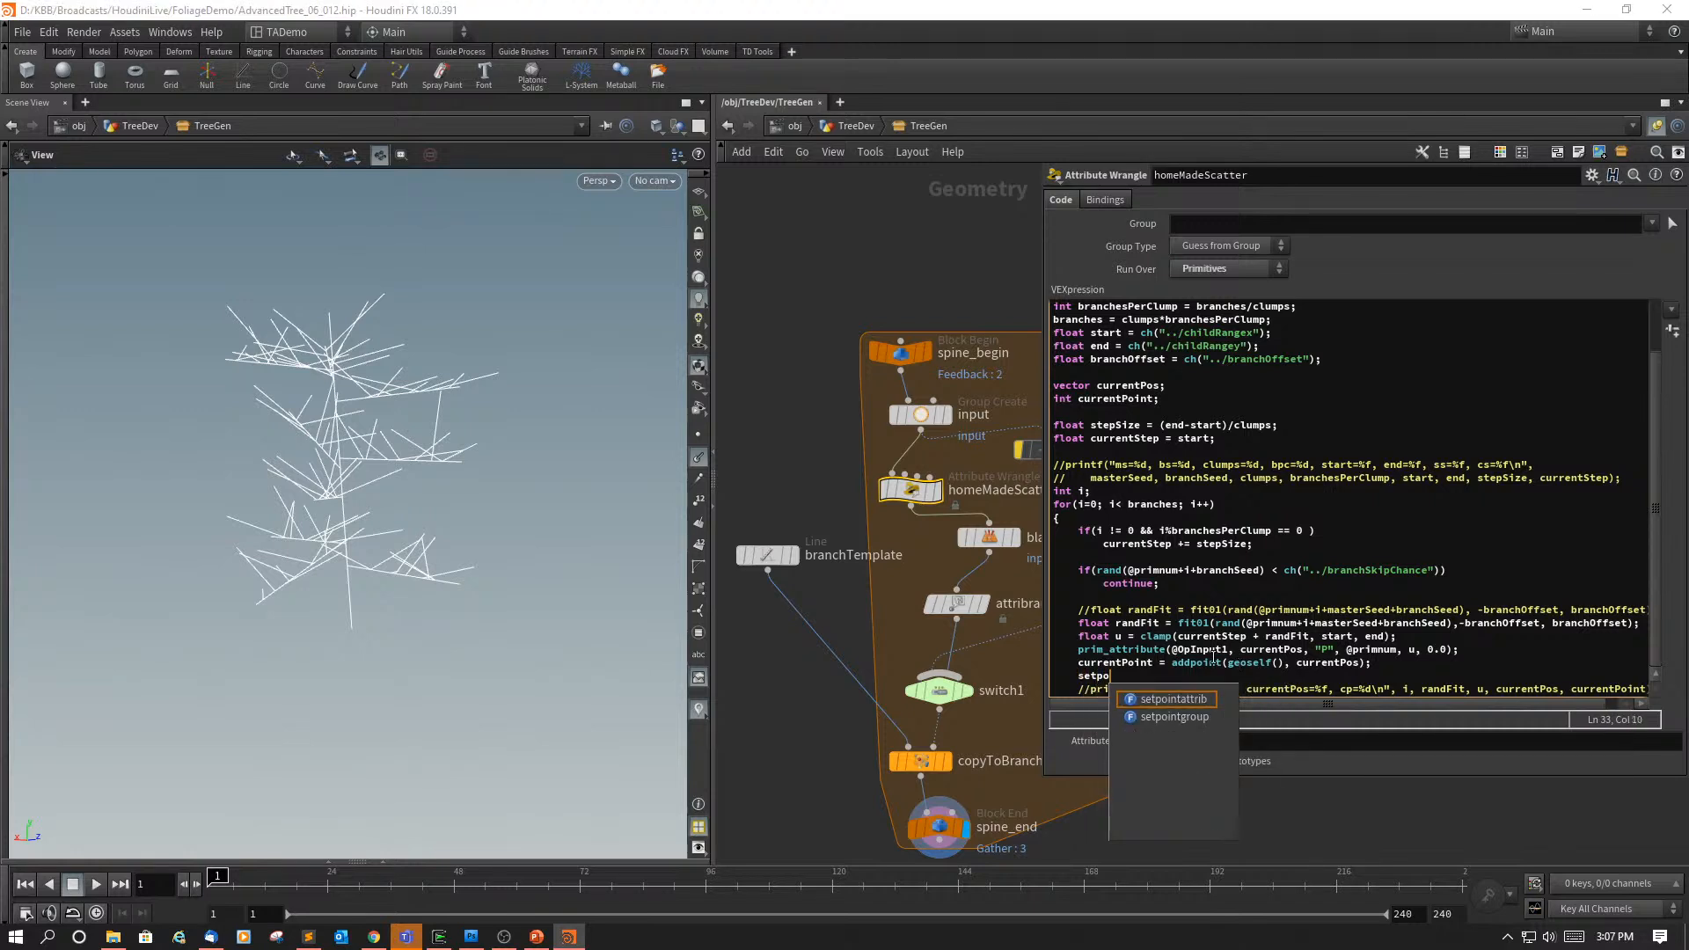
pyautogui.click(1184, 698)
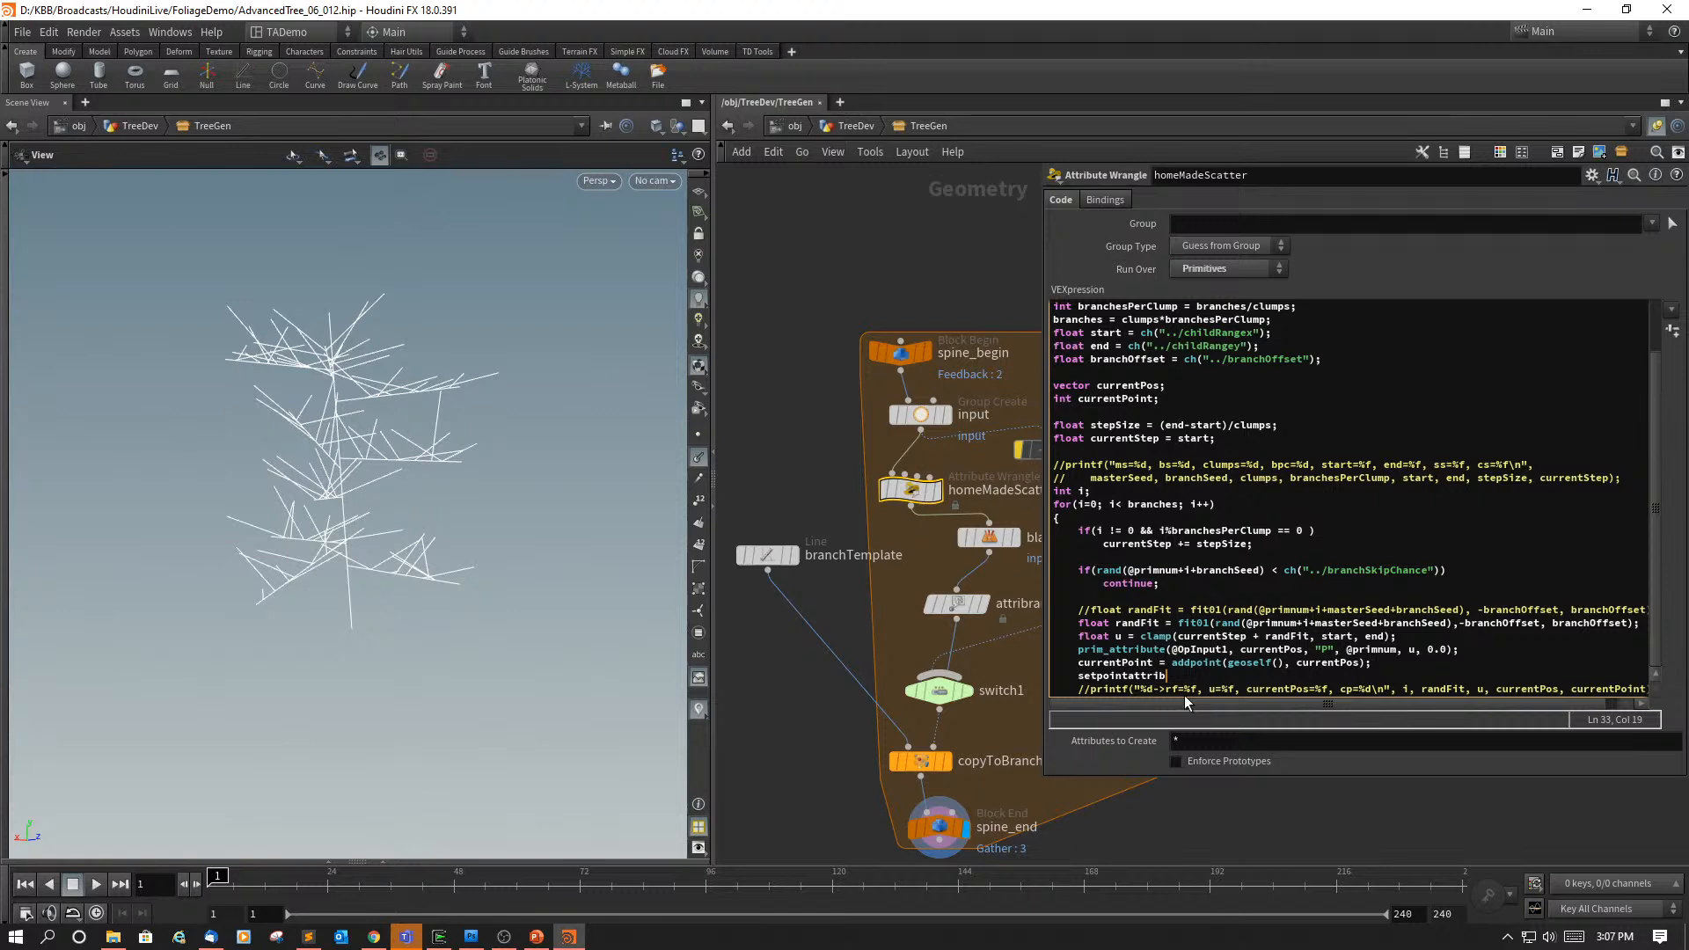
# Step: Give setpointattrib the first two arguments geoself() and "uval"
pyautogui.write('(')
pyautogui.write('geoself')
pyautogui.write('"')
pyautogui.write('uva')
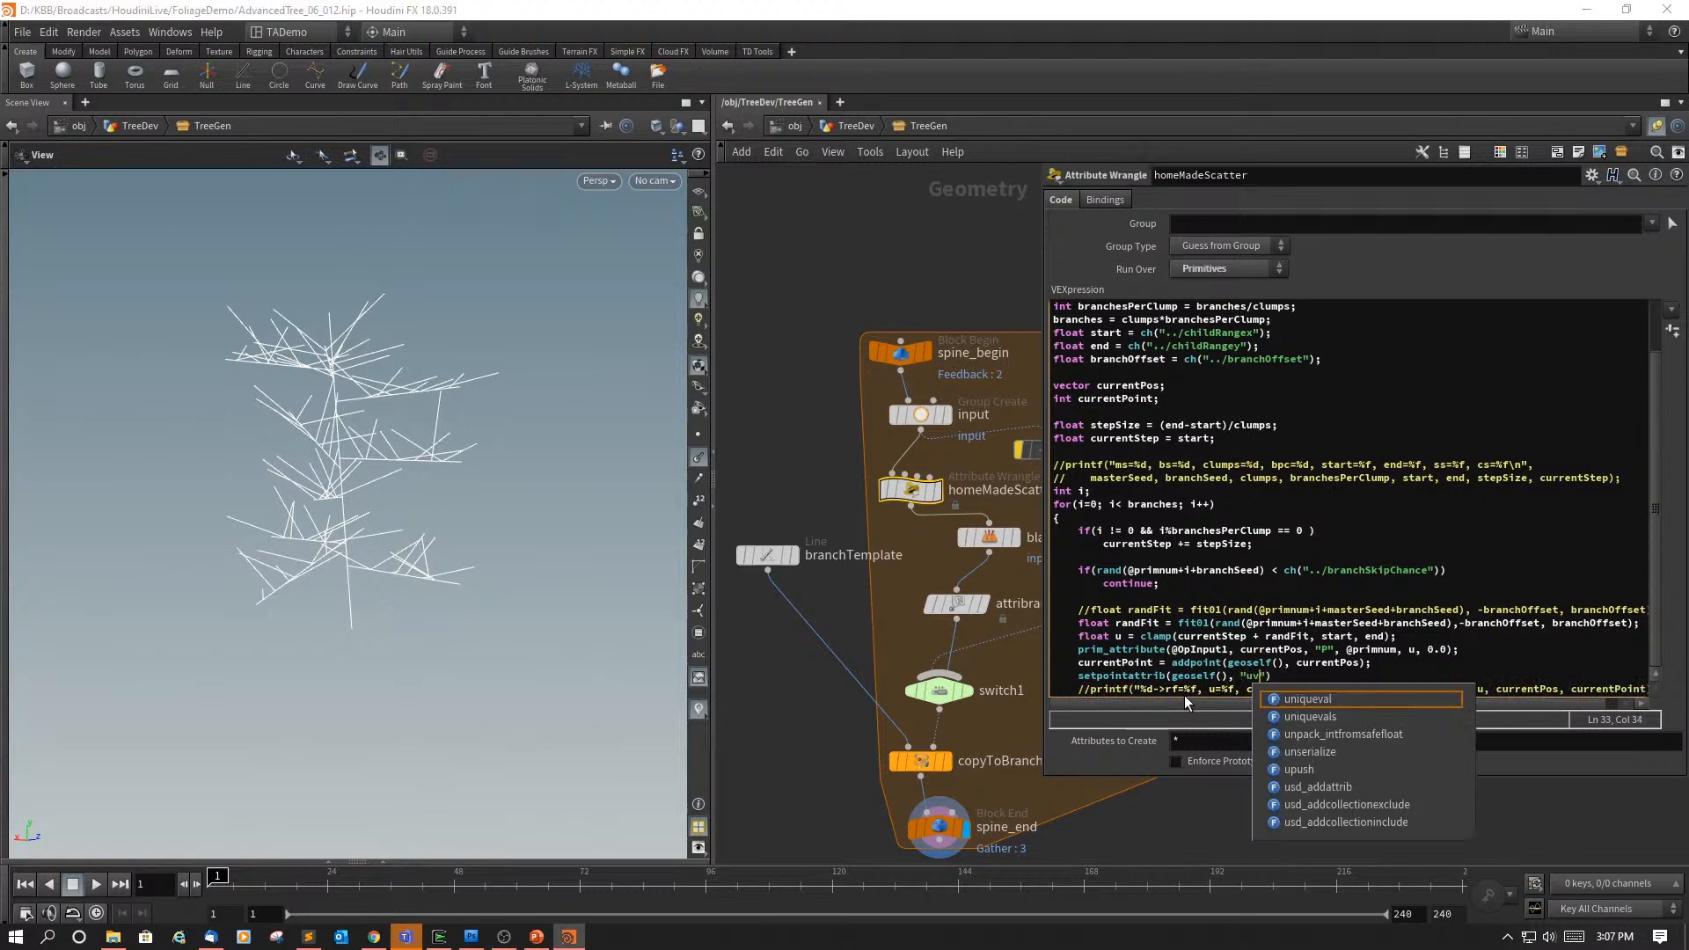
pyautogui.write('l",')
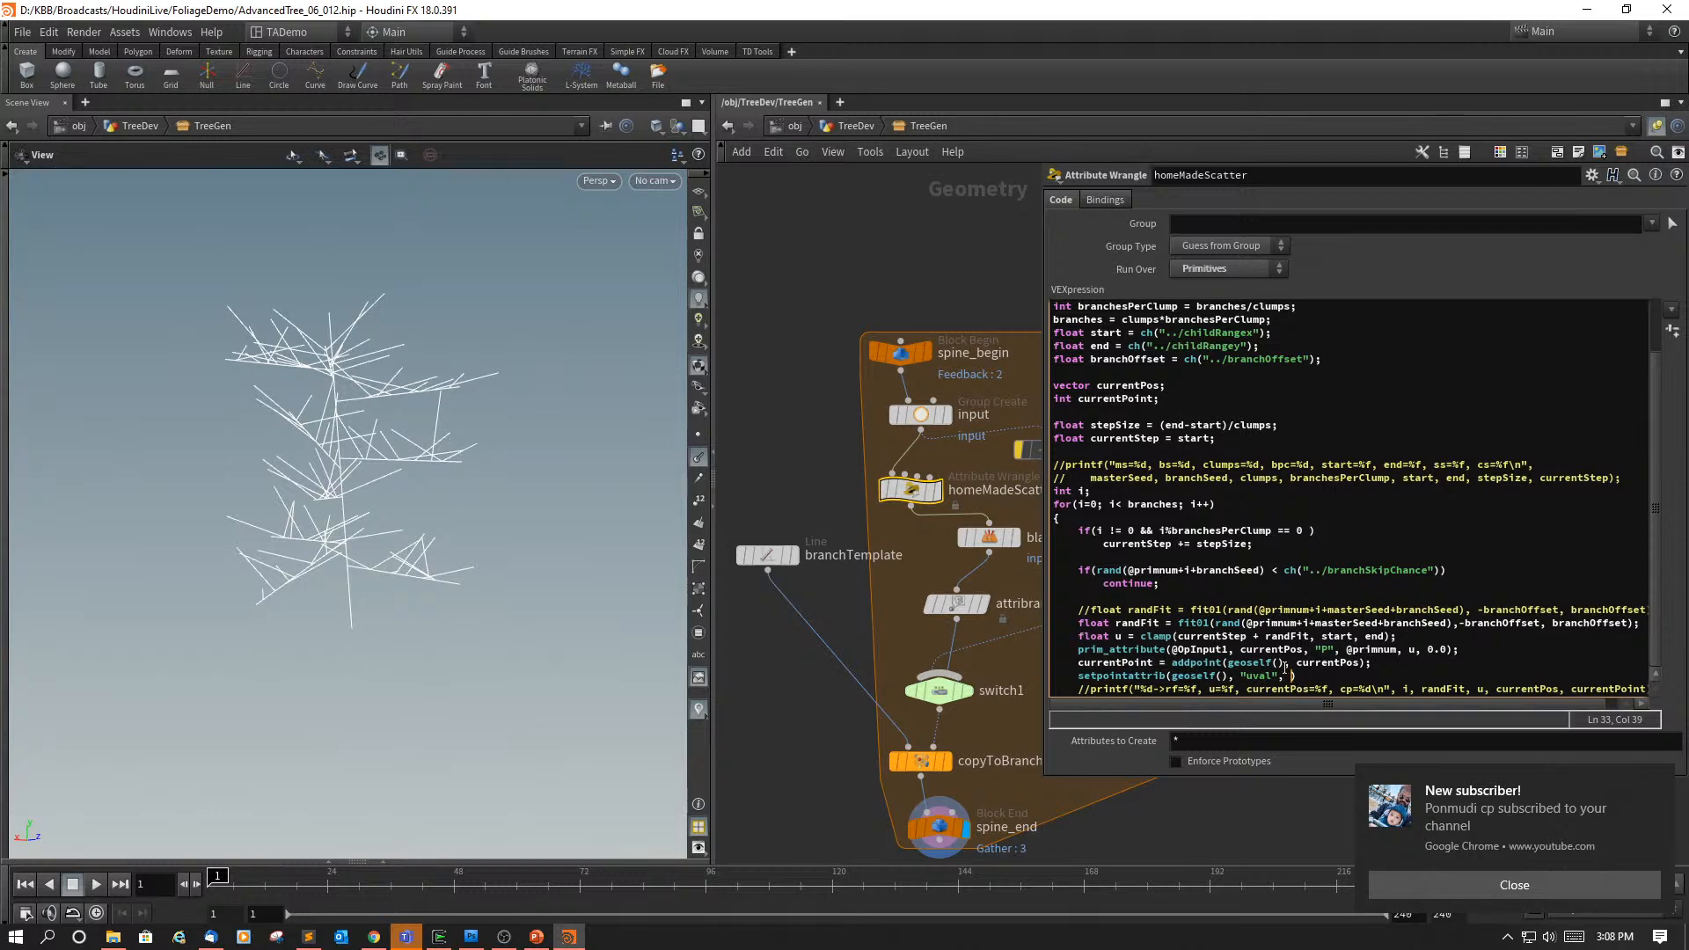
# Step: Complete the setpointattrib call with the arguments currentPoint and u, ending the statement with a semicolon
pyautogui.write('currentpo')
pyautogui.press('BackSpace')
pyautogui.press('BackSpace')
pyautogui.write('Point,')
pyautogui.click(1457, 889)
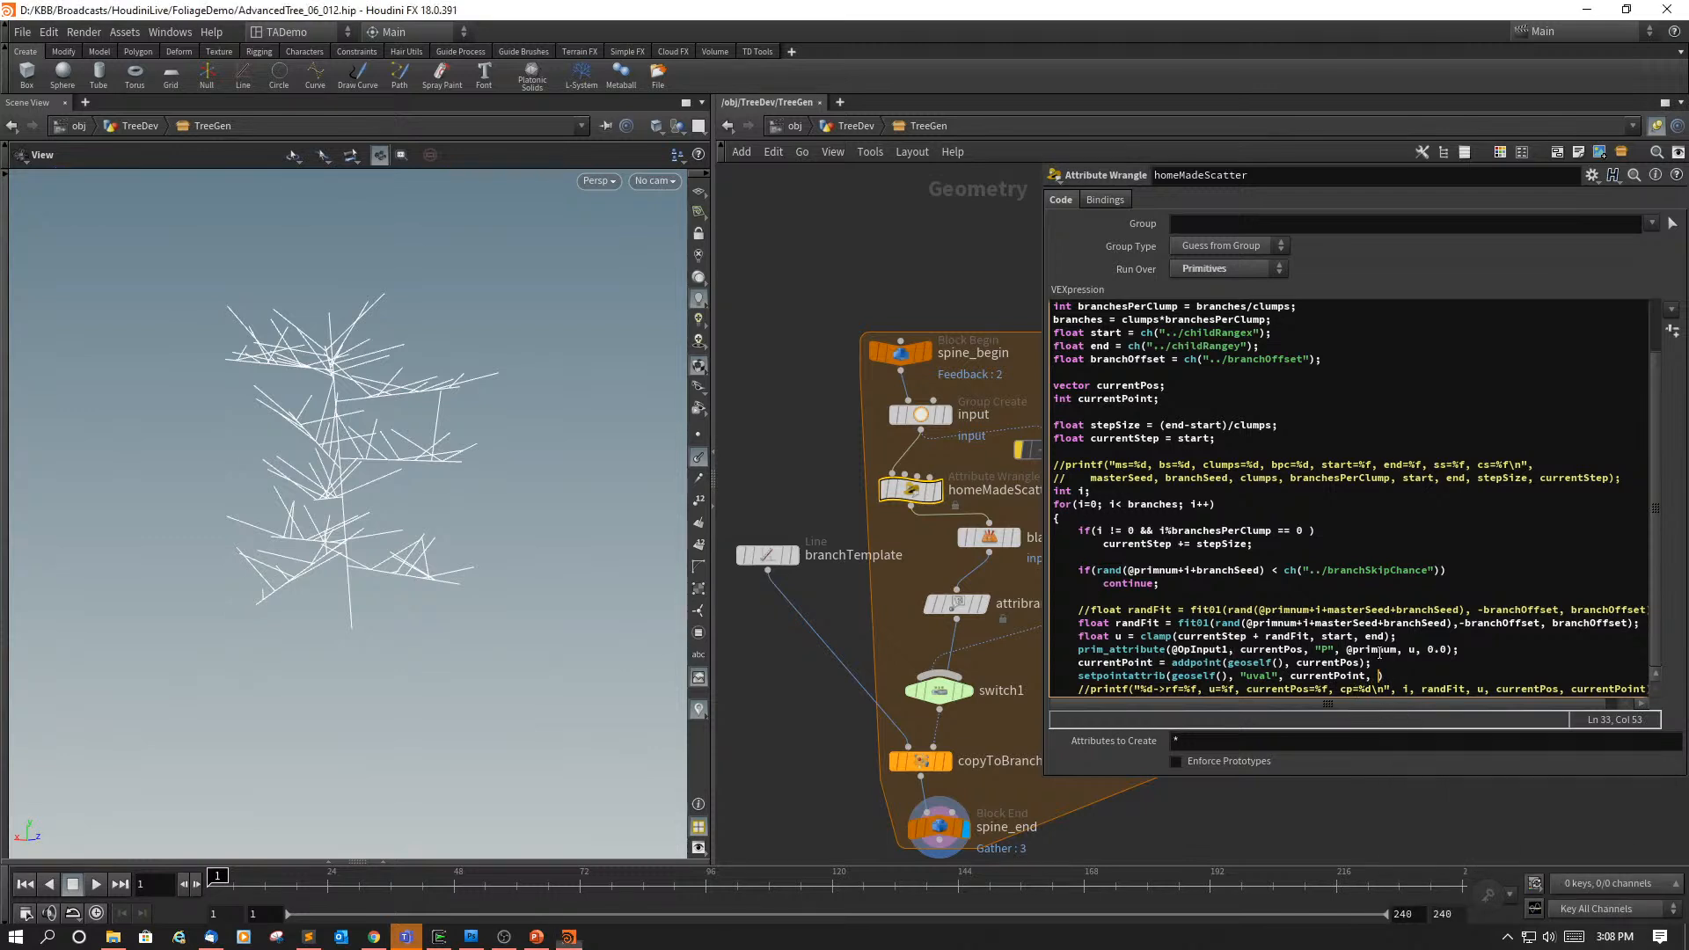
pyautogui.write('u')
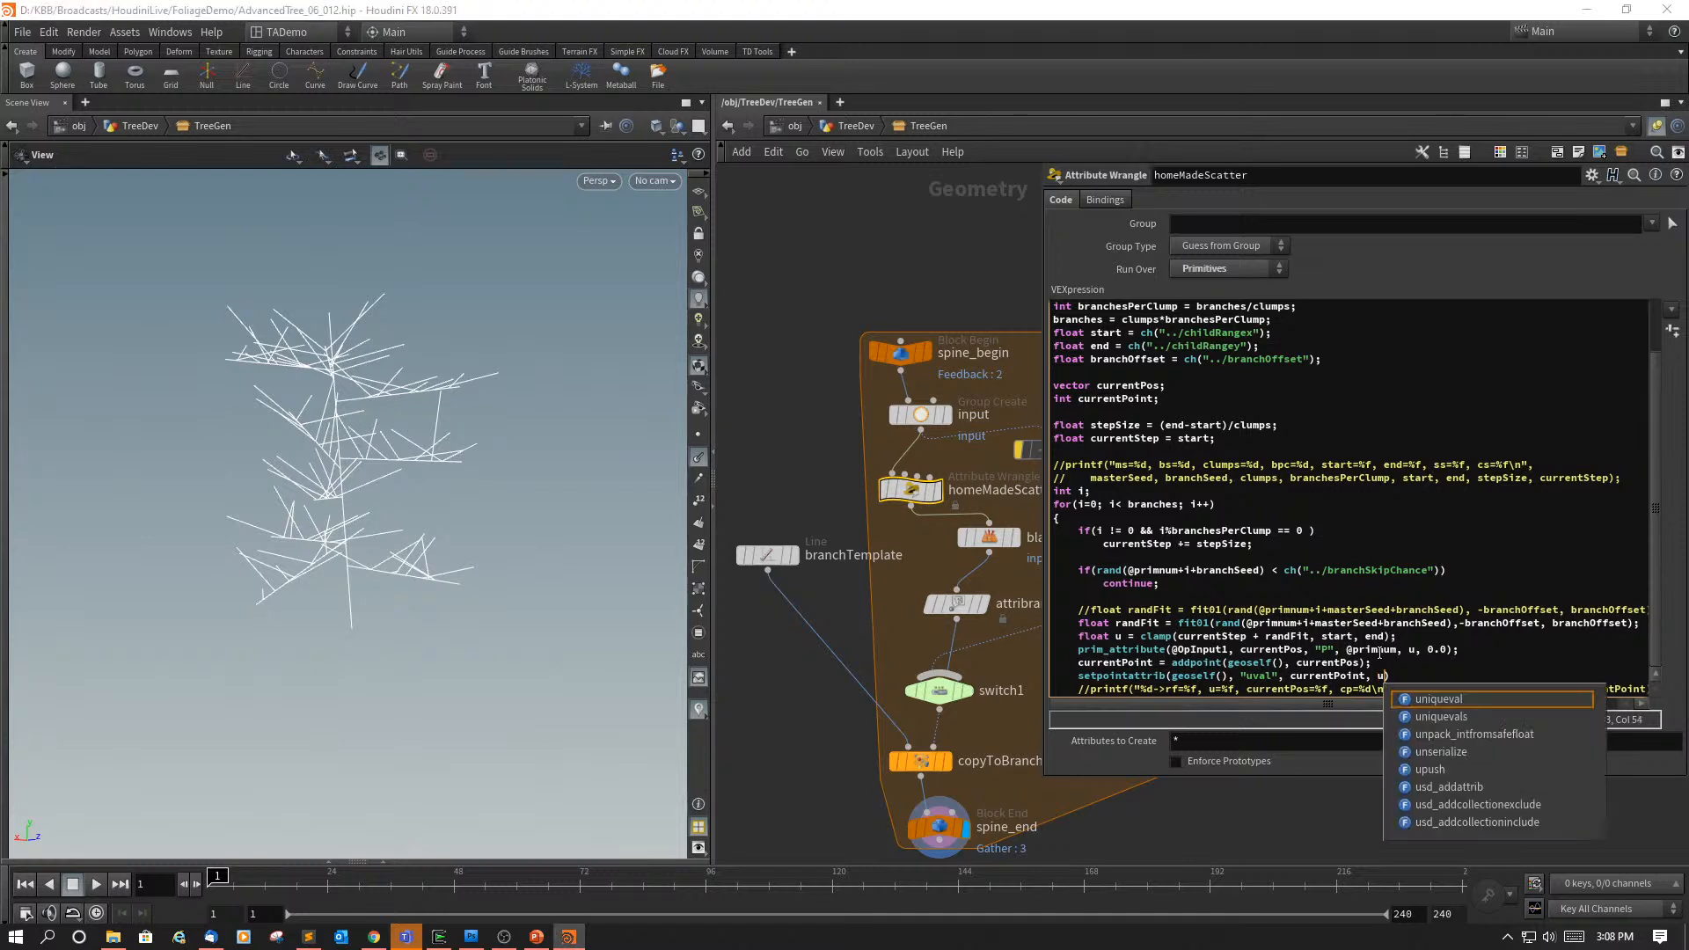
pyautogui.write(')')
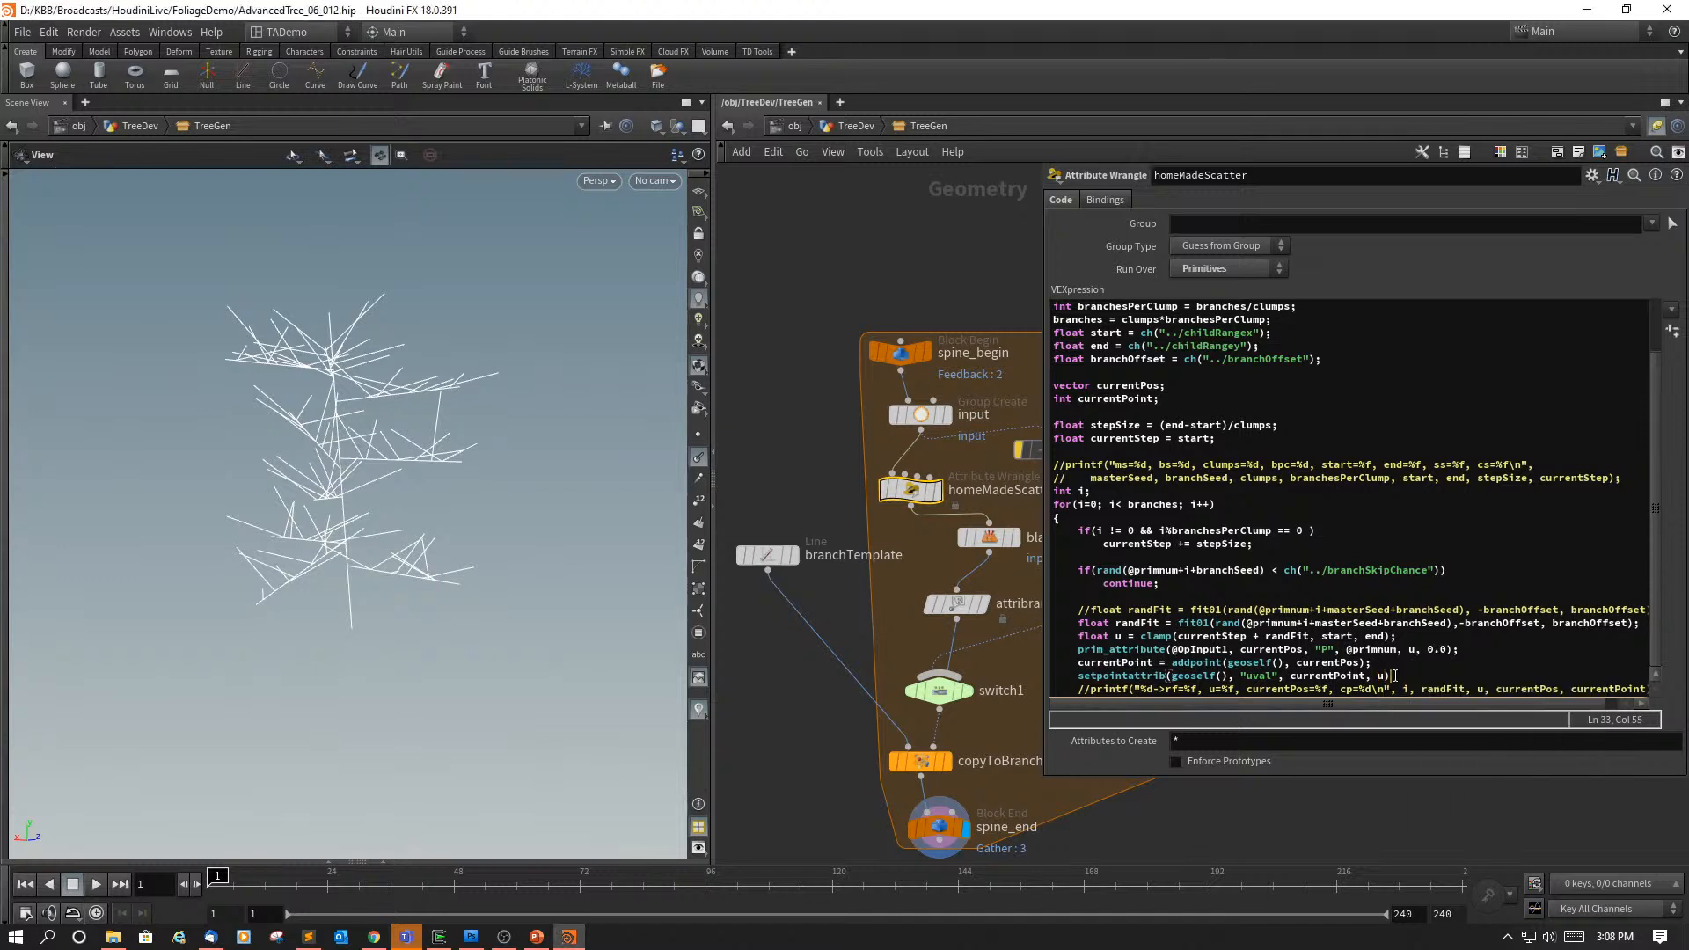
pyautogui.write(';')
pyautogui.scroll(-1, 1329, 630)
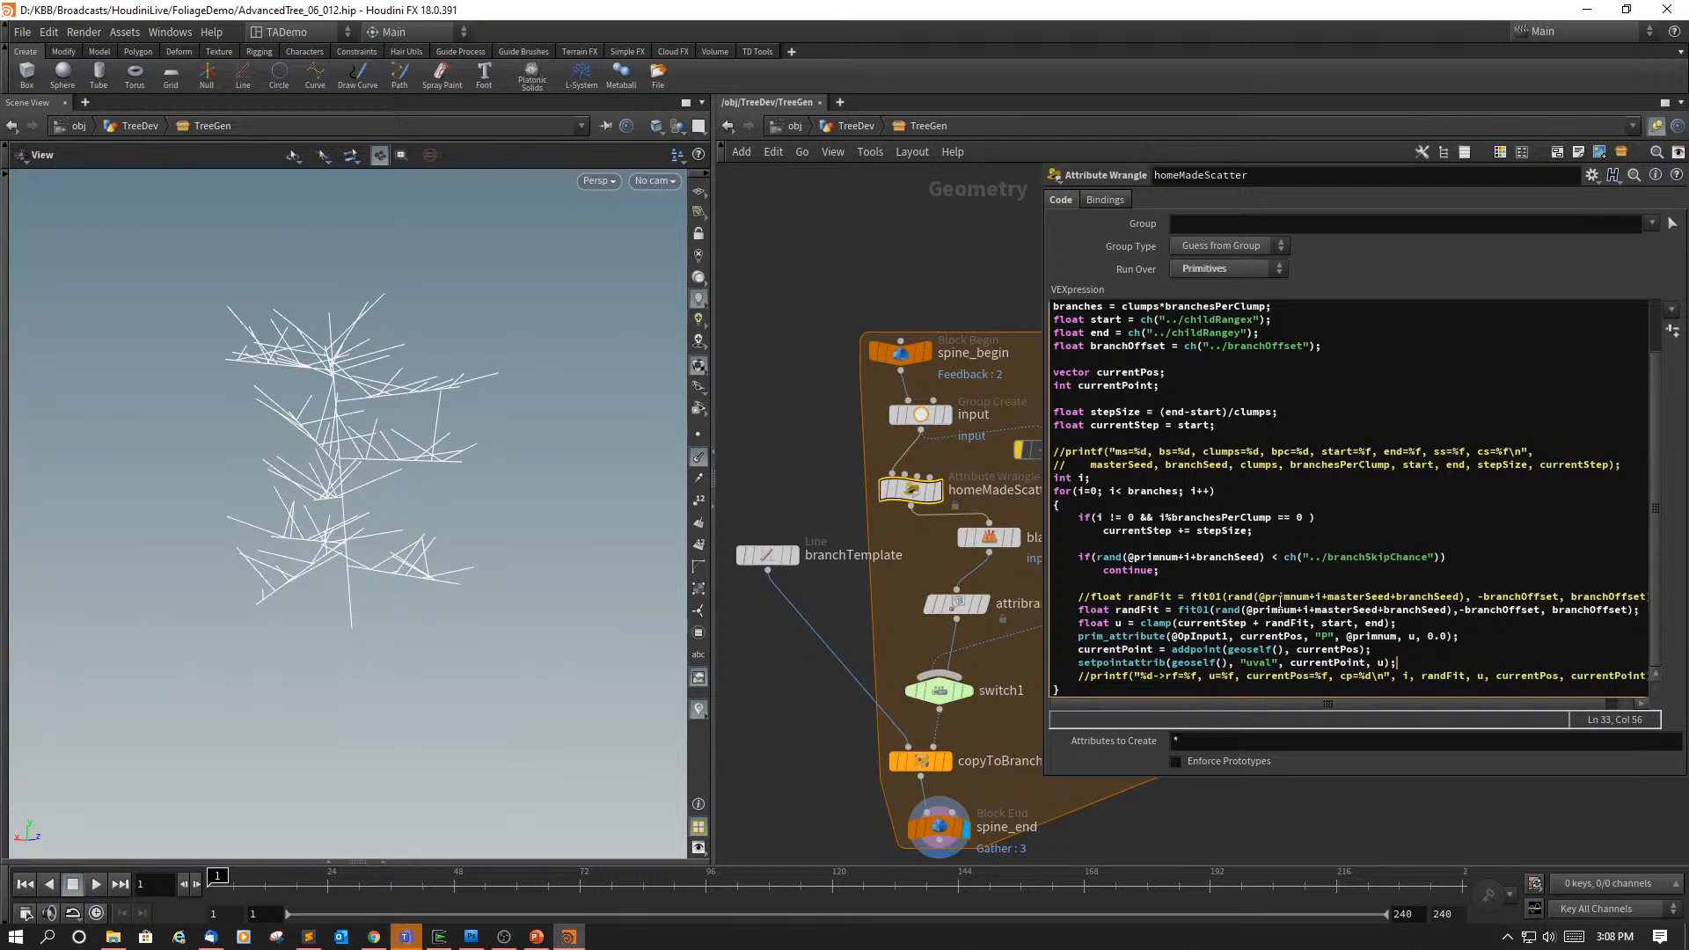
pyautogui.click(1300, 581)
pyautogui.click(1372, 662)
# Step: Add a Geometry Spreadsheet pane tab beside the Scene View for the homeMadeScatter node
pyautogui.moveTo(913, 492)
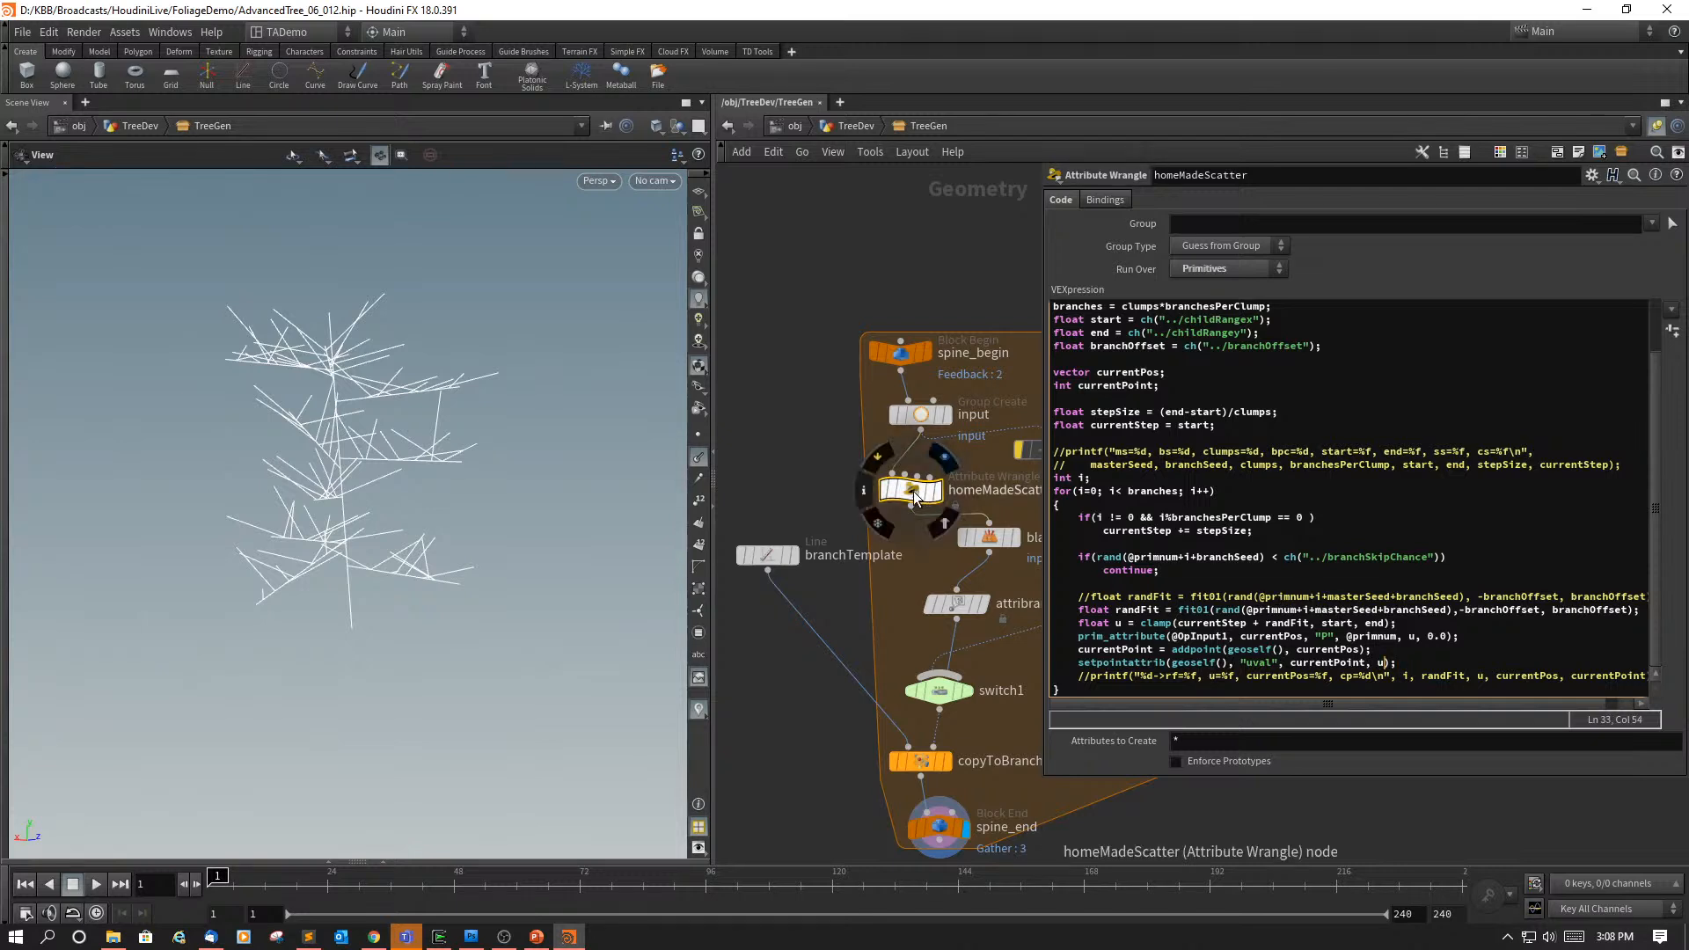
pyautogui.click(84, 103)
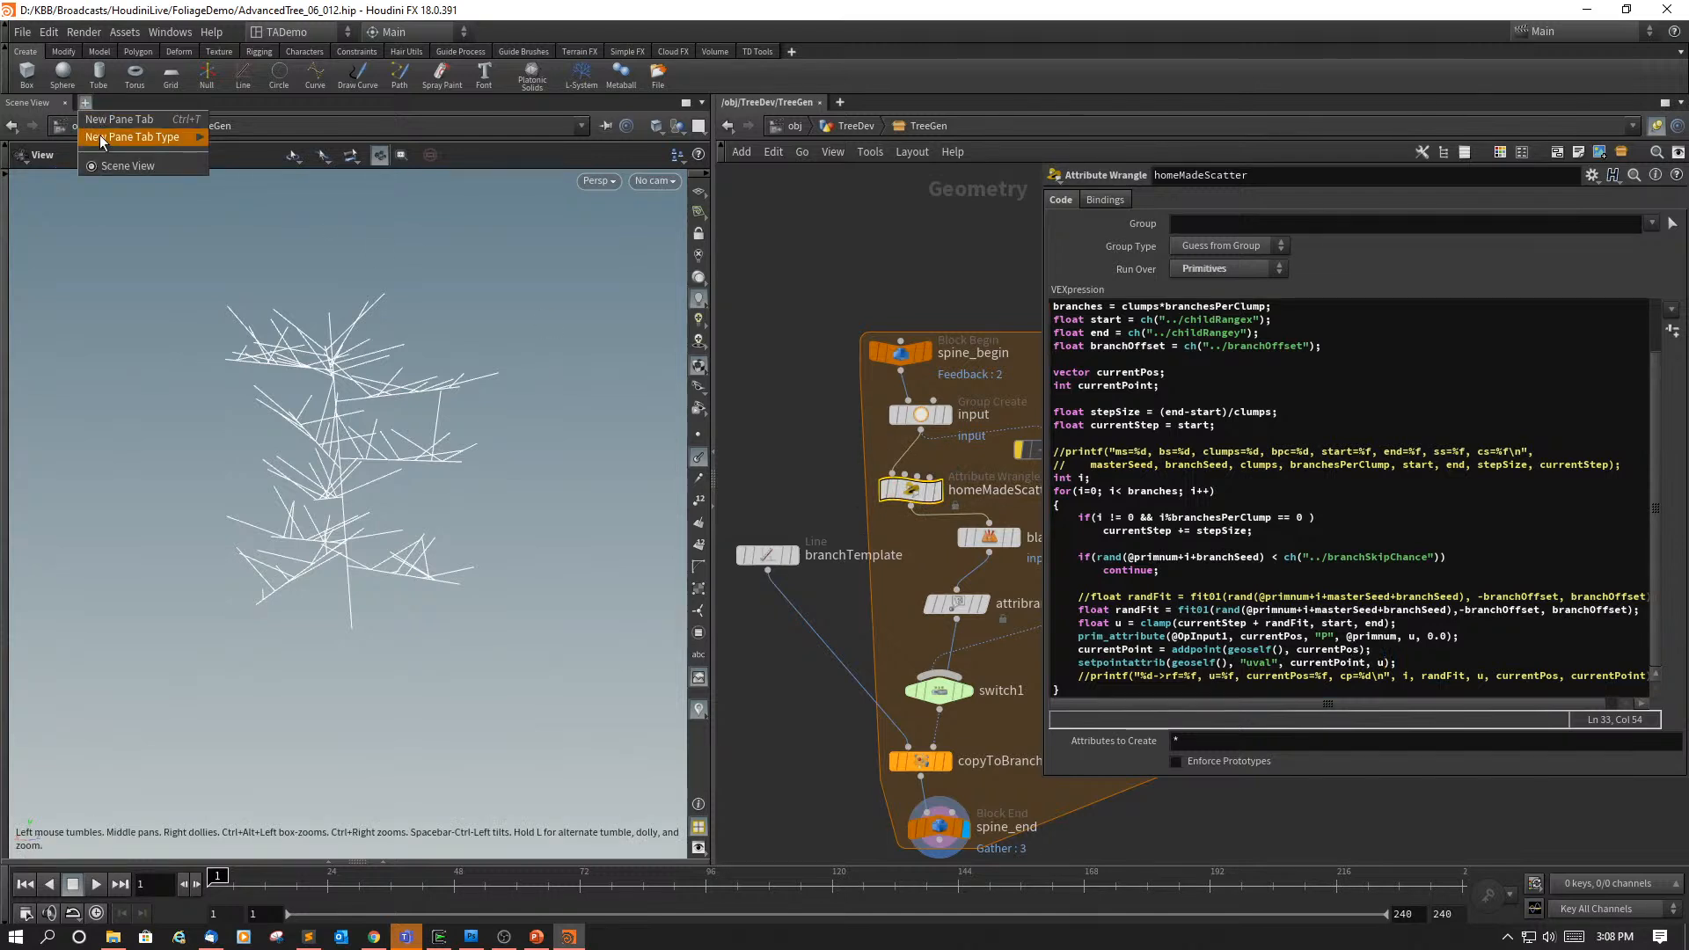
pyautogui.moveTo(106, 139)
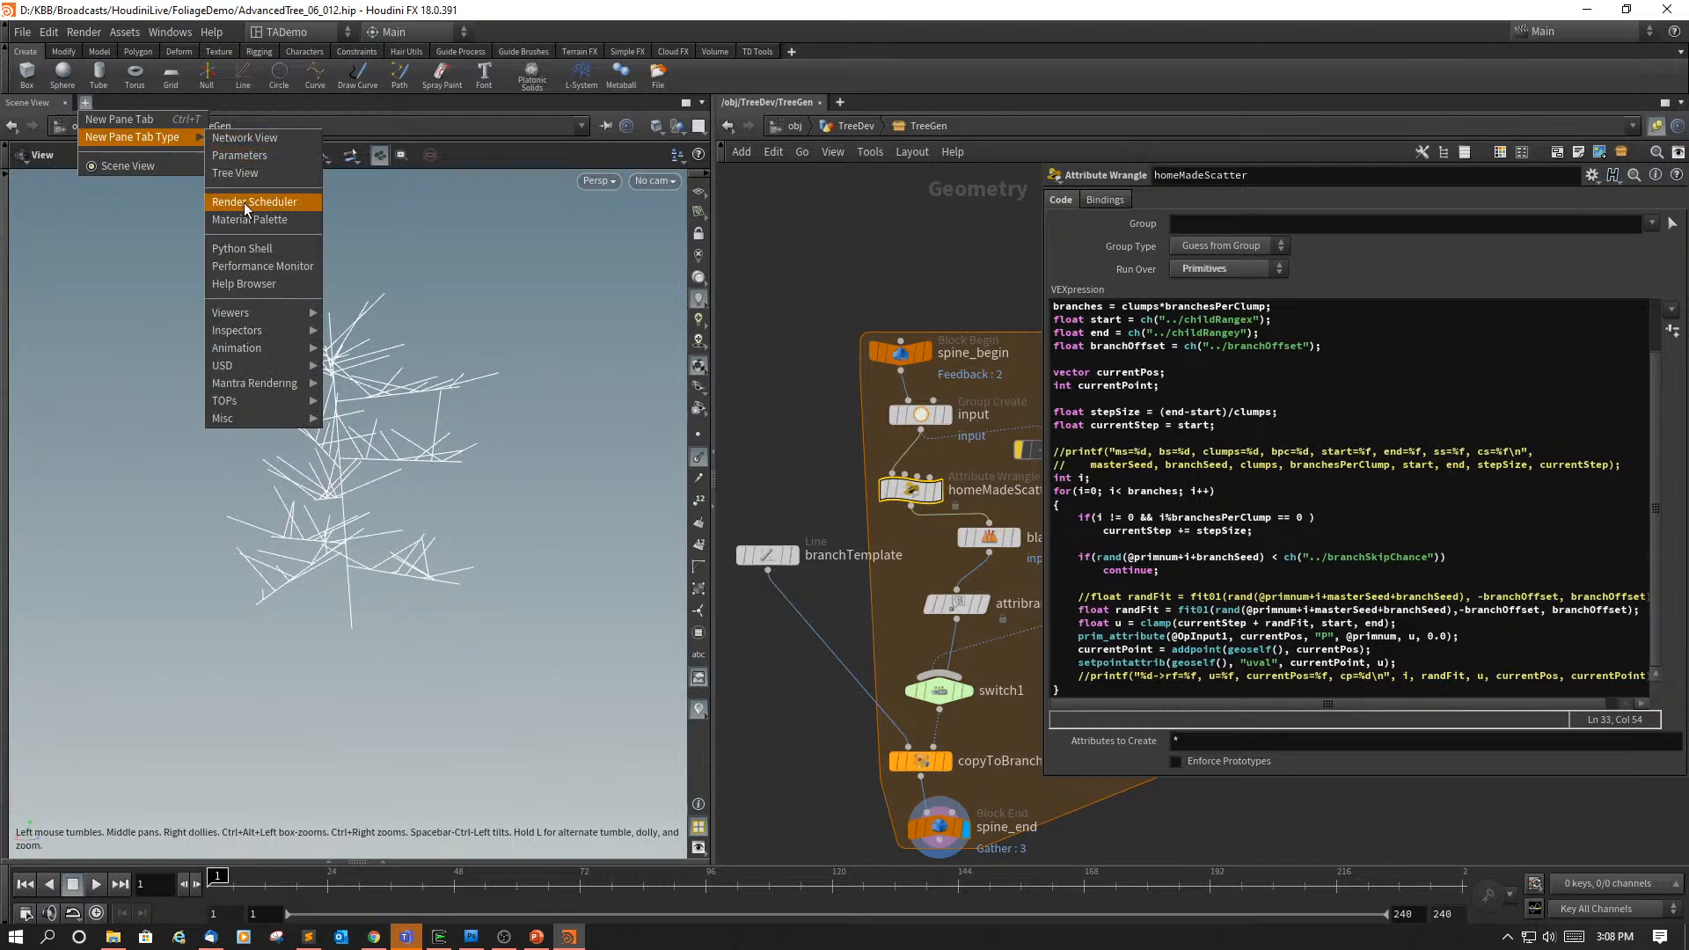
pyautogui.moveTo(236, 331)
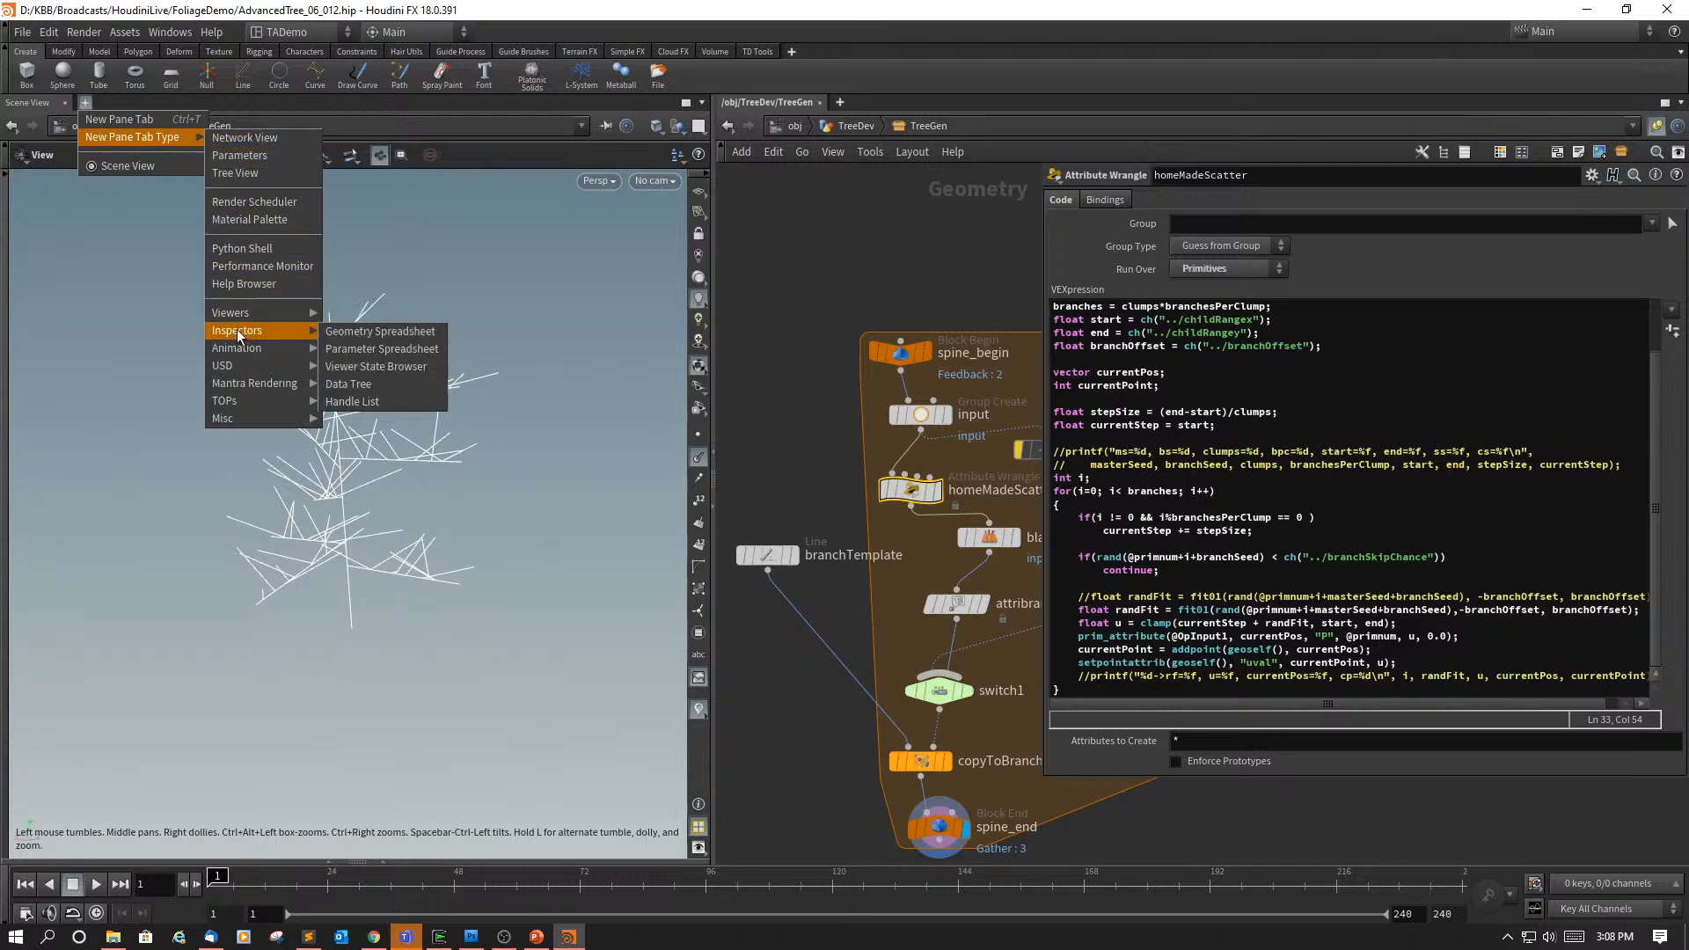
pyautogui.click(345, 331)
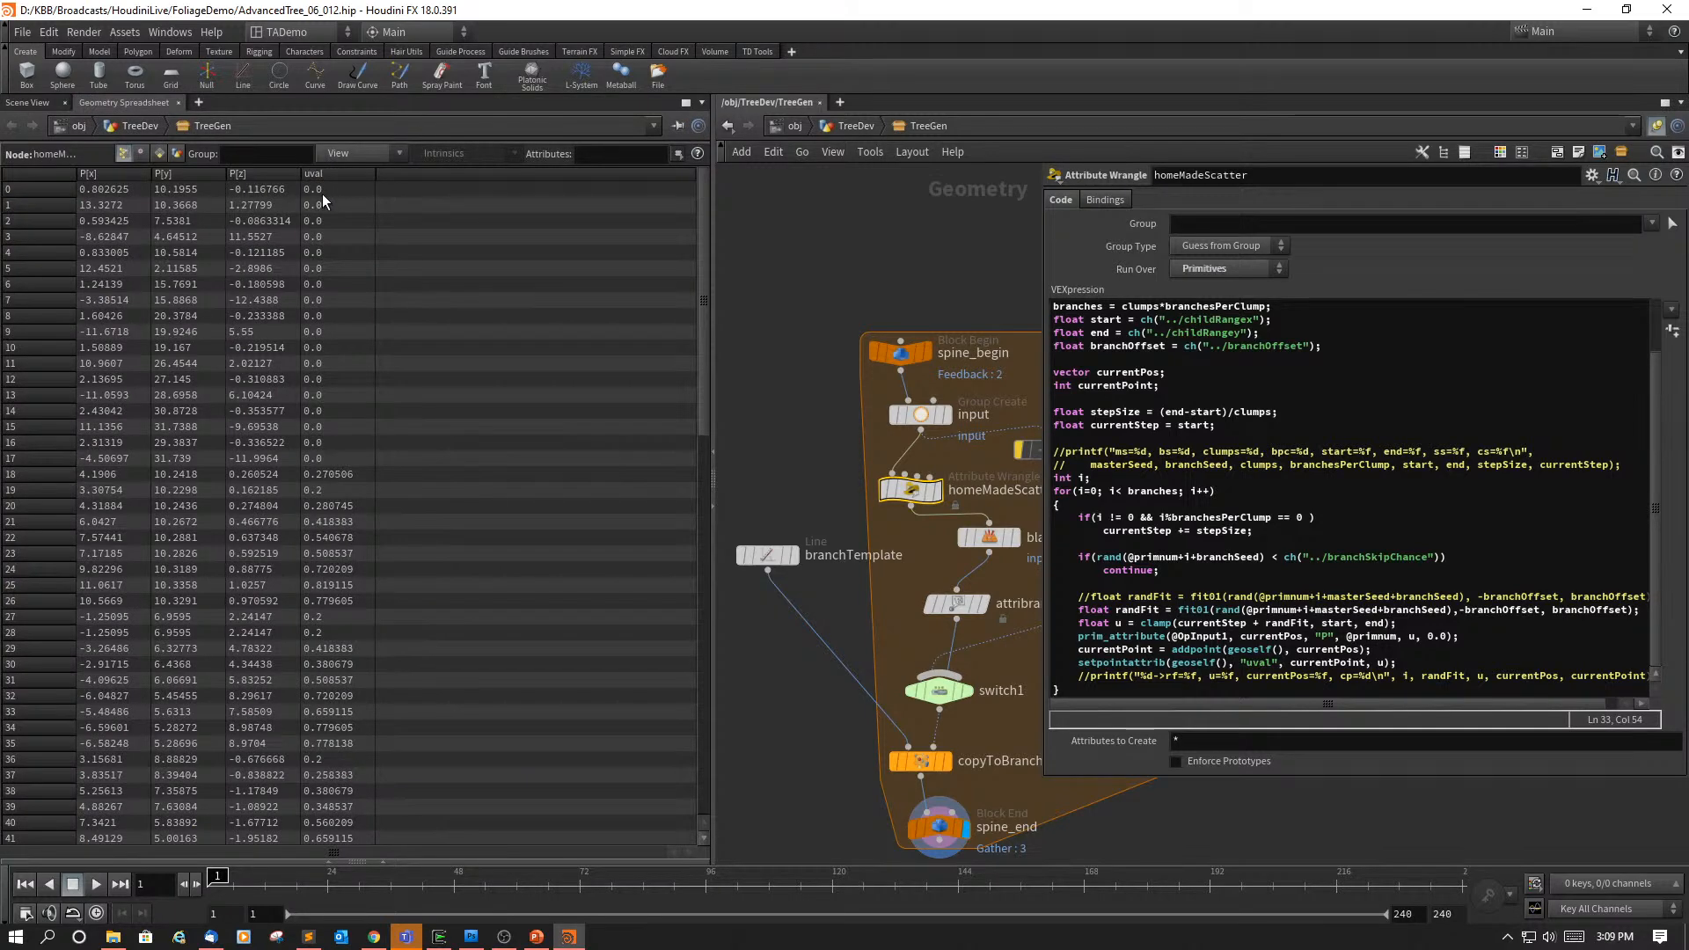
# Step: Examine the uval values of all homeMadeScatter points in the Geometry Spreadsheet
pyautogui.scroll(-4, 347, 415)
pyautogui.scroll(-7, 339, 423)
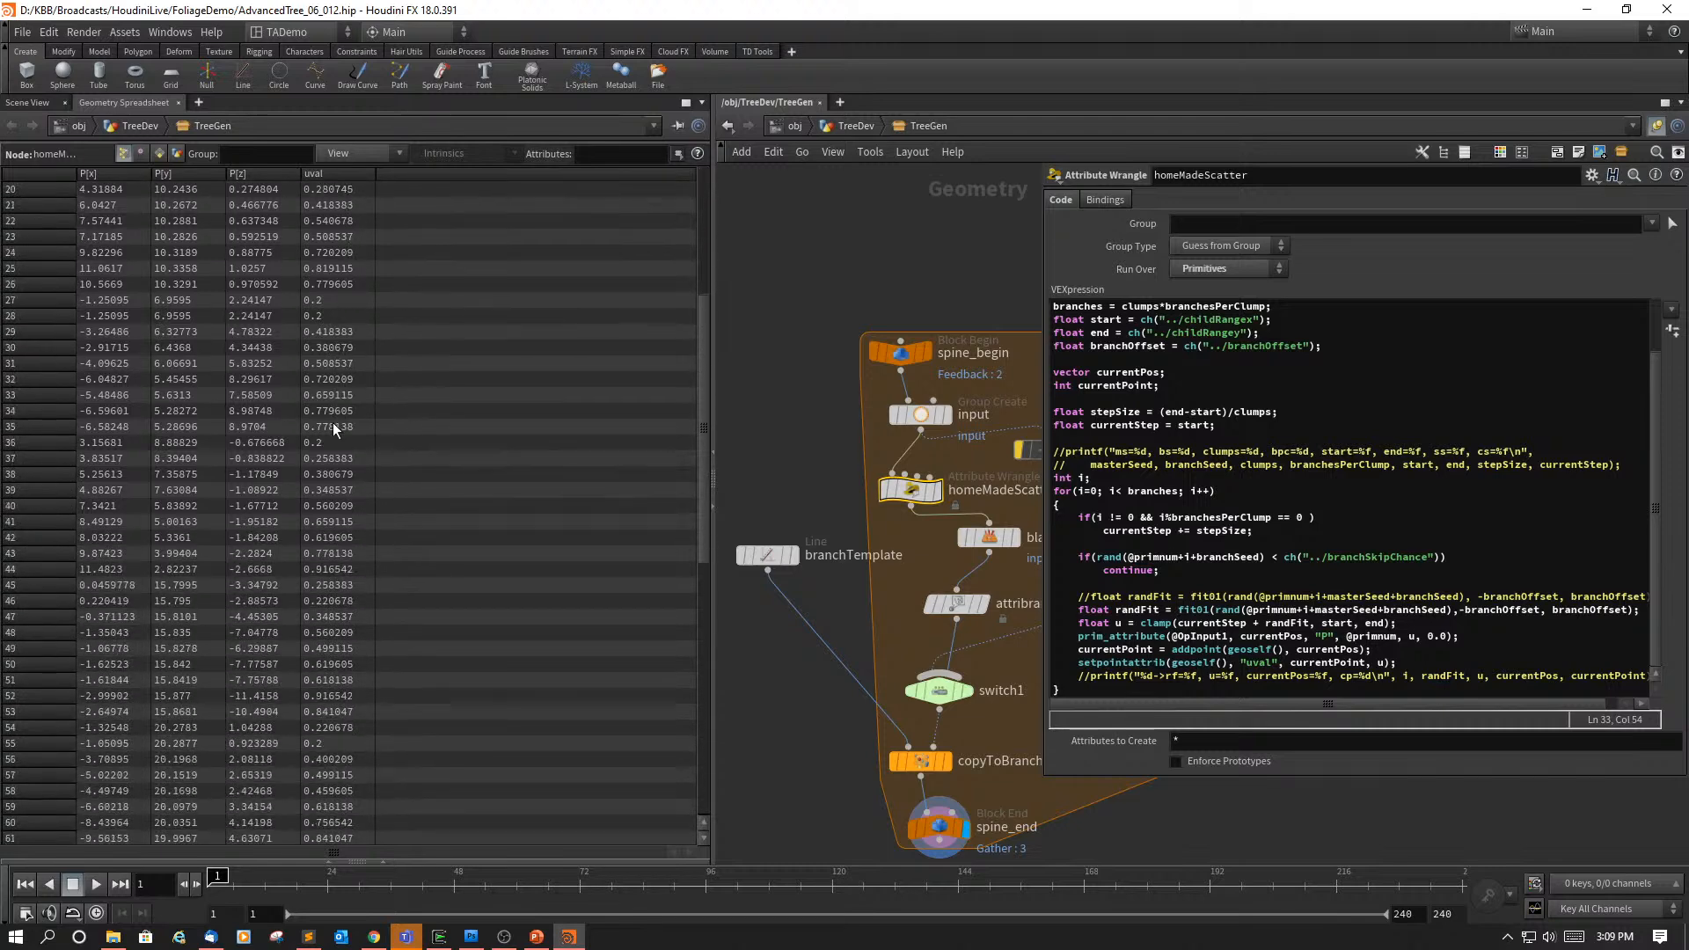
pyautogui.scroll(-9, 281, 435)
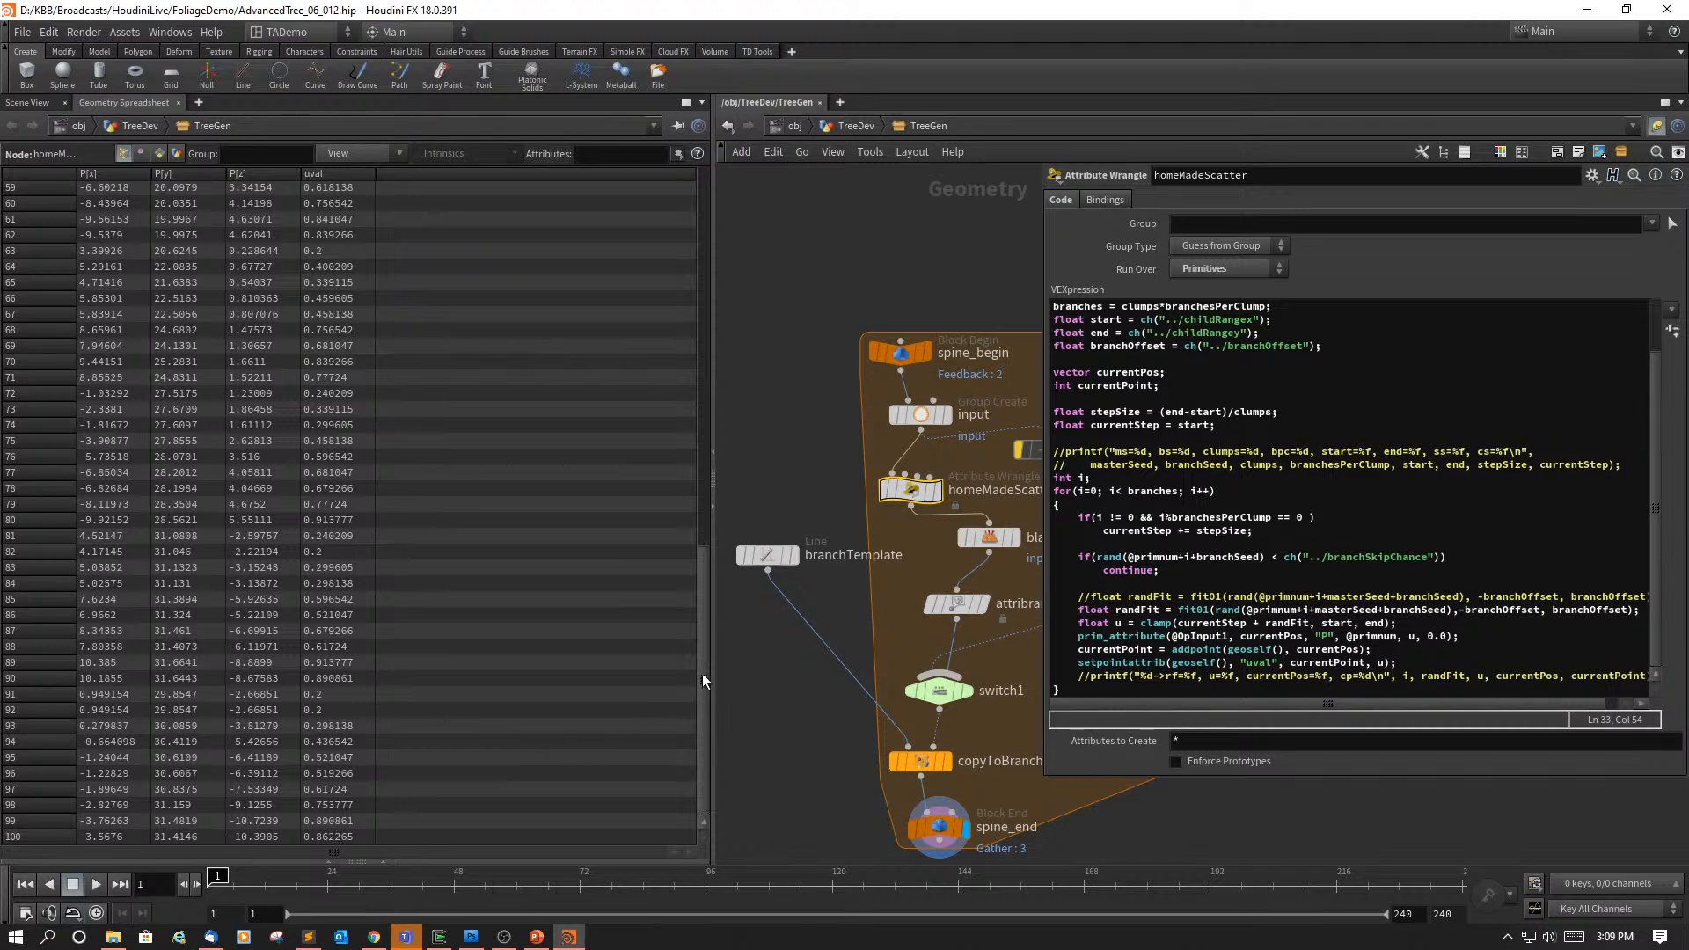
pyautogui.moveTo(699, 672); pyautogui.dragTo(720, 268)
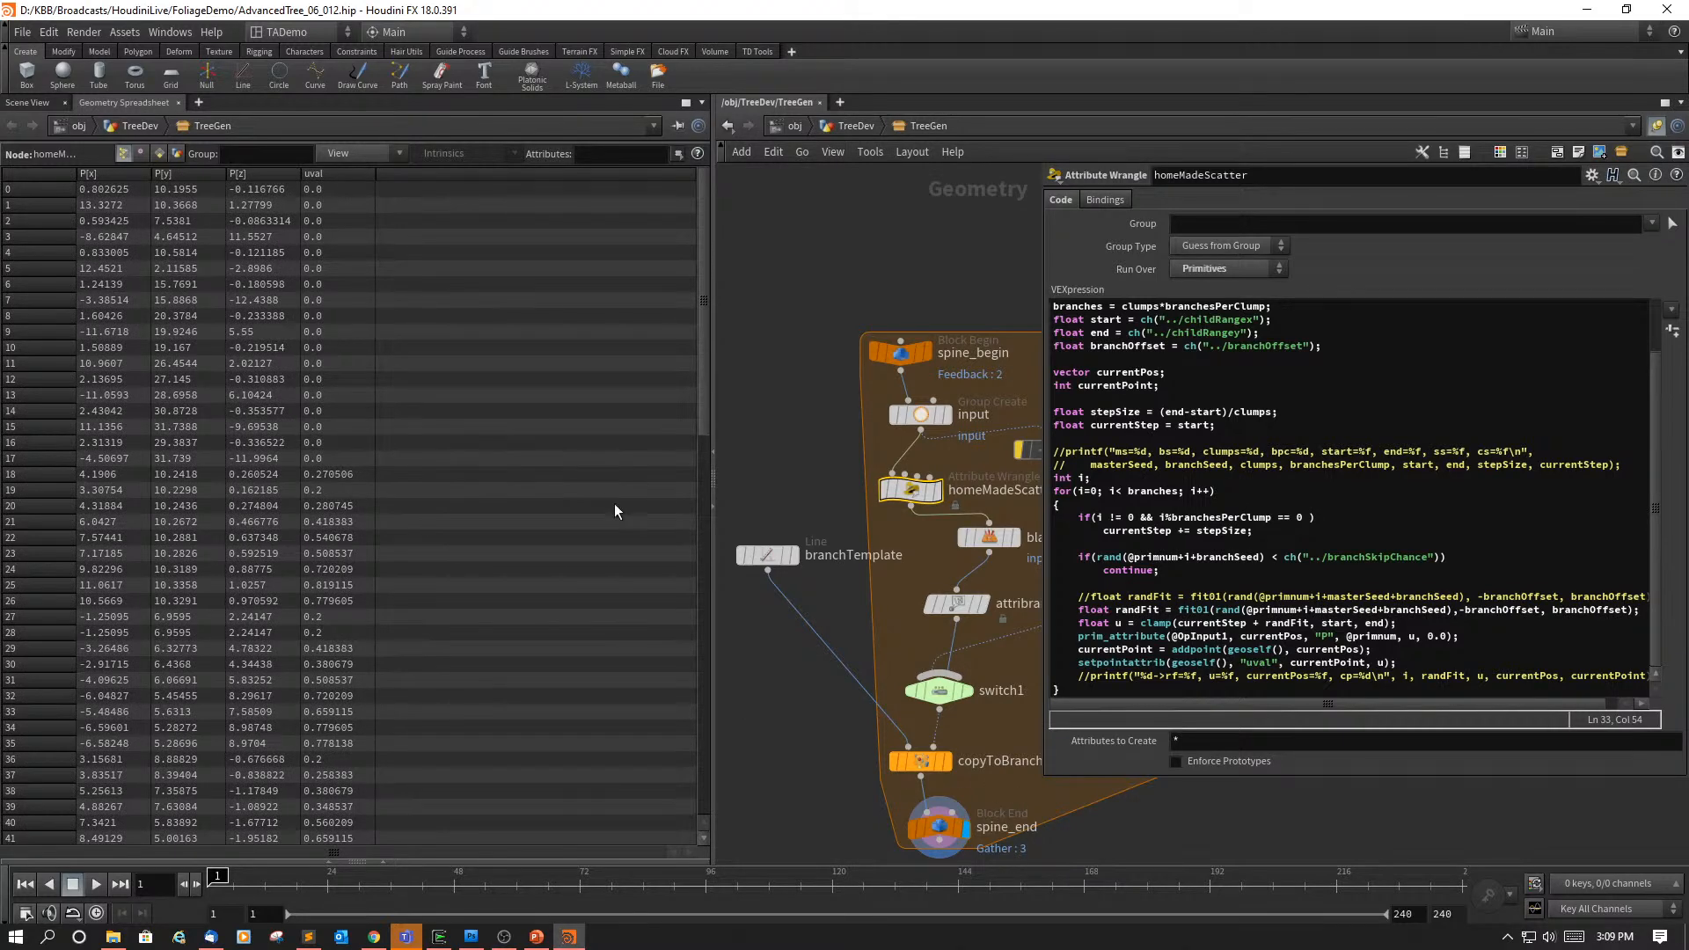
# Step: Return to the 3D view and set the upper Child Range value of TreeGen to 0.93
pyautogui.click(33, 103)
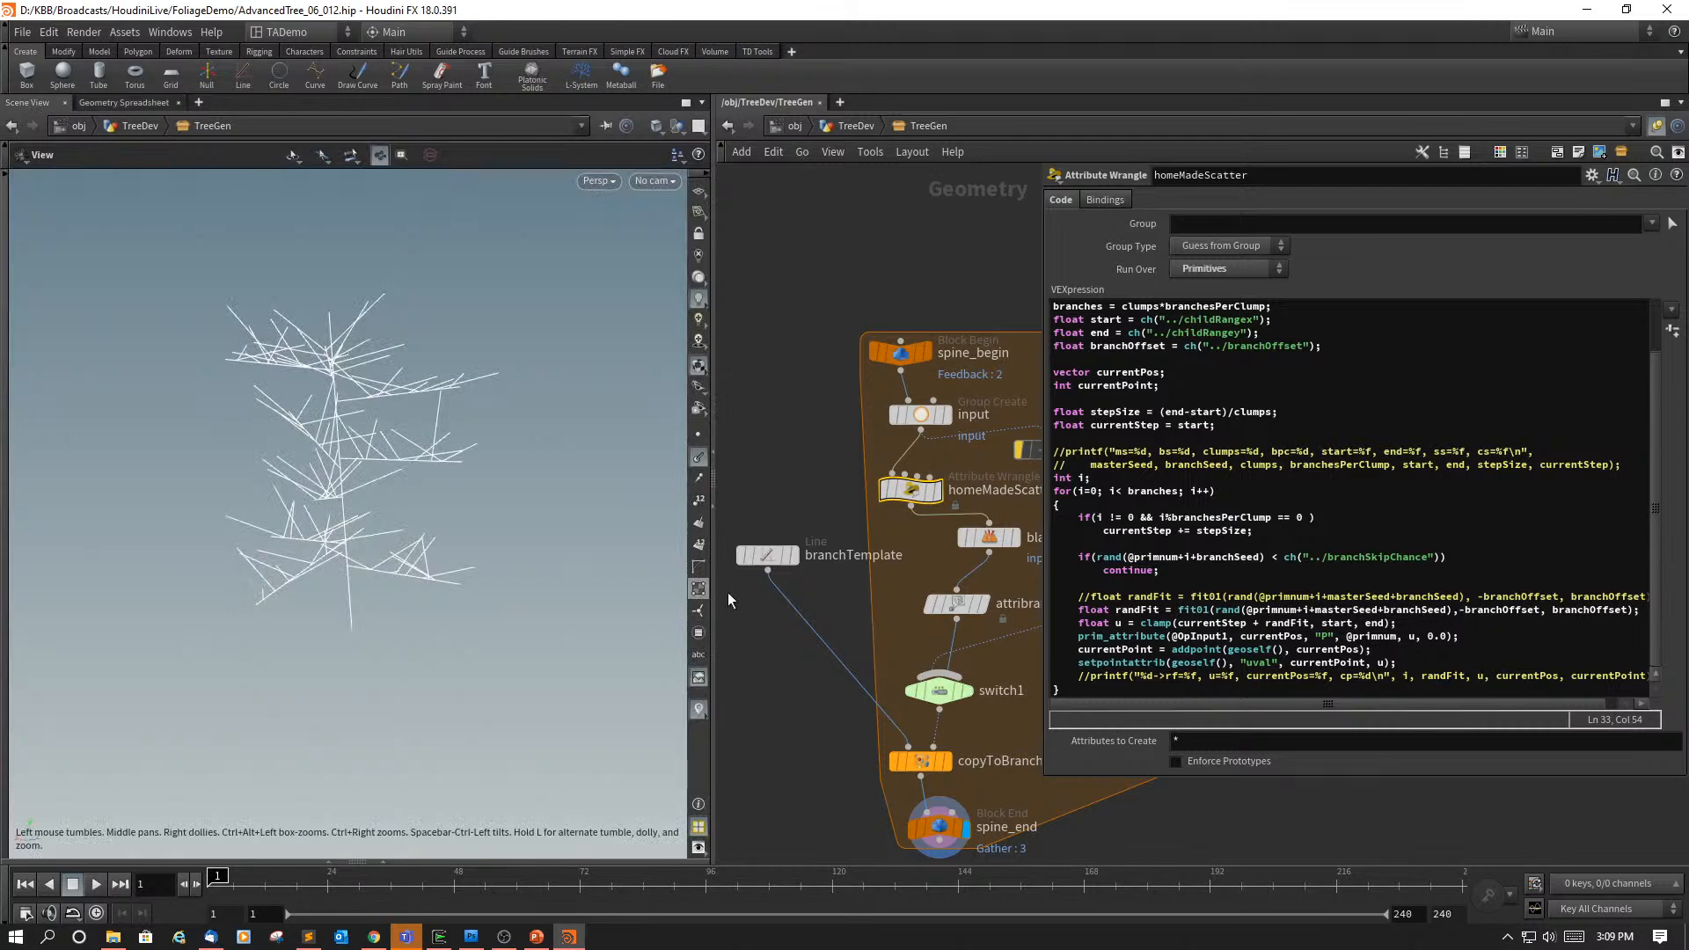
pyautogui.press('u')
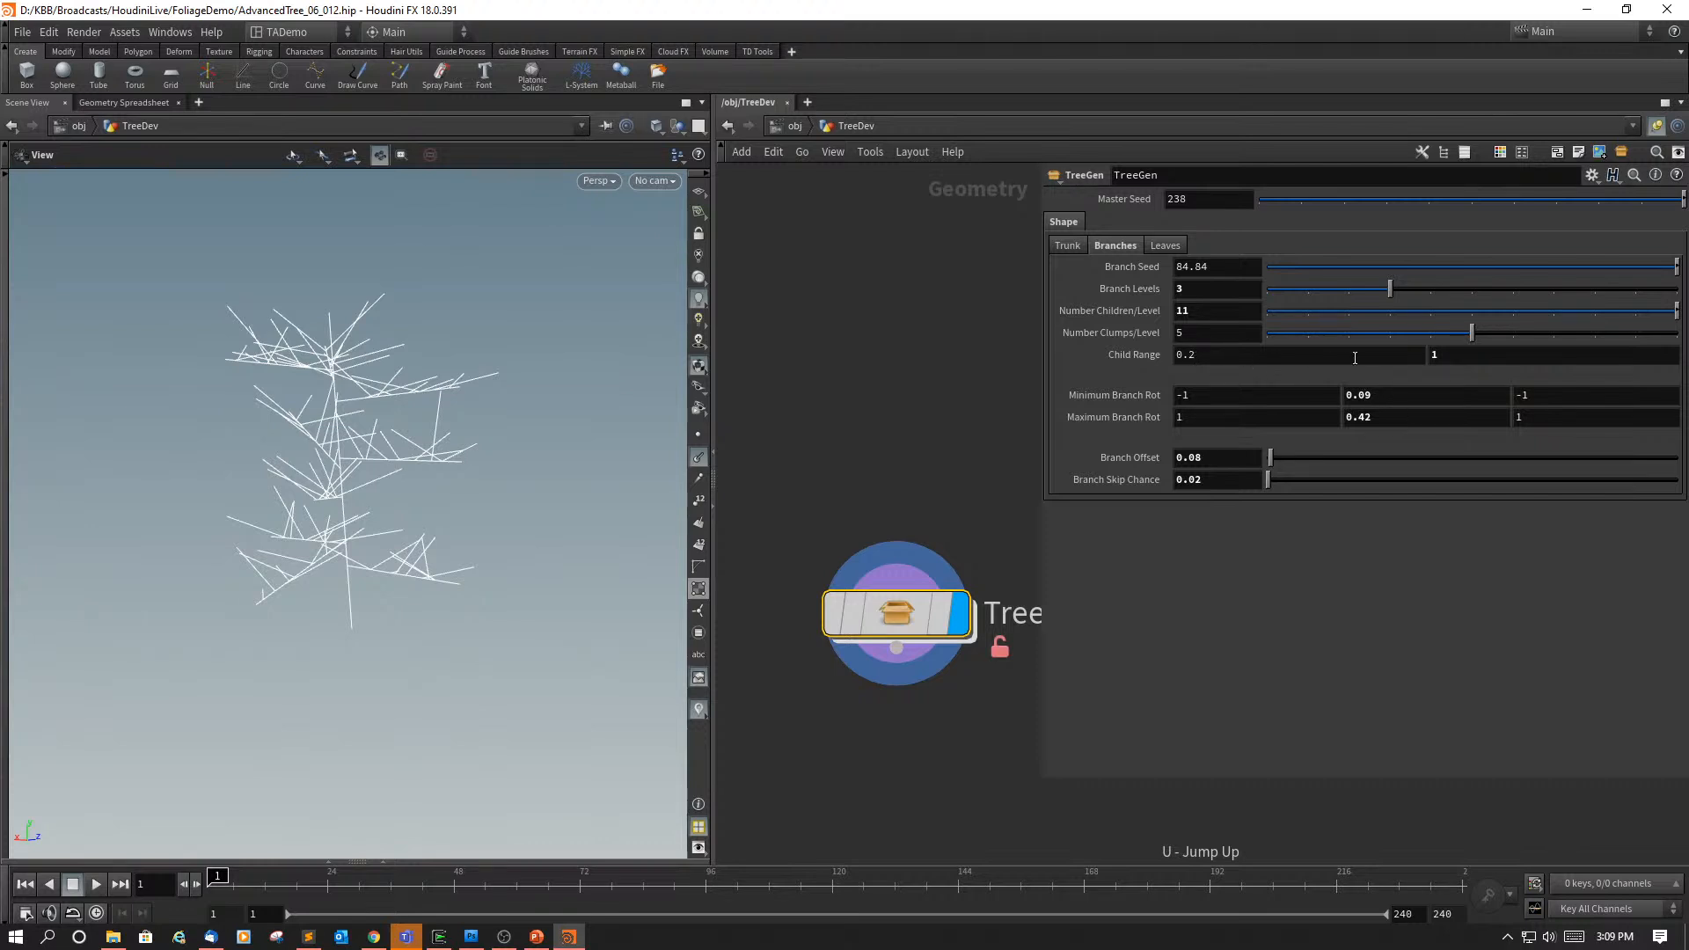
pyautogui.moveTo(1453, 352); pyautogui.dragTo(1364, 385, button='middle')
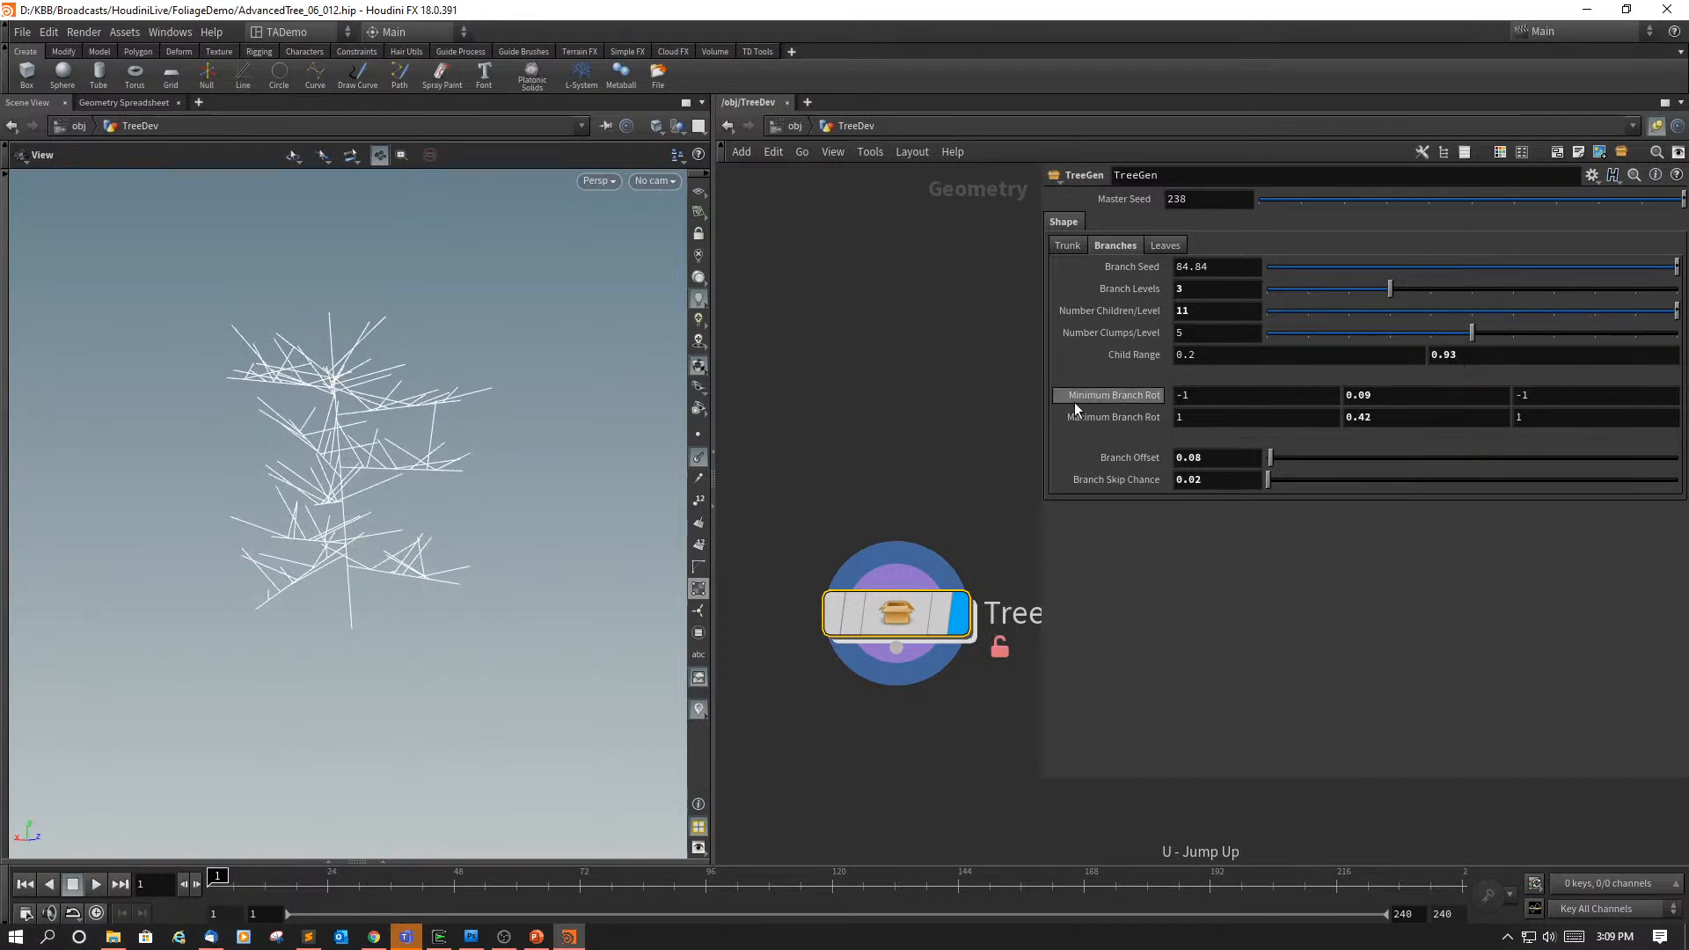
# Step: Go back inside TreeGen and check homeMadeScatter's uval values again for the new child range
pyautogui.moveTo(911, 620)
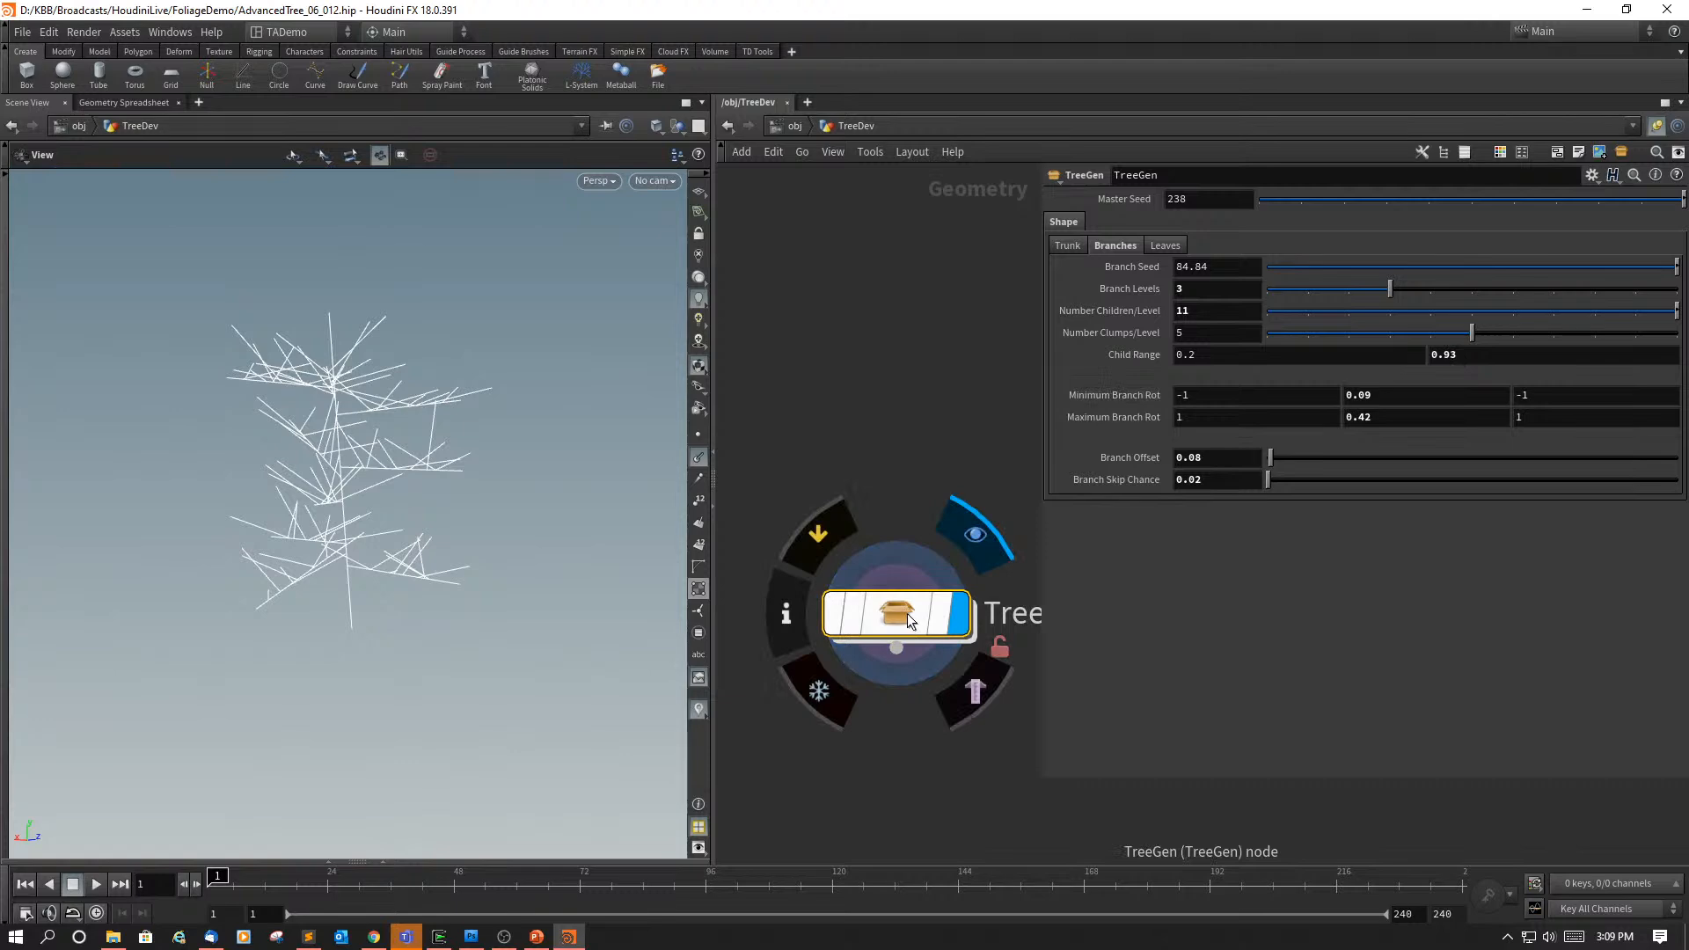
pyautogui.doubleClick(909, 620)
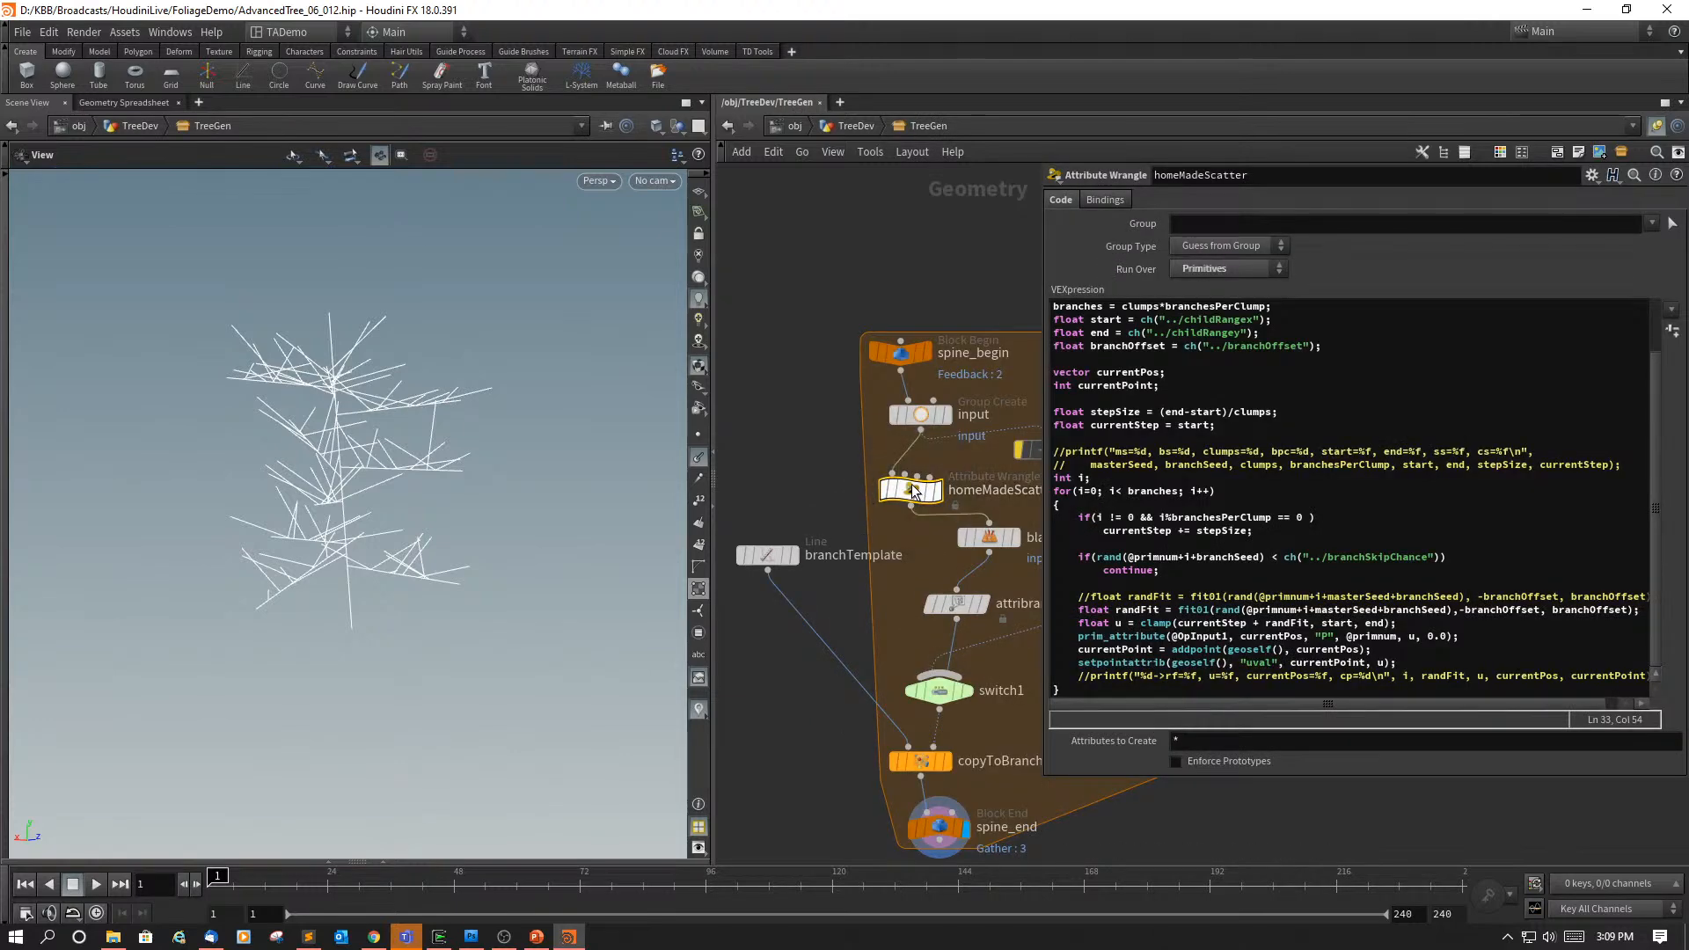
pyautogui.click(119, 102)
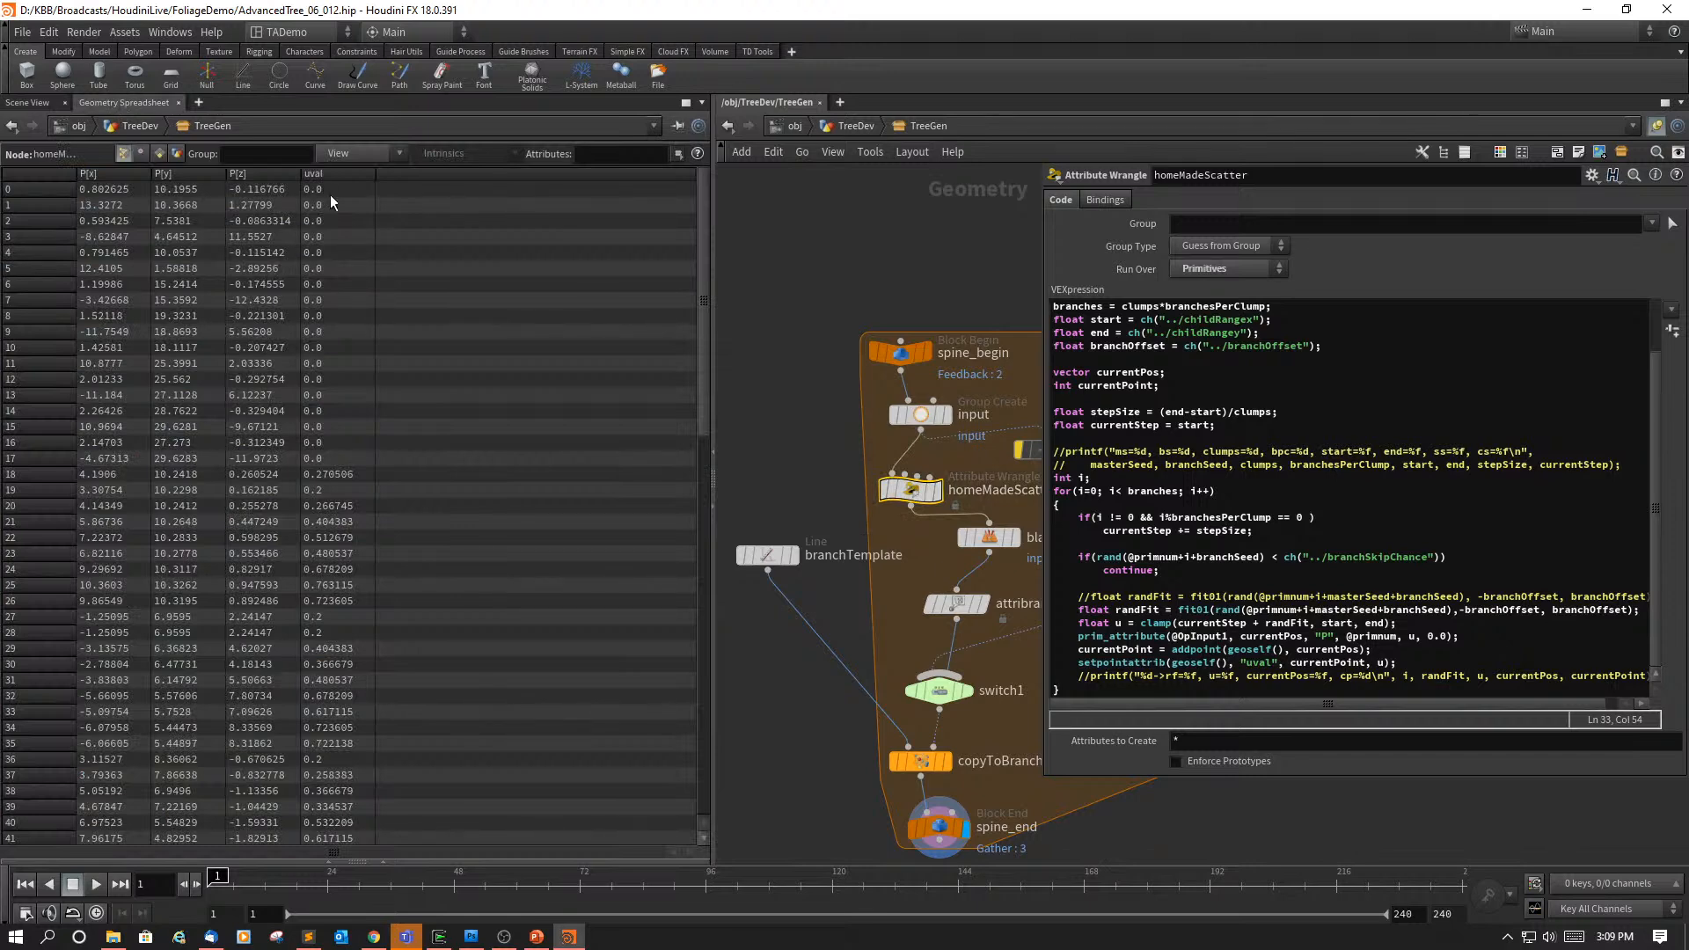
pyautogui.scroll(-6, 357, 499)
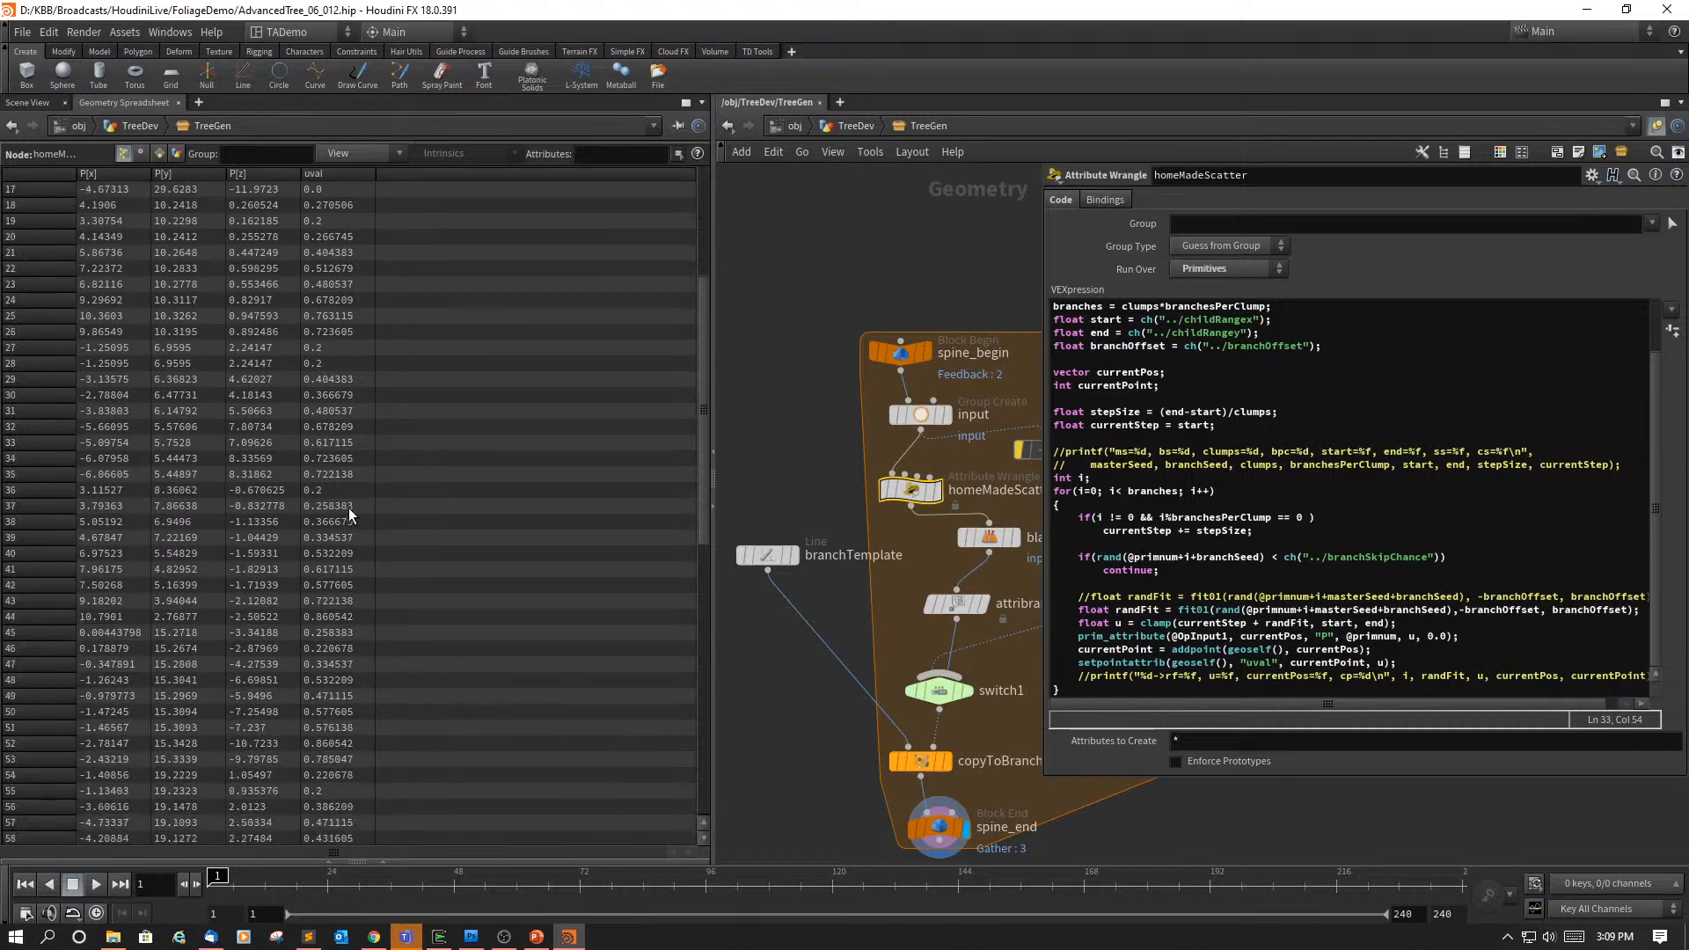
pyautogui.scroll(-2, 344, 510)
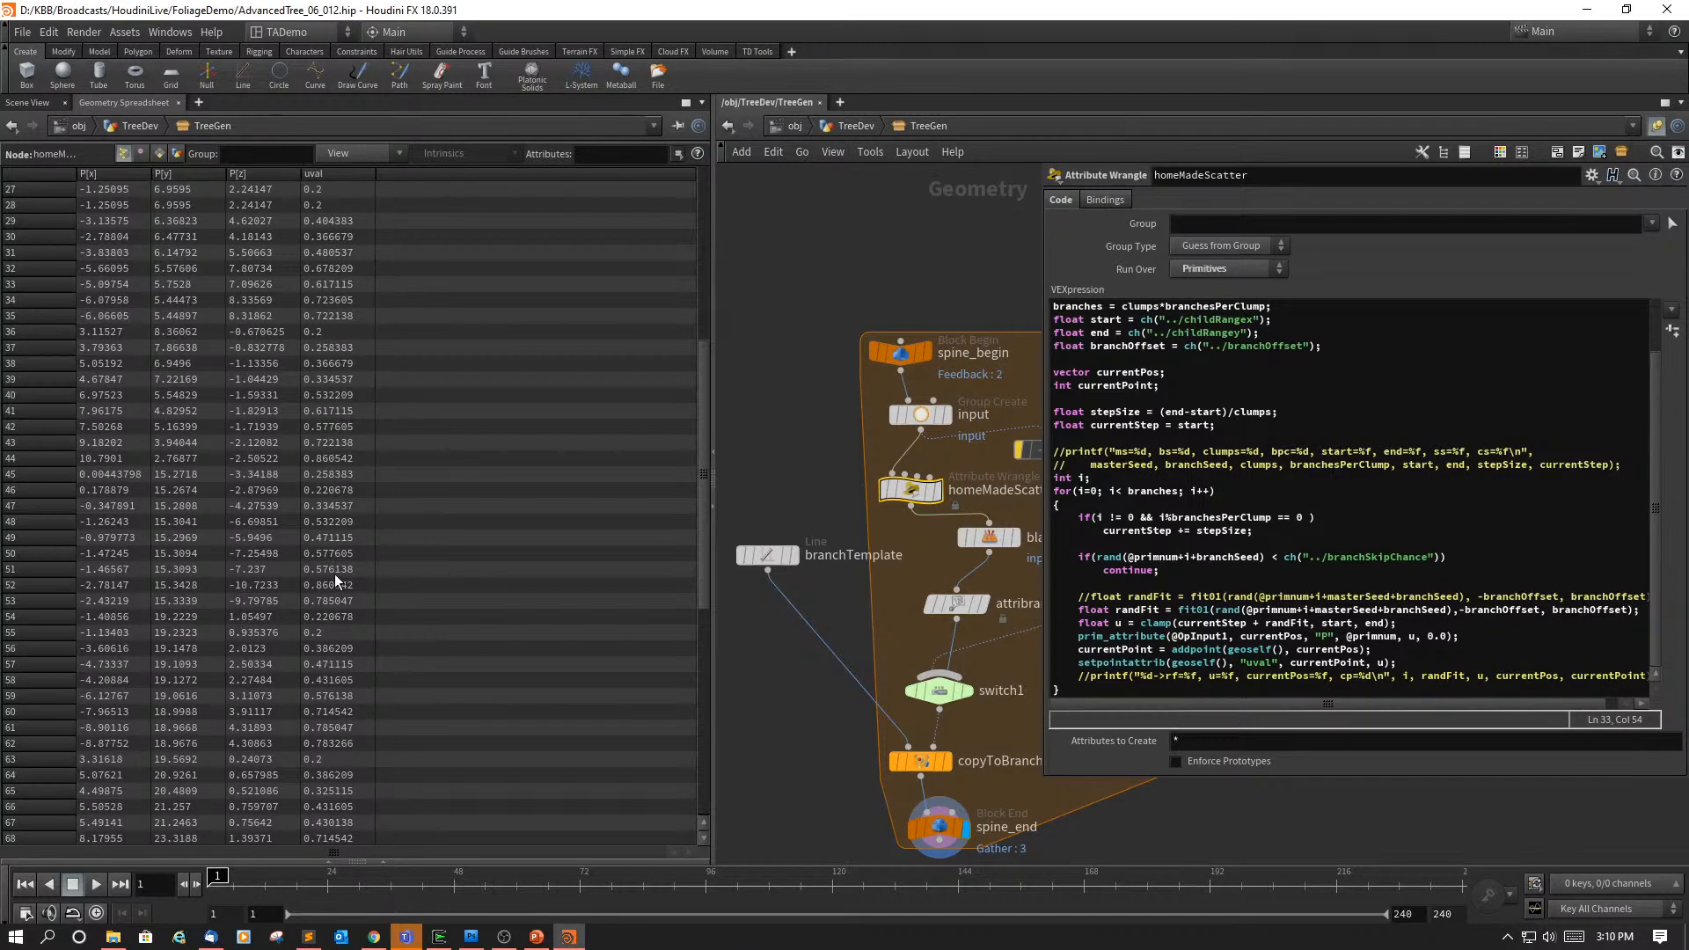
pyautogui.scroll(-3, 334, 574)
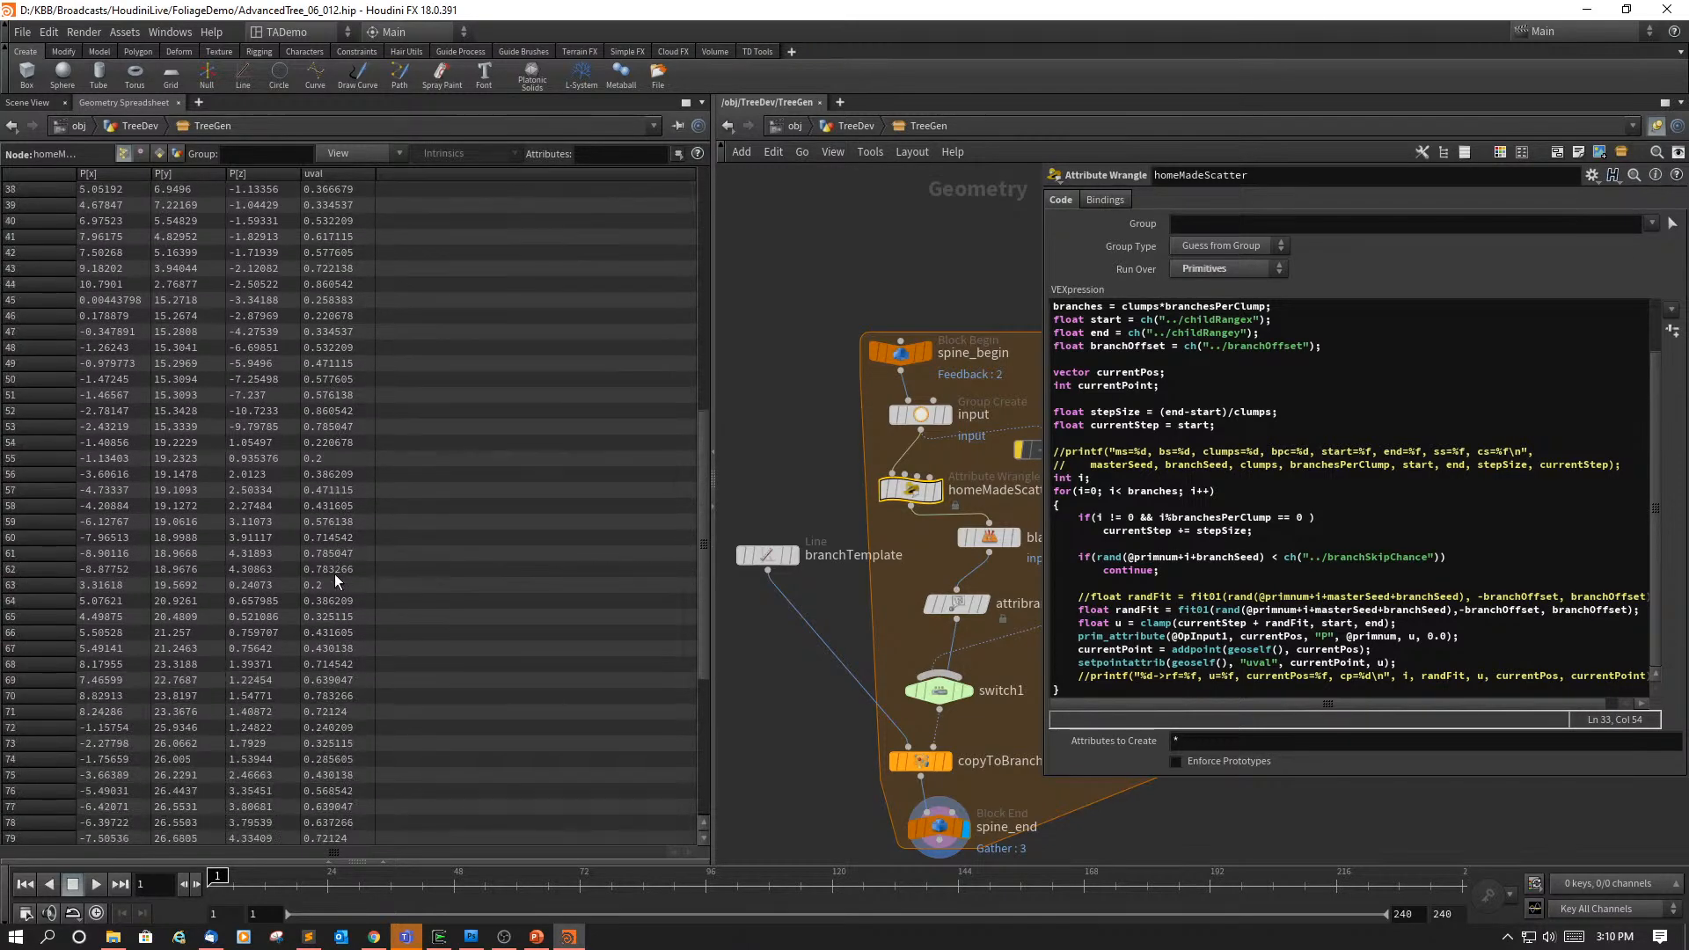
pyautogui.scroll(-5, 334, 574)
pyautogui.scroll(-2, 328, 574)
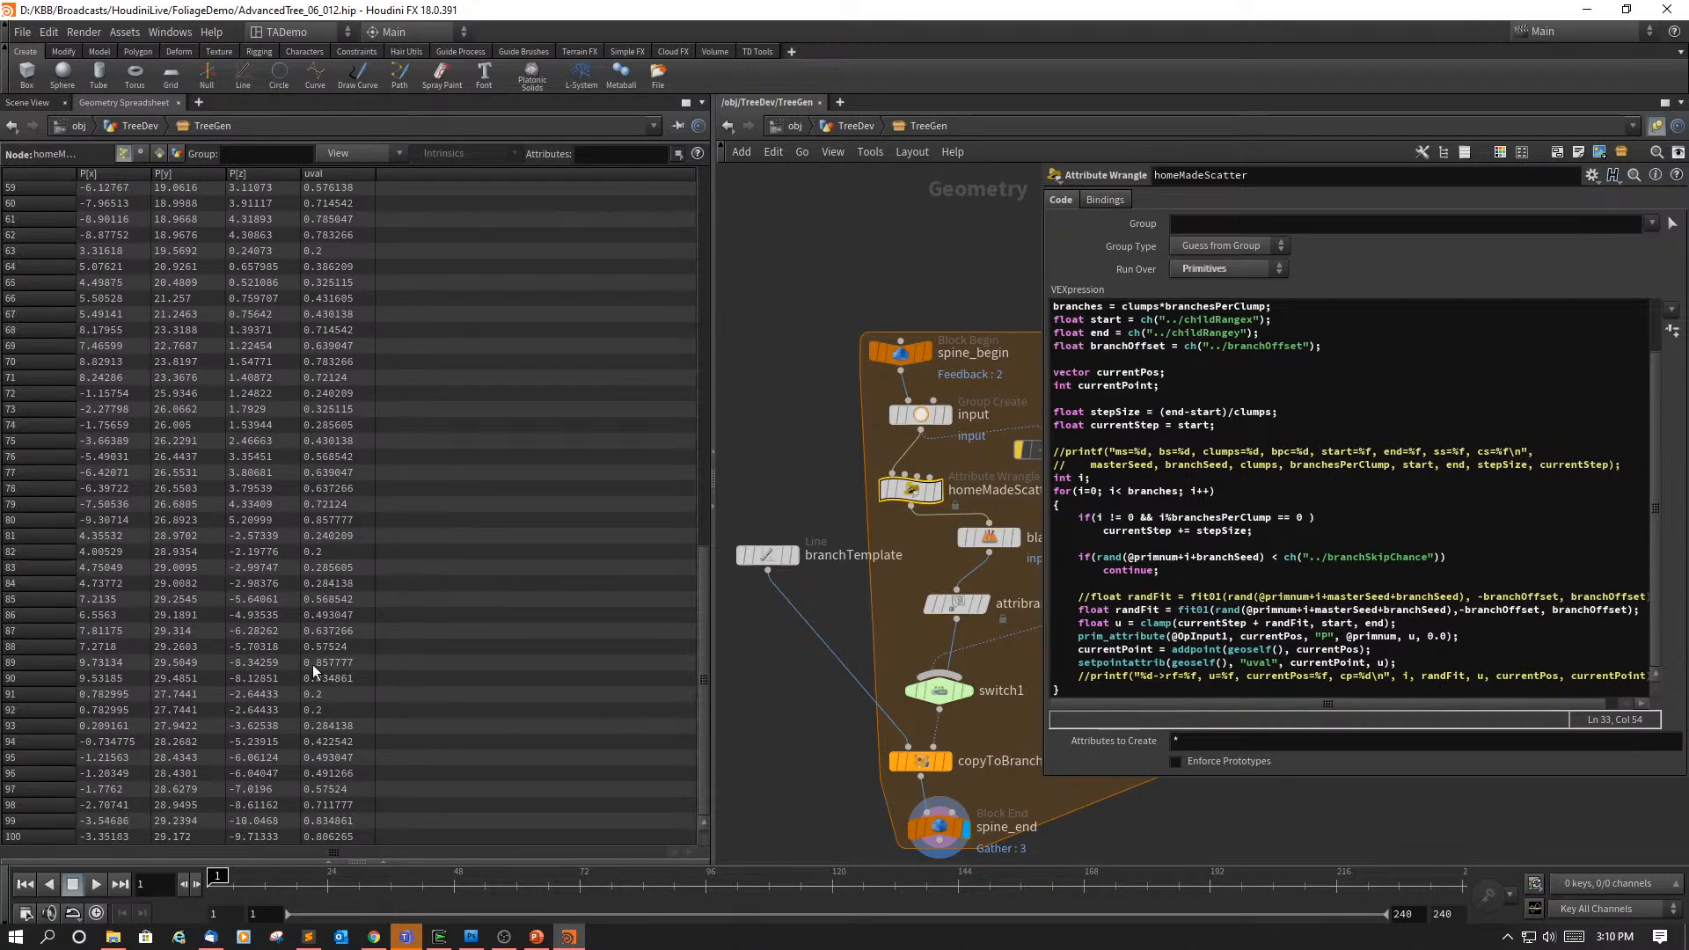
pyautogui.scroll(3, 334, 827)
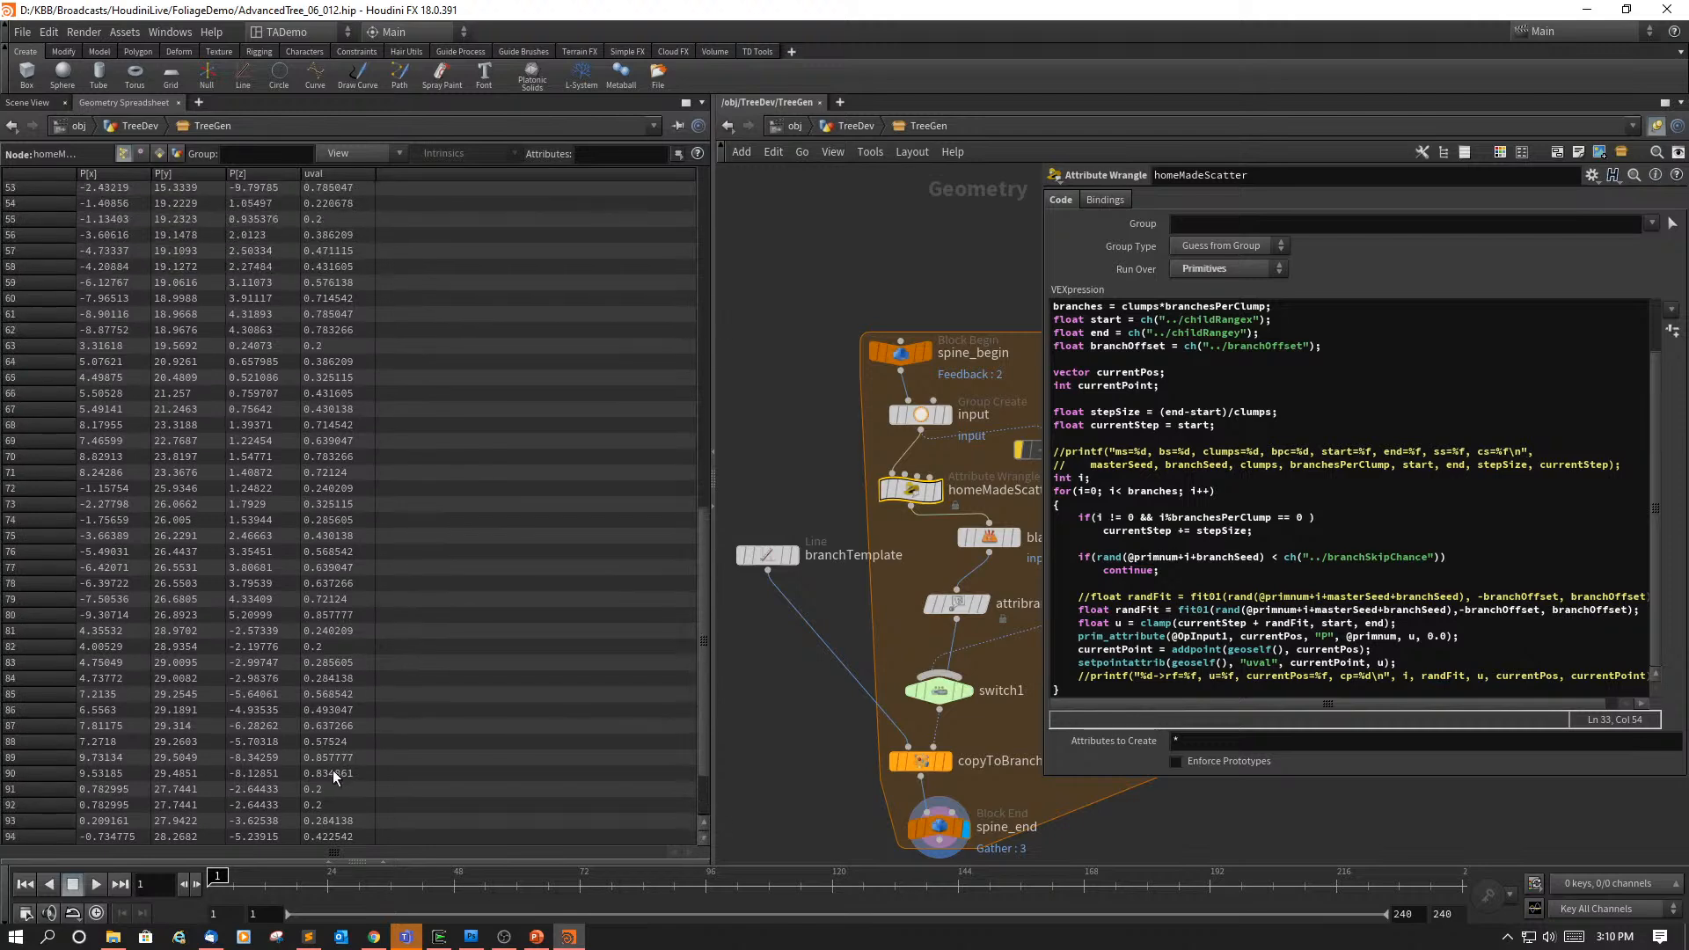
# Step: Check in the Geometry Spreadsheet whether copyToBranchPoints and switch1 carry the uval point attribute
pyautogui.click(27, 103)
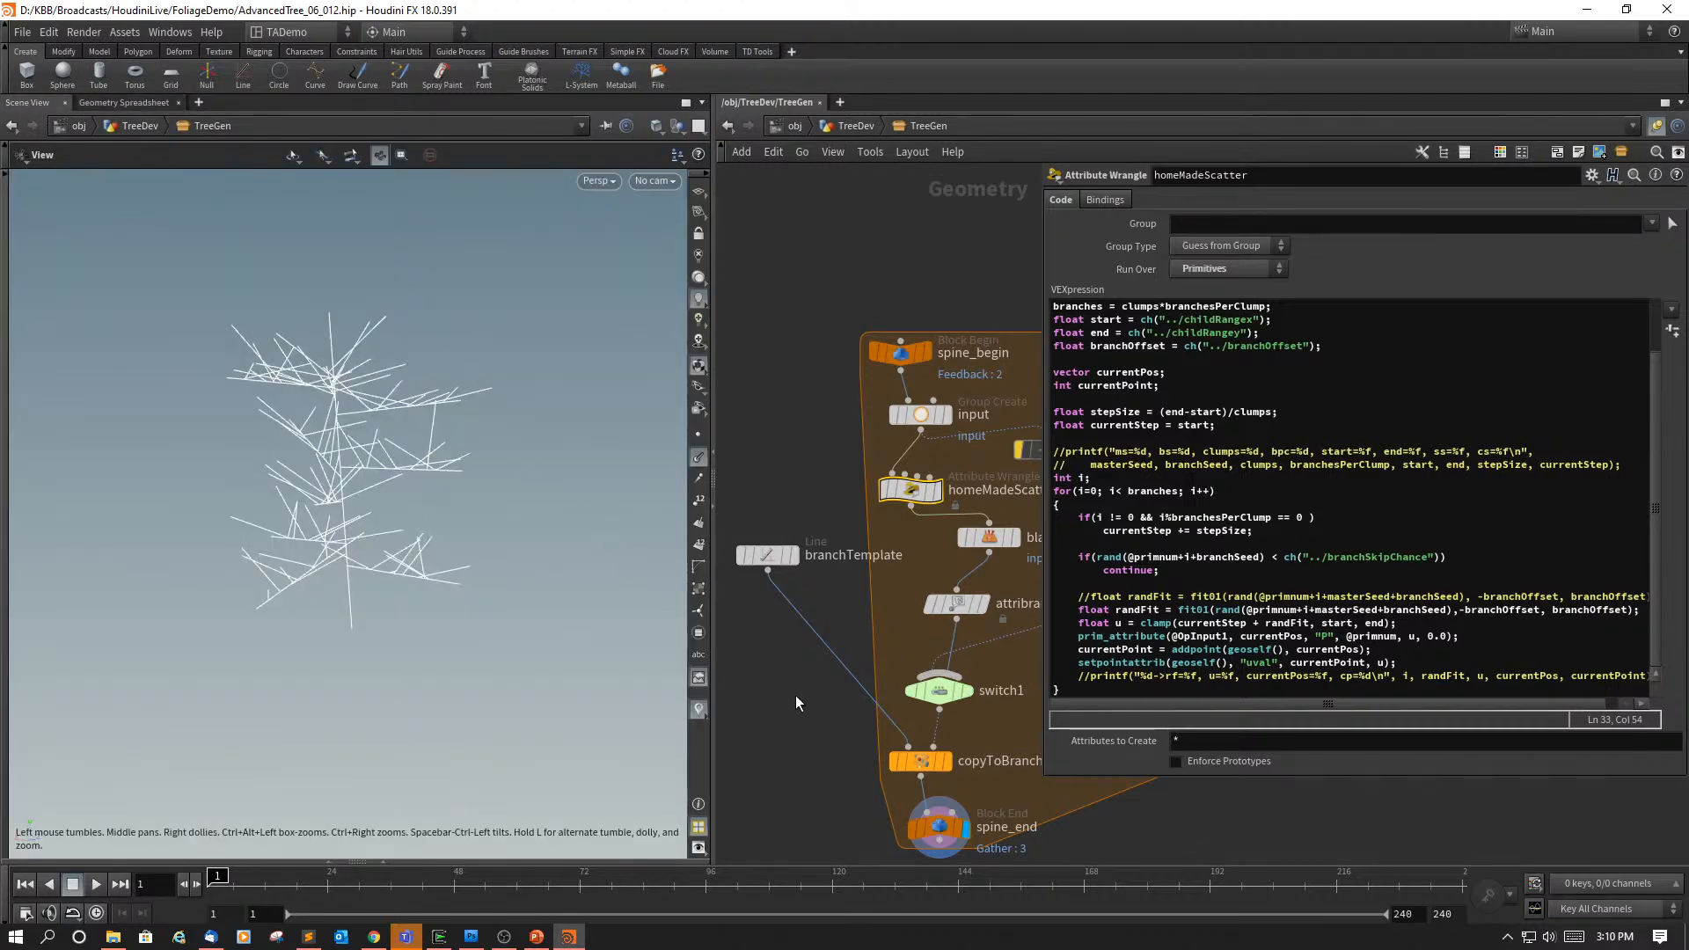
pyautogui.moveTo(915, 500)
pyautogui.moveTo(948, 693)
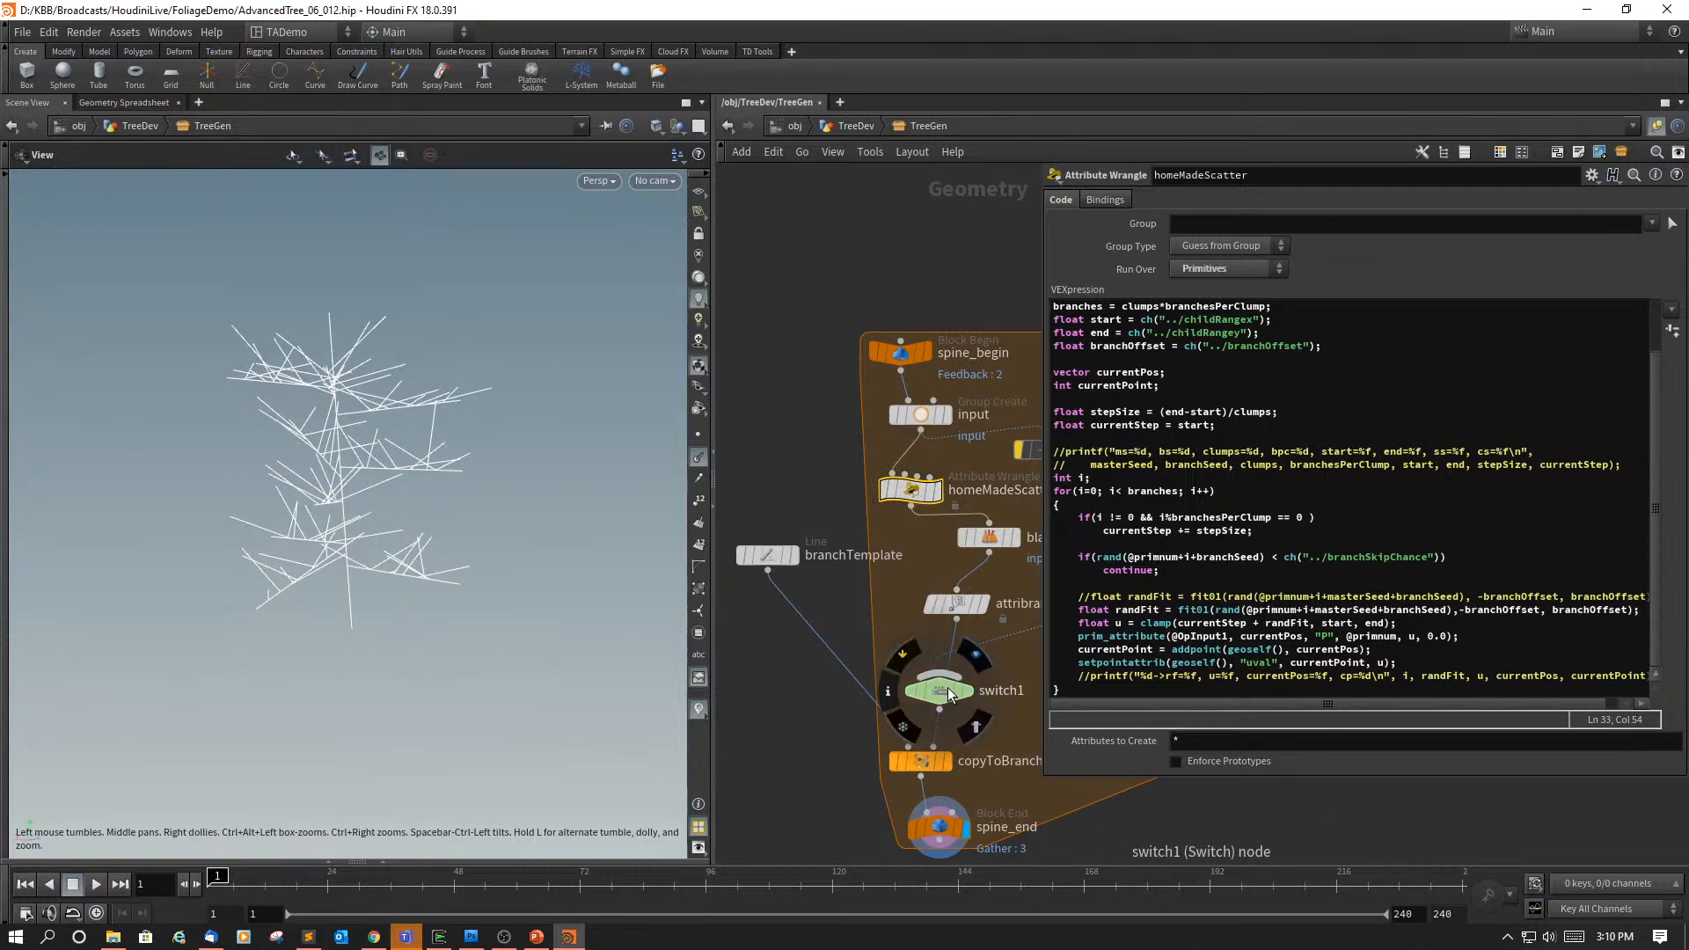
pyautogui.moveTo(920, 764)
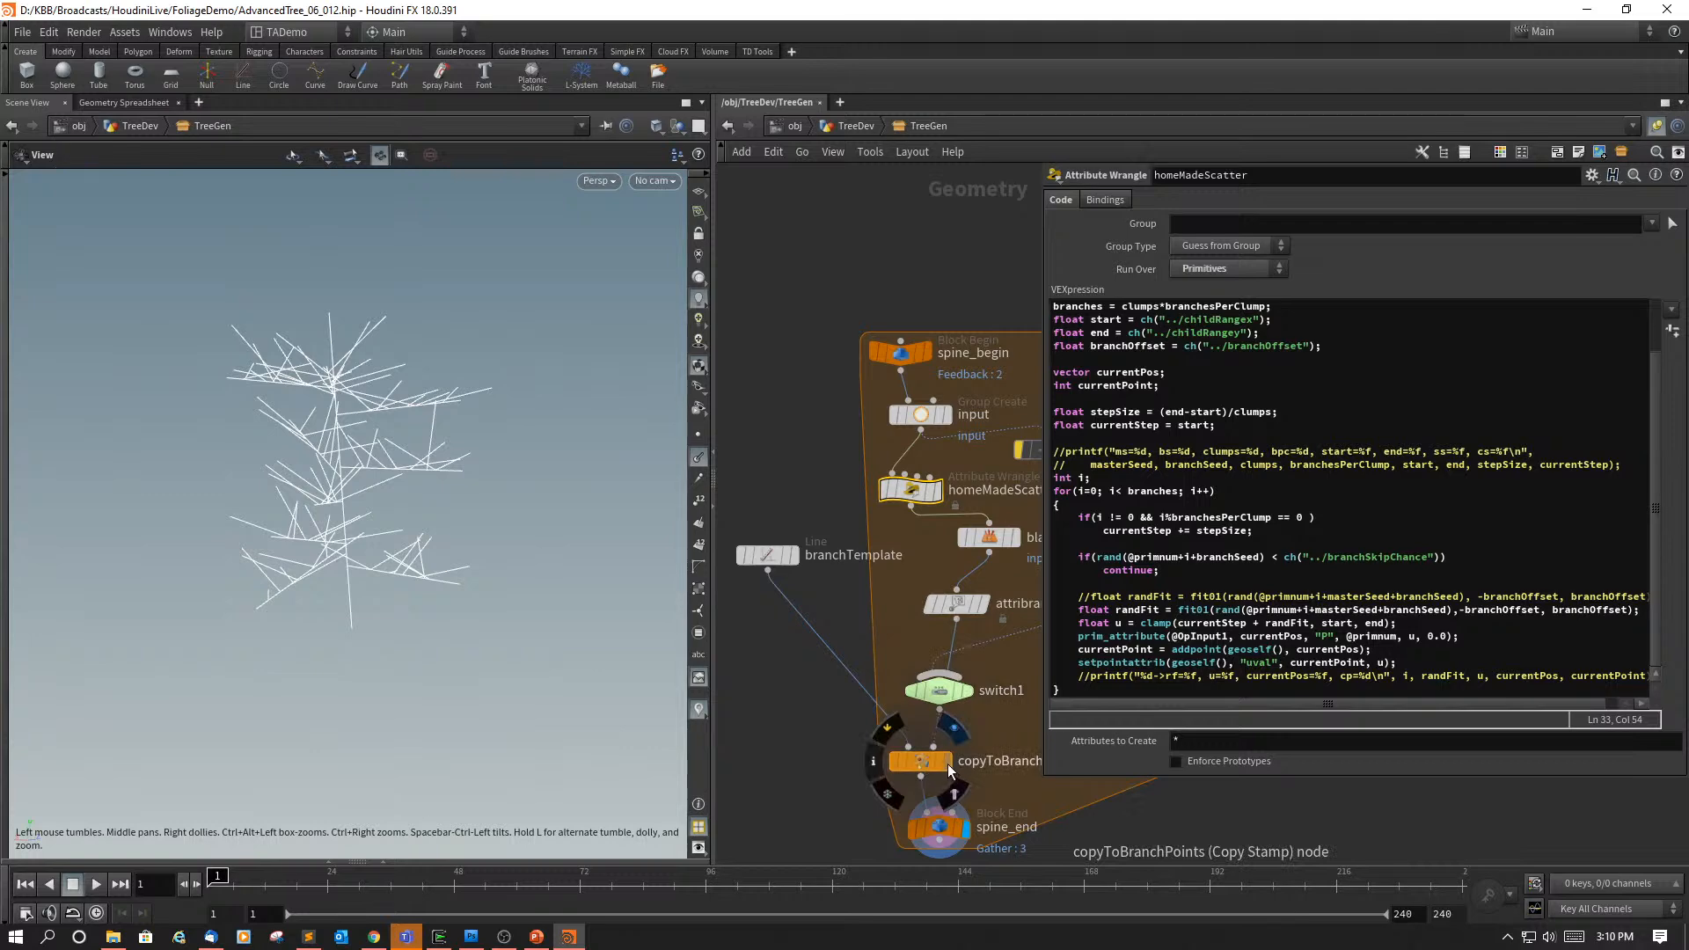
pyautogui.click(918, 762)
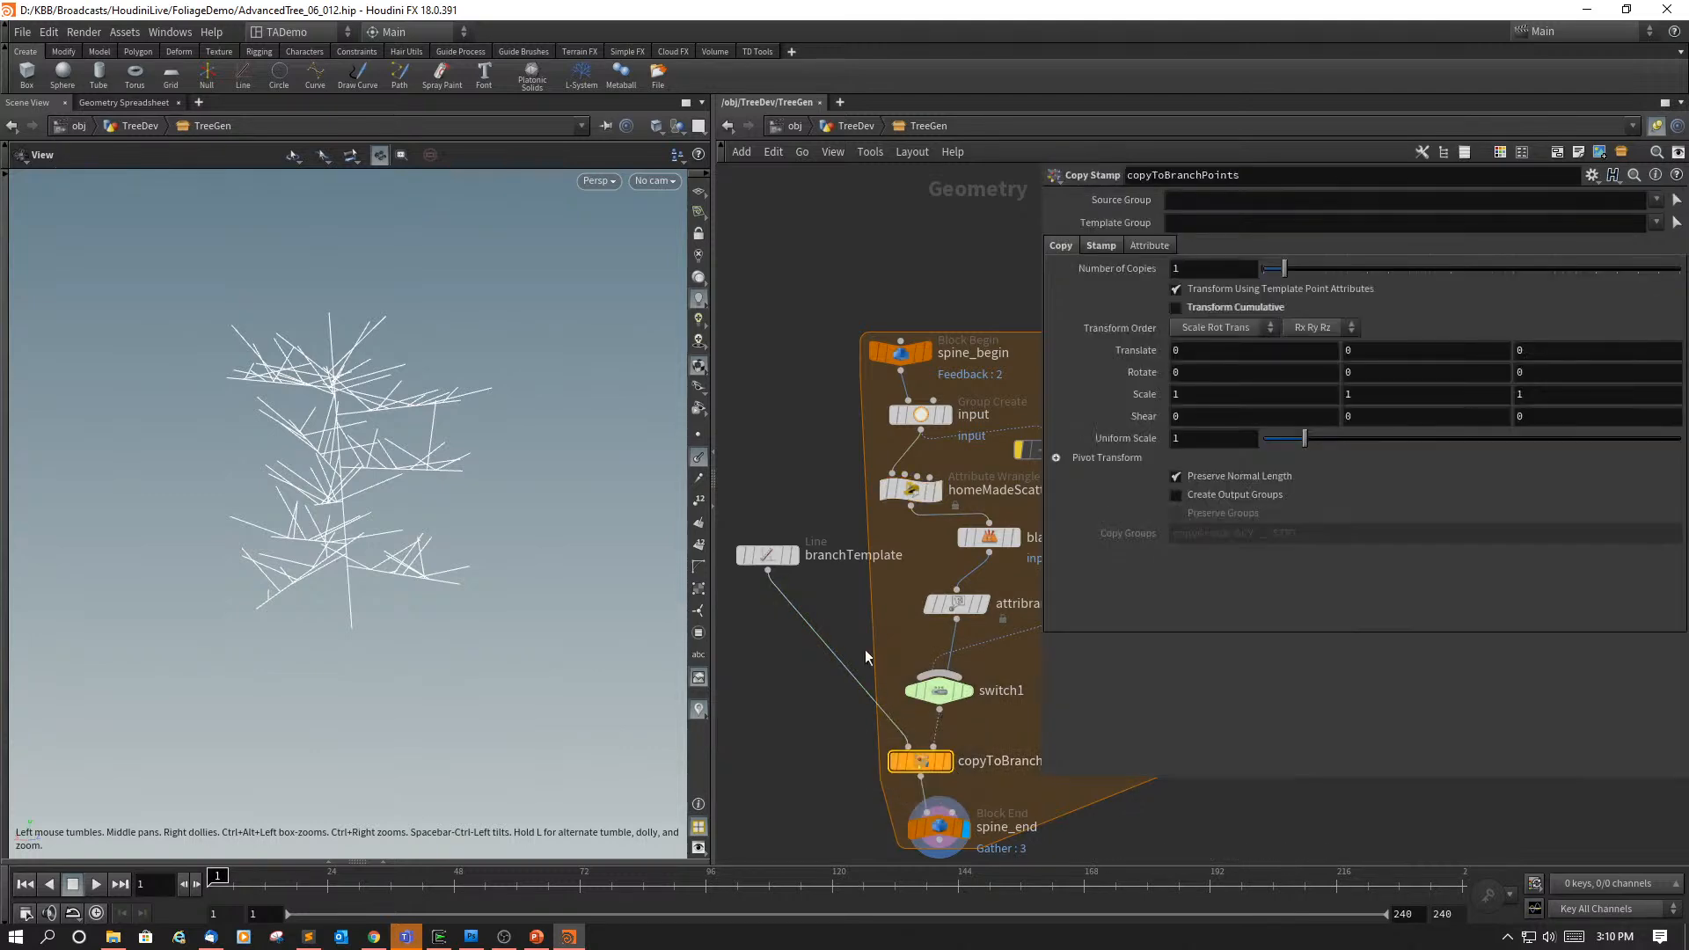
pyautogui.click(132, 102)
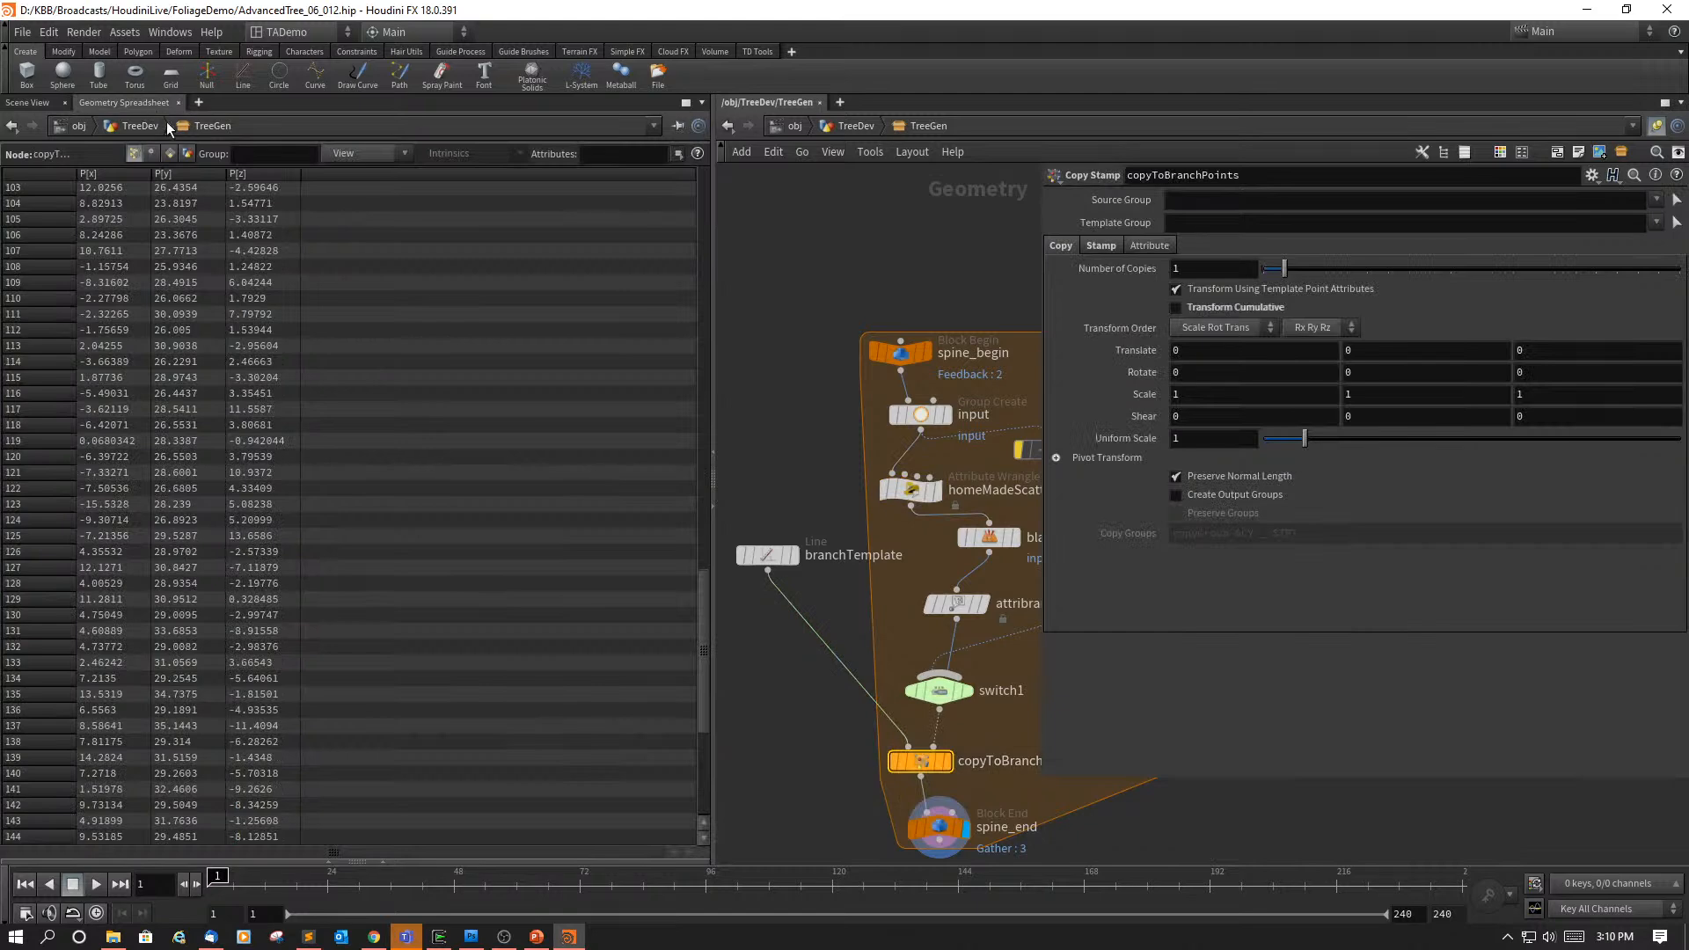
pyautogui.click(939, 692)
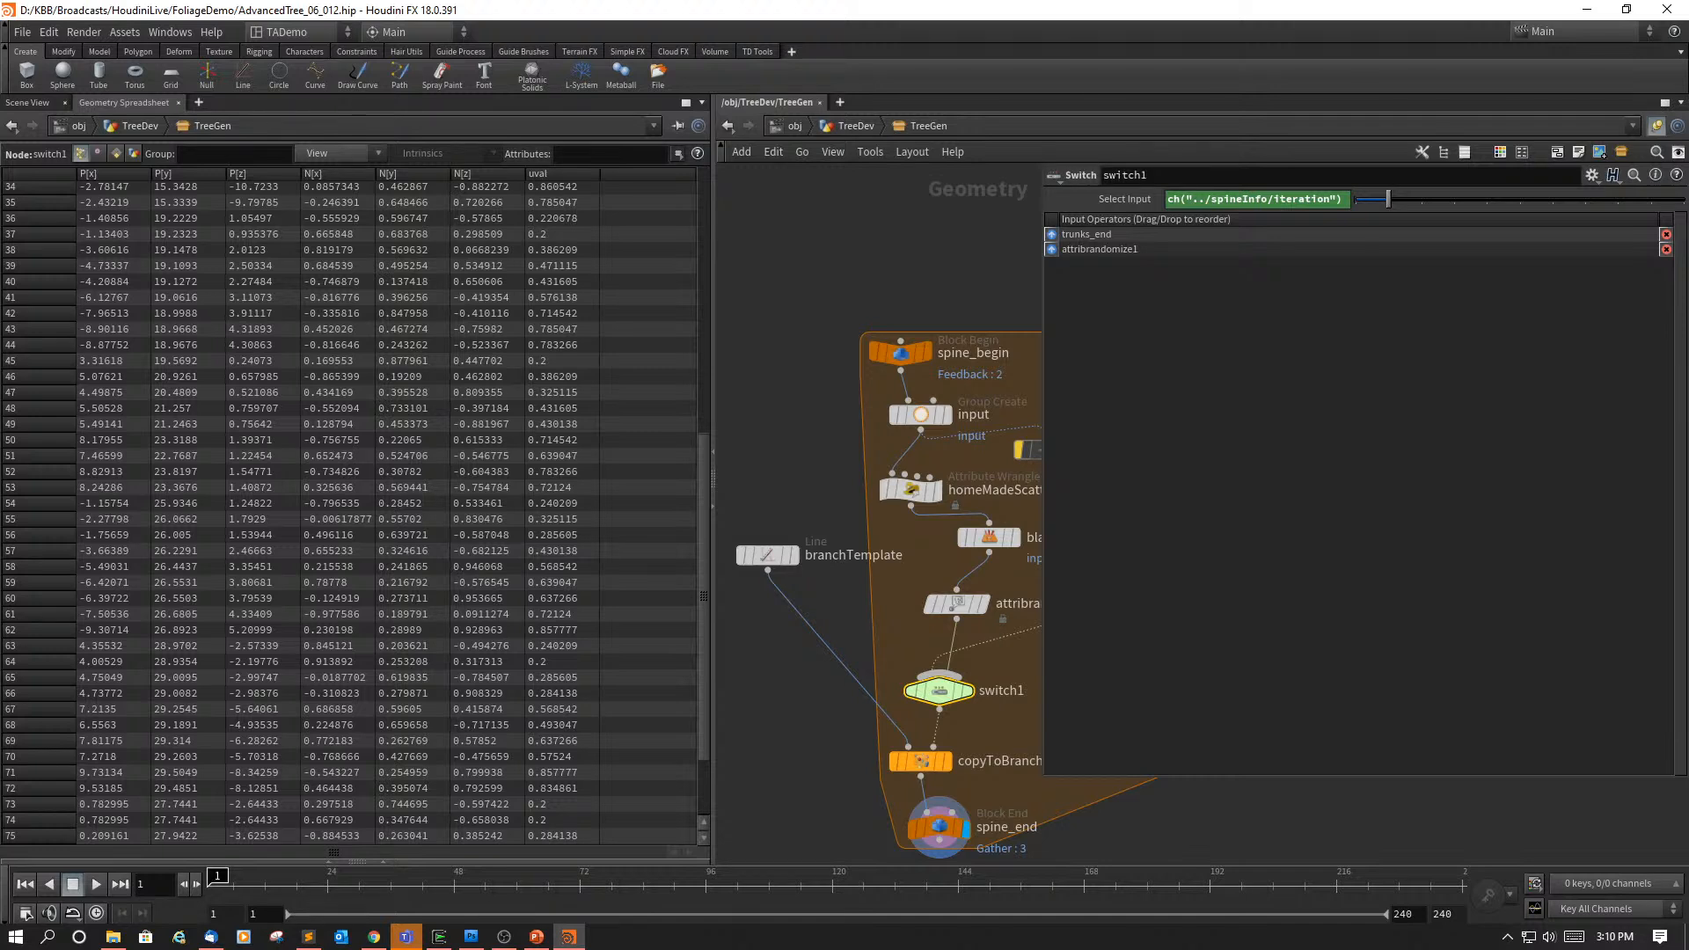
pyautogui.hotkey('alt', 'Tab')
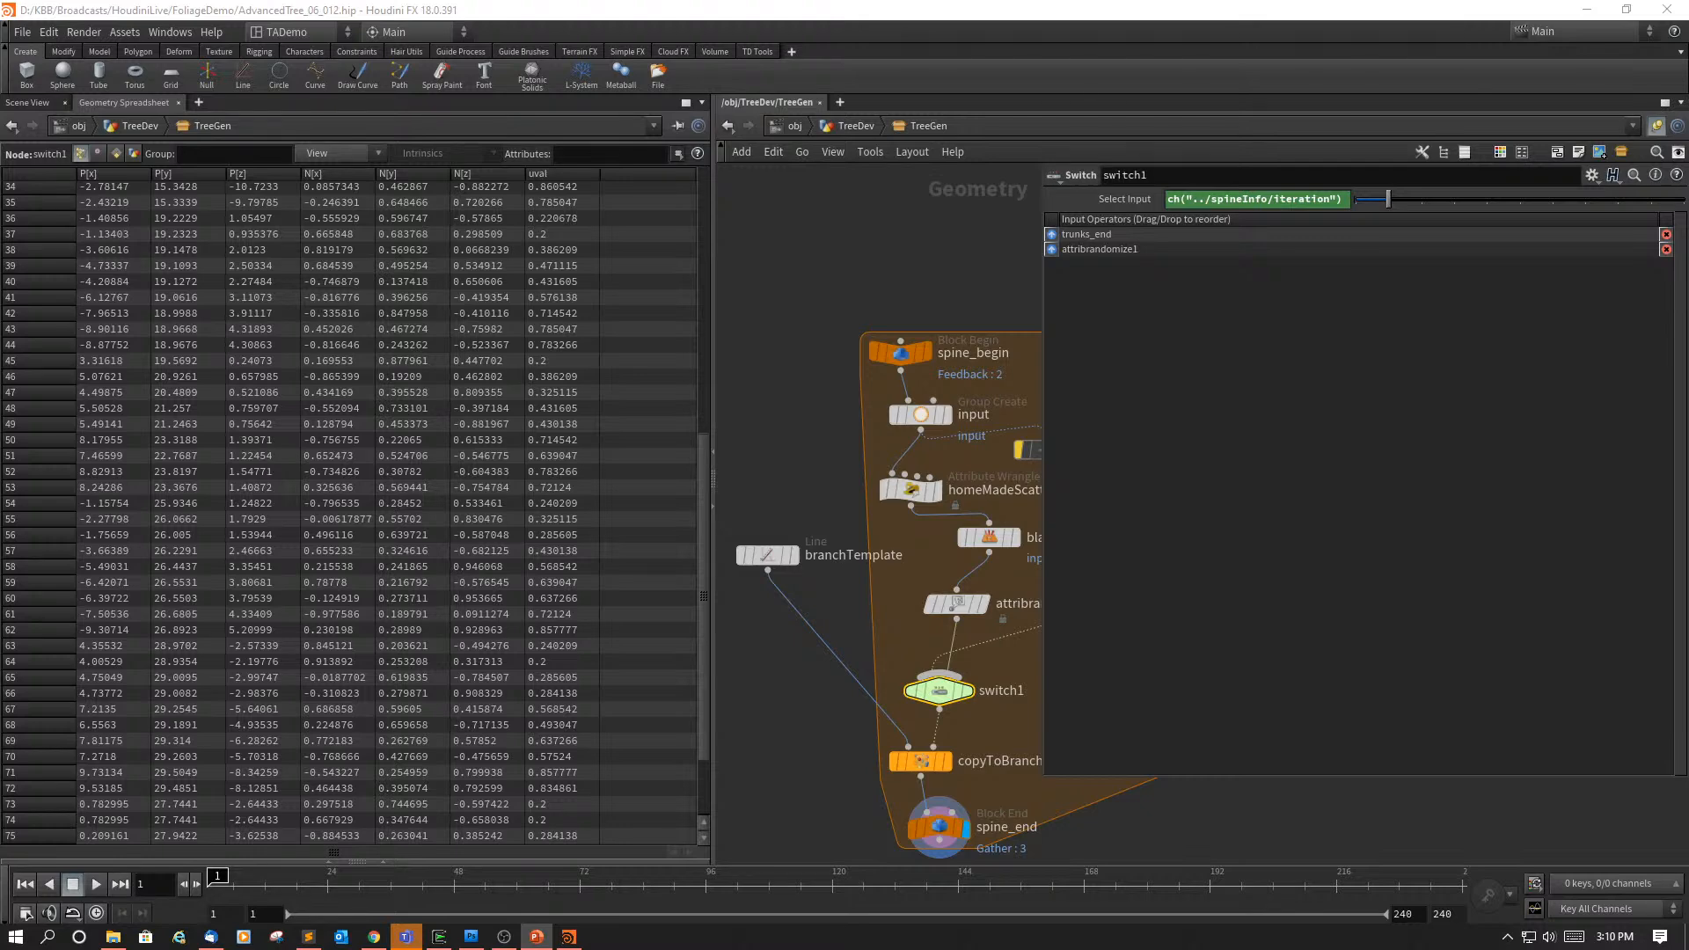
# Step: Go back up to TreeDev and open the TreeGen asset's operator type properties at its parameter definitions
pyautogui.click(28, 102)
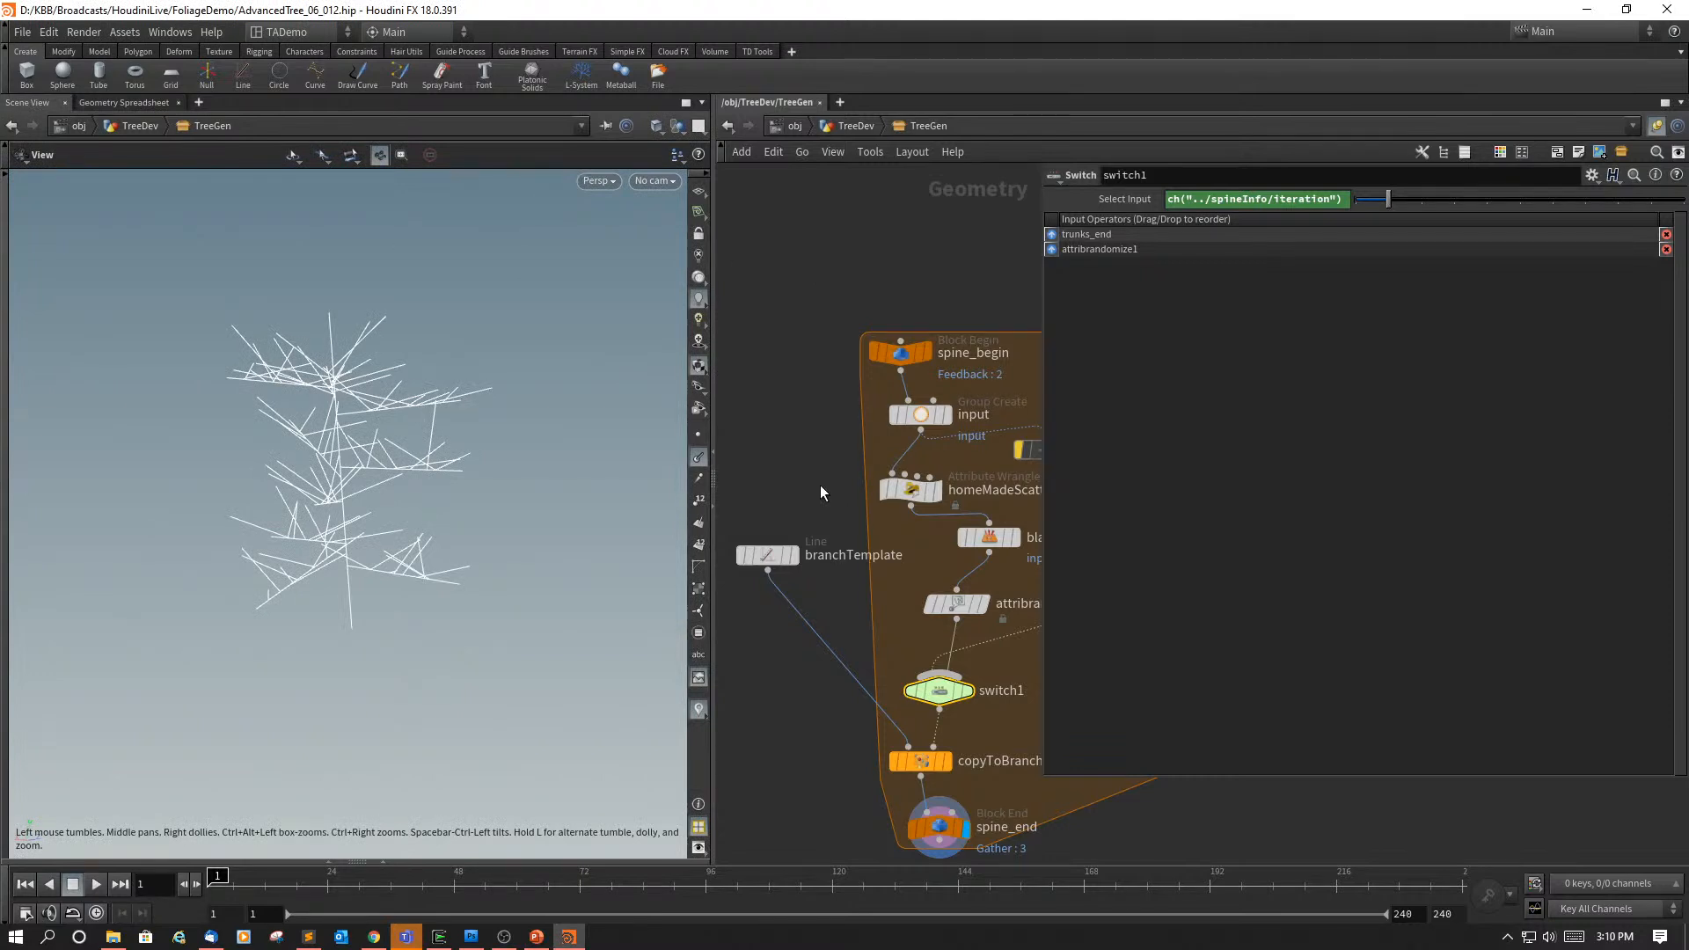
pyautogui.press('u')
pyautogui.moveTo(894, 611)
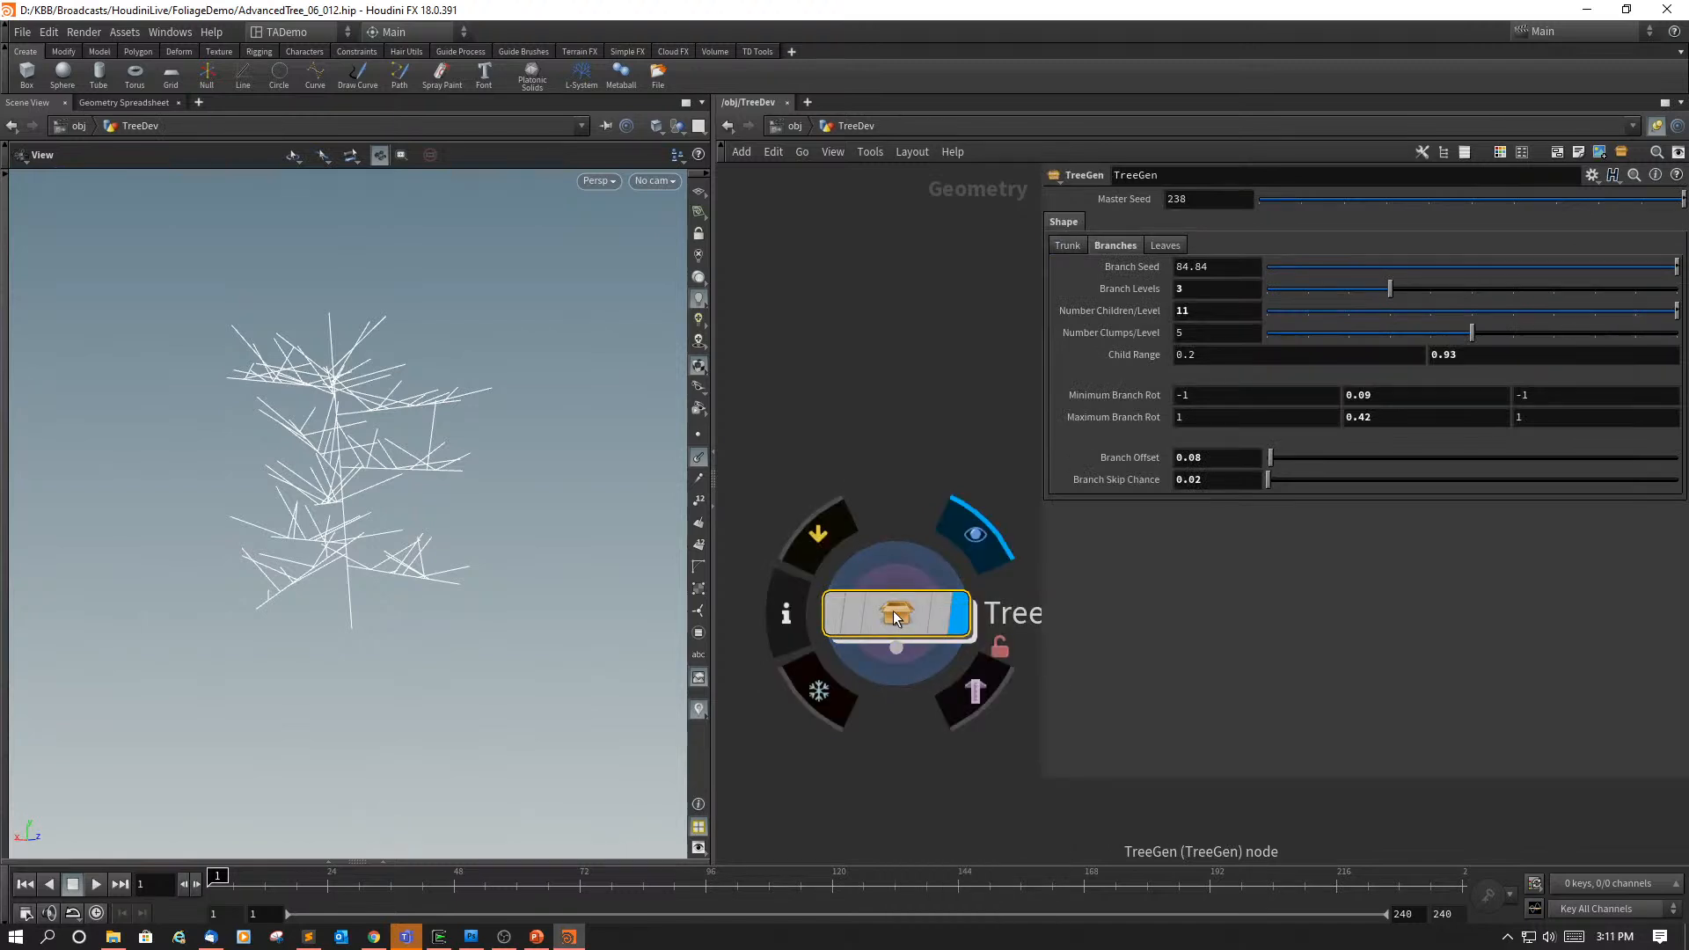
pyautogui.rightClick(894, 610)
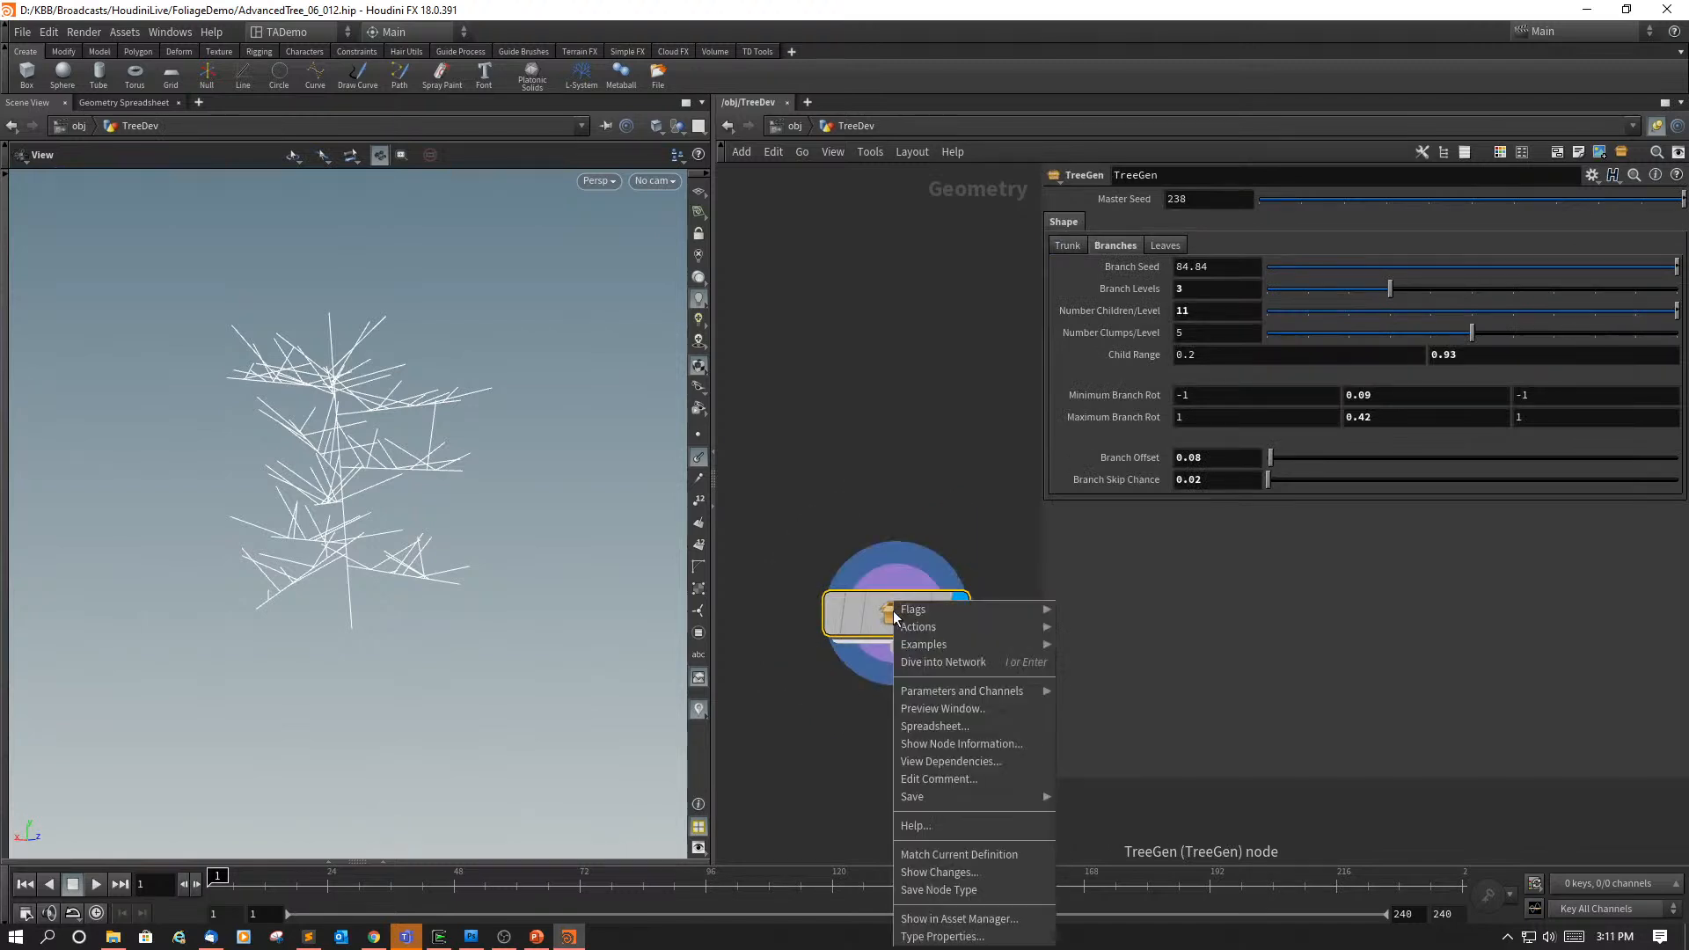
pyautogui.click(942, 936)
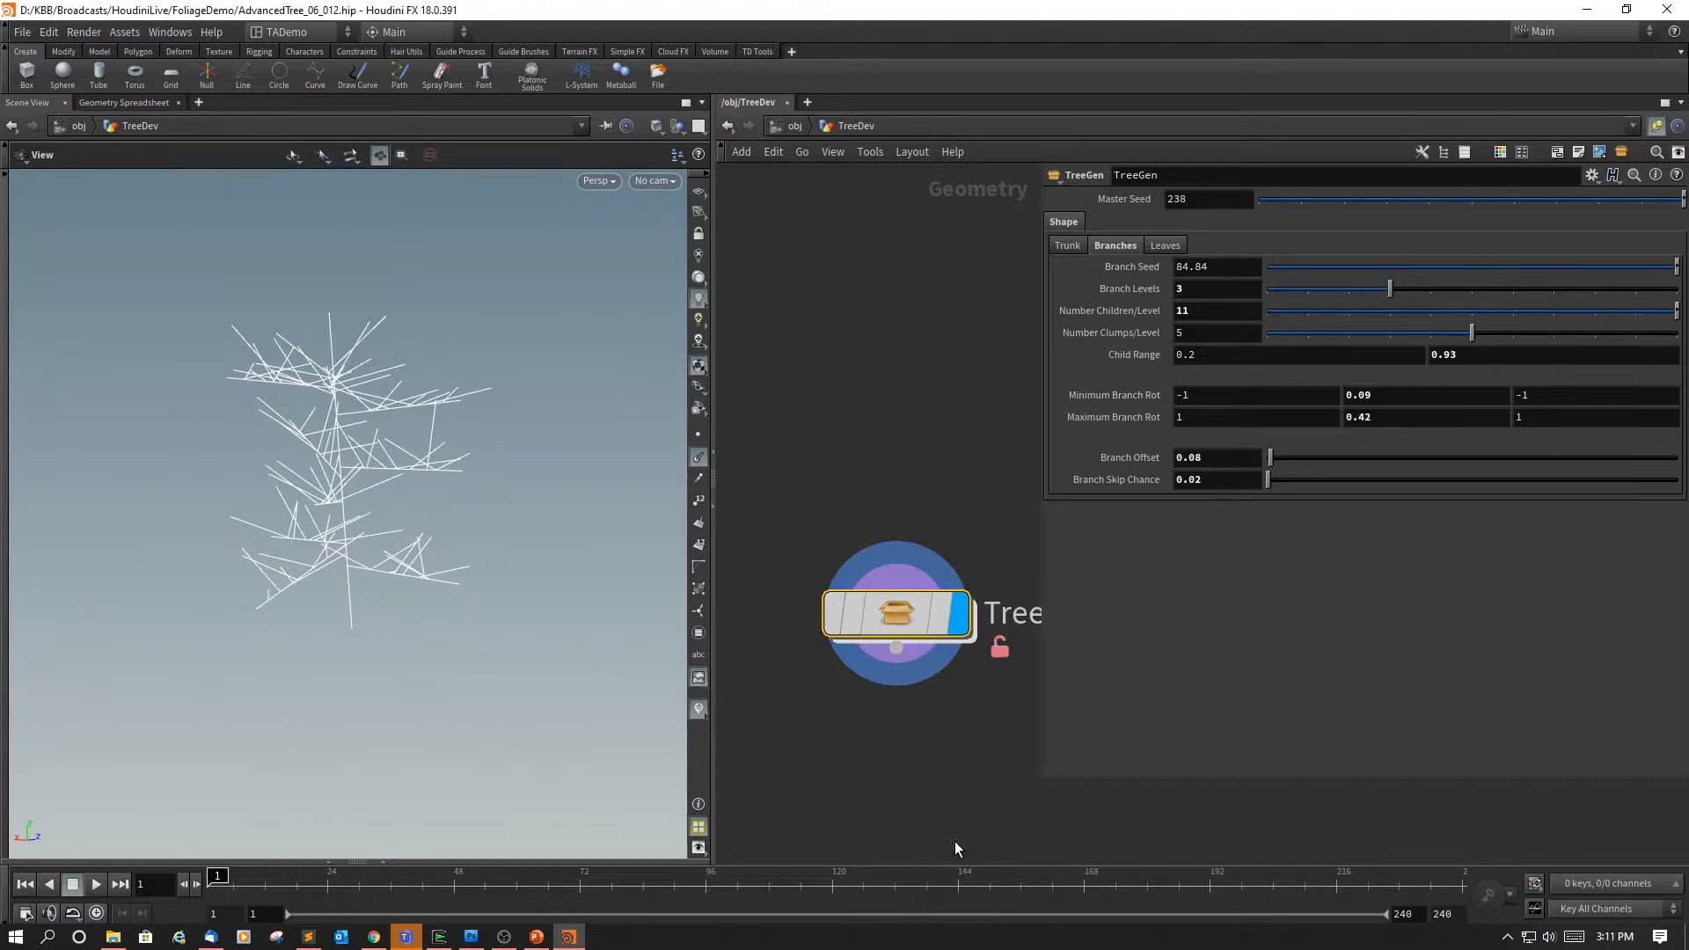
pyautogui.moveTo(867, 290); pyautogui.dragTo(738, 160)
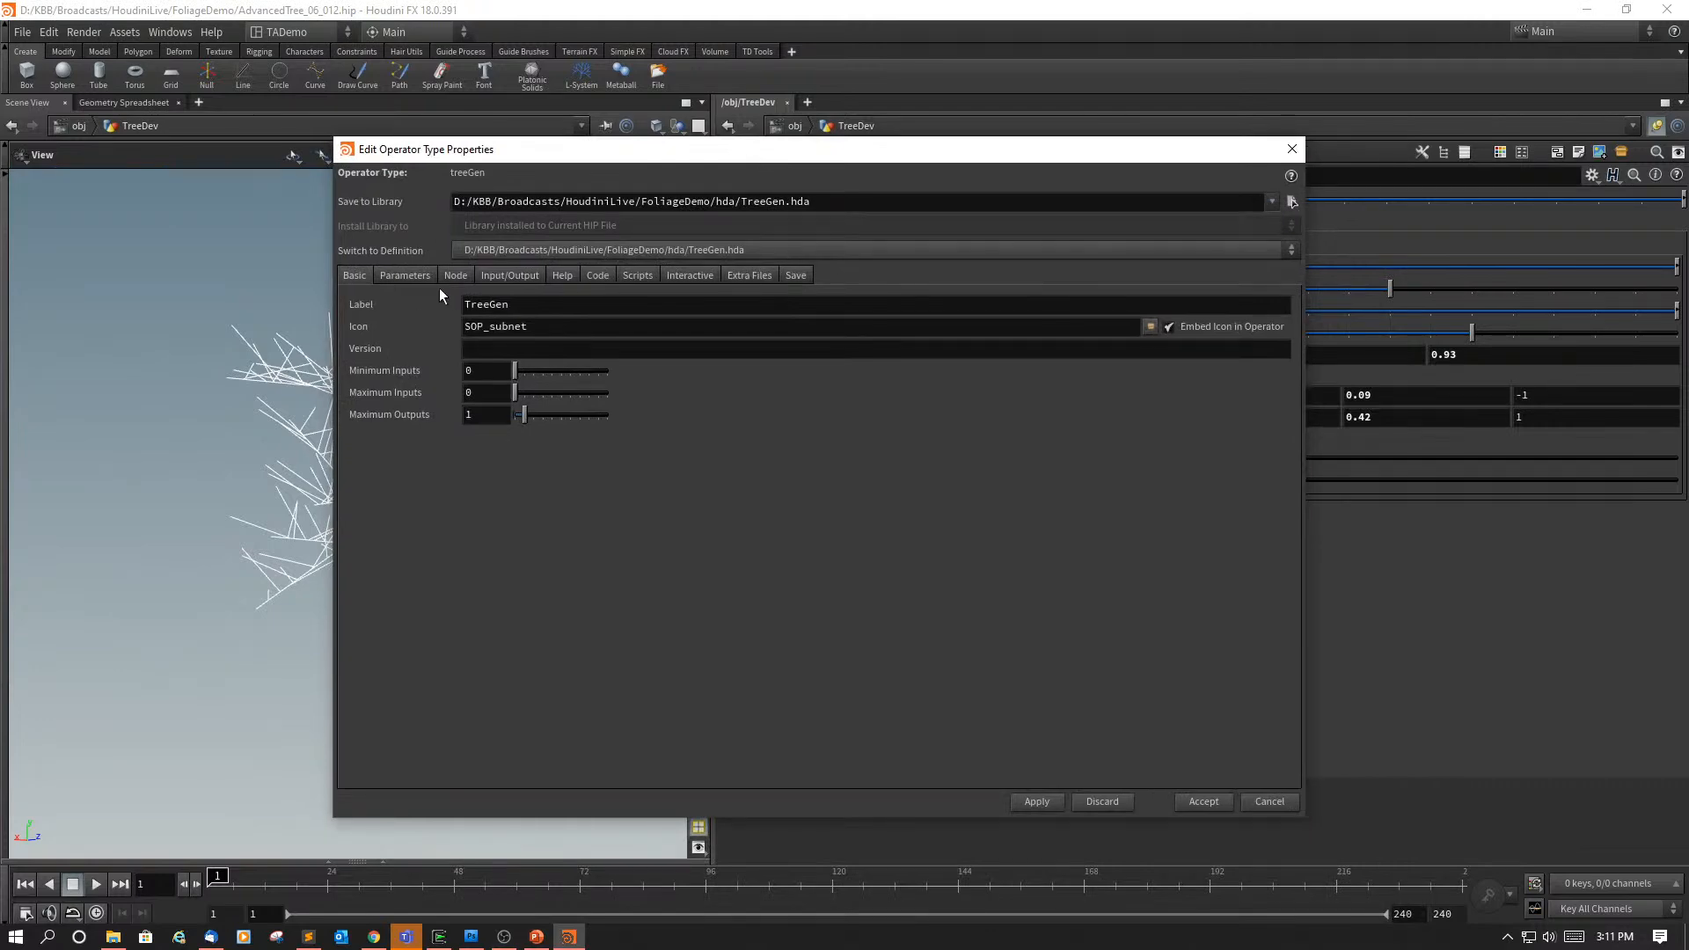
pyautogui.click(414, 280)
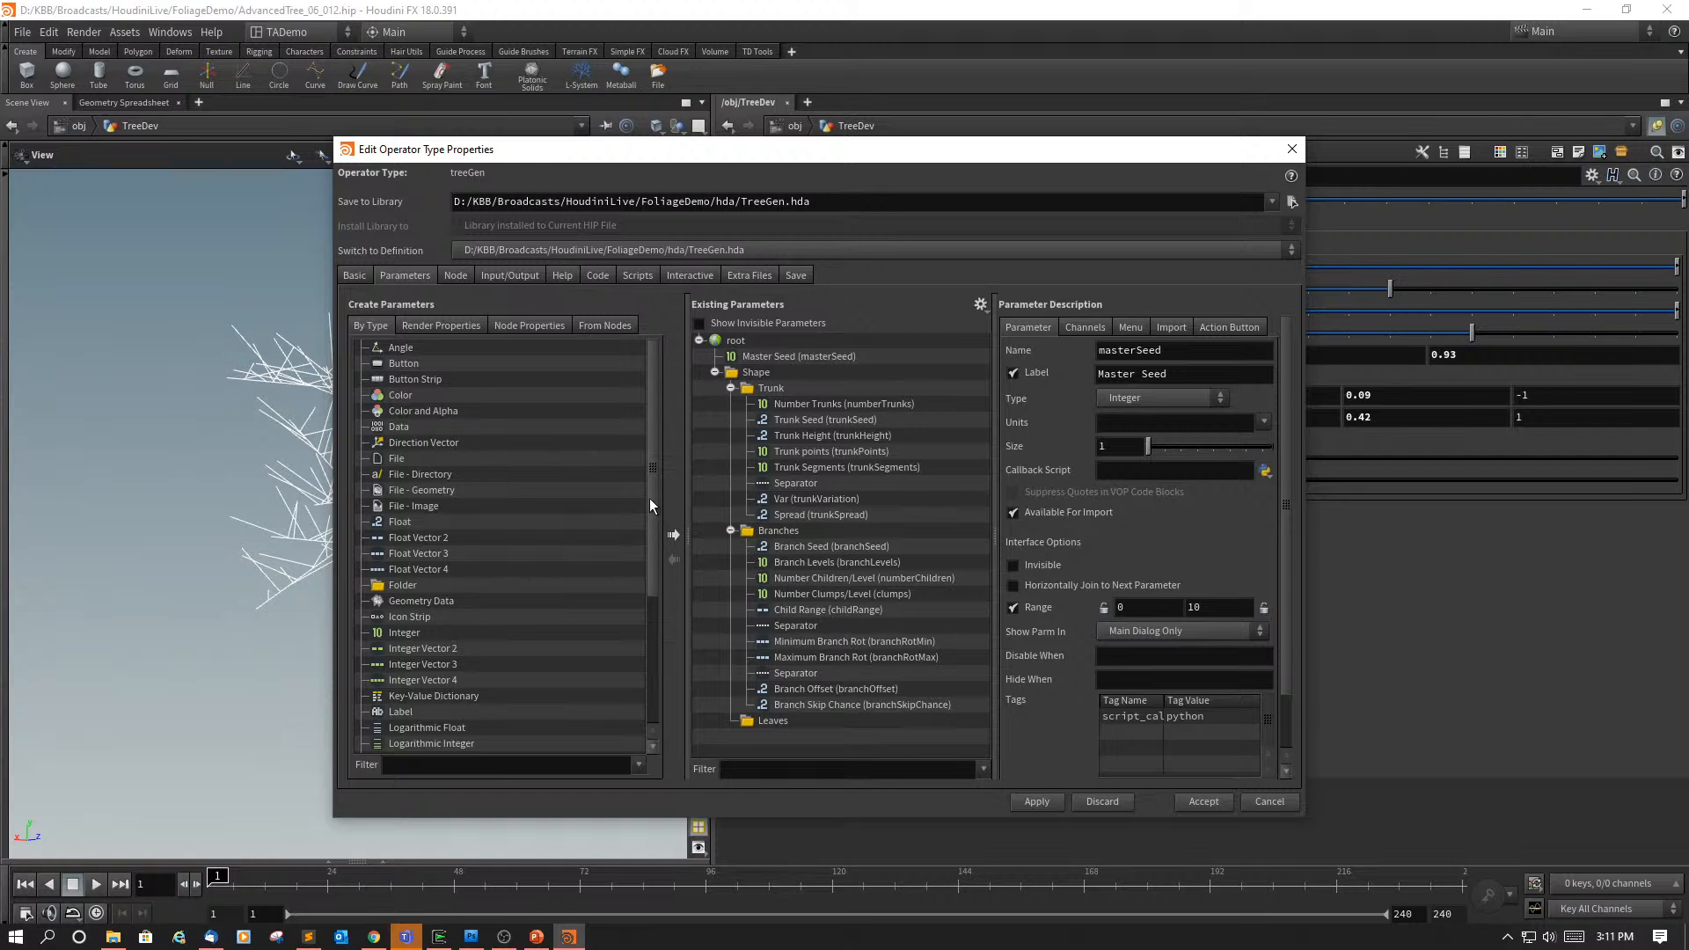
# Step: Add a separator after Branch Skip Chance at the end of the Branches folder
pyautogui.moveTo(647, 496); pyautogui.dragTo(678, 703)
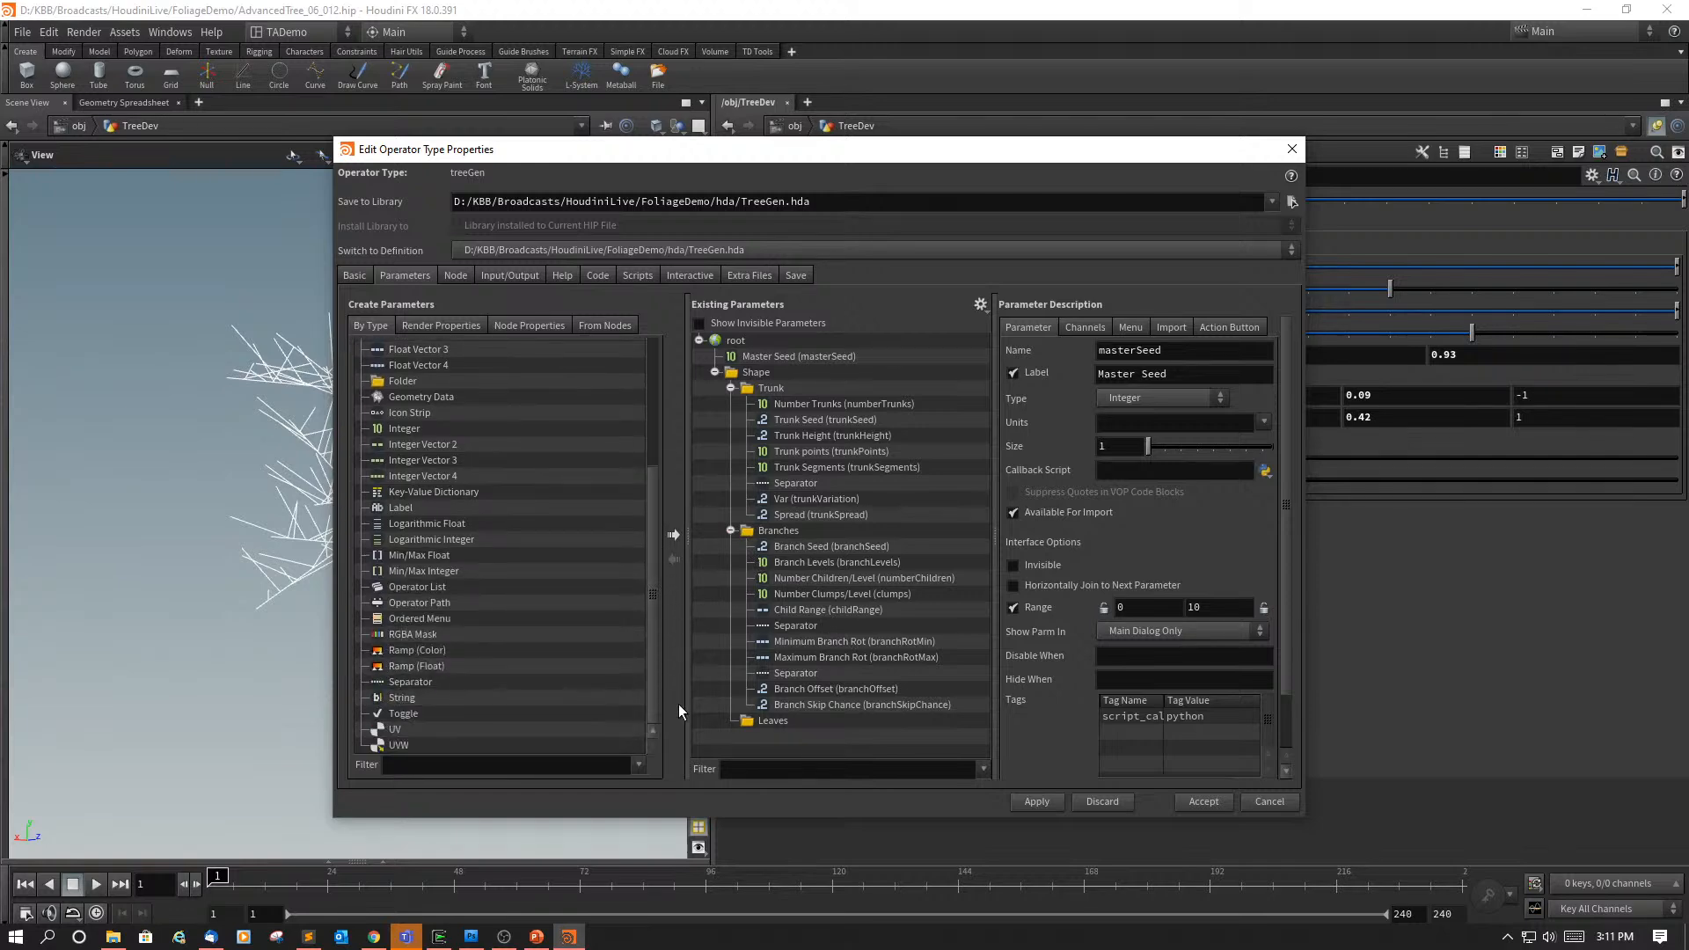
pyautogui.click(403, 683)
pyautogui.moveTo(403, 684); pyautogui.dragTo(785, 533)
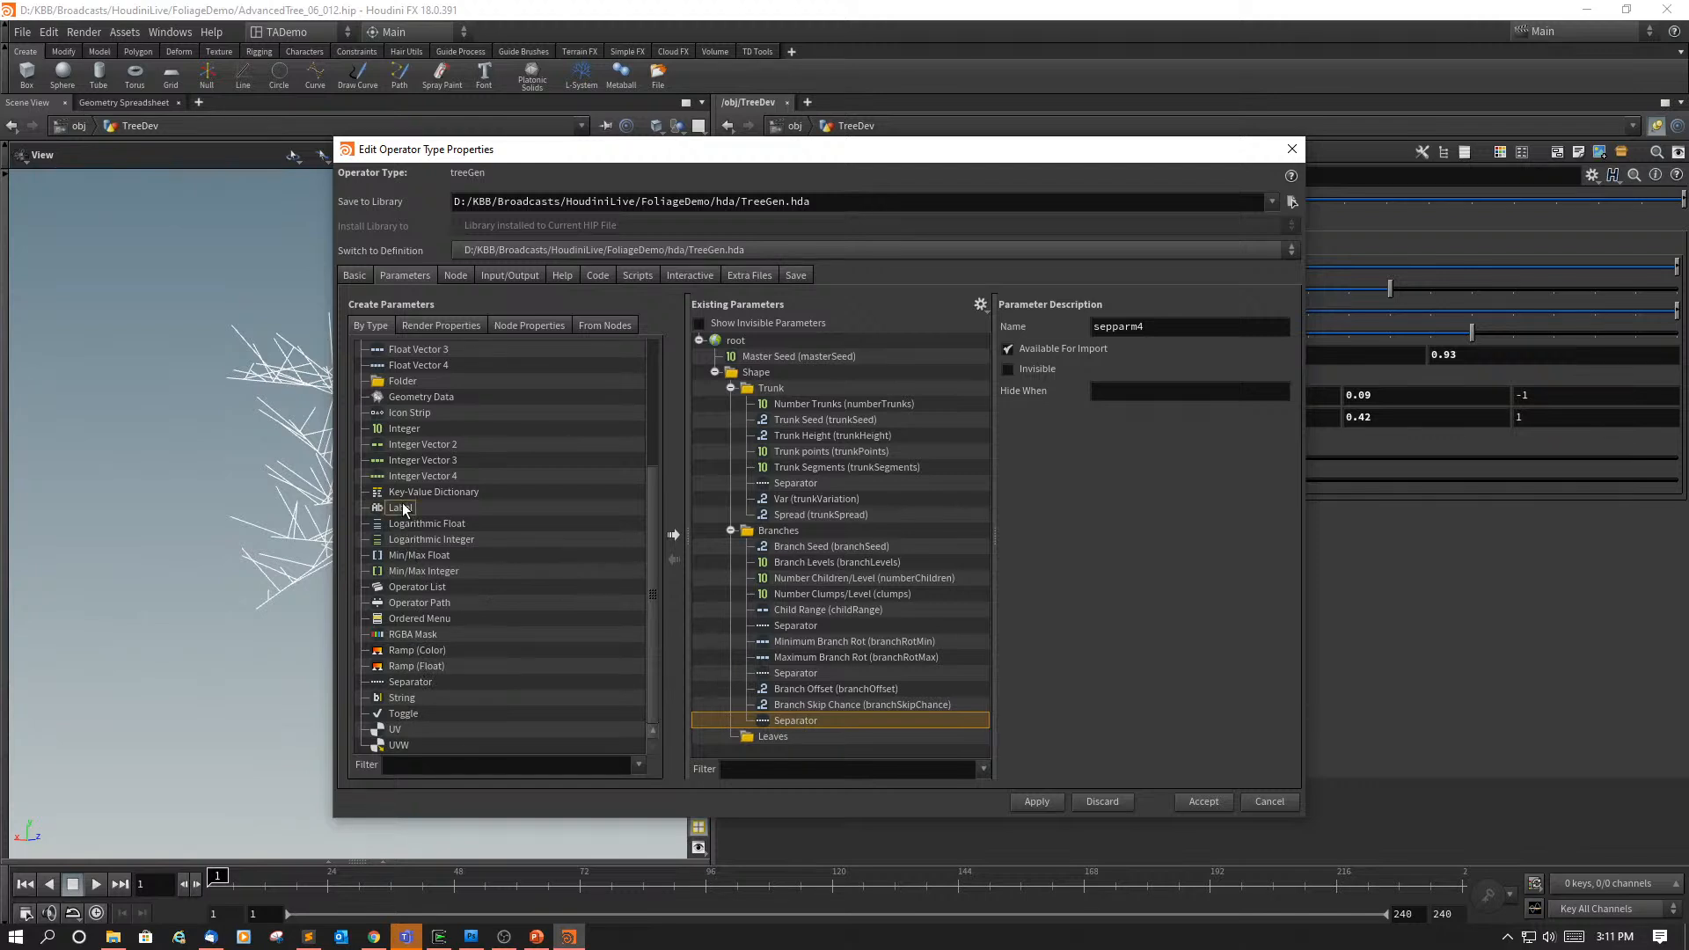
# Step: Add a label parameter after the last separator in the Branches folder, named FancyBranches and labelled Fancy Branches
pyautogui.moveTo(502, 535); pyautogui.dragTo(774, 530)
pyautogui.moveTo(1148, 326); pyautogui.dragTo(1080, 357)
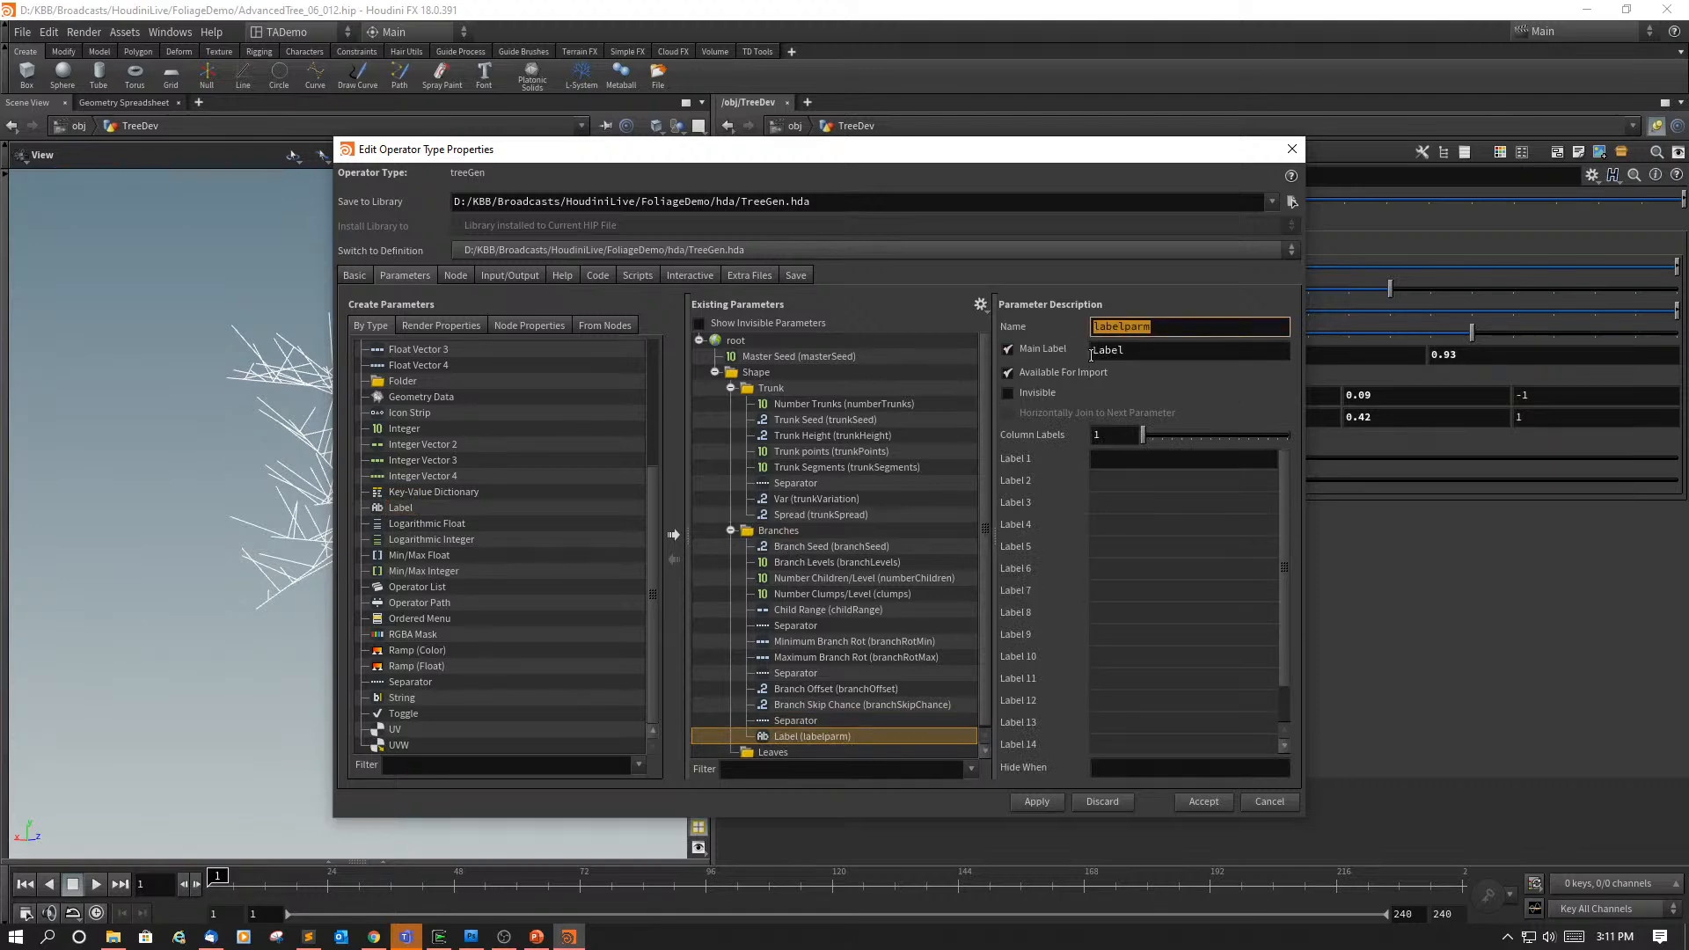
pyautogui.write('FancyBranches')
pyautogui.press('Tab')
pyautogui.write('Fancy B')
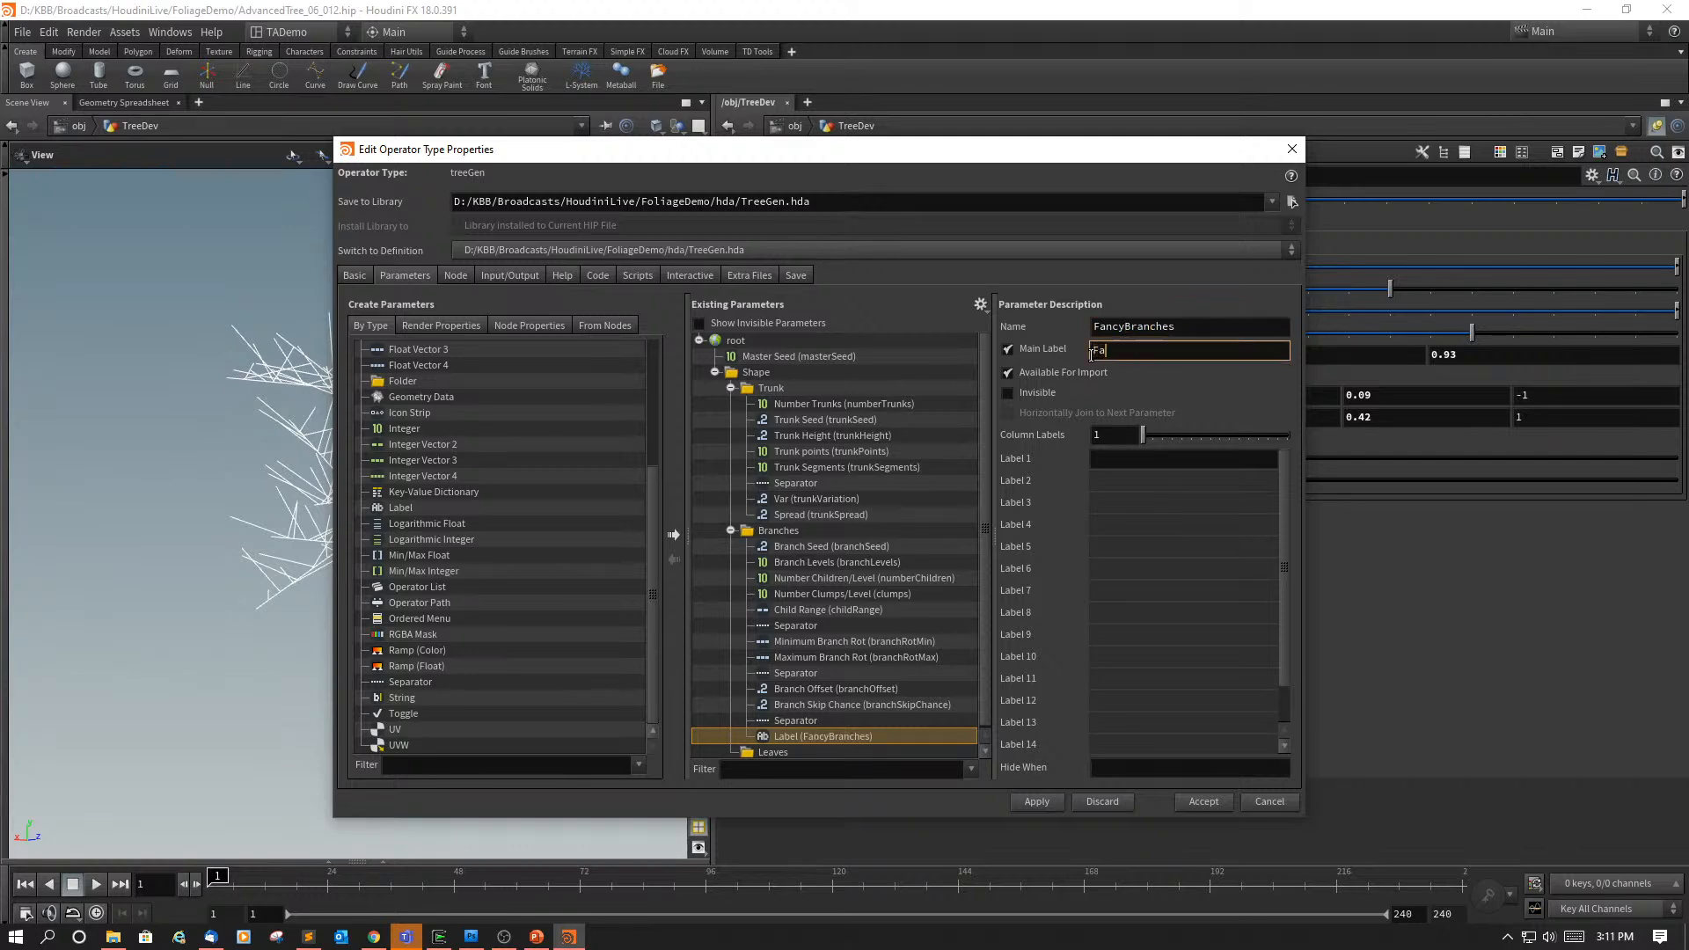
pyautogui.write('rancjes')
pyautogui.press('BackSpace')
pyautogui.press('BackSpace')
pyautogui.press('BackSpace')
pyautogui.write('hes')
# Step: Add a tabs folder after the Fancy Branches label, named branchLength and labelled Branch Length
pyautogui.moveTo(396, 383); pyautogui.dragTo(793, 527)
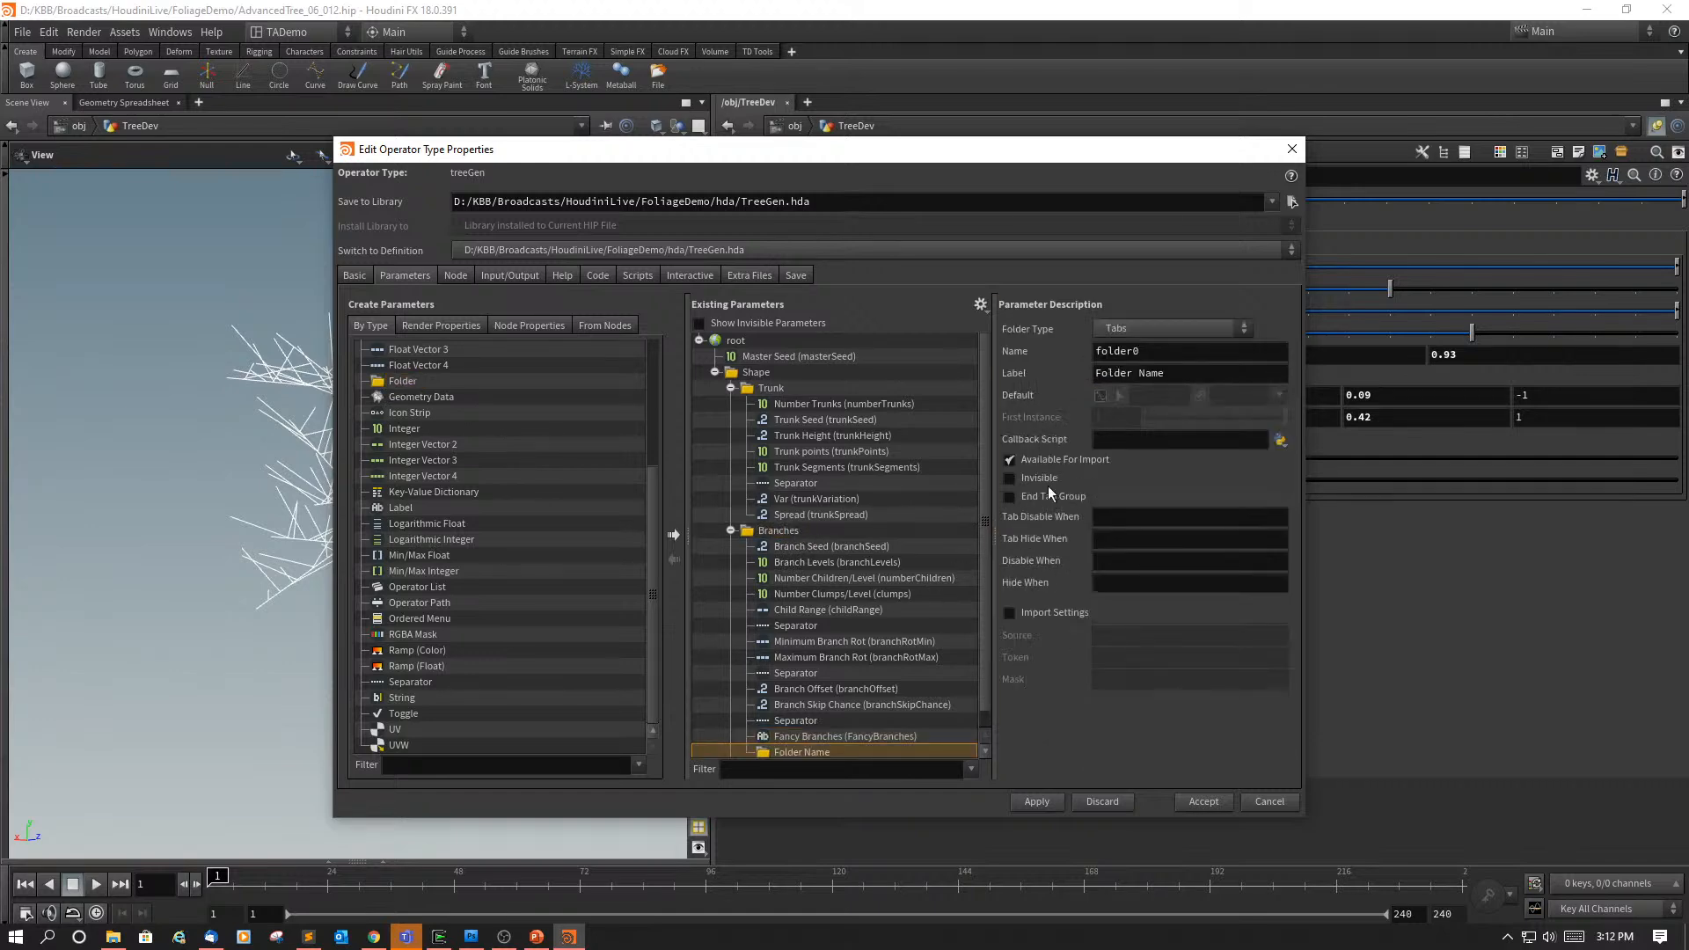
pyautogui.moveTo(1157, 360); pyautogui.dragTo(1090, 363)
pyautogui.write('branch')
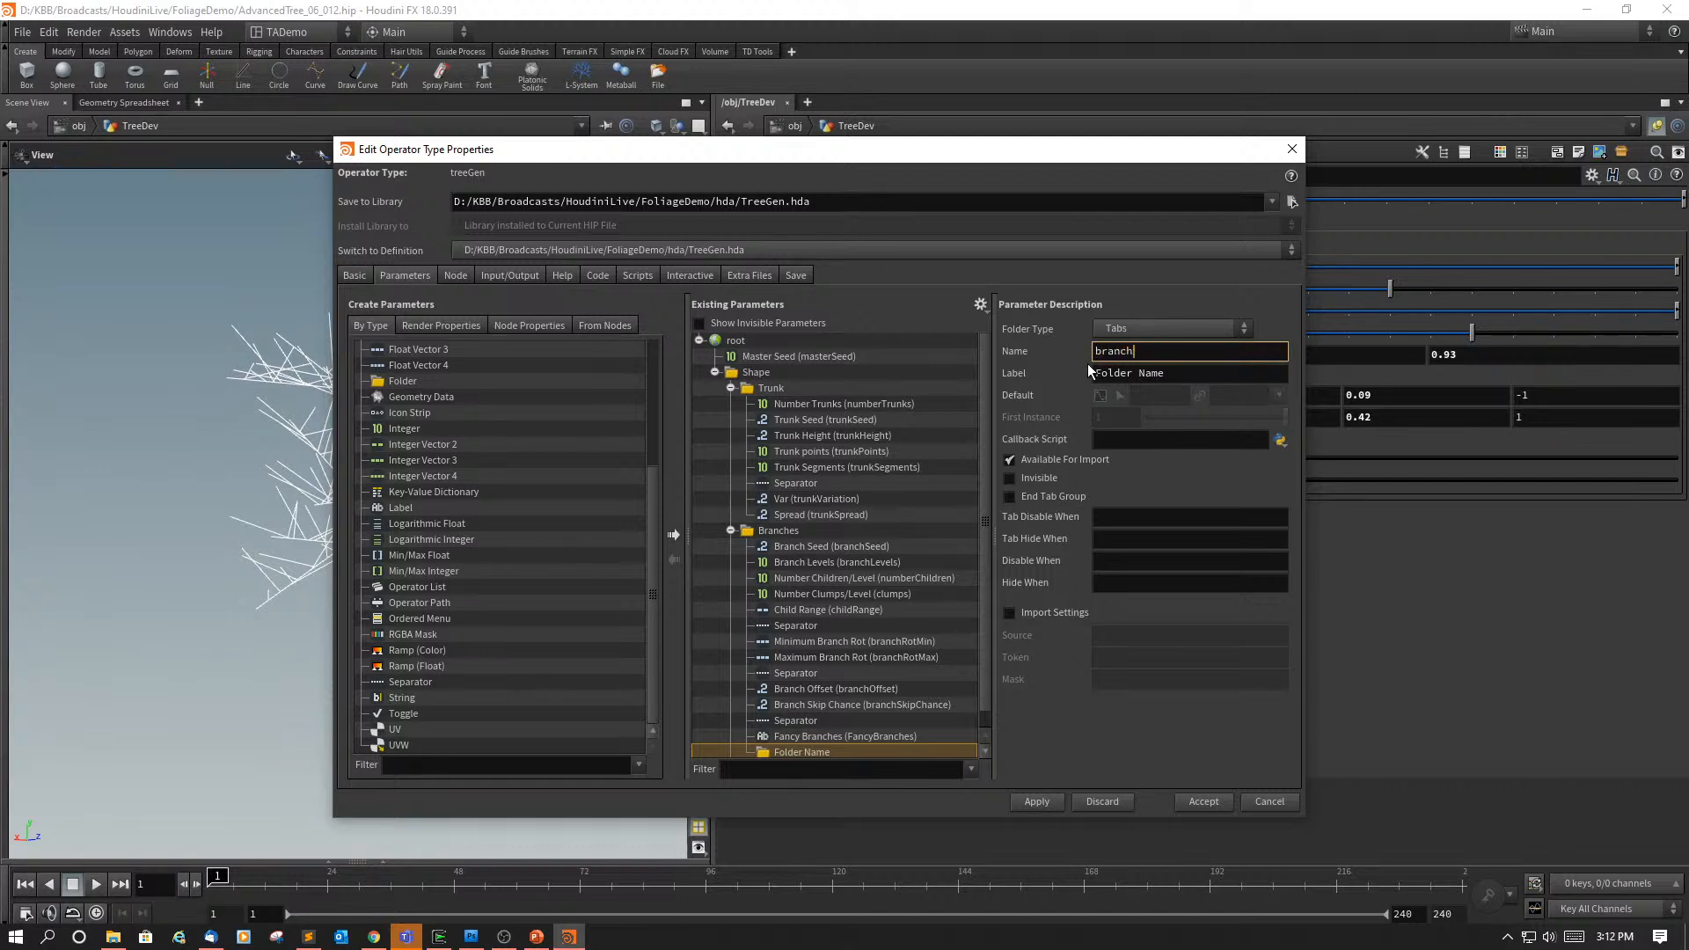
pyautogui.write('Length')
pyautogui.moveTo(1222, 373); pyautogui.dragTo(1082, 374)
pyautogui.write('Branch Length')
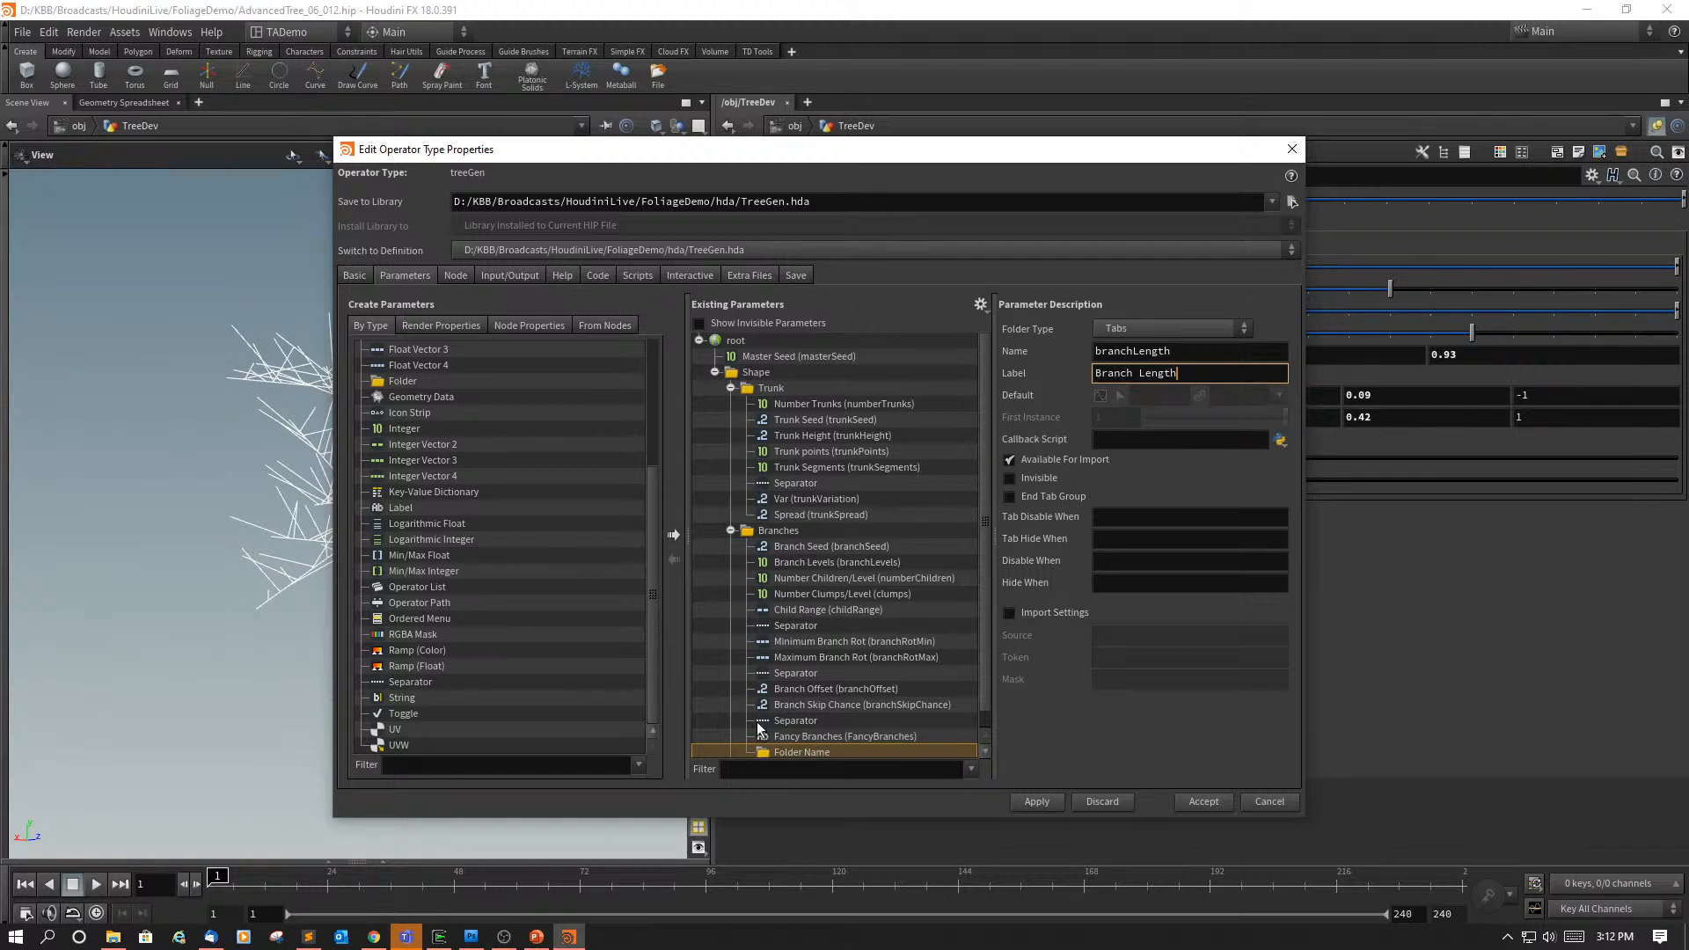
# Step: Add a float ramp inside the Branch Length folder, named branchRamp and labelled Branch Ramp, and accept the asset changes
pyautogui.click(409, 666)
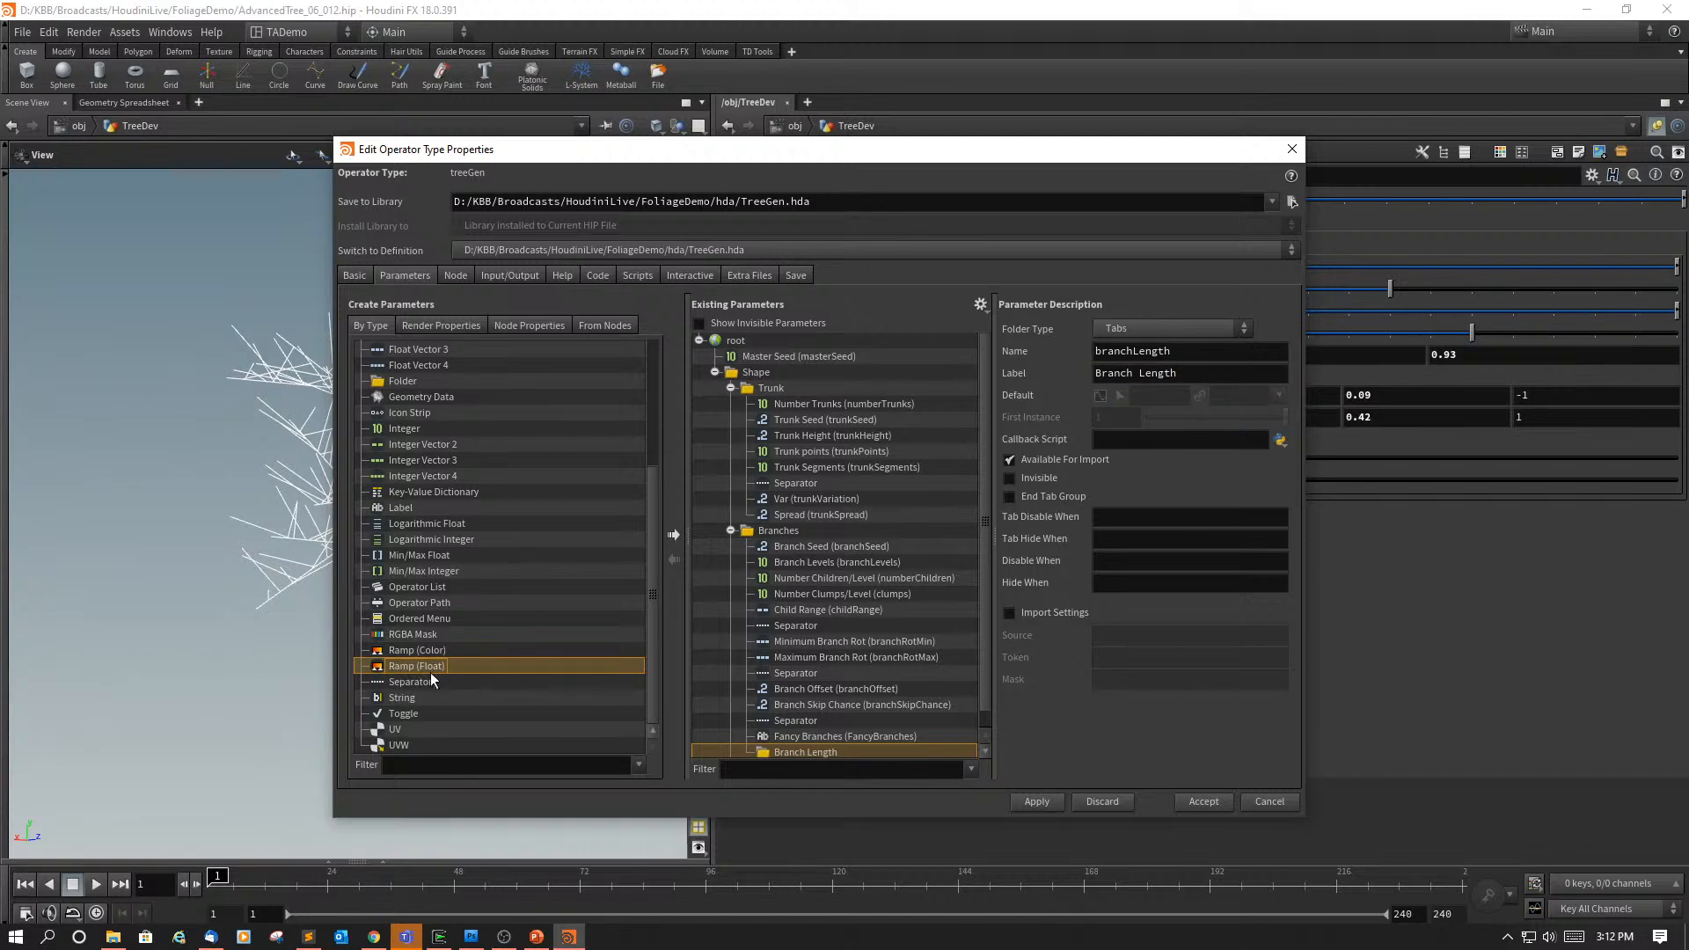
pyautogui.moveTo(646, 749); pyautogui.dragTo(790, 748)
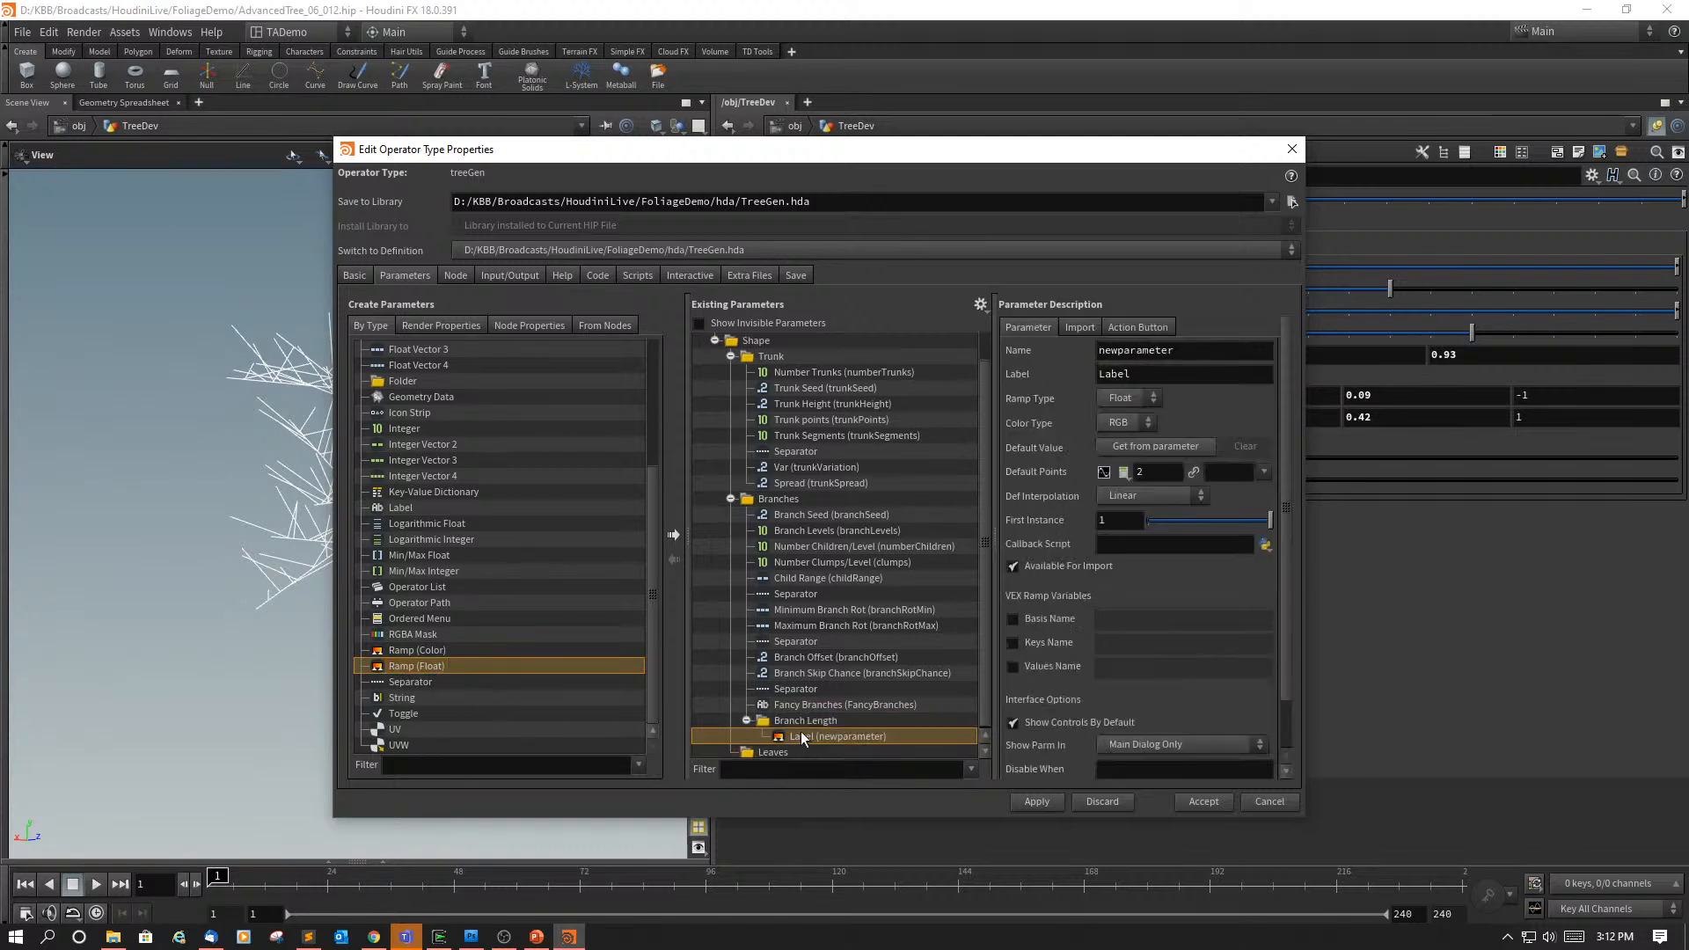
pyautogui.doubleClick(1185, 353)
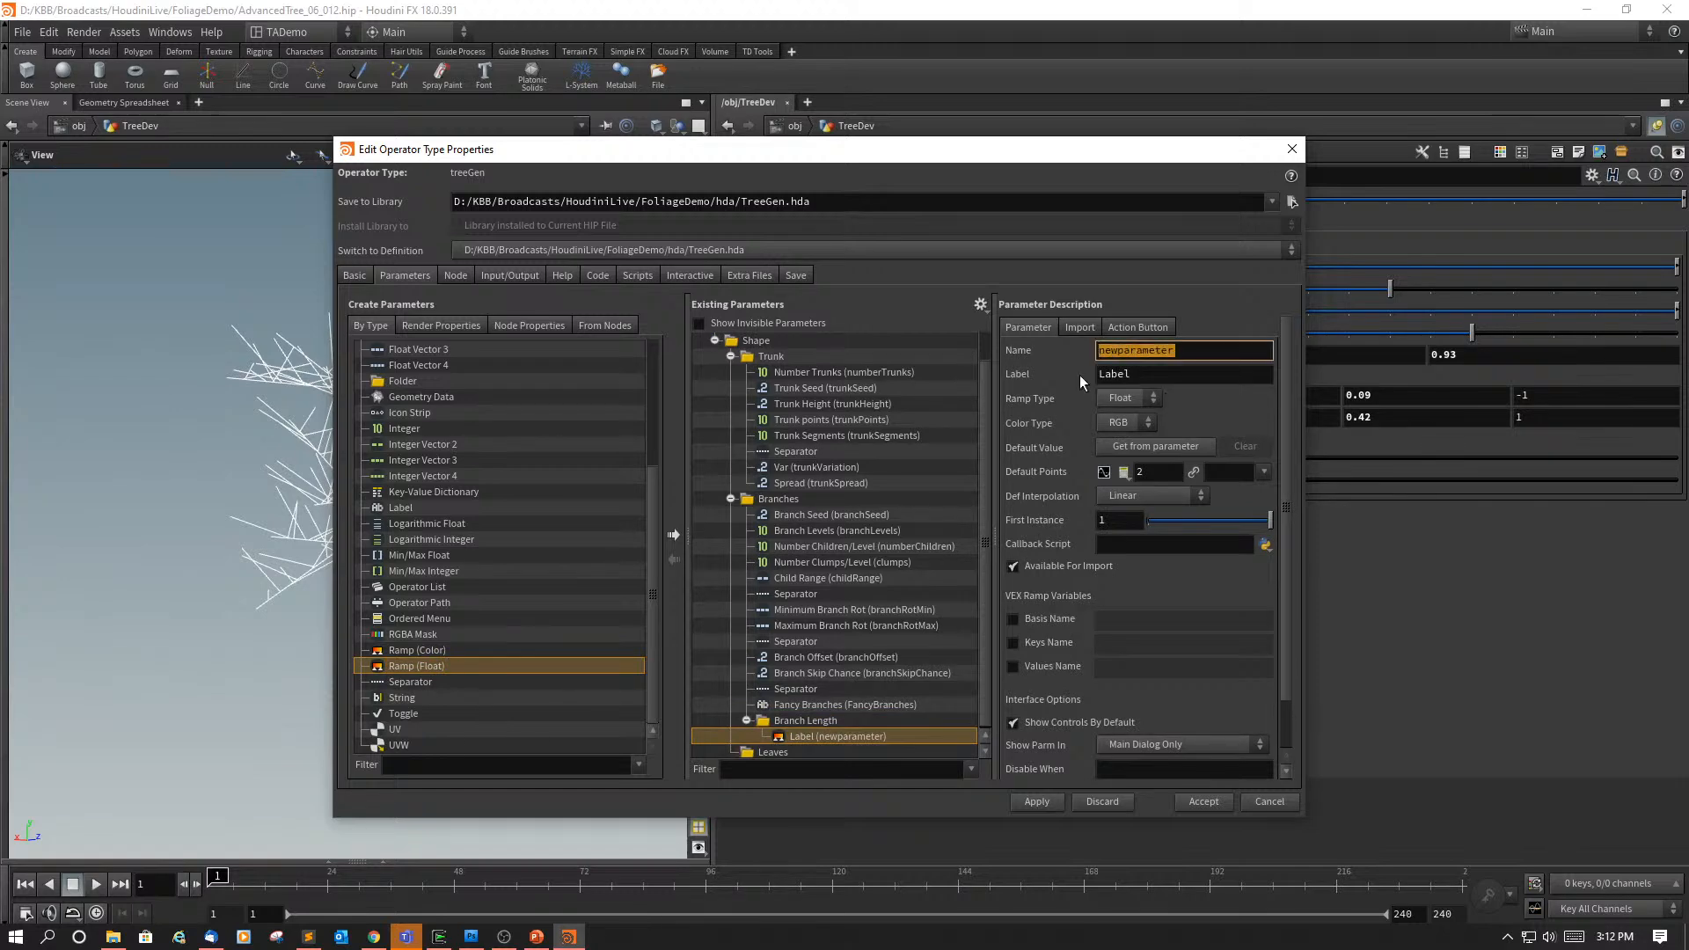
pyautogui.write('branchRamp')
pyautogui.press('Tab')
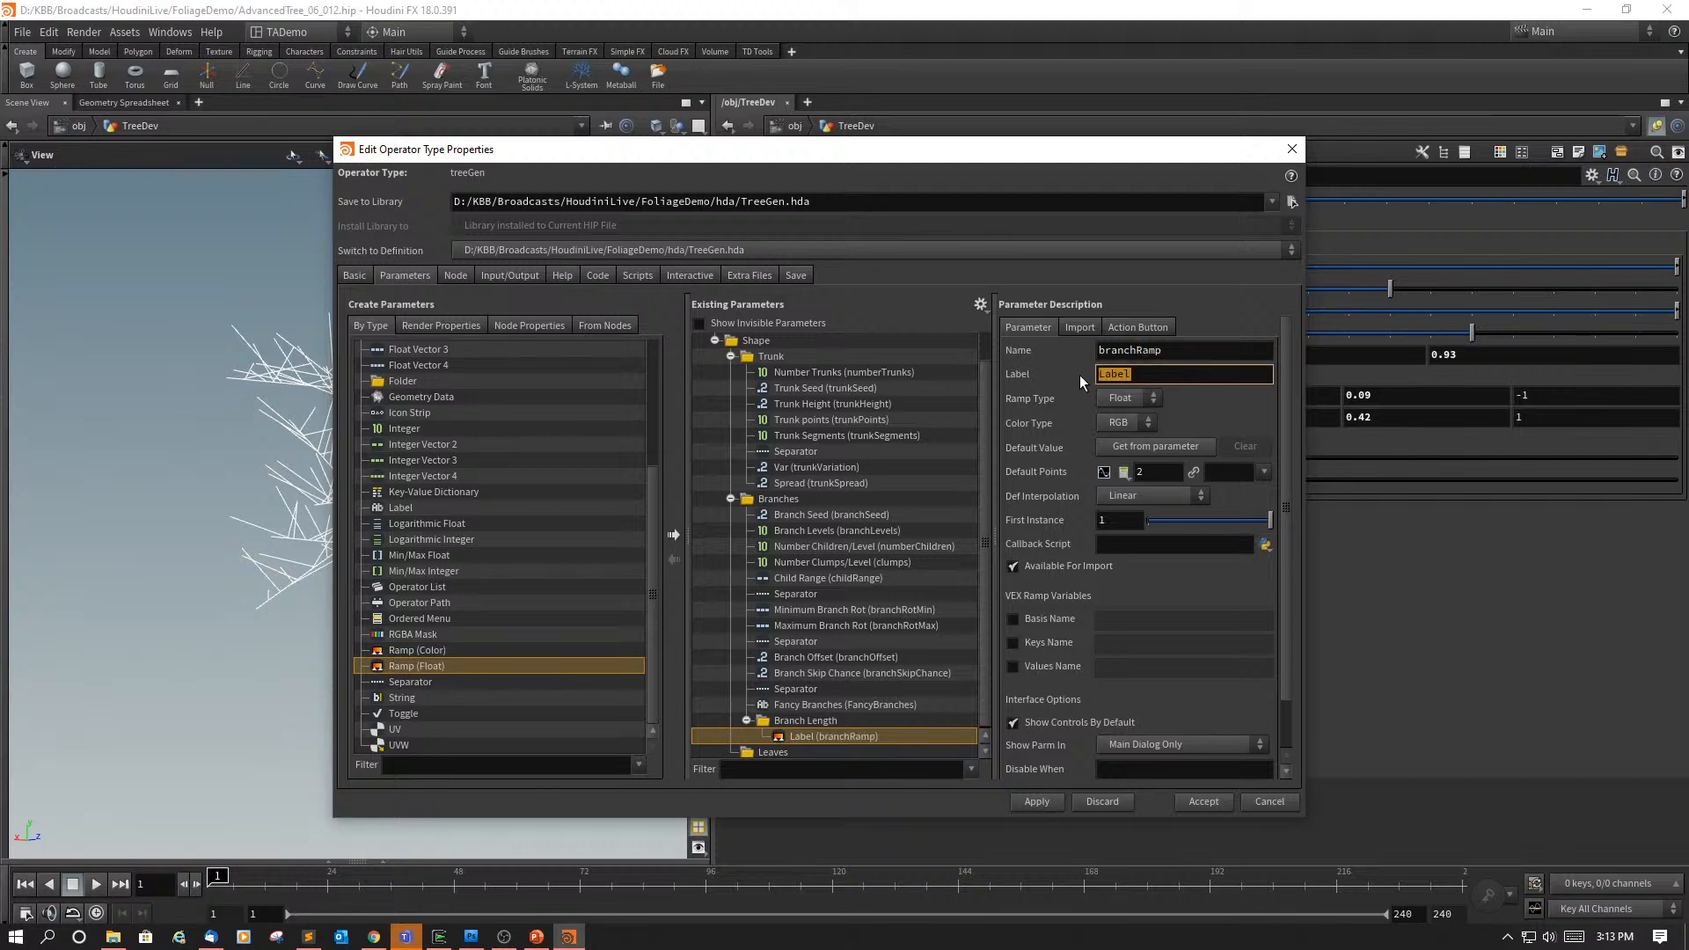
pyautogui.write('Branch Ramp')
pyautogui.click(1204, 802)
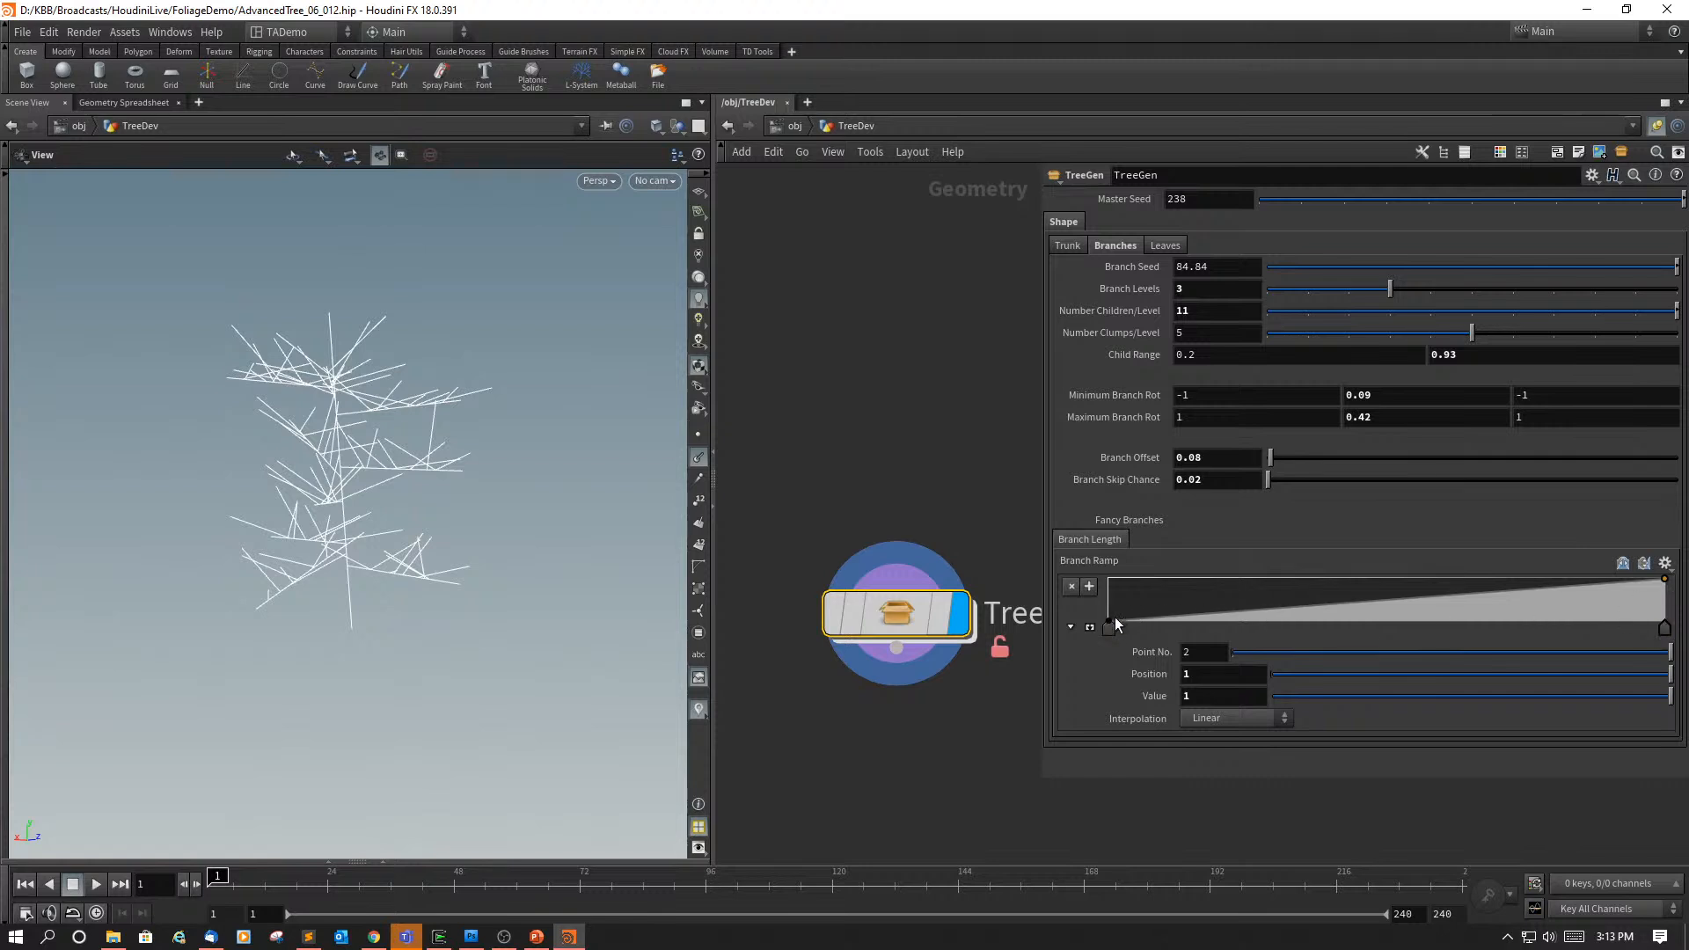
# Step: Reshape the Branch Ramp so it falls linearly from value 1 at the start to 0 at position 1
pyautogui.moveTo(1110, 621); pyautogui.dragTo(1110, 568)
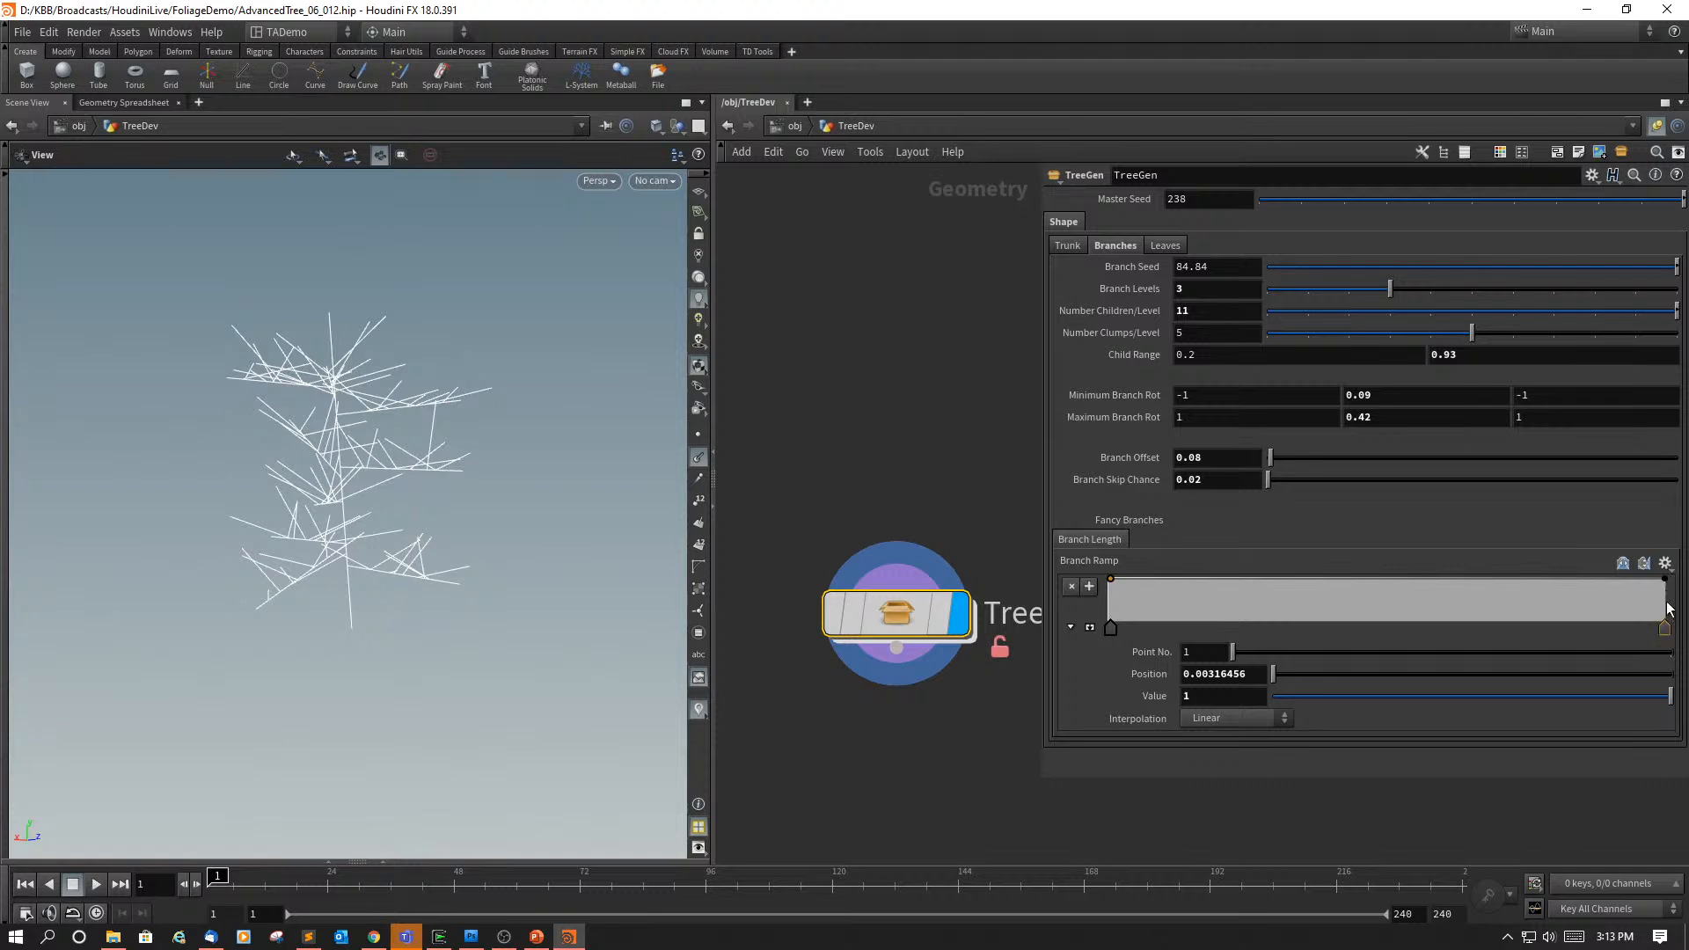
pyautogui.moveTo(1668, 584); pyautogui.dragTo(1668, 630)
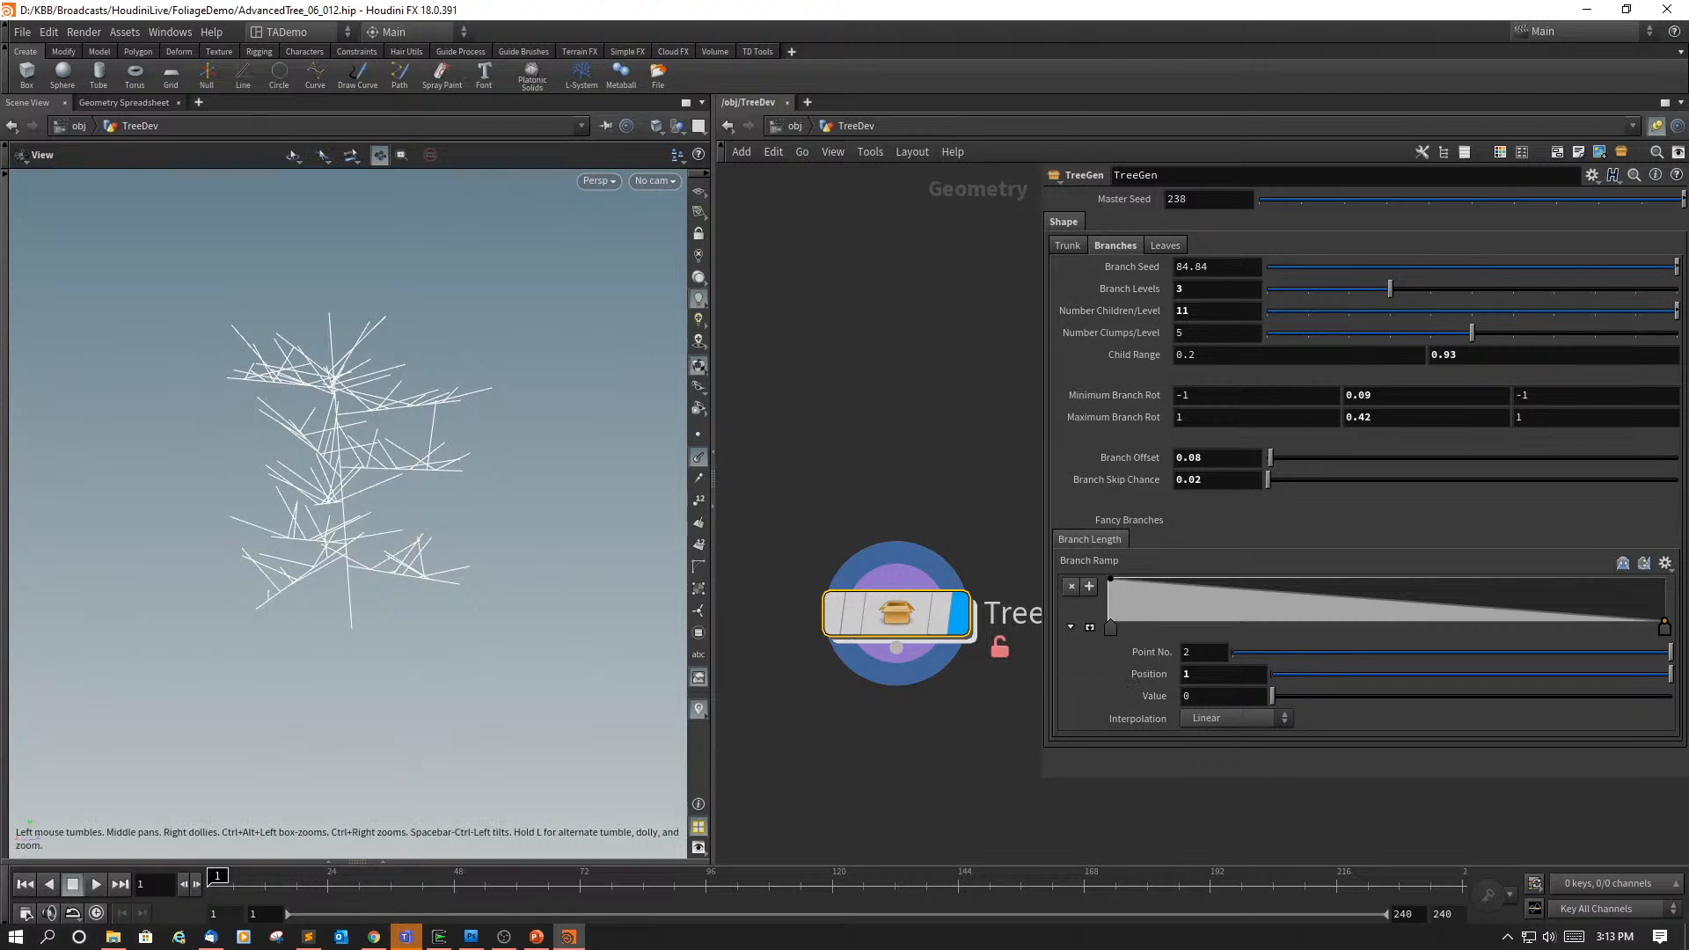
pyautogui.hotkey('alt', 'Tab')
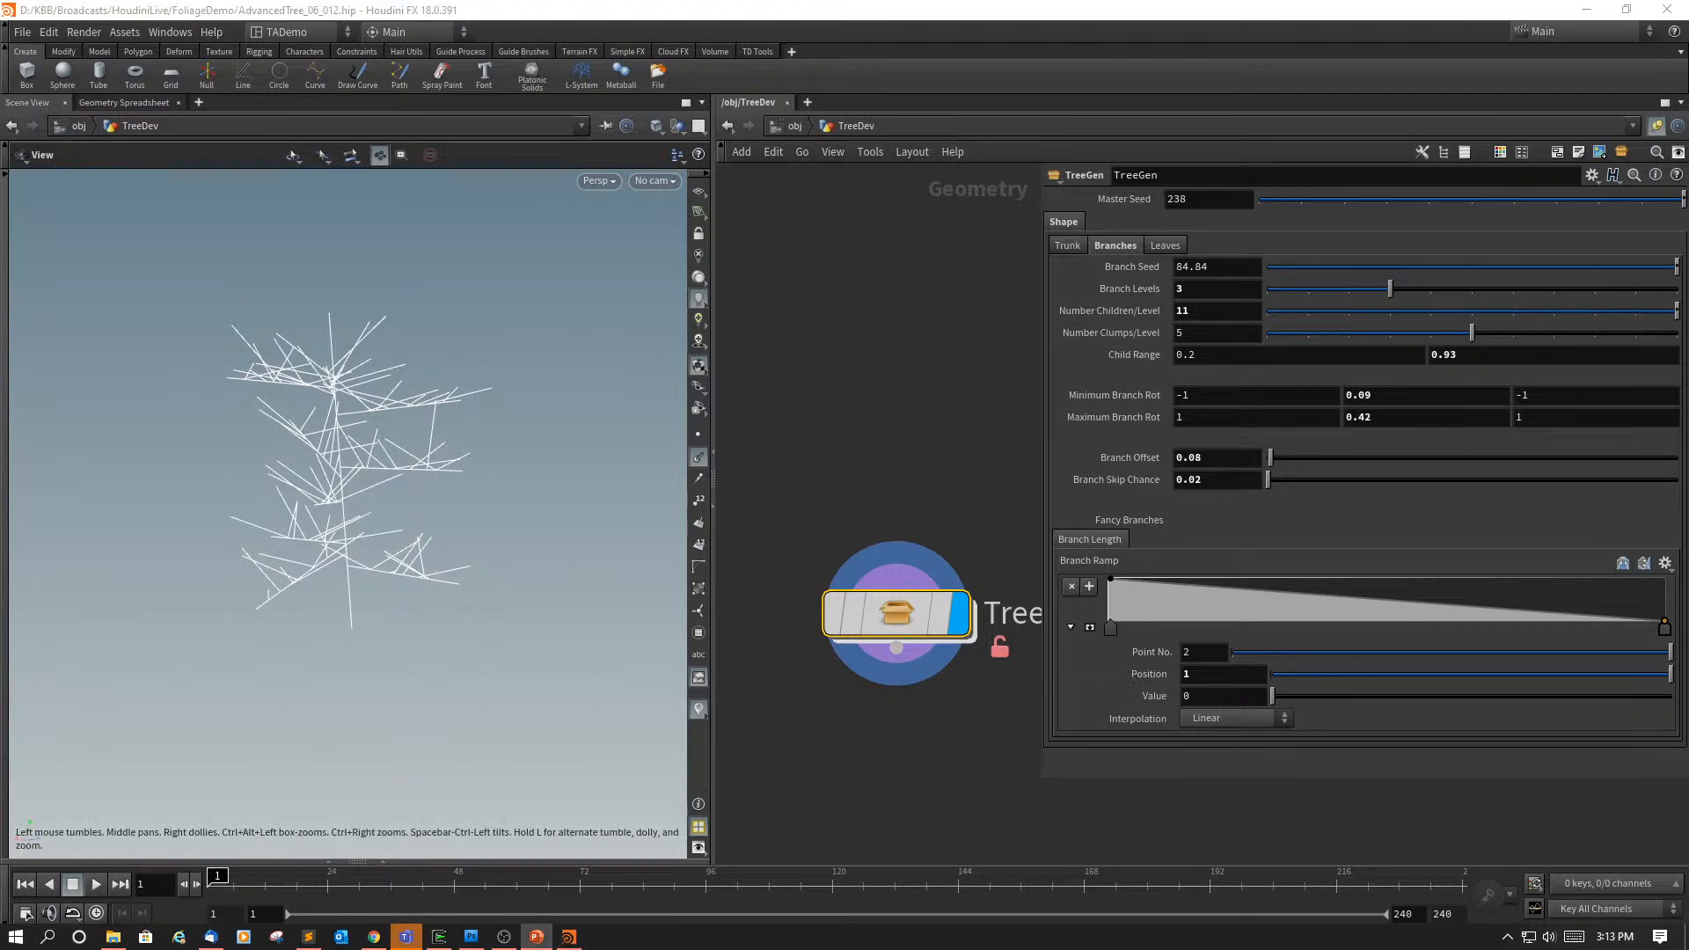
# Step: Inside TreeGen, name the second stamp variable of the copyToBranchPoints node branchLengthRamp
pyautogui.doubleClick(884, 617)
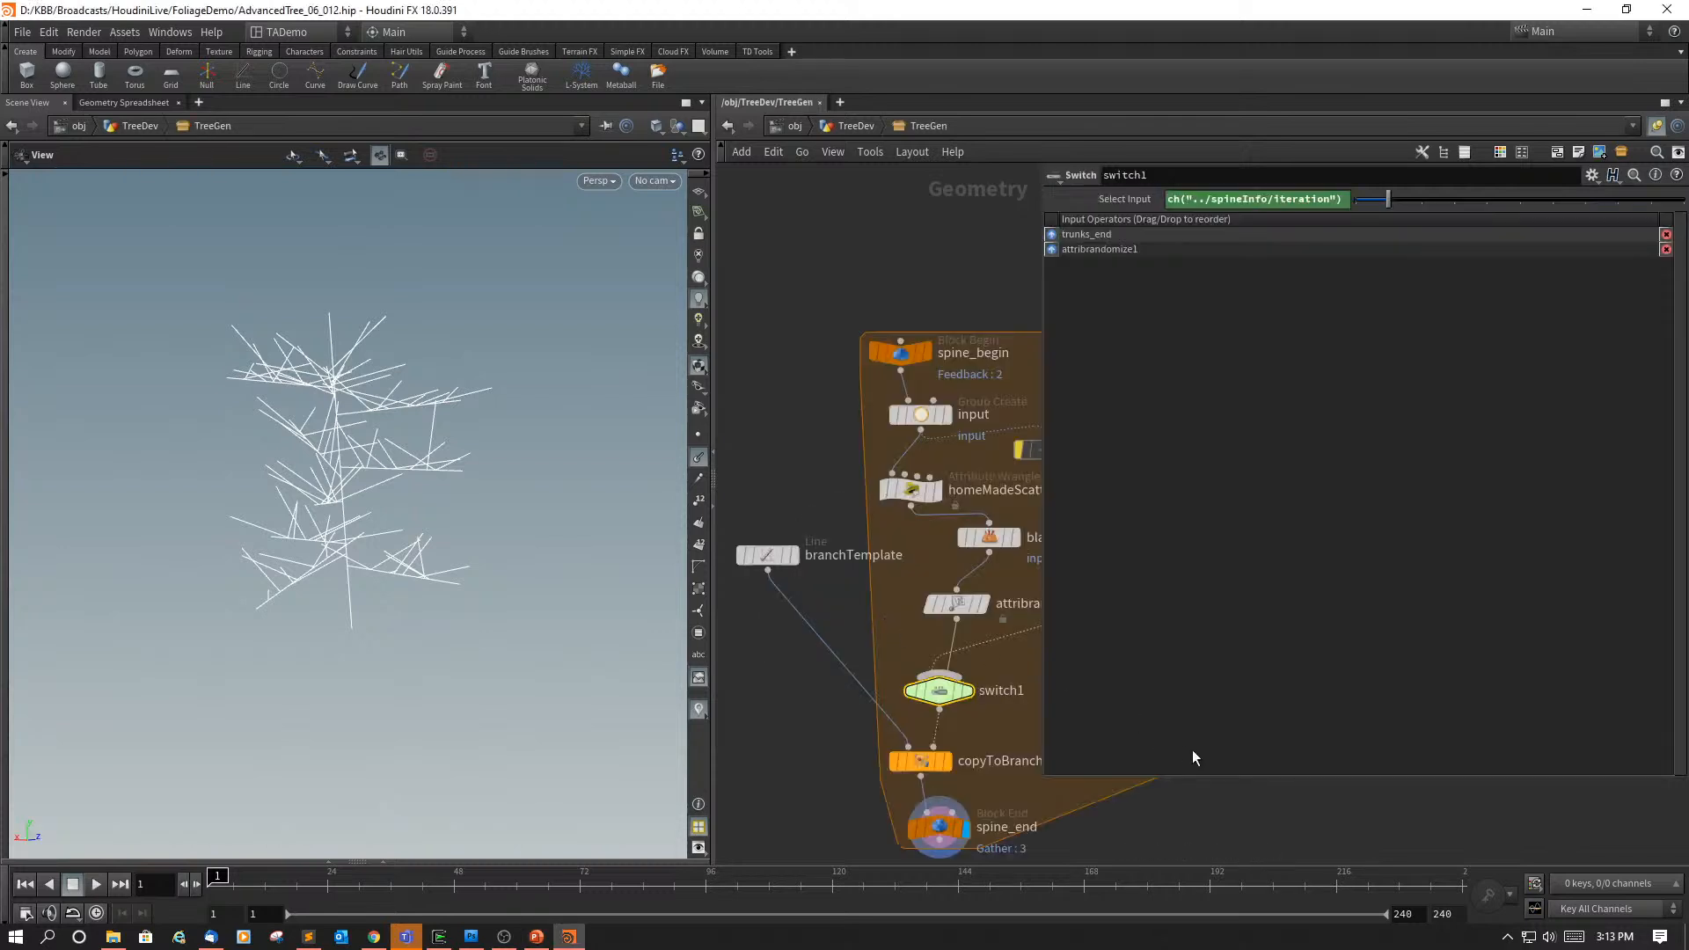
pyautogui.press('p')
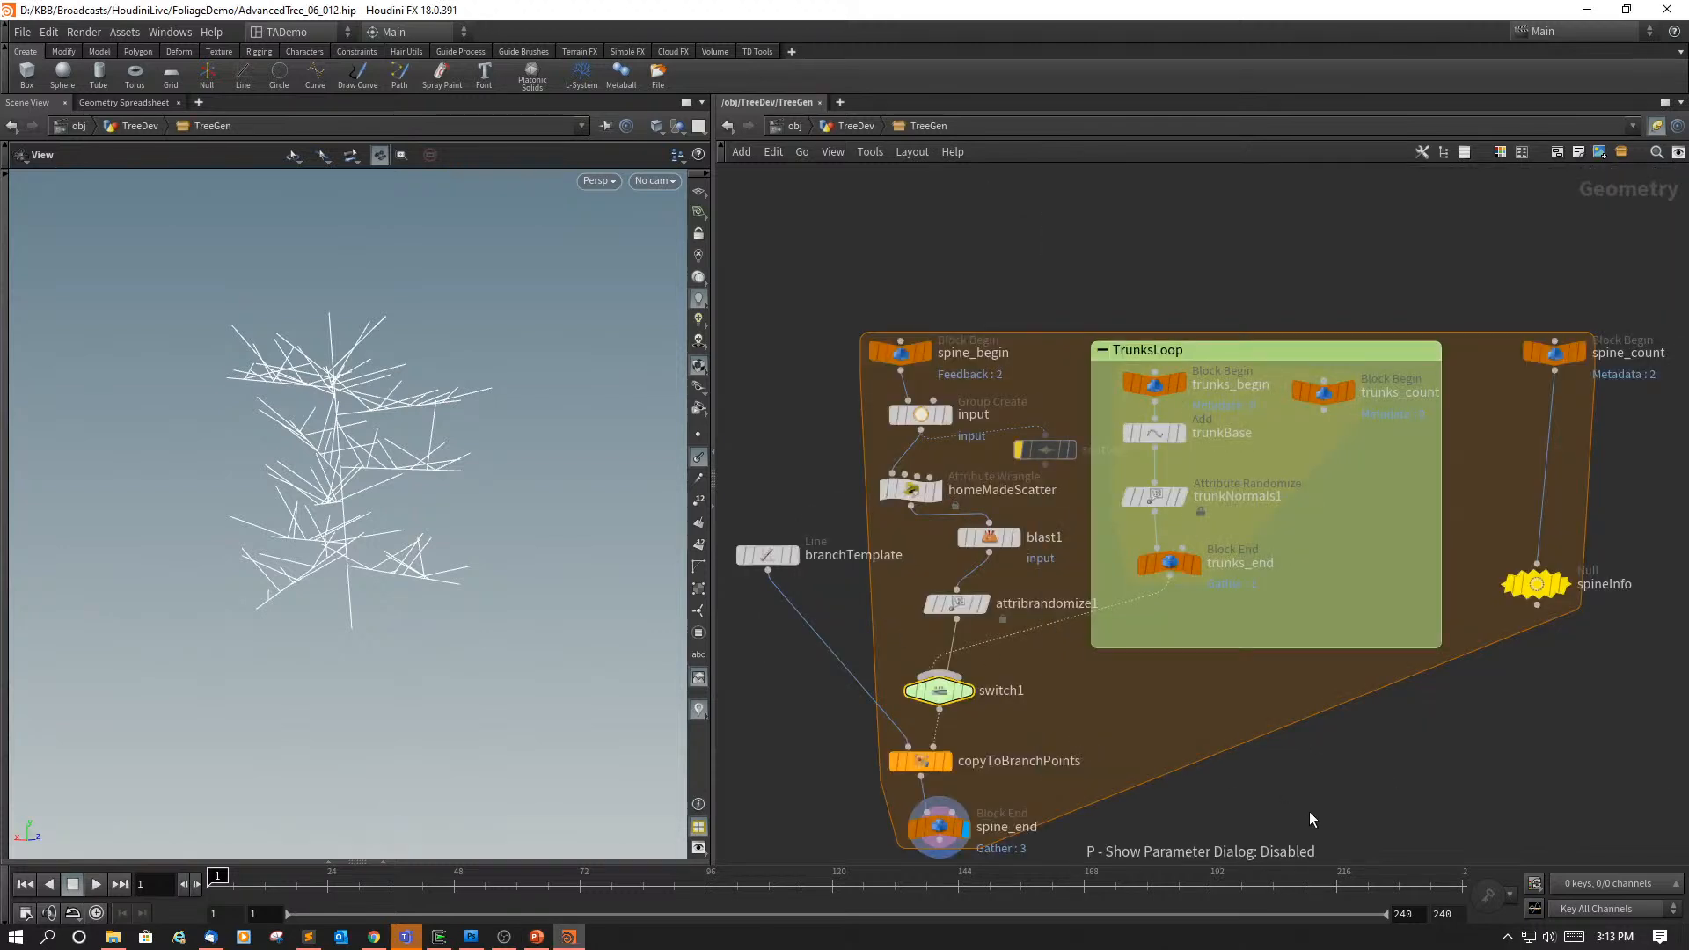
pyautogui.moveTo(1334, 747); pyautogui.dragTo(1350, 634, button='middle')
pyautogui.scroll(2, 1355, 633)
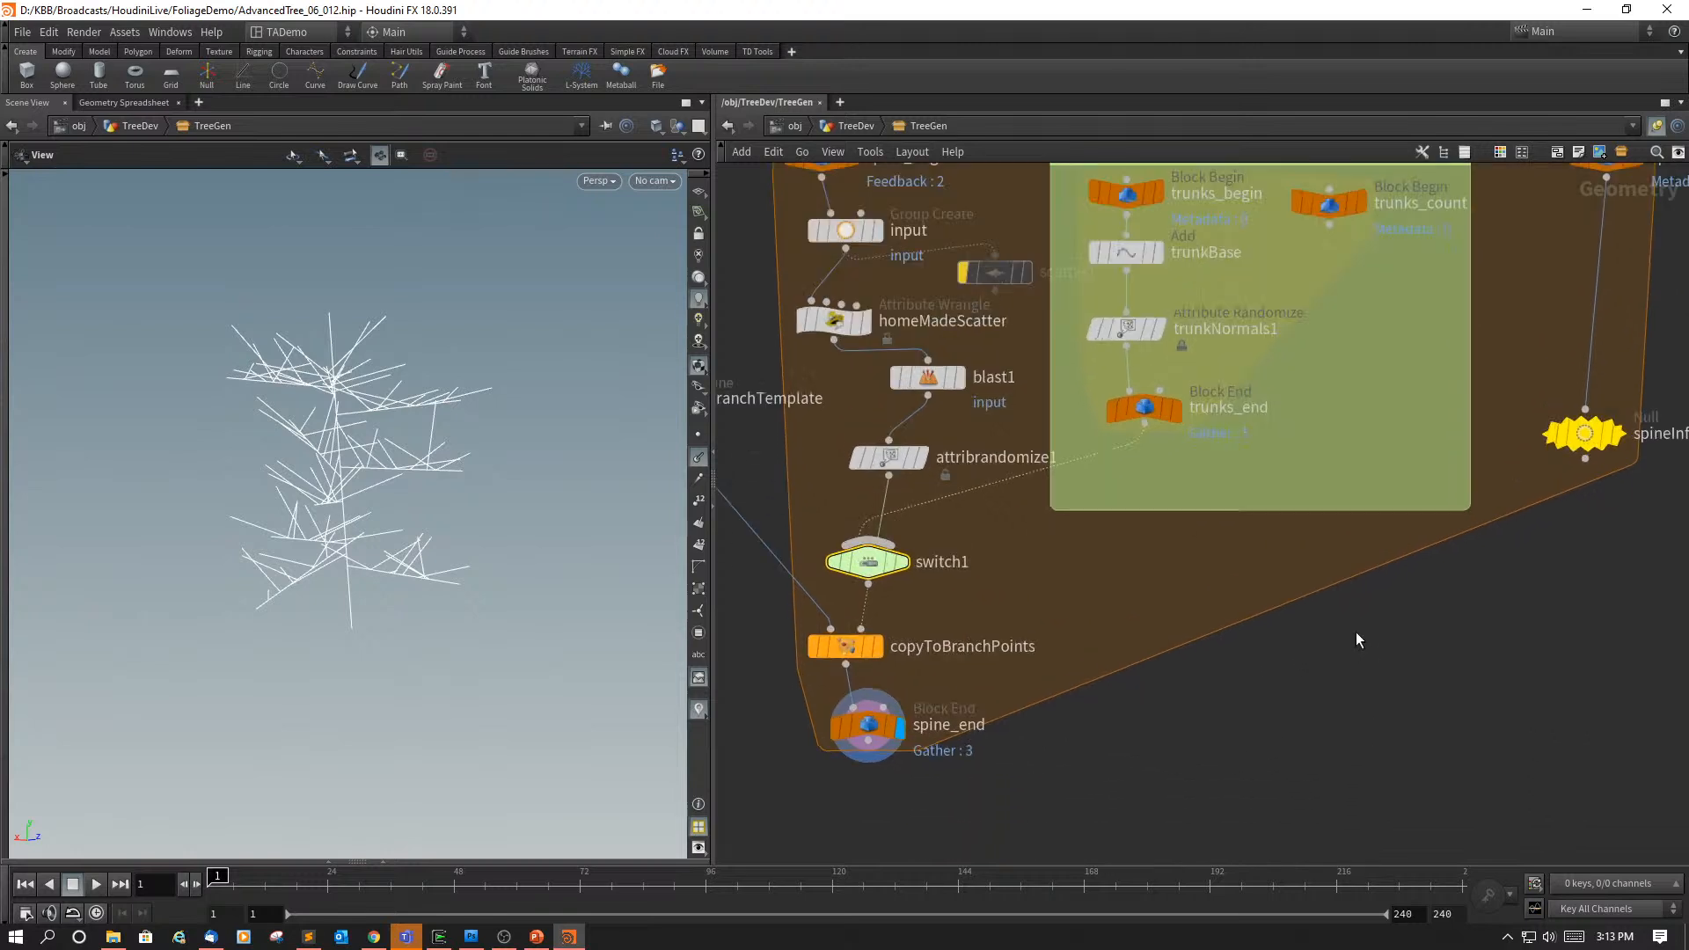
pyautogui.scroll(-2, 1357, 630)
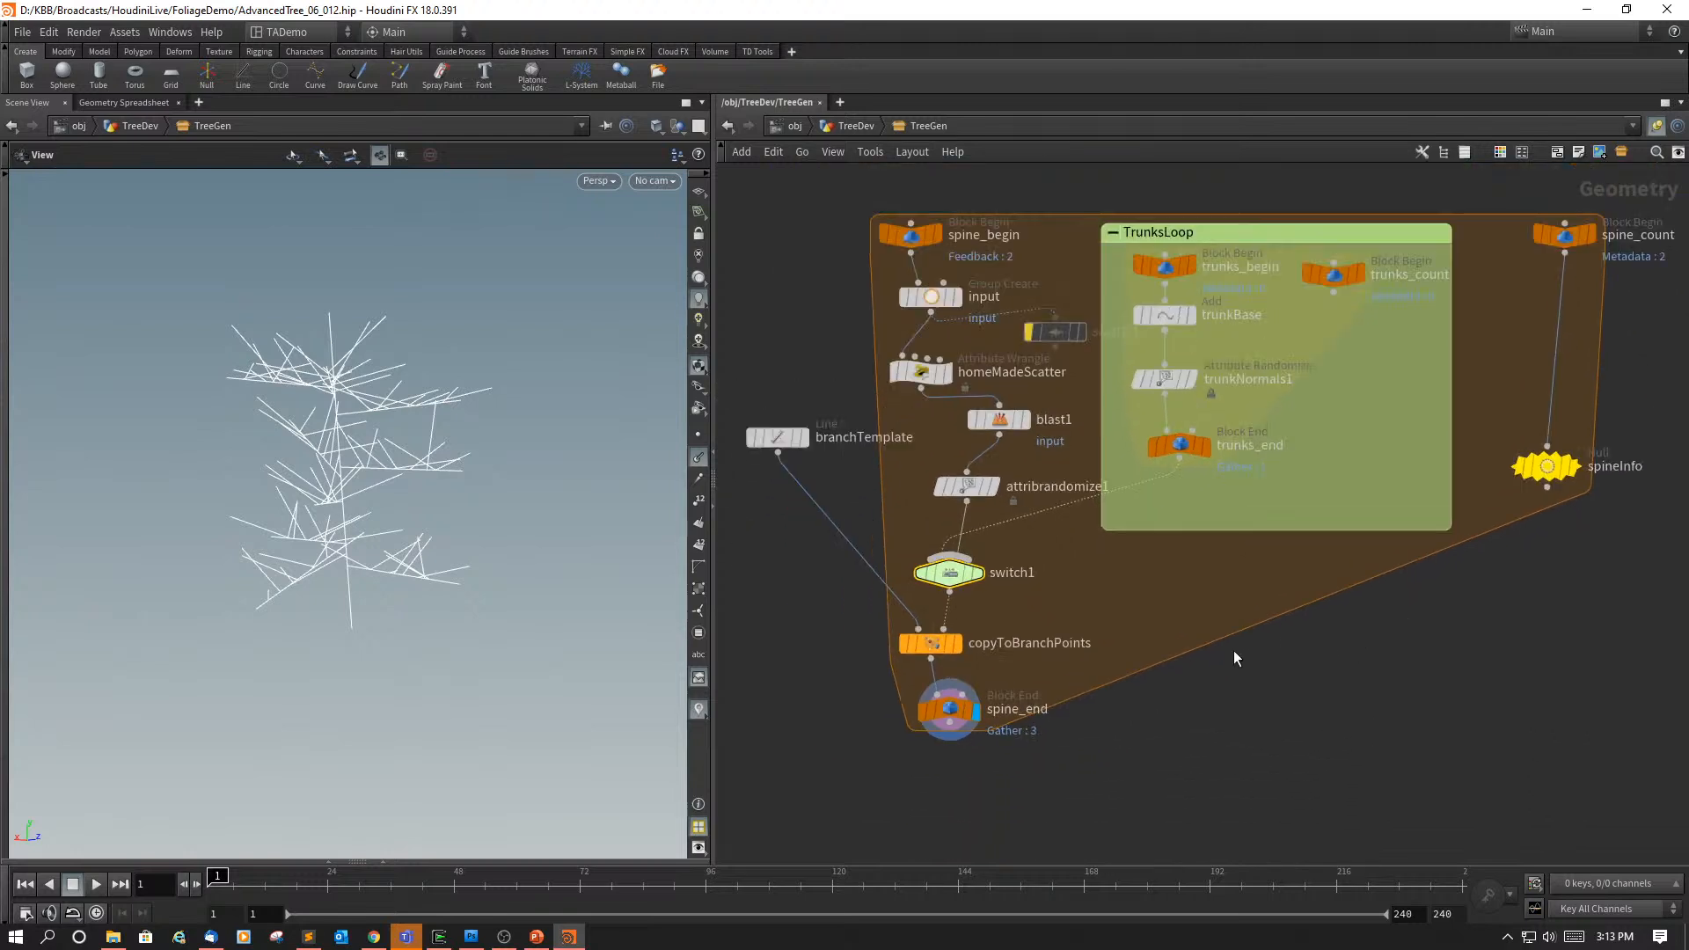
pyautogui.moveTo(934, 650)
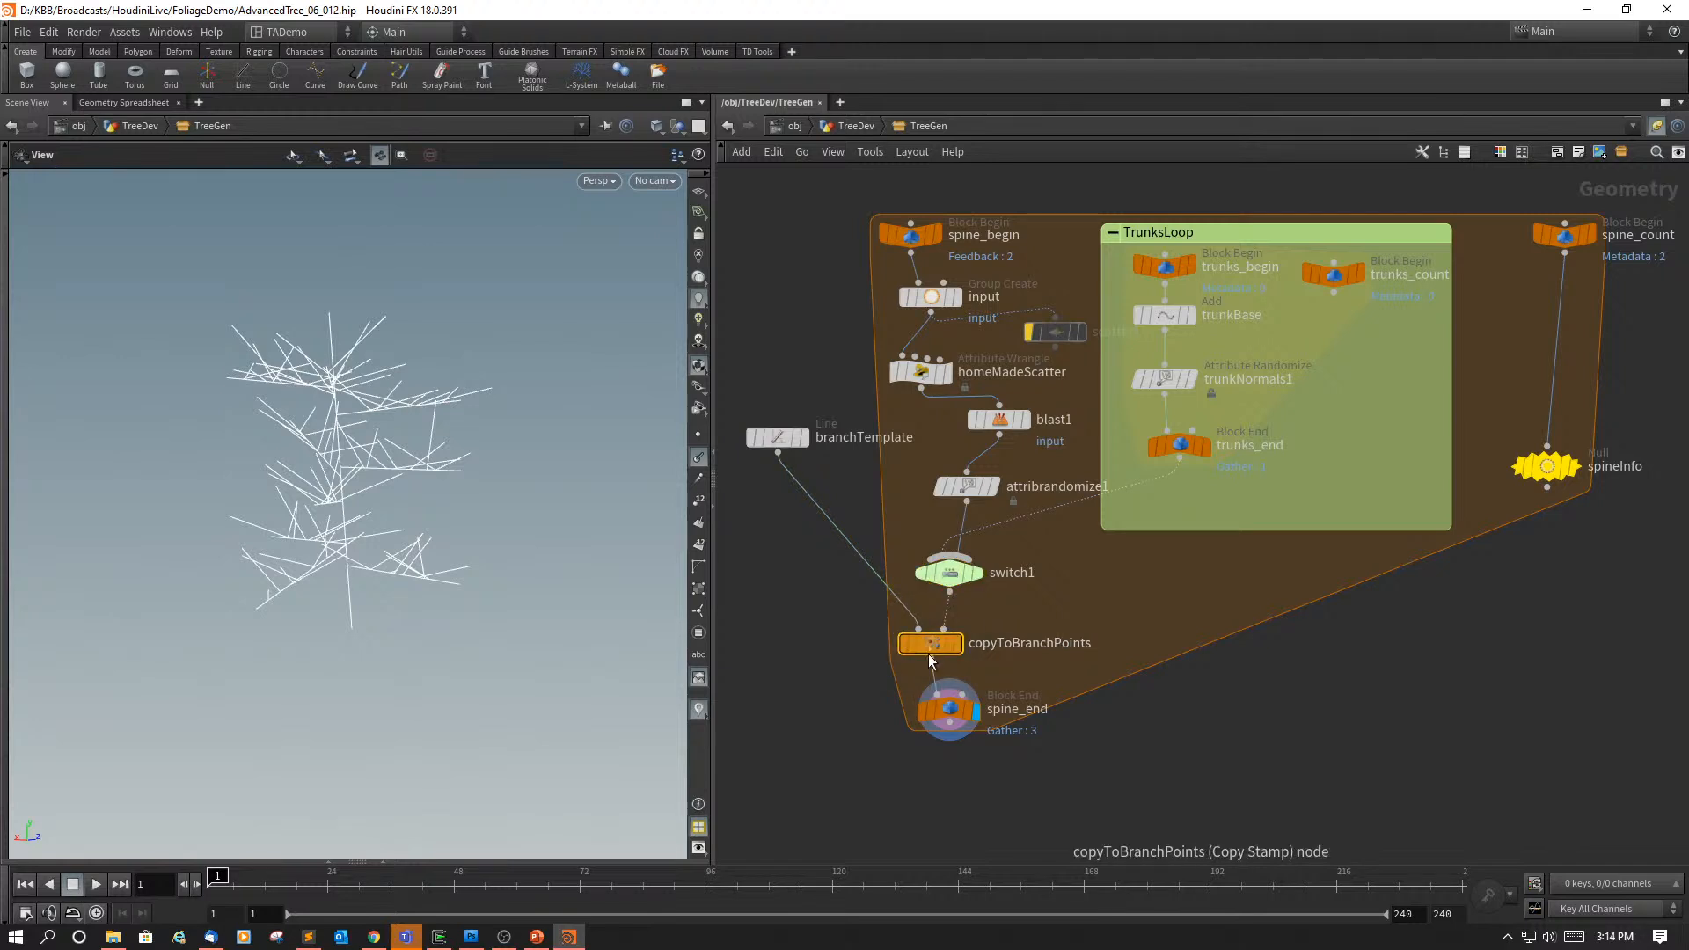
pyautogui.press('p')
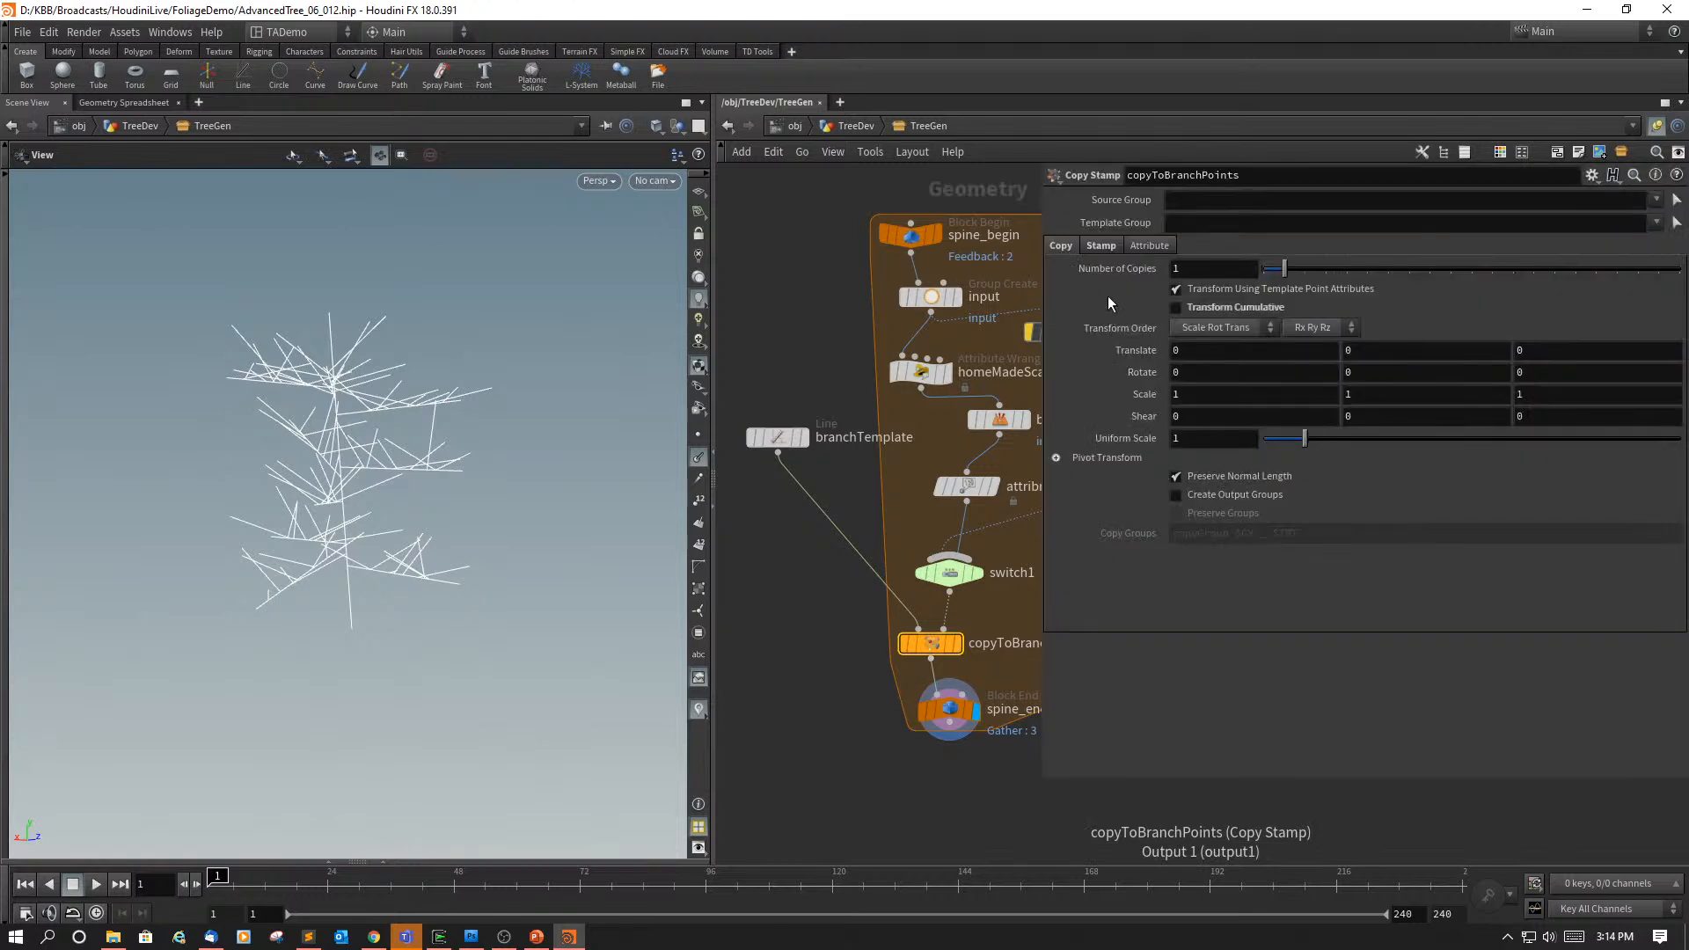
pyautogui.click(1100, 243)
pyautogui.click(1210, 436)
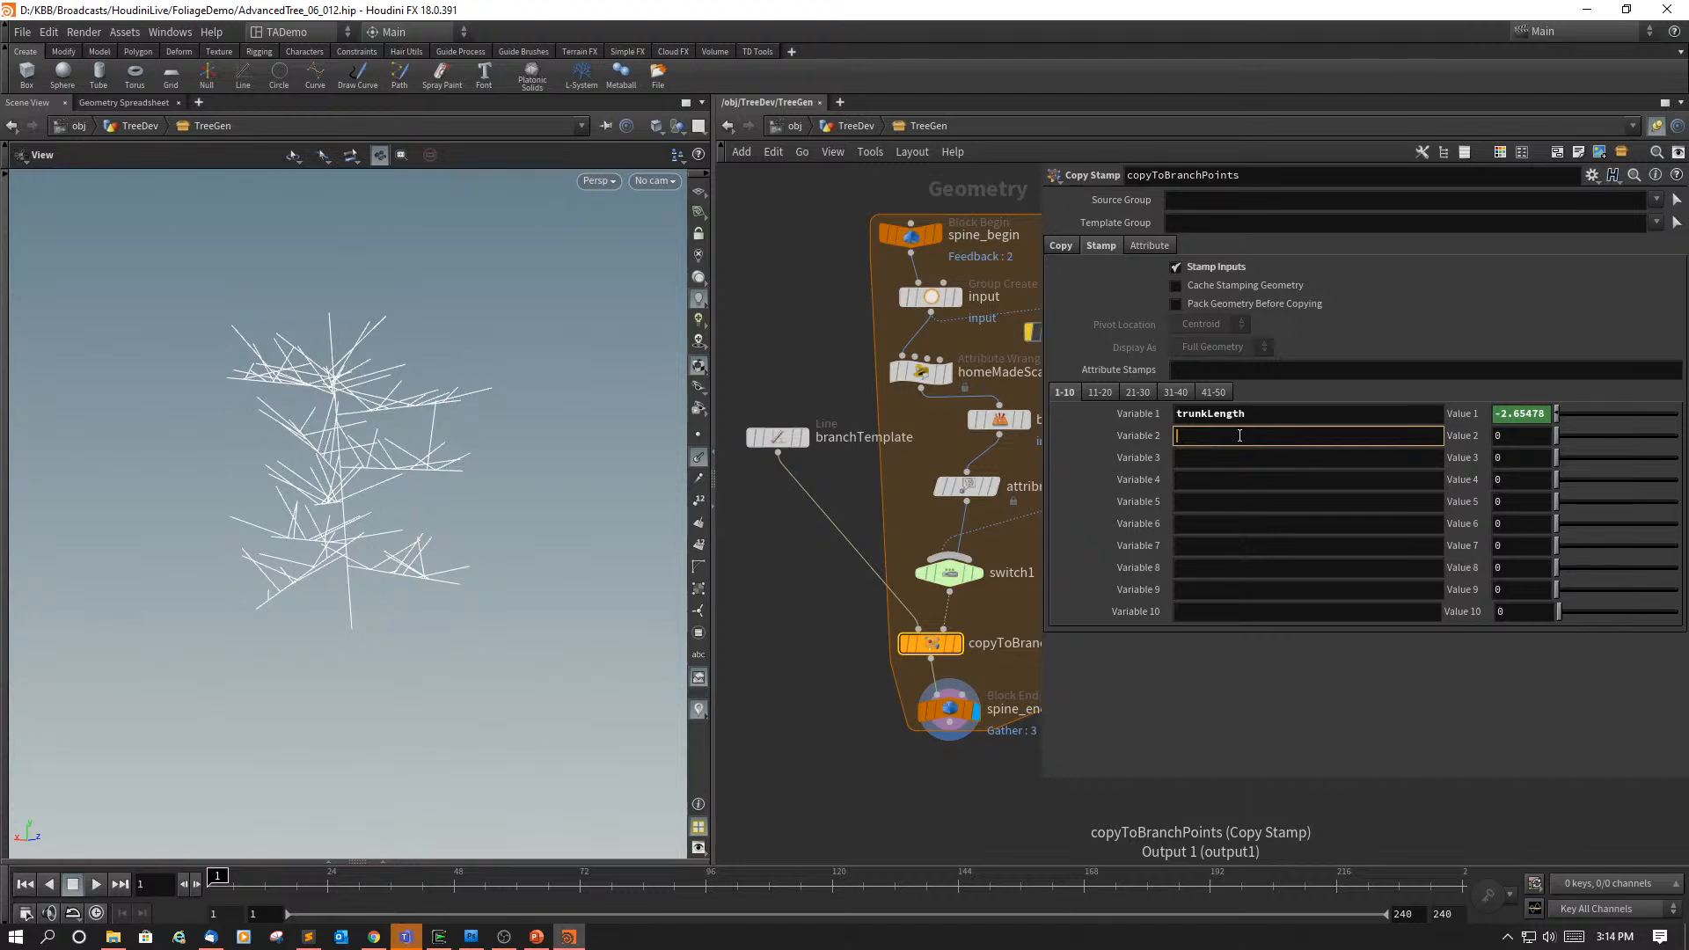
pyautogui.write('branchLengthRamp')
# Step: Replace the value of the branchLengthRamp stamp variable with a chramp() call in the expression editor
pyautogui.click(1510, 436)
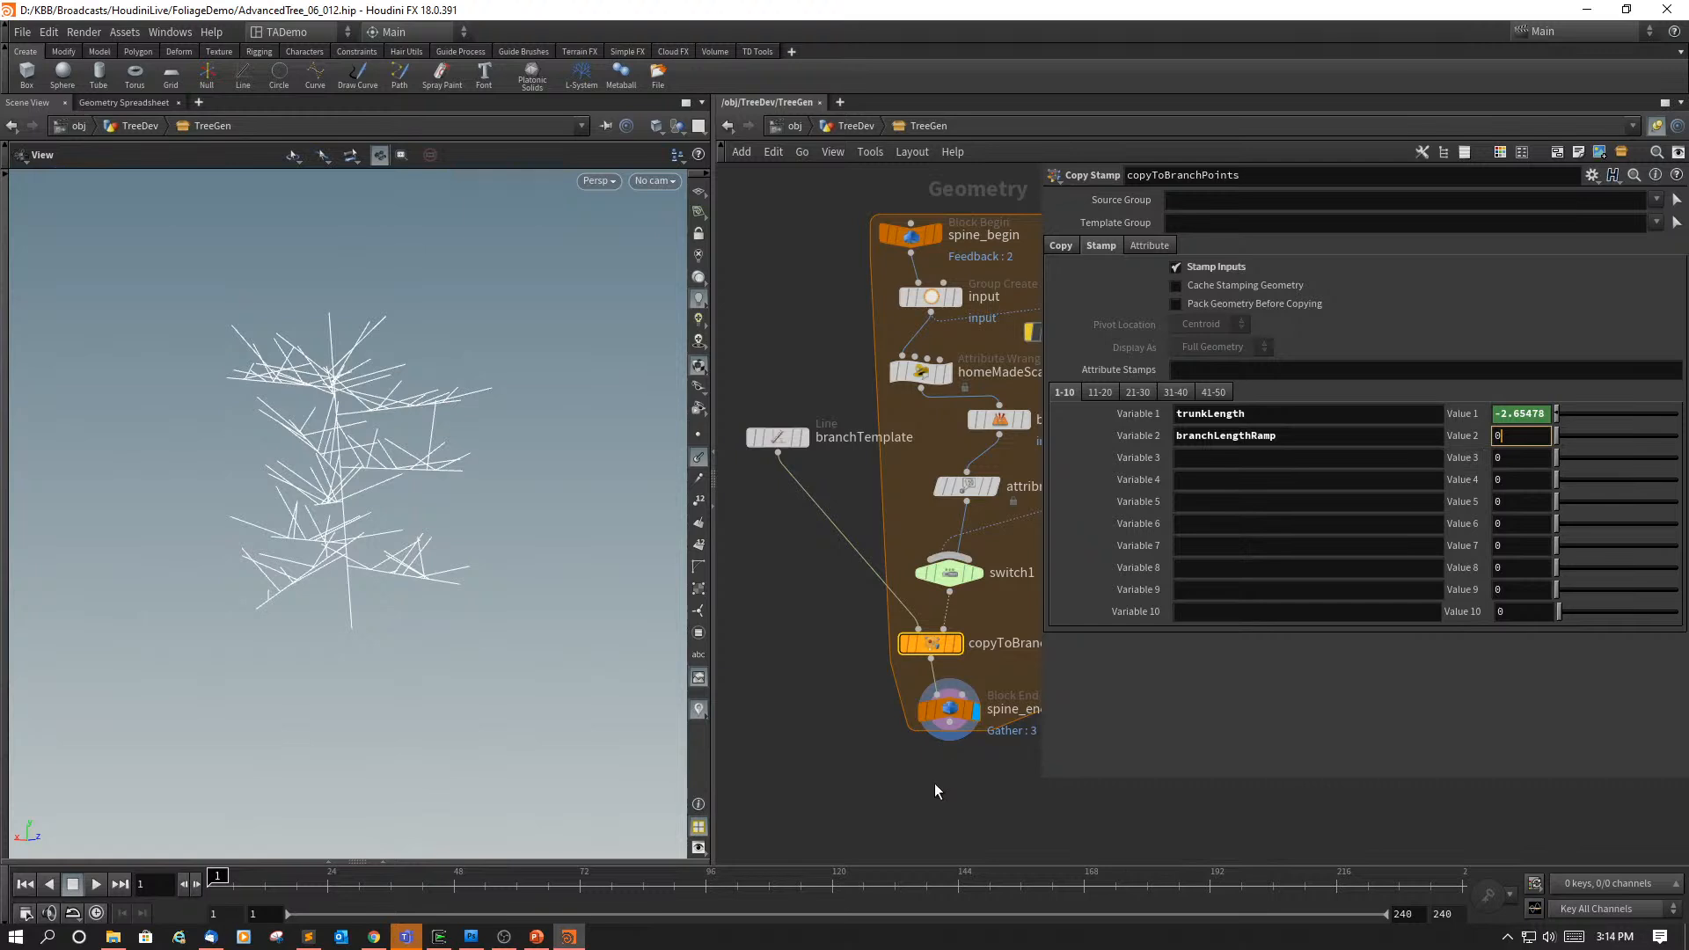
pyautogui.moveTo(918, 826); pyautogui.dragTo(815, 839, button='middle')
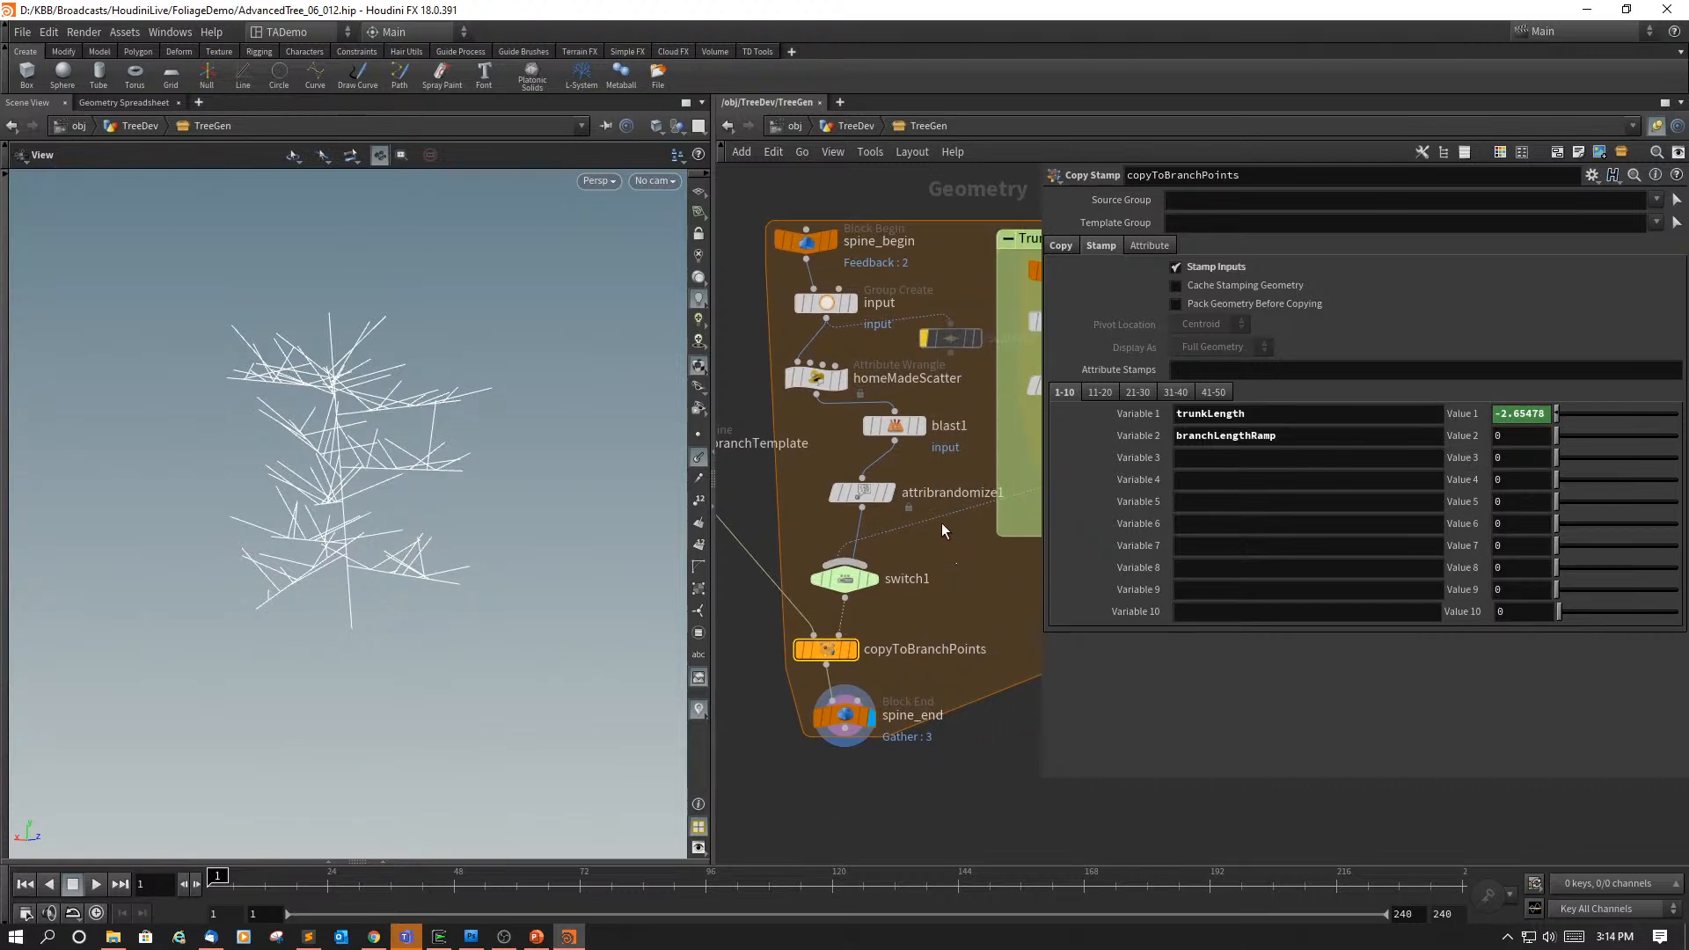
pyautogui.moveTo(901, 432)
pyautogui.moveTo(841, 583)
pyautogui.click(1522, 442)
pyautogui.hotkey('alt', 'e')
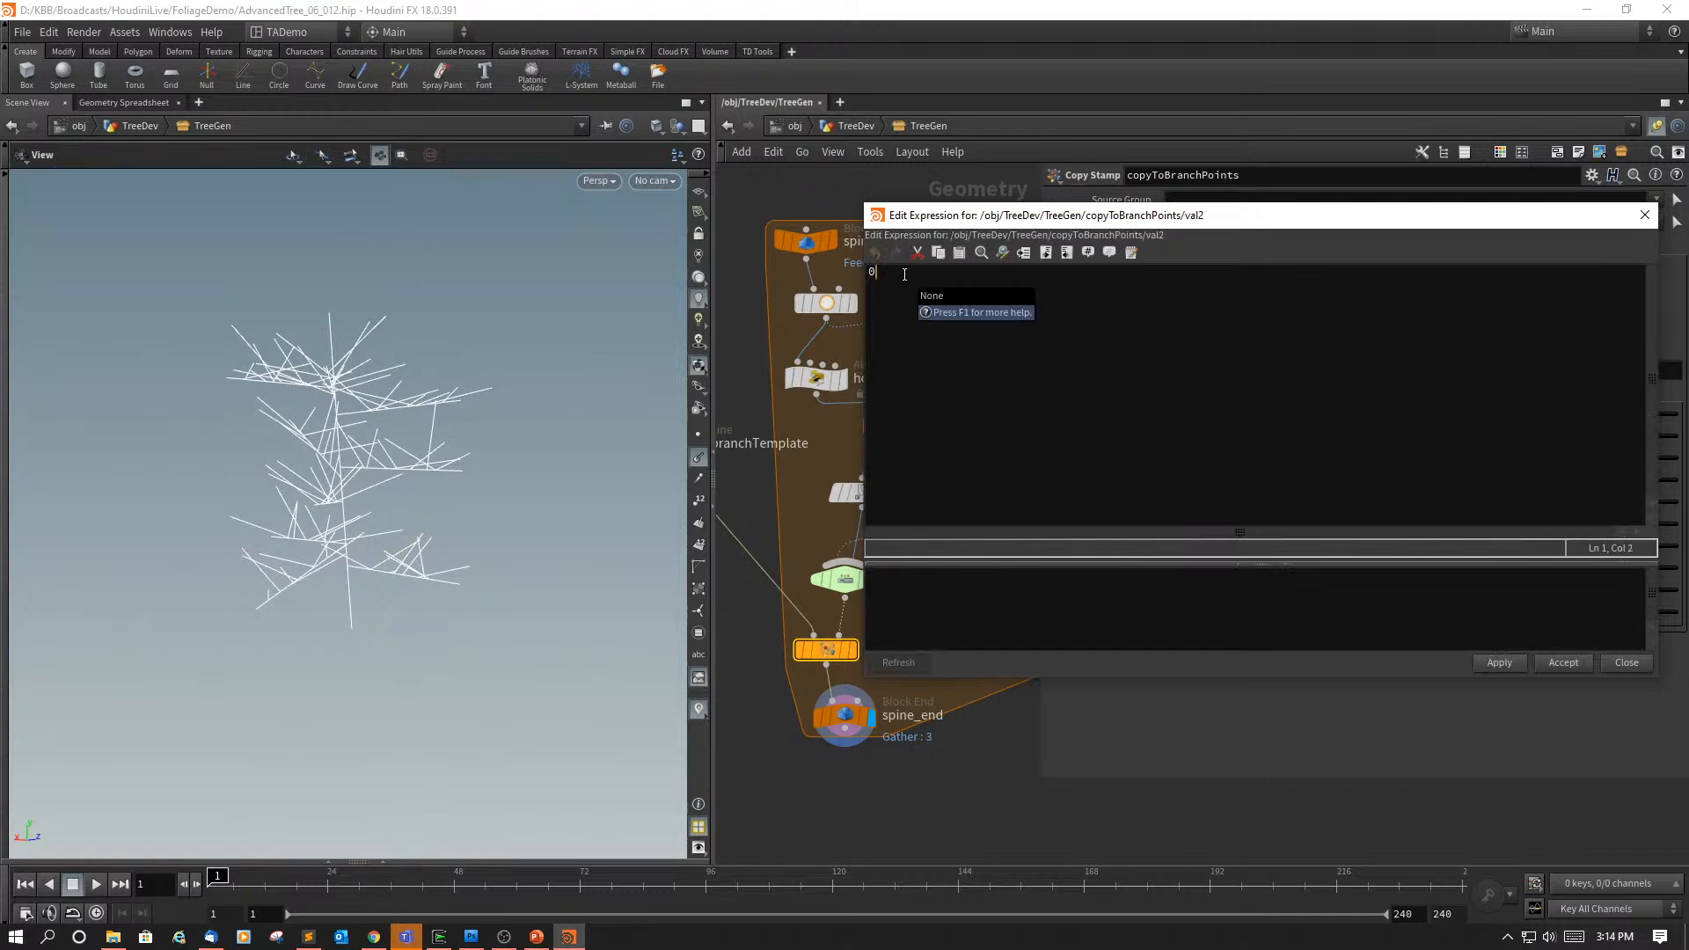
pyautogui.press('BackSpace')
pyautogui.write('chra')
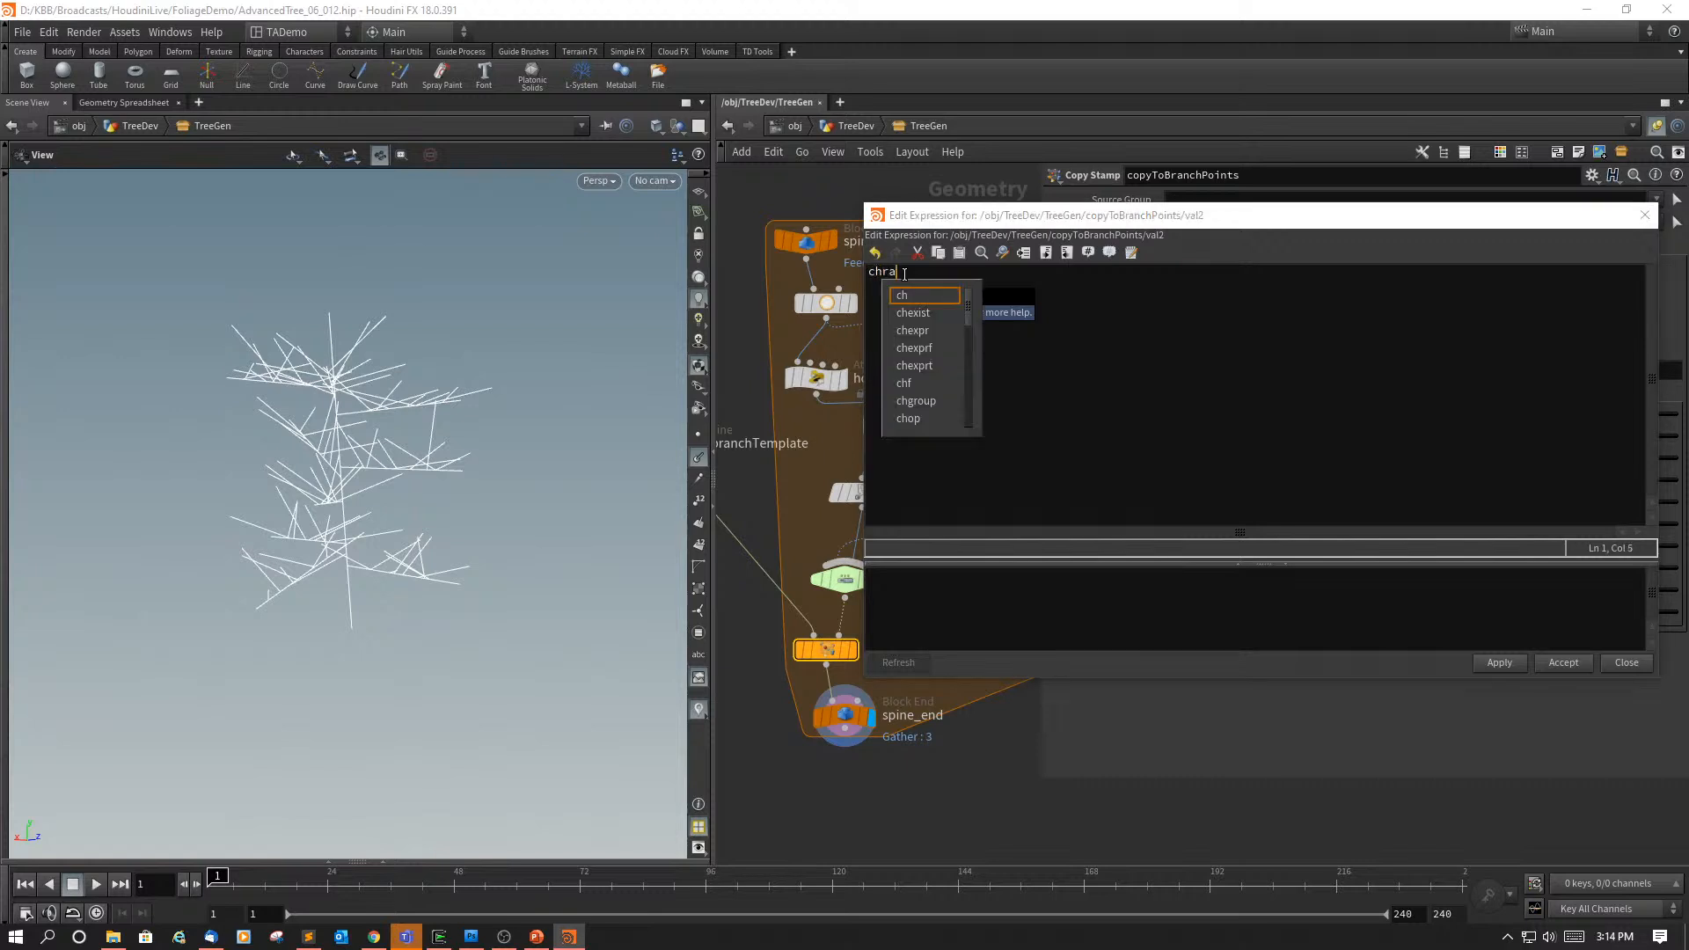
pyautogui.write('mp()')
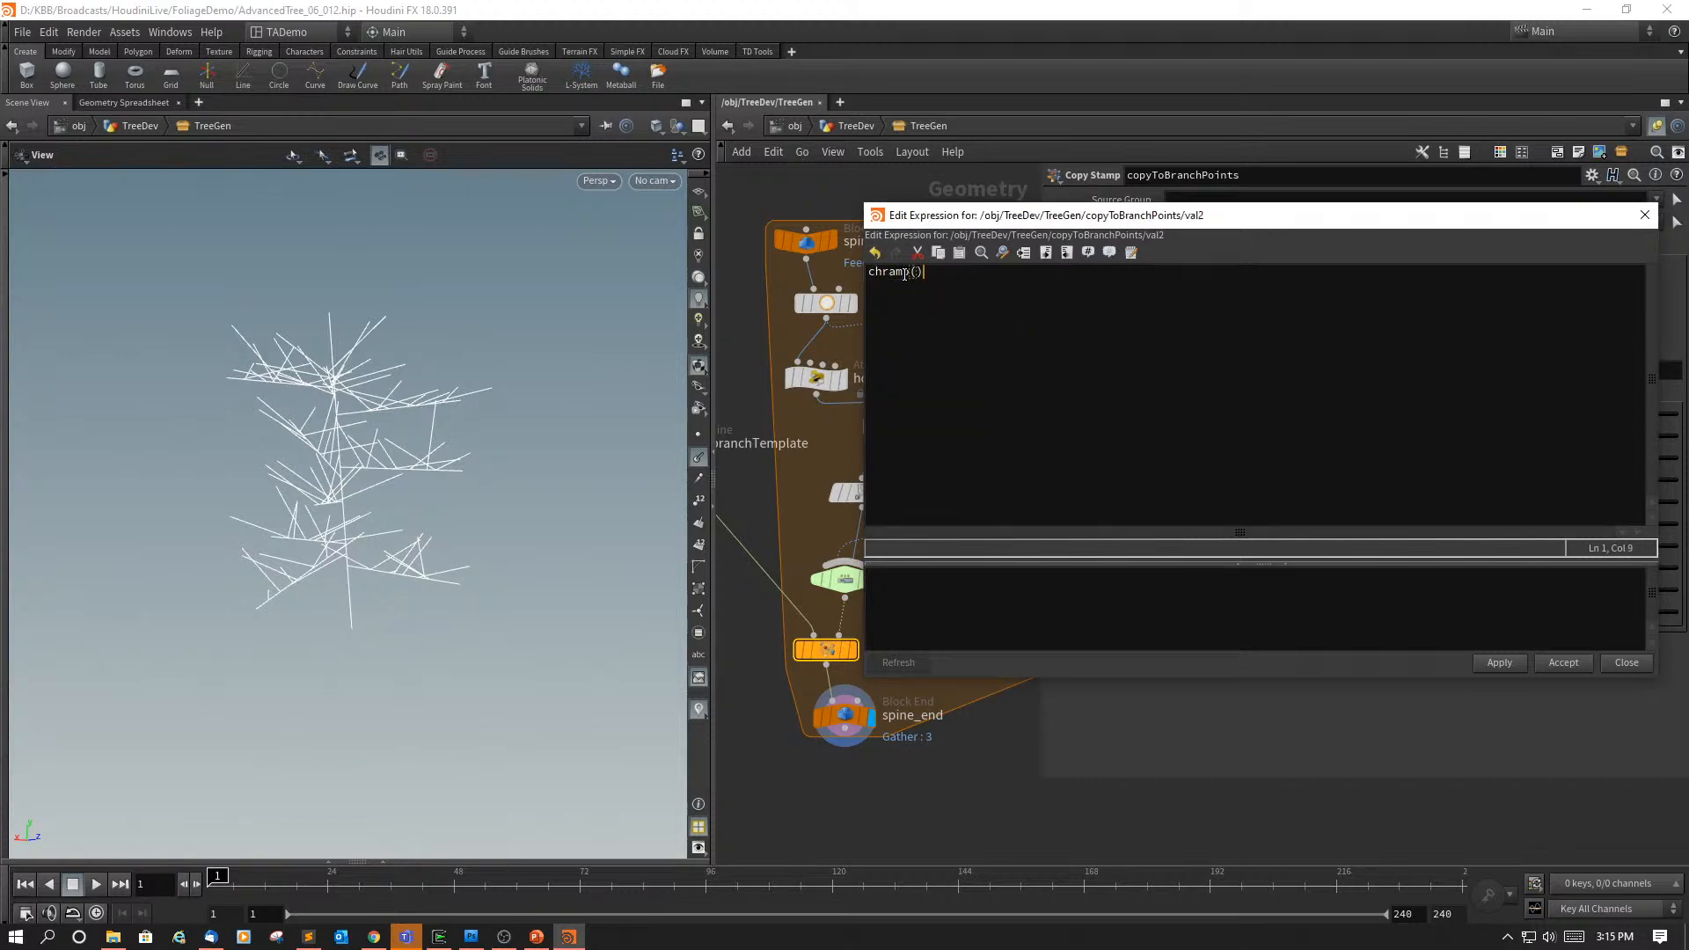
# Step: Give the chramp() call "../branchRamp" as its ramp path, followed by a comma for the position argument
pyautogui.press('Left')
pyautogui.write('""')
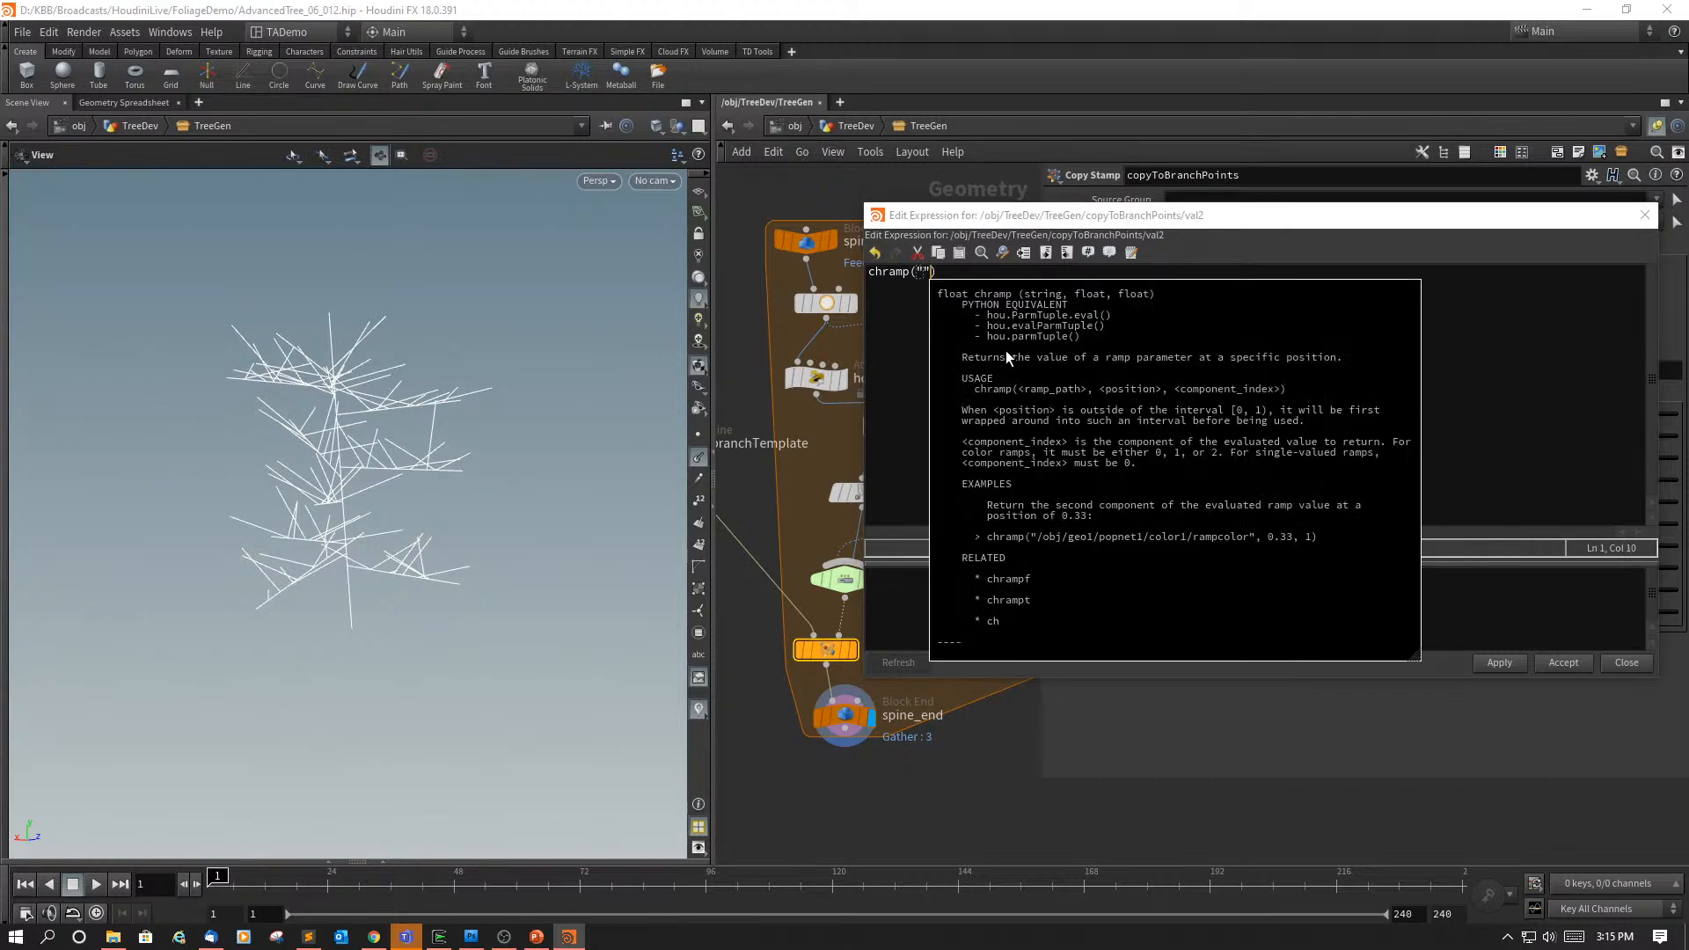
pyautogui.press('Left')
pyautogui.write('../branchRam')
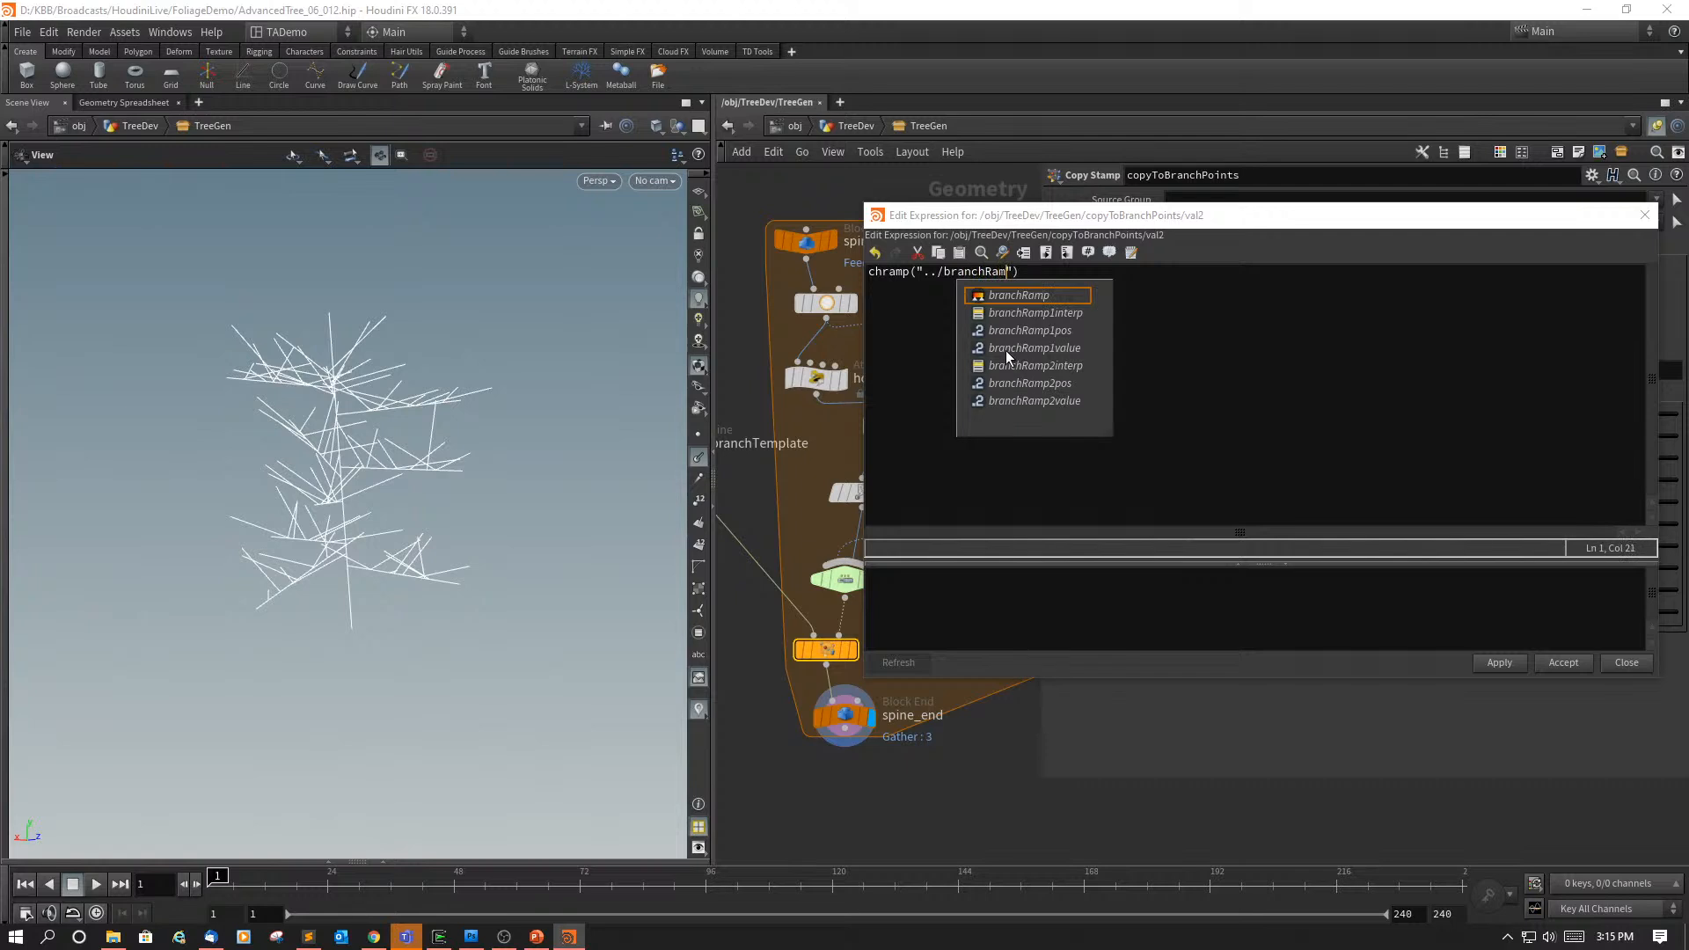
pyautogui.write('p')
pyautogui.press('Right')
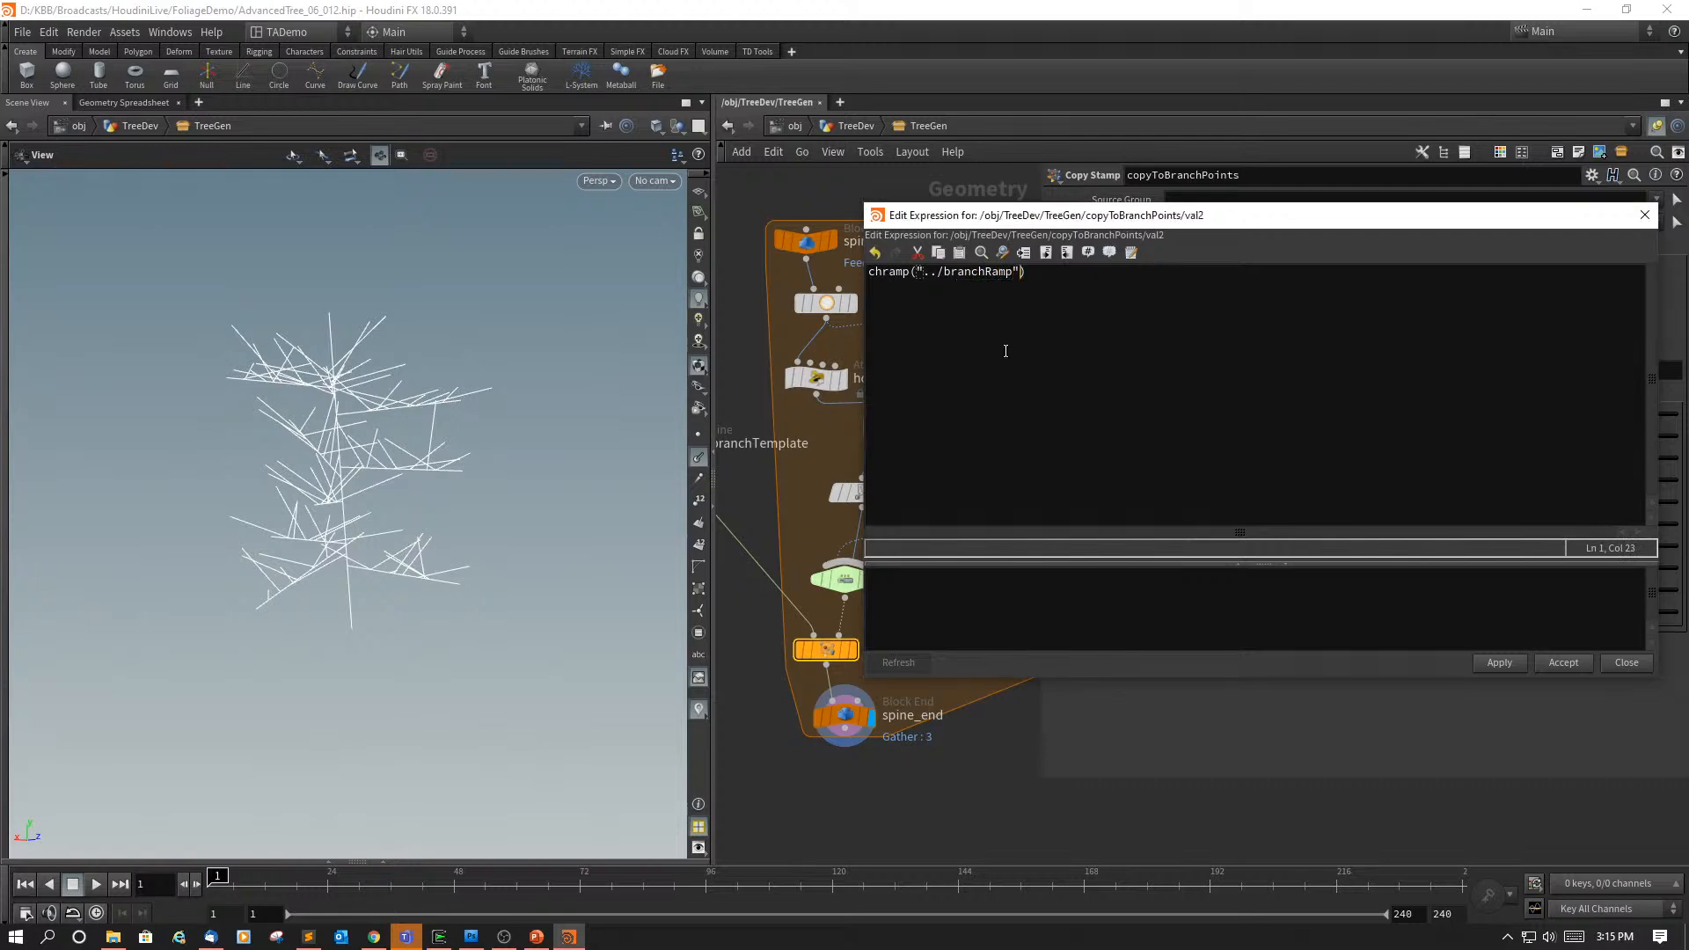
pyautogui.write(',')
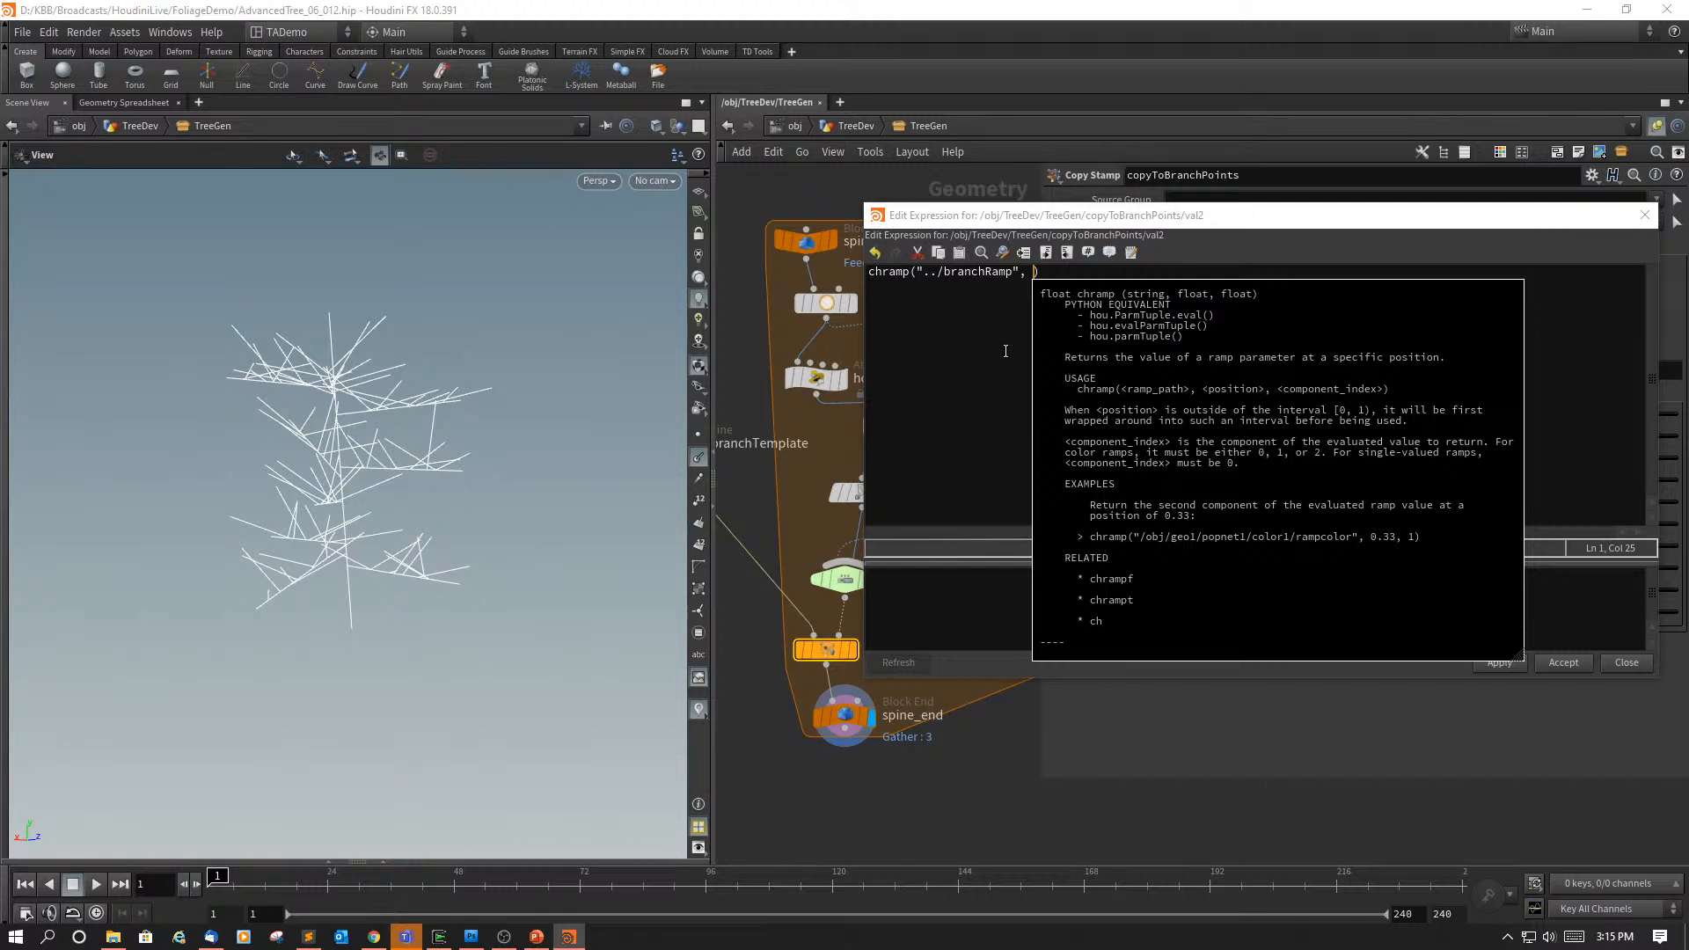
# Step: Nest a point() call as the chramp() position argument, with "../switch1" as its surface node path
pyautogui.moveTo(831, 648)
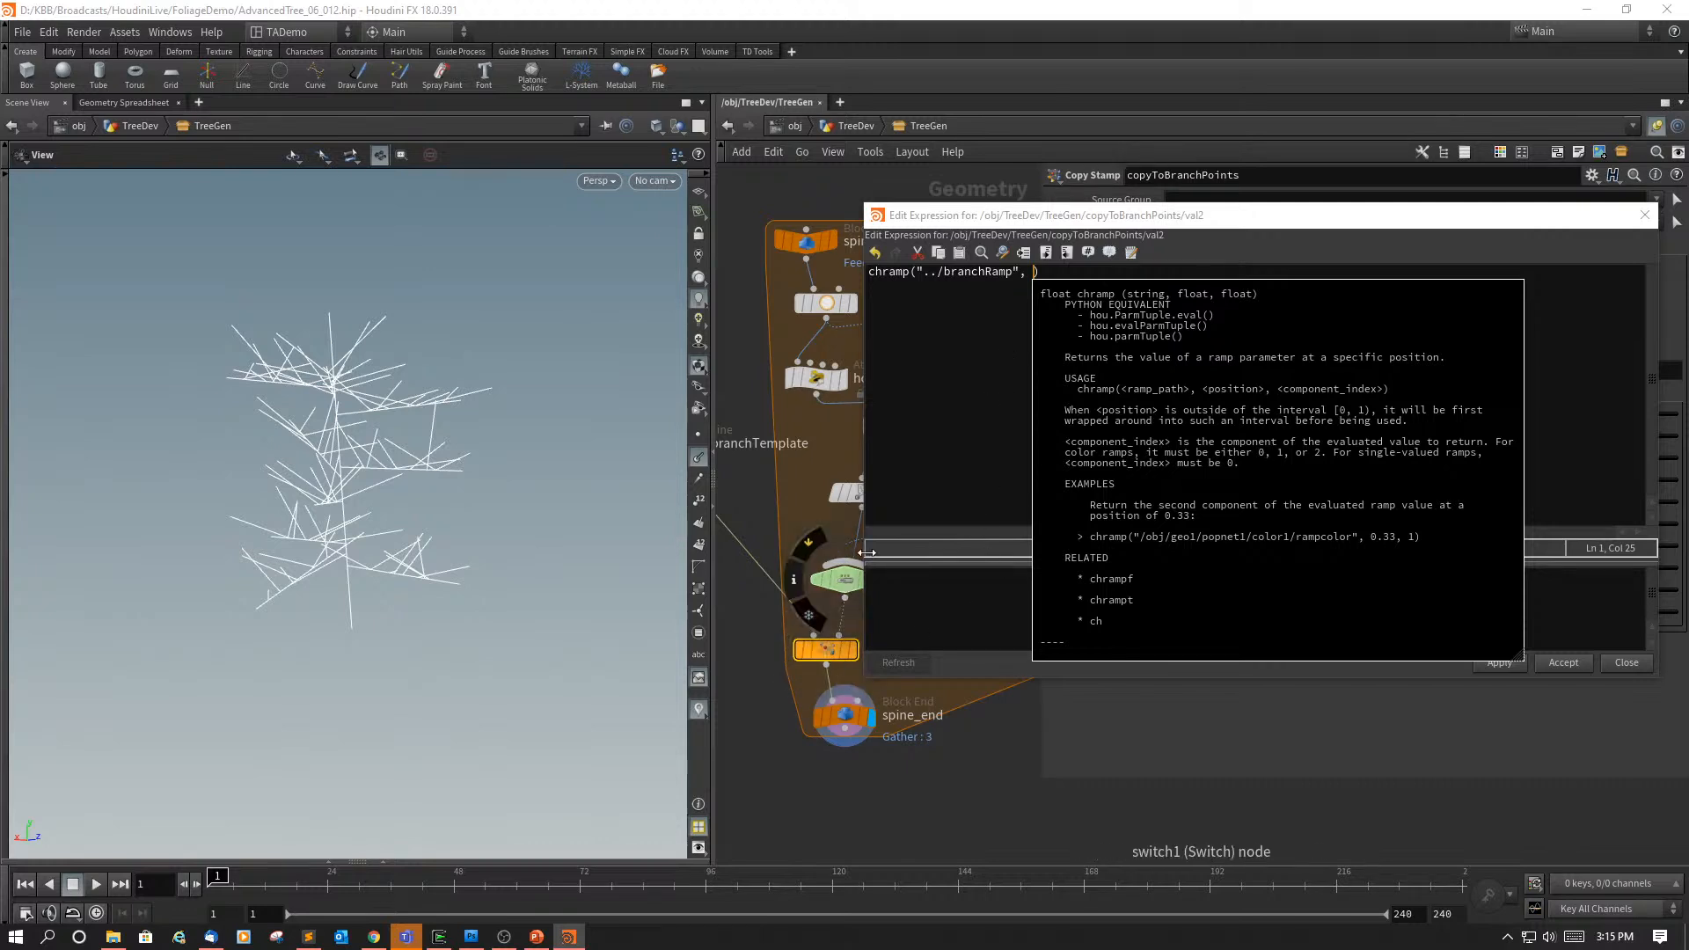
pyautogui.moveTo(995, 214); pyautogui.dragTo(1053, 215)
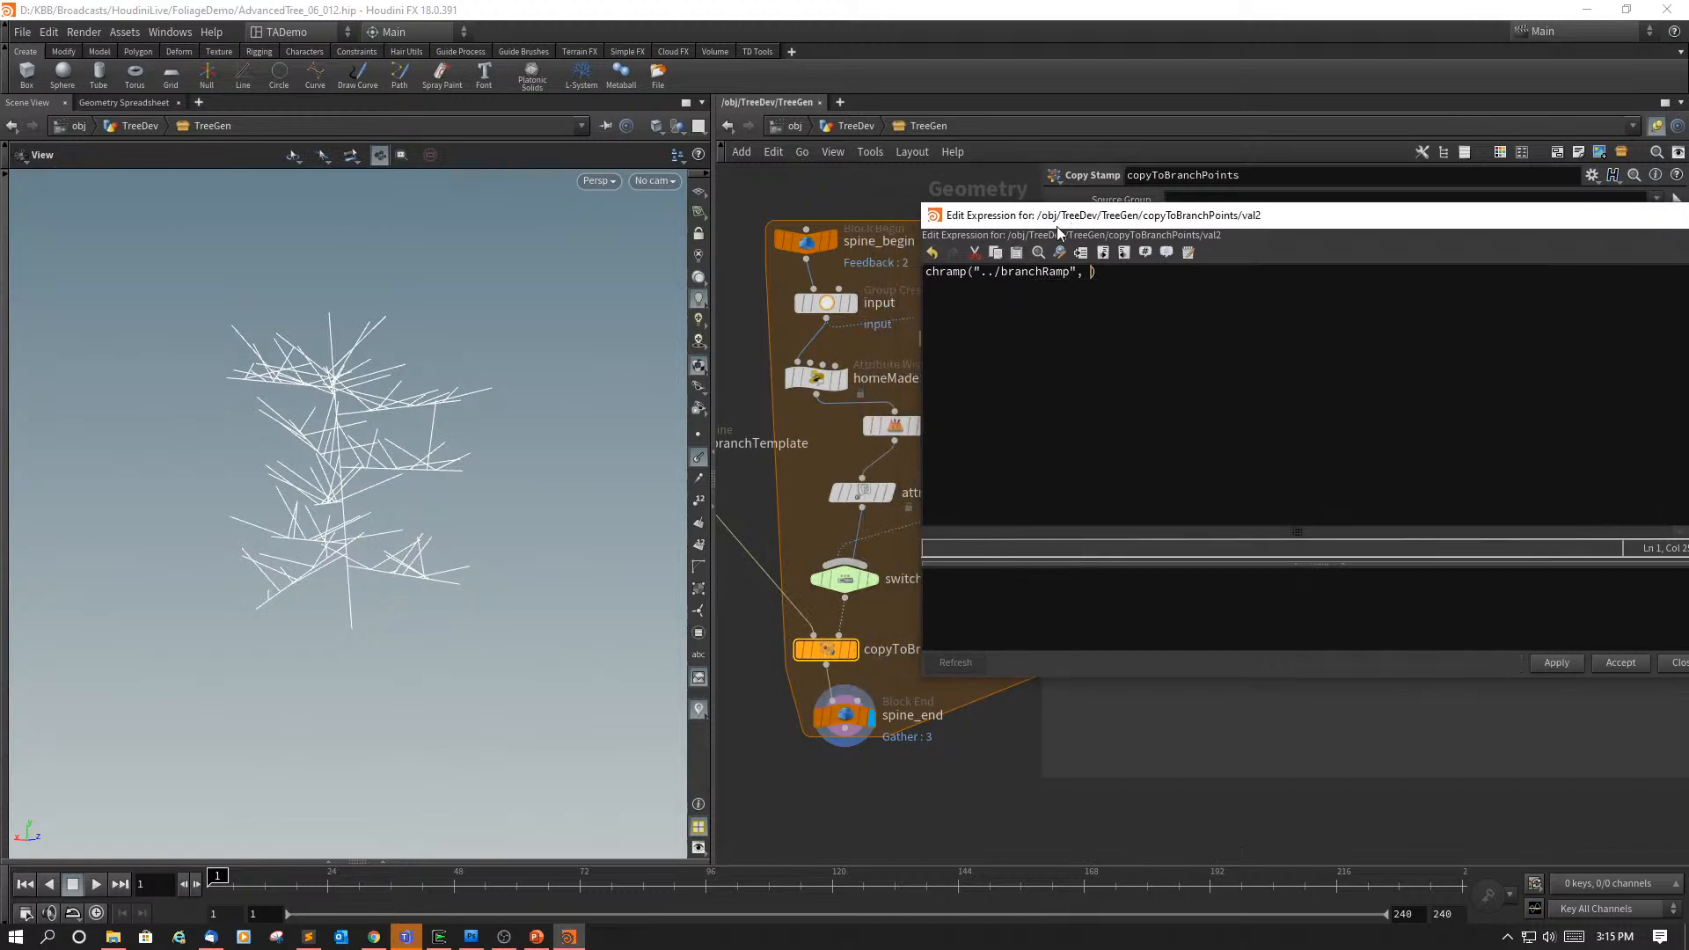
pyautogui.moveTo(854, 590)
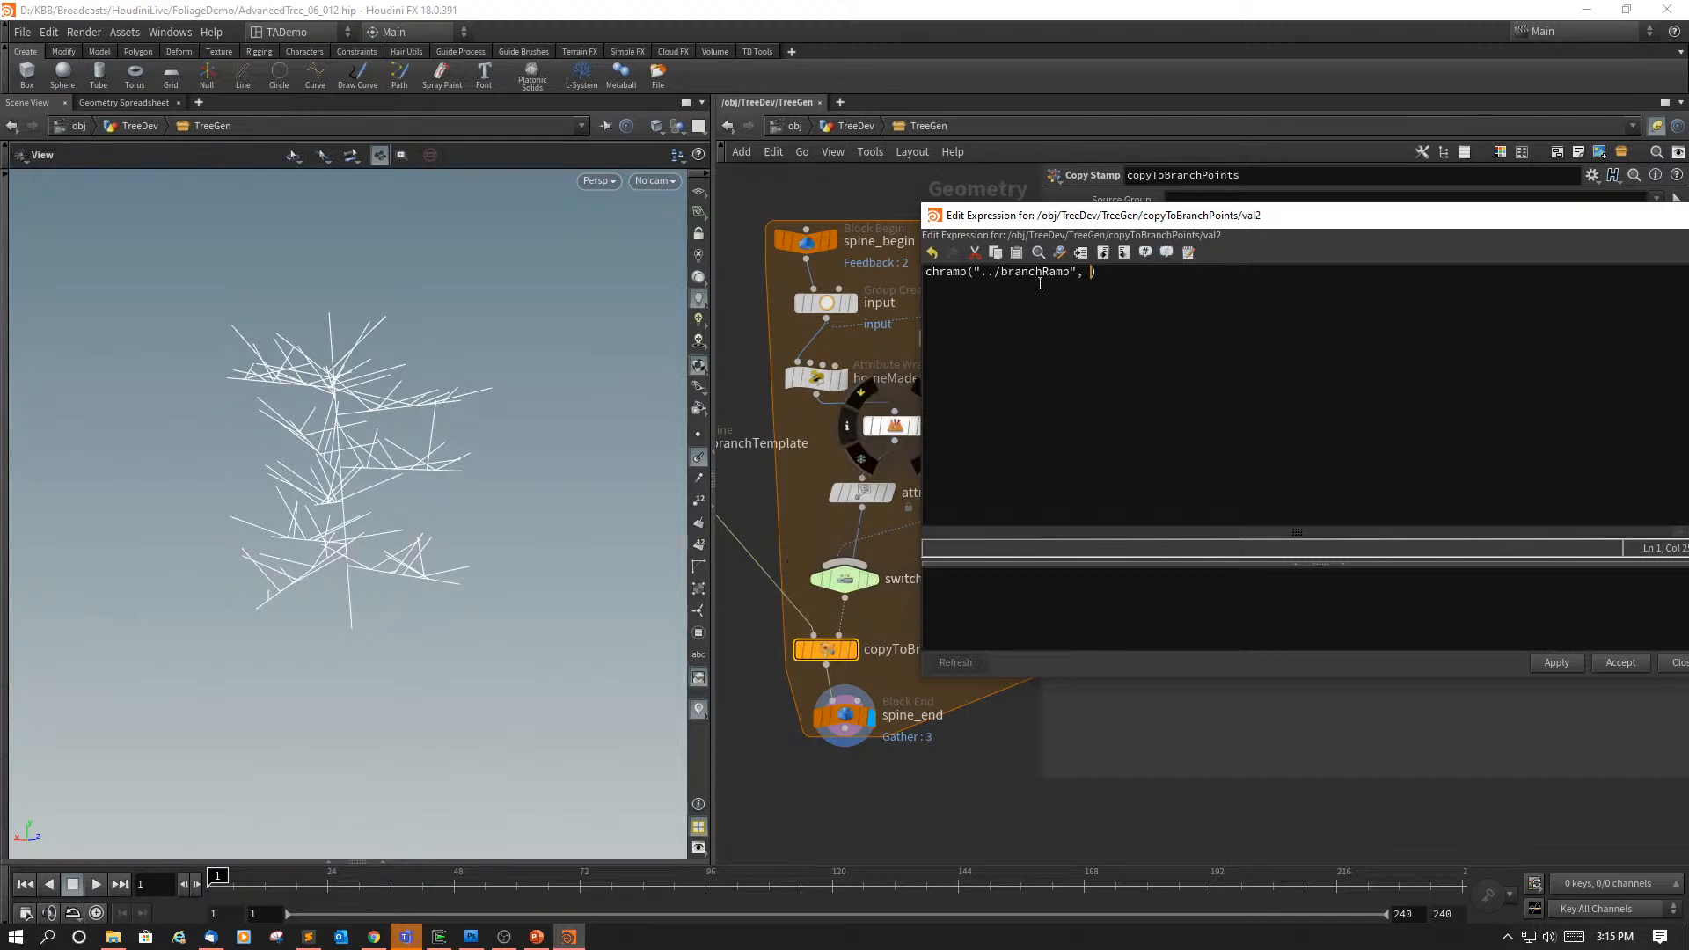
pyautogui.write('point')
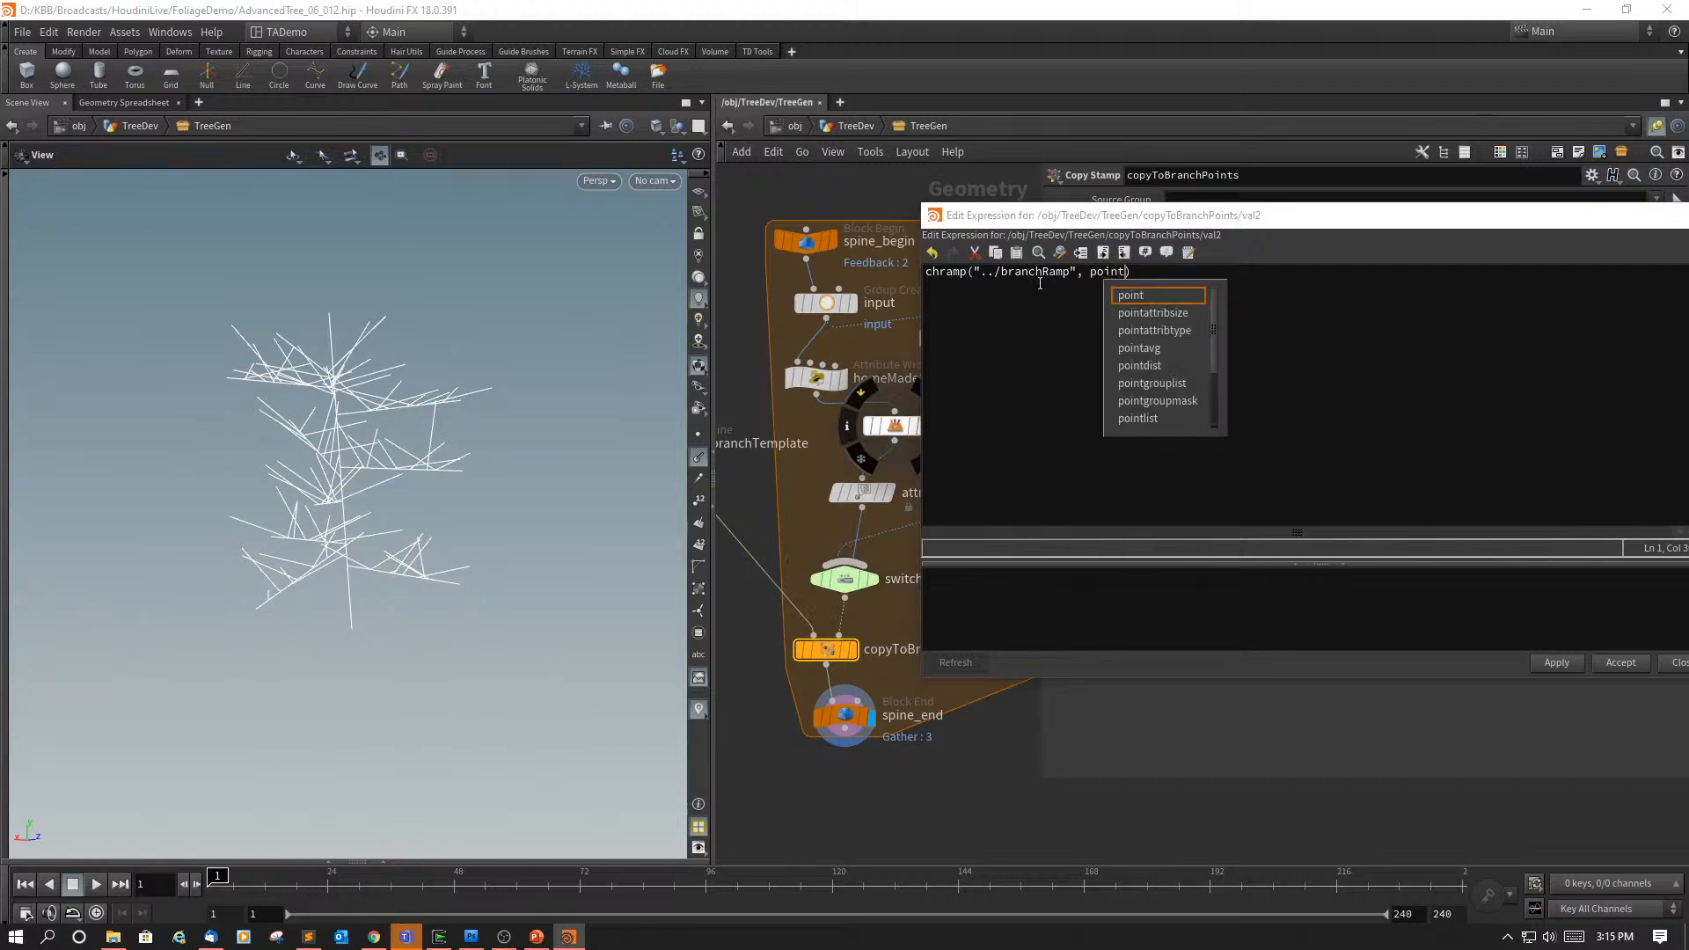
pyautogui.write('(')
pyautogui.press('Left')
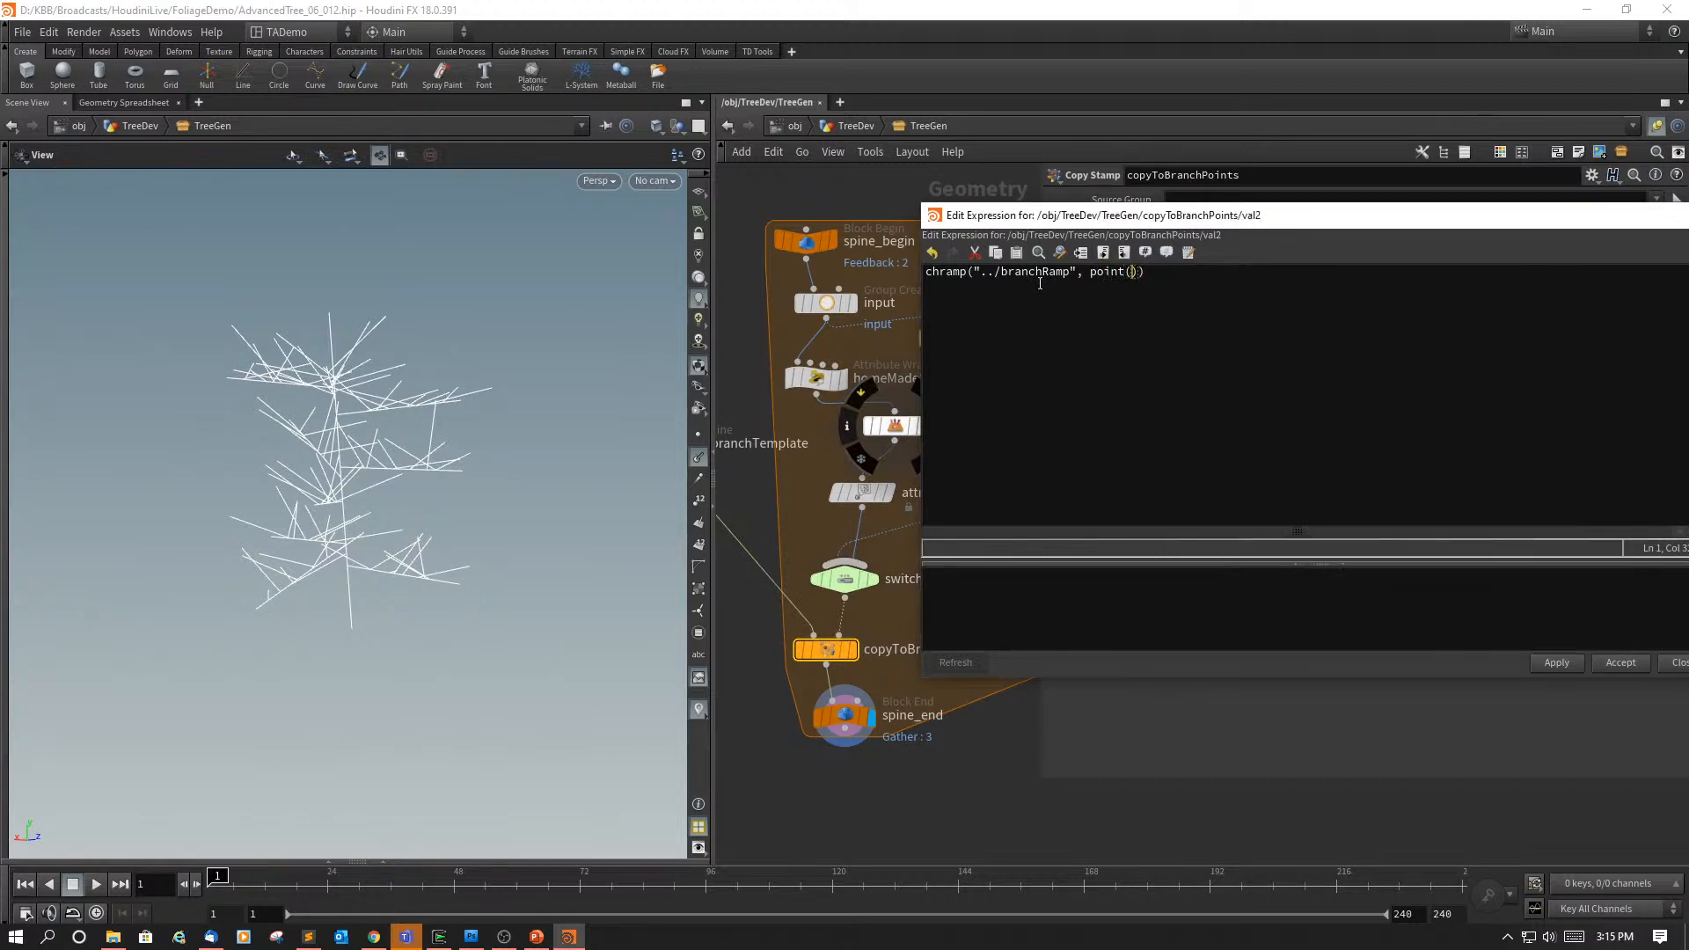
pyautogui.write('"')
pyautogui.write('../s')
pyautogui.write('witch1')
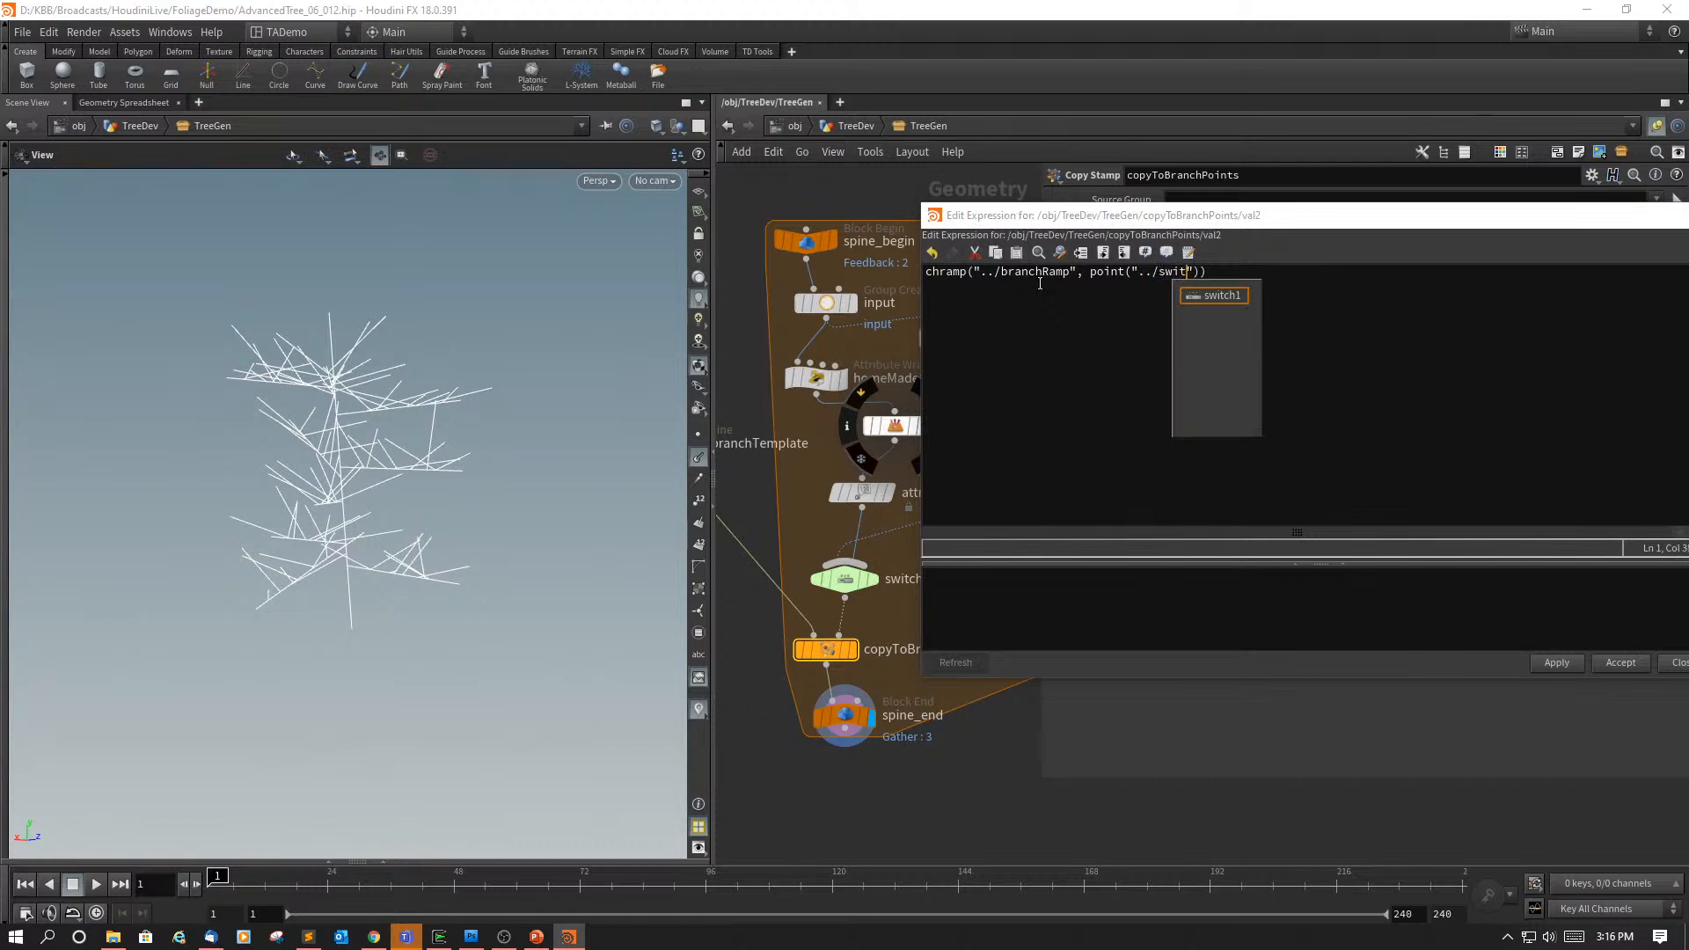
pyautogui.press('Right')
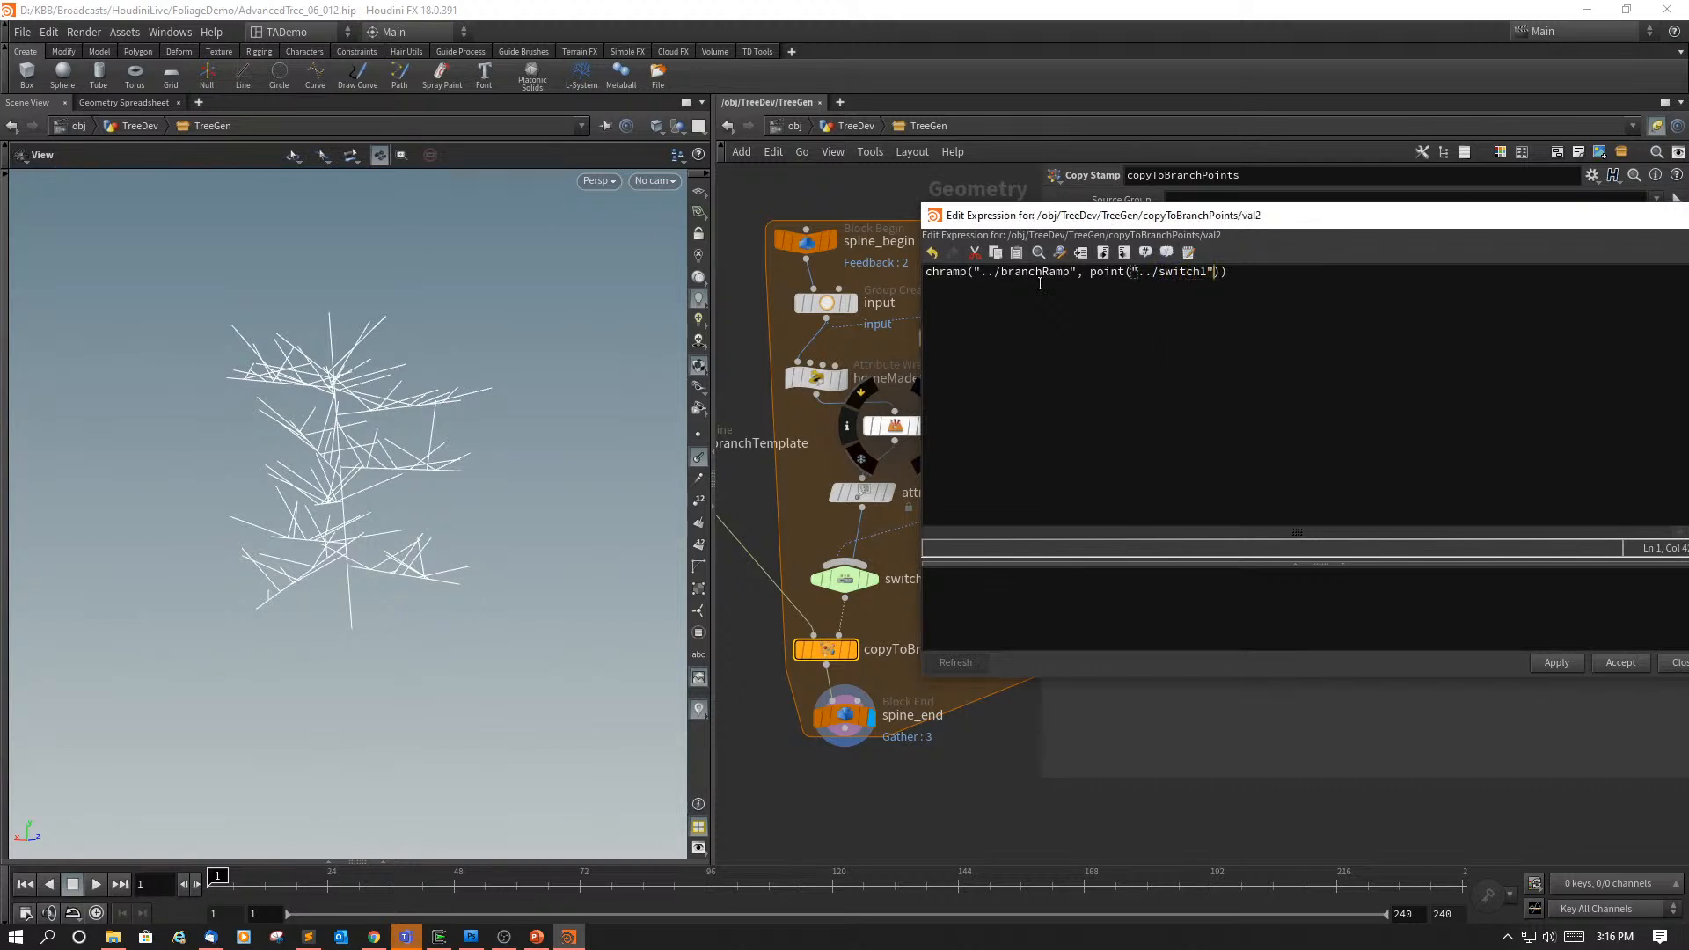
pyautogui.write(',')
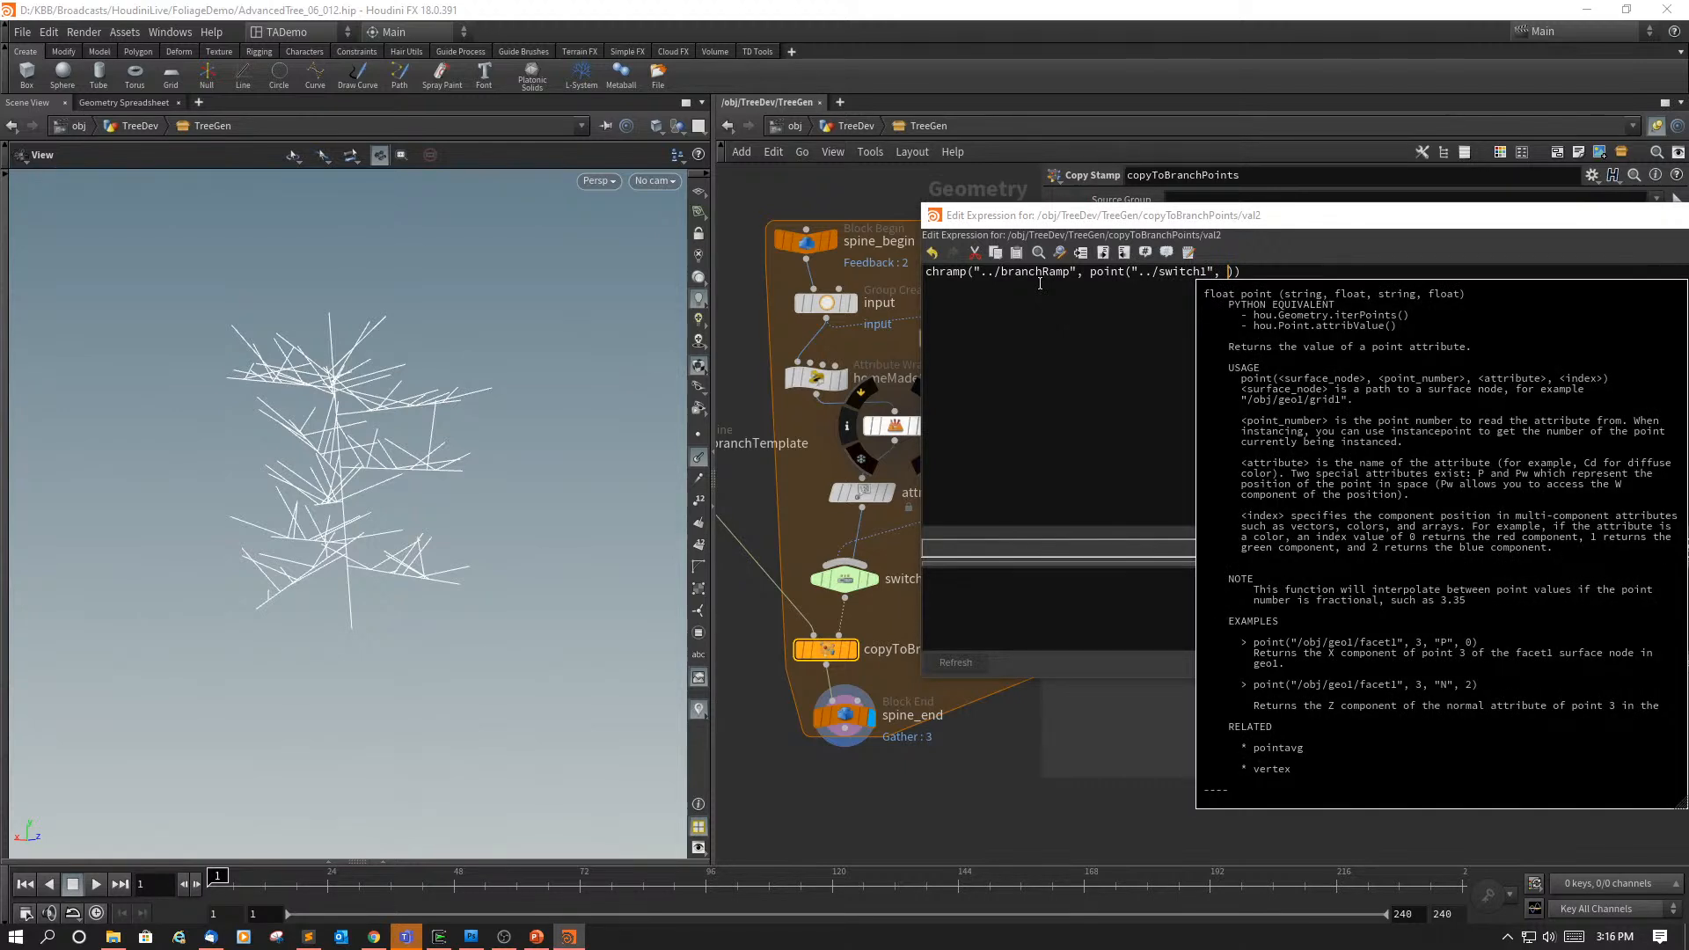
# Step: Complete the point() call with $PT, "uval" and index 0, give chramp() component index 0, end with a semicolon, and apply the expression
pyautogui.write('$')
pyautogui.write('PT')
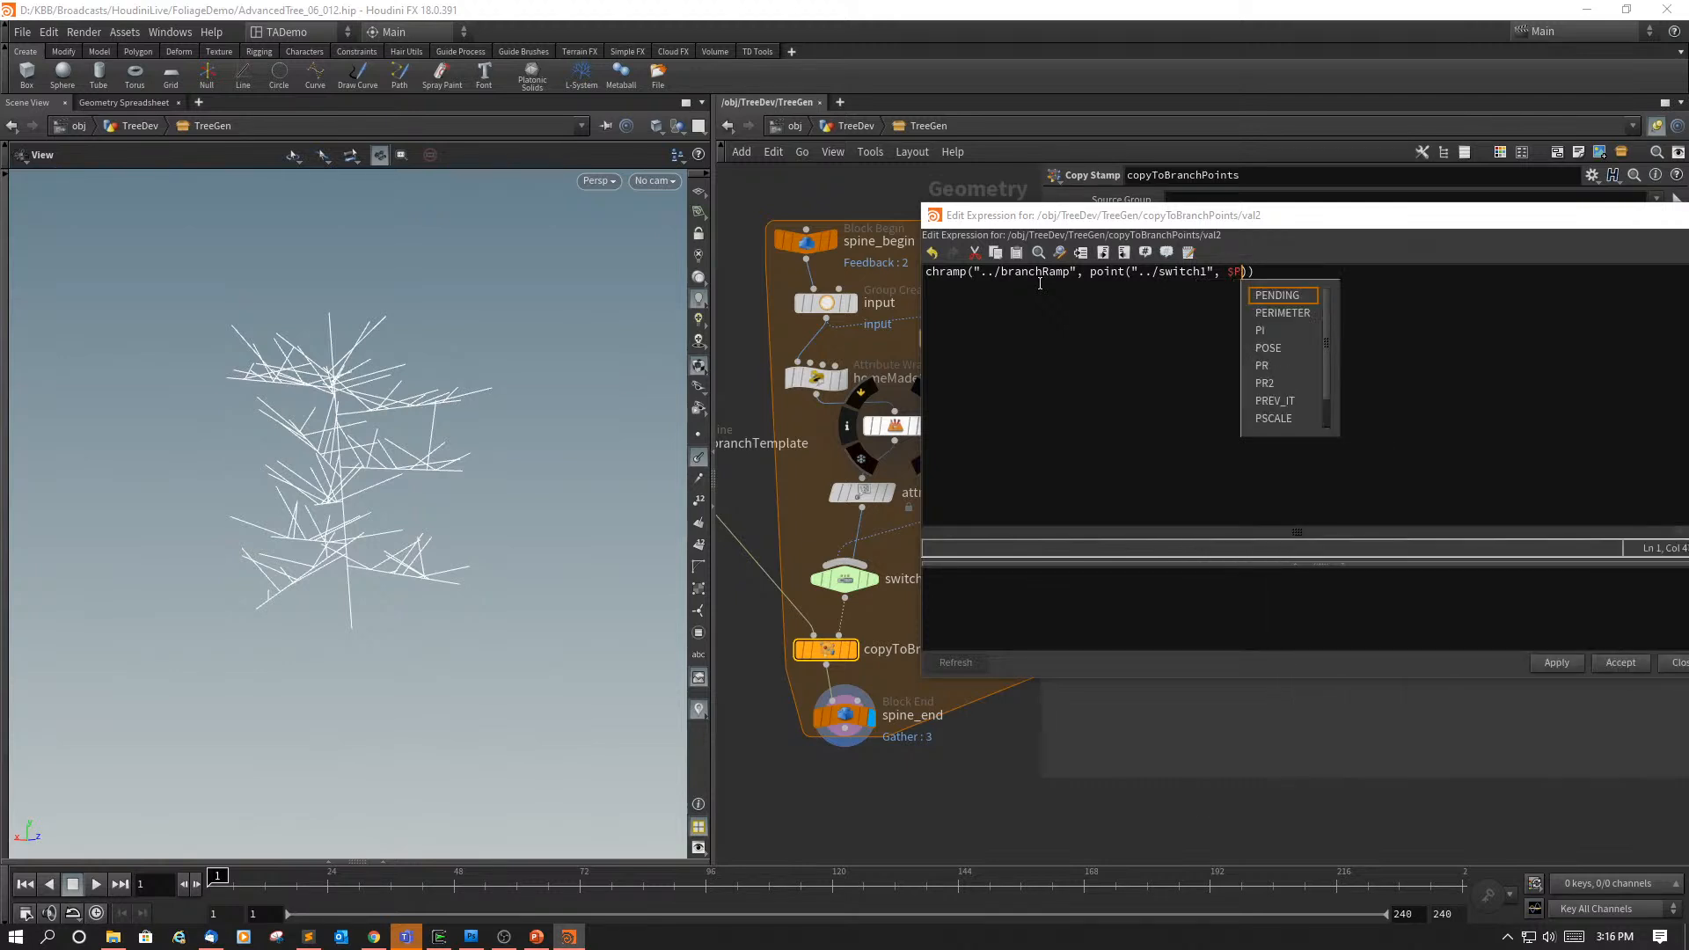
pyautogui.write(',')
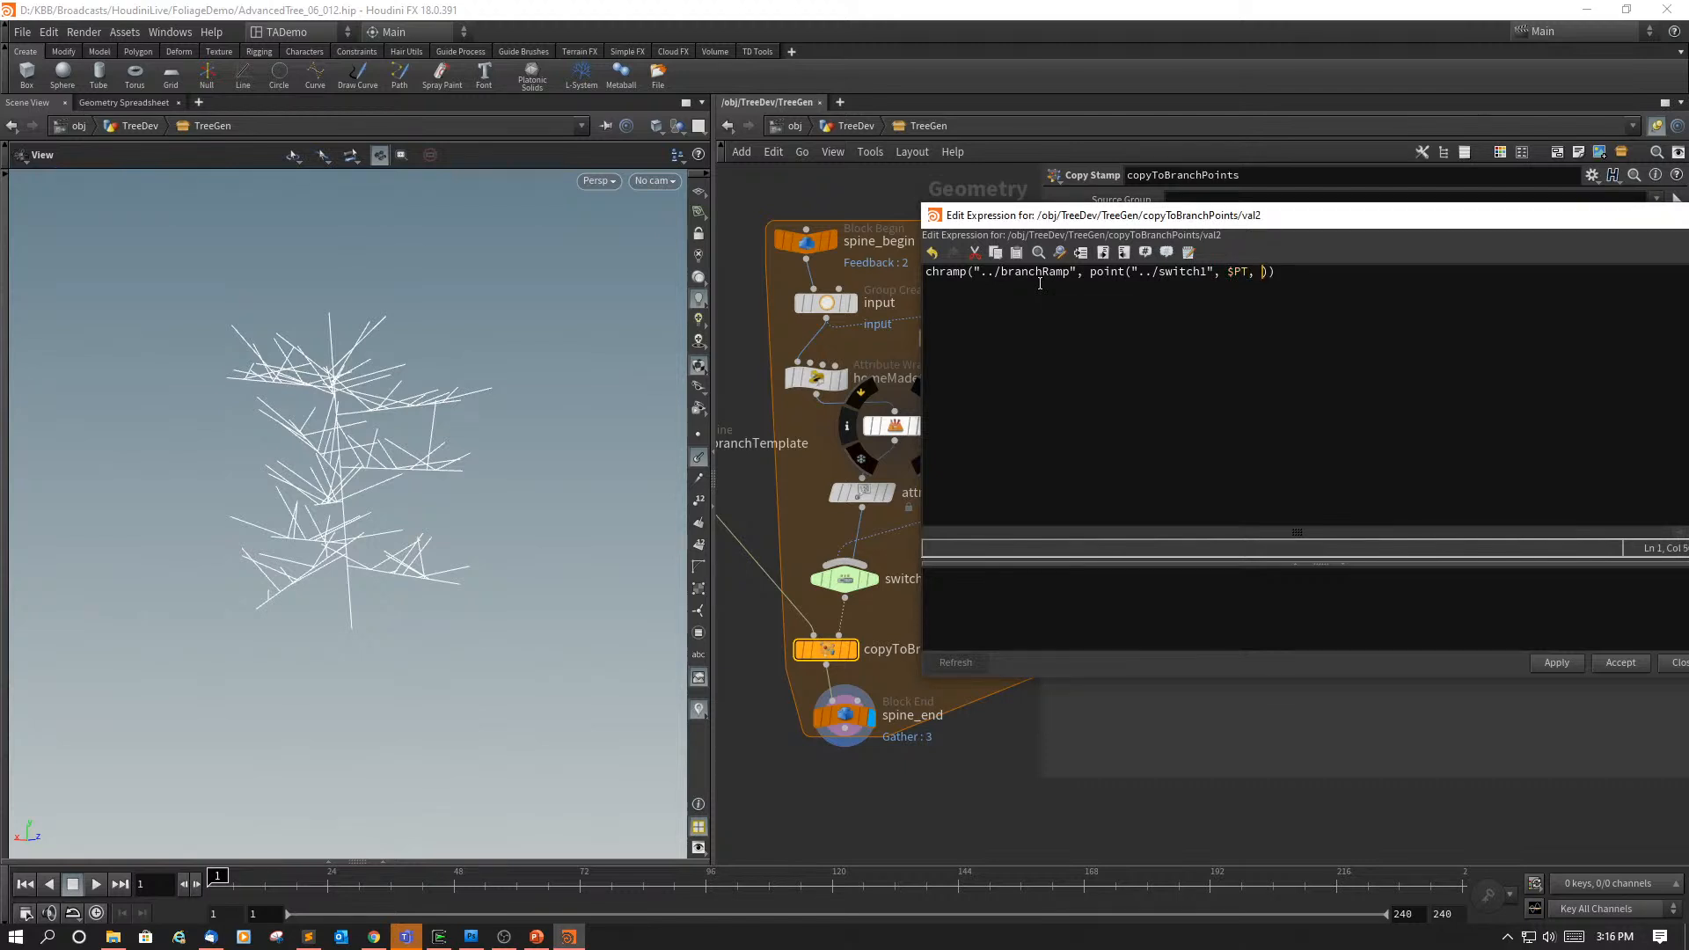
pyautogui.write('"uval", 0')
pyautogui.press('Right')
pyautogui.write(', 0')
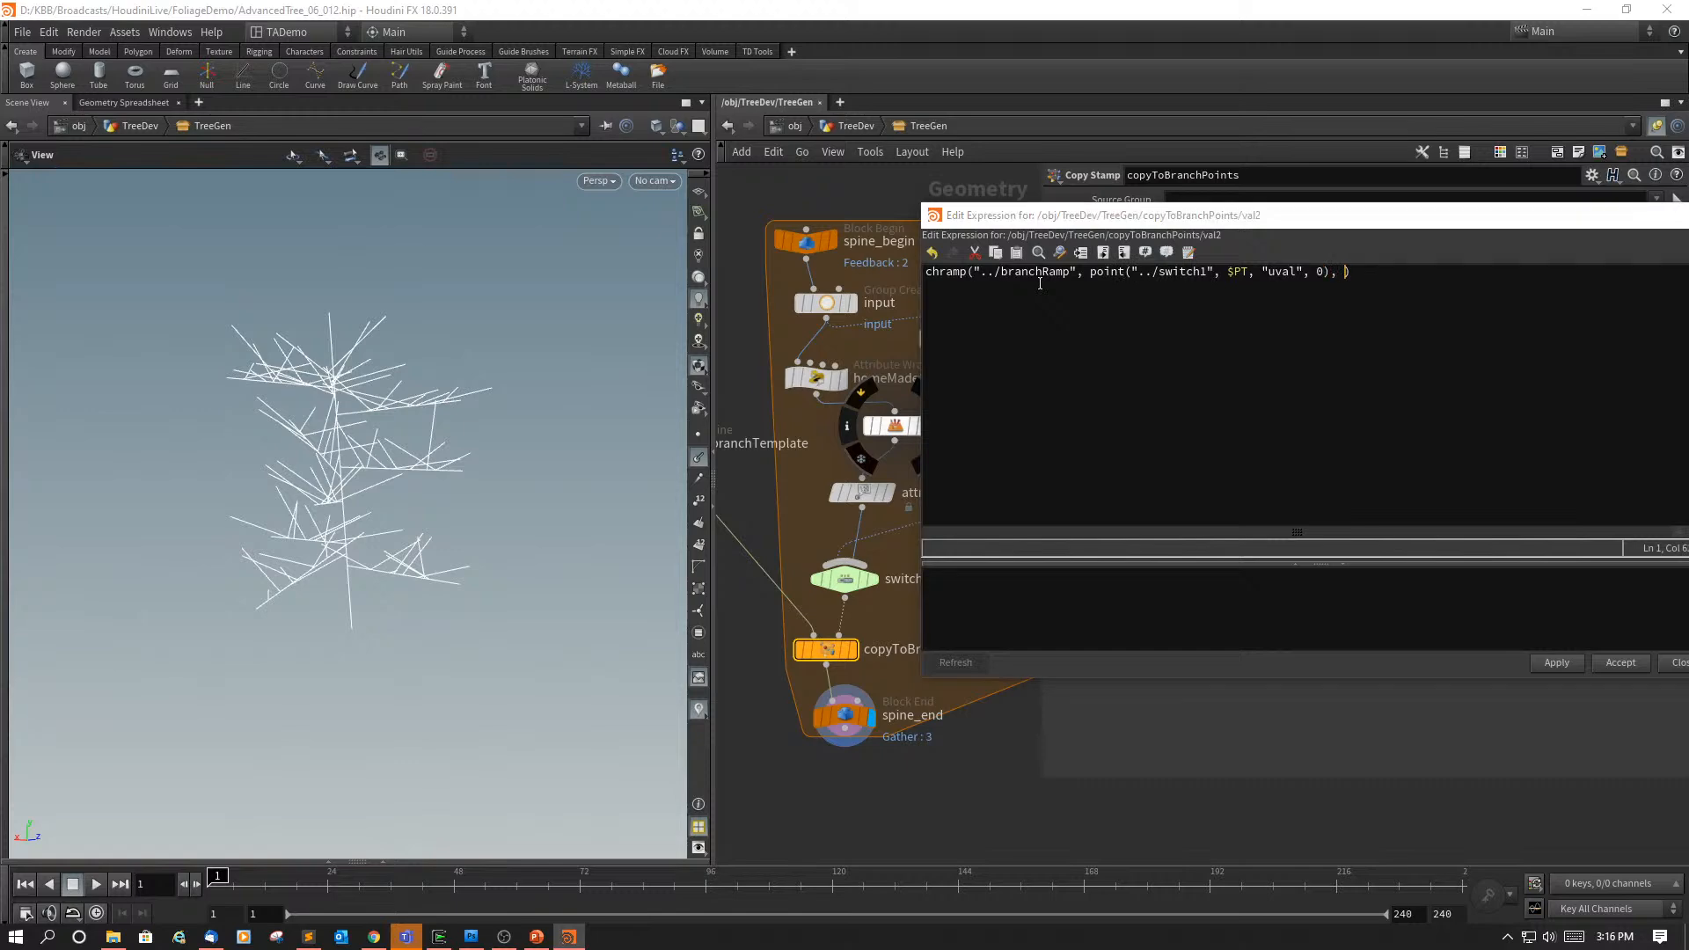
pyautogui.press('Right')
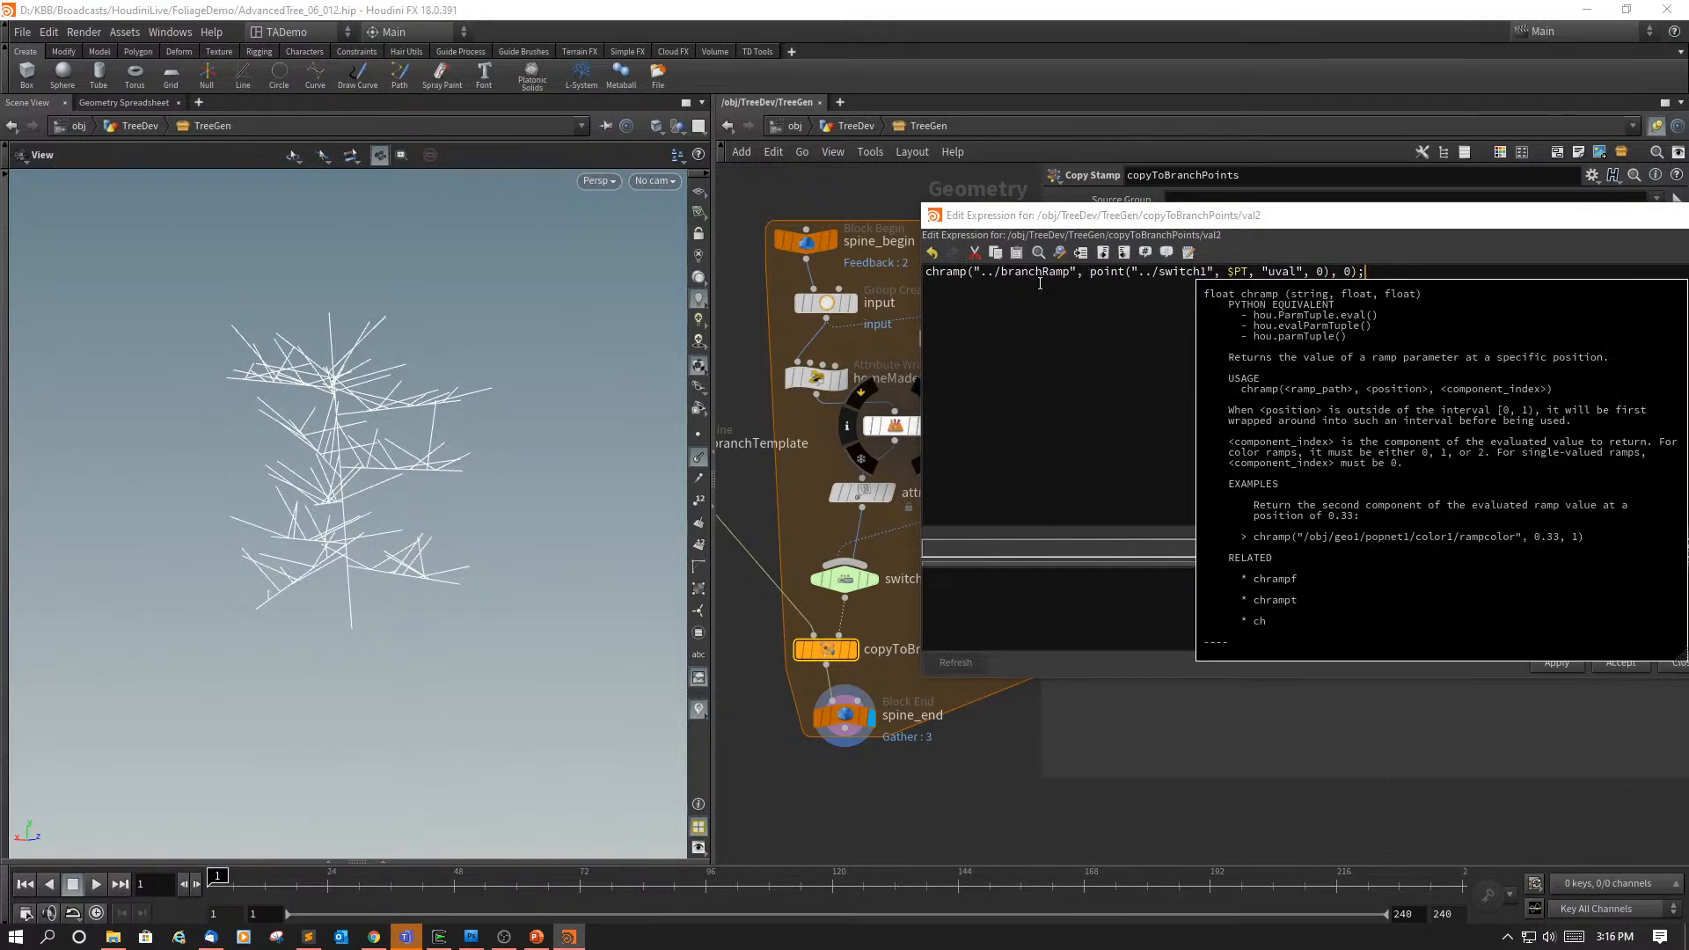
pyautogui.click(1613, 757)
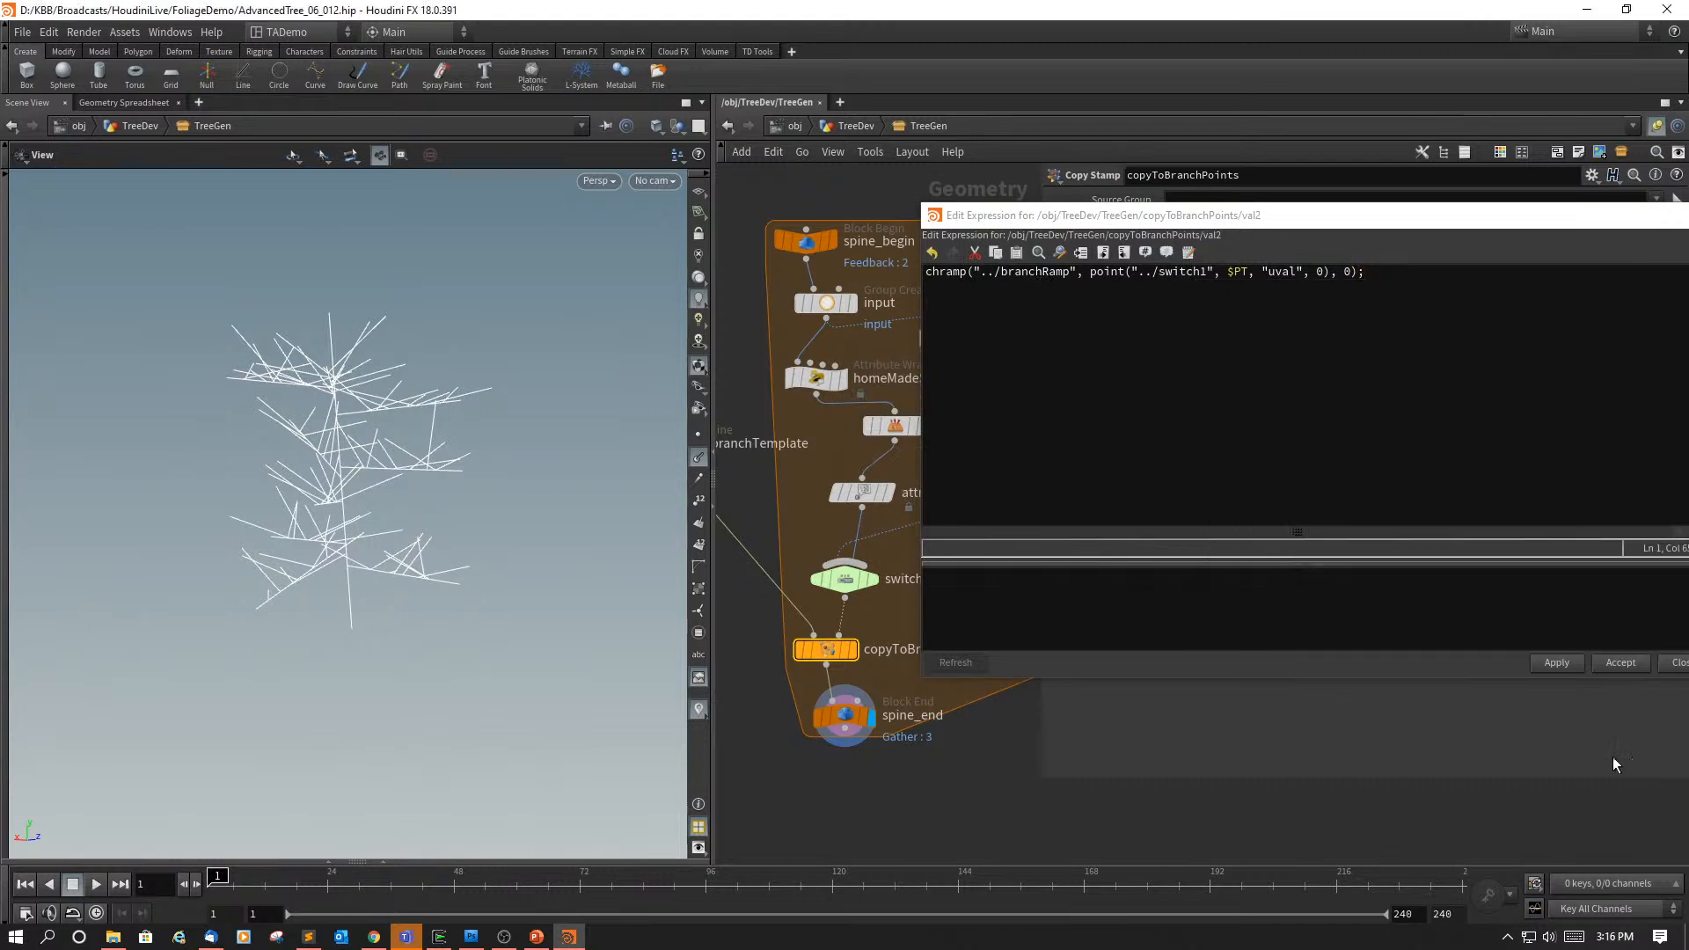
pyautogui.click(1556, 662)
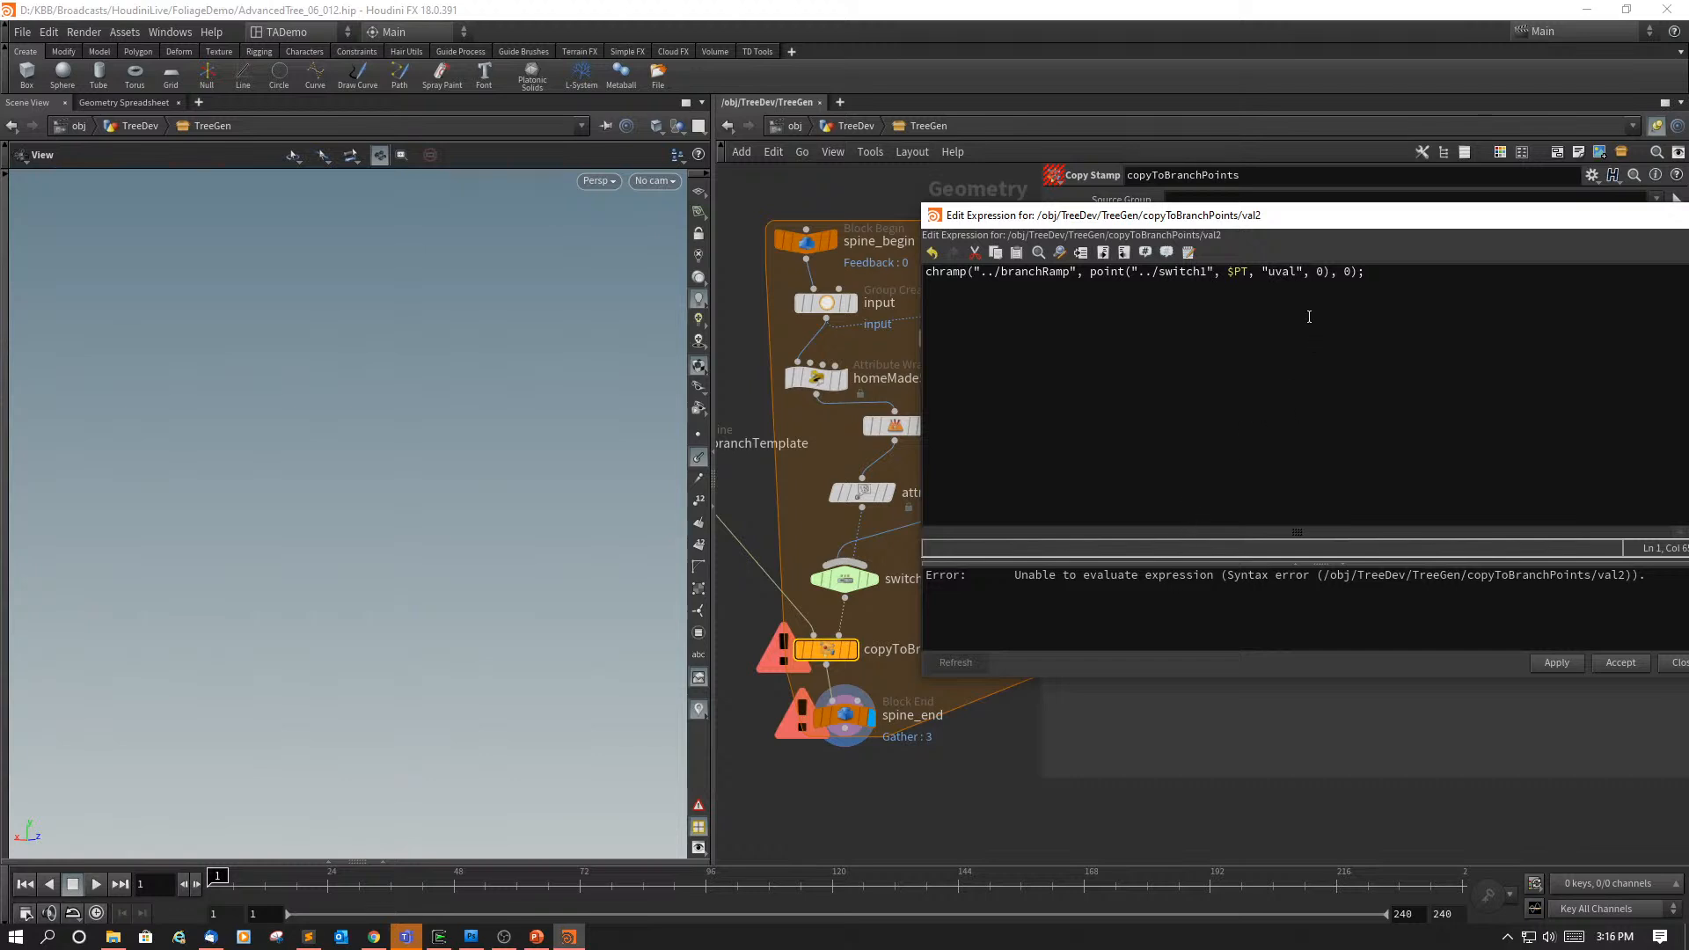
# Step: Copy the point() call, substitute the constant .1 as the chramp() position to test it, and apply the expression
pyautogui.moveTo(1329, 273); pyautogui.dragTo(1096, 286)
pyautogui.hotkey('ctrl', 'c')
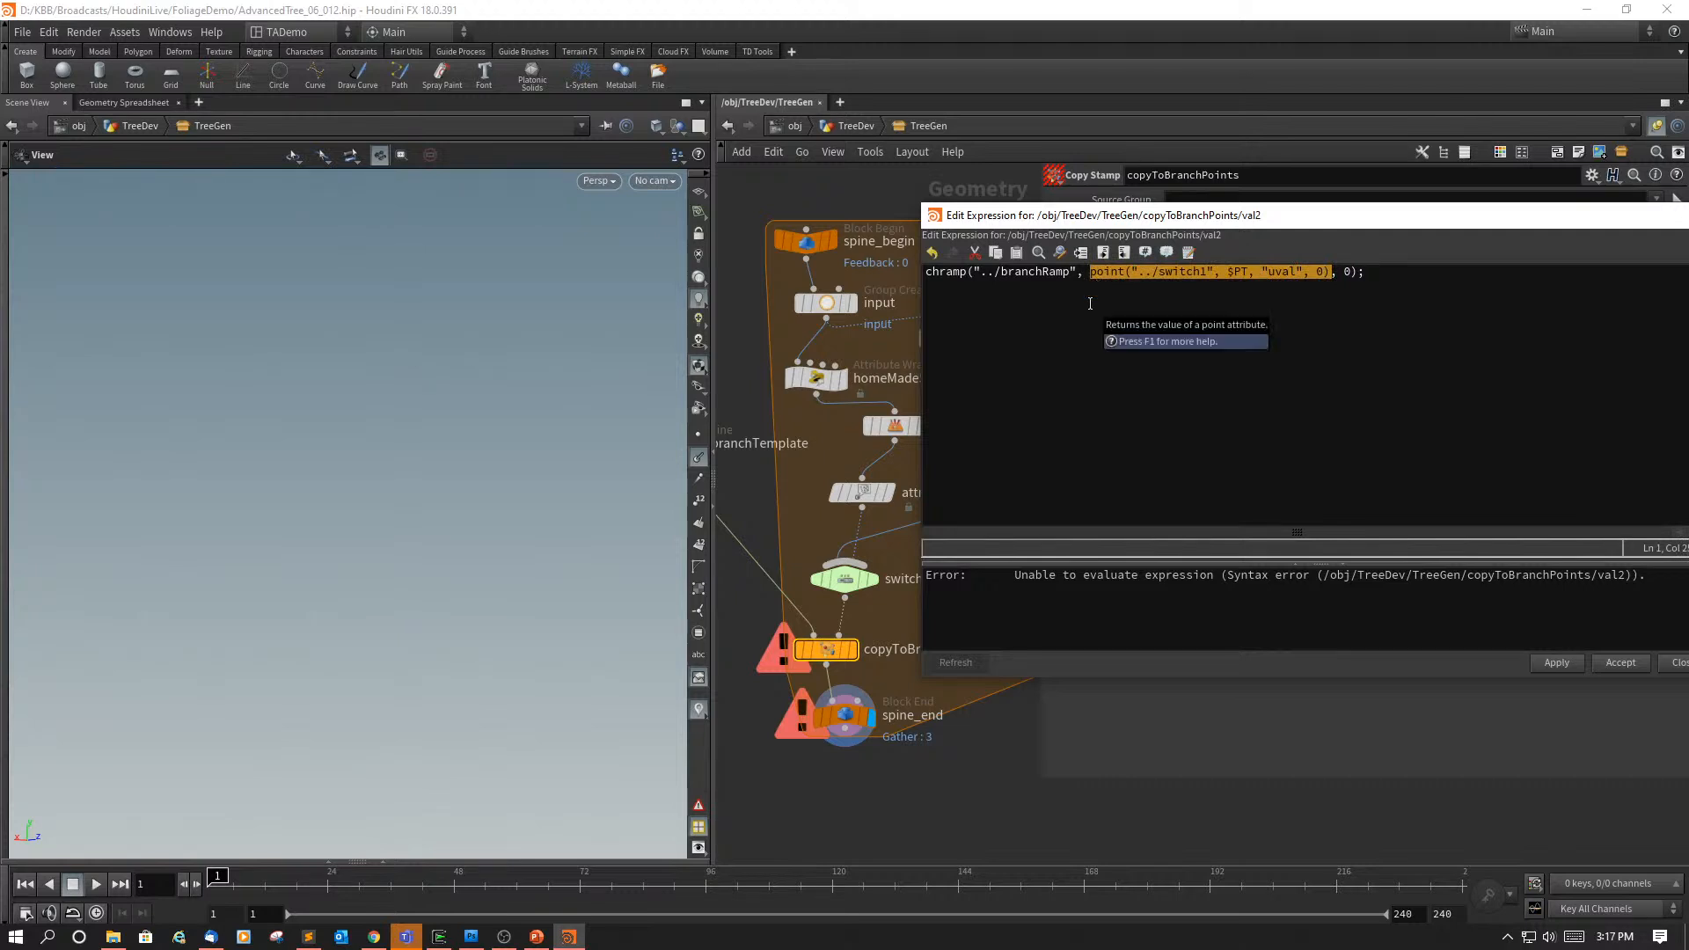
pyautogui.press('BackSpace')
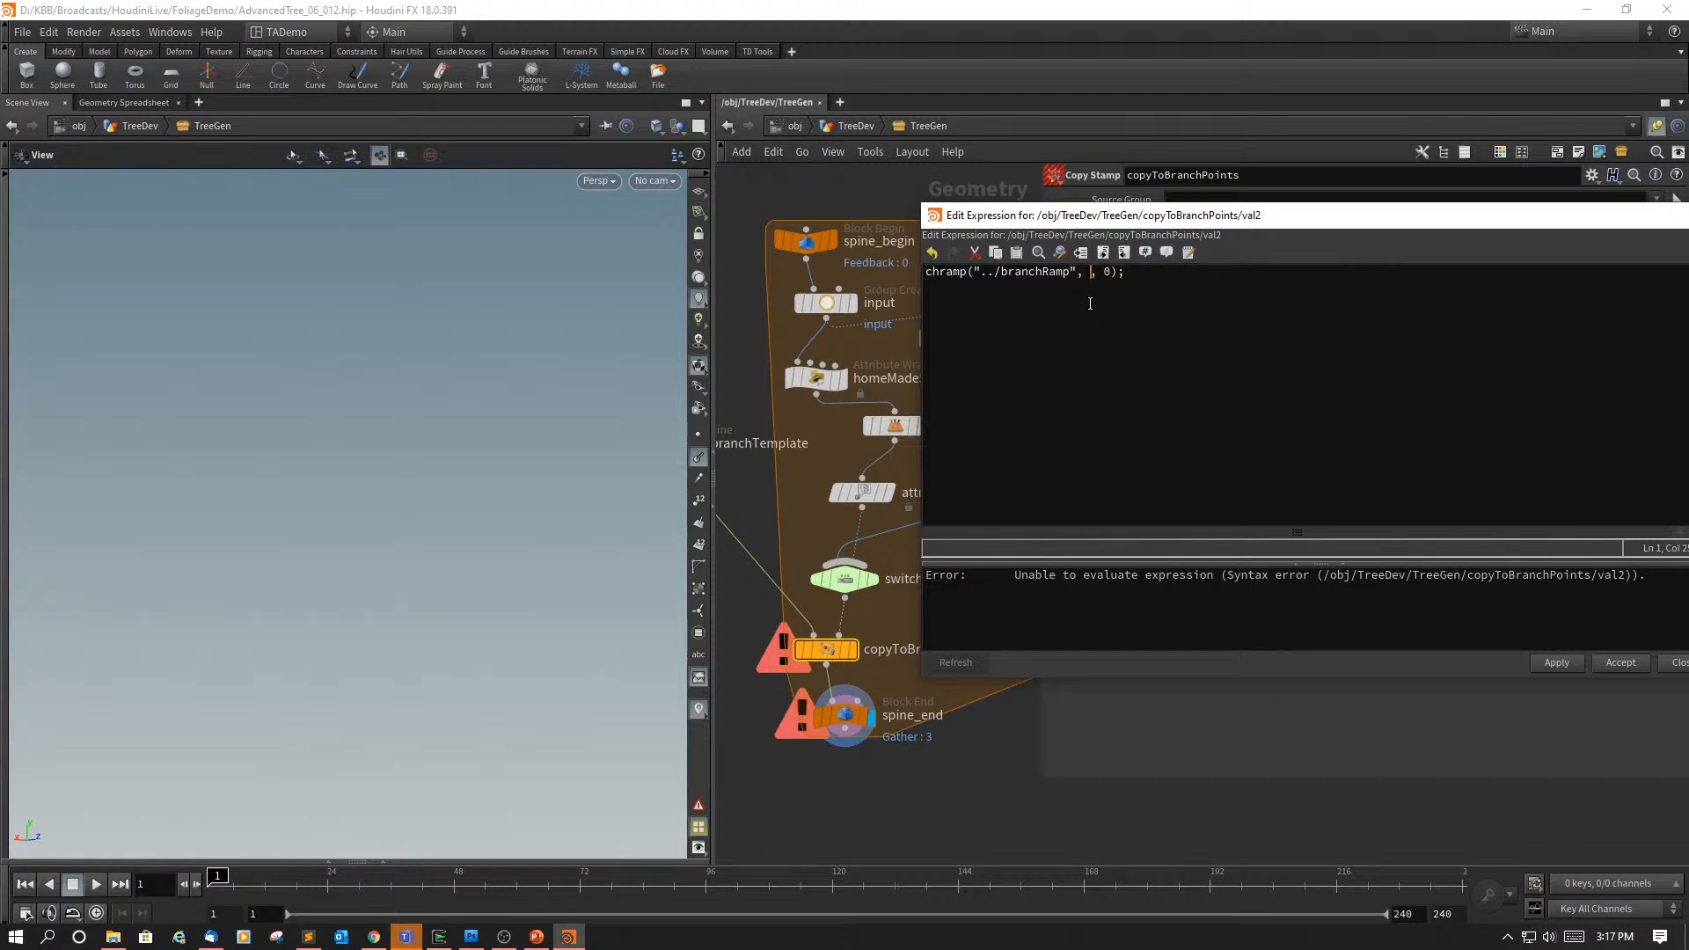
pyautogui.write('$P')
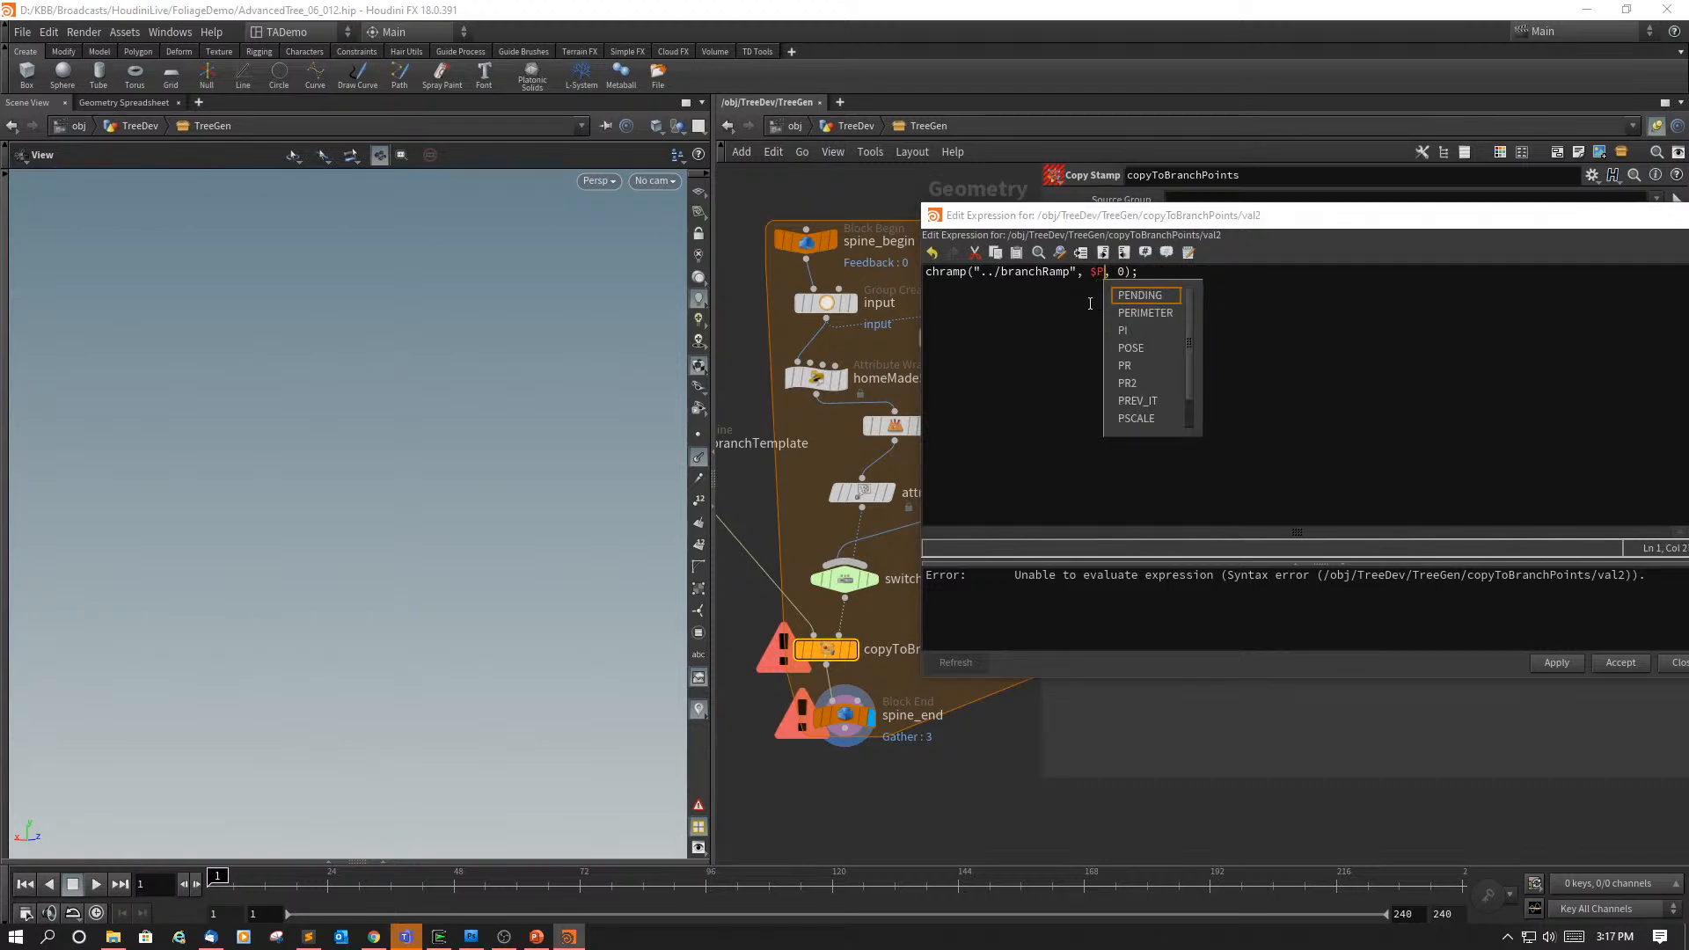
pyautogui.press('BackSpace')
pyautogui.press('BackSpace')
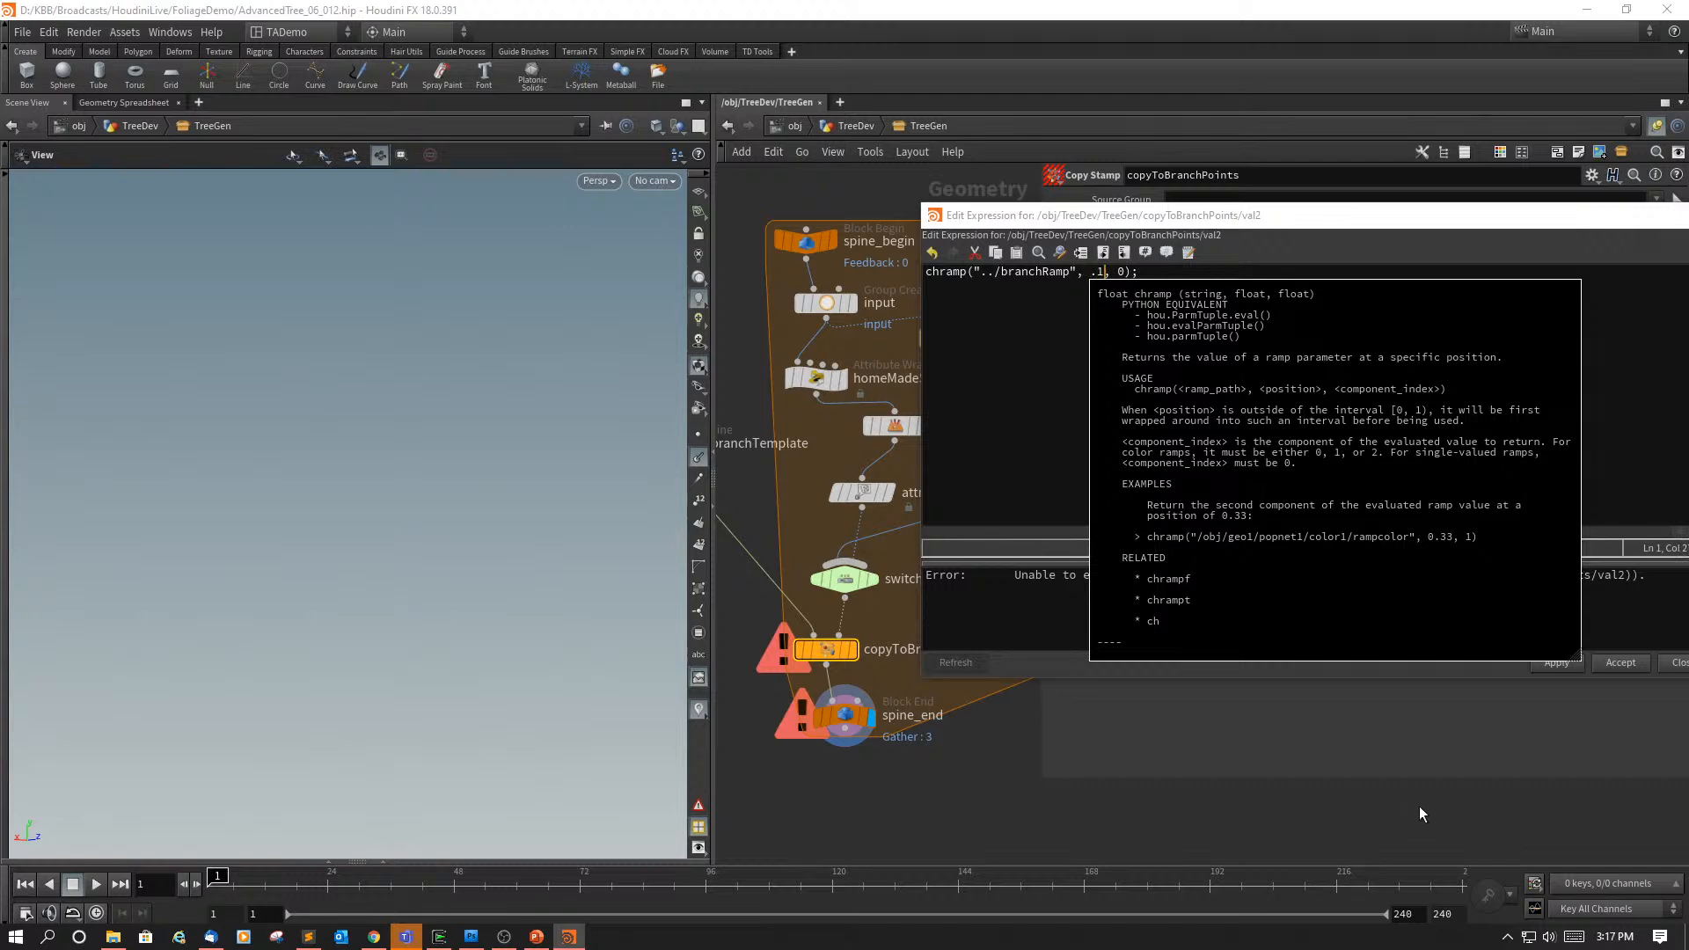
pyautogui.click(1555, 663)
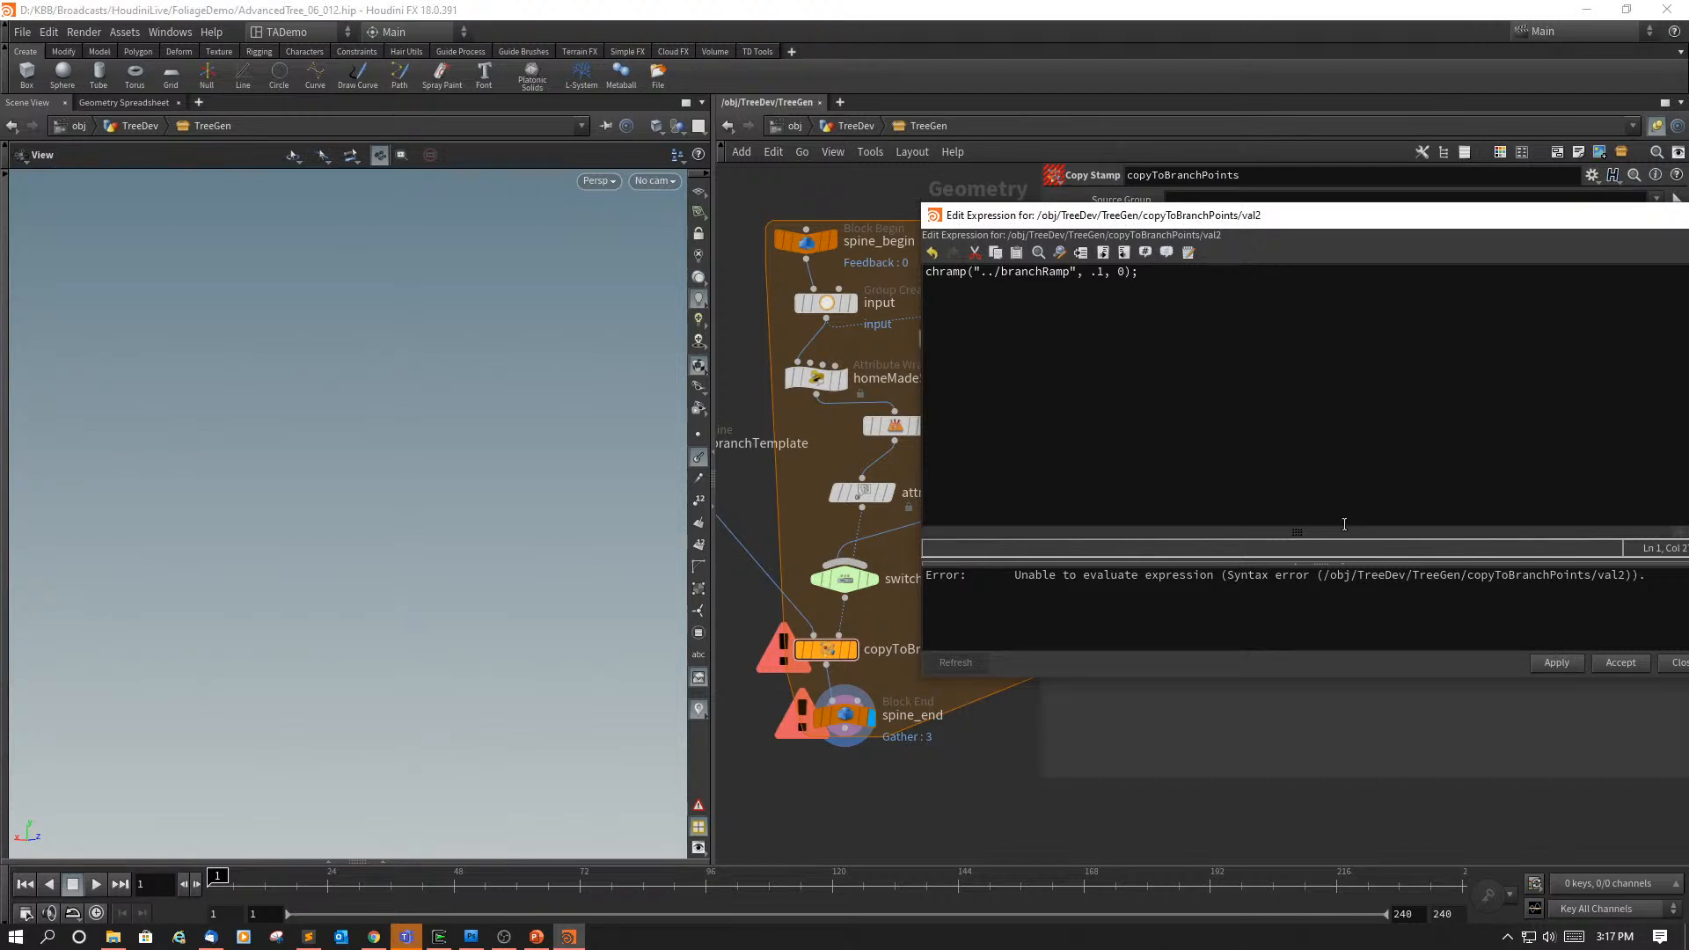
# Step: Open the Houdini help and search it for chramp to check the function's arguments
pyautogui.click(213, 32)
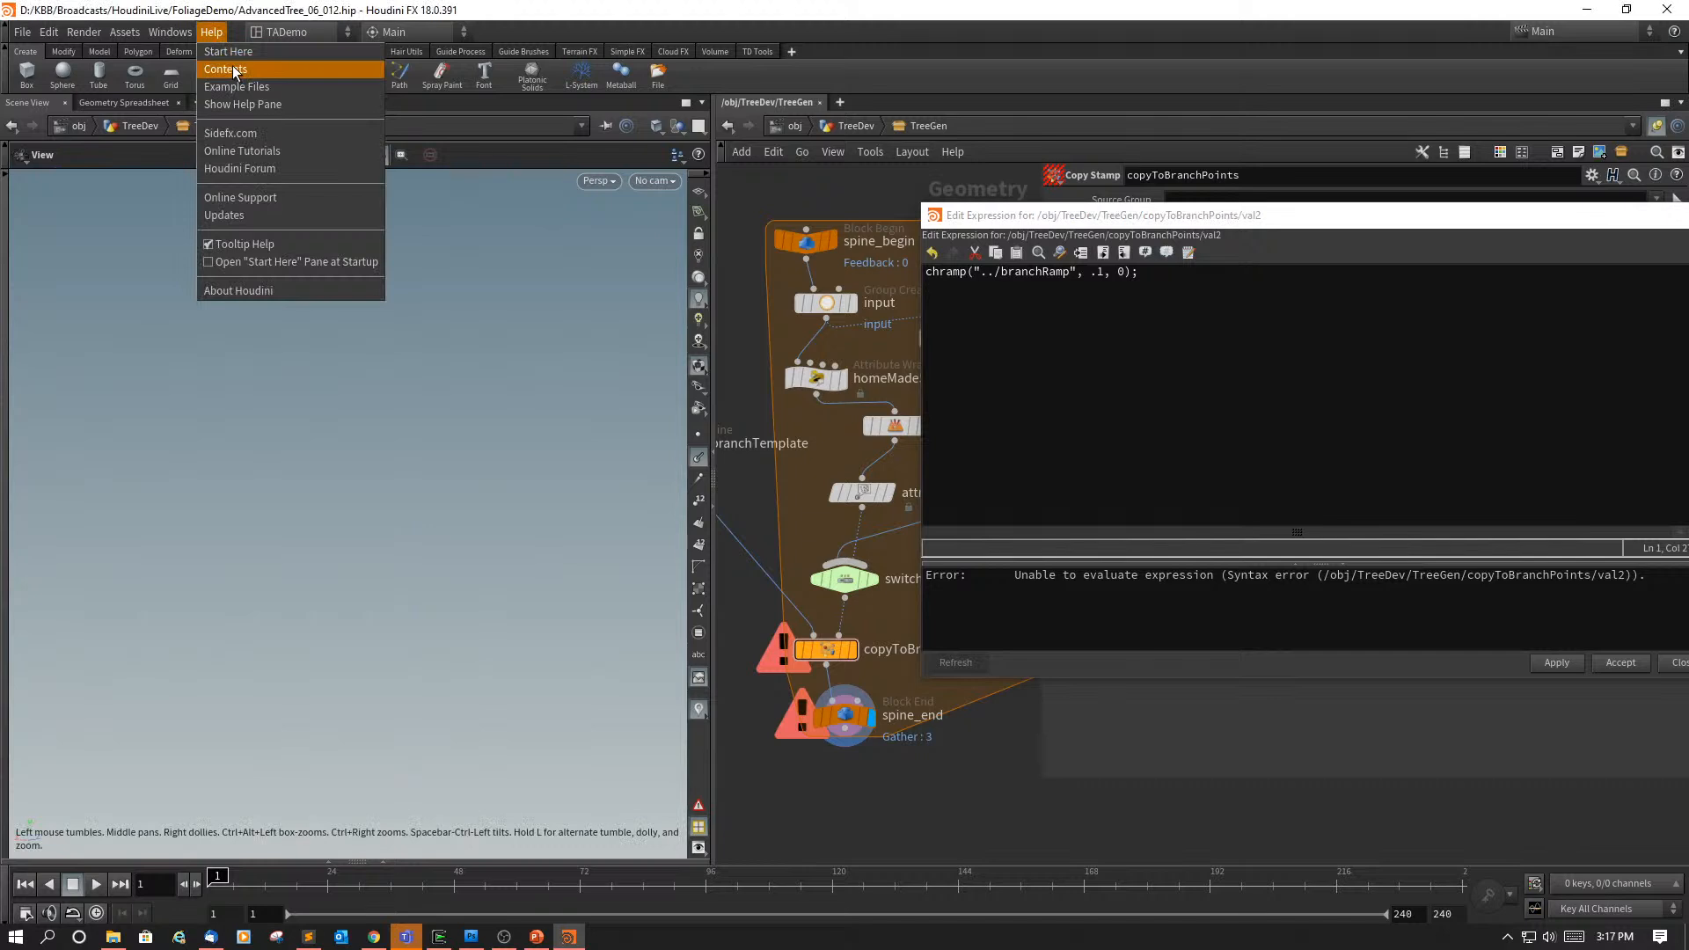
pyautogui.click(232, 68)
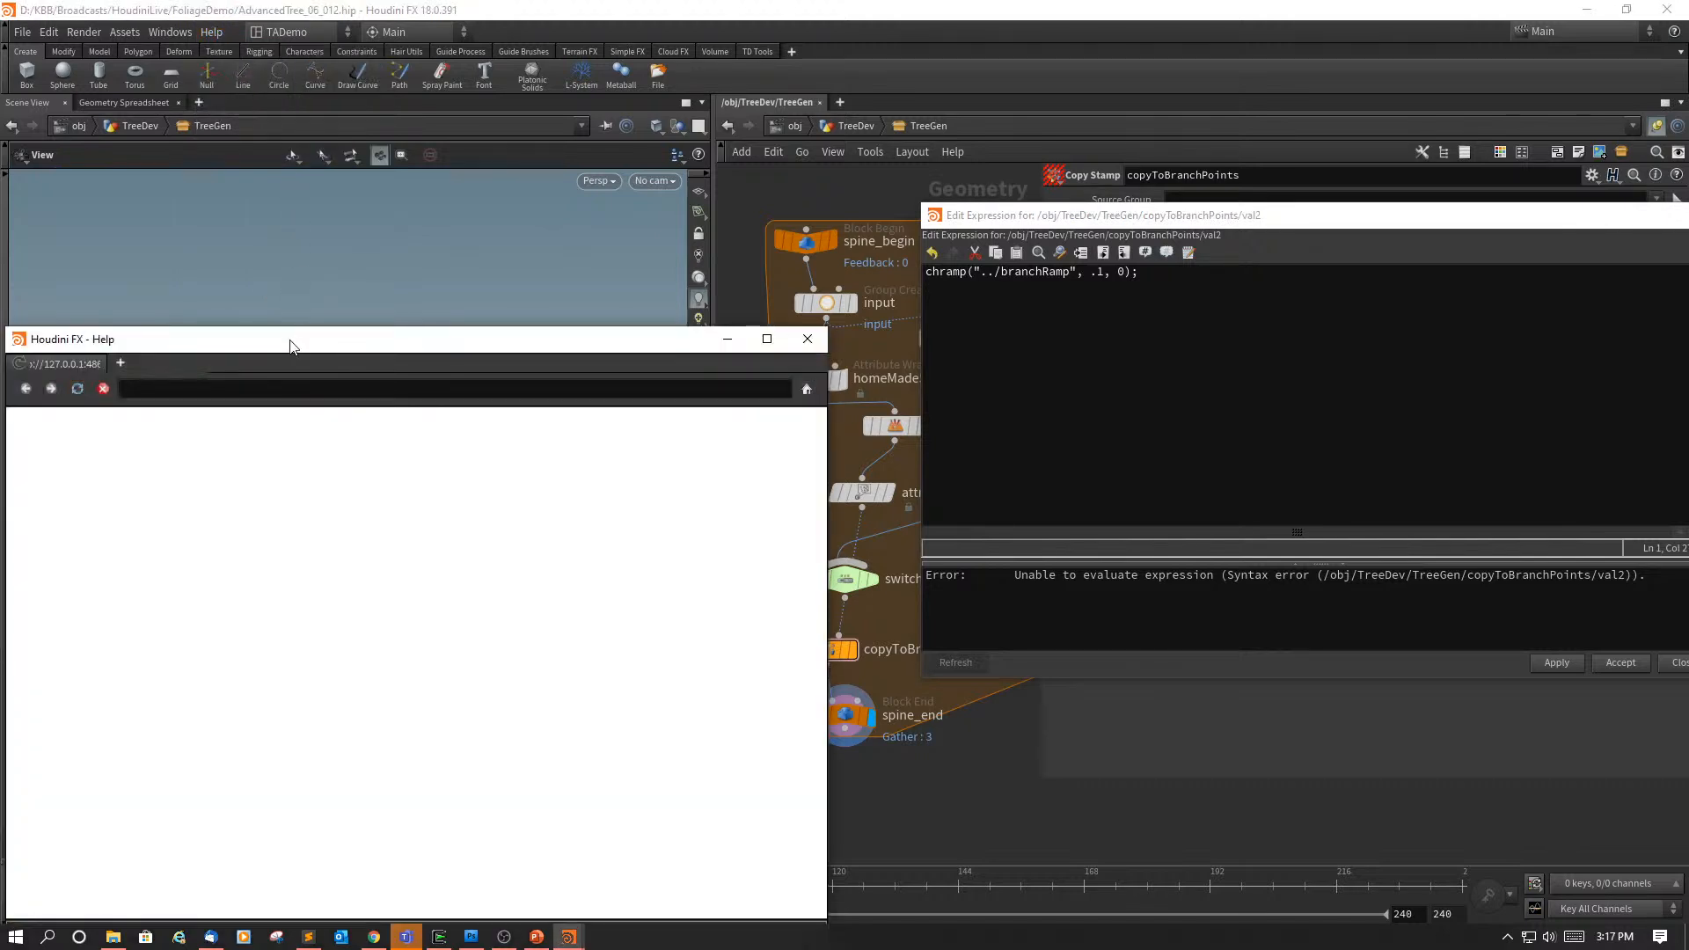
pyautogui.moveTo(292, 342); pyautogui.dragTo(347, 165)
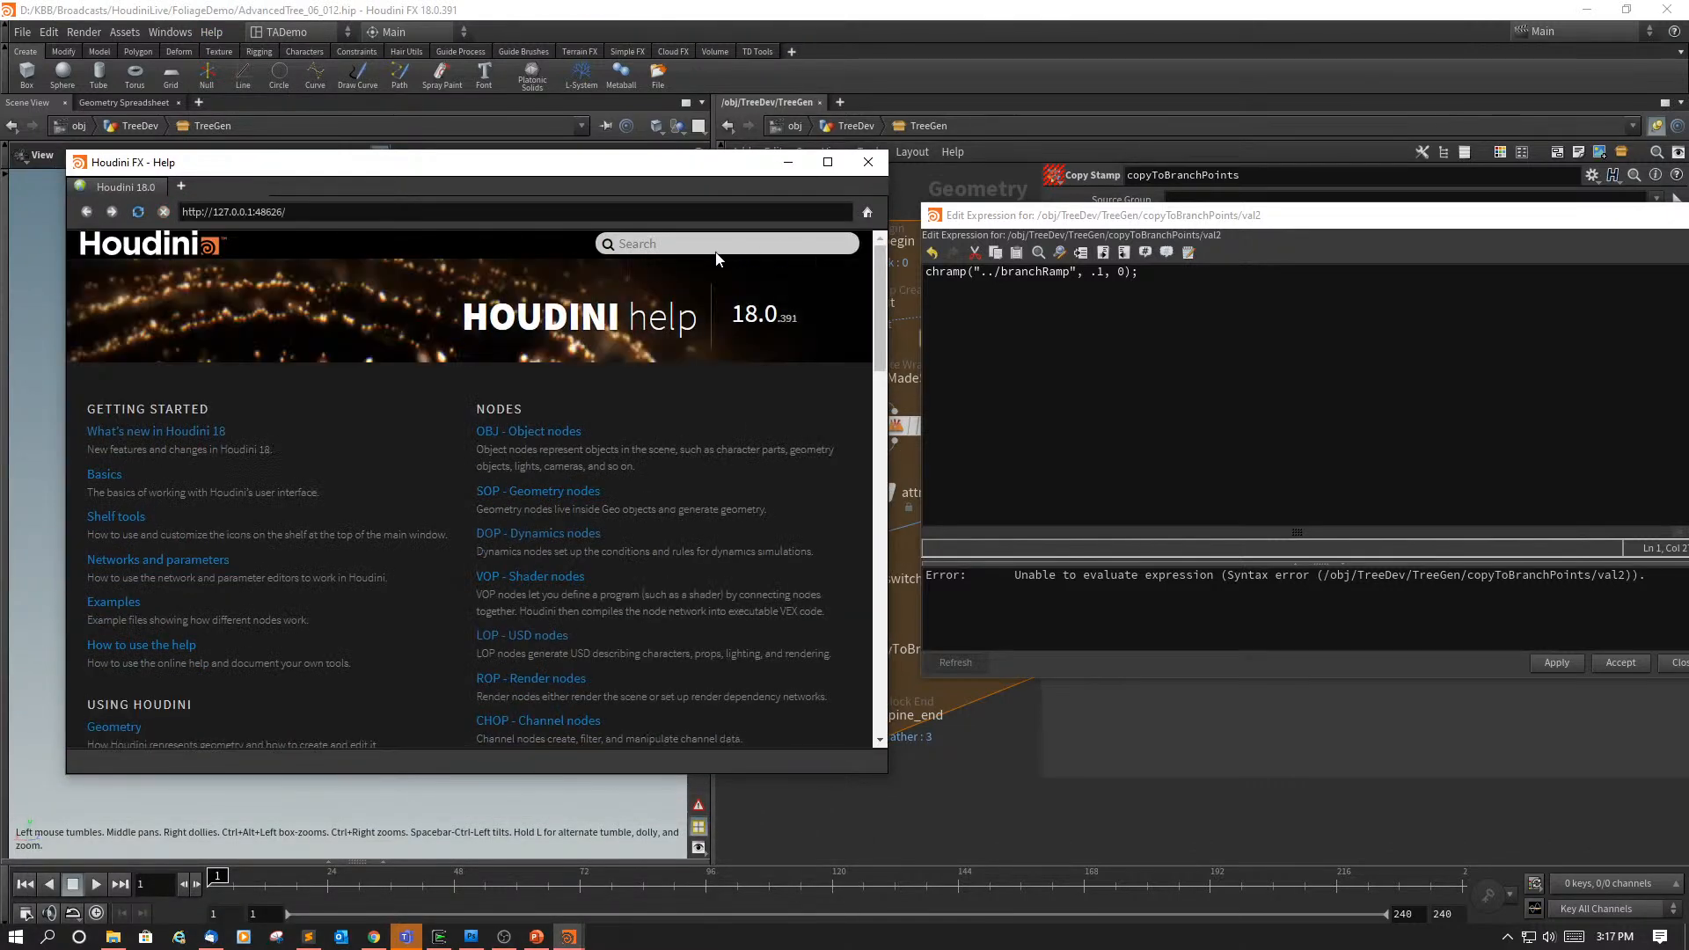
pyautogui.click(706, 246)
pyautogui.write('chramop')
pyautogui.press('BackSpace')
pyautogui.press('BackSpace')
pyautogui.write('p')
pyautogui.press('Return')
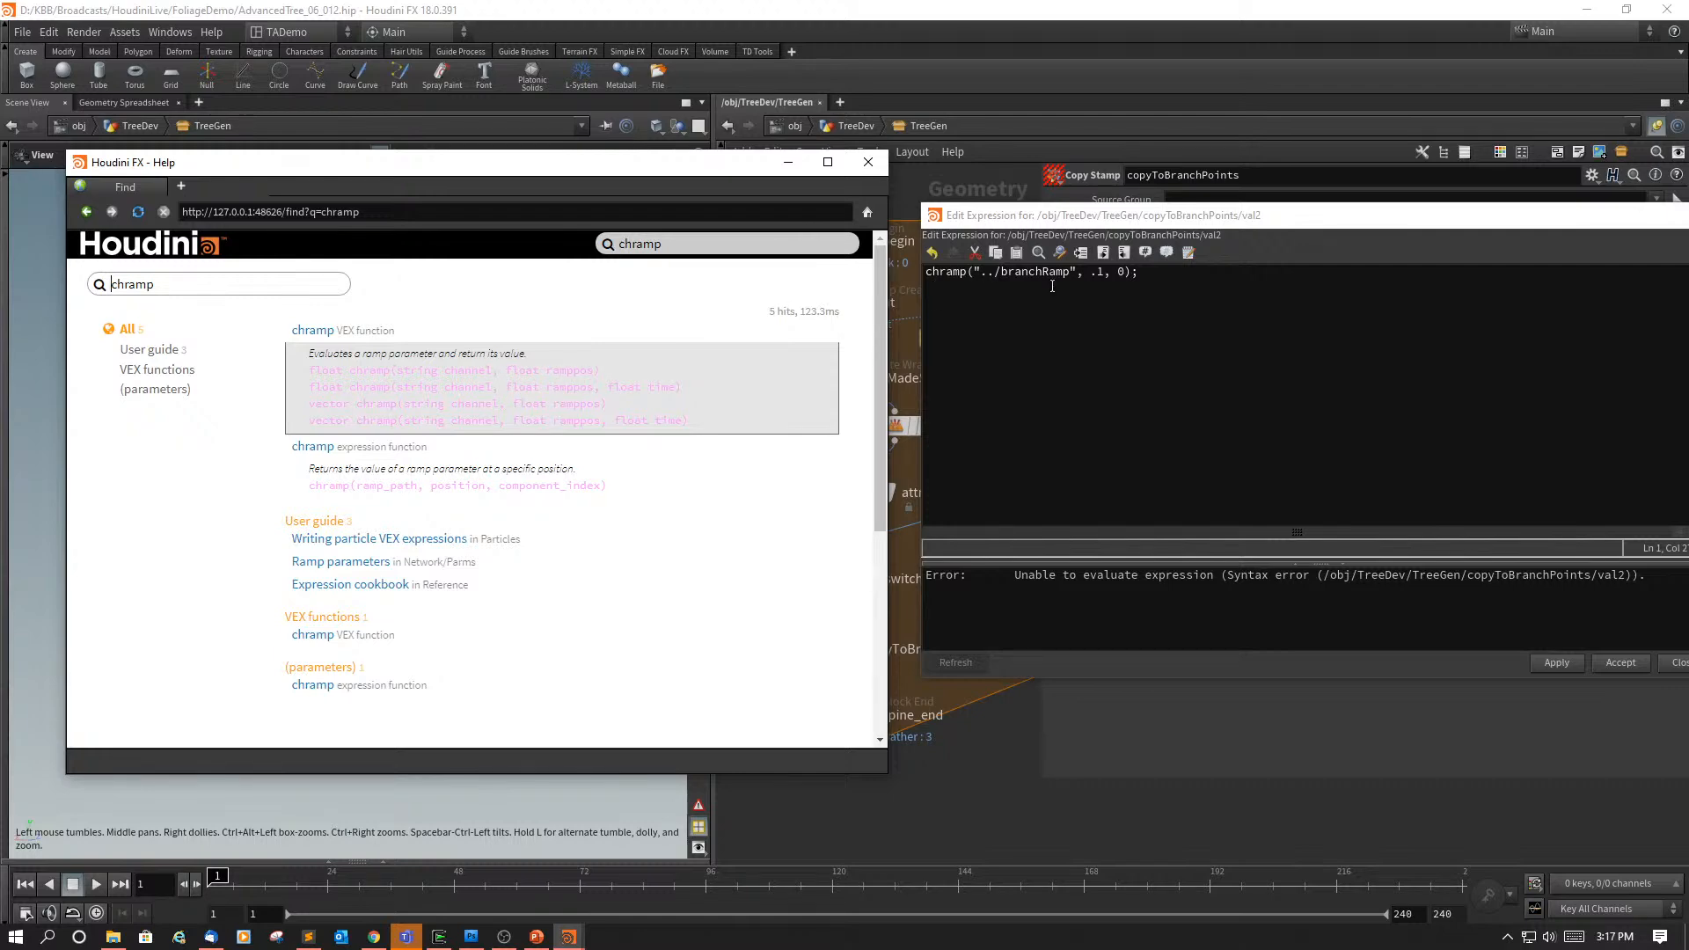
# Step: Try chramp() without the component index argument, close the help window, and apply the expression
pyautogui.click(1124, 272)
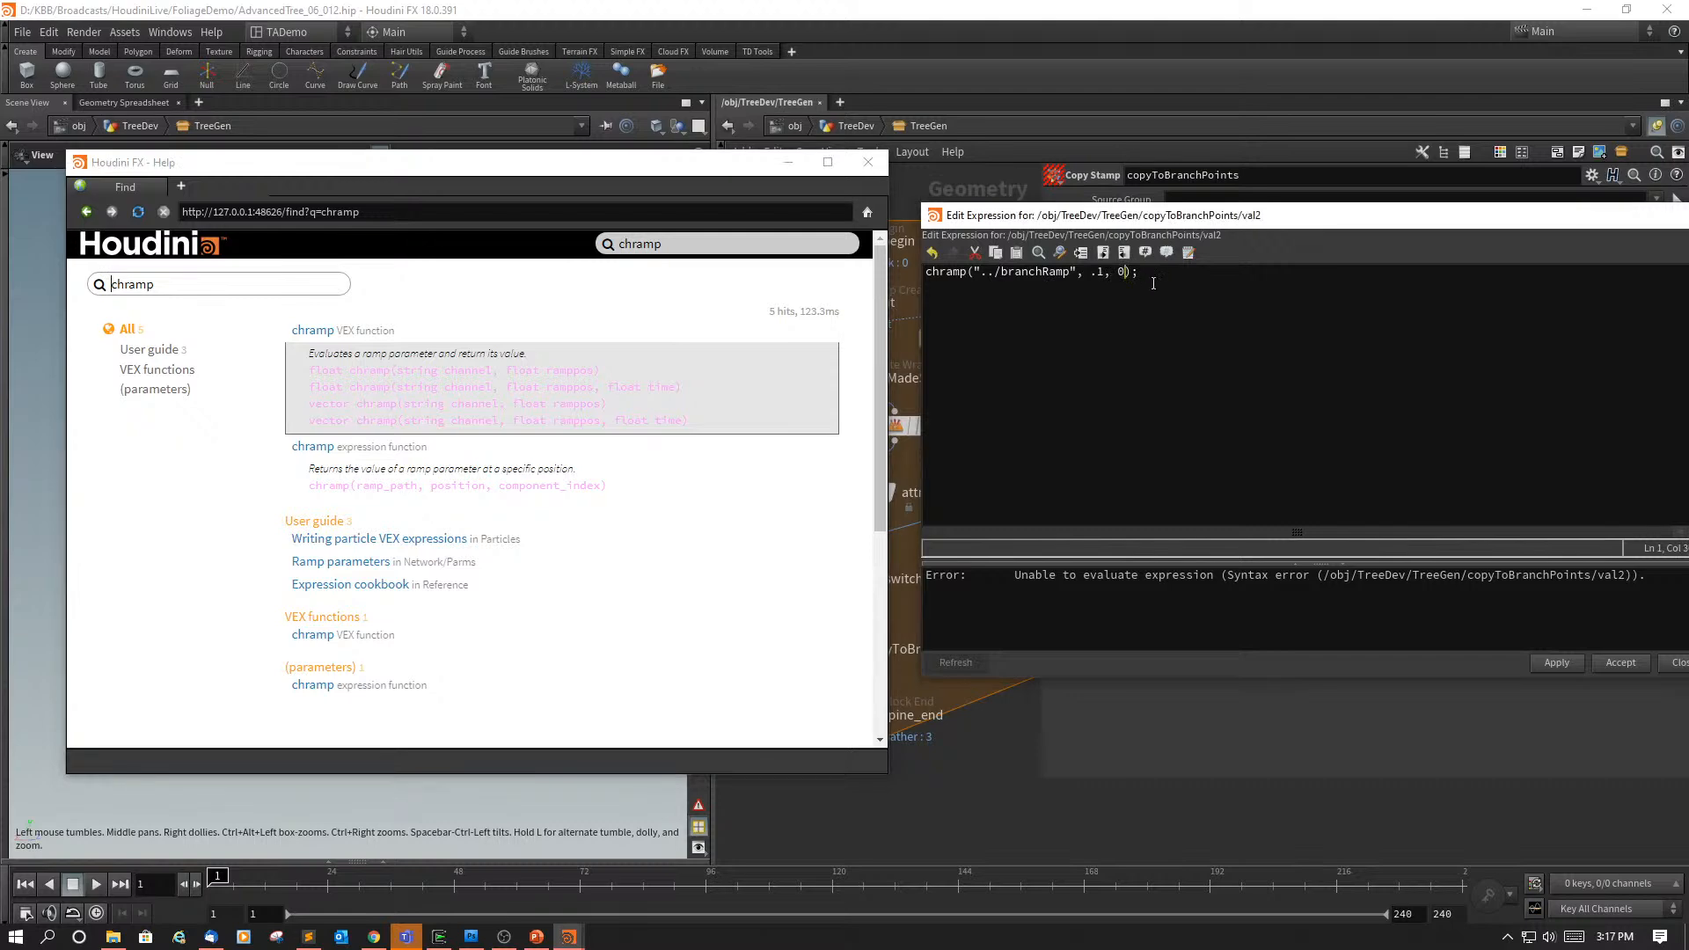
pyautogui.press('BackSpace')
pyautogui.press('BackSpace')
pyautogui.press('BackSpace')
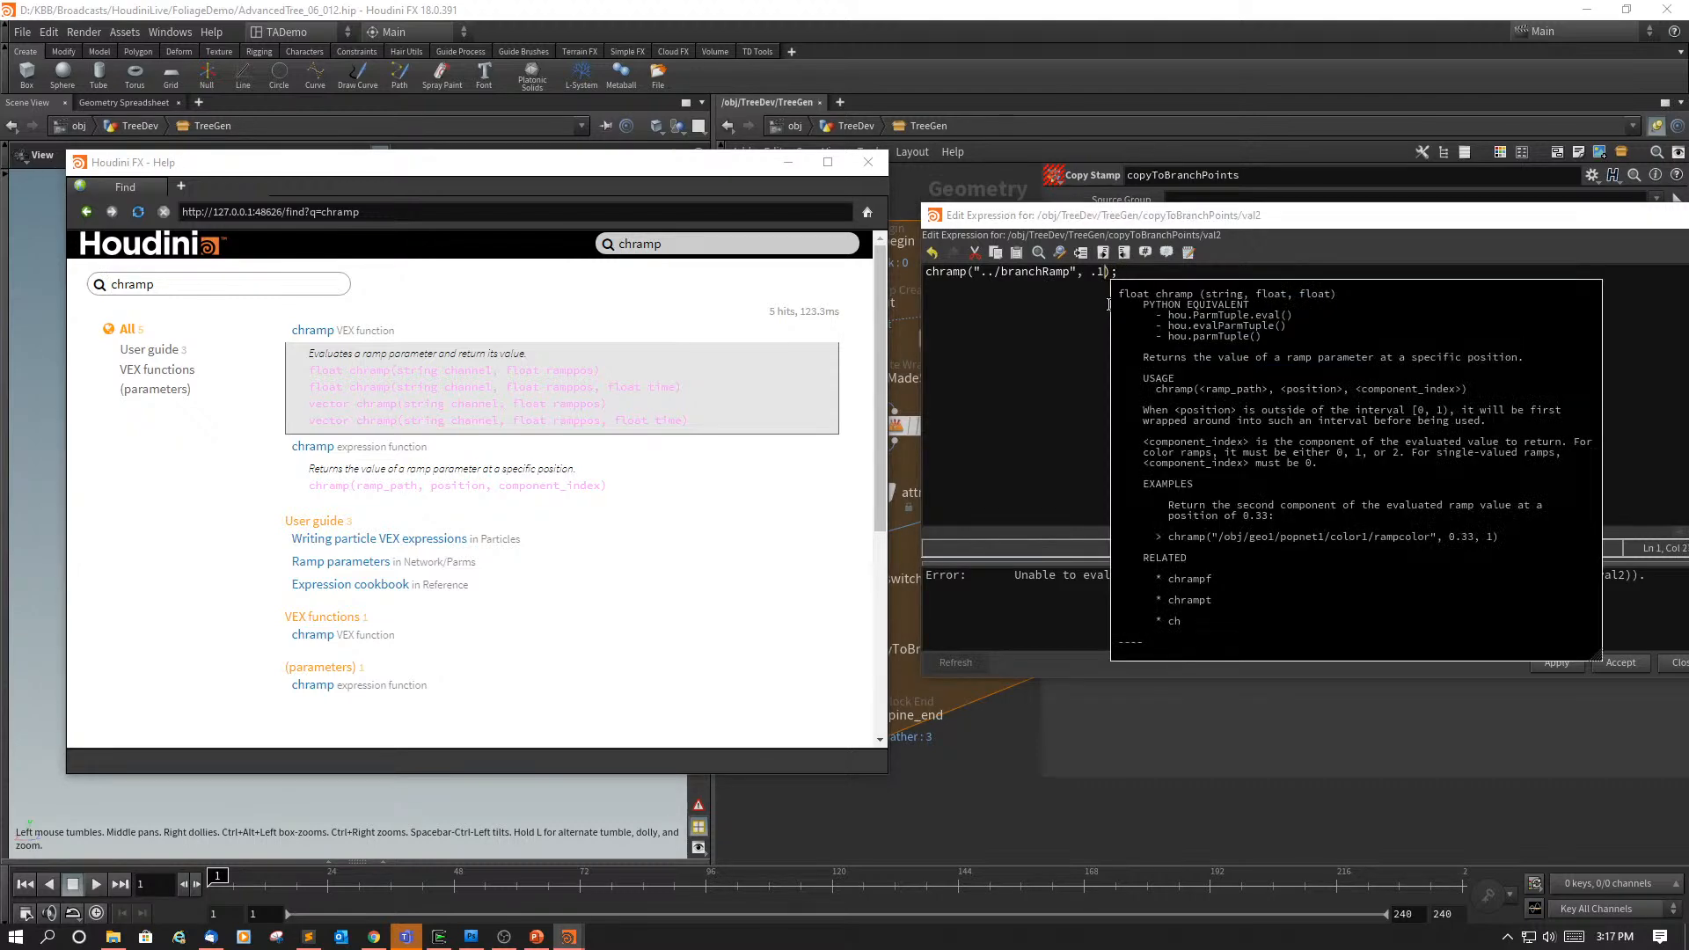
pyautogui.click(870, 162)
pyautogui.click(1082, 449)
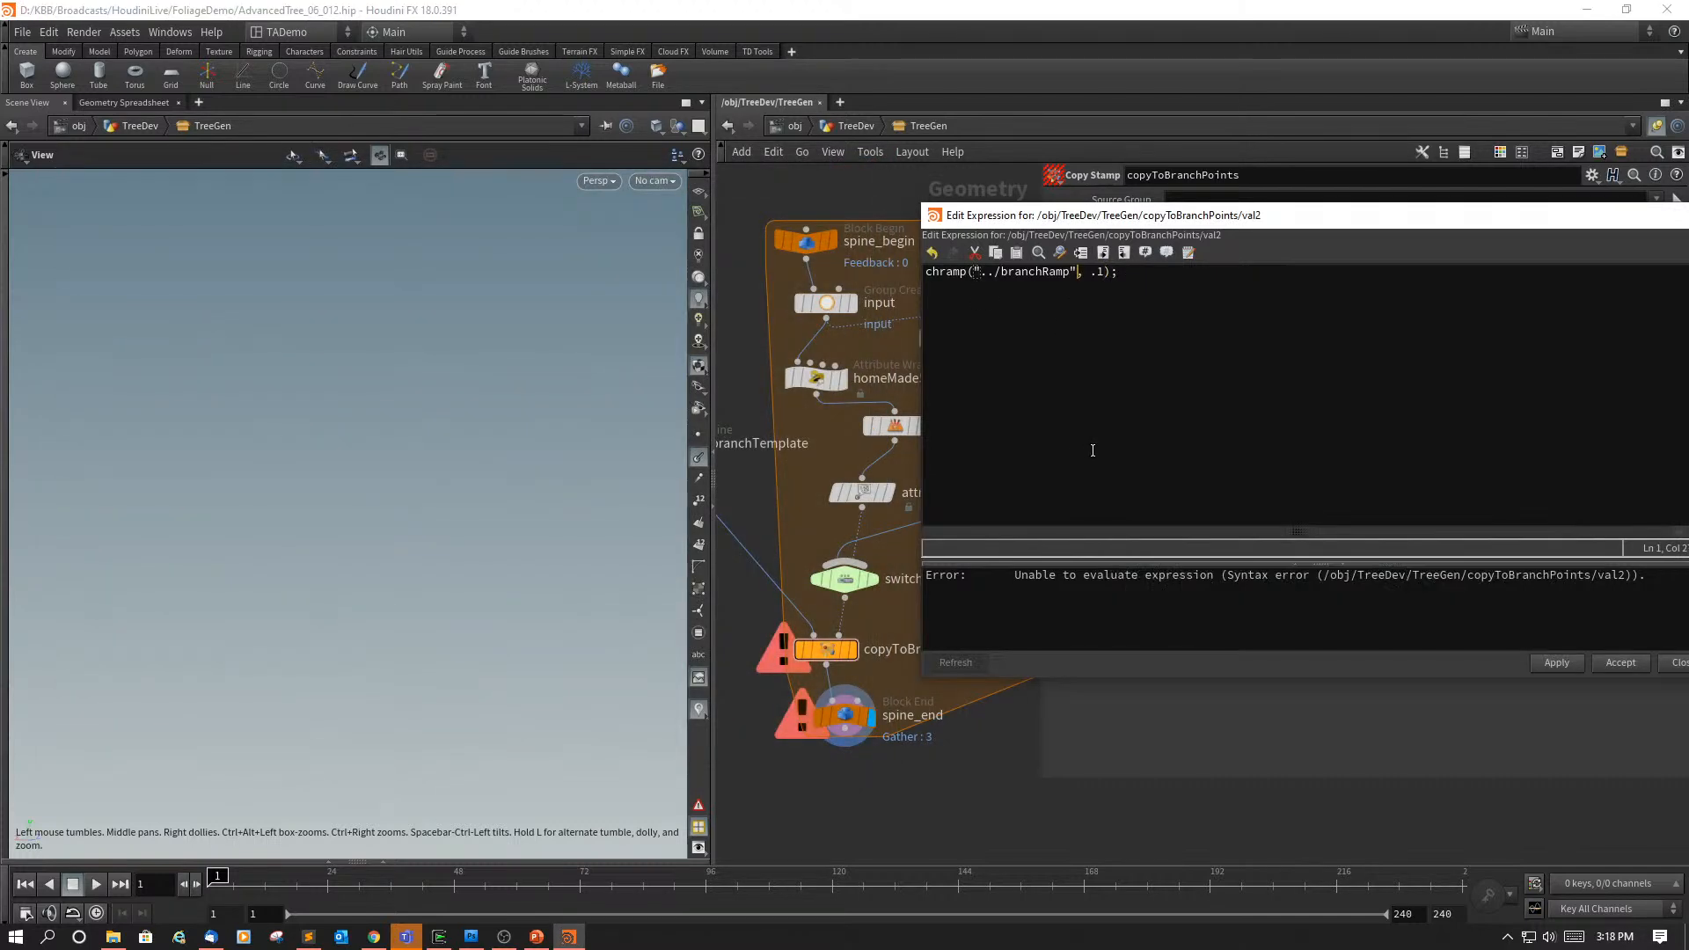
pyautogui.click(1549, 664)
# Step: Remove the semicolon at the end of the chramp() expression and apply it
pyautogui.click(1088, 305)
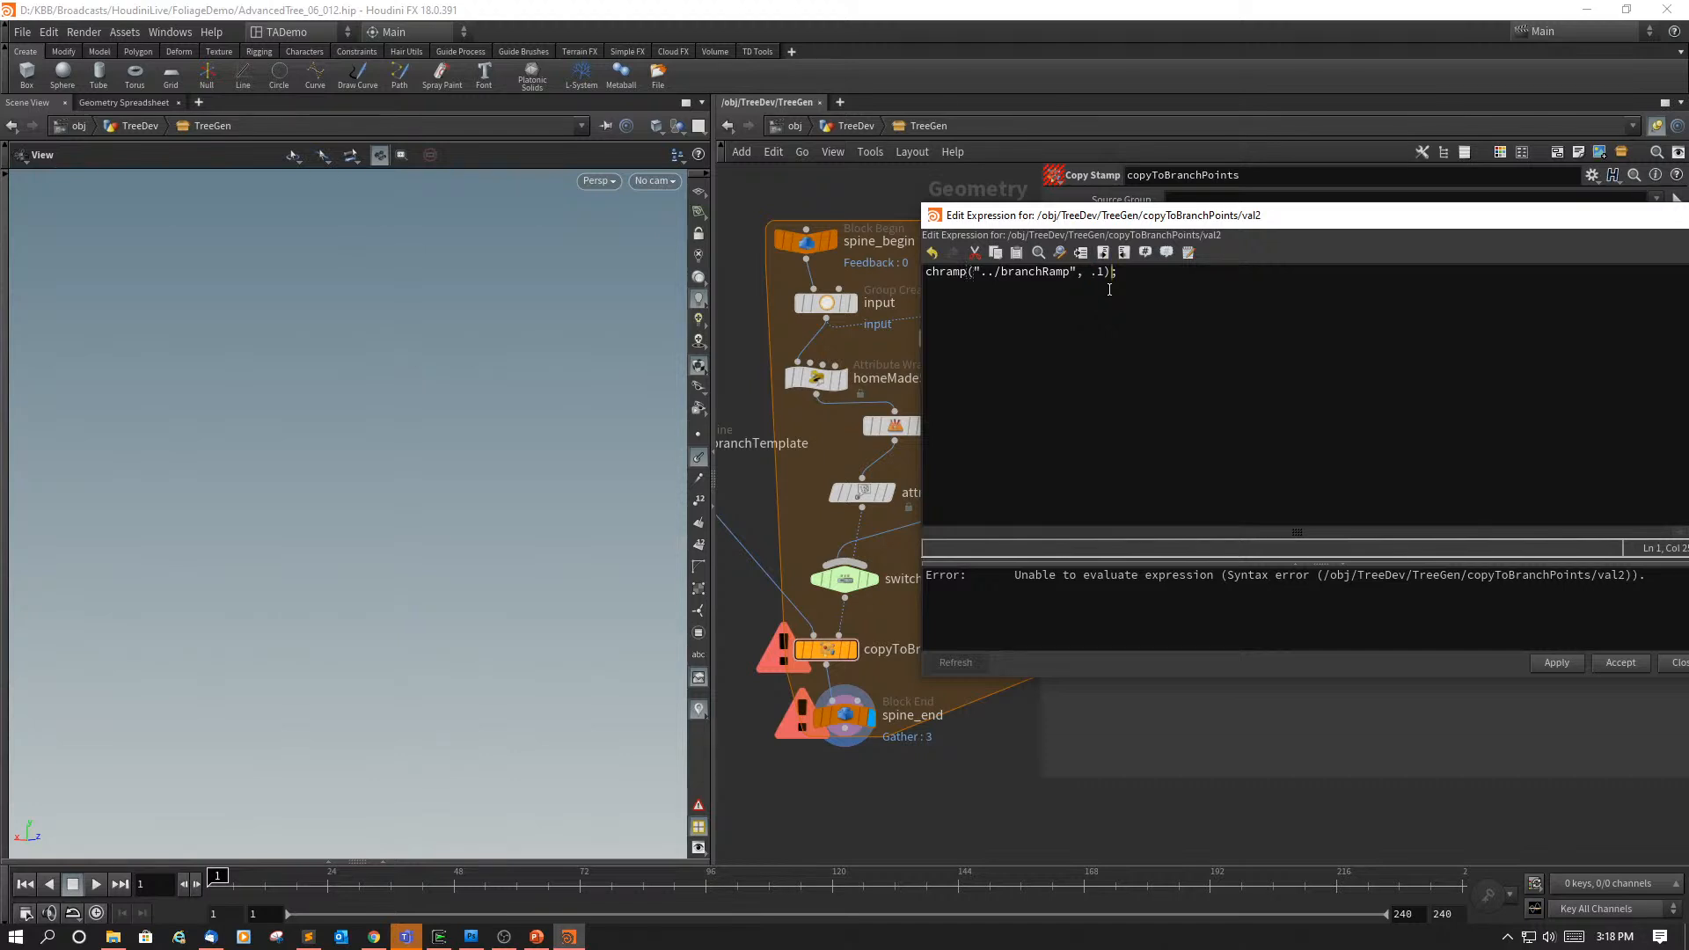
pyautogui.press('BackSpace')
pyautogui.click(1553, 662)
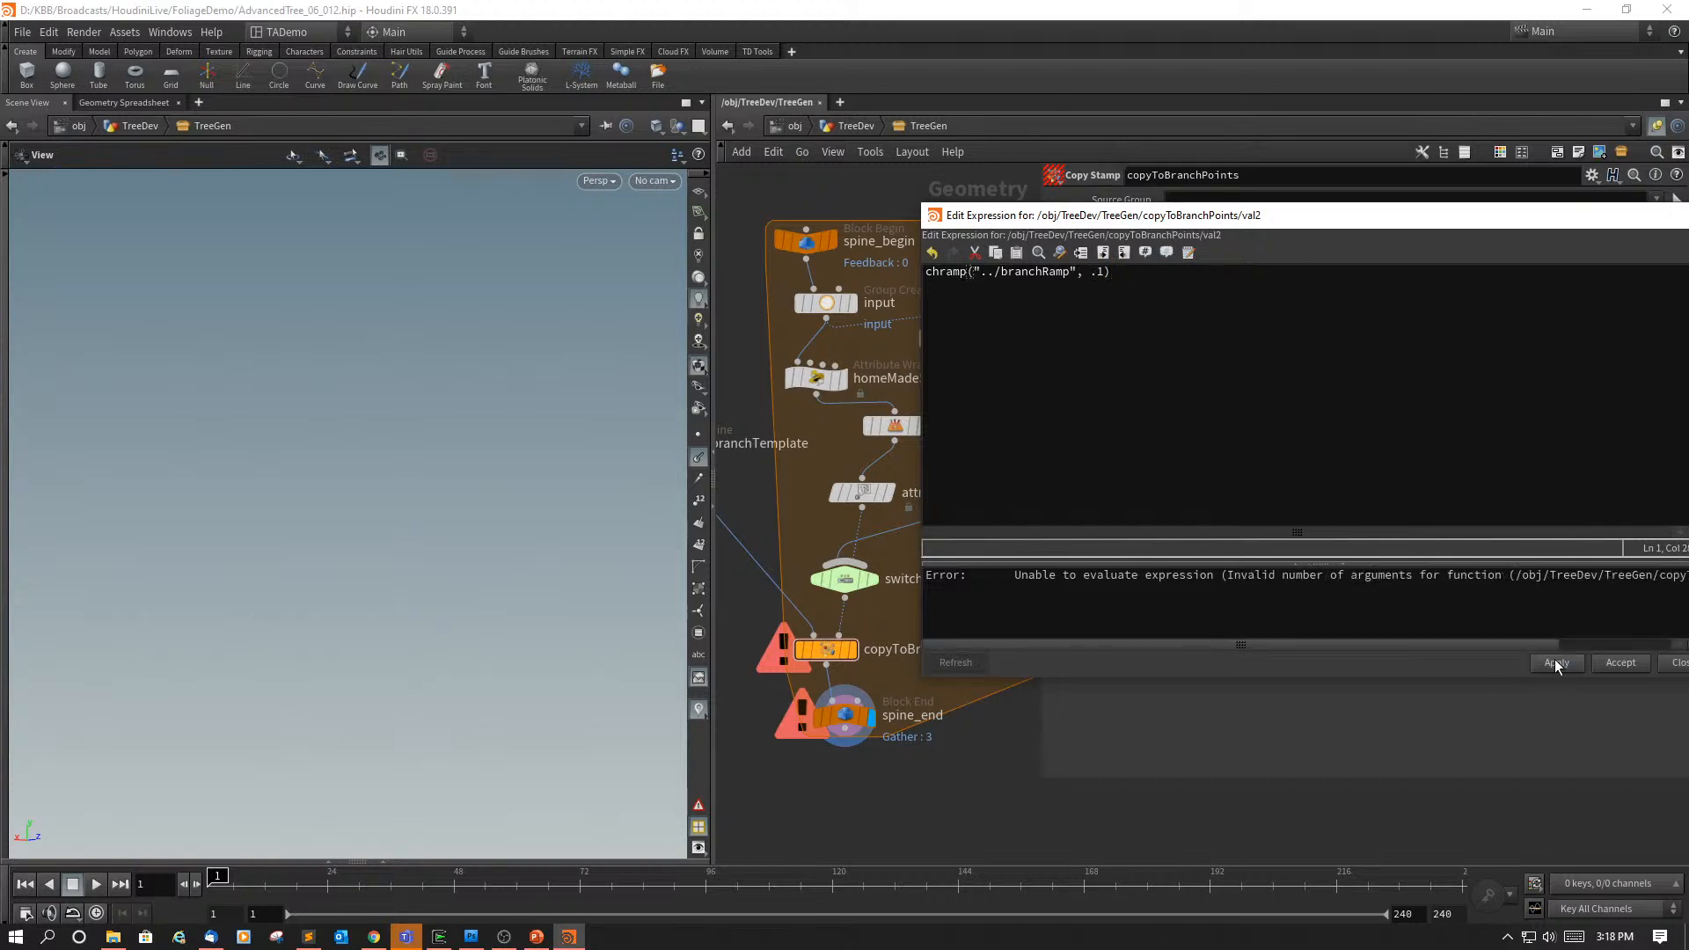
# Step: Widen the expression editor, add 0 as the component index of the chramp() call, and apply the expression
pyautogui.moveTo(928, 681); pyautogui.dragTo(629, 668)
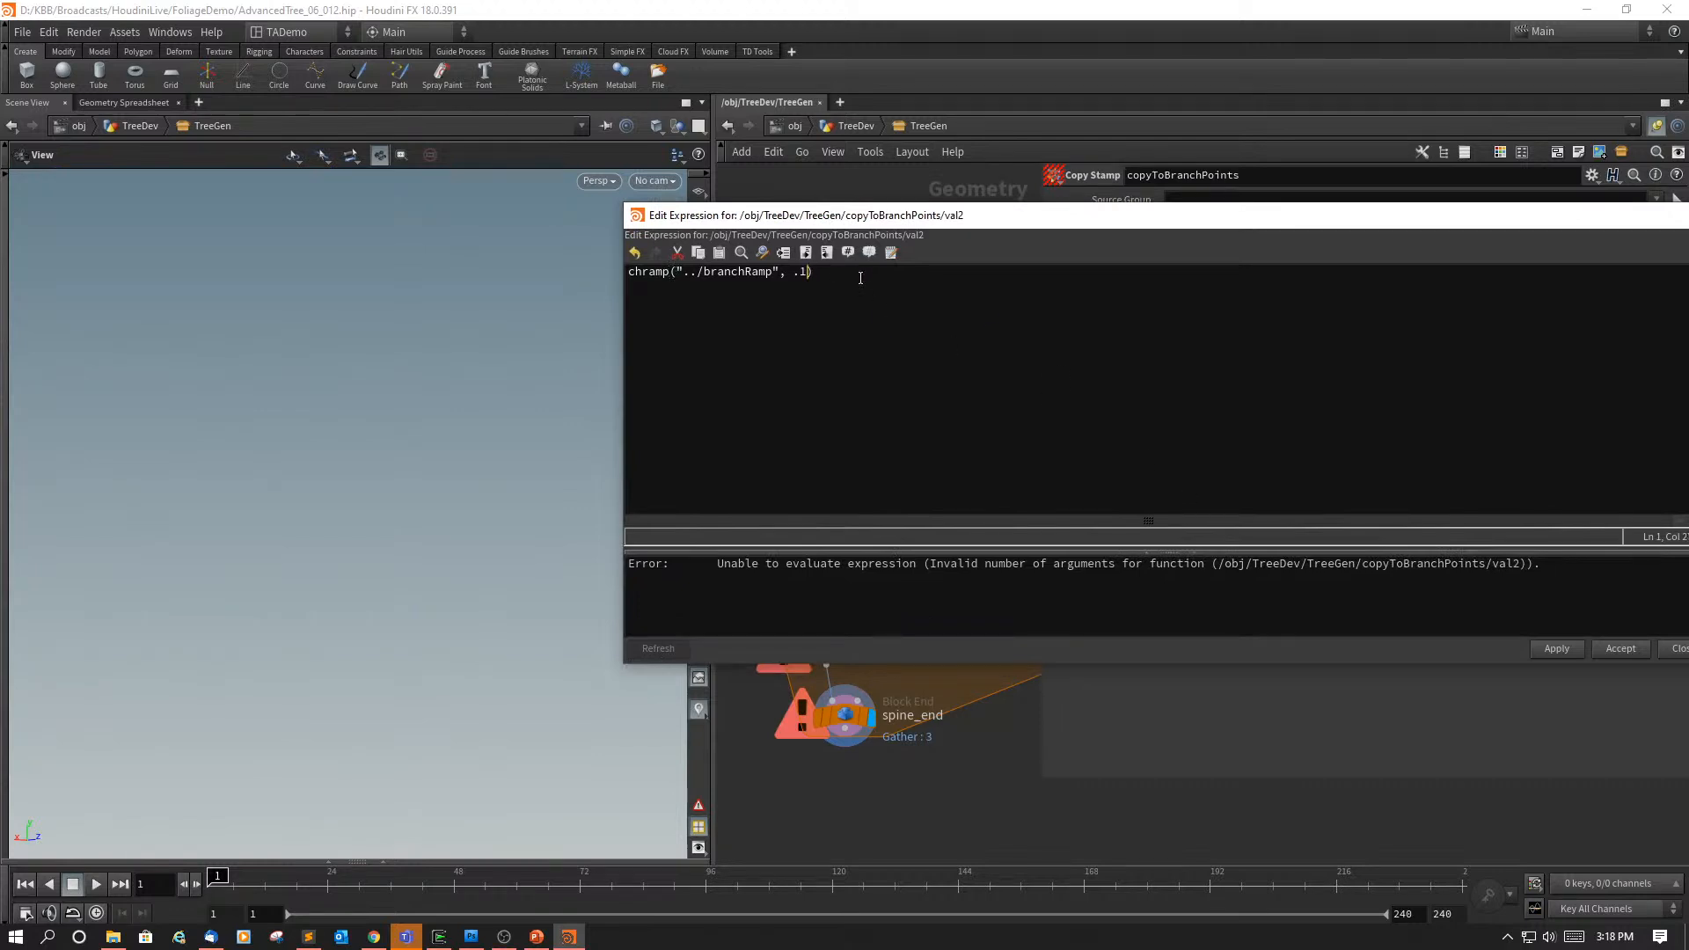
pyautogui.write(', 0')
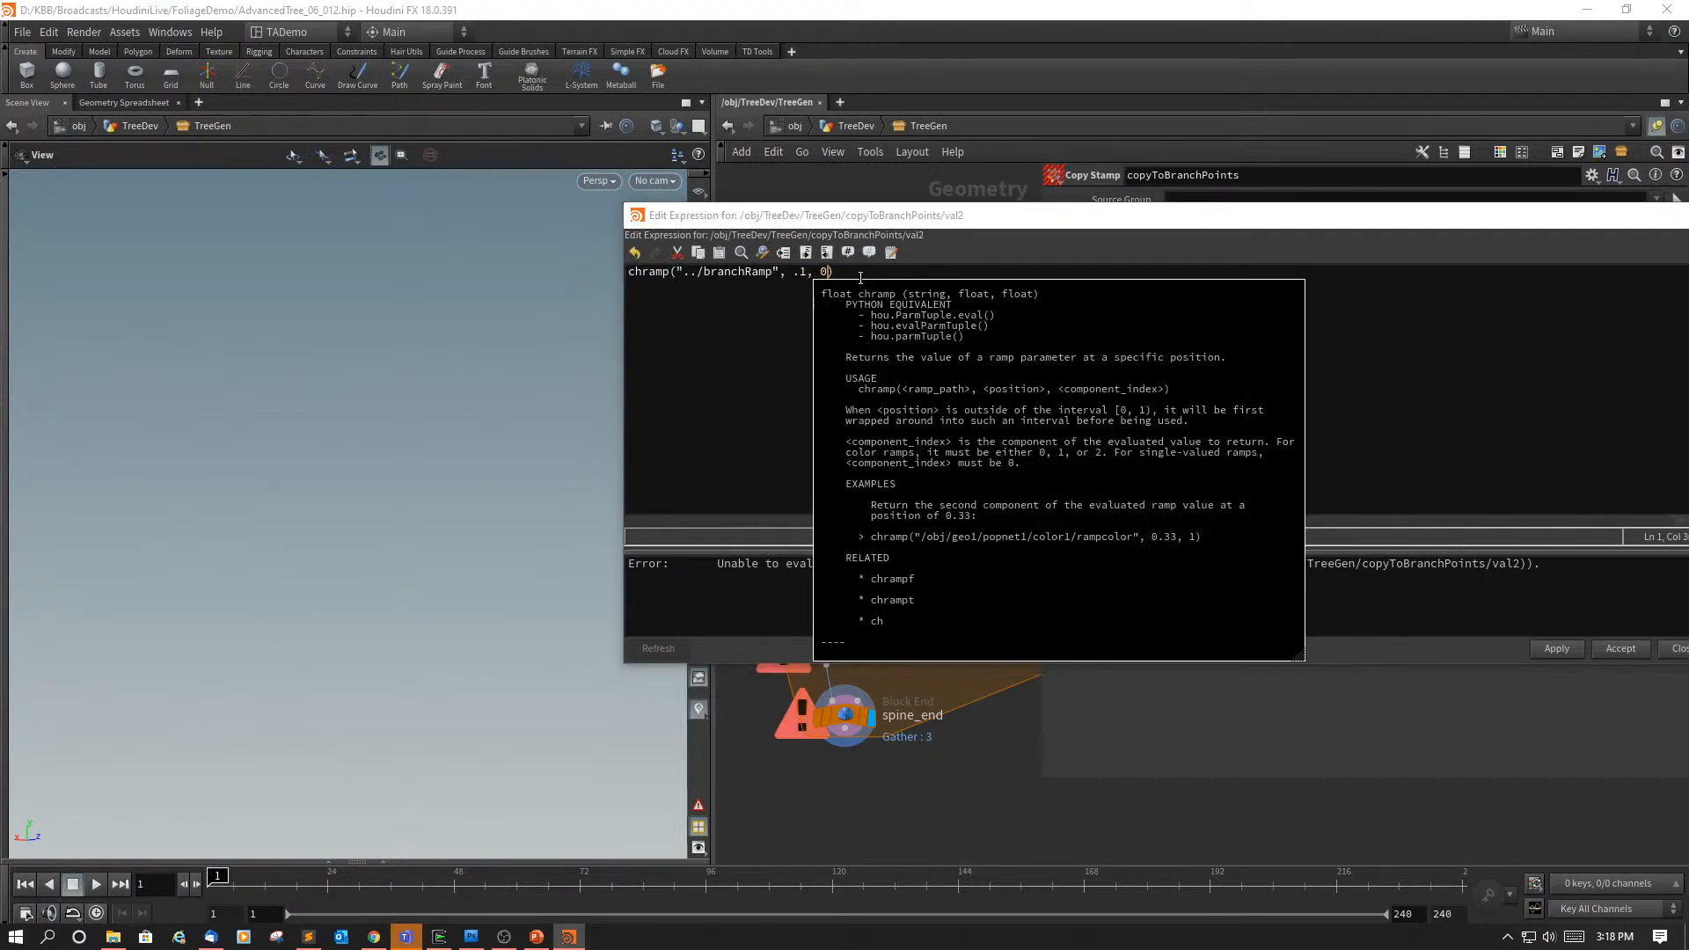
pyautogui.click(746, 355)
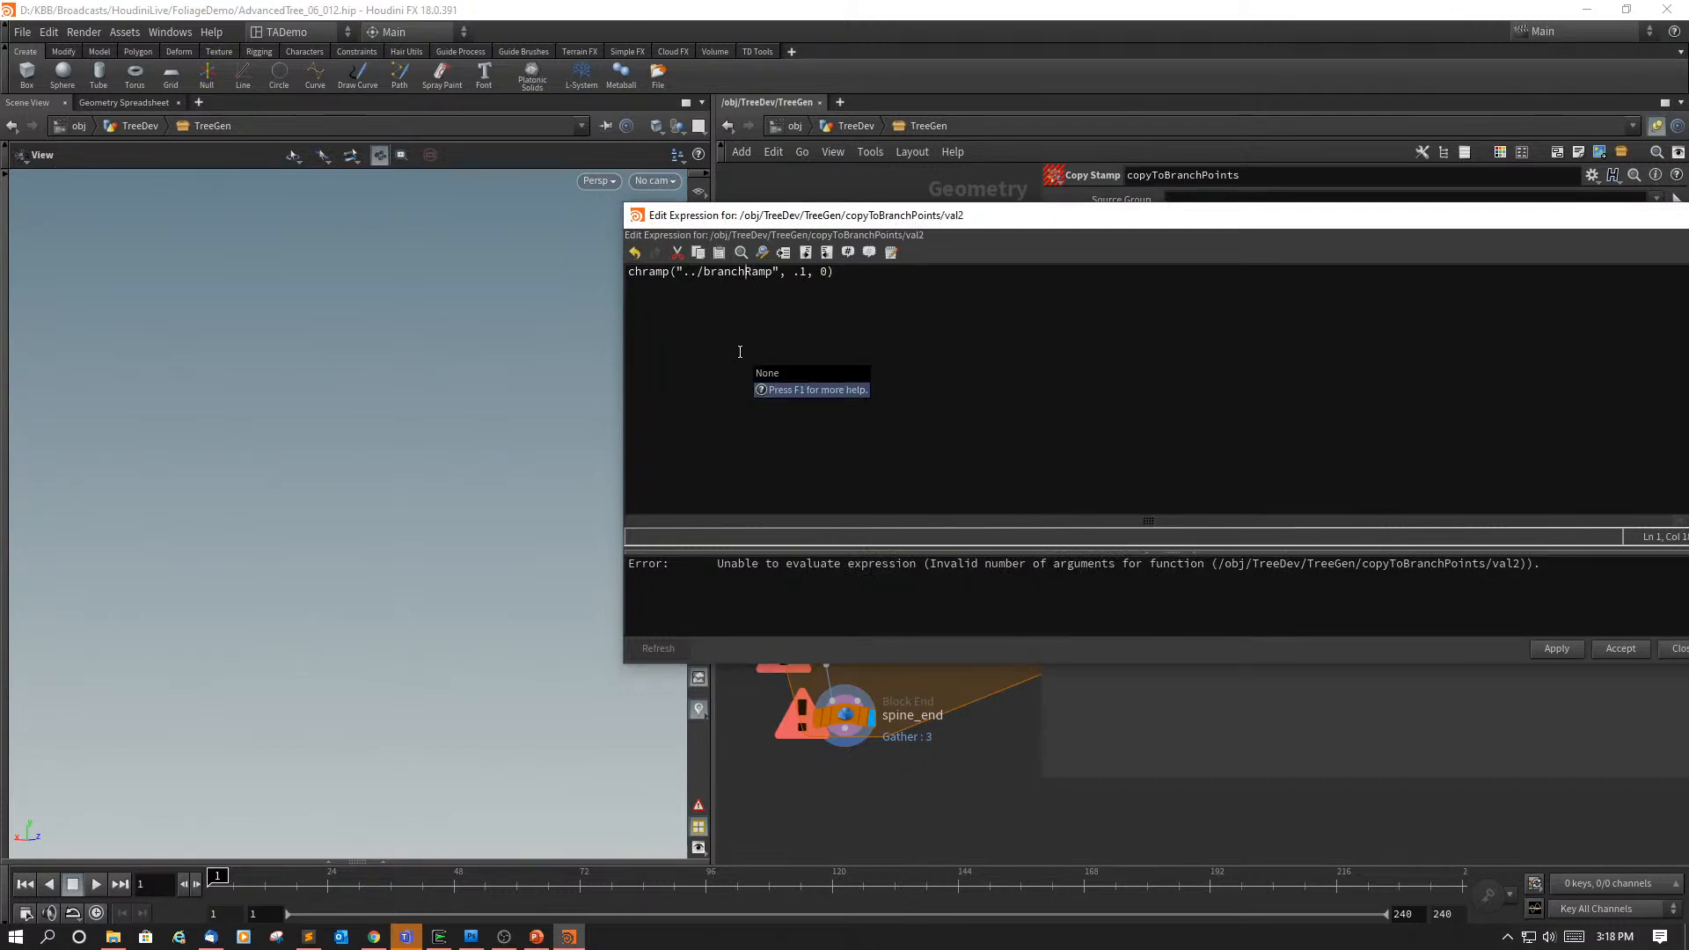
pyautogui.click(1554, 648)
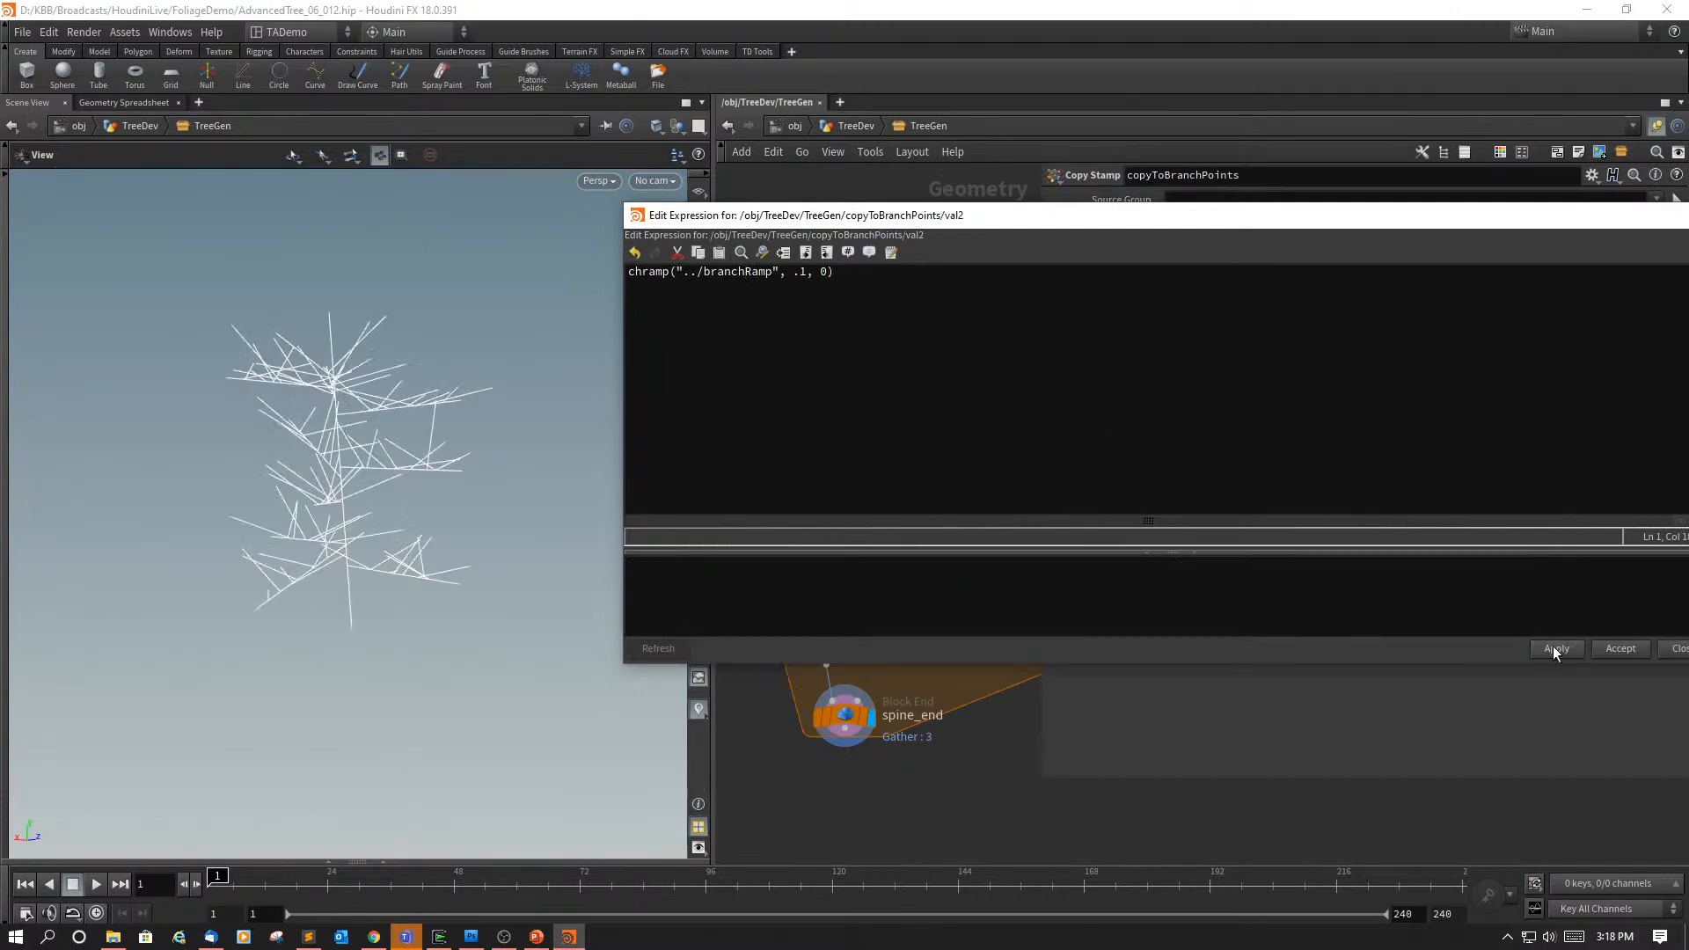
# Step: Replace the .1 position in the chramp() call with the copied point("../switch1", $PT, "uval", 0) call
pyautogui.moveTo(808, 272); pyautogui.dragTo(795, 272)
pyautogui.write('poin')
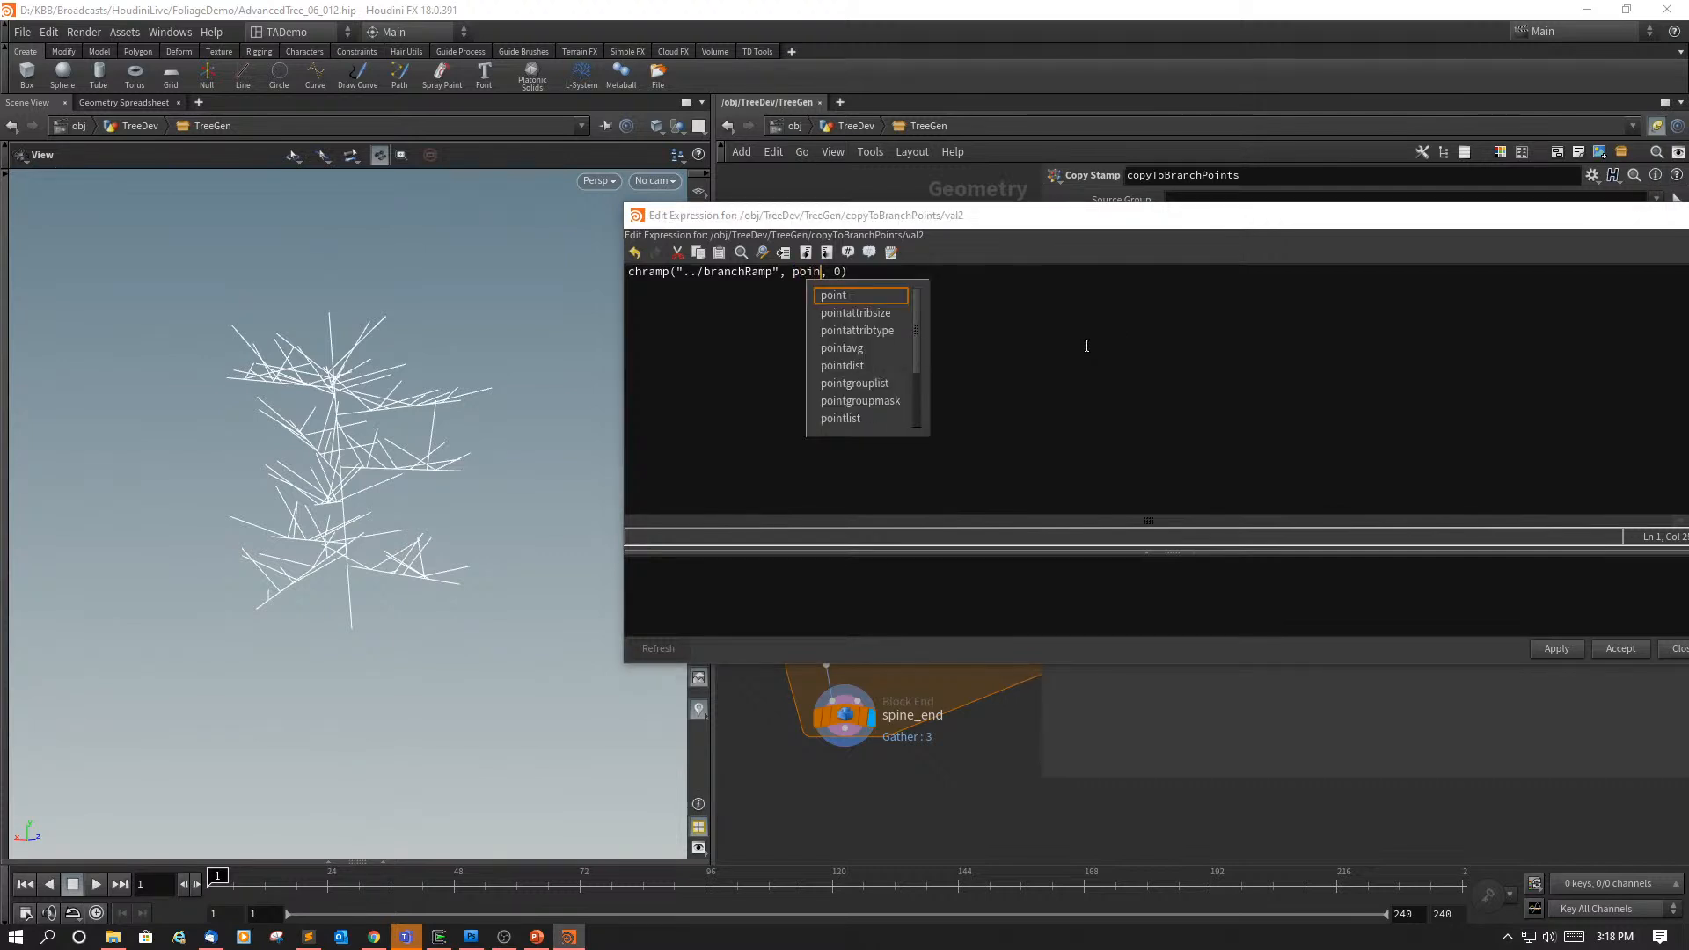
pyautogui.press('BackSpace')
pyautogui.press('BackSpace')
pyautogui.press('BackSpace')
pyautogui.press('BackSpace')
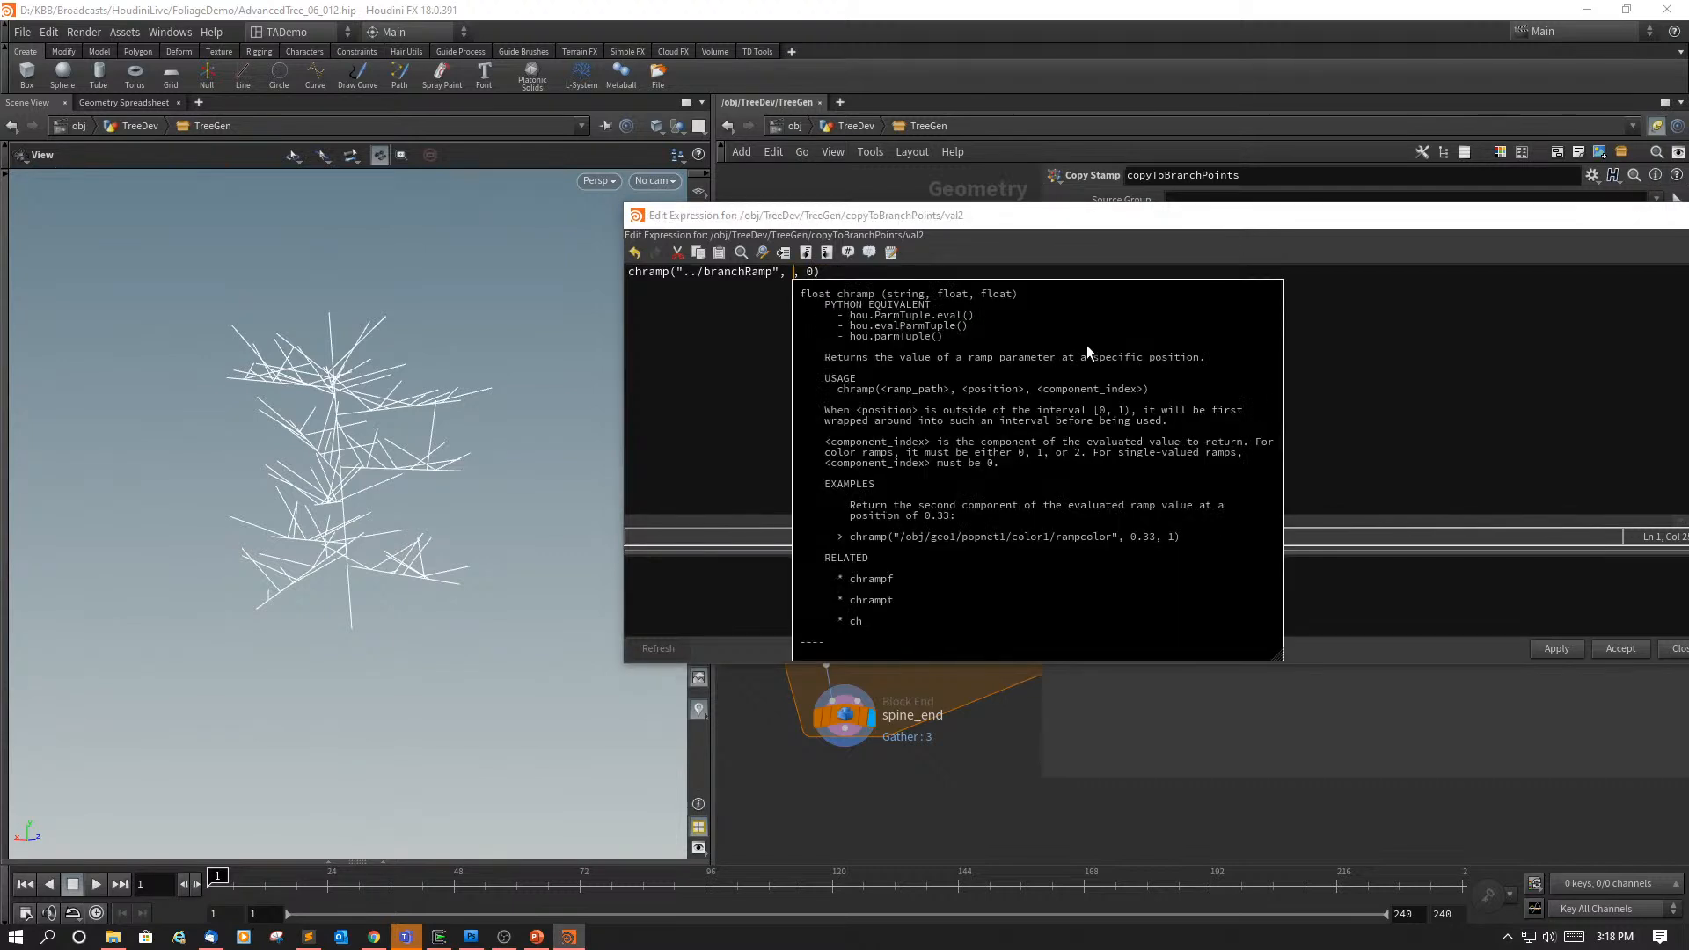
pyautogui.hotkey('ctrl', 'v')
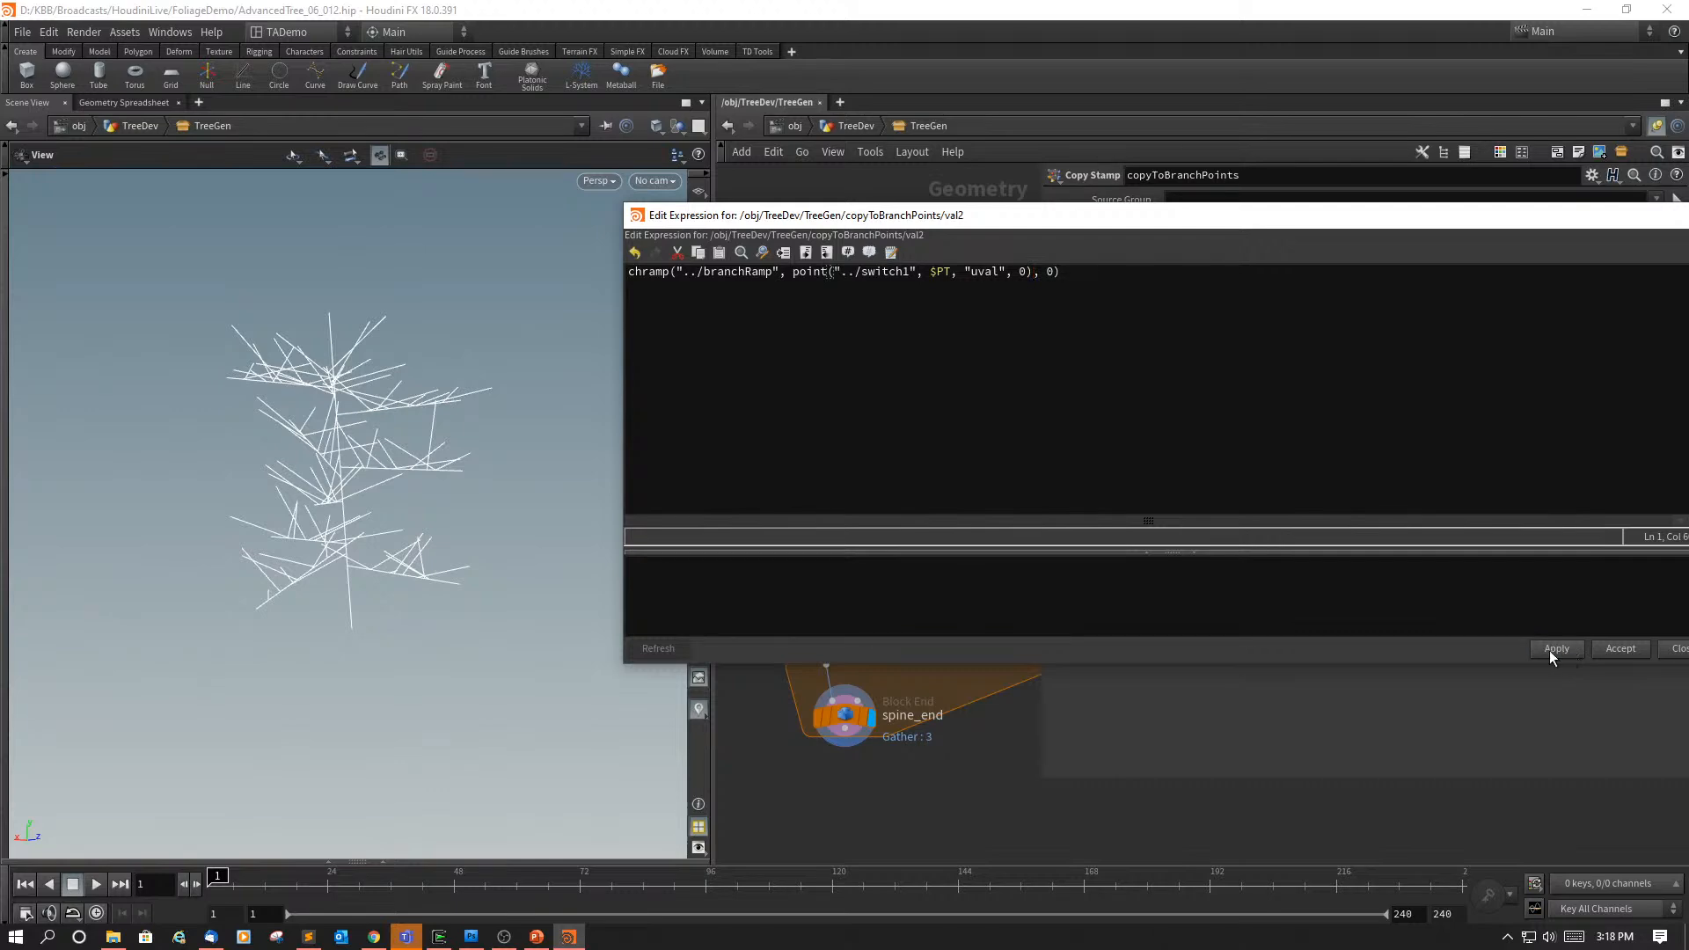
# Step: Accept the chramp() expression for Value 2 of copyToBranchPoints and check the branchLengthRamp variable name
pyautogui.moveTo(1456, 214); pyautogui.dragTo(1108, 239)
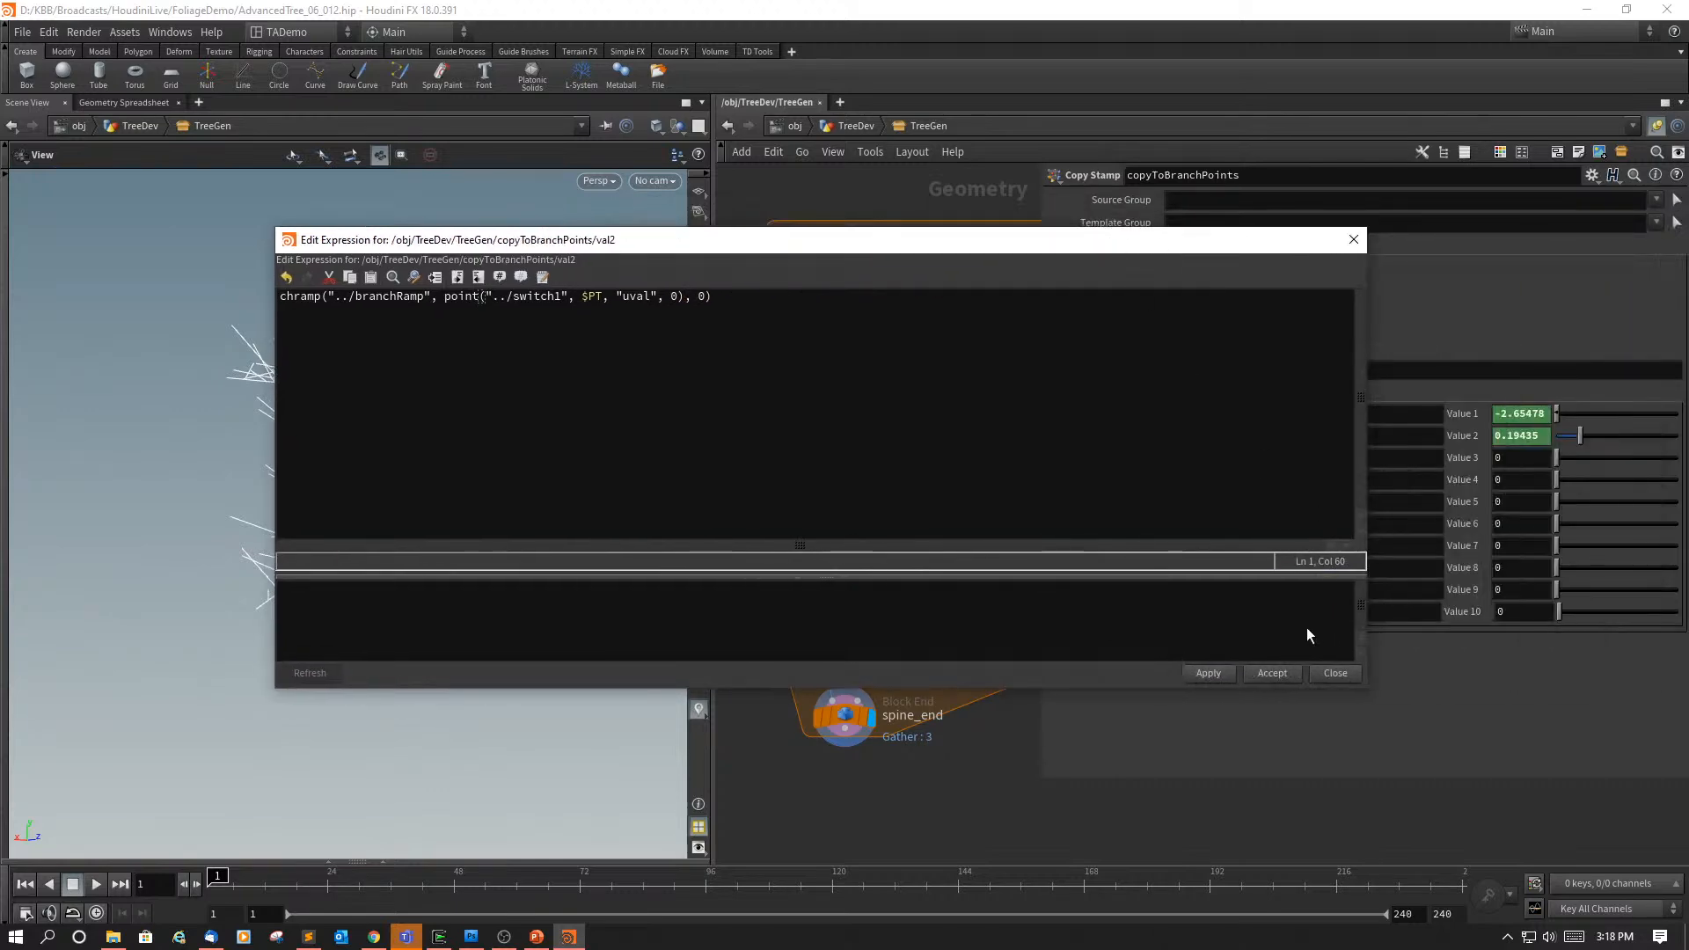
pyautogui.click(1269, 678)
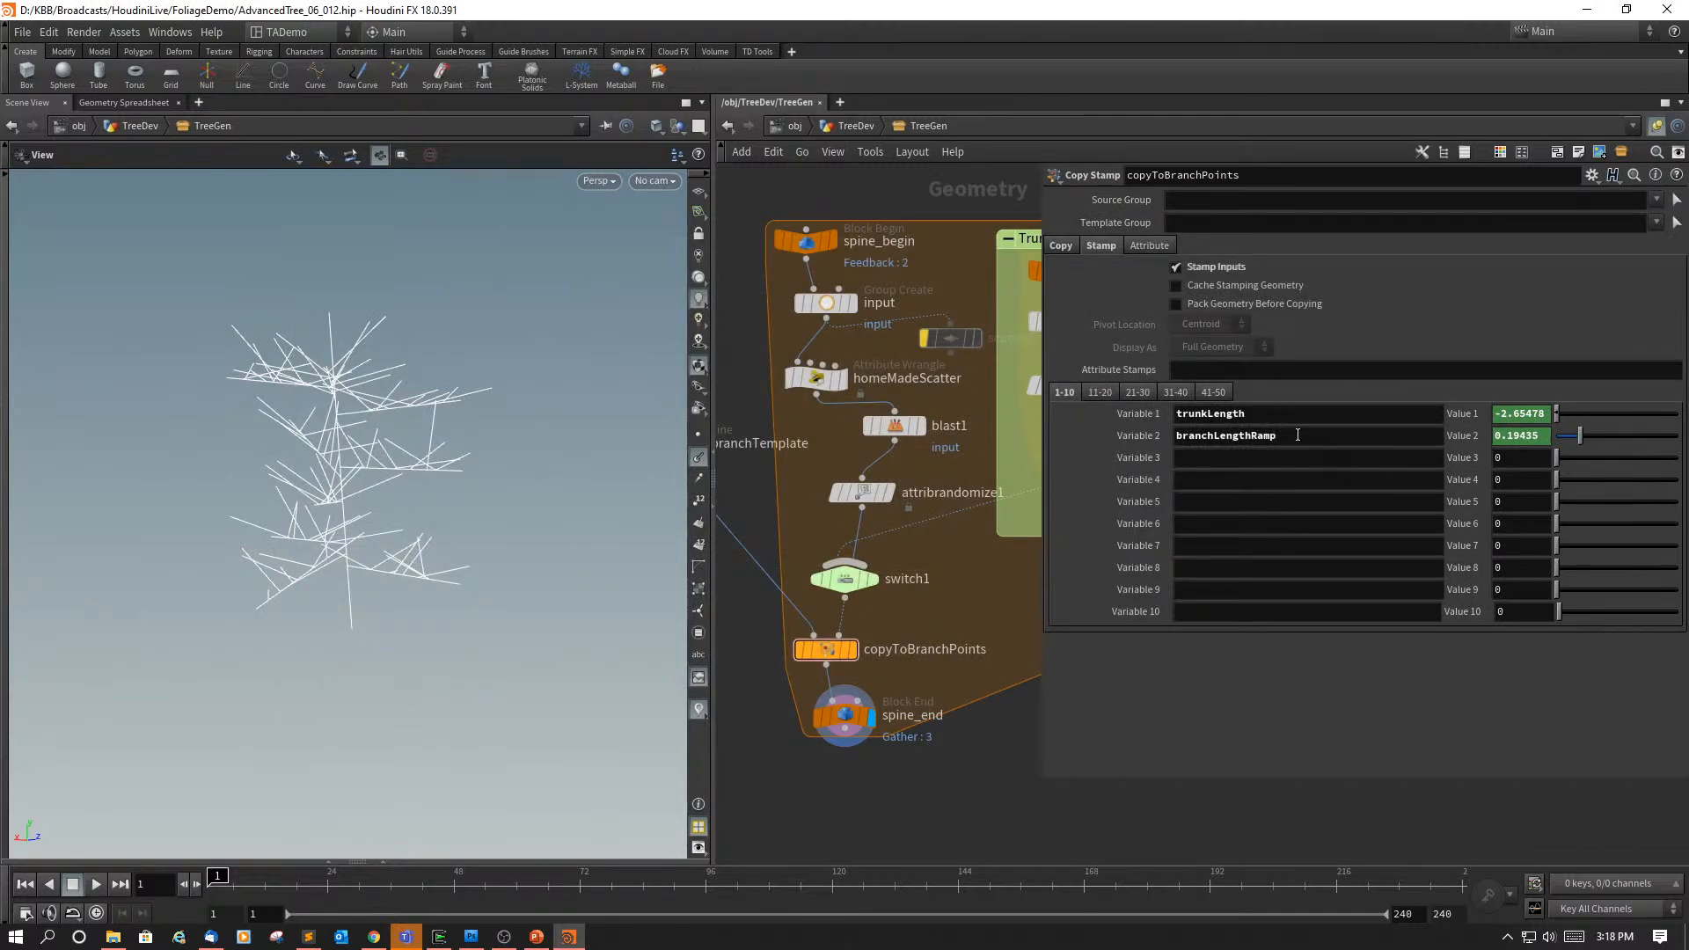
pyautogui.moveTo(1278, 435); pyautogui.dragTo(1150, 437)
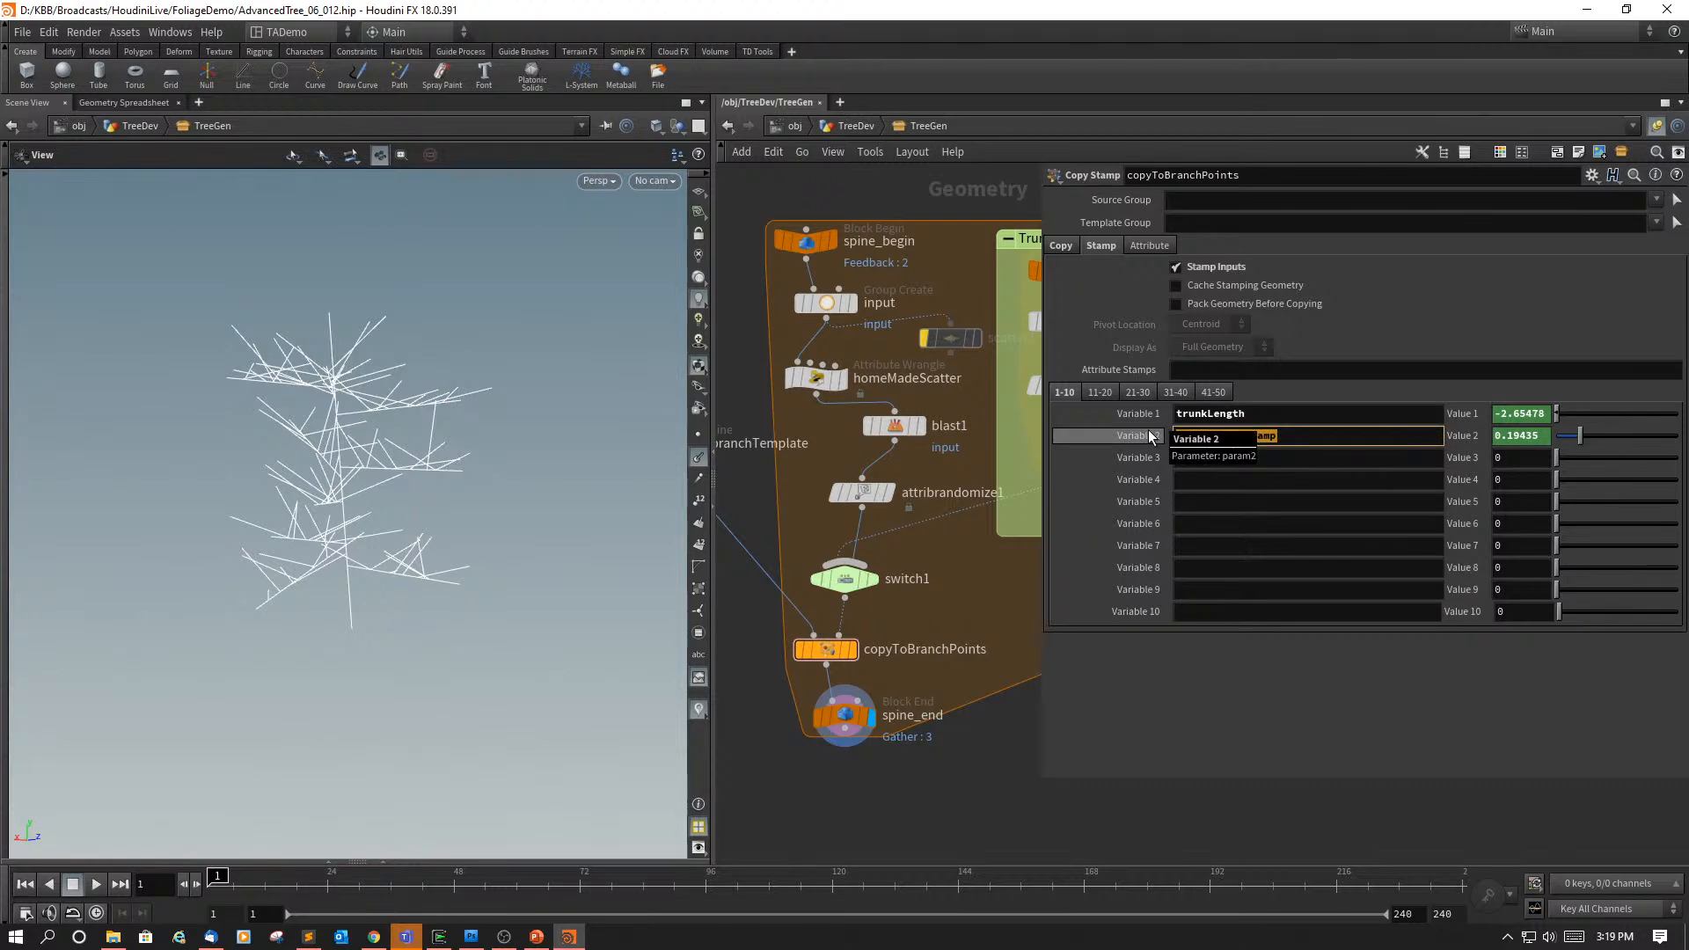
pyautogui.click(1246, 496)
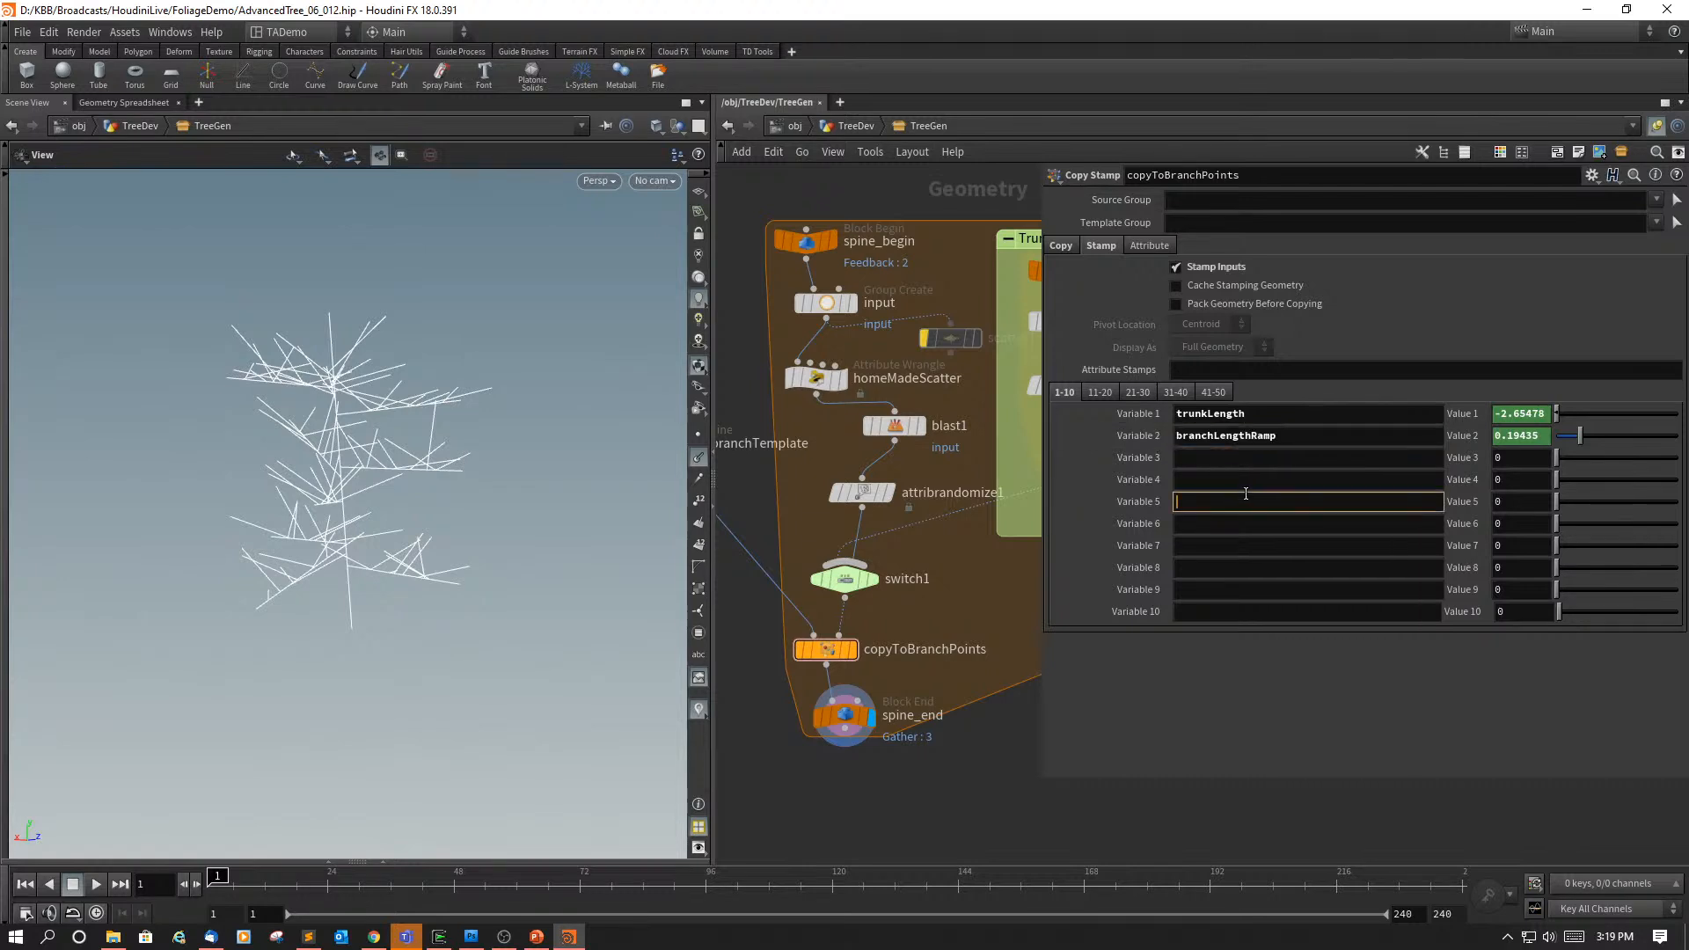
# Step: Open the Length expression of the branchTemplate line for editing and insert stamp()* in front of the existing formula
pyautogui.moveTo(1017, 806)
pyautogui.mouseDown(button='right')
pyautogui.moveTo(1124, 825)
pyautogui.moveTo(1021, 821)
pyautogui.mouseUp(button='right')
pyautogui.moveTo(1054, 835); pyautogui.dragTo(1232, 869, button='middle')
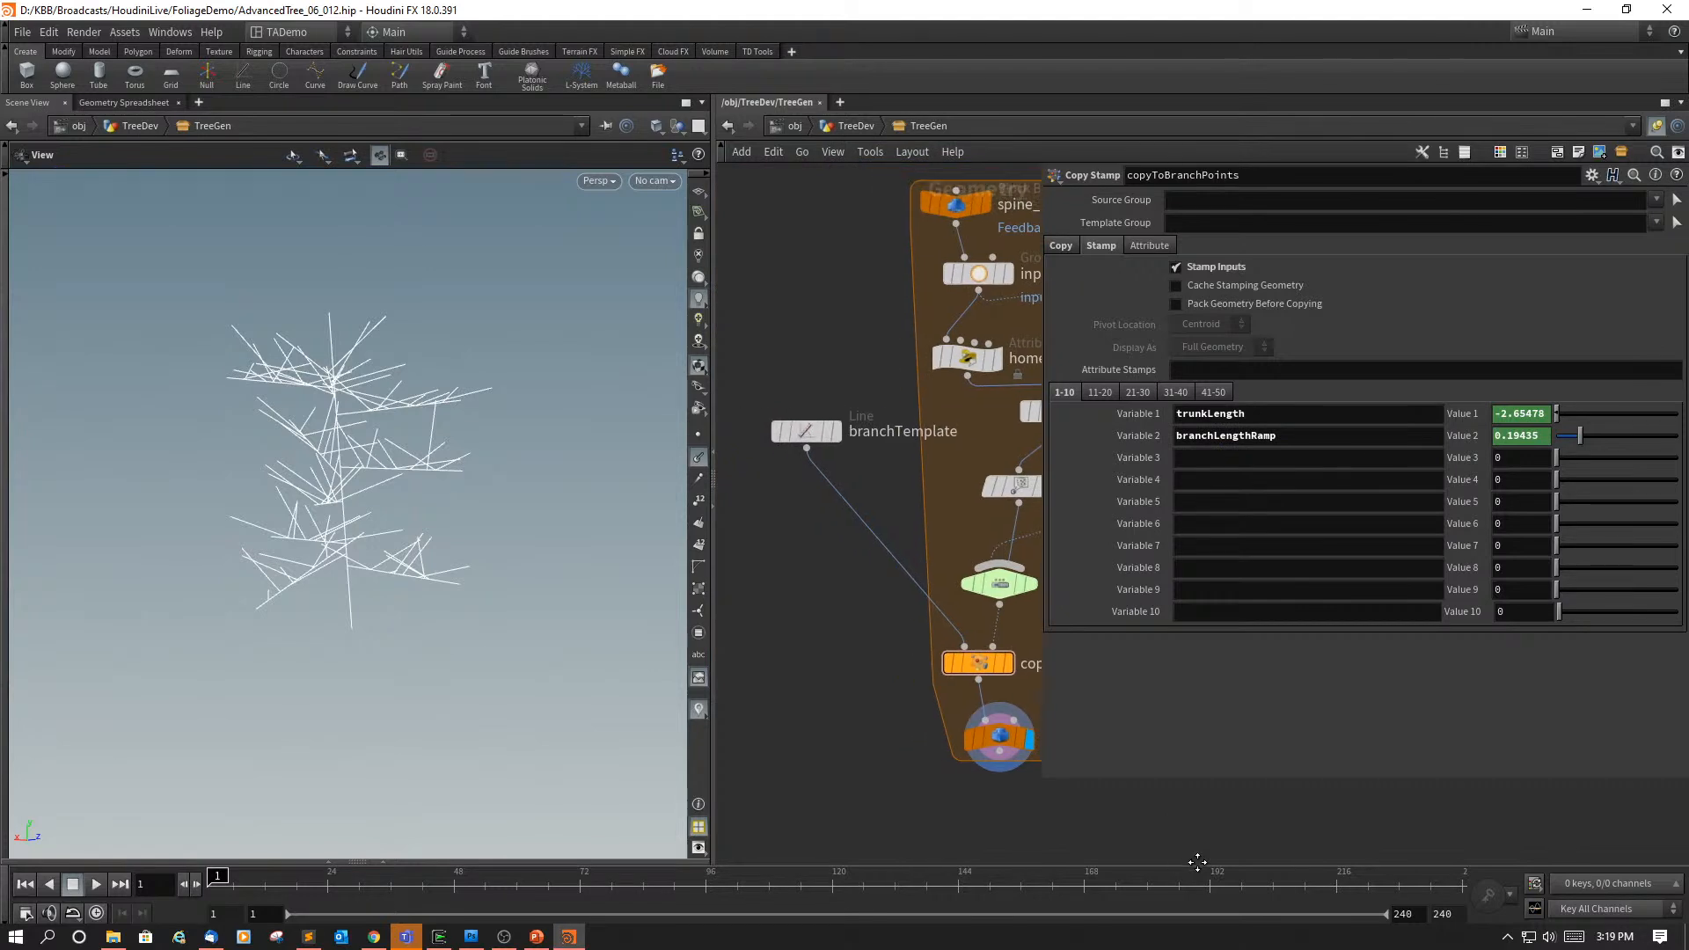
pyautogui.click(811, 429)
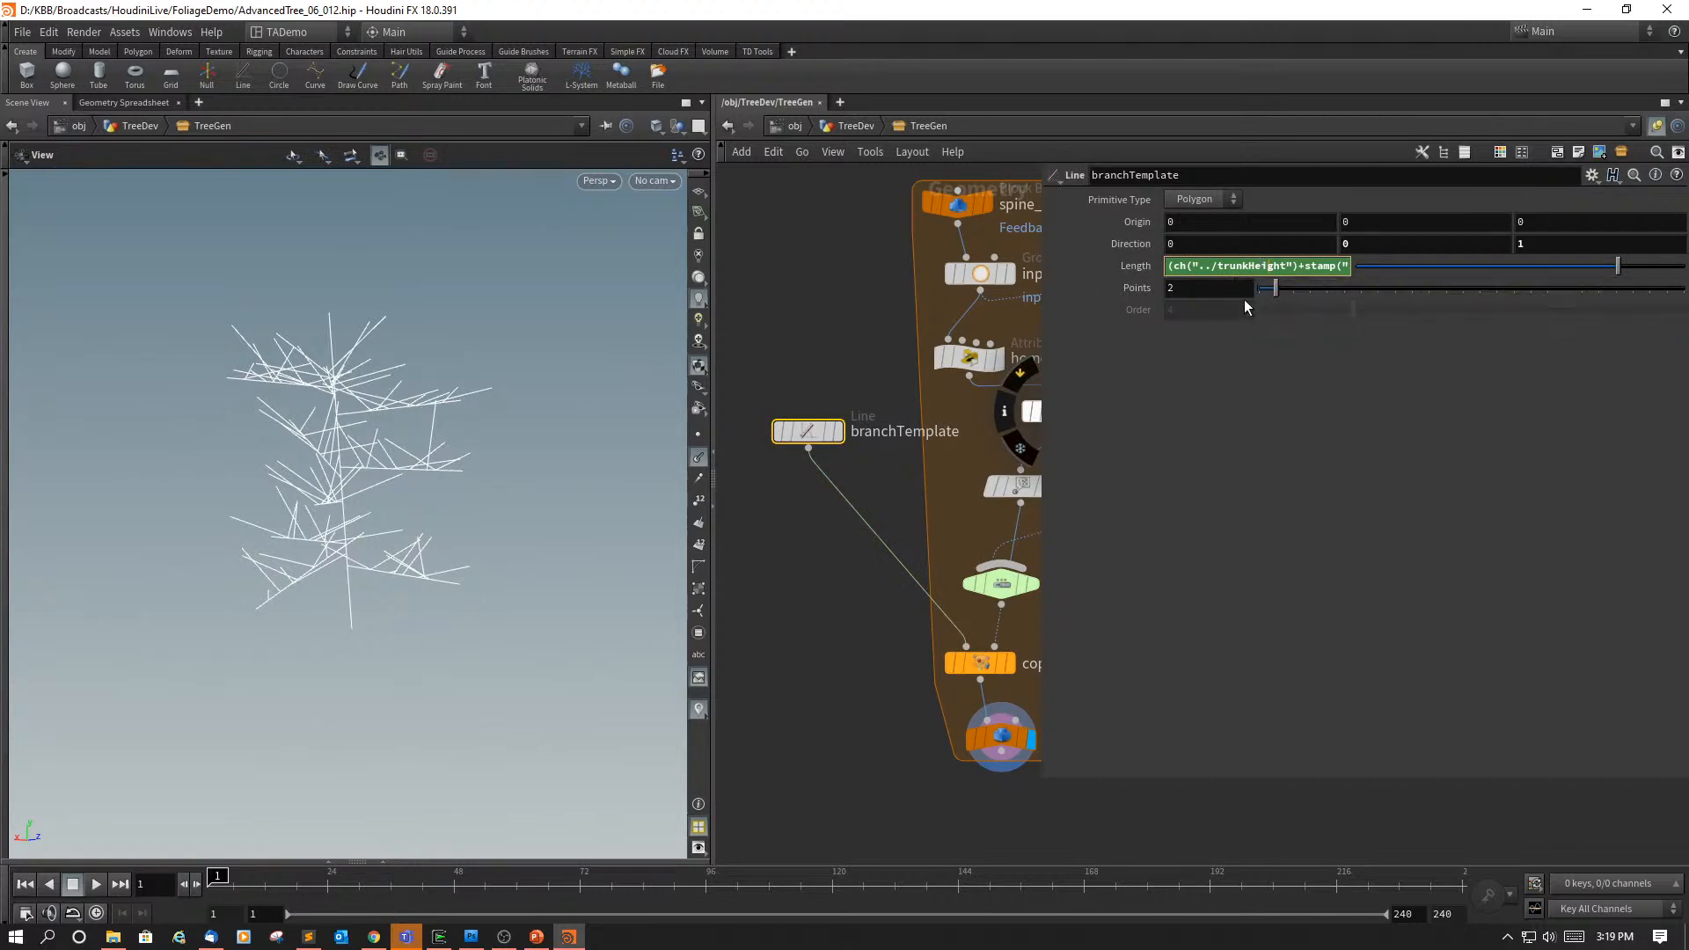
pyautogui.hotkey('alt', 'e')
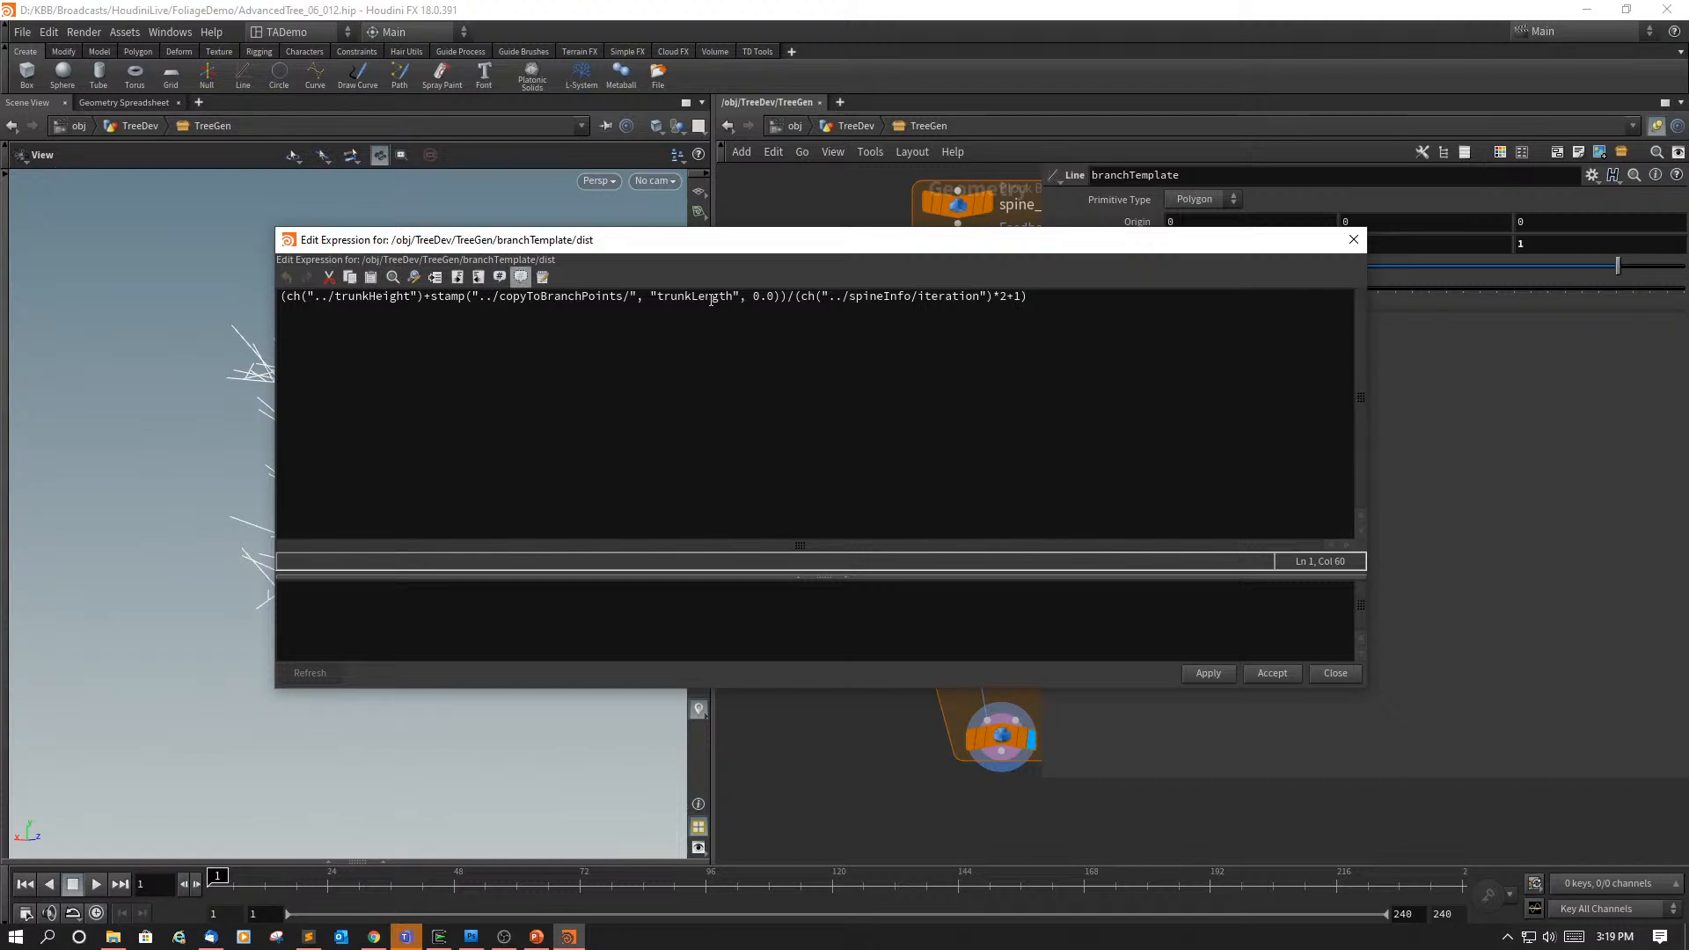
pyautogui.click(278, 297)
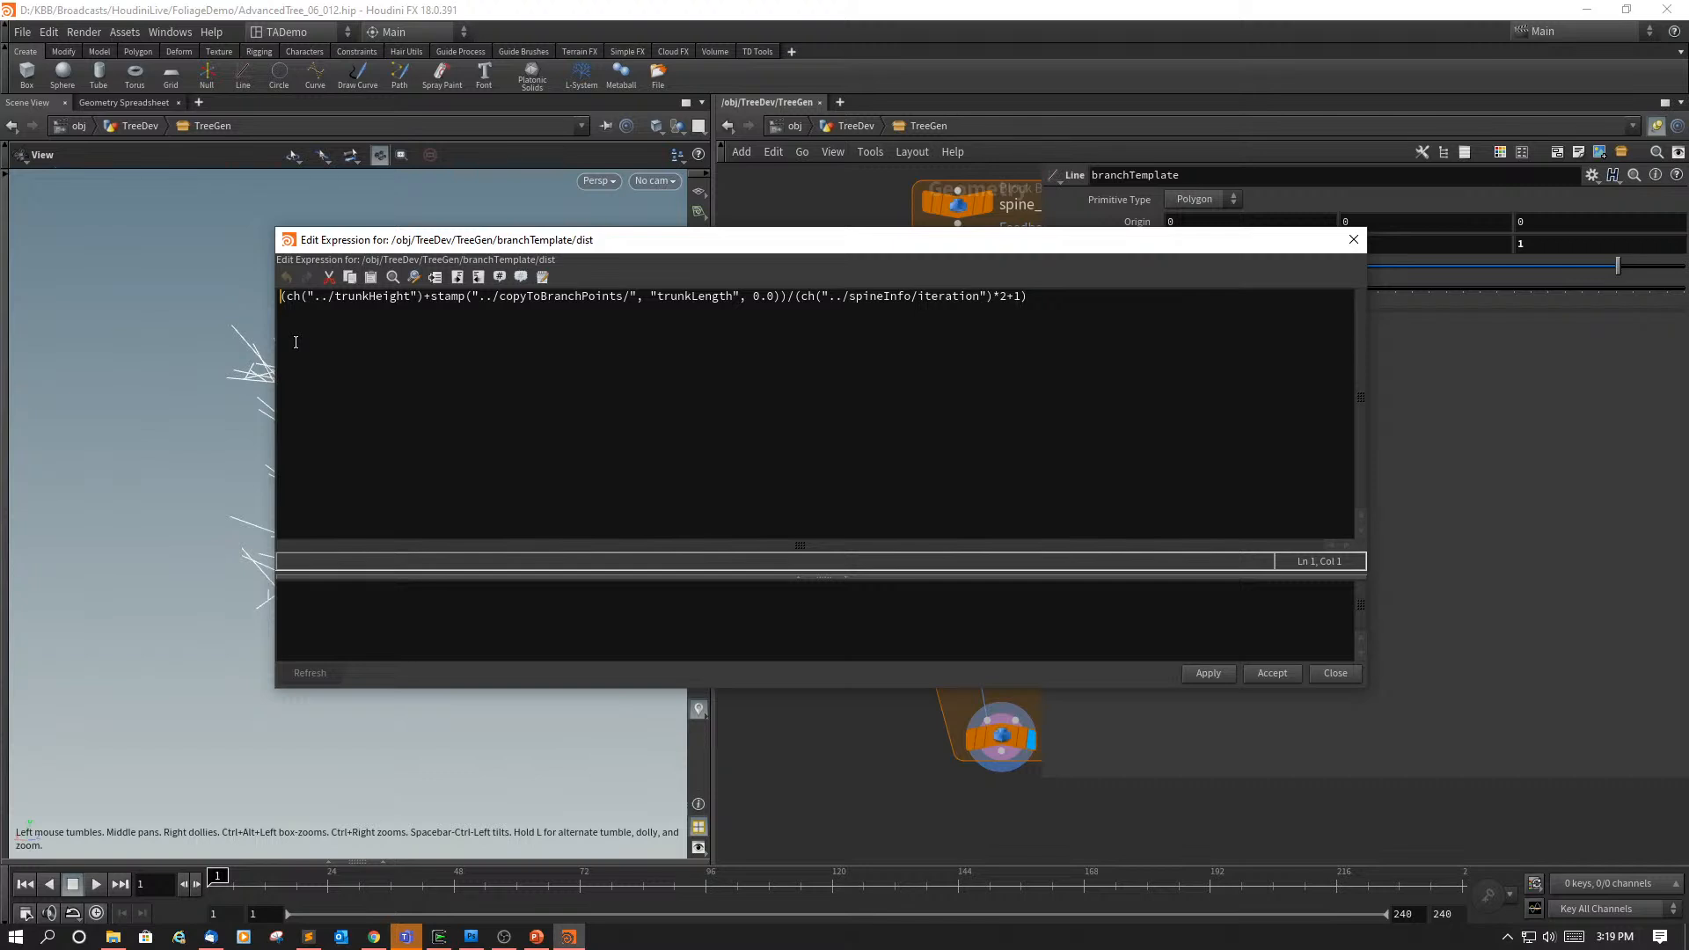
pyautogui.write('stamp')
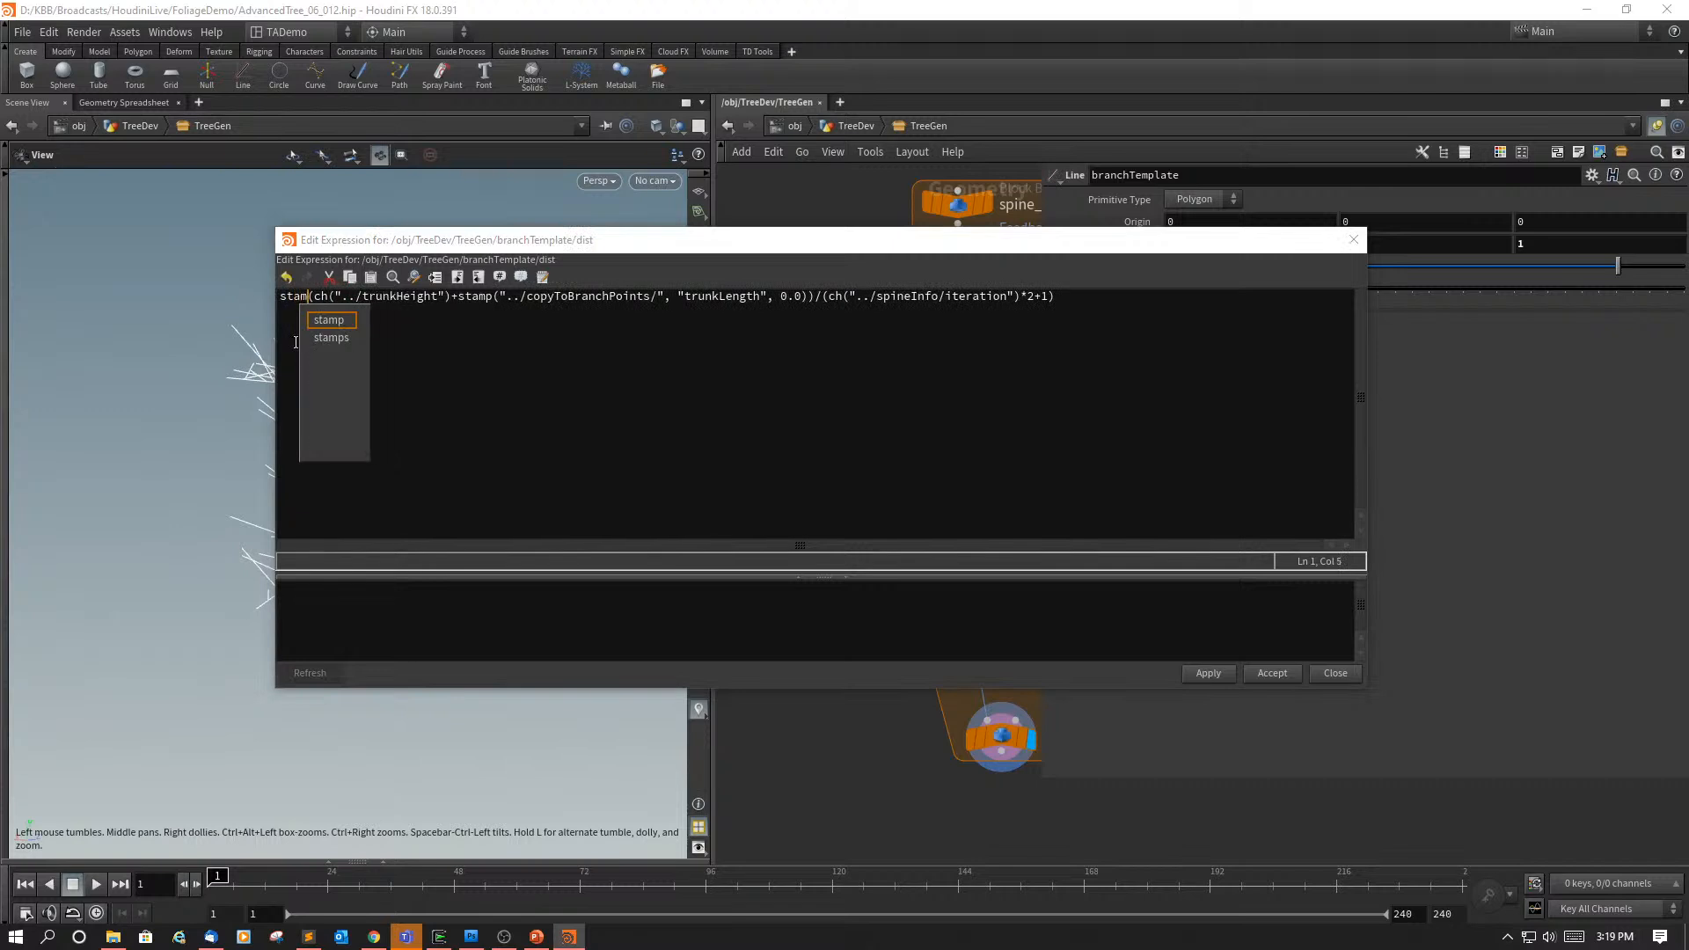
pyautogui.write('()*')
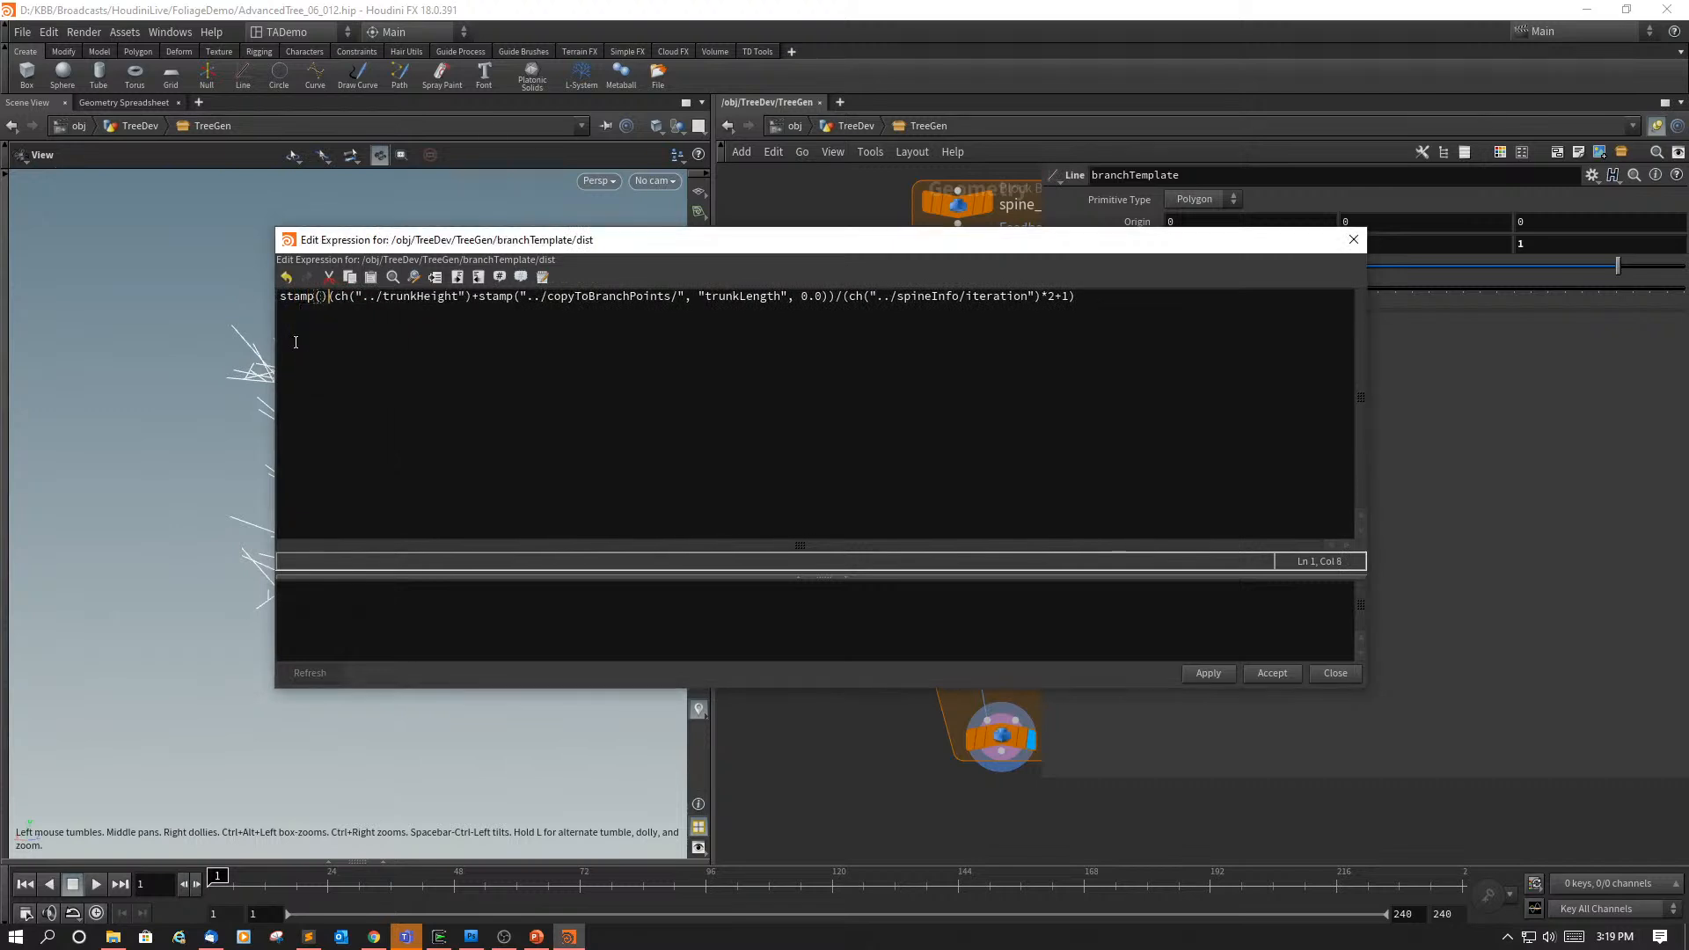
# Step: Enter "../copyToBranchpoints" as the node path of the new leading stamp() call
pyautogui.press('Left')
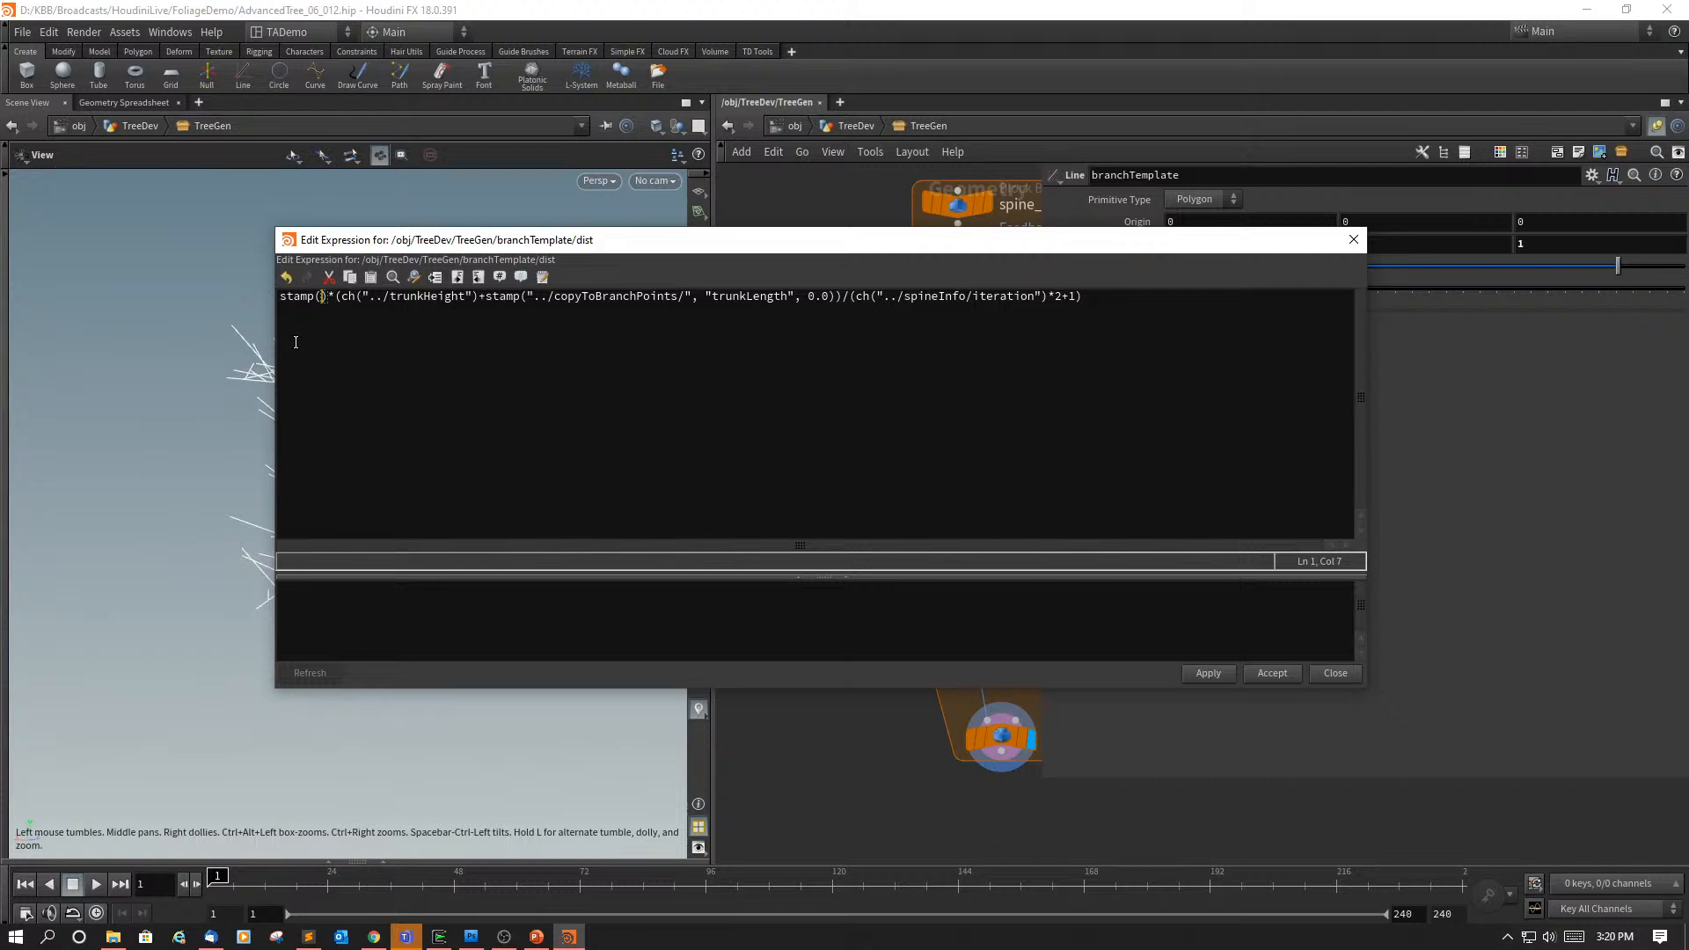
pyautogui.write('""')
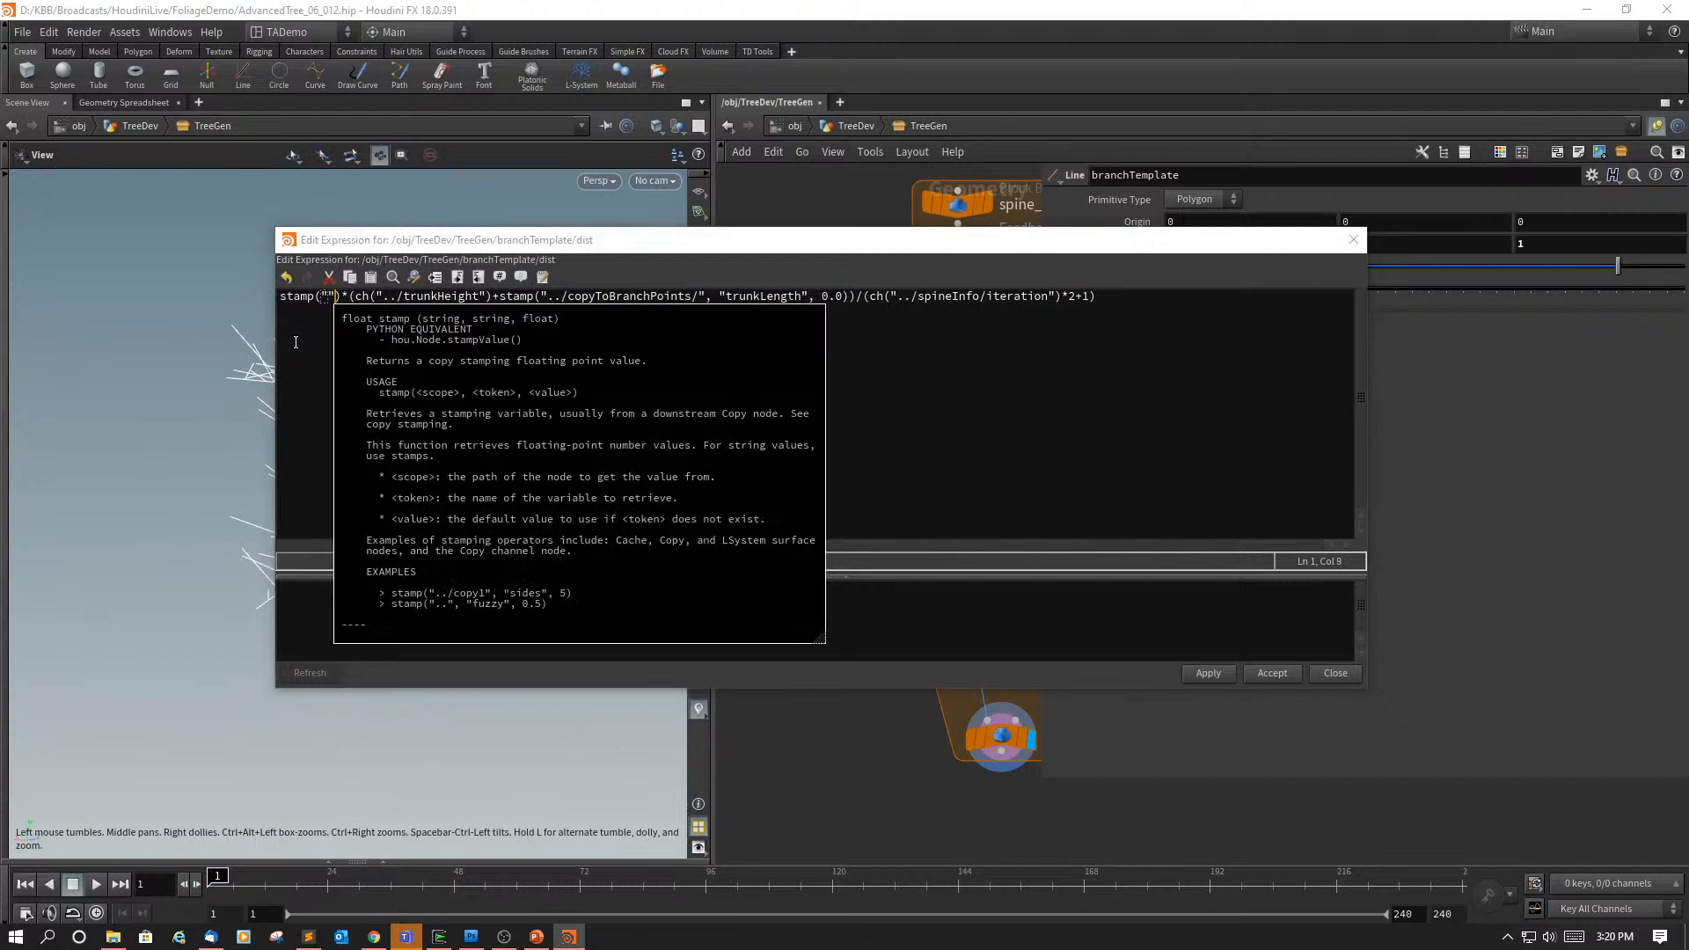
pyautogui.press('Left')
pyautogui.write('../')
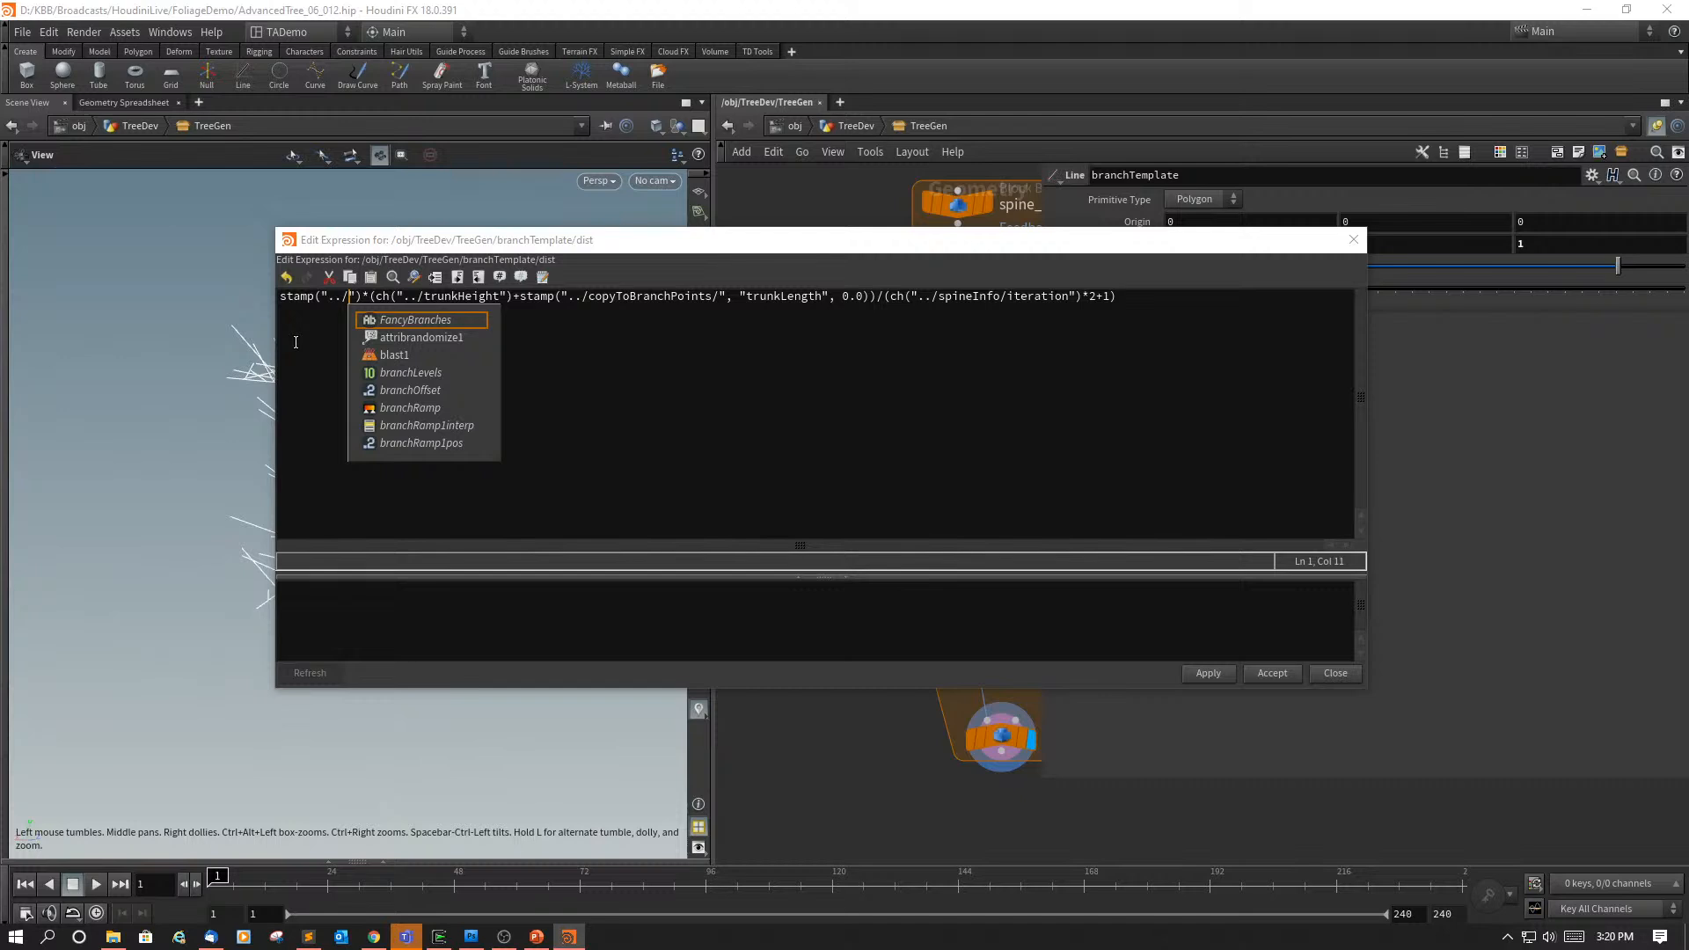
pyautogui.write('copyToBranchpoints')
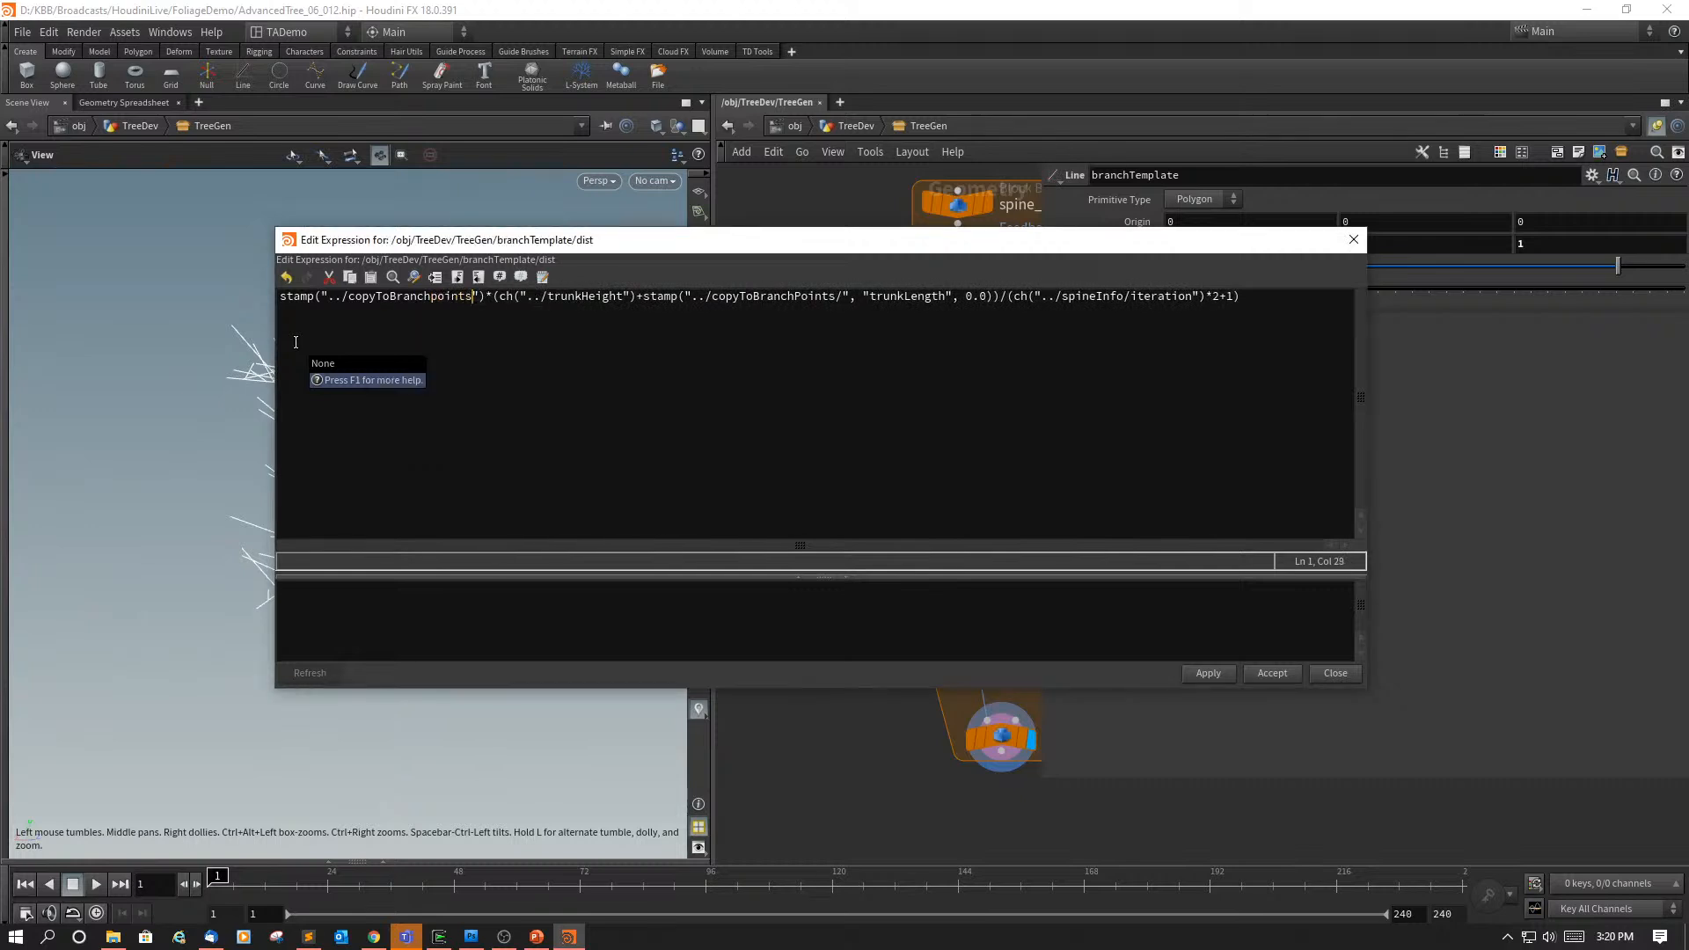
# Step: Add "branchLengthRamp" and the default 0.0 as the remaining arguments of the leading stamp() call and apply the expression
pyautogui.press('Right')
pyautogui.press('Right')
pyautogui.write(', "branchLengthRamp')
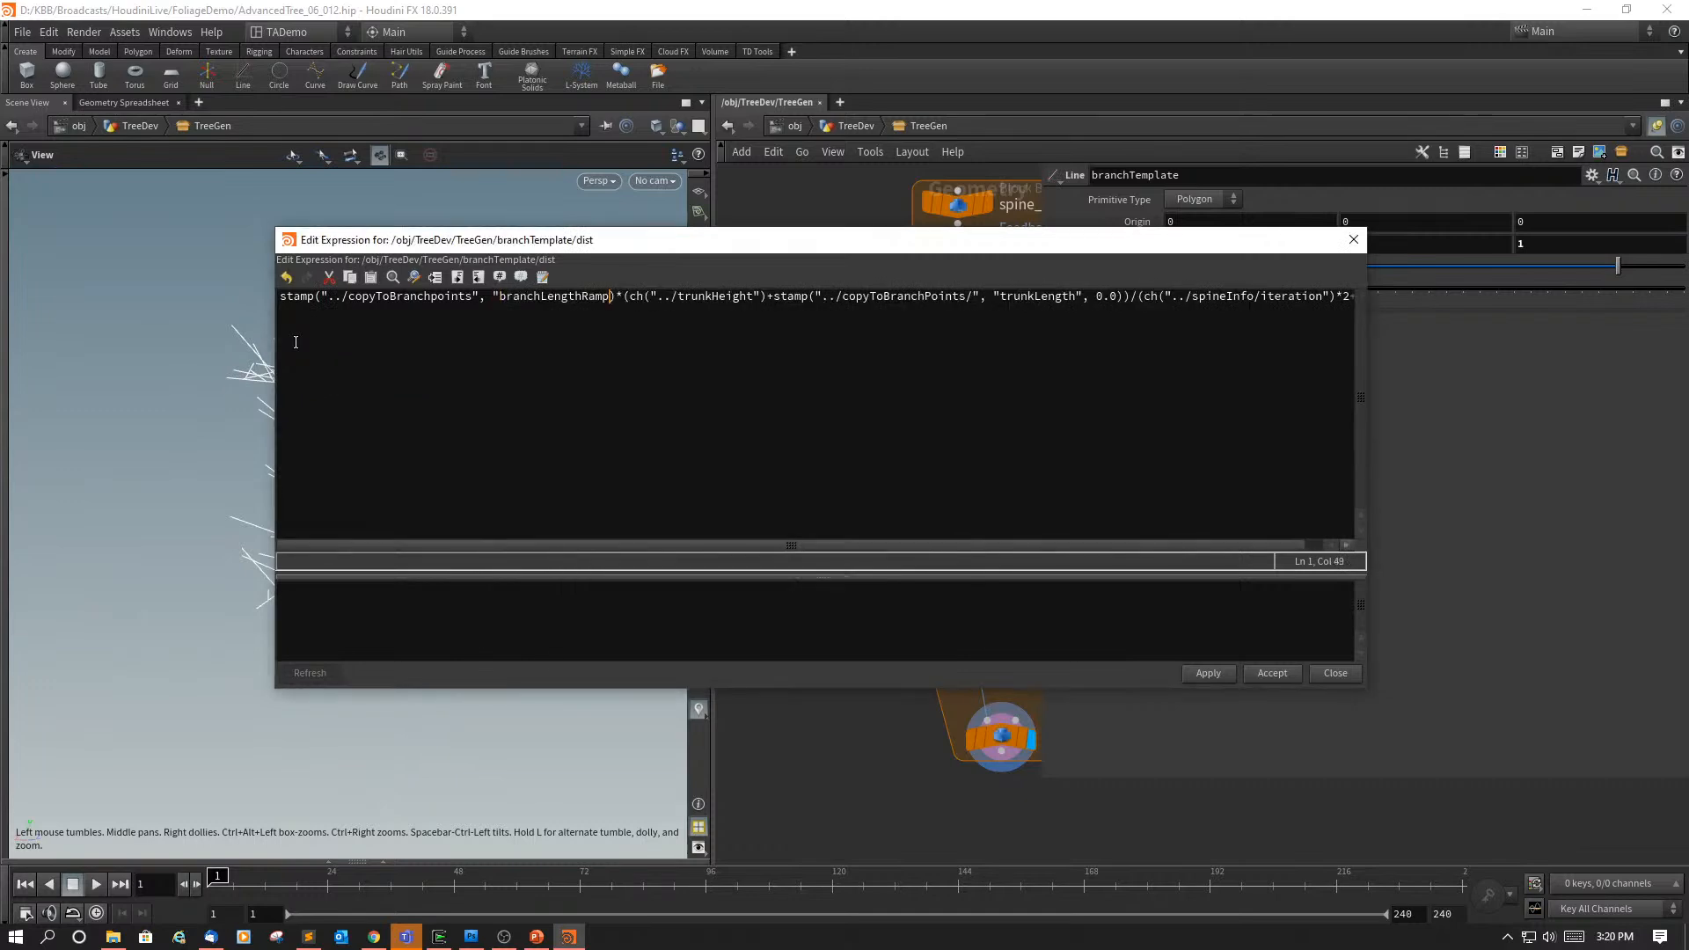
pyautogui.write('", ')
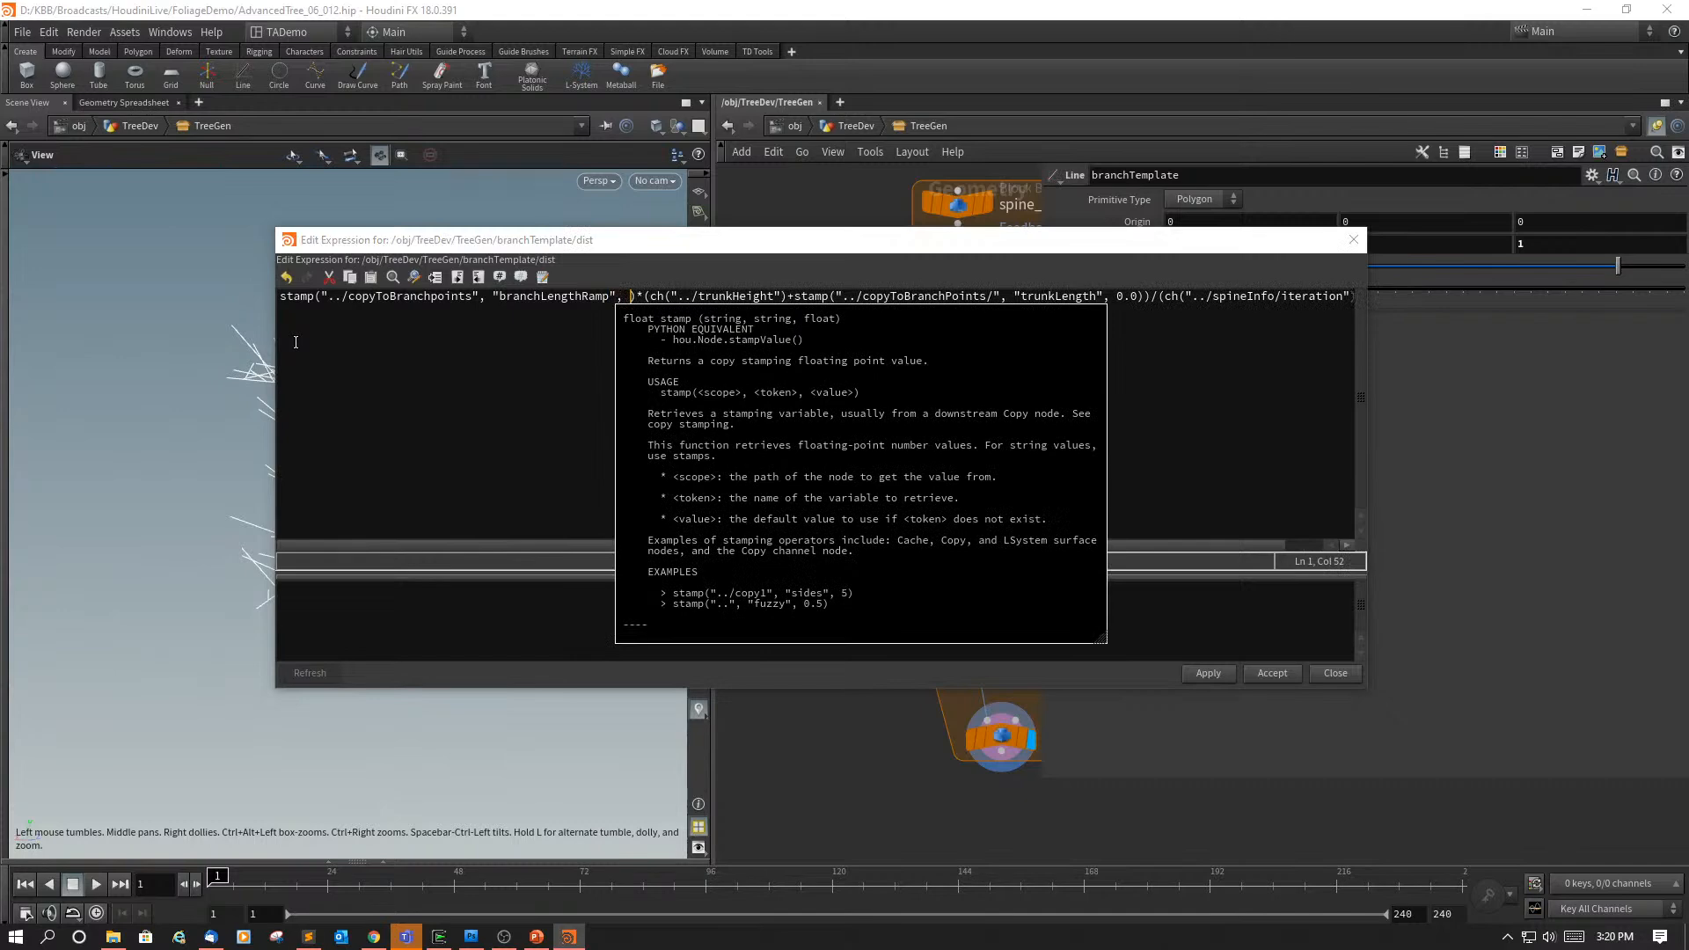
pyautogui.write('0.0')
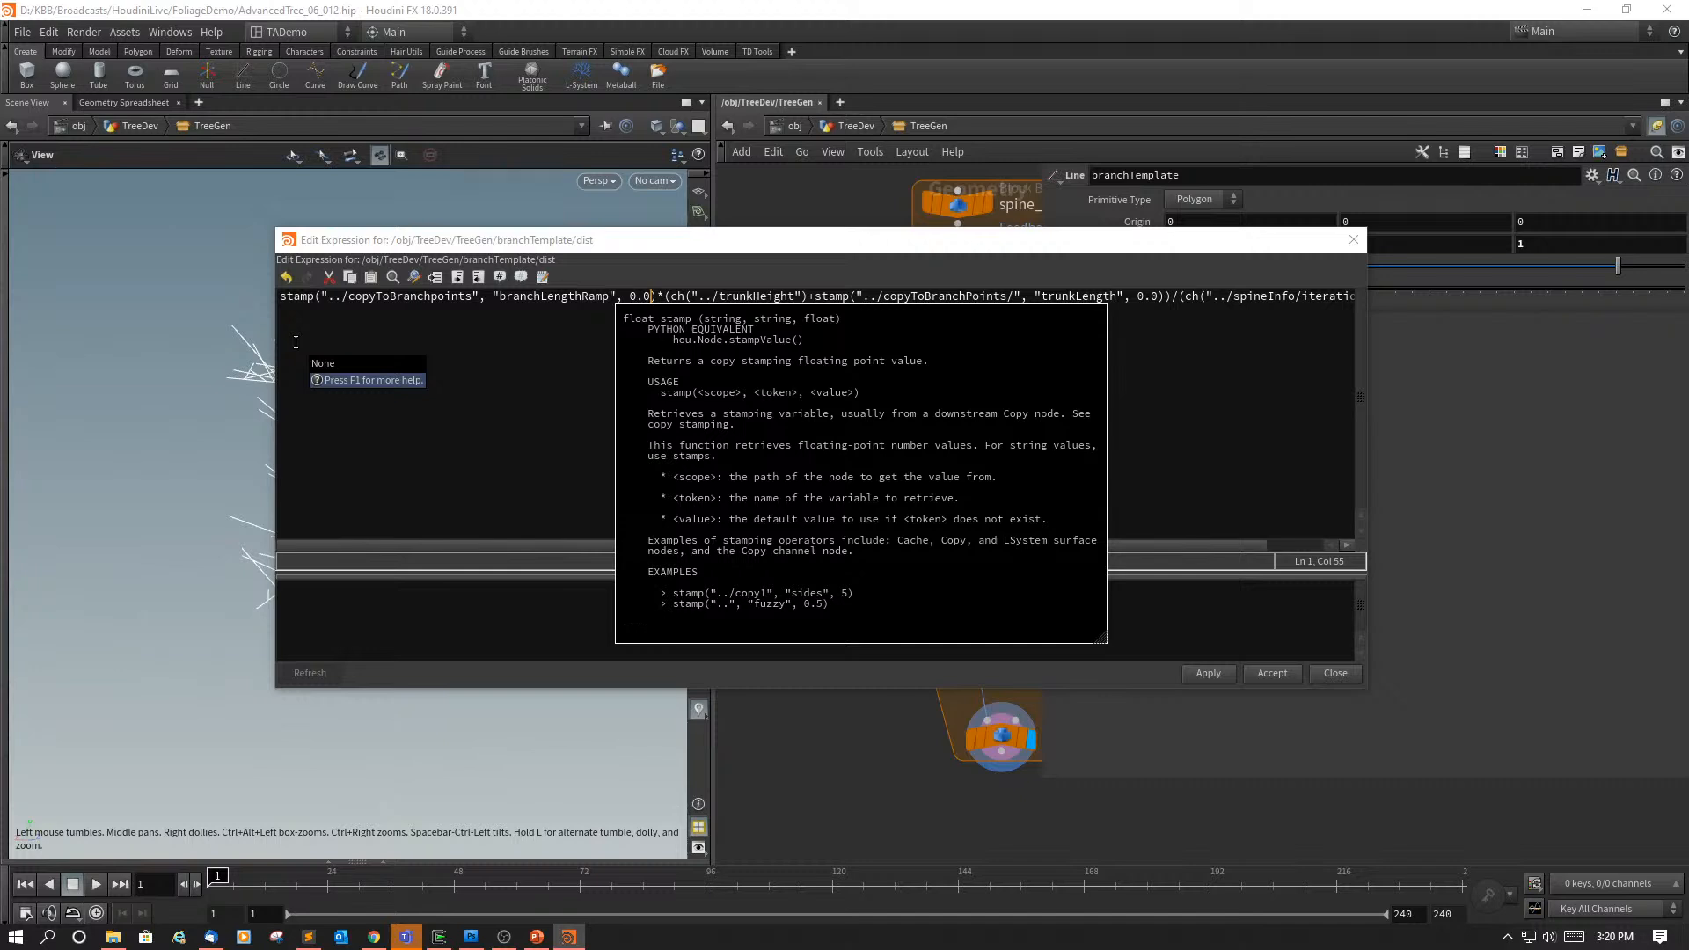
pyautogui.click(1209, 674)
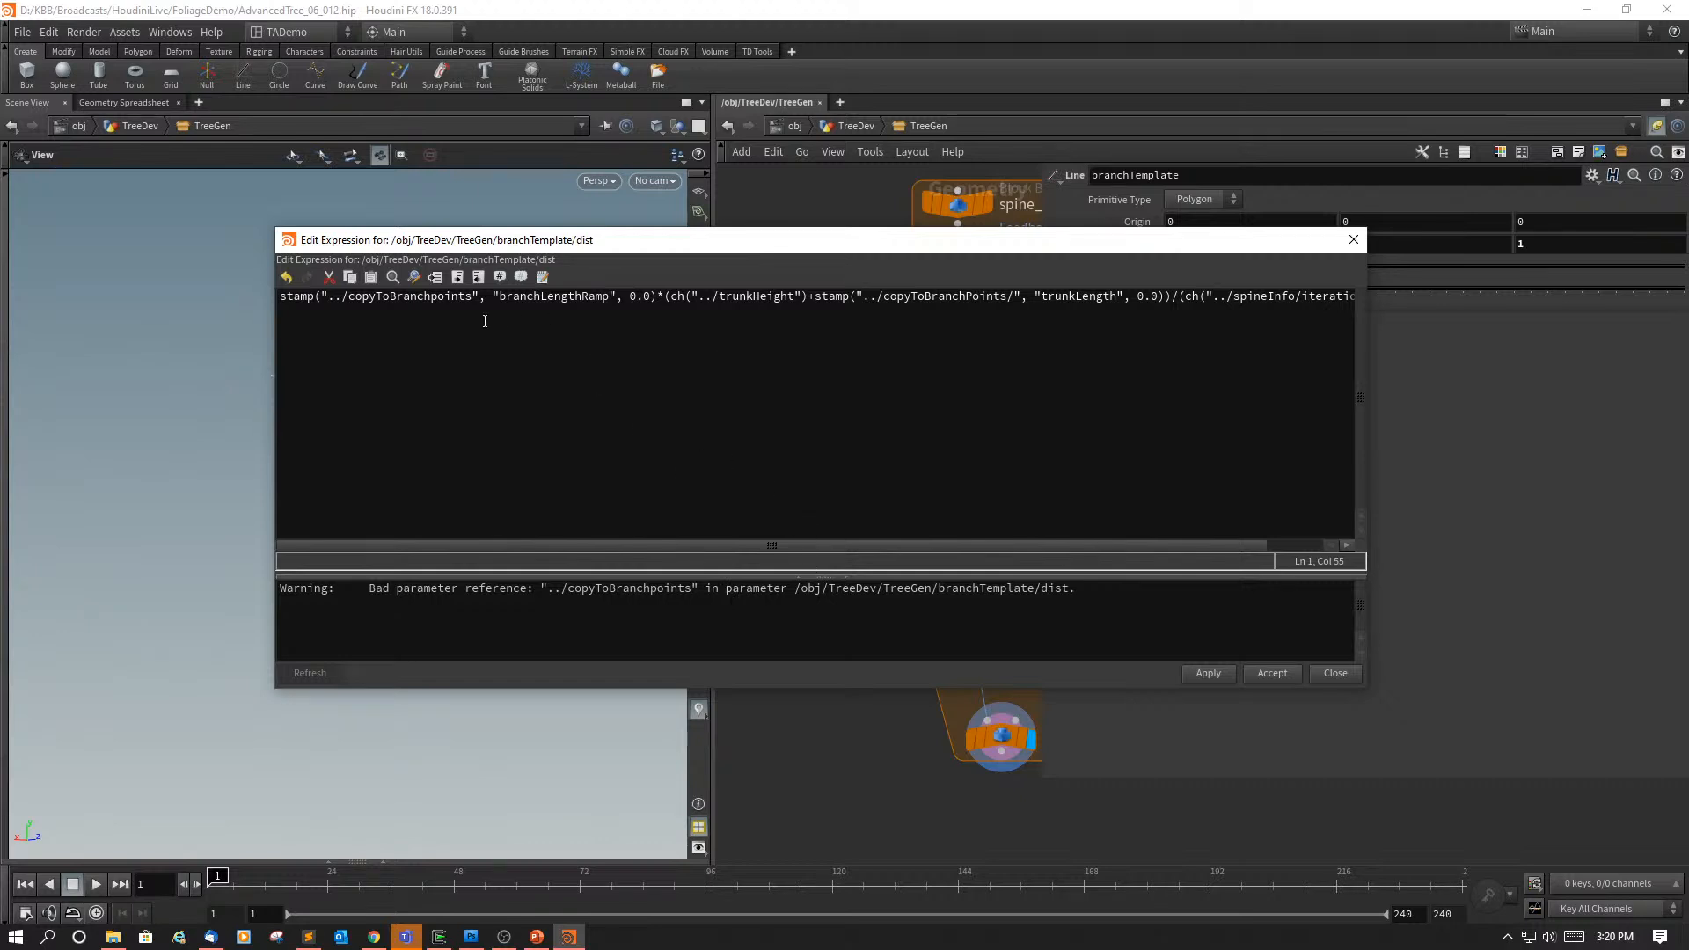
# Step: Move the expression editor aside and compare the copy node's name in the network with the path in the expression
pyautogui.moveTo(635, 257); pyautogui.dragTo(875, 682)
pyautogui.moveTo(811, 625); pyautogui.dragTo(666, 466, button='middle')
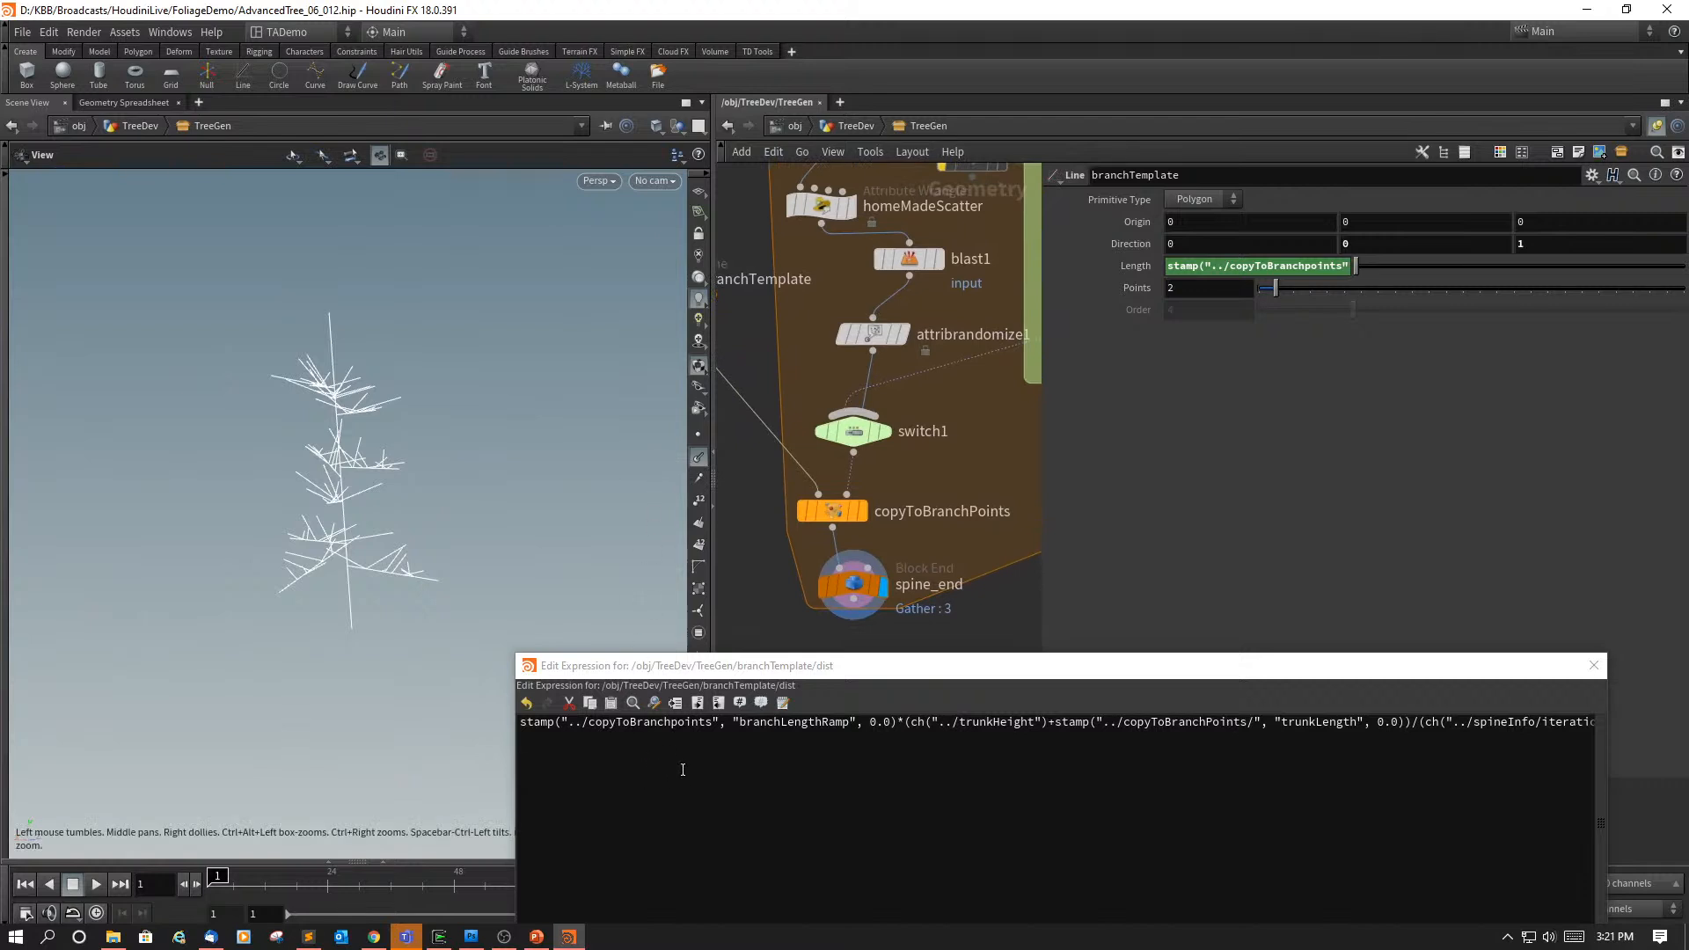
pyautogui.moveTo(932, 667); pyautogui.dragTo(769, 415)
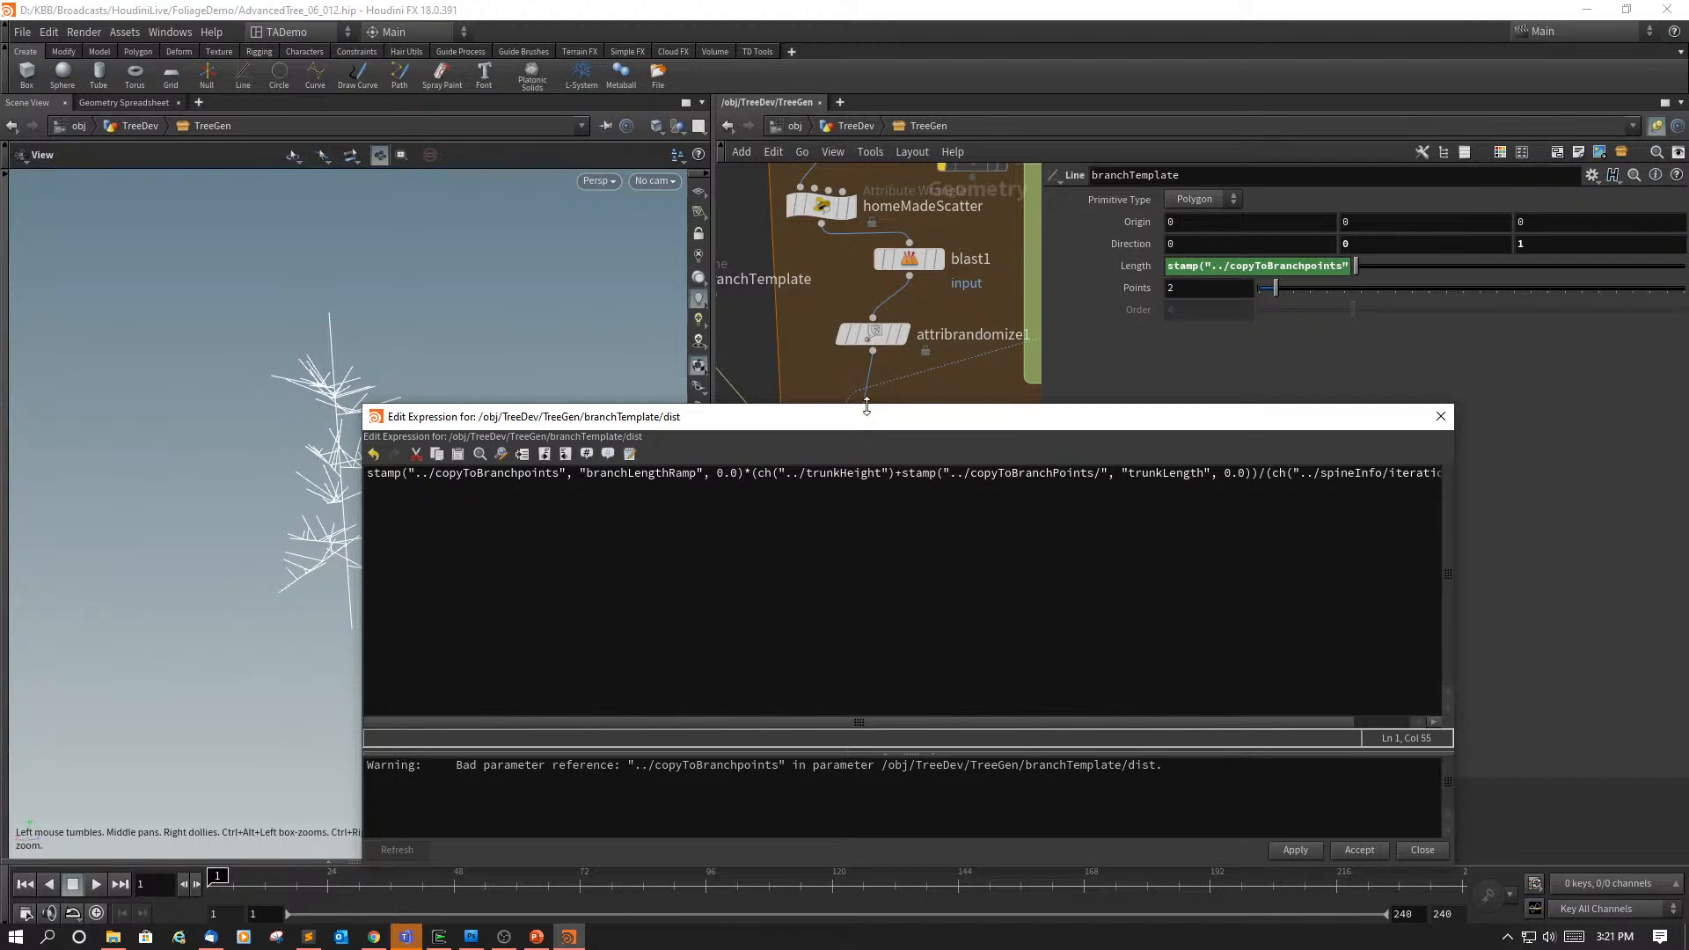
pyautogui.moveTo(870, 420); pyautogui.dragTo(987, 396)
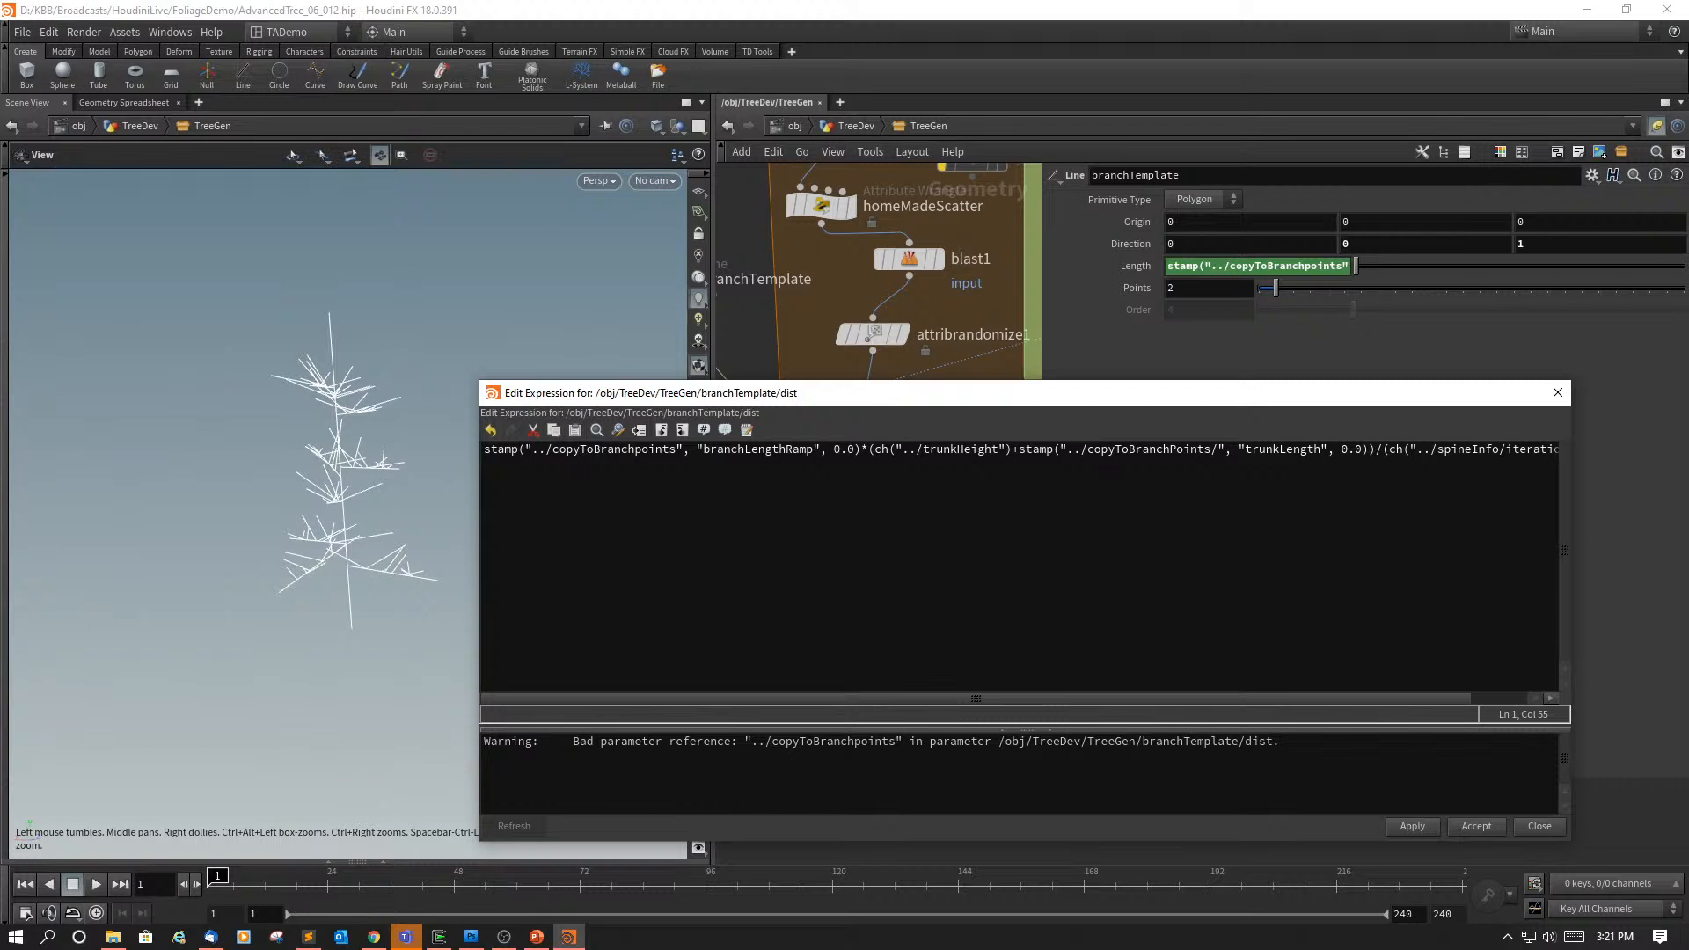
# Step: Replace the leading stamp call with stamp("../copyToBranchPoints/", "branchLengthRamp", 0.0), remove one surplus closing parenthesis after it, and apply the expression
pyautogui.hotkey('alt', 'Tab')
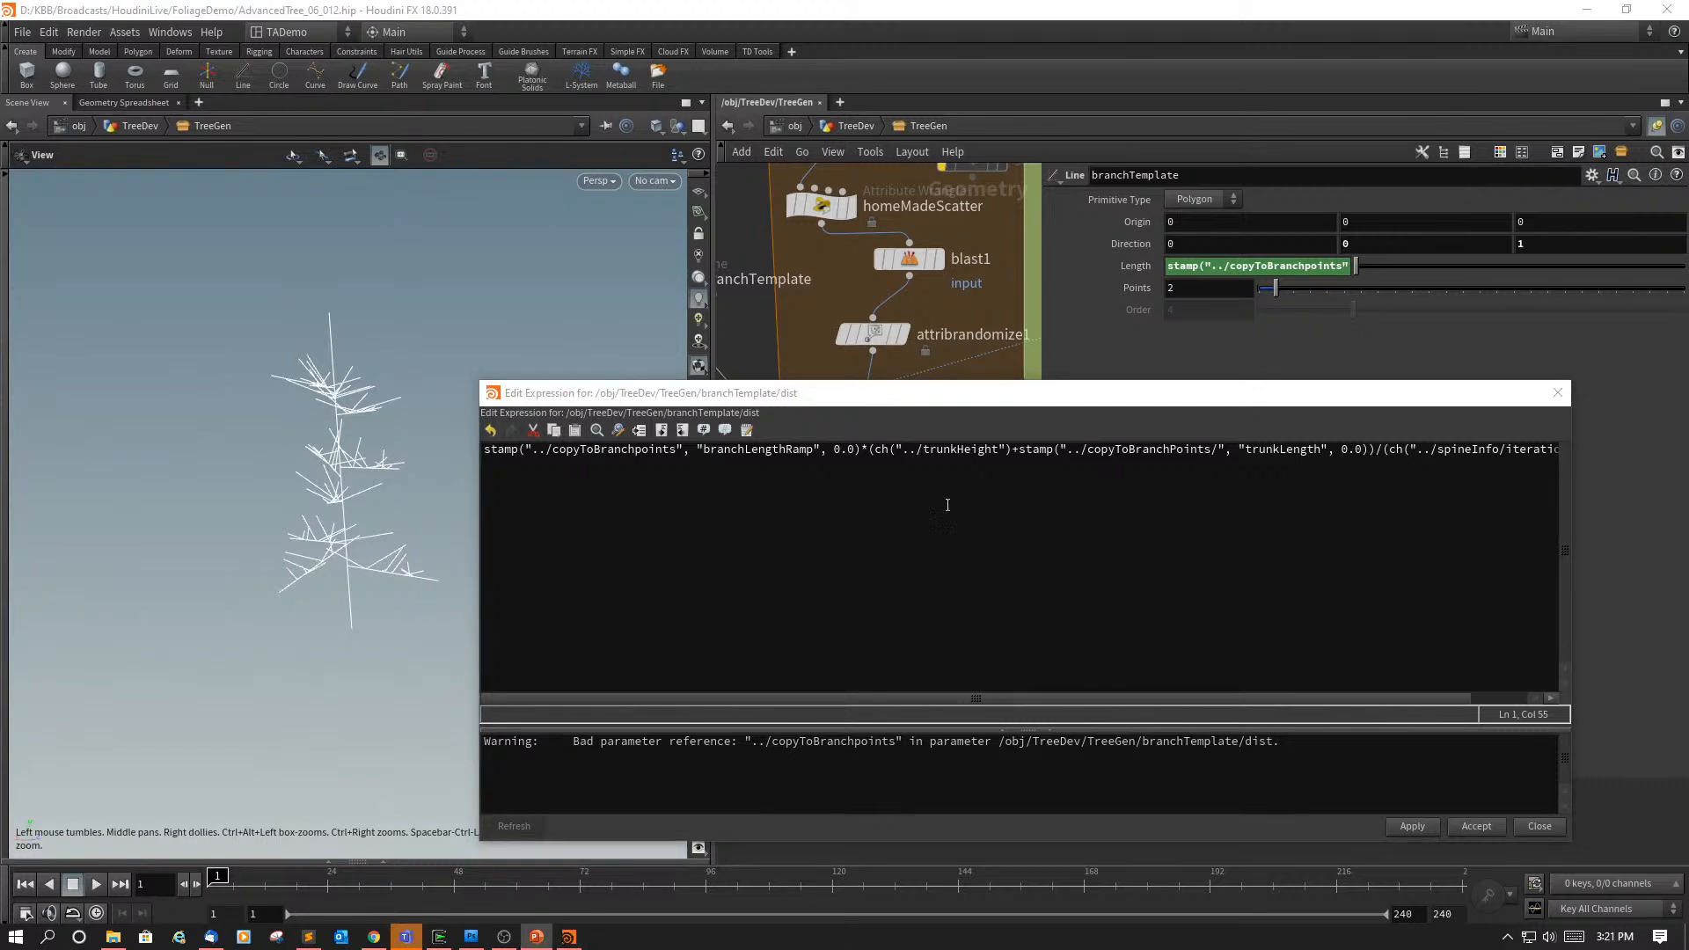
pyautogui.moveTo(869, 452); pyautogui.dragTo(467, 486)
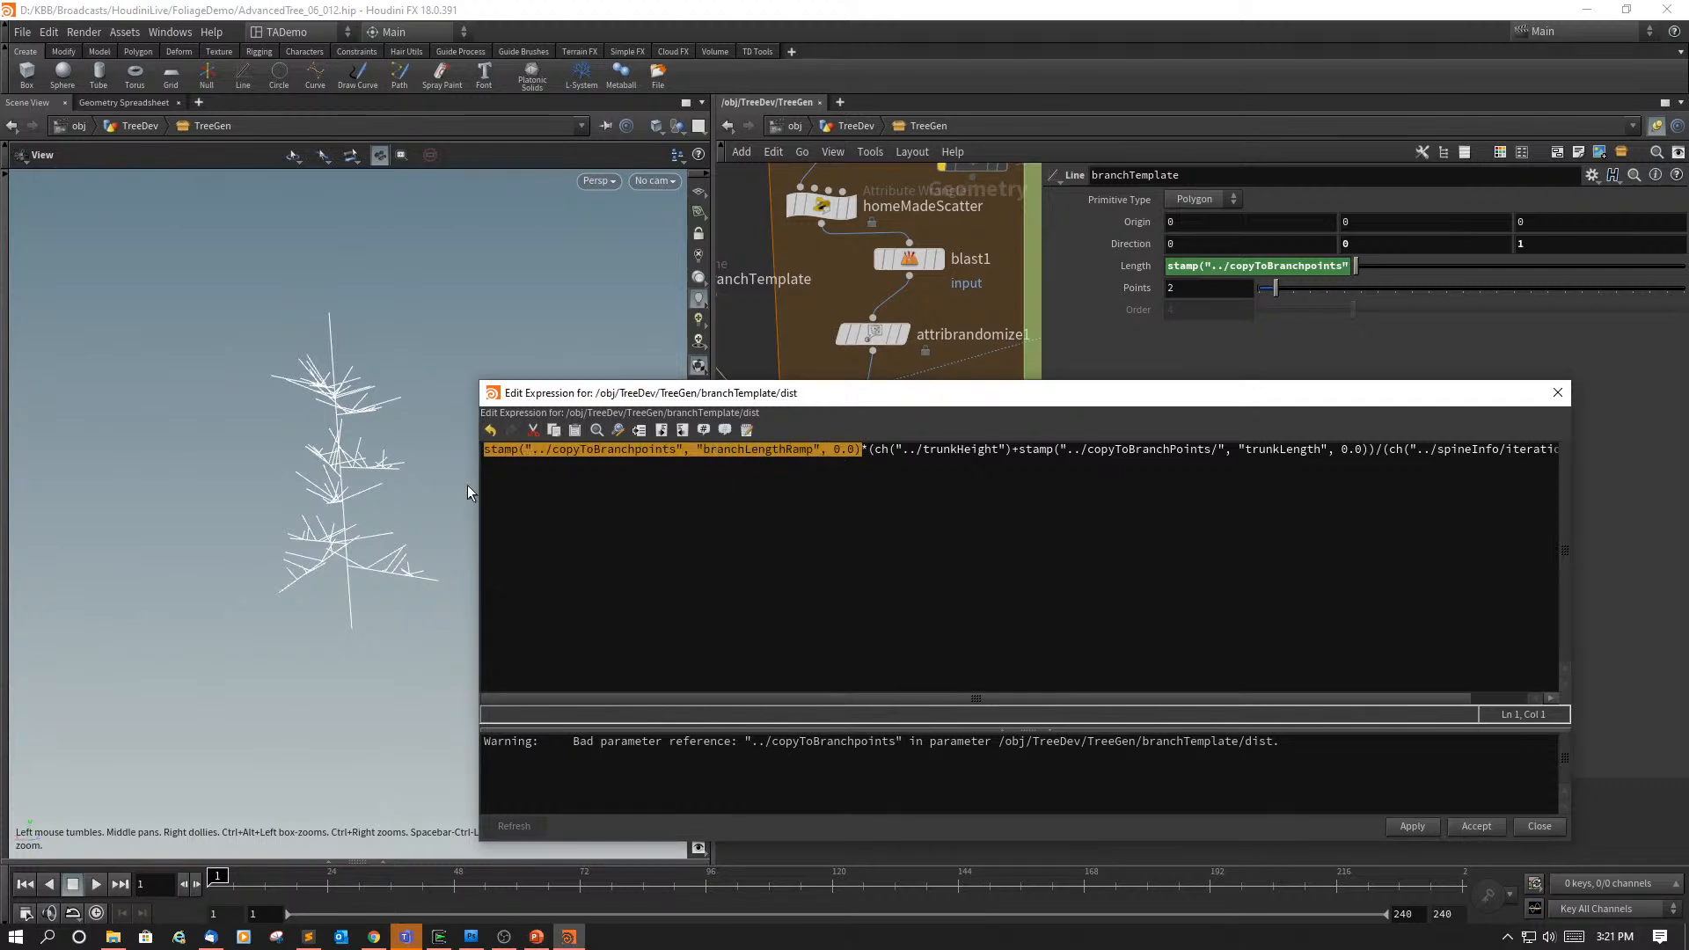
pyautogui.write('stamp("../copyToBranchPoints/", "branchLengthRamp", 0.0))*(')
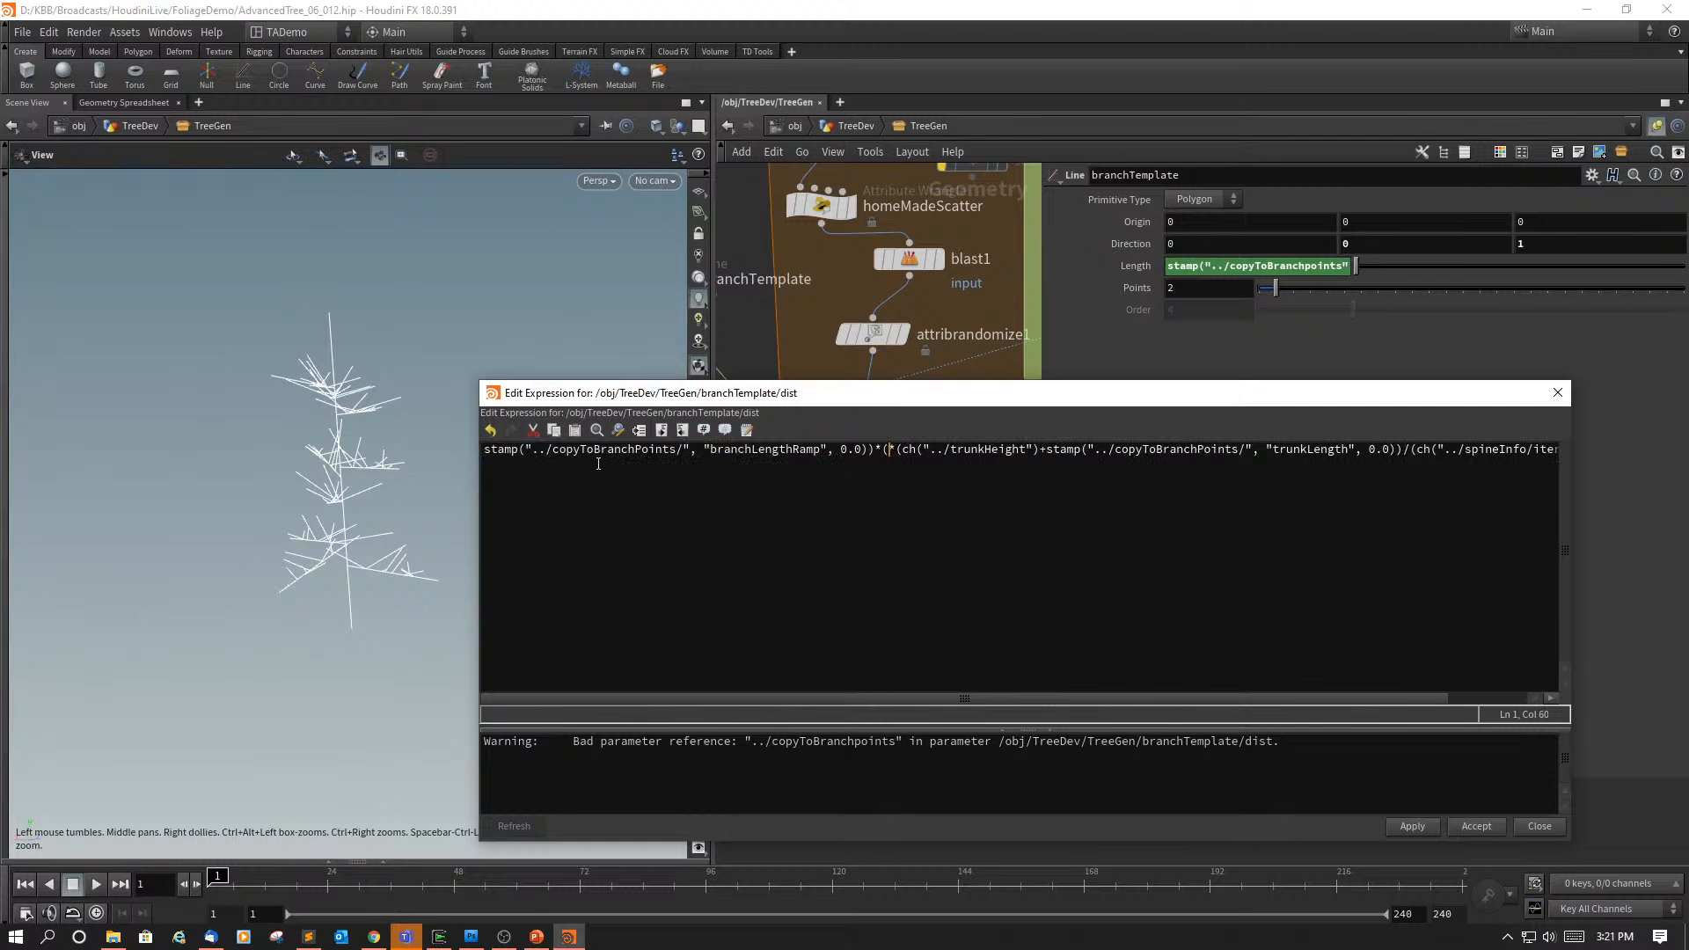
pyautogui.press('BackSpace')
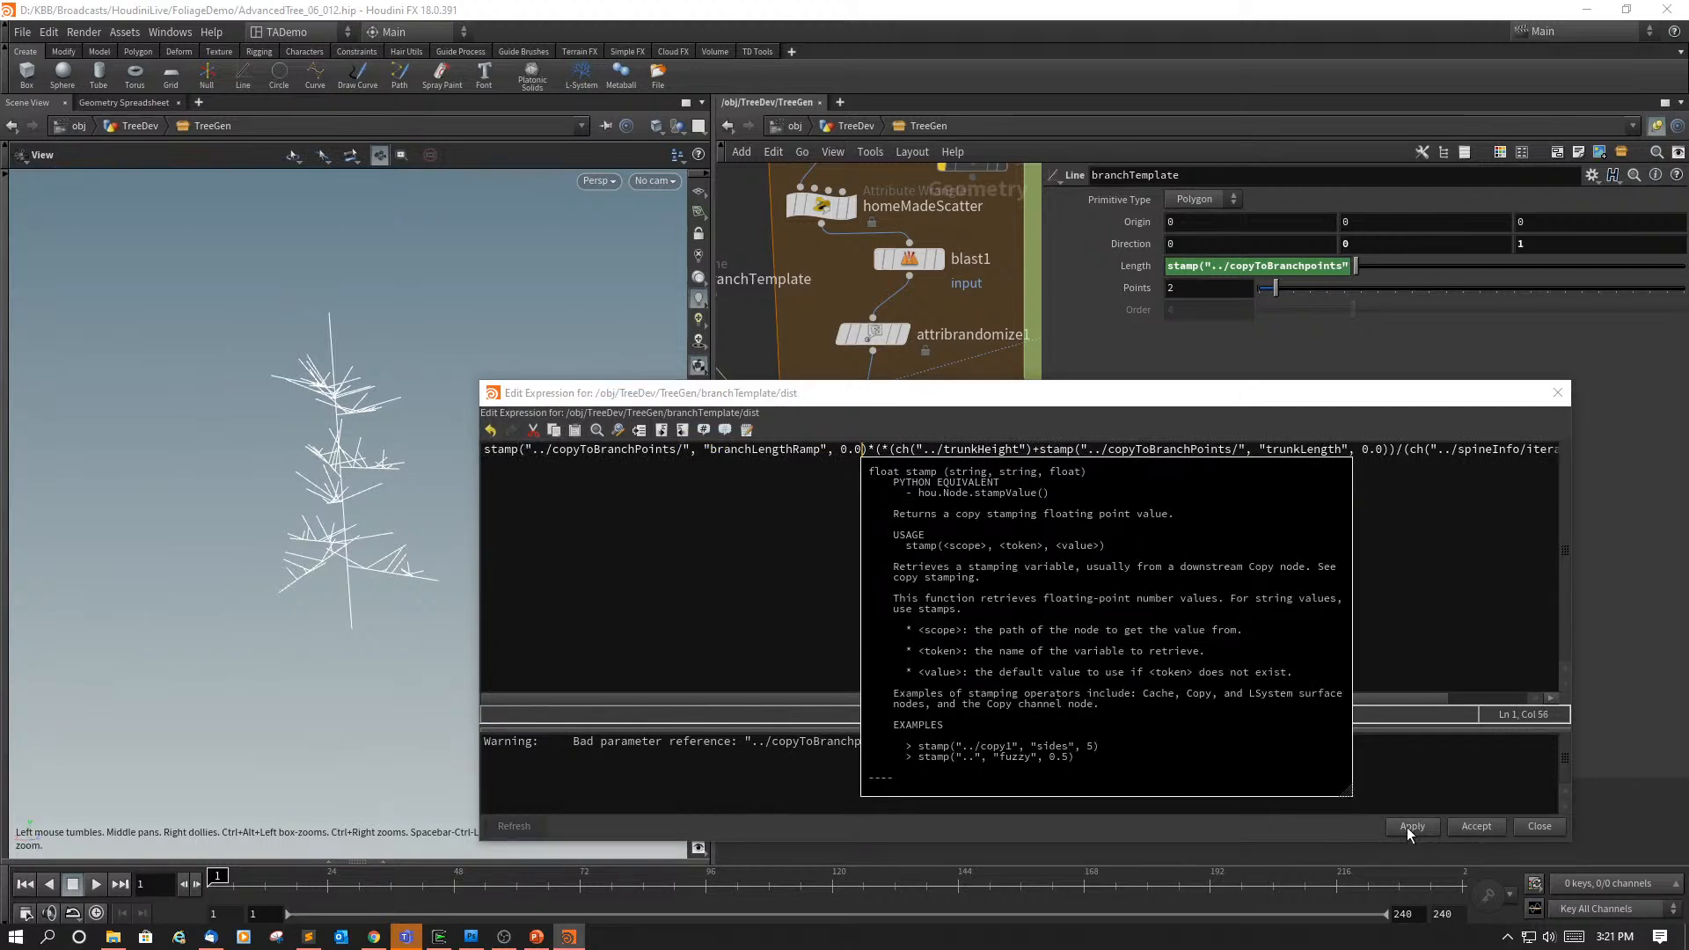
pyautogui.click(1411, 830)
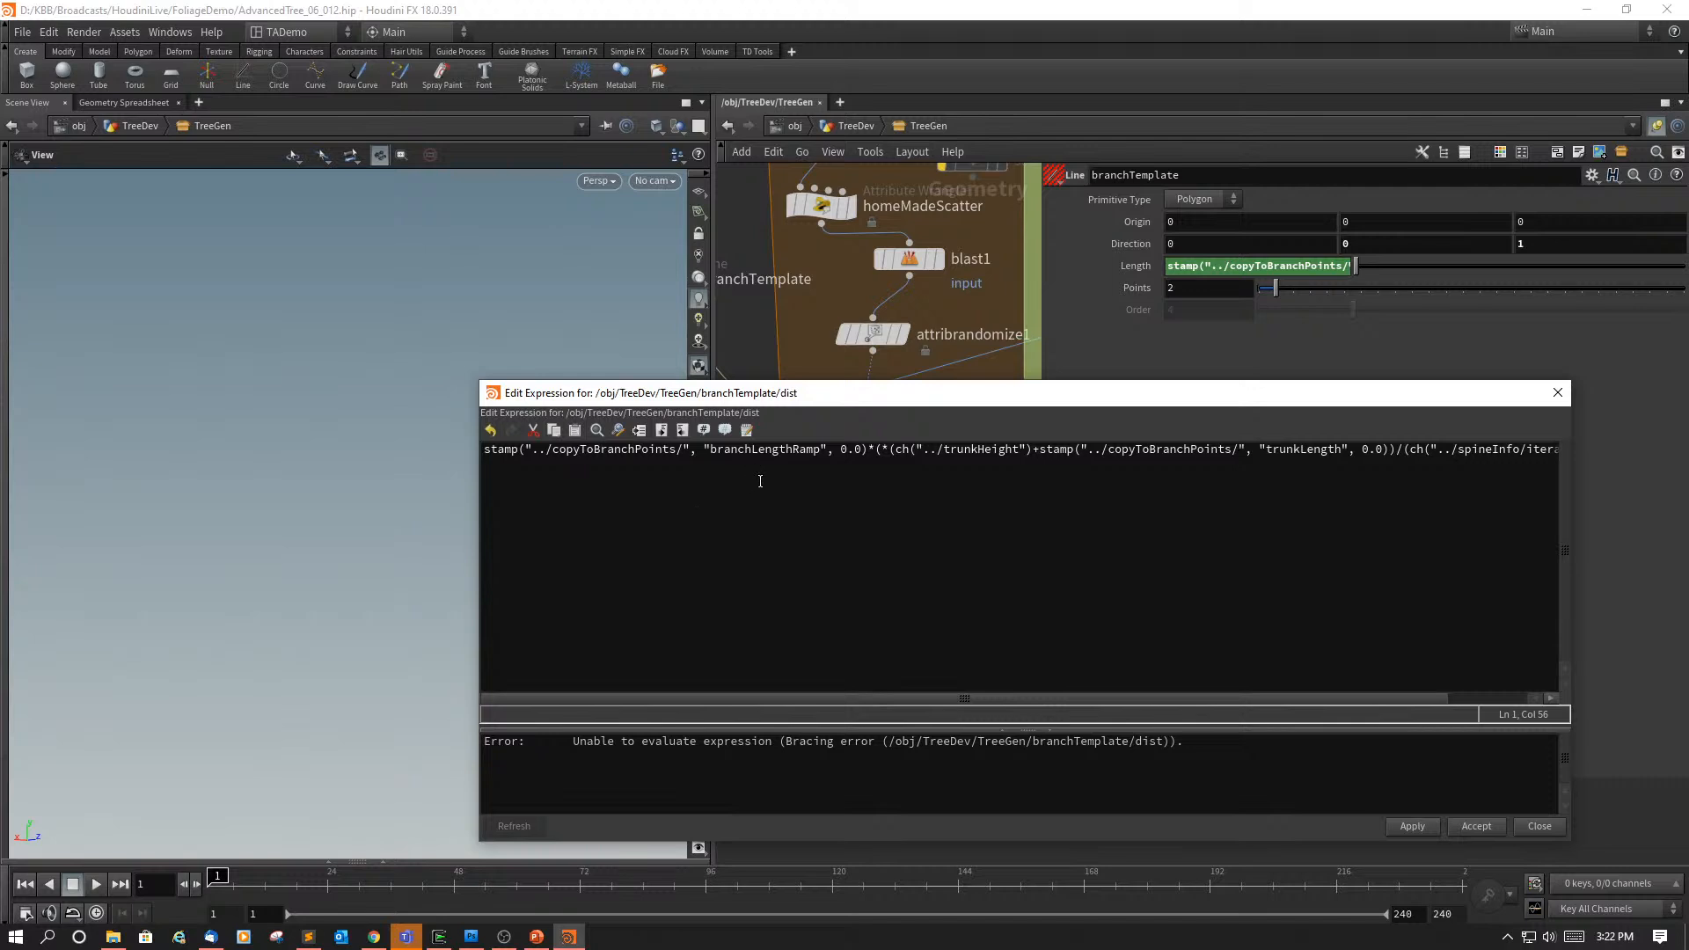
# Step: Remove the duplicate parenthesis and asterisk between the ramp stamp call and the original formula, apply the expression, and close the editor
pyautogui.click(886, 450)
pyautogui.press('BackSpace')
pyautogui.press('BackSpace')
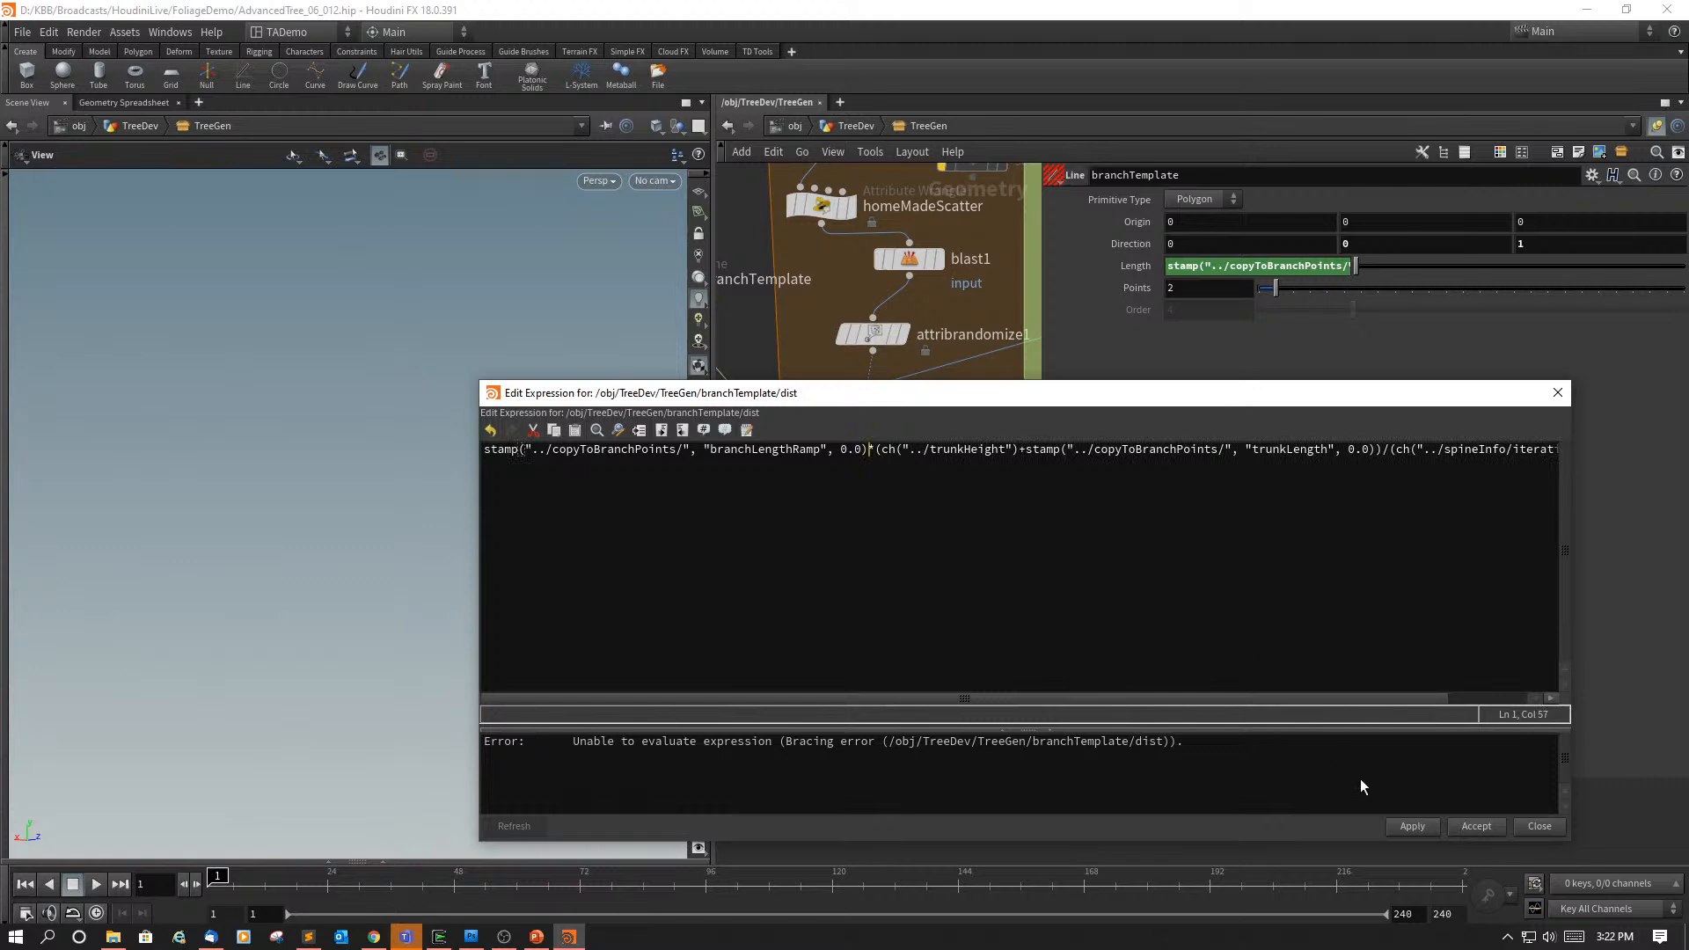
pyautogui.click(1416, 827)
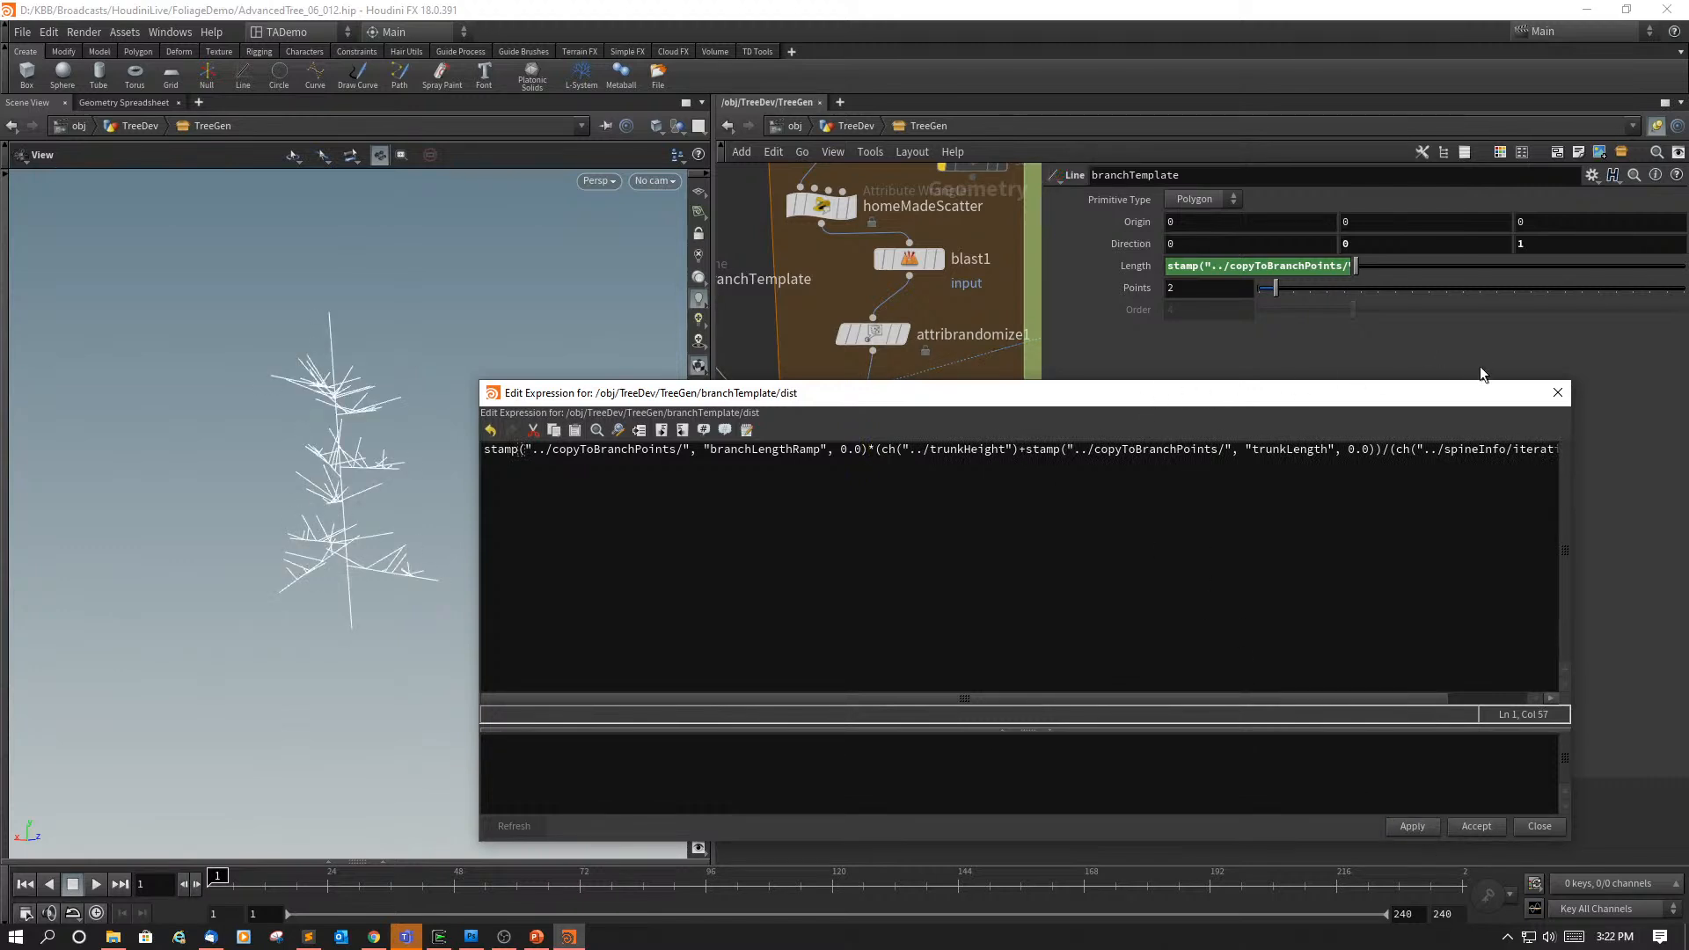
pyautogui.click(1555, 396)
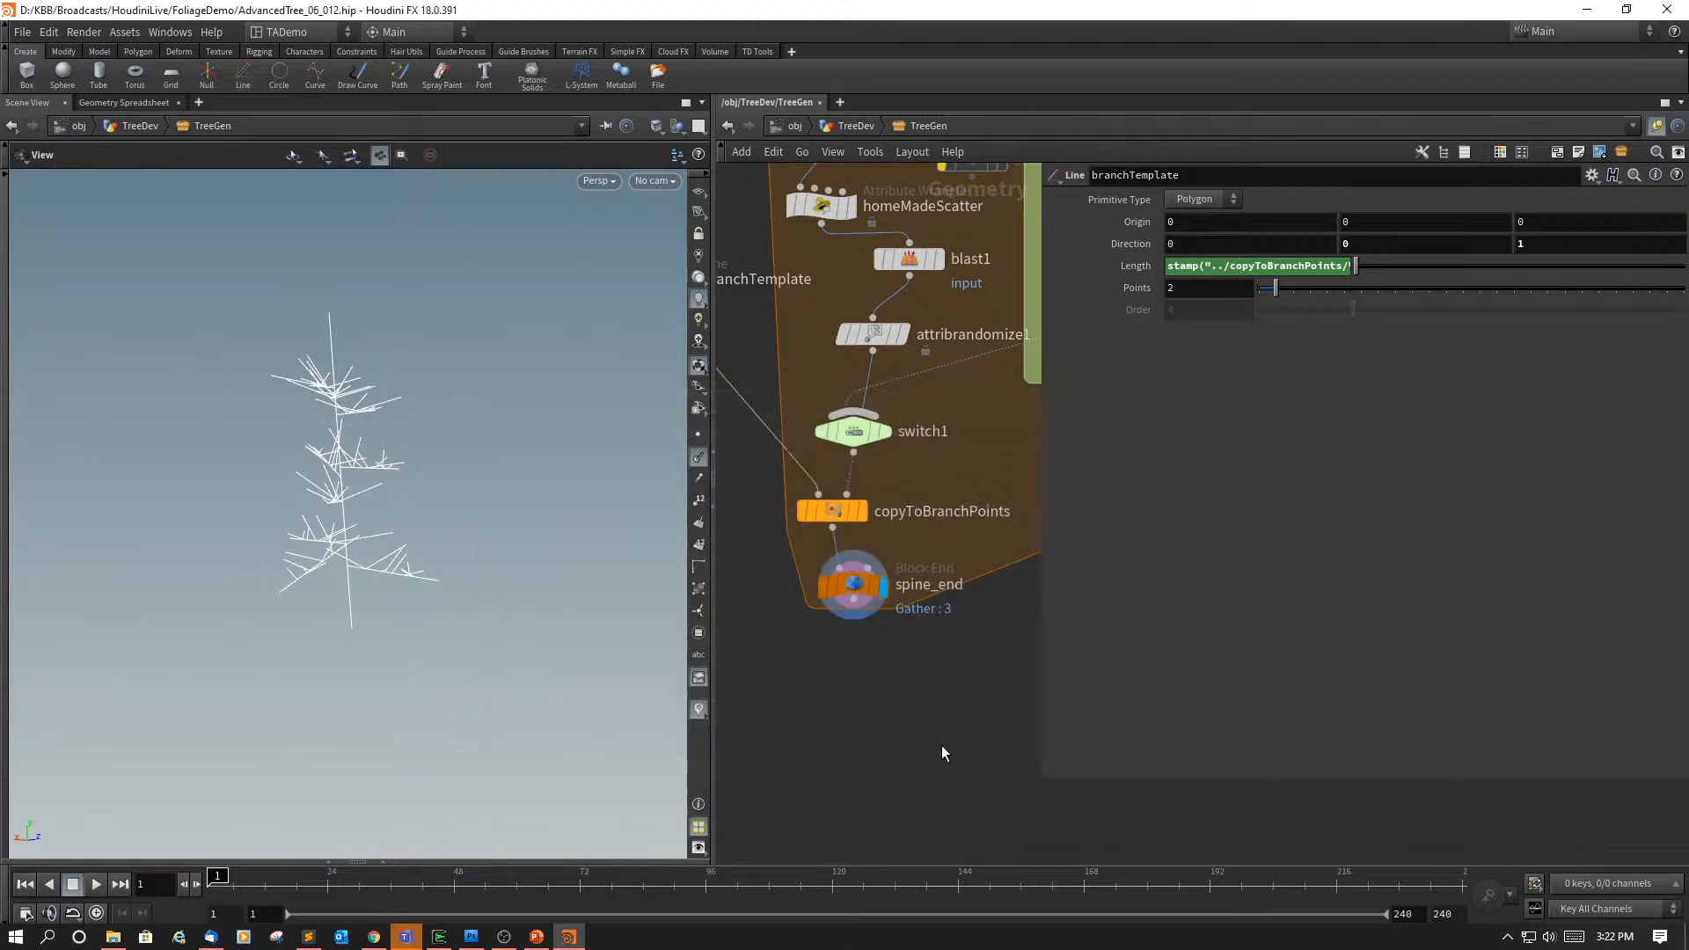
# Step: Go back up to the TreeDev network and show TreeGen's parameters with the Branch Ramp
pyautogui.press('p')
pyautogui.moveTo(1045, 699); pyautogui.dragTo(1384, 742, button='middle')
pyautogui.moveTo(460, 645)
pyautogui.mouseDown()
pyautogui.moveTo(358, 648)
pyautogui.moveTo(294, 622)
pyautogui.moveTo(479, 637)
pyautogui.moveTo(460, 641)
pyautogui.mouseUp()
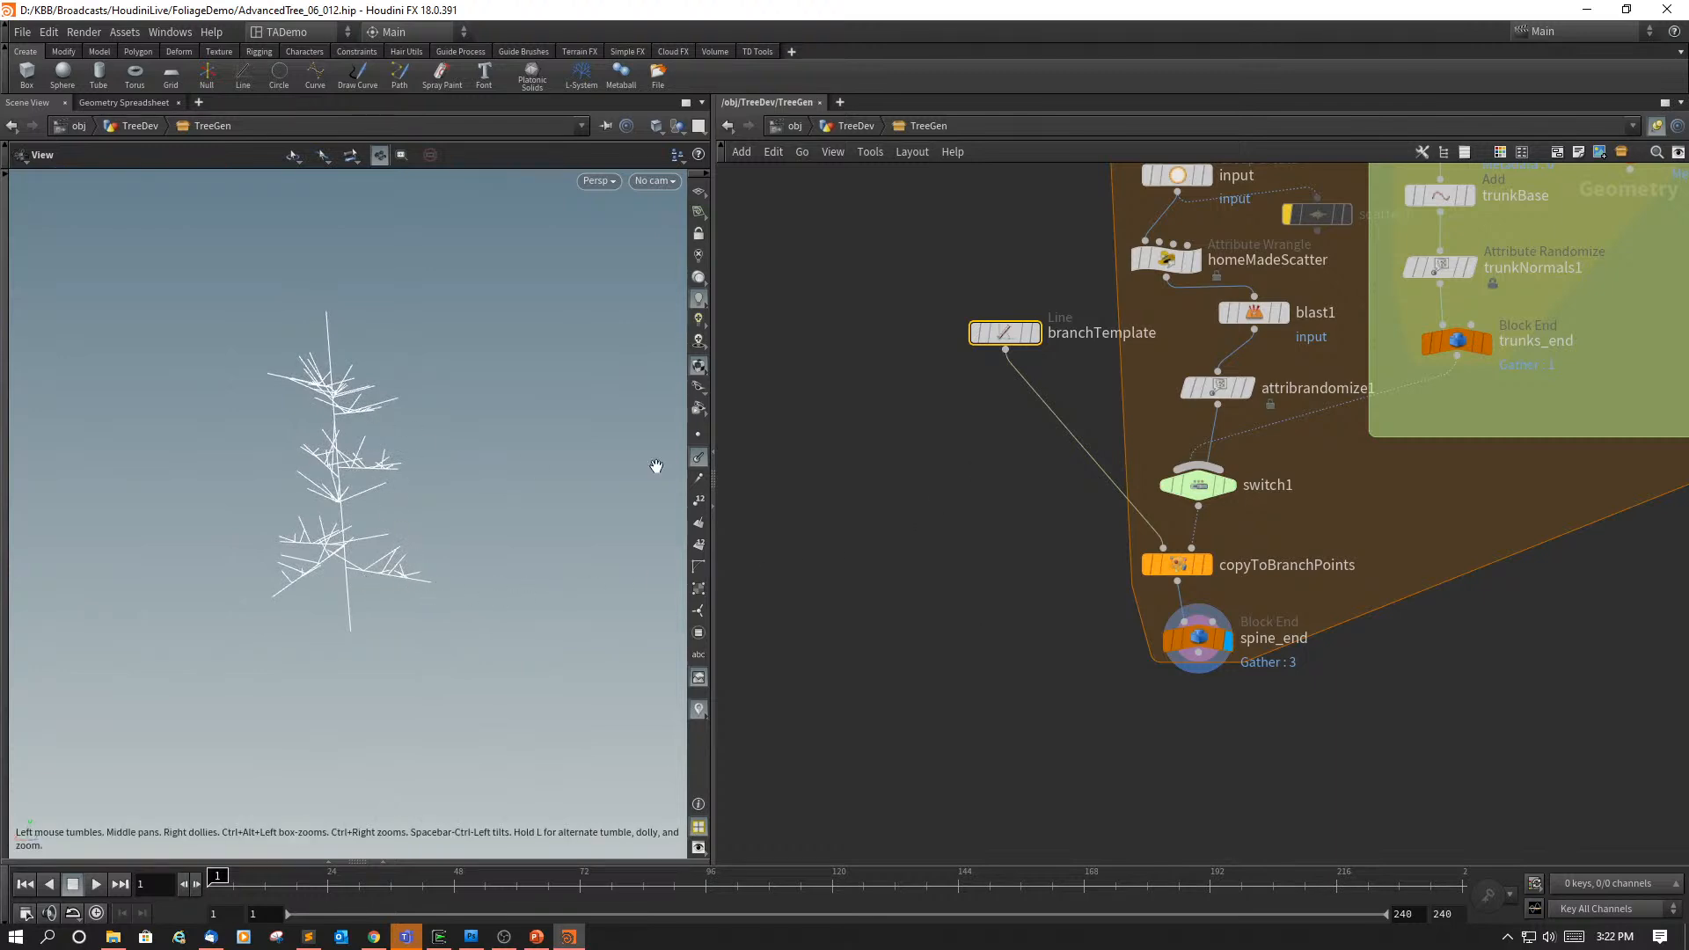
pyautogui.press('u')
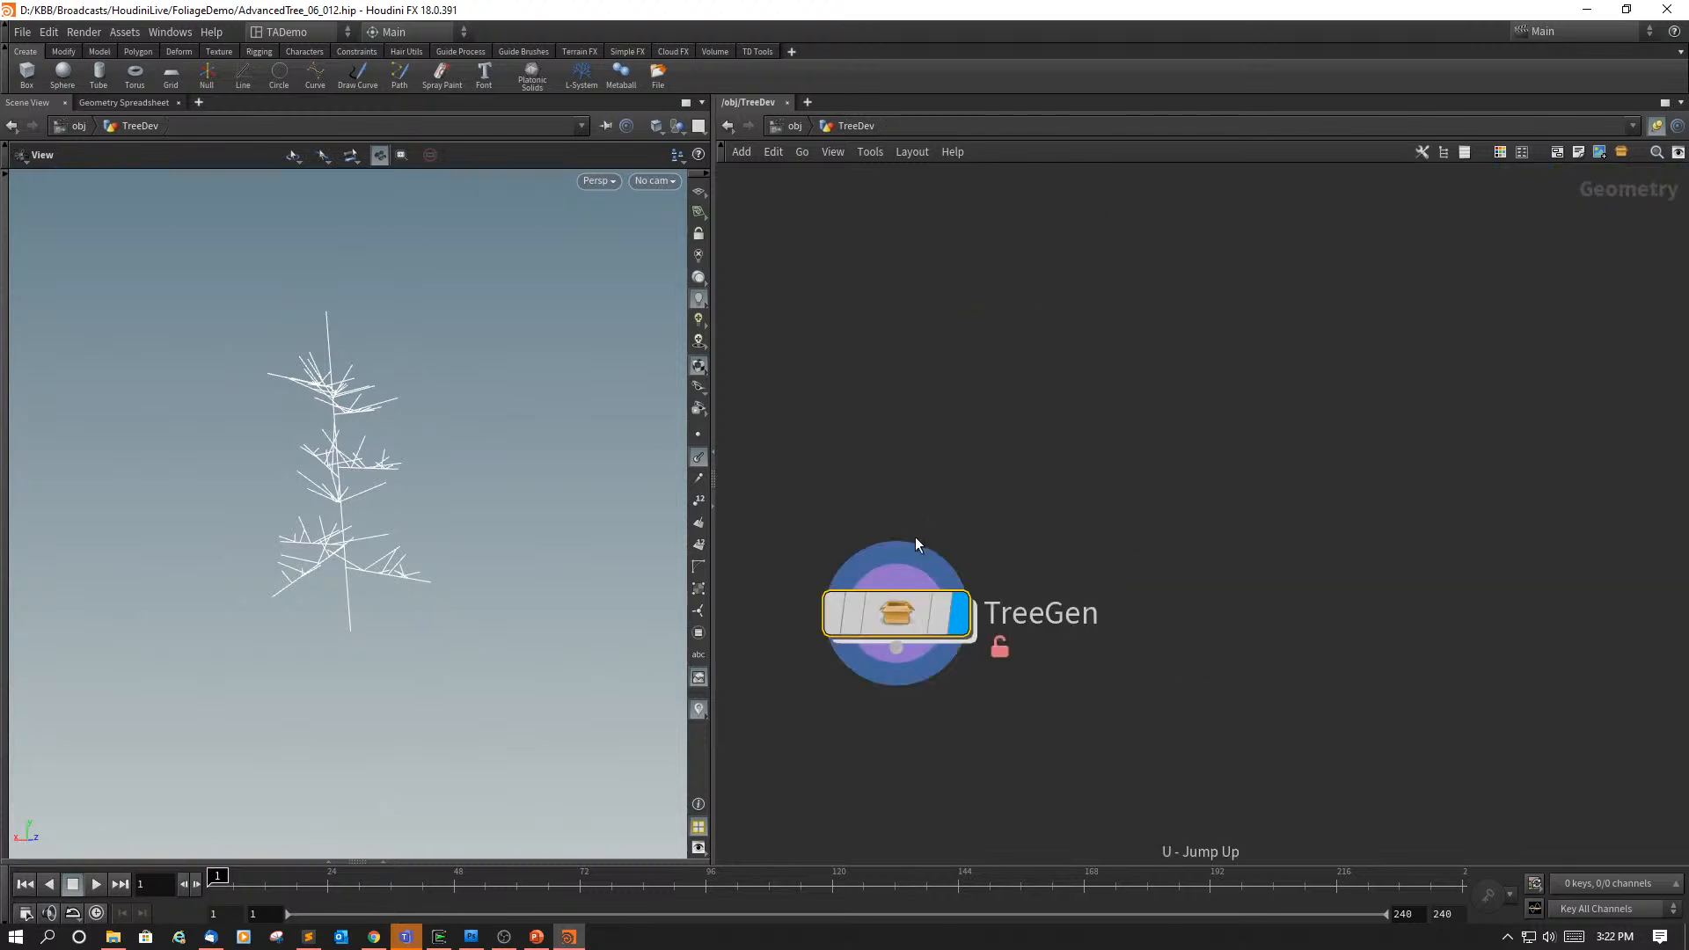
pyautogui.moveTo(899, 619)
pyautogui.press('p')
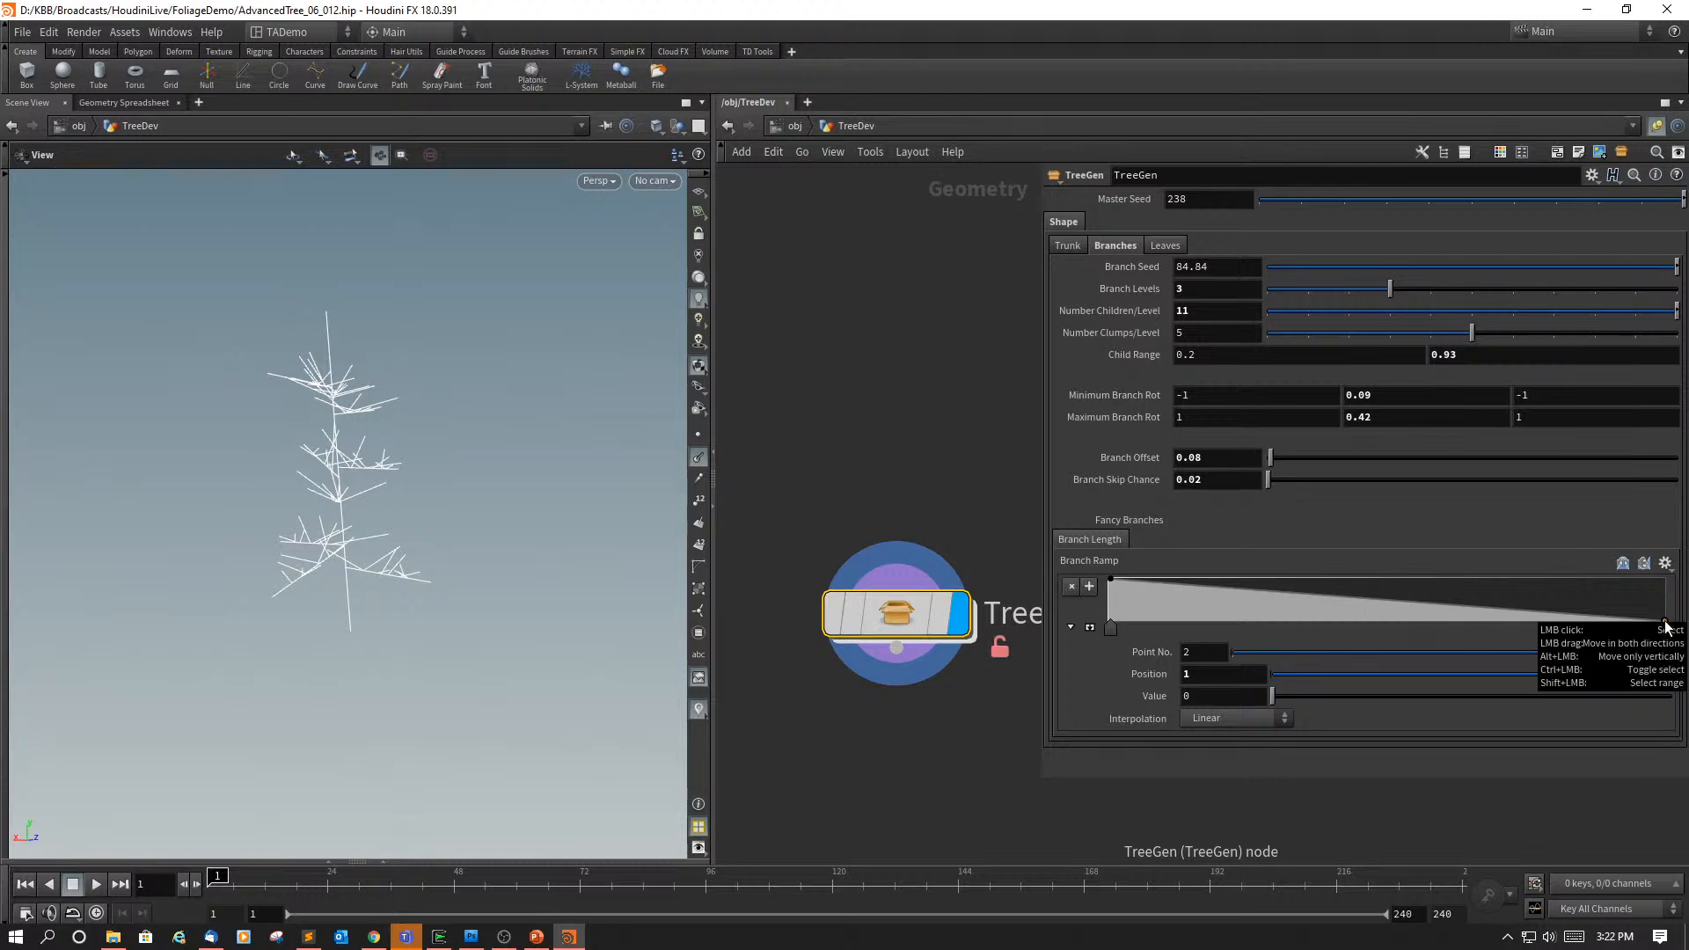
# Step: Add a point to the Branch Ramp at position about 0.55 with value about 0.42, and set its interpolation to Bezier
pyautogui.moveTo(1665, 623); pyautogui.dragTo(1679, 680)
pyautogui.hotkey('ctrl', 'z')
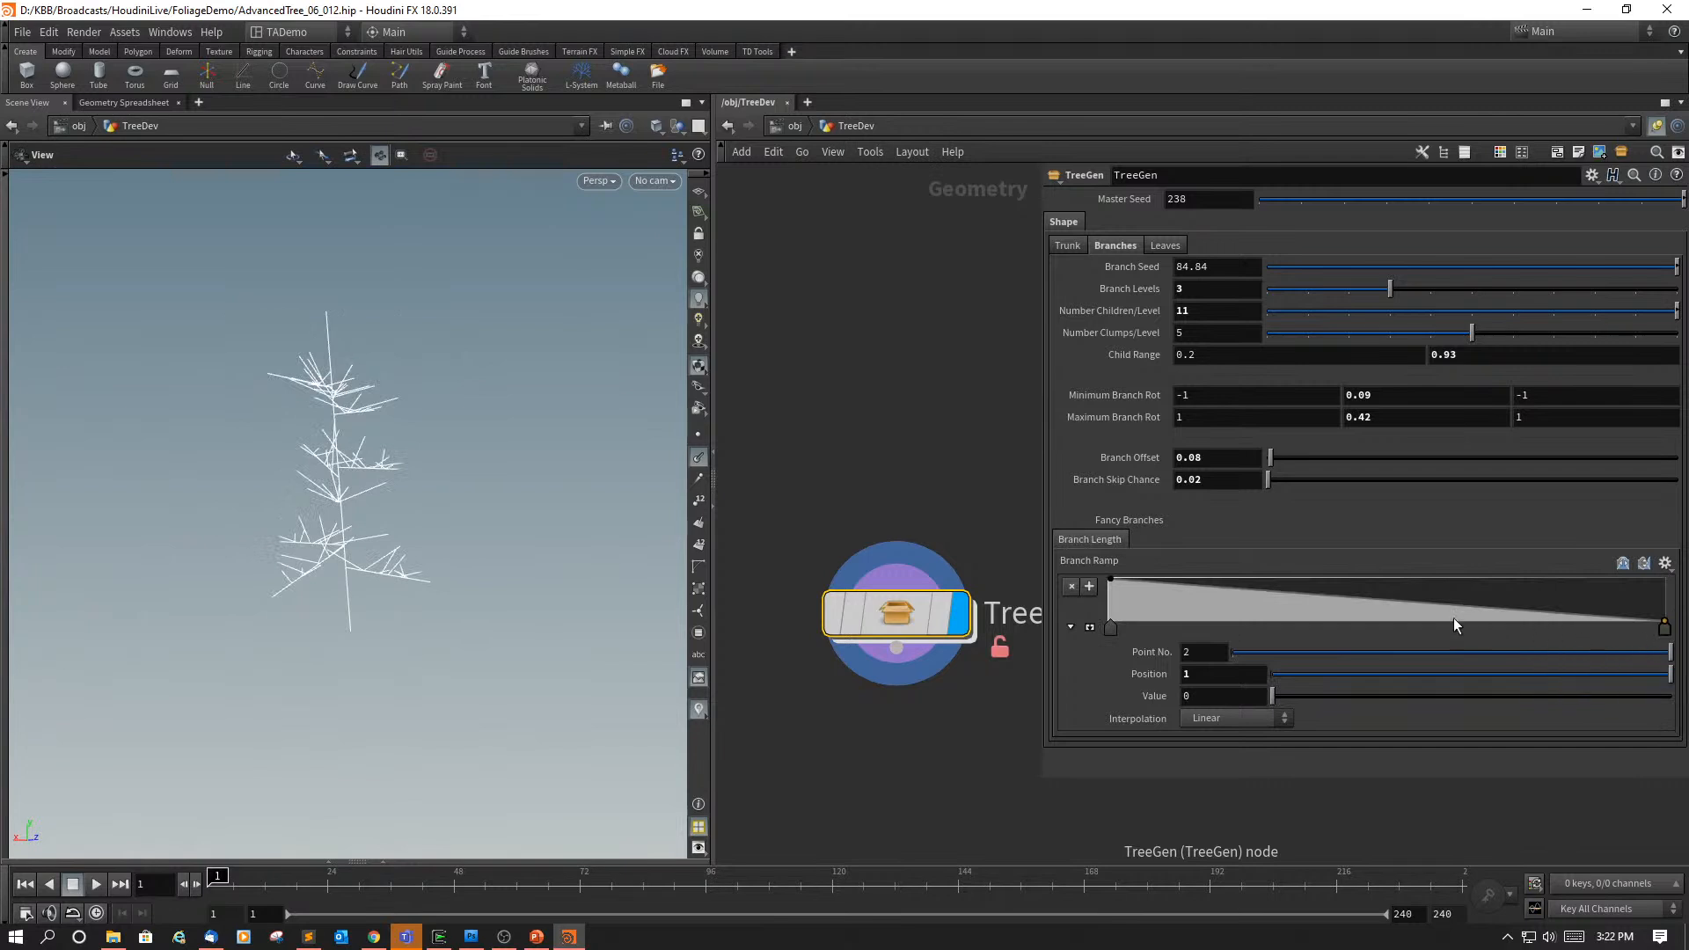
pyautogui.click(1383, 597)
pyautogui.moveTo(1381, 598)
pyautogui.mouseDown()
pyautogui.moveTo(1391, 584)
pyautogui.moveTo(1413, 604)
pyautogui.mouseUp()
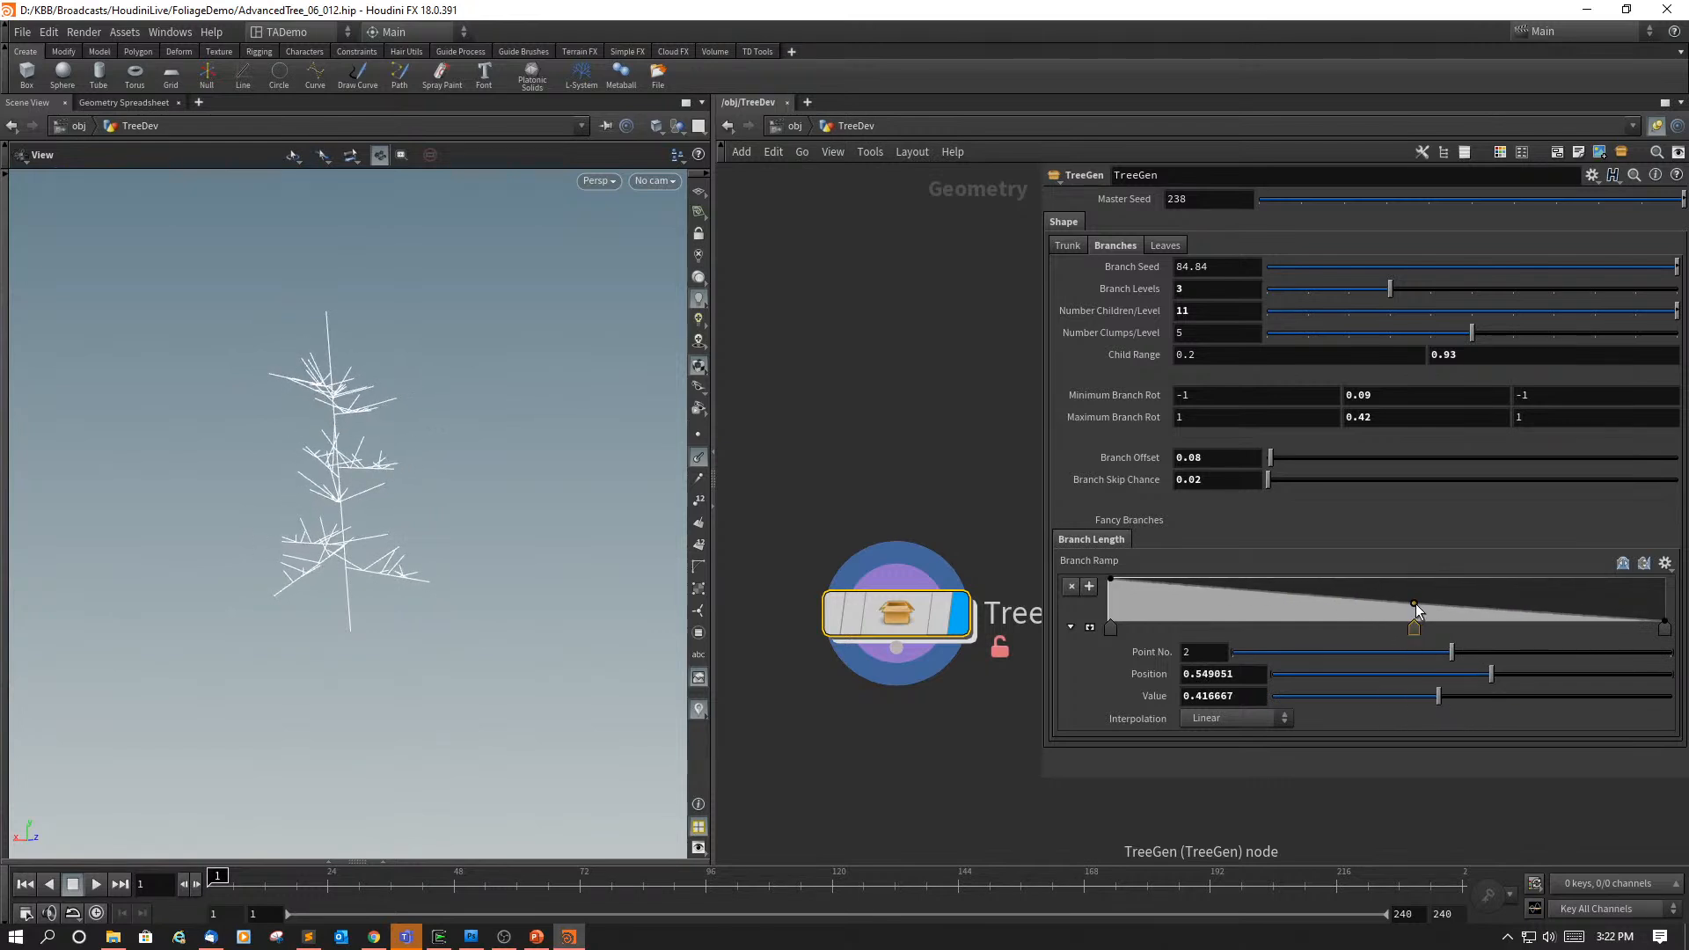
pyautogui.click(1281, 718)
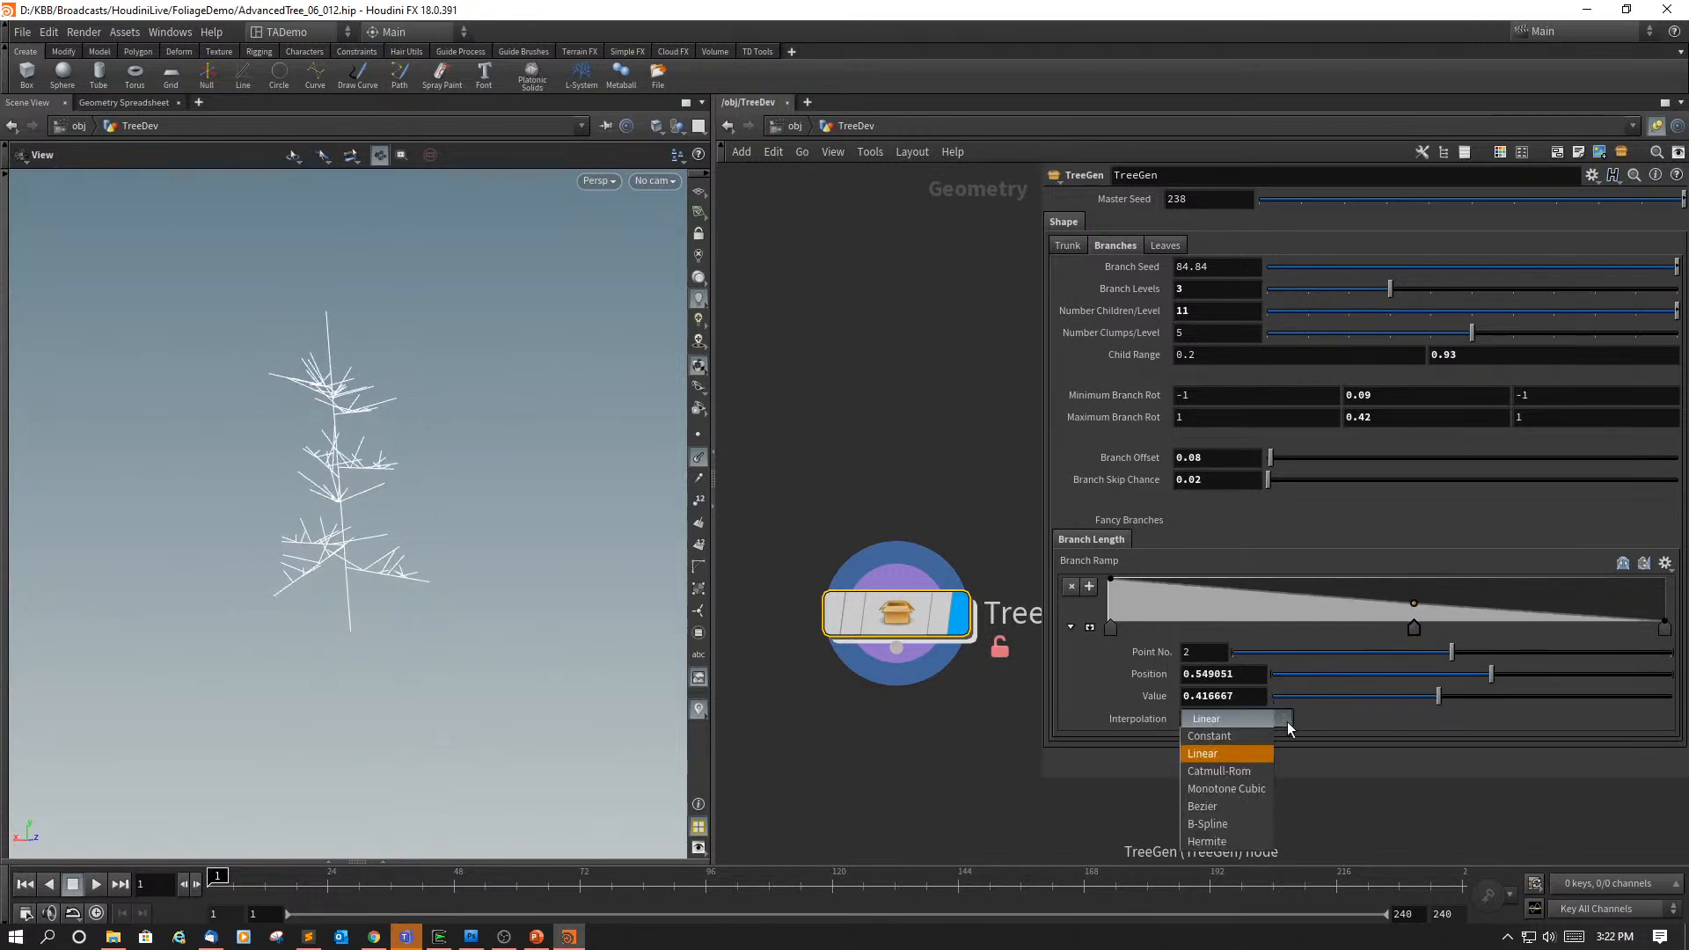
pyautogui.click(1239, 804)
# Step: Add another Branch Ramp point at position about 0.3 with value about 0.69, using Bezier interpolation
pyautogui.click(1306, 595)
pyautogui.moveTo(1306, 594)
pyautogui.mouseDown()
pyautogui.moveTo(1288, 610)
pyautogui.moveTo(1275, 593)
pyautogui.mouseUp()
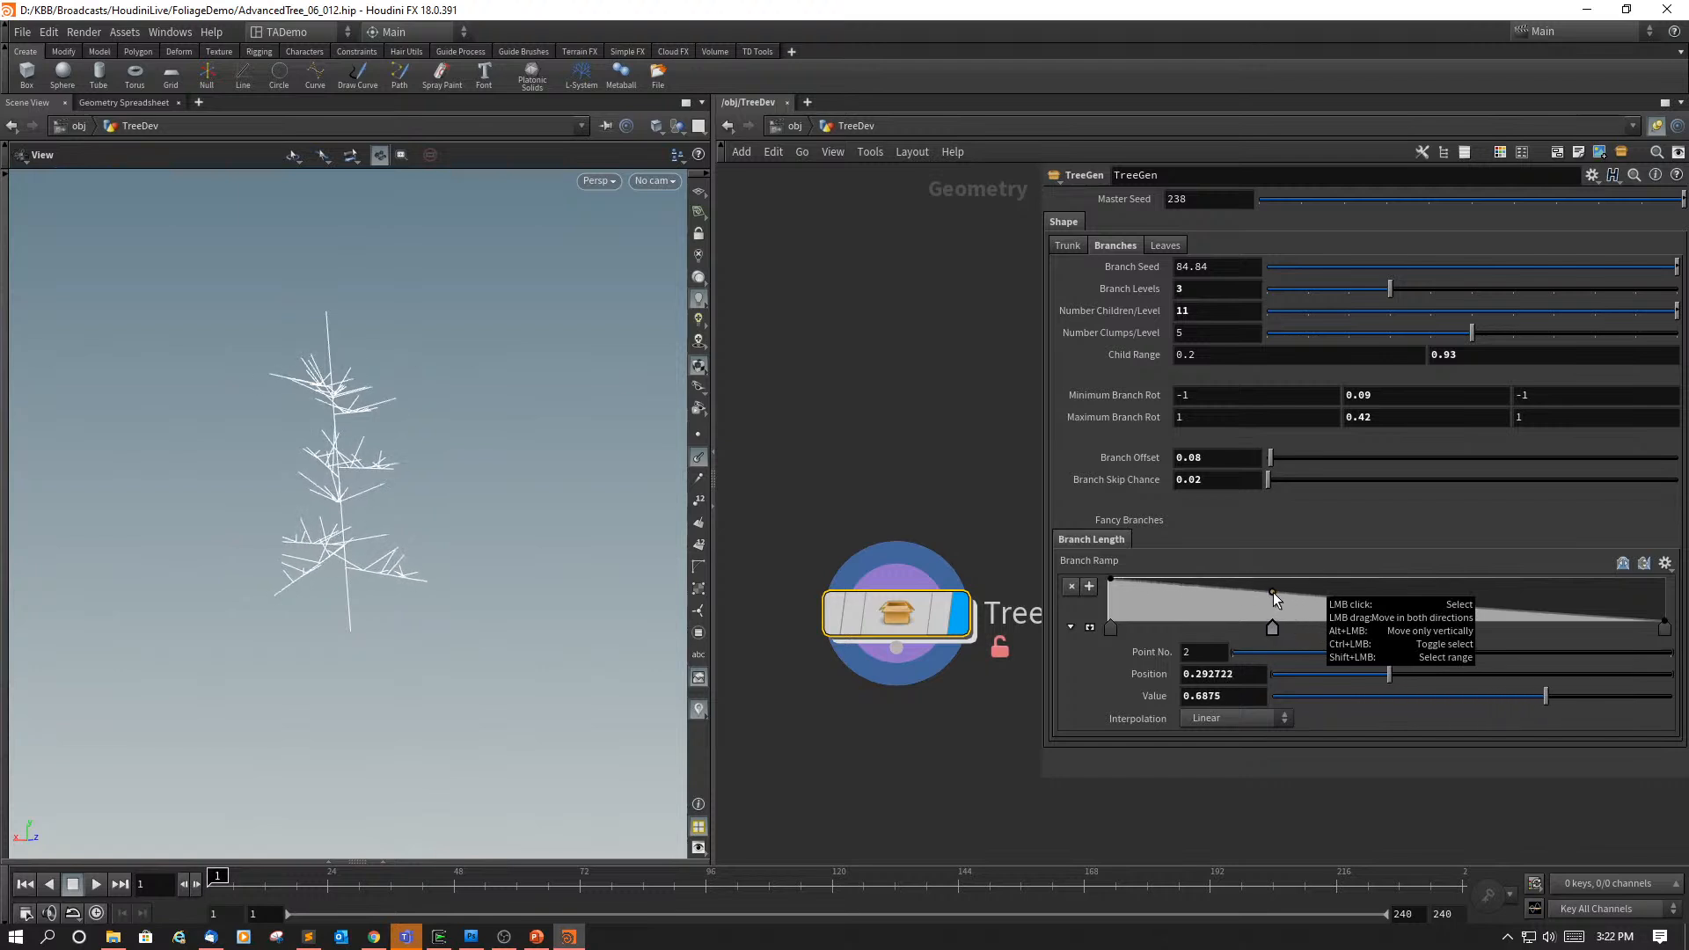
pyautogui.click(1281, 714)
pyautogui.click(1248, 801)
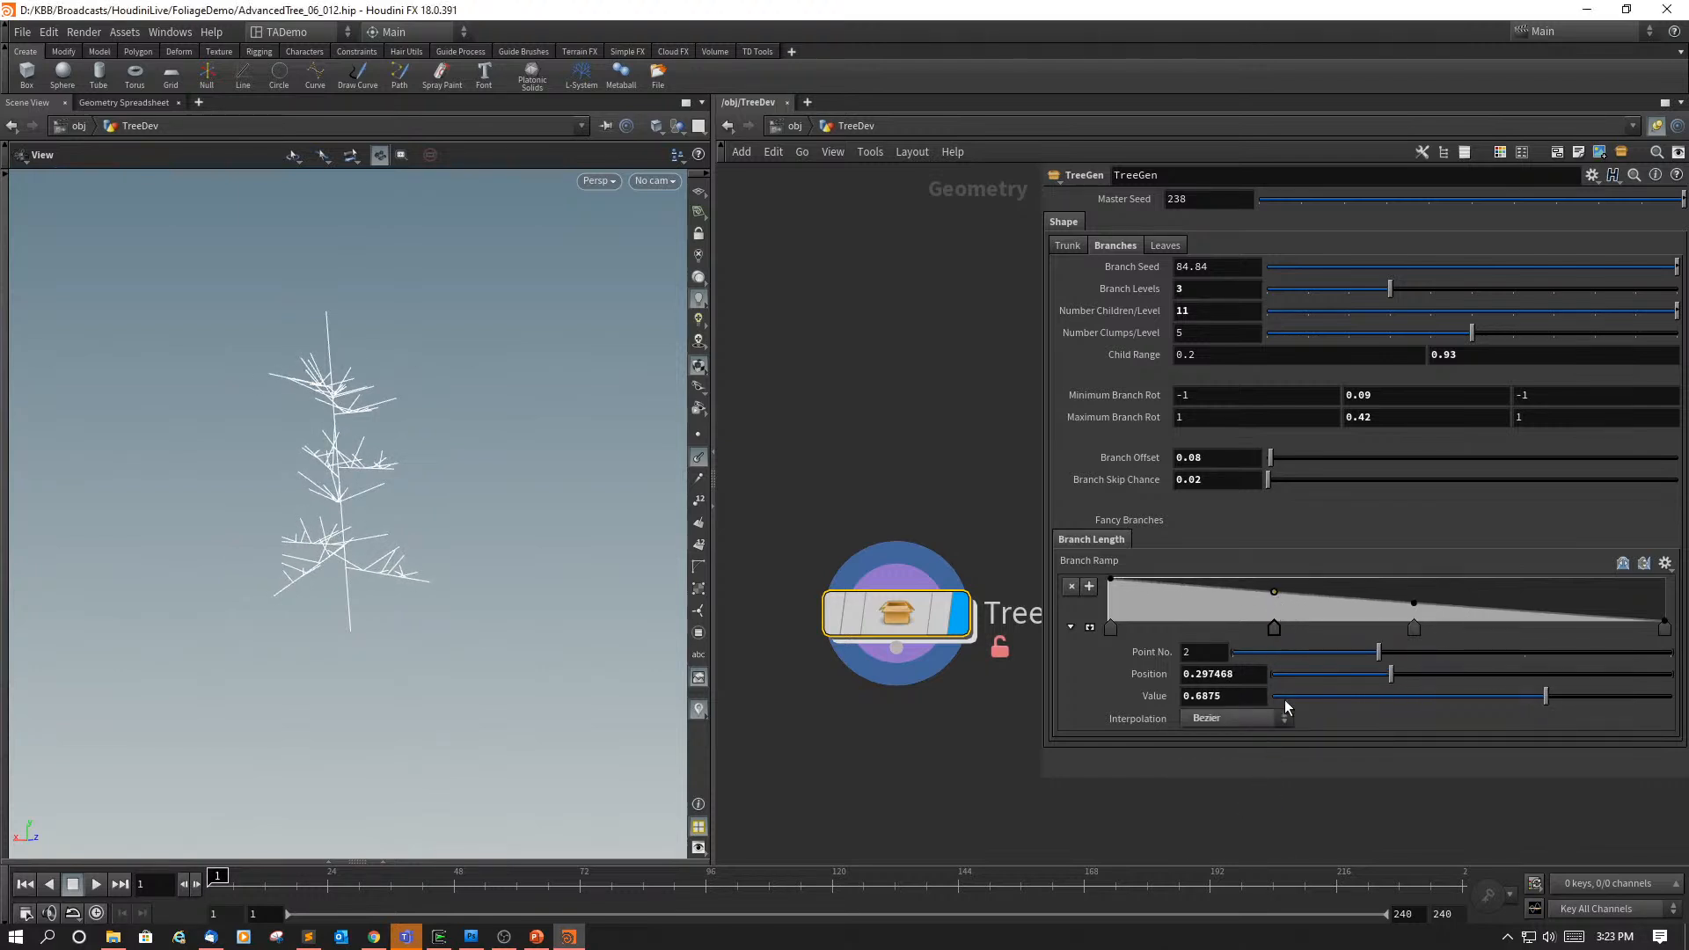
# Step: Switch the second Branch Ramp point to B-Spline interpolation and move it to position about 0.24, value about 0.58
pyautogui.moveTo(1274, 591); pyautogui.dragTo(1269, 600)
pyautogui.click(1280, 717)
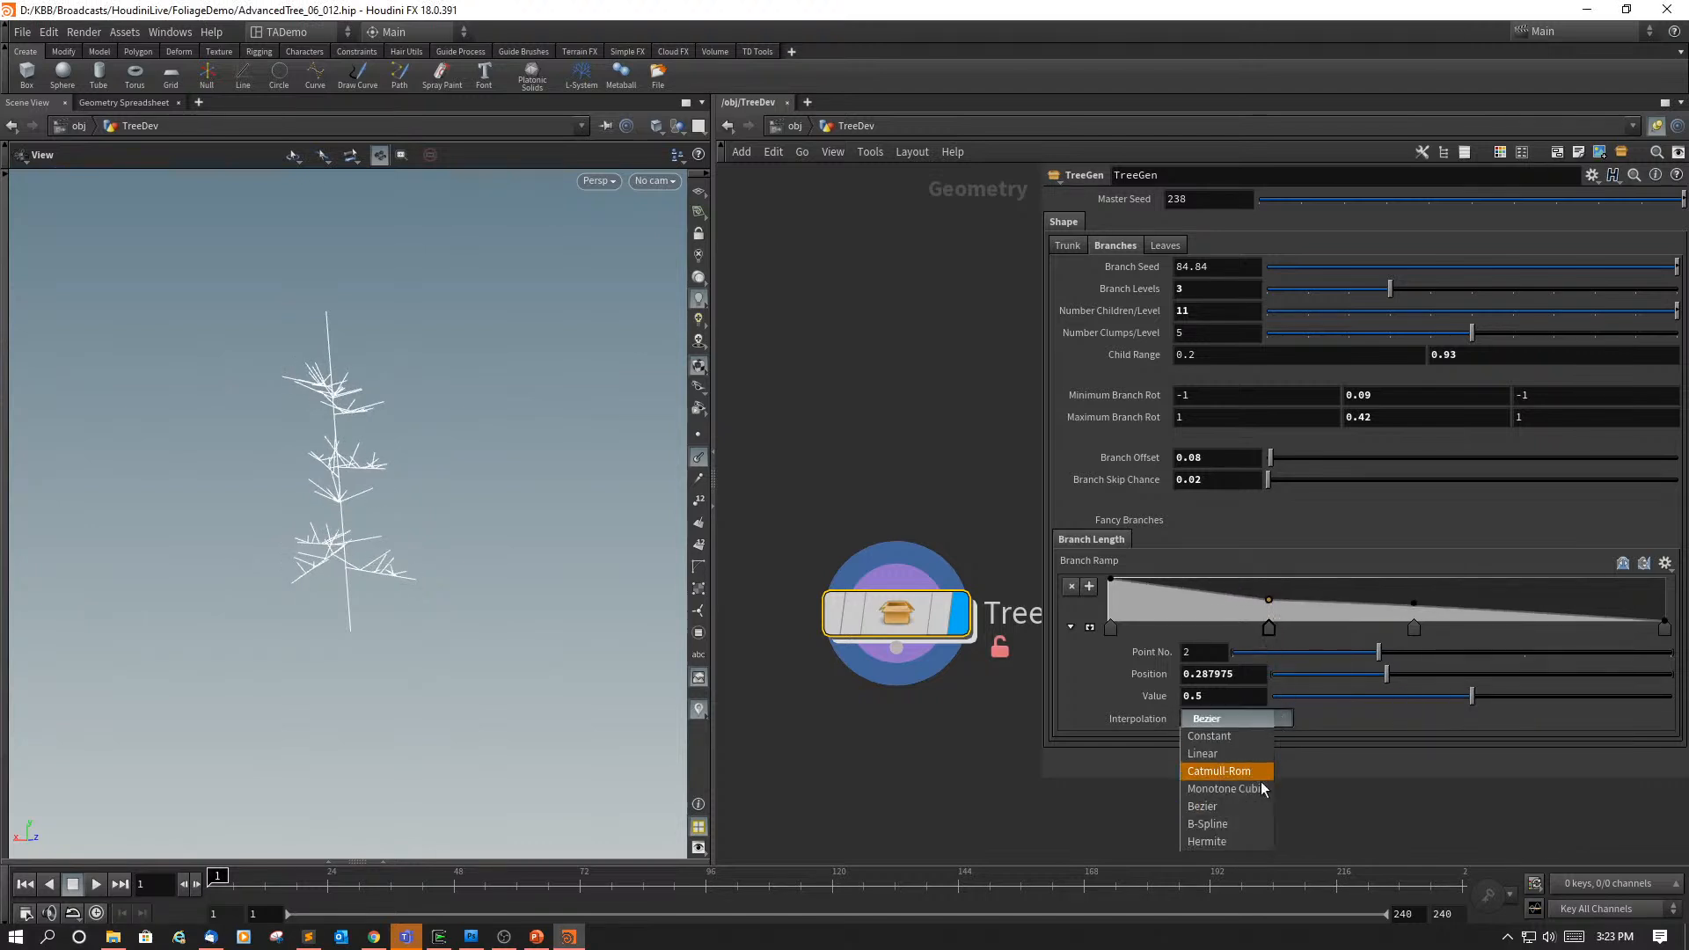
pyautogui.click(1253, 825)
pyautogui.moveTo(1269, 600)
pyautogui.mouseDown()
pyautogui.moveTo(1248, 615)
pyautogui.moveTo(1239, 597)
pyautogui.mouseUp()
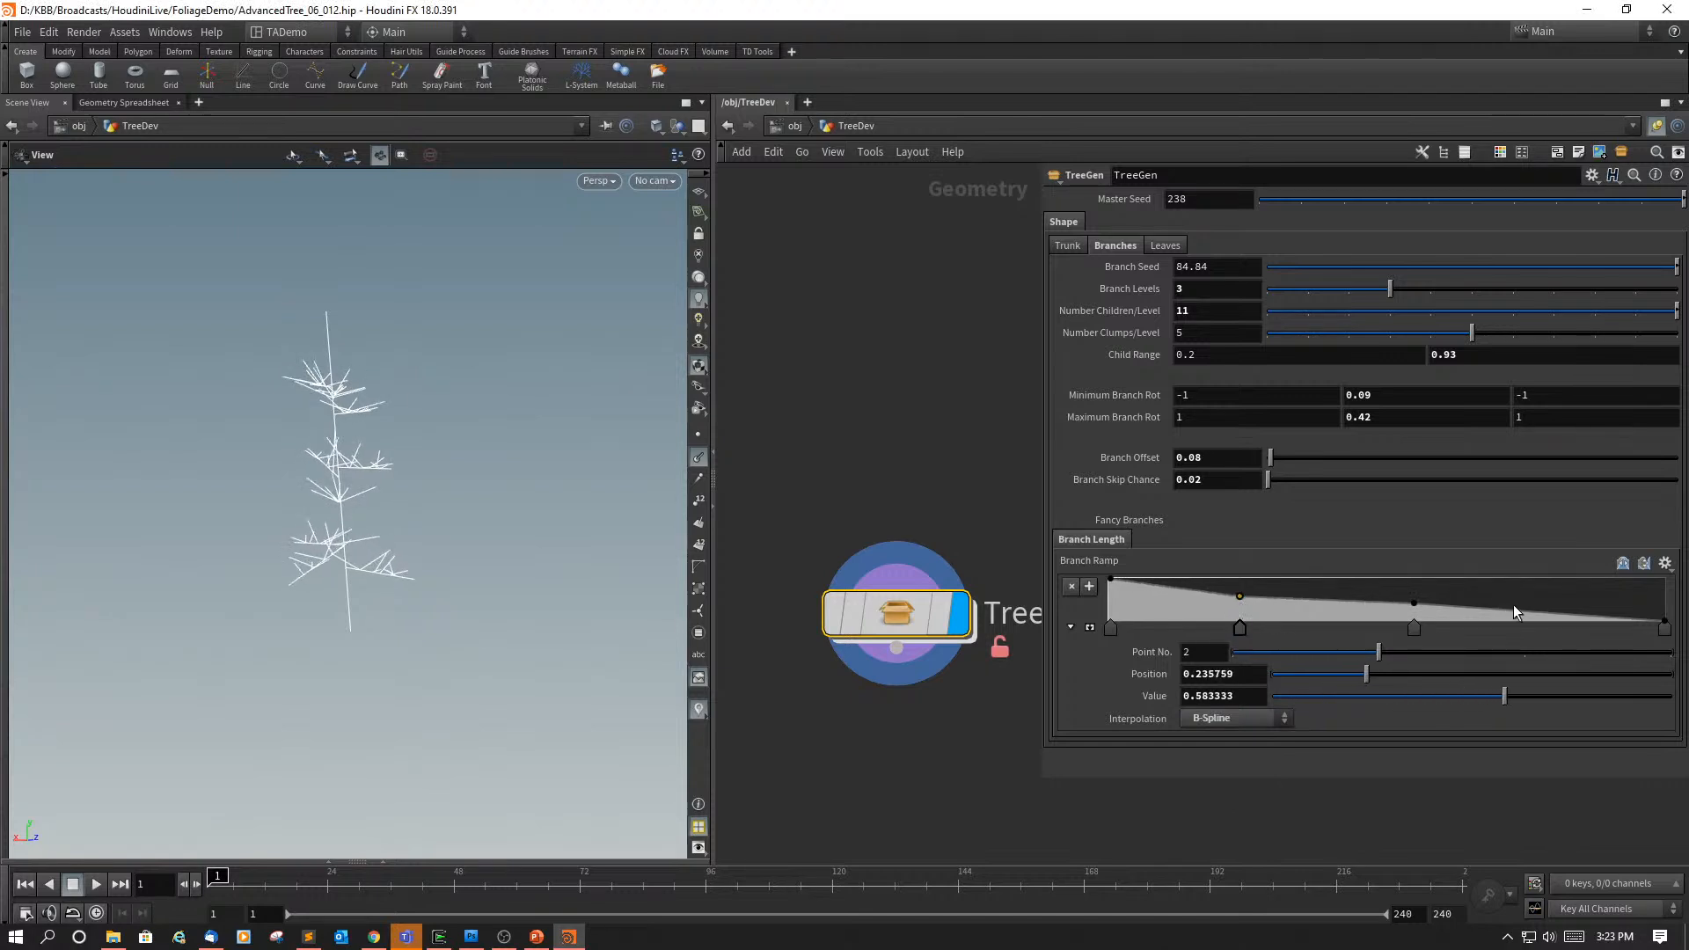
# Step: Add a ramp point at position about 0.85, value about 0.23, and move the middle point to position about 0.57, value about 0.65
pyautogui.moveTo(1518, 608); pyautogui.dragTo(1584, 611)
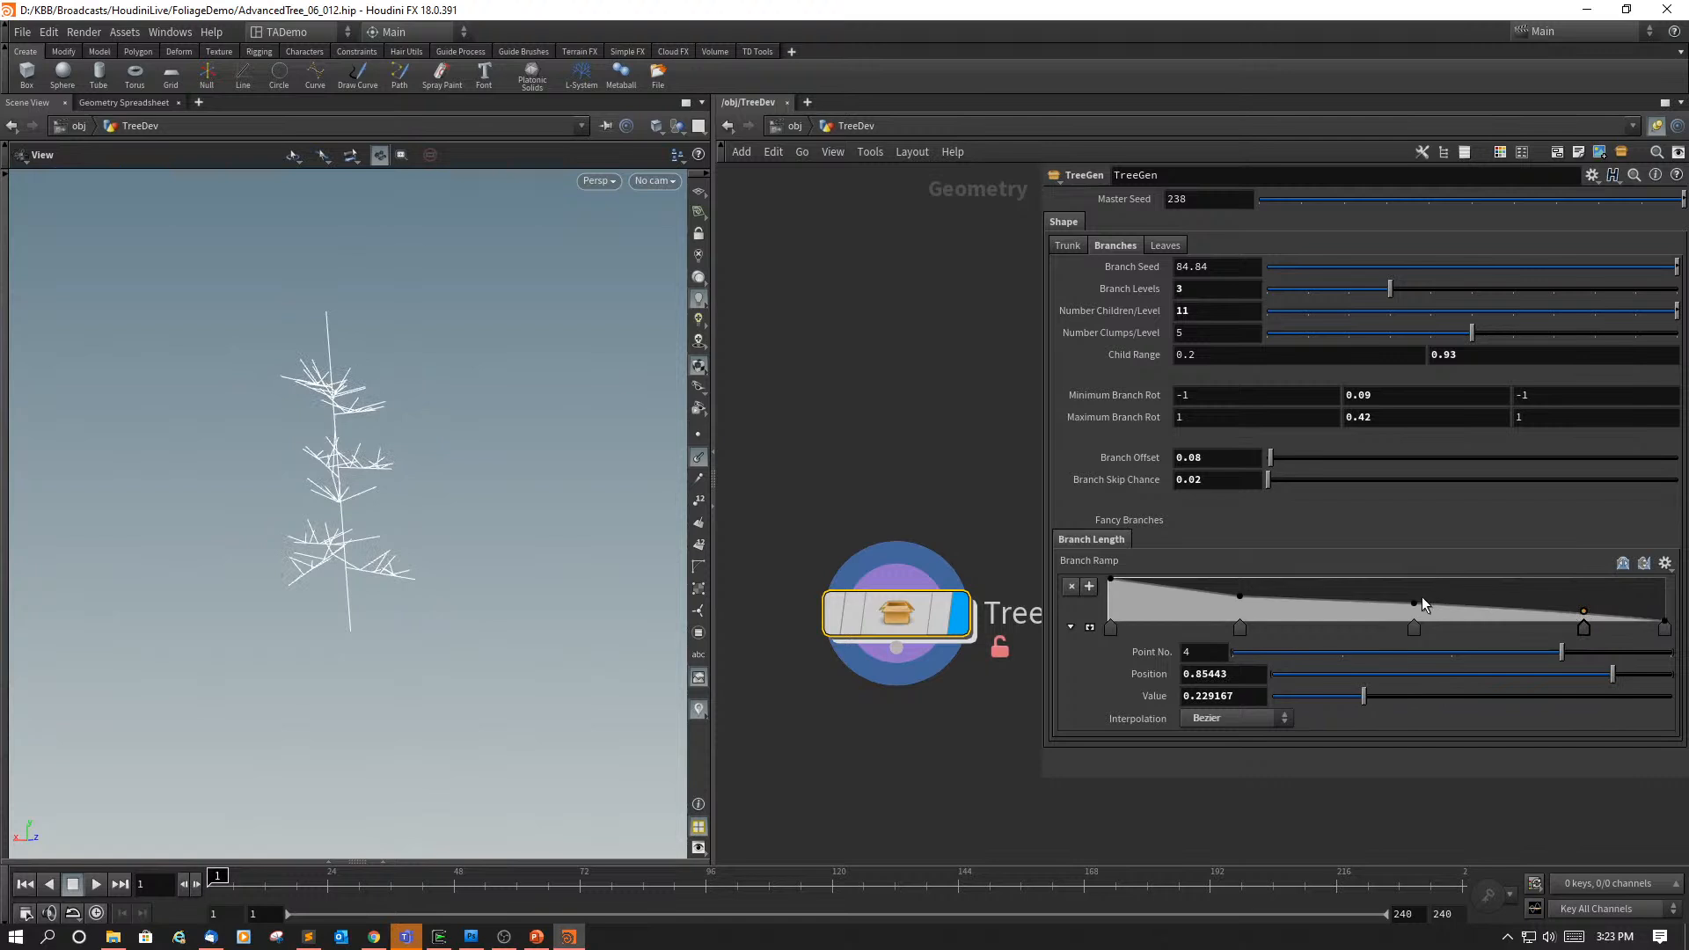
pyautogui.moveTo(1416, 604); pyautogui.dragTo(1428, 594)
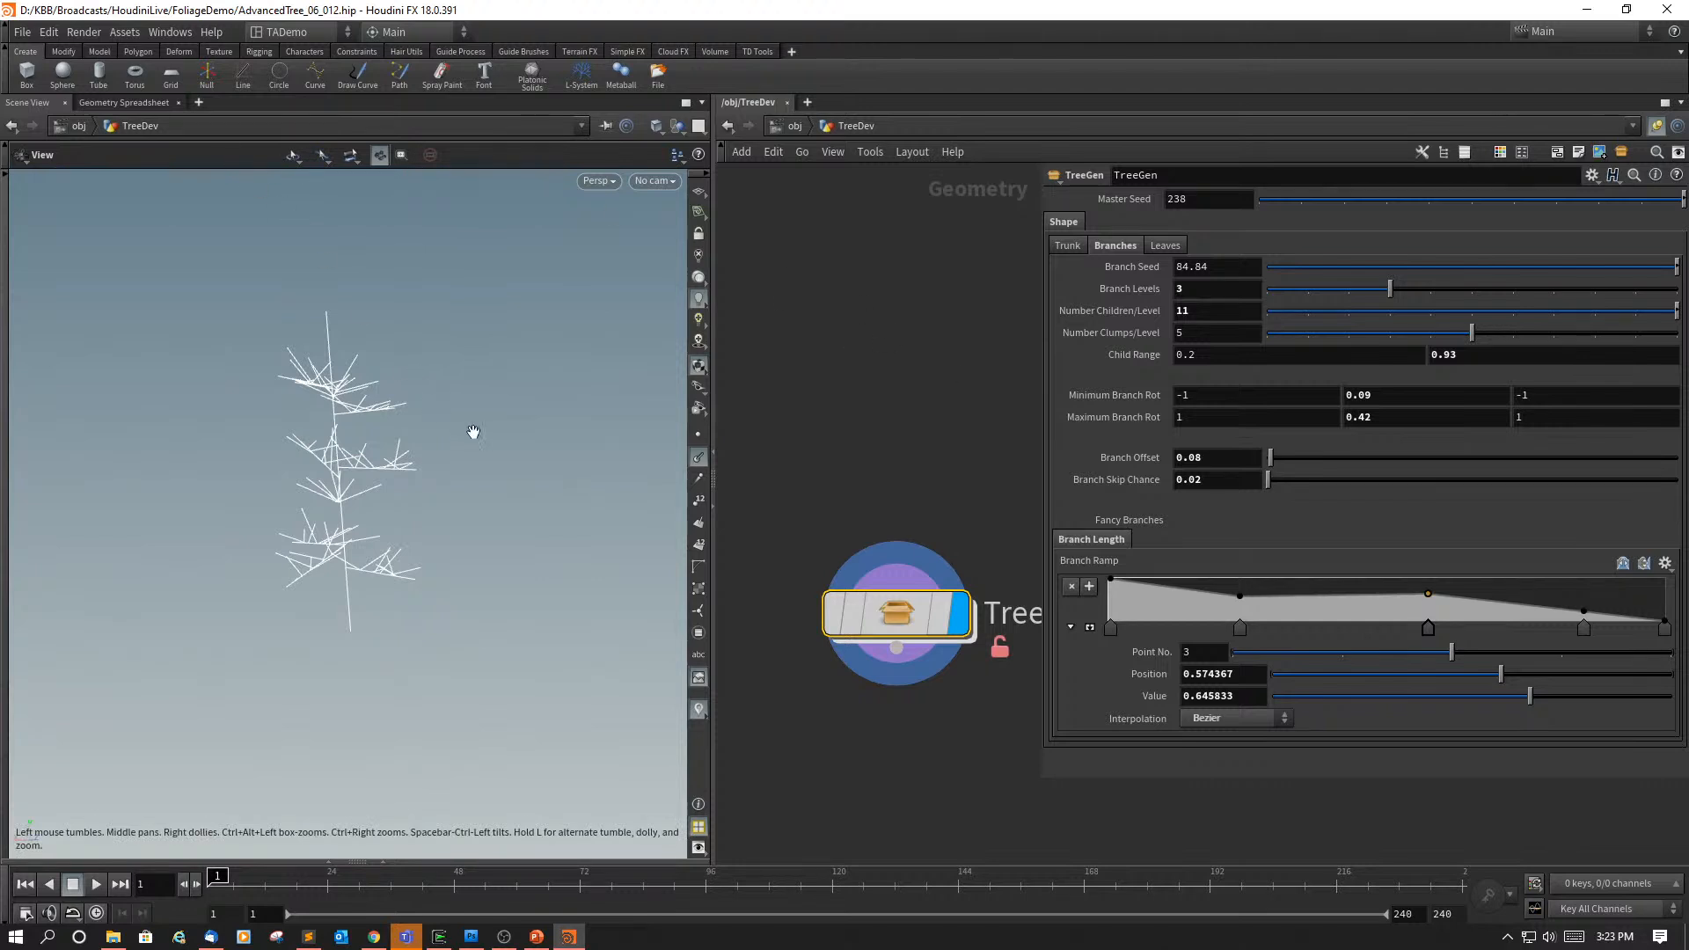
# Step: Save the scene as a new version named AdvancedTree_06_019.hip
pyautogui.click(26, 34)
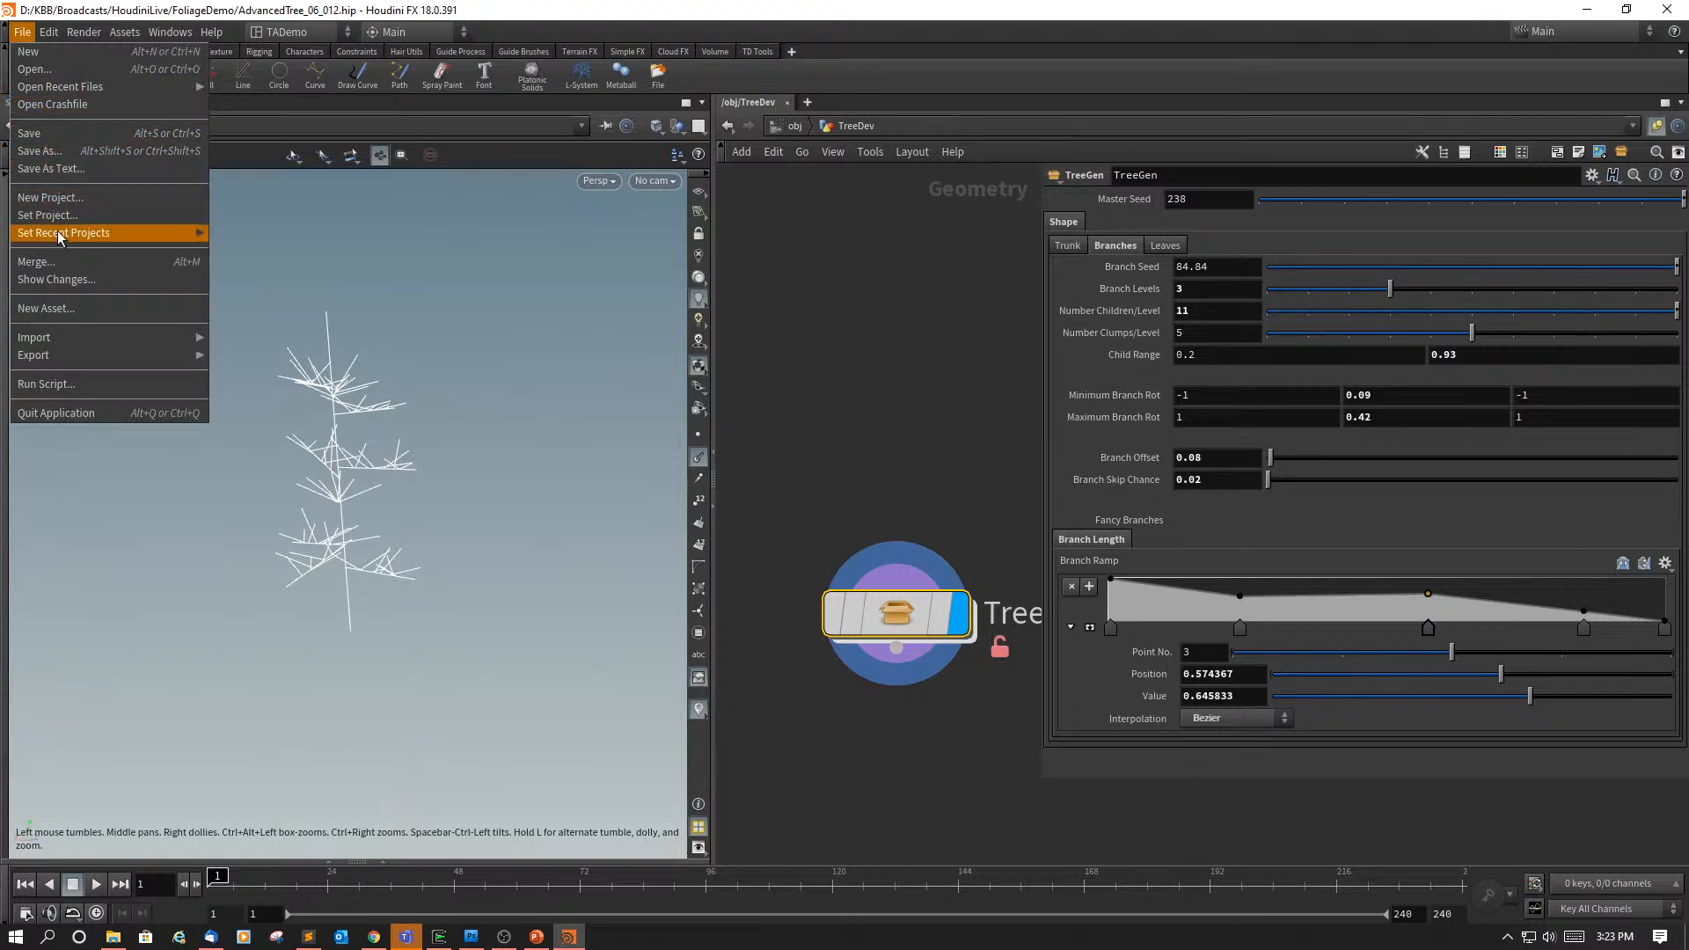
pyautogui.click(39, 150)
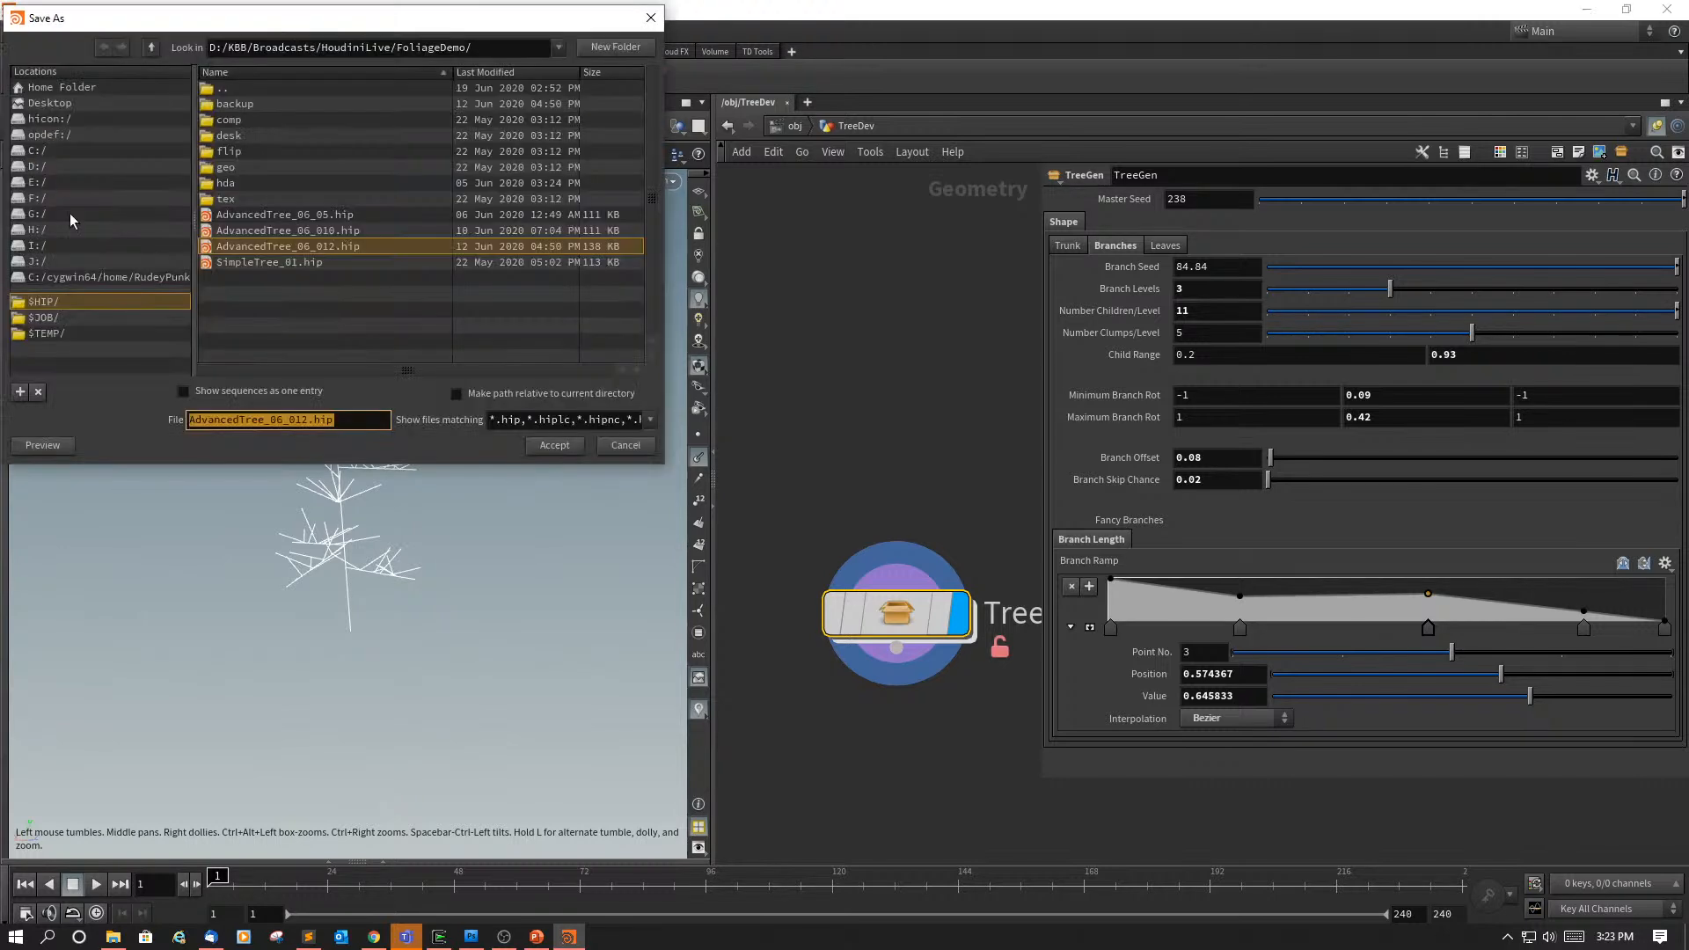
pyautogui.click(313, 420)
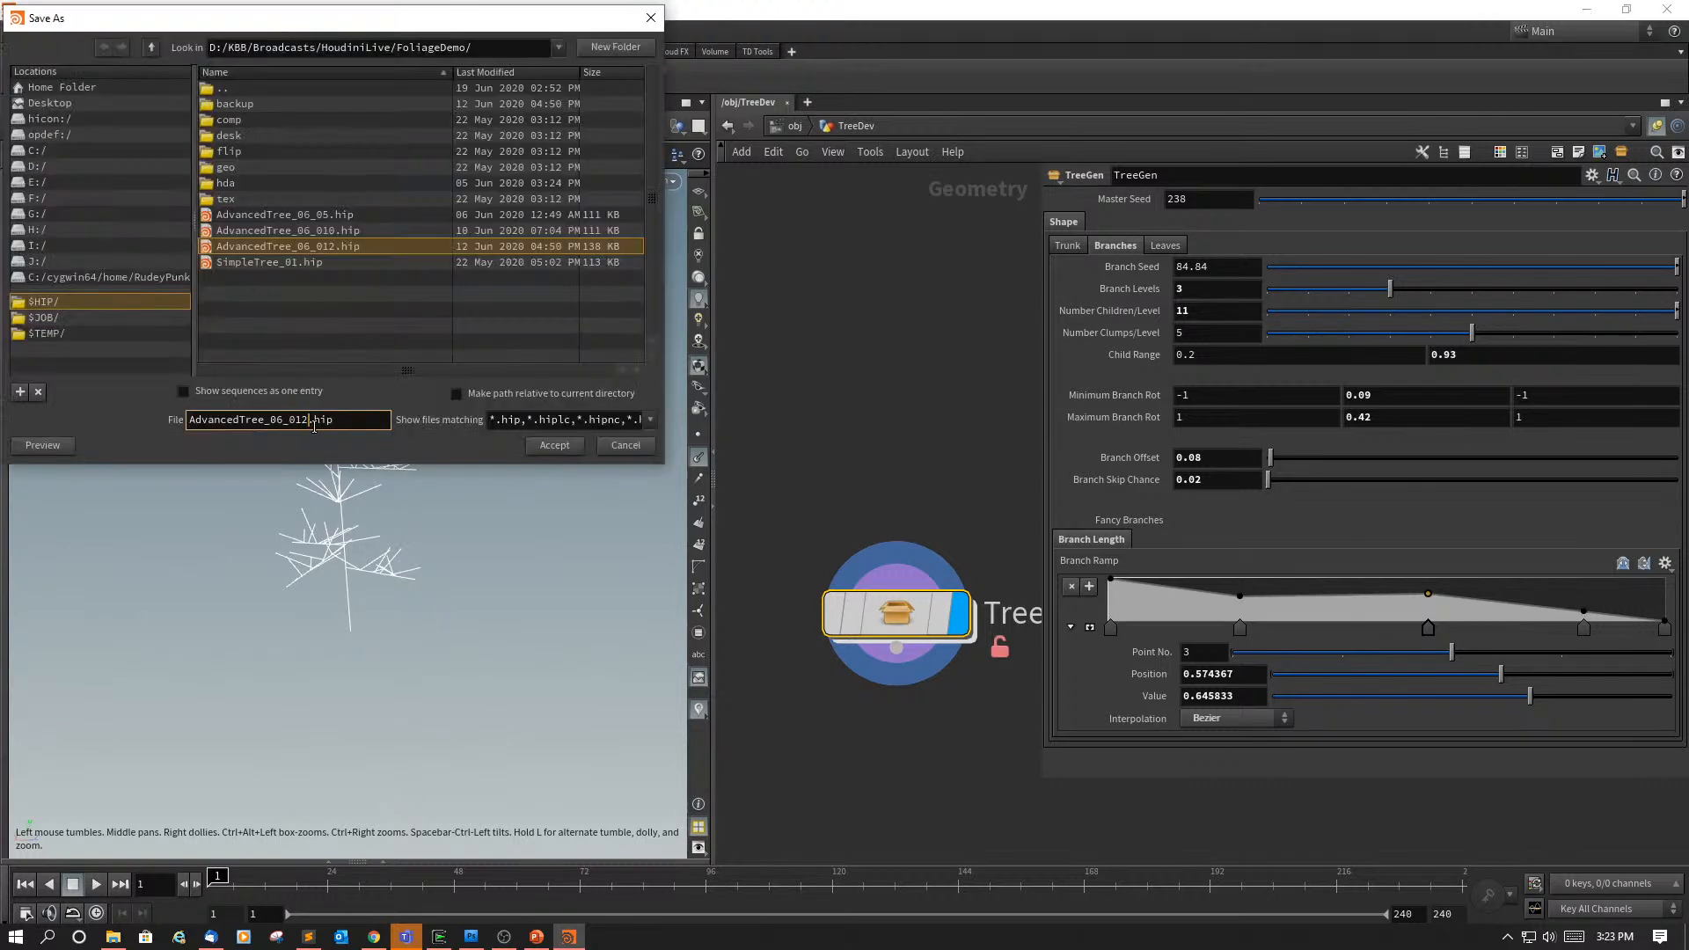
pyautogui.press('BackSpace')
pyautogui.write('9')
pyautogui.click(554, 446)
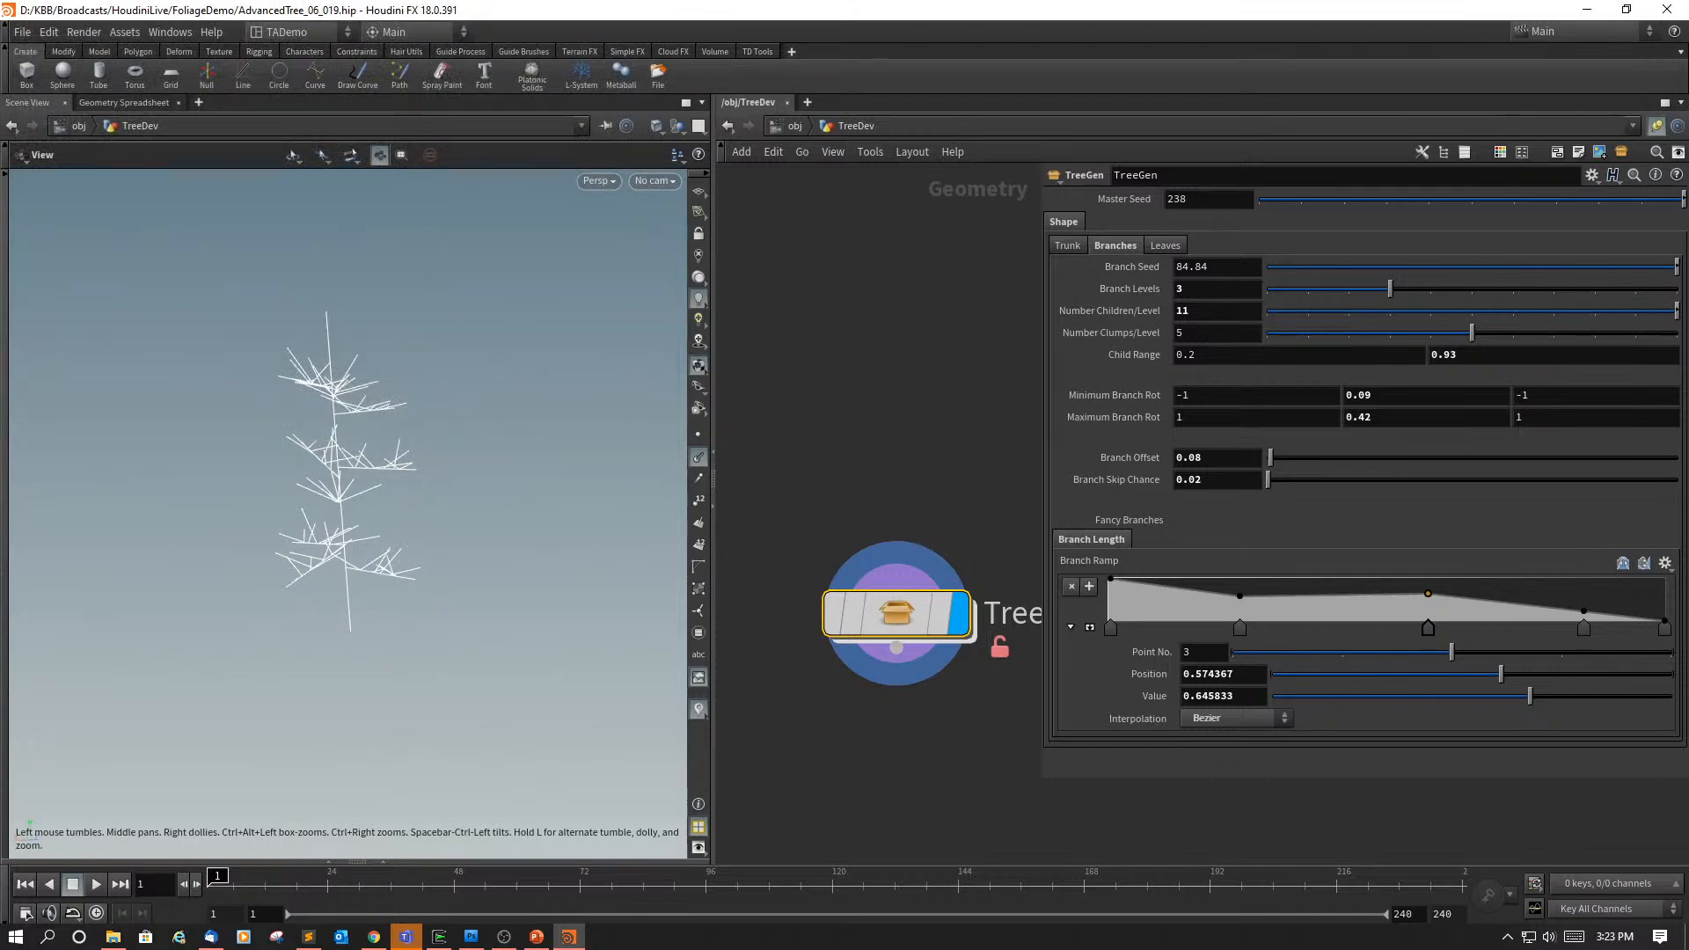
# Step: Enter the TreeGen network and shrink the parameter pane to view the nodes around branchTemplate and copyToBranchPoints
pyautogui.hotkey('alt', 'Tab')
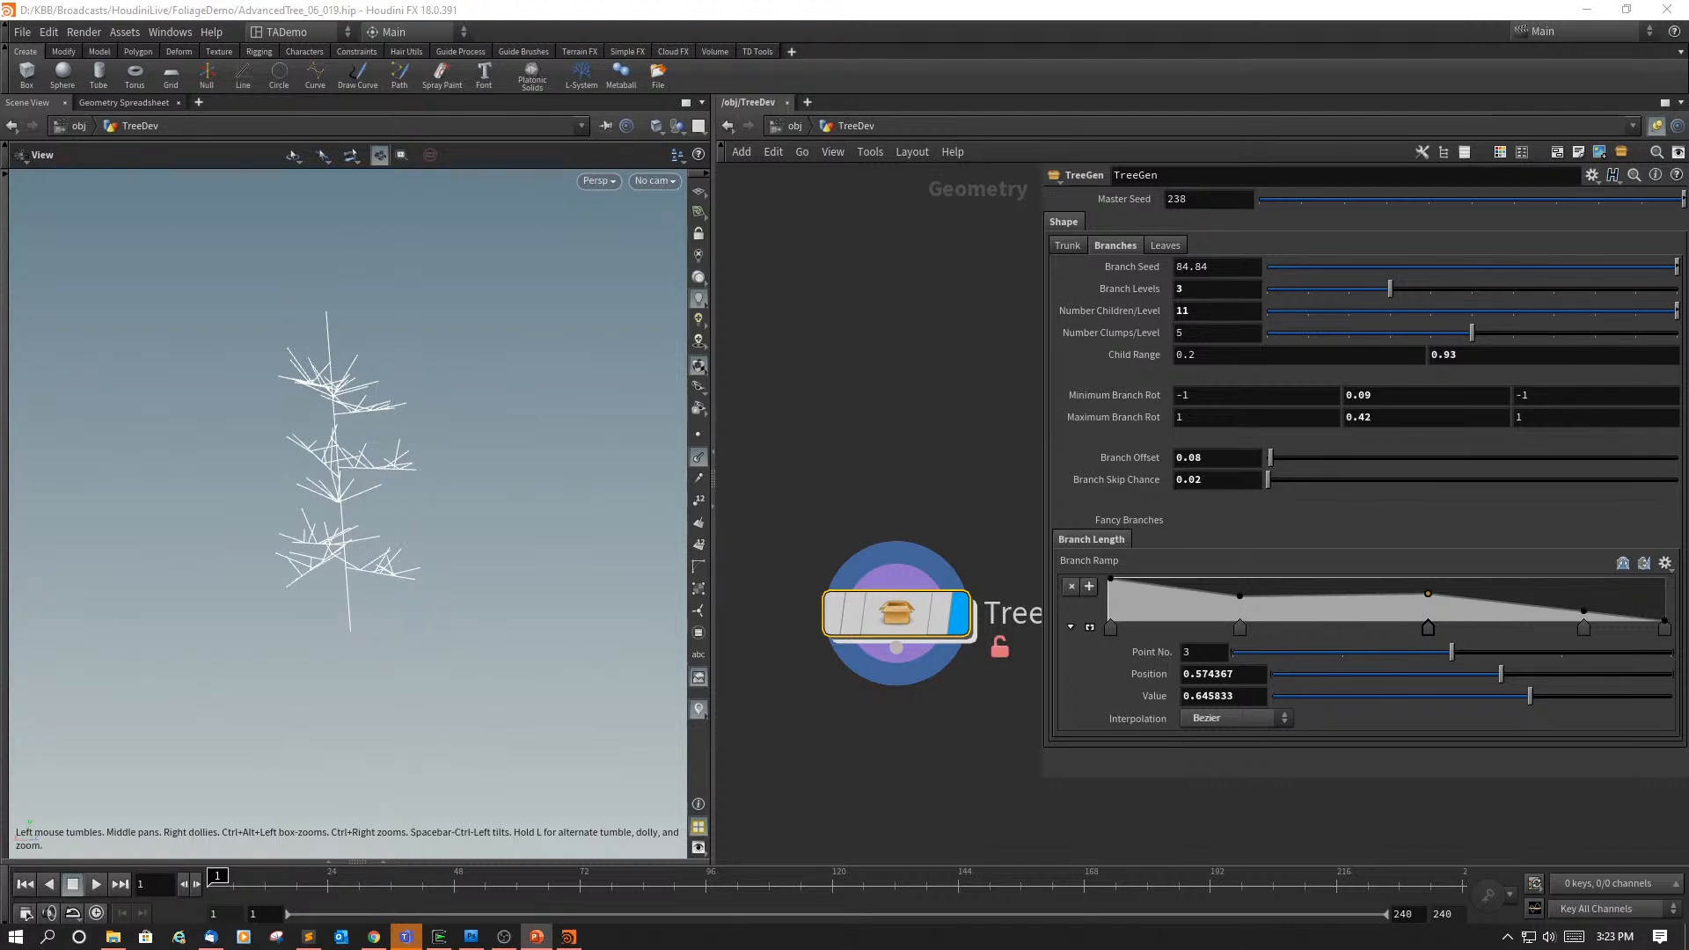
pyautogui.doubleClick(906, 621)
pyautogui.moveTo(993, 614); pyautogui.dragTo(725, 715, button='middle')
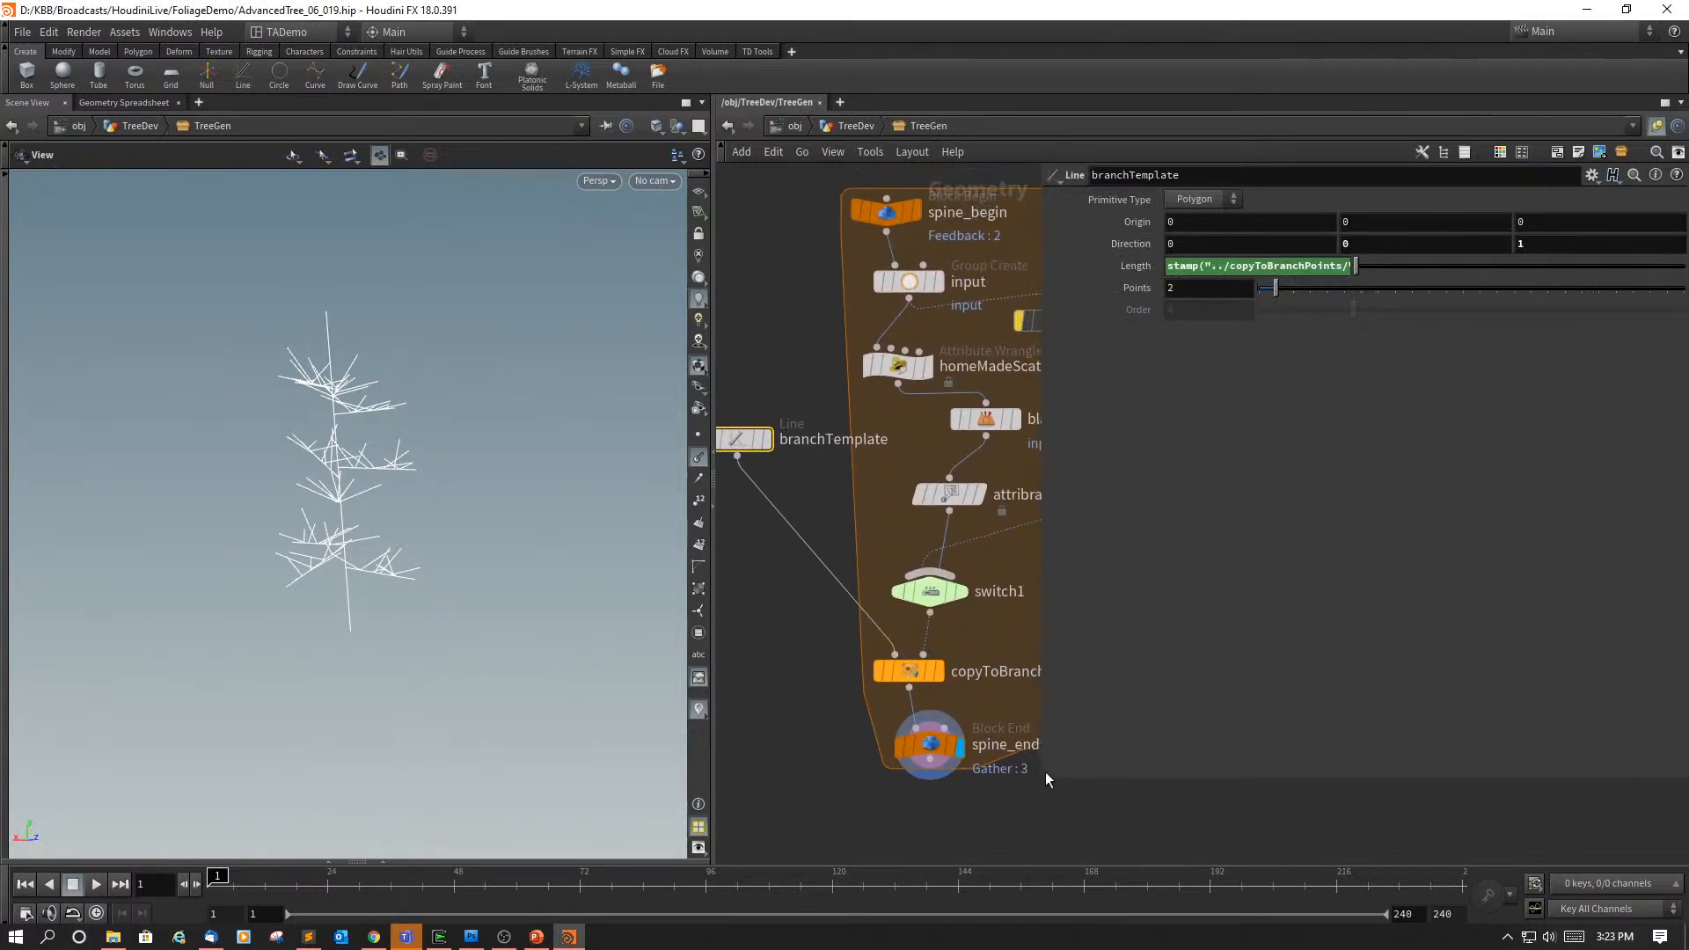
pyautogui.moveTo(1039, 780); pyautogui.dragTo(1320, 682)
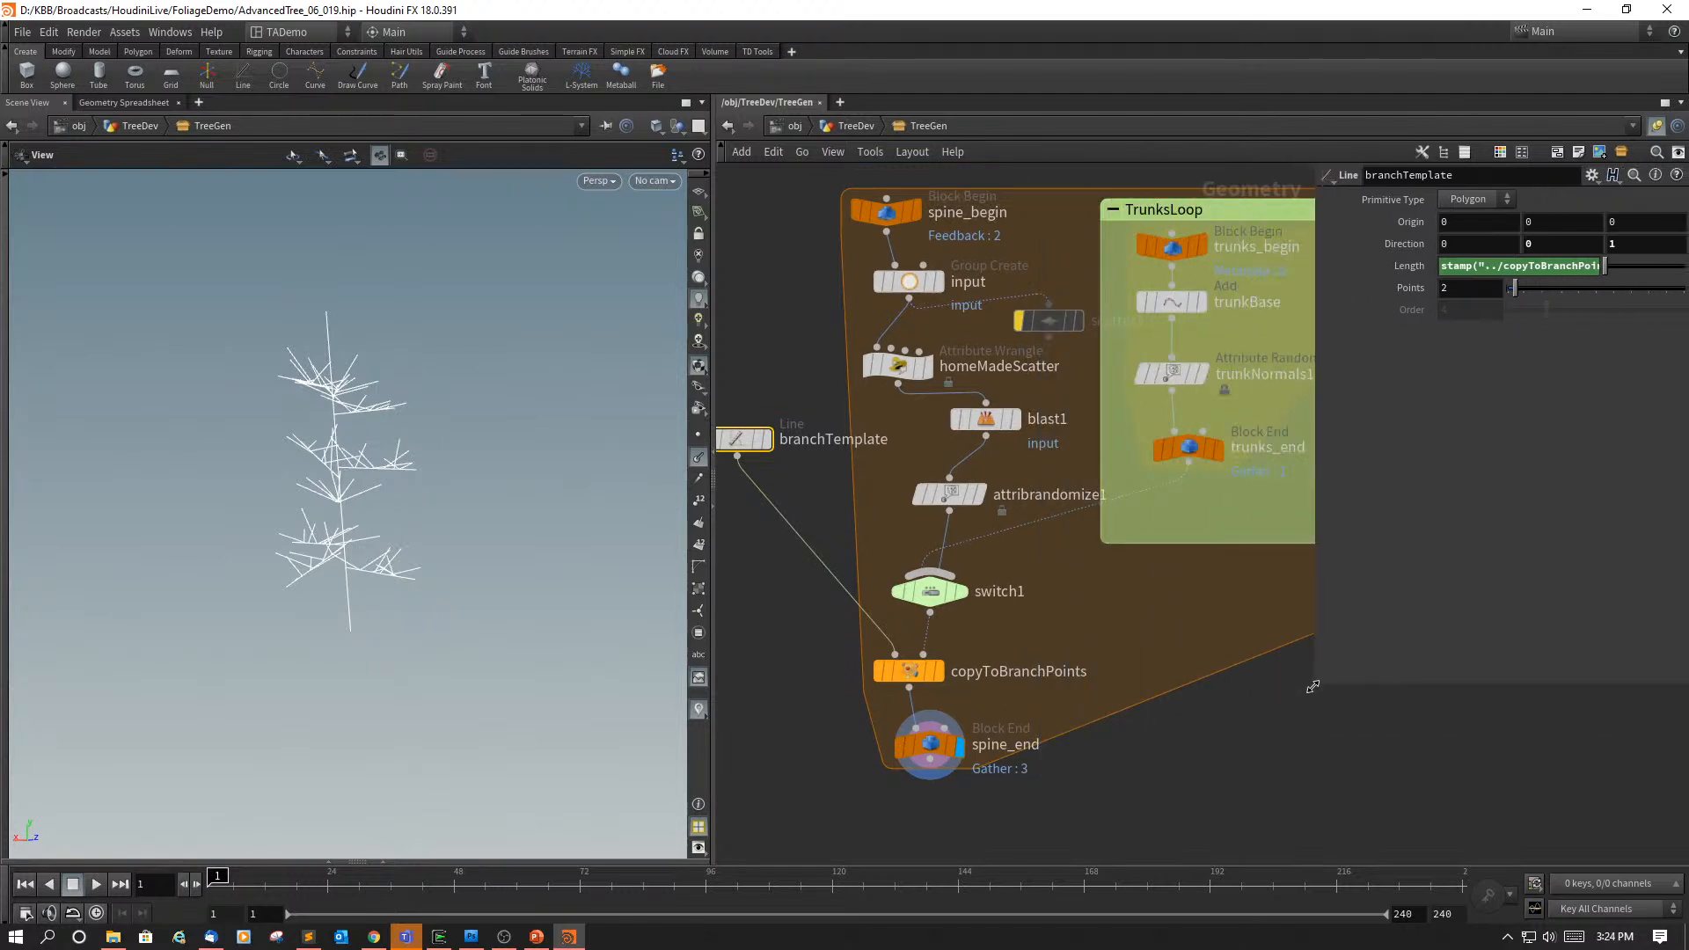
pyautogui.moveTo(1297, 782); pyautogui.dragTo(1355, 843, button='middle')
pyautogui.scroll(-3, 1355, 832)
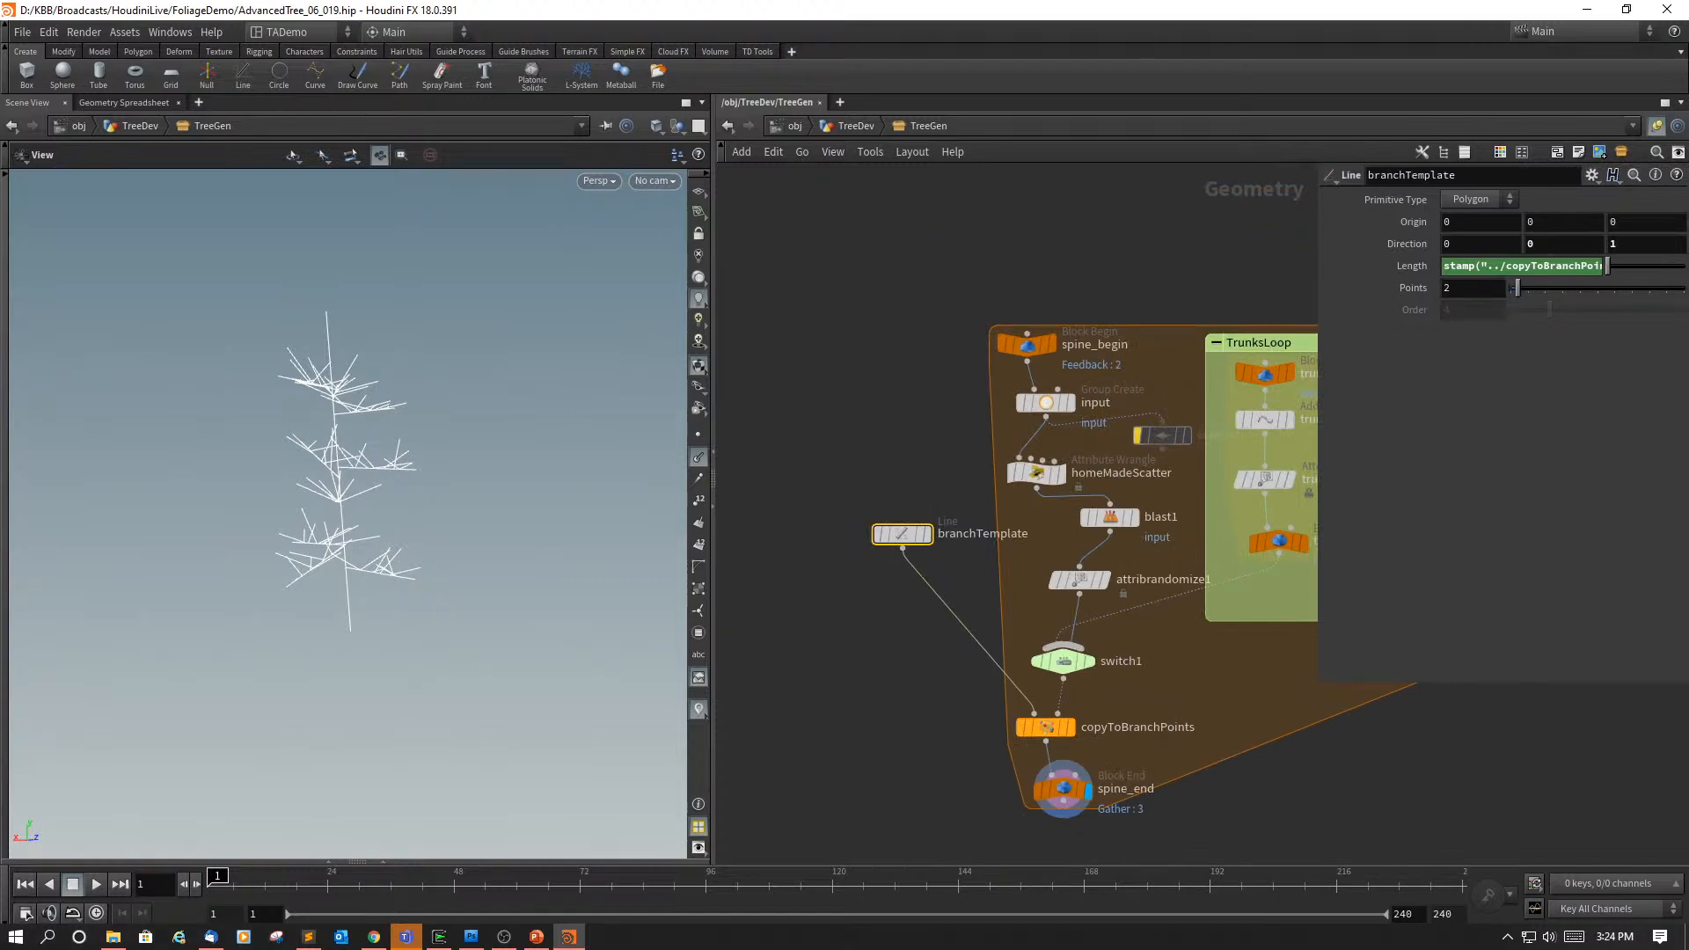
pyautogui.hotkey('alt', 'Tab')
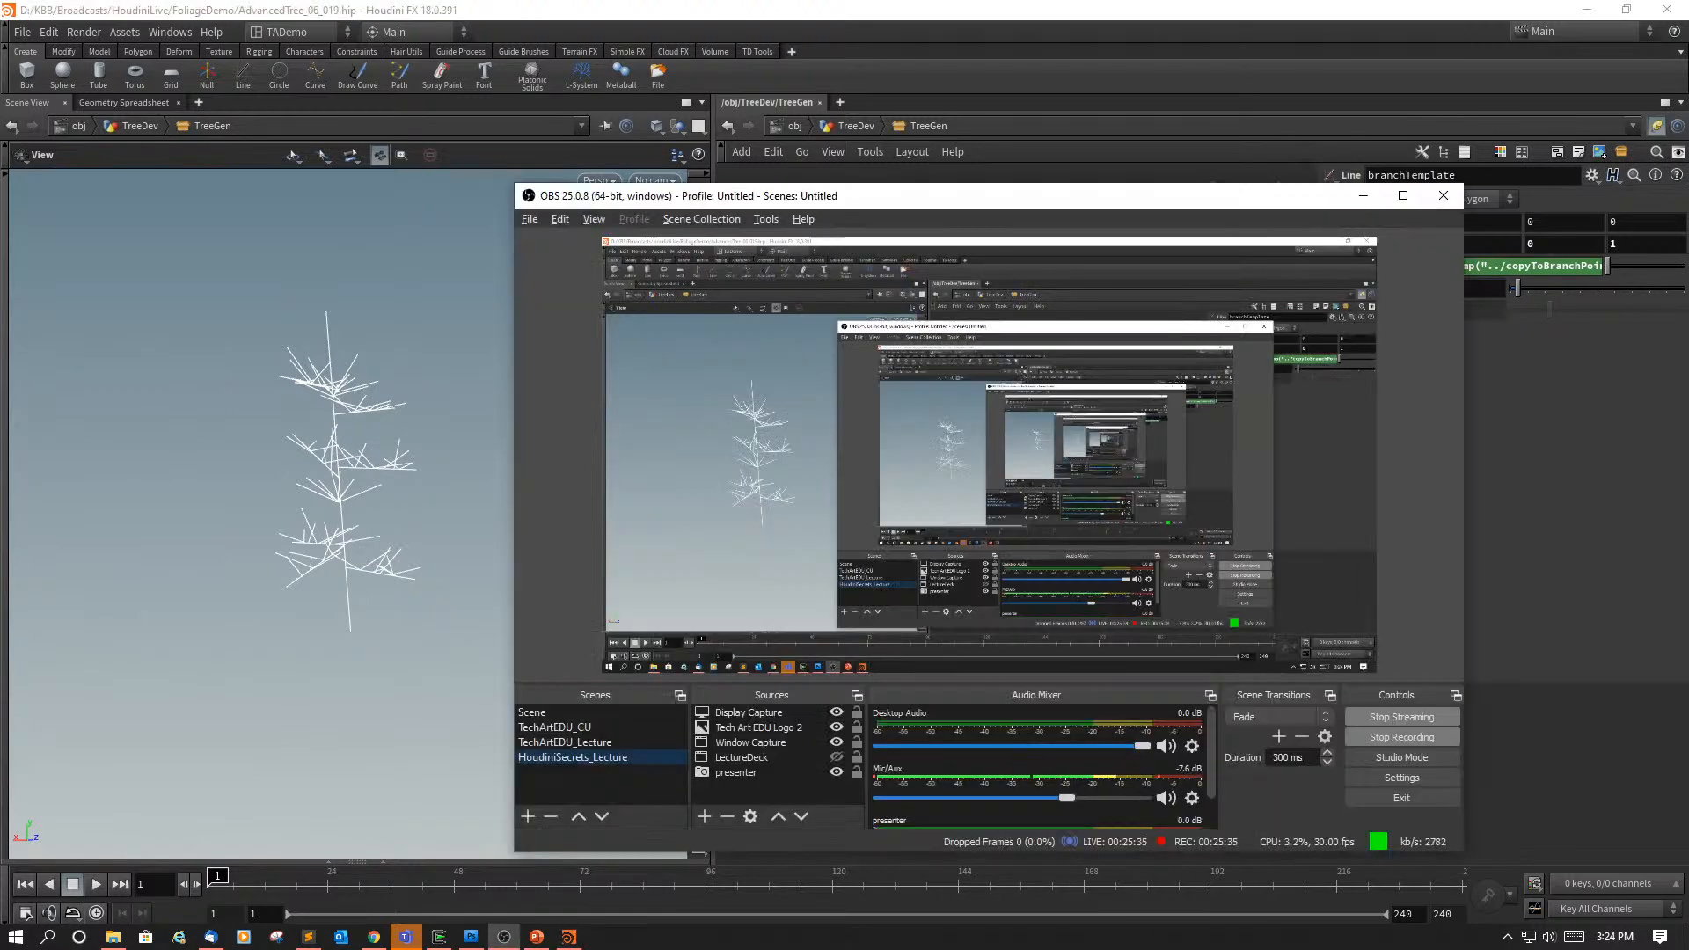
pyautogui.click(1363, 196)
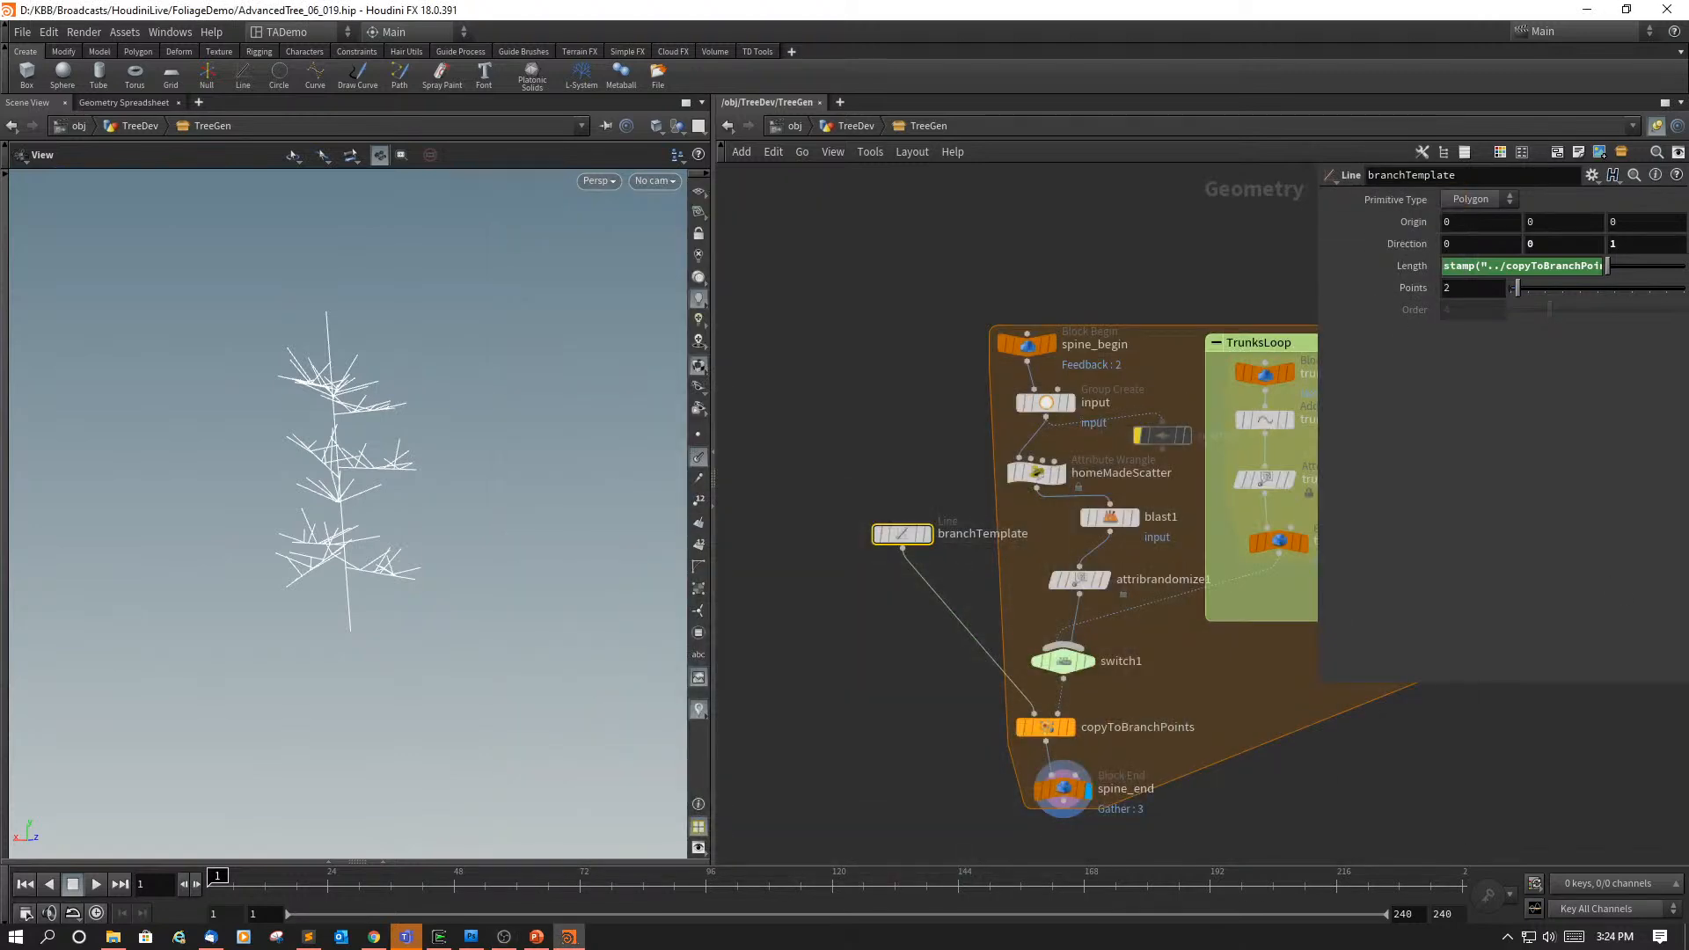
pyautogui.hotkey('alt', 'Tab')
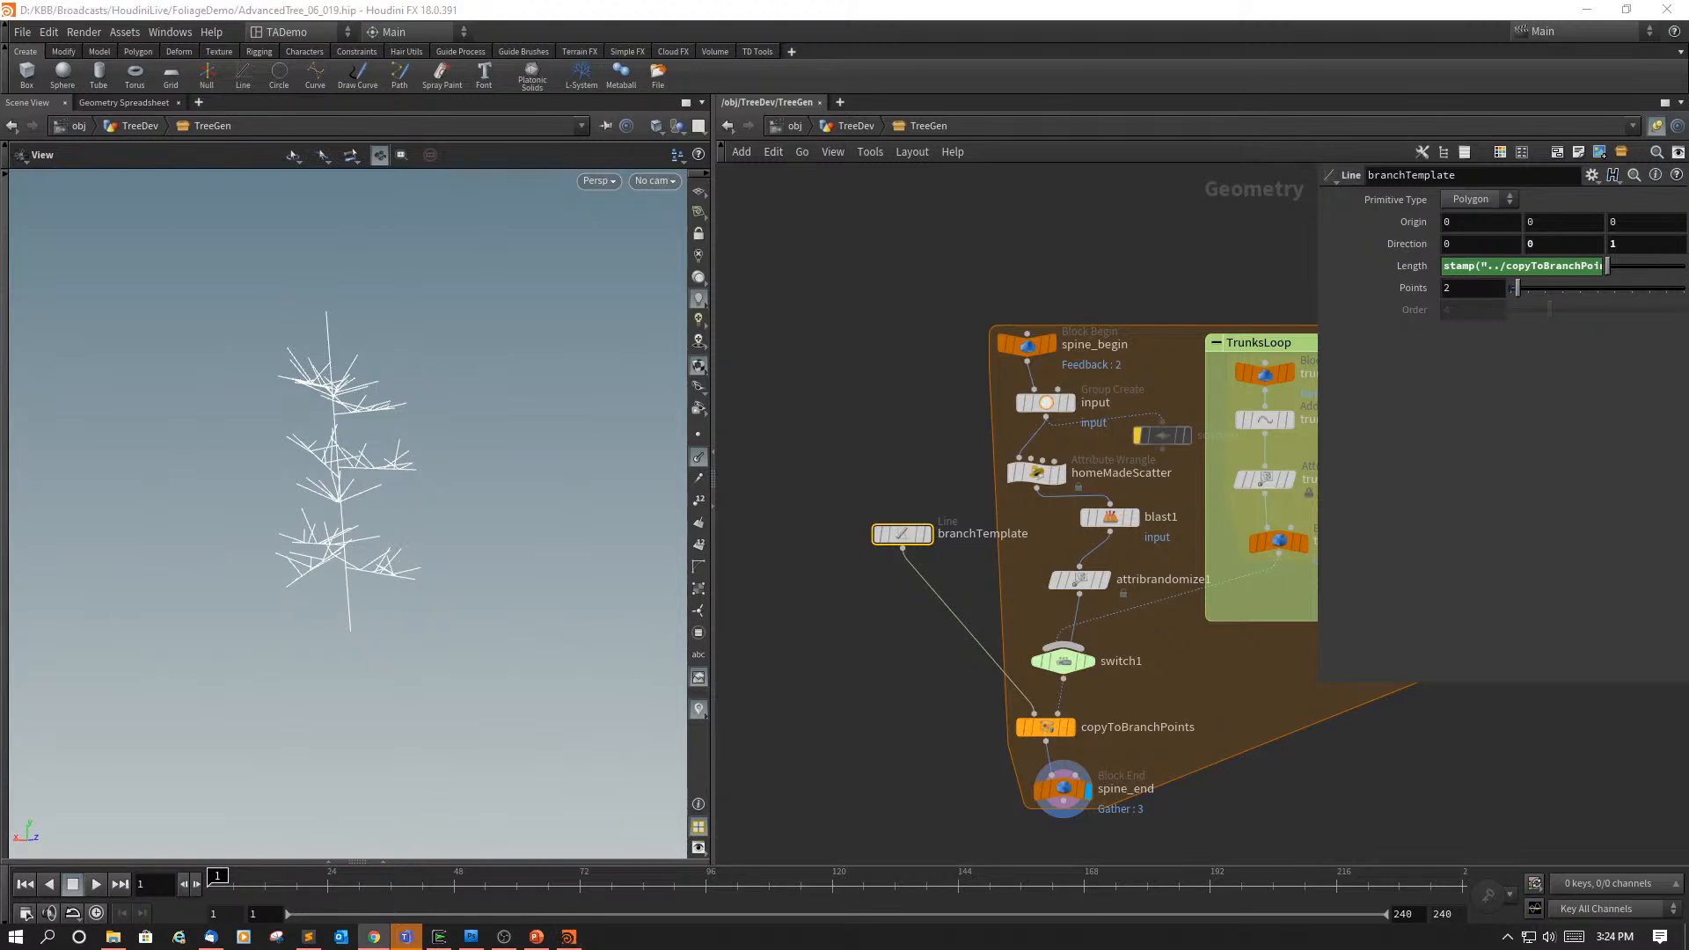
pyautogui.hotkey('alt', 'Tab')
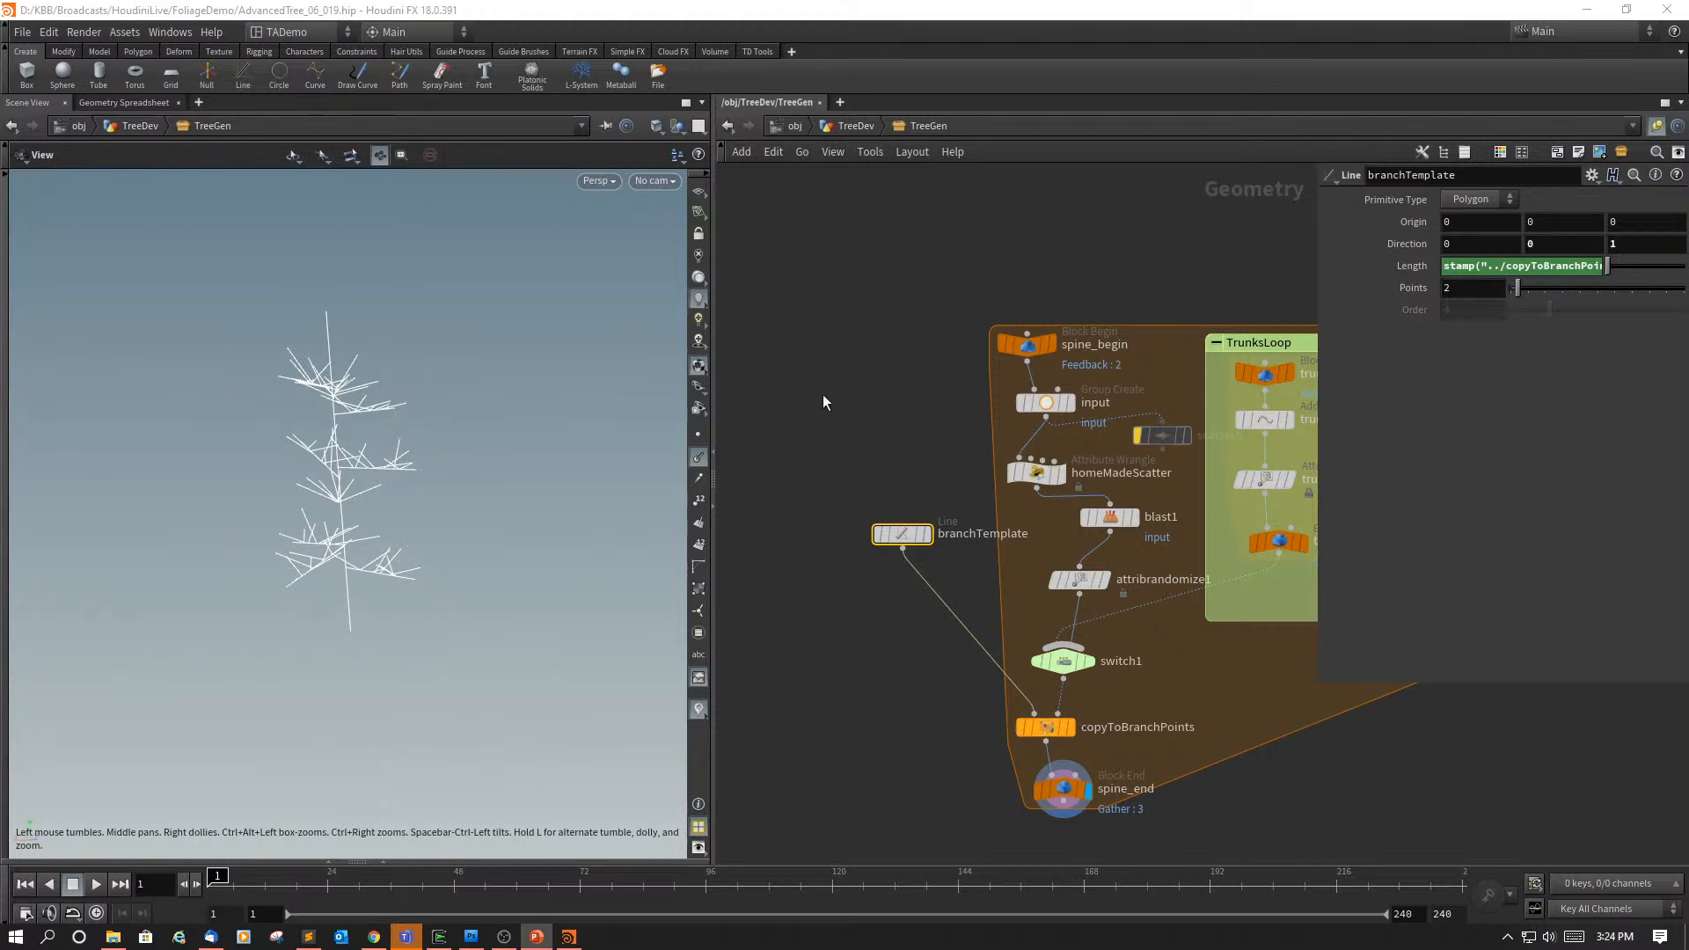
# Step: Return to the TreeDev network, enlarge the parameter pane, and open the type properties of TreeGen
pyautogui.press('u')
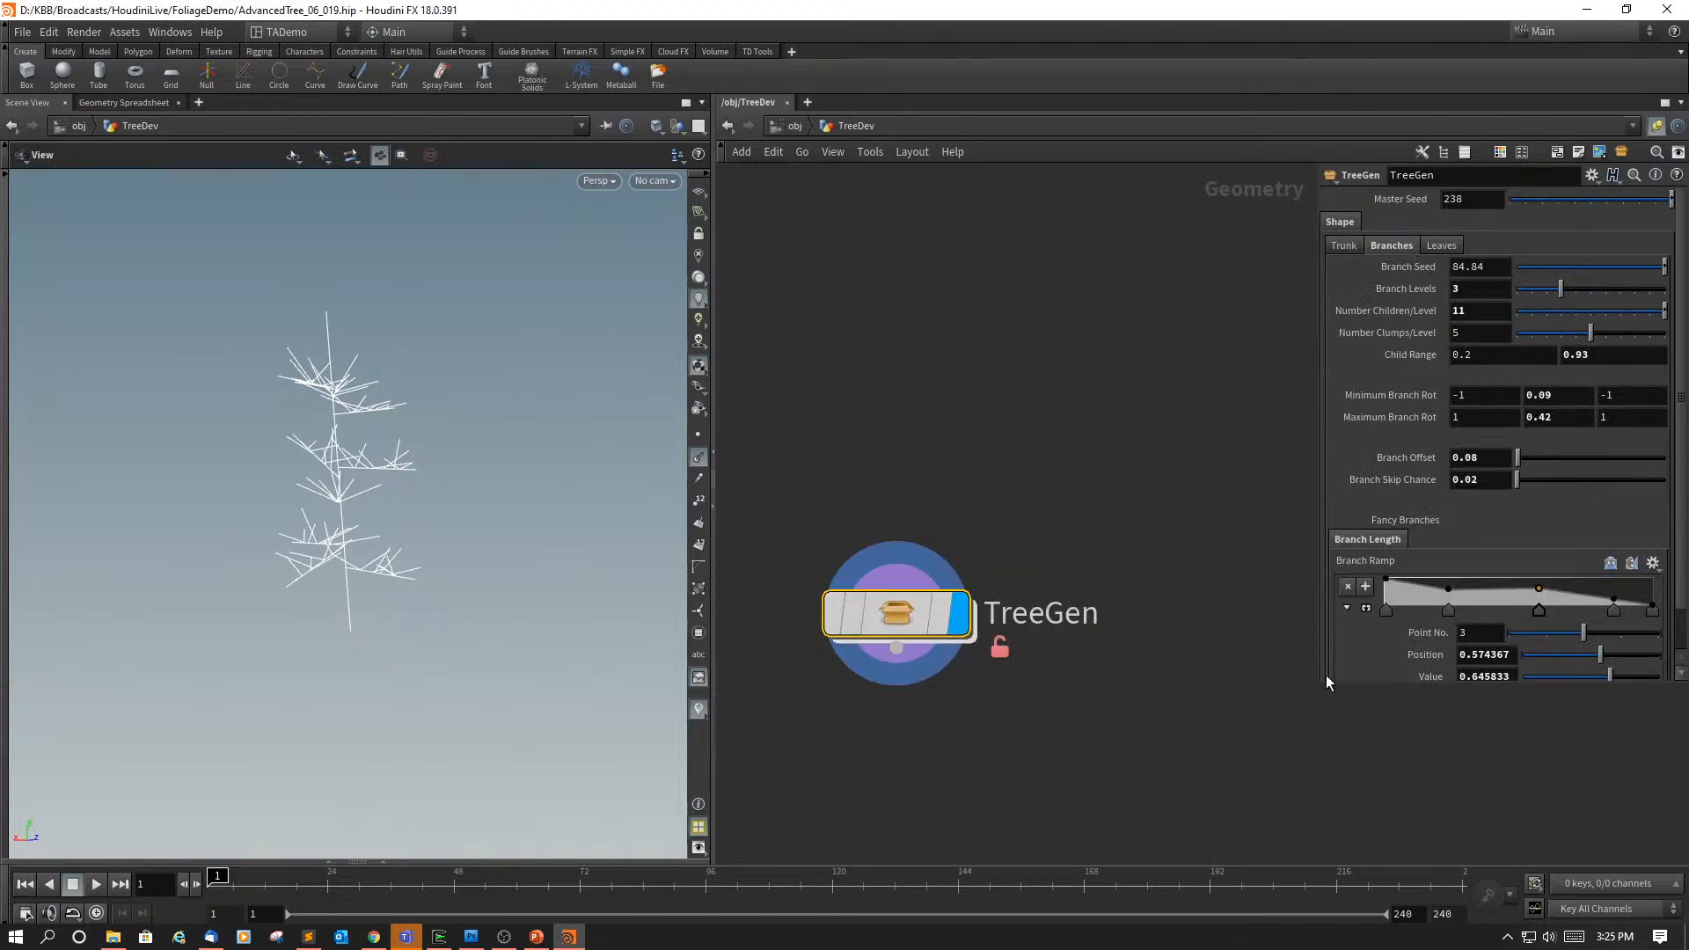
pyautogui.moveTo(1318, 682); pyautogui.dragTo(1221, 825)
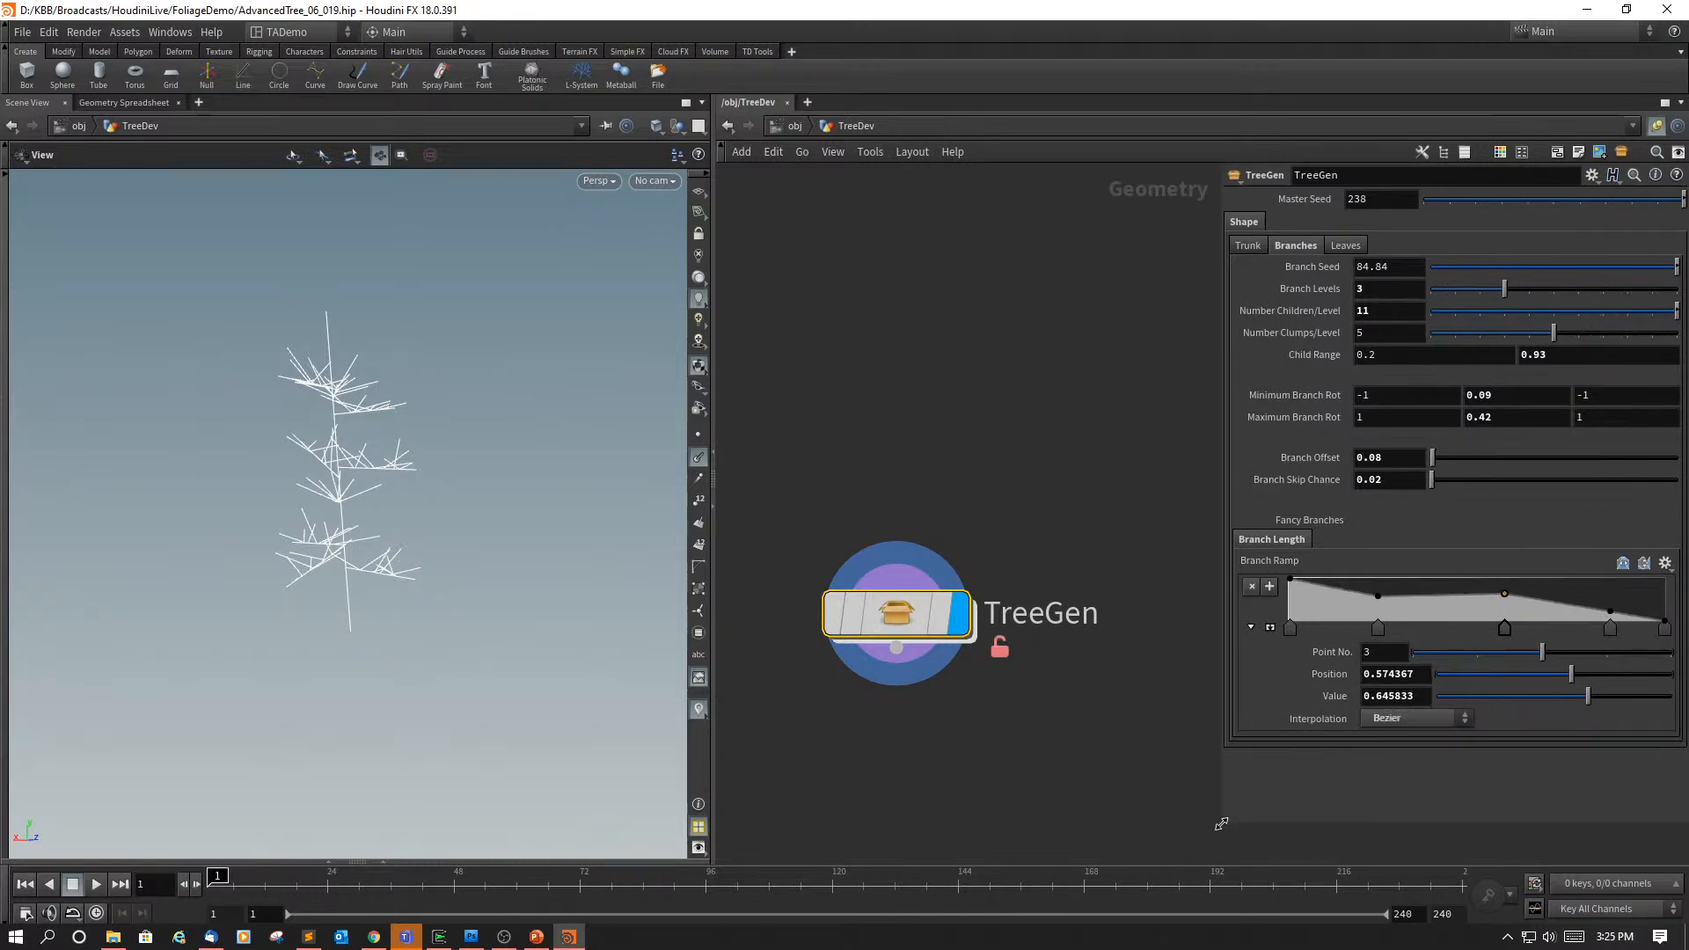
pyautogui.rightClick(891, 616)
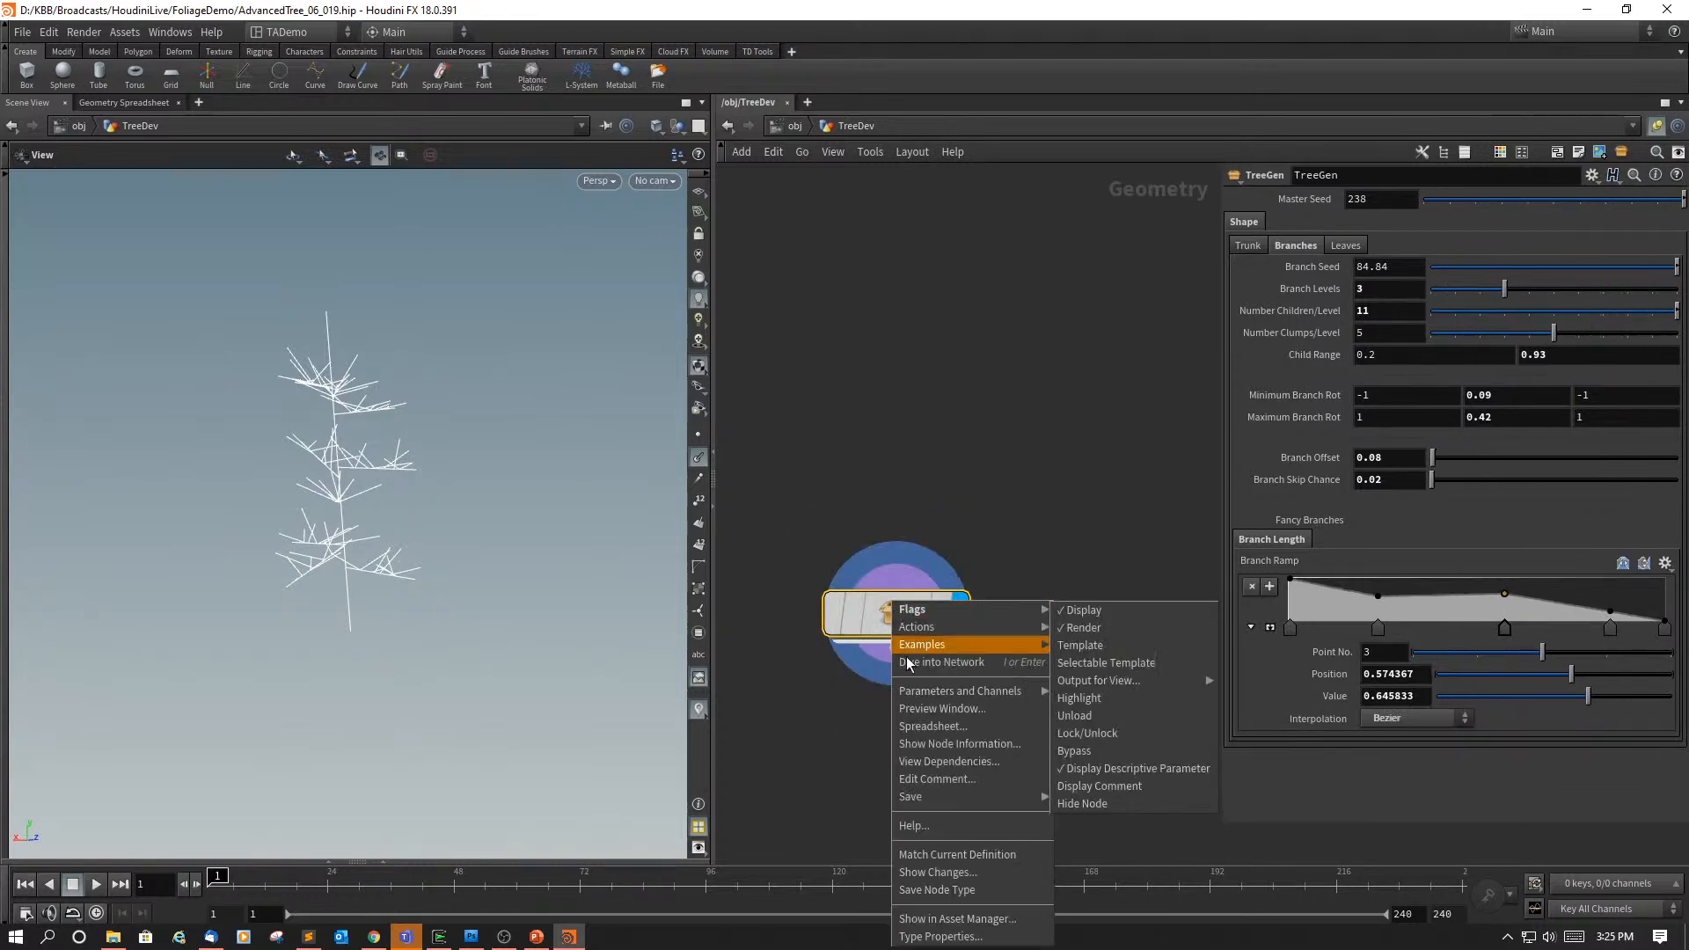
pyautogui.click(946, 932)
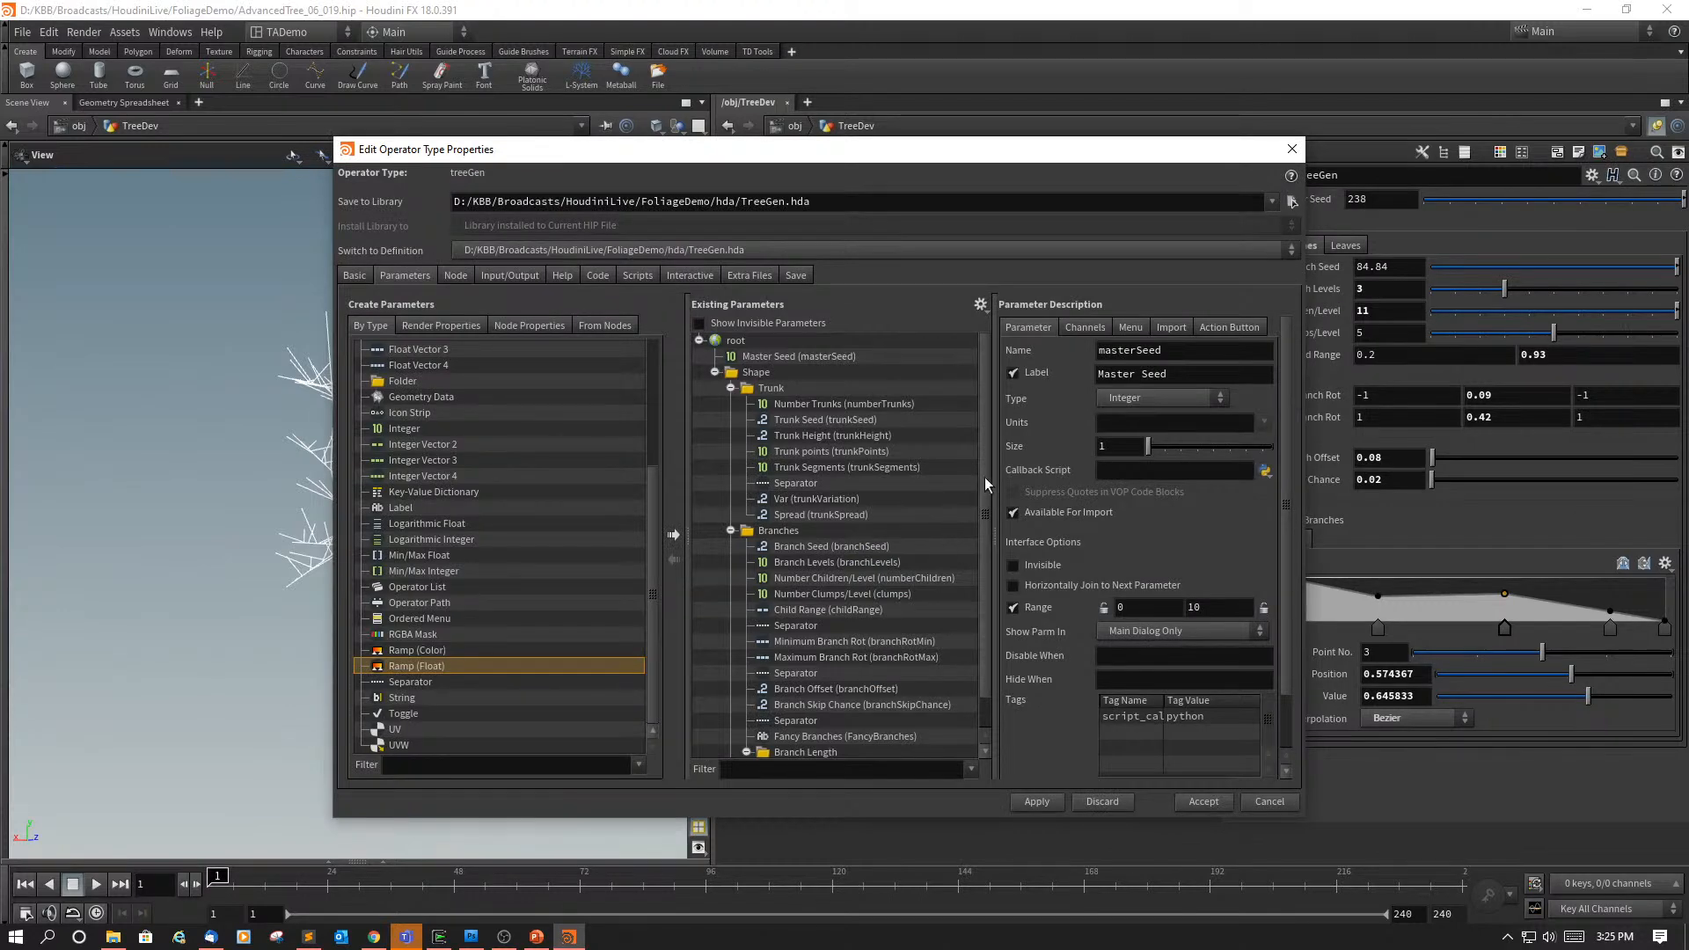
# Step: Add a Float parameter to the Branch Length folder, above Branch Ramp
pyautogui.scroll(-2, 984, 528)
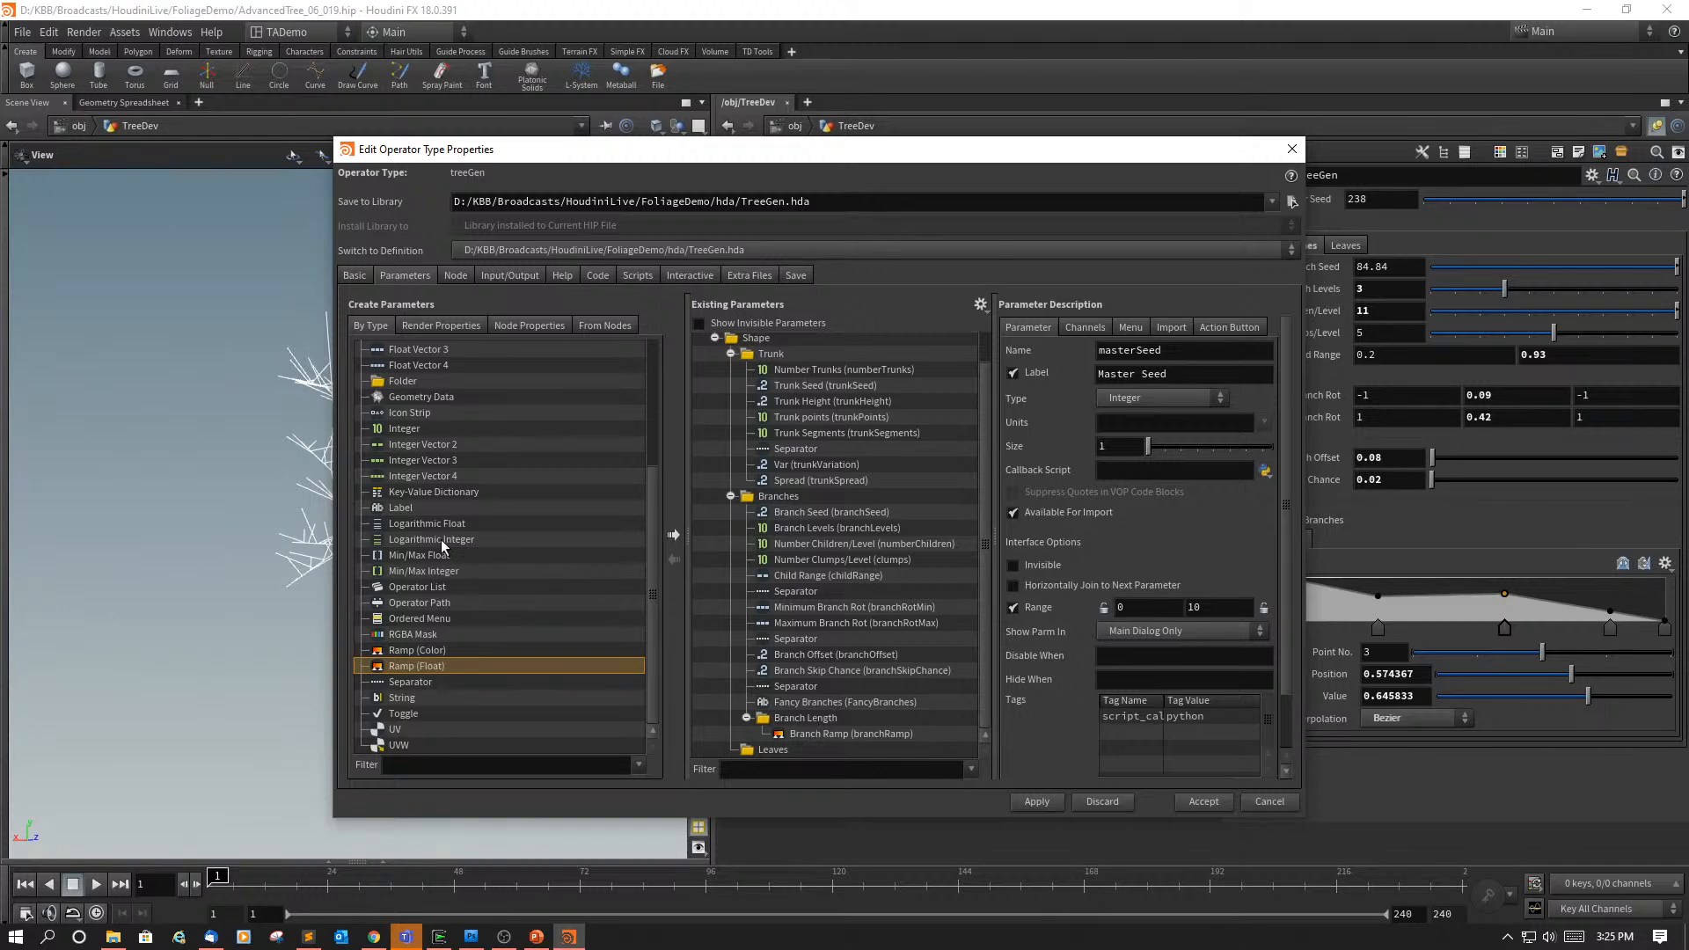
pyautogui.scroll(5, 650, 528)
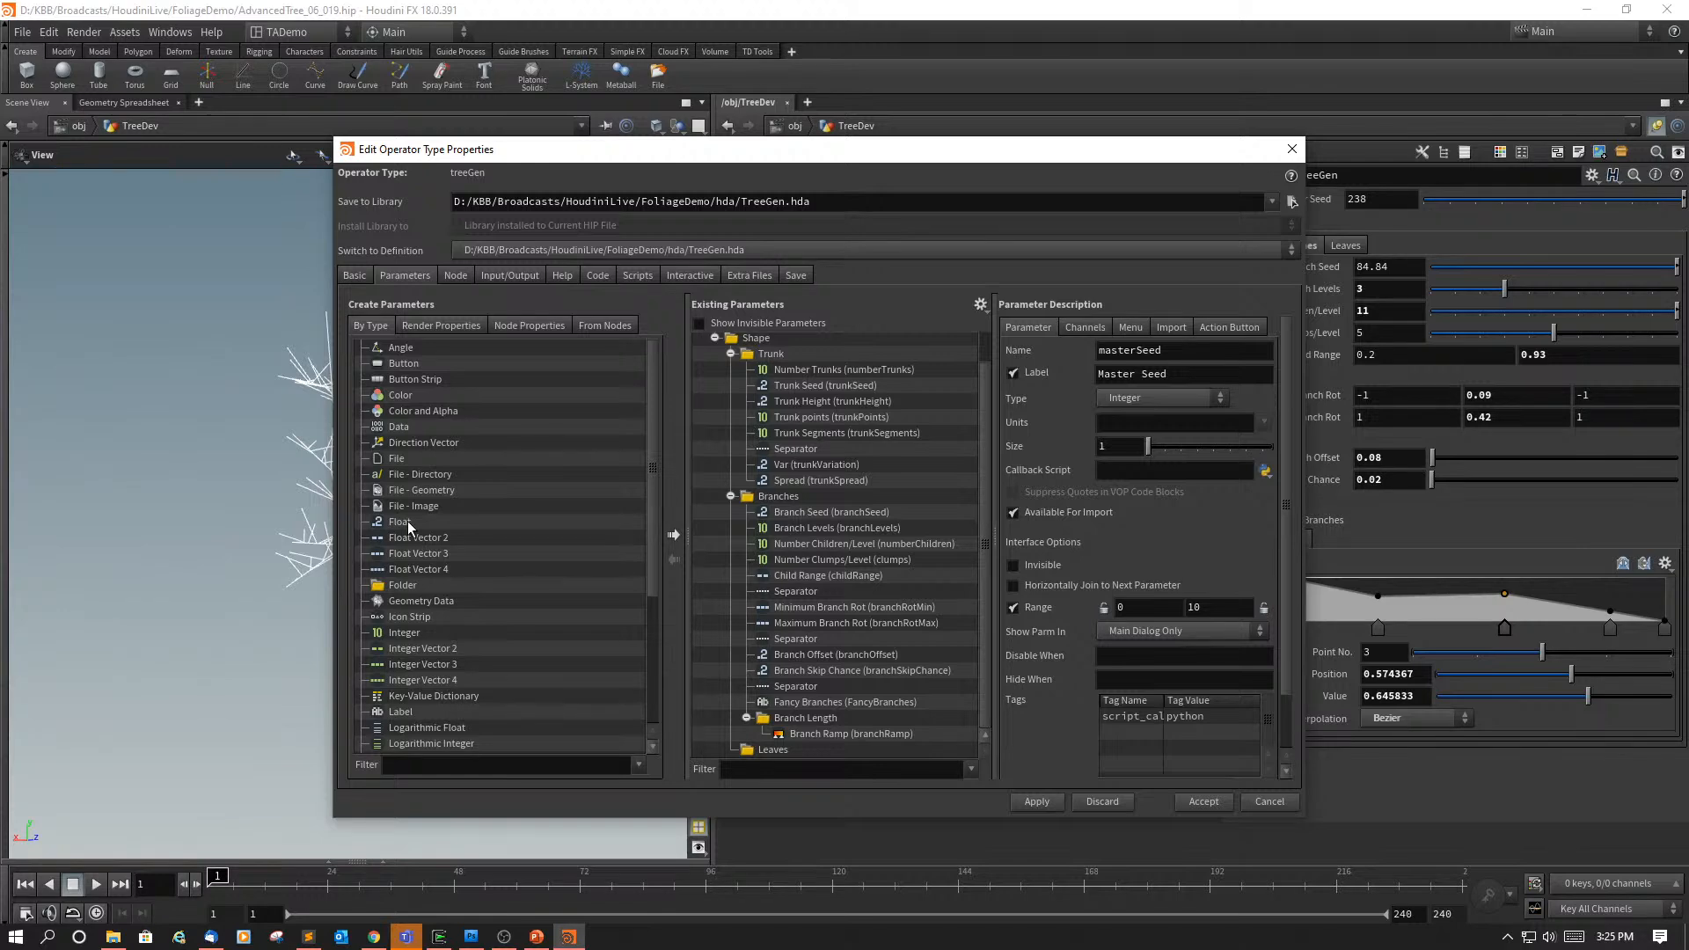
pyautogui.moveTo(408, 521); pyautogui.dragTo(448, 532)
pyautogui.moveTo(669, 667); pyautogui.dragTo(802, 729)
pyautogui.scroll(-1, 970, 746)
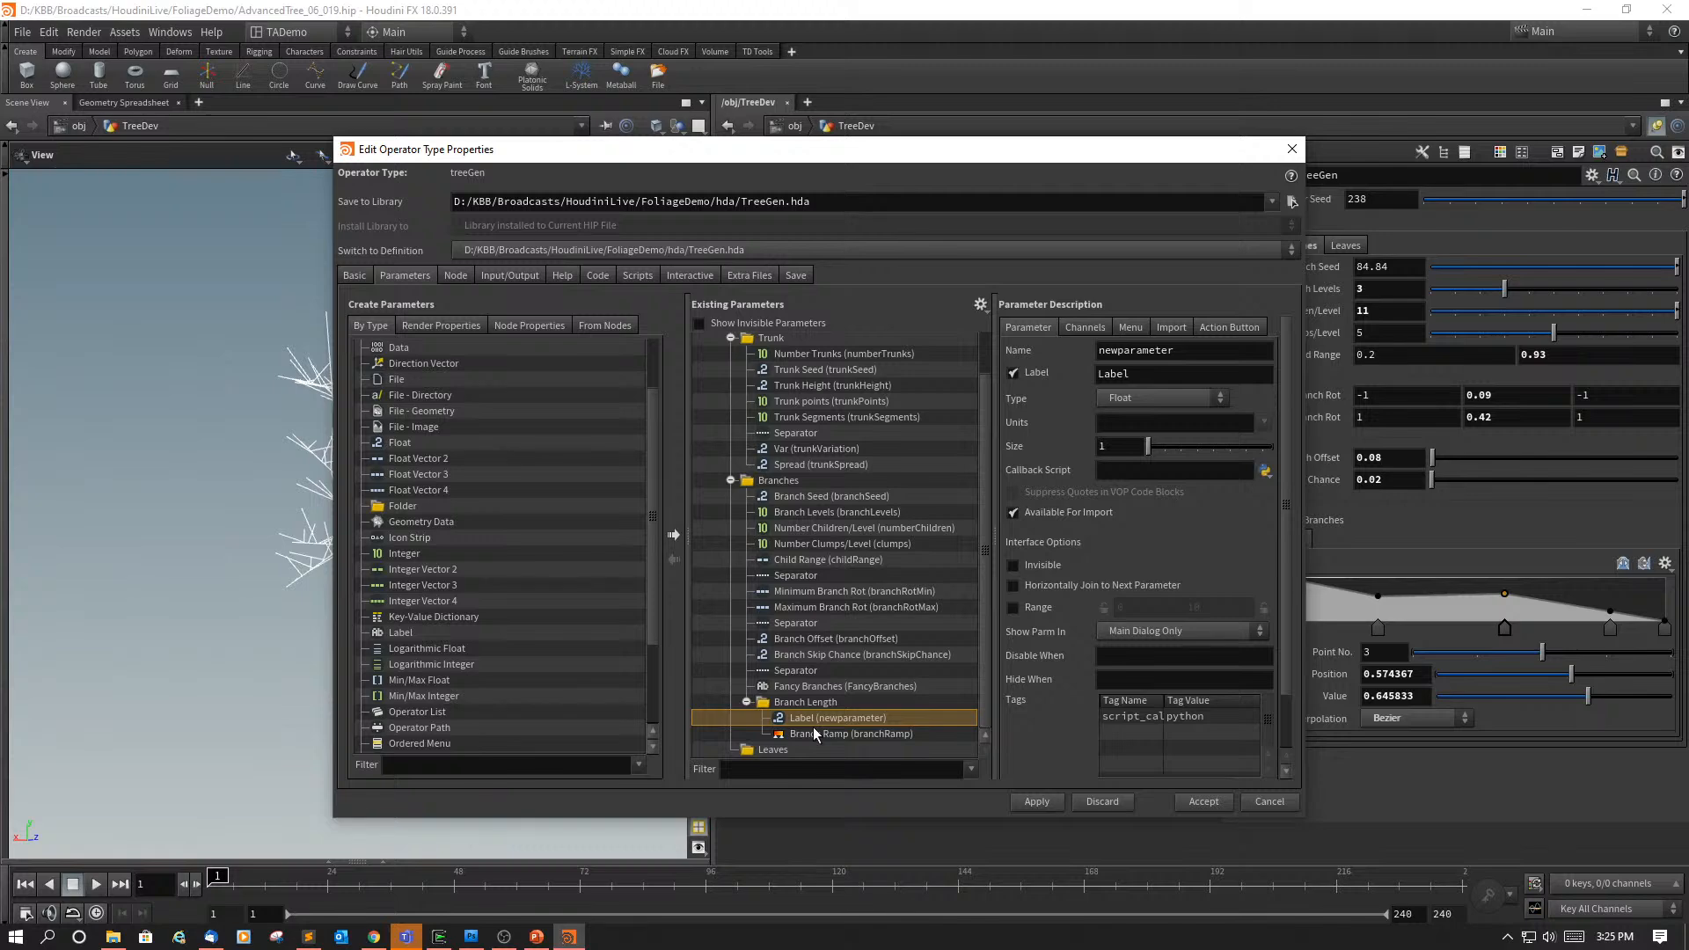
# Step: Name the new float parameter branchLengthOffset, label it Branch Length Offset, and accept the type property changes
pyautogui.moveTo(1175, 350); pyautogui.dragTo(1089, 350)
pyautogui.click(1118, 351)
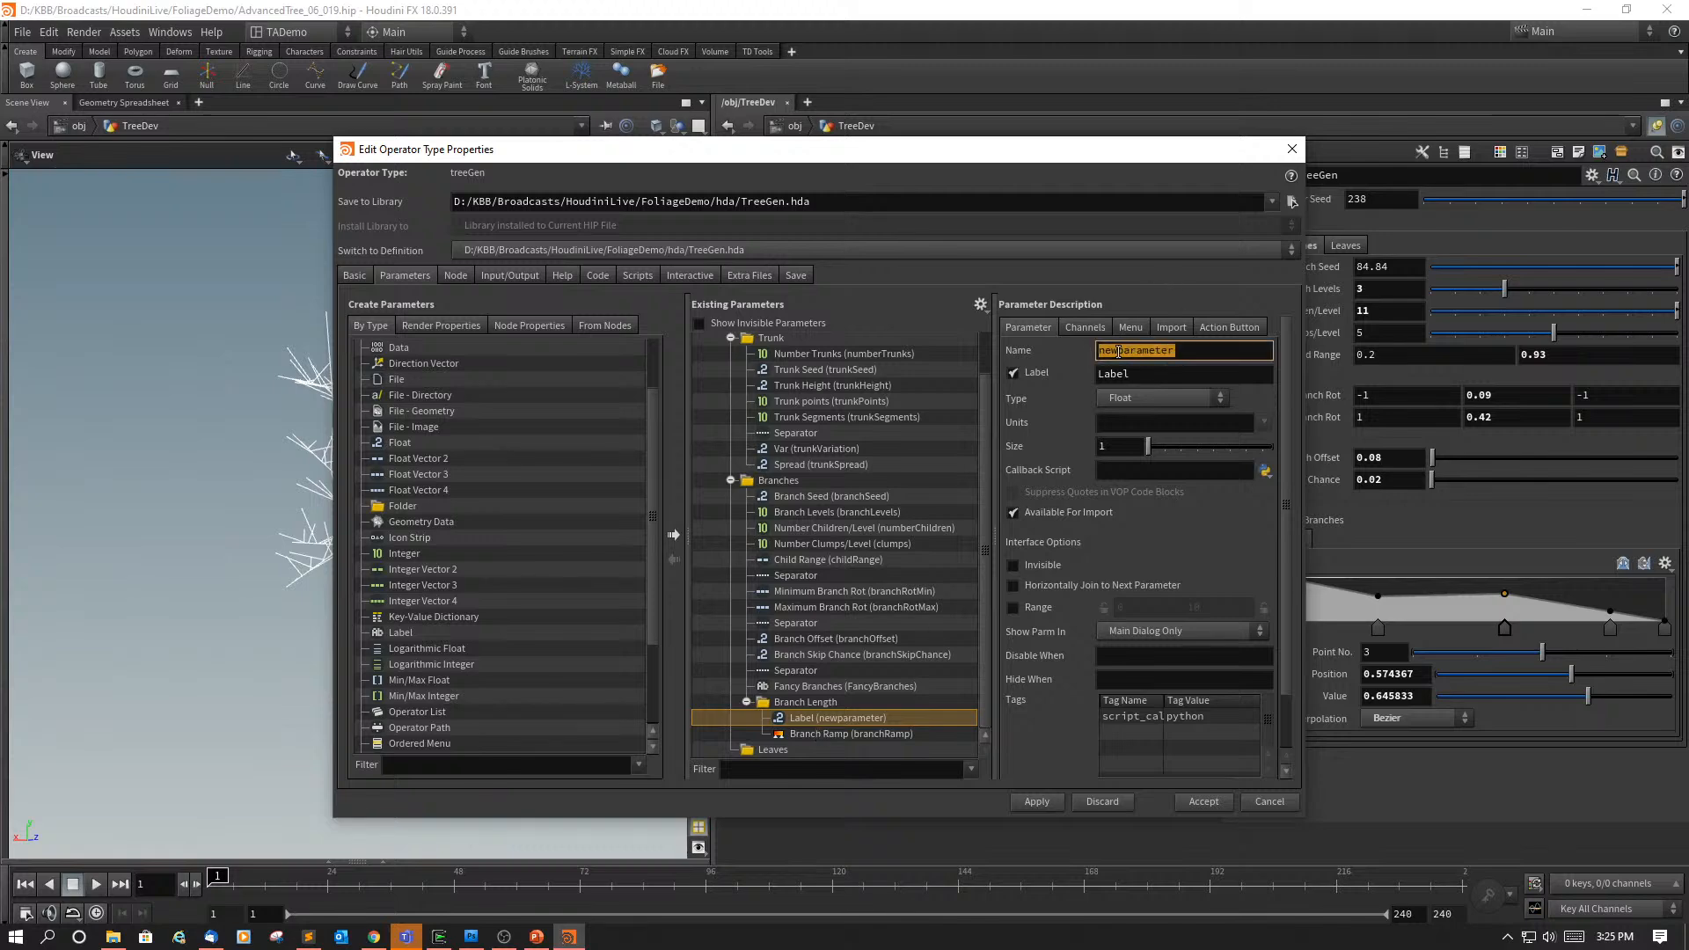
pyautogui.write('branchLengthOffset')
pyautogui.press('Tab')
pyautogui.write('Branch Spacin')
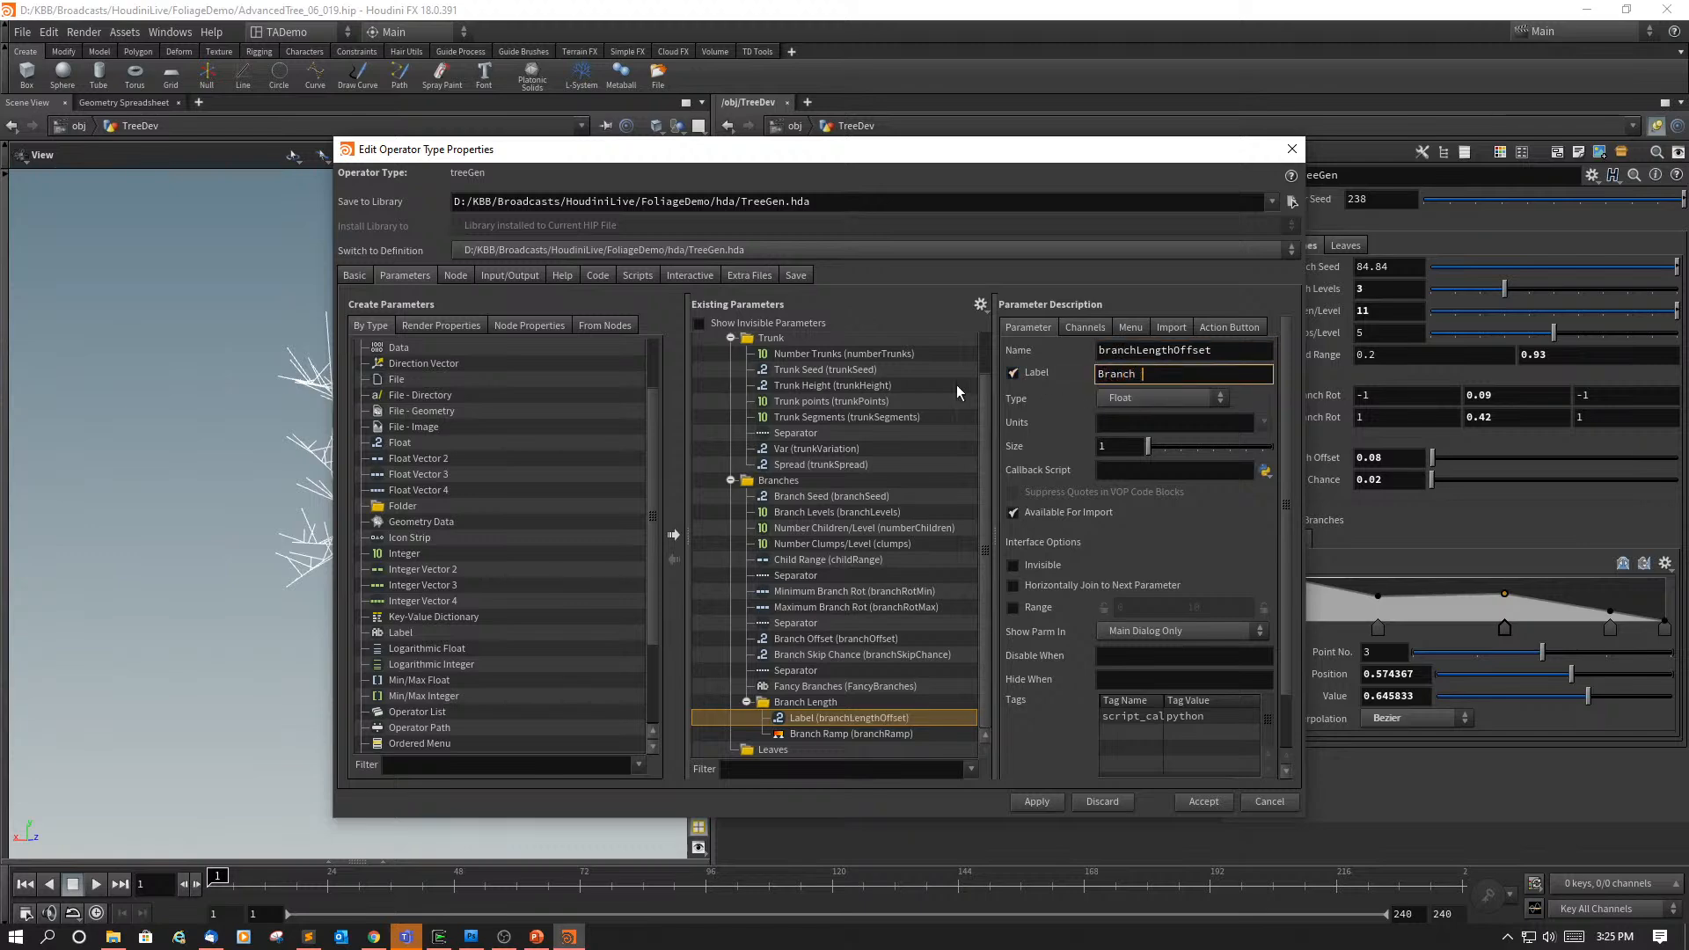
pyautogui.press('BackSpace')
pyautogui.press('BackSpace')
pyautogui.press('BackSpace')
pyautogui.press('BackSpace')
pyautogui.press('BackSpace')
pyautogui.press('BackSpace')
pyautogui.write('Length Offset')
pyautogui.click(1191, 805)
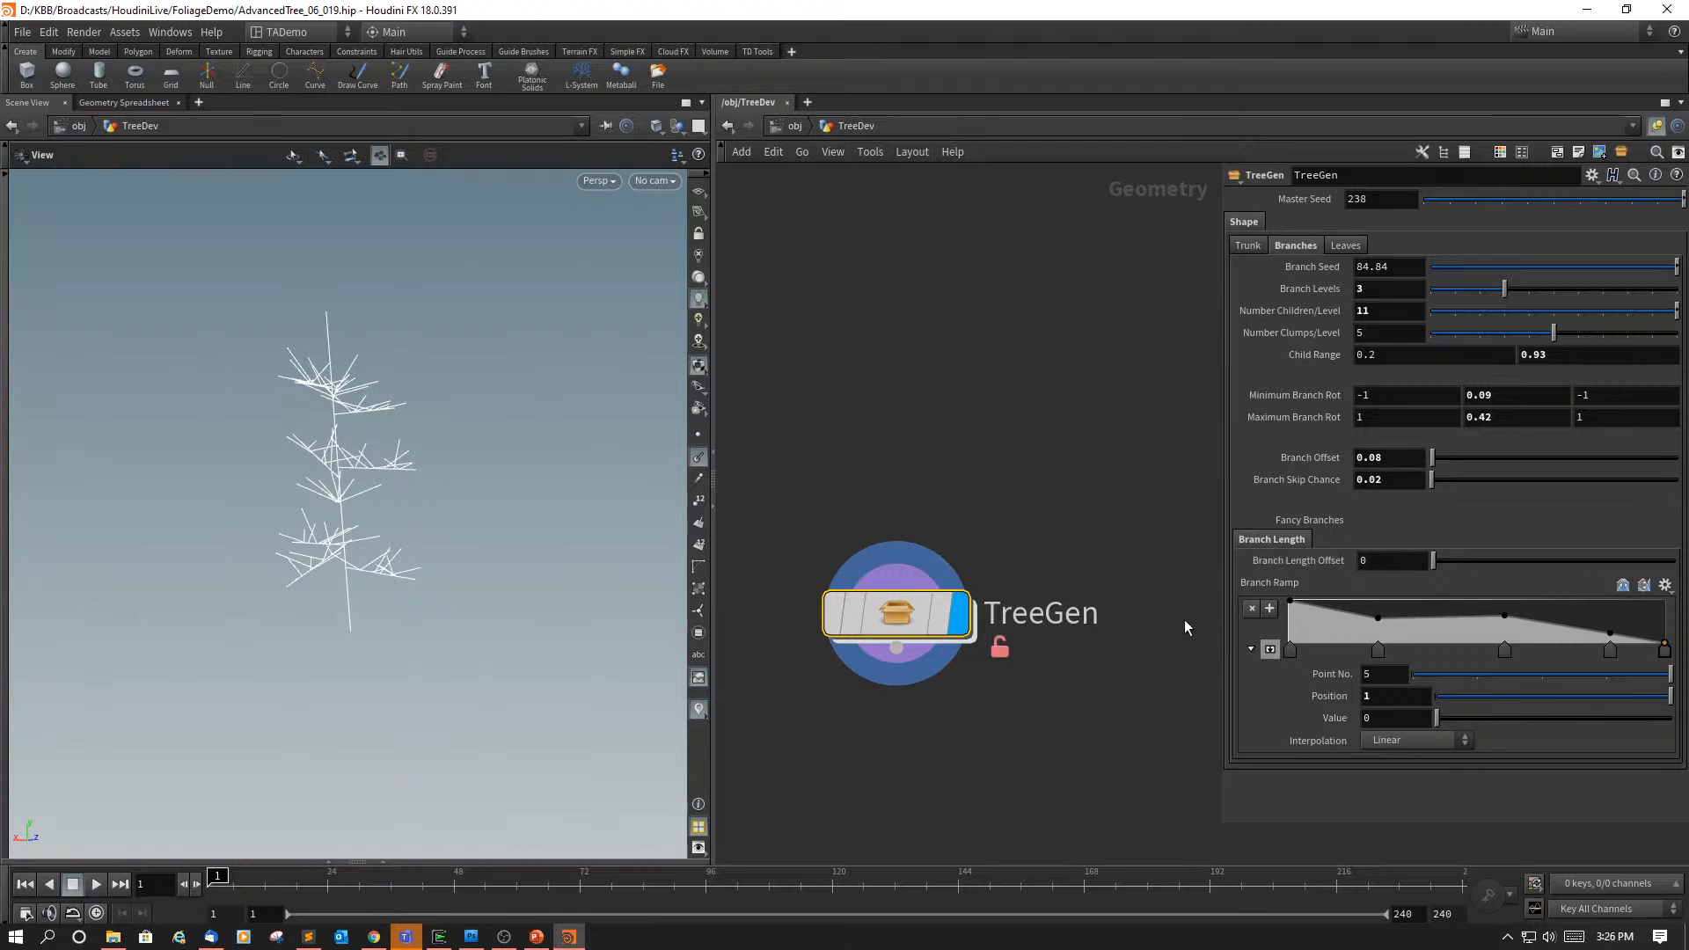
# Step: Inside TreeGen, name the third stamp variable of copyToBranchPoints branchLengthOffset
pyautogui.doubleClick(904, 605)
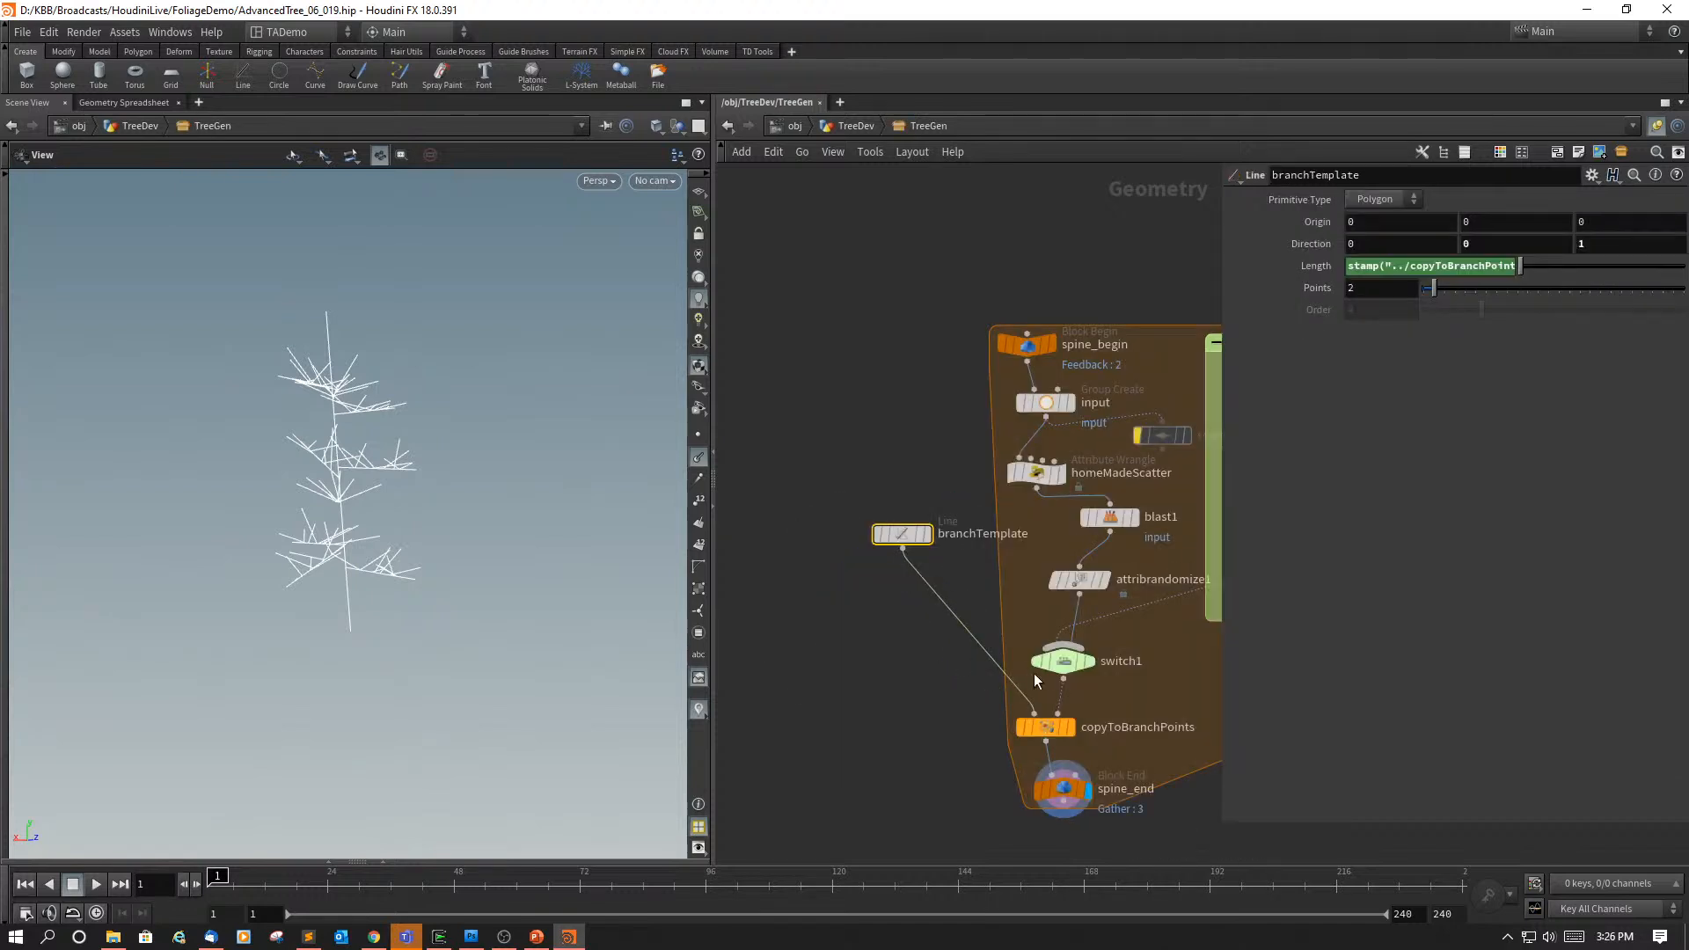
pyautogui.click(1047, 727)
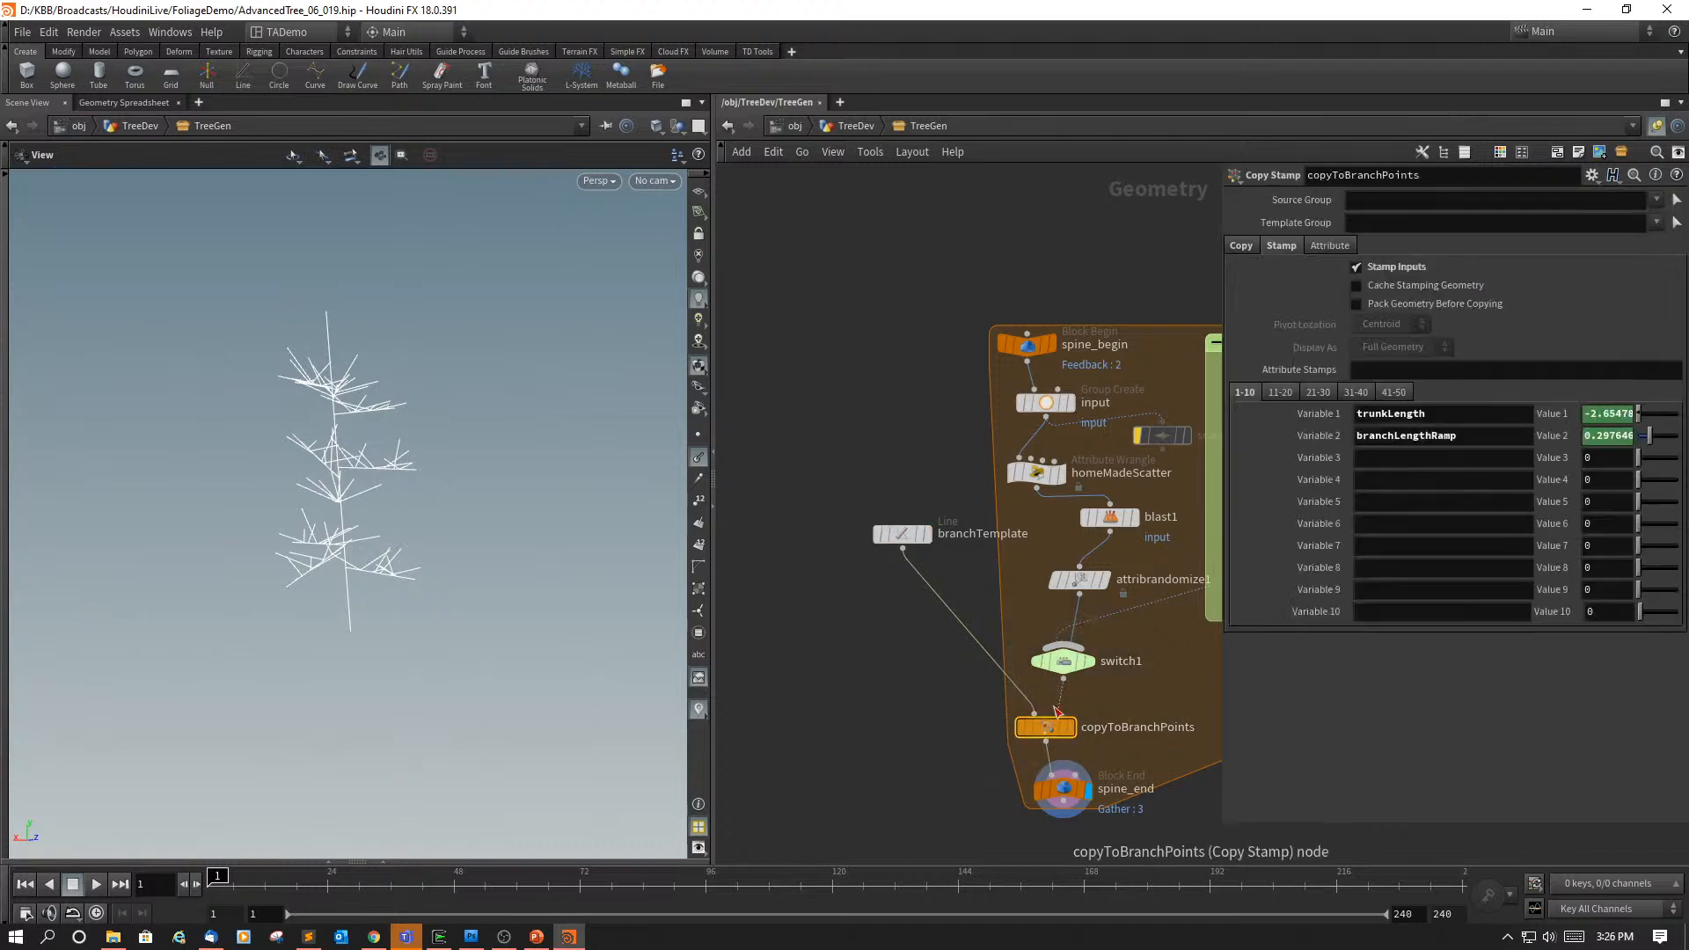
pyautogui.click(1386, 458)
pyautogui.write('branc')
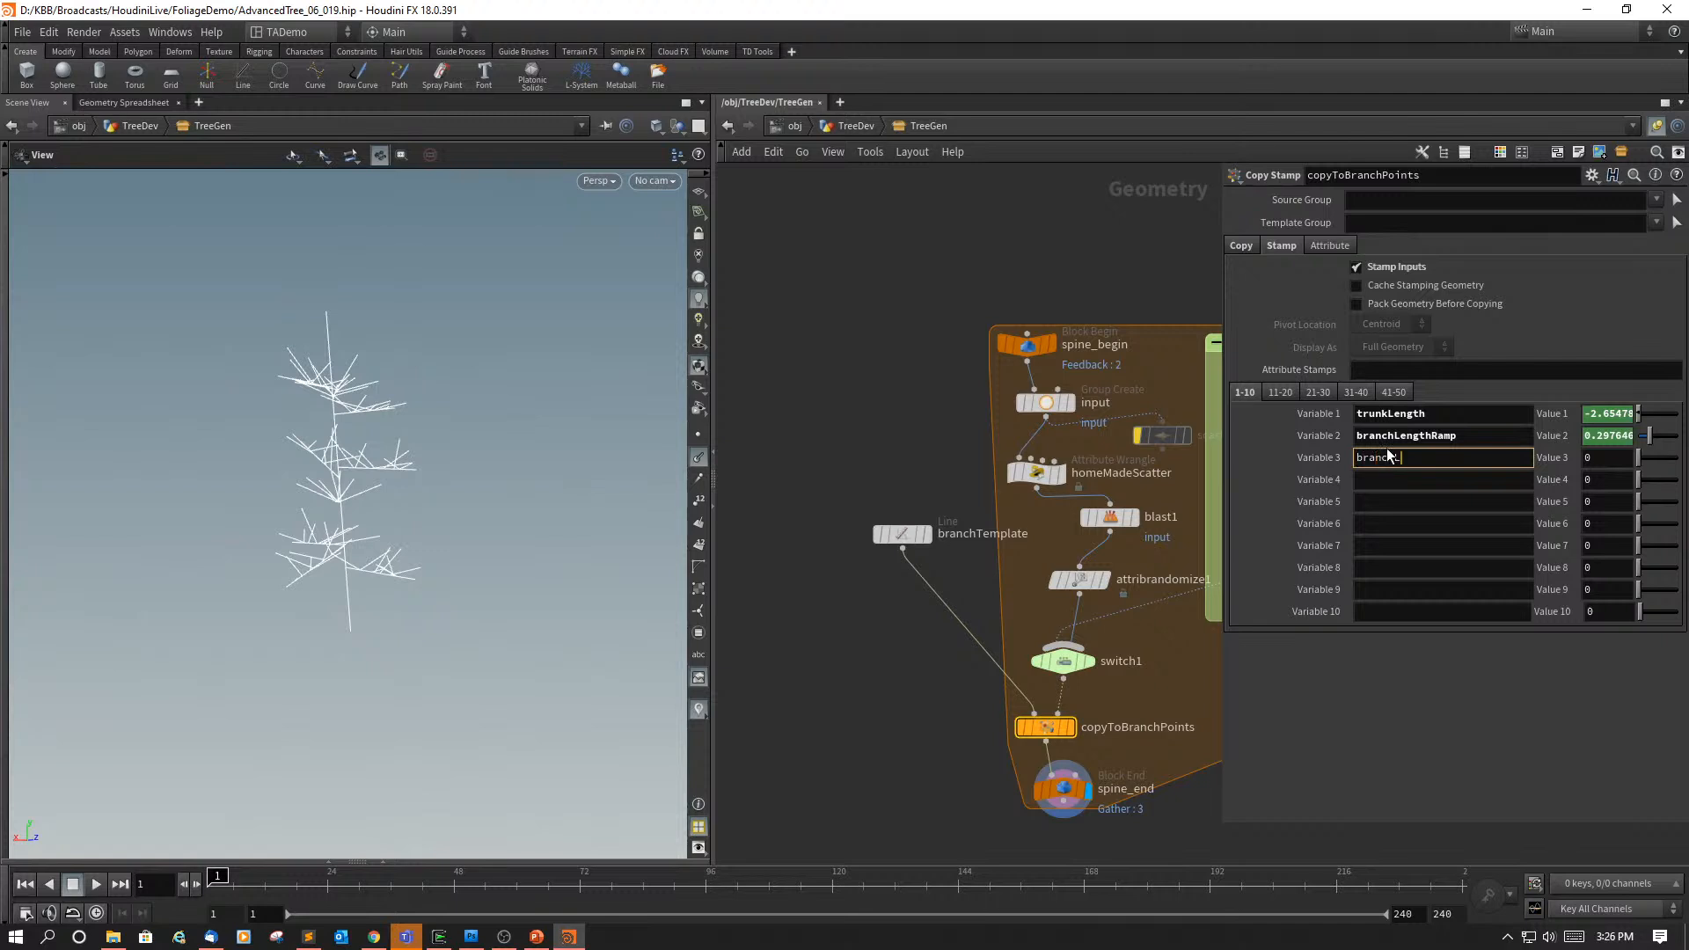
pyautogui.write('hLengthOffset')
# Step: Open the expression editor for the branchLengthOffset stamp value and replace its content with an empty if() function
pyautogui.click(1606, 454)
pyautogui.hotkey('alt', 'e')
pyautogui.click(546, 470)
pyautogui.press('BackSpace')
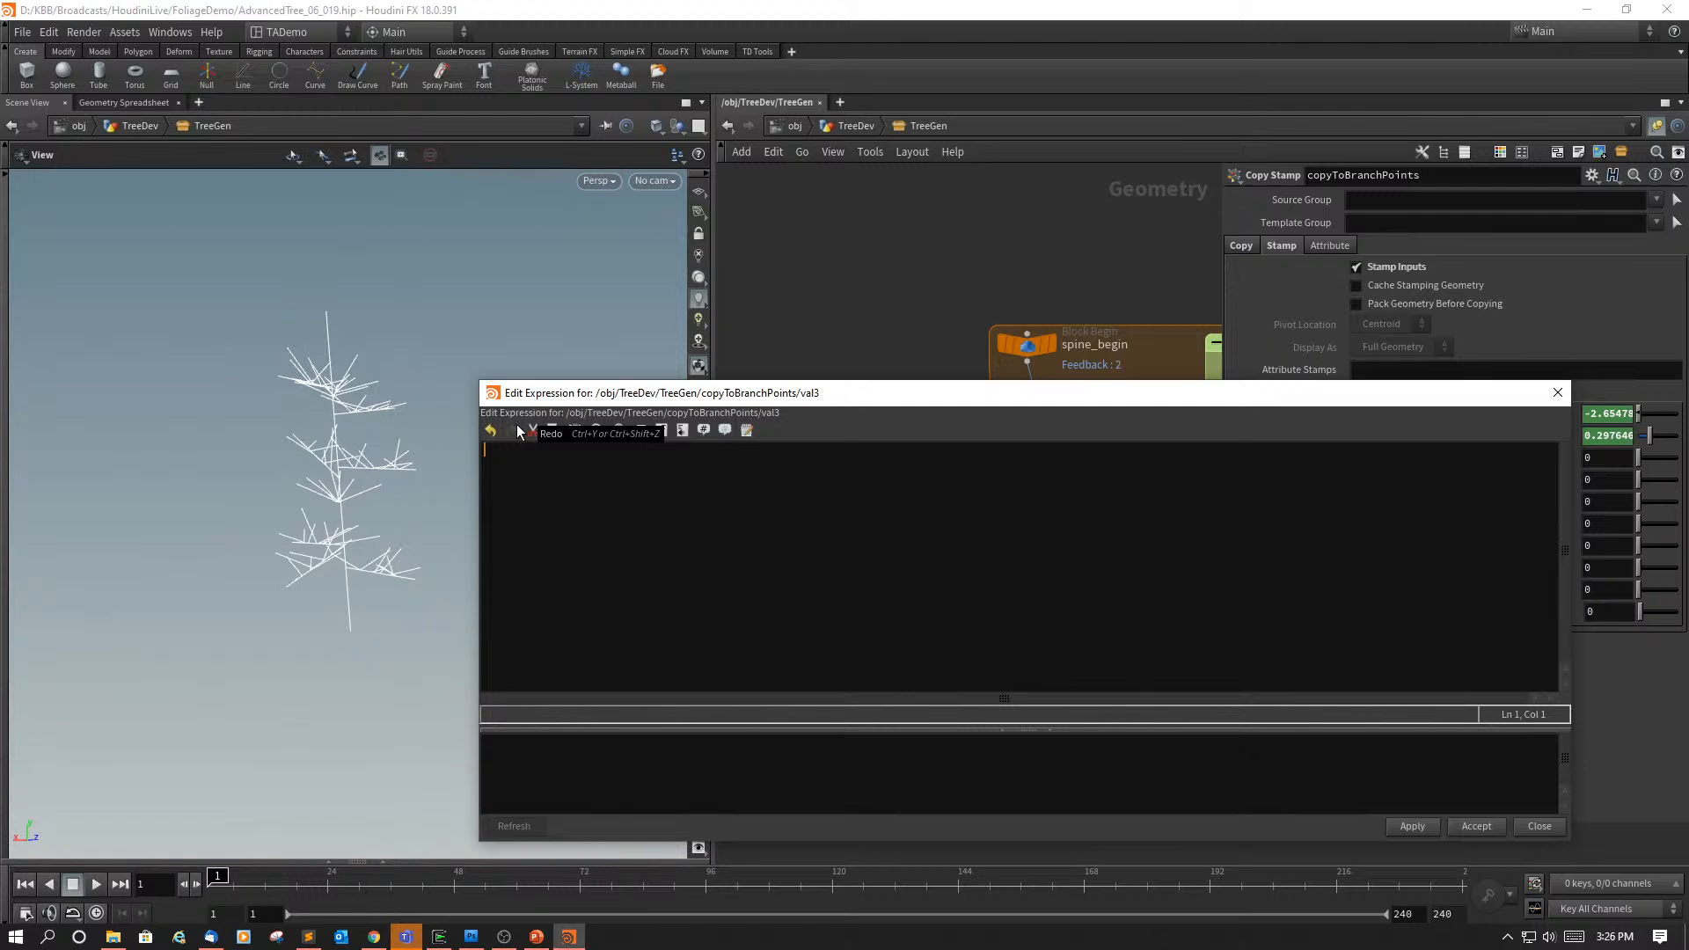
pyautogui.write('if')
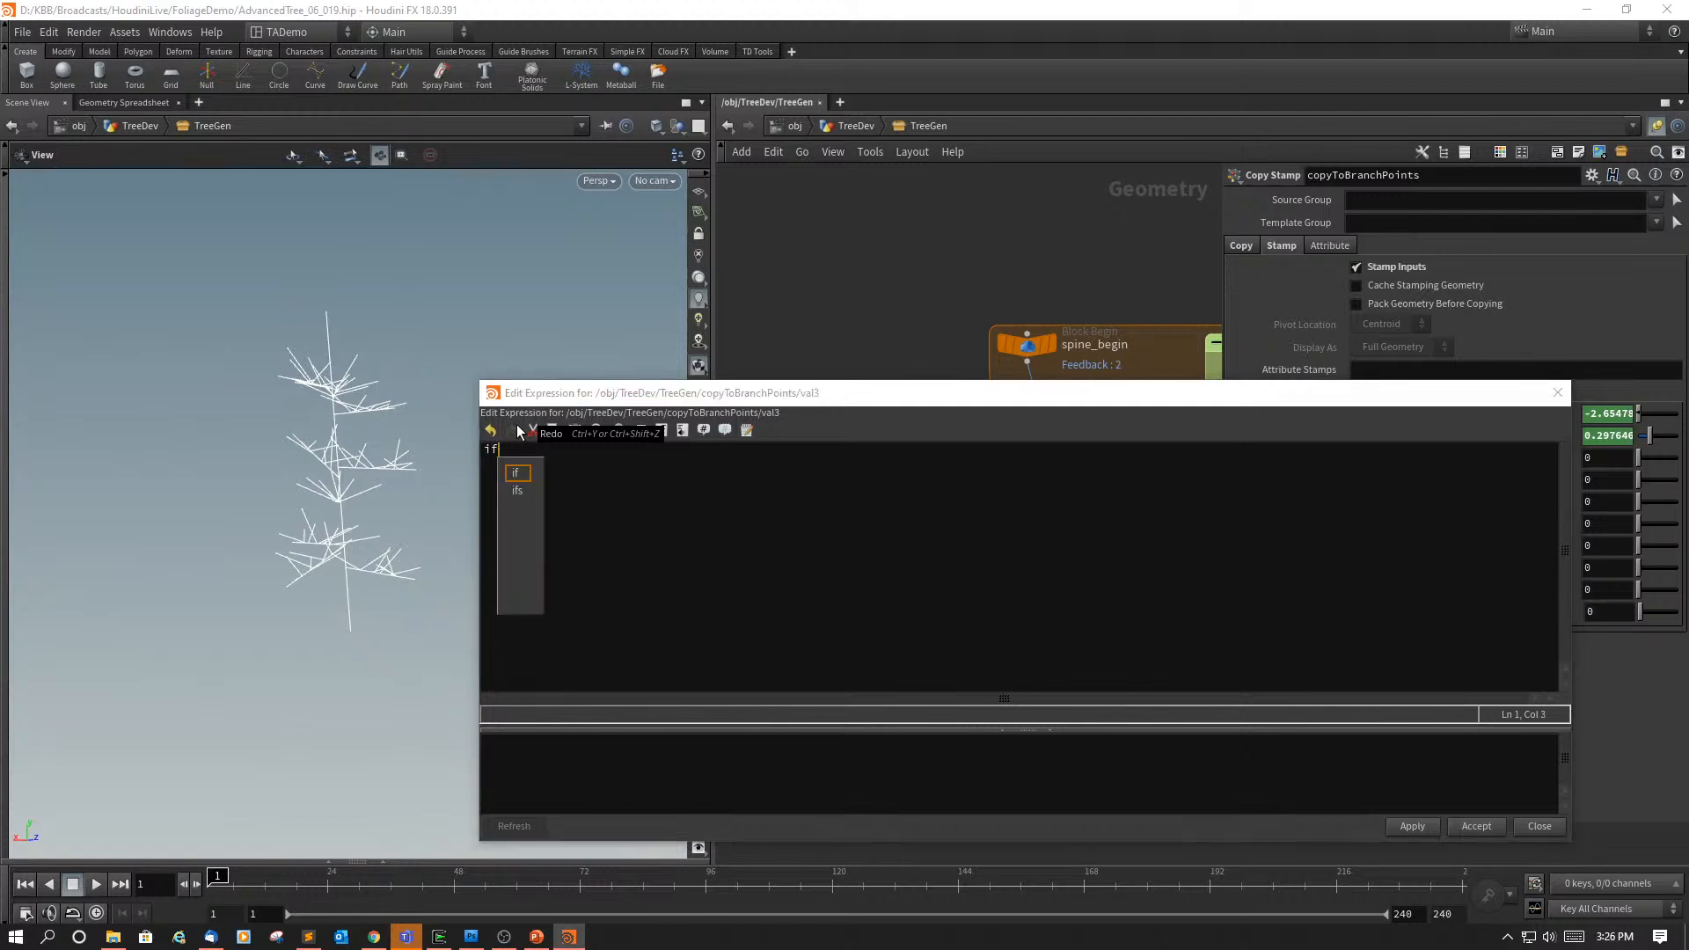
pyautogui.write('()')
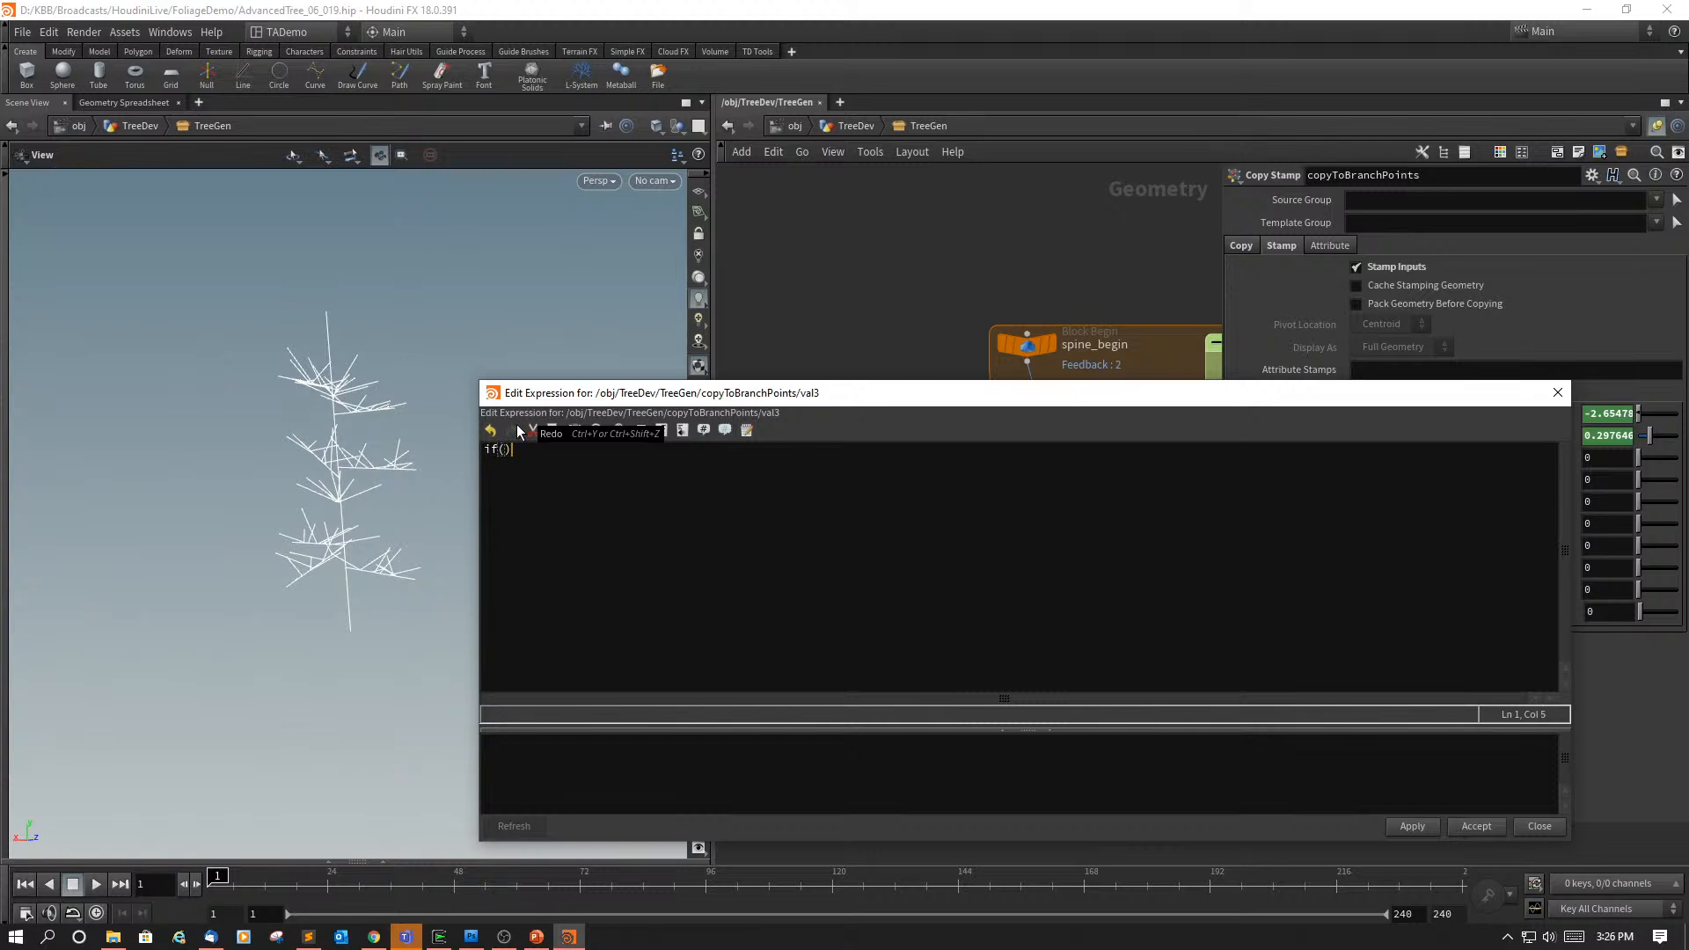
pyautogui.press('Left')
pyautogui.write('A, B, c')
pyautogui.click(626, 464)
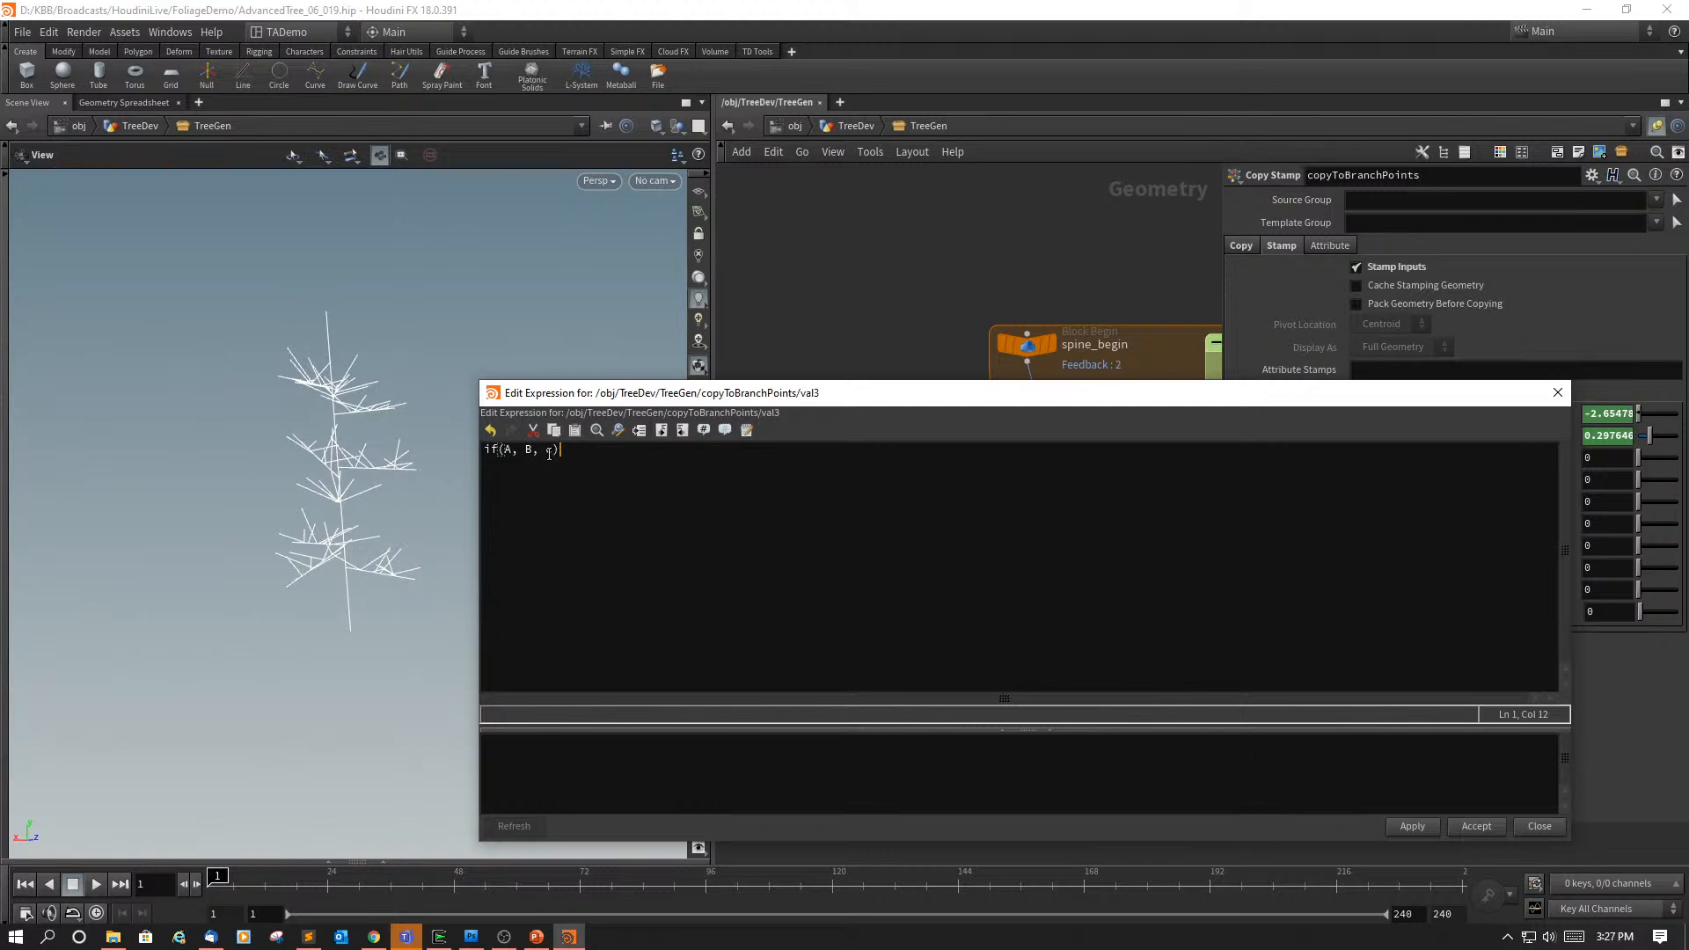
pyautogui.press('BackSpace')
pyautogui.press('BackSpace')
pyautogui.press('BackSpace')
pyautogui.press('BackSpace')
pyautogui.press('BackSpace')
pyautogui.press('BackSpace')
pyautogui.press('BackSpace')
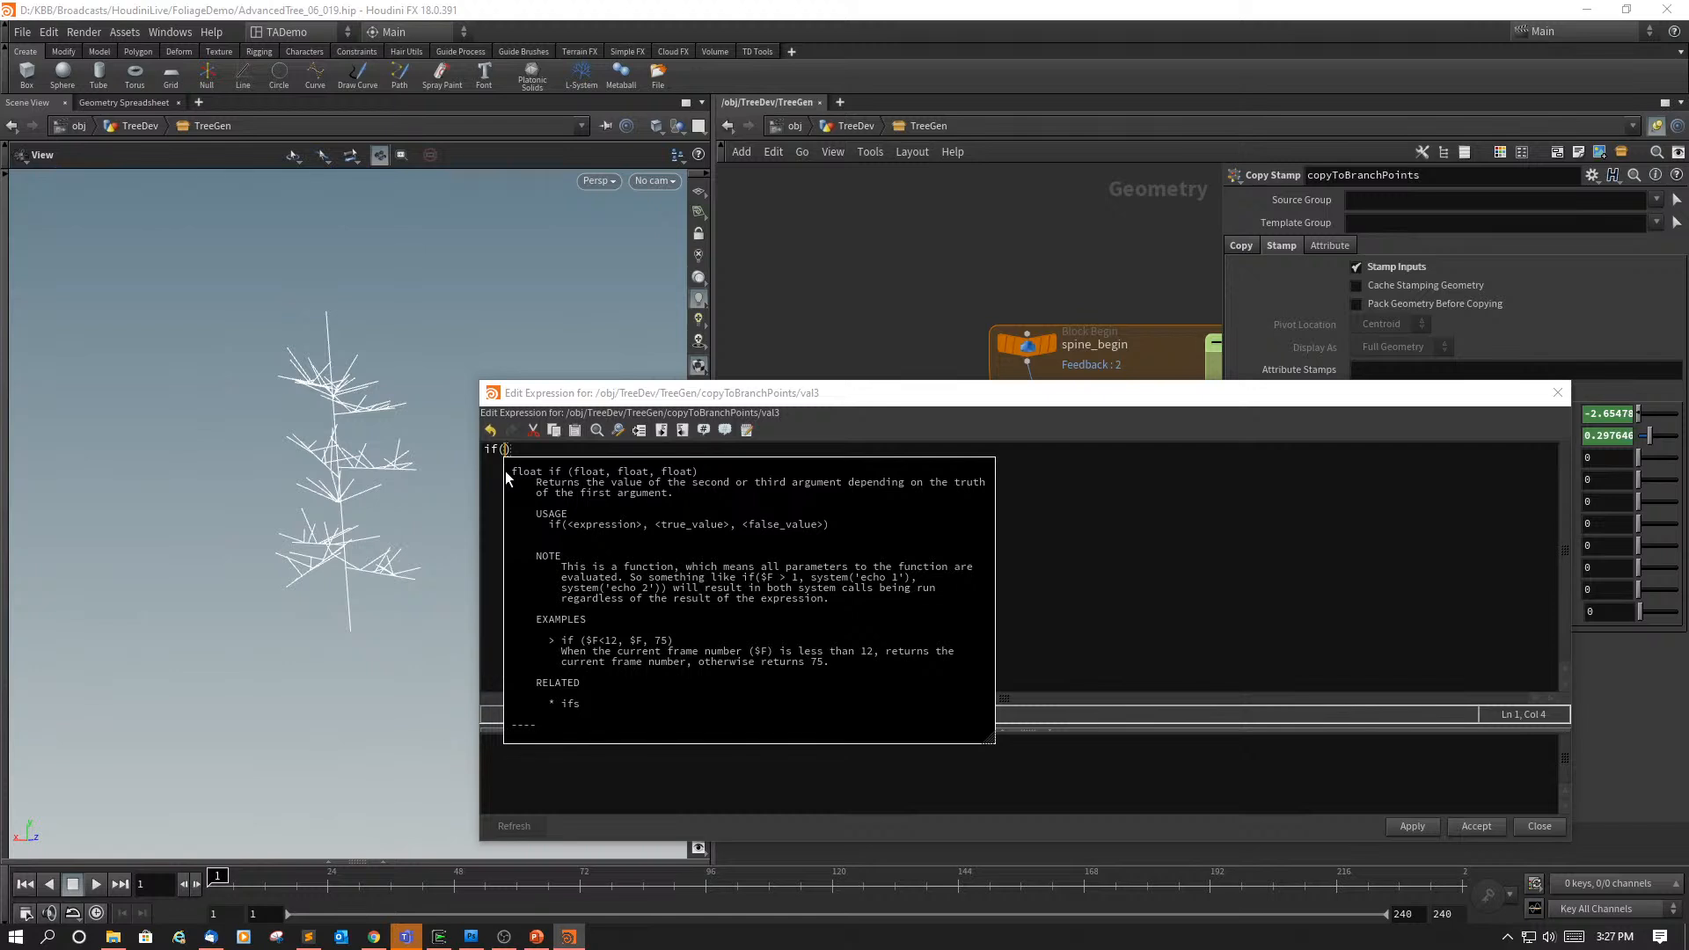
# Step: Enter ch("../spineInfo/iteration") as the condition of the if() function
pyautogui.write('ch')
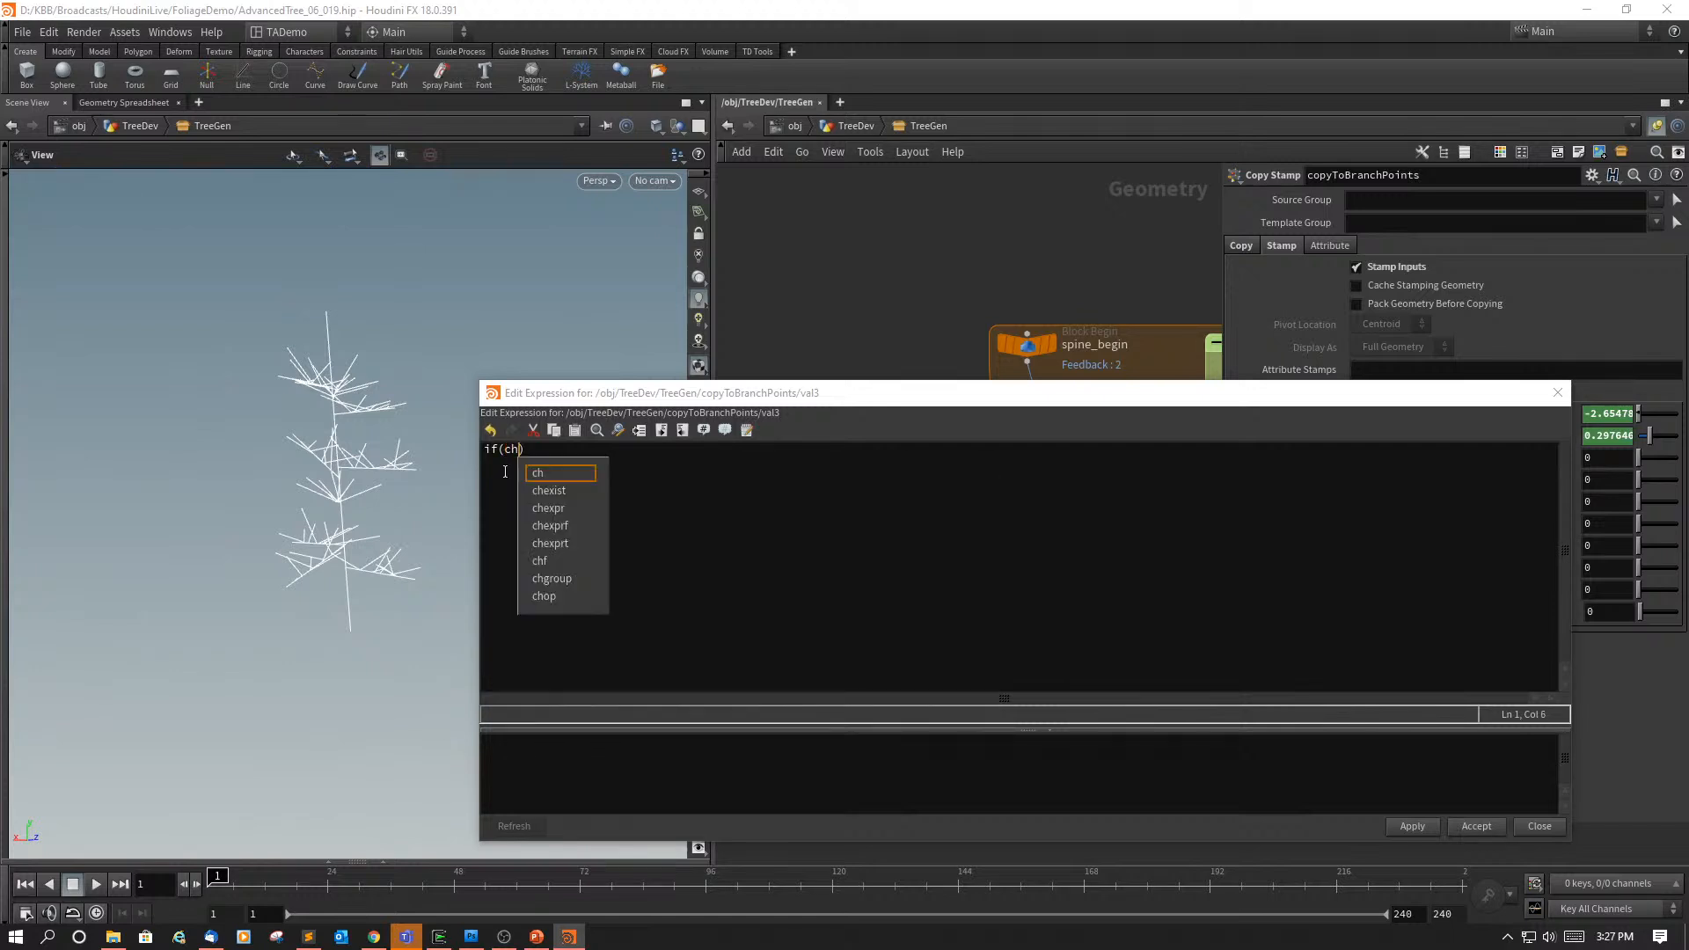
pyautogui.write('()')
pyautogui.press('Left')
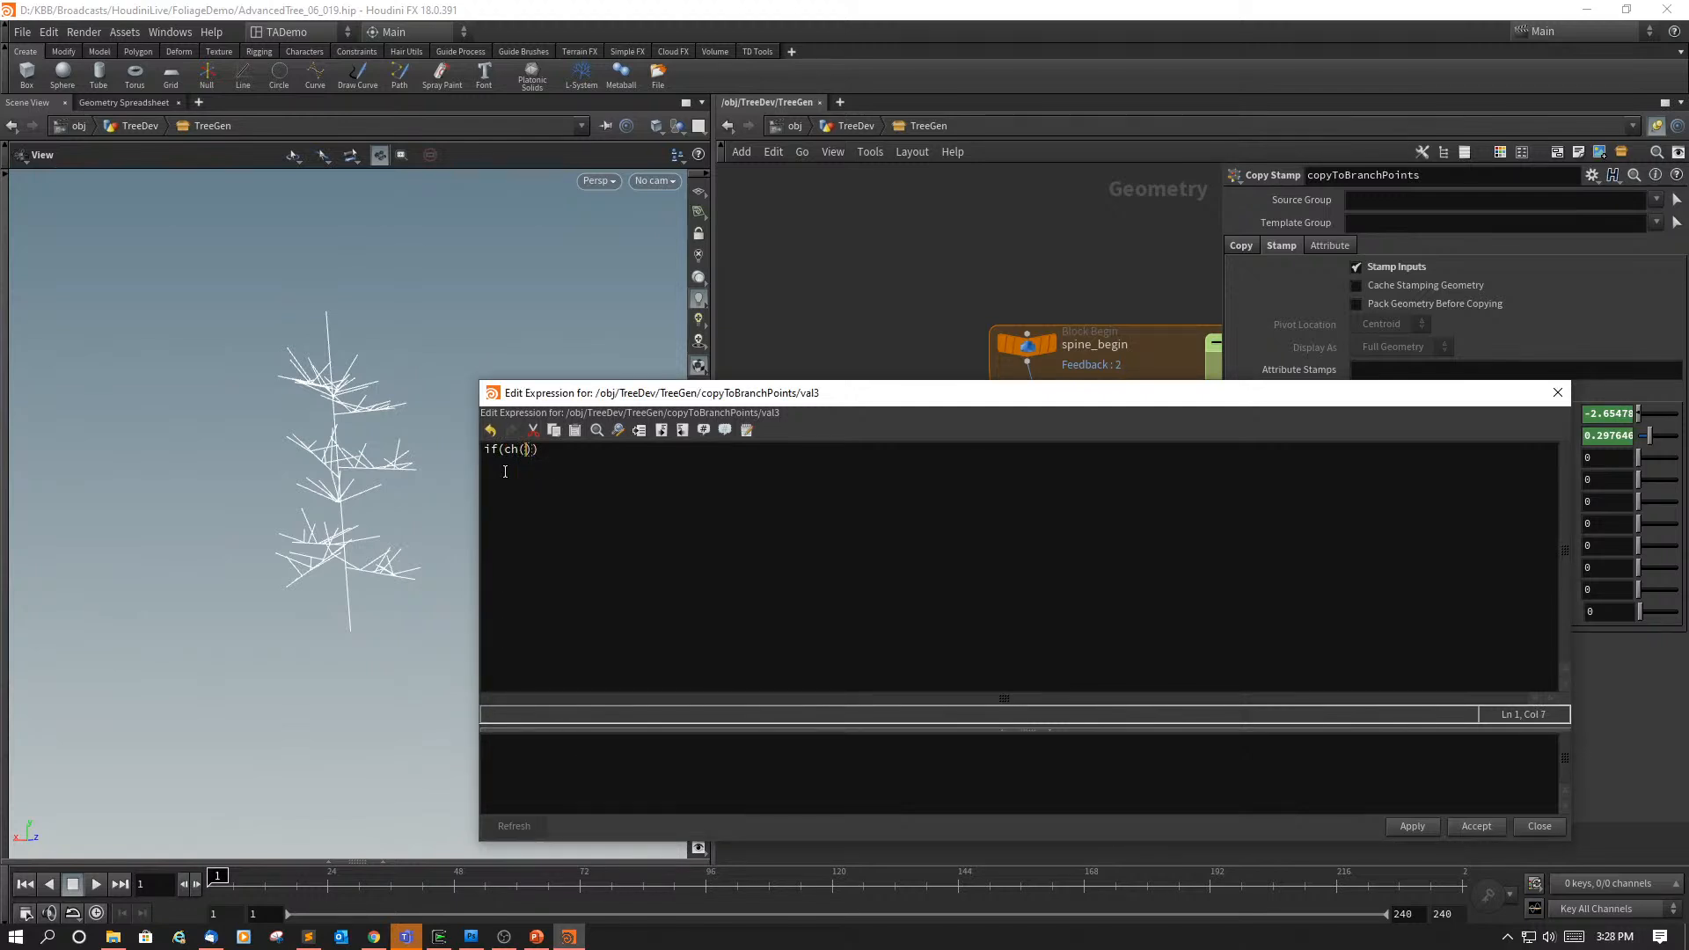
pyautogui.write('""')
pyautogui.press('Left')
pyautogui.write('../')
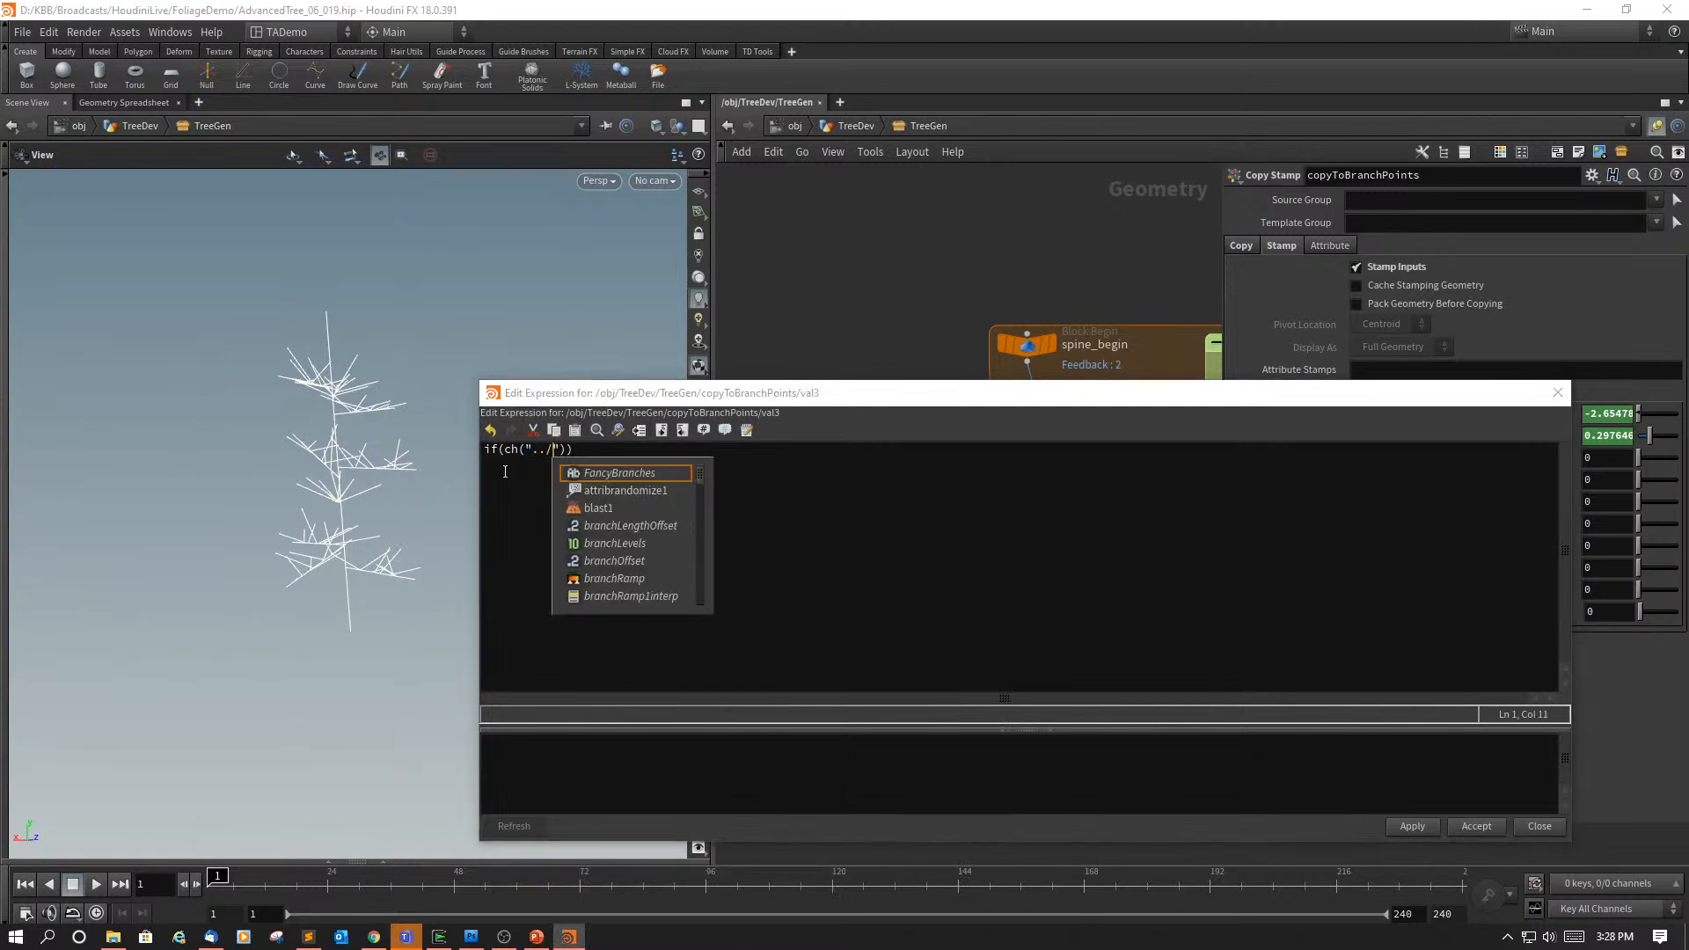
pyautogui.write('spine')
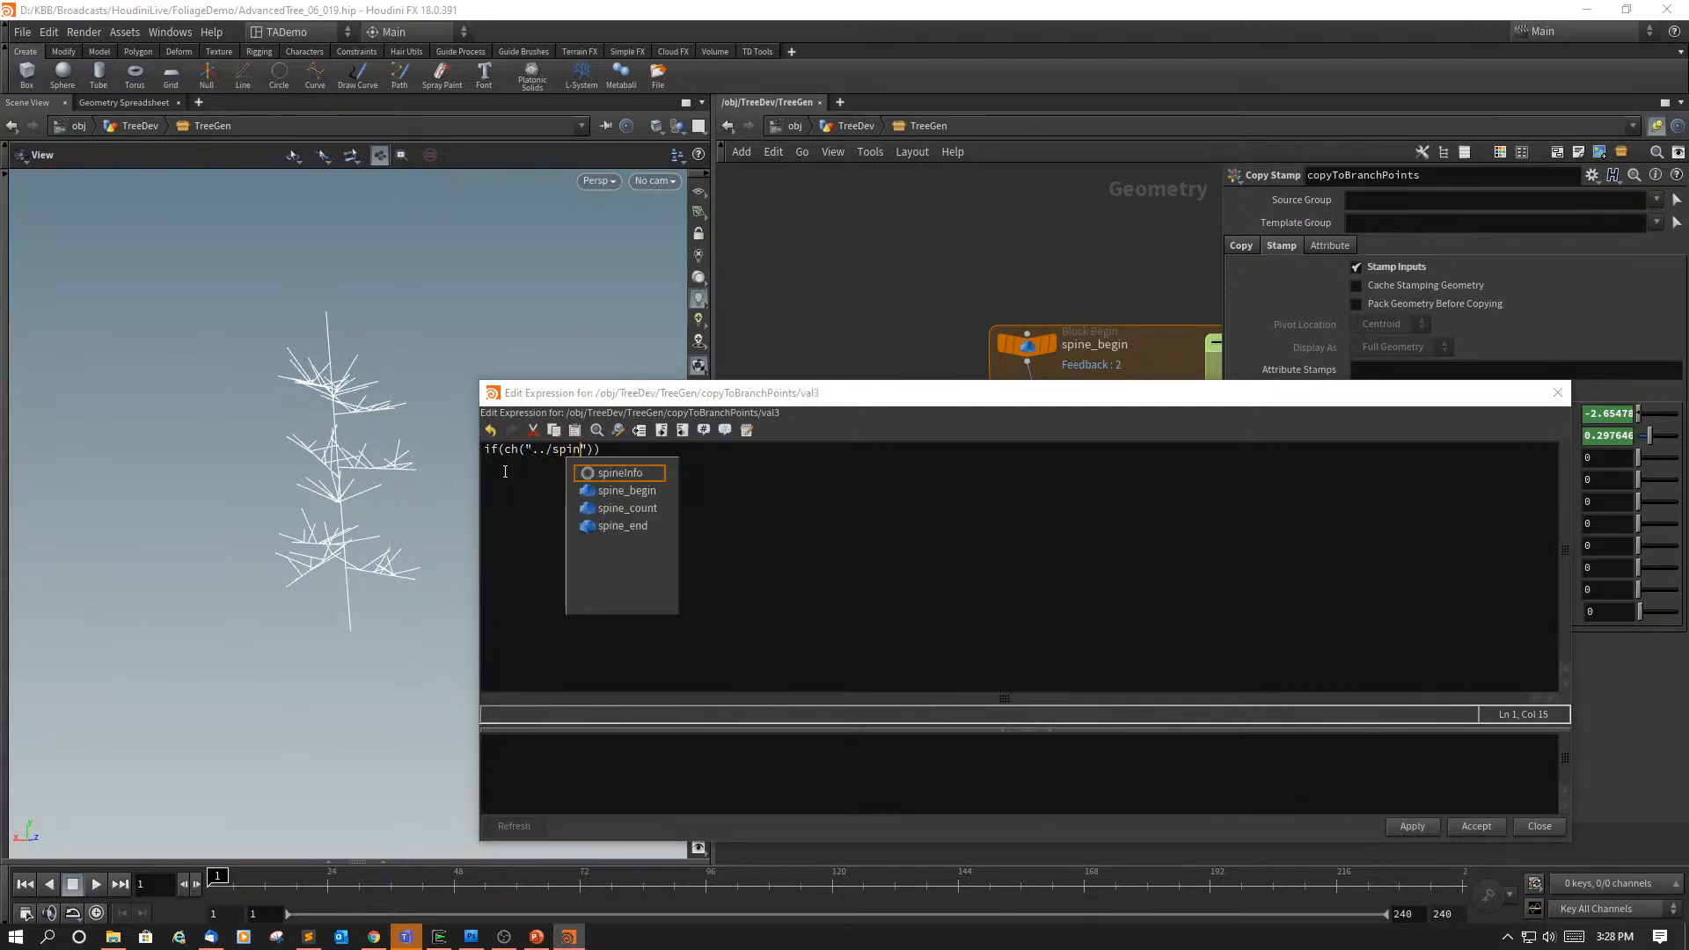
pyautogui.write('Info')
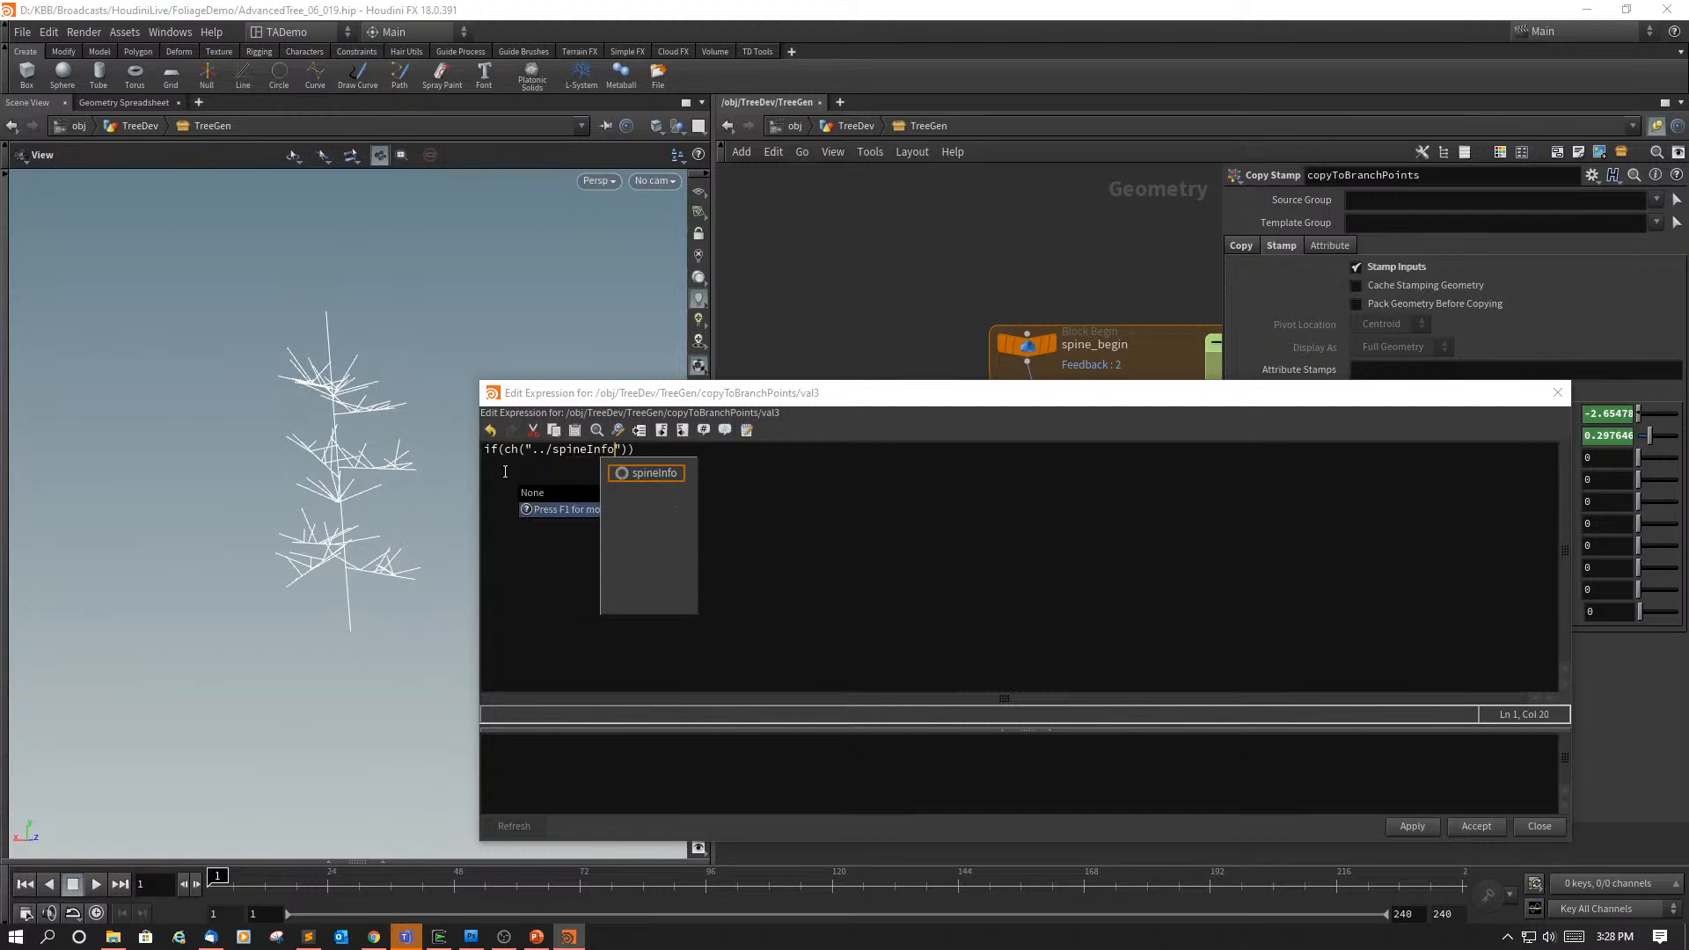
pyautogui.write('/iteration')
pyautogui.press('Return')
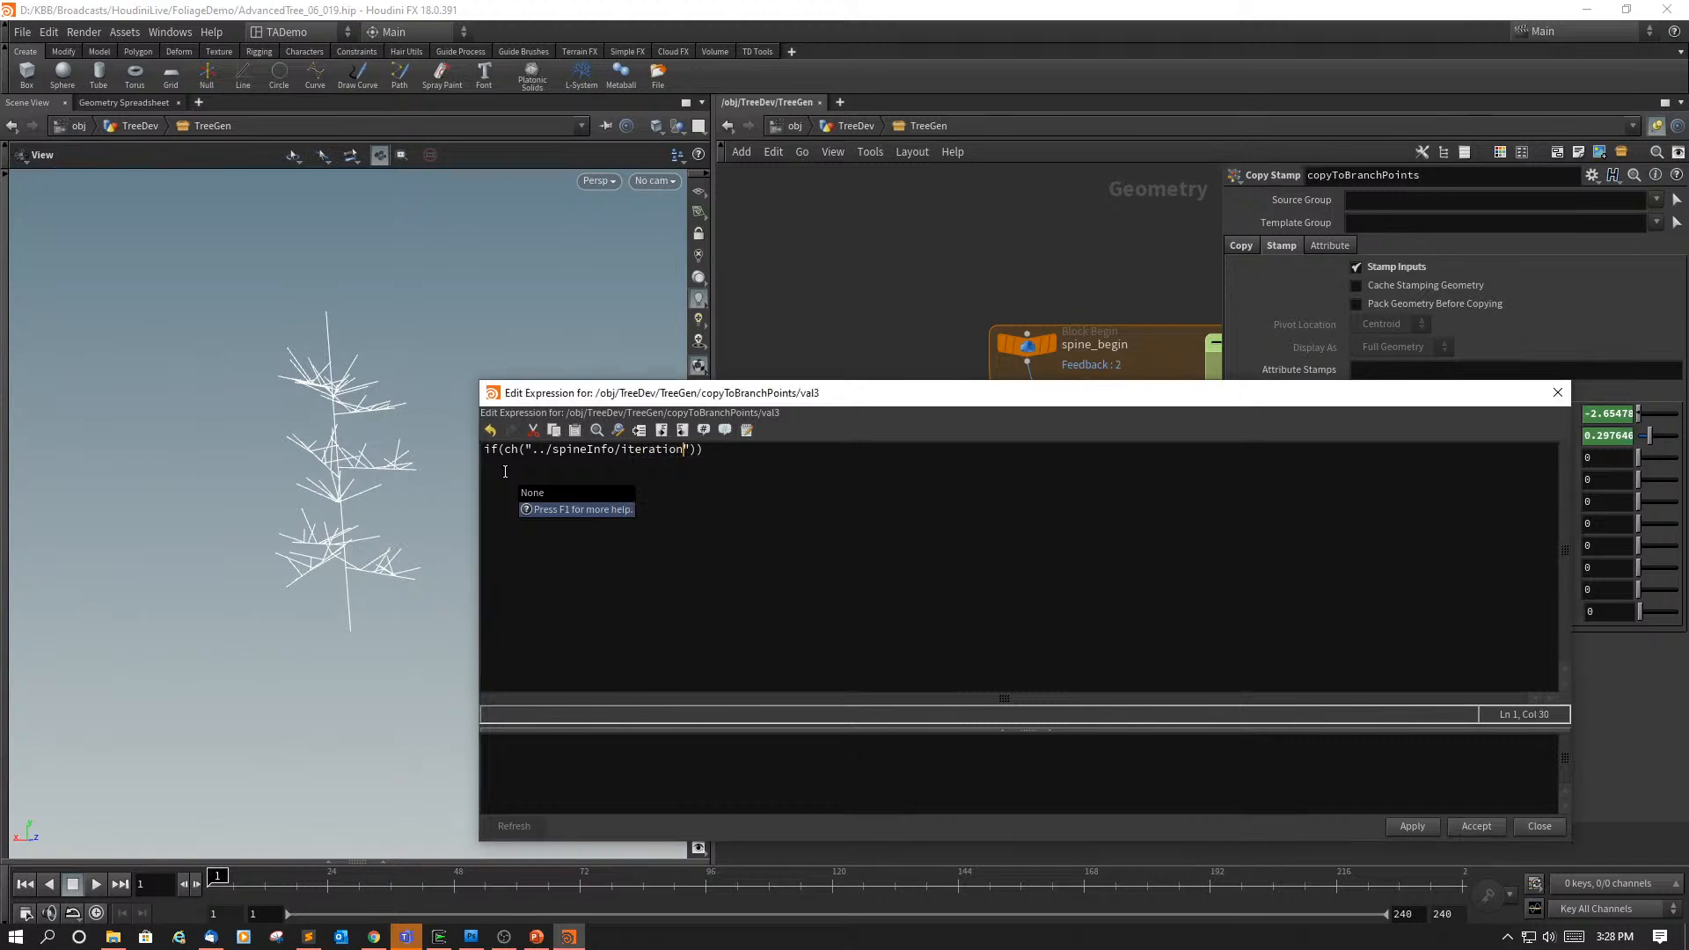
pyautogui.press('Right')
pyautogui.write(',')
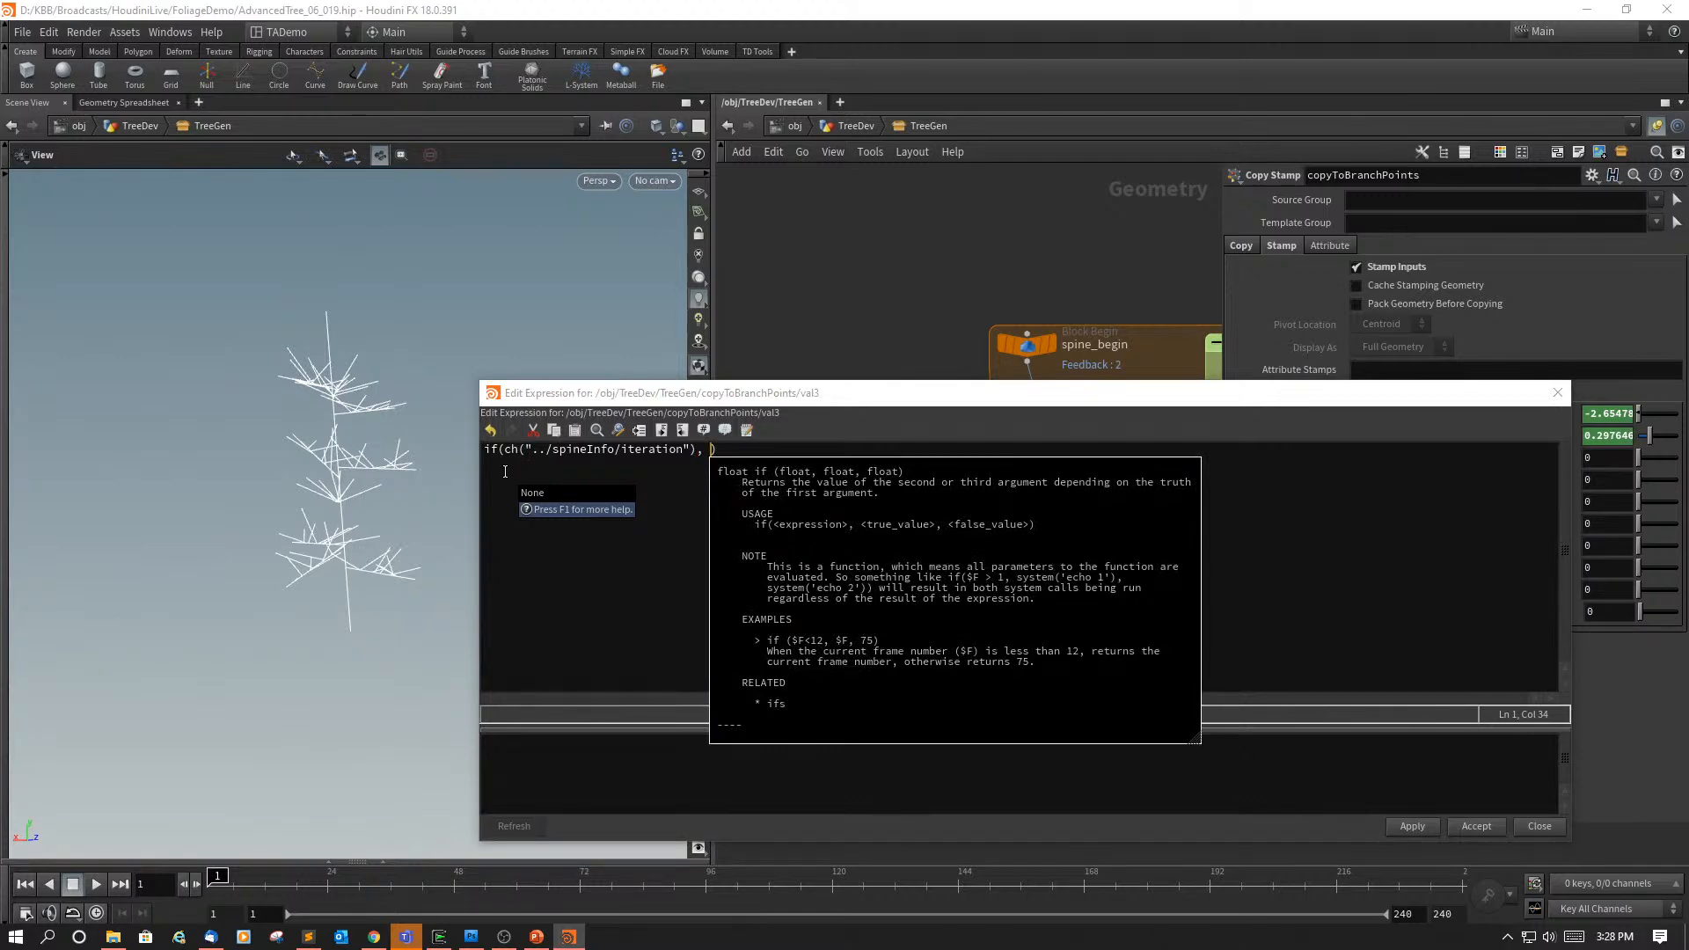
# Step: Complete the if() function with ch("../branchLengthOffset") as the true value and 0 as the false value, and apply it
pyautogui.write('ch(')
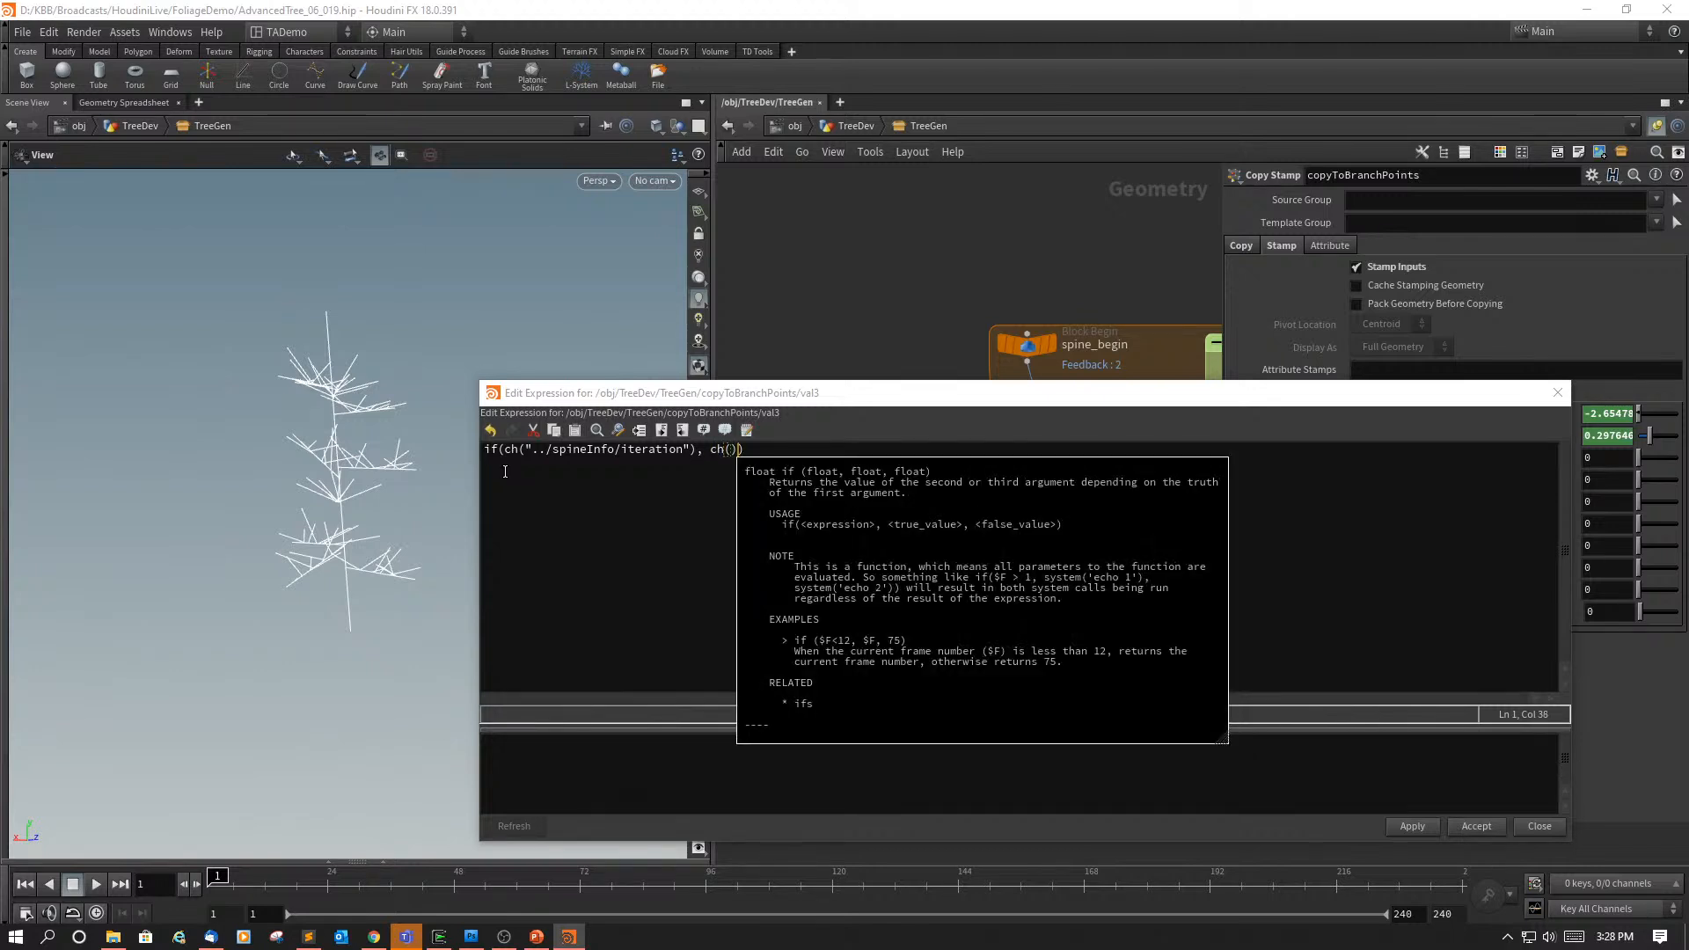
pyautogui.press('Left')
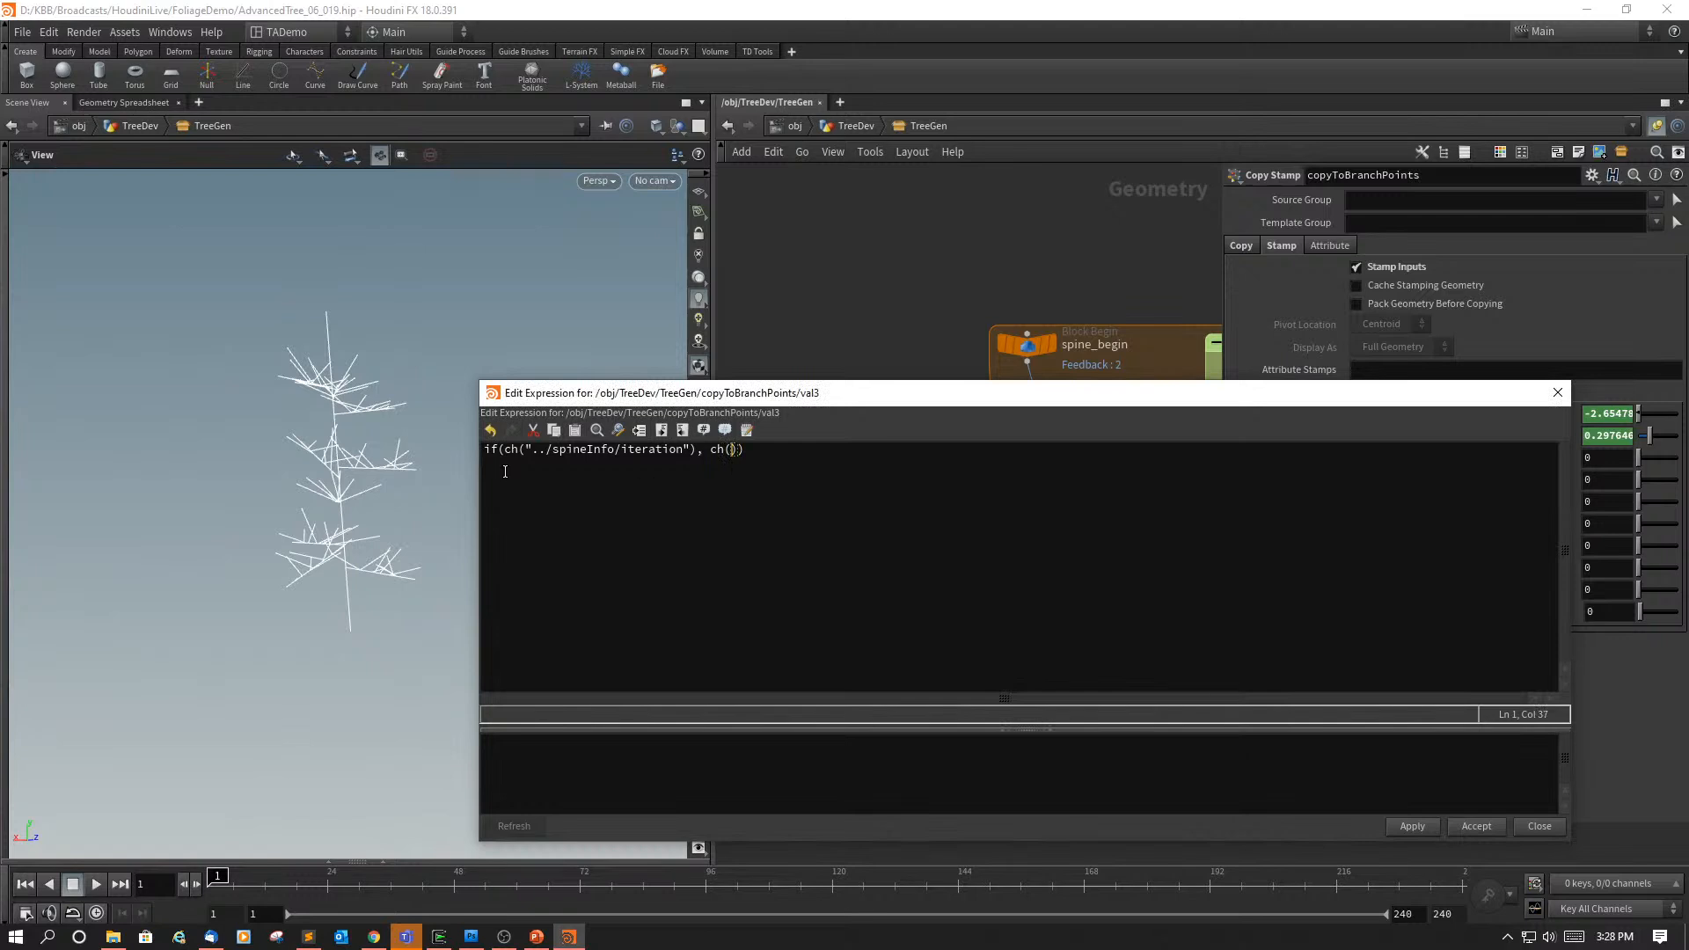
pyautogui.write('"')
pyautogui.write('../b')
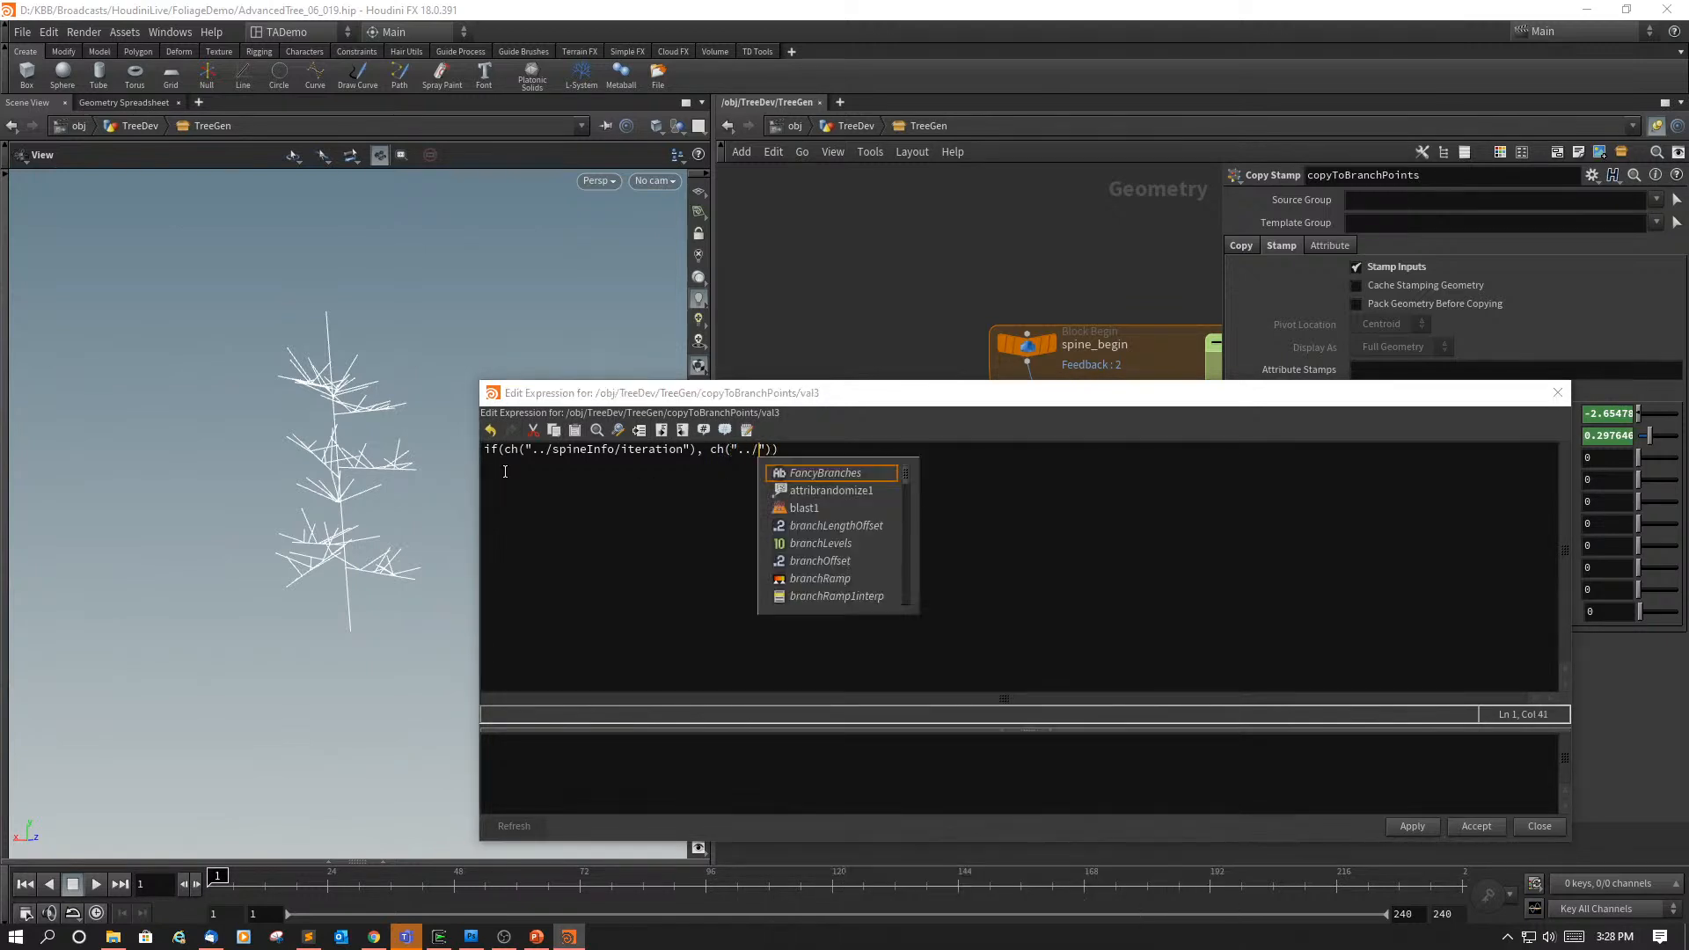
pyautogui.write('ranchL')
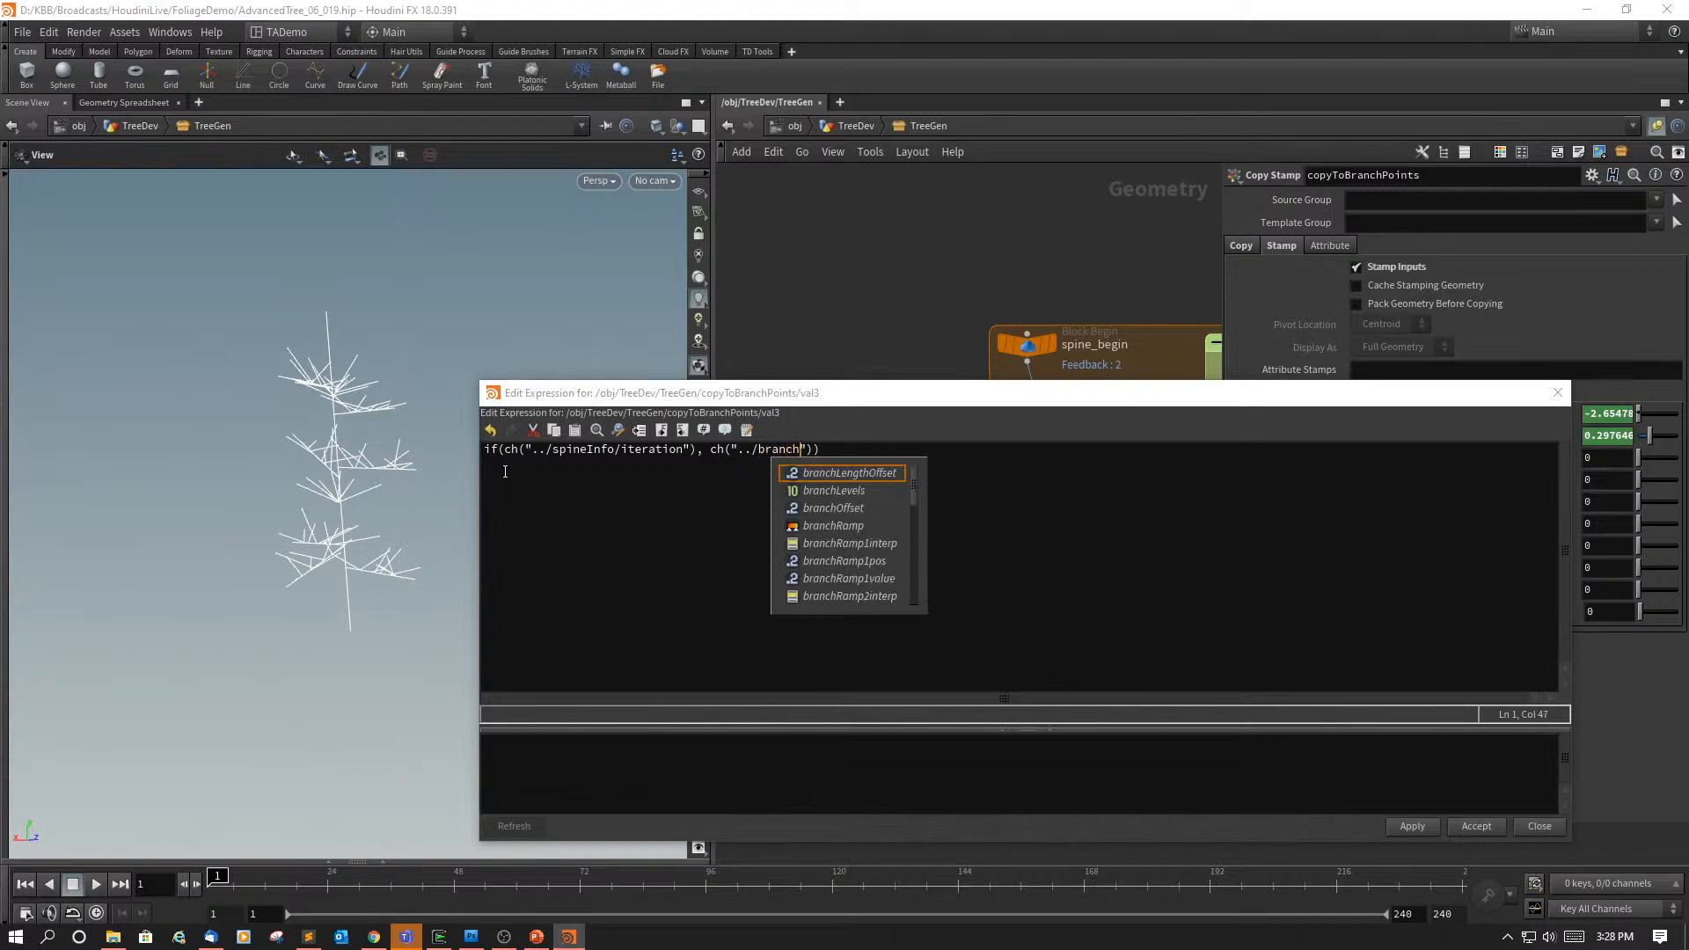
pyautogui.write('engthO')
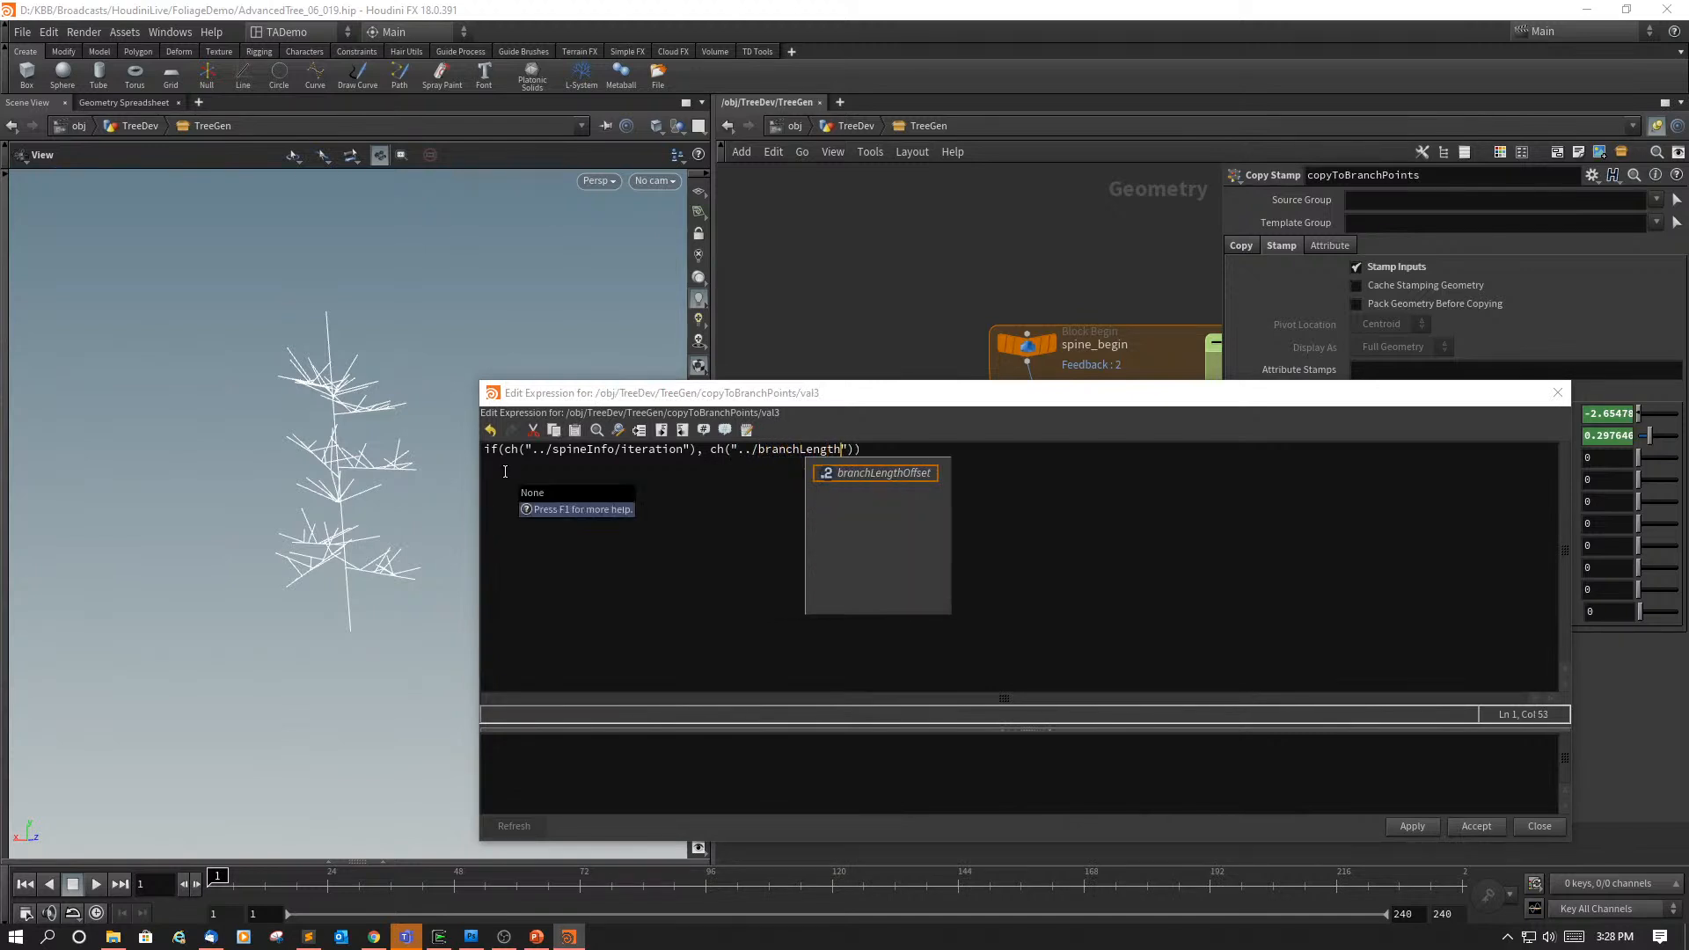
pyautogui.write('ffset")')
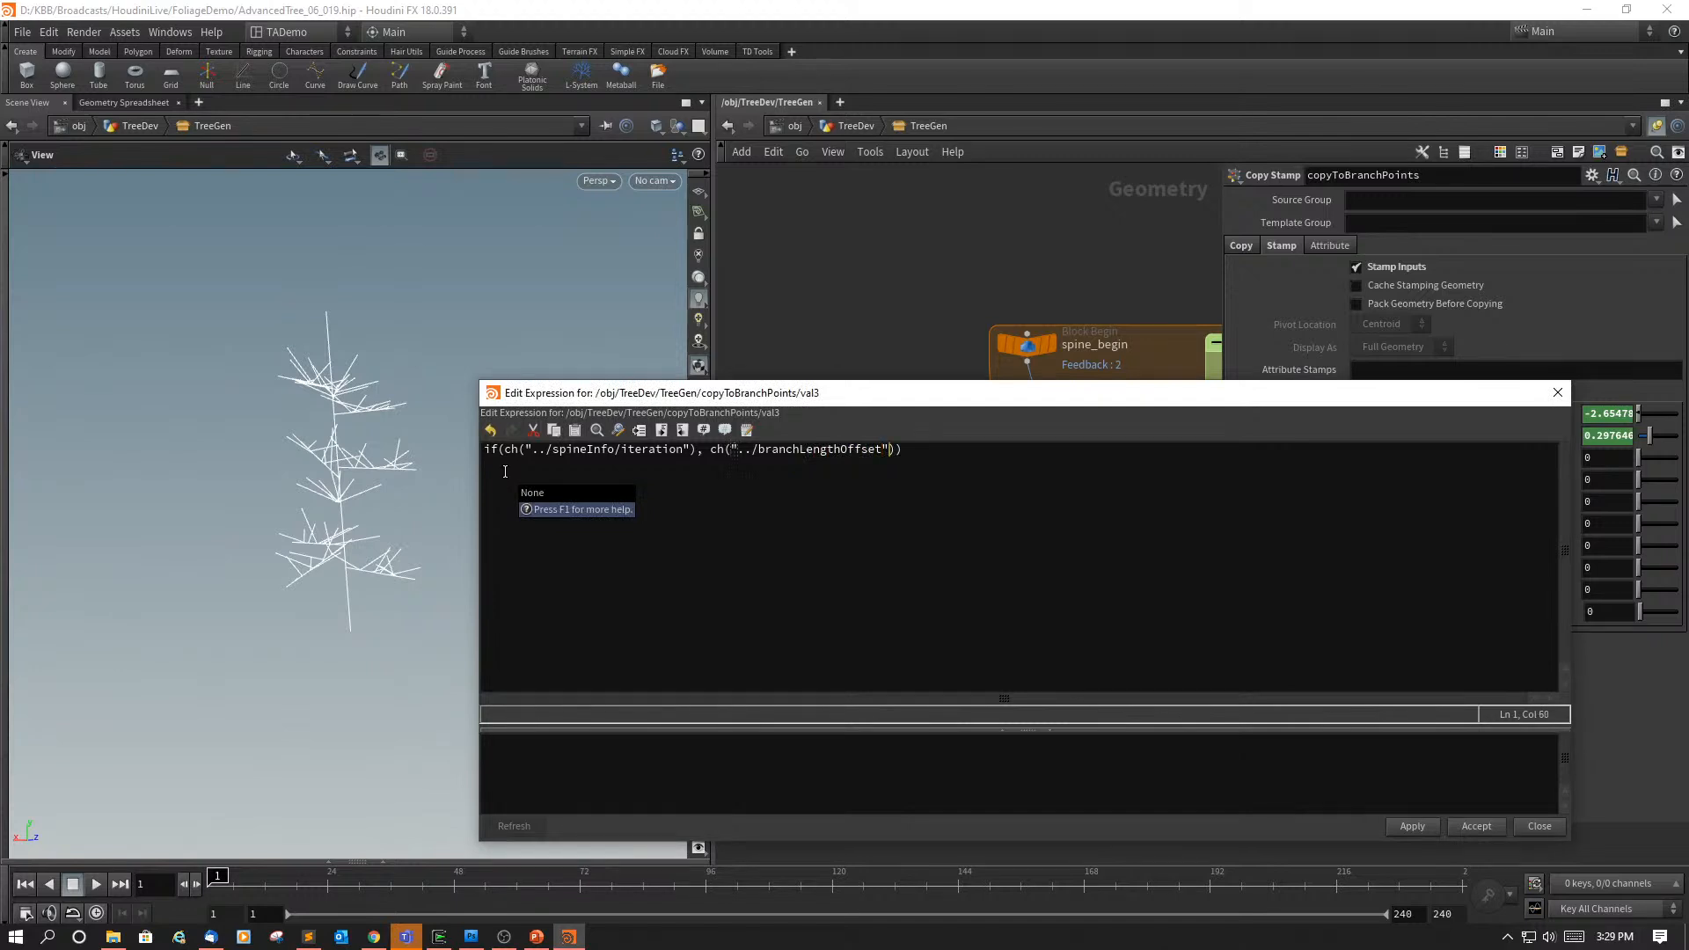
pyautogui.write(',')
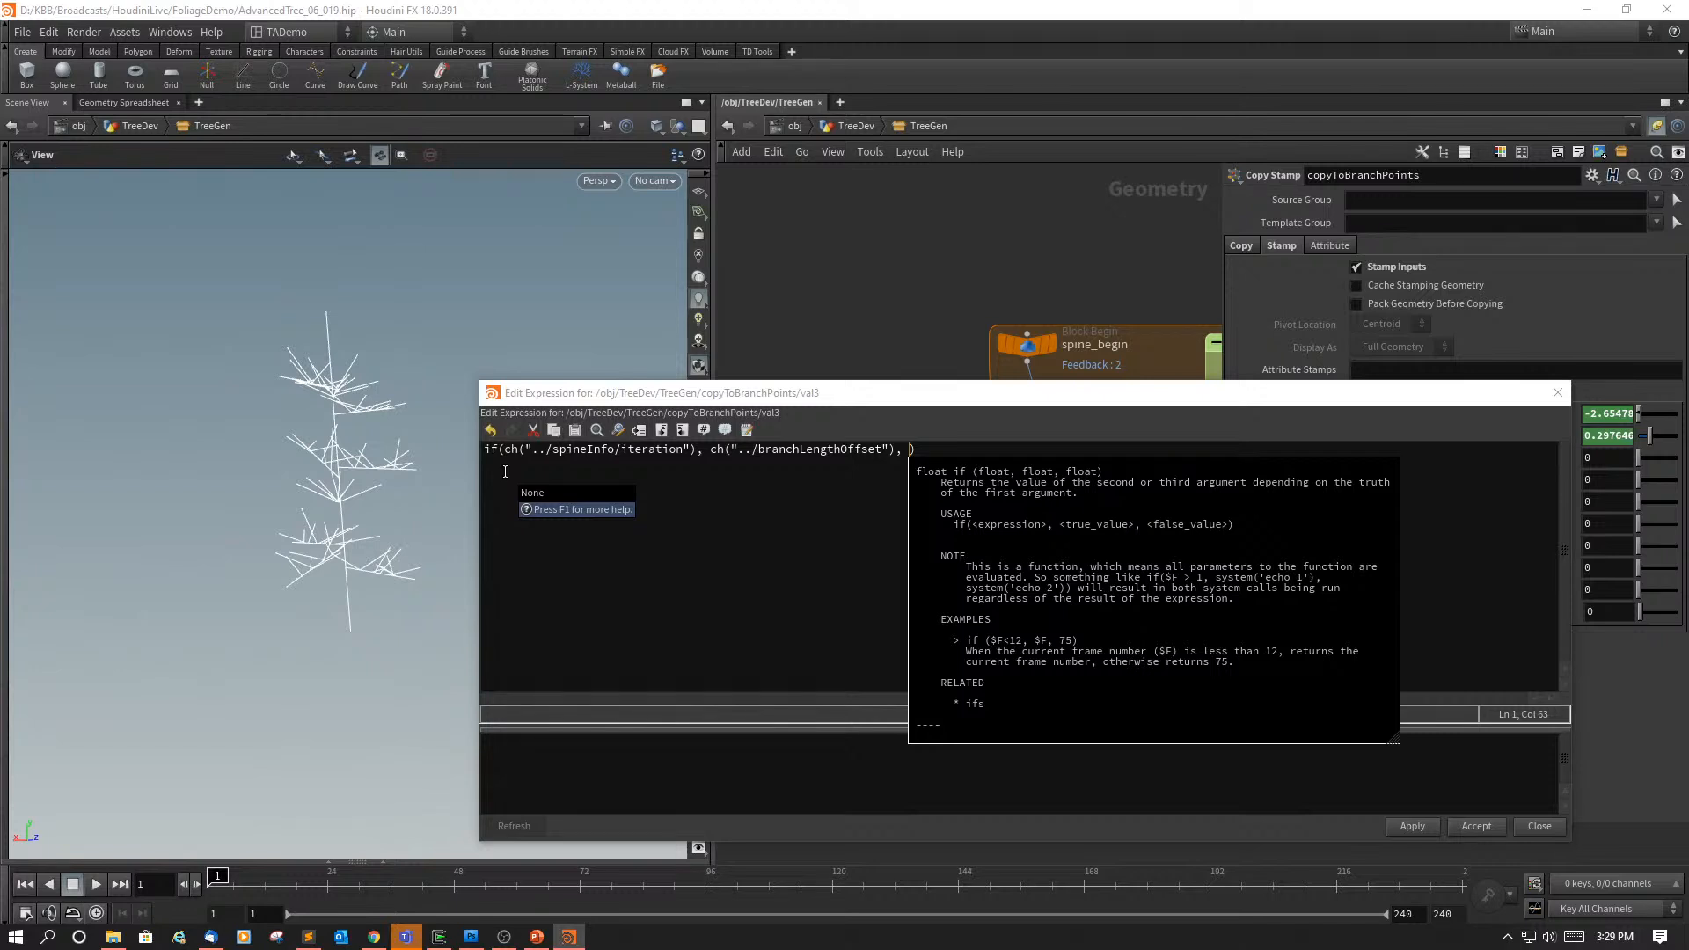
pyautogui.write('0')
pyautogui.click(1418, 826)
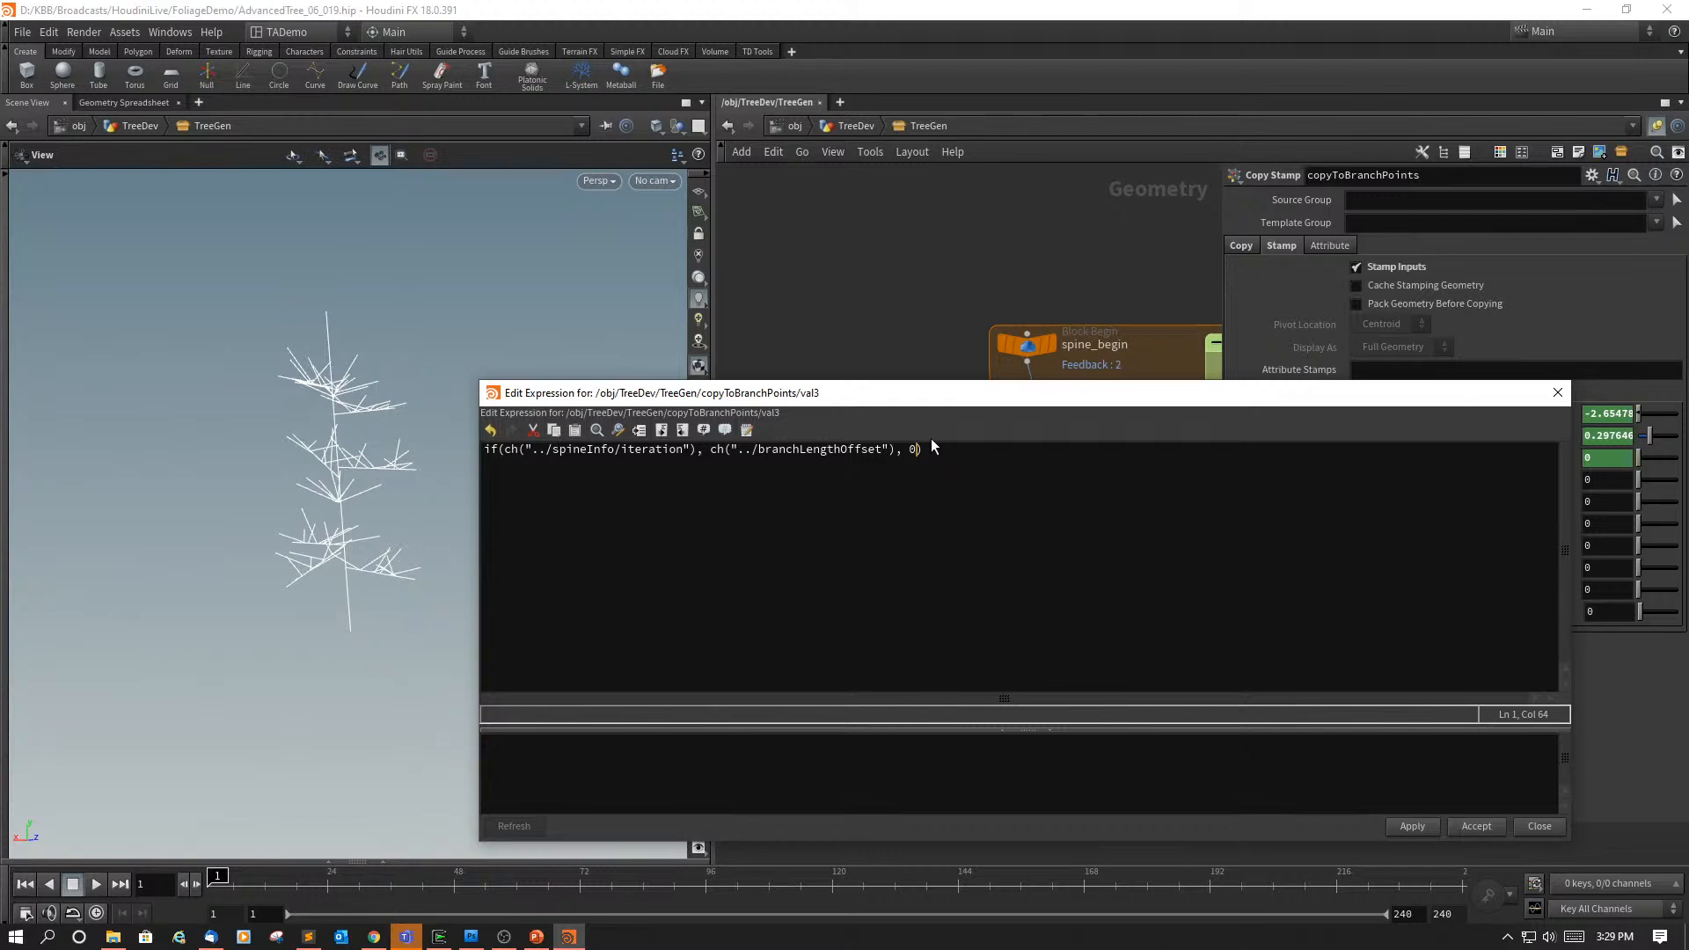
# Step: Inspect the spineInfo null, copy its iteration parameter, and compare it with the reference used in the expression
pyautogui.moveTo(961, 396); pyautogui.dragTo(977, 605)
pyautogui.moveTo(904, 434); pyautogui.dragTo(415, 318, button='middle')
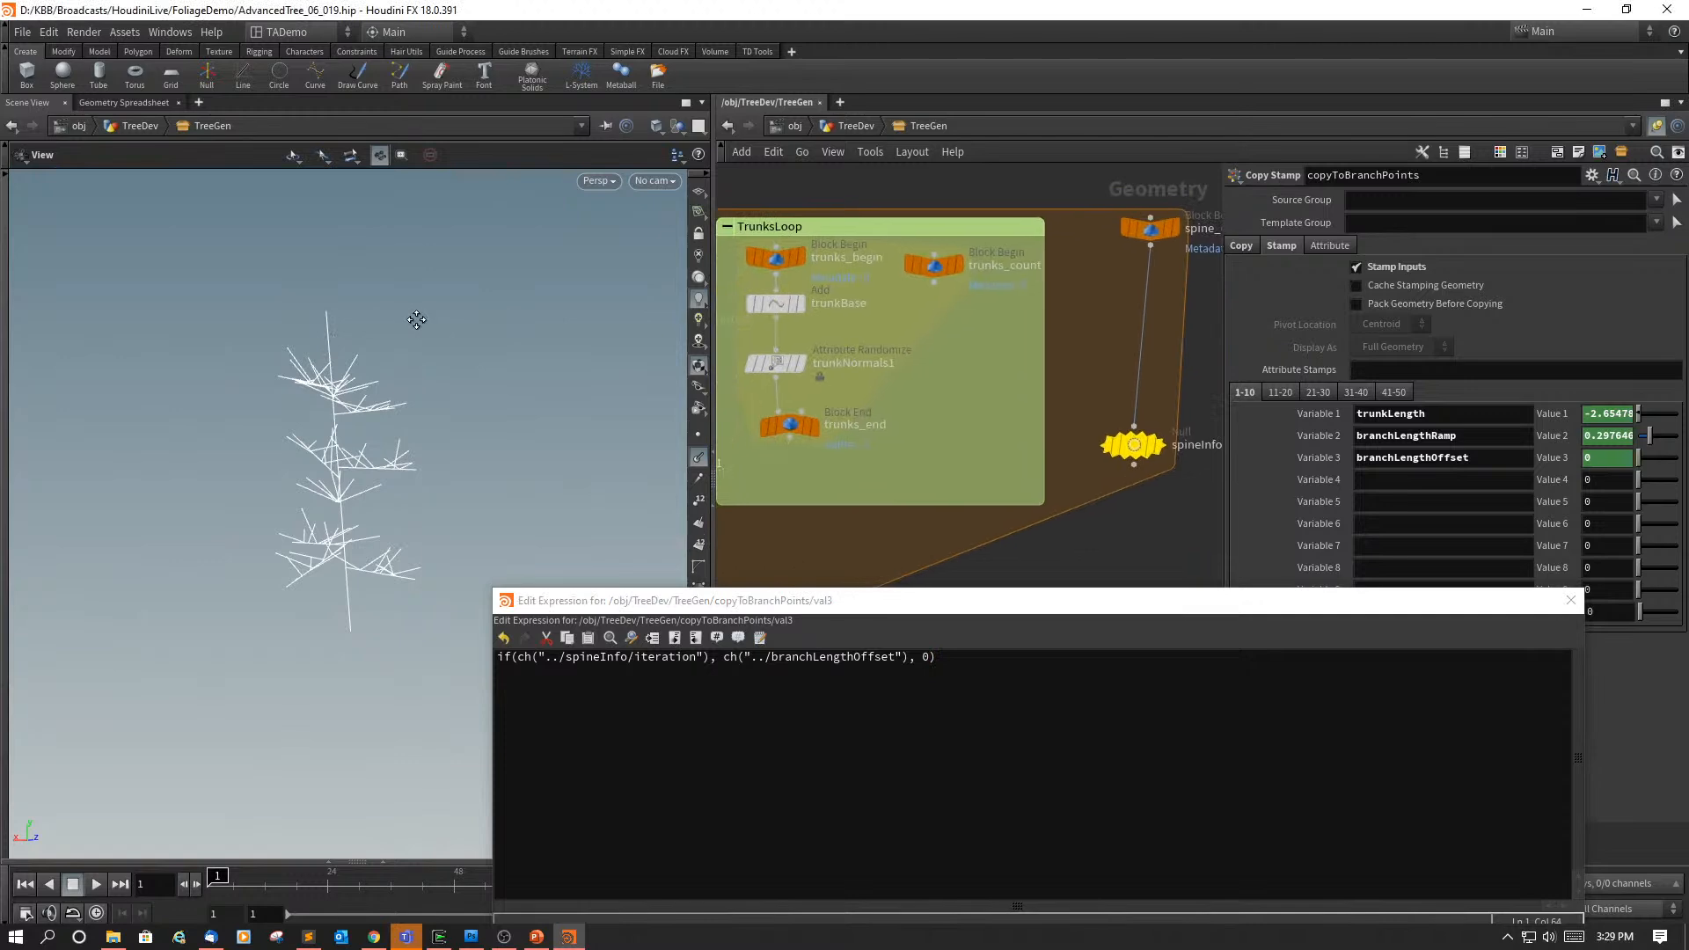
pyautogui.click(1133, 446)
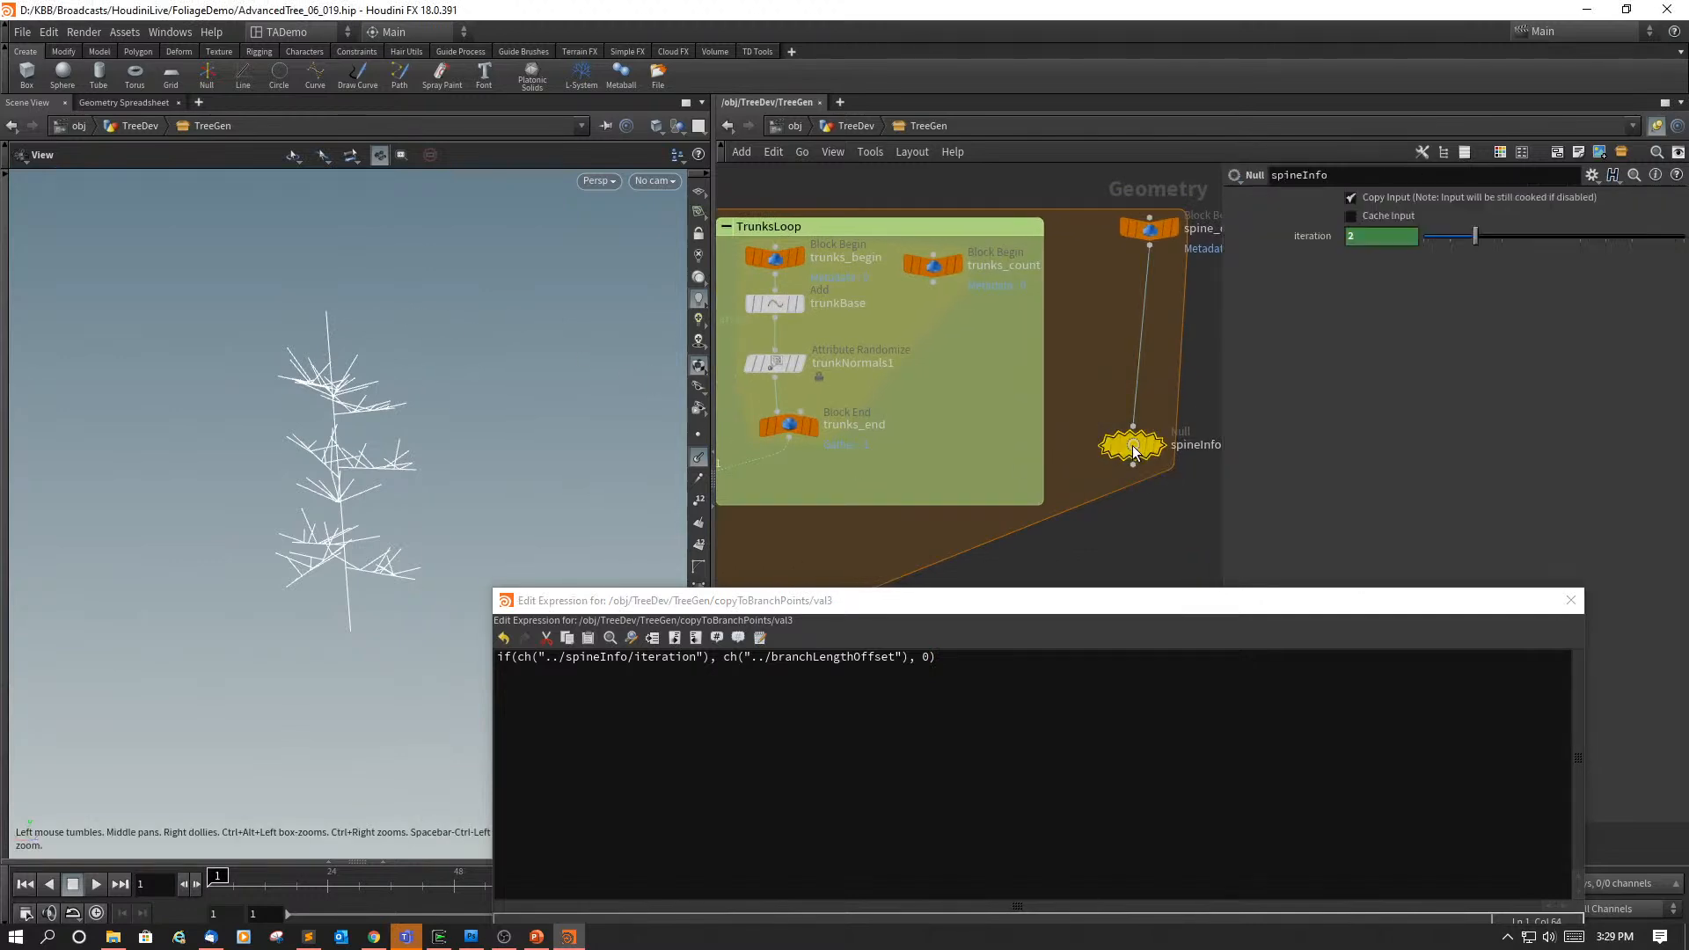
pyautogui.rightClick(1320, 240)
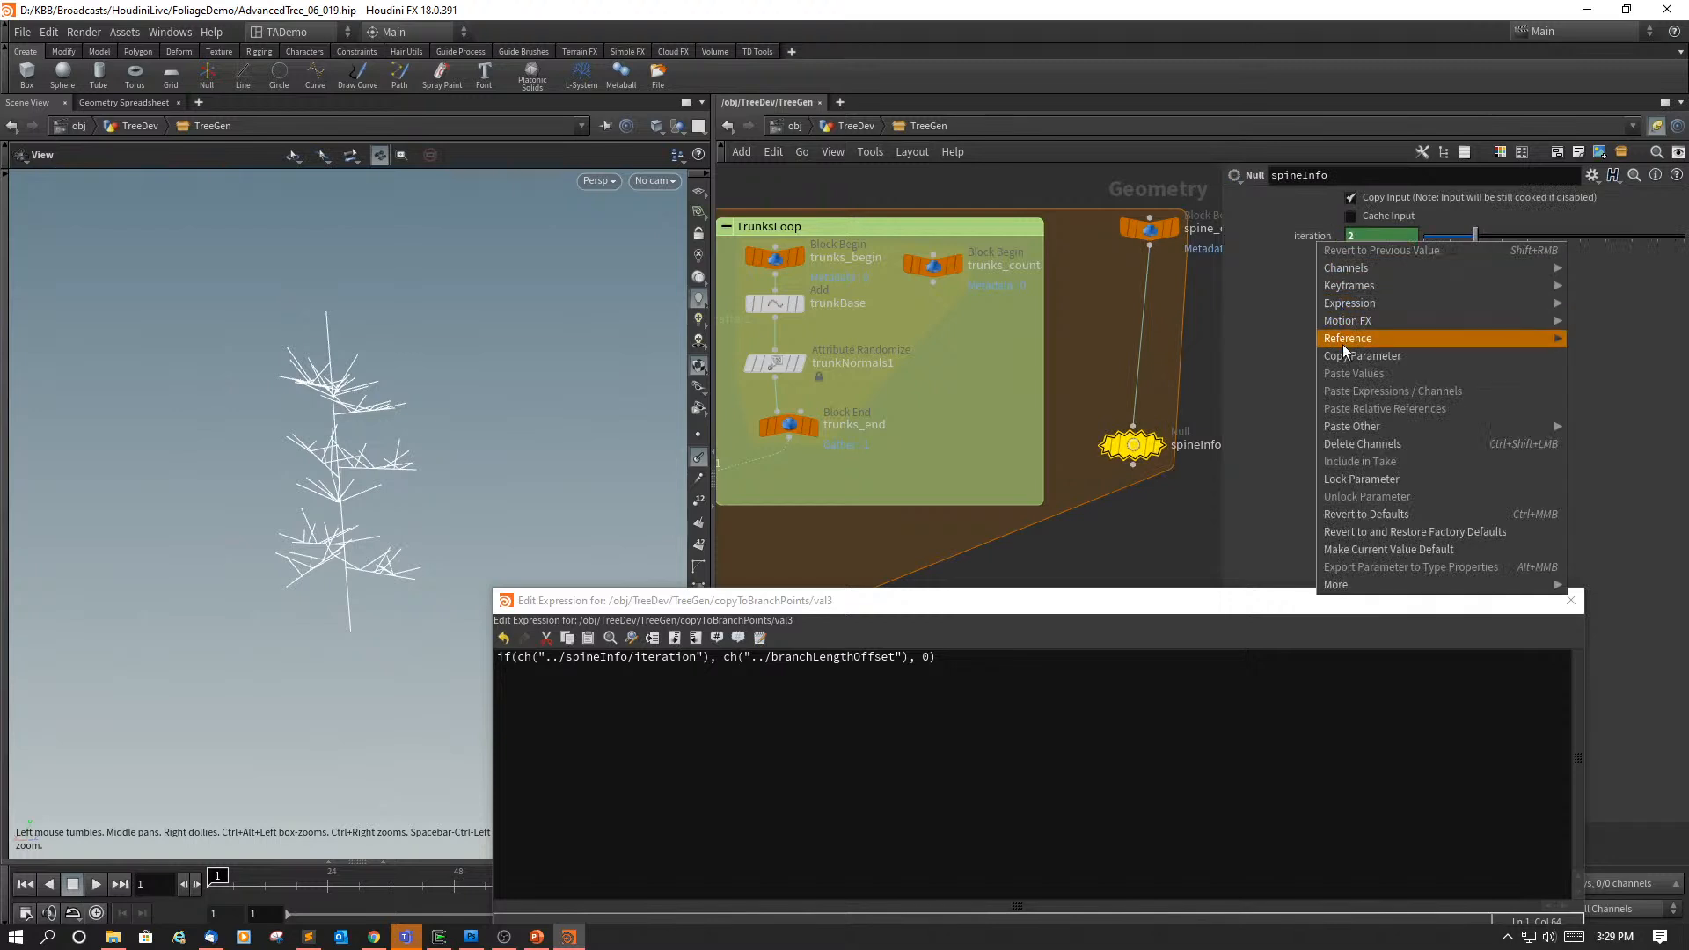
pyautogui.click(1362, 355)
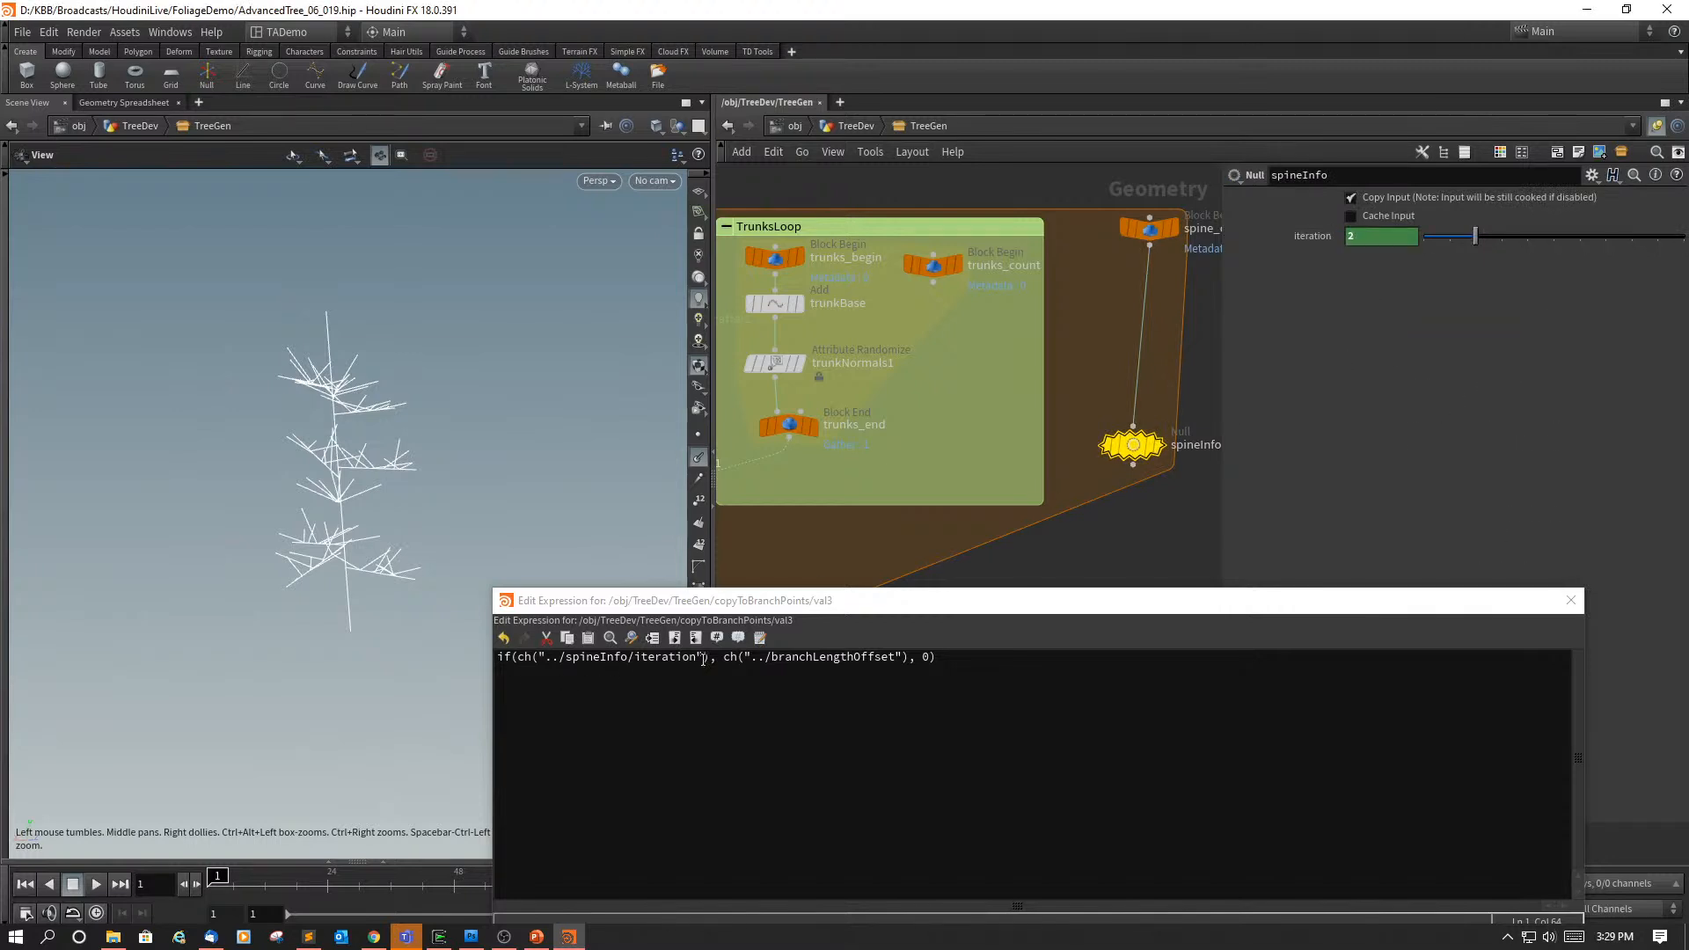
pyautogui.moveTo(710, 659); pyautogui.dragTo(517, 658)
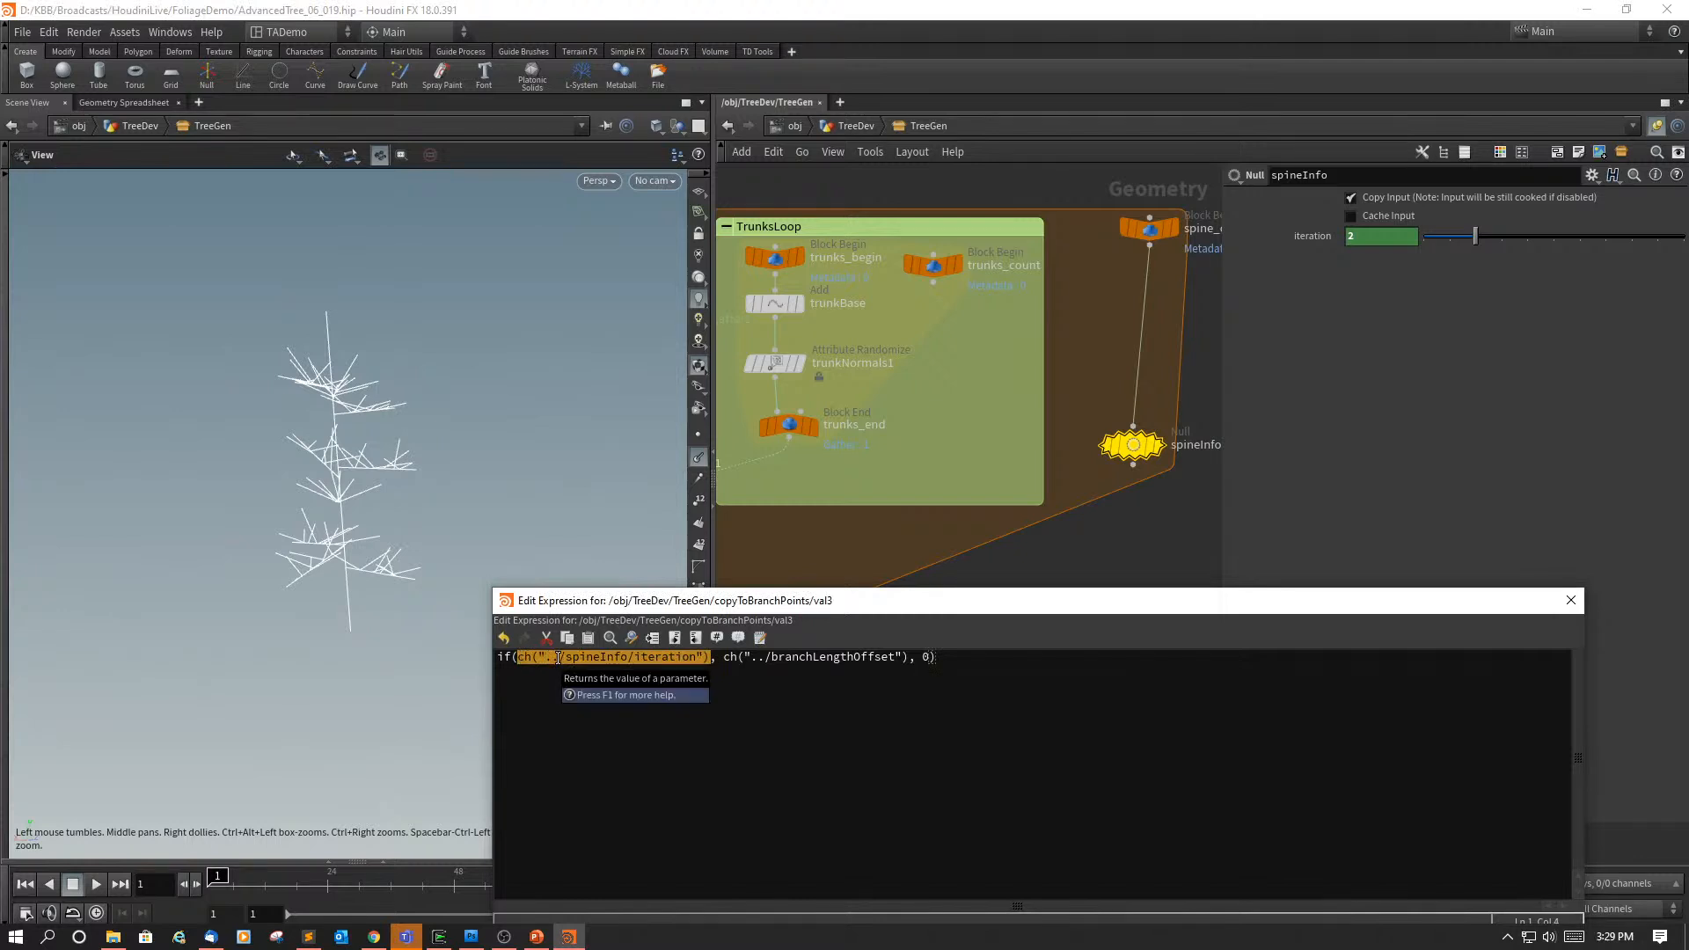
pyautogui.click(559, 657)
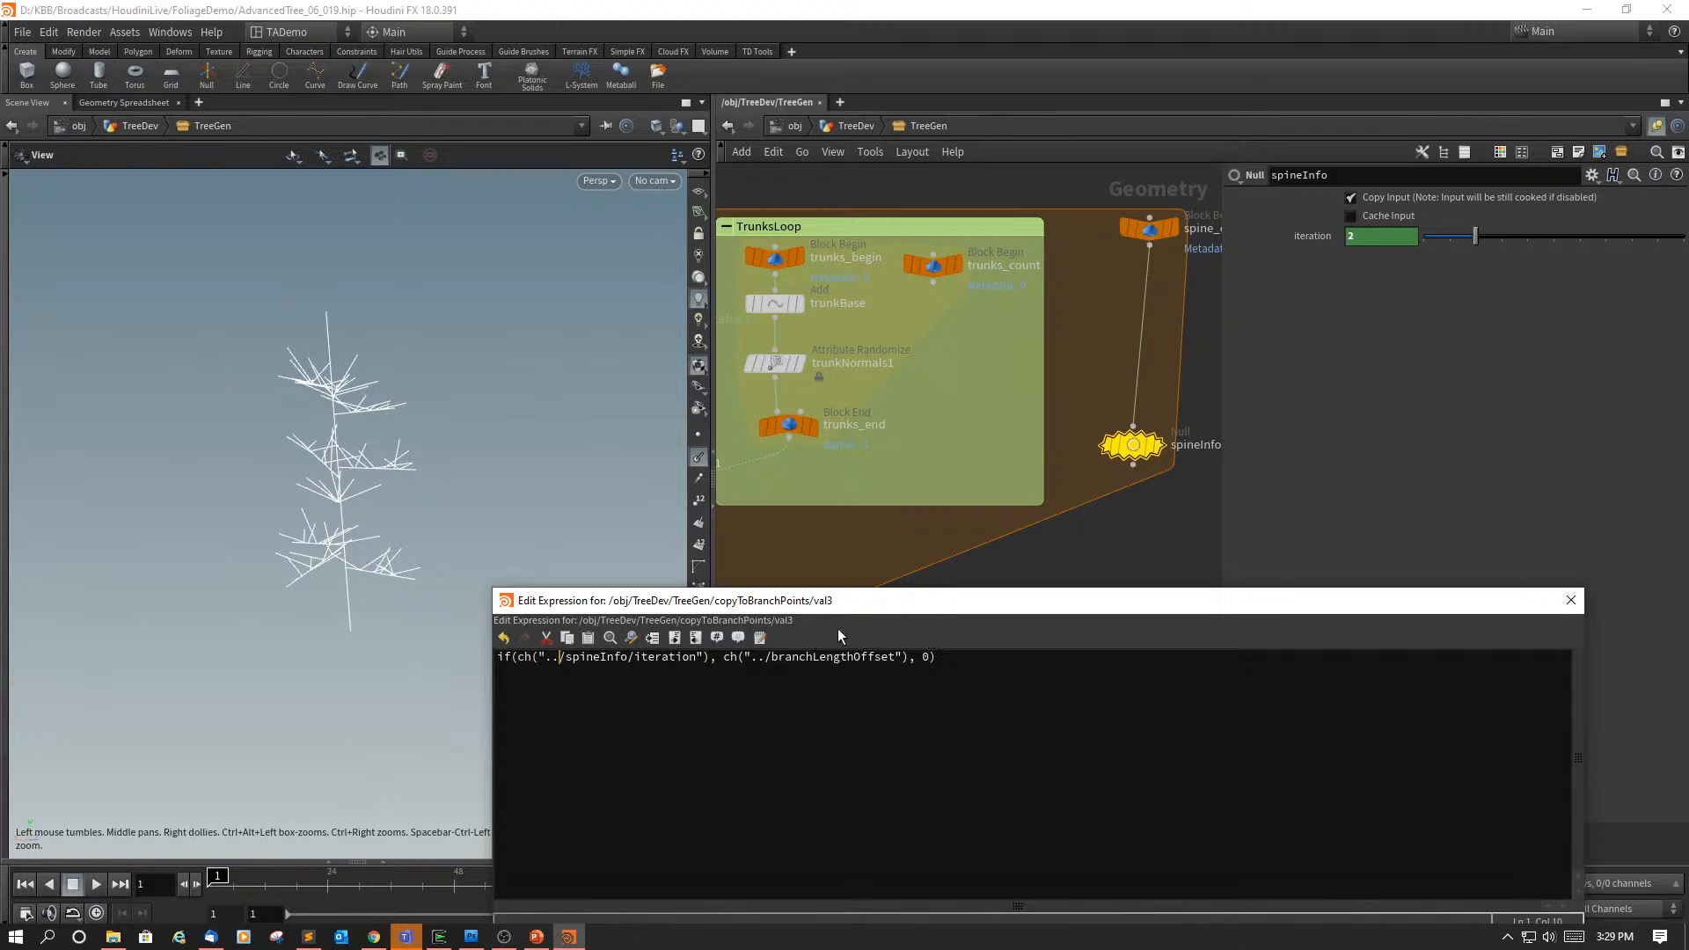
# Step: Accept the stamp value expression and reselect copyToBranchPoints to review its stamp variables
pyautogui.moveTo(879, 604); pyautogui.dragTo(923, 368)
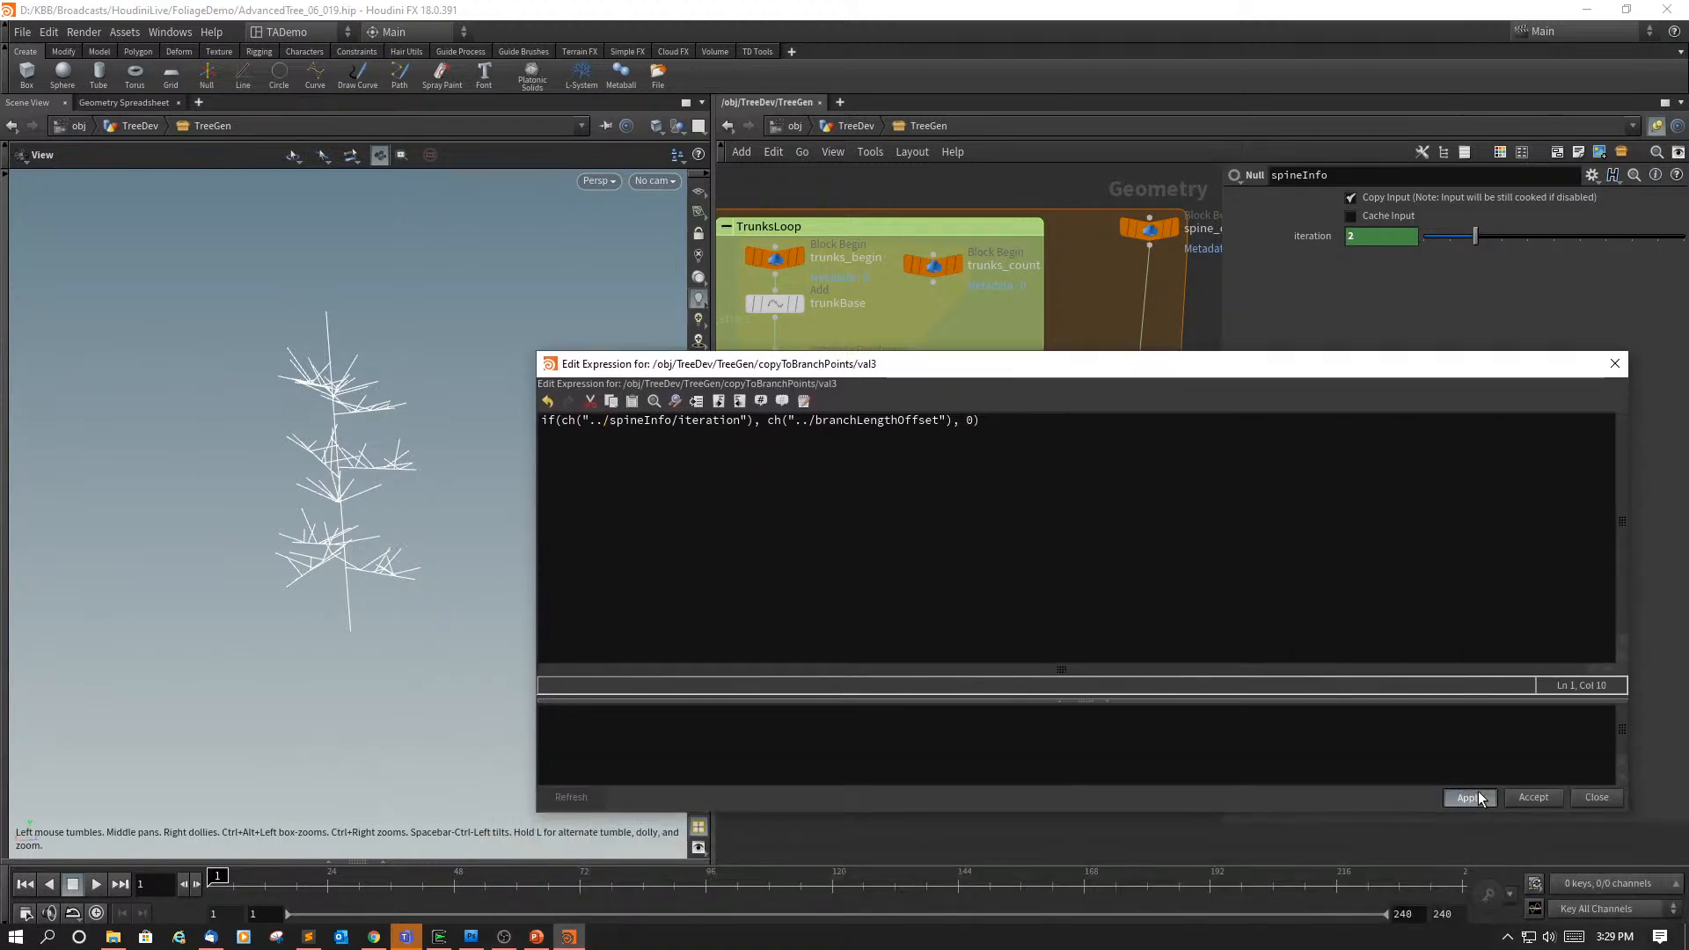
pyautogui.click(1523, 796)
pyautogui.moveTo(946, 601); pyautogui.dragTo(1192, 604, button='middle')
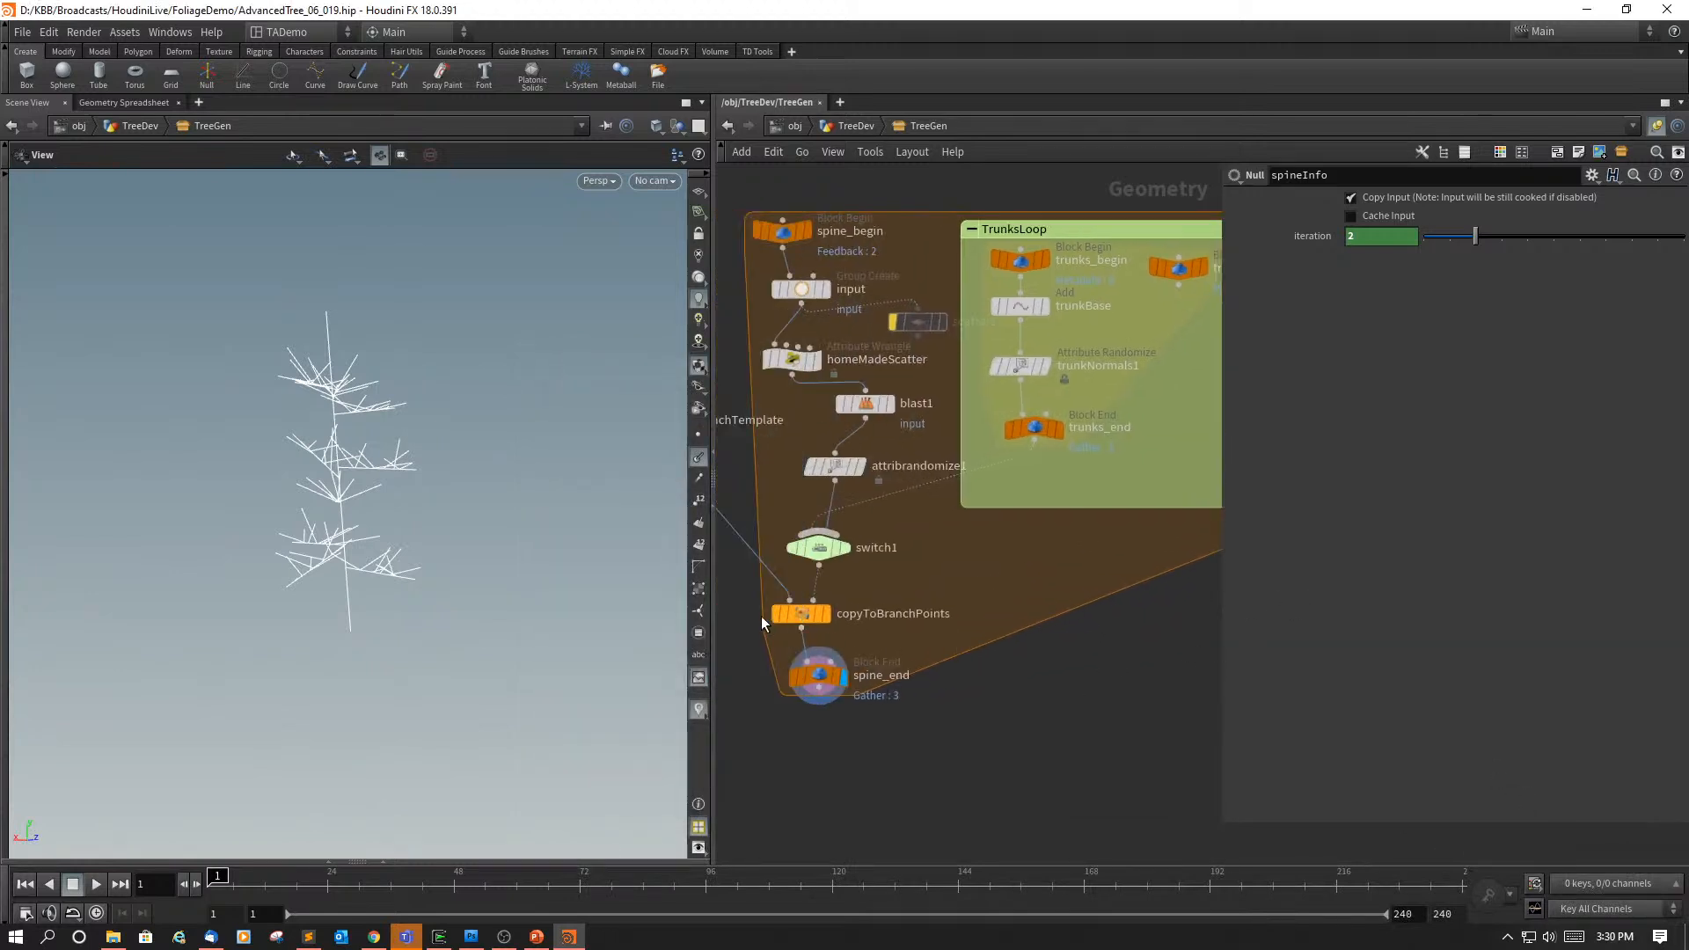
pyautogui.click(807, 616)
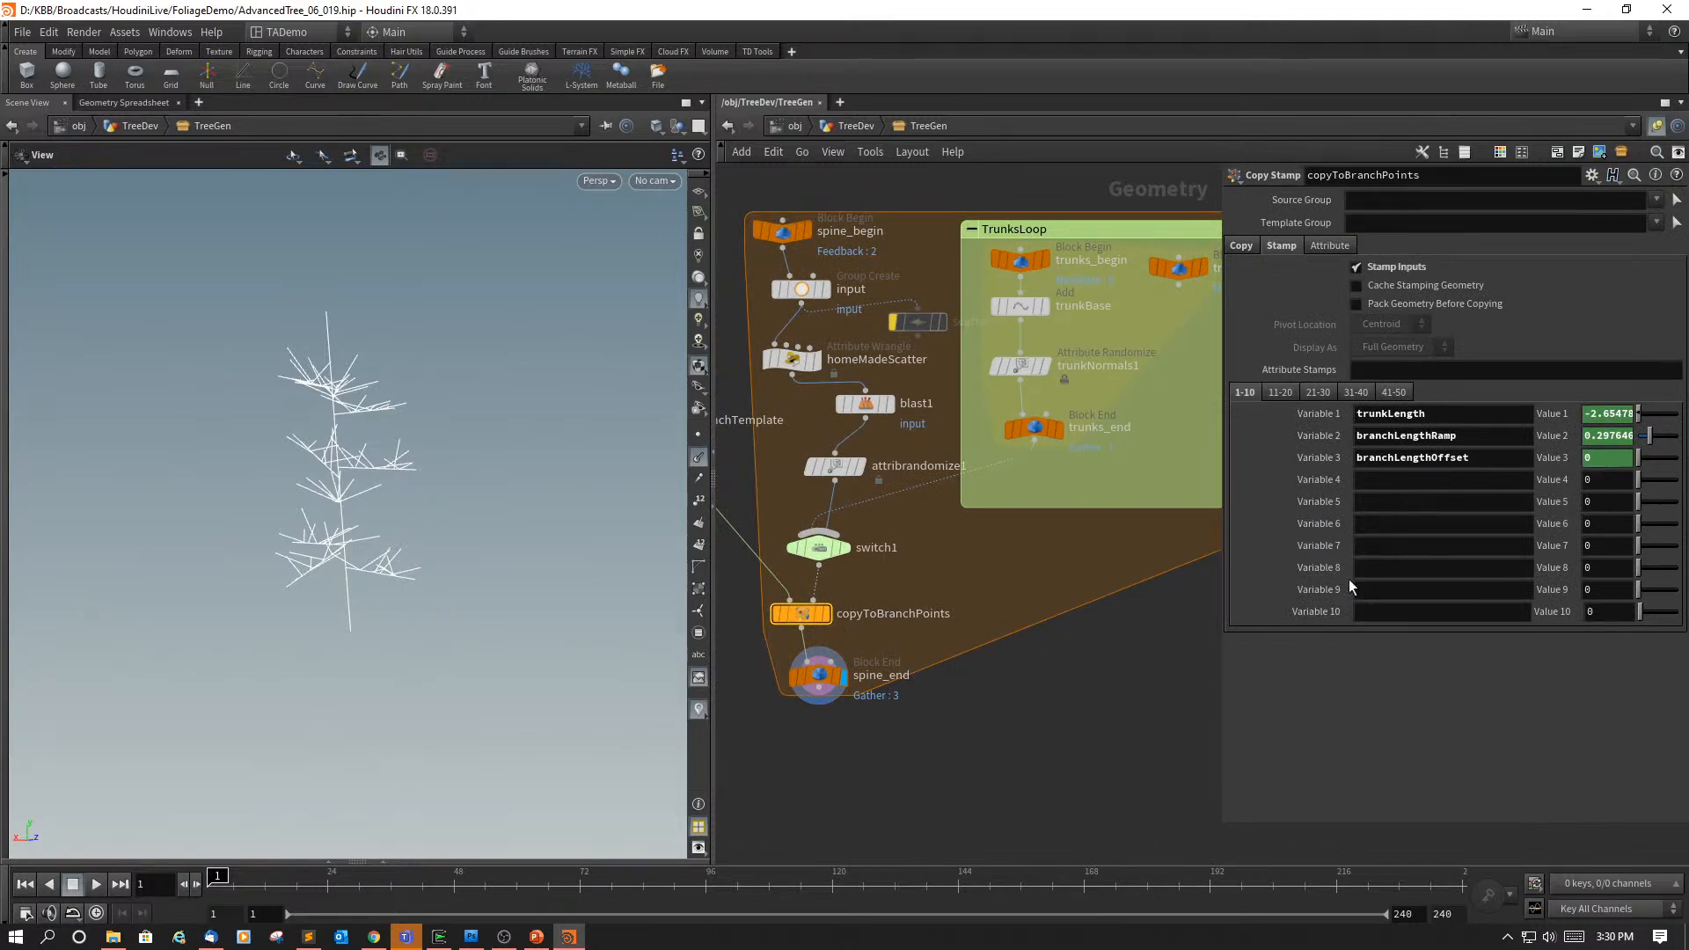
# Step: Insert a copy of the branchLengthRamp stamp() term followed by a plus sign at the start of branchTemplate's Length expression
pyautogui.scroll(-4, 989, 755)
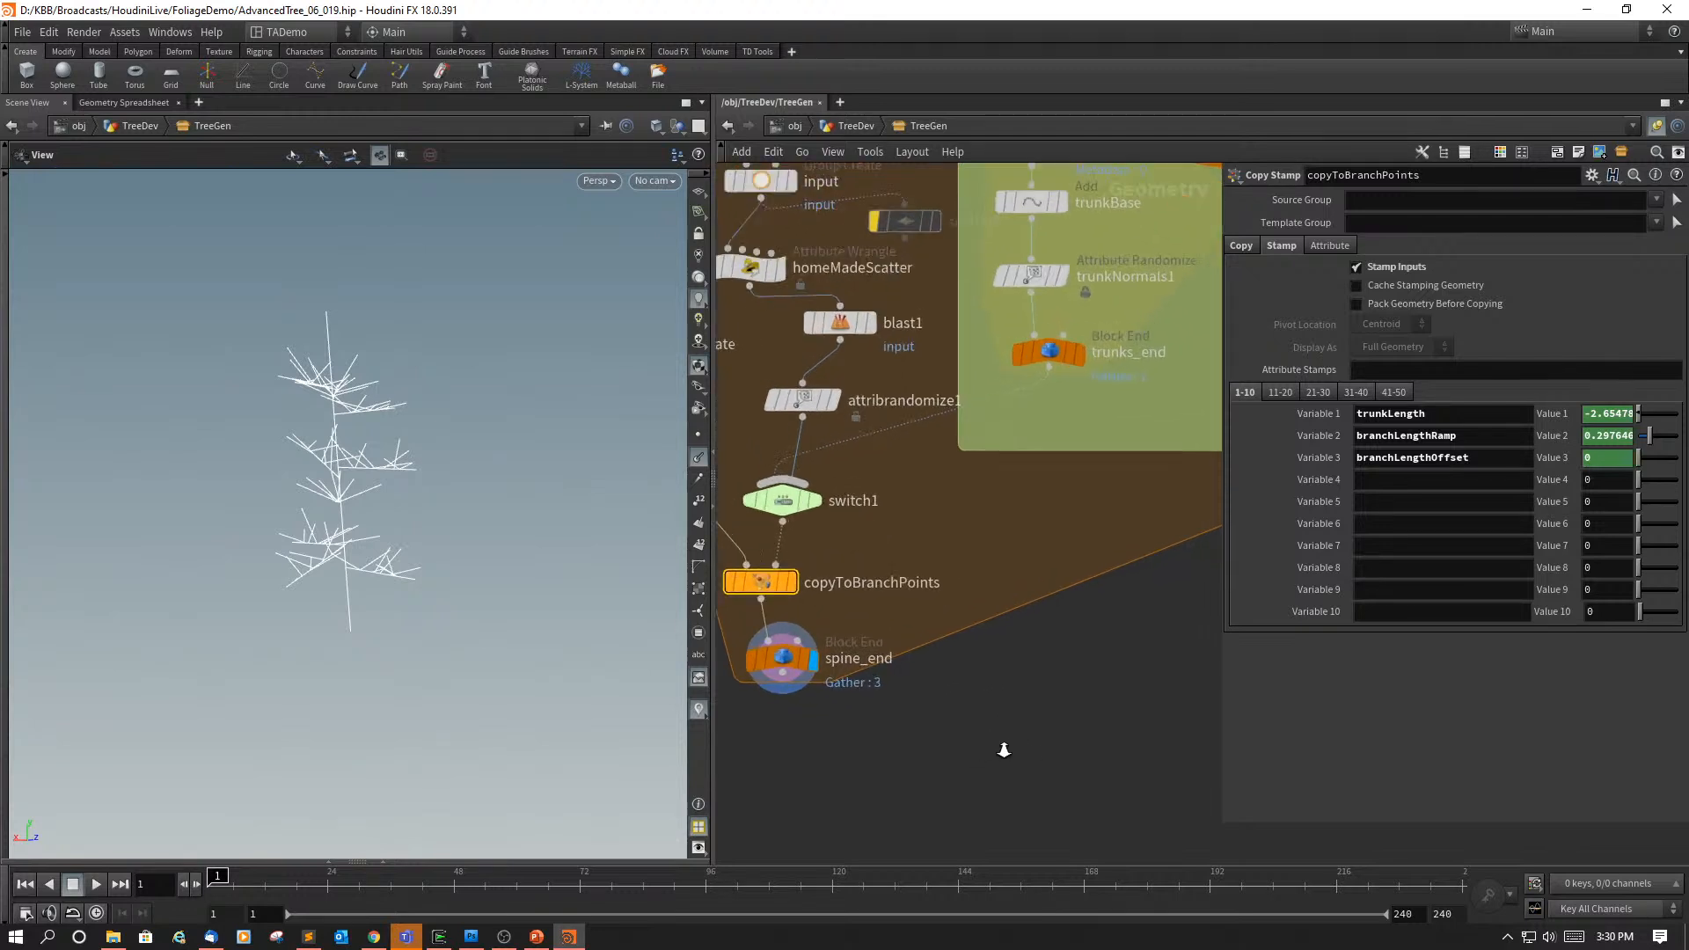
pyautogui.moveTo(876, 792); pyautogui.dragTo(979, 803, button='middle')
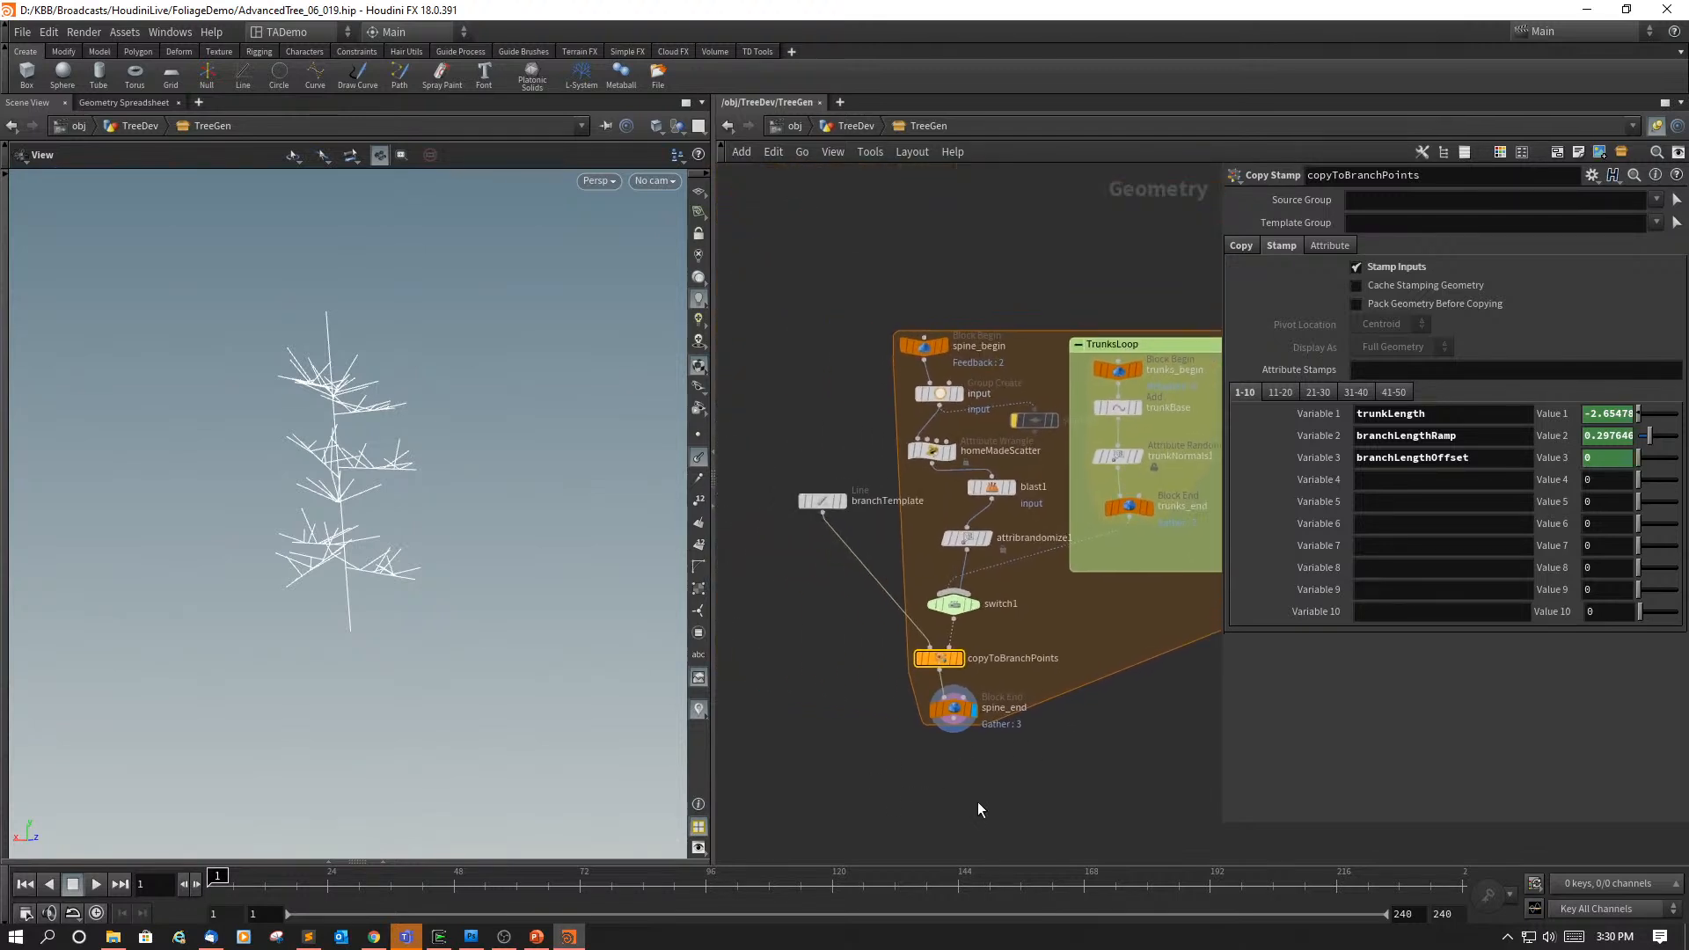
pyautogui.moveTo(824, 495)
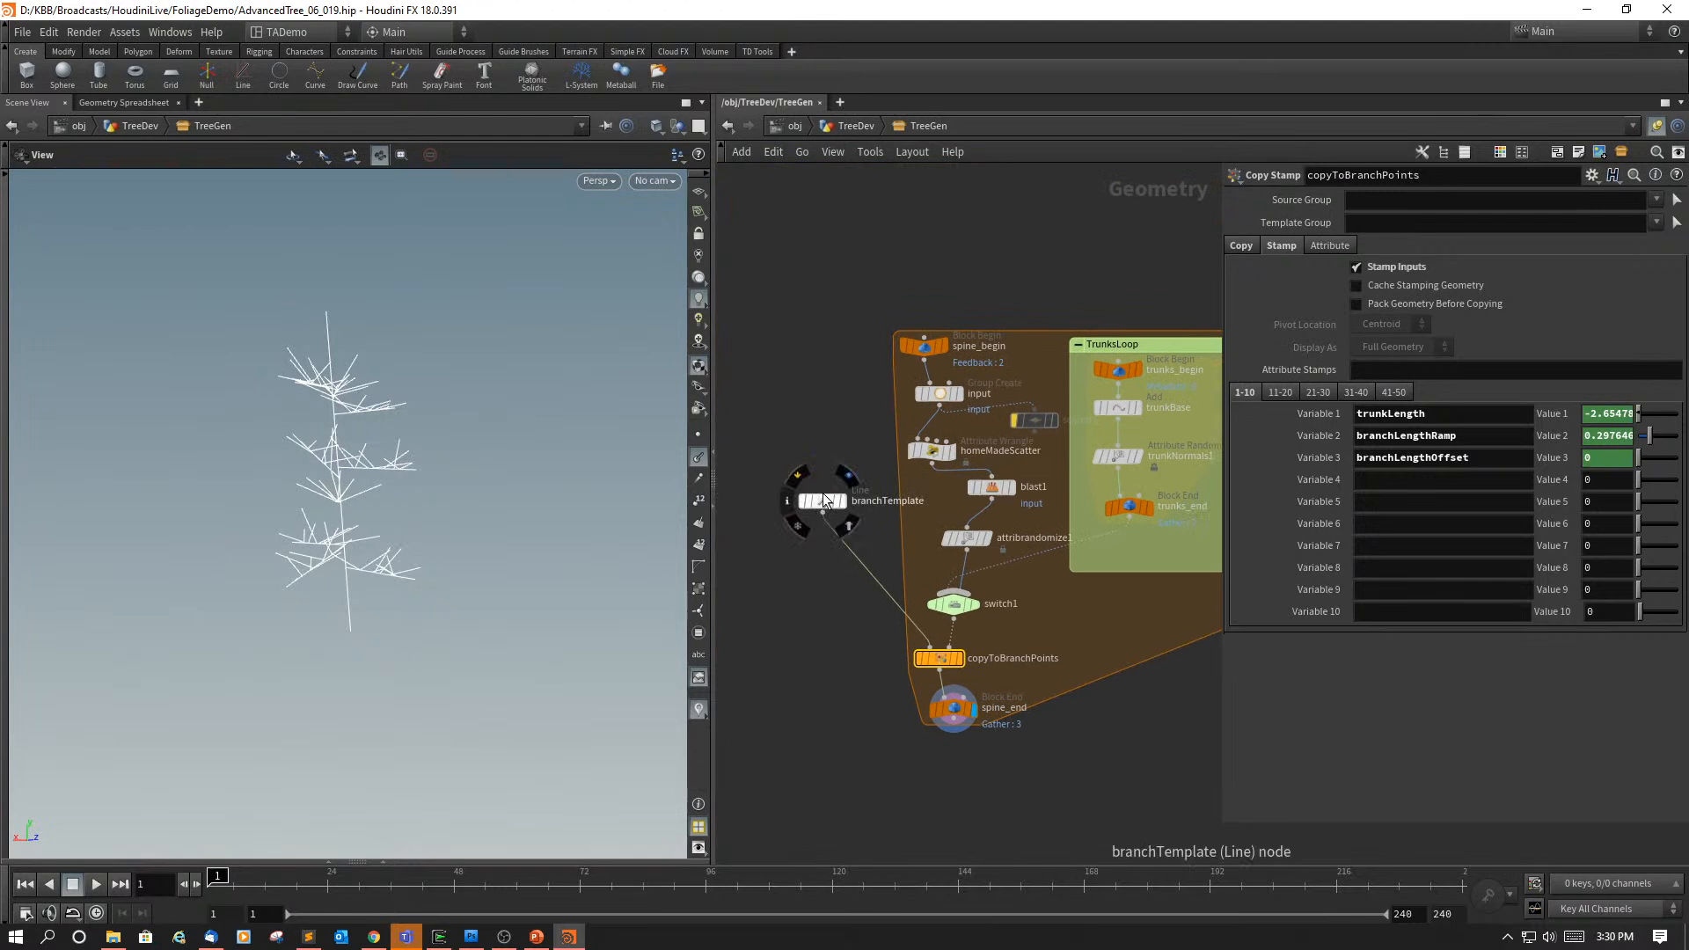
pyautogui.click(820, 502)
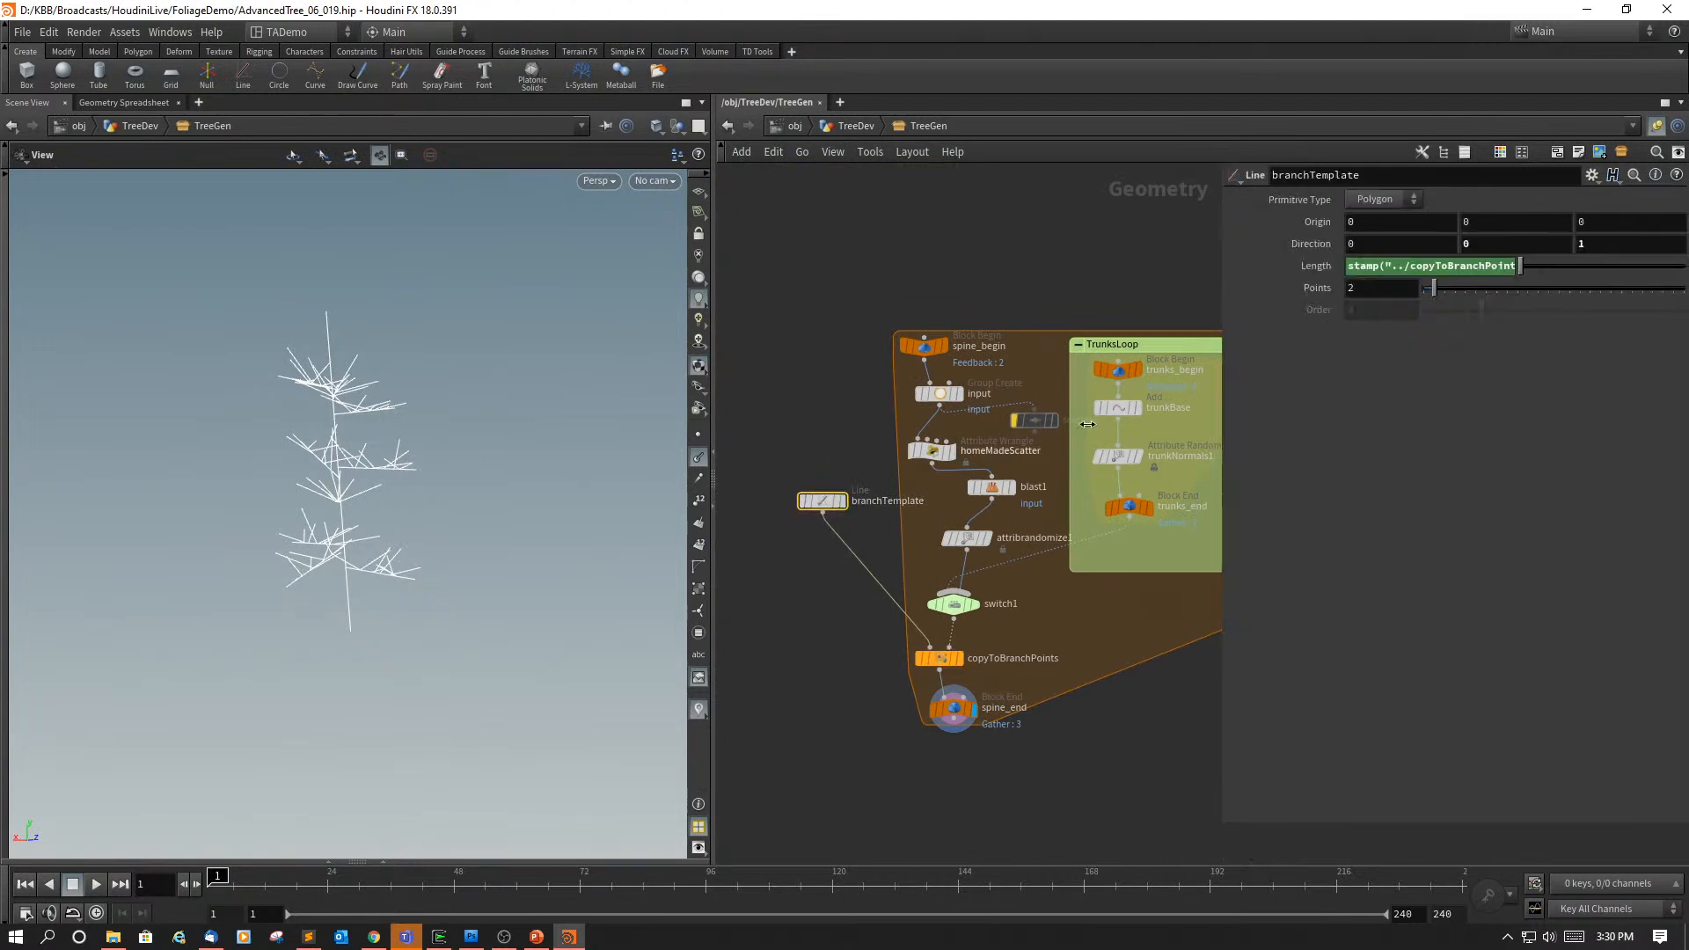
pyautogui.click(1391, 265)
pyautogui.hotkey('alt', 'e')
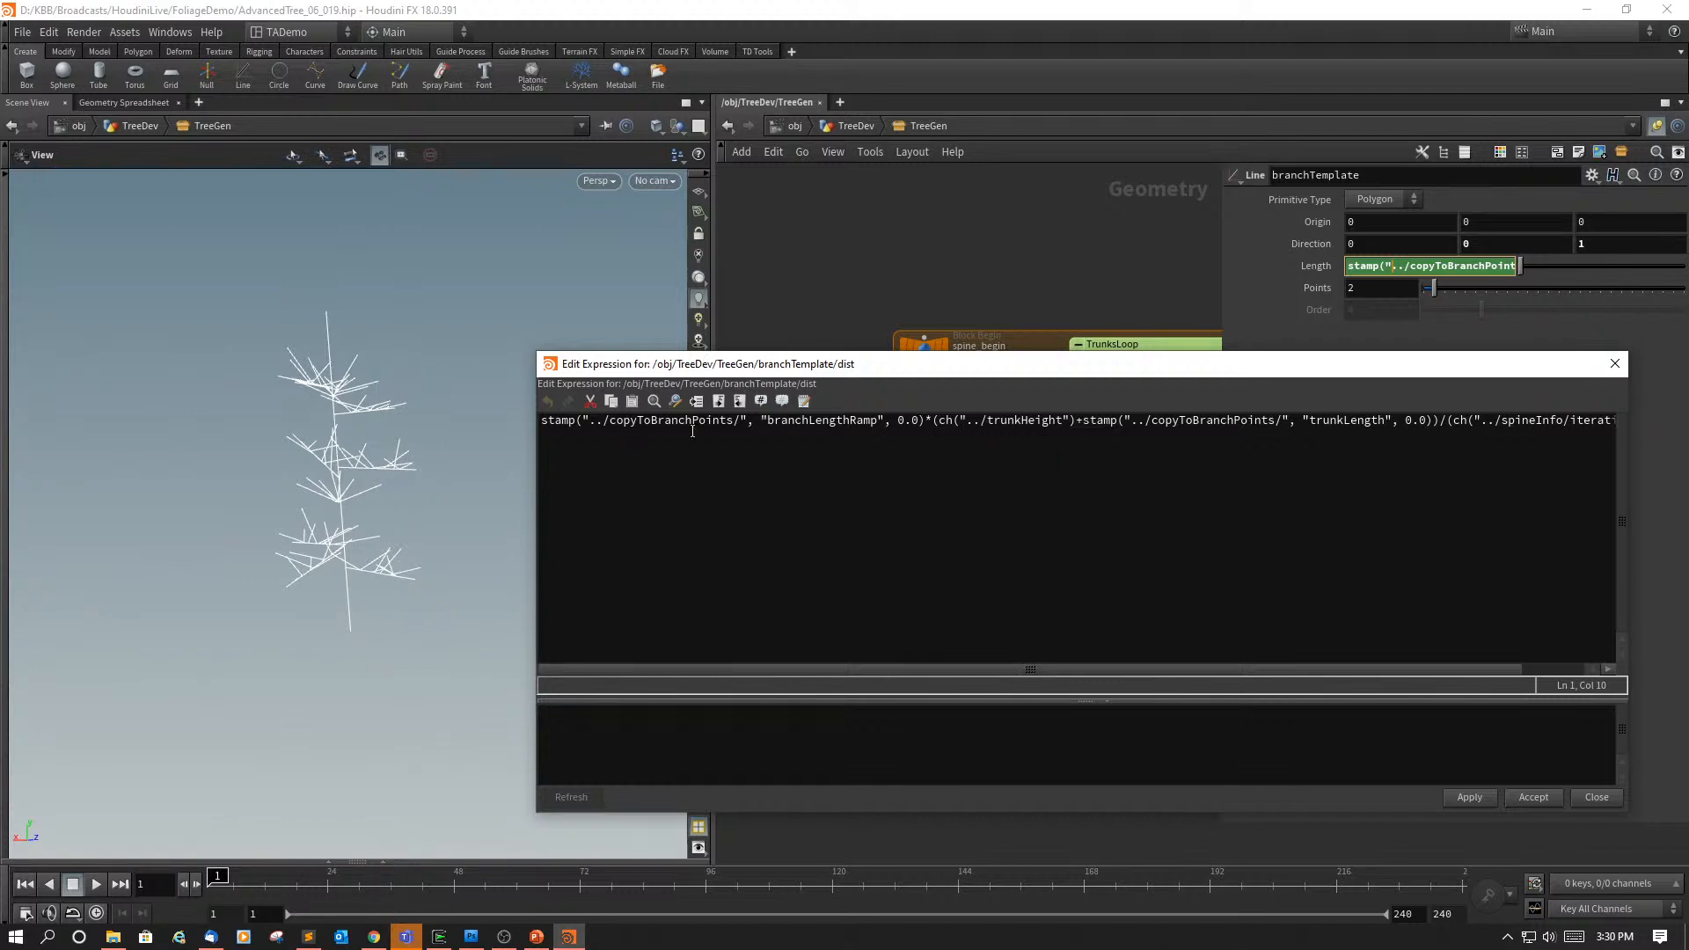
pyautogui.moveTo(927, 421); pyautogui.dragTo(538, 427)
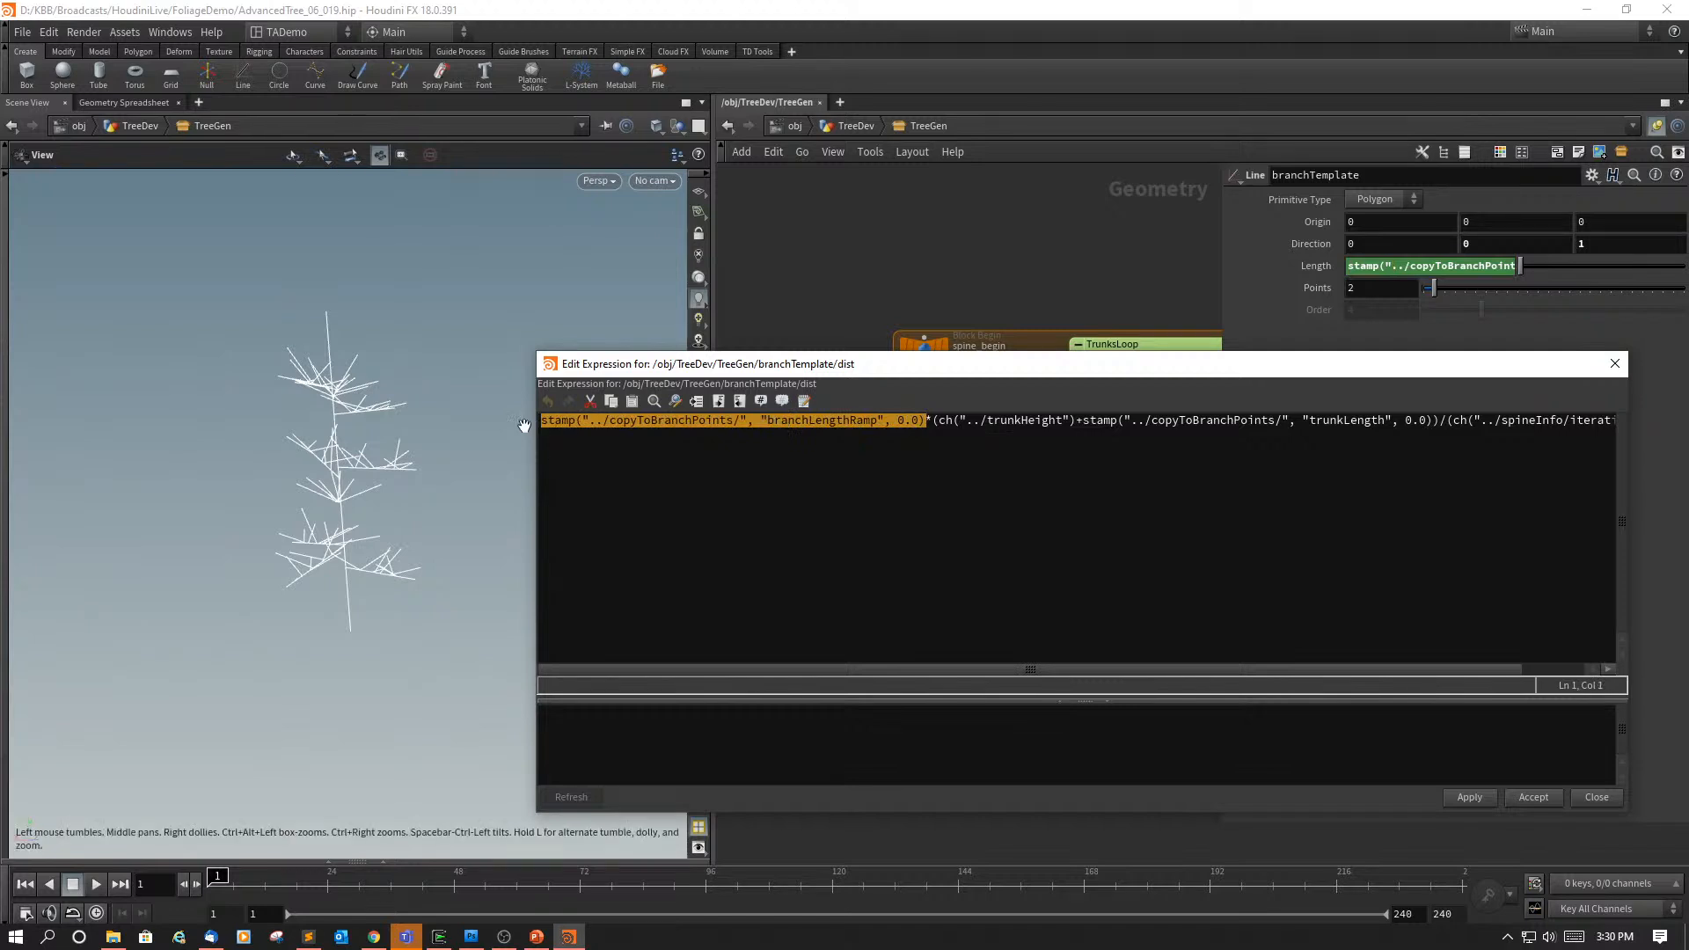
pyautogui.click(537, 426)
pyautogui.hotkey('ctrl', 'v')
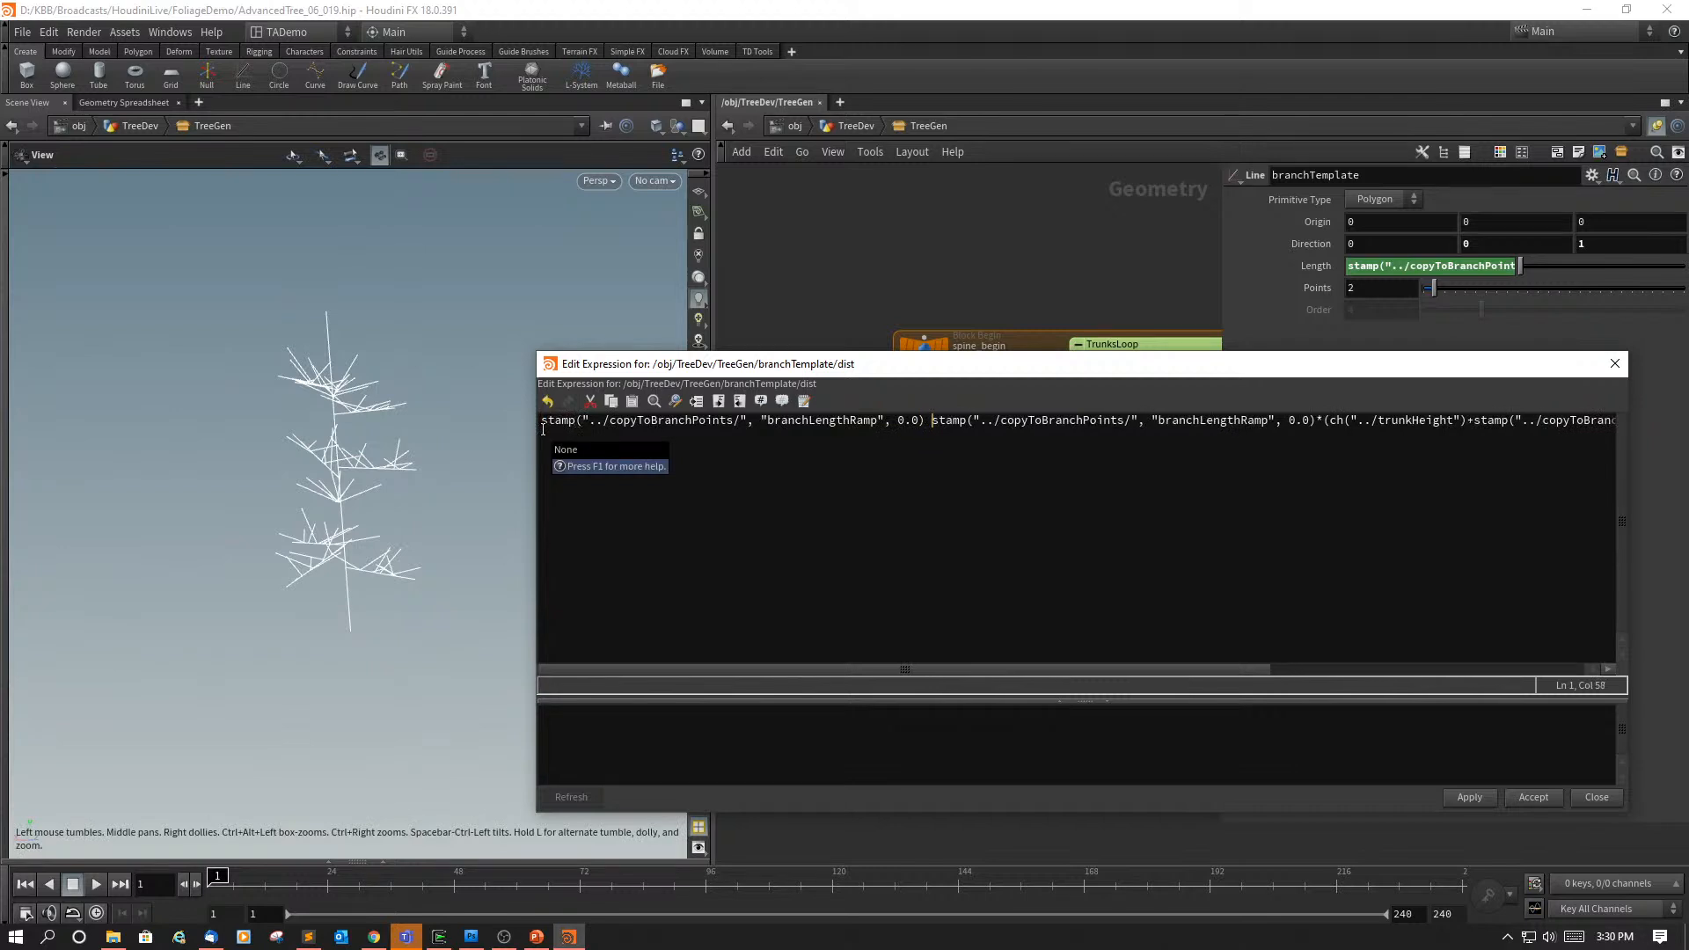
pyautogui.write('+')
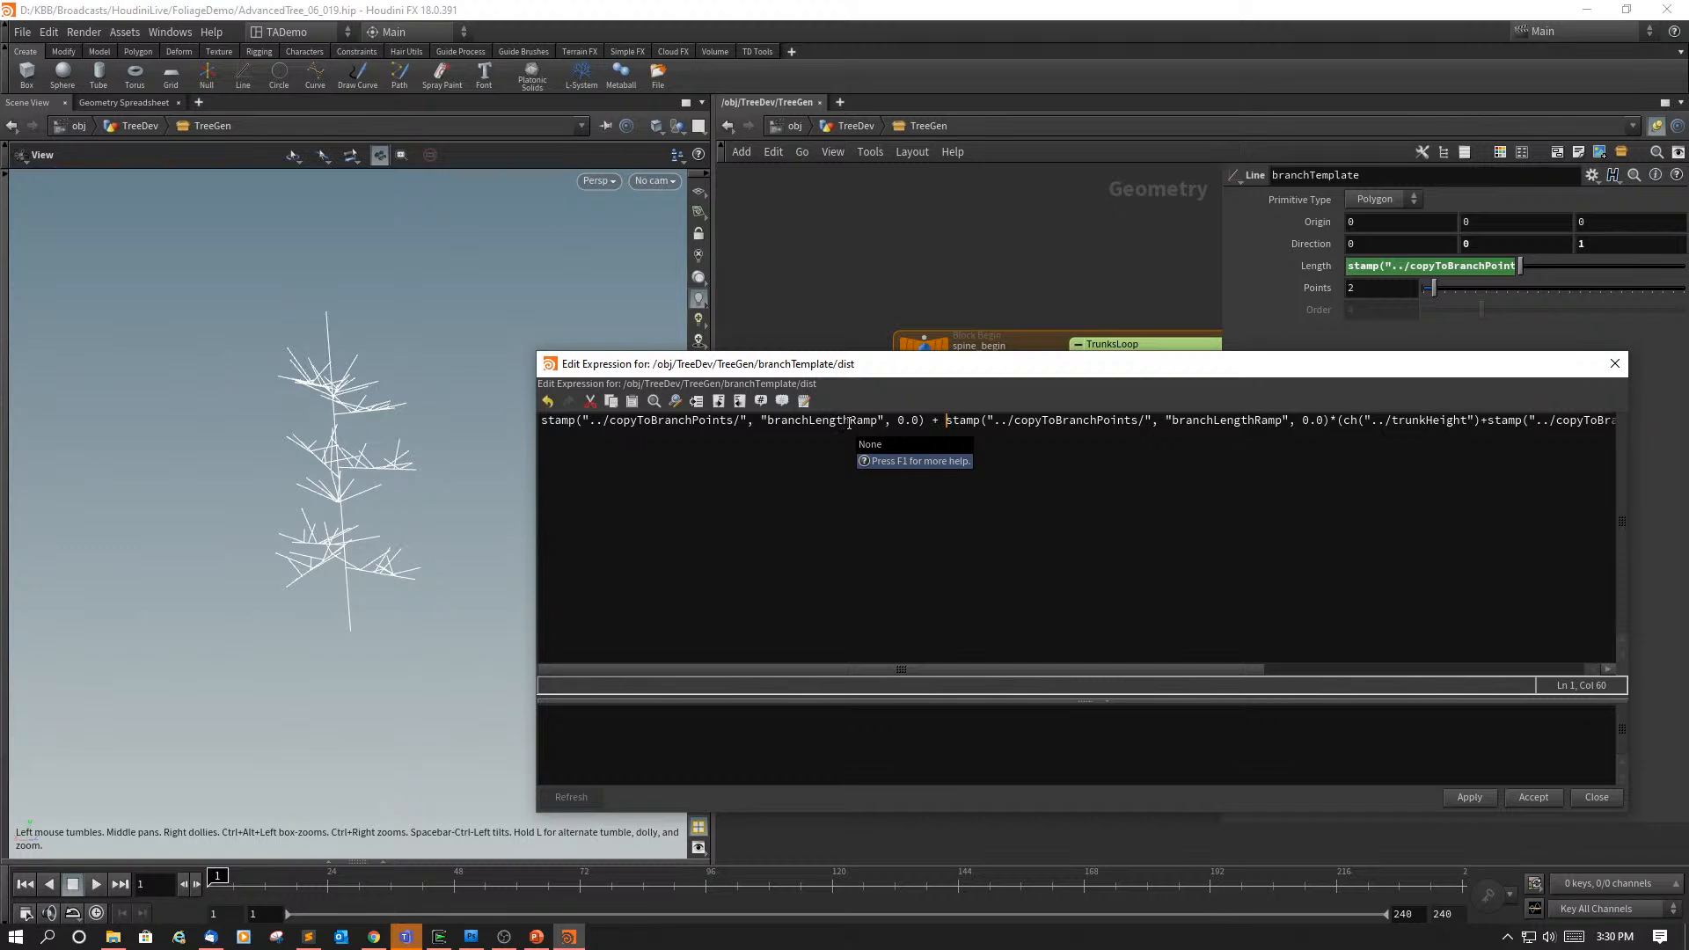
# Step: Change the first stamp() term's variable name to branchLengthOffset, and apply and accept the Length expression
pyautogui.click(874, 424)
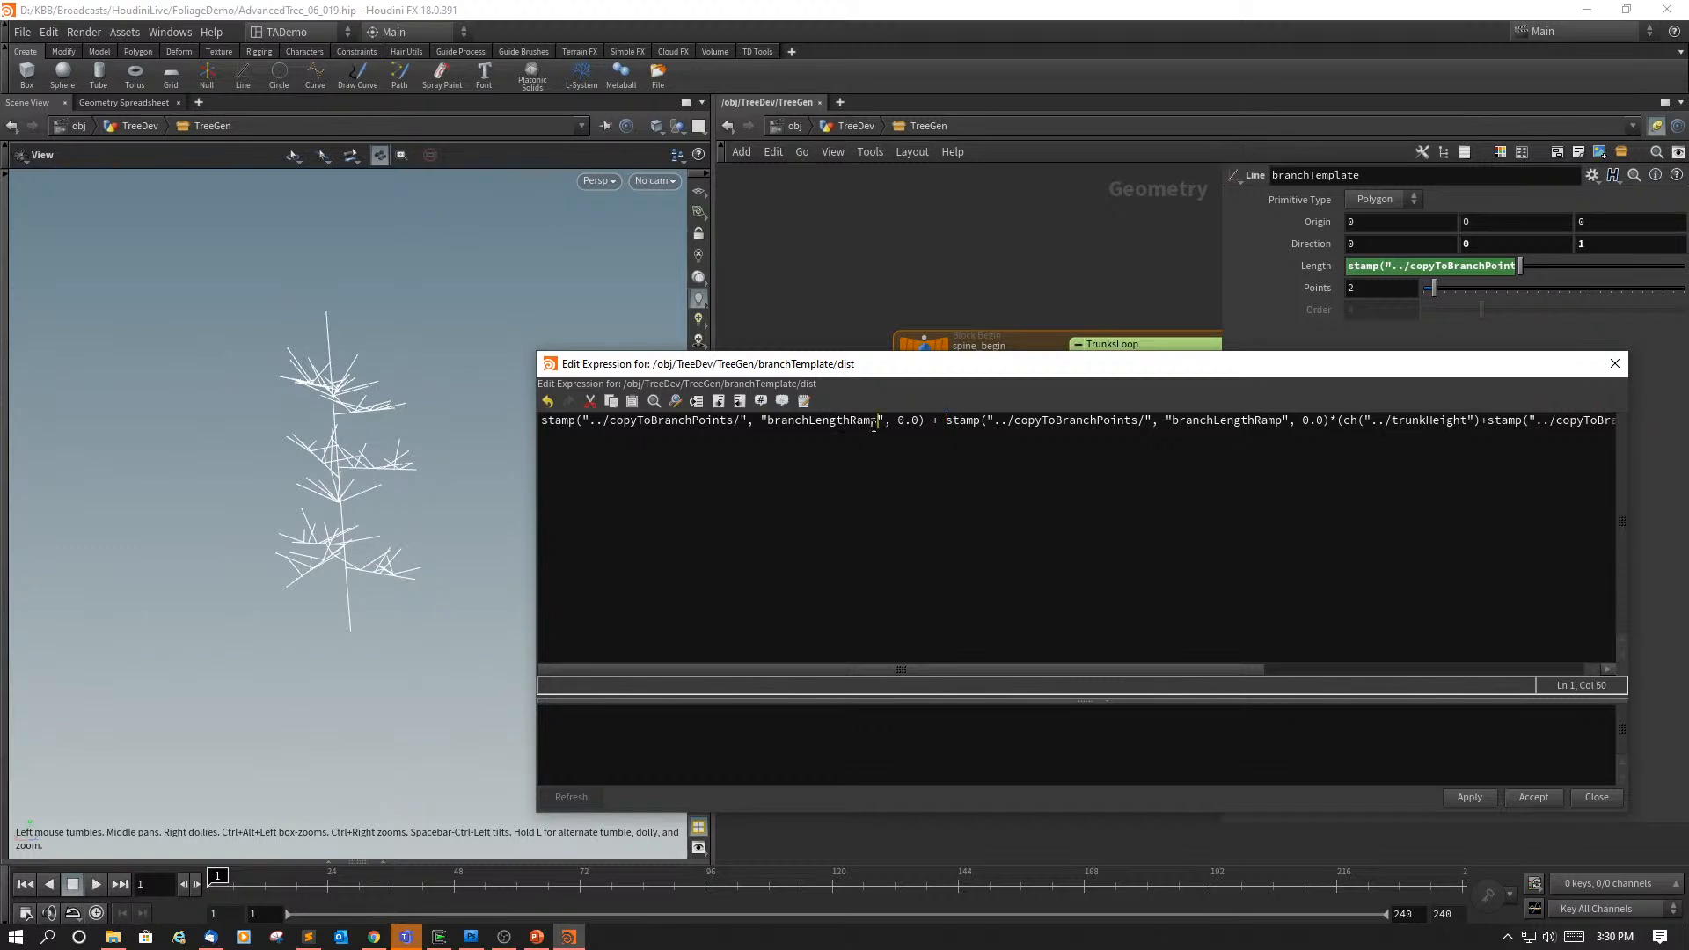
pyautogui.press('BackSpace')
pyautogui.press('BackSpace')
pyautogui.press('BackSpace')
pyautogui.press('BackSpace')
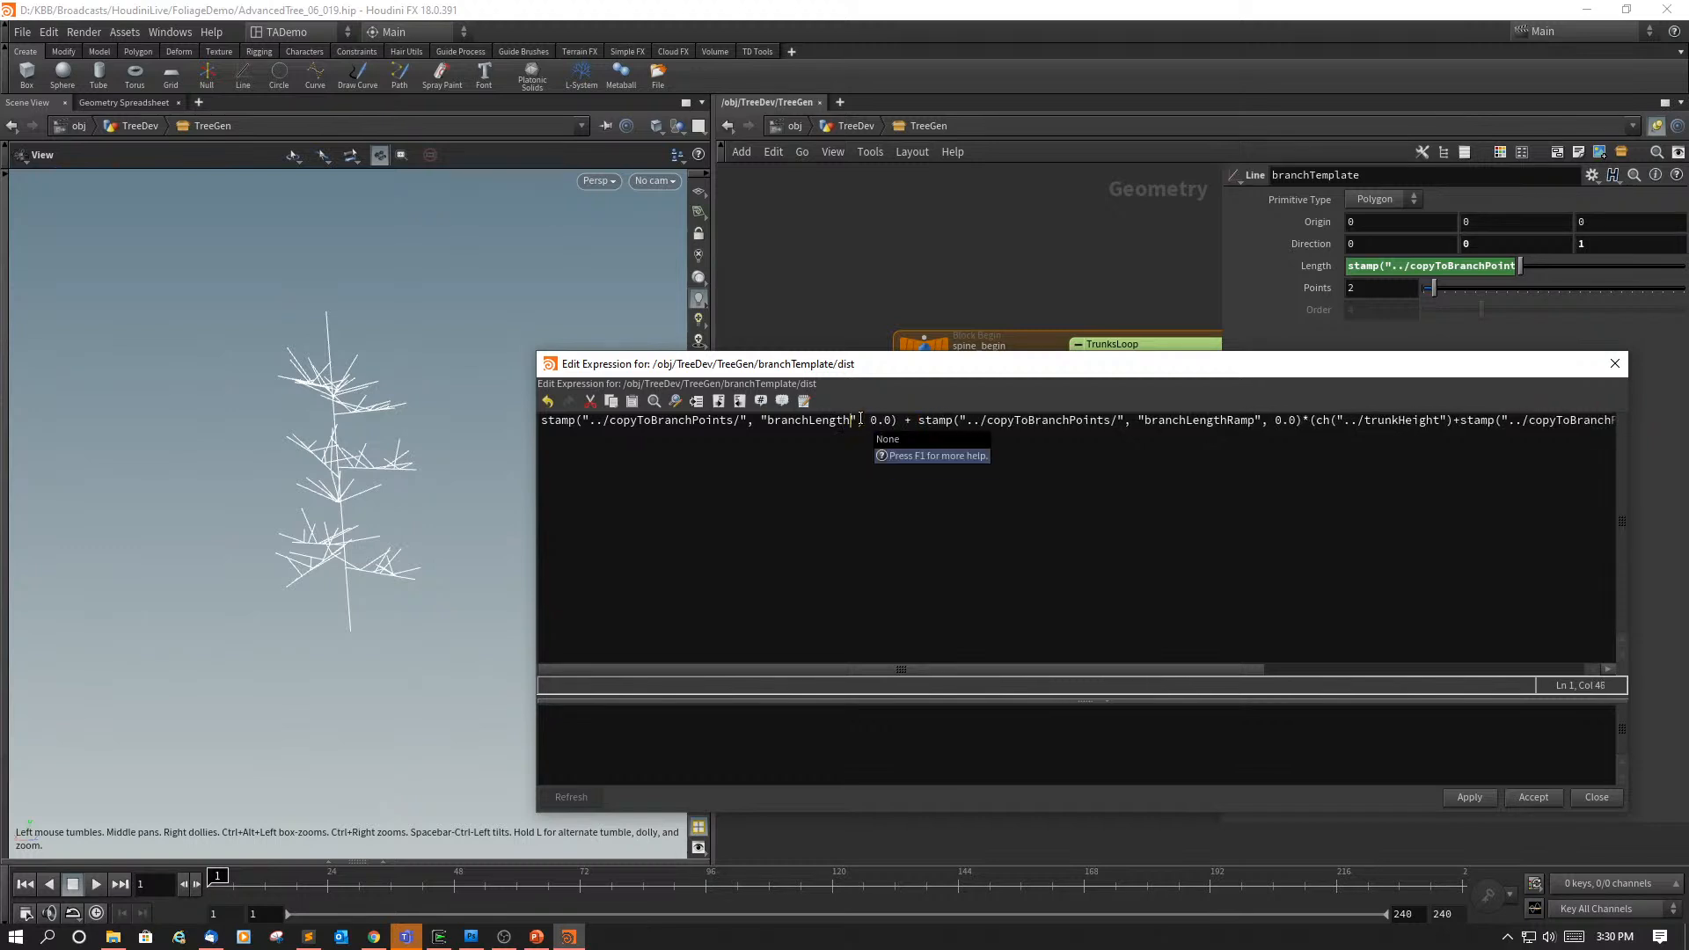
pyautogui.write('Offset')
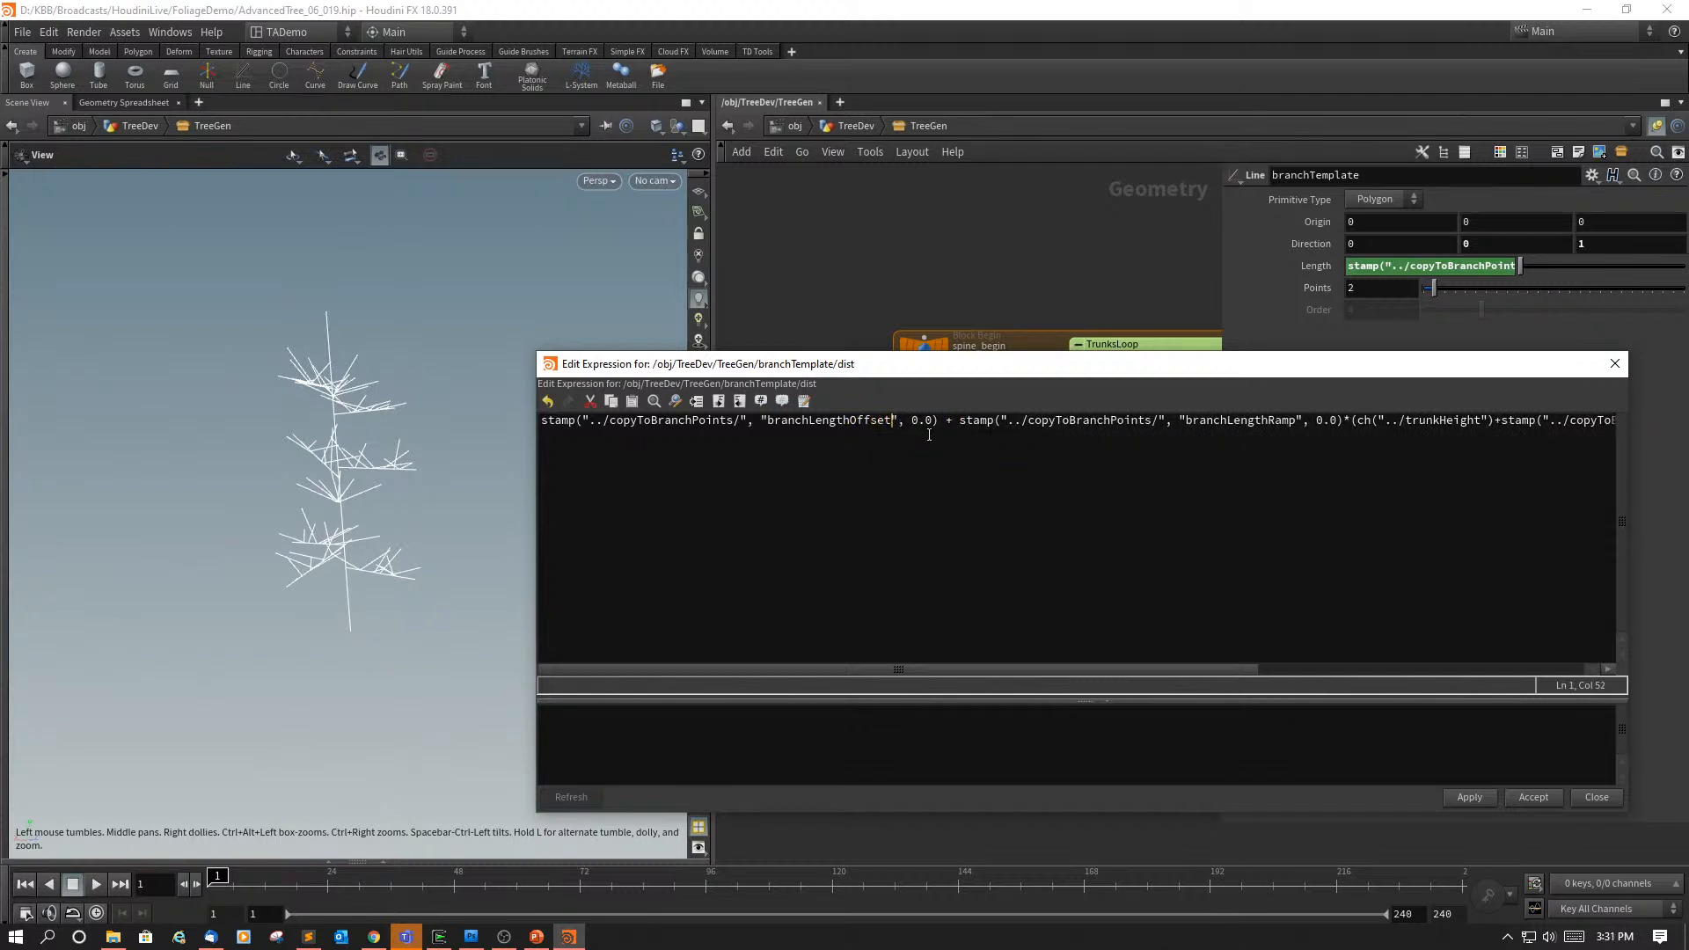
pyautogui.click(1470, 797)
pyautogui.click(1534, 797)
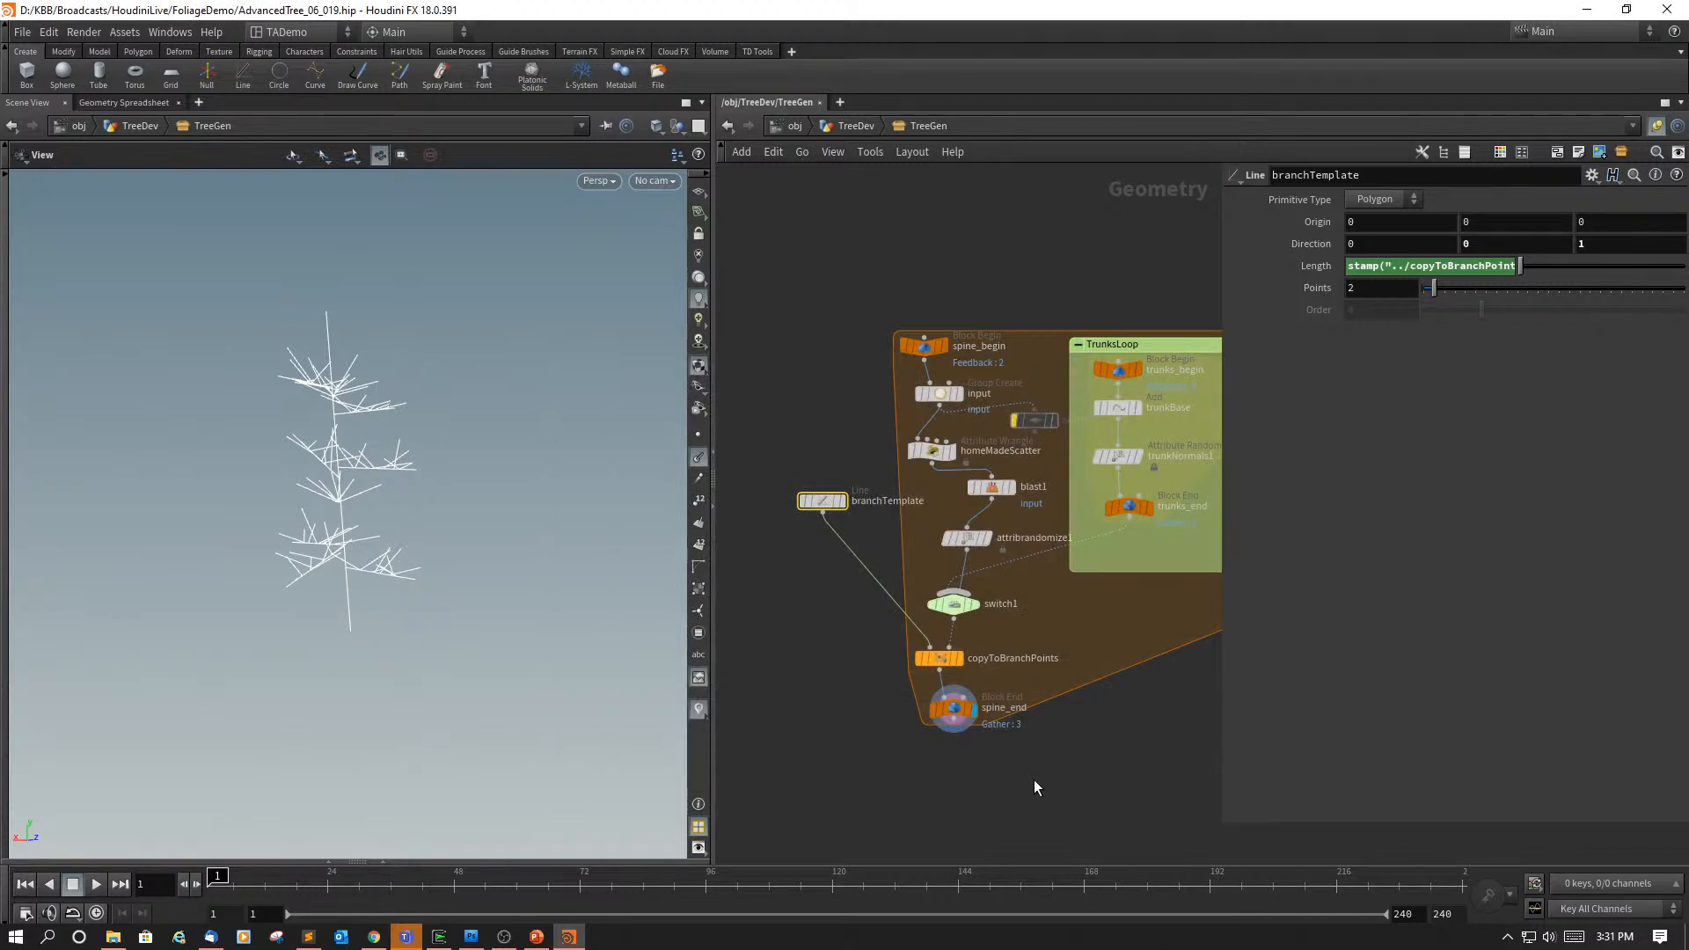
# Step: On TreeGen, set Branch Length Offset to 1.82 and Branch Ramp point 3 to position 0.538642, value 0.291667 with Bezier interpolation
pyautogui.press('u')
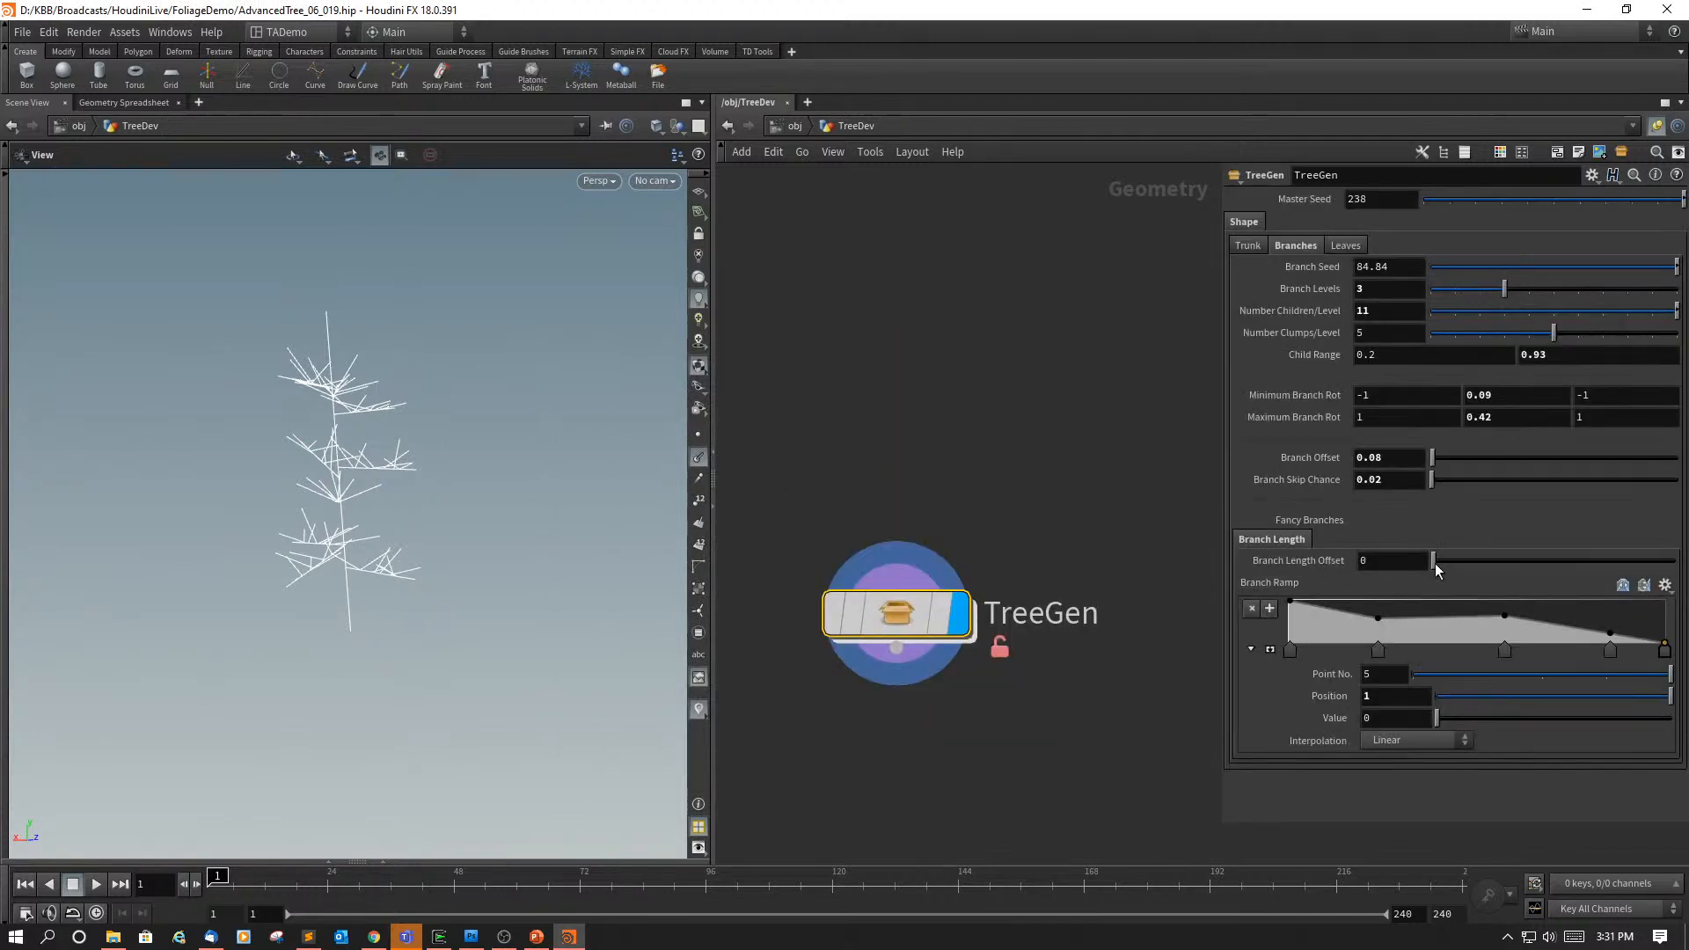
pyautogui.moveTo(1434, 563); pyautogui.dragTo(1492, 631)
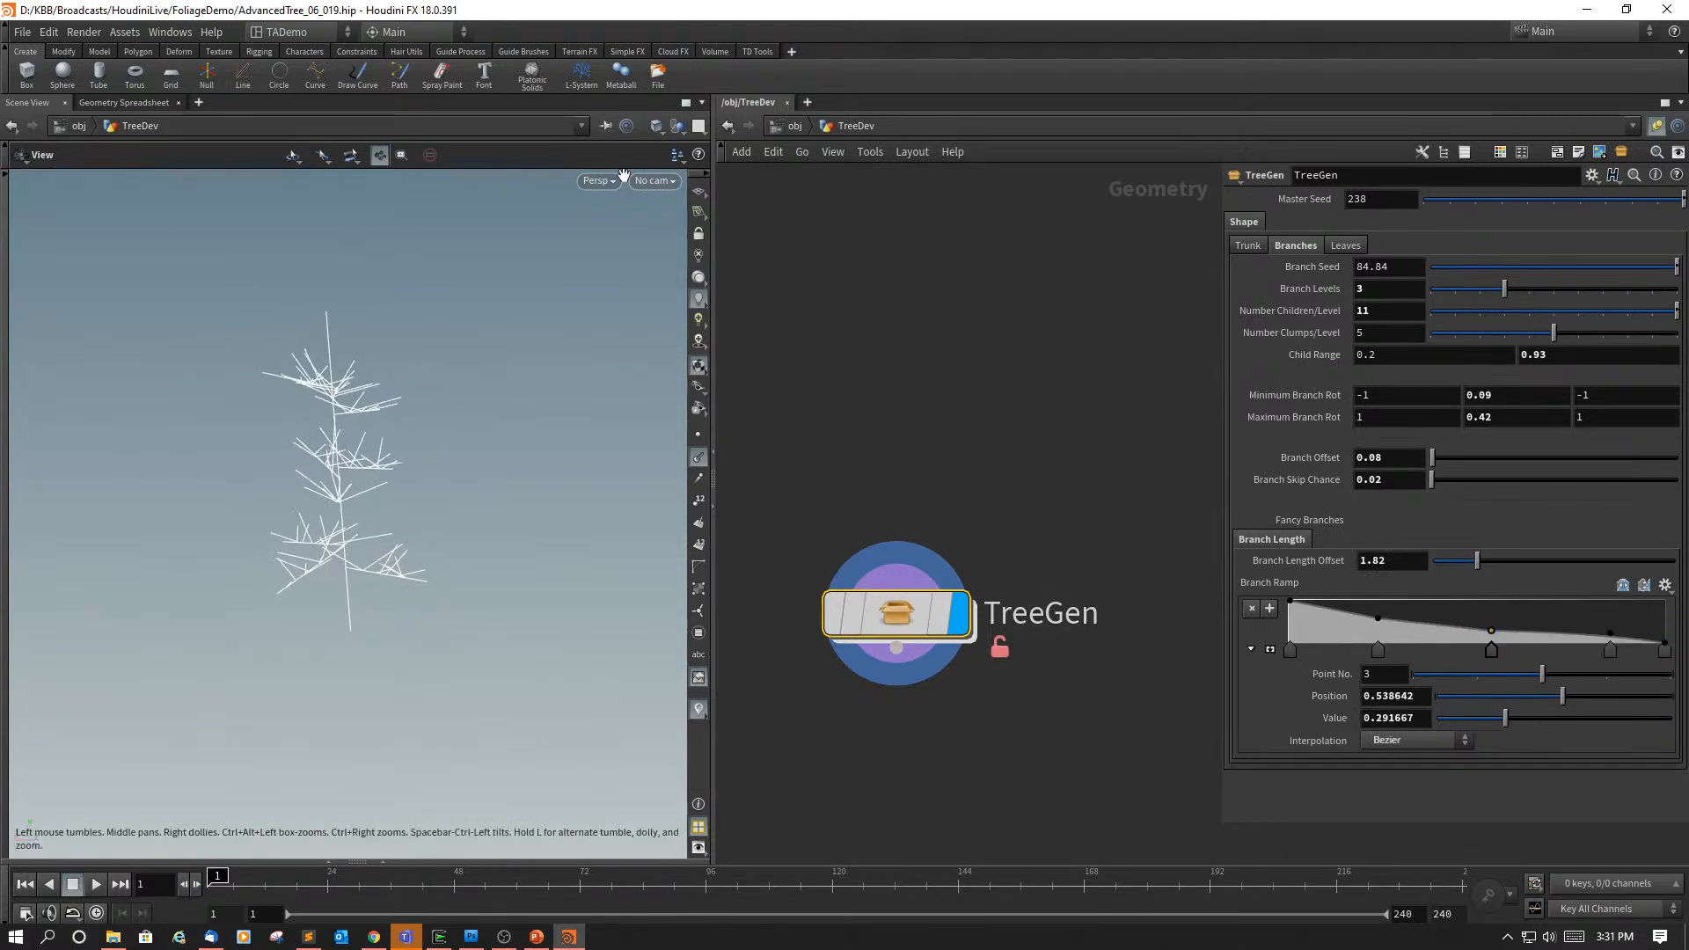
# Step: Save the scene and briefly display the tree's points in the viewport to check the branch resolution
pyautogui.click(21, 33)
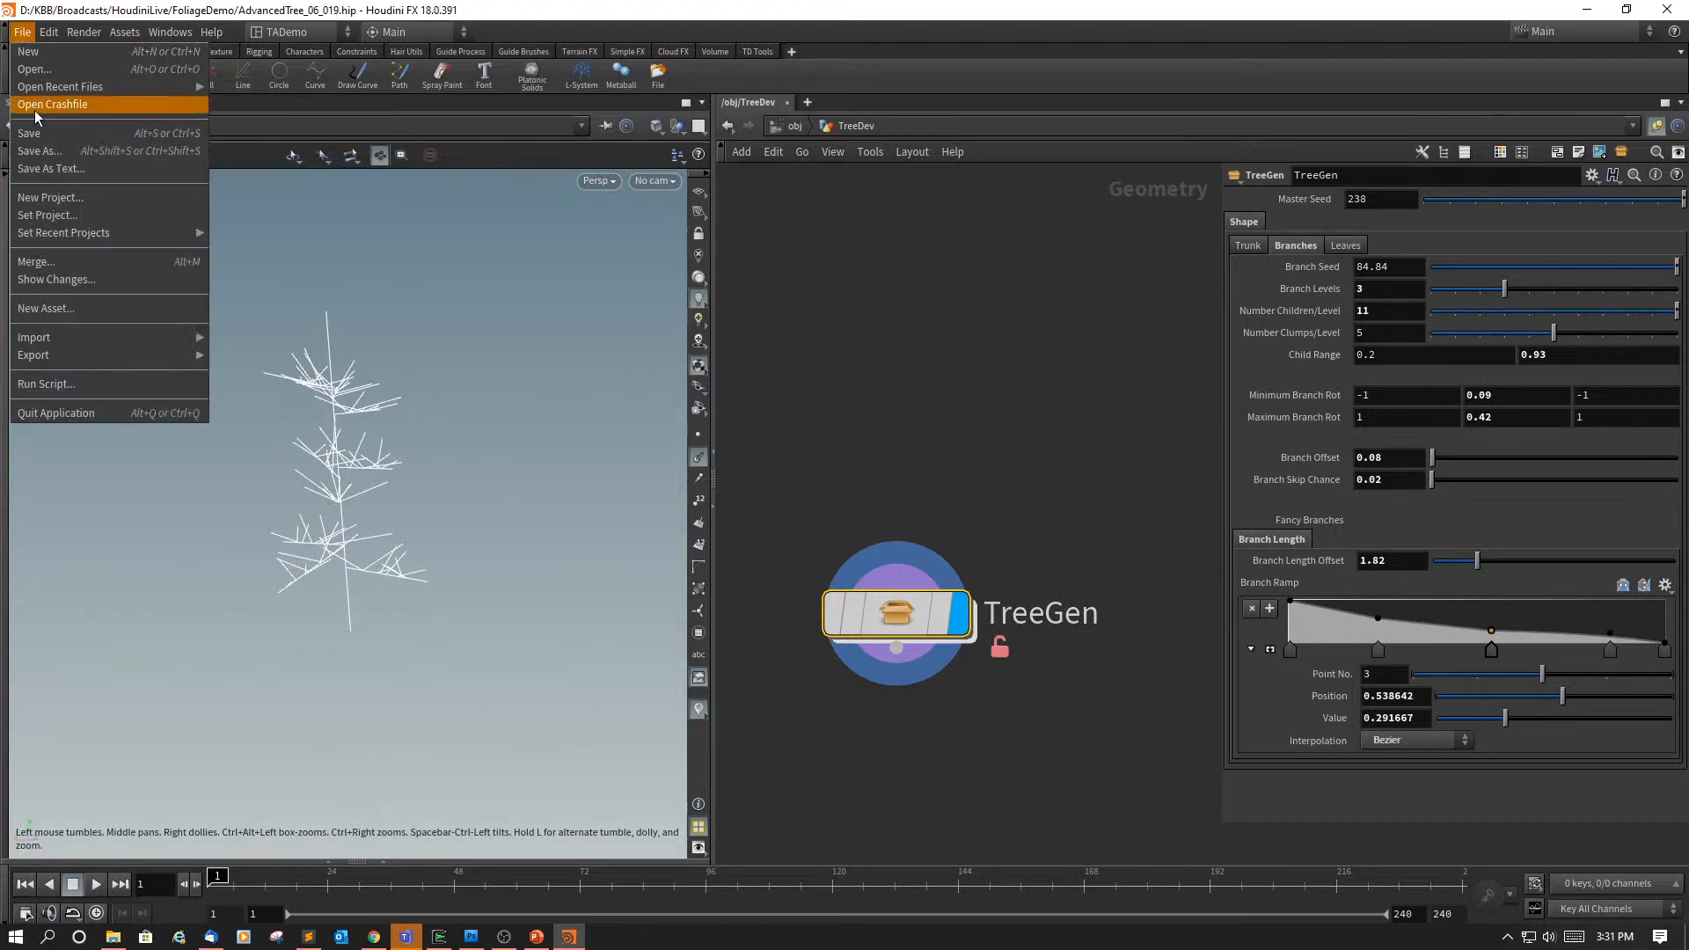
pyautogui.click(39, 140)
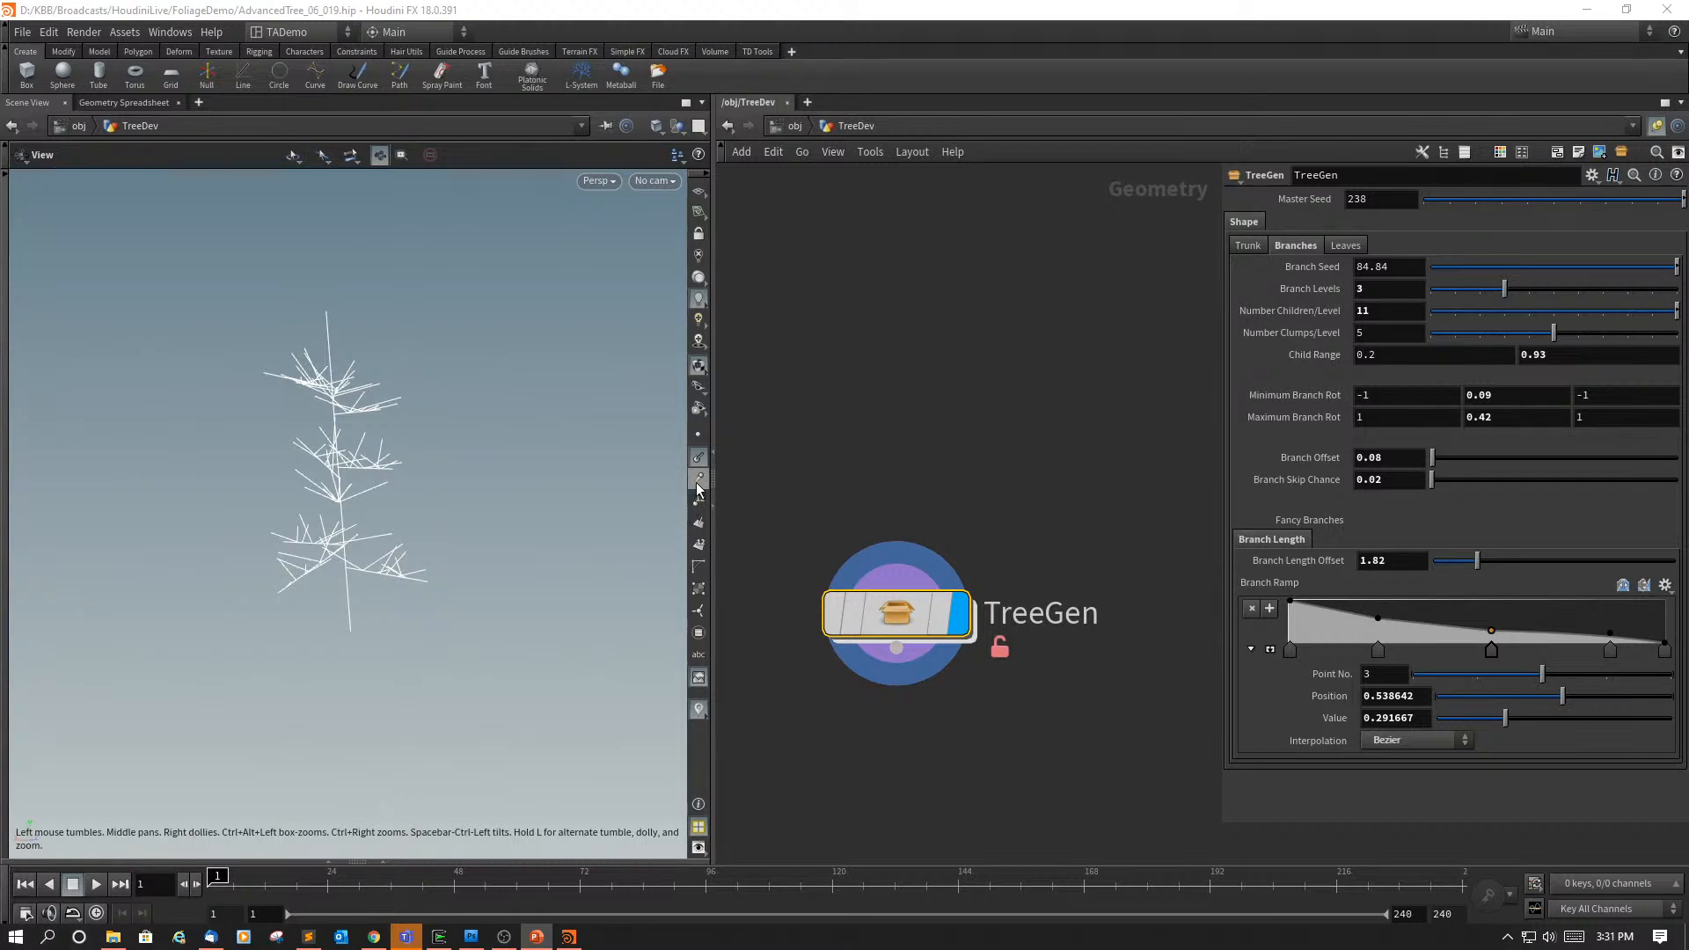
pyautogui.click(697, 438)
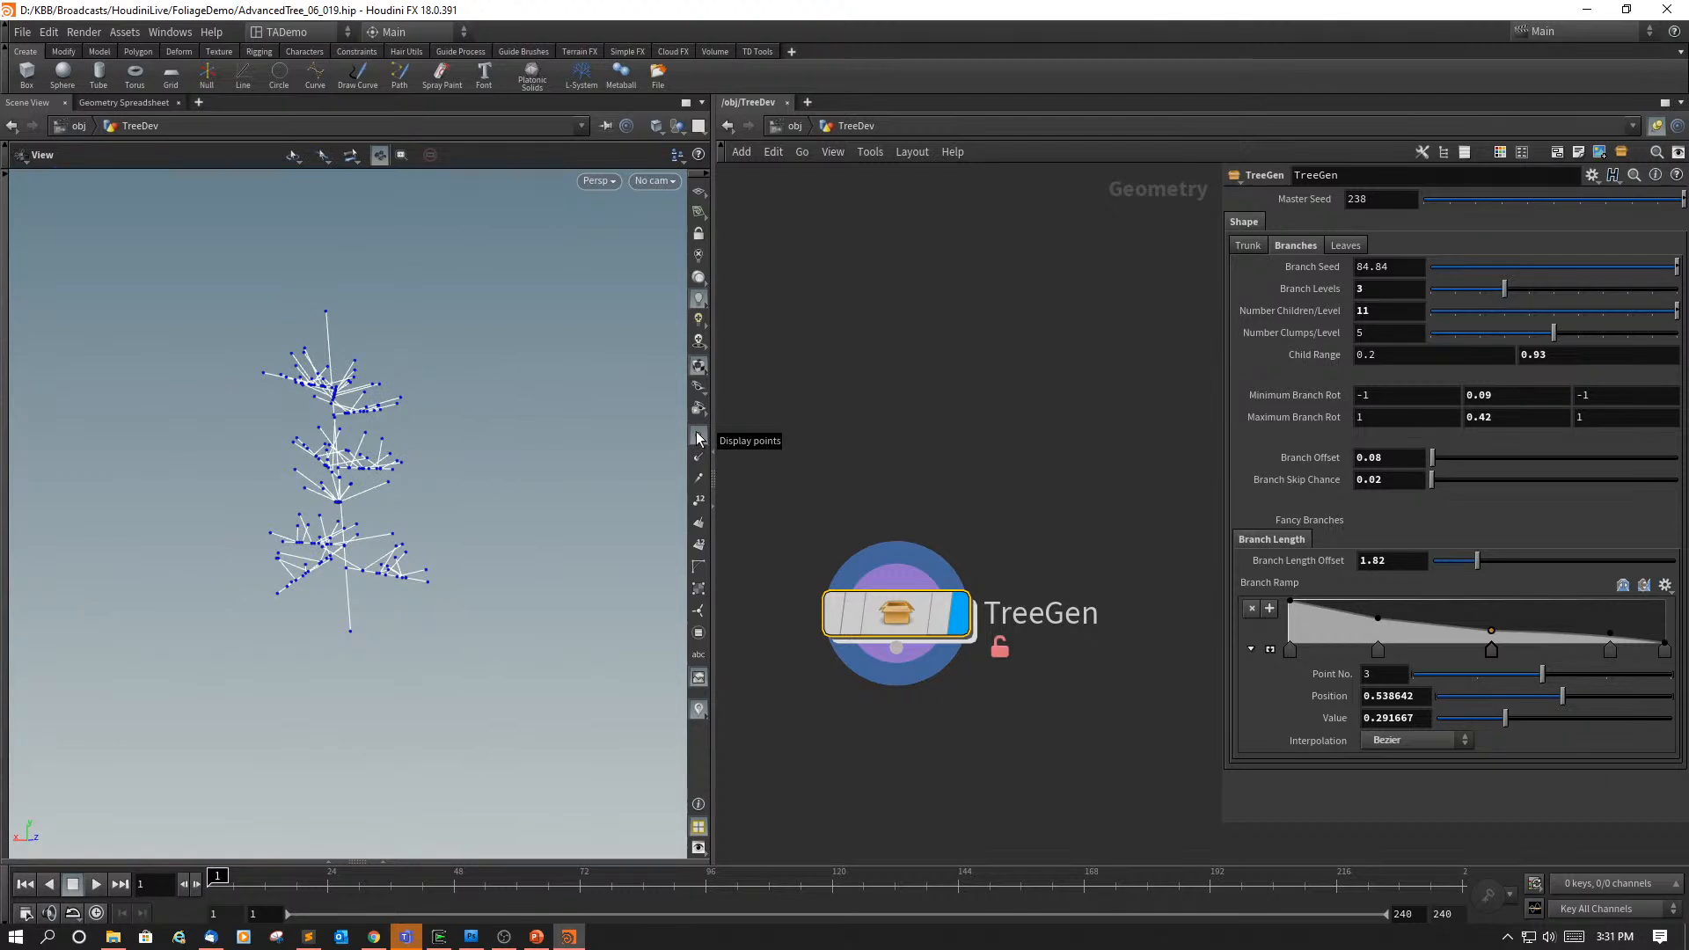
pyautogui.click(698, 438)
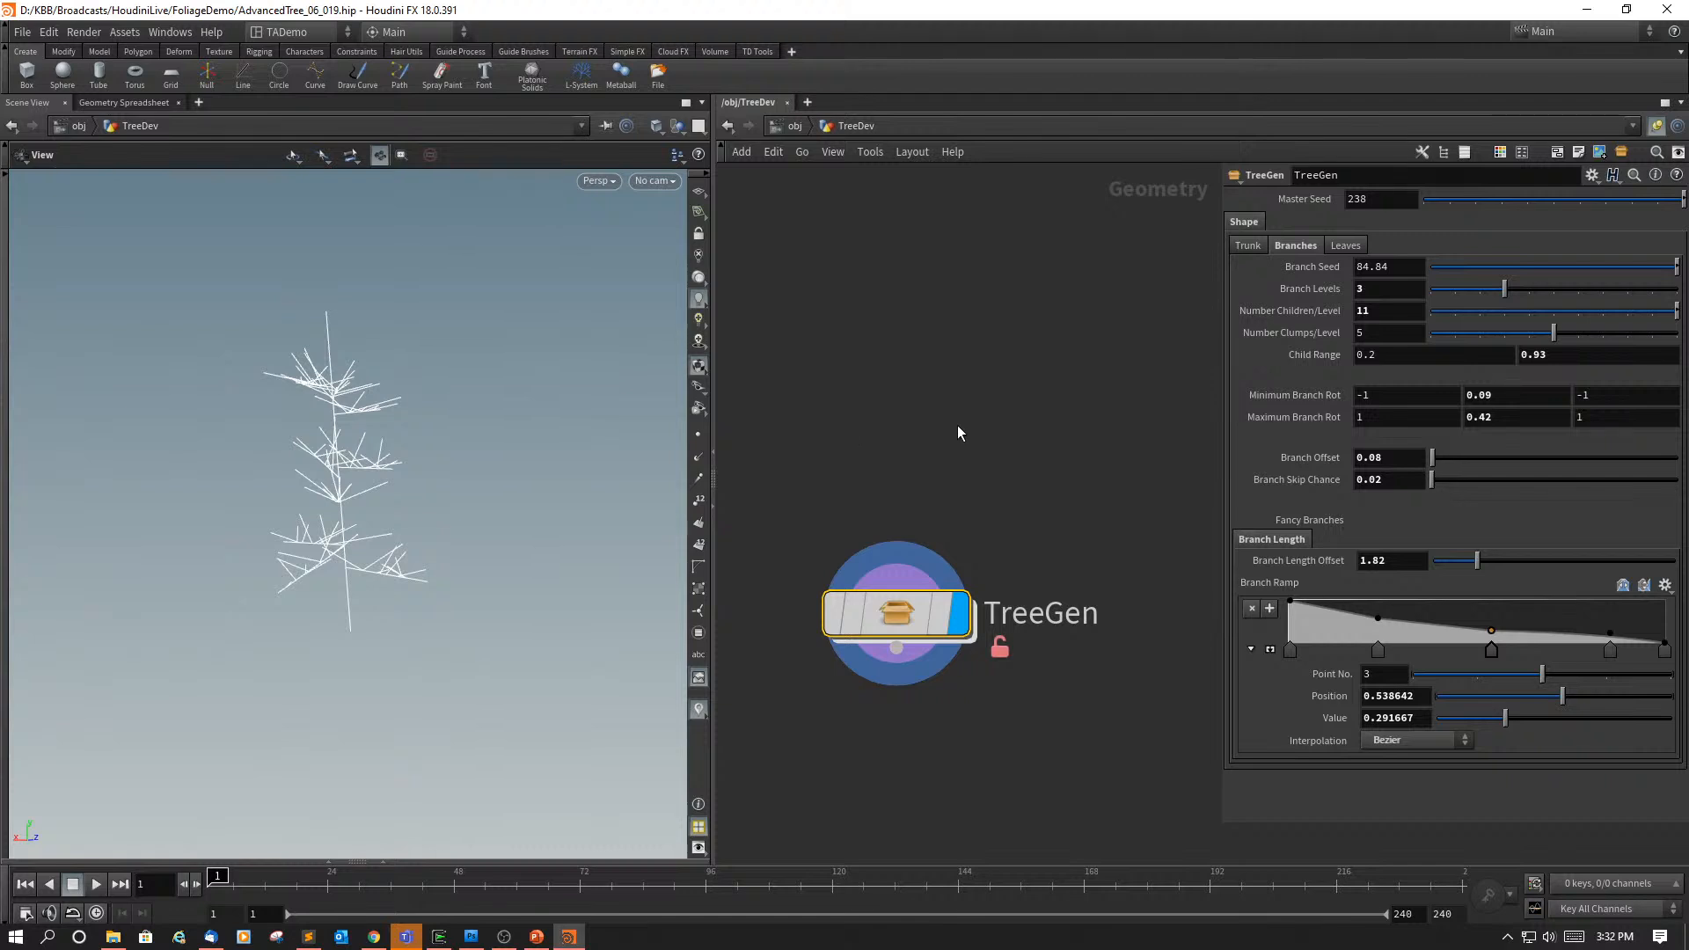
pyautogui.doubleClick(896, 624)
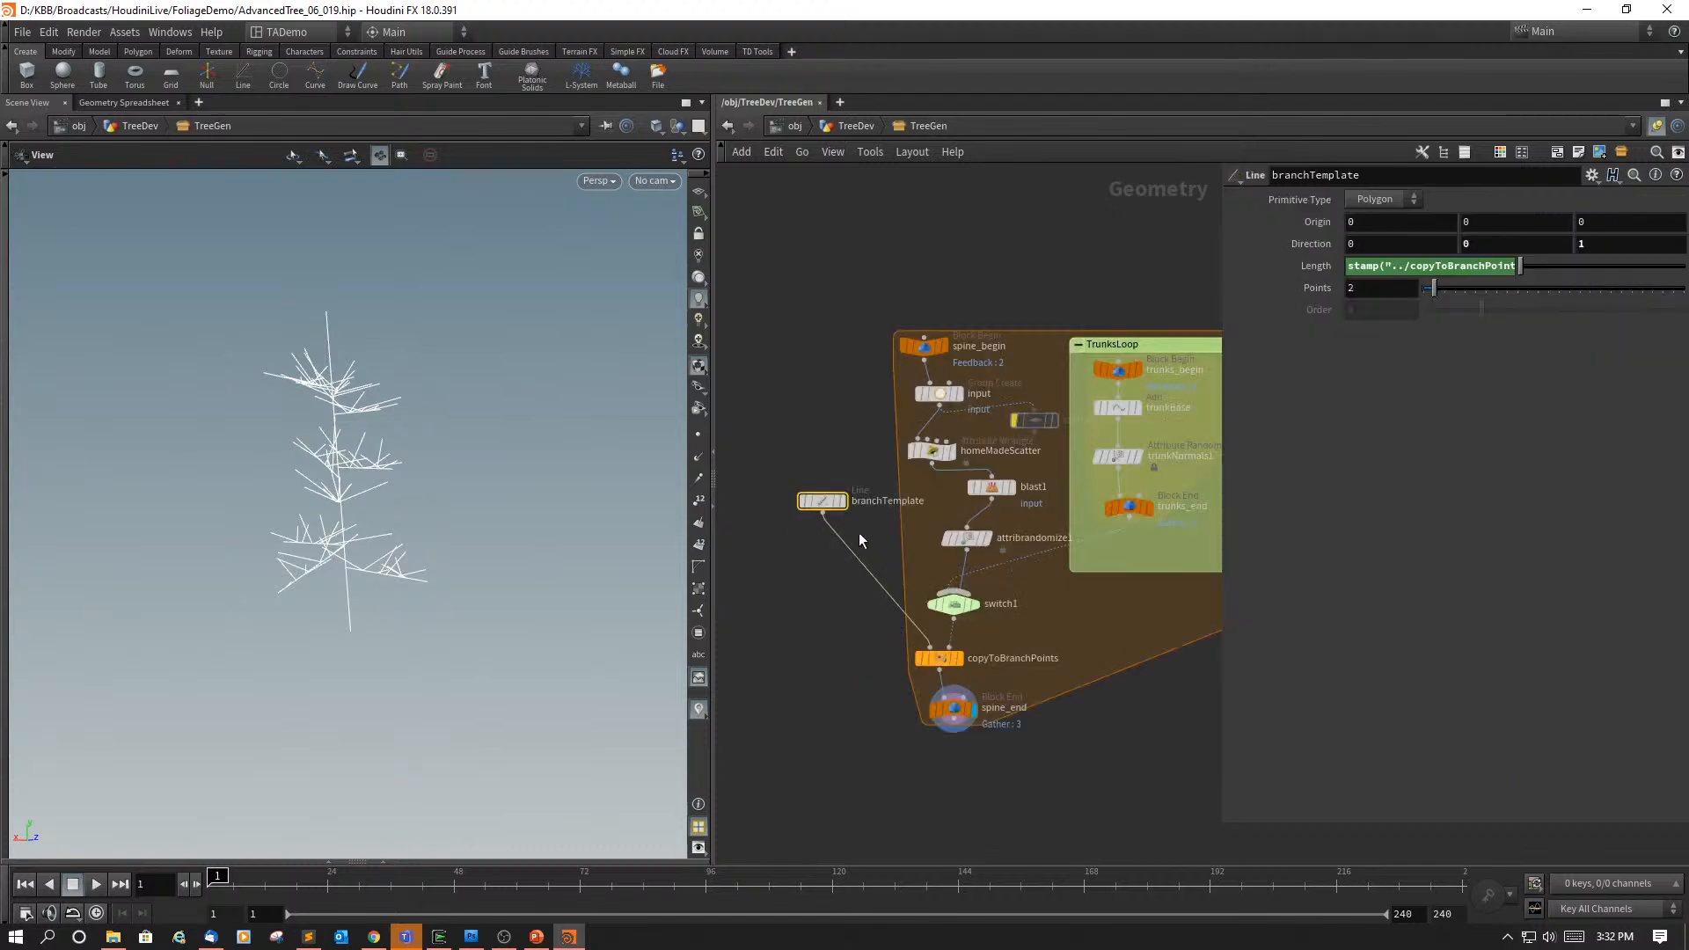
pyautogui.moveTo(823, 508)
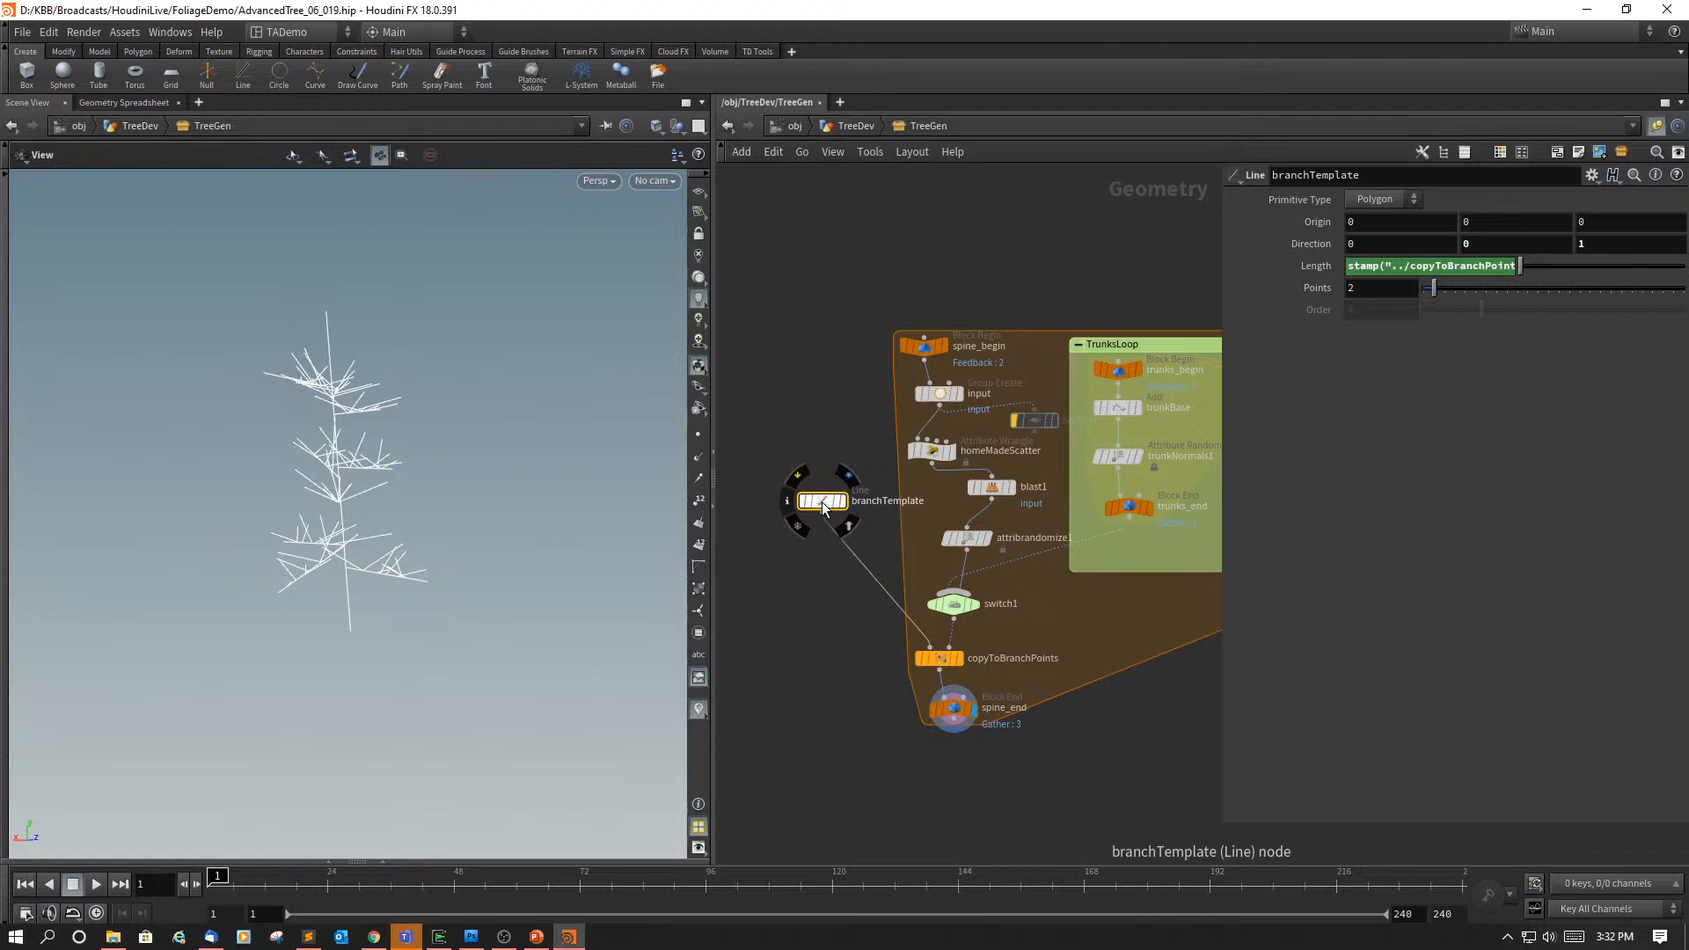
pyautogui.press('u')
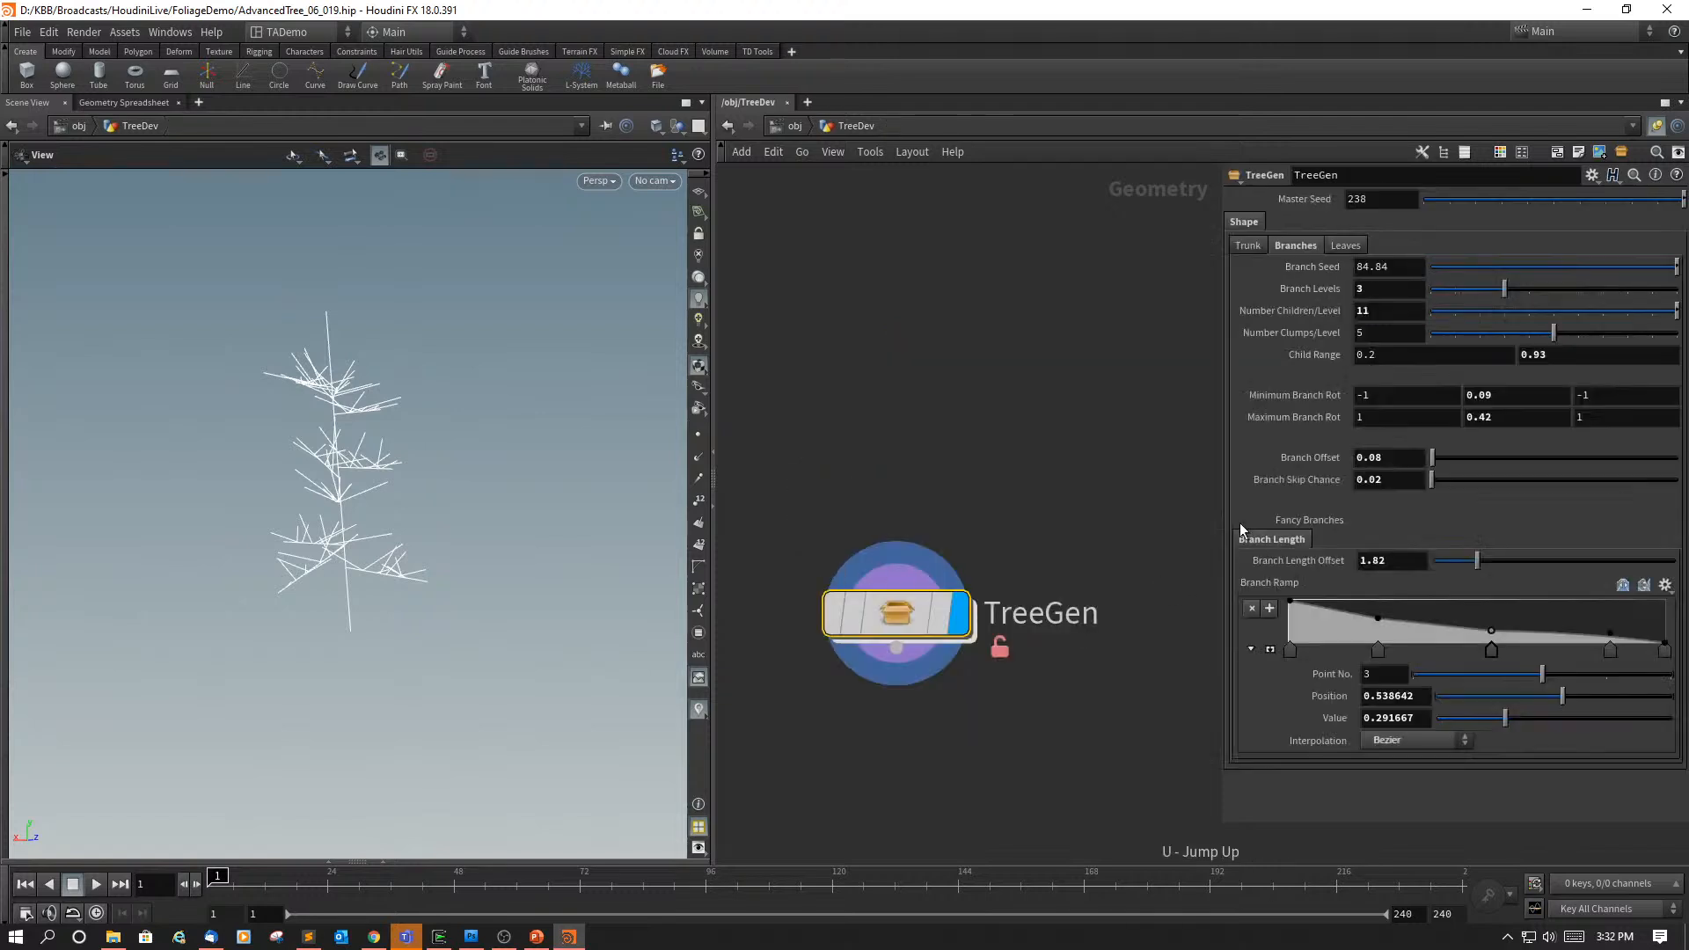
# Step: Set TreeGen's Trunk points to 20
pyautogui.click(1246, 244)
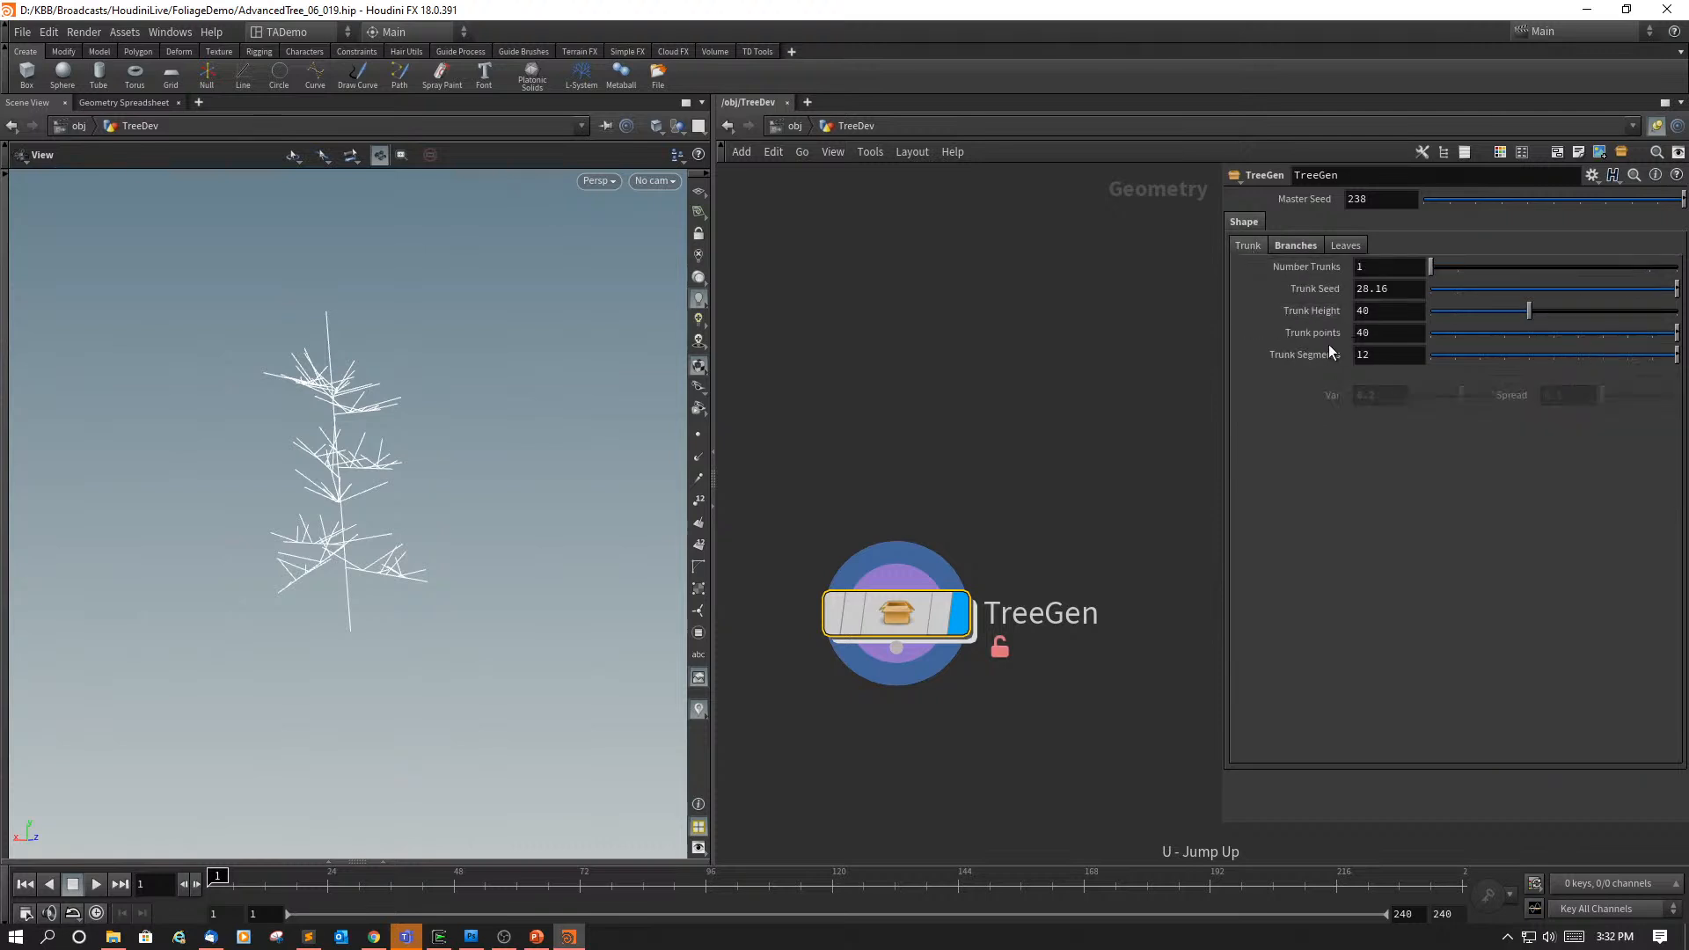
pyautogui.click(1387, 339)
pyautogui.write('20')
pyautogui.press('Return')
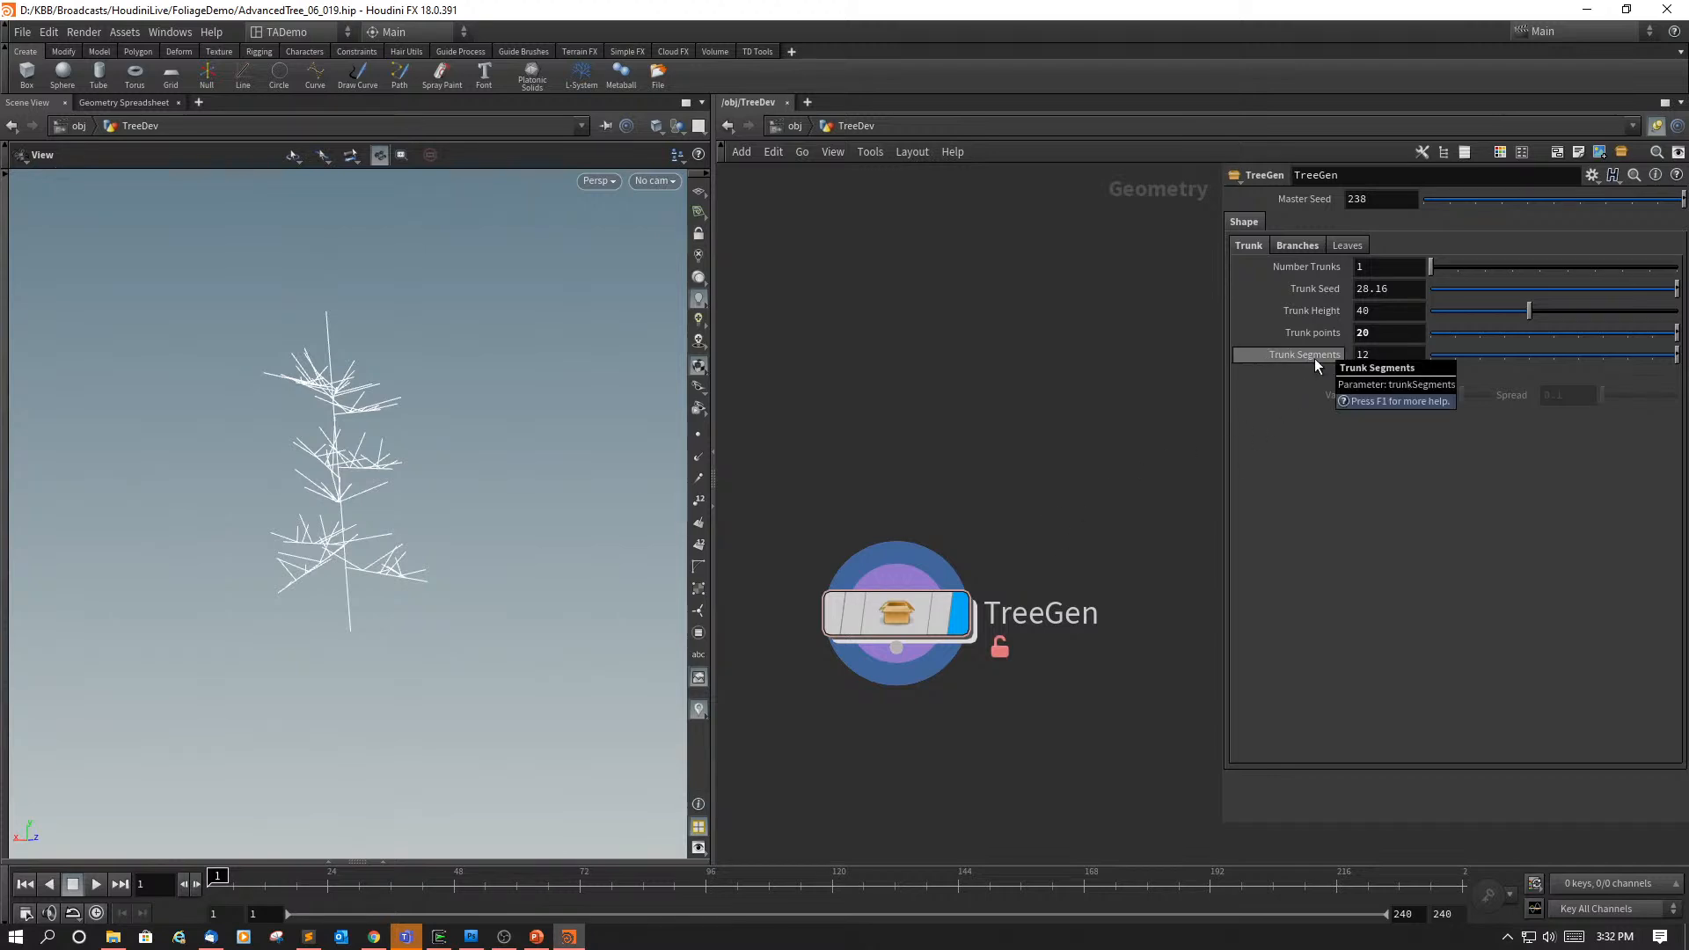
pyautogui.click(1390, 357)
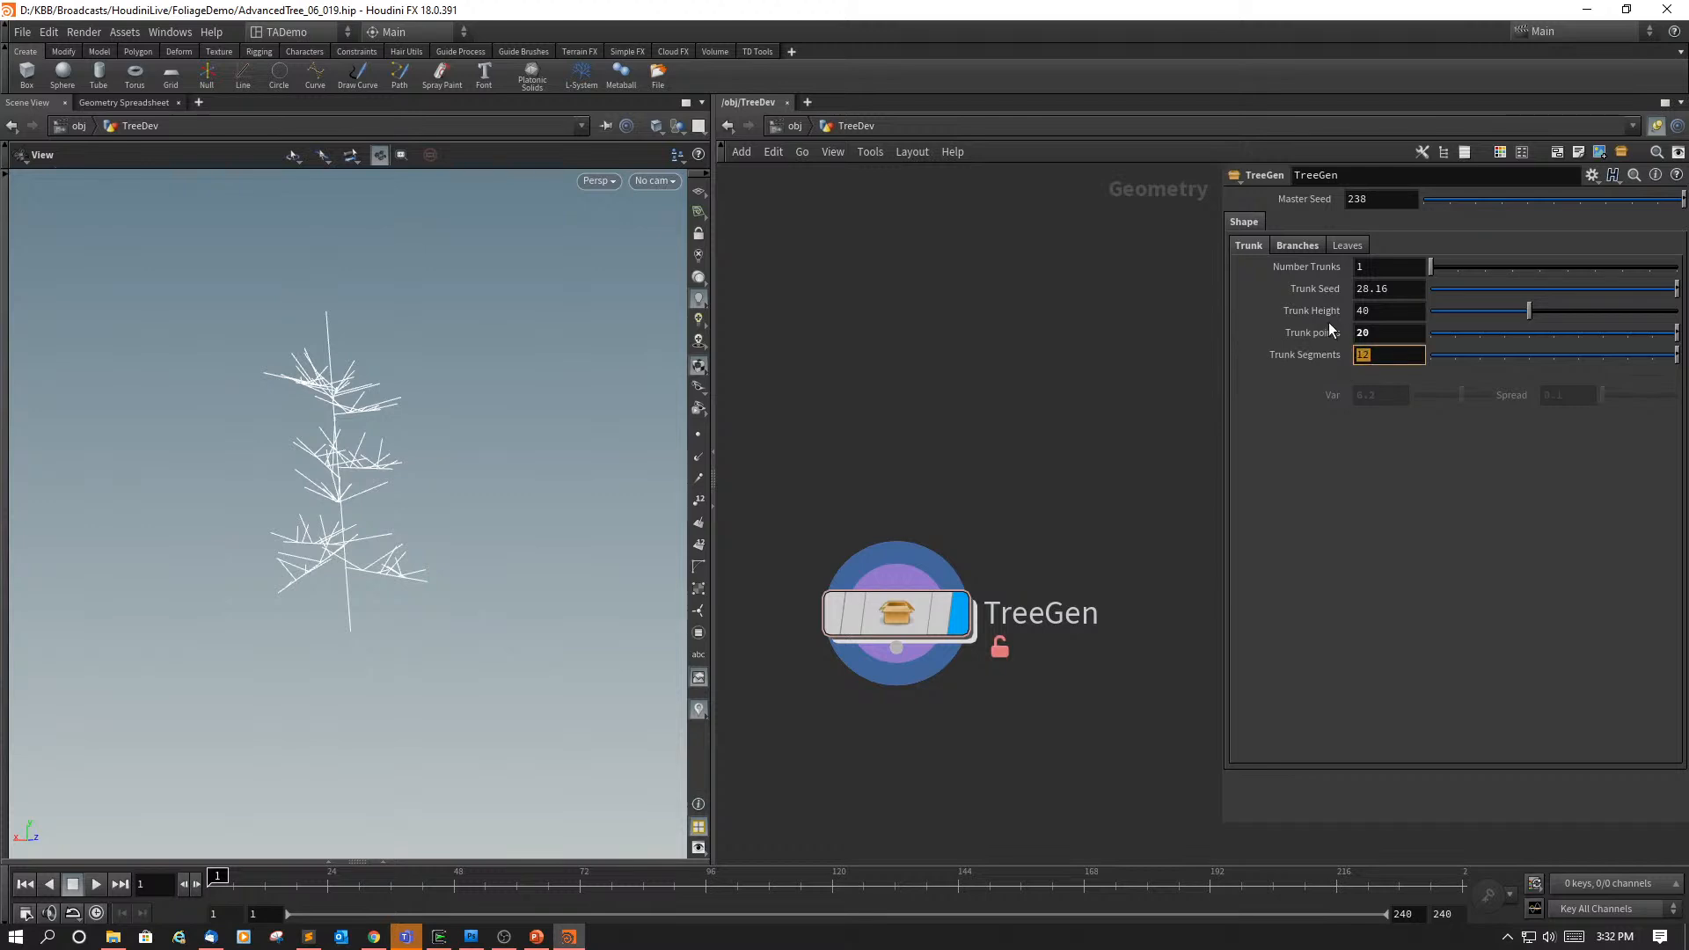
pyautogui.press('Return')
# Step: Link the Points parameter of branchTemplate inside TreeGen to the trunk setting with the expression ch("../trunkPoints")
pyautogui.doubleClick(887, 614)
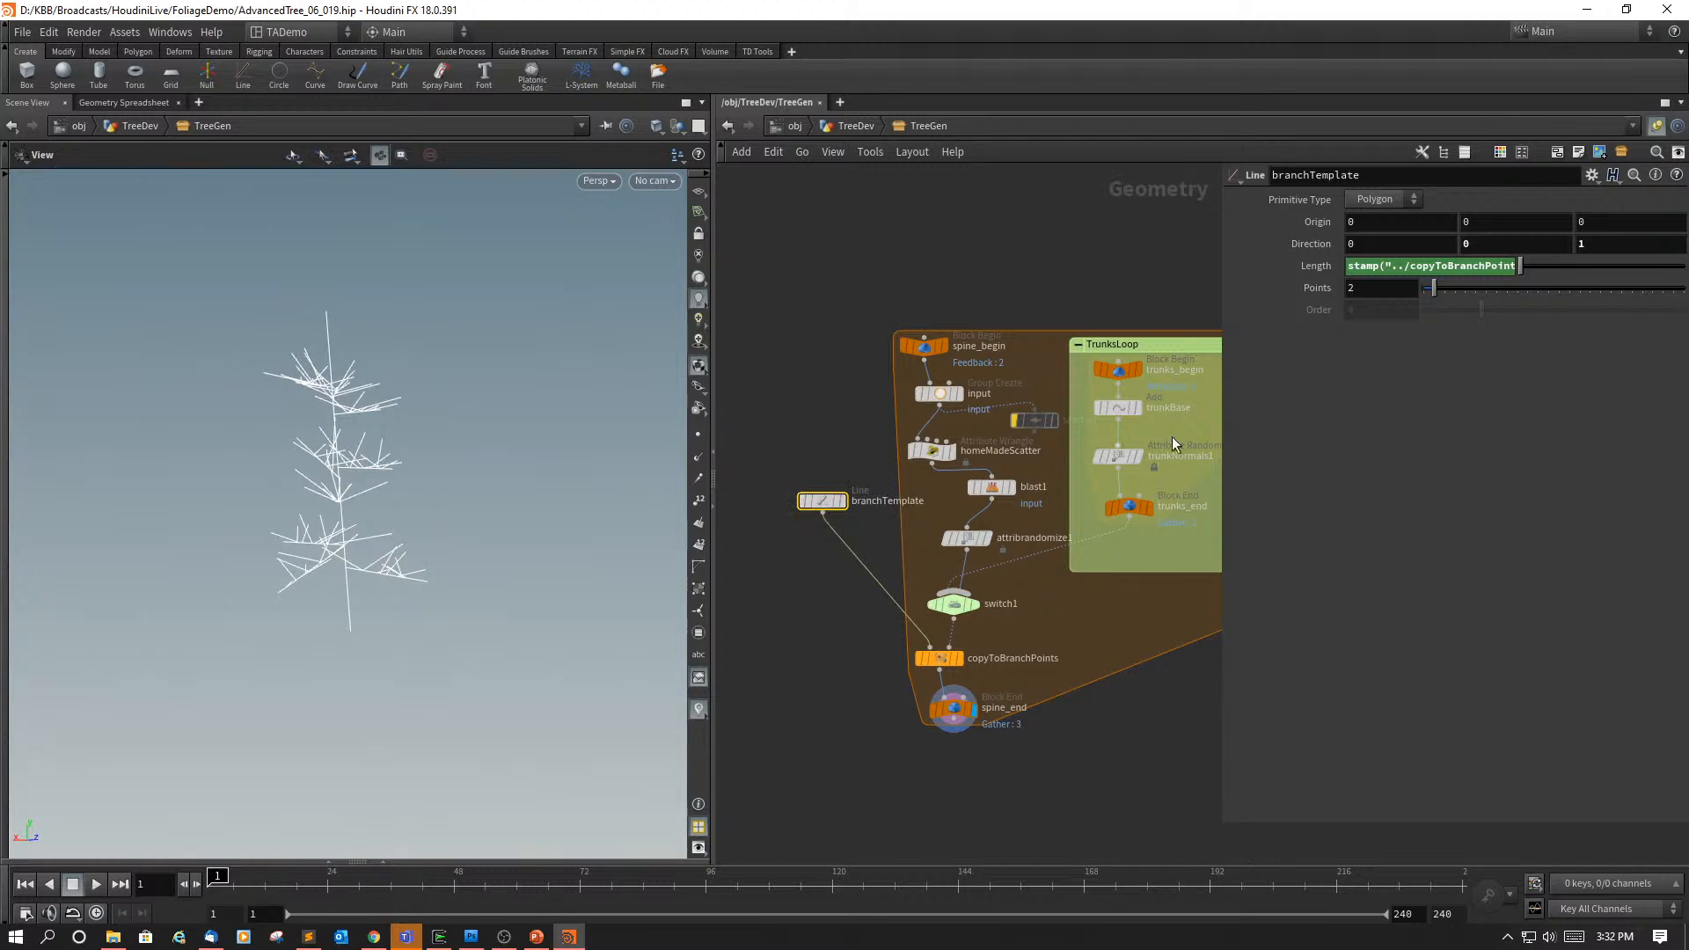
pyautogui.doubleClick(1374, 289)
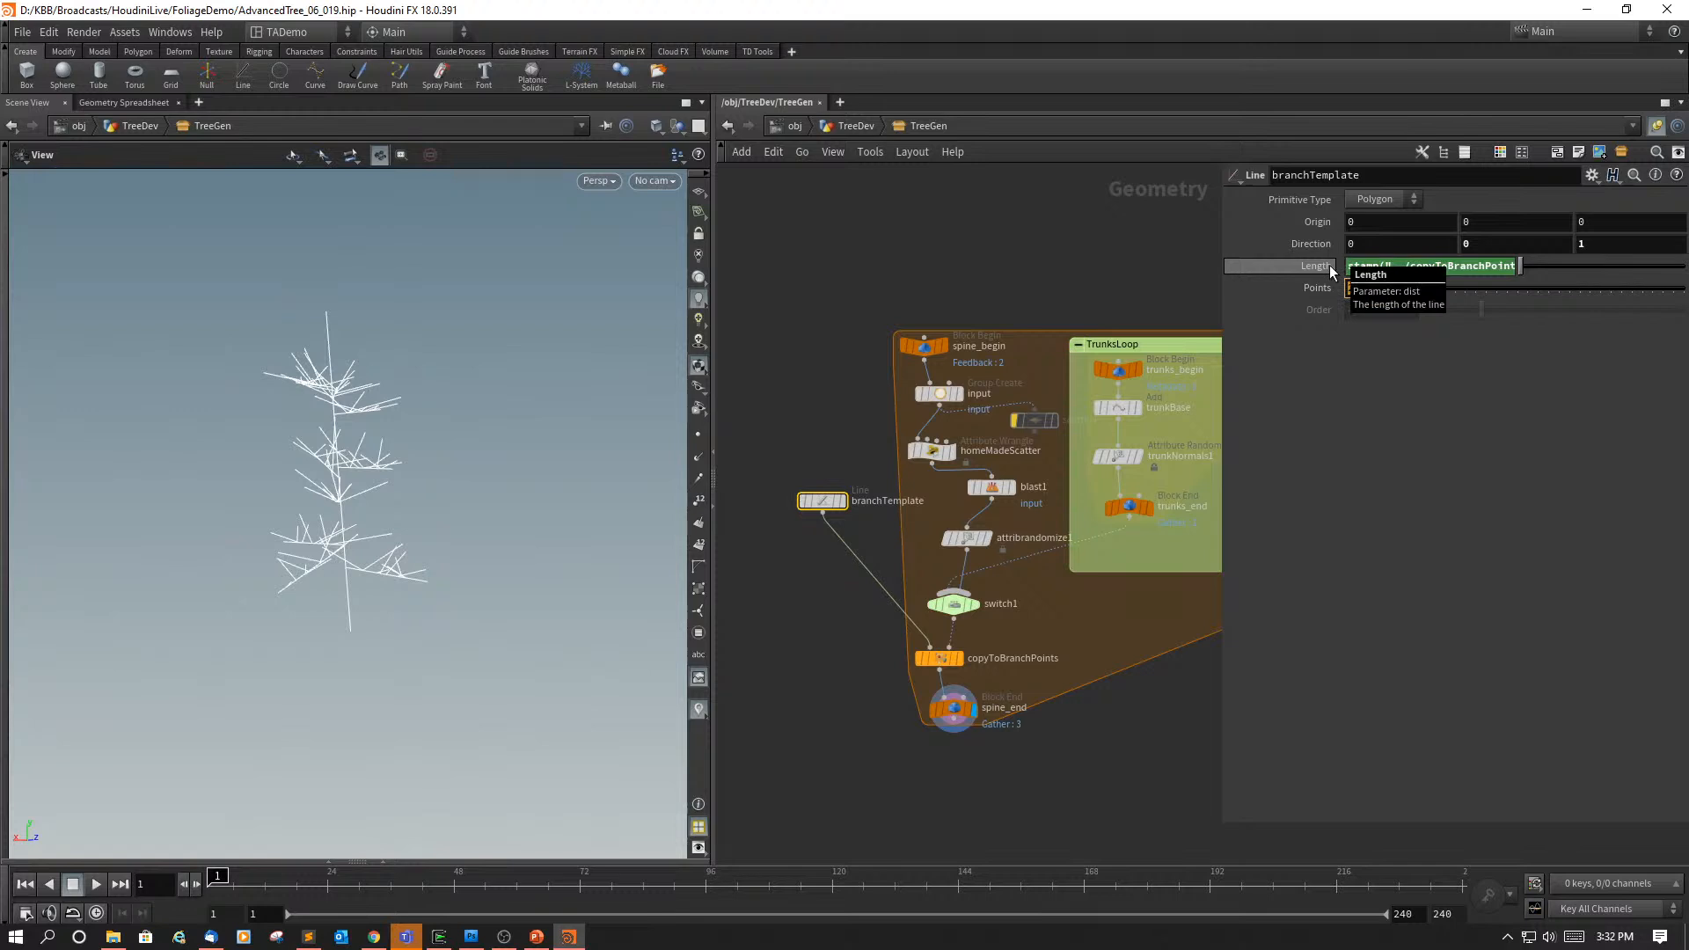
pyautogui.write('ch')
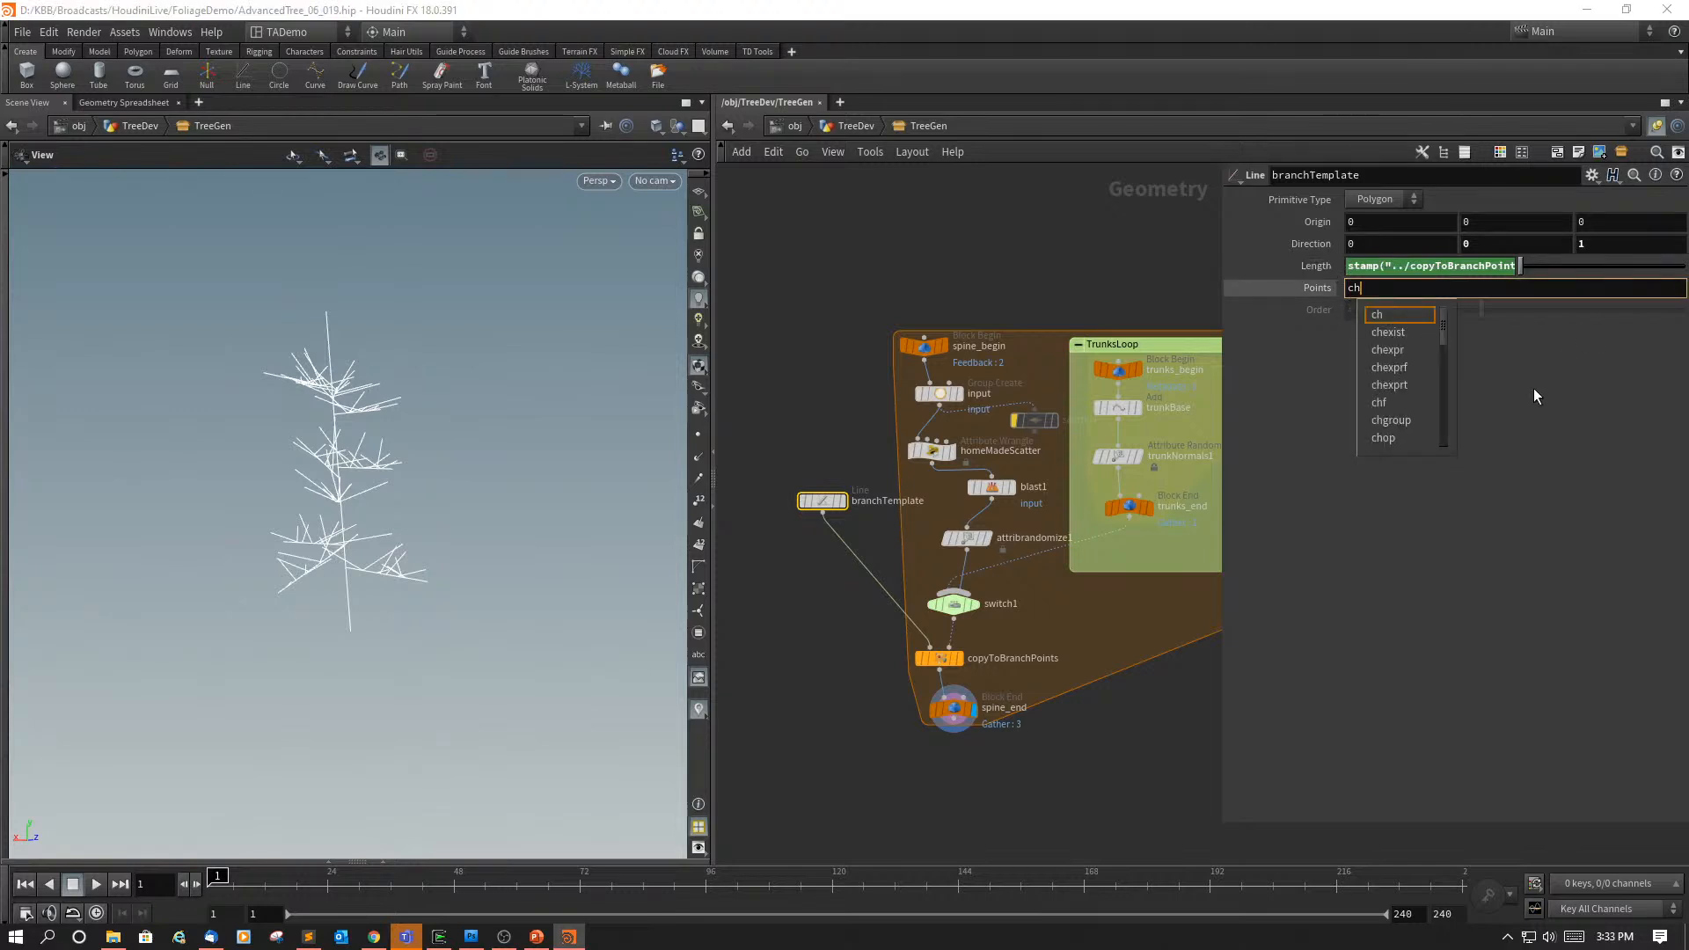
pyautogui.write('(')
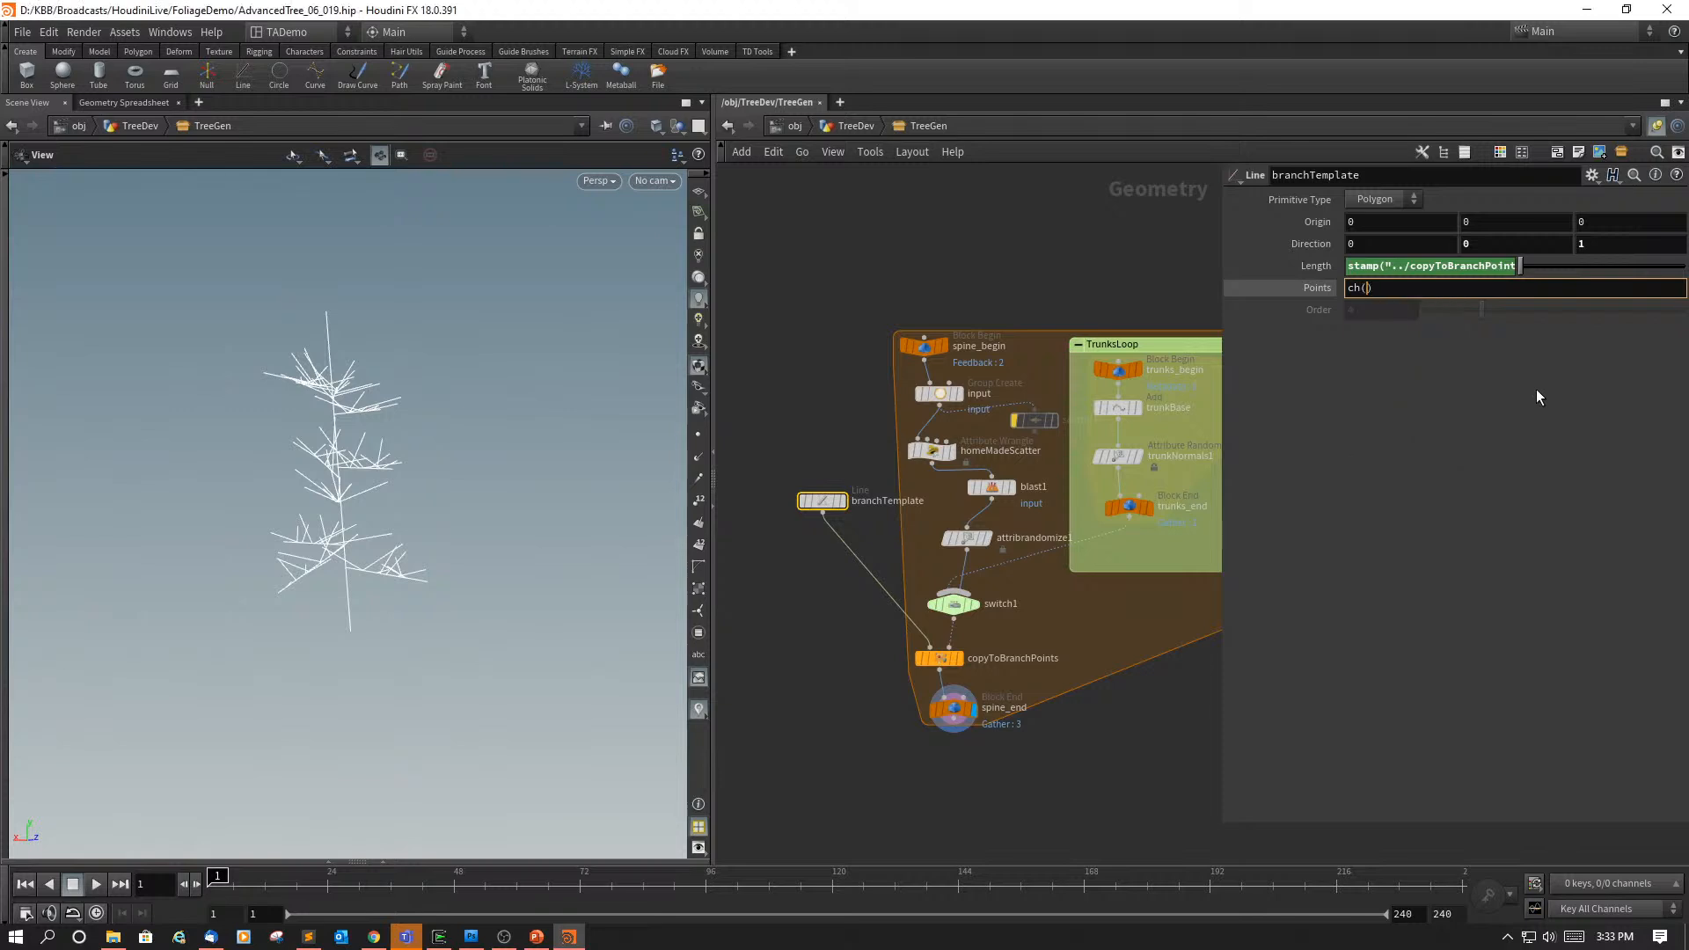
pyautogui.write('"')
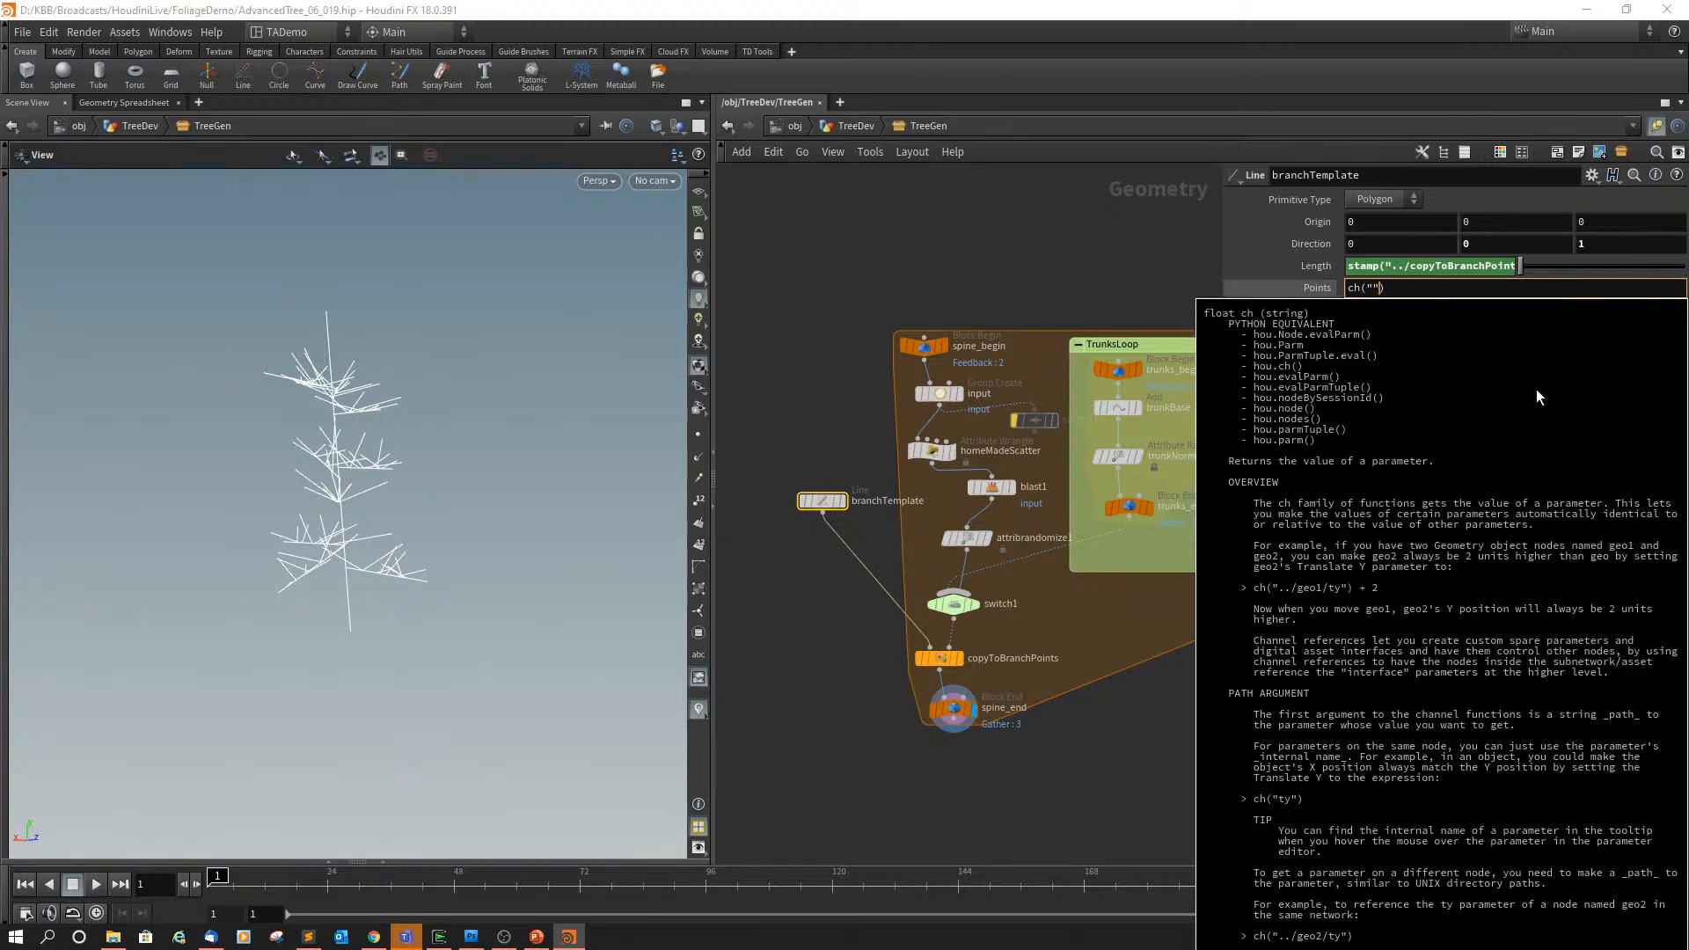
pyautogui.write('../')
pyautogui.write('trankP')
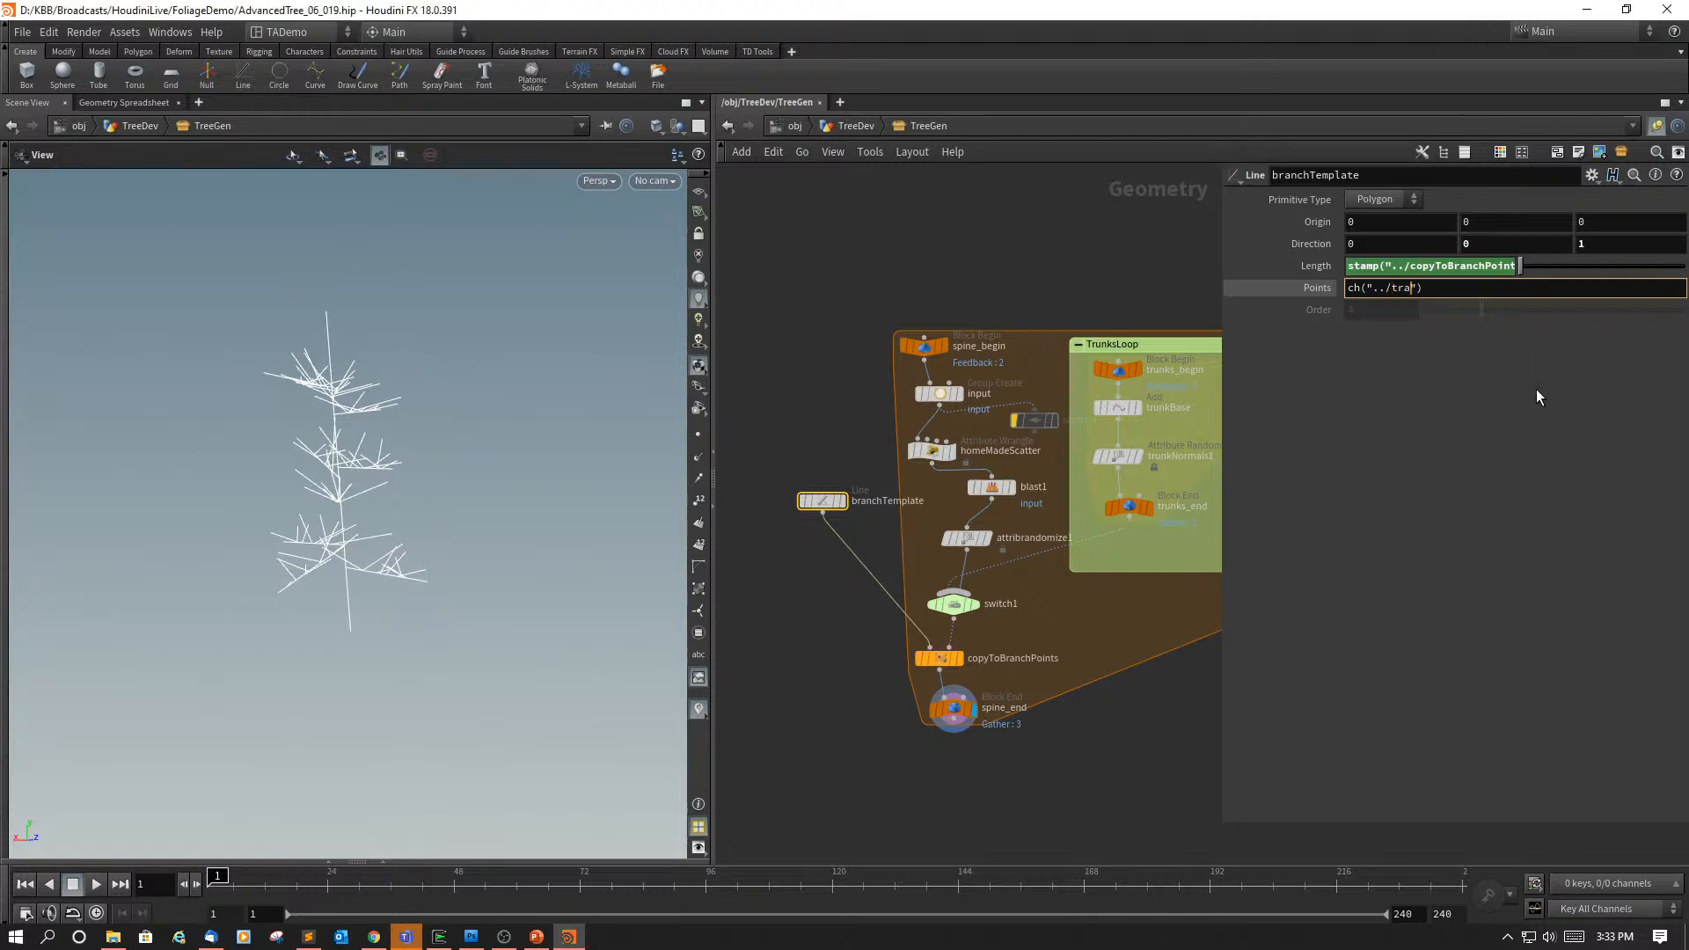
pyautogui.write('oints')
pyautogui.press('BackSpace')
pyautogui.write('u')
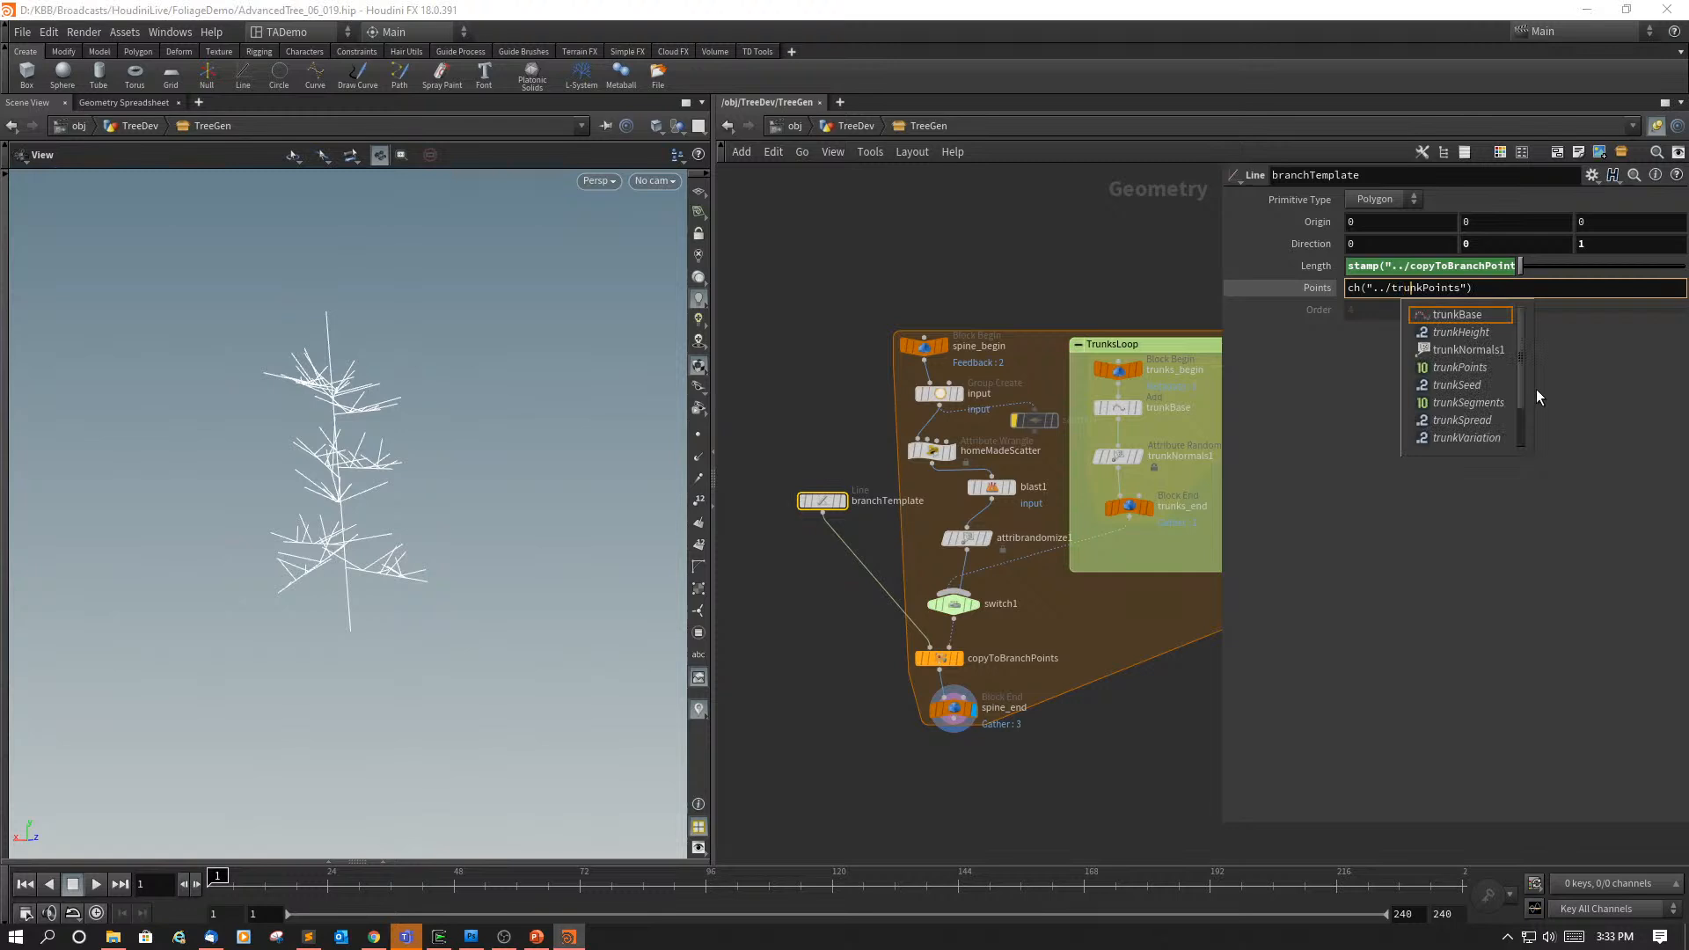
pyautogui.press('Return')
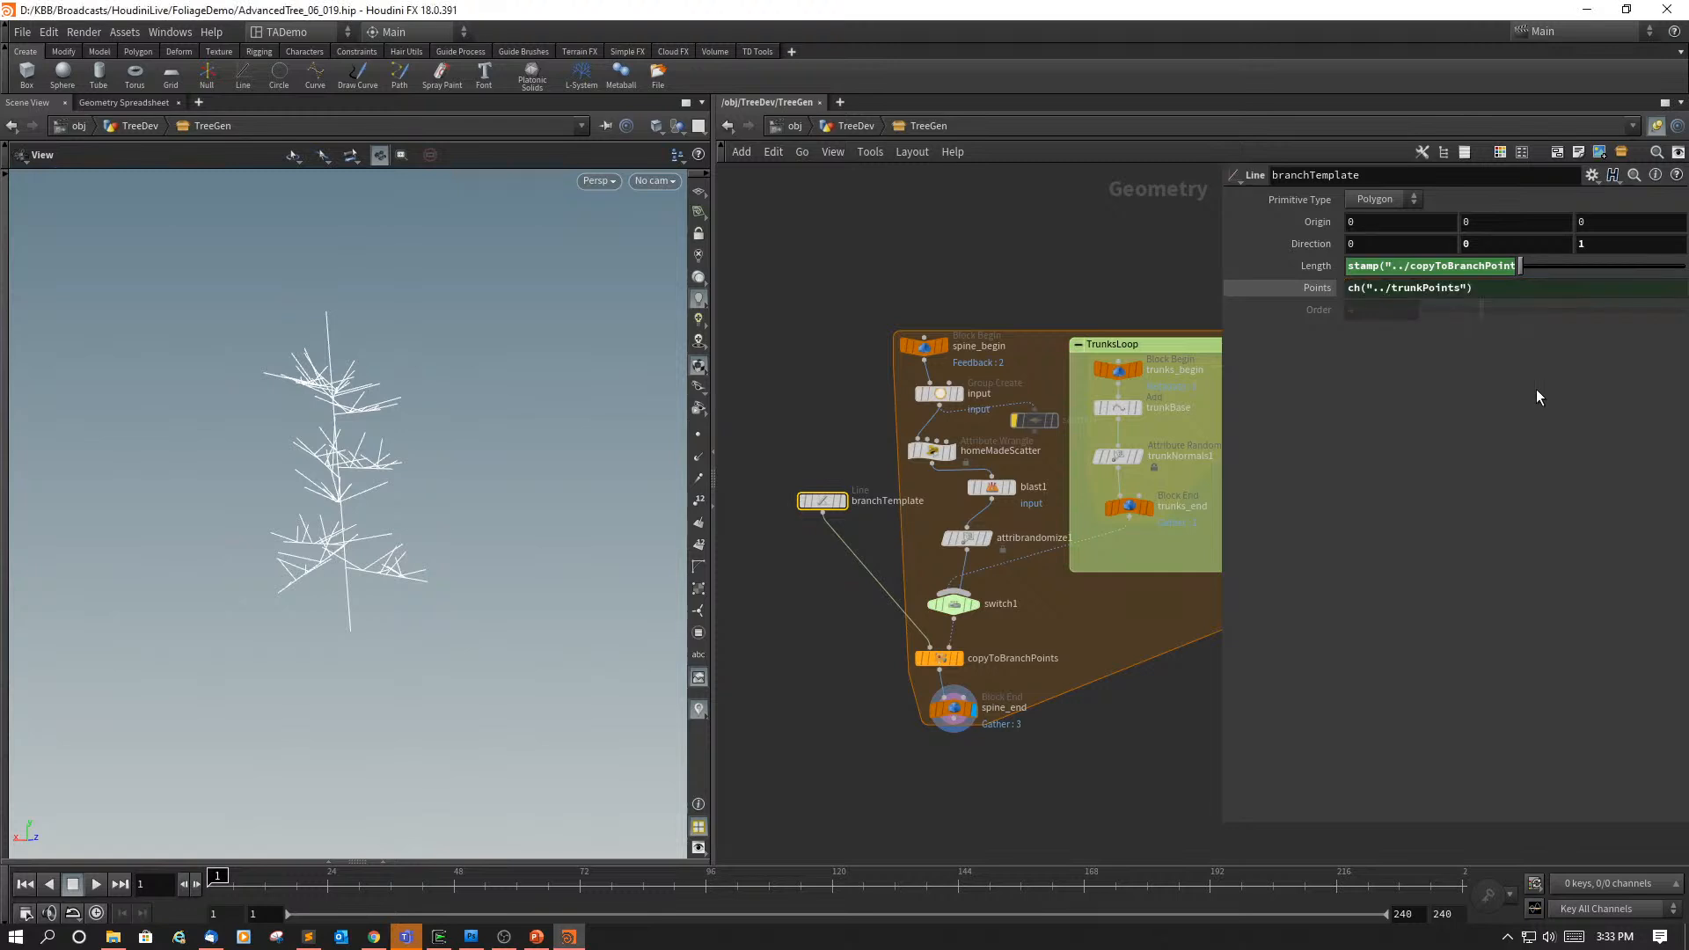
pyautogui.click(1307, 288)
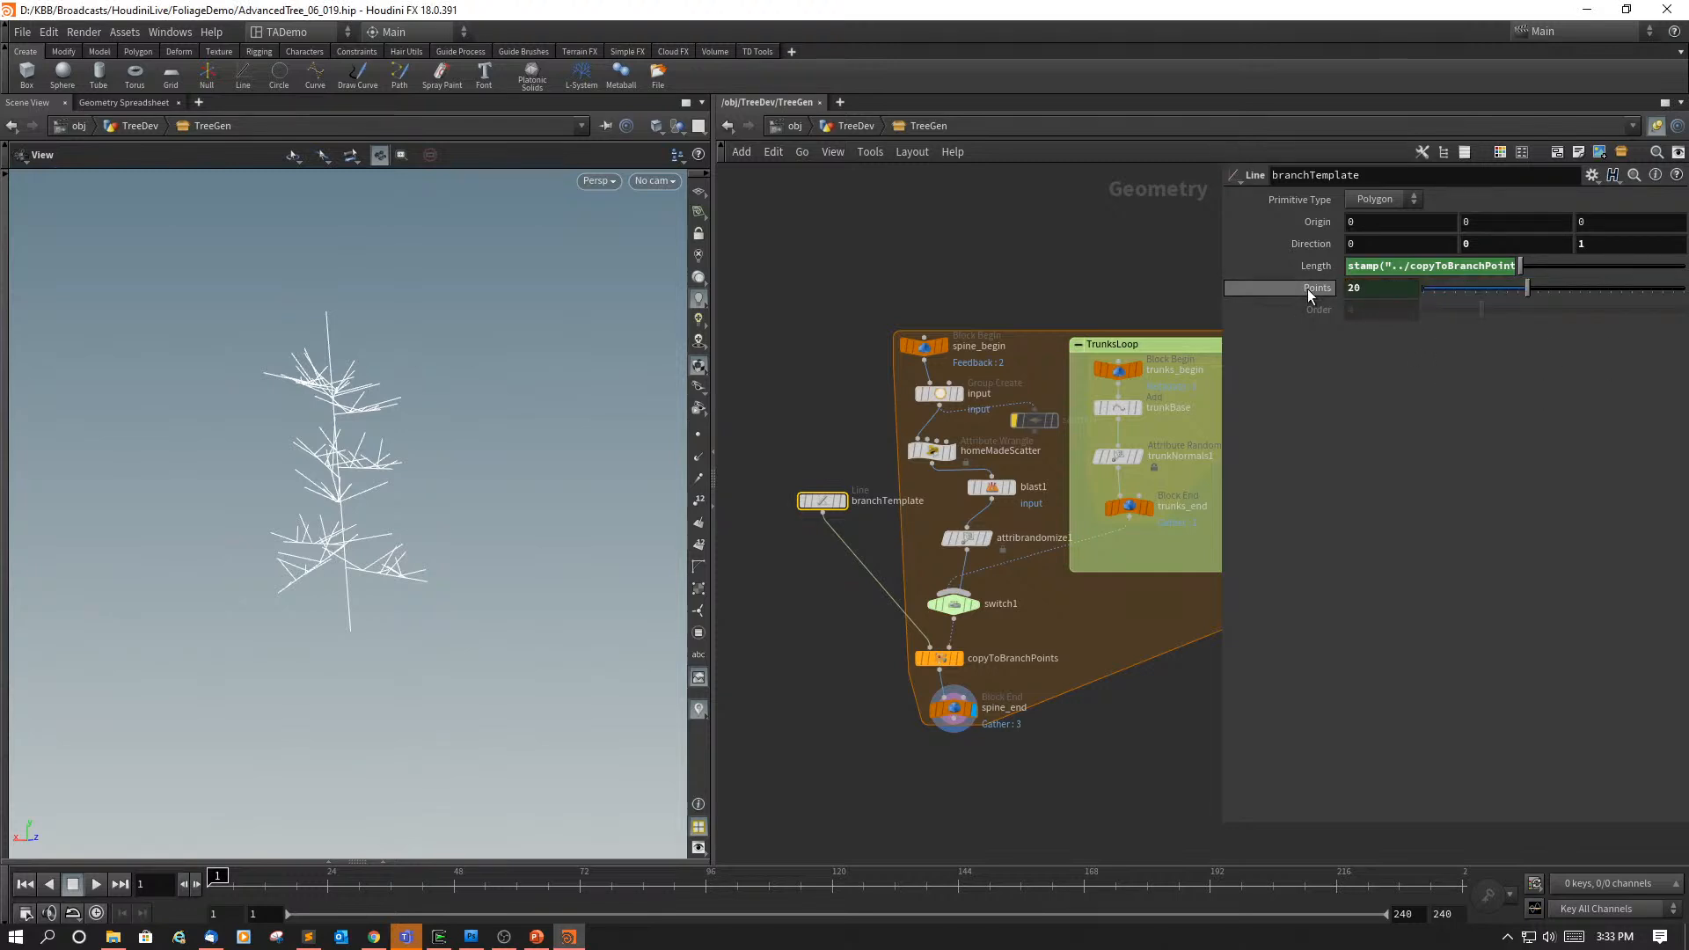
pyautogui.click(1308, 288)
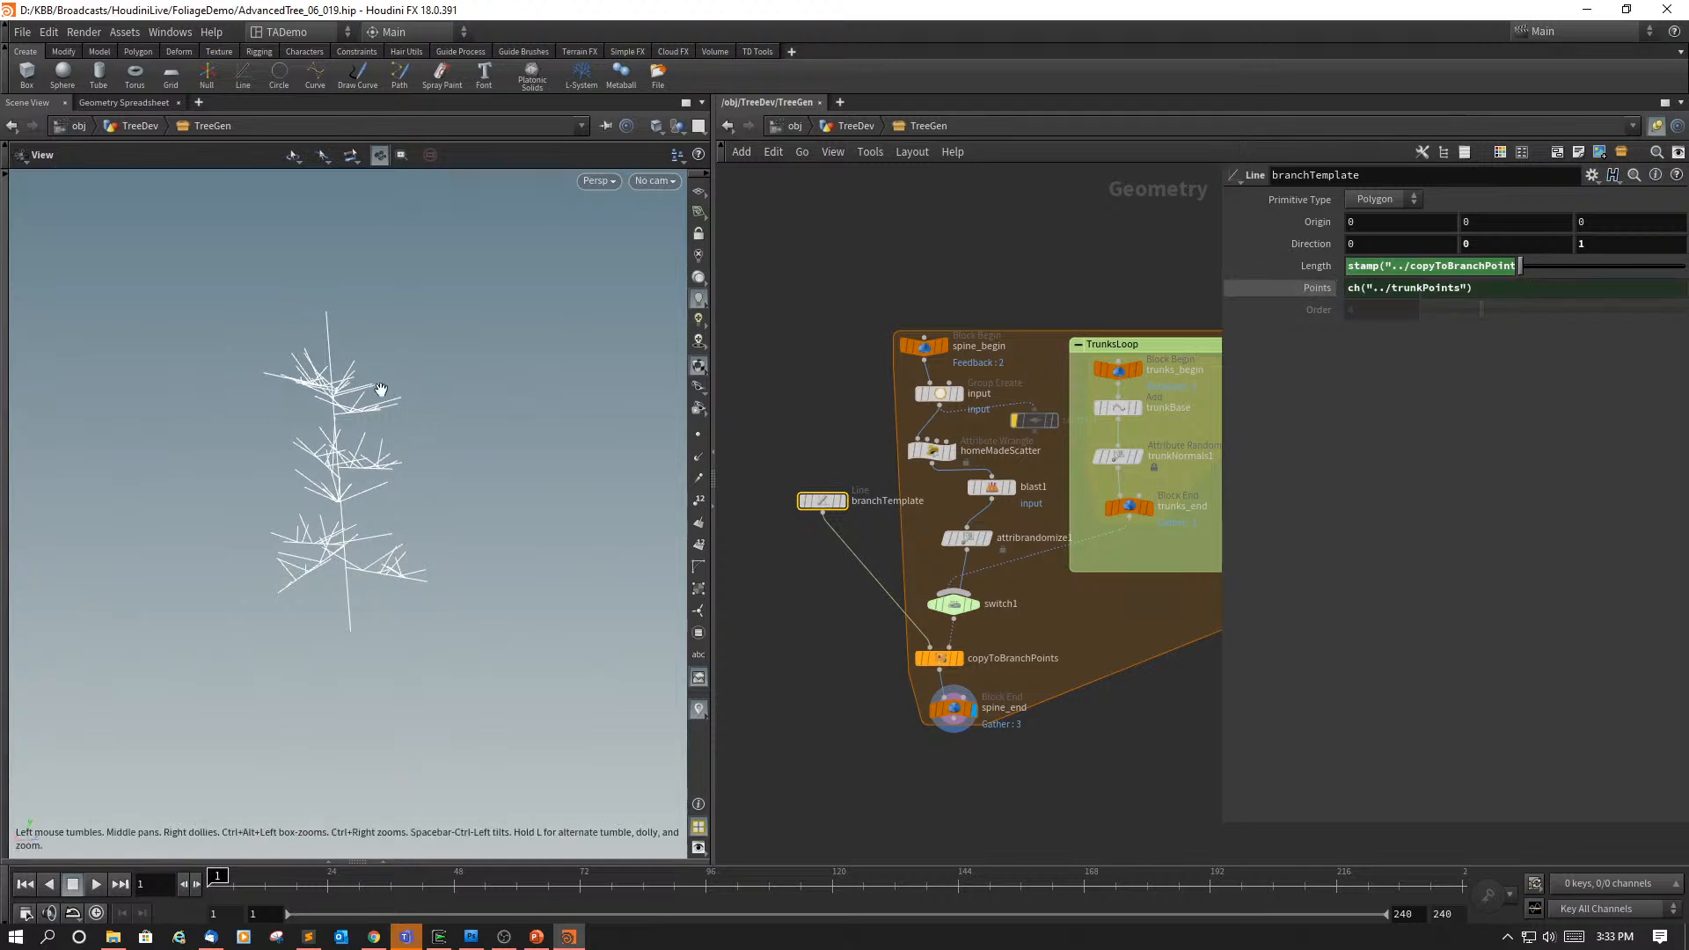
pyautogui.scroll(4, 455, 635)
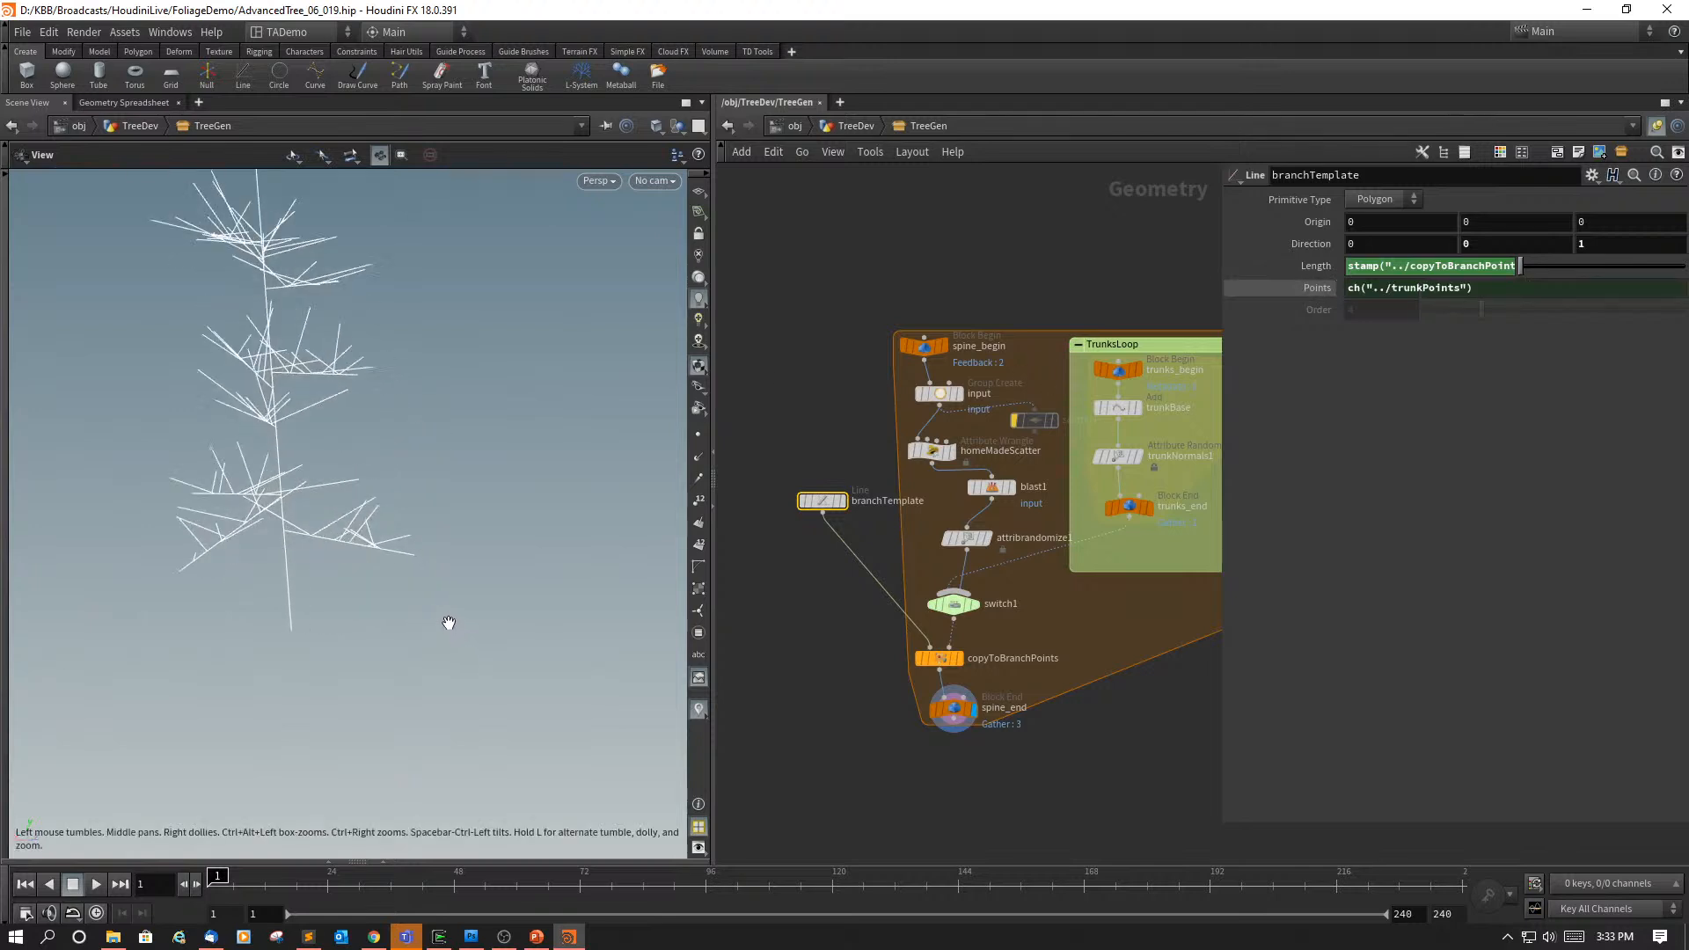
# Step: Temporarily display the tree's points in the viewport to examine how they are distributed along the trunk and branches
pyautogui.scroll(3, 558, 588)
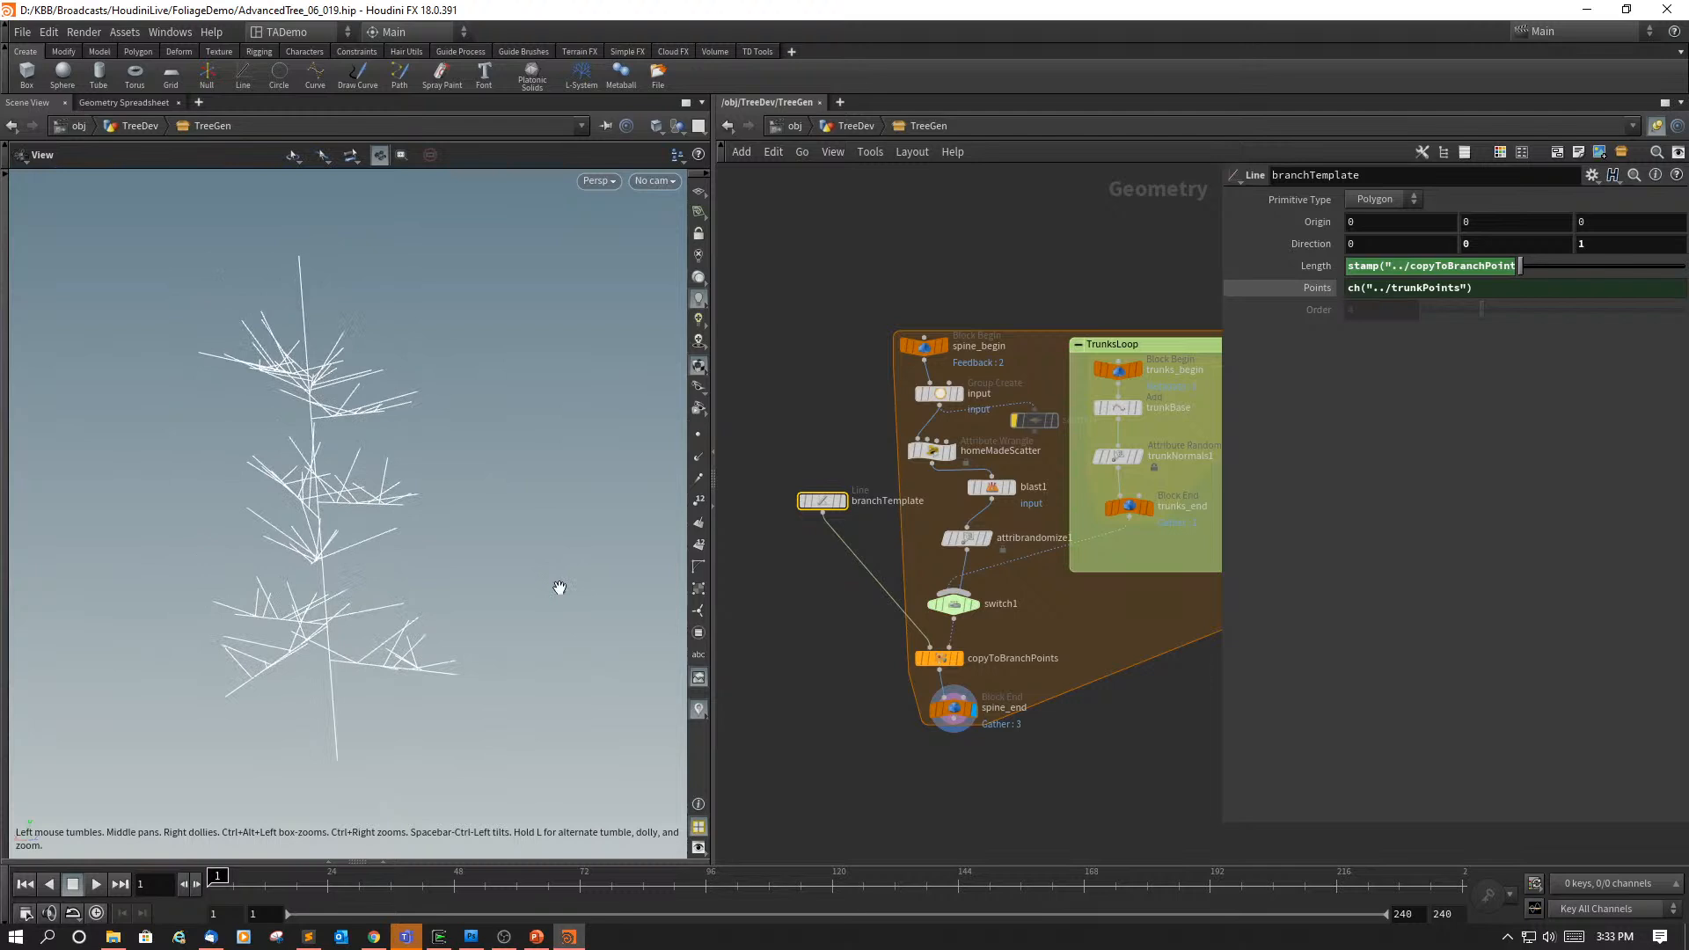
pyautogui.scroll(2, 559, 588)
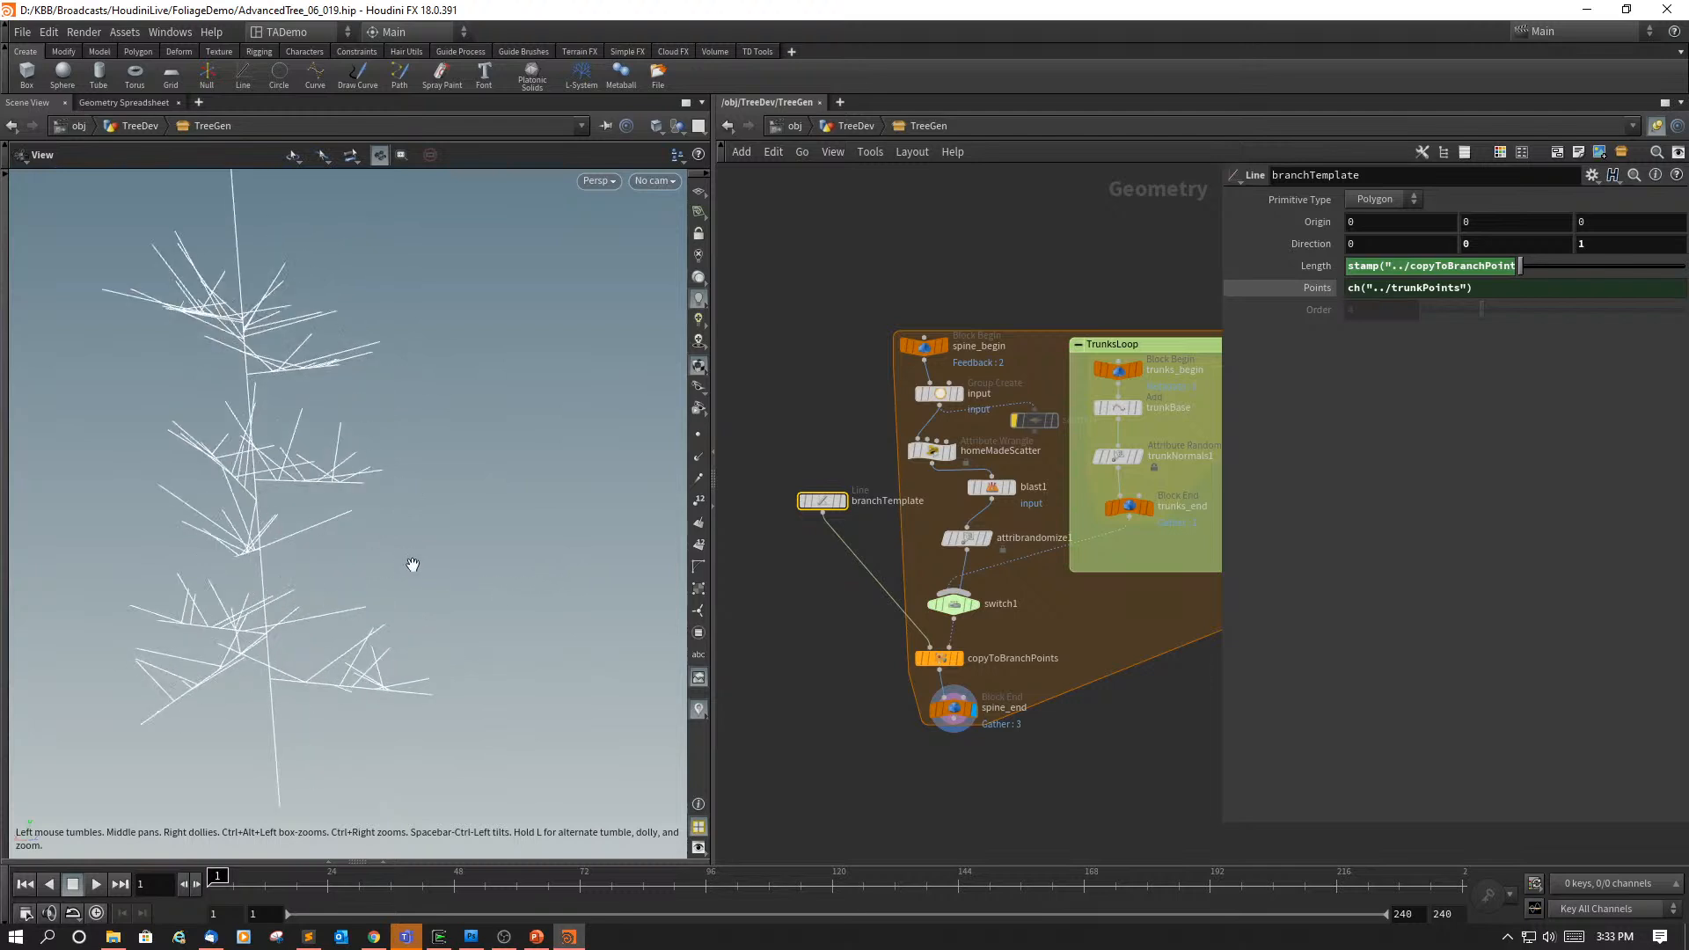
pyautogui.click(701, 435)
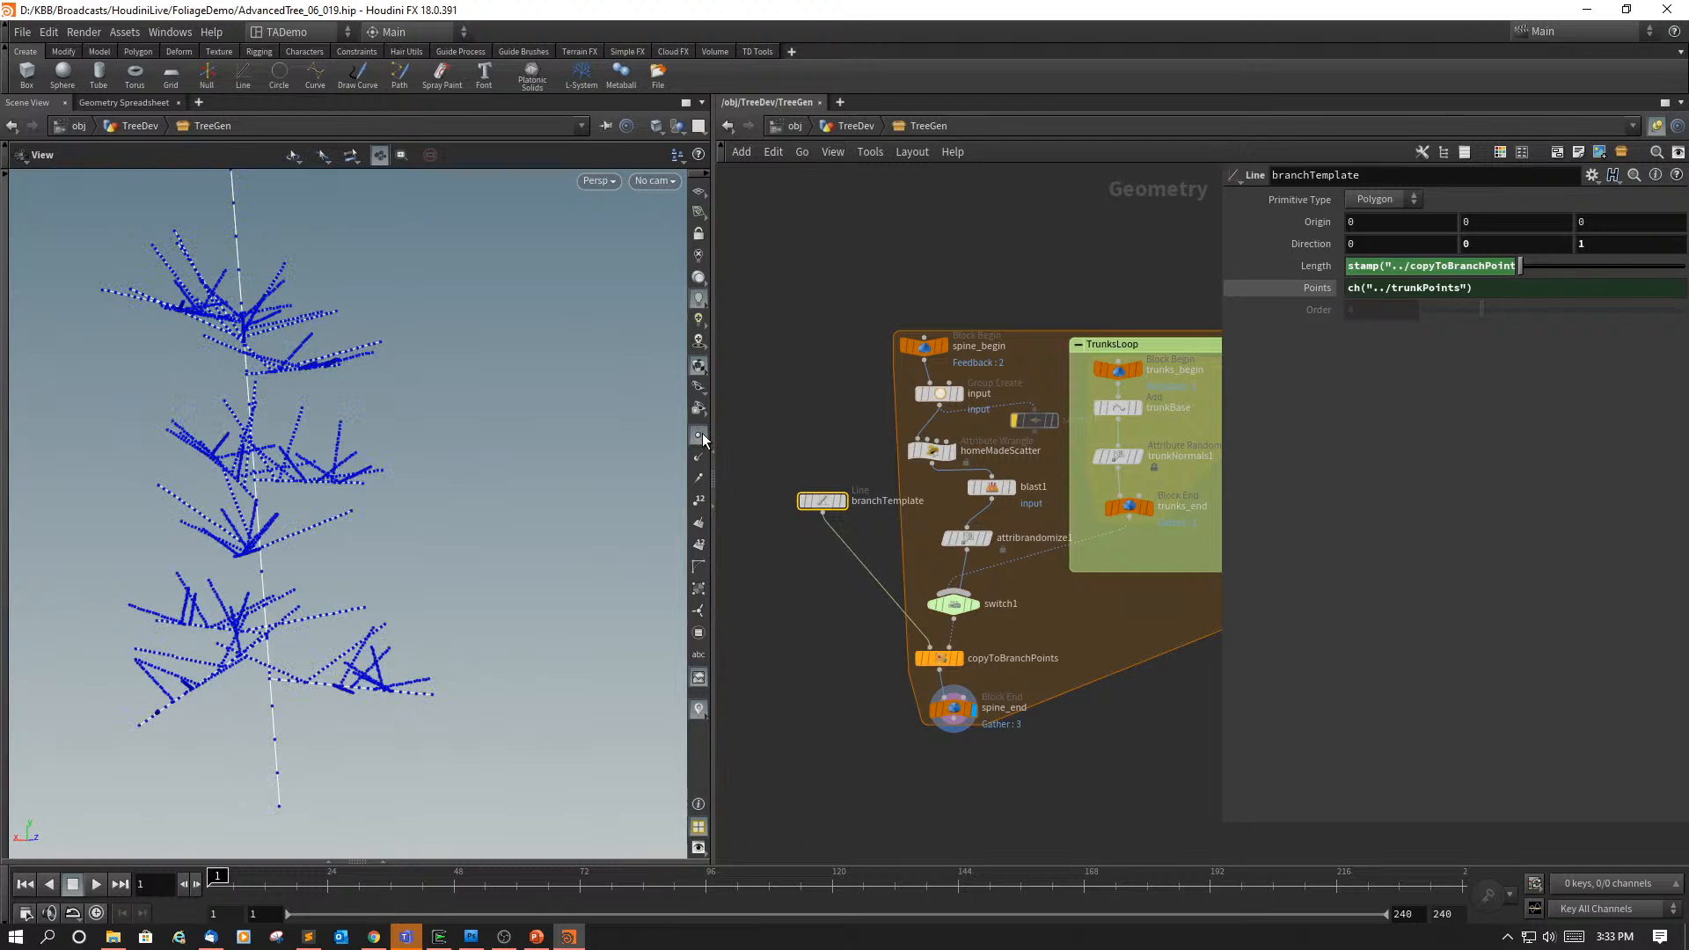
pyautogui.click(701, 435)
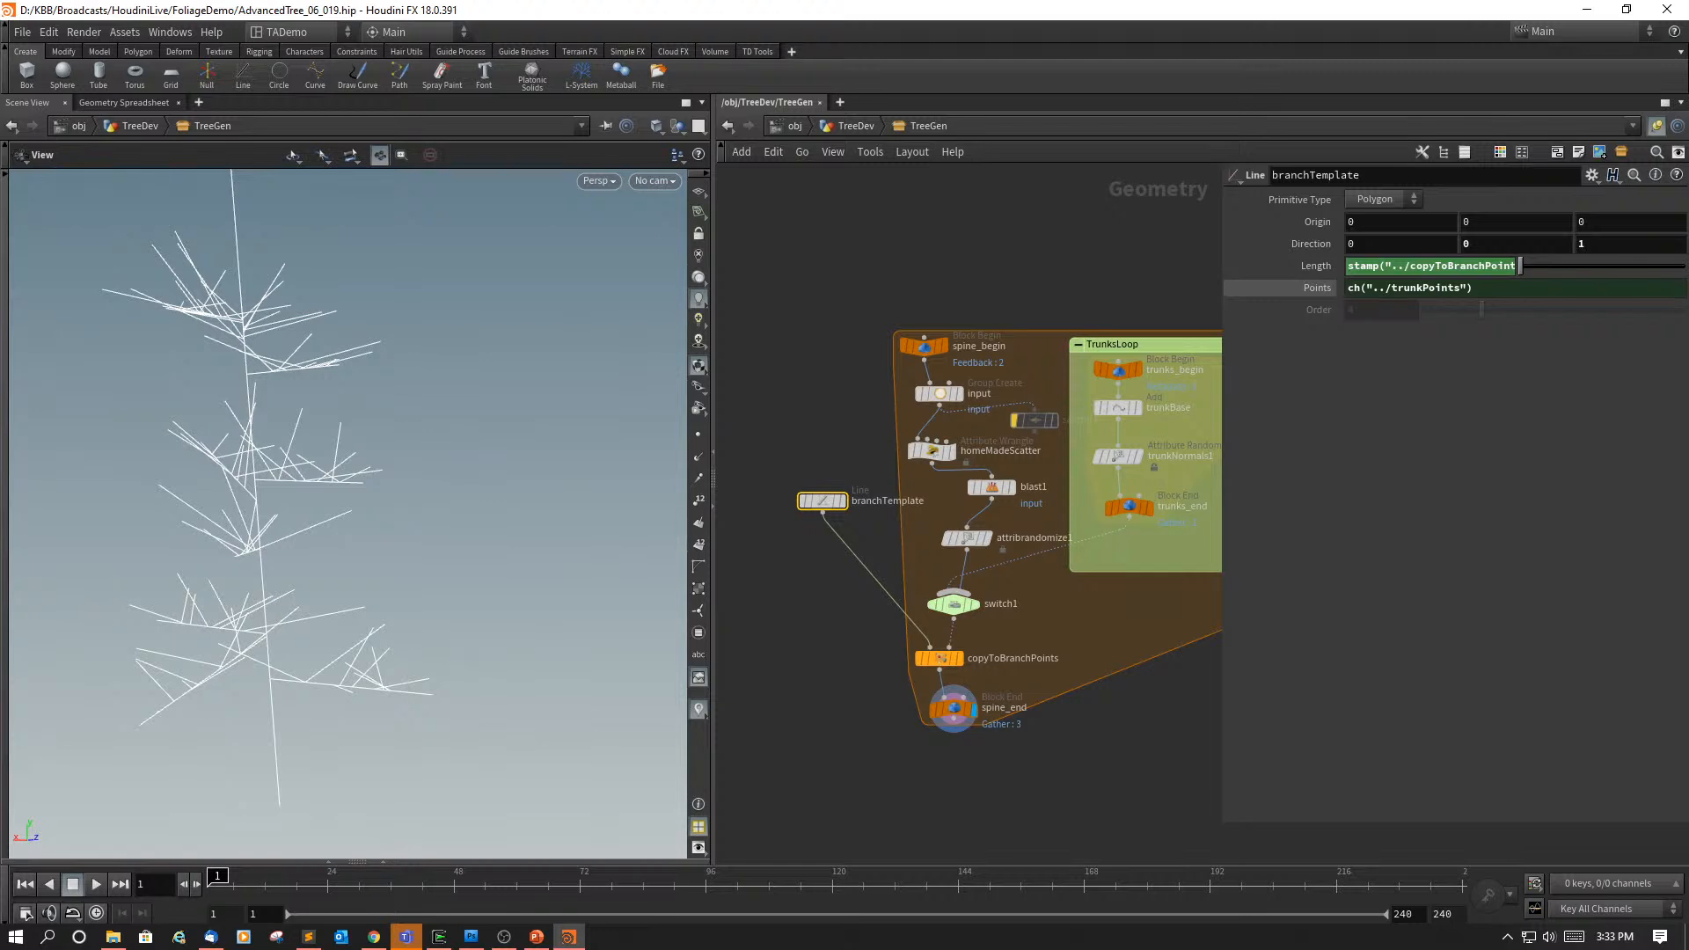
pyautogui.hotkey('alt', 'Tab')
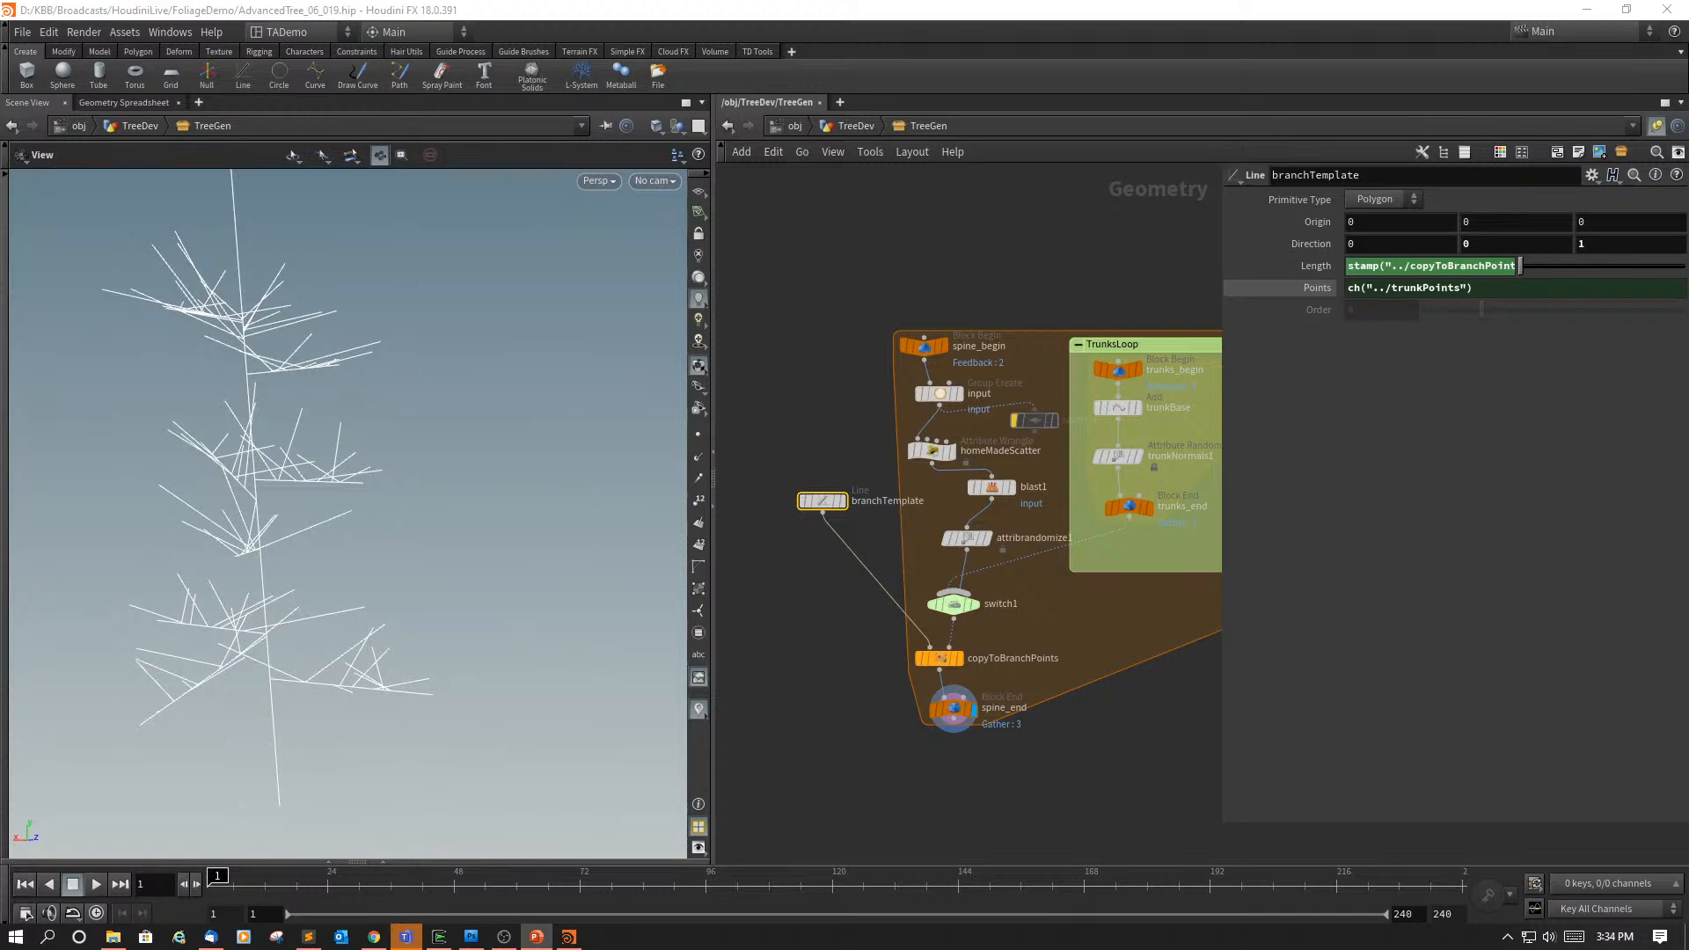
pyautogui.hotkey('alt', 'Tab')
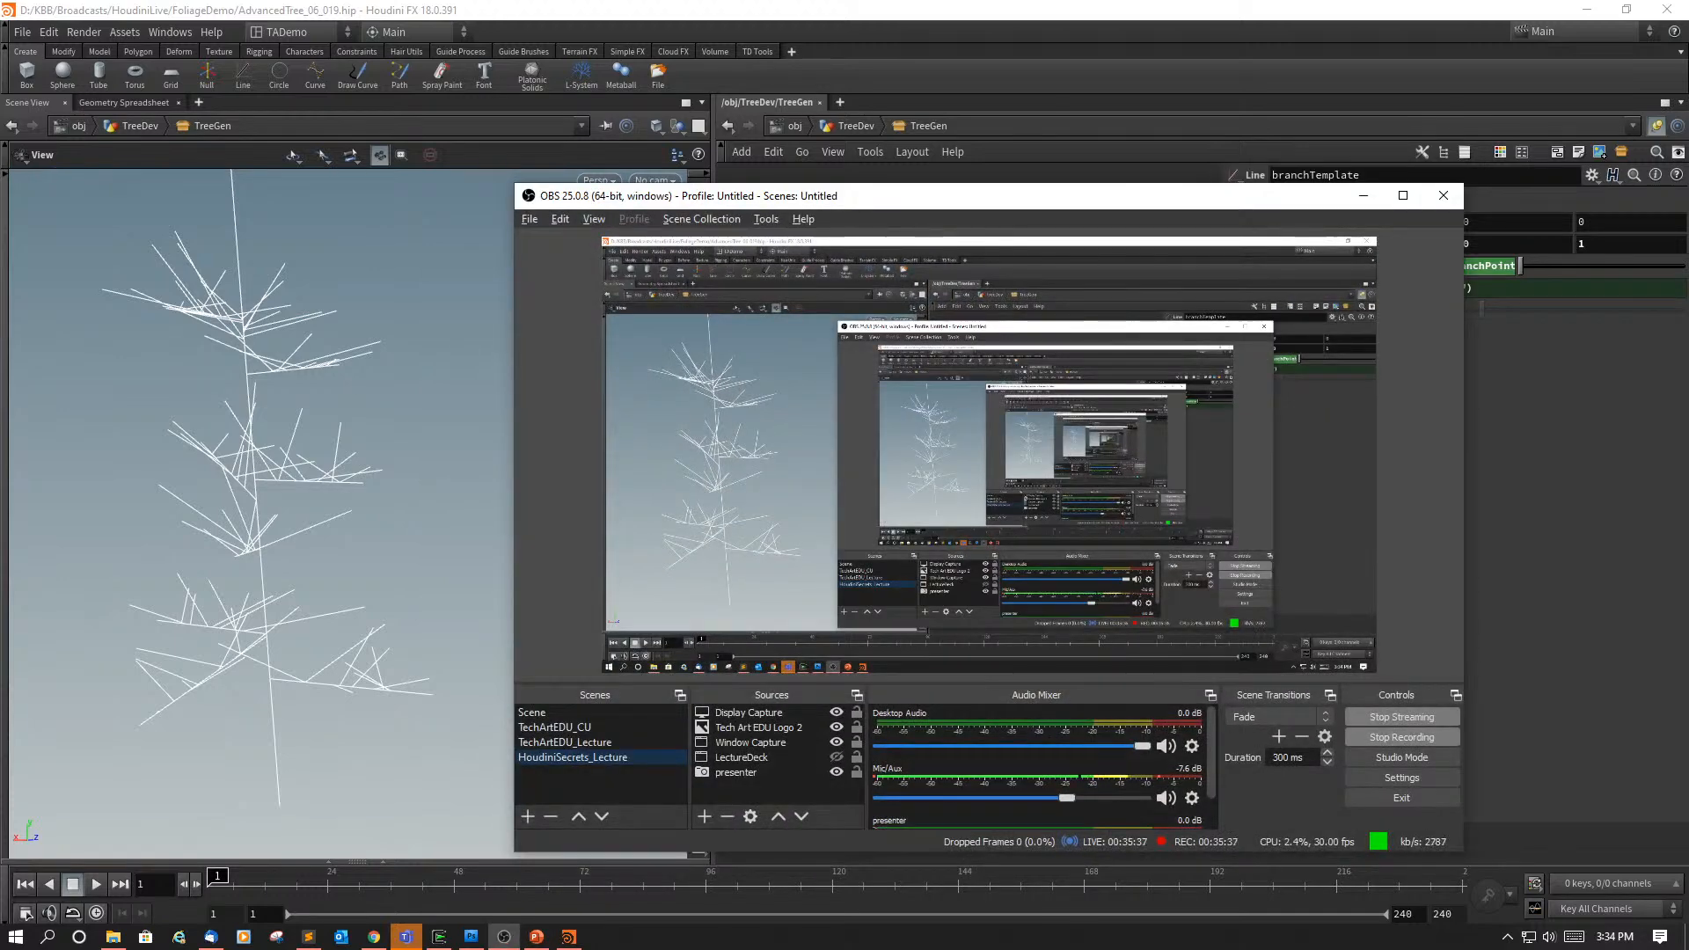
pyautogui.hotkey('alt', 'Tab')
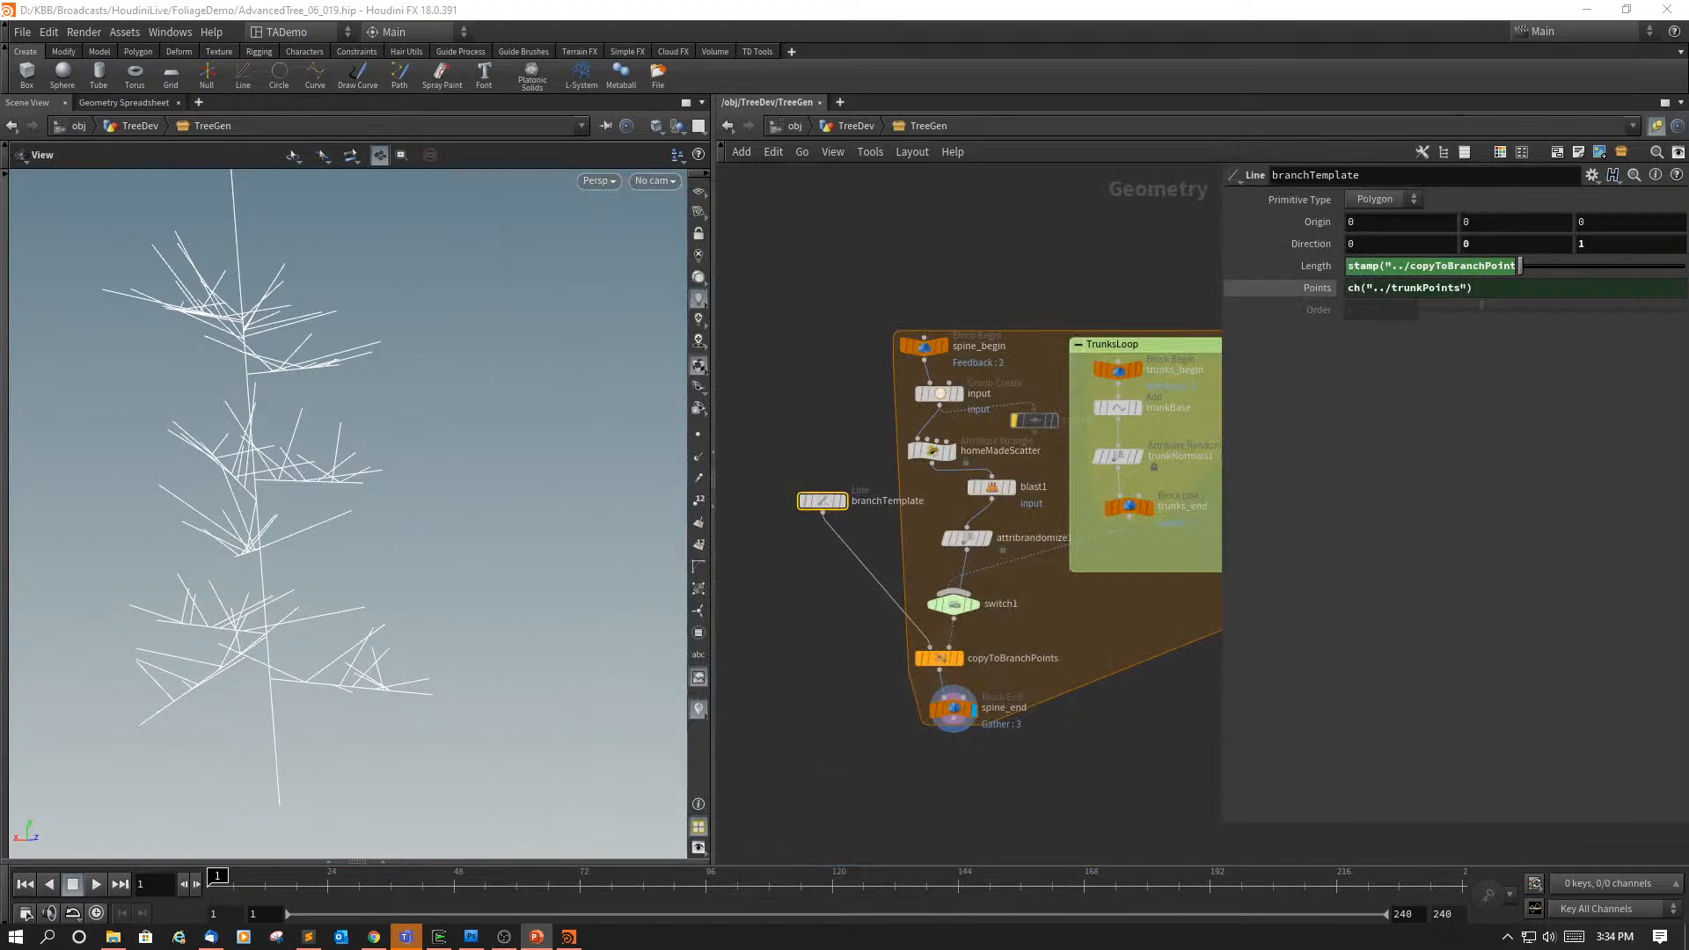
pyautogui.hotkey('alt', 'Tab')
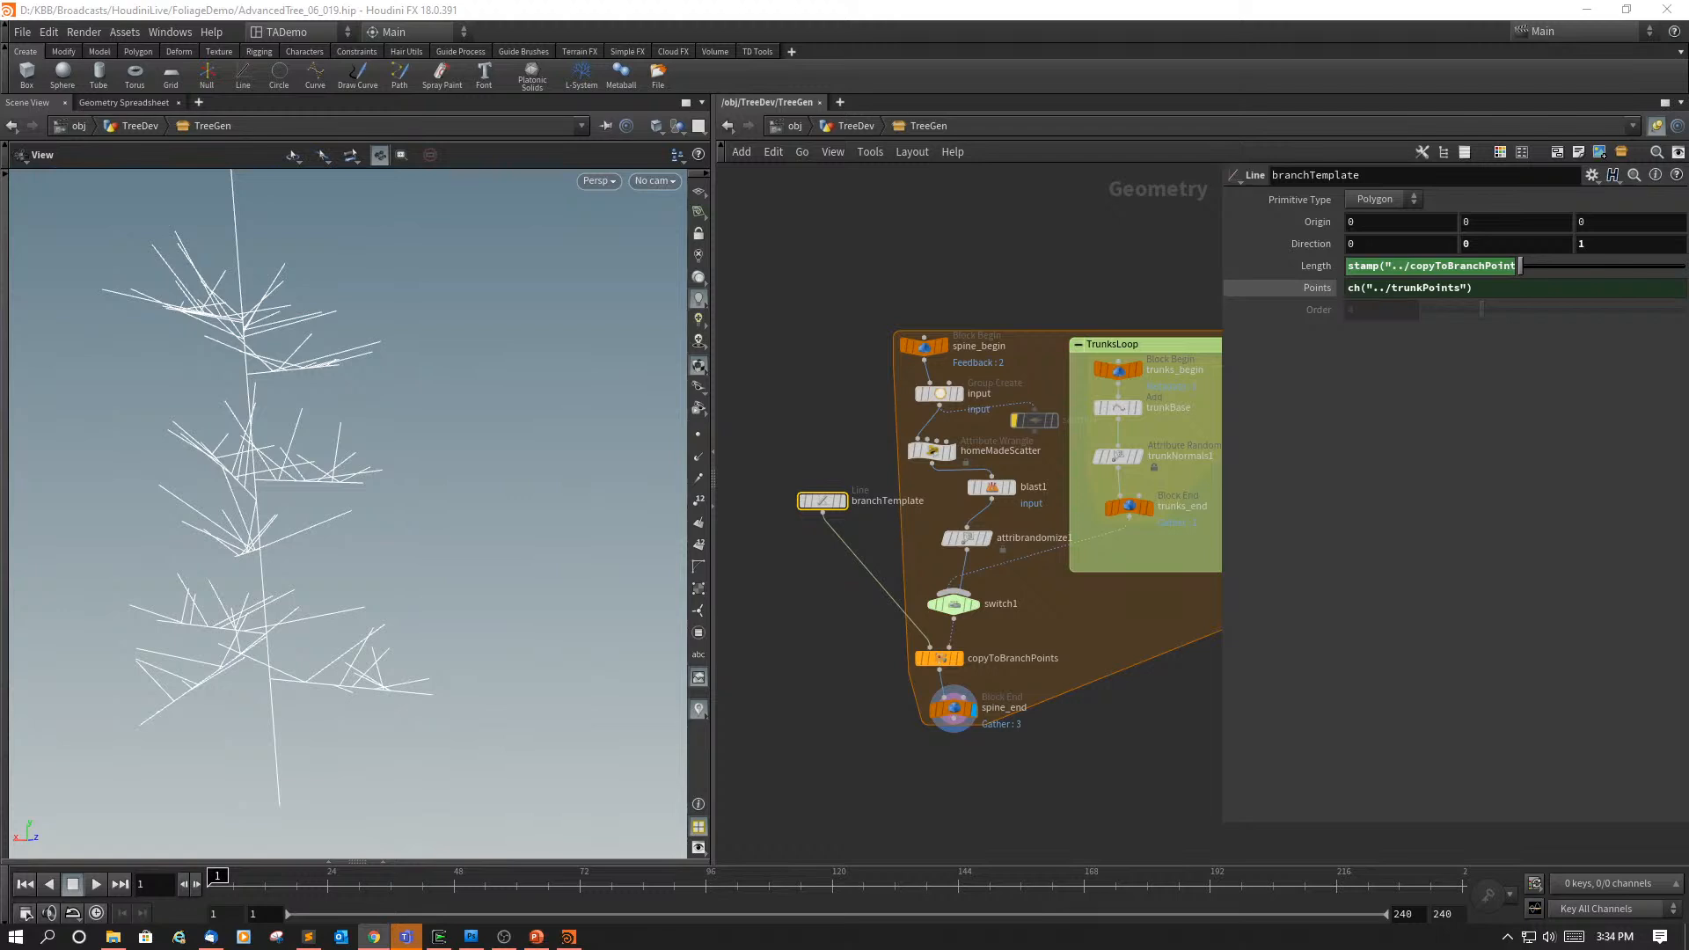
pyautogui.hotkey('alt', 'Tab')
# Step: Add a Null node wired after spine_end and rename it trunkAndBranches
pyautogui.moveTo(973, 479)
pyautogui.click(951, 730)
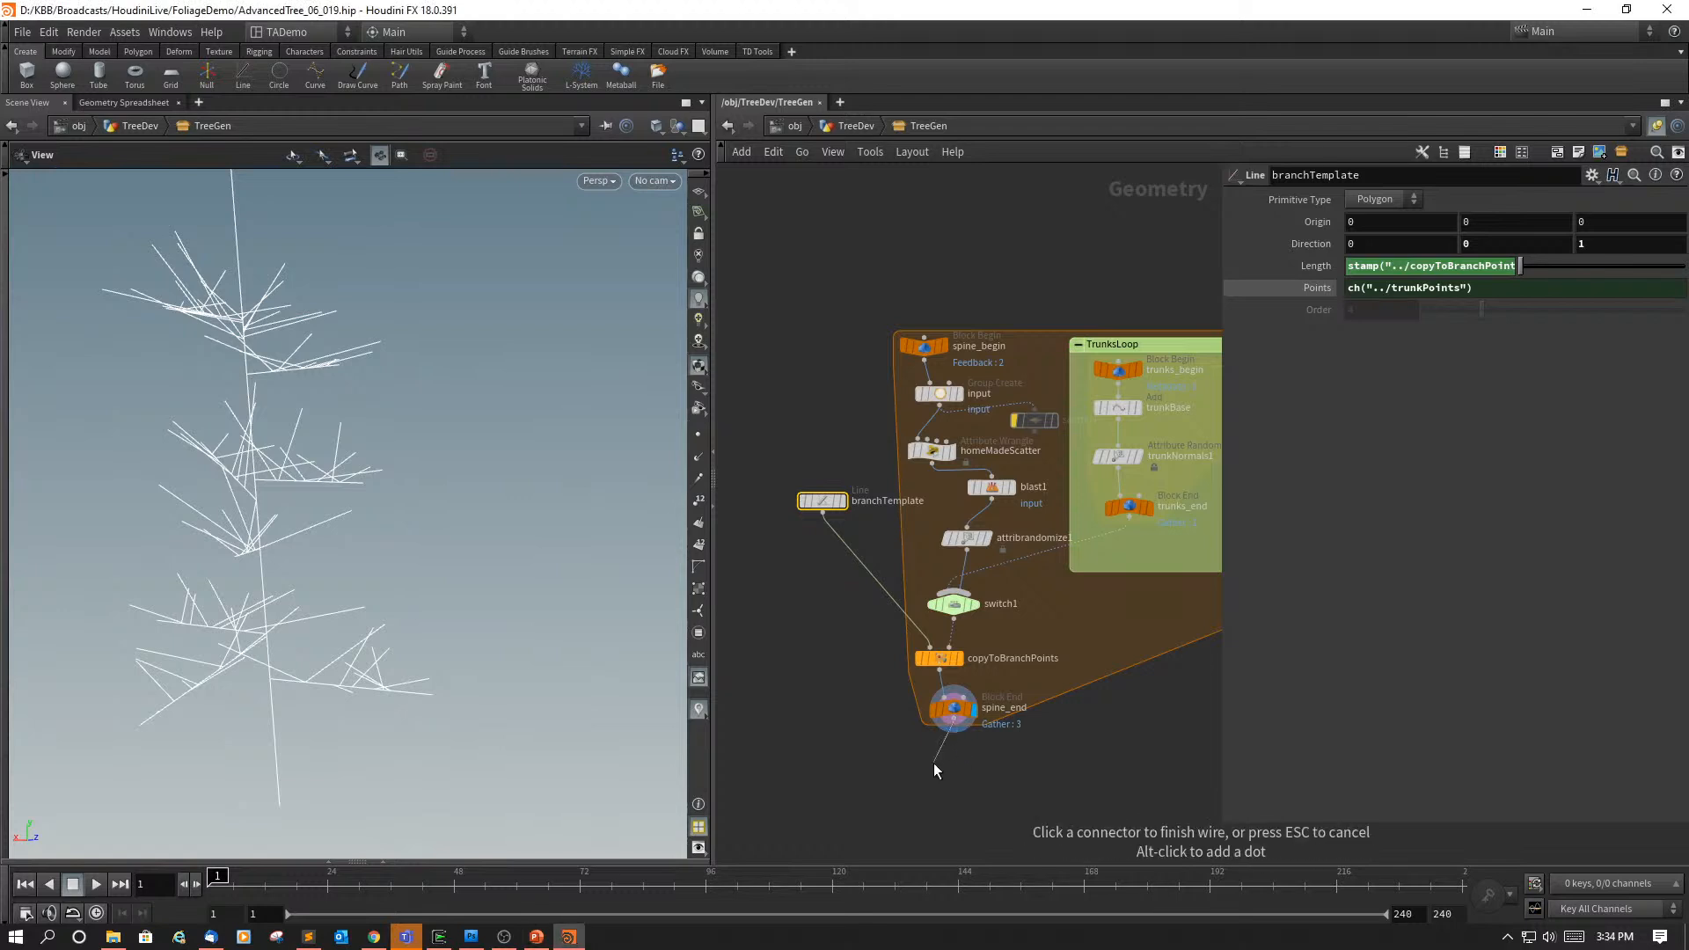
pyautogui.press('Tab')
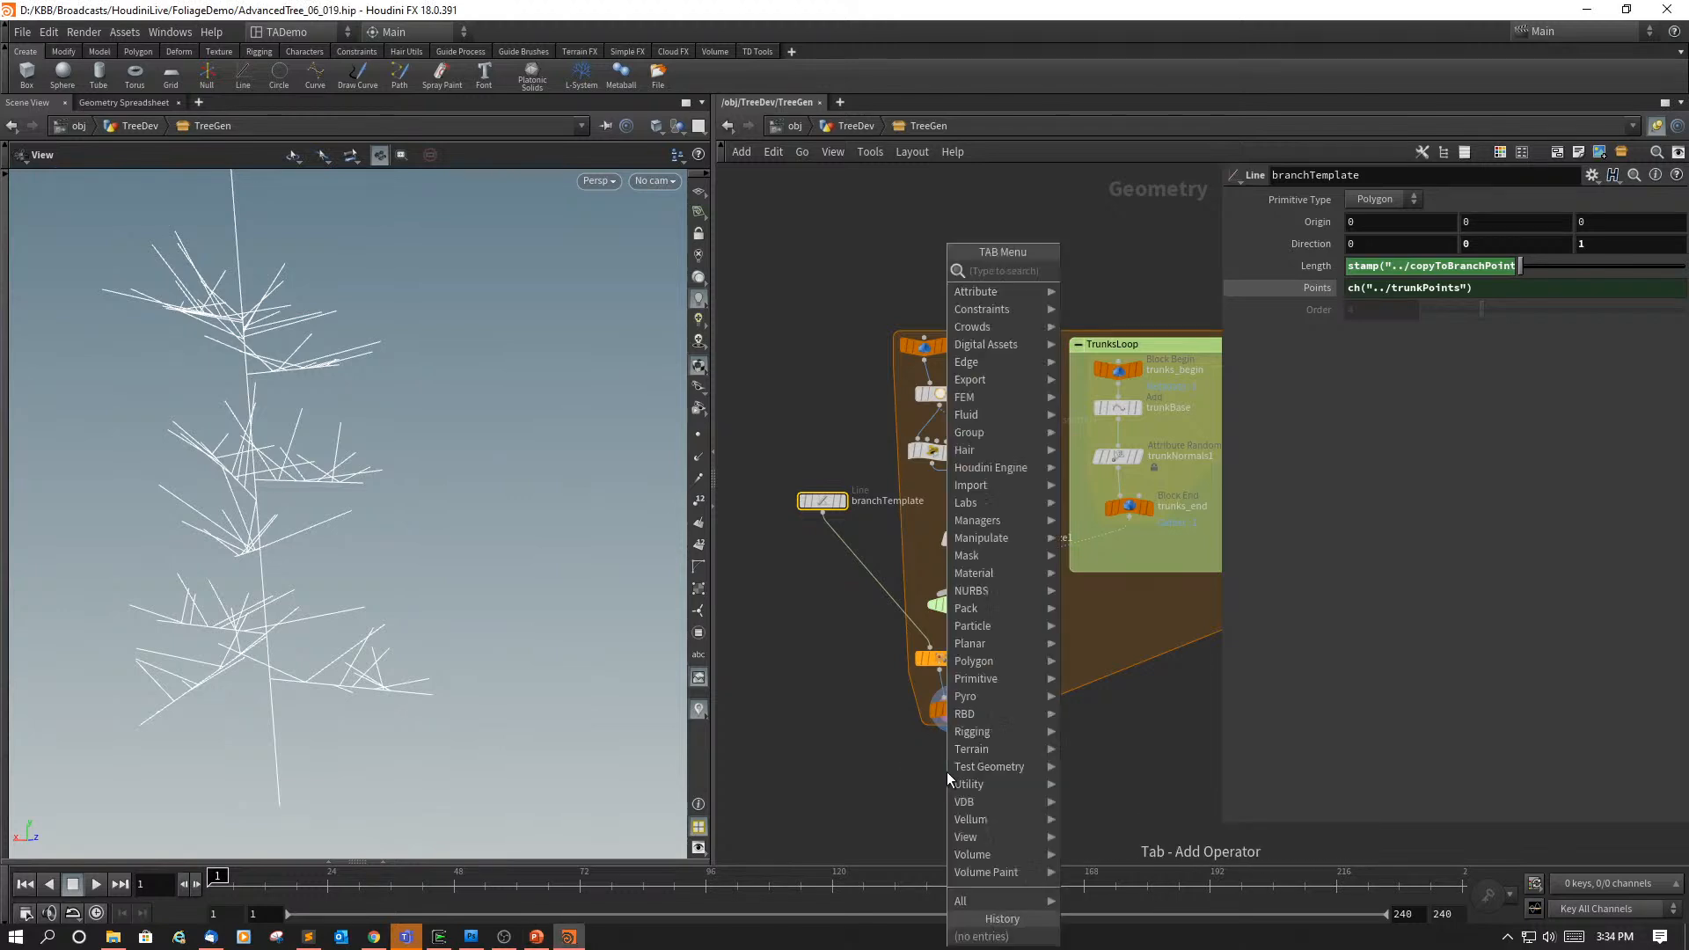
pyautogui.write('null')
pyautogui.click(1088, 271)
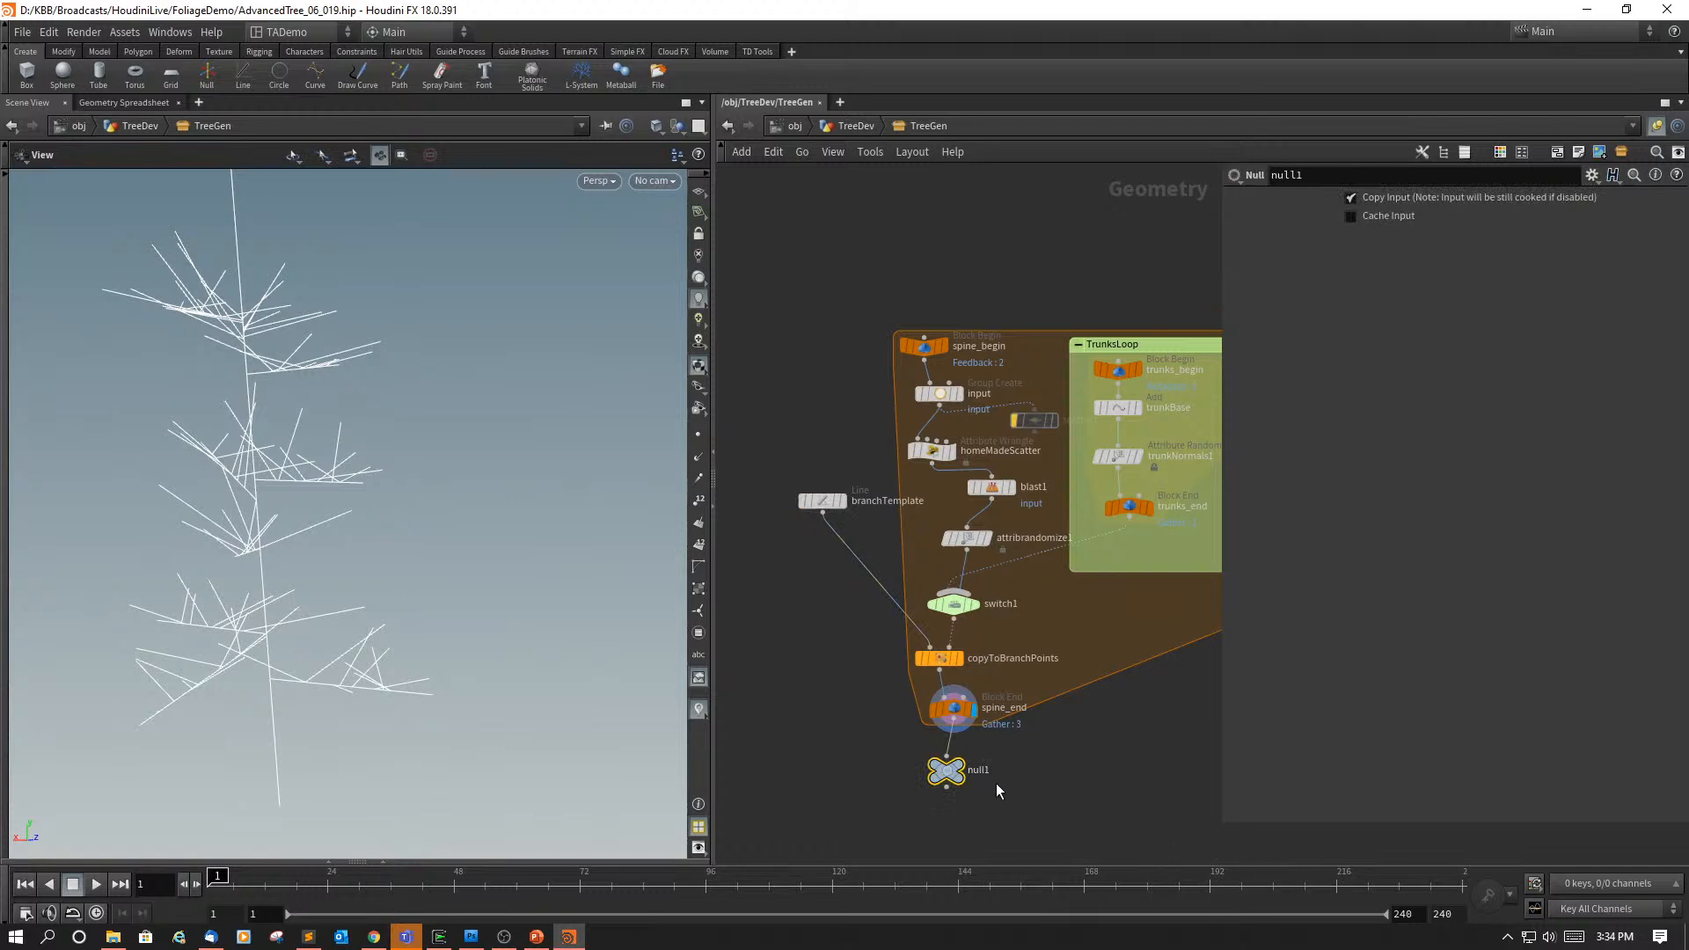
pyautogui.doubleClick(975, 771)
pyautogui.moveTo(926, 767)
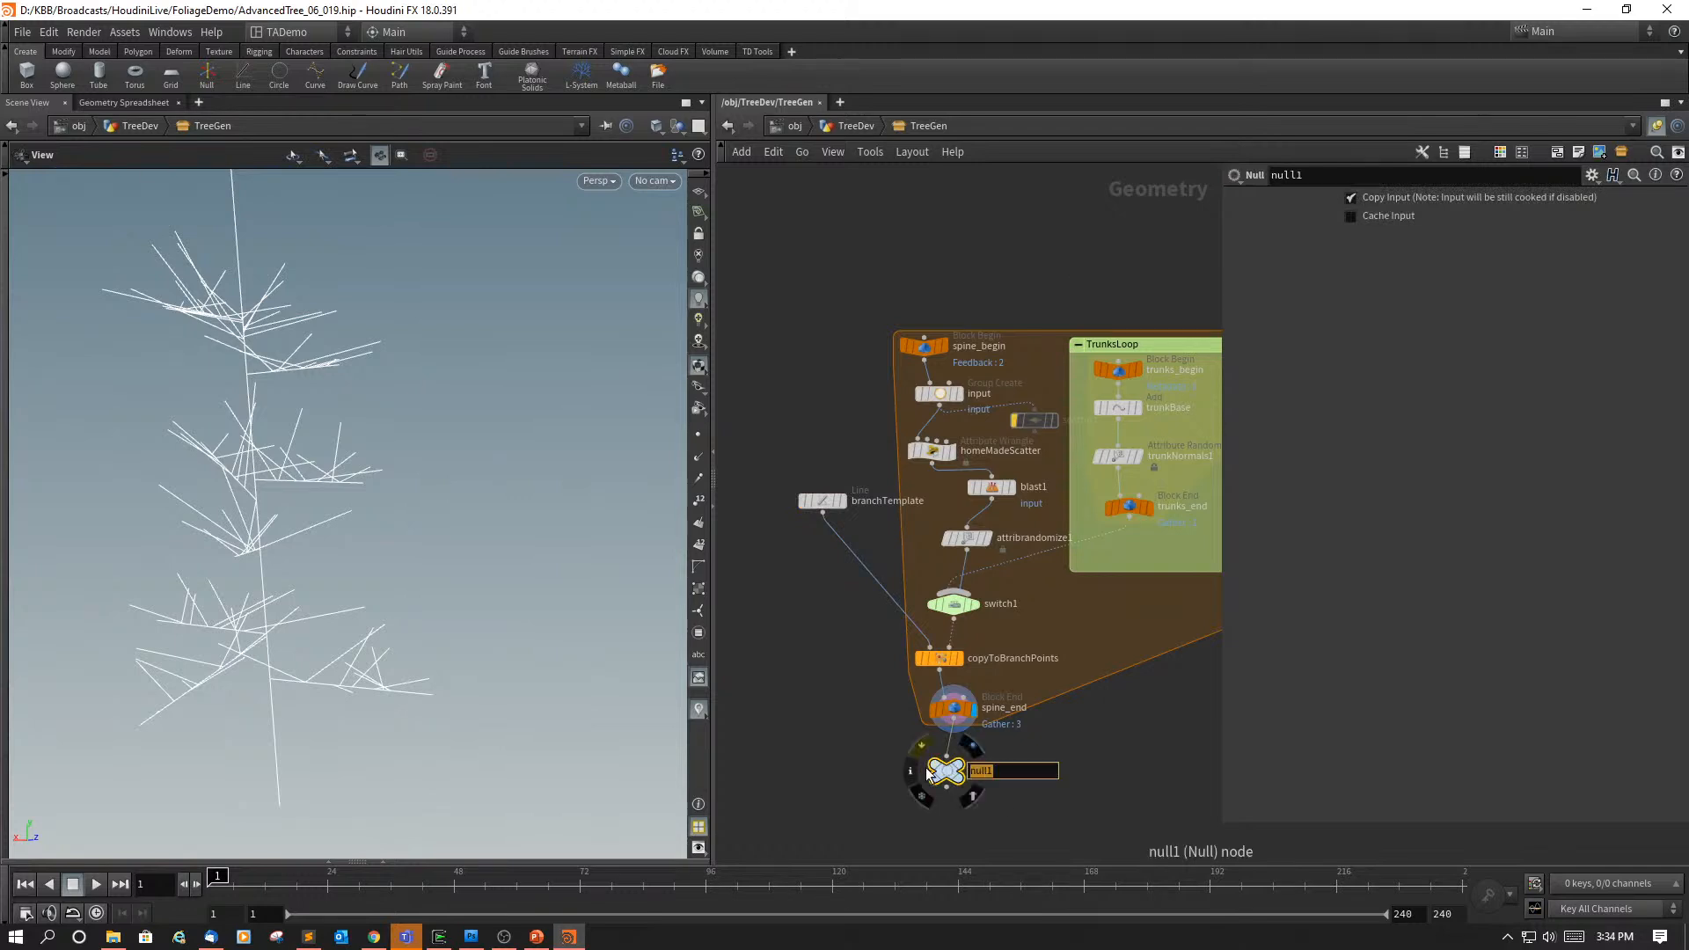
pyautogui.write('trunkAndBranches')
pyautogui.press('Return')
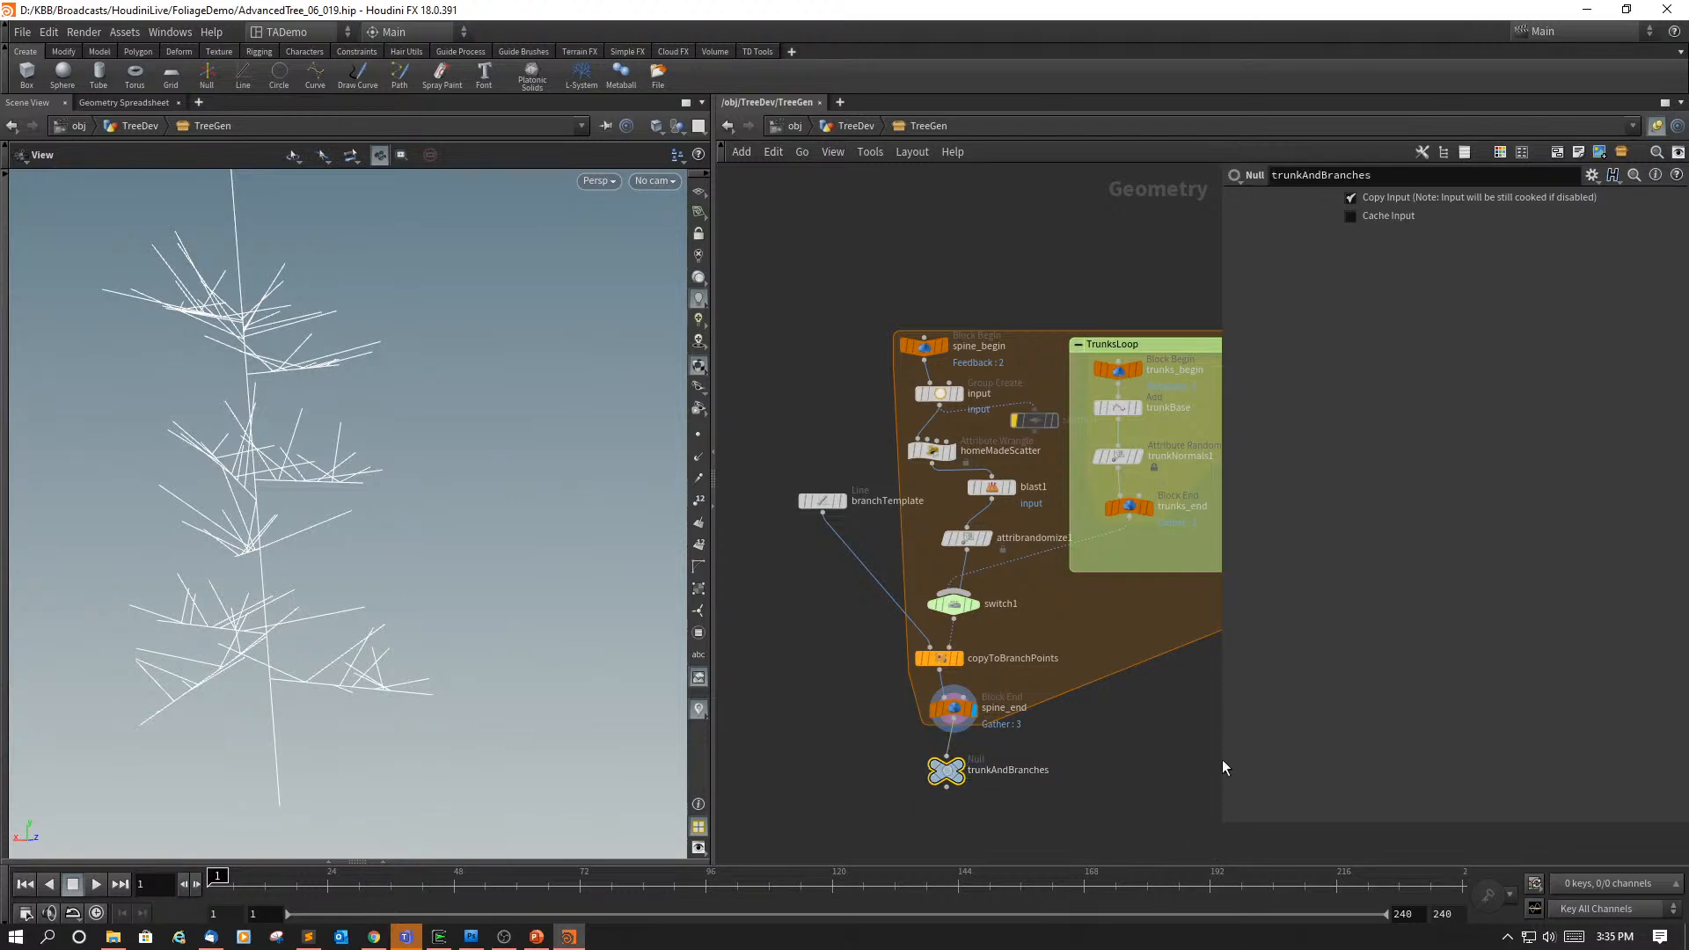
# Step: Colour the trunkAndBranches node green and change its node shape to a trapezoid
pyautogui.press('c')
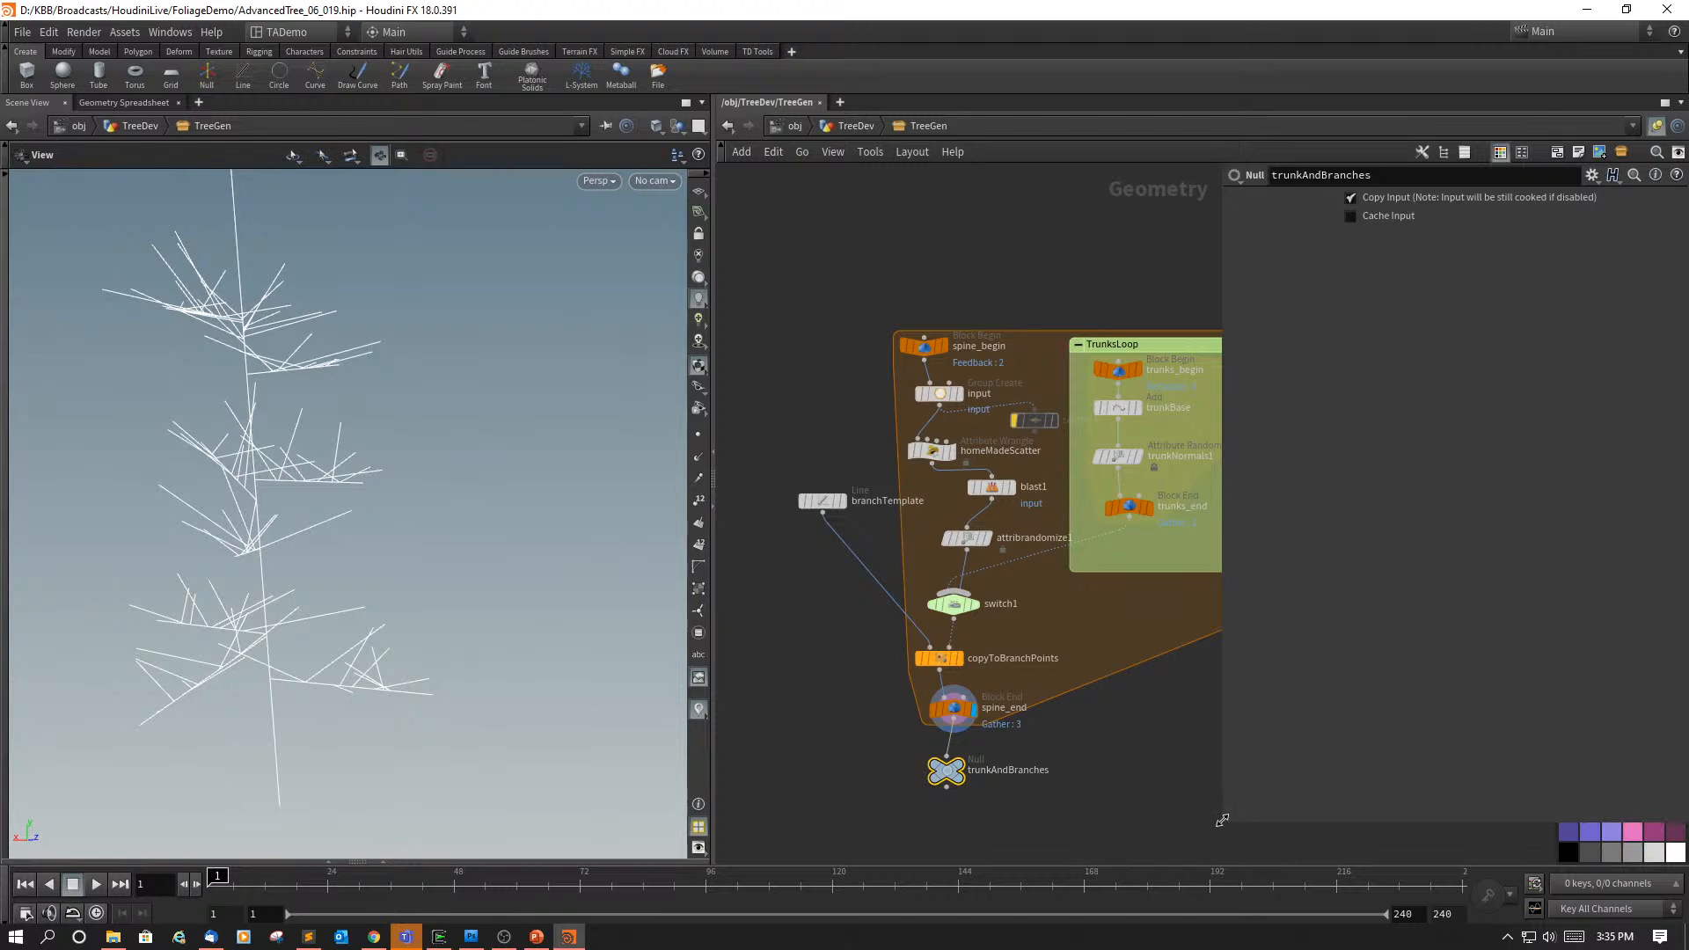
pyautogui.press('p')
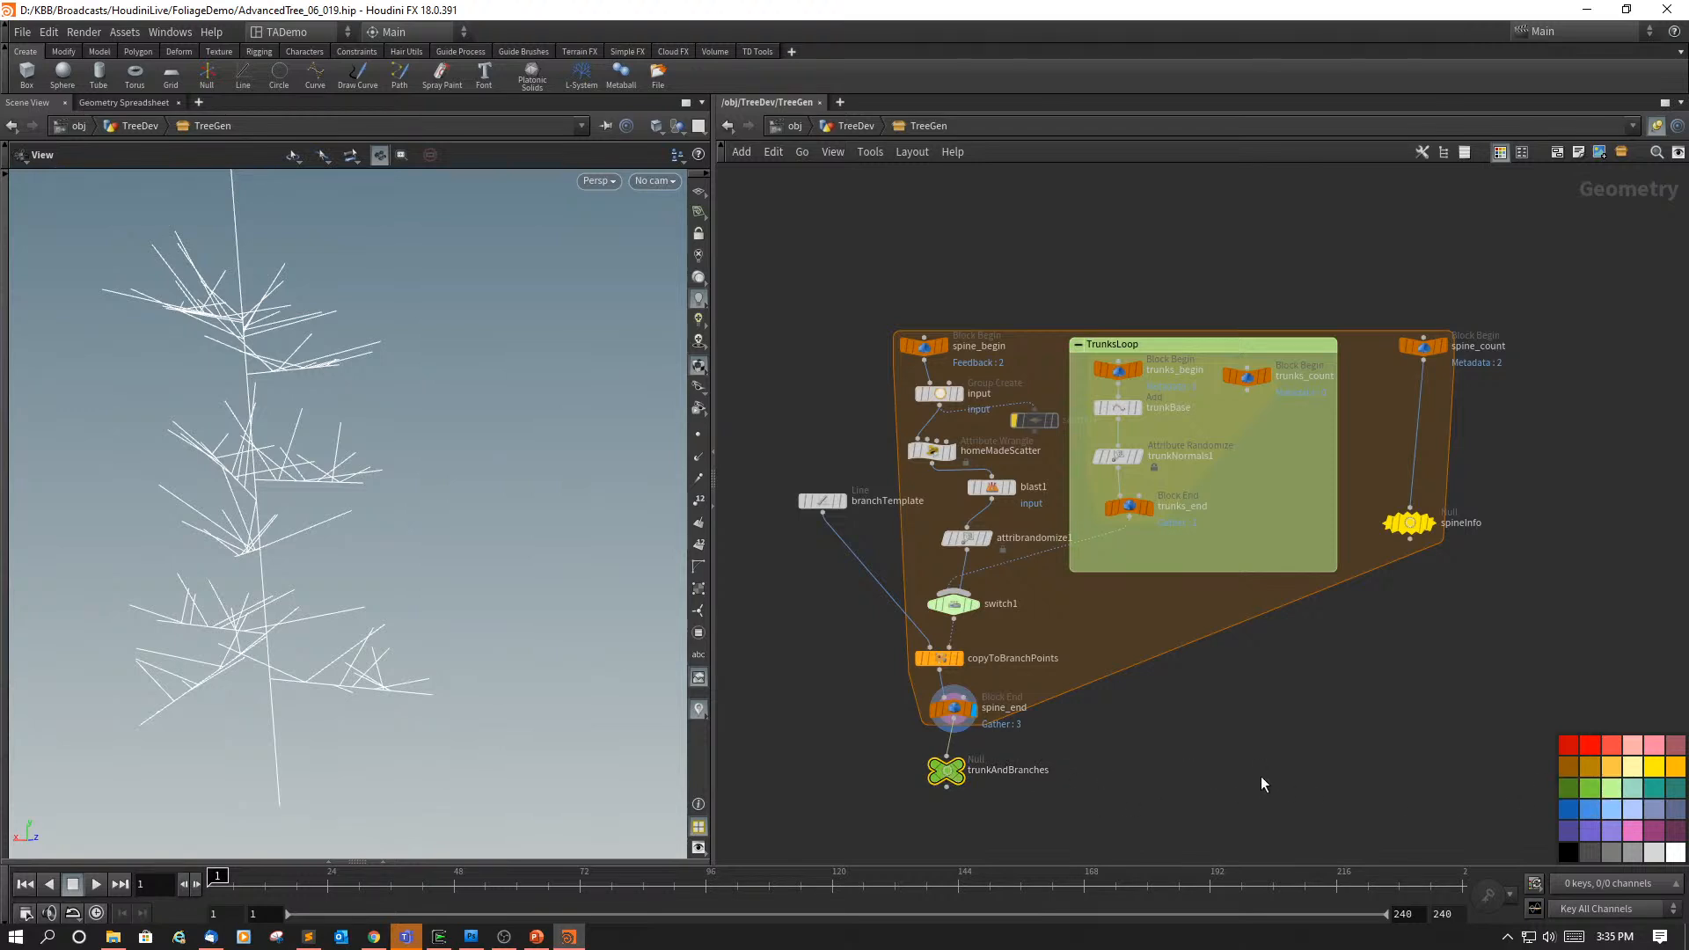
pyautogui.press('c')
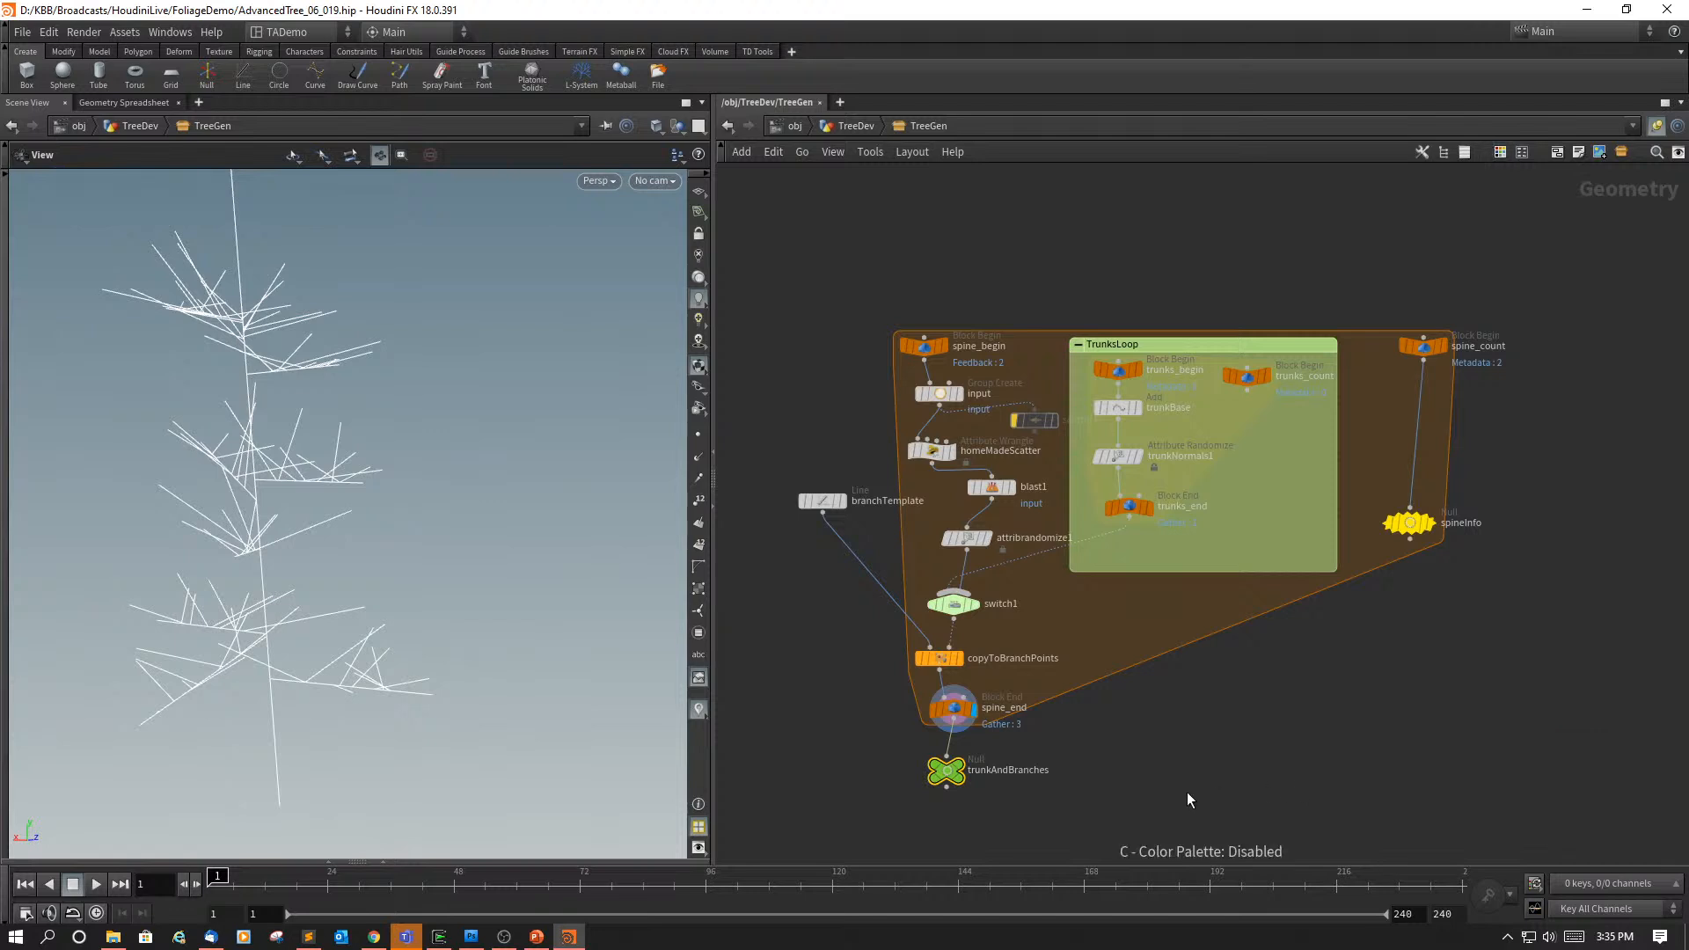
pyautogui.press('z')
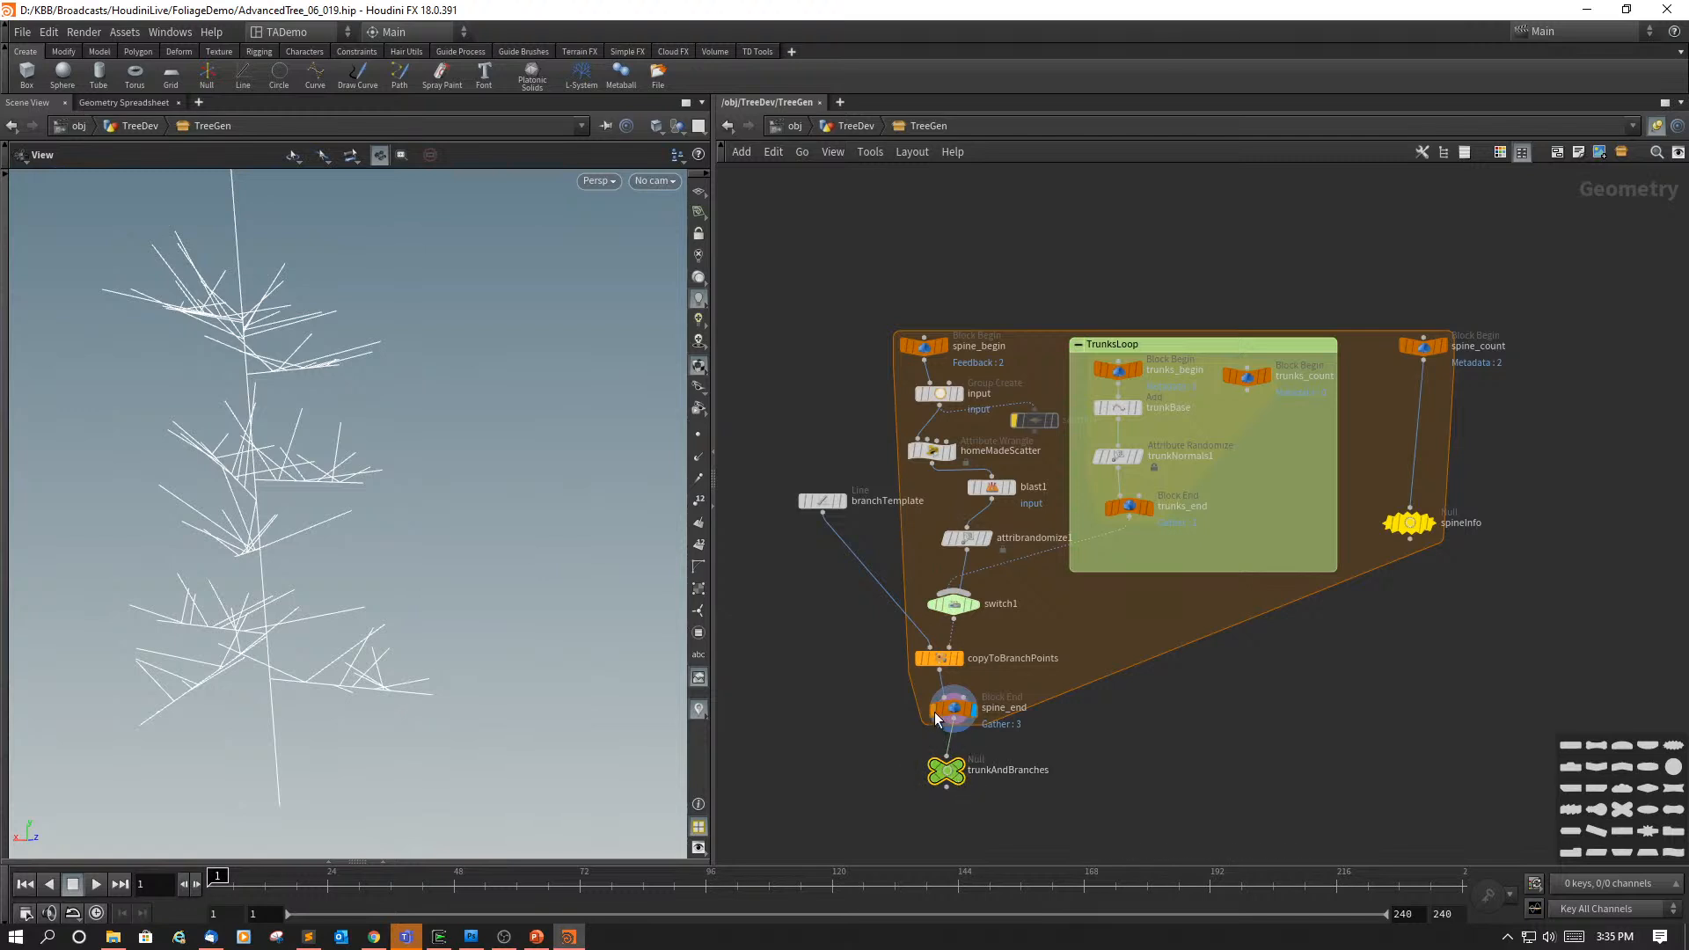
pyautogui.moveTo(964, 795)
pyautogui.moveTo(1627, 855); pyautogui.dragTo(947, 771)
pyautogui.press('z')
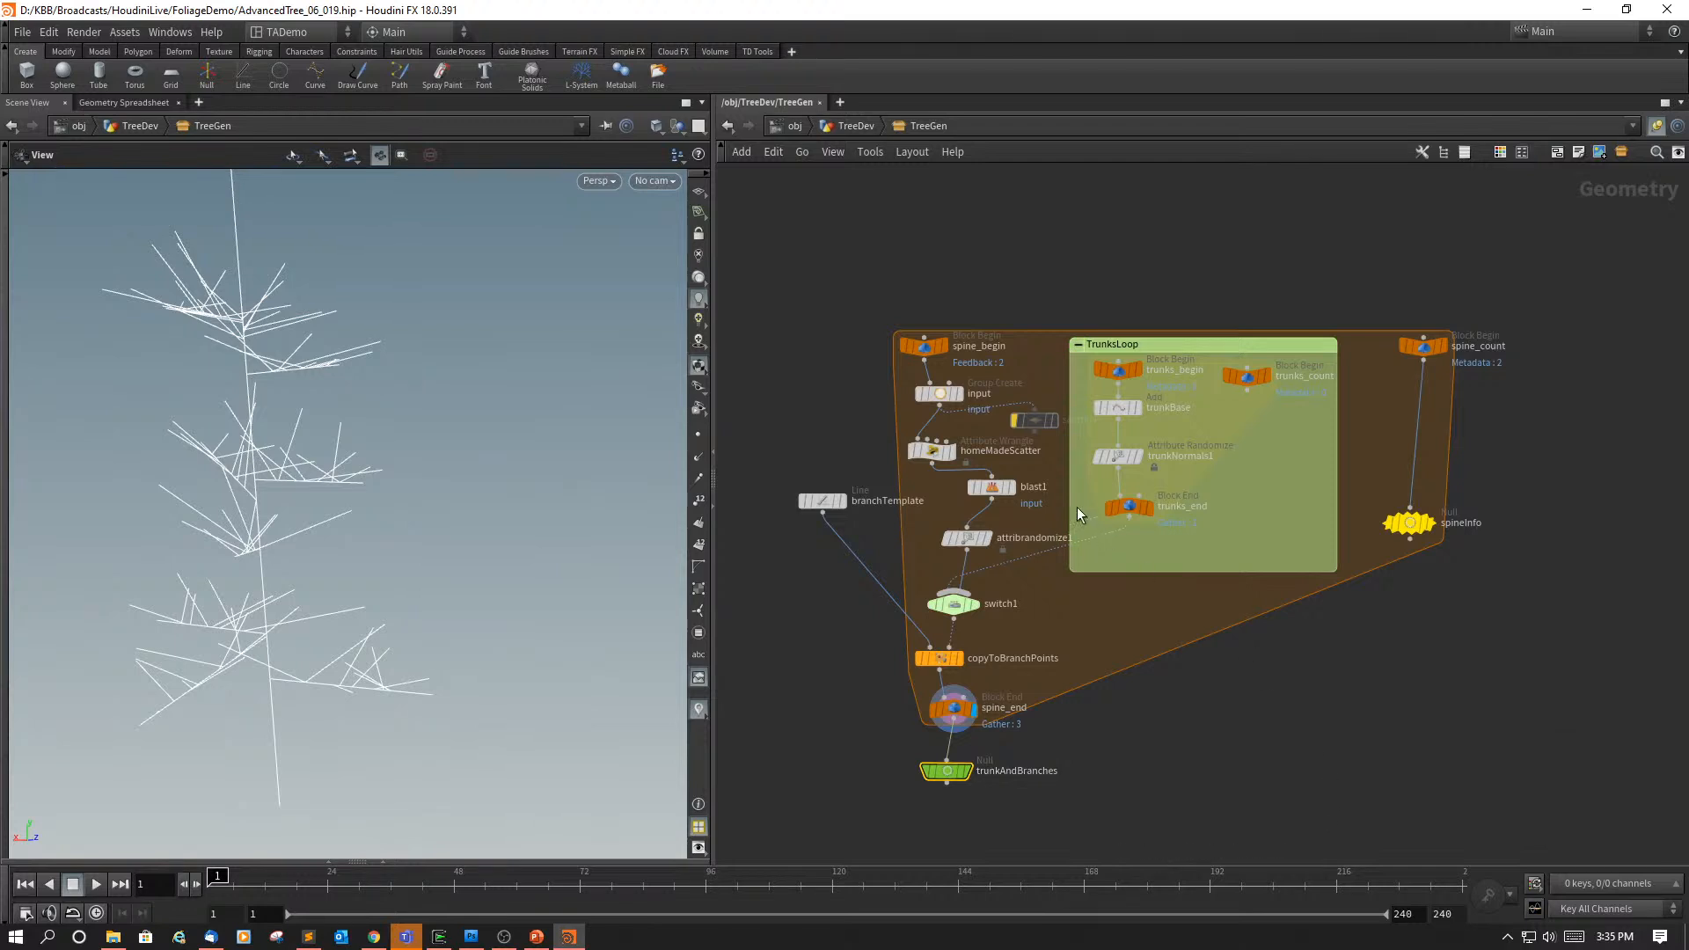
# Step: Enclose all nodes of the TreeGen network in a network box titled "Trunk And Branches"
pyautogui.moveTo(799, 265); pyautogui.dragTo(1547, 803)
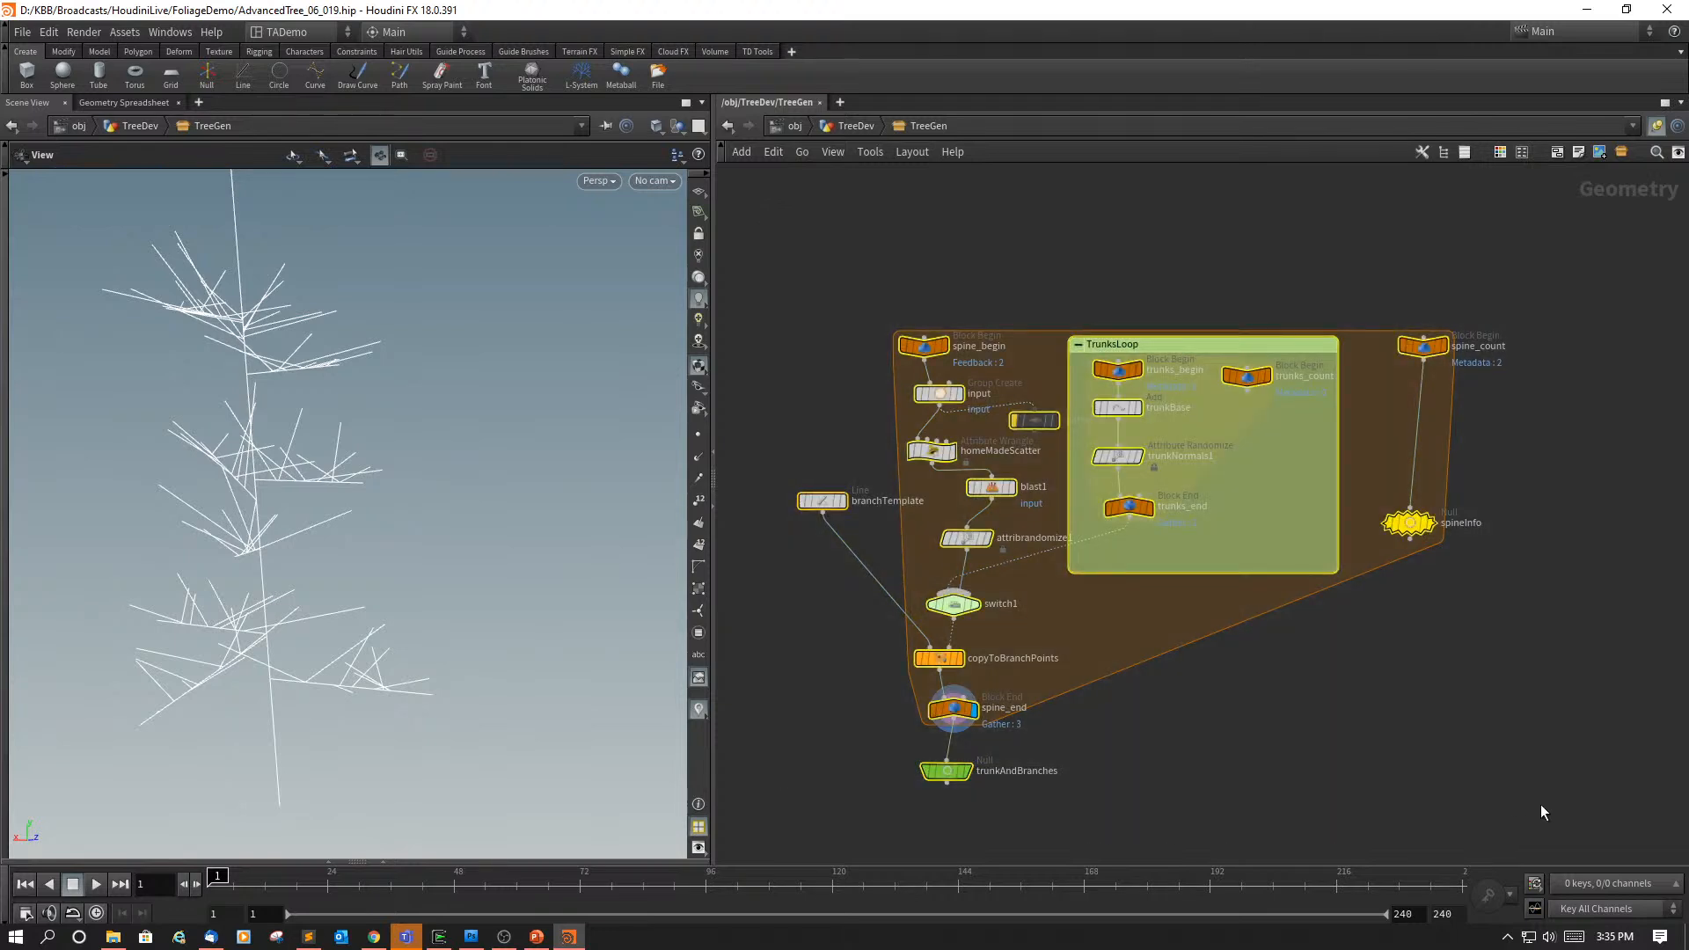
pyautogui.hotkey('shift', 'o')
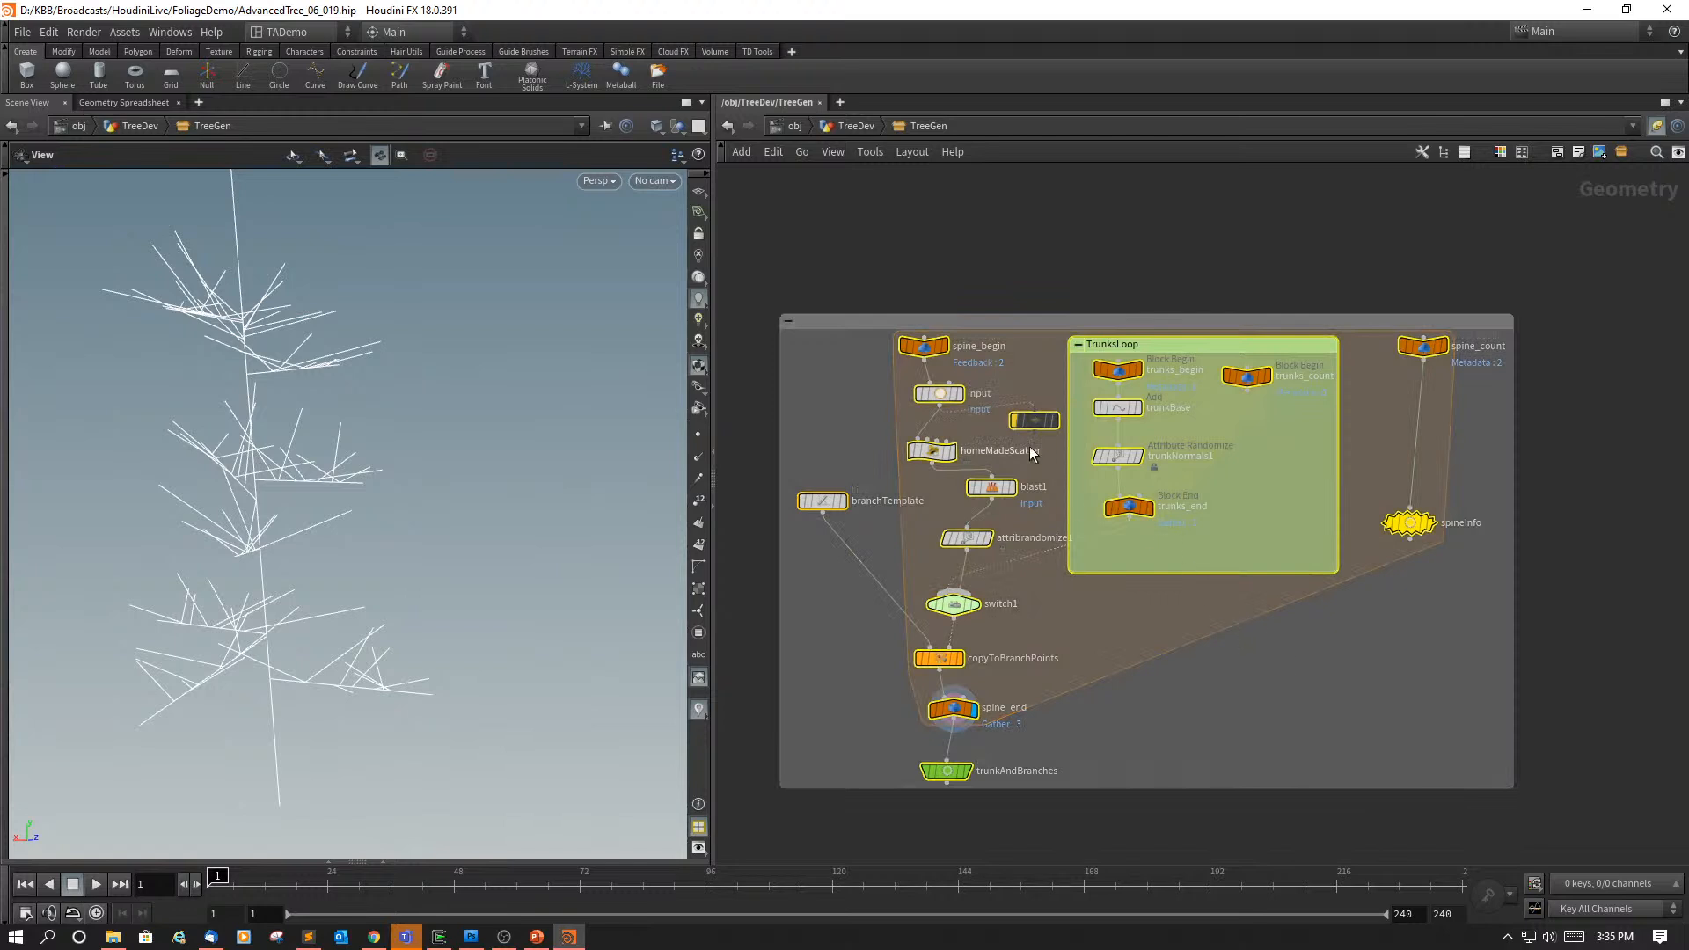
pyautogui.doubleClick(820, 325)
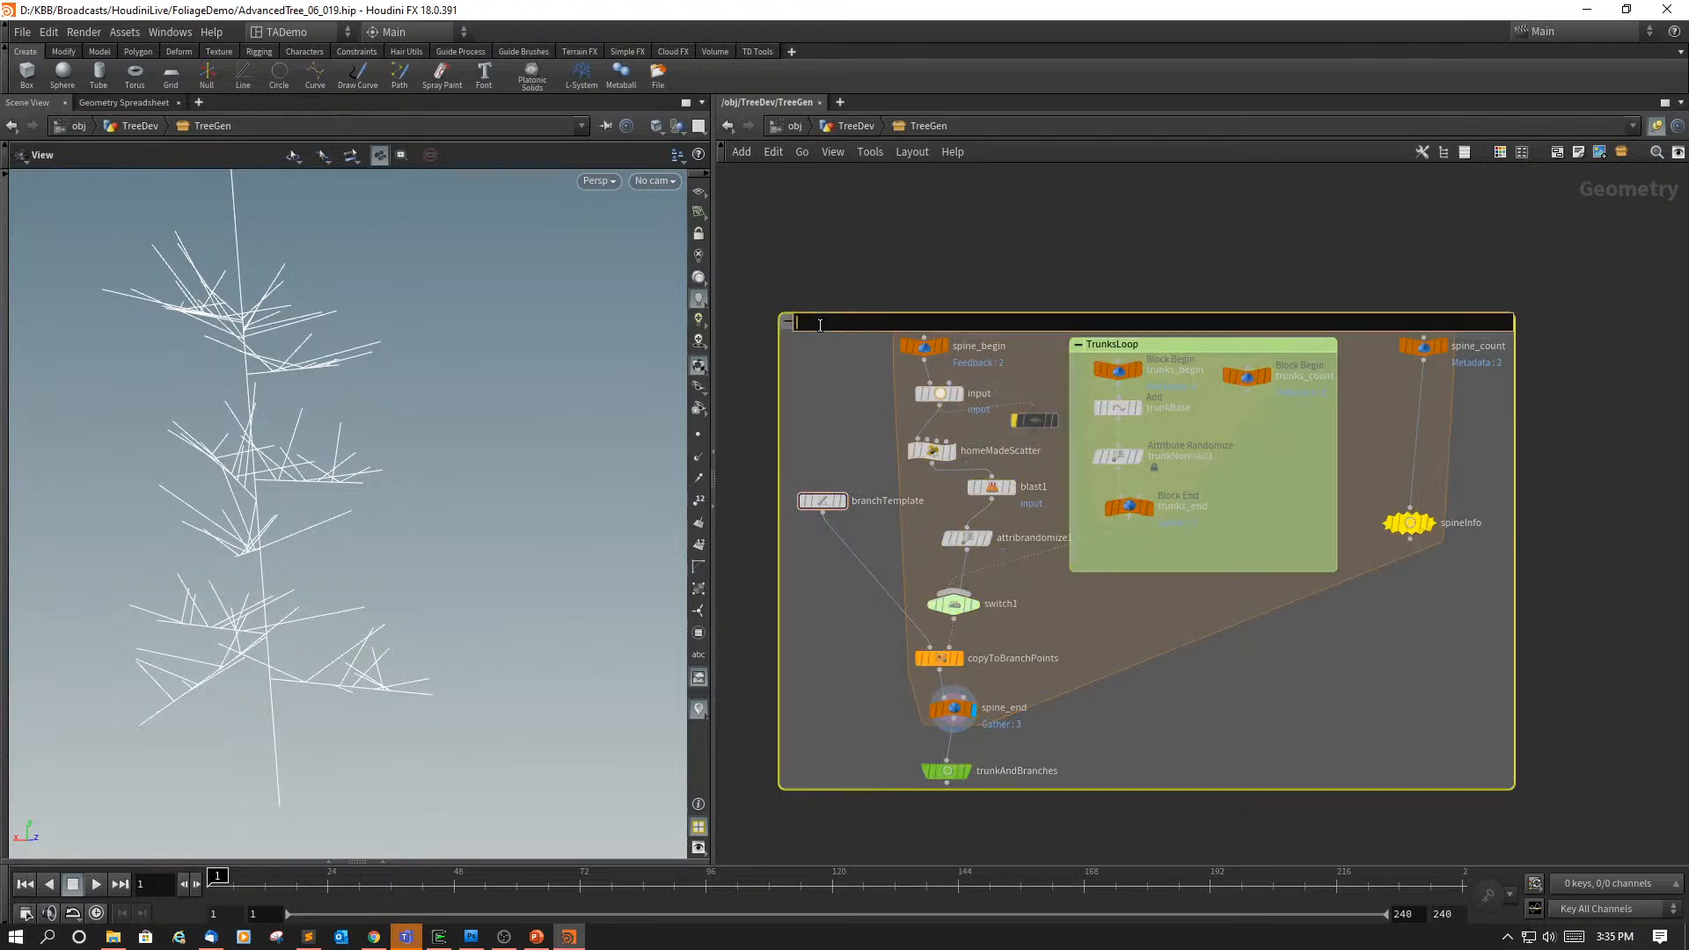
pyautogui.write('Trunk And Branches')
pyautogui.press('Return')
pyautogui.click(870, 234)
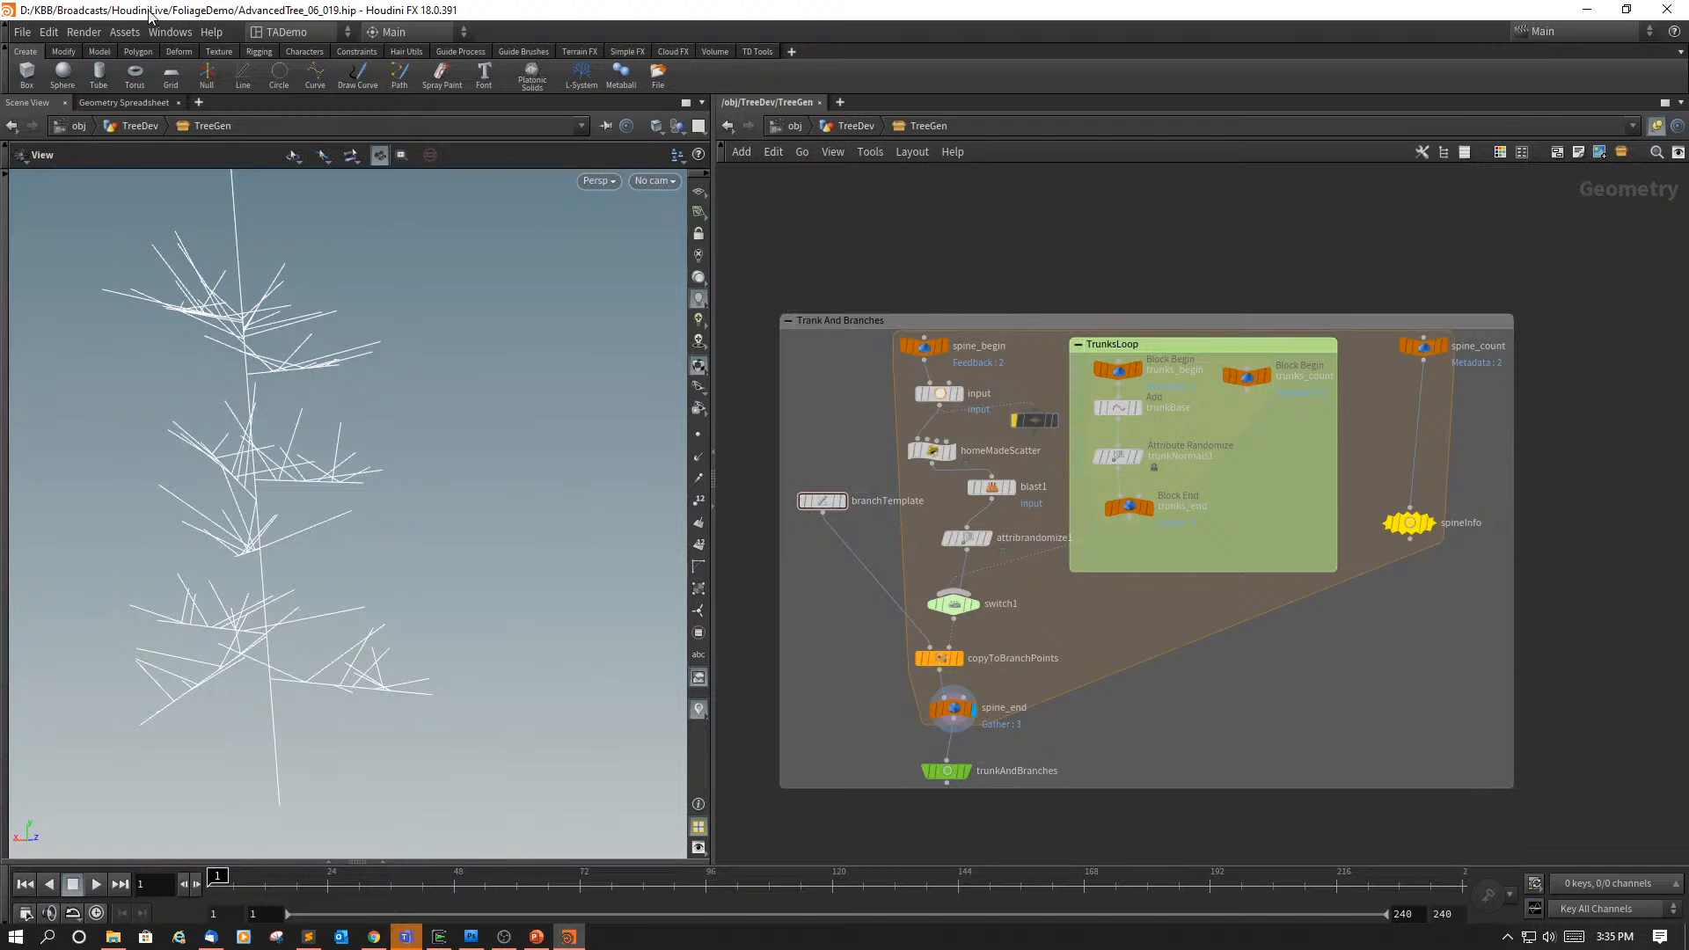
pyautogui.click(13, 33)
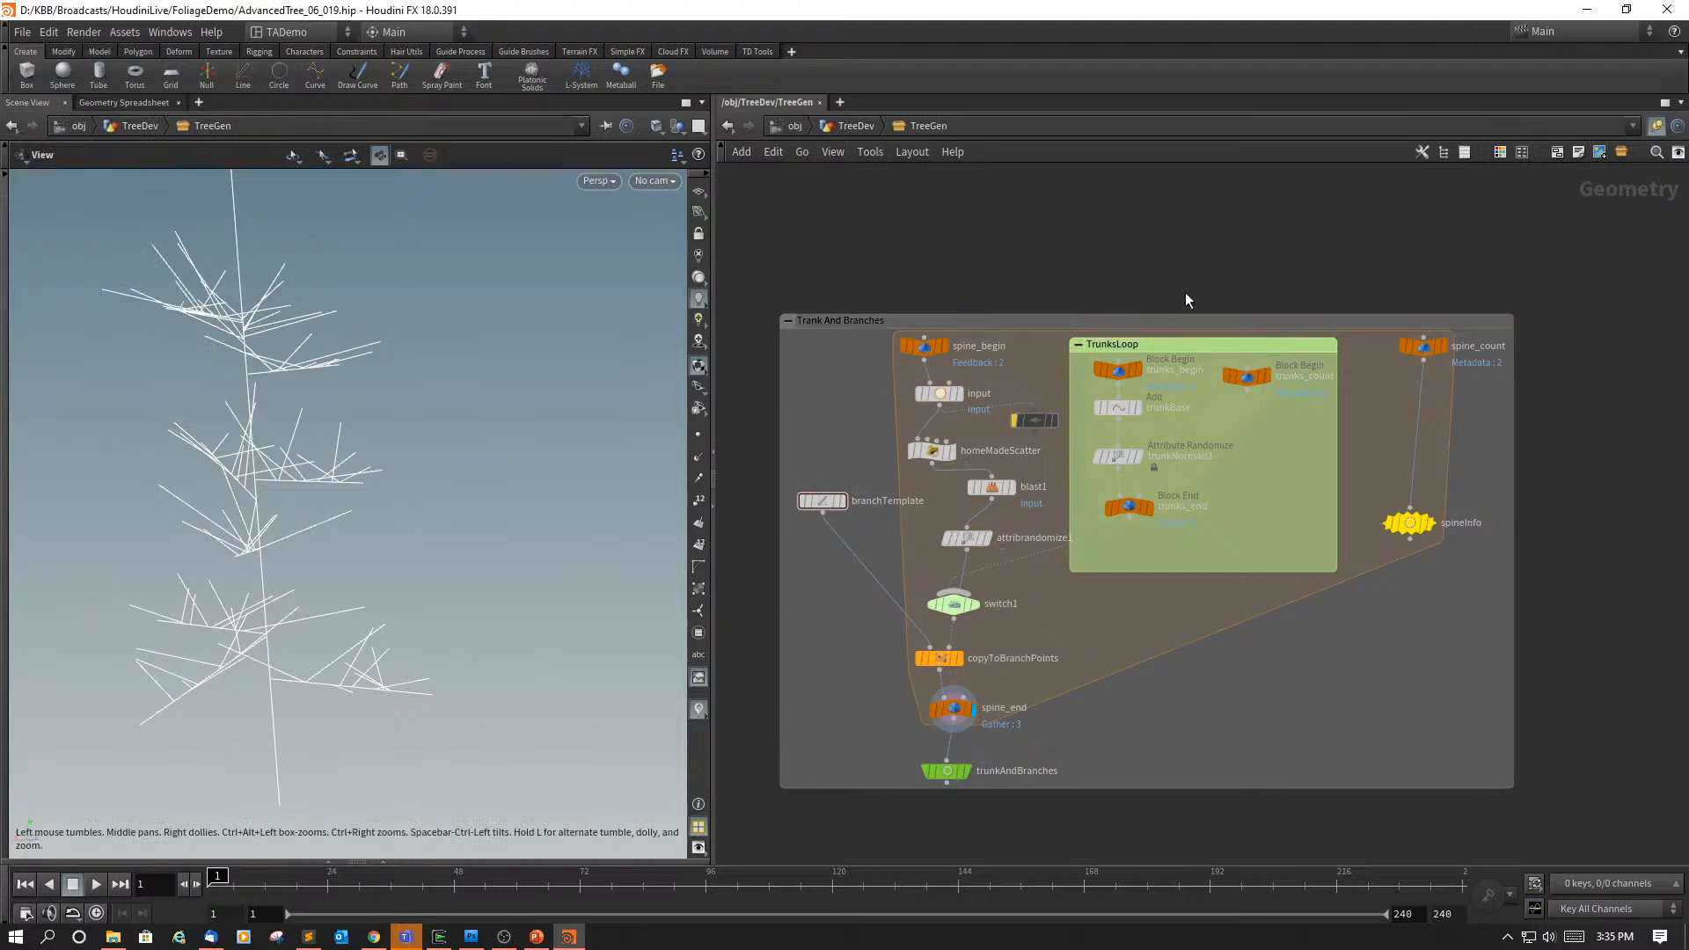
pyautogui.moveTo(1171, 313); pyautogui.dragTo(1213, 212)
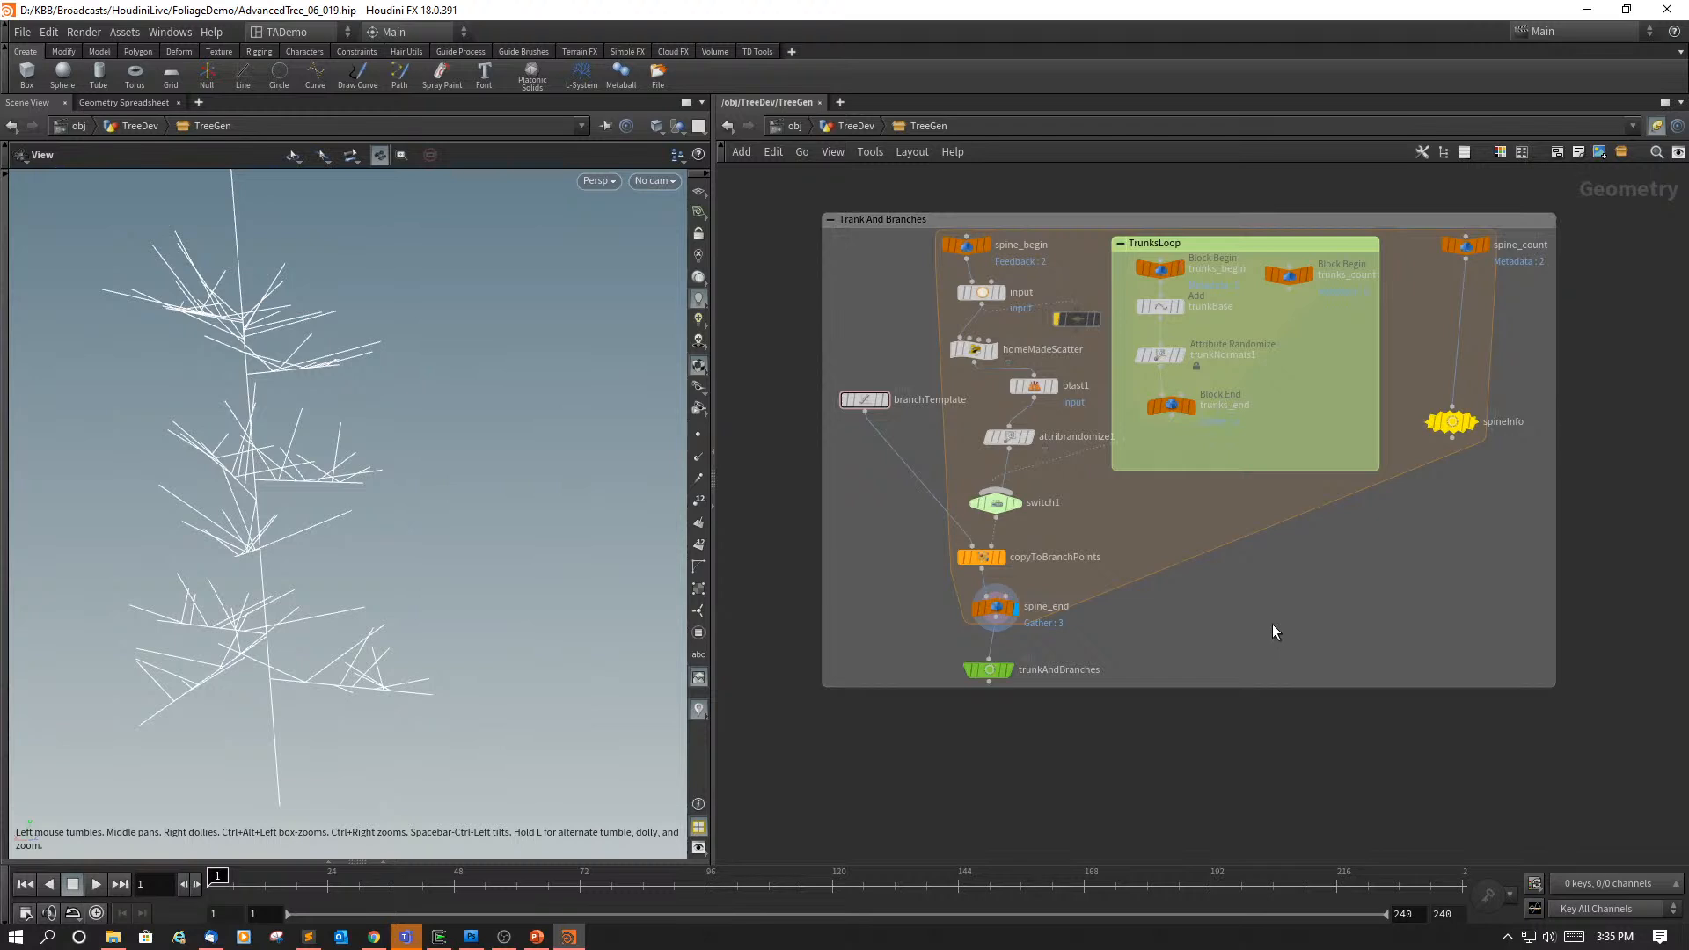
pyautogui.hotkey('alt', 'Tab')
# Step: Return to the TreeDev level, open the TreeGen asset's type properties, and collapse the Branches and Trunk folders in its existing parameters
pyautogui.press('u')
pyautogui.rightClick(906, 616)
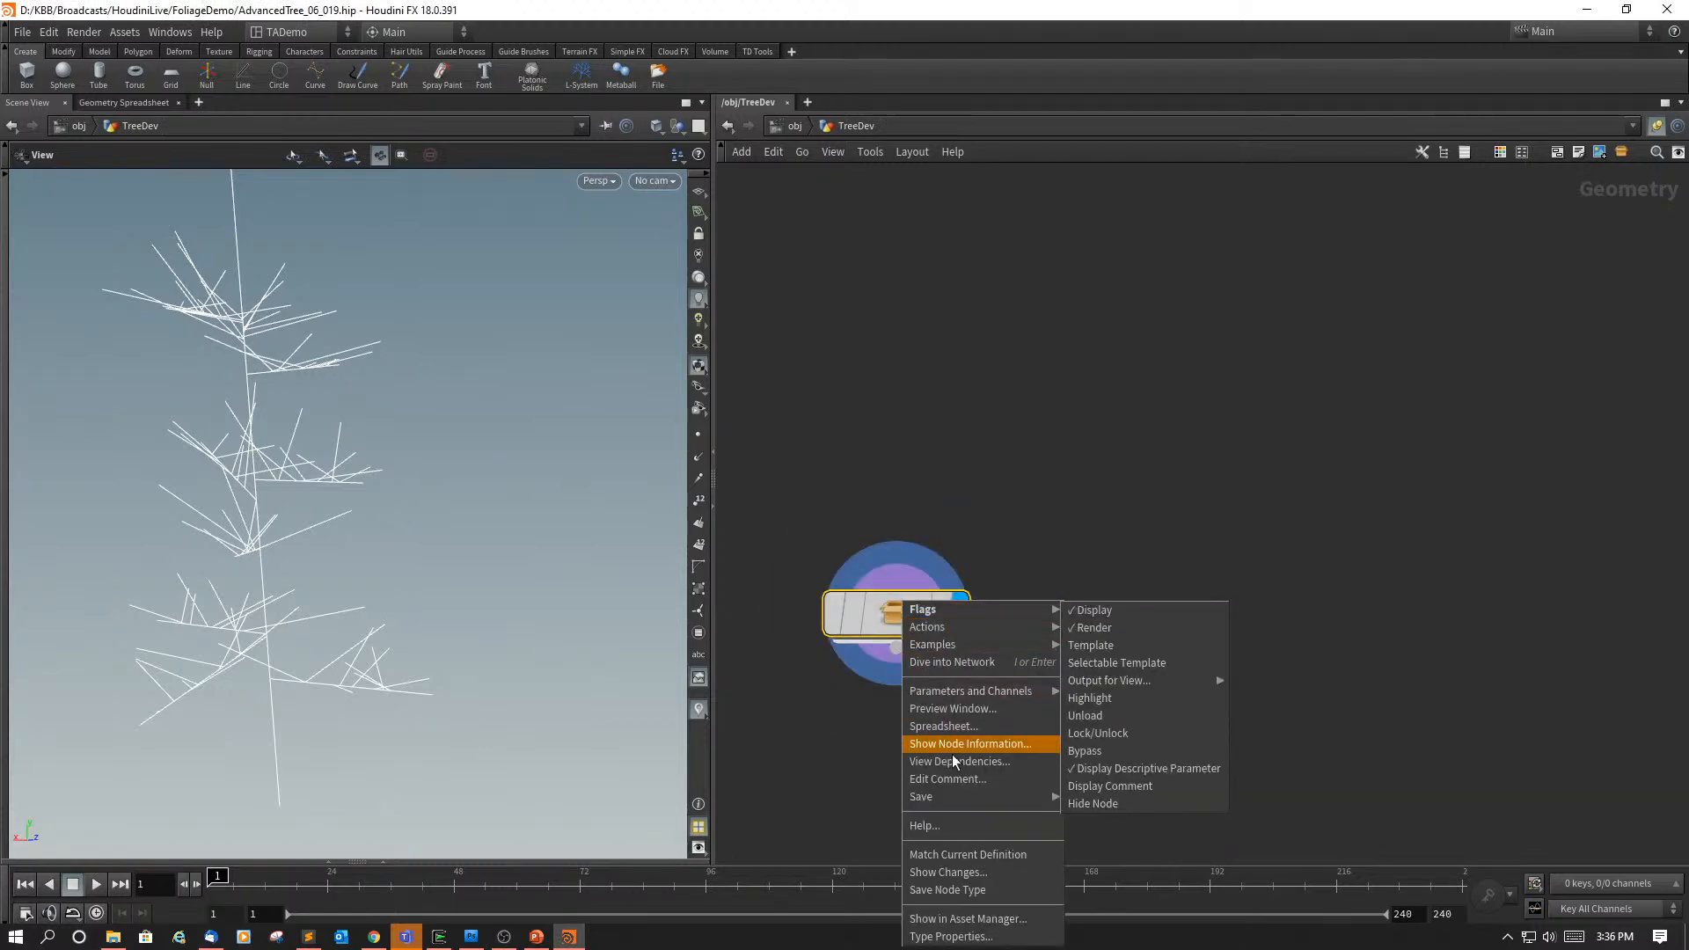
pyautogui.click(951, 936)
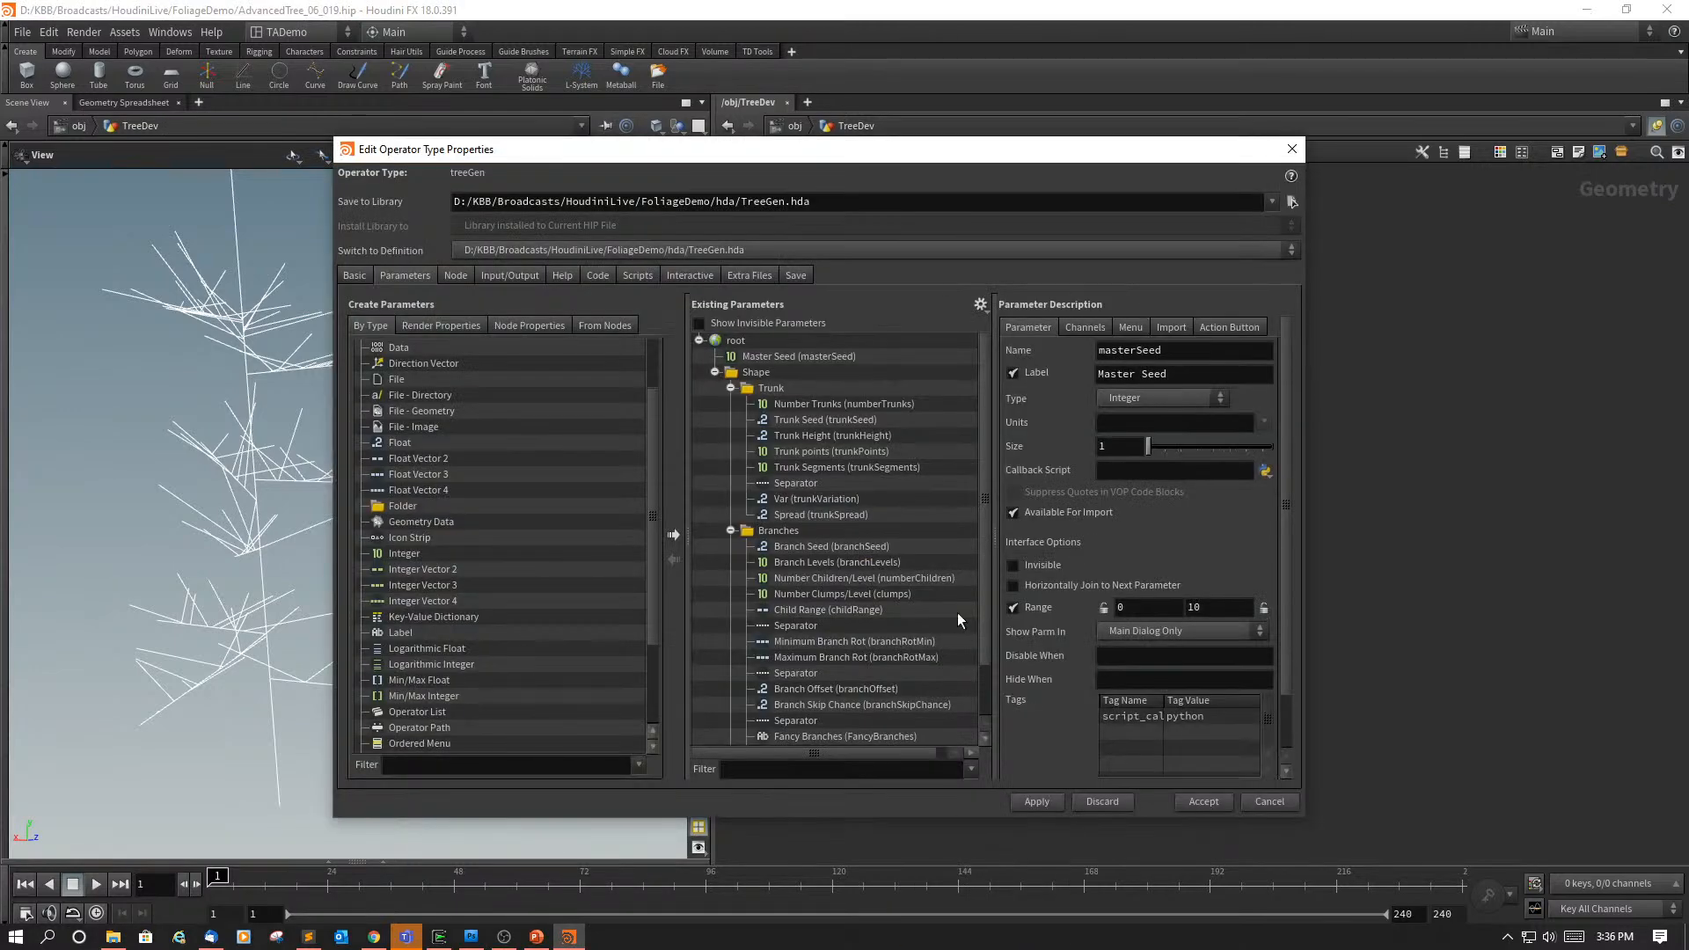
pyautogui.moveTo(983, 473); pyautogui.dragTo(996, 614)
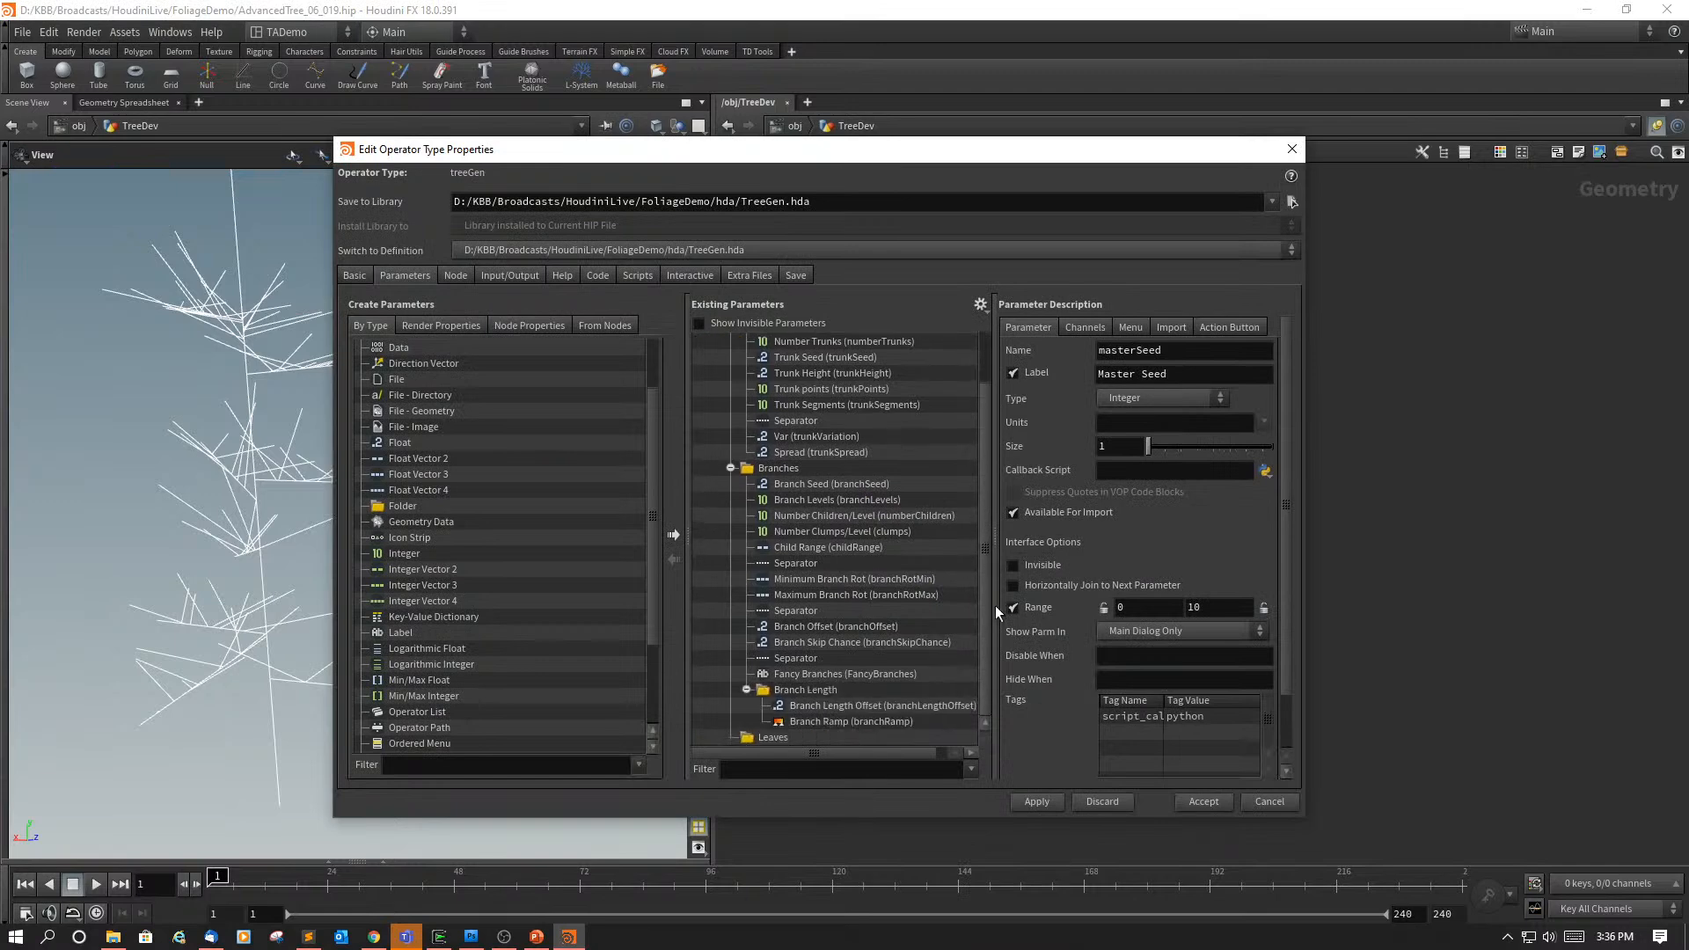
pyautogui.moveTo(973, 551); pyautogui.dragTo(1003, 459)
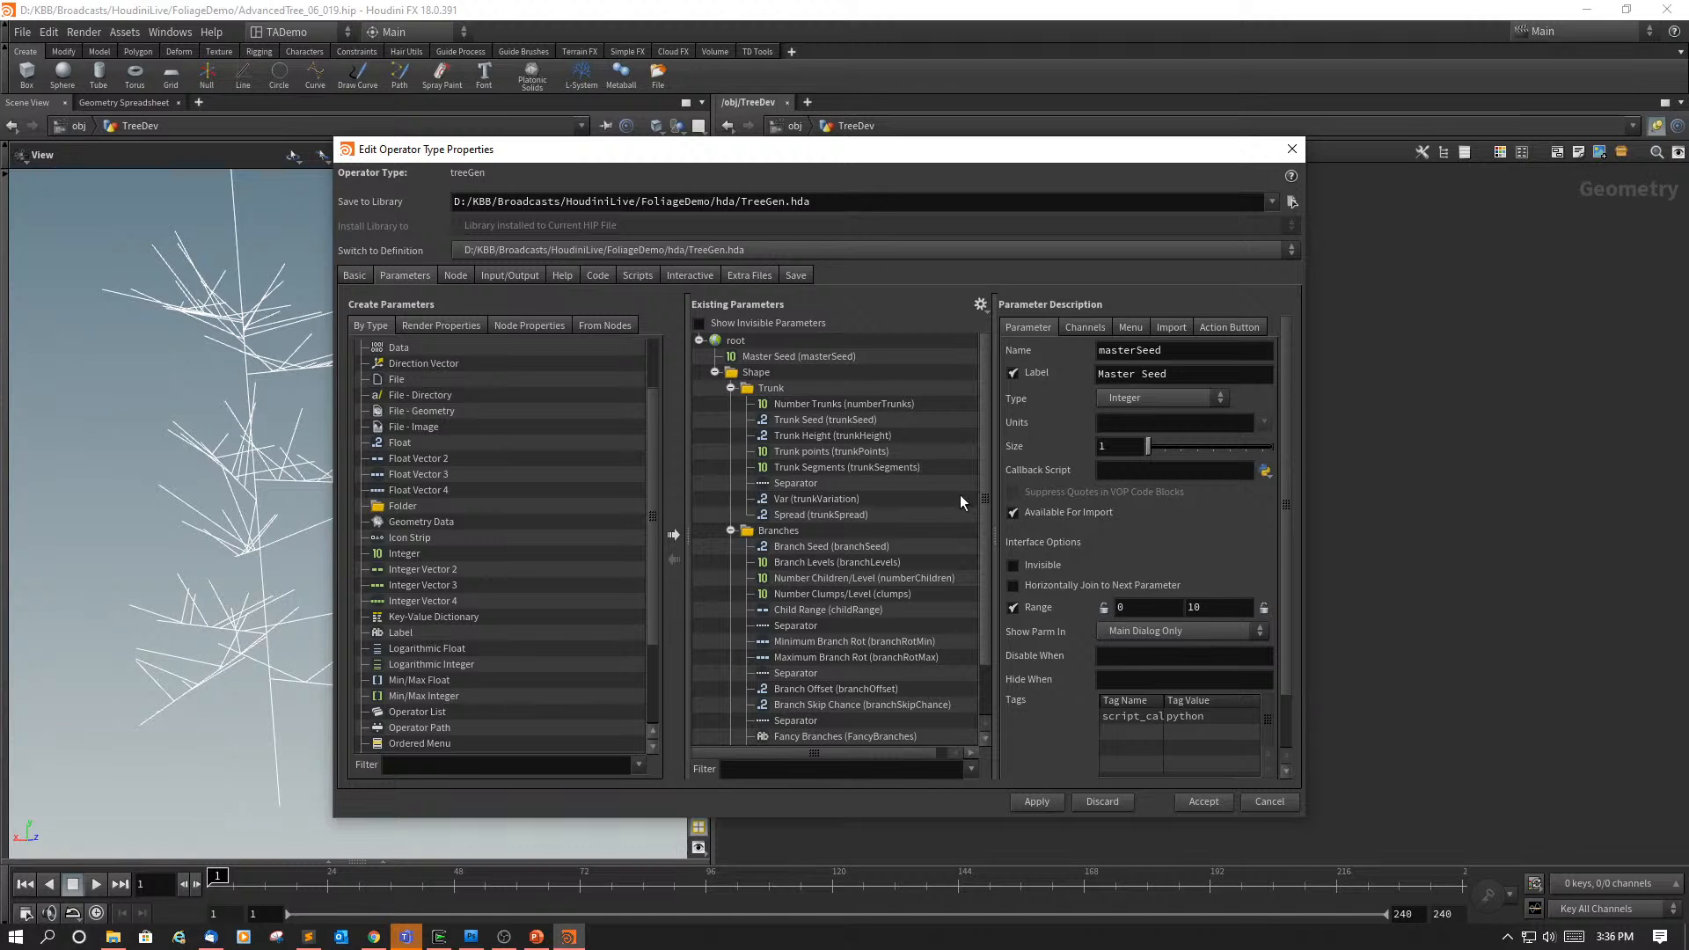
pyautogui.click(731, 531)
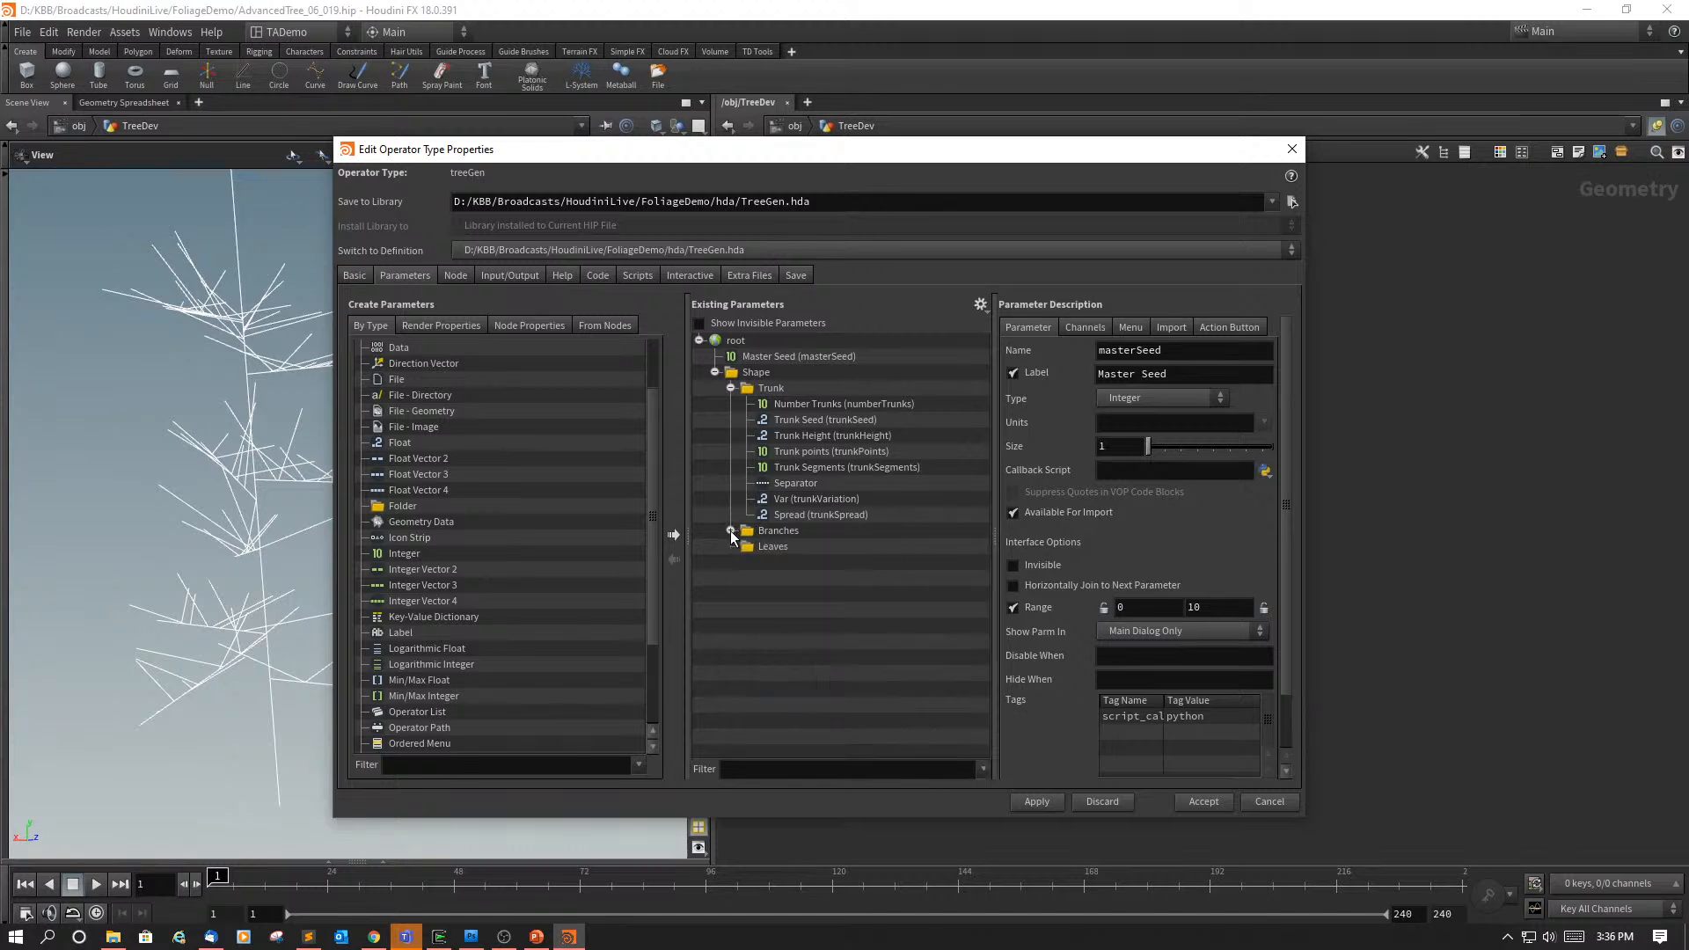
pyautogui.click(730, 389)
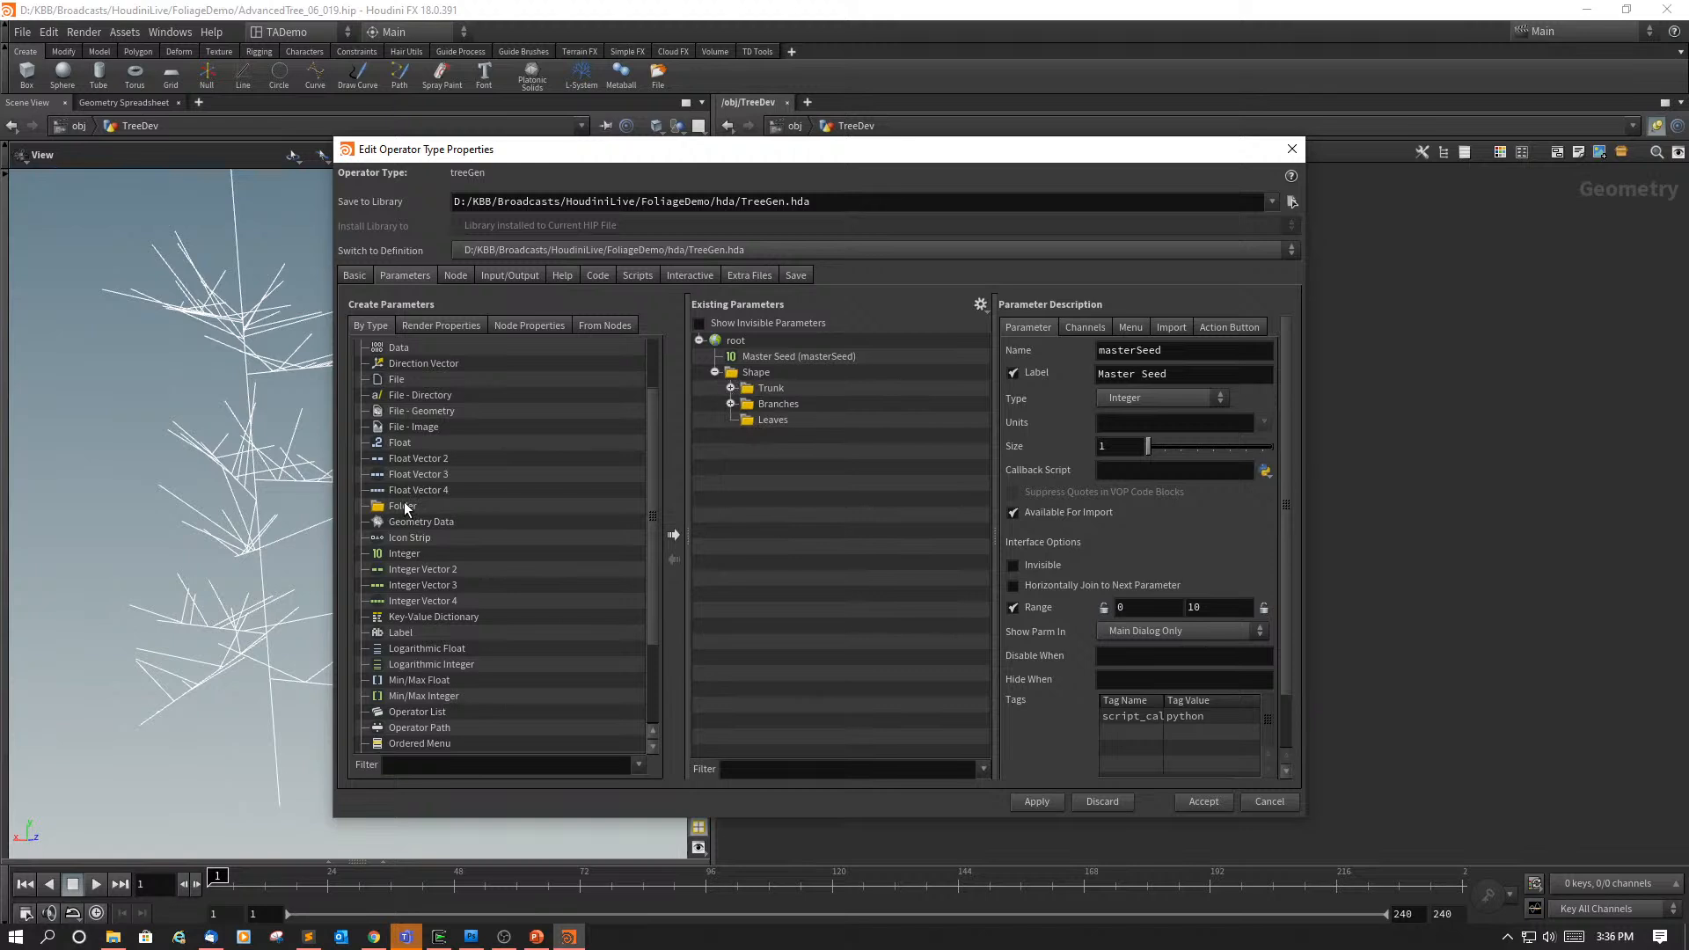
# Step: Add a folder labelled Bark inside the Shape folder and place it between Branches and Leaves
pyautogui.moveTo(402, 509); pyautogui.dragTo(756, 379)
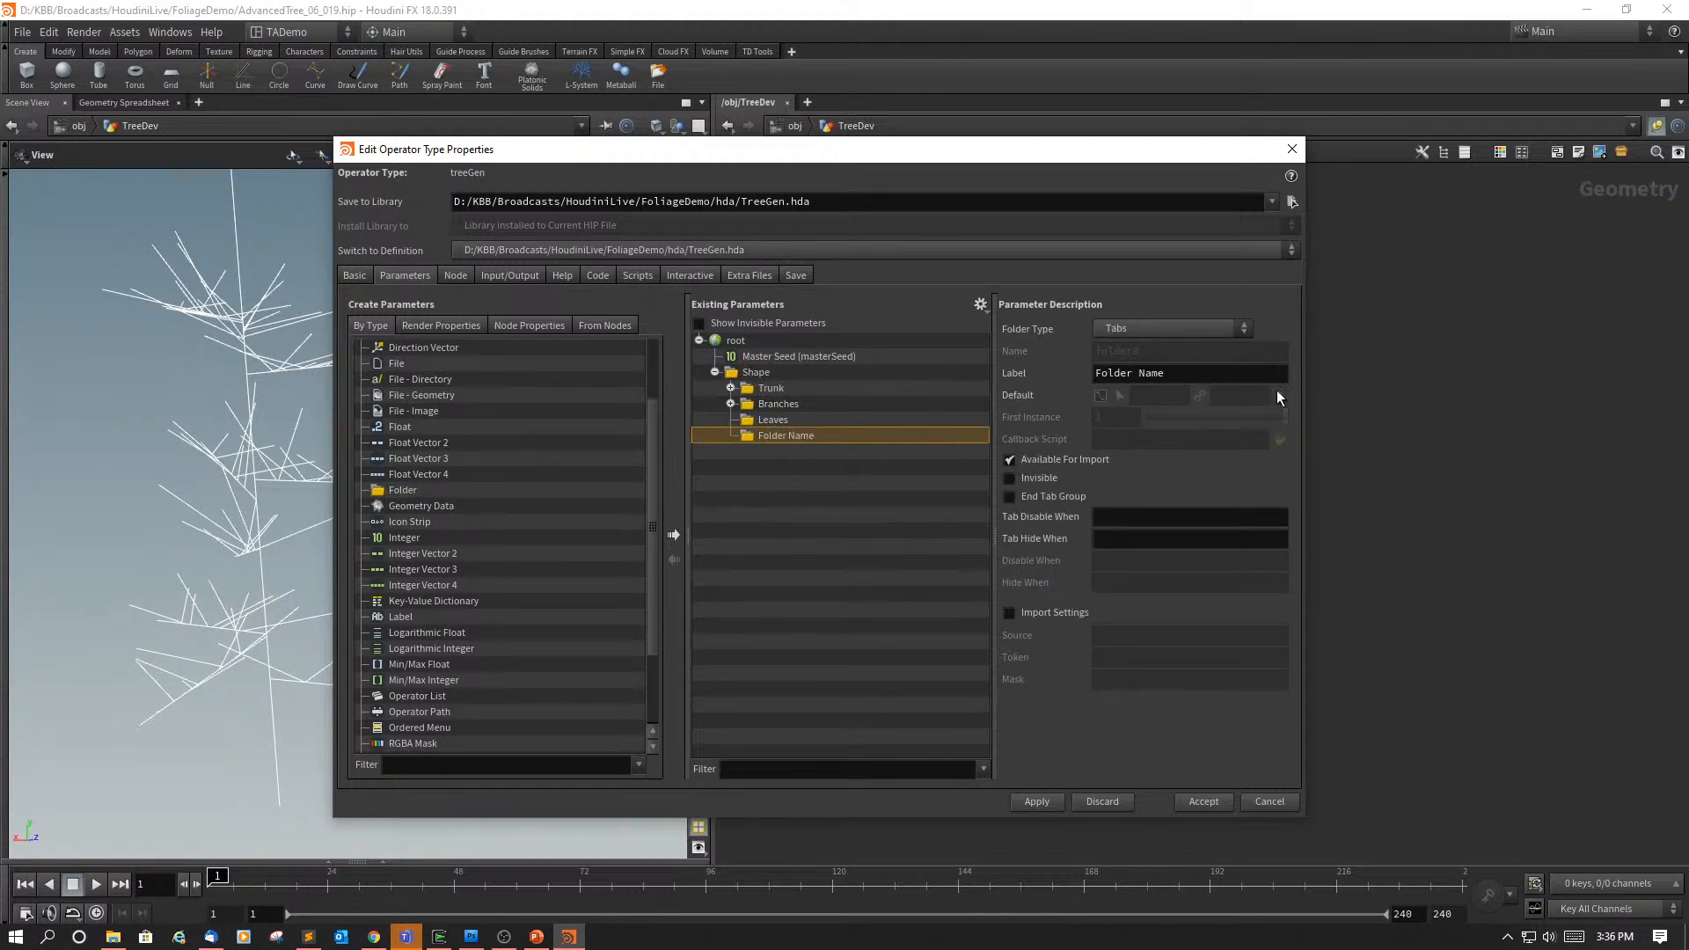
pyautogui.tripleClick(1216, 374)
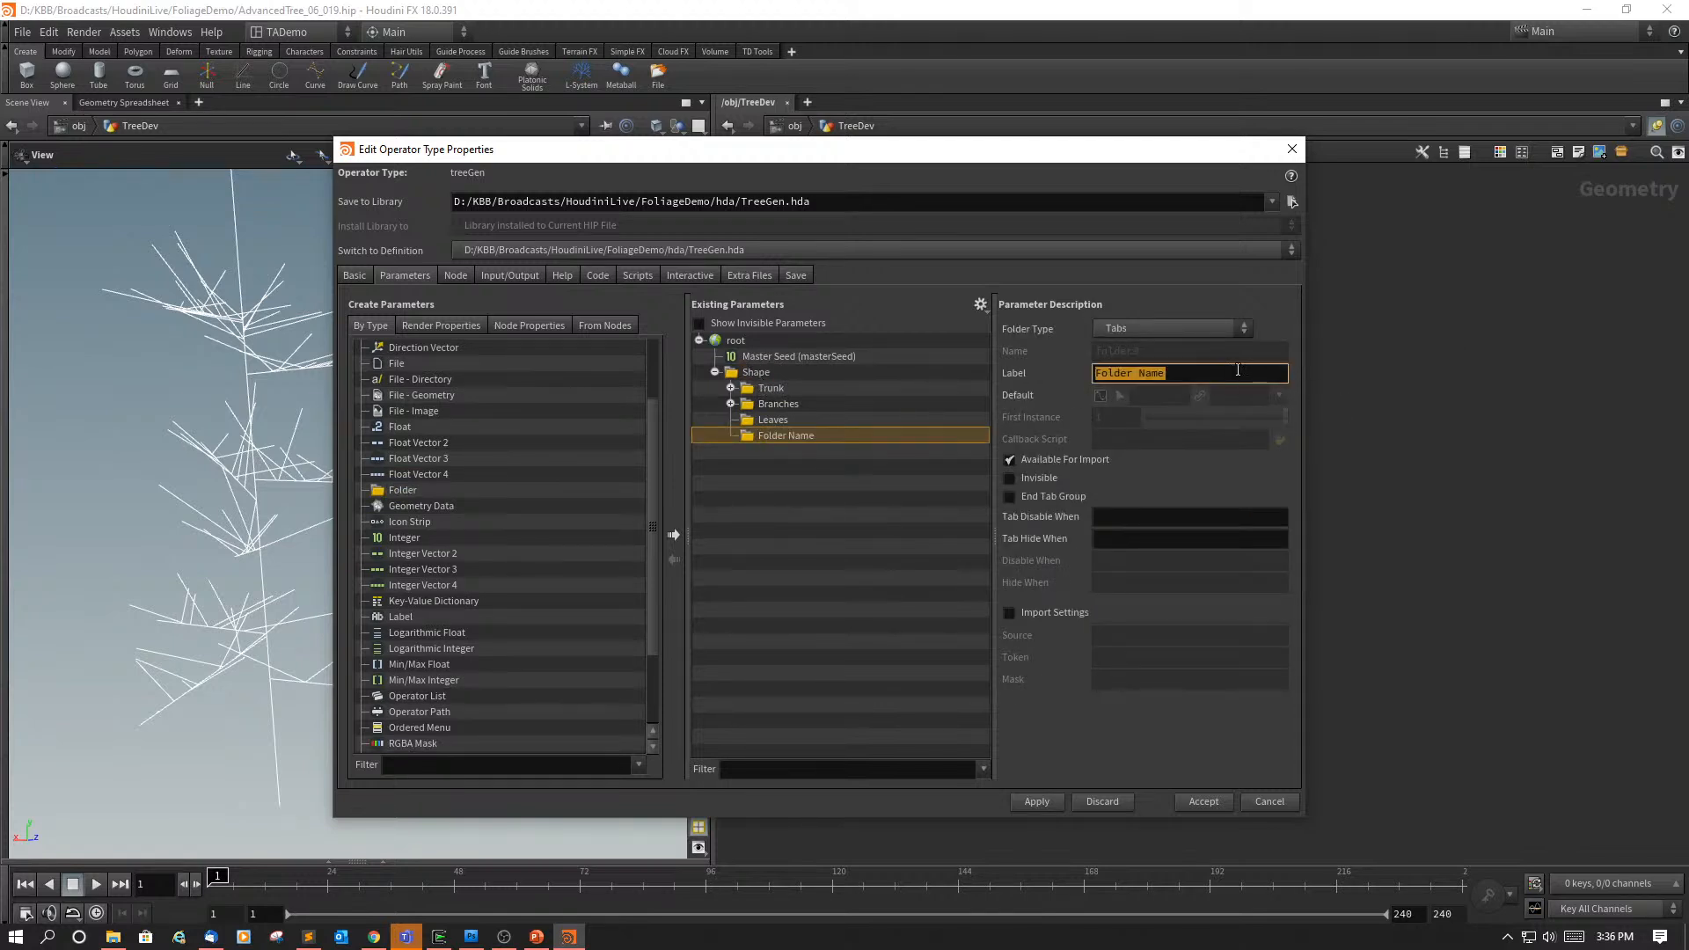
pyautogui.write('Bark')
pyautogui.press('Return')
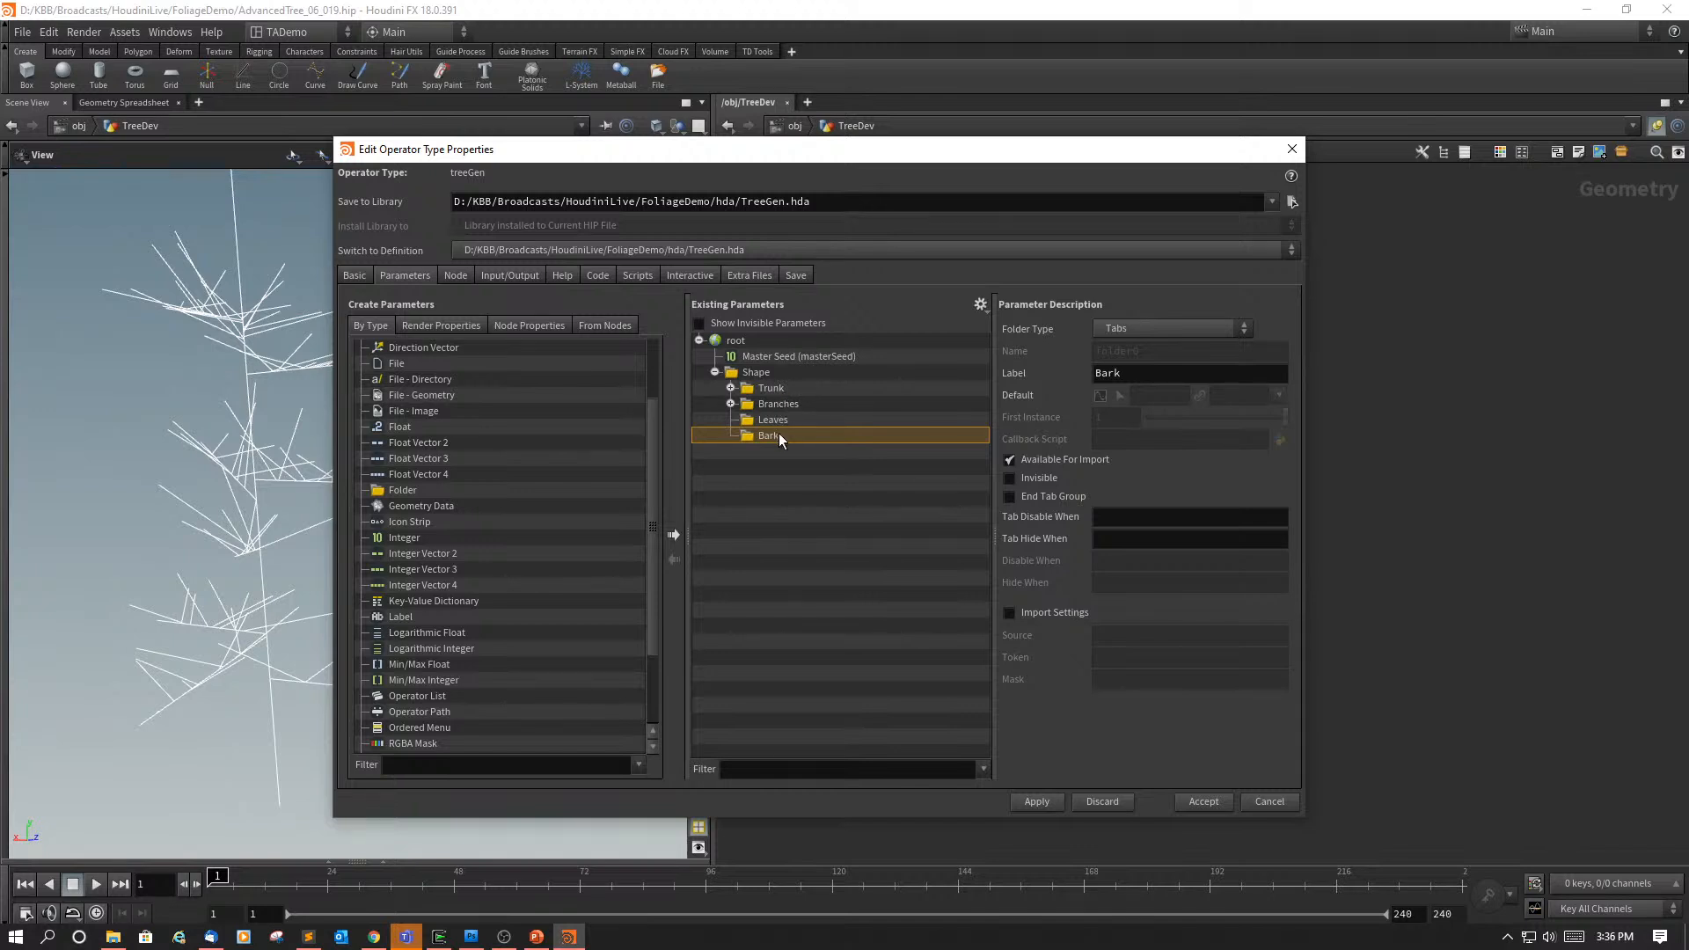
pyautogui.moveTo(761, 433); pyautogui.dragTo(774, 414)
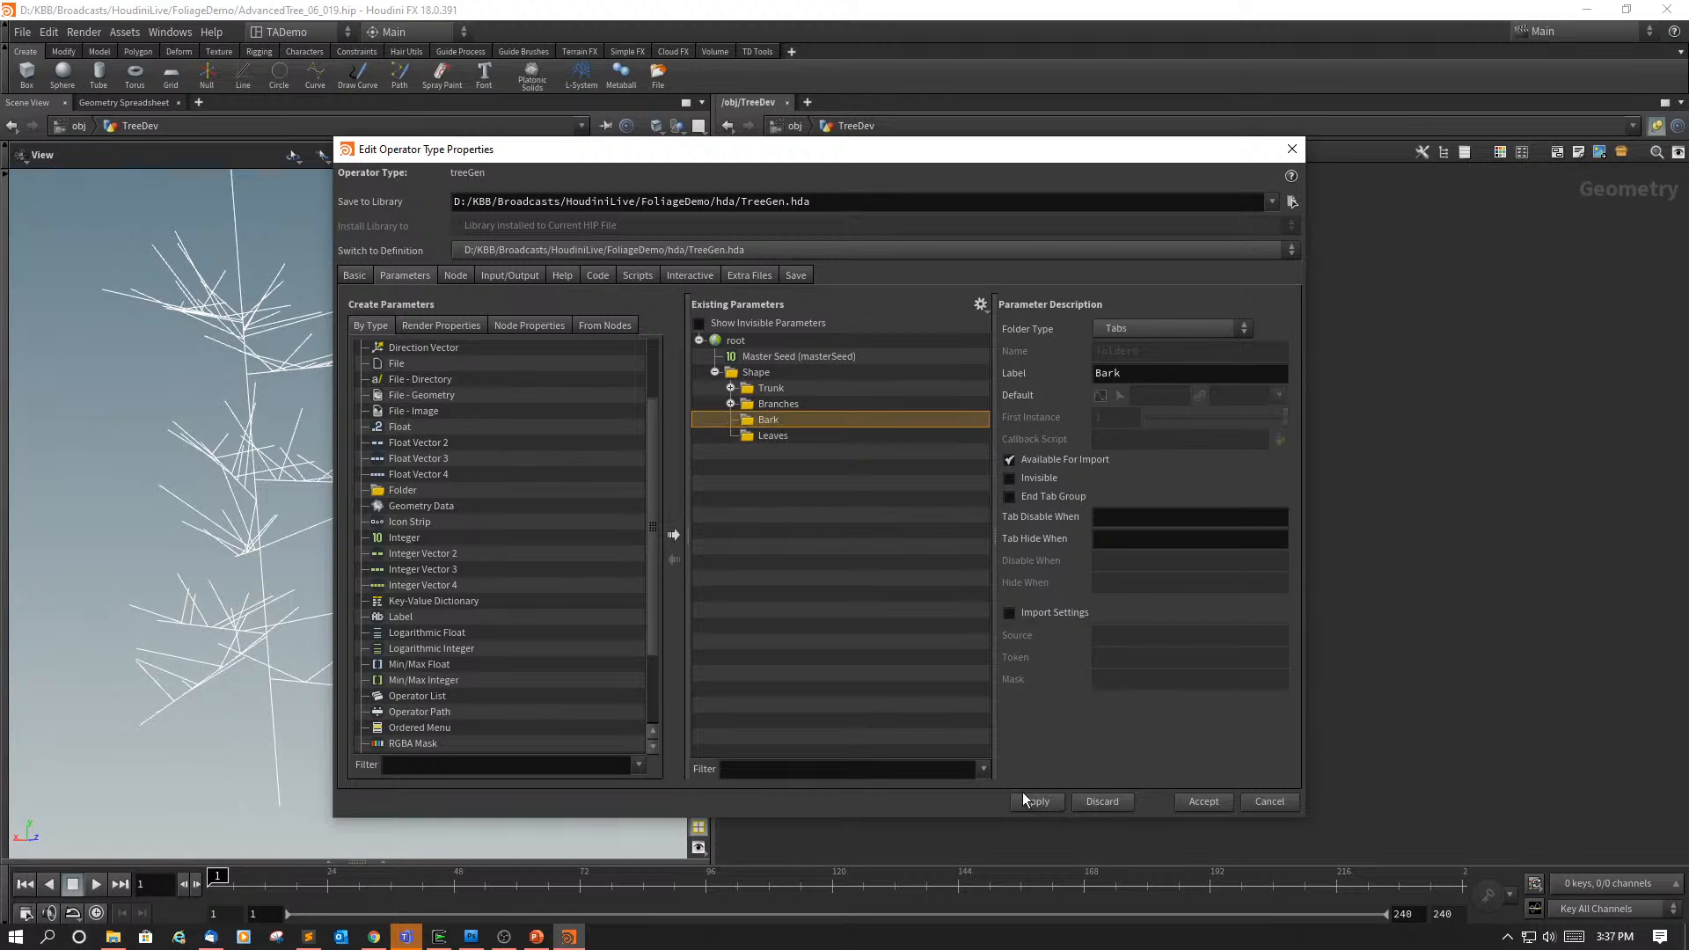
pyautogui.hotkey('alt', 'Tab')
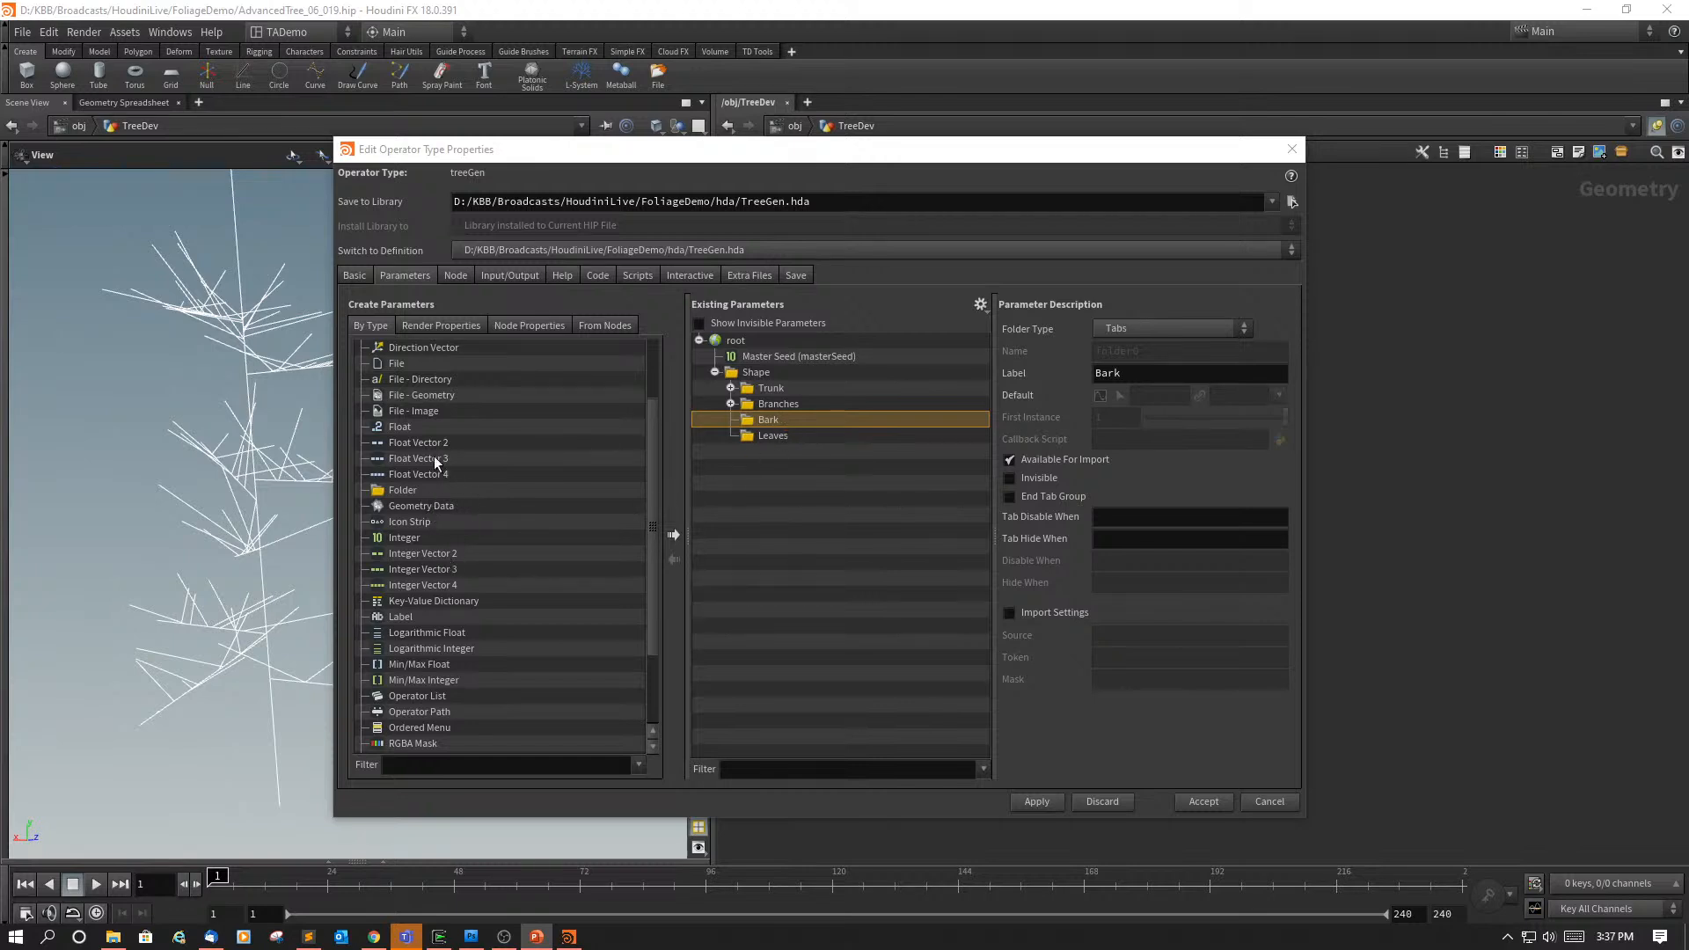
# Step: Add a float parameter to the Bark folder, named barkBaseWidth and labelled Bark Base Width
pyautogui.moveTo(401, 432); pyautogui.dragTo(491, 456)
pyautogui.moveTo(713, 456); pyautogui.dragTo(767, 419)
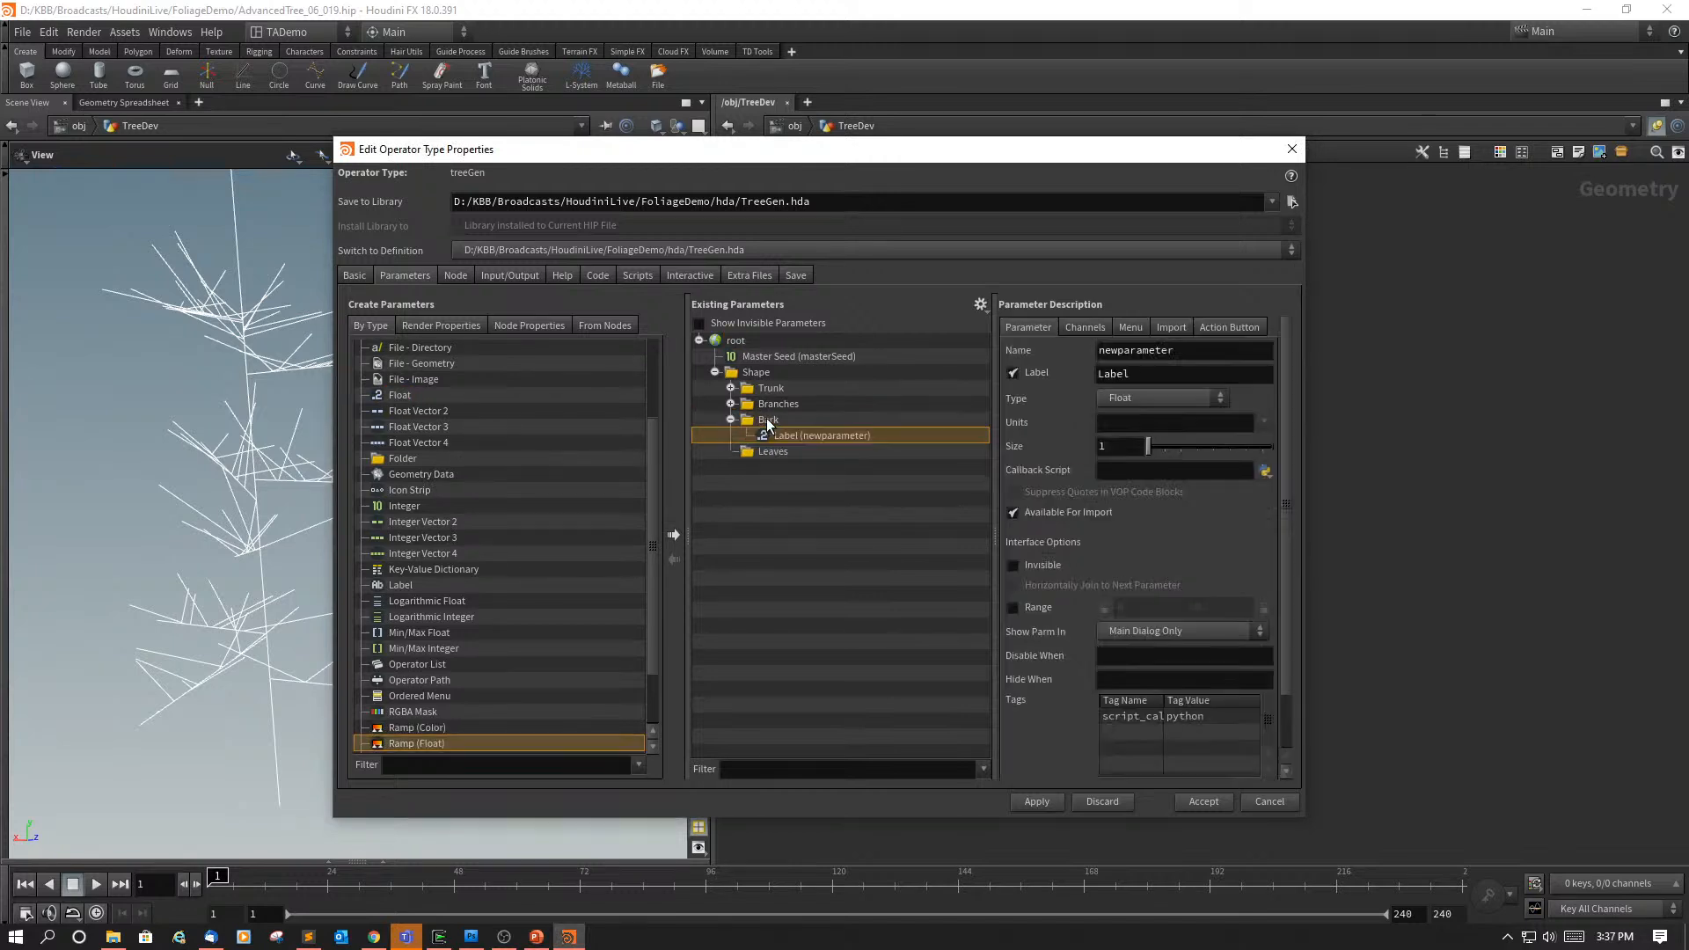
pyautogui.doubleClick(1175, 351)
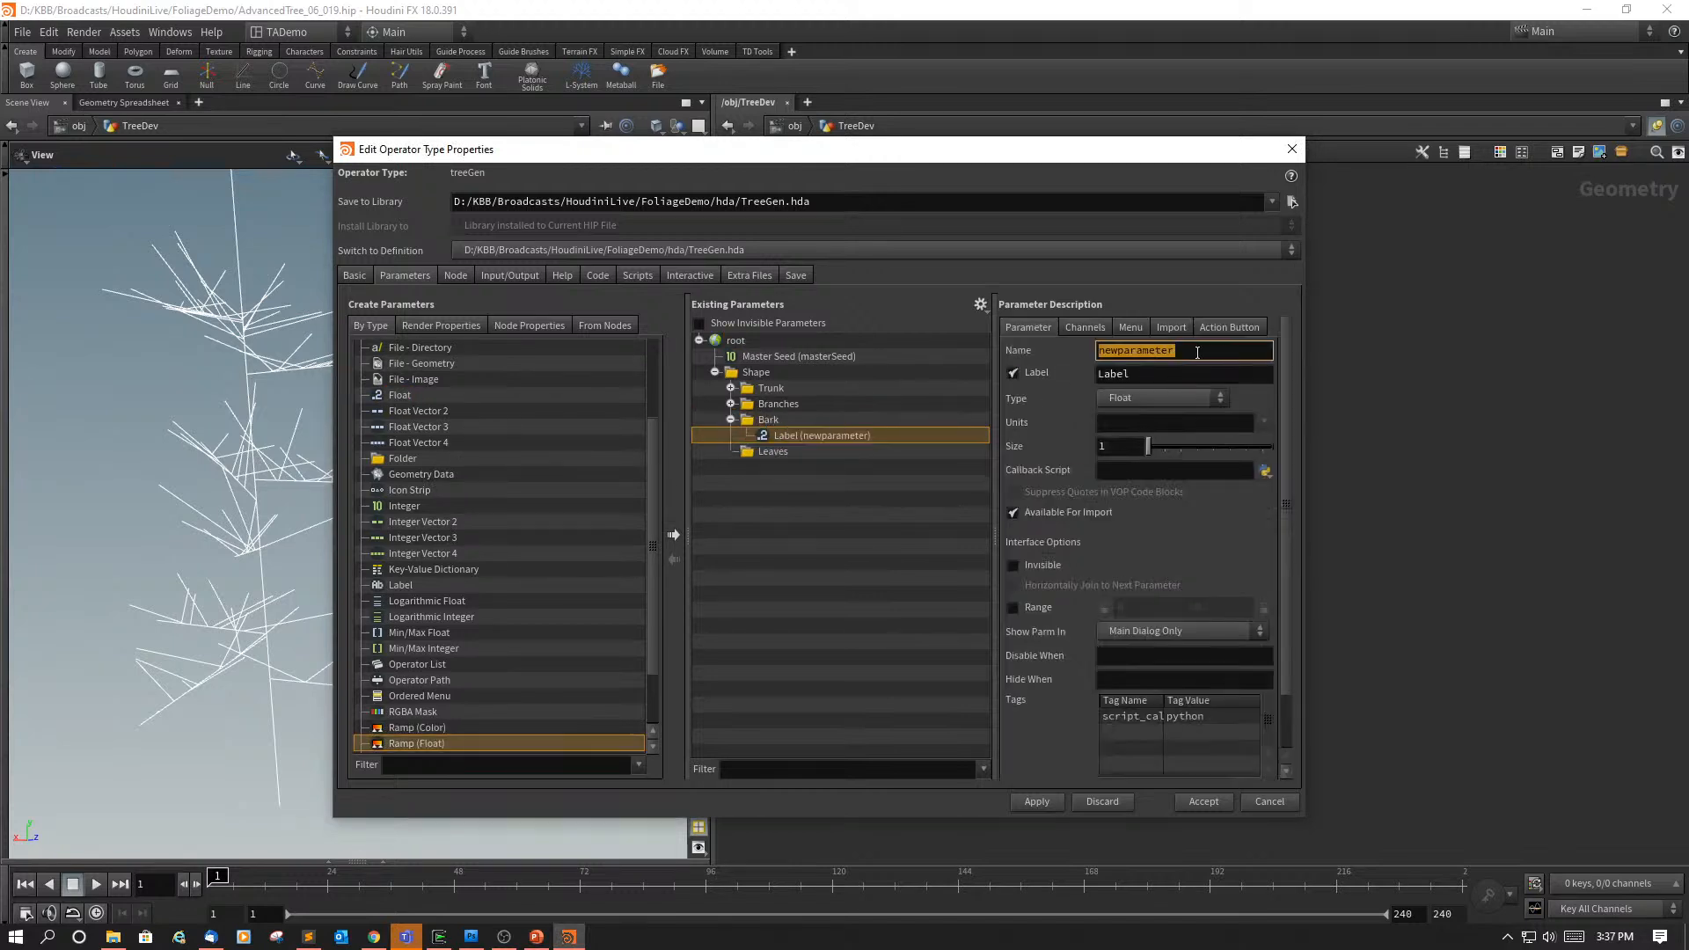
pyautogui.write('barkBaseWidth')
pyautogui.press('Tab')
pyautogui.write('Ba')
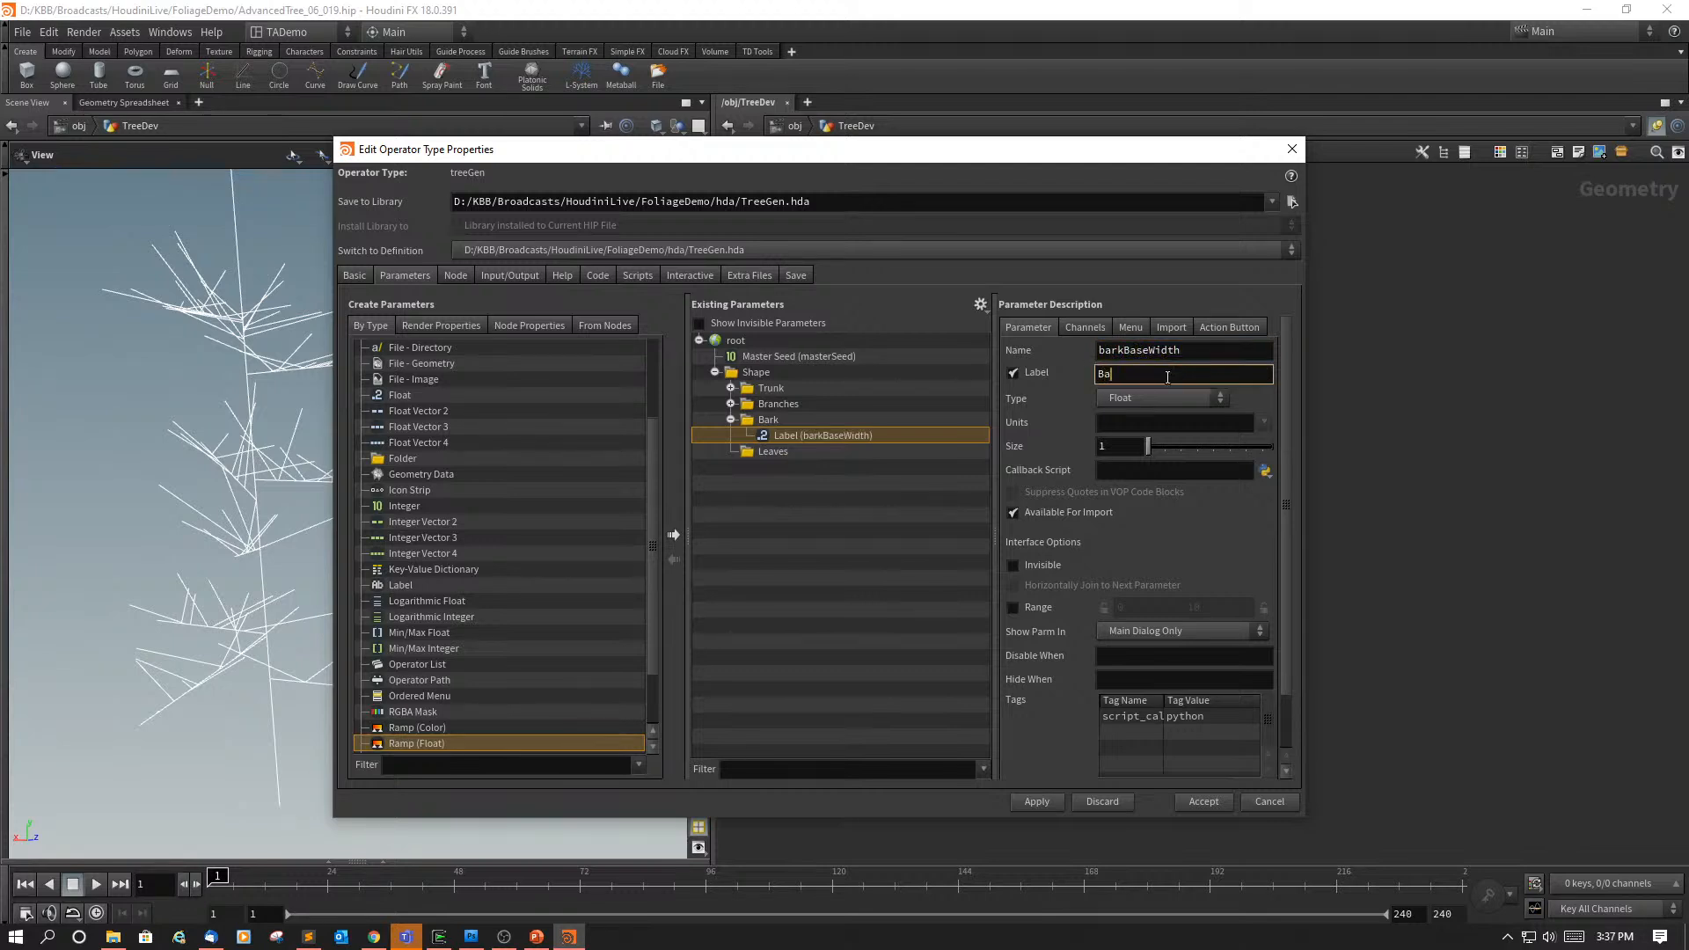
pyautogui.write('rk Base Width')
pyautogui.press('Return')
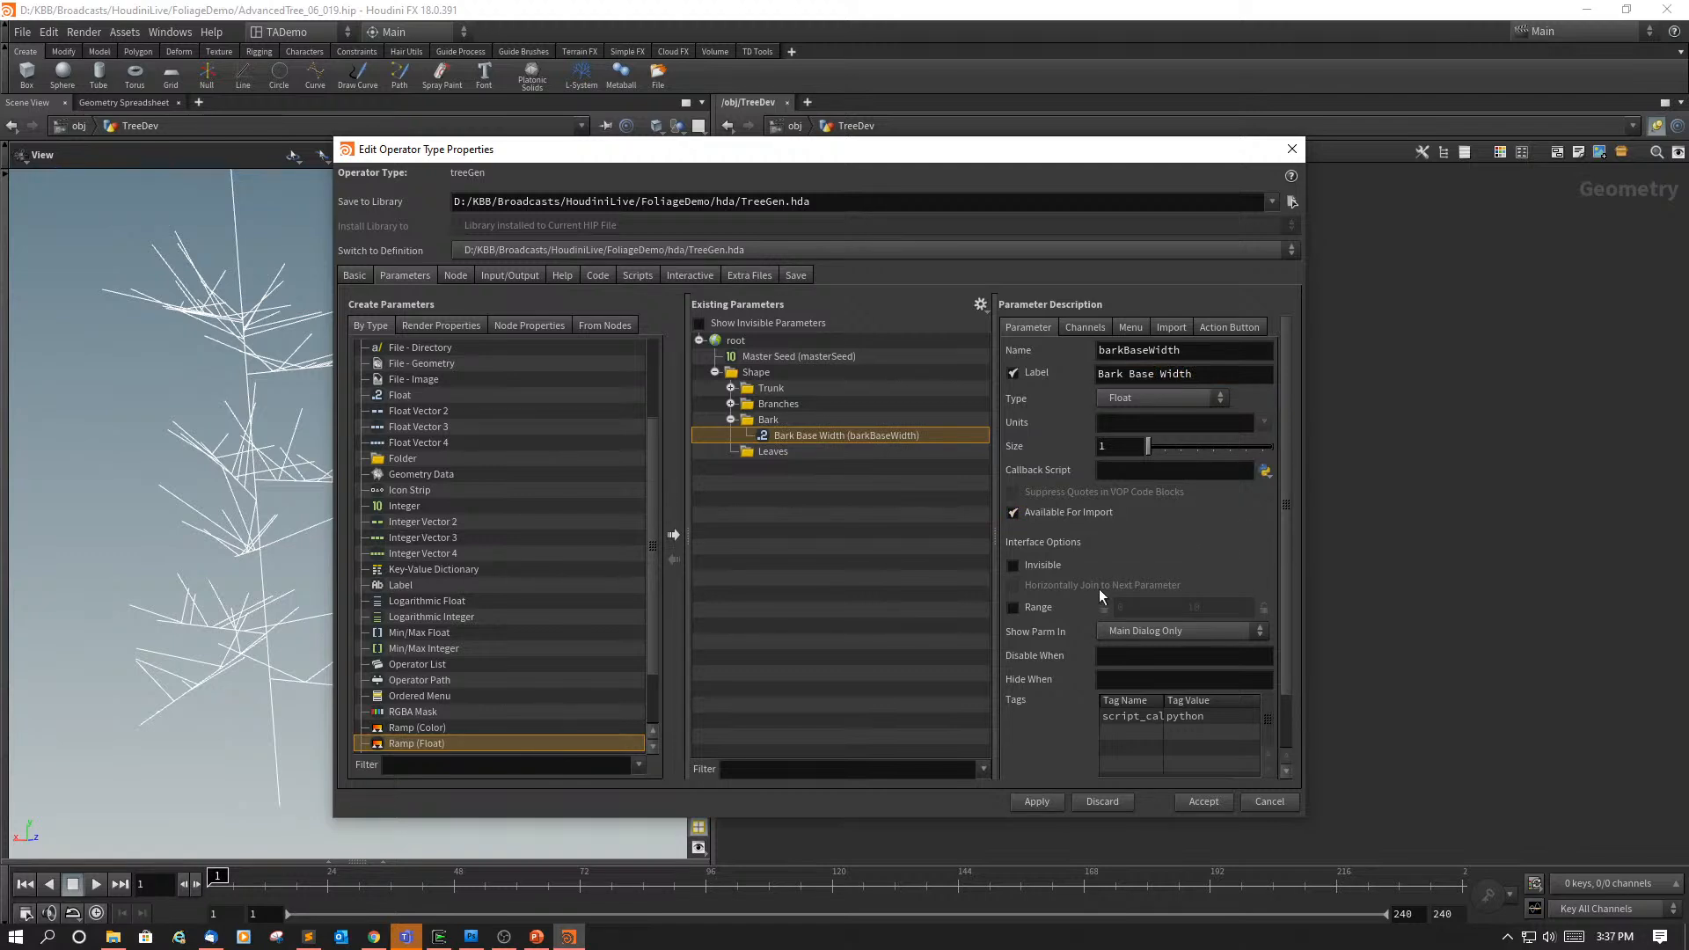
# Step: Give the Bark Base Width parameter a range of 1 to 20 and a default value of 1
pyautogui.click(1012, 608)
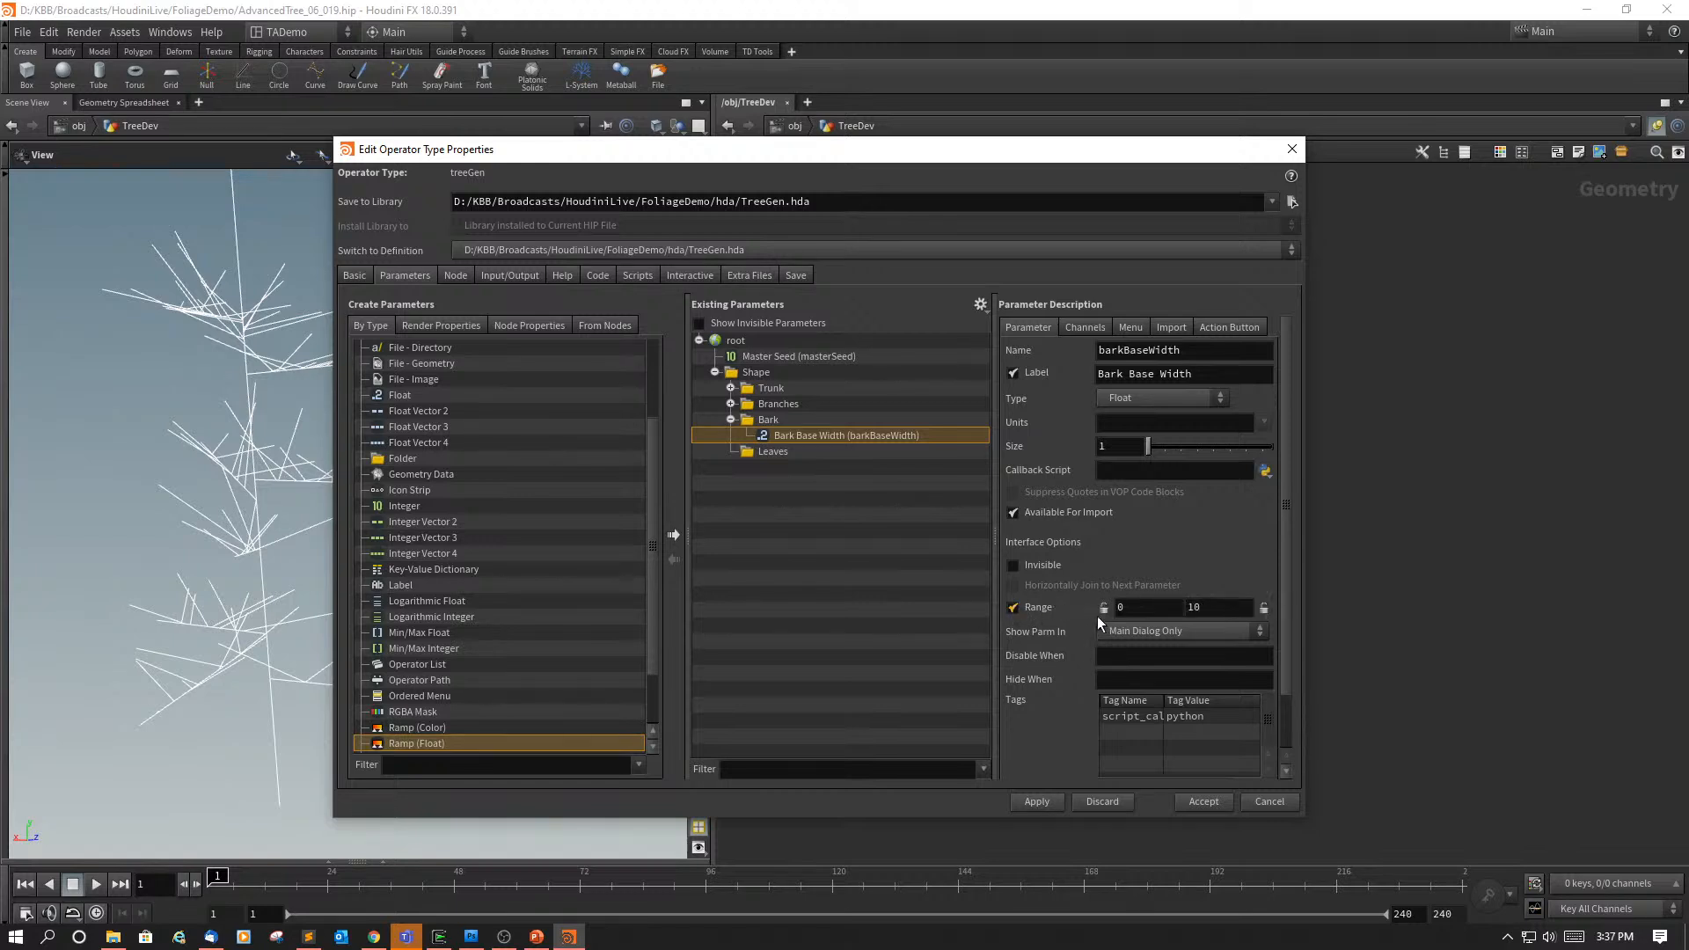
pyautogui.press('BackSpace')
pyautogui.write('1')
pyautogui.press('Tab')
pyautogui.write('20')
pyautogui.click(1221, 536)
pyautogui.click(1087, 323)
pyautogui.click(1125, 407)
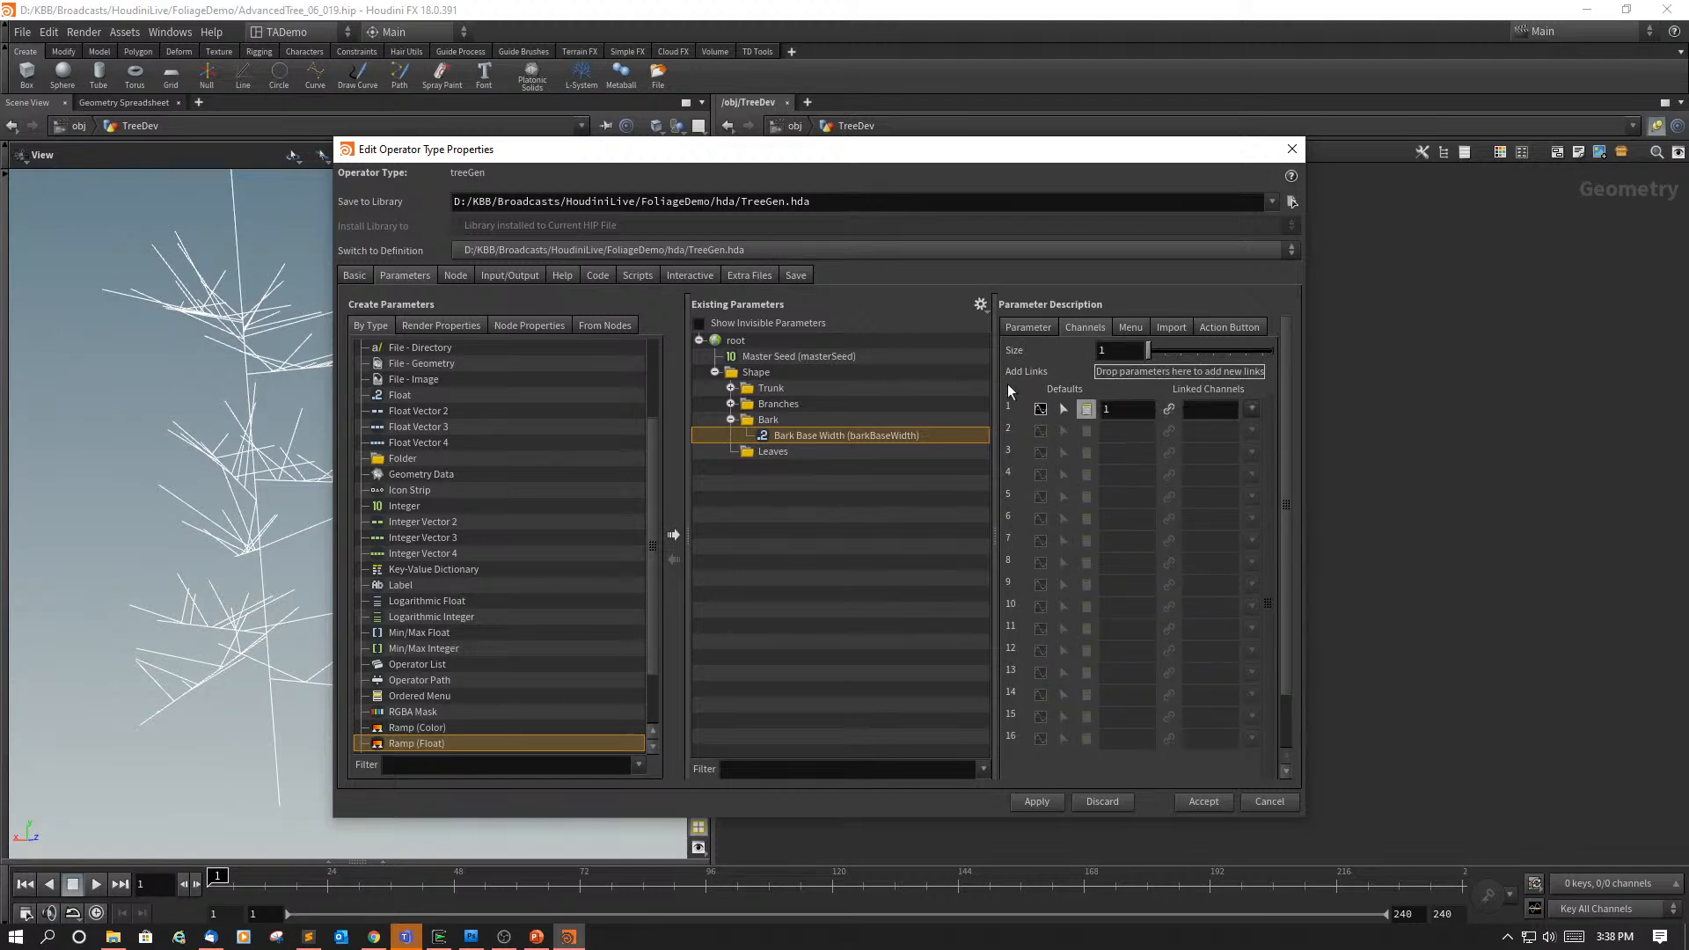
pyautogui.click(1045, 328)
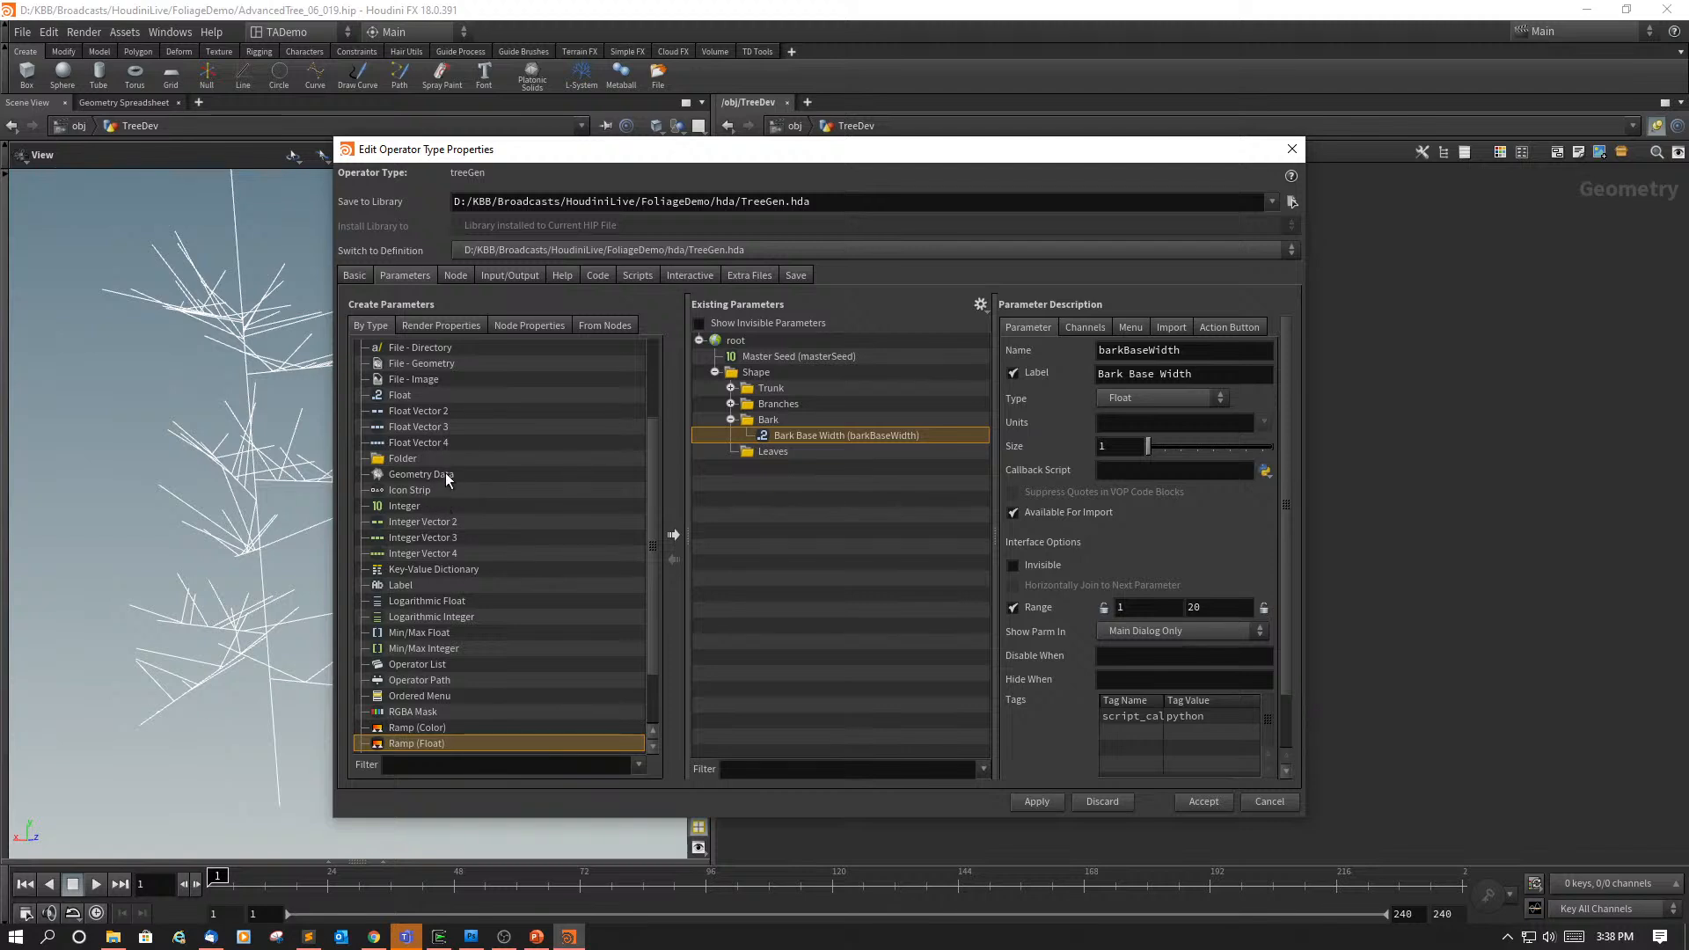
# Step: Add a subfolder inside the Bark folder, named WidthRamp and labelled Width Ramp
pyautogui.moveTo(485, 474); pyautogui.dragTo(771, 422)
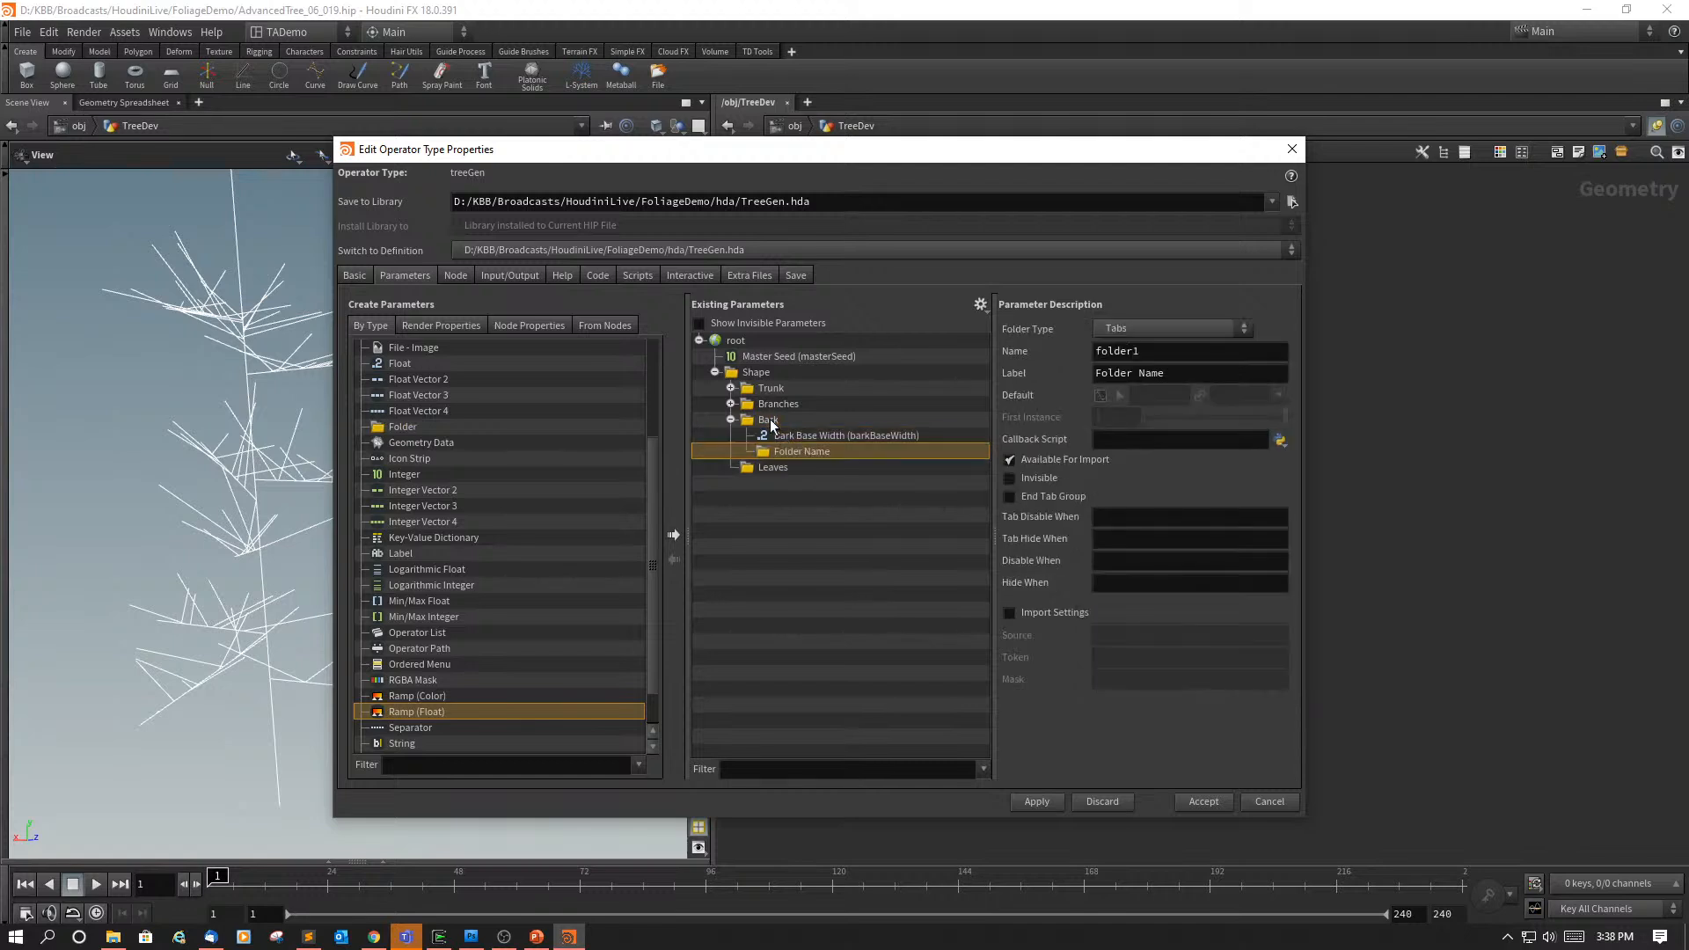
pyautogui.doubleClick(1157, 352)
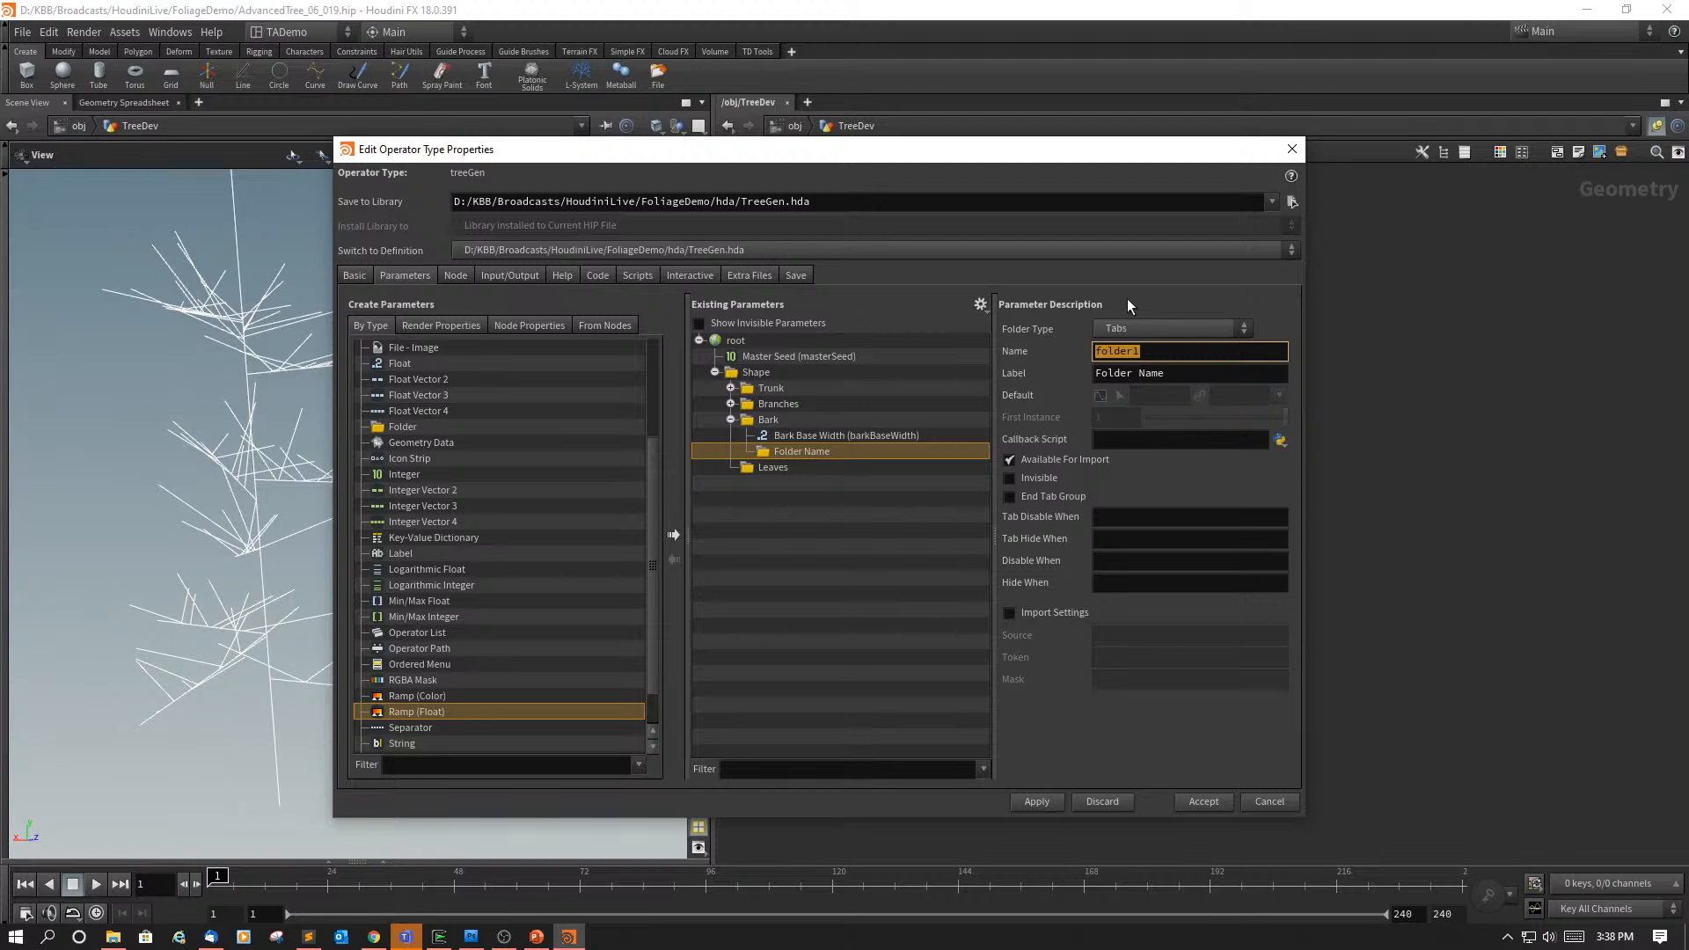
pyautogui.write('WidthRamp')
pyautogui.click(1183, 377)
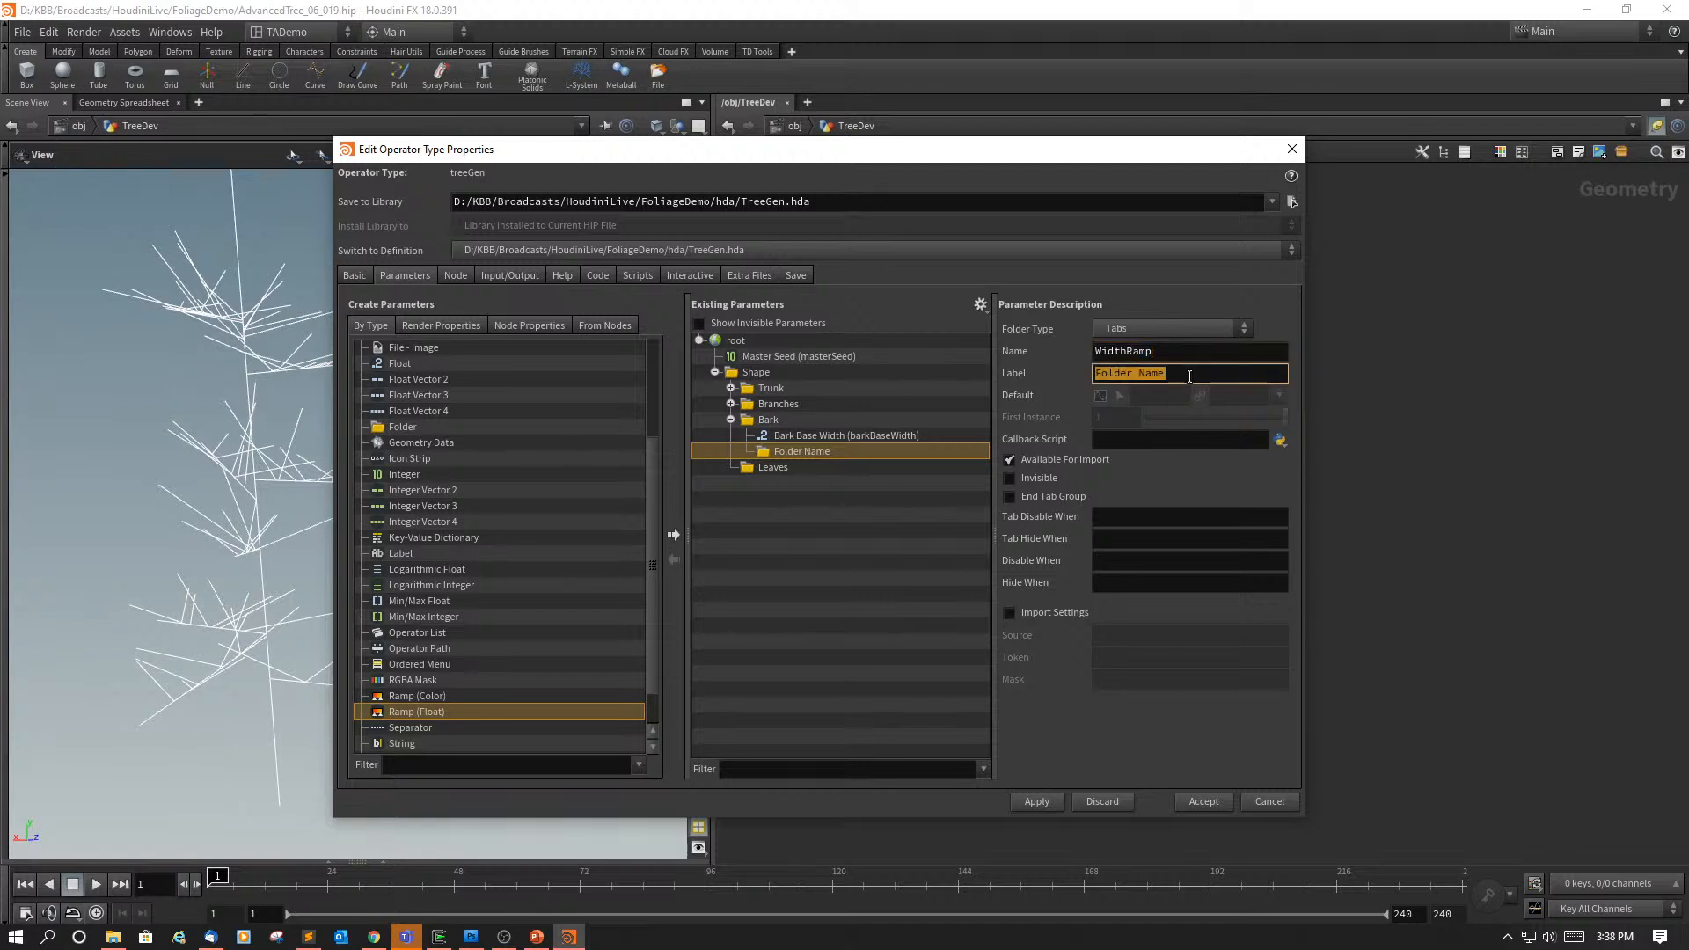
pyautogui.write('Width Ramp')
pyautogui.press('Return')
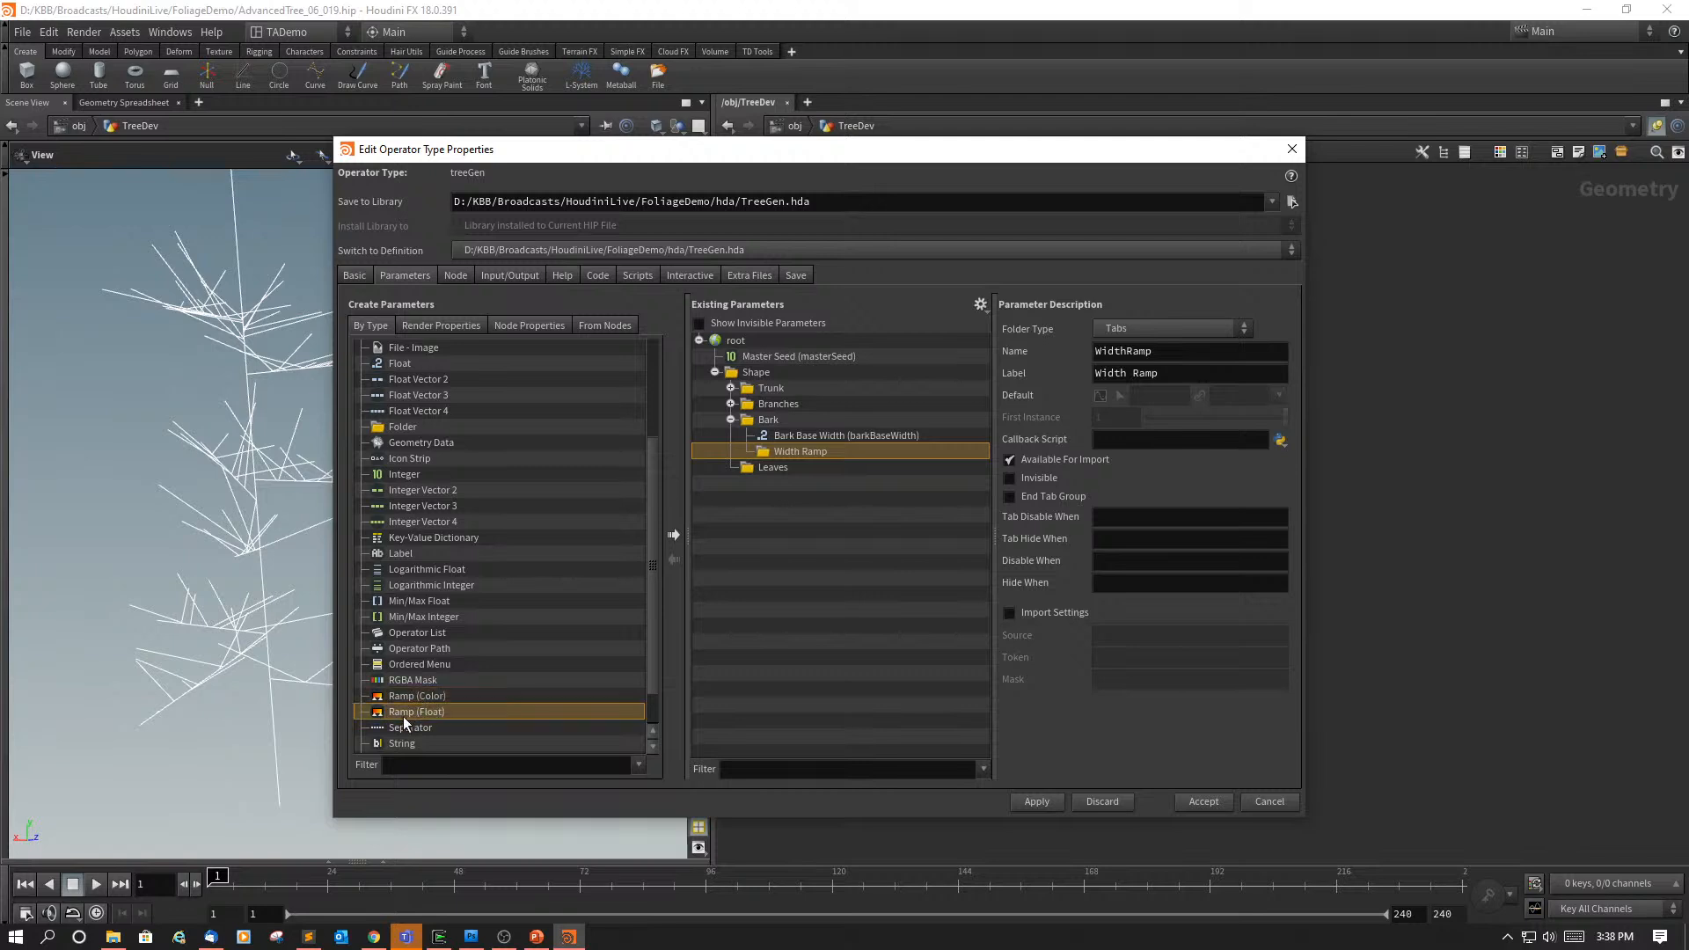
# Step: Add a float ramp parameter named widthRamp inside the Width Ramp folder and accept the asset's type properties
pyautogui.moveTo(657, 525); pyautogui.dragTo(789, 455)
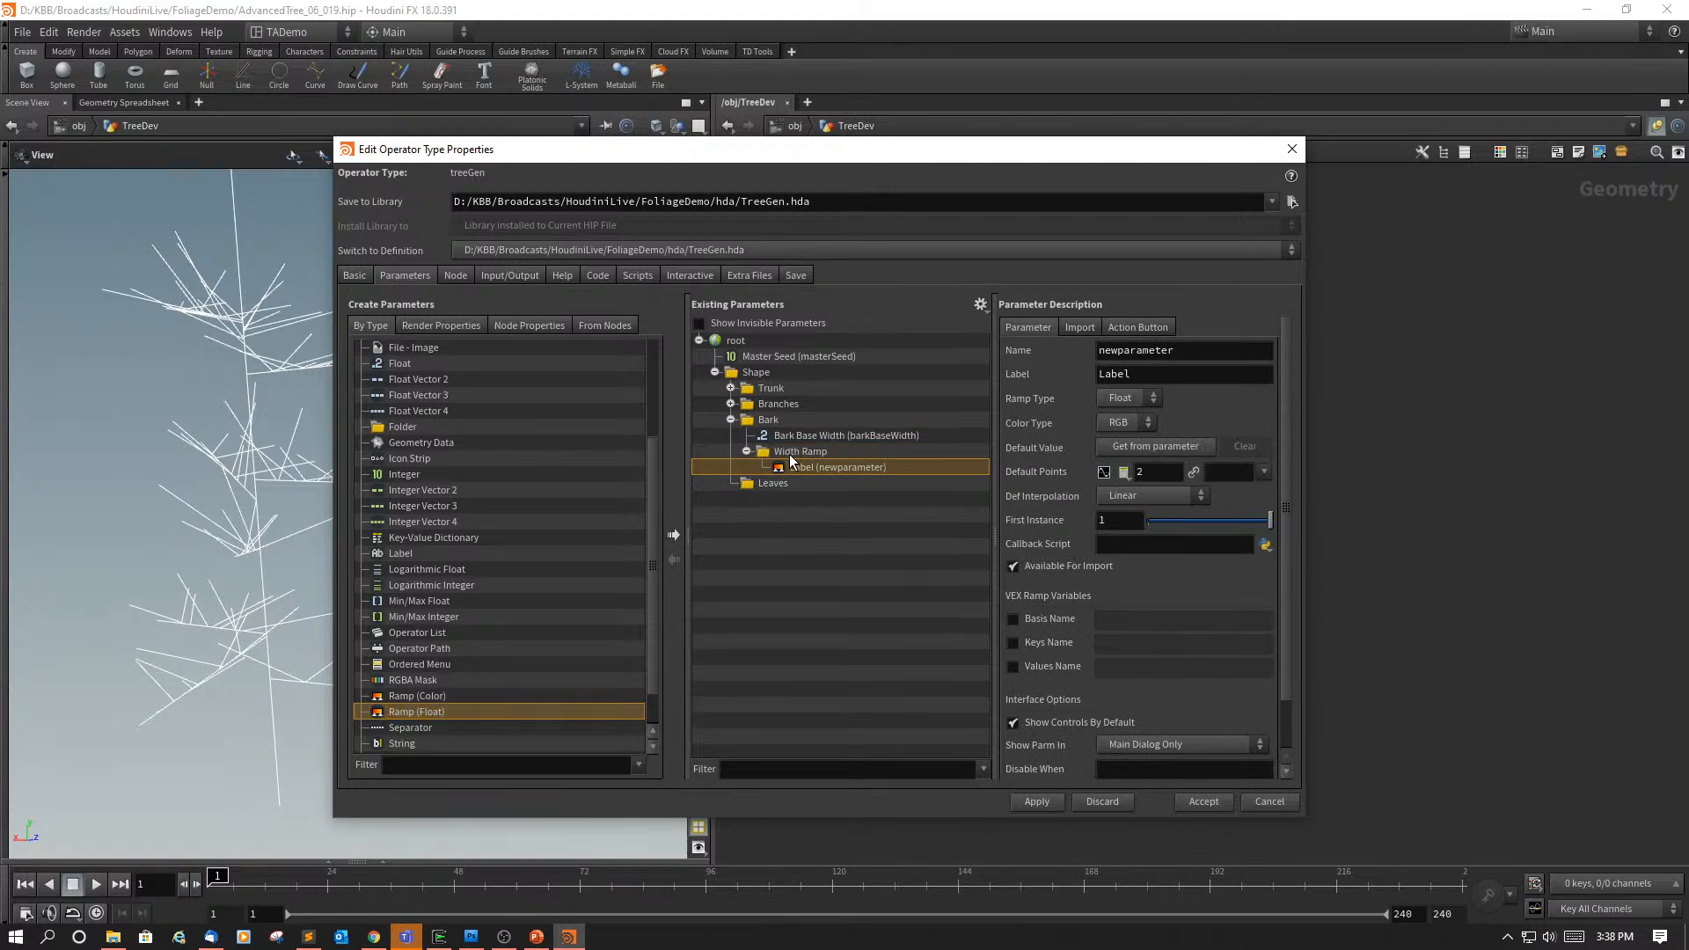
pyautogui.doubleClick(1181, 356)
pyautogui.write('widthRamp')
pyautogui.press('Tab')
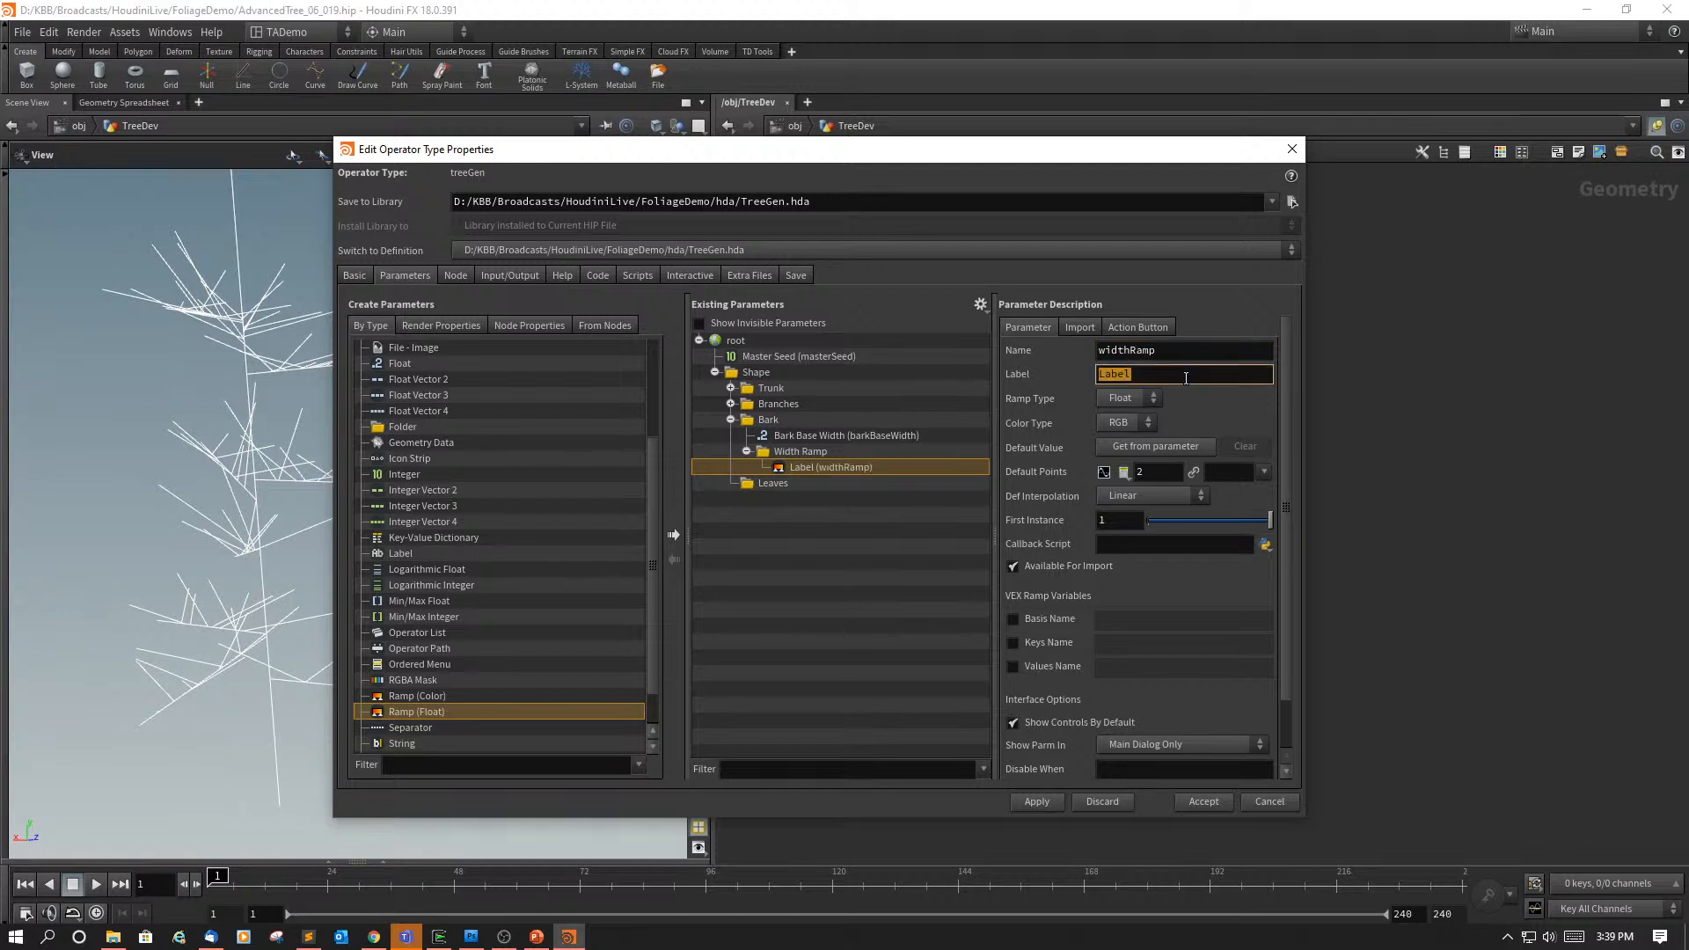
pyautogui.write('Width Ramp')
pyautogui.click(900, 570)
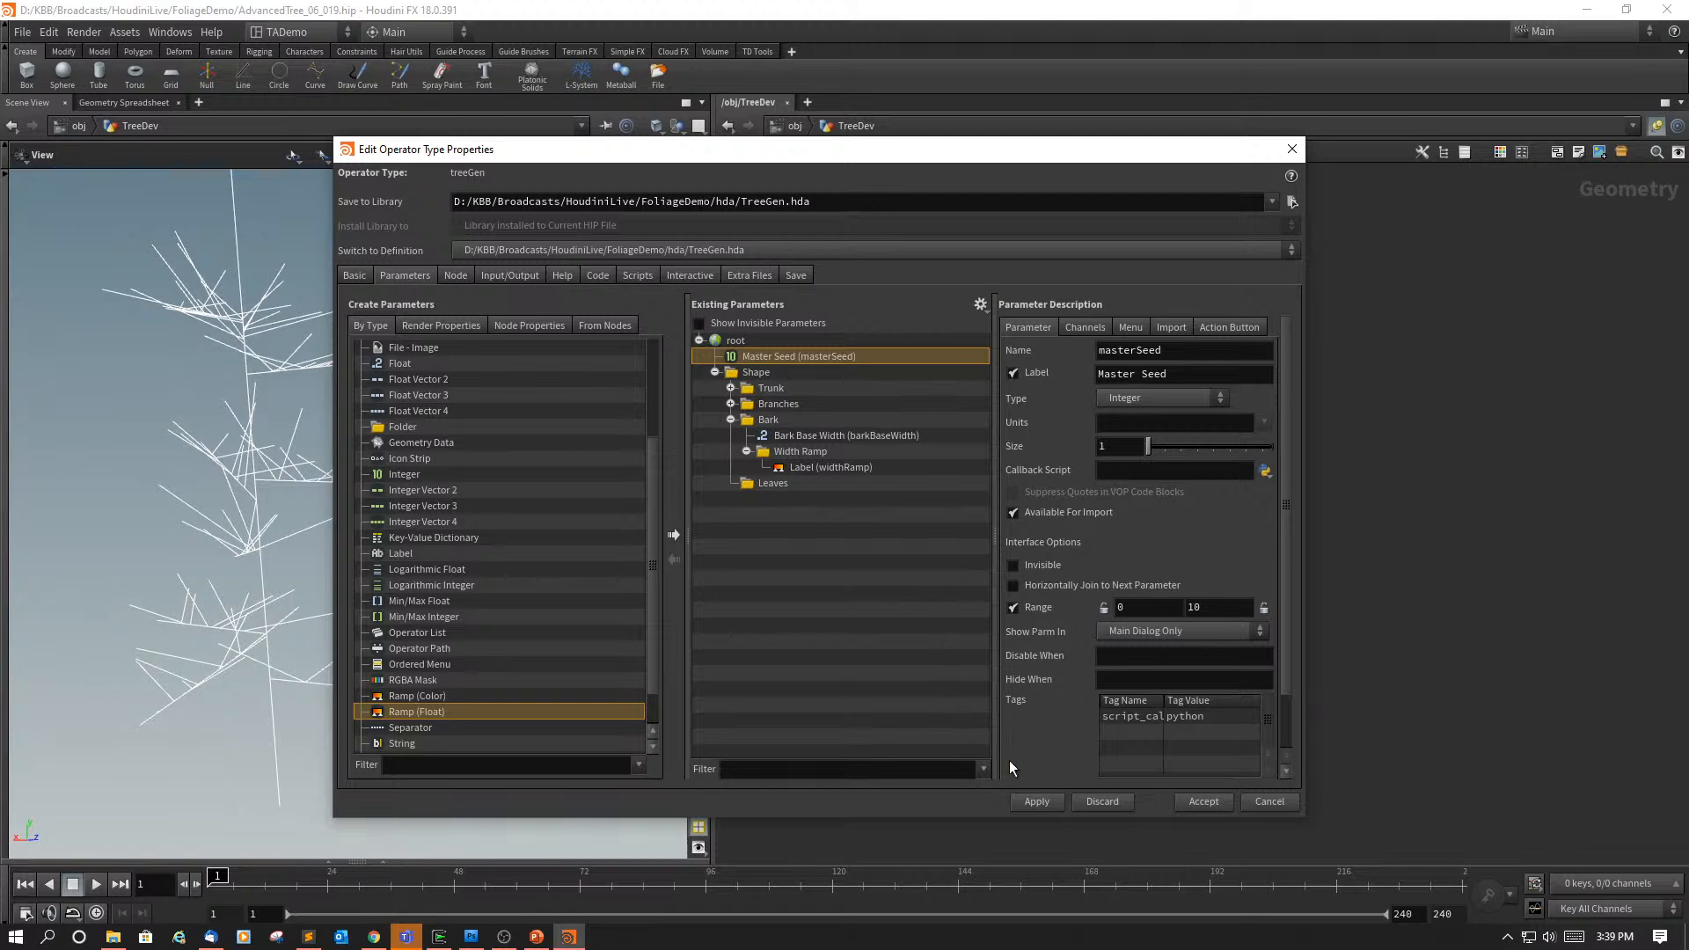
pyautogui.click(1196, 802)
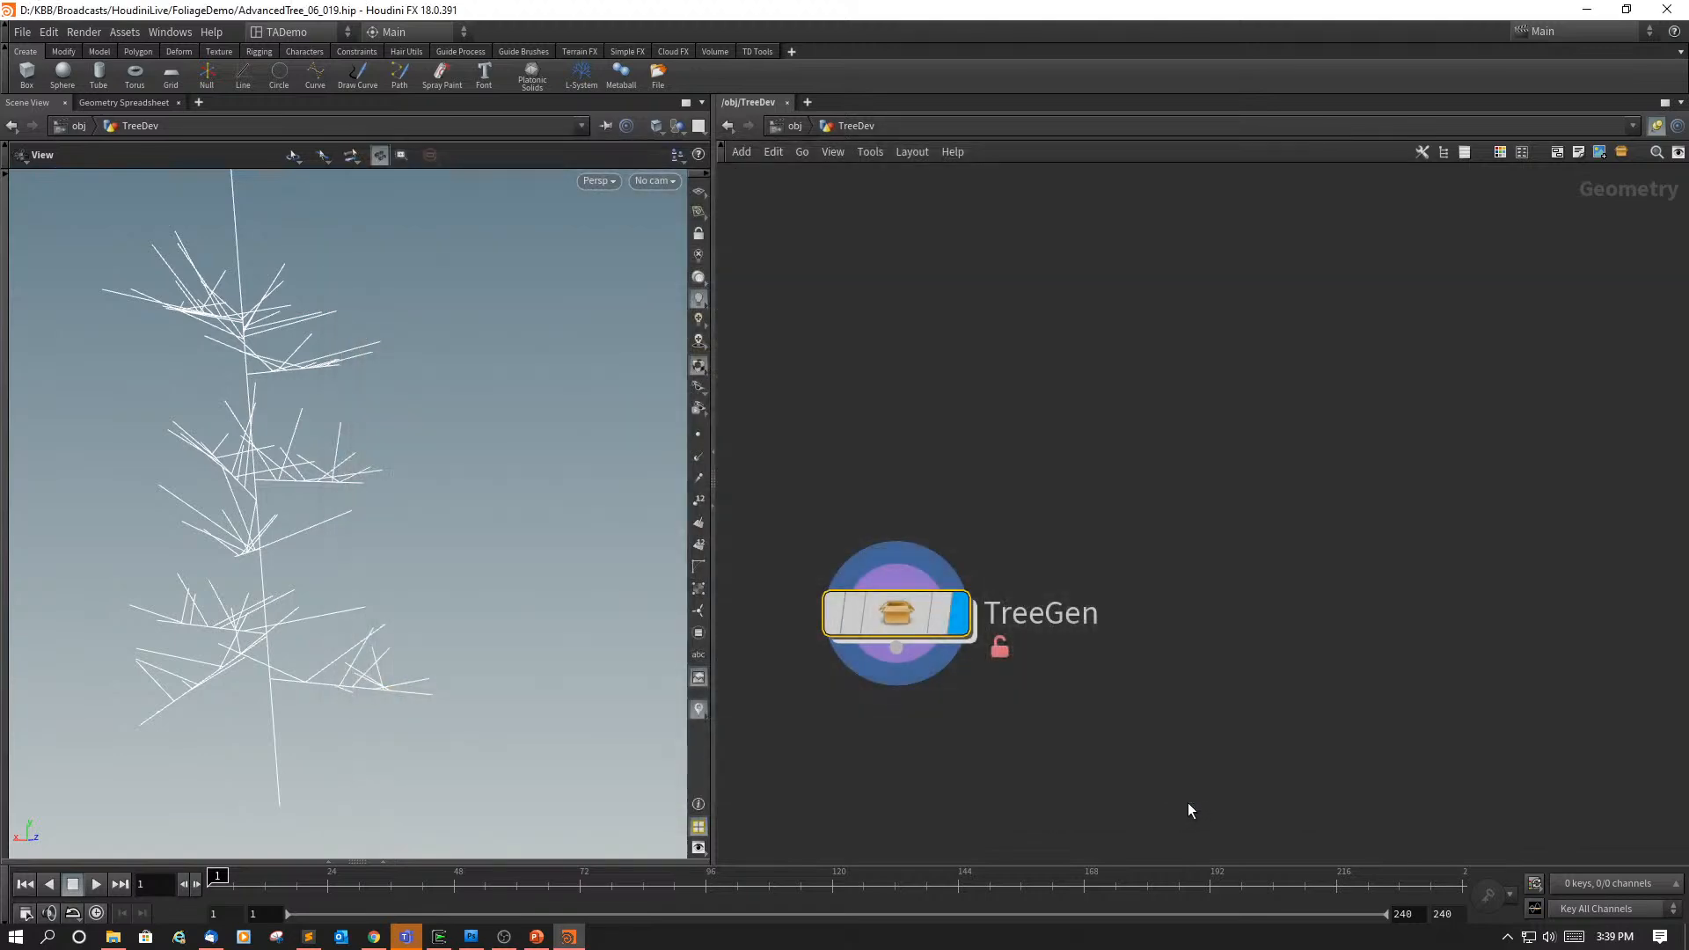
# Step: Show the TreeGen node's Bark parameters and reshape the width ramp to fall from 1 at its start to 0 at its end
pyautogui.press('p')
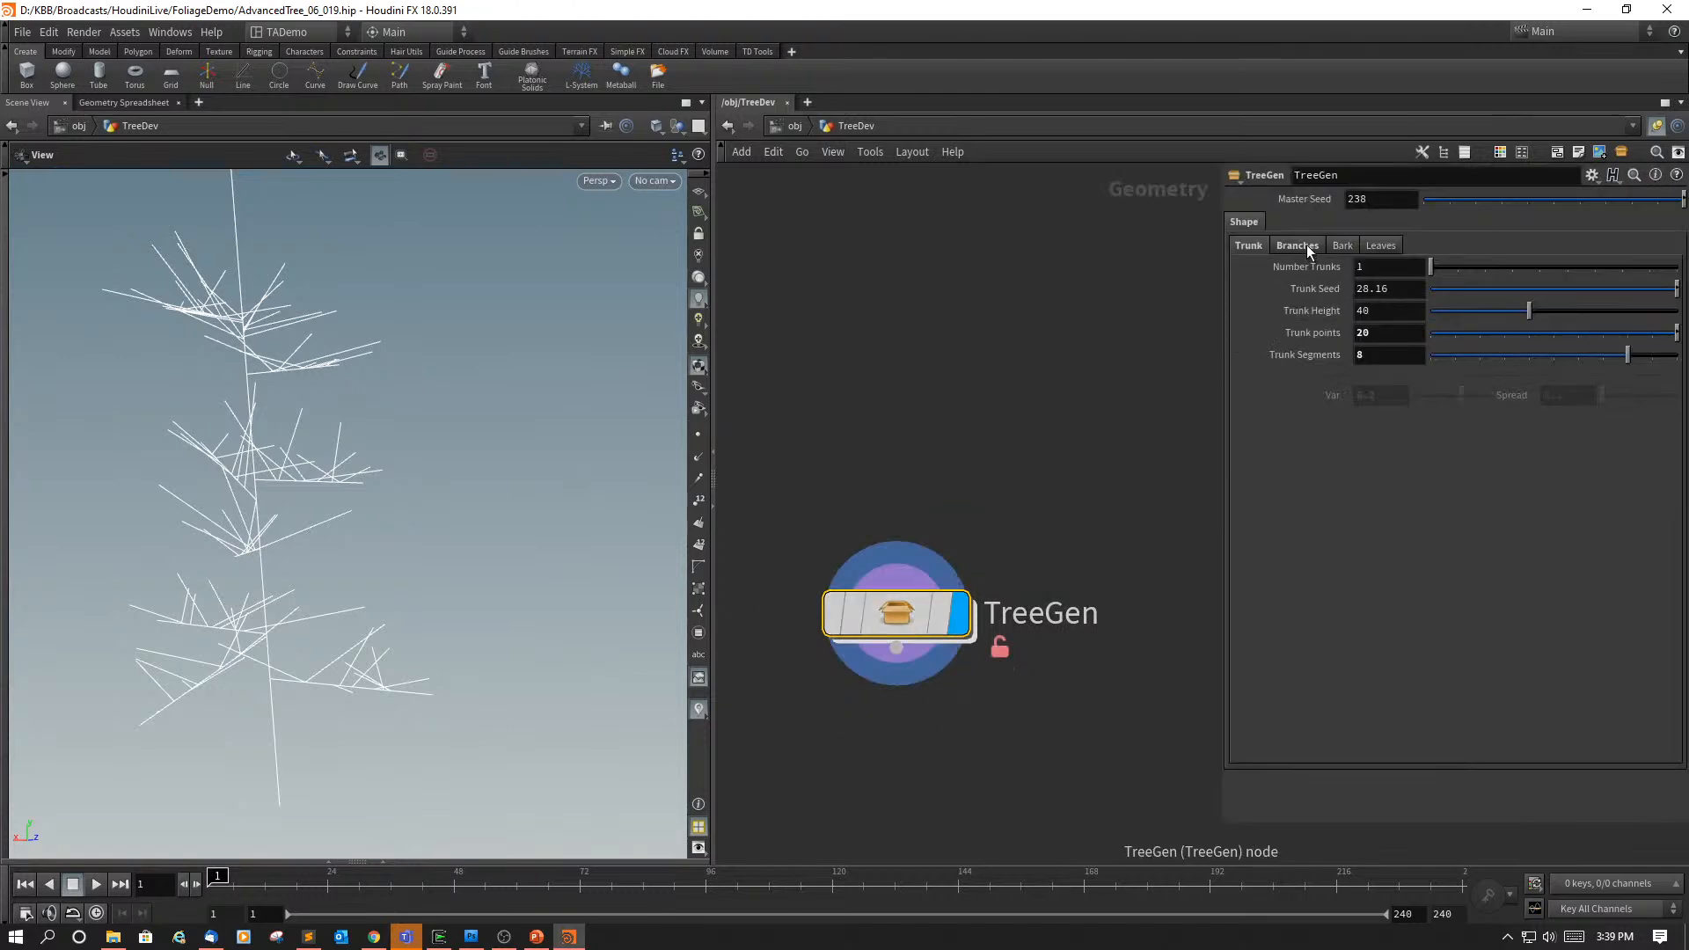
pyautogui.click(1342, 248)
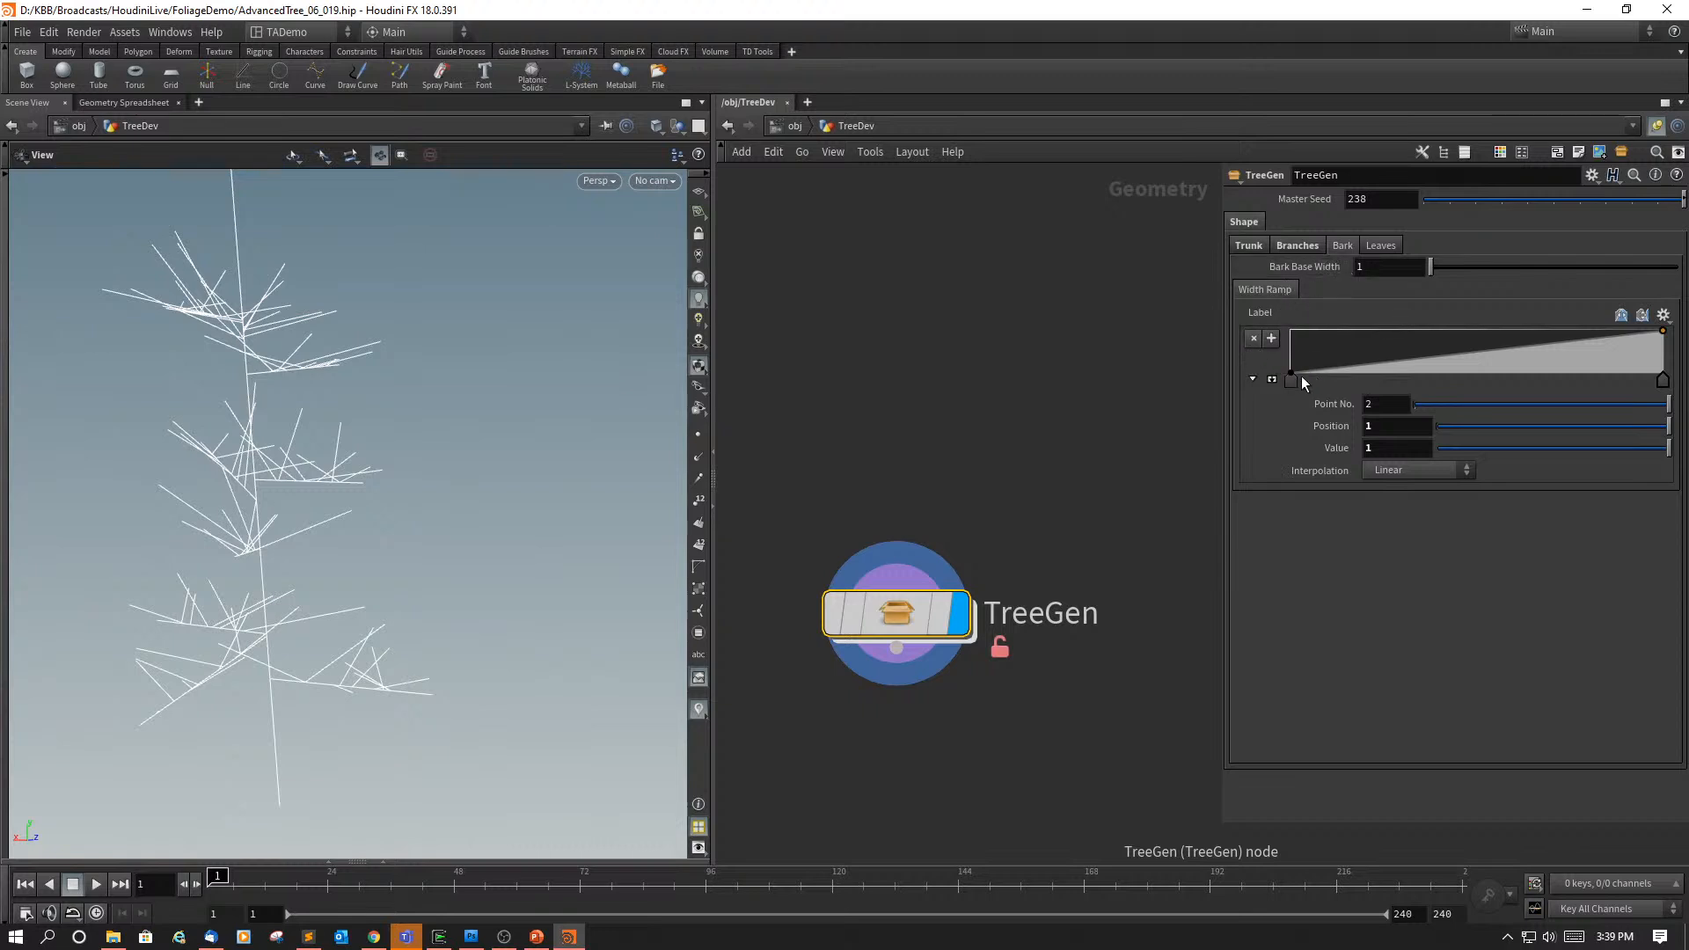
pyautogui.moveTo(1291, 374); pyautogui.dragTo(1290, 333)
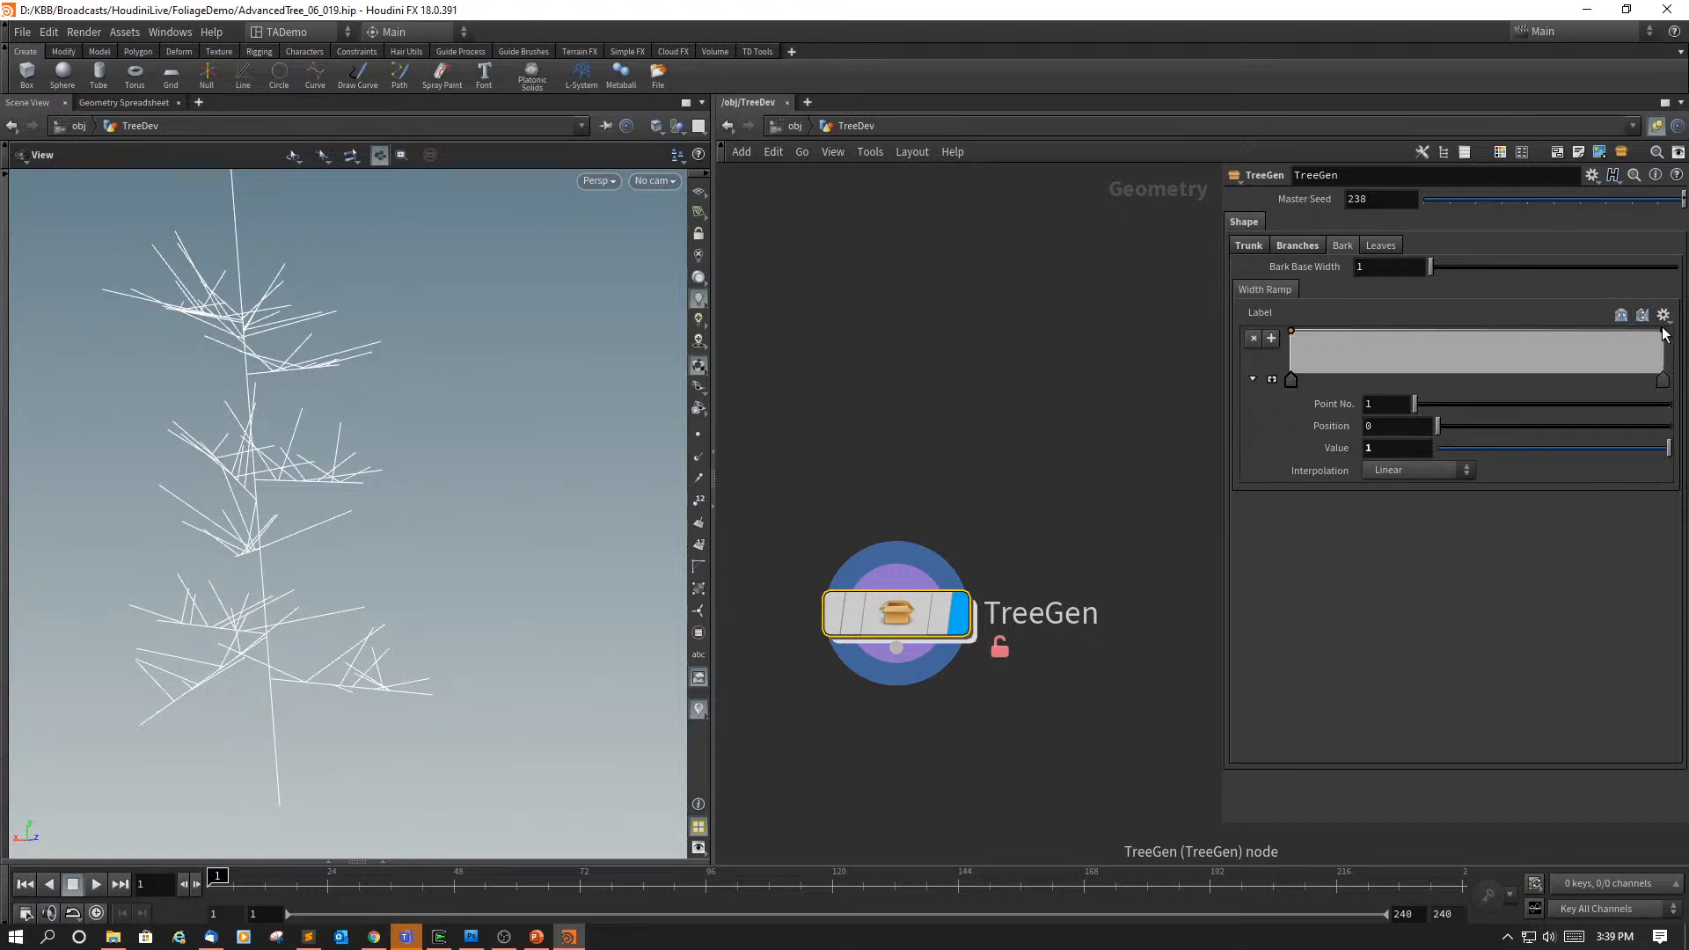
pyautogui.click(1662, 331)
pyautogui.moveTo(1662, 334); pyautogui.dragTo(1660, 373)
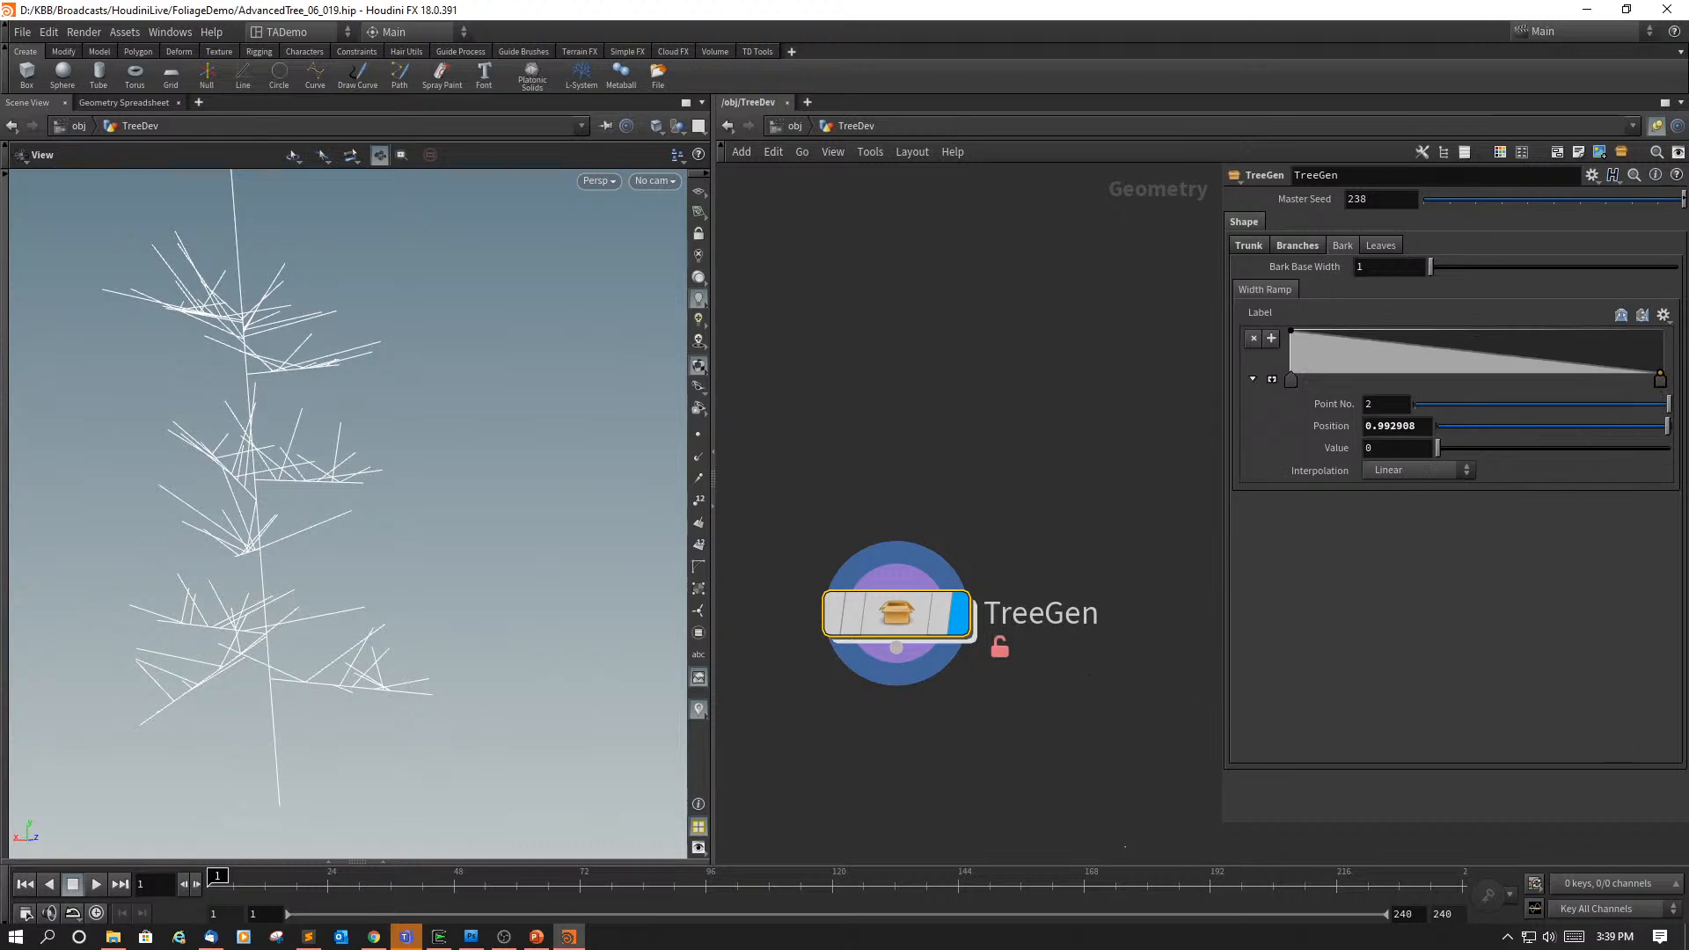
# Step: Inside the TreeGen network, connect a Null node named BarkInput after trunkAndBranches and hide the parameter display
pyautogui.hotkey('alt', 'Tab')
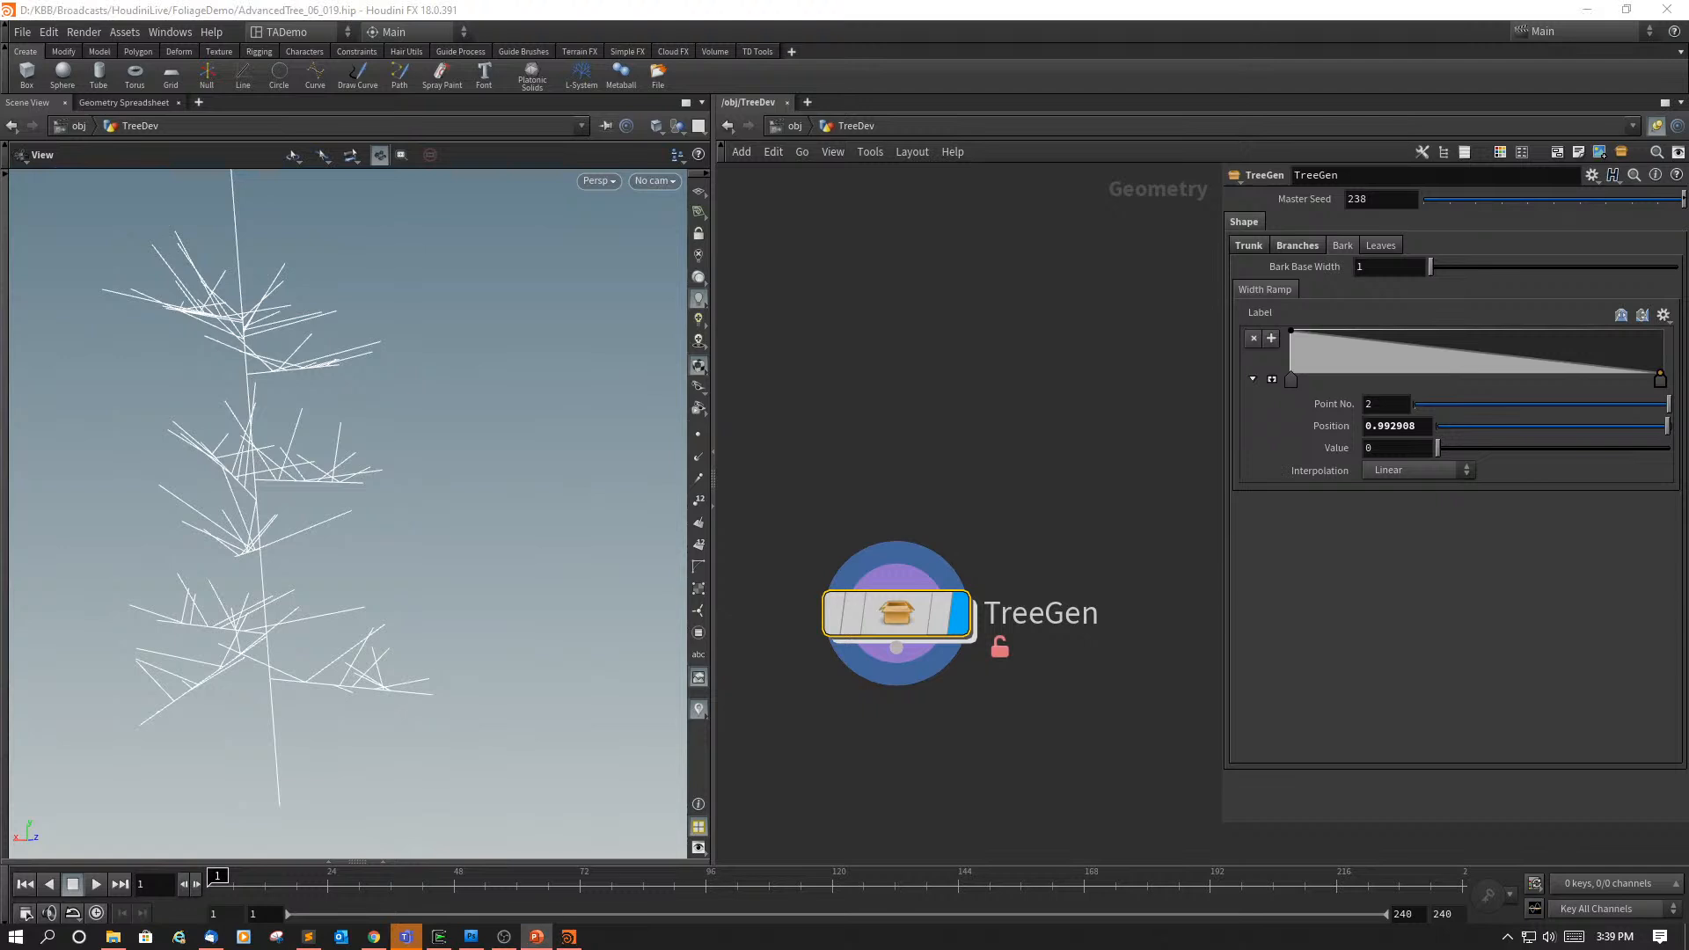
pyautogui.doubleClick(911, 591)
pyautogui.moveTo(1090, 751); pyautogui.dragTo(1086, 656, button='middle')
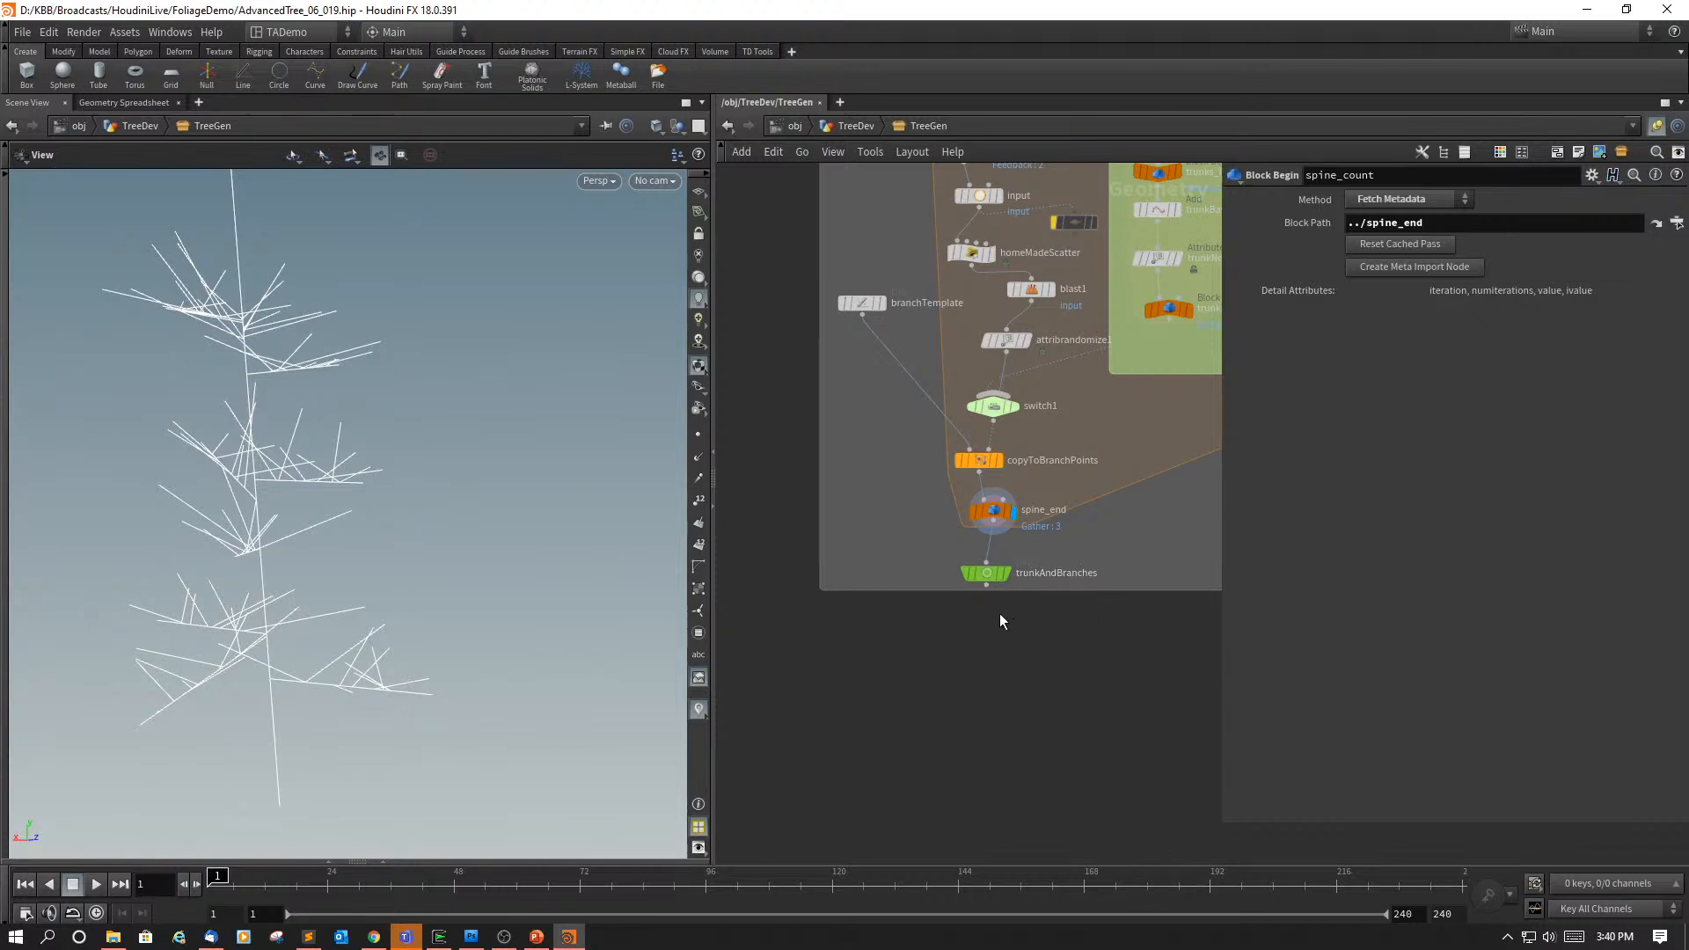
pyautogui.moveTo(987, 588); pyautogui.dragTo(910, 686)
pyautogui.write('null')
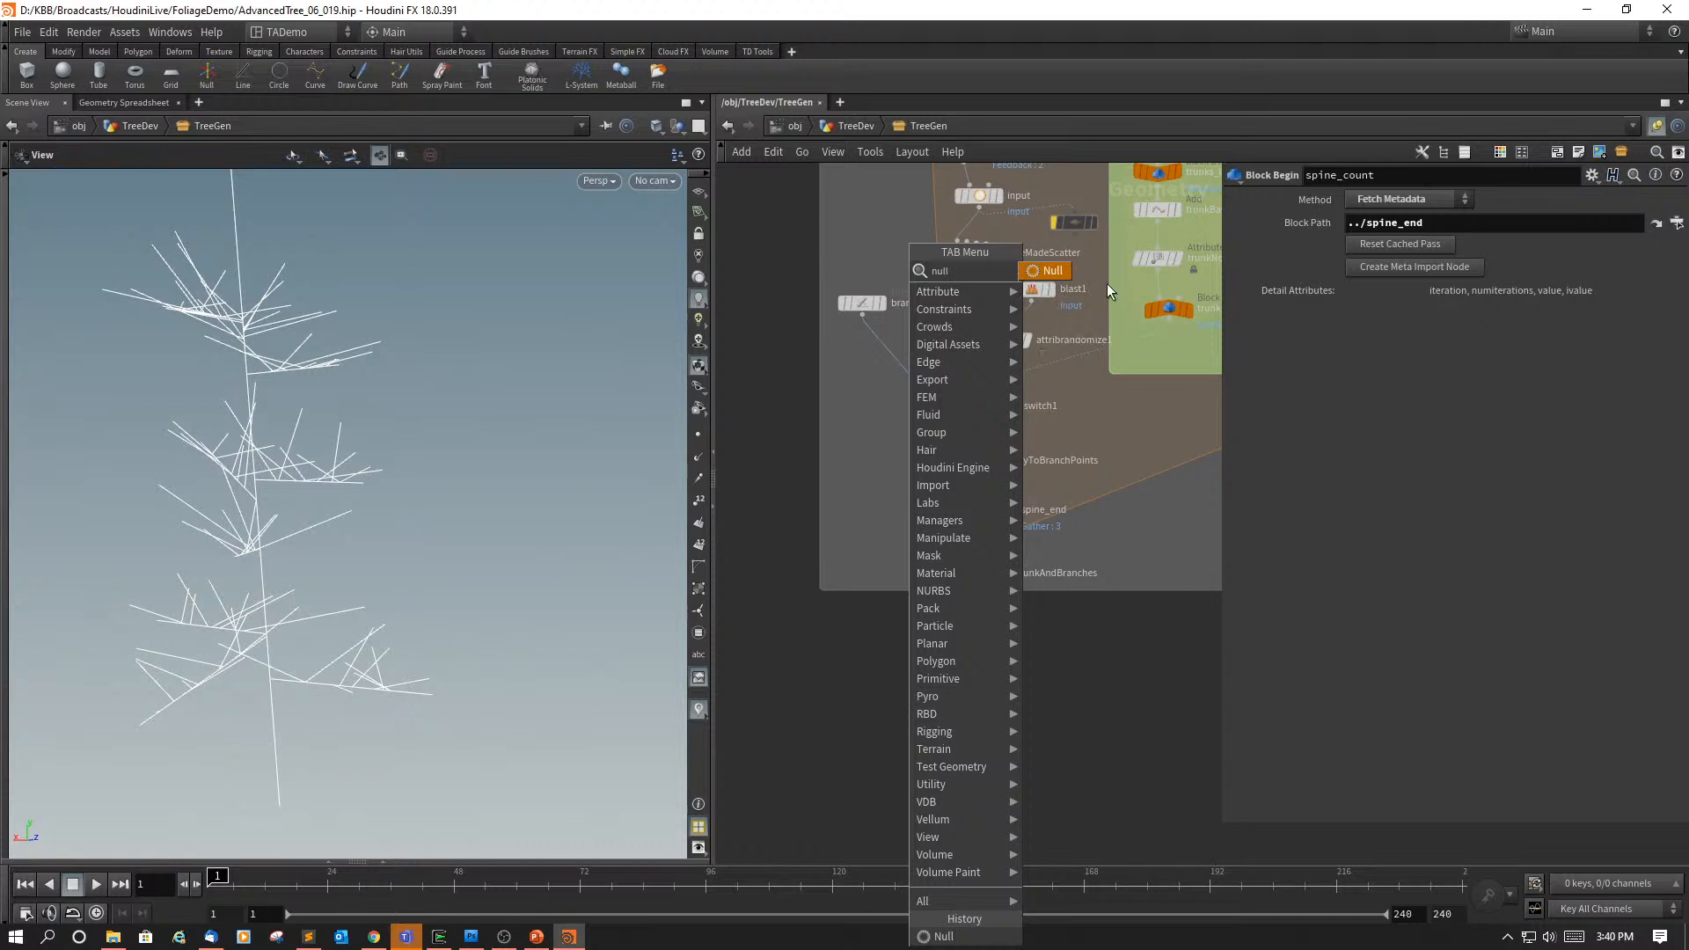
pyautogui.click(1055, 275)
pyautogui.doubleClick(943, 682)
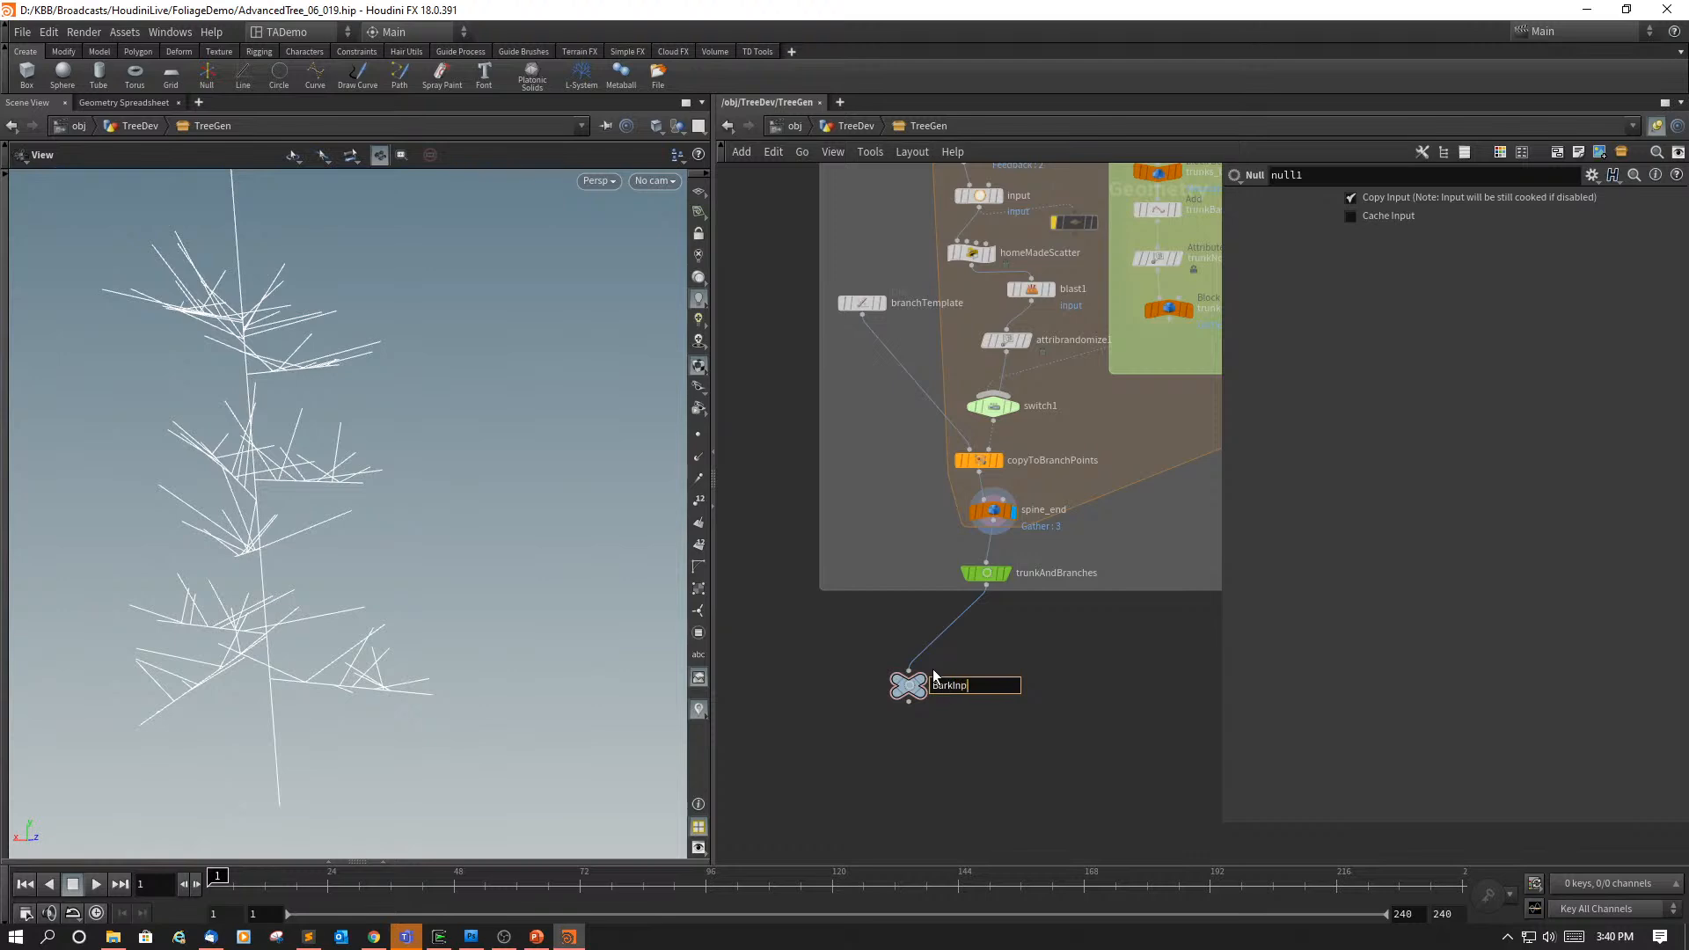
pyautogui.press('Return')
pyautogui.press('p')
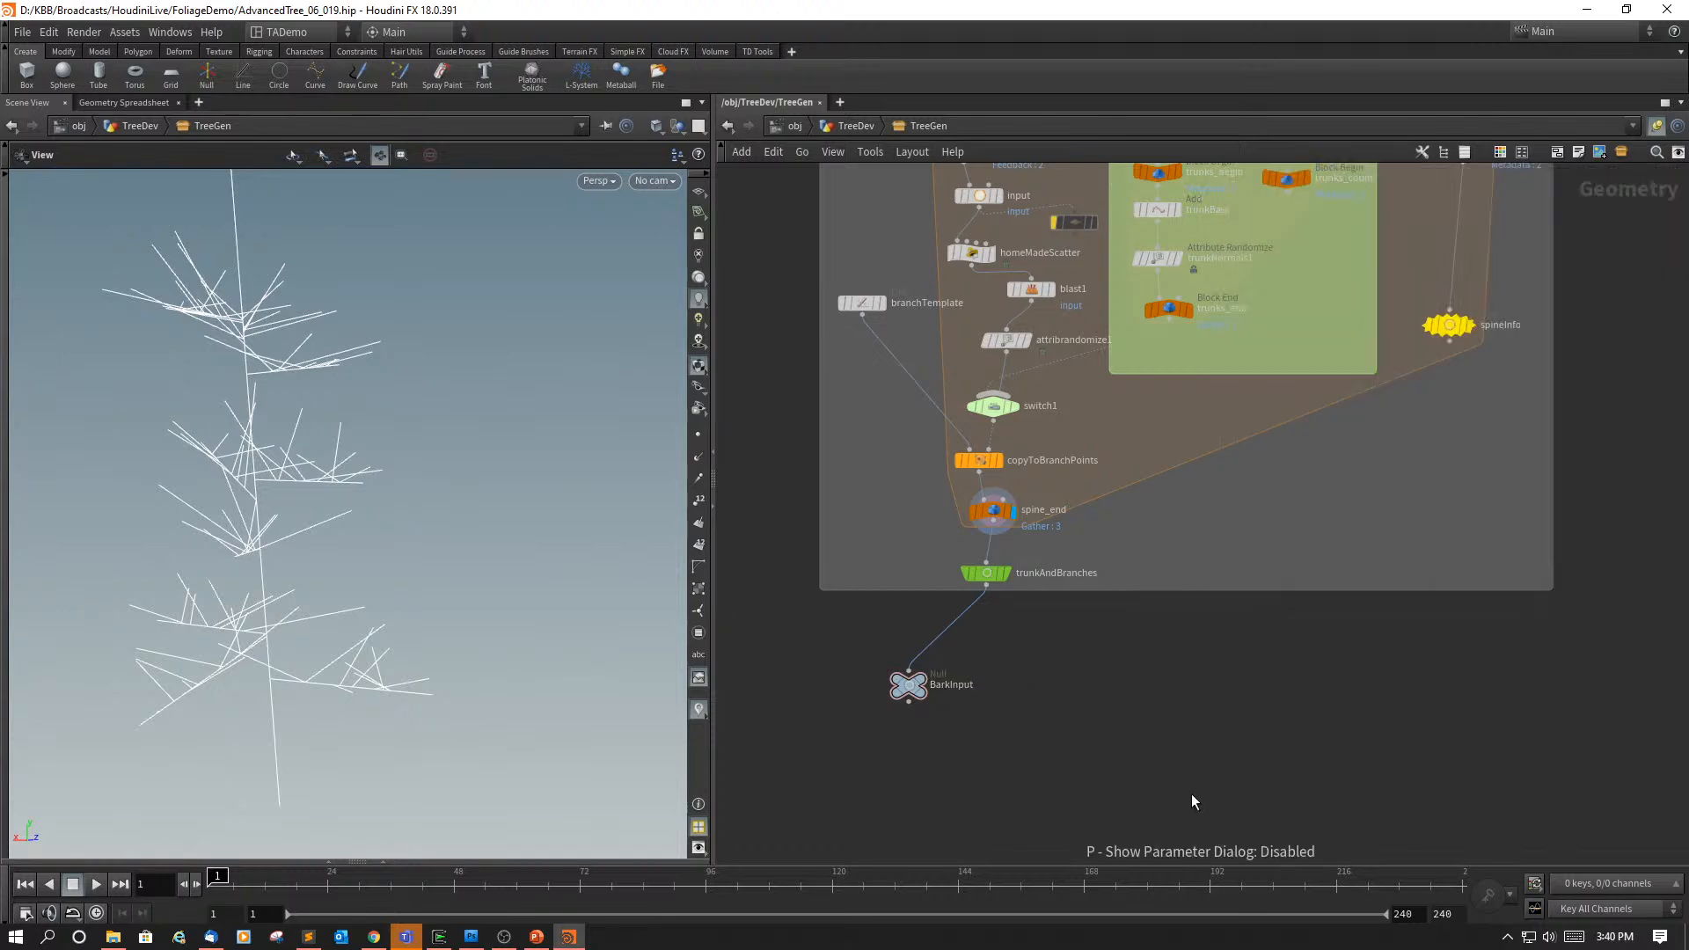
# Step: Colour the BarkInput node yellow
pyautogui.press('c')
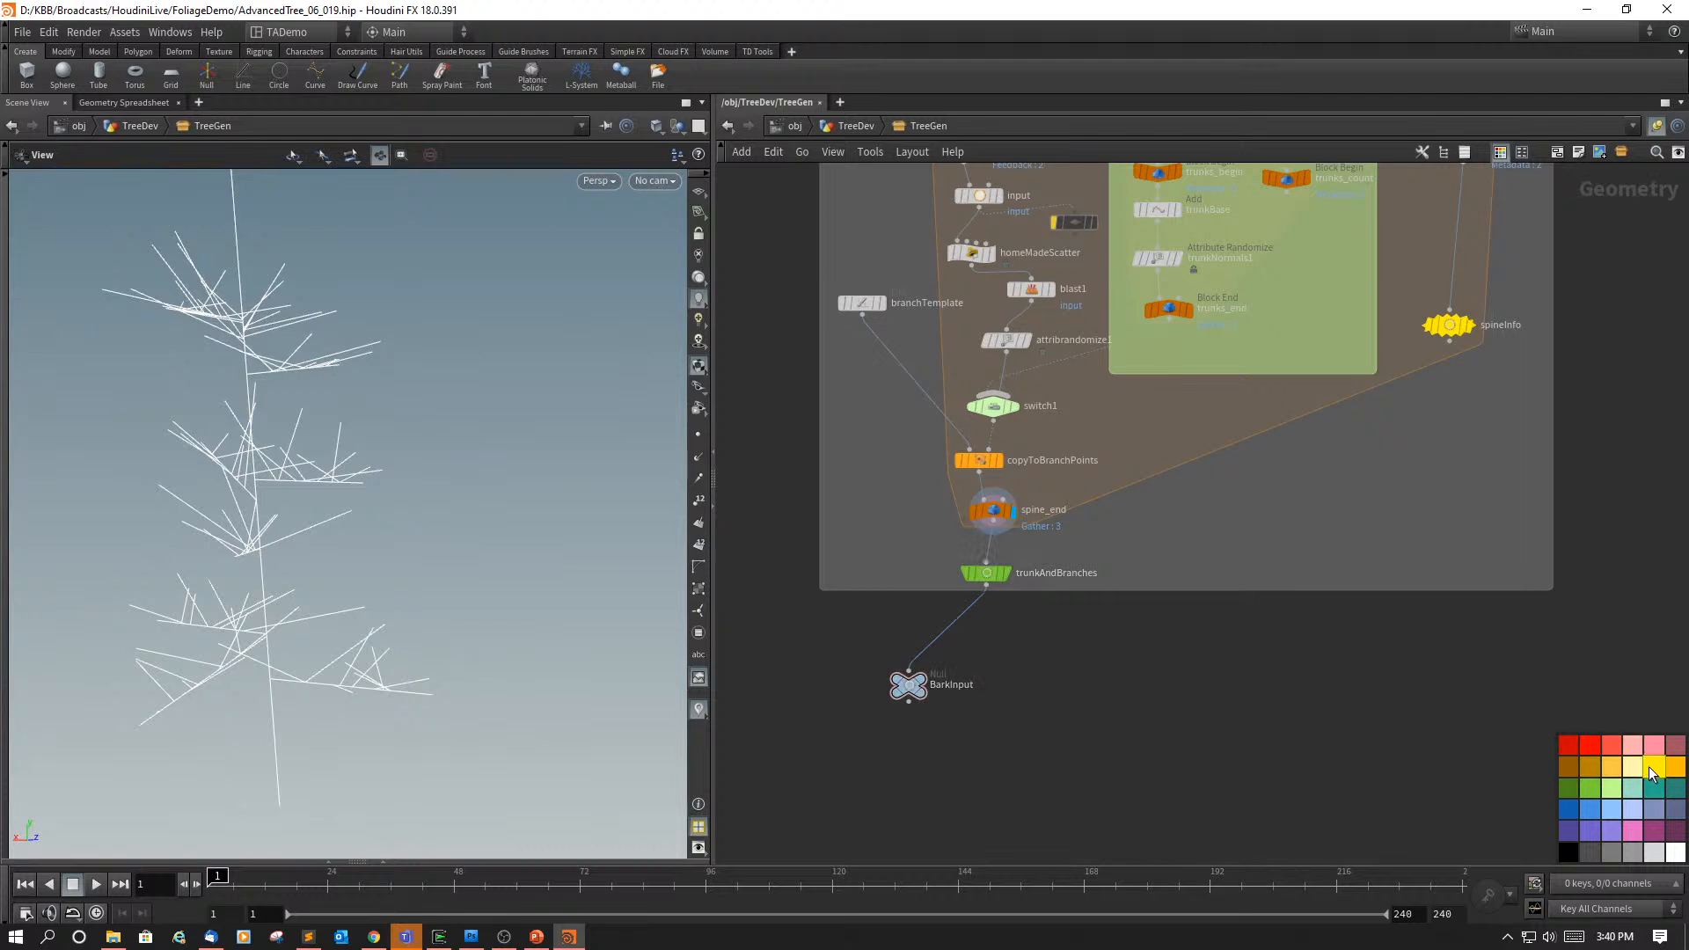
pyautogui.click(921, 703)
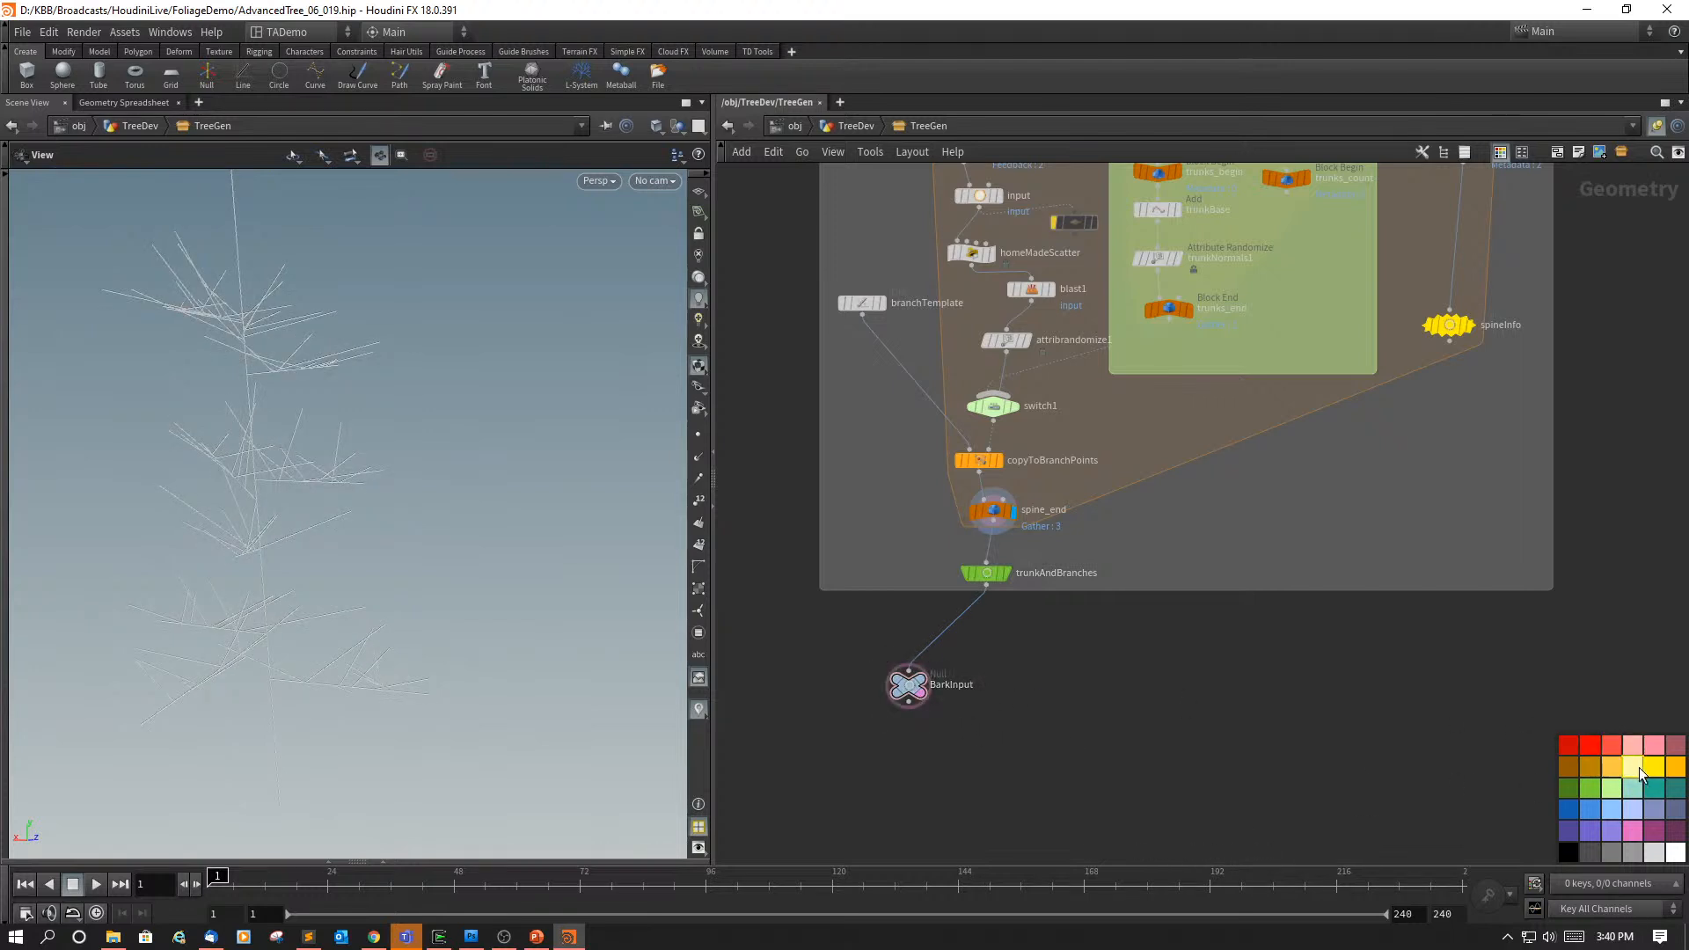
pyautogui.moveTo(924, 704)
pyautogui.click(1659, 767)
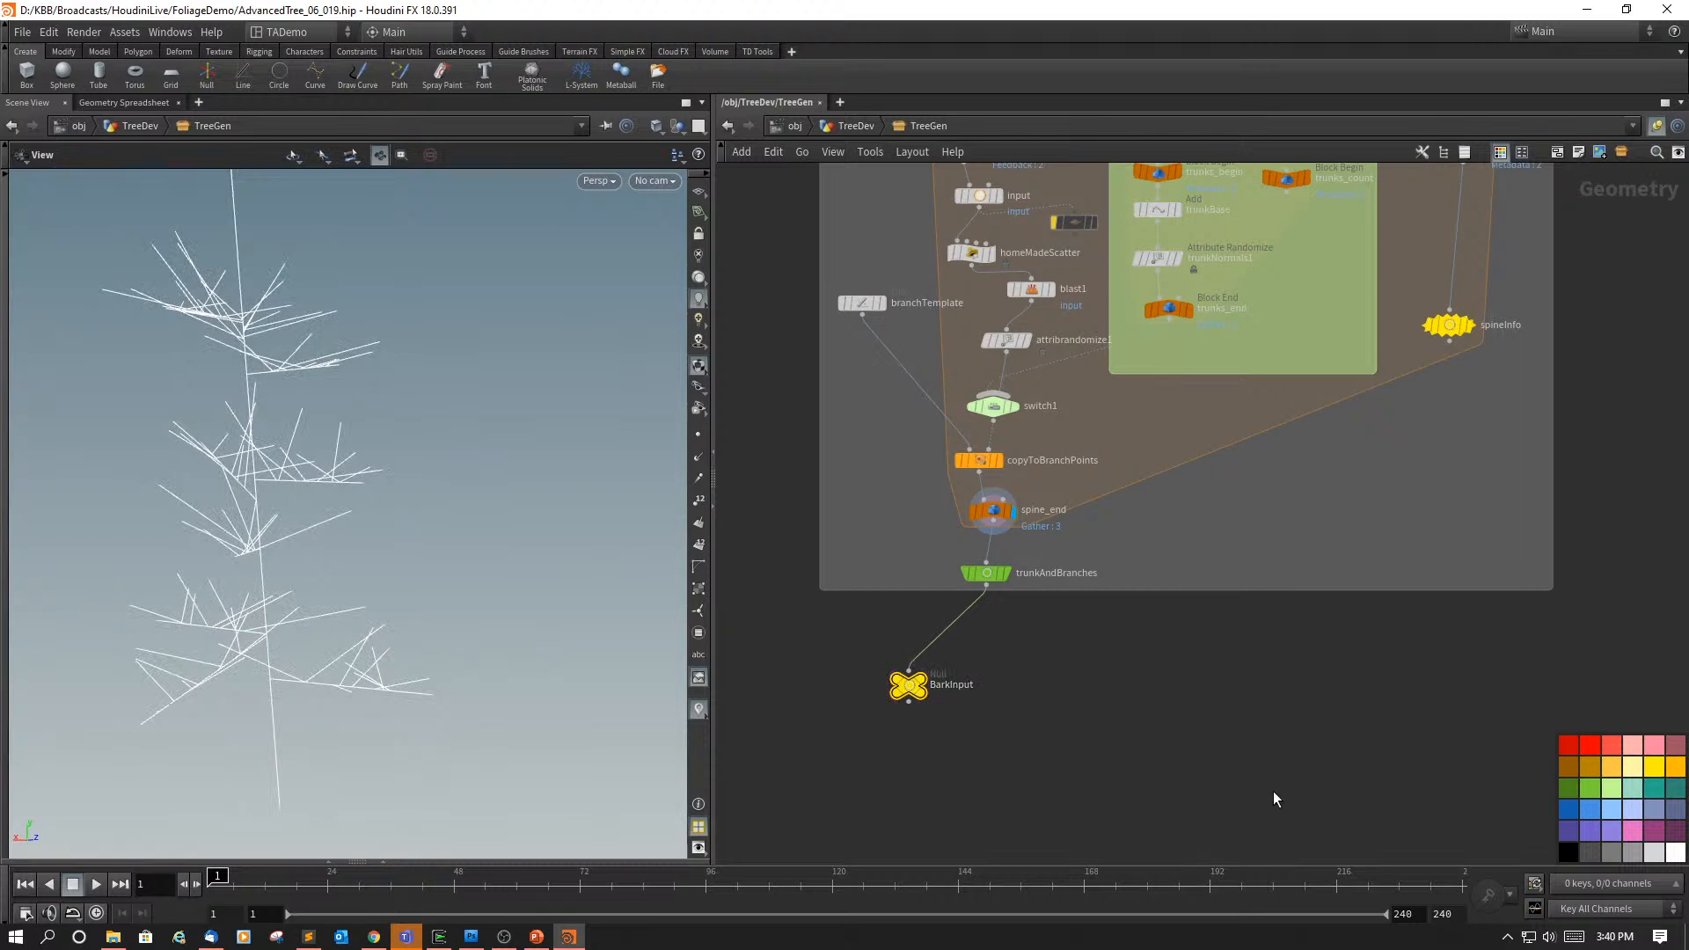
pyautogui.press('c')
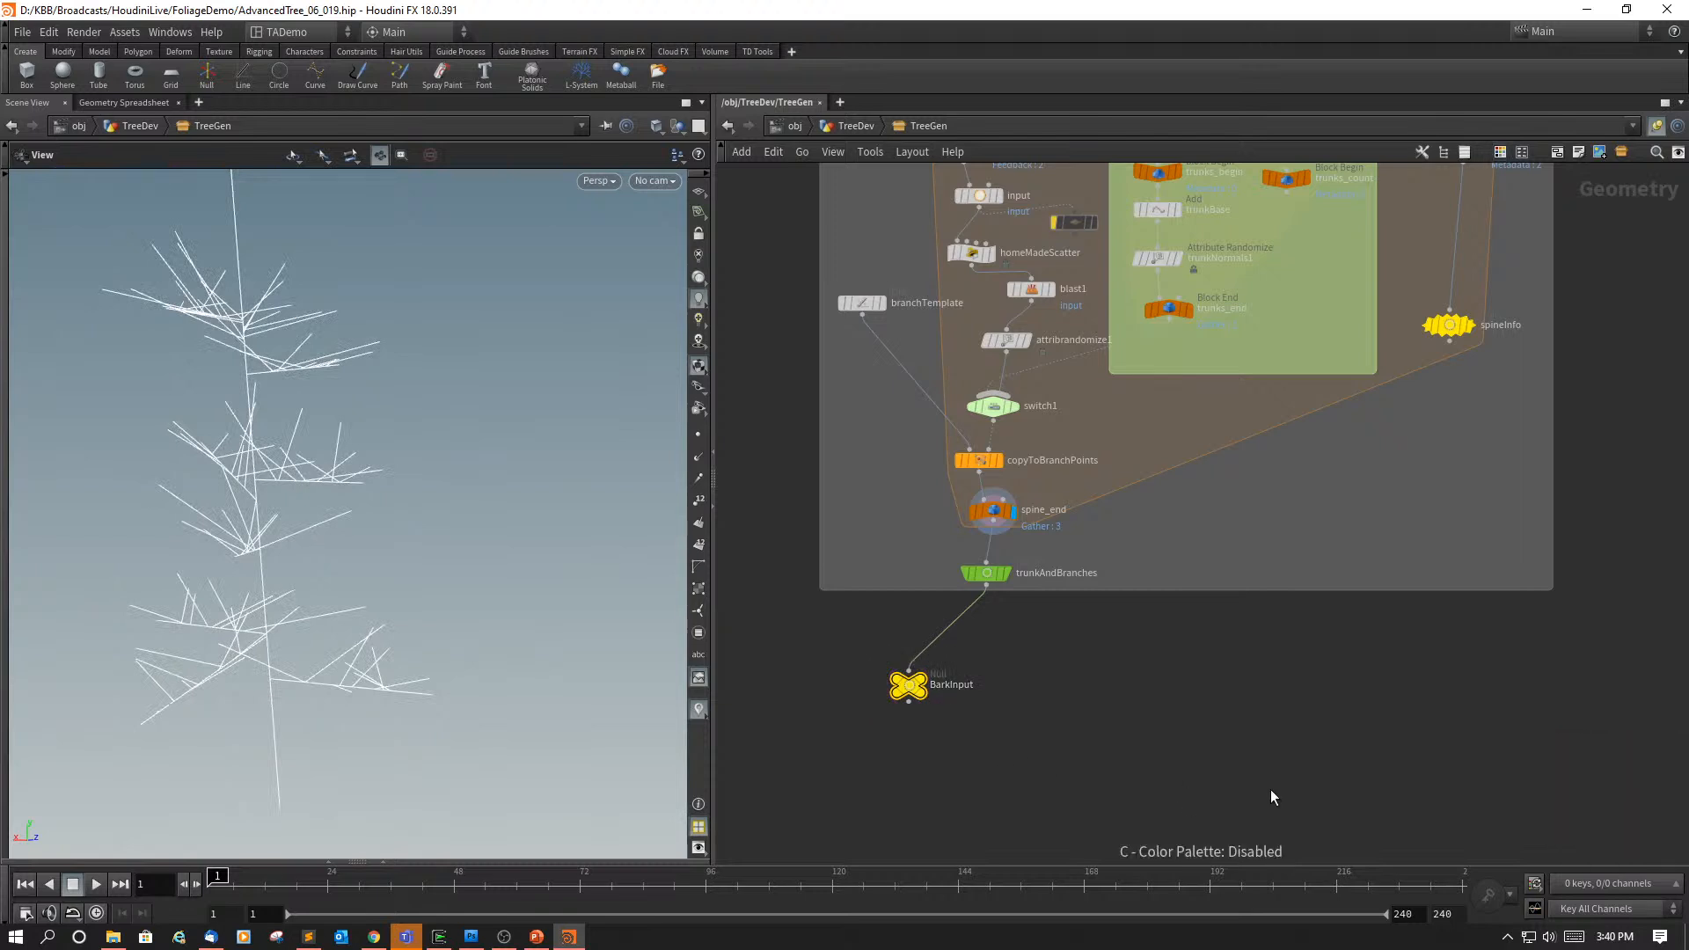
# Step: Change the BarkInput node's shape to a trapezoid and place it directly below trunkAndBranches
pyautogui.press('z')
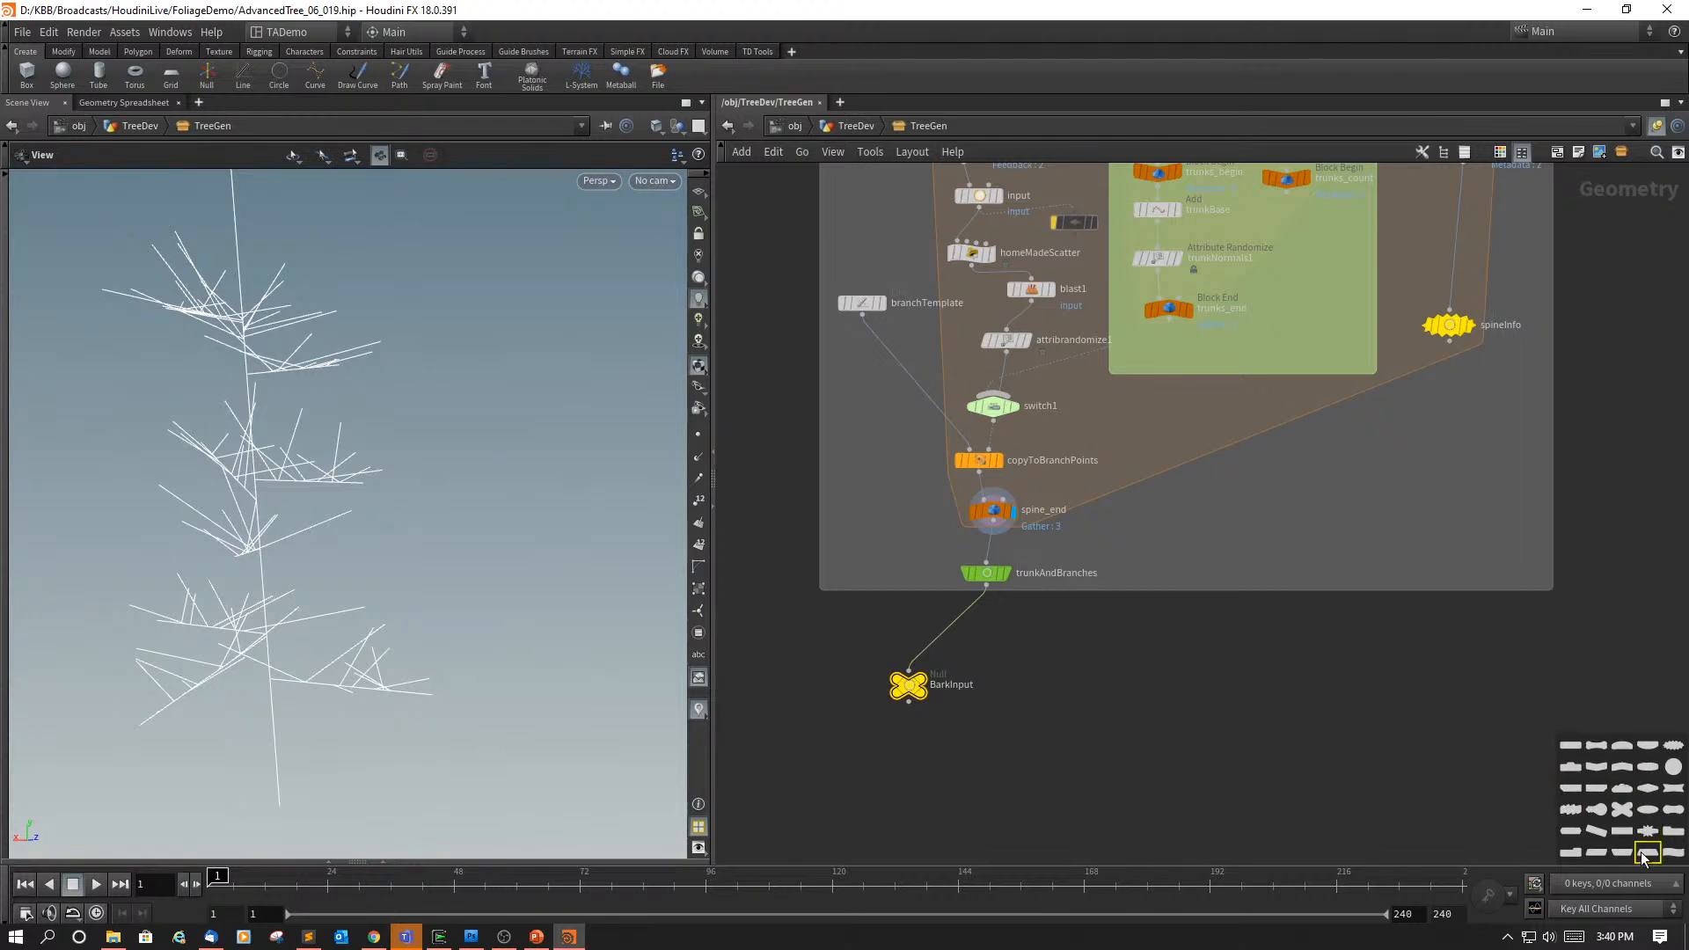
pyautogui.moveTo(1642, 858); pyautogui.dragTo(908, 686)
pyautogui.moveTo(1005, 576)
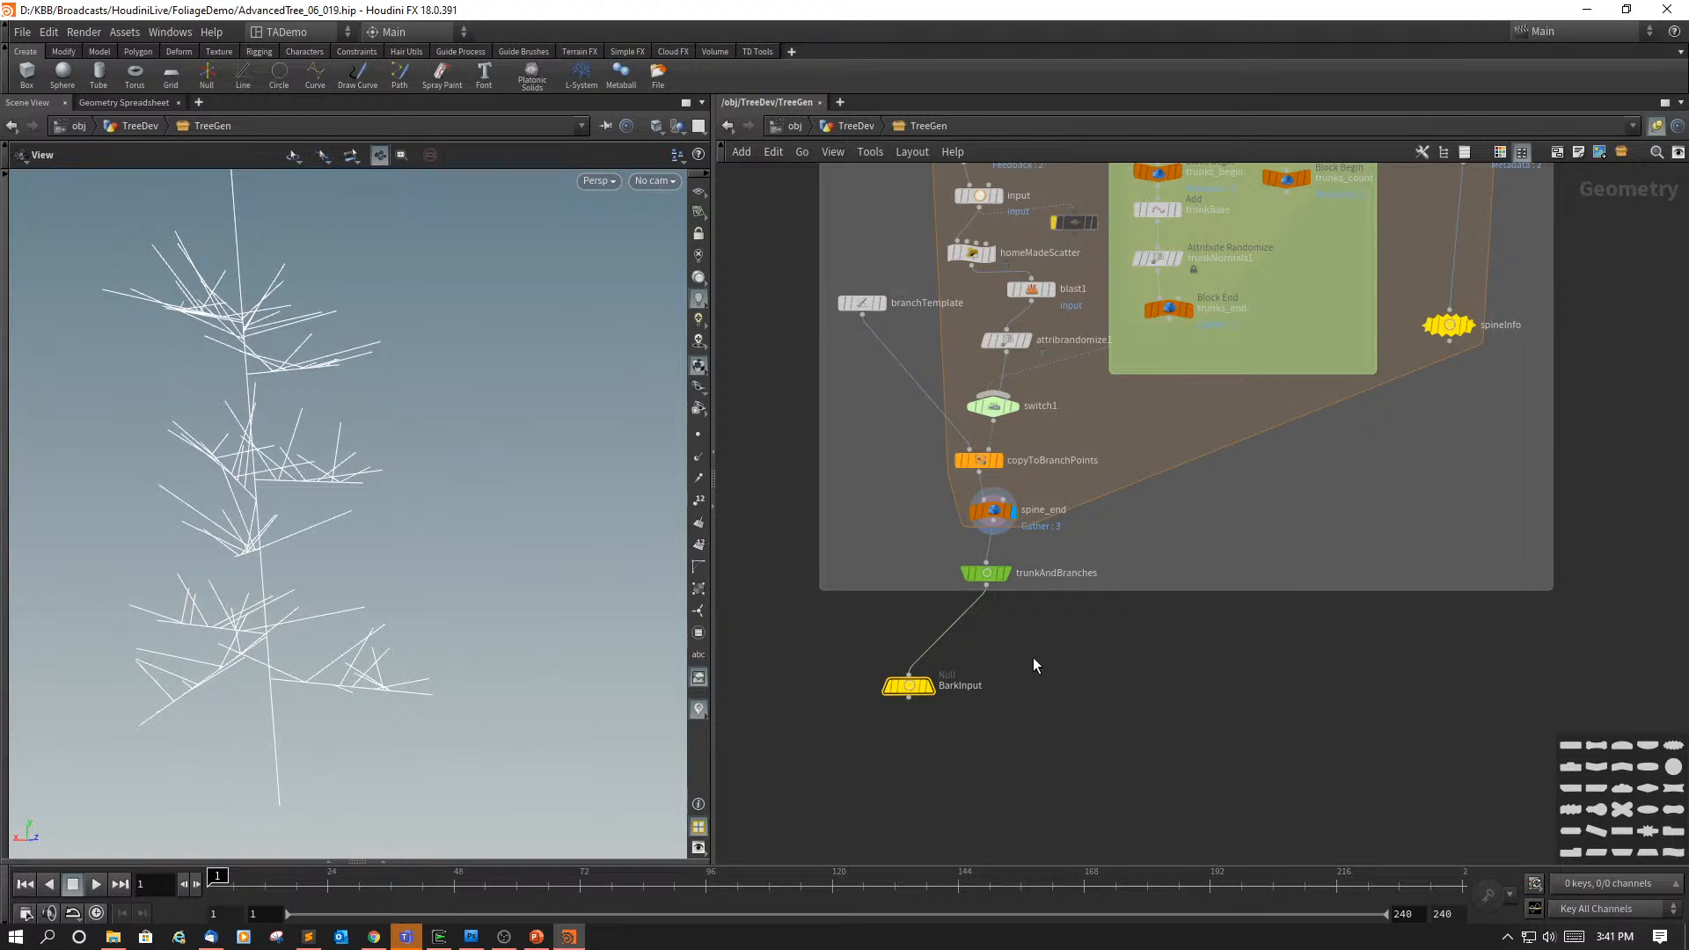
pyautogui.moveTo(912, 700)
pyautogui.moveTo(911, 701); pyautogui.dragTo(975, 654)
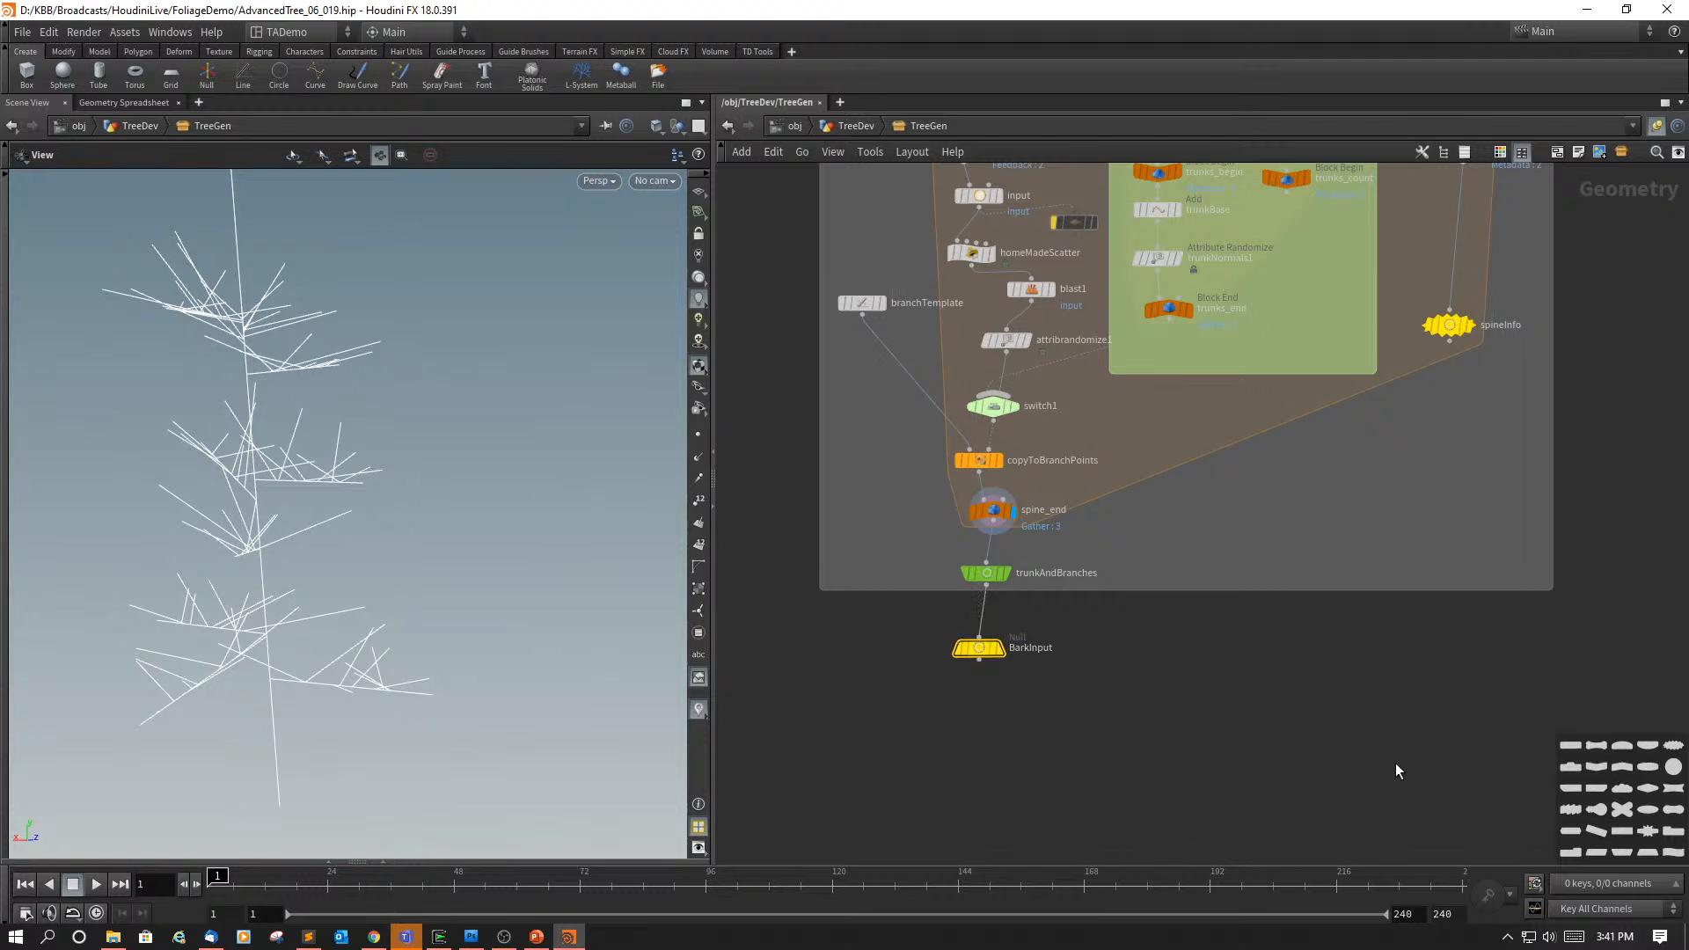
pyautogui.press('z')
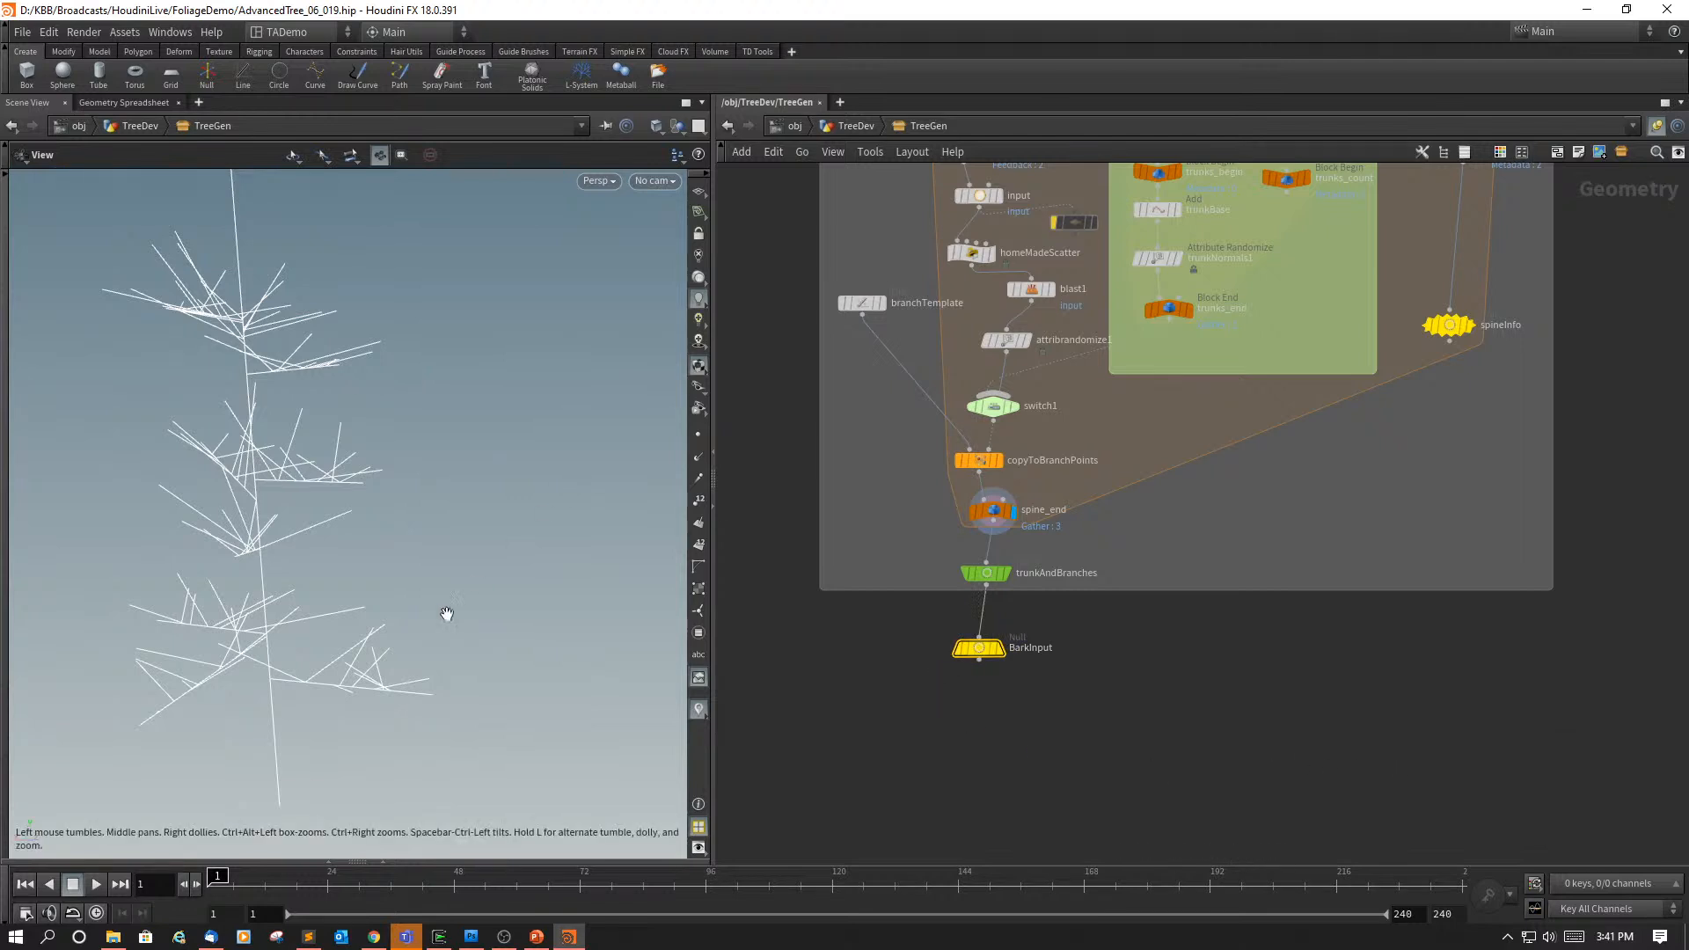
# Step: Add a For-Each Primitive loop to the network below the BarkInput node
pyautogui.scroll(-2, 411, 388)
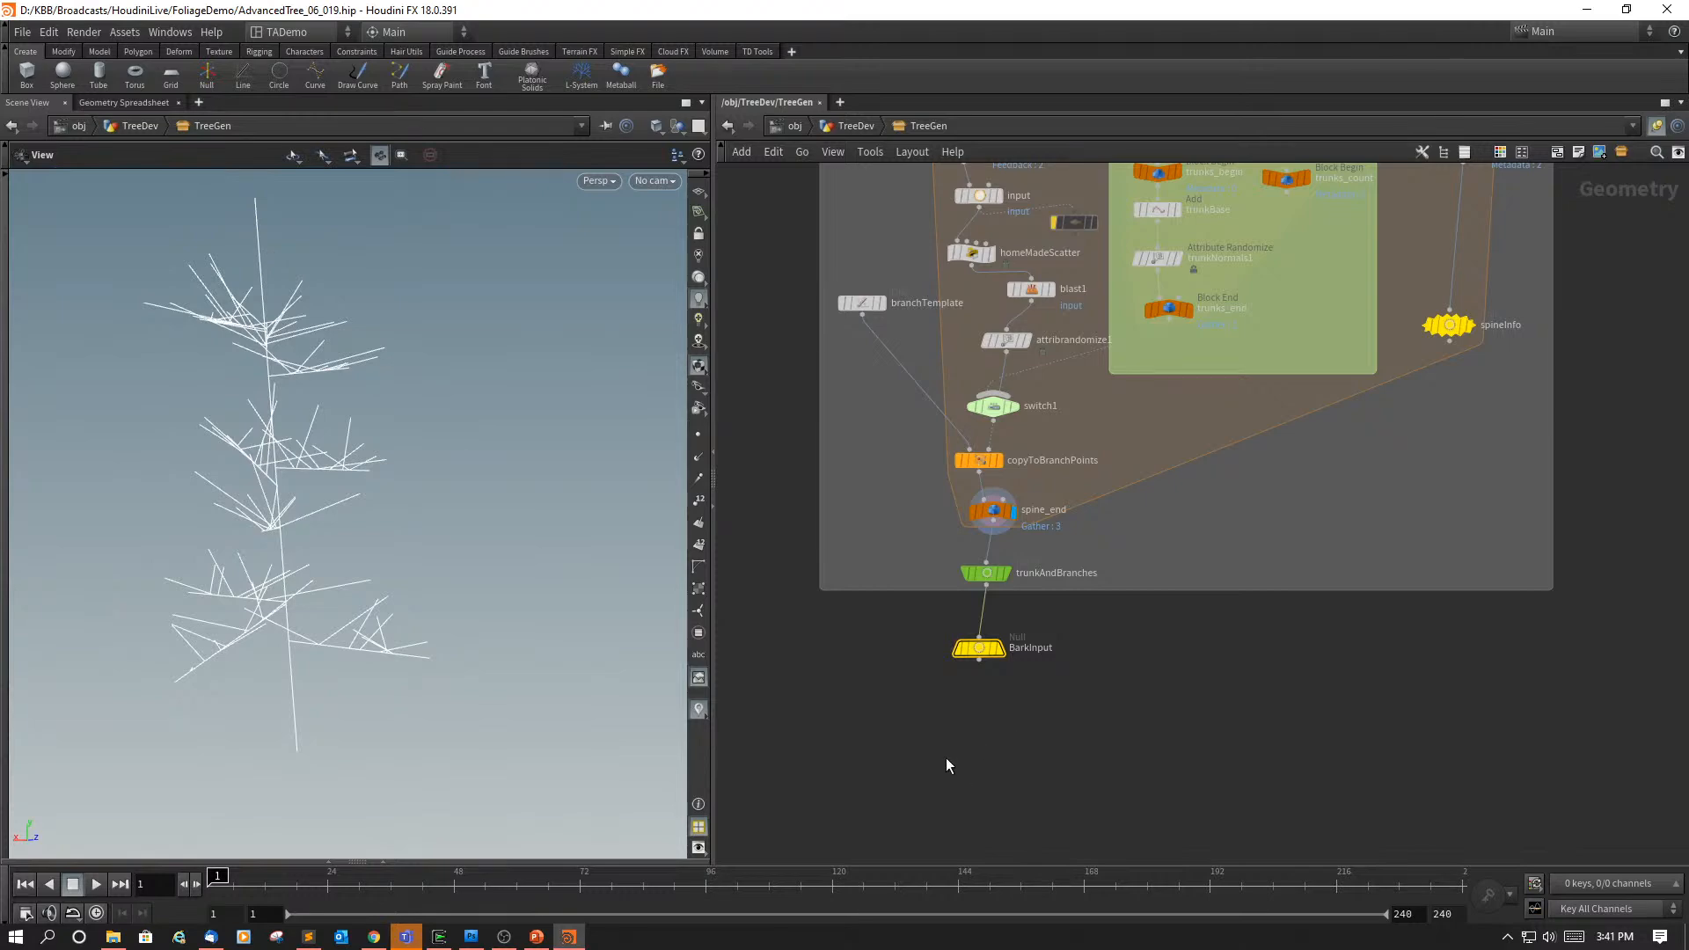
pyautogui.press('Tab')
pyautogui.moveTo(981, 741)
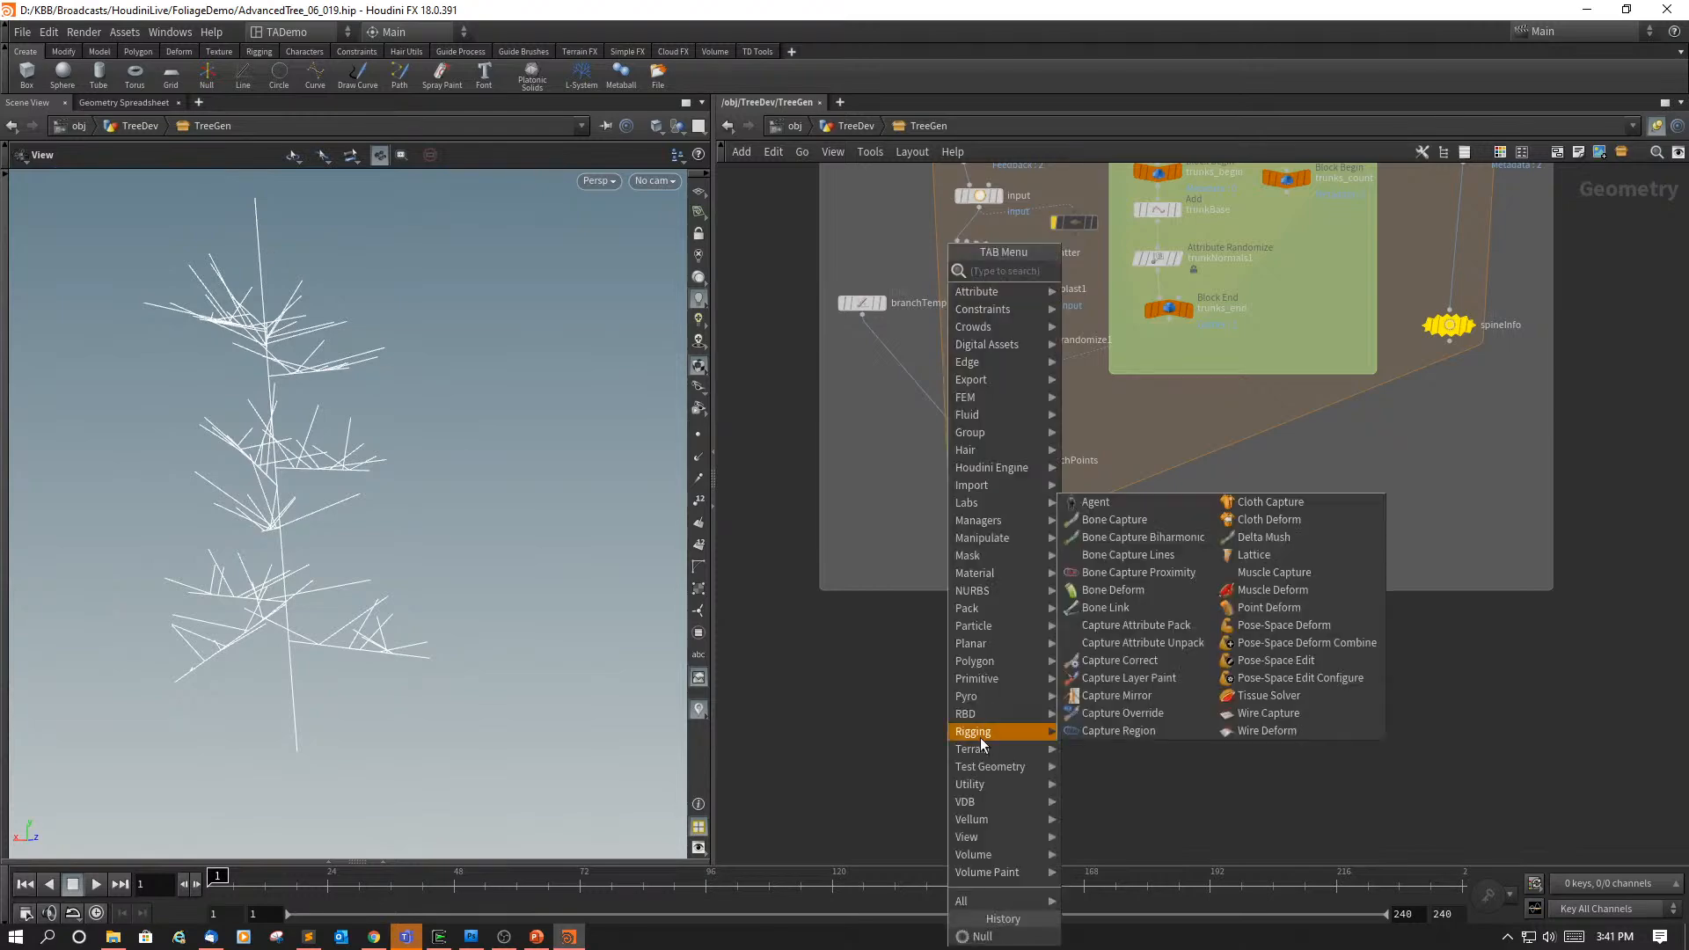
pyautogui.write('fore')
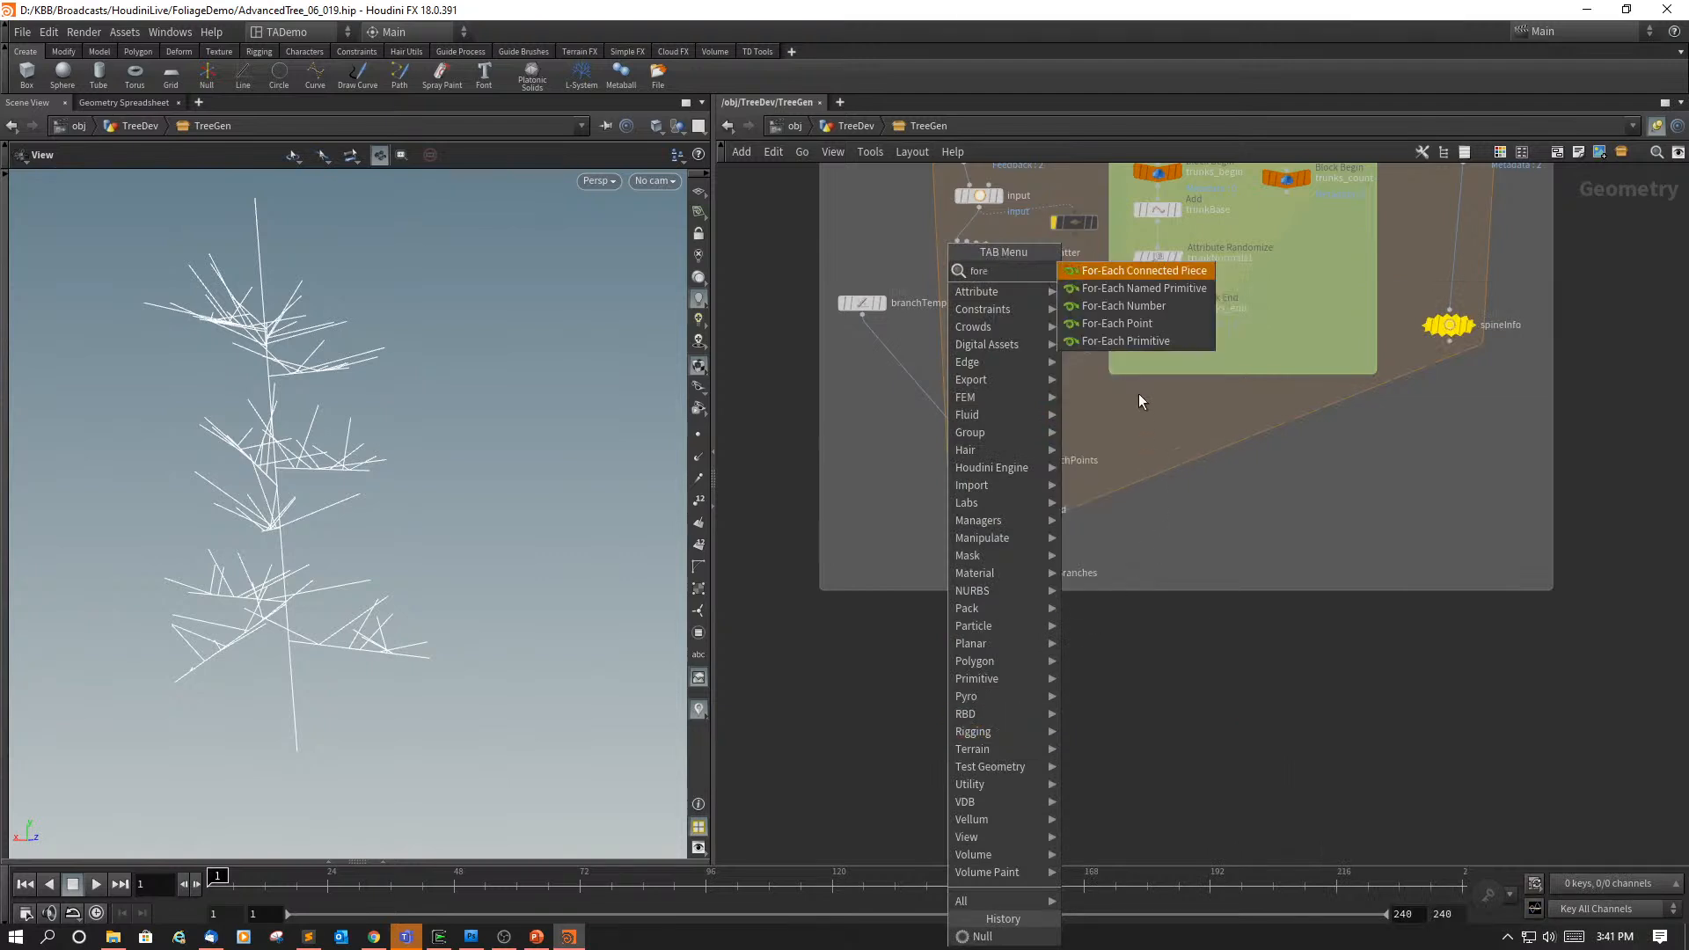
pyautogui.click(1144, 342)
pyautogui.click(945, 755)
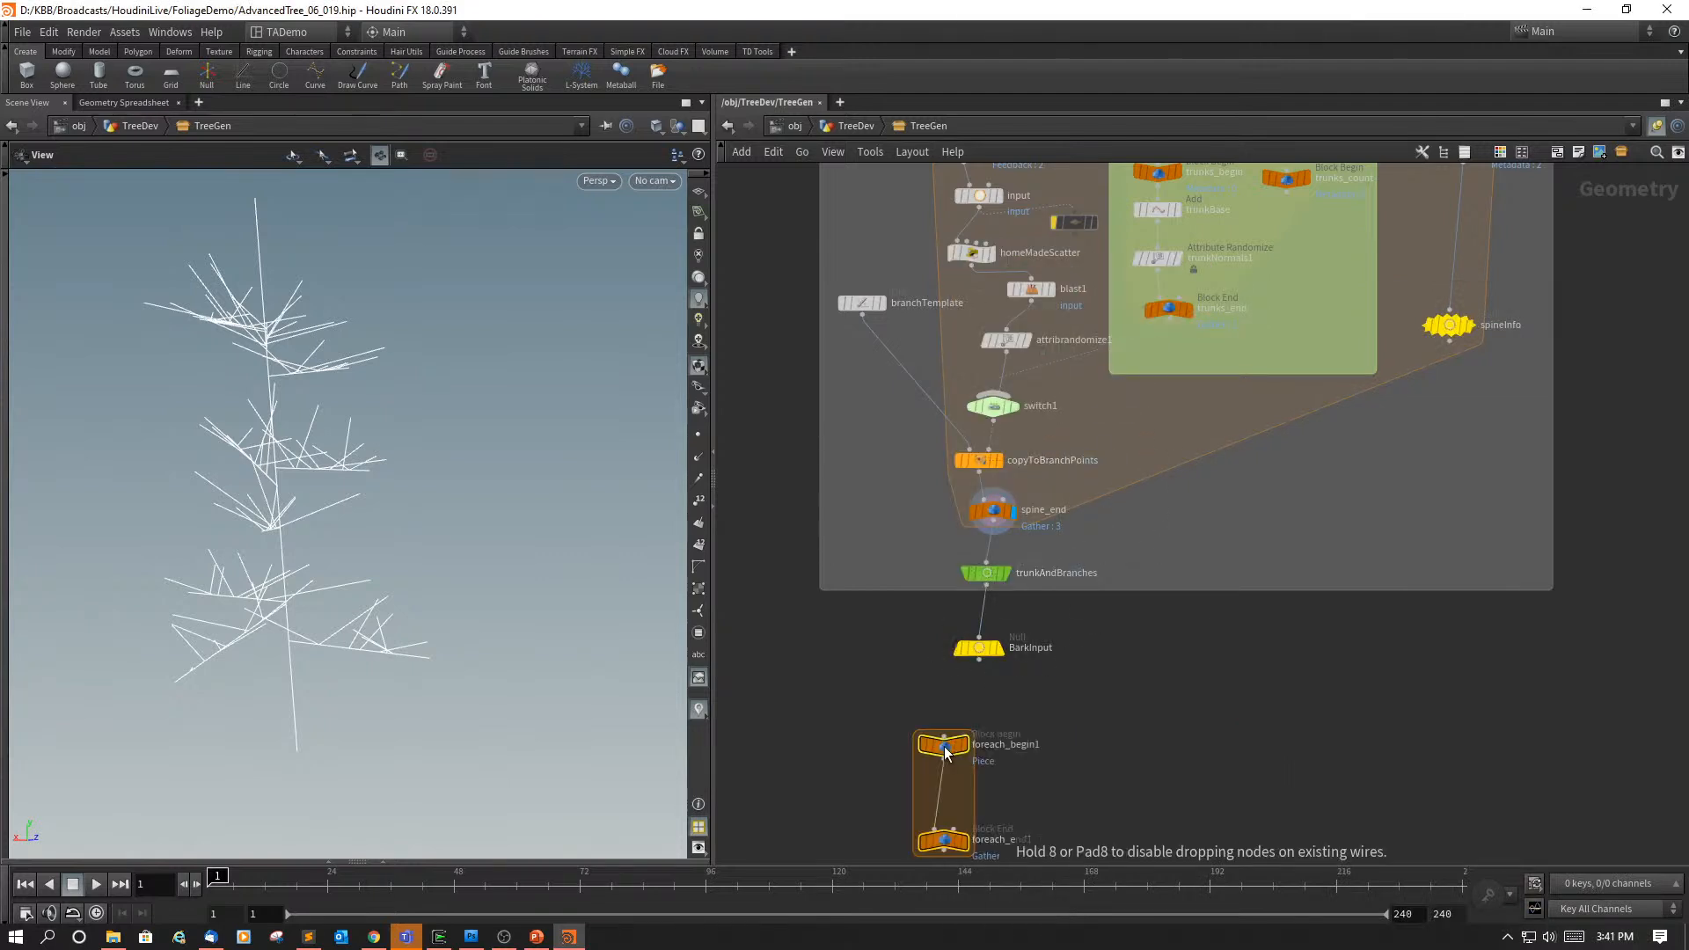
# Step: Rename the new loop's begin block as bark_begin
pyautogui.scroll(-1, 1104, 744)
pyautogui.moveTo(1104, 743); pyautogui.dragTo(1177, 564, button='middle')
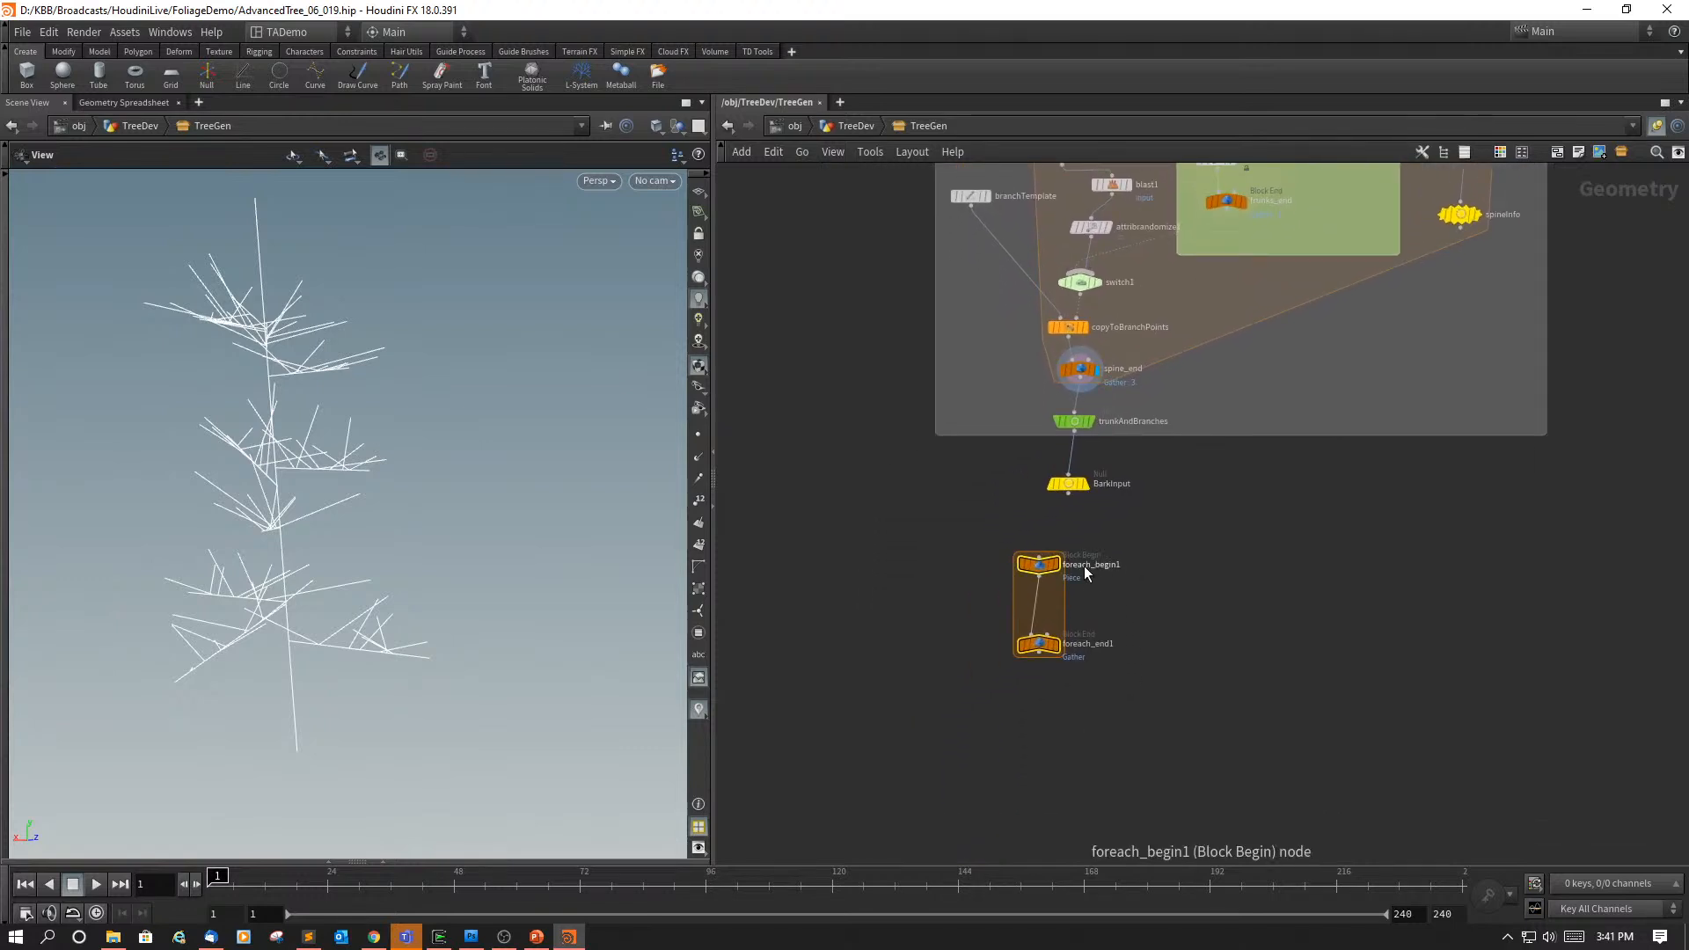
pyautogui.scroll(3, 1143, 620)
pyautogui.doubleClick(1054, 528)
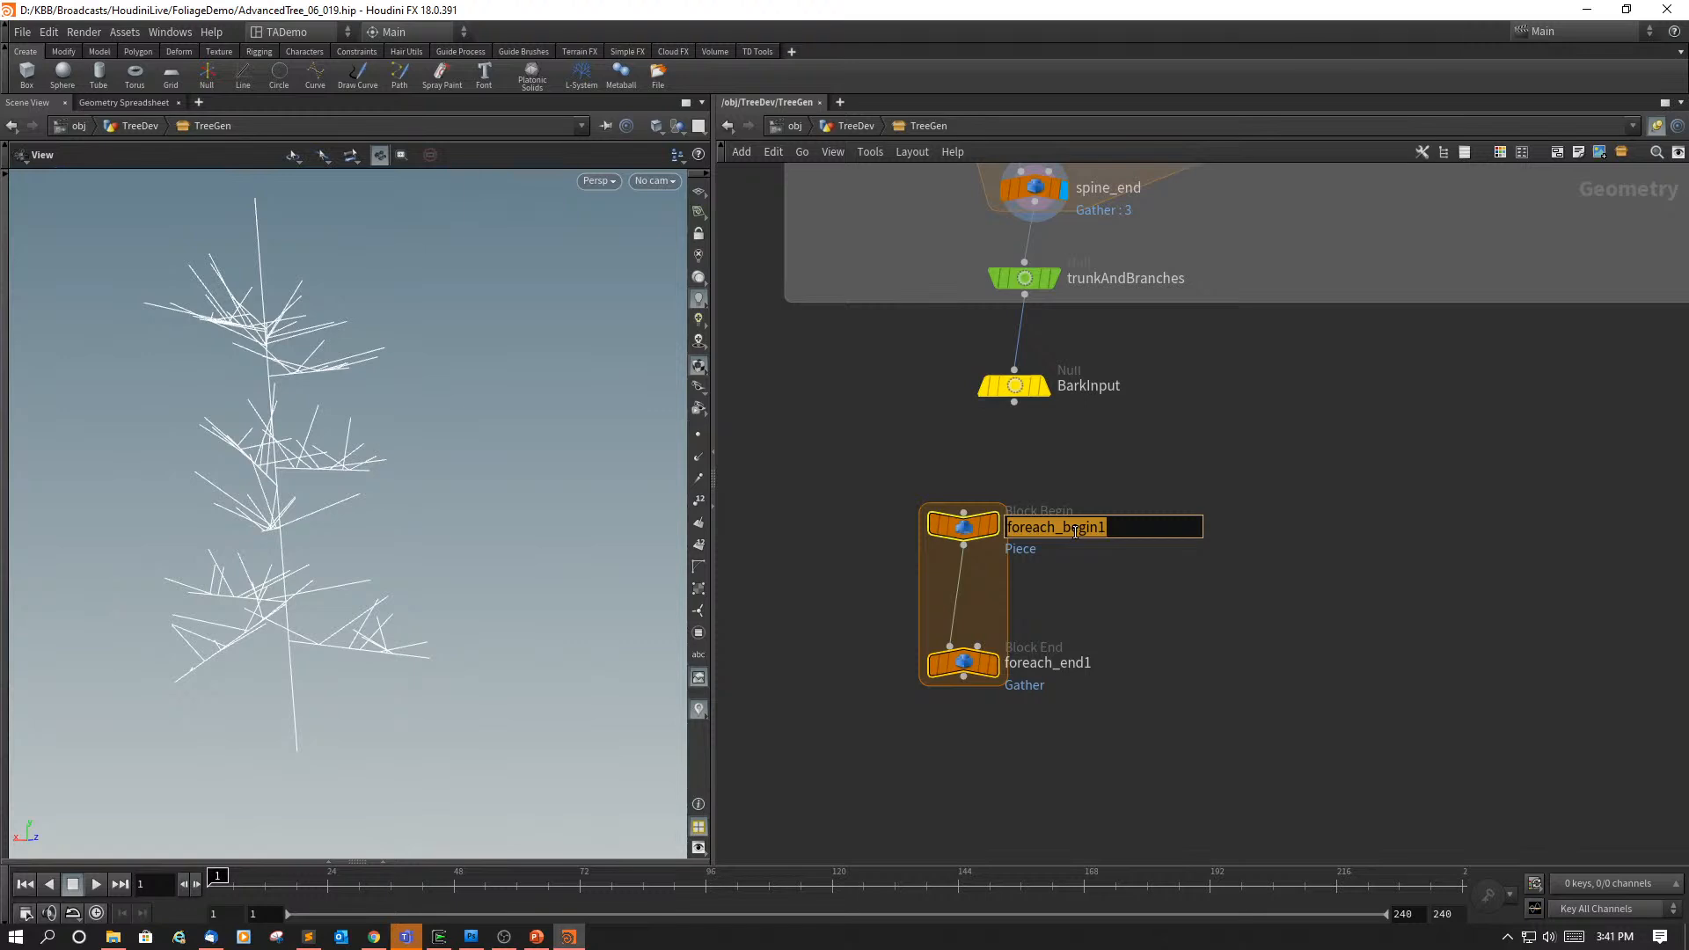
pyautogui.write('bark')
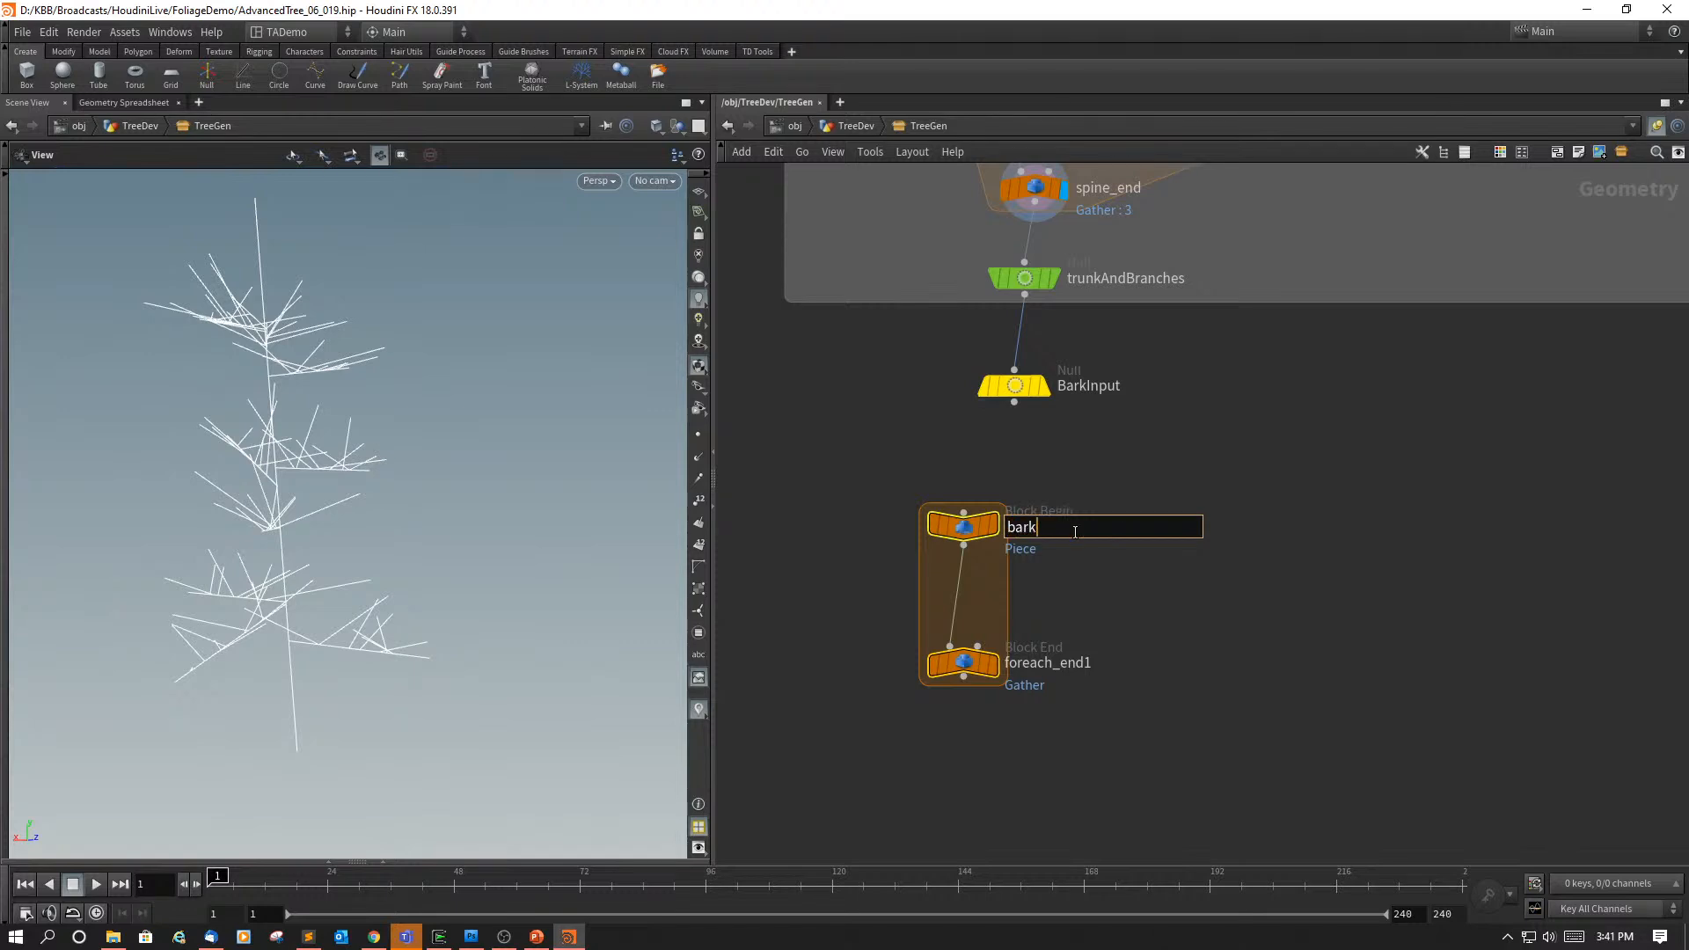
pyautogui.write('_begin')
pyautogui.press('Return')
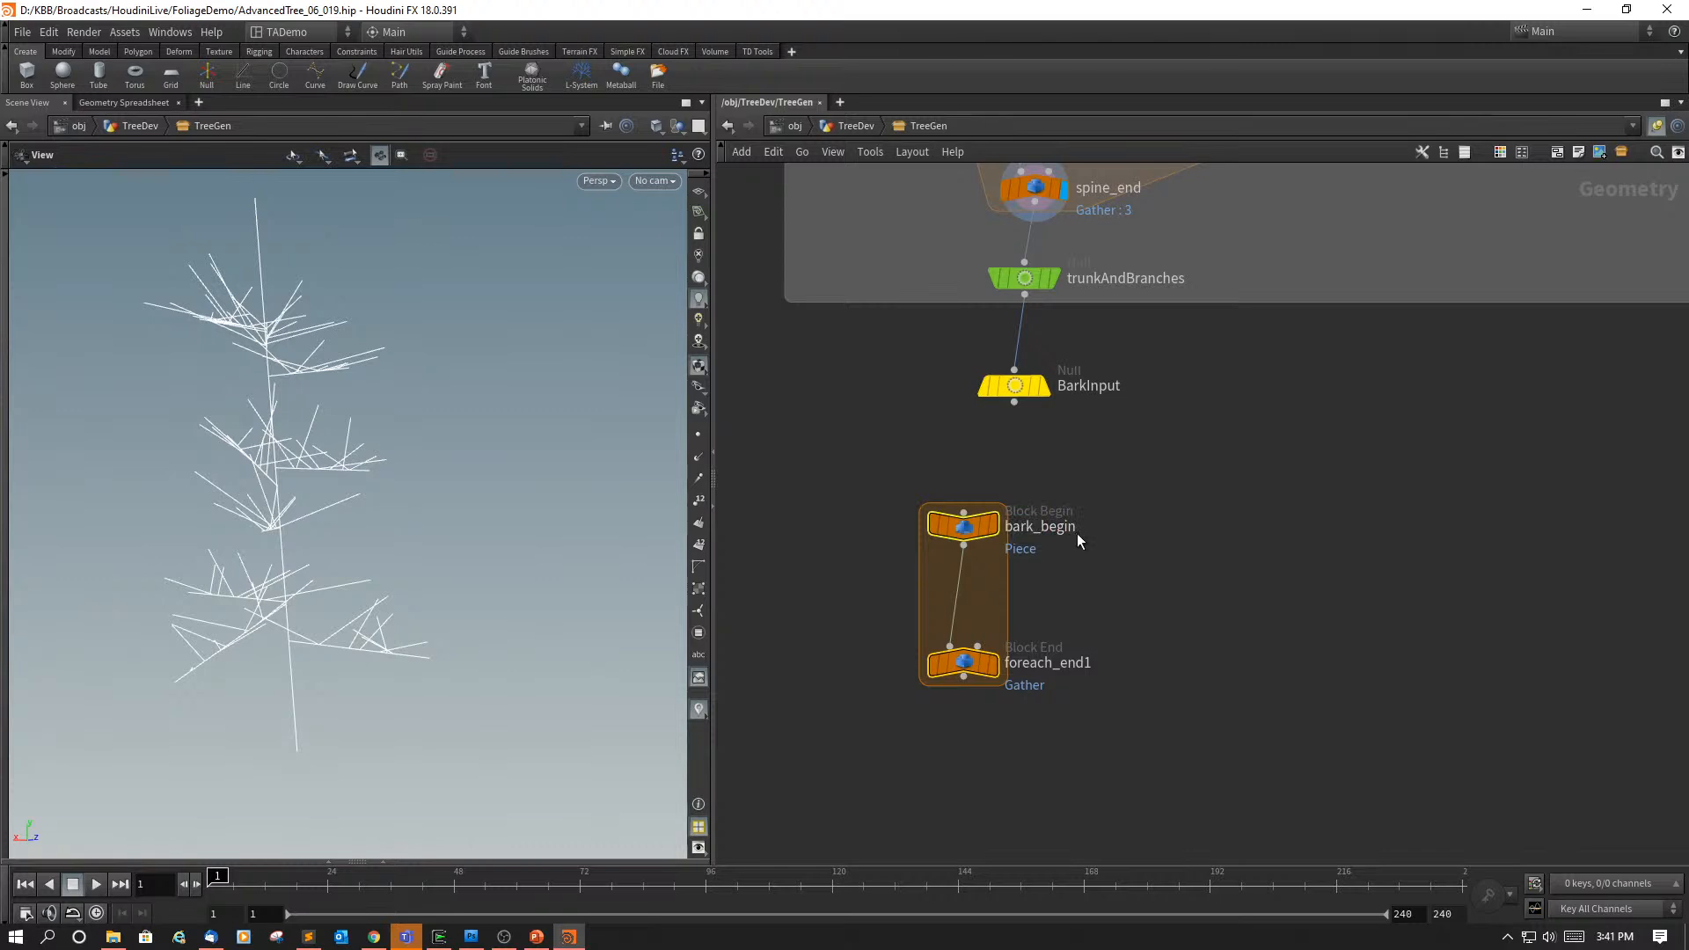
# Step: Rename the loop's end block as bark_end
pyautogui.doubleClick(1024, 664)
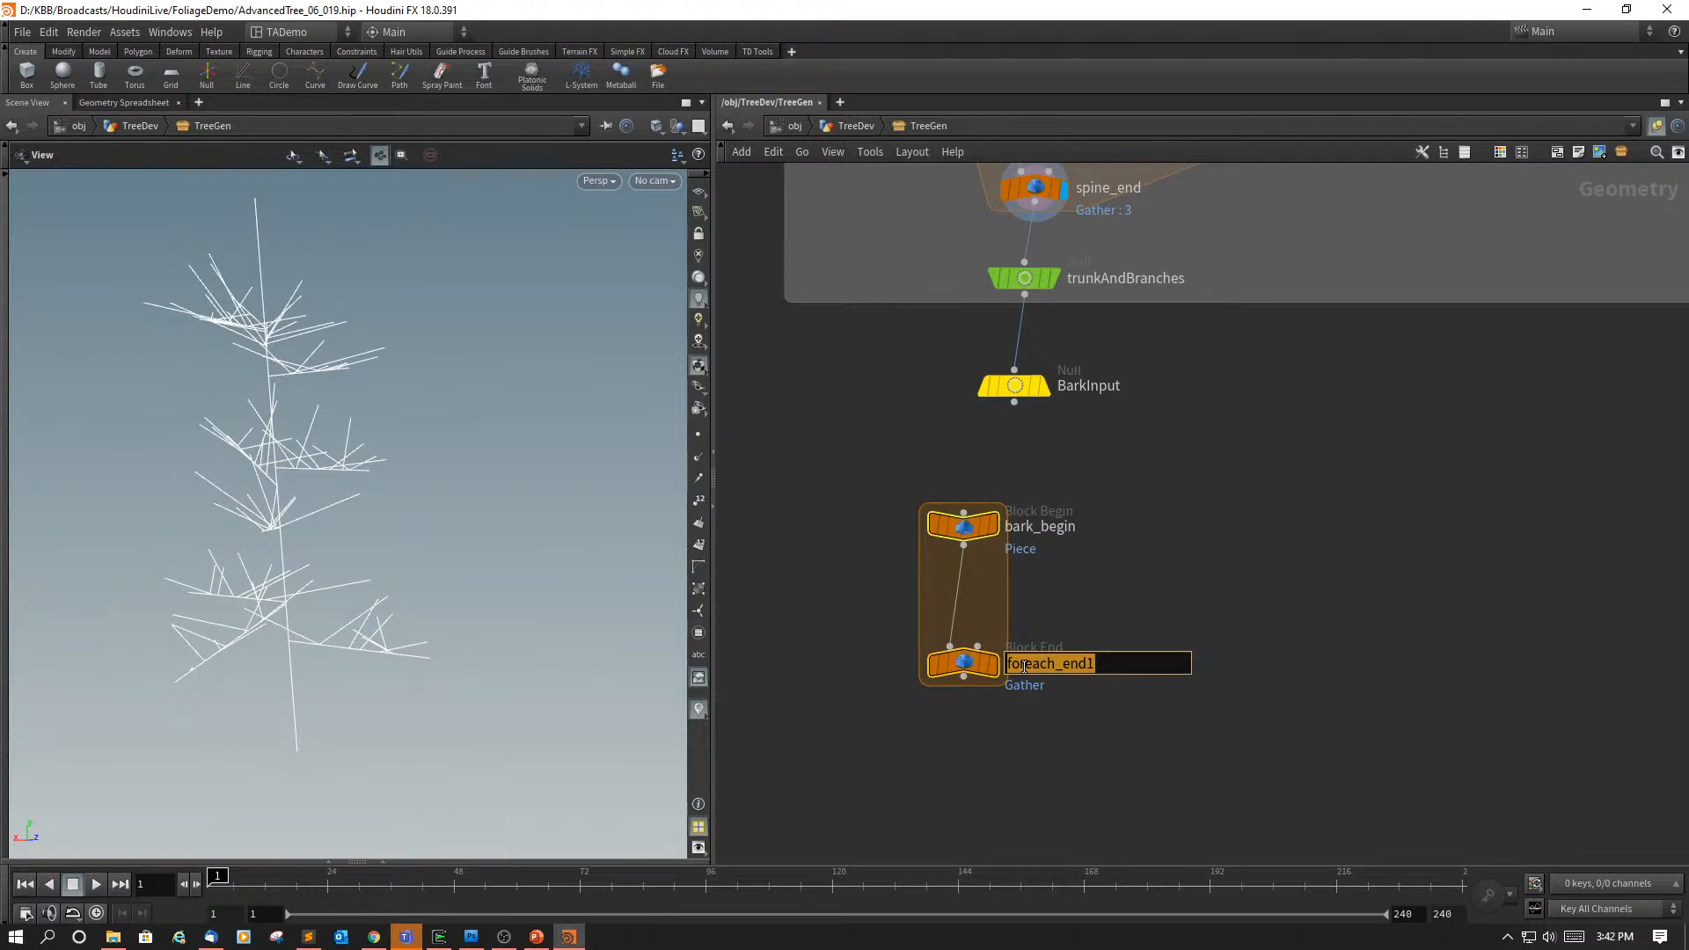
pyautogui.write('B')
pyautogui.press('BackSpace')
pyautogui.write('bark_end')
pyautogui.press('Return')
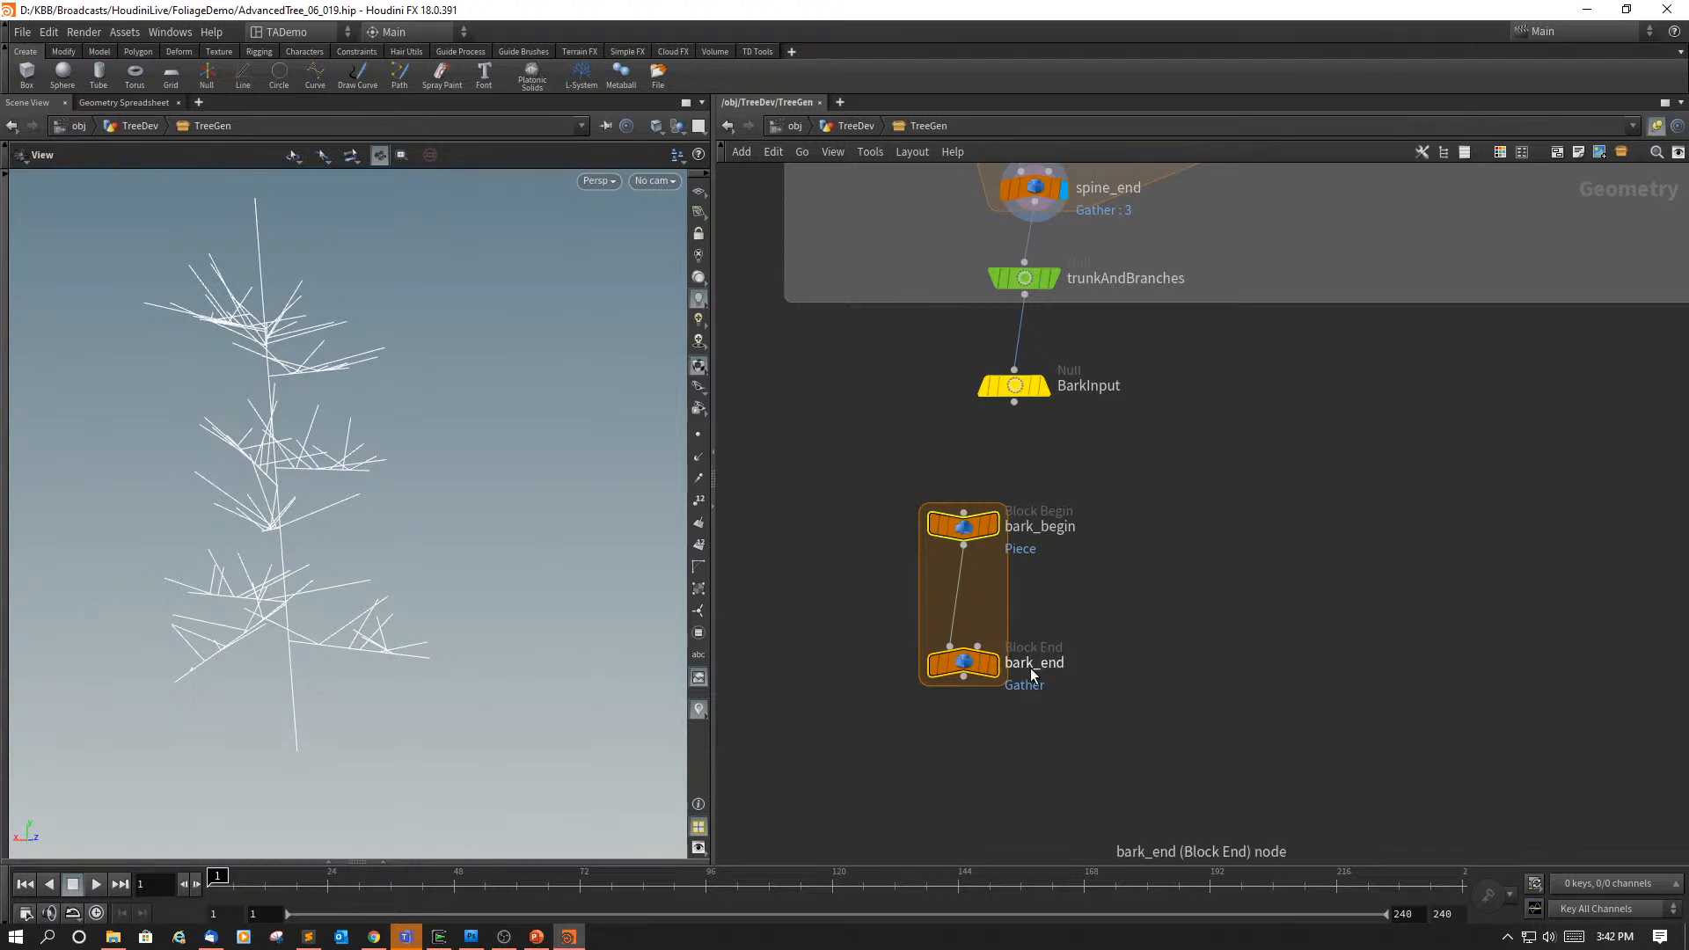
# Step: Connect BarkInput's output to bark_begin and move the two loop blocks further apart to make room between them
pyautogui.click(1229, 531)
pyautogui.moveTo(964, 512); pyautogui.dragTo(1014, 402)
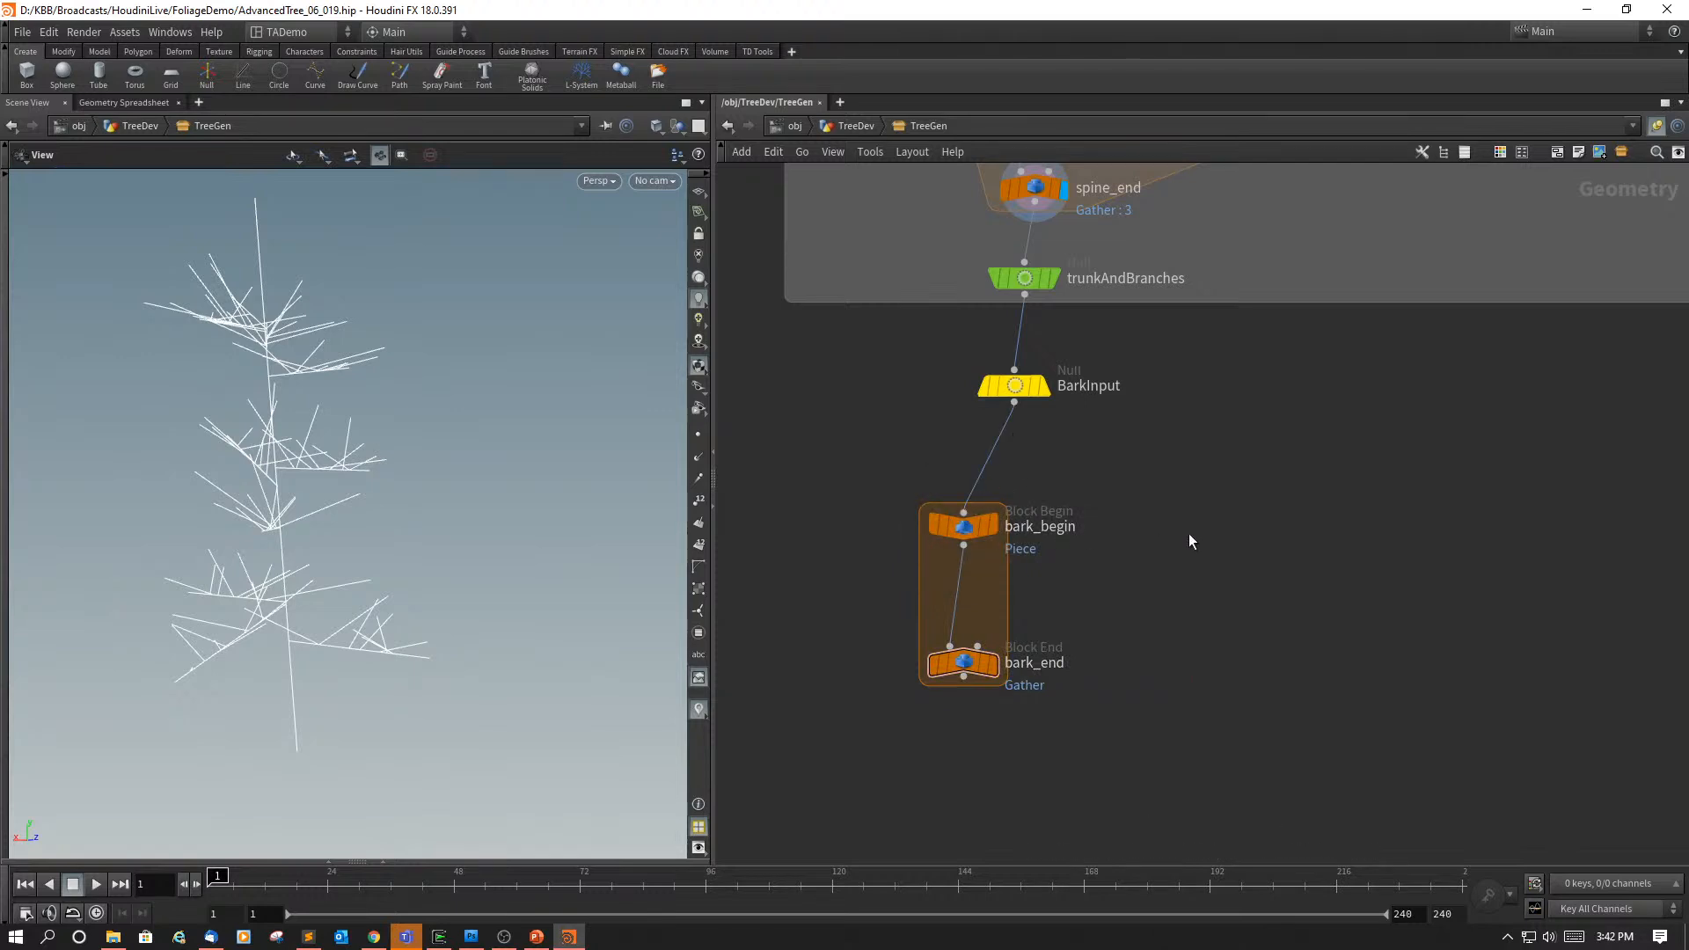
pyautogui.hotkey('alt', 'Tab')
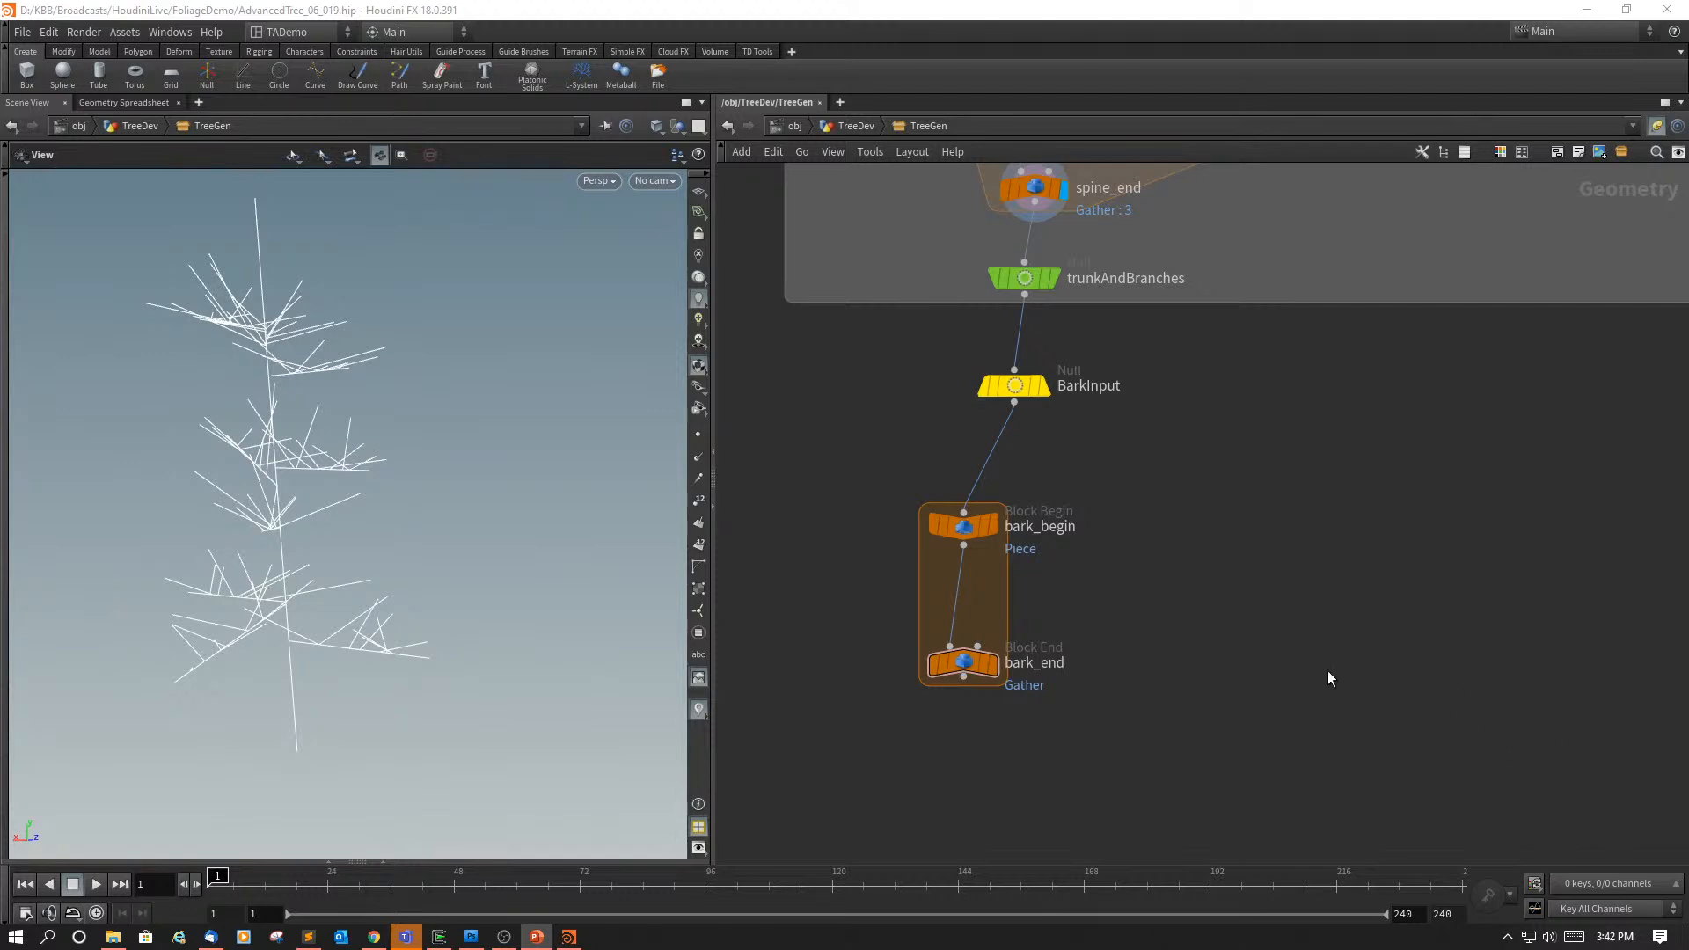
pyautogui.moveTo(968, 664); pyautogui.dragTo(972, 741)
pyautogui.moveTo(968, 533); pyautogui.dragTo(969, 483)
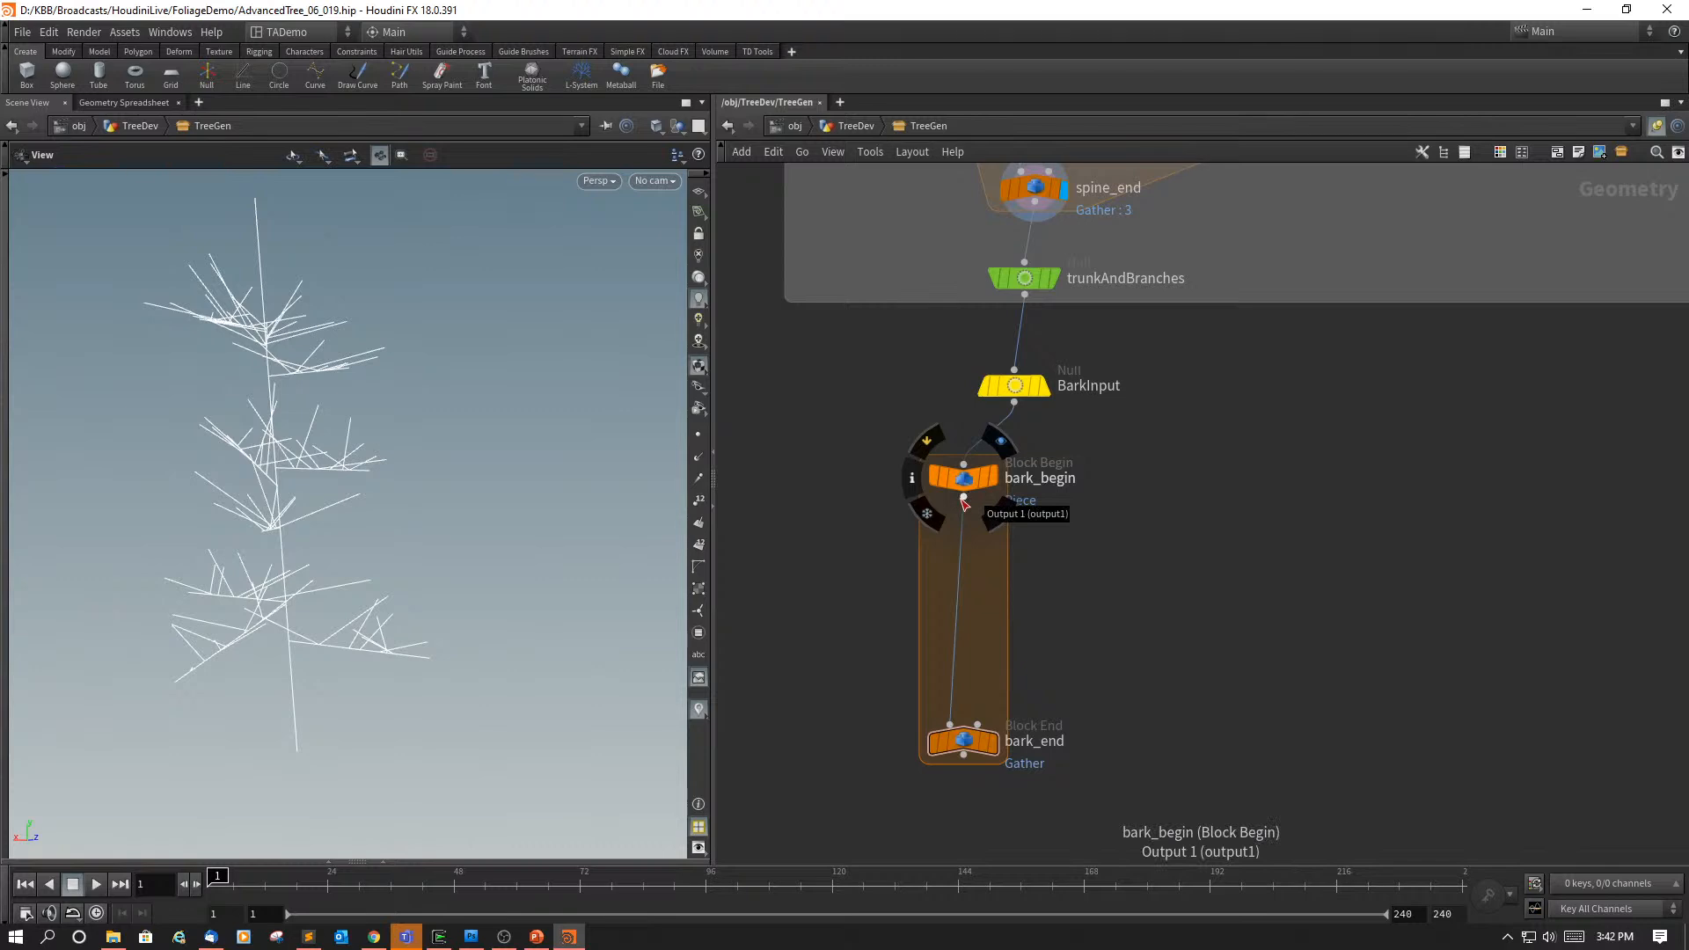
# Step: Insert a Point Wrangle node between bark_begin and bark_end, placed directly below bark_begin
pyautogui.moveTo(963, 501); pyautogui.dragTo(990, 536)
pyautogui.press('Tab')
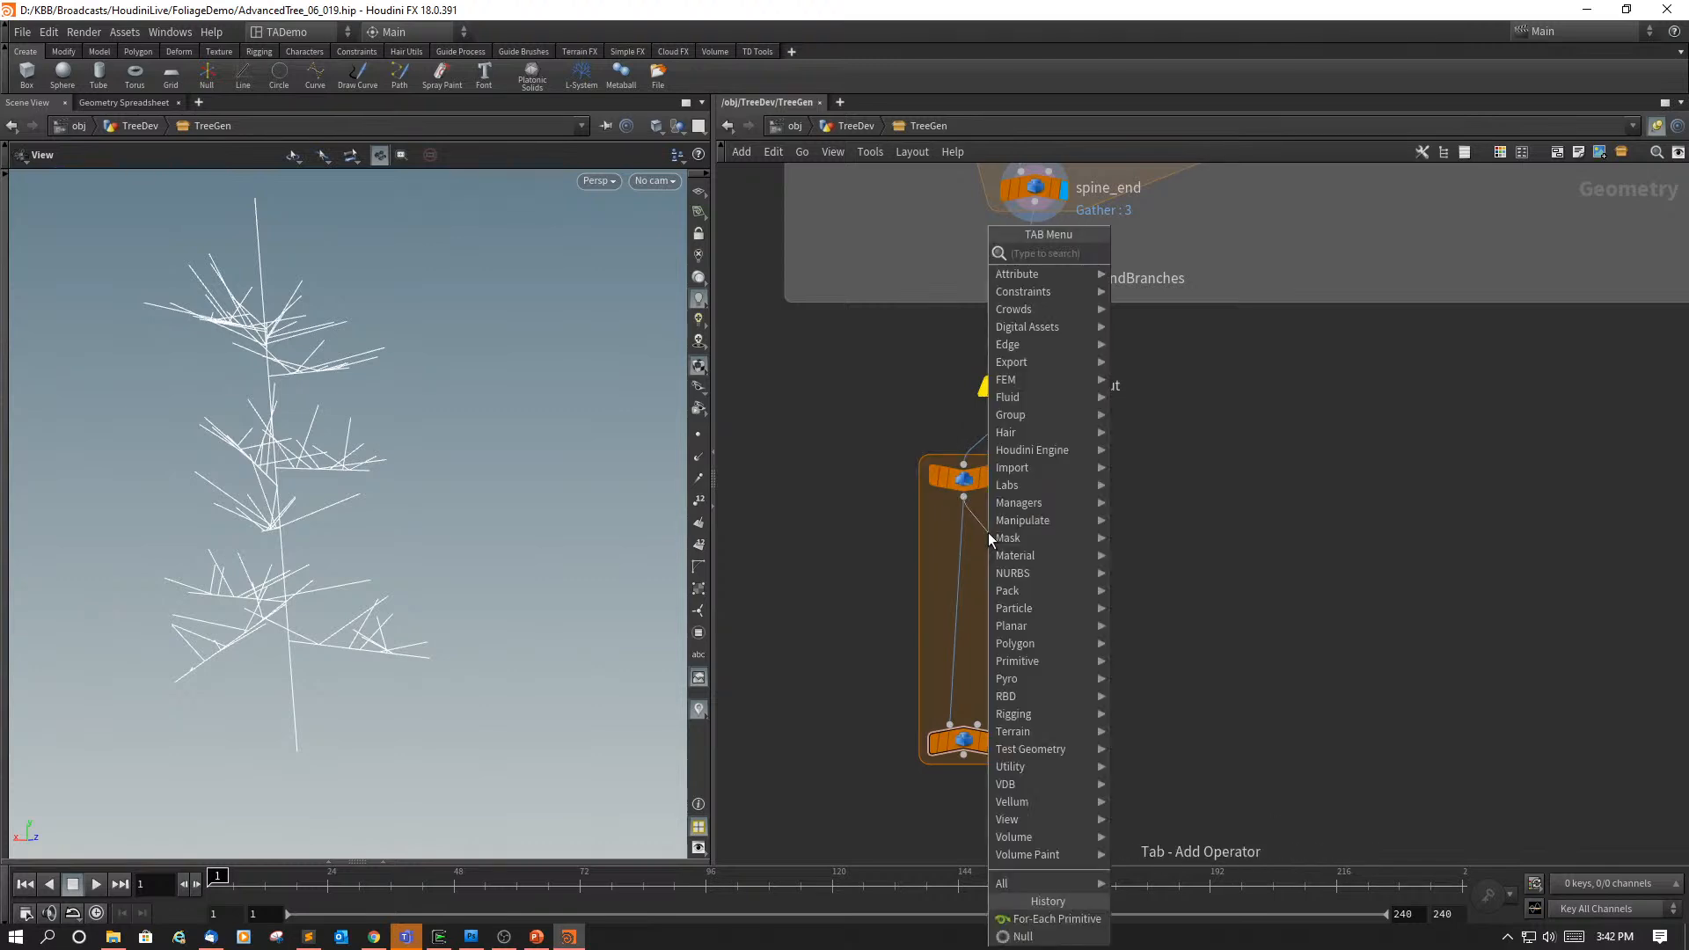
pyautogui.write('point')
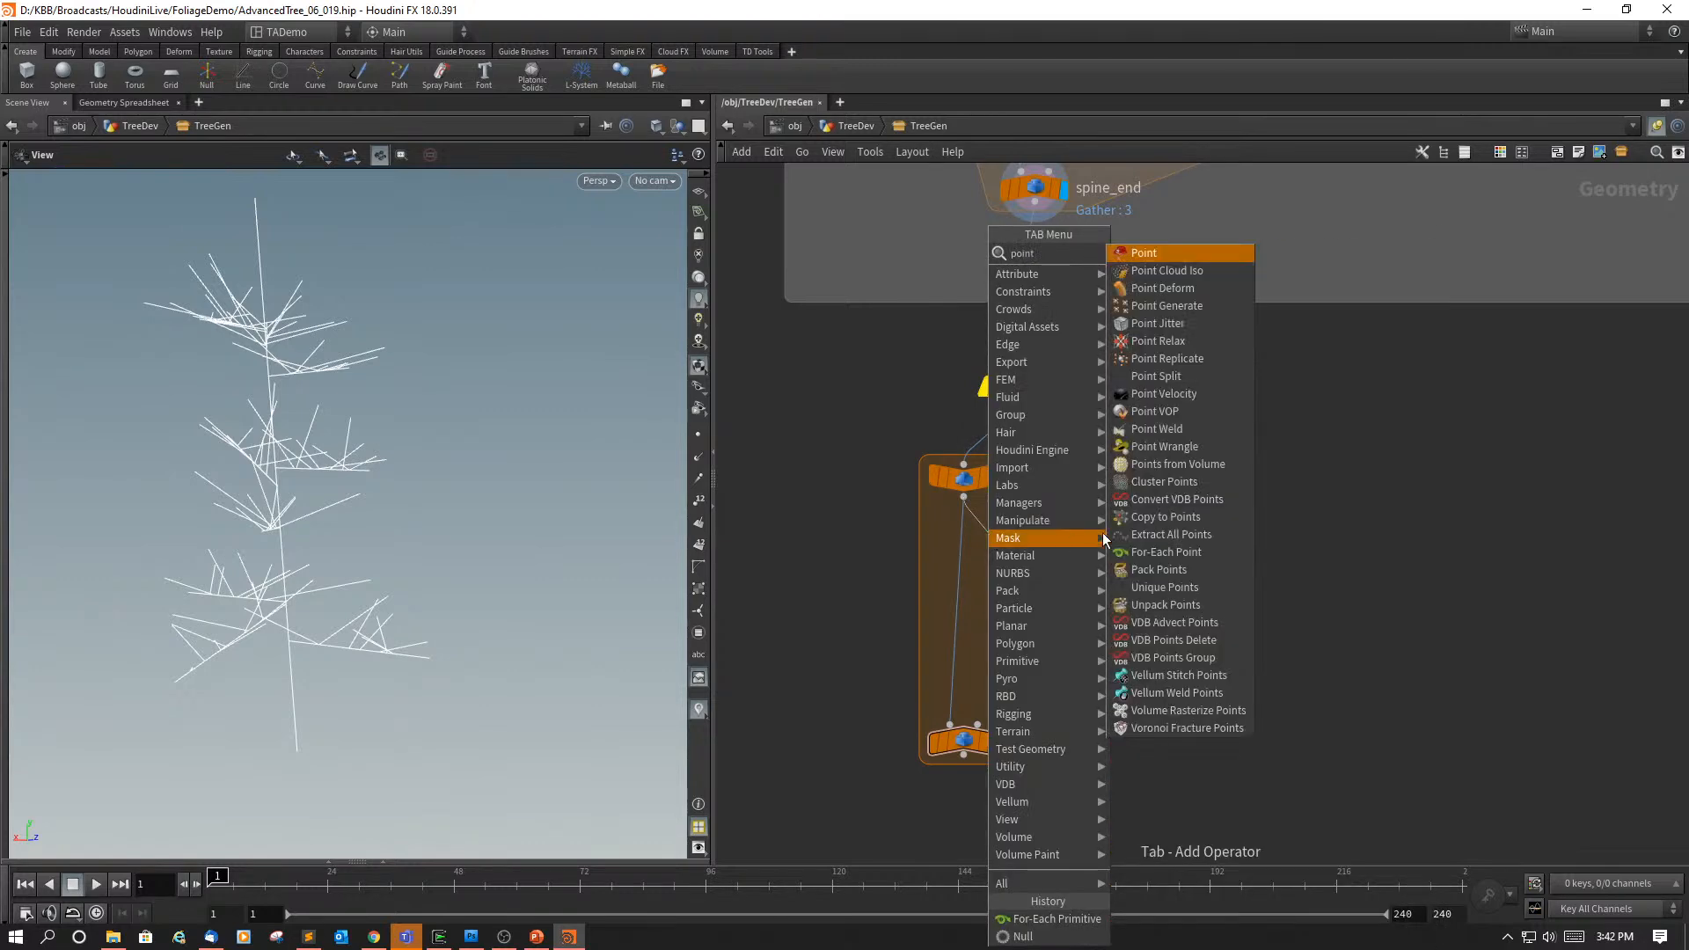
pyautogui.click(1138, 446)
pyautogui.click(1000, 563)
pyautogui.moveTo(1000, 563); pyautogui.dragTo(970, 551)
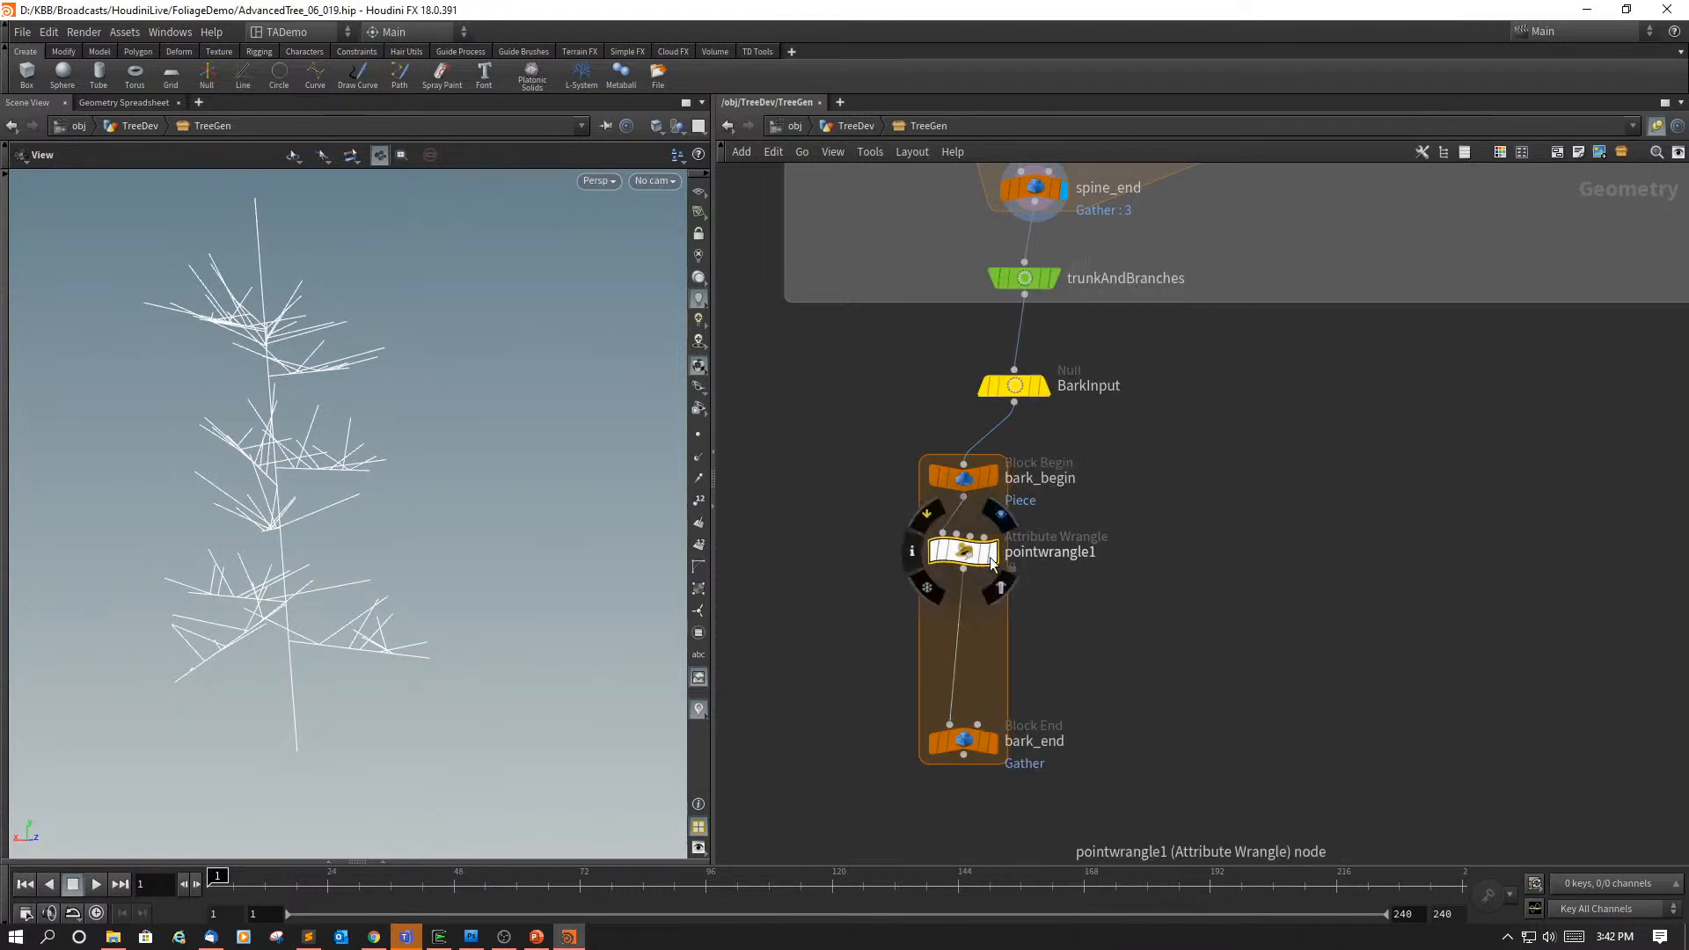
# Step: Rename the point wrangle inside the bark loop as setAttribs
pyautogui.doubleClick(1058, 549)
pyautogui.doubleClick(1075, 554)
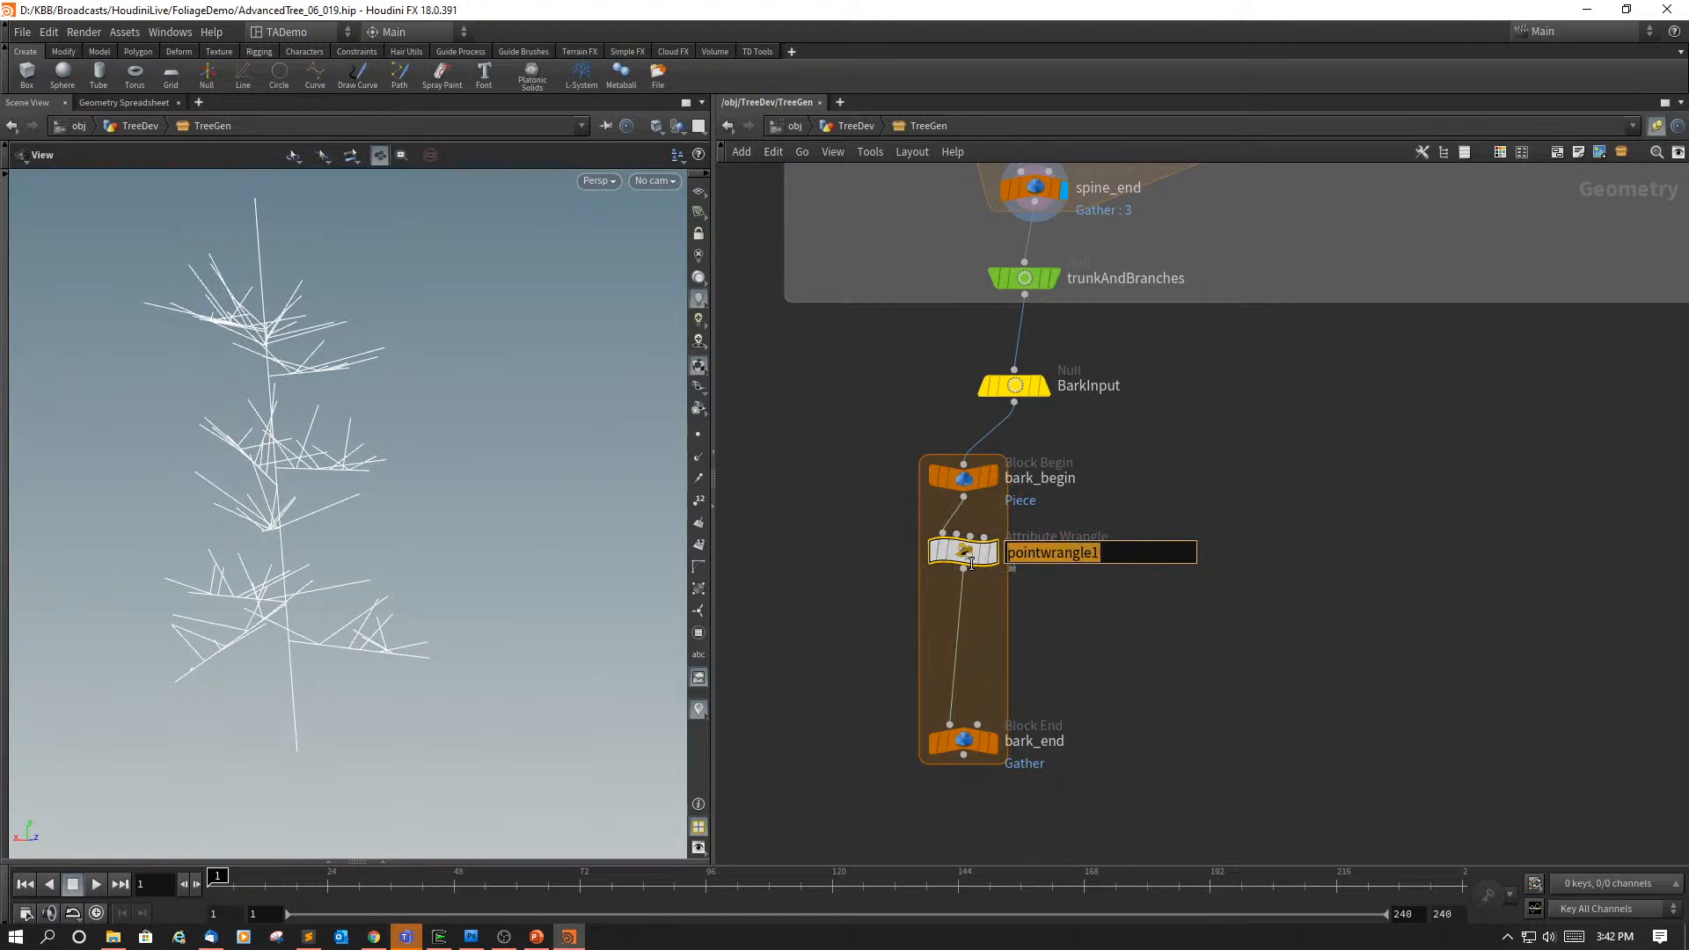
pyautogui.write('setAttribs')
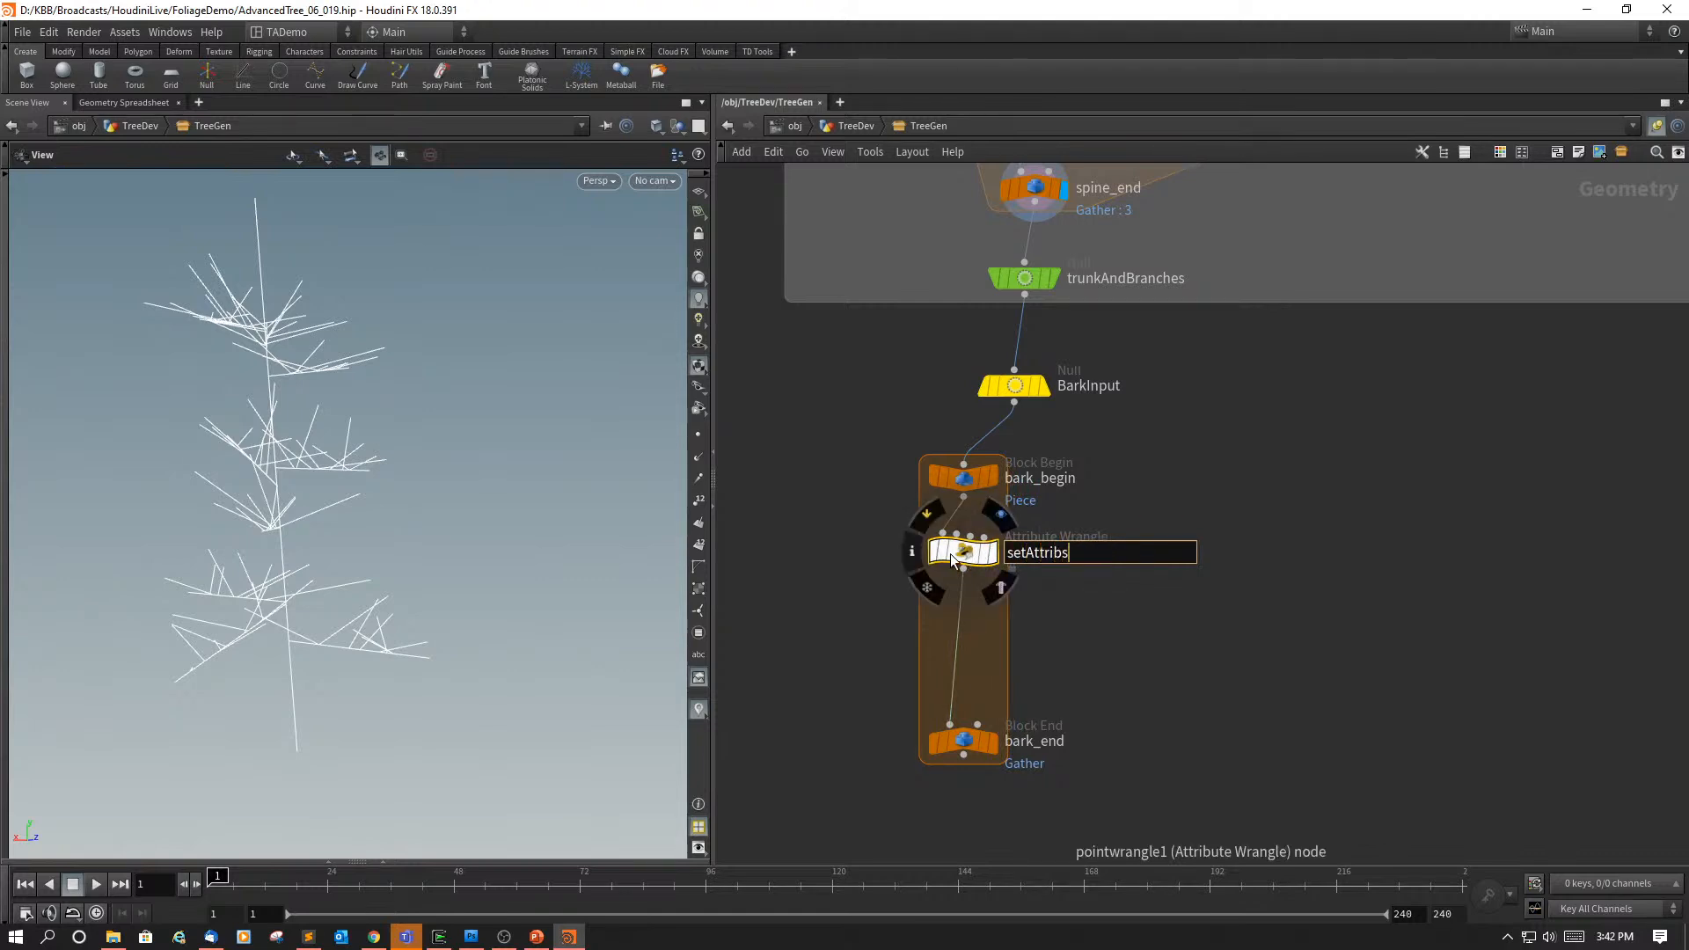
pyautogui.press('Return')
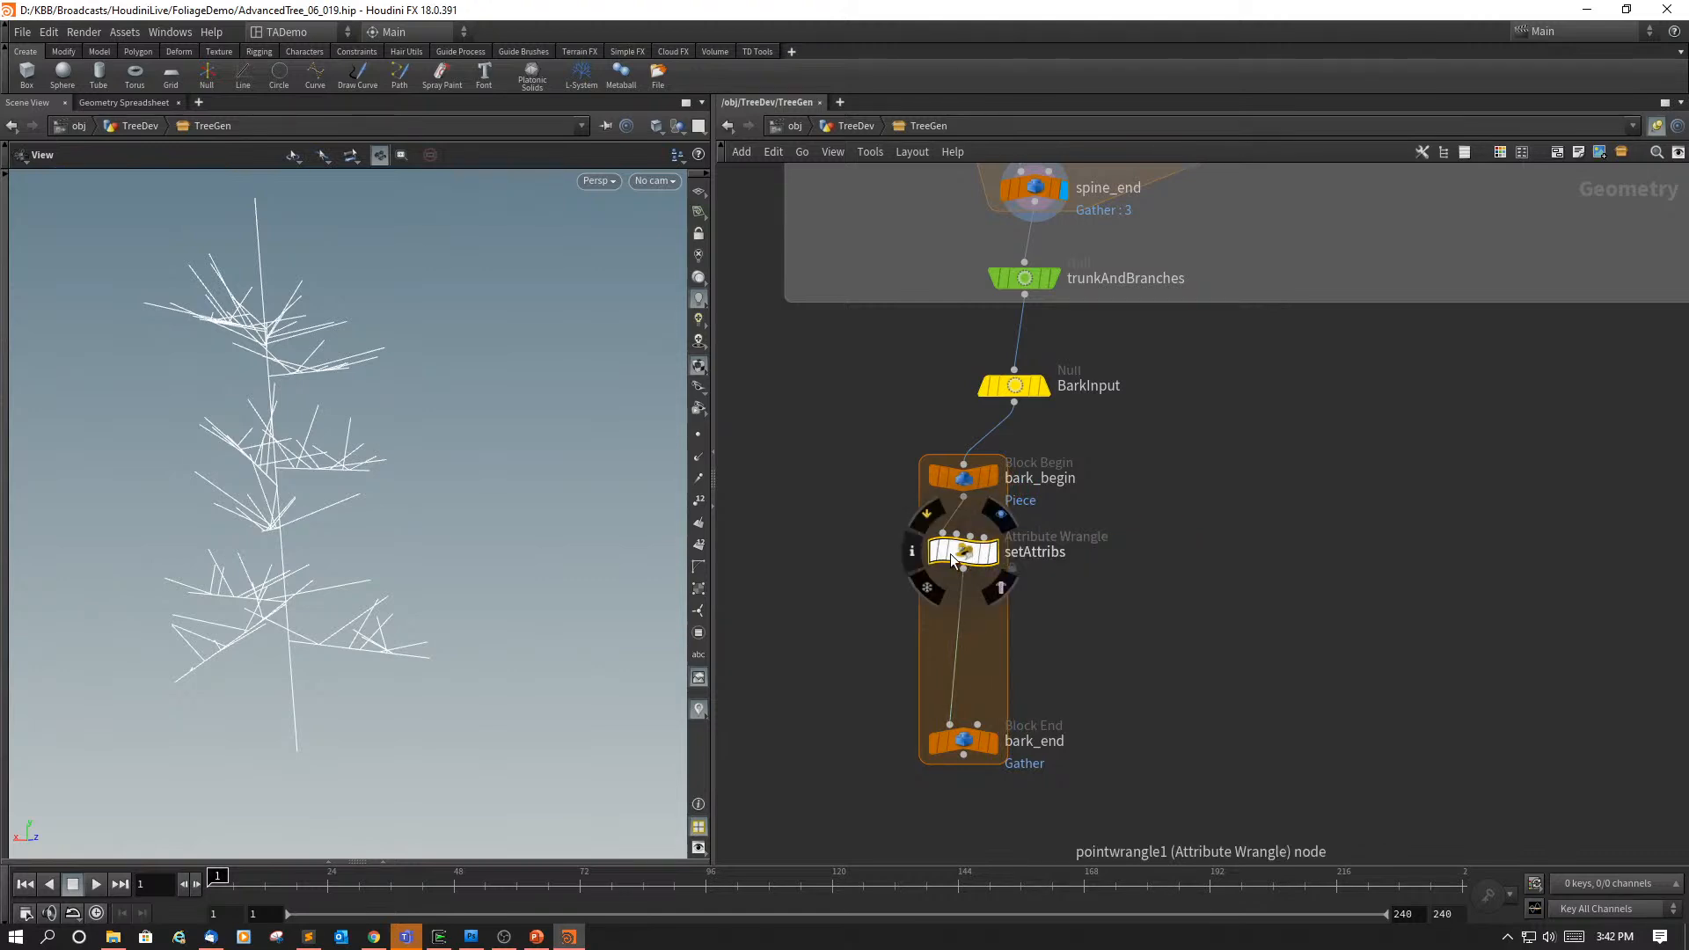
# Step: Start the setAttribs wrangle's VEX code with a width attribute assignment, f@width = chramp()
pyautogui.moveTo(1122, 620); pyautogui.dragTo(1052, 614, button='middle')
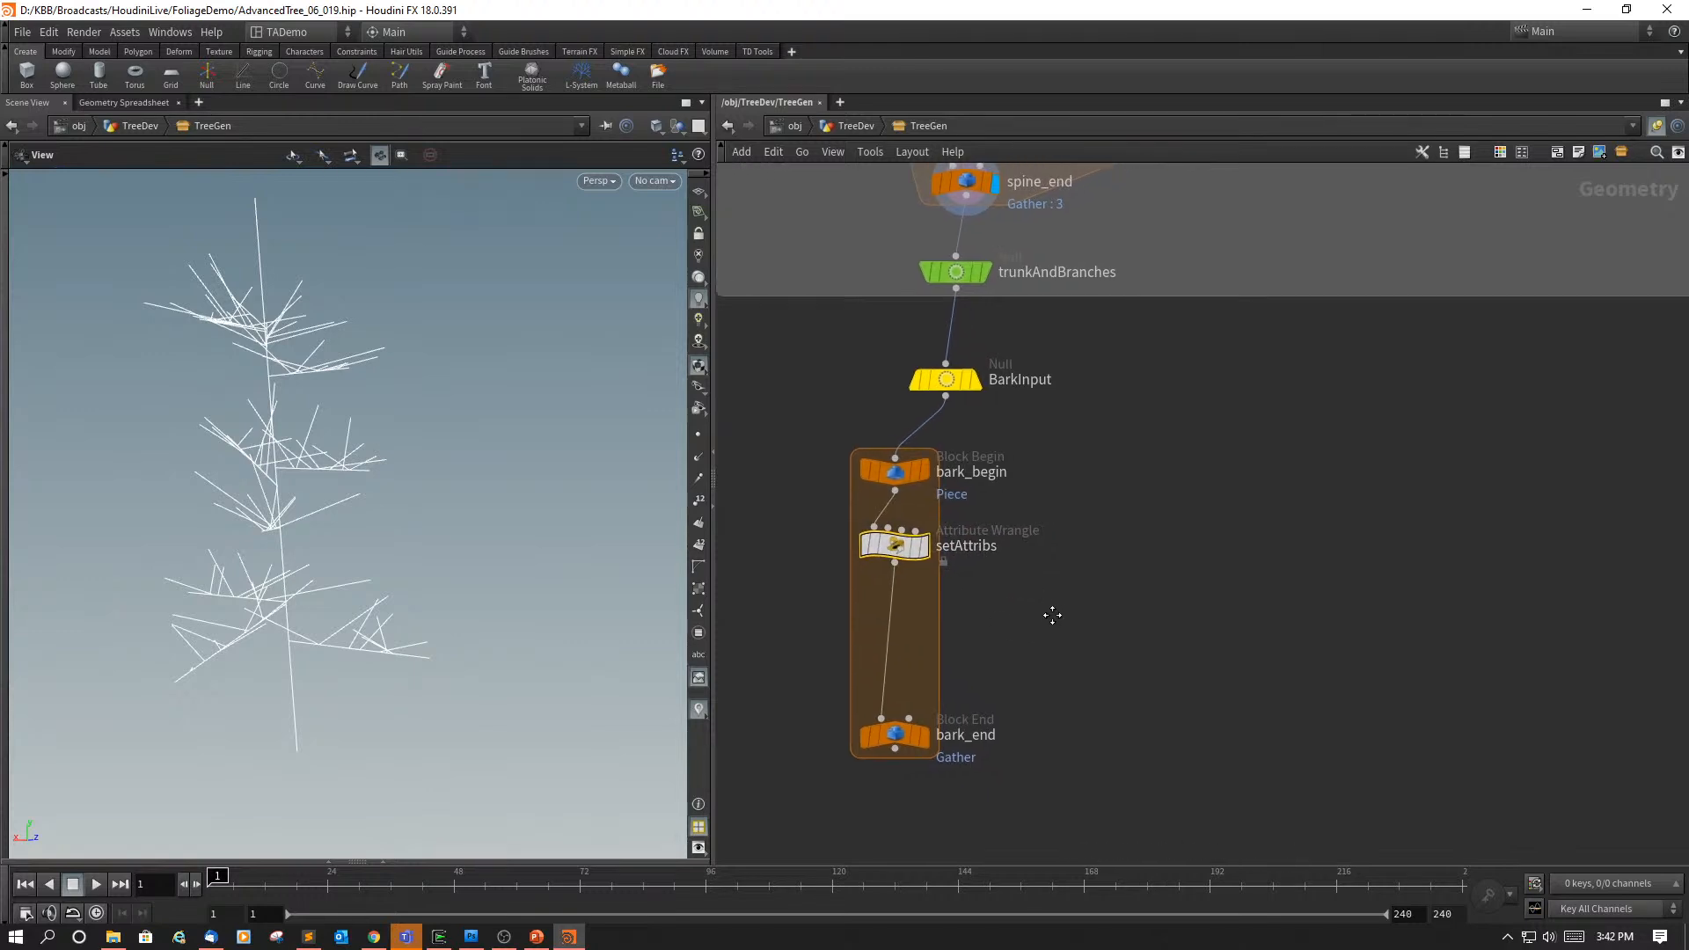
pyautogui.scroll(2, 1053, 614)
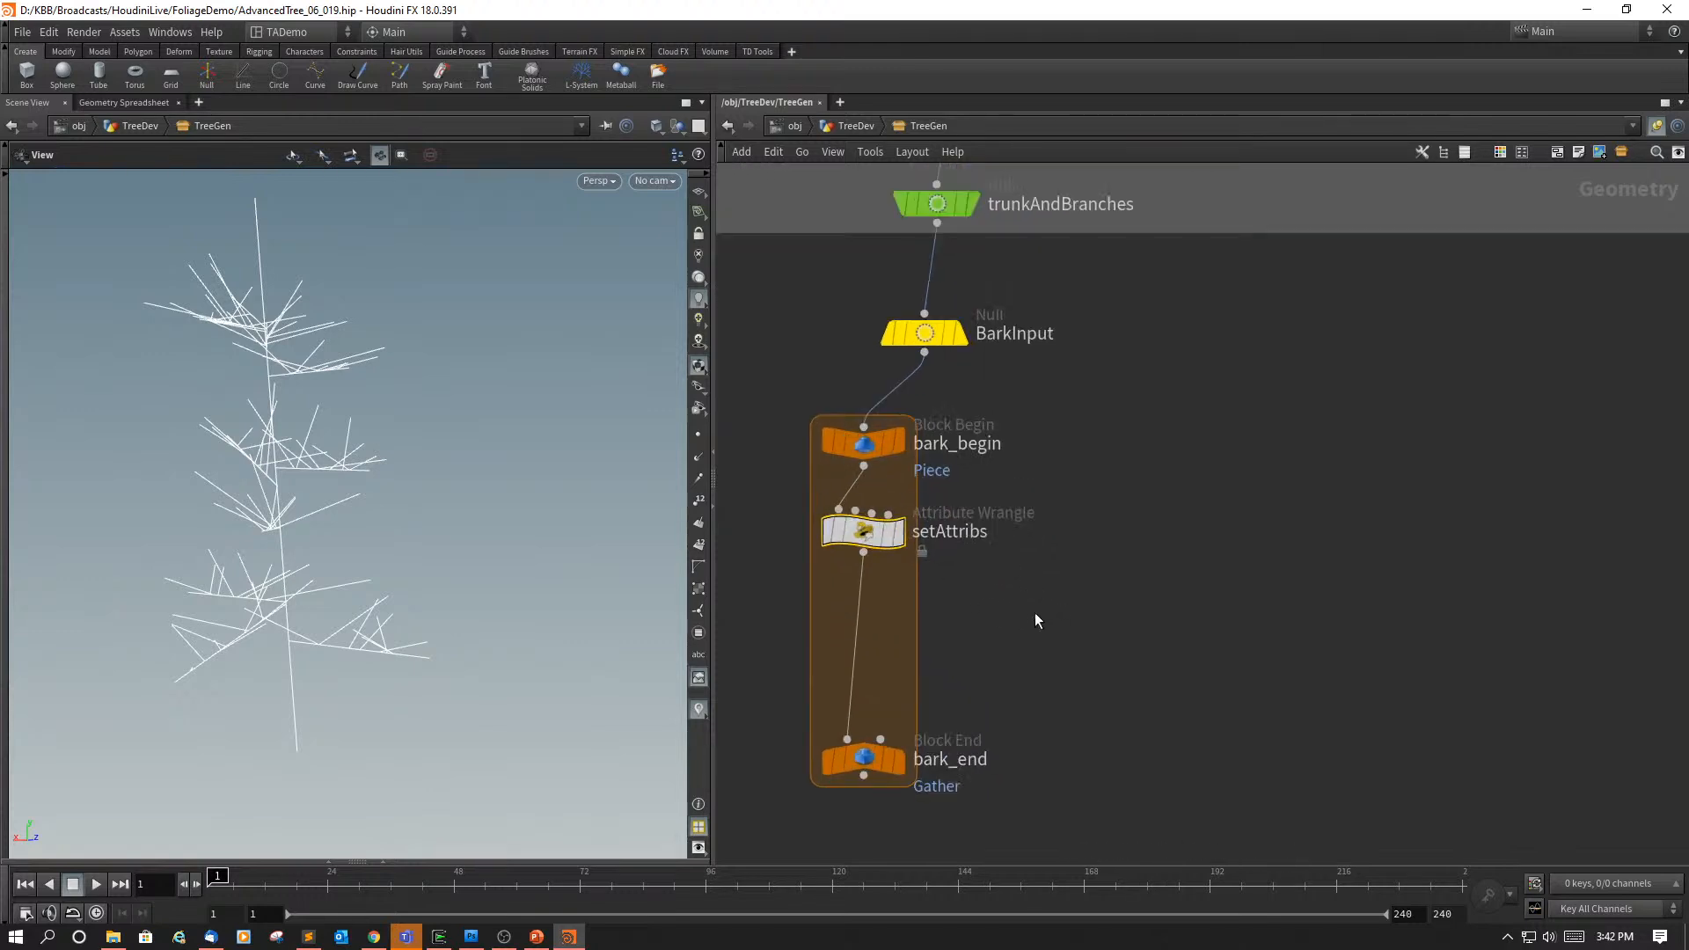
pyautogui.press('p')
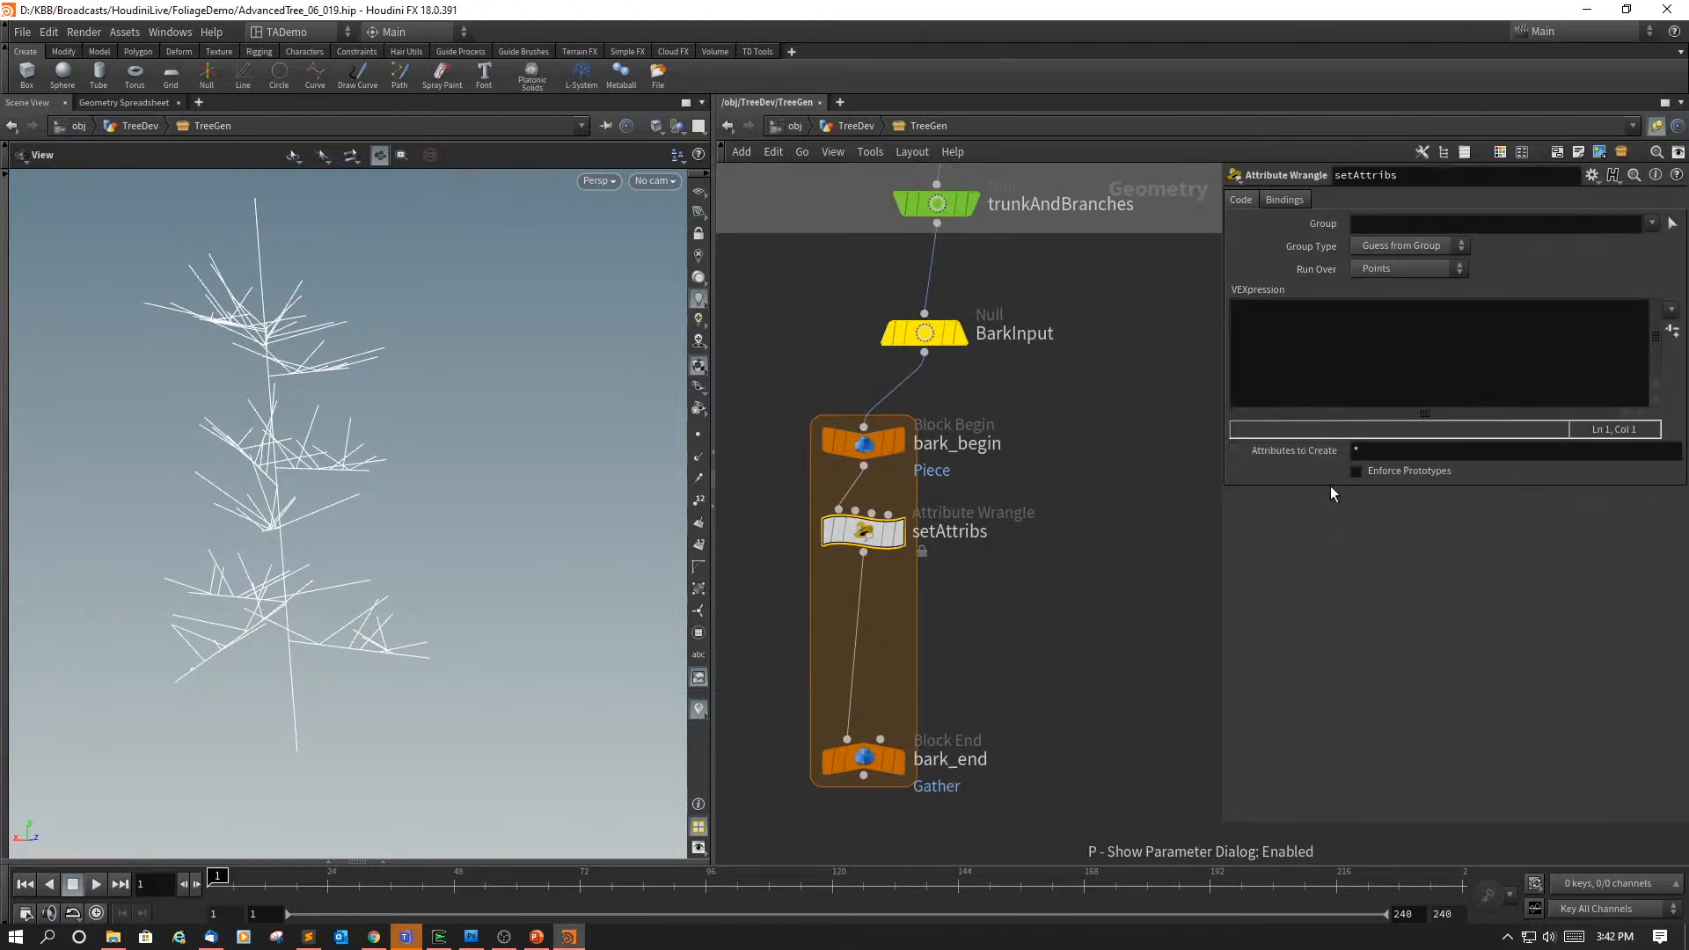
pyautogui.click(1263, 313)
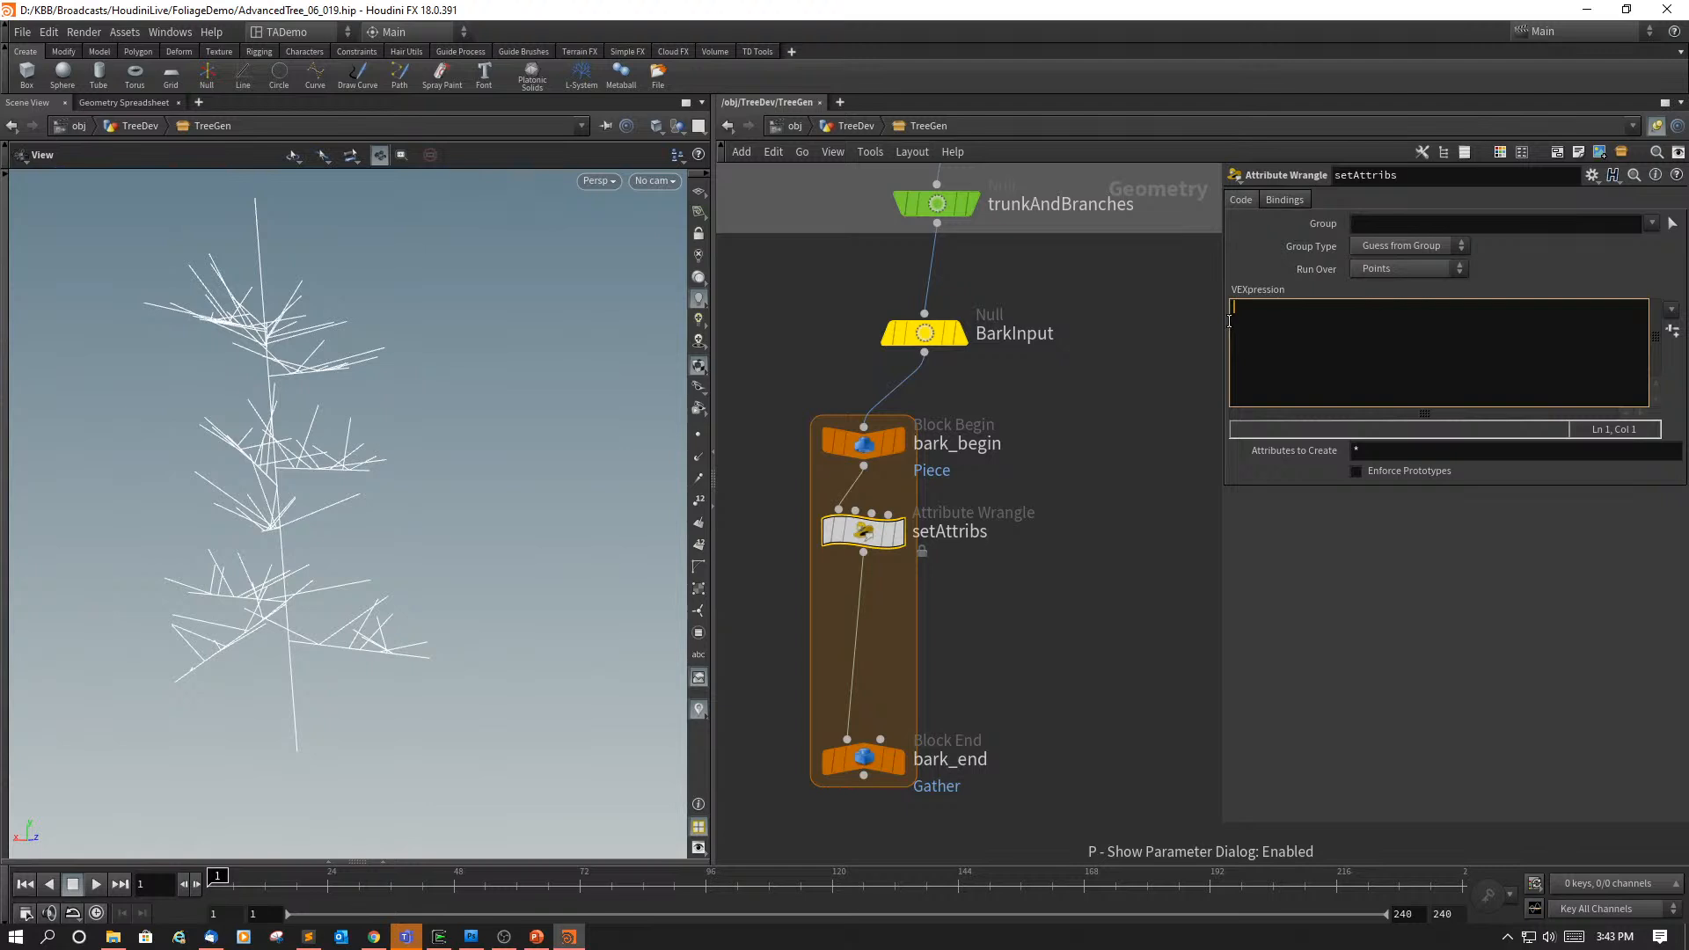
pyautogui.write('f@')
pyautogui.press('Escape')
pyautogui.write('width')
pyautogui.write('= chram')
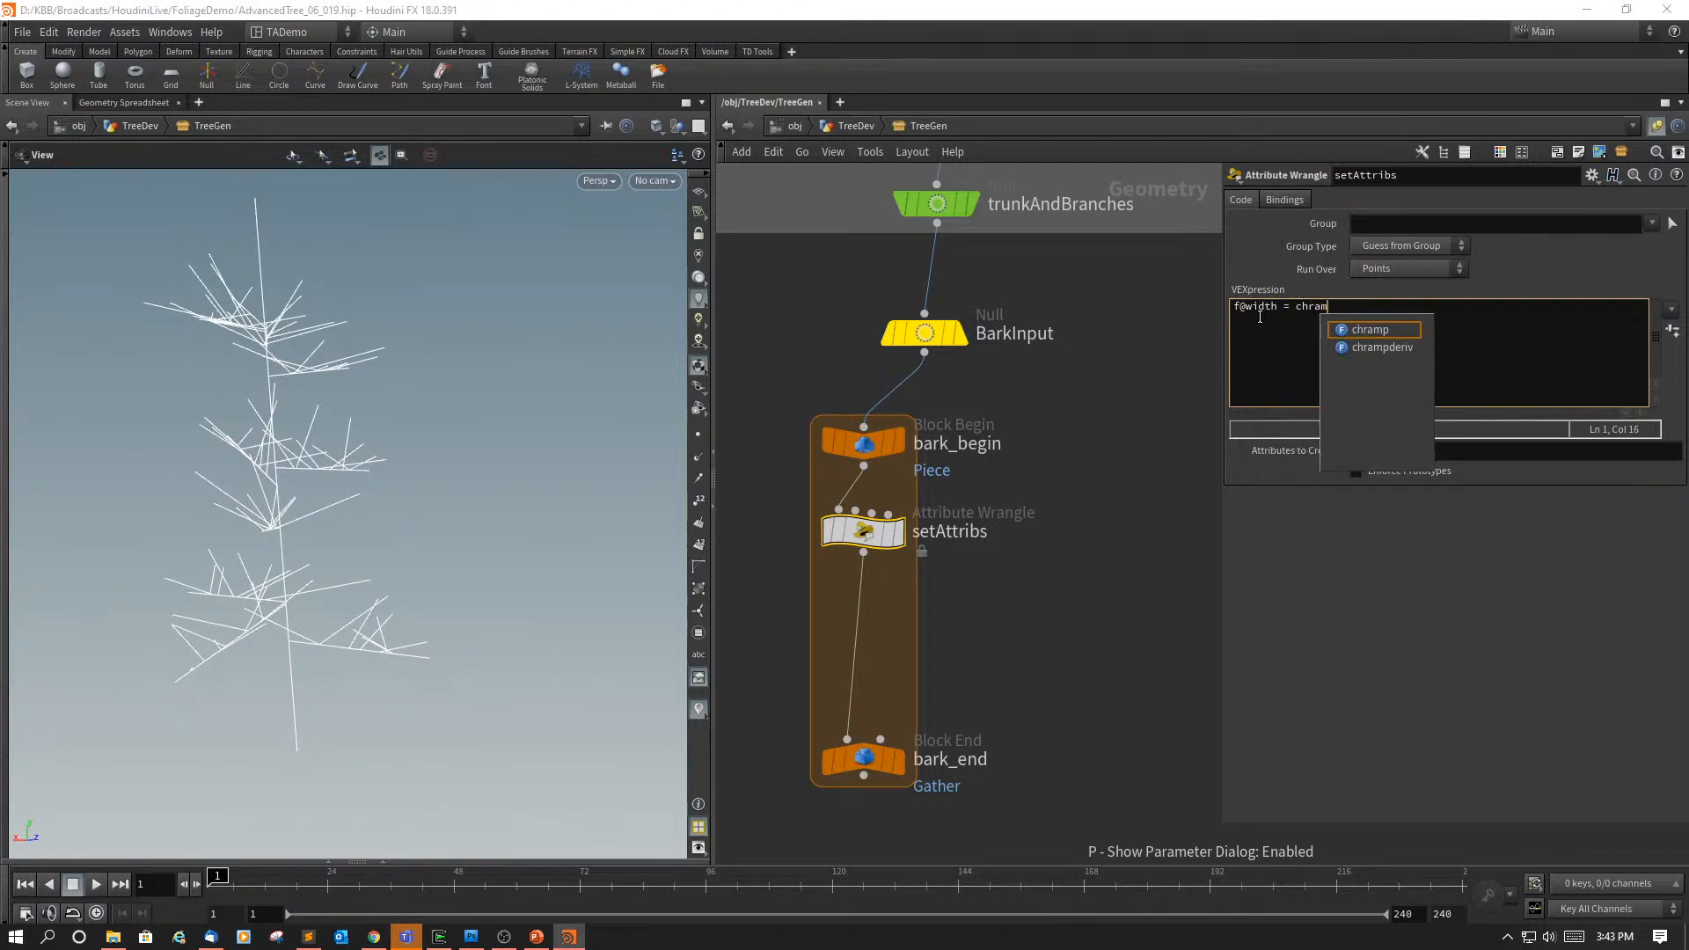
pyautogui.write('p()')
pyautogui.press('Left')
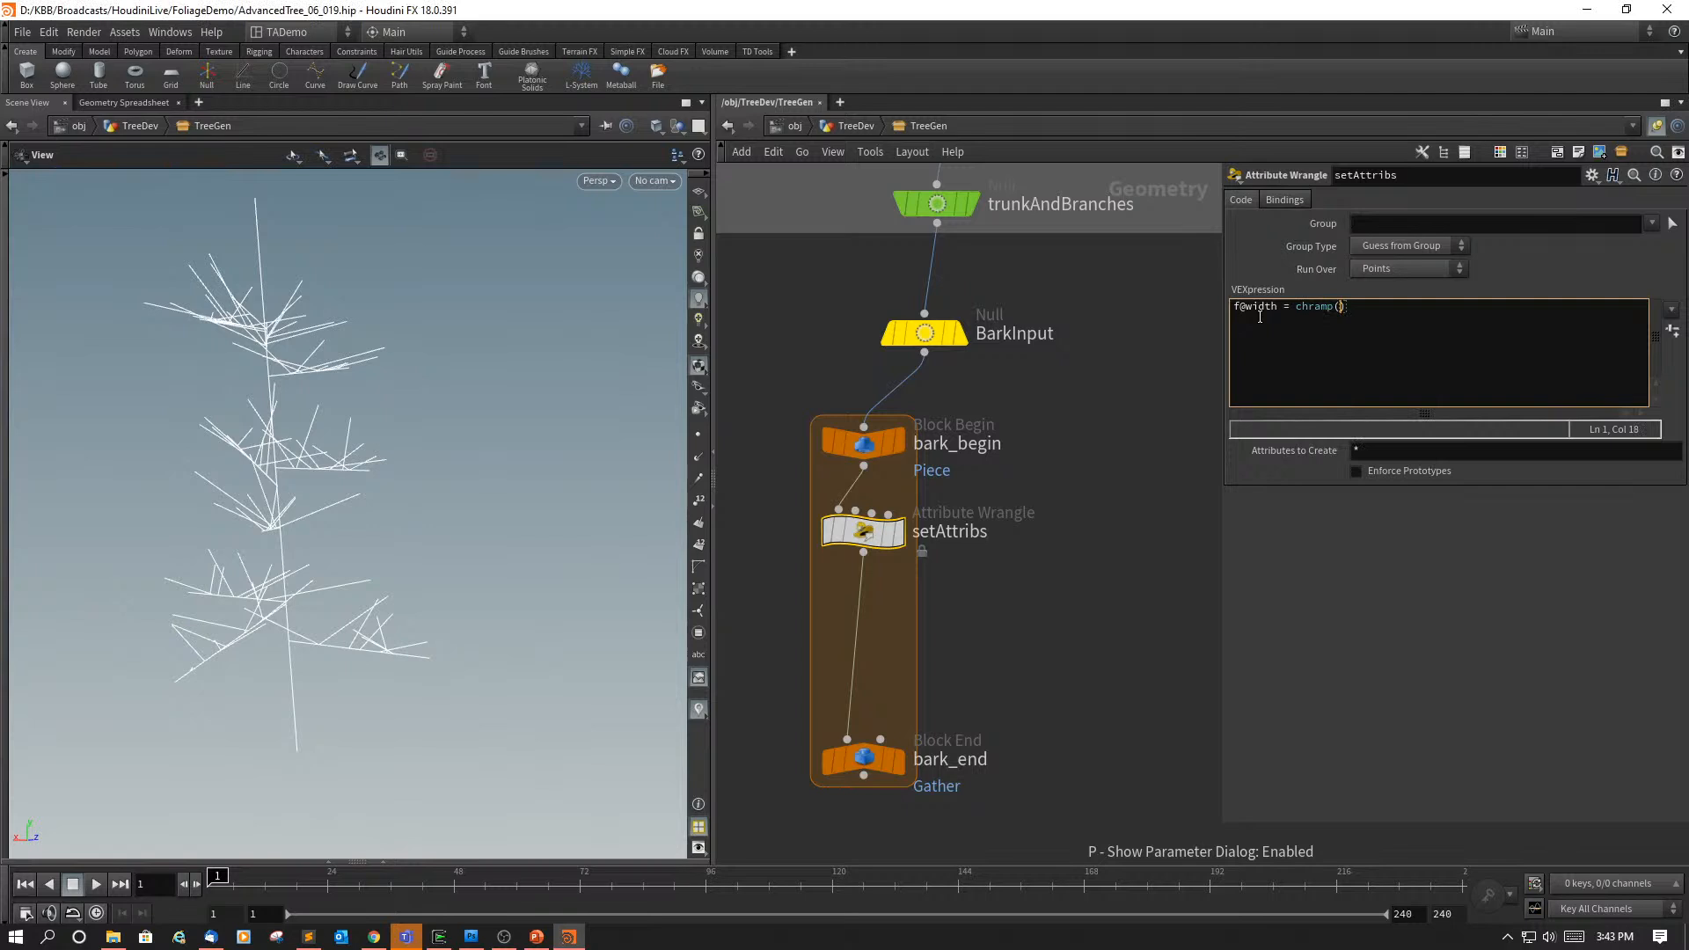
# Step: Give the chramp call "../widthRamp" as its first argument, followed by a comma for the second
pyautogui.write('""')
pyautogui.press('Left')
pyautogui.write('../wi')
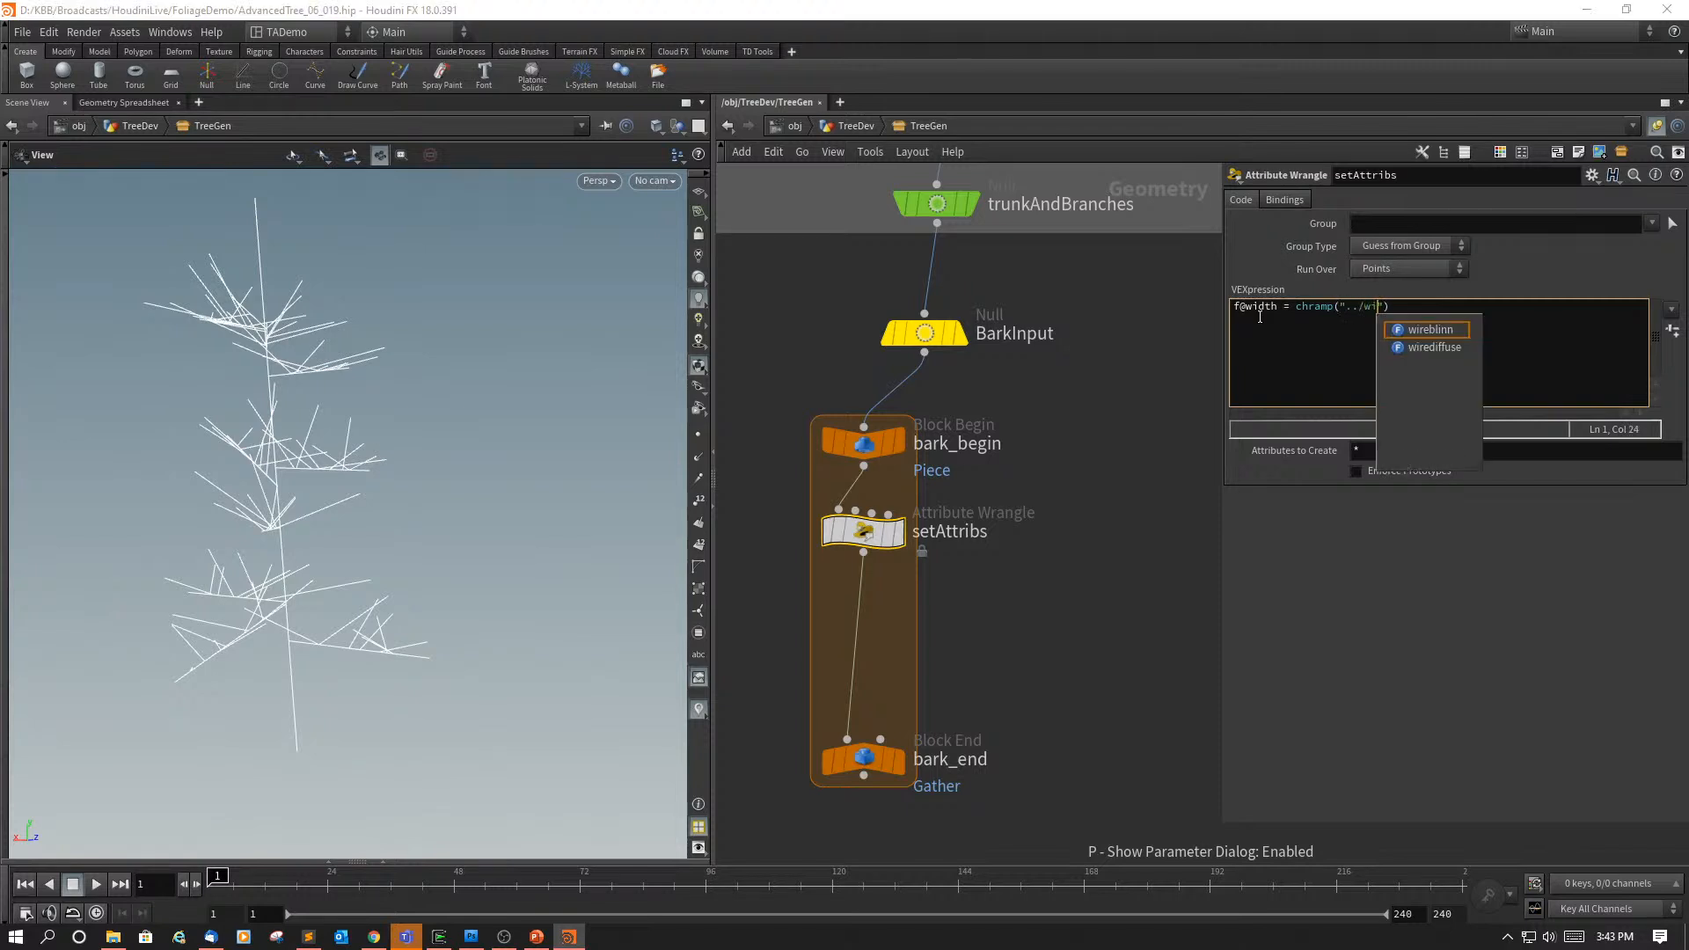
pyautogui.write('dthRamp')
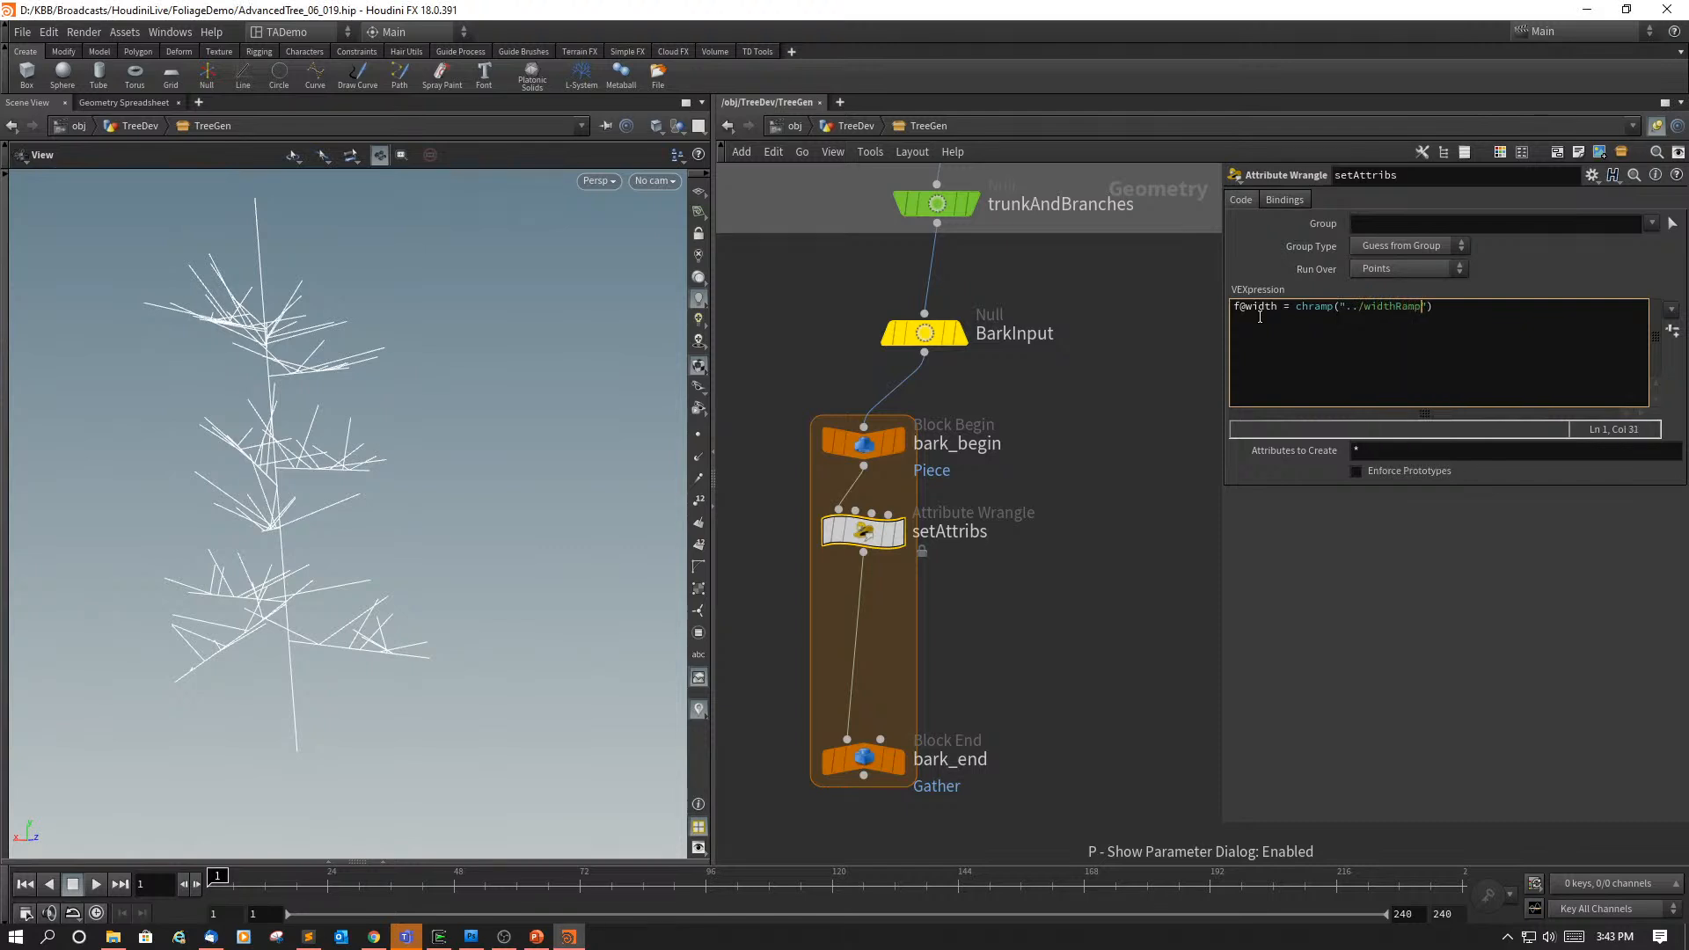
pyautogui.press('Right')
pyautogui.write(',')
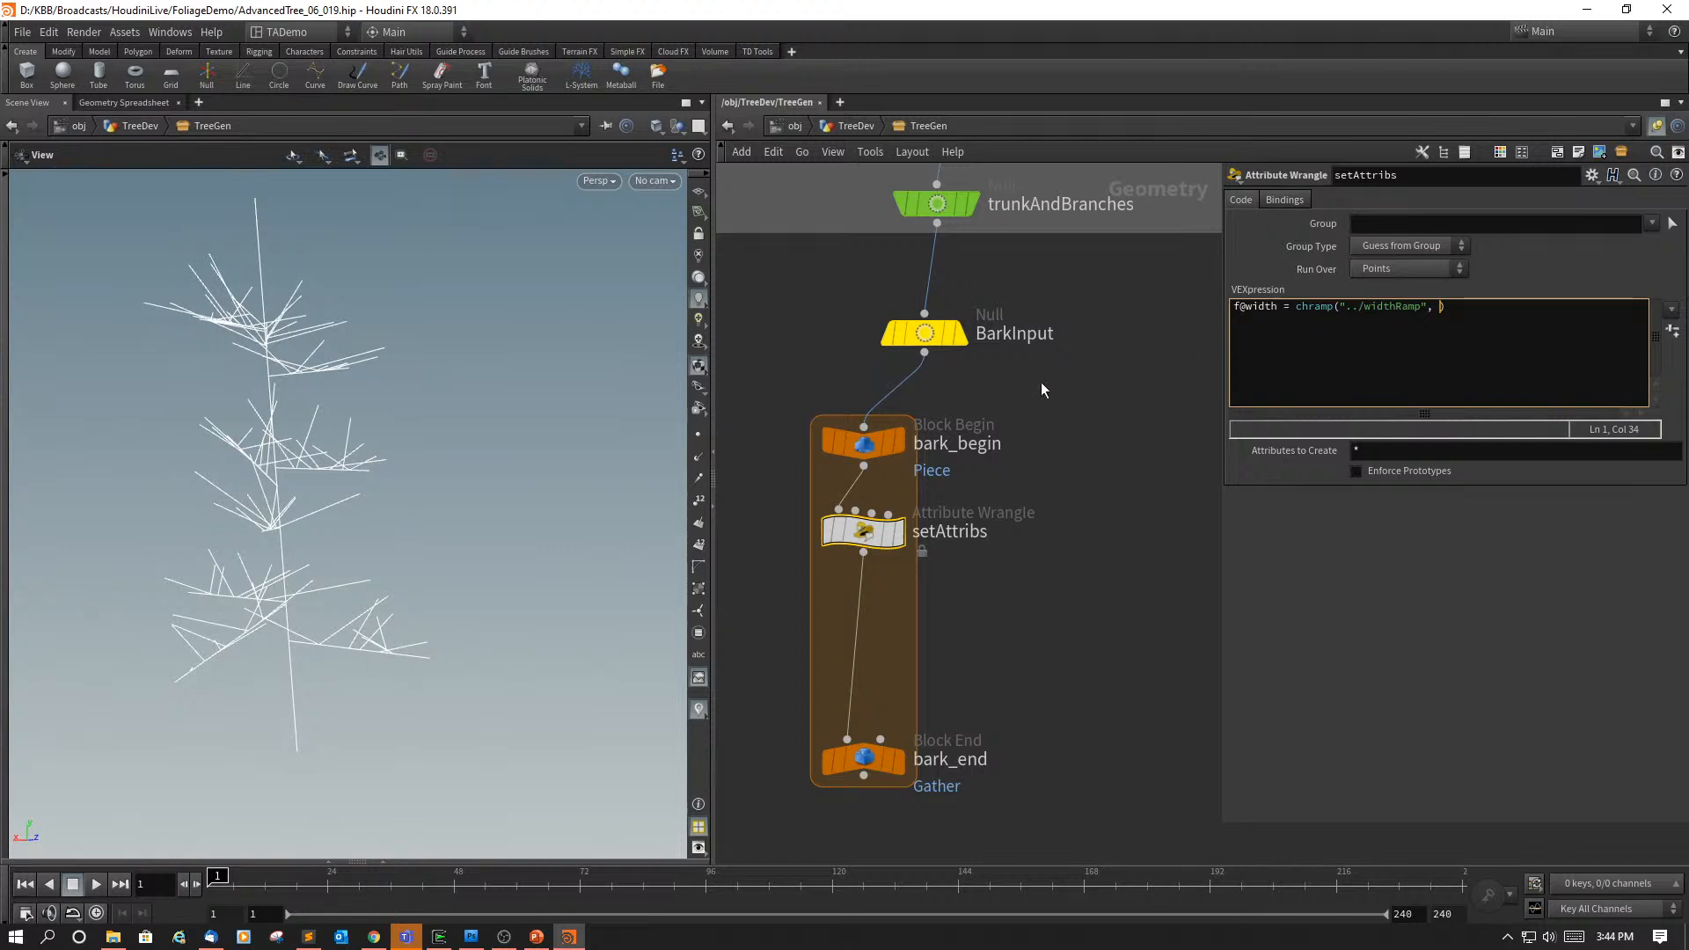
# Step: Examine the BarkInput node's point, vertex, primitive and detail attributes in the geometry spreadsheet
pyautogui.click(927, 336)
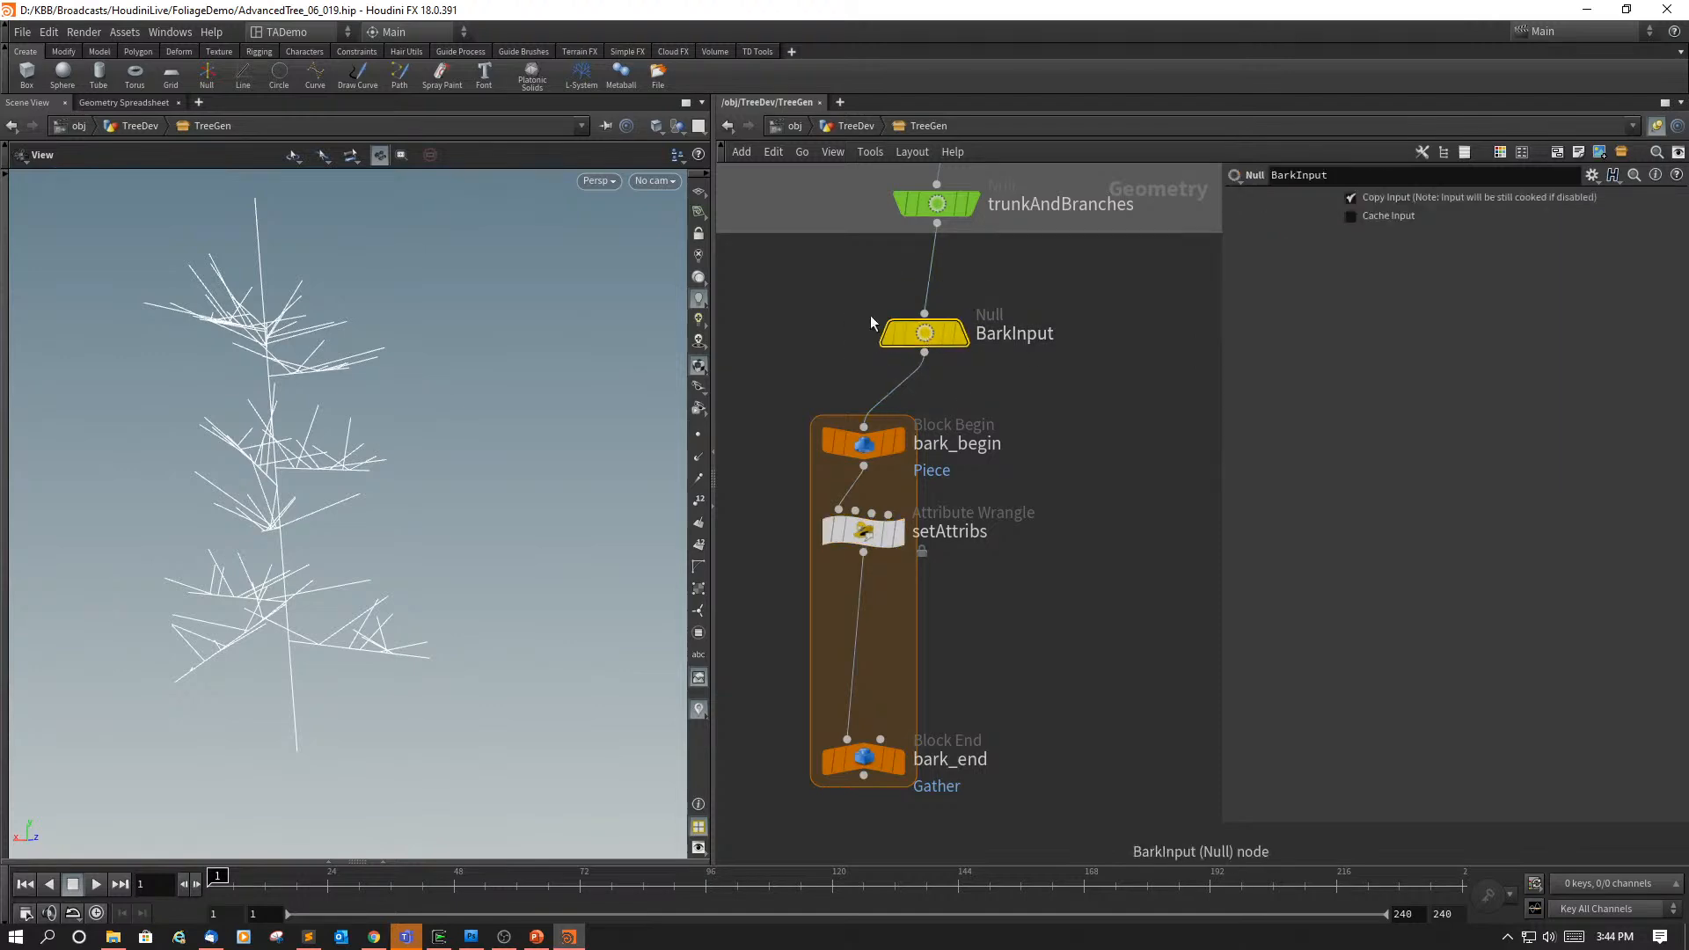
pyautogui.click(141, 104)
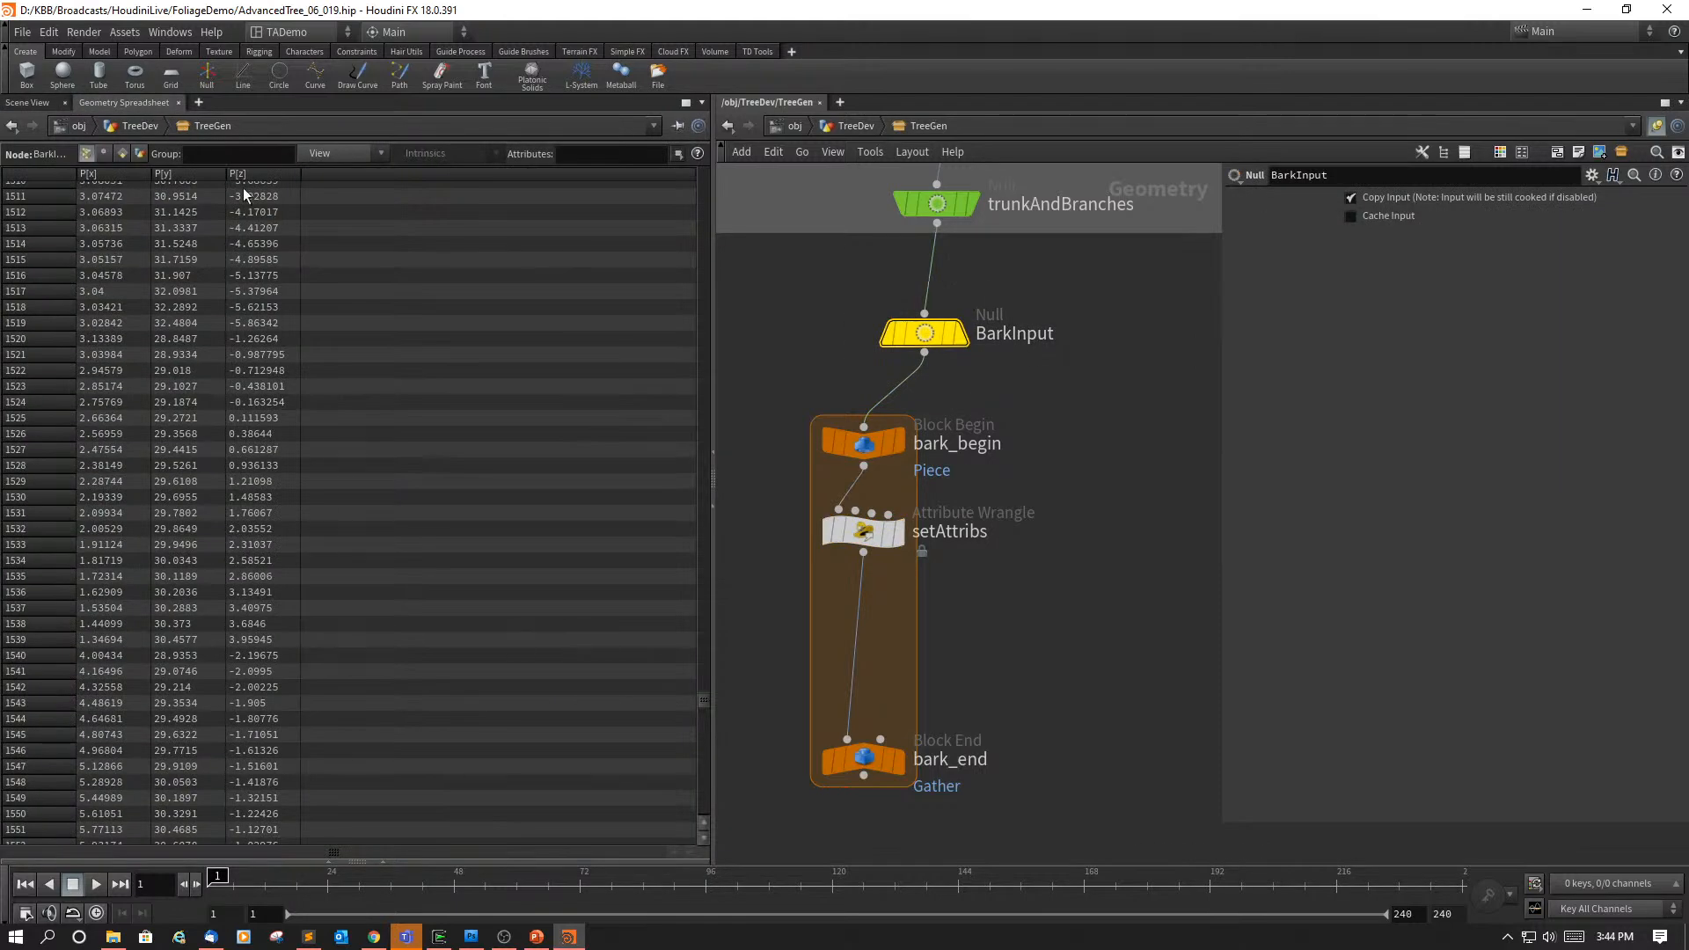
pyautogui.moveTo(700, 696); pyautogui.dragTo(741, 198)
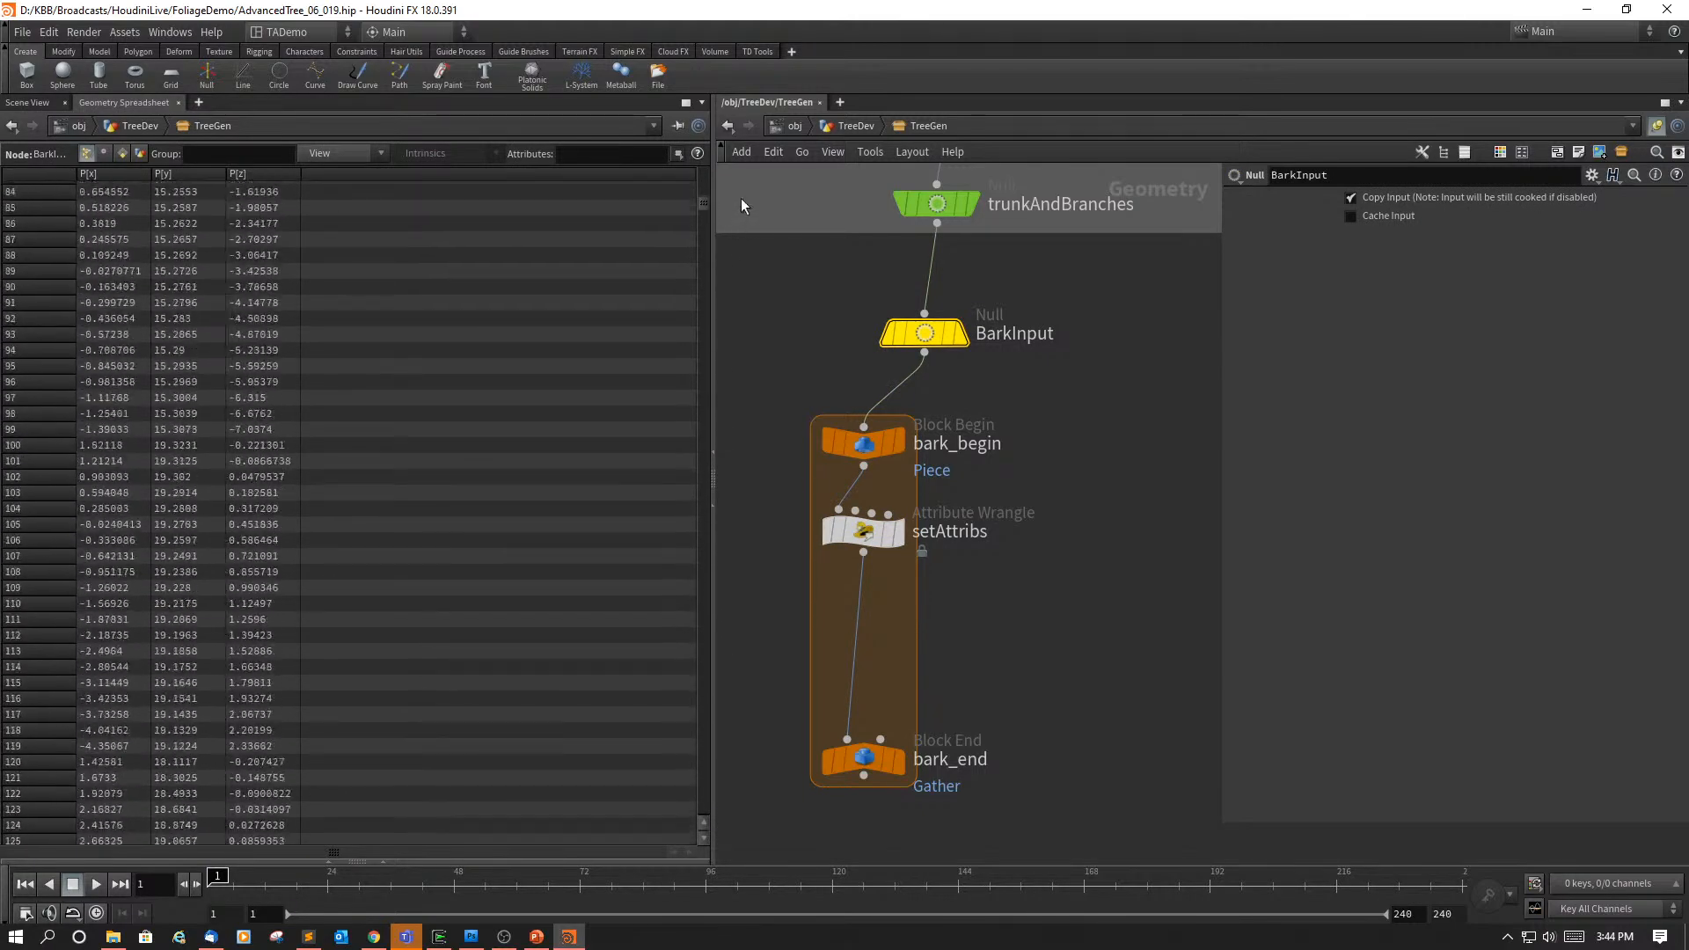
pyautogui.click(104, 152)
pyautogui.click(118, 152)
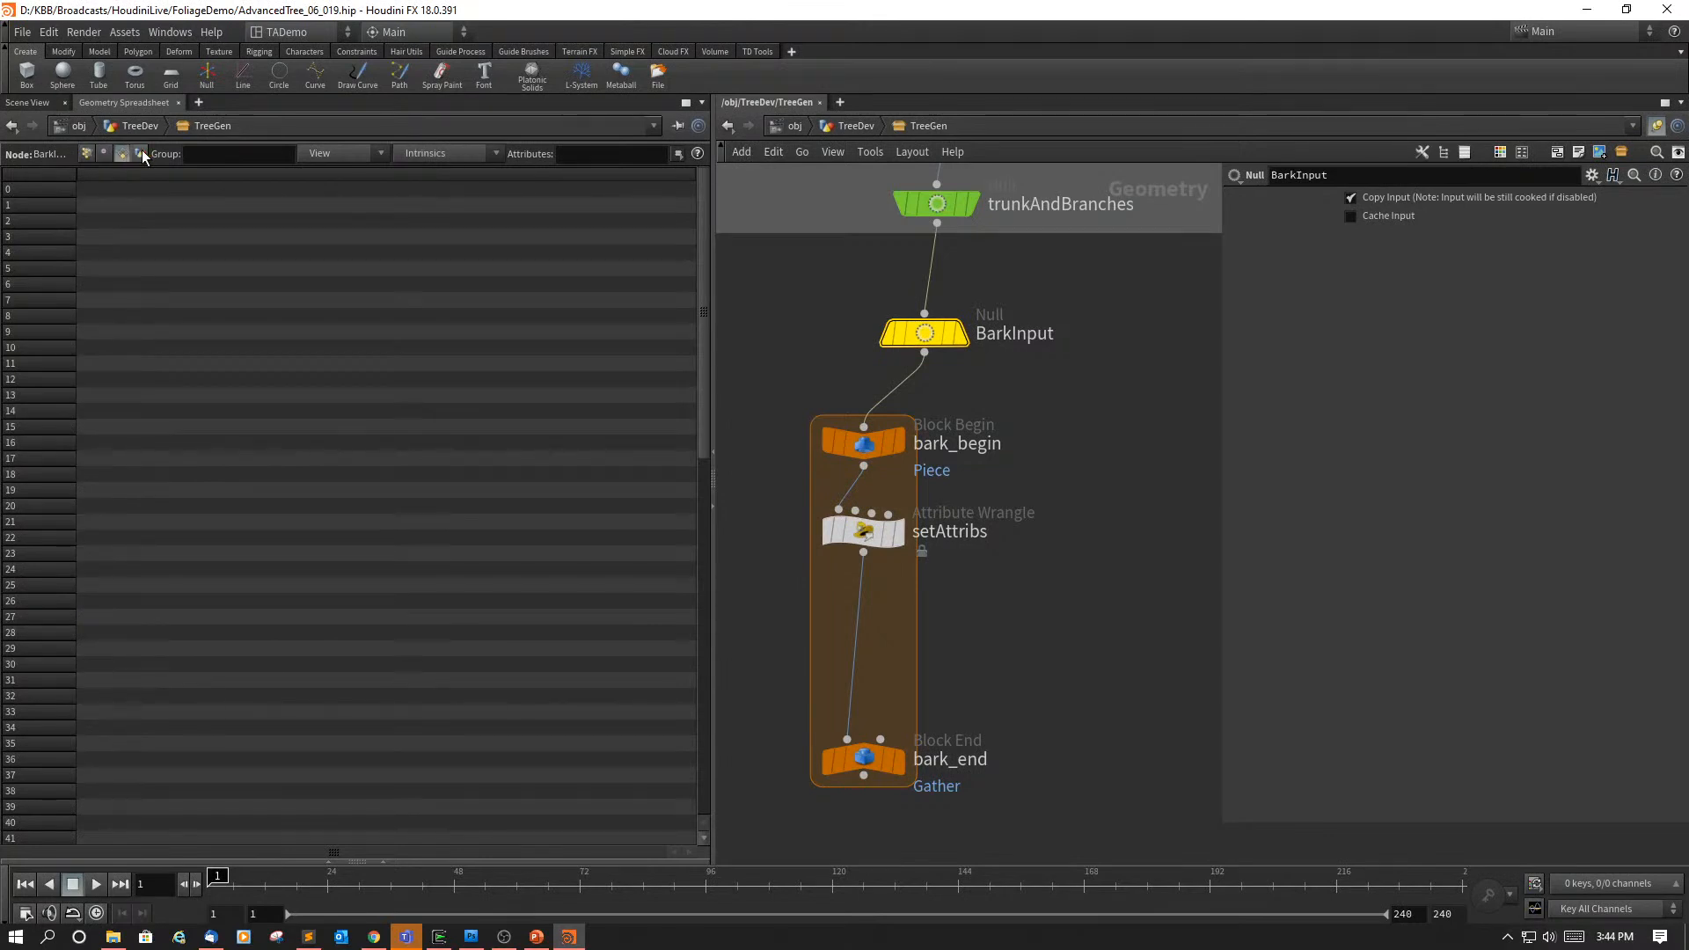
pyautogui.click(141, 151)
pyautogui.click(105, 152)
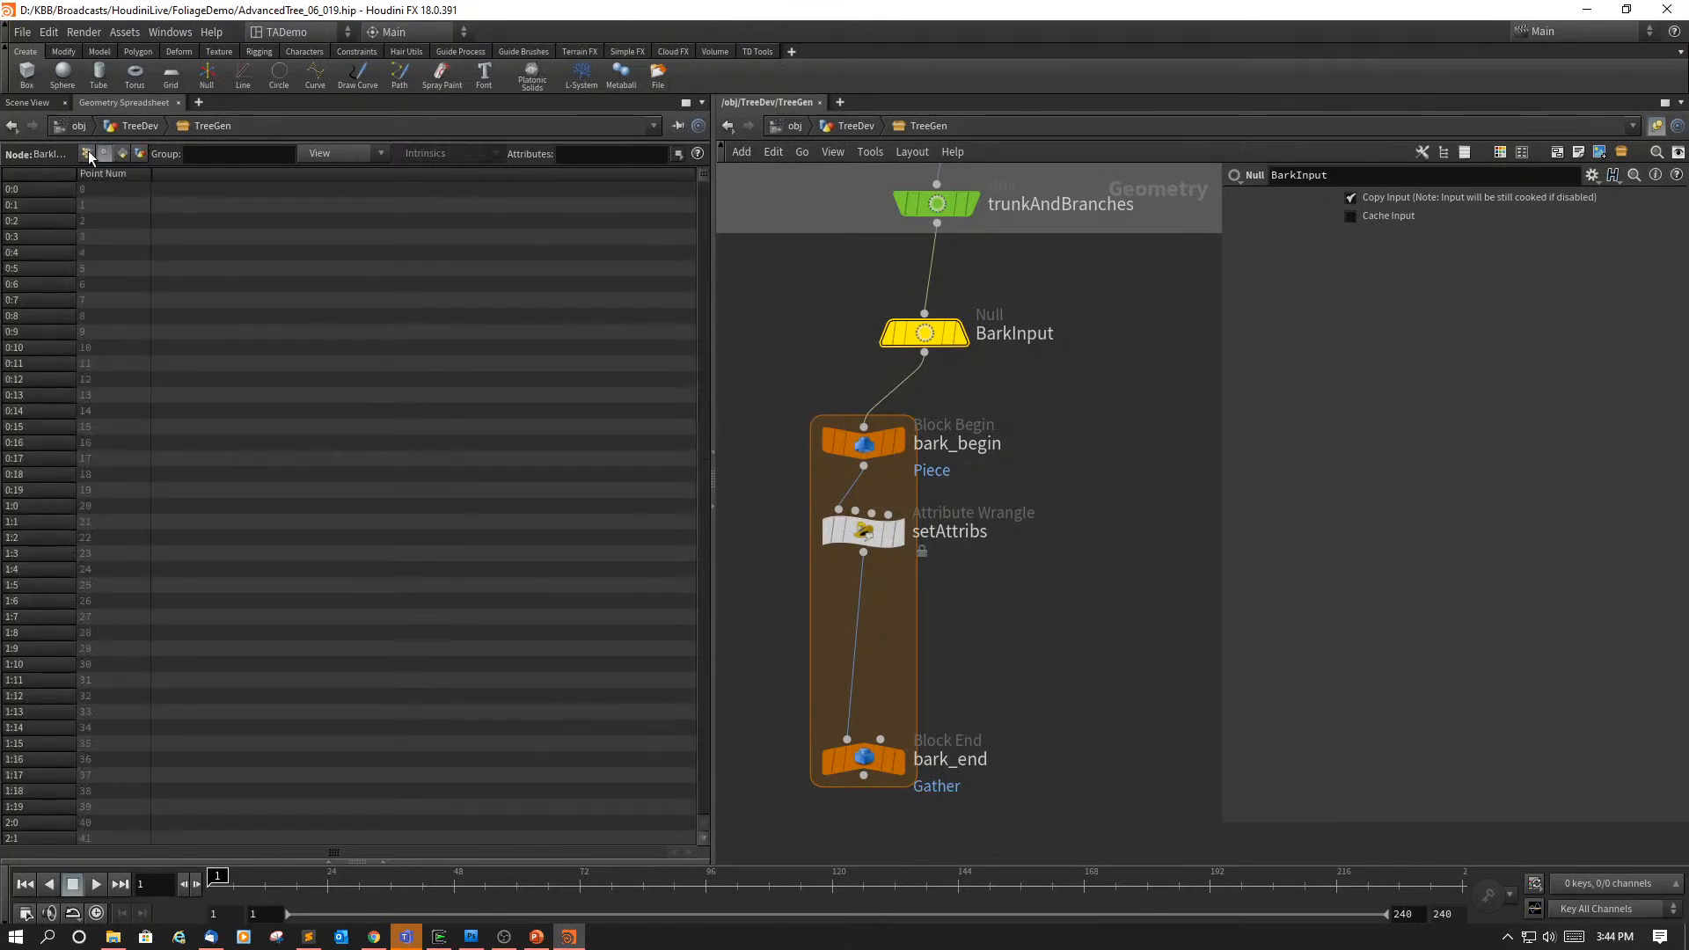
pyautogui.click(87, 153)
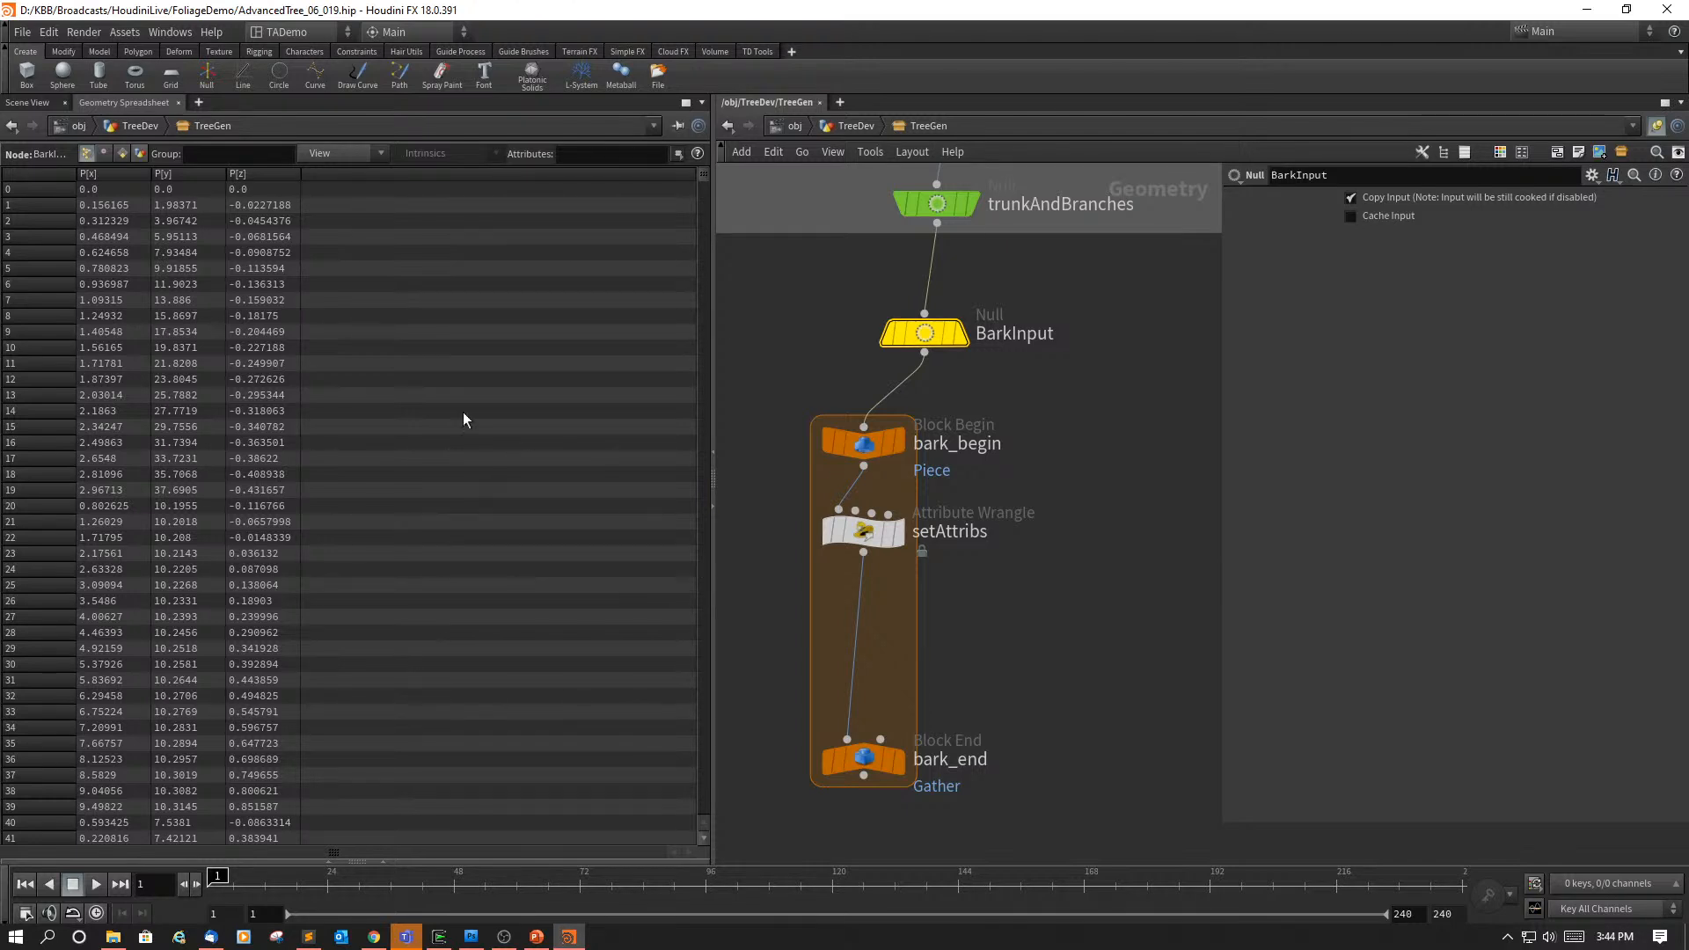
pyautogui.click(30, 102)
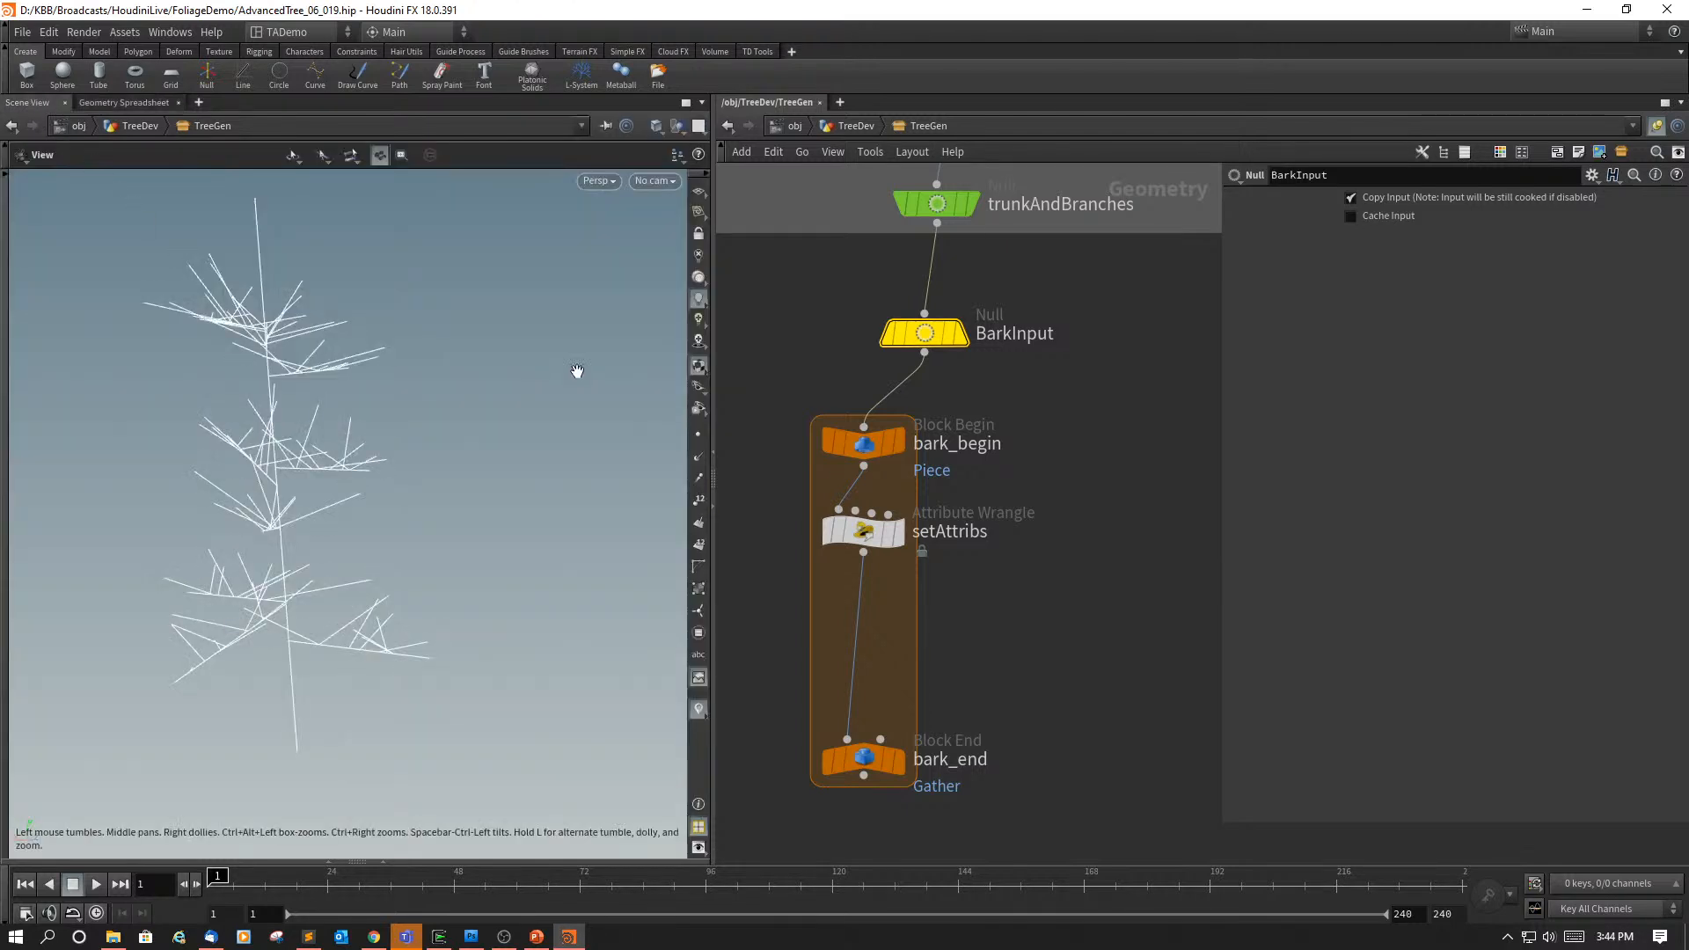
pyautogui.moveTo(930, 335)
pyautogui.click(863, 532)
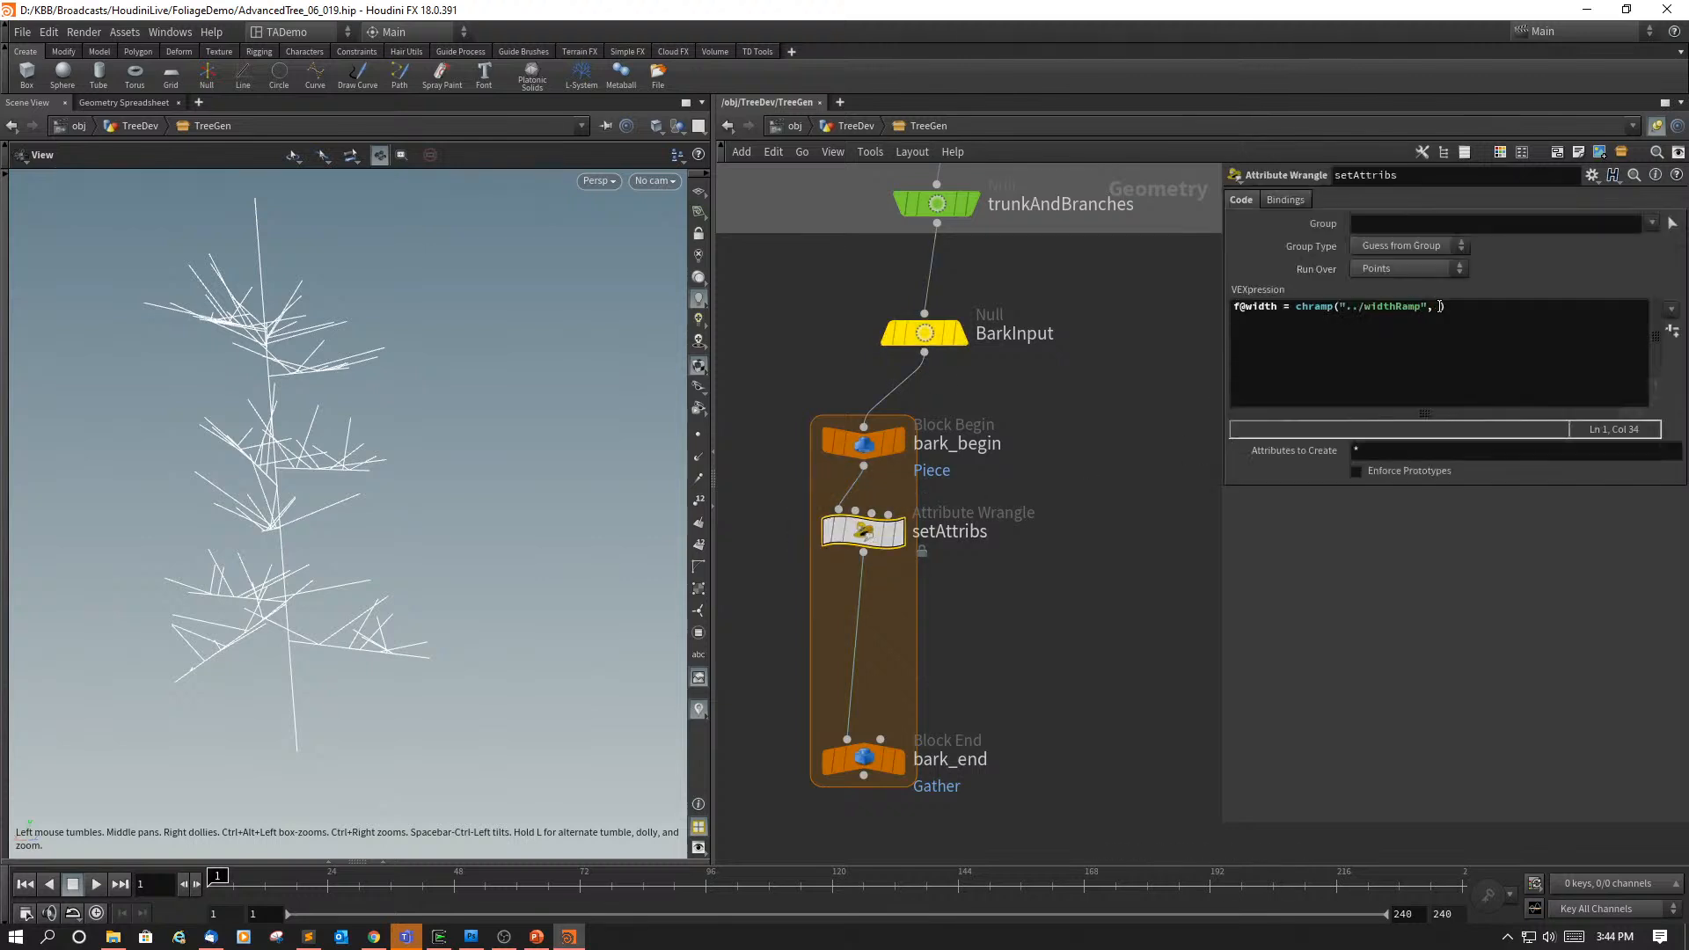
pyautogui.click(1231, 308)
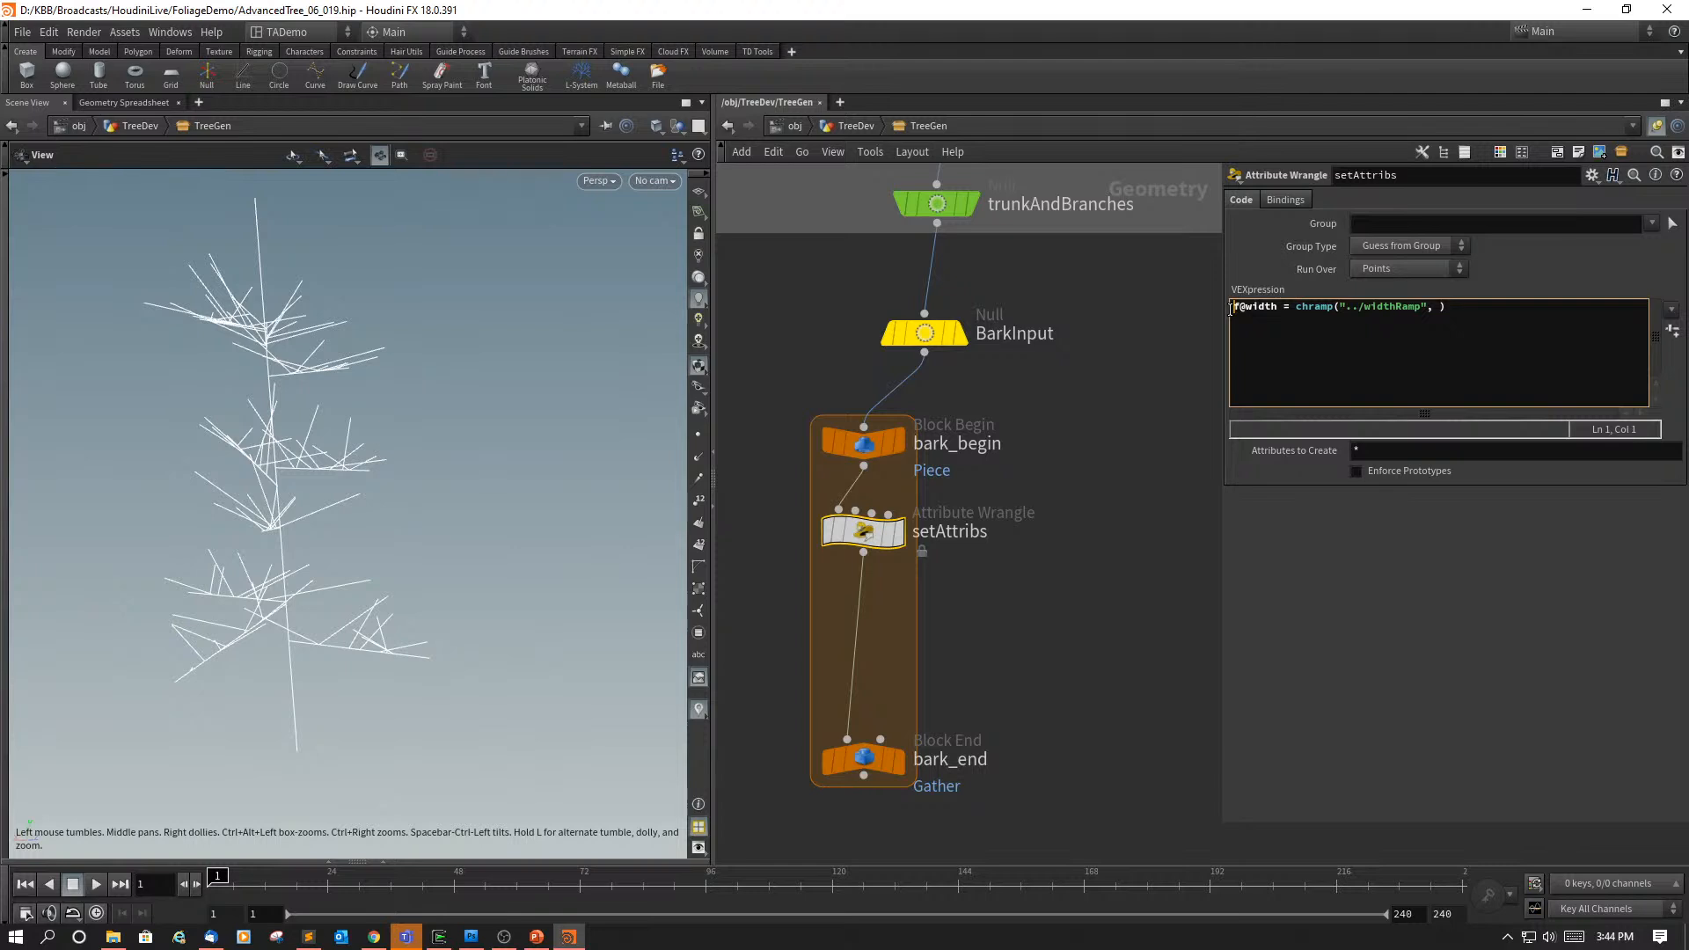
pyautogui.press('Return')
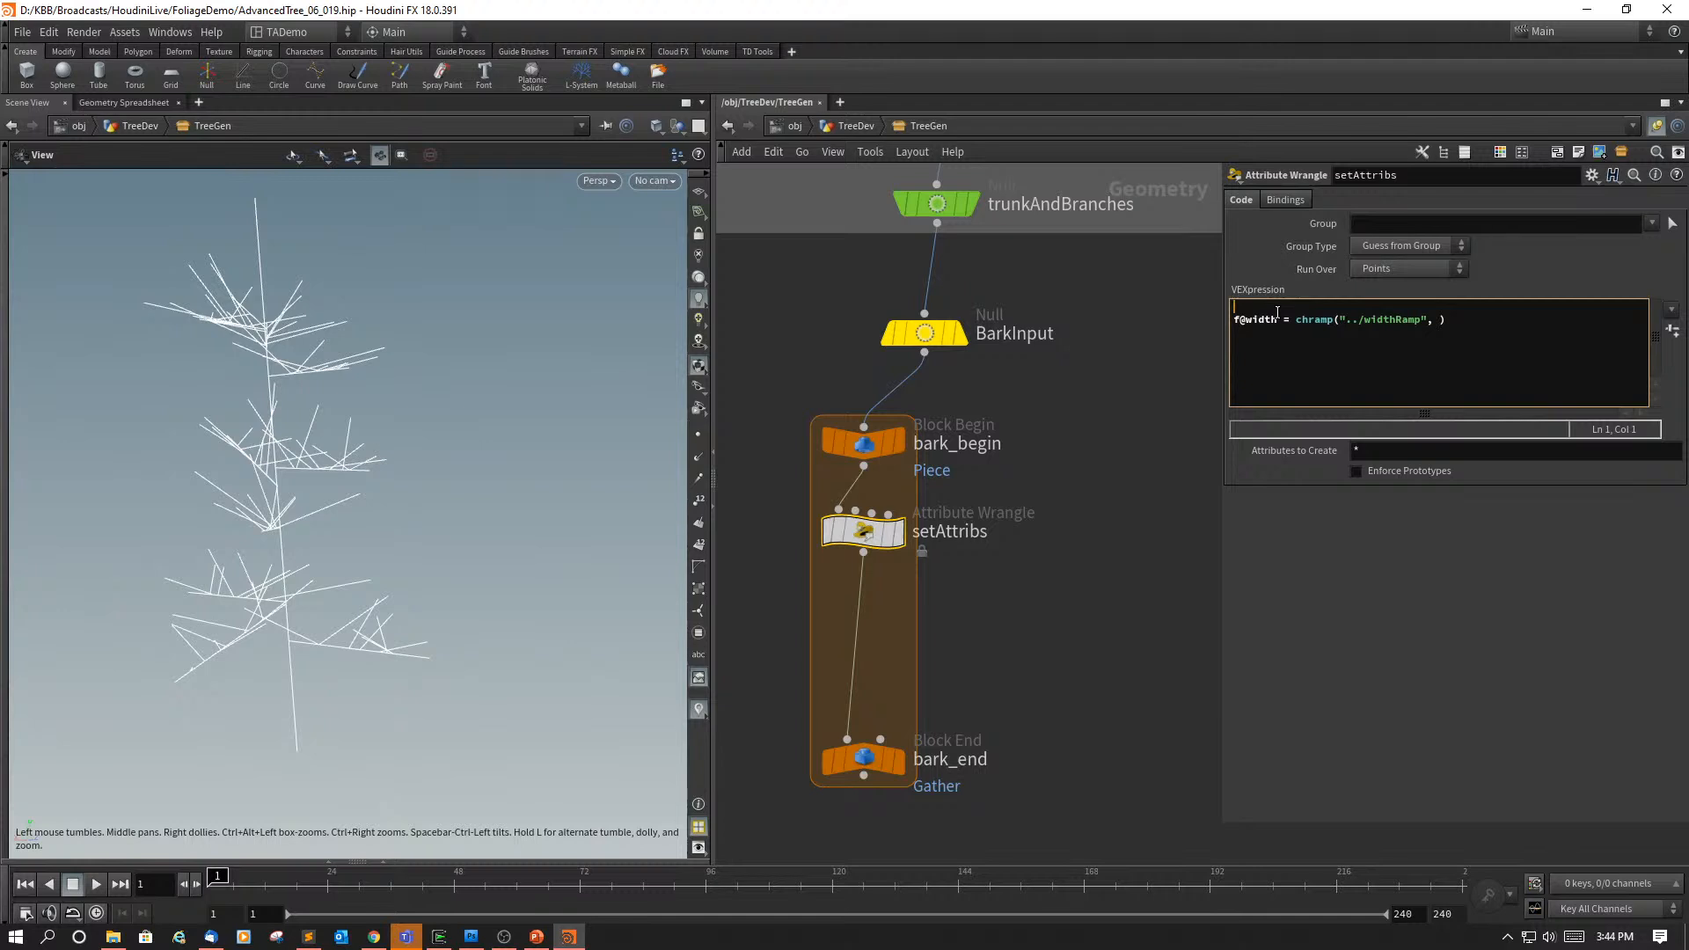
pyautogui.write('f@u')
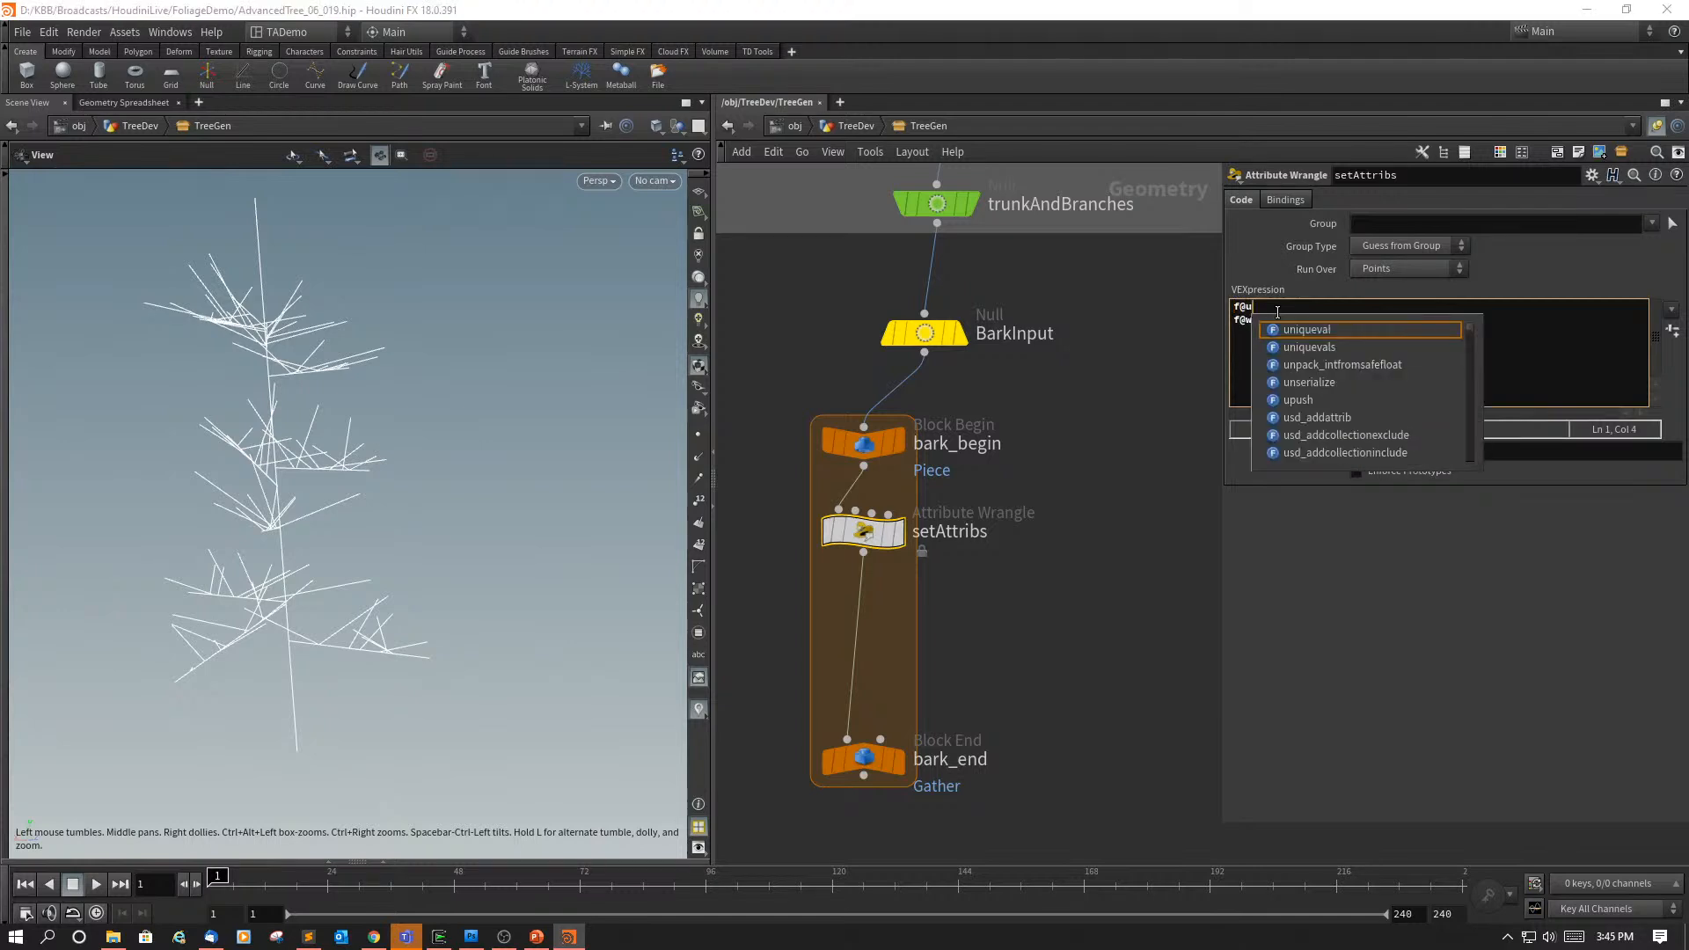
pyautogui.write(' = ')
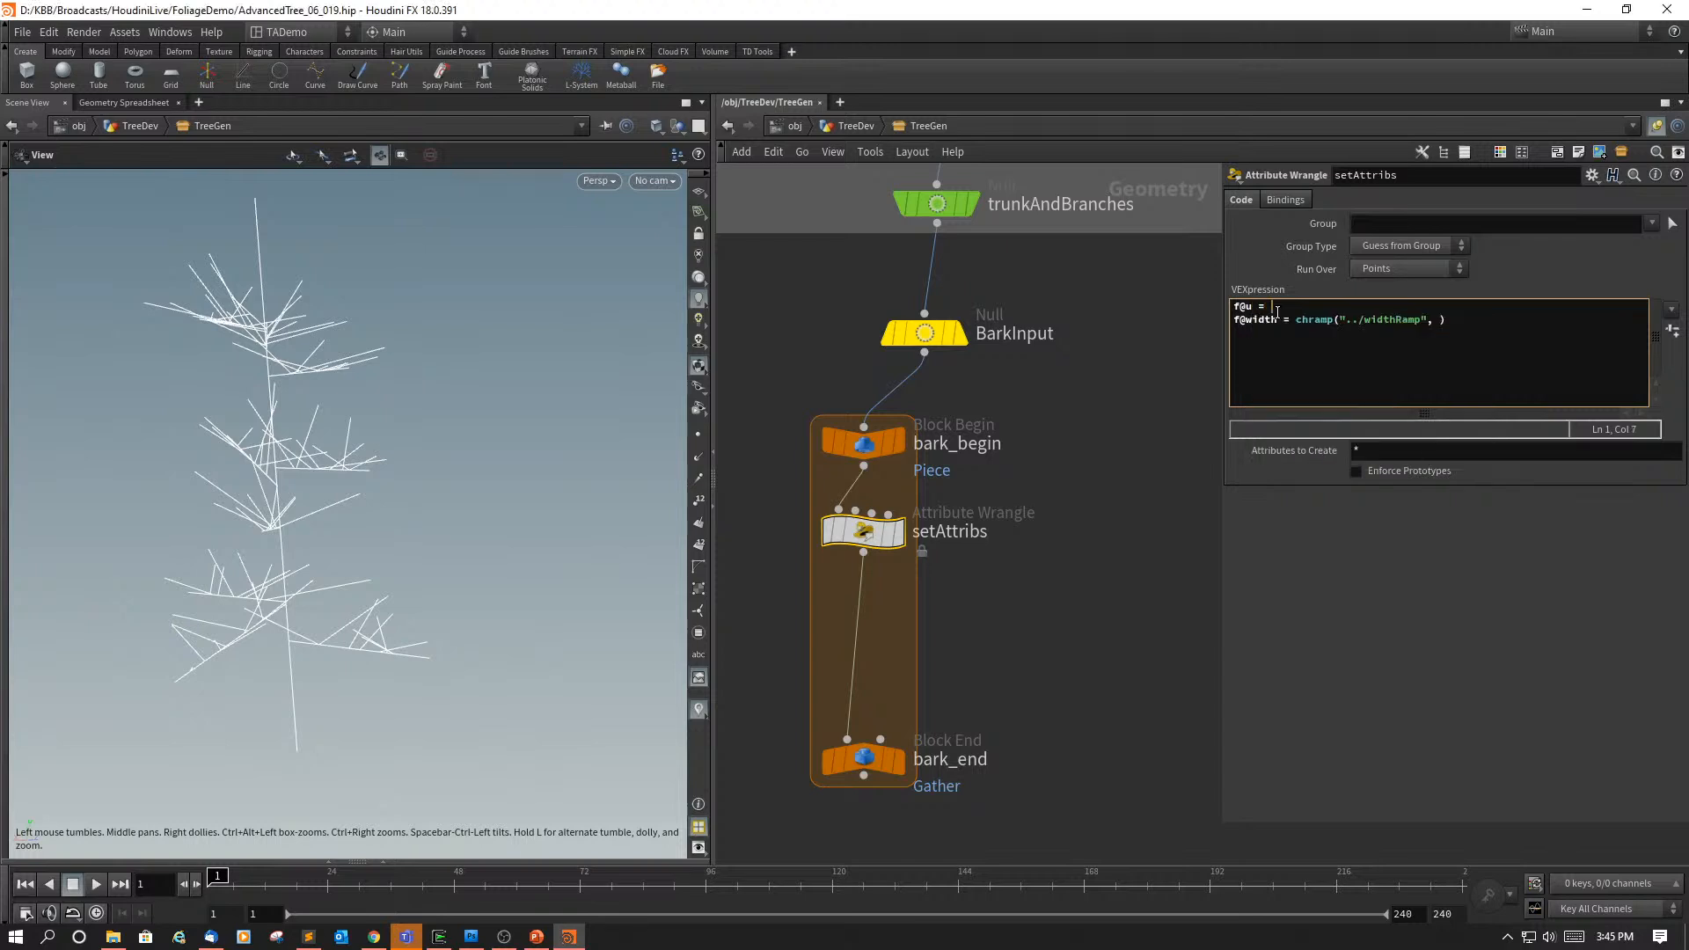
pyautogui.write('@pt')
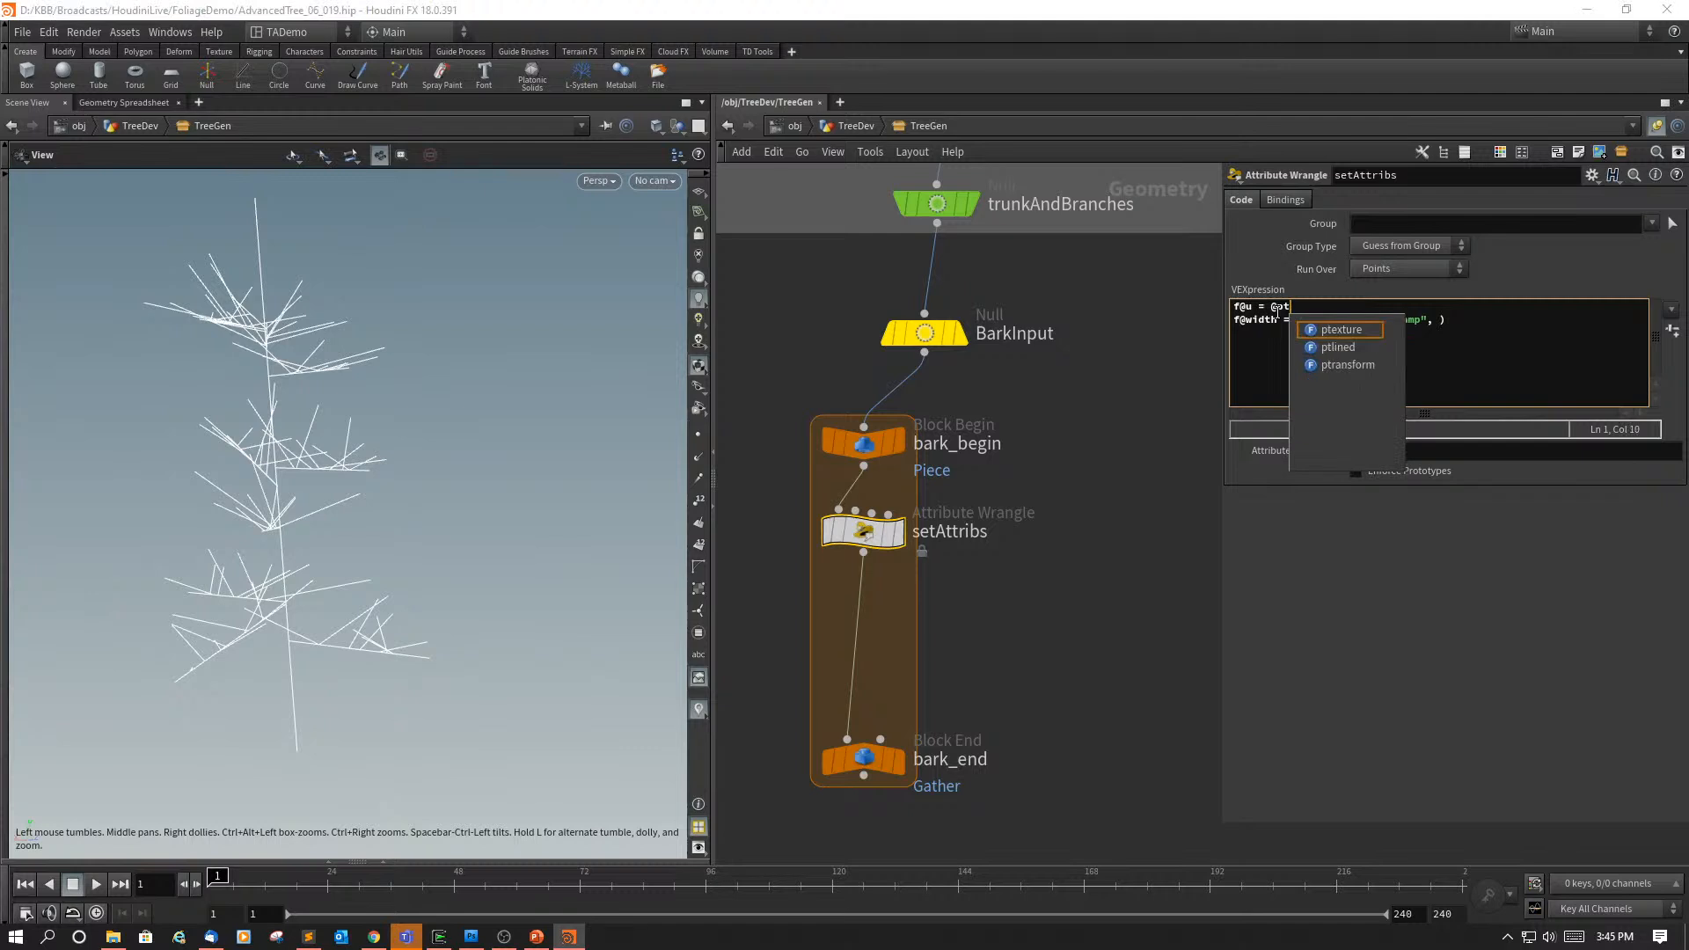
pyautogui.write('num')
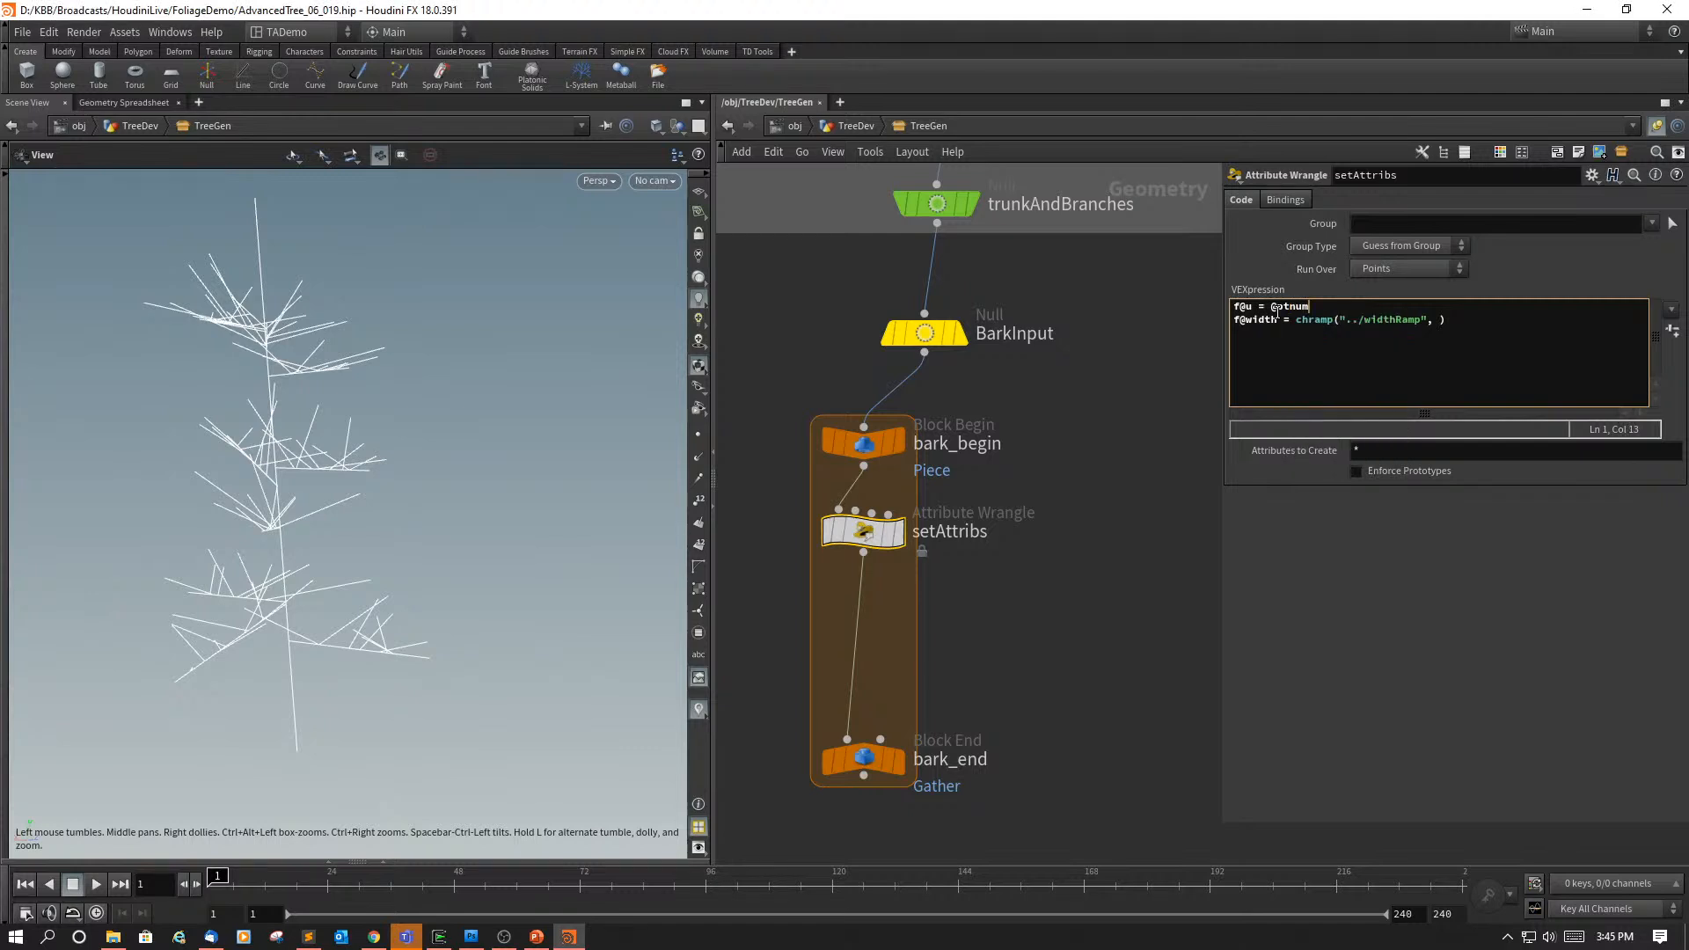
pyautogui.write('/()')
pyautogui.press('Left')
pyautogui.press('Left')
pyautogui.write('@')
pyautogui.write('numpt')
pyautogui.write(' - ')
pyautogui.write('1.0')
pyautogui.write(')')
pyautogui.write(';')
# Step: Supply @u as the second chramp argument and end the width statement with a semicolon
pyautogui.write('@')
pyautogui.write('u')
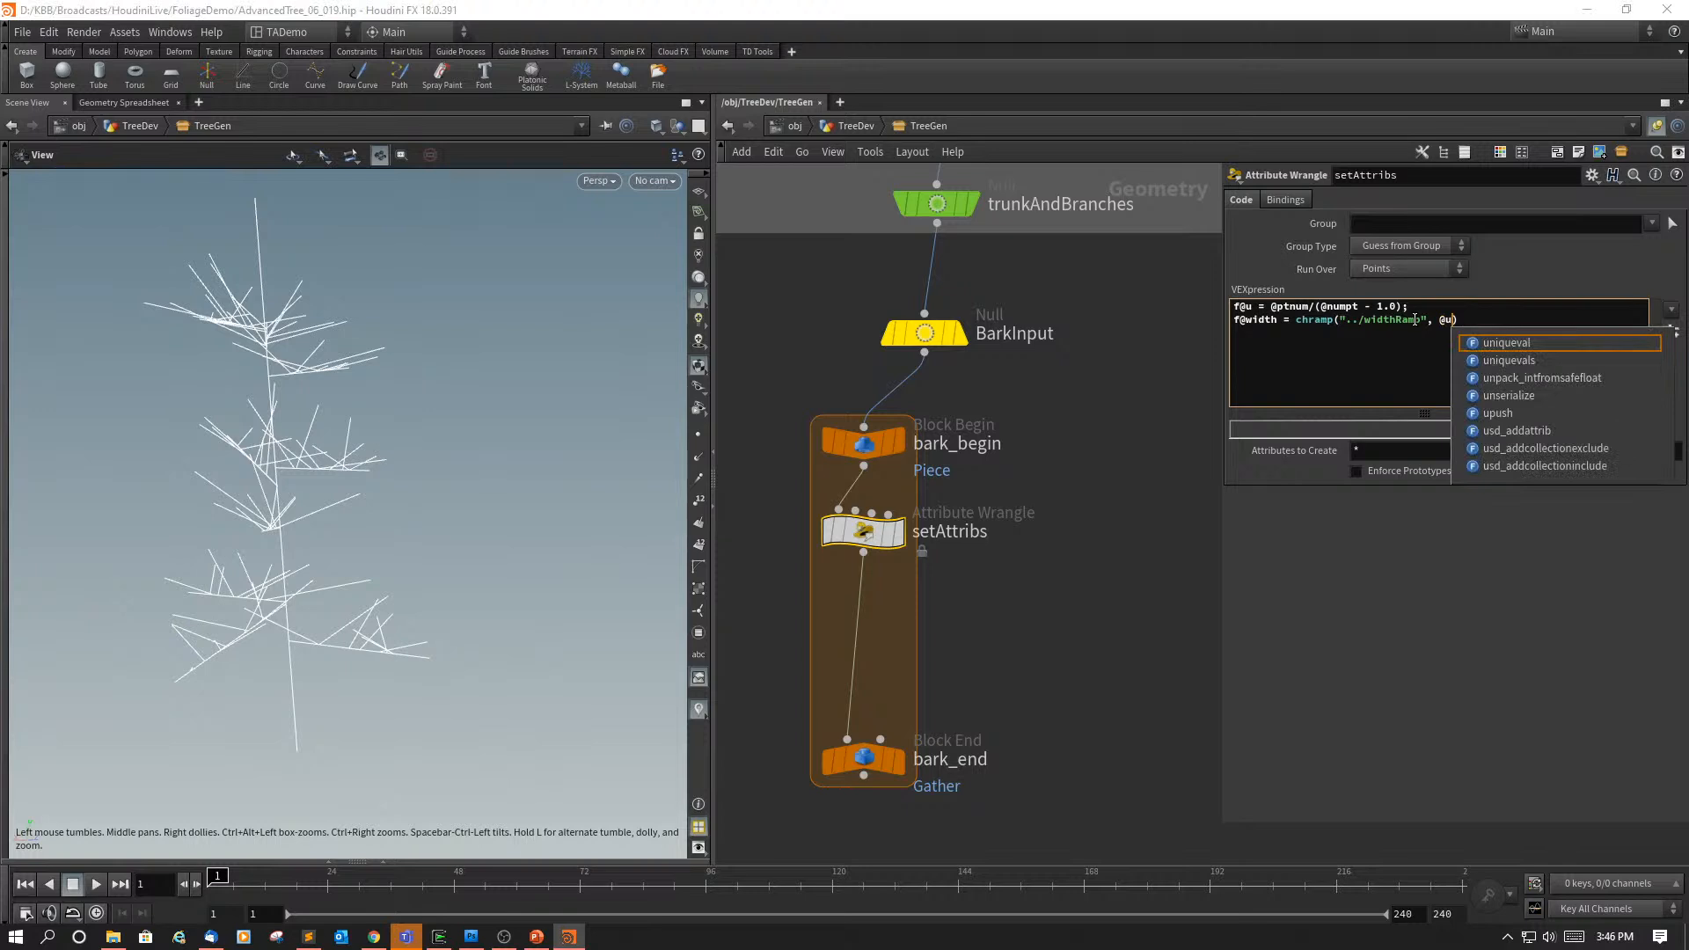
pyautogui.press('Right')
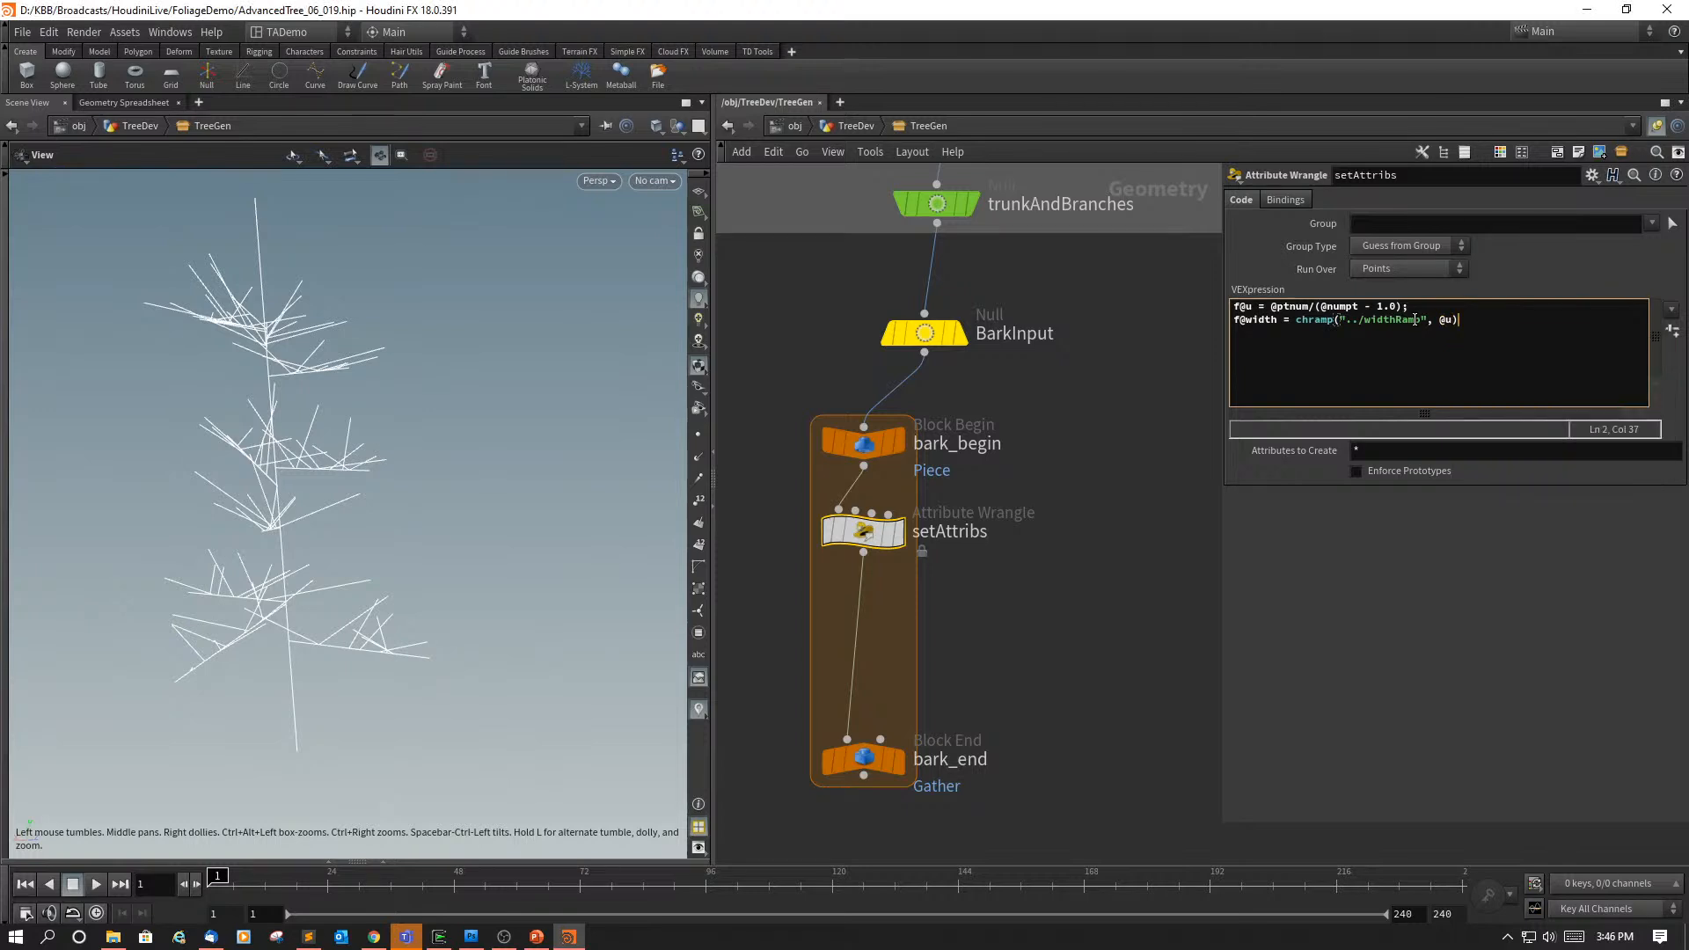
pyautogui.write(';')
# Step: Check the u and width point values of setAttribs in the geometry spreadsheet, then return to the 3D scene
pyautogui.moveTo(860, 527)
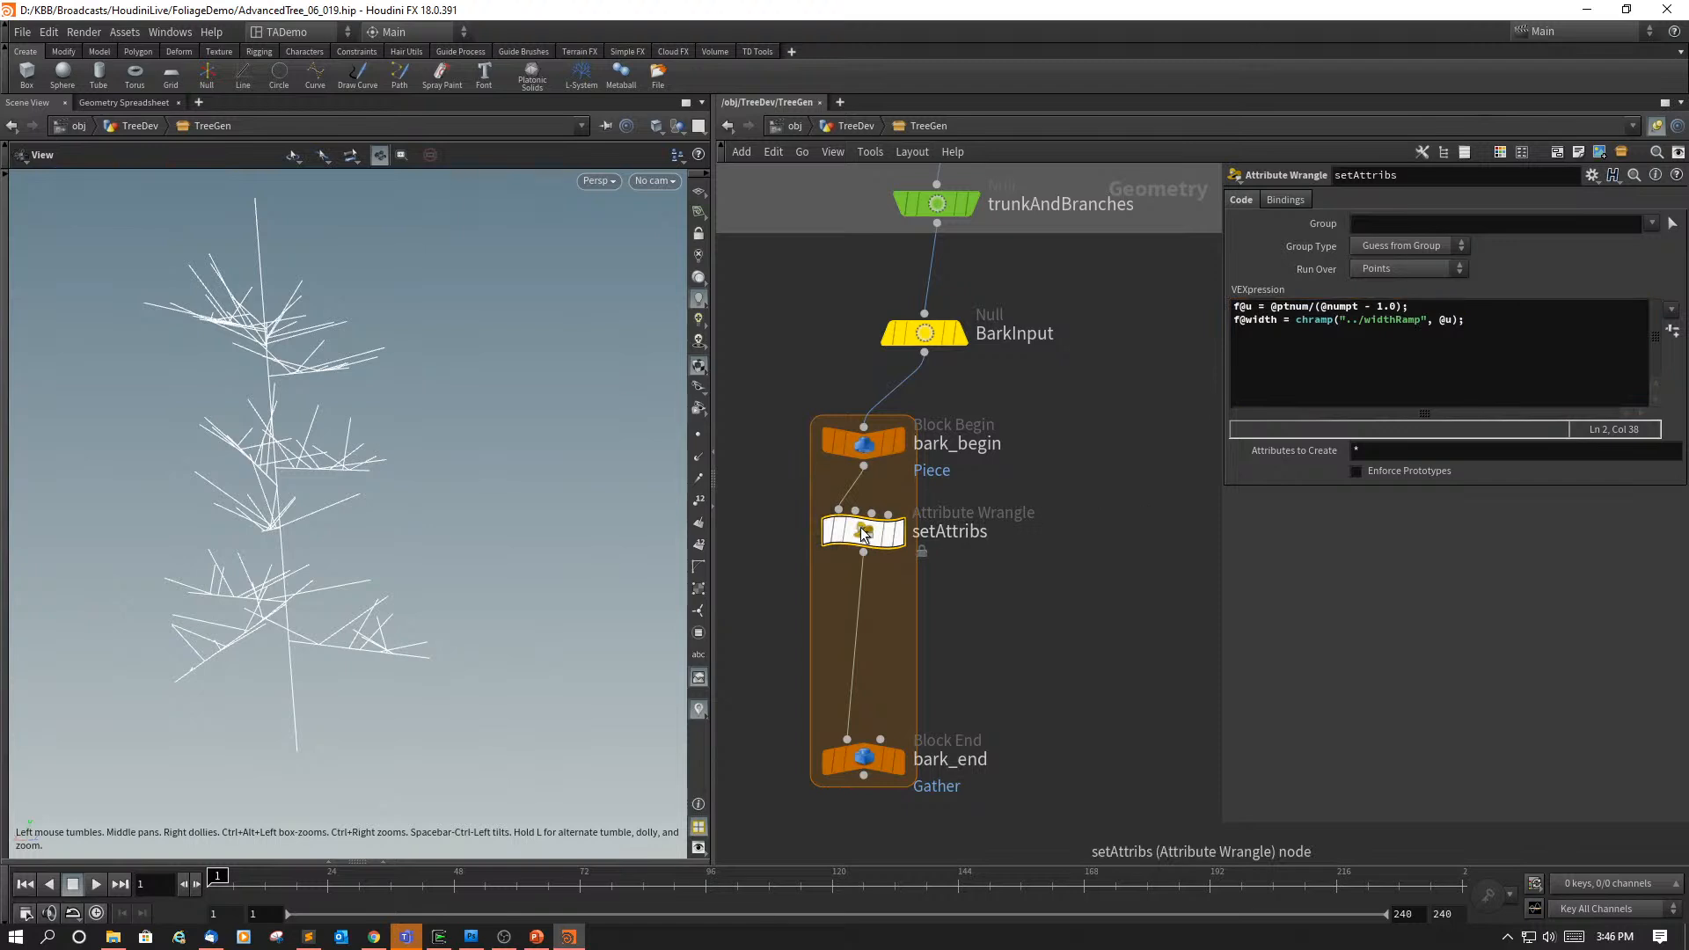
pyautogui.click(132, 102)
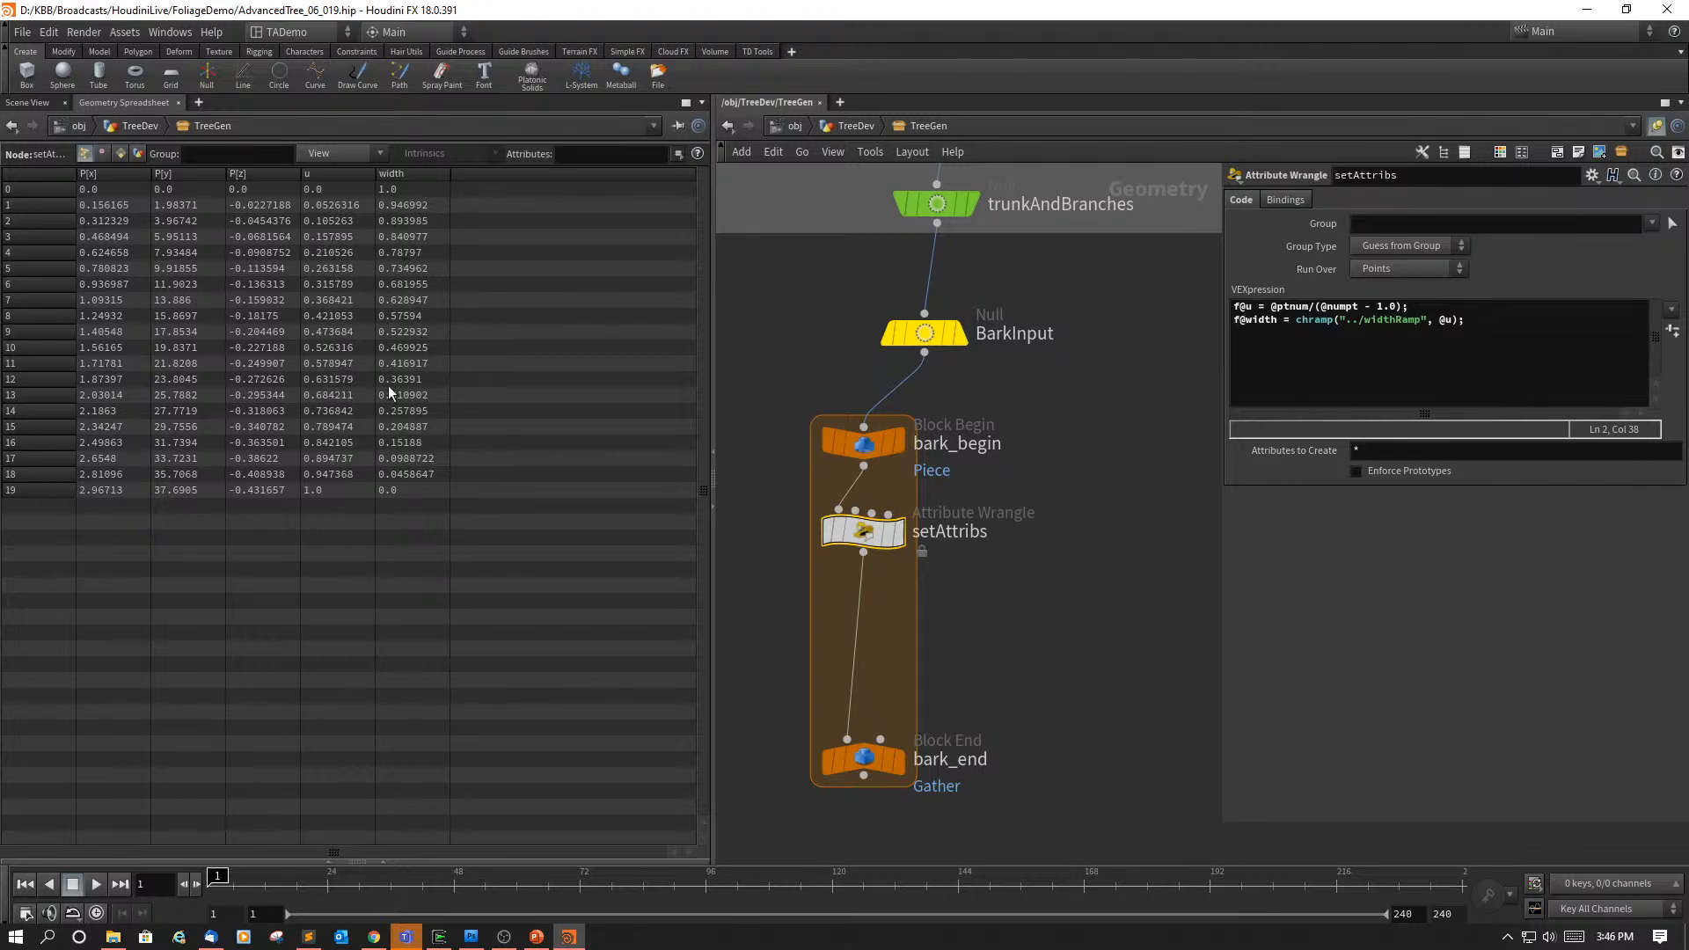
pyautogui.click(28, 102)
pyautogui.hotkey('alt', 'Tab')
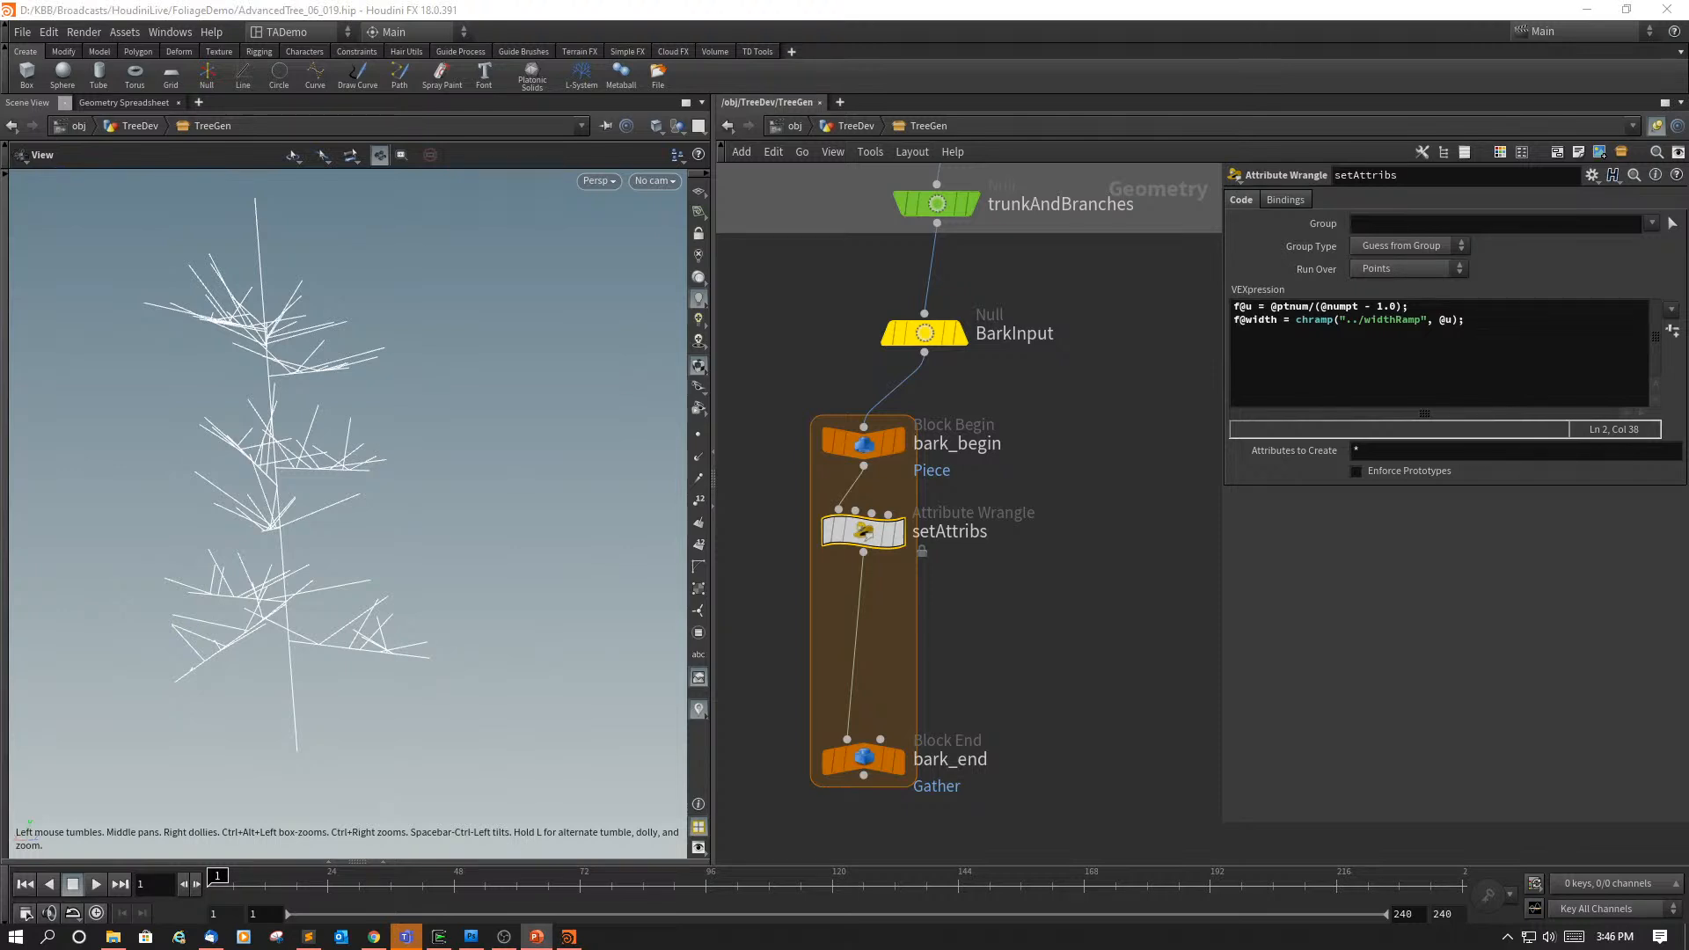
# Step: Add a Circle node beside the bark loop block and set its primitive type to Polygon
pyautogui.moveTo(1060, 634)
pyautogui.mouseDown(button='right')
pyautogui.moveTo(1109, 641)
pyautogui.moveTo(1067, 648)
pyautogui.mouseUp(button='right')
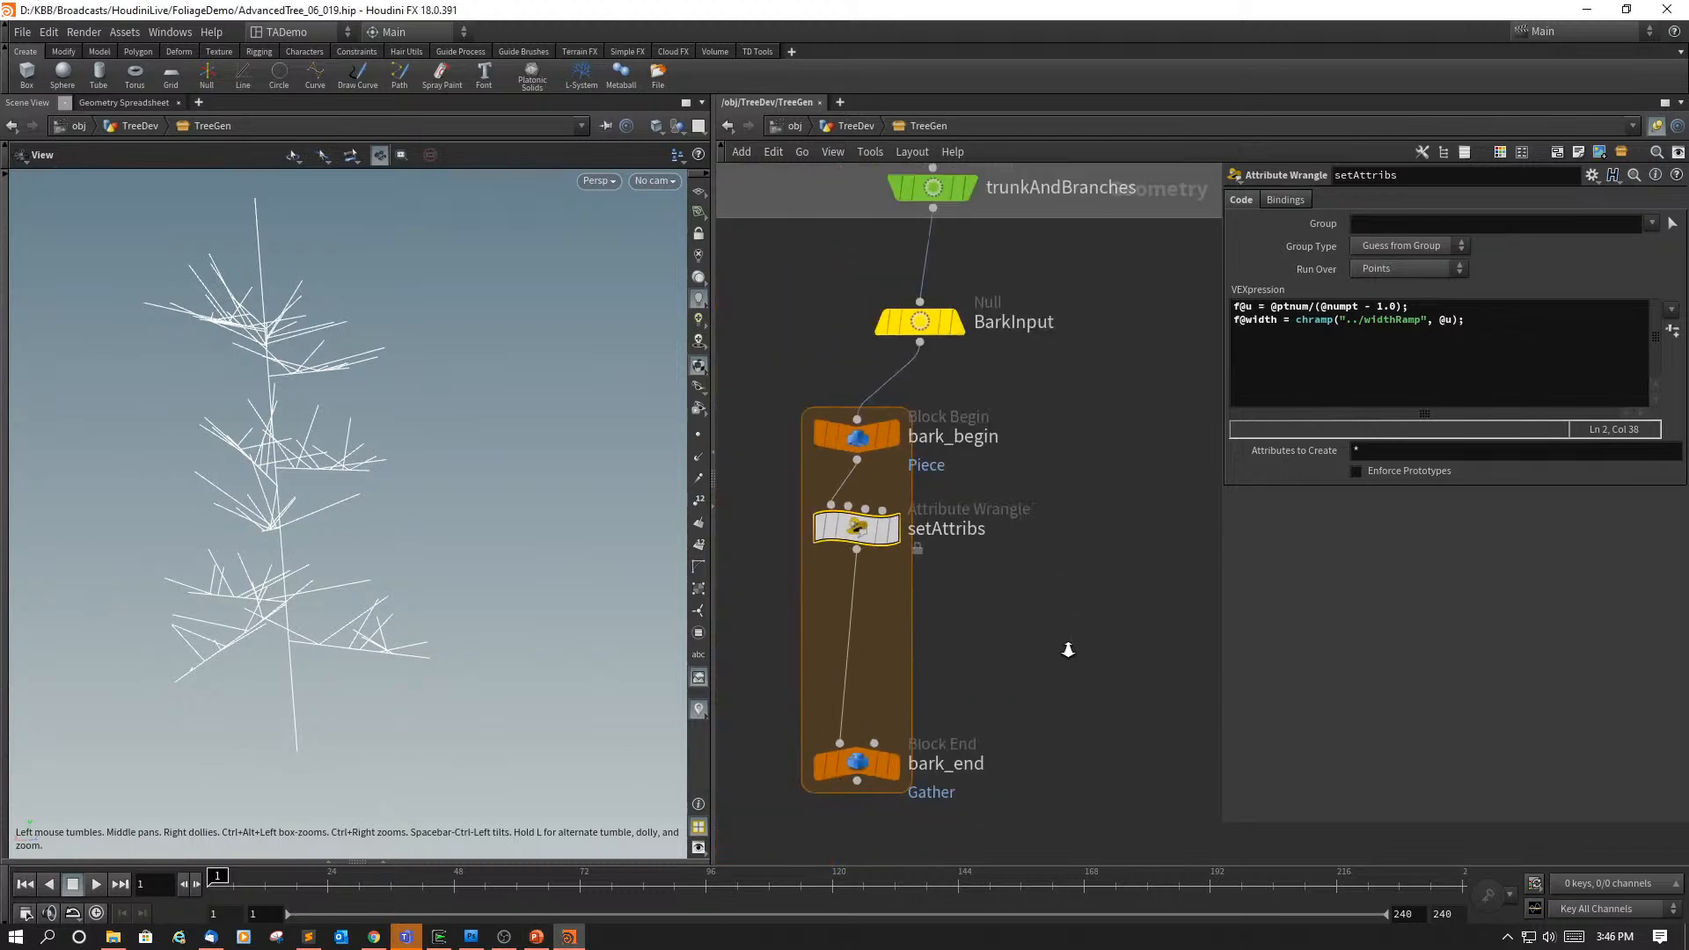
pyautogui.moveTo(1069, 652); pyautogui.dragTo(1256, 670, button='middle')
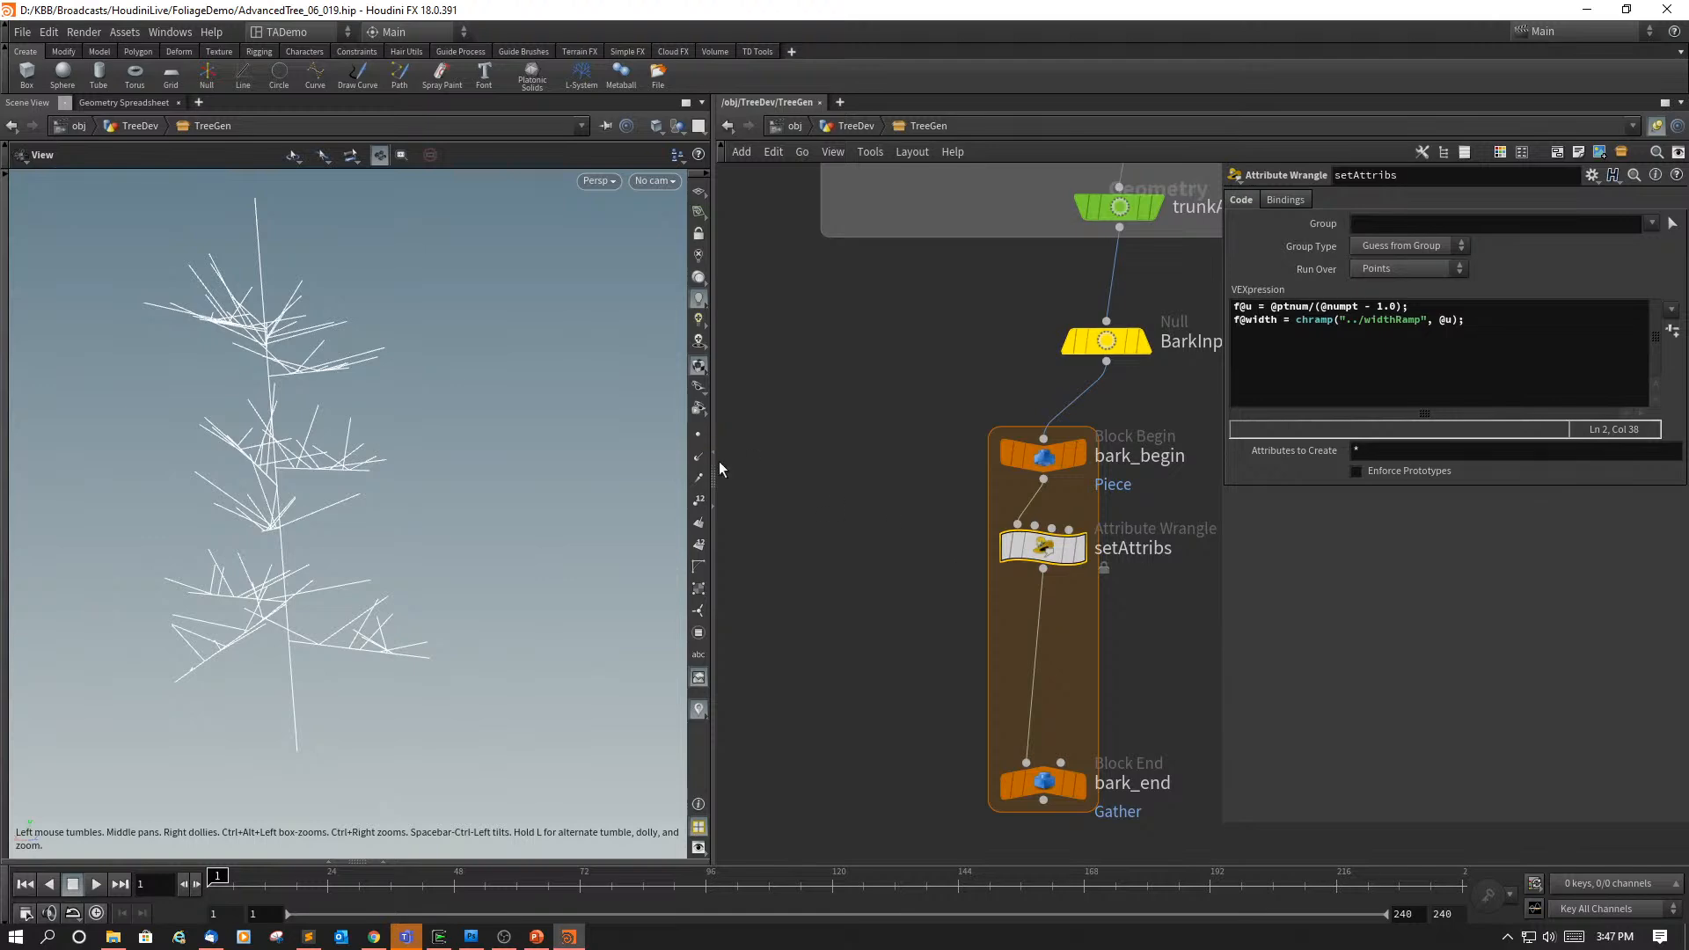
pyautogui.press('Tab')
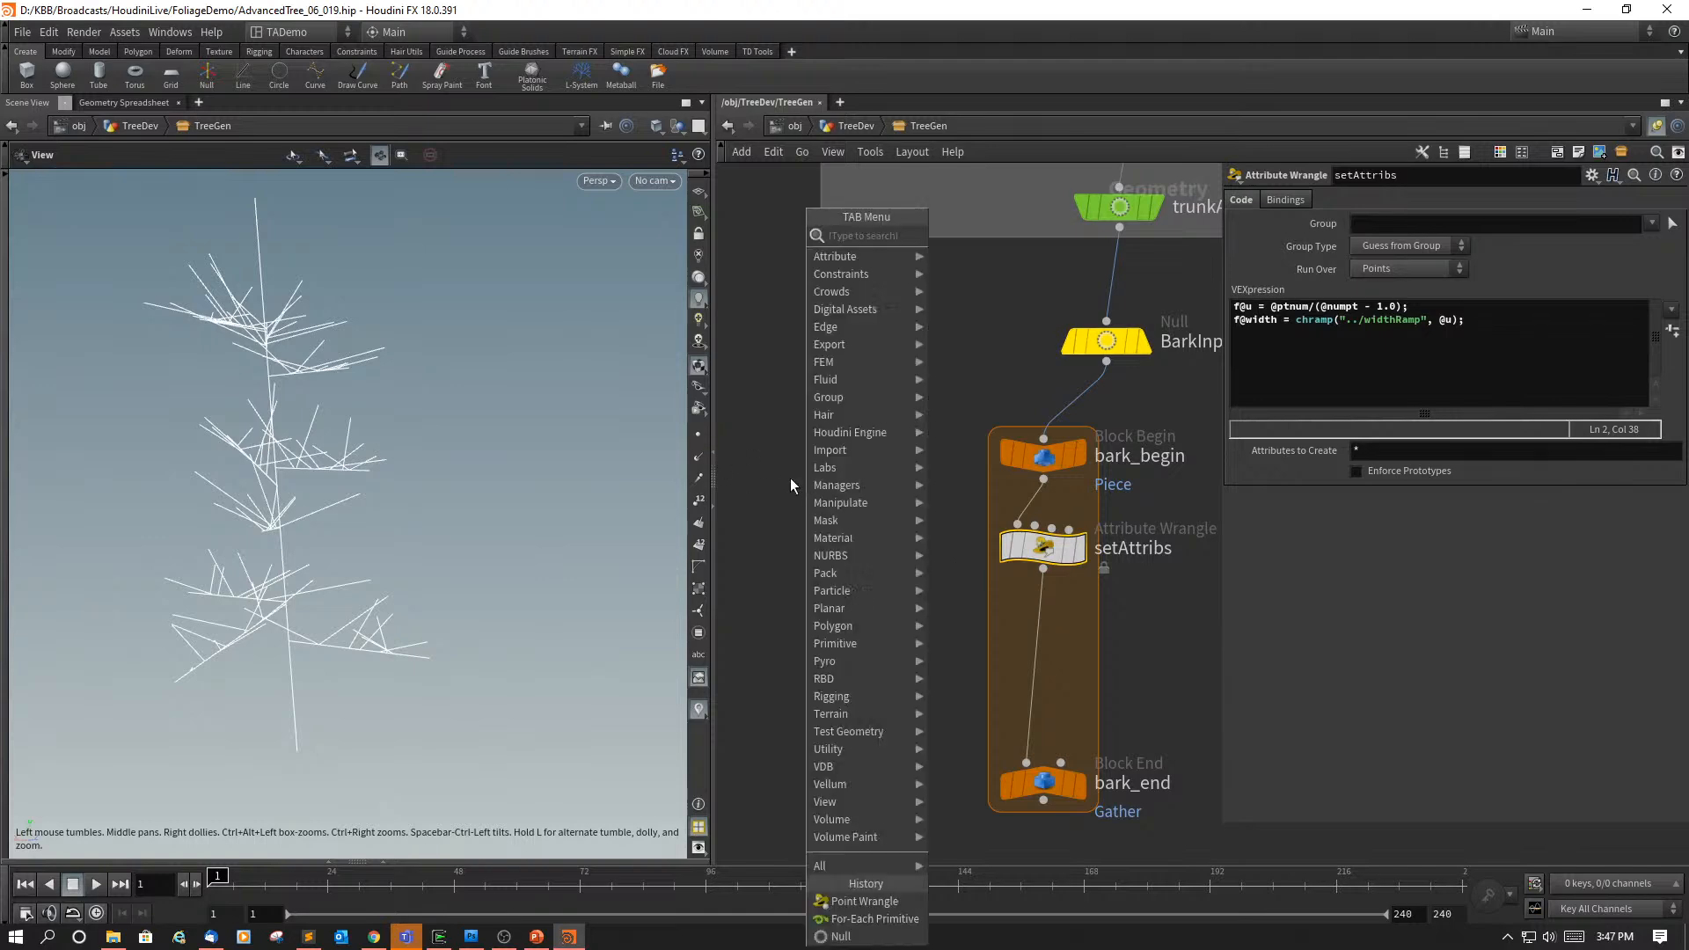
pyautogui.write('circle')
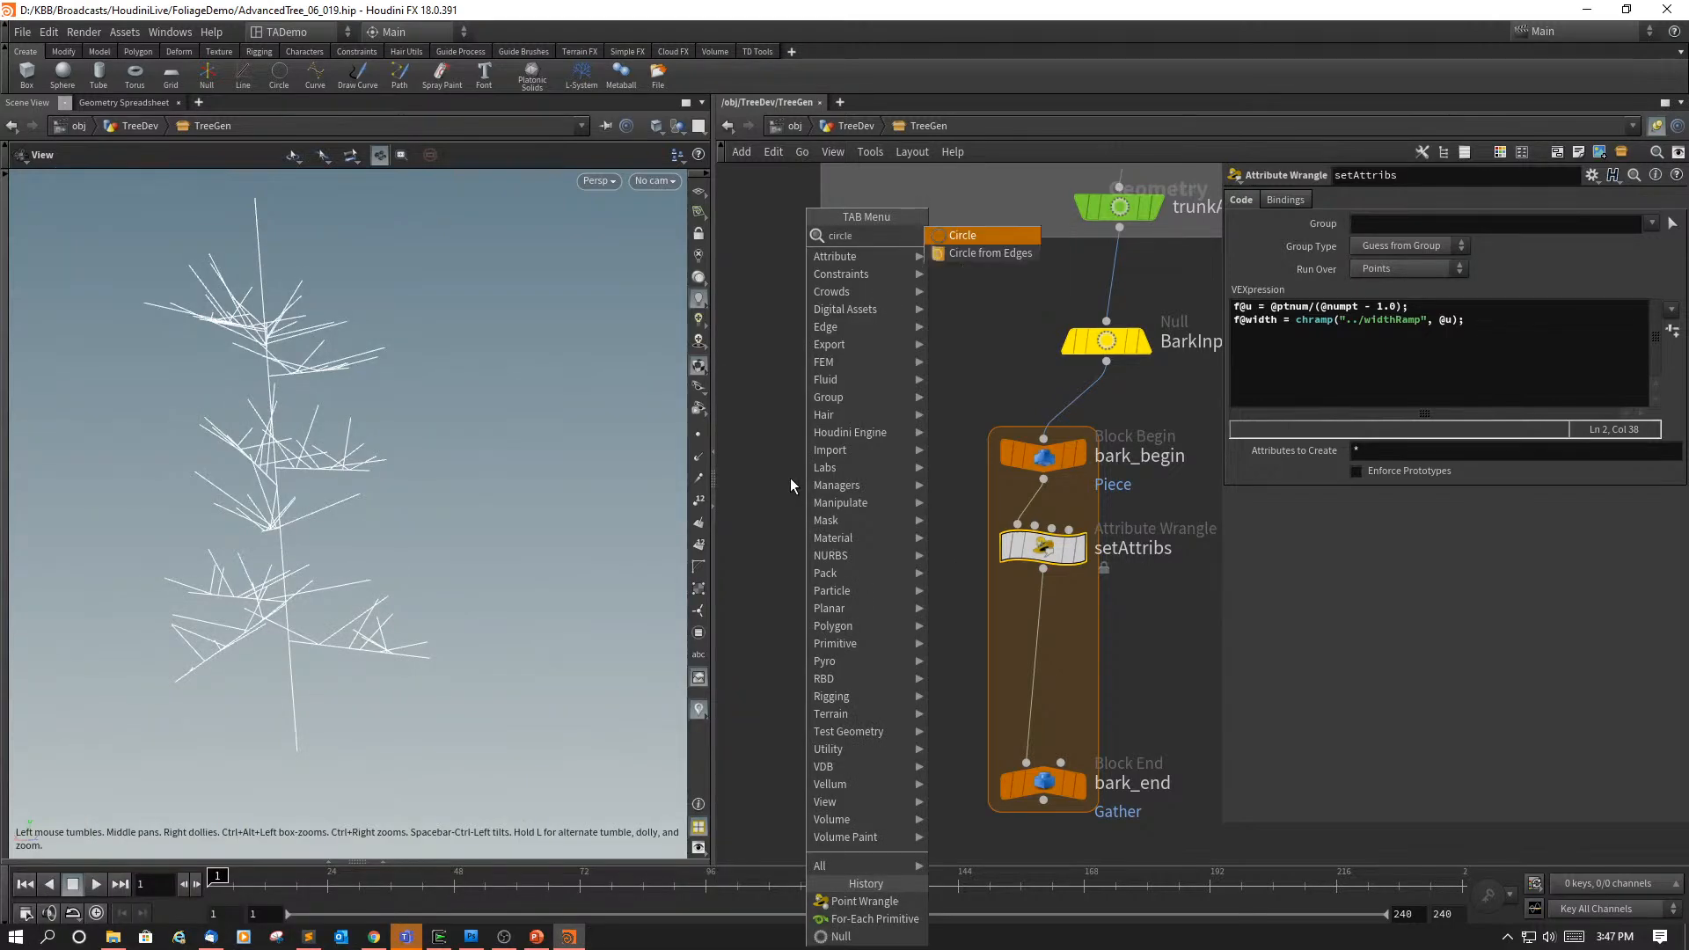
pyautogui.click(959, 235)
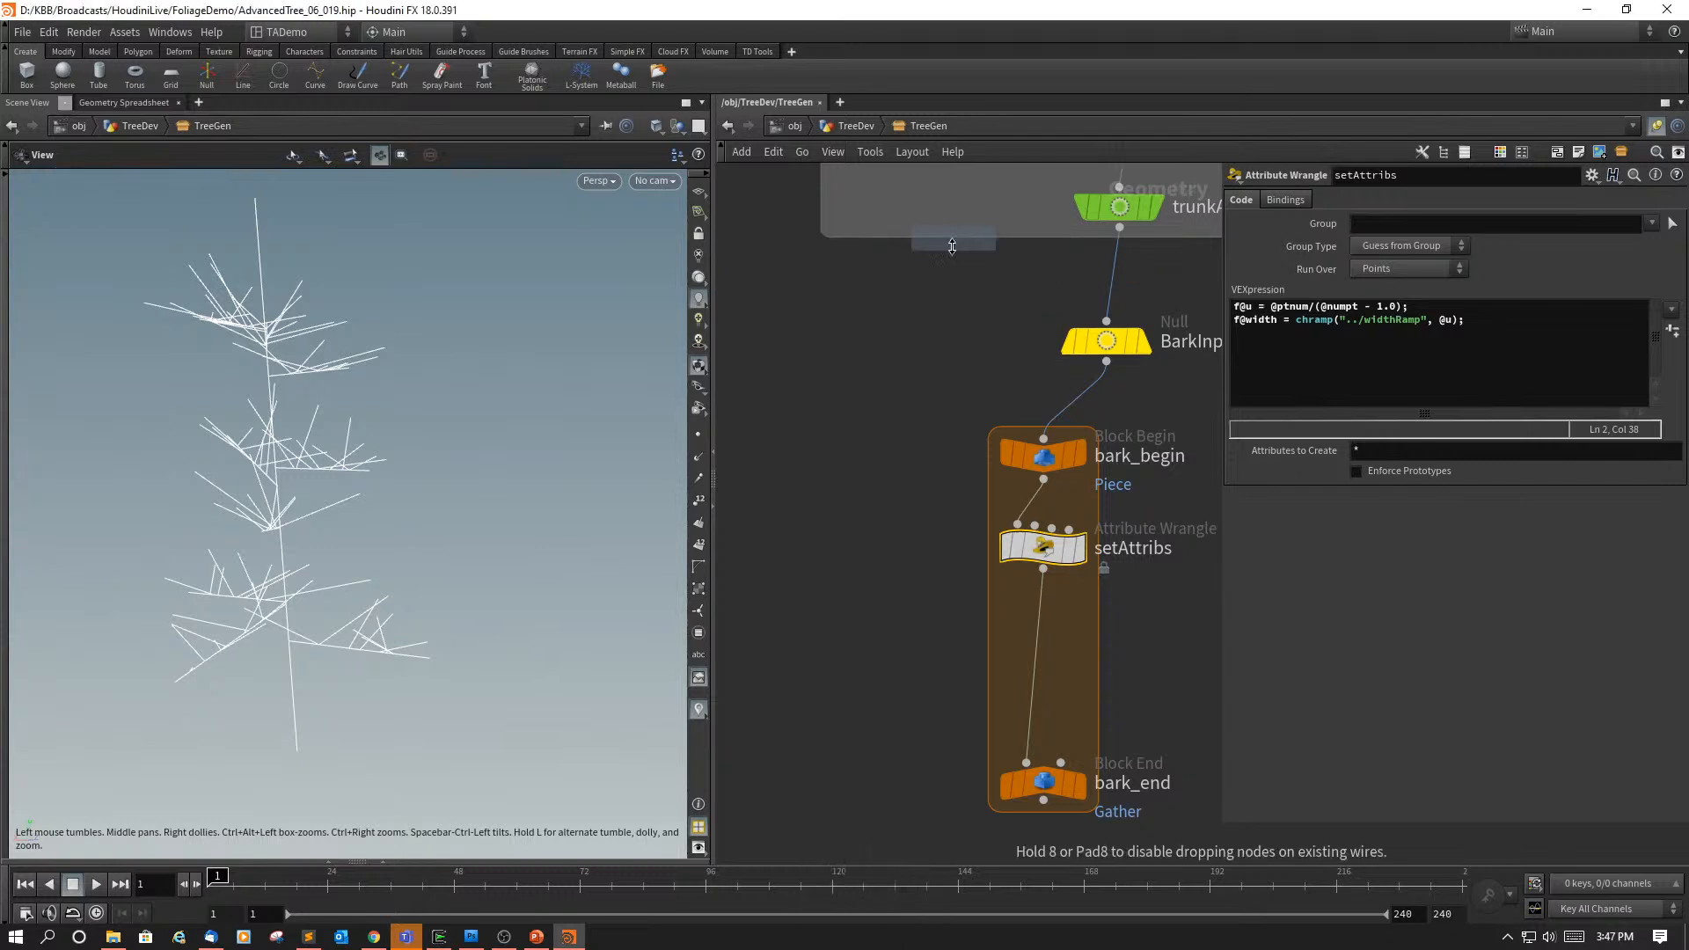
pyautogui.click(827, 512)
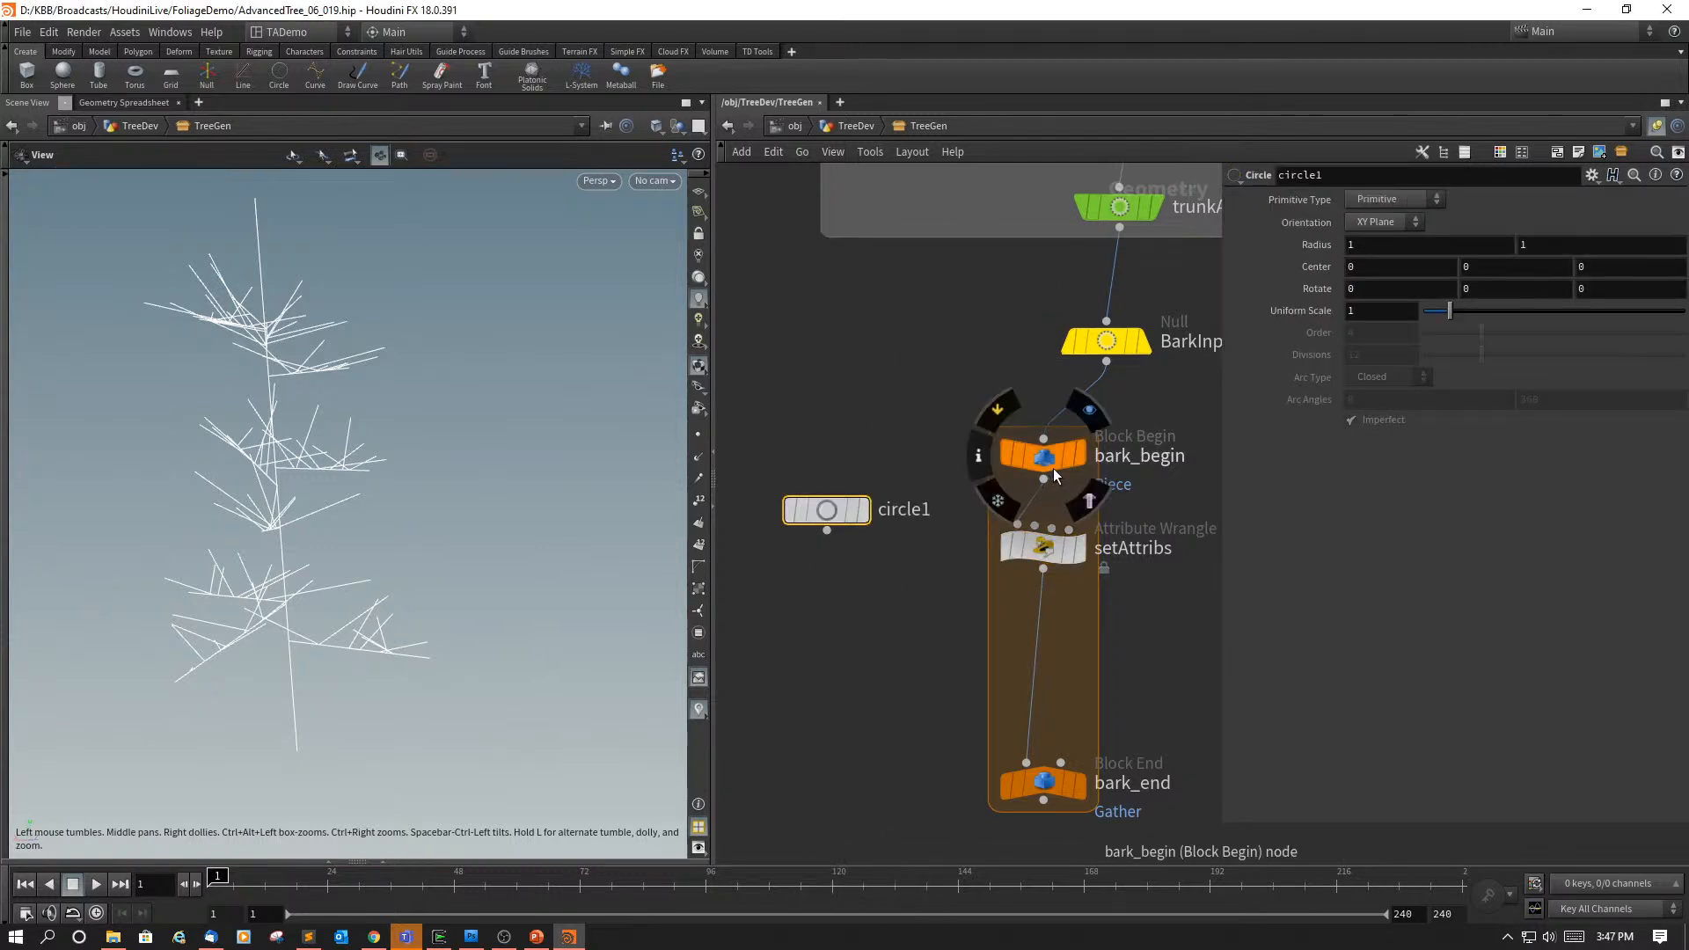
pyautogui.click(1436, 199)
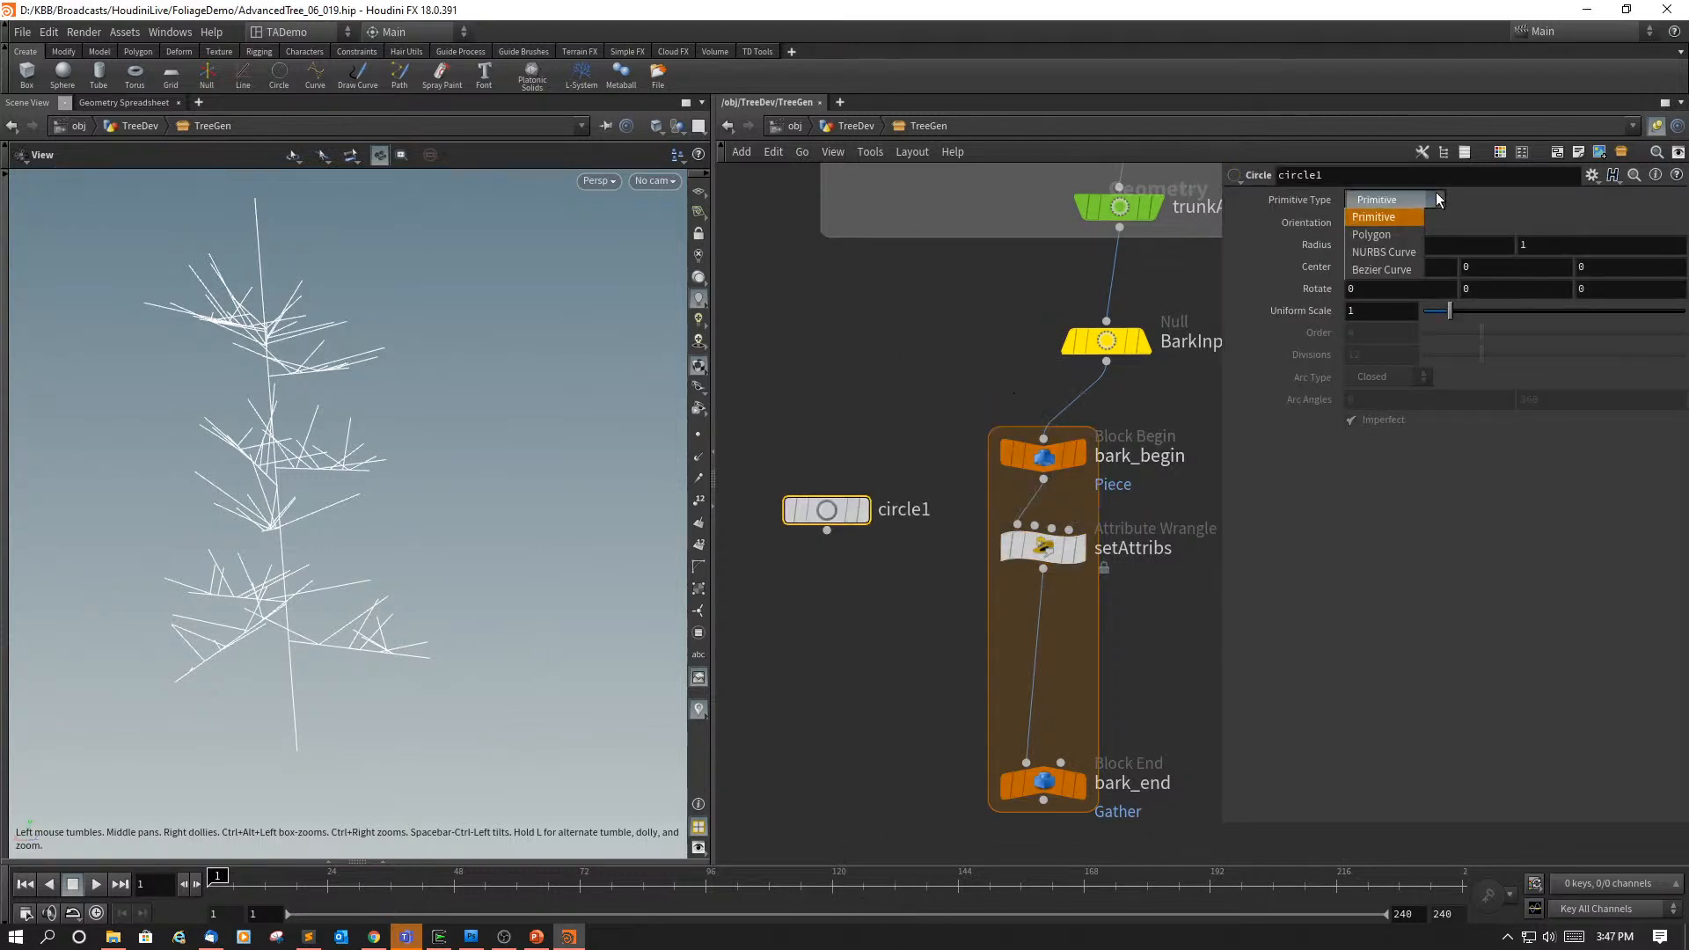
pyautogui.click(1406, 234)
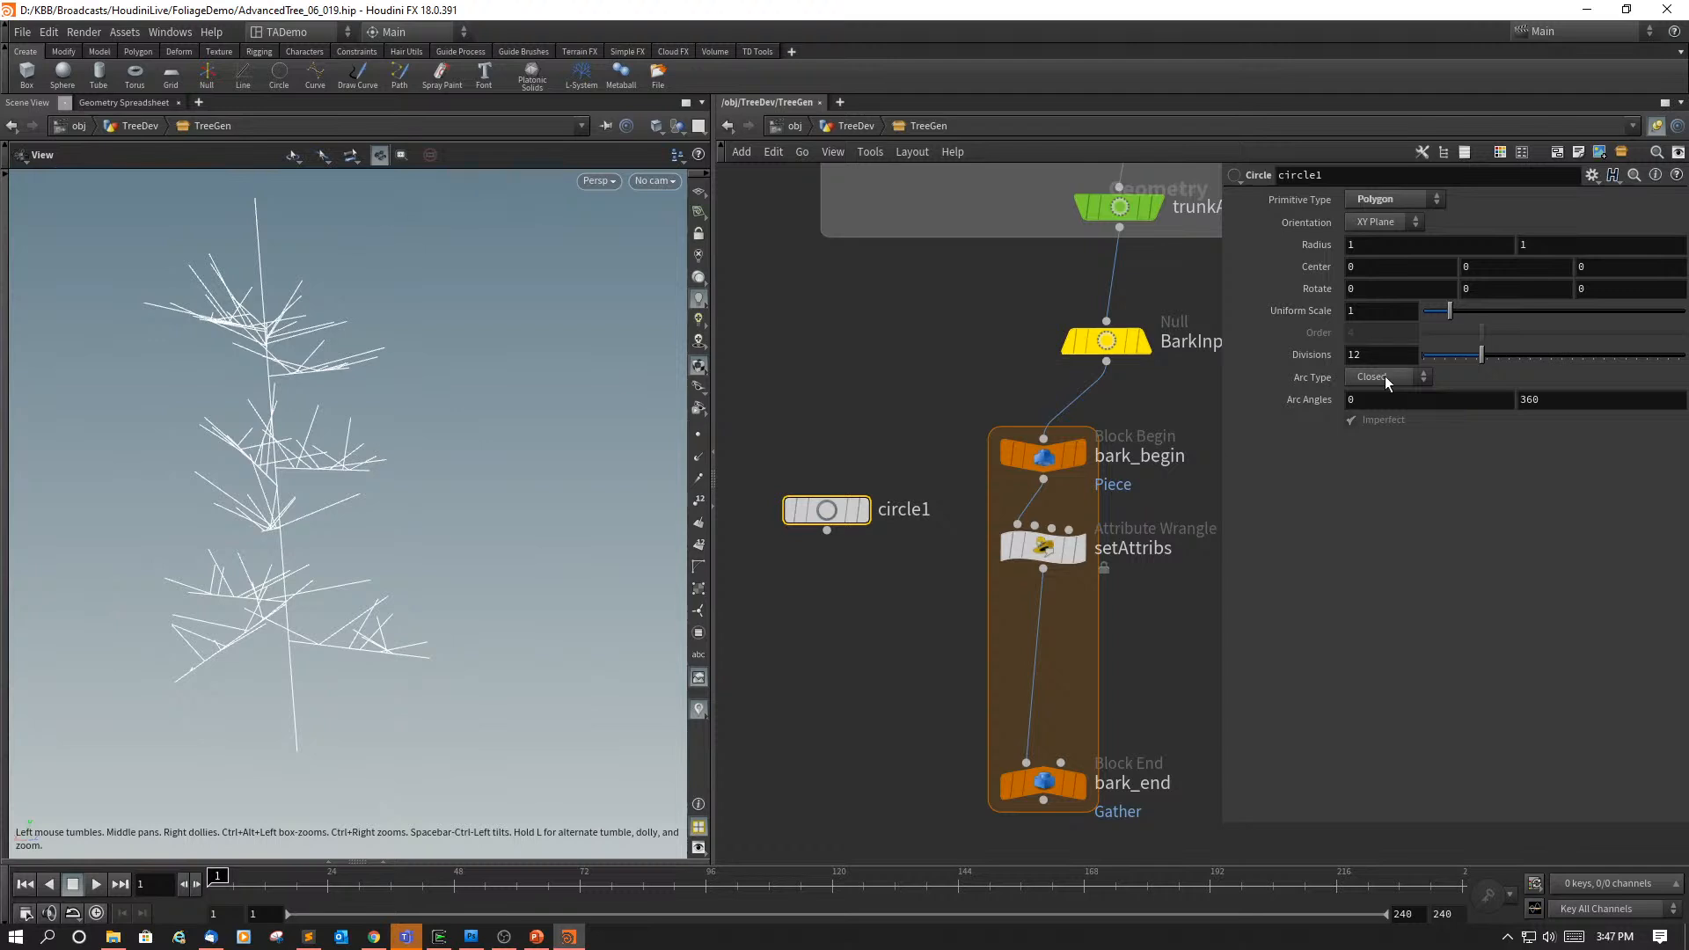
# Step: Check TreeGen's trunk and bark parameters for a segment count control, then return inside the TreeGen network
pyautogui.press('u')
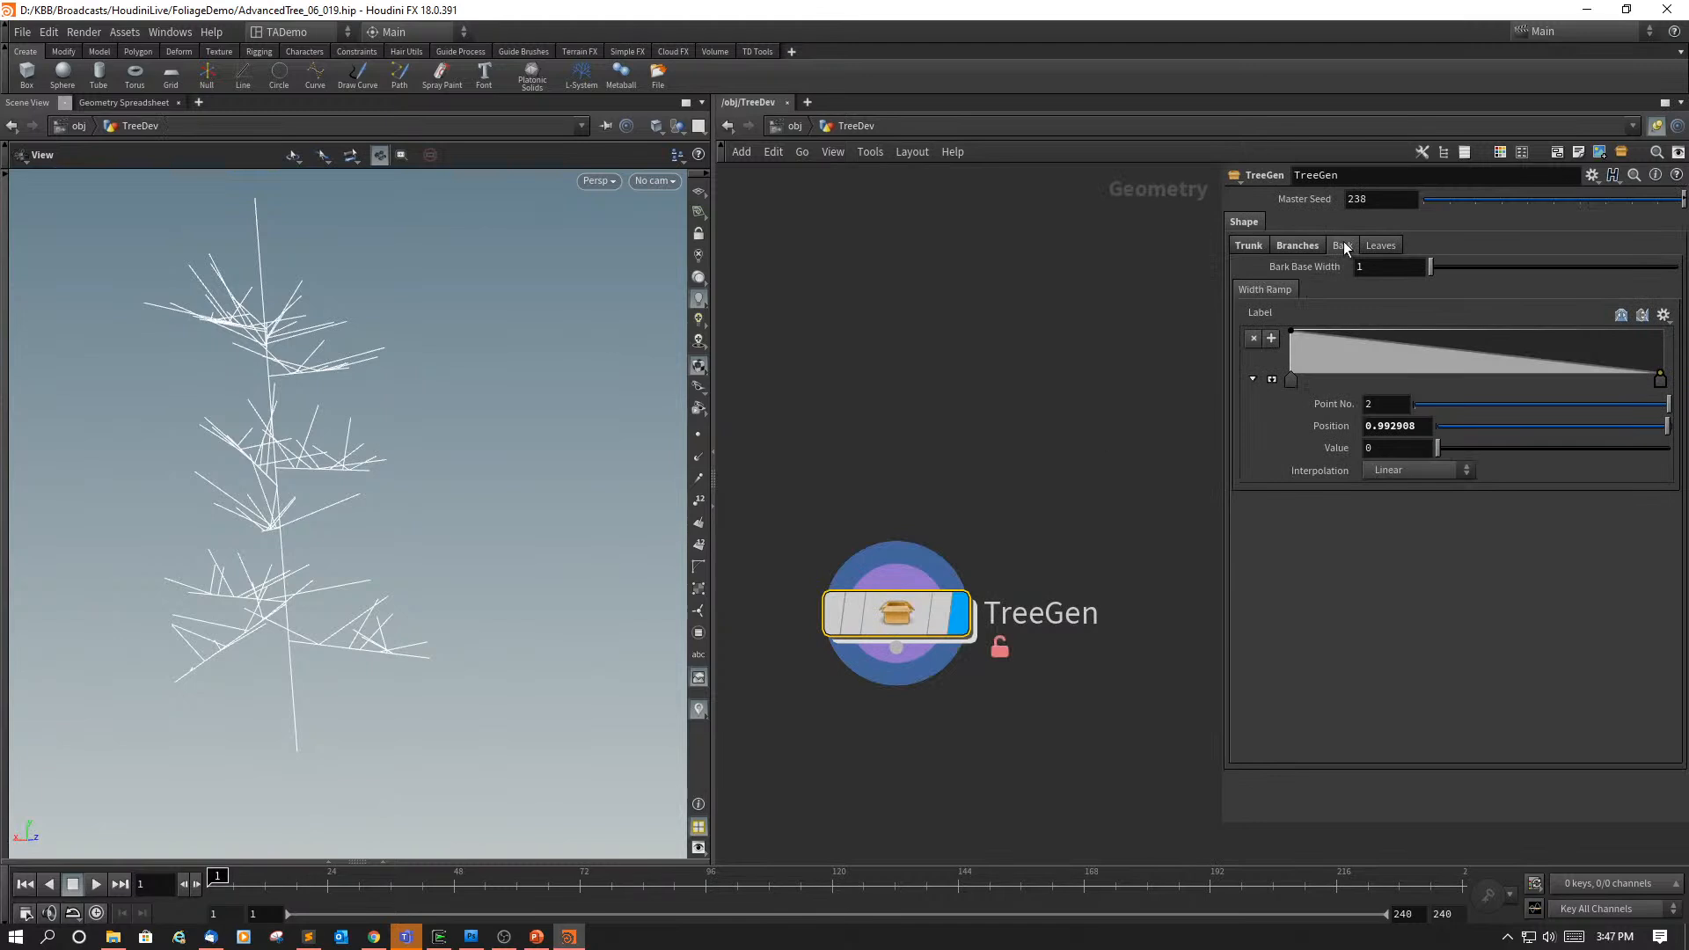
pyautogui.click(1243, 245)
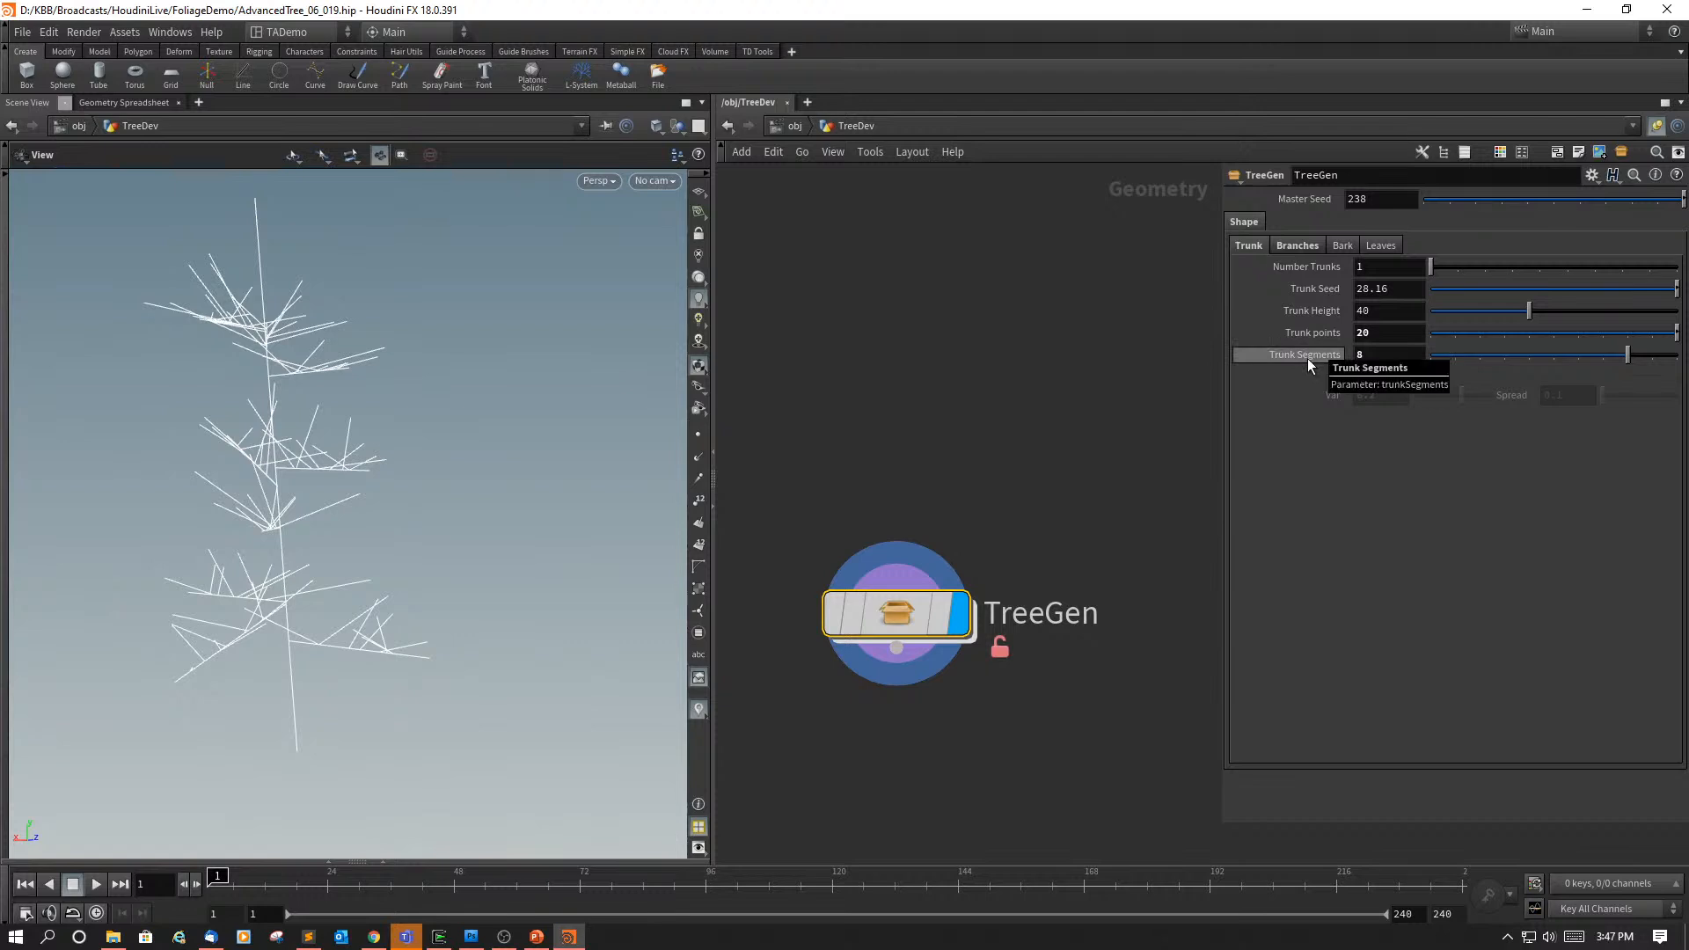
pyautogui.click(1341, 247)
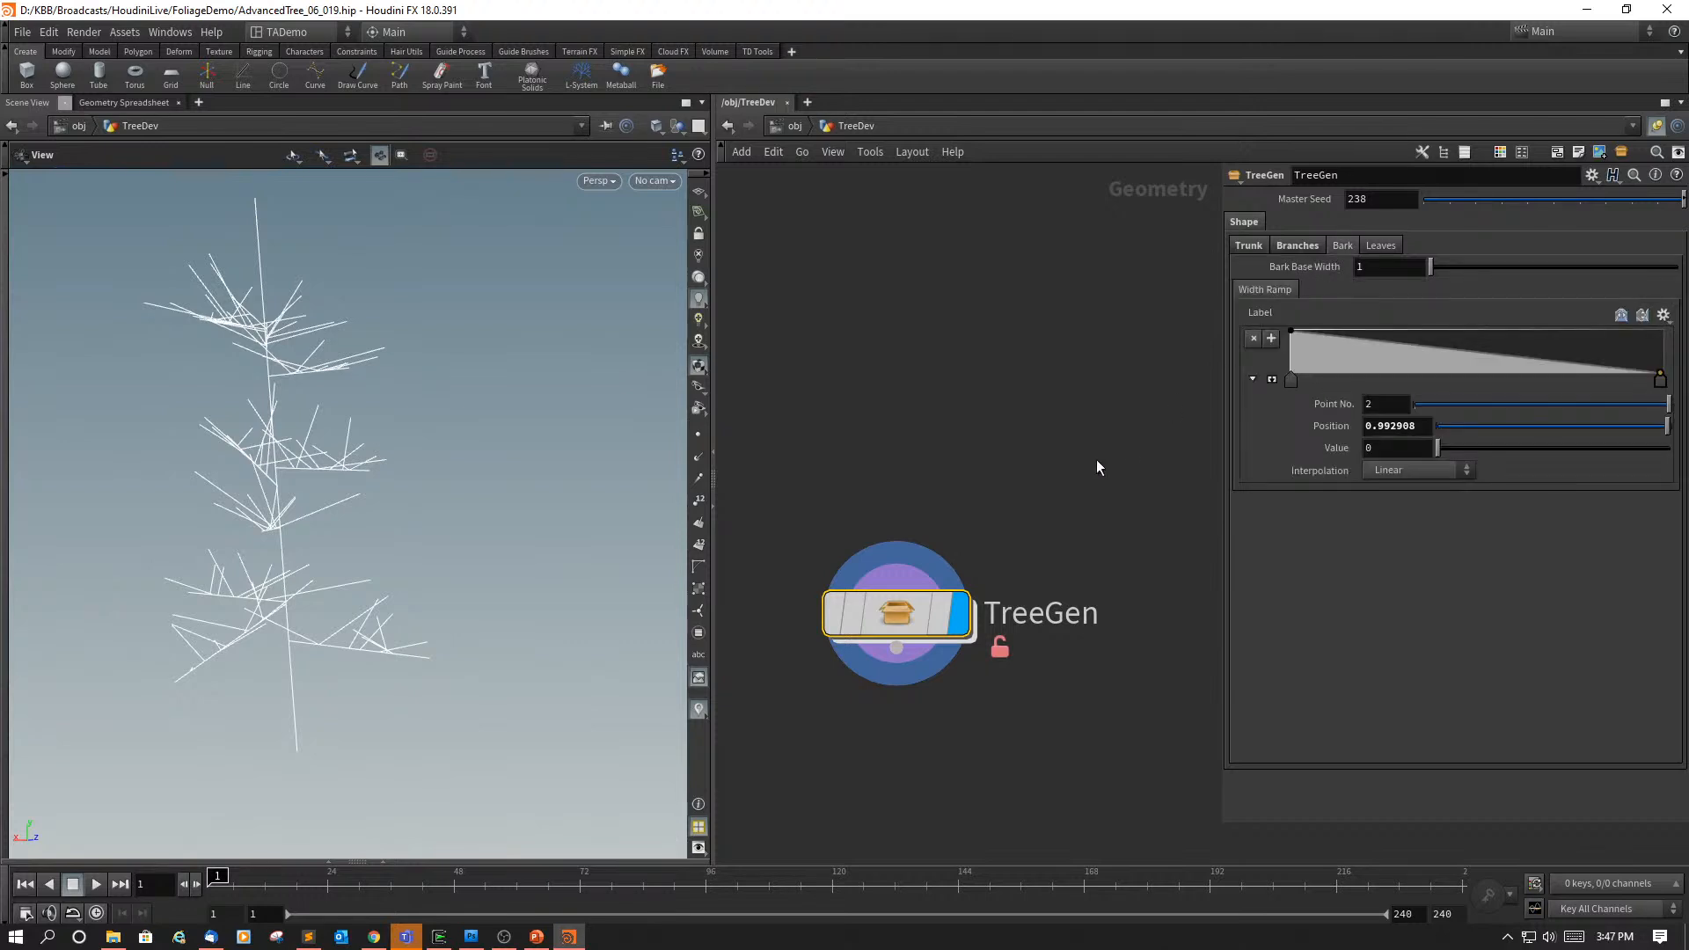
pyautogui.doubleClick(906, 607)
# Step: Try to drive the circle's Divisions with the expression ch("../trunkDivisions")
pyautogui.moveTo(840, 512)
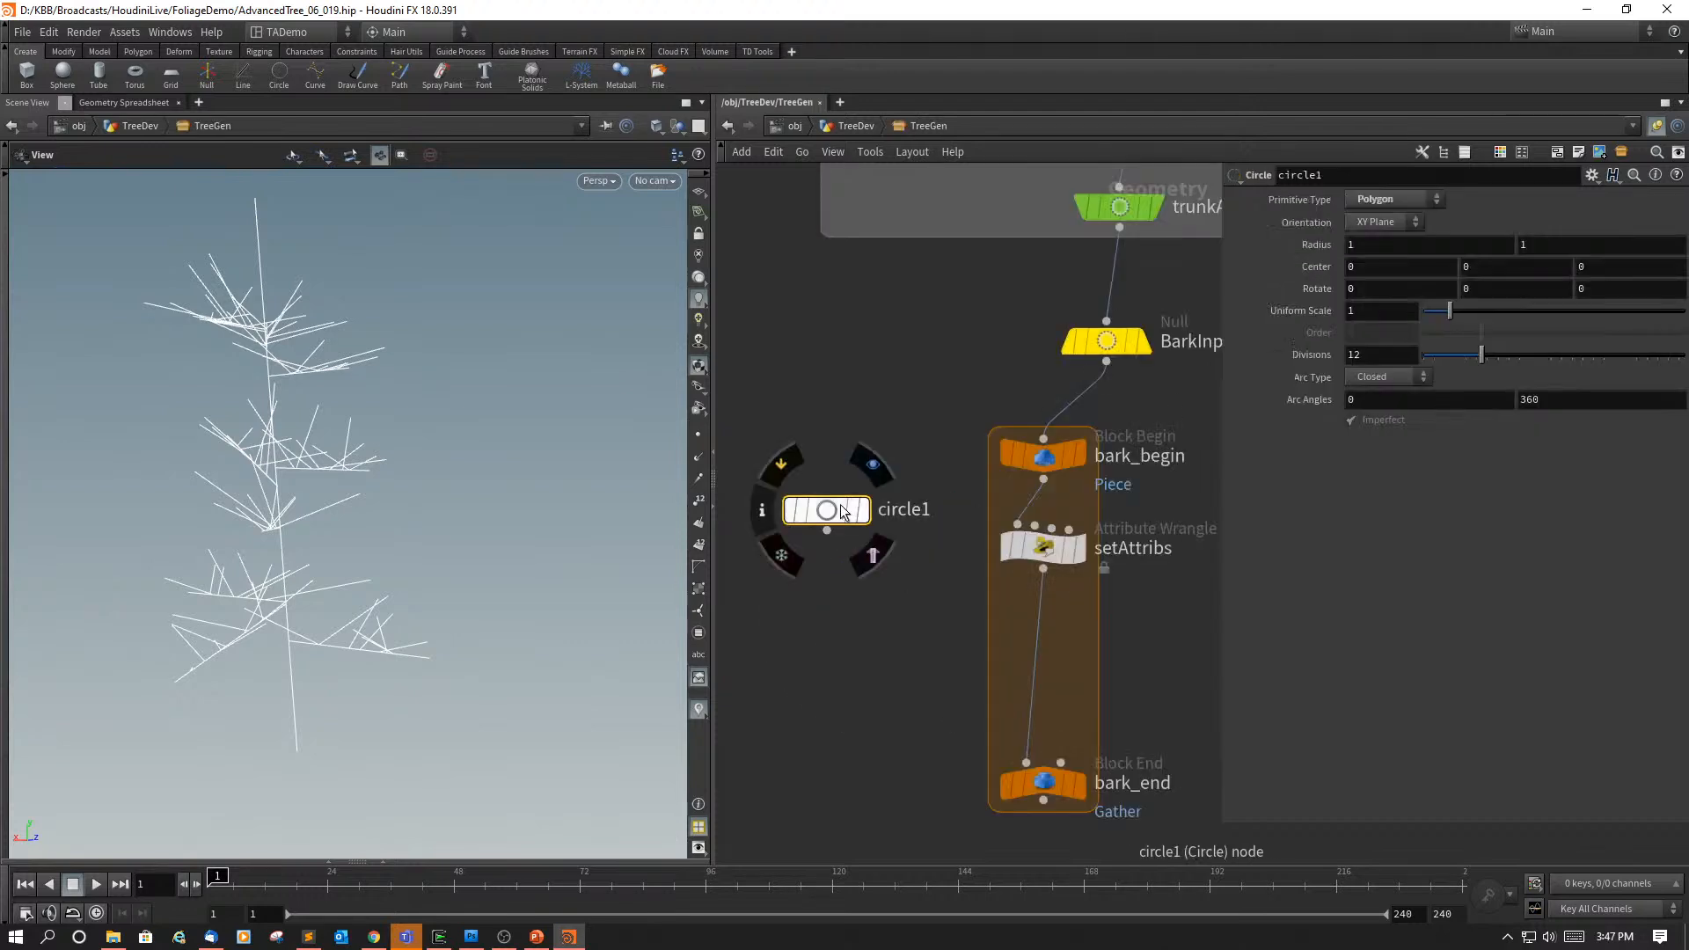
pyautogui.click(1380, 356)
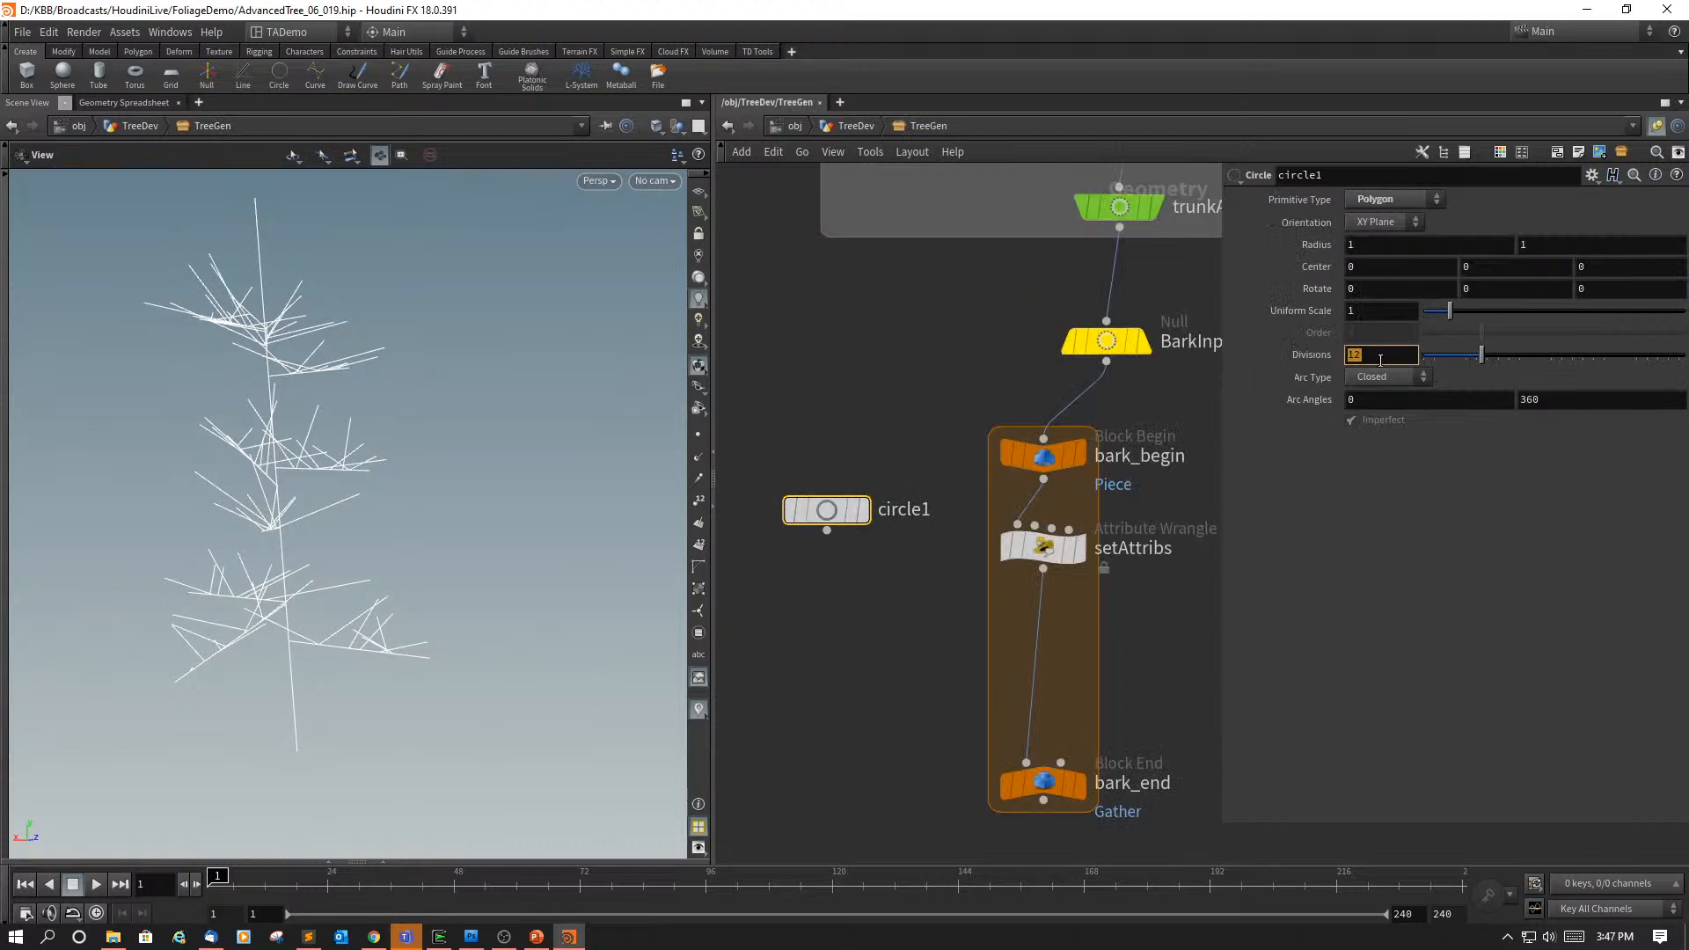
pyautogui.write('ch()')
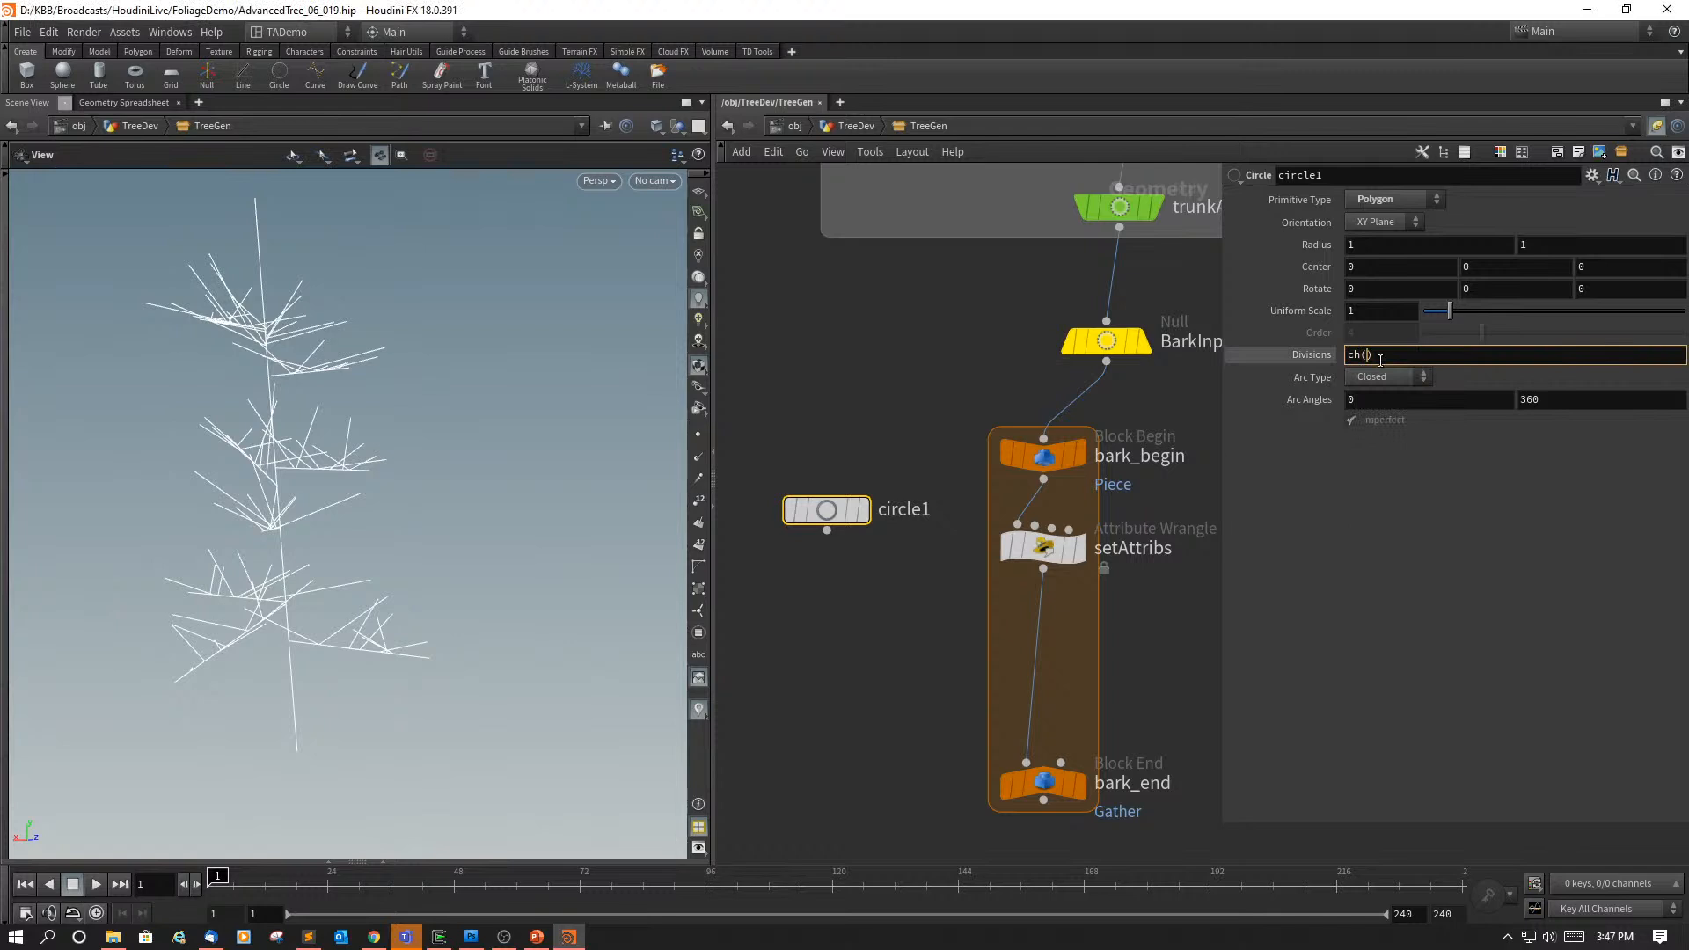
pyautogui.write('""')
pyautogui.write('../tru')
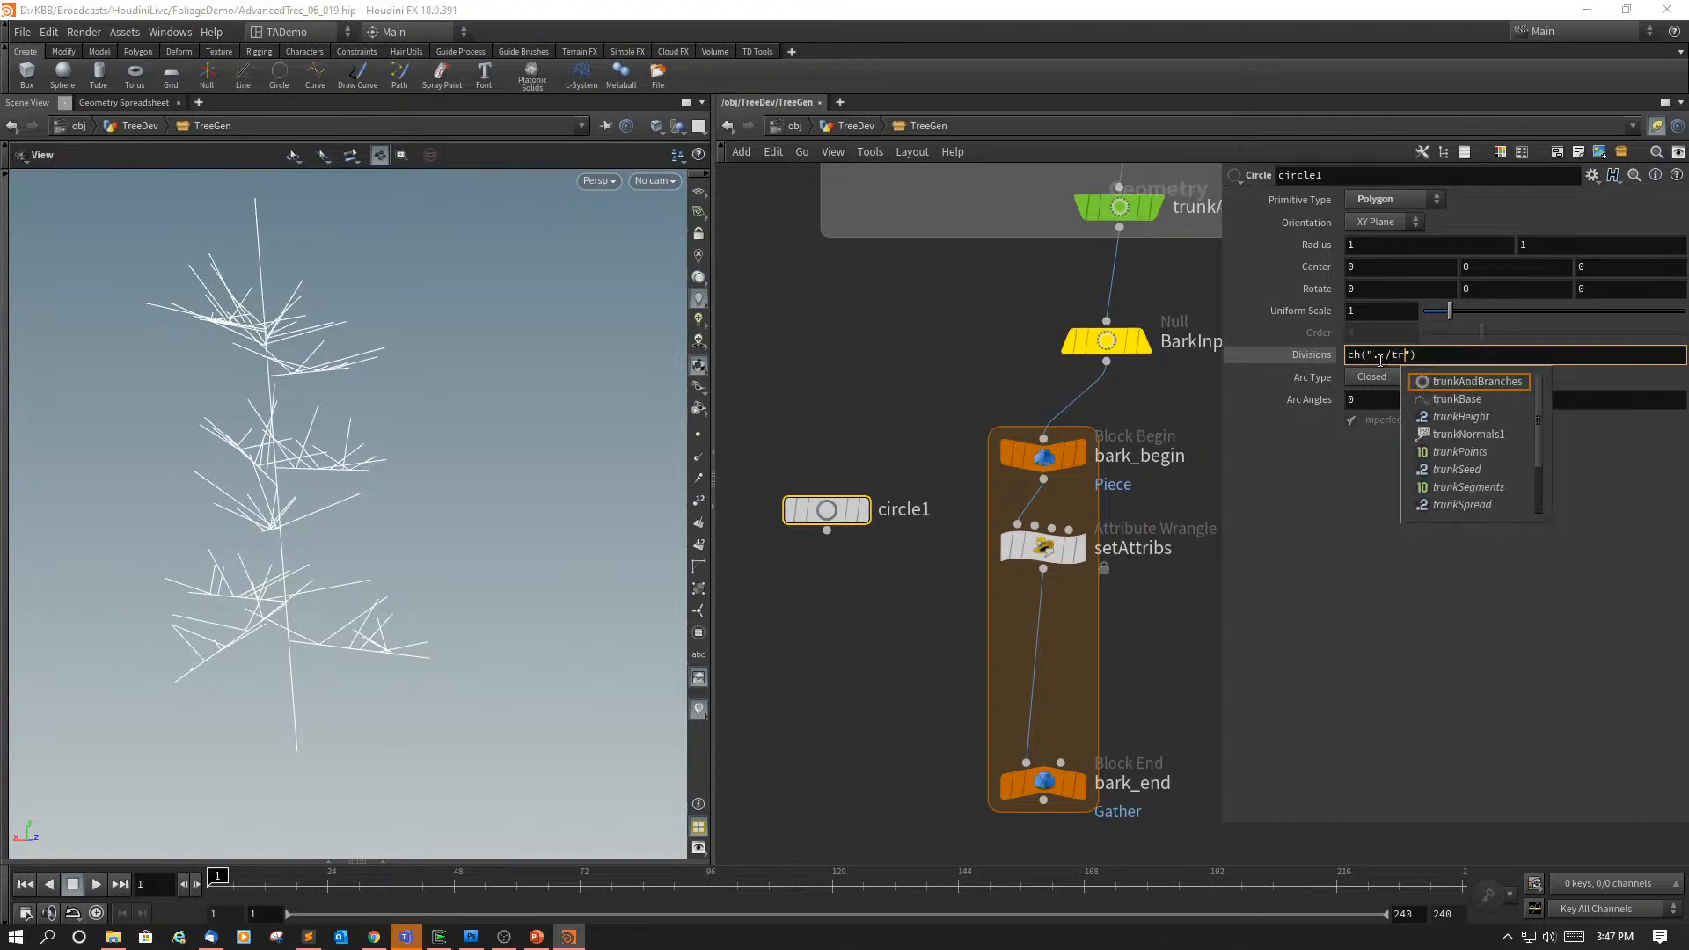
pyautogui.write('nkDivis')
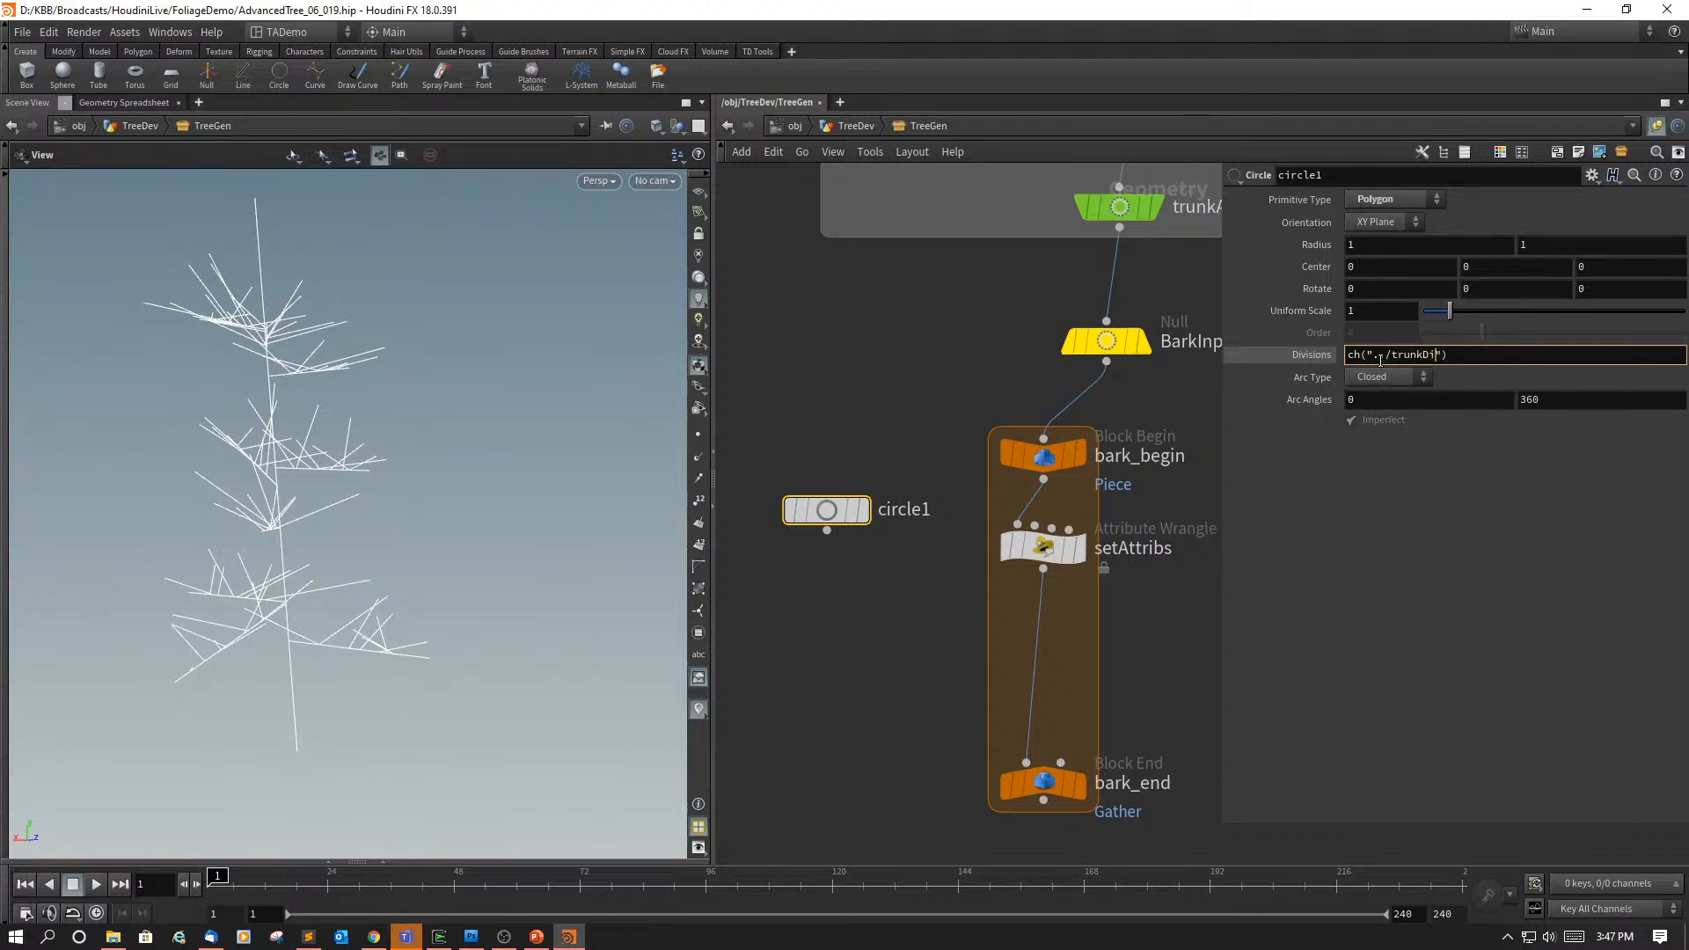
pyautogui.write('ions')
pyautogui.press('Return')
pyautogui.click(1325, 361)
pyautogui.click(1323, 361)
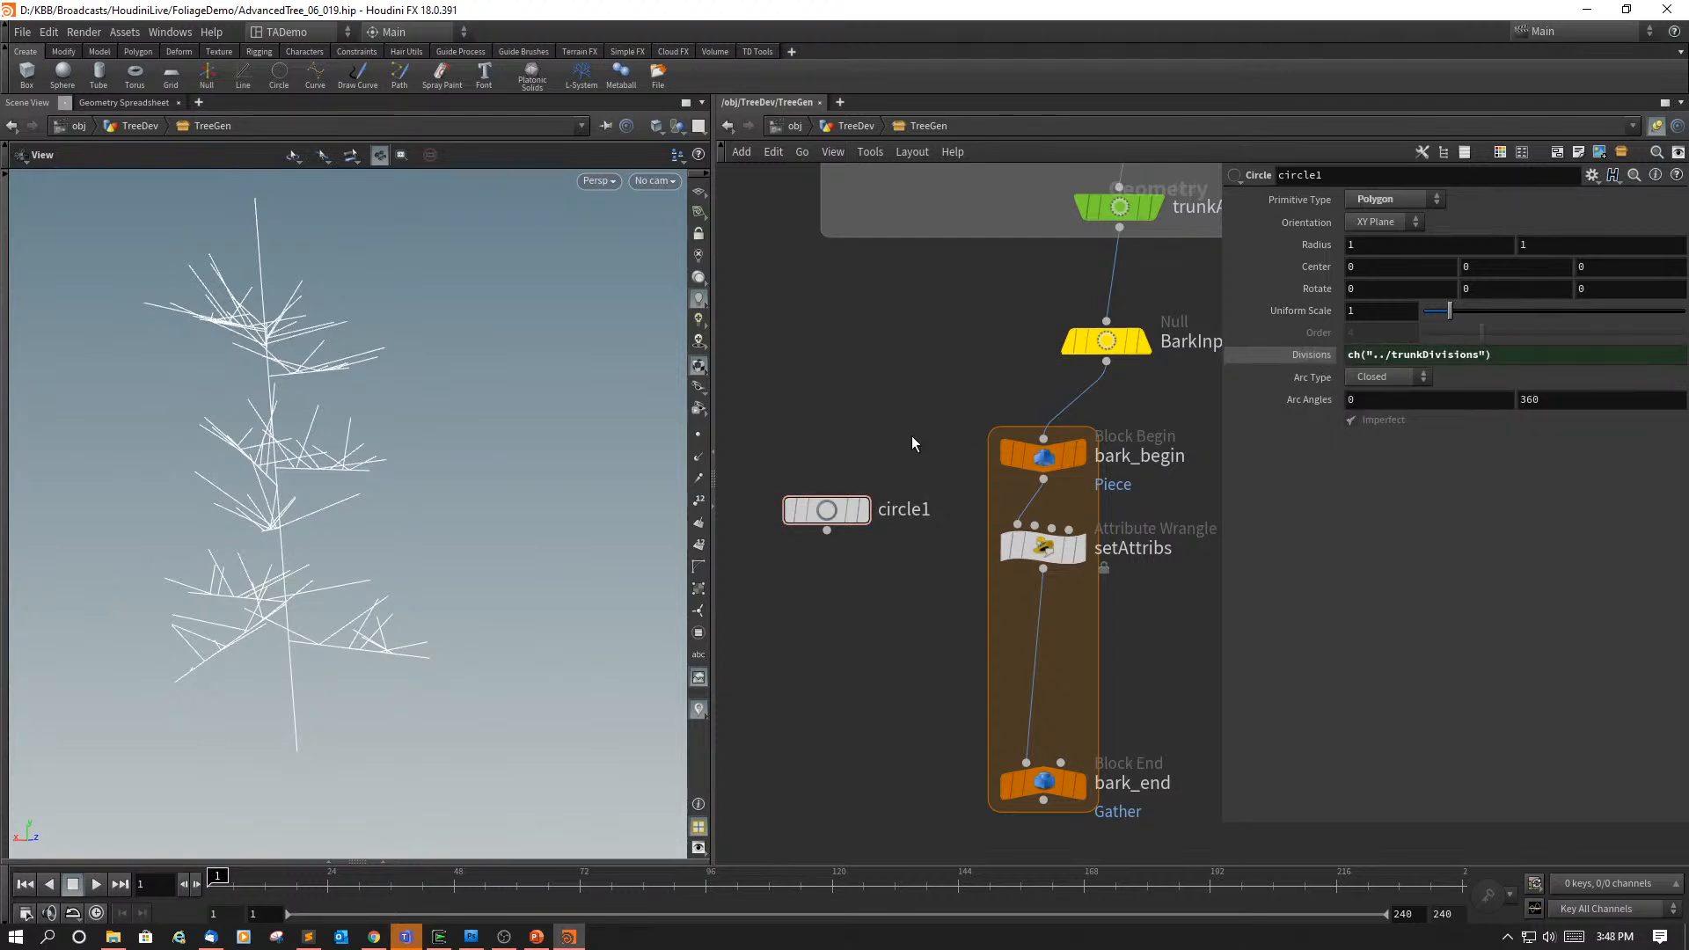
# Step: Copy the Trunk Segments parameter from the TreeGen node's trunk settings
pyautogui.press('u')
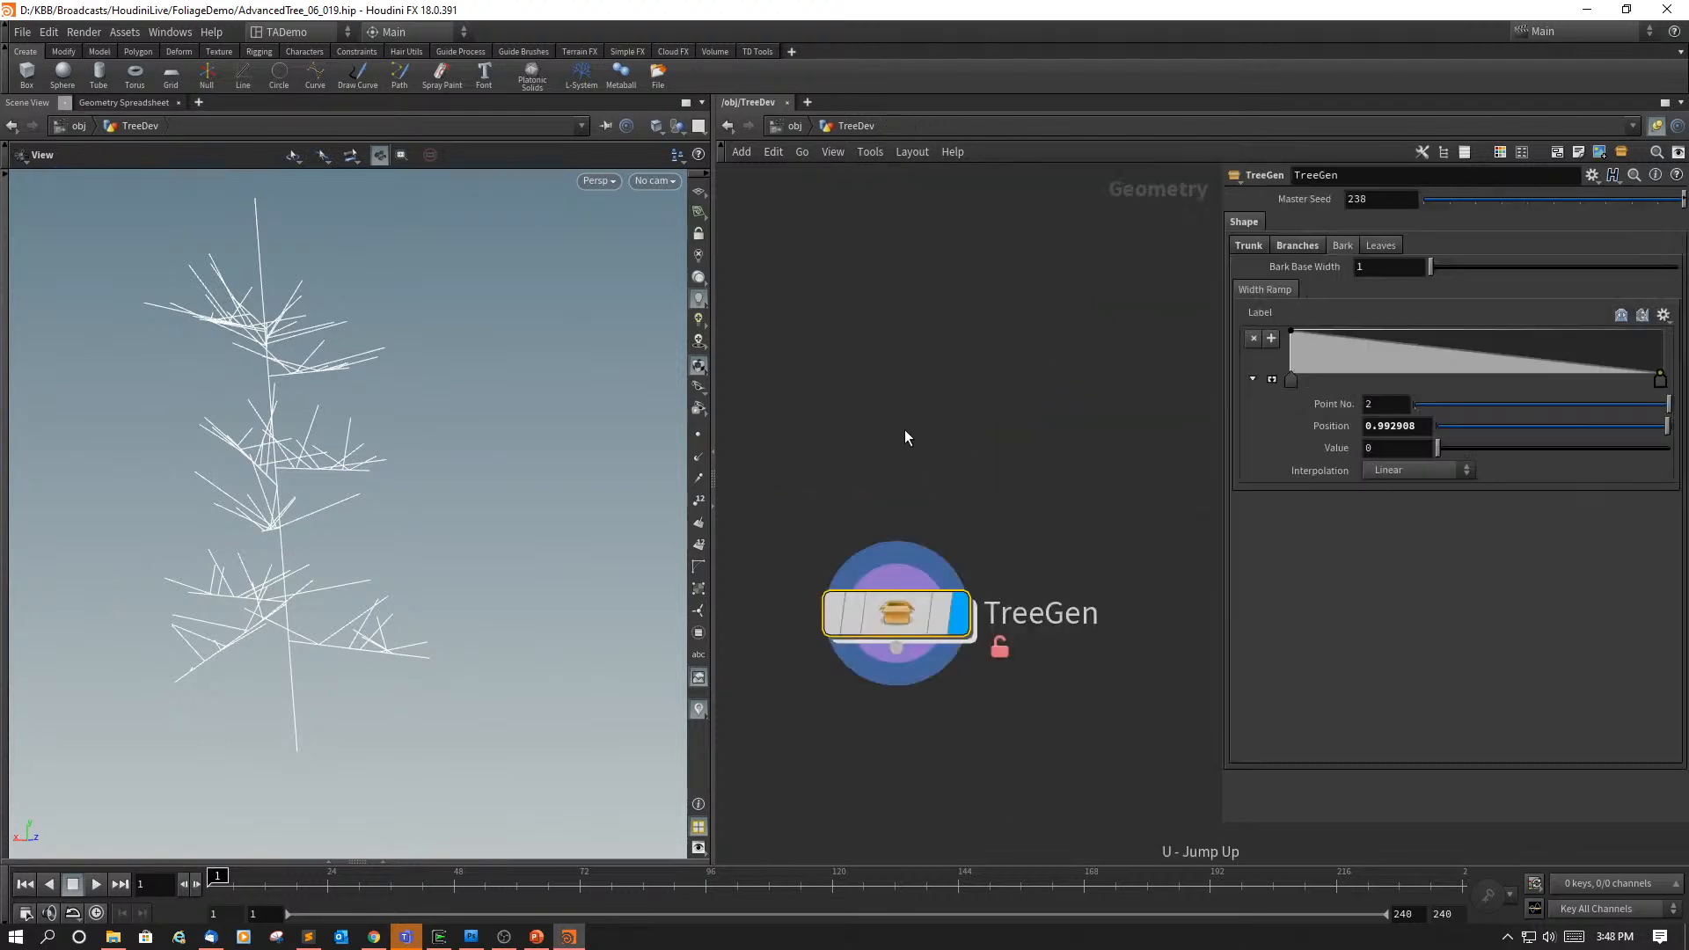
pyautogui.click(1253, 243)
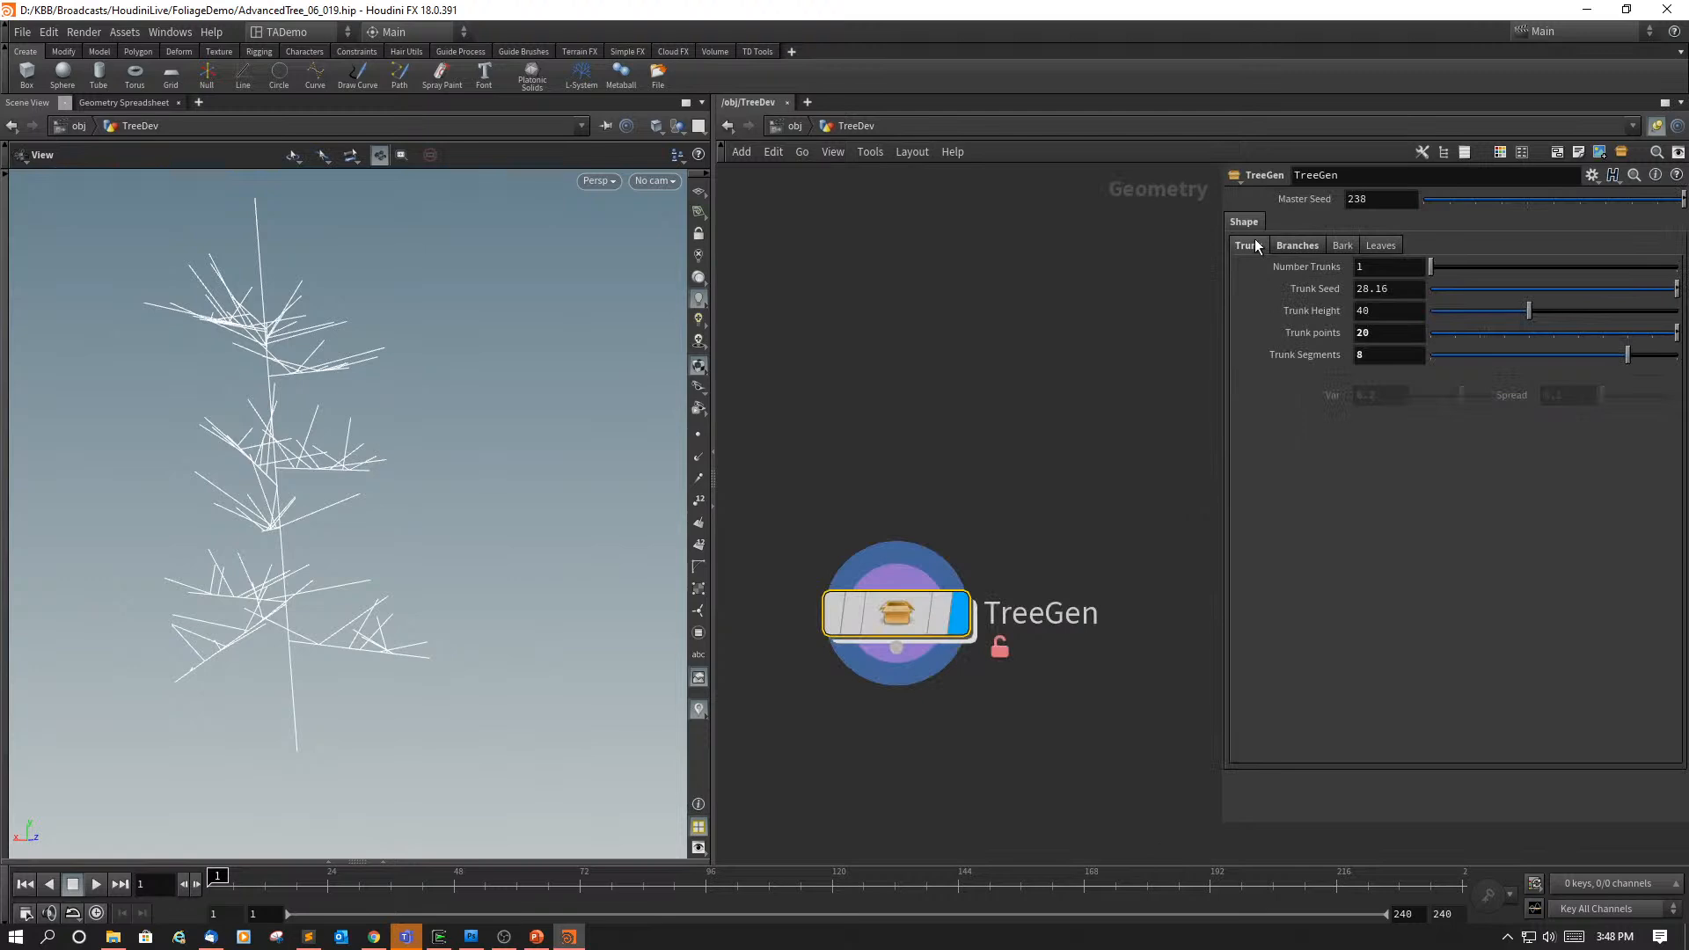
pyautogui.rightClick(1307, 361)
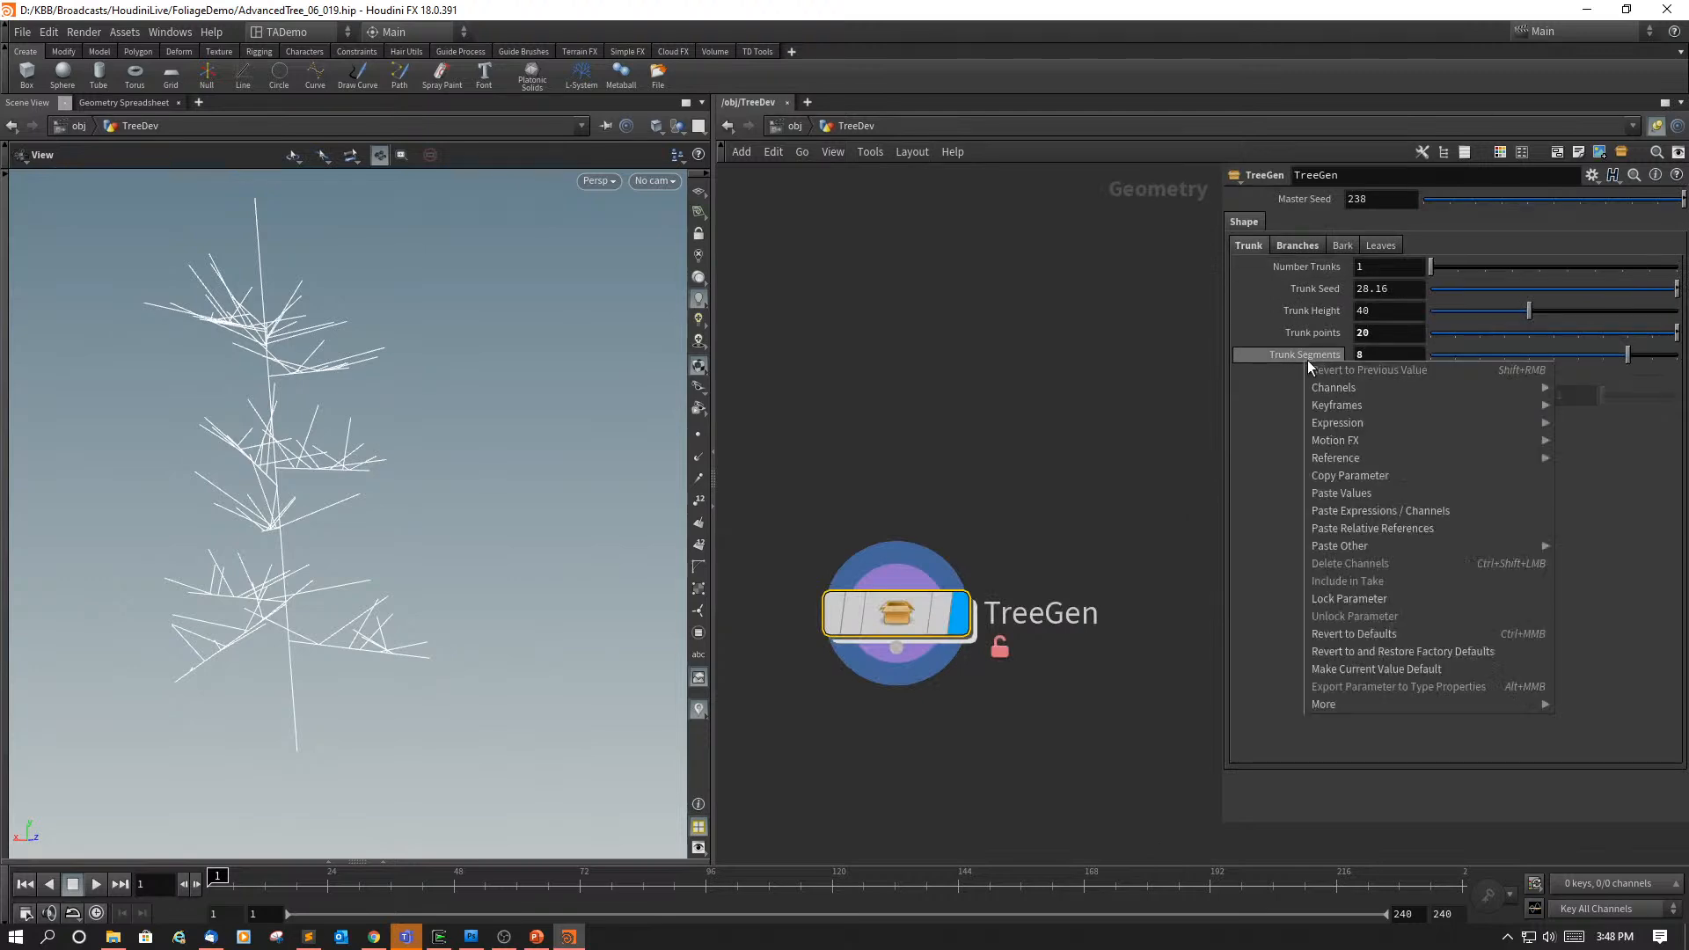
pyautogui.click(1341, 475)
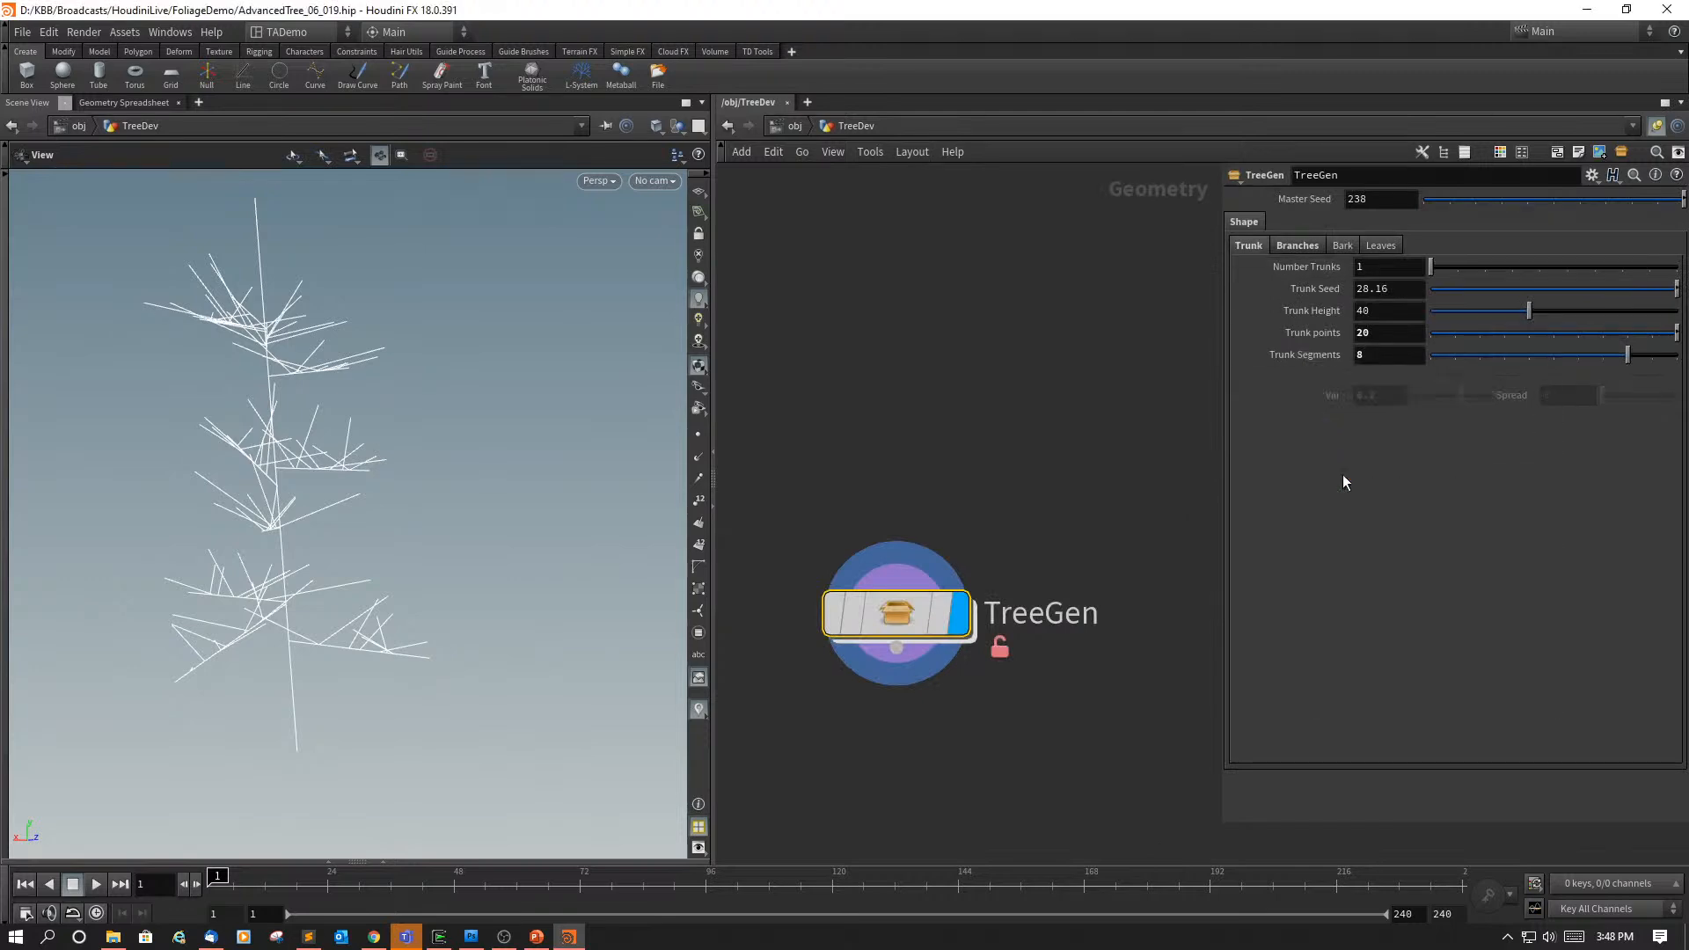
# Step: Paste the copied Trunk Segments parameter as a relative reference into the circle's Divisions and check its evaluated value
pyautogui.doubleClick(880, 611)
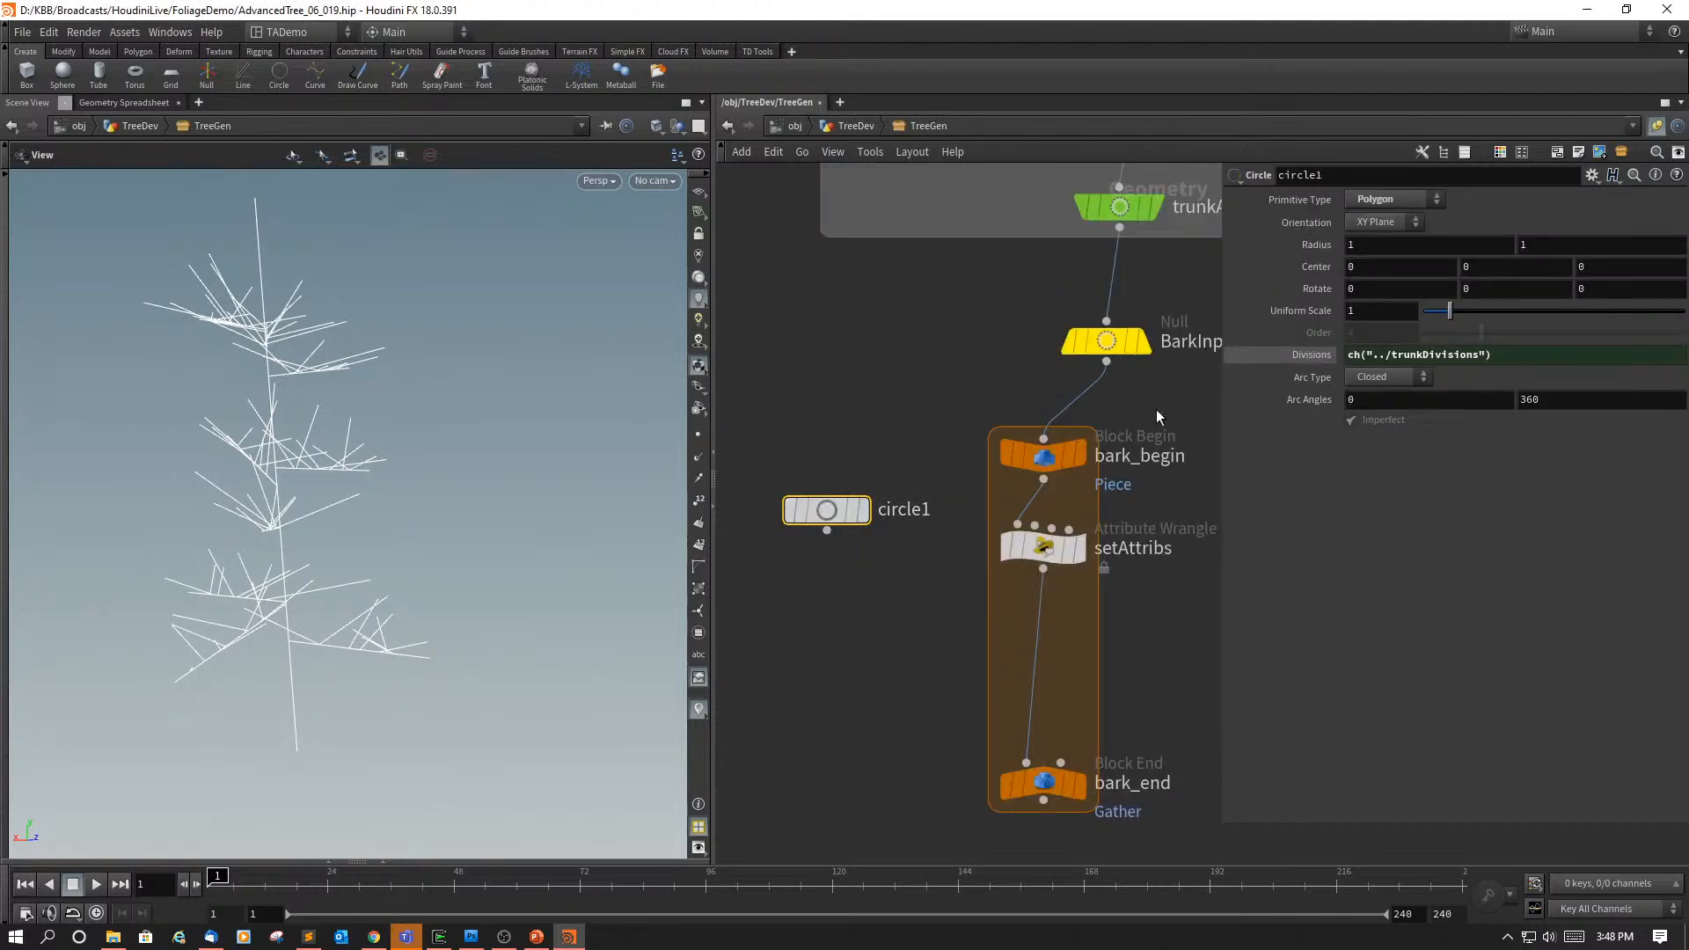
pyautogui.rightClick(1312, 352)
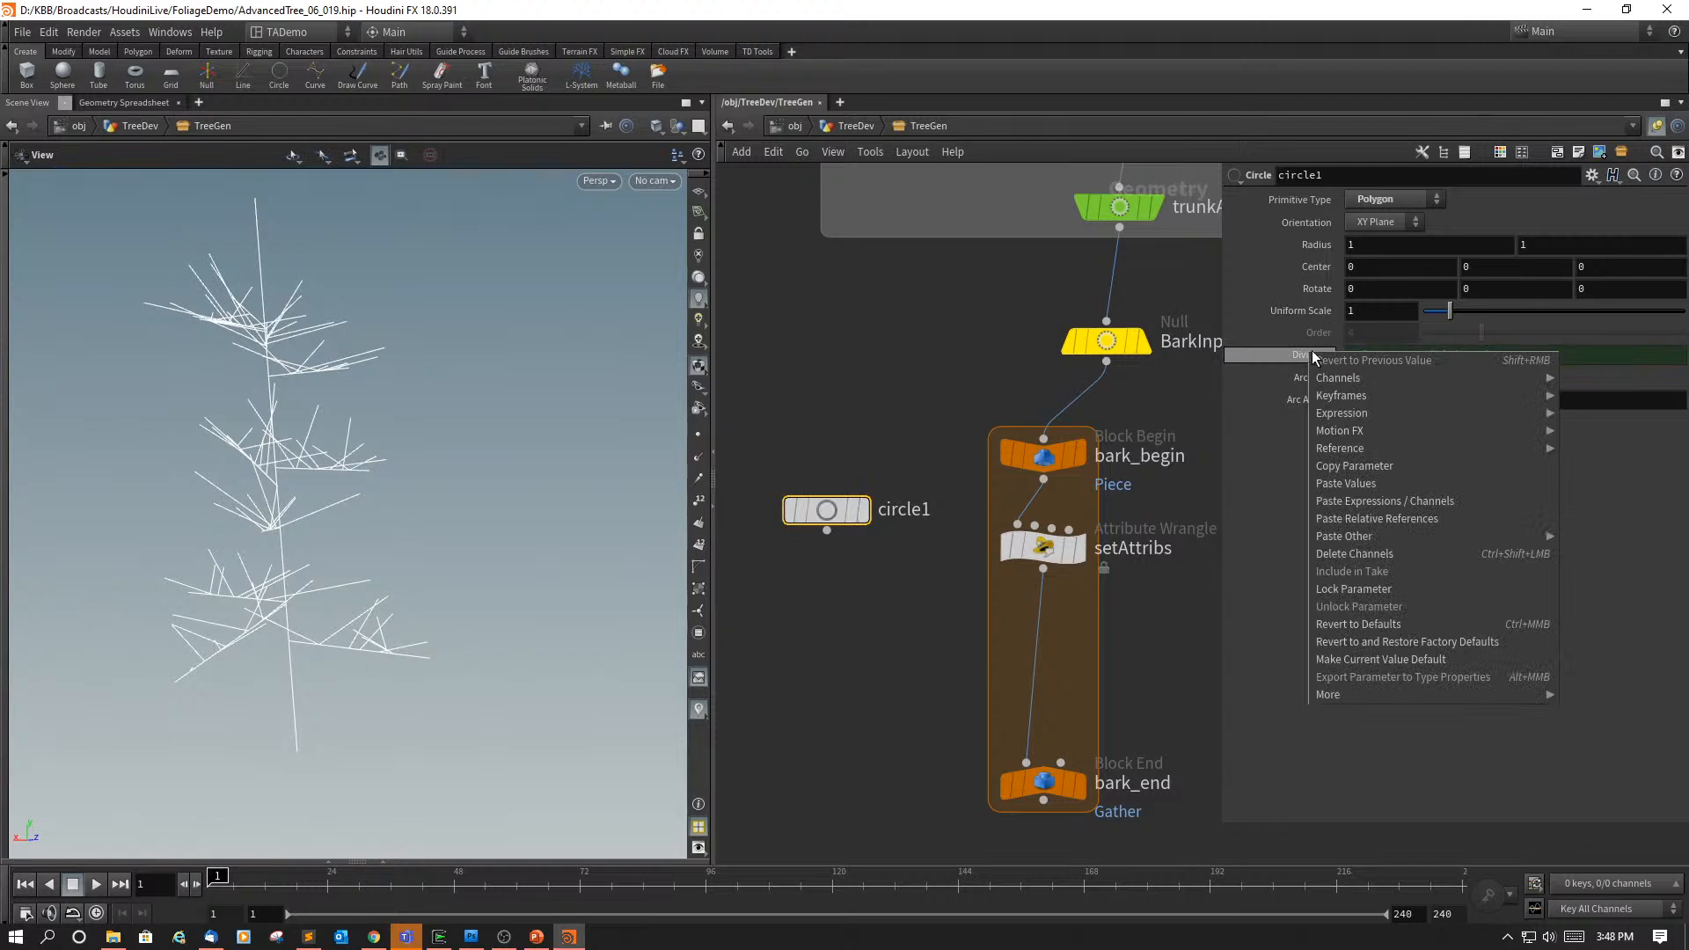
pyautogui.click(1358, 521)
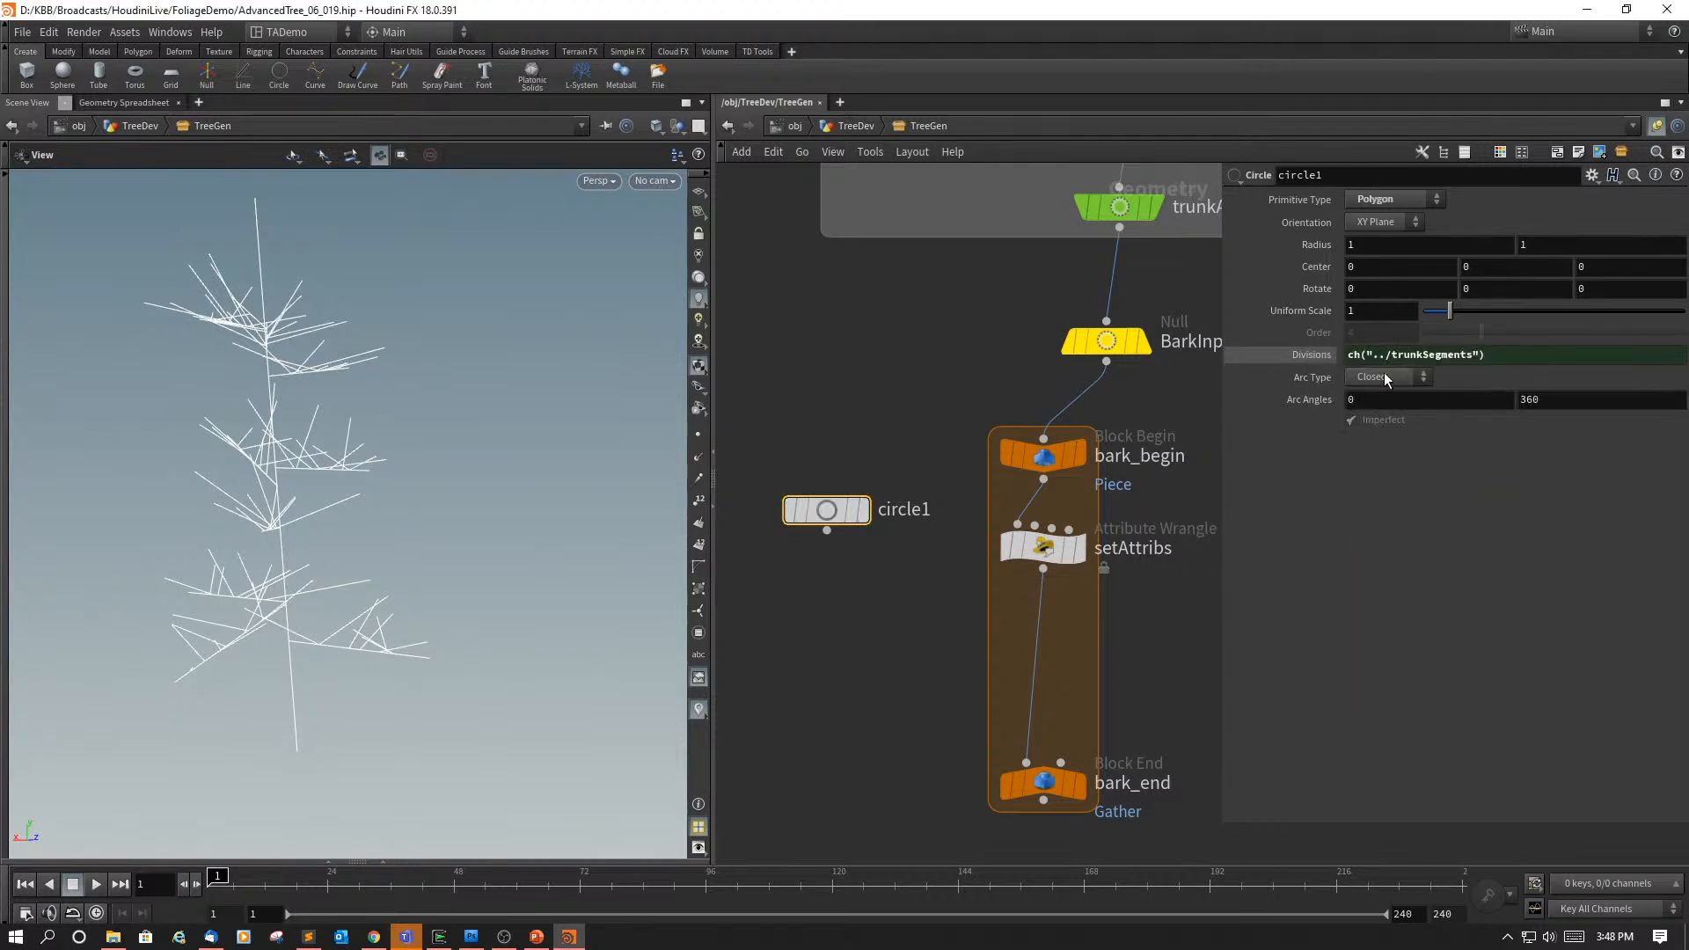
pyautogui.click(1304, 356)
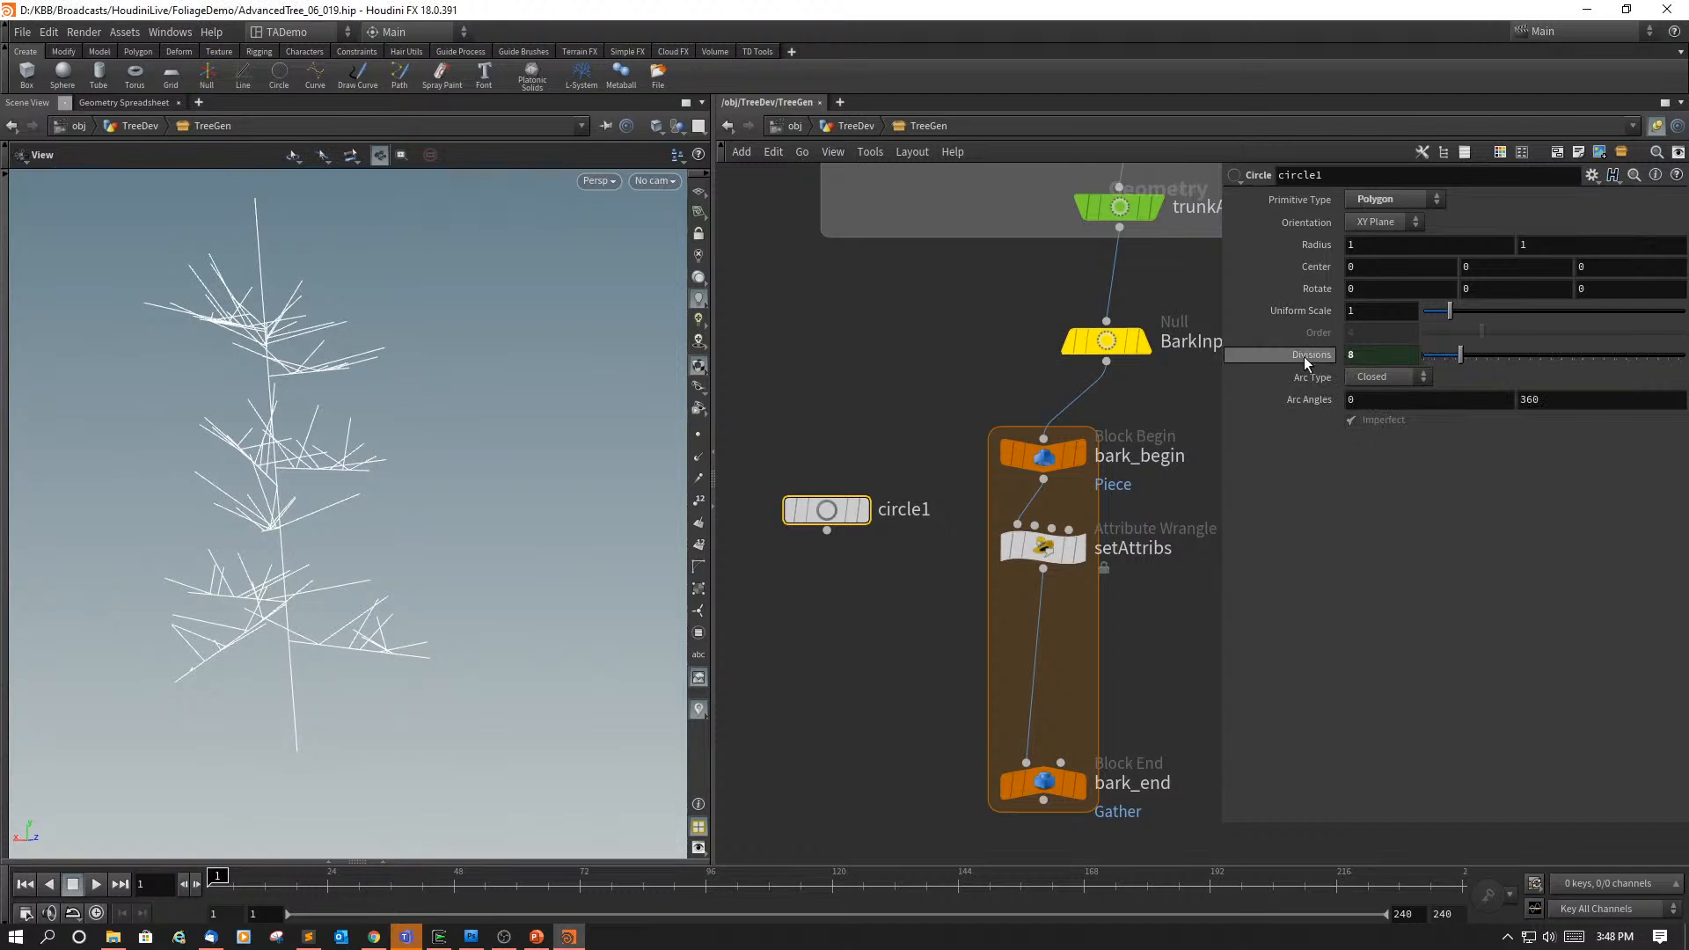
pyautogui.click(1304, 356)
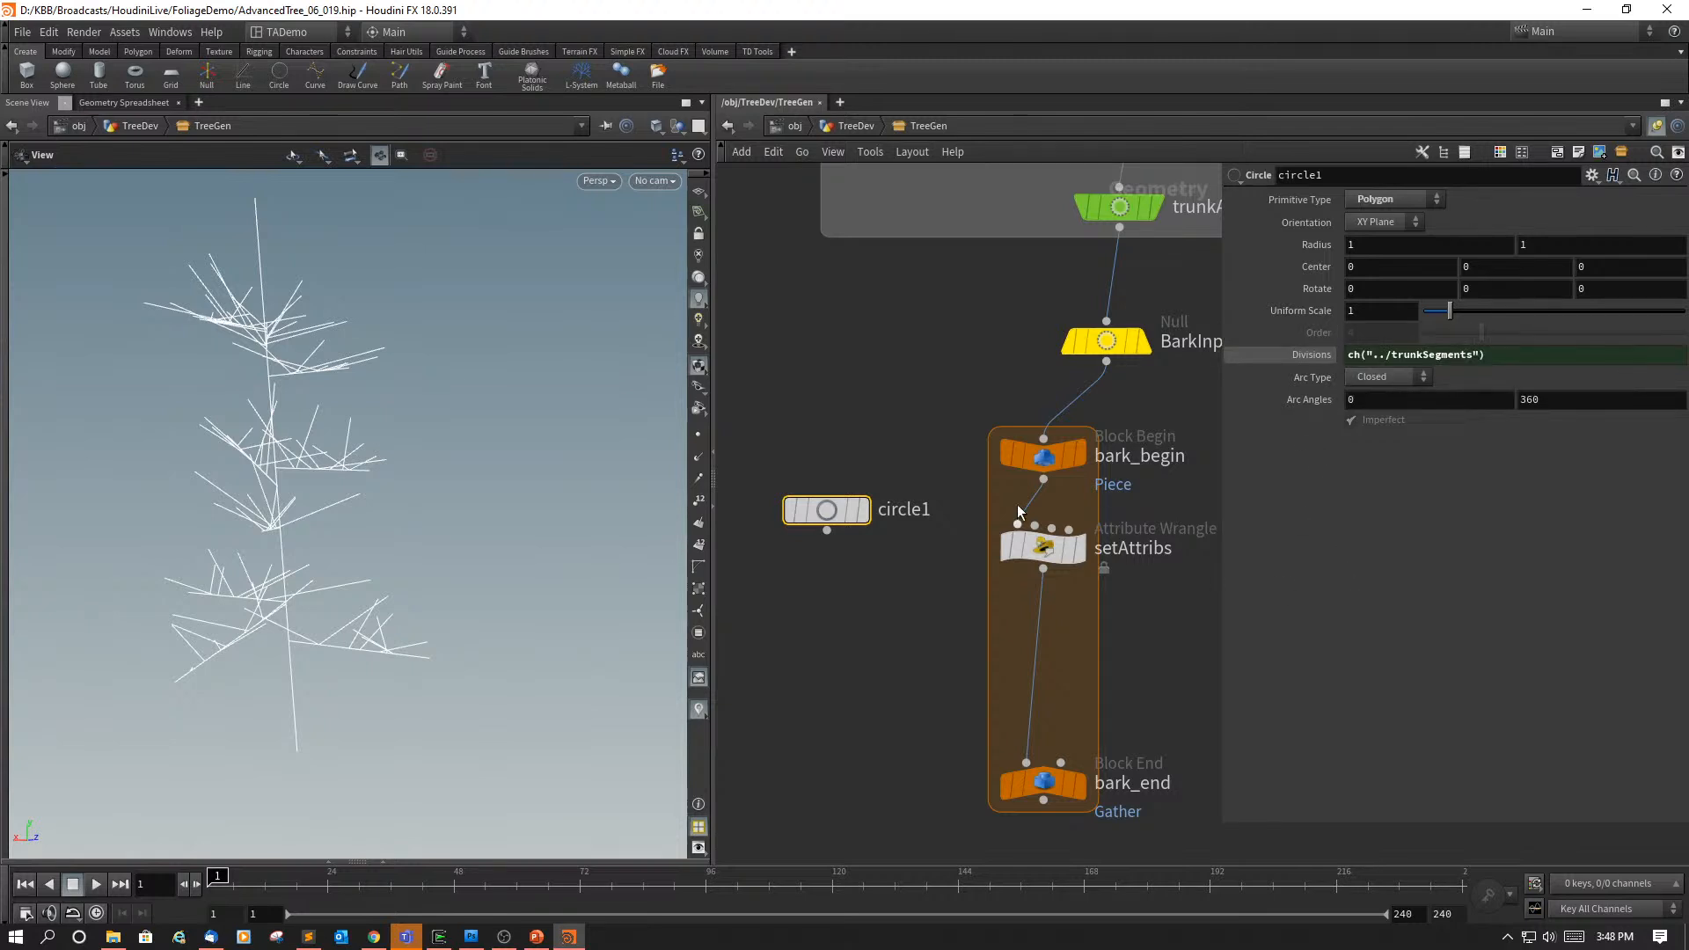
# Step: Rename the circle node barkTemplate and move it slightly farther from the bark loop block
pyautogui.doubleClick(1355, 178)
pyautogui.write('bar')
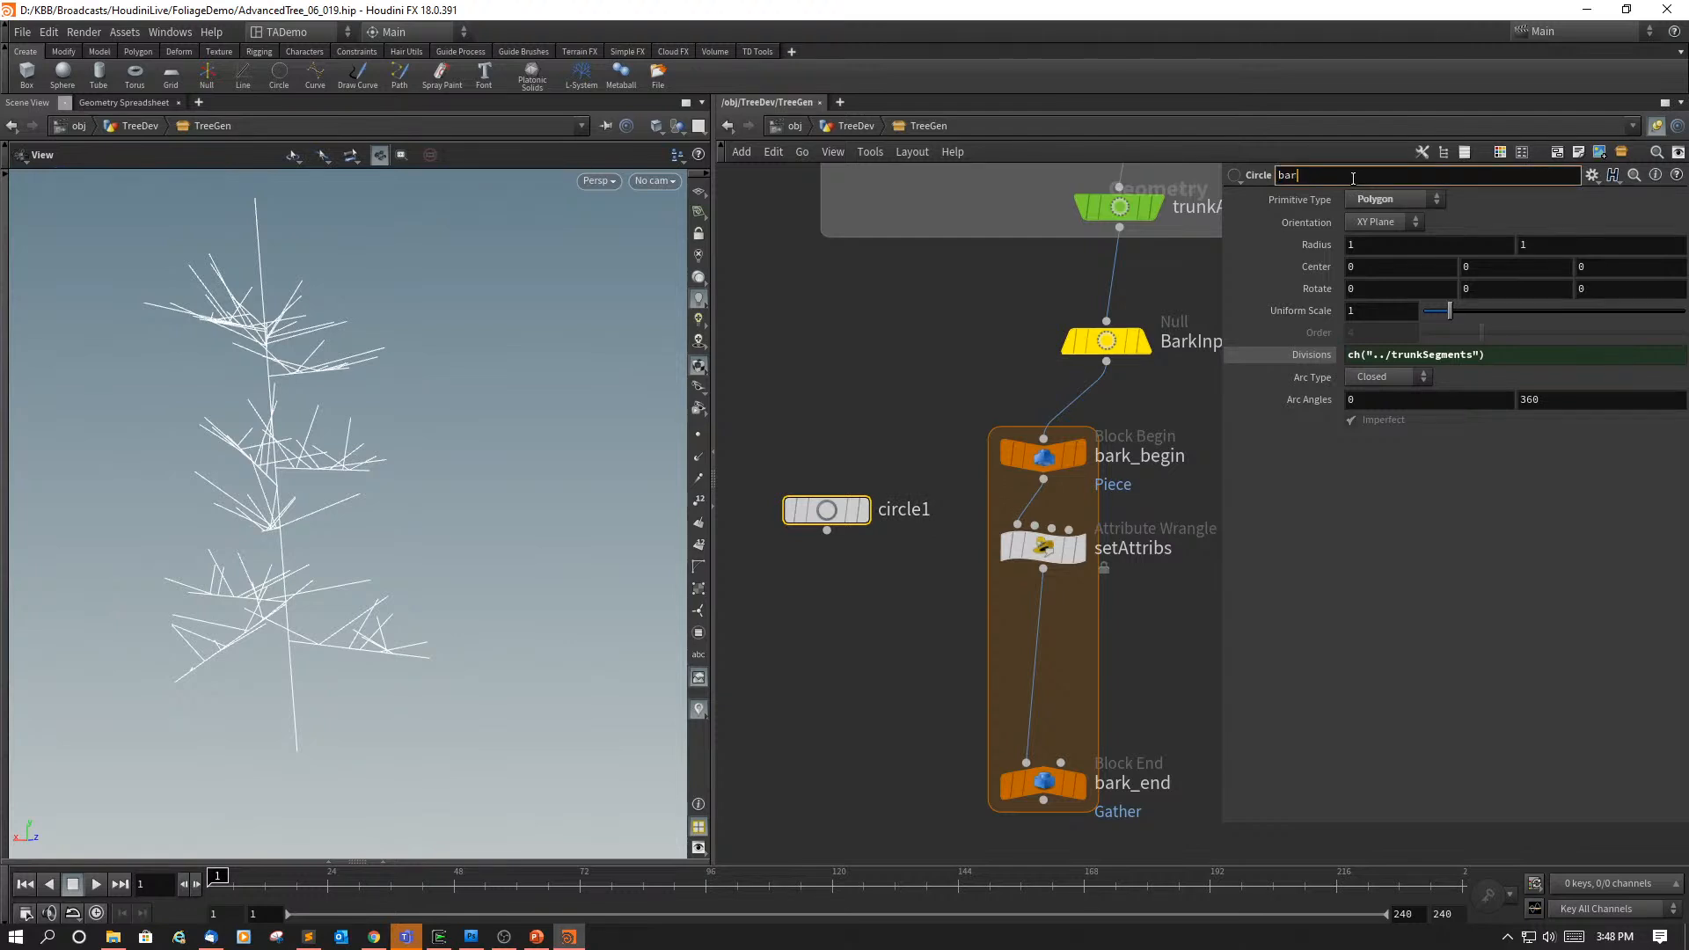
pyautogui.write('kTemplate')
pyautogui.press('Return')
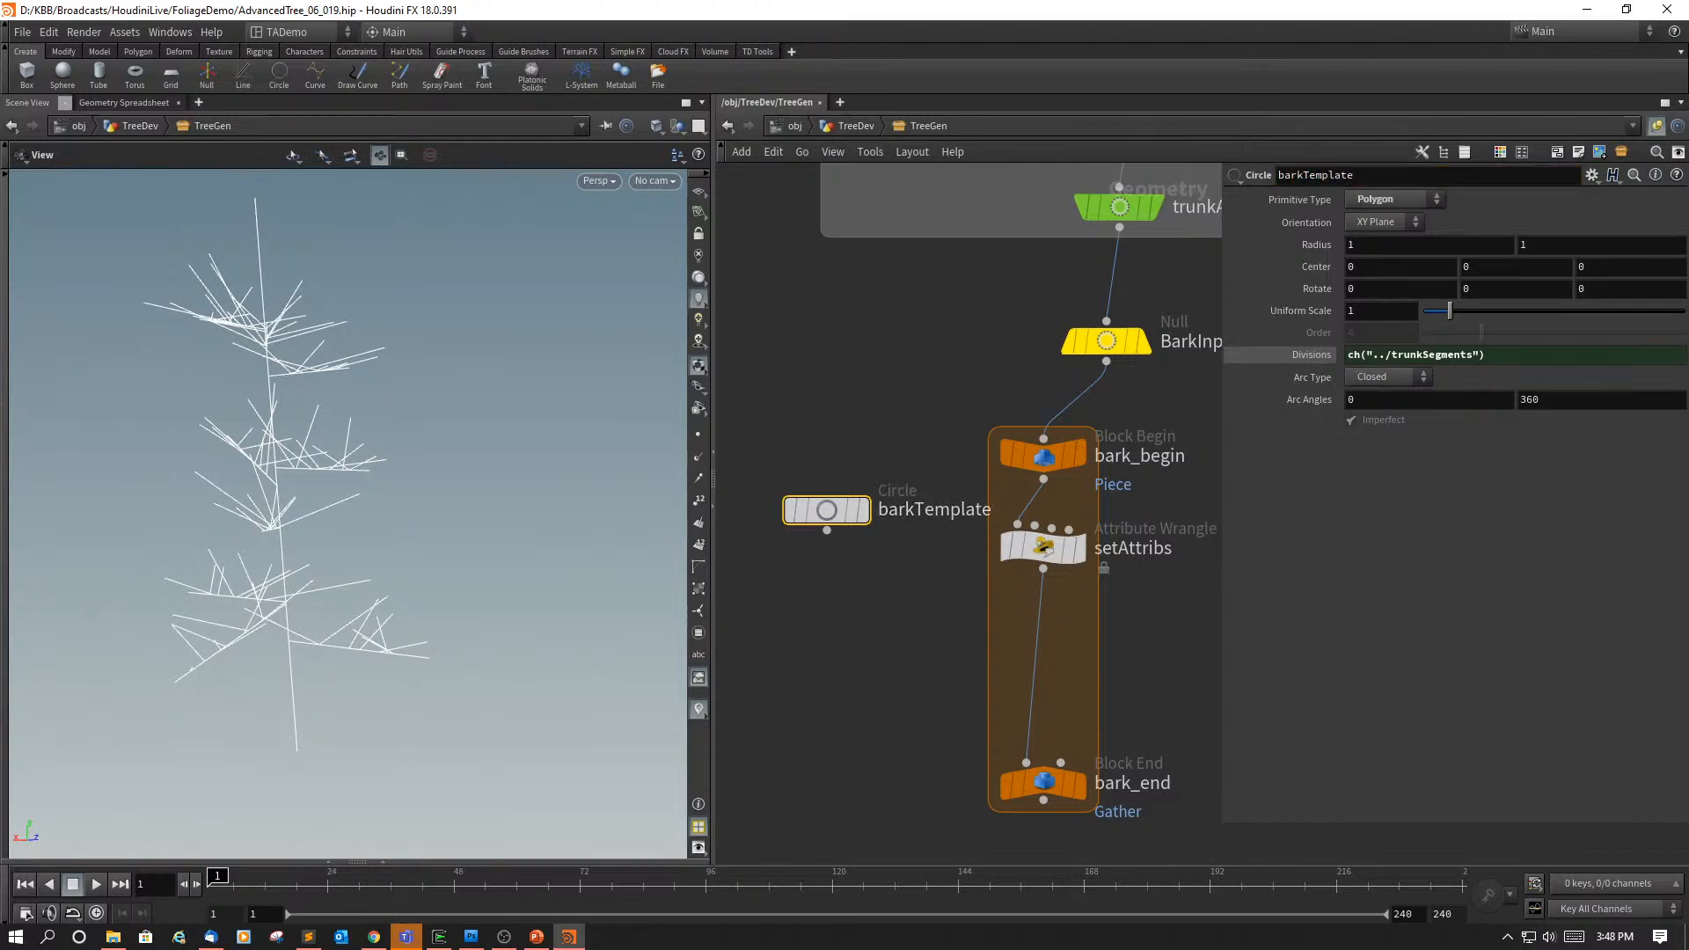
pyautogui.hotkey('alt', 'Tab')
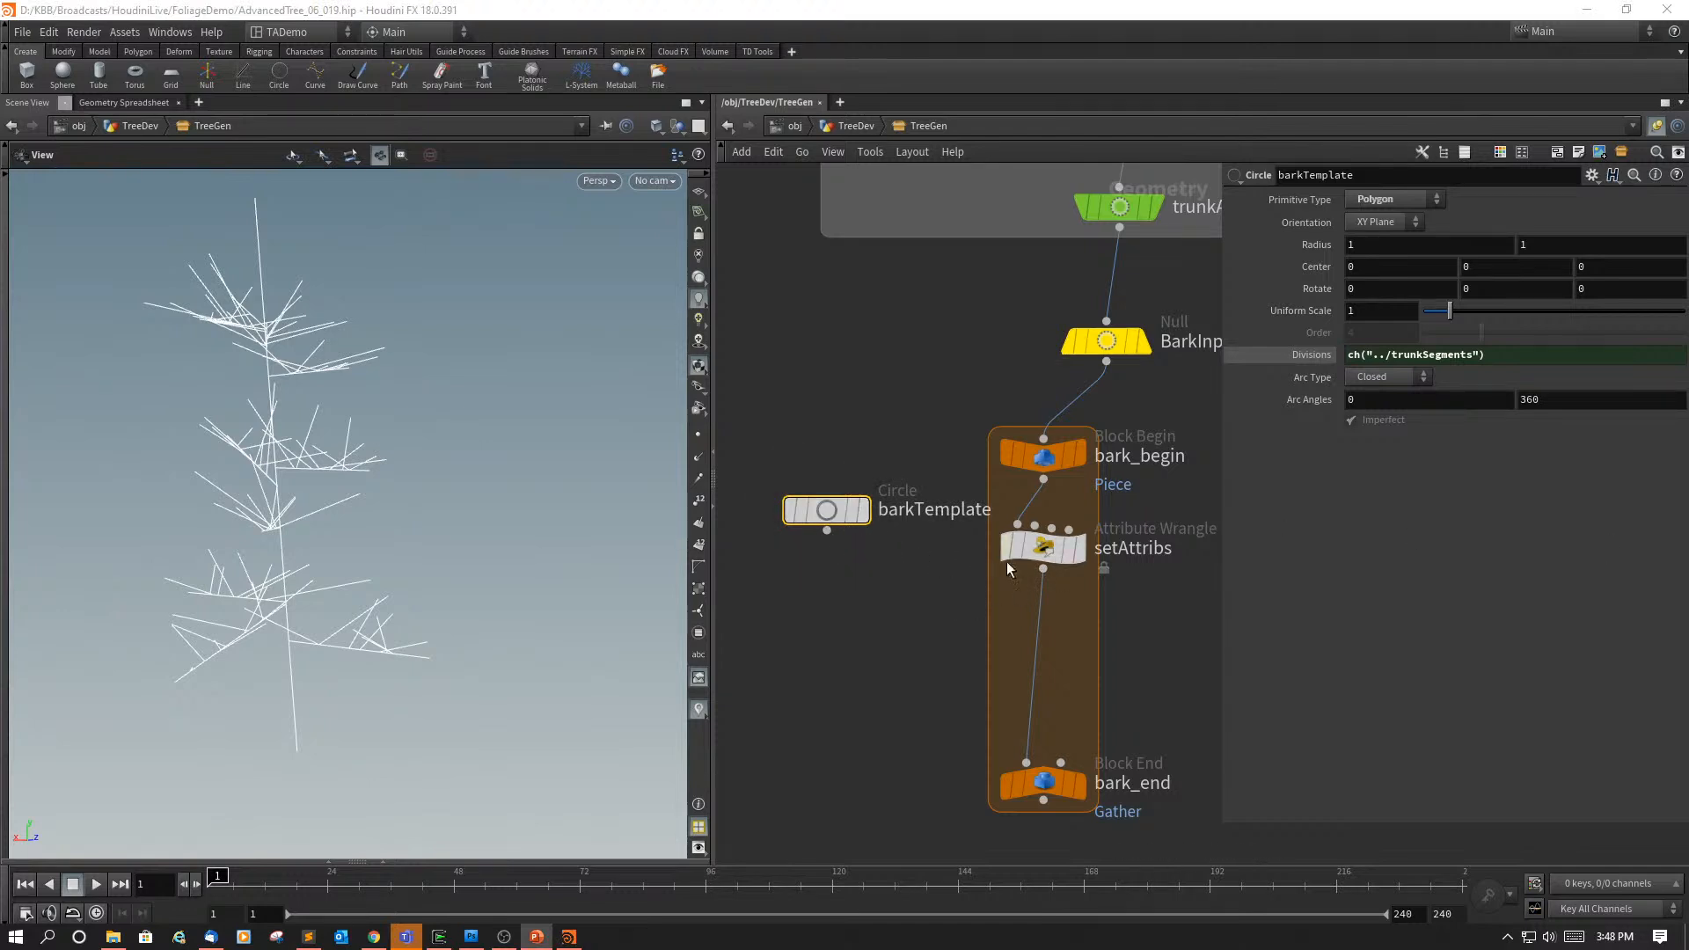
pyautogui.moveTo(836, 516)
pyautogui.moveTo(835, 510); pyautogui.dragTo(815, 516)
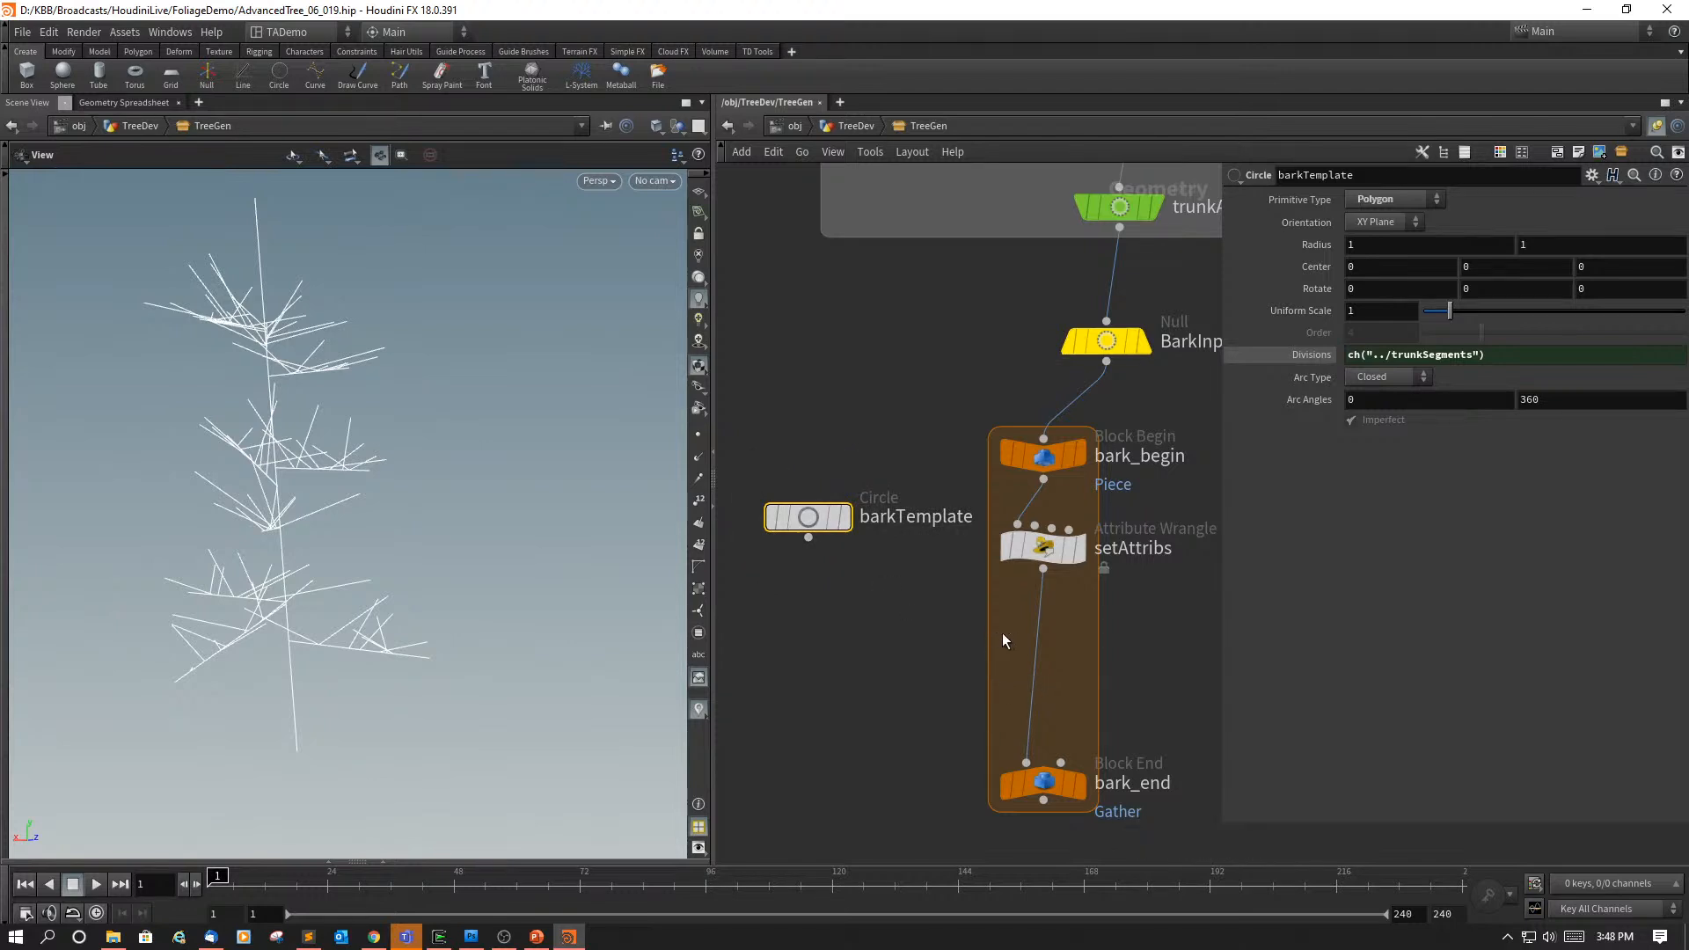
# Step: Add a Copy Stamp node inside the bark loop below setAttribs and name it copyRingsToPoints
pyautogui.press('Tab')
pyautogui.write('copy')
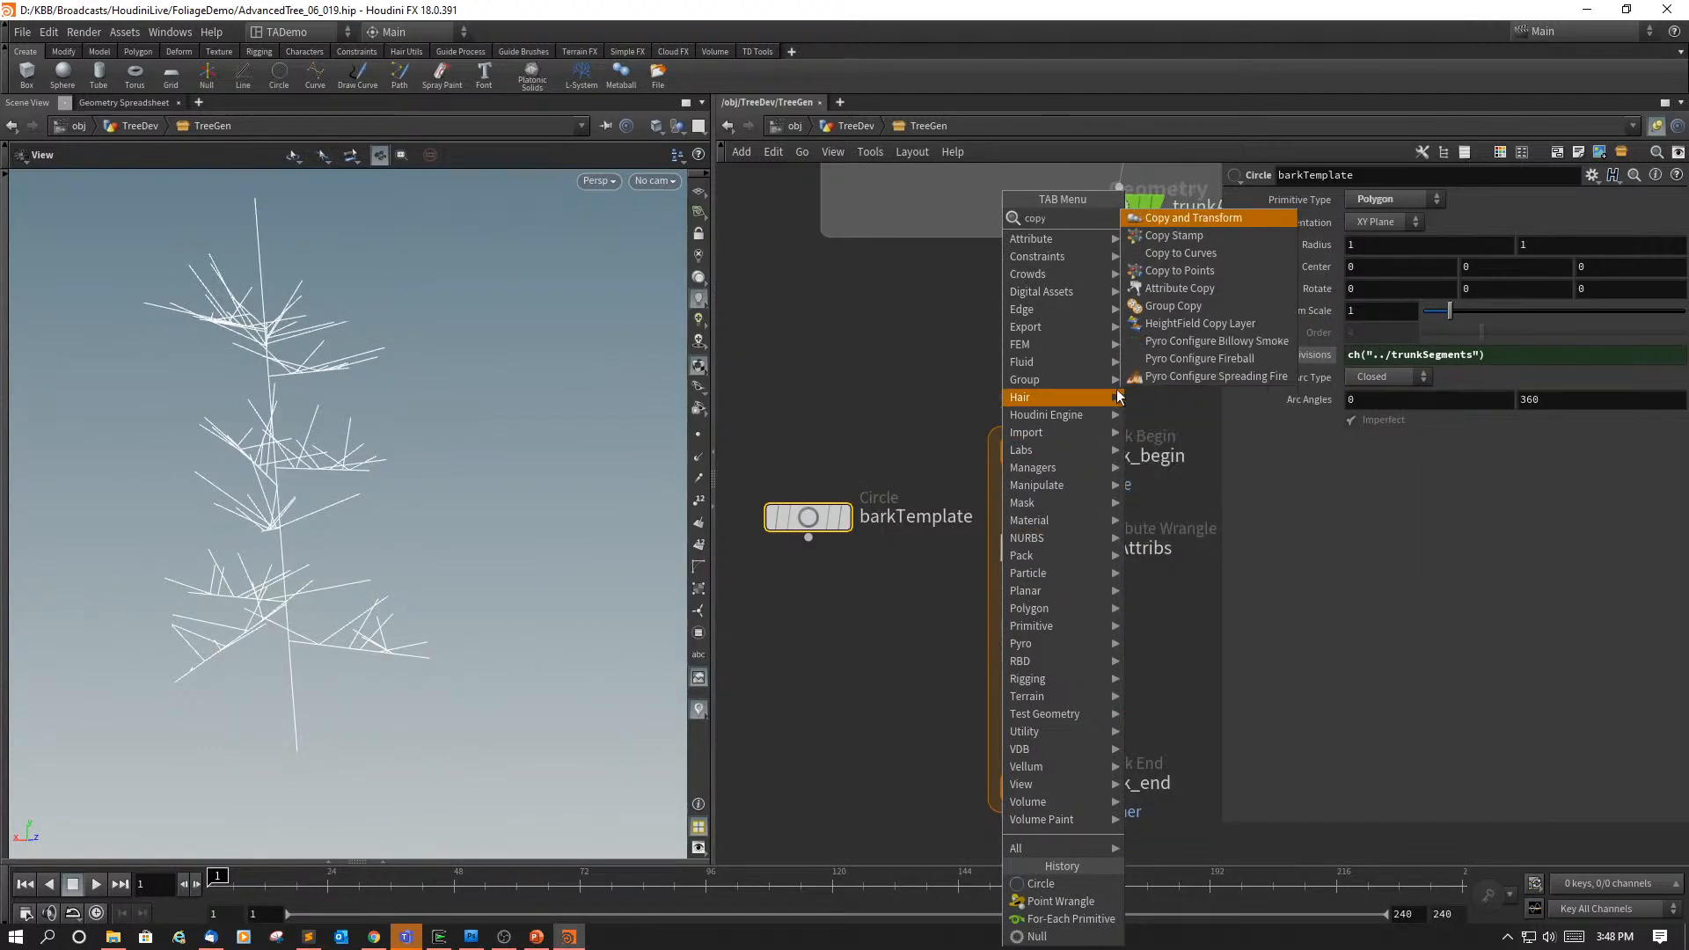
pyautogui.click(1155, 235)
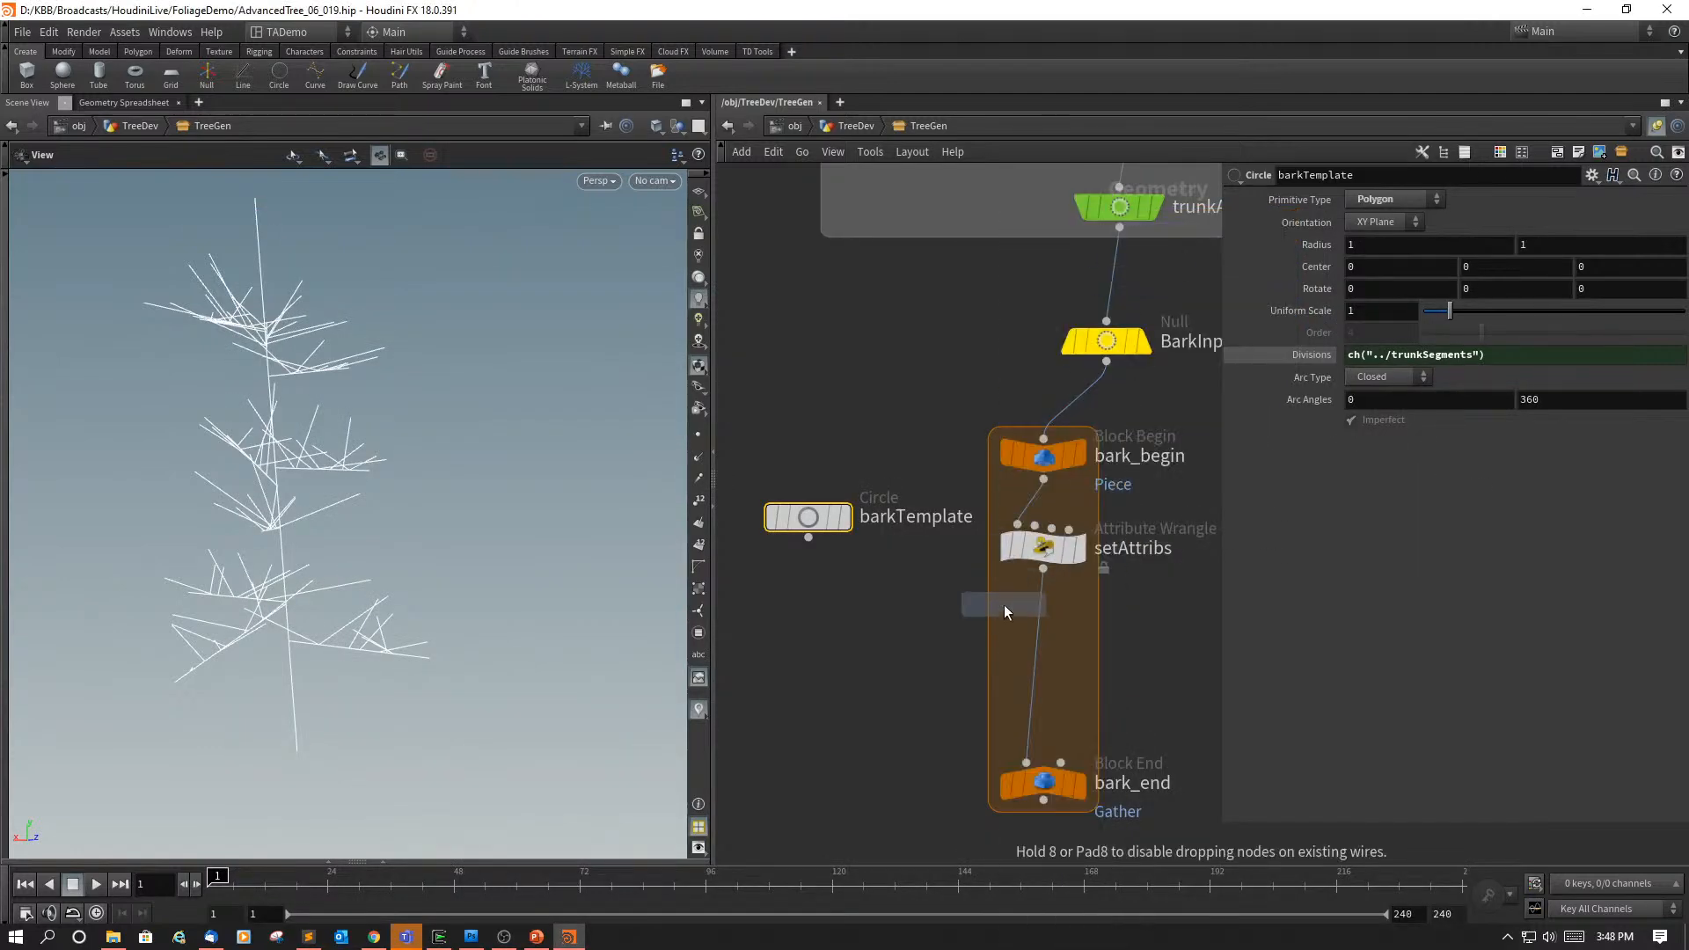
pyautogui.click(1005, 605)
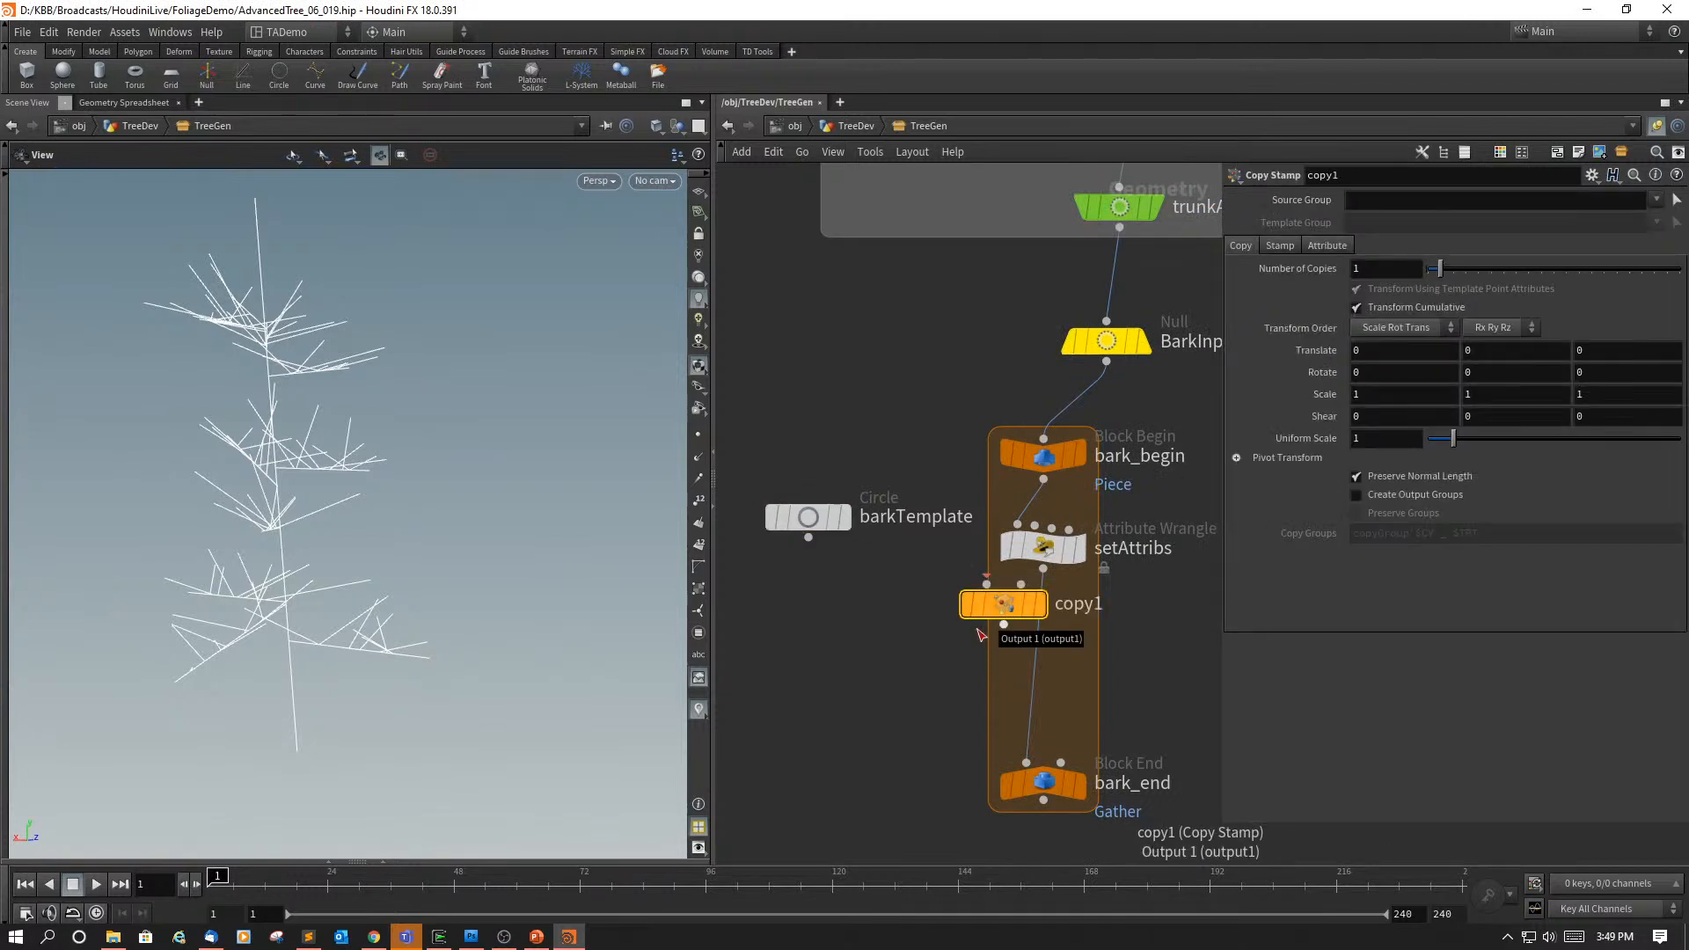
pyautogui.doubleClick(1066, 606)
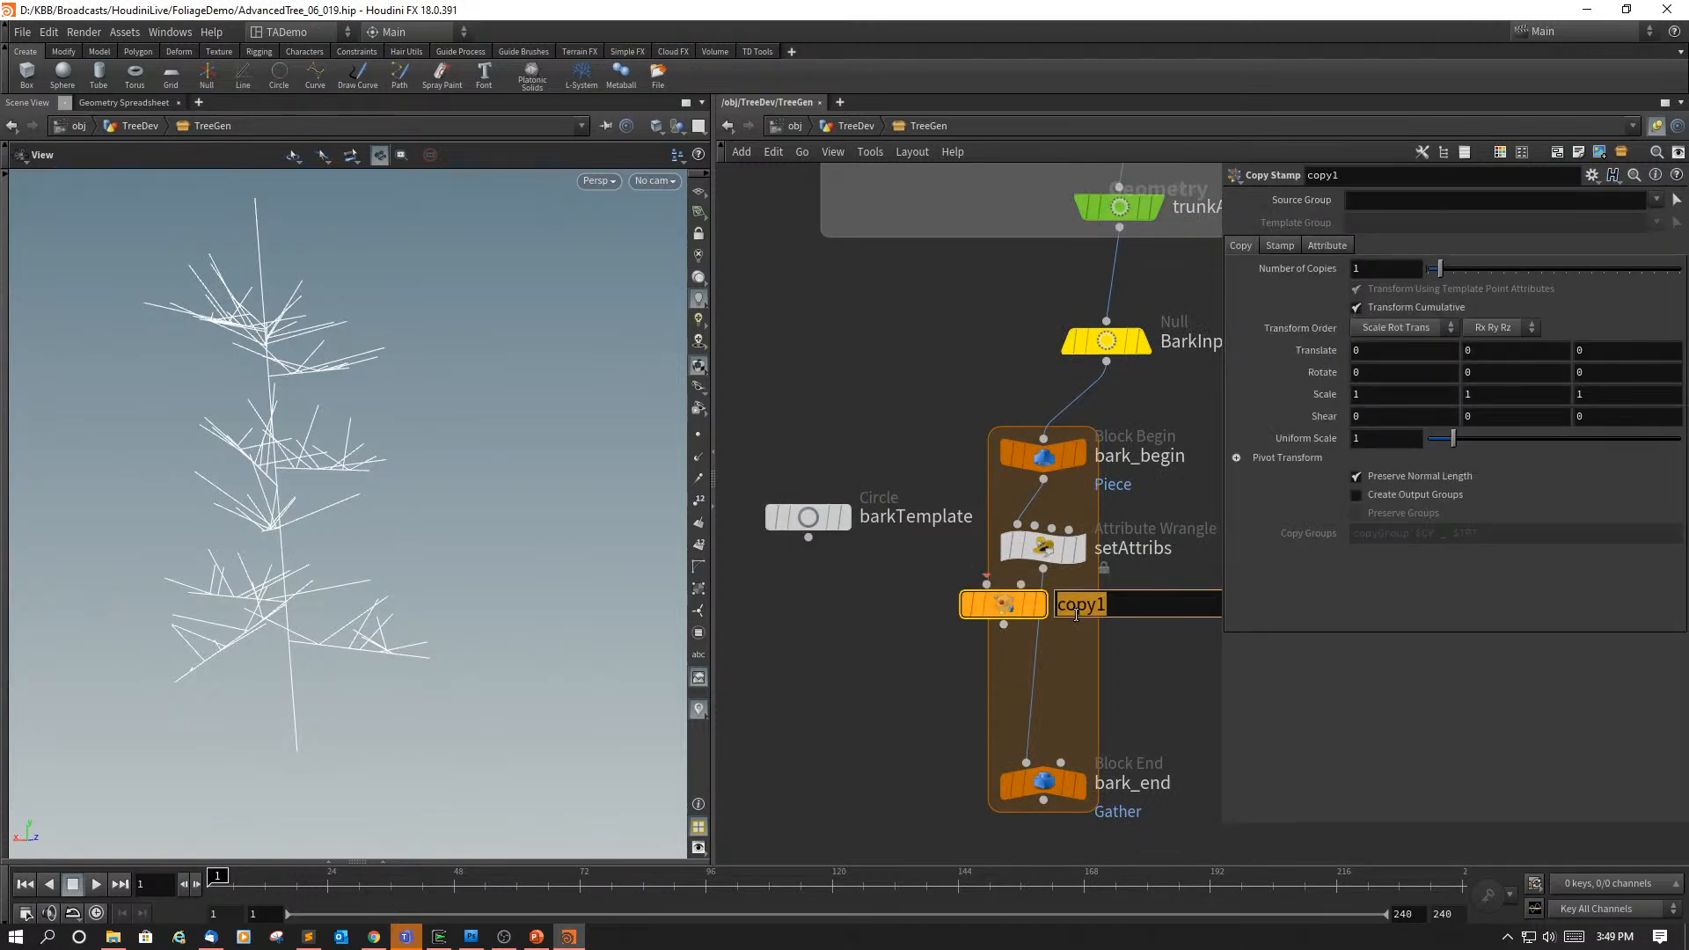
pyautogui.write('copyRin')
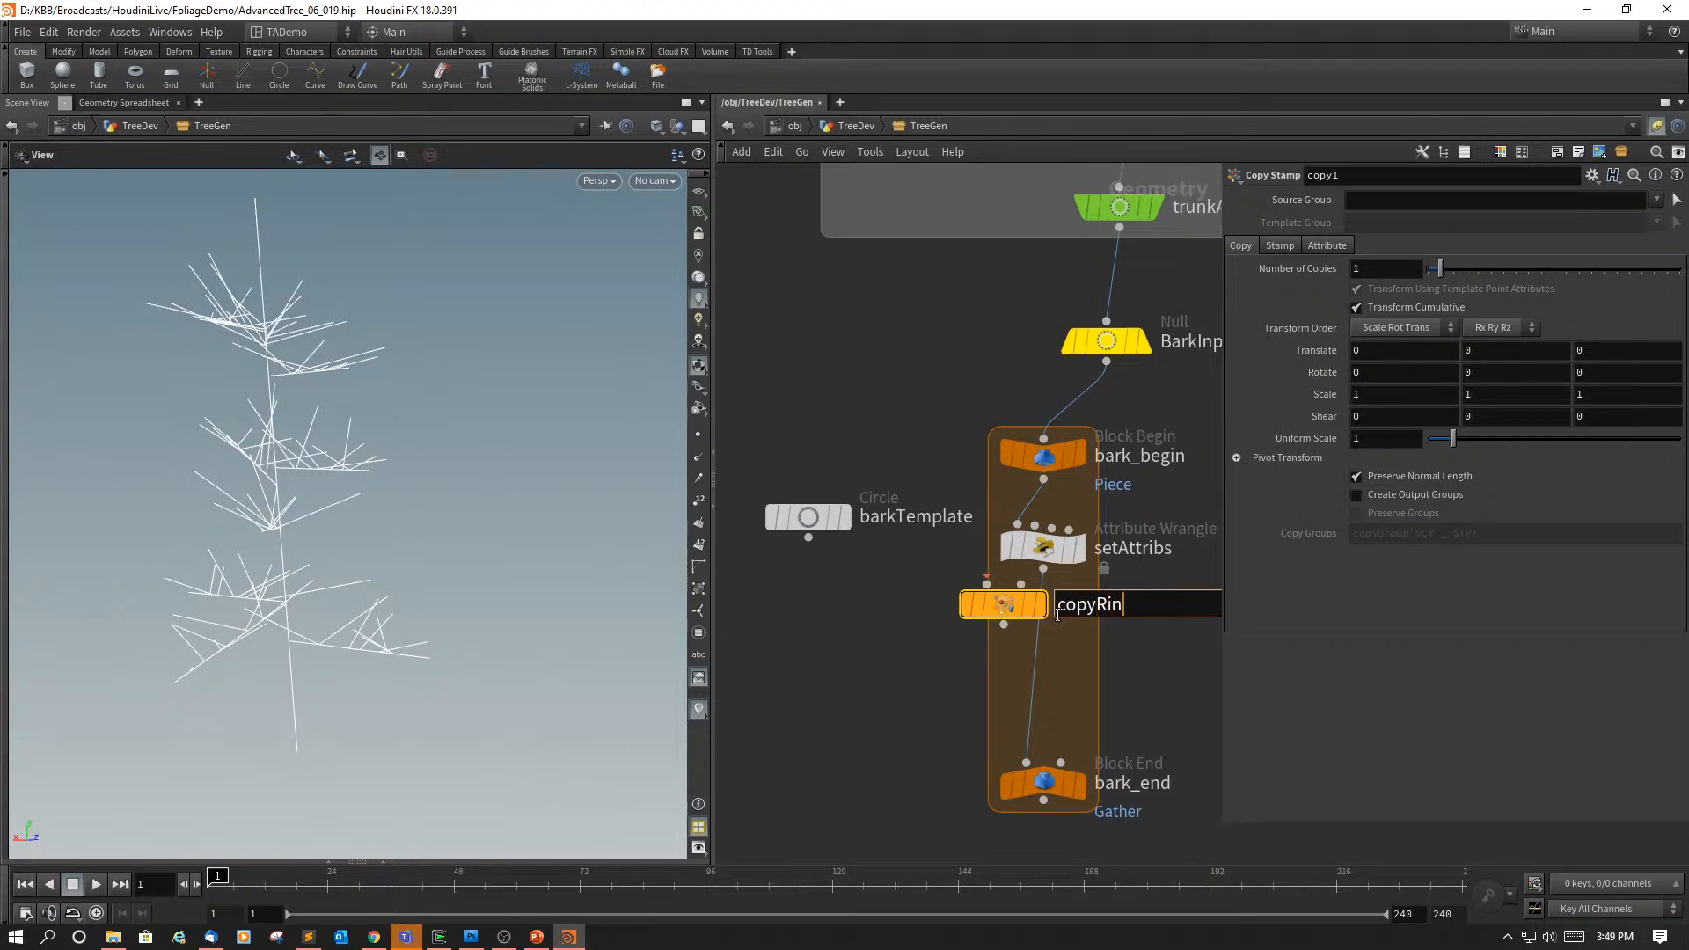
pyautogui.write('gsToPoints')
pyautogui.press('Return')
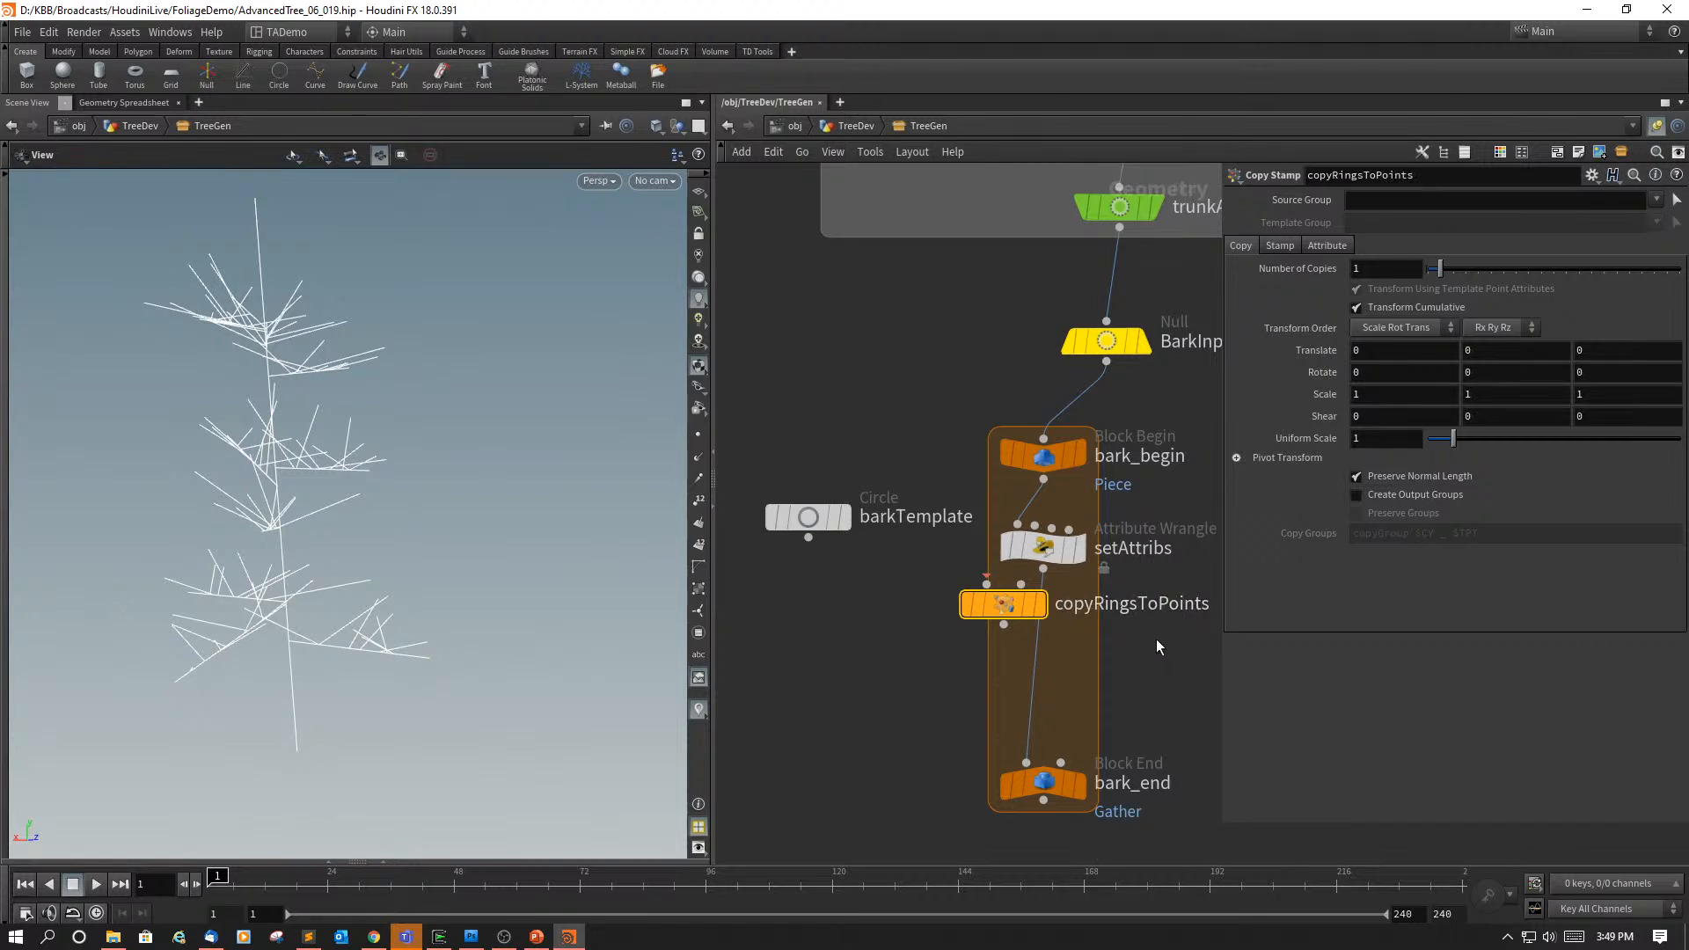
# Step: Wire barkTemplate and setAttribs into copyRingsToPoints as source and template, and connect its output to bark_end
pyautogui.moveTo(987, 585); pyautogui.dragTo(811, 538)
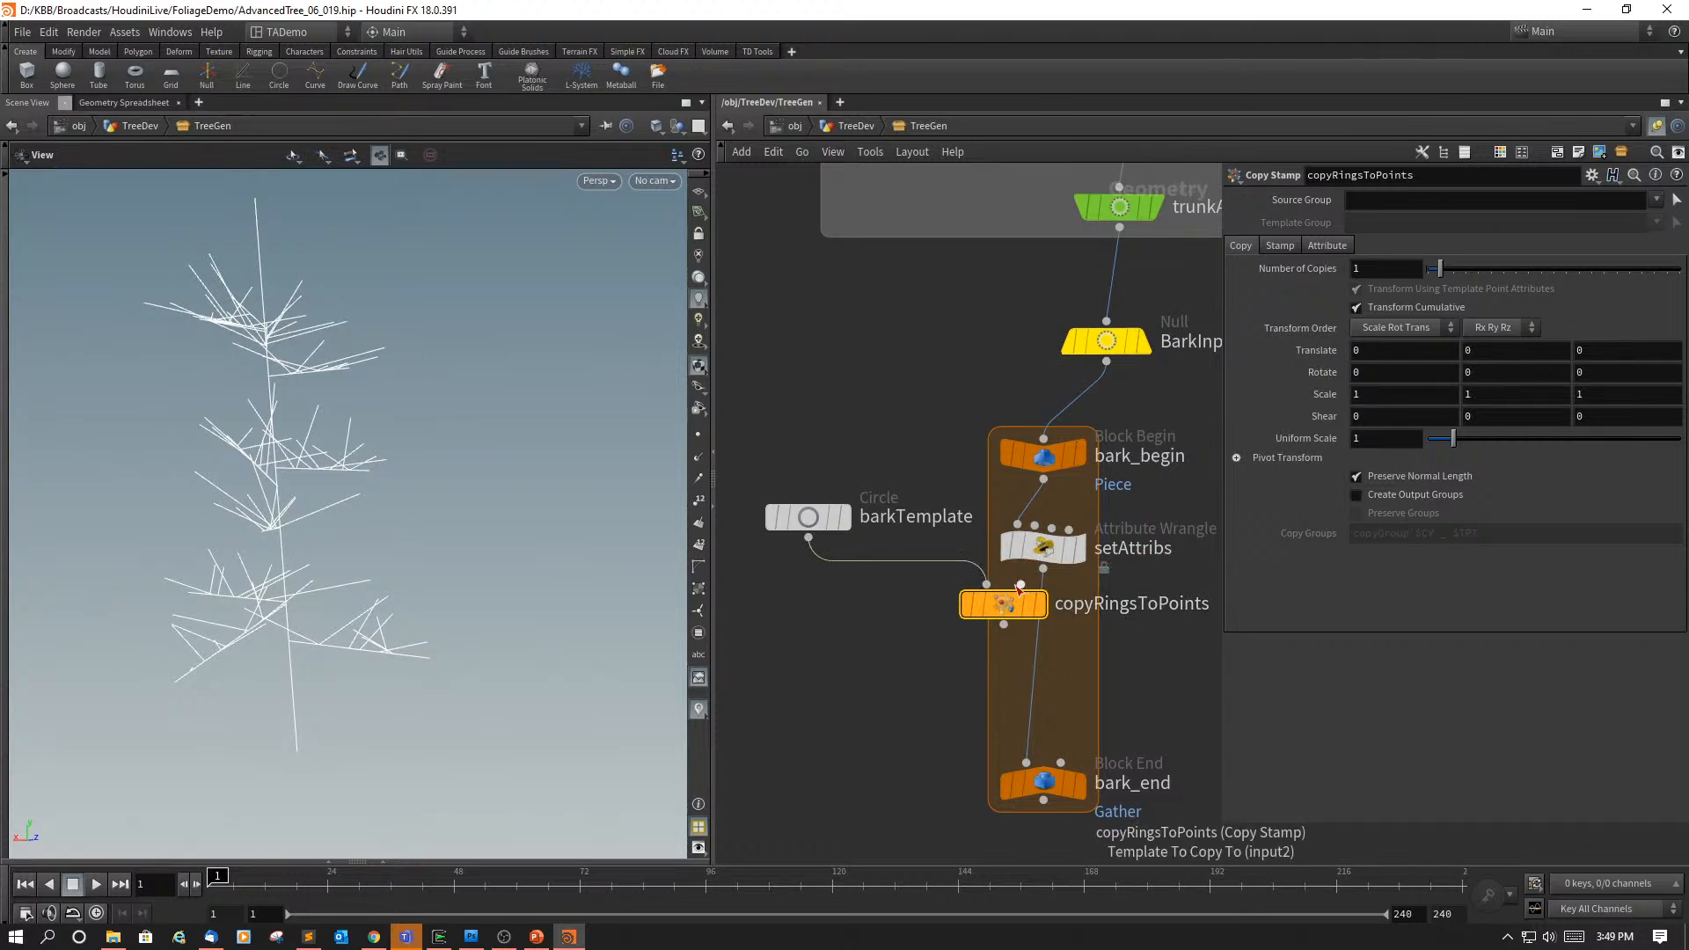
pyautogui.moveTo(1021, 586); pyautogui.dragTo(1044, 569)
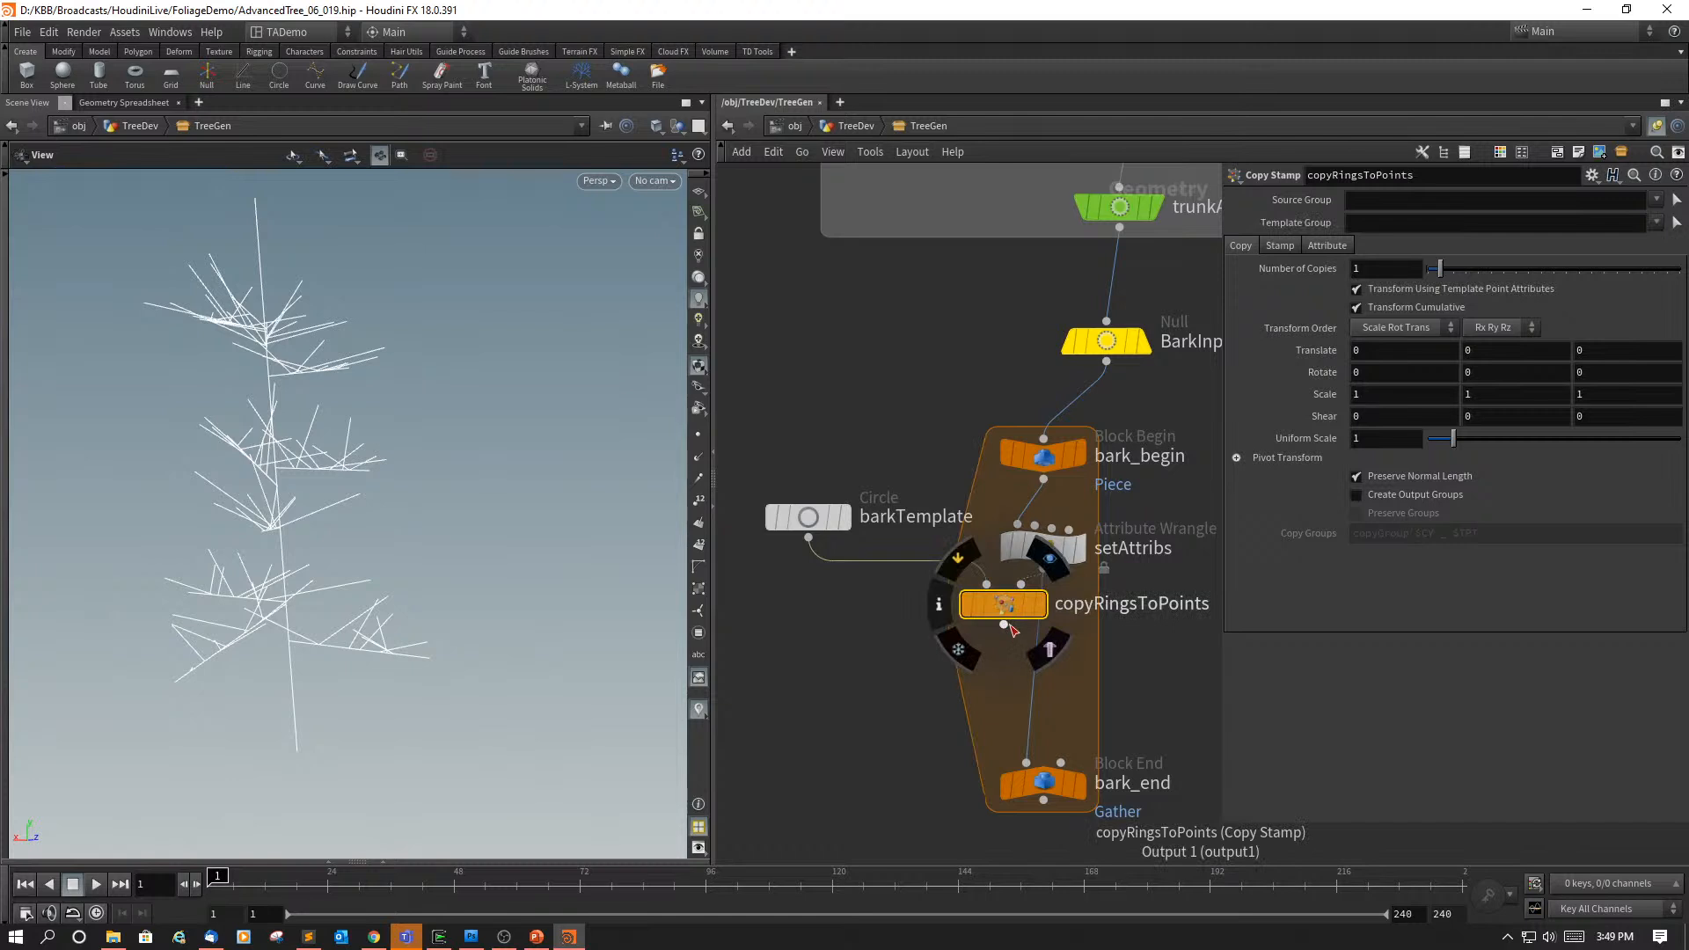
pyautogui.moveTo(1011, 626); pyautogui.dragTo(1027, 762)
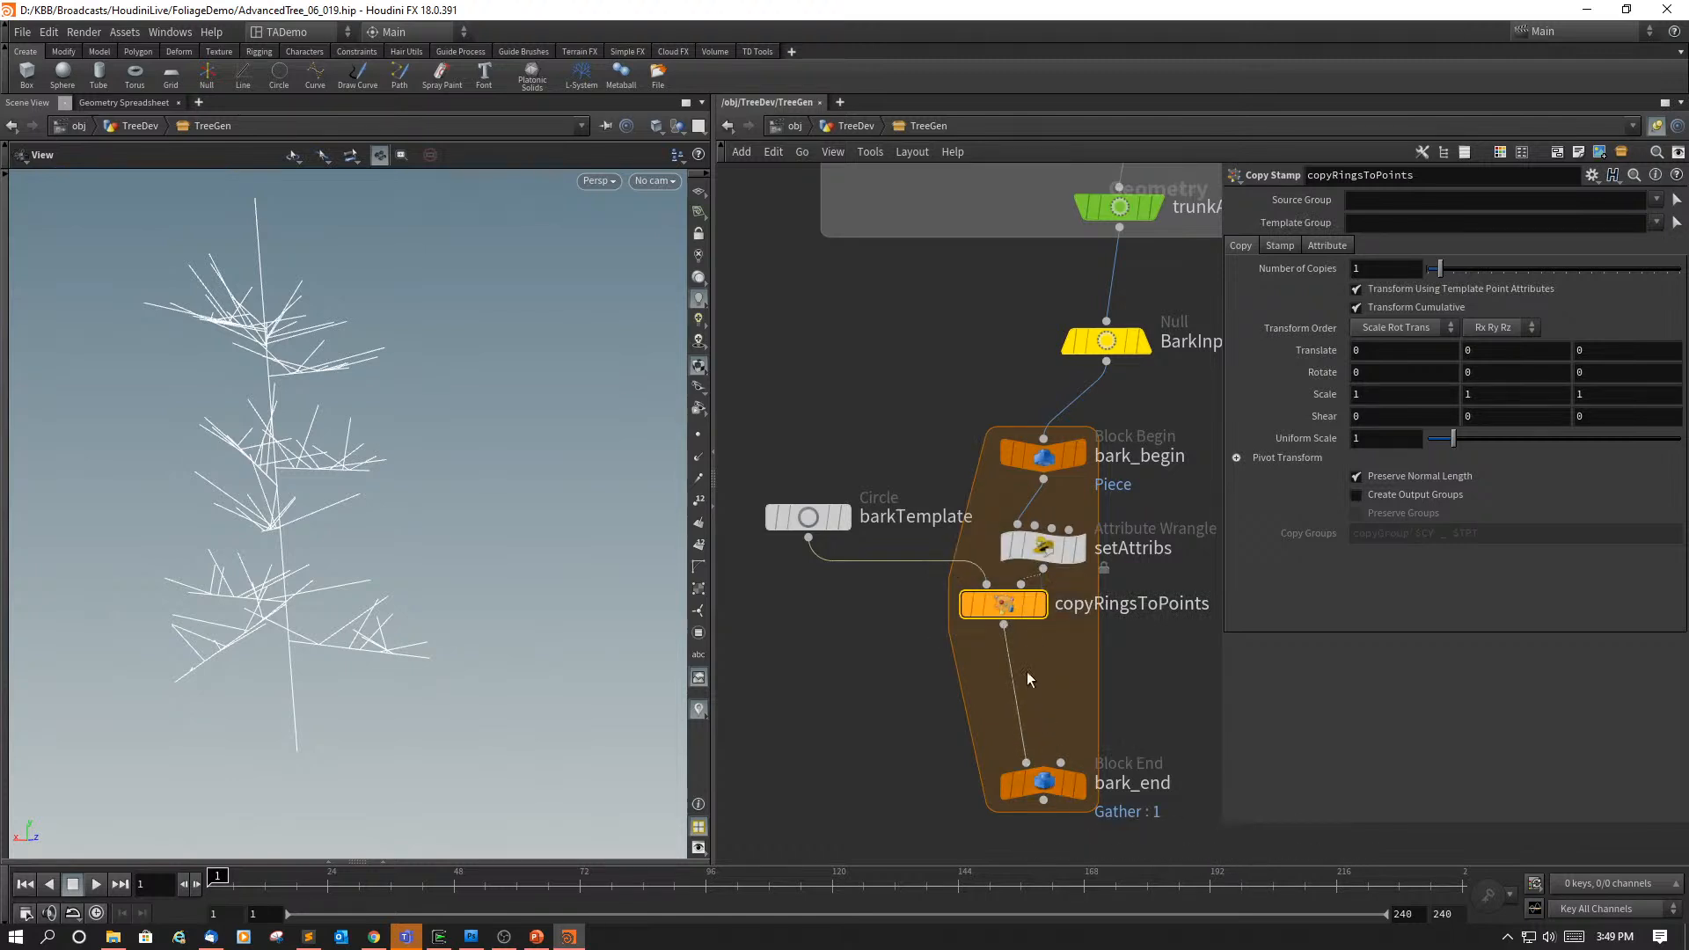
pyautogui.moveTo(996, 605)
pyautogui.mouseDown()
pyautogui.moveTo(1015, 631)
pyautogui.moveTo(998, 628)
pyautogui.mouseUp()
pyautogui.moveTo(1016, 632)
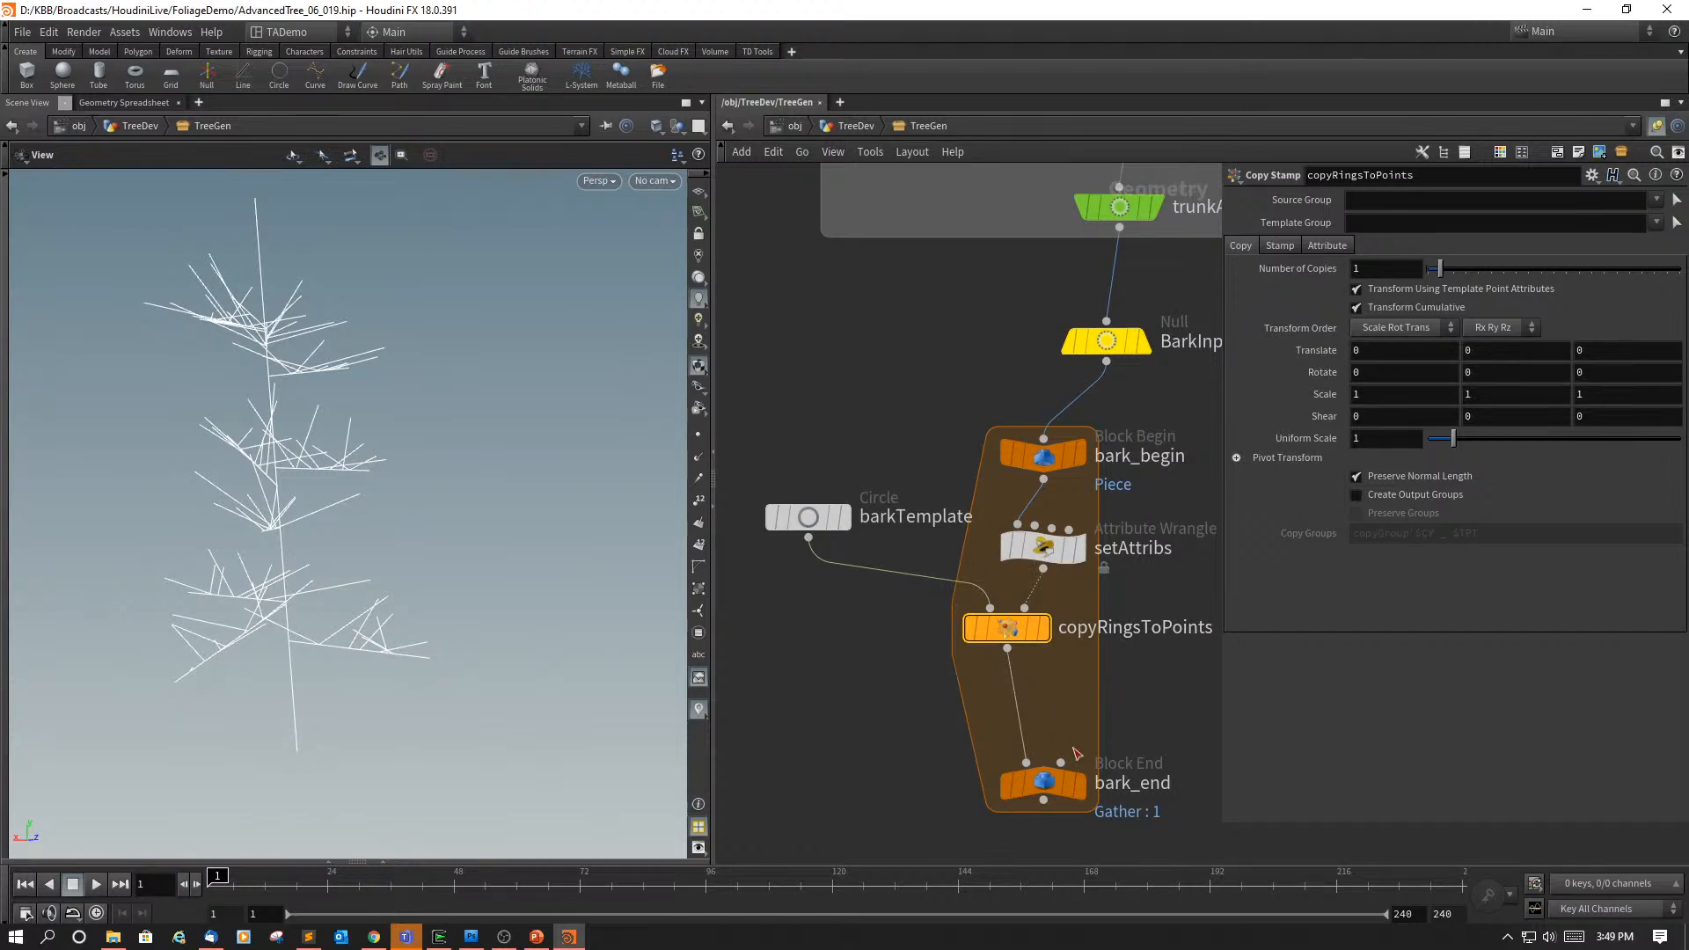
# Step: Display the copyRingsToPoints result for a single piece, followed by the bark_end output for the whole tree
pyautogui.click(1045, 633)
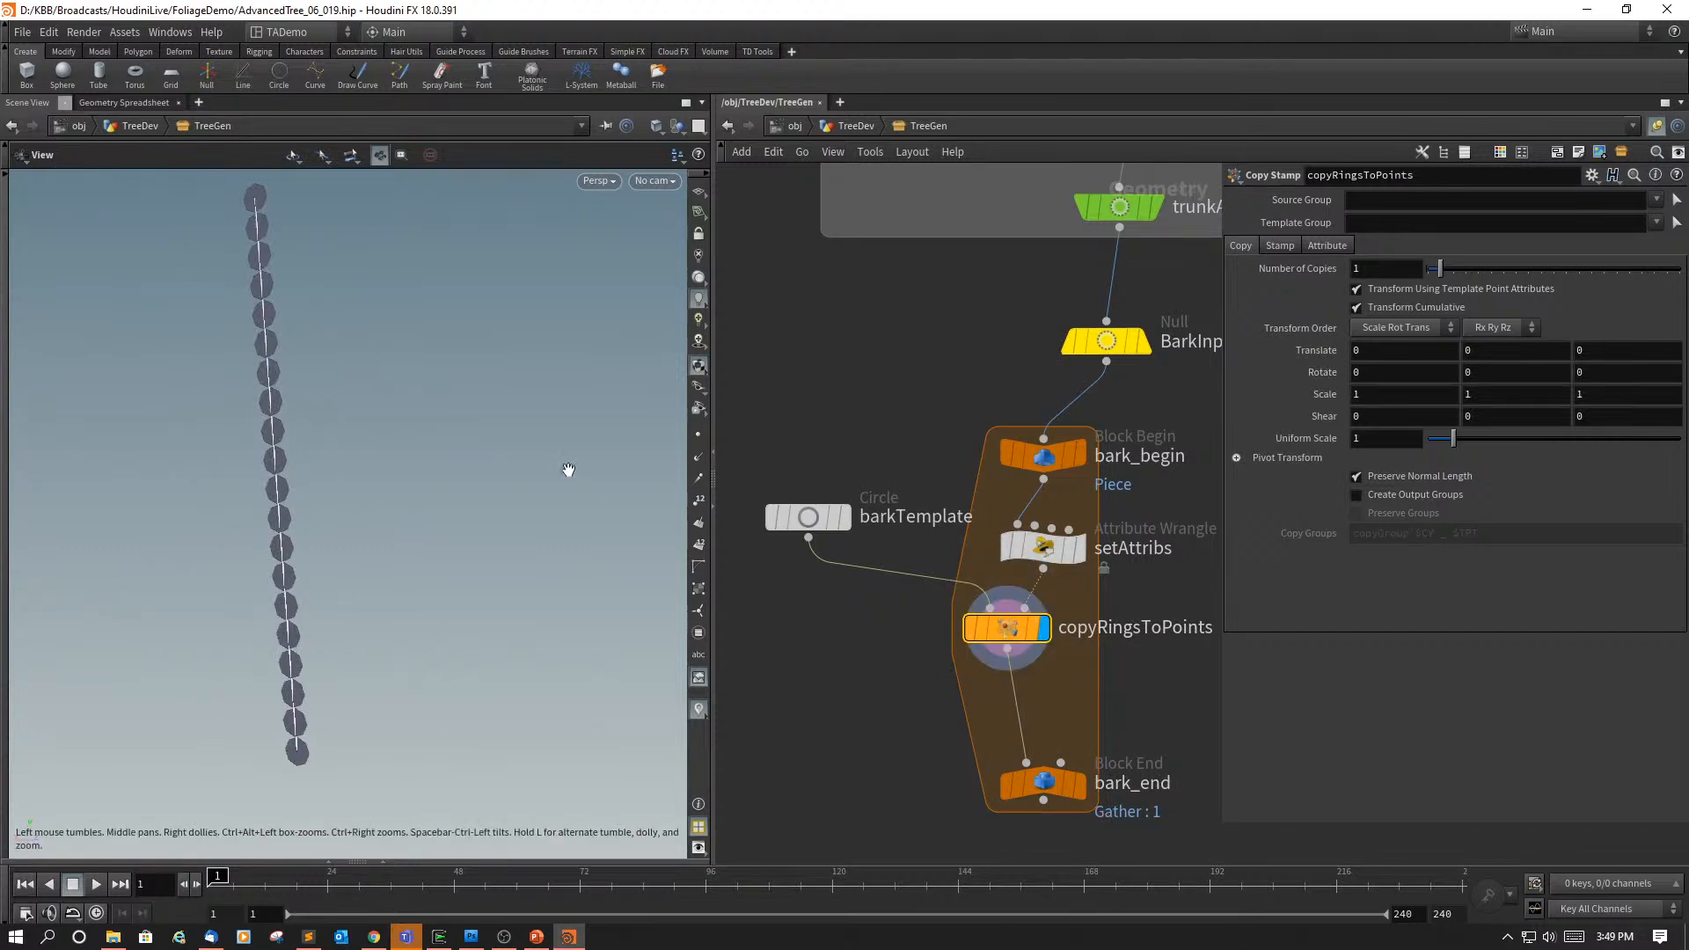
pyautogui.moveTo(405, 573)
pyautogui.mouseDown()
pyautogui.moveTo(323, 544)
pyautogui.moveTo(403, 570)
pyautogui.mouseUp()
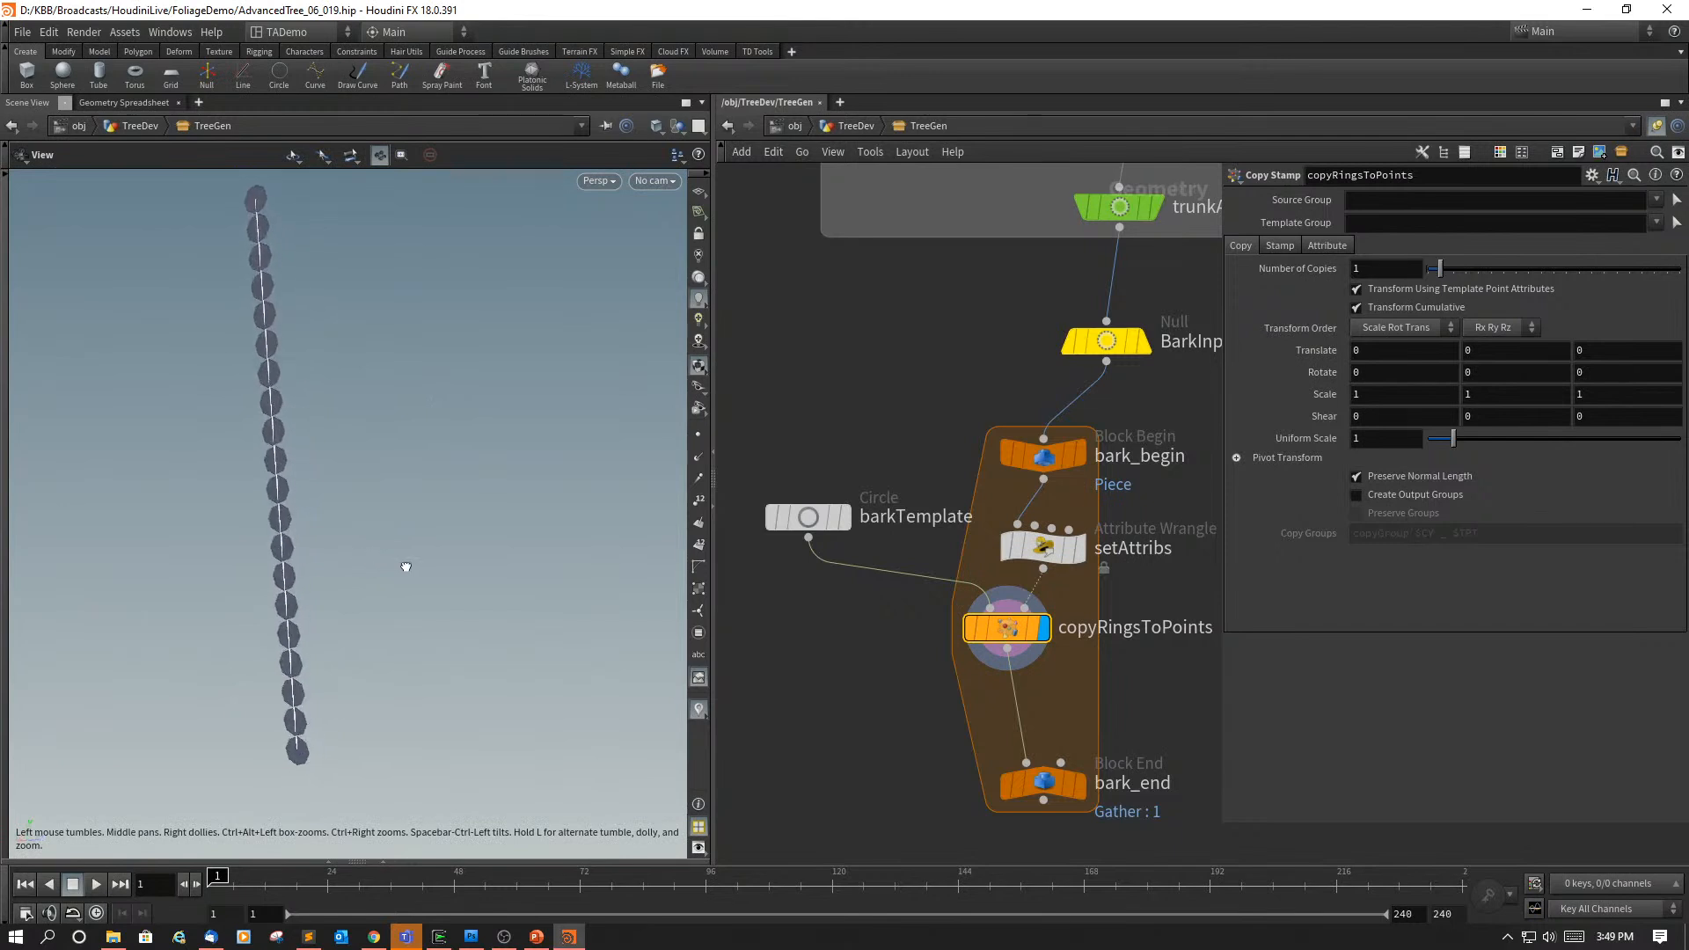
pyautogui.click(1084, 789)
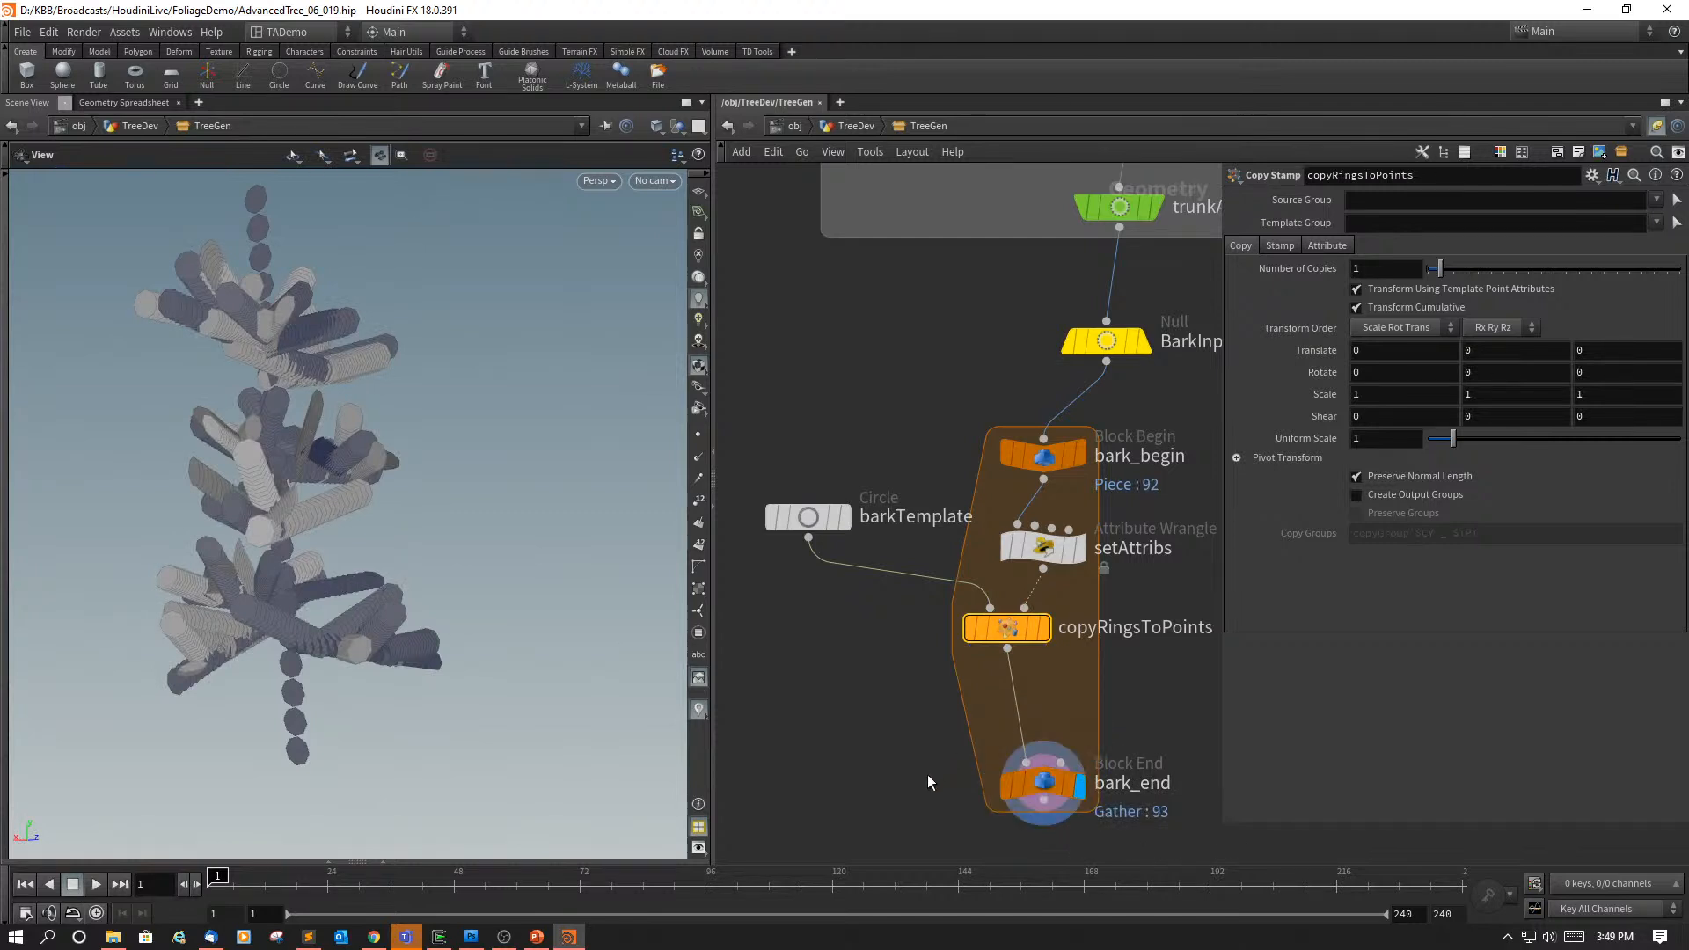
# Step: Set the TreeGen node's Branch Levels to 1 and go back inside it to inspect the ring orientation on the trunk
pyautogui.press('u')
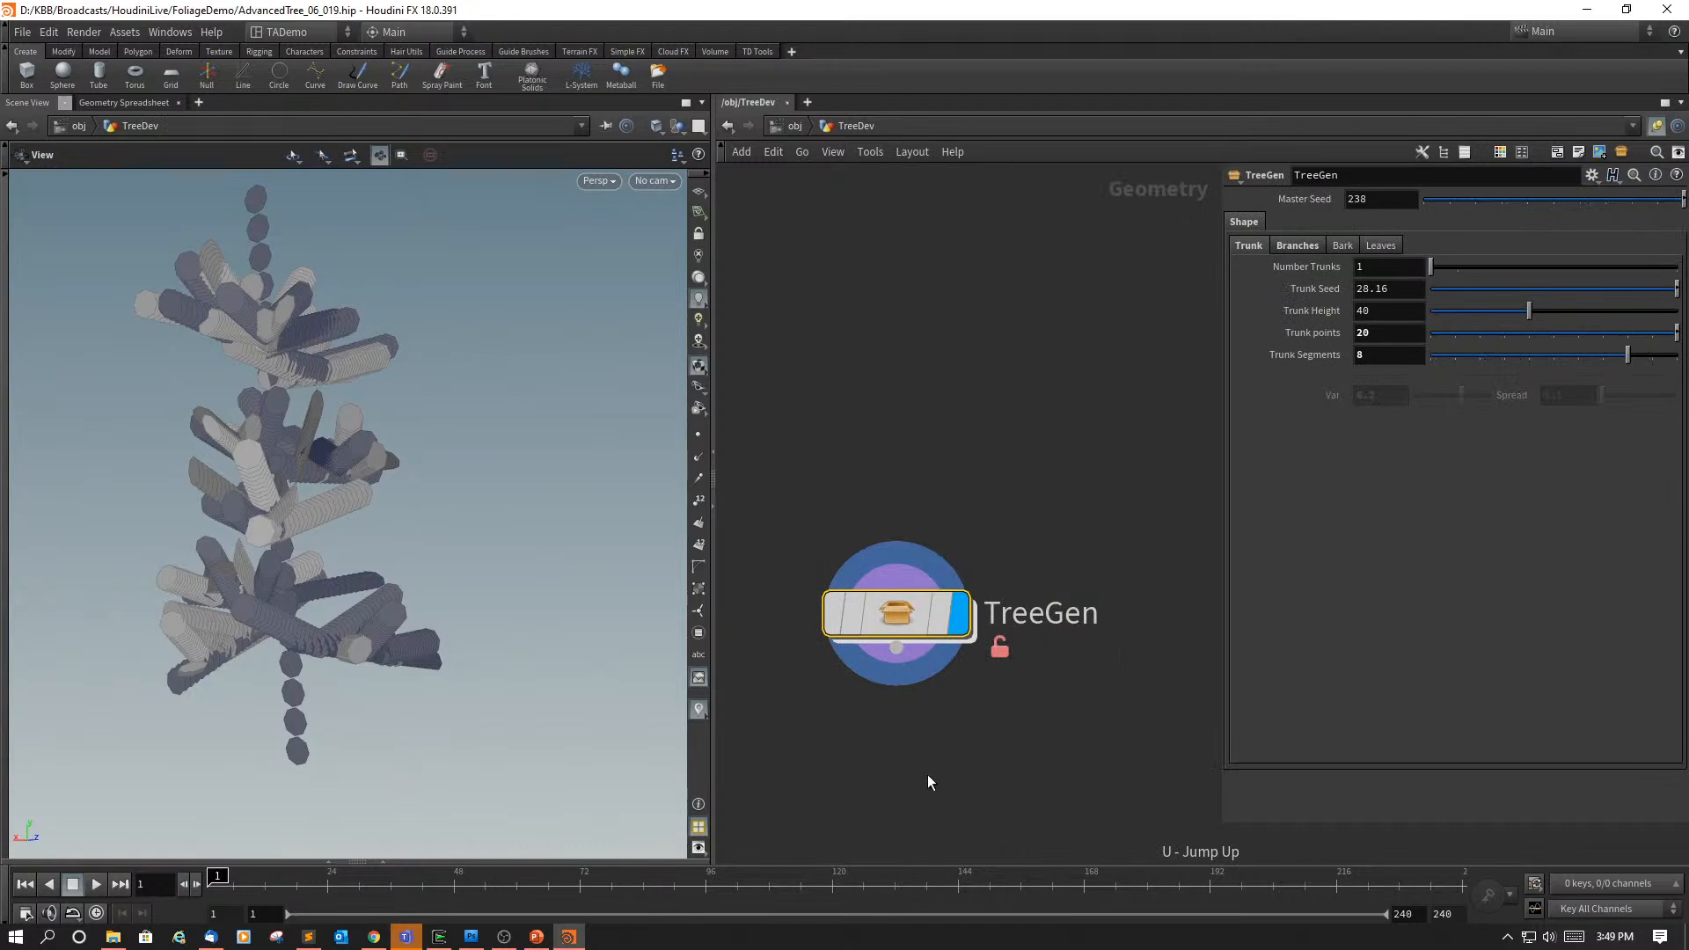
pyautogui.moveTo(902, 609)
pyautogui.click(1297, 247)
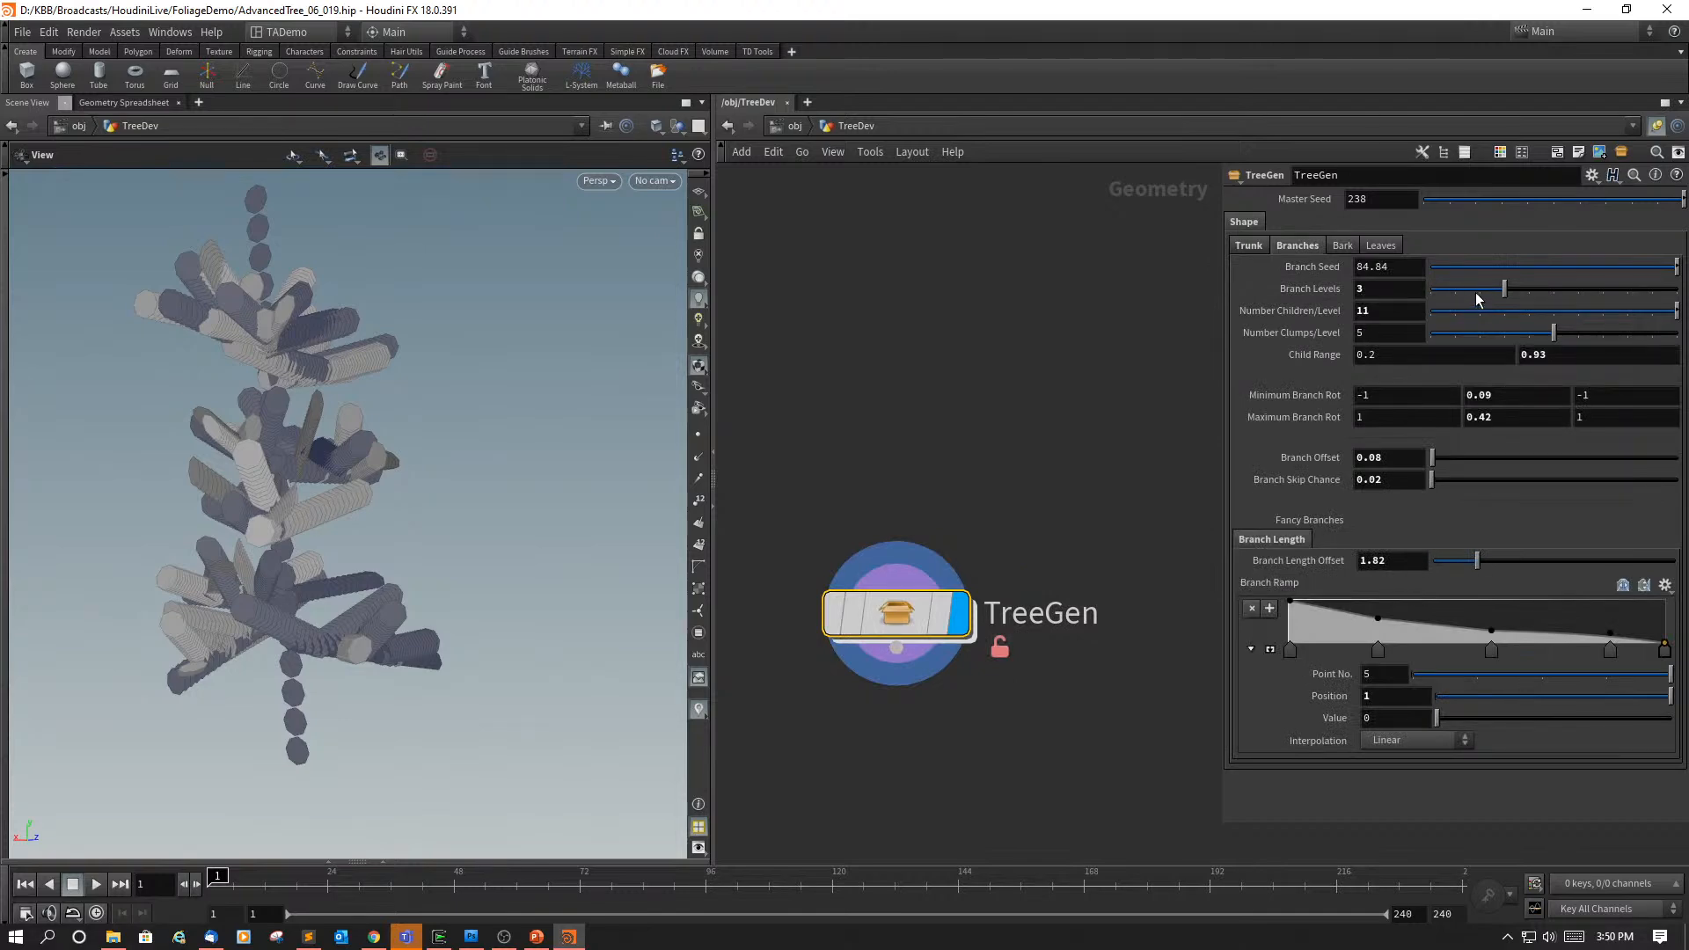
pyautogui.moveTo(1482, 300); pyautogui.dragTo(1456, 297)
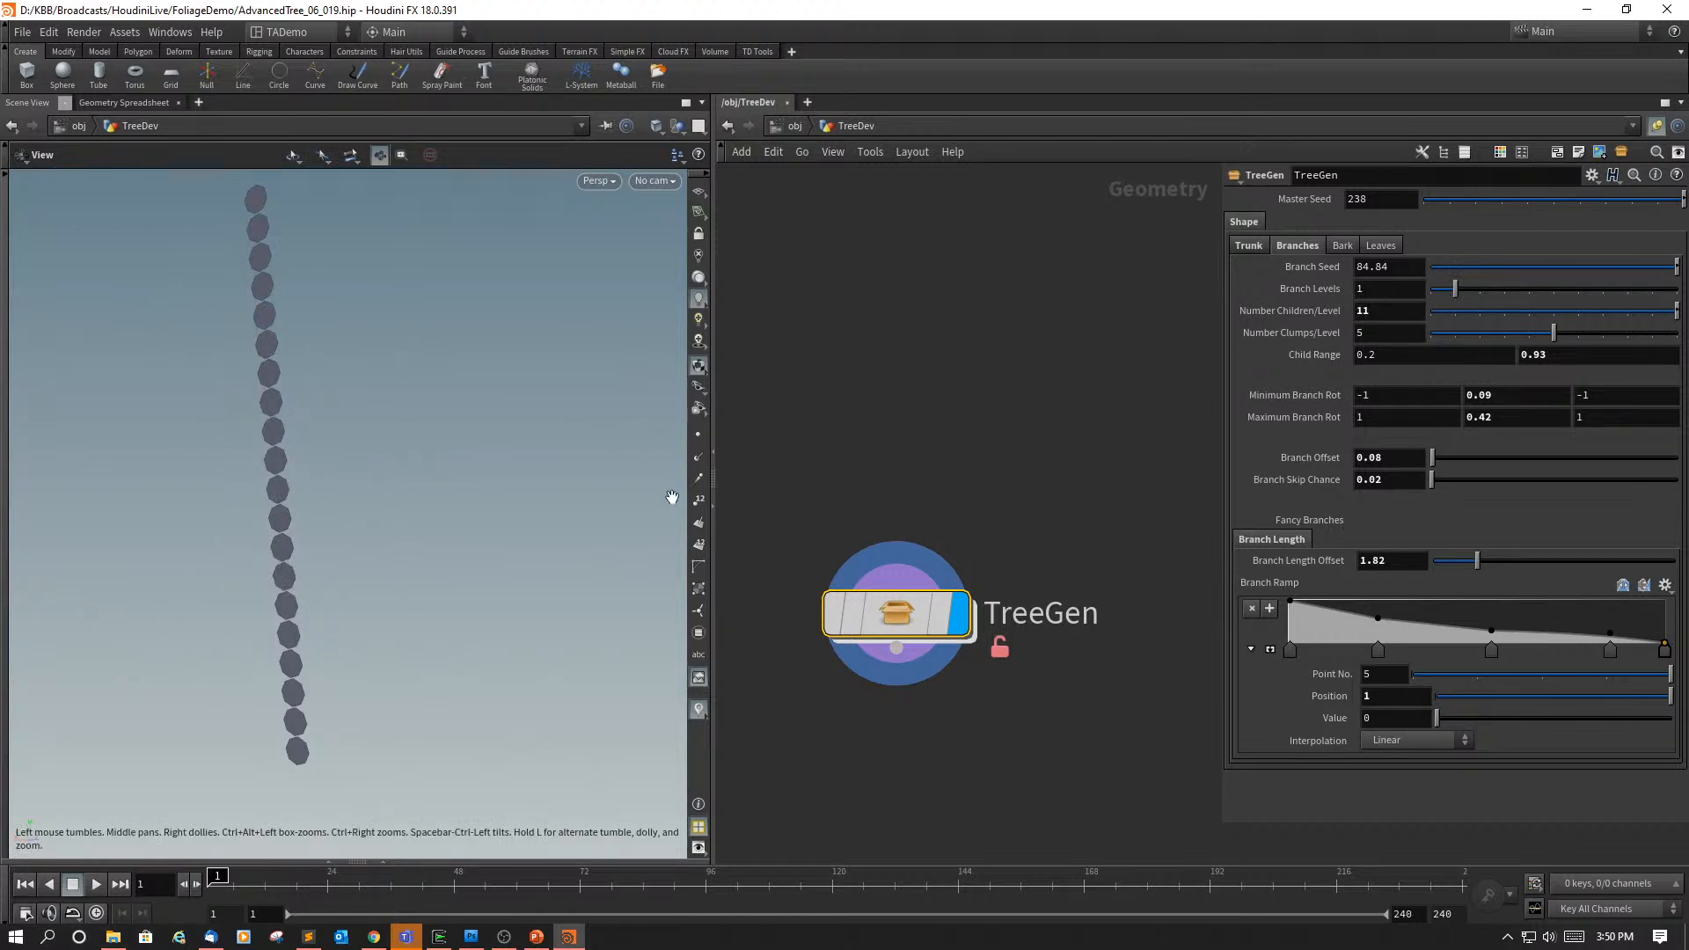
pyautogui.doubleClick(887, 619)
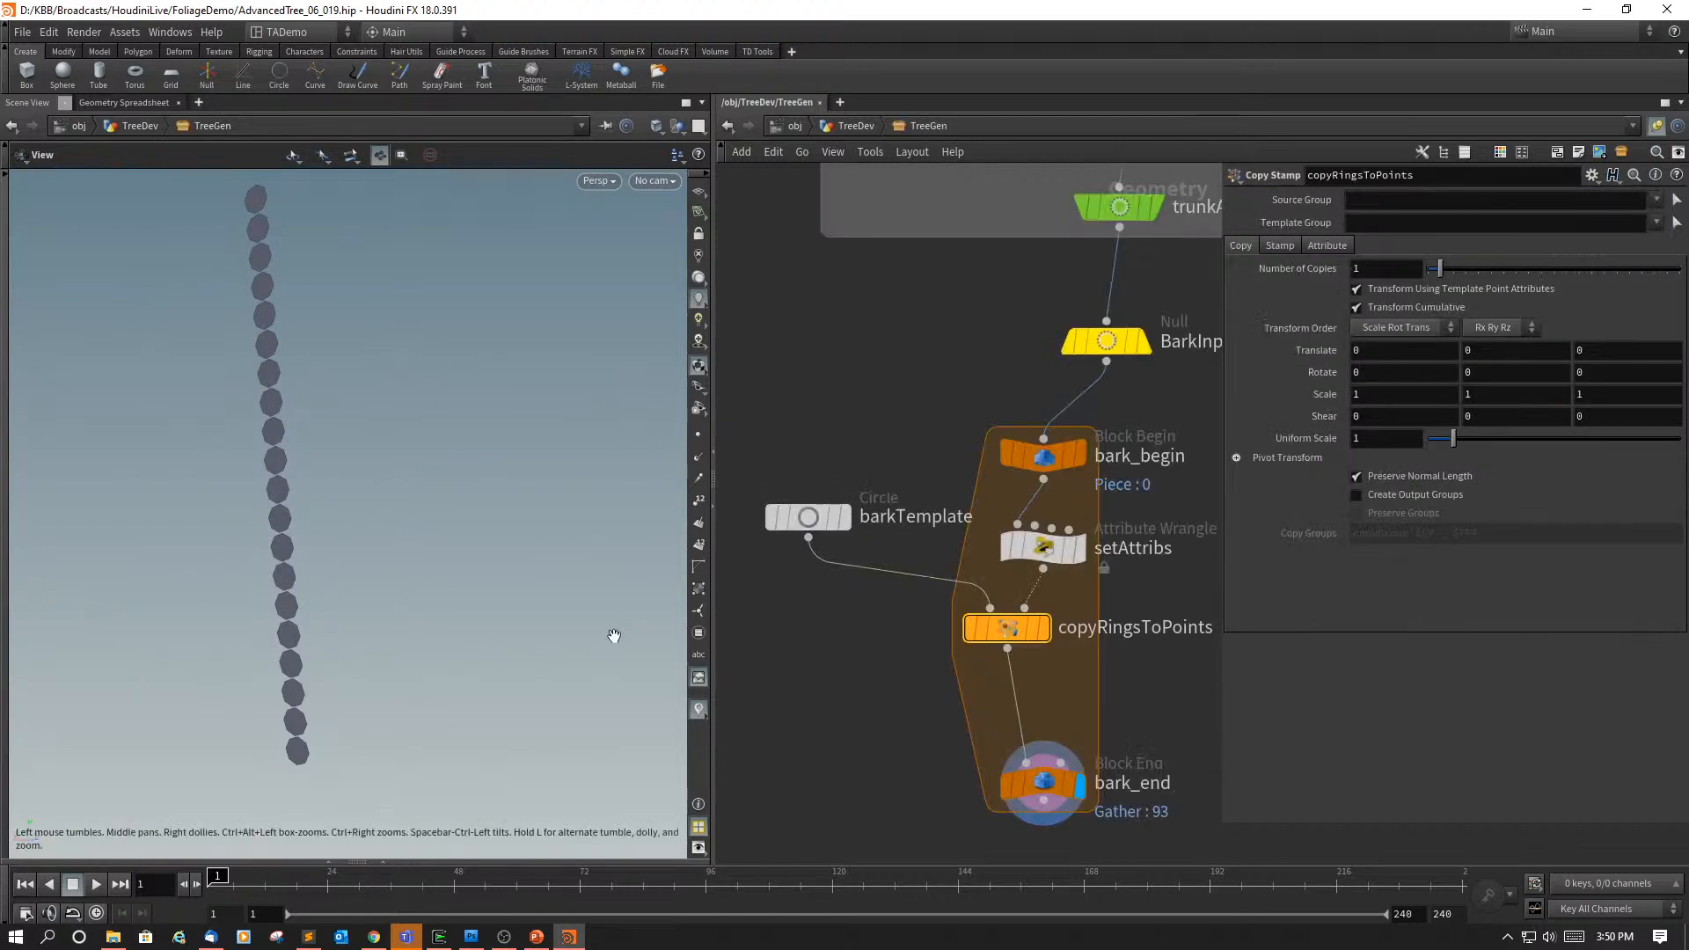
pyautogui.moveTo(584, 580); pyautogui.dragTo(469, 586)
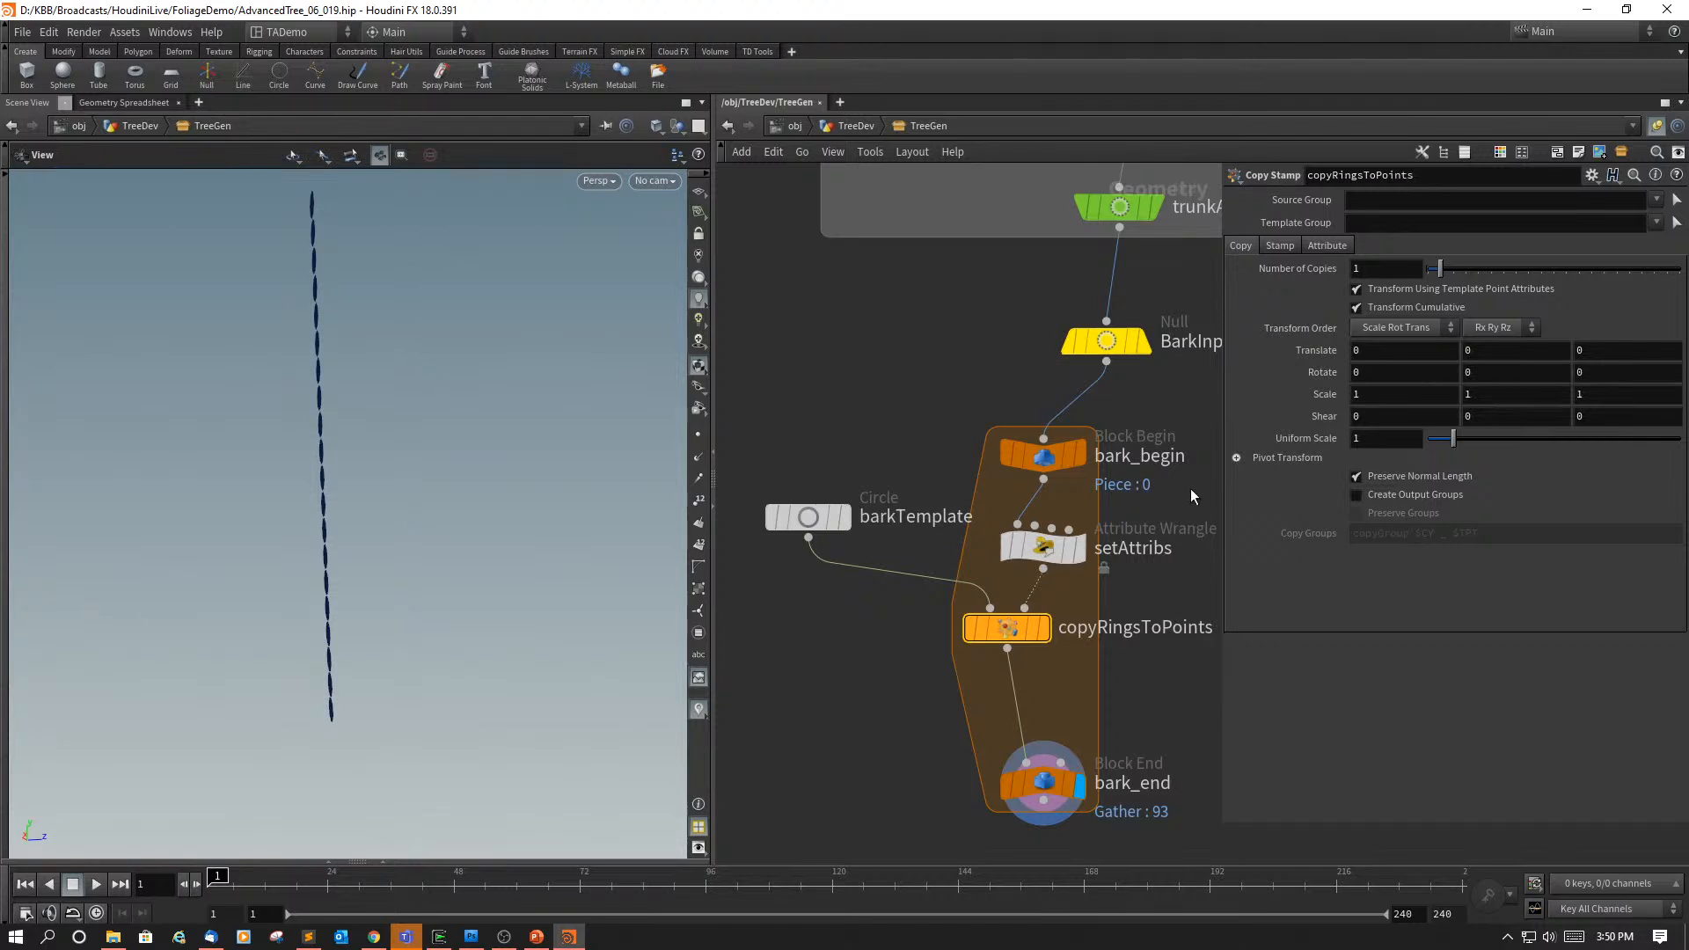
pyautogui.scroll(-2, 1190, 498)
pyautogui.moveTo(1188, 504); pyautogui.dragTo(1032, 500, button='middle')
pyautogui.moveTo(971, 390)
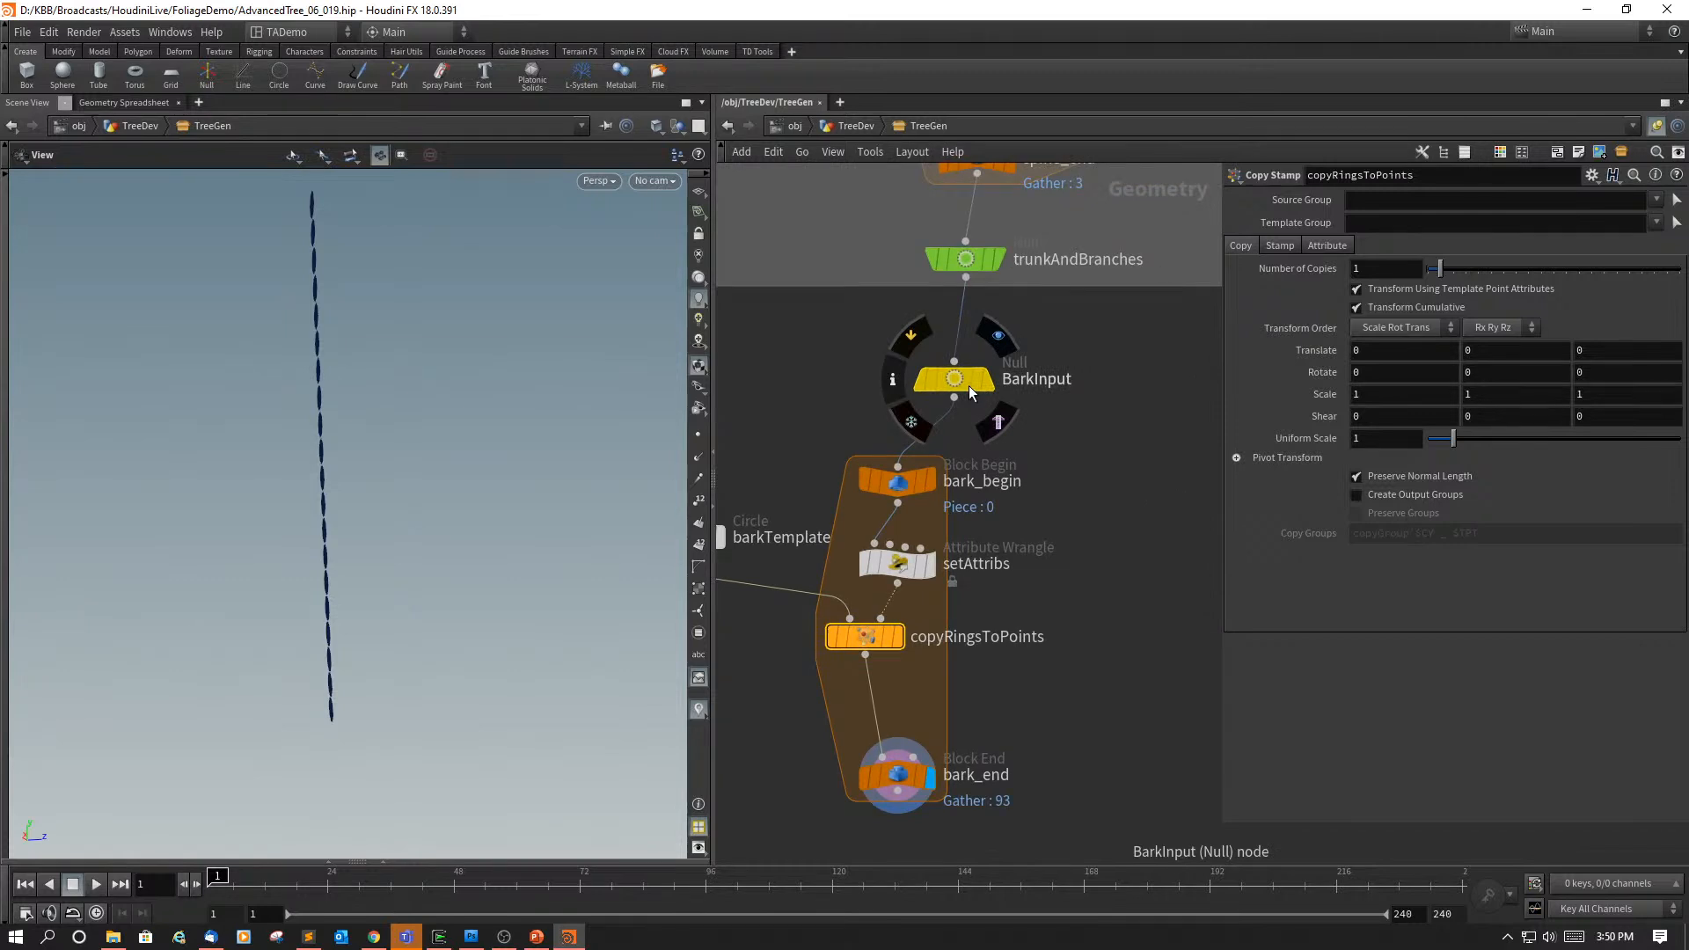
pyautogui.moveTo(955, 399); pyautogui.dragTo(1000, 428)
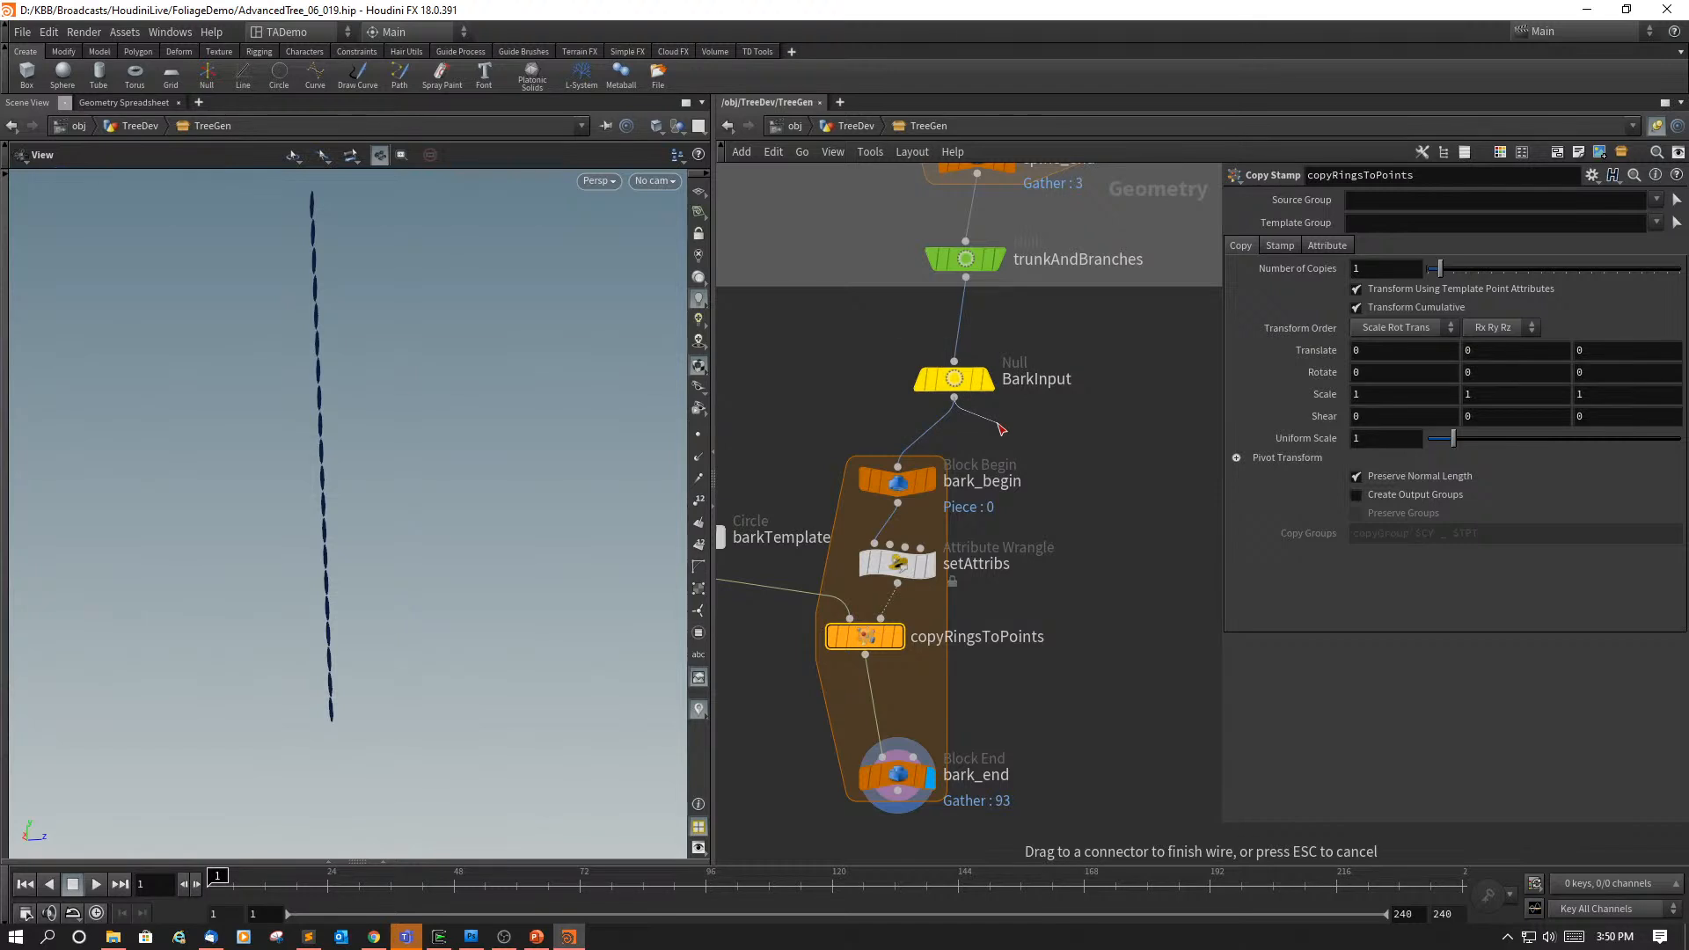
pyautogui.press('Tab')
pyautogui.write('polyf')
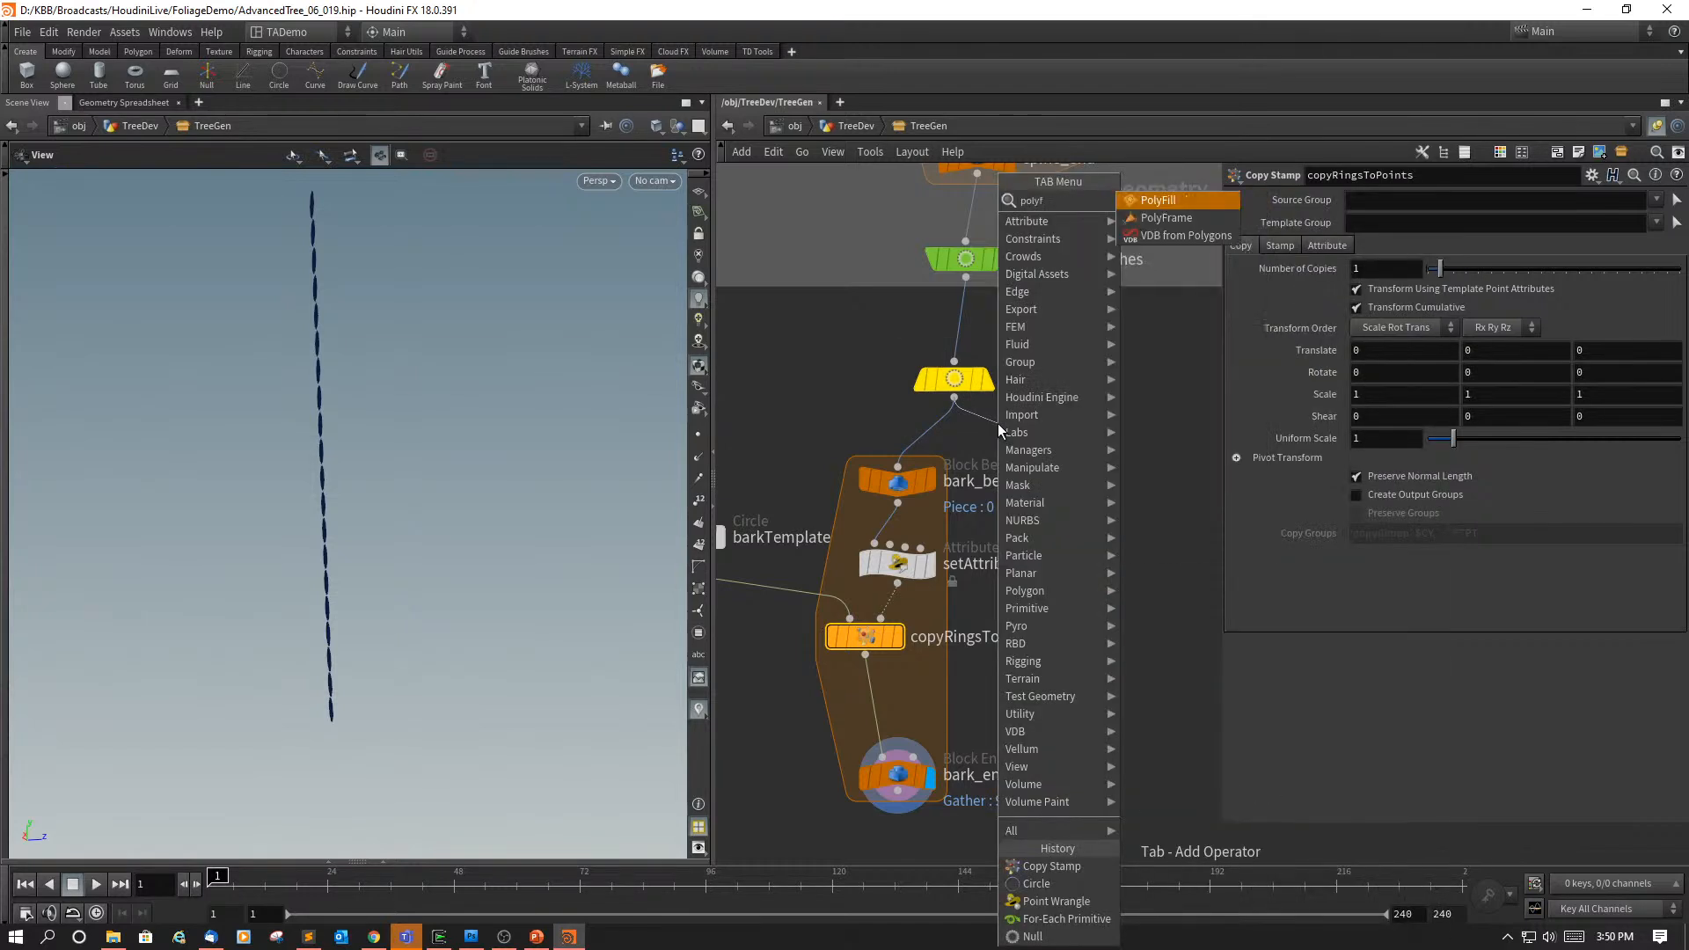
pyautogui.write('rame')
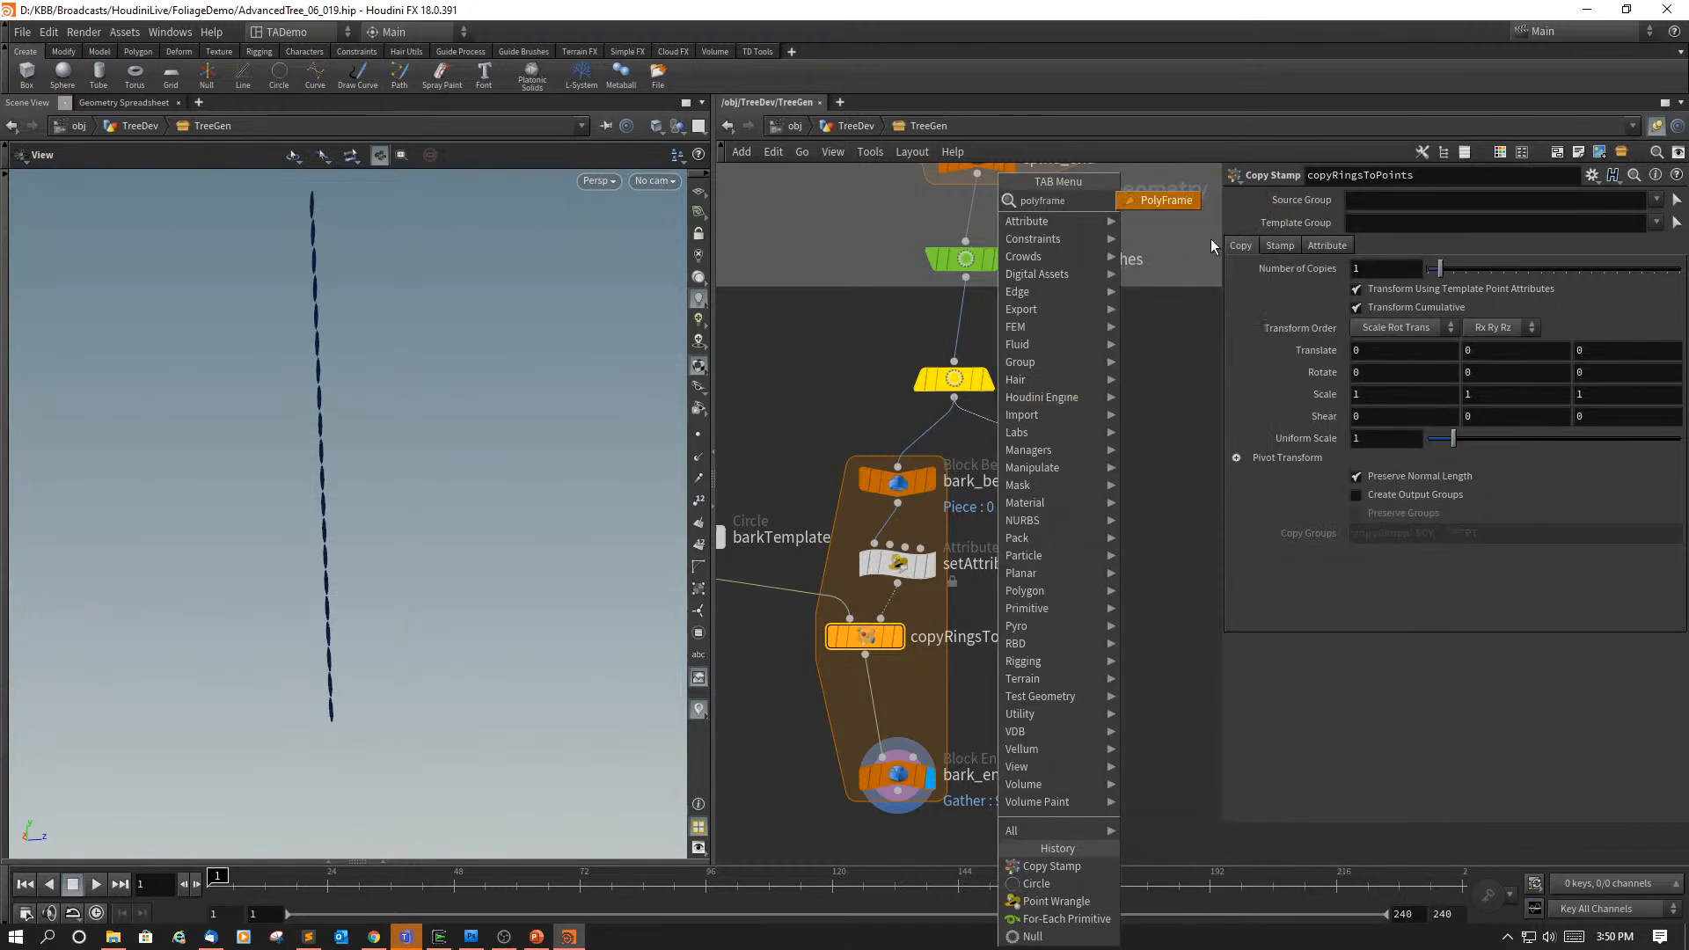
pyautogui.click(1166, 194)
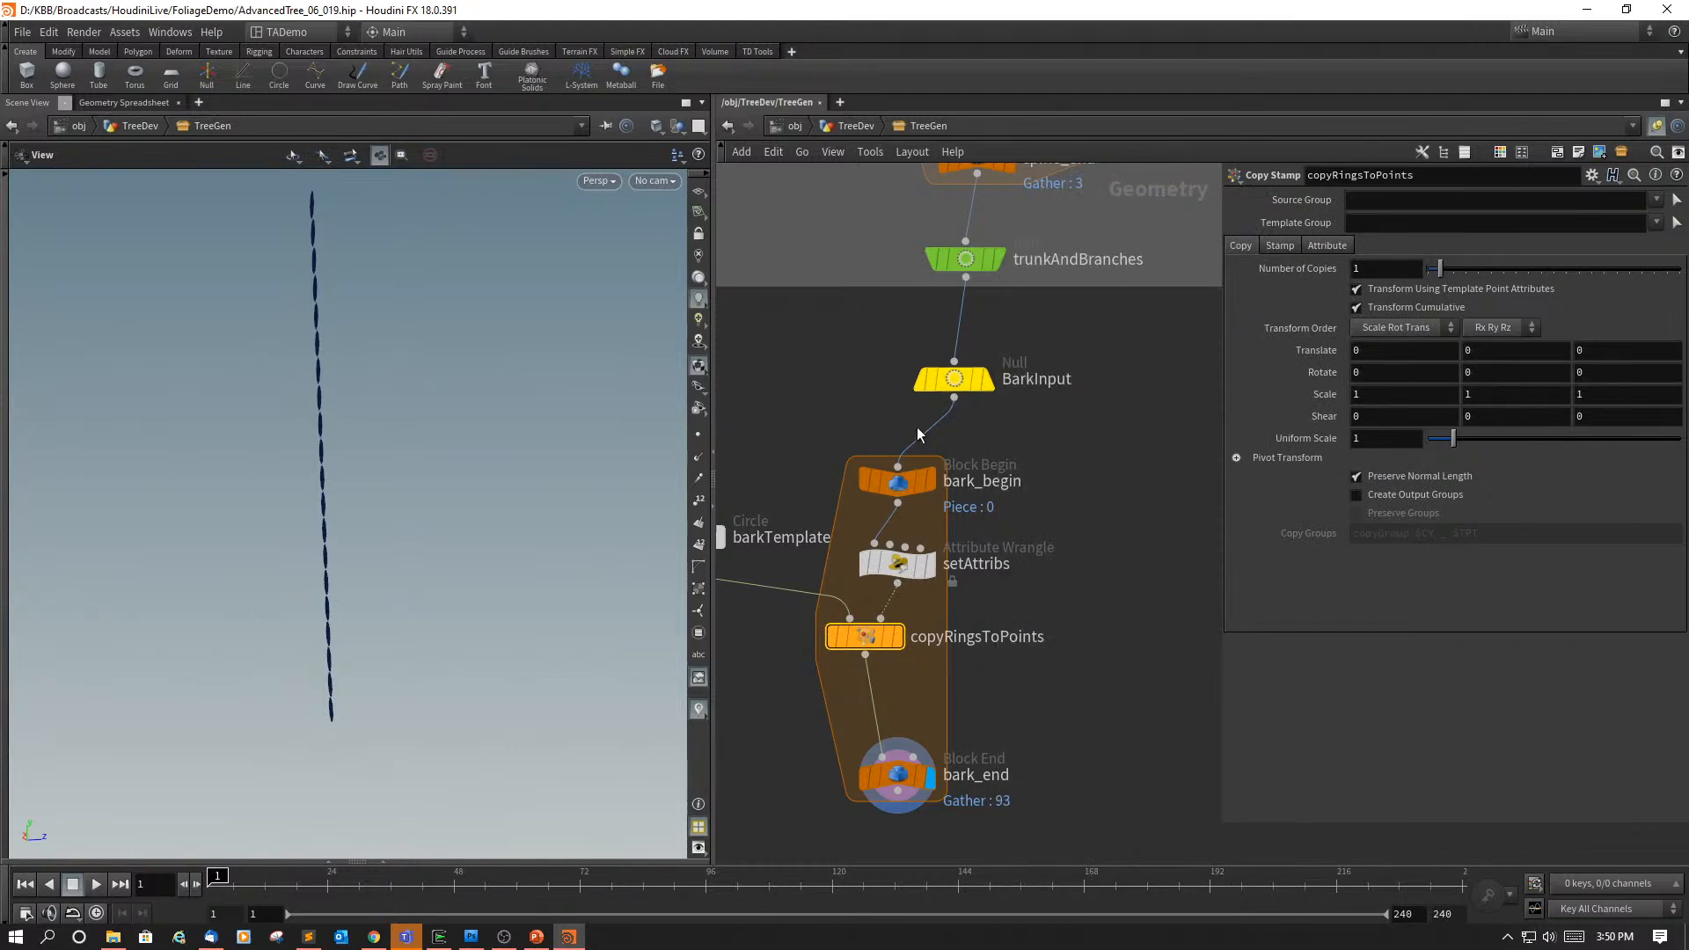
# Step: Insert a PolyFrame node between BarkInput and bark_begin and name it AlignNormals
pyautogui.click(955, 397)
pyautogui.press('Tab')
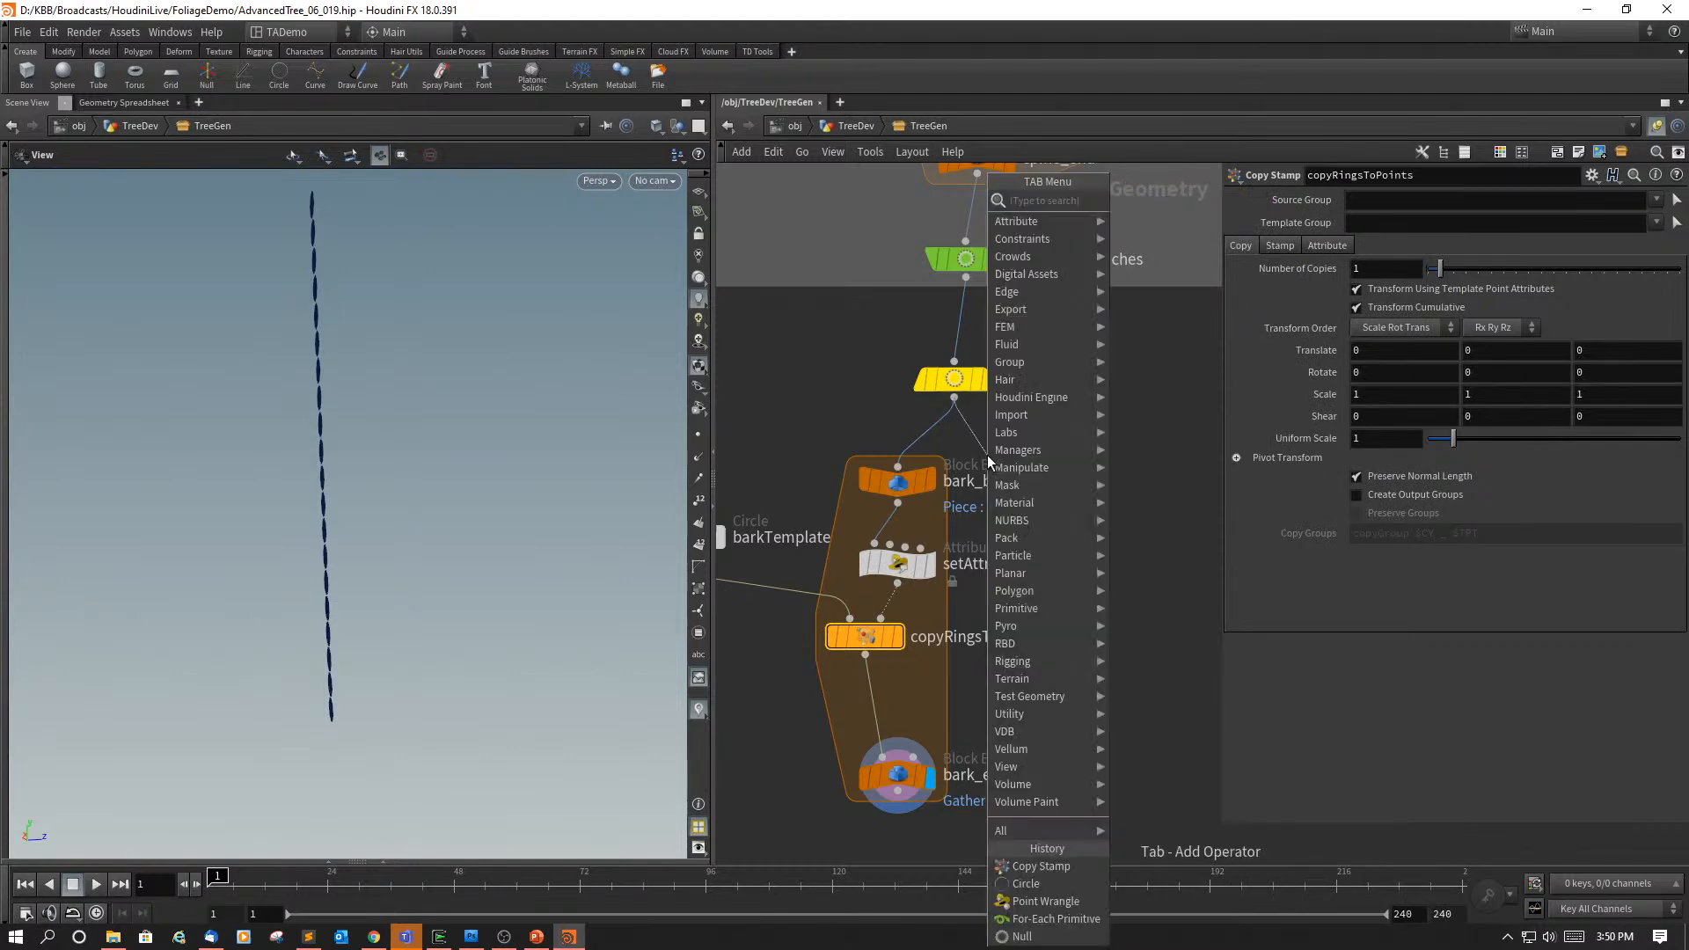
pyautogui.write('polyFra')
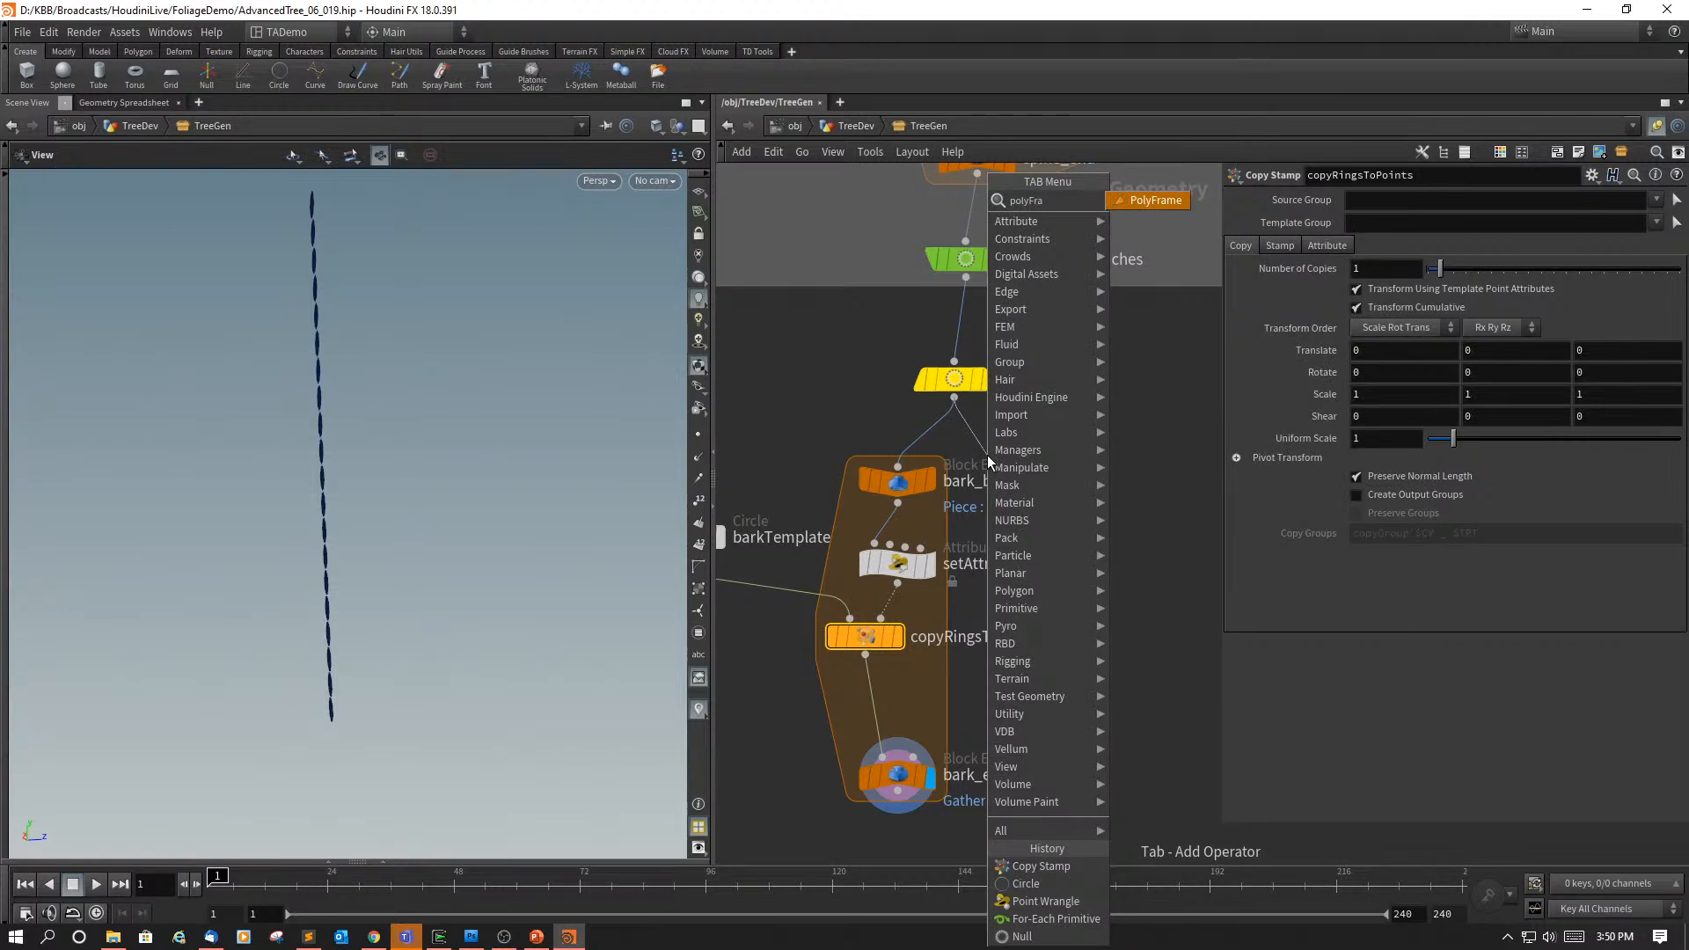
pyautogui.click(1158, 198)
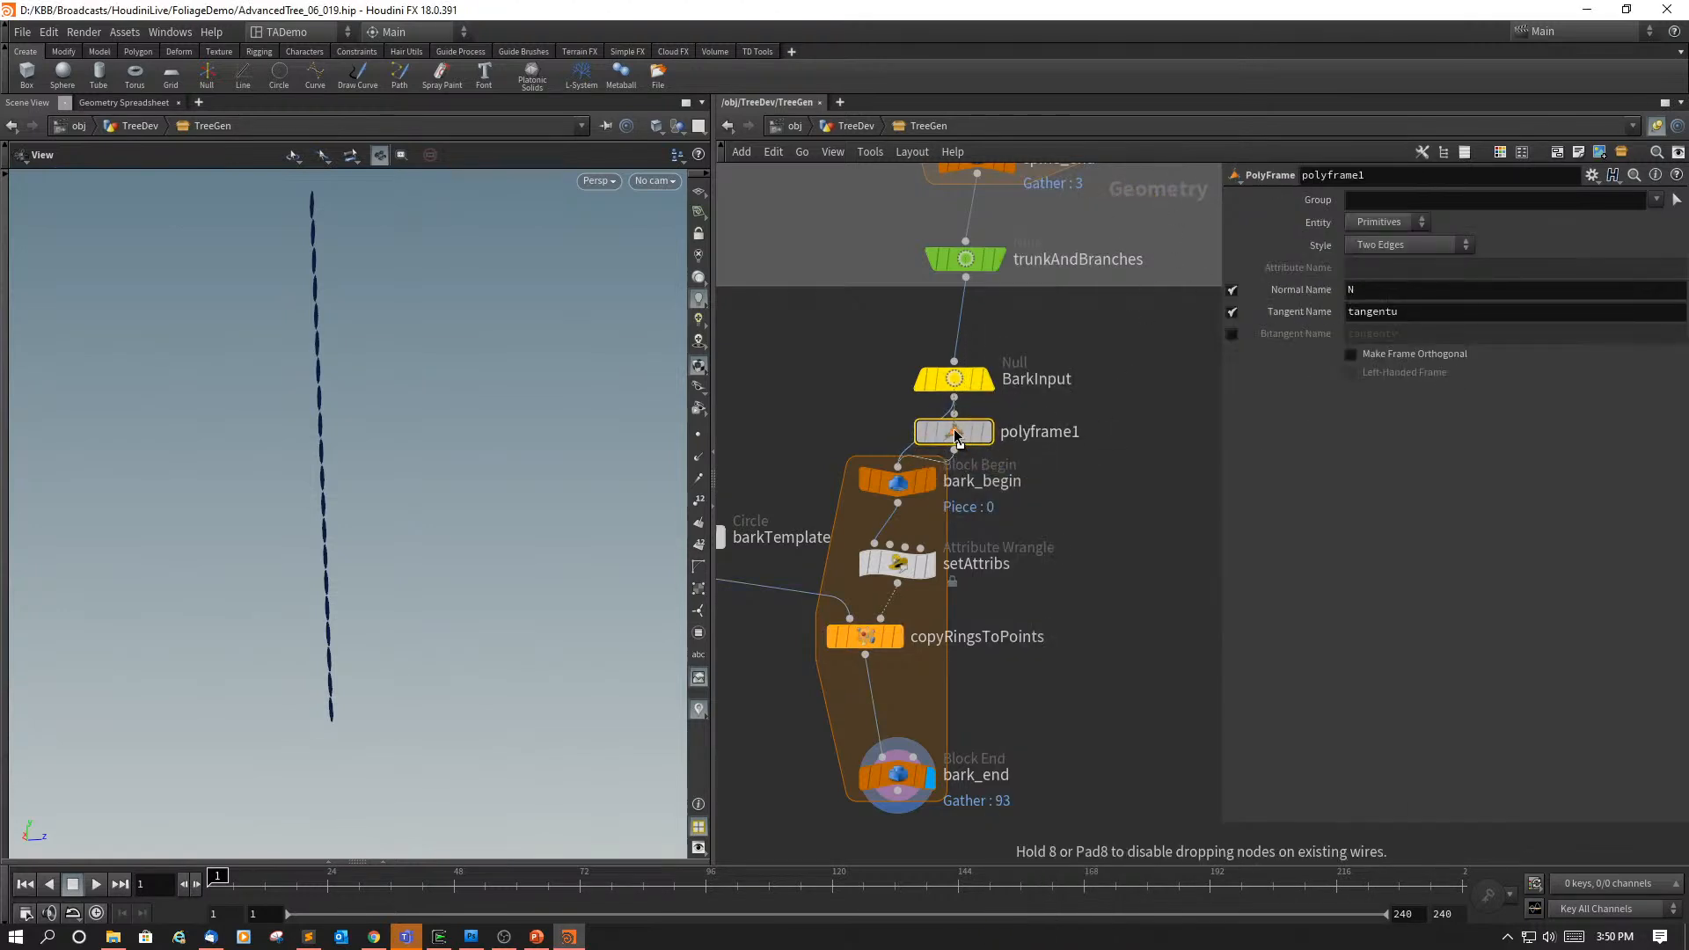
pyautogui.click(970, 474)
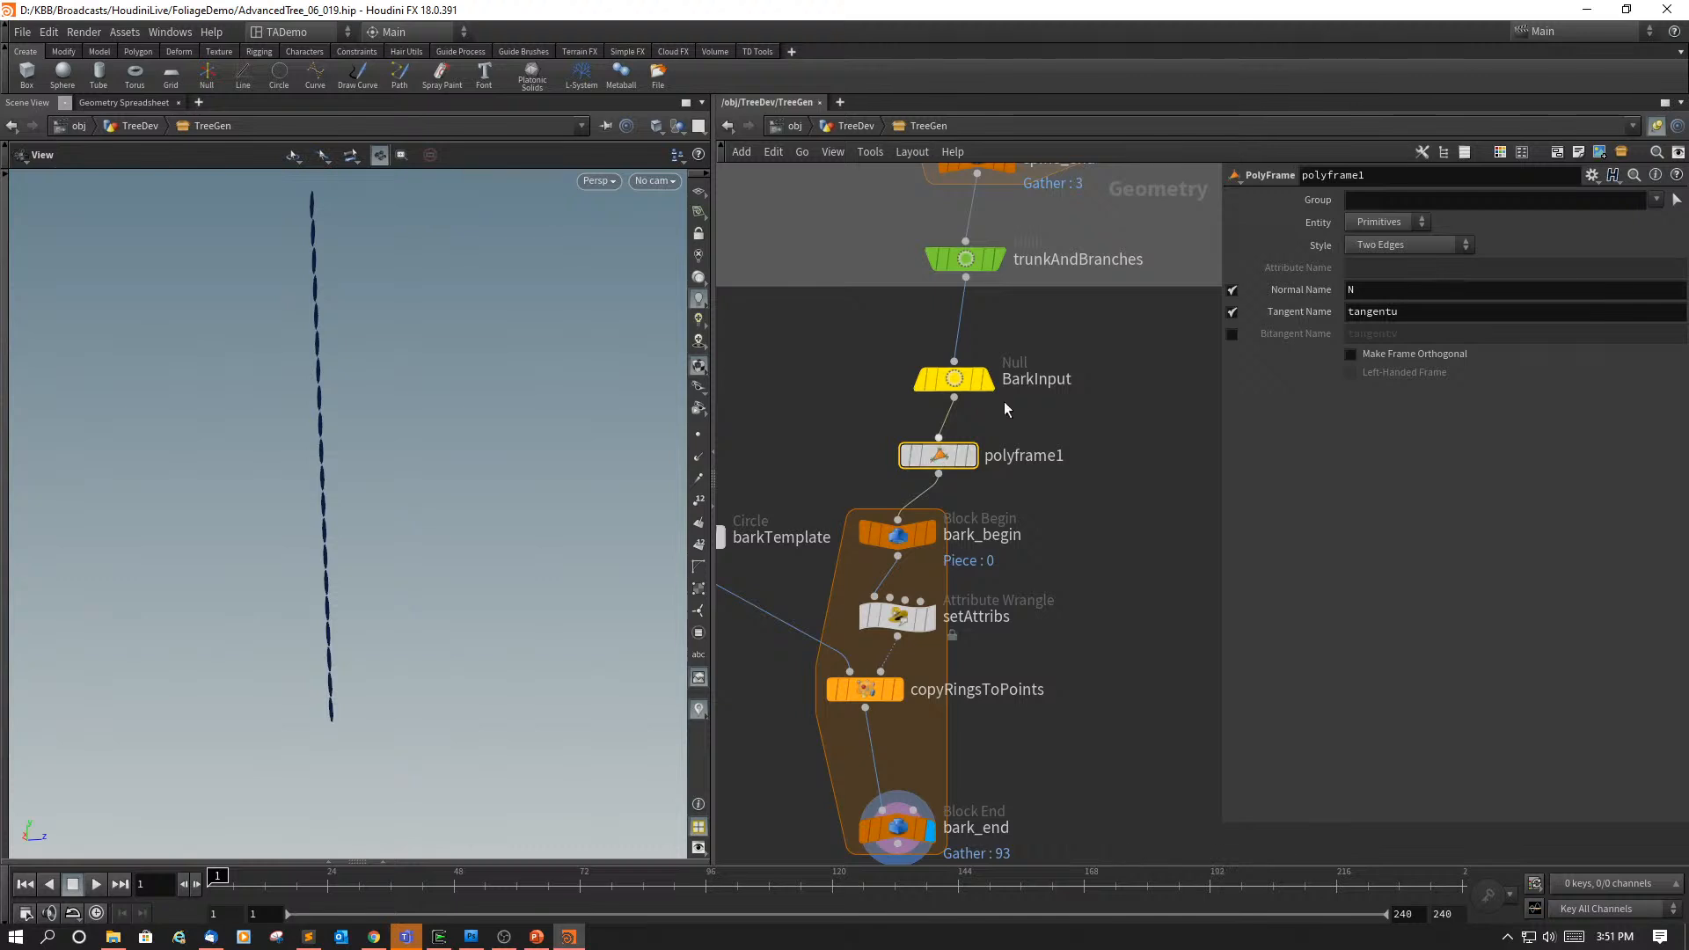
pyautogui.doubleClick(1363, 178)
pyautogui.write('AlignNormal')
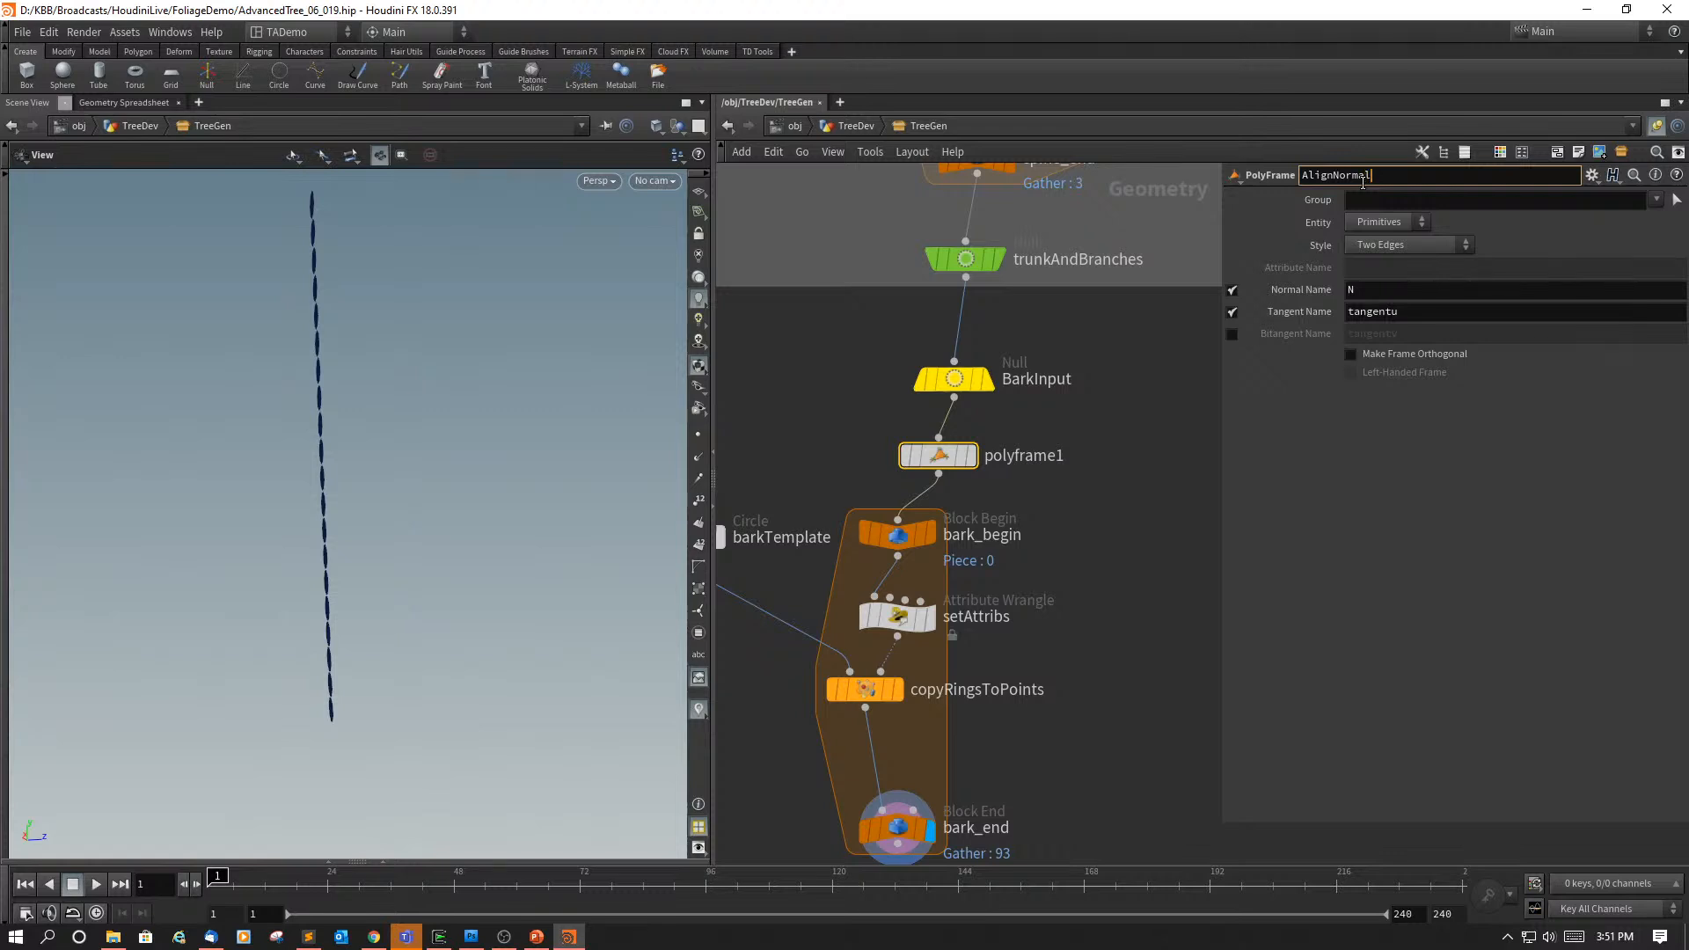
pyautogui.write('s')
# Step: Set the AlignNormals node's Normal Name to side and its Tangent Name to N
pyautogui.click(1387, 289)
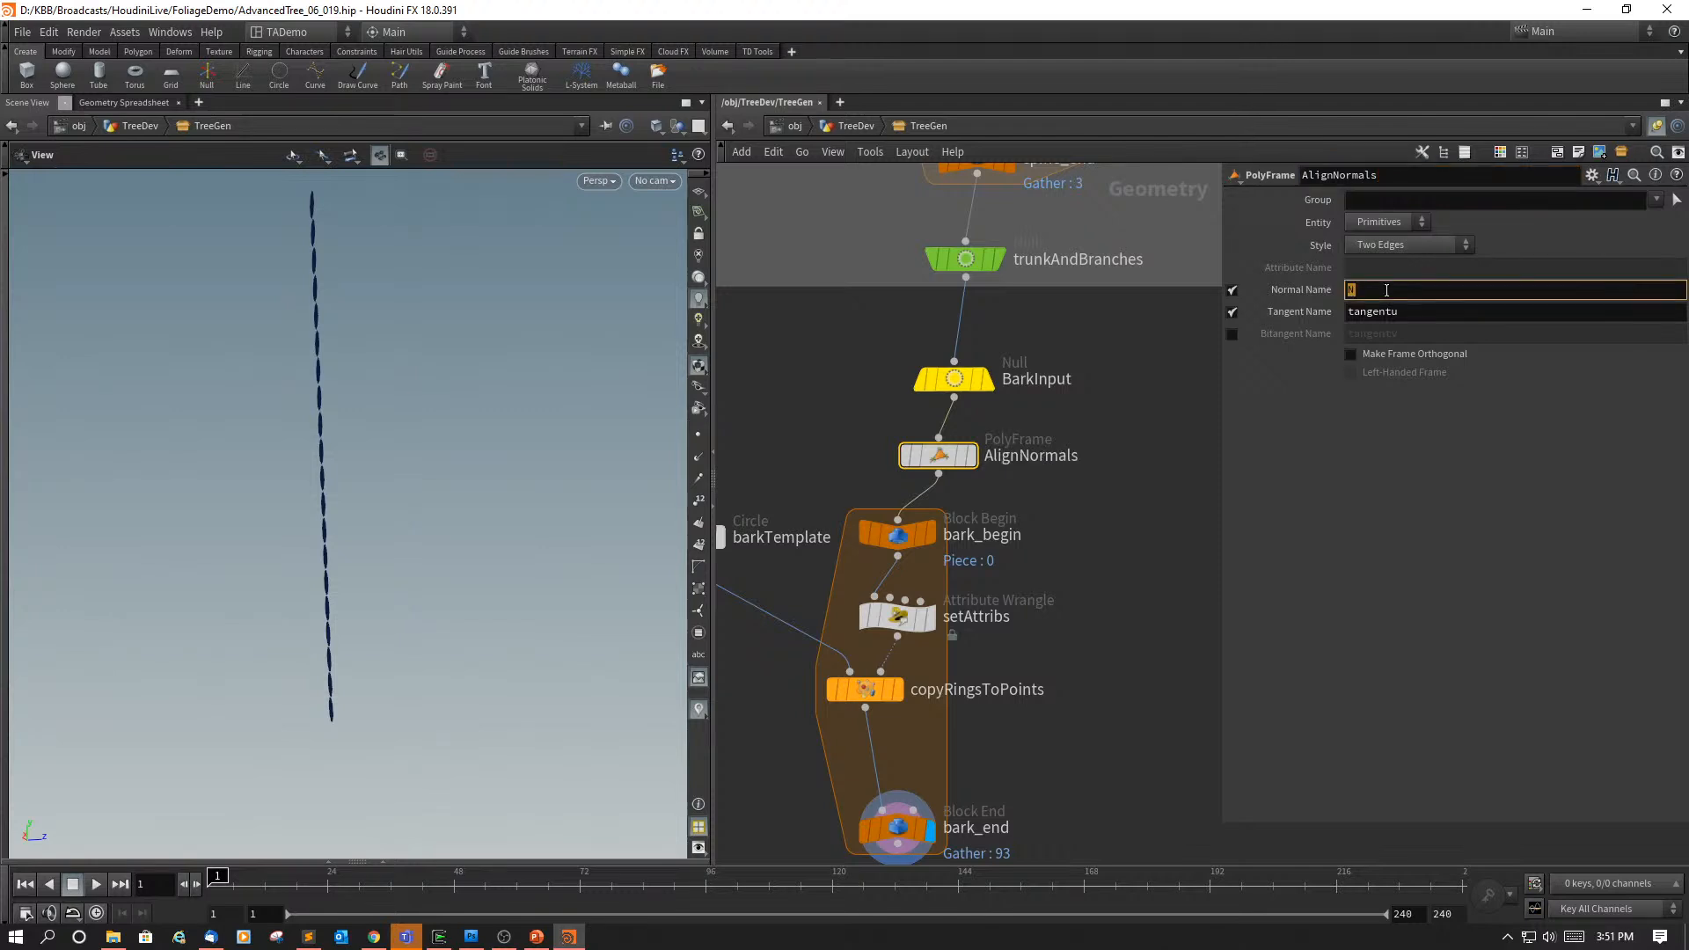
pyautogui.write('side')
pyautogui.press('Return')
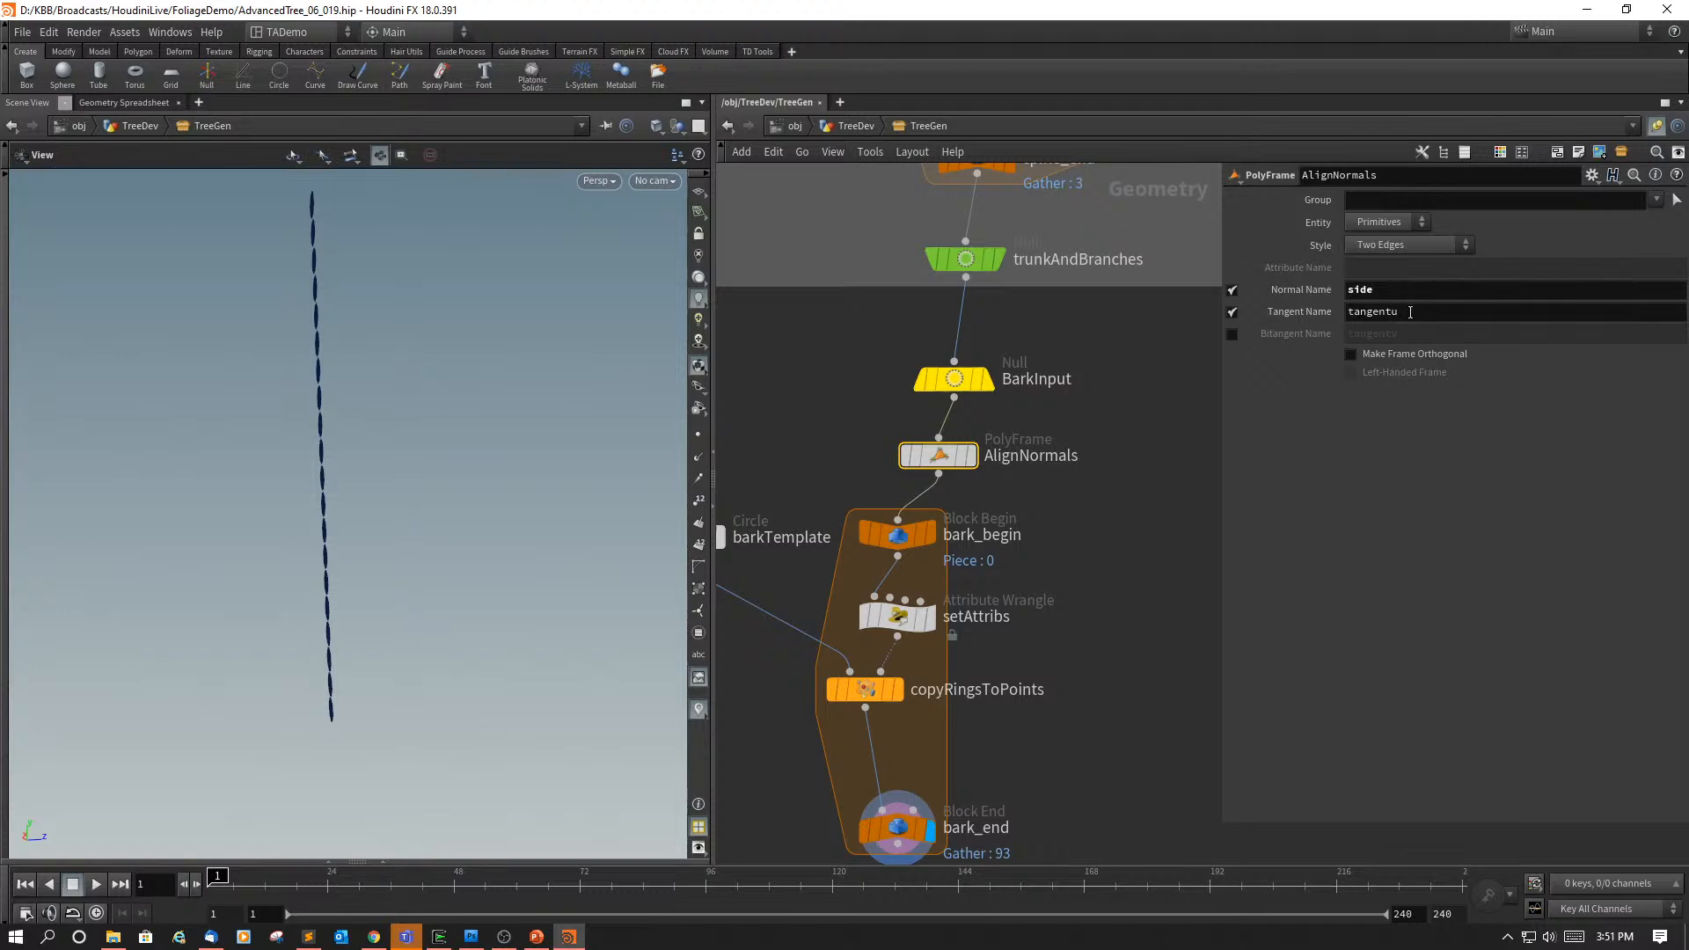
pyautogui.click(1410, 312)
pyautogui.write('N')
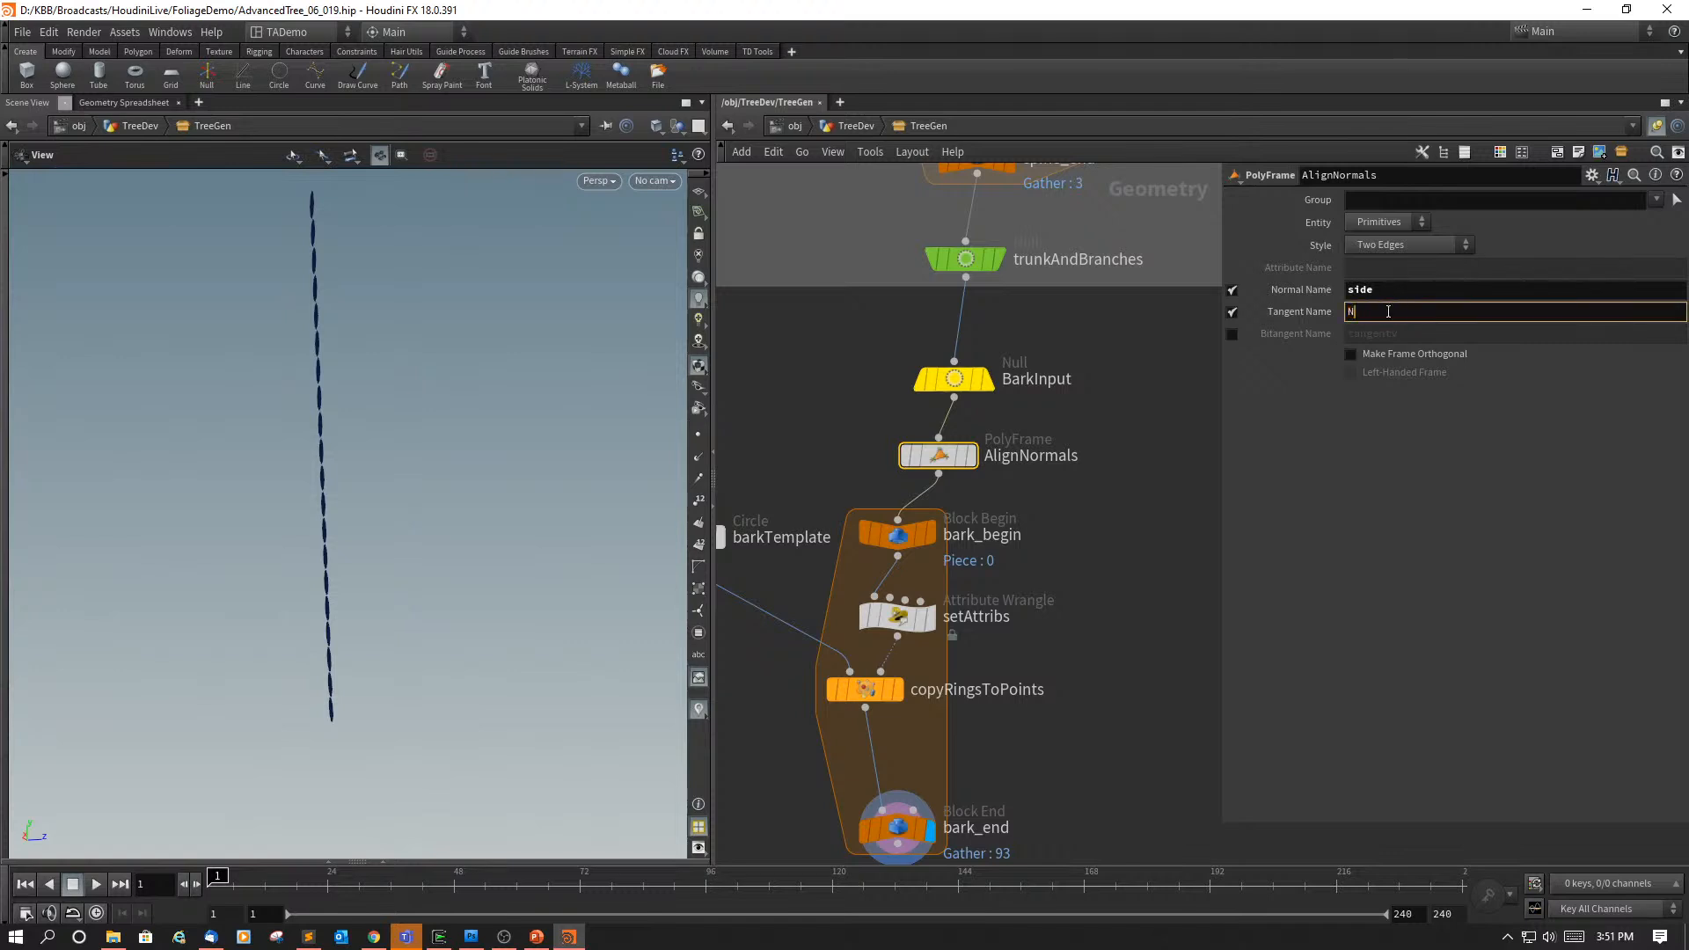
# Step: Enable the Bitangent Name on AlignNormals, set it to up, and inspect the rings along the trunk
pyautogui.click(1232, 334)
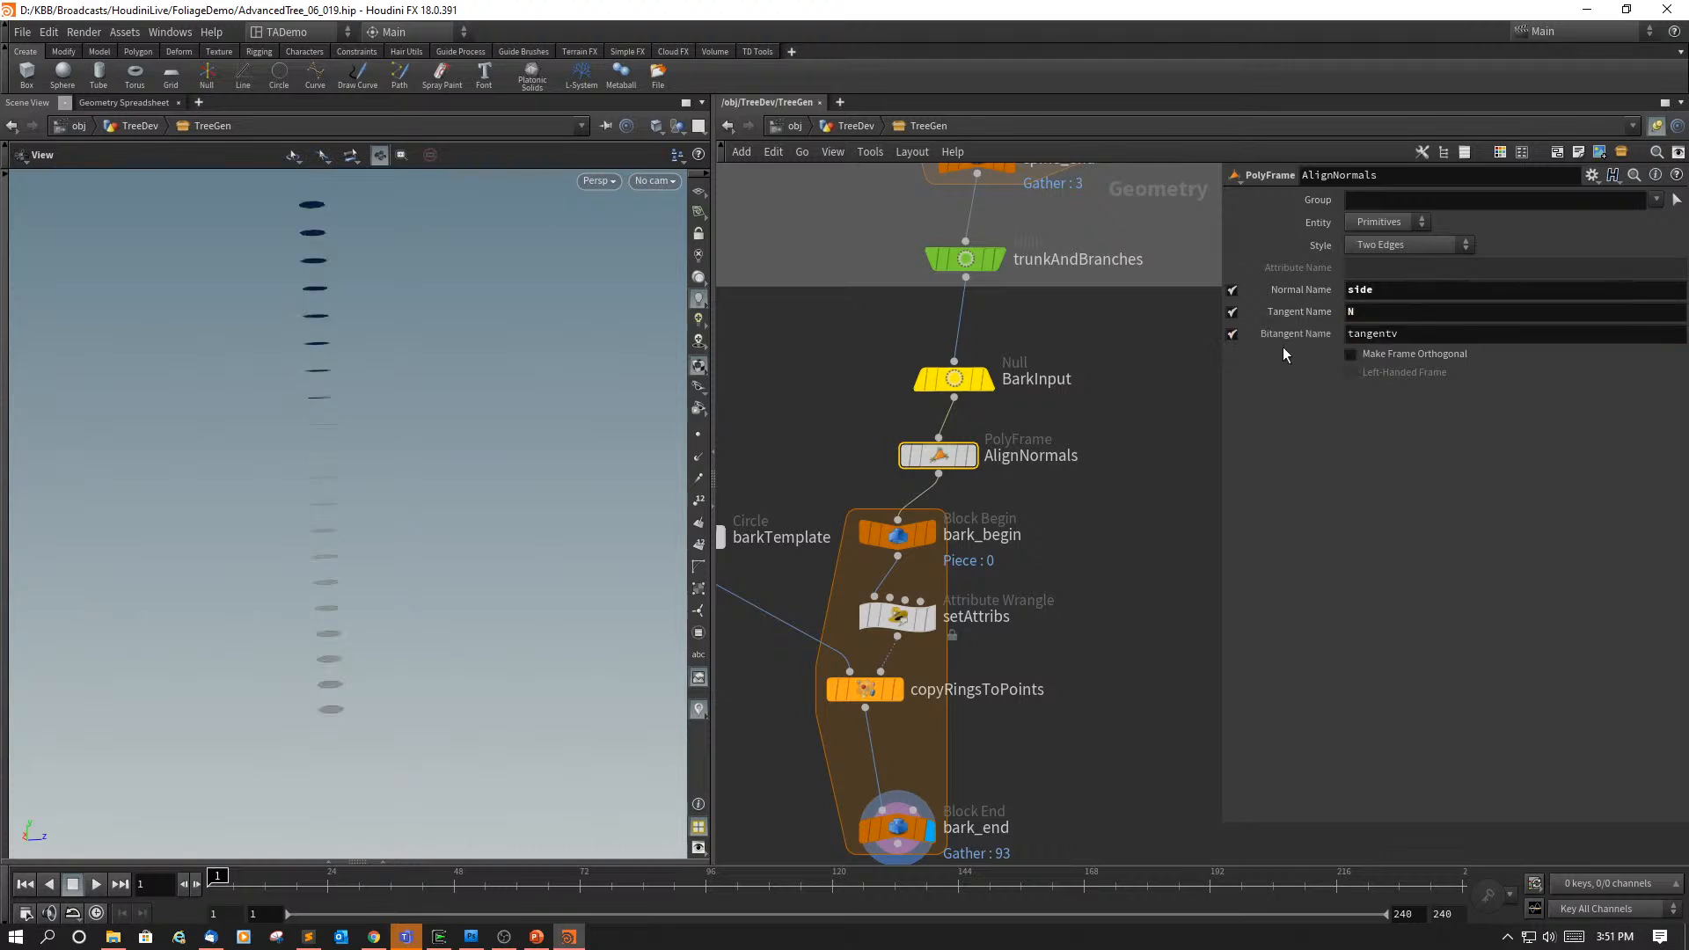
pyautogui.doubleClick(1389, 332)
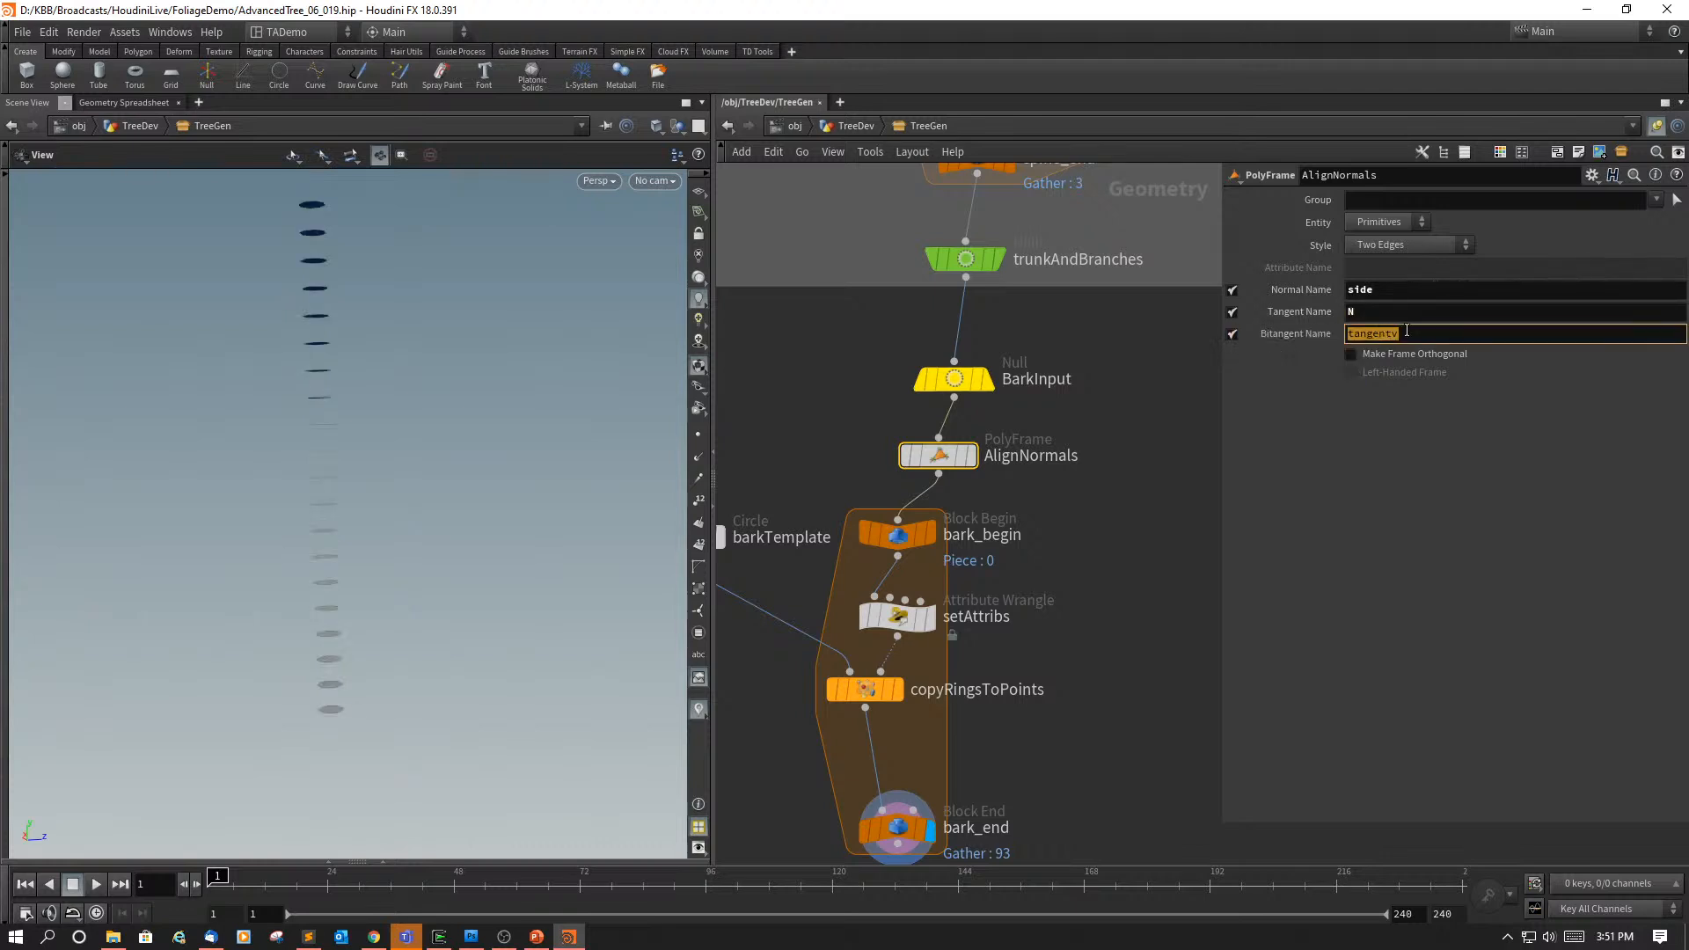
pyautogui.write('up')
pyautogui.press('Return')
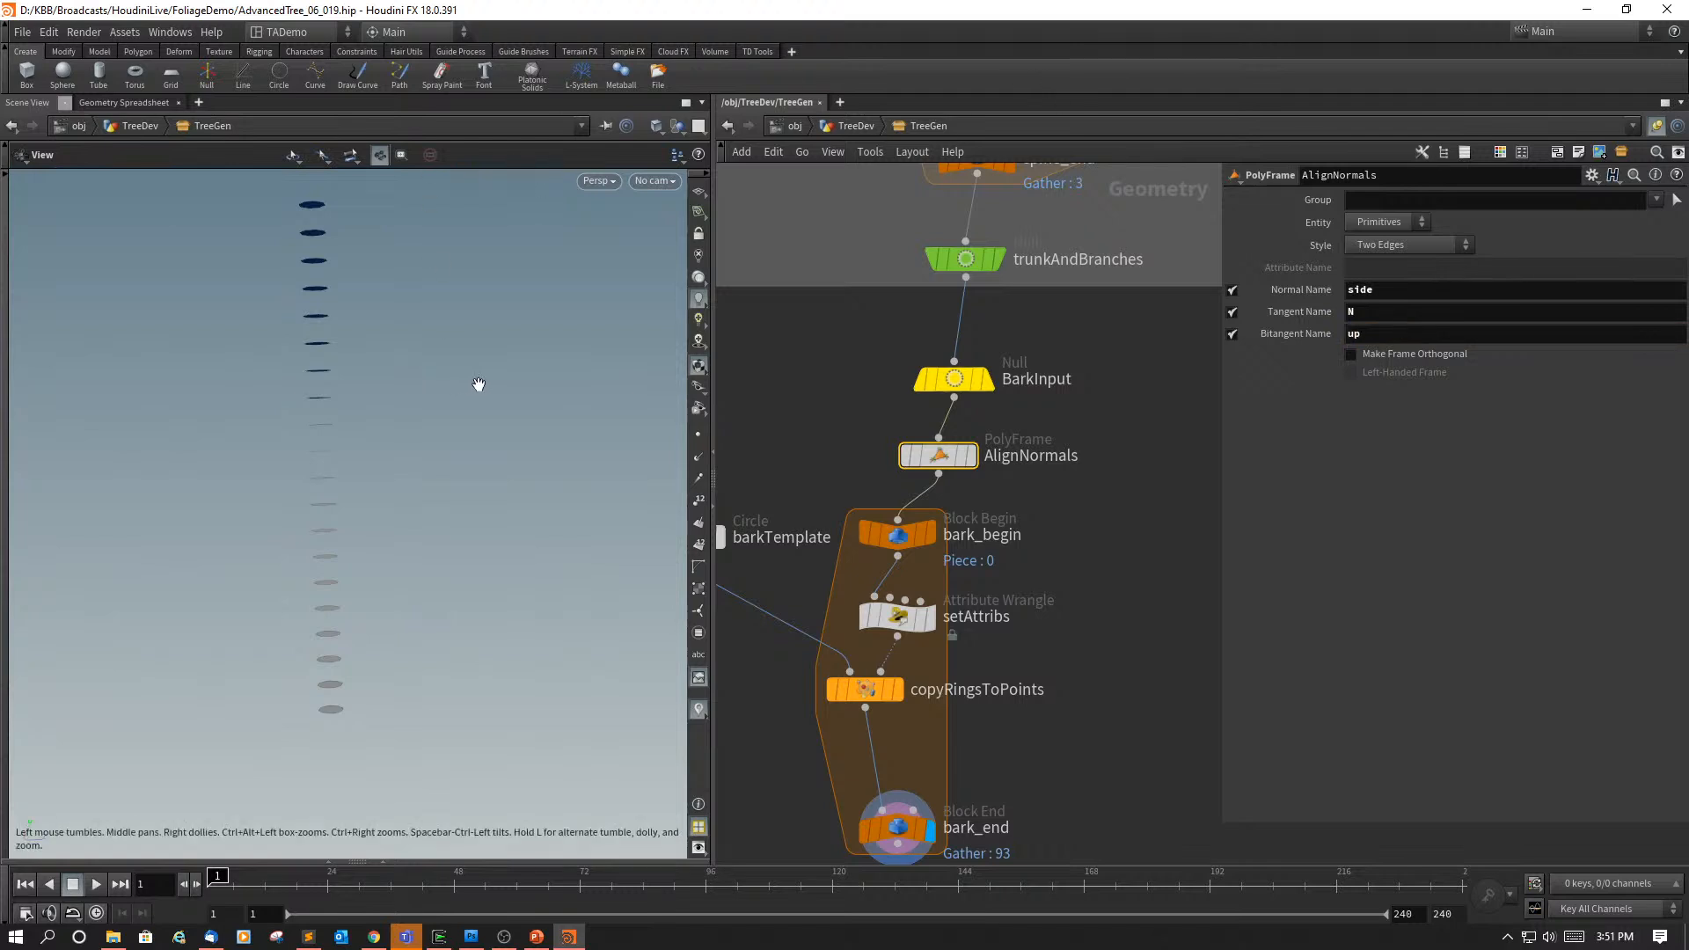
pyautogui.moveTo(445, 415)
pyautogui.mouseDown()
pyautogui.moveTo(403, 442)
pyautogui.moveTo(434, 388)
pyautogui.moveTo(434, 441)
pyautogui.mouseUp()
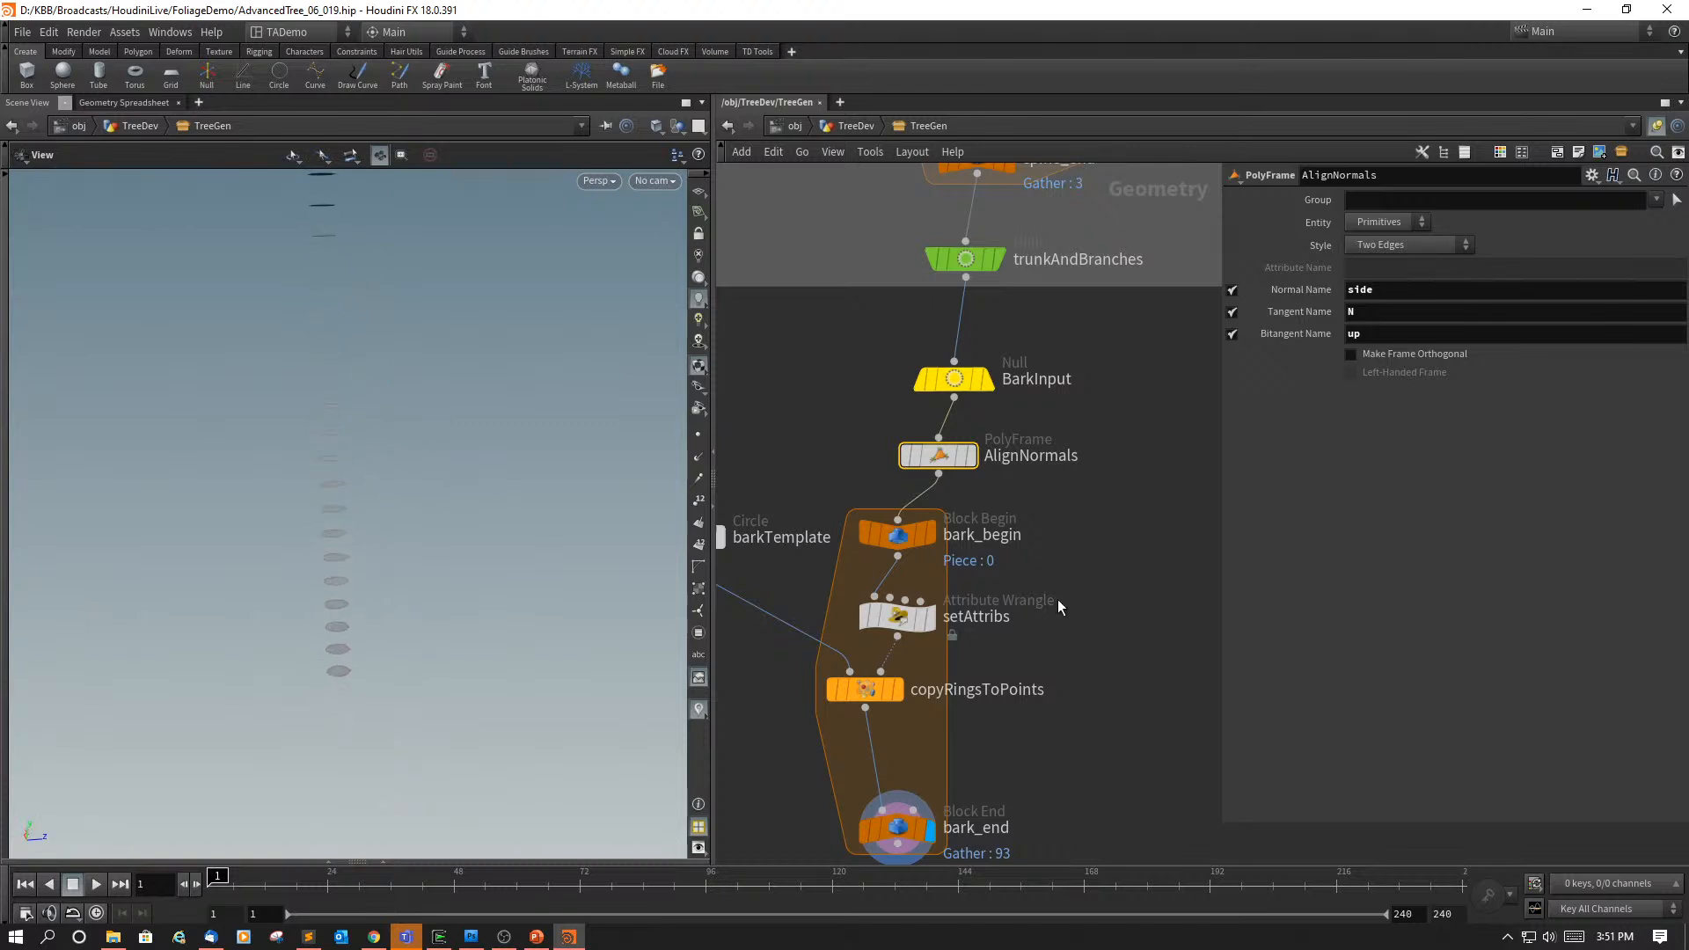
# Step: Enable Stamp Inputs on the copyRingsToPoints node and name its first stamp variable barkWidth
pyautogui.hotkey('alt', 'Tab')
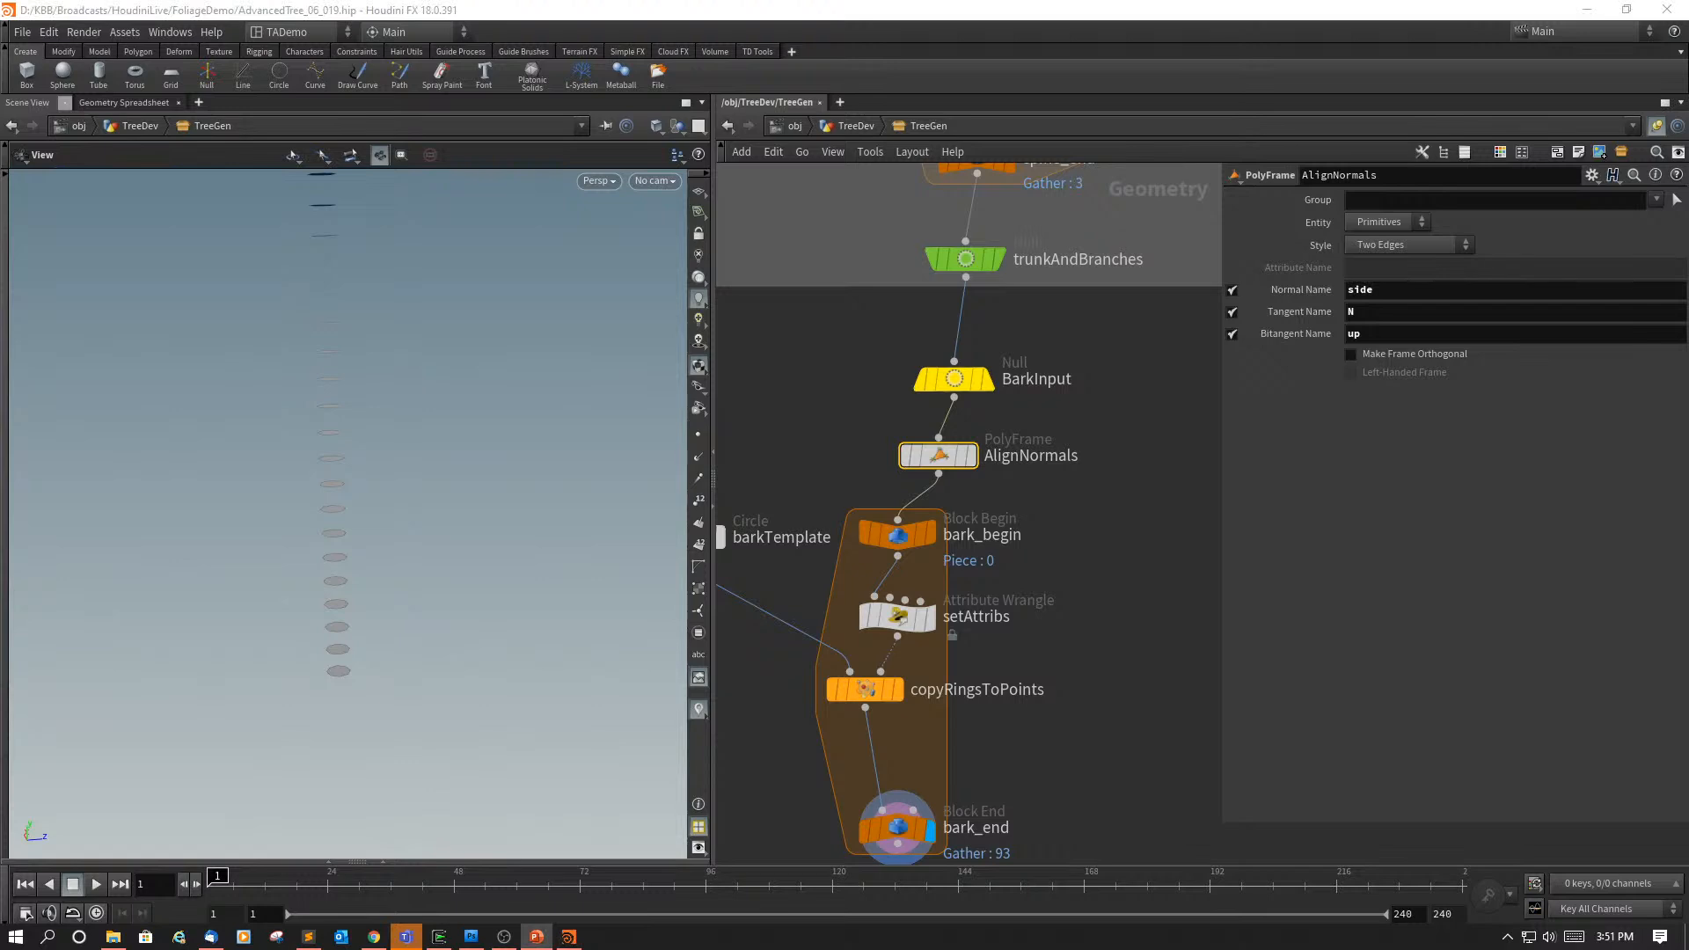
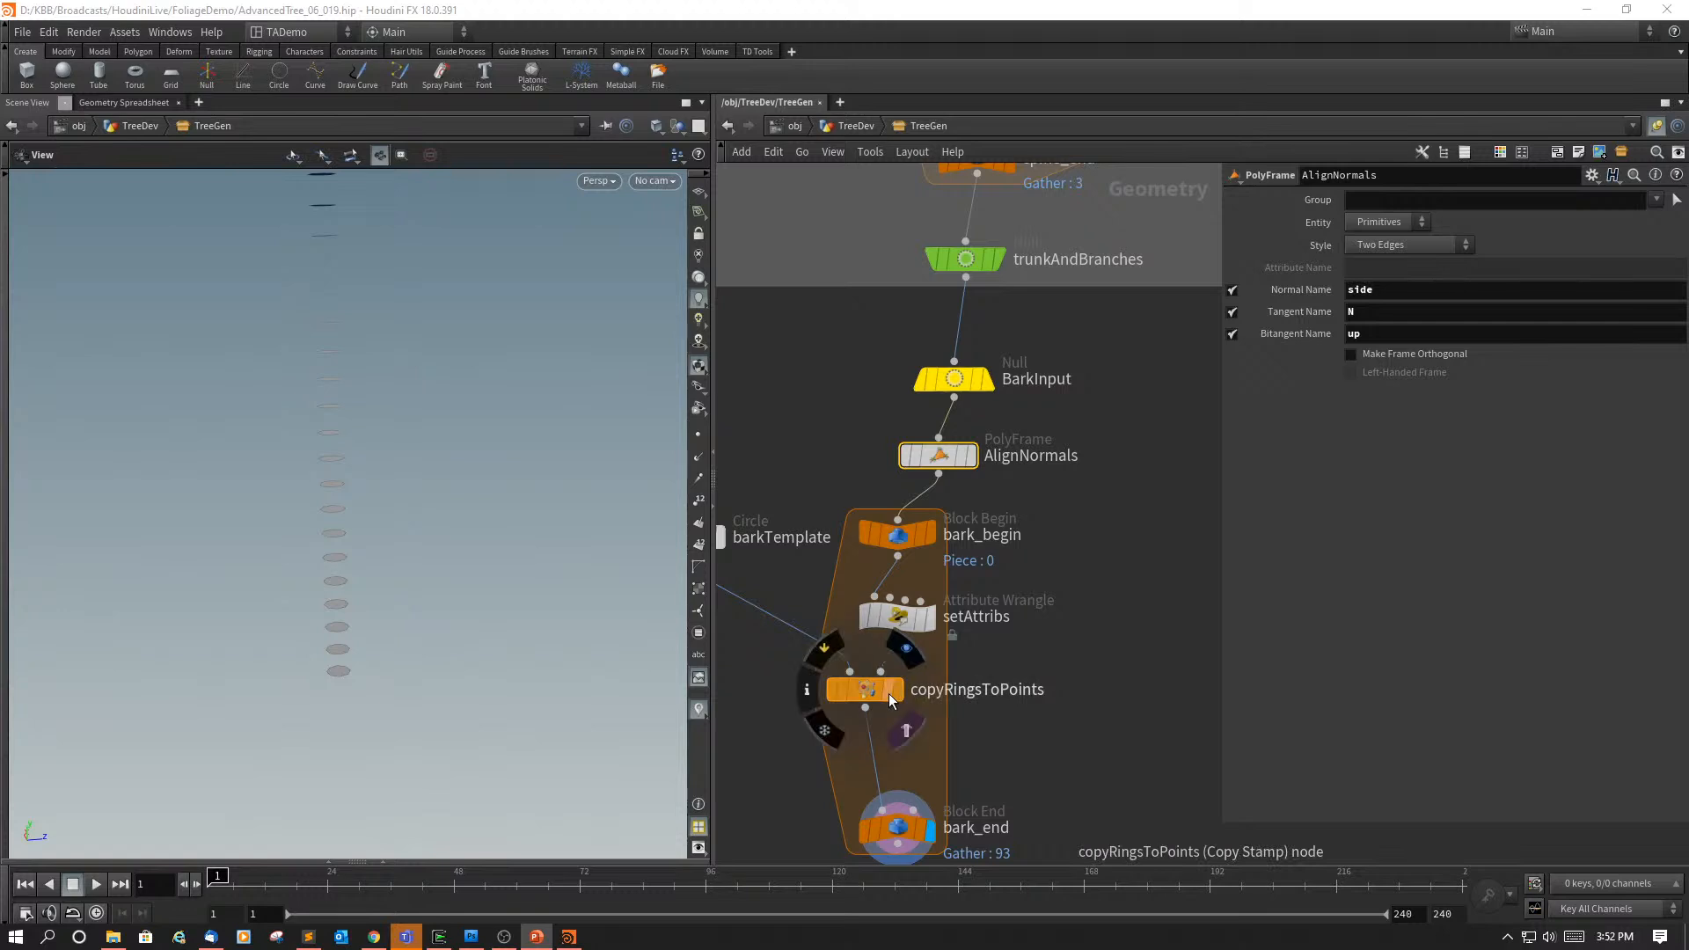
pyautogui.click(867, 690)
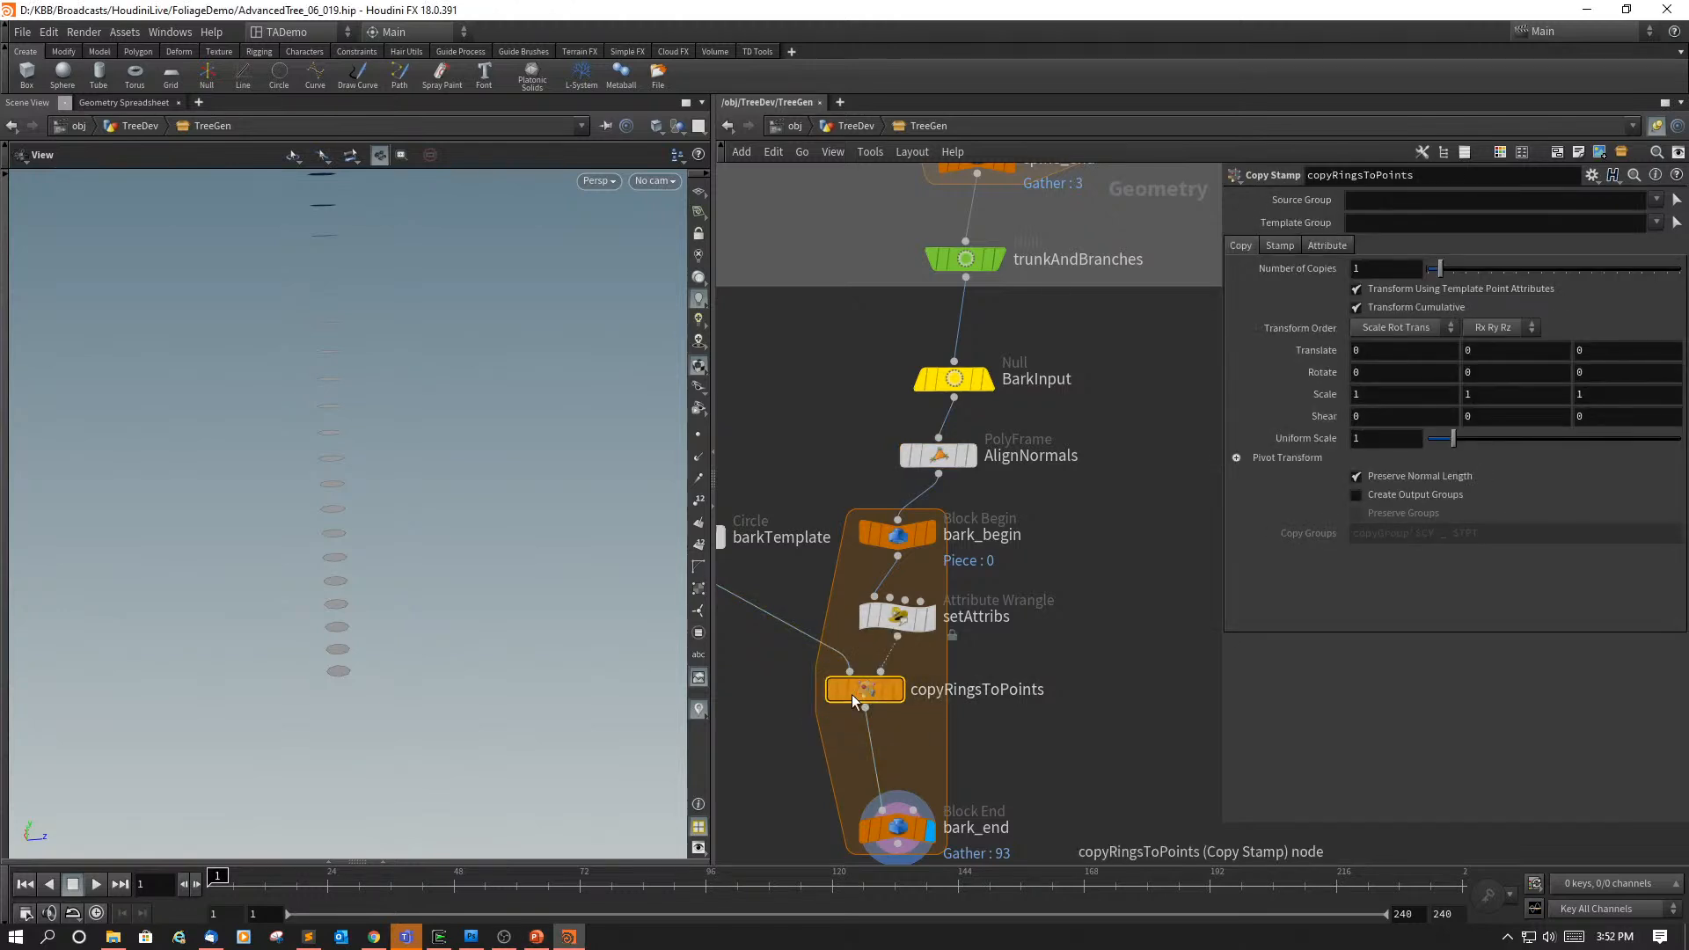
pyautogui.moveTo(846, 695)
pyautogui.click(1280, 247)
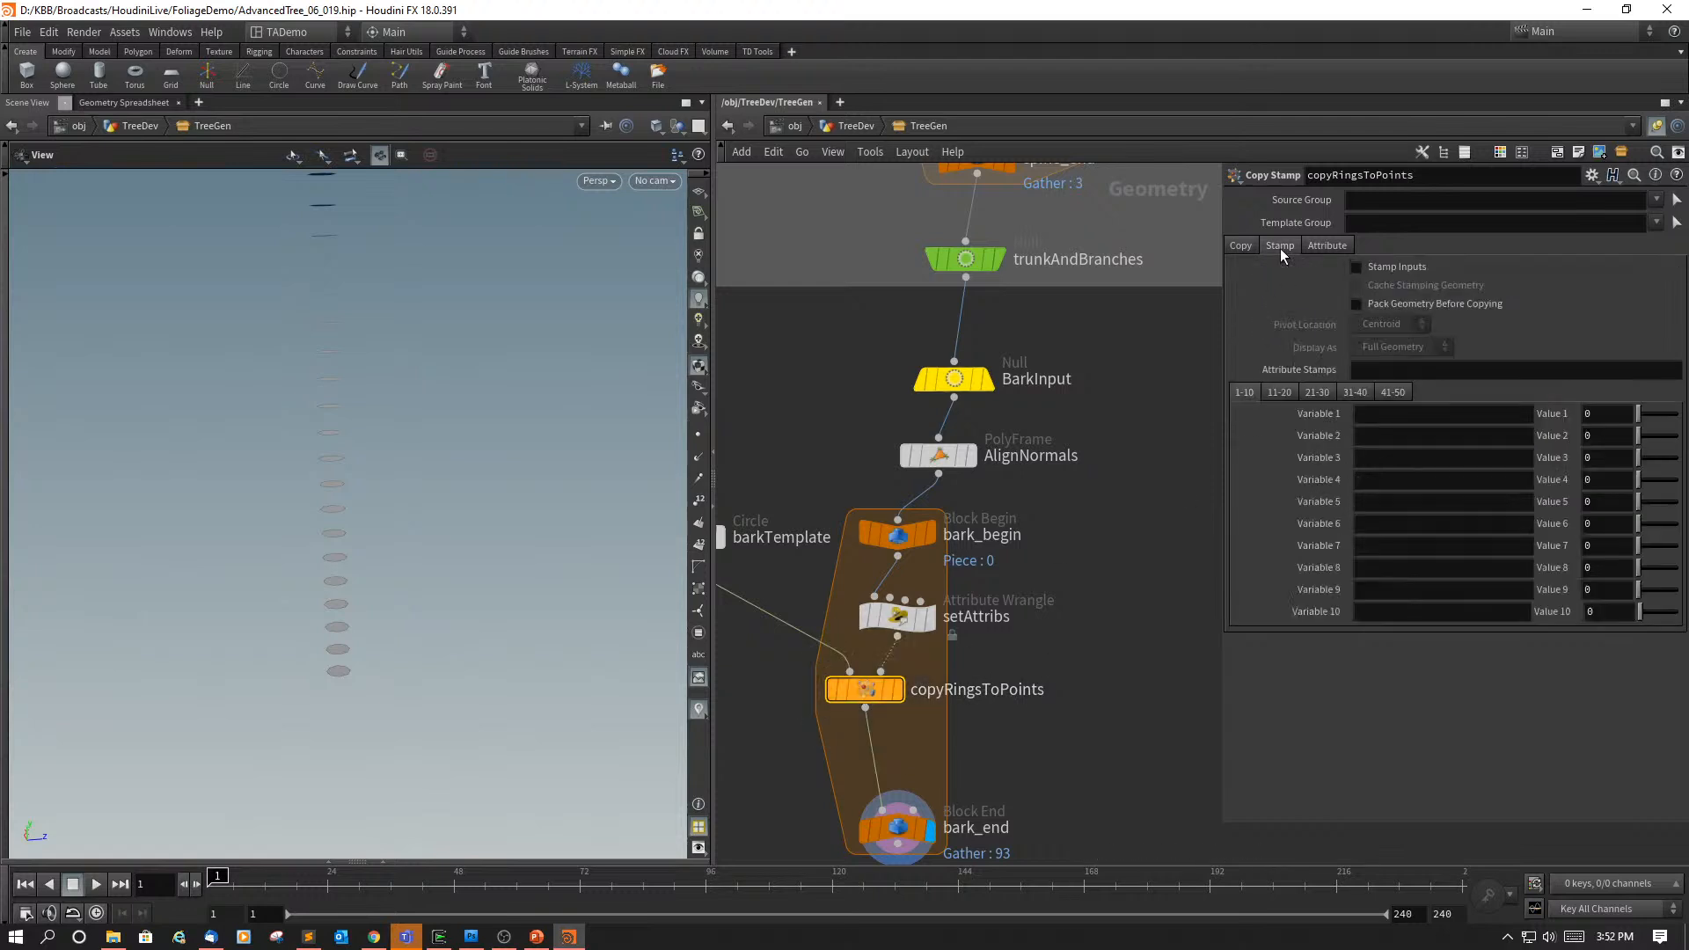
pyautogui.click(1357, 269)
pyautogui.click(1364, 419)
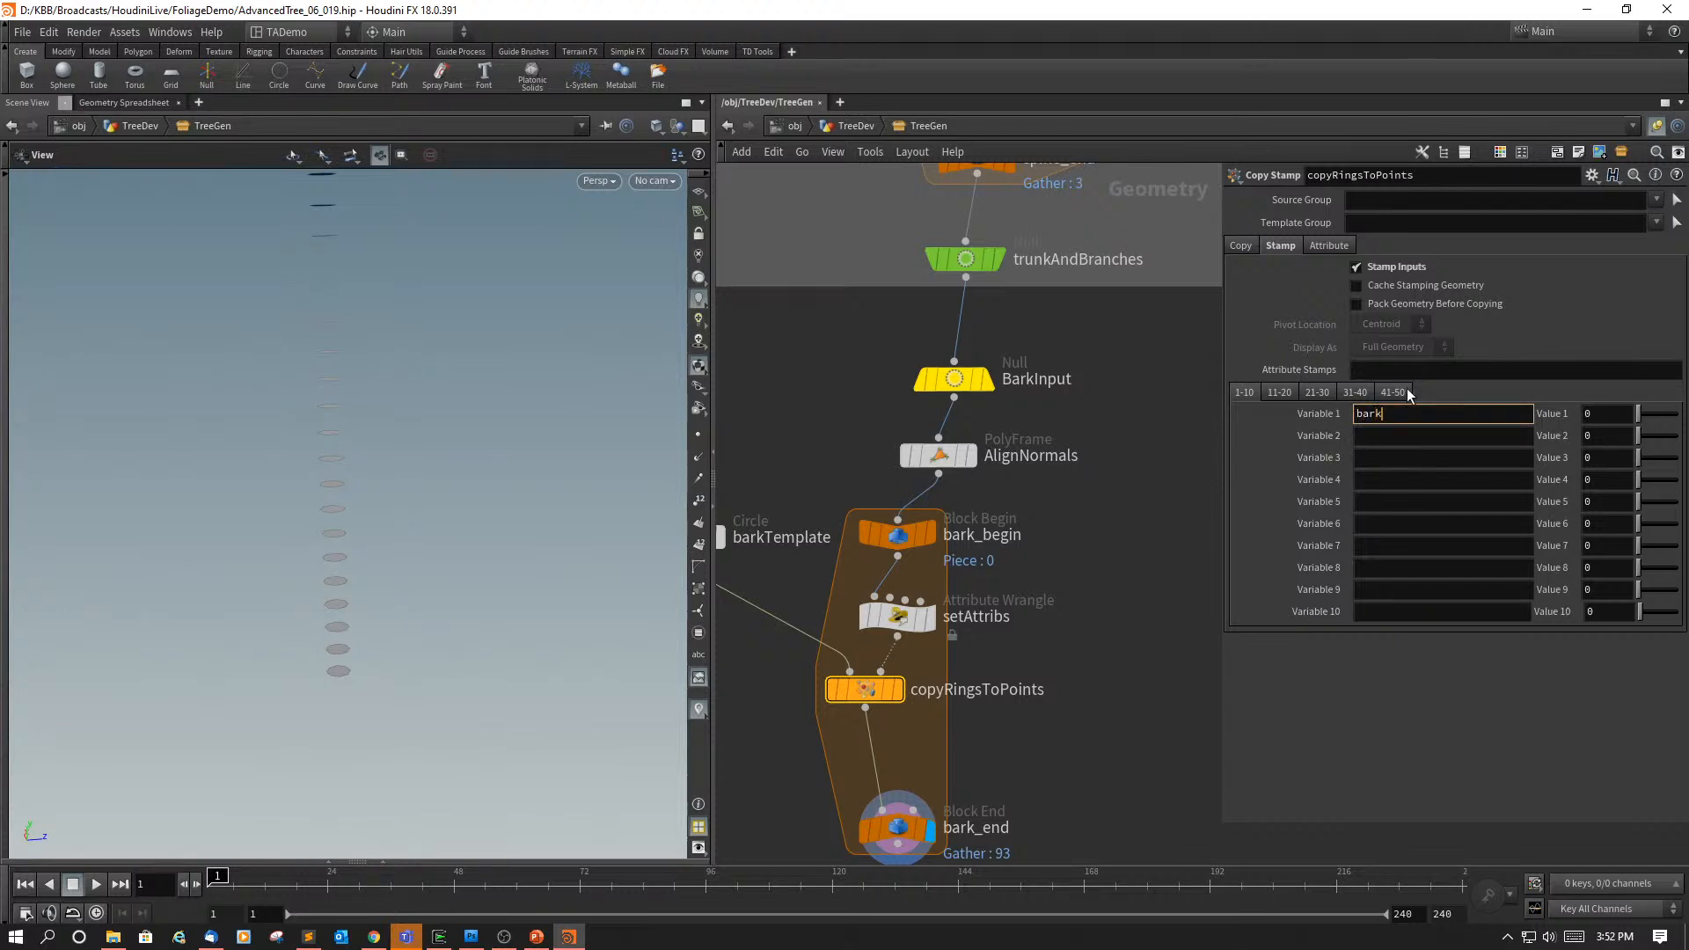
pyautogui.press('Tab')
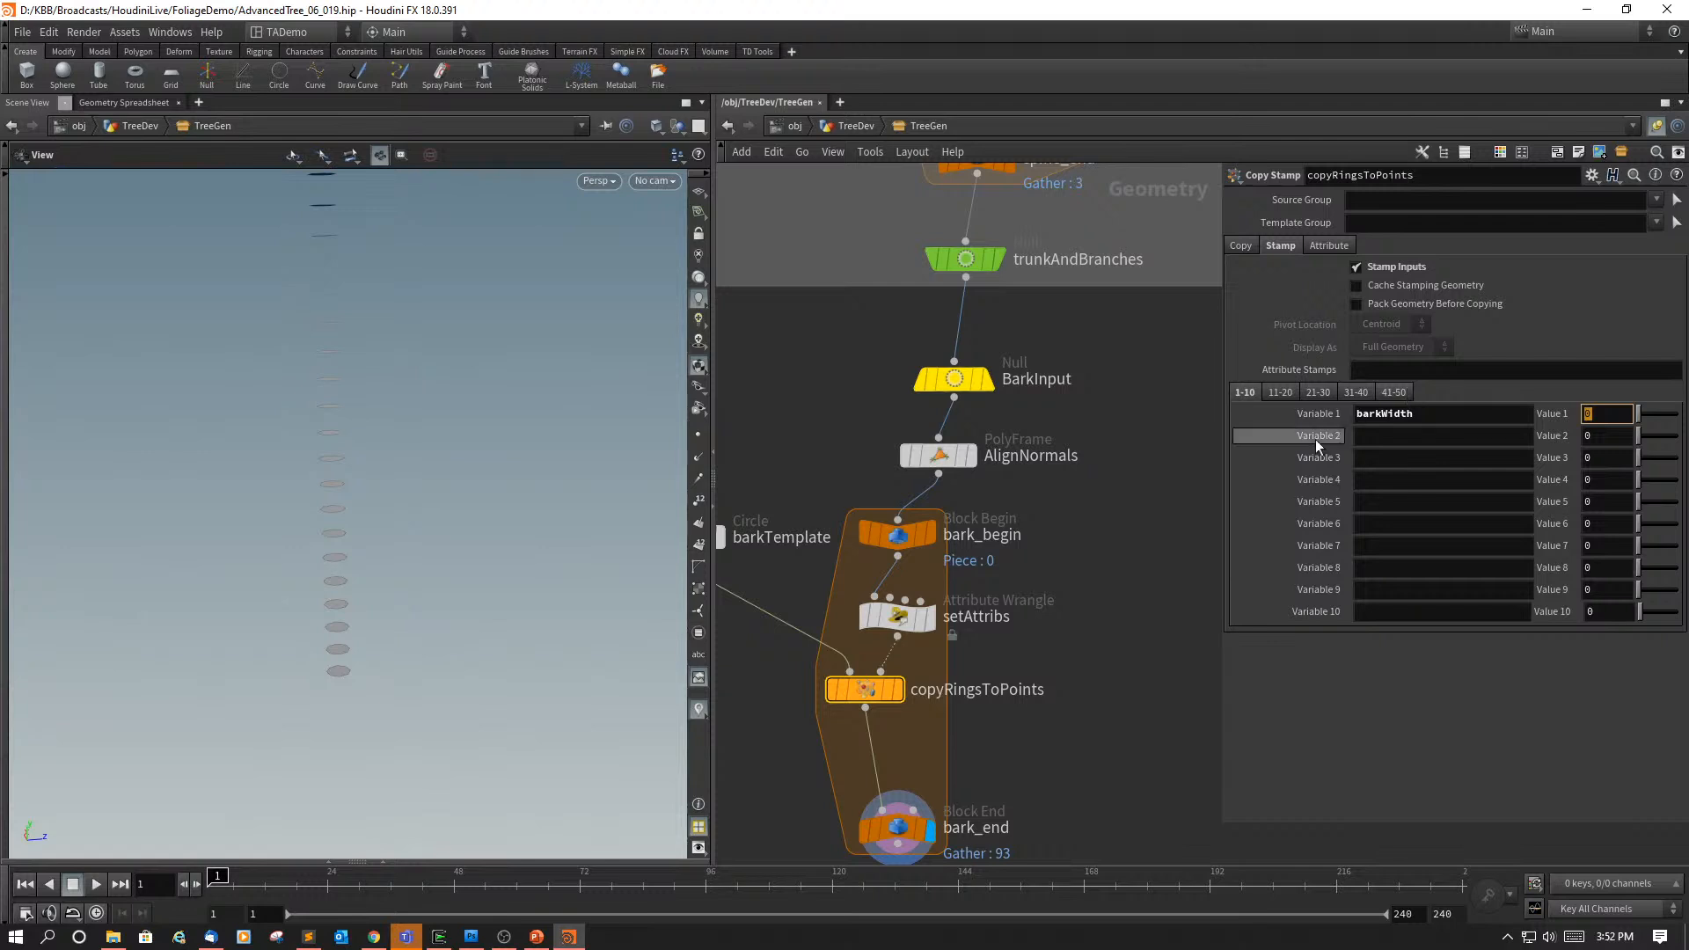
# Step: Set the barkWidth stamp value to the expression point("../setAttribs", $PT, "width", 0) and accept it
pyautogui.moveTo(911, 620)
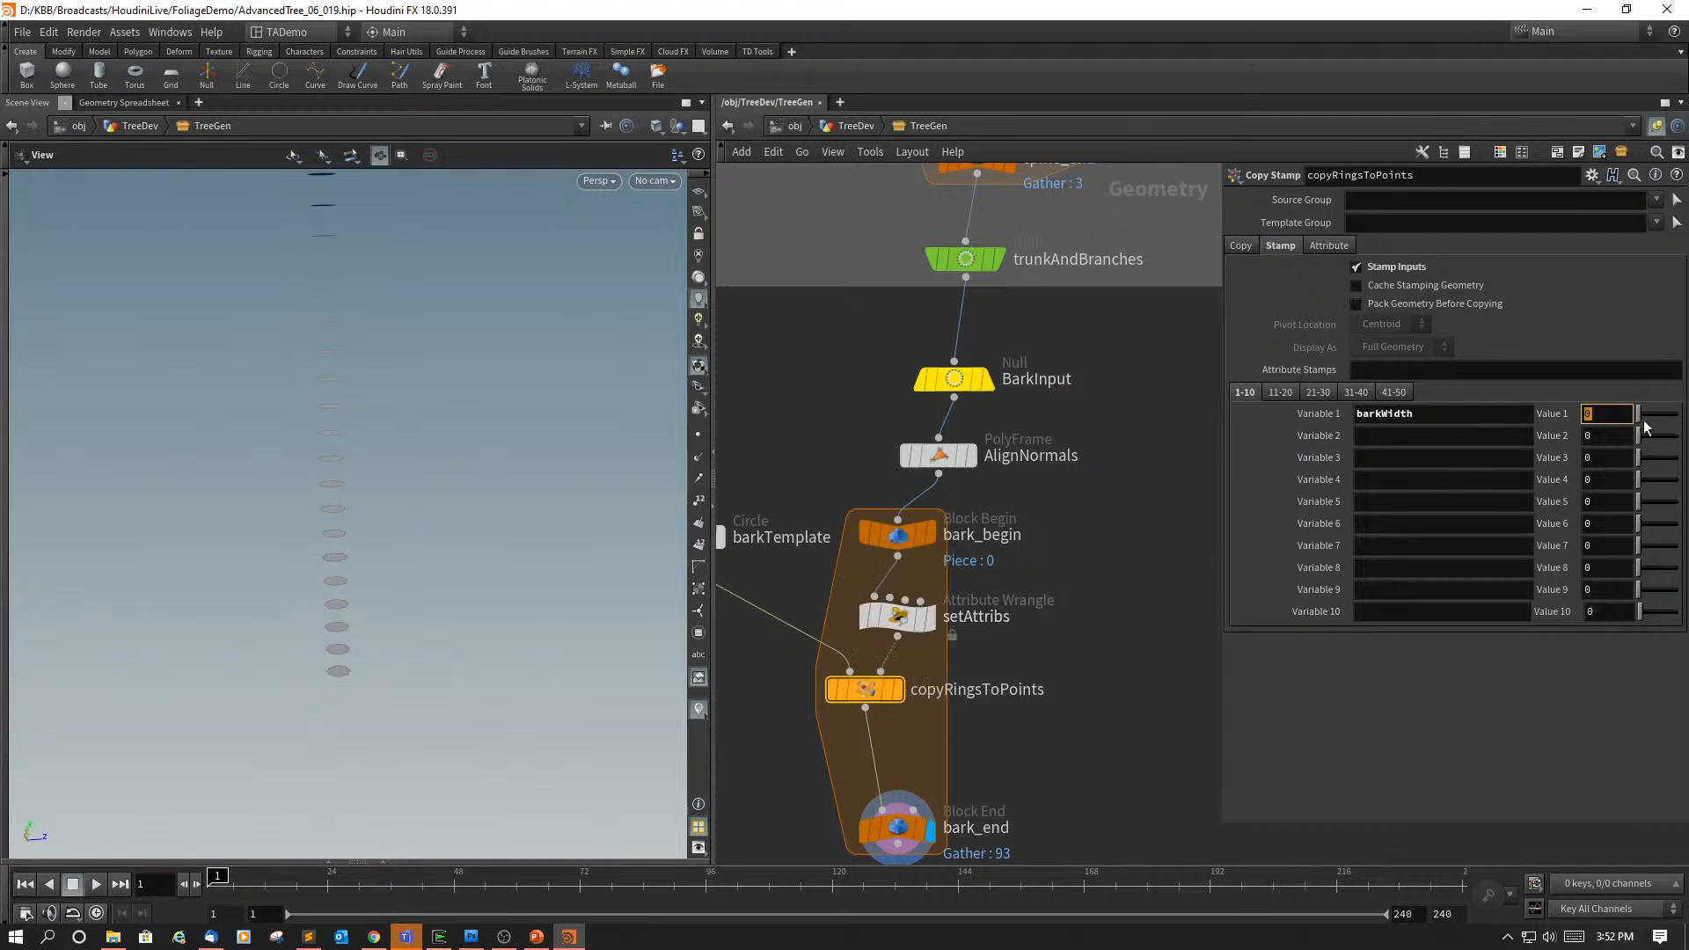
pyautogui.click(1614, 410)
pyautogui.hotkey('alt', 'e')
pyautogui.click(584, 424)
pyautogui.press('BackSpace')
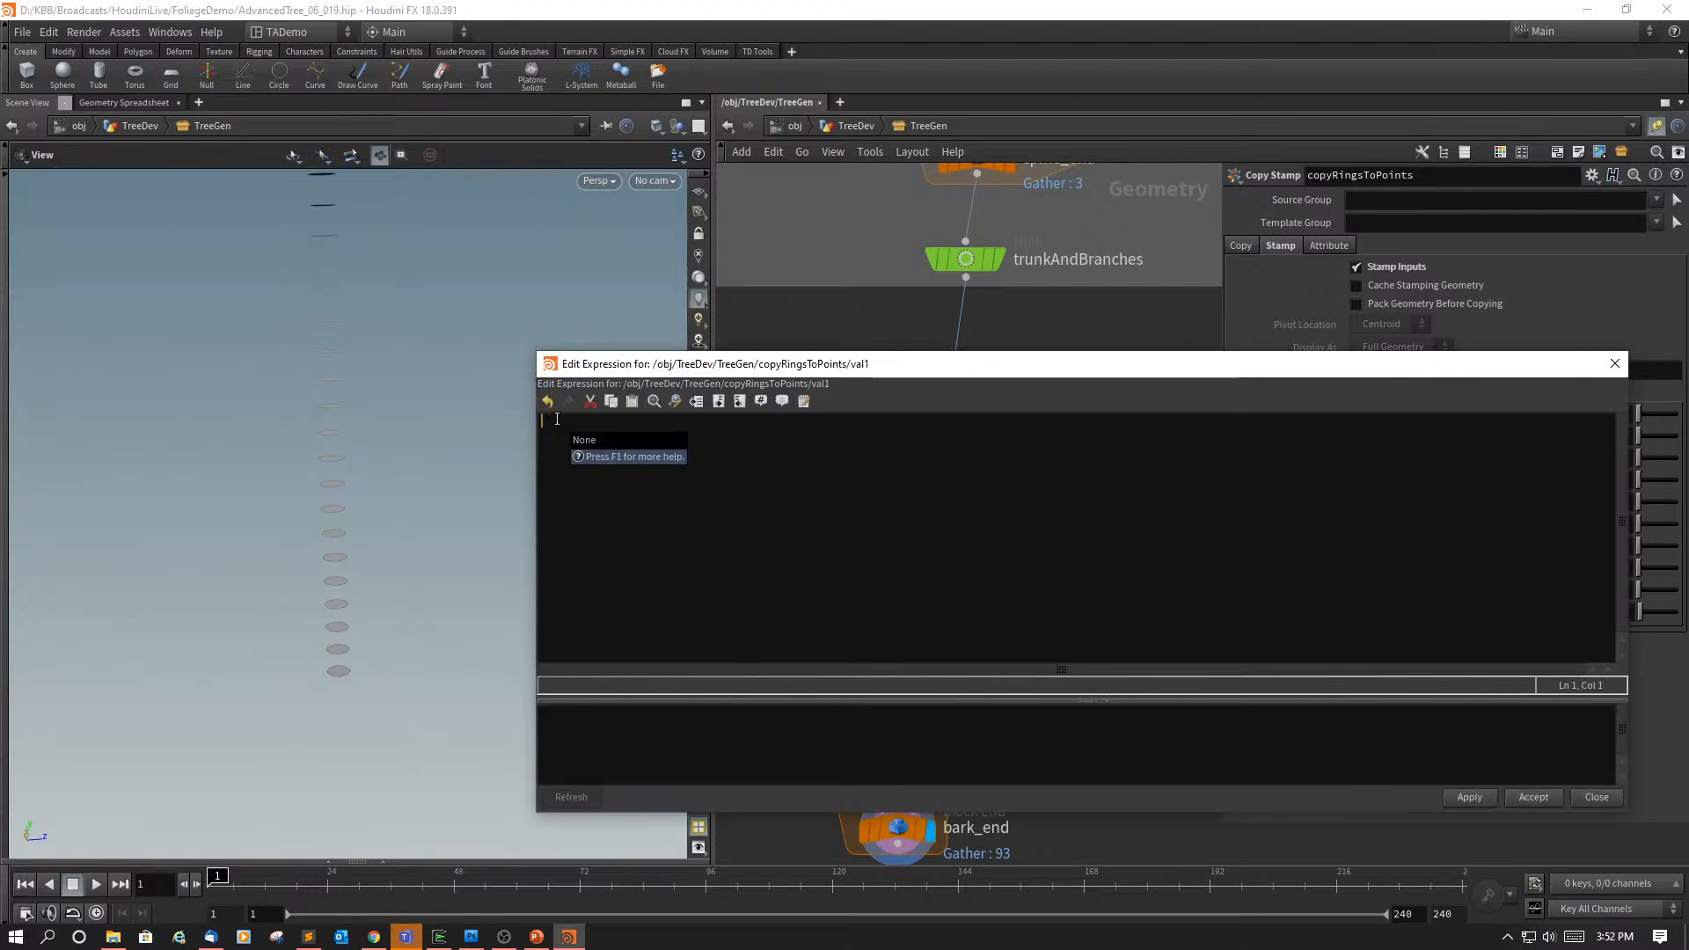
pyautogui.write('poin')
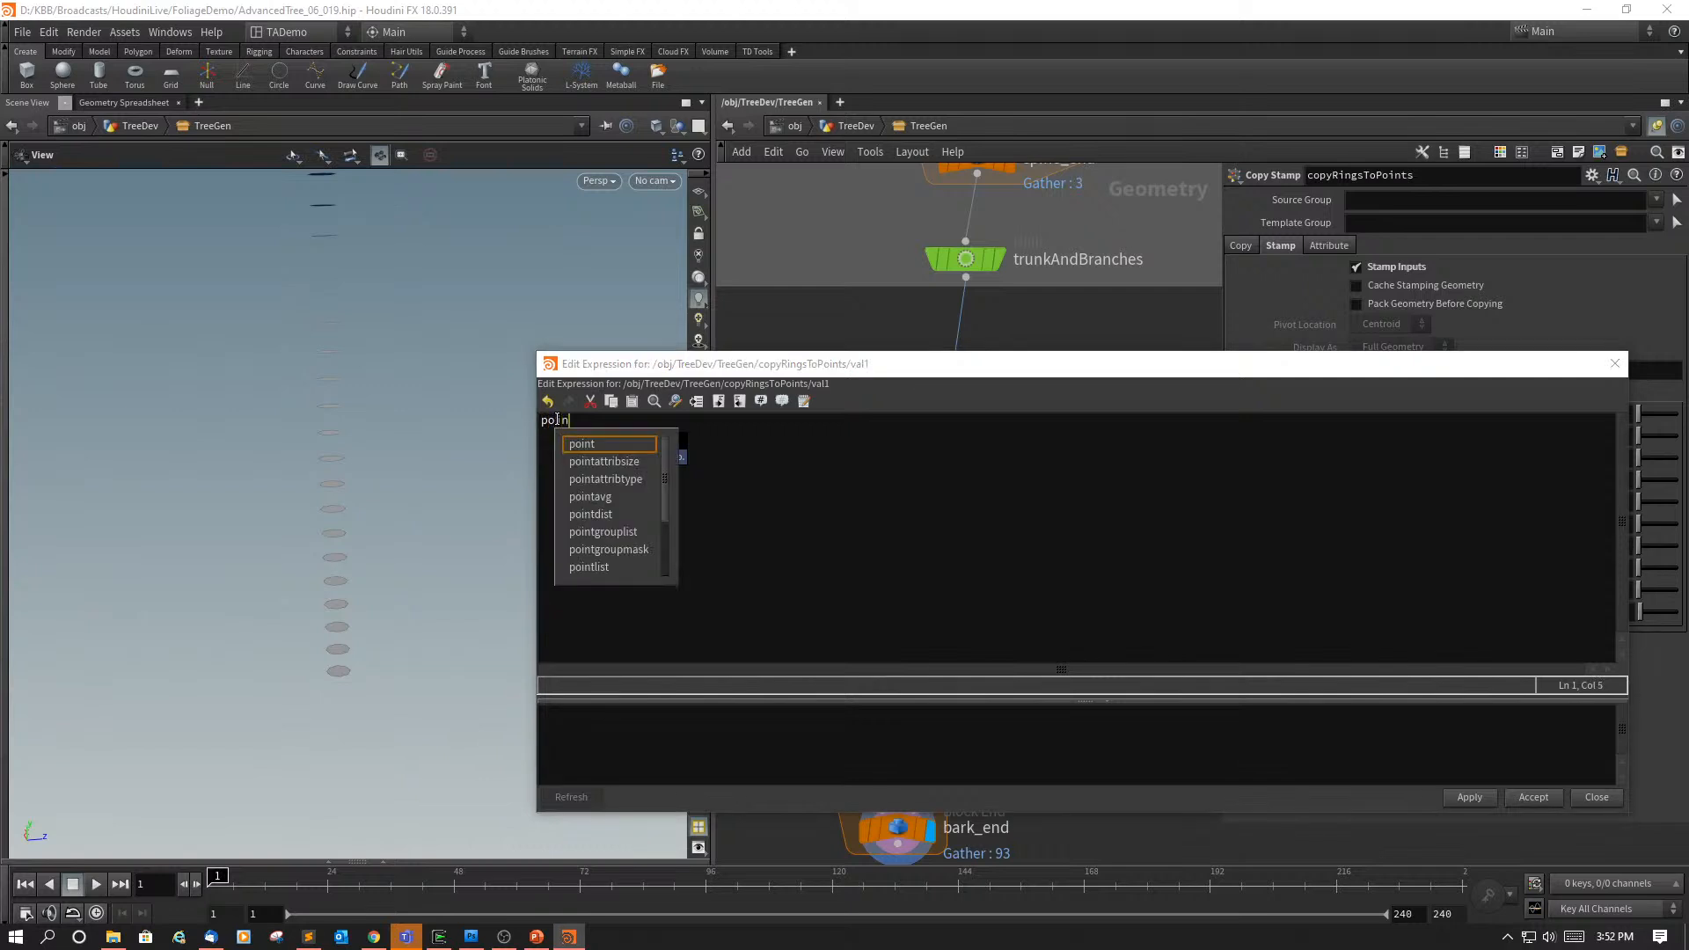
pyautogui.write('t(')
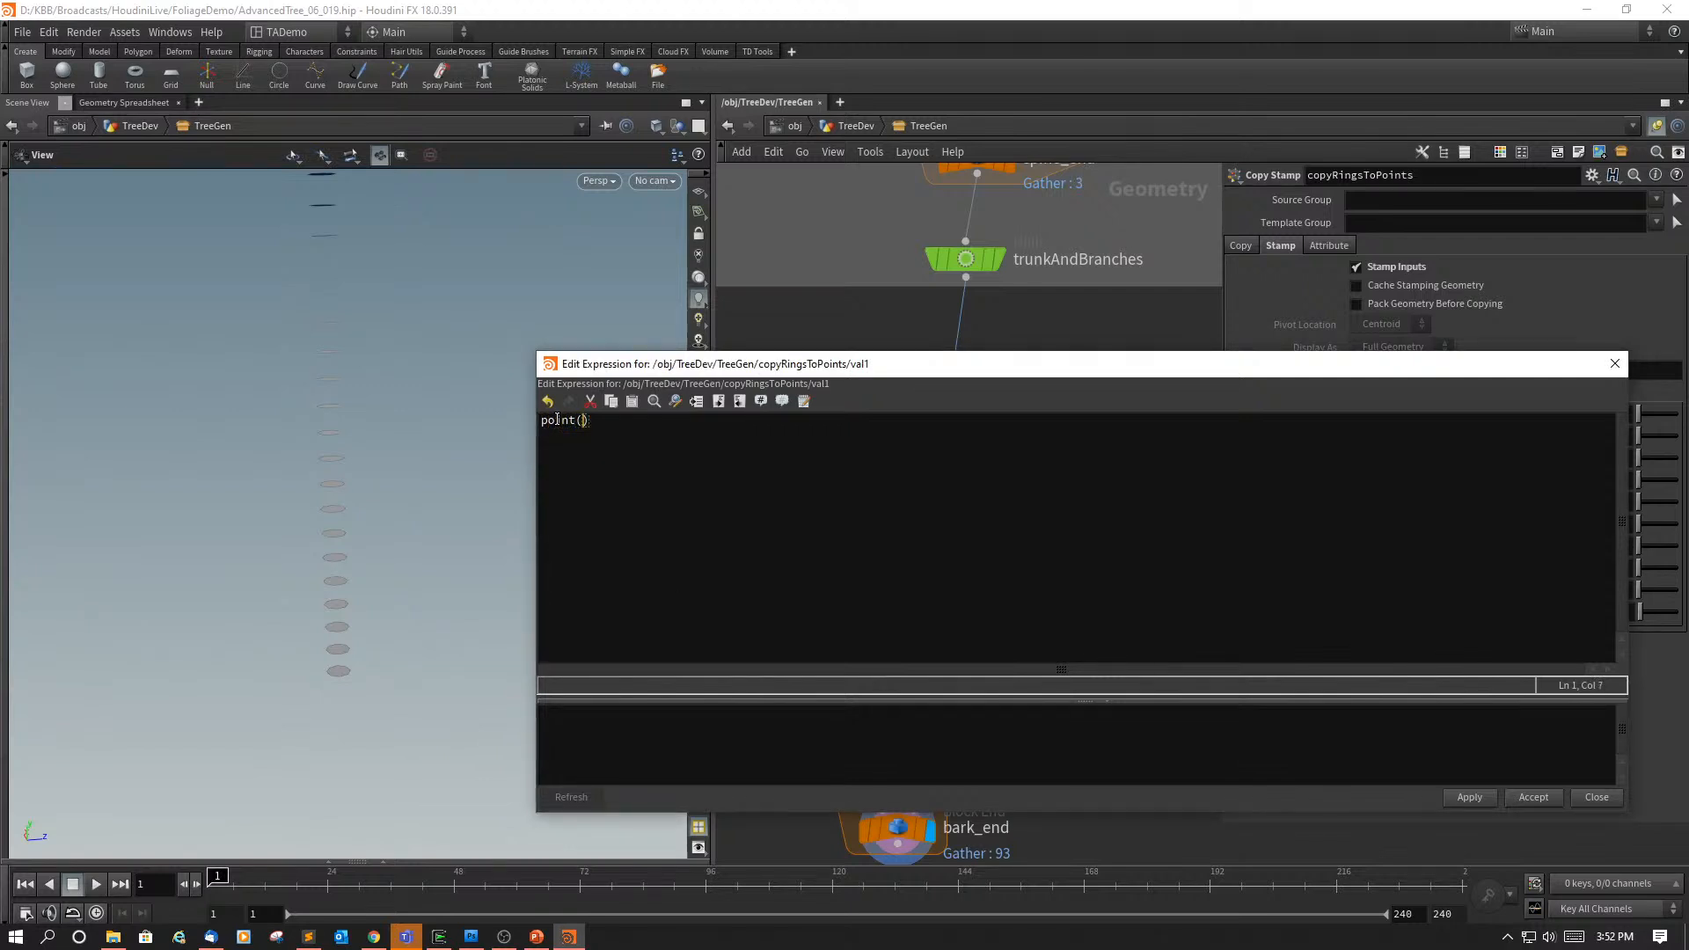
pyautogui.write('""')
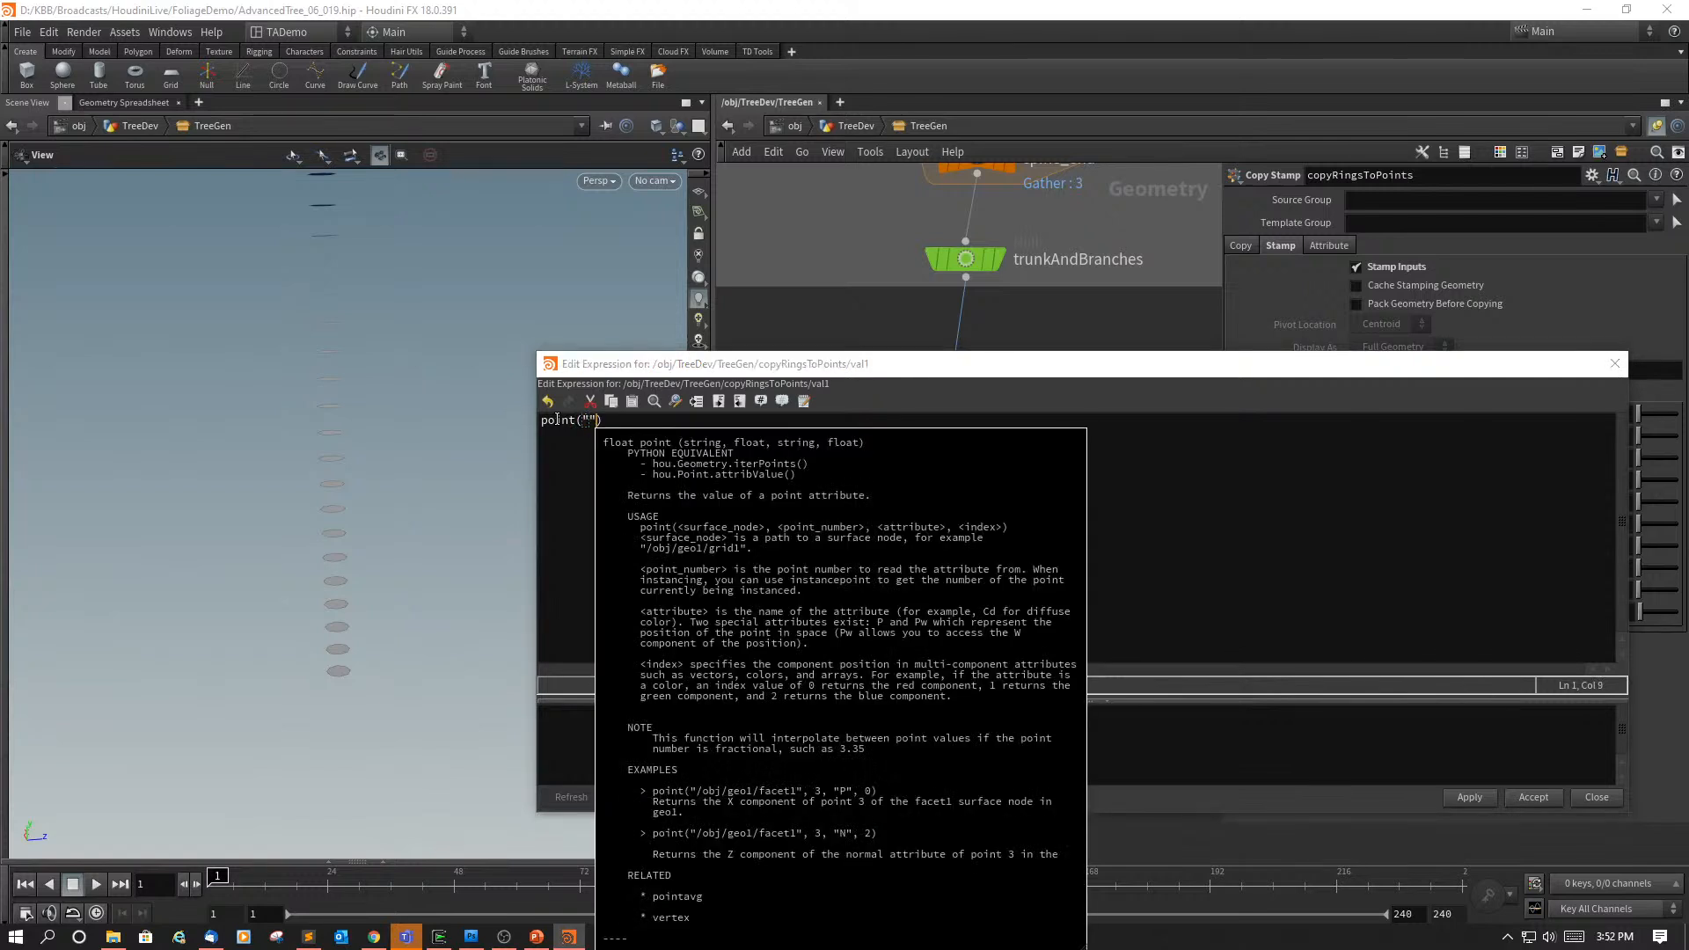
pyautogui.press('Left')
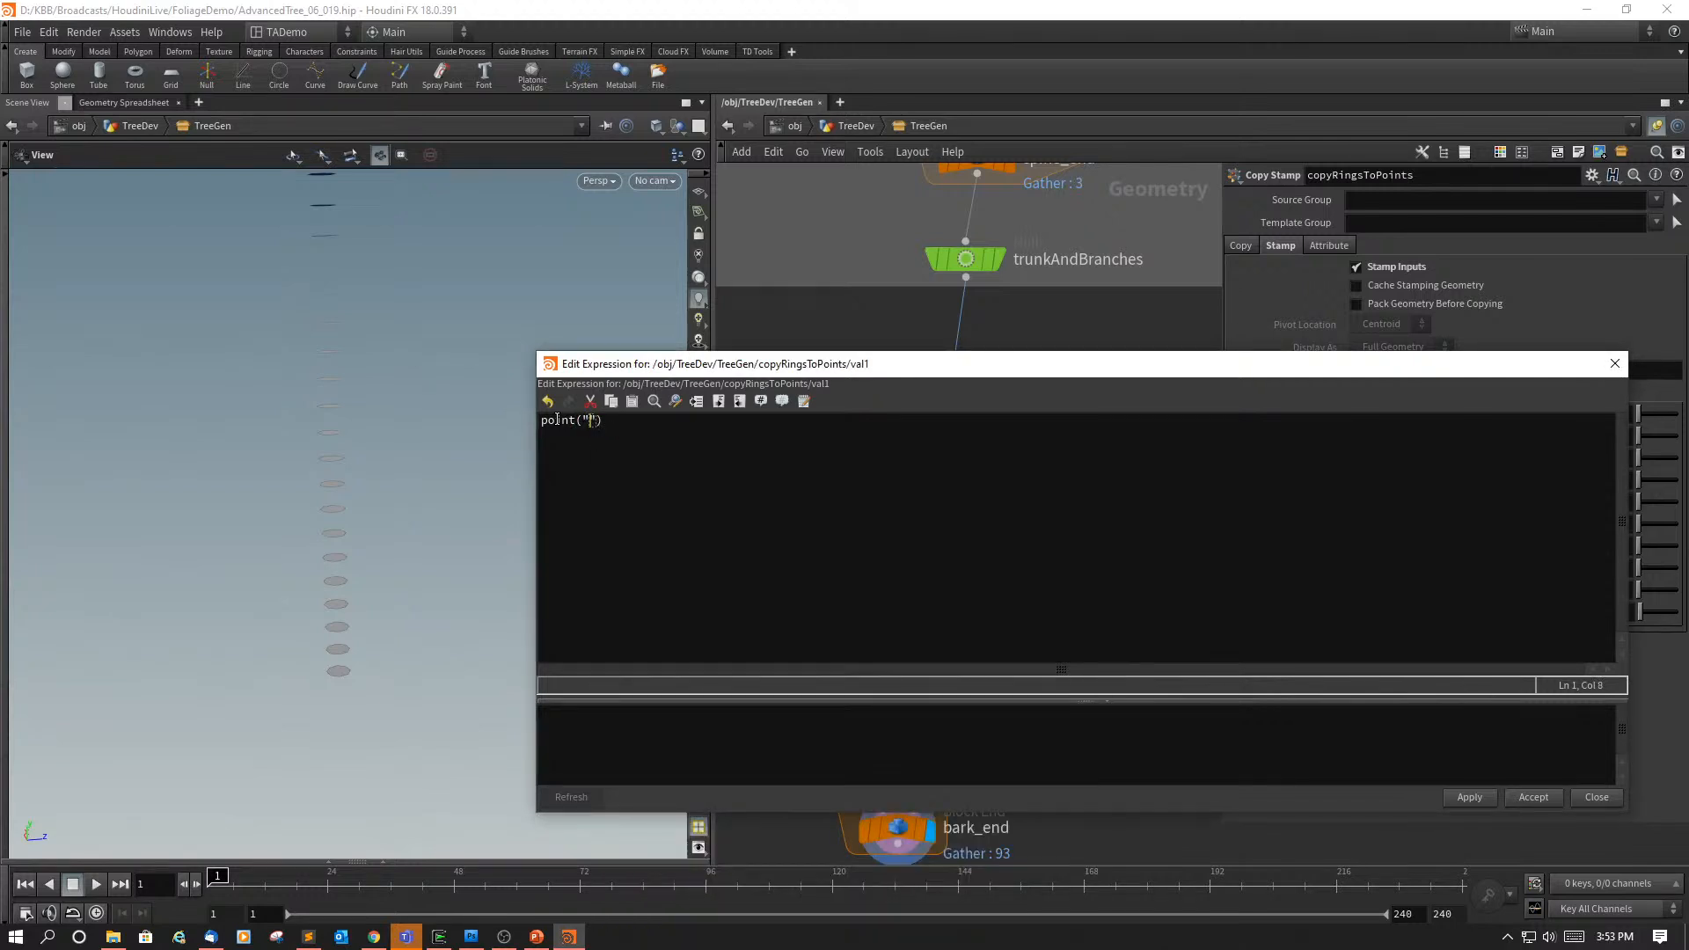
pyautogui.write('../s')
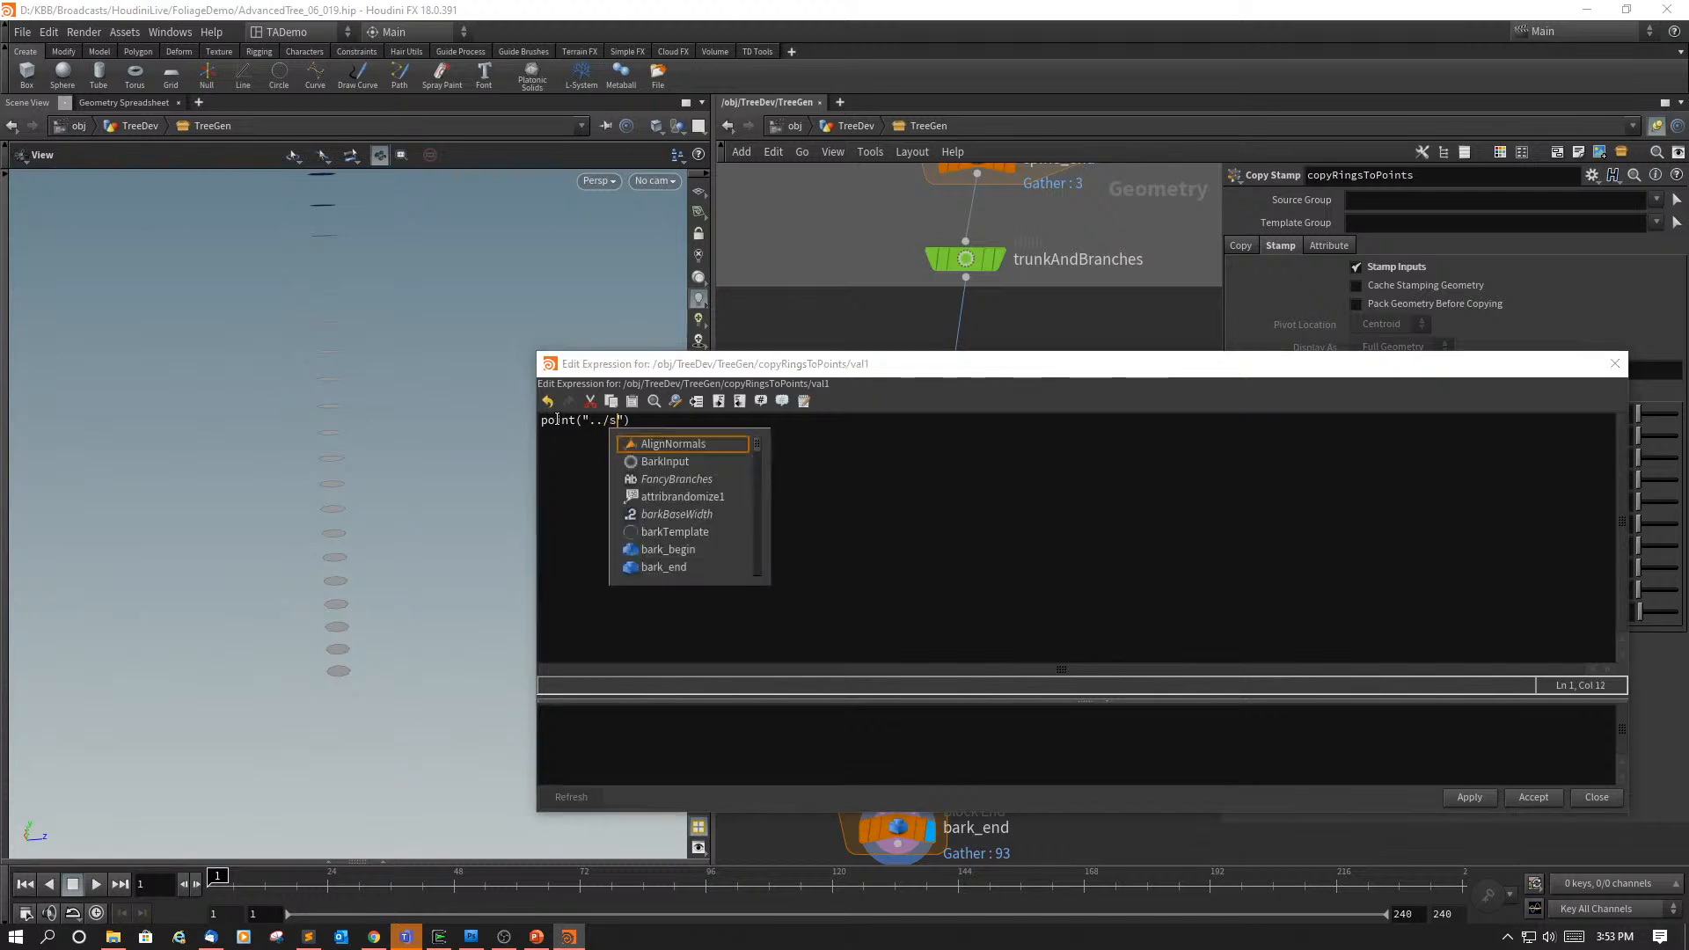
pyautogui.write('etAttri')
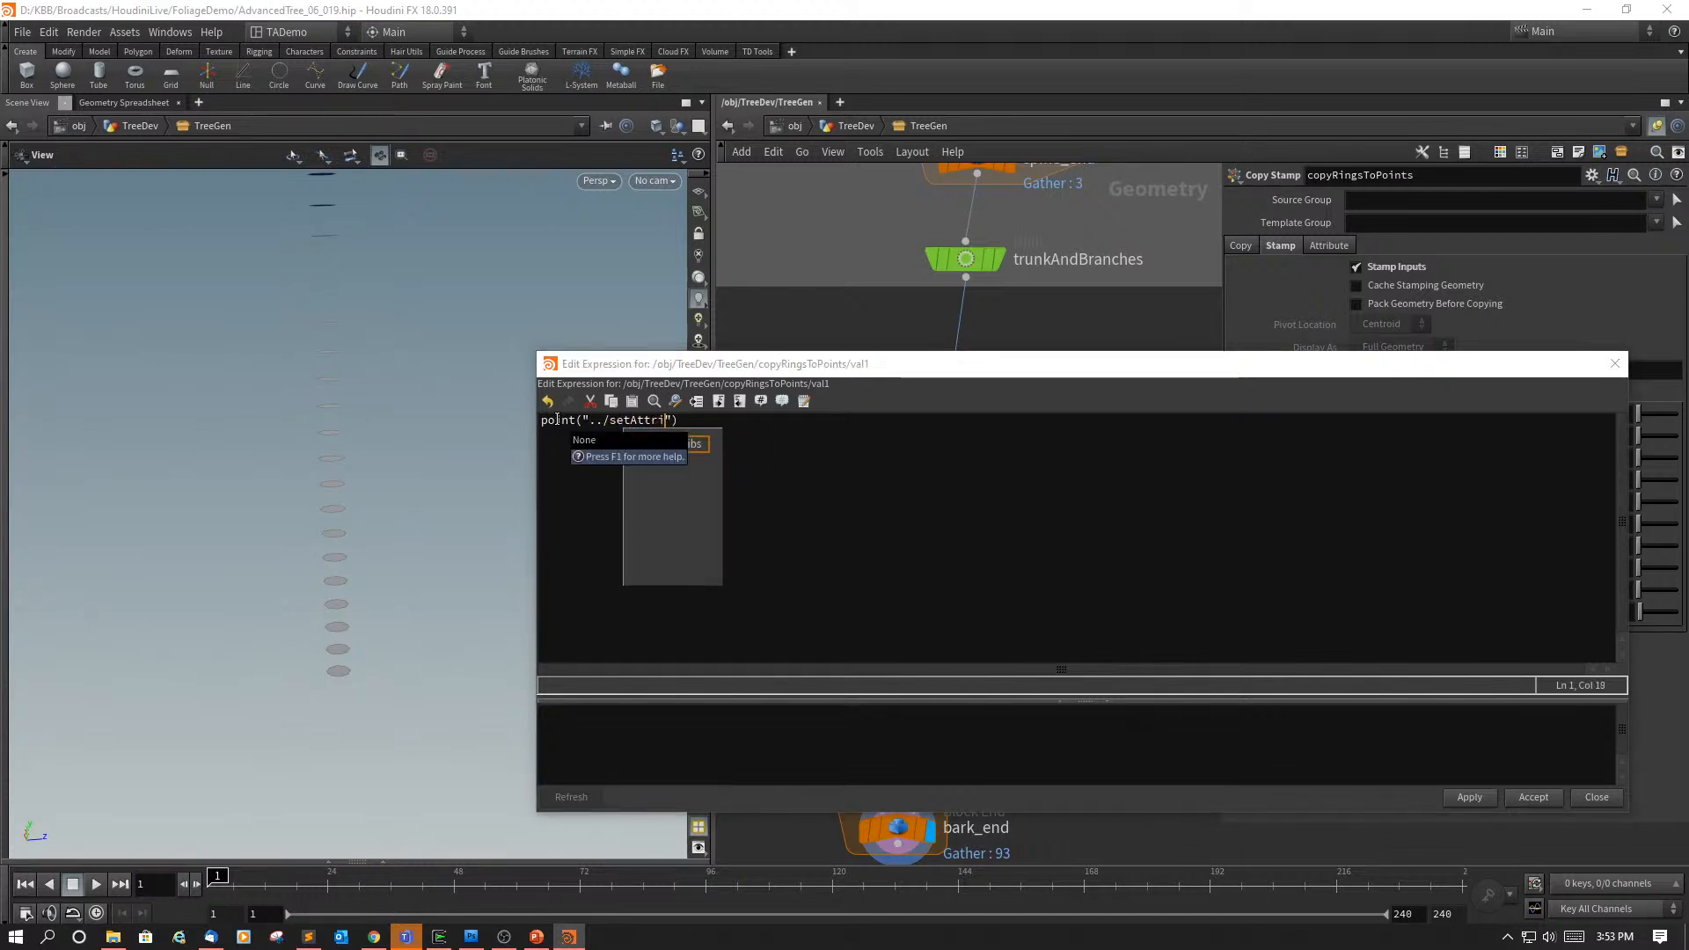
pyautogui.write('bs')
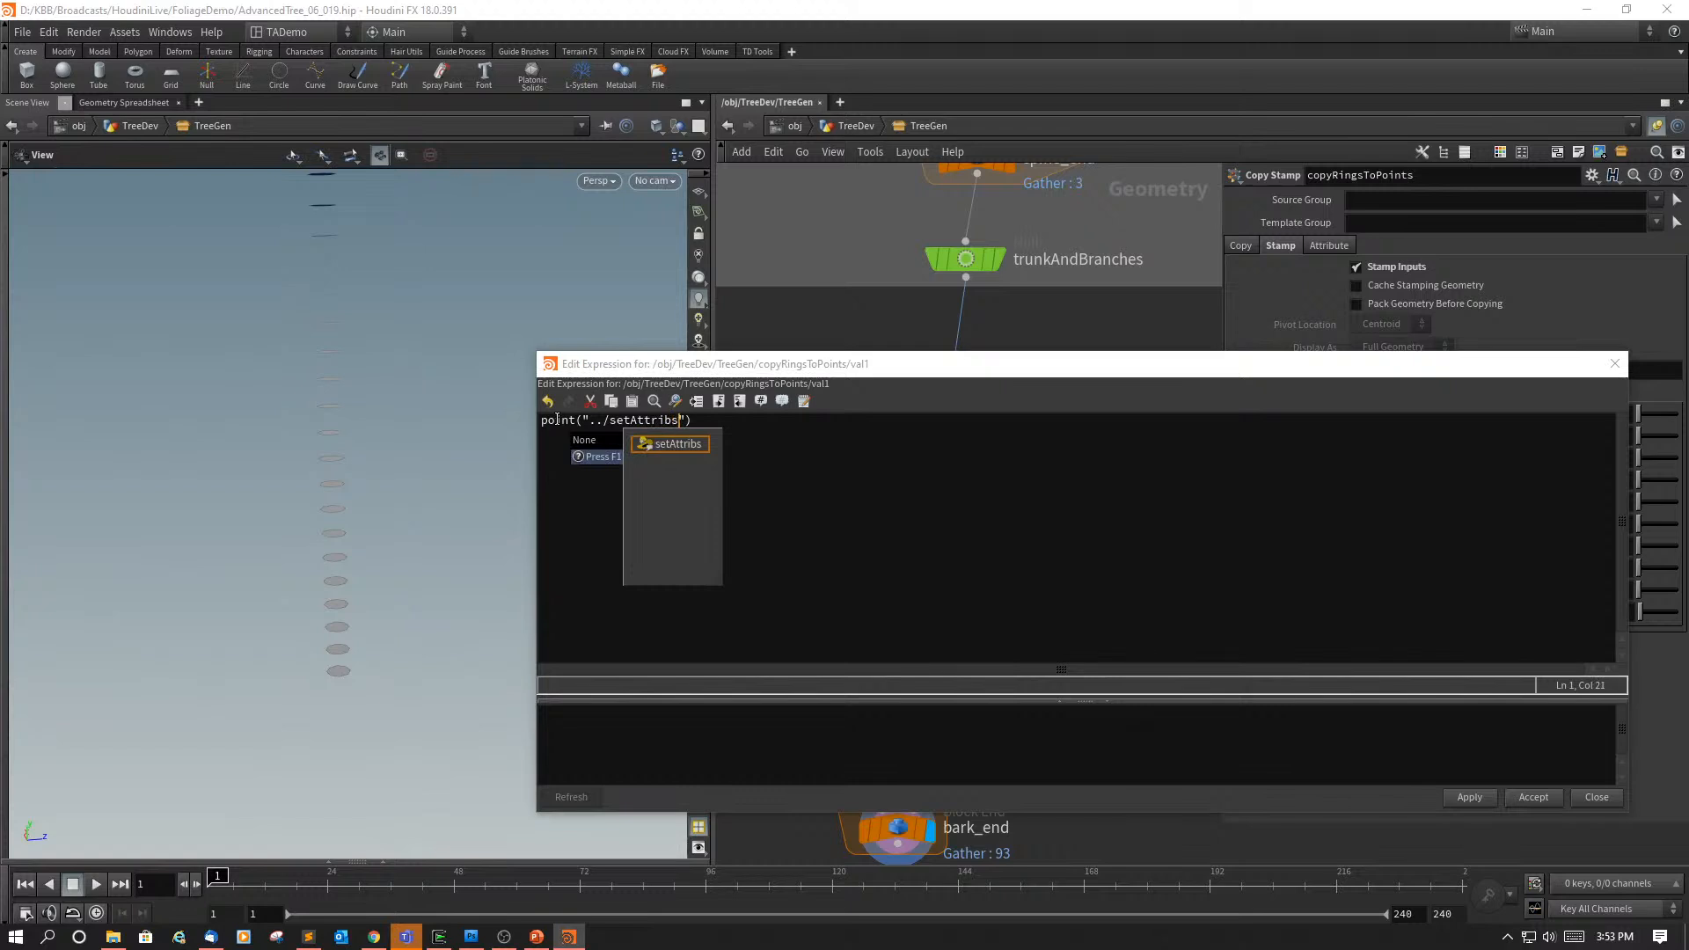
pyautogui.press('Right')
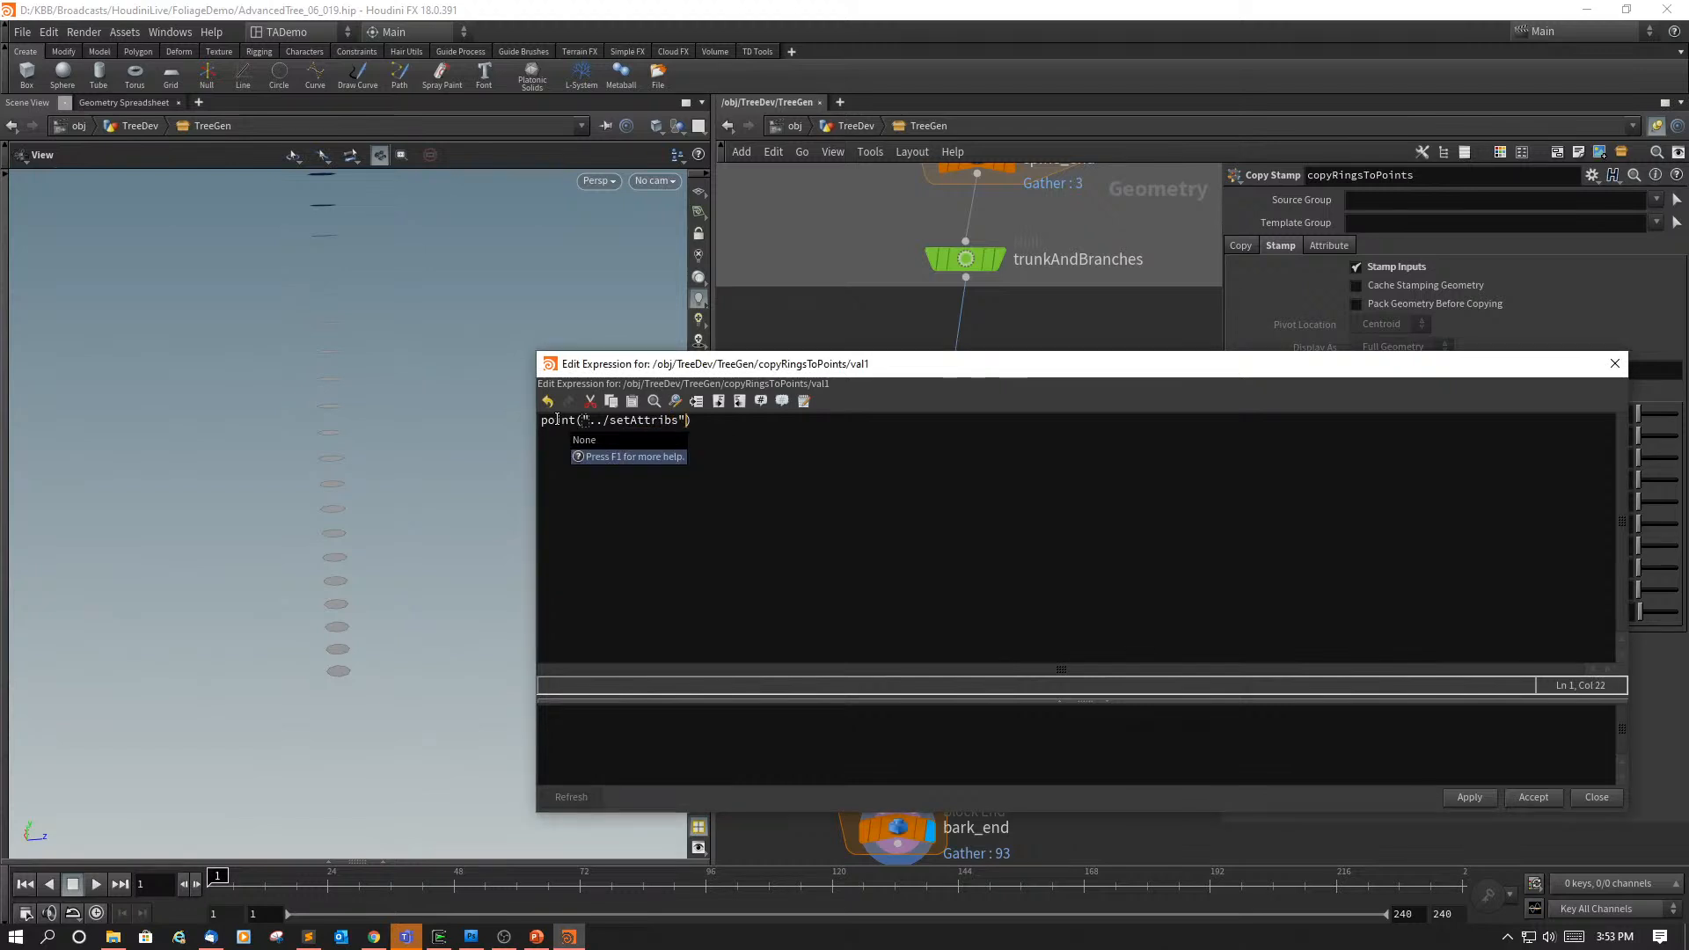
pyautogui.write(', $PT')
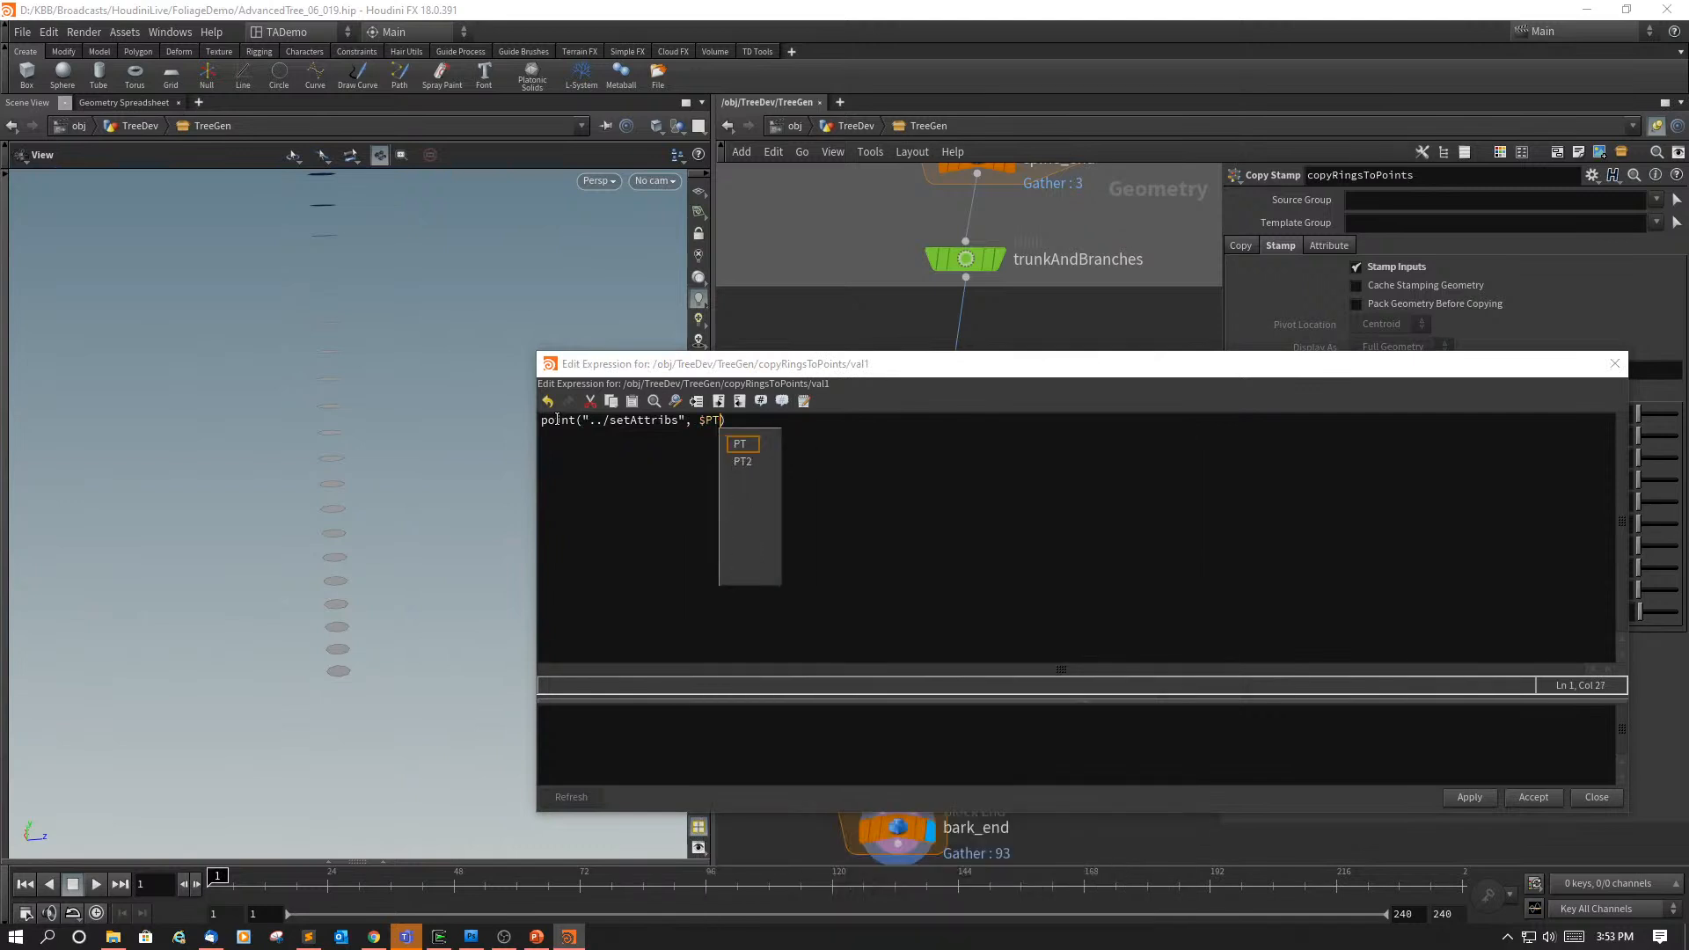
pyautogui.write(', ')
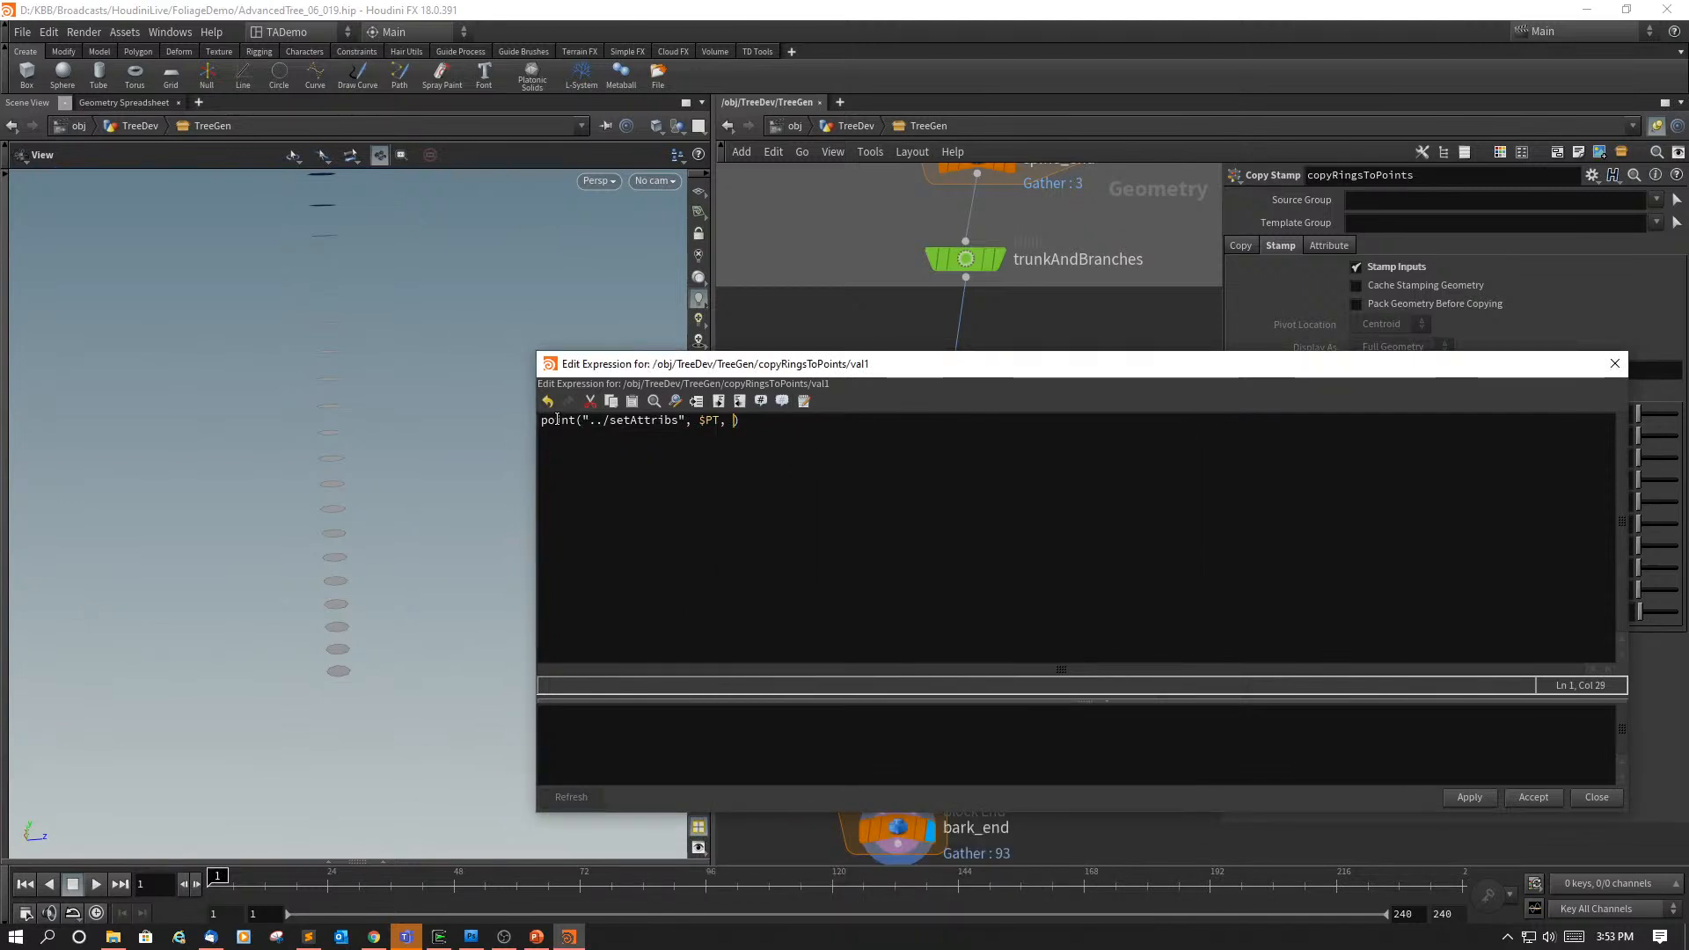
pyautogui.write('"')
pyautogui.write('width')
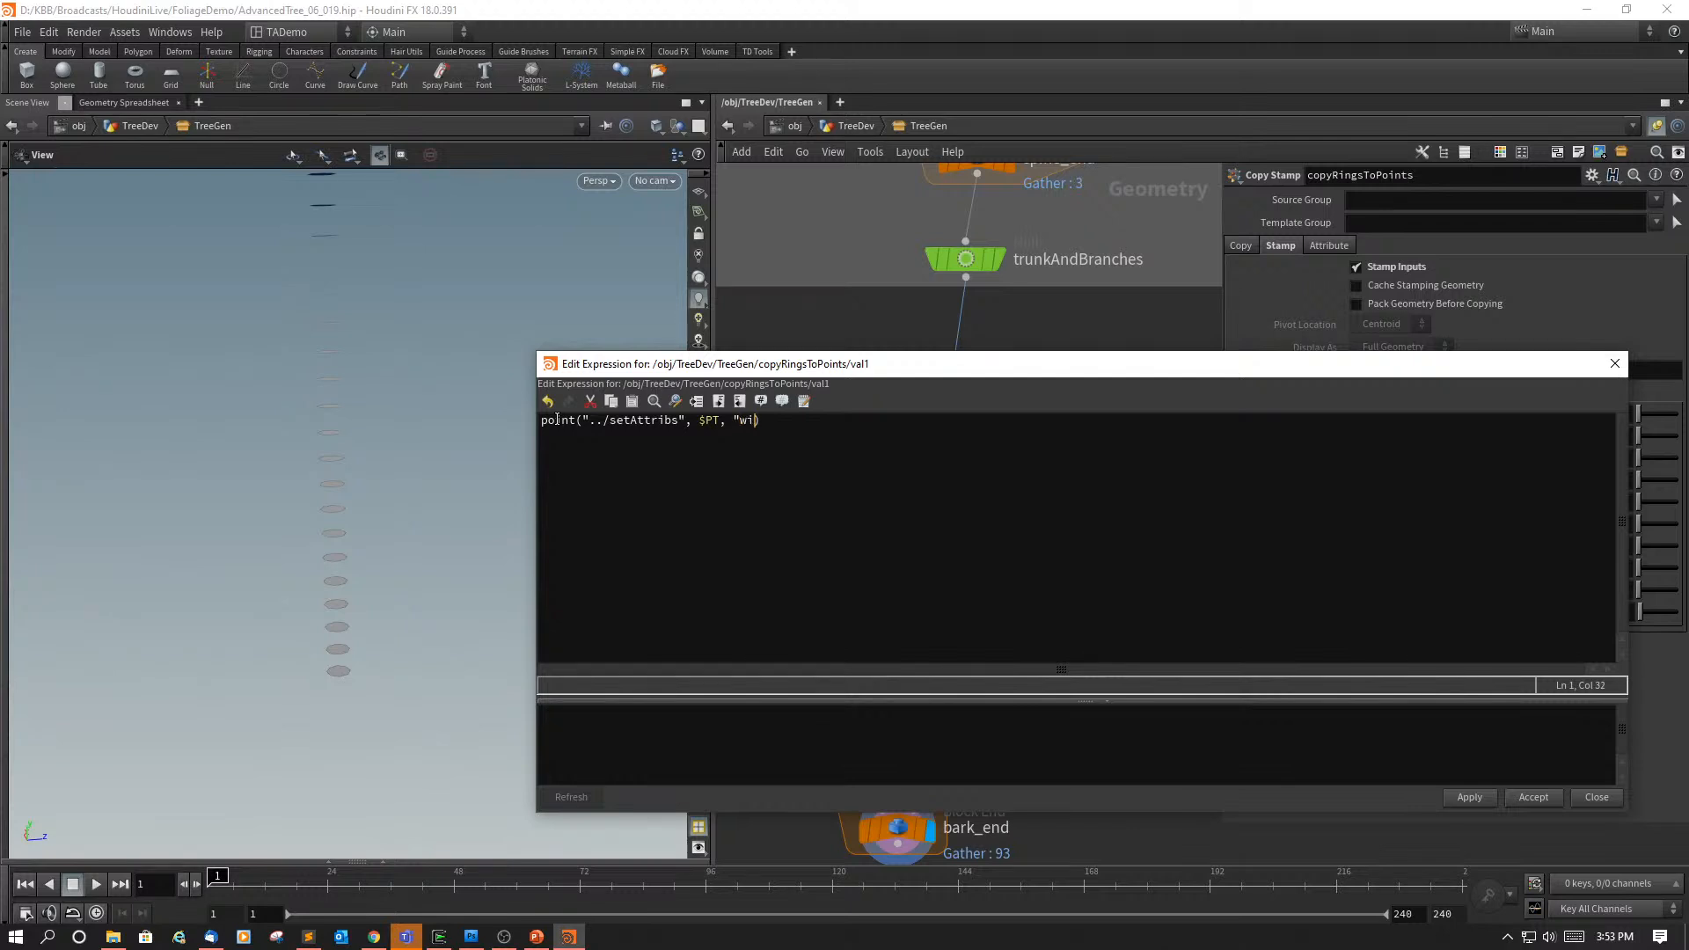
pyautogui.write('", 0')
pyautogui.click(1479, 795)
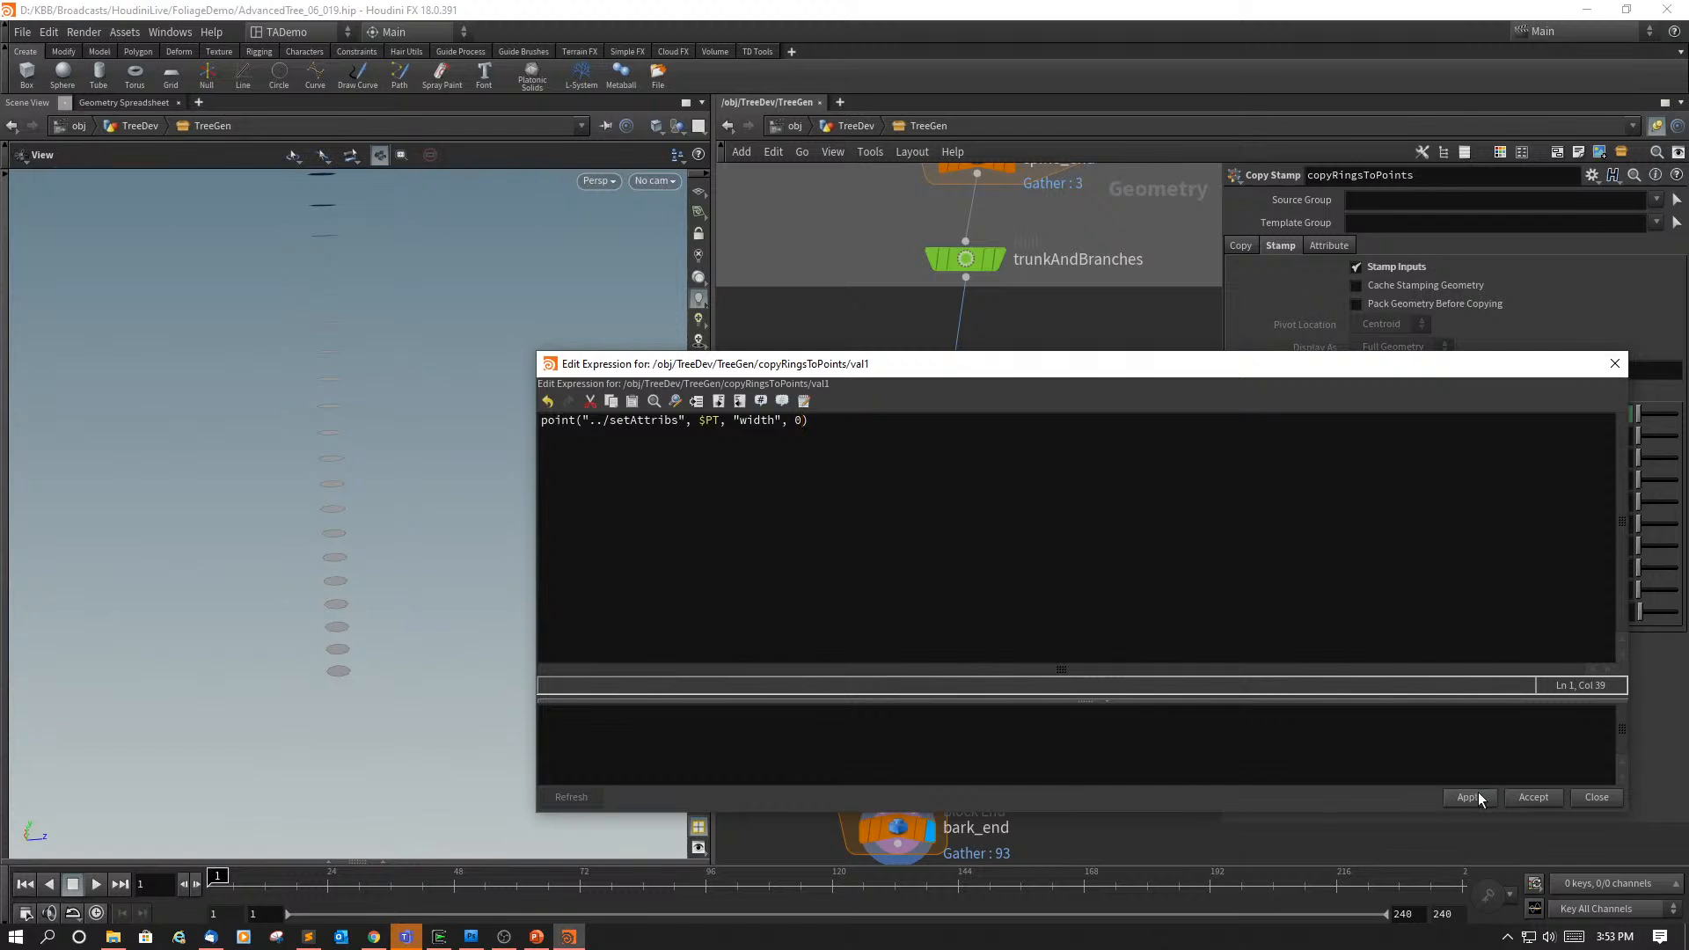
pyautogui.click(1531, 799)
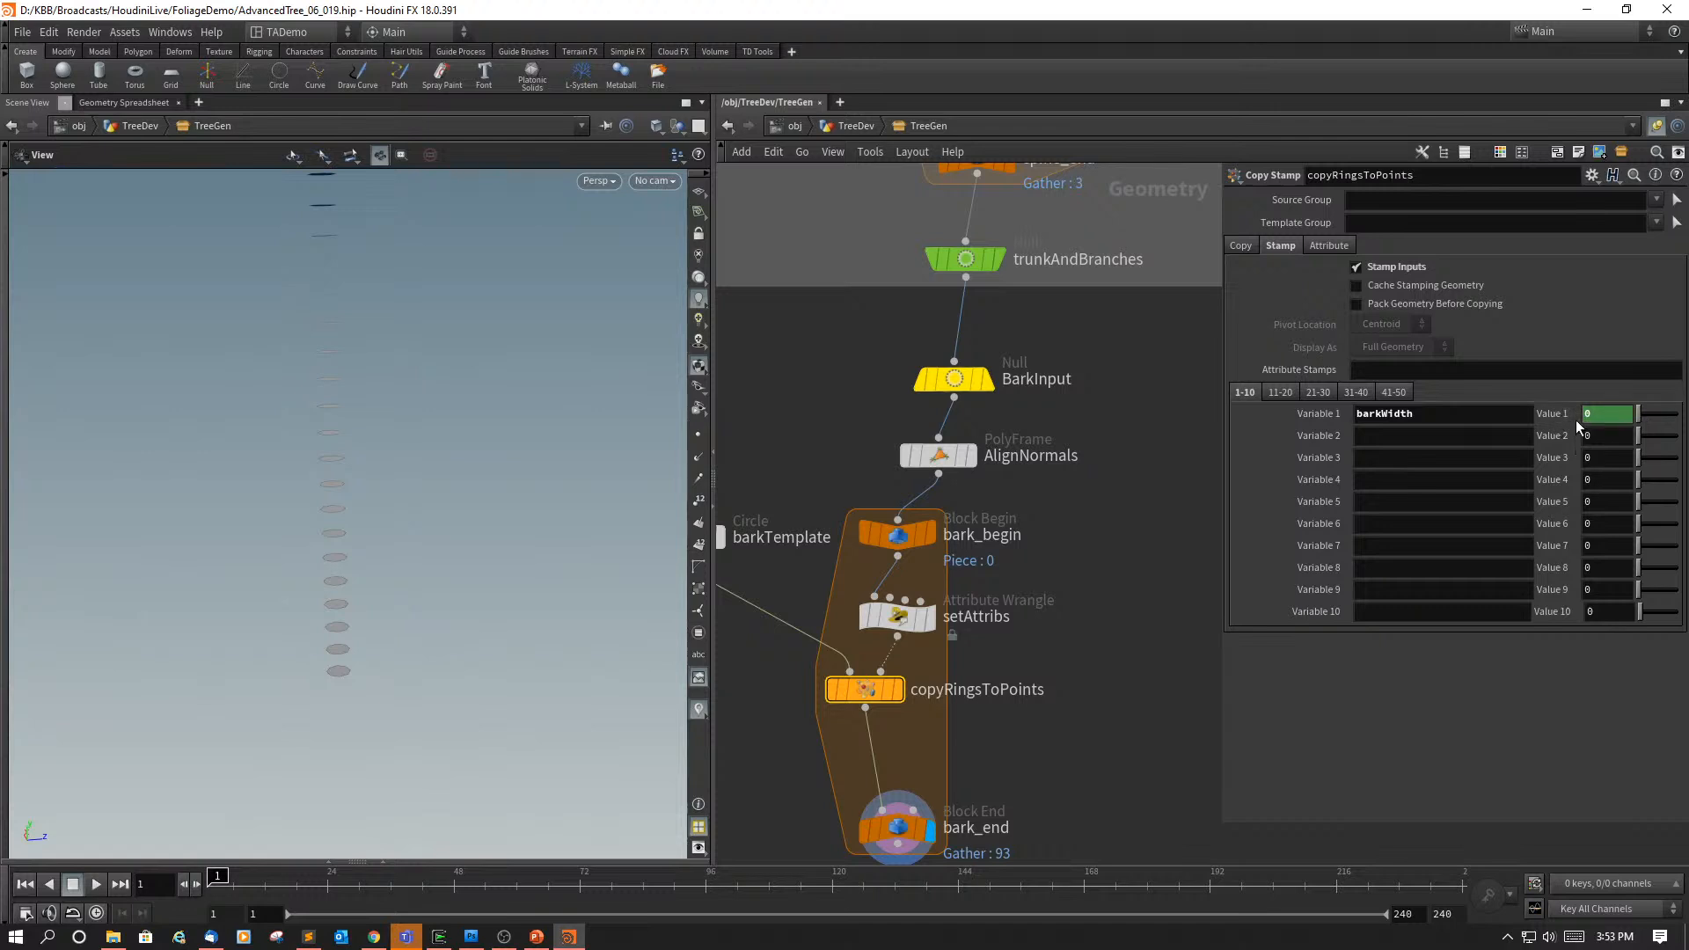
# Step: Set the barkTemplate circle's Uniform Scale to the expression stamp("../copyToPoints", "barkWidth", 0) and apply it
pyautogui.moveTo(1098, 628)
pyautogui.mouseDown(button='right')
pyautogui.moveTo(1121, 630)
pyautogui.moveTo(1082, 640)
pyautogui.mouseUp(button='right')
pyautogui.click(770, 563)
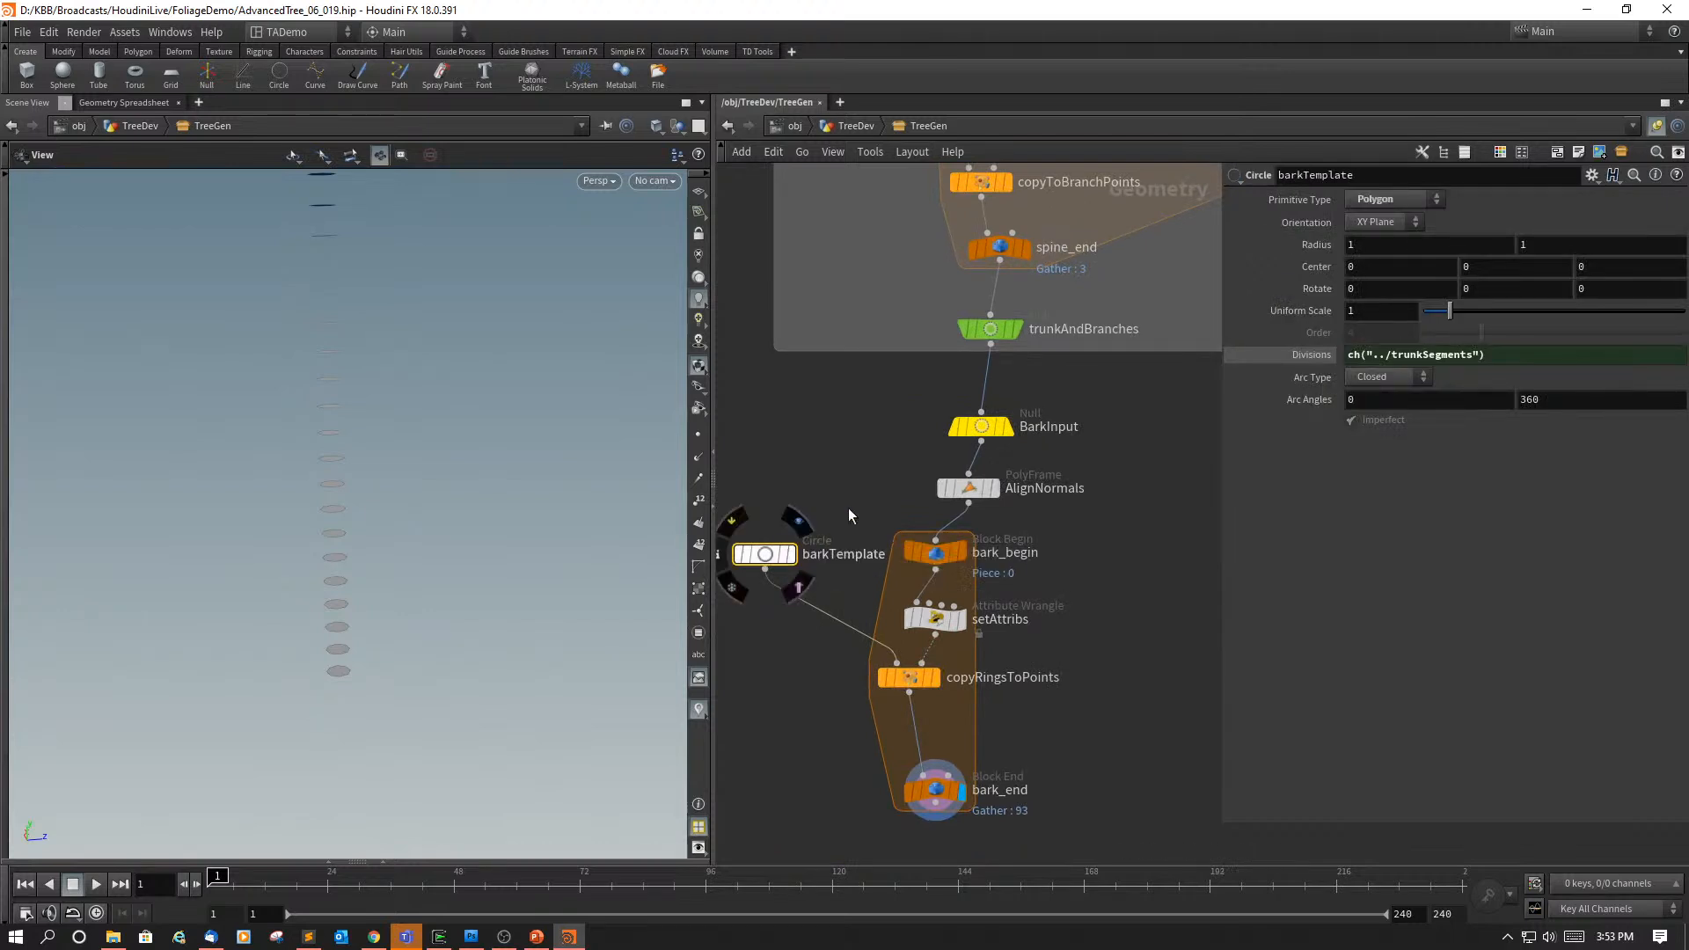
pyautogui.click(1371, 310)
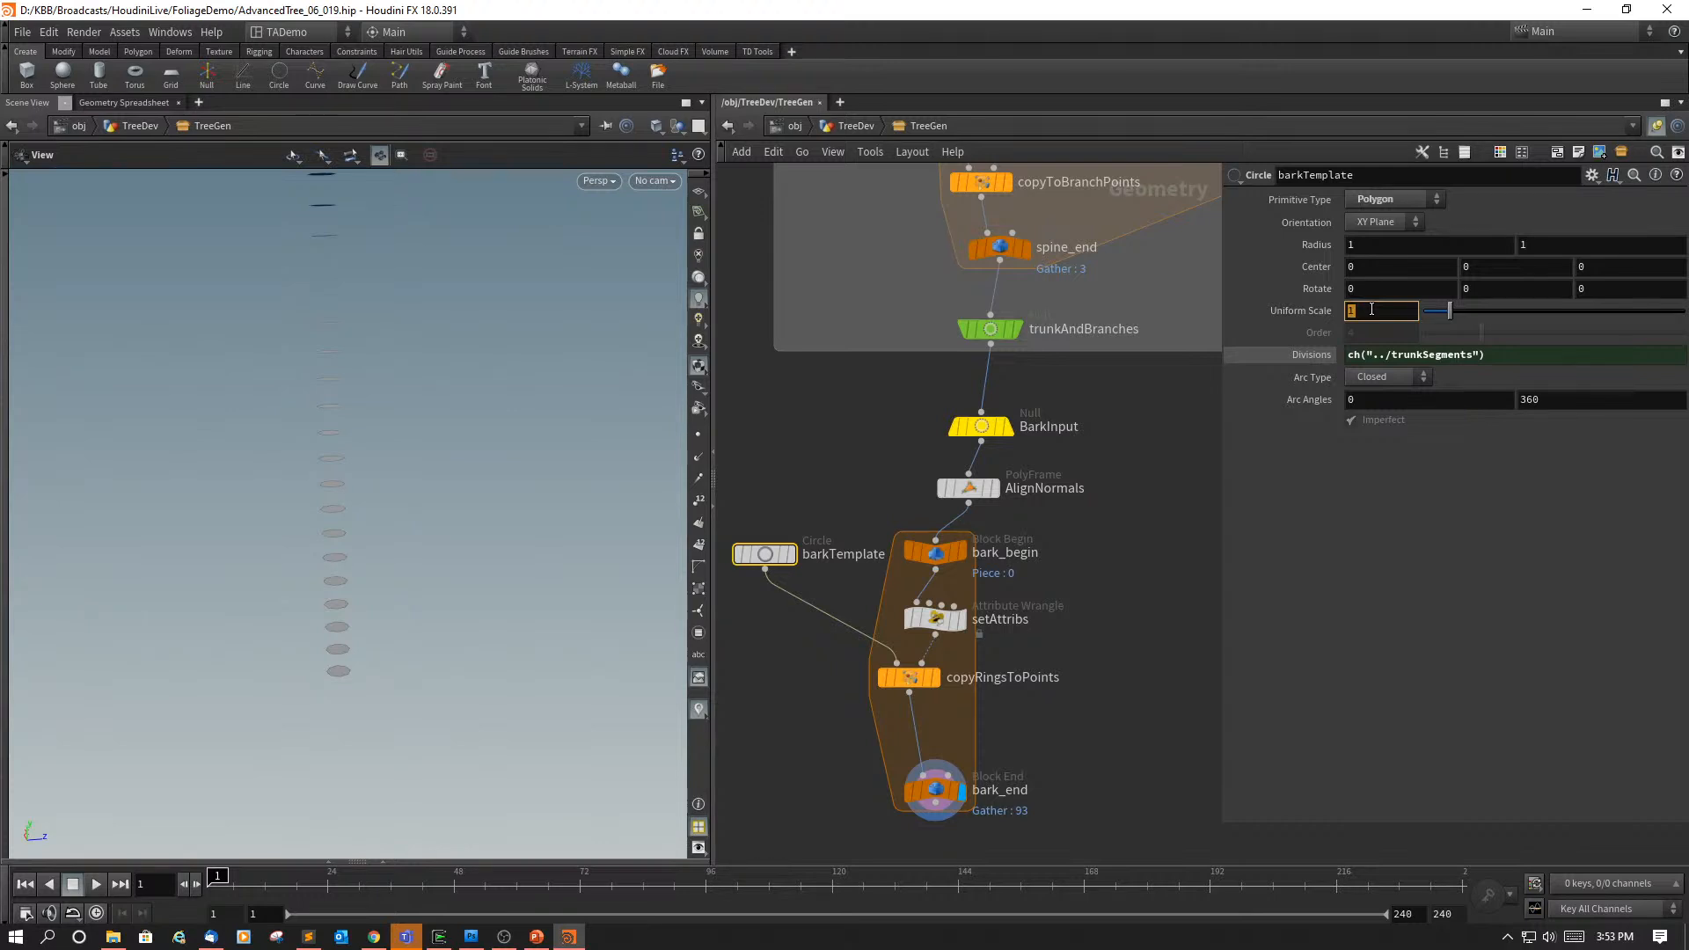
pyautogui.hotkey('alt', 'e')
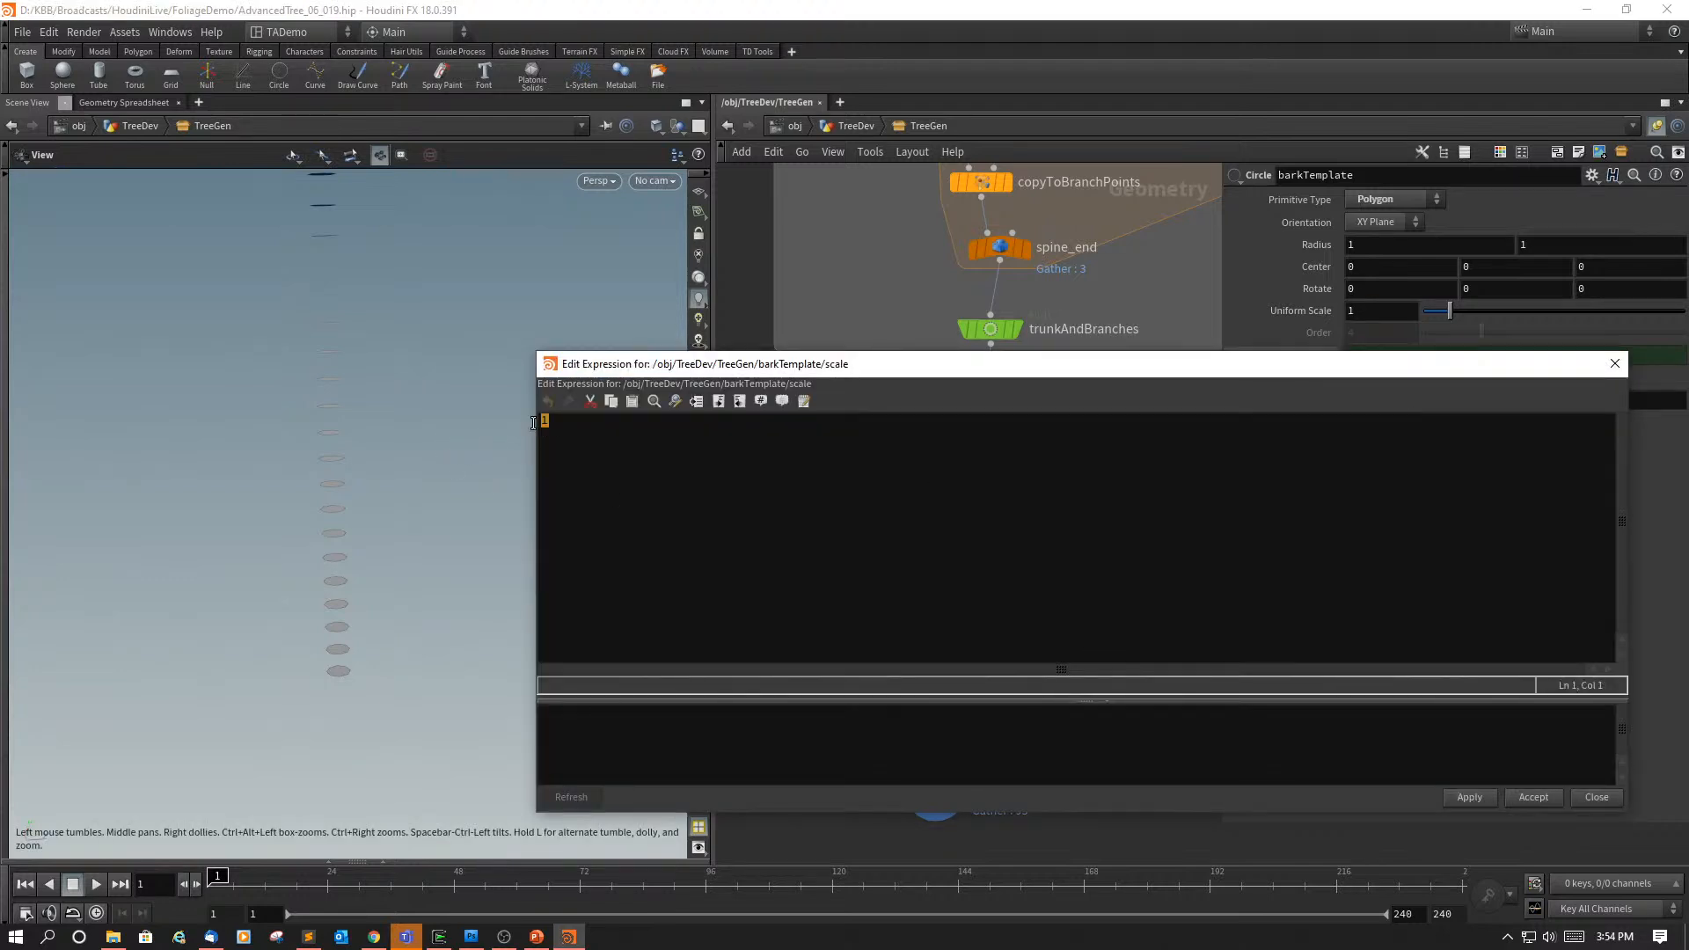
pyautogui.write('stam')
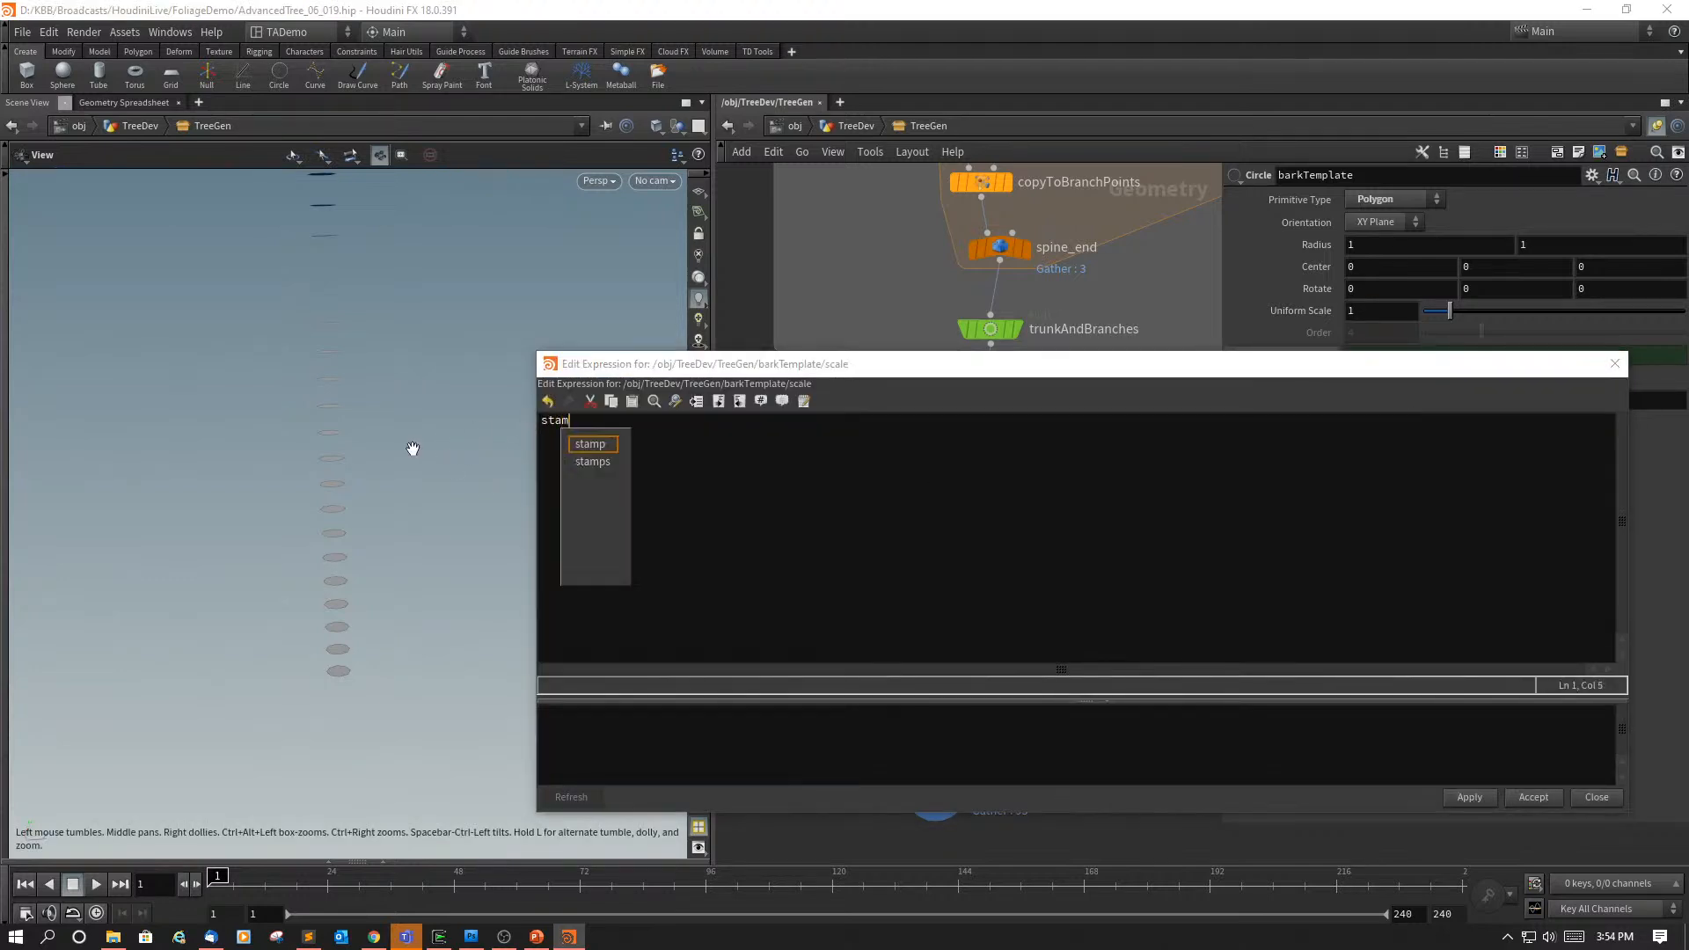
pyautogui.write('p(')
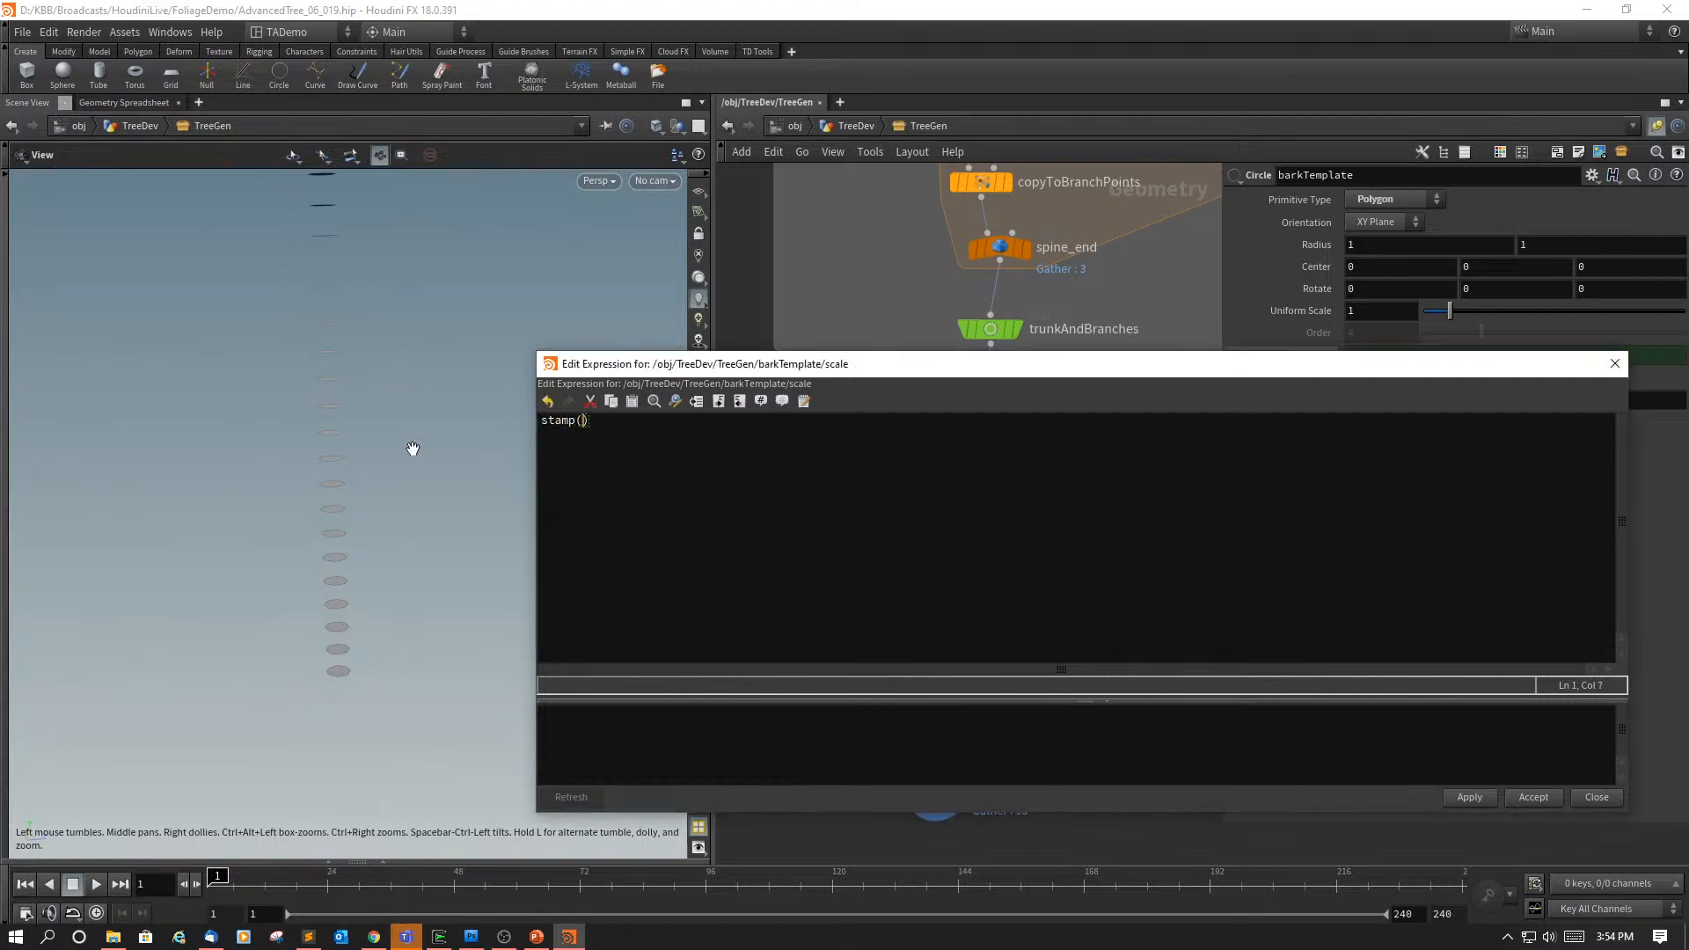
pyautogui.write('"')
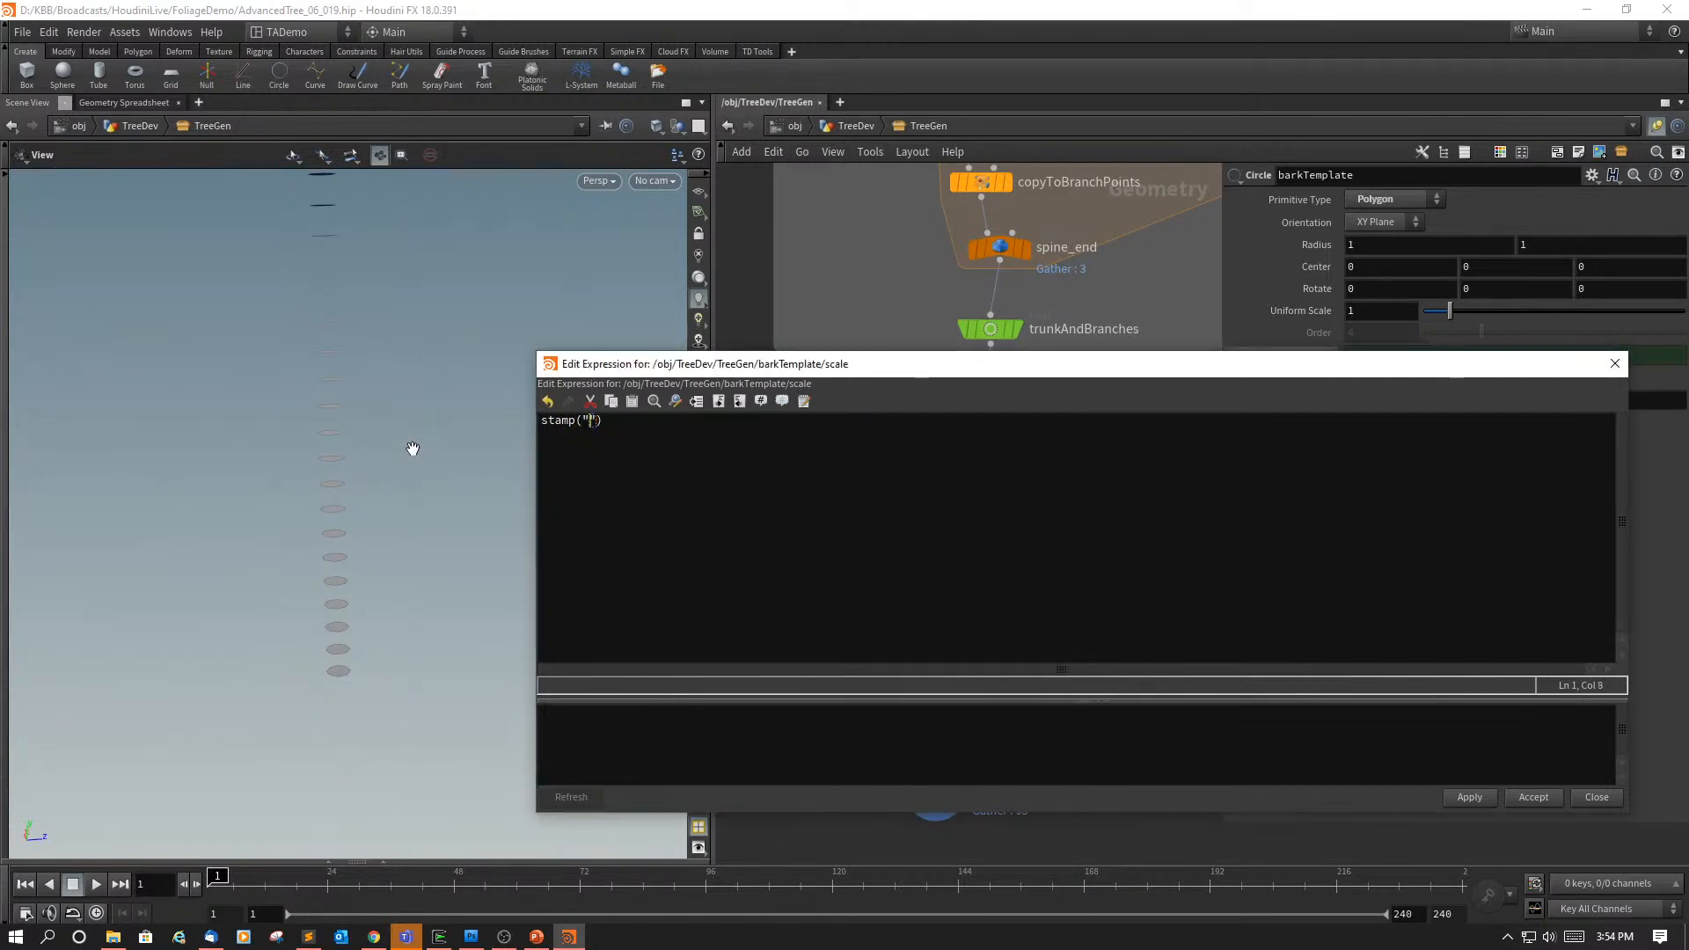
pyautogui.write('../copyToPoints", ')
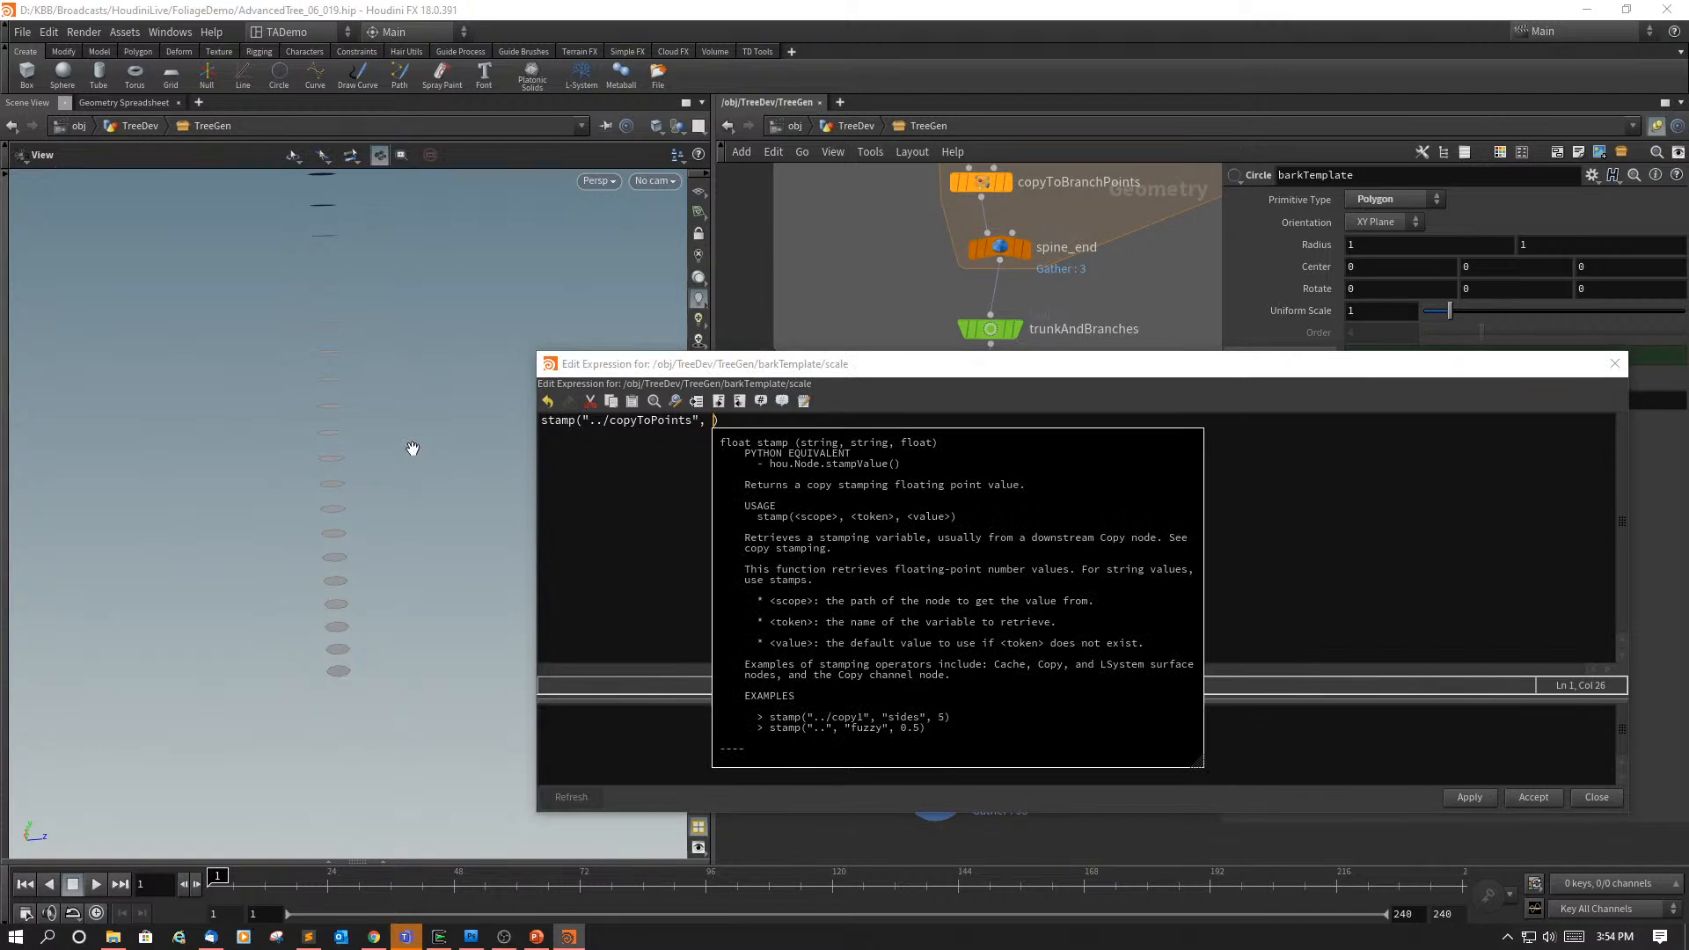
pyautogui.write('""')
pyautogui.press('Left')
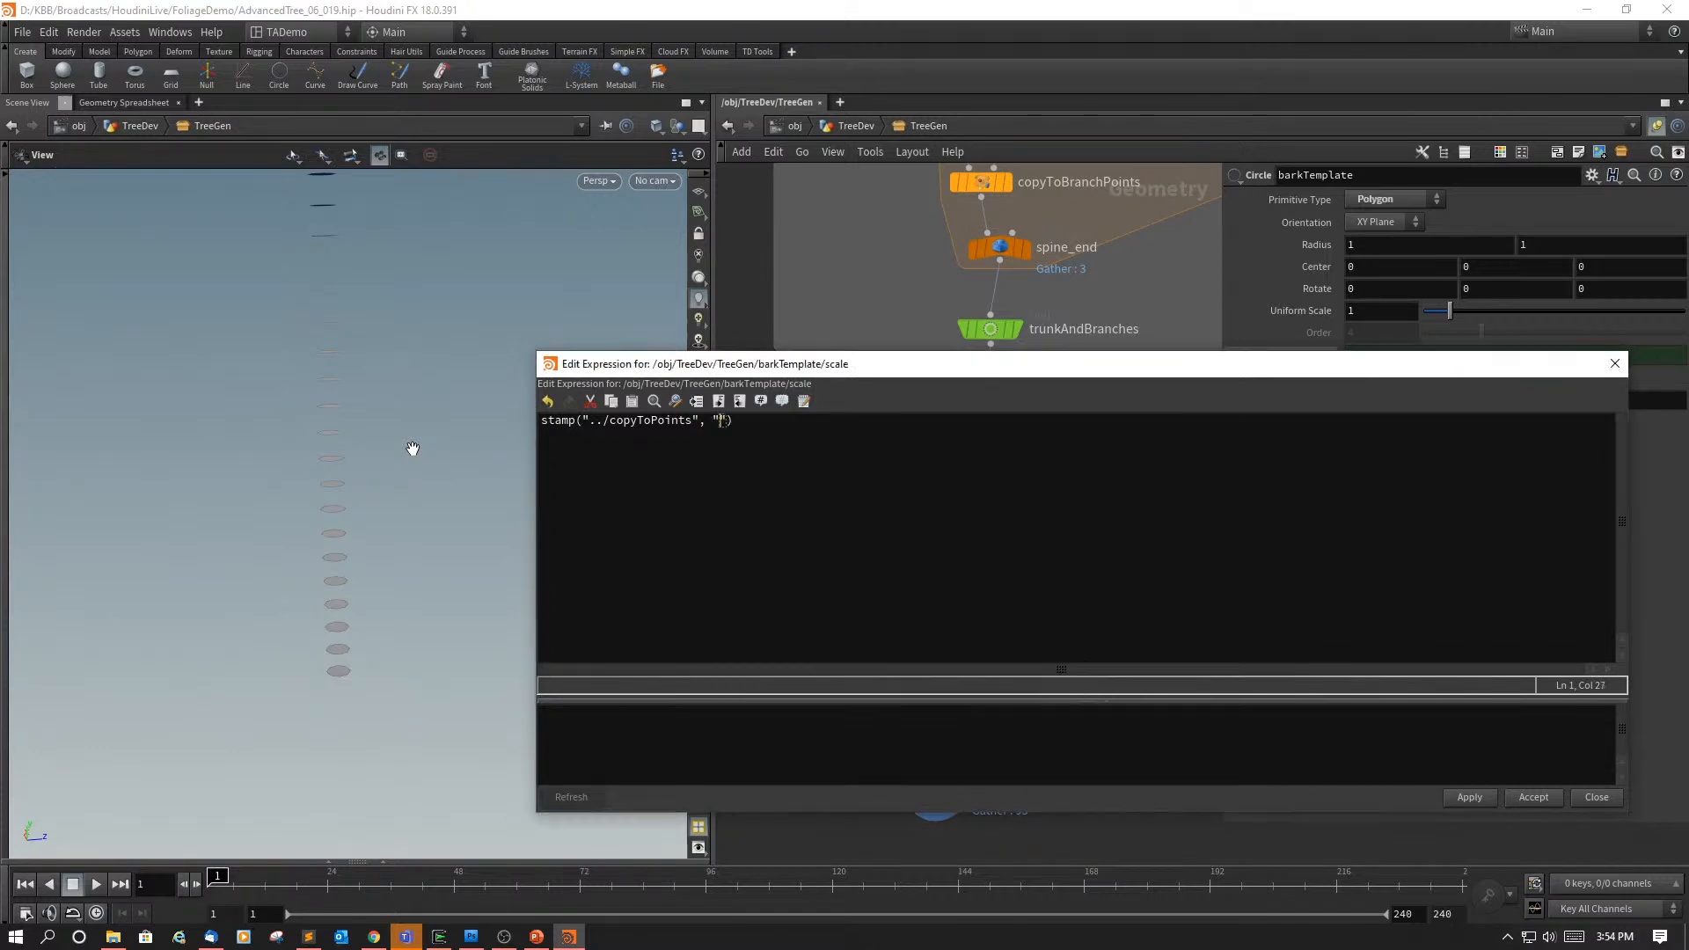
pyautogui.write('barkWidth", 0')
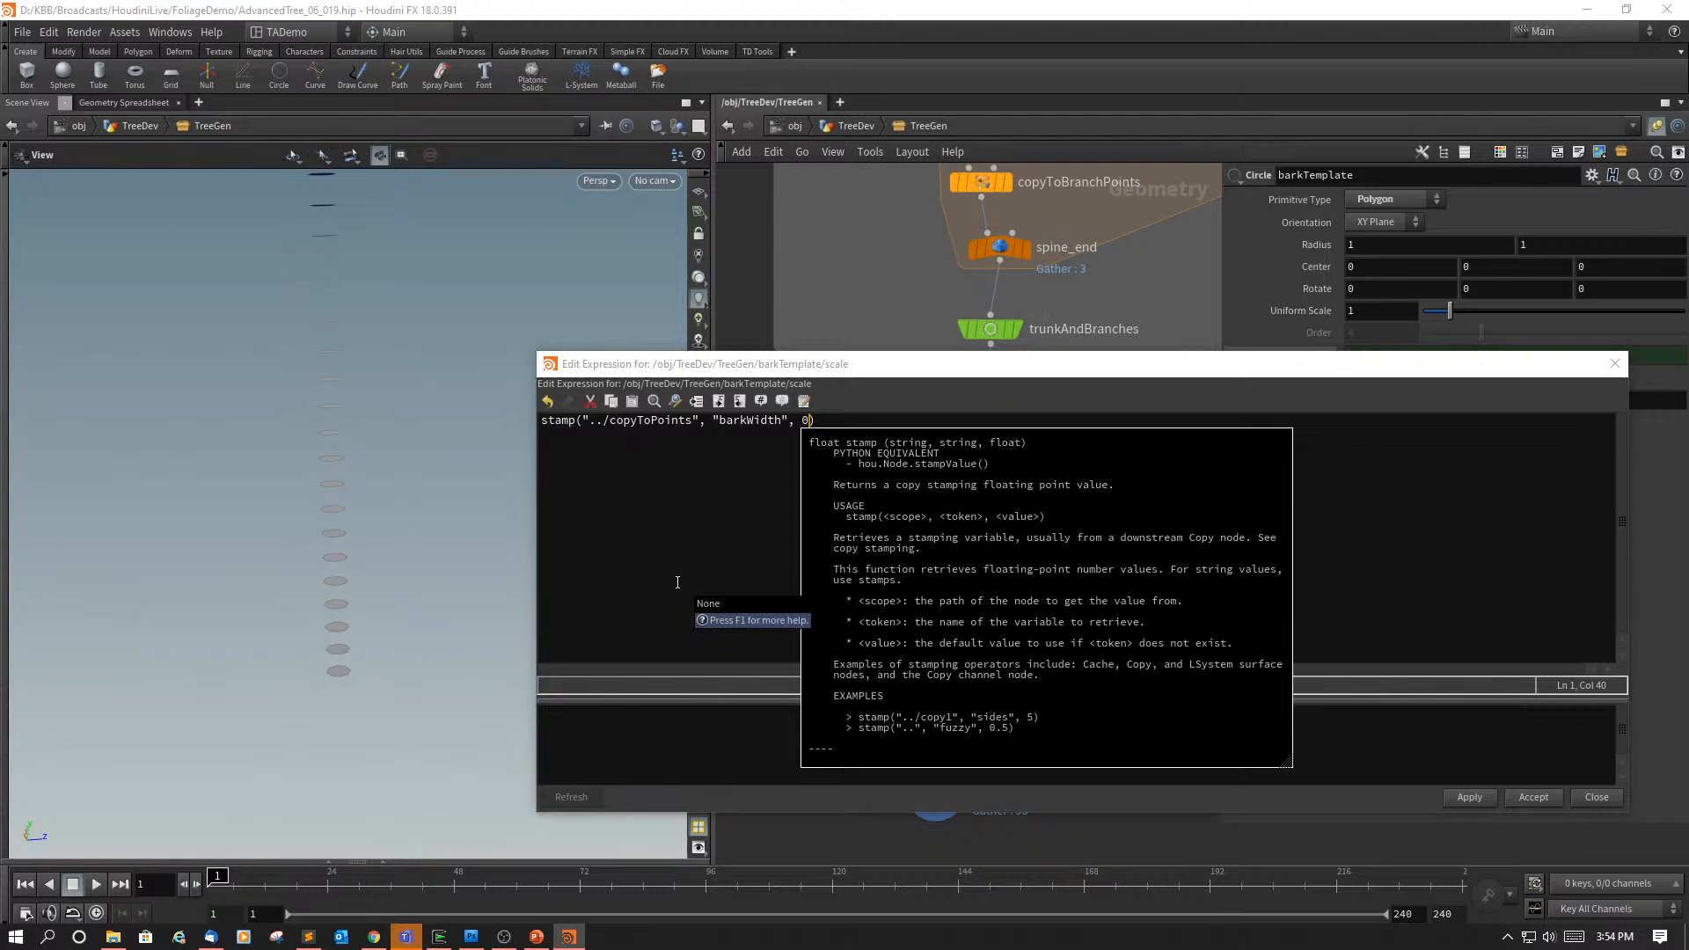
pyautogui.click(673, 555)
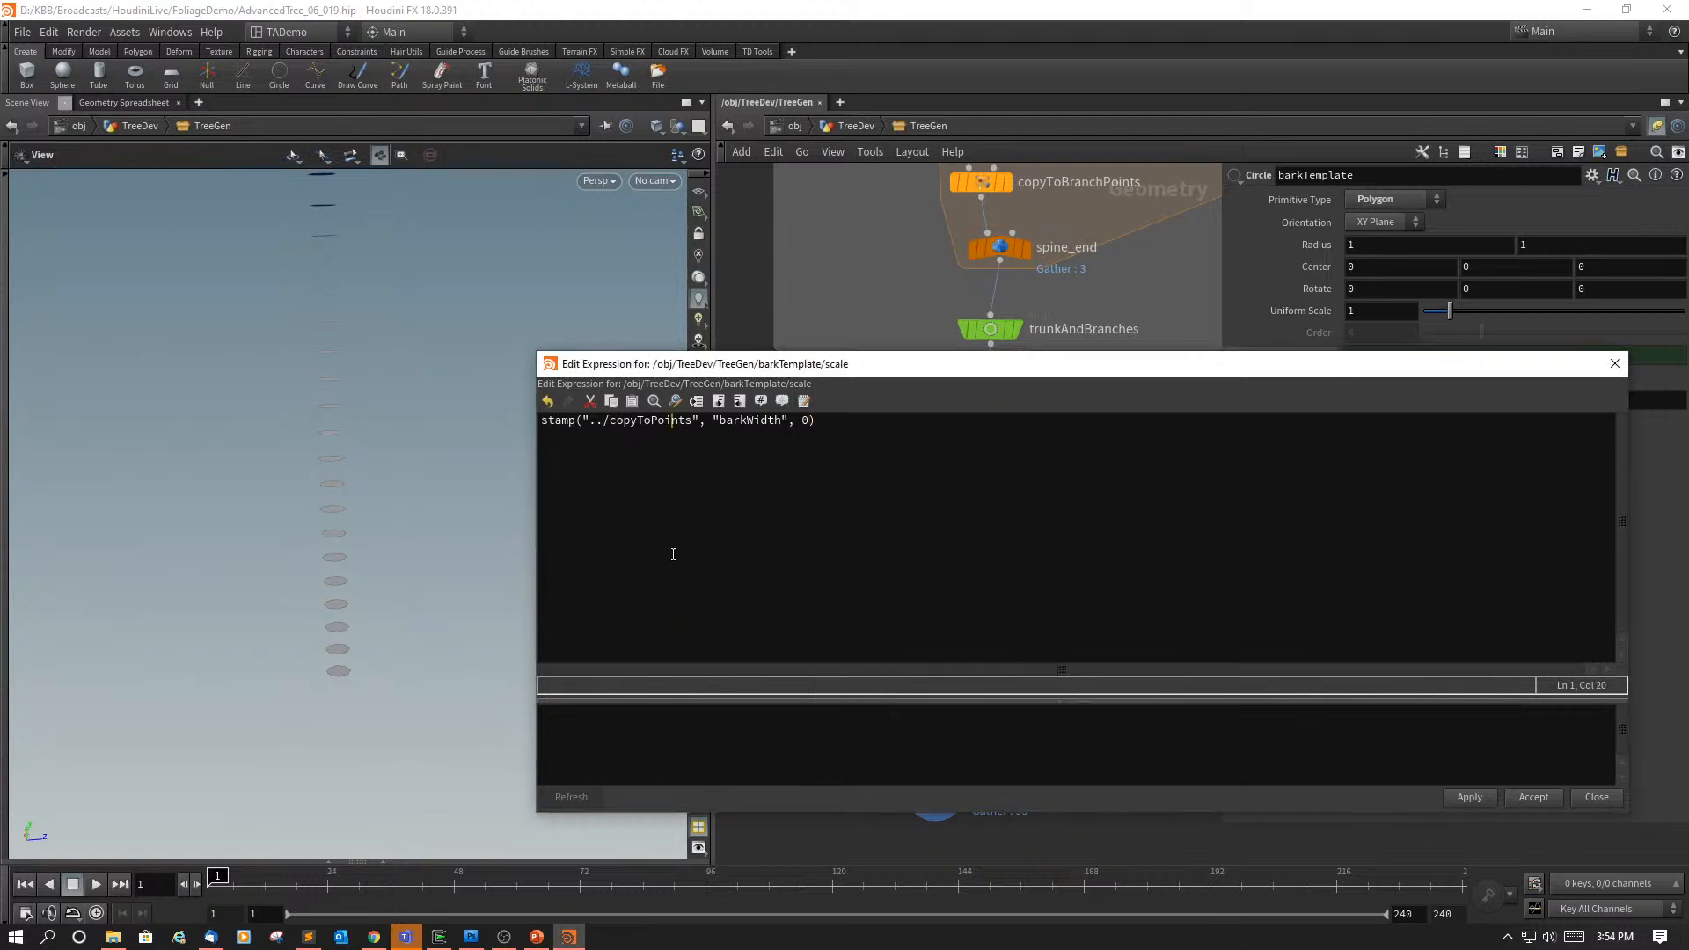
pyautogui.click(1482, 795)
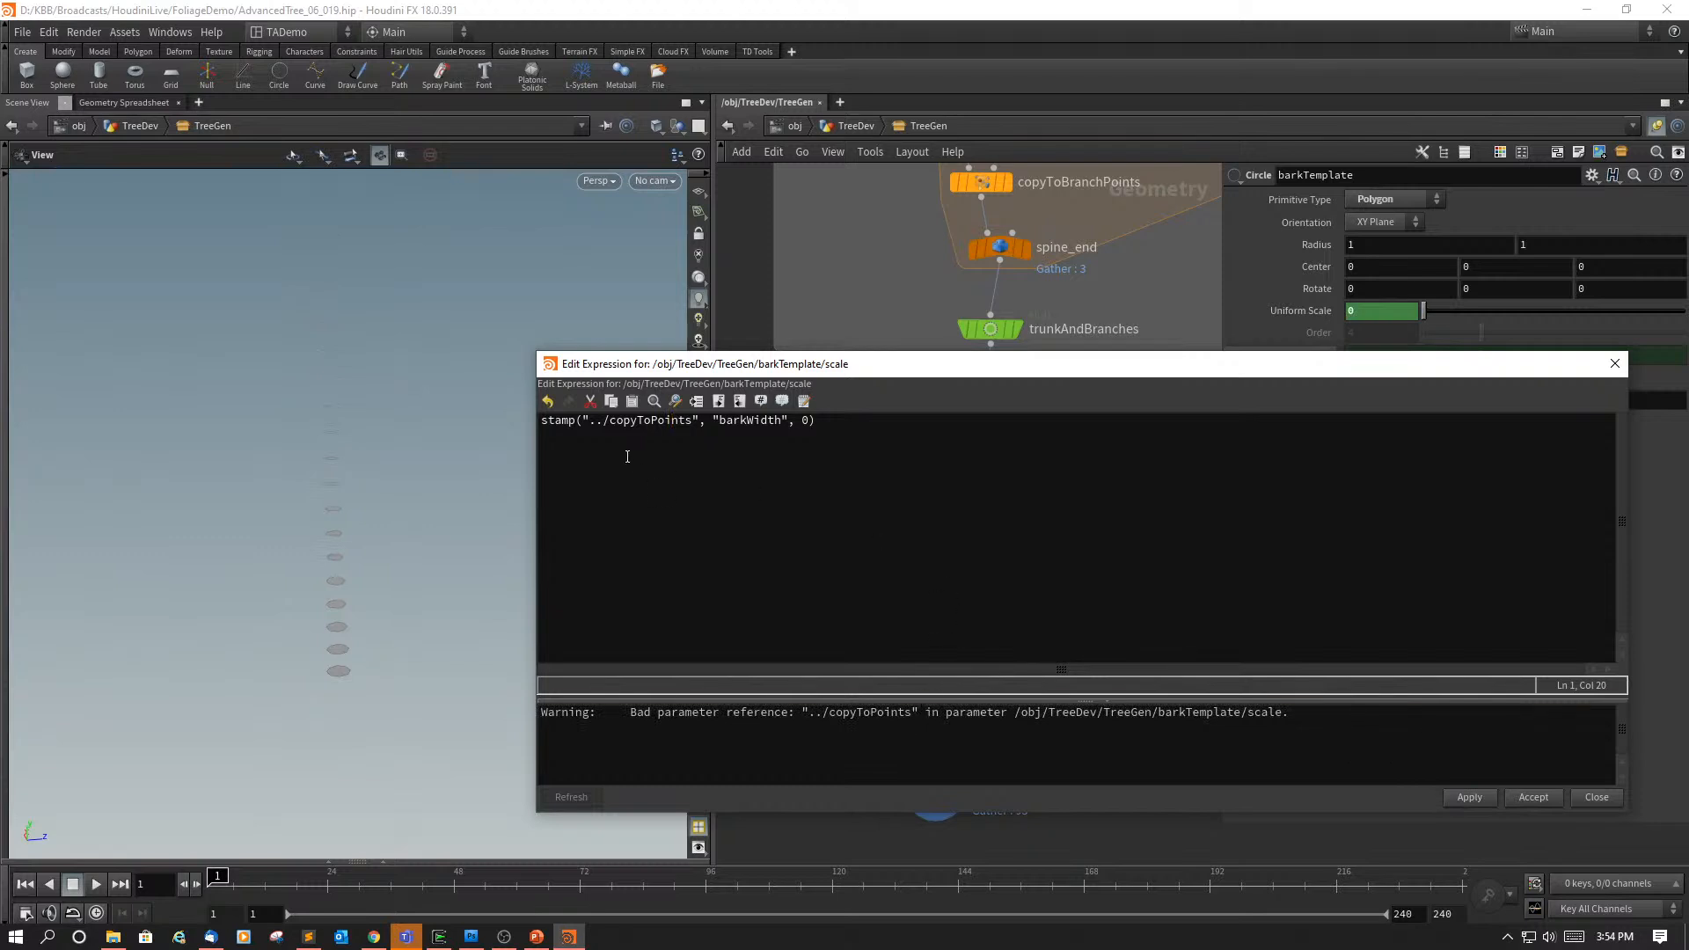
# Step: Correct the node reference in barkTemplate's scale expression to ../copyRingsToPoints and apply it
pyautogui.click(637, 419)
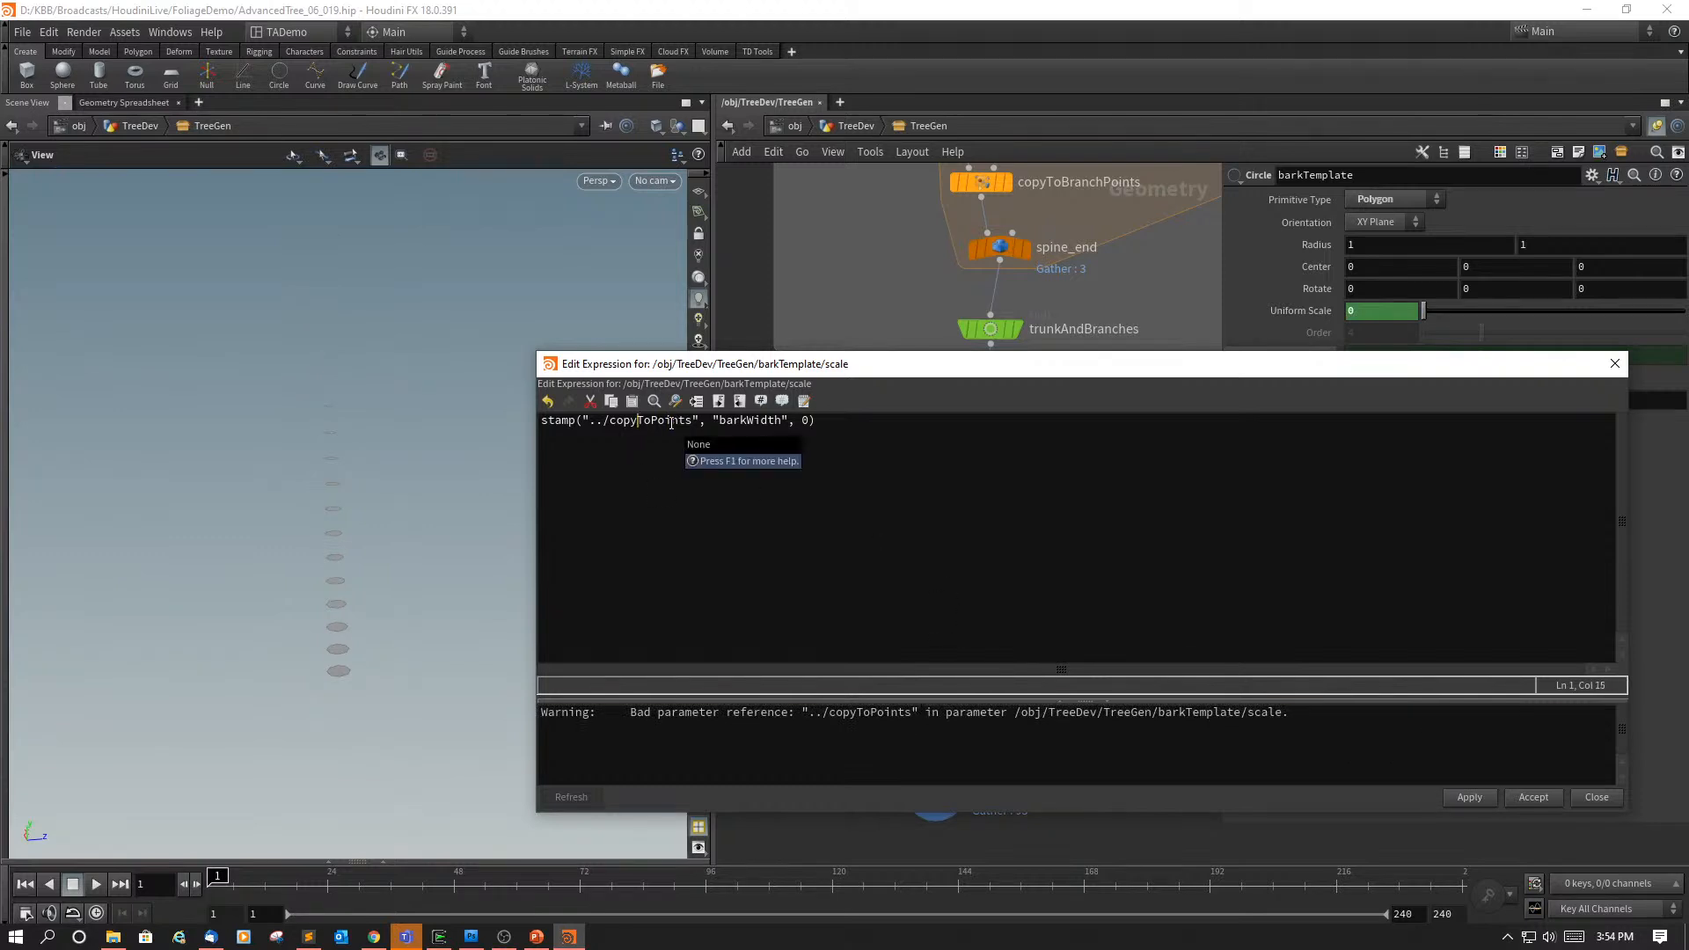
pyautogui.write('Bings')
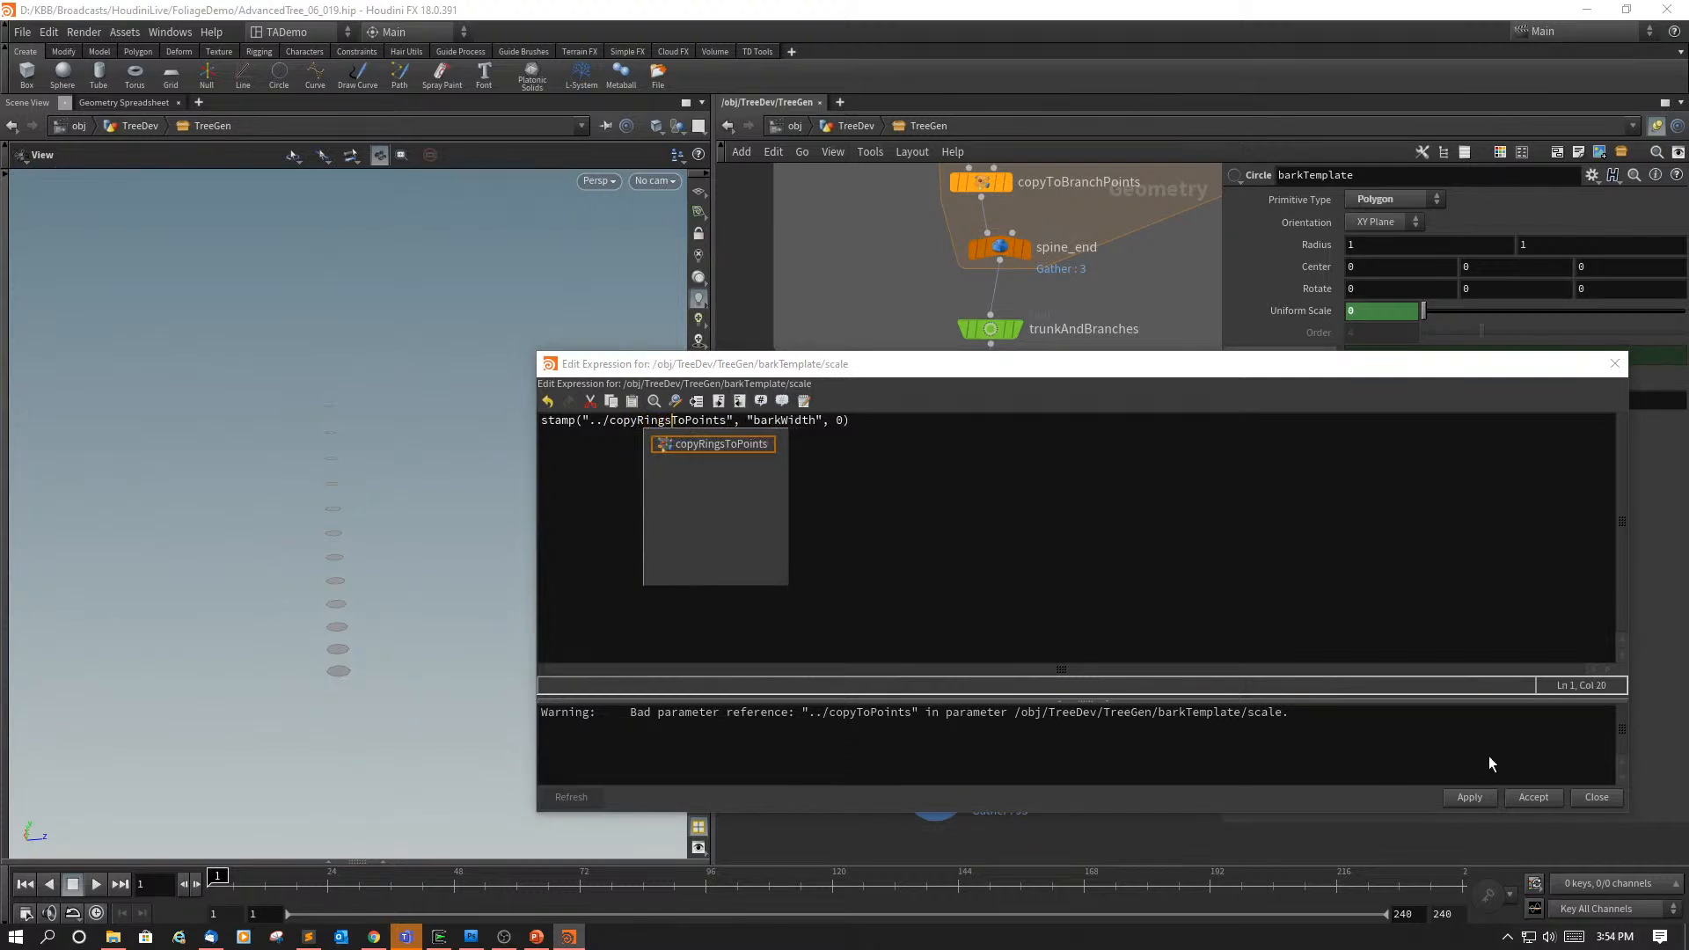
pyautogui.click(1471, 797)
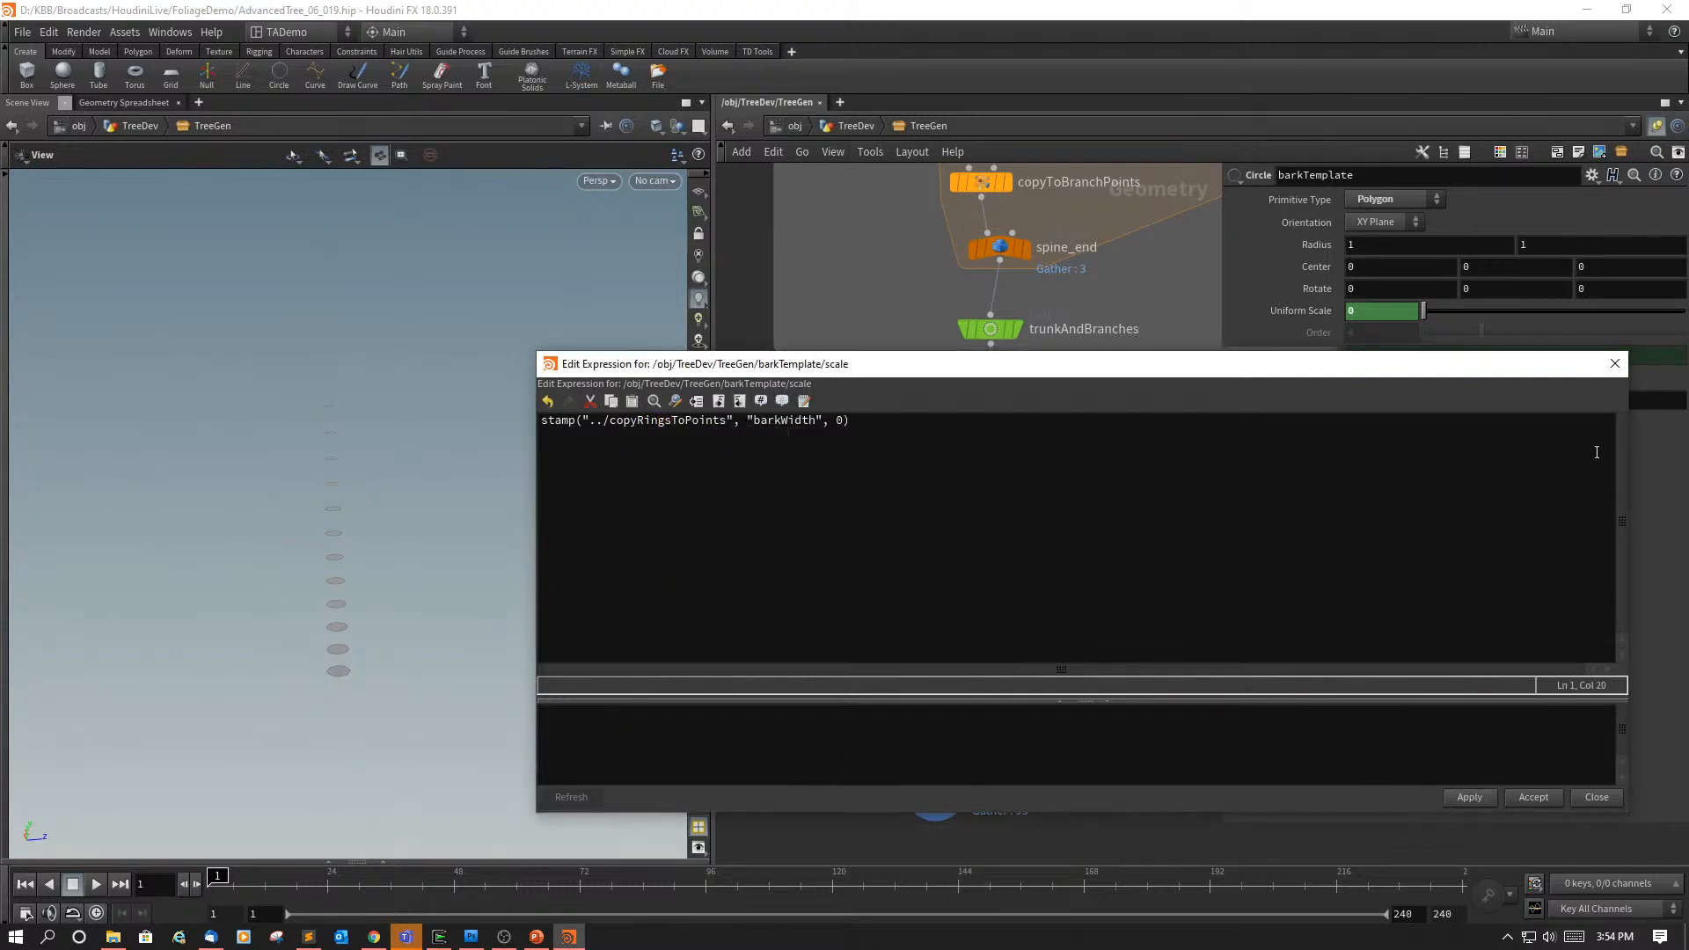
# Step: Close the expression editor, return to the TreeGen asset and set its Branch Levels to 3
pyautogui.click(1616, 364)
pyautogui.moveTo(514, 490); pyautogui.dragTo(479, 557)
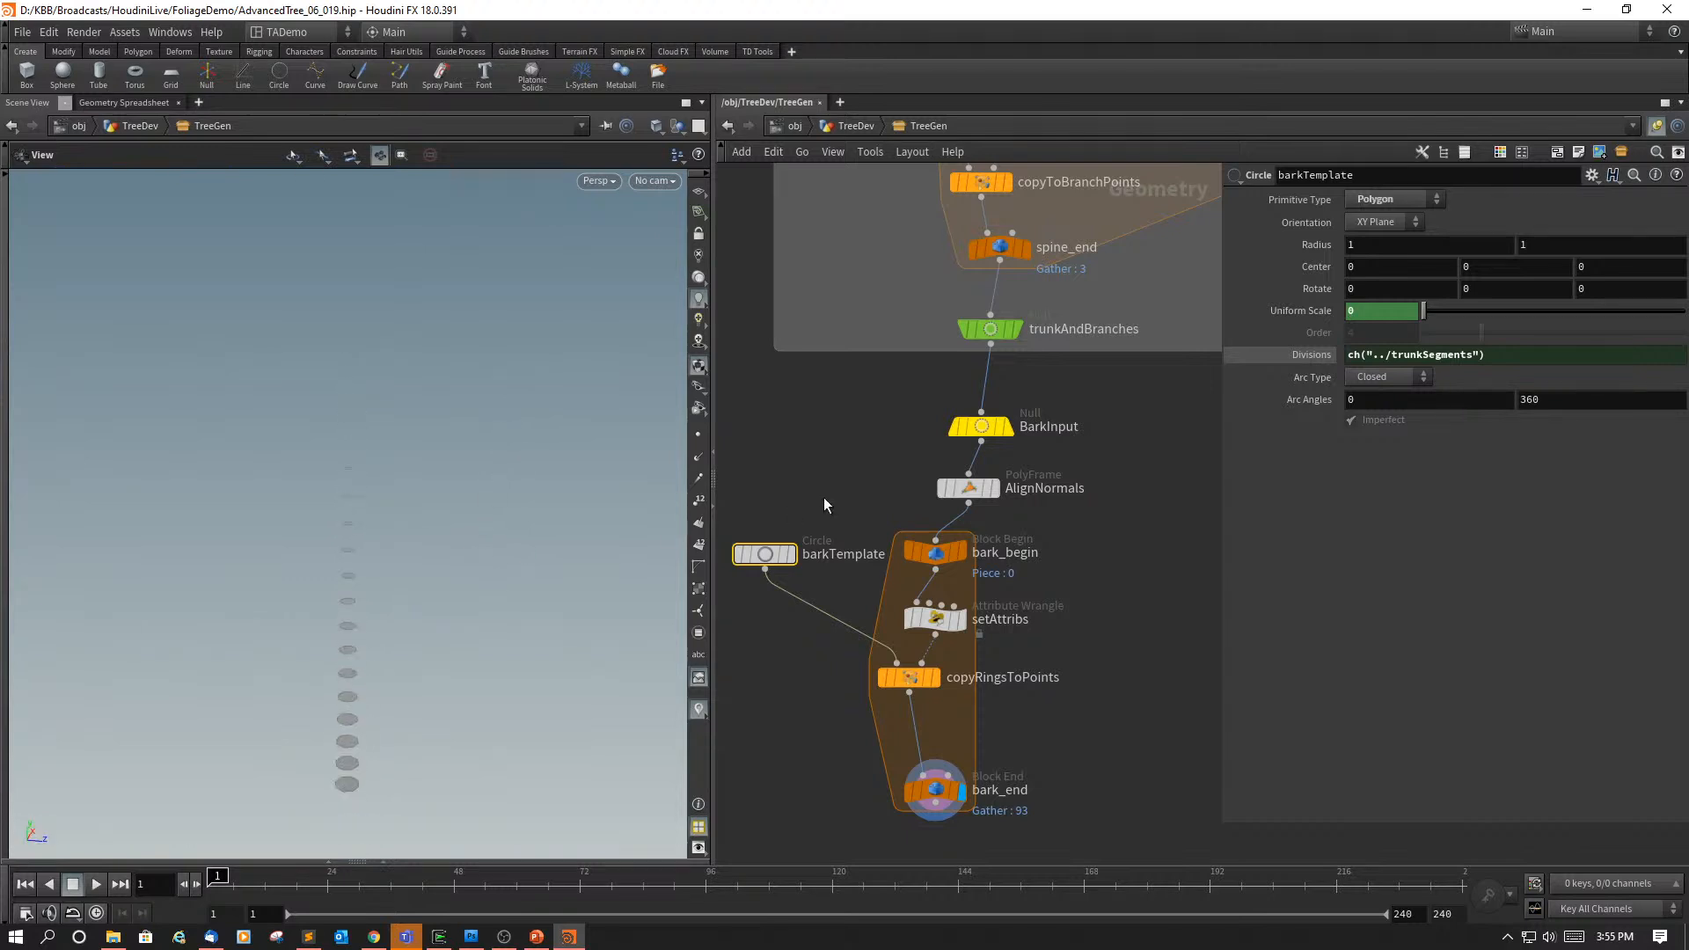
pyautogui.press('u')
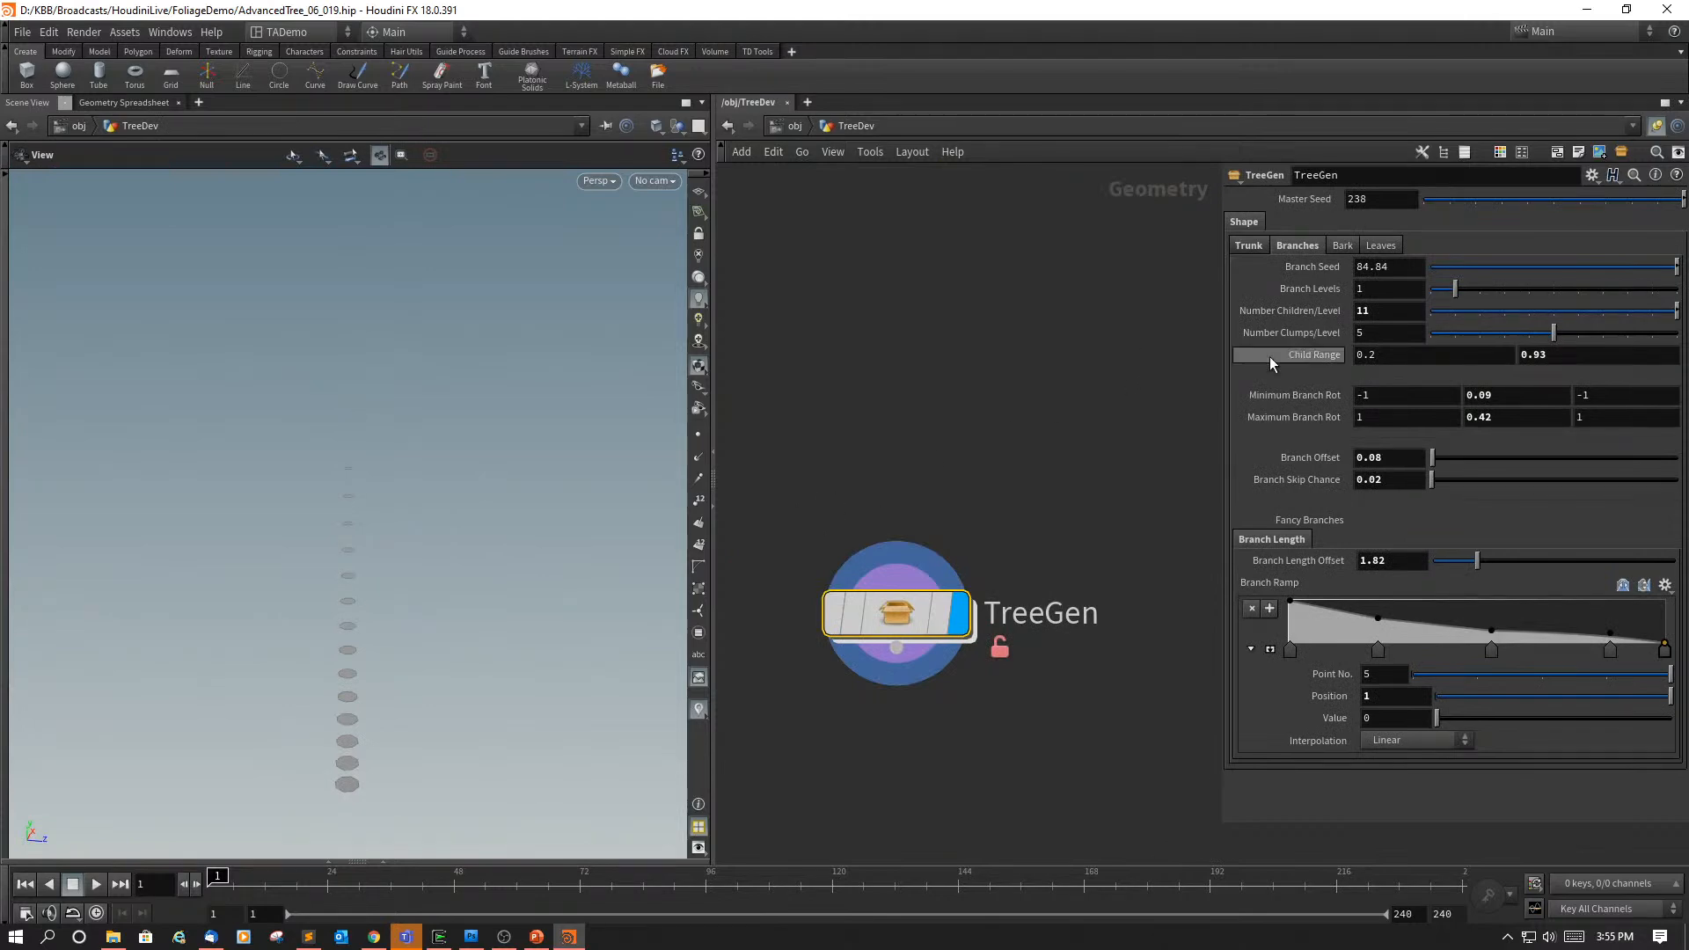
pyautogui.click(1483, 290)
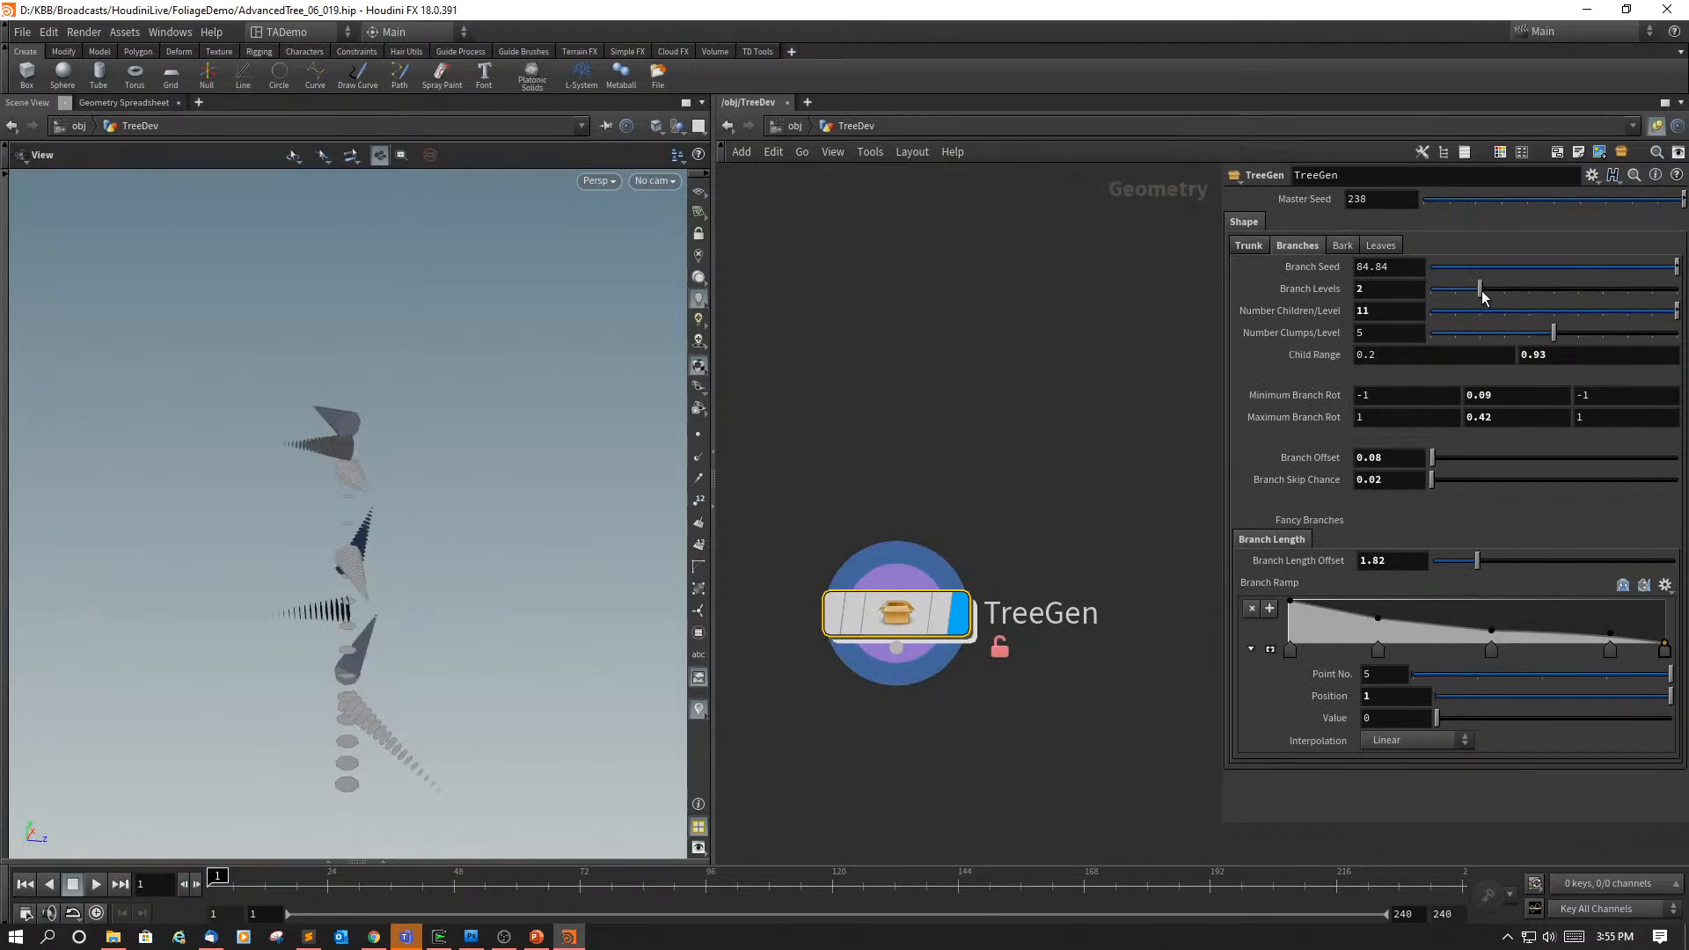
pyautogui.moveTo(1483, 294); pyautogui.dragTo(1505, 291)
pyautogui.moveTo(483, 604); pyautogui.dragTo(535, 459)
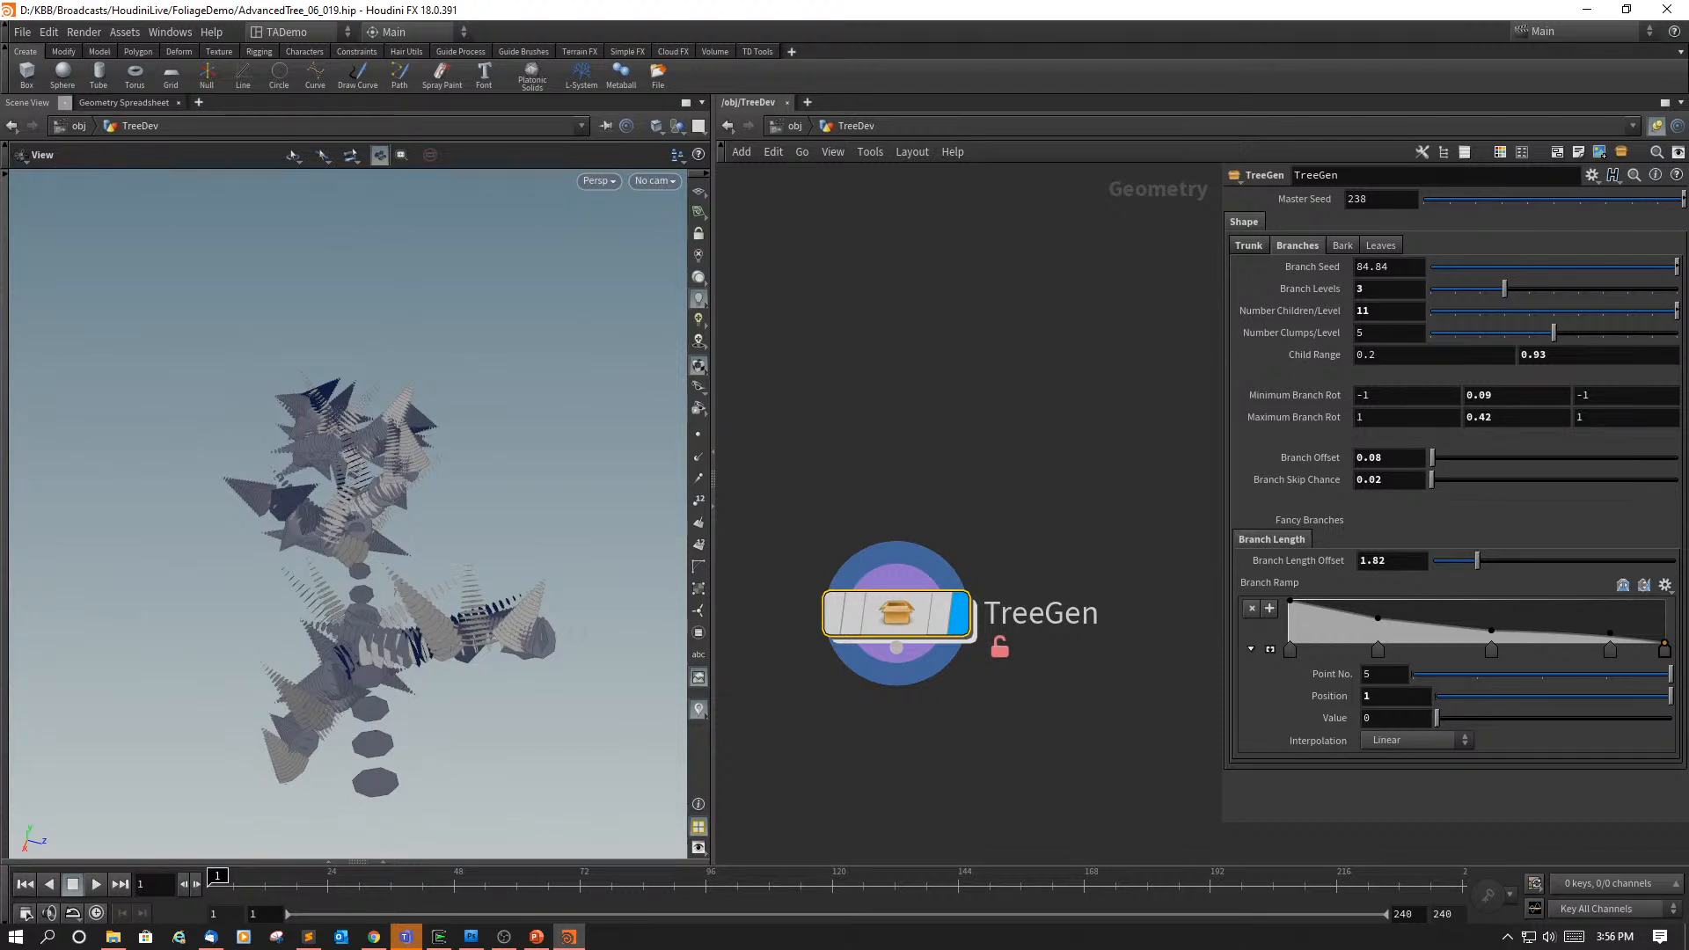
pyautogui.hotkey('alt', 'Tab')
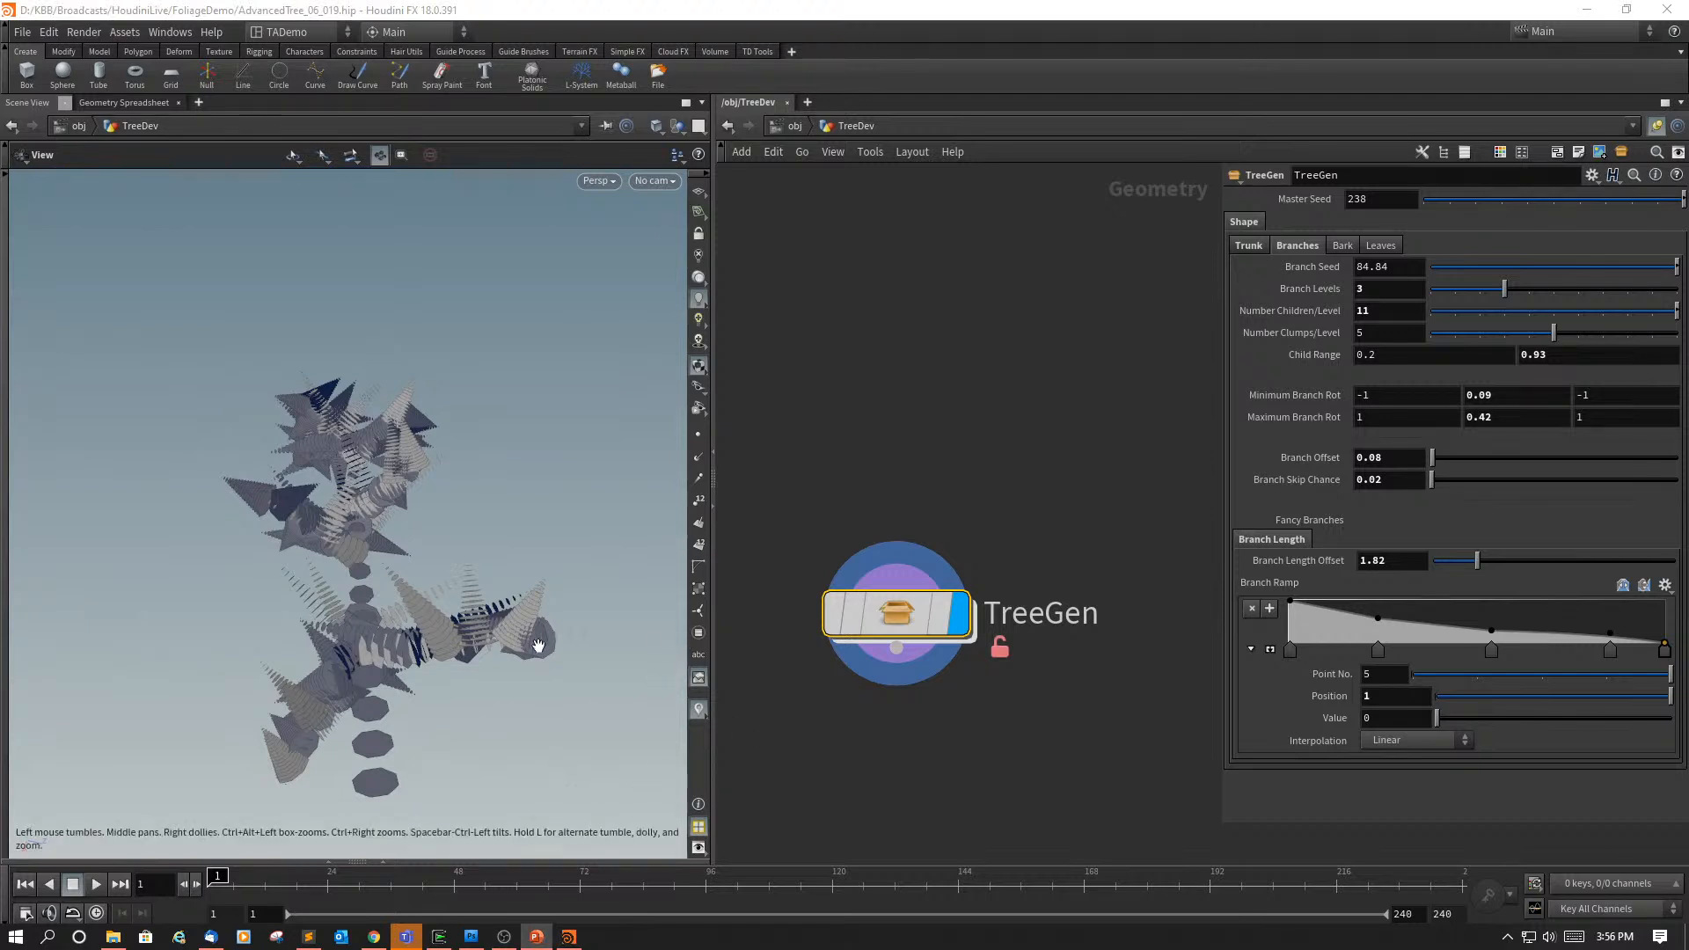
# Step: Inside TreeGen, make room above trunks_end in TrunksLoop and add an Attribute Create node fed by trunkNormals1
pyautogui.doubleClick(883, 610)
pyautogui.moveTo(1170, 629); pyautogui.dragTo(1072, 715, button='middle')
pyautogui.scroll(-3, 1141, 715)
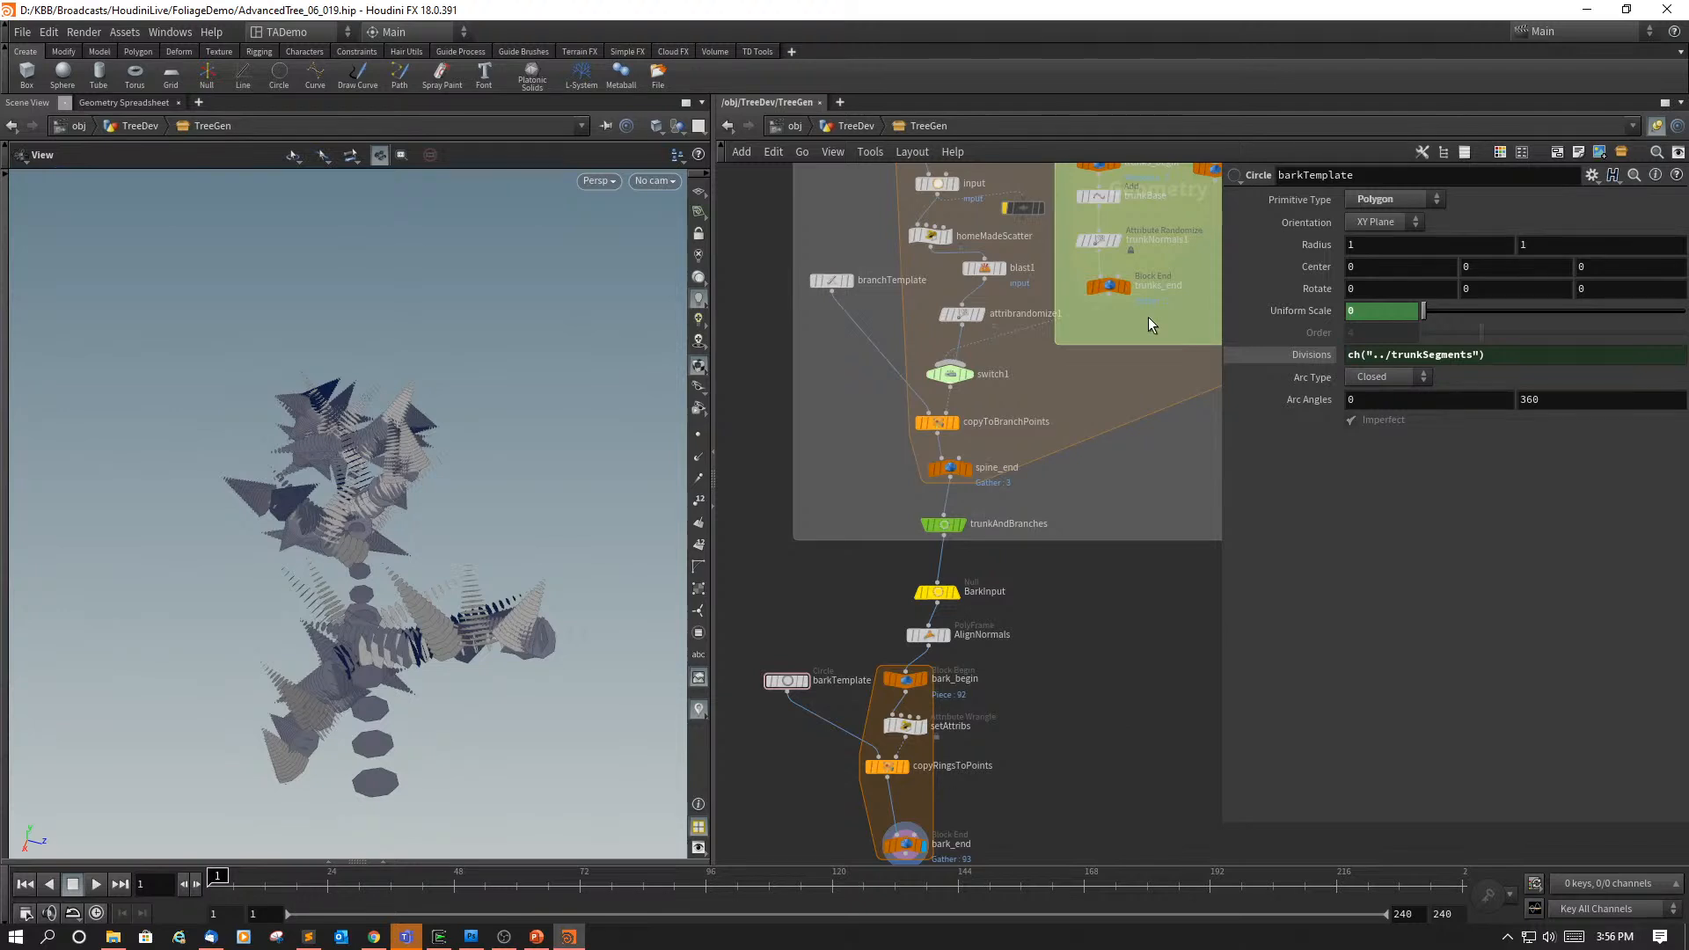
pyautogui.moveTo(1116, 283)
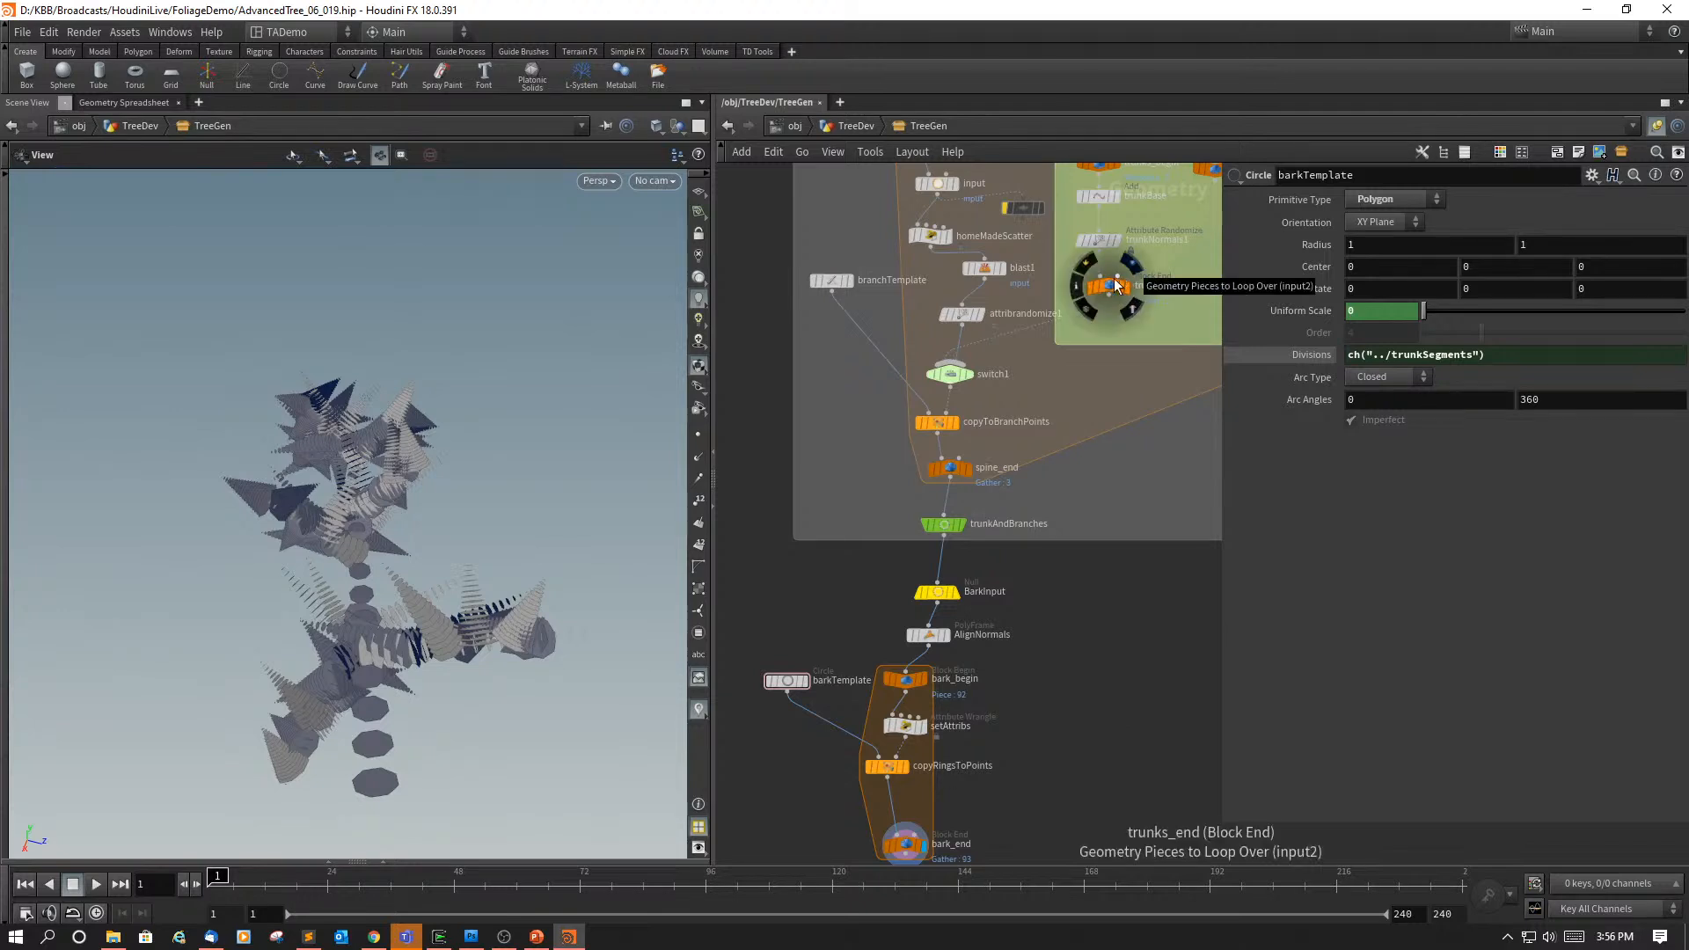
pyautogui.moveTo(1108, 287); pyautogui.dragTo(1124, 309)
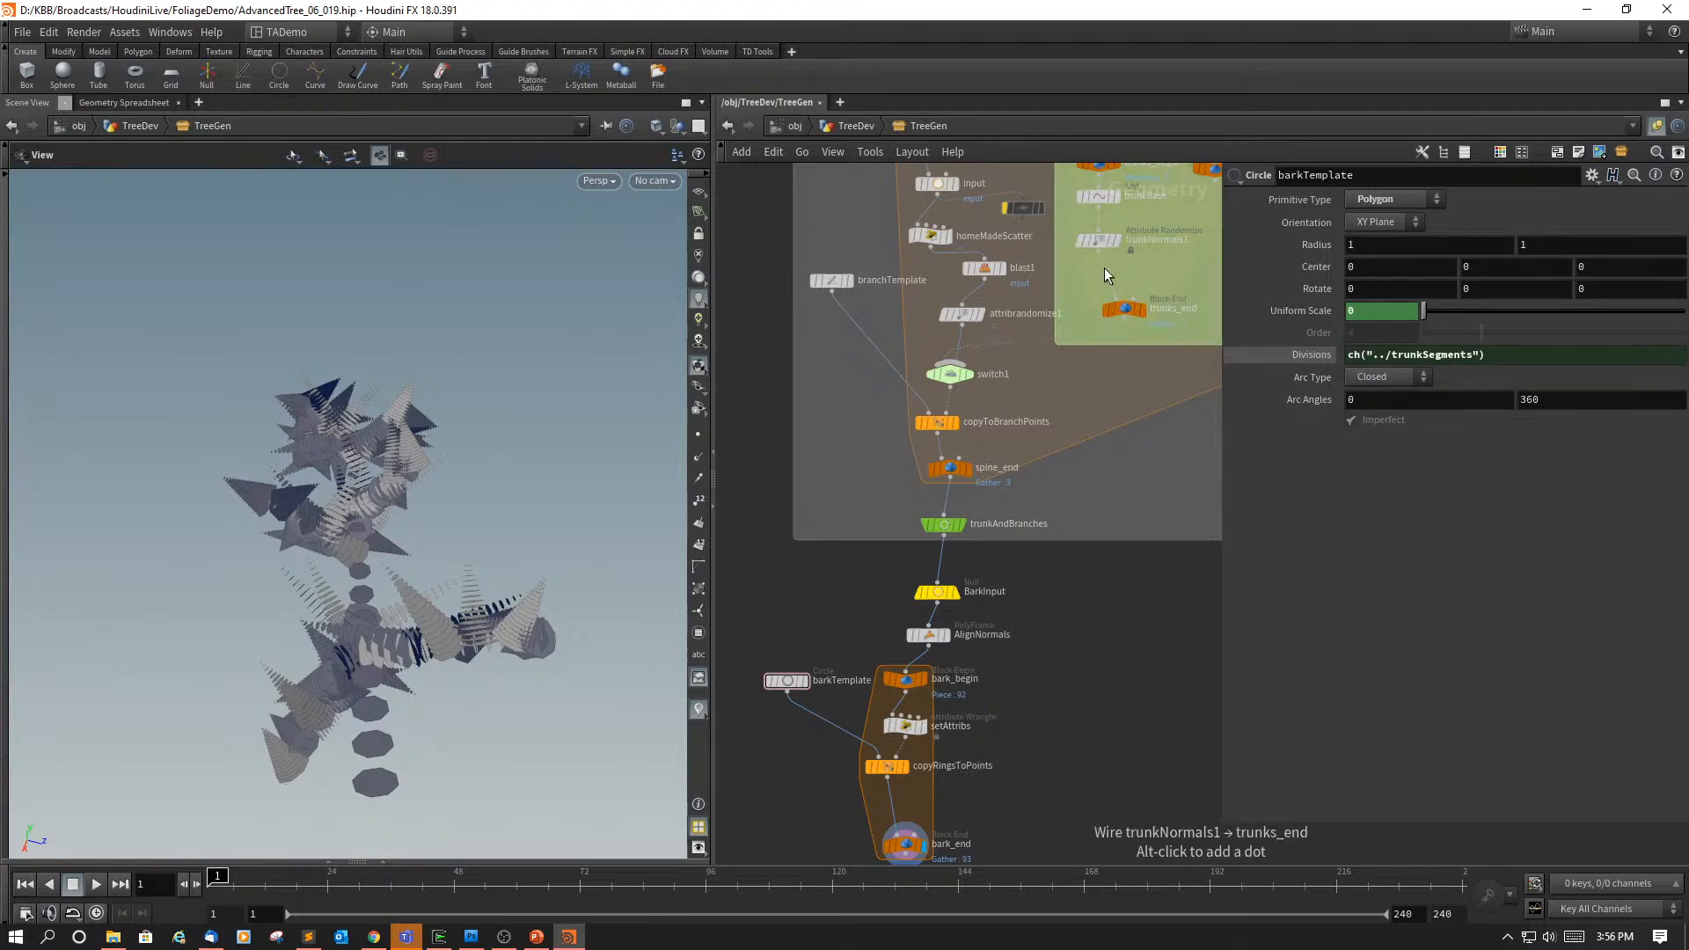
pyautogui.moveTo(1099, 252); pyautogui.dragTo(1115, 299)
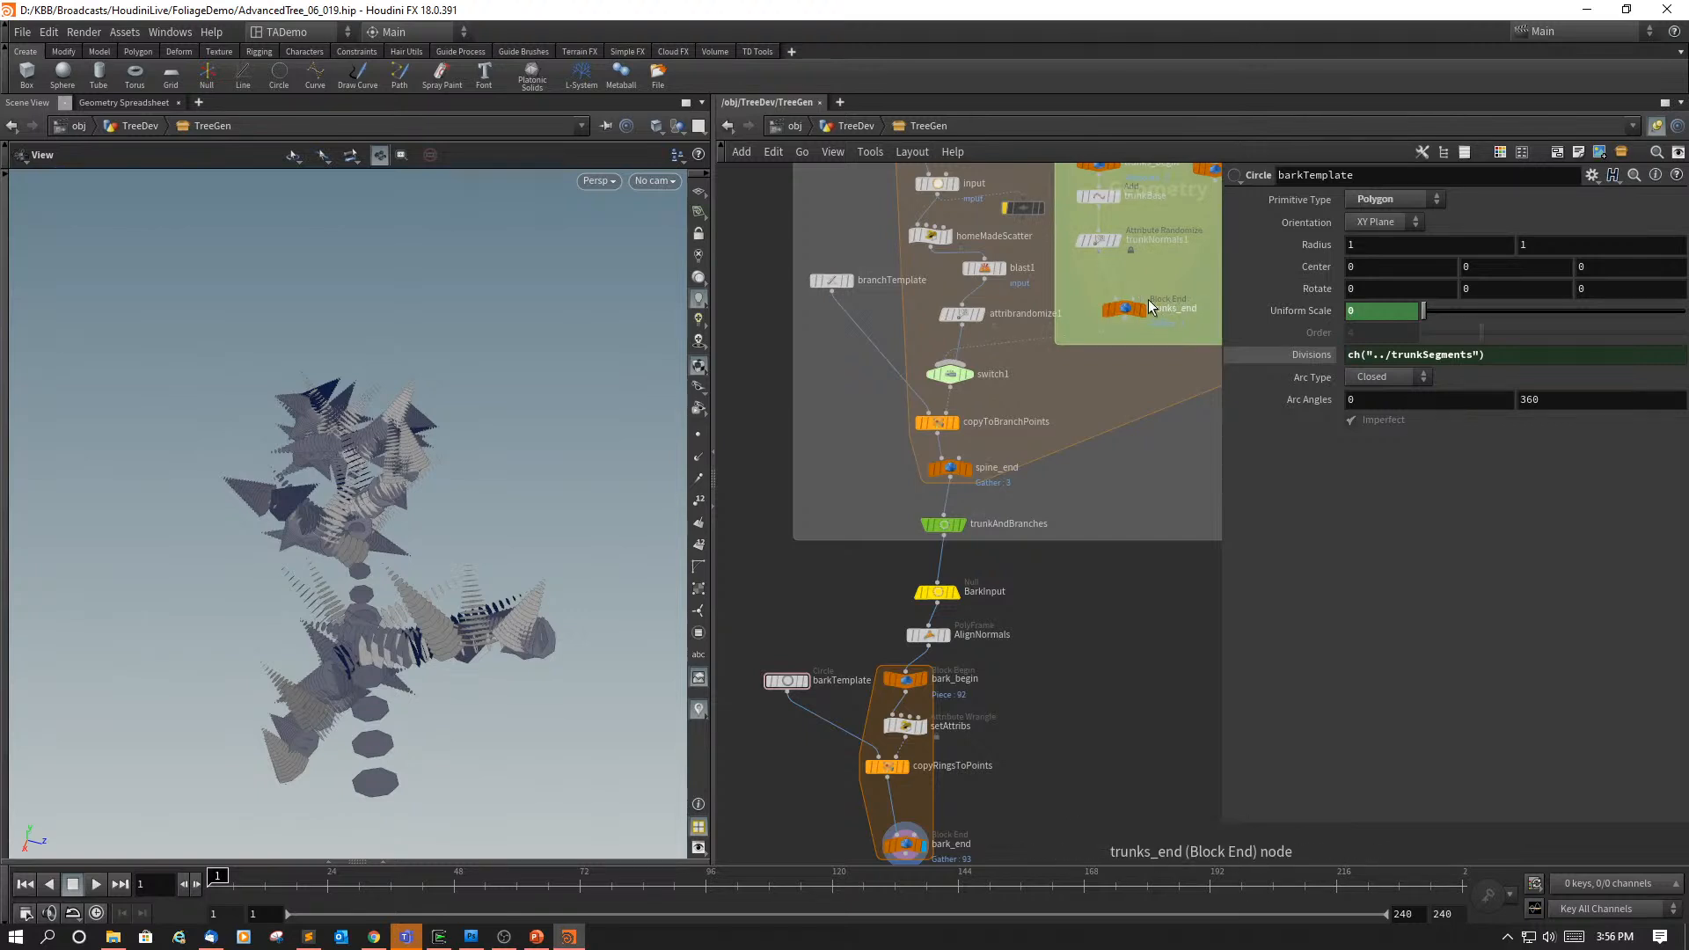
pyautogui.scroll(4, 1145, 386)
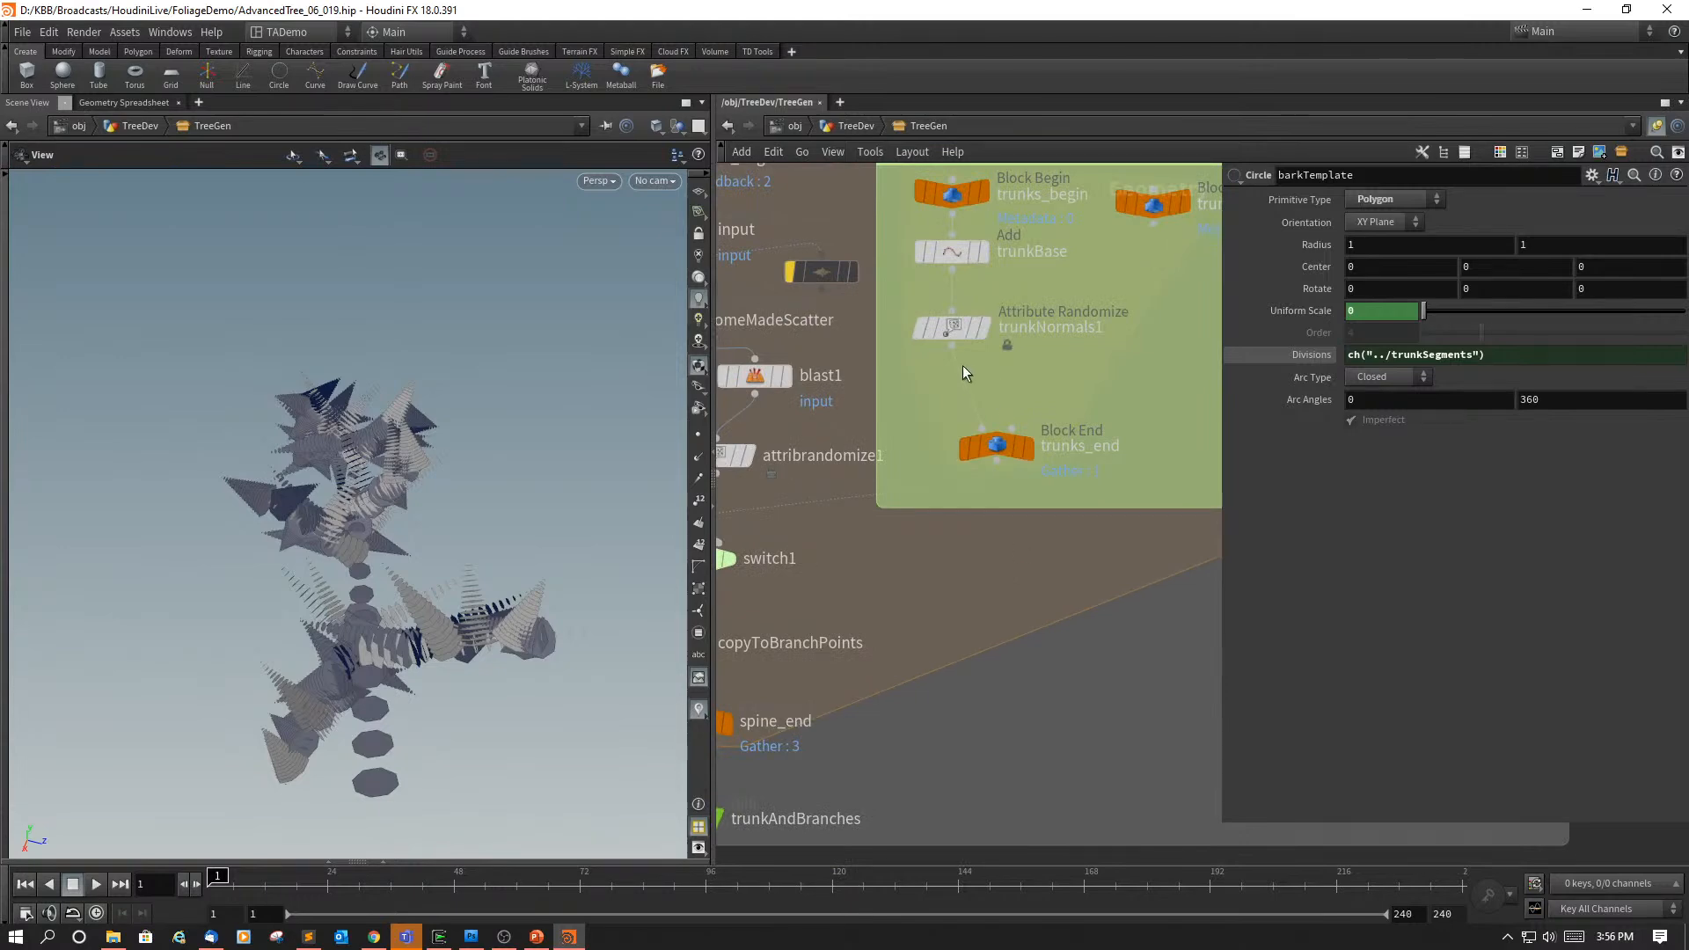
pyautogui.moveTo(953, 346); pyautogui.dragTo(1058, 378)
pyautogui.press('Tab')
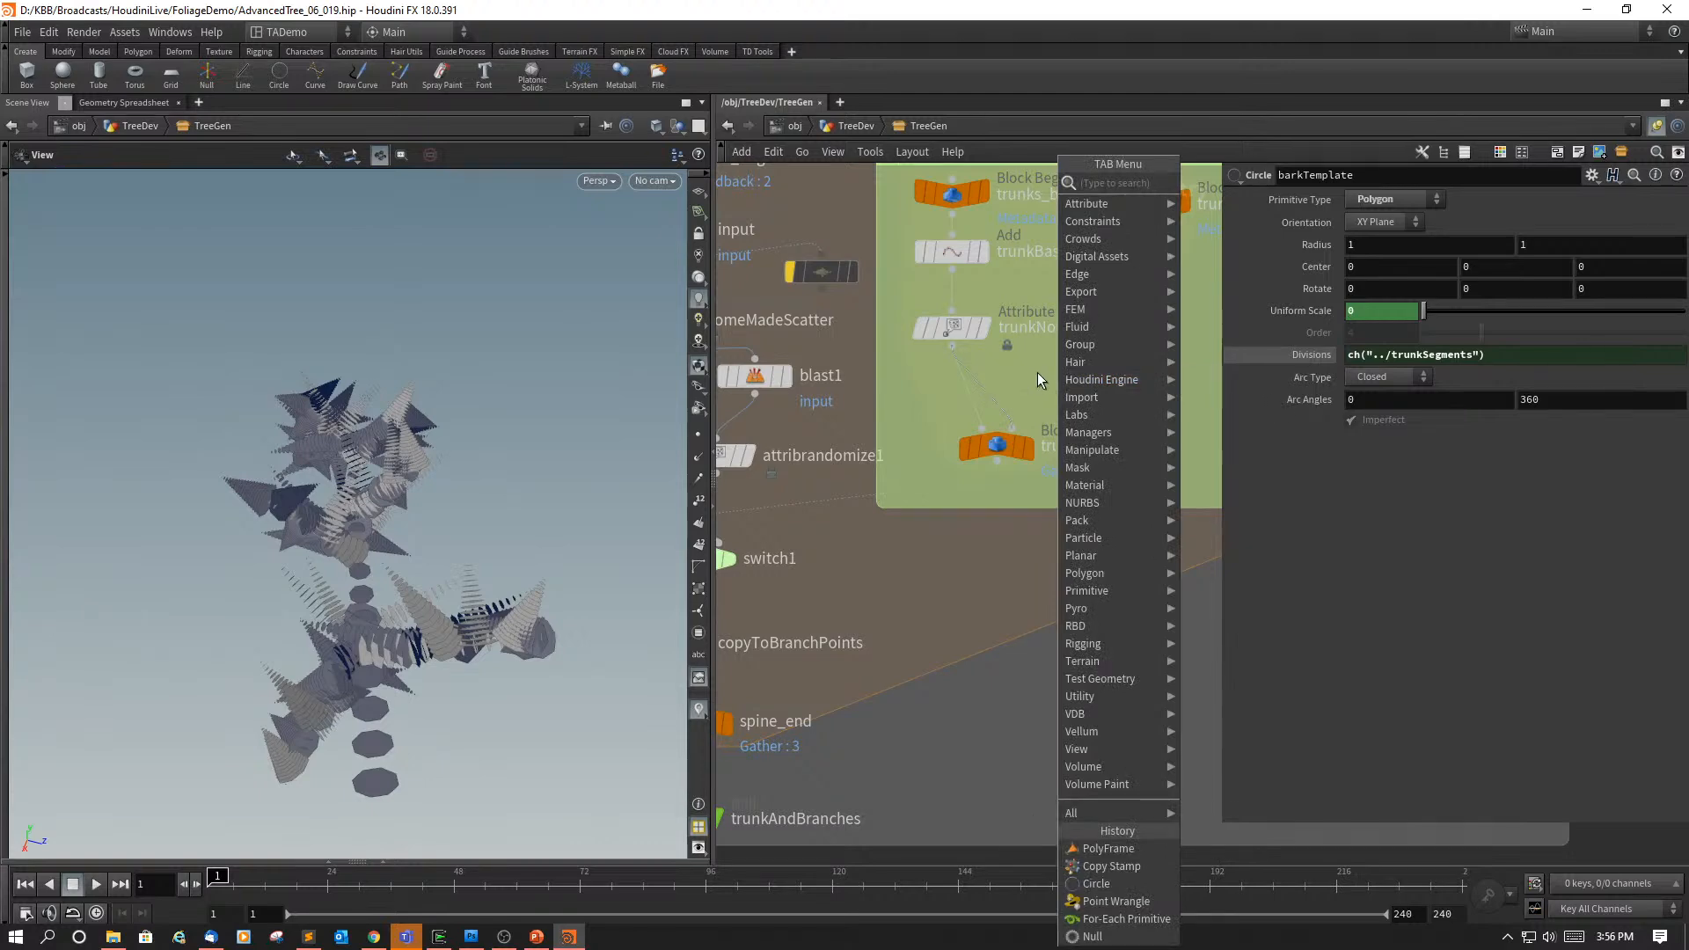
pyautogui.write('attr')
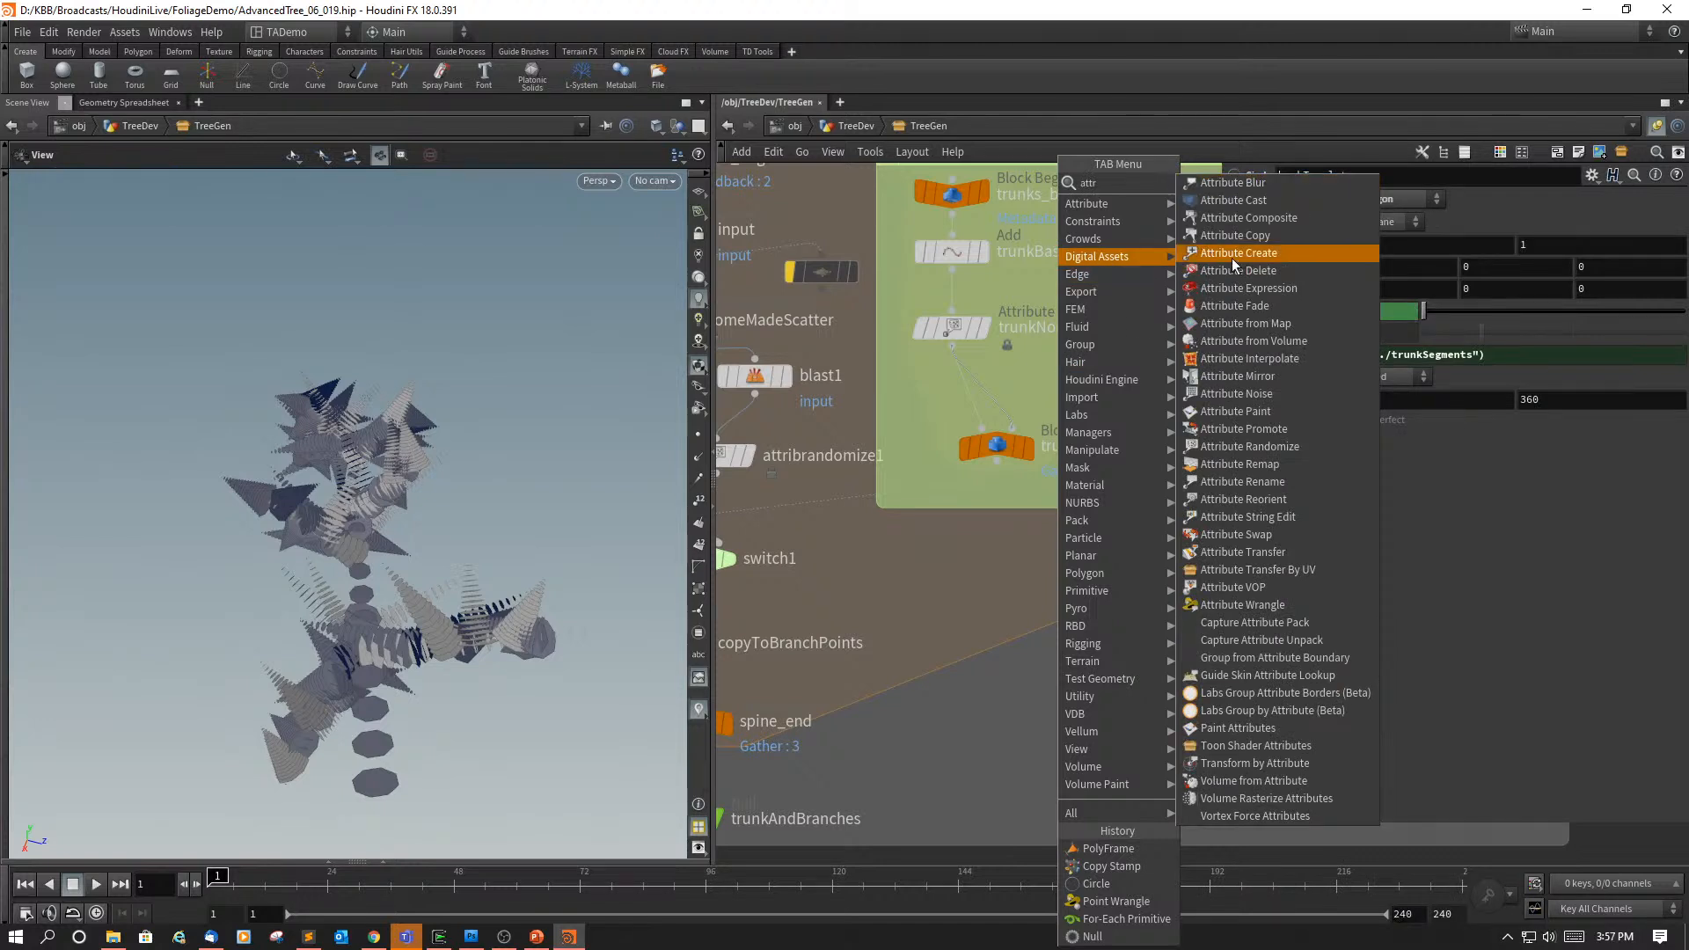
pyautogui.click(1232, 254)
pyautogui.click(1064, 398)
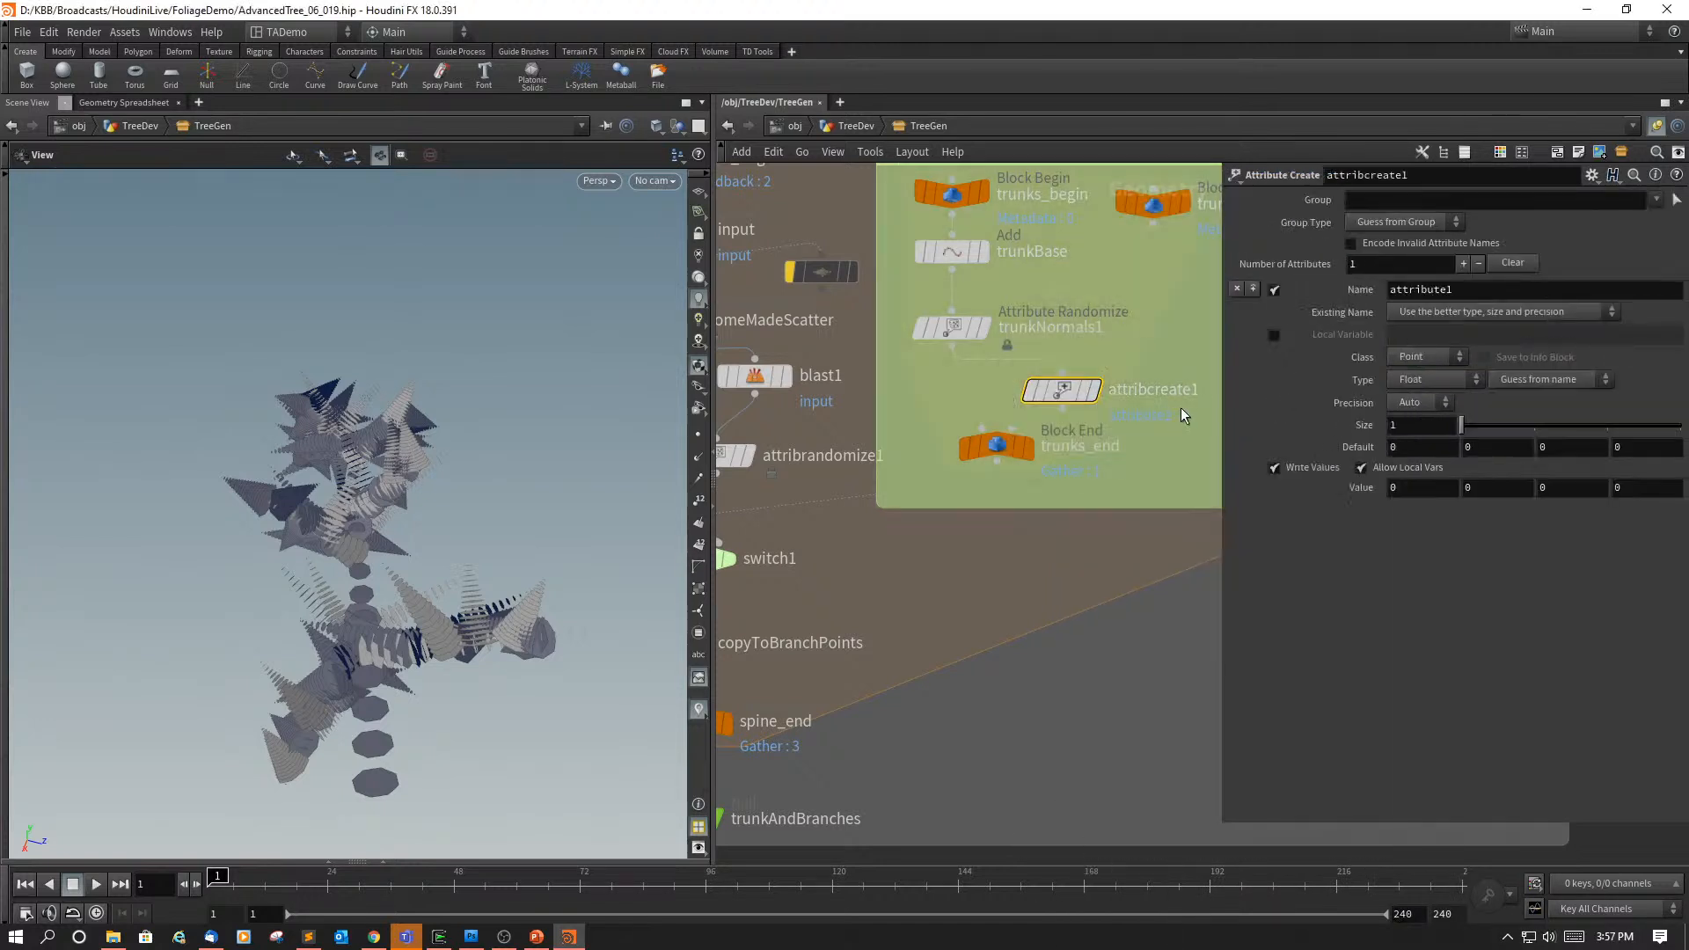
# Step: Name the Attribute Create node barkSCale and set the first component of its Default and Value to 1
pyautogui.moveTo(1103, 379)
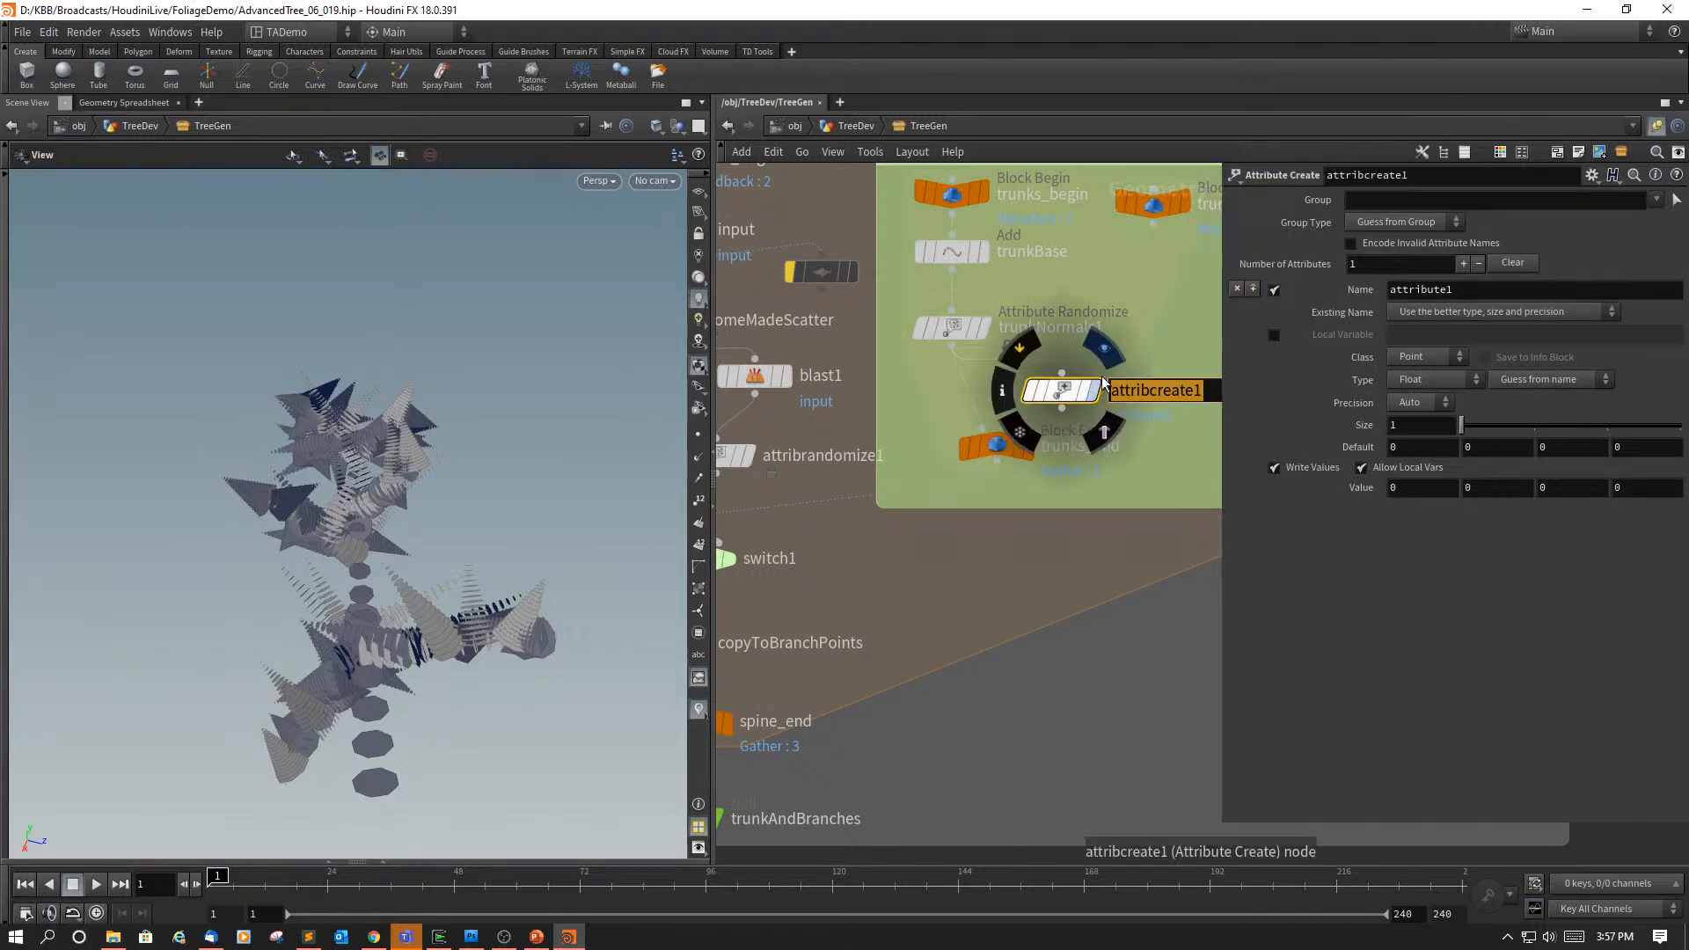
pyautogui.write('barkSCale')
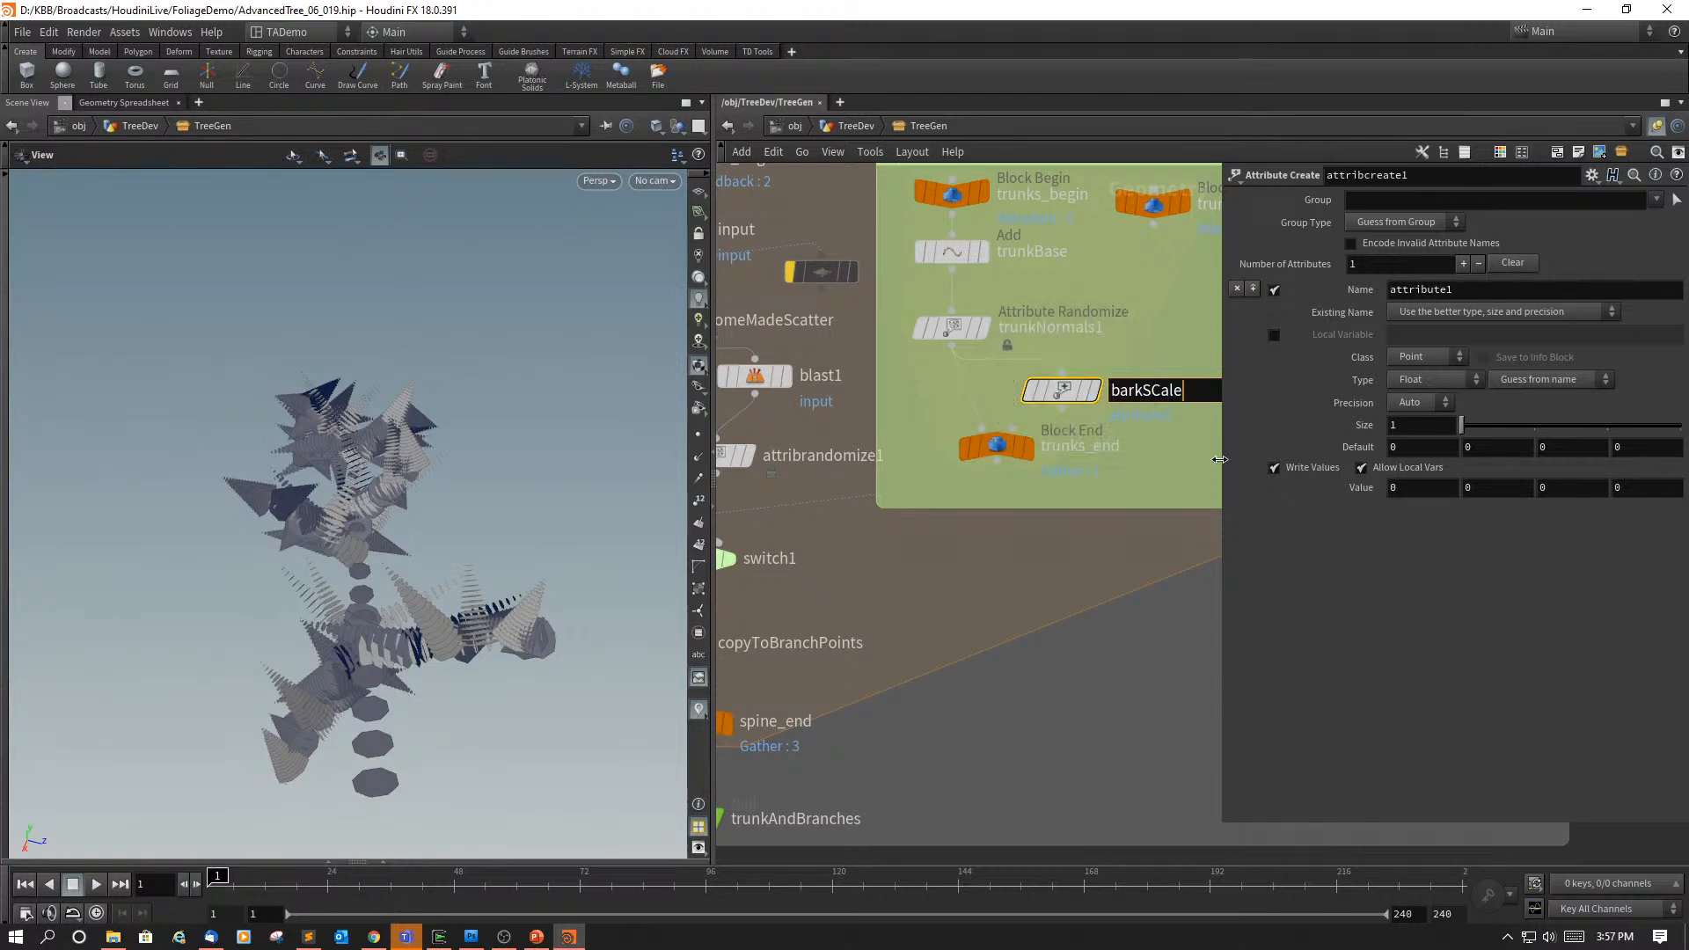
pyautogui.press('Return')
pyautogui.click(1417, 447)
pyautogui.press('BackSpace')
pyautogui.write('1')
pyautogui.click(1390, 487)
pyautogui.press('BackSpace')
pyautogui.write('1')
pyautogui.press('Return')
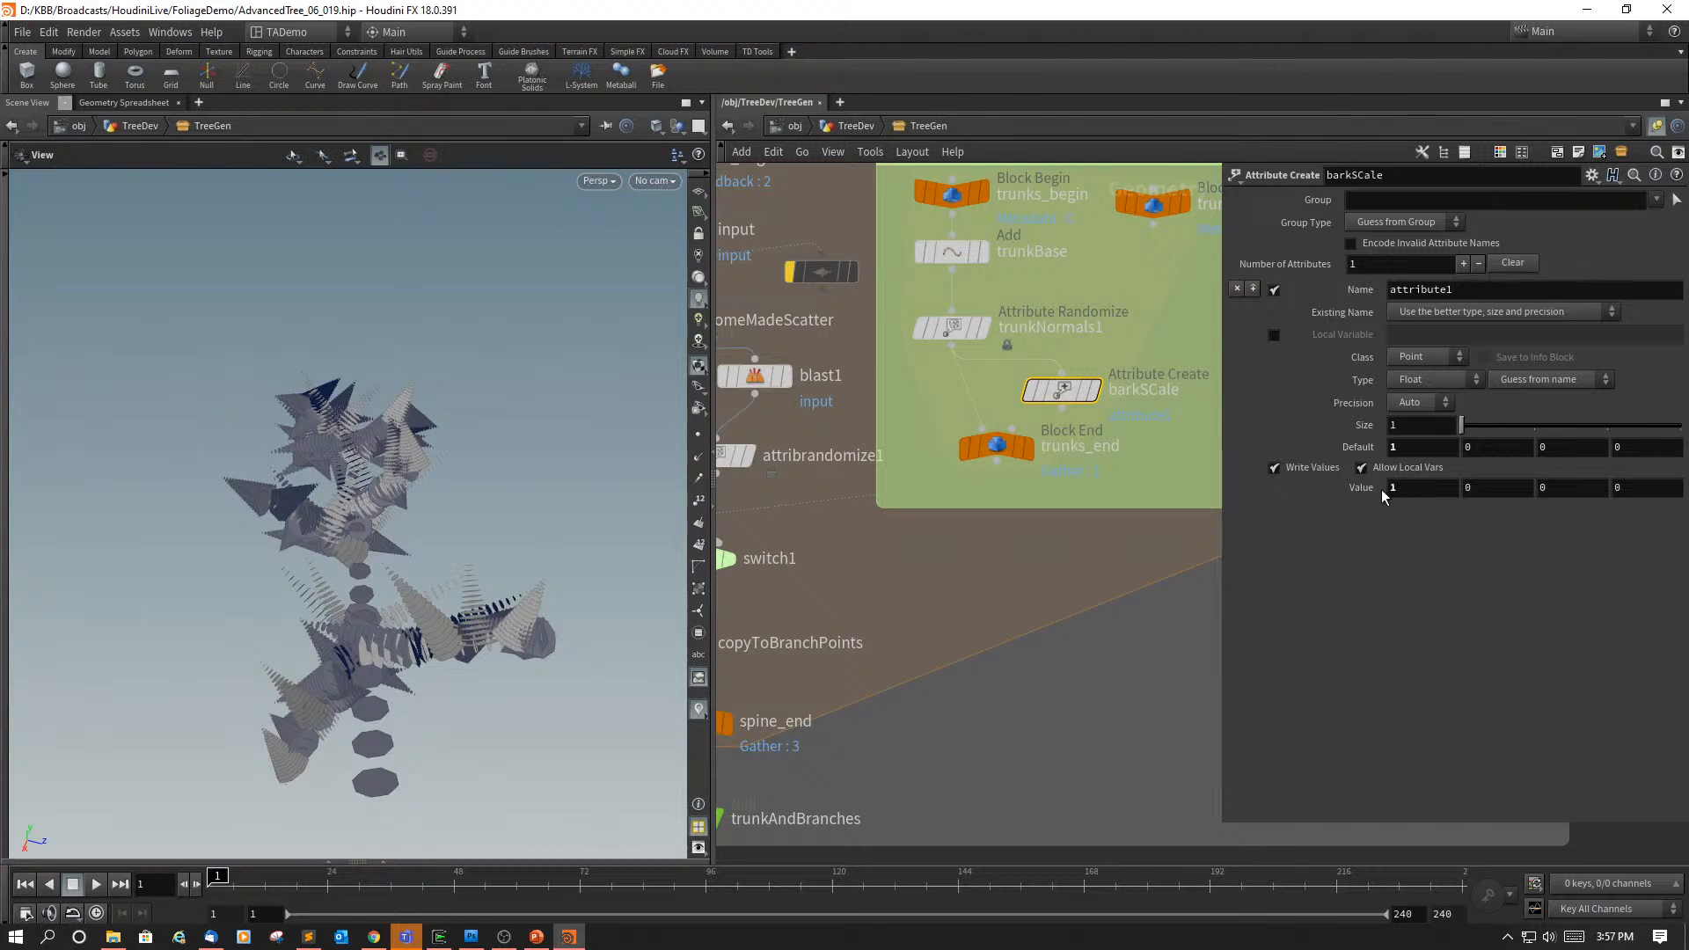
# Step: Place the Attribute Create node between trunkNormals1 and trunks_end and correct its name to barkScale
pyautogui.moveTo(1064, 398)
pyautogui.moveTo(1066, 400); pyautogui.dragTo(974, 412)
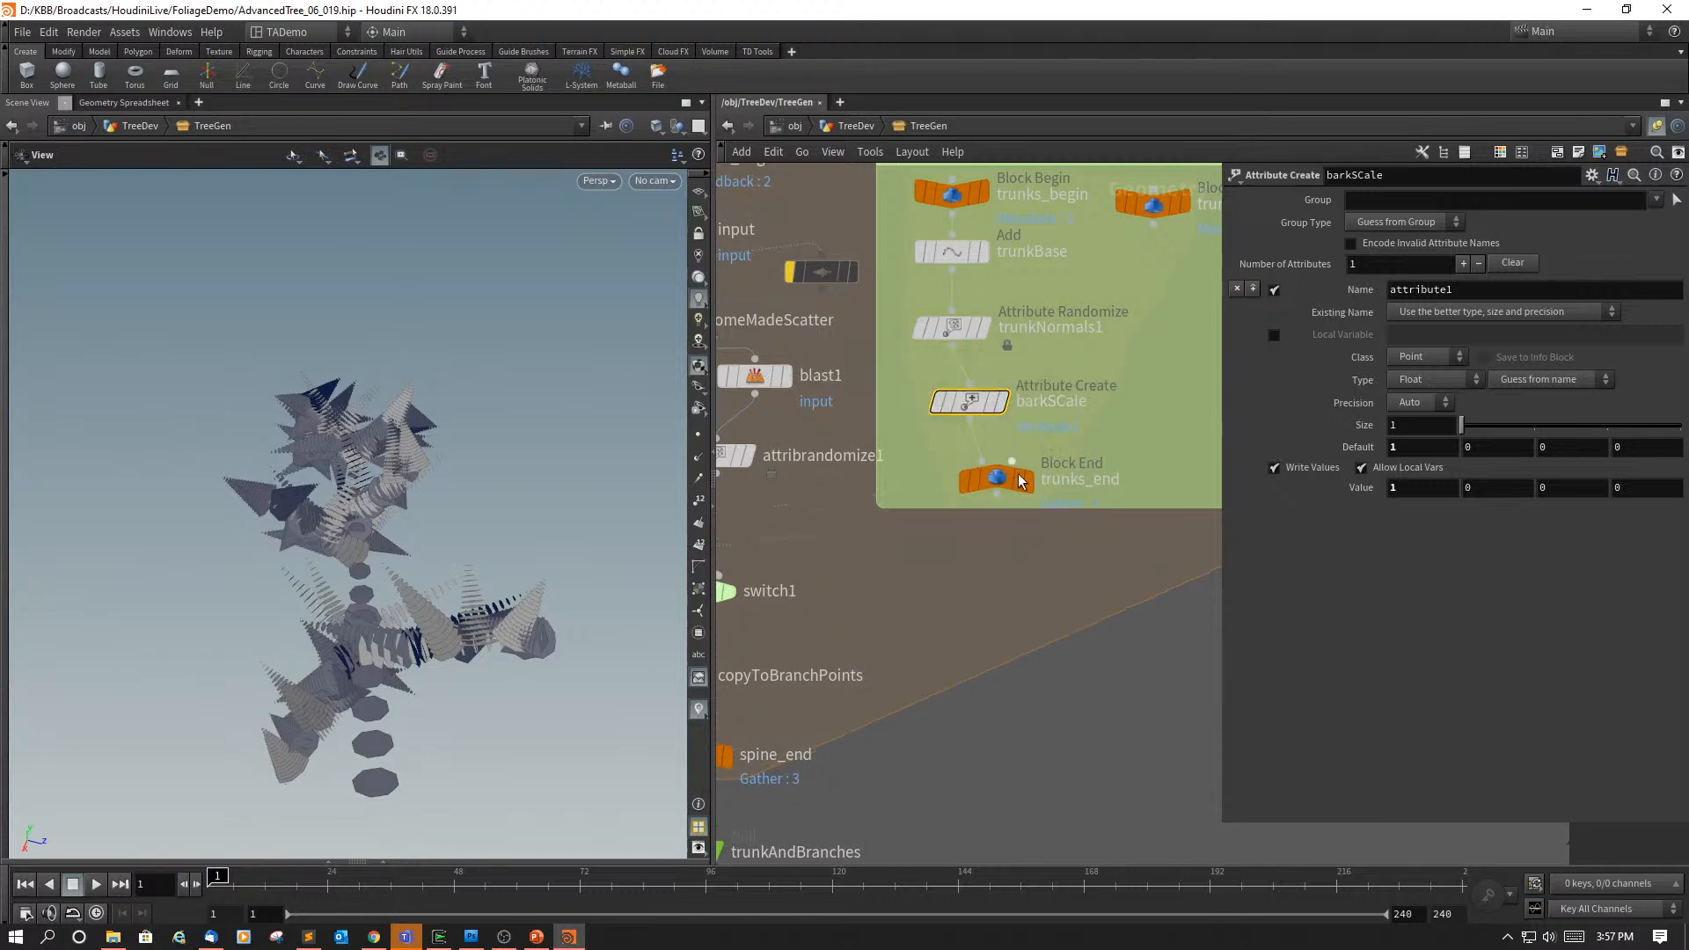
pyautogui.doubleClick(1063, 404)
pyautogui.press('BackSpace')
pyautogui.write('c')
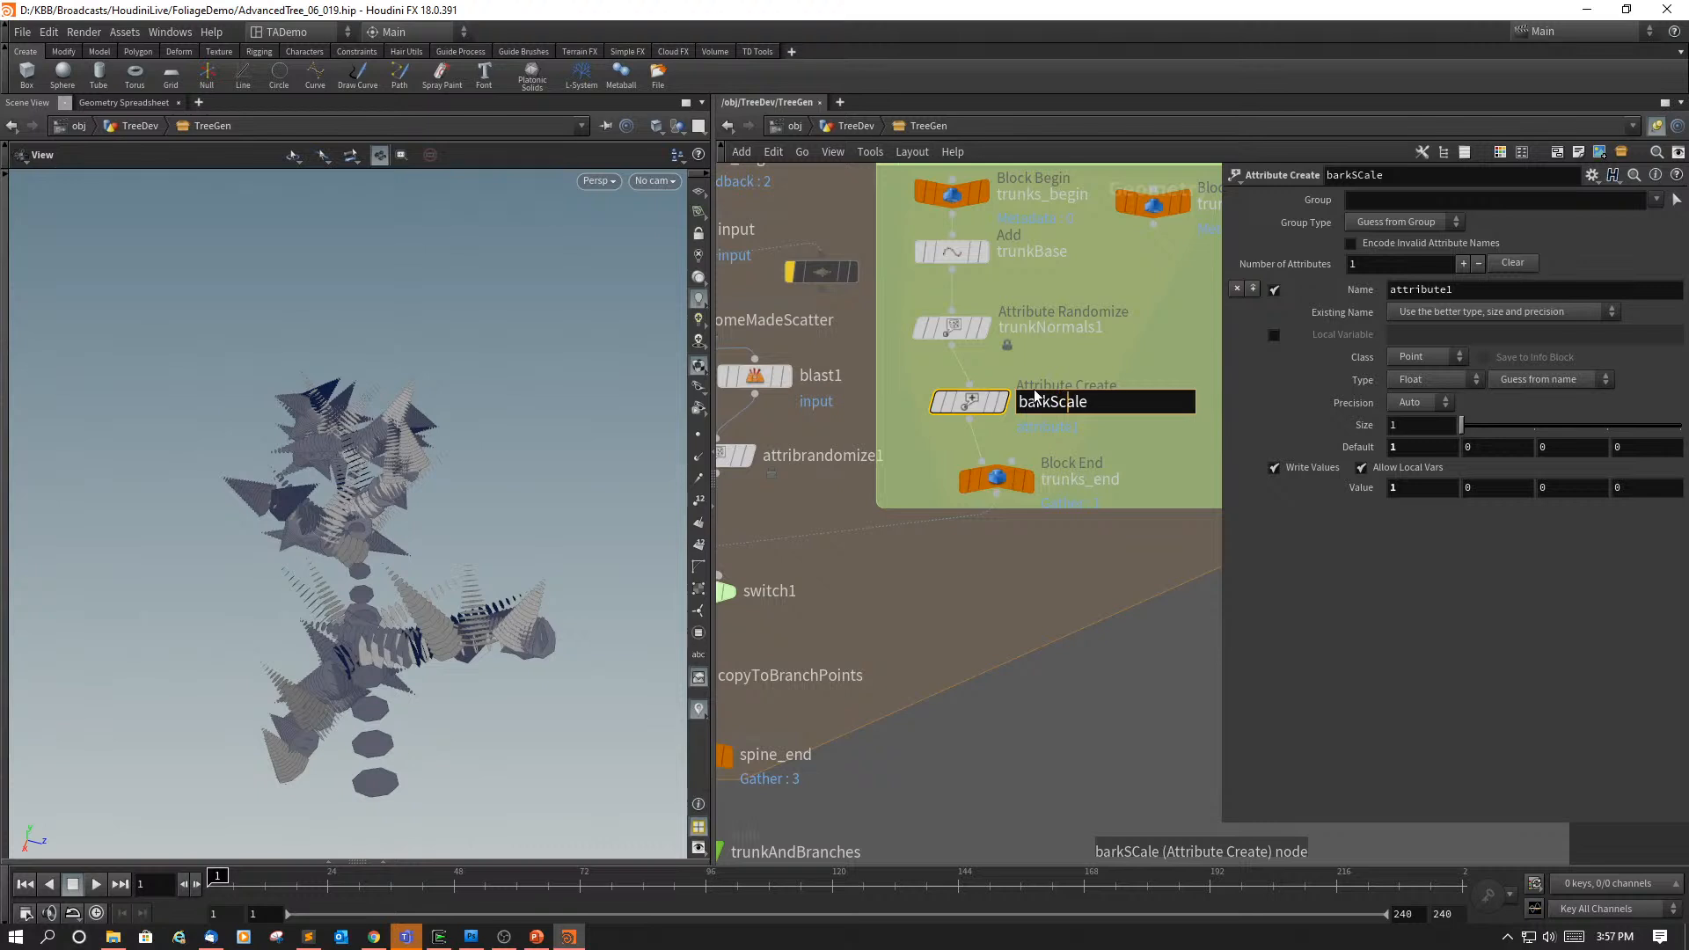
pyautogui.press('Return')
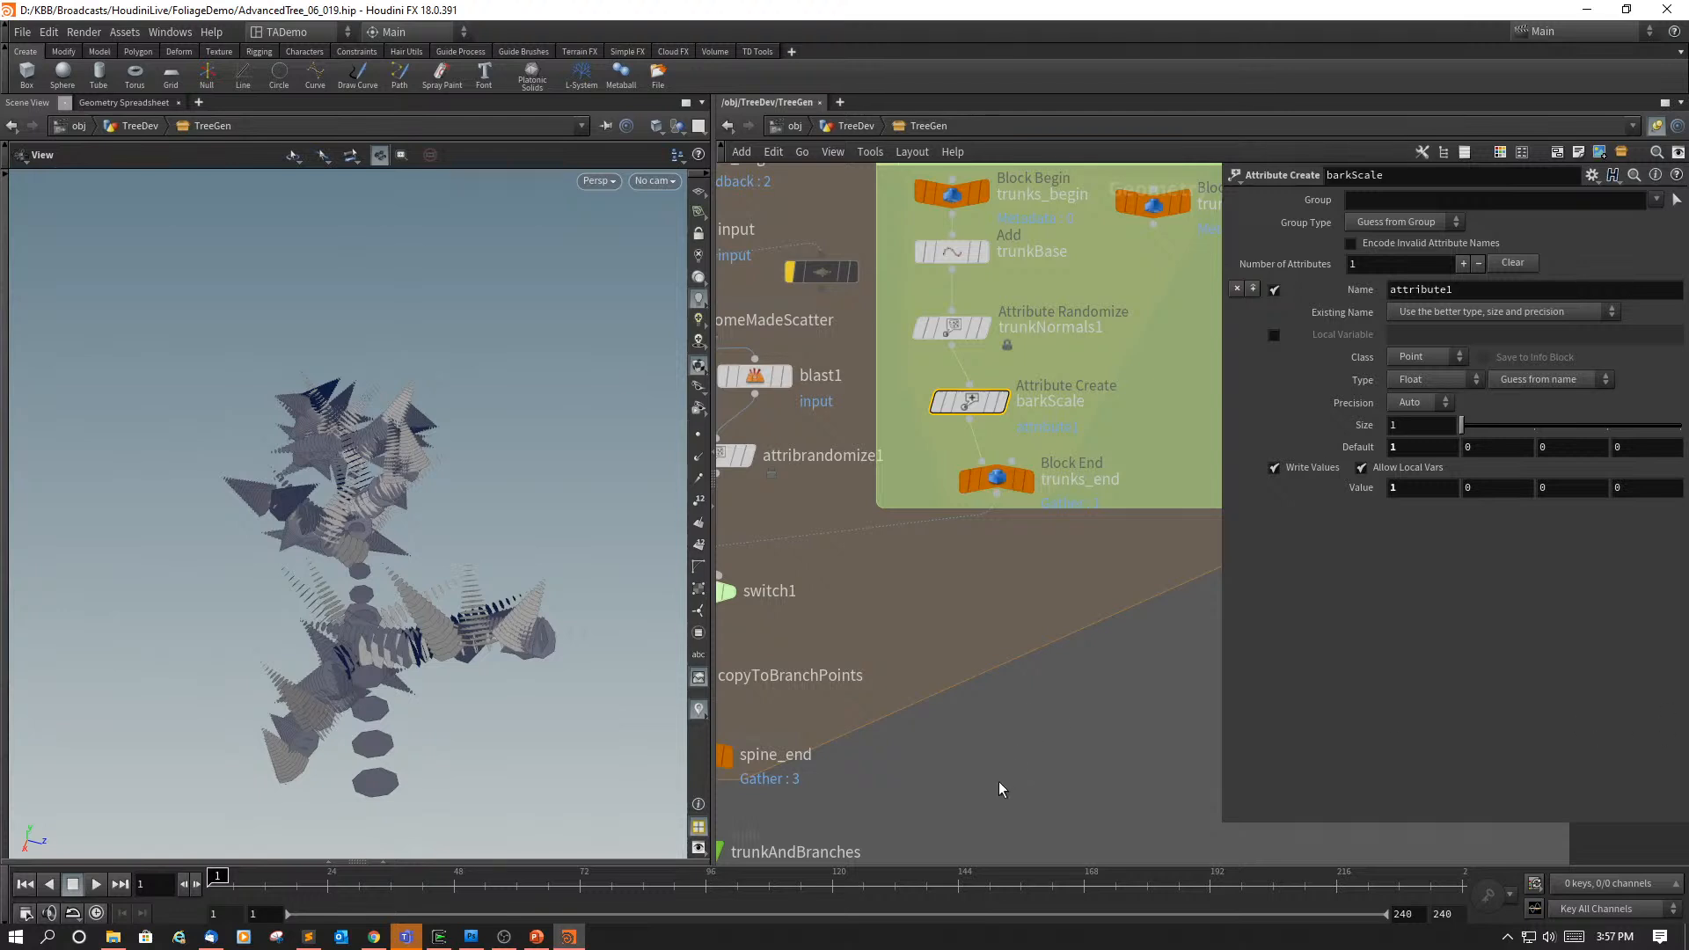
# Step: Enable Use Template Point Attributes on the copyToBranchPoints node
pyautogui.moveTo(869, 703); pyautogui.dragTo(1124, 556, button='middle')
pyautogui.click(927, 531)
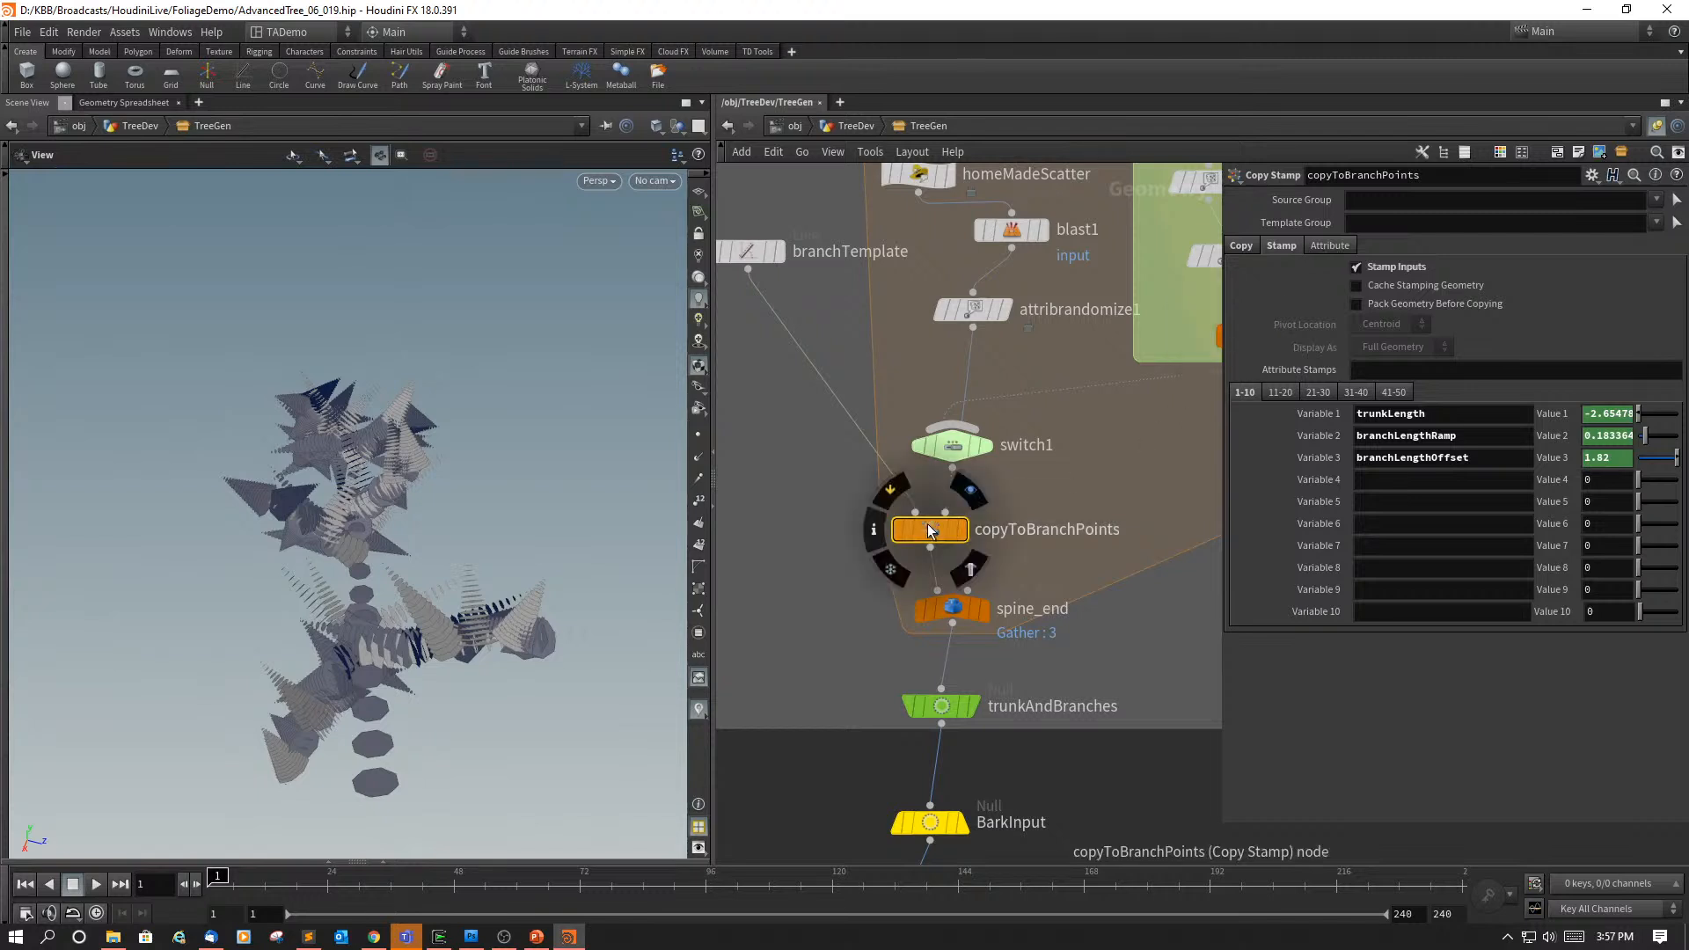
pyautogui.click(1333, 249)
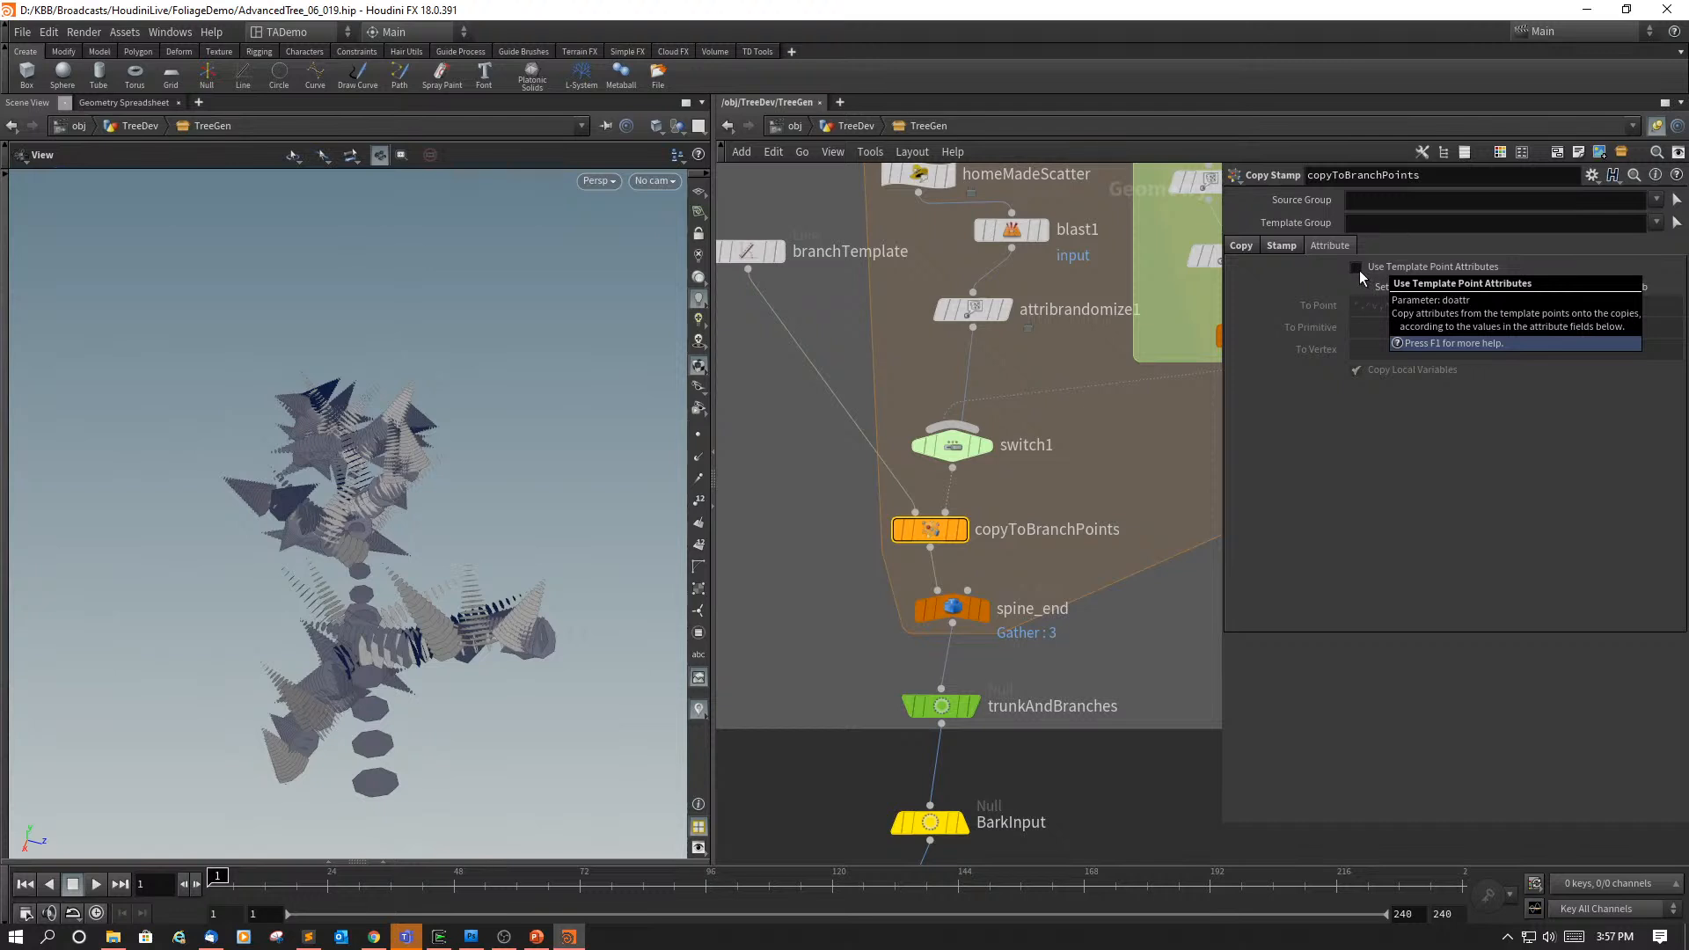
pyautogui.click(1359, 271)
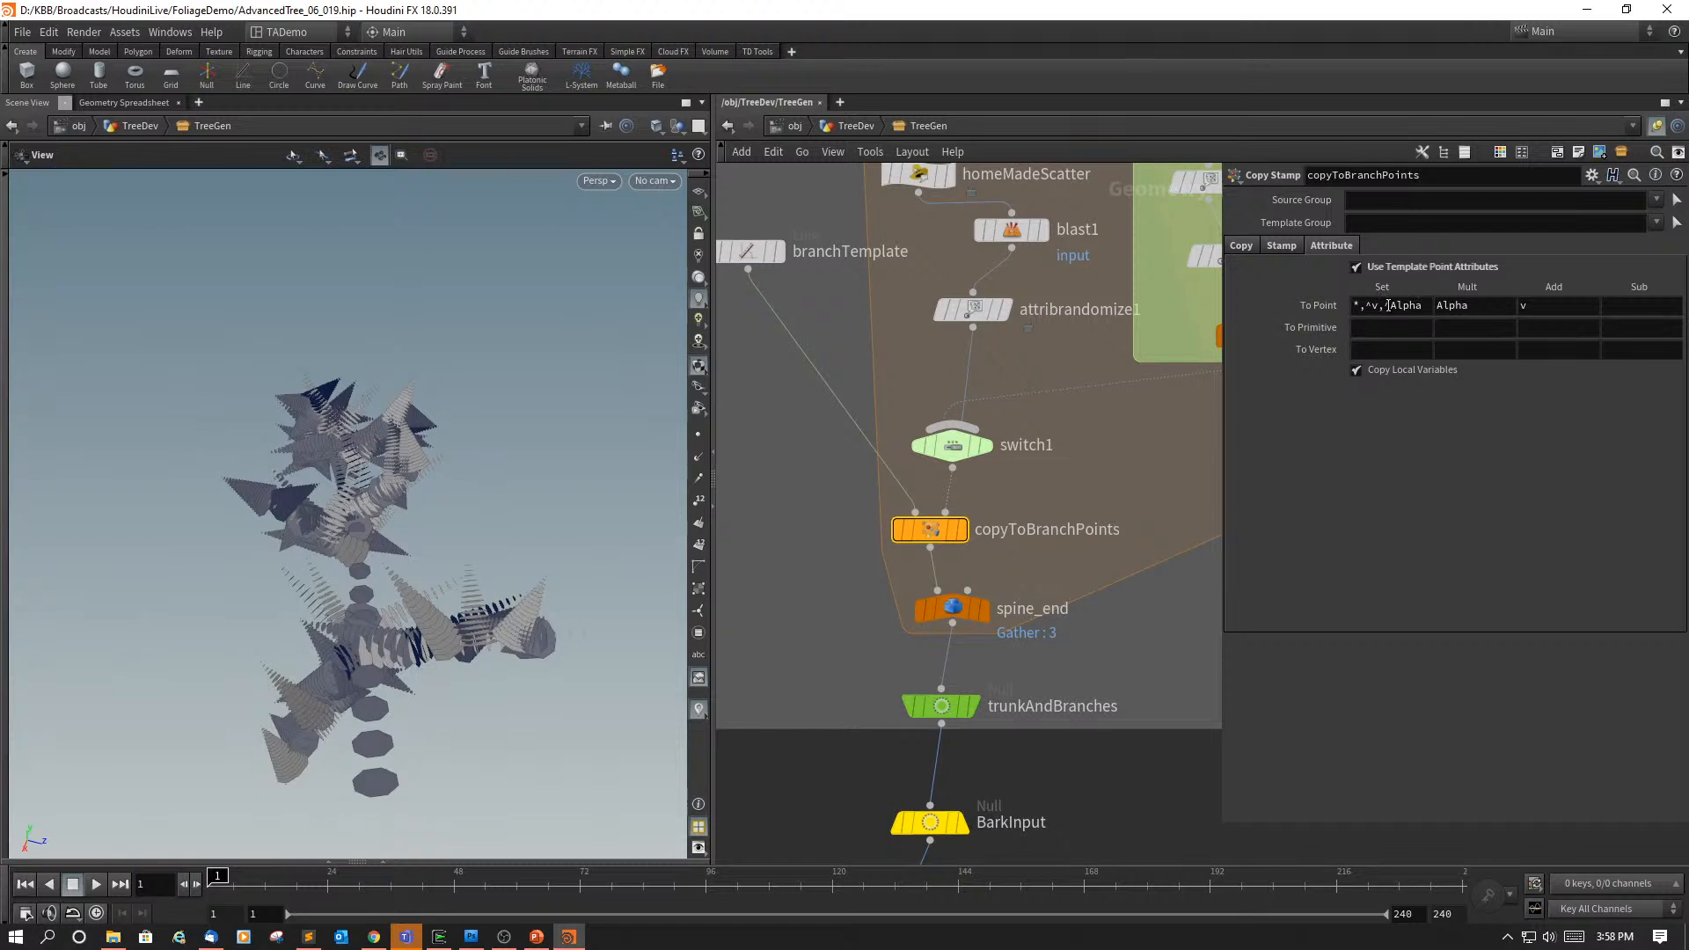
pyautogui.moveTo(1181, 430); pyautogui.dragTo(1057, 509, button='middle')
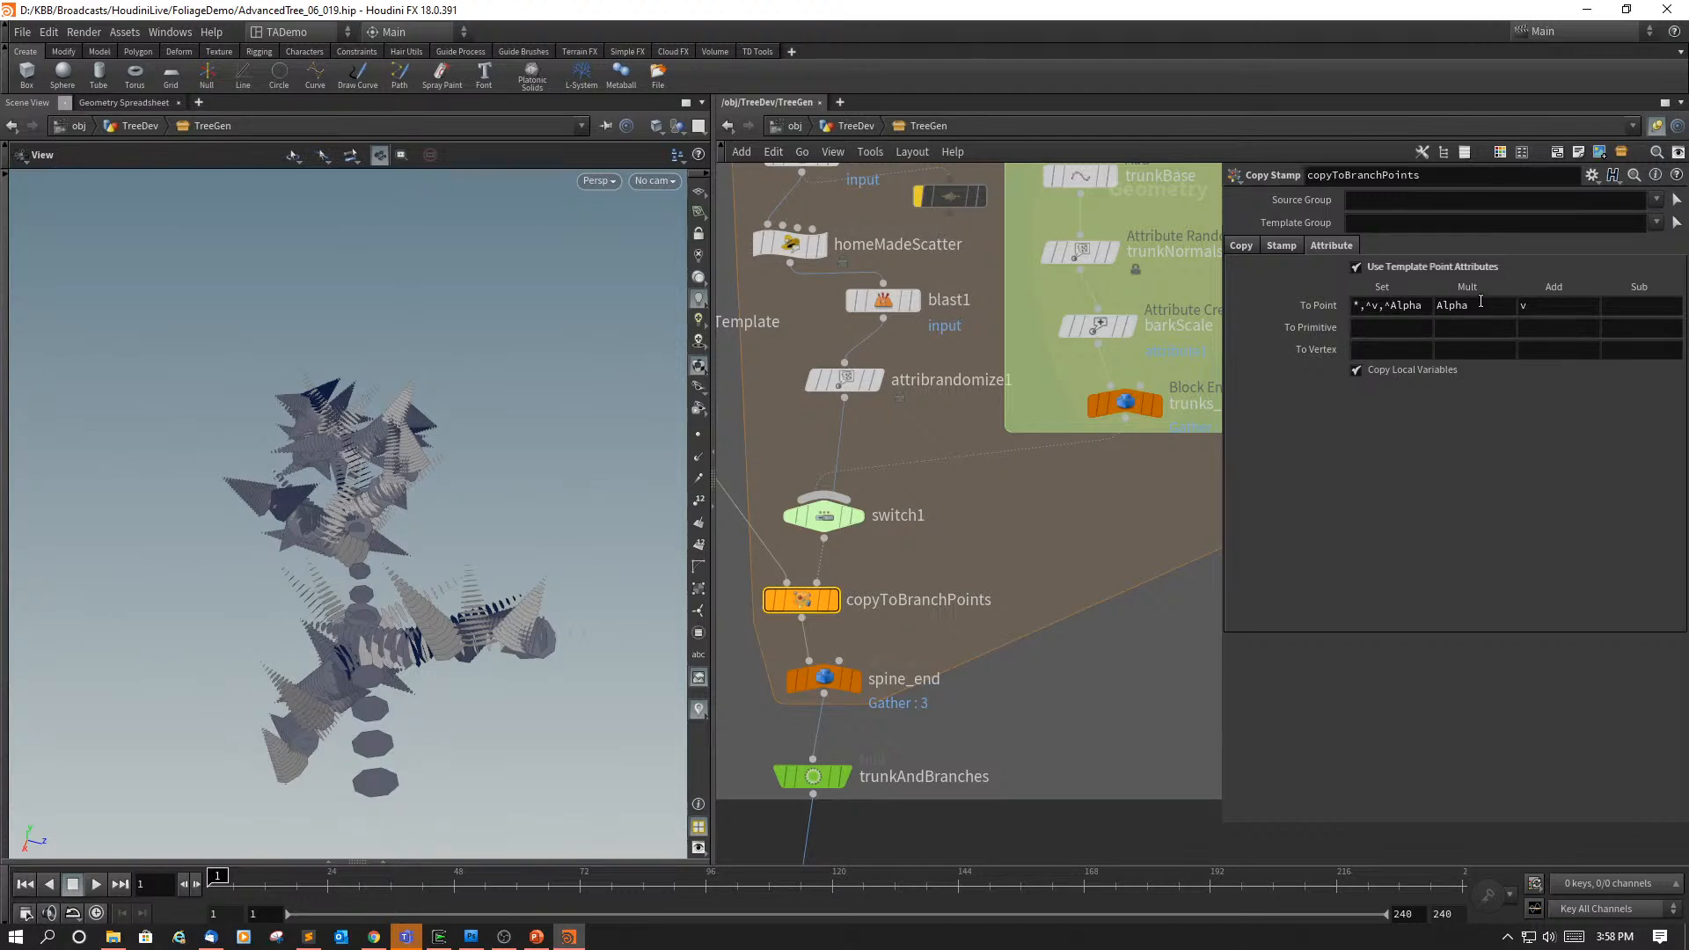
# Step: In copyToBranchPoints' To Point attributes, append ,^barkScale to the Set list and ,barkScale to the Mult list
pyautogui.click(1423, 308)
pyautogui.write(',^barkScale')
pyautogui.press('Tab')
pyautogui.click(1481, 308)
pyautogui.write(',barkScale')
pyautogui.press('Return')
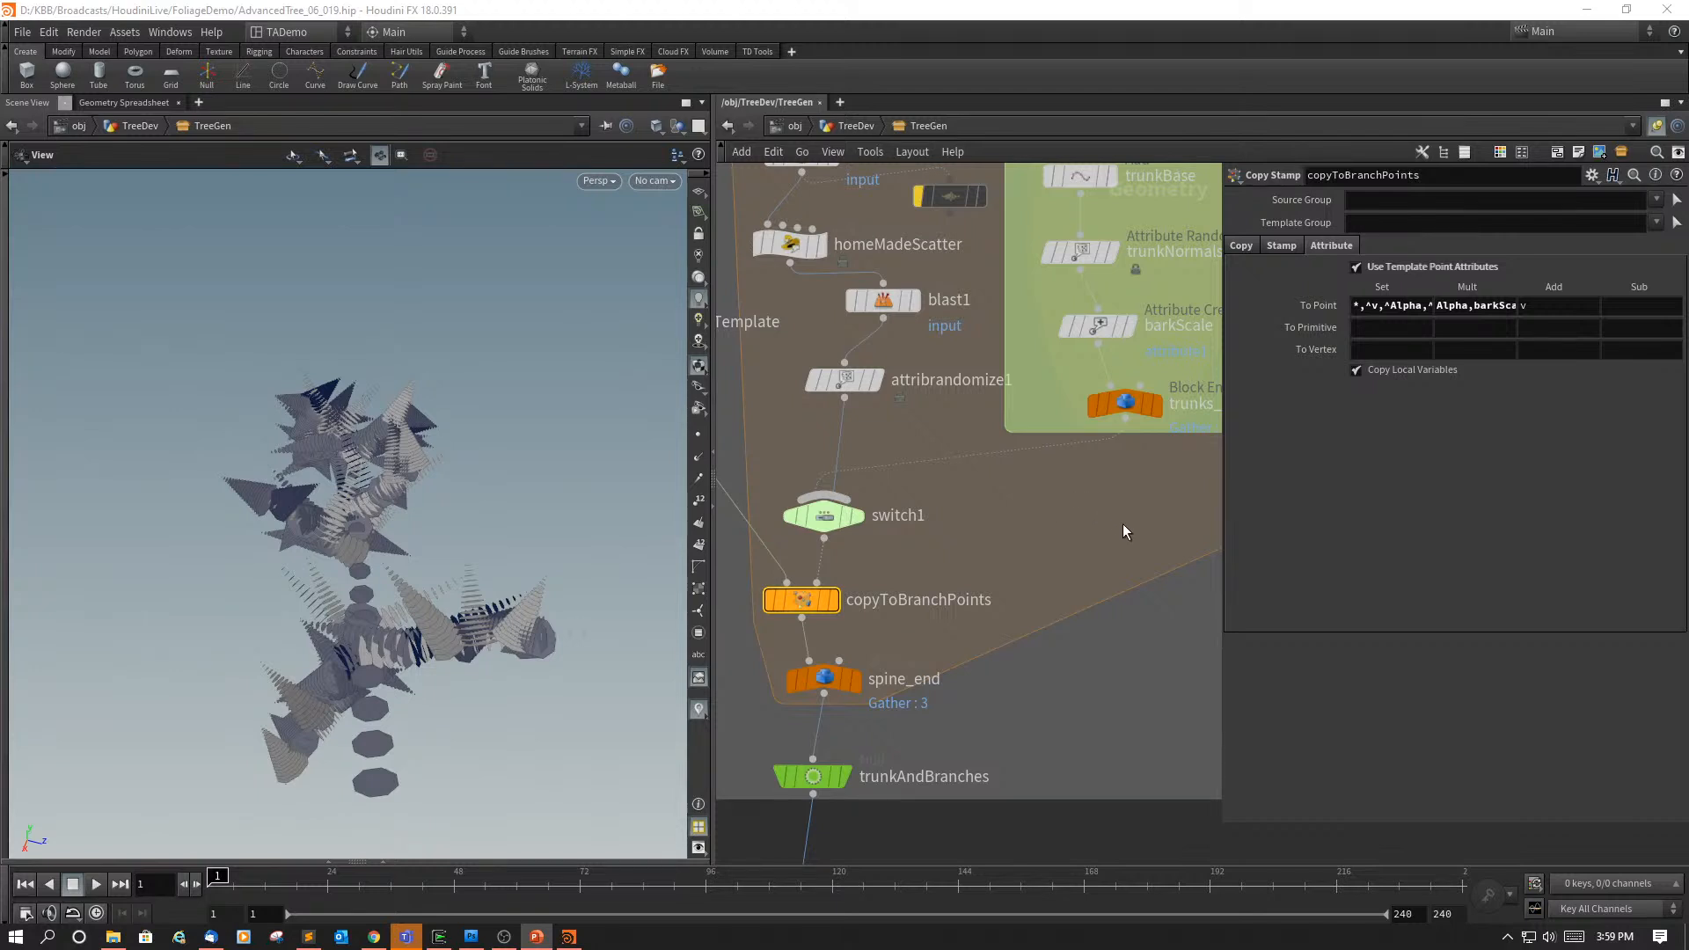
# Step: Add a Point Wrangle below branchTemplate and wire branchTemplate's output into its first input
pyautogui.moveTo(1114, 496); pyautogui.dragTo(1175, 623, button='middle')
pyautogui.moveTo(966, 431)
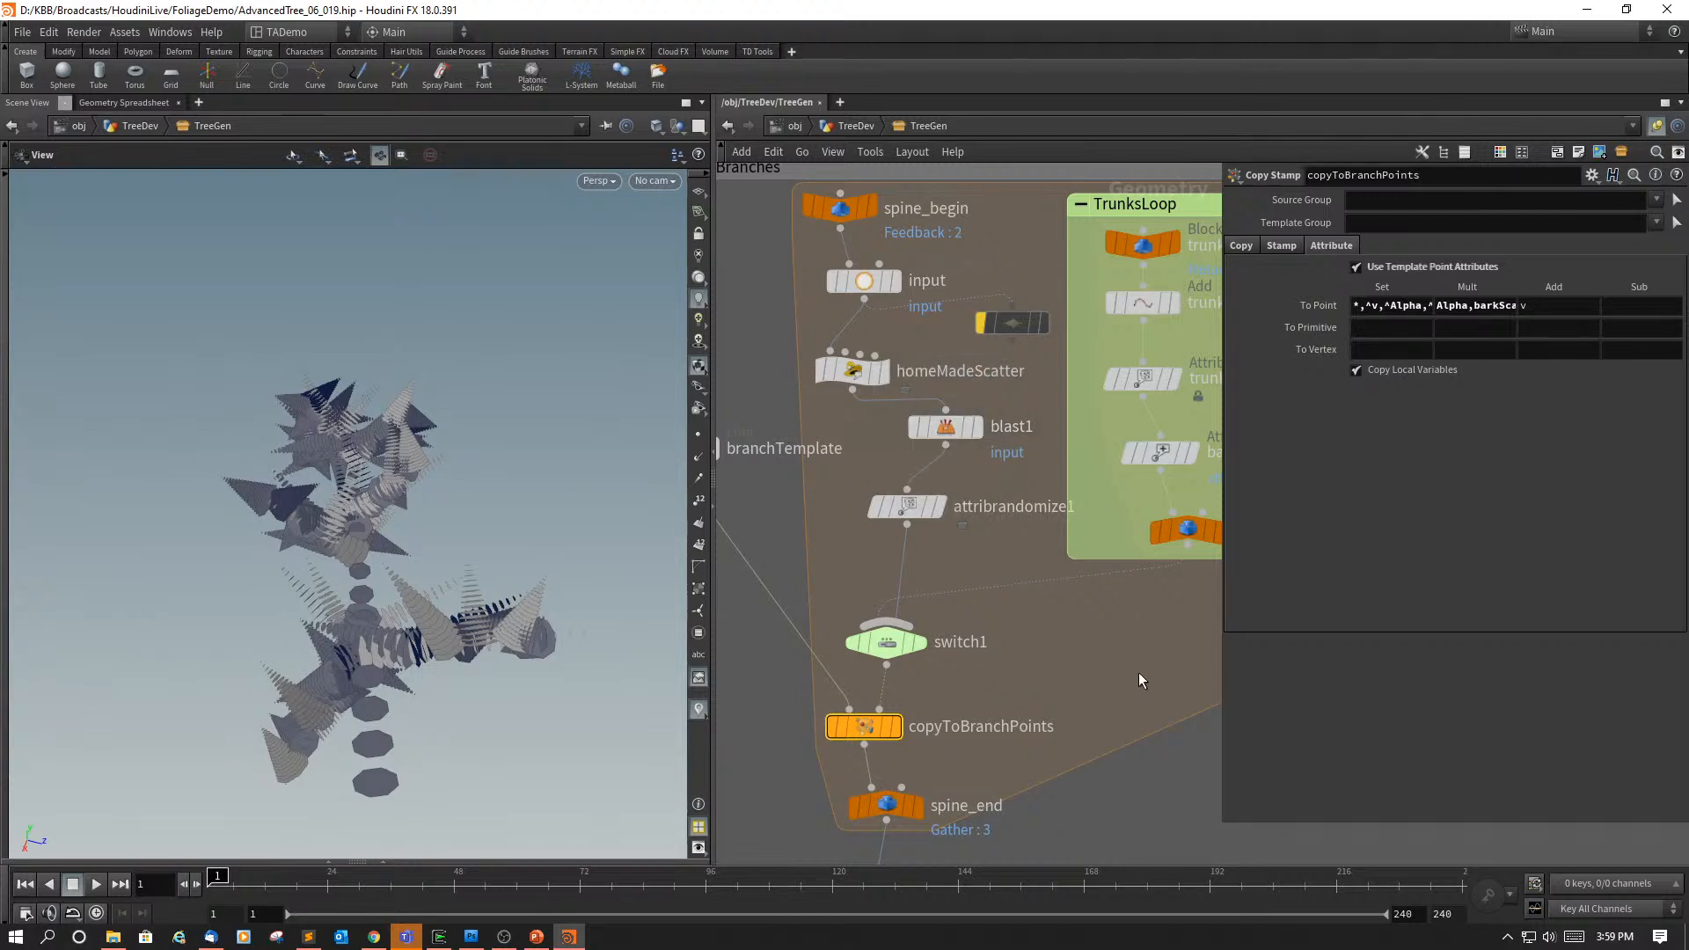
pyautogui.moveTo(1121, 678); pyautogui.dragTo(1248, 675, button='middle')
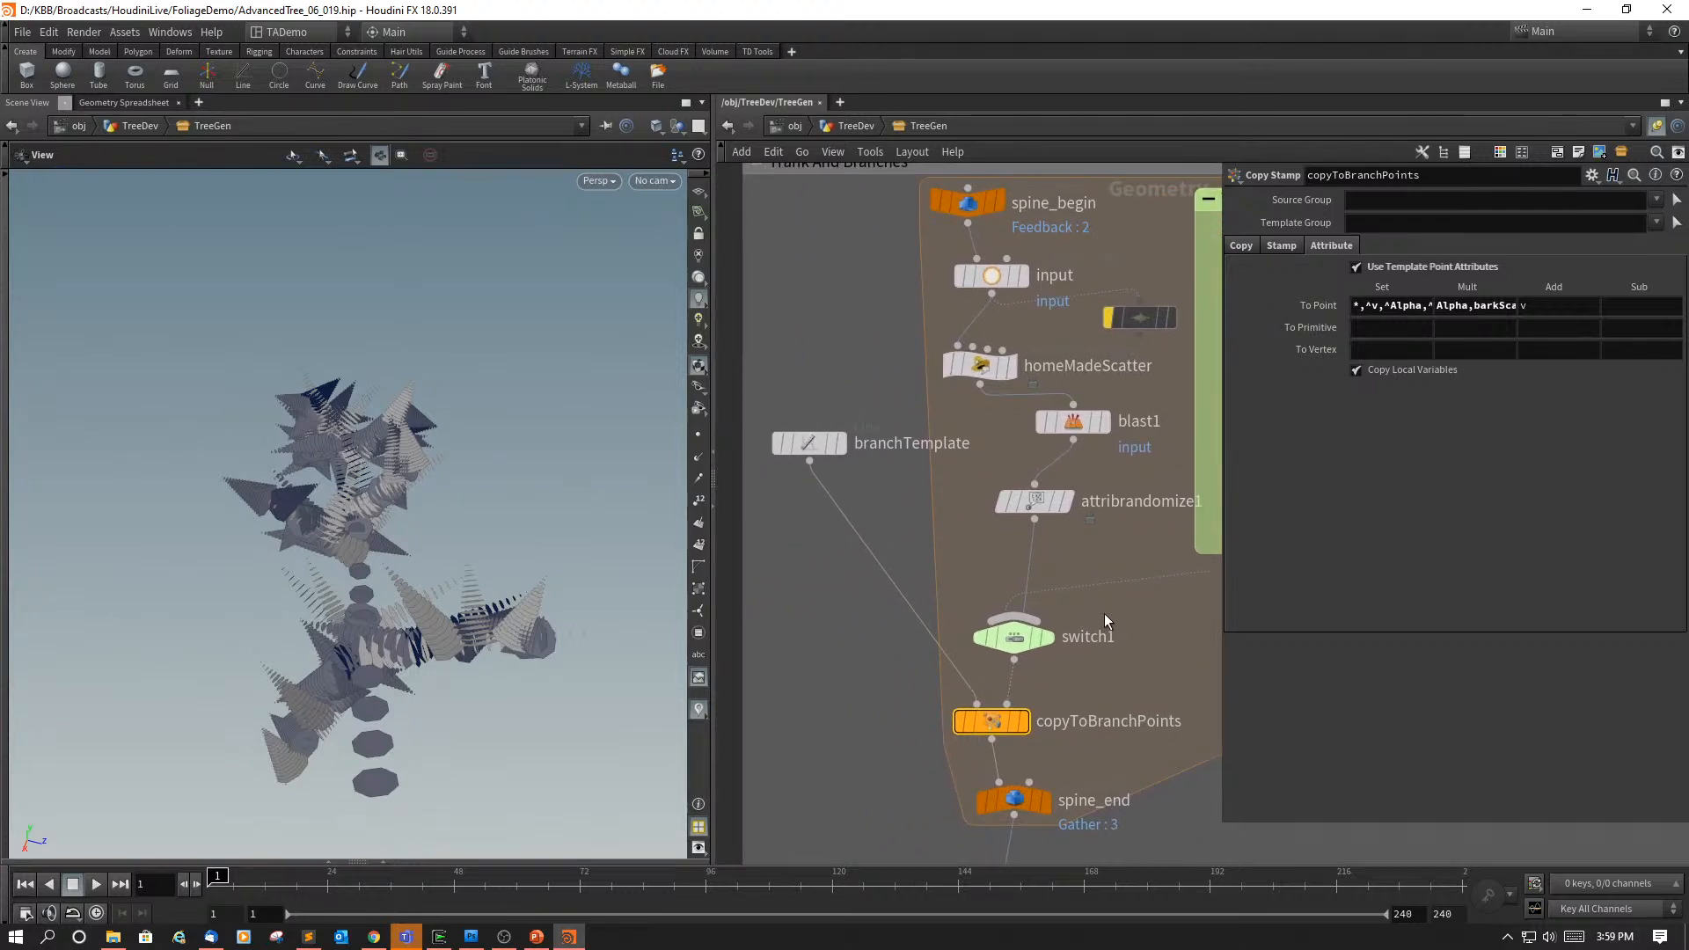
pyautogui.moveTo(807, 467); pyautogui.dragTo(811, 514)
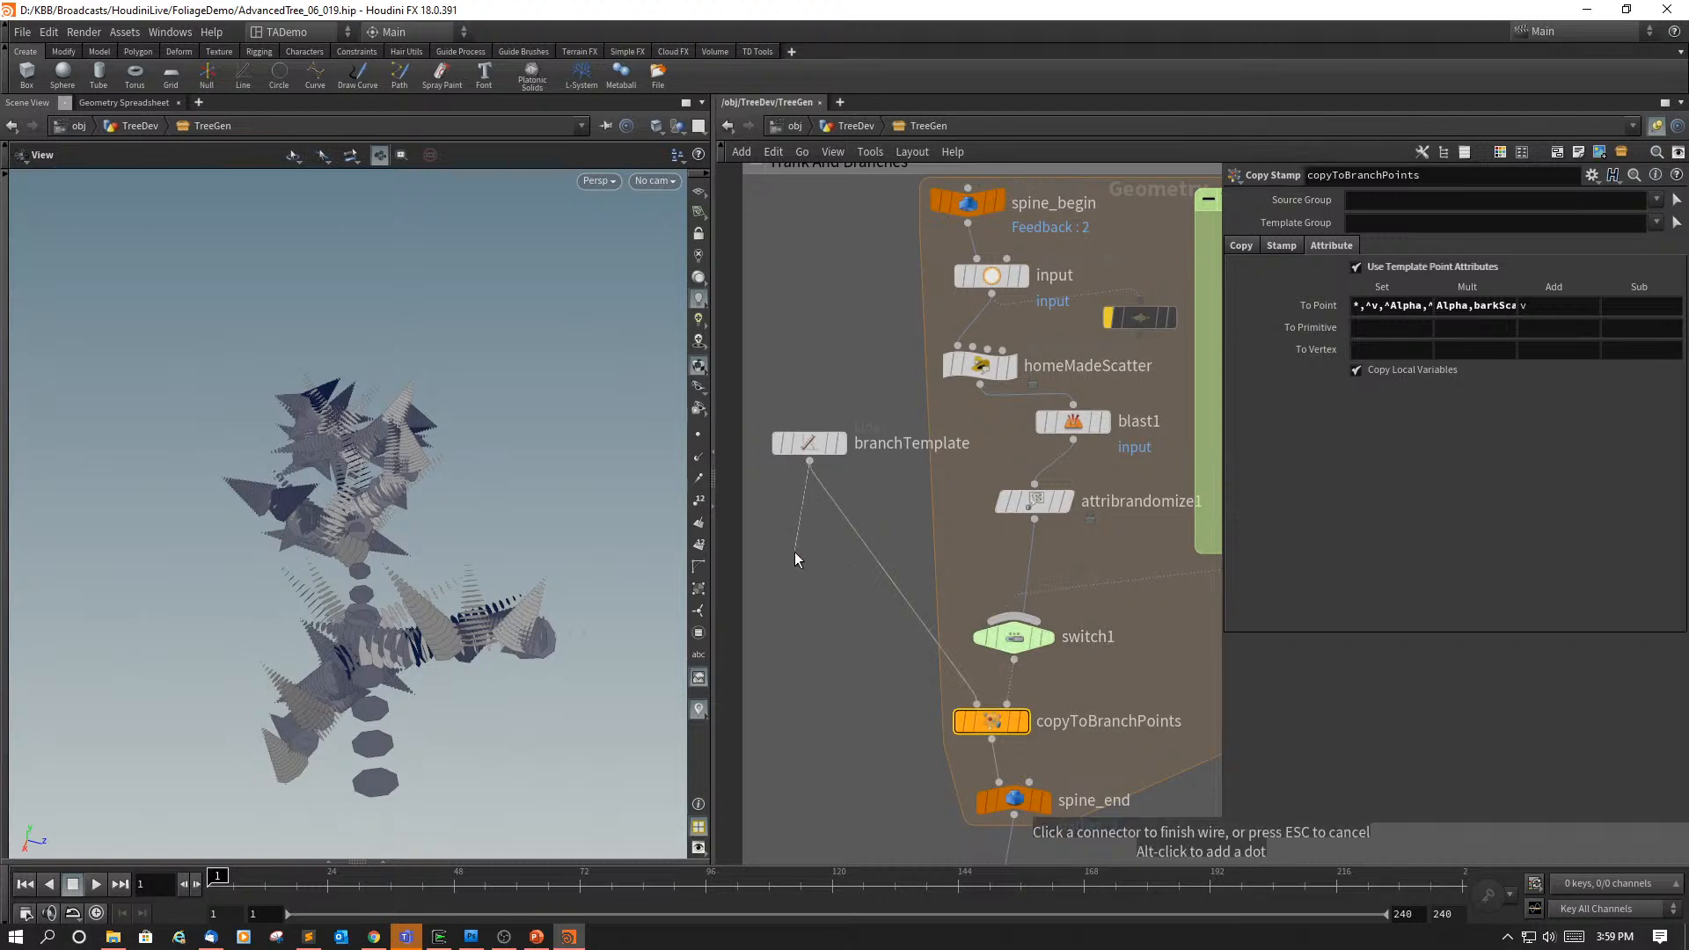
pyautogui.press('Escape')
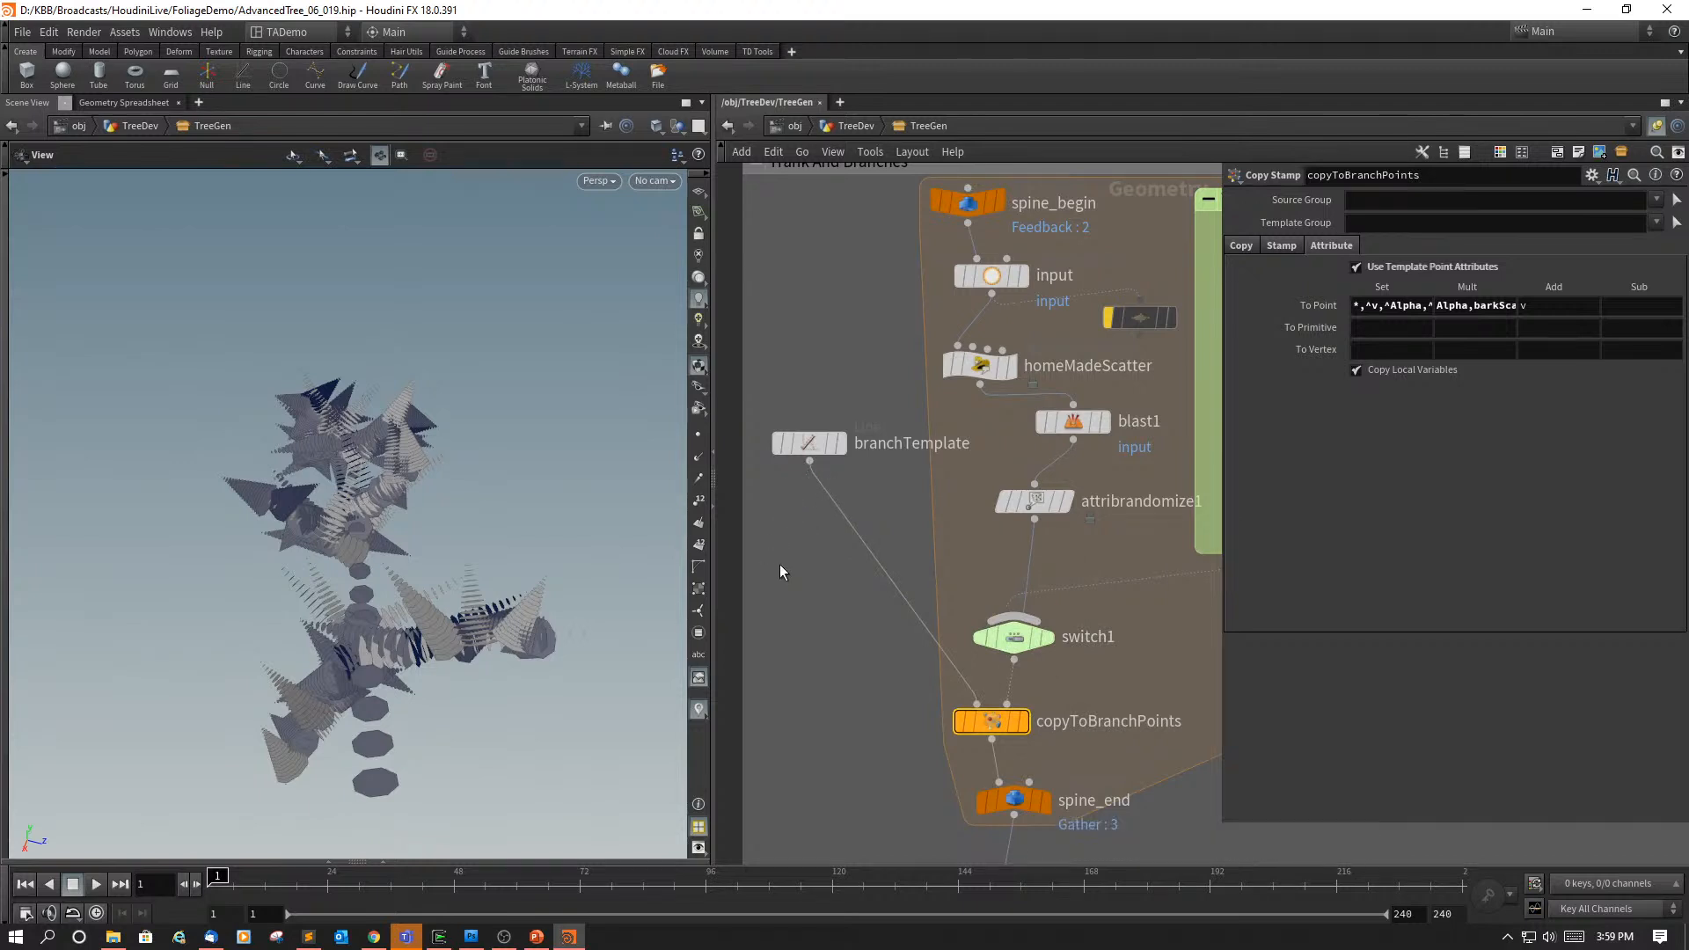
pyautogui.press('Tab')
pyautogui.write('poinWr')
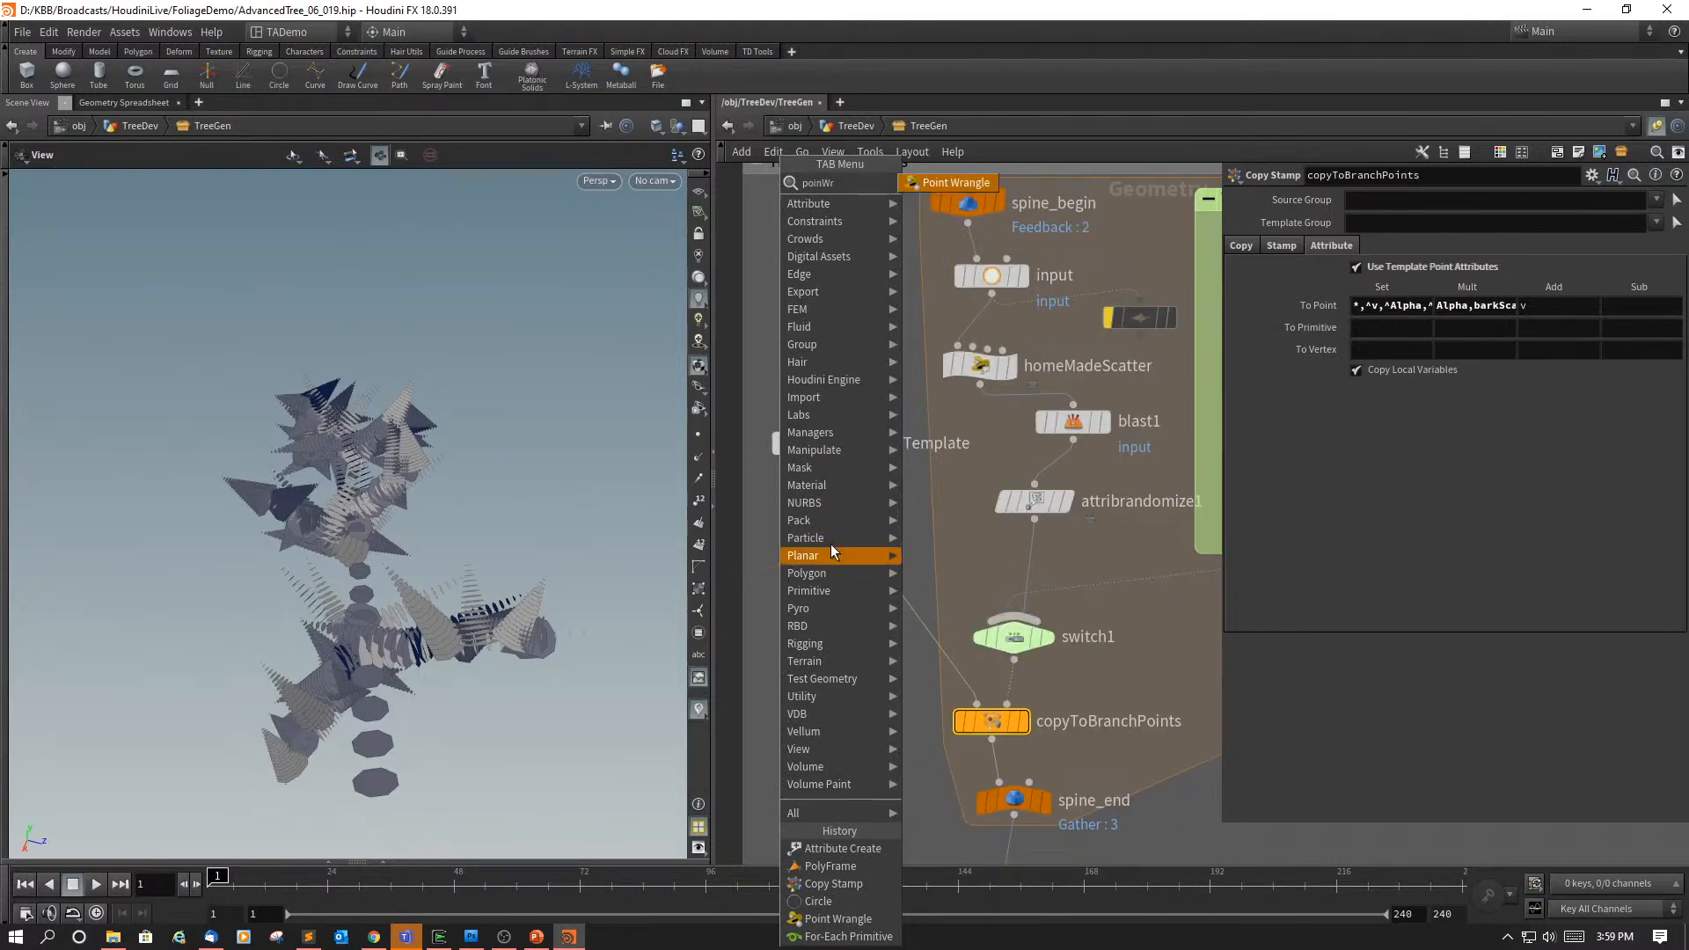
pyautogui.click(941, 182)
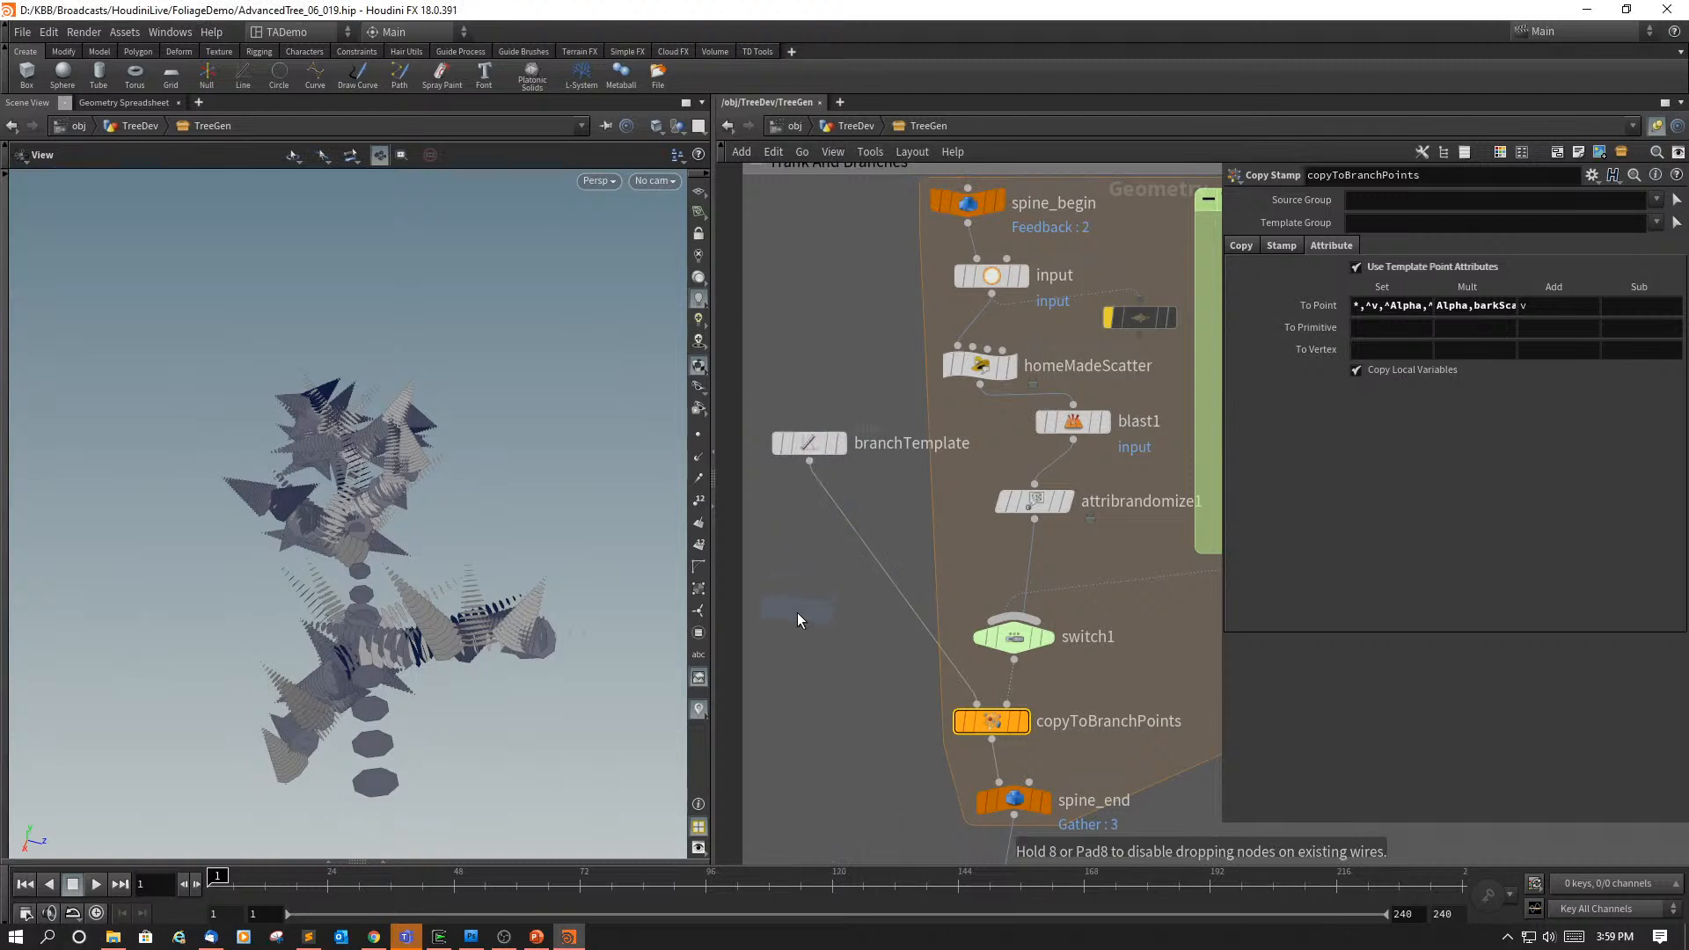
pyautogui.click(804, 602)
pyautogui.moveTo(810, 461); pyautogui.dragTo(785, 584)
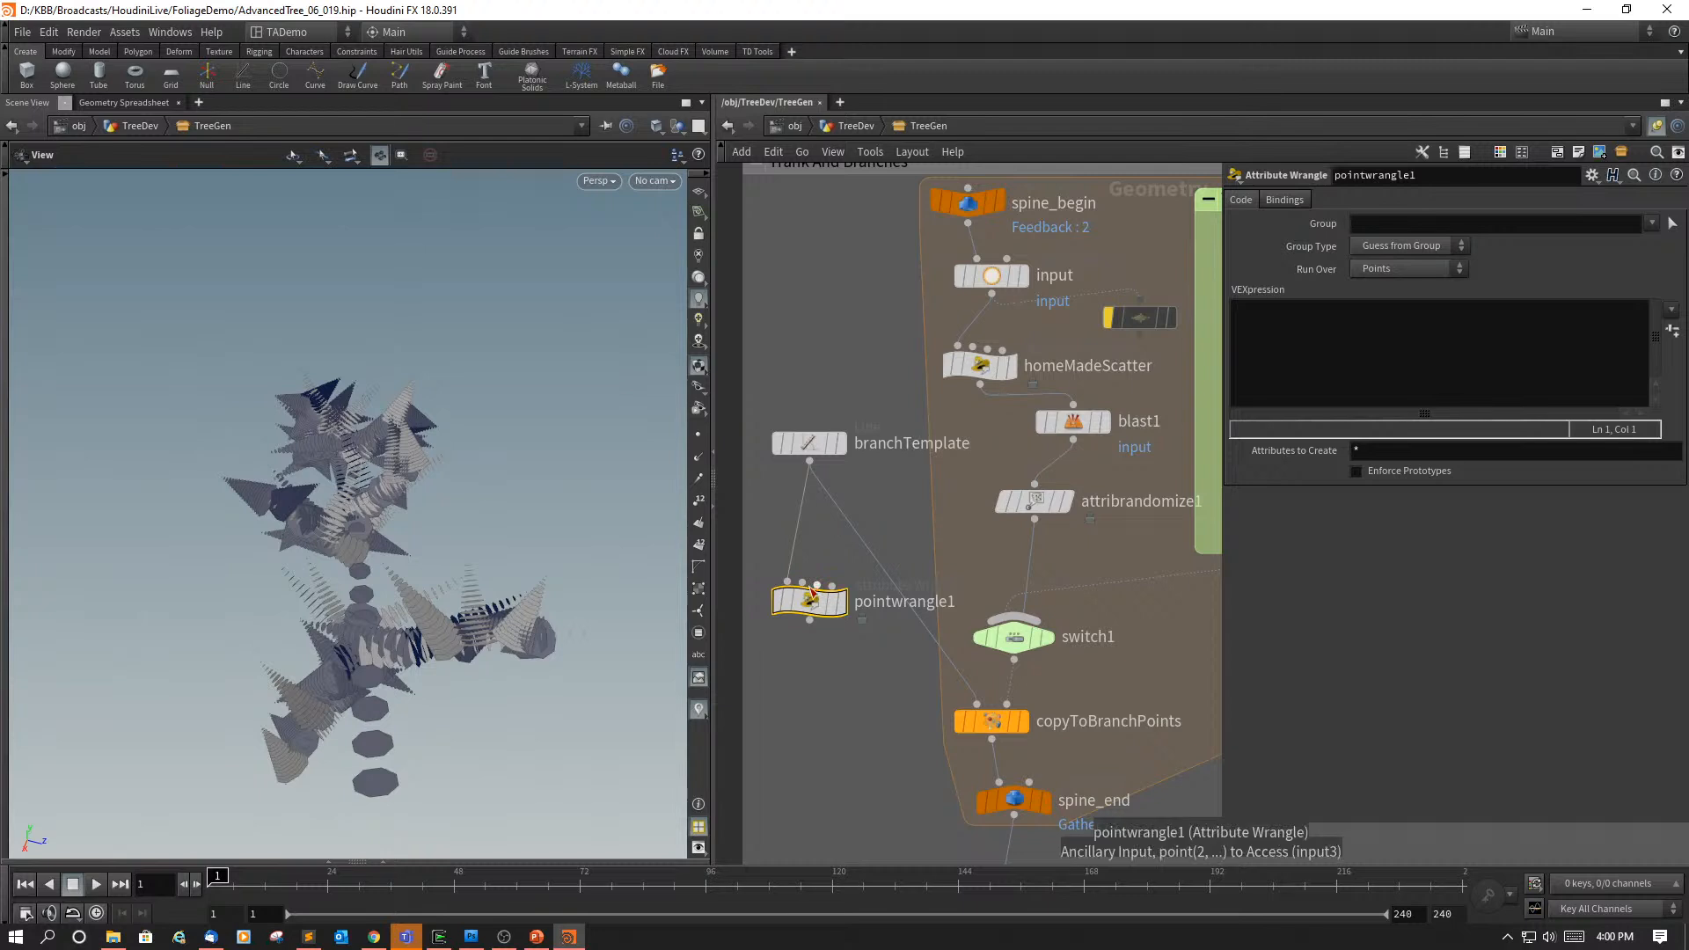
# Step: Rename the new Point Wrangle initialBarkScale
pyautogui.click(1453, 178)
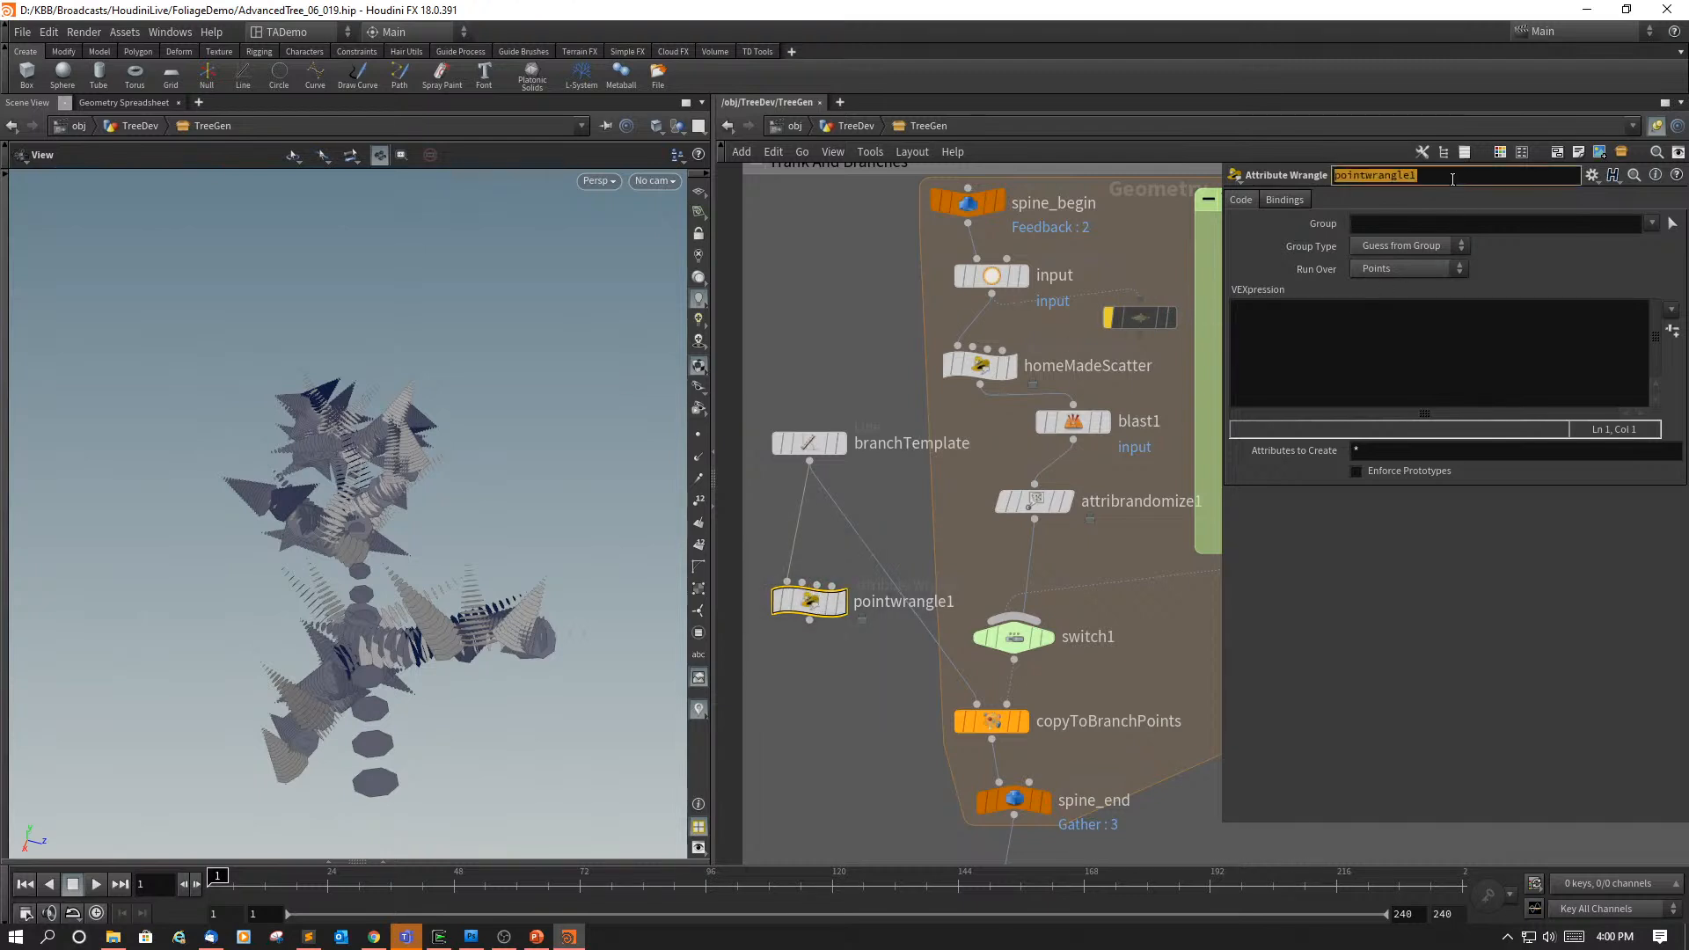
pyautogui.write('initialBarkScale')
pyautogui.press('Return')
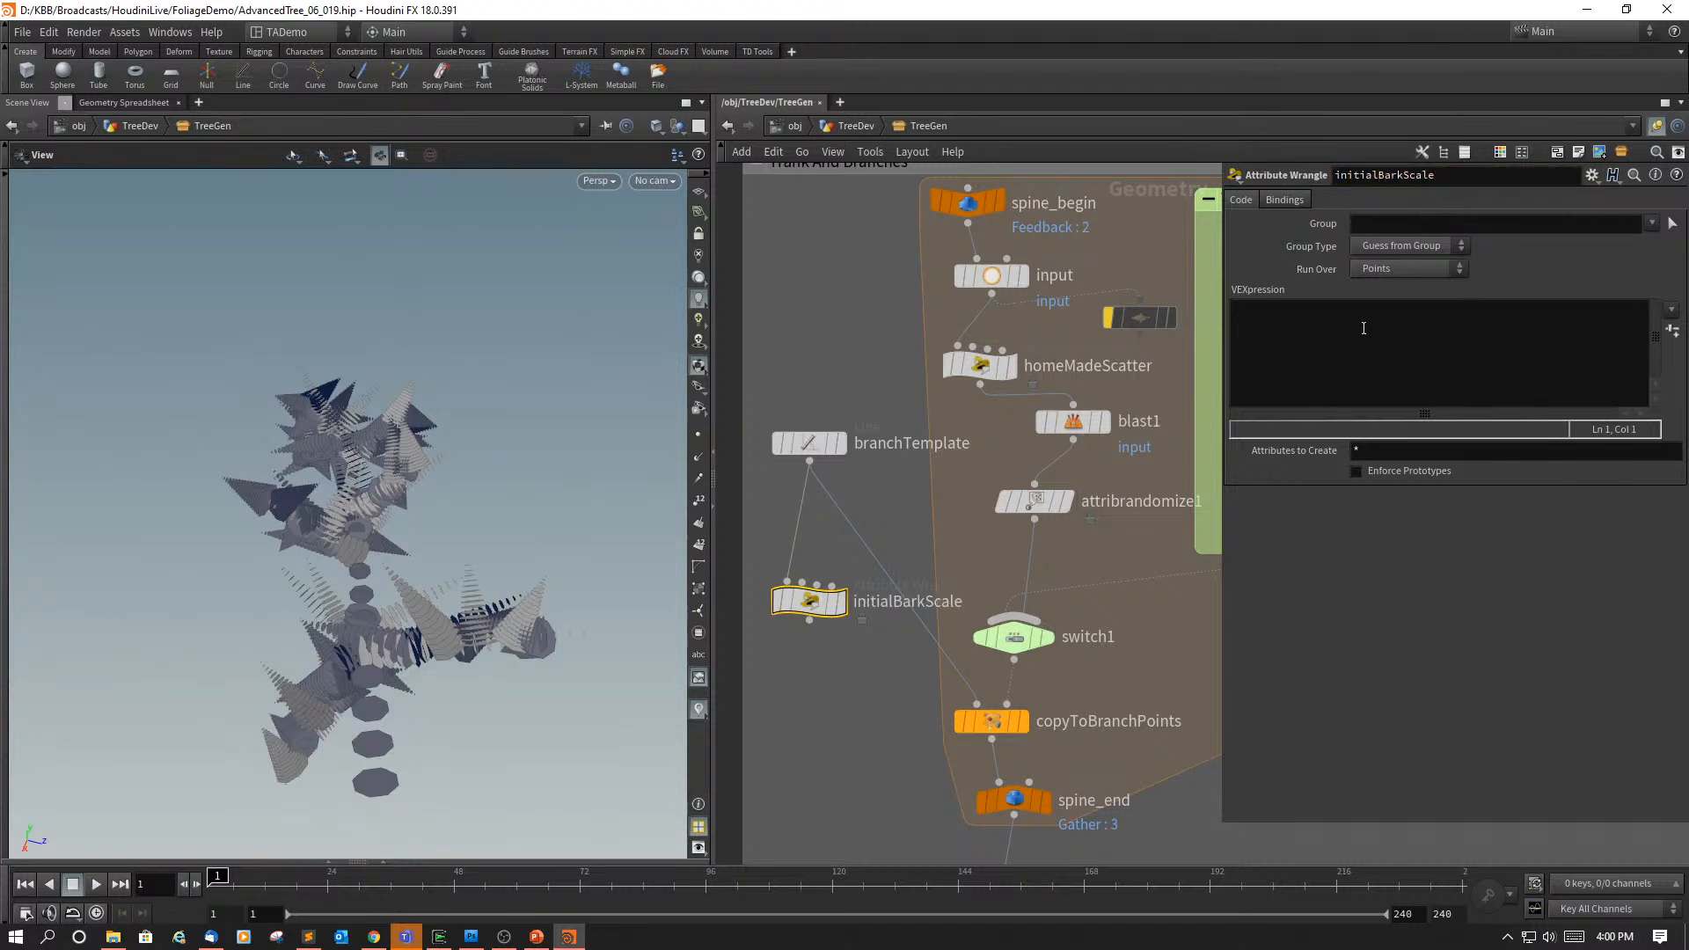
pyautogui.click(1260, 314)
pyautogui.write('f')
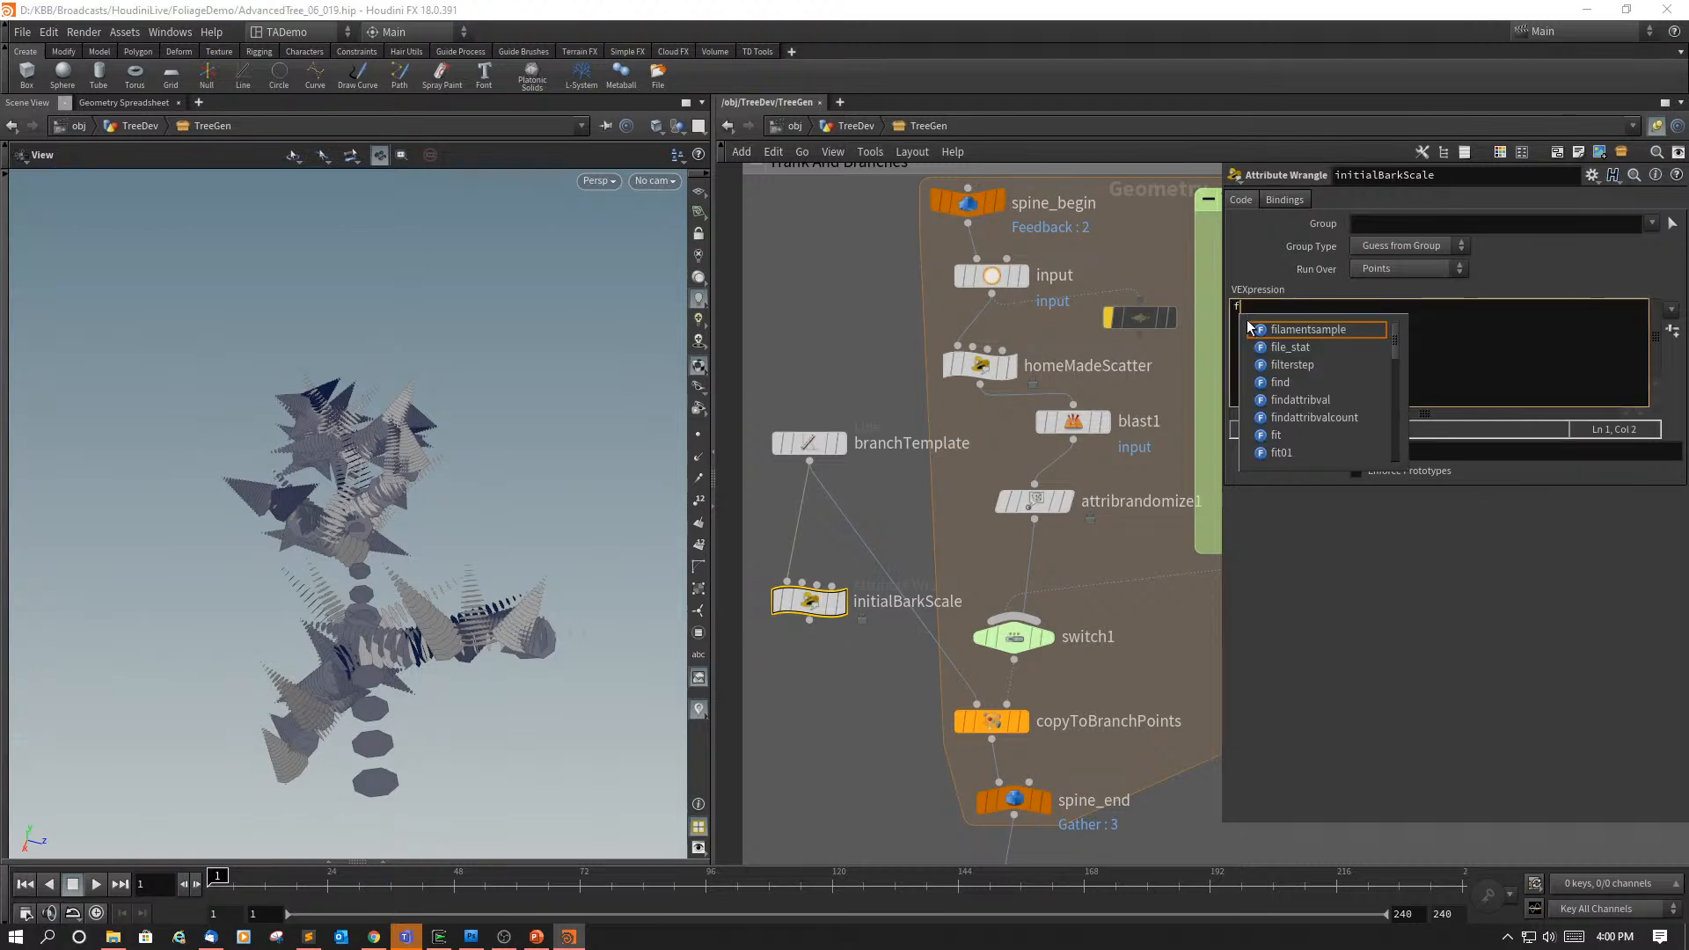
pyautogui.write('@')
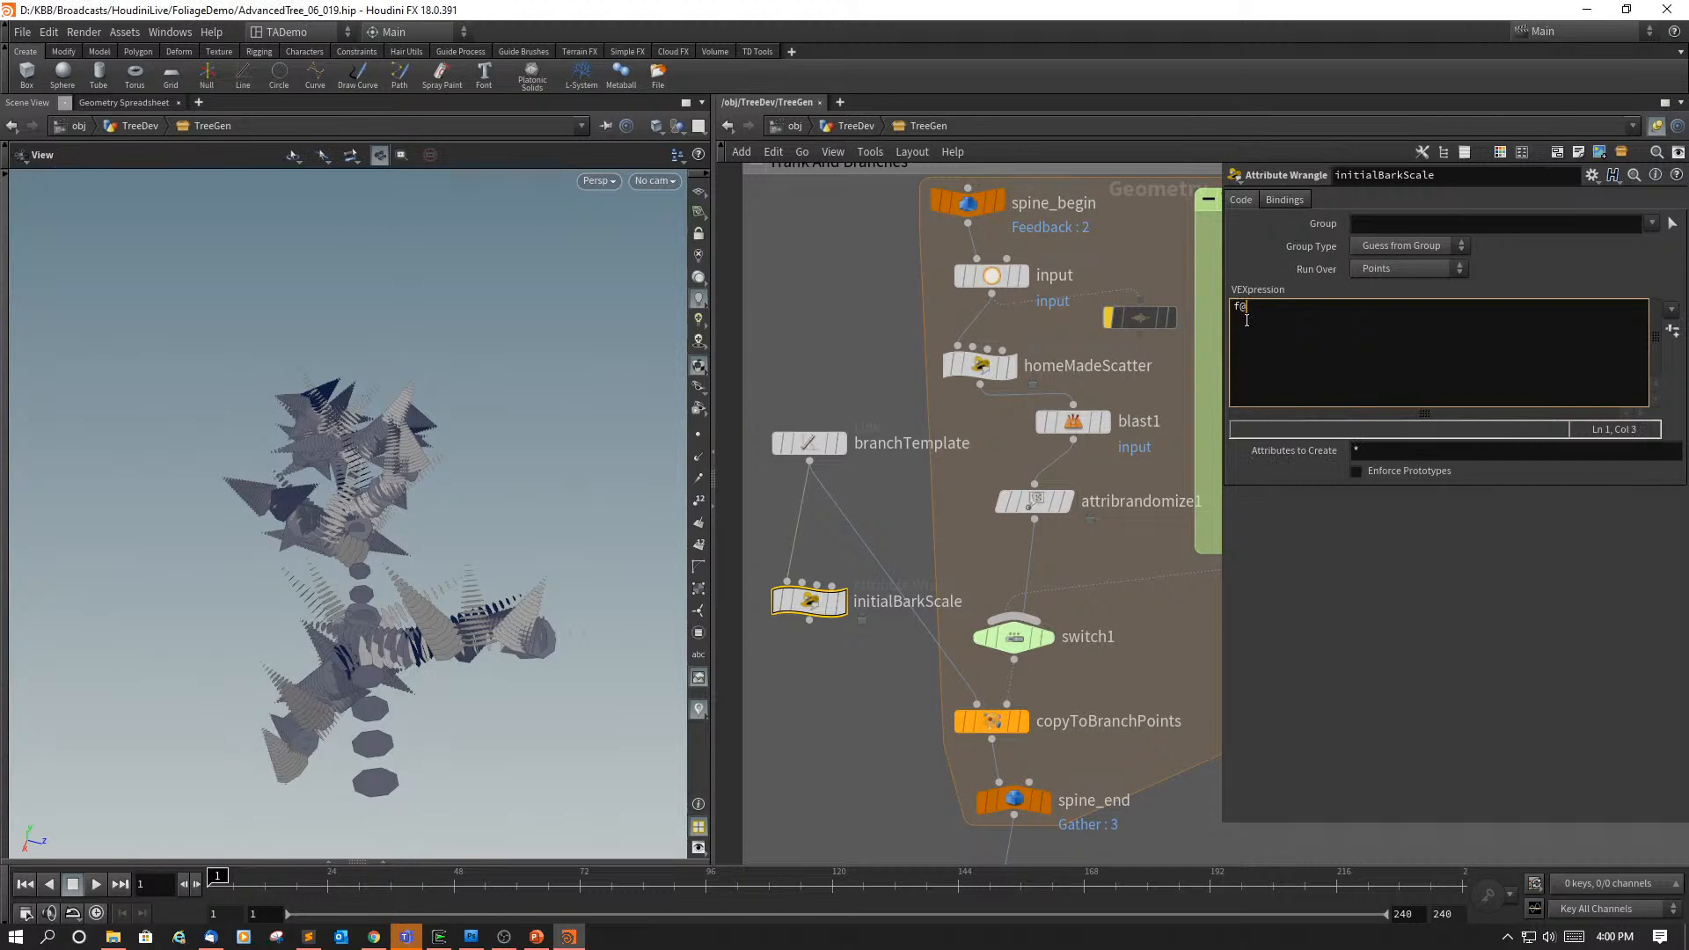
pyautogui.write('barkScale =')
pyautogui.write('@PT')
pyautogui.press('BackSpace')
pyautogui.press('BackSpace')
pyautogui.write('ptnum/()')
pyautogui.press('Left')
pyautogui.write('(@numpt - 1.0);')
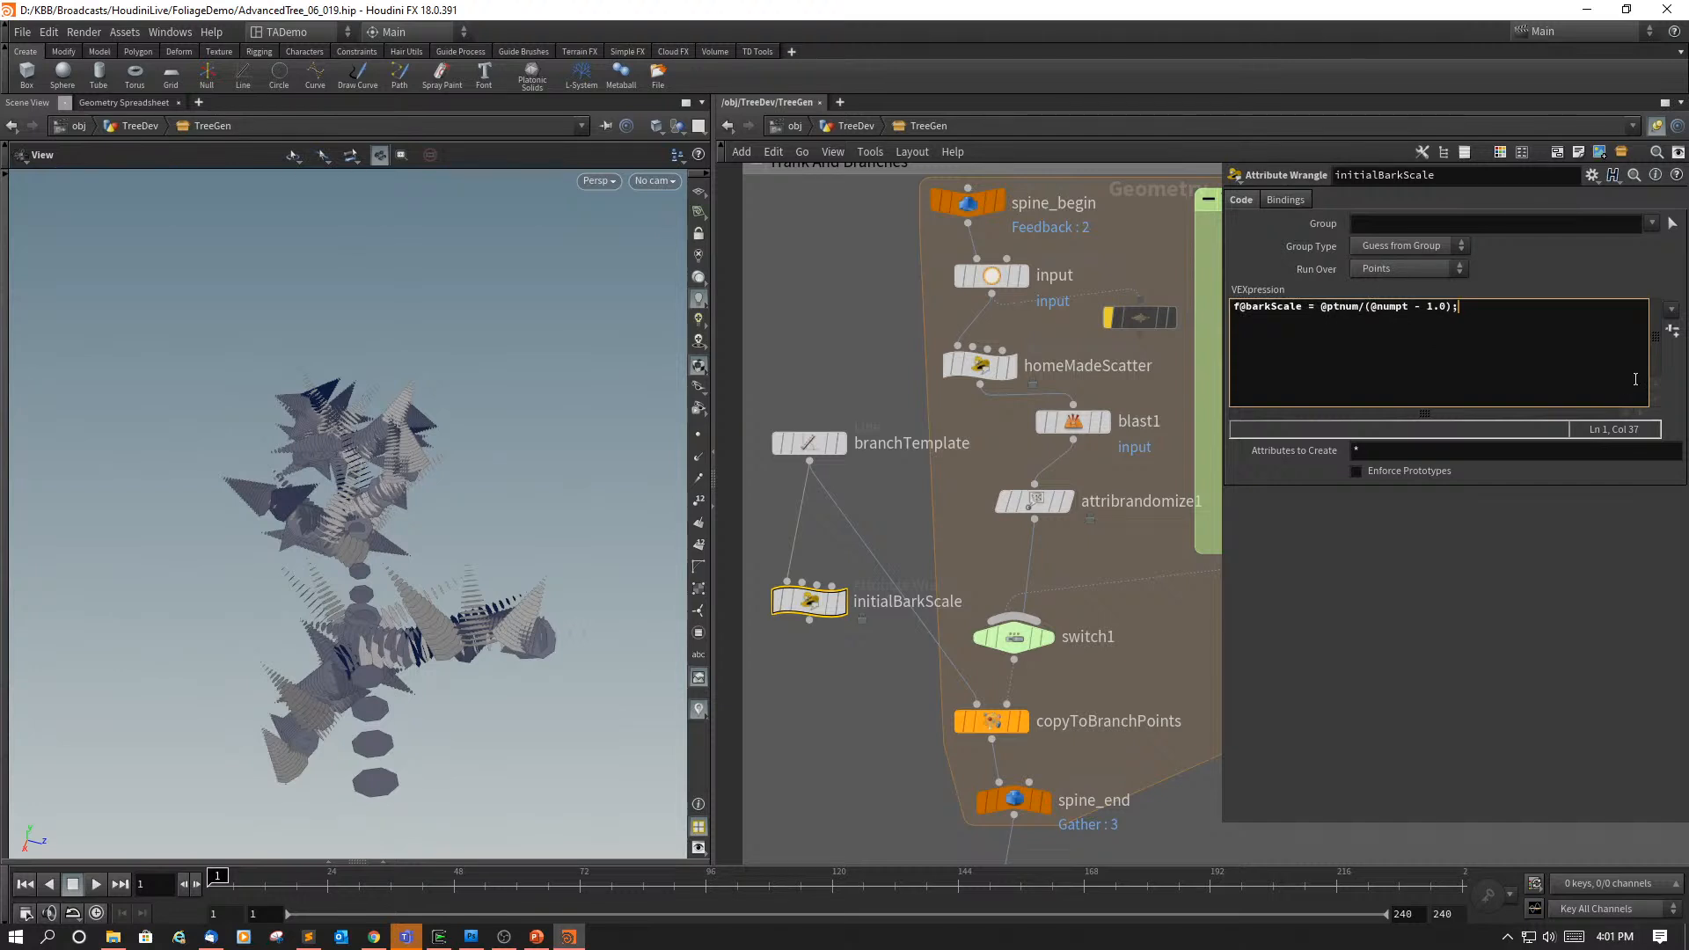
pyautogui.click(811, 601)
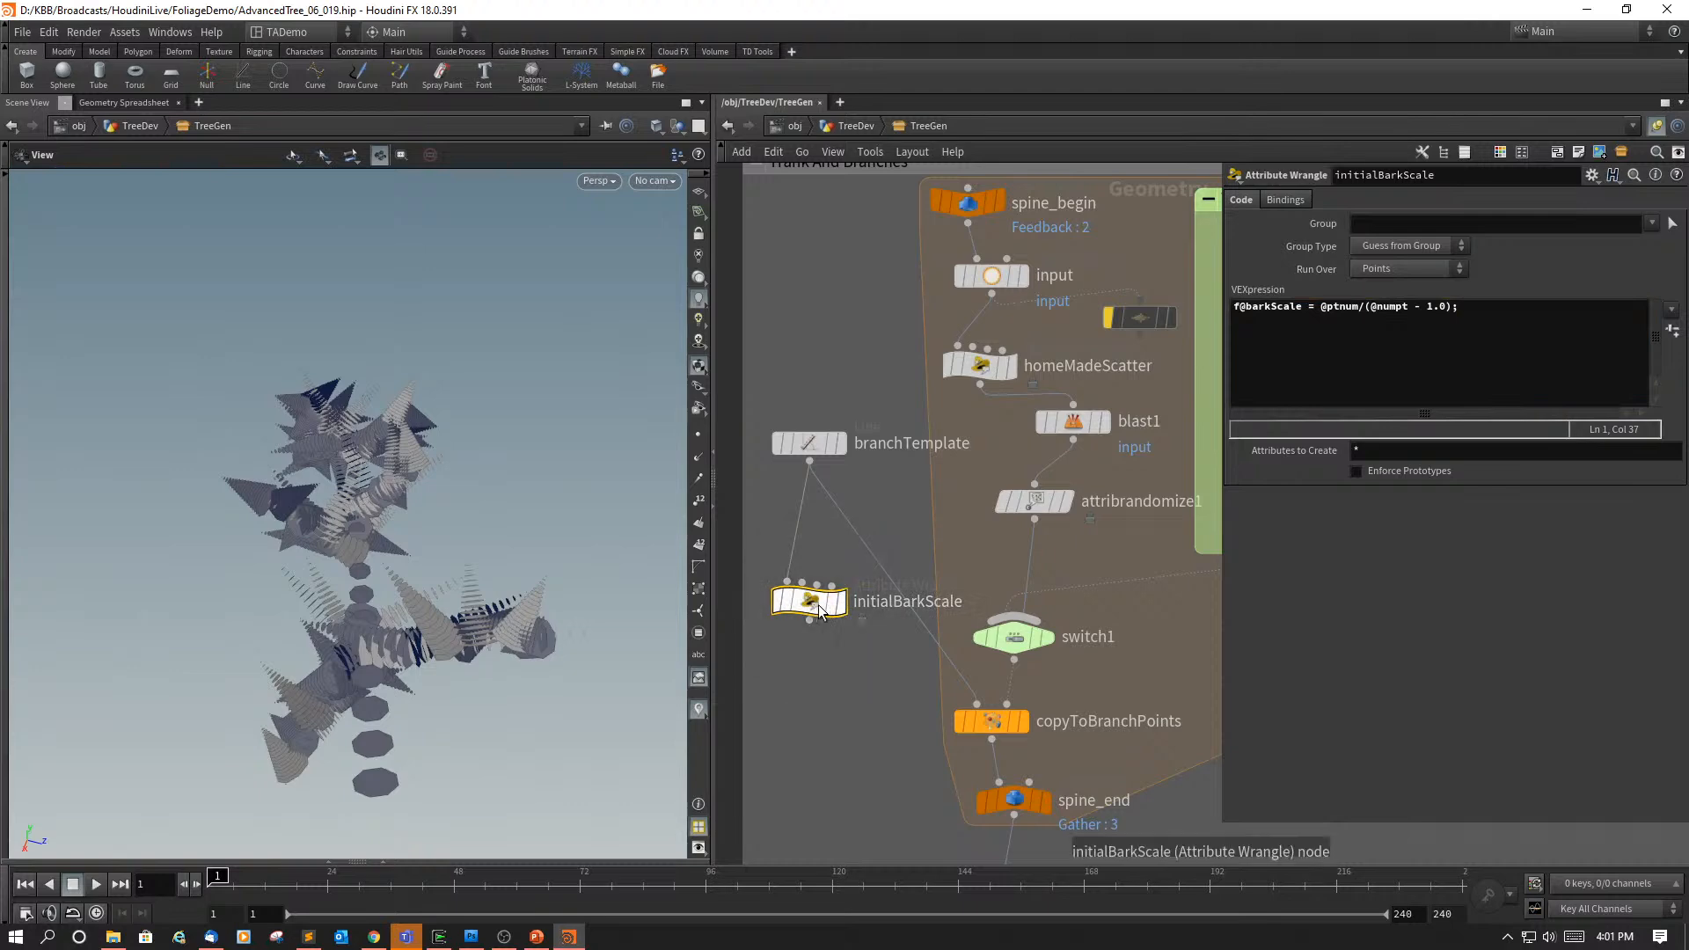
pyautogui.click(141, 103)
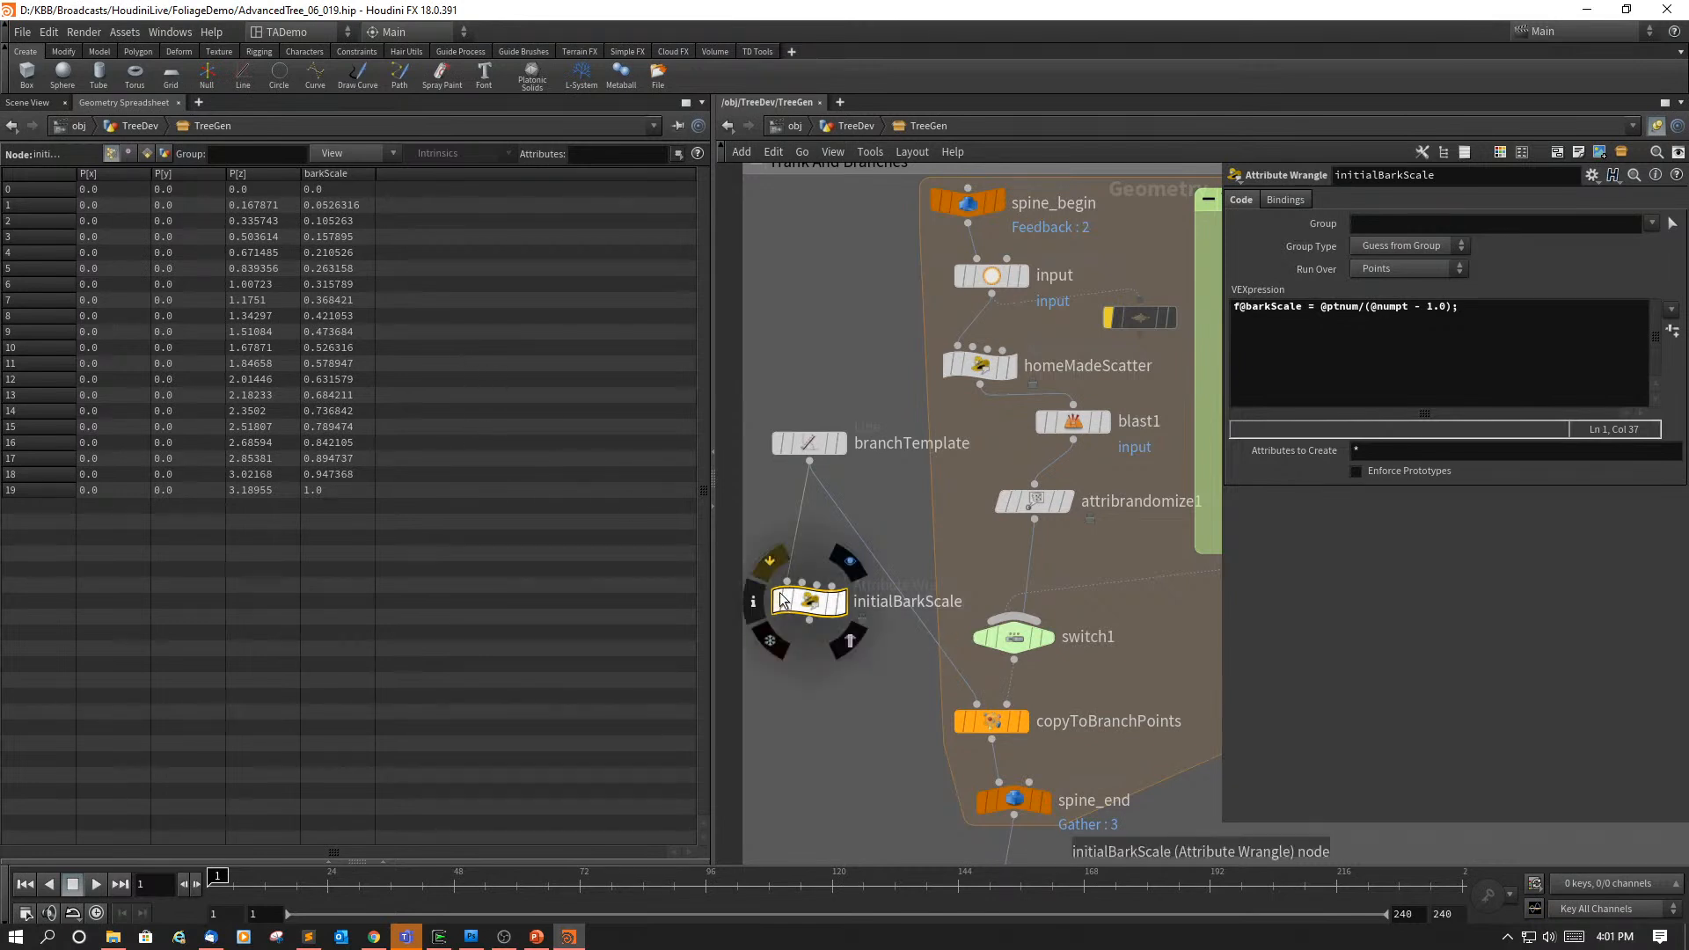
pyautogui.click(807, 600)
pyautogui.click(1322, 306)
pyautogui.write('1.0-')
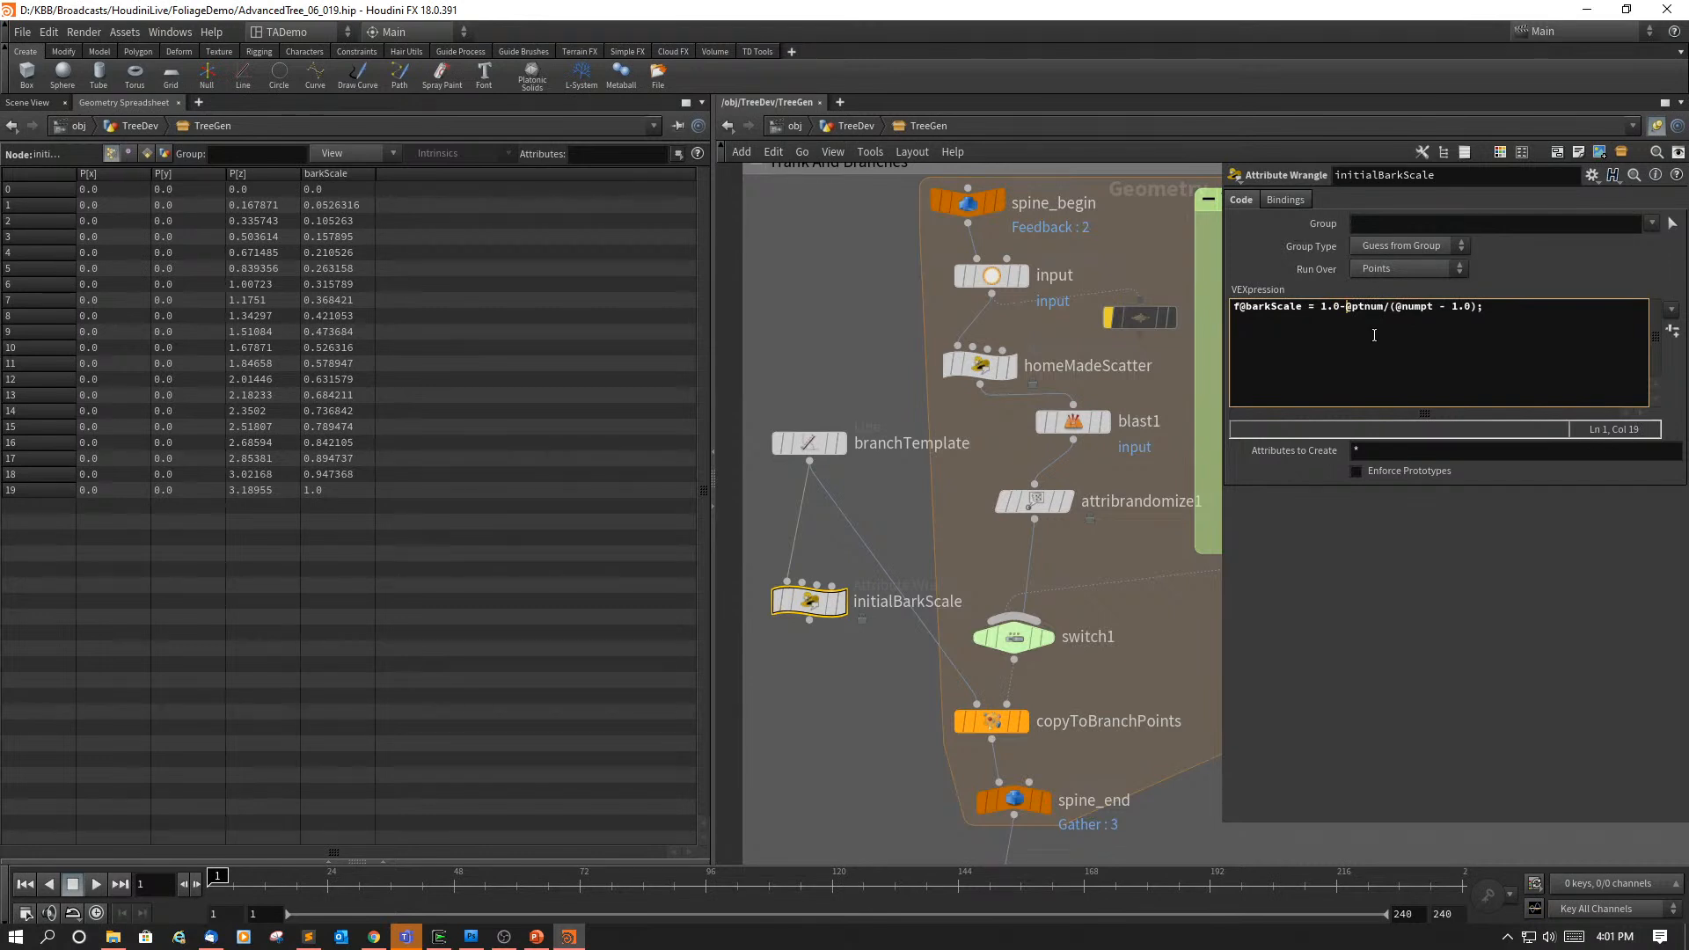
pyautogui.hotkey('ctrl', 'Return')
pyautogui.click(44, 97)
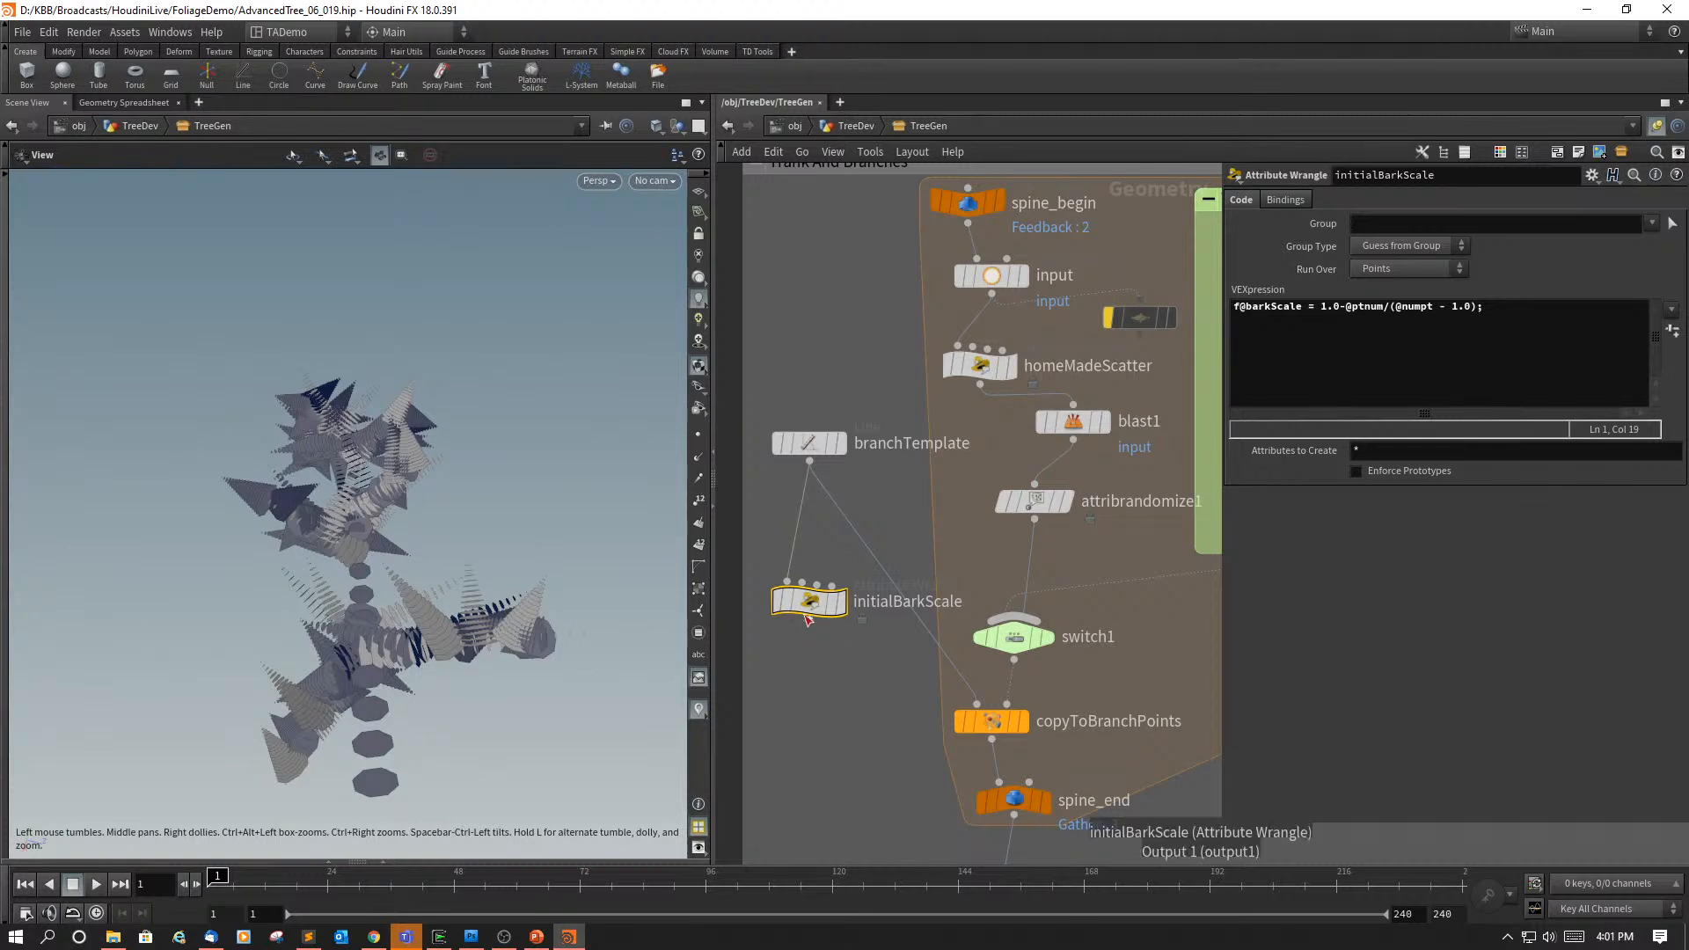
# Step: Insert the initialBarkScale wrangle into the connection between branchTemplate and copyToBranchPoints
pyautogui.moveTo(804, 600); pyautogui.dragTo(857, 553)
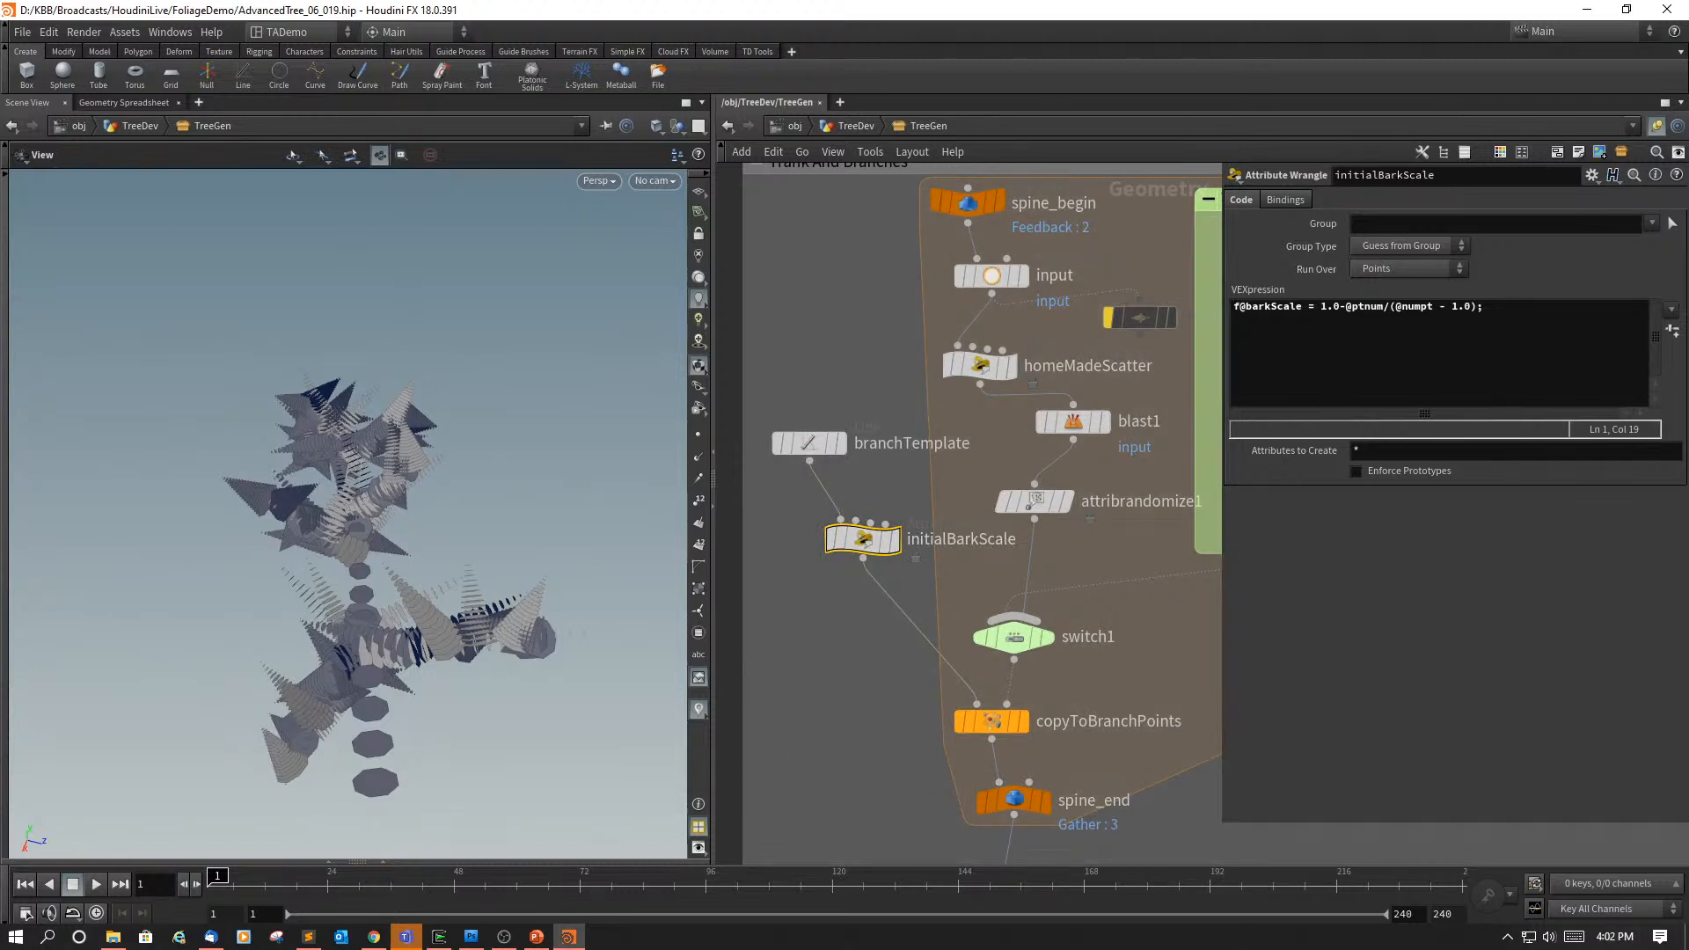
pyautogui.hotkey('alt', 'Tab')
pyautogui.moveTo(952, 720)
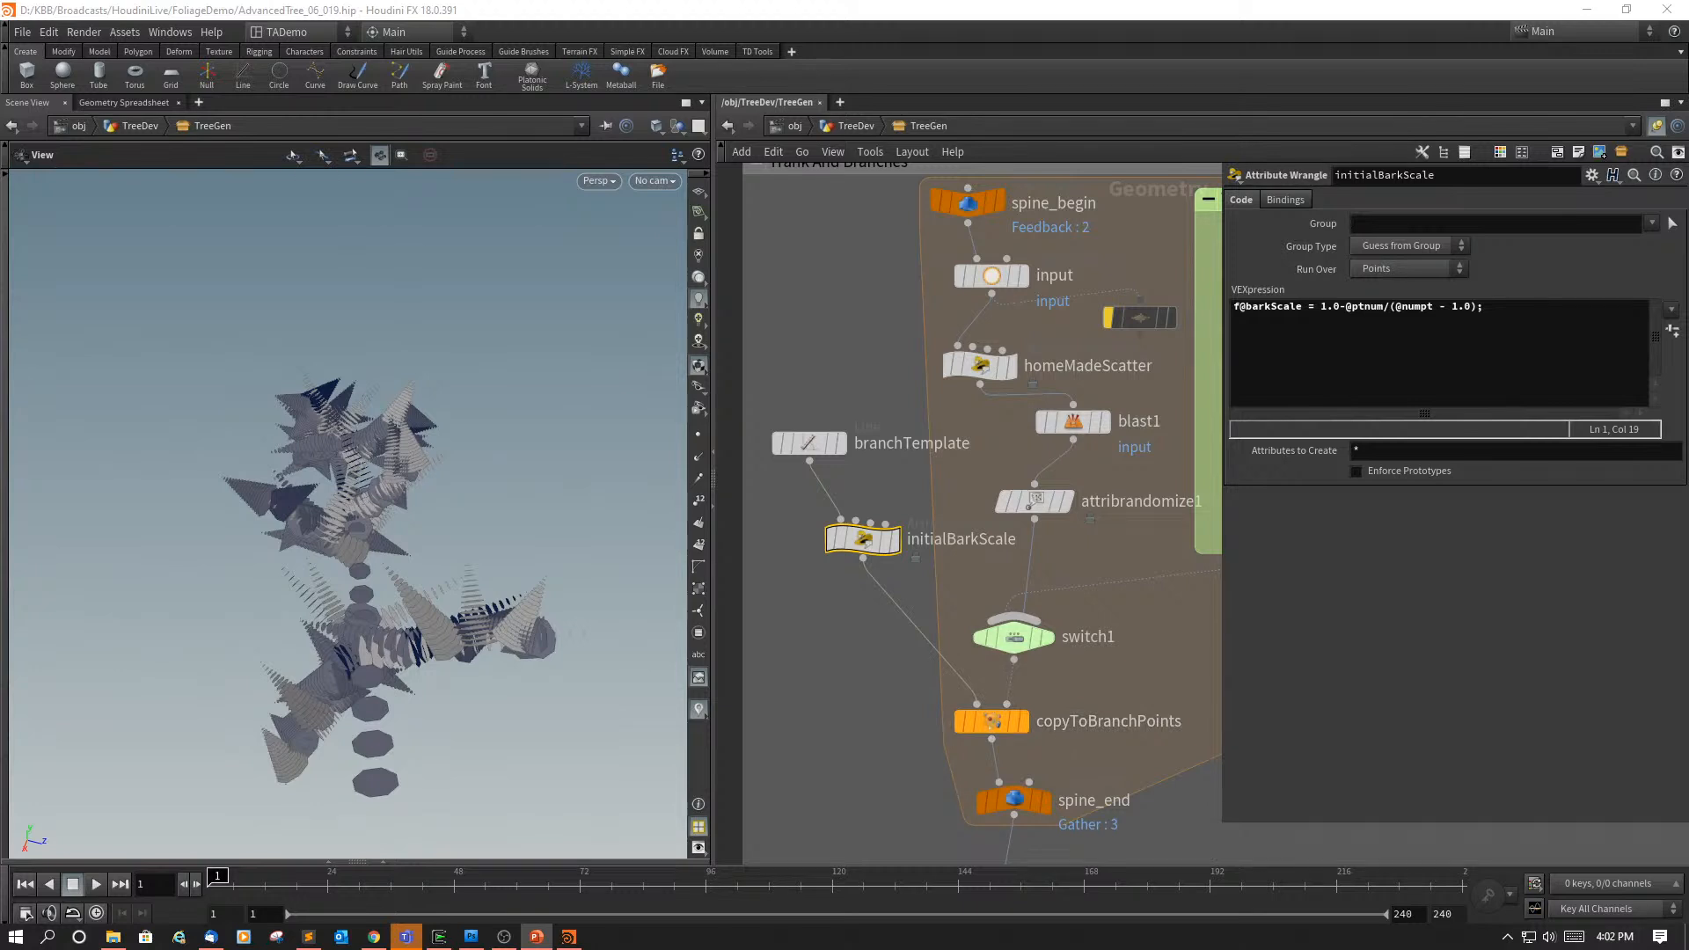
# Step: Open homeMadeScatter's VEX code, widen its parameter area, and add a blank line after the commented printf at the end of the loop
pyautogui.moveTo(897, 676); pyautogui.dragTo(850, 278, button='middle')
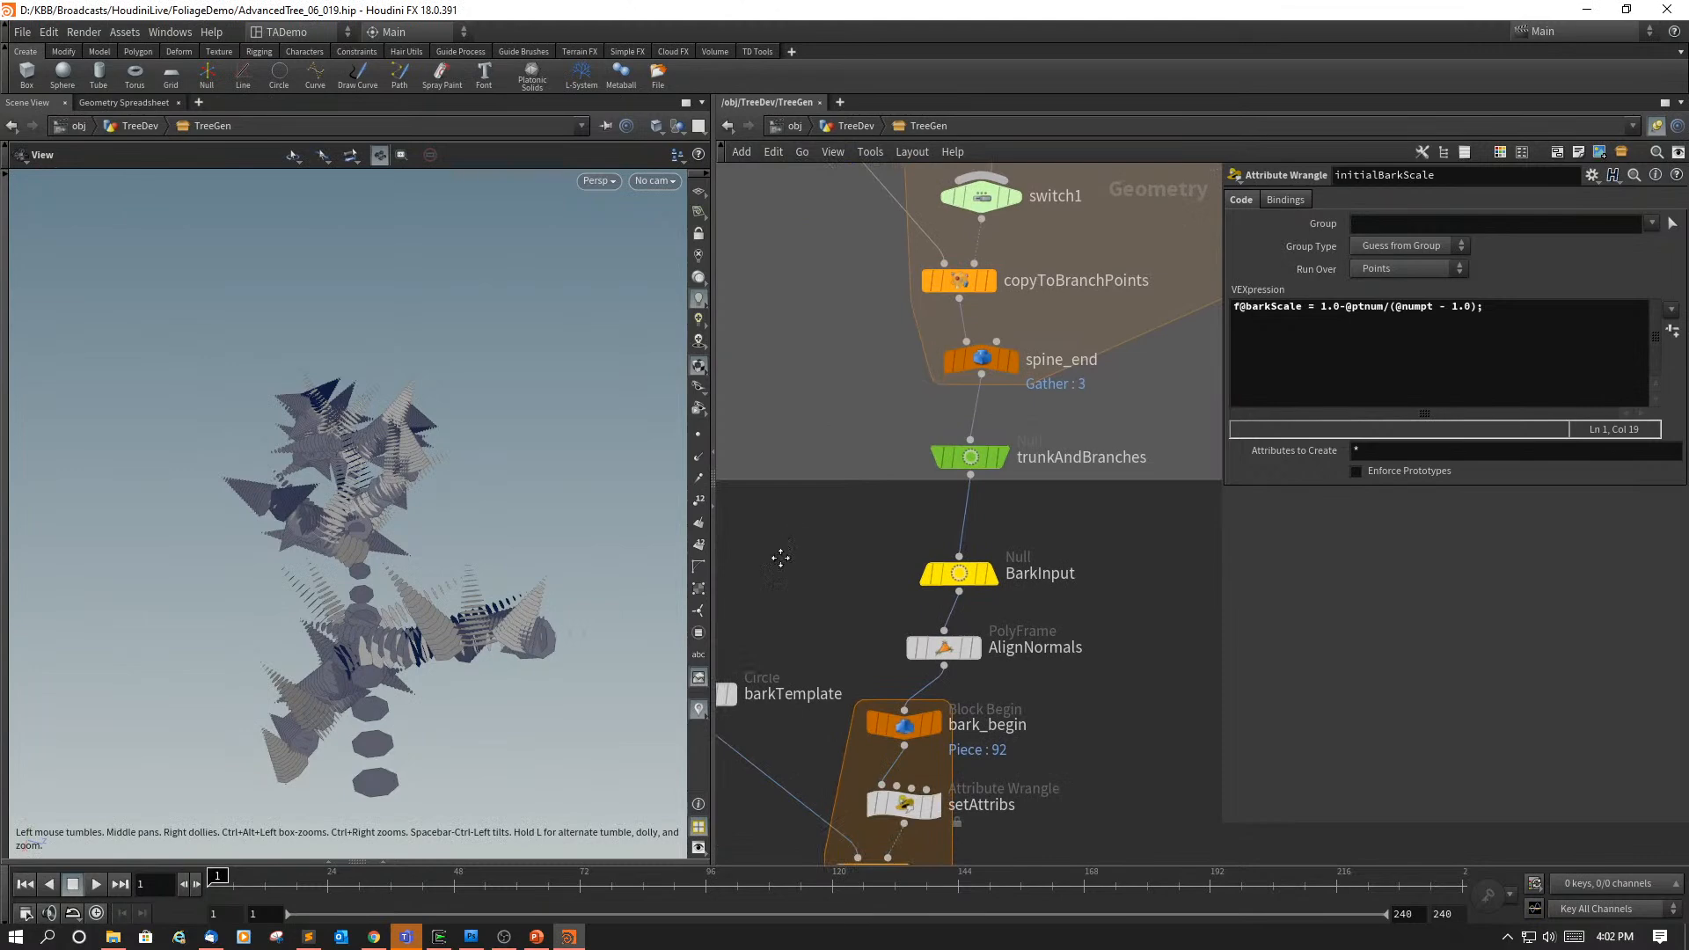
pyautogui.moveTo(783, 563); pyautogui.dragTo(882, 272, button='middle')
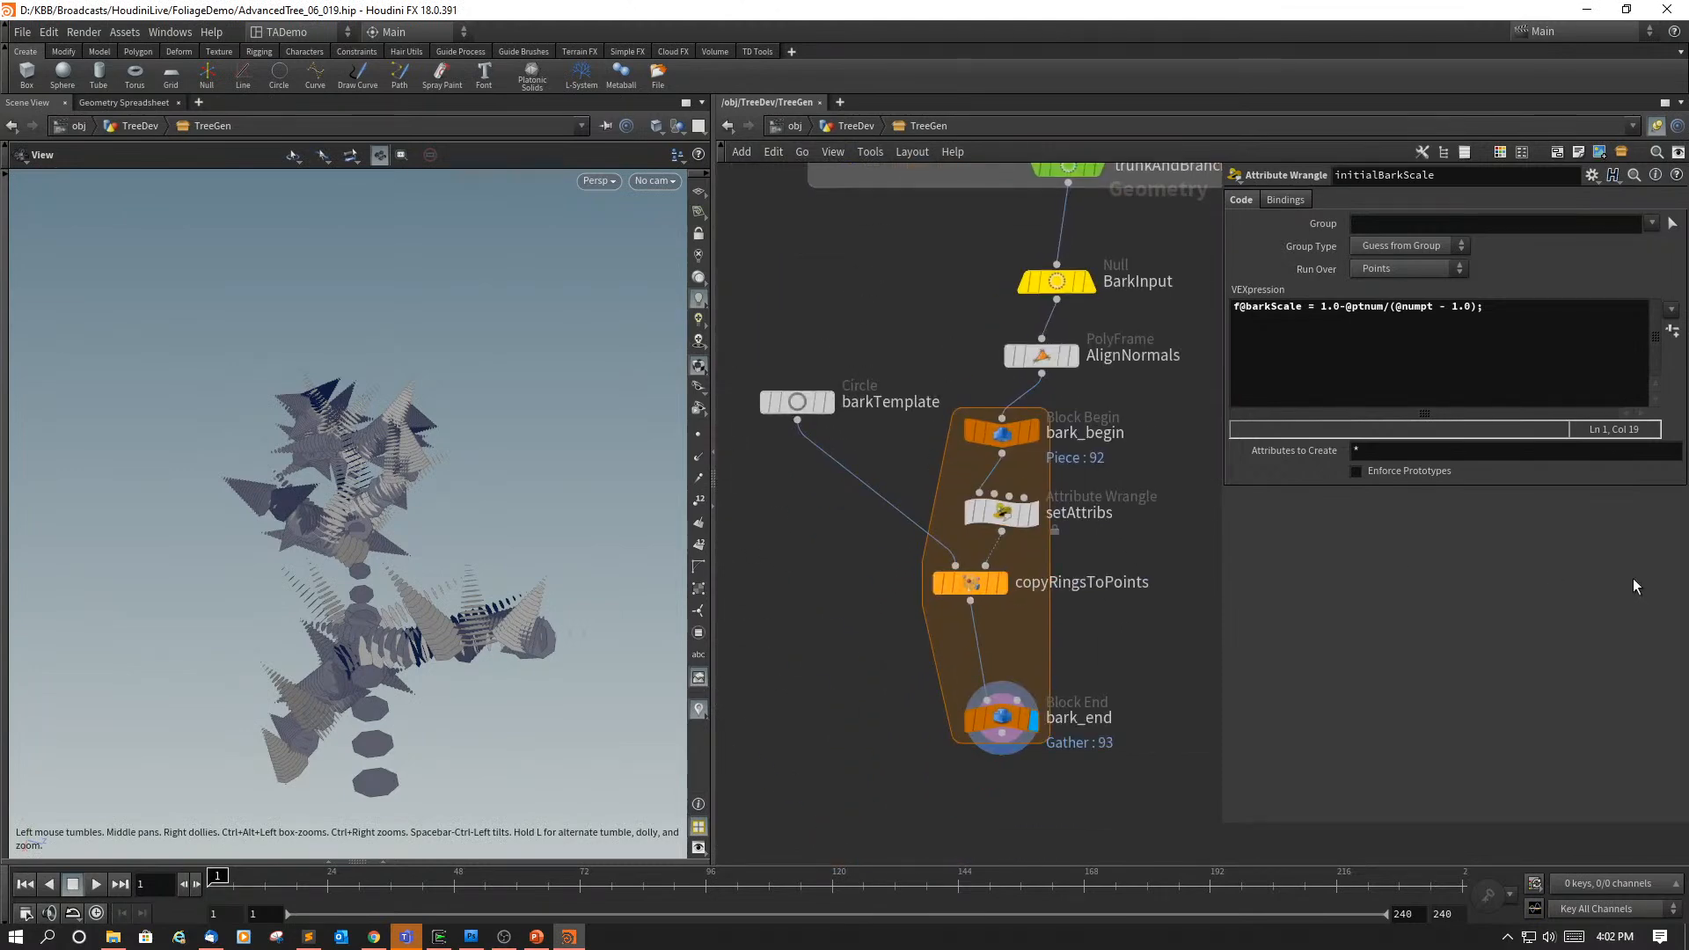
pyautogui.hotkey('alt', 'Tab')
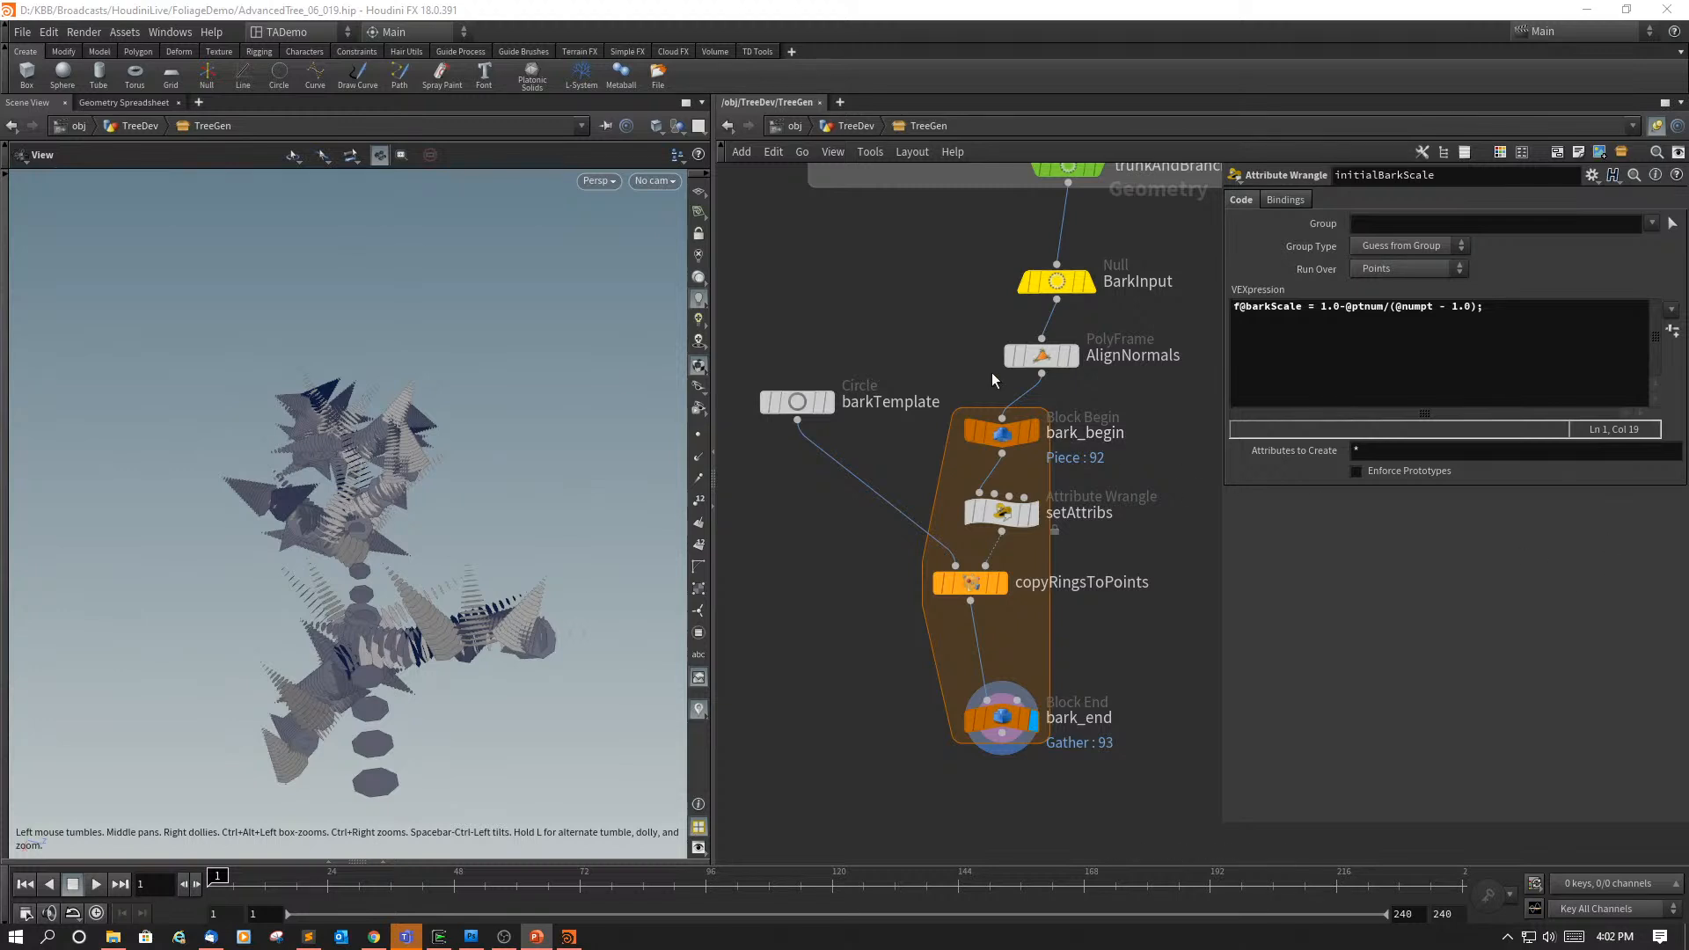
pyautogui.moveTo(963, 326); pyautogui.dragTo(905, 757, button='middle')
pyautogui.moveTo(880, 567); pyautogui.dragTo(856, 722, button='middle')
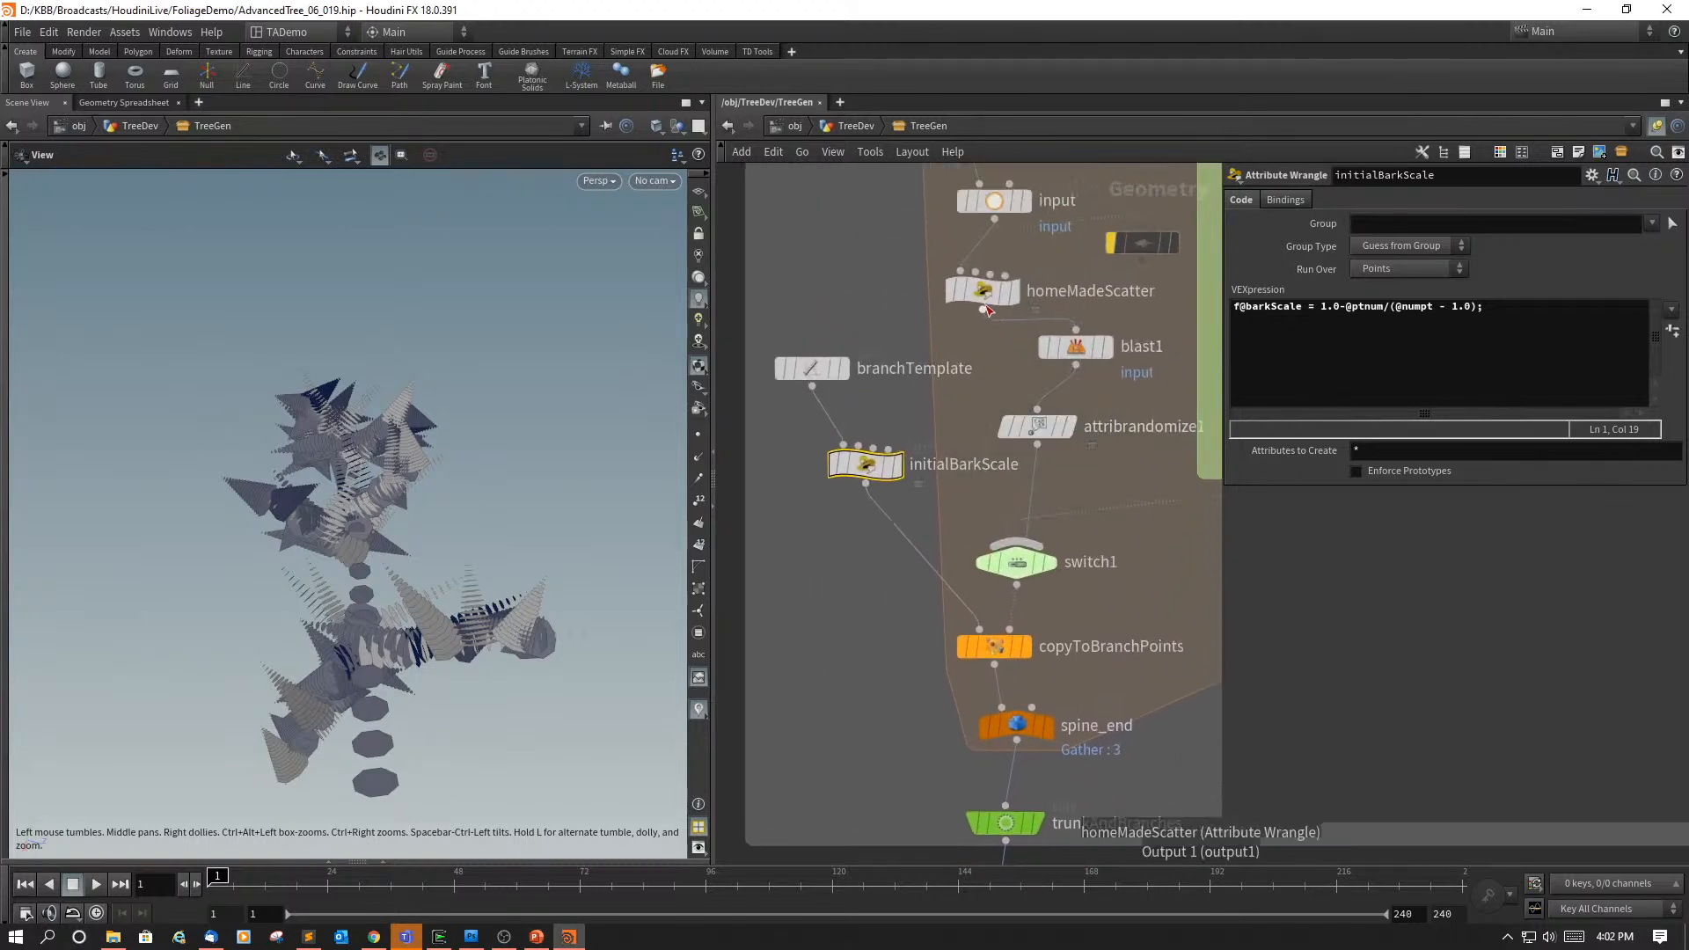
pyautogui.click(983, 292)
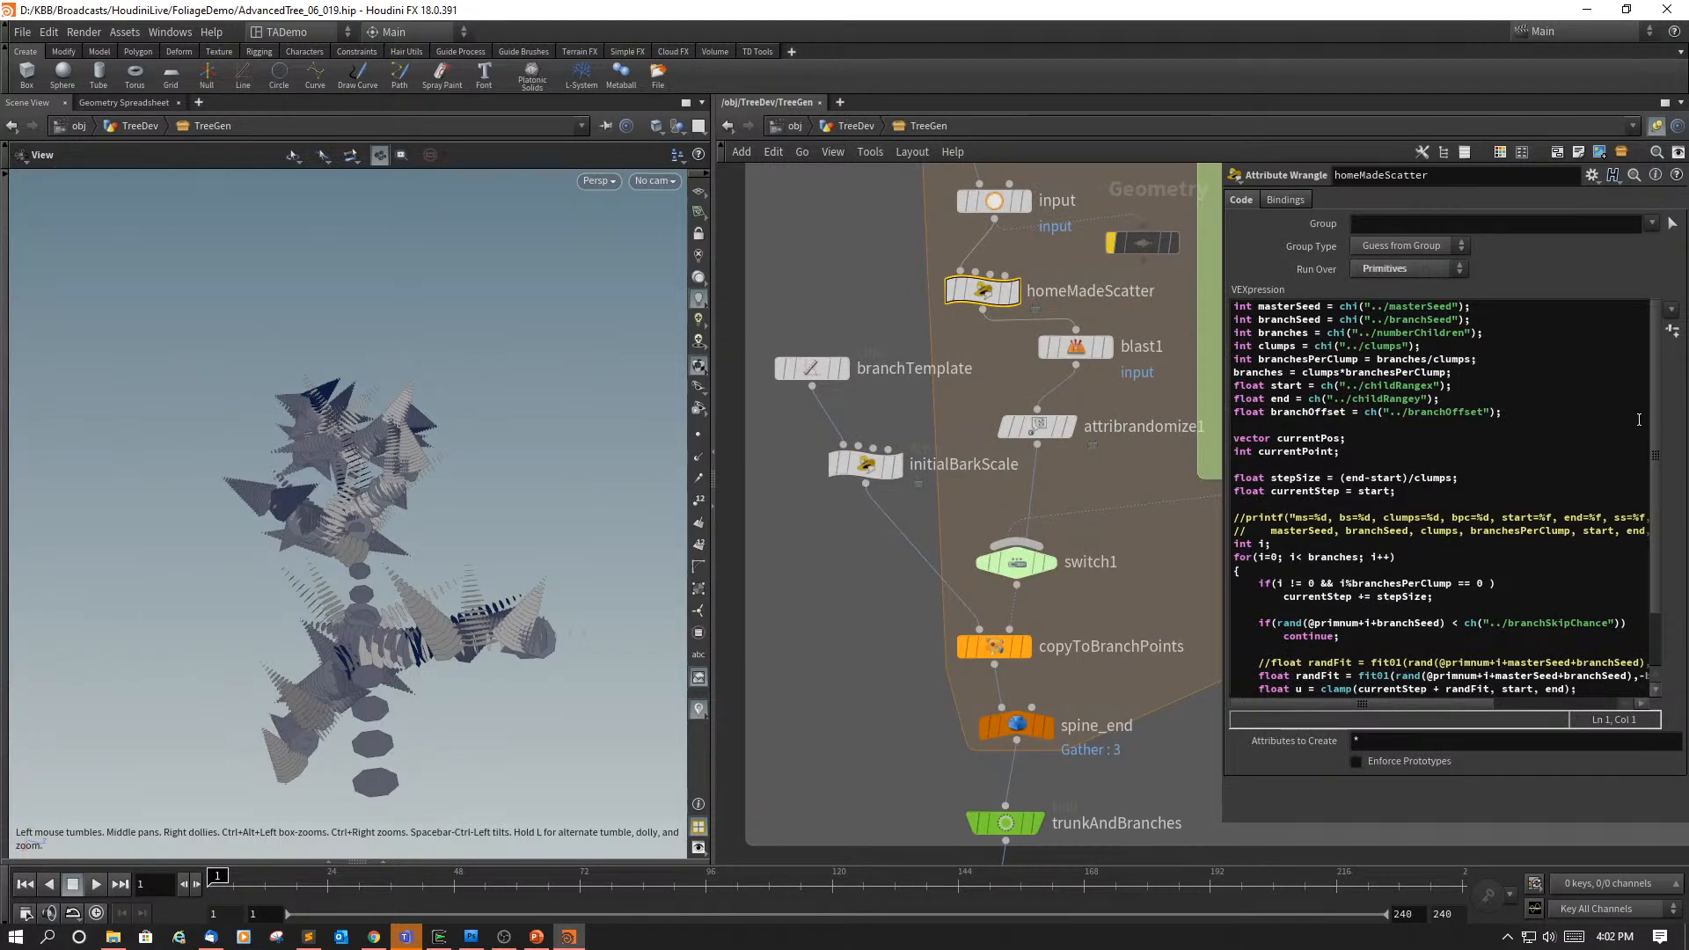
pyautogui.scroll(-3, 1656, 398)
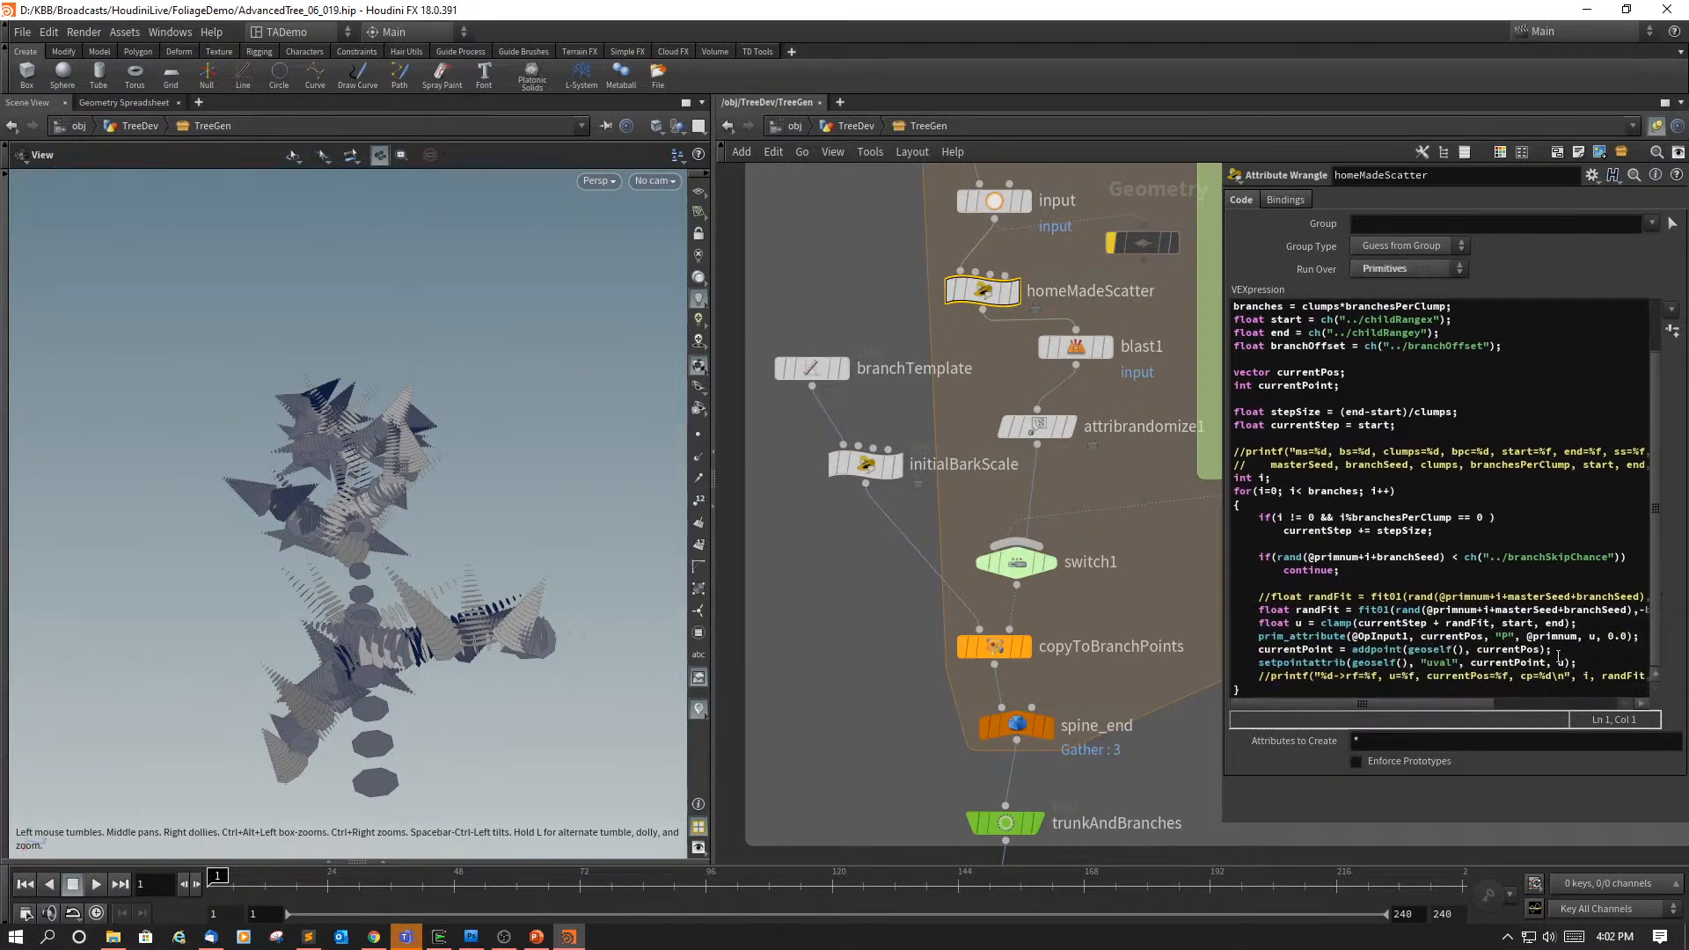
pyautogui.moveTo(1224, 647); pyautogui.dragTo(981, 645)
pyautogui.click(1599, 677)
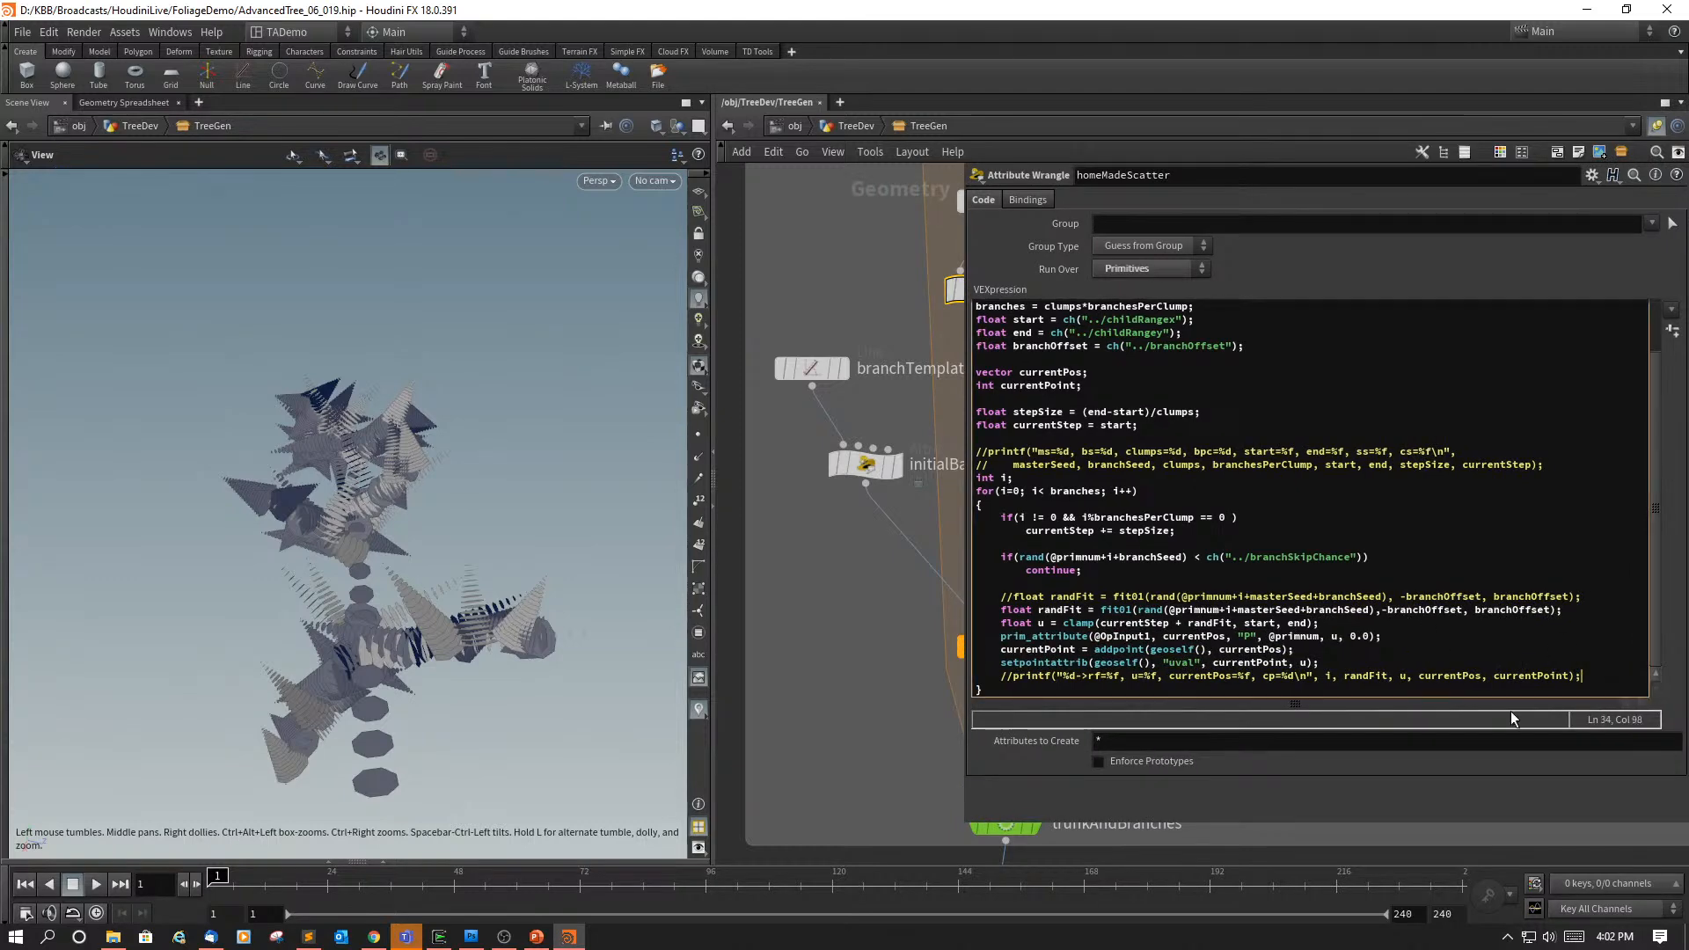
pyautogui.press('Return')
pyautogui.scroll(-1, 1389, 597)
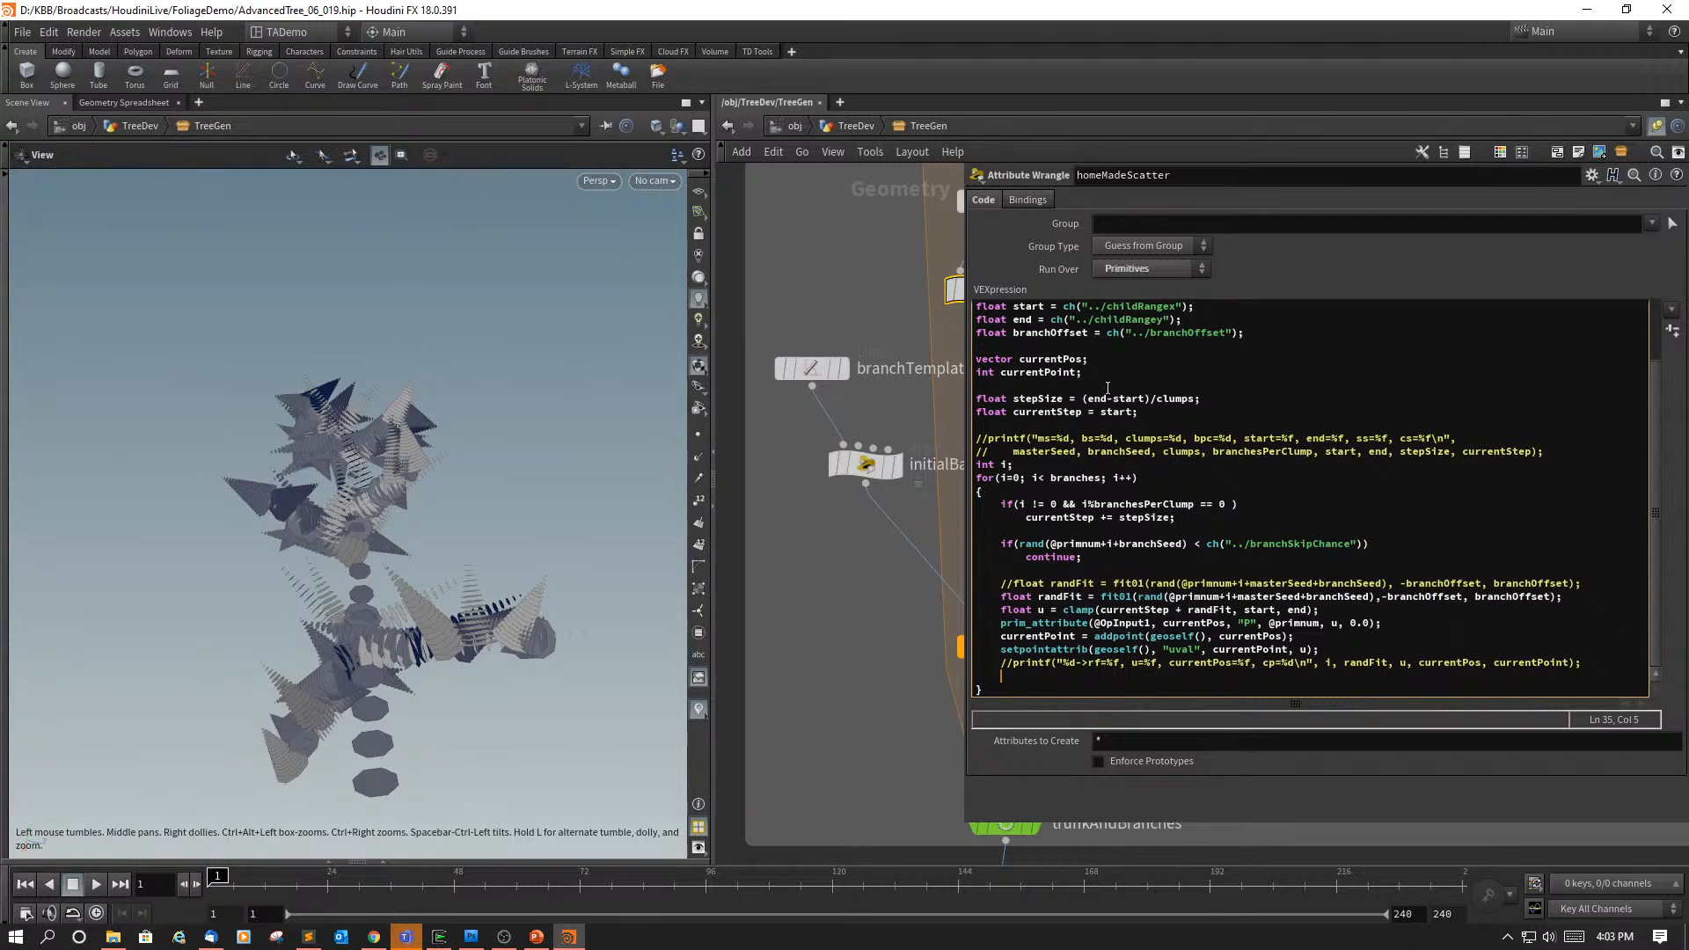
# Step: Declare float pBarkScale; directly below int currentPoint; in homeMadeScatter's code
pyautogui.click(1092, 374)
pyautogui.press('Return')
pyautogui.write('float pB')
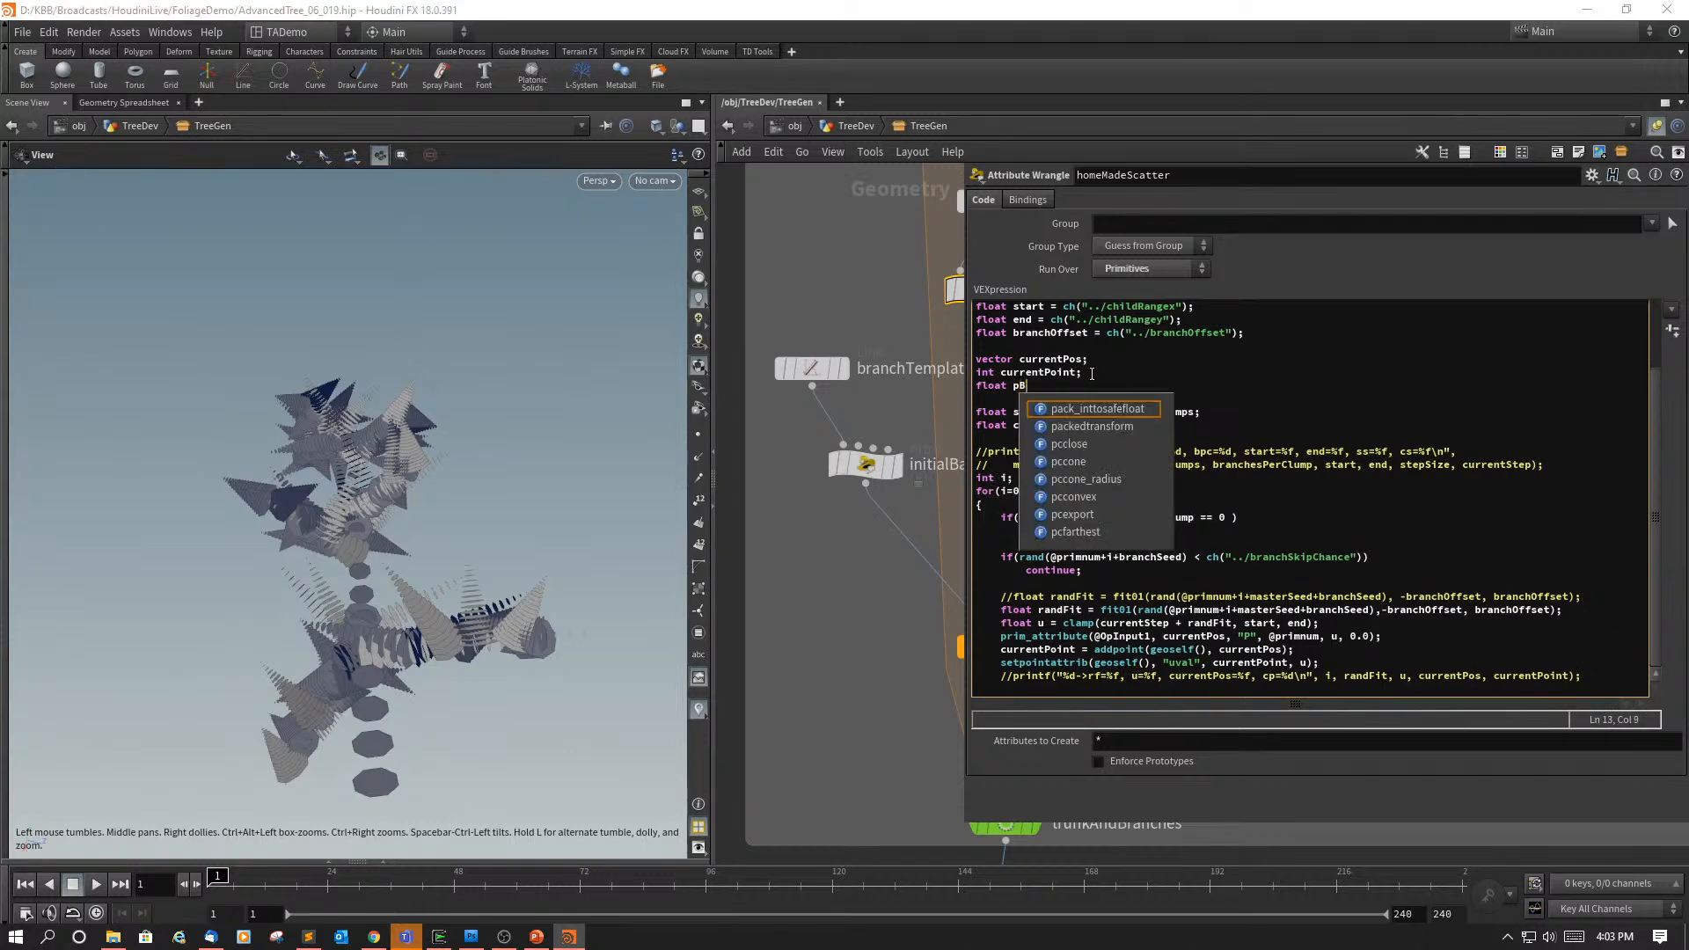
pyautogui.write('arkScale;')
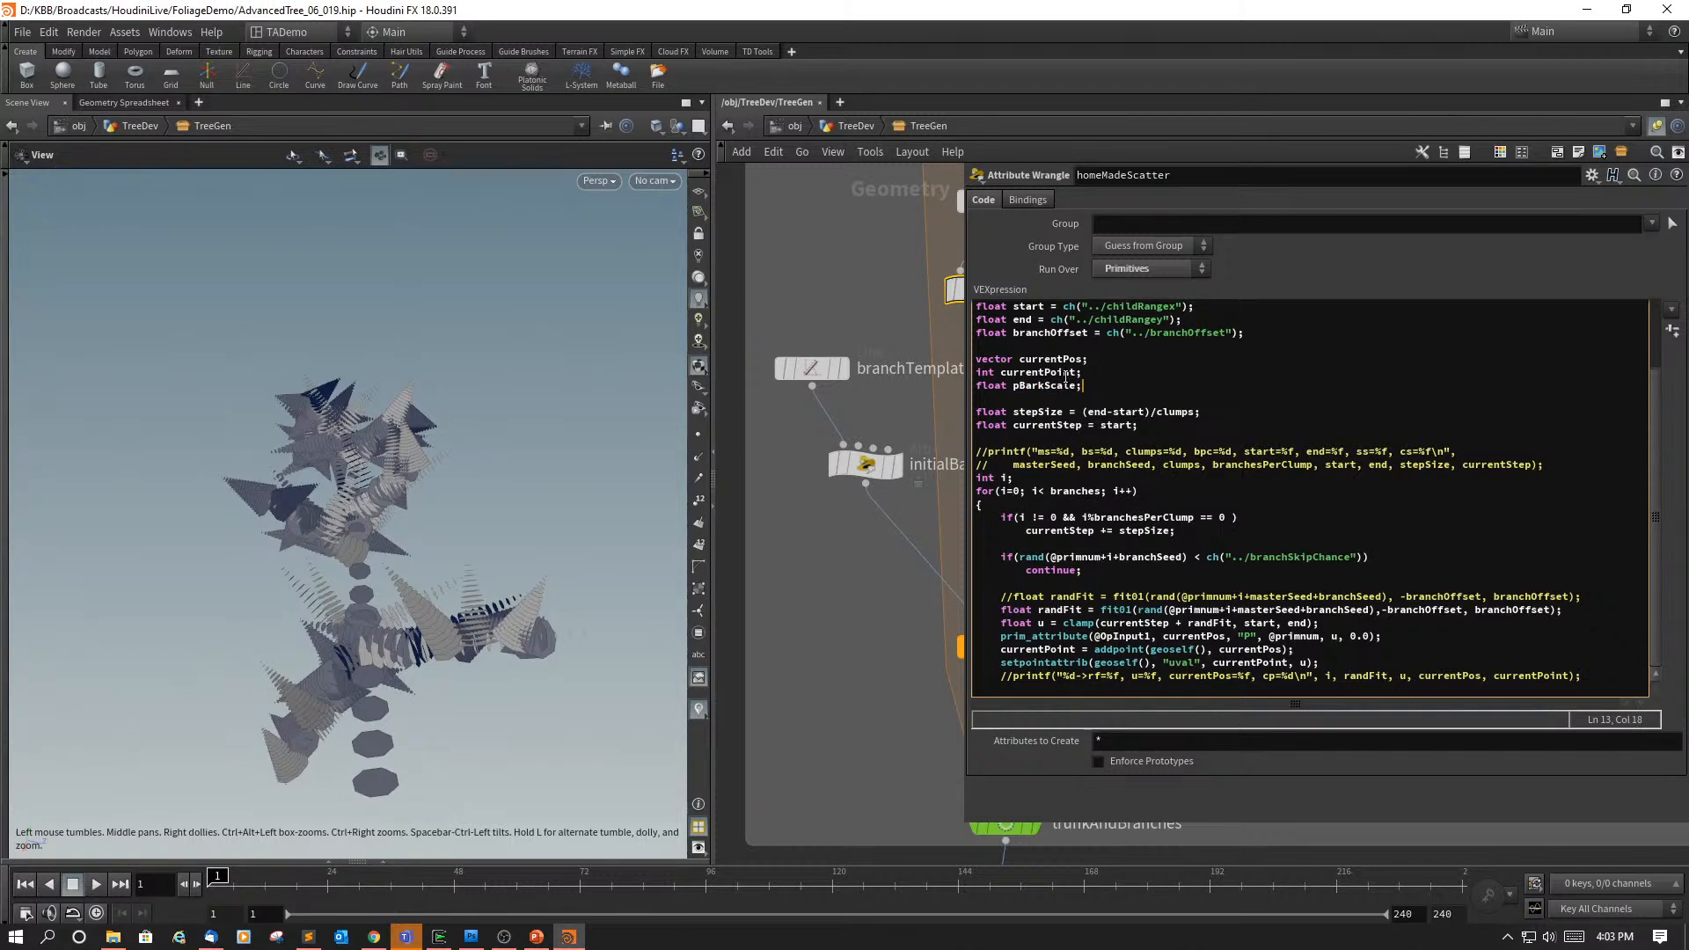
pyautogui.click(1130, 687)
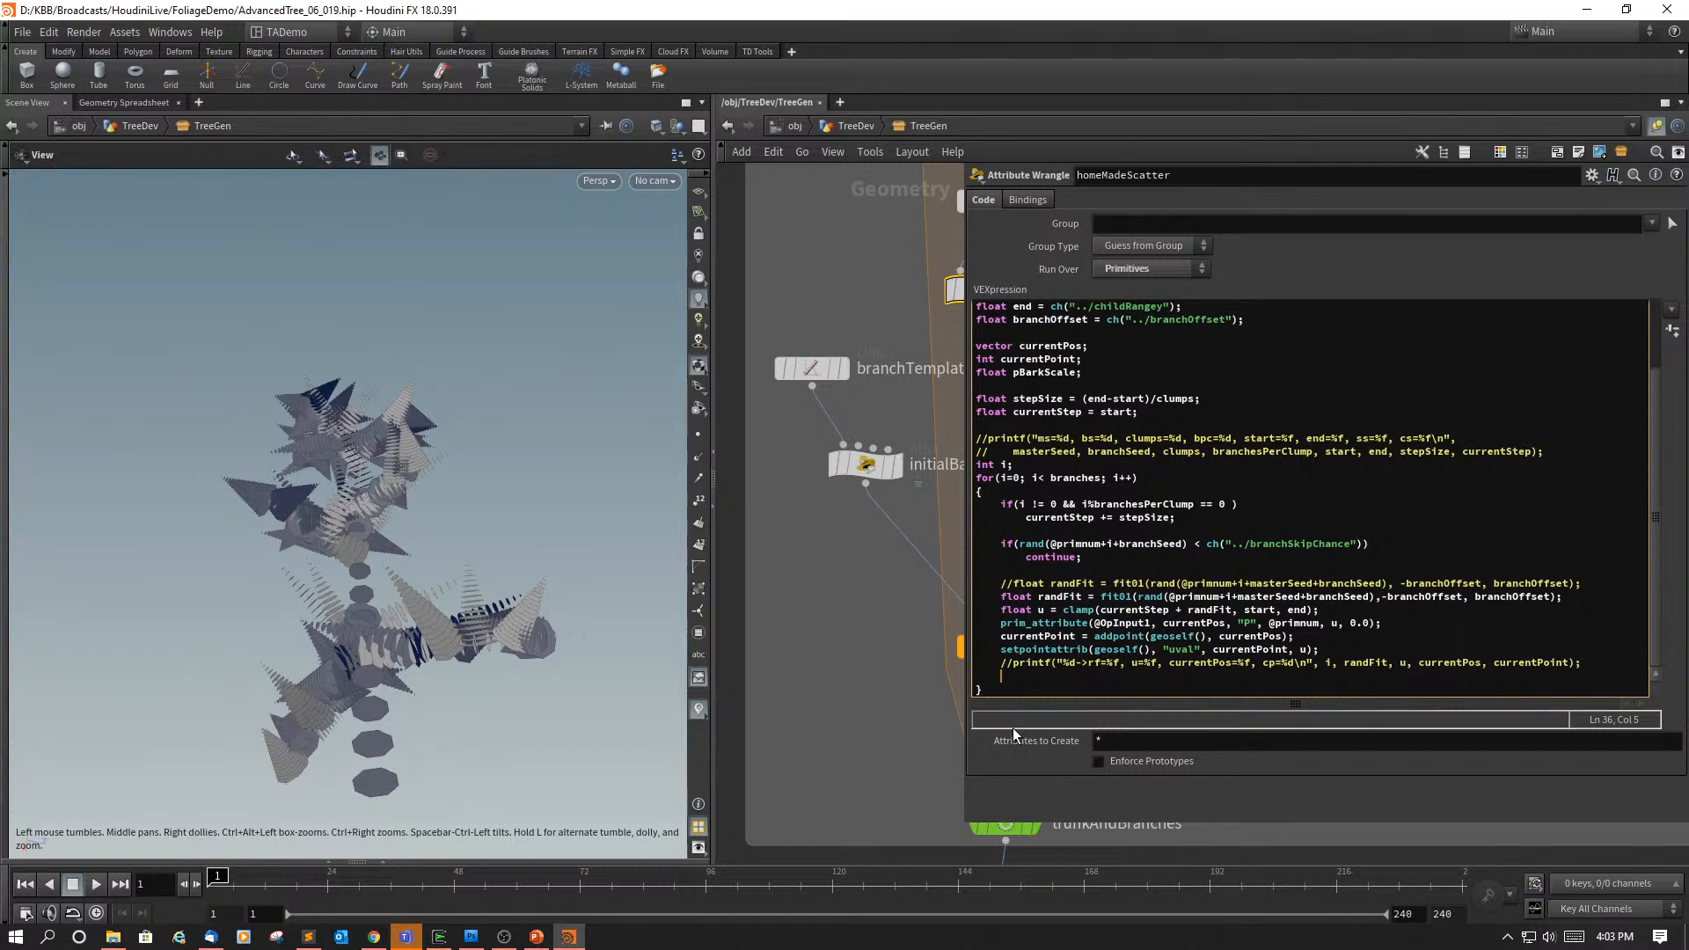
pyautogui.write('pri')
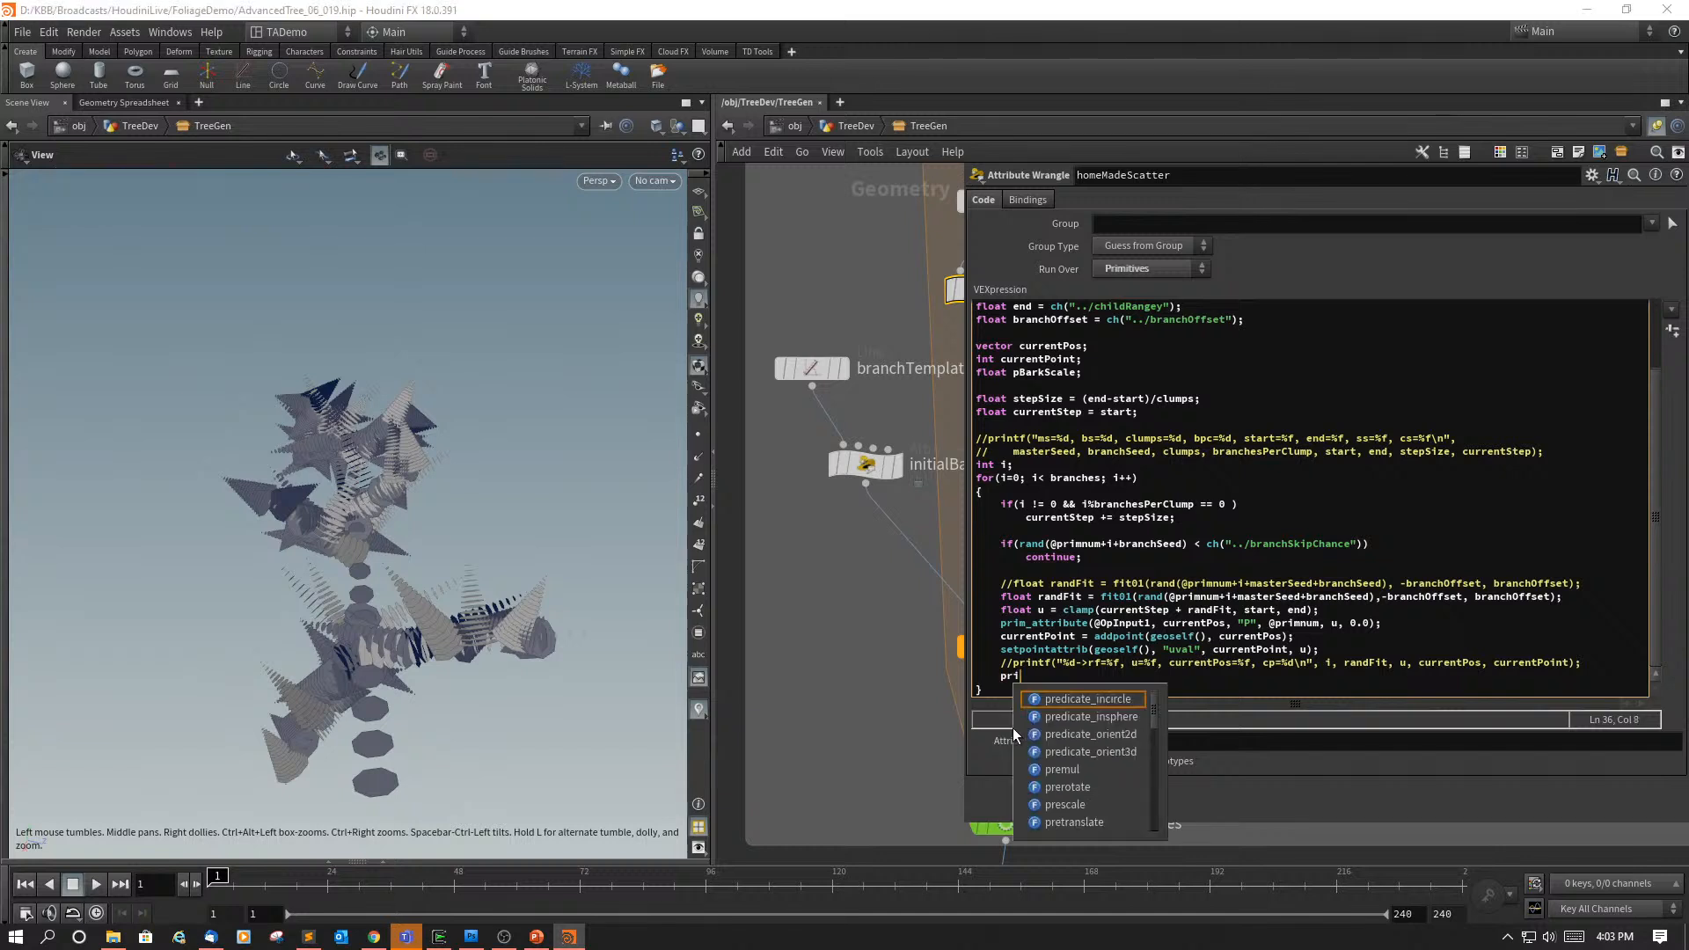
pyautogui.write('m_attribute()')
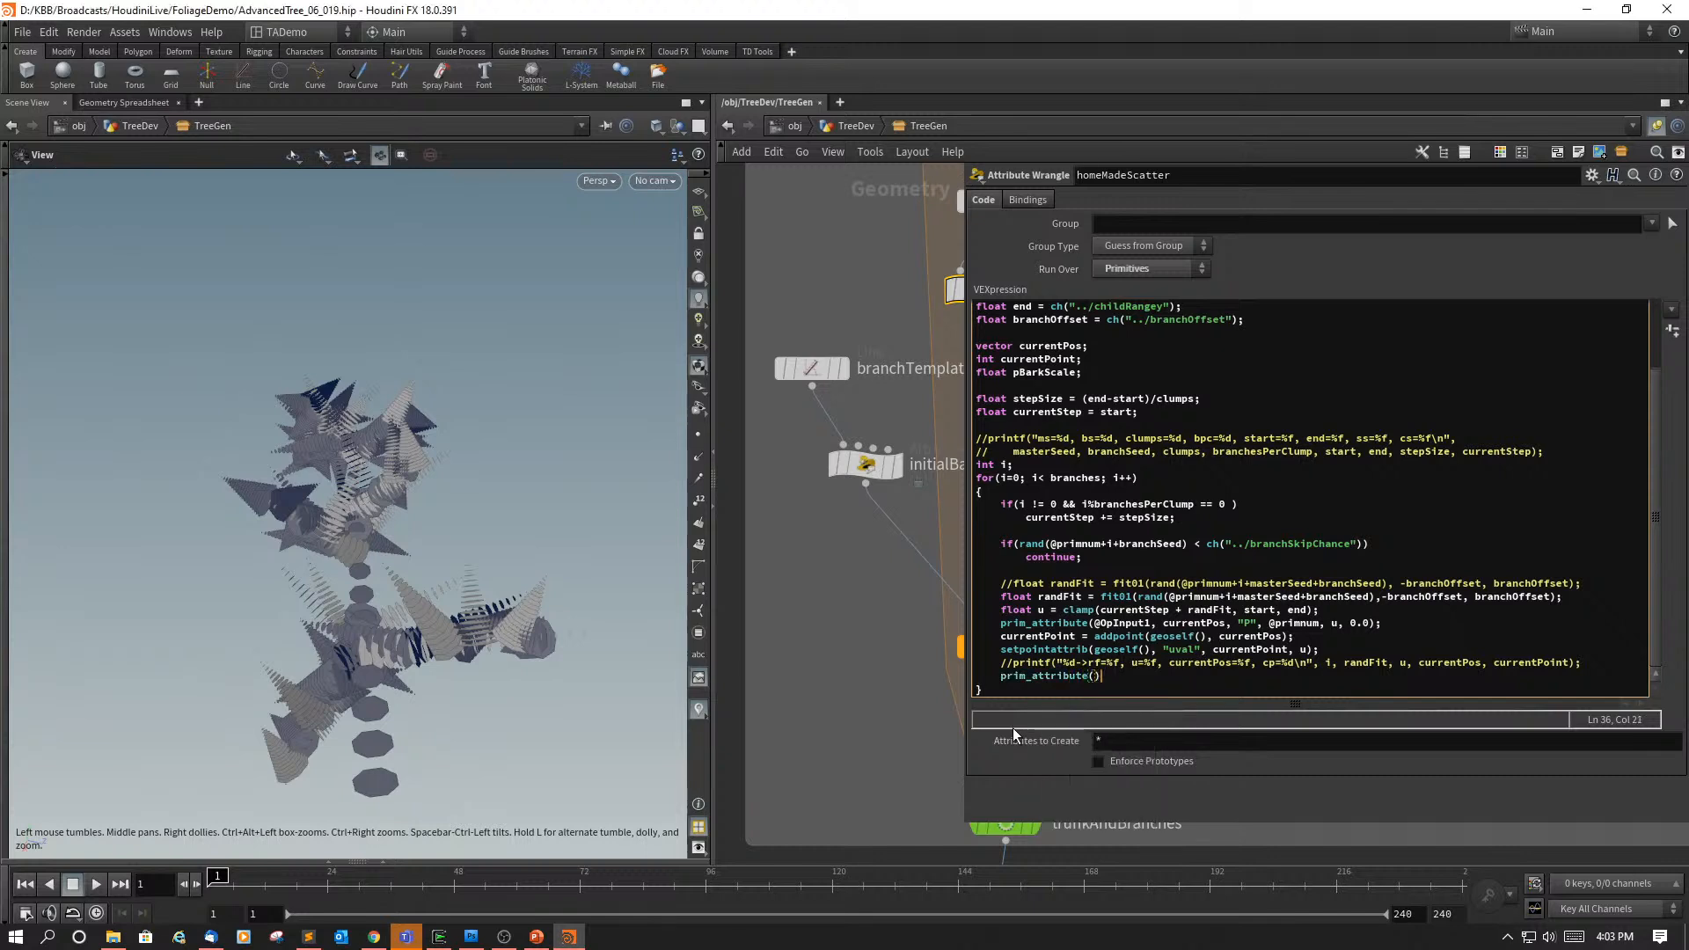
pyautogui.press('Left')
pyautogui.write('@OpInput1,')
pyautogui.write('pBarkScale, "barkScale"')
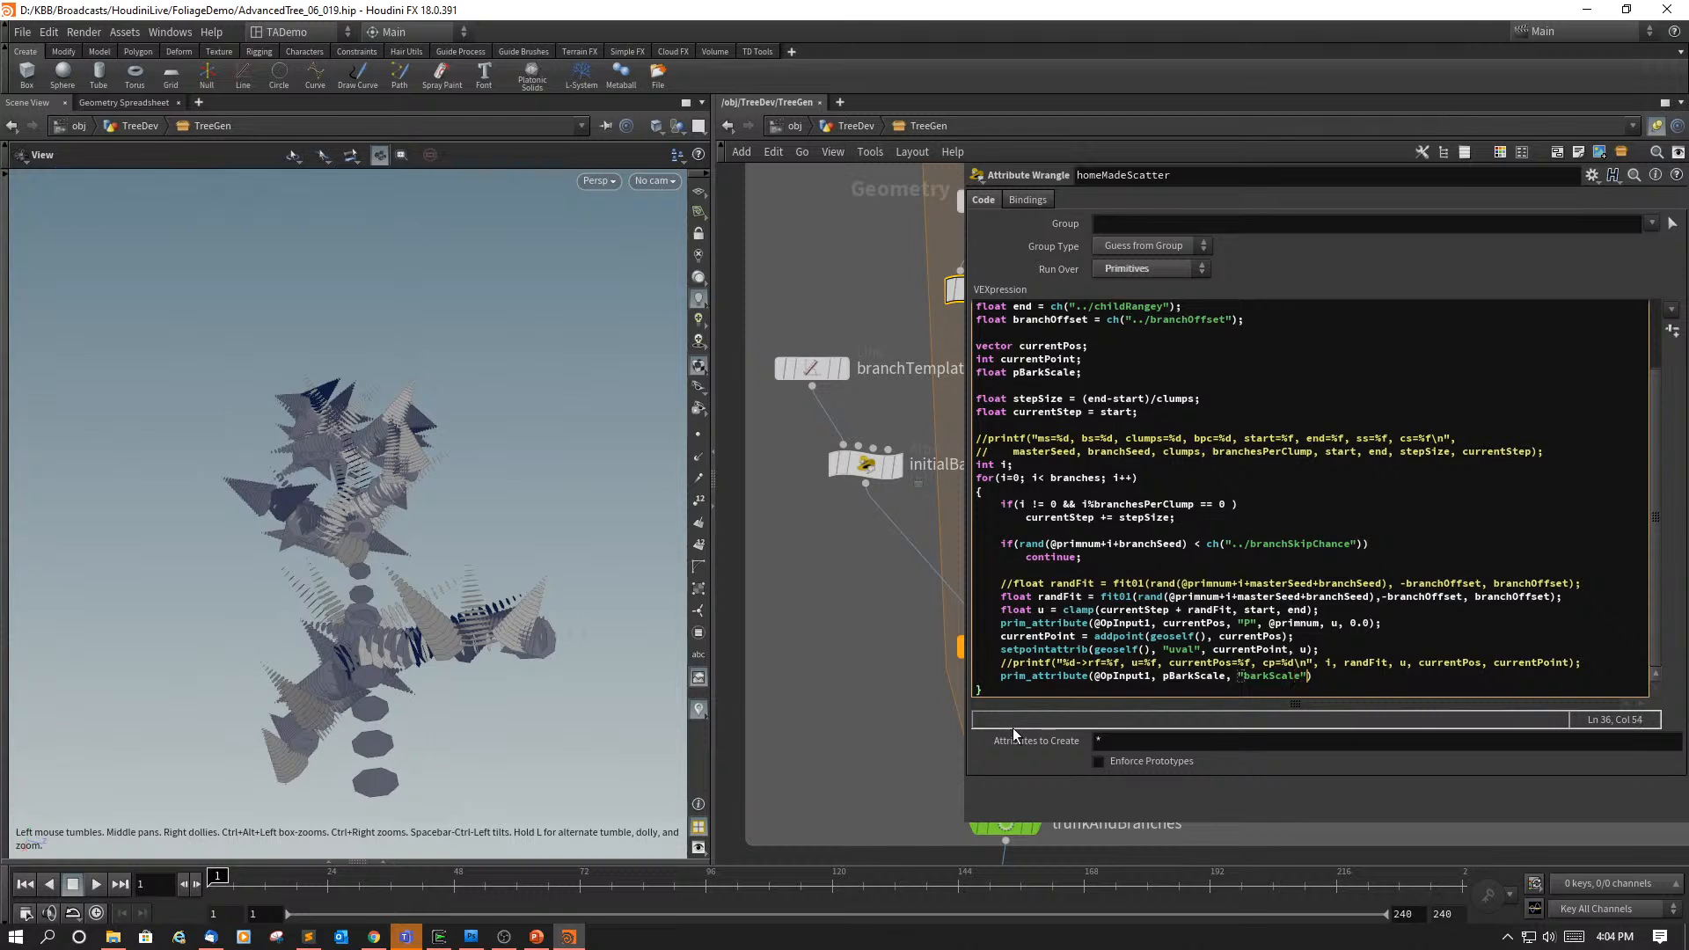
pyautogui.write(',')
pyautogui.write('@primnum, u, 0.0);')
pyautogui.press('Return')
pyautogui.scroll(-1, 1357, 614)
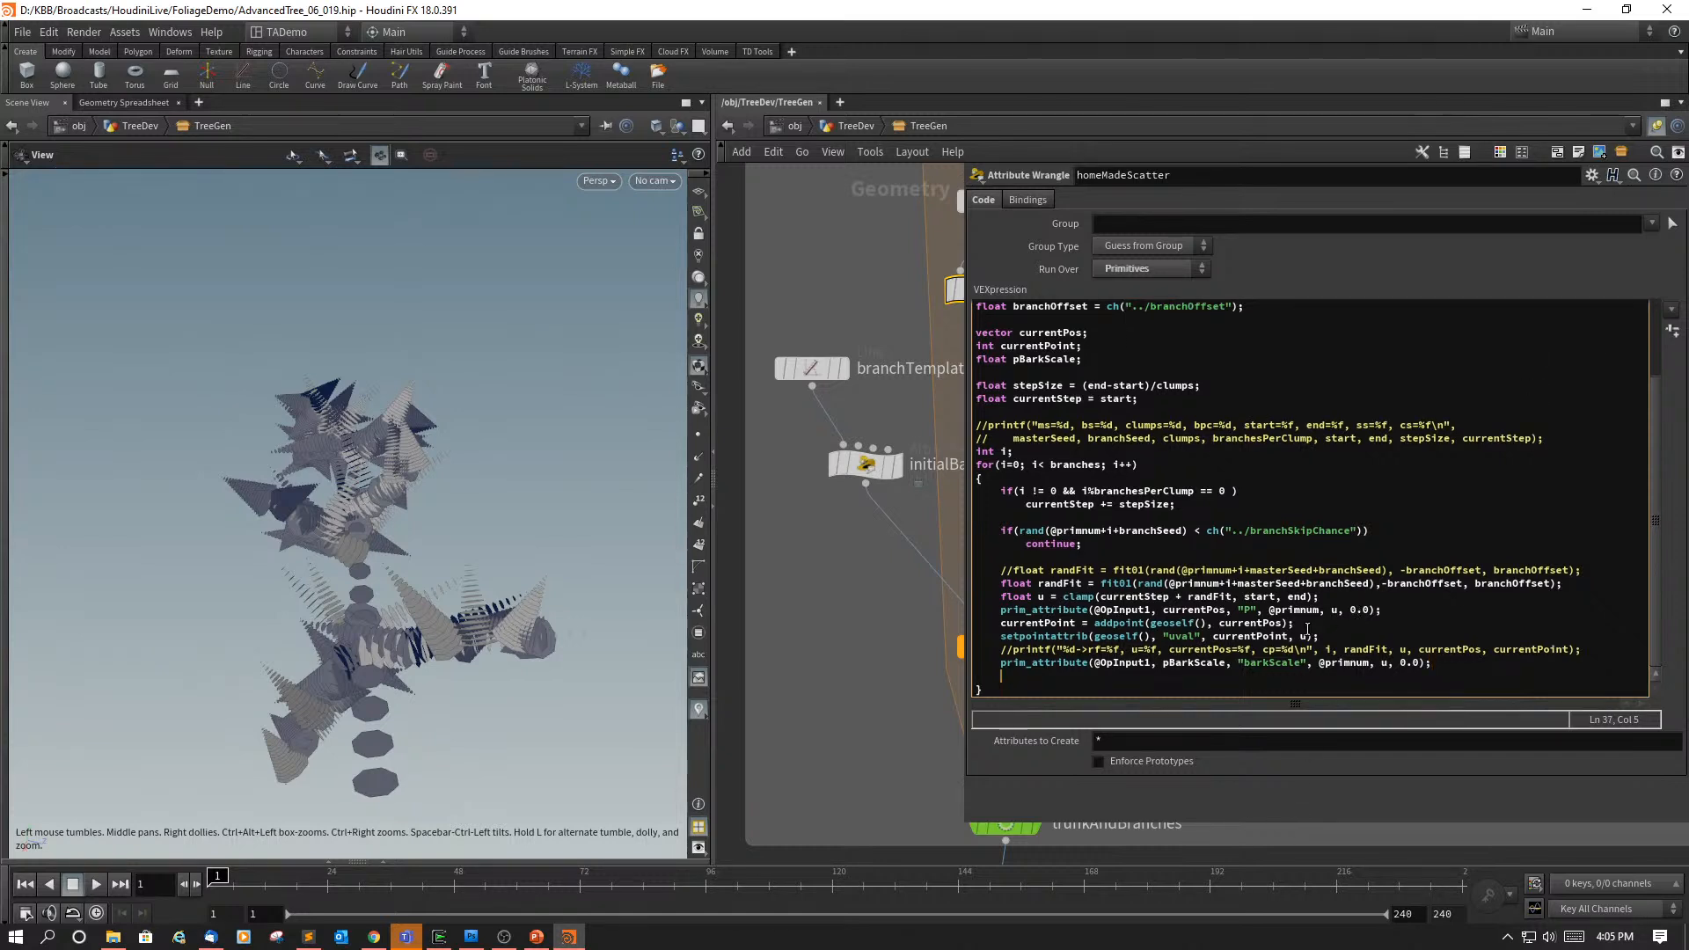
# Step: Add setpointattrib(geoself(), "barkSCale", currentPoint, pBarkScale*u); below the barkScale prim_attribute call, correcting any misspelling of the function name
pyautogui.write('setpo')
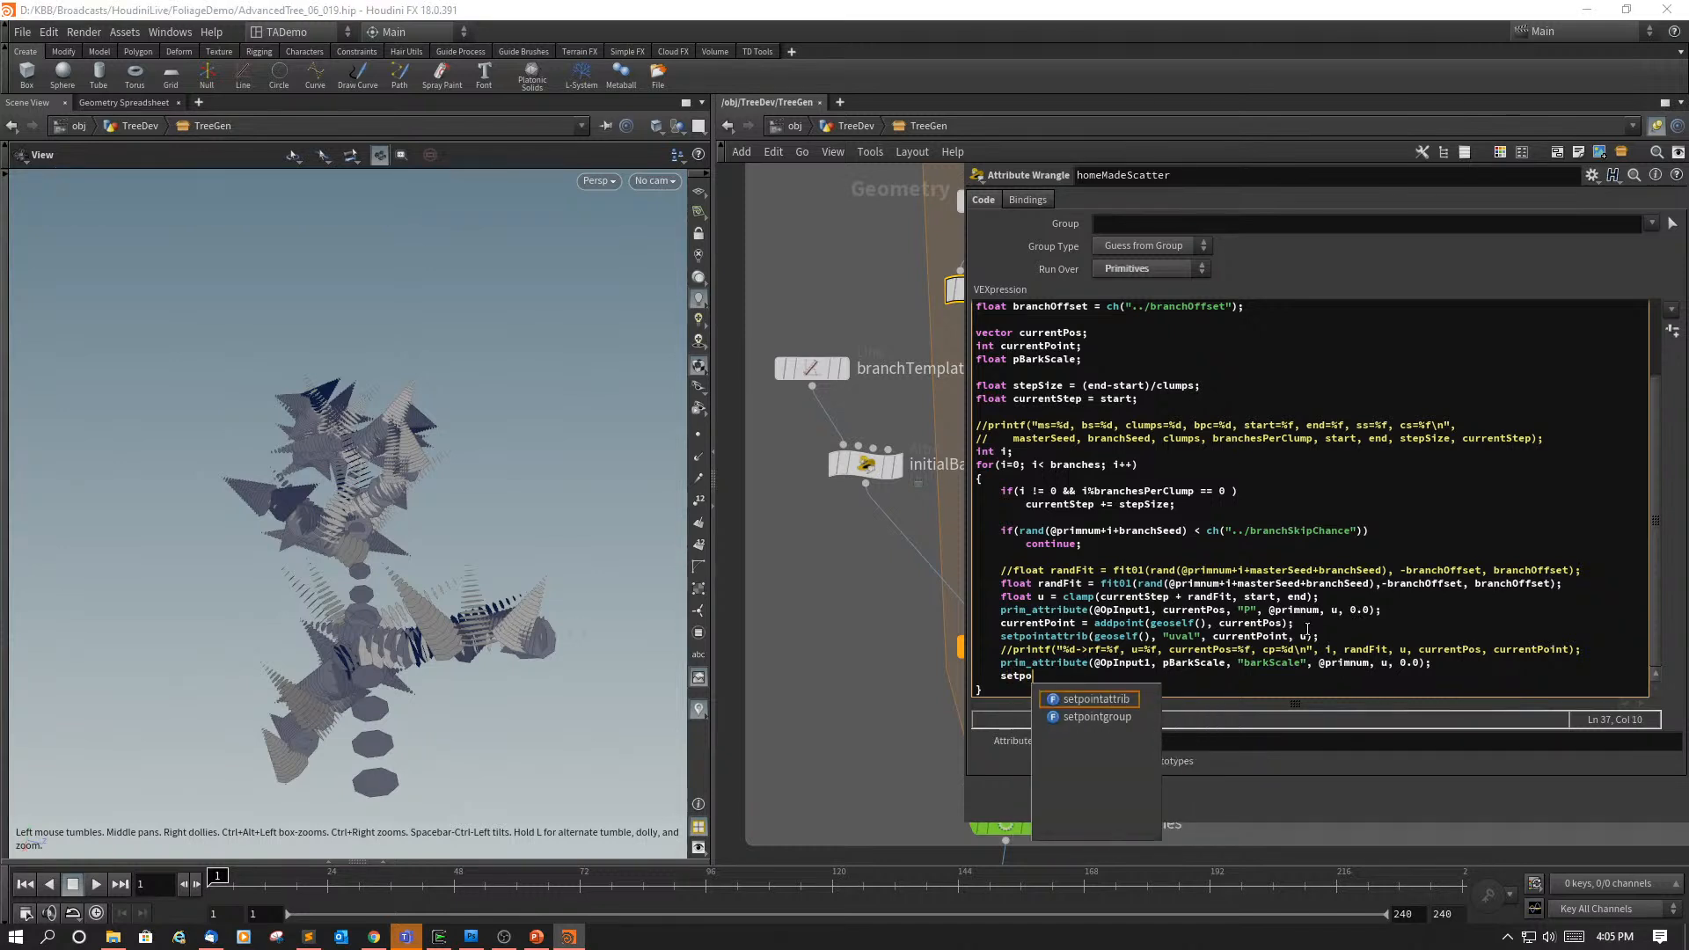
pyautogui.write('intAttrib')
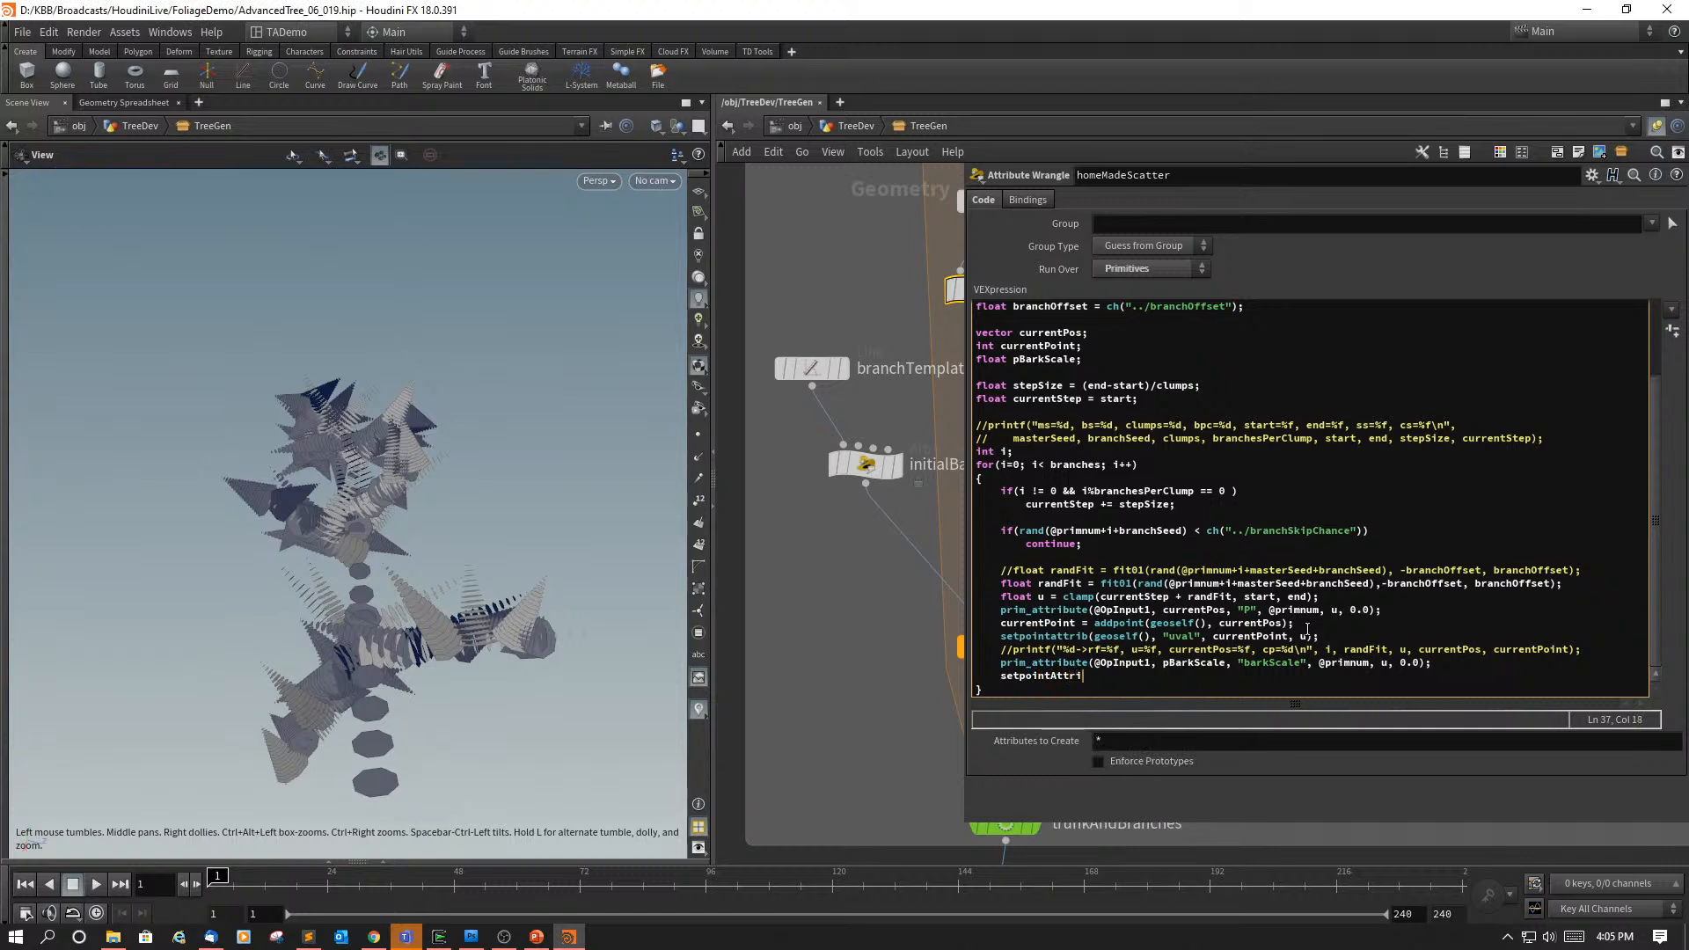
pyautogui.press('BackSpace')
pyautogui.press('BackSpace')
pyautogui.press('BackSpace')
pyautogui.press('BackSpace')
pyautogui.press('BackSpace')
pyautogui.press('BackSpace')
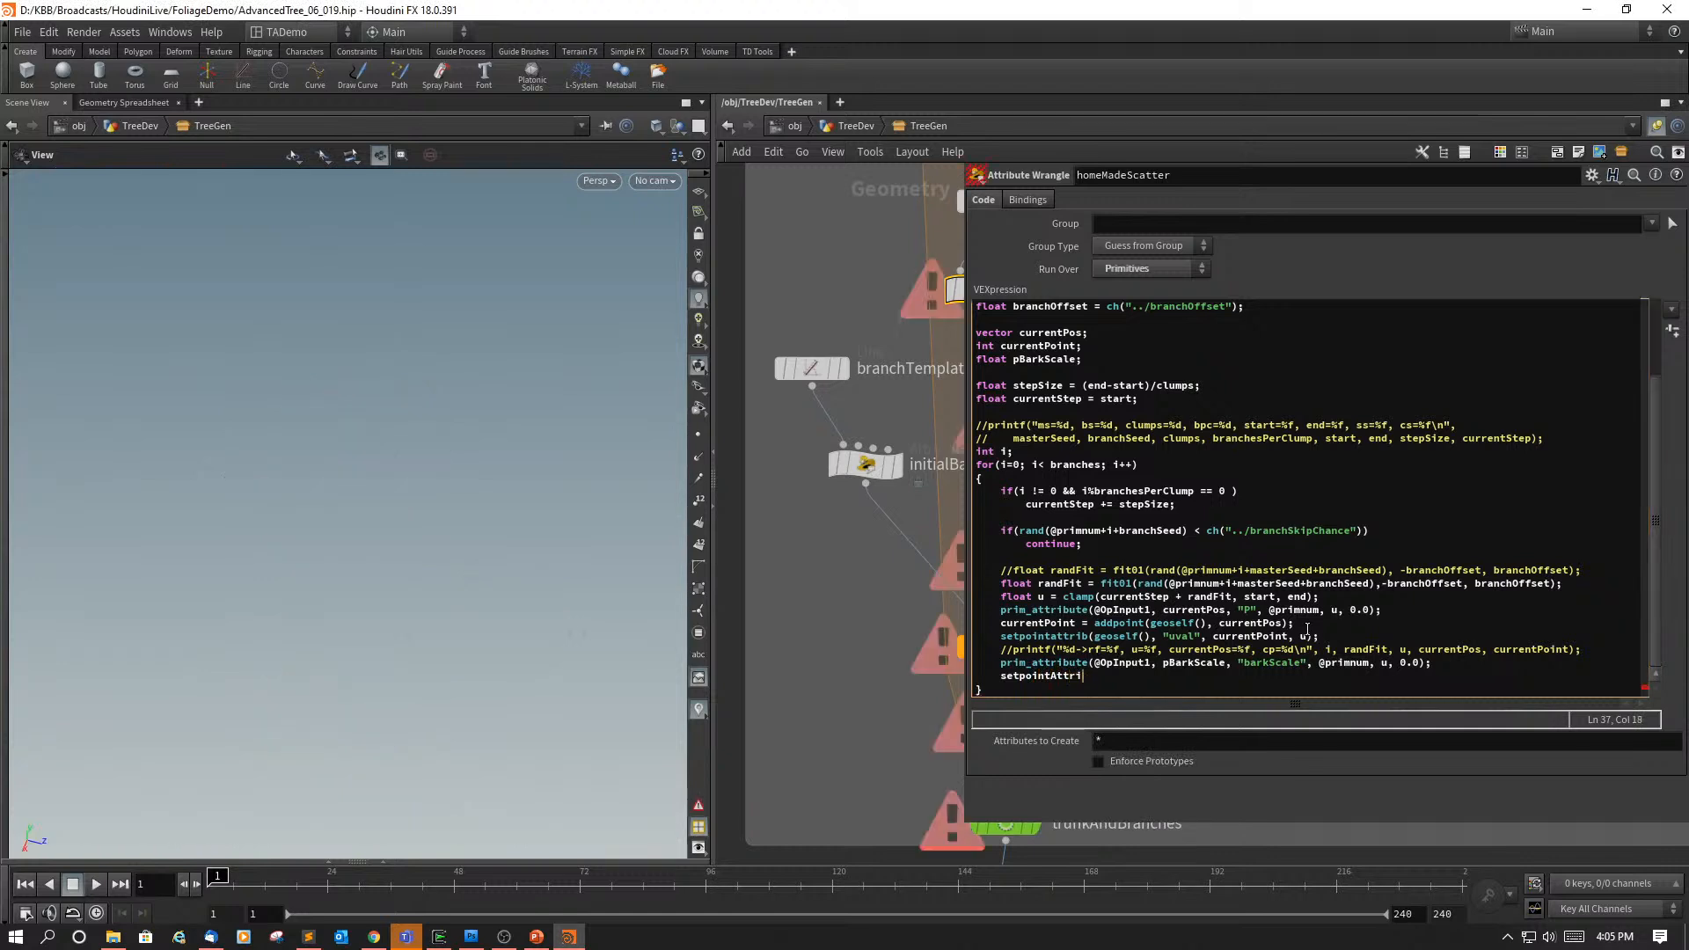
pyautogui.write('attrtib()')
pyautogui.press('Left')
pyautogui.write('geosel')
pyautogui.press('Return')
pyautogui.write('(), "barkScale",')
pyautogui.write('currentPoint')
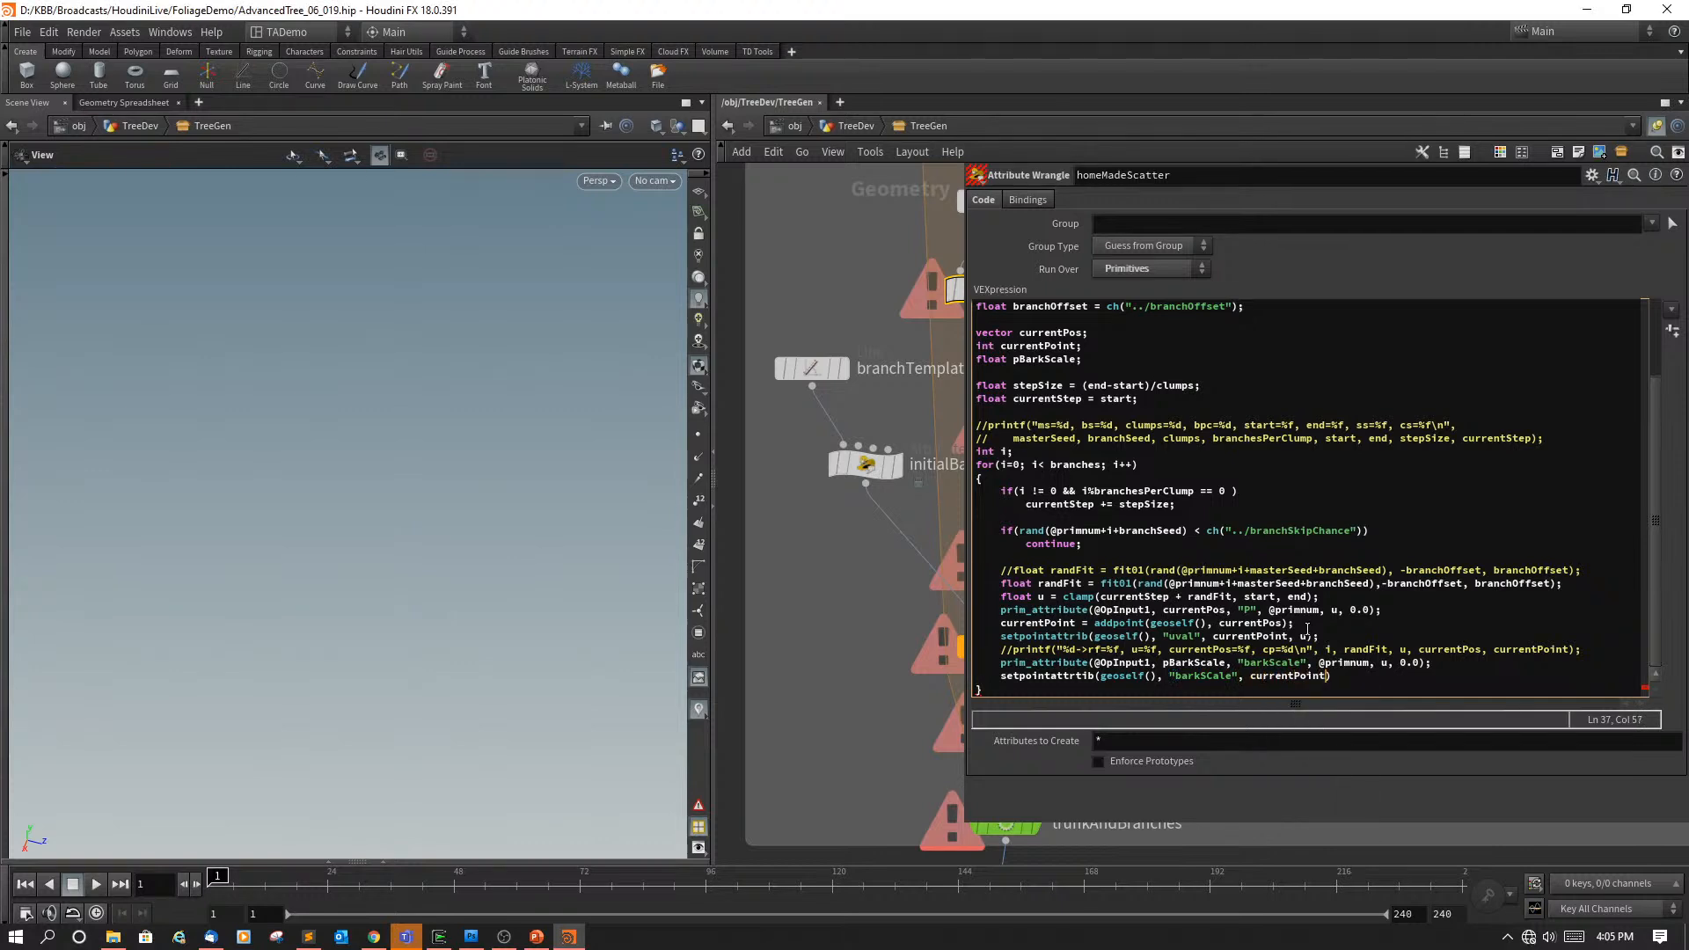
pyautogui.write(', pBarkSca')
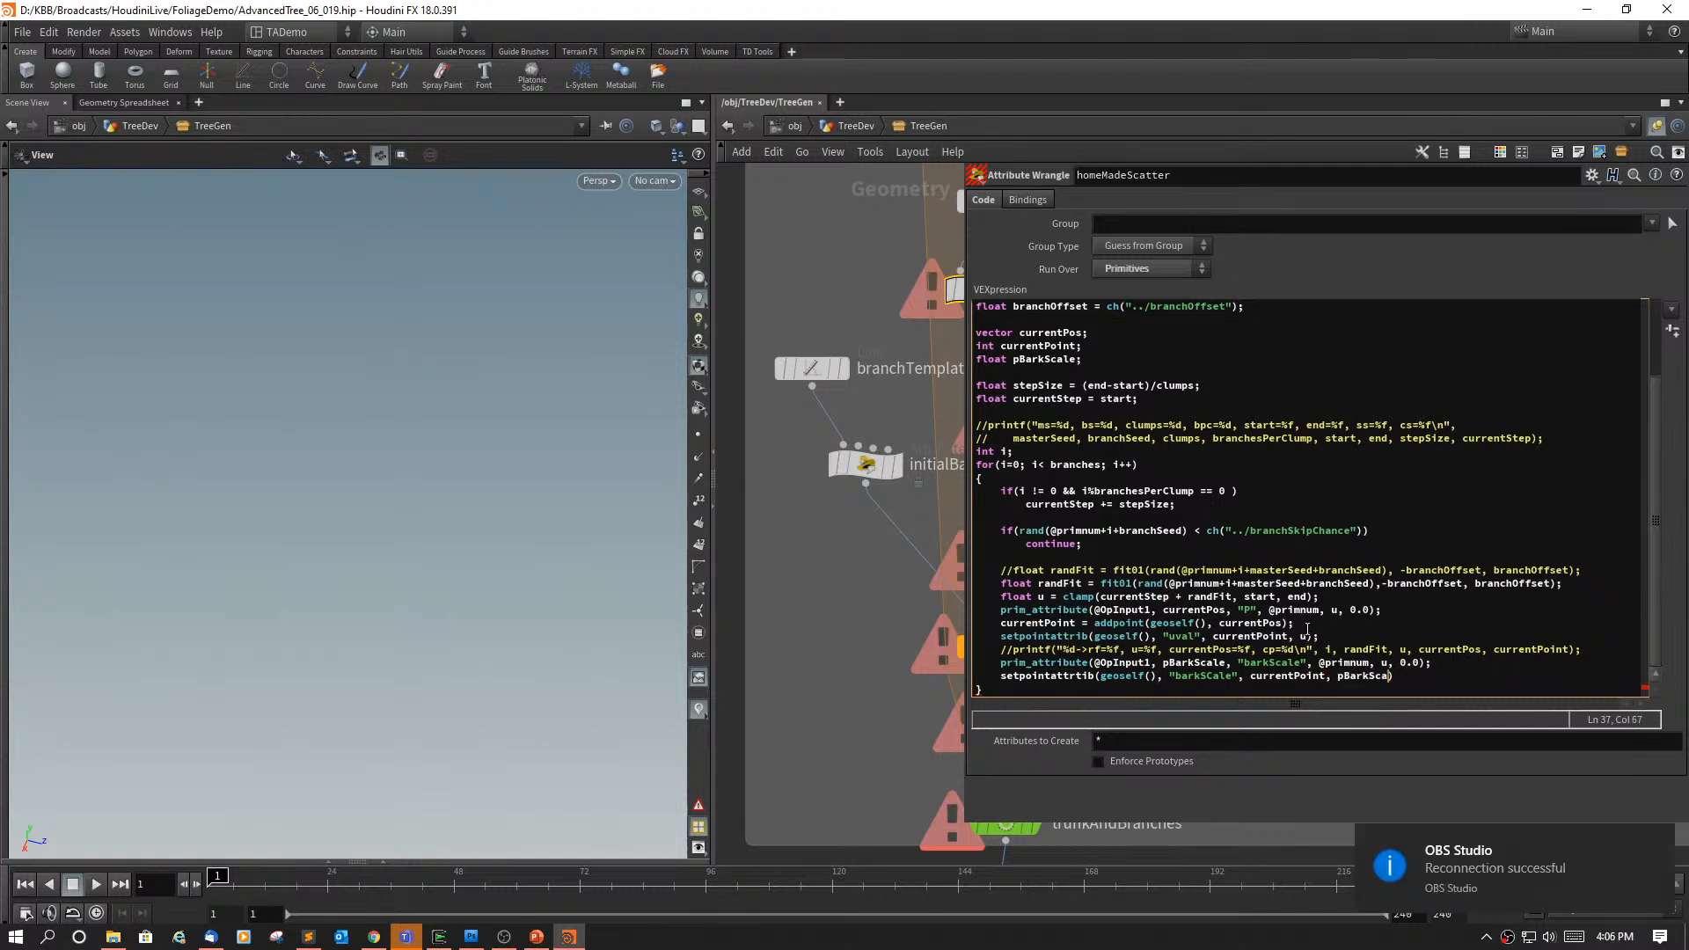
pyautogui.write('le*')
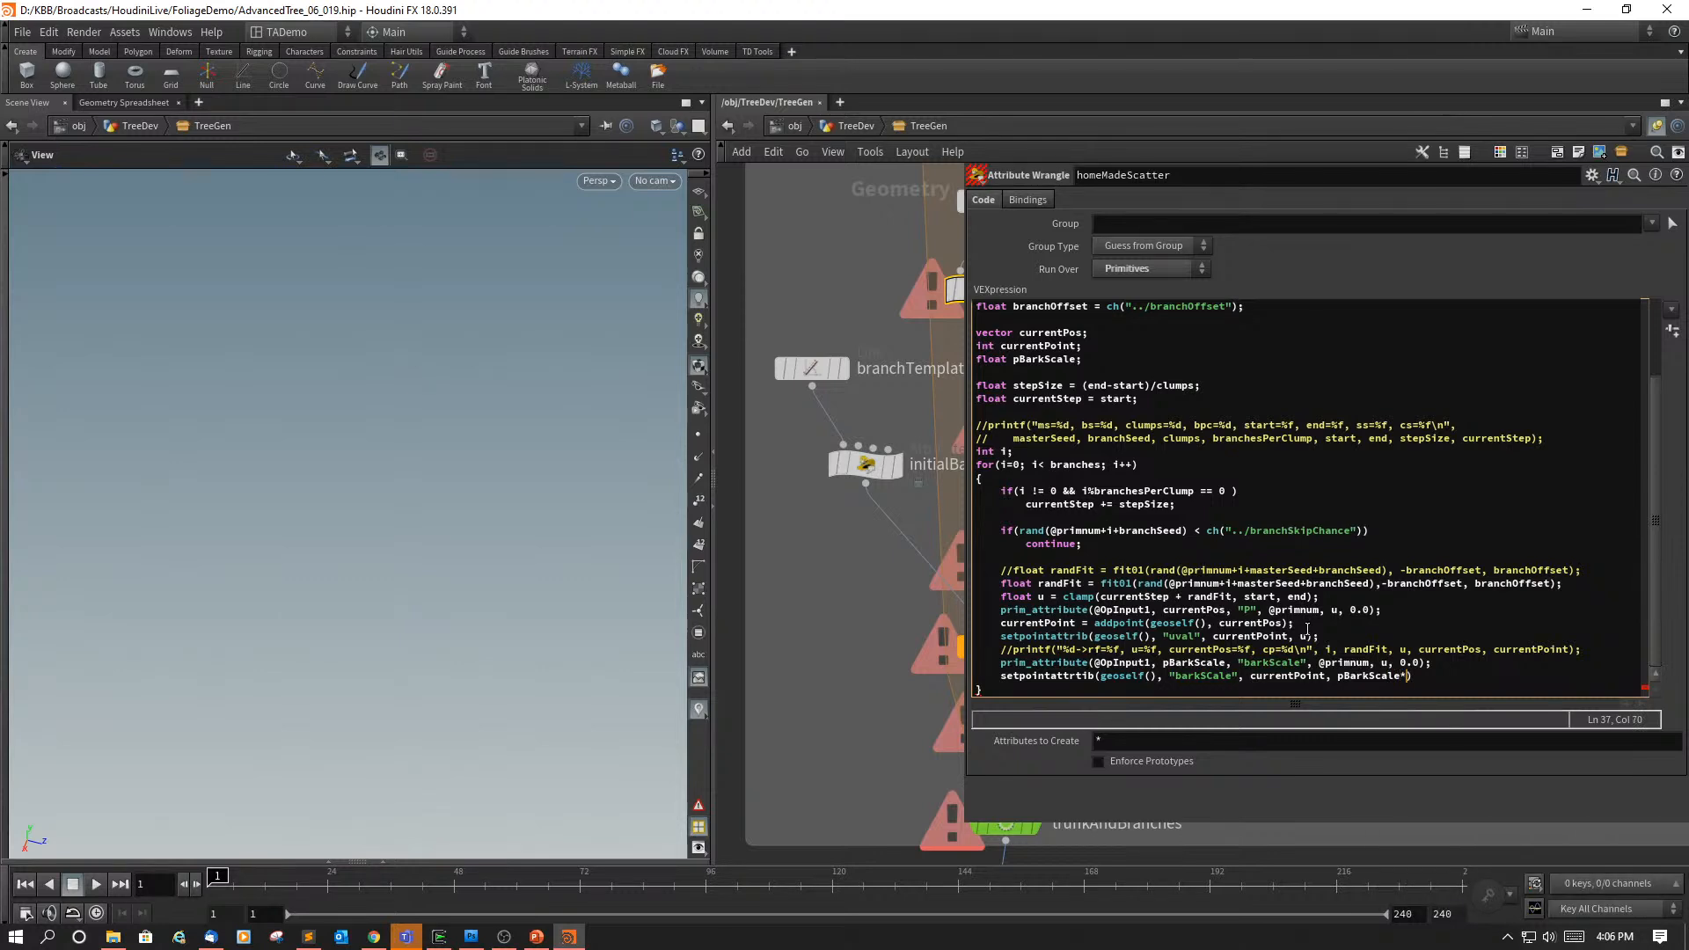
pyautogui.write('u')
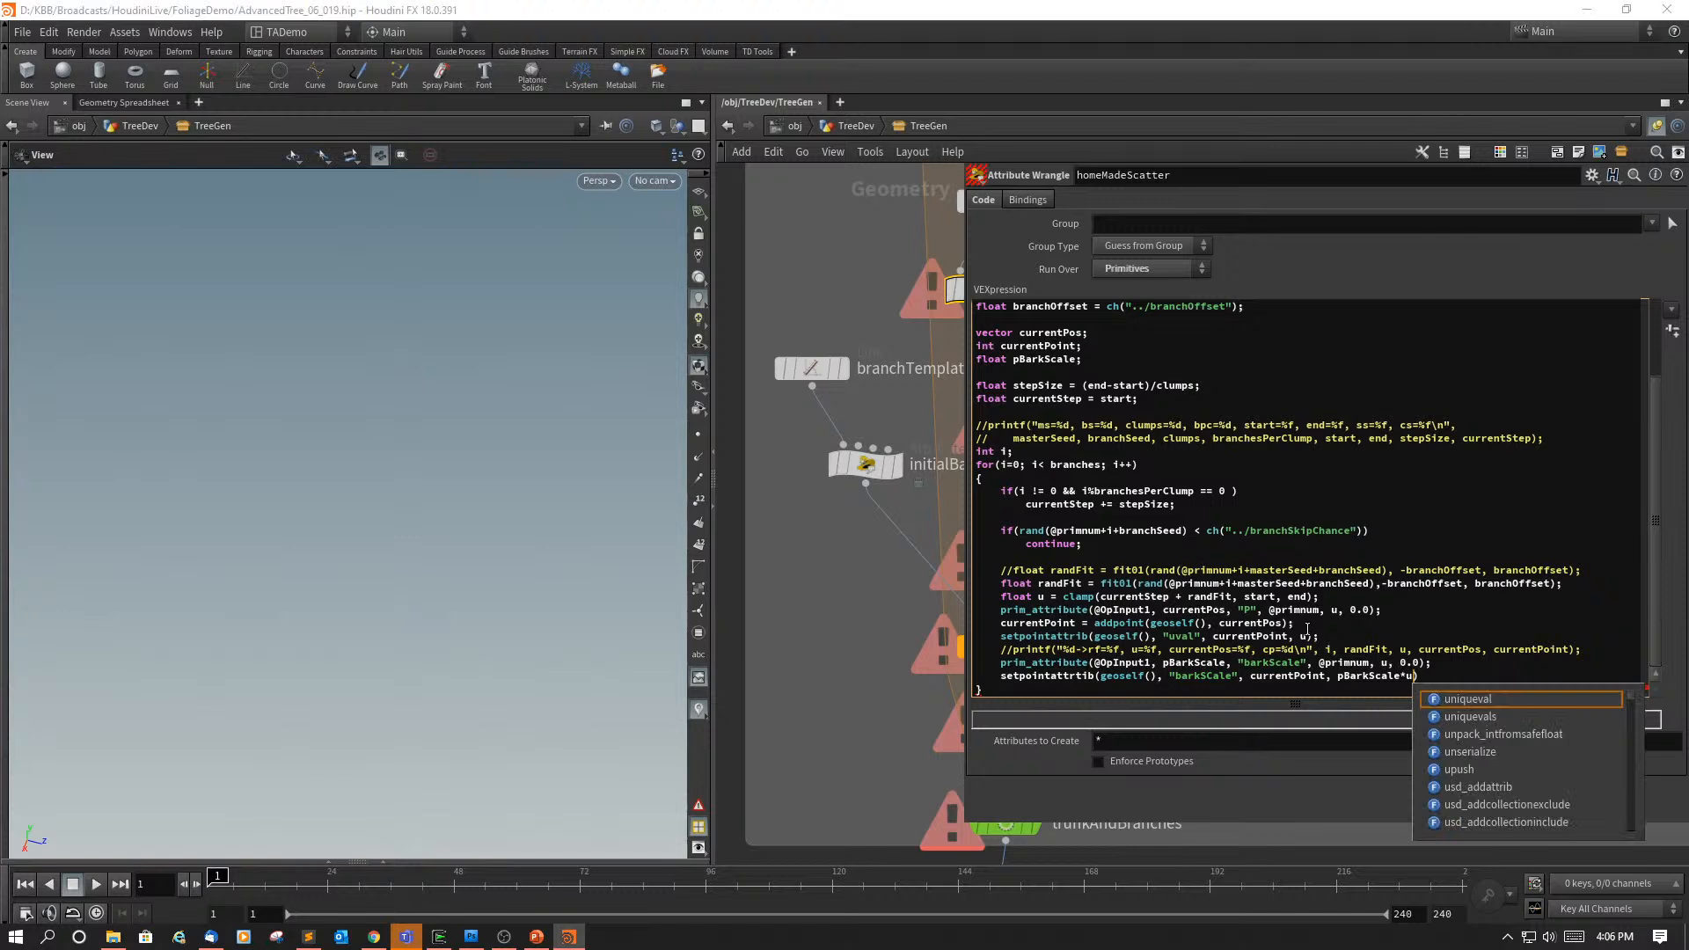
pyautogui.write(');')
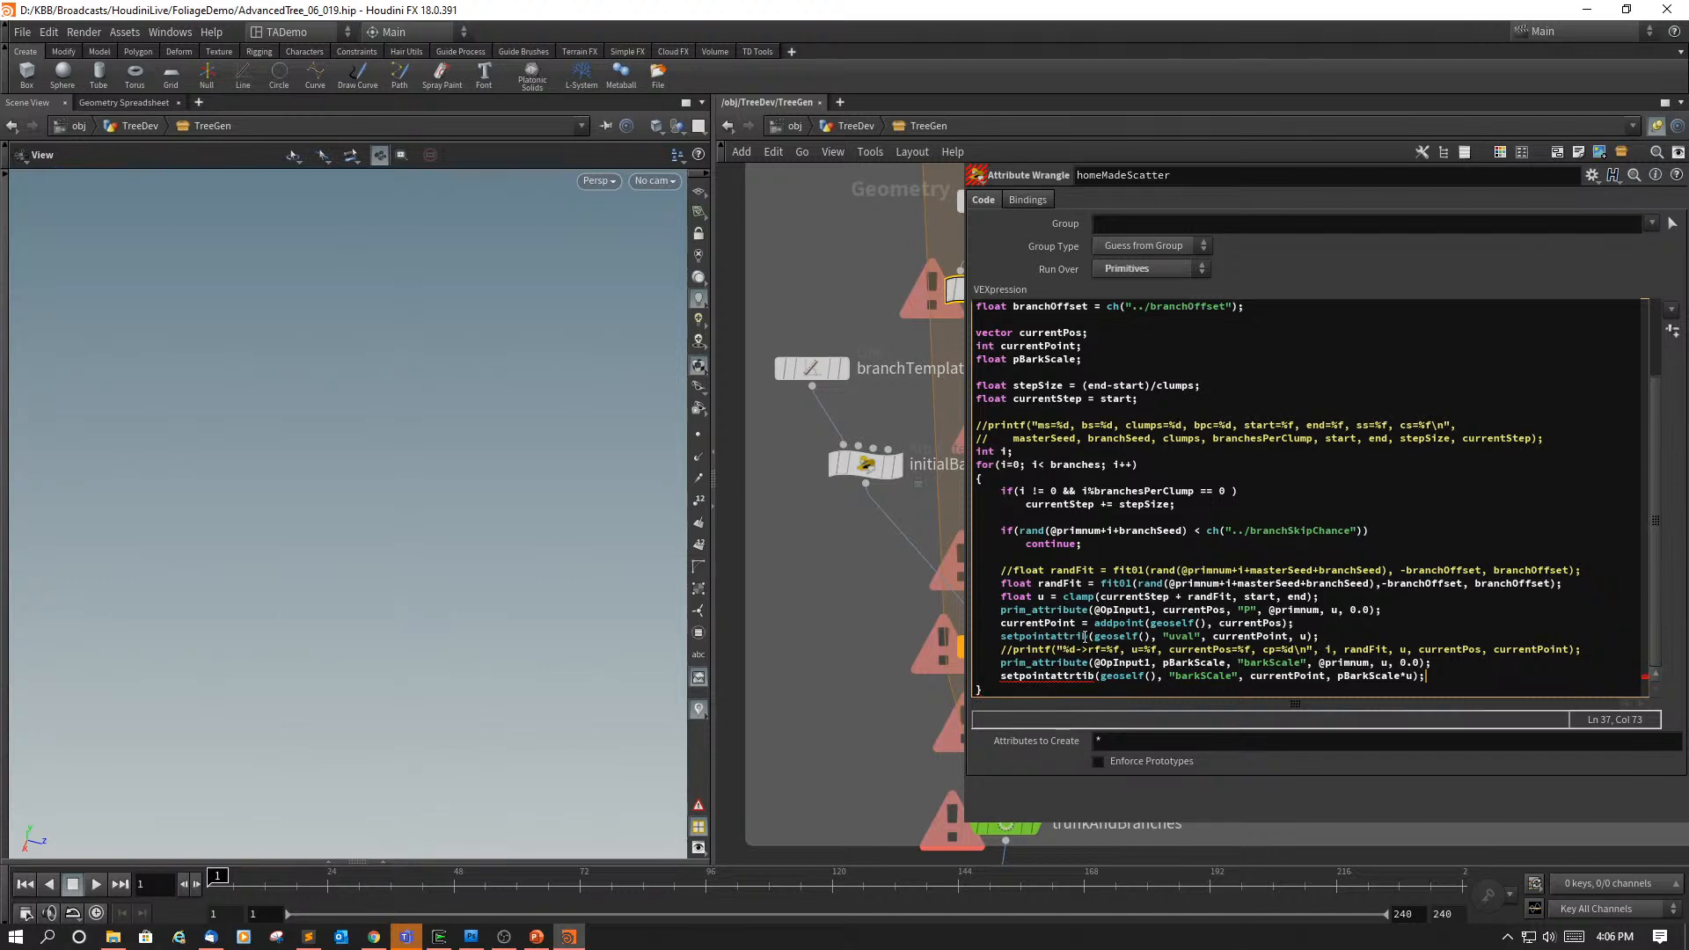
pyautogui.moveTo(1090, 637); pyautogui.dragTo(1001, 635)
pyautogui.moveTo(1095, 677); pyautogui.dragTo(1002, 683)
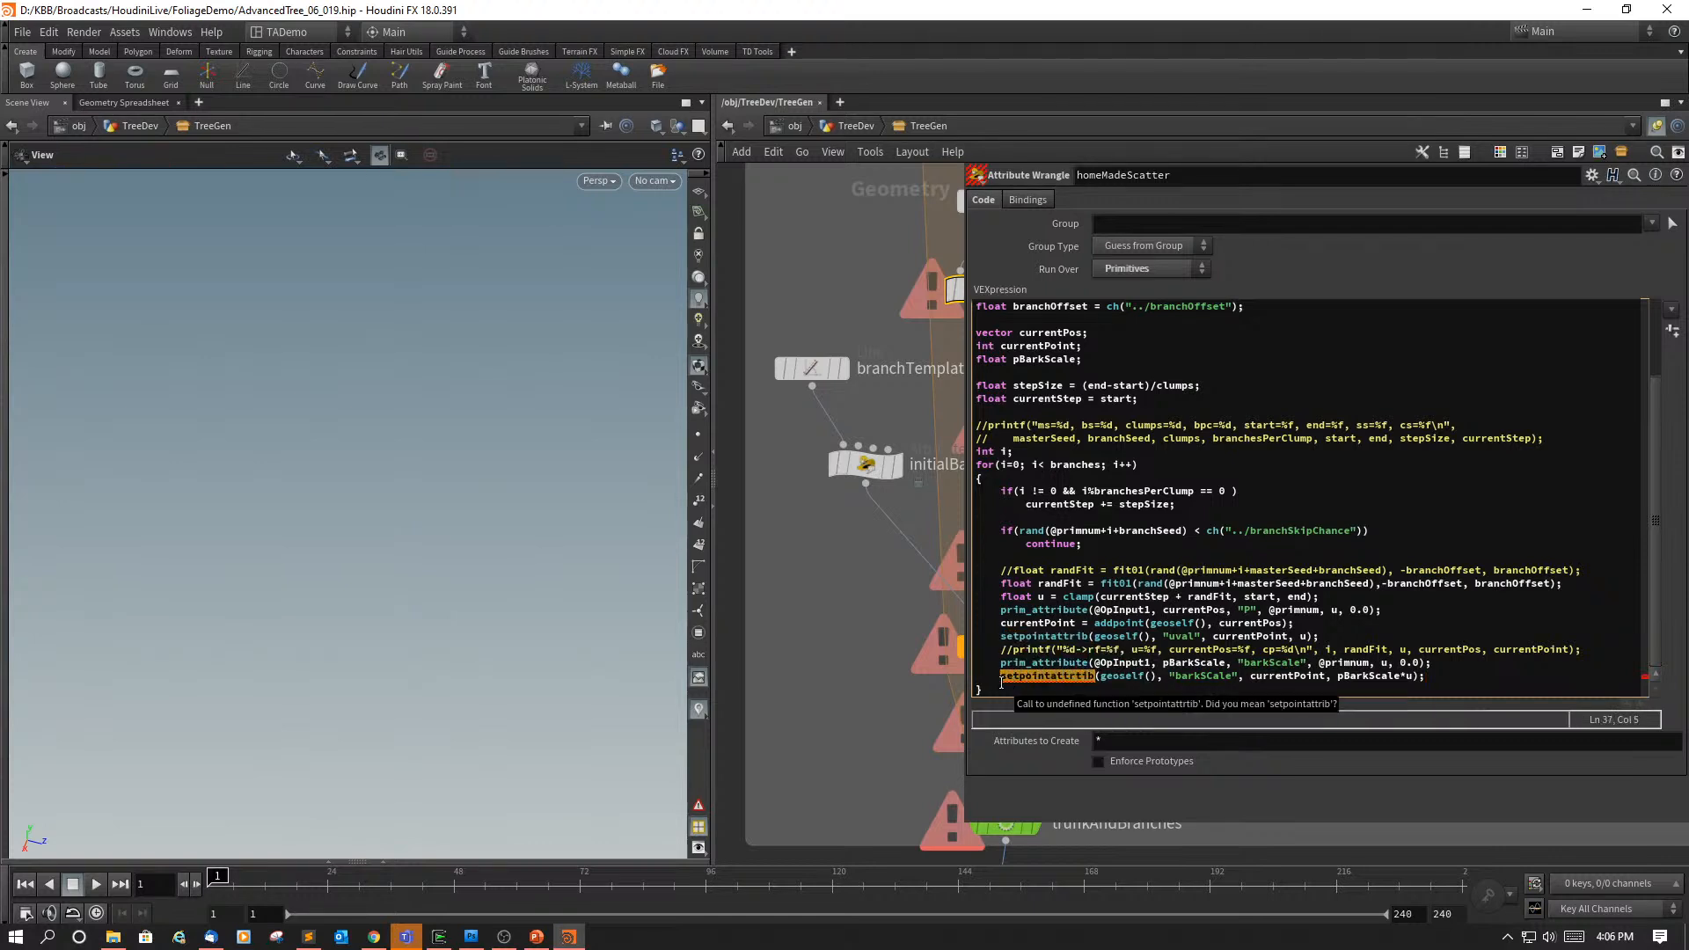
pyautogui.press('Right')
pyautogui.press('Left')
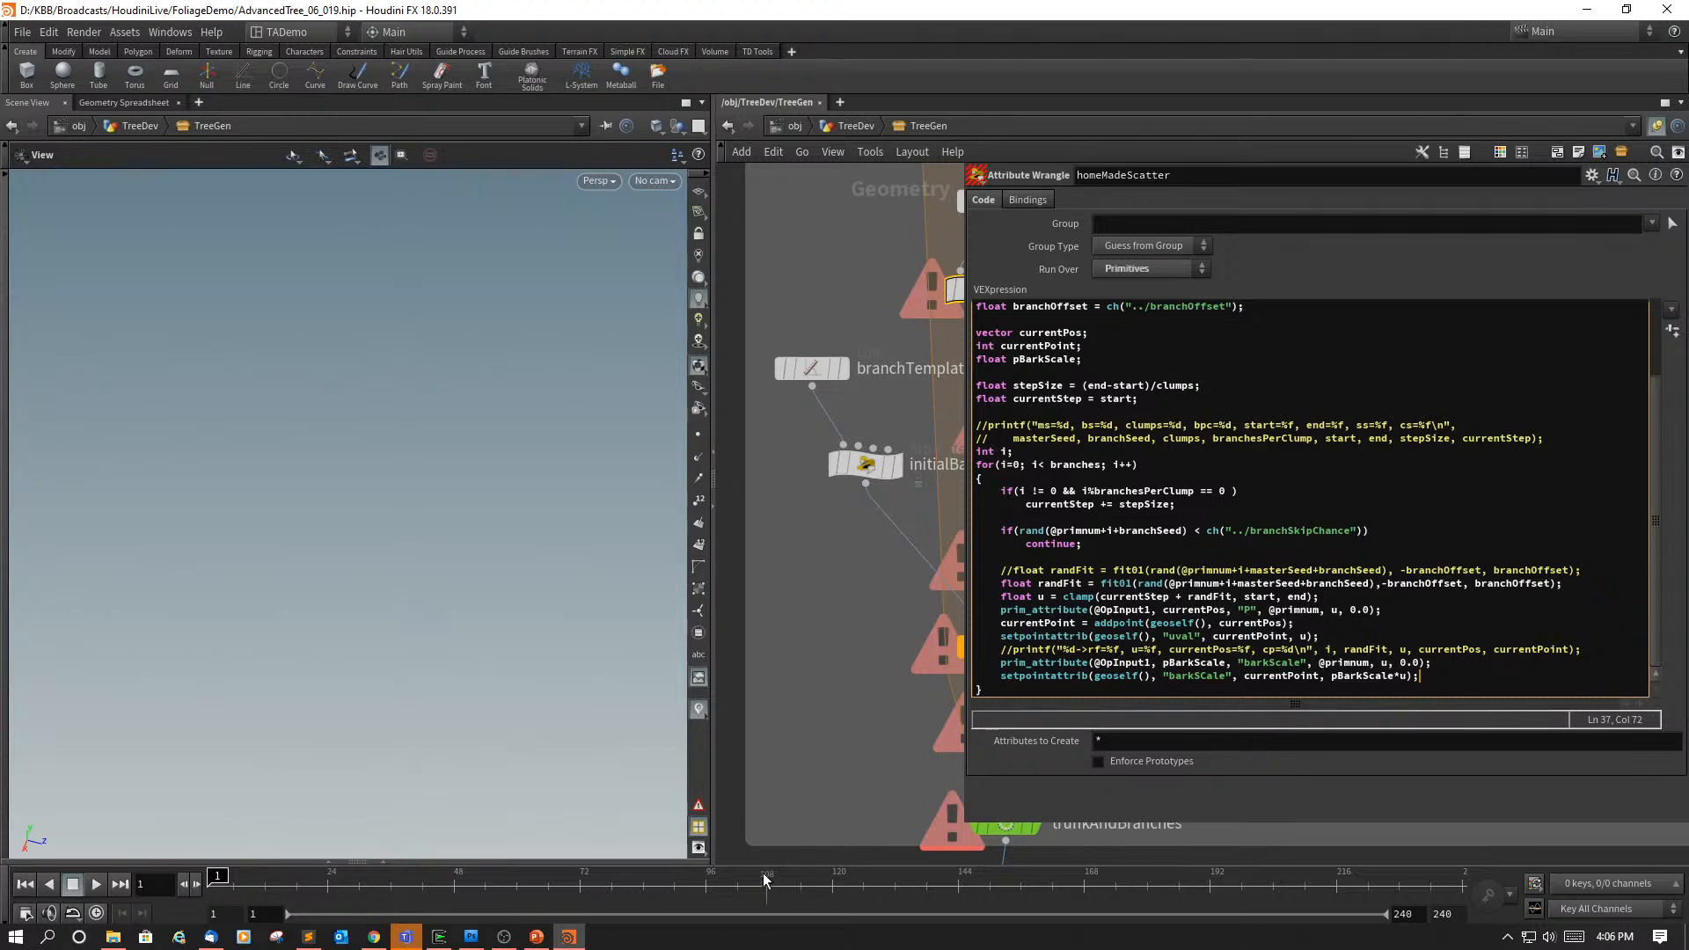
pyautogui.click(505, 938)
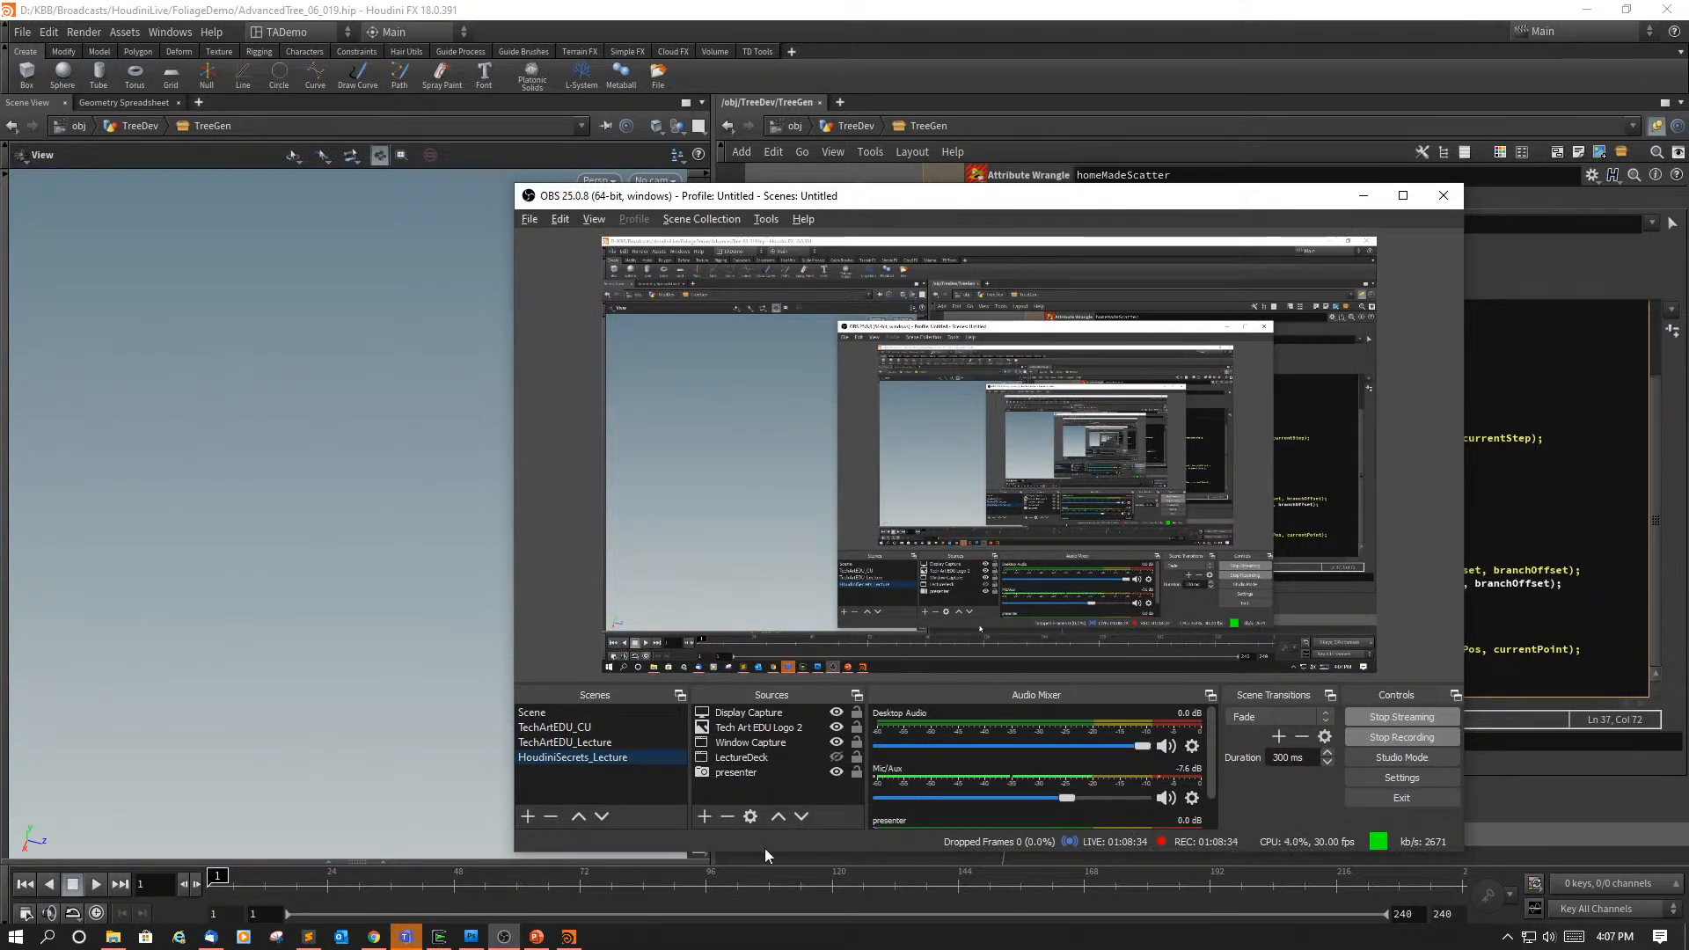
pyautogui.click(377, 938)
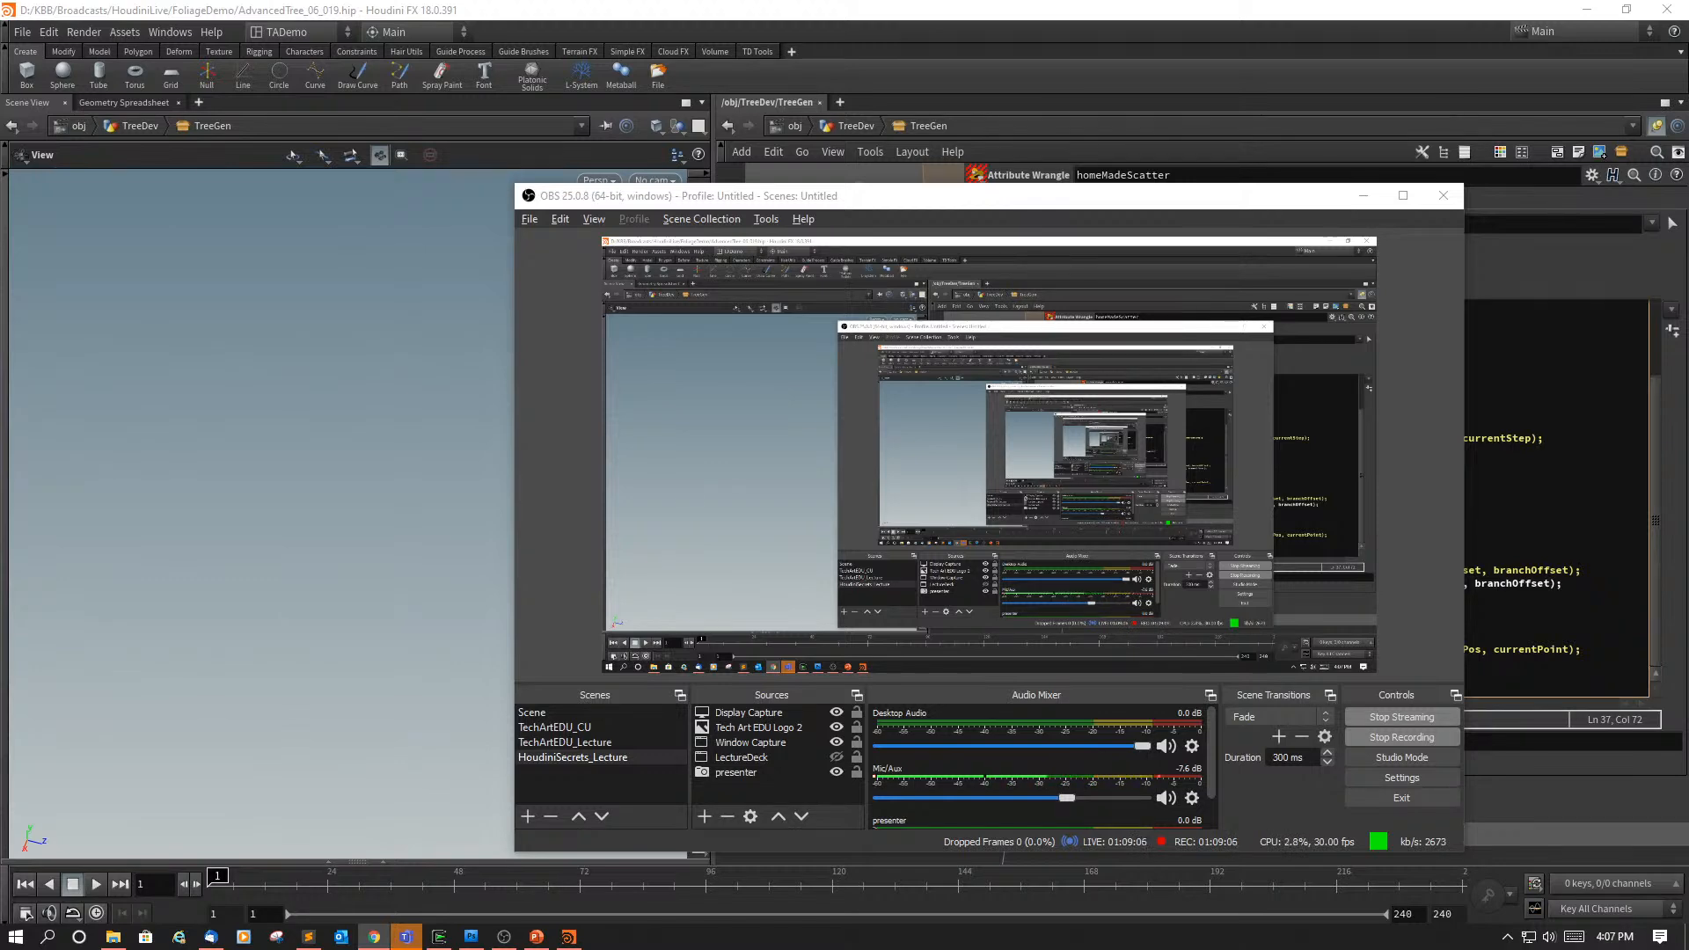
pyautogui.click(304, 413)
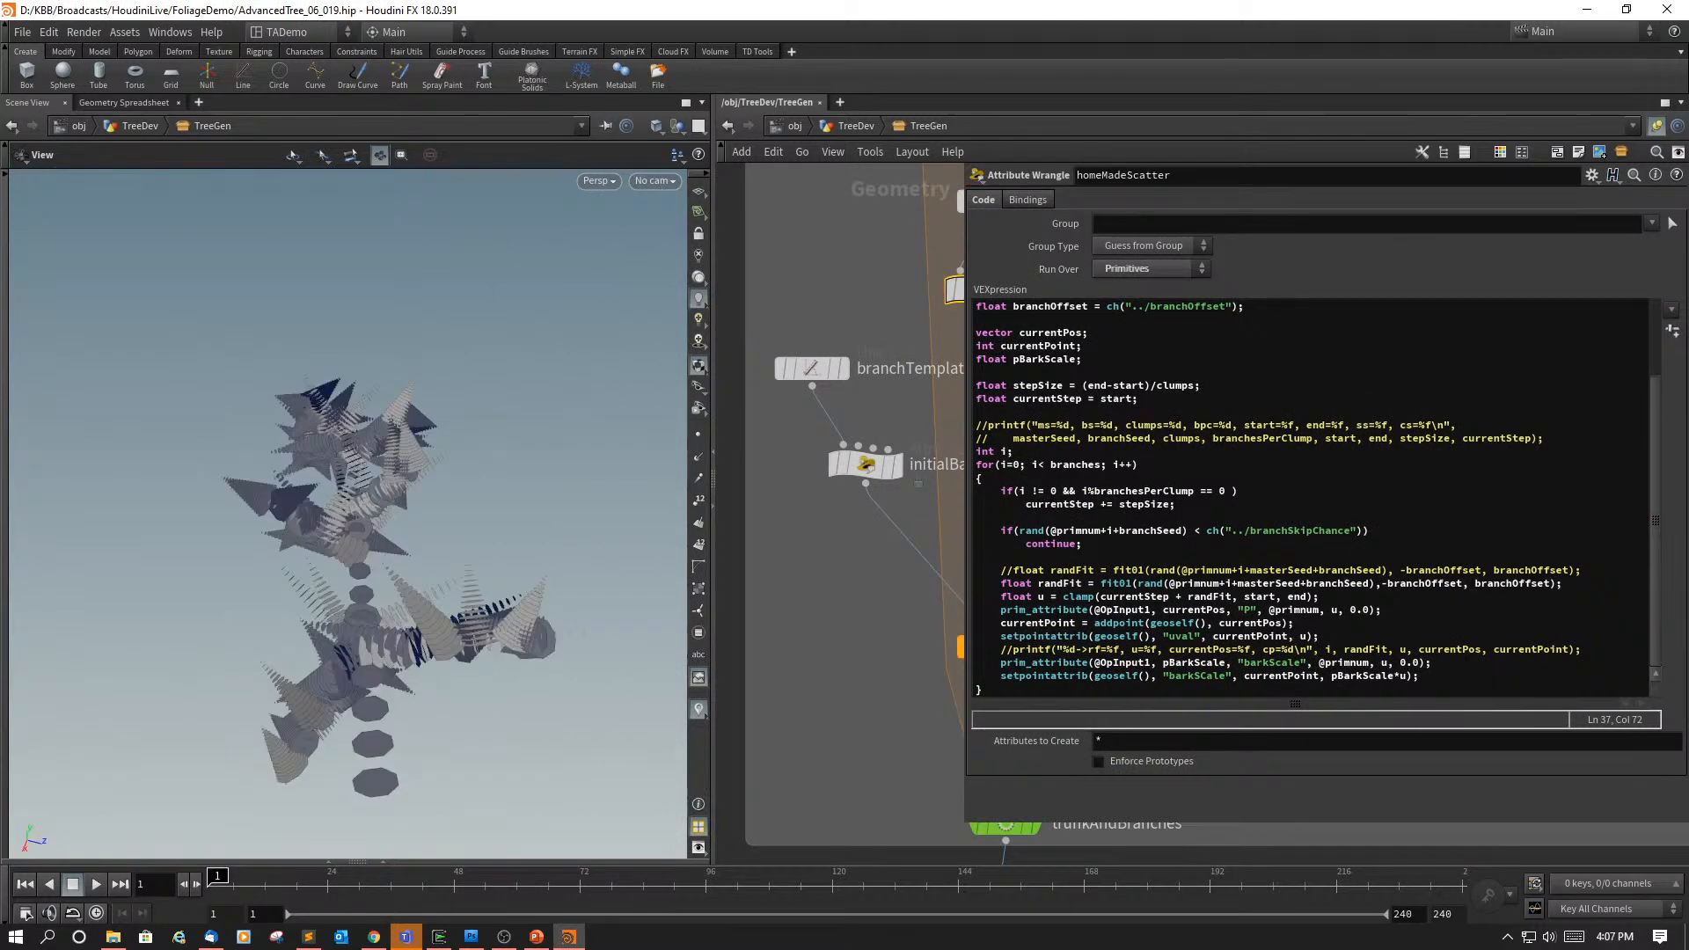
pyautogui.hotkey('alt', 'Tab')
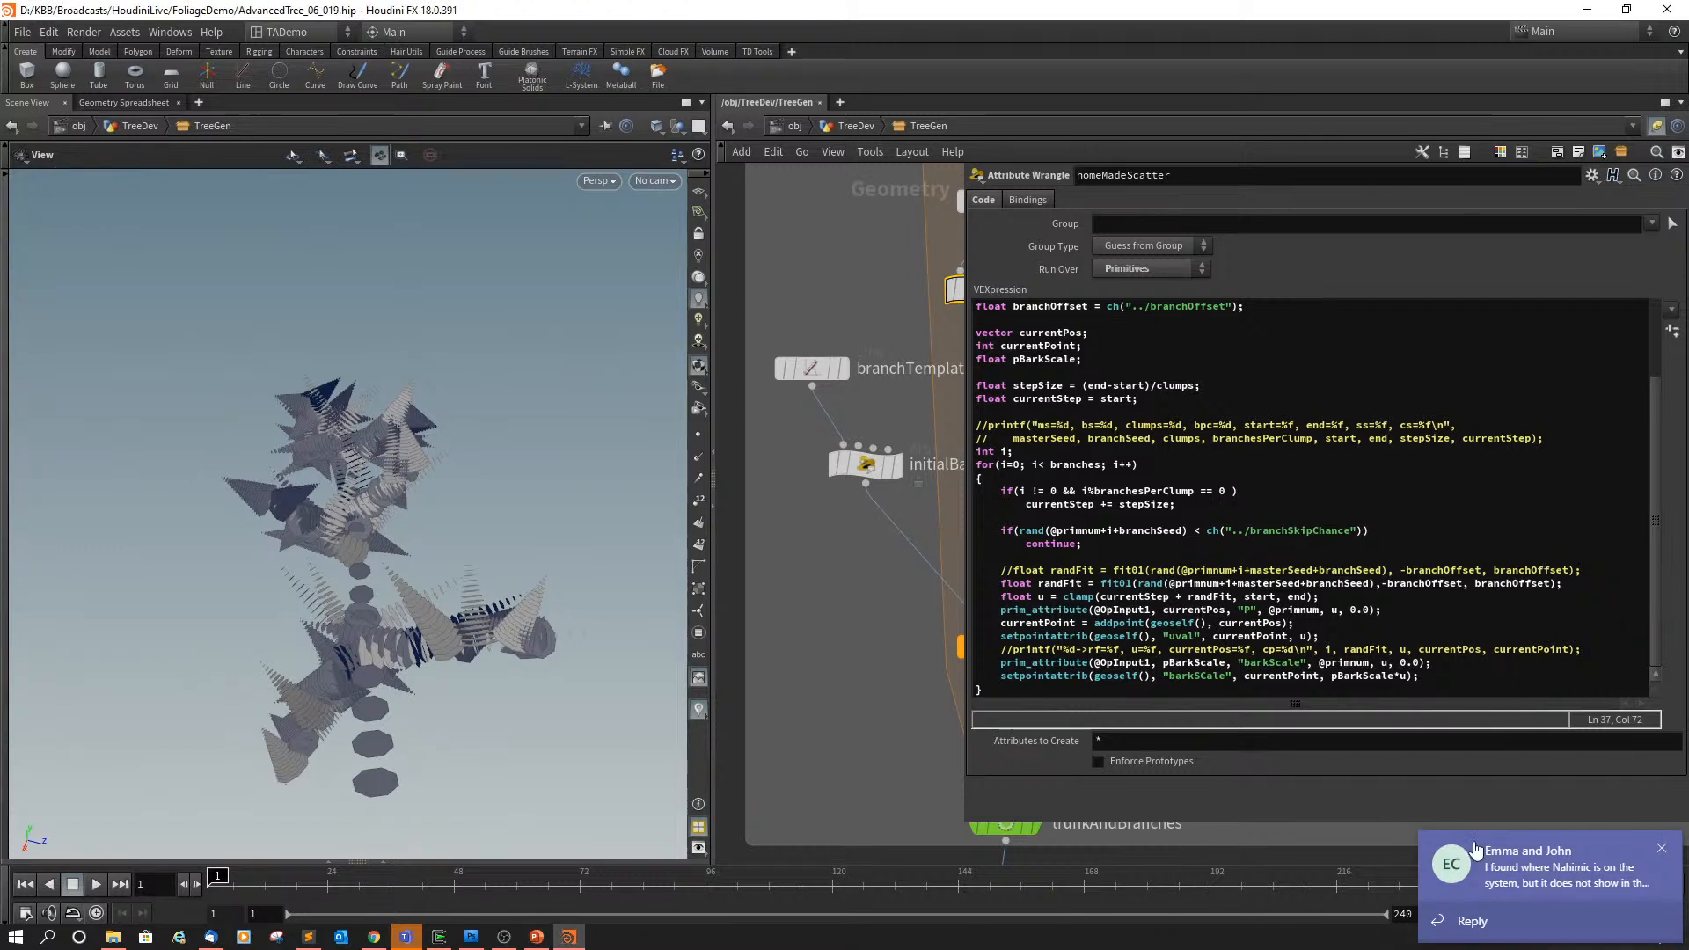
pyautogui.click(1496, 871)
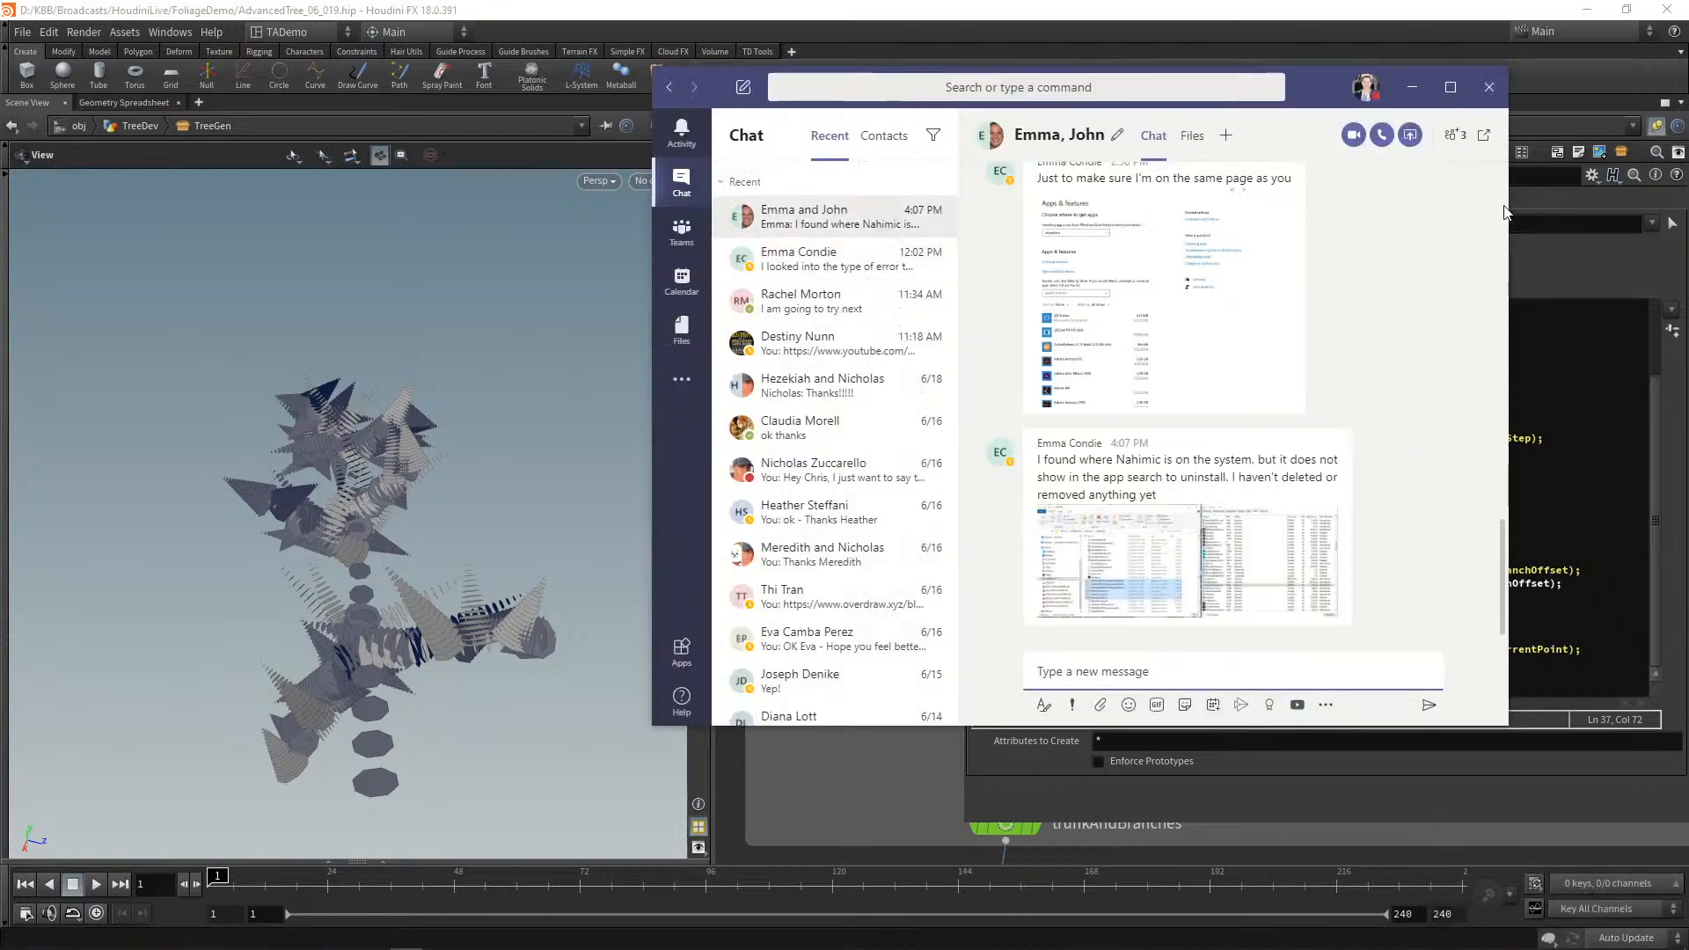
pyautogui.click(1411, 91)
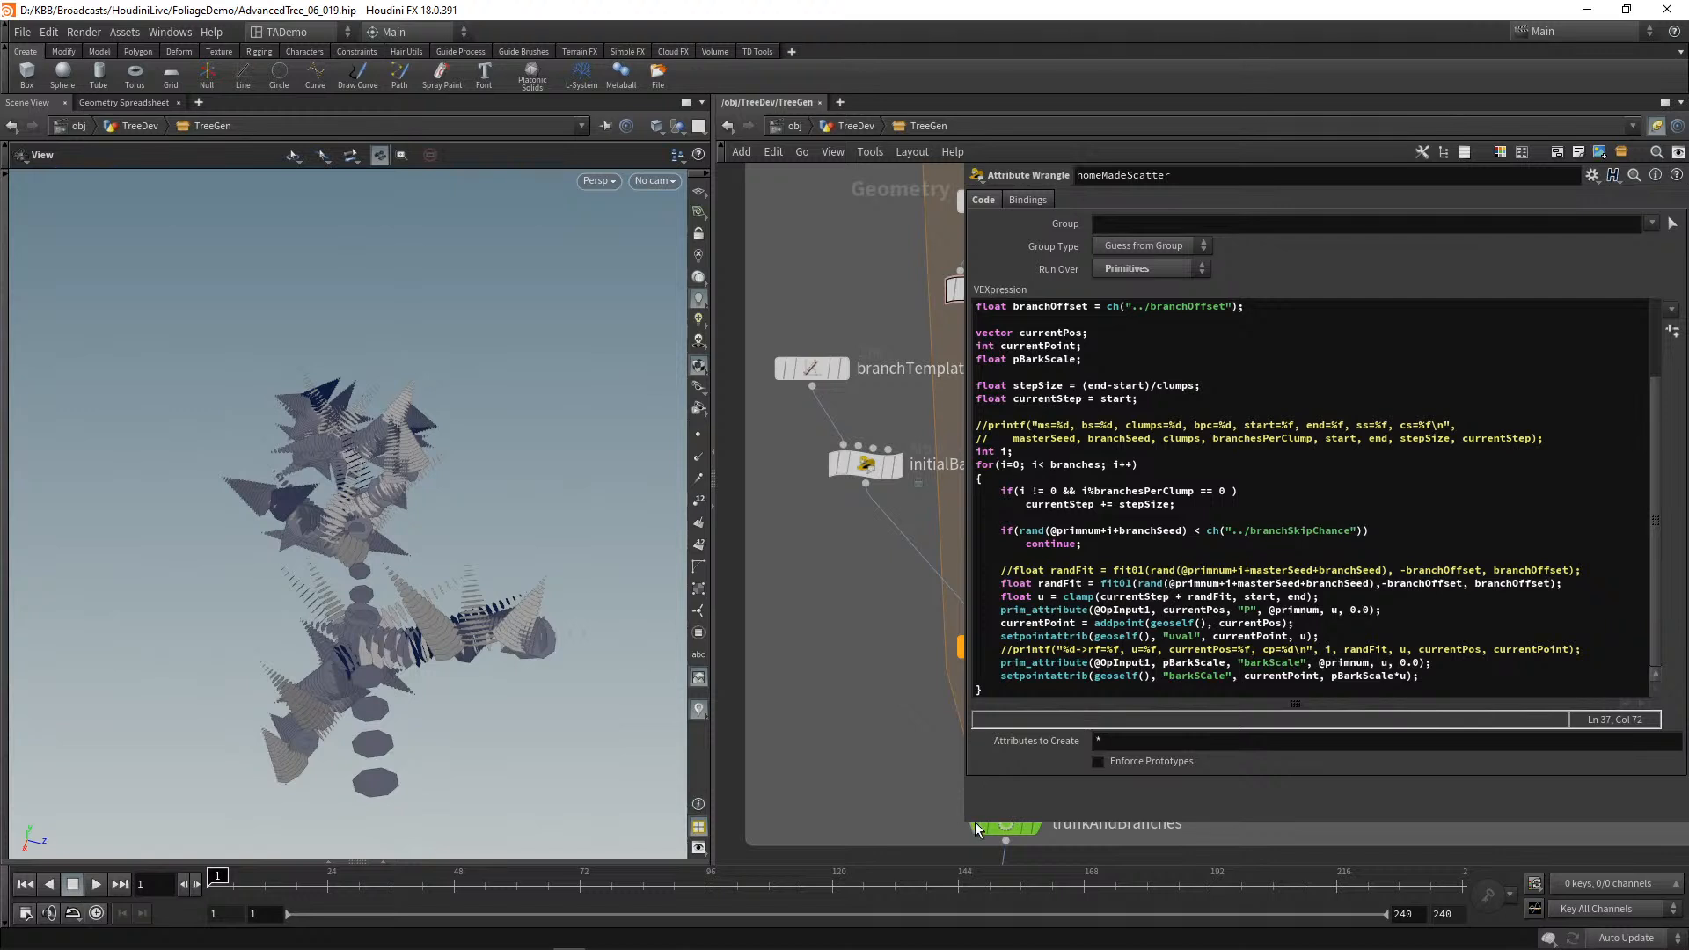
# Step: Narrow the parameter area and insert point()* in front of the existing expression for copyRingsToPoints' barkWidth stamp value
pyautogui.moveTo(964, 823); pyautogui.dragTo(1271, 810)
pyautogui.moveTo(1247, 807); pyautogui.dragTo(1247, 341, button='middle')
pyautogui.moveTo(1191, 623); pyautogui.dragTo(1242, 350, button='middle')
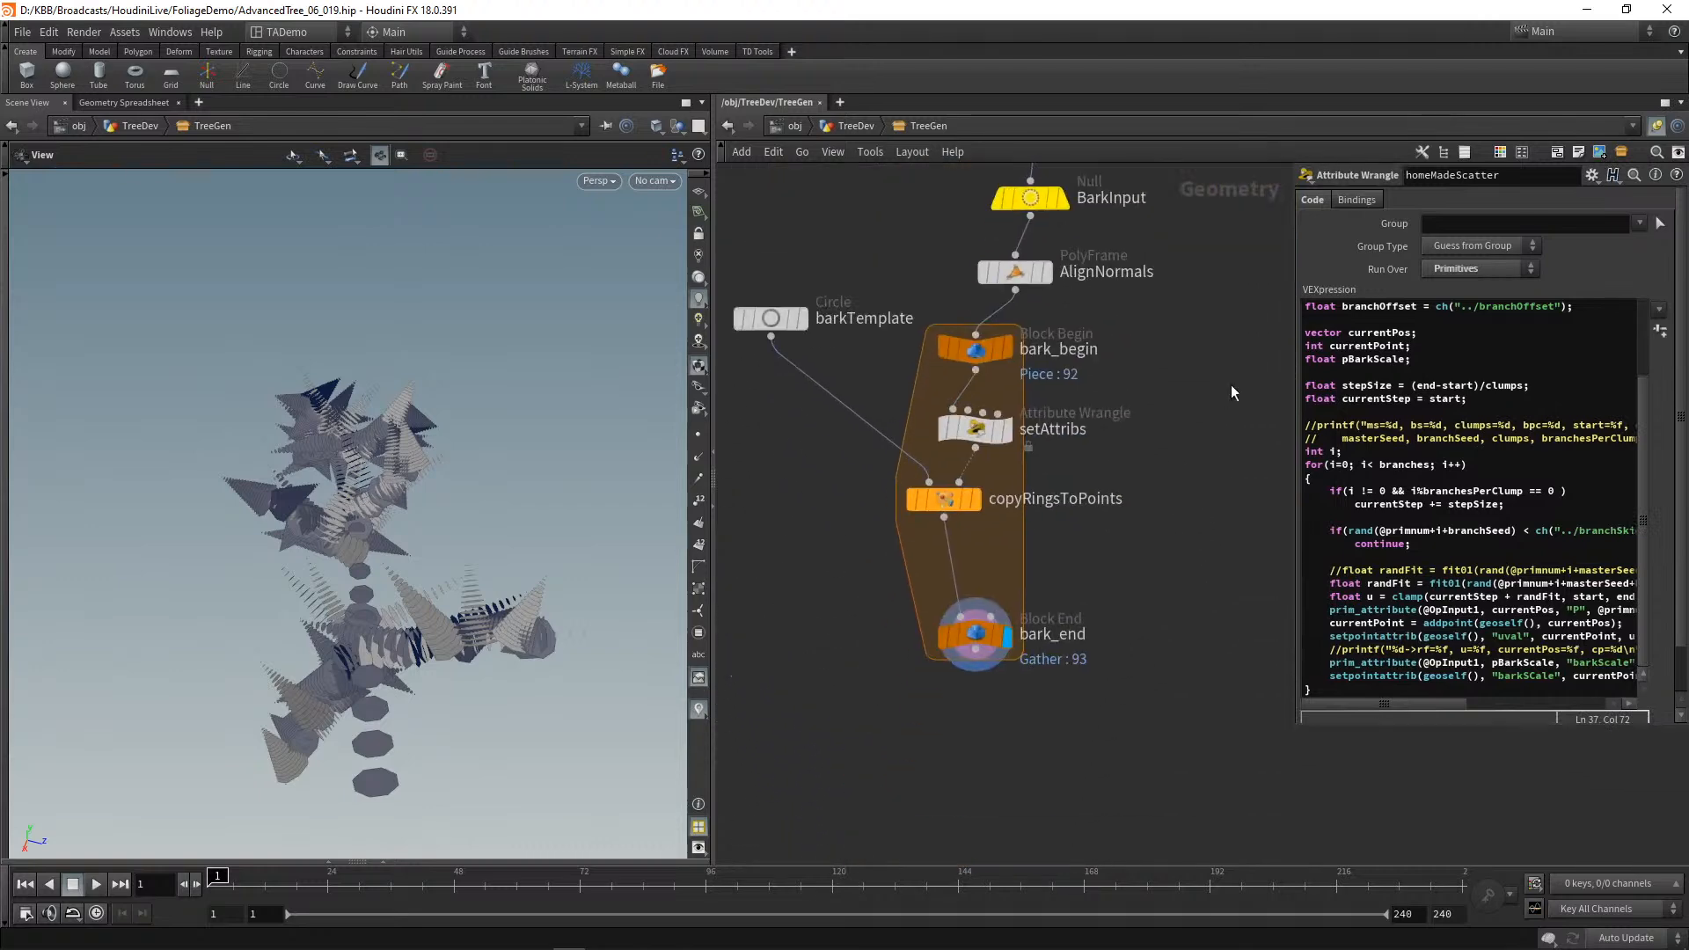
pyautogui.moveTo(945, 503)
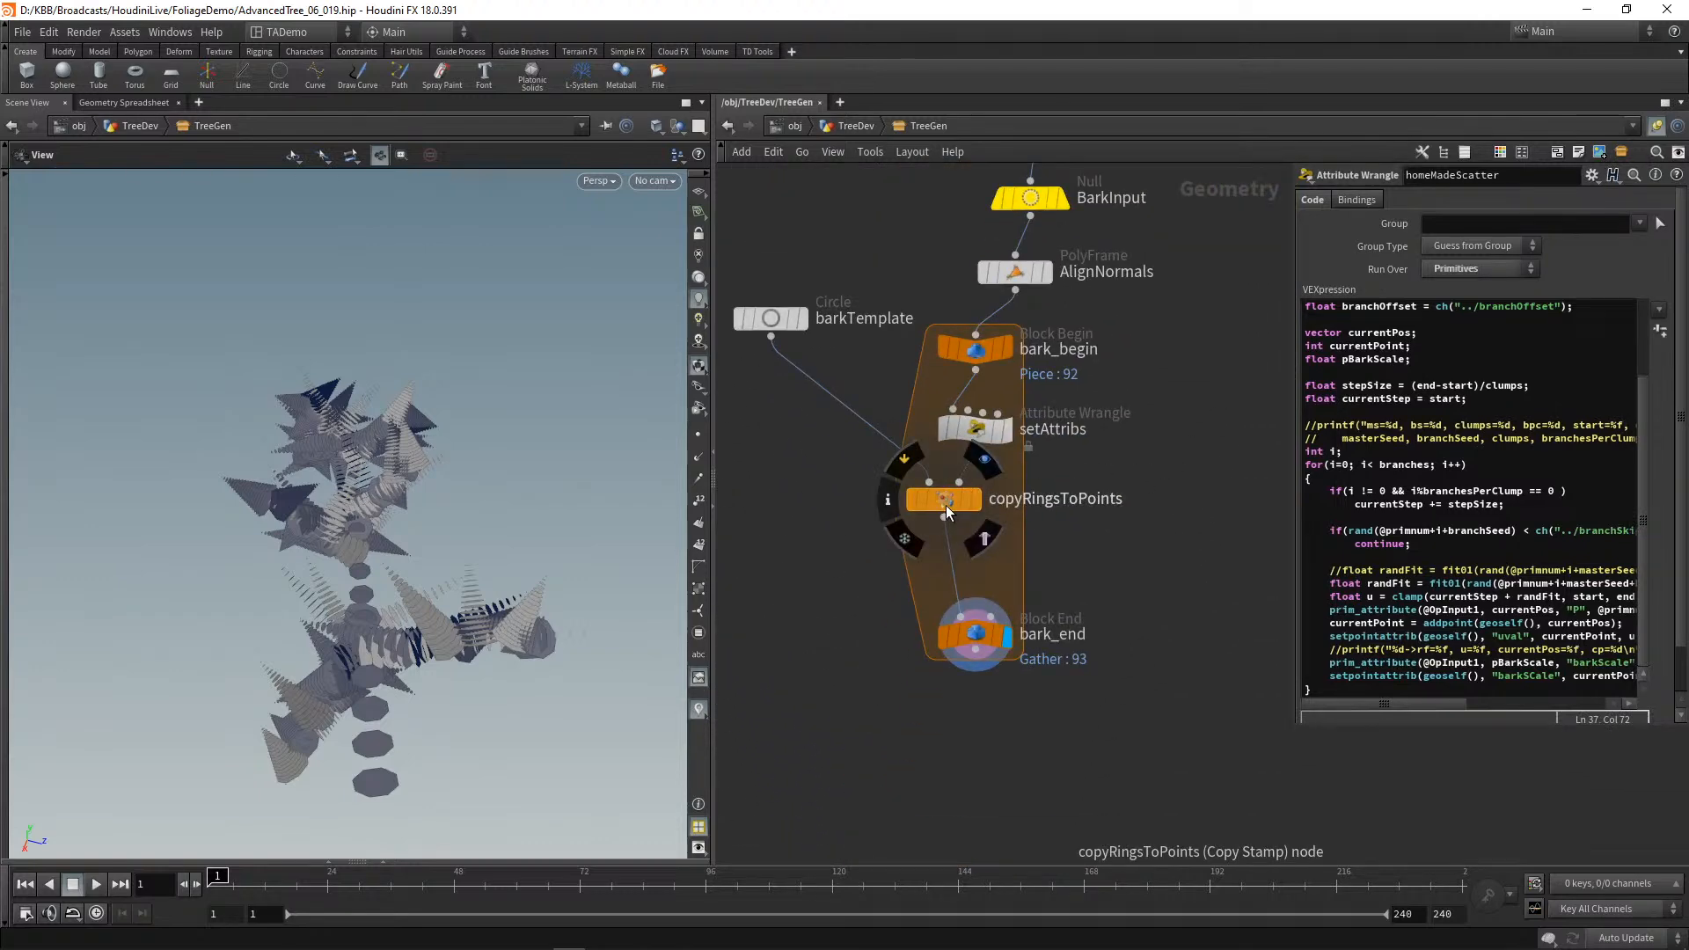
pyautogui.click(947, 505)
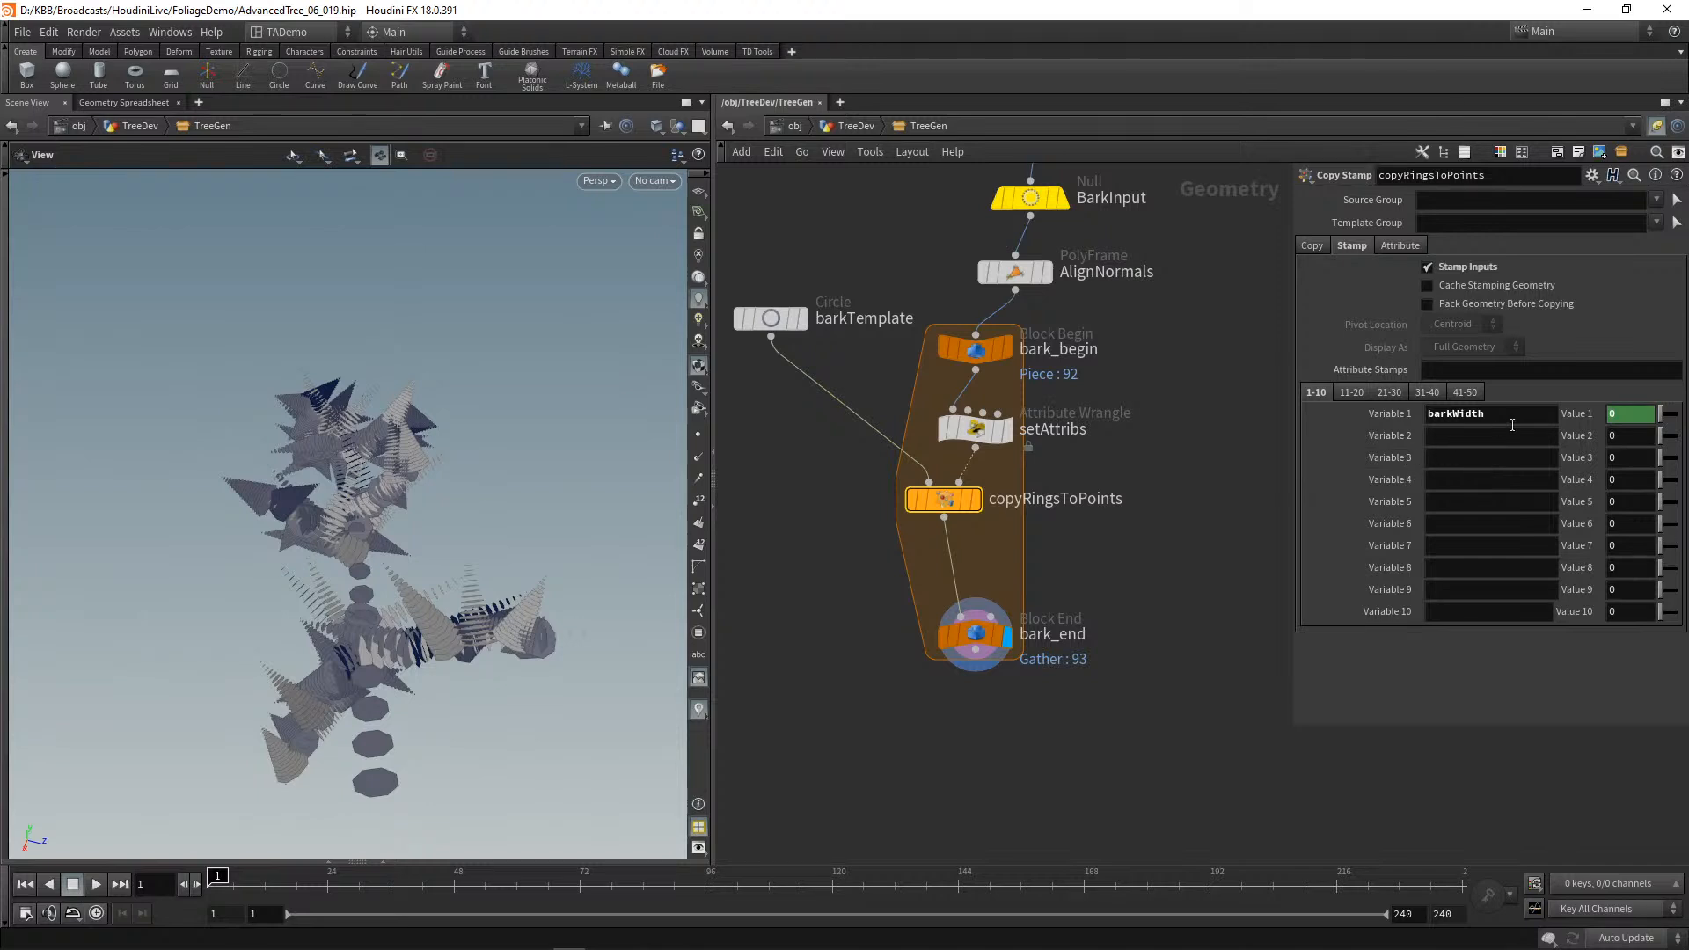
pyautogui.click(1612, 417)
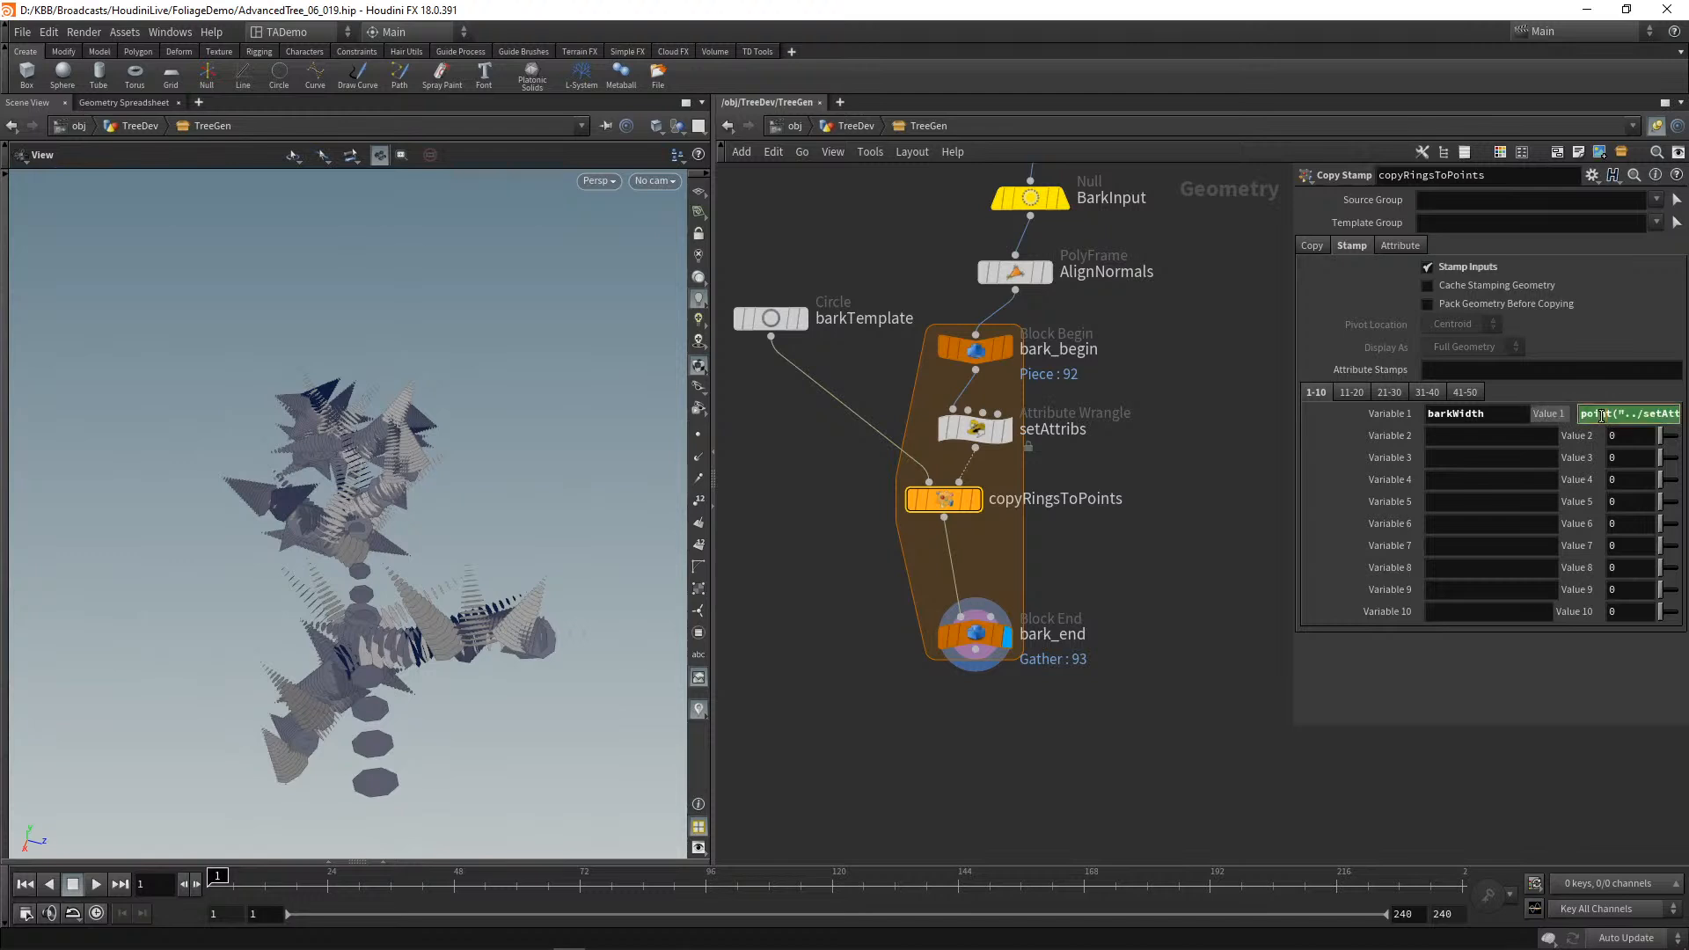
pyautogui.hotkey('alt', 'e')
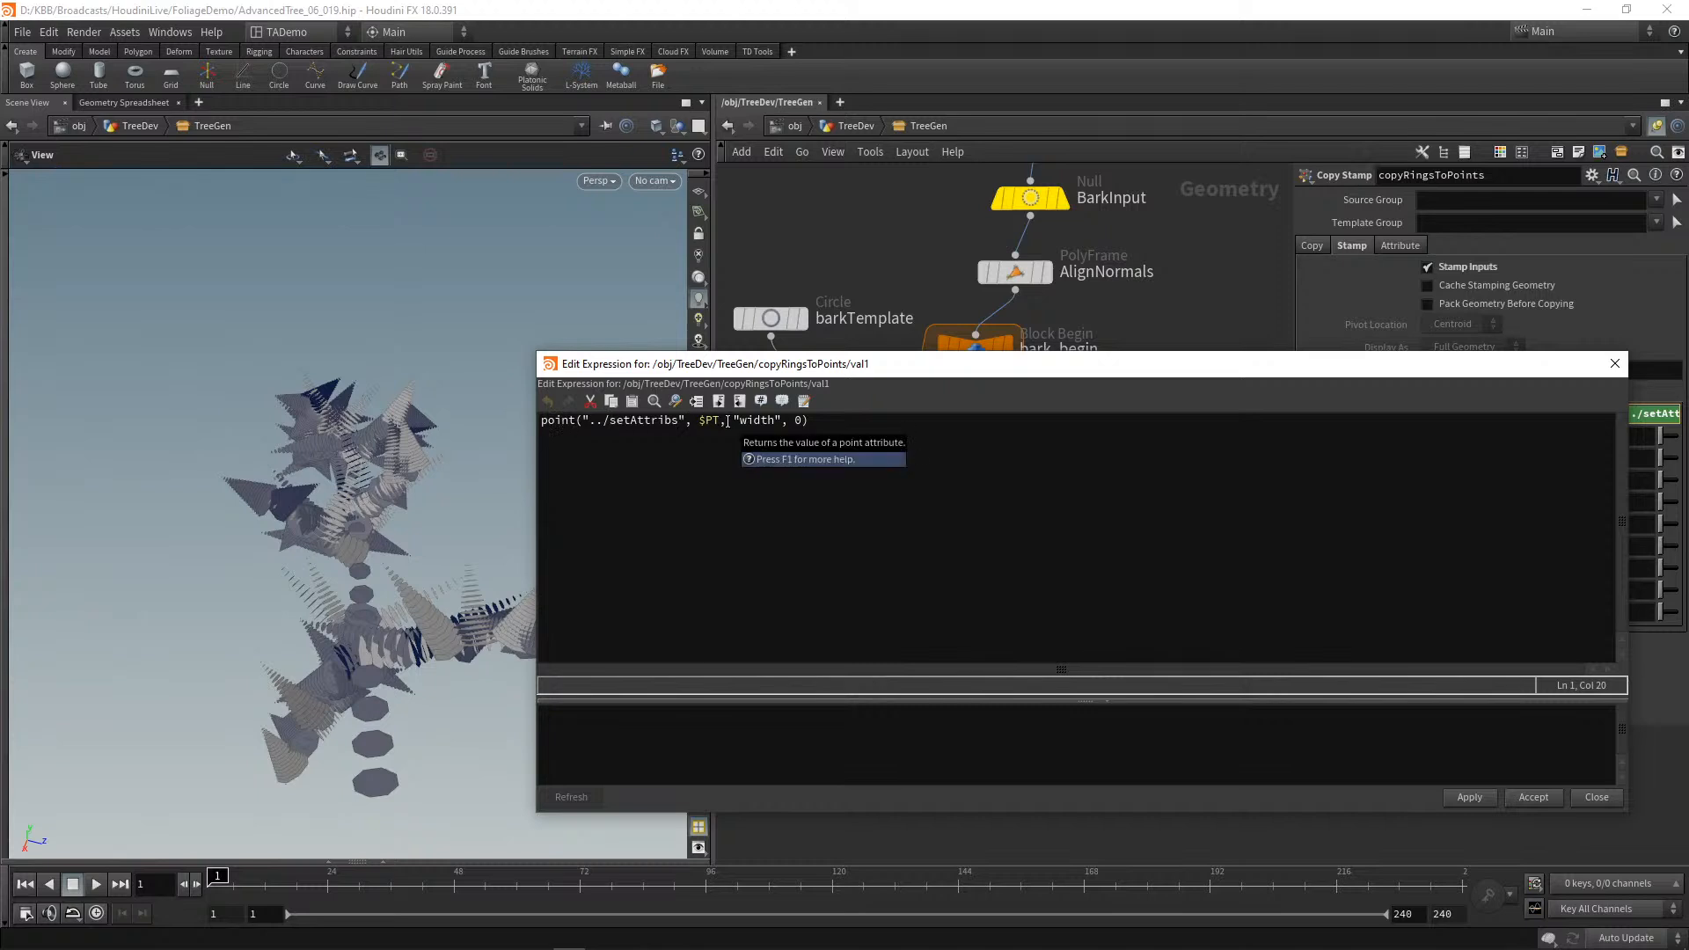
pyautogui.press('Home')
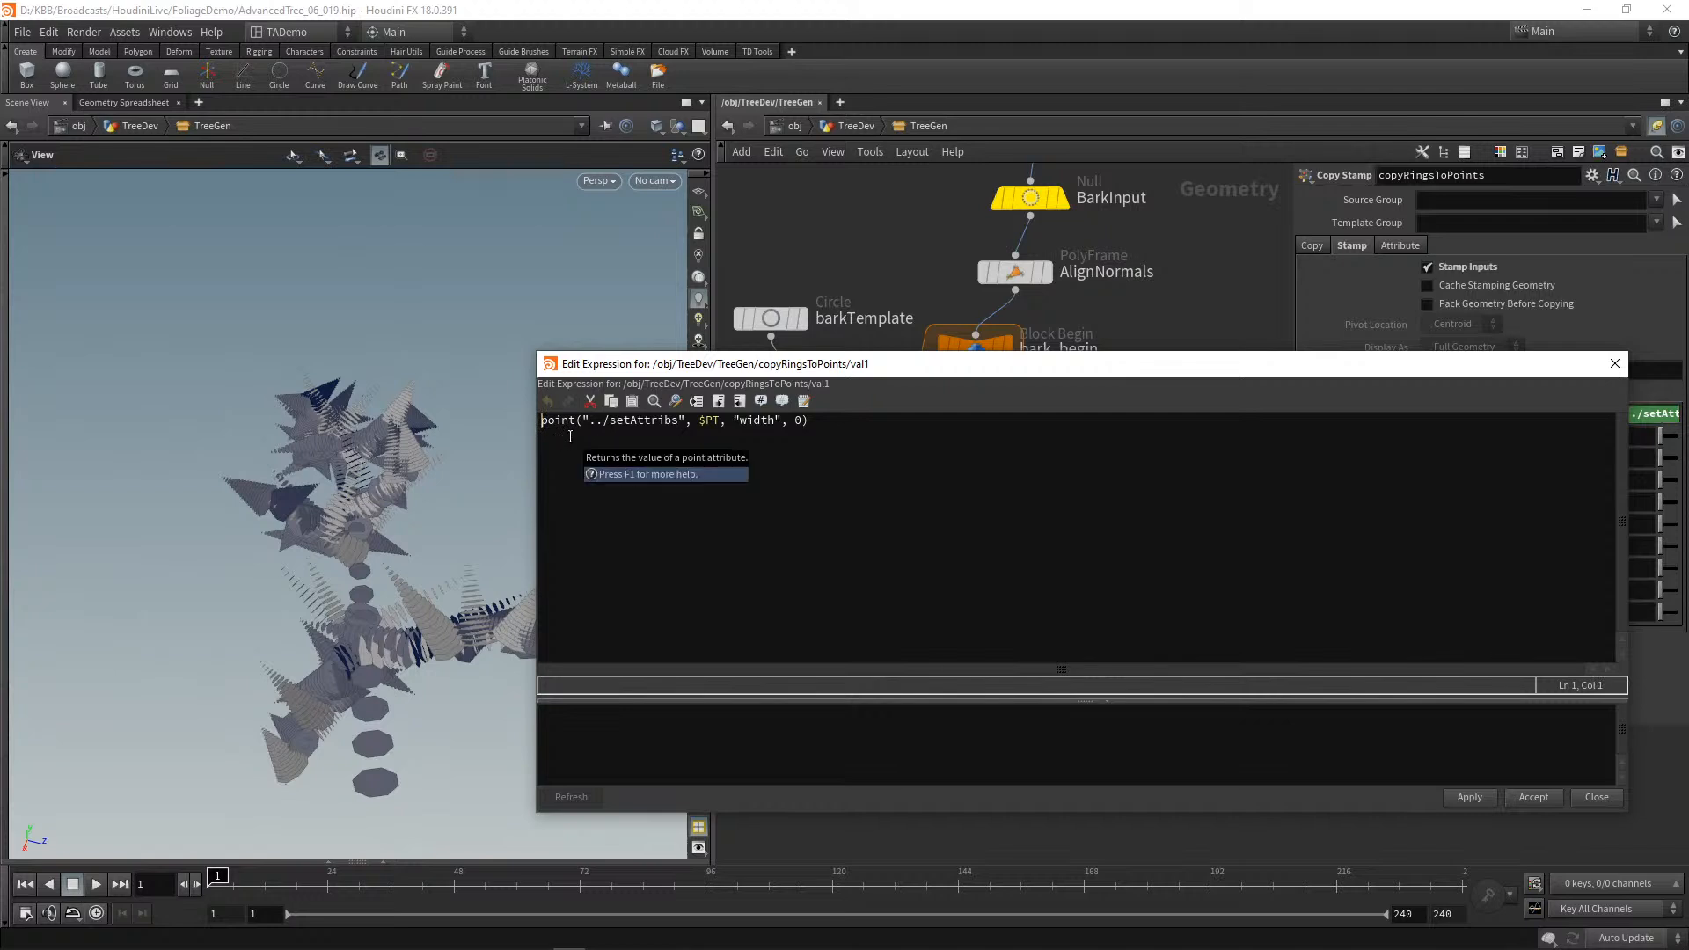
pyautogui.write('point')
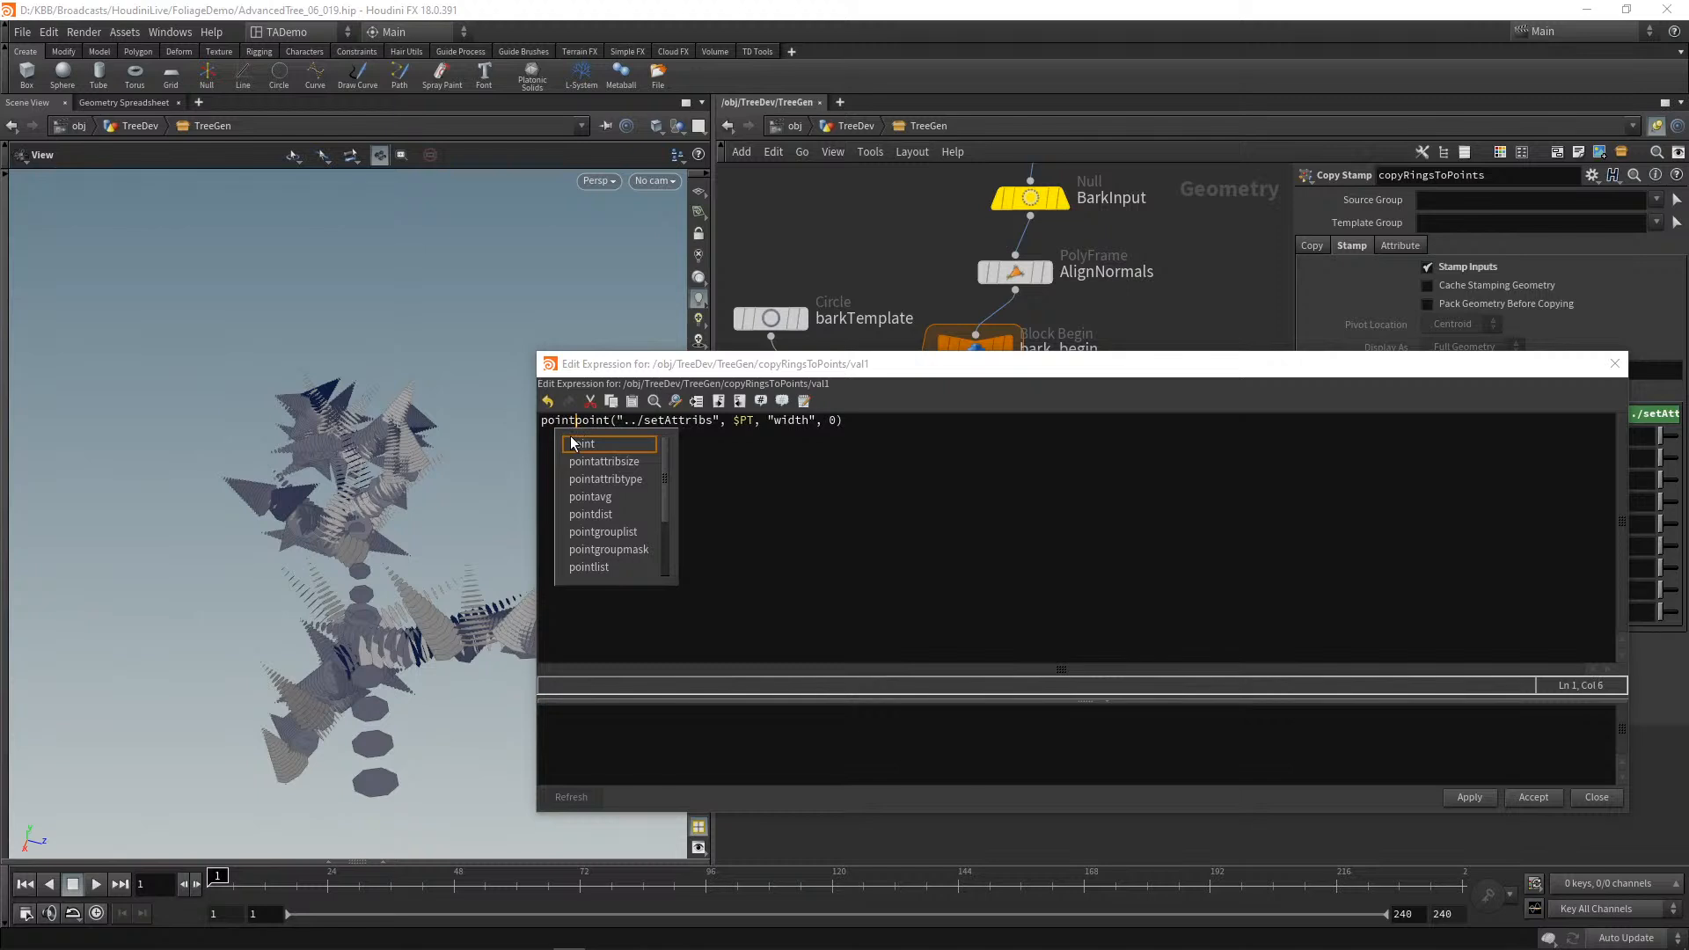
pyautogui.write('()')
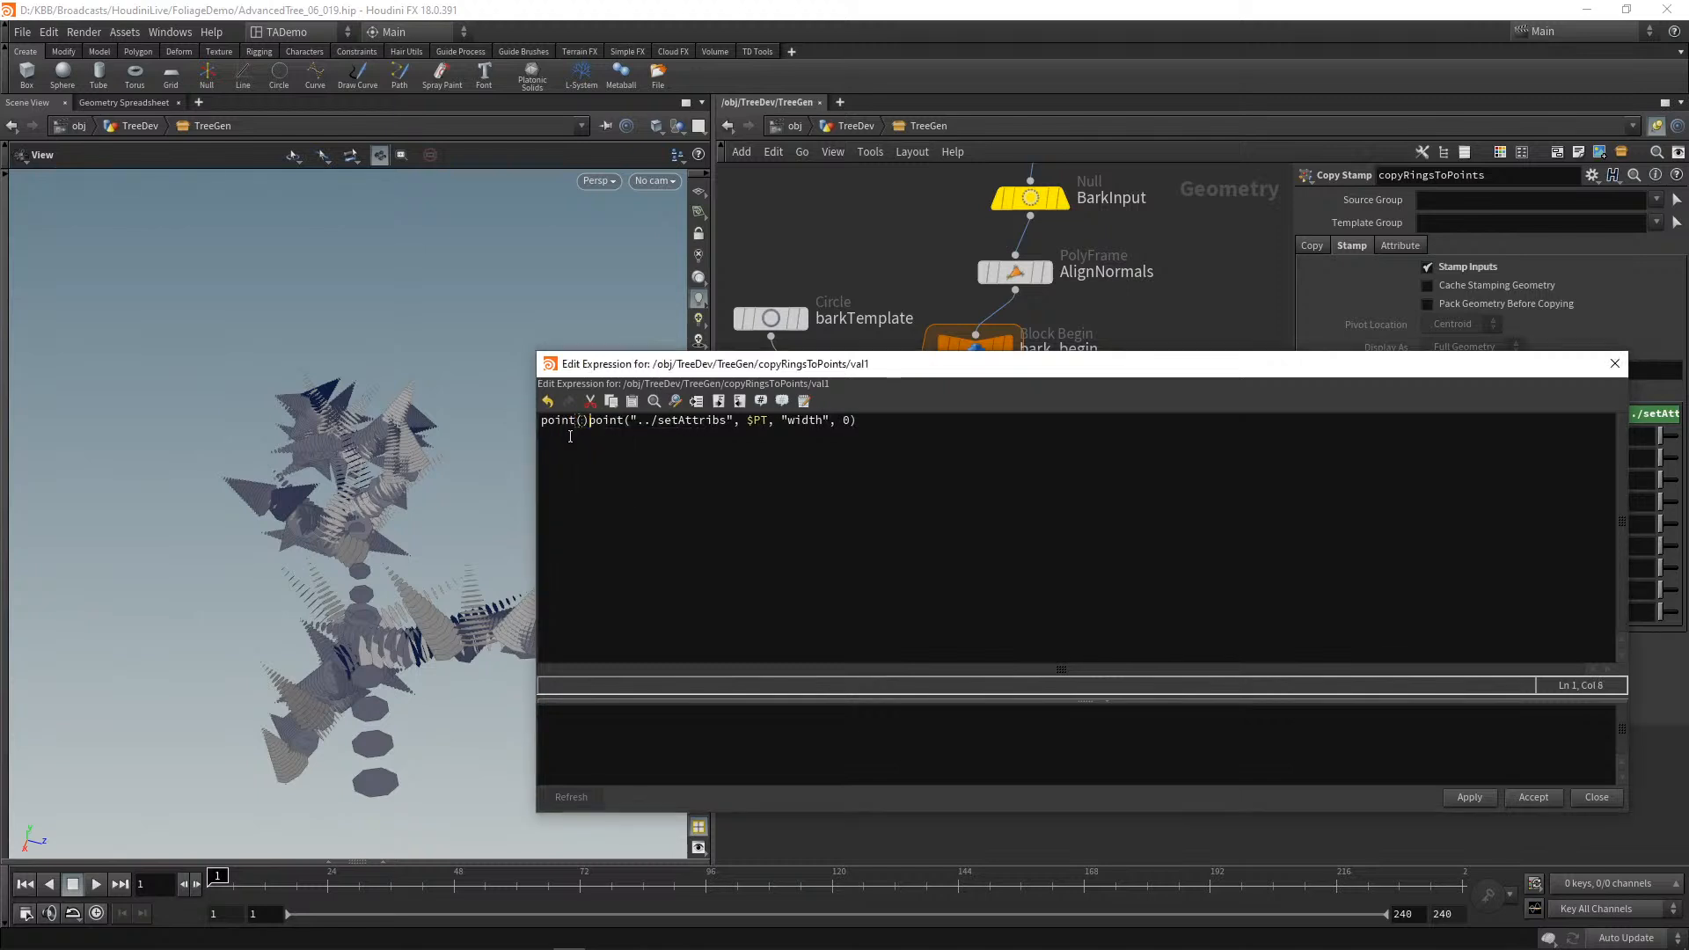
pyautogui.write('*')
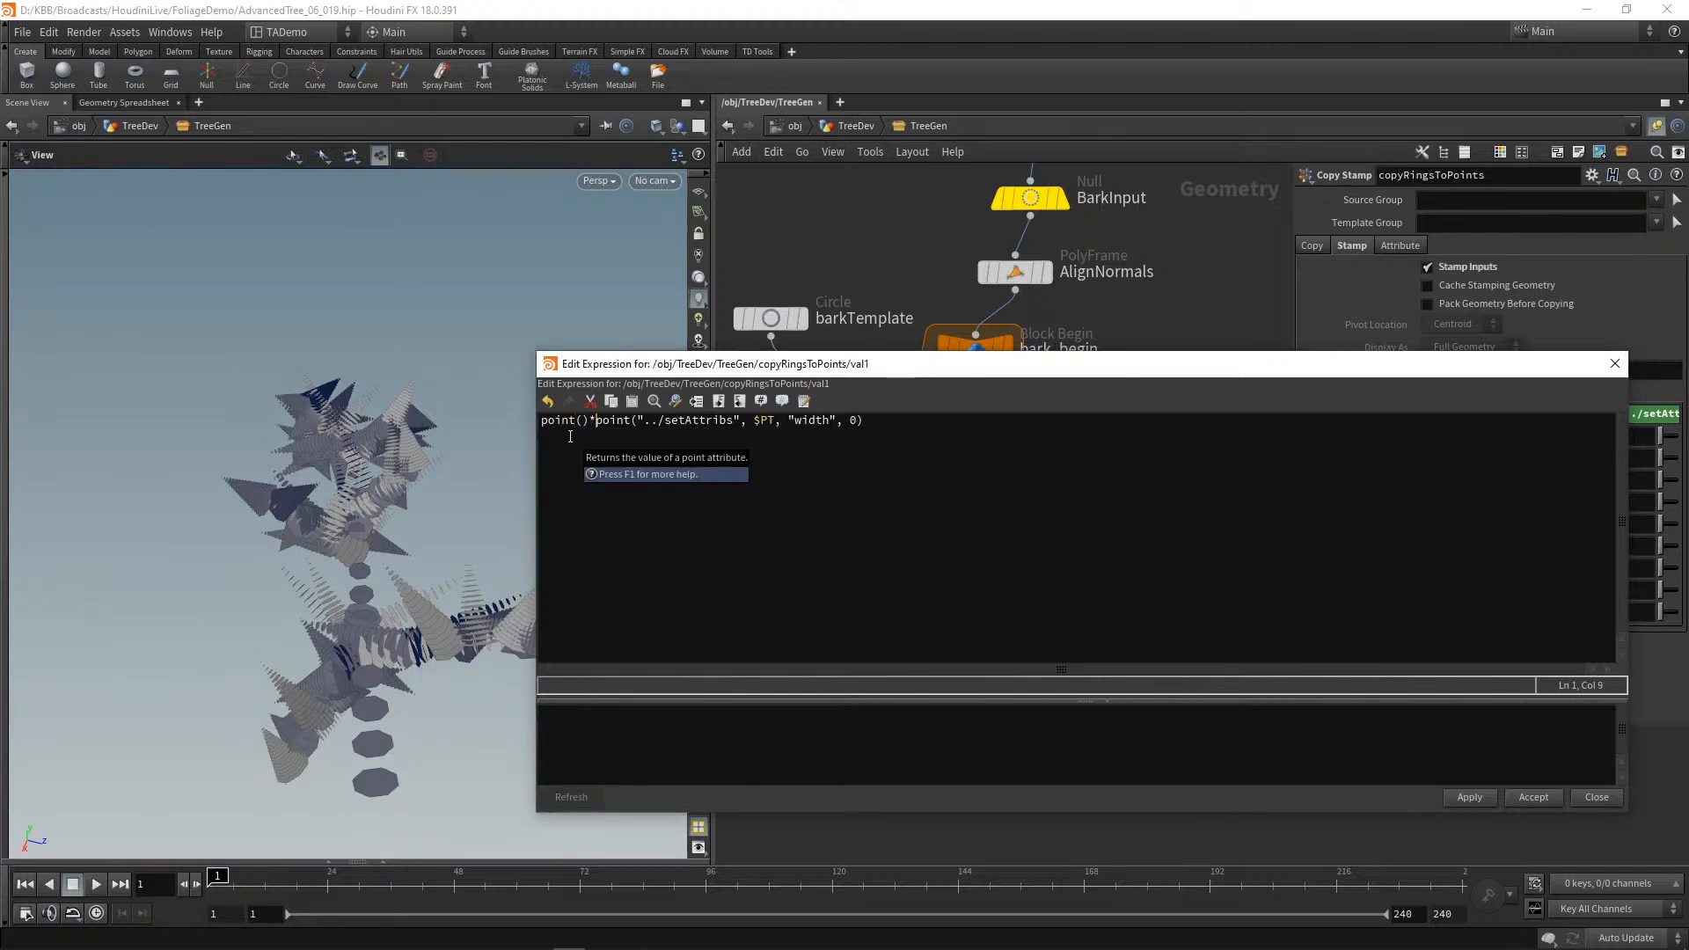
# Step: Fill in the first two arguments of the new point() function as "../setAttribs", $PT
pyautogui.press('Left')
pyautogui.press('Left')
pyautogui.write('"')
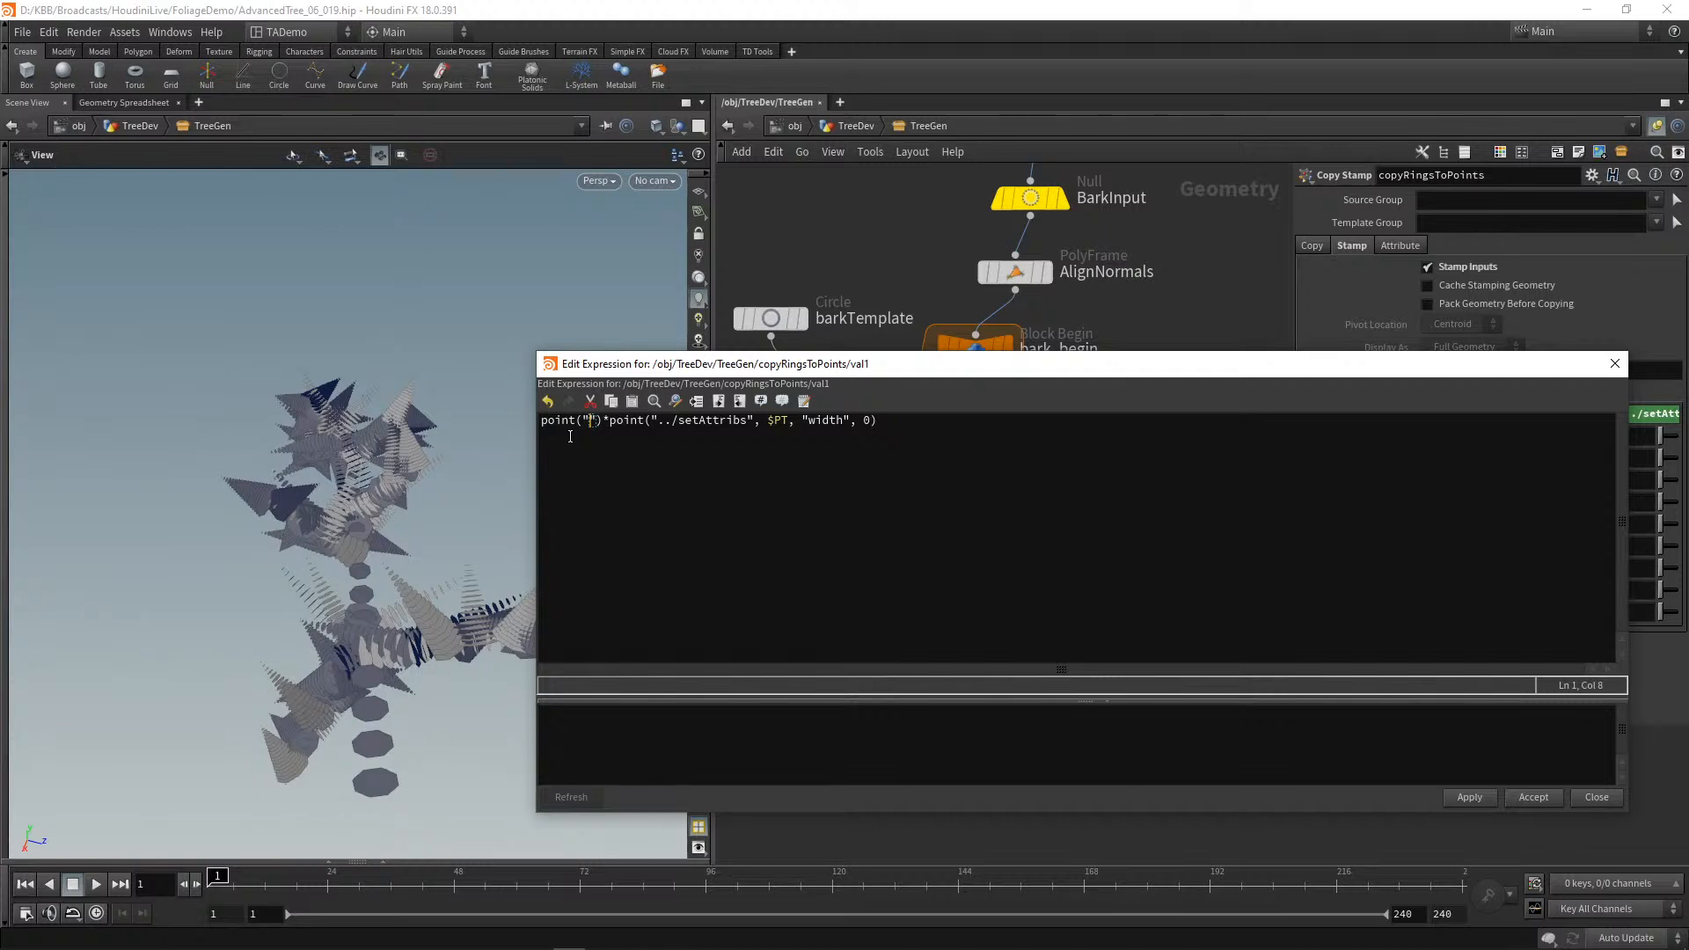
pyautogui.write('../')
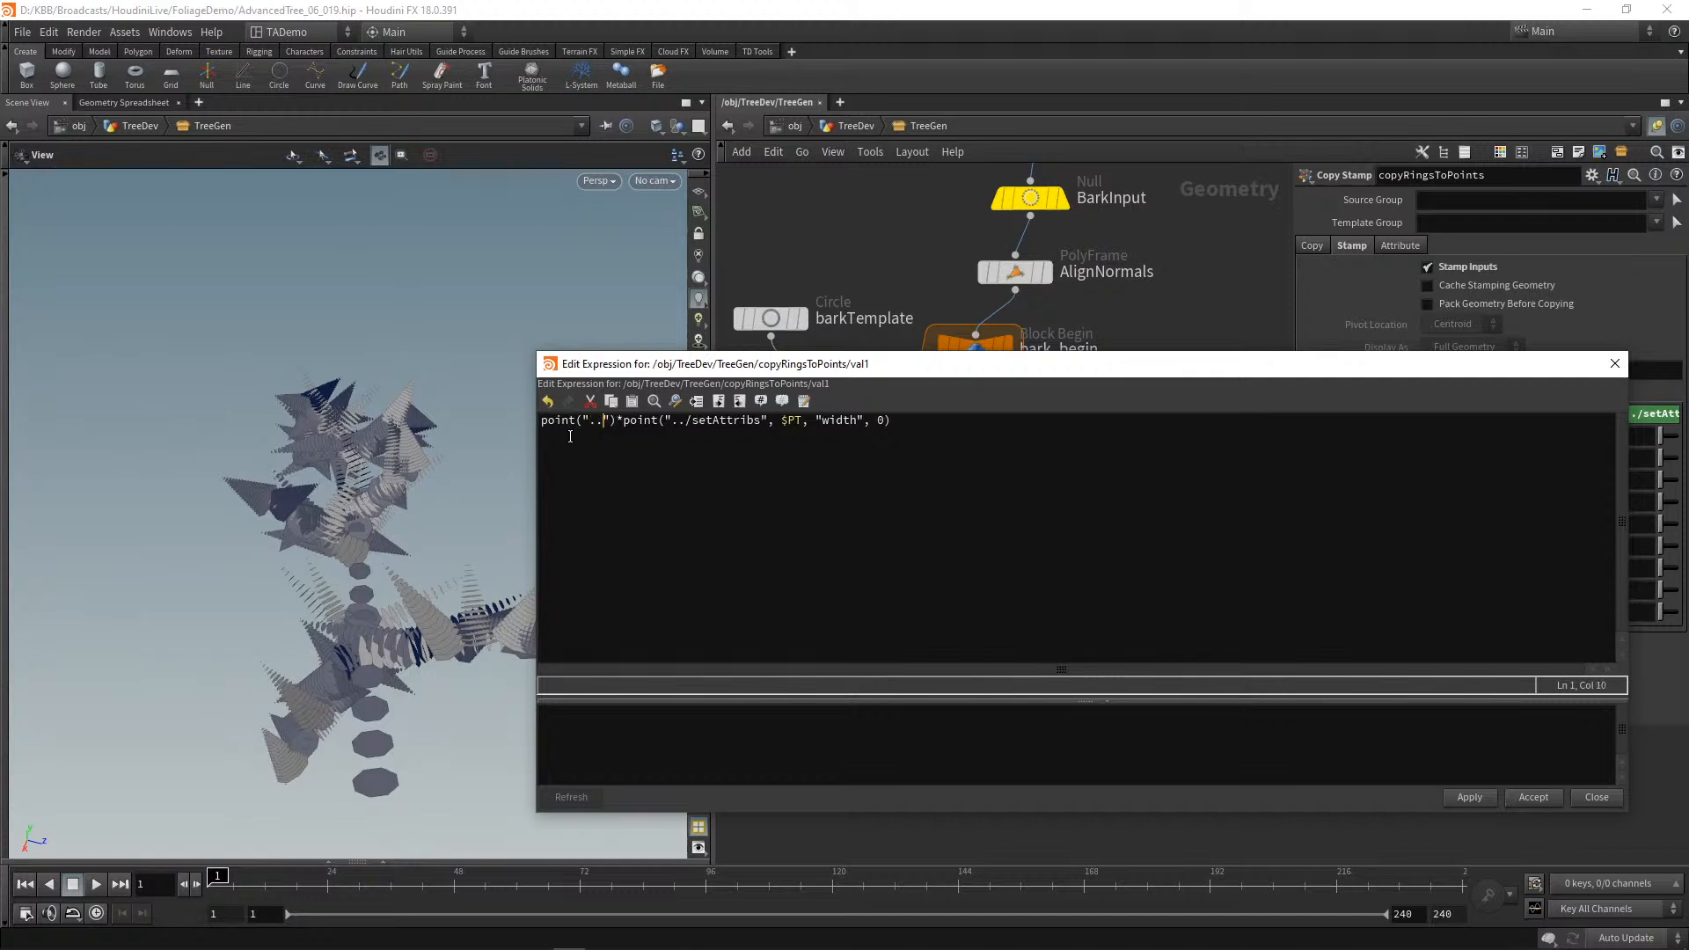
pyautogui.write('setAttr')
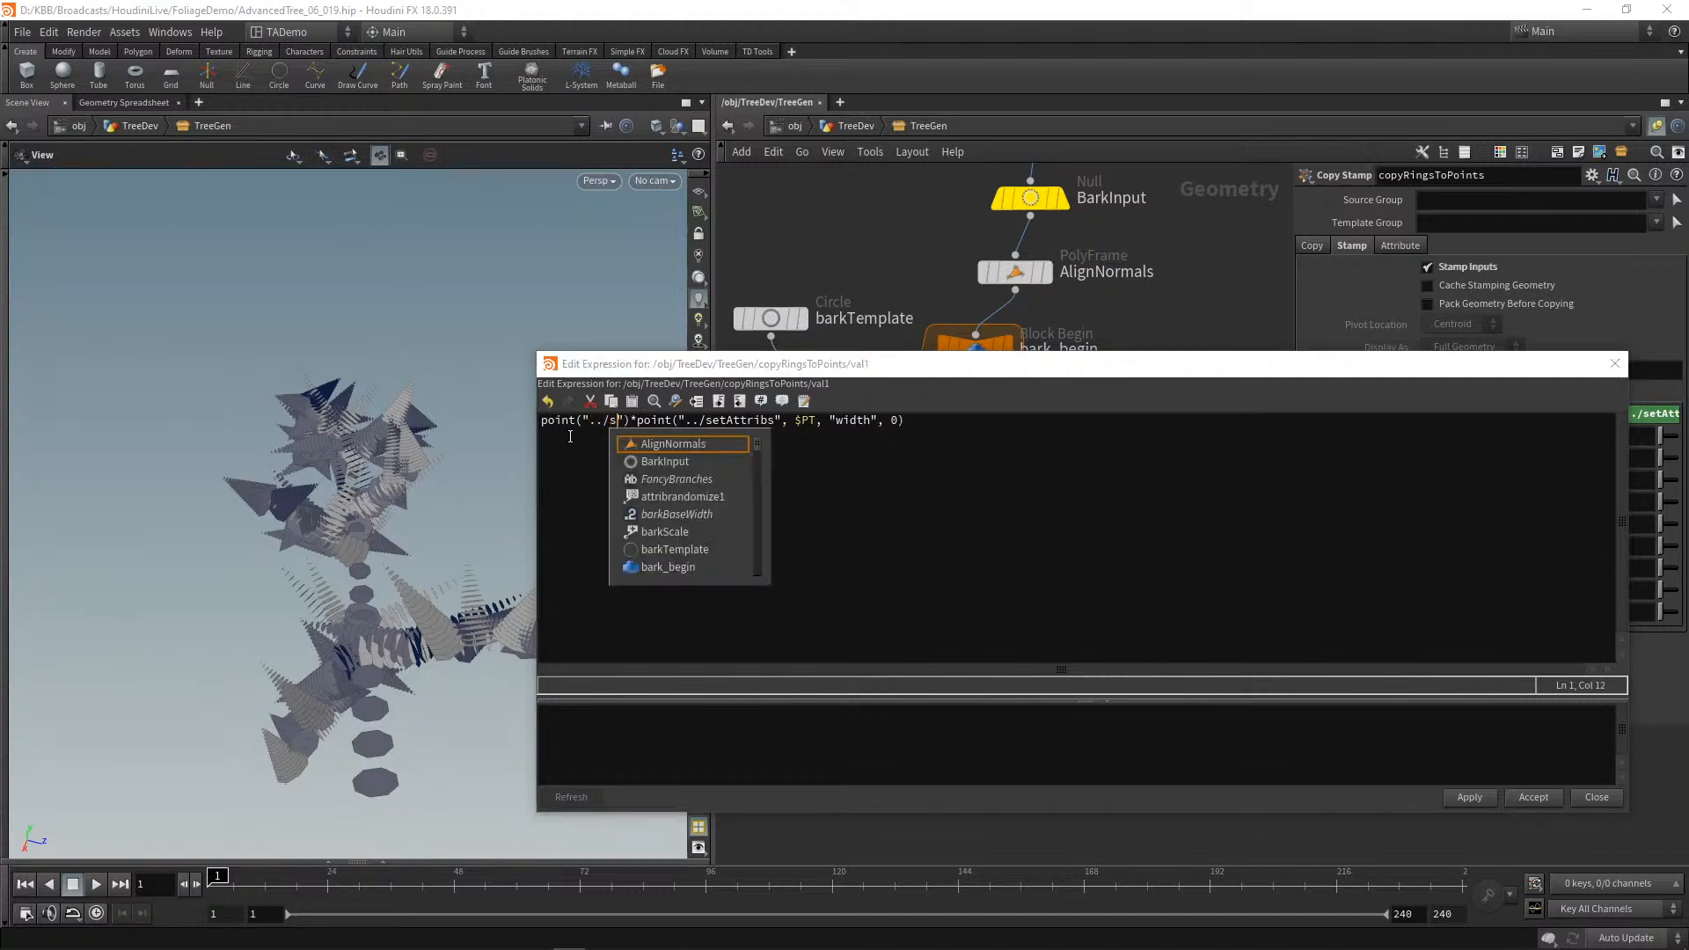
pyautogui.write('ibs')
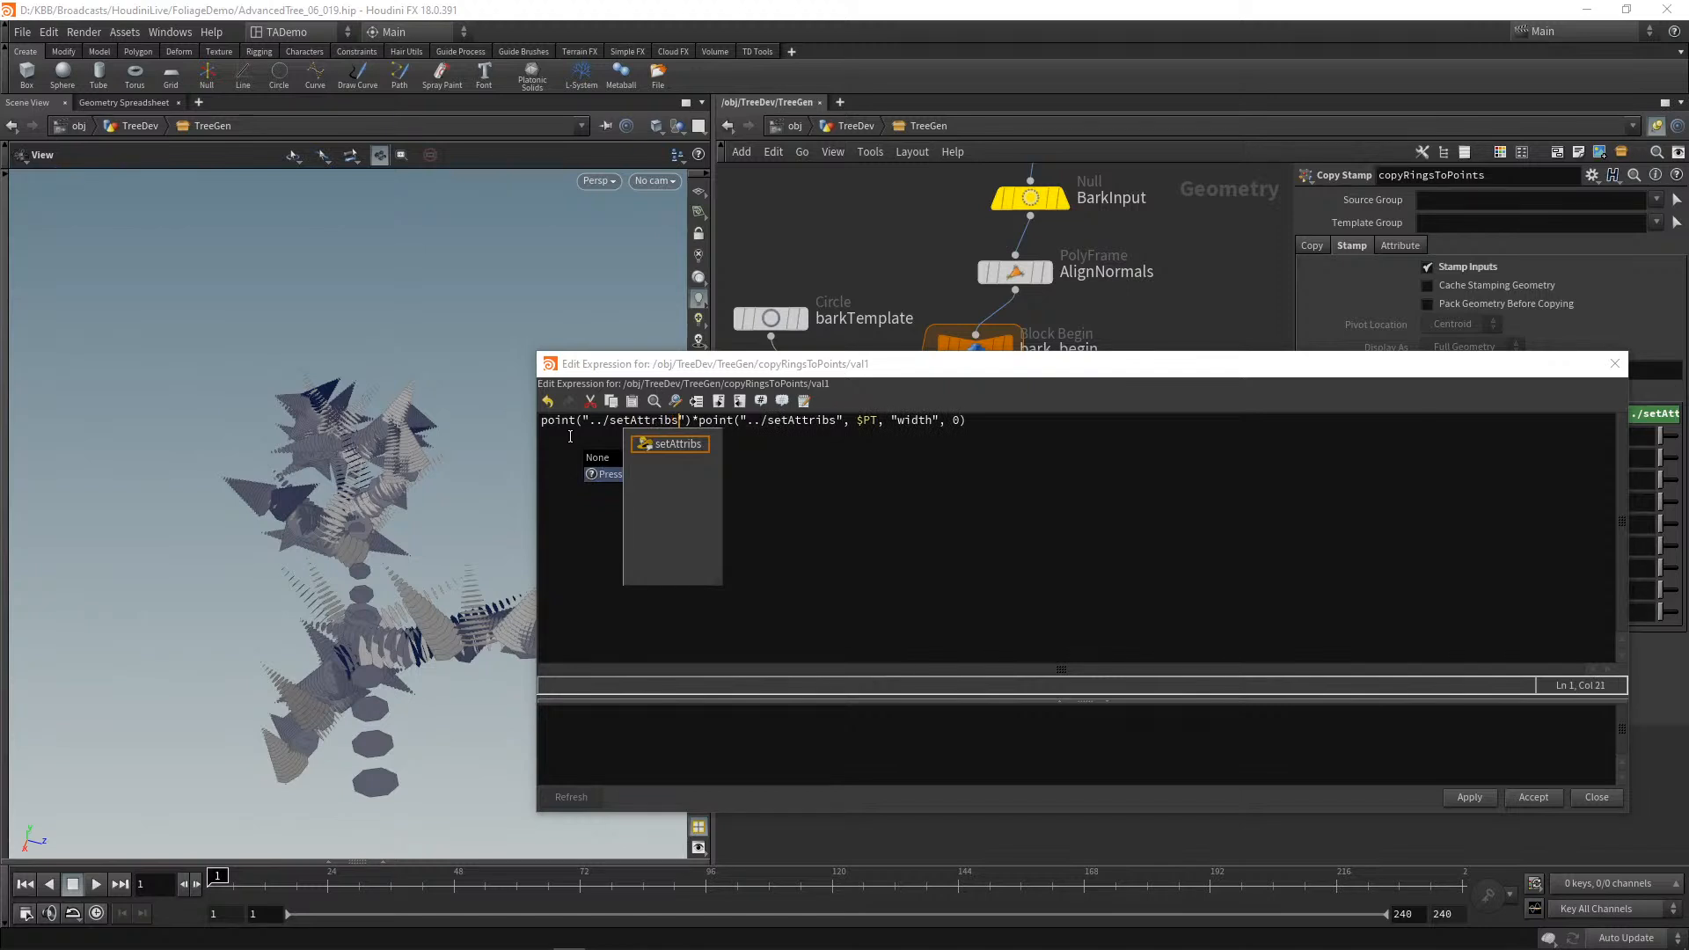
pyautogui.press('Right')
pyautogui.write(', ')
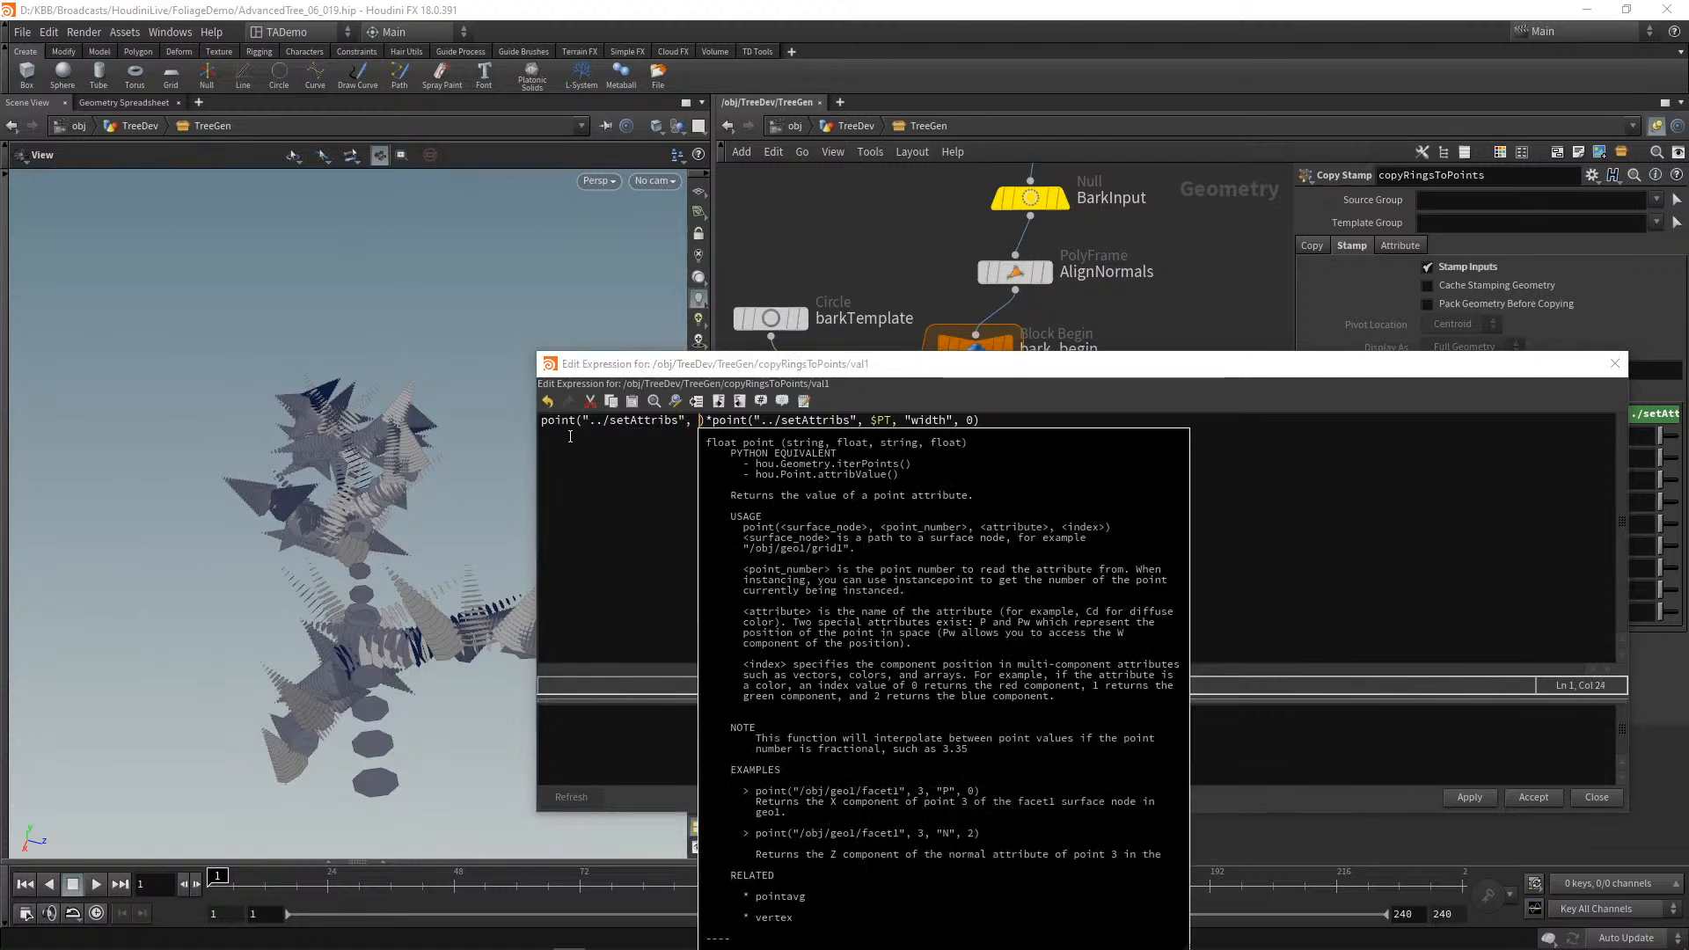
pyautogui.write('$P')
pyautogui.write('T')
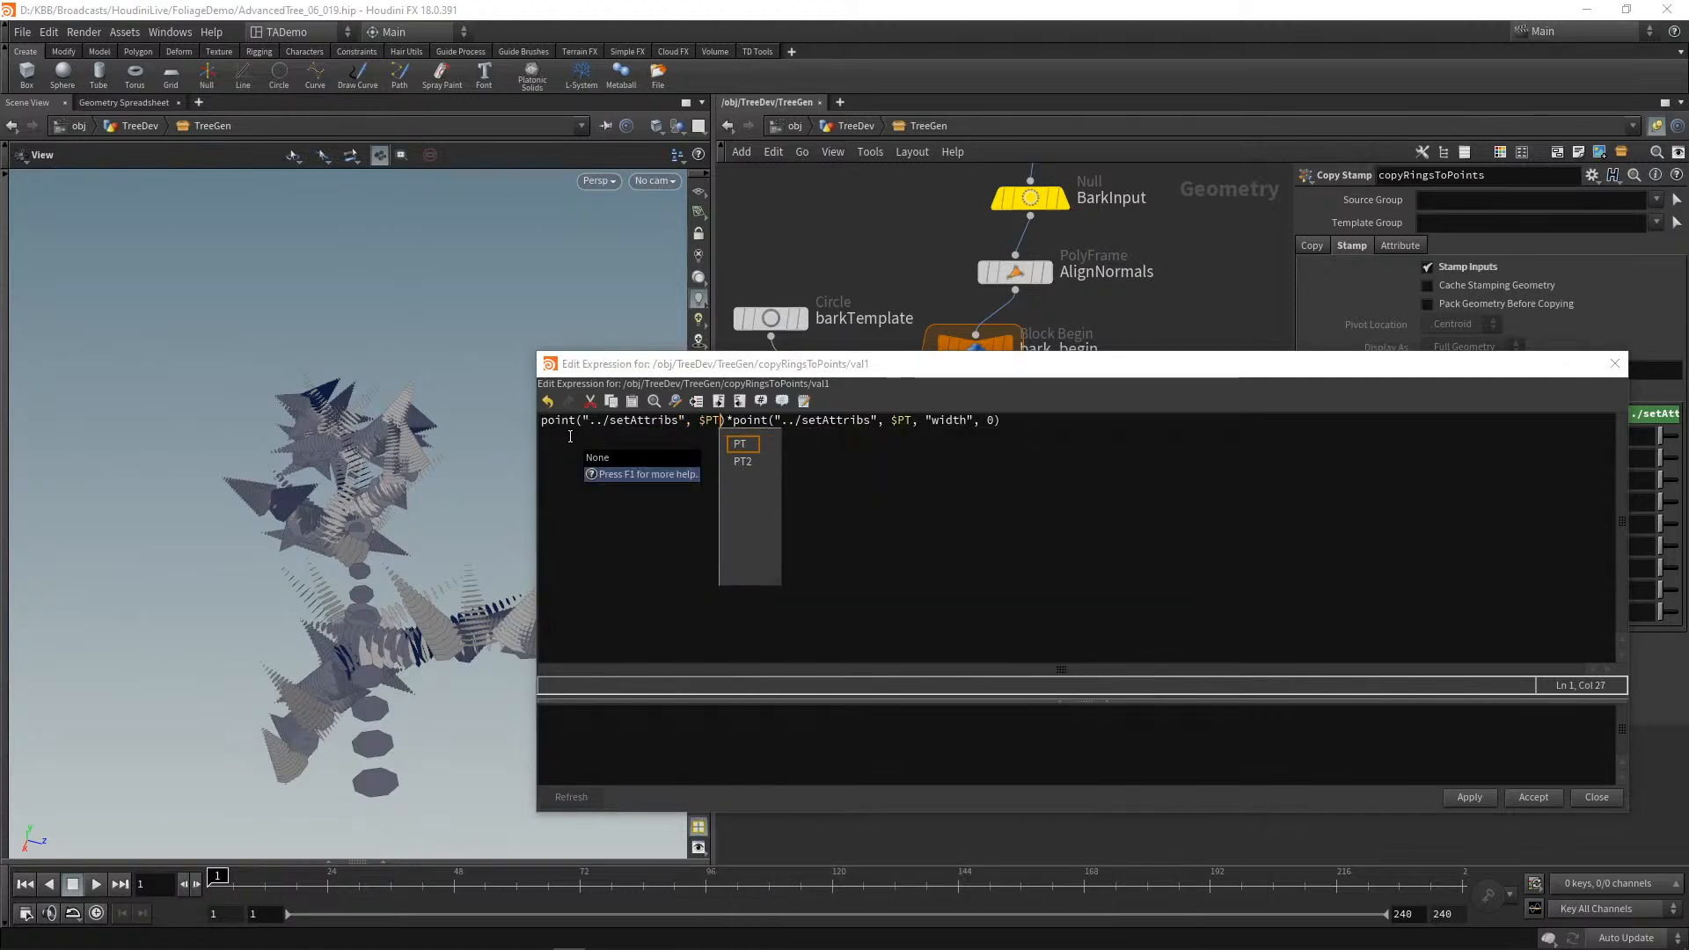
# Step: Complete the new point() function with the arguments "barkScale", 0.0 and accept the barkWidth expression
pyautogui.write(', "')
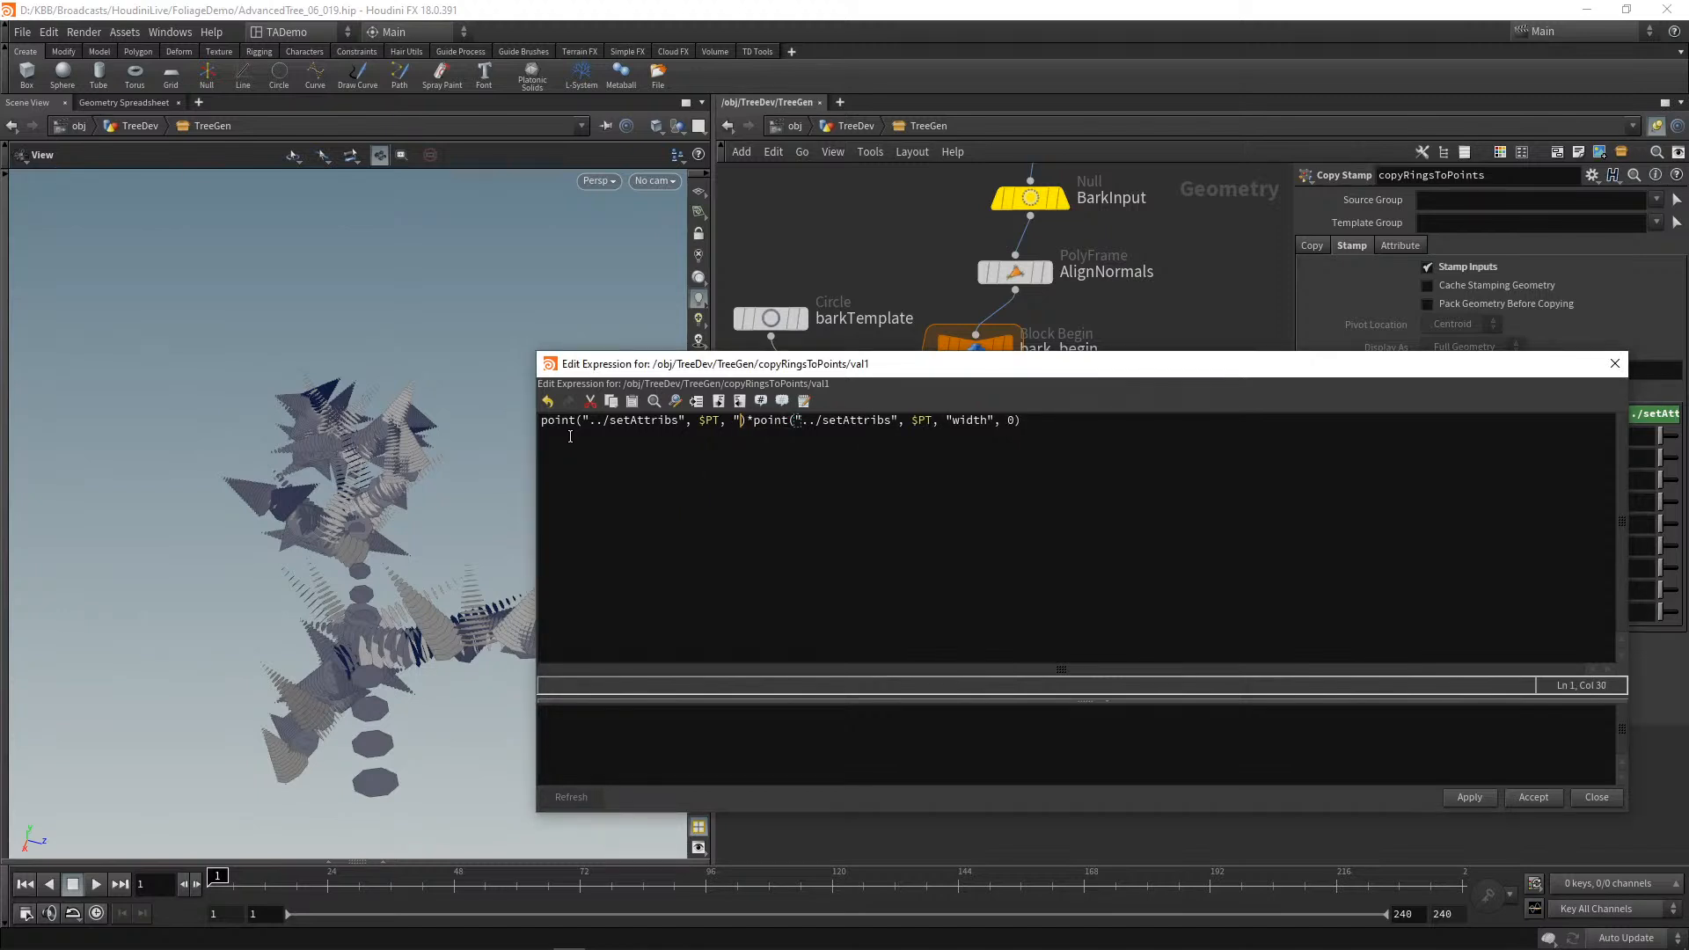
pyautogui.write('"')
pyautogui.press('BackSpace')
pyautogui.write('barkSca')
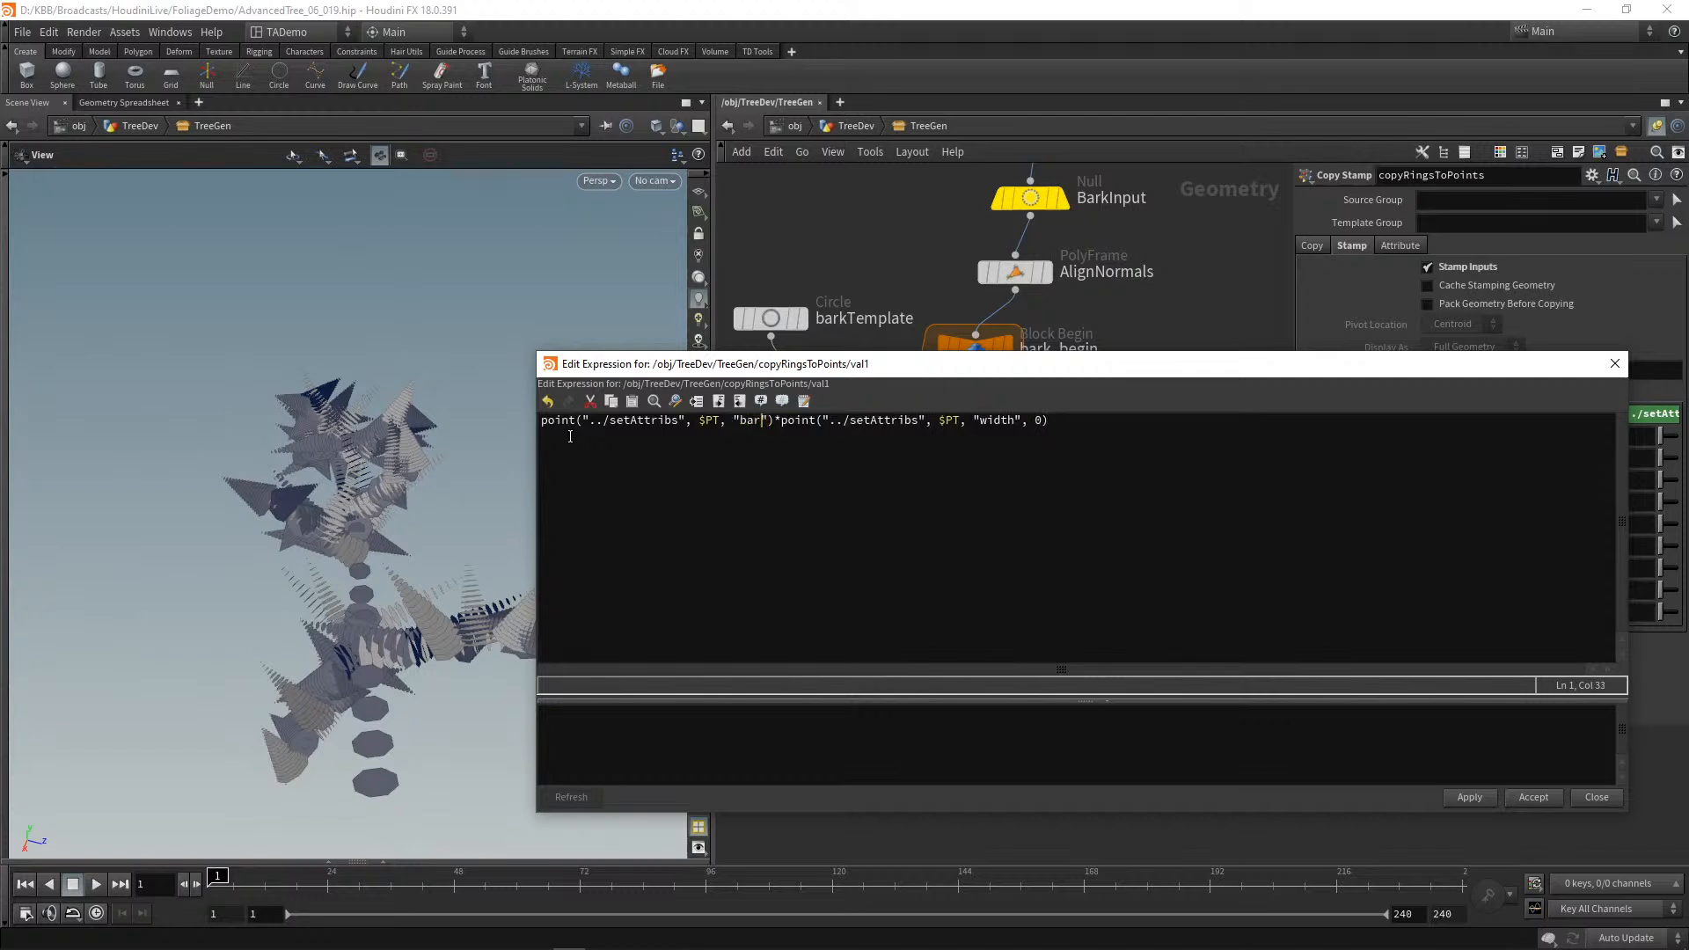
pyautogui.write('le')
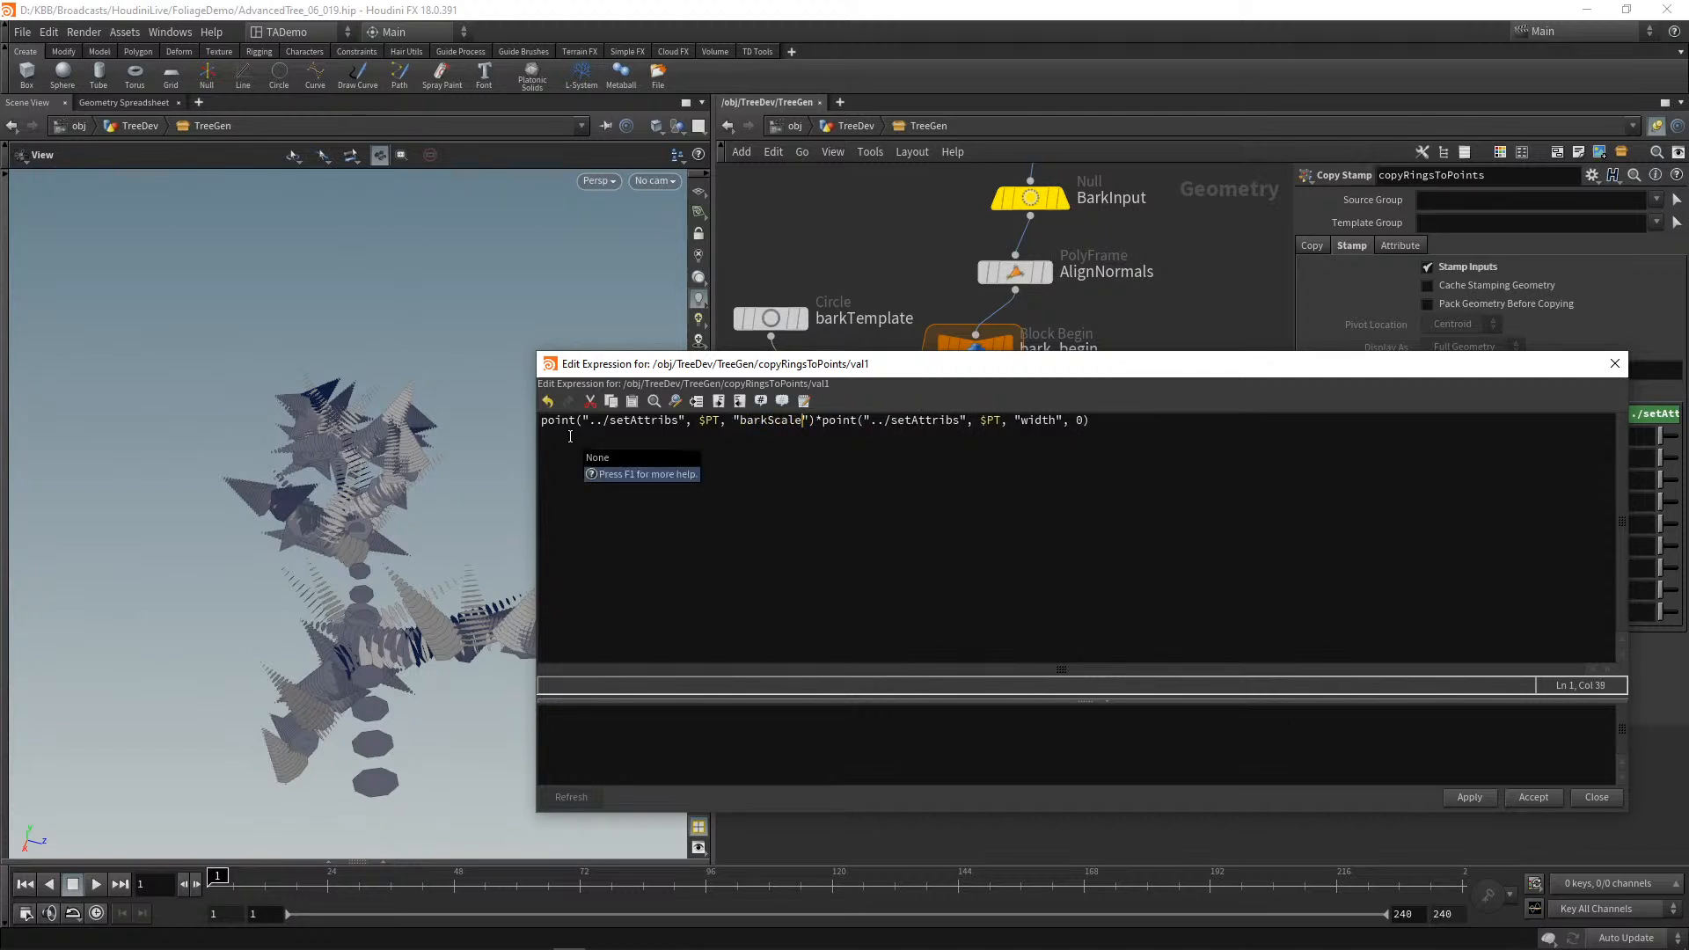
pyautogui.press('Right')
pyautogui.write(', 0')
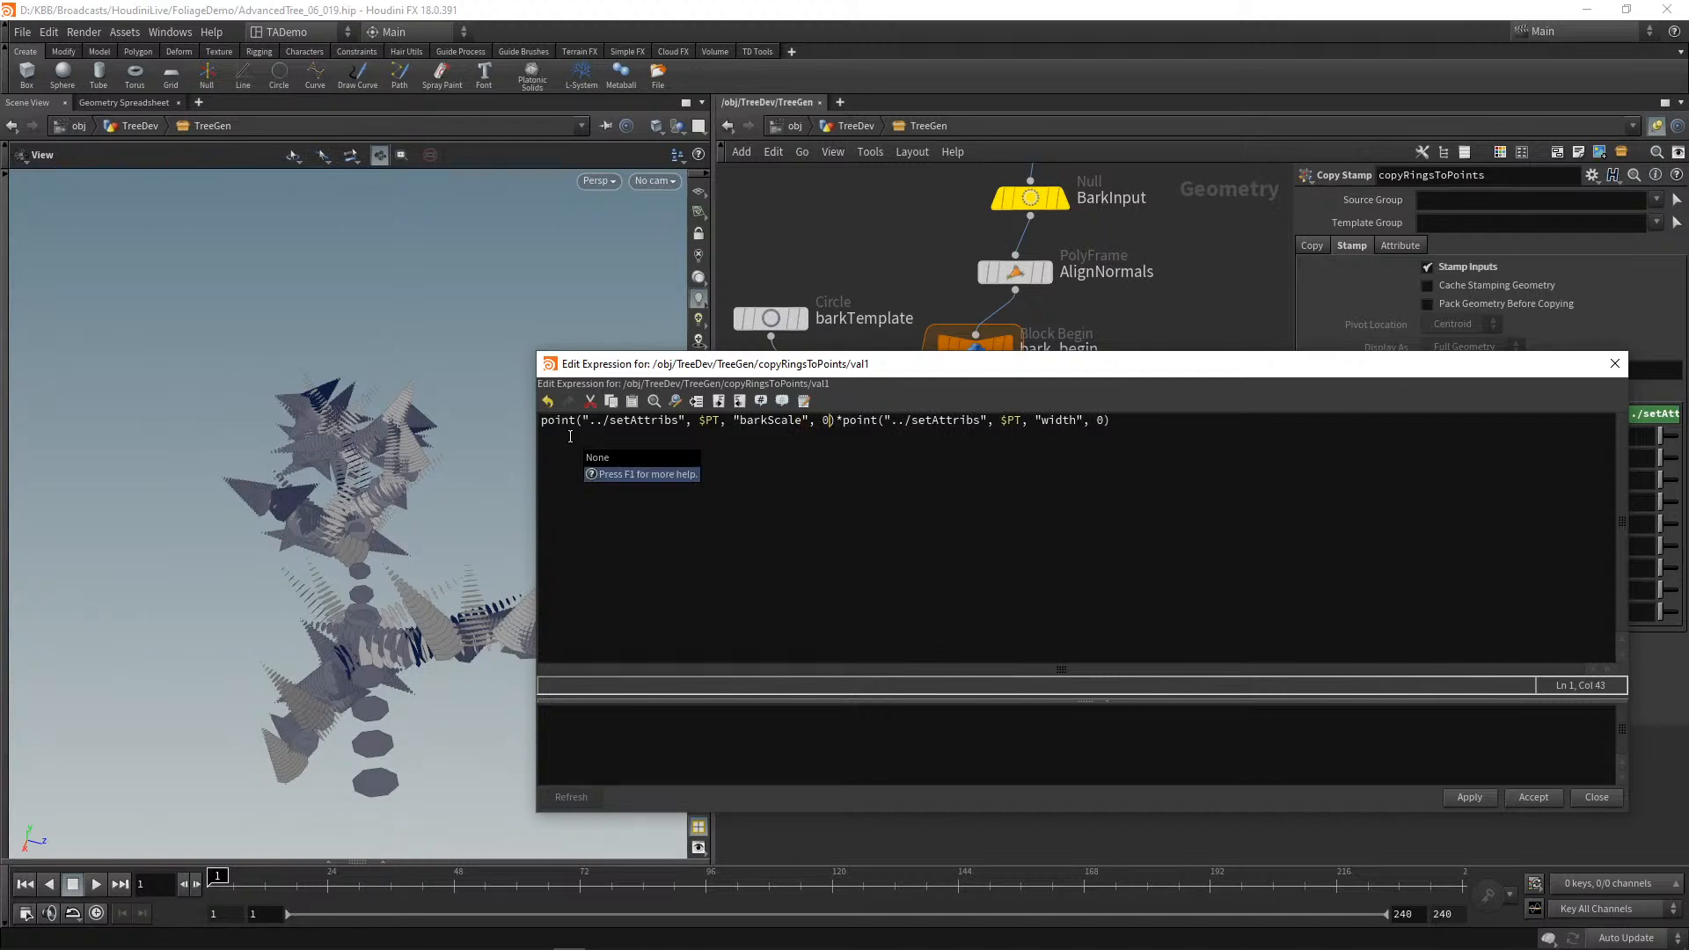
pyautogui.write('.0')
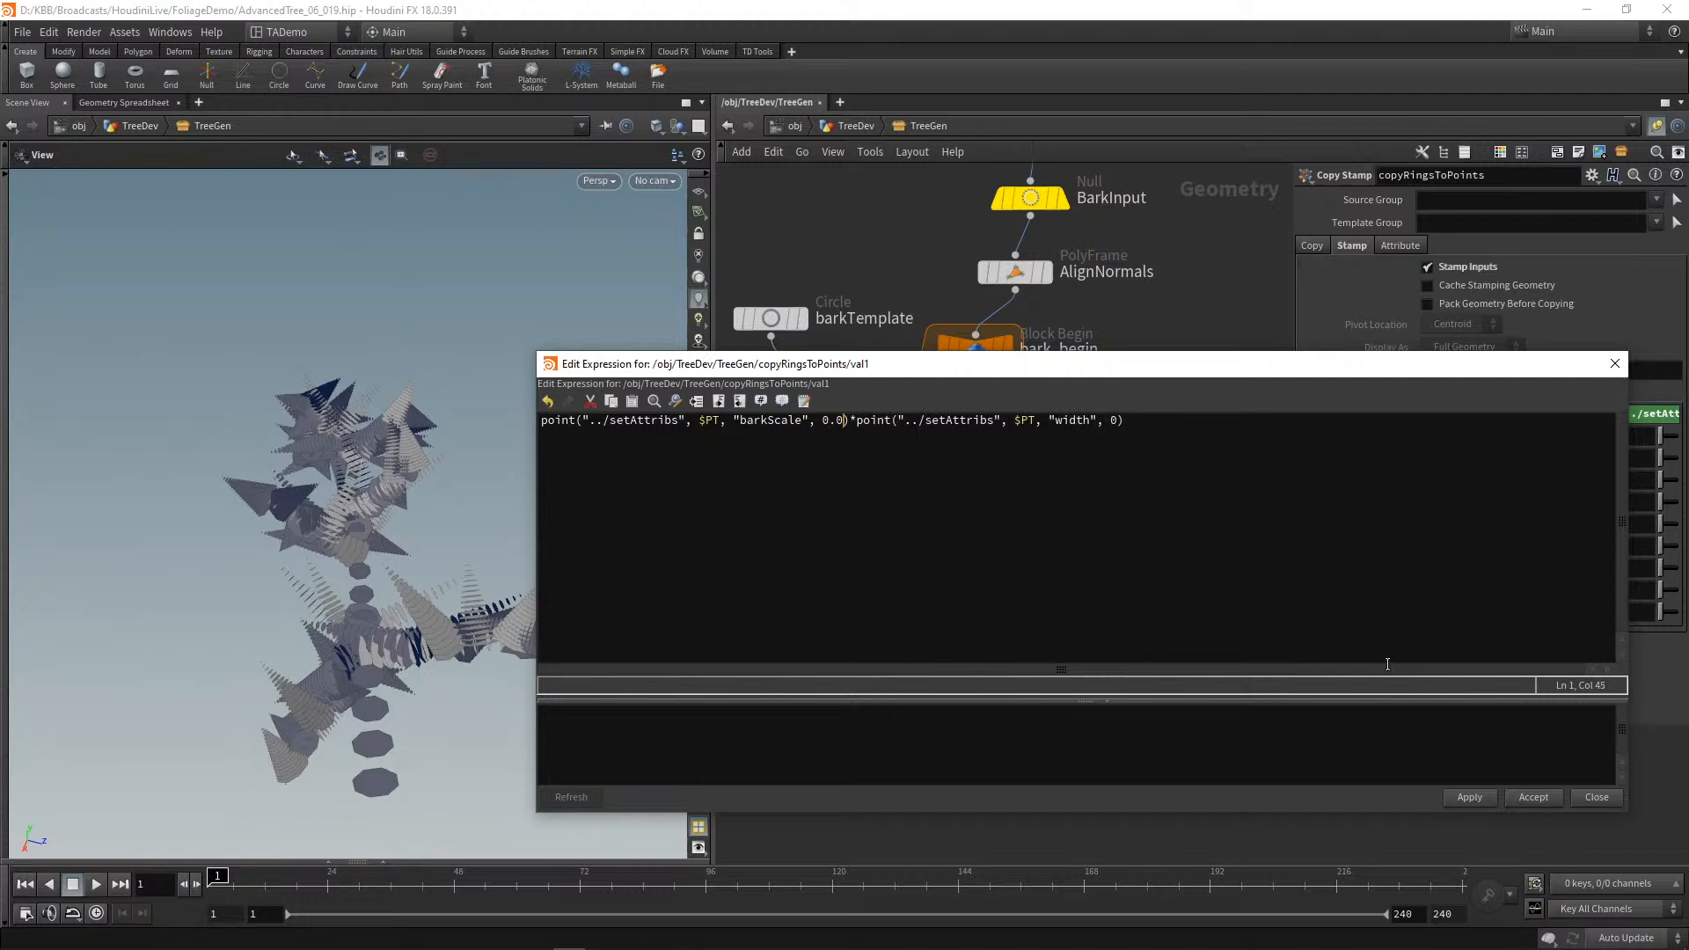
pyautogui.click(1471, 797)
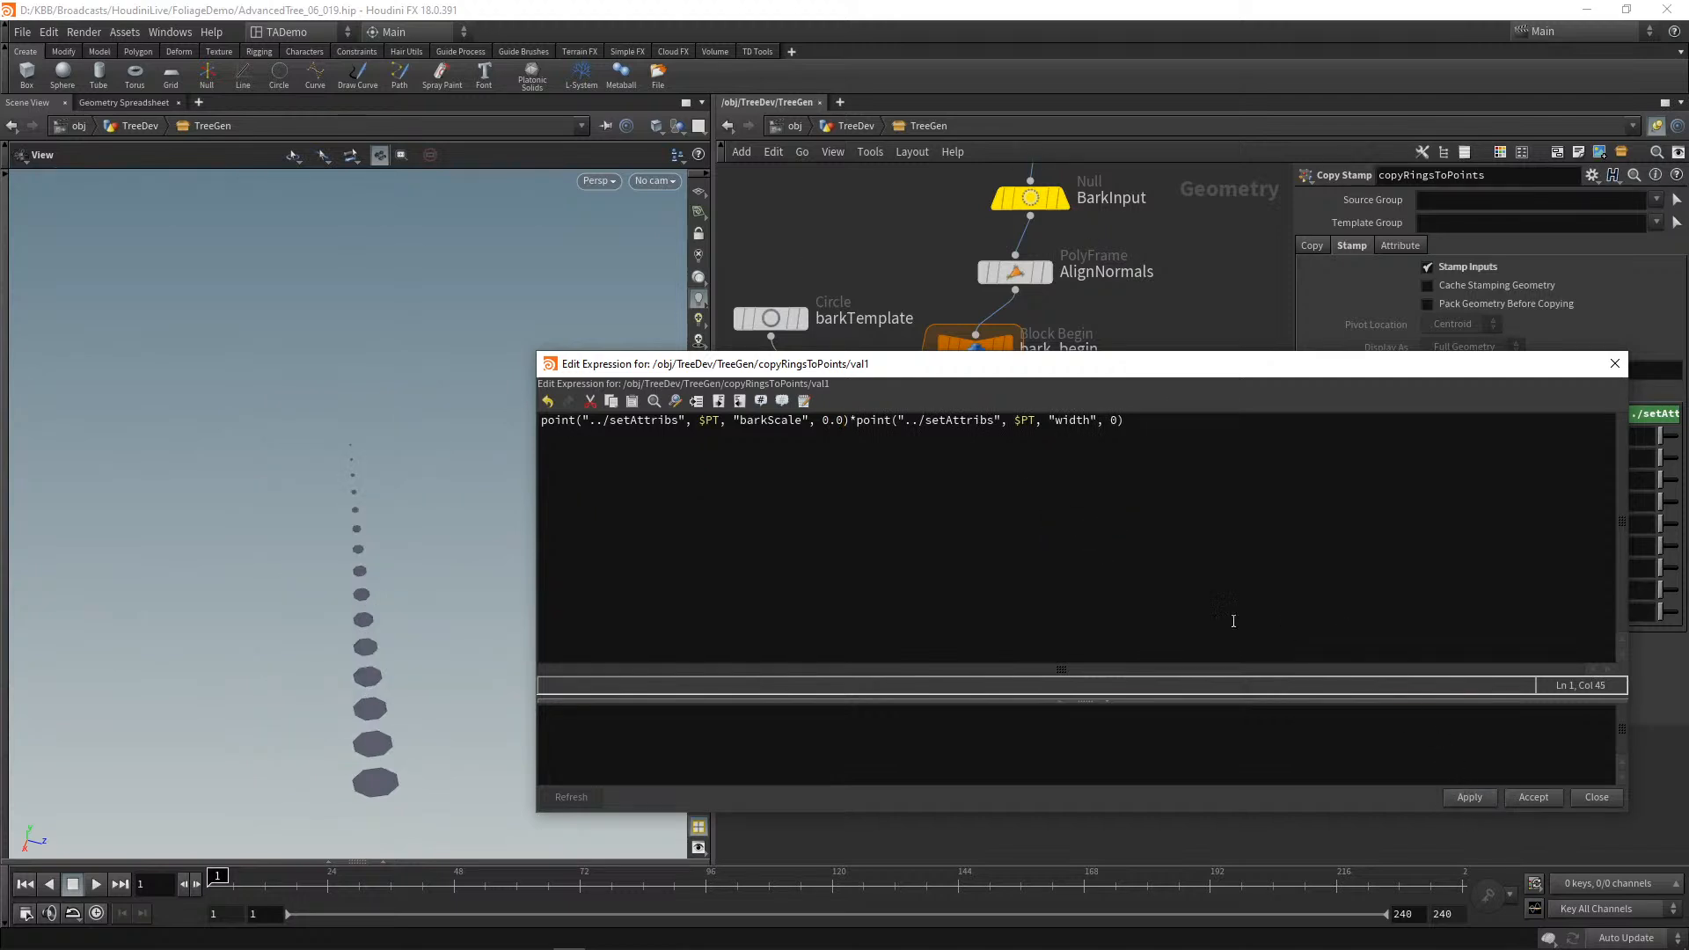
pyautogui.moveTo(453, 592); pyautogui.dragTo(352, 711)
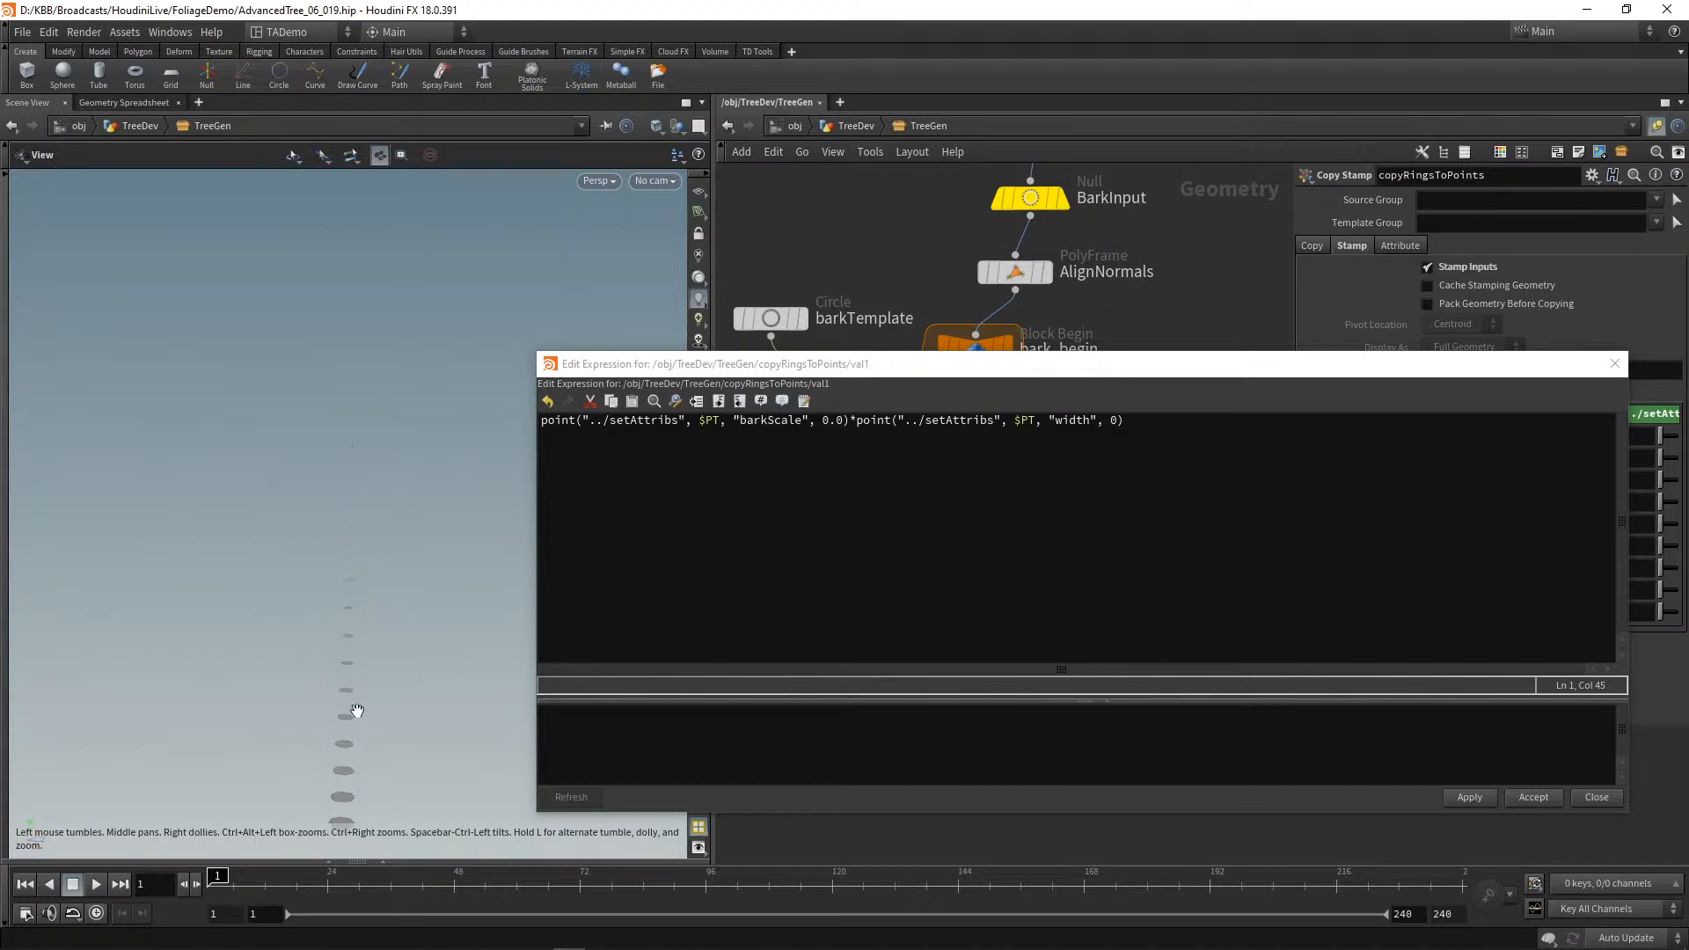
pyautogui.click(1532, 801)
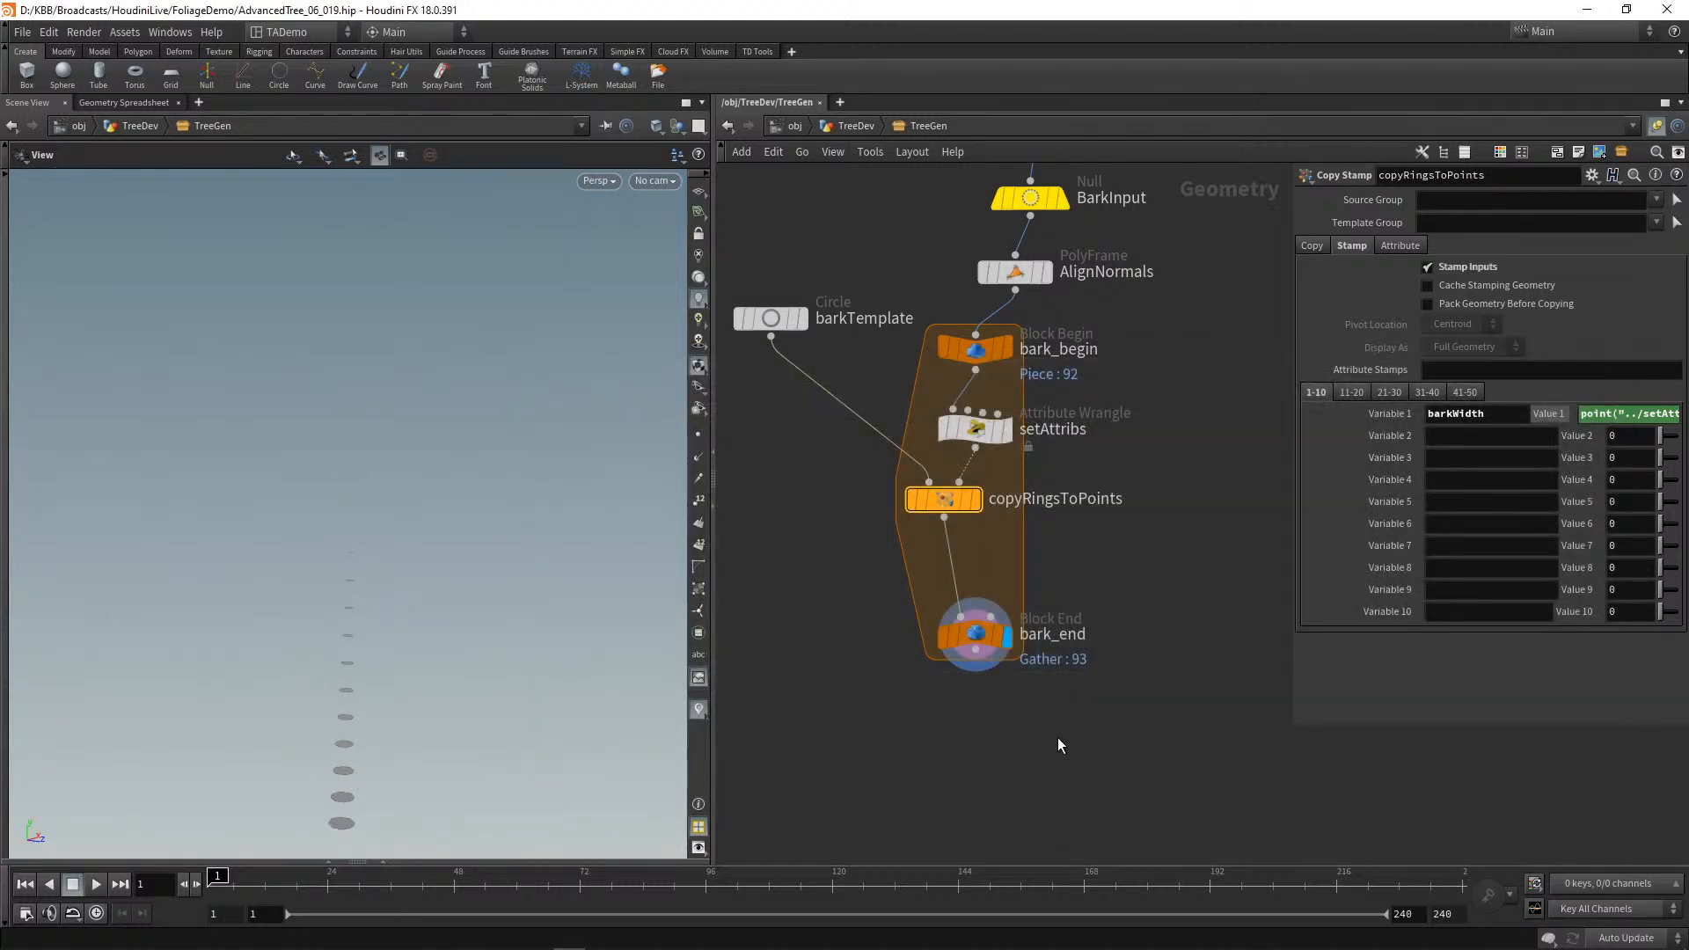
# Step: Examine the bark rings in the viewport and TreeGen's branch parameters one level up, and return inside TreeGen
pyautogui.scroll(-2, 540, 629)
pyautogui.scroll(4, 539, 630)
pyautogui.moveTo(540, 629); pyautogui.dragTo(595, 499, button='middle')
pyautogui.moveTo(590, 499); pyautogui.dragTo(573, 468)
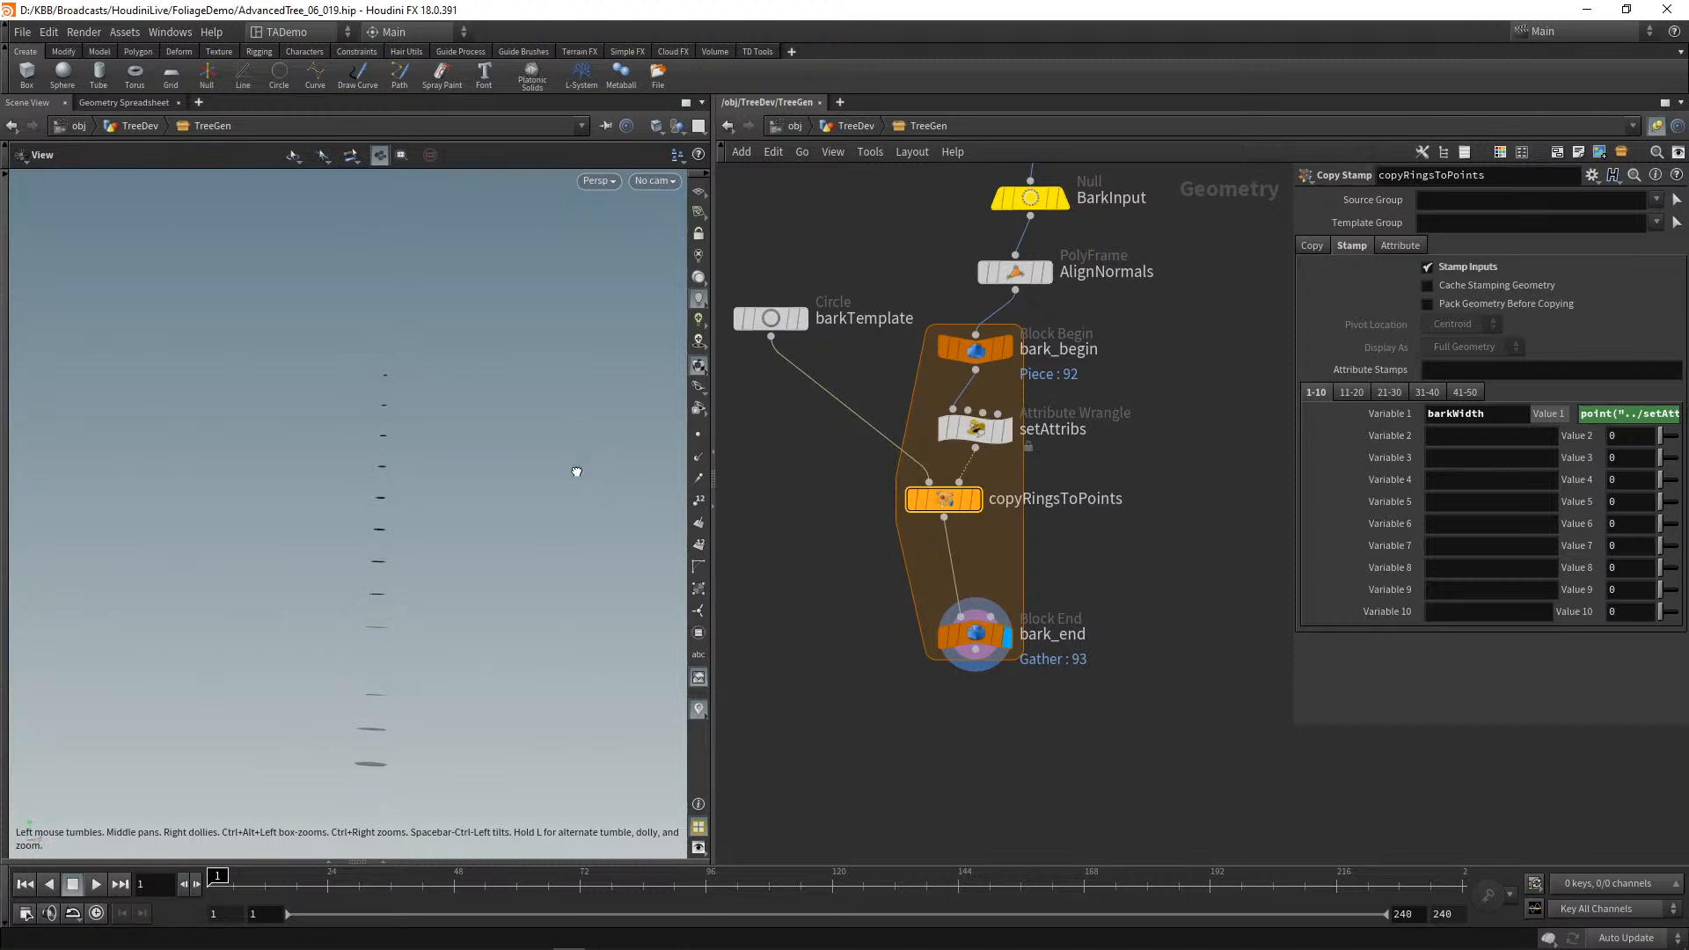
pyautogui.press('u')
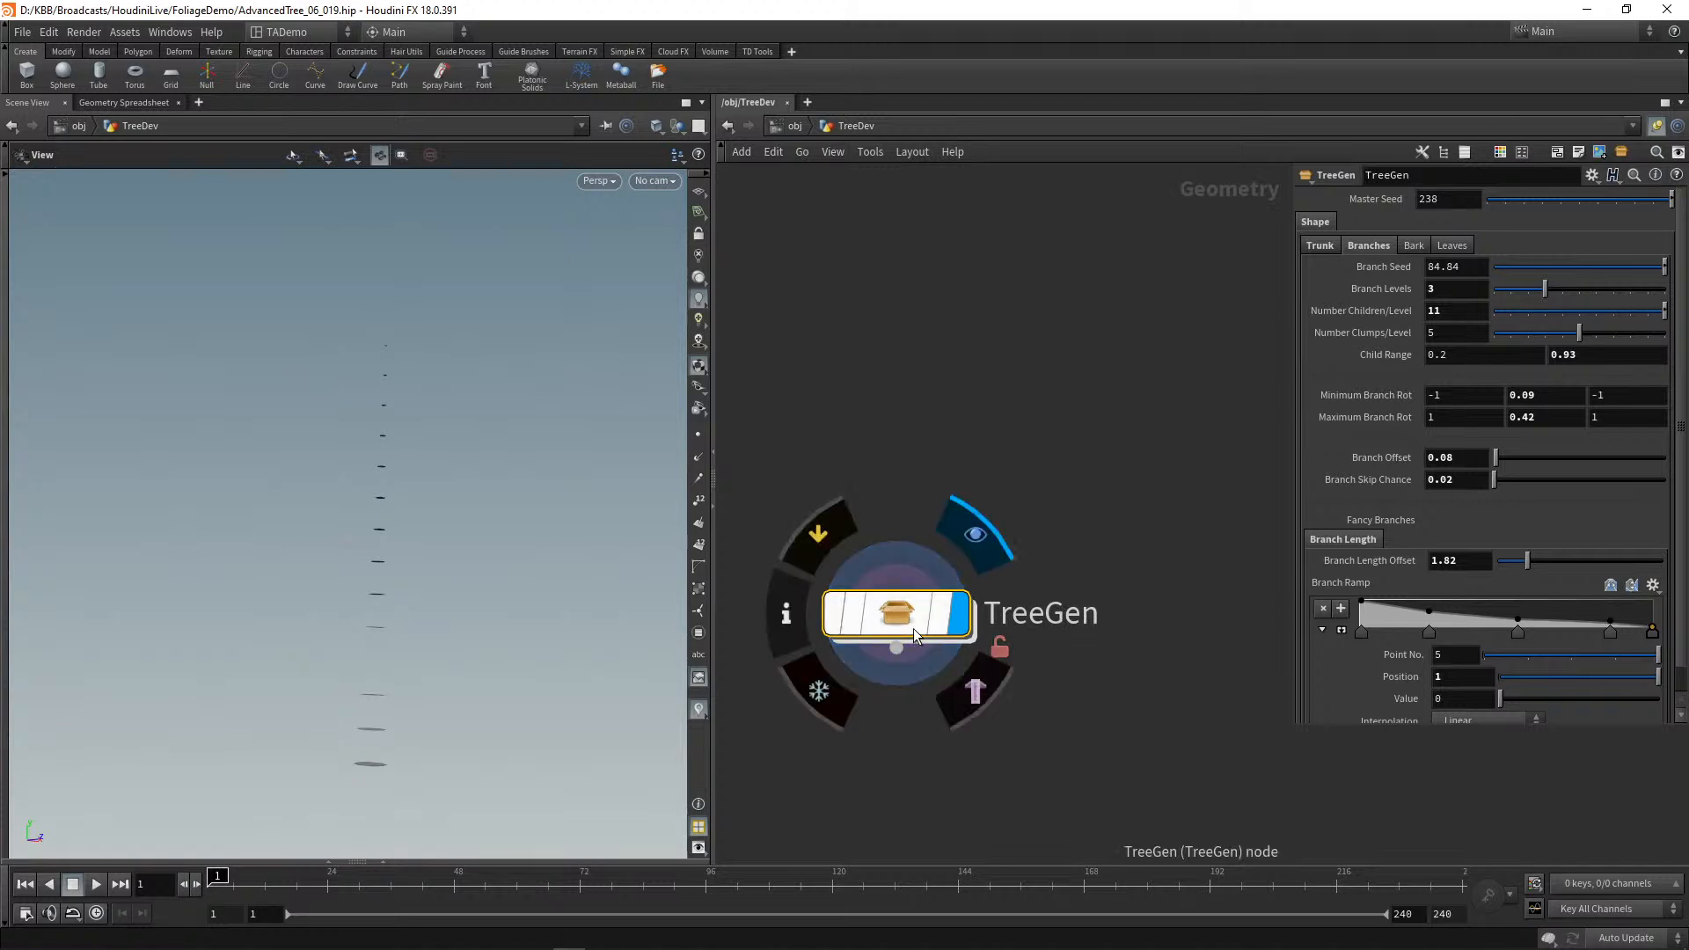
pyautogui.moveTo(569, 678); pyautogui.dragTo(565, 603)
pyautogui.moveTo(909, 616)
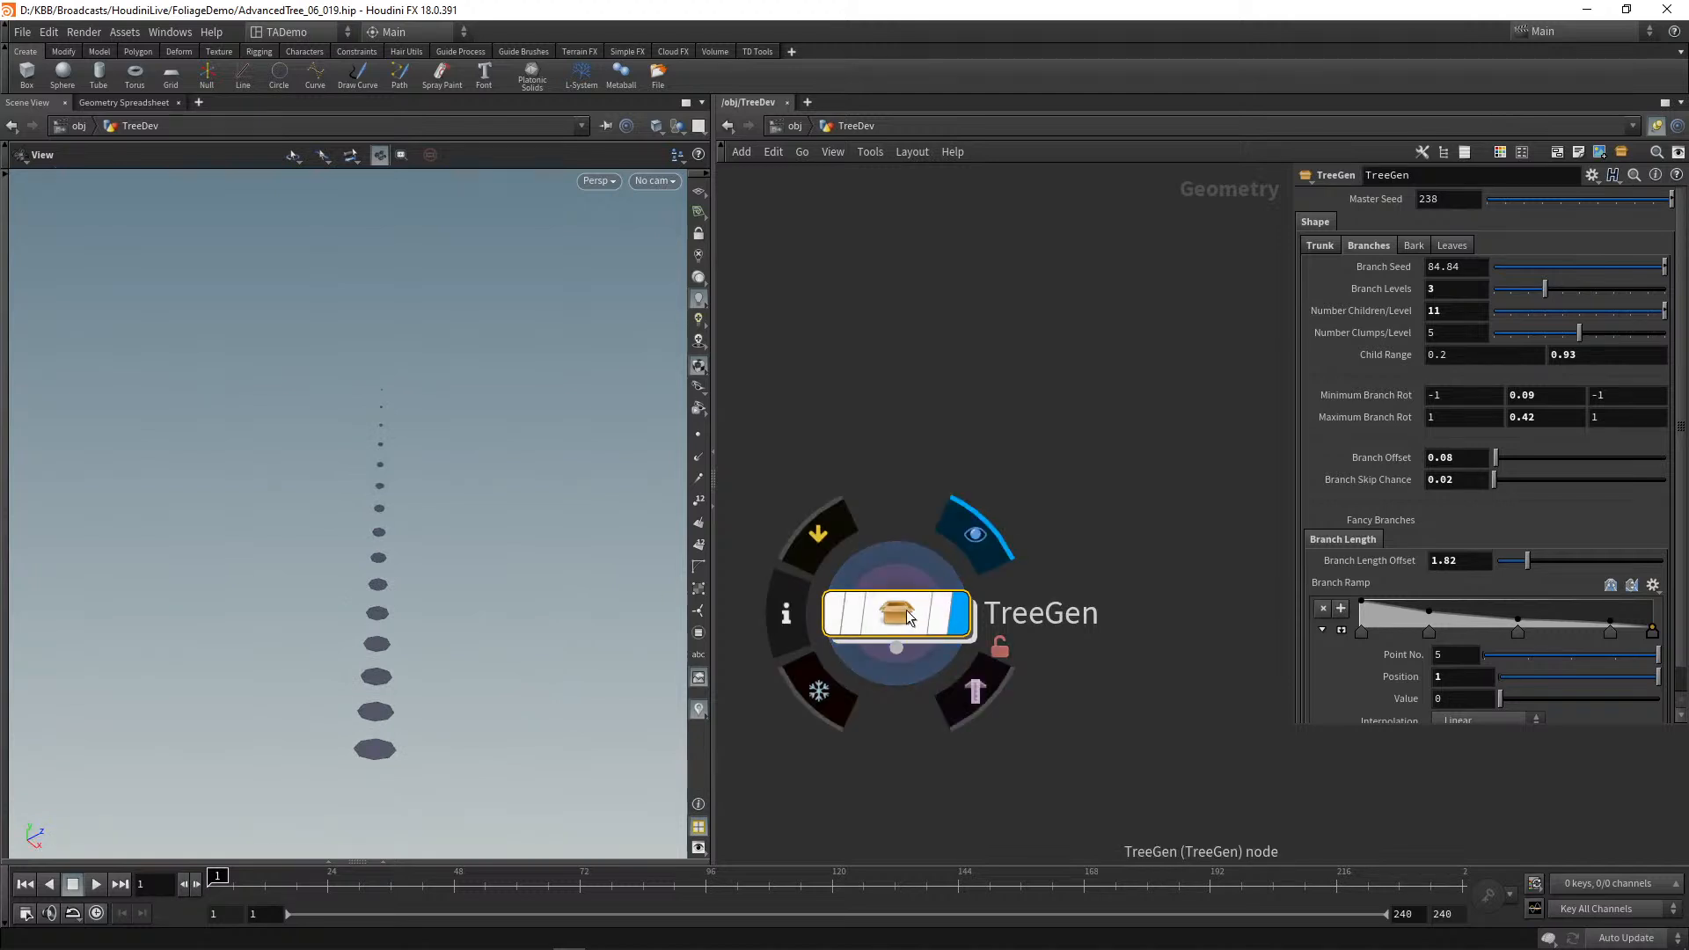
pyautogui.doubleClick(908, 614)
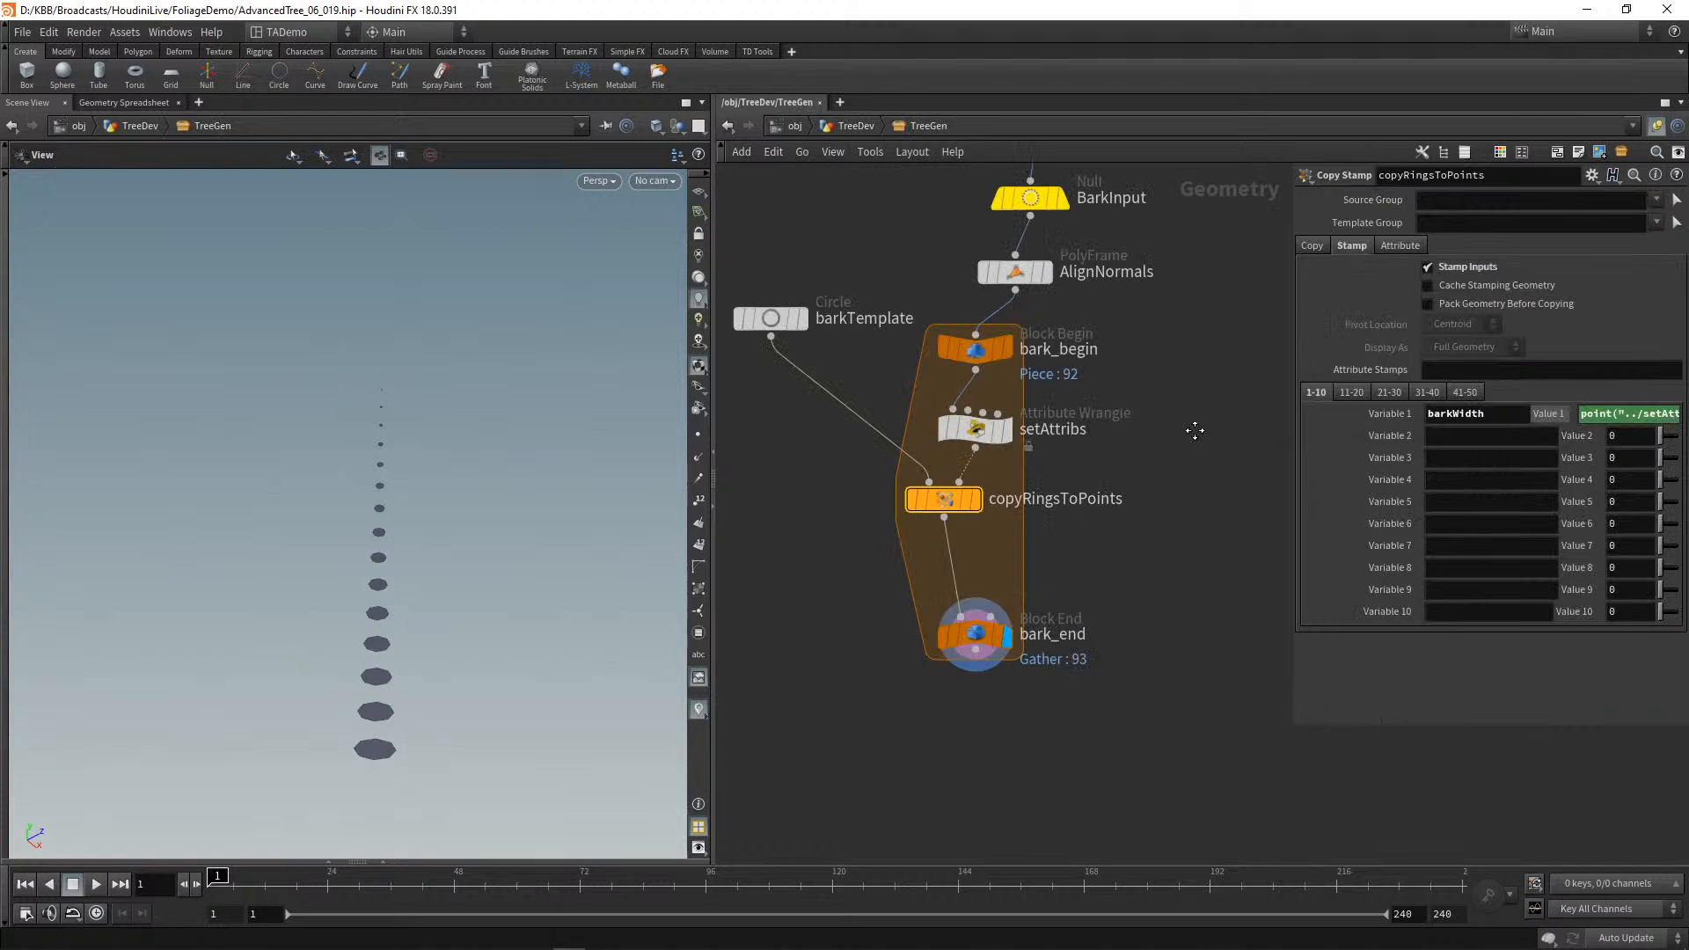
# Step: Examine the bark_end loop block's parameters and the rings it outputs in the viewport
pyautogui.moveTo(1191, 429); pyautogui.dragTo(1168, 538, button='middle')
pyautogui.moveTo(584, 604); pyautogui.dragTo(576, 630)
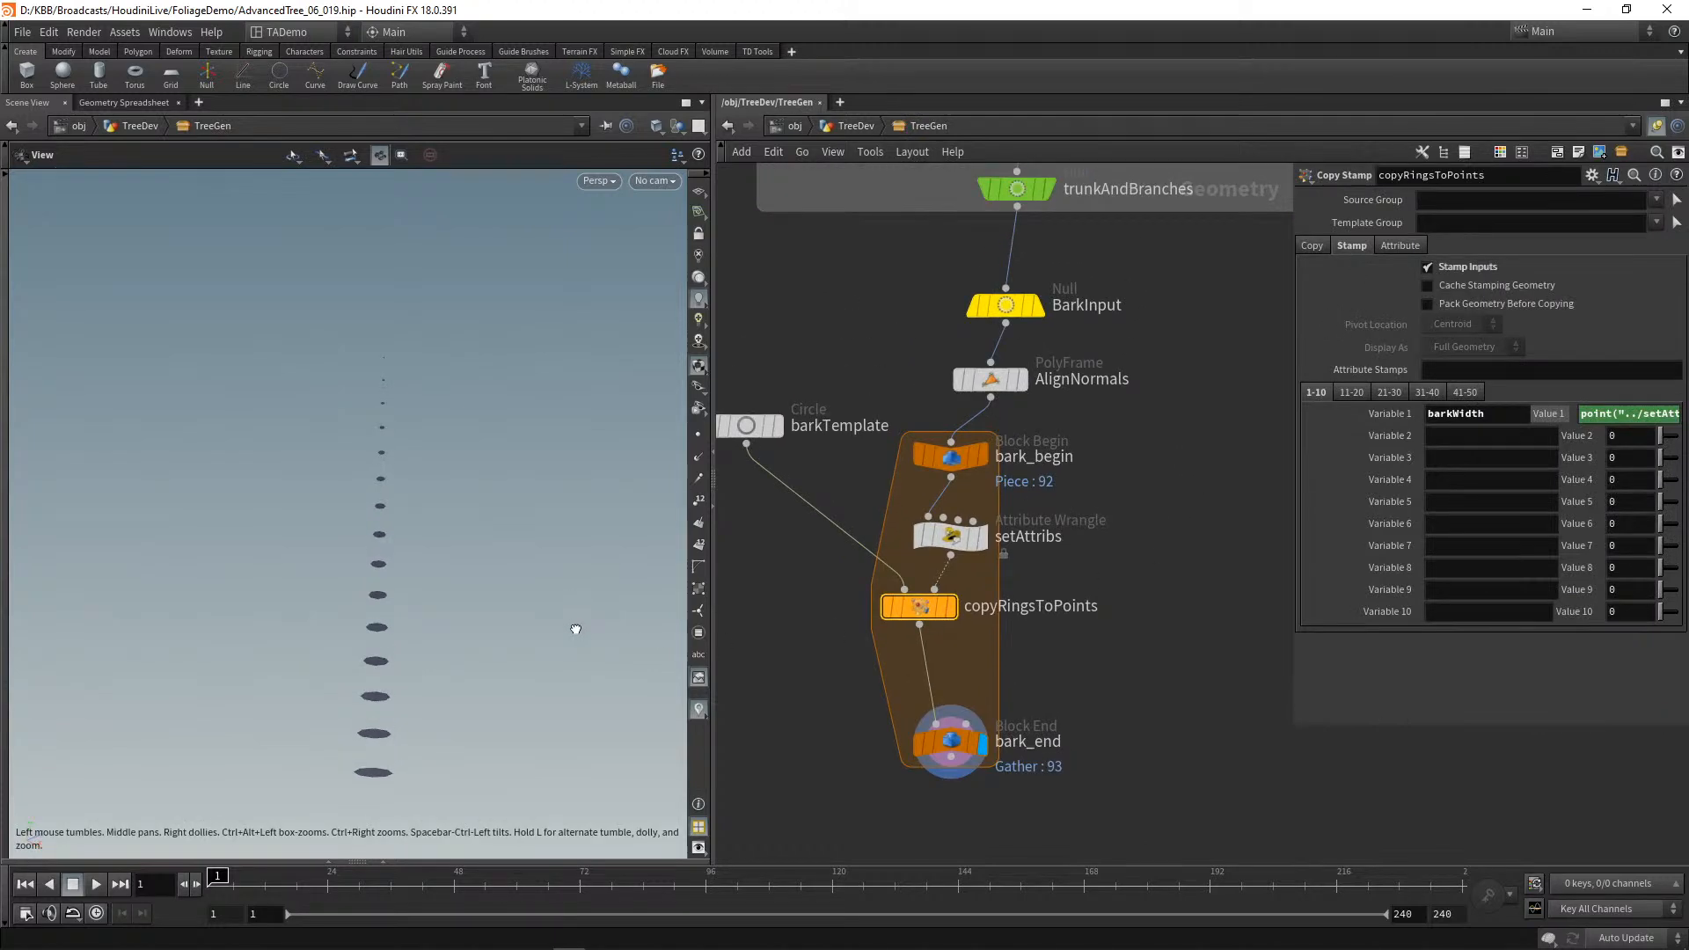
pyautogui.click(952, 744)
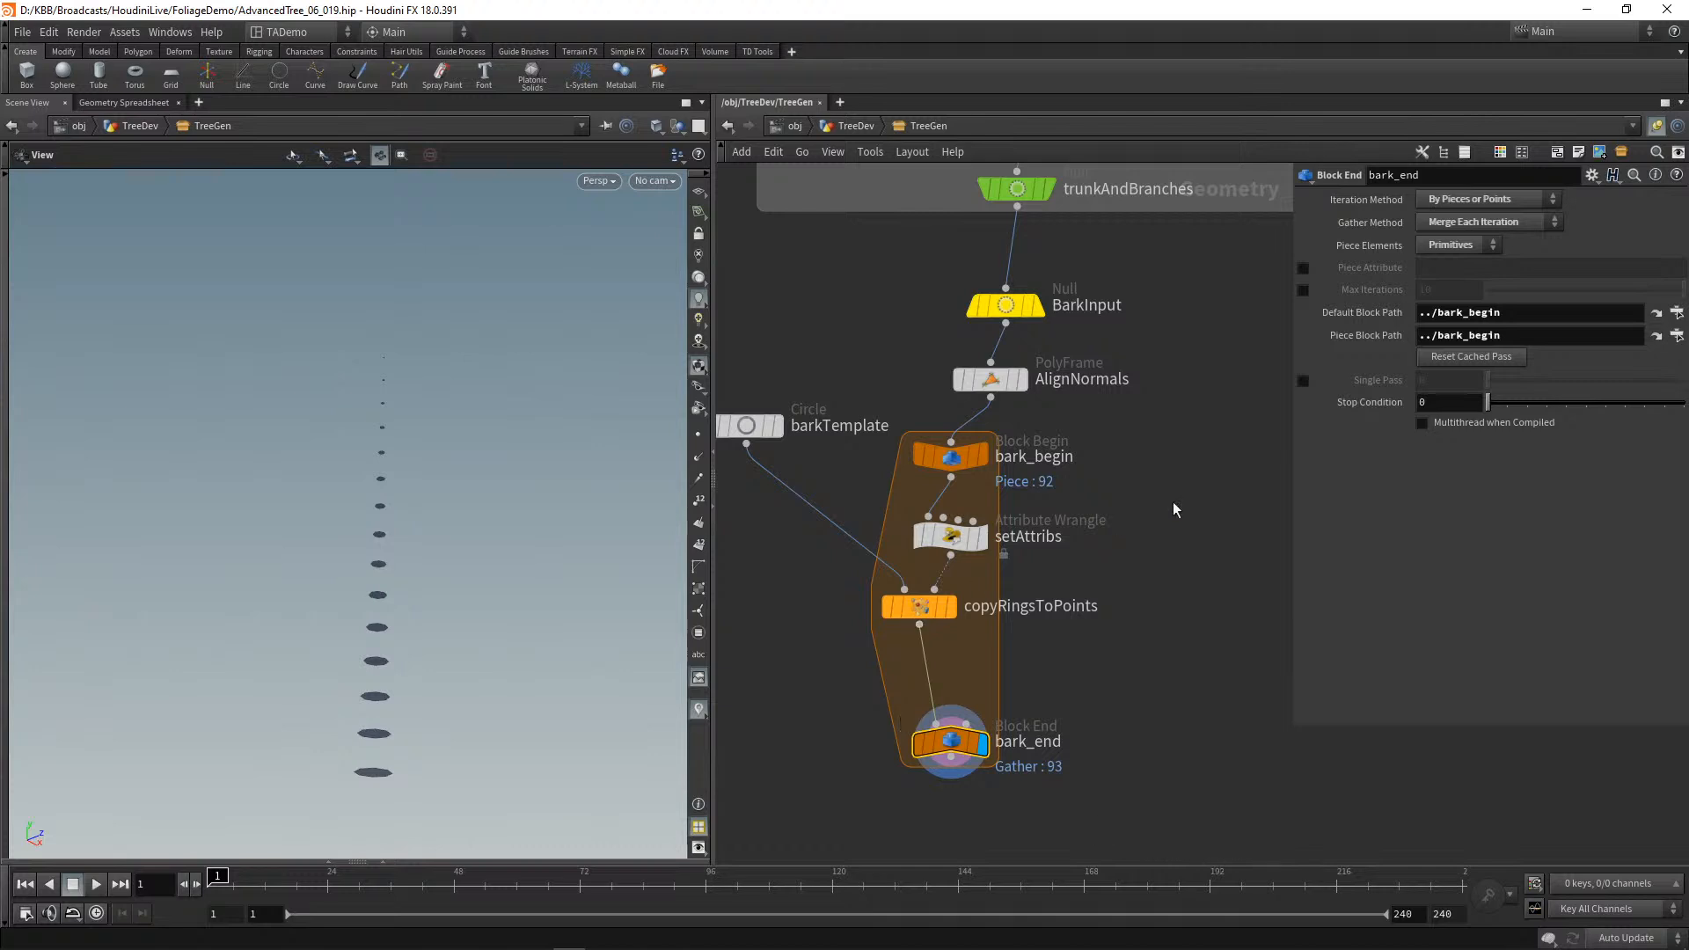
pyautogui.scroll(-1, 482, 486)
pyautogui.scroll(3, 482, 485)
pyautogui.moveTo(505, 470); pyautogui.dragTo(486, 527)
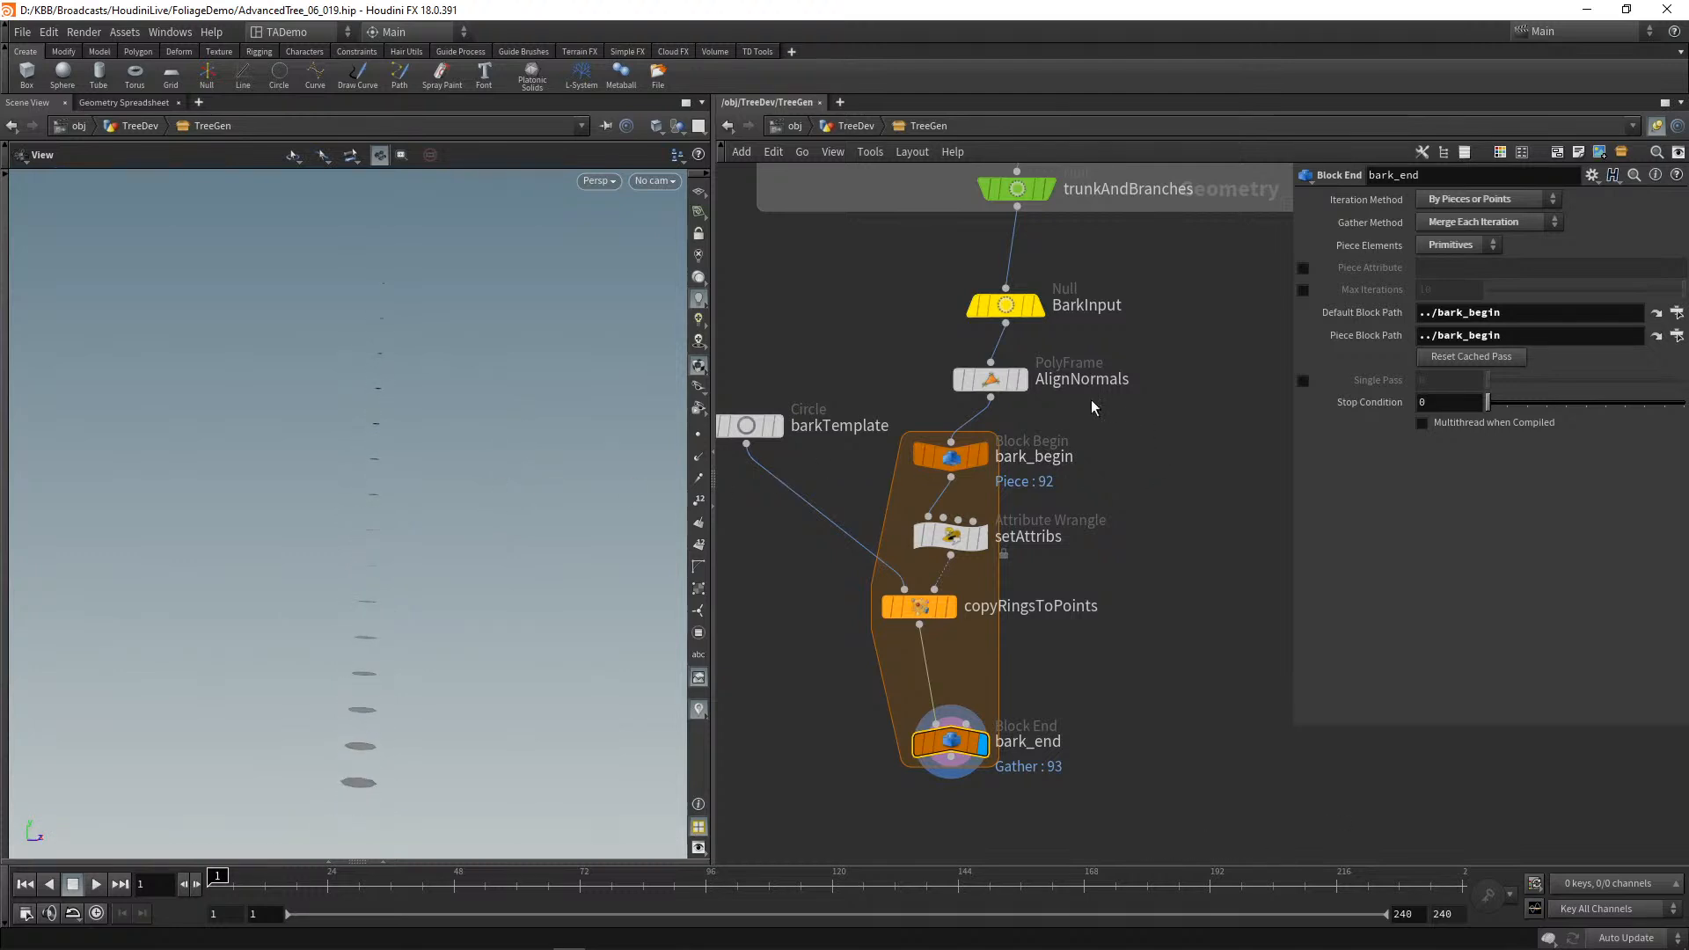
# Step: Examine the parameters of the bark_begin and AlignNormals nodes feeding the bark ring loop
pyautogui.moveTo(992, 386)
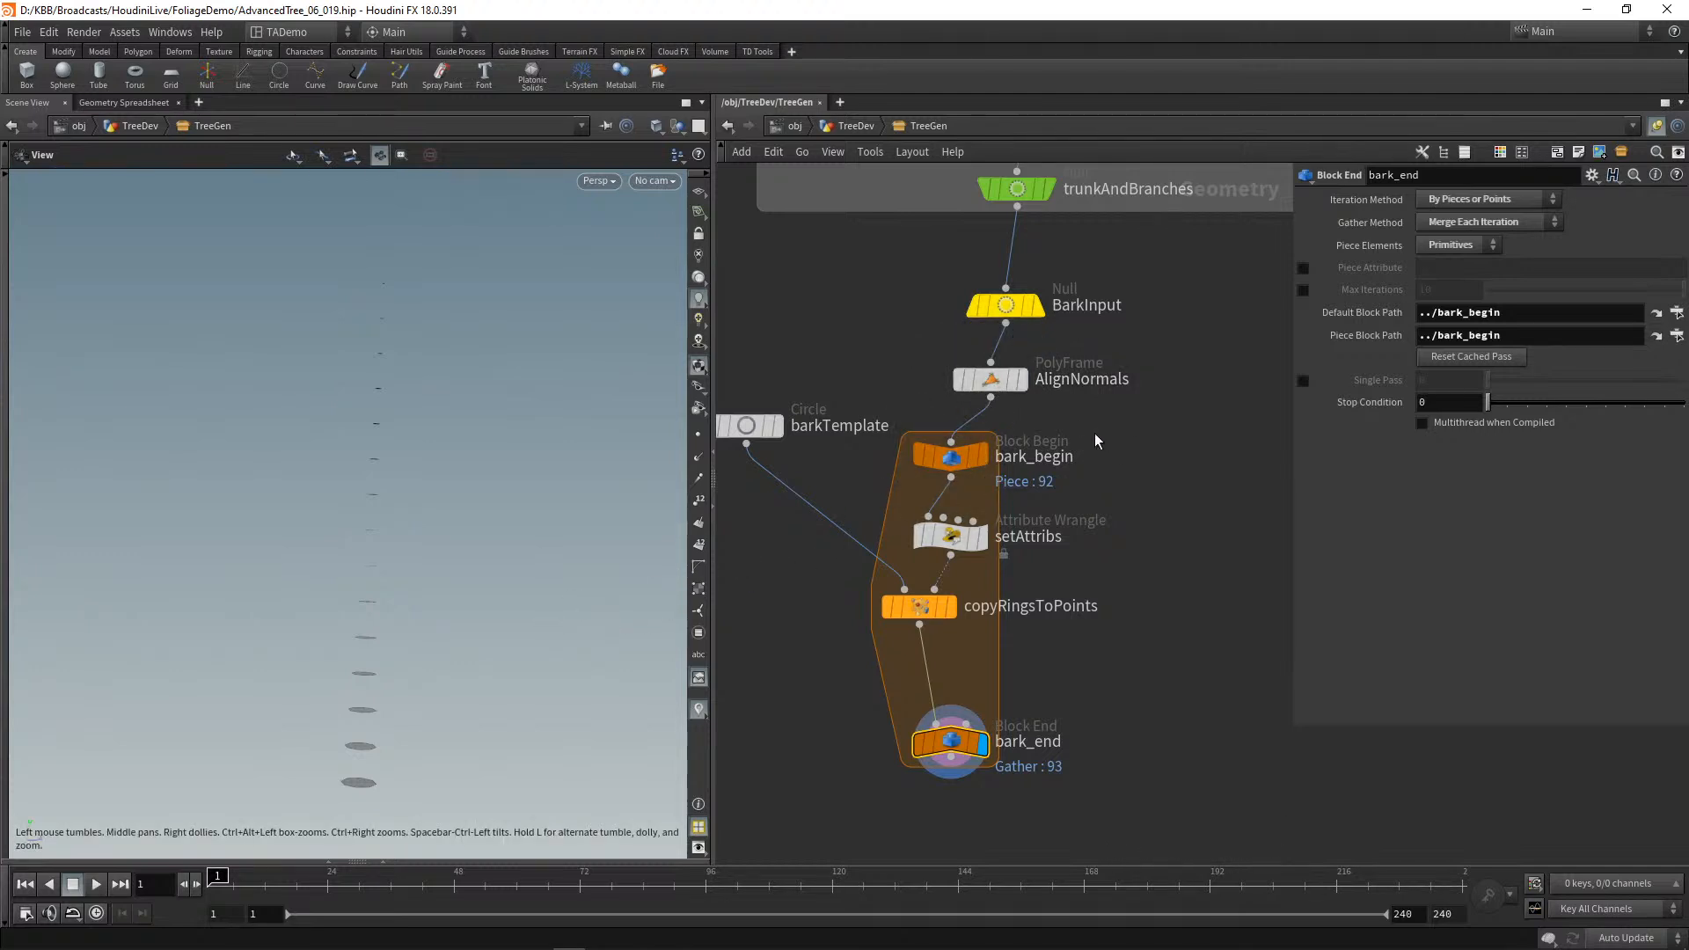
pyautogui.moveTo(1246, 387)
pyautogui.mouseDown(button='middle')
pyautogui.moveTo(1229, 483)
pyautogui.moveTo(1217, 399)
pyautogui.moveTo(1246, 404)
pyautogui.mouseUp(button='middle')
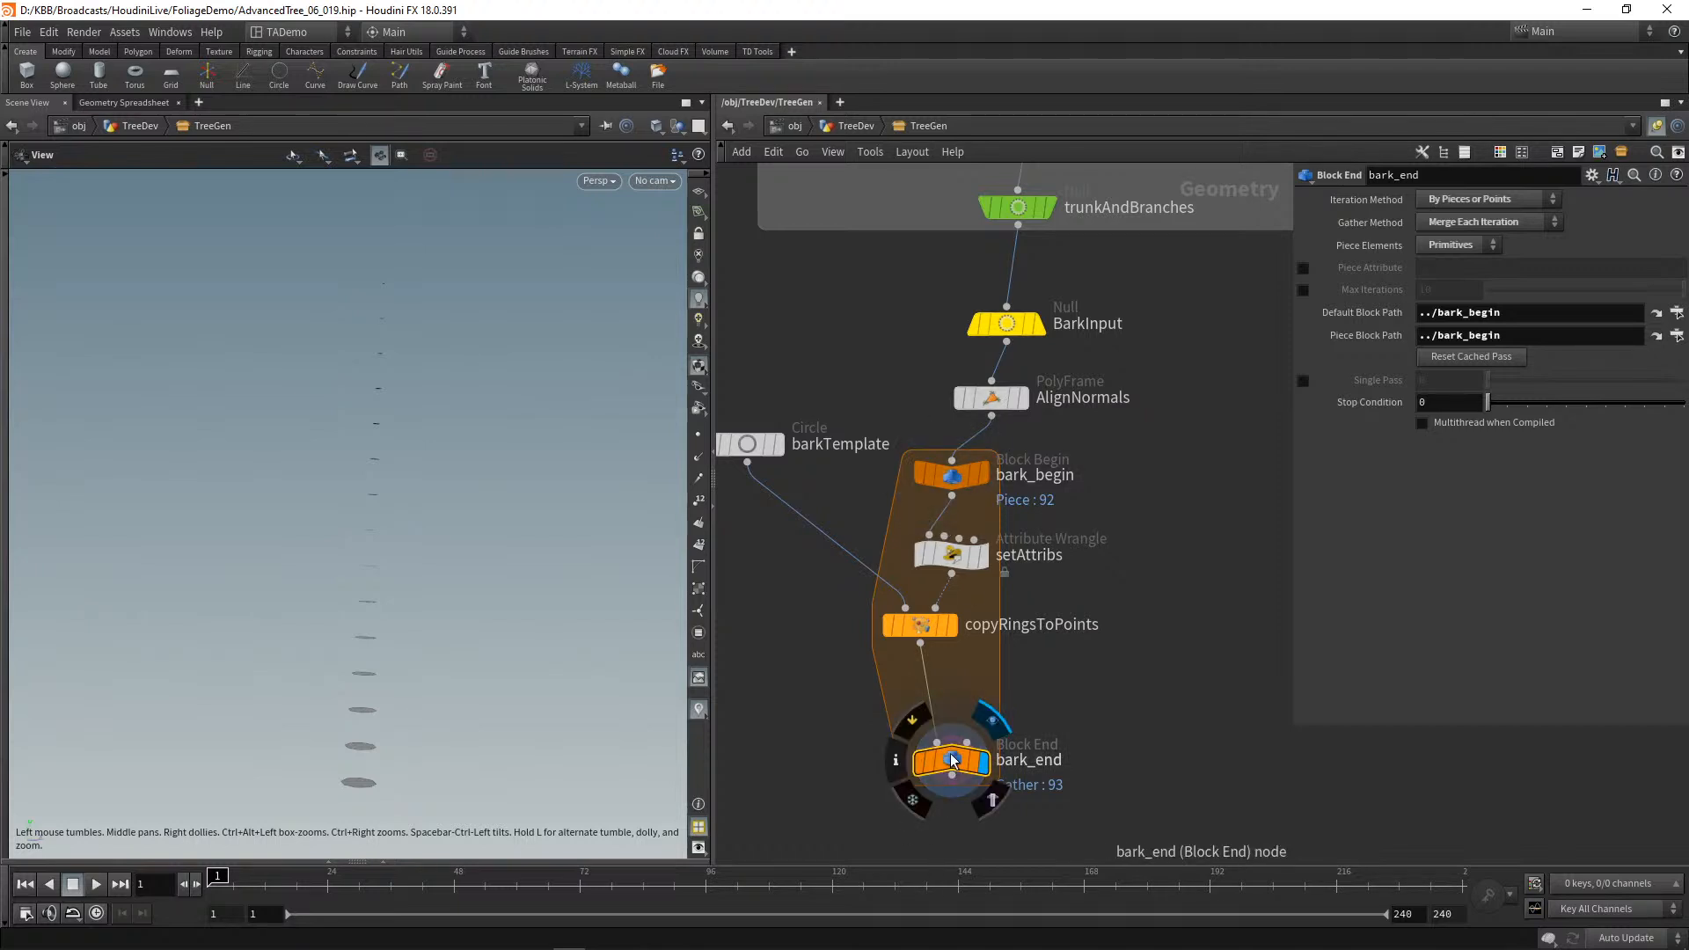
pyautogui.click(956, 486)
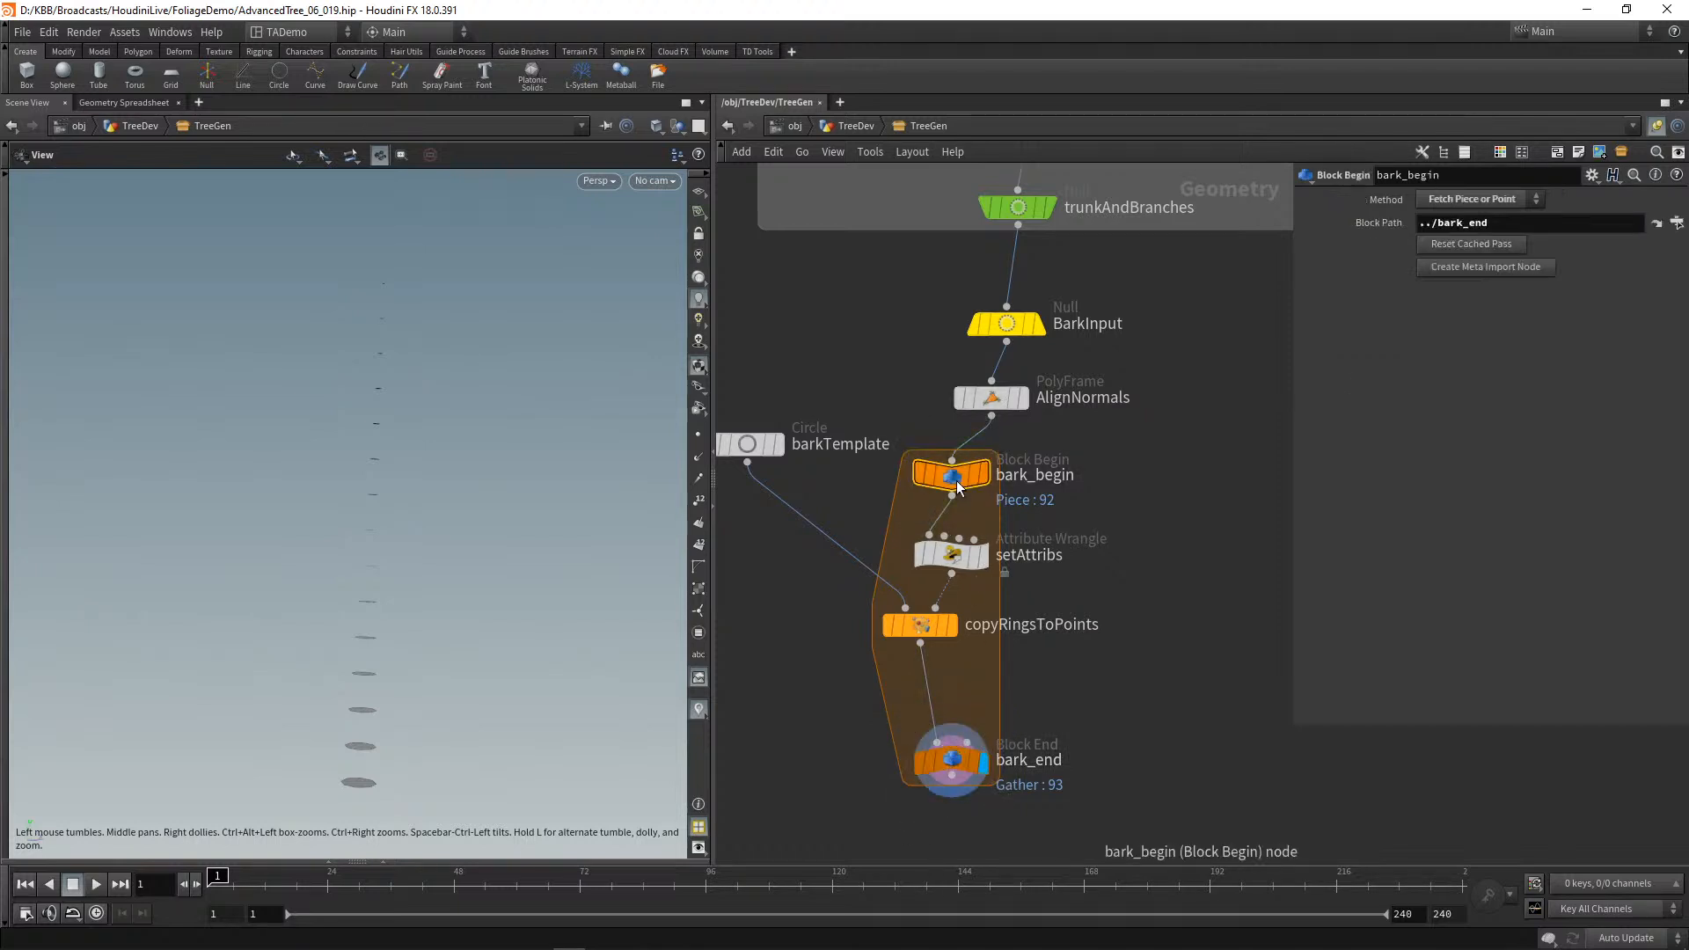
pyautogui.moveTo(960, 487)
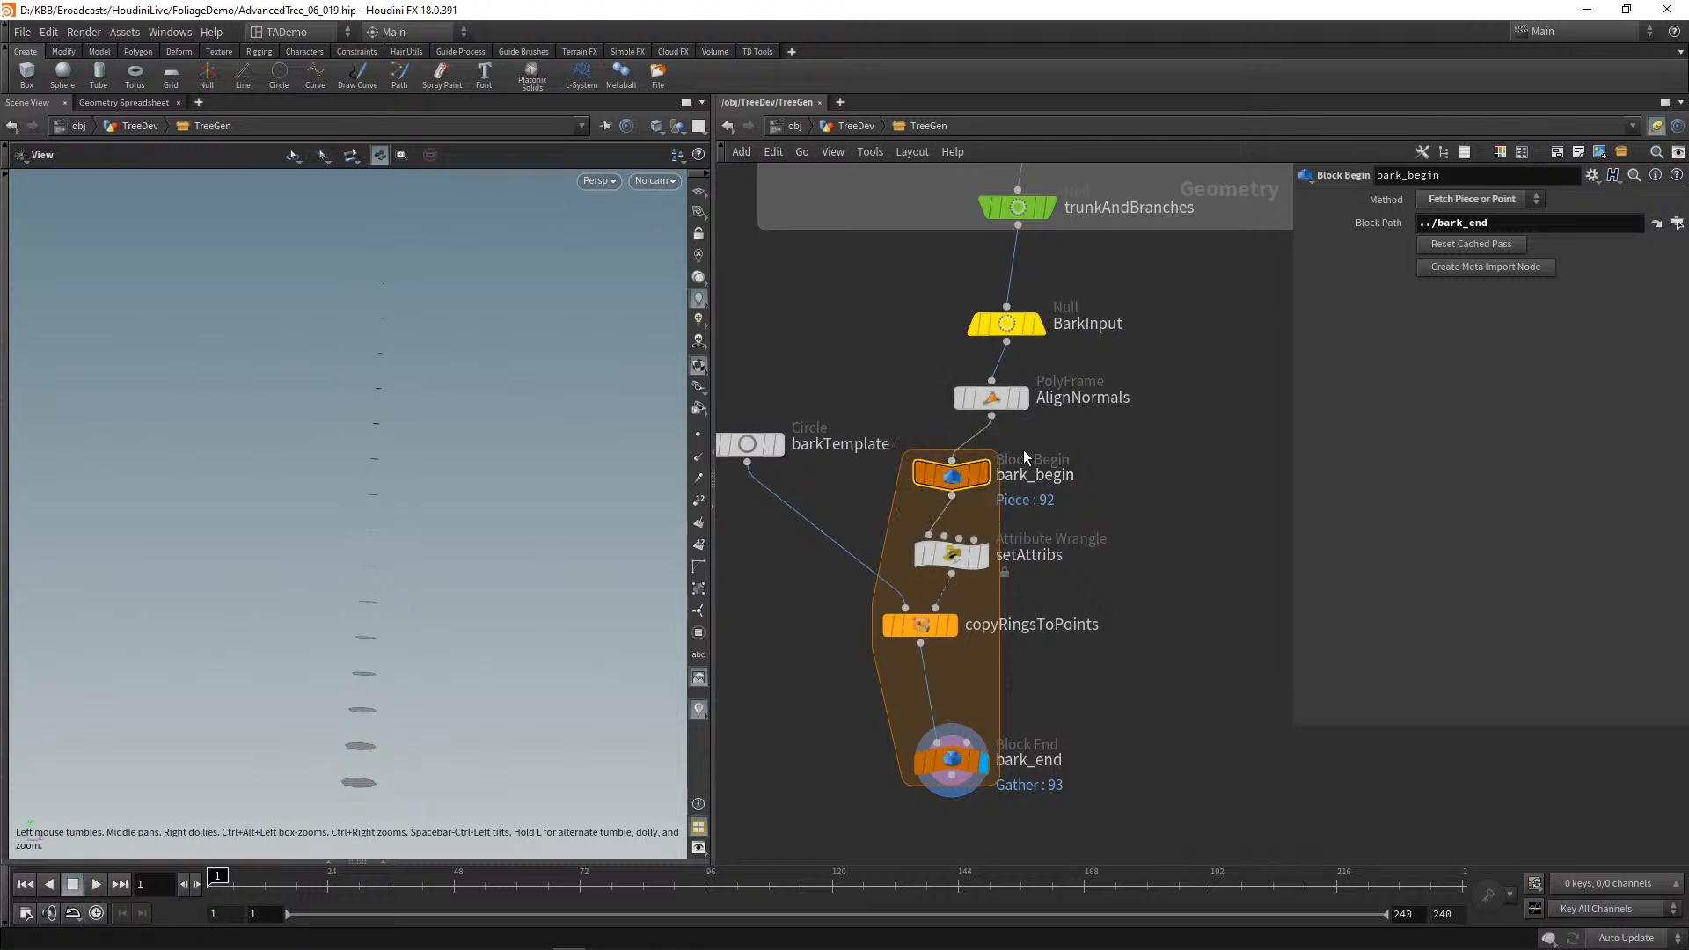
pyautogui.click(999, 401)
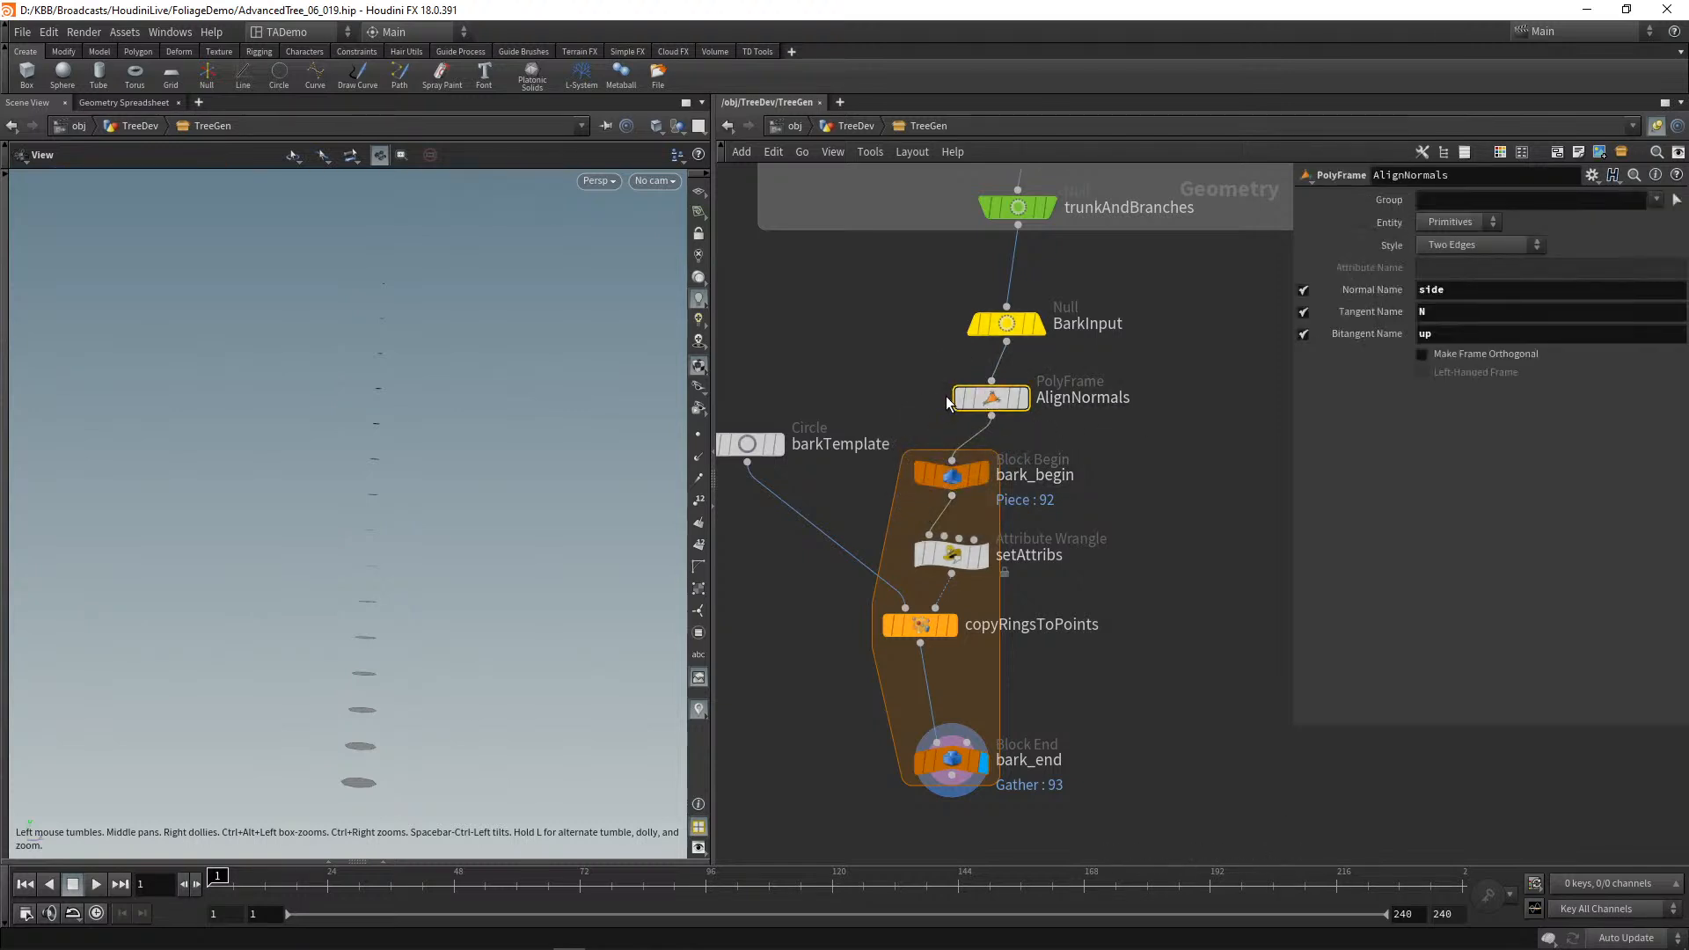
pyautogui.moveTo(945, 405)
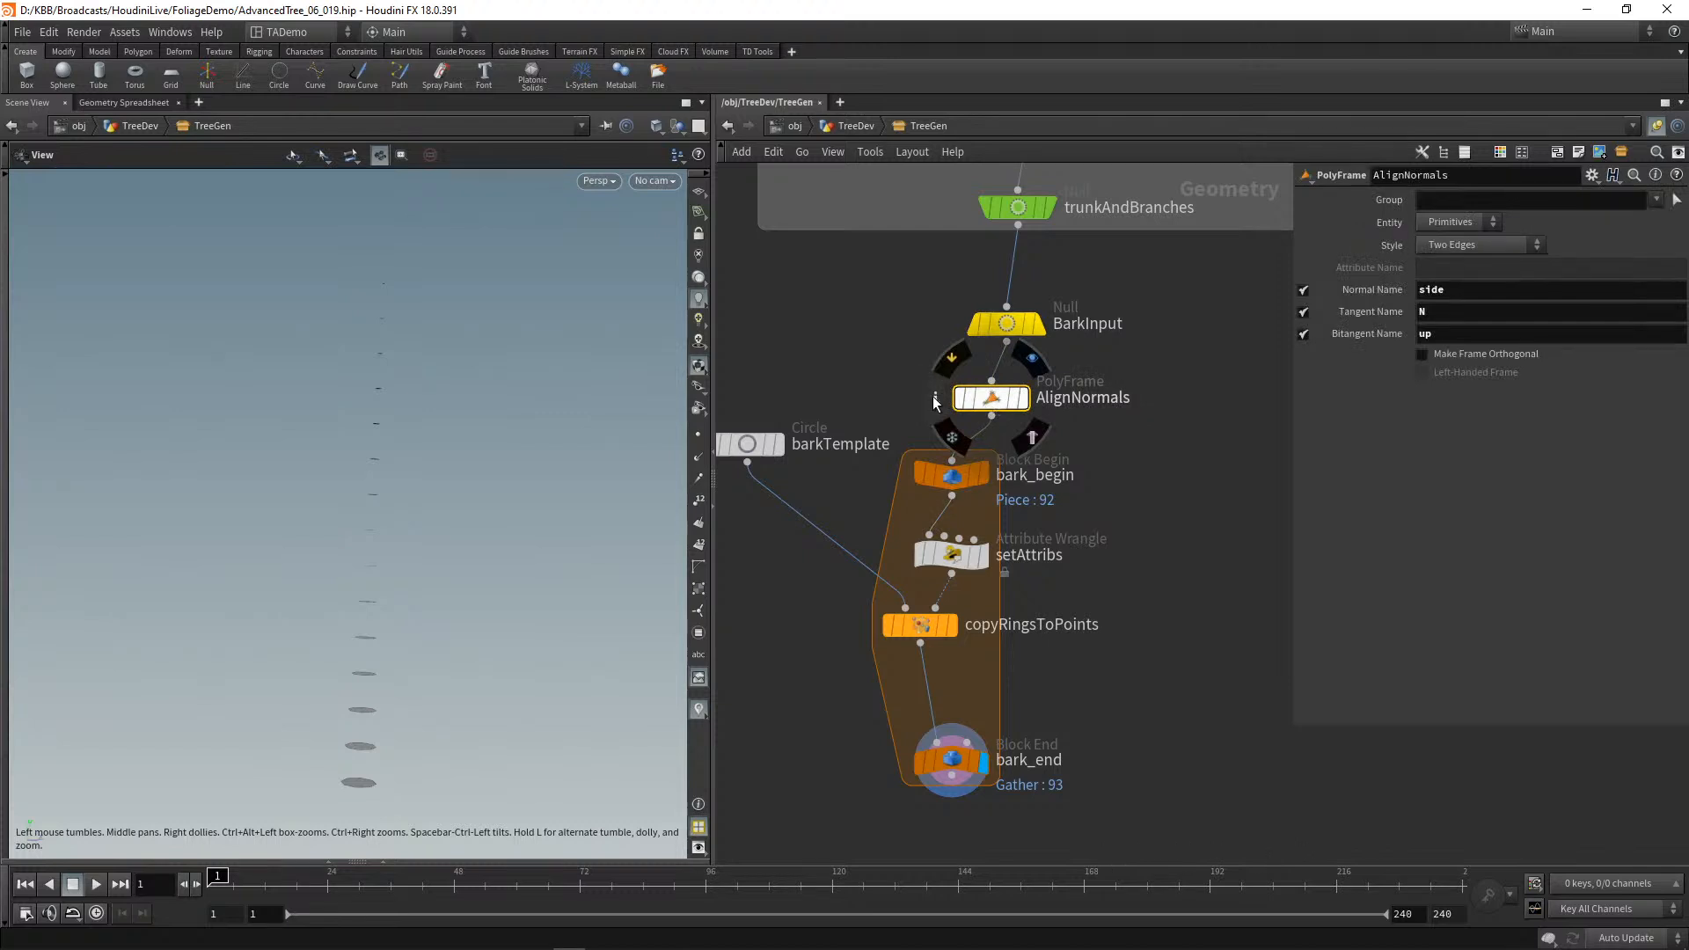
pyautogui.click(941, 400)
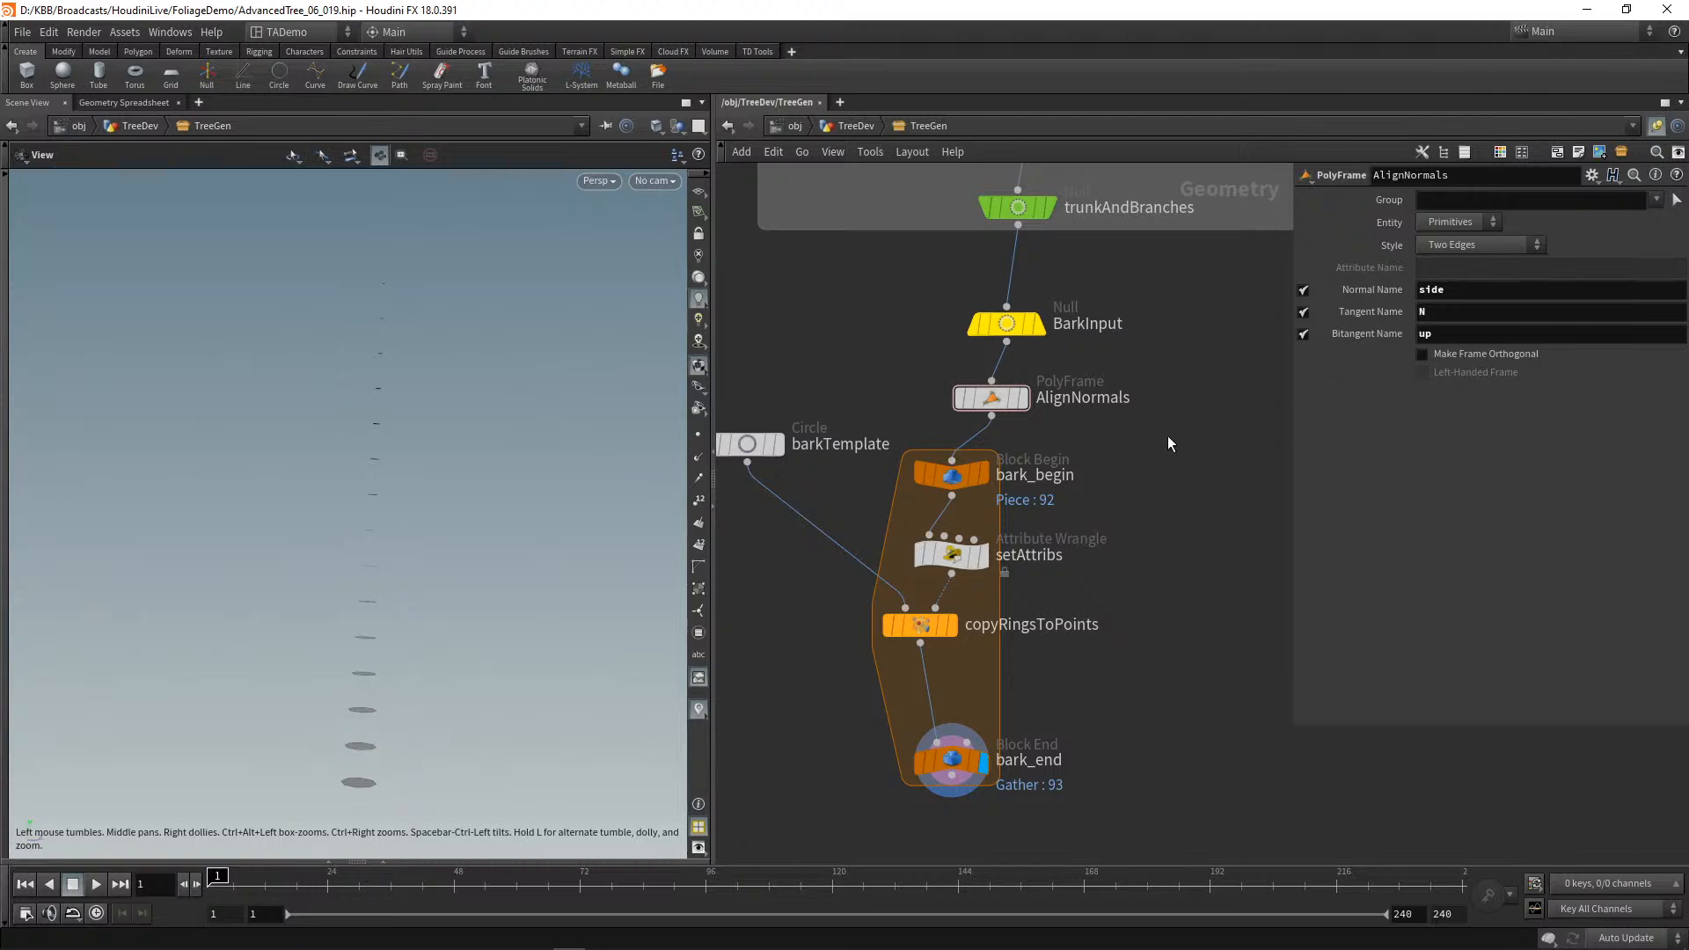
pyautogui.moveTo(528, 403)
pyautogui.mouseDown()
pyautogui.moveTo(516, 551)
pyautogui.moveTo(528, 403)
pyautogui.mouseUp()
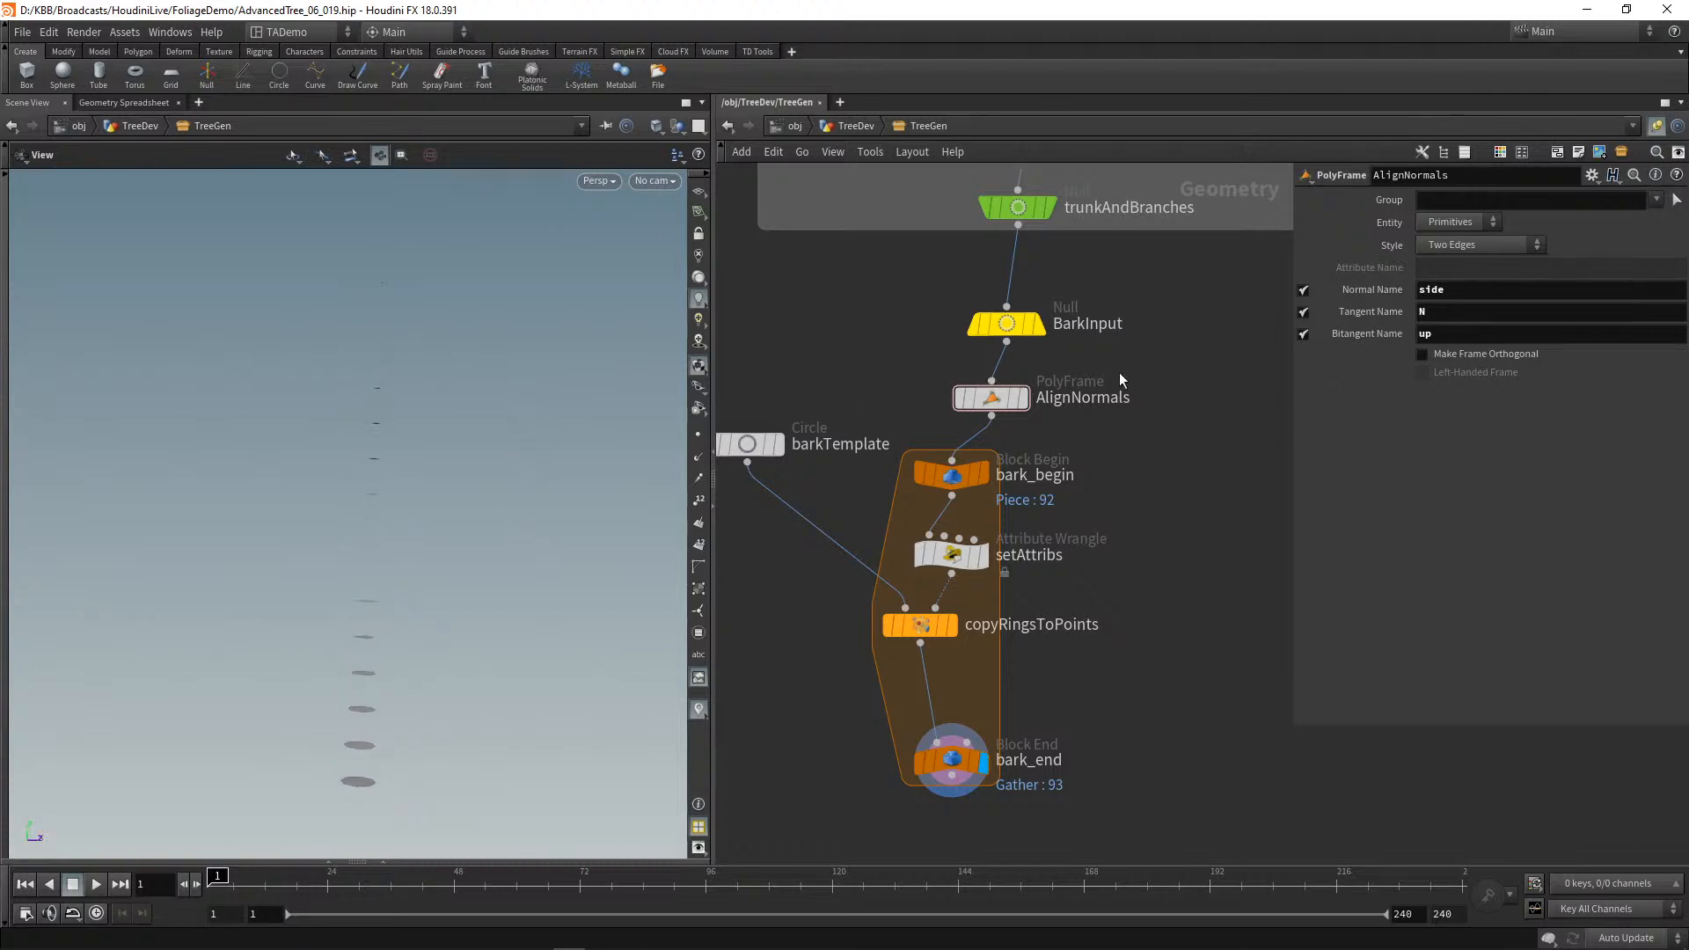
# Step: Enable Single Pass on the bark_end loop block and set it to iteration 1
pyautogui.click(944, 764)
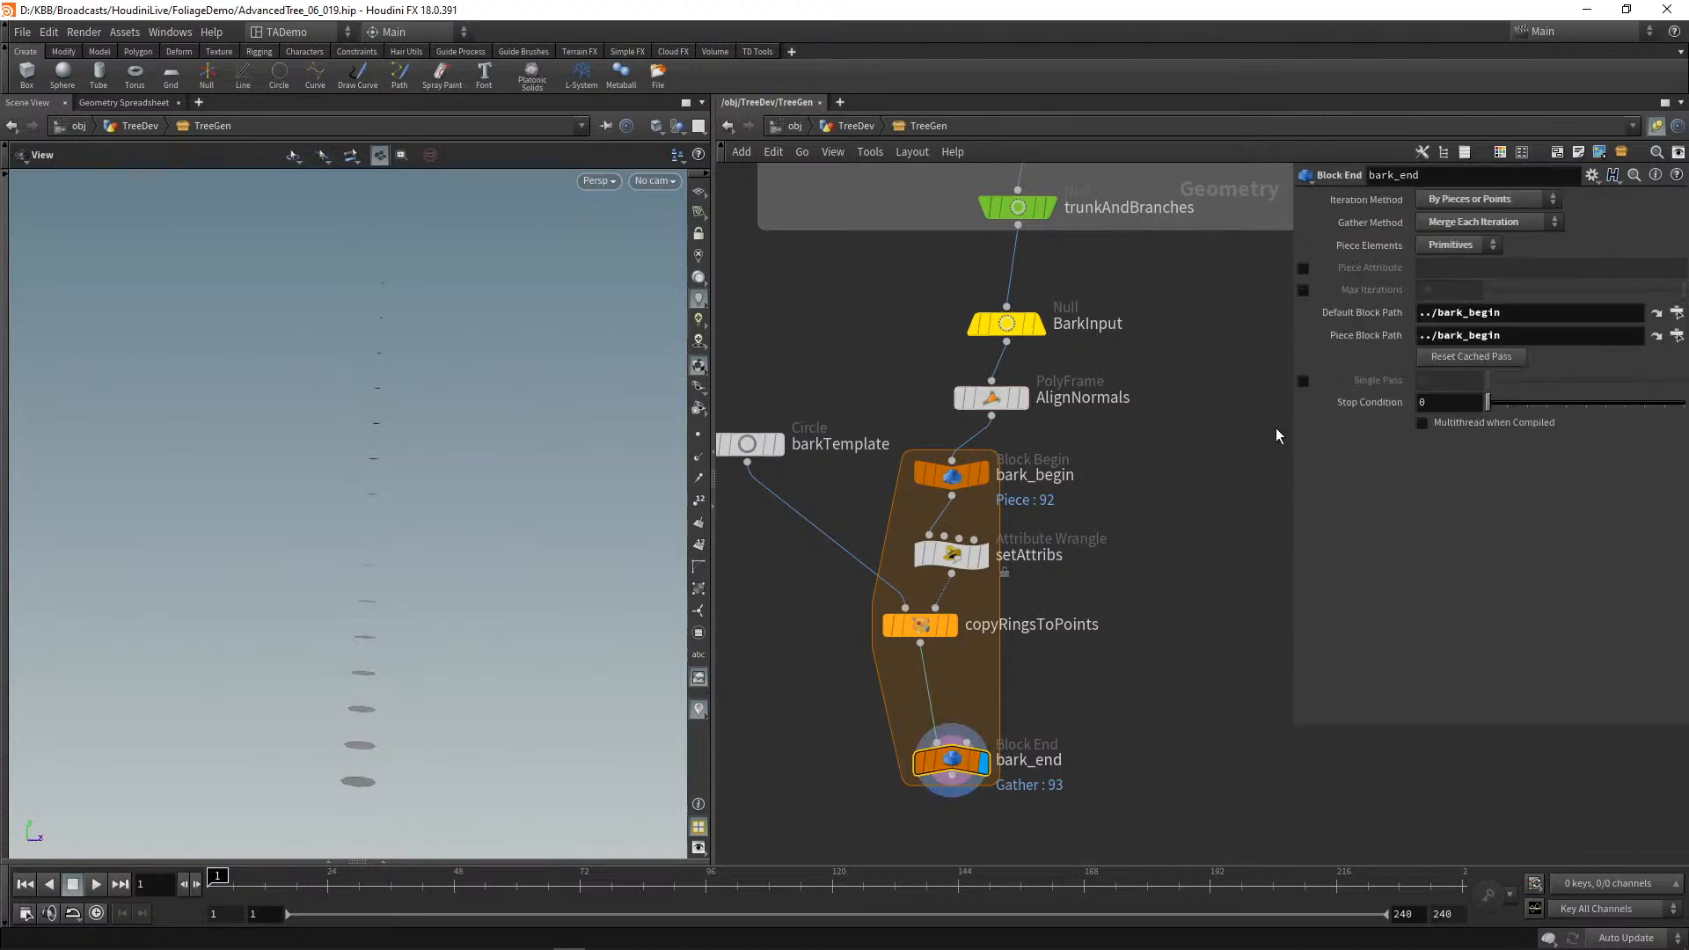
pyautogui.click(1302, 381)
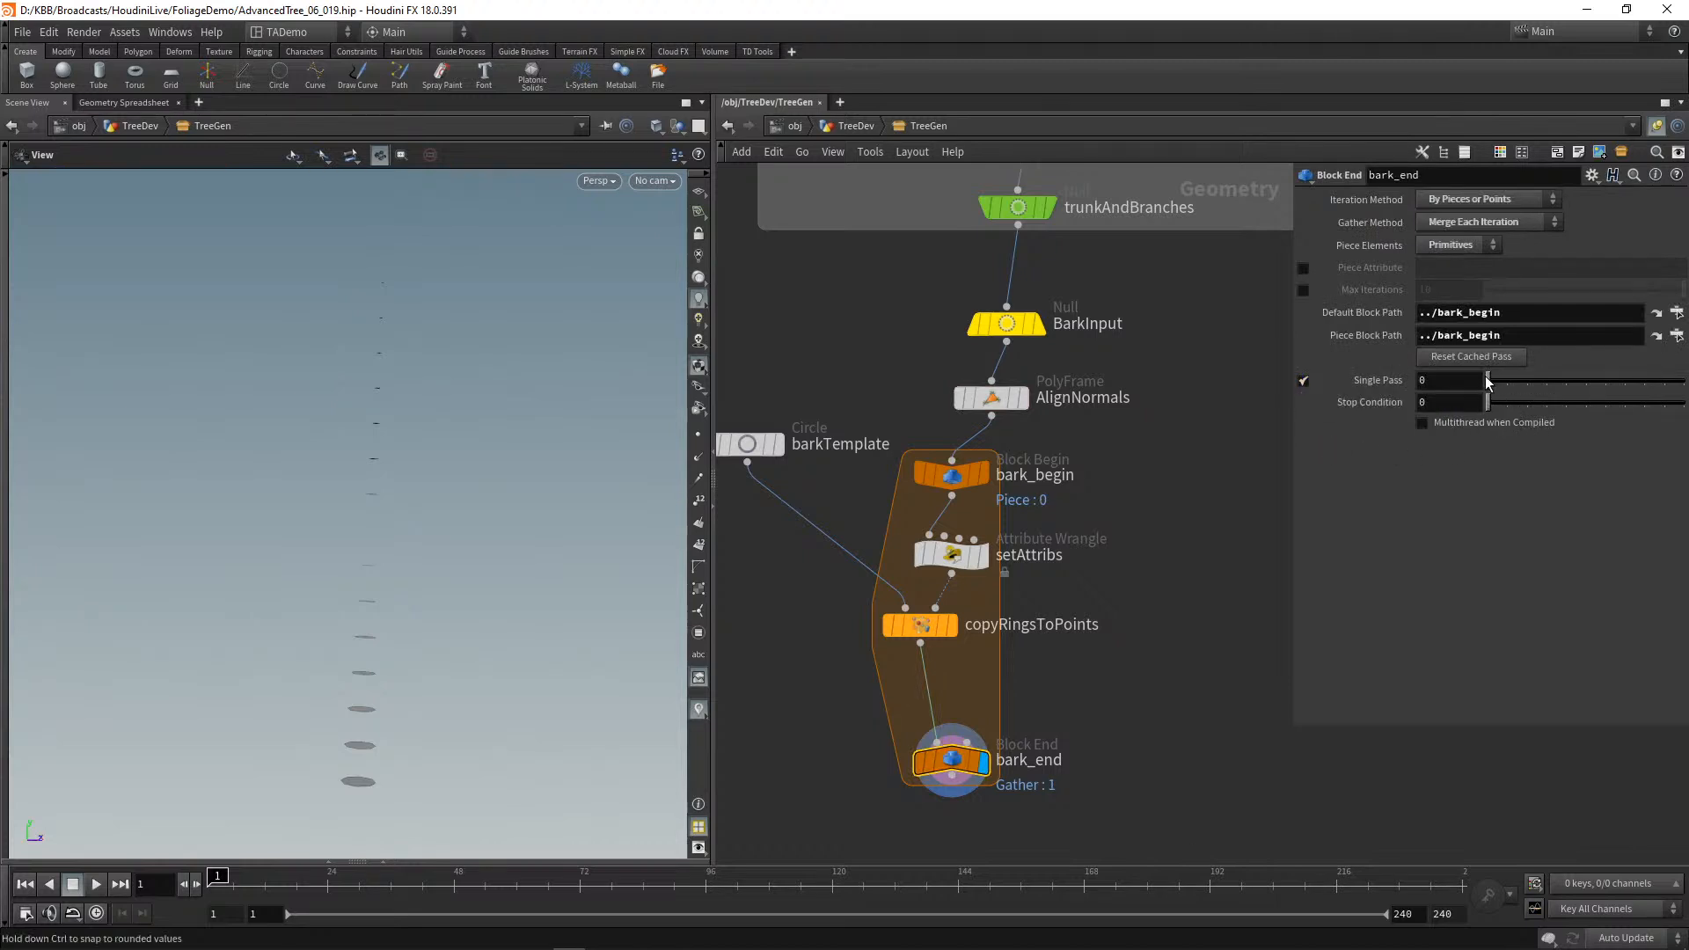
pyautogui.moveTo(1487, 377)
pyautogui.mouseDown()
pyautogui.moveTo(1507, 380)
pyautogui.moveTo(1461, 387)
pyautogui.mouseUp()
pyautogui.click(1508, 382)
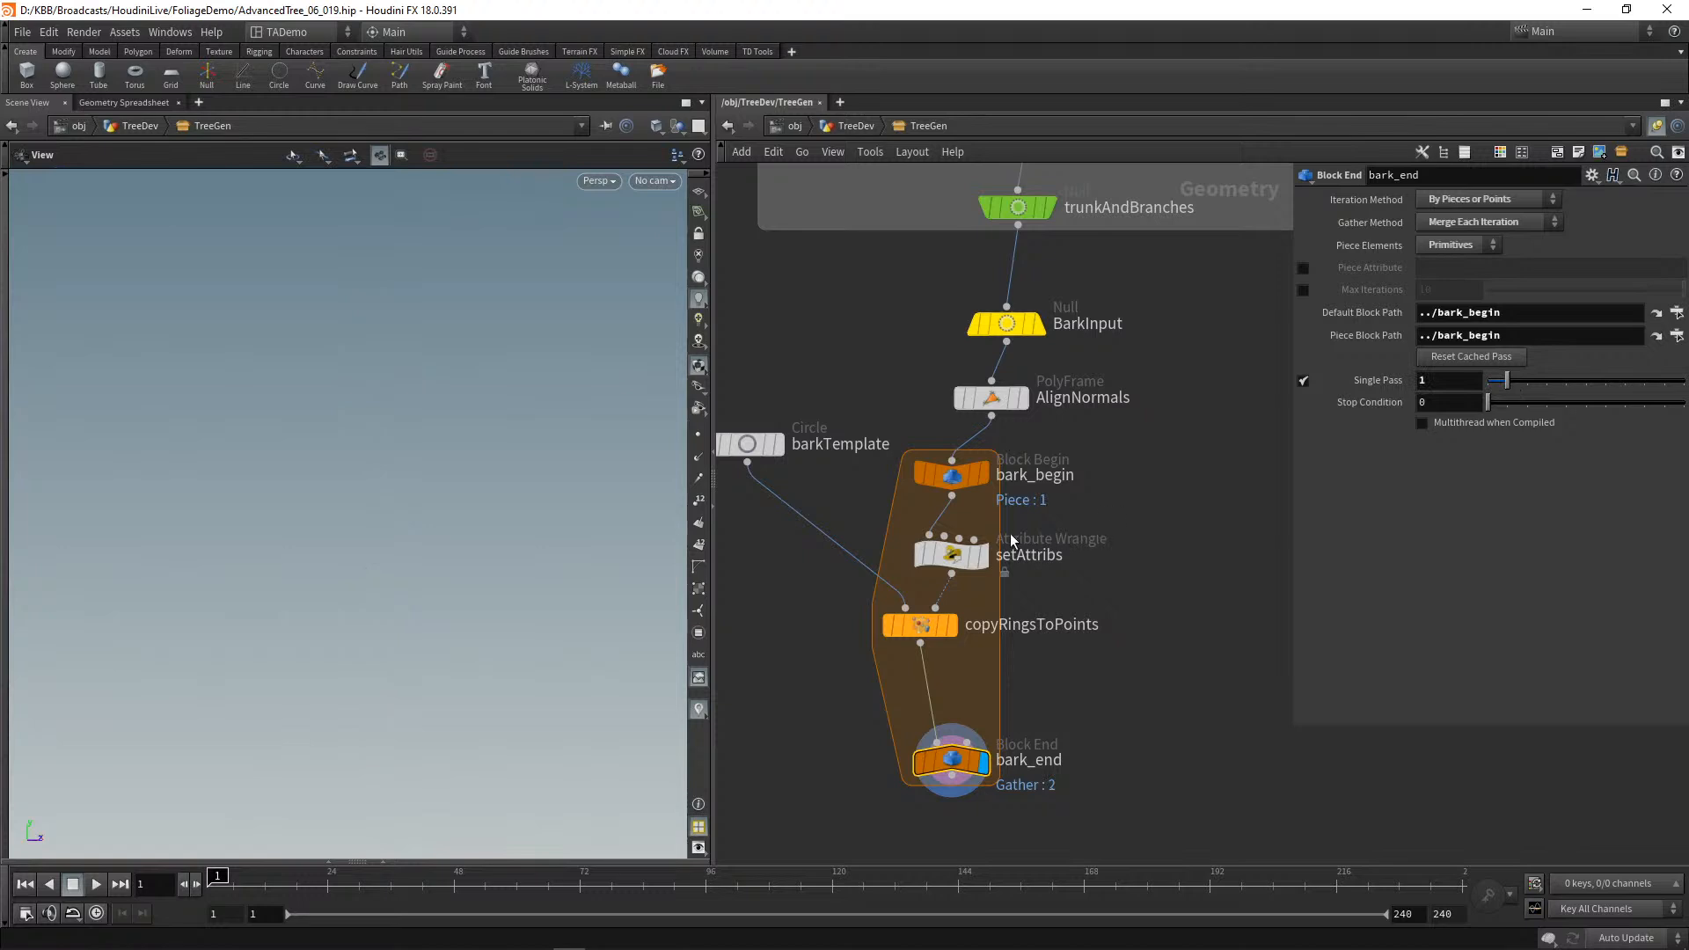
# Step: Review barkTemplate's Uniform Scale stamp expression and the full barkWidth expression on copyRingsToPoints, closing the expression editor when finished
pyautogui.click(749, 444)
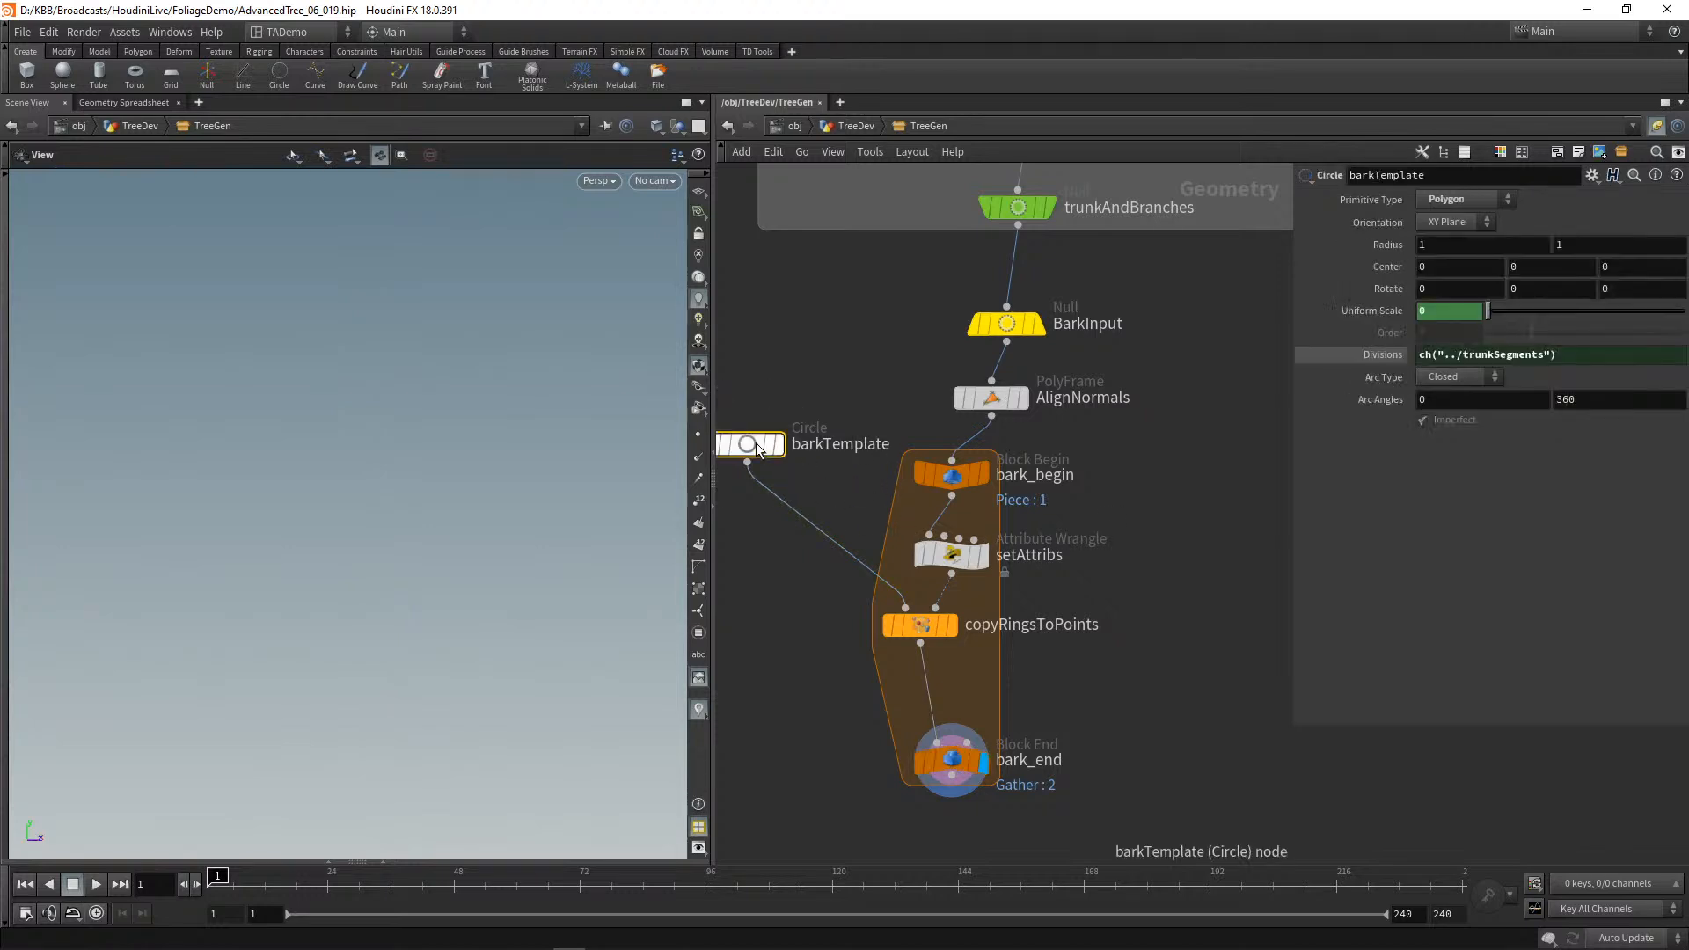
pyautogui.click(1380, 310)
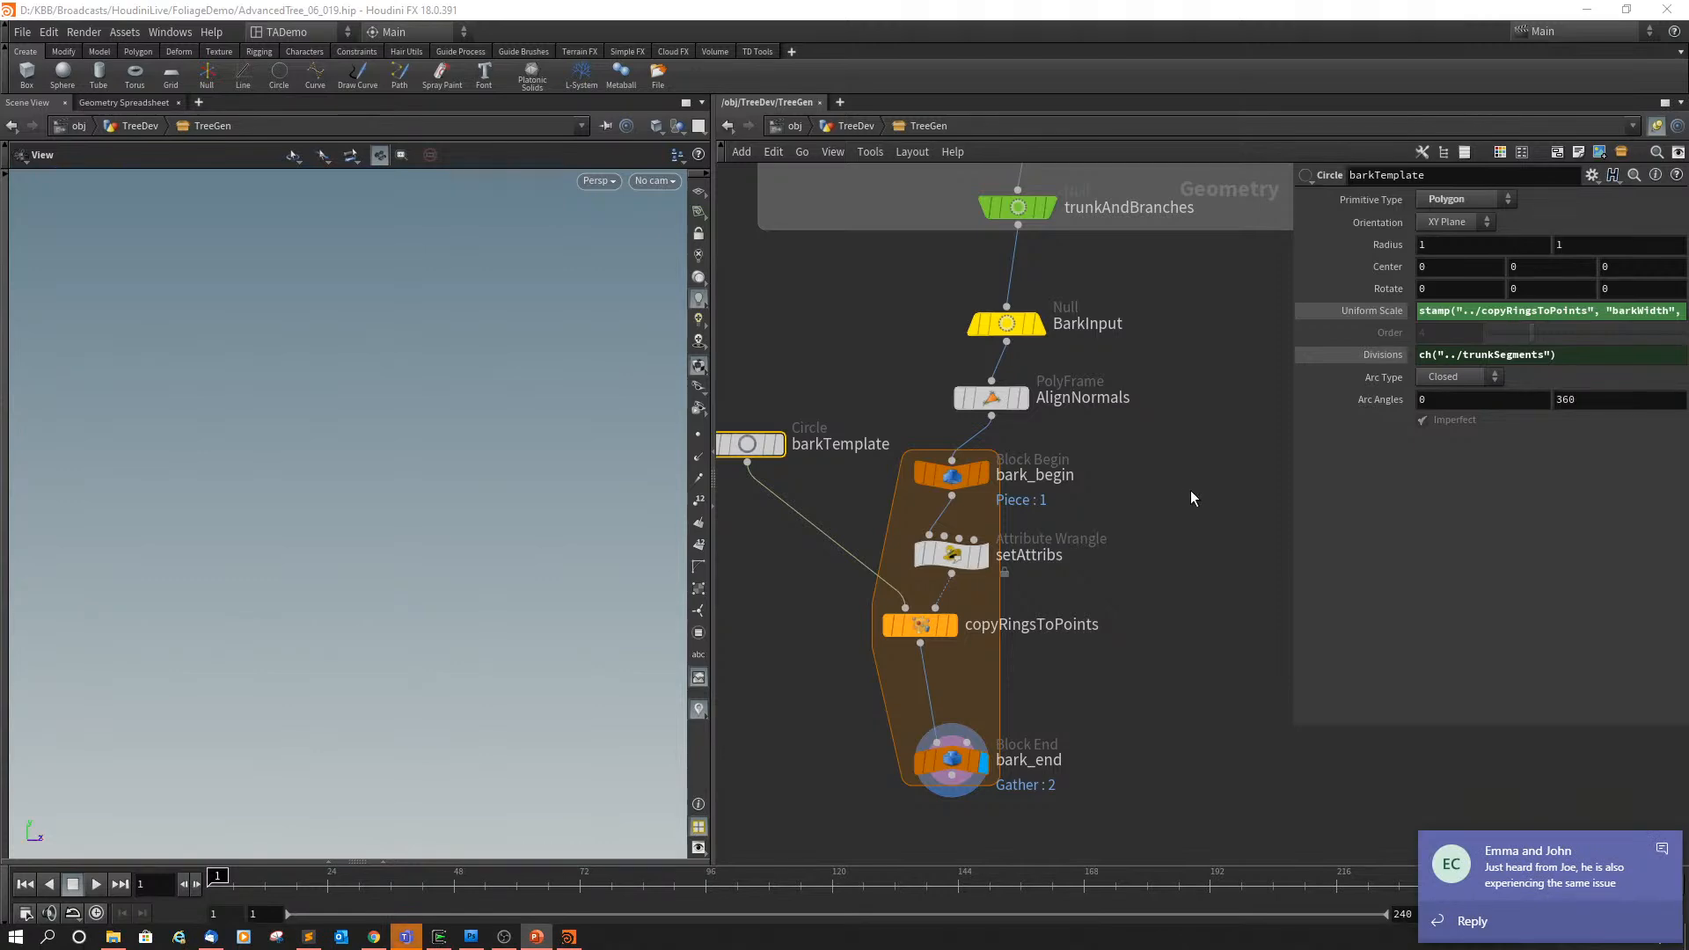
pyautogui.click(1583, 853)
pyautogui.click(1418, 87)
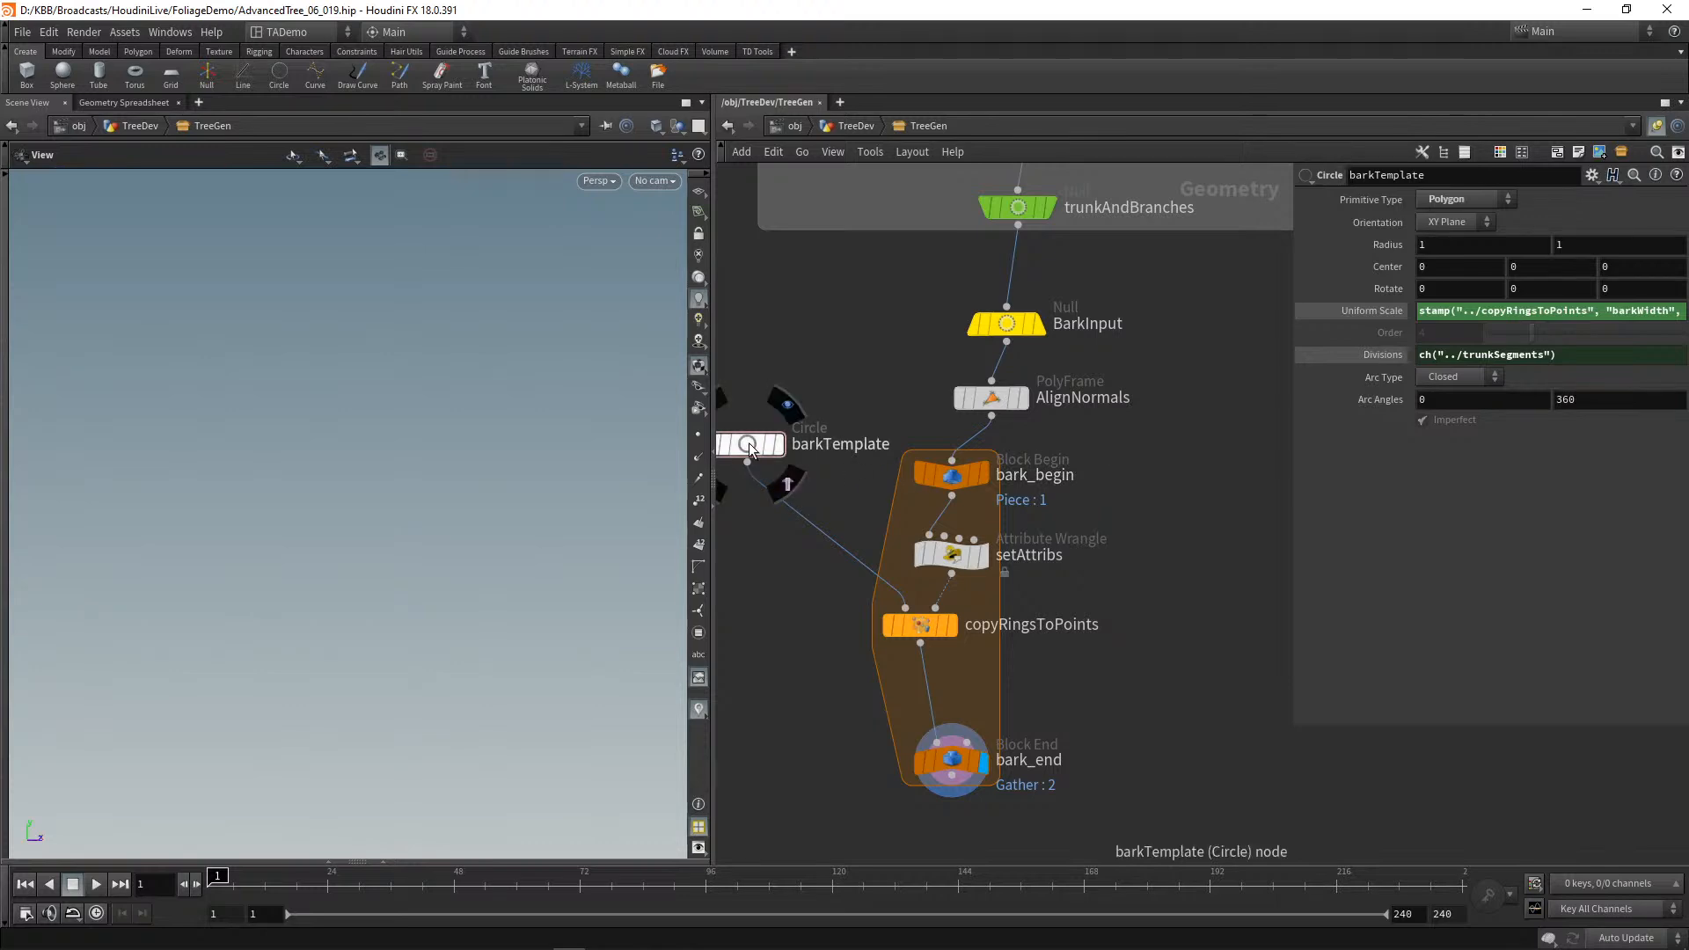
pyautogui.click(920, 623)
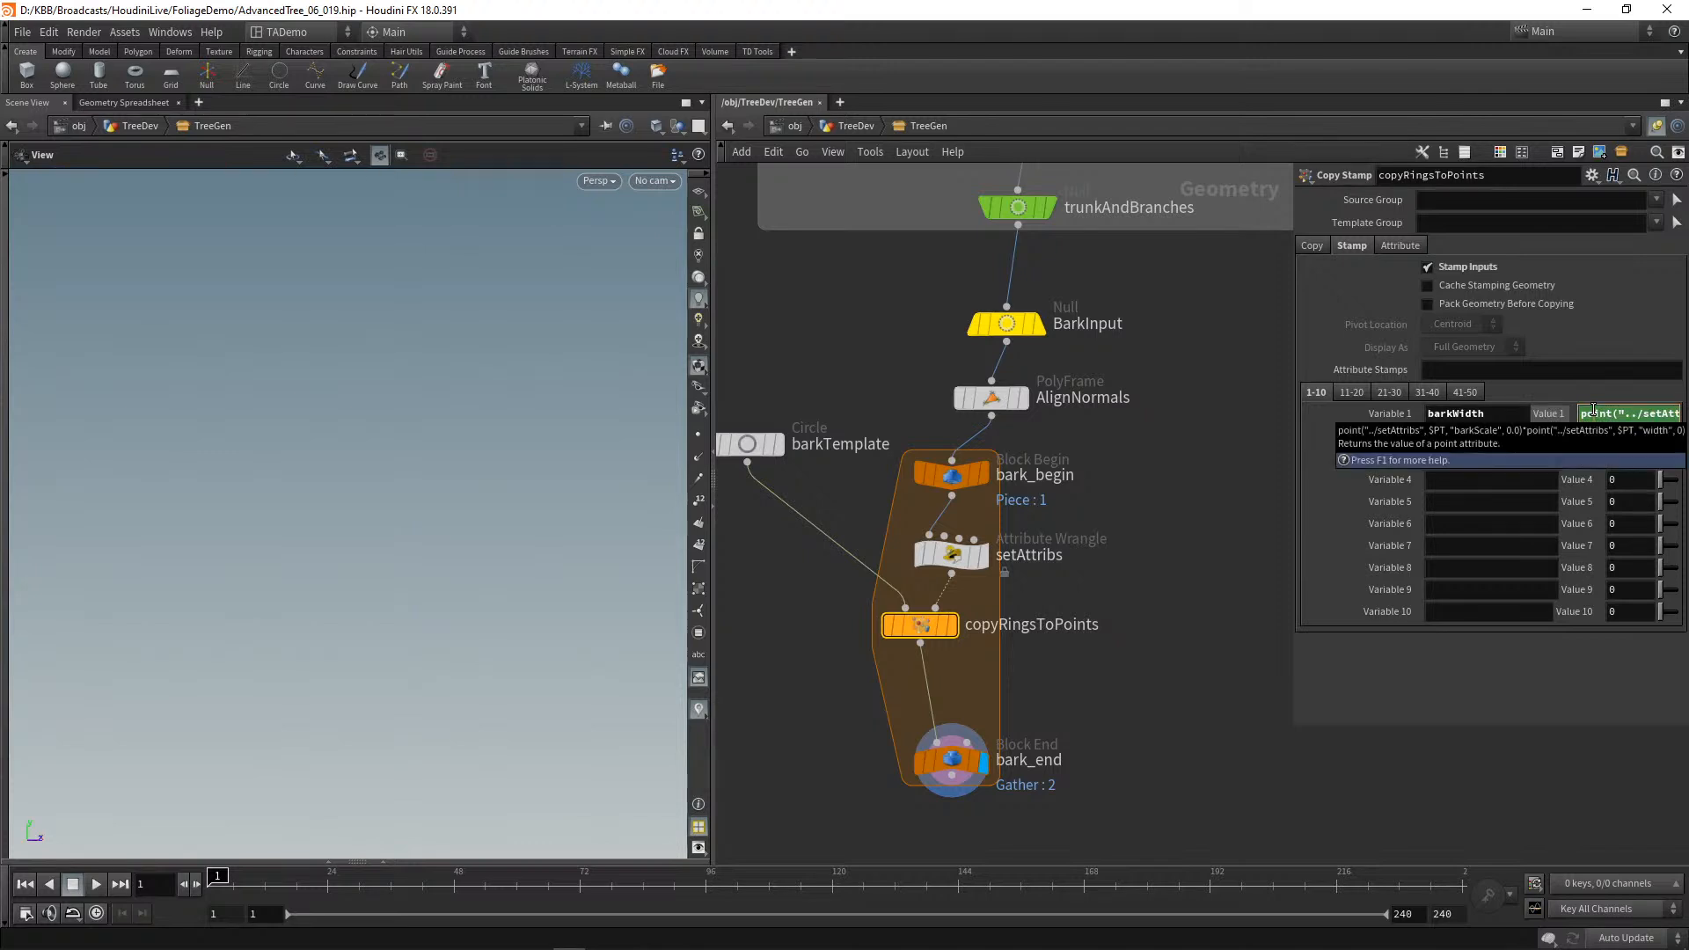
pyautogui.hotkey('alt', 'e')
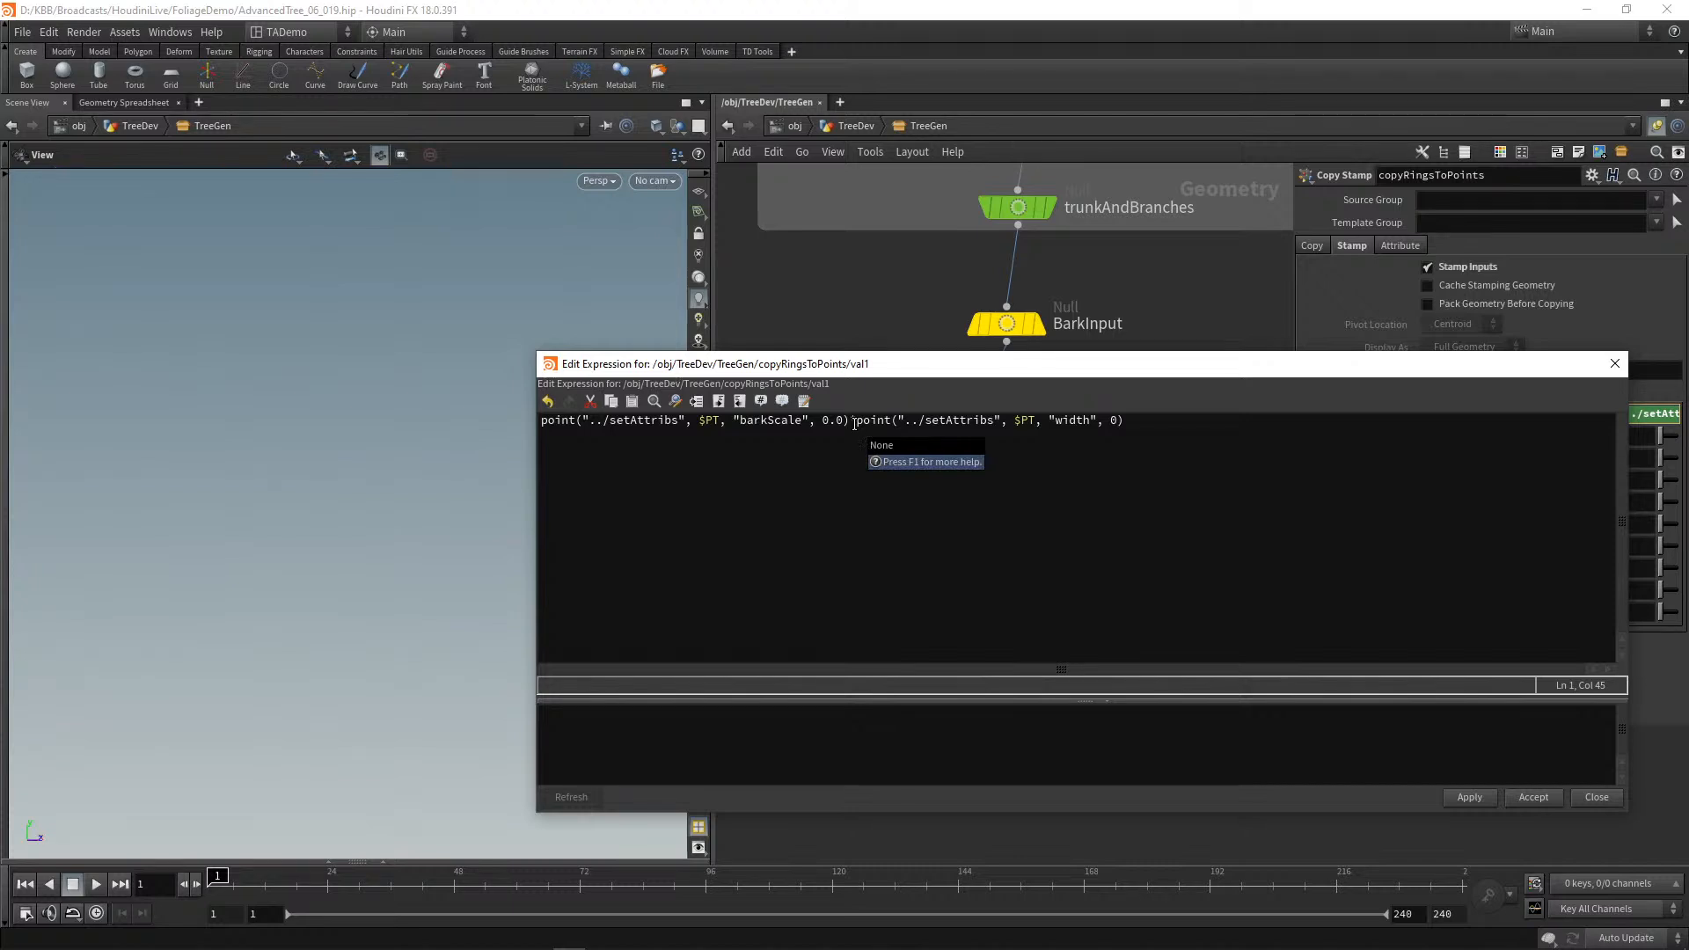
pyautogui.write('*')
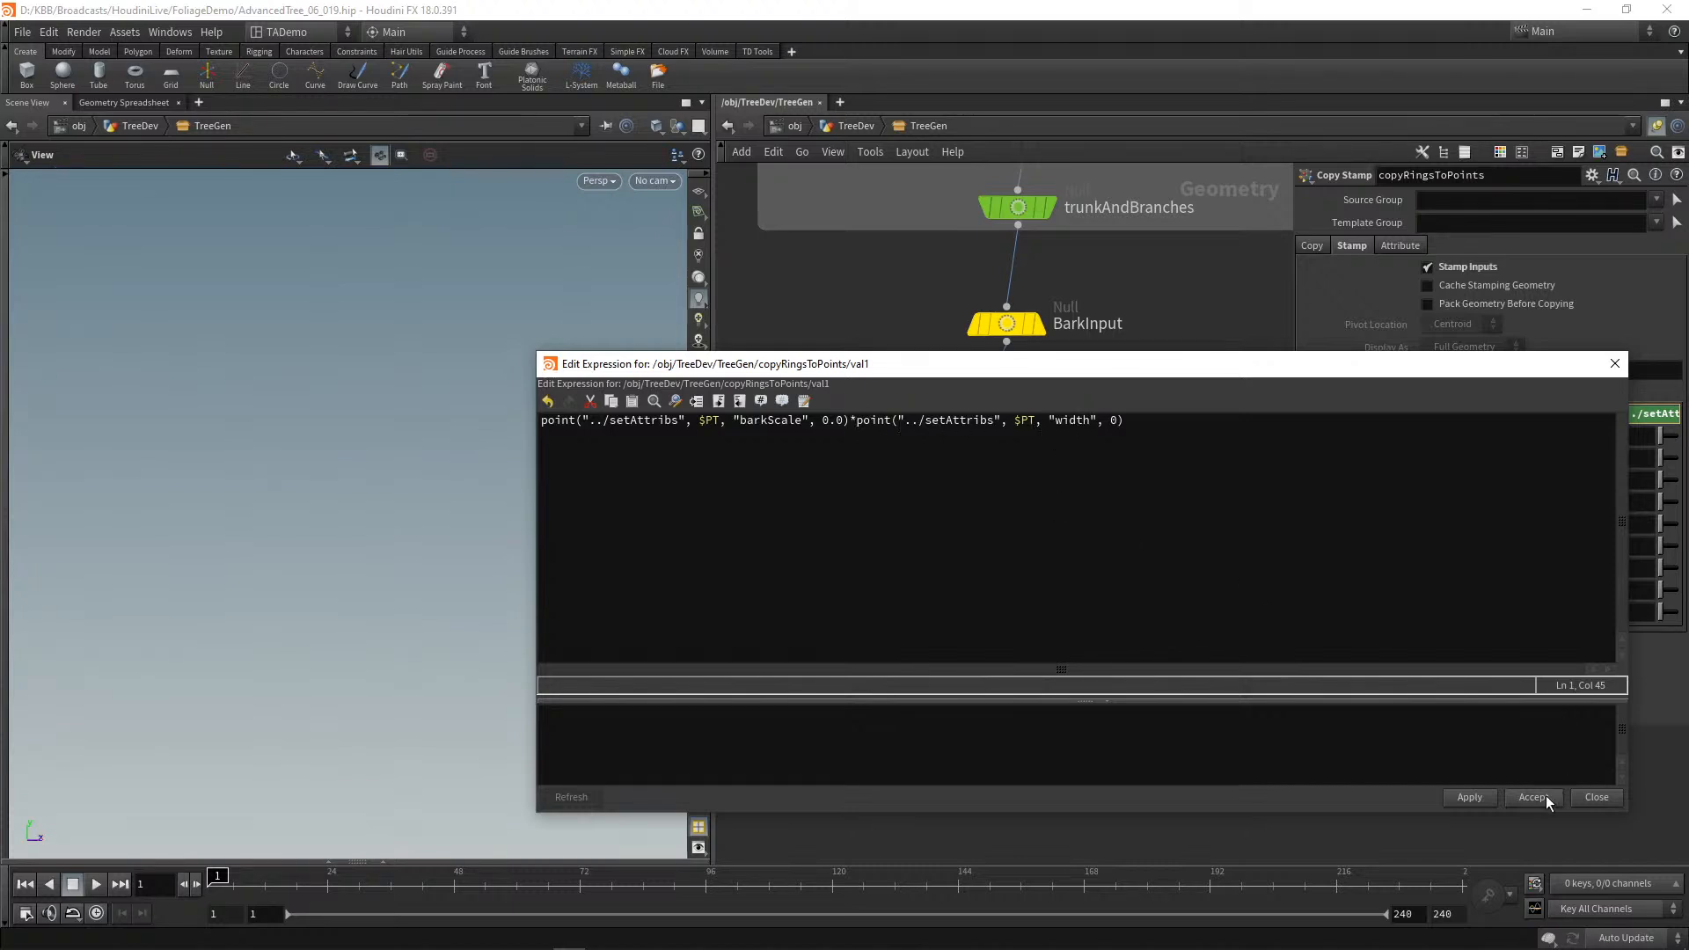
pyautogui.click(1591, 794)
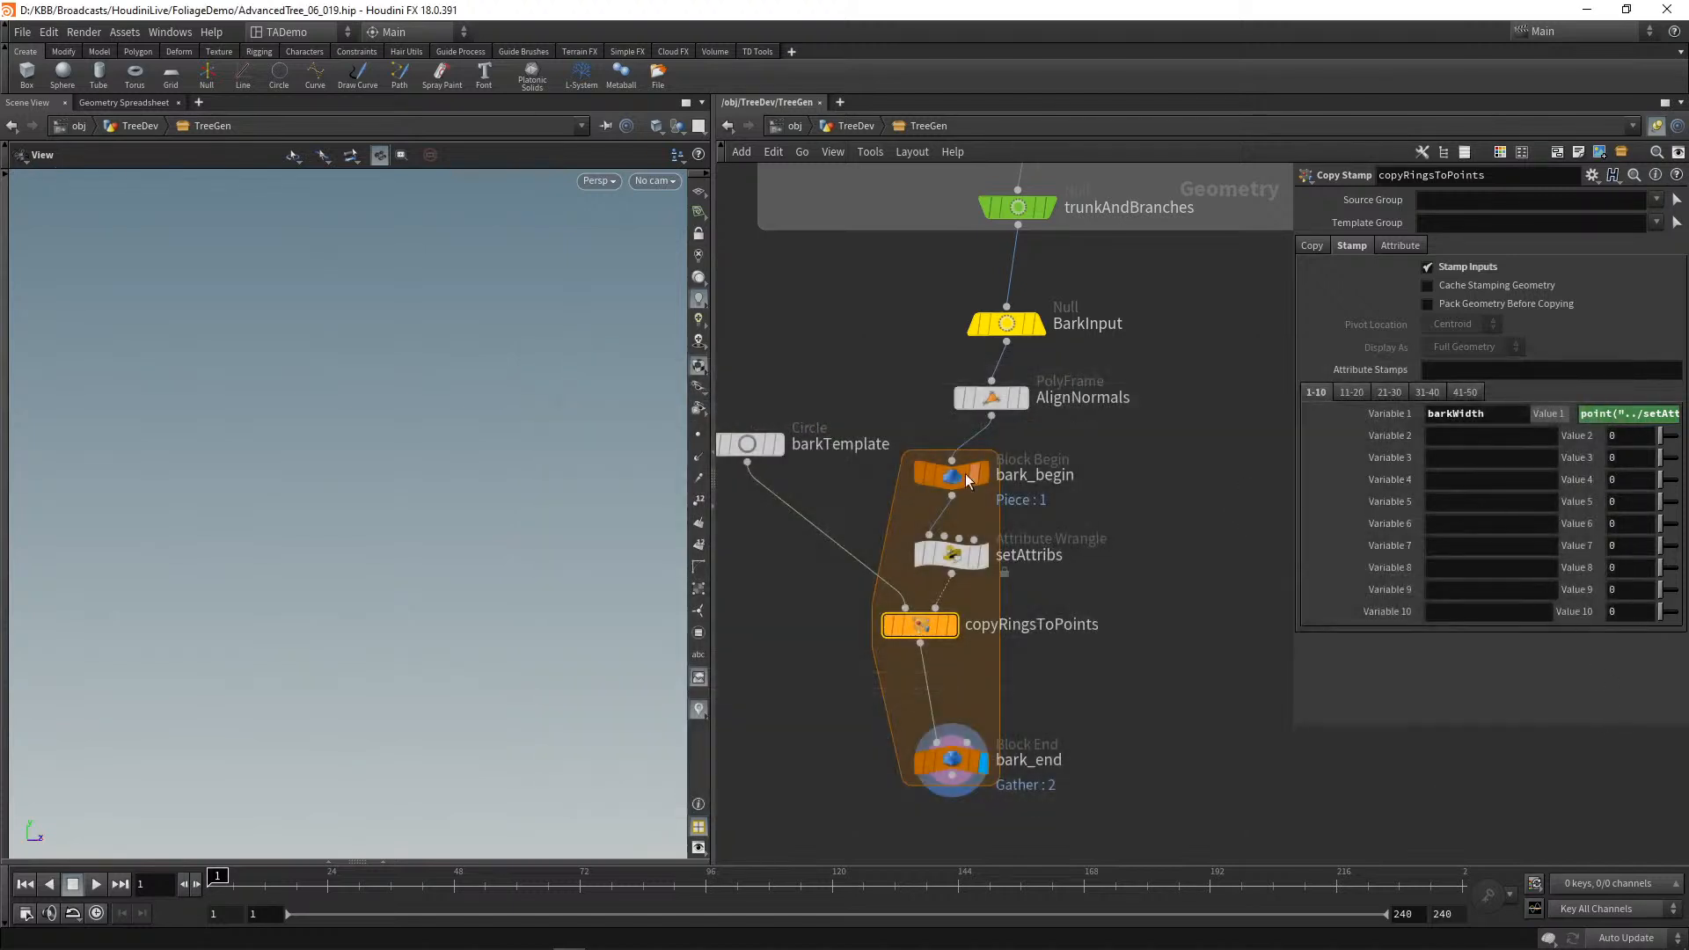
# Step: Inspect the barkScale point attributes of setAttribs and BarkInput in the geometry spreadsheet
pyautogui.moveTo(1000, 404)
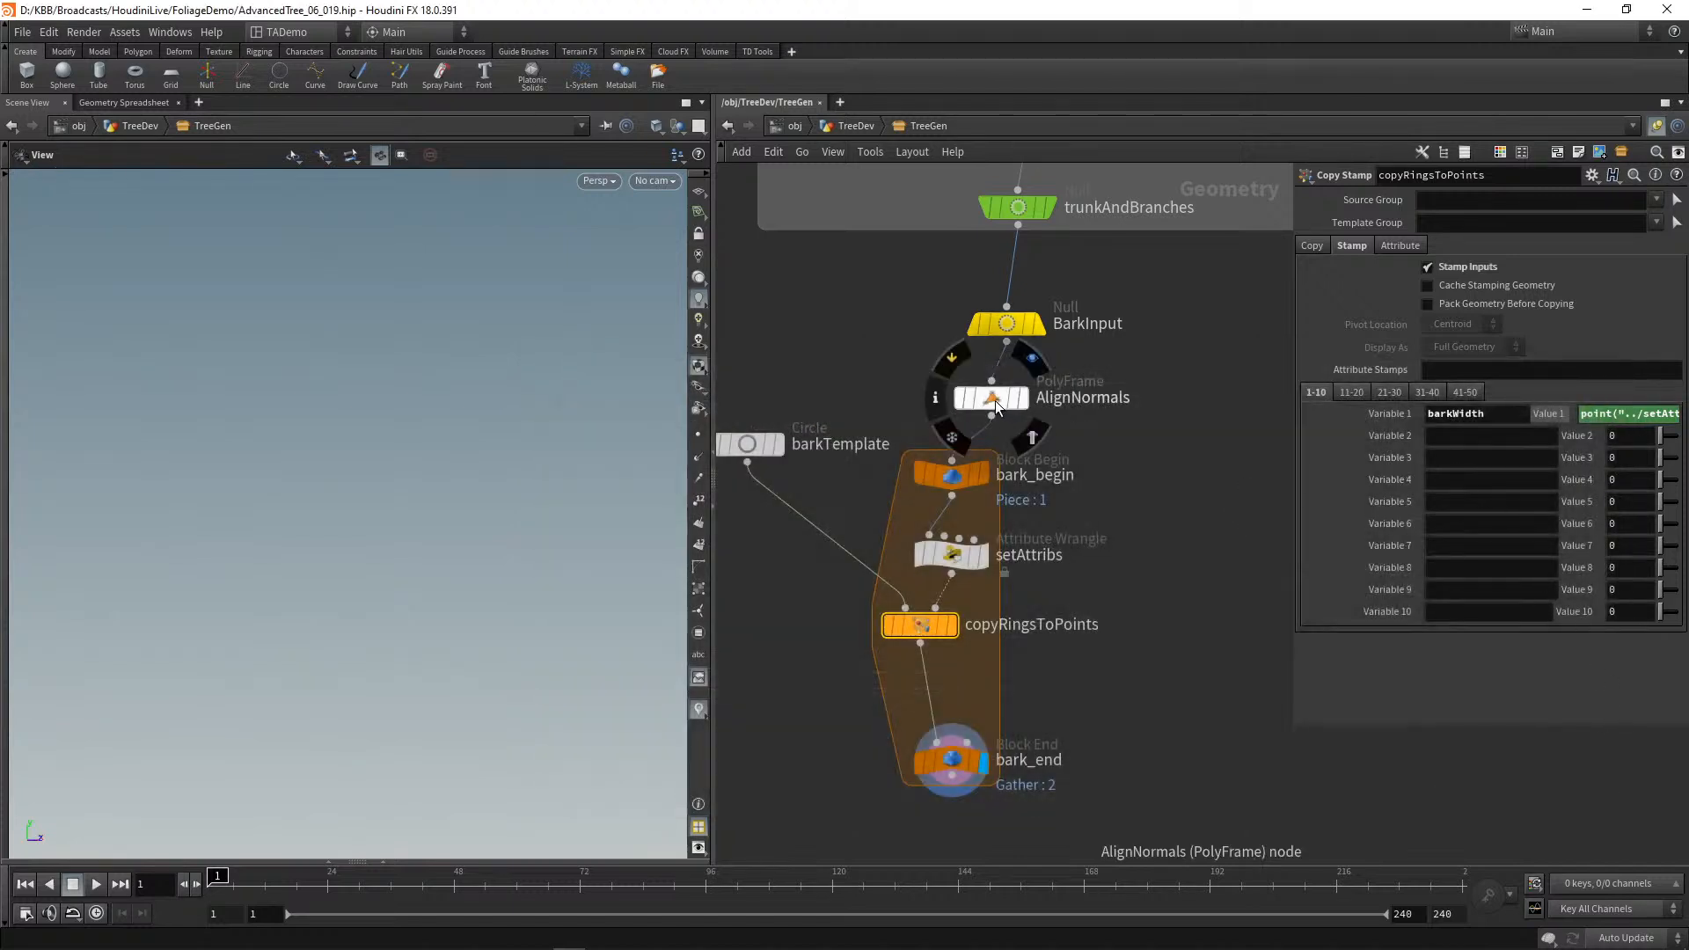
pyautogui.click(953, 556)
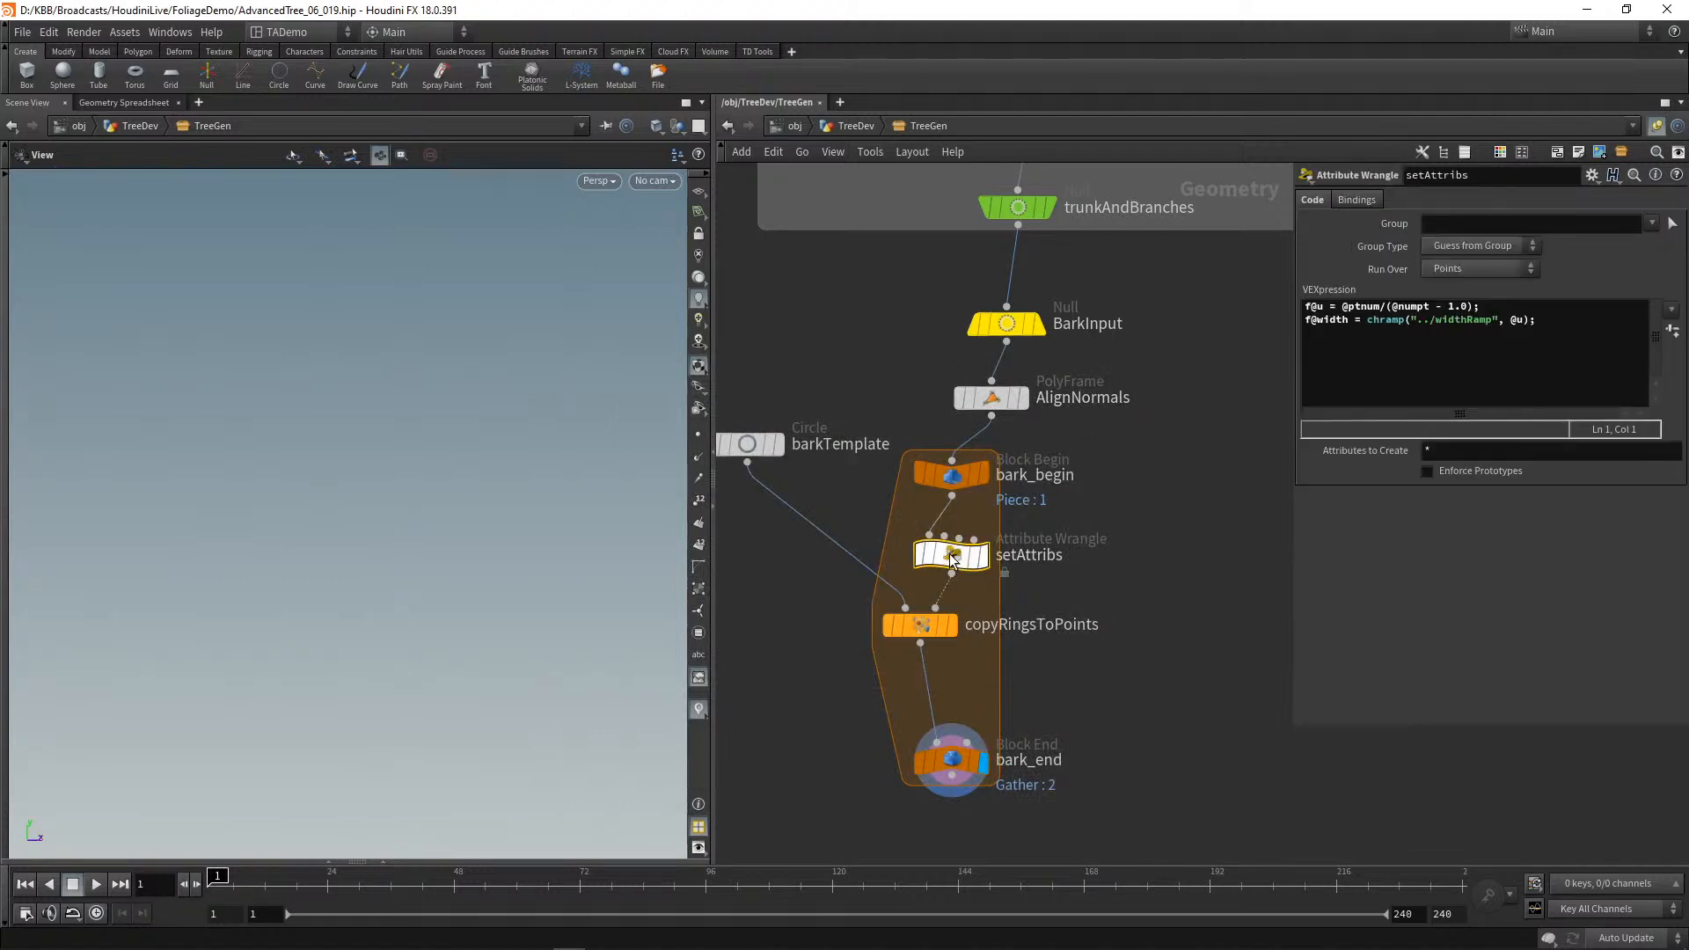
pyautogui.click(125, 104)
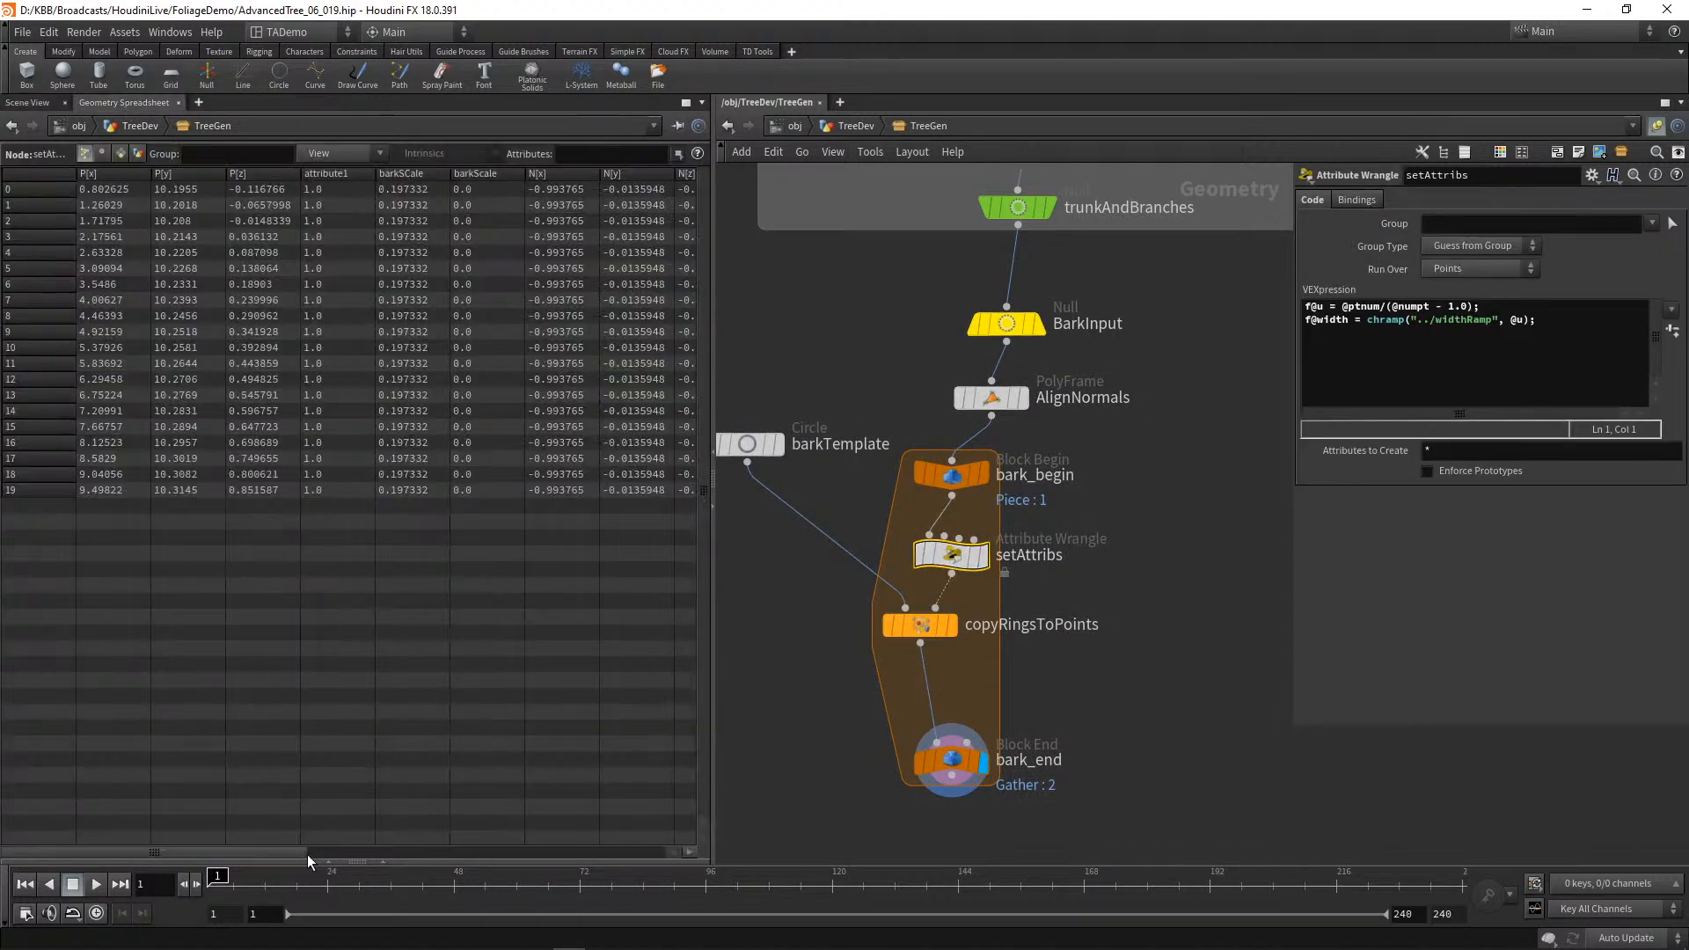
pyautogui.moveTo(293, 855); pyautogui.dragTo(225, 828)
pyautogui.moveTo(1189, 412); pyautogui.dragTo(1165, 565, button='middle')
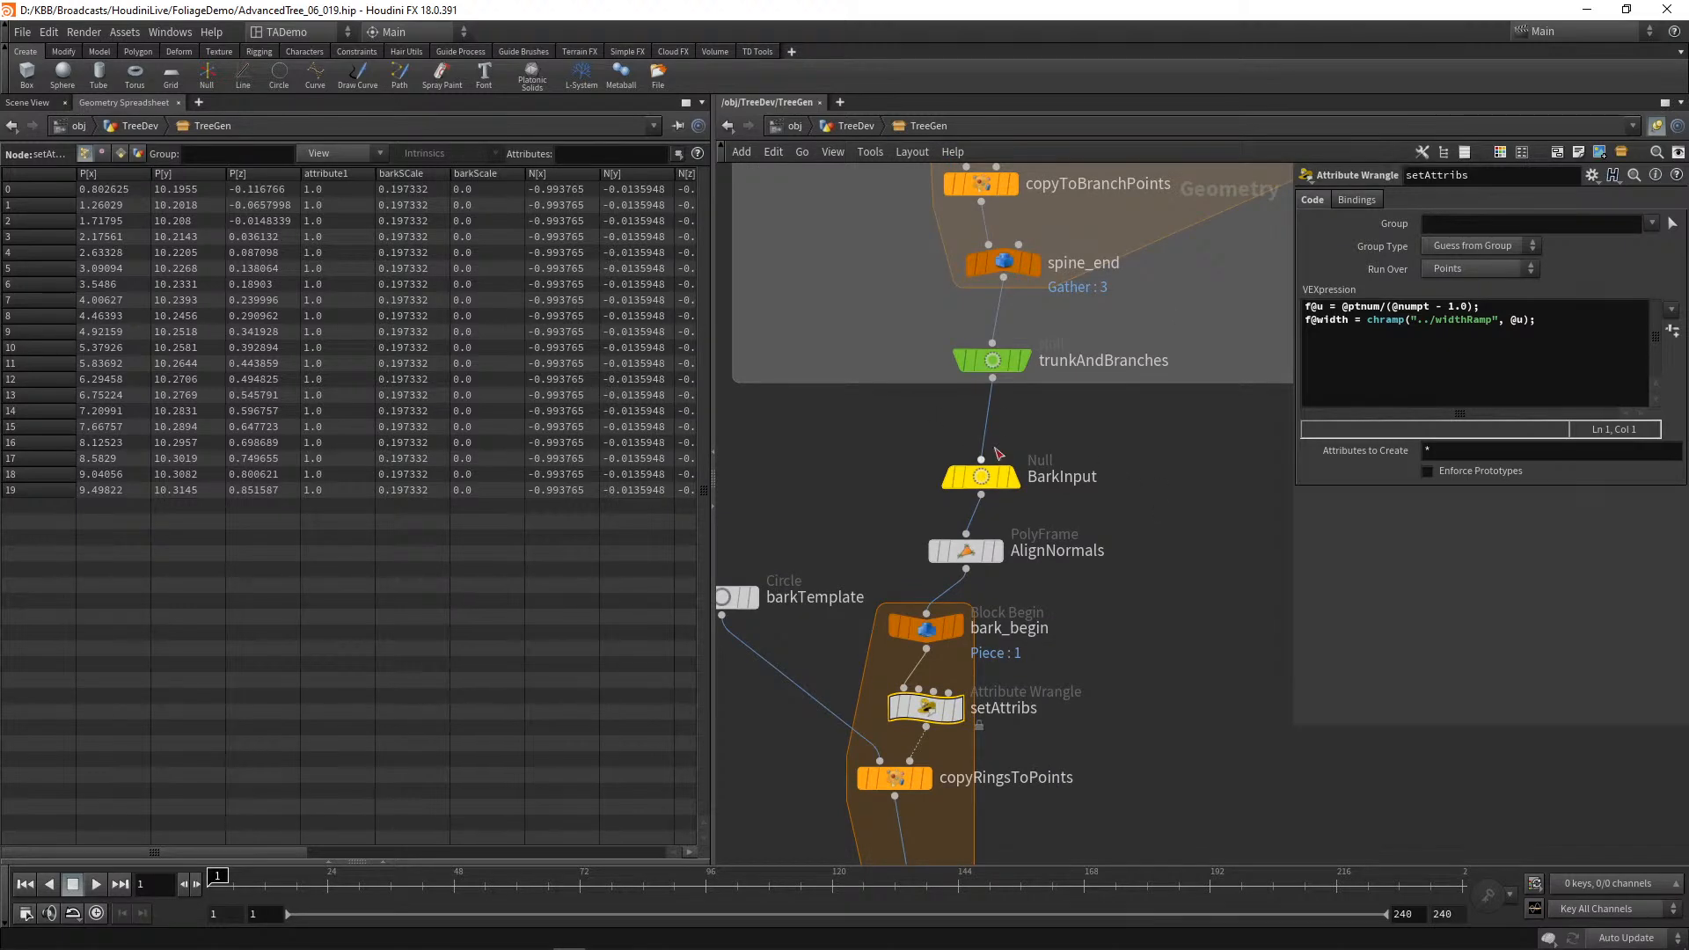
pyautogui.click(992, 479)
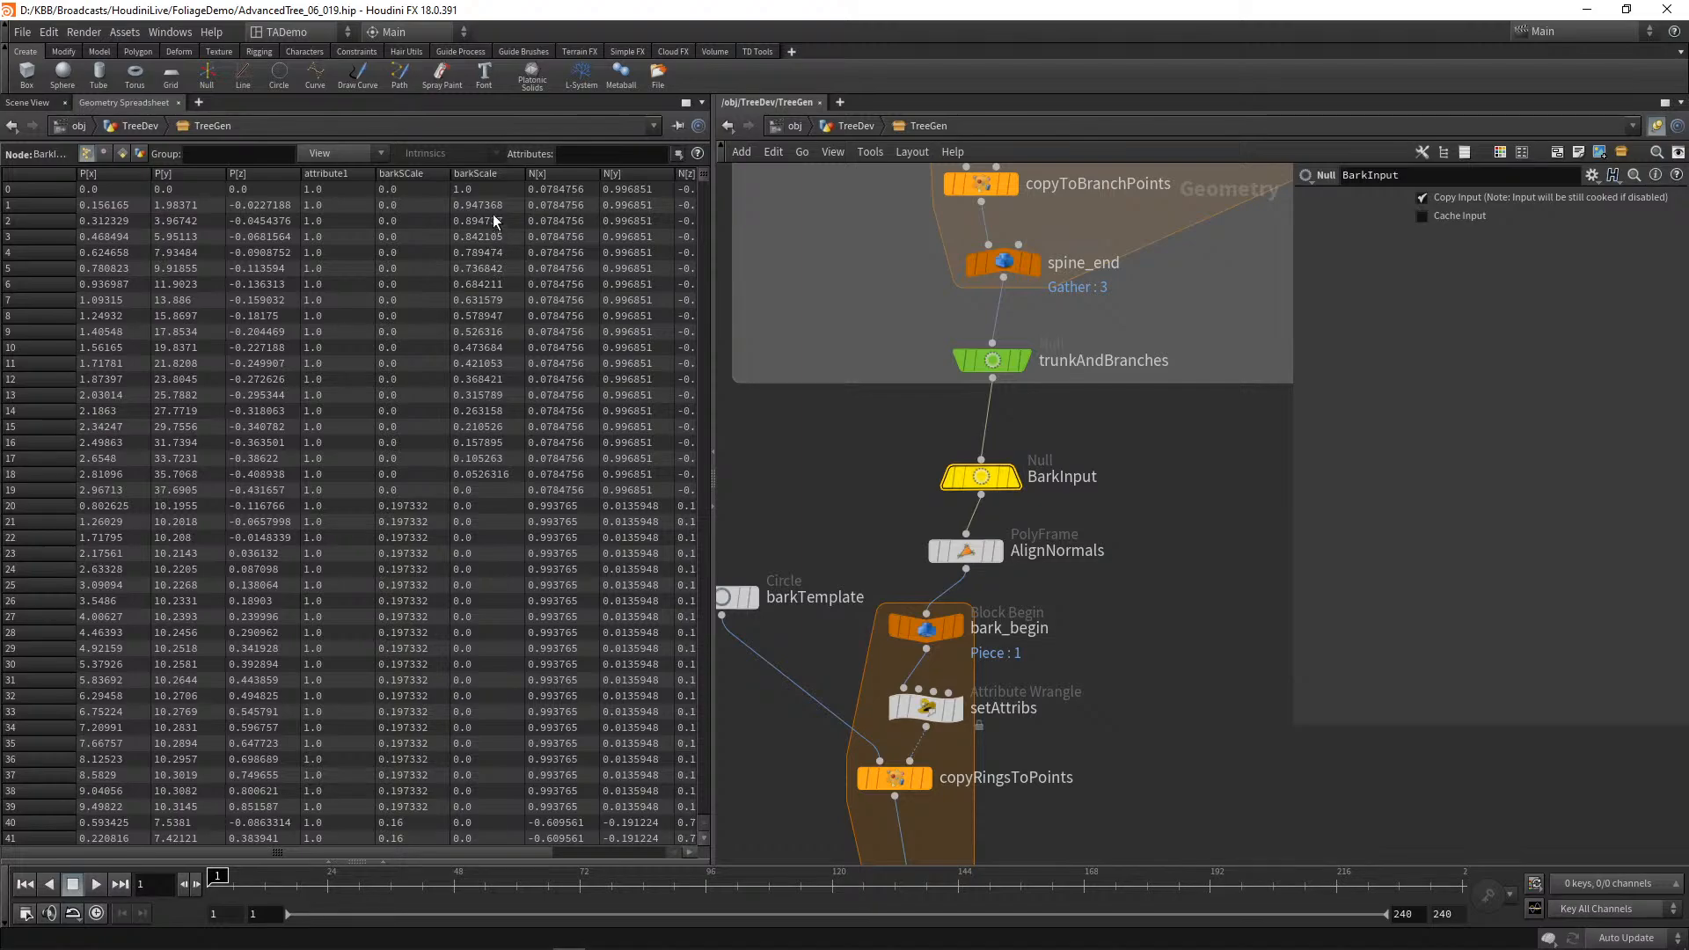
pyautogui.moveTo(704, 176); pyautogui.dragTo(747, 153)
# Step: Return to the 3D view, check TreeGen's branch parameters one level up, and reopen TreeGen to inspect bark_end's parameters
pyautogui.click(35, 102)
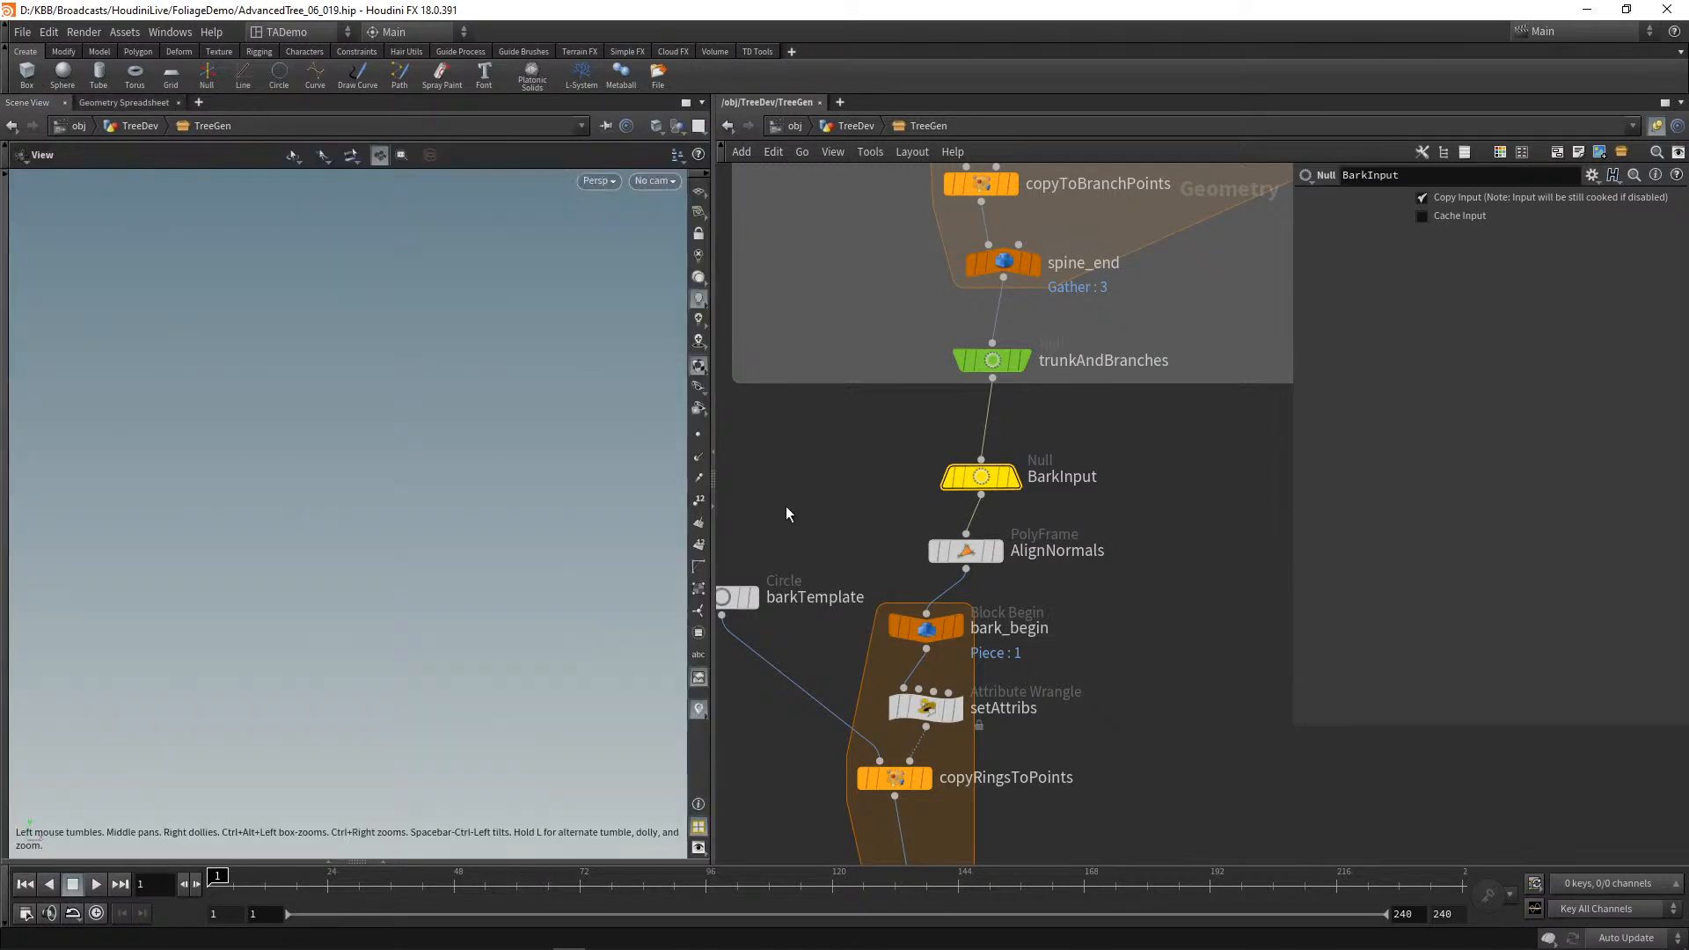
pyautogui.moveTo(829, 464); pyautogui.dragTo(839, 529, button='middle')
pyautogui.scroll(2, 843, 536)
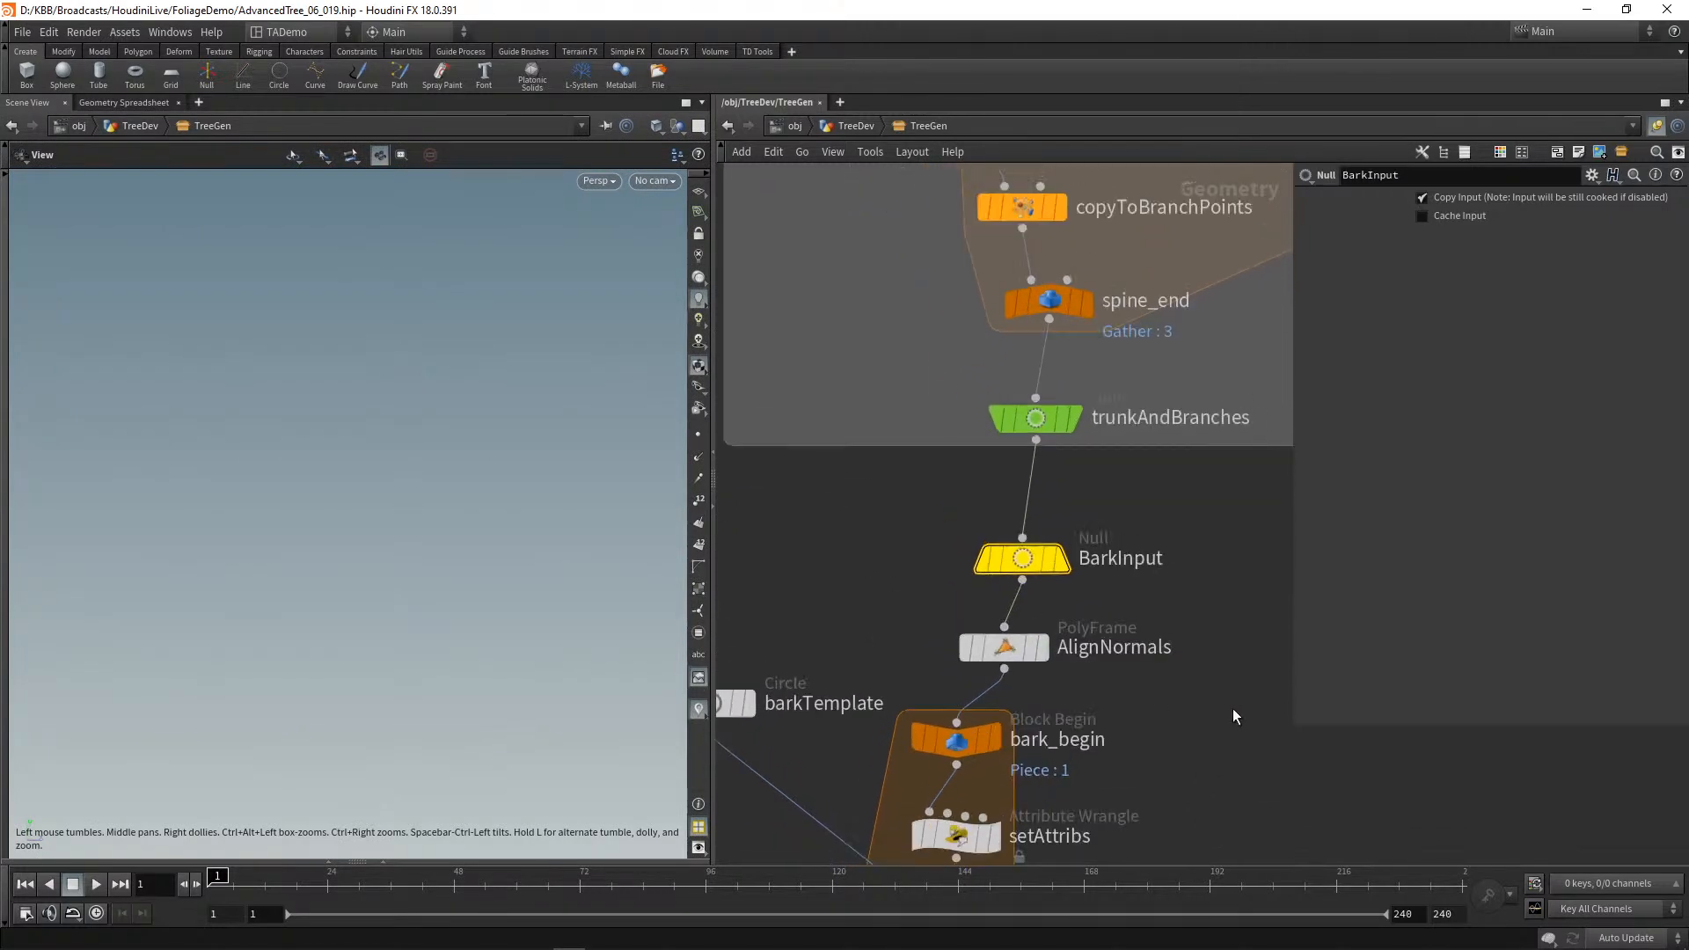
pyautogui.press('u')
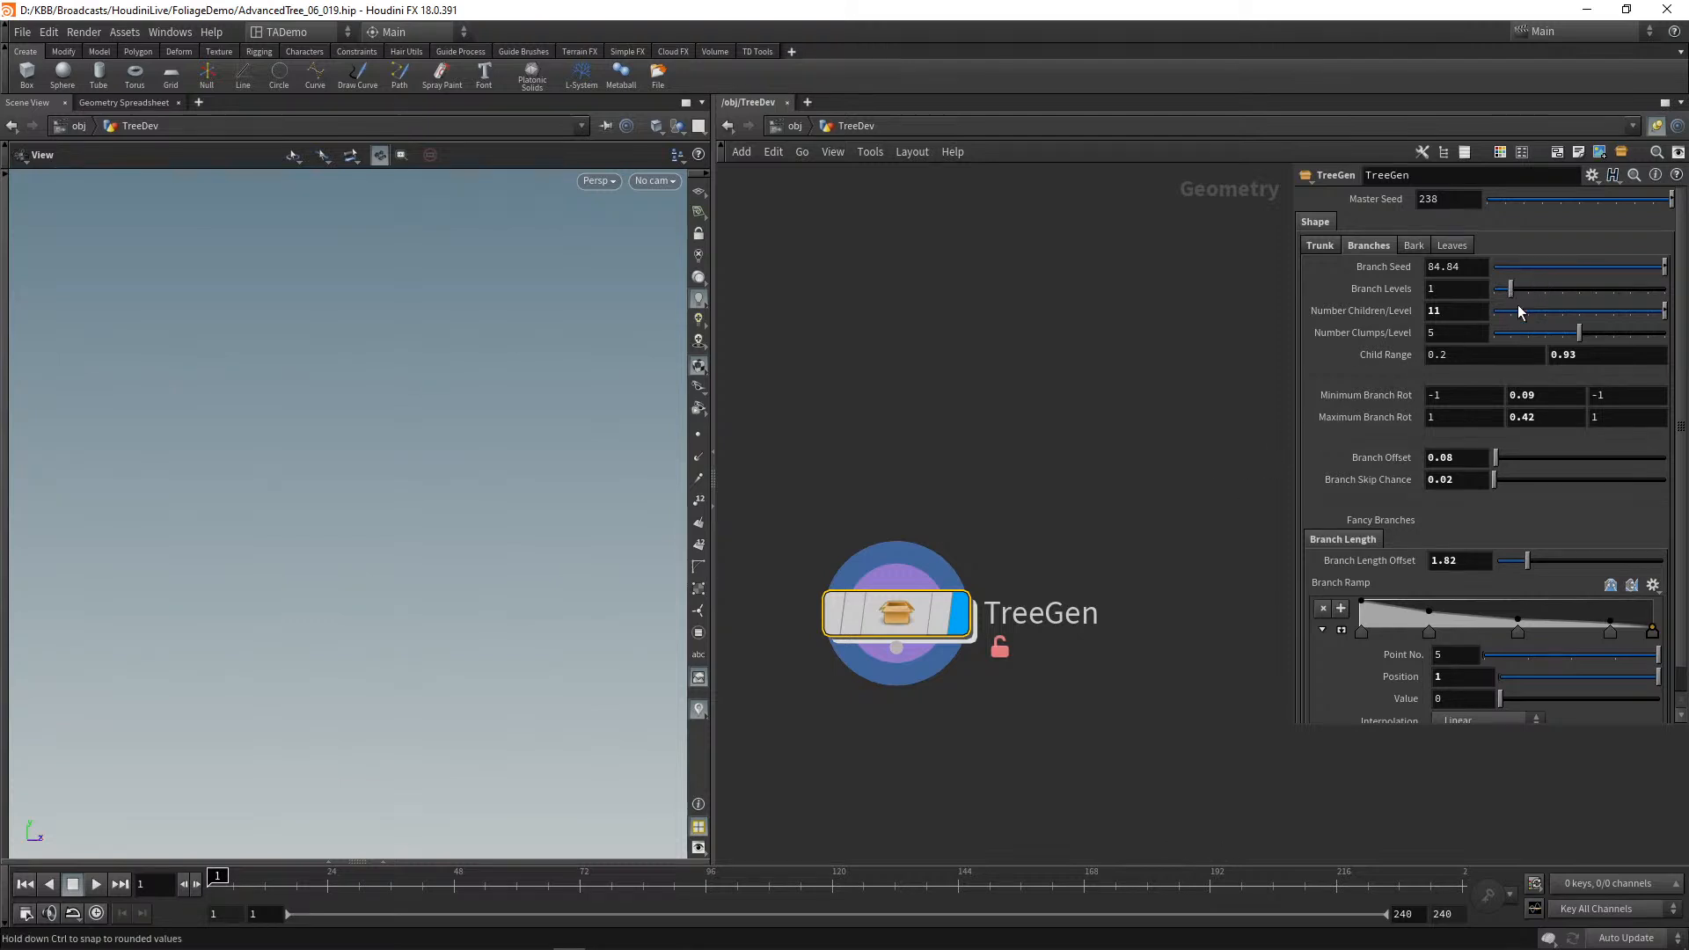
pyautogui.doubleClick(898, 616)
pyautogui.moveTo(1173, 615); pyautogui.dragTo(1168, 475, button='middle')
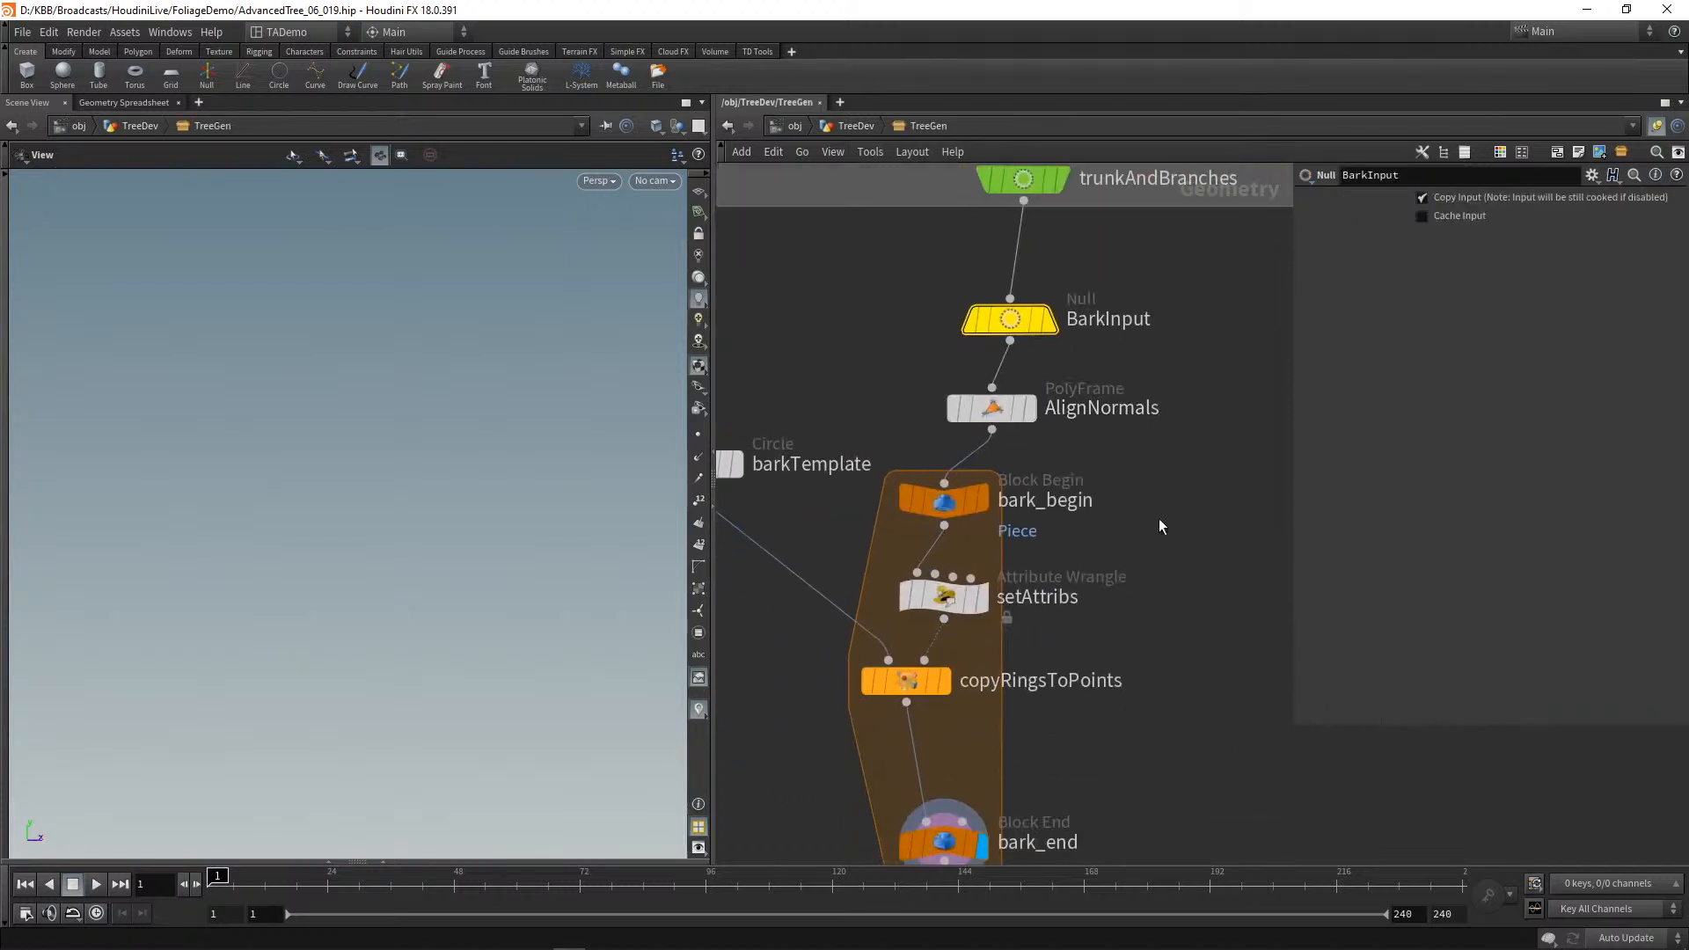
pyautogui.moveTo(1068, 780); pyautogui.dragTo(1098, 625, button='middle')
pyautogui.click(980, 688)
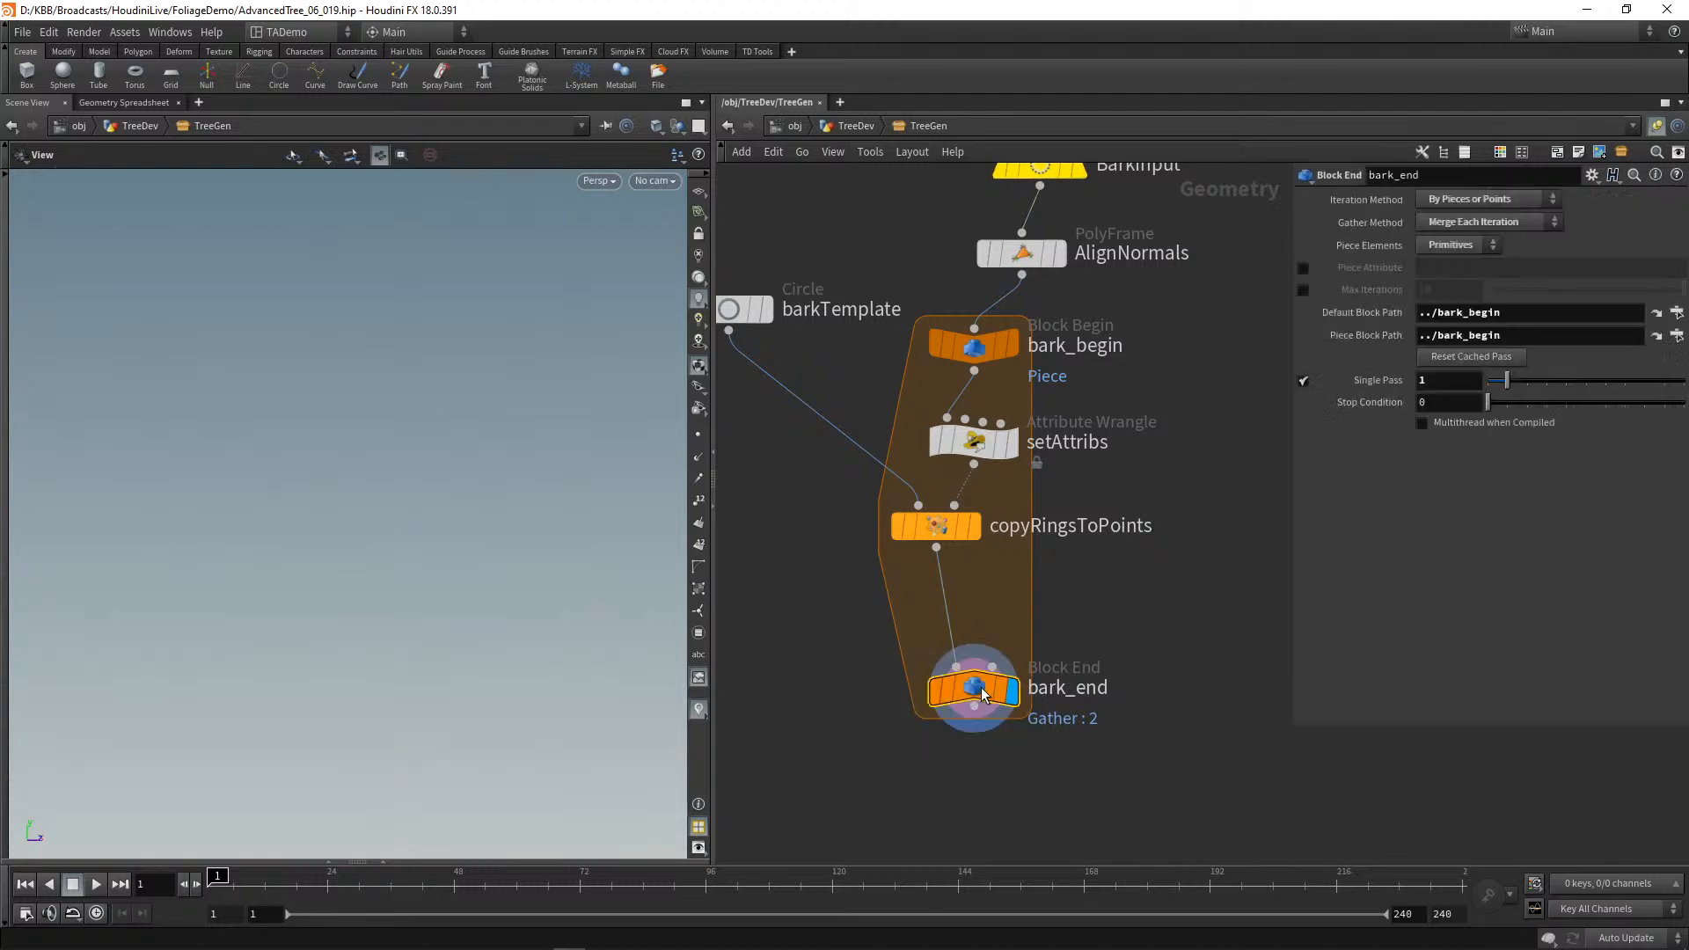
# Step: Display the spine_end loop's output in the viewport and turn on point display
pyautogui.moveTo(1272, 366); pyautogui.dragTo(1214, 769, button='middle')
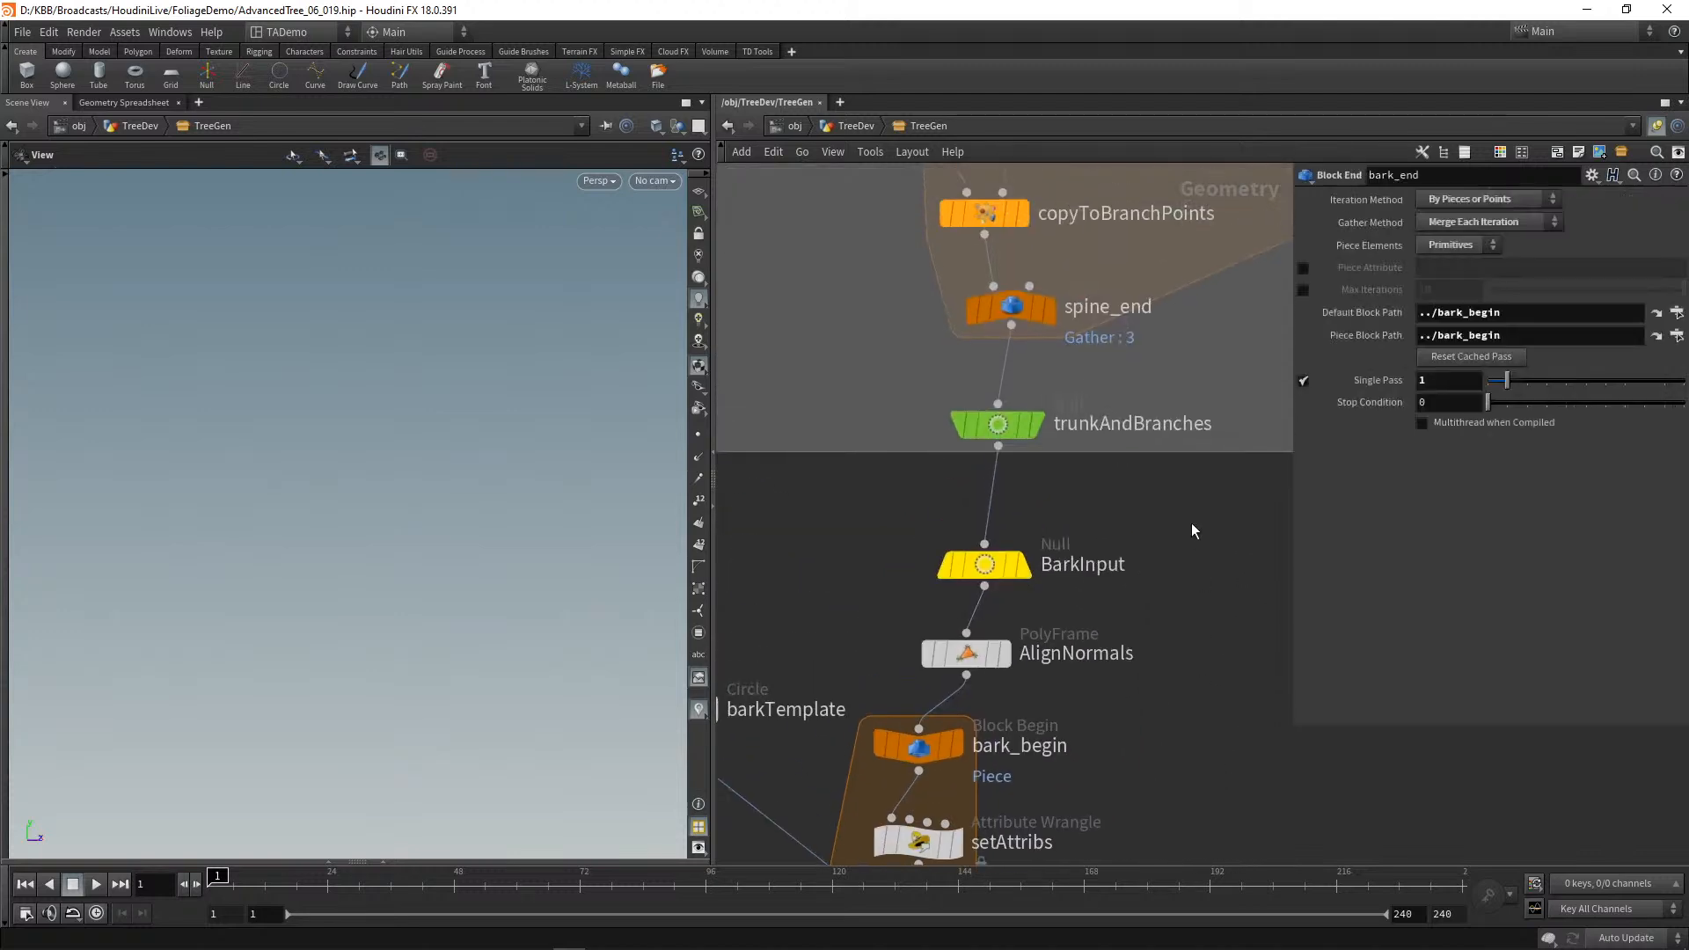
pyautogui.moveTo(1192, 523); pyautogui.dragTo(1200, 683, button='middle')
pyautogui.click(1056, 468)
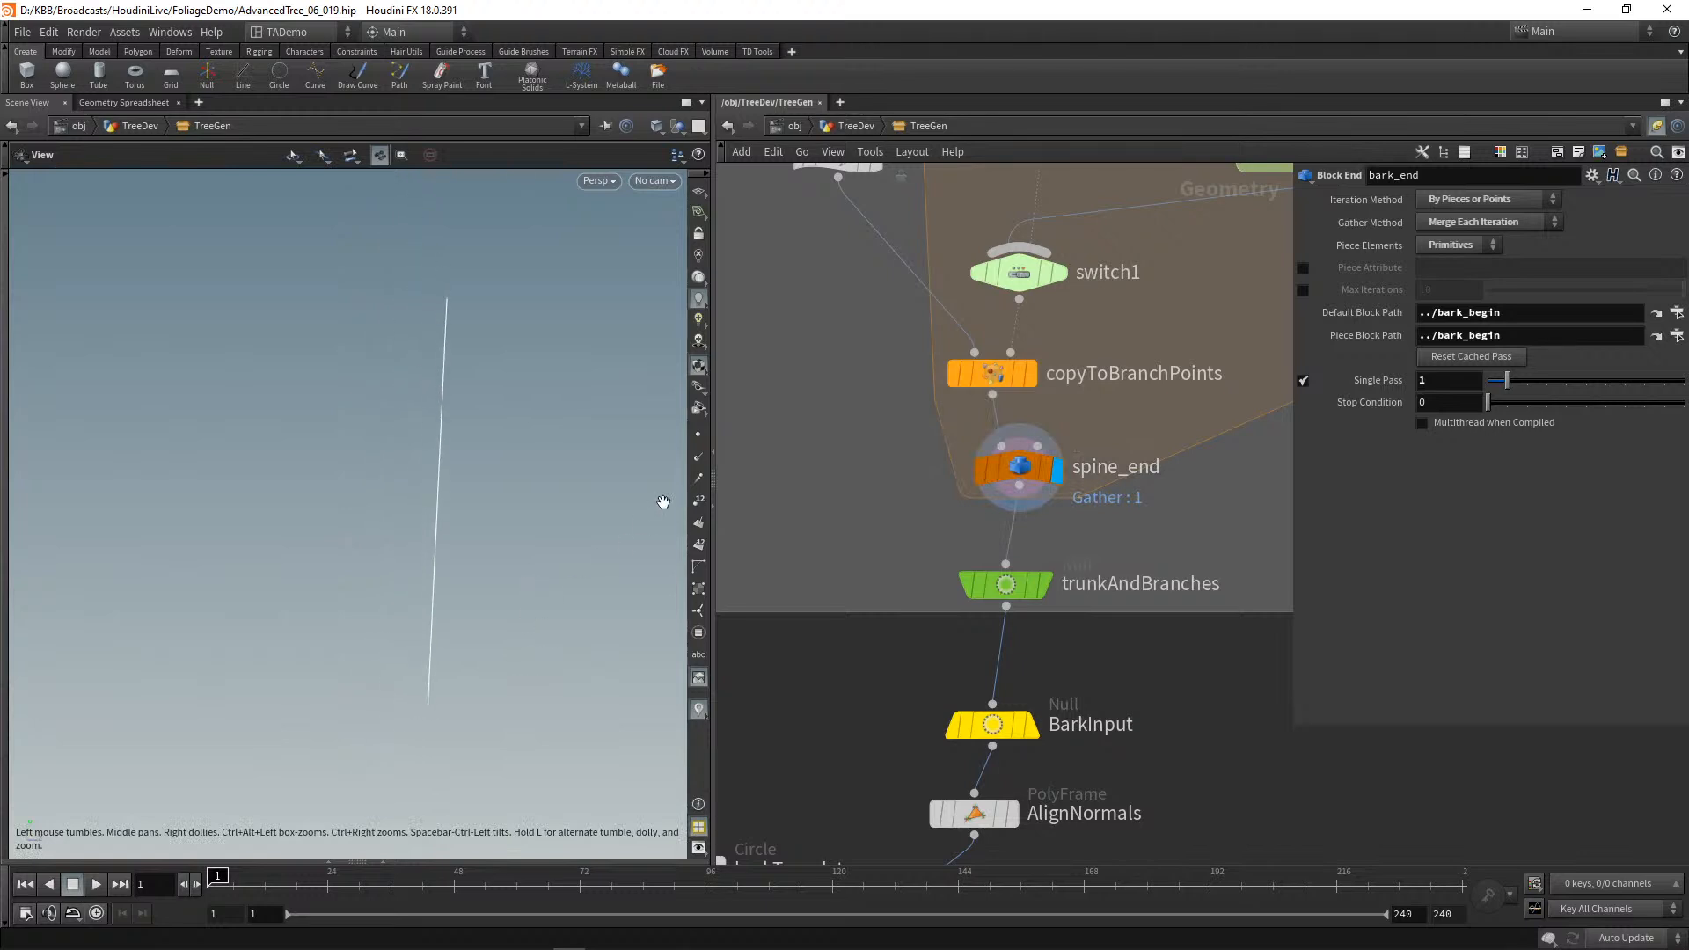
pyautogui.click(698, 438)
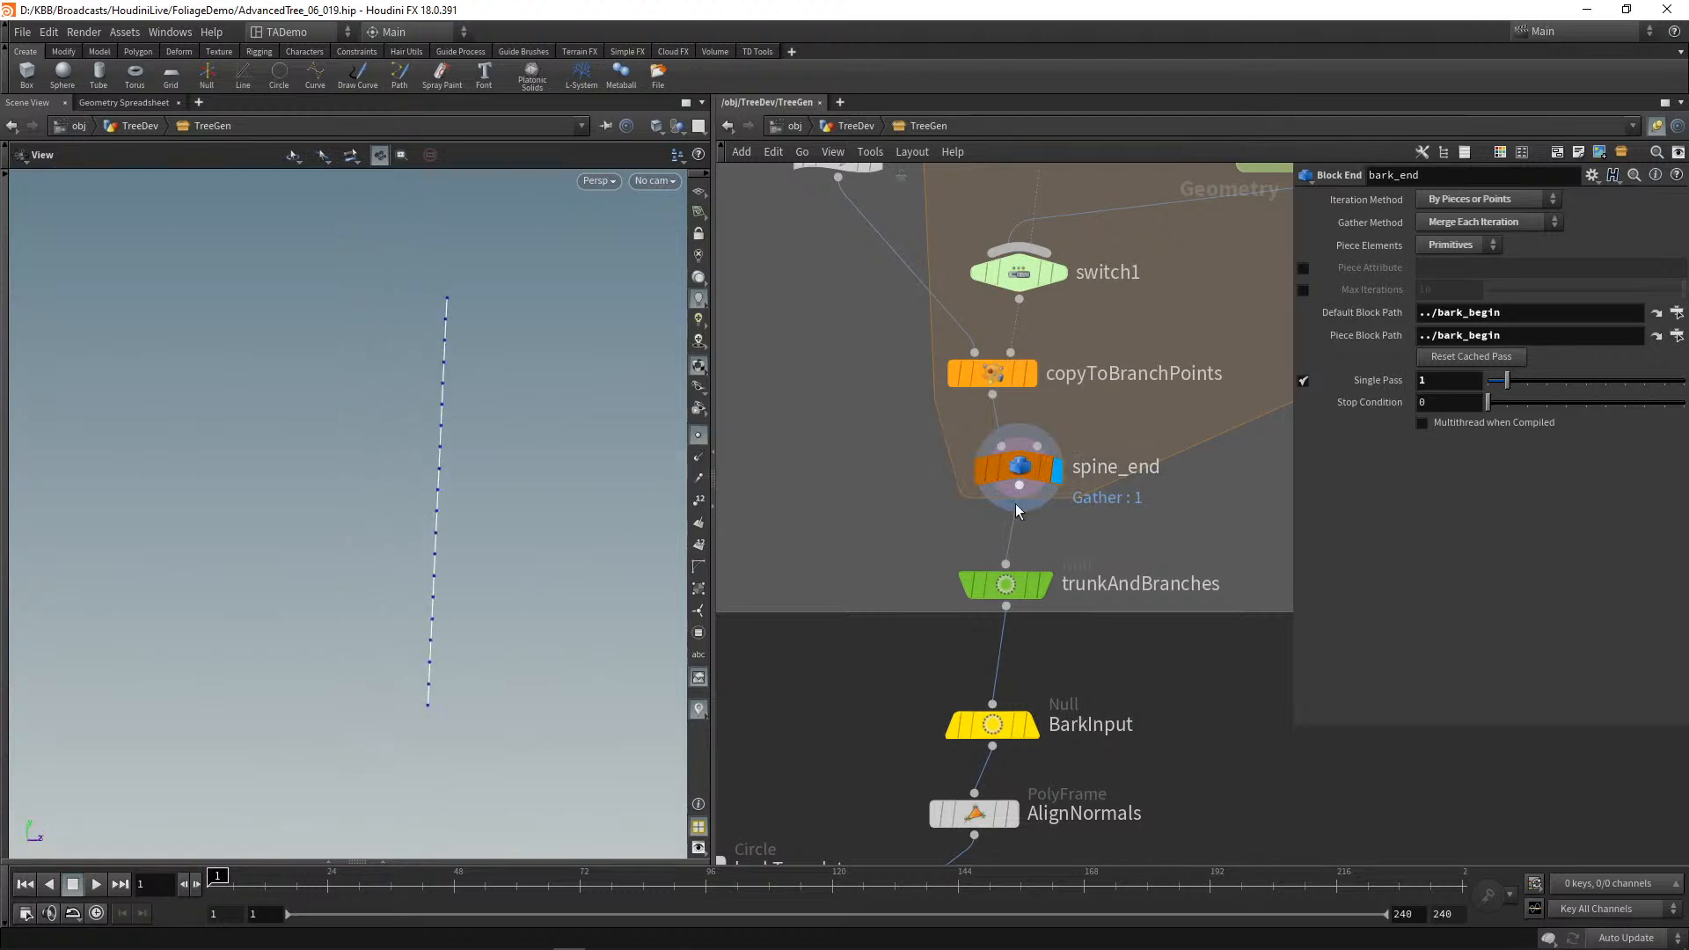
# Step: Inspect switch1's Select Input value and examine its point attributes in the geometry spreadsheet
pyautogui.moveTo(1233, 494); pyautogui.dragTo(1199, 695, button='middle')
pyautogui.scroll(1, 1195, 570)
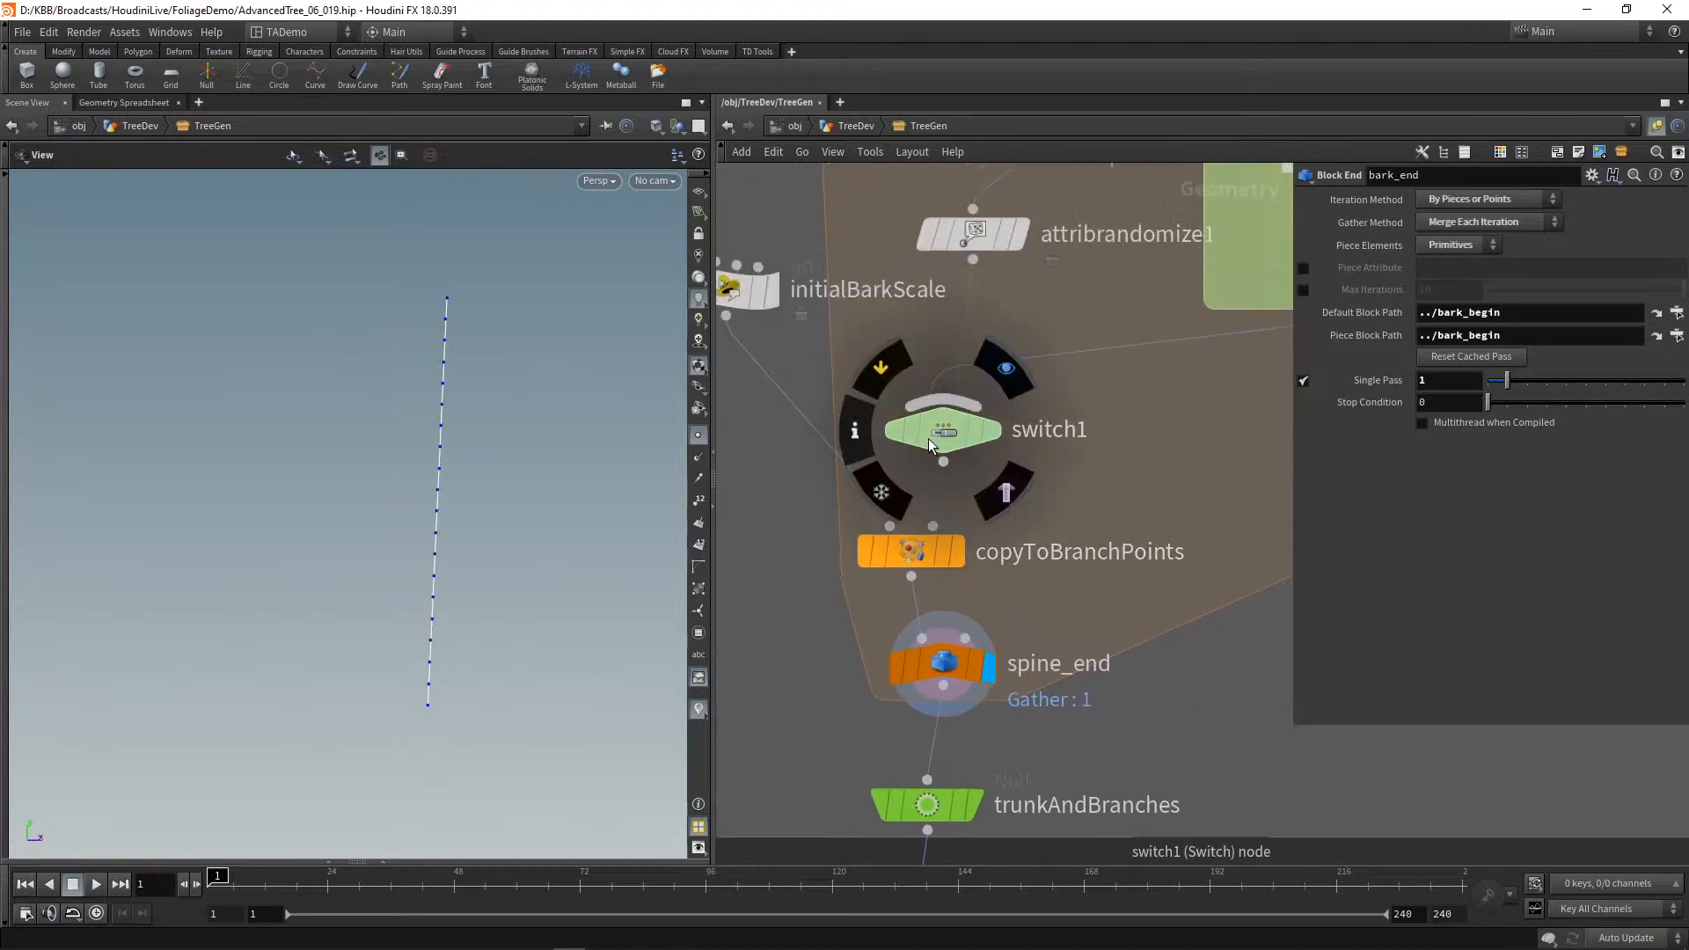
pyautogui.click(956, 429)
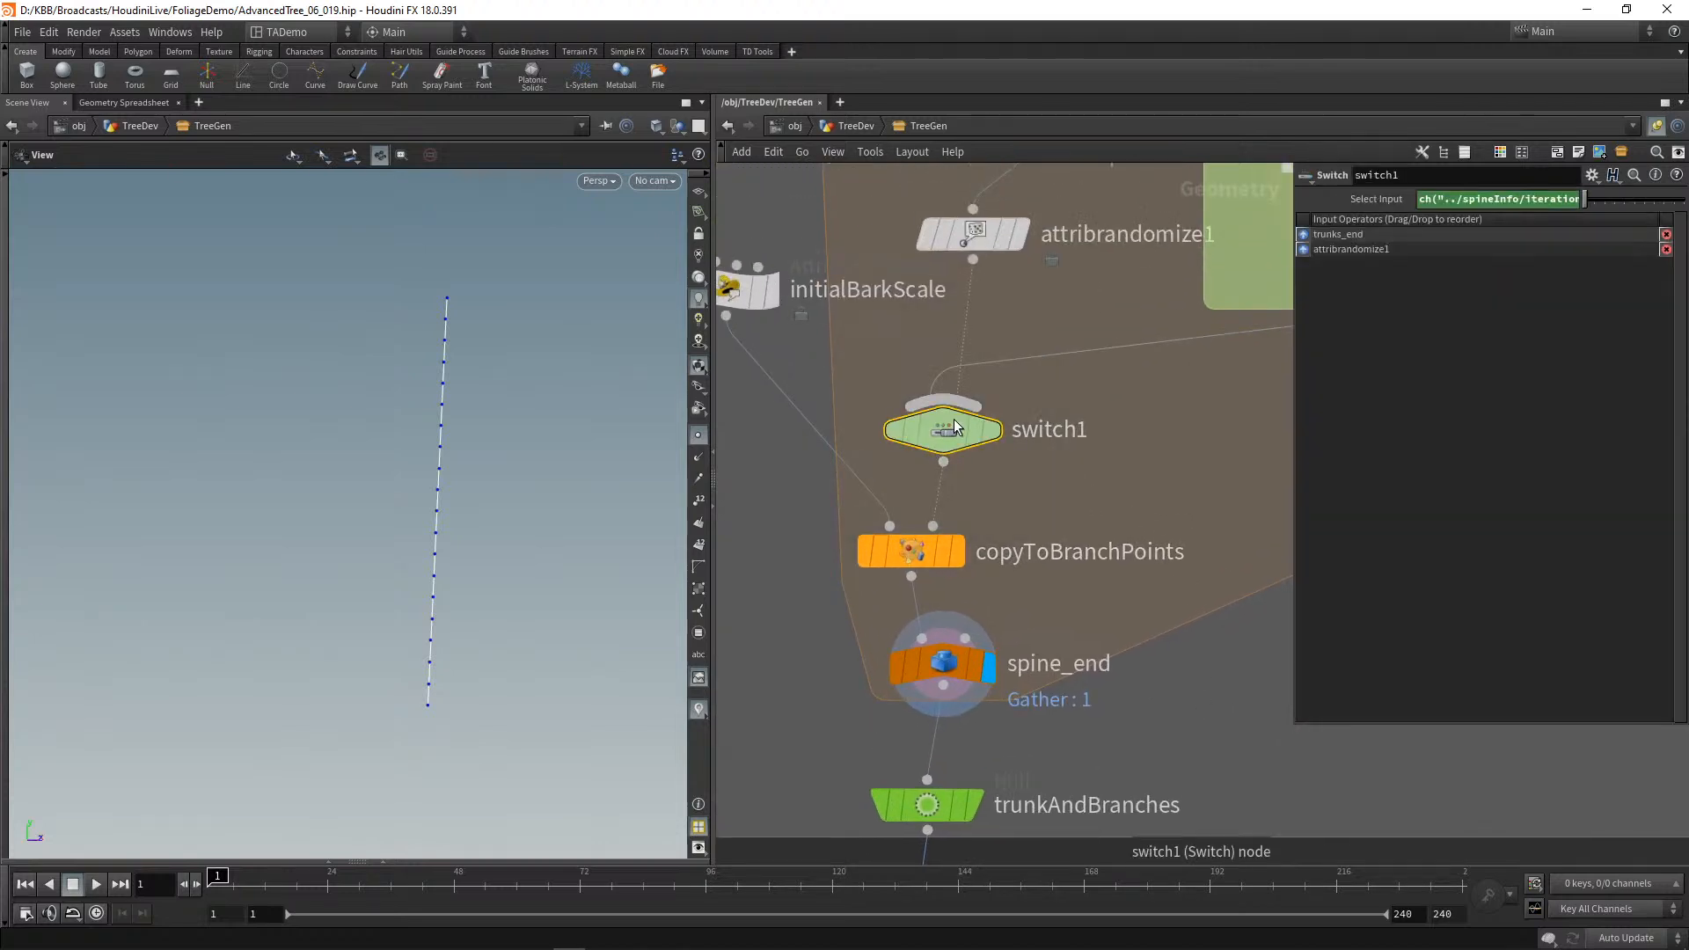
pyautogui.click(1375, 201)
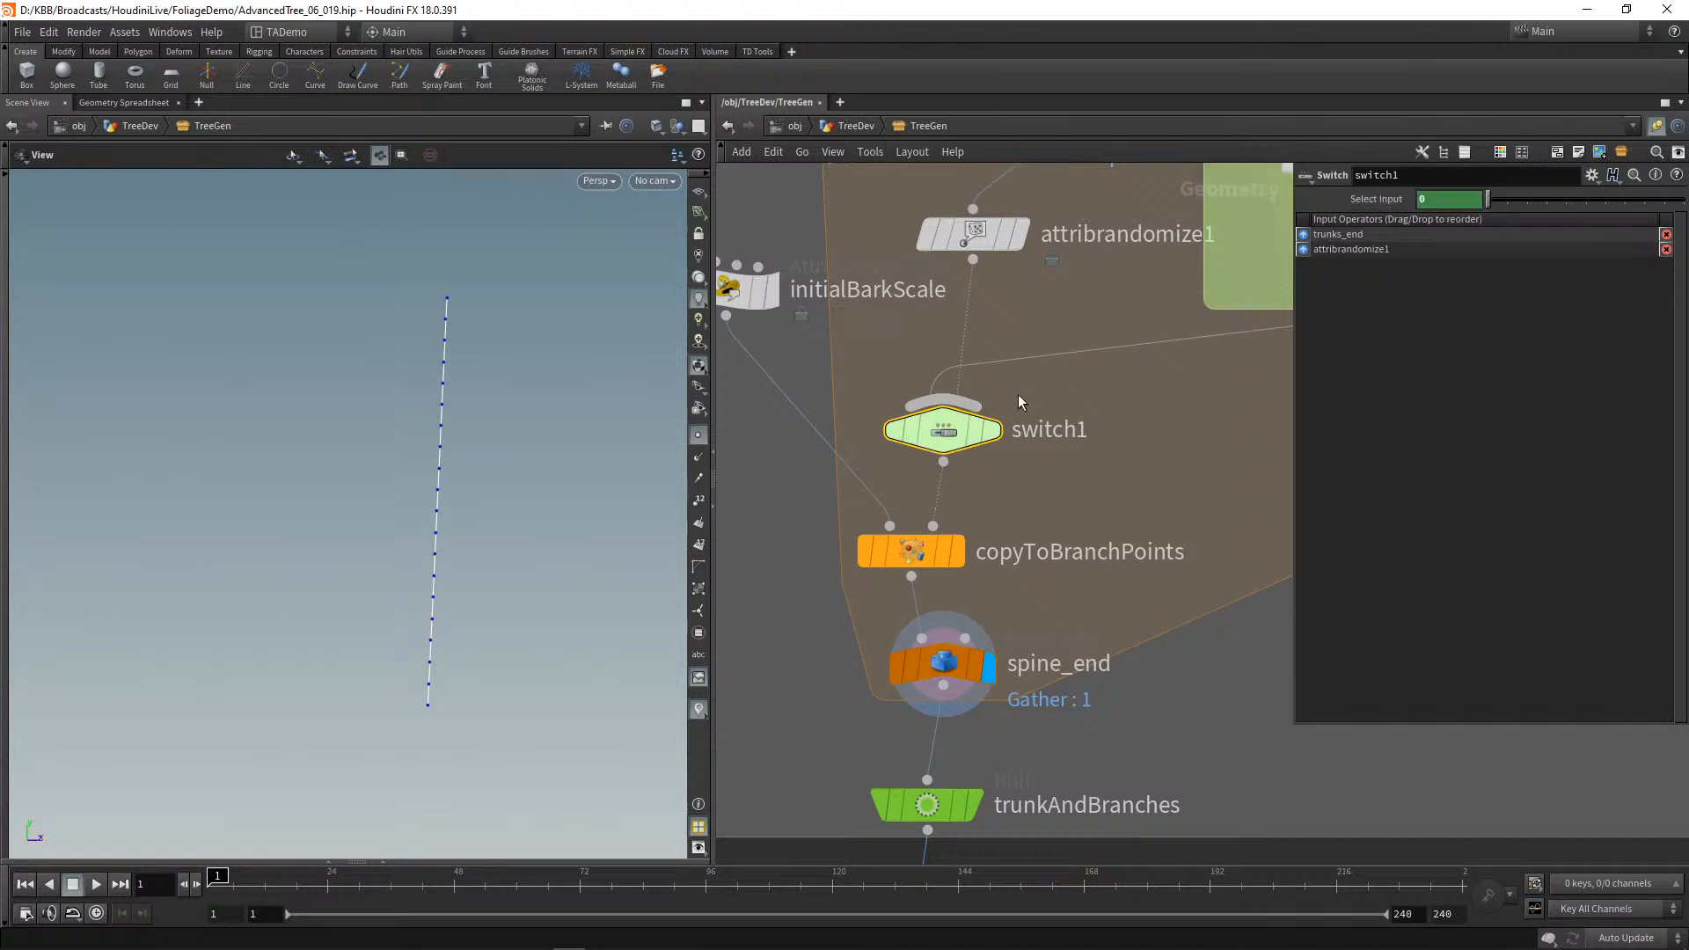
pyautogui.moveTo(947, 442)
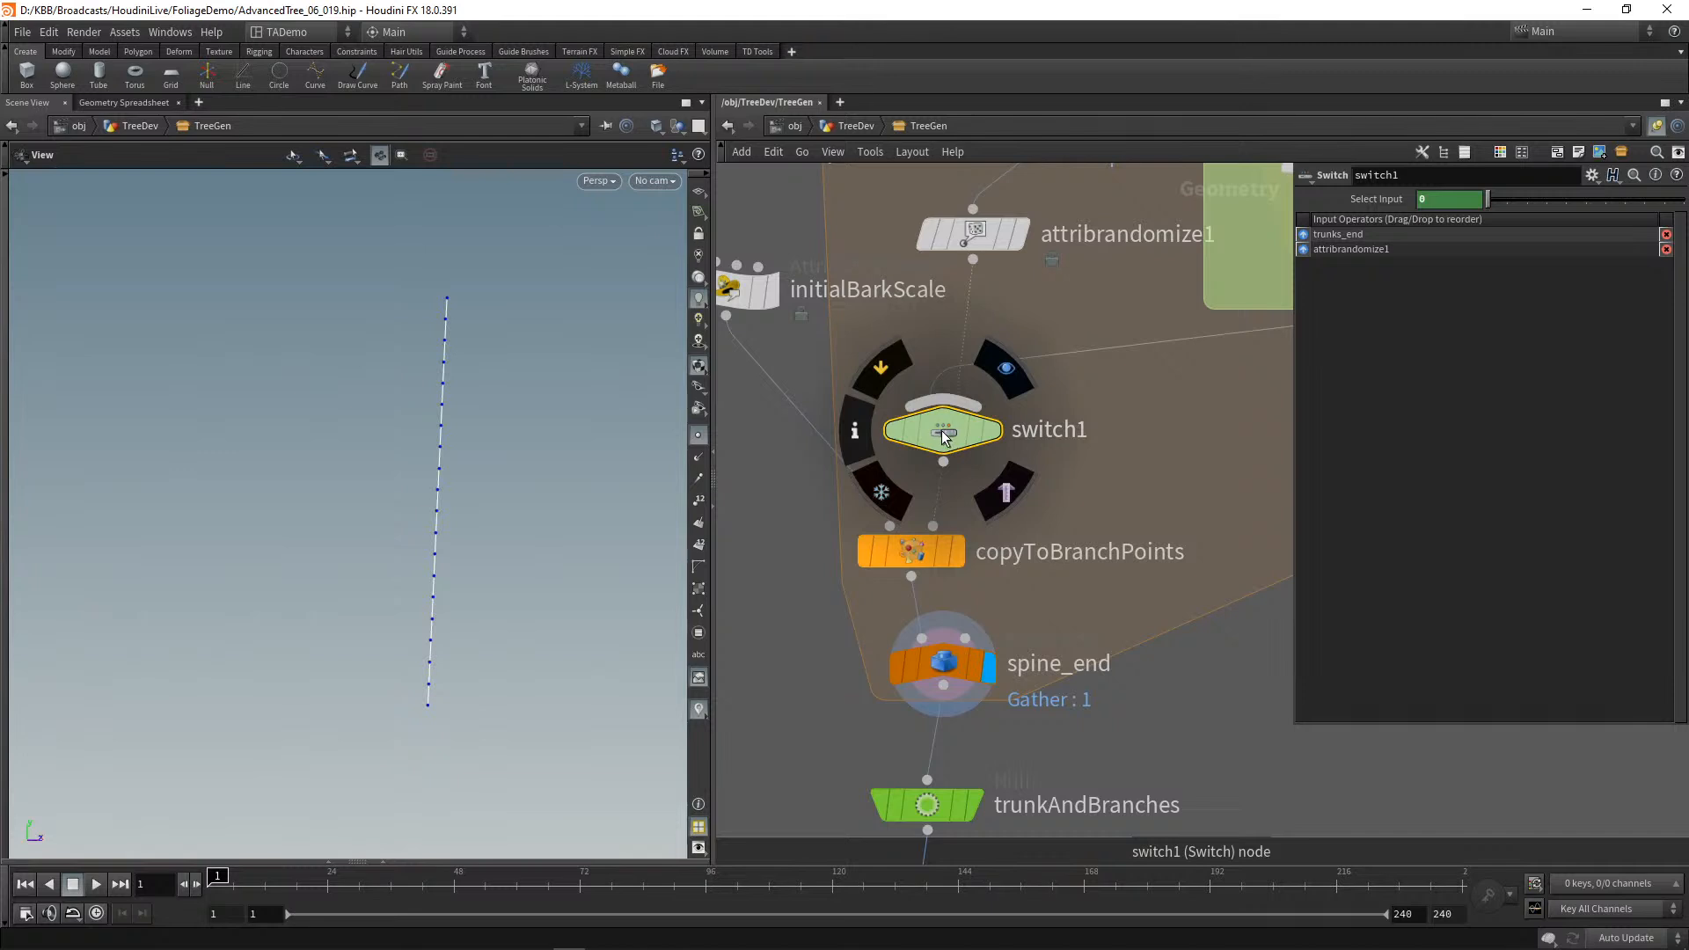
pyautogui.click(139, 102)
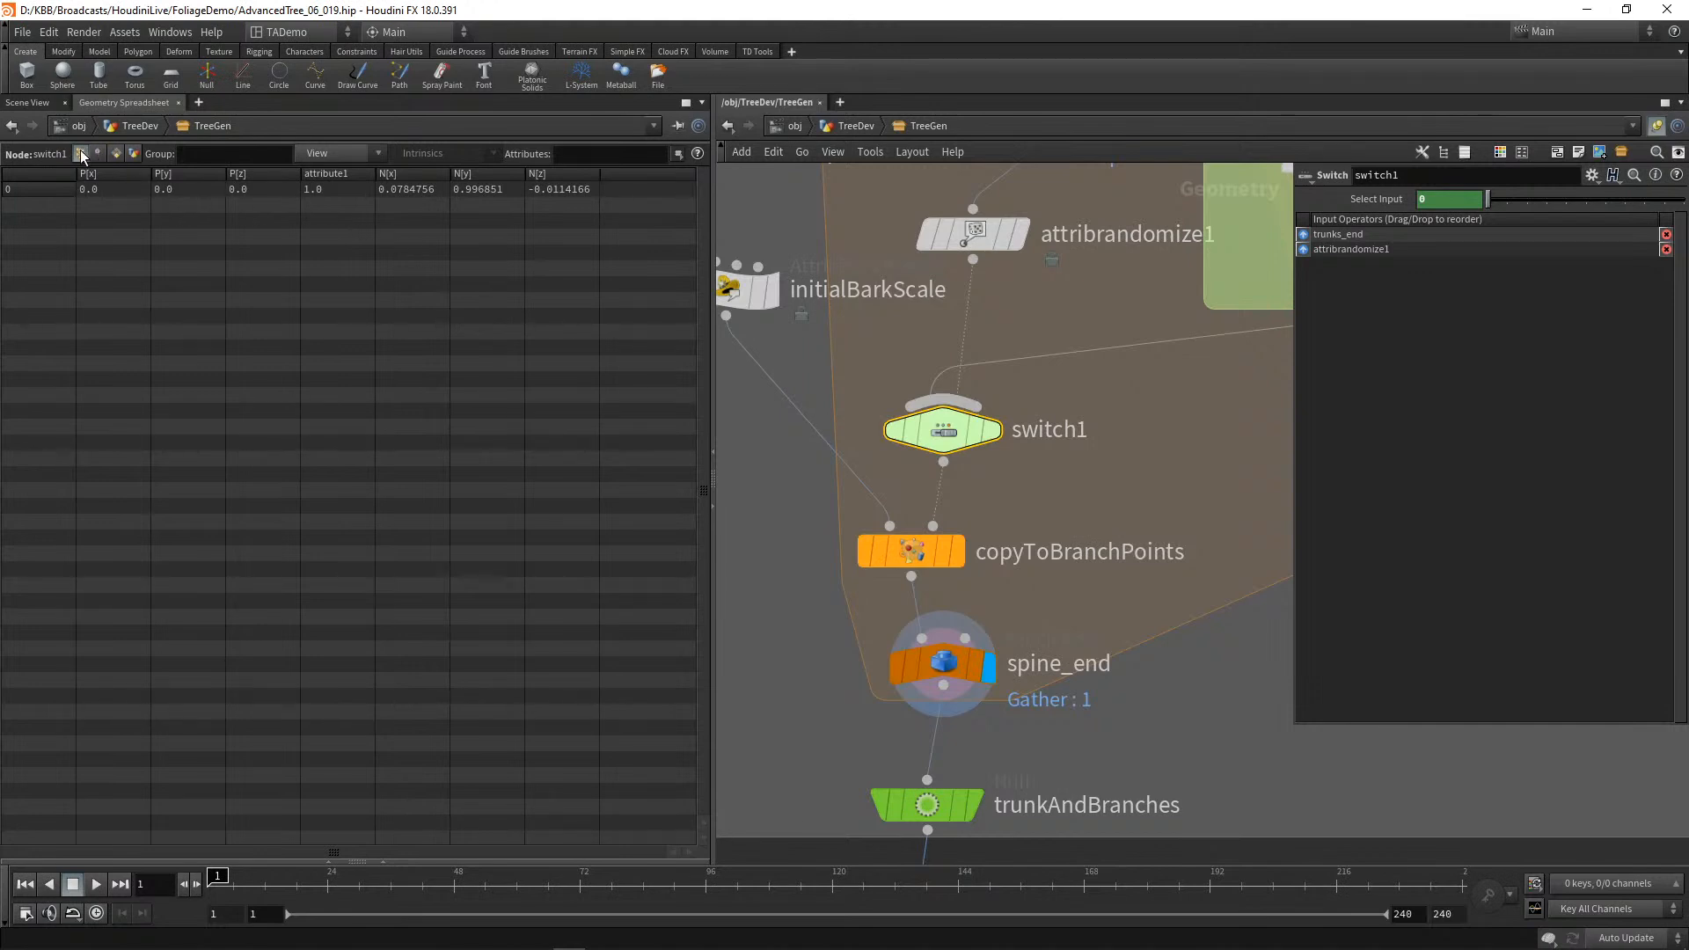
pyautogui.moveTo(950, 440)
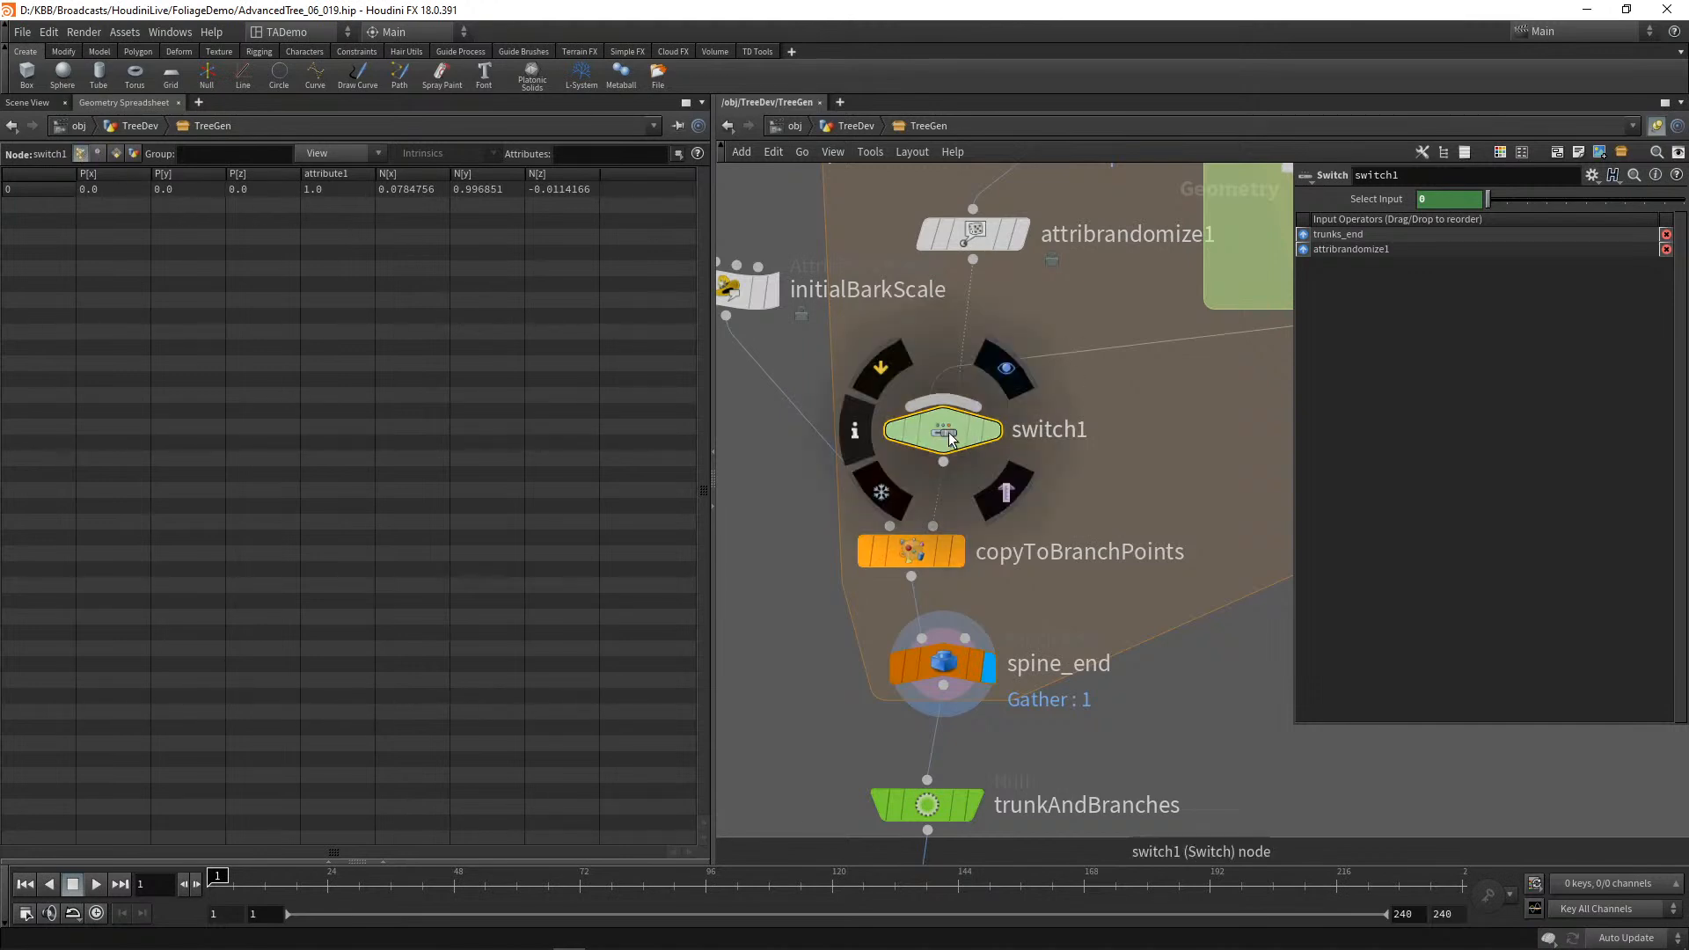
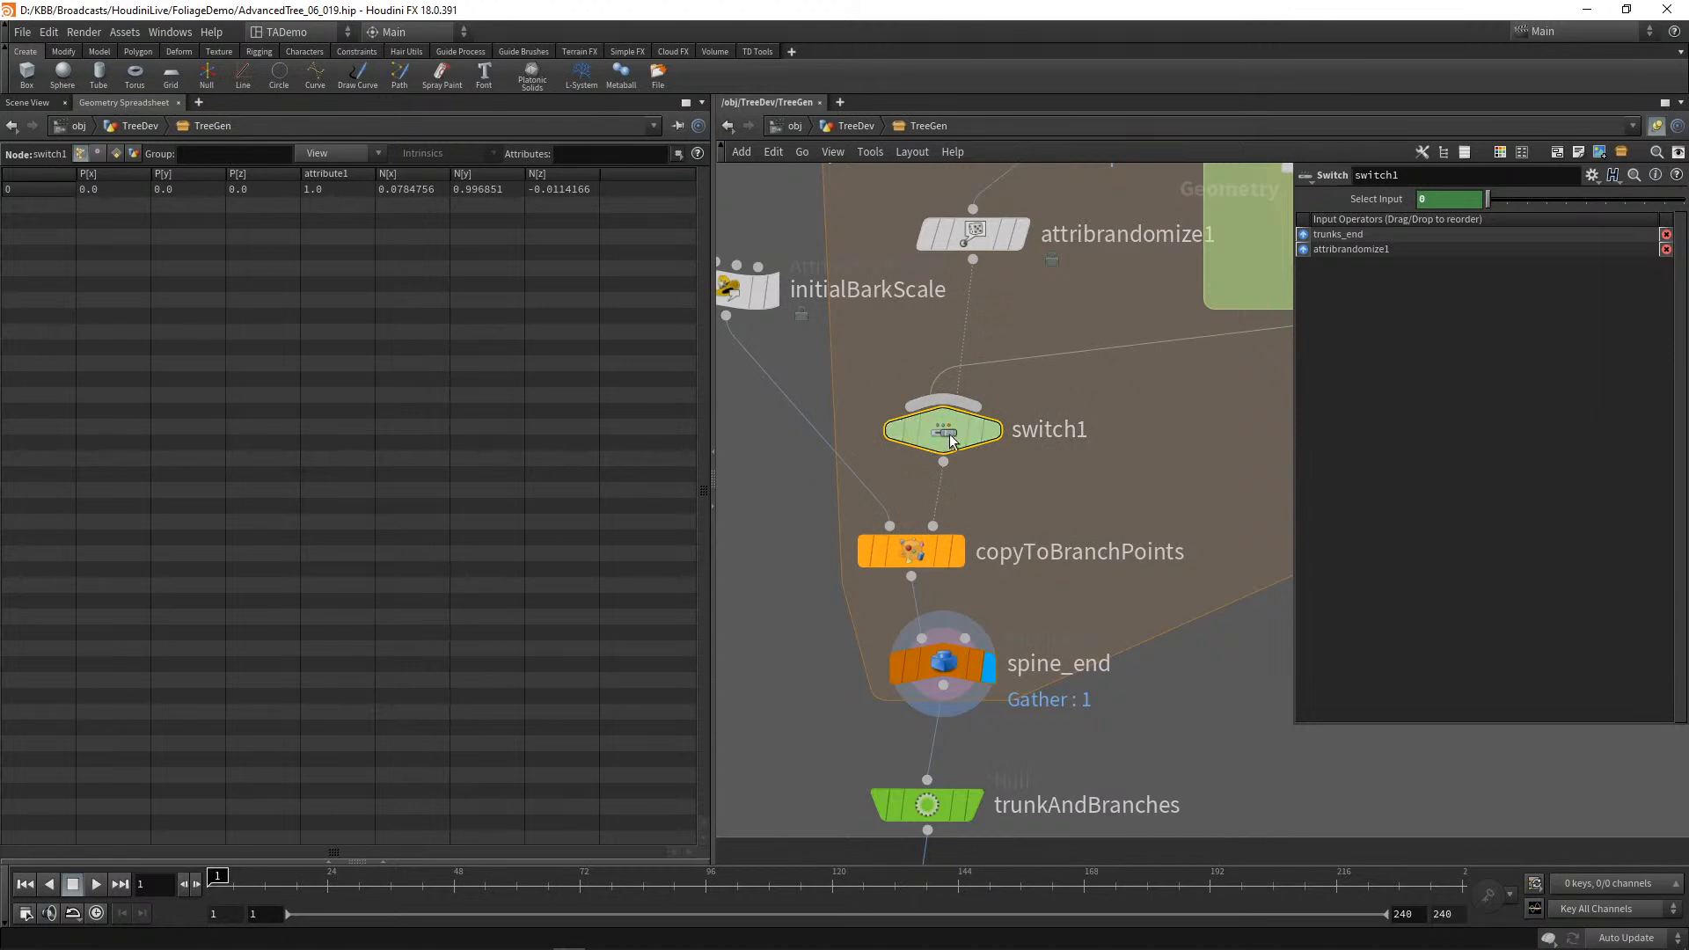
# Step: Trace the point attributes upstream through trunks_end and set the attribute name on the barkScale Attribute Create node to barkScale
pyautogui.moveTo(1191, 461); pyautogui.dragTo(828, 645, button='middle')
pyautogui.moveTo(1038, 443)
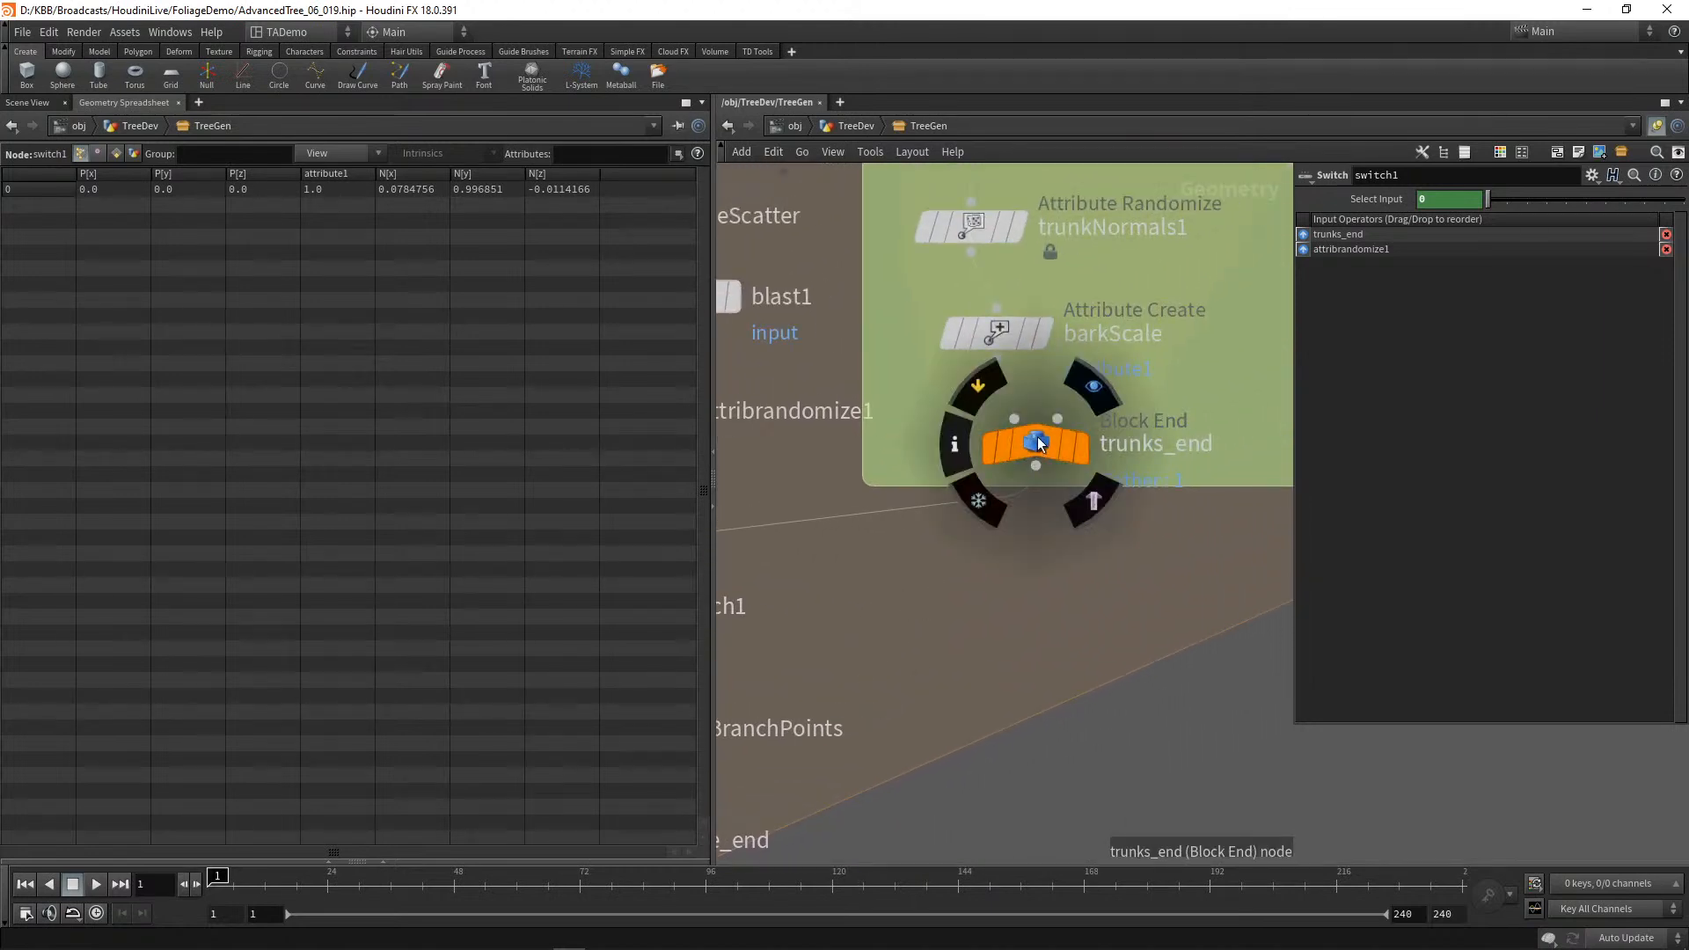
pyautogui.click(1037, 438)
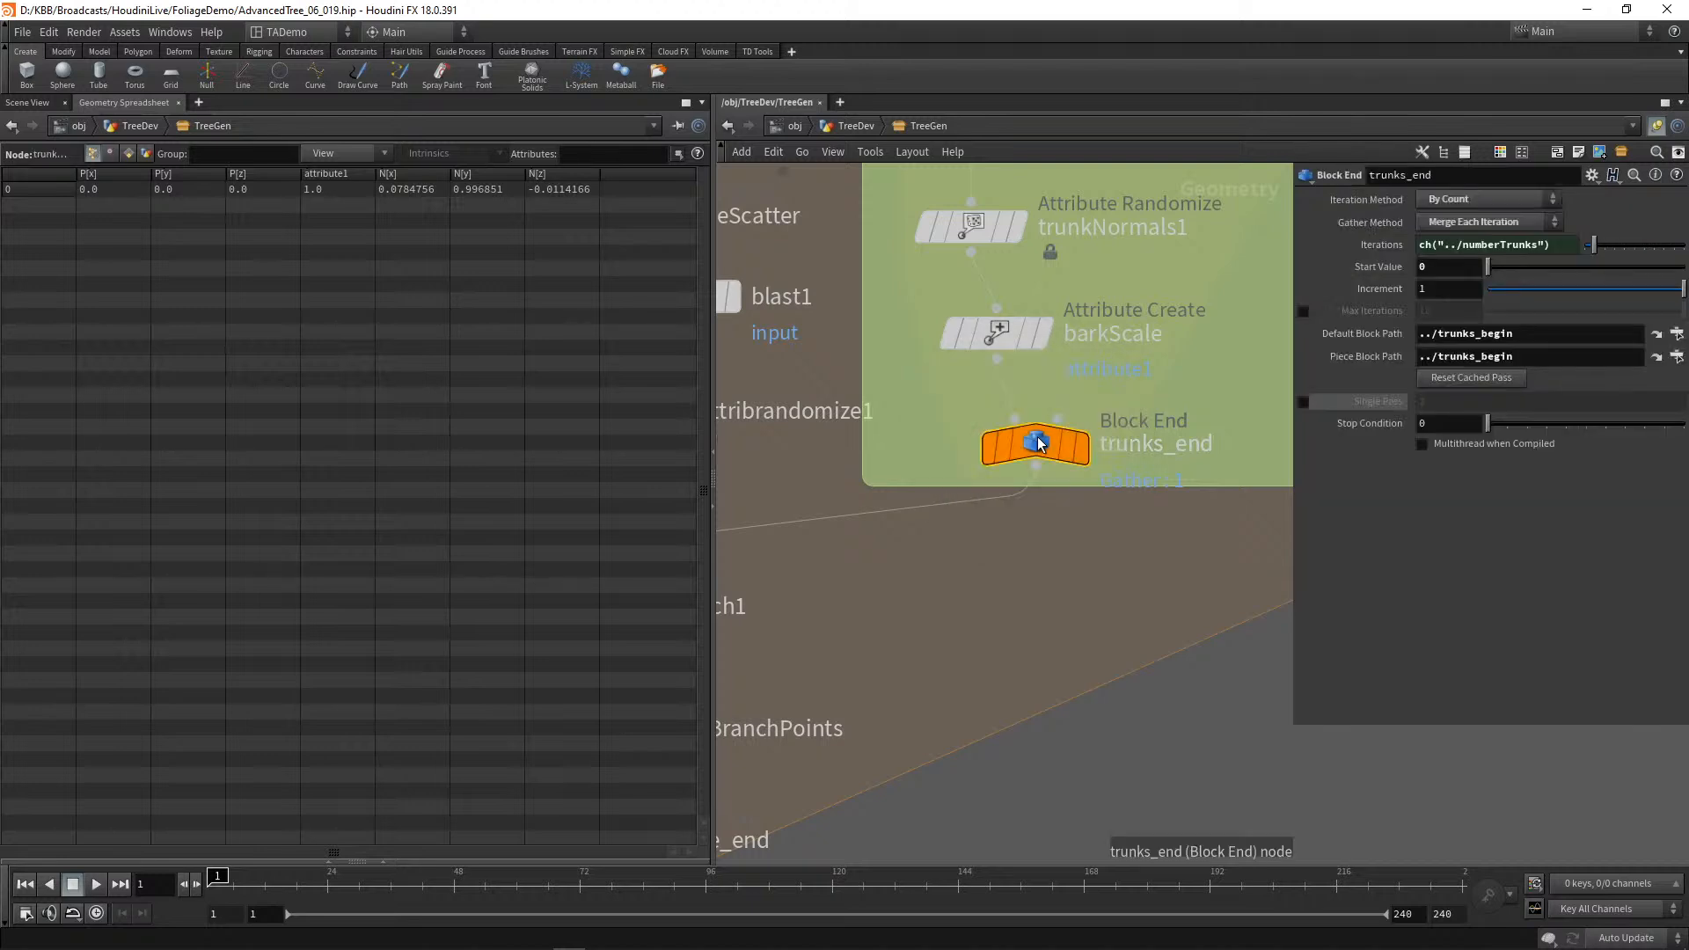
pyautogui.moveTo(983, 324)
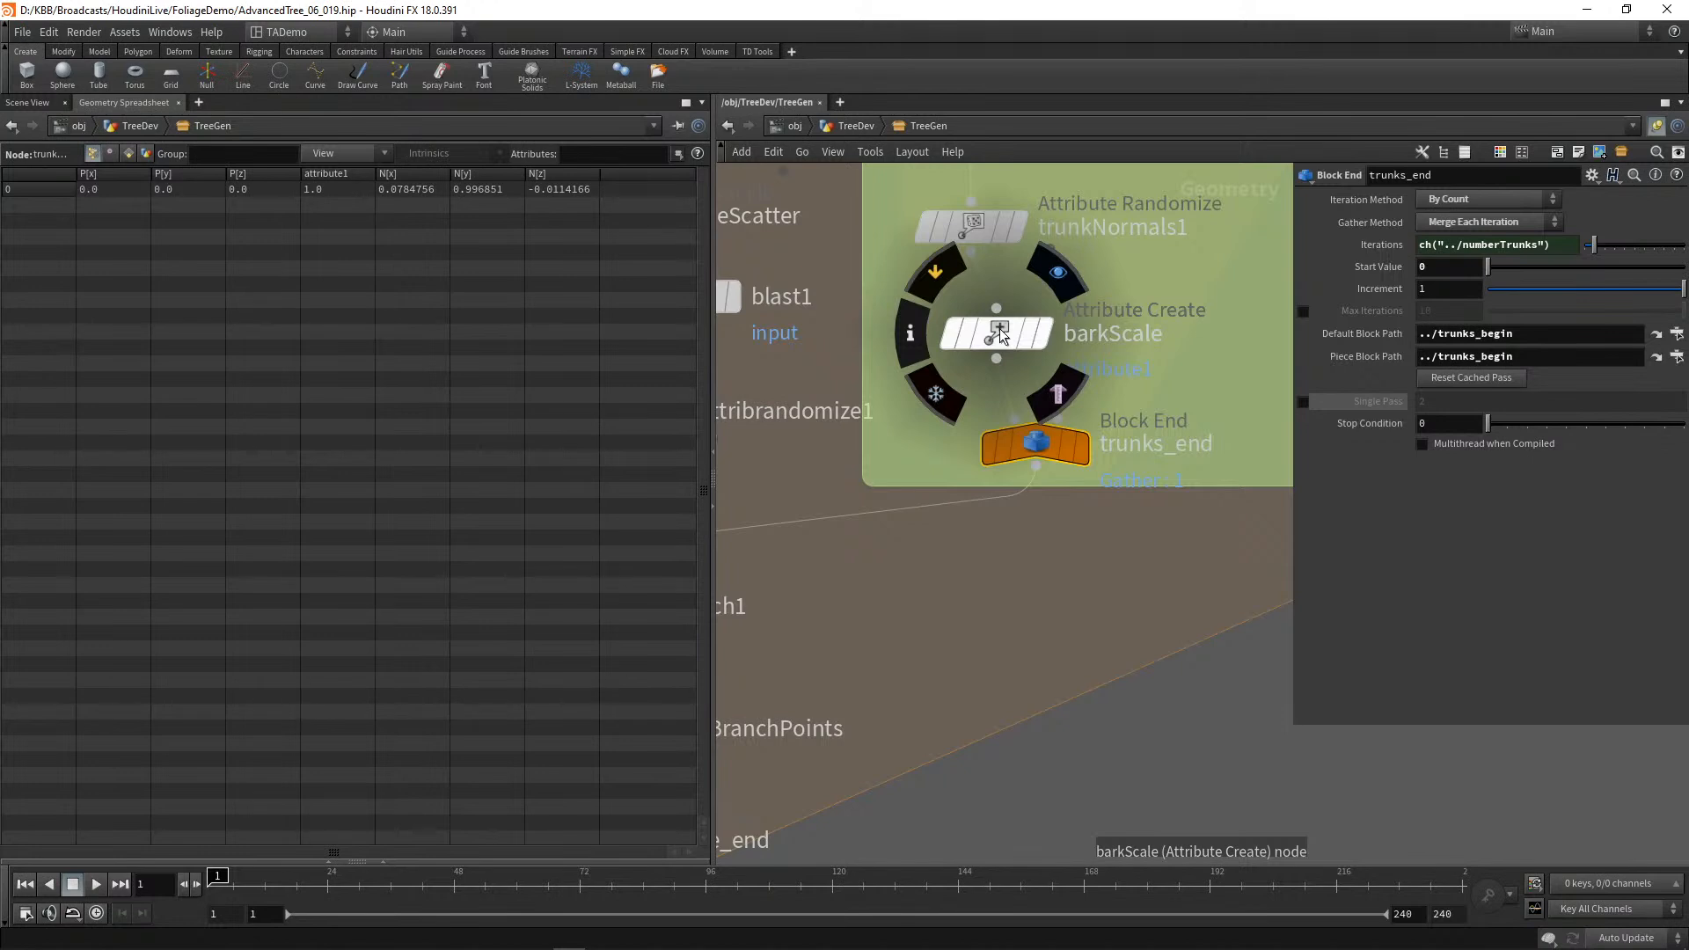
pyautogui.click(1000, 329)
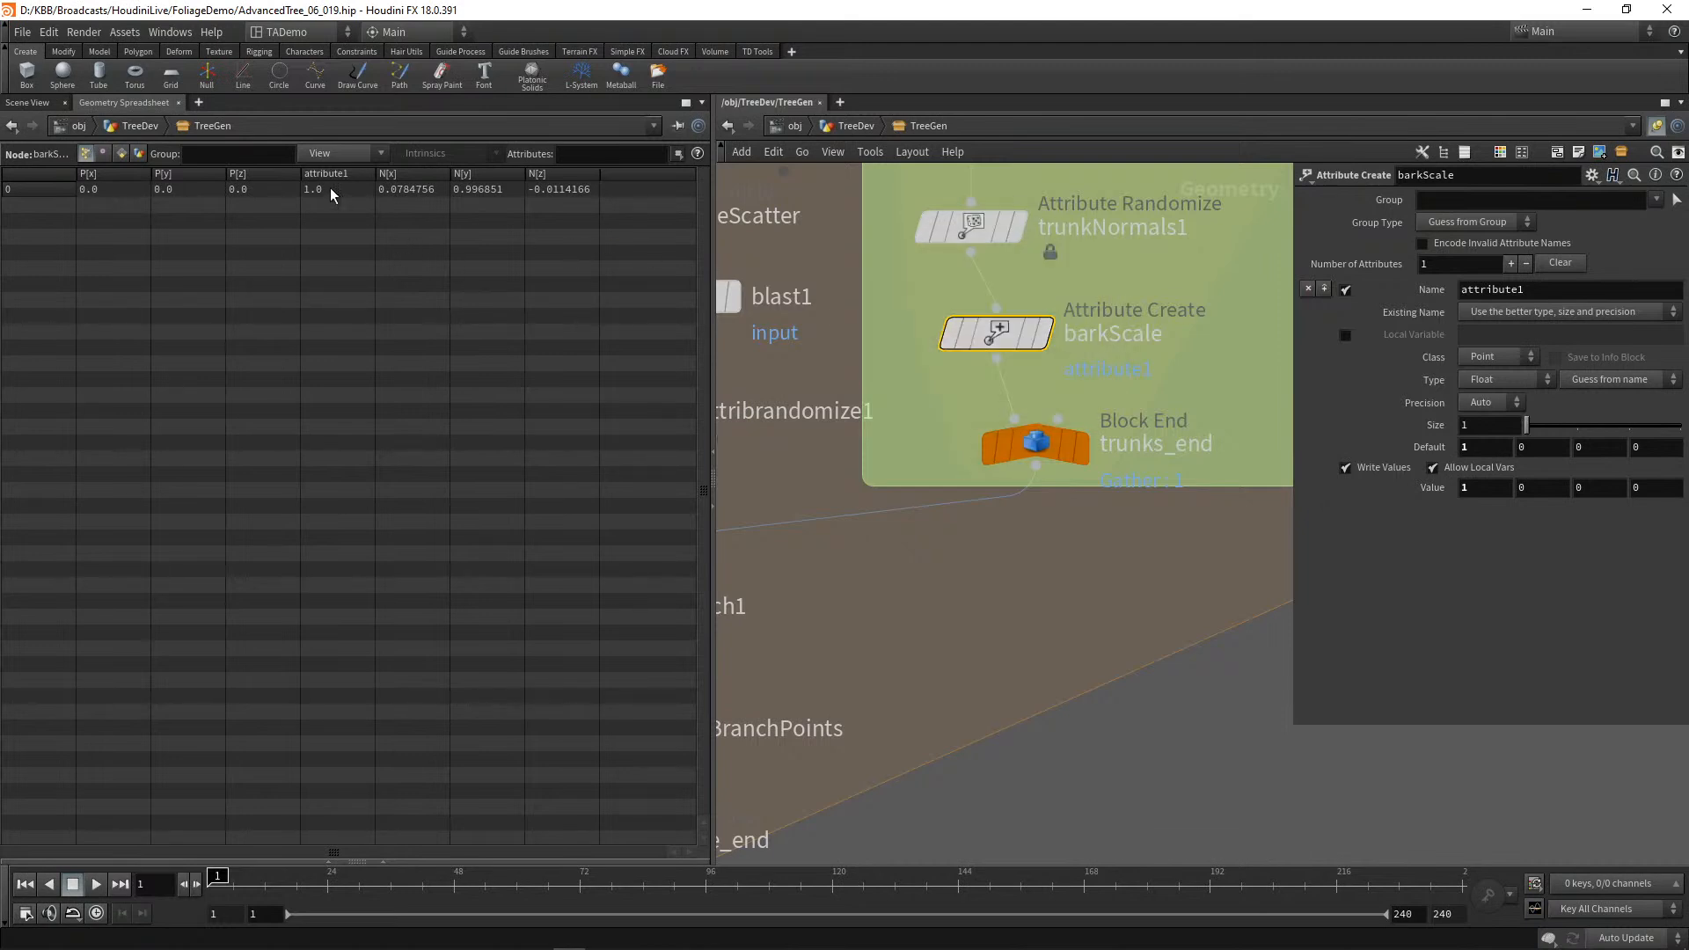
pyautogui.moveTo(1528, 290); pyautogui.dragTo(1443, 296)
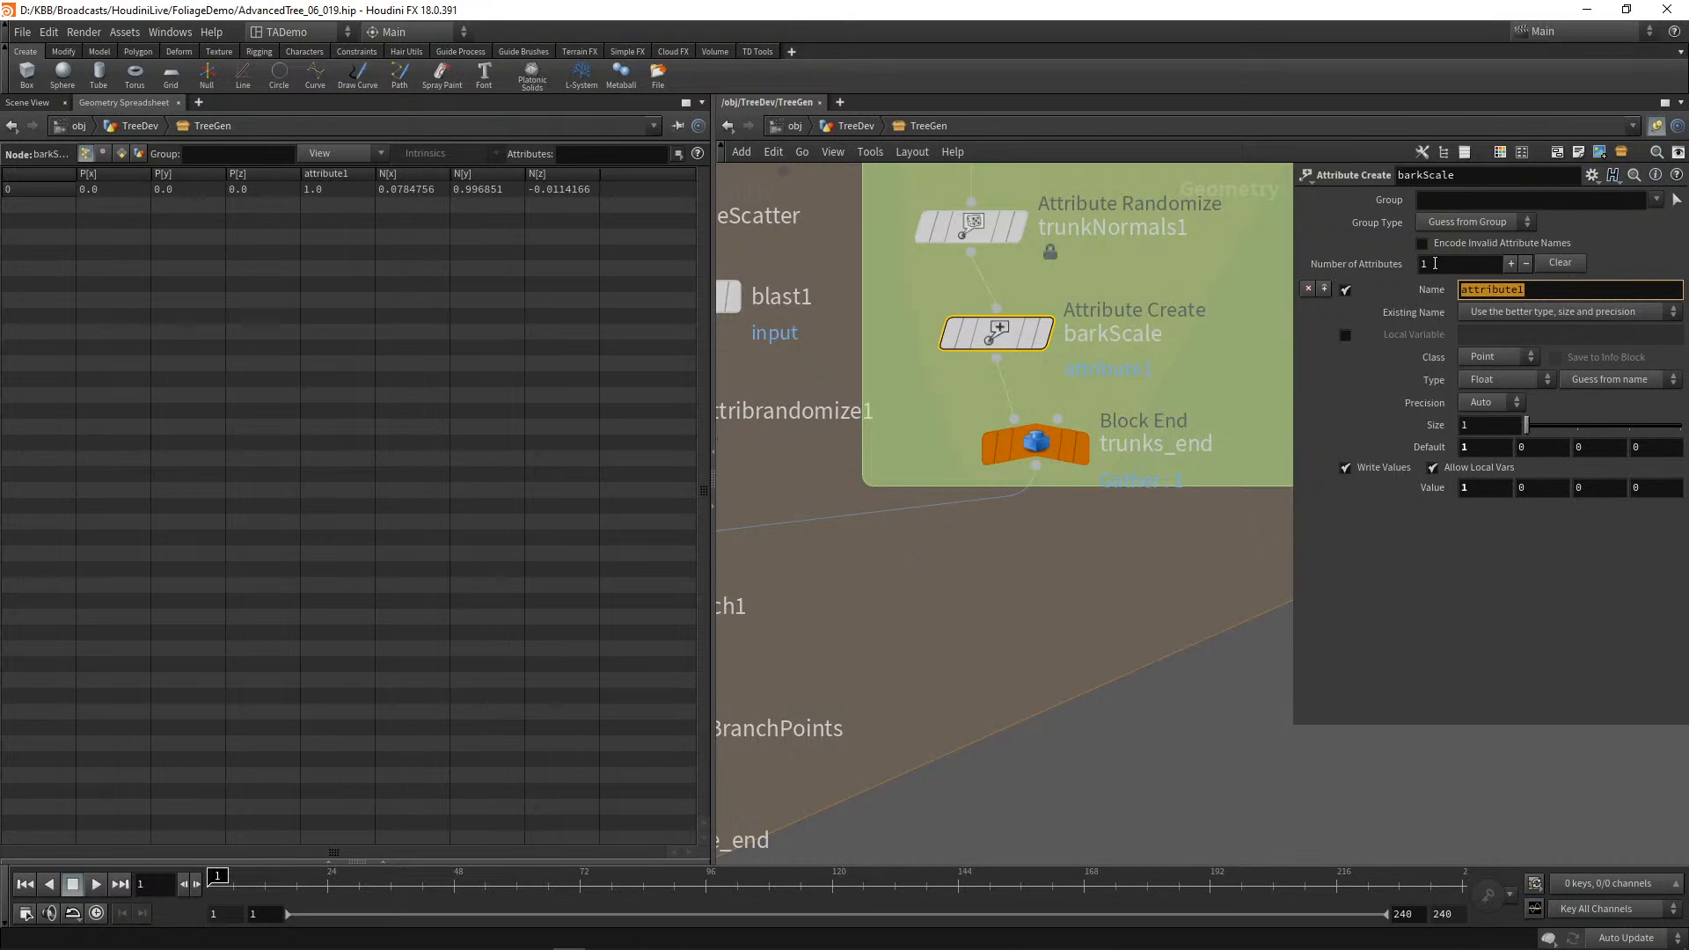
pyautogui.write('barkScale')
pyautogui.press('Return')
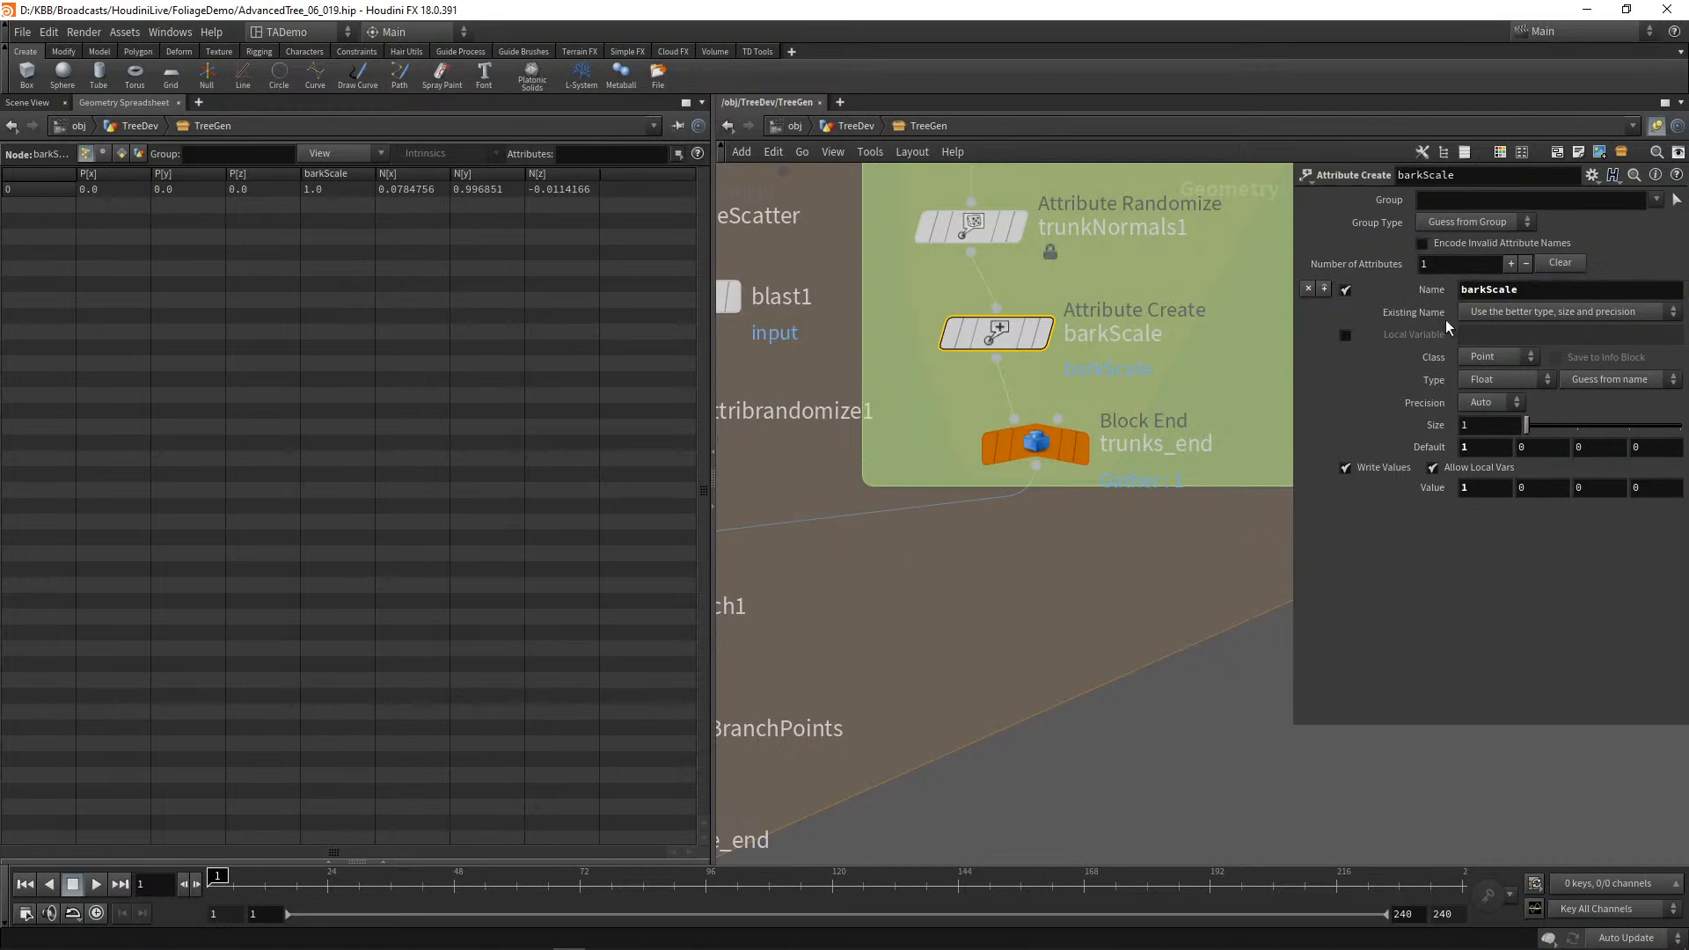
# Step: Check the barkScale point attribute in the geometry spreadsheet for trunks_end, switch1 and spine_end
pyautogui.click(1031, 440)
pyautogui.moveTo(968, 570); pyautogui.dragTo(1263, 446, button='middle')
pyautogui.scroll(1, 1263, 446)
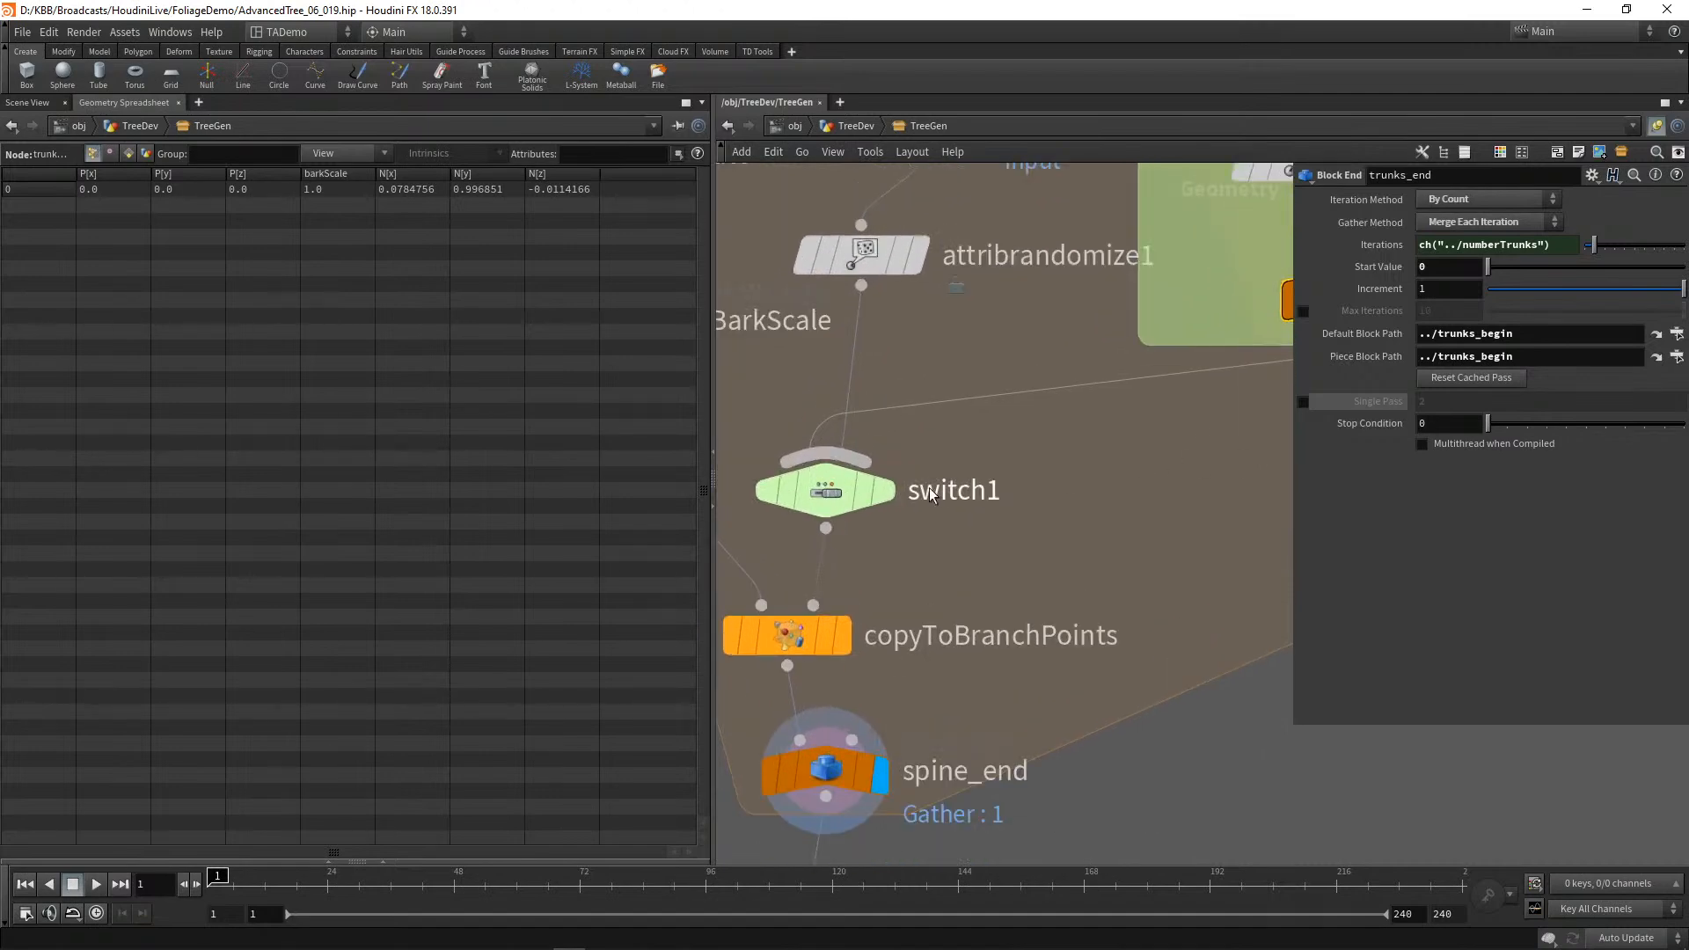
pyautogui.click(827, 491)
pyautogui.moveTo(968, 547); pyautogui.dragTo(1180, 388, button='middle')
pyautogui.scroll(1, 1180, 388)
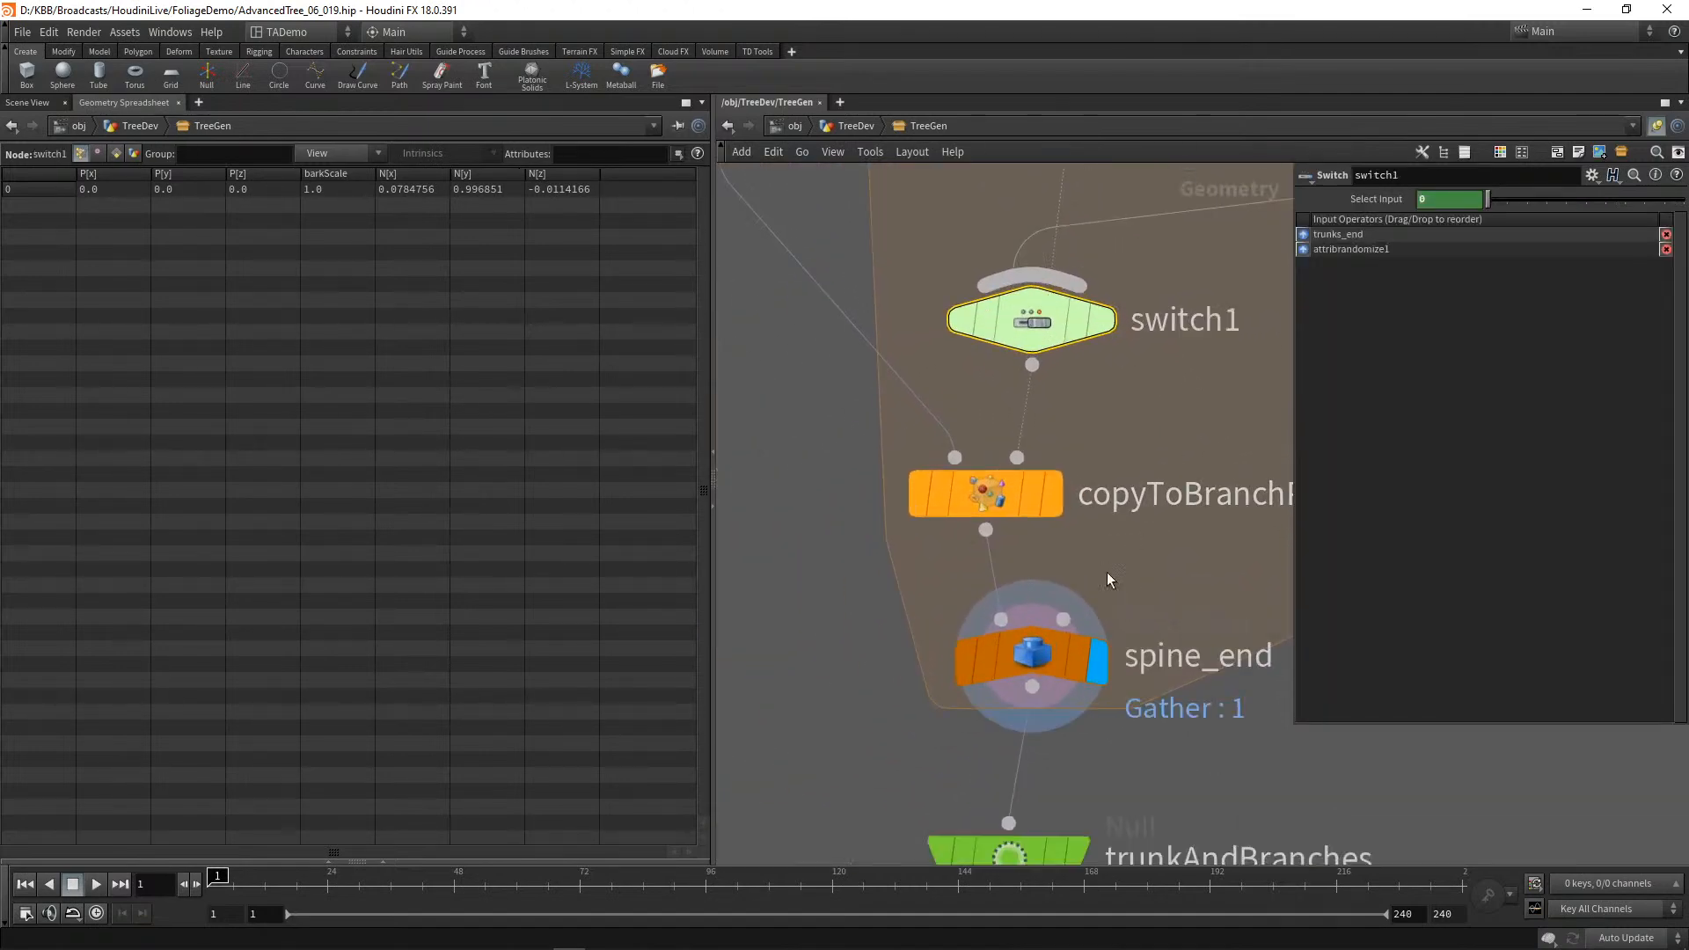
pyautogui.click(1031, 660)
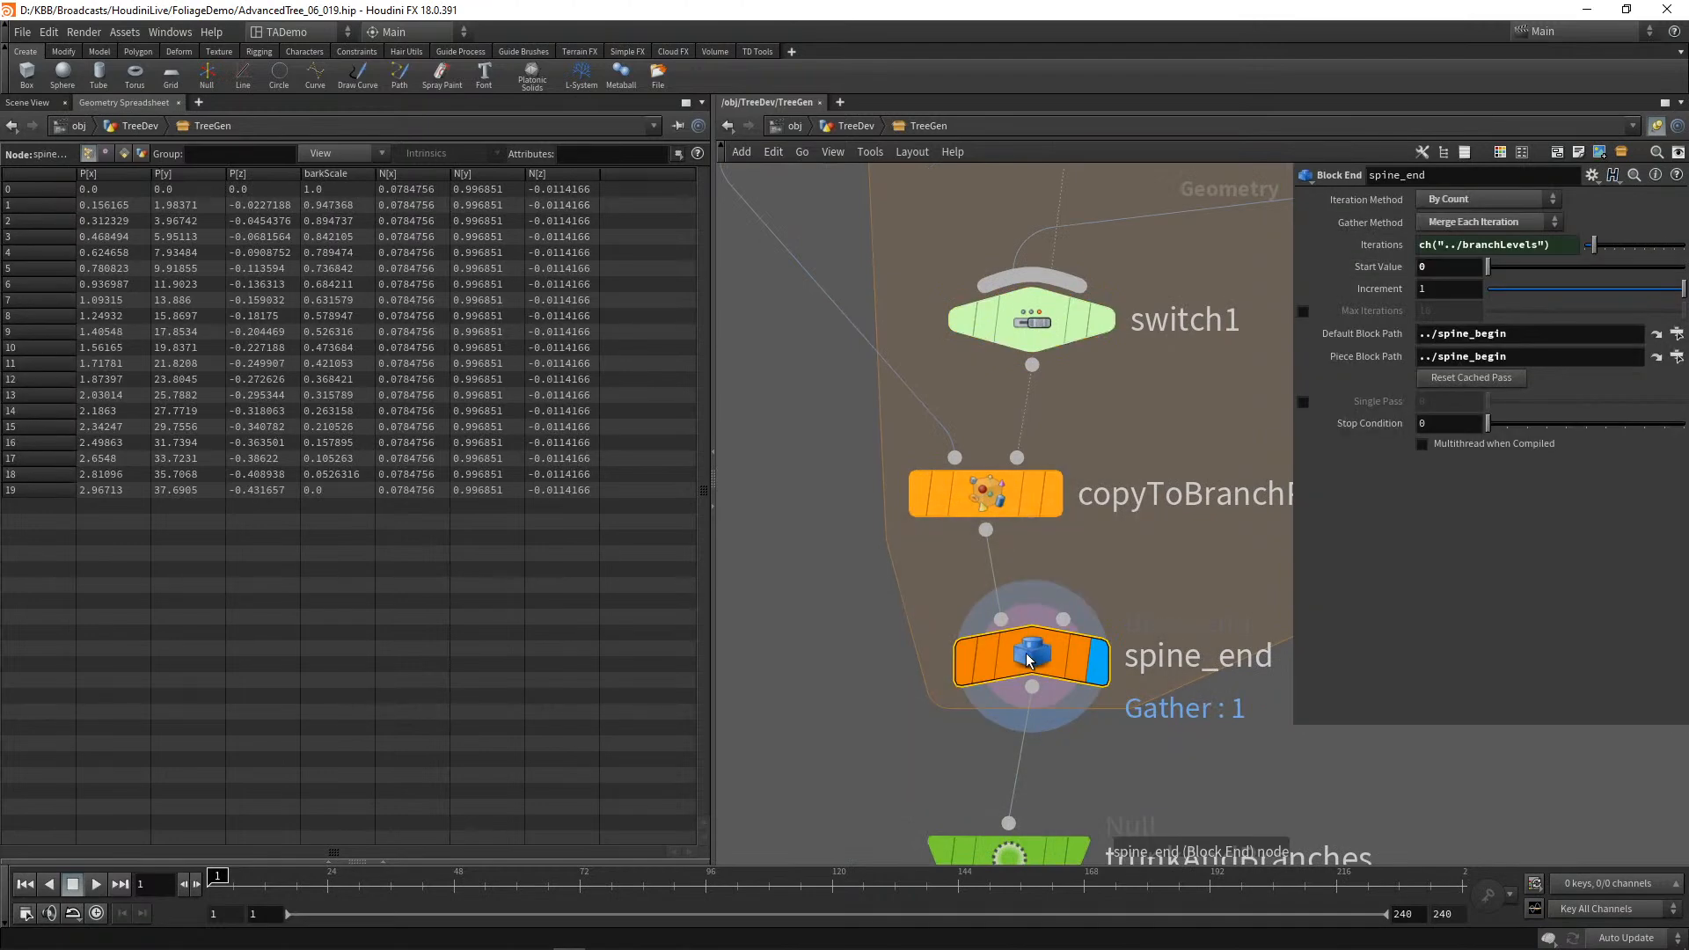
# Step: Follow the barkScale values downstream through trunkAndBranches, BarkInput and AlignNormals in the geometry spreadsheet
pyautogui.moveTo(1210, 804); pyautogui.dragTo(1148, 461, button='middle')
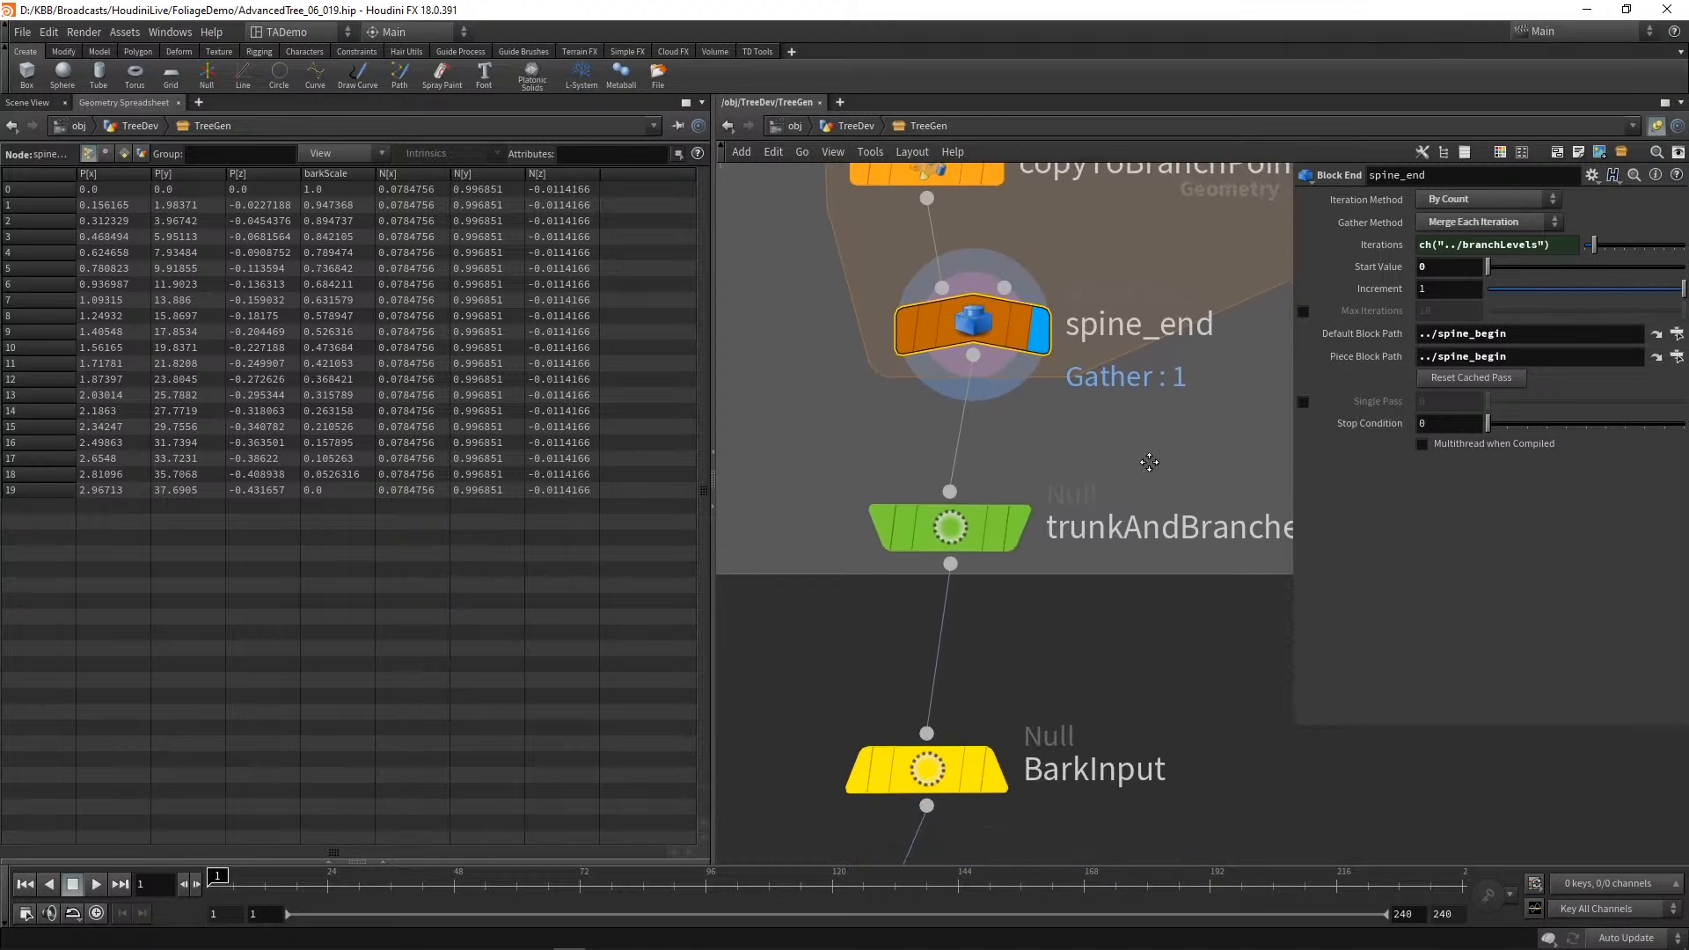
pyautogui.click(946, 523)
pyautogui.moveTo(1066, 656); pyautogui.dragTo(1033, 404, button='middle')
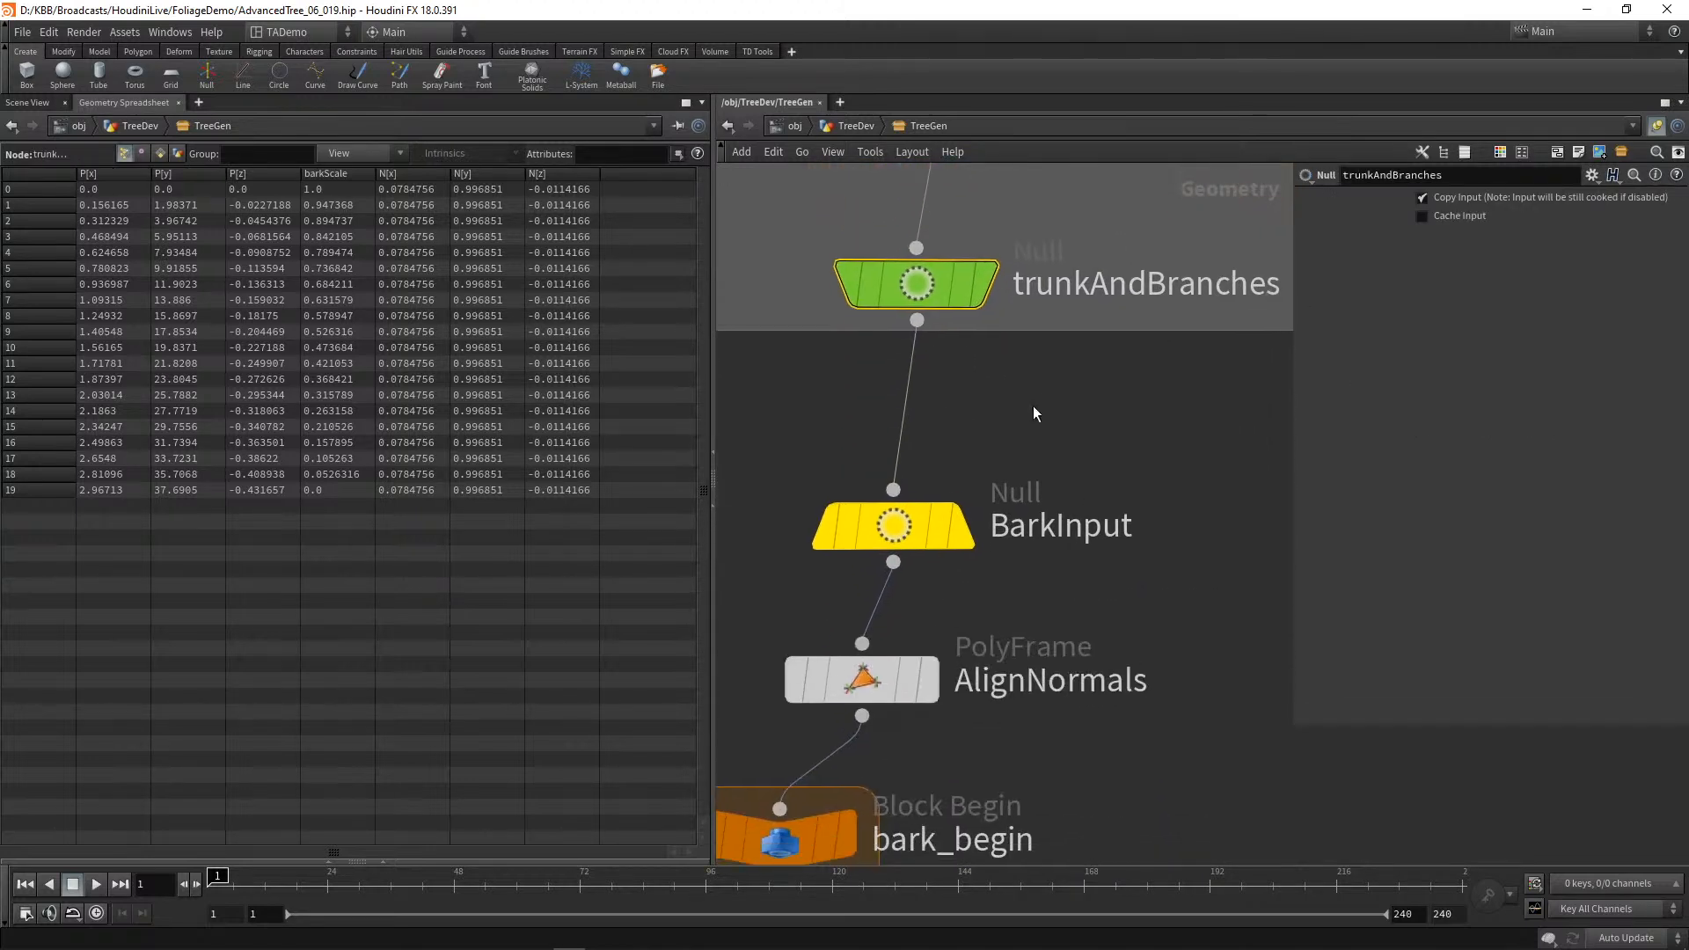
pyautogui.click(907, 531)
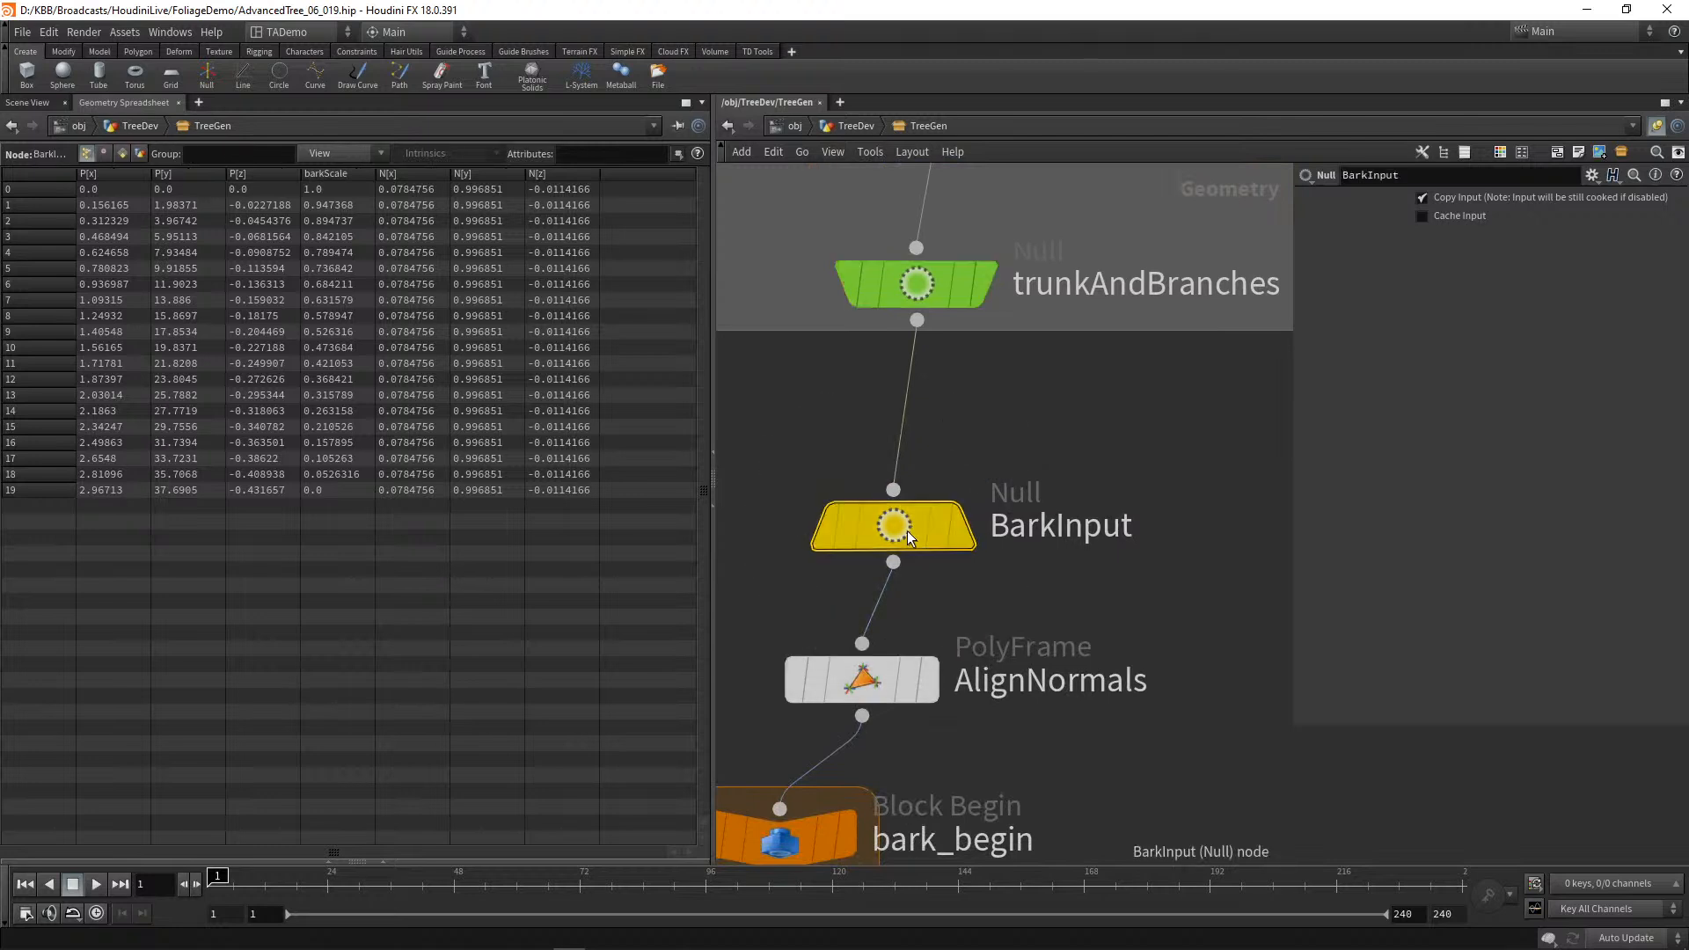
pyautogui.click(869, 689)
pyautogui.scroll(1, 1198, 764)
pyautogui.moveTo(1199, 764); pyautogui.dragTo(1233, 520, button='middle')
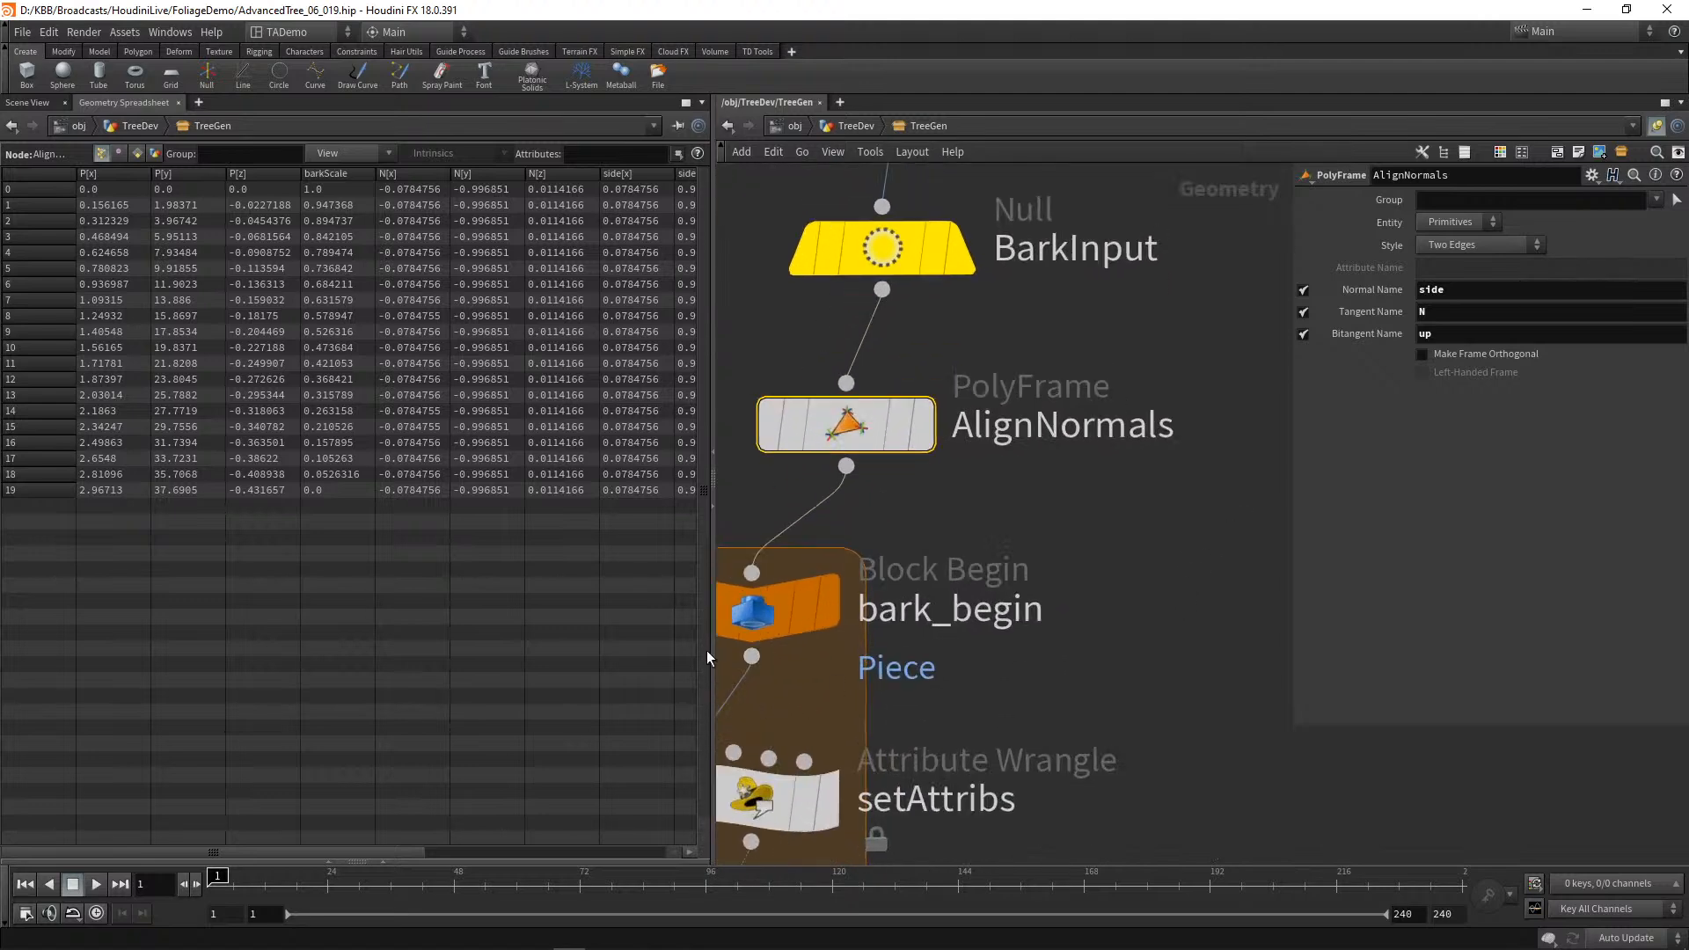
pyautogui.moveTo(711, 652)
pyautogui.mouseDown()
pyautogui.moveTo(1176, 634)
pyautogui.moveTo(712, 634)
pyautogui.mouseUp()
# Step: Display the bark_end loop's output and examine its points in the geometry spreadsheet
pyautogui.moveTo(1126, 627); pyautogui.dragTo(1283, 373, button='middle')
pyautogui.scroll(-2, 1283, 380)
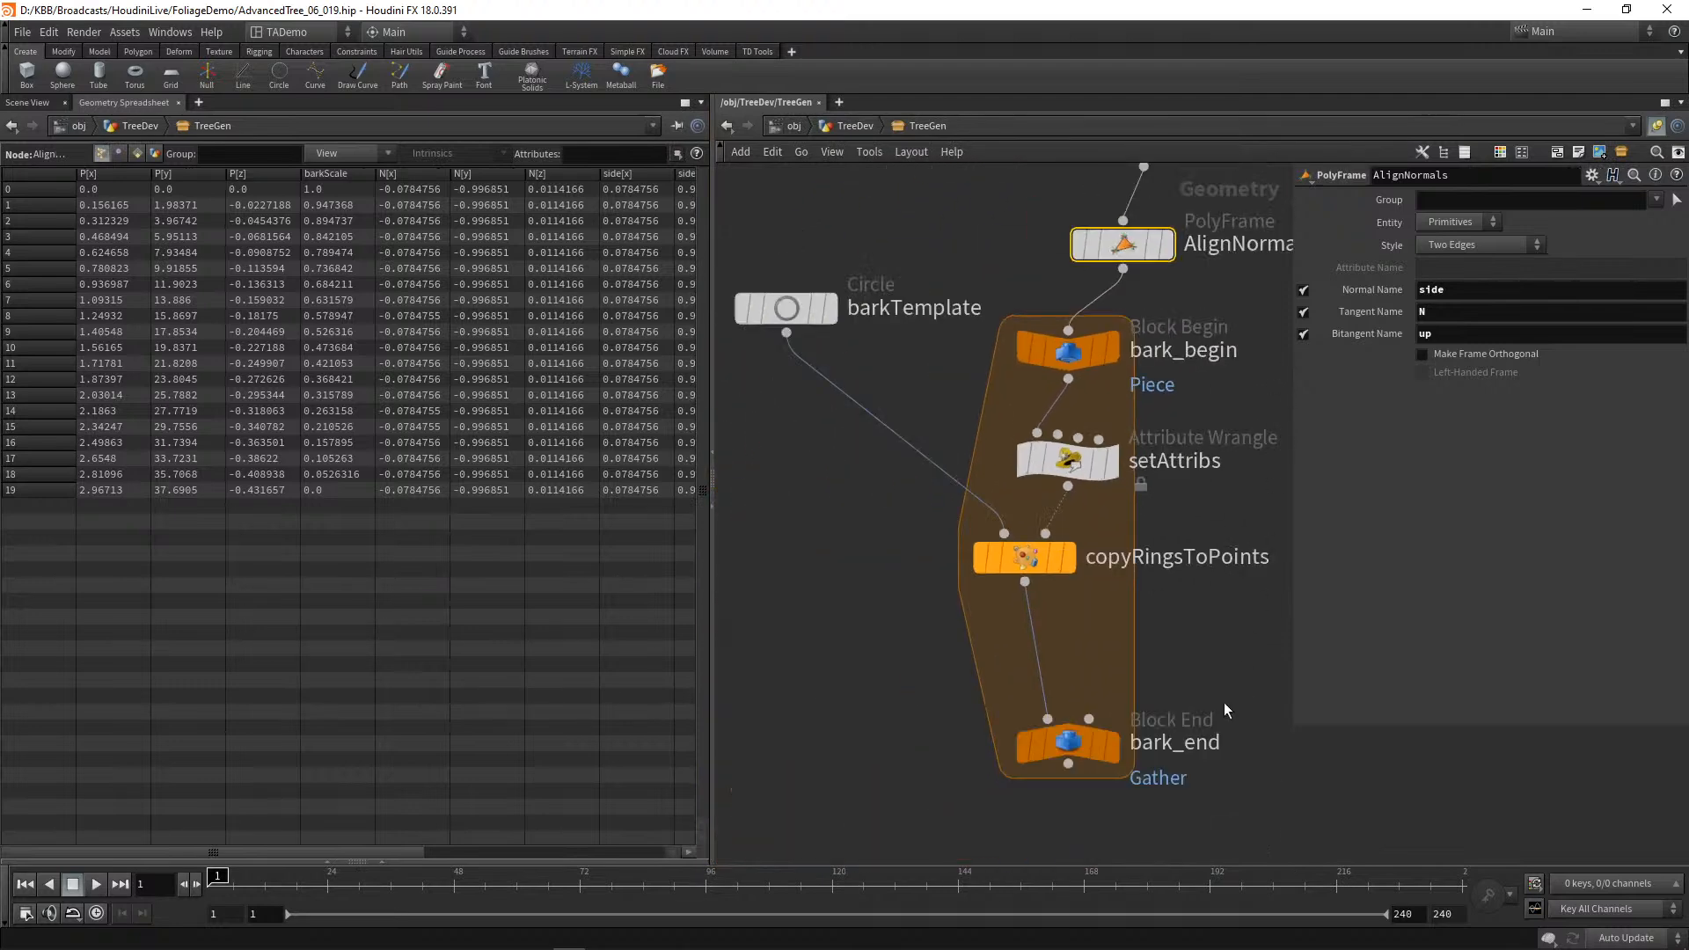
pyautogui.click(1061, 746)
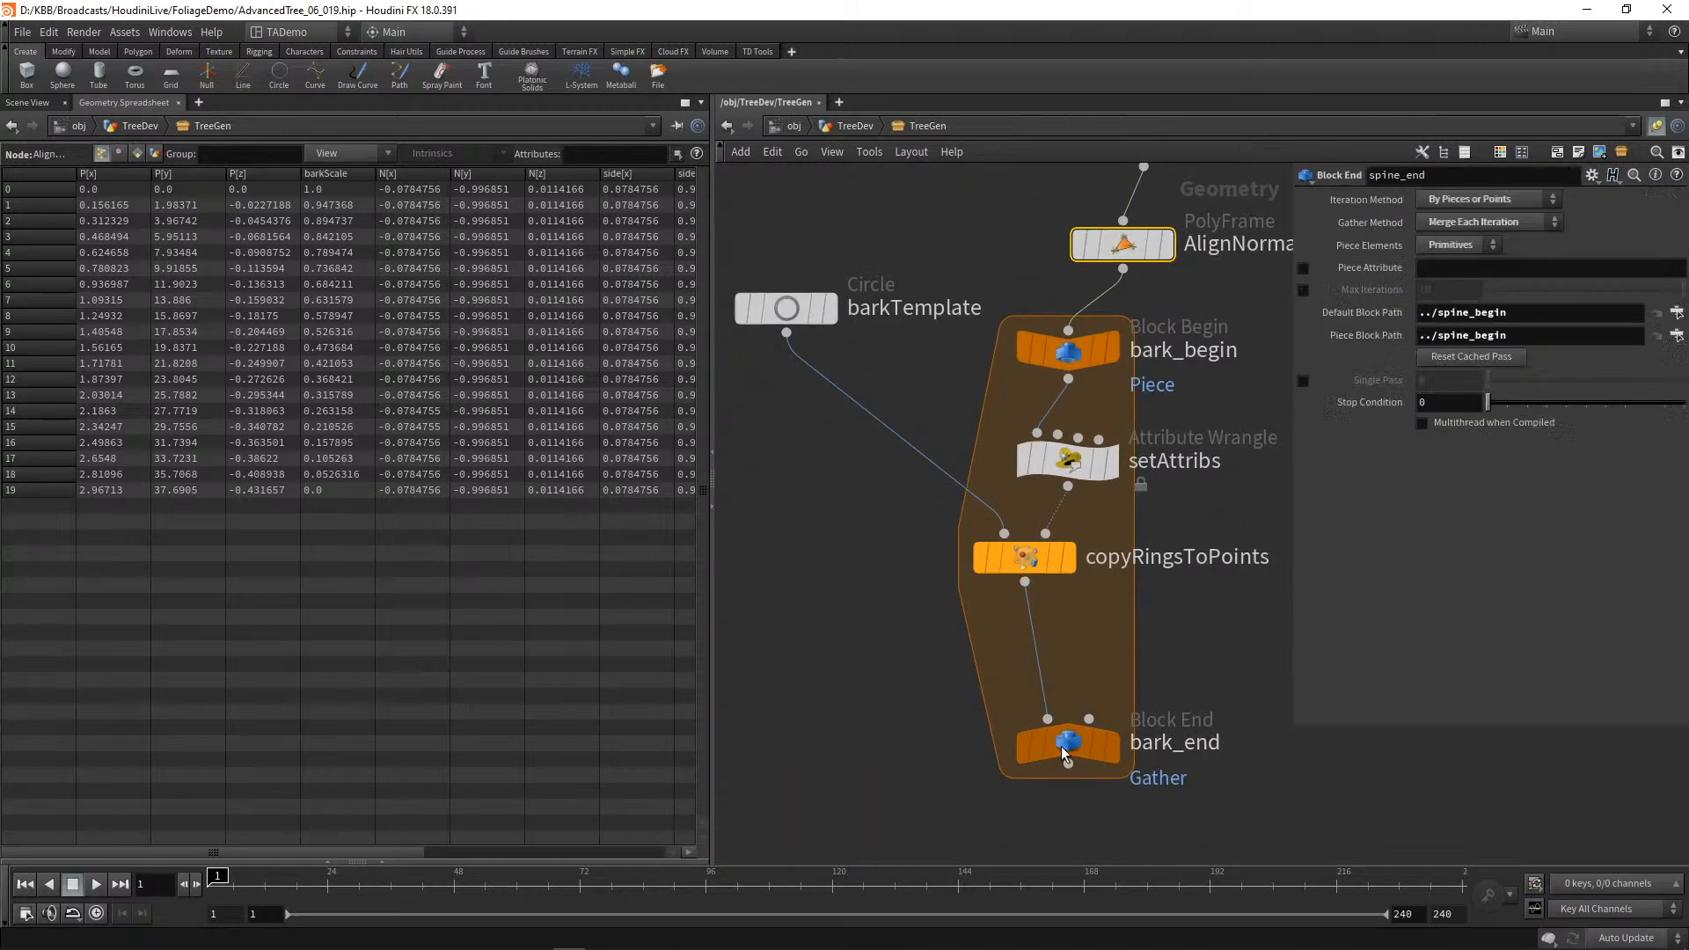
pyautogui.click(1115, 758)
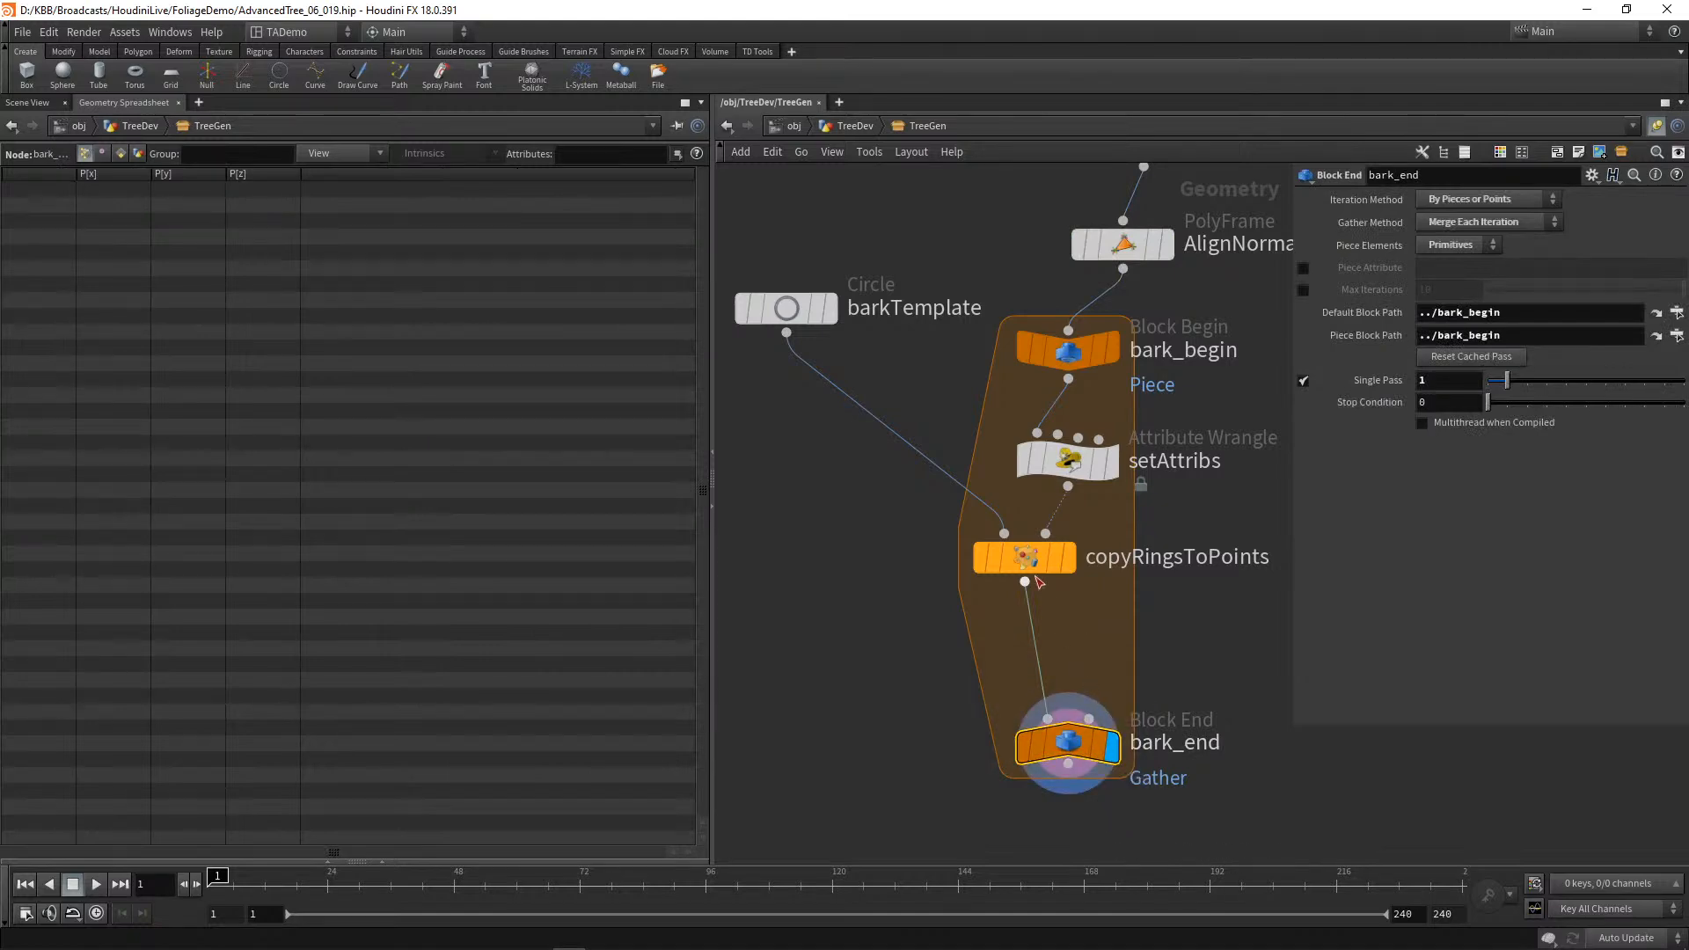
# Step: Review setAttribs' code, barkTemplate's Uniform Scale expression and copyRingsToPoints' stamp variables, widening the parameter area slightly
pyautogui.click(1074, 462)
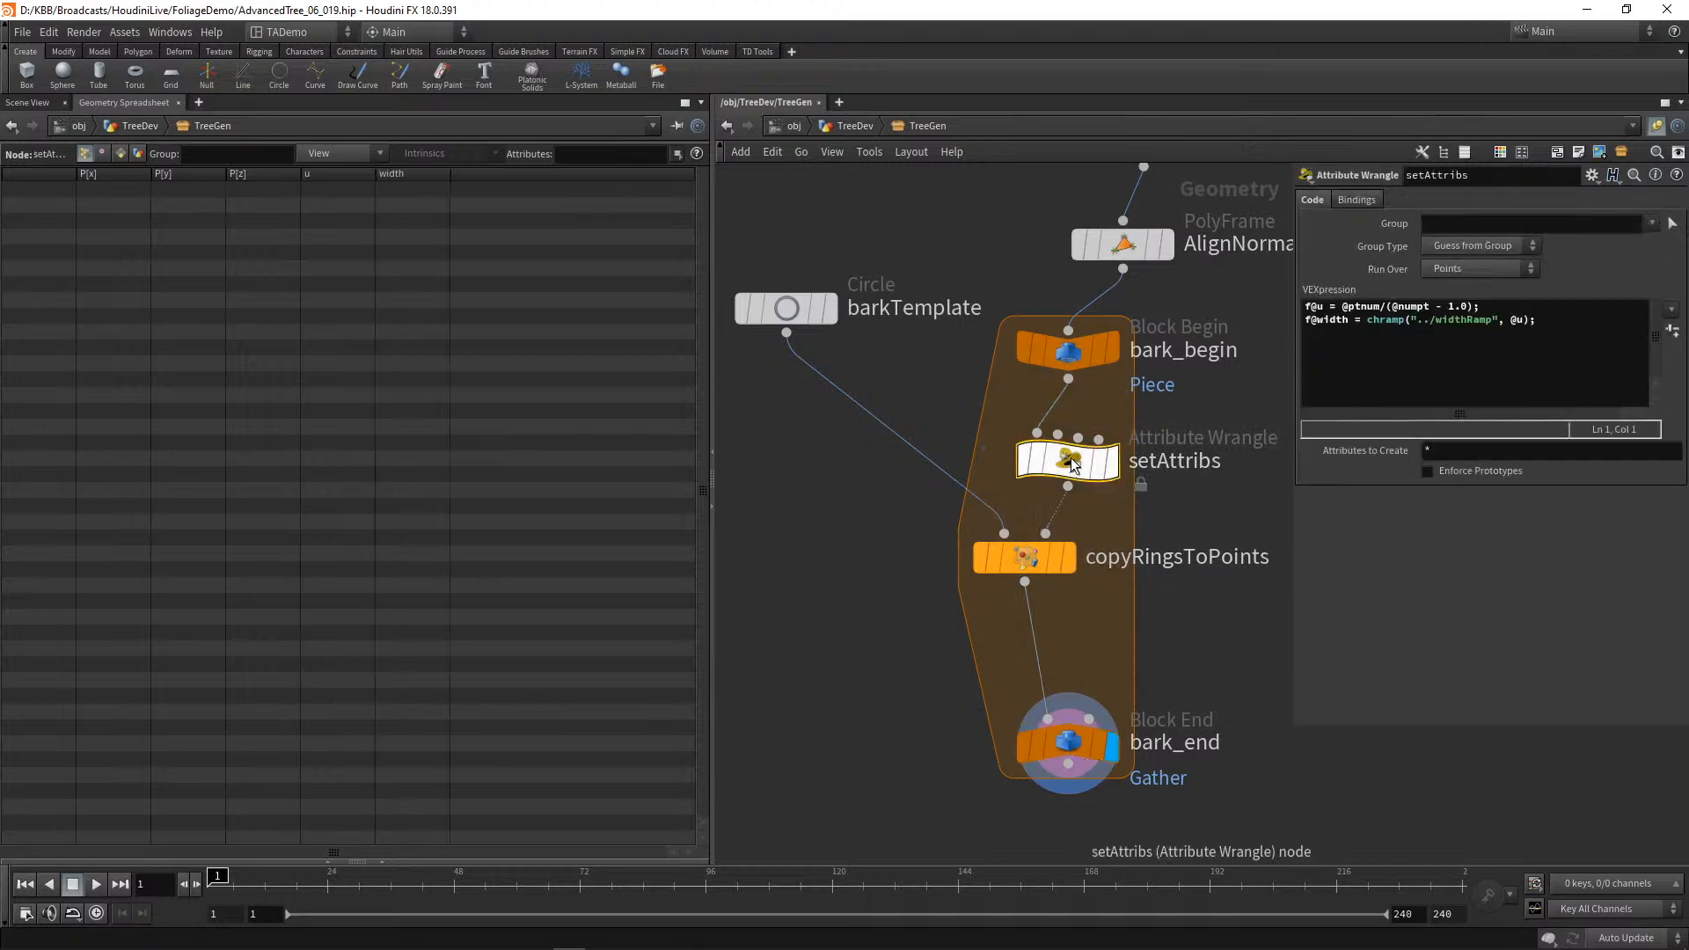
pyautogui.click(789, 308)
pyautogui.moveTo(792, 308)
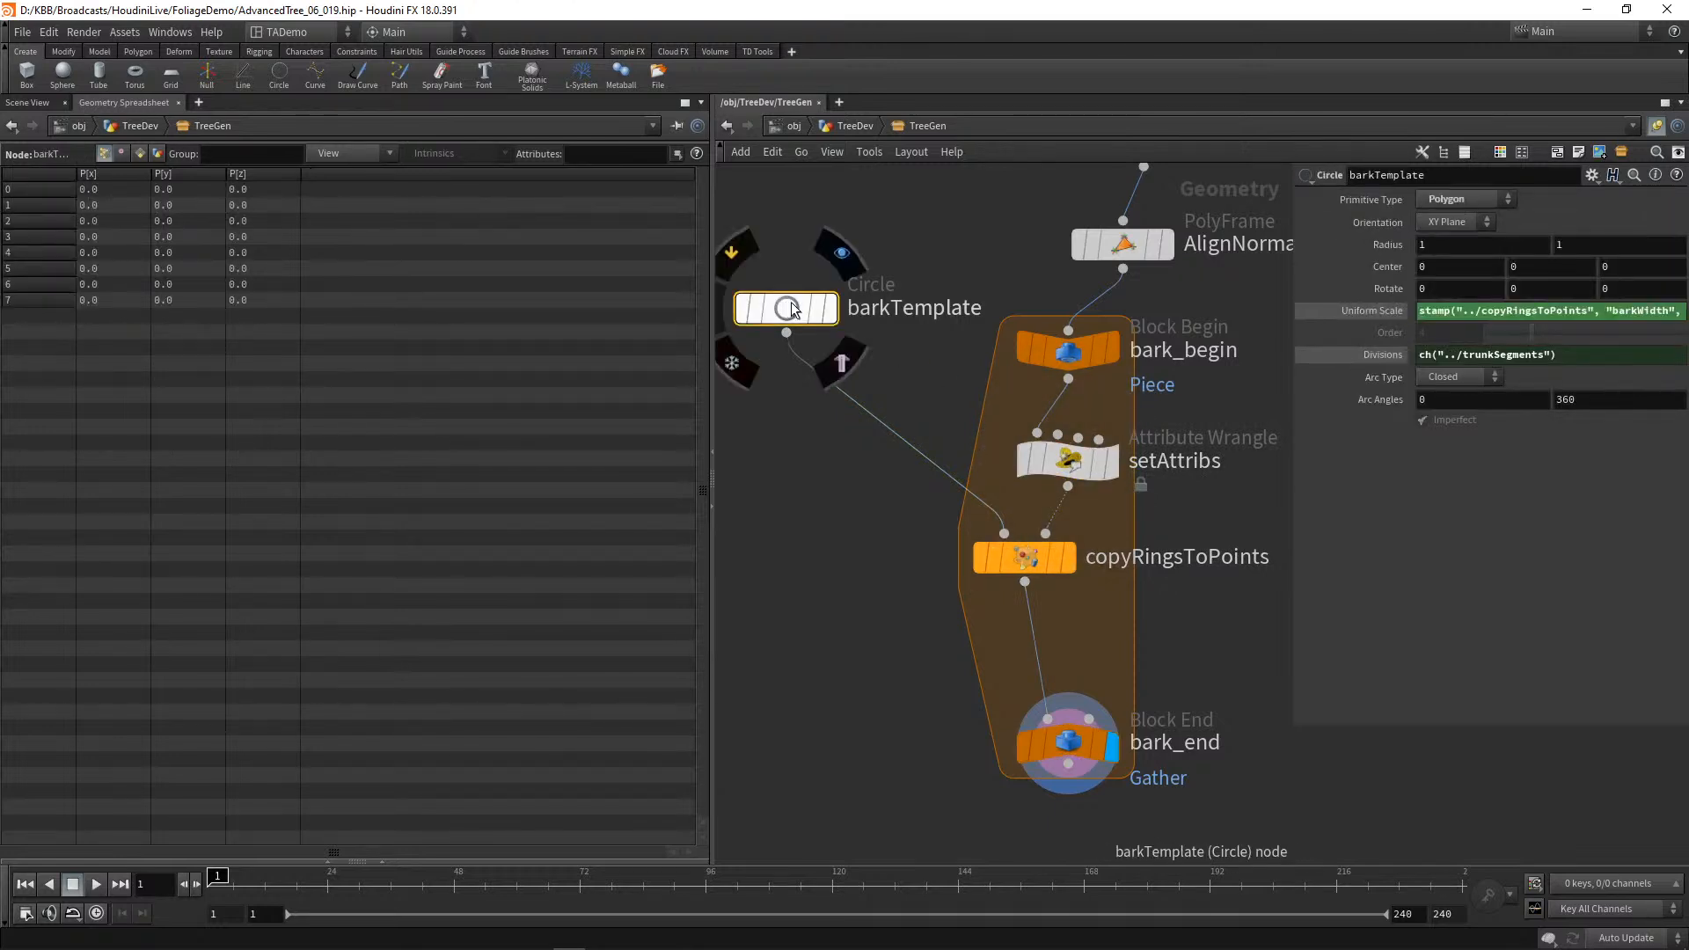
pyautogui.click(1369, 316)
pyautogui.click(1369, 316)
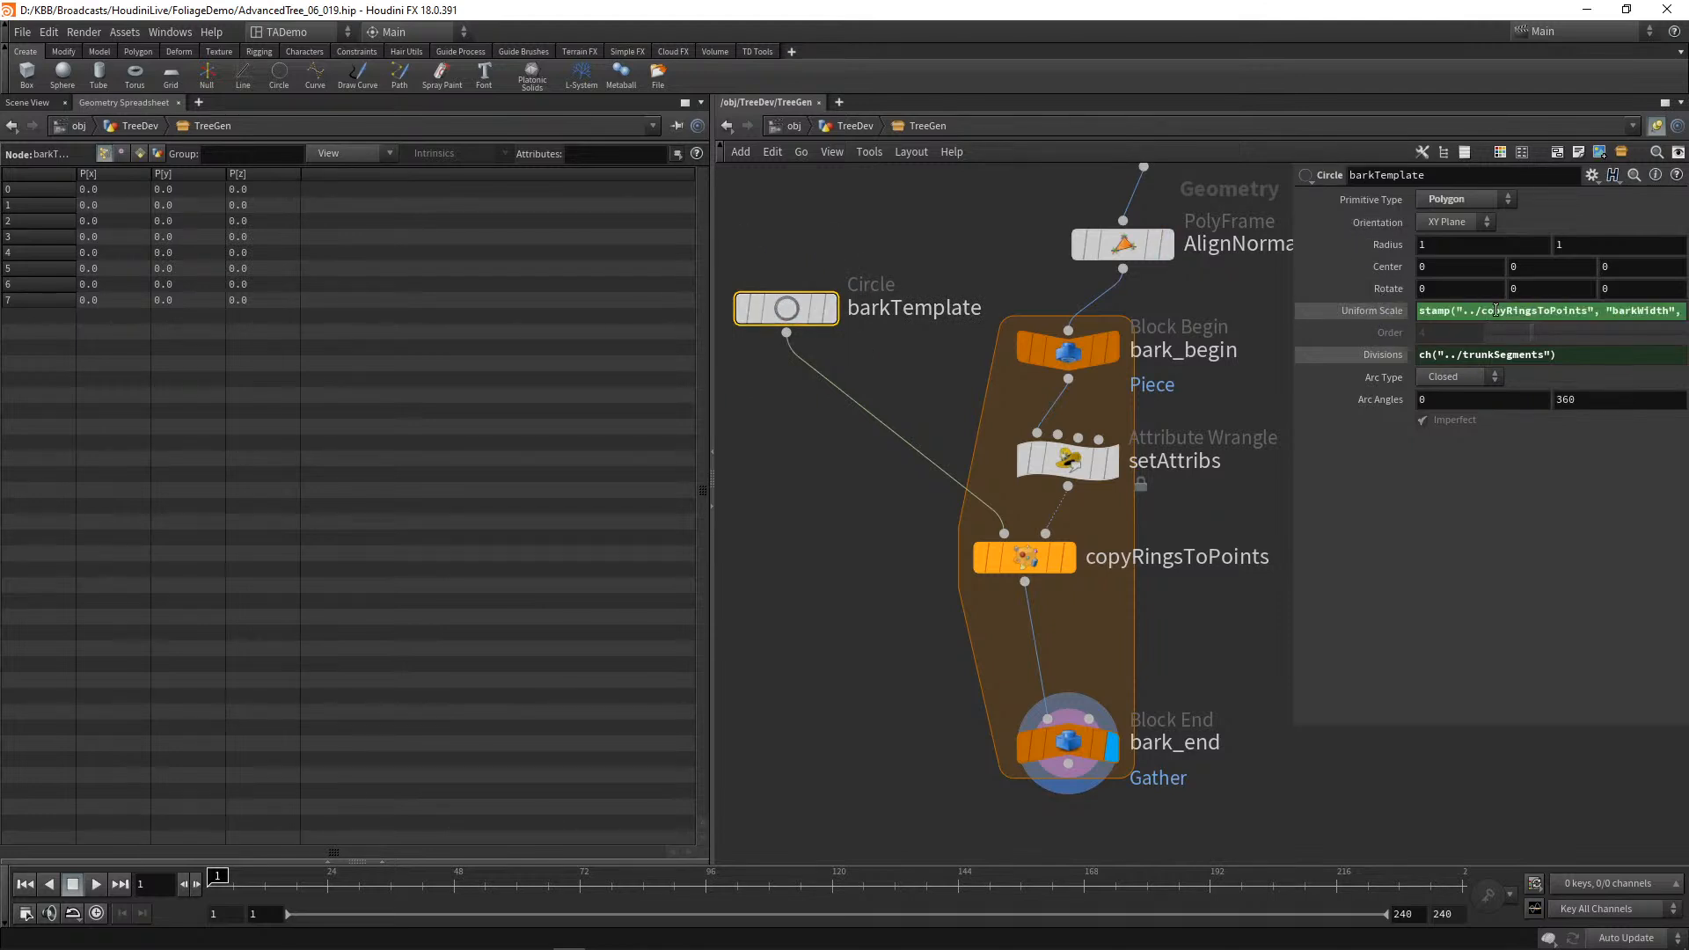
pyautogui.click(1039, 554)
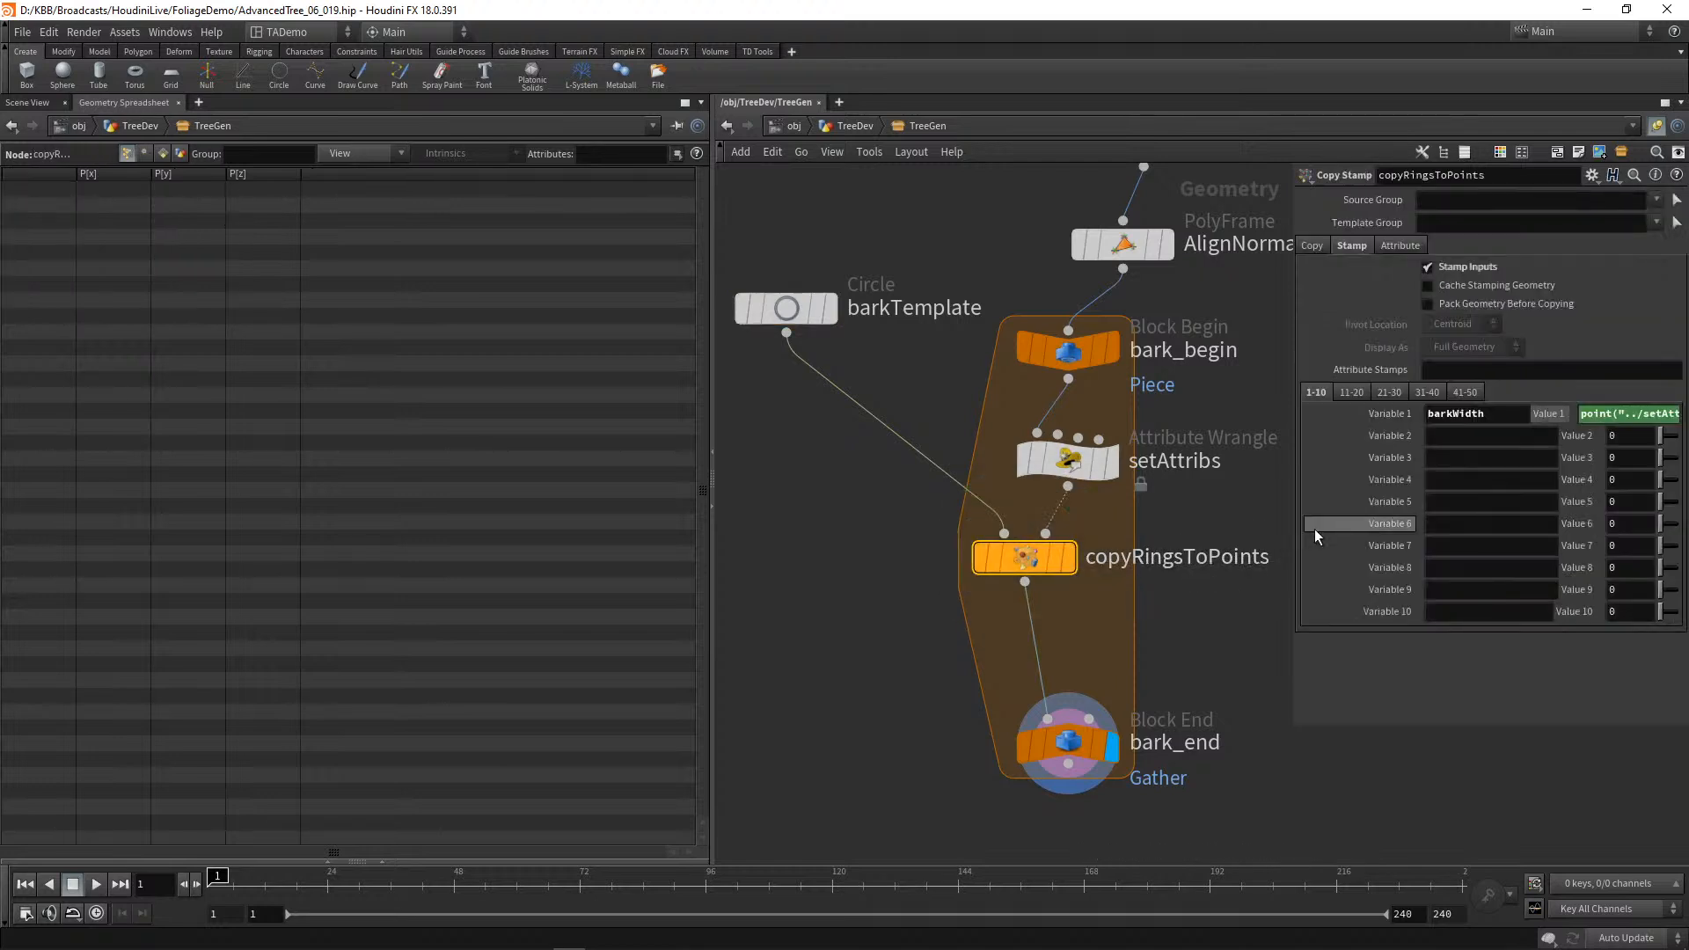
pyautogui.moveTo(1291, 555); pyautogui.dragTo(1279, 597)
# Step: Inspect the template point attributes multiplied by copyToBranchPoints, checking for barkScale in the To Point Mult entry
pyautogui.moveTo(1243, 609); pyautogui.dragTo(995, 944, button='middle')
pyautogui.moveTo(1129, 595); pyautogui.dragTo(1100, 933, button='middle')
pyautogui.click(864, 445)
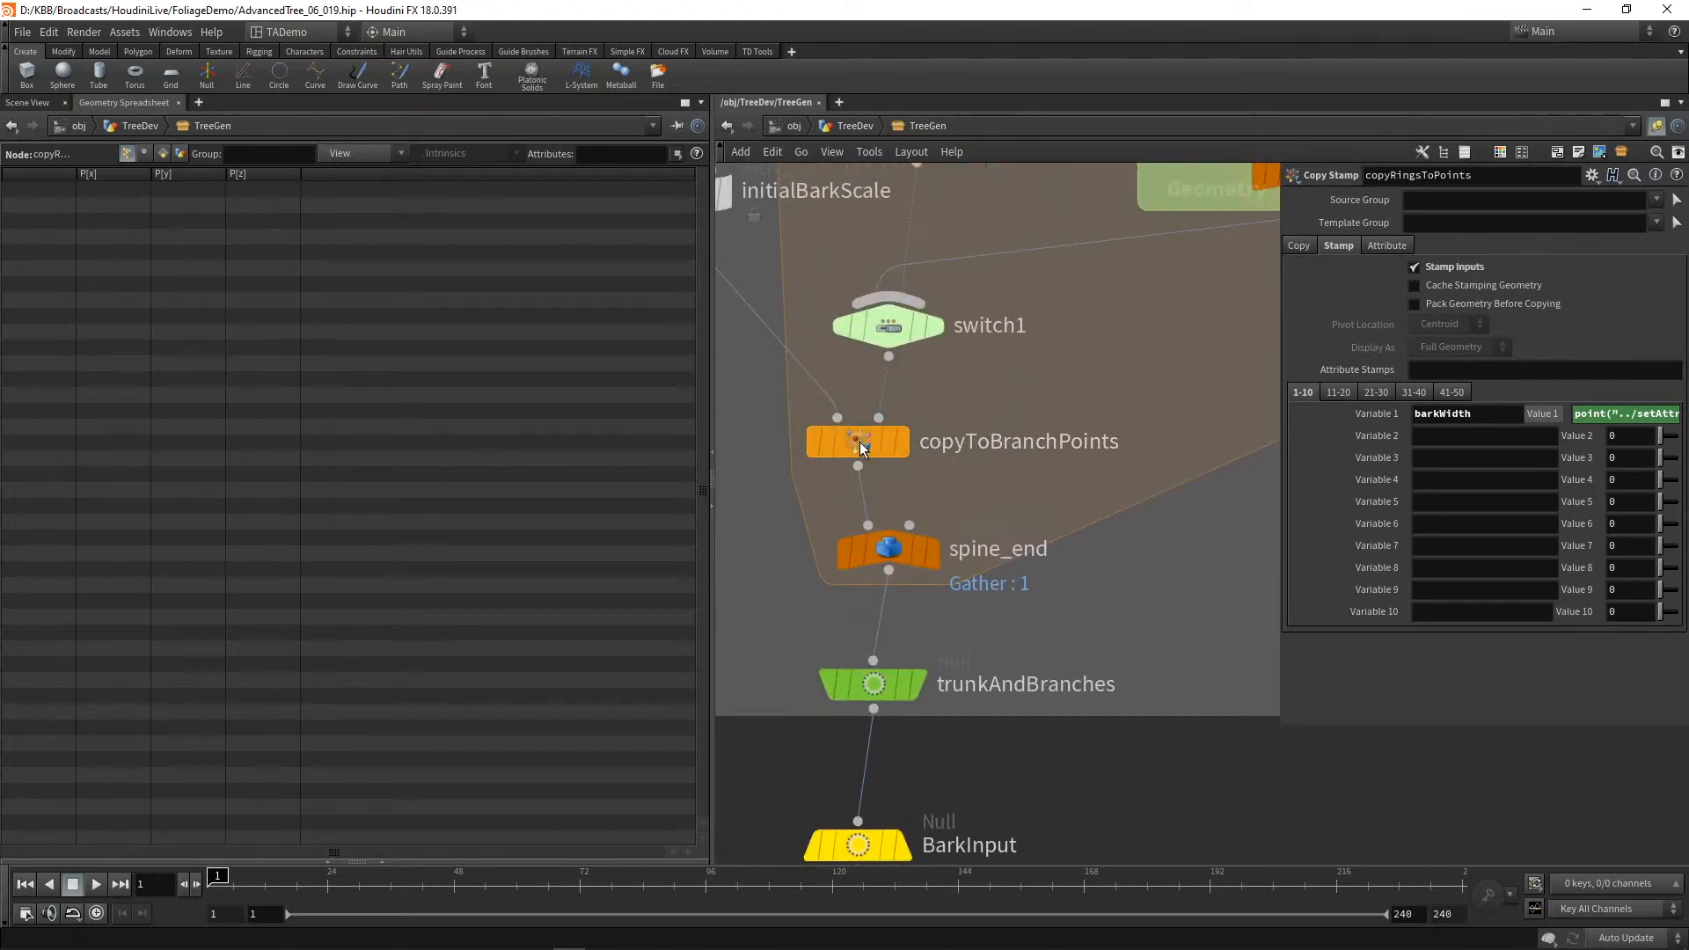
pyautogui.click(1508, 309)
pyautogui.moveTo(1586, 305); pyautogui.dragTo(1626, 304)
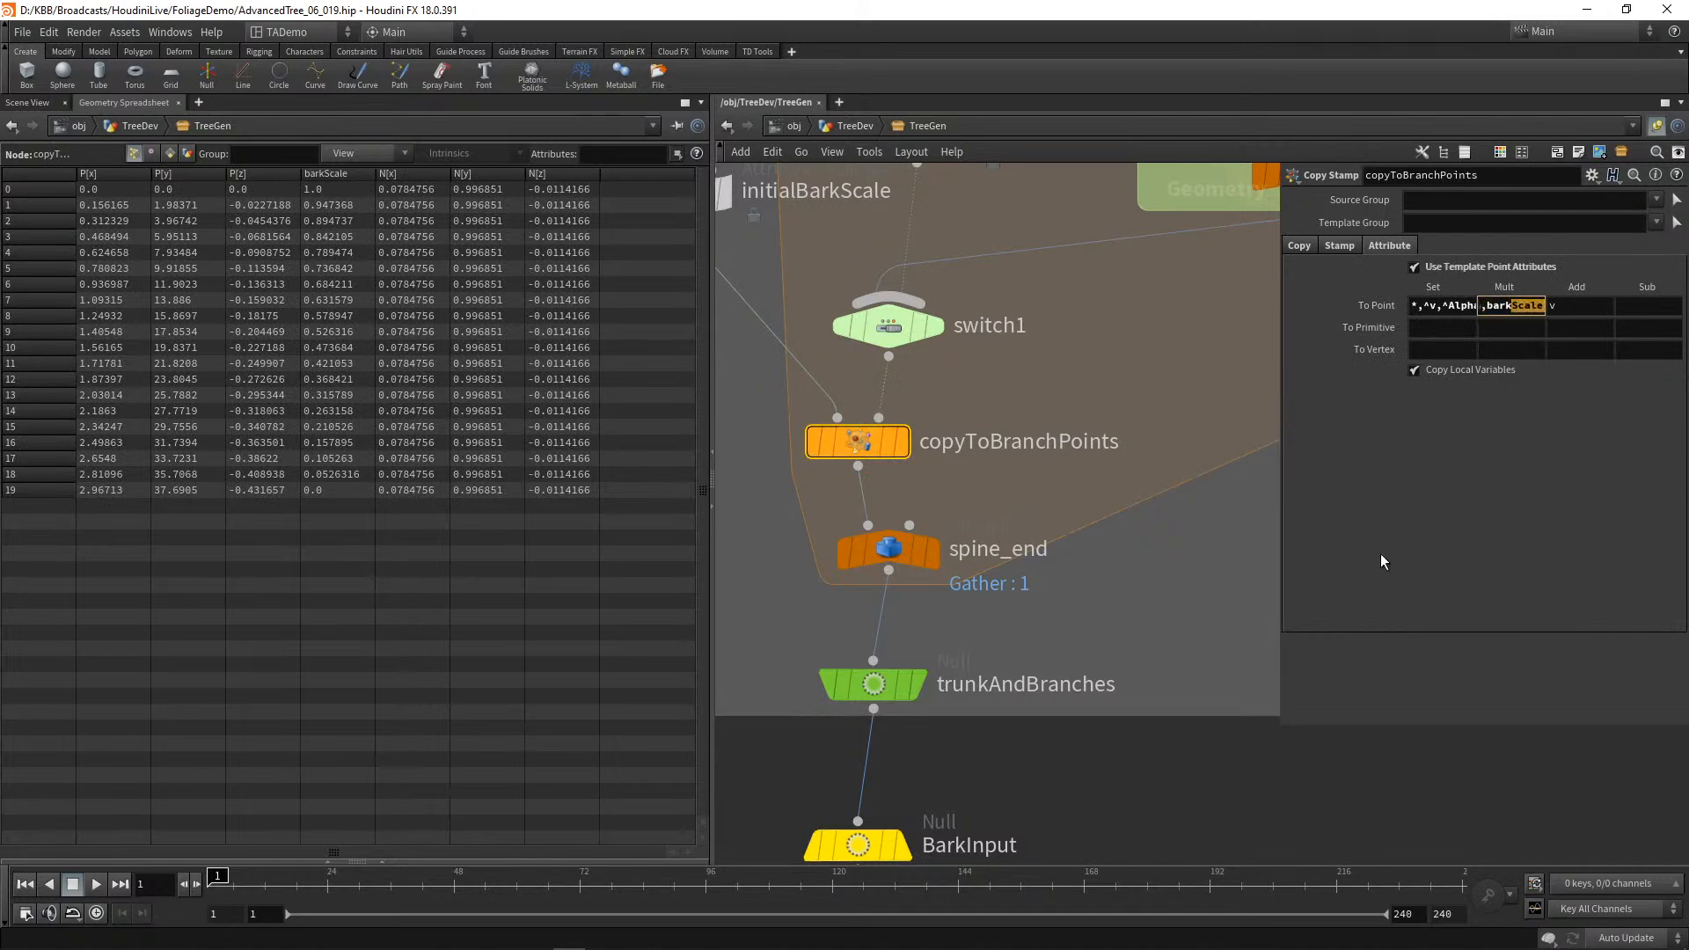
# Step: Recheck the point attributes of BarkInput and AlignNormals in the geometry spreadsheet
pyautogui.moveTo(1177, 807); pyautogui.dragTo(1271, 362, button='middle')
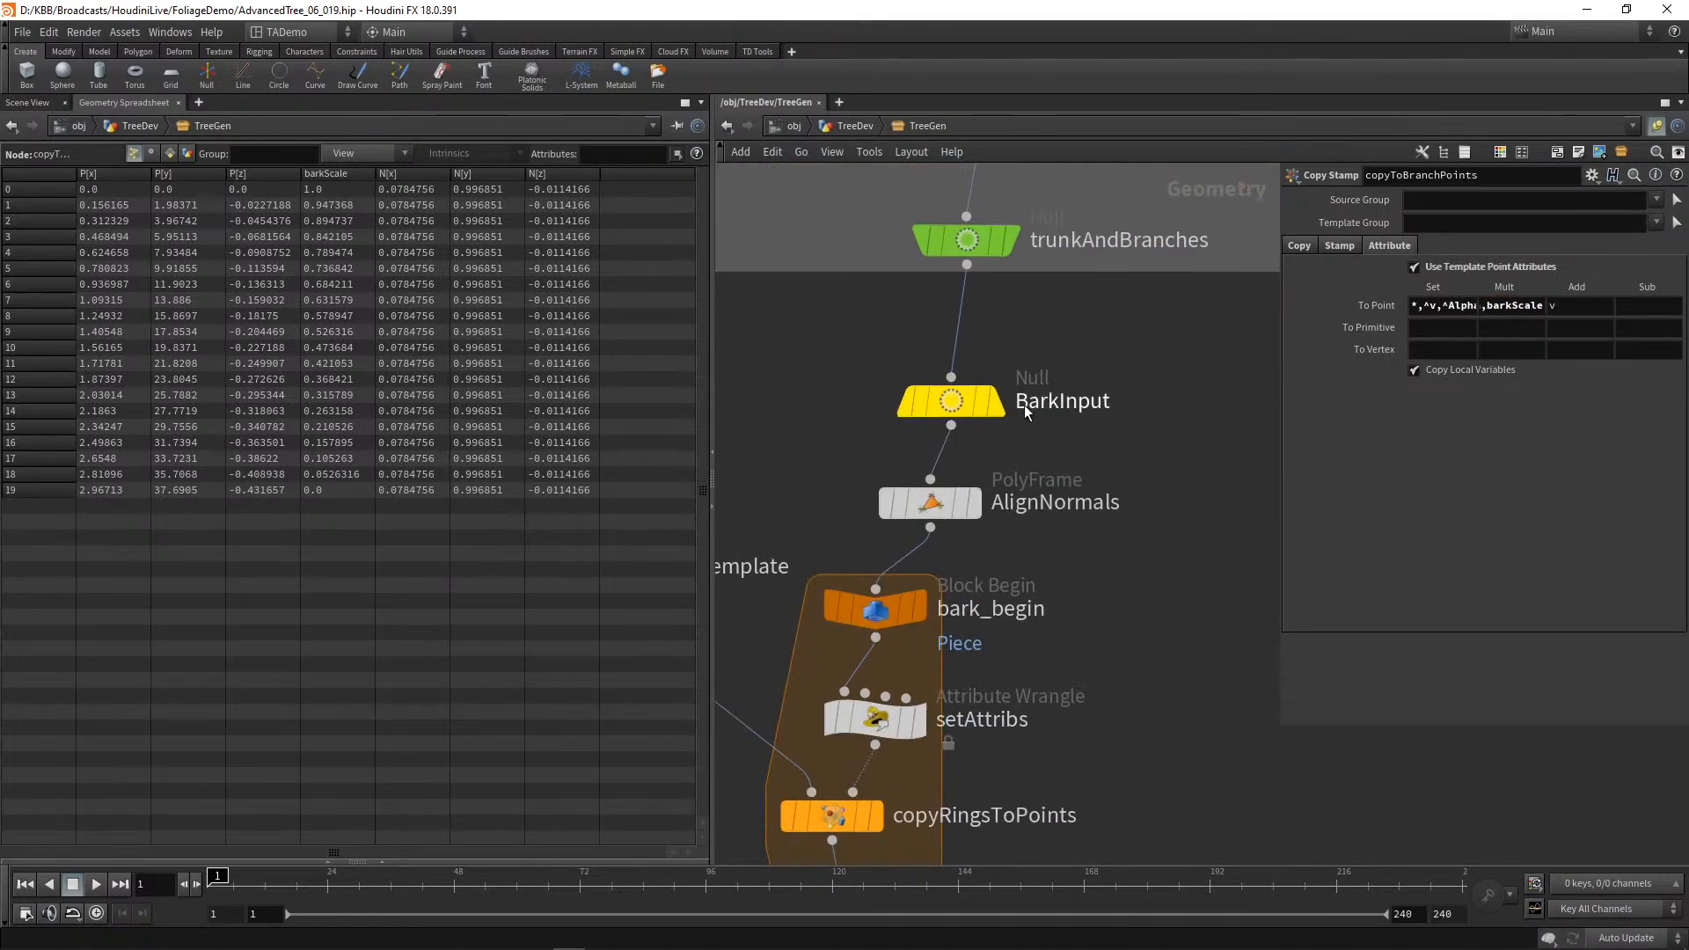
pyautogui.click(956, 389)
pyautogui.moveTo(1082, 534); pyautogui.dragTo(1082, 306, button='middle')
pyautogui.click(979, 275)
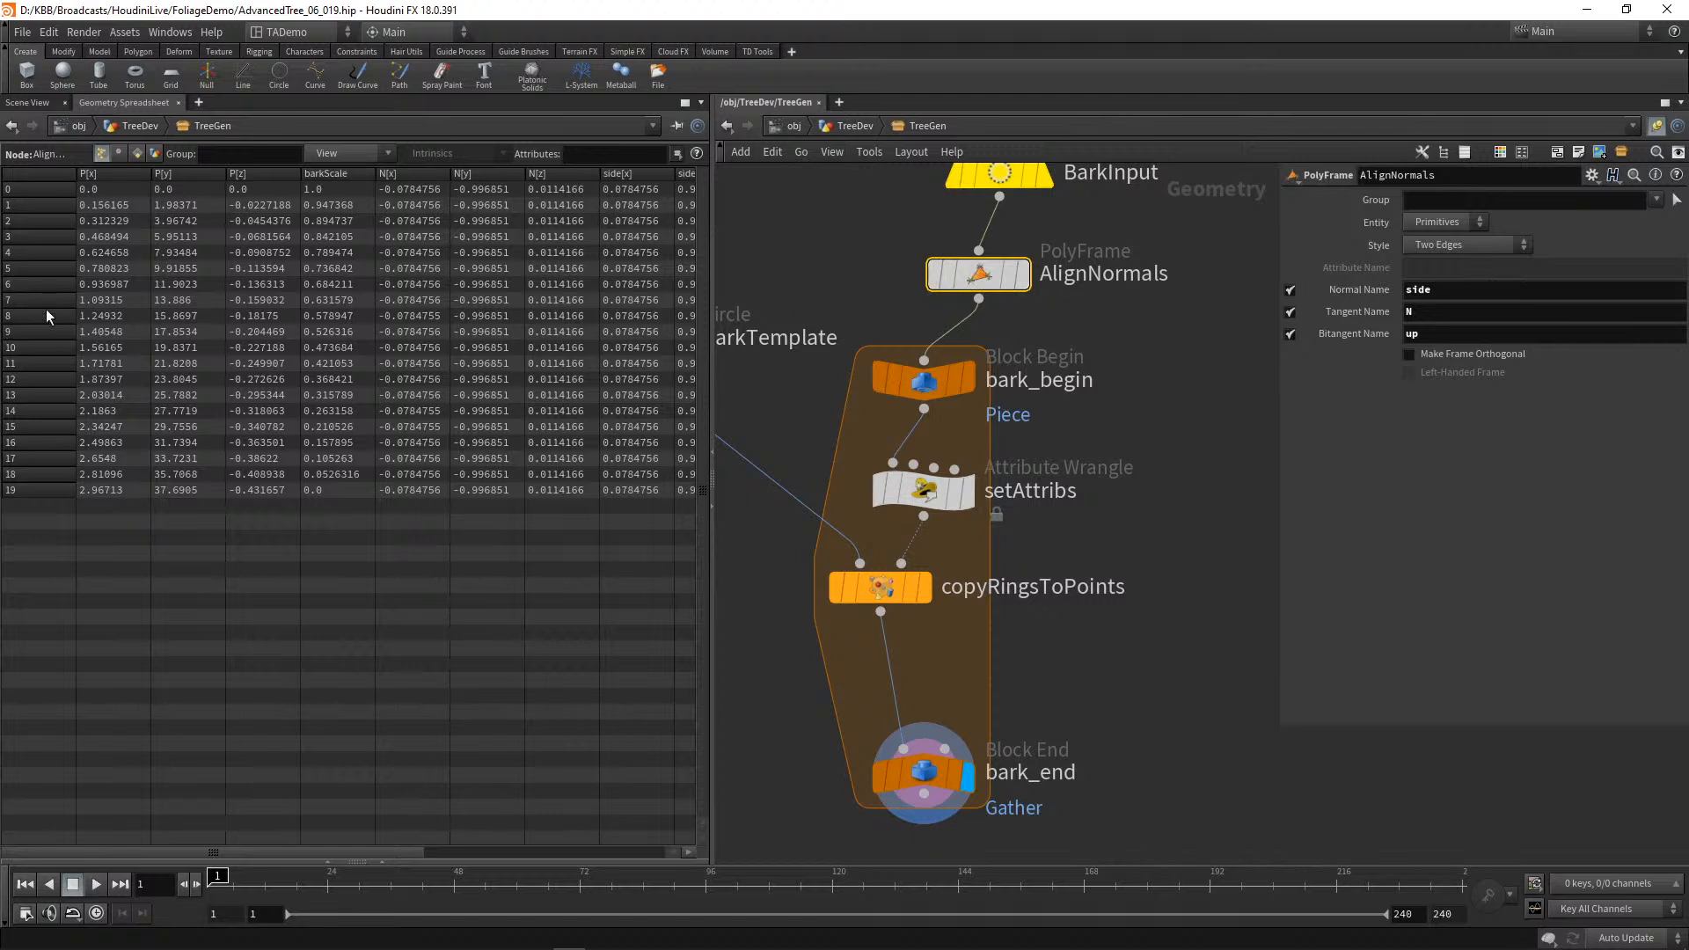
# Step: Turn off Single Pass on the bark_end loop so that it processes every piece
pyautogui.moveTo(1154, 472); pyautogui.dragTo(1207, 361, button='middle')
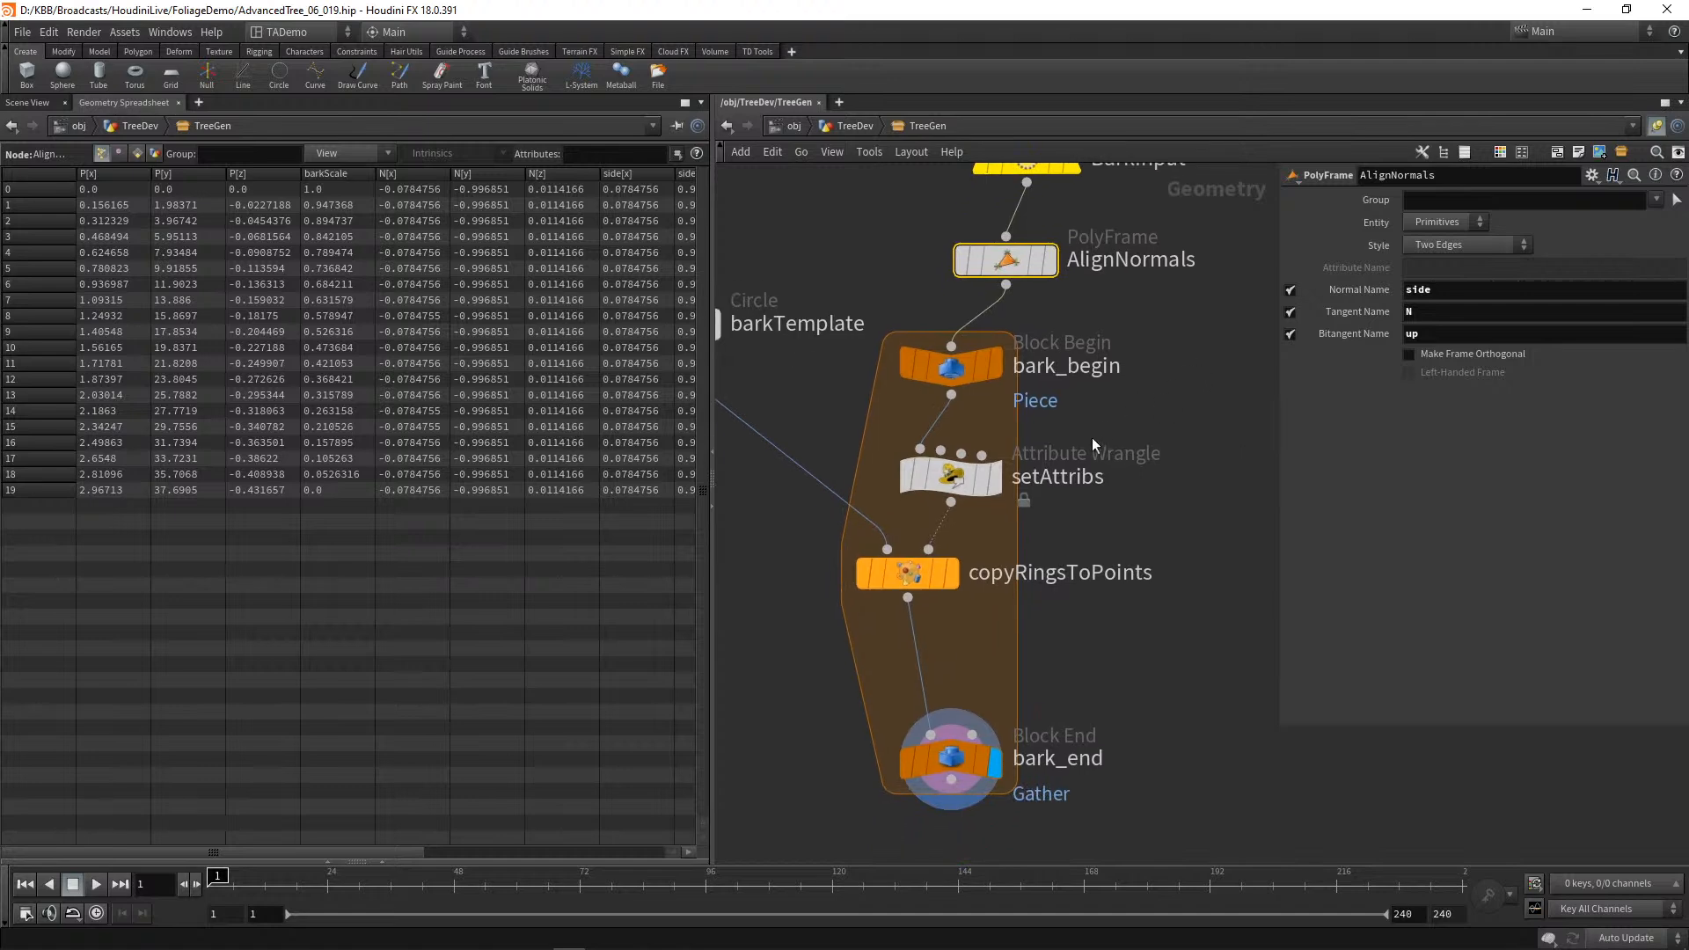
pyautogui.click(963, 759)
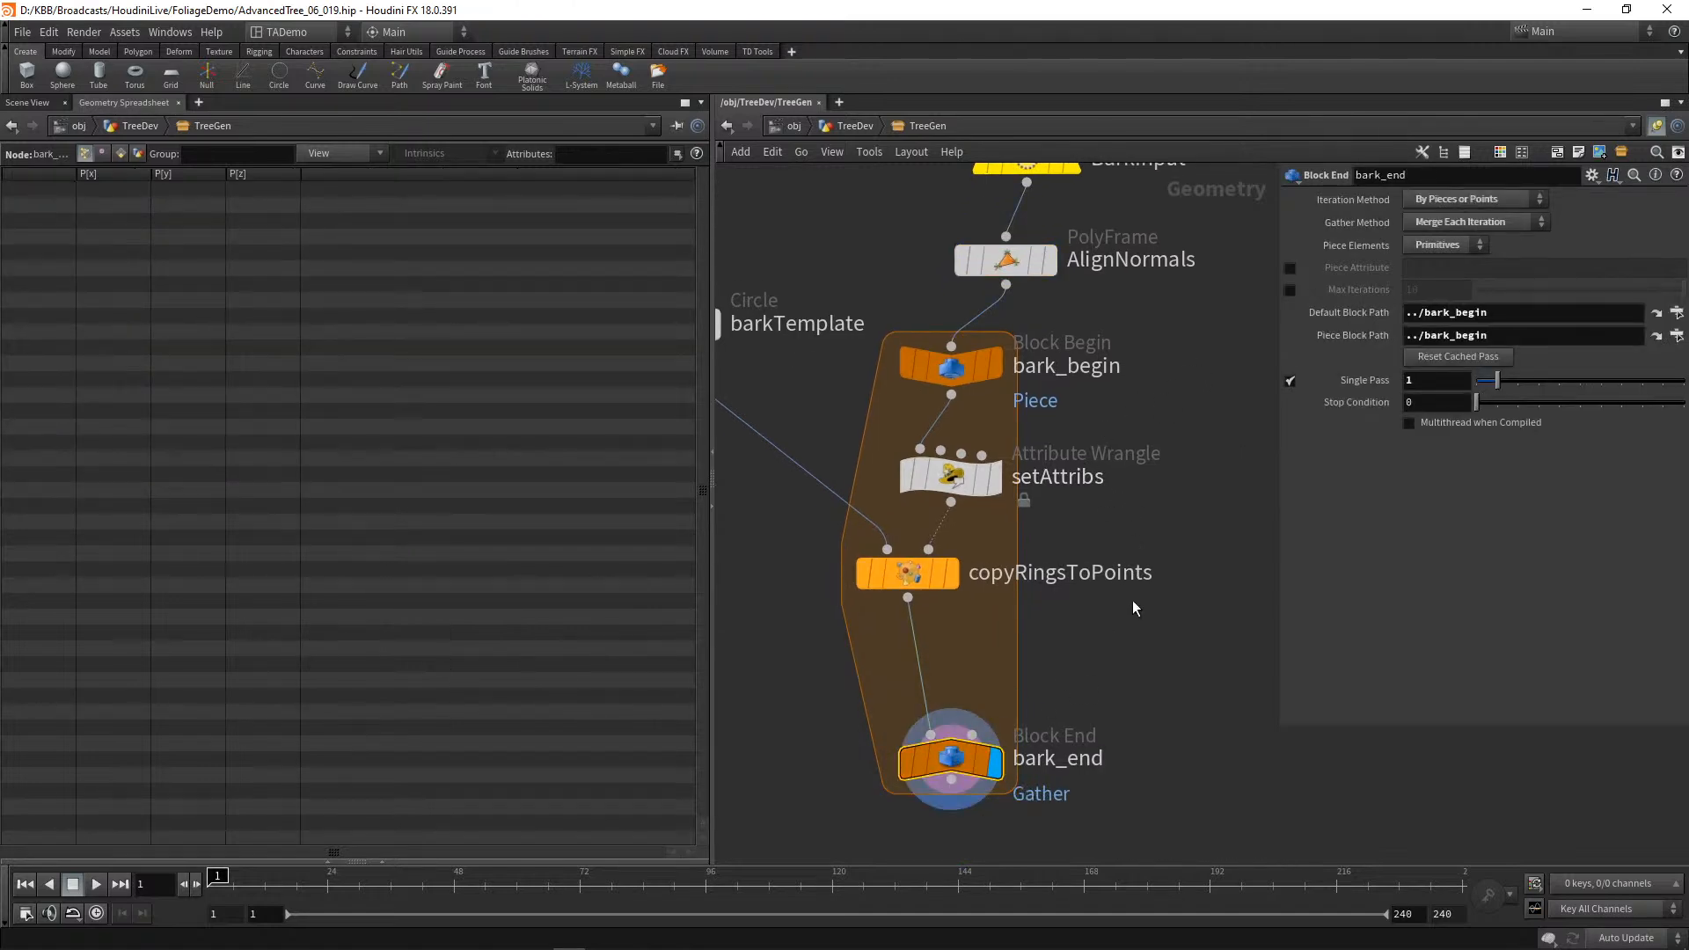
pyautogui.click(1291, 382)
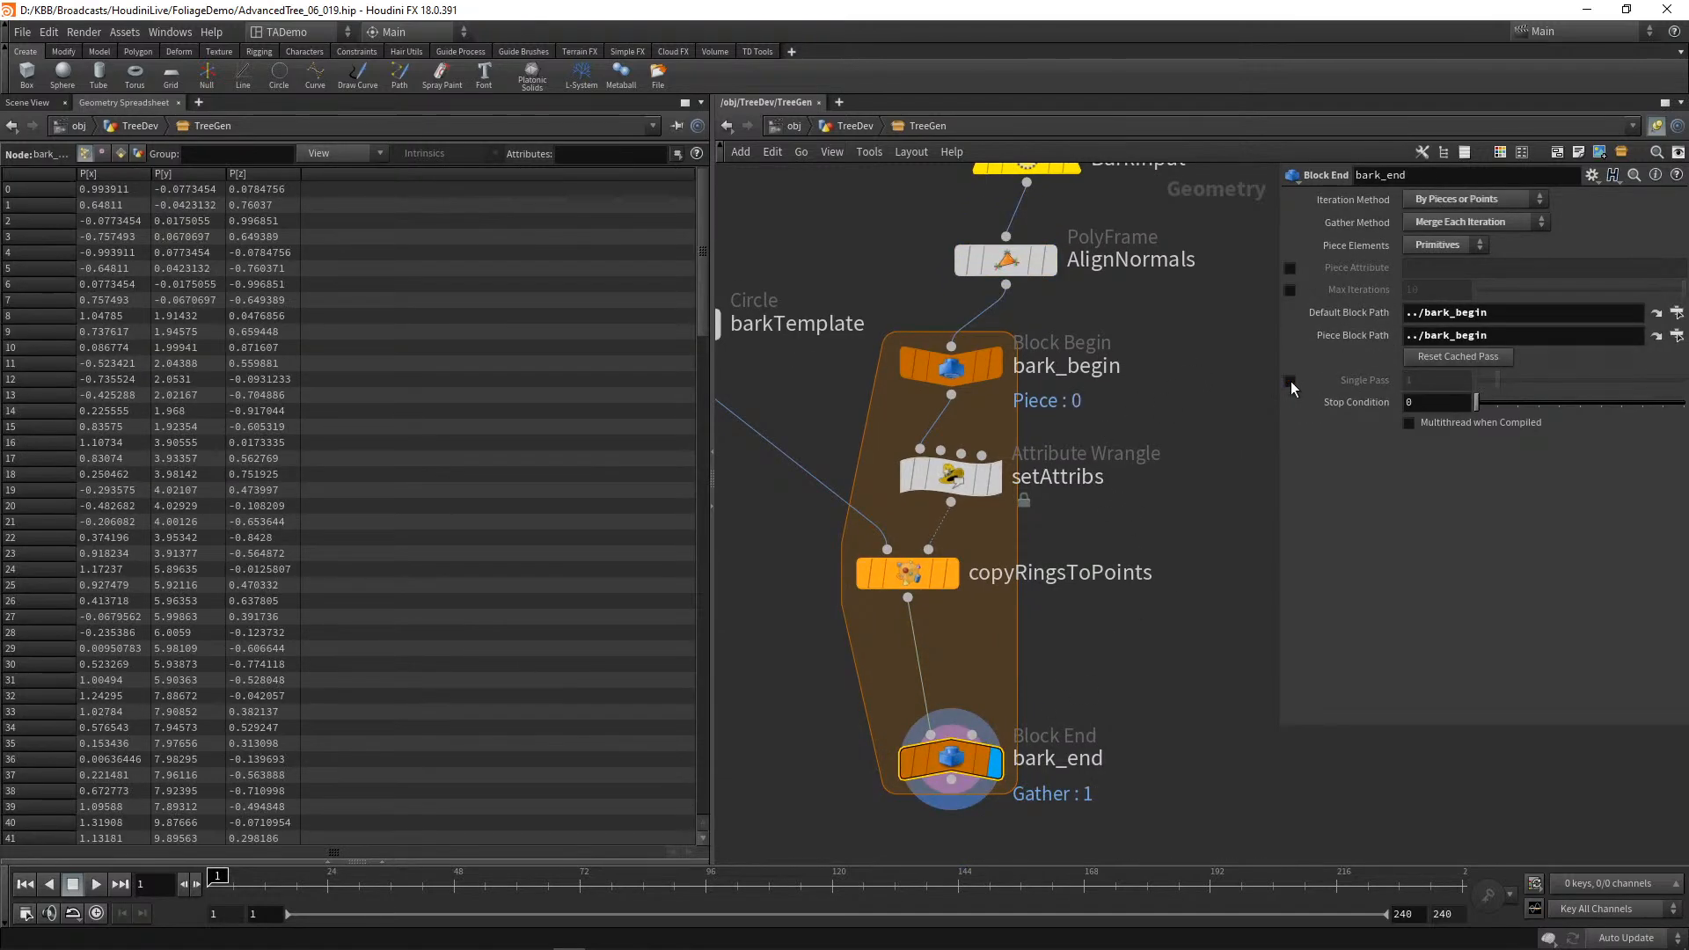
pyautogui.moveTo(1174, 478); pyautogui.dragTo(1216, 414, button='middle')
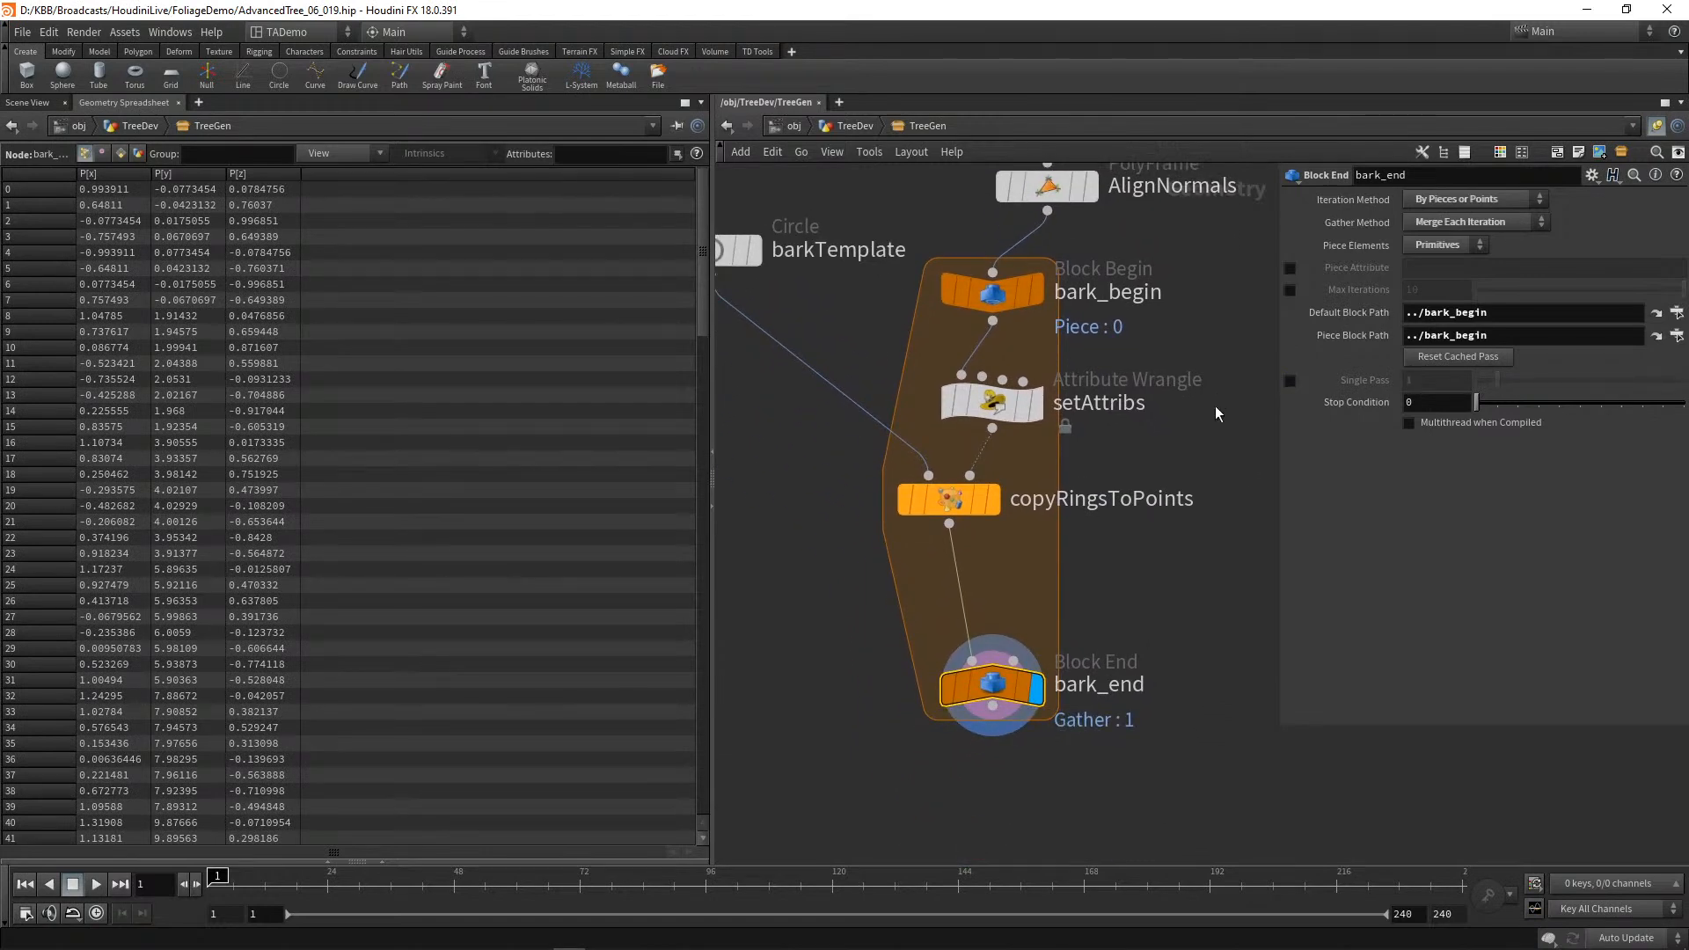
# Step: Review the point attributes through bark_begin, setAttribs and copyRingsToPoints, and check barkTemplate's Uniform Scale as both expression and evaluated value
pyautogui.click(993, 299)
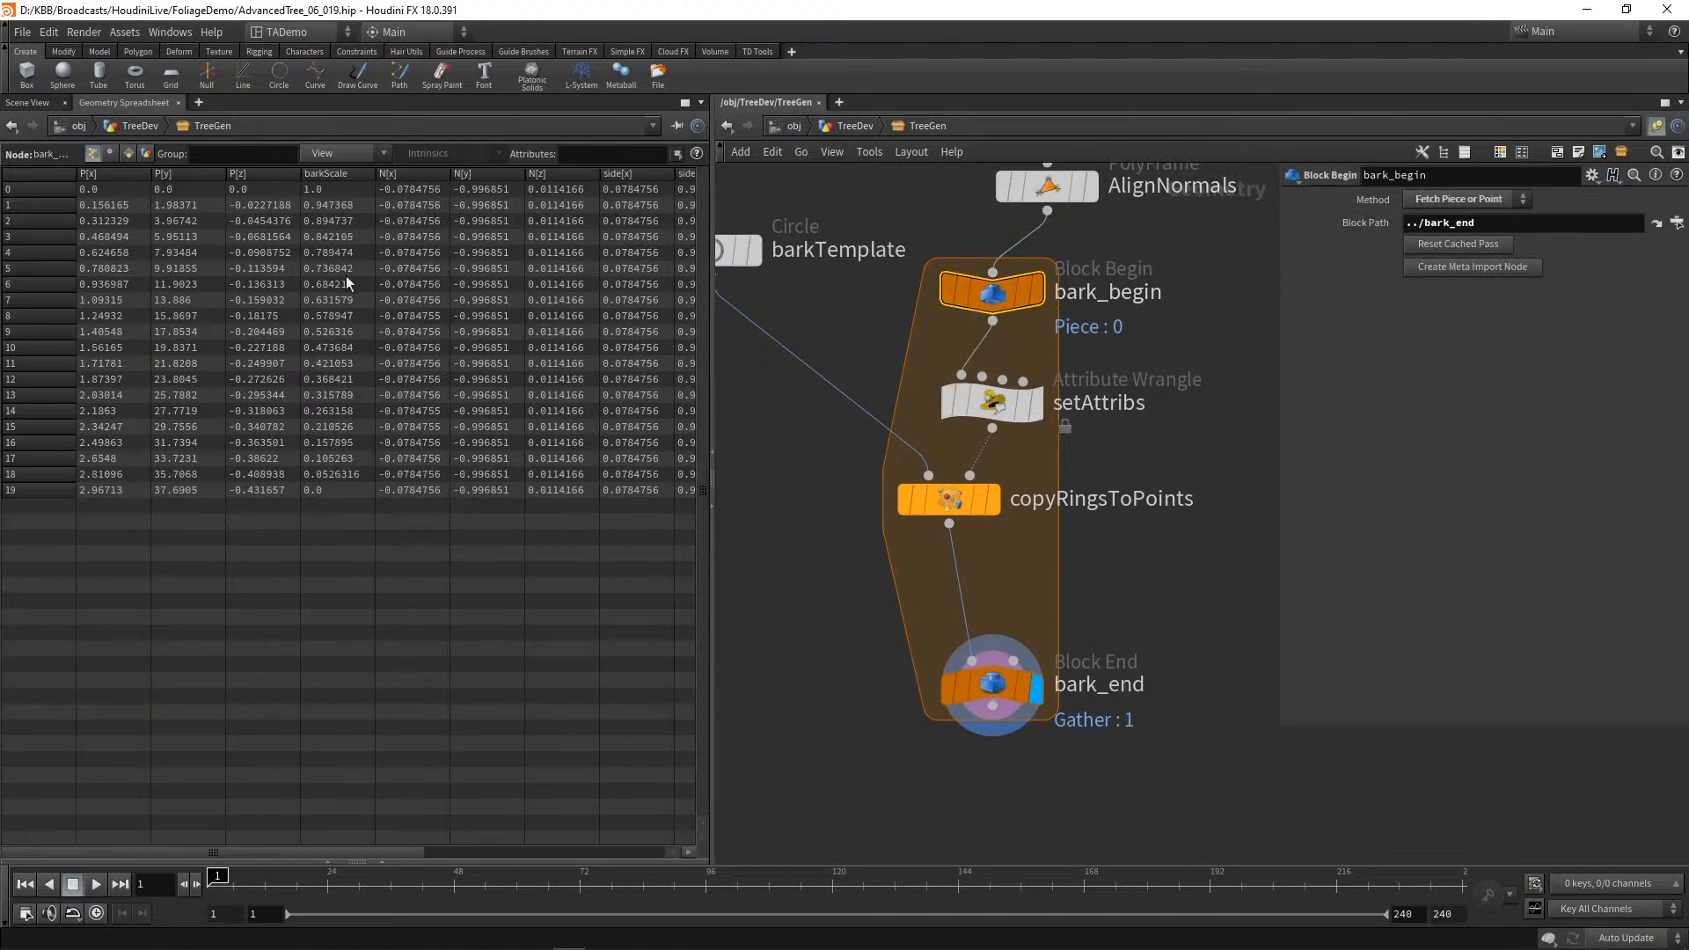
pyautogui.click(998, 404)
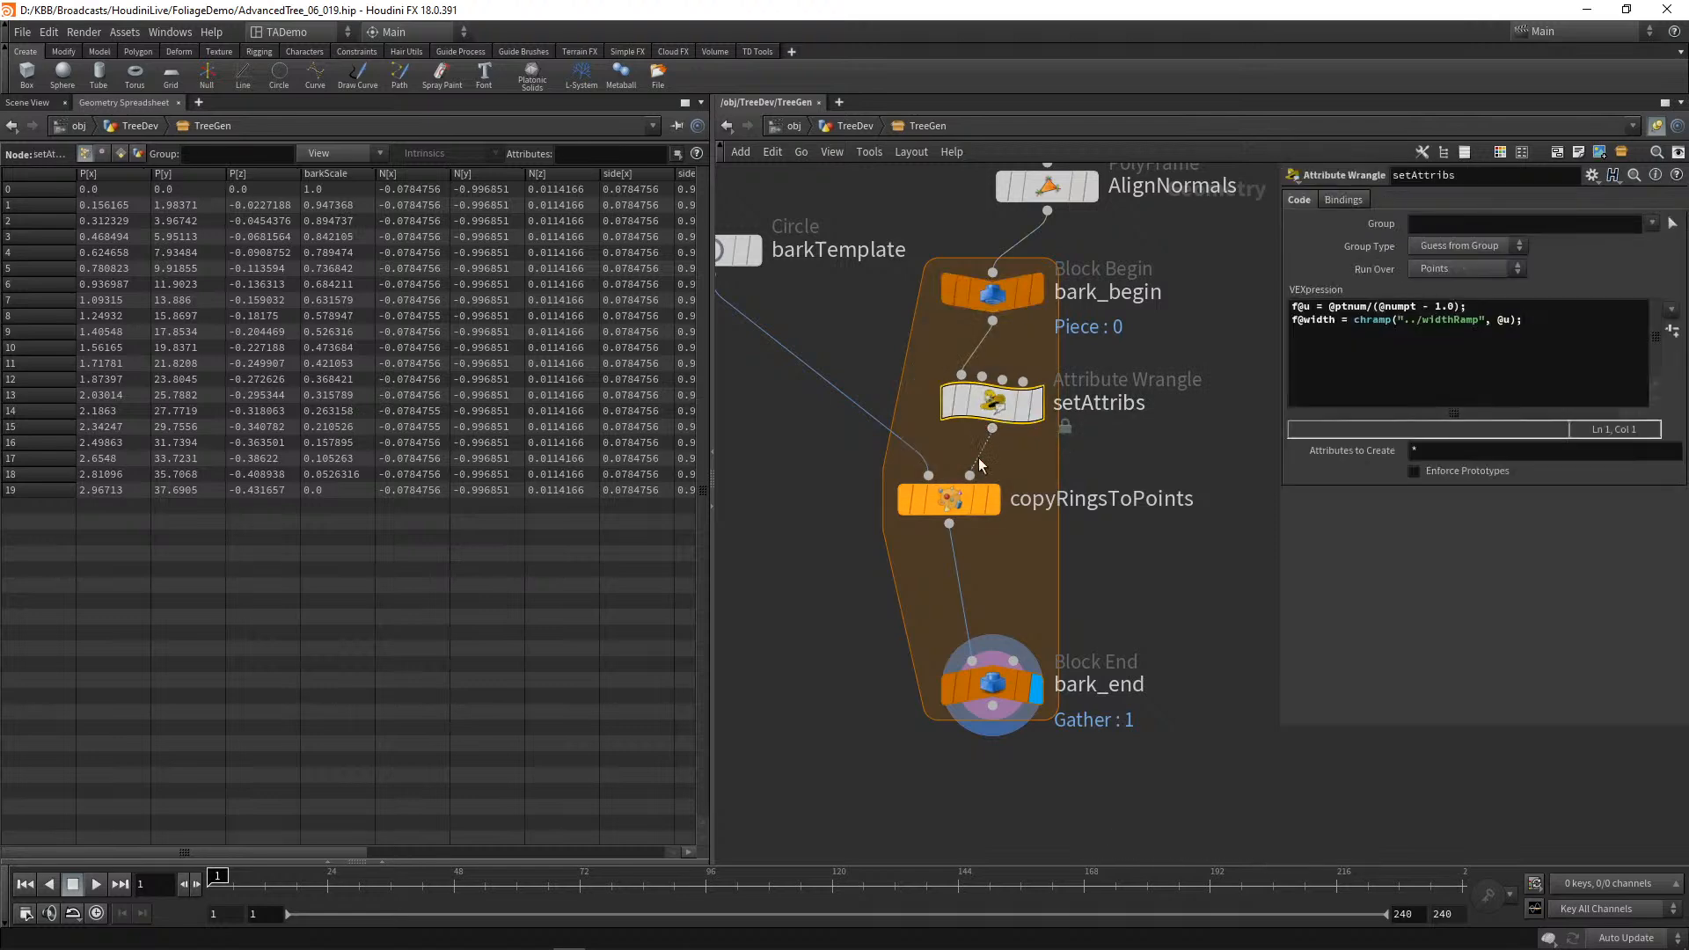
pyautogui.click(950, 508)
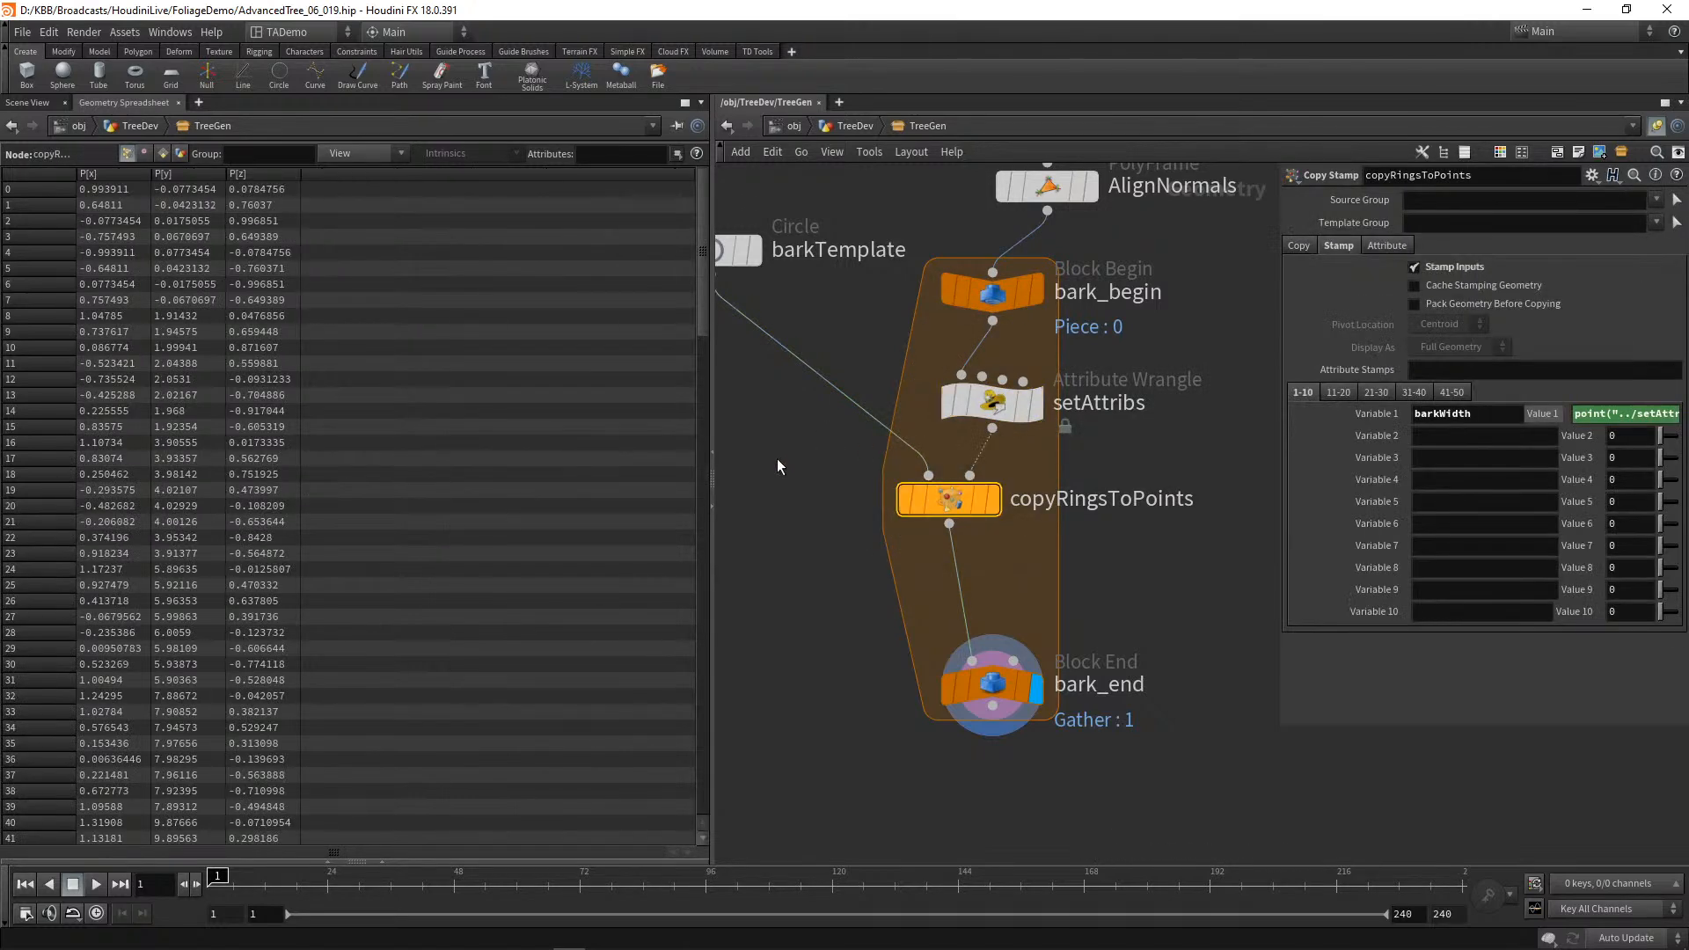
pyautogui.moveTo(778, 457); pyautogui.dragTo(882, 553, button='middle')
pyautogui.scroll(1, 883, 552)
pyautogui.click(799, 310)
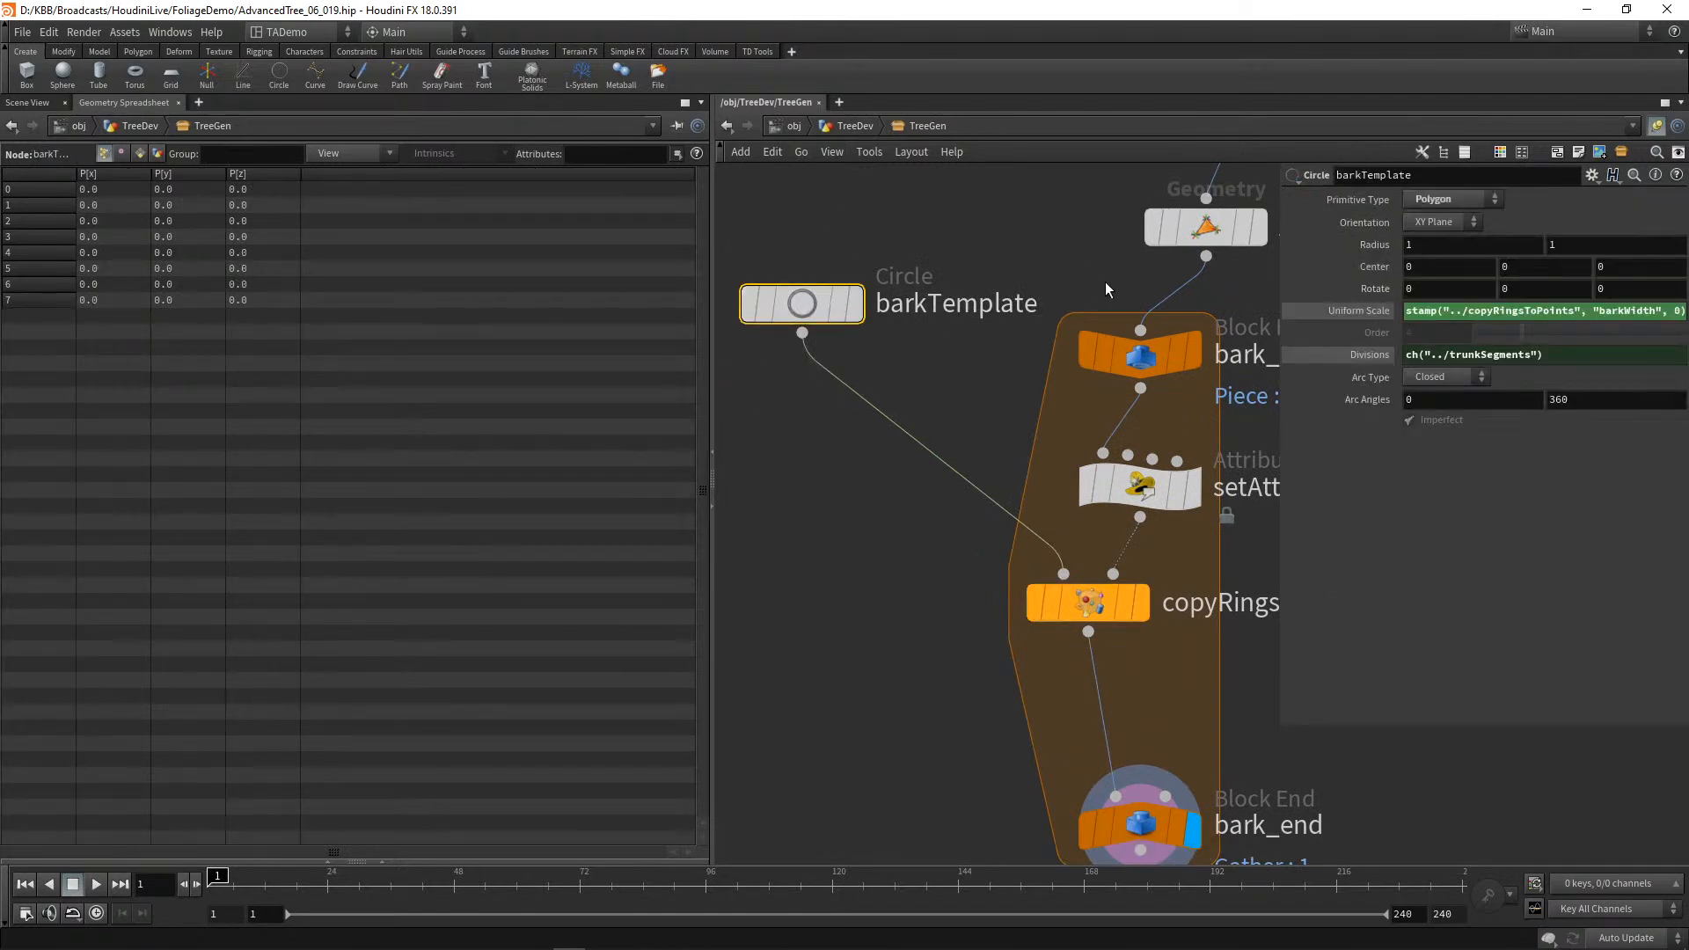
pyautogui.click(1358, 317)
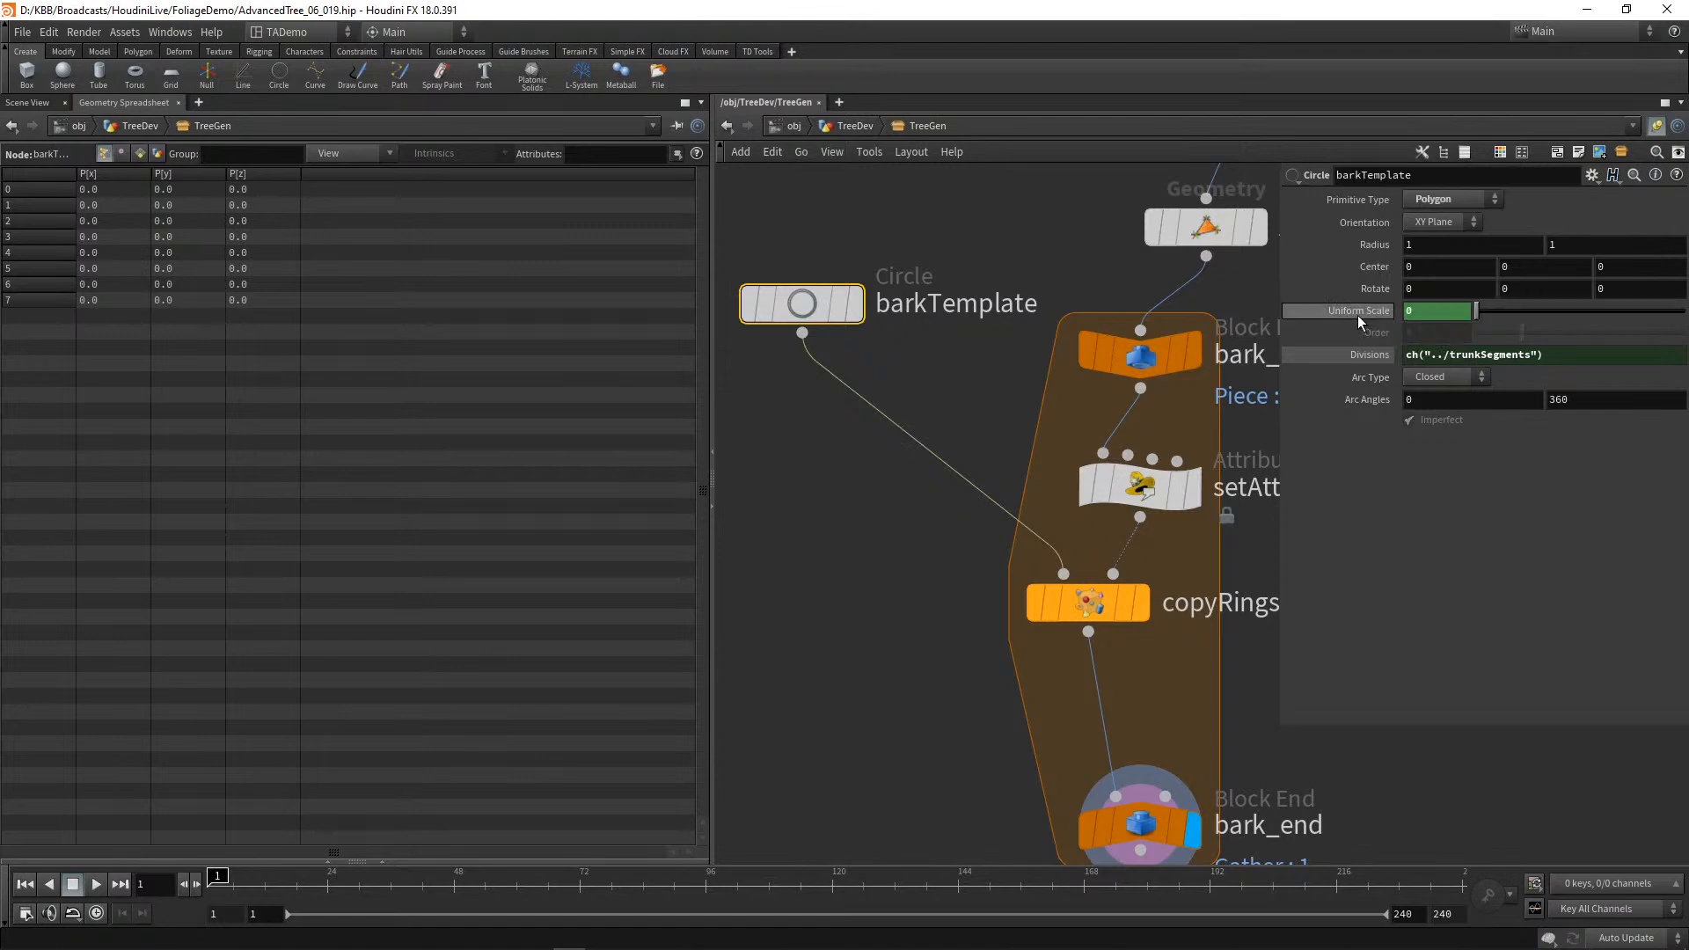
pyautogui.click(1358, 315)
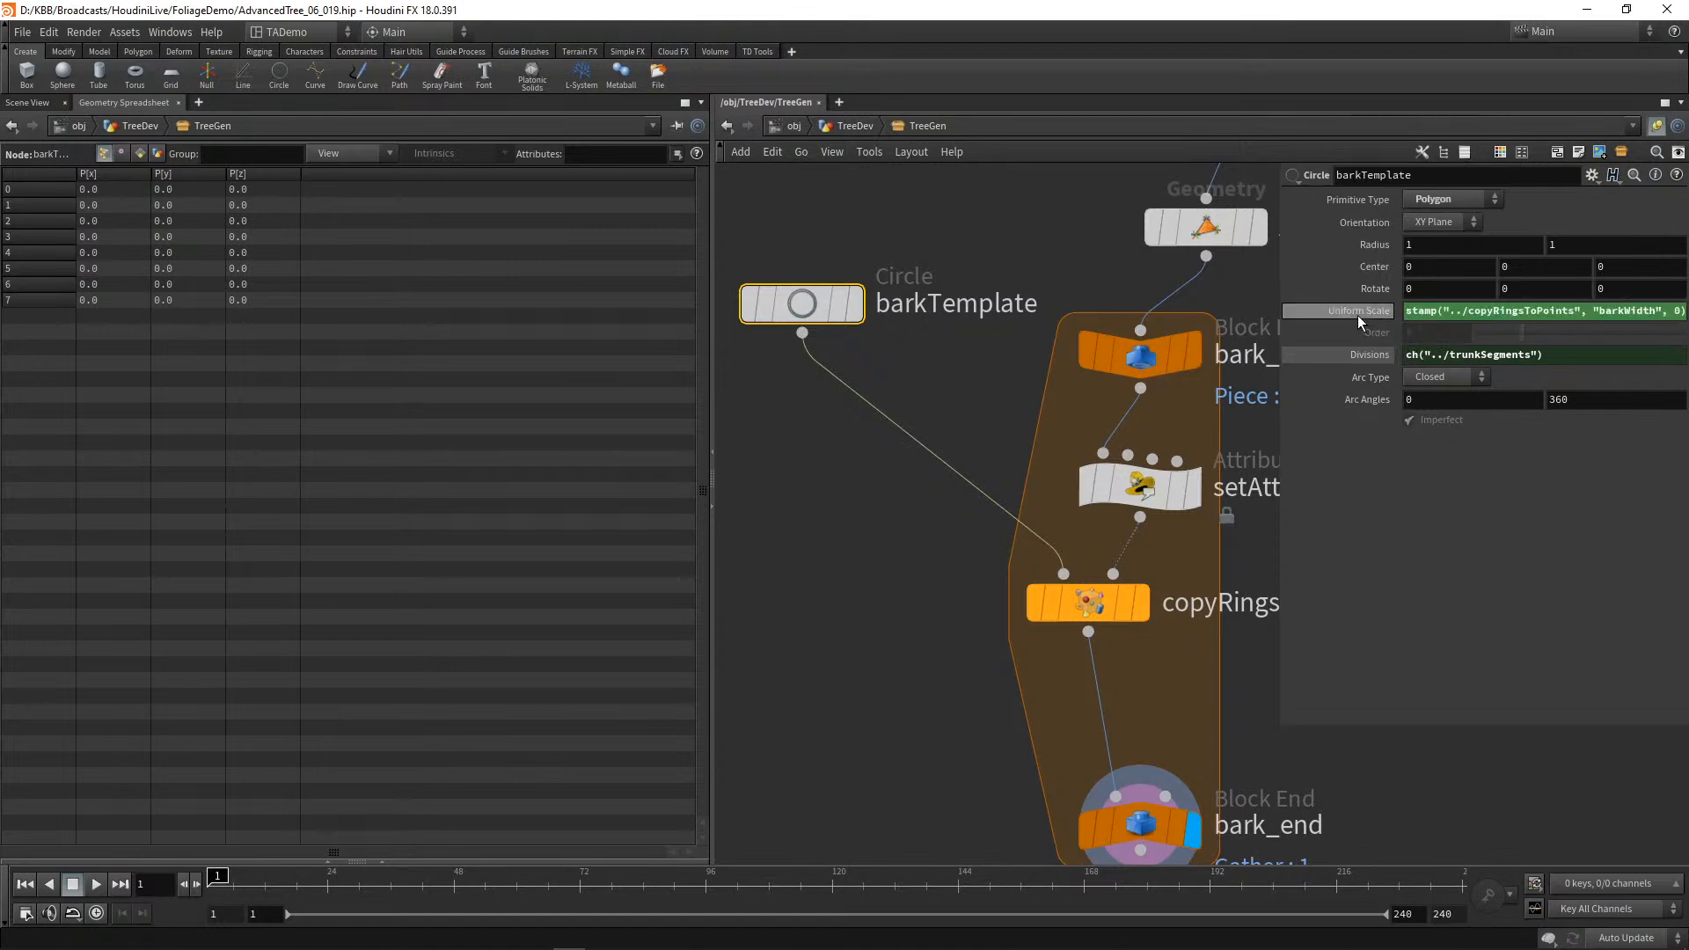
# Step: Check the barkWidth stamp value on copyRingsToPoints and setAttribs' code and point attributes, widening the spreadsheet area slightly
pyautogui.click(1095, 611)
pyautogui.moveTo(968, 619); pyautogui.dragTo(817, 594, button='middle')
pyautogui.click(1544, 414)
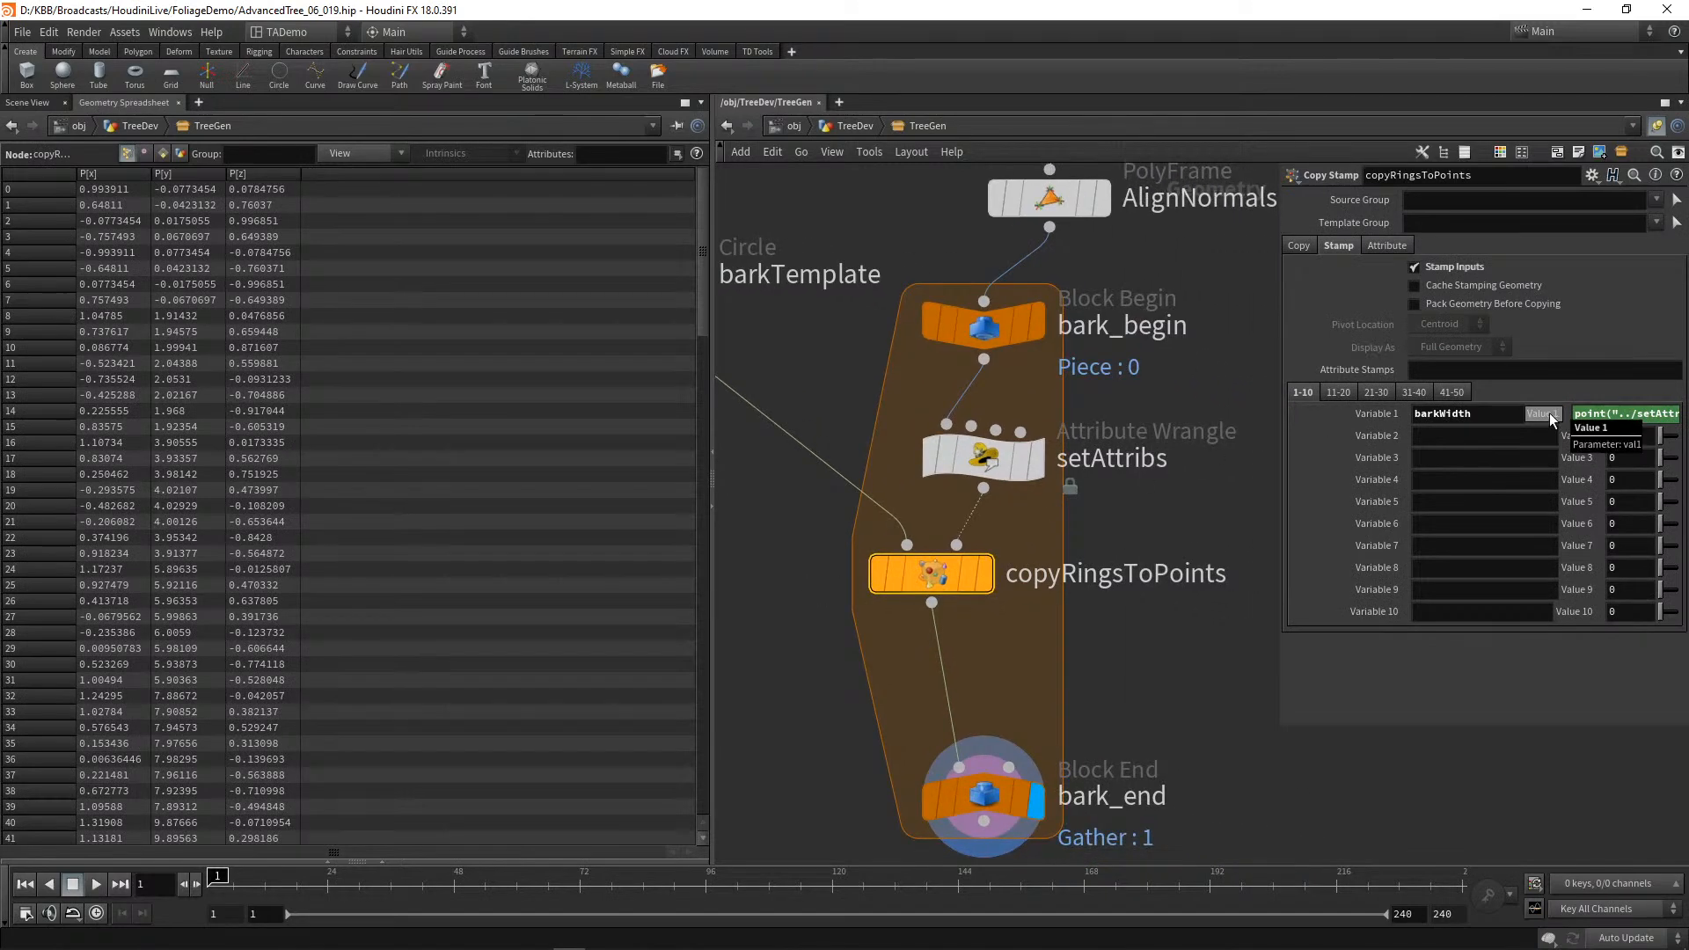
pyautogui.click(1589, 416)
pyautogui.write('e')
pyautogui.press('BackSpace')
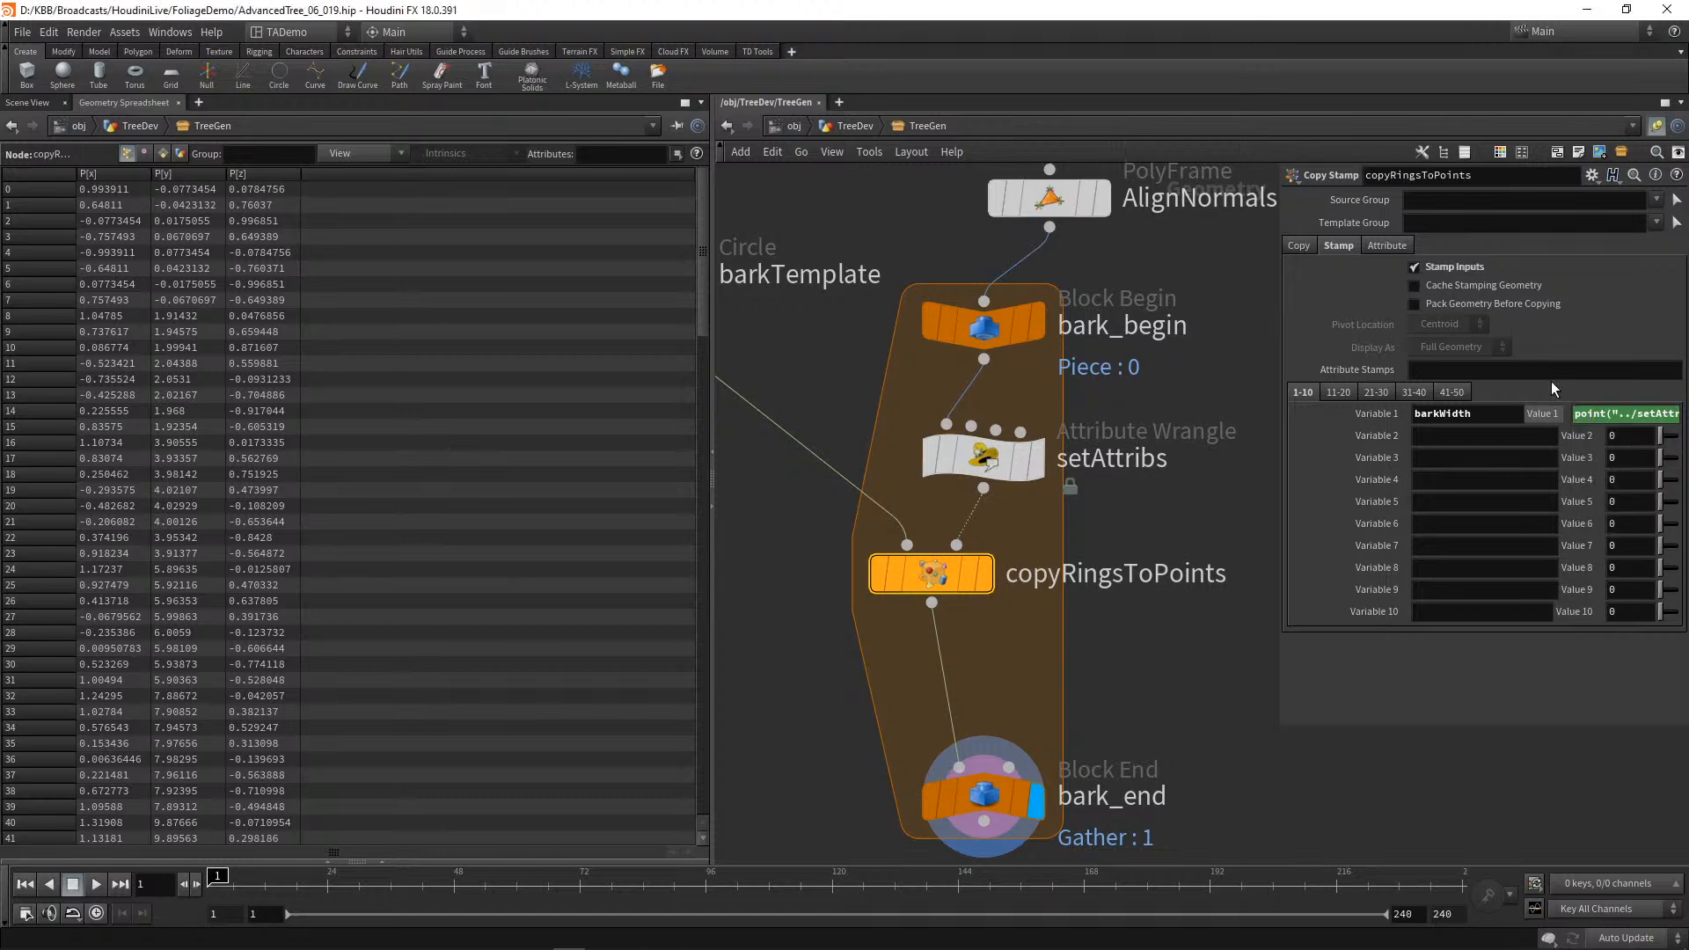
pyautogui.click(986, 453)
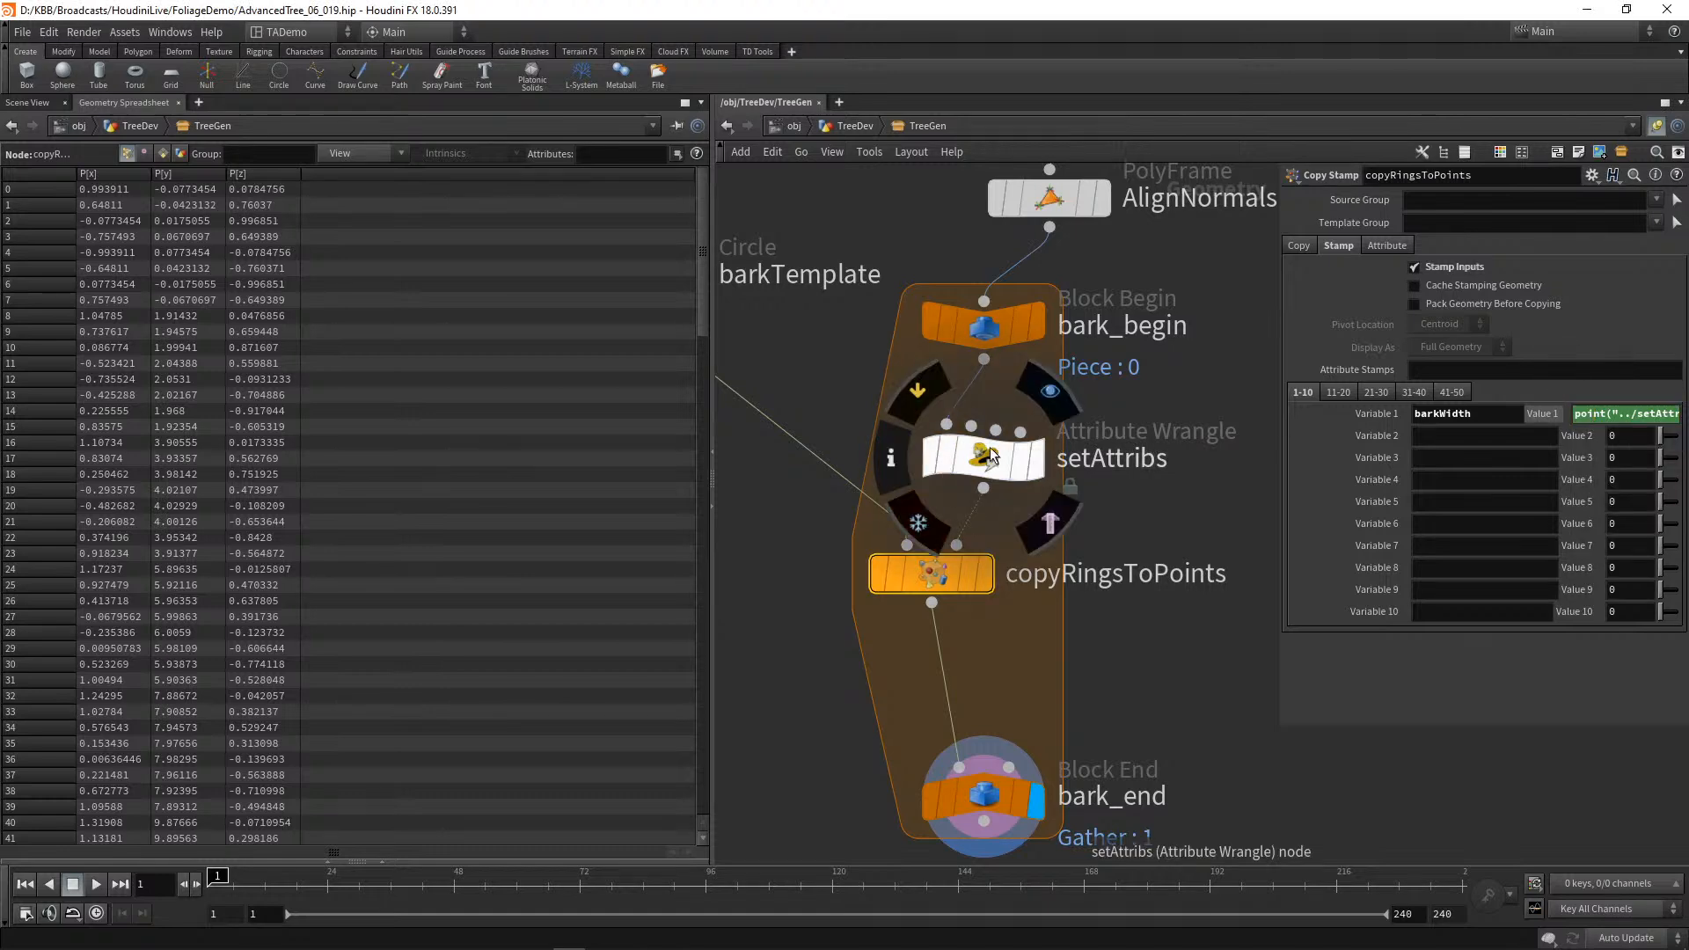
pyautogui.moveTo(972, 465)
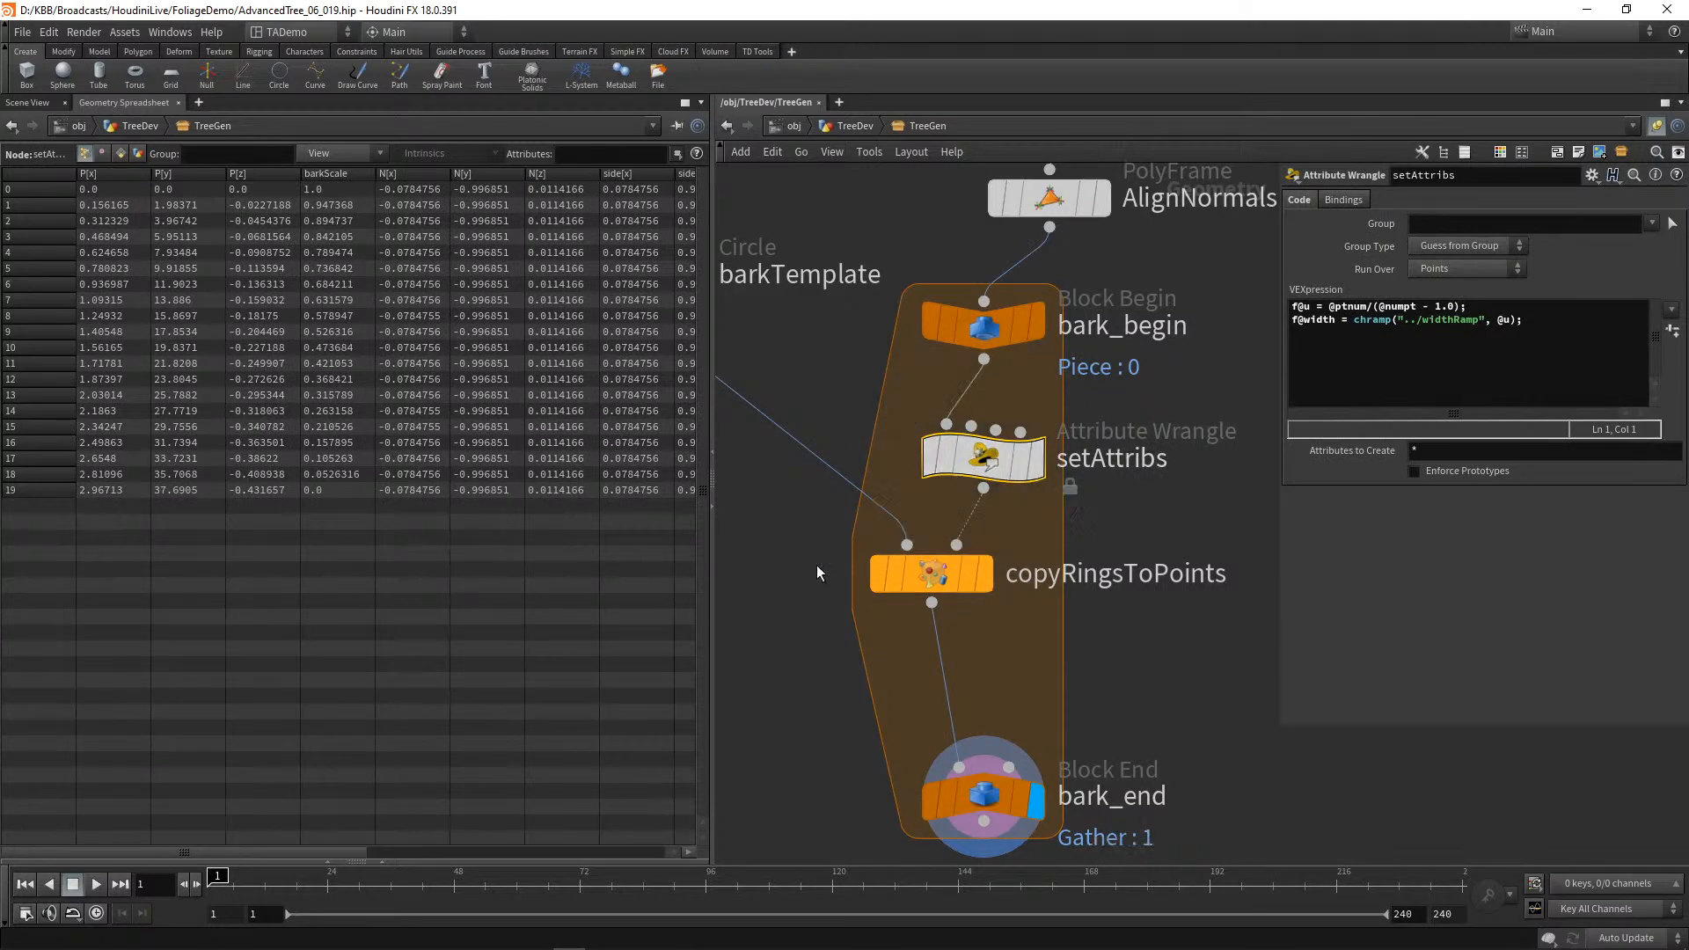
pyautogui.moveTo(713, 667); pyautogui.dragTo(750, 629)
# Step: Remove the barkScale factor from copyRingsToPoints' barkWidth stamp value, leaving the expression point("../setAttribs", $PT, "width", 0)
pyautogui.click(945, 581)
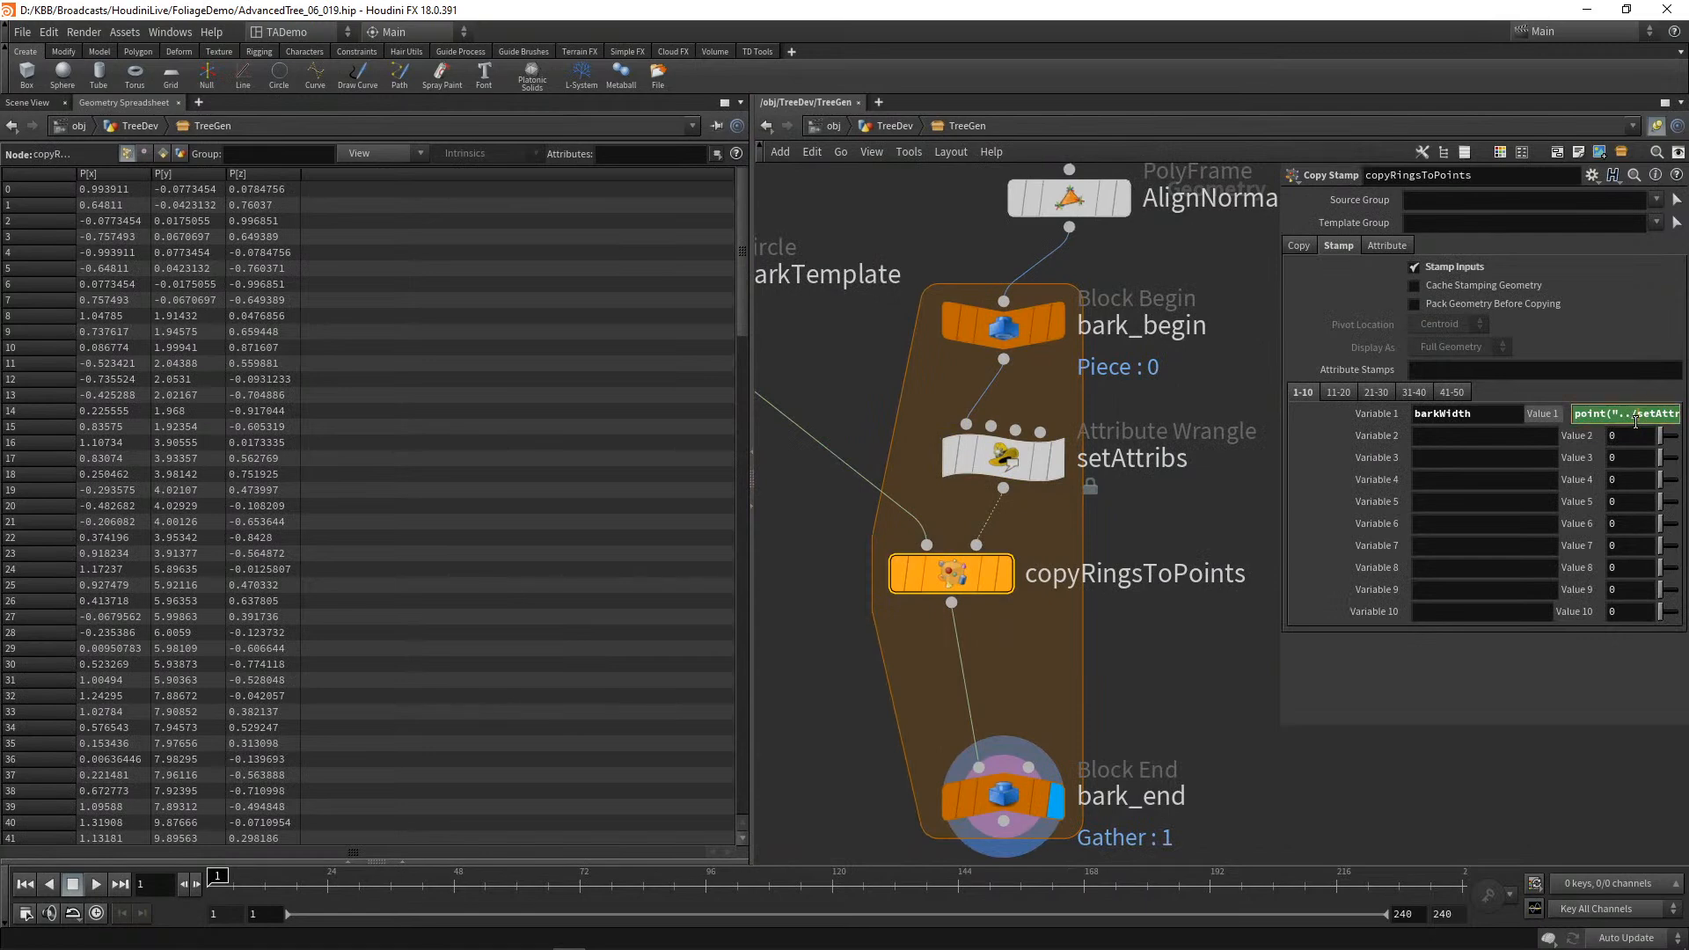
pyautogui.hotkey('alt', 'e')
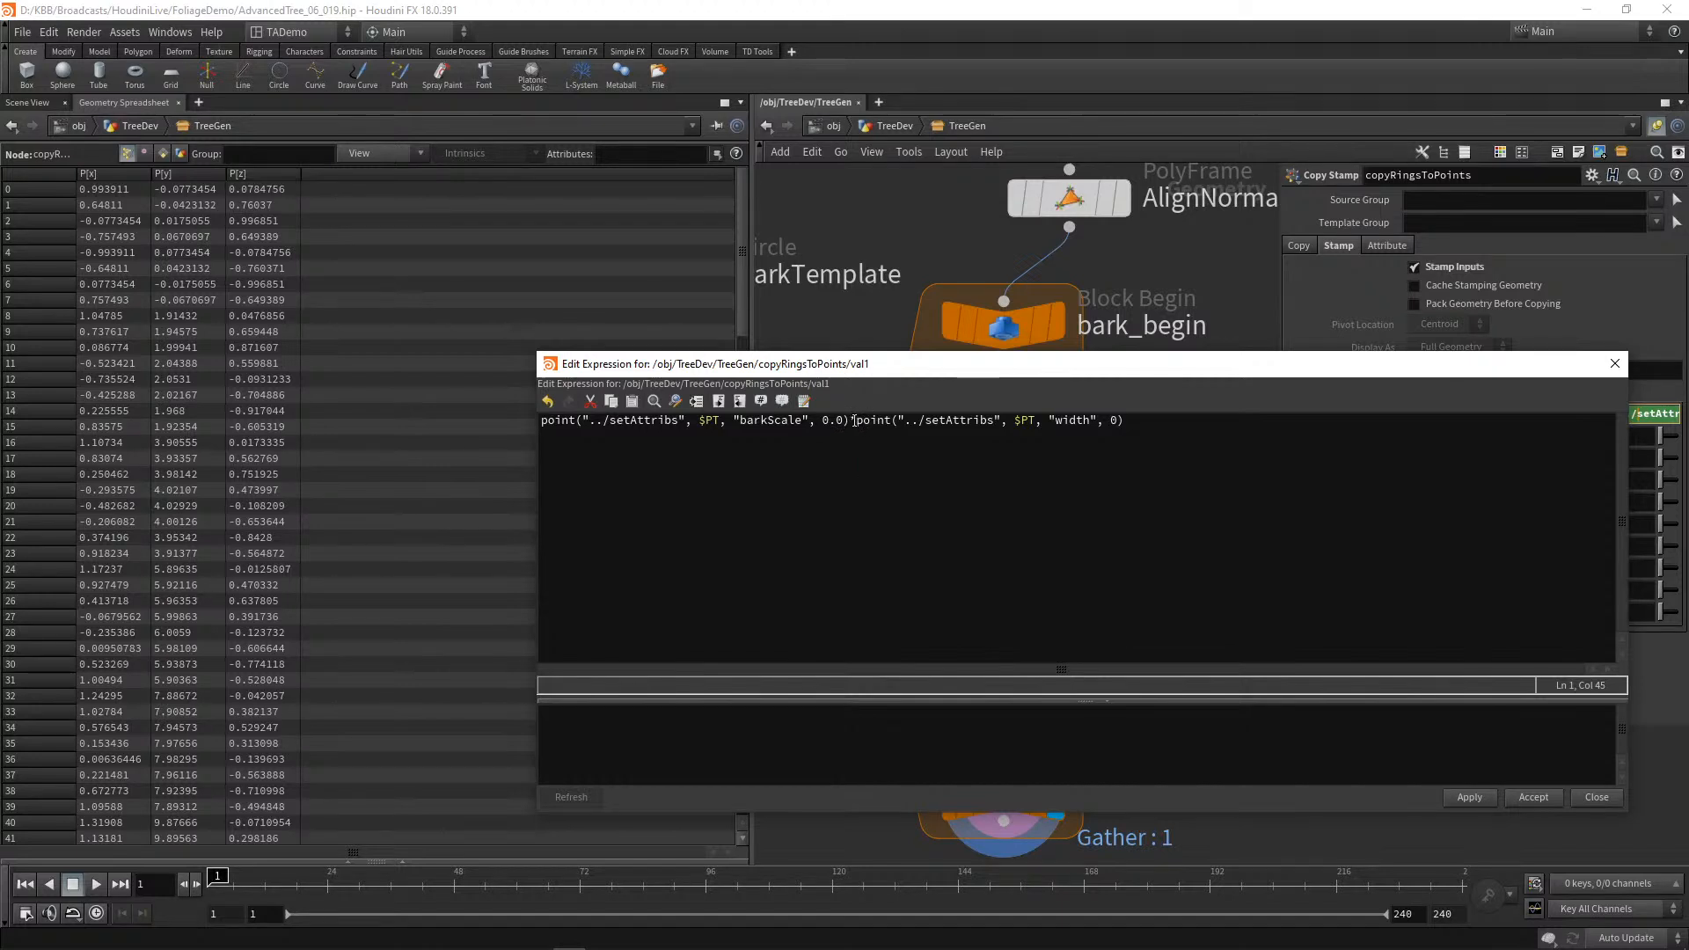
pyautogui.moveTo(859, 422); pyautogui.dragTo(523, 440)
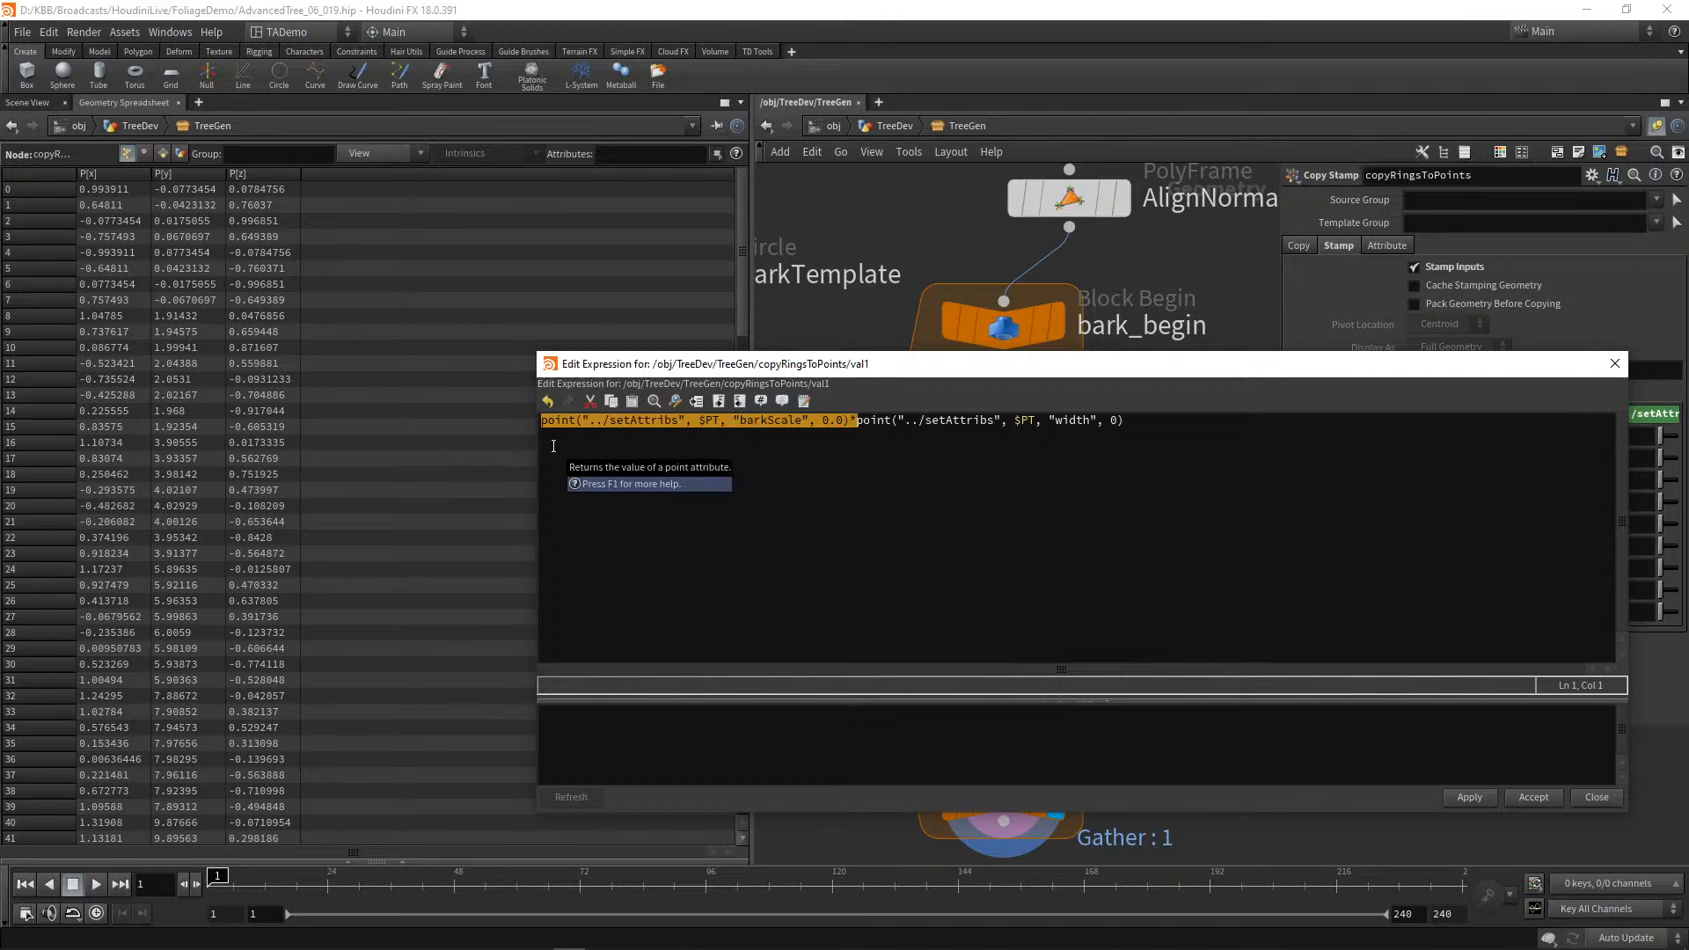
pyautogui.press('BackSpace')
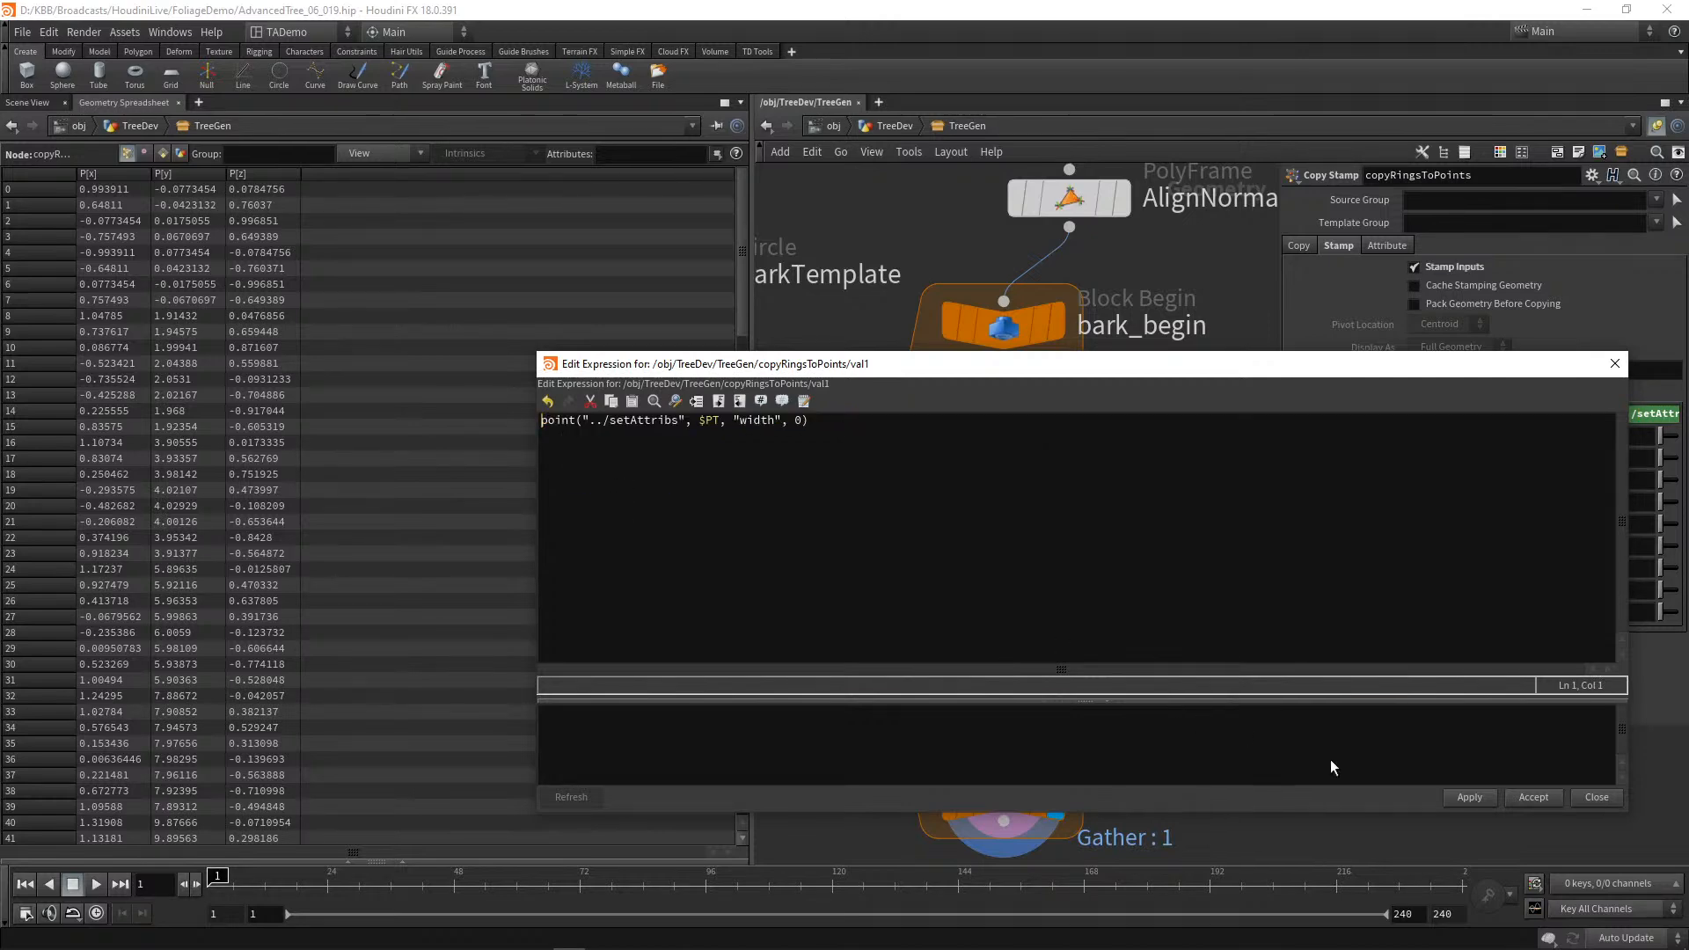
pyautogui.click(1470, 797)
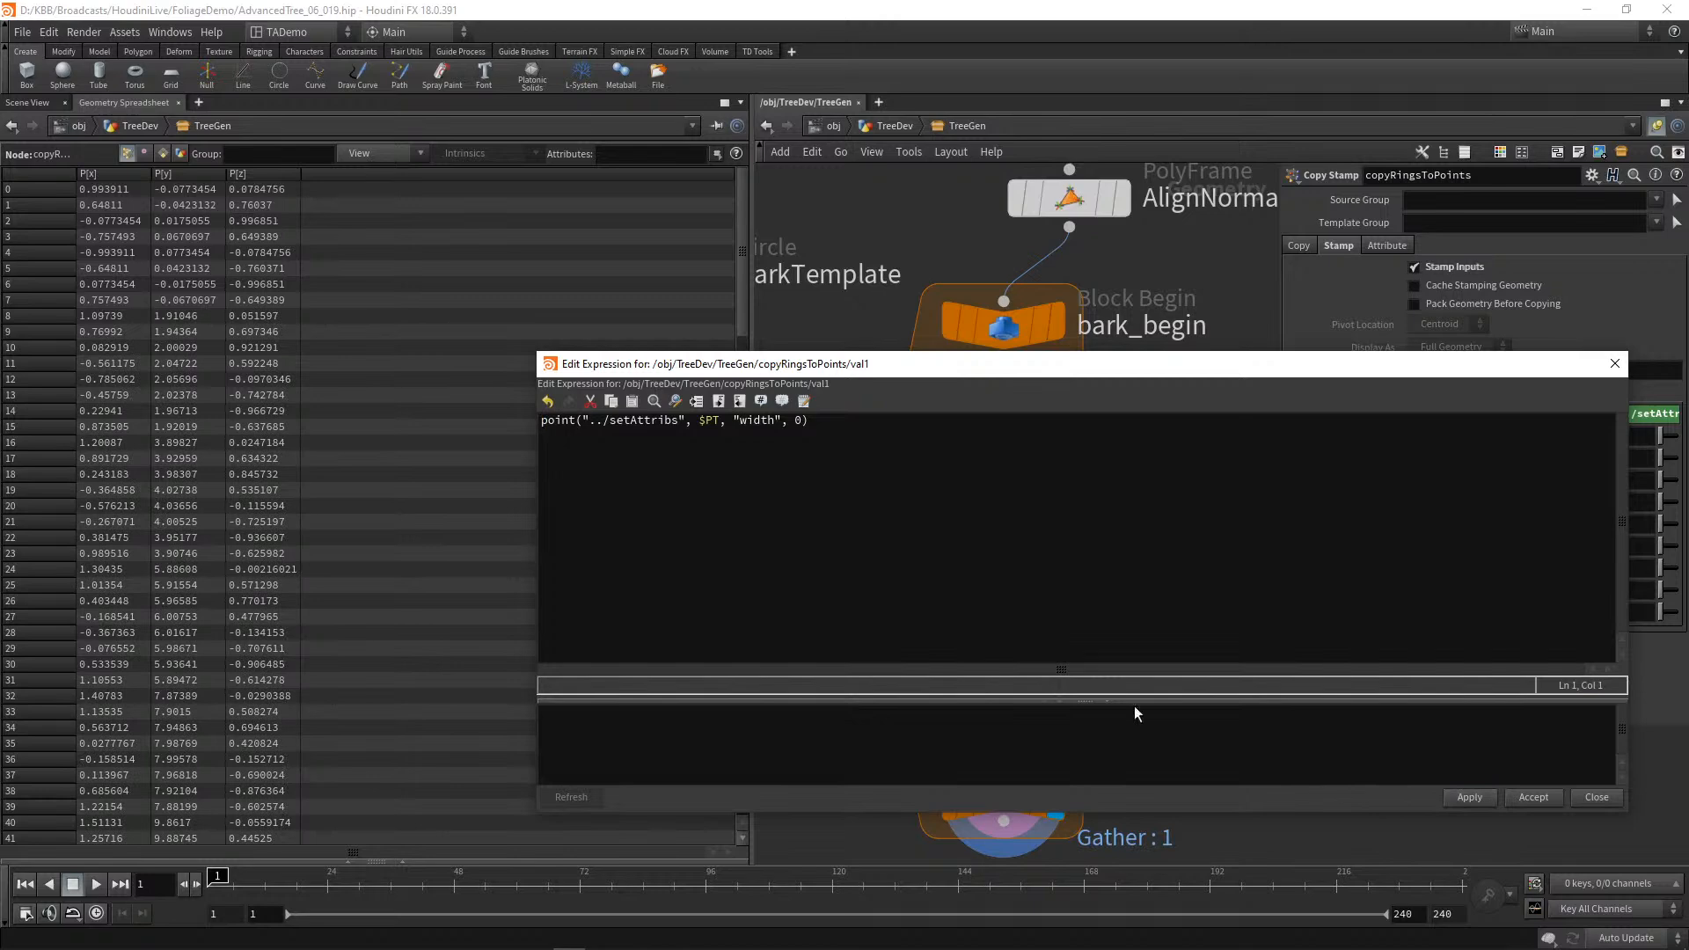
pyautogui.click(1614, 363)
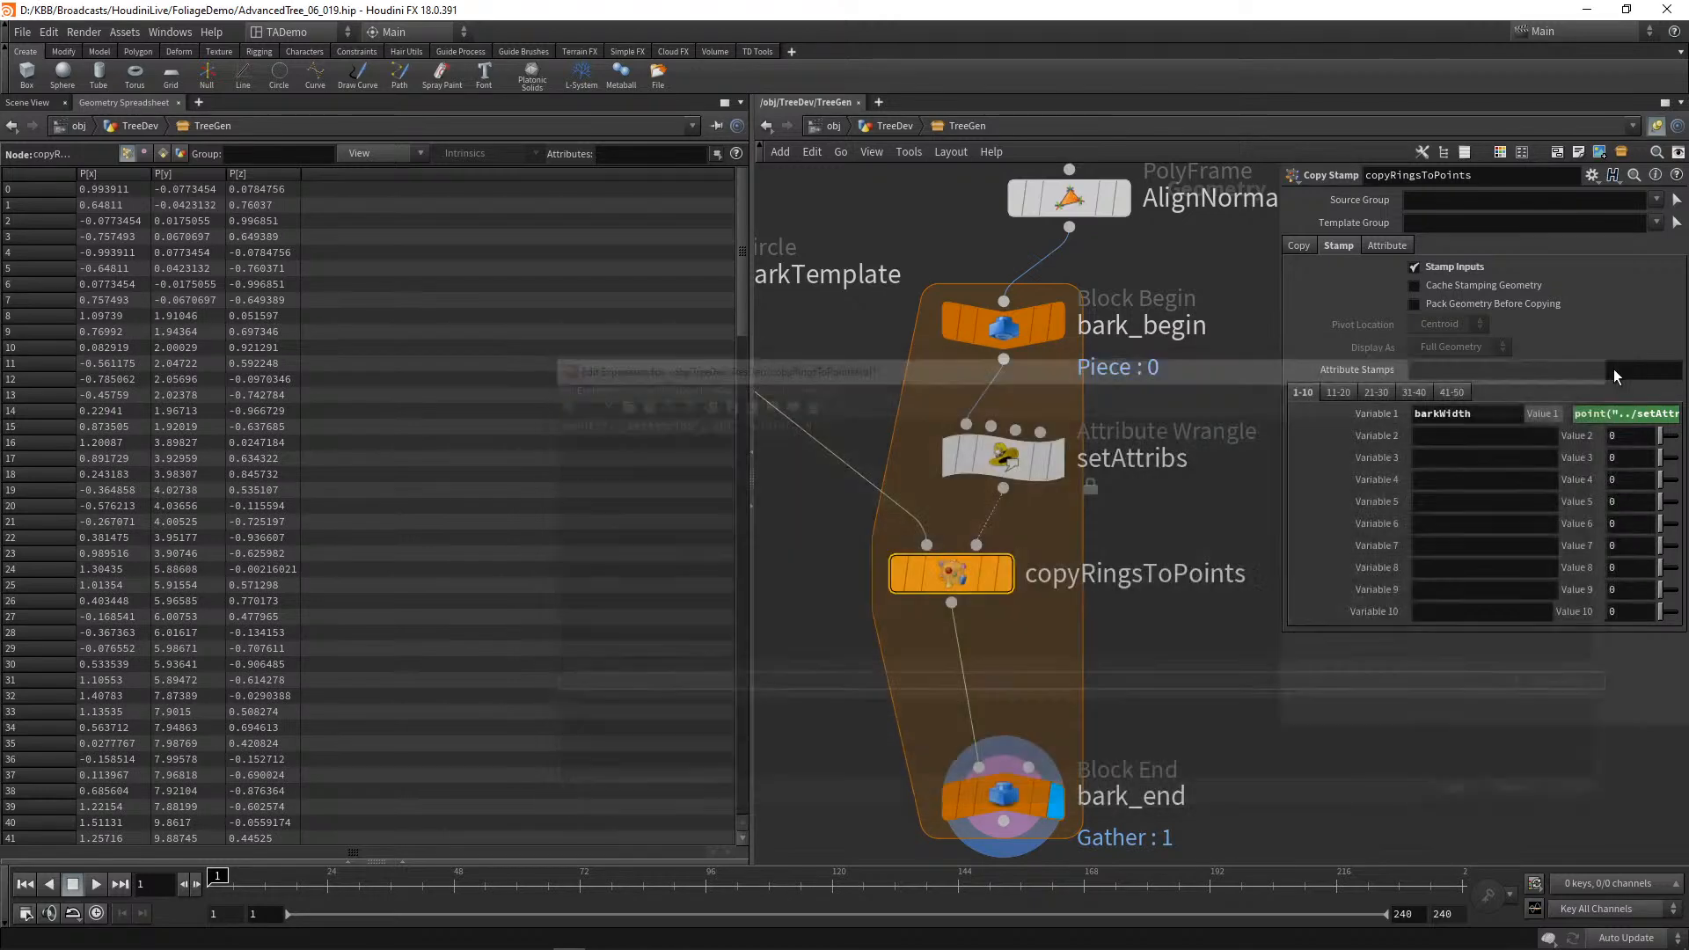
# Step: Recheck barkTemplate's evaluated Uniform Scale and the setAttribs wrangle's code and point attributes
pyautogui.moveTo(811, 520); pyautogui.dragTo(1015, 594, button='middle')
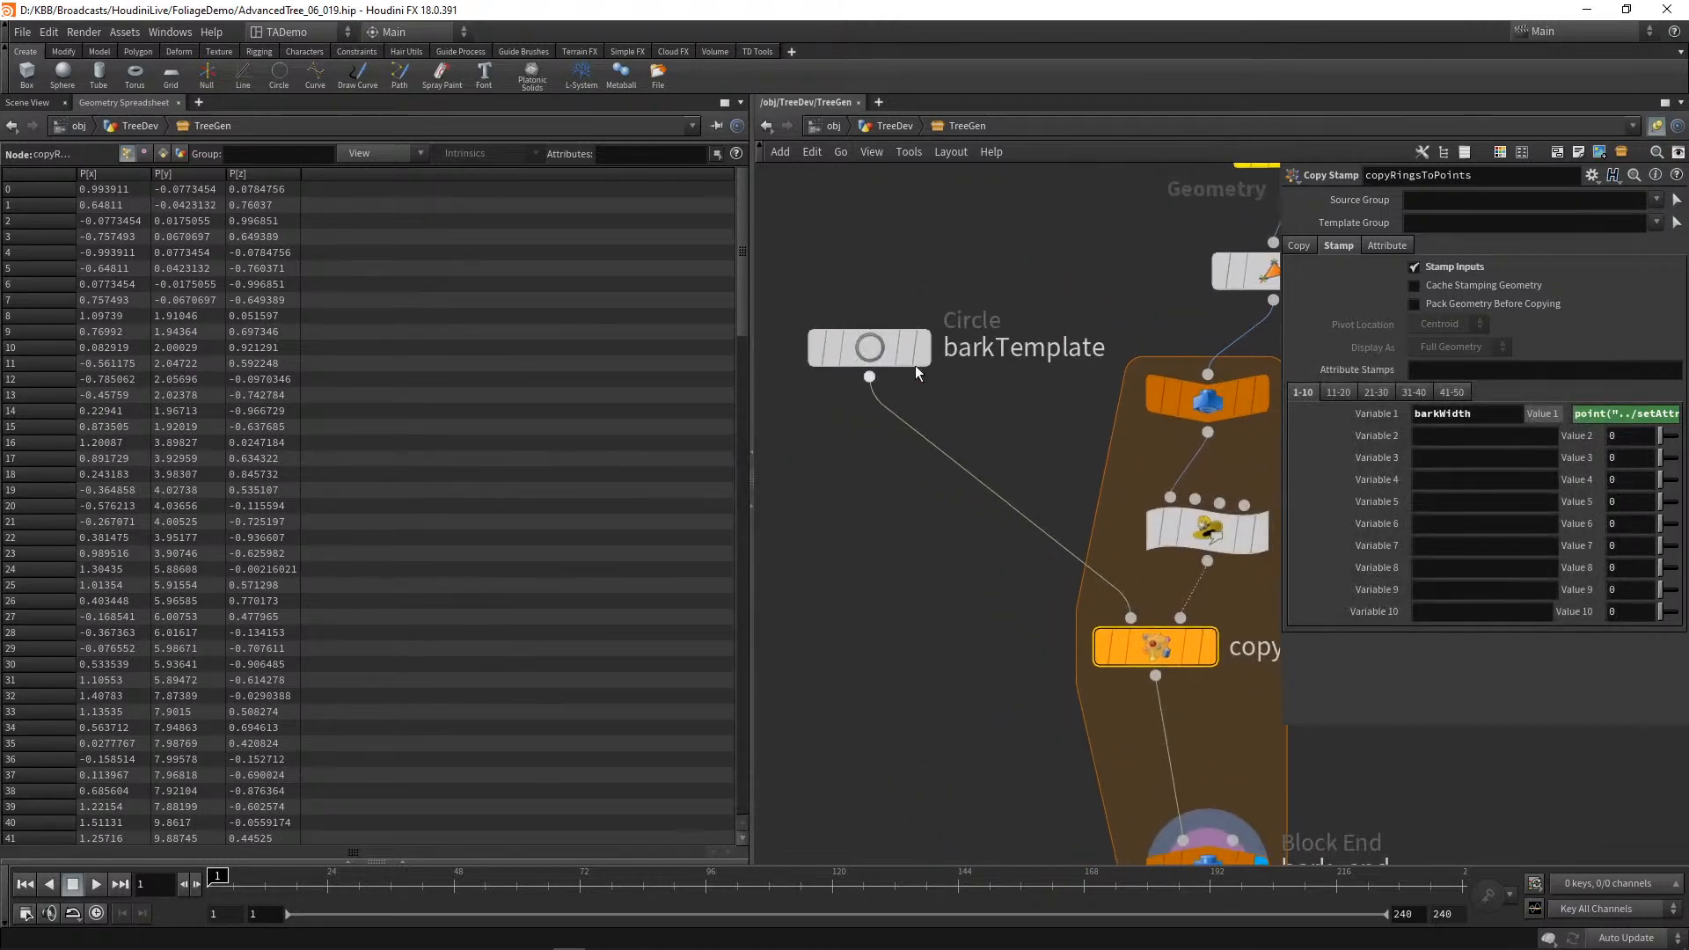
pyautogui.click(866, 346)
pyautogui.click(1352, 312)
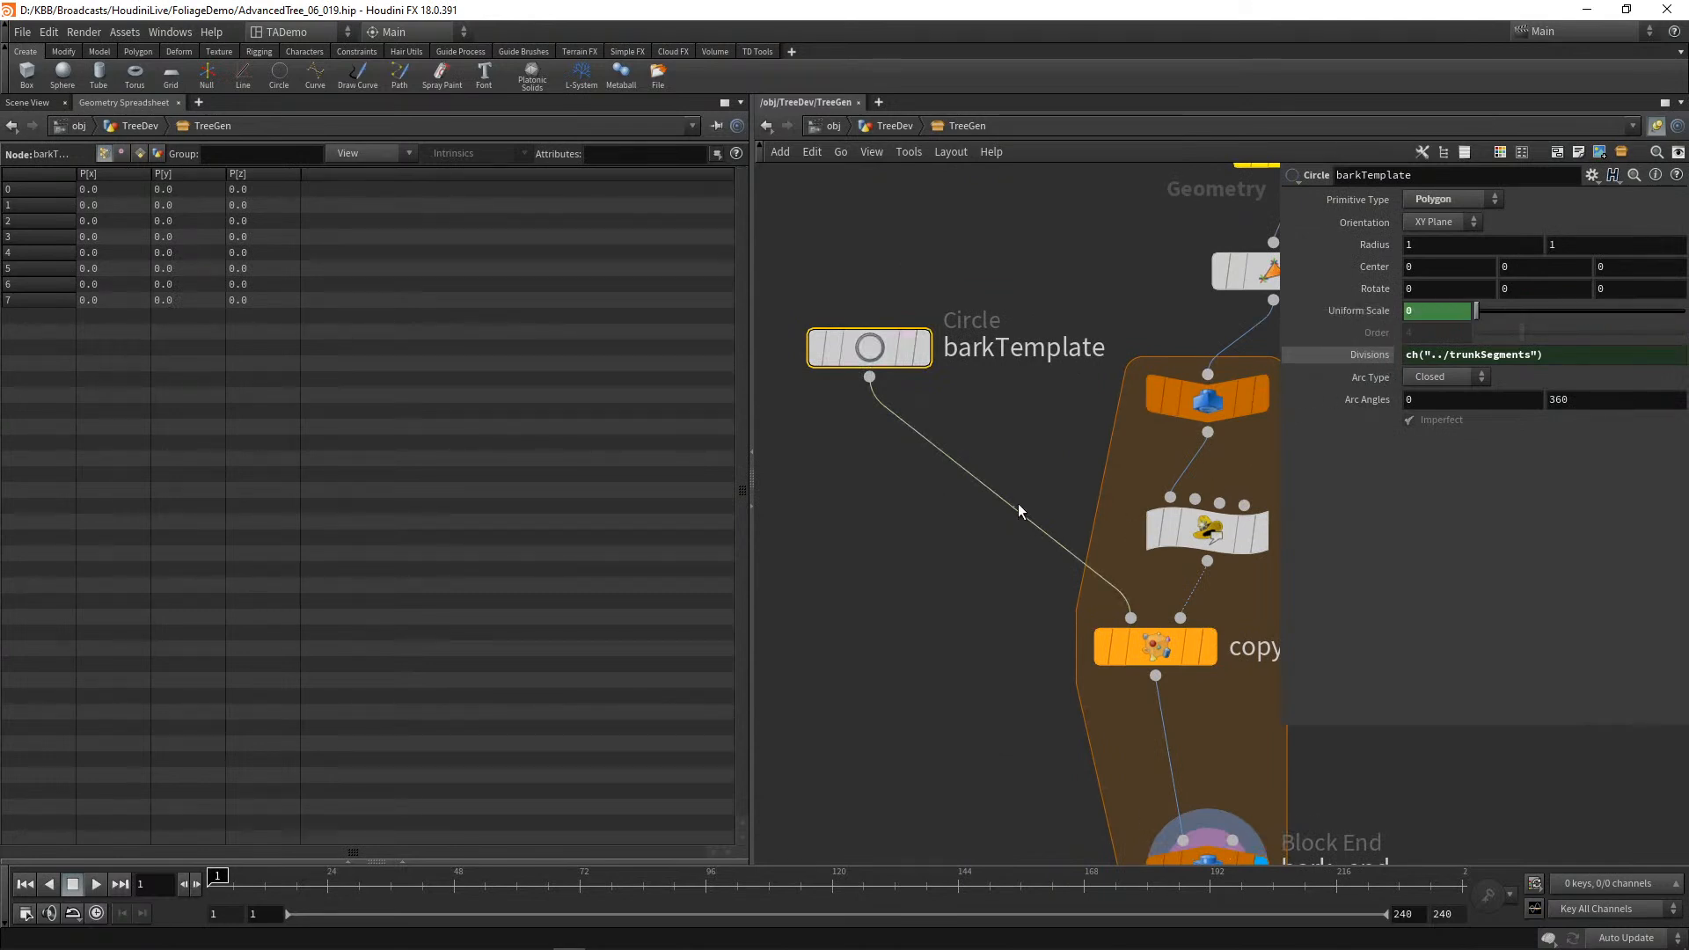
pyautogui.moveTo(1036, 444); pyautogui.dragTo(775, 423, button='middle')
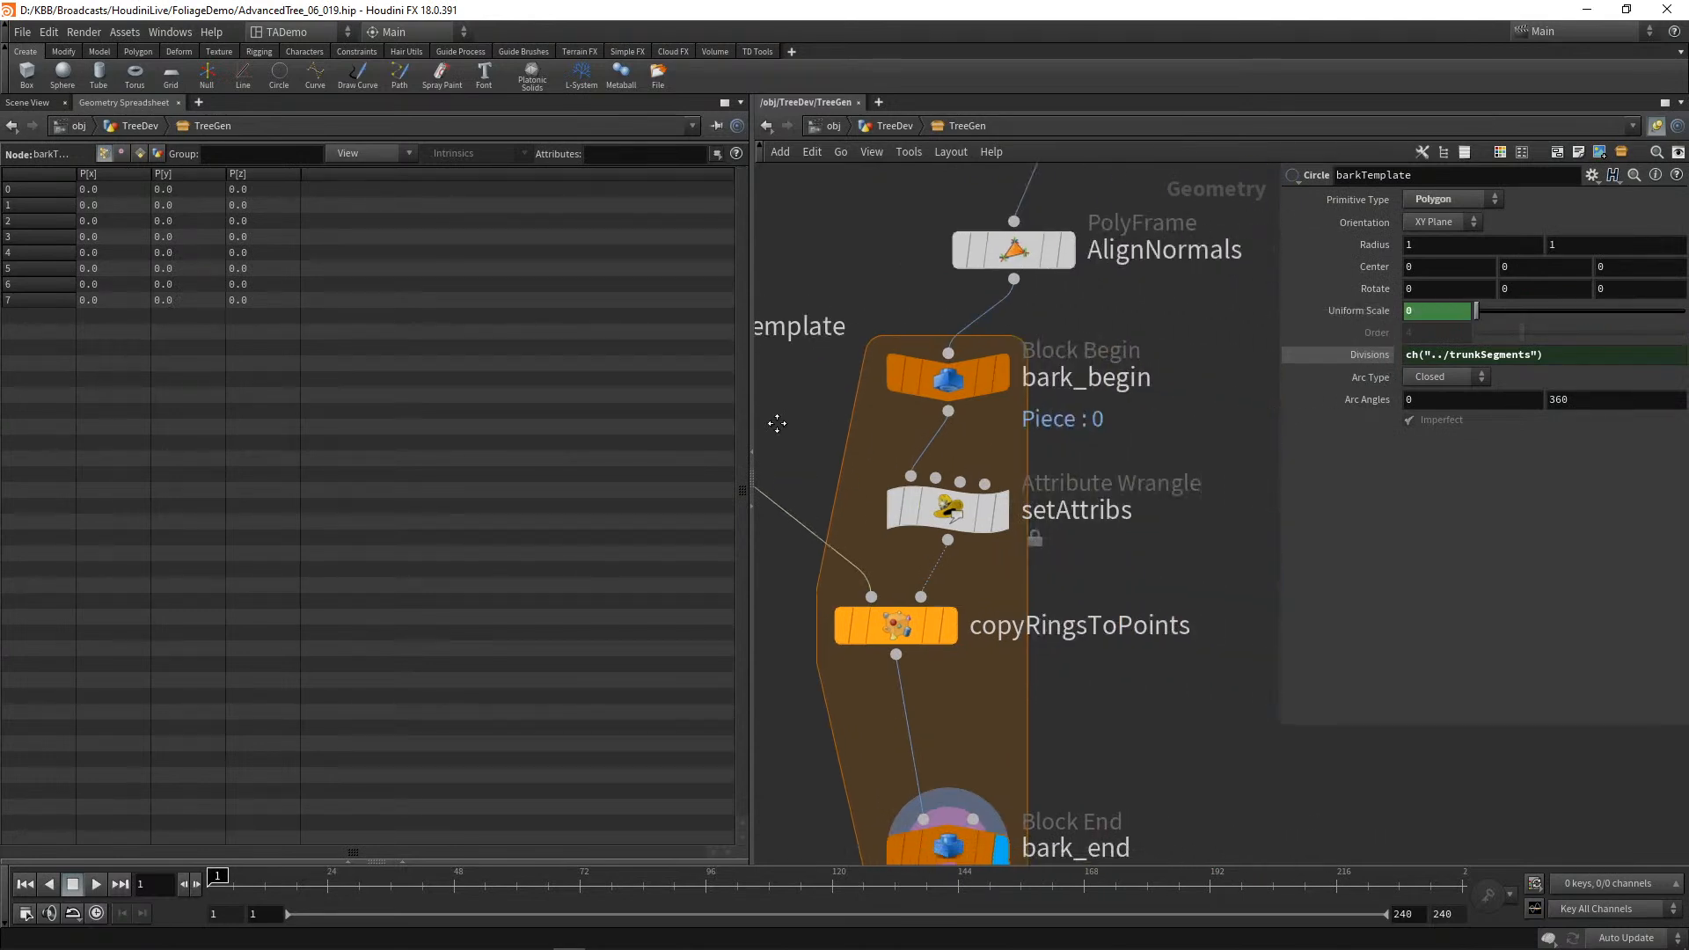
pyautogui.click(963, 513)
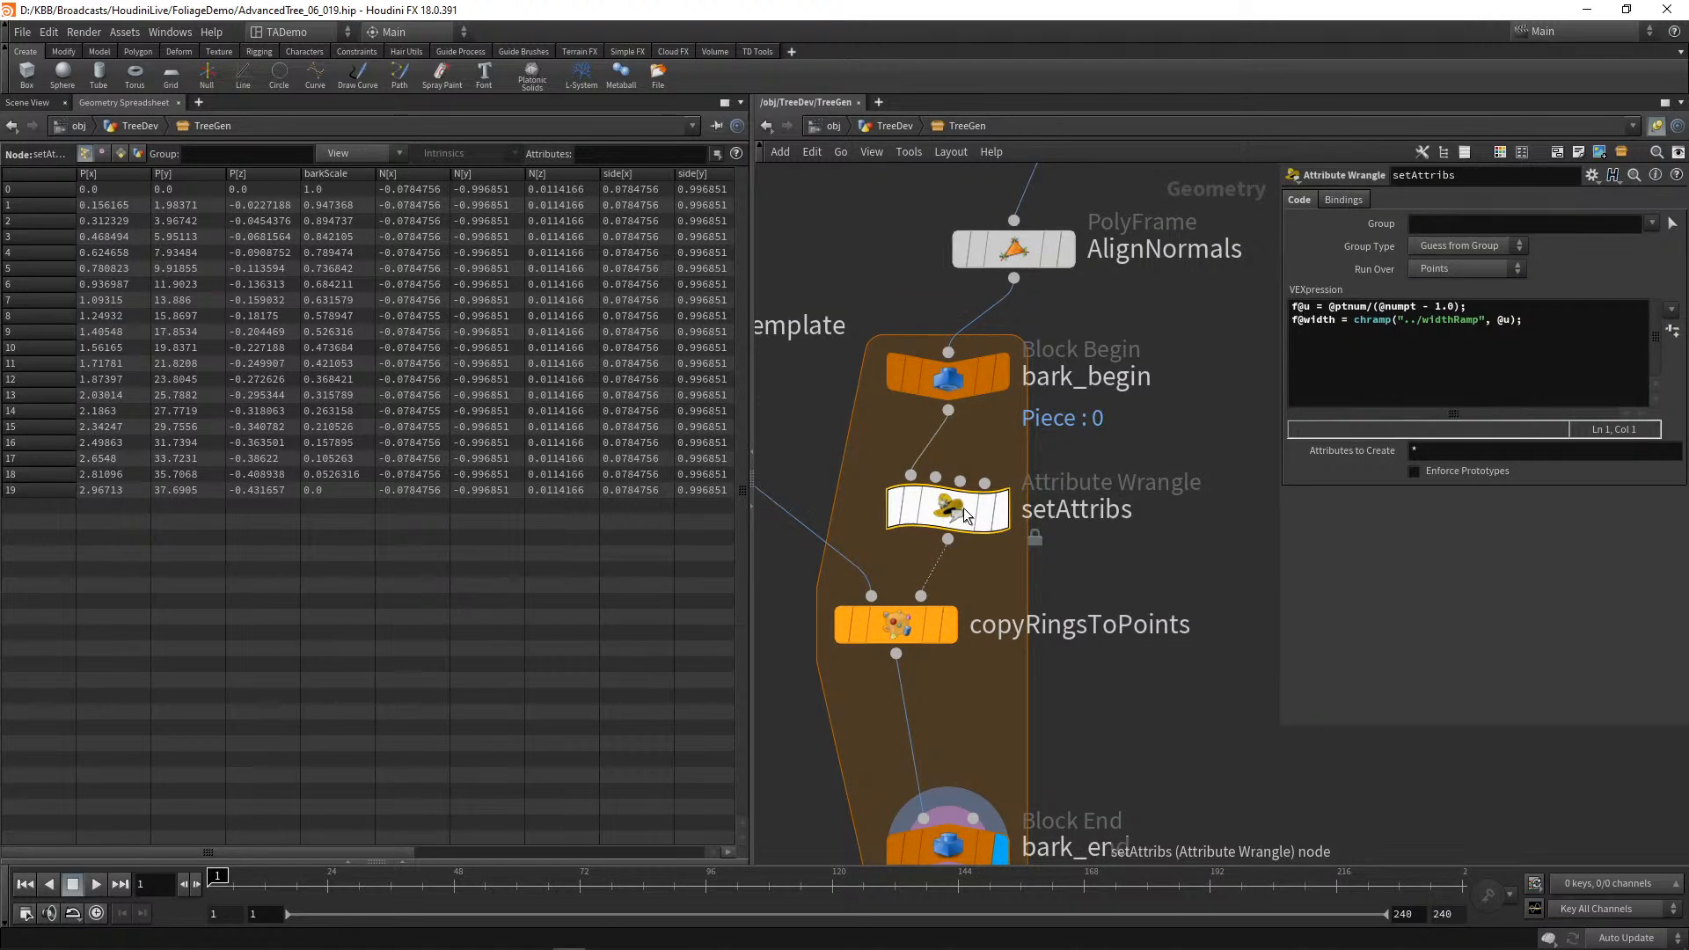
# Step: Compare copyRingsToPoints' barkWidth expression and evaluated value with the width attribute in setAttribs' point data
pyautogui.click(897, 627)
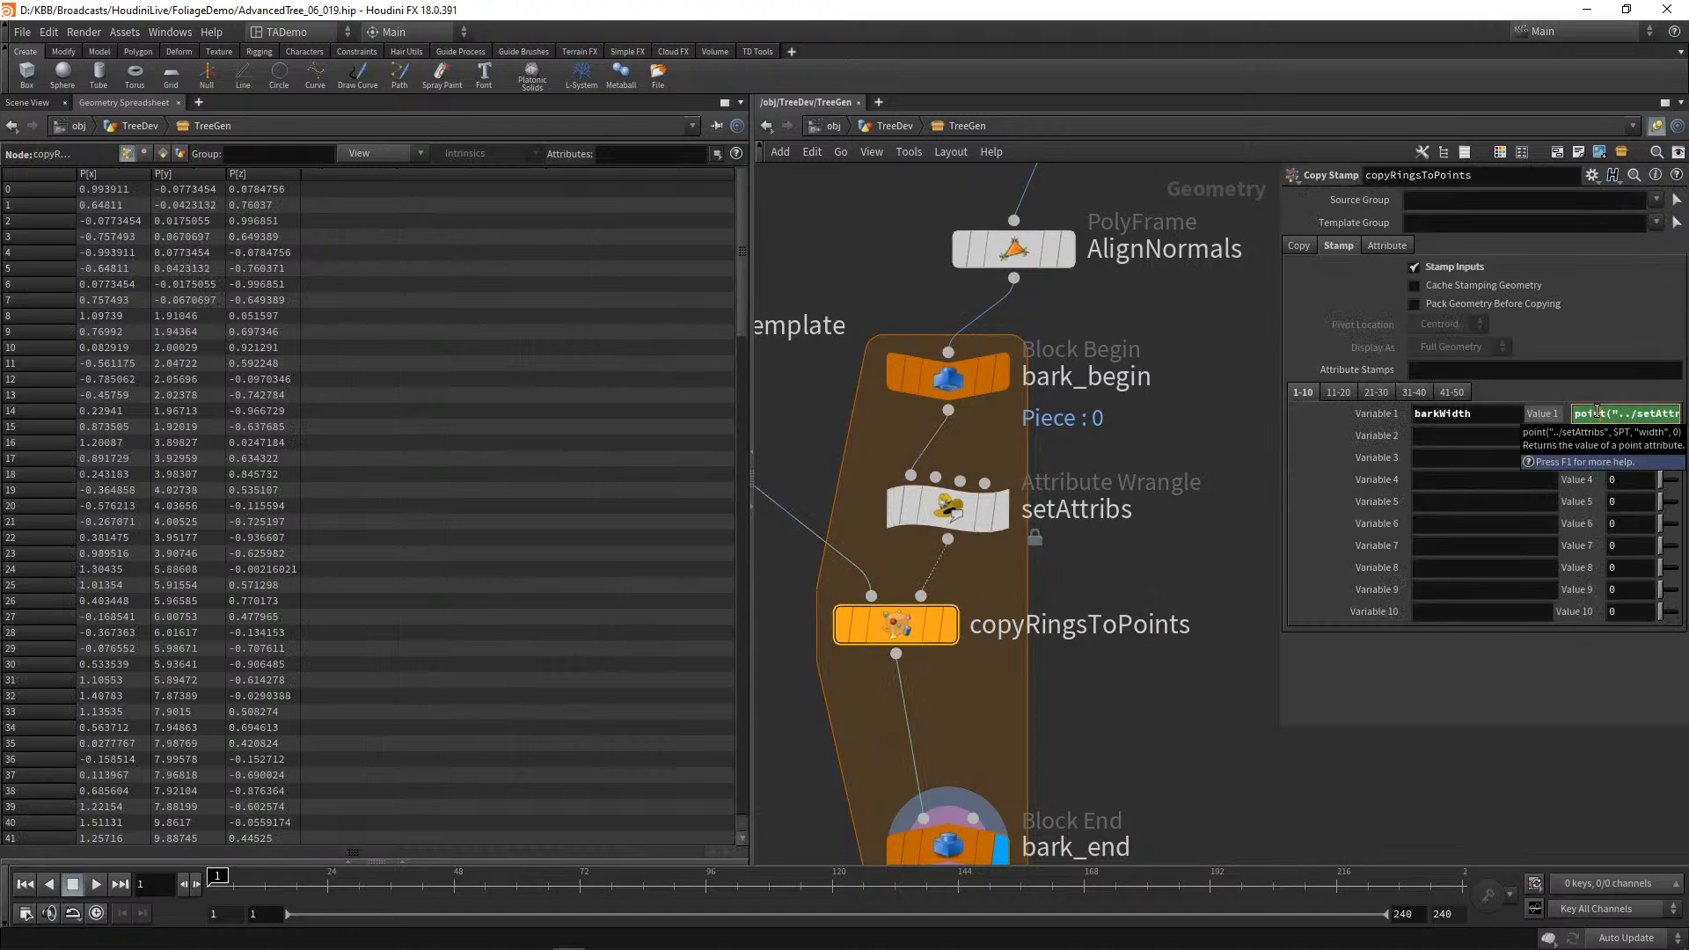
pyautogui.hotkey('alt', 'e')
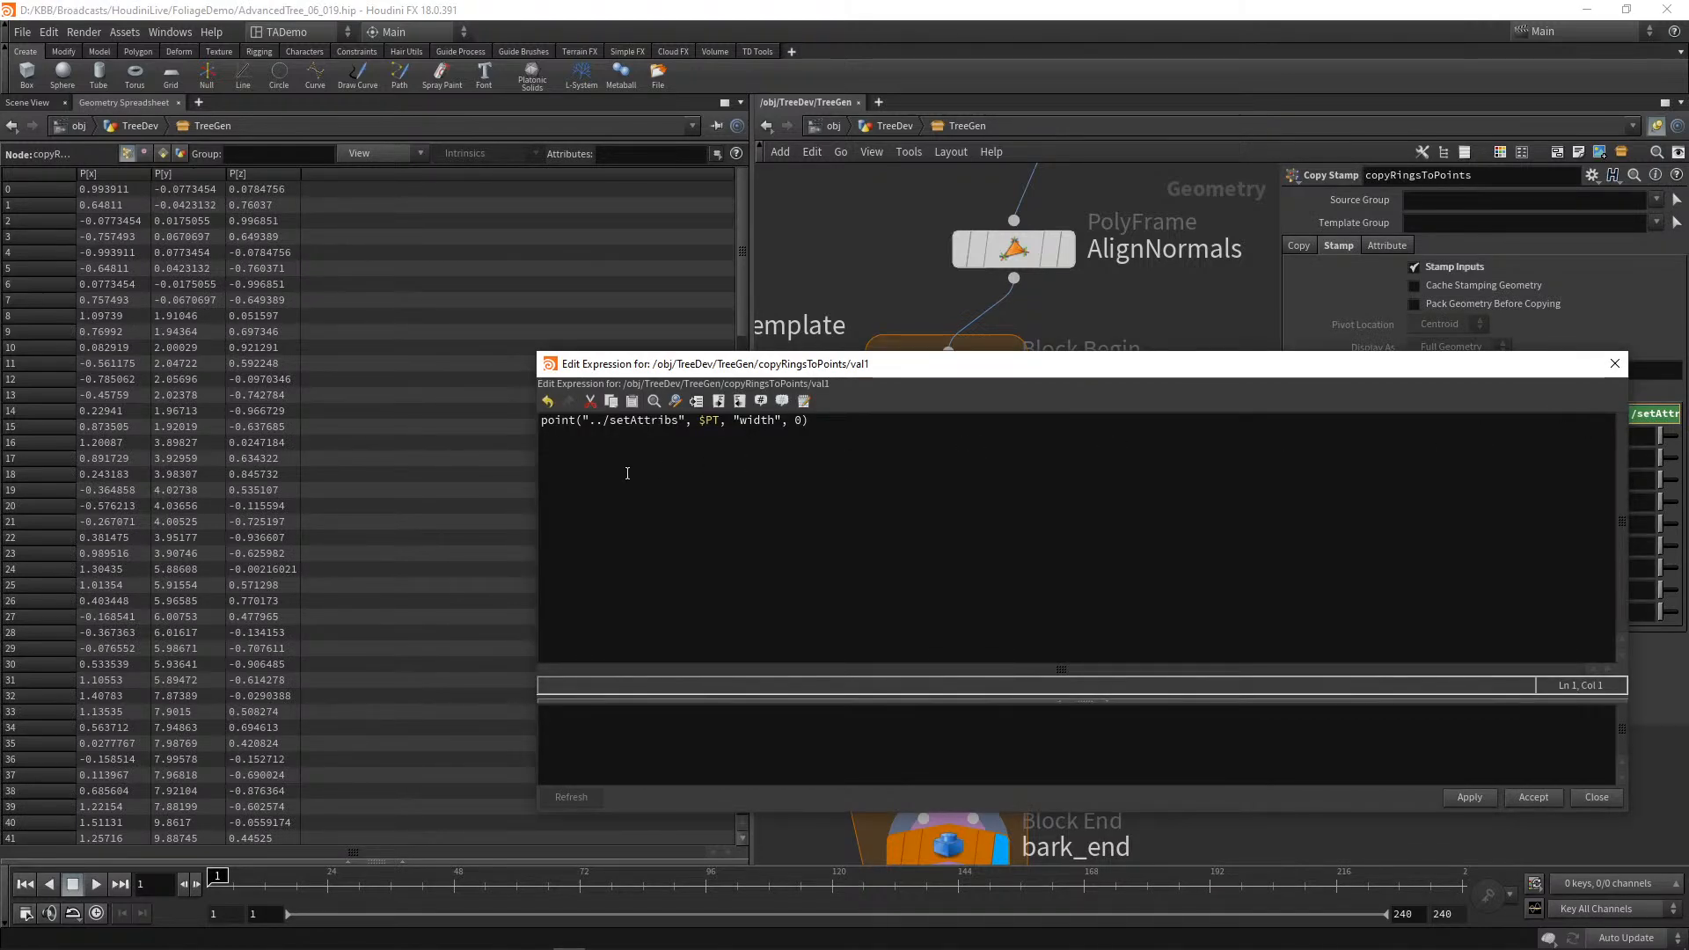
pyautogui.moveTo(906, 367); pyautogui.dragTo(931, 564)
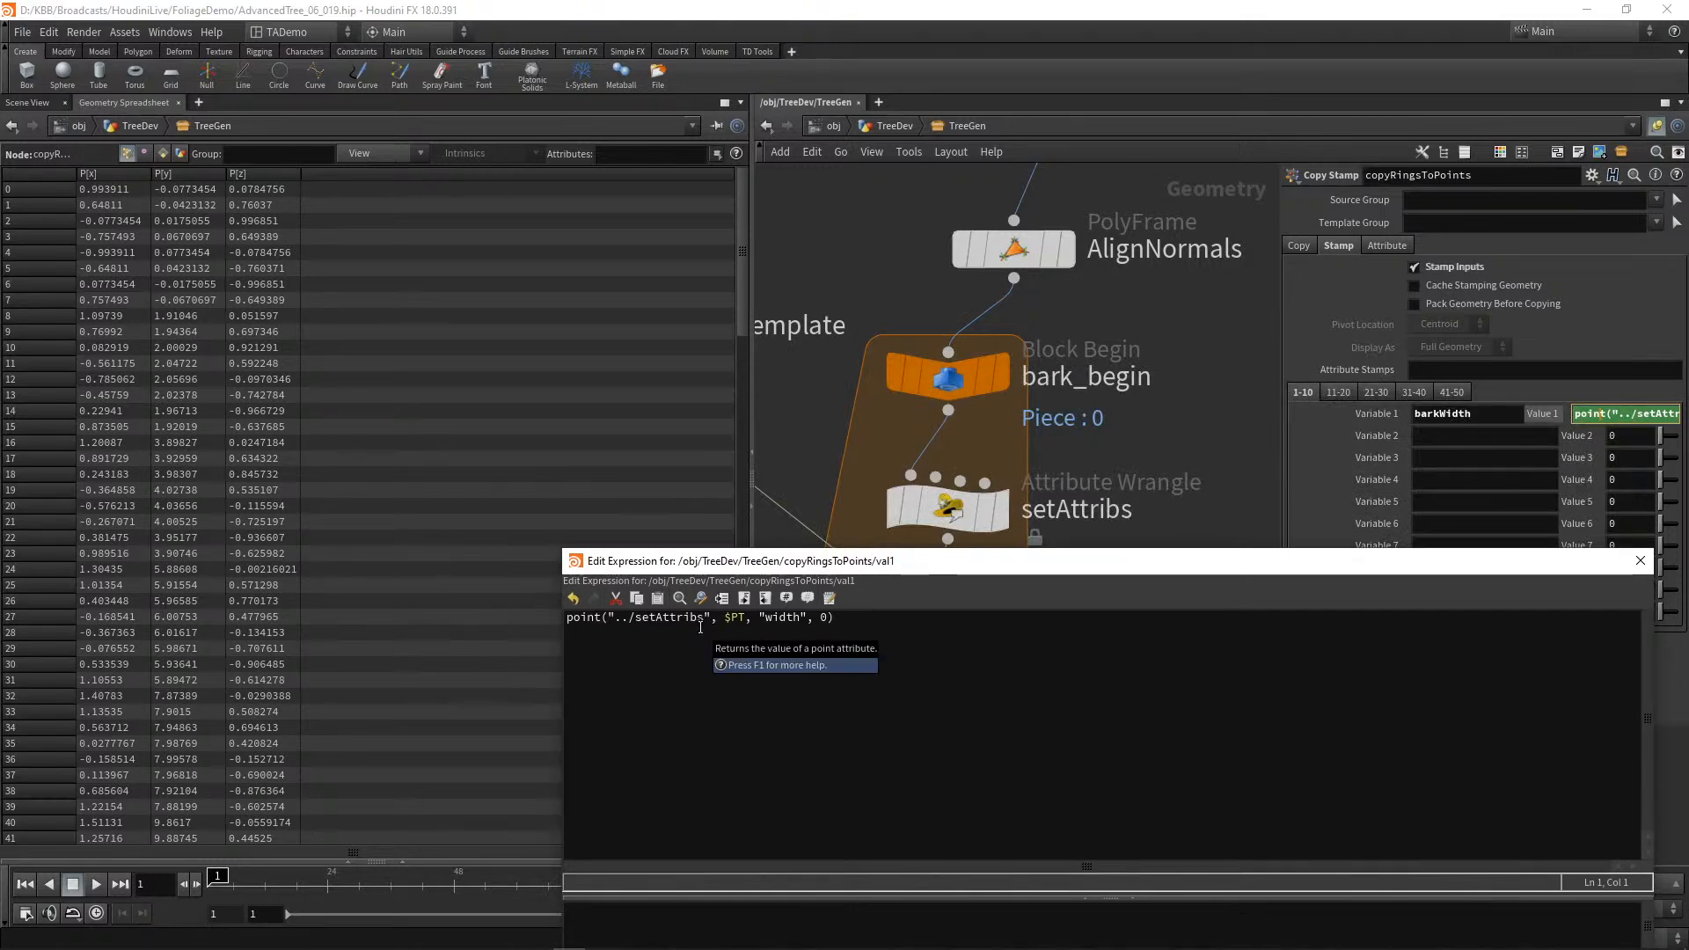
pyautogui.moveTo(955, 514)
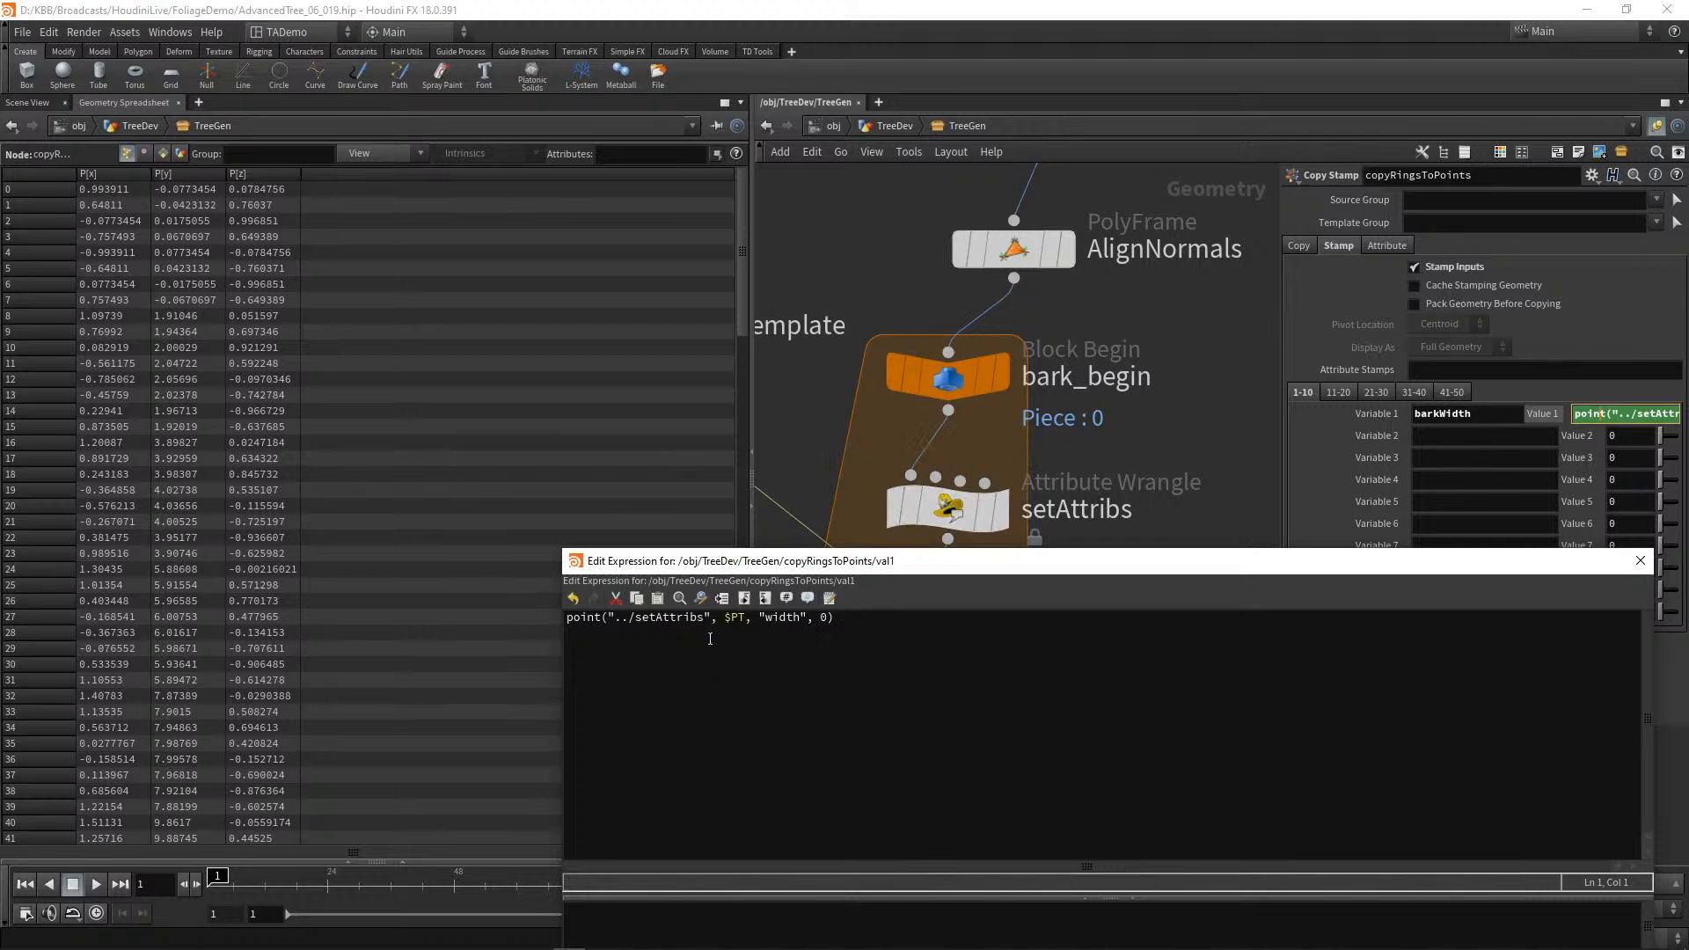
pyautogui.moveTo(910, 571); pyautogui.dragTo(709, 507)
pyautogui.click(1548, 413)
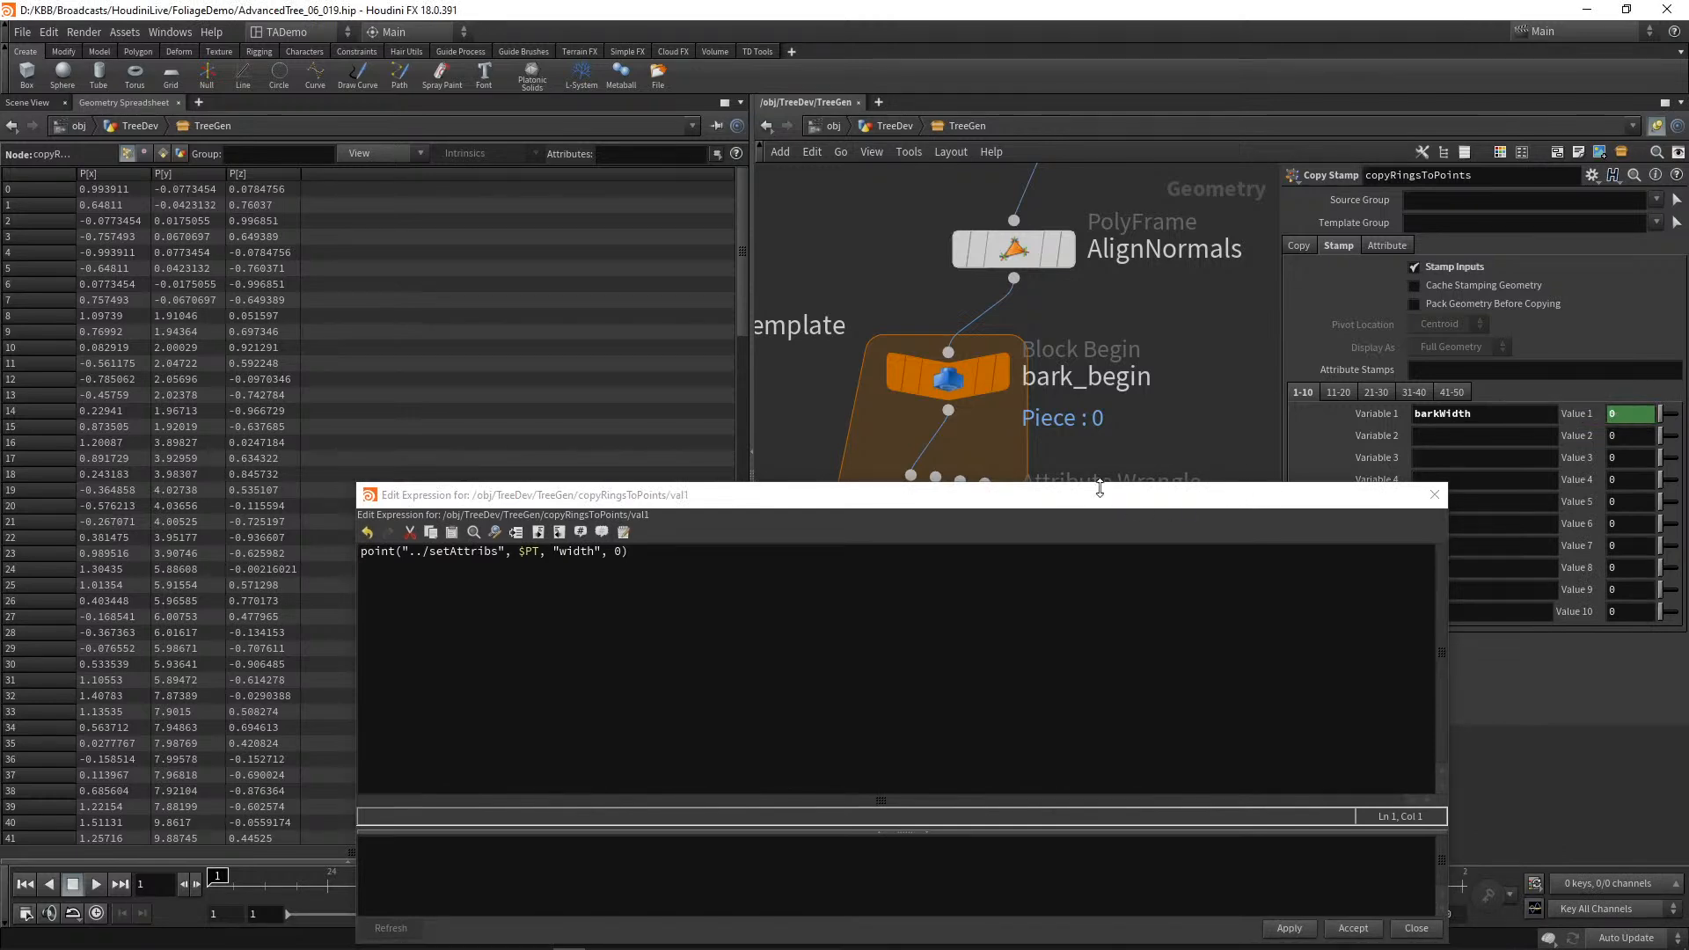
pyautogui.moveTo(934, 501); pyautogui.dragTo(1040, 629)
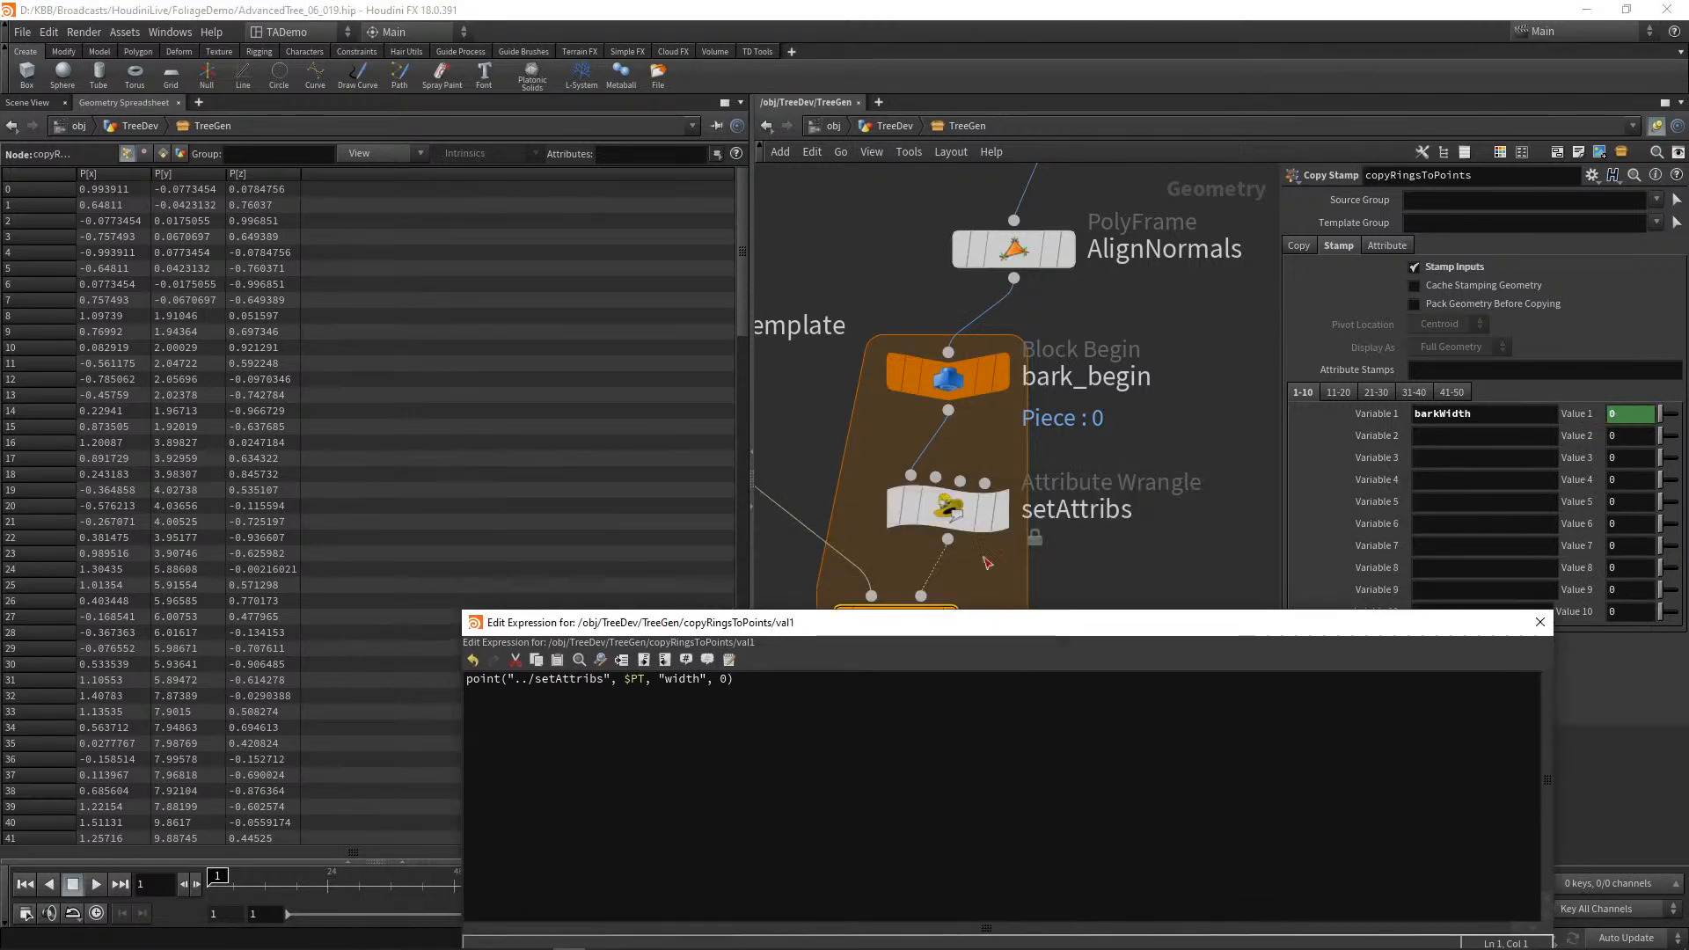
pyautogui.click(950, 515)
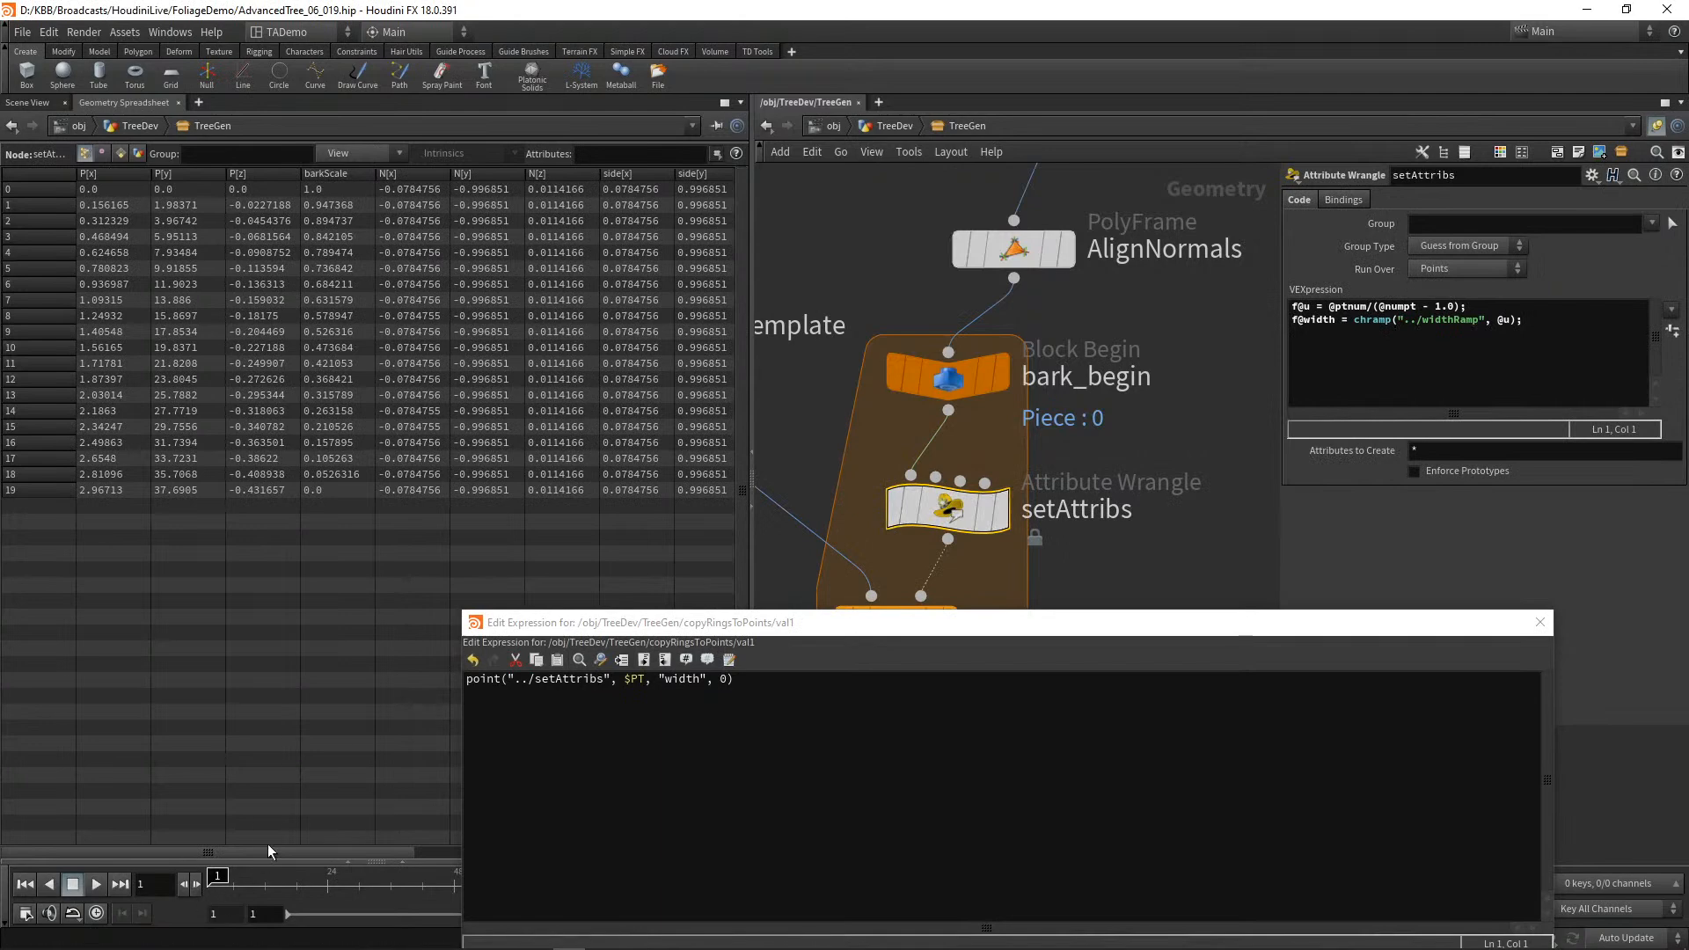
pyautogui.moveTo(272, 847); pyautogui.dragTo(669, 848)
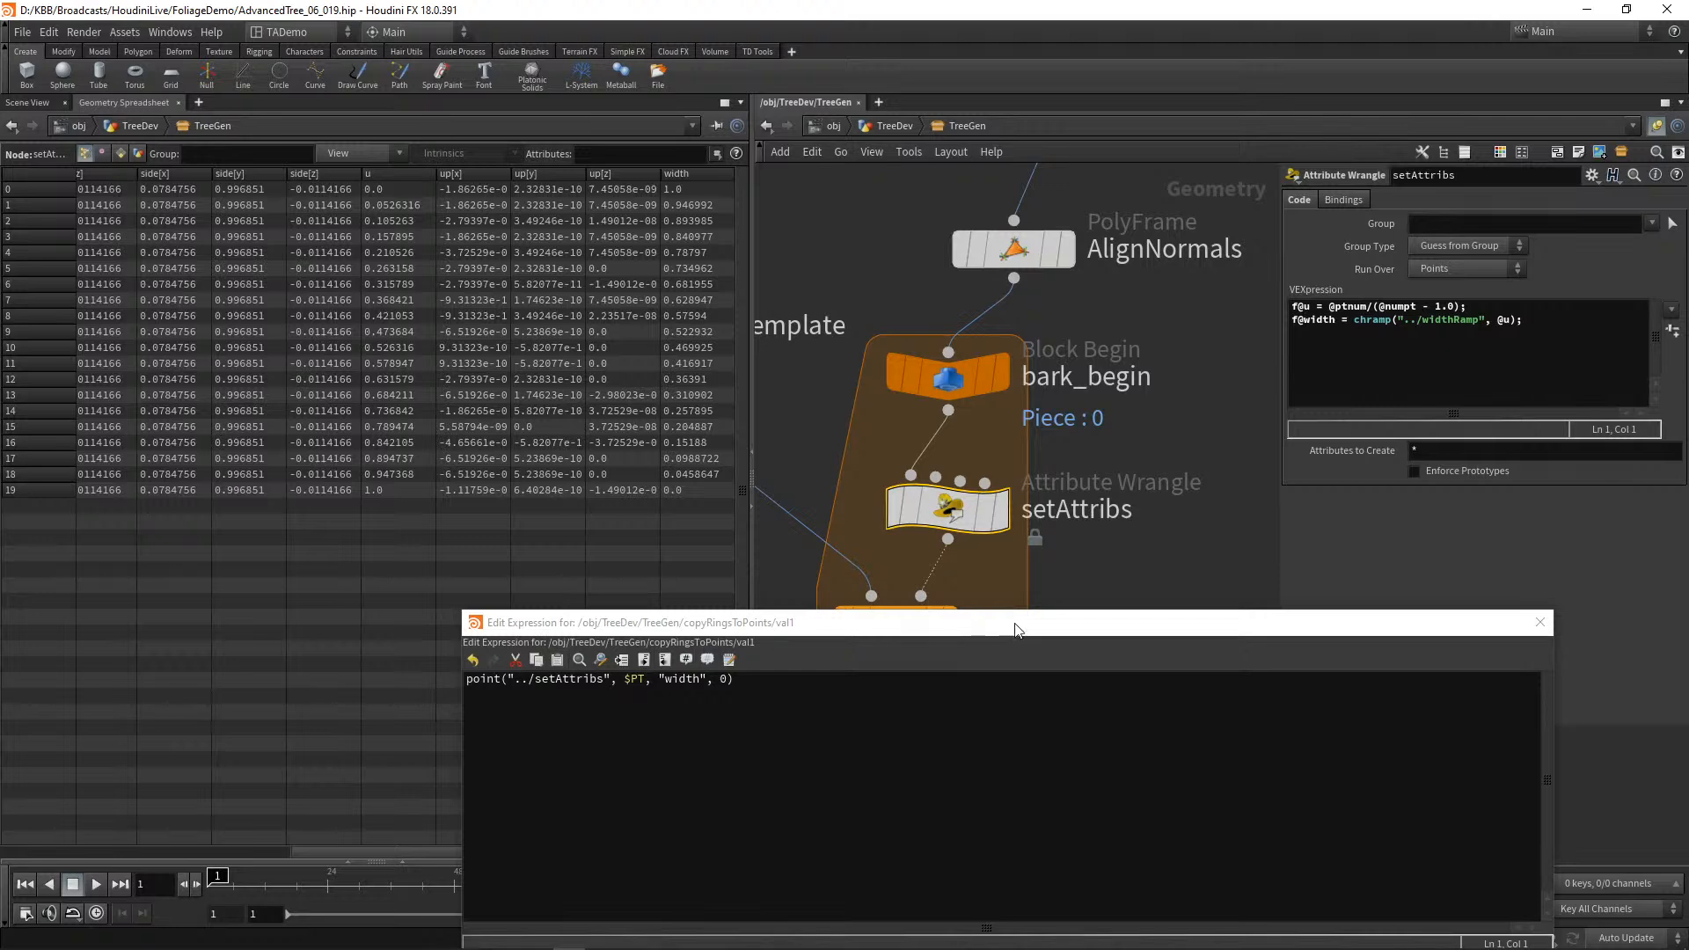
pyautogui.moveTo(1008, 635); pyautogui.dragTo(801, 325)
pyautogui.click(1298, 754)
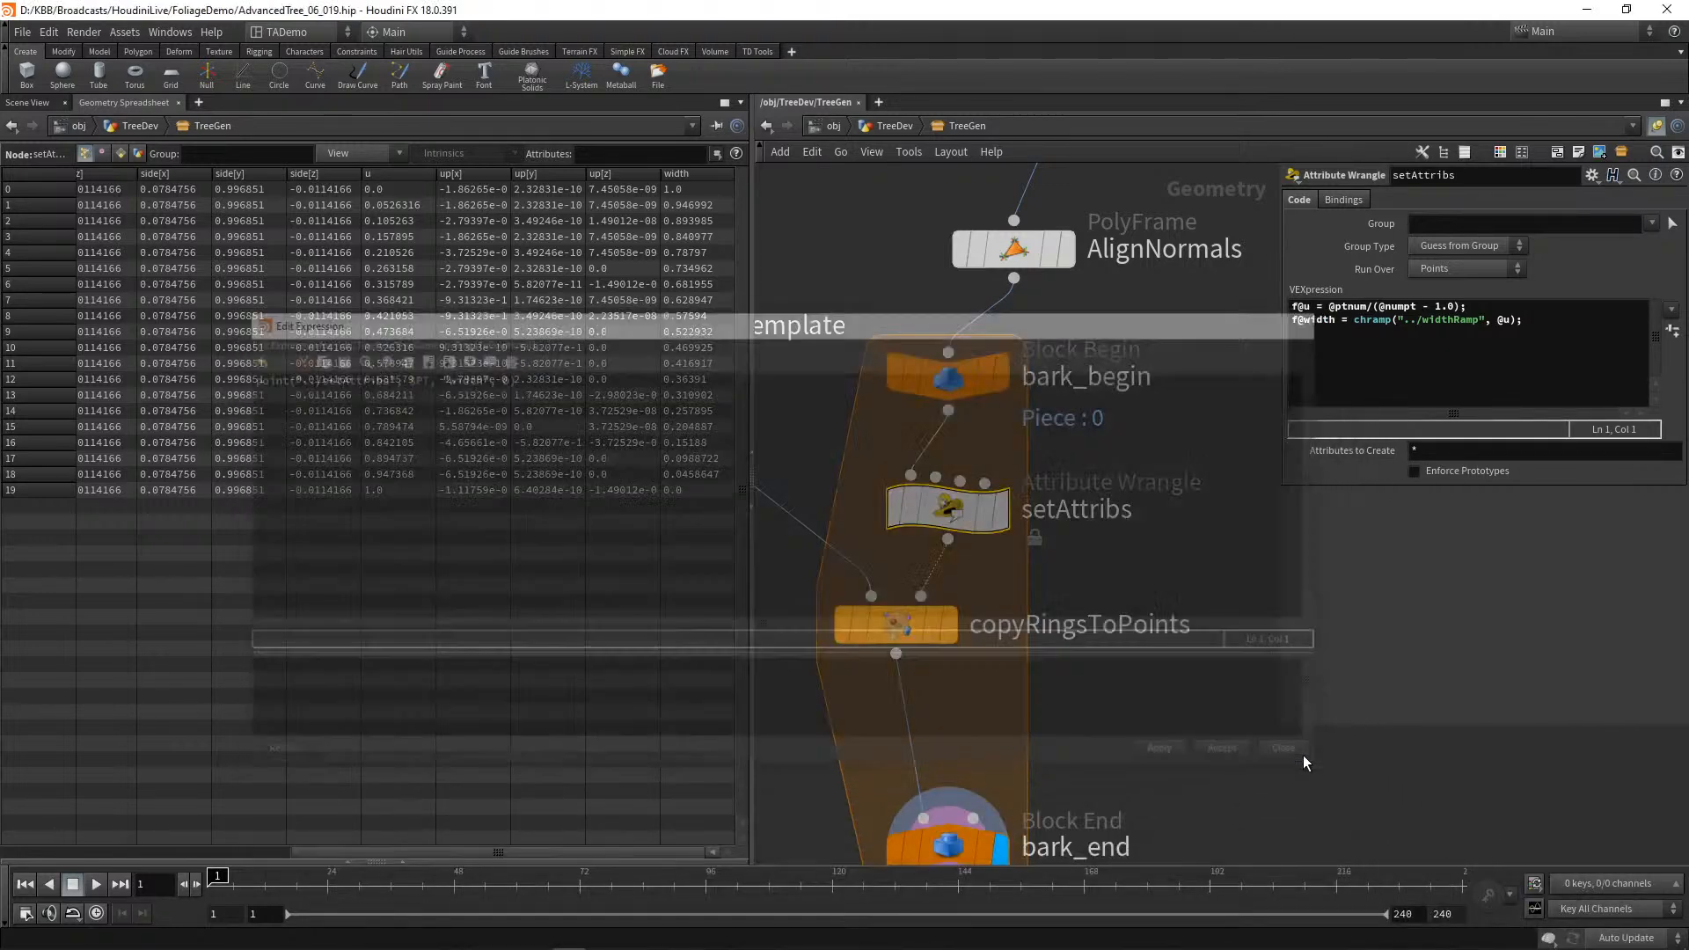
# Step: Inspect the bark_end rings in the 3D scene view with point display turned off
pyautogui.click(948, 843)
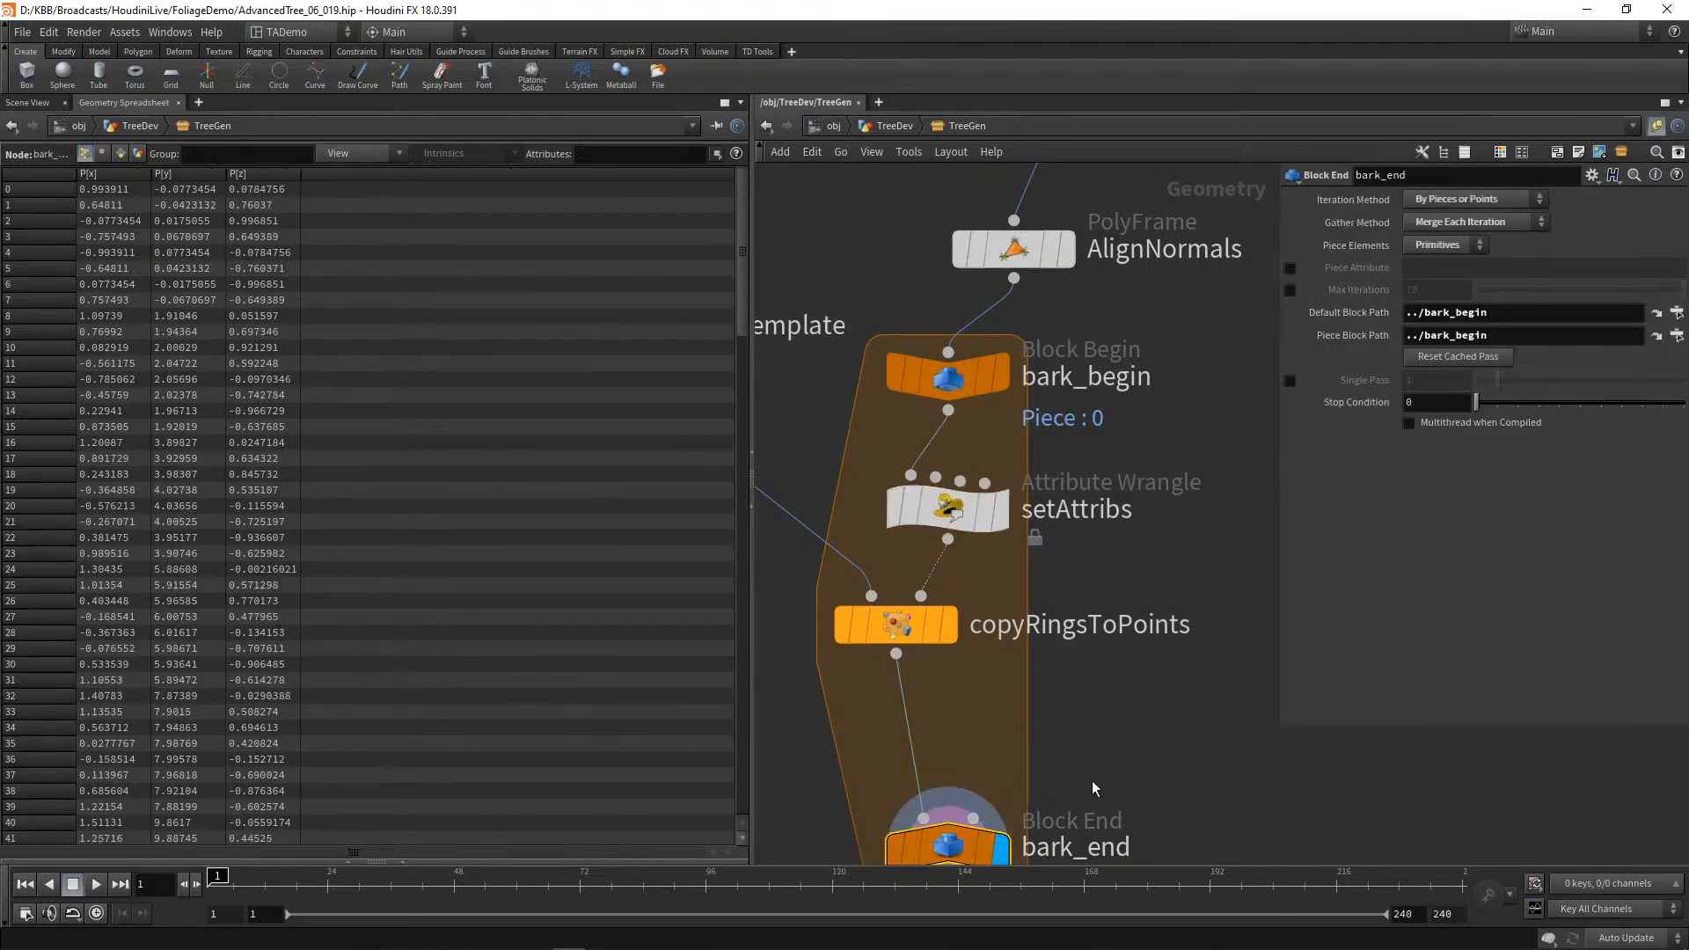
pyautogui.click(31, 104)
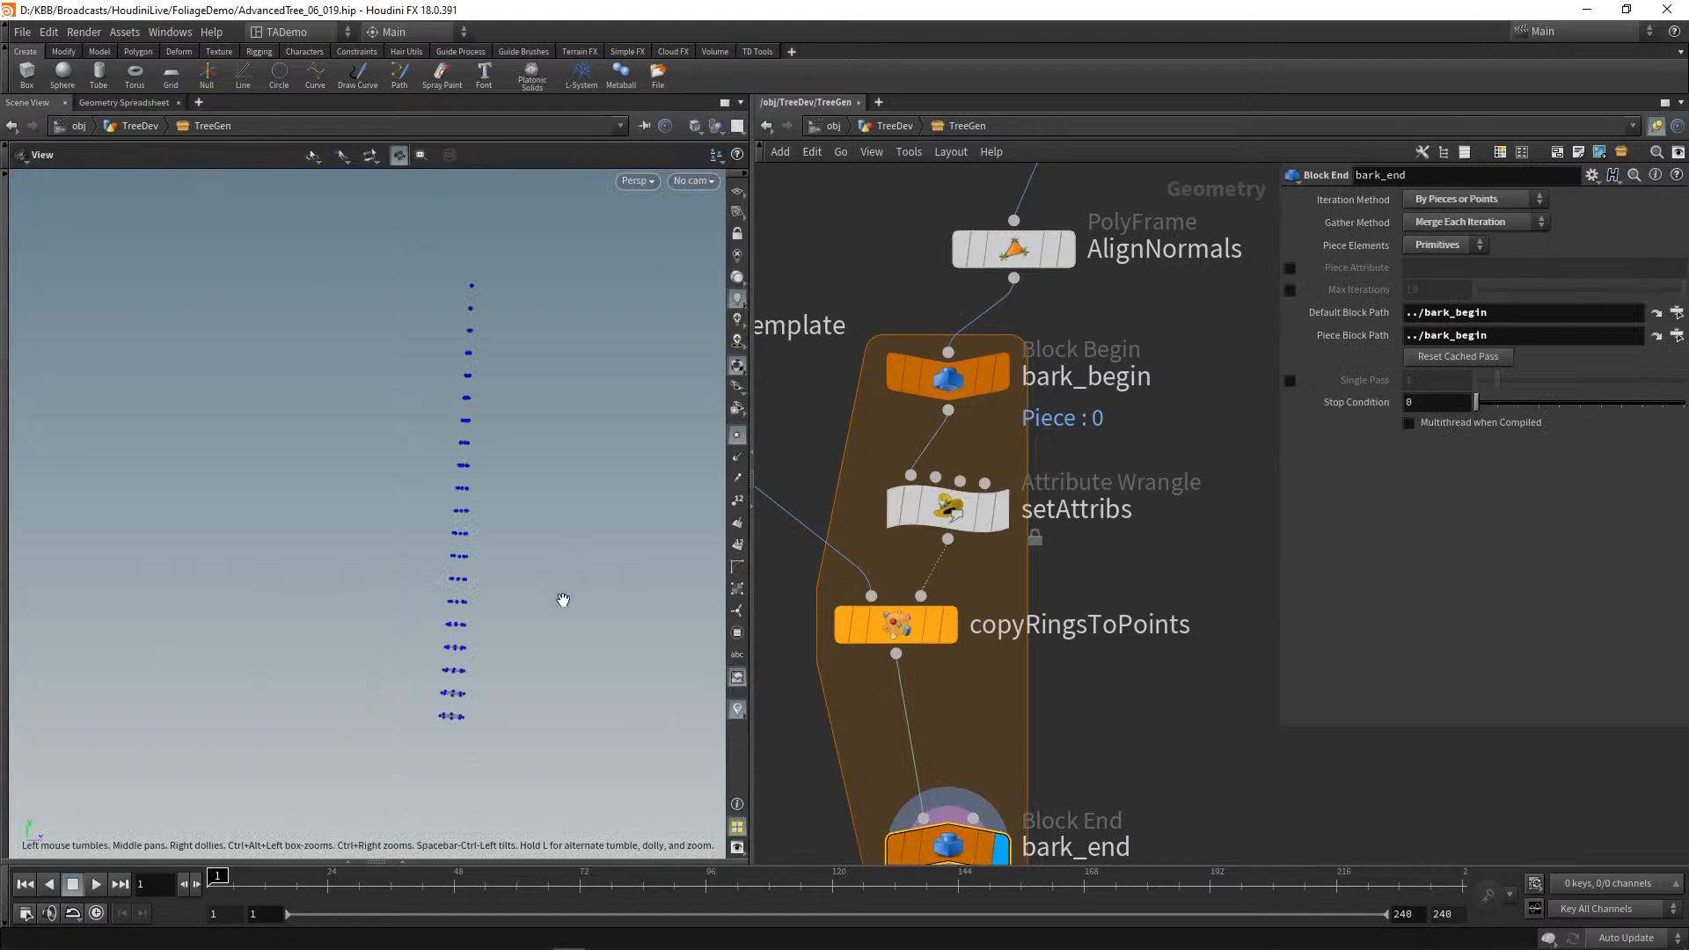
pyautogui.moveTo(551, 558); pyautogui.dragTo(548, 599)
pyautogui.click(737, 435)
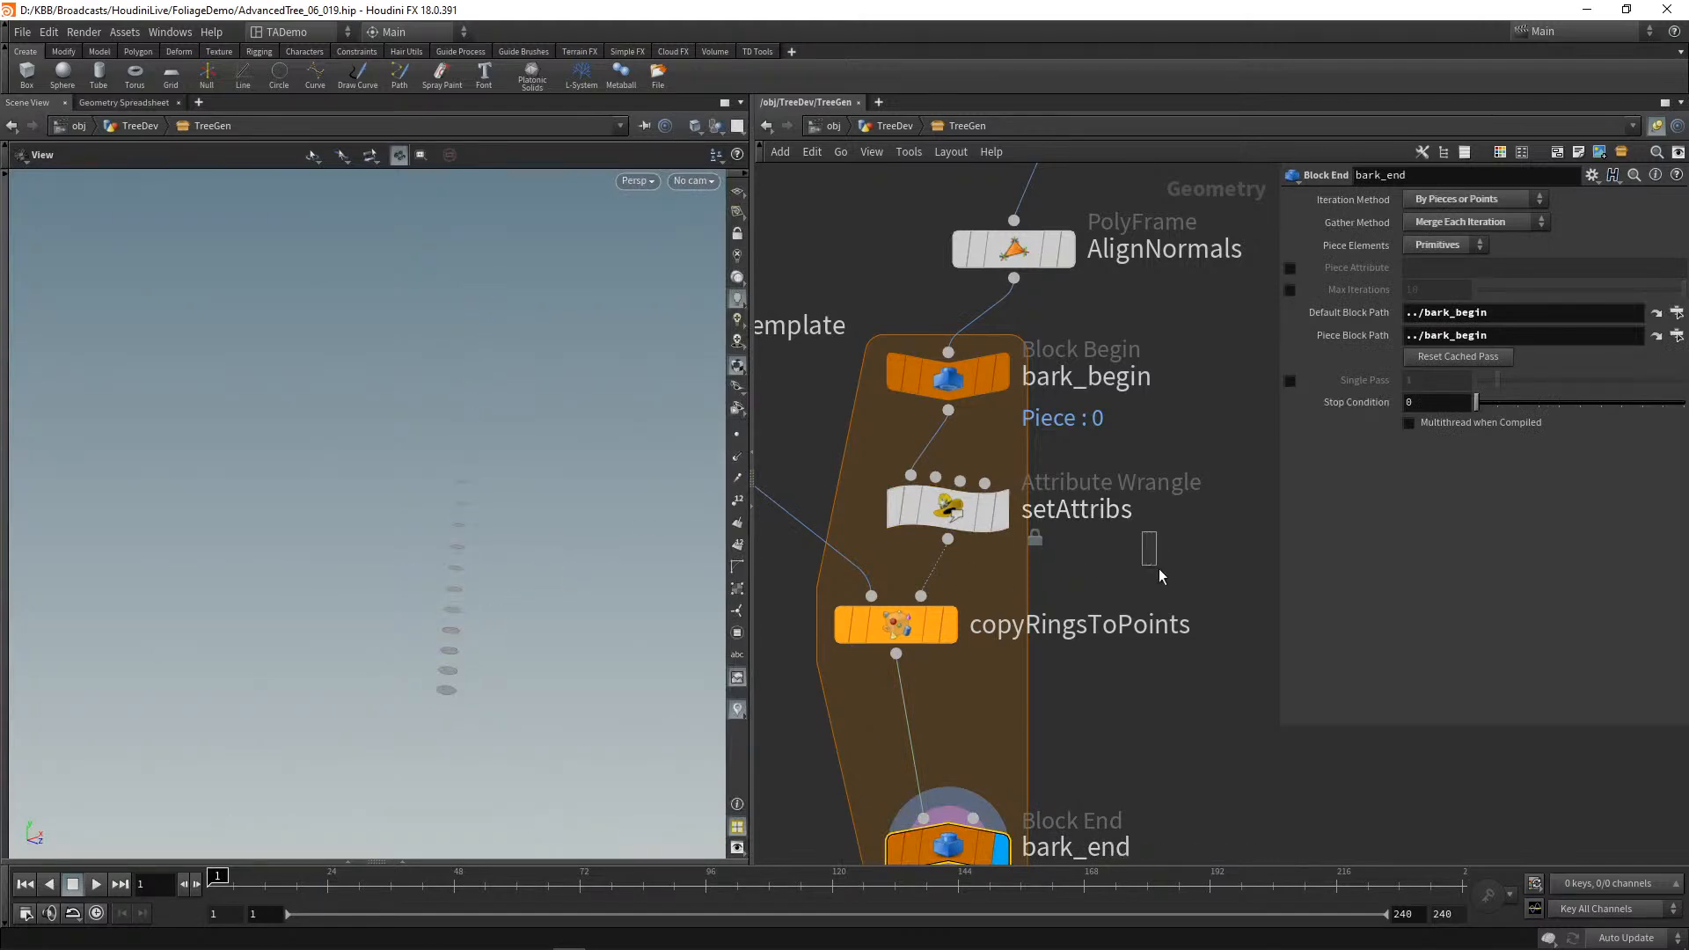
pyautogui.moveTo(625, 584); pyautogui.dragTo(654, 495)
# Step: Raise TreeGen's Branch Levels to 2 and examine the bark rings on the child branches
pyautogui.press('u')
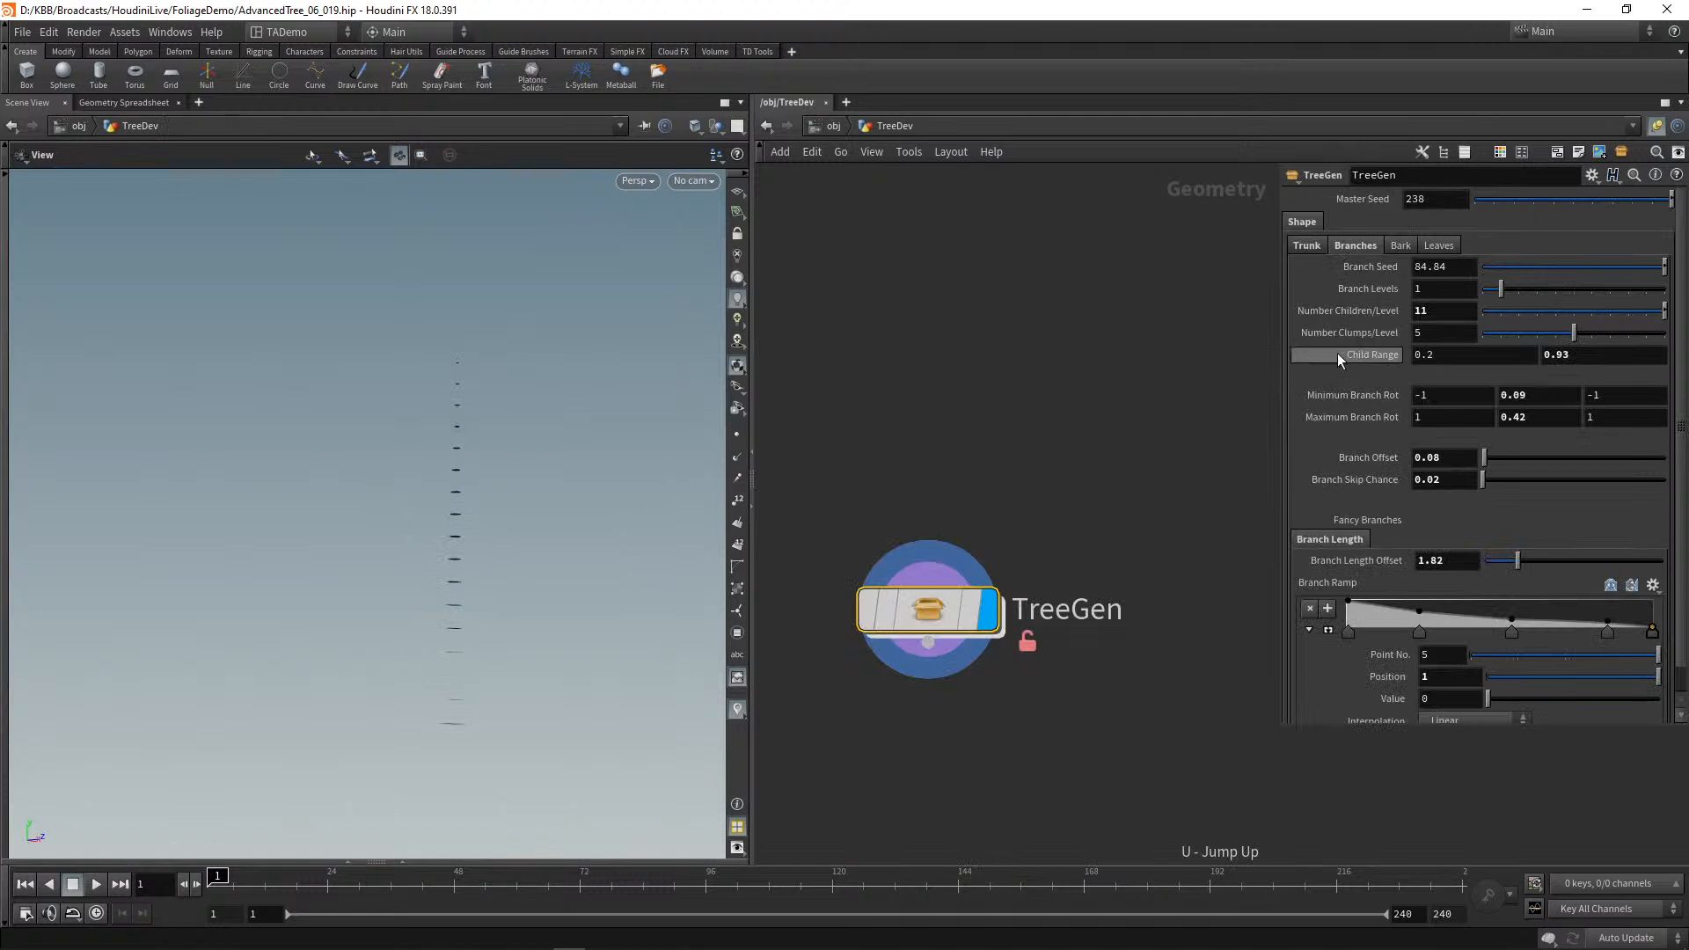
pyautogui.click(1517, 289)
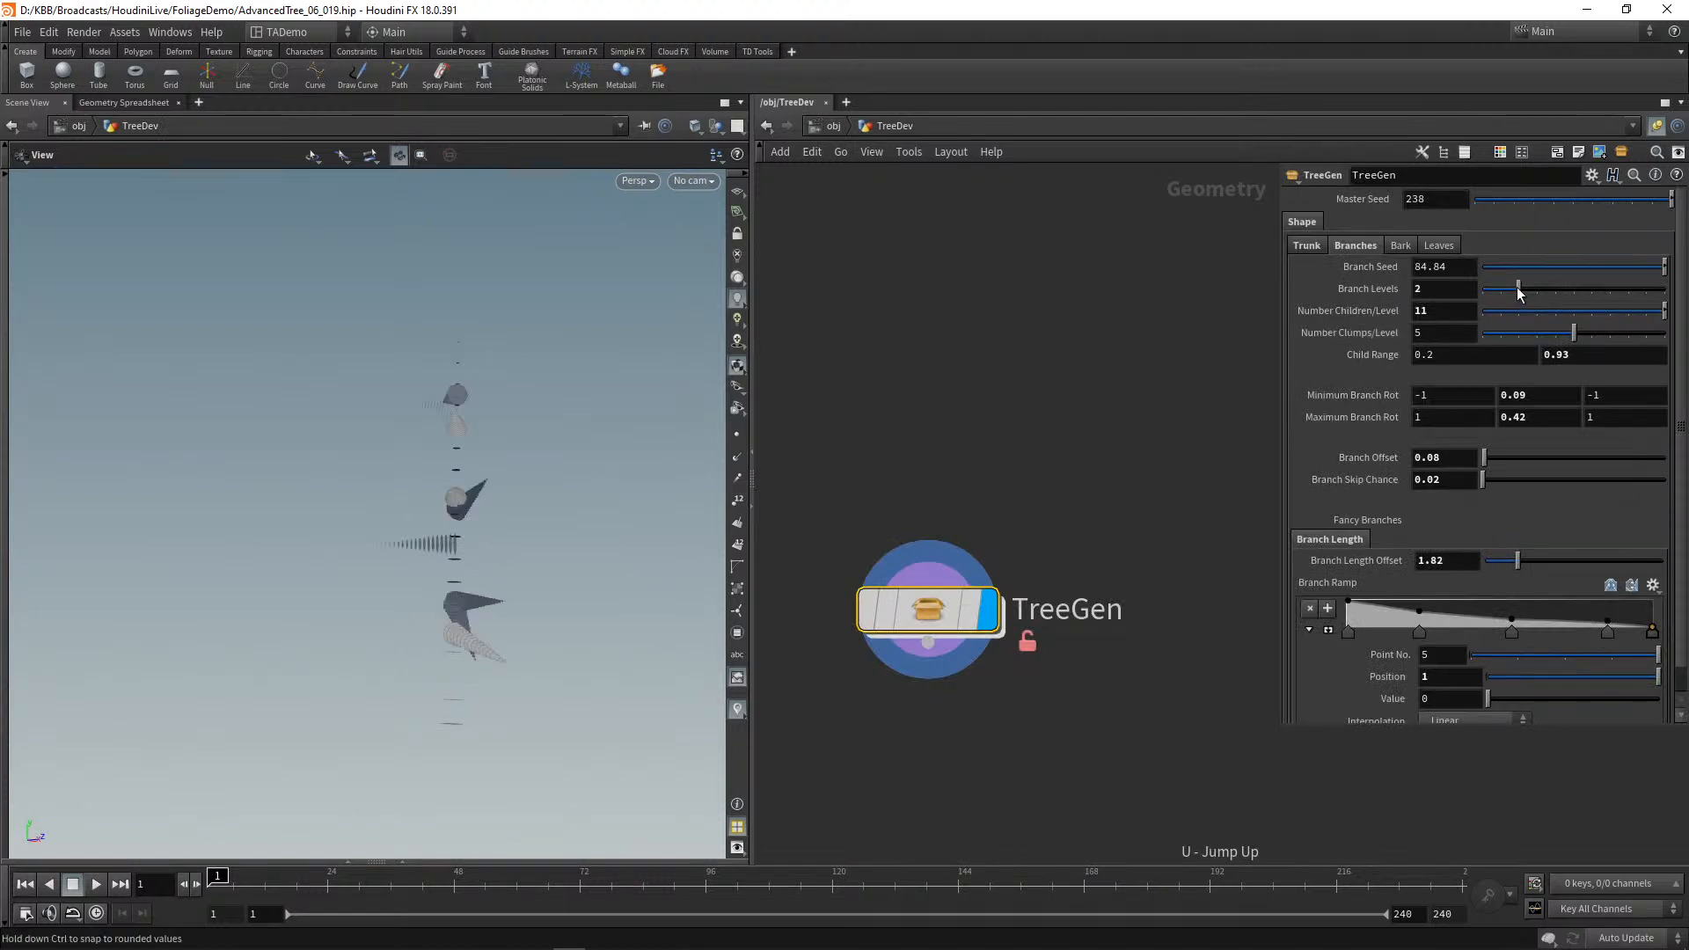
pyautogui.moveTo(490, 558); pyautogui.dragTo(394, 560)
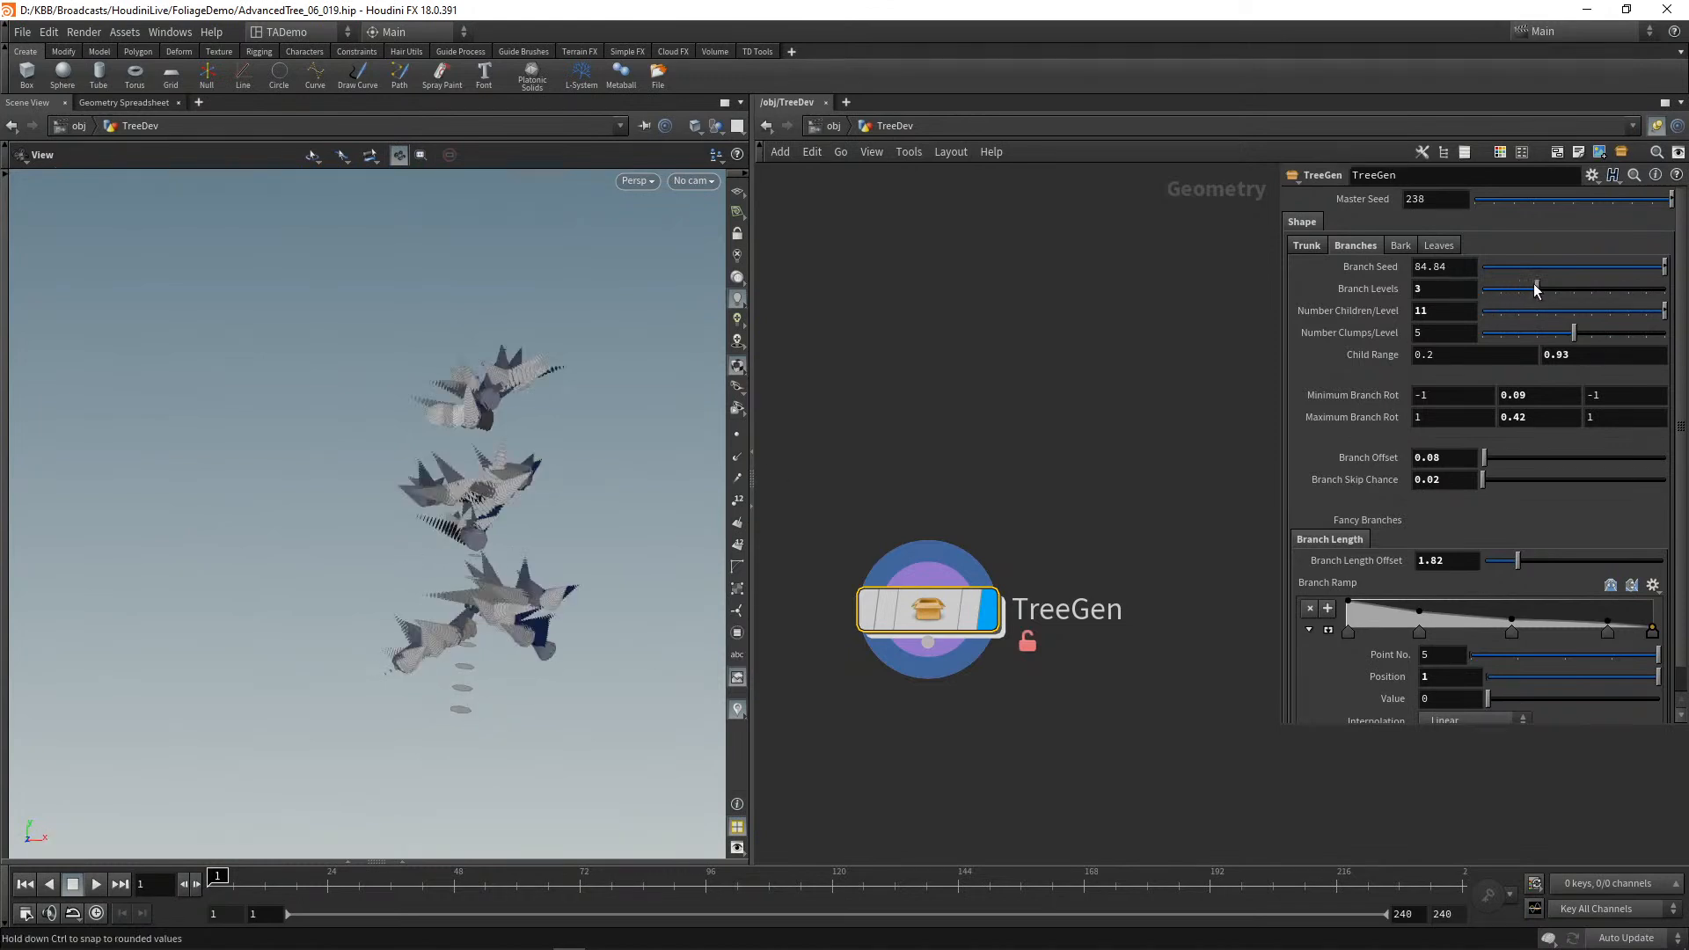
# Step: Inspect the bark rings on the child branches from several angles with three branch levels
pyautogui.moveTo(520, 401); pyautogui.dragTo(456, 404)
pyautogui.scroll(5, 642, 493)
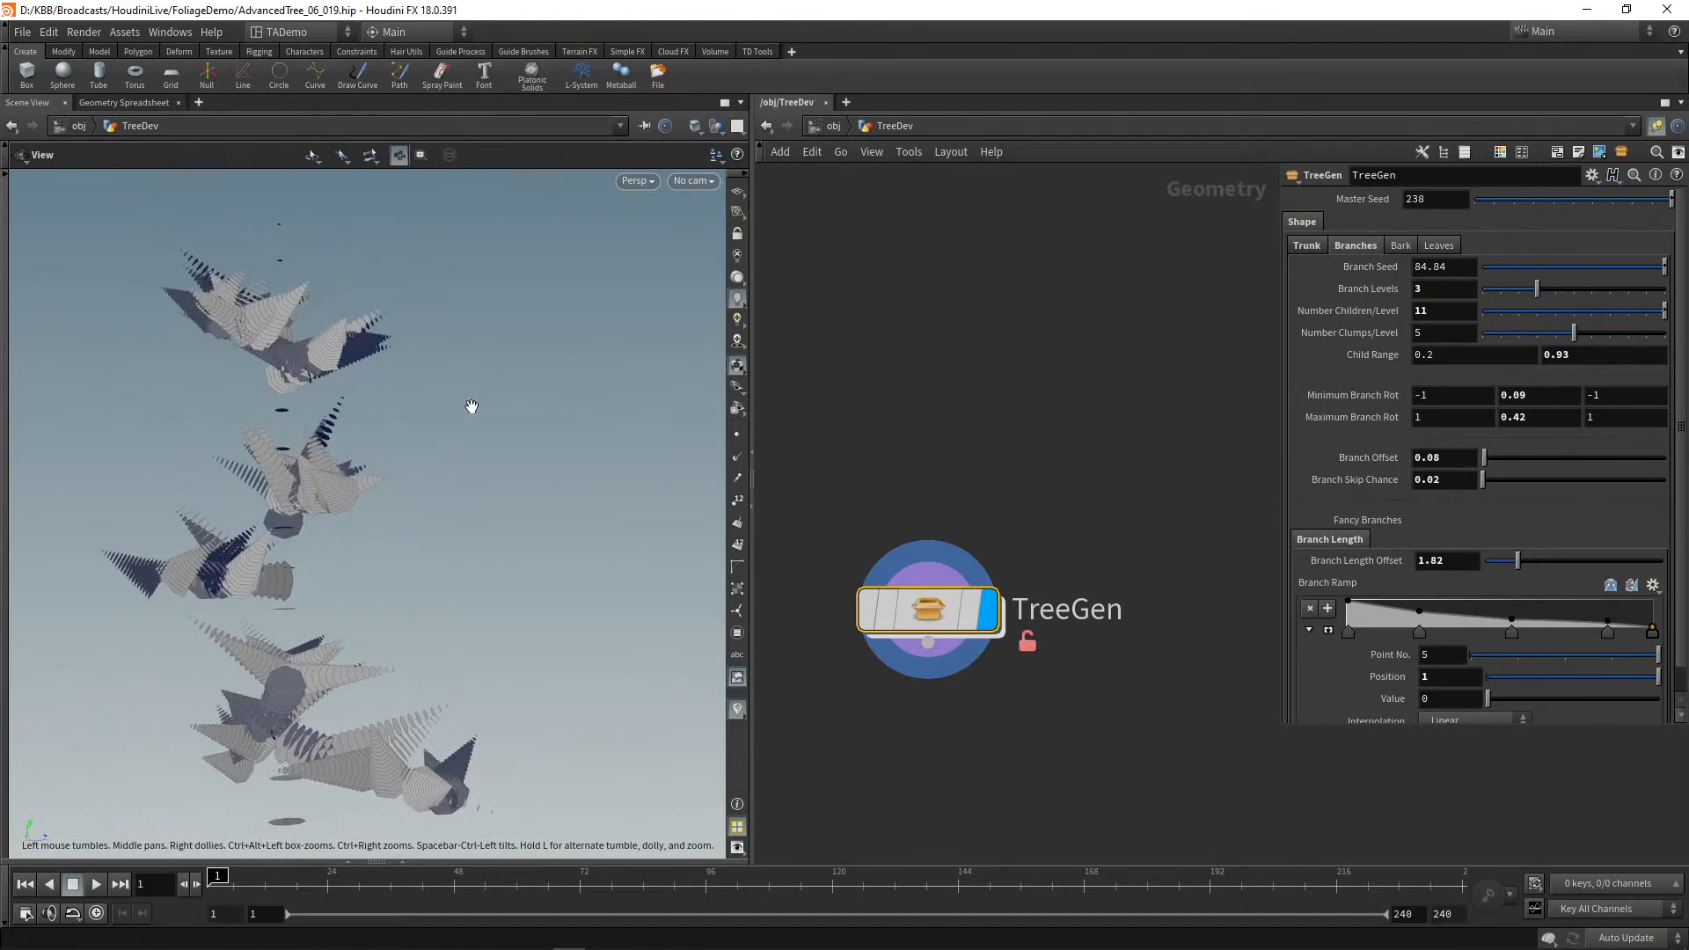
pyautogui.moveTo(910, 593)
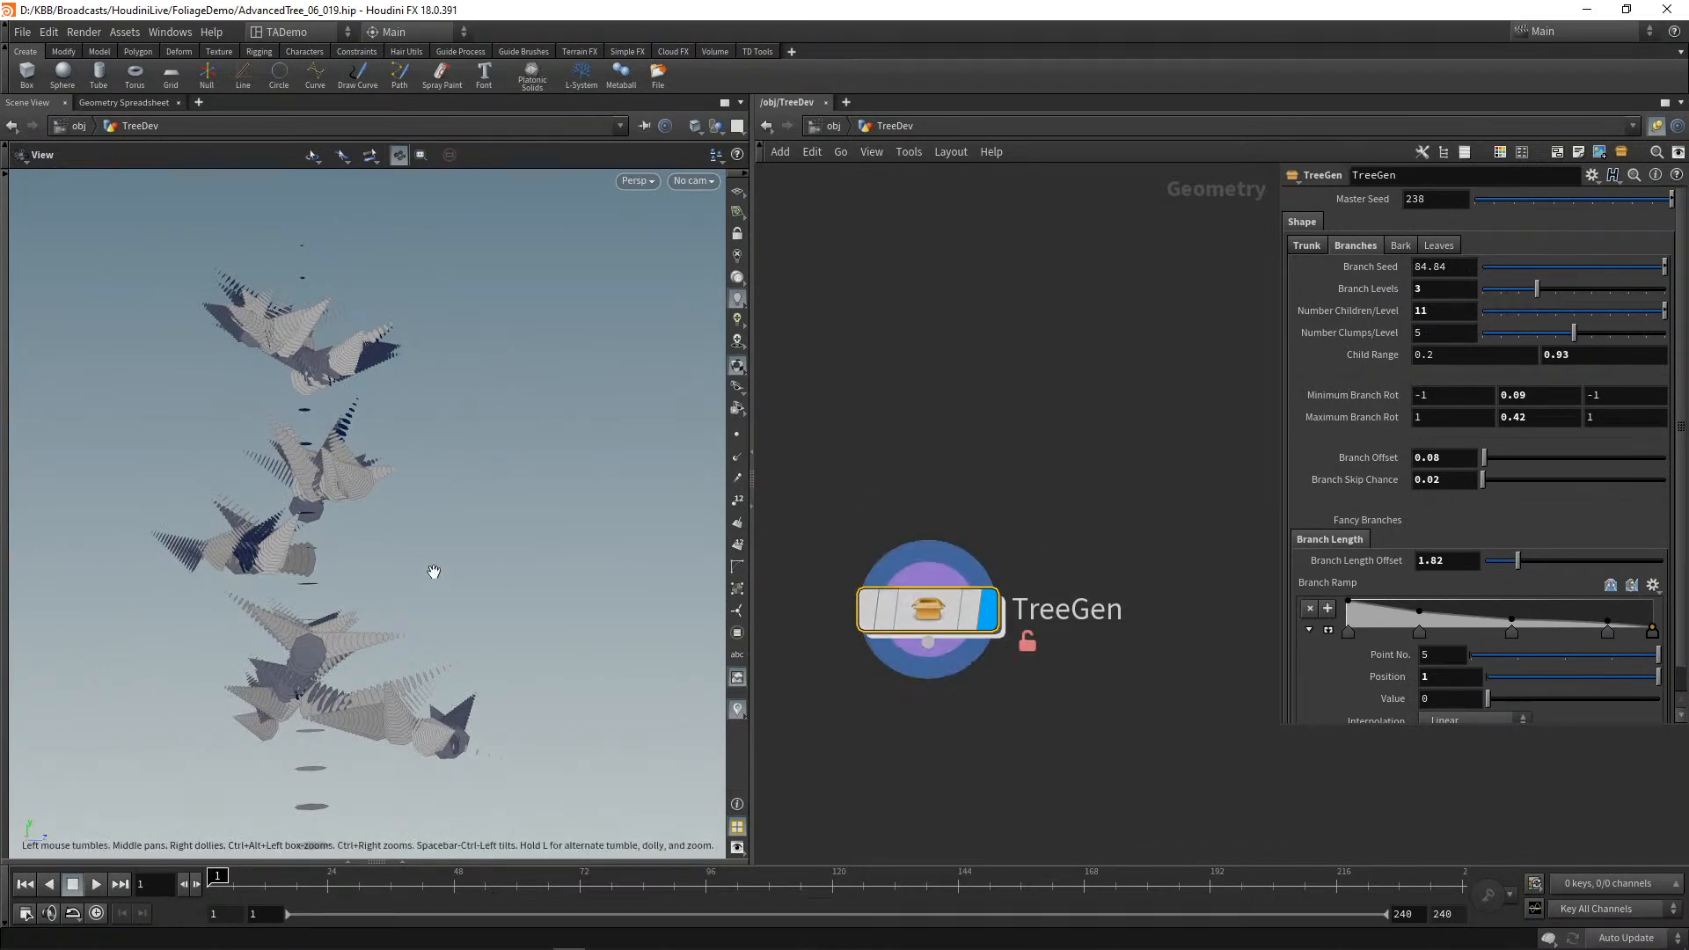
pyautogui.moveTo(482, 504); pyautogui.dragTo(678, 516)
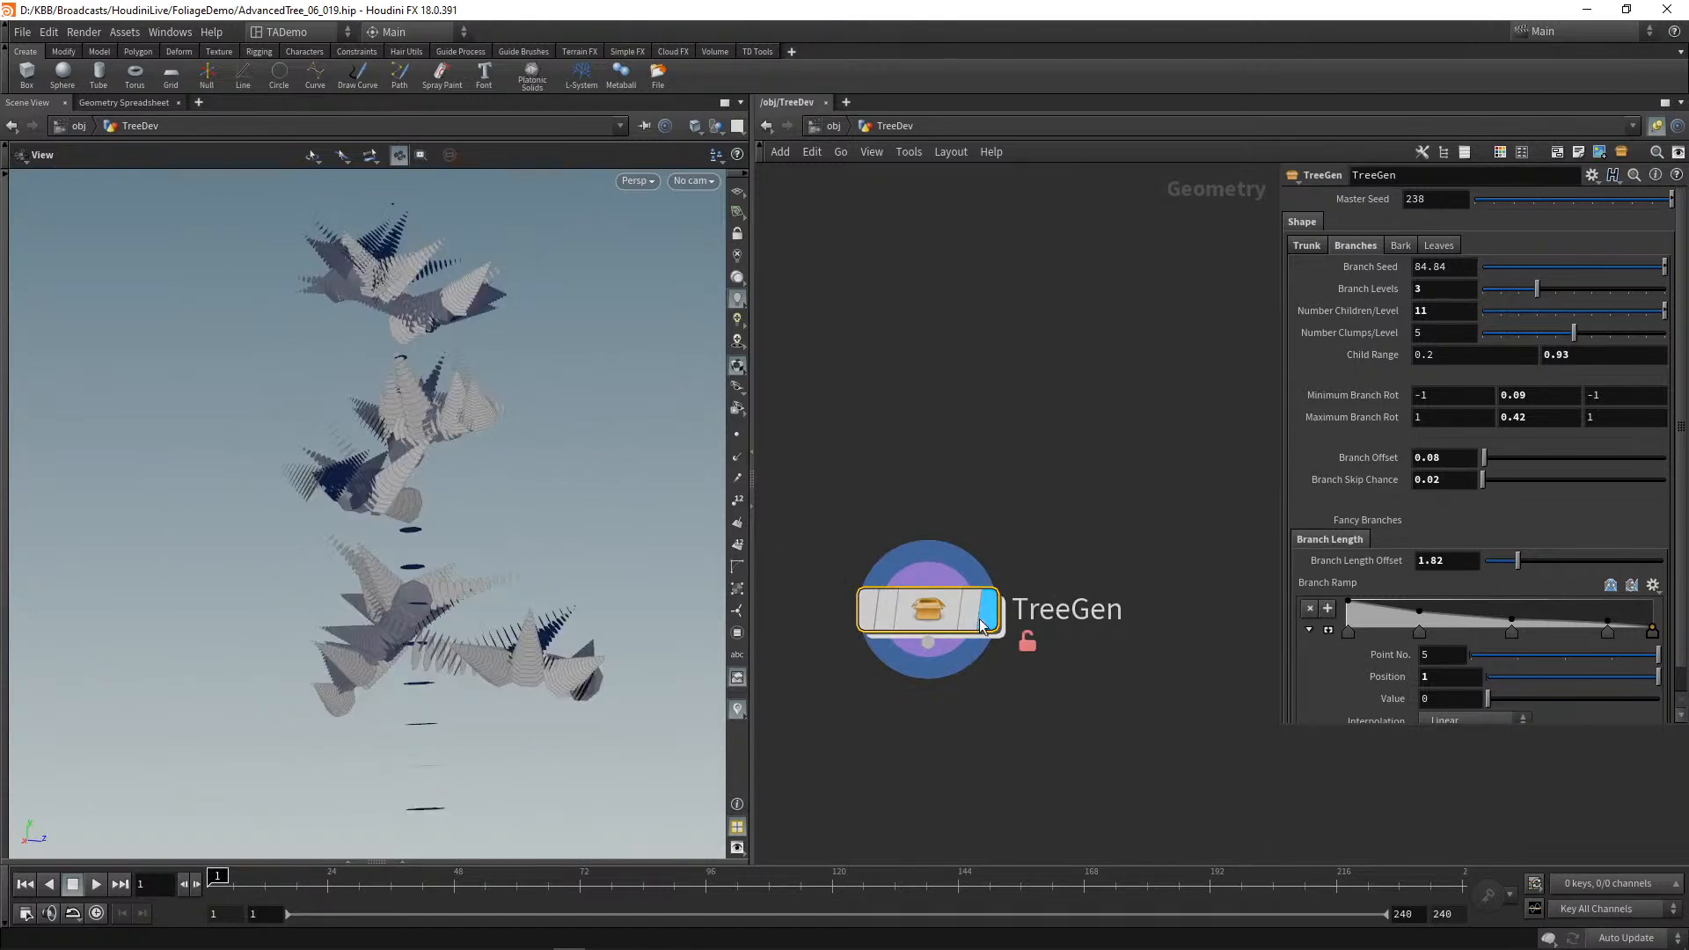
# Step: Inside TreeGen, duplicate the point() width call in copyRingsToPoints' barkWidth expression and multiply the two calls together
pyautogui.doubleClick(931, 618)
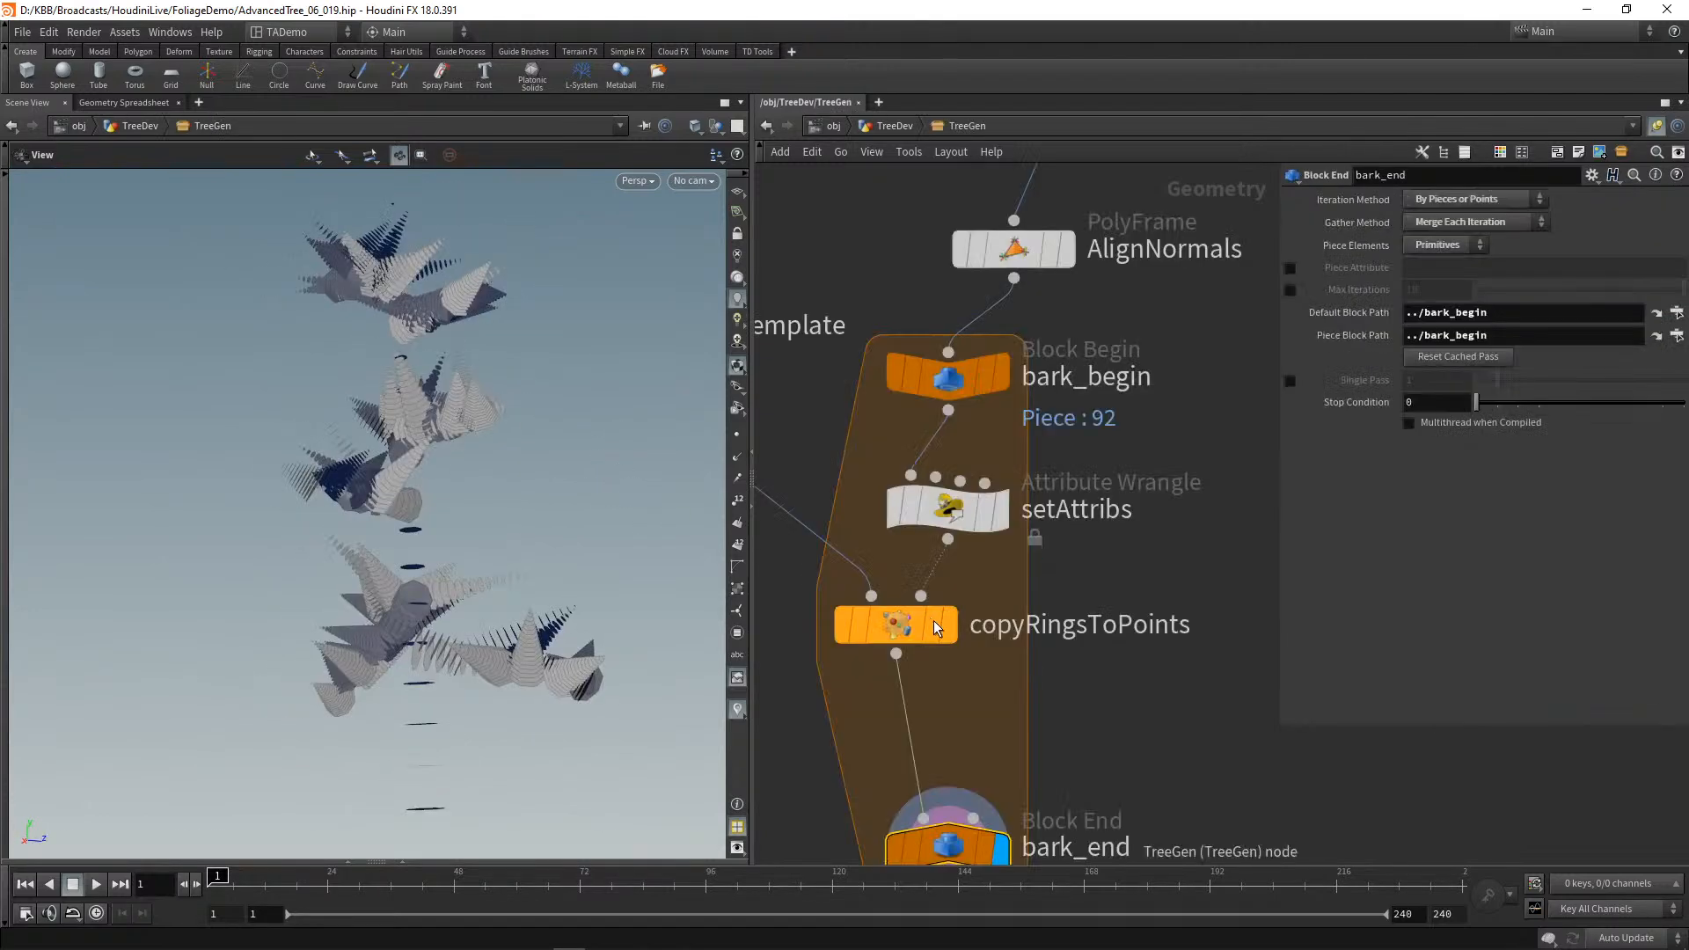
pyautogui.click(893, 627)
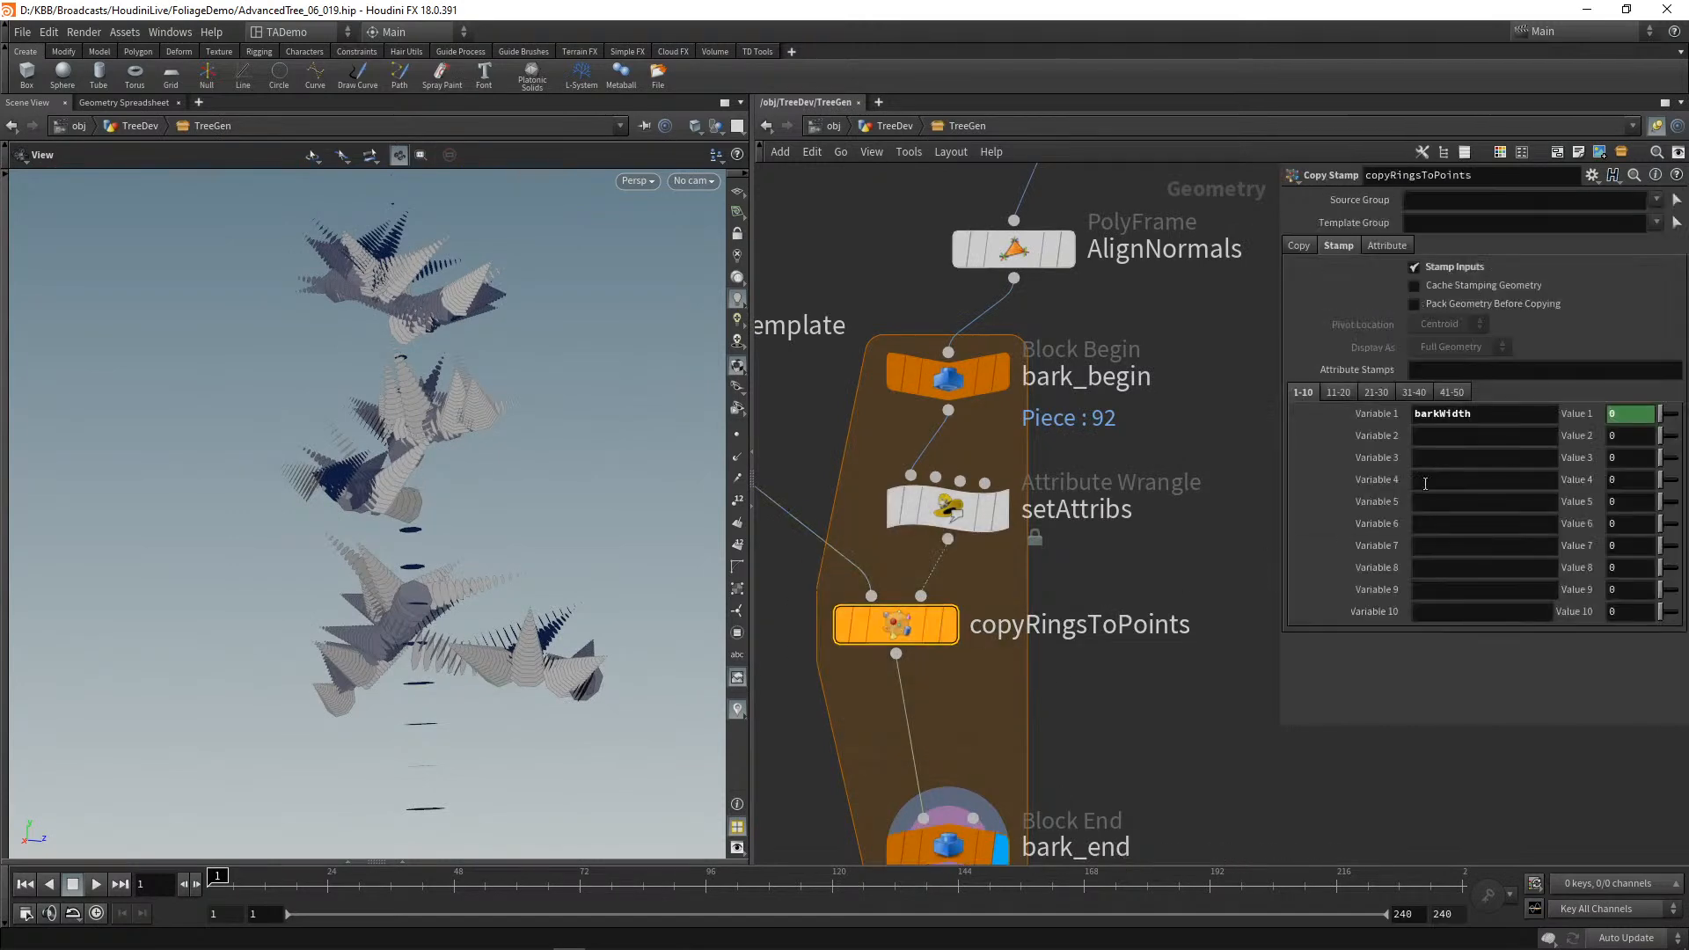
pyautogui.click(1571, 420)
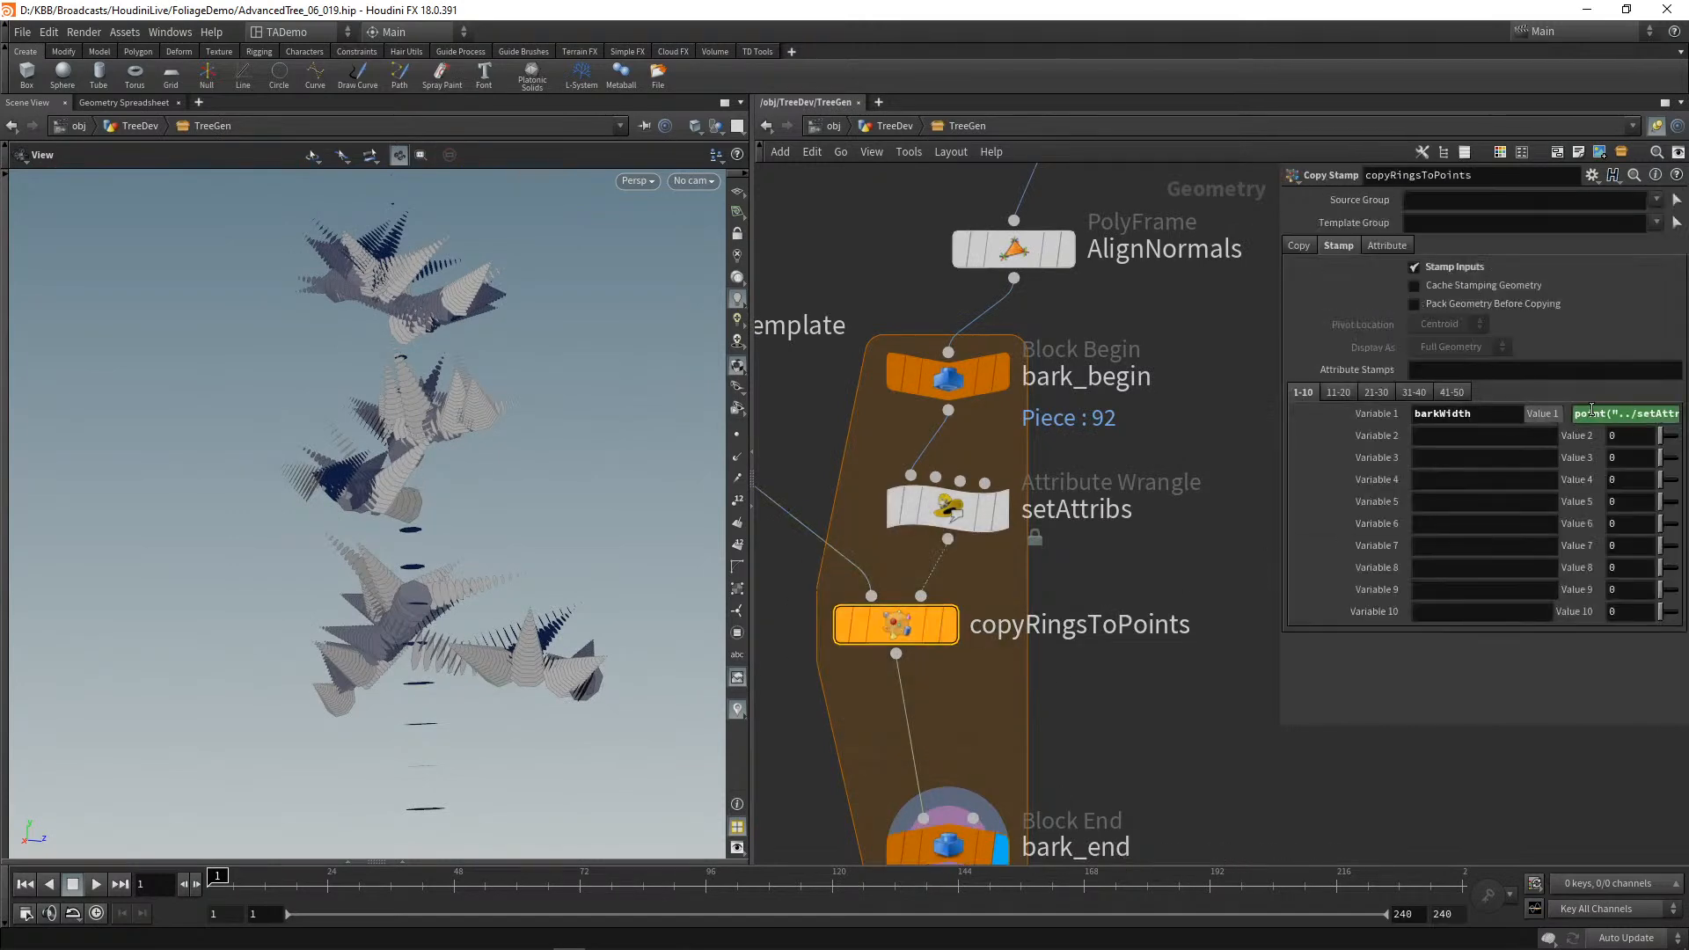
pyautogui.click(1587, 422)
pyautogui.hotkey('alt', 'e')
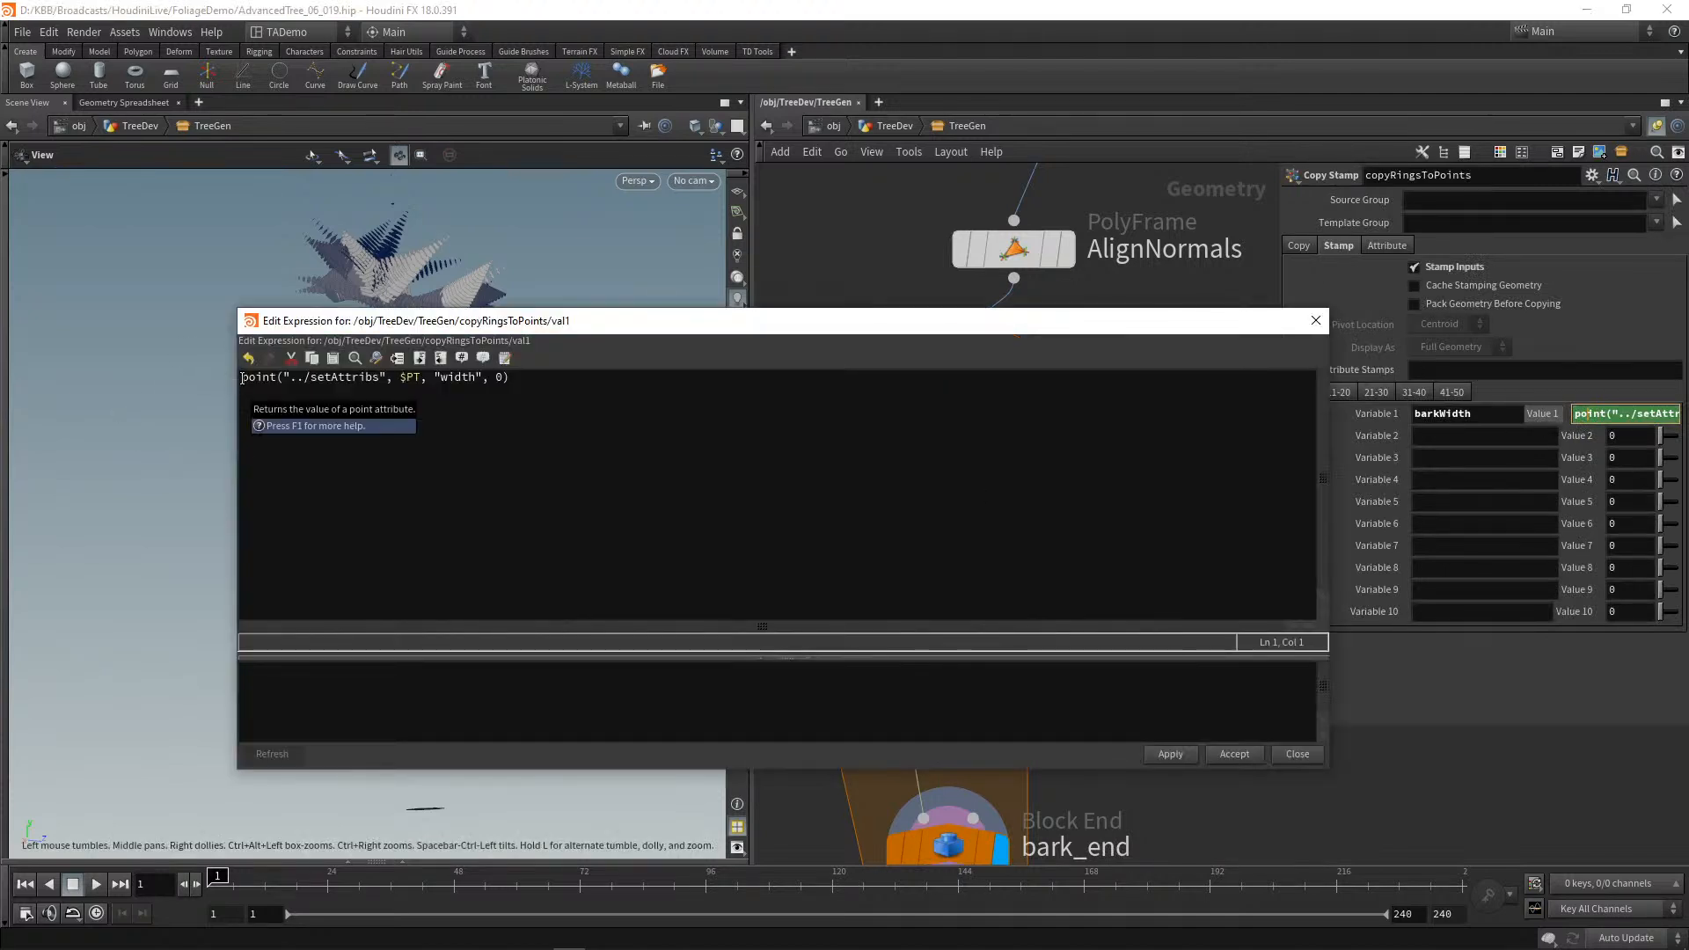
pyautogui.moveTo(512, 378); pyautogui.dragTo(219, 400)
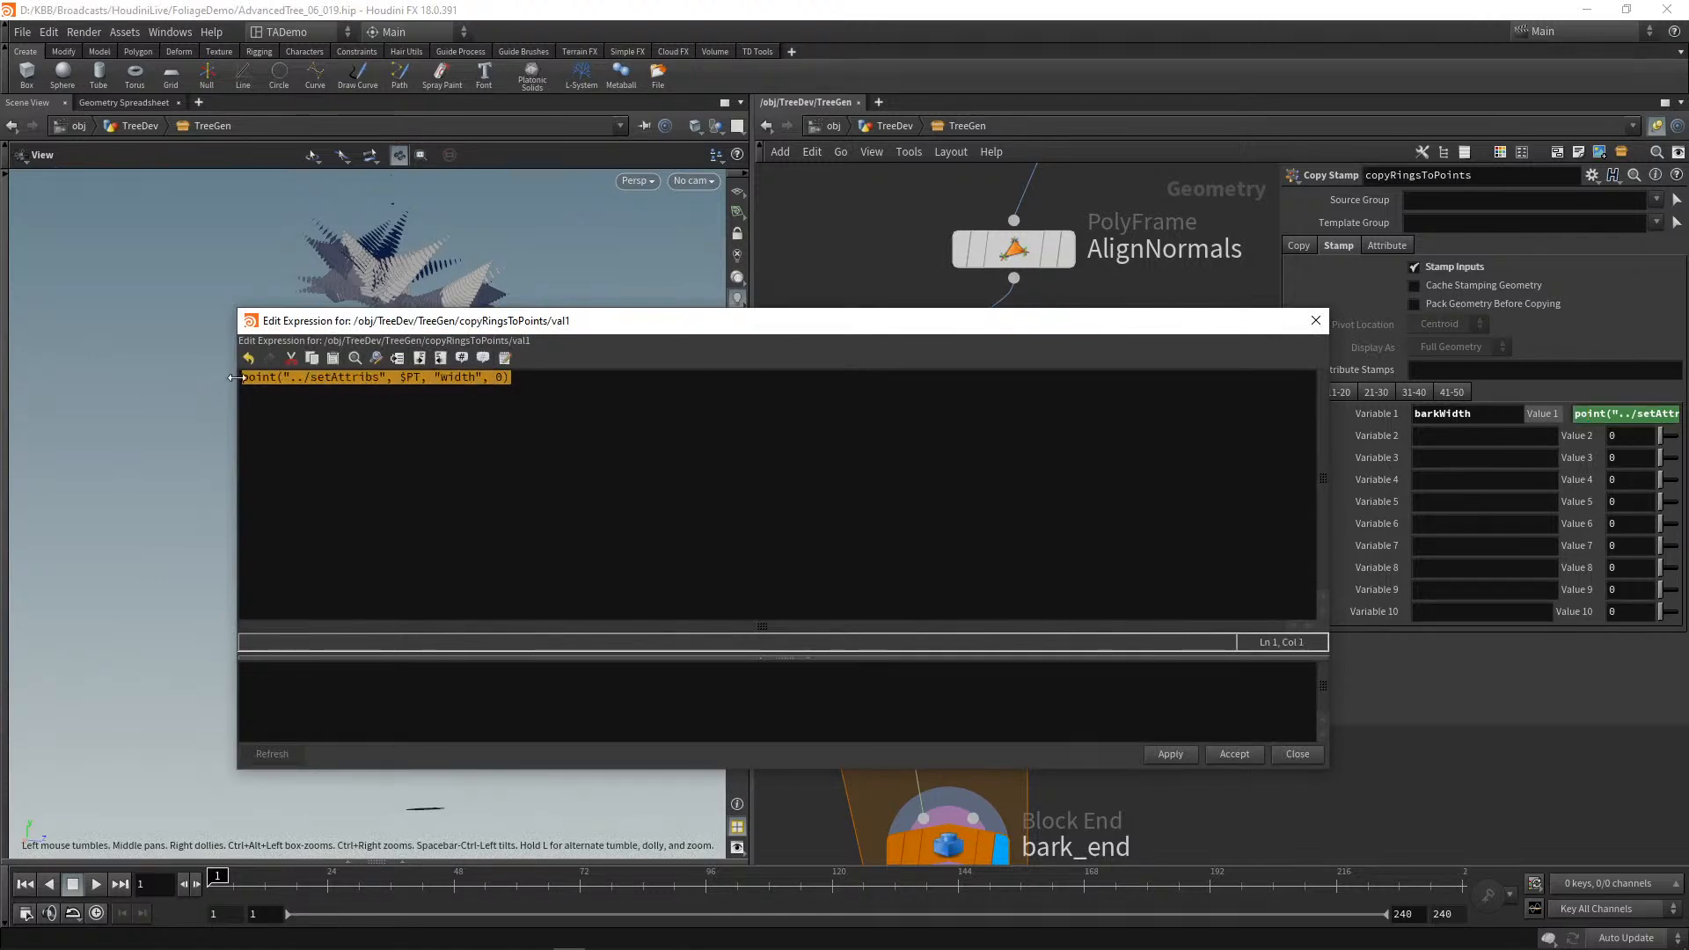
pyautogui.hotkey('ctrl', 'c')
pyautogui.click(244, 373)
pyautogui.hotkey('ctrl', 'v')
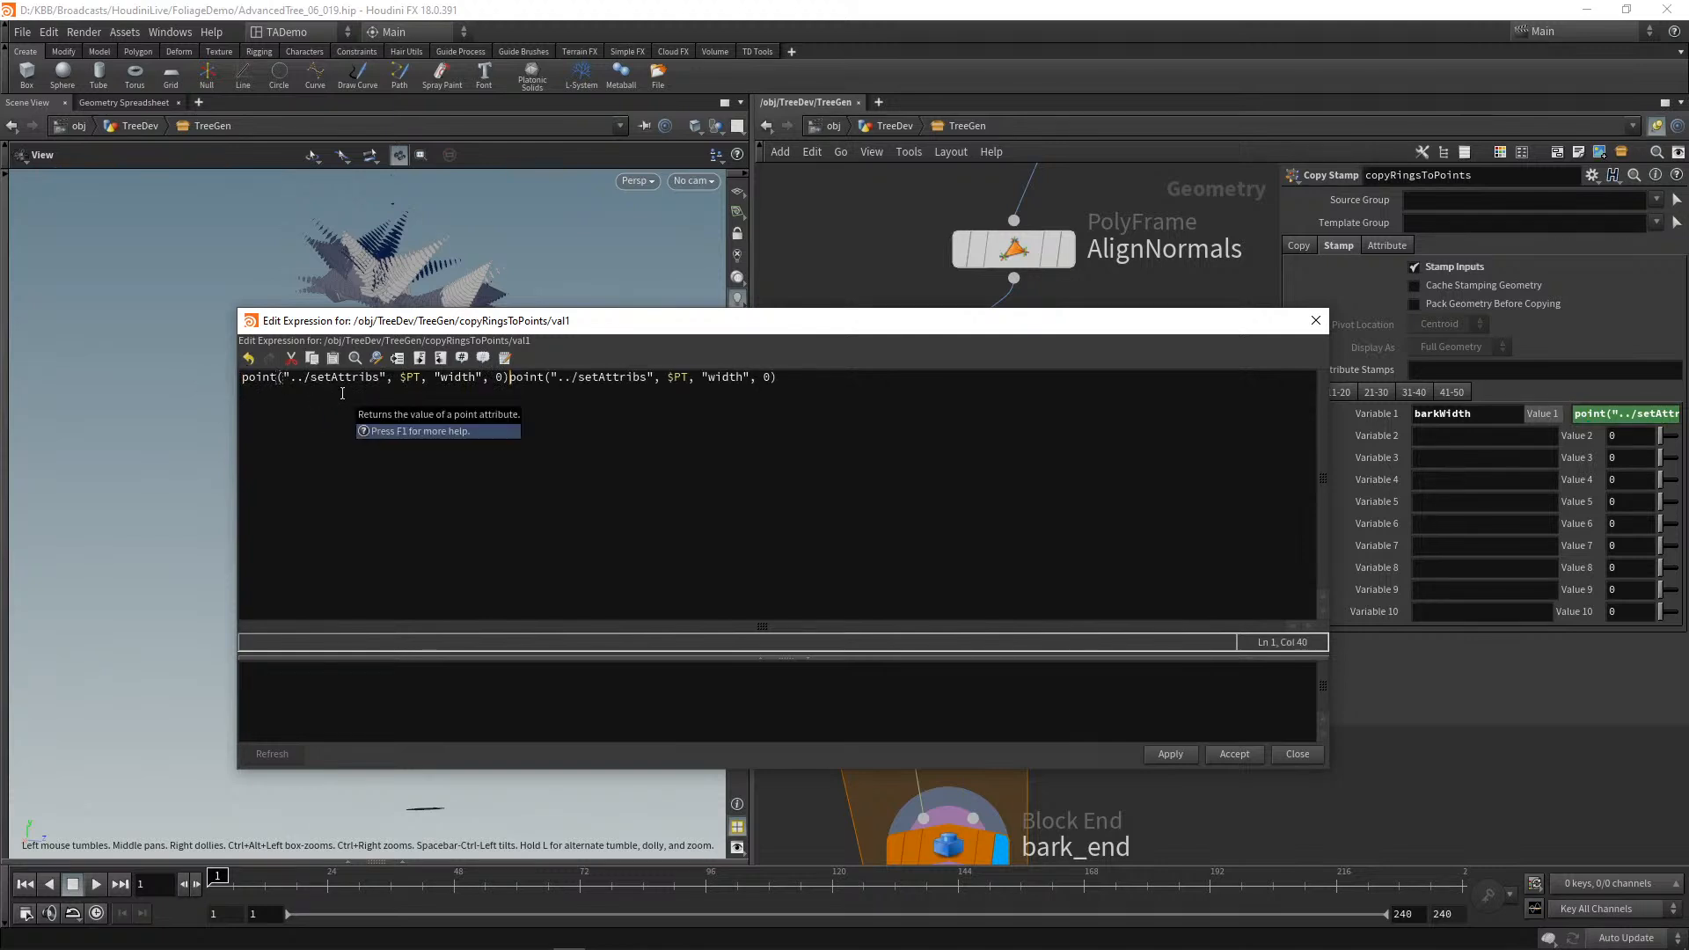
pyautogui.write('*')
pyautogui.press('F1')
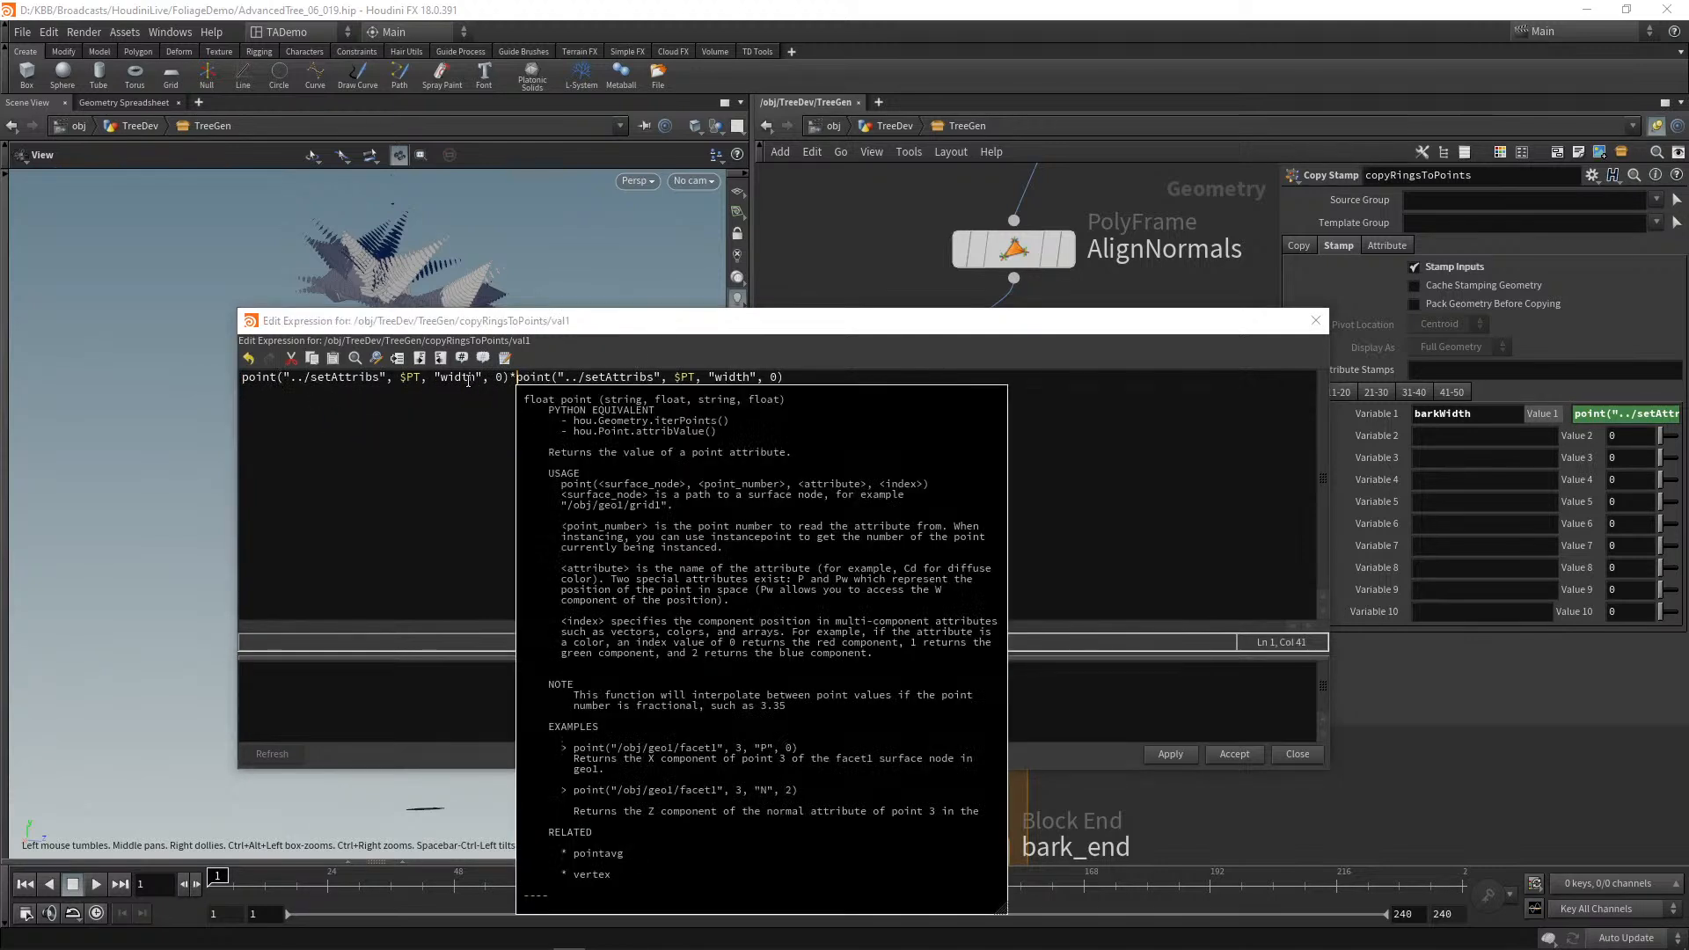
# Step: Change the attribute read by the first point() call in the barkWidth expression to "barkScale"
pyautogui.click(476, 378)
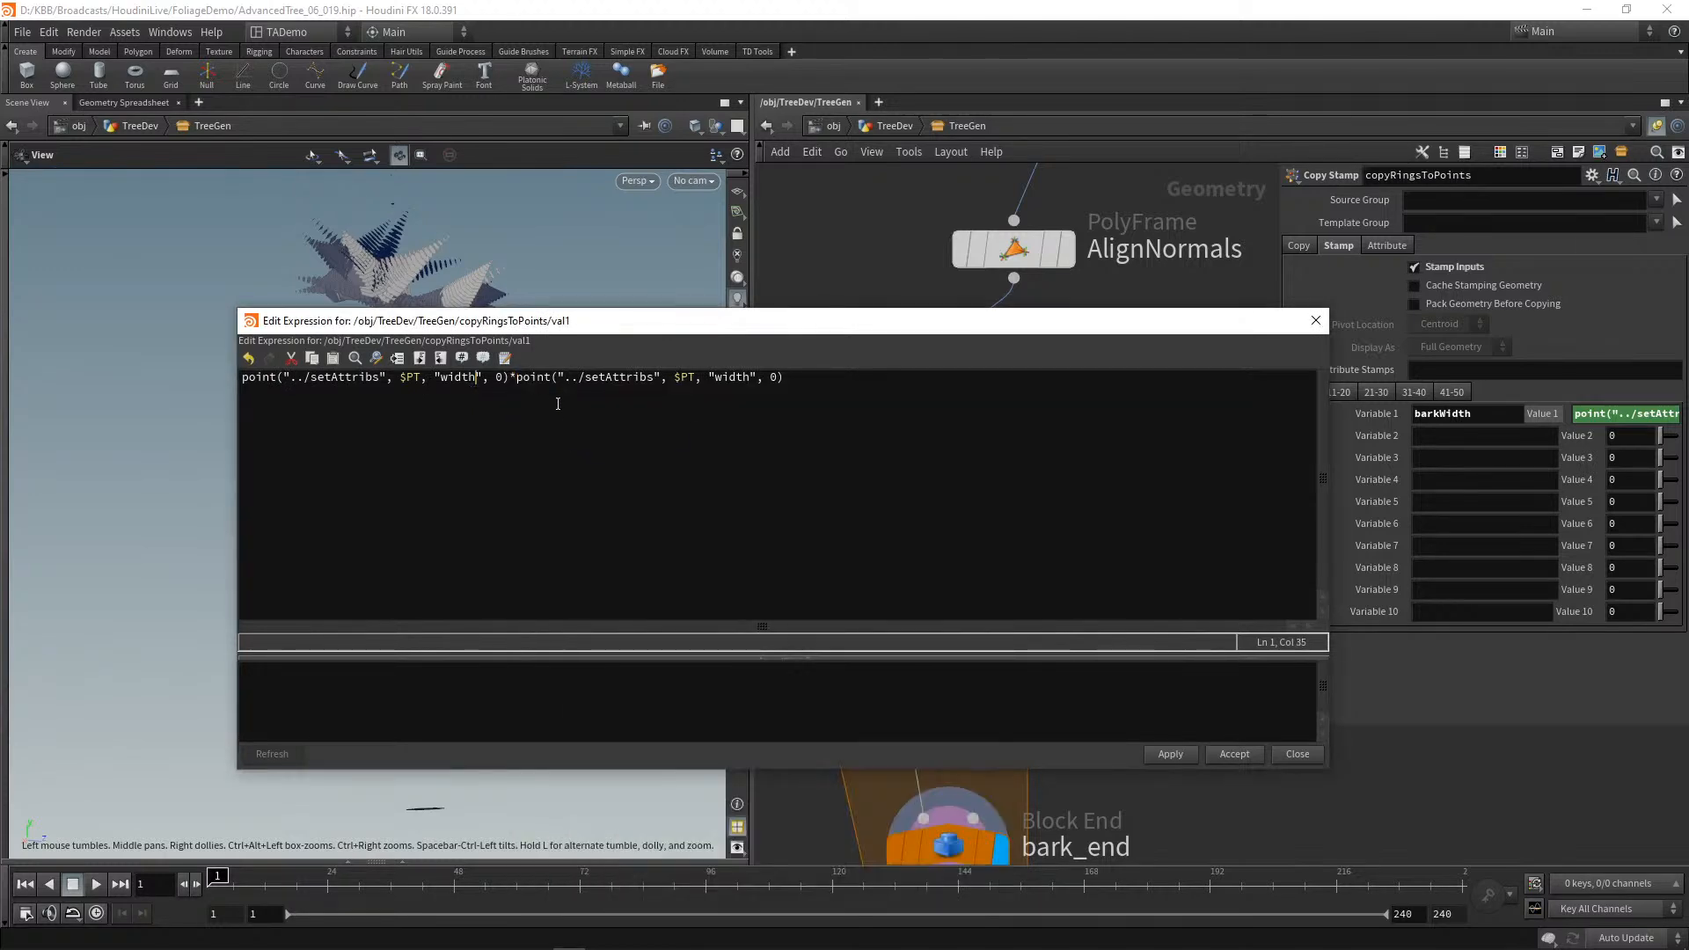
pyautogui.press('BackSpace')
pyautogui.press('BackSpace')
pyautogui.press('BackSpace')
pyautogui.press('BackSpace')
pyautogui.press('BackSpace')
pyautogui.write('barkS')
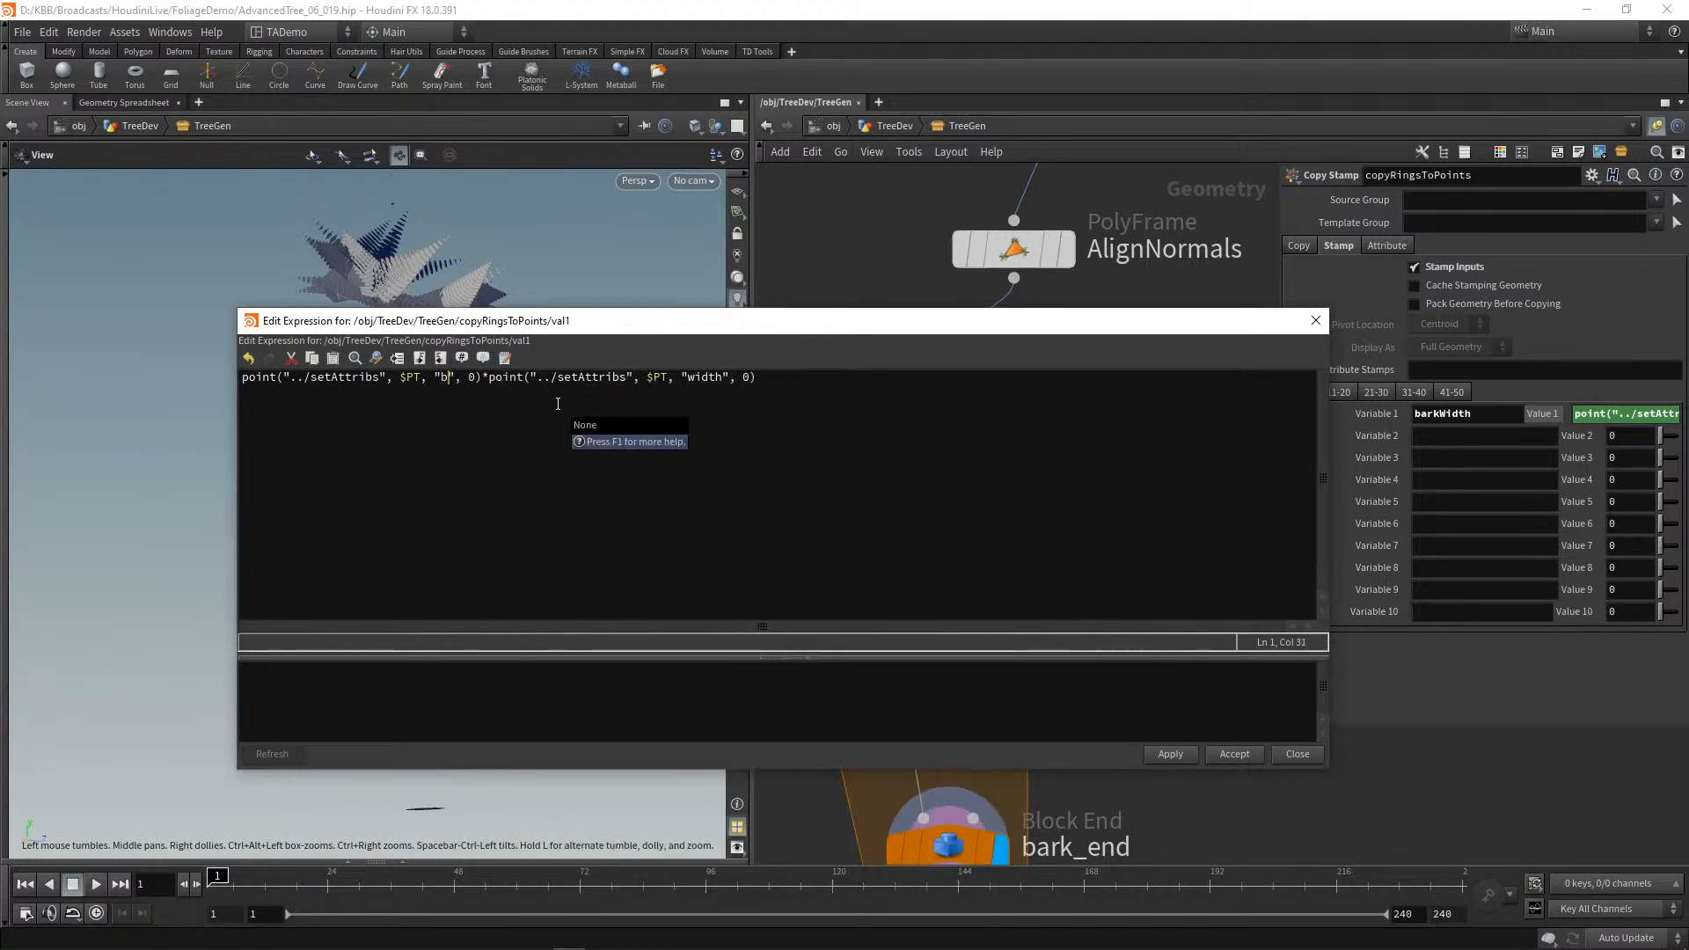
pyautogui.write('ca')
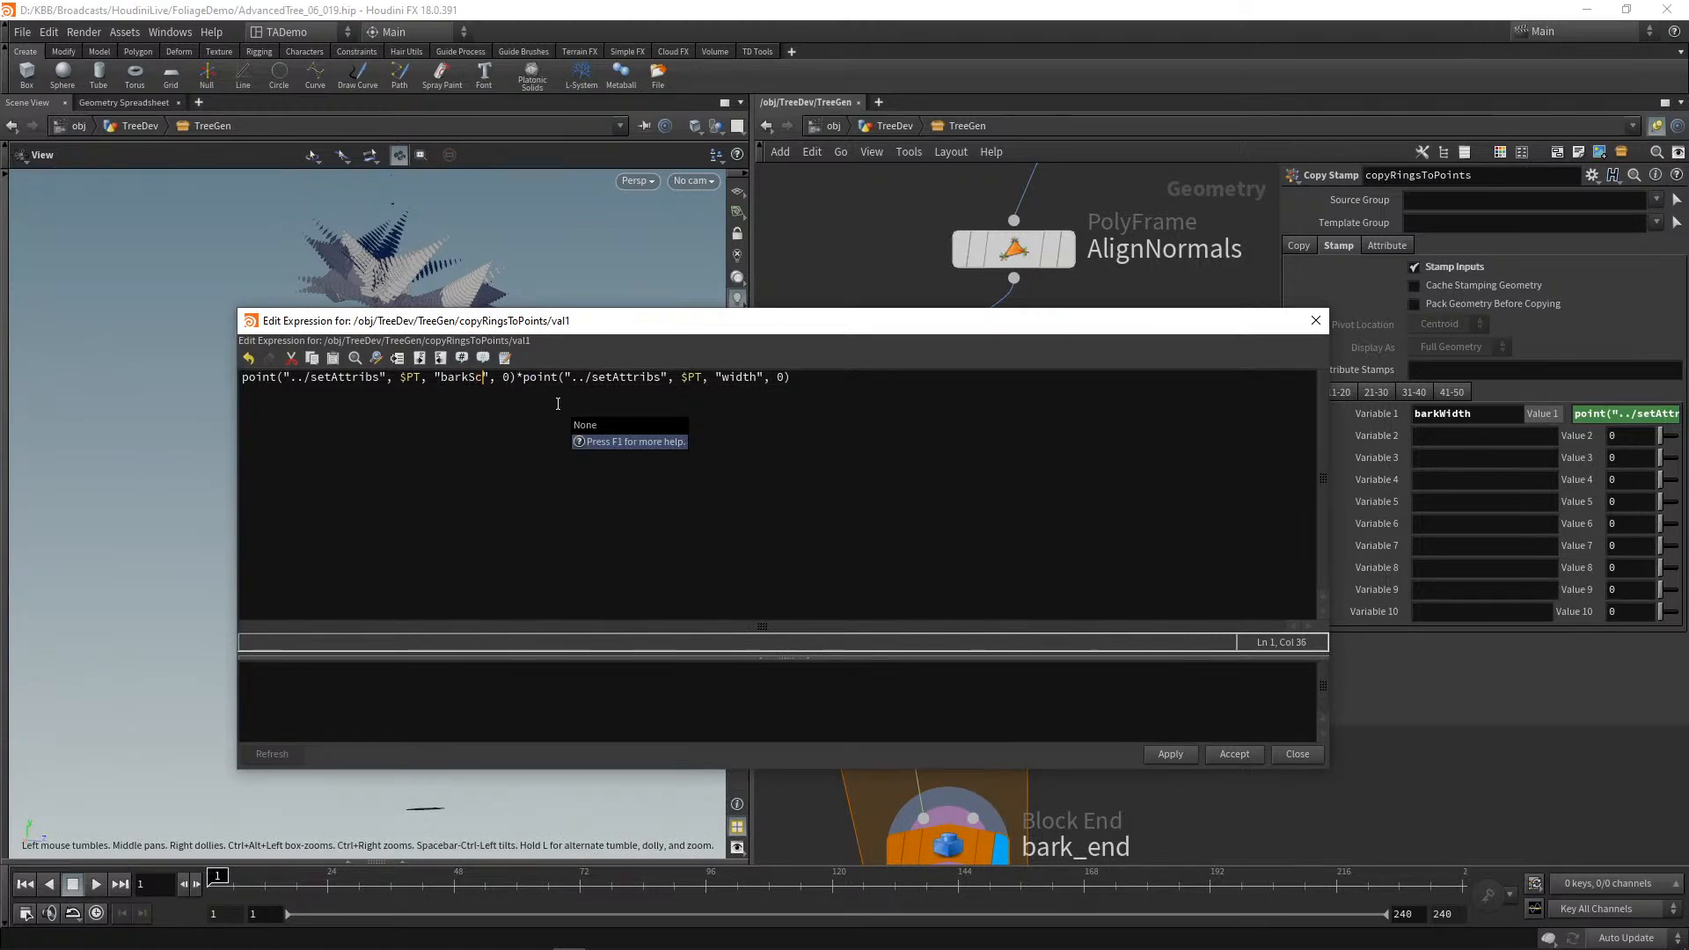
pyautogui.write('le')
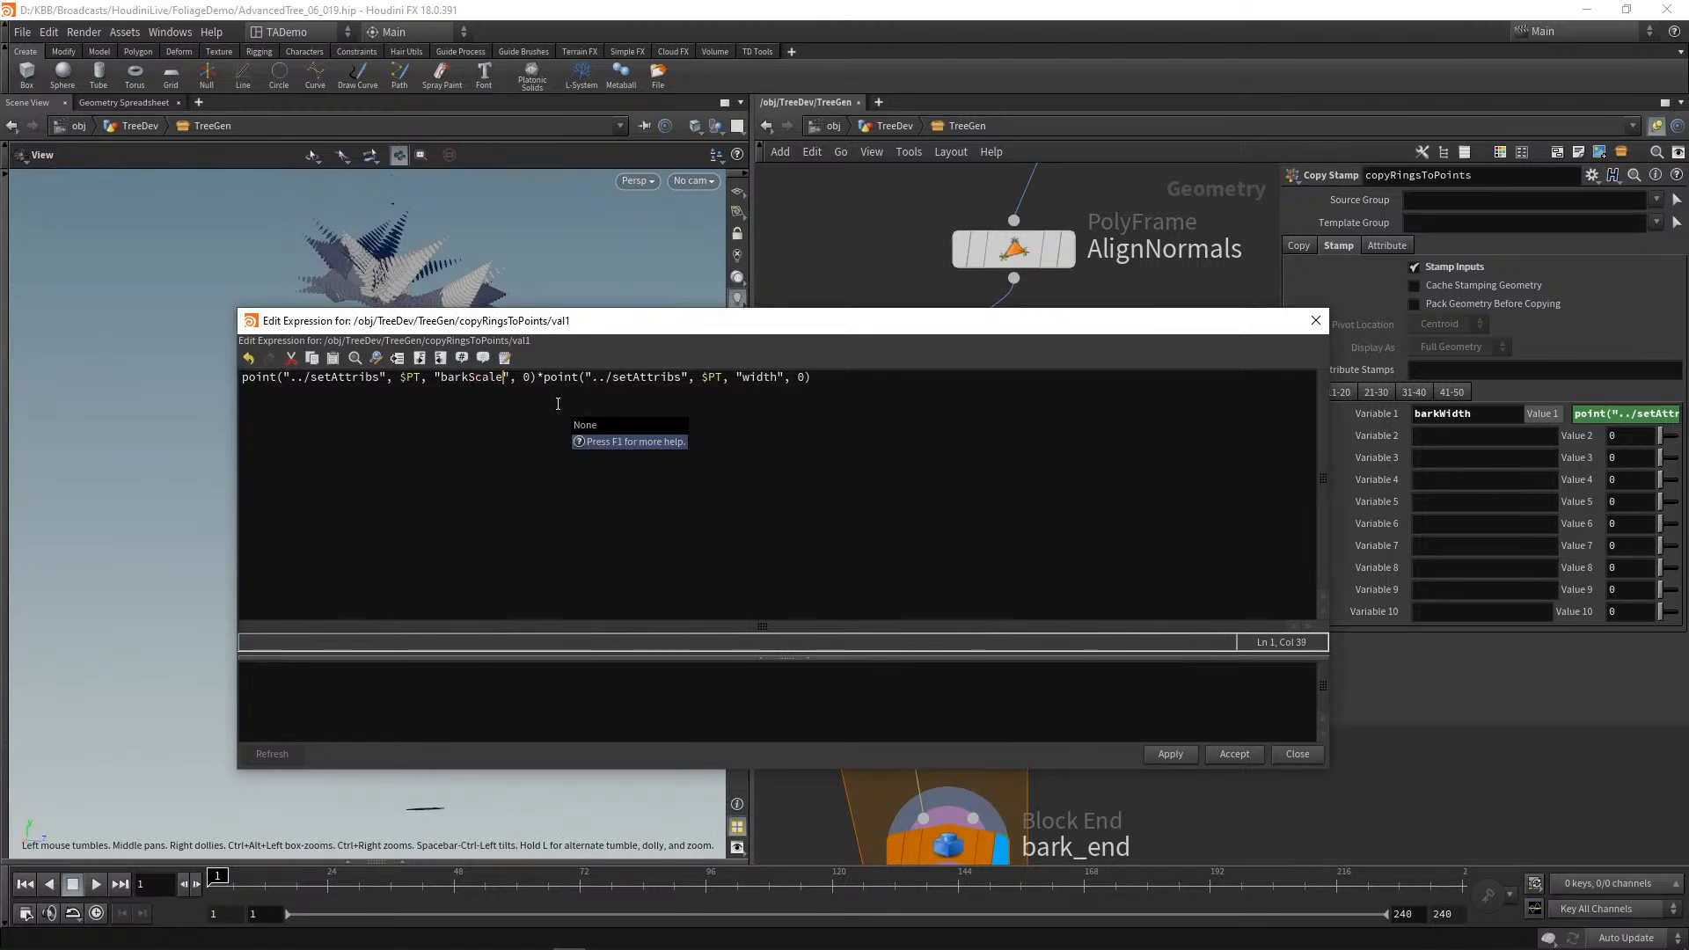
# Step: Apply the barkScale-times-width point expression as the barkWidth stamp value of copyRingsToPoints and close the expression editor
pyautogui.click(1171, 755)
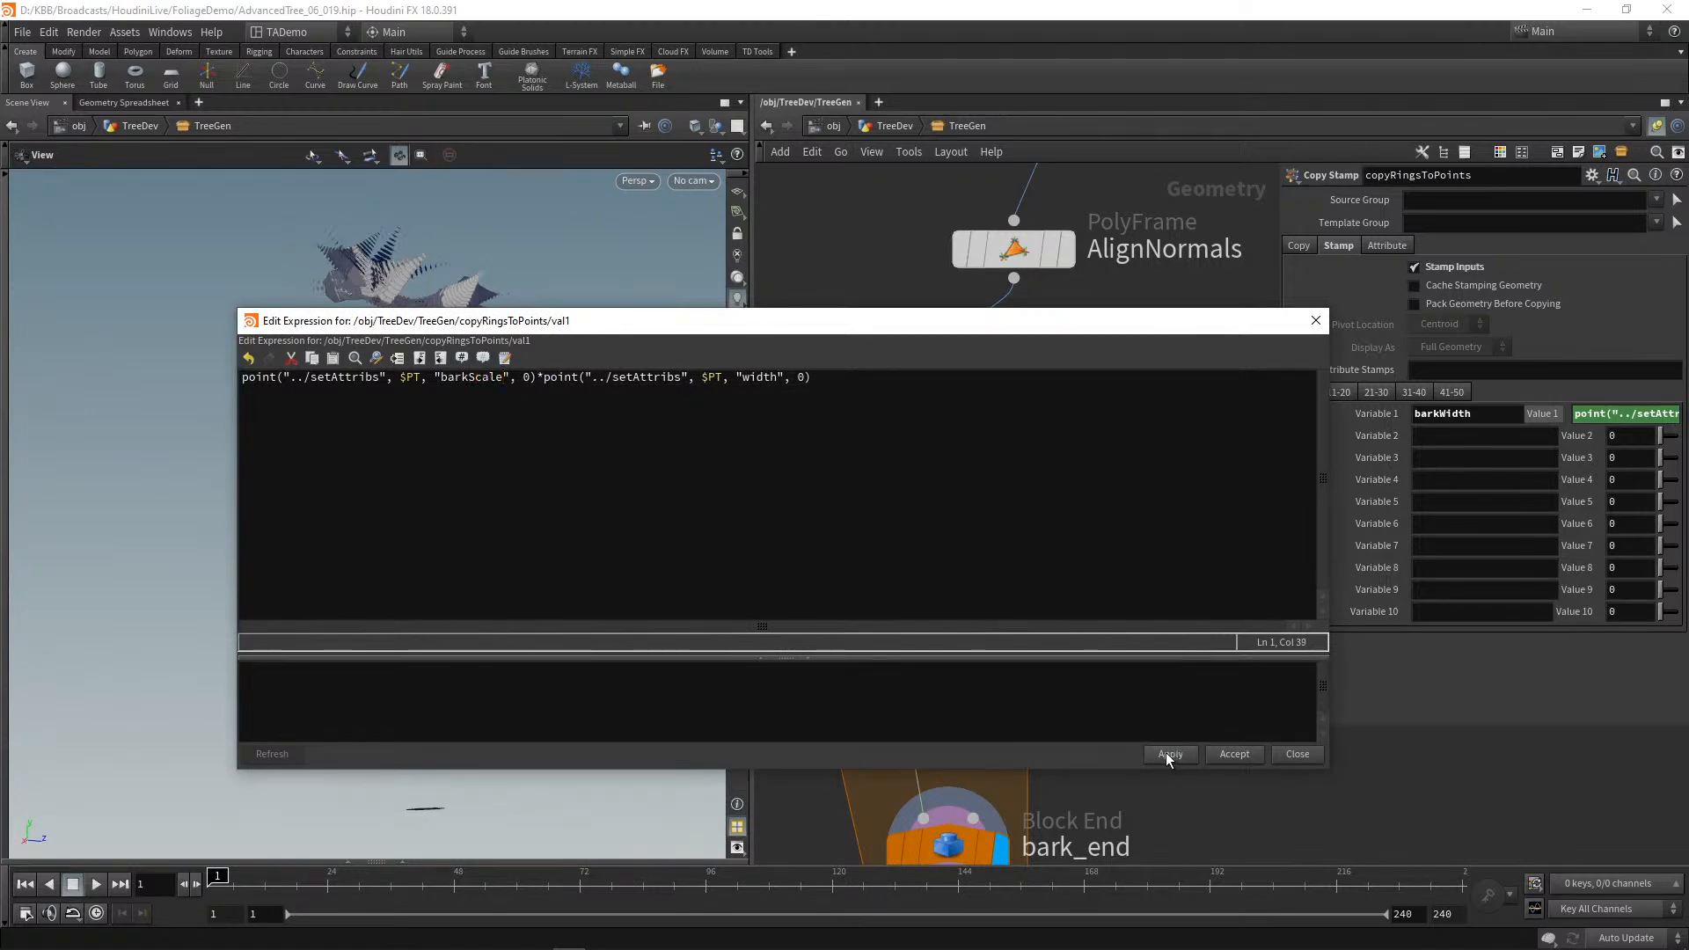
pyautogui.click(1316, 321)
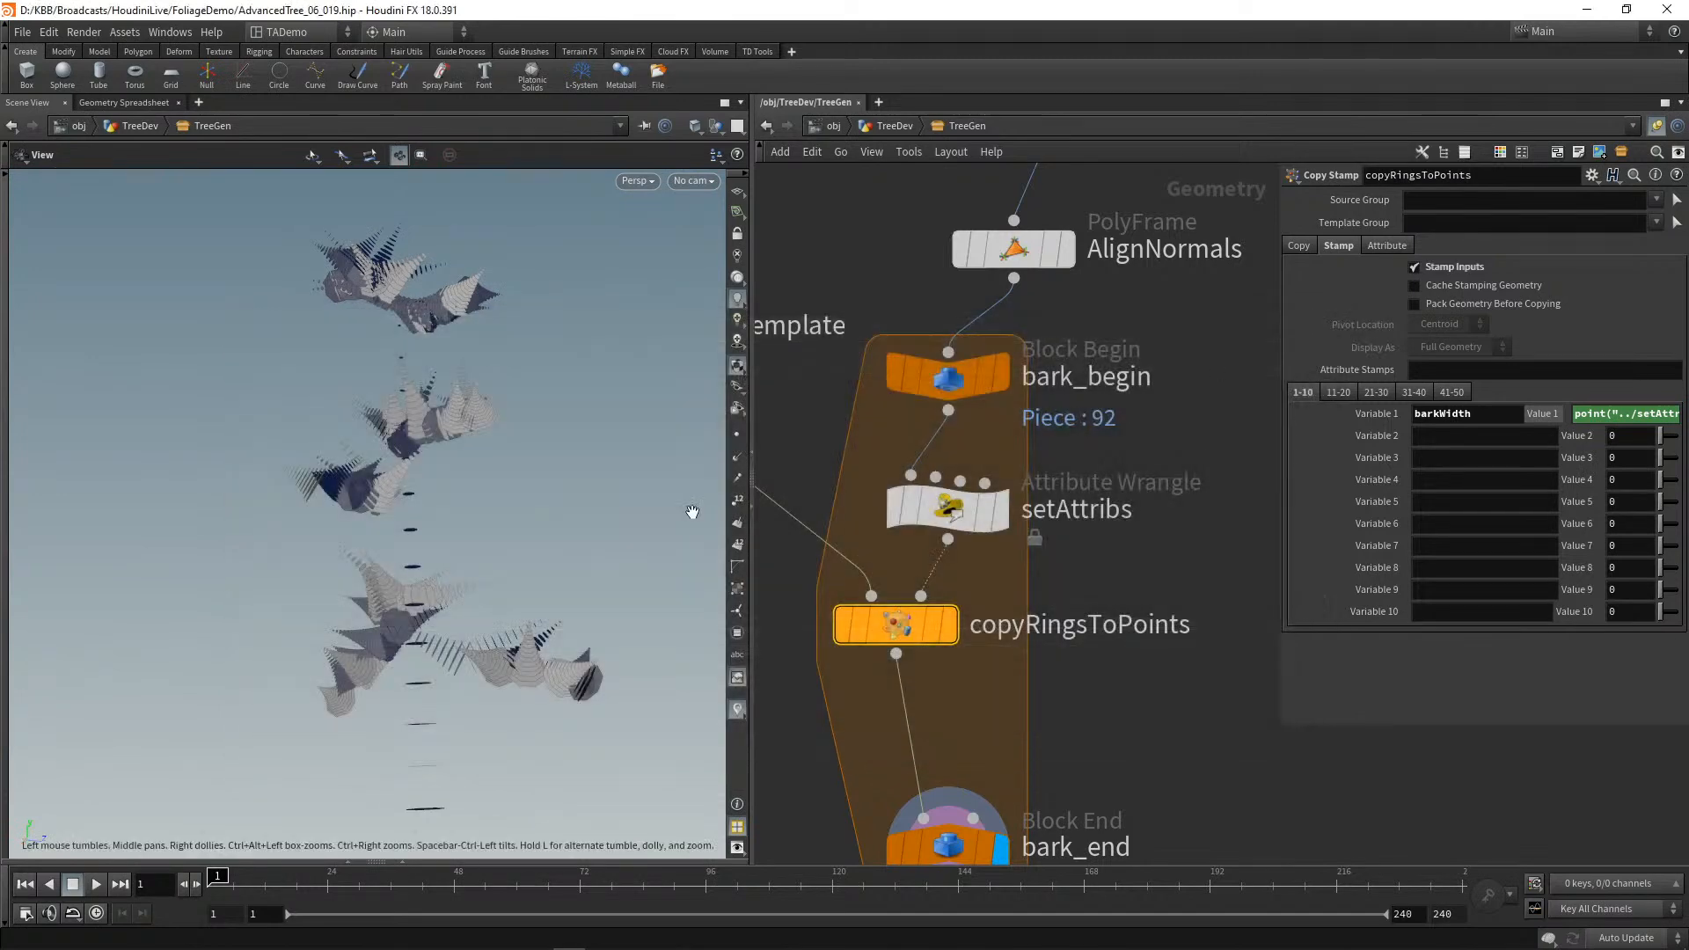
pyautogui.moveTo(623, 515); pyautogui.dragTo(596, 483)
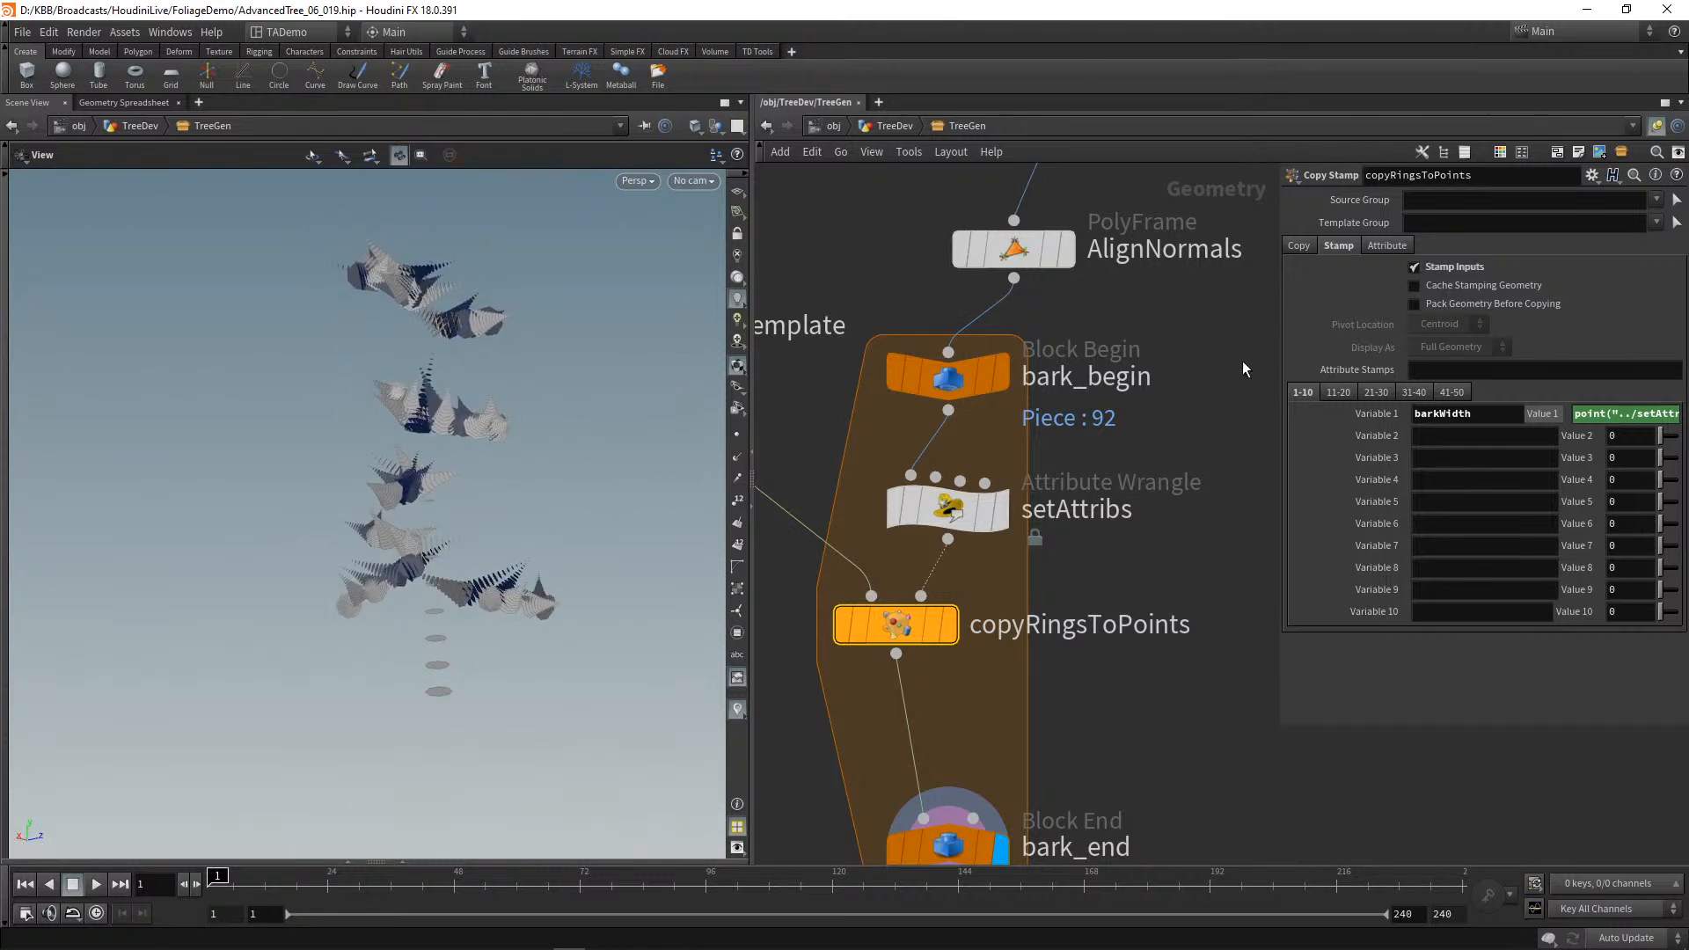
# Step: Open the homeMadeScatter wrangle in the spine loop and widen its parameter pane to show the end of the VEX code
pyautogui.moveTo(1238, 362); pyautogui.dragTo(1203, 786, button='middle')
pyautogui.scroll(1, 1198, 655)
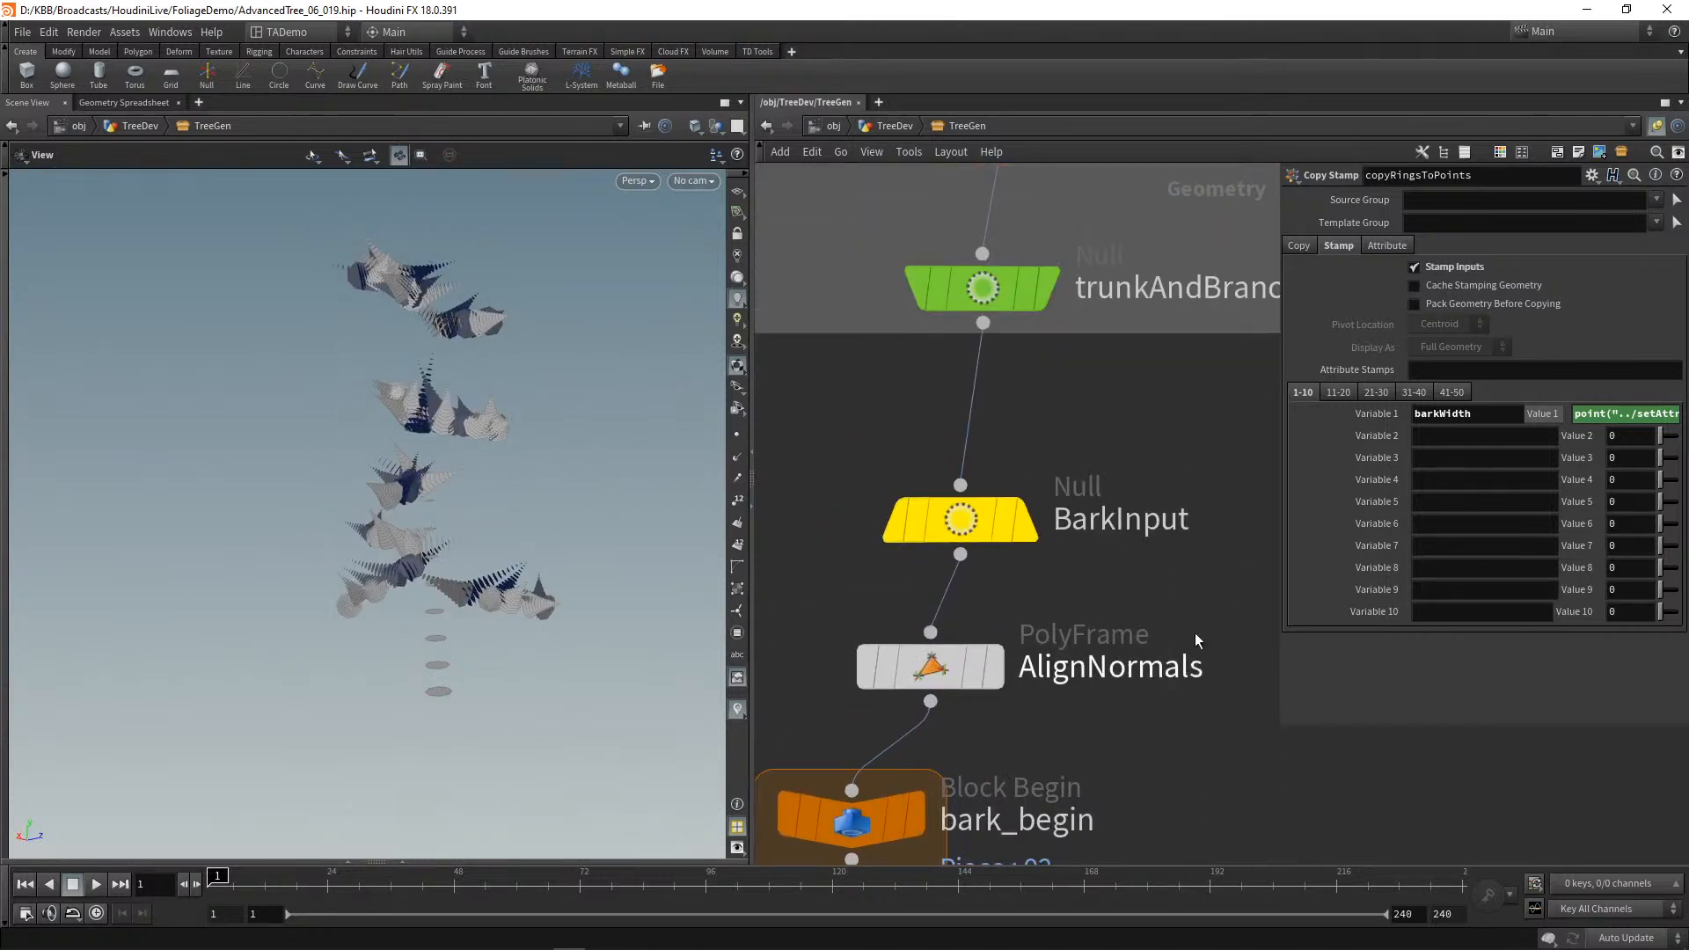
pyautogui.scroll(-5, 1196, 483)
pyautogui.moveTo(1196, 483); pyautogui.dragTo(1175, 727, button='middle')
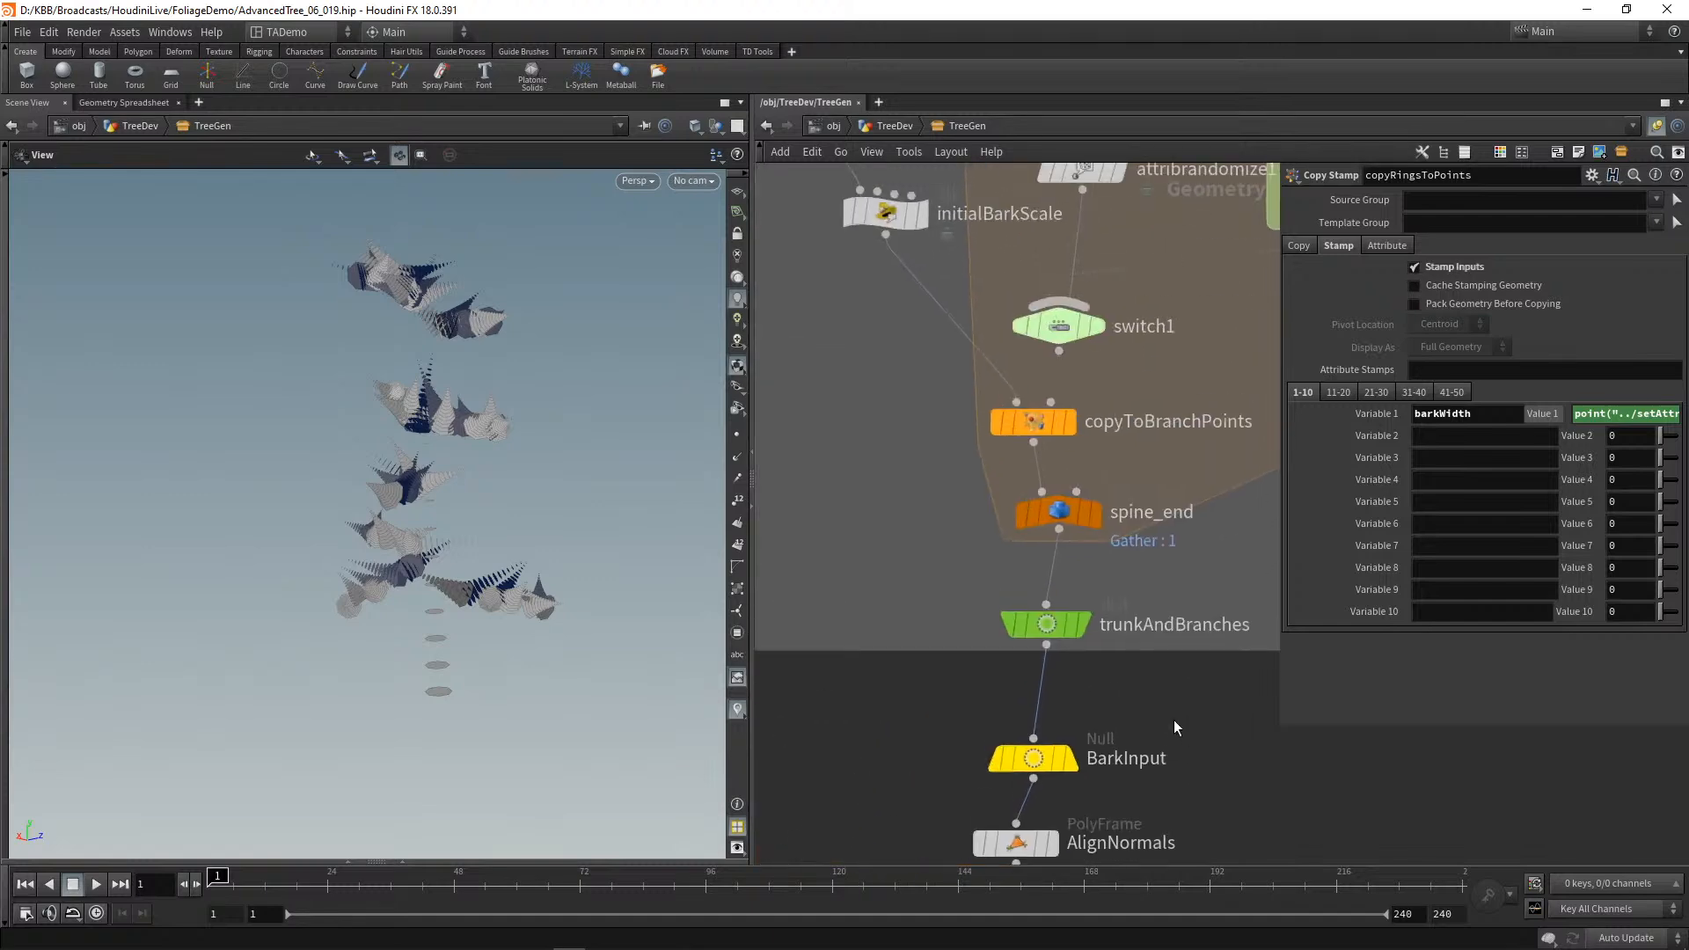
pyautogui.moveTo(1200, 305); pyautogui.dragTo(1208, 590, button='middle')
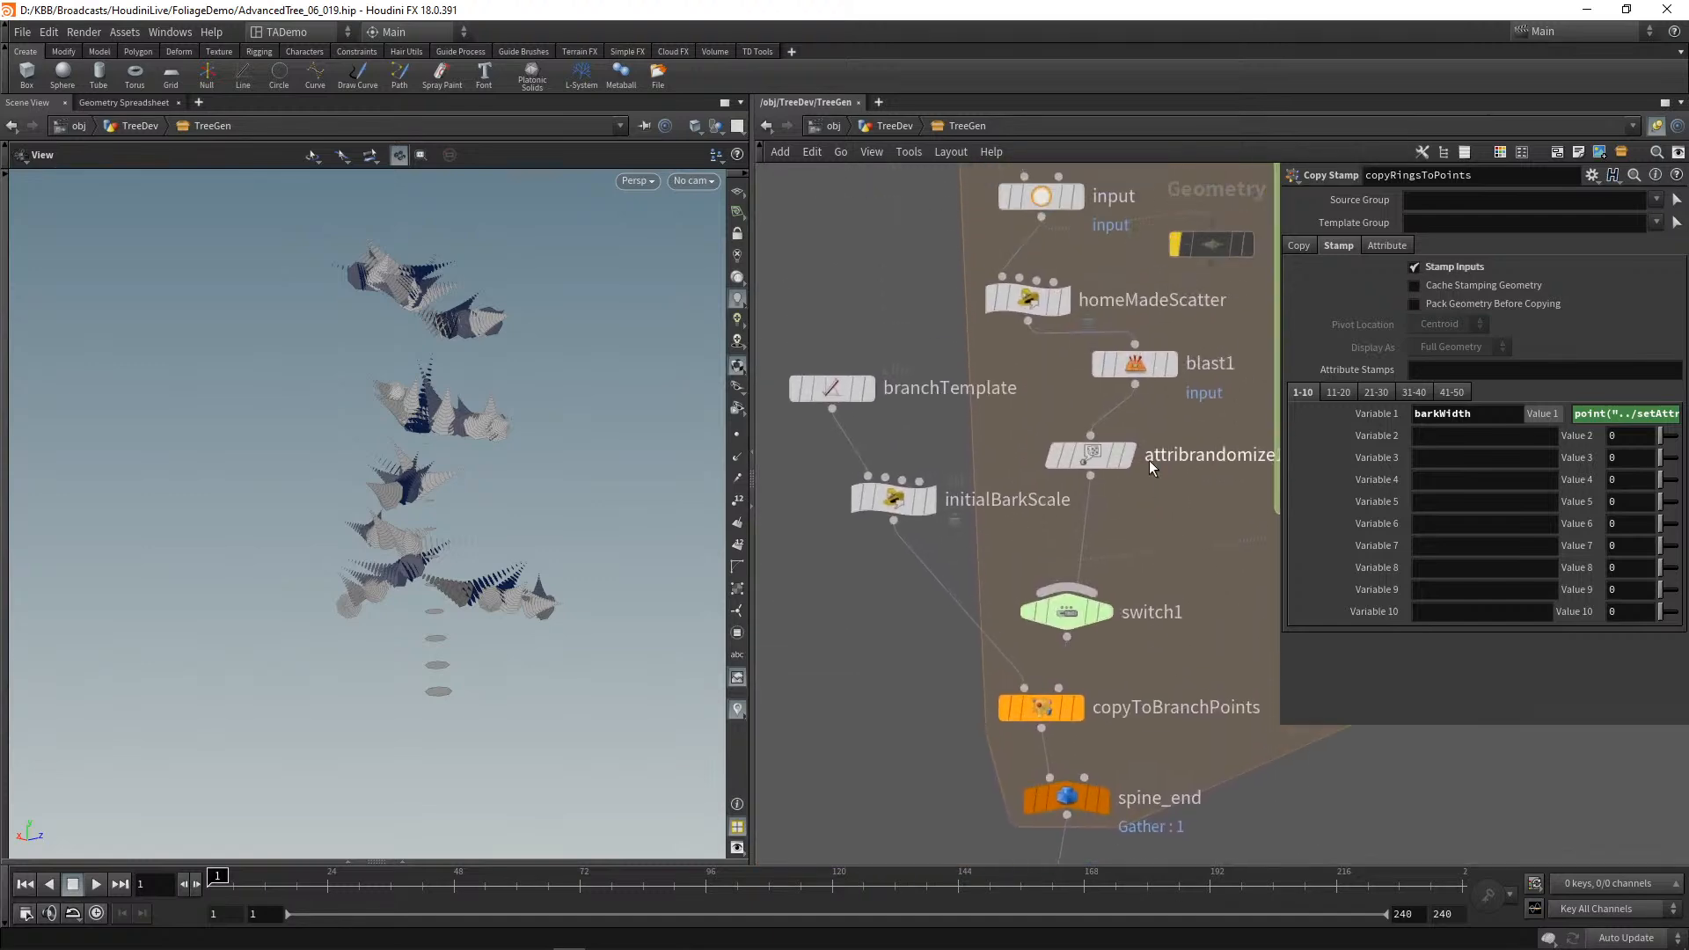
pyautogui.click(1042, 301)
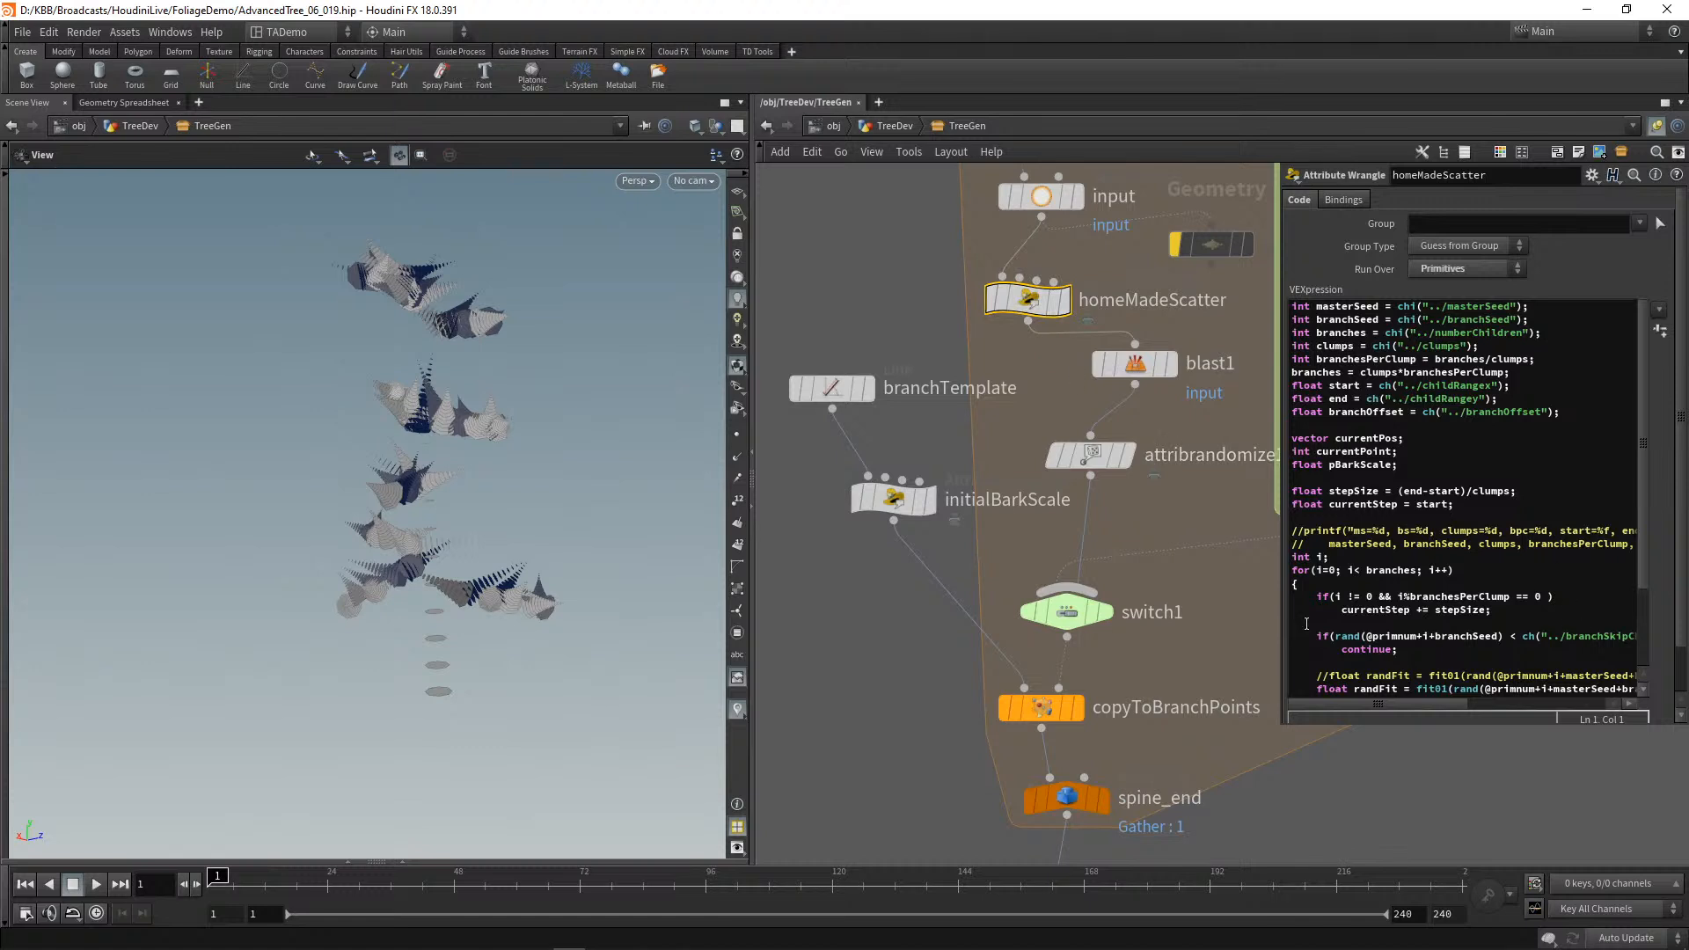
pyautogui.moveTo(1281, 635); pyautogui.dragTo(1089, 634)
pyautogui.moveTo(1647, 463); pyautogui.dragTo(1661, 739)
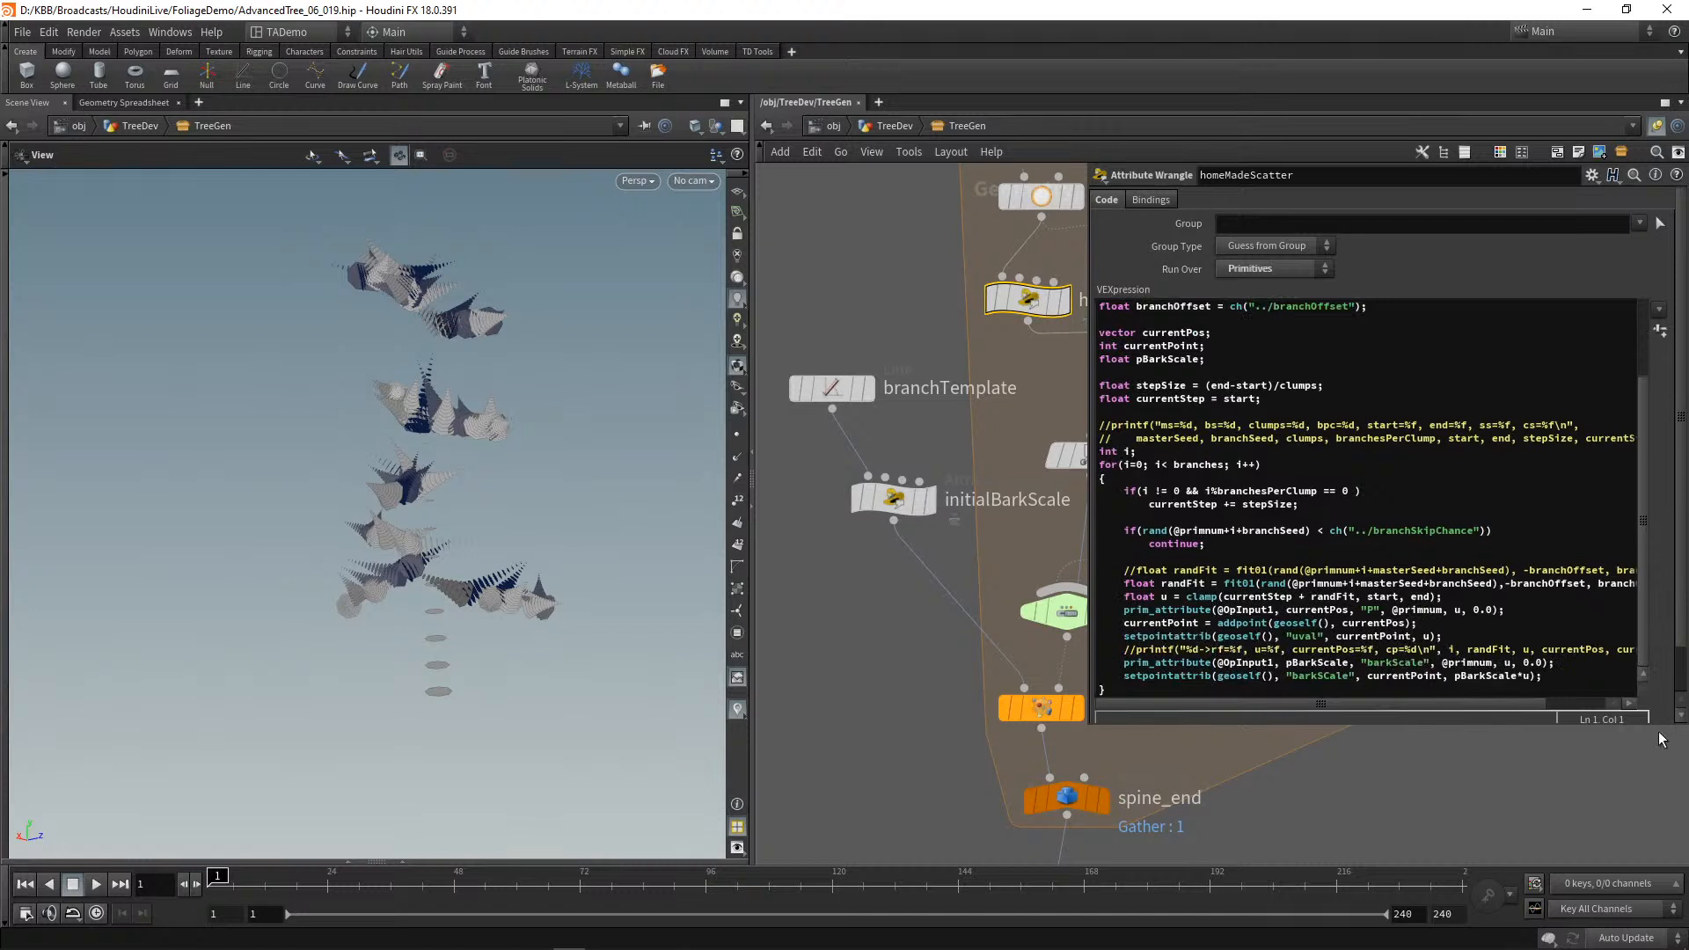
# Step: In homeMadeScatter's last setpointattrib call, change the value expression to pBarkScale*(1.0-u) and apply it
pyautogui.click(1523, 676)
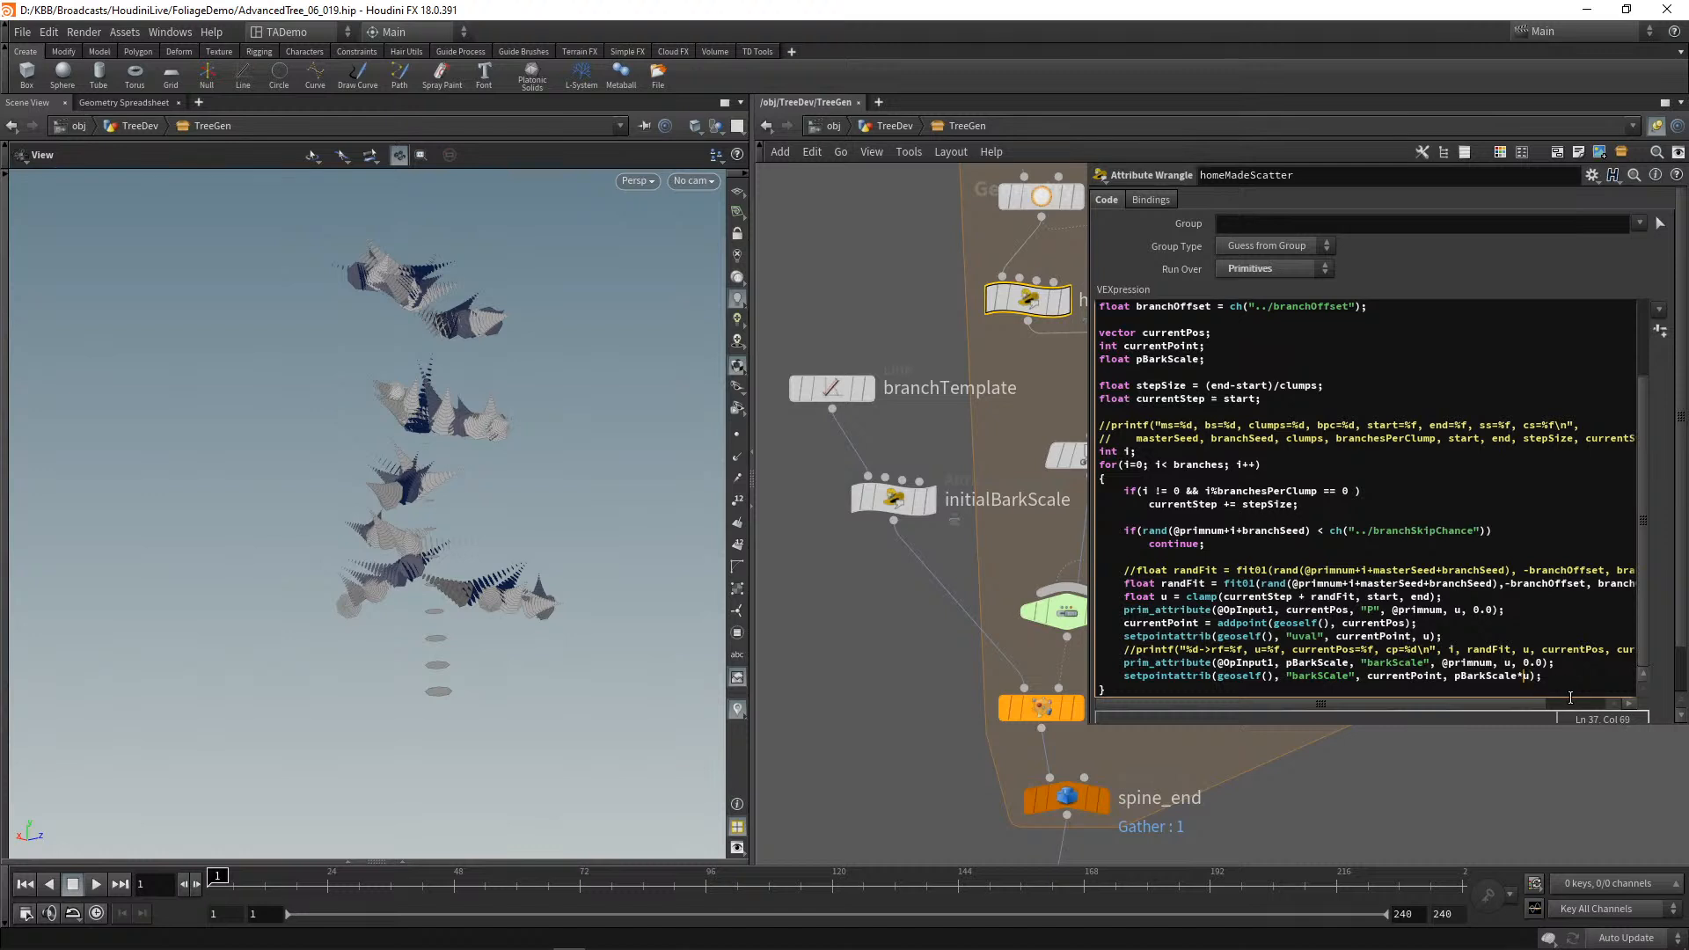
pyautogui.write('(')
pyautogui.press('Right')
pyautogui.press('Left')
pyautogui.write('1.0-')
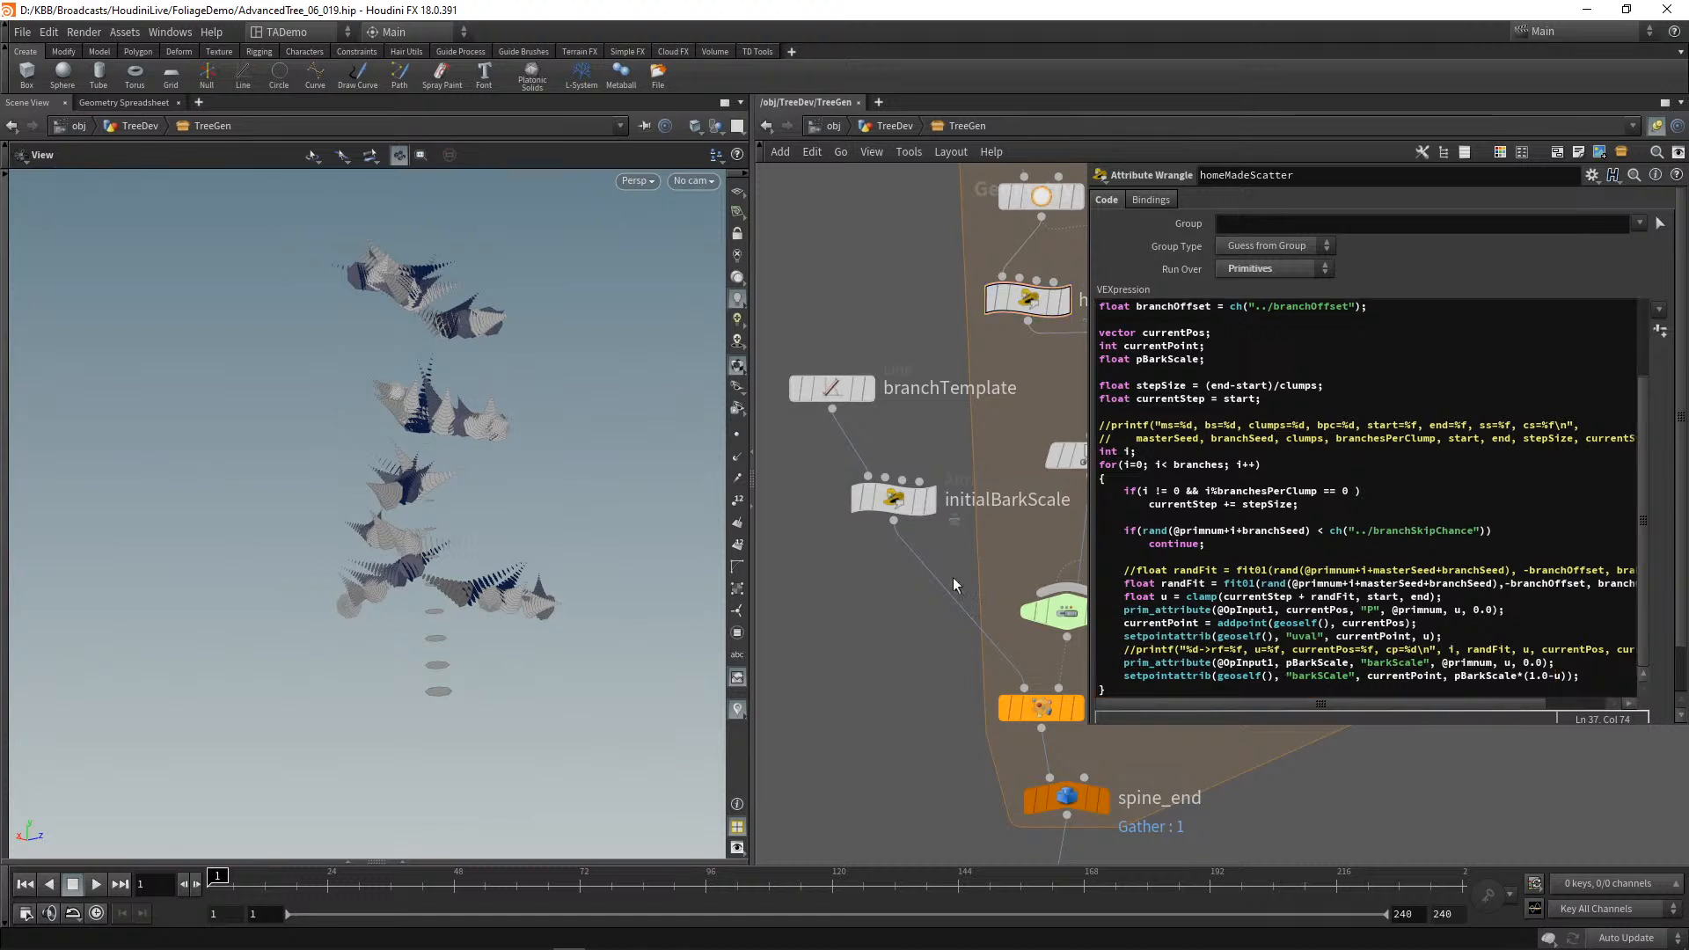
pyautogui.moveTo(596, 615); pyautogui.dragTo(453, 588)
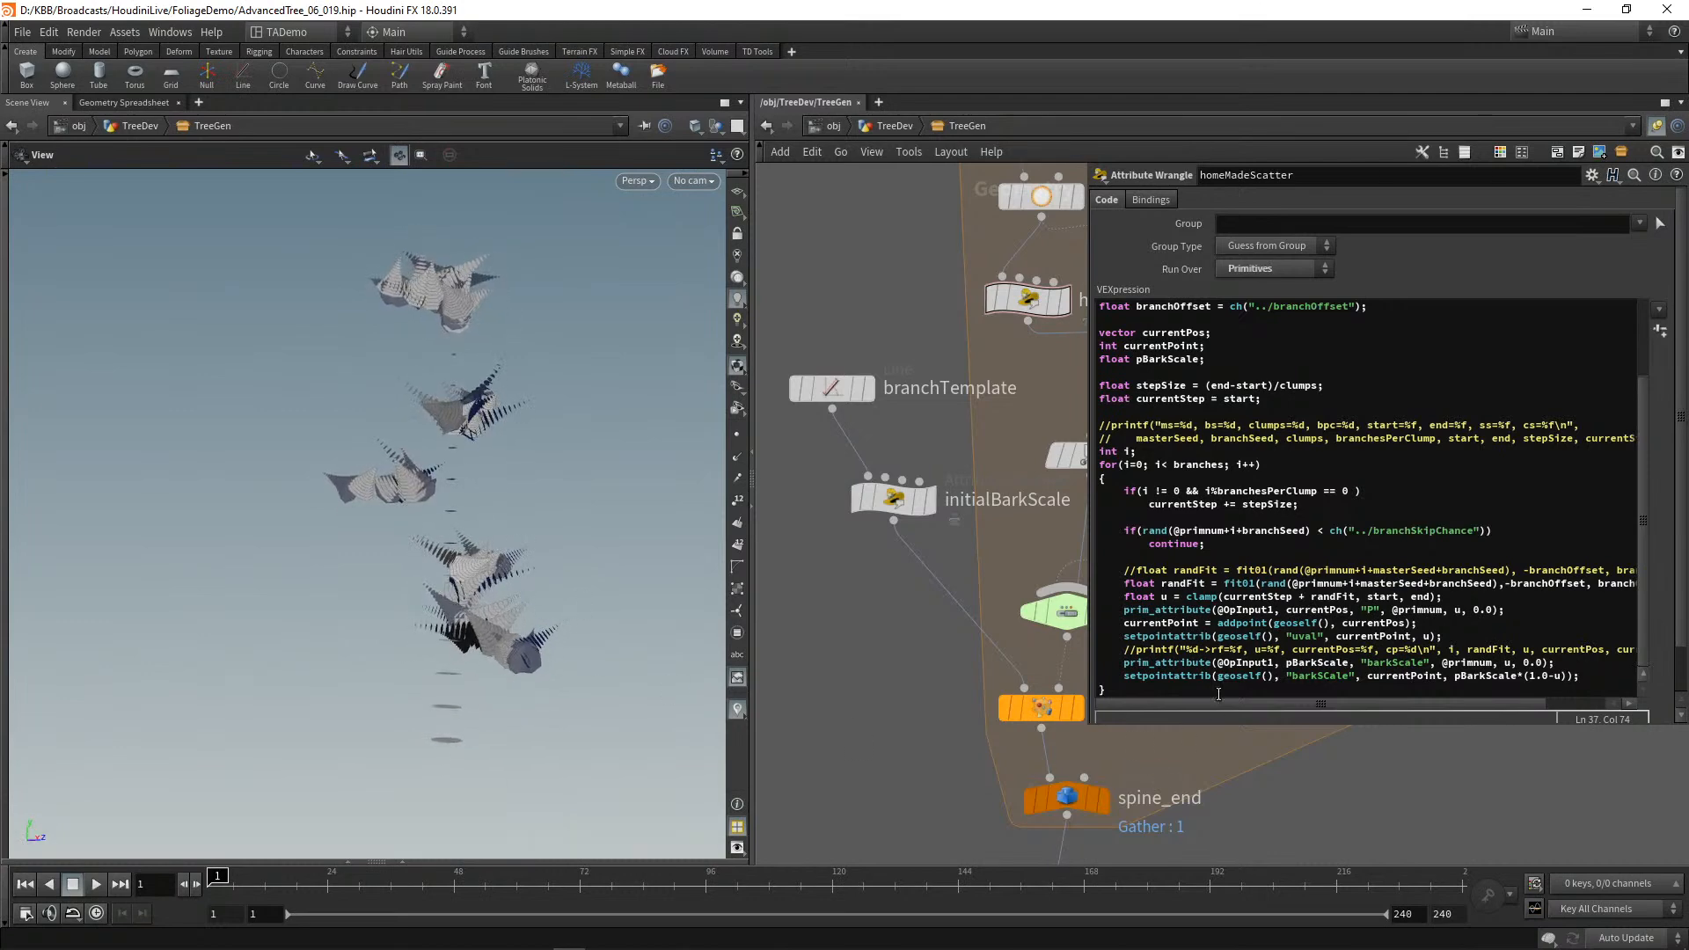
pyautogui.press('p')
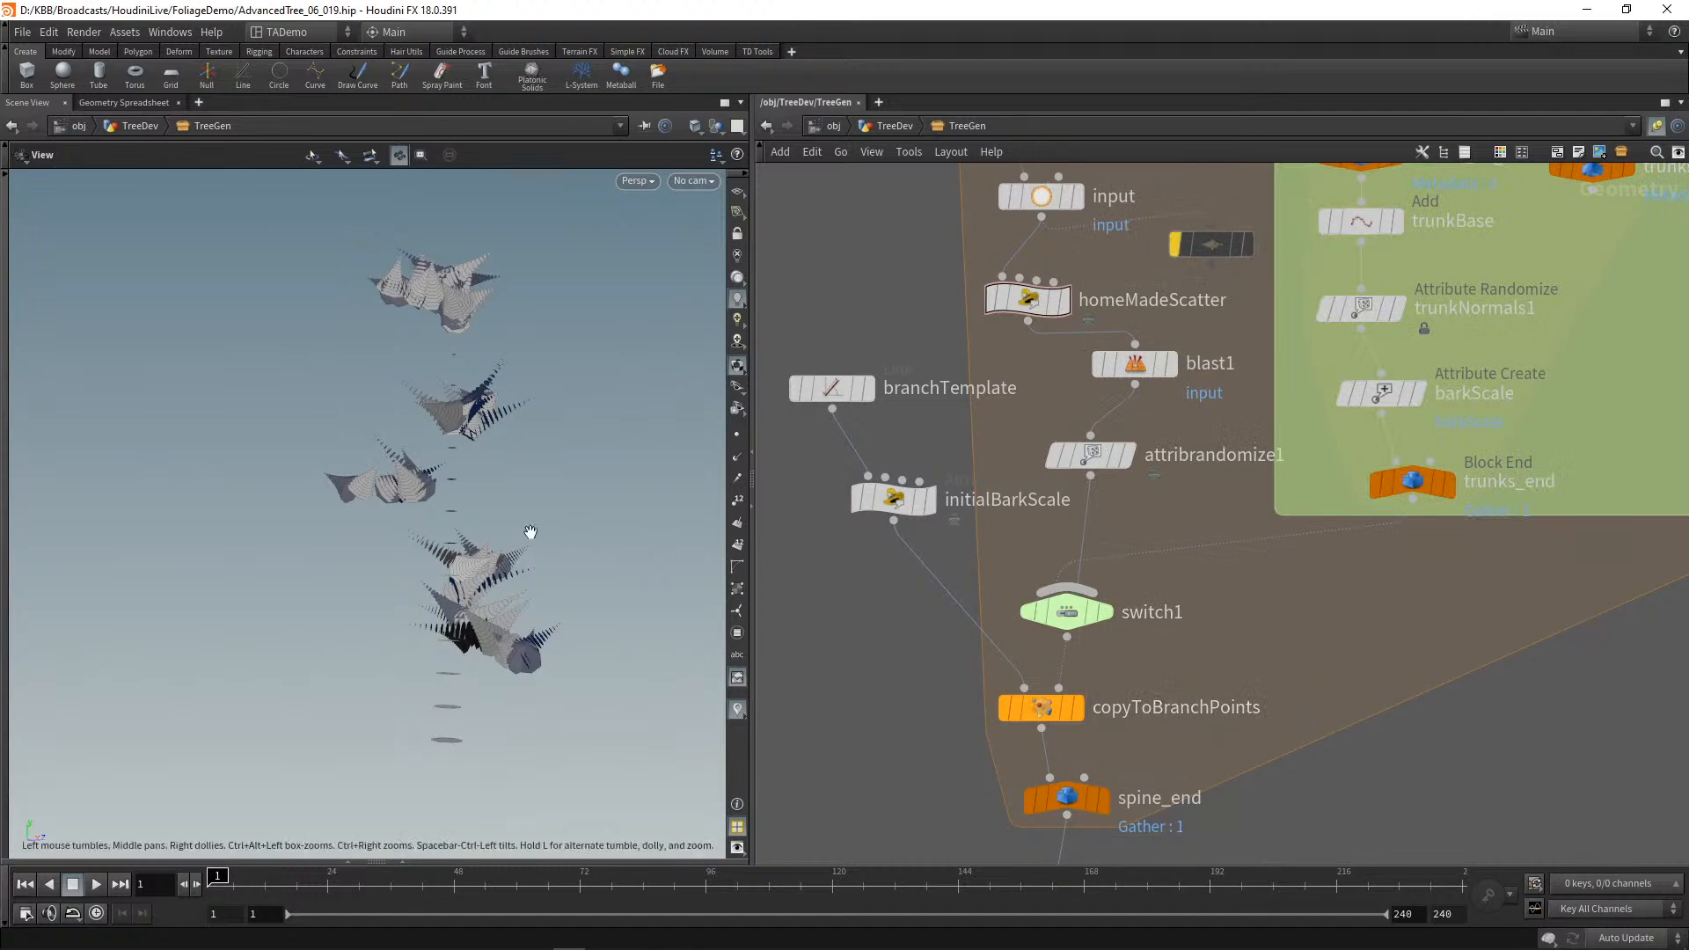
pyautogui.moveTo(513, 546); pyautogui.dragTo(475, 510)
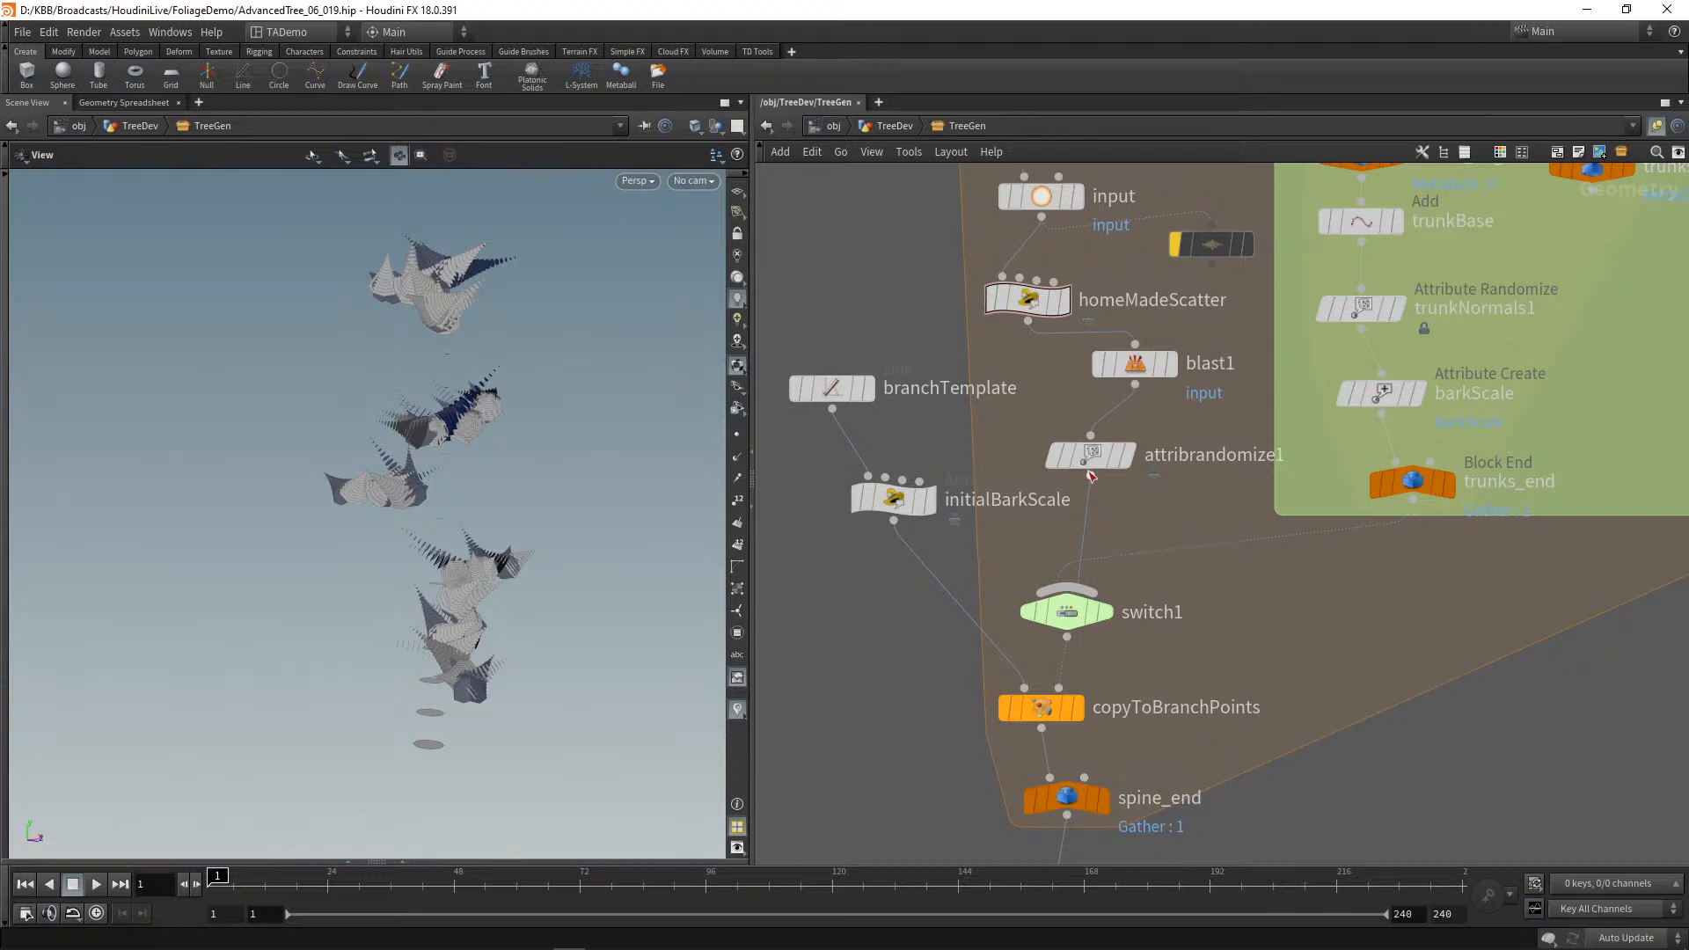
pyautogui.moveTo(1088, 464)
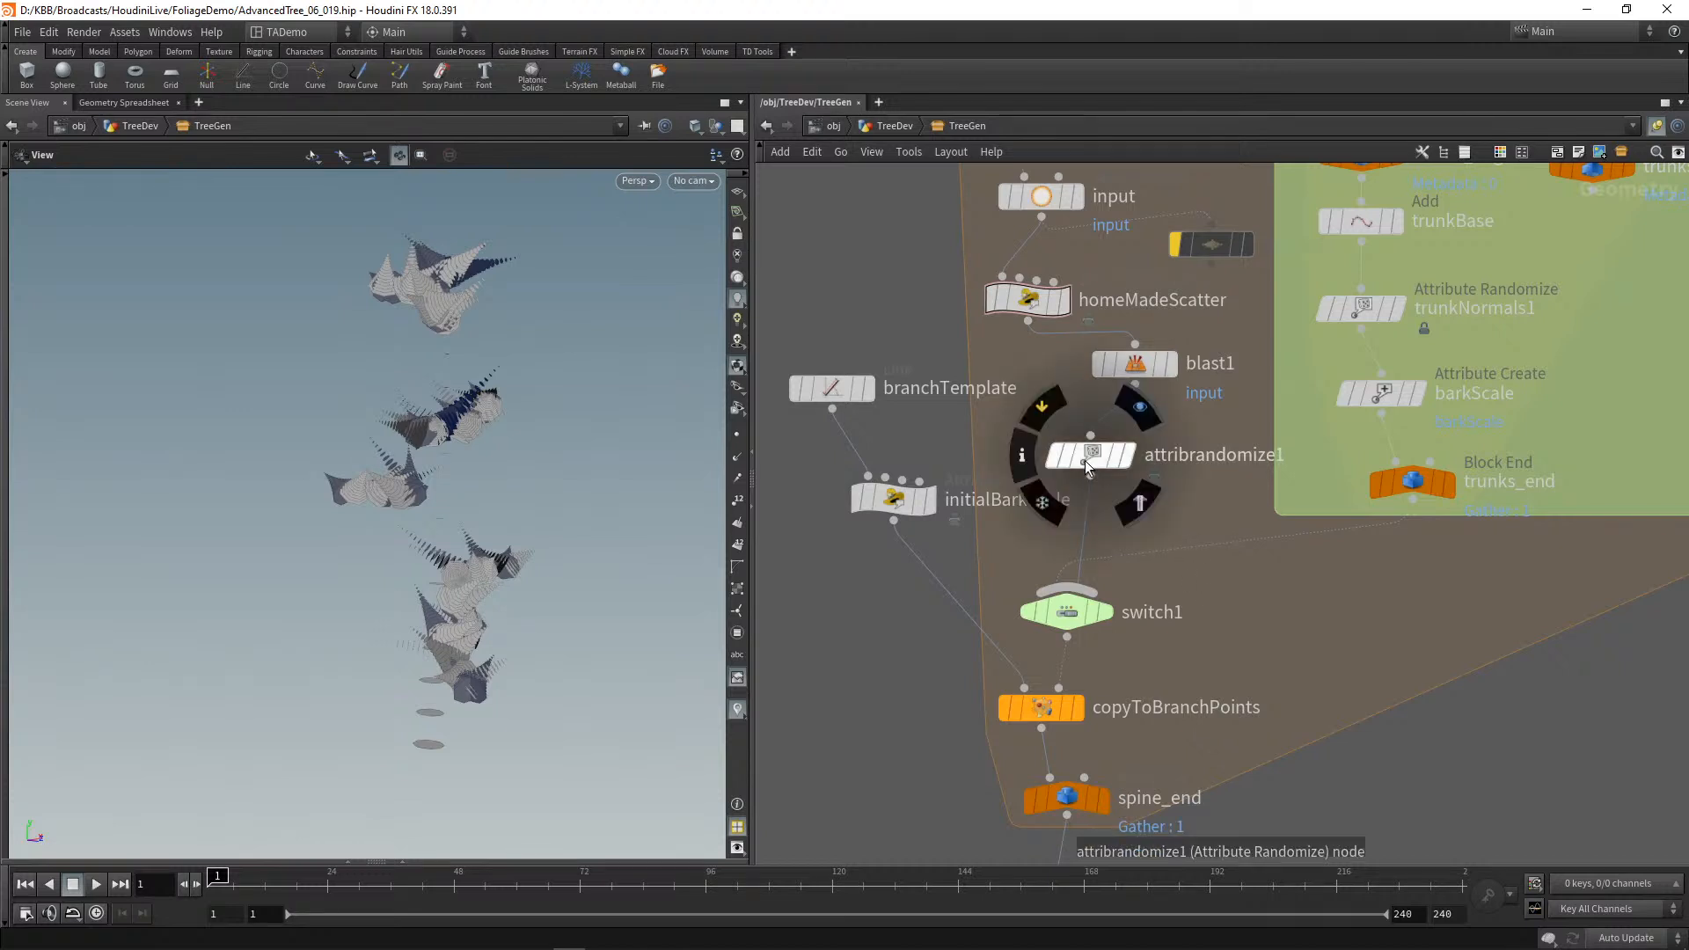
pyautogui.doubleClick(1025, 300)
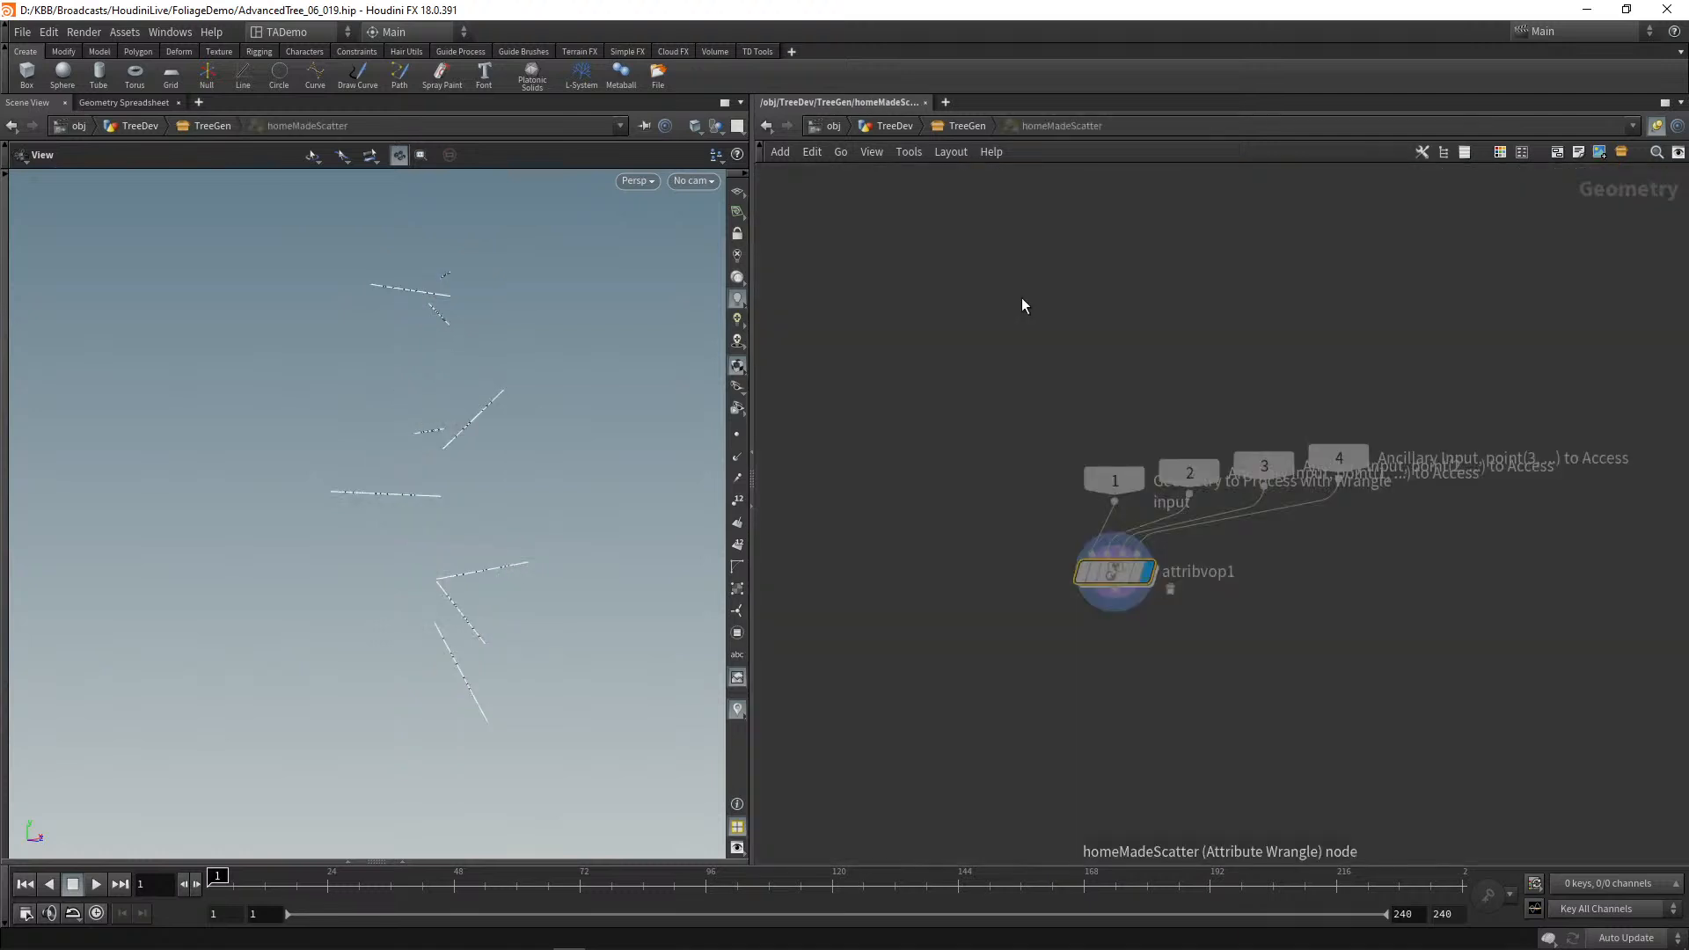
pyautogui.press('u')
pyautogui.moveTo(1045, 306)
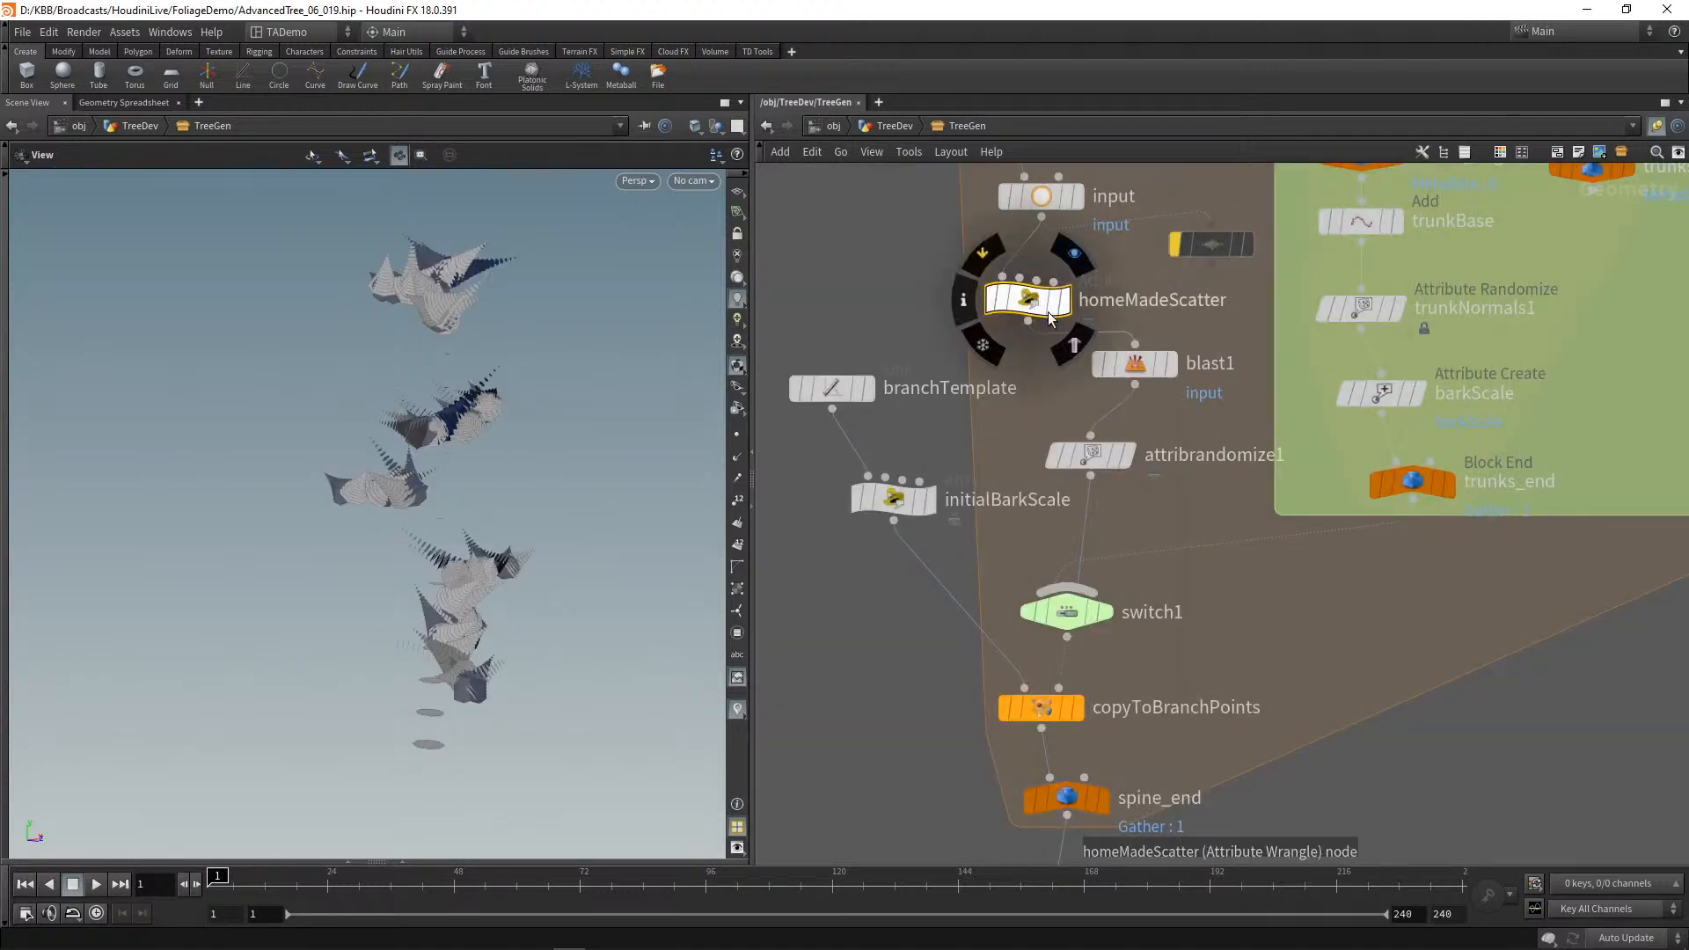
pyautogui.press('p')
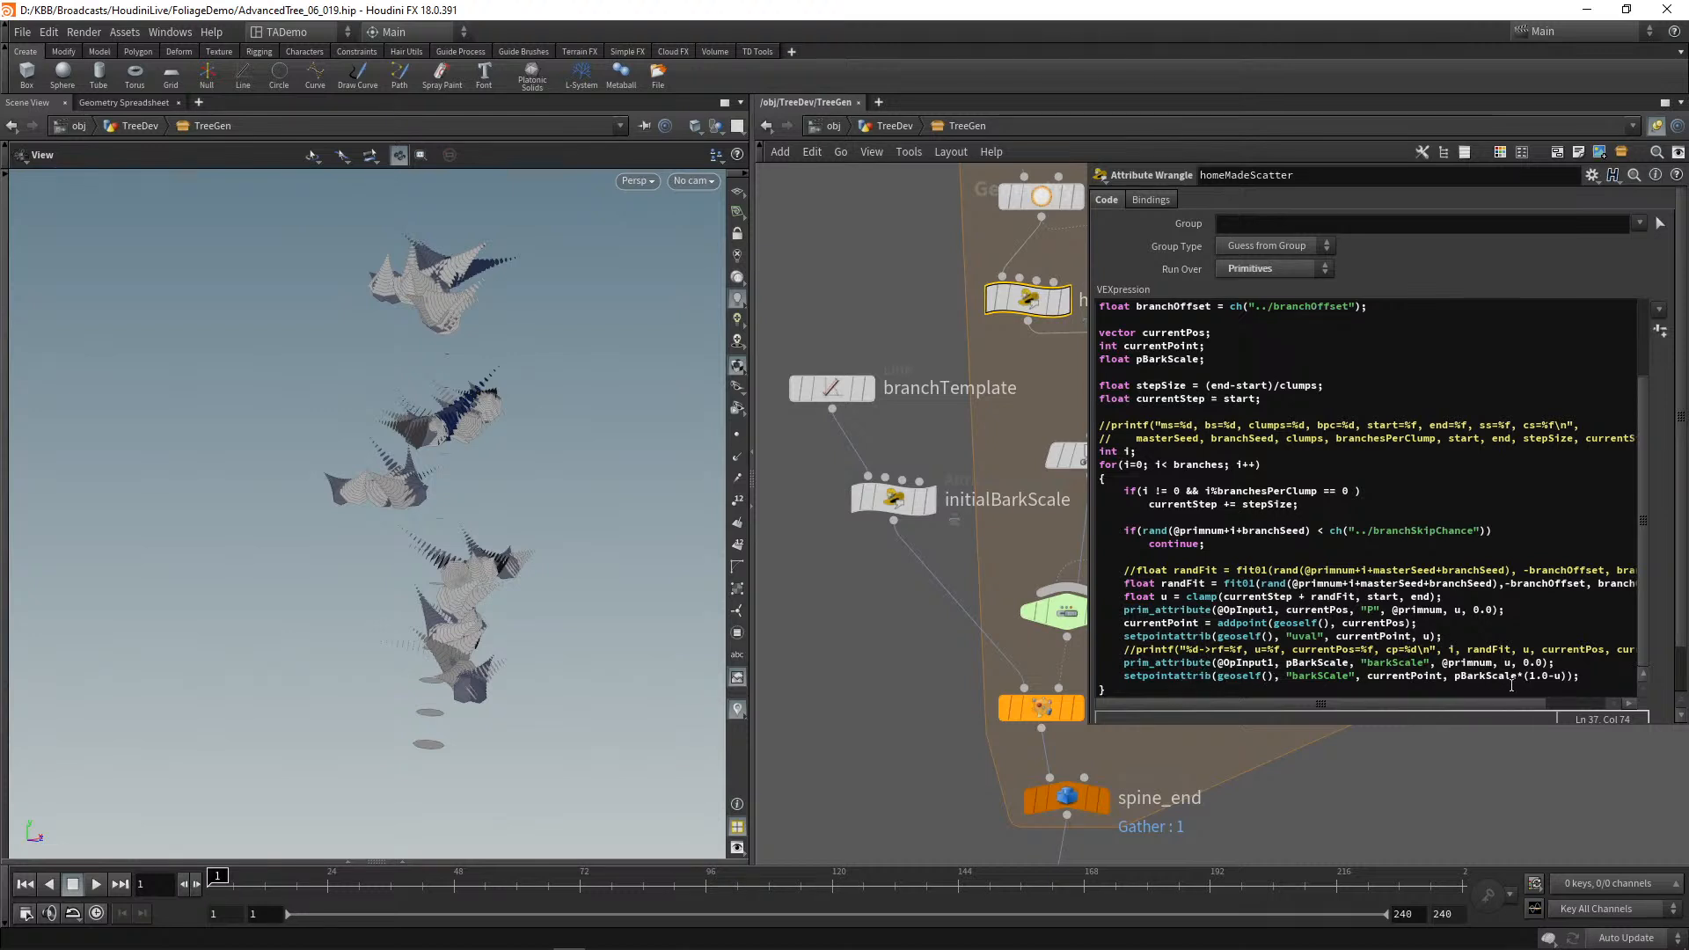
# Step: Show homeMadeScatter's point attributes in the geometry spreadsheet
pyautogui.moveTo(923, 283); pyautogui.dragTo(816, 324, button='middle')
pyautogui.scroll(2, 816, 324)
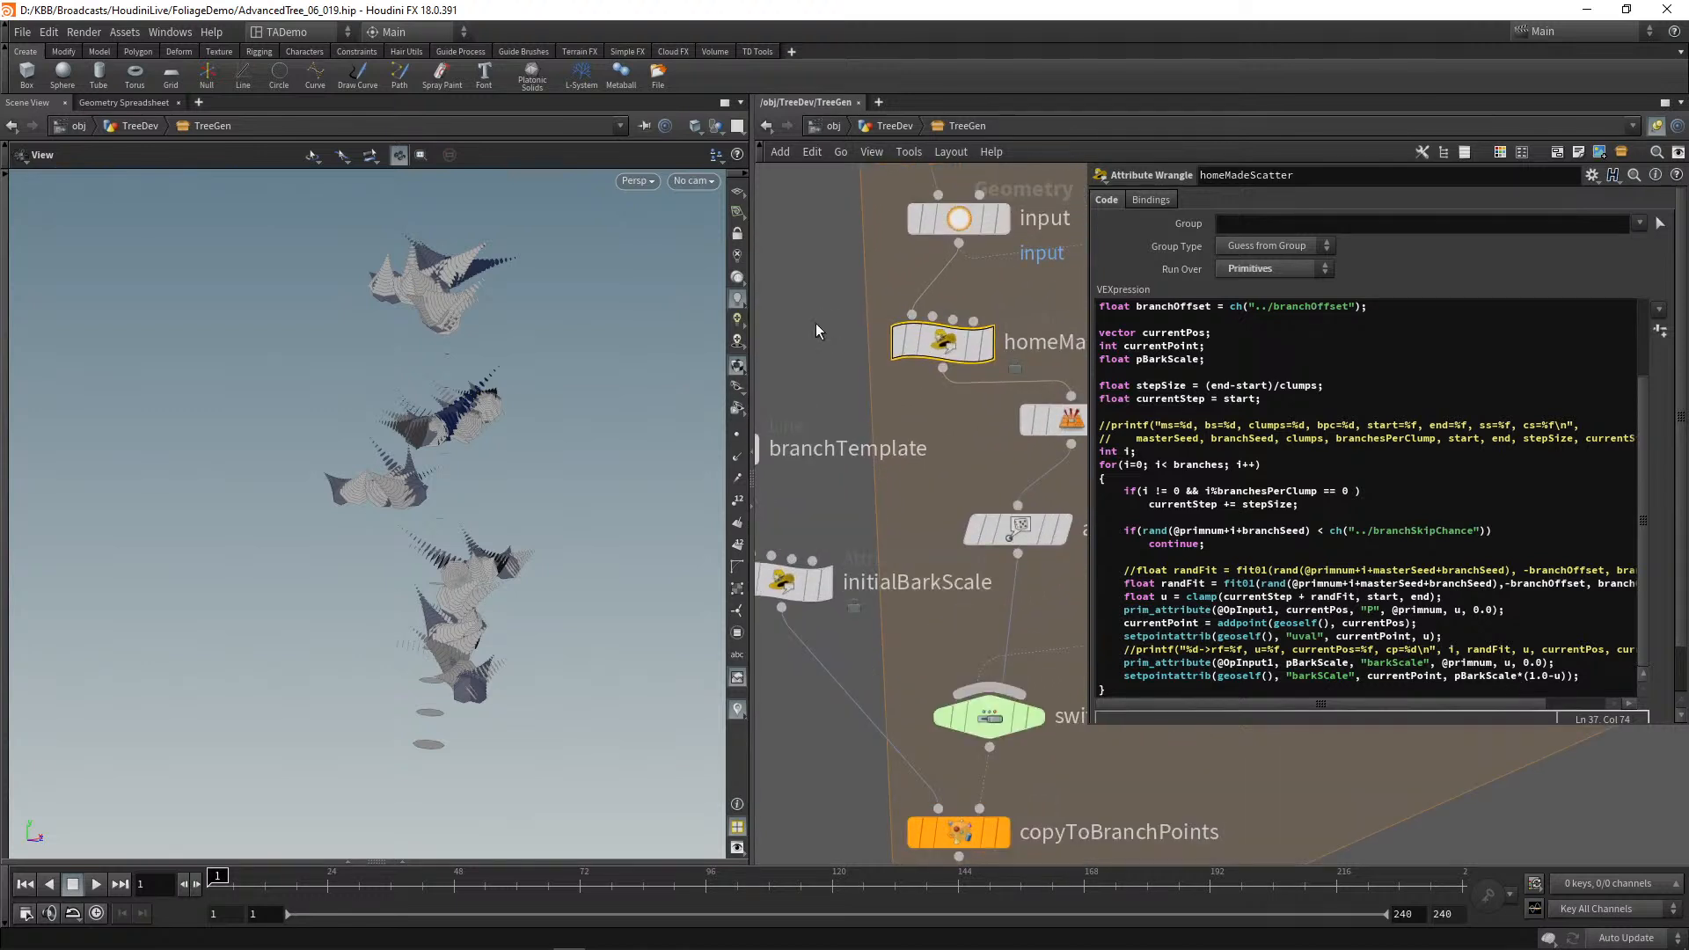
pyautogui.moveTo(949, 349)
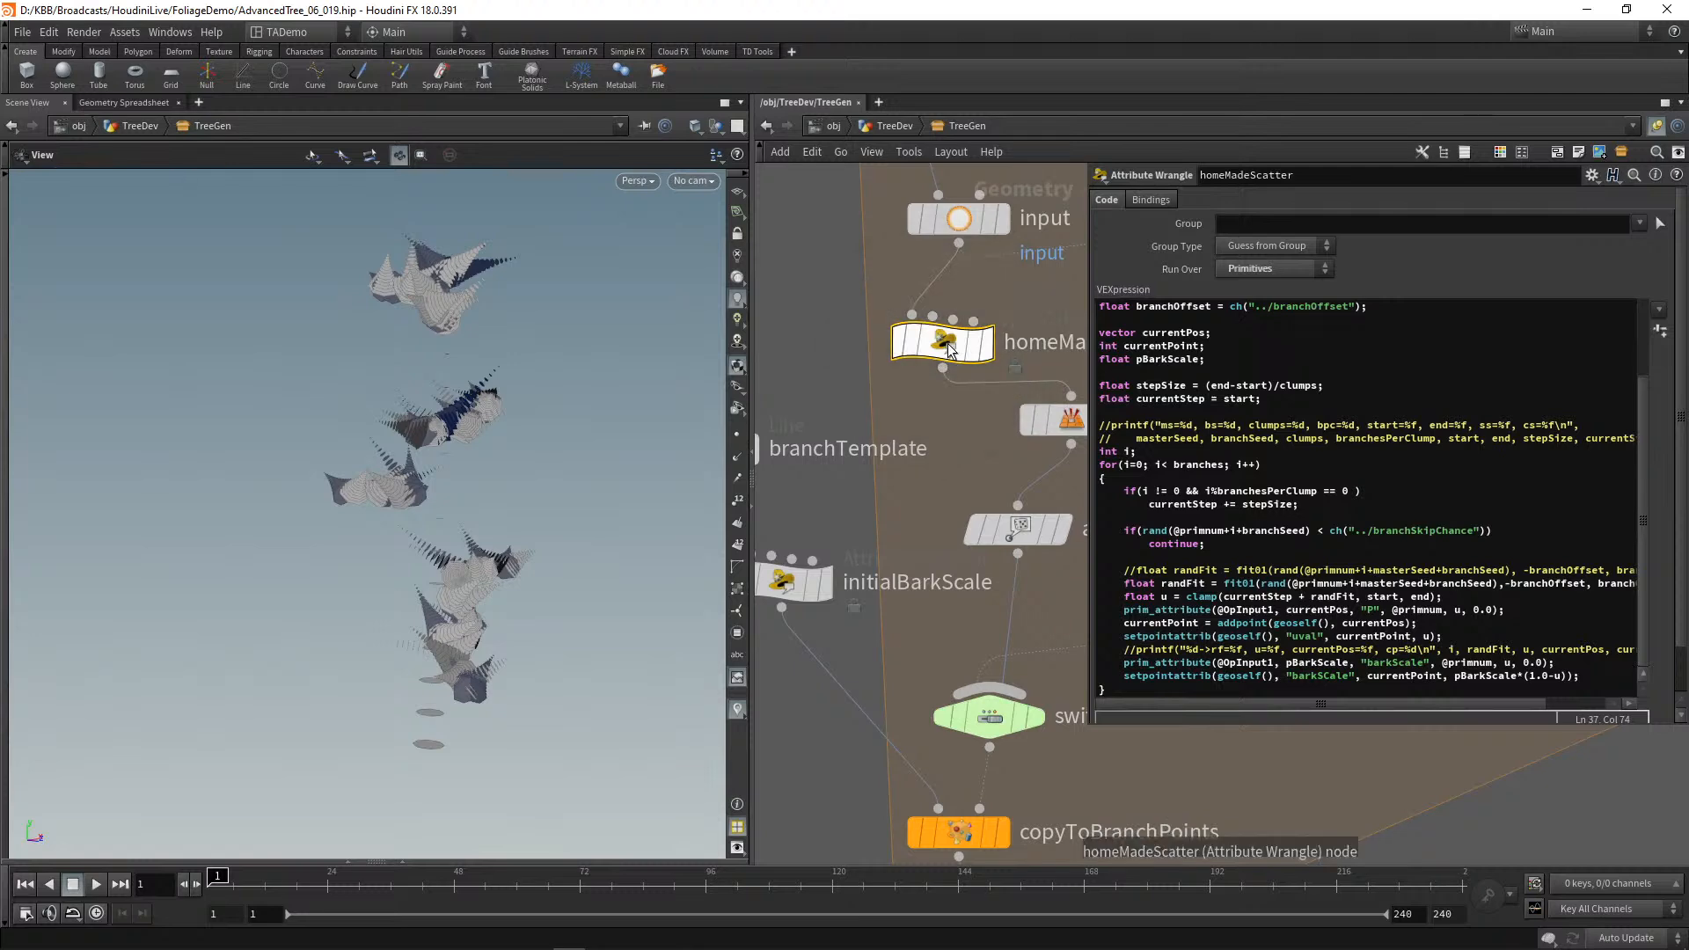
pyautogui.click(123, 103)
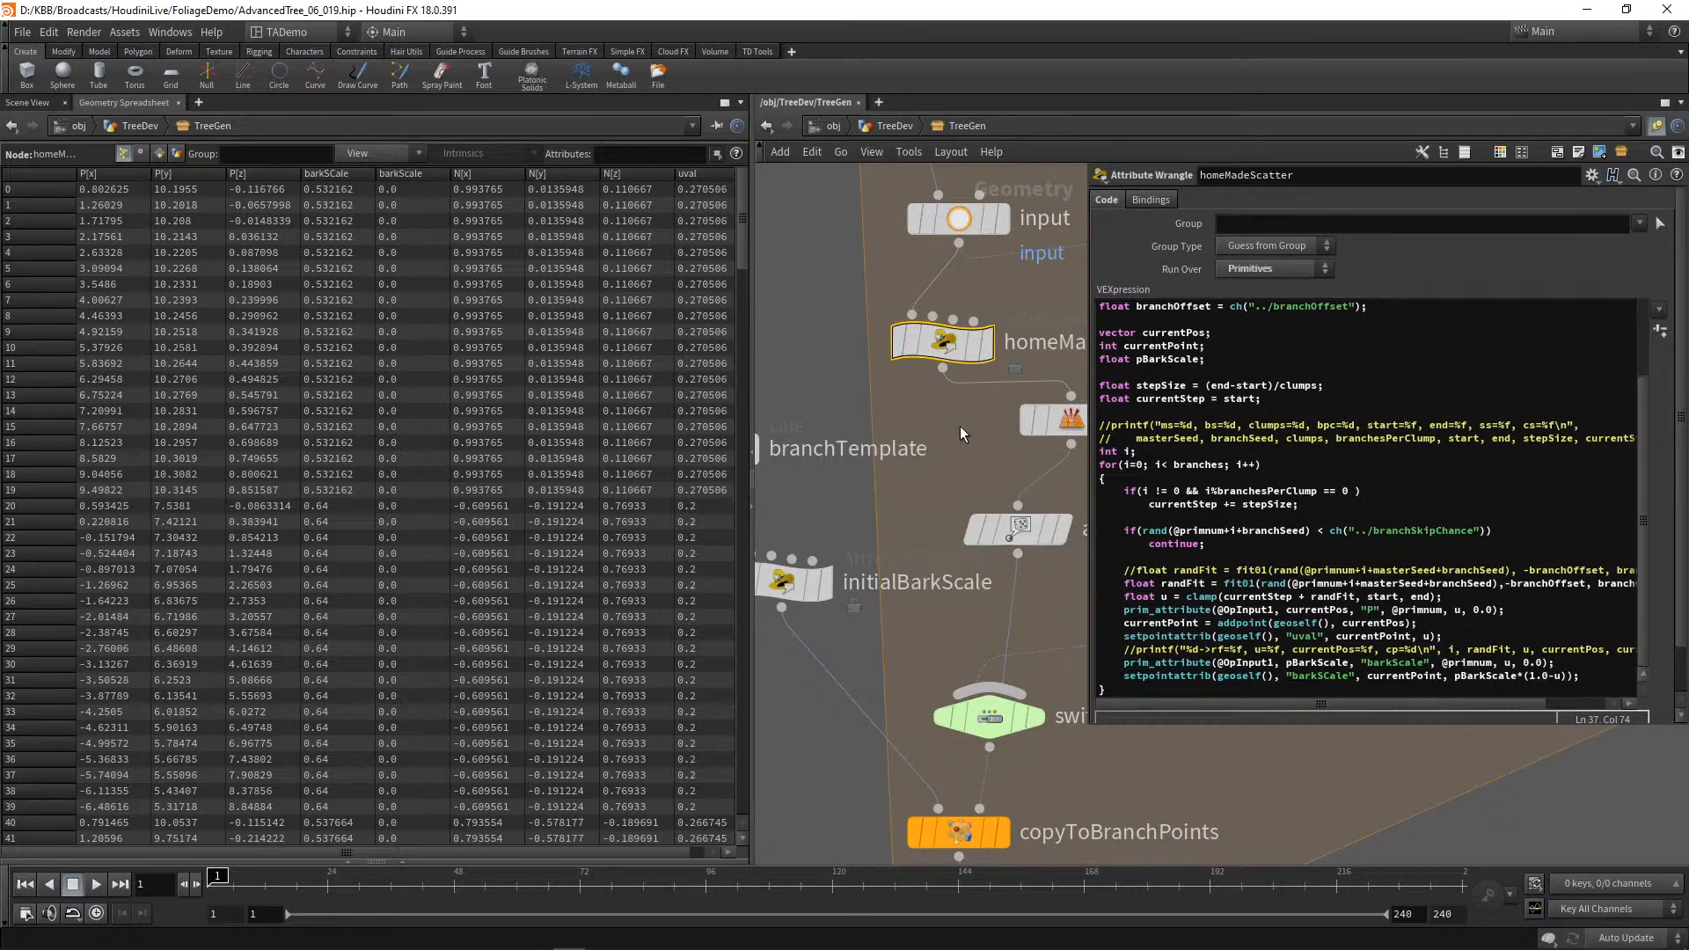
# Step: Correct the attribute name in homeMadeScatter's last setpointattrib call to "barkScale" and apply the code
pyautogui.click(1330, 676)
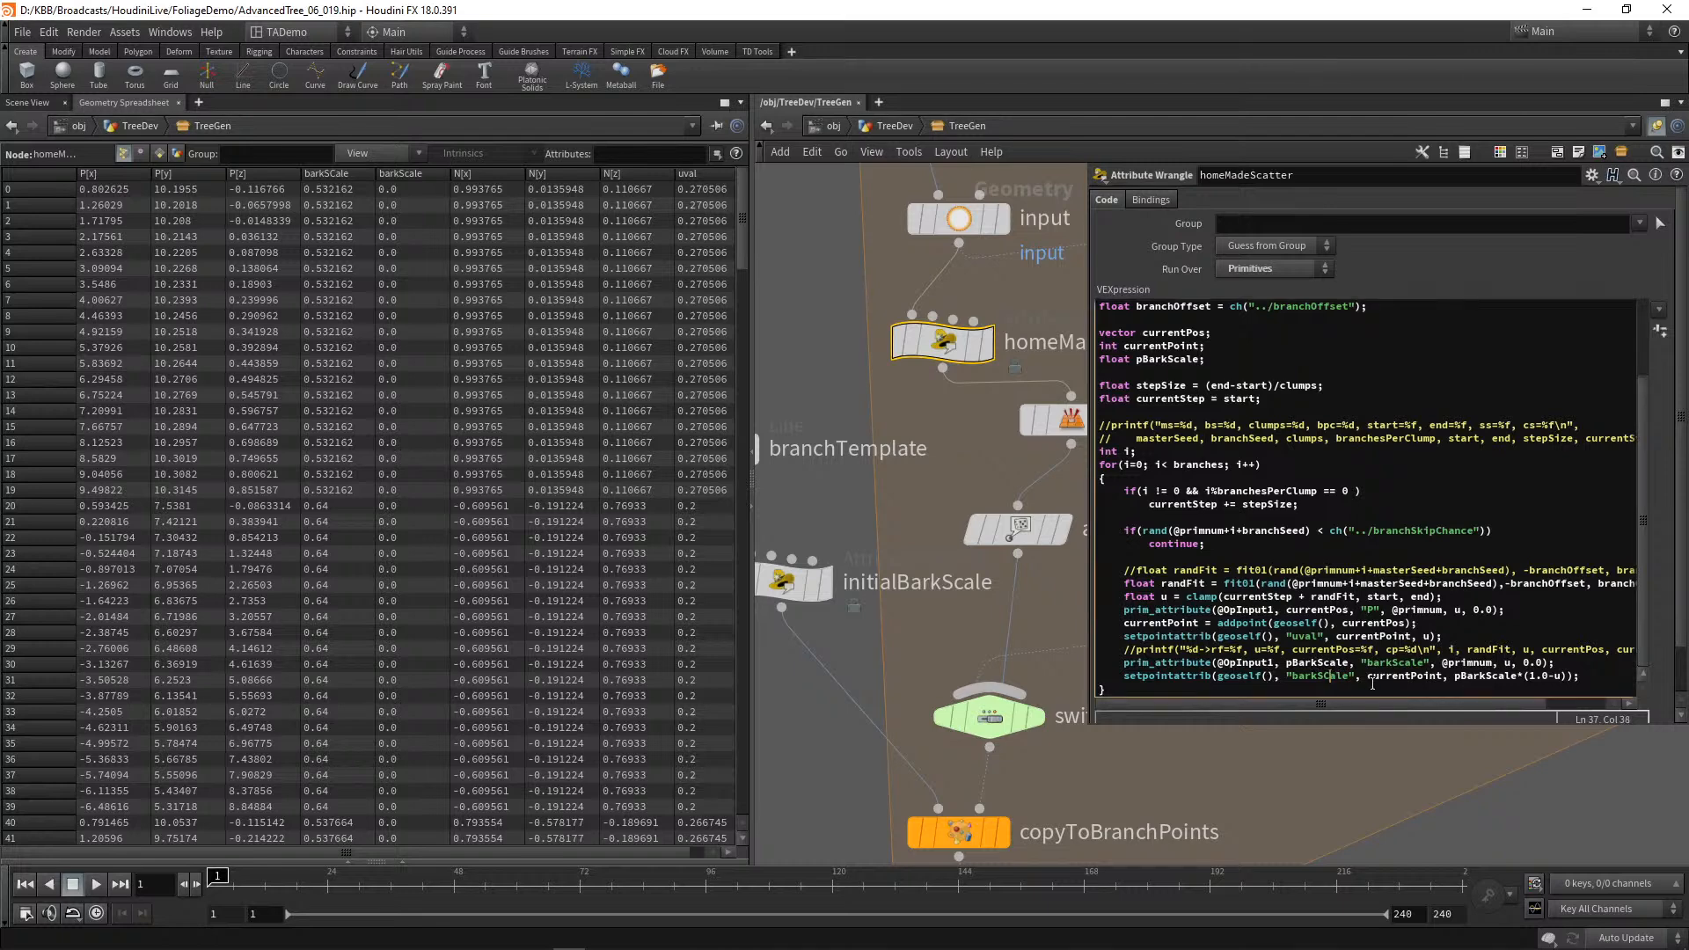
pyautogui.press('Delete')
pyautogui.write('c')
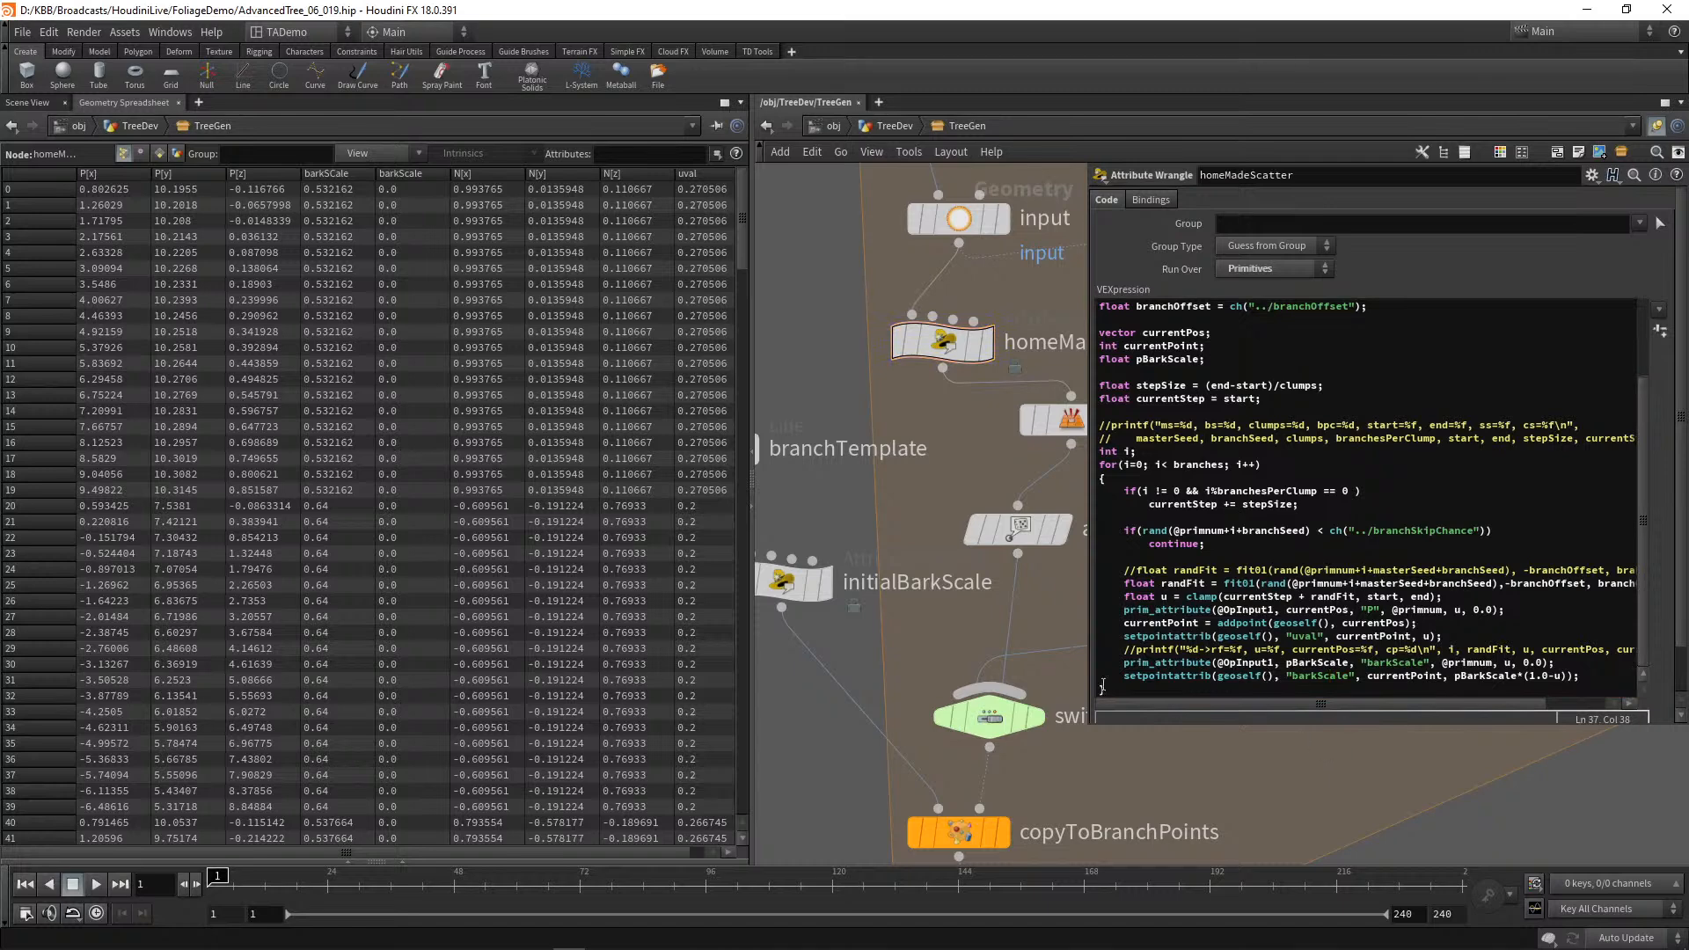
pyautogui.click(458, 528)
# Step: Compare the barkScale point attributes on blast1, homeMadeScatter and the barkScale node inside TrunksLoop
pyautogui.click(1063, 421)
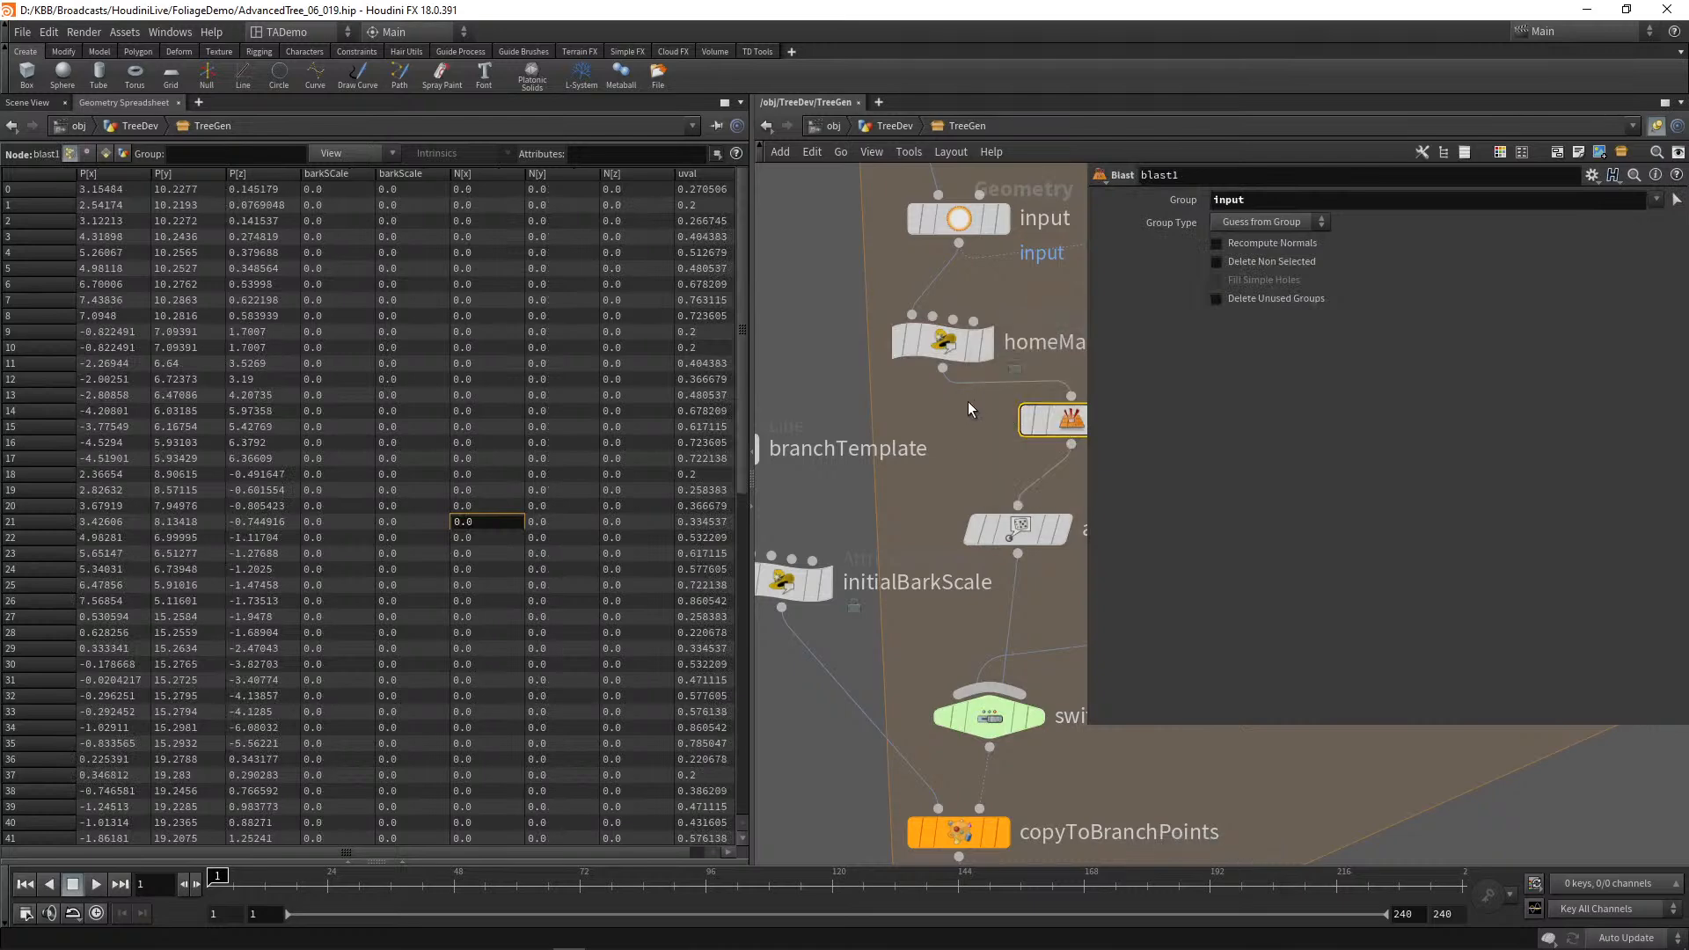
pyautogui.click(943, 343)
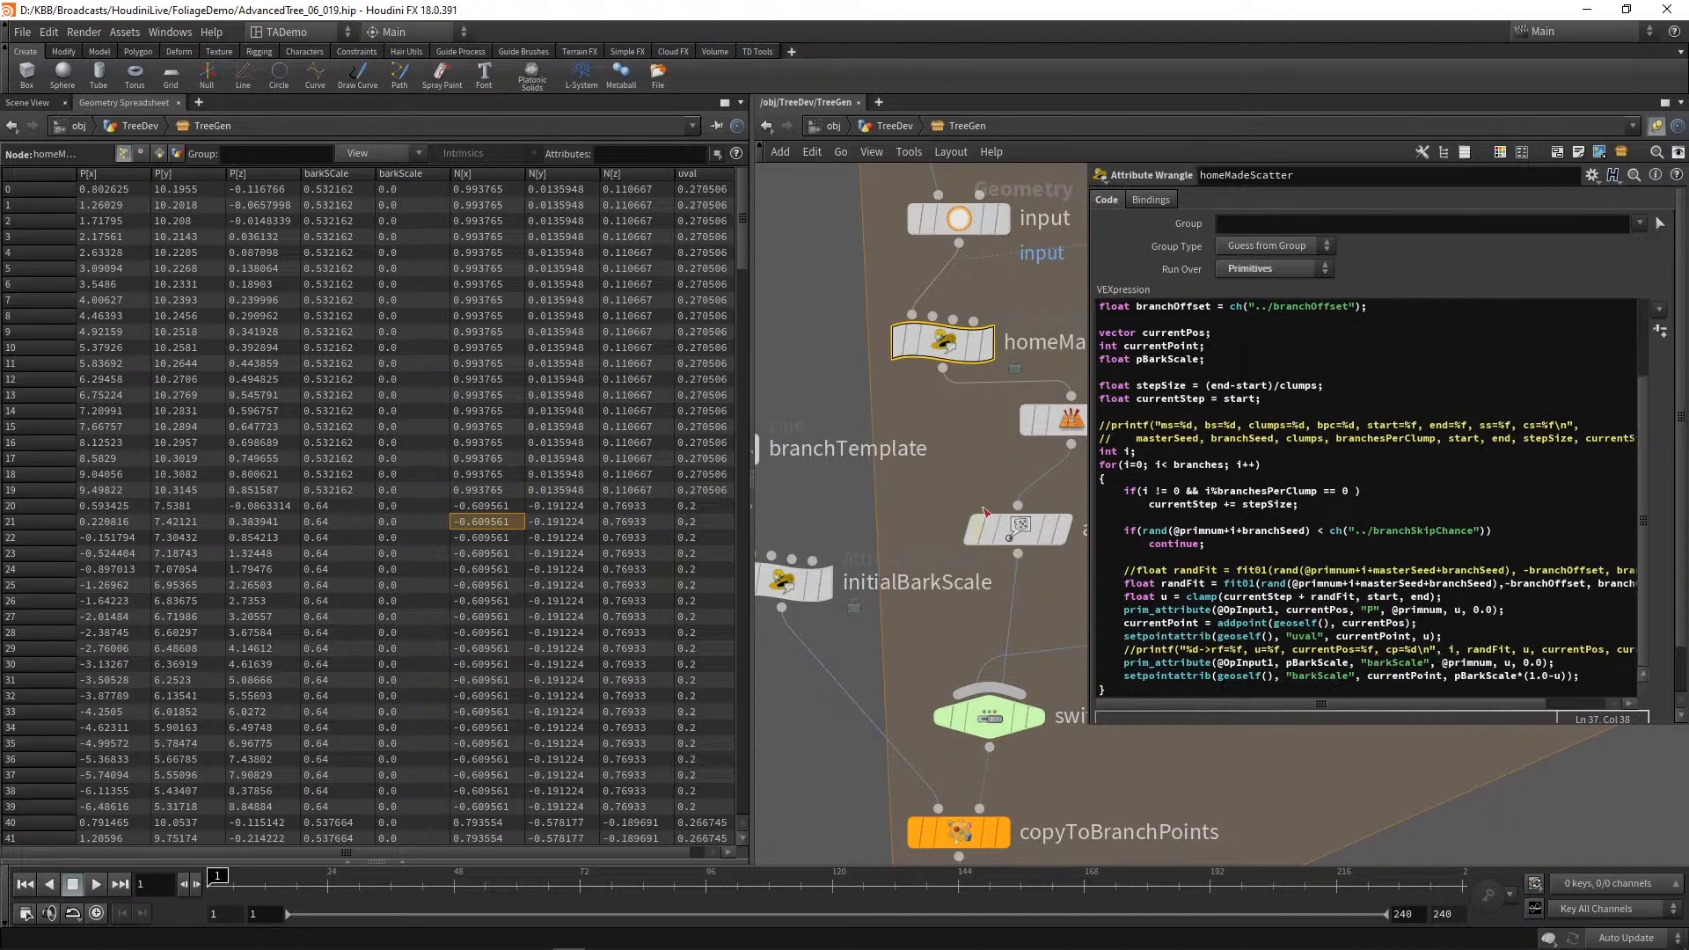
pyautogui.moveTo(959, 467); pyautogui.dragTo(635, 529, button='middle')
pyautogui.moveTo(871, 653); pyautogui.dragTo(726, 701, button='middle')
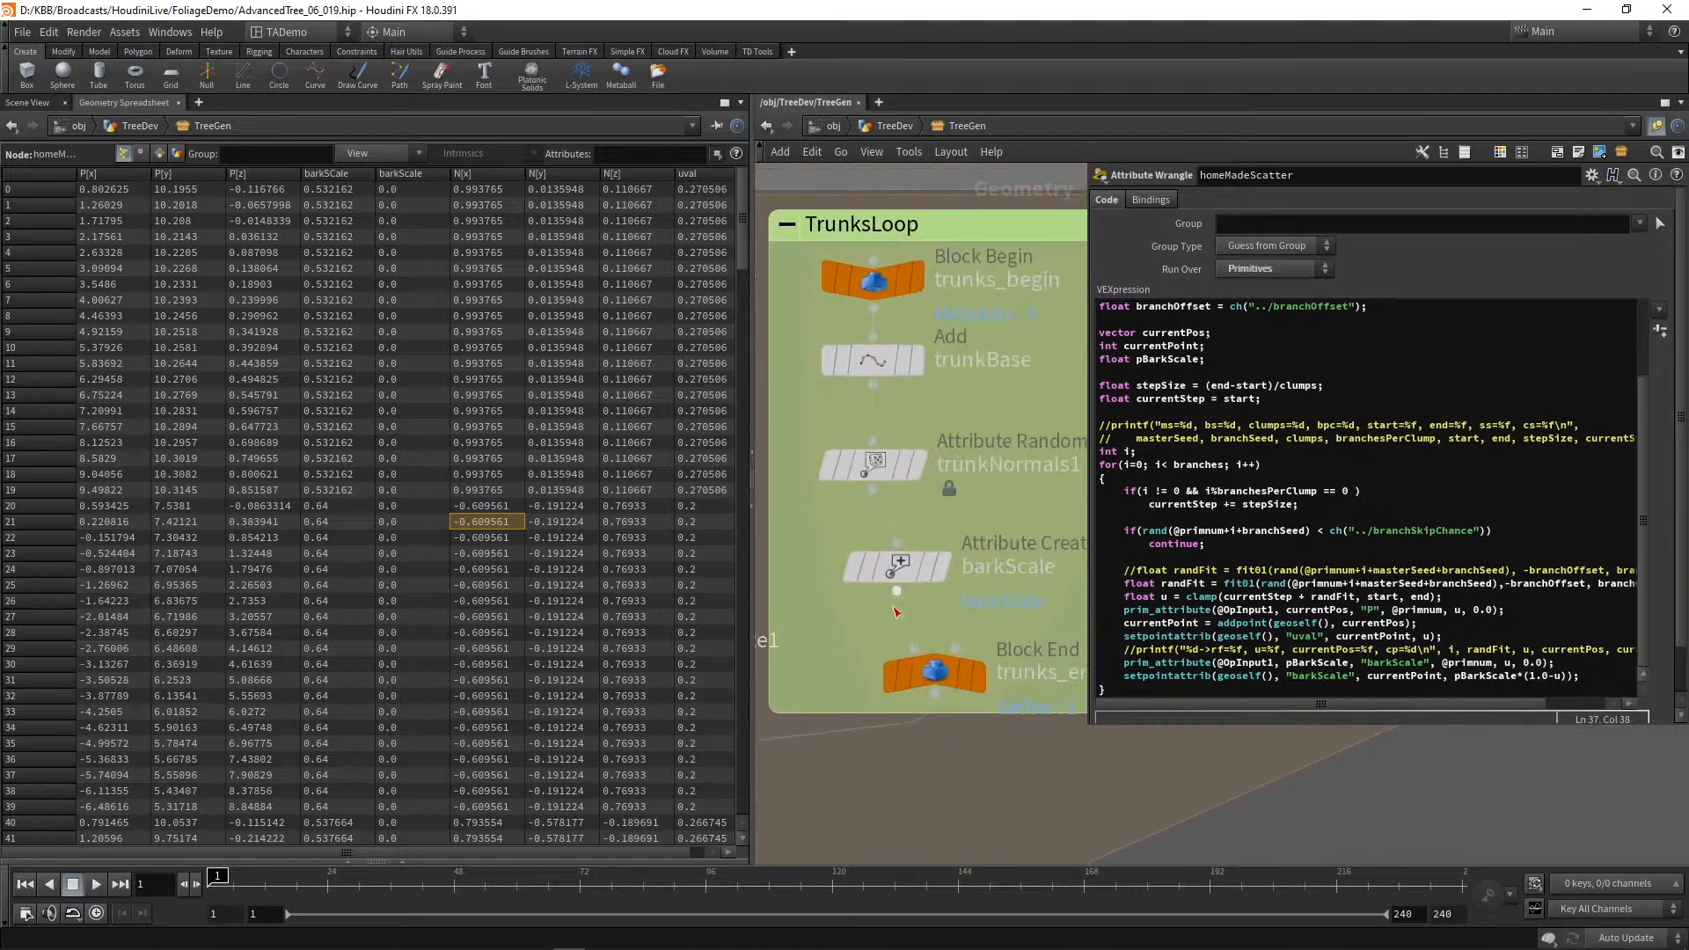
pyautogui.moveTo(905, 563)
pyautogui.click(899, 568)
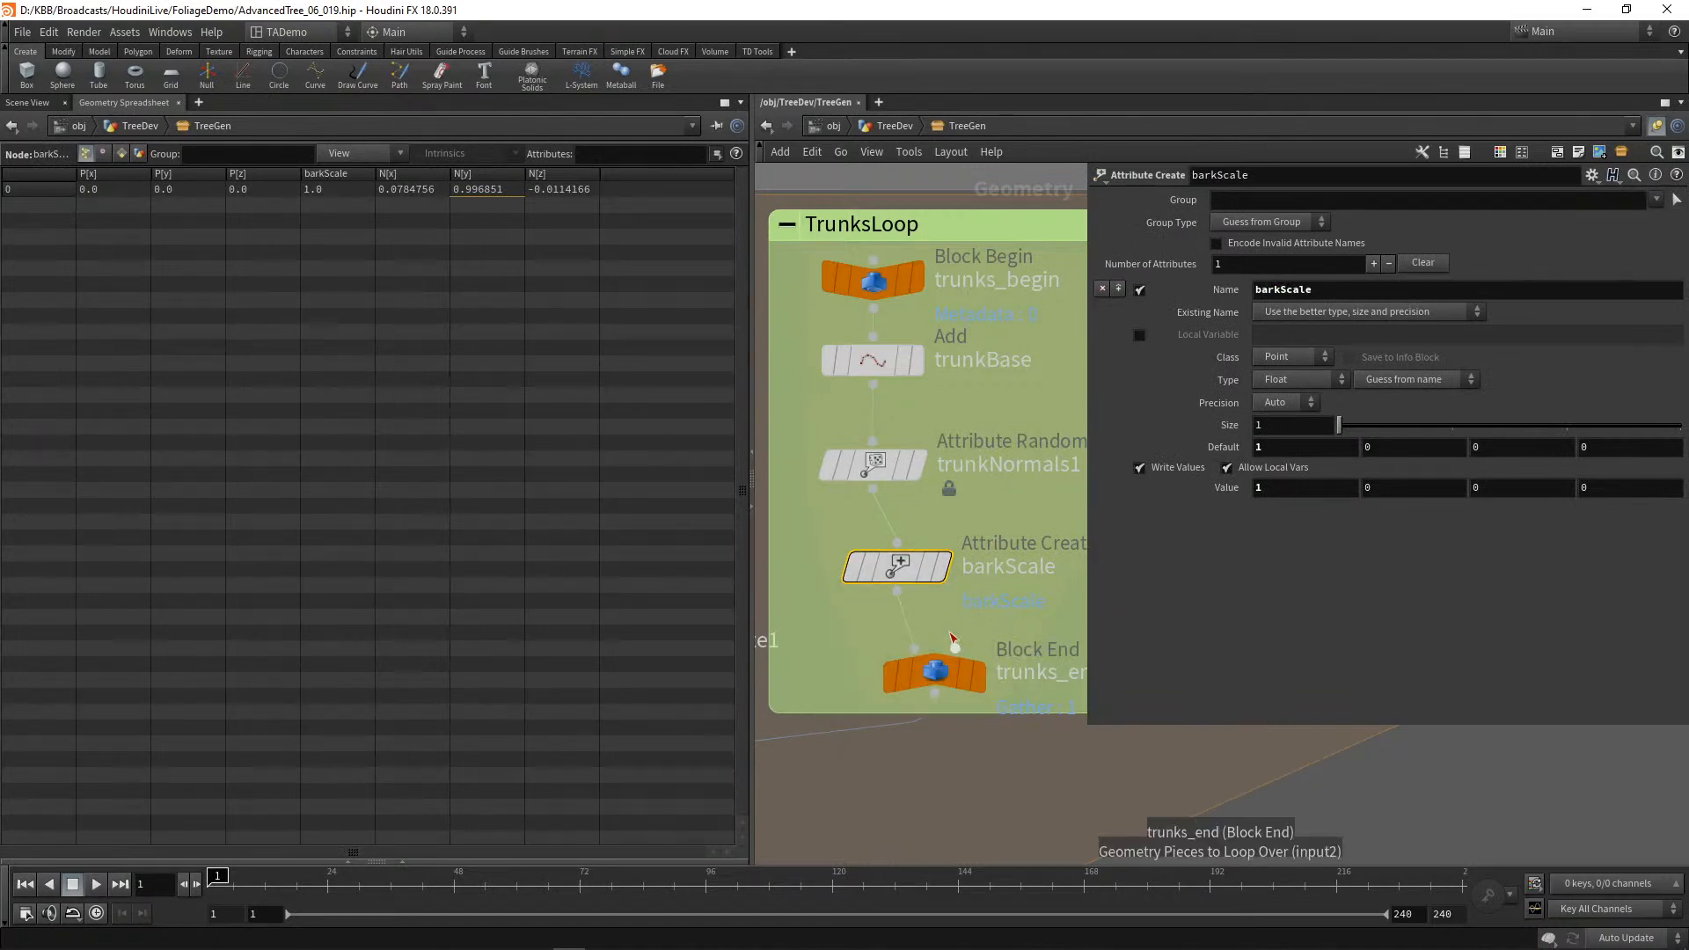
# Step: Examine the To Point Set and Mult attribute lists of copyToBranchPoints for how barkScale is handled
pyautogui.moveTo(973, 778); pyautogui.dragTo(1107, 601, button='middle')
pyautogui.moveTo(955, 673); pyautogui.dragTo(1119, 554, button='middle')
pyautogui.moveTo(995, 588); pyautogui.dragTo(1038, 542, button='middle')
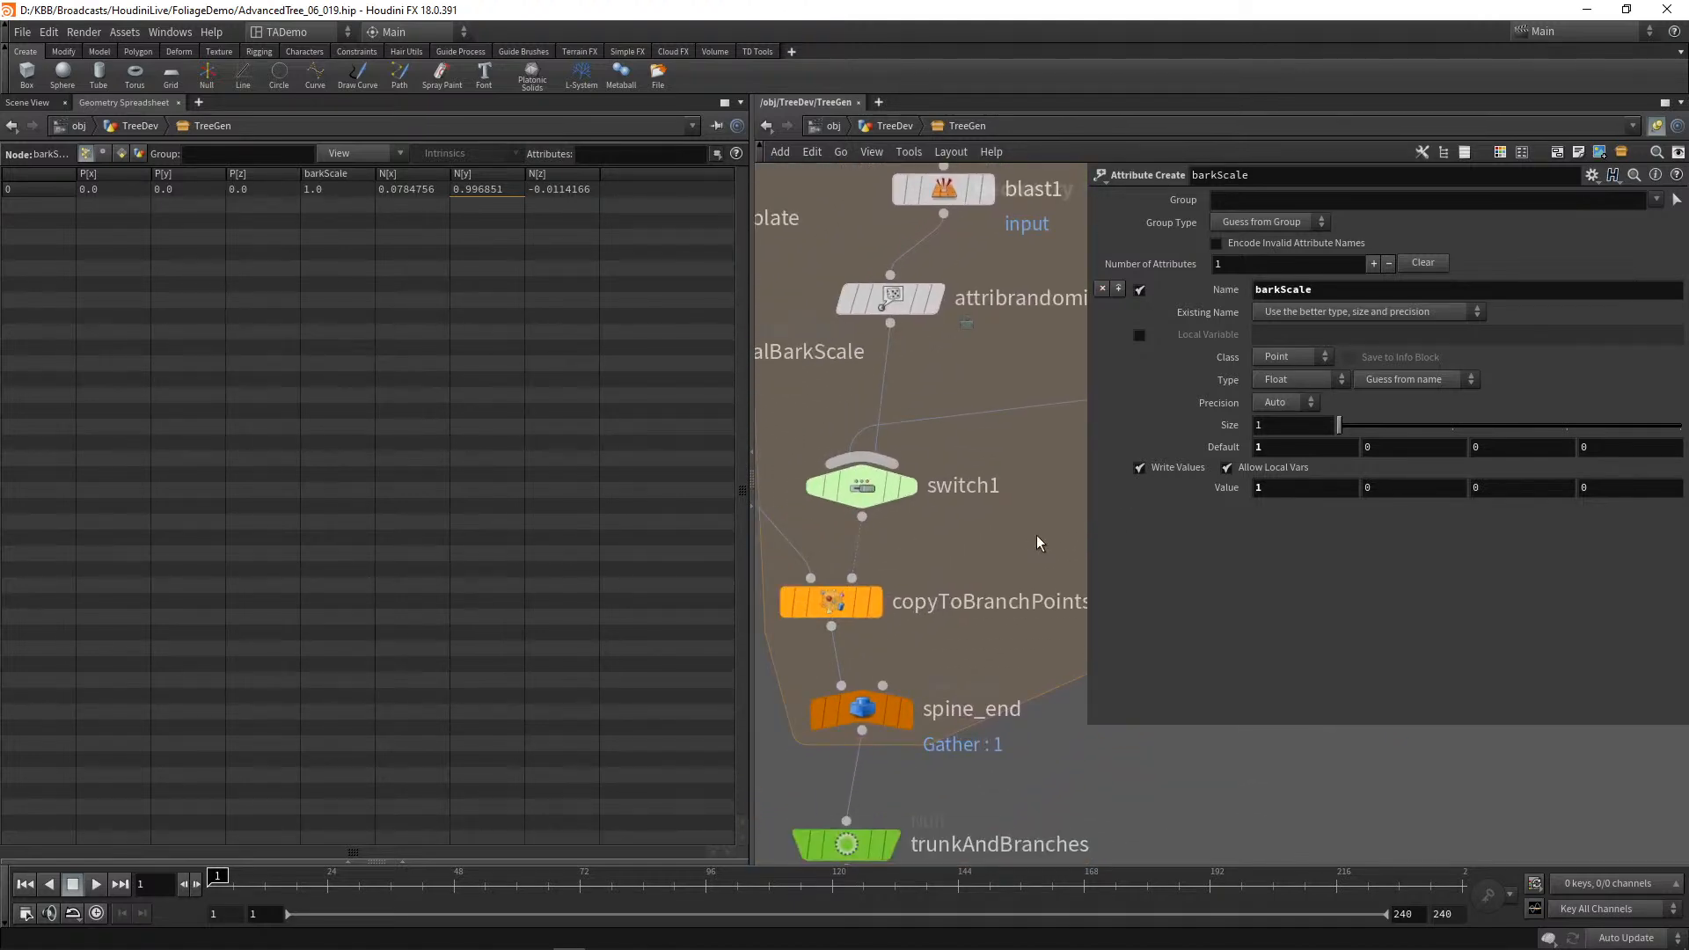
pyautogui.click(836, 604)
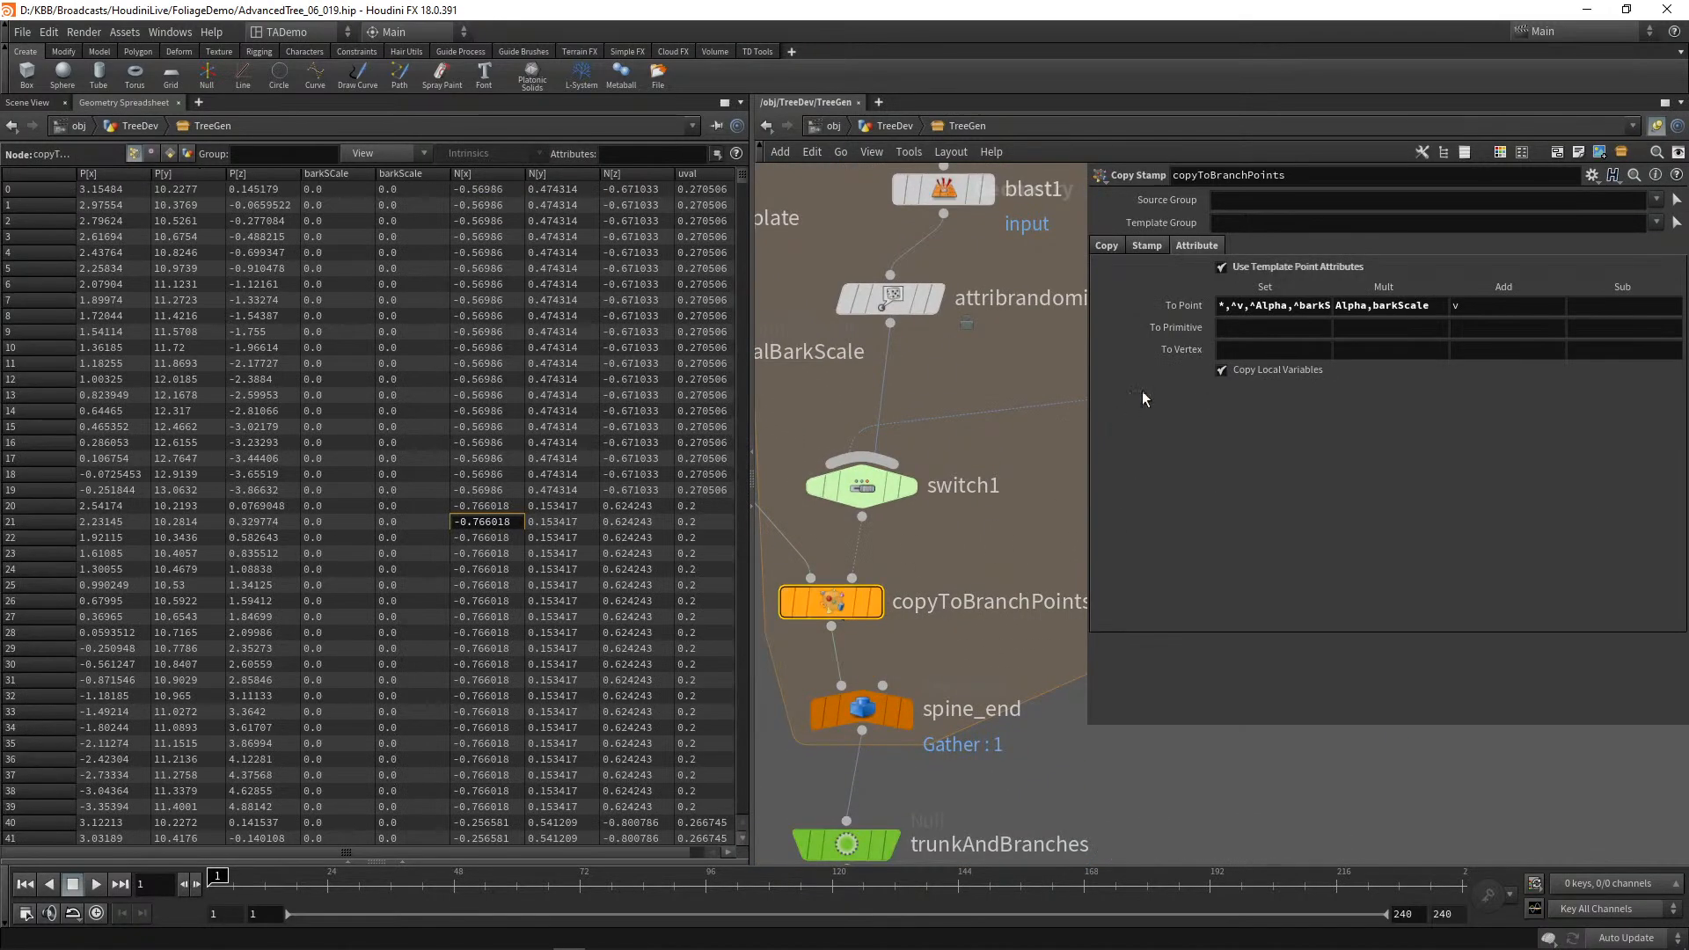
pyautogui.click(1305, 314)
pyautogui.moveTo(1306, 312); pyautogui.dragTo(1389, 312)
pyautogui.click(1300, 314)
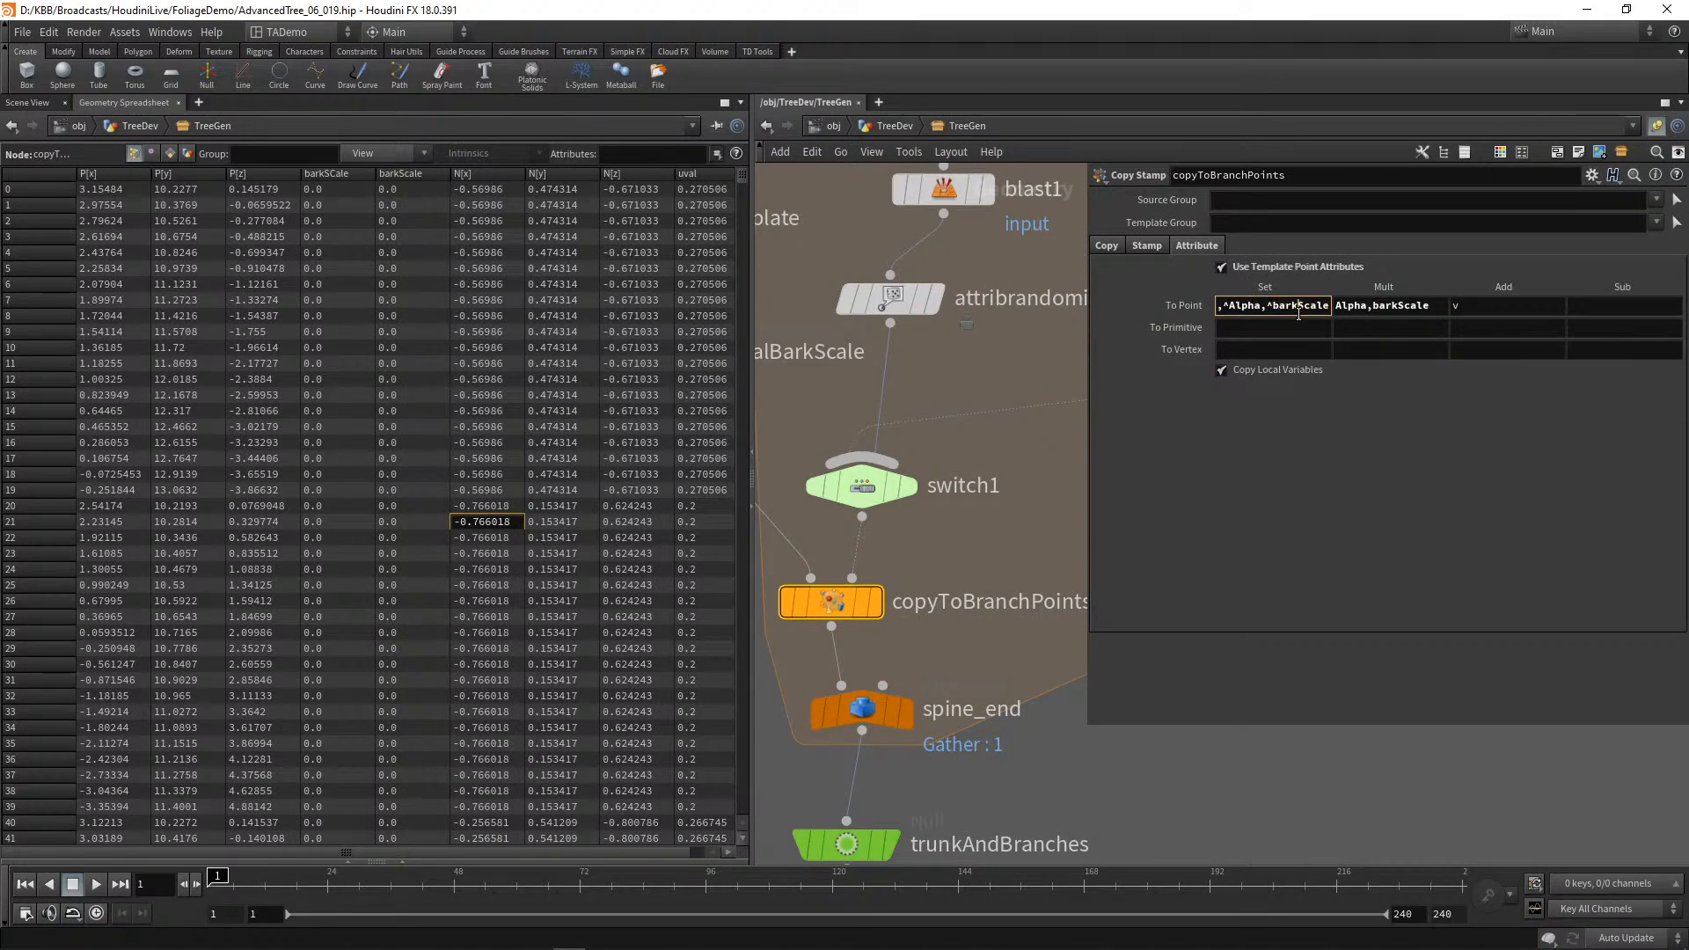
# Step: Trace the barkScale point values through spine_end, copyToBranchPoints, initialBarkScale, switch1 and back up to blast1
pyautogui.click(860, 714)
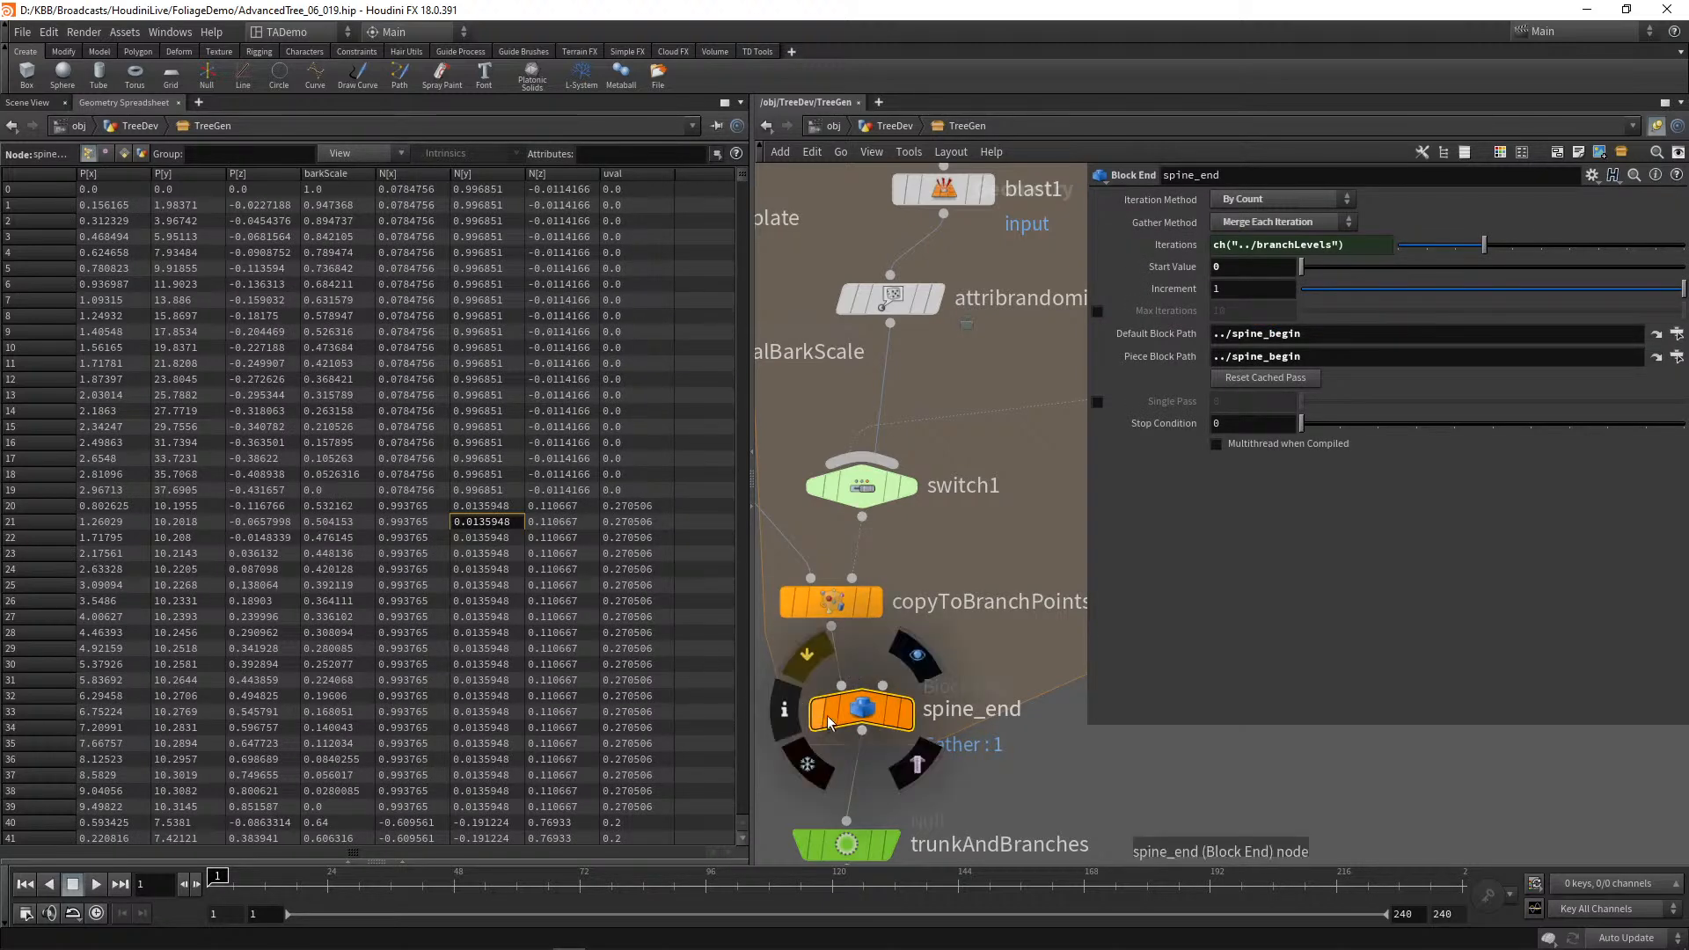
pyautogui.click(838, 601)
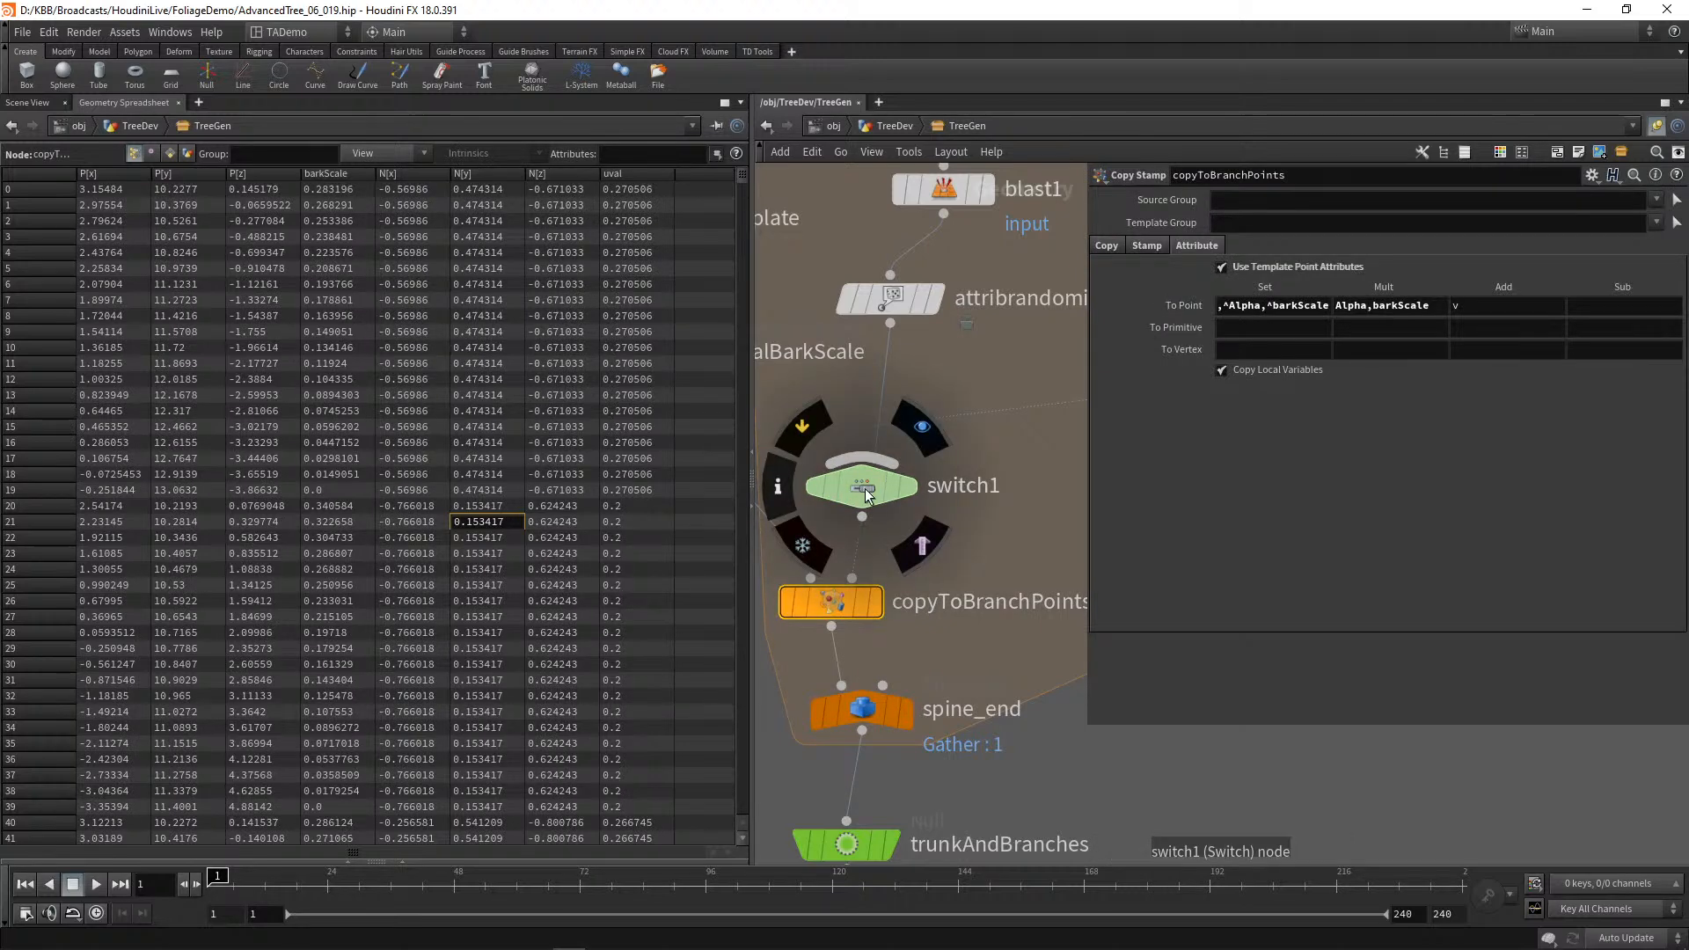
pyautogui.moveTo(995, 568); pyautogui.dragTo(1119, 605, button='middle')
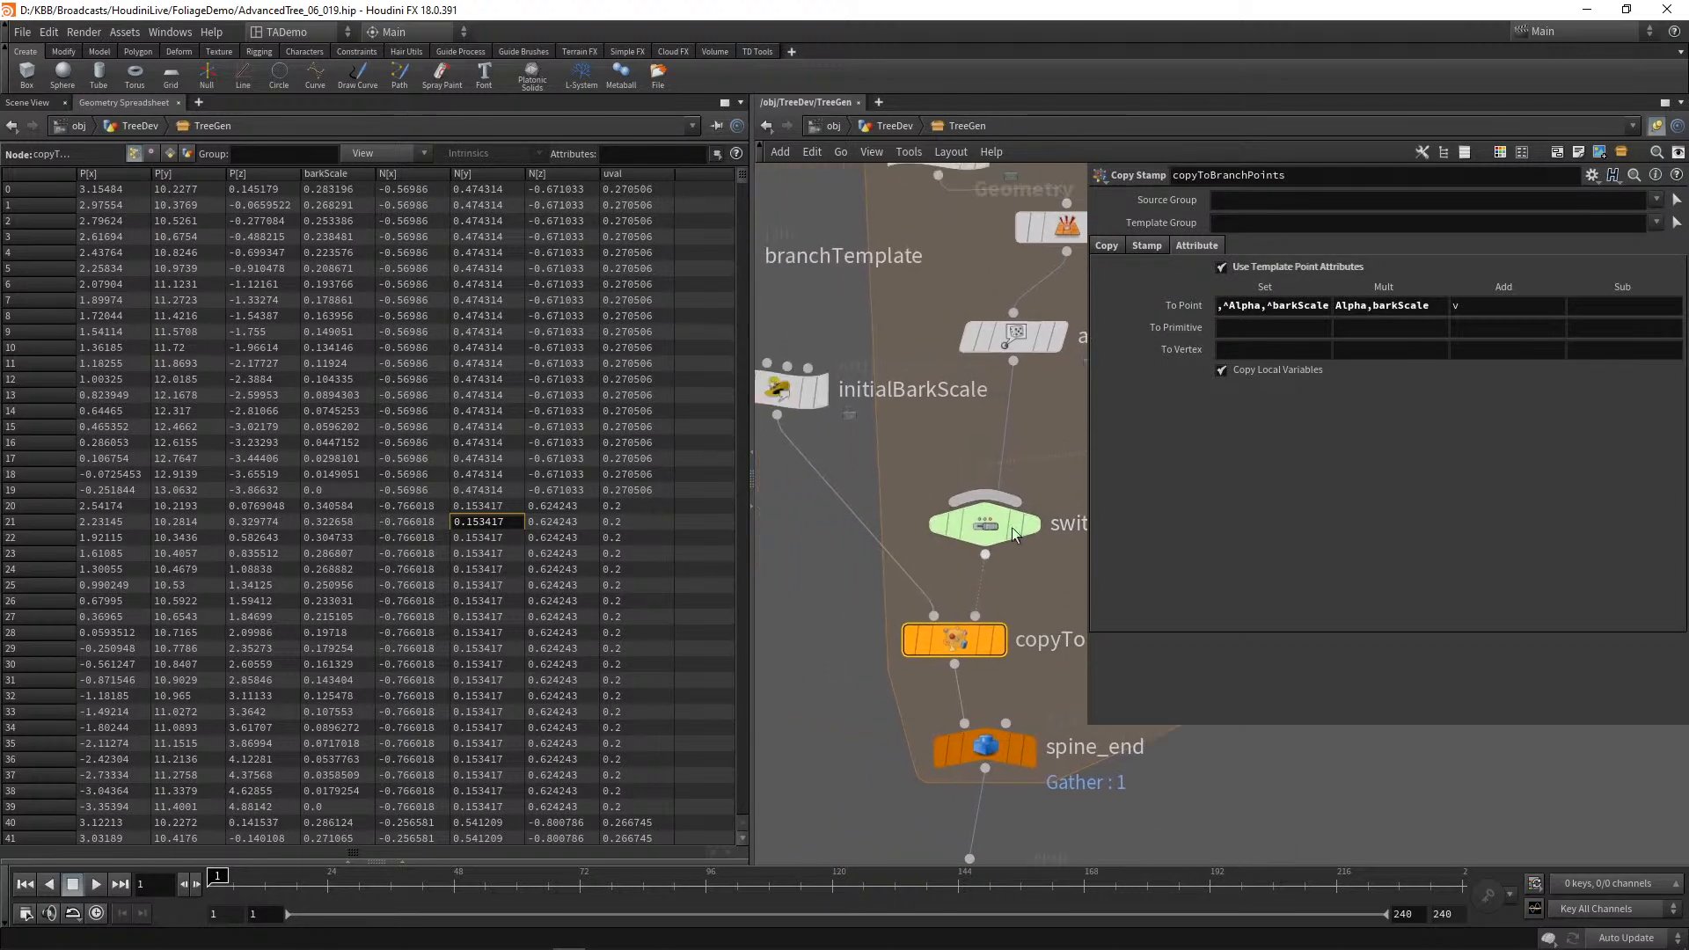
pyautogui.click(786, 398)
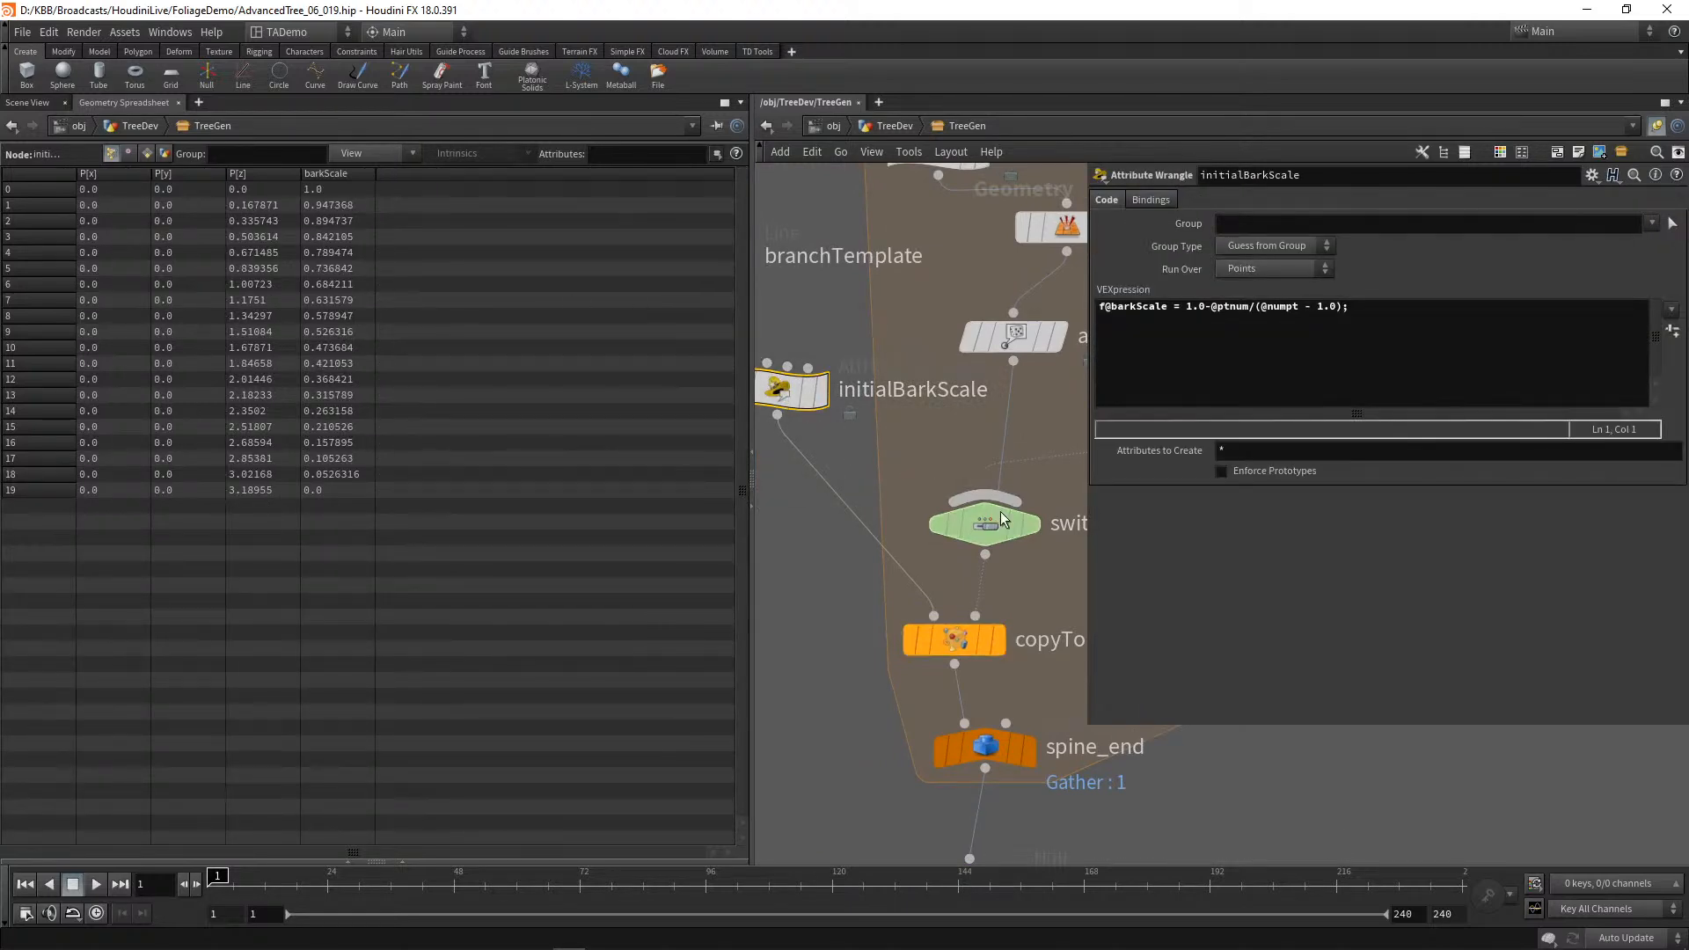
pyautogui.click(982, 531)
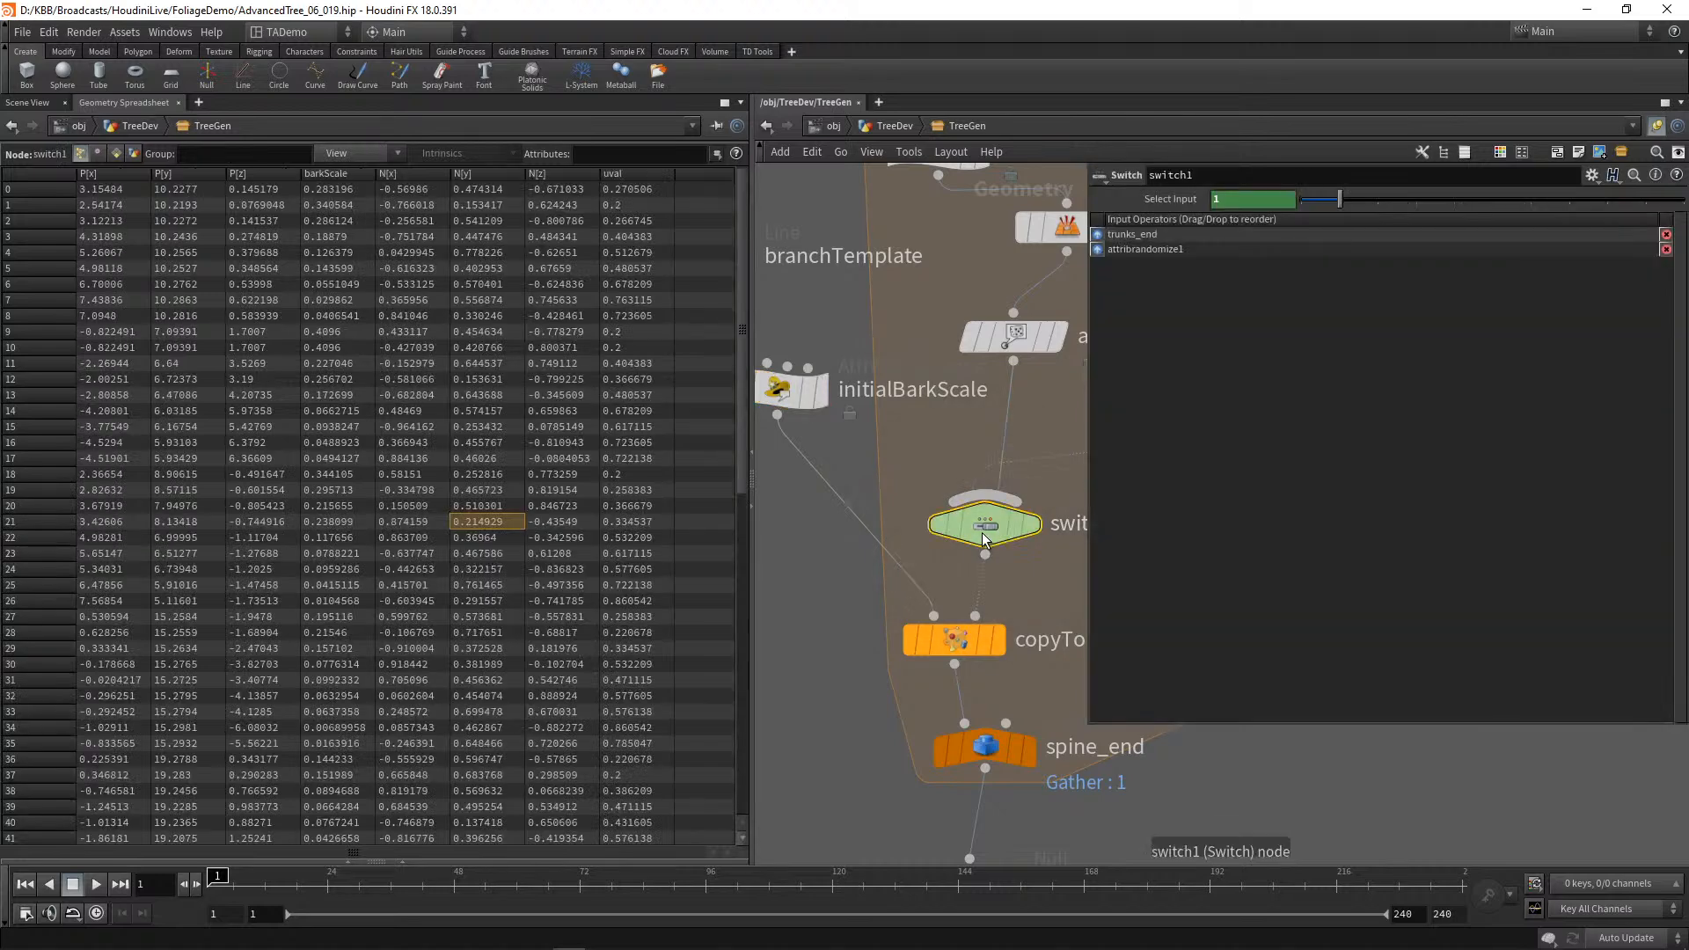
pyautogui.moveTo(986, 451); pyautogui.dragTo(897, 576, button='middle')
pyautogui.scroll(2, 899, 572)
pyautogui.click(934, 440)
pyautogui.moveTo(909, 380); pyautogui.dragTo(867, 567, button='middle')
pyautogui.click(952, 502)
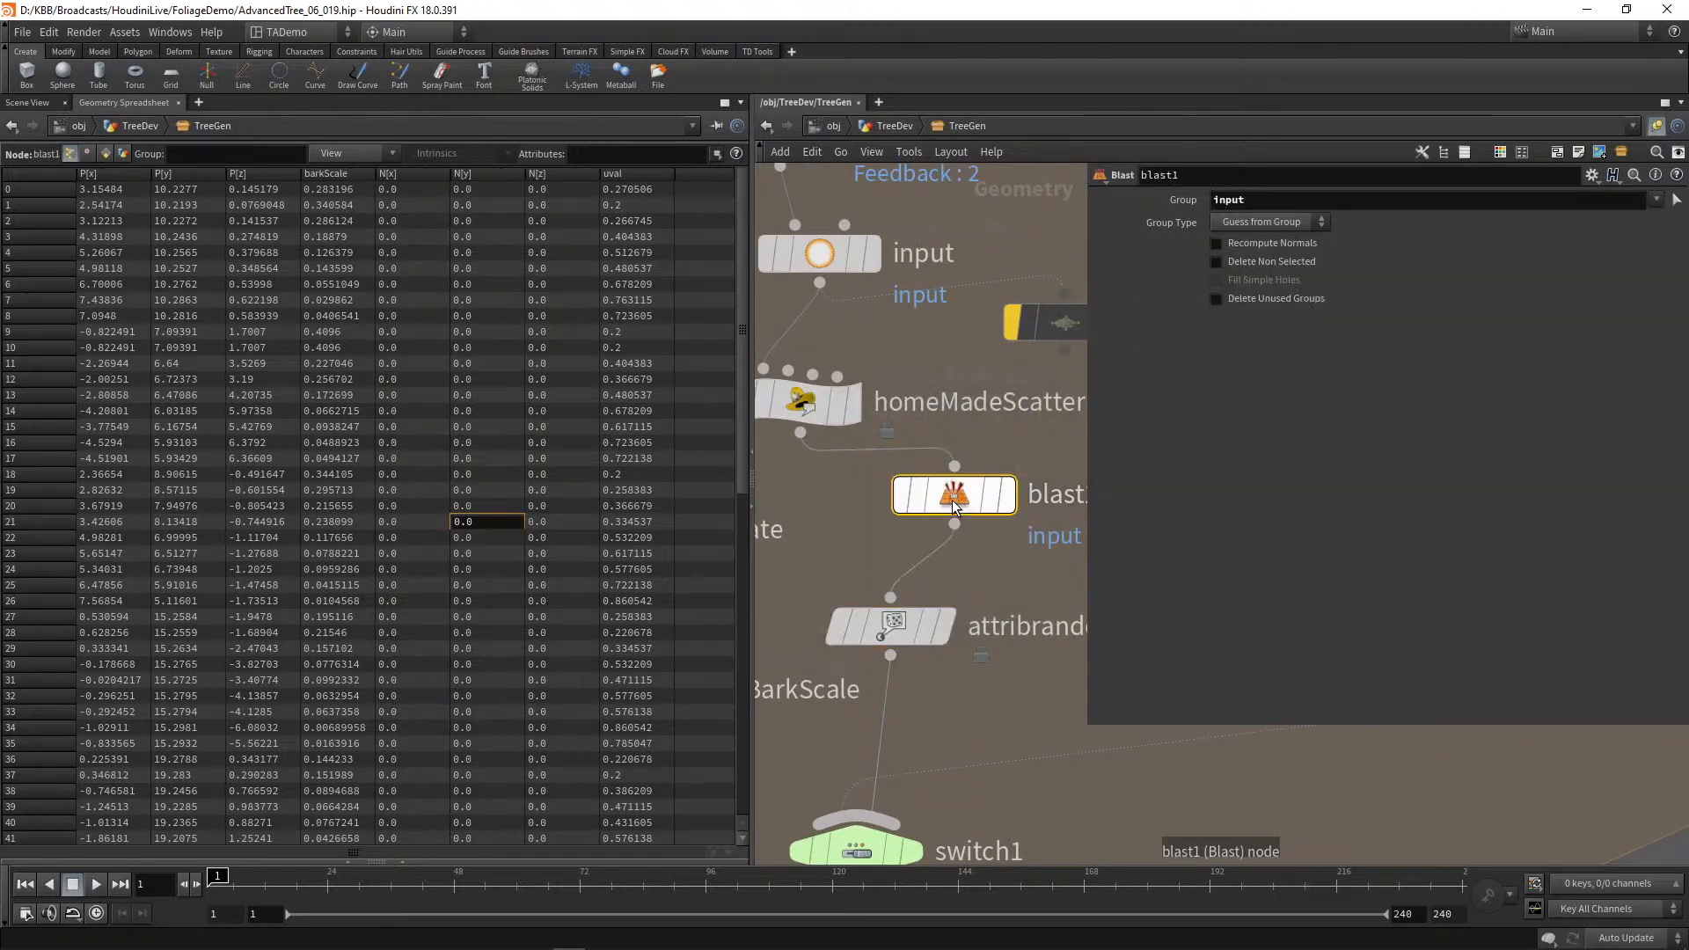
# Step: Check homeMadeScatter's barkScale values and the bark rings along trunk and branches in the 3D scene, and save the scene file
pyautogui.moveTo(809, 525); pyautogui.dragTo(869, 583, button='middle')
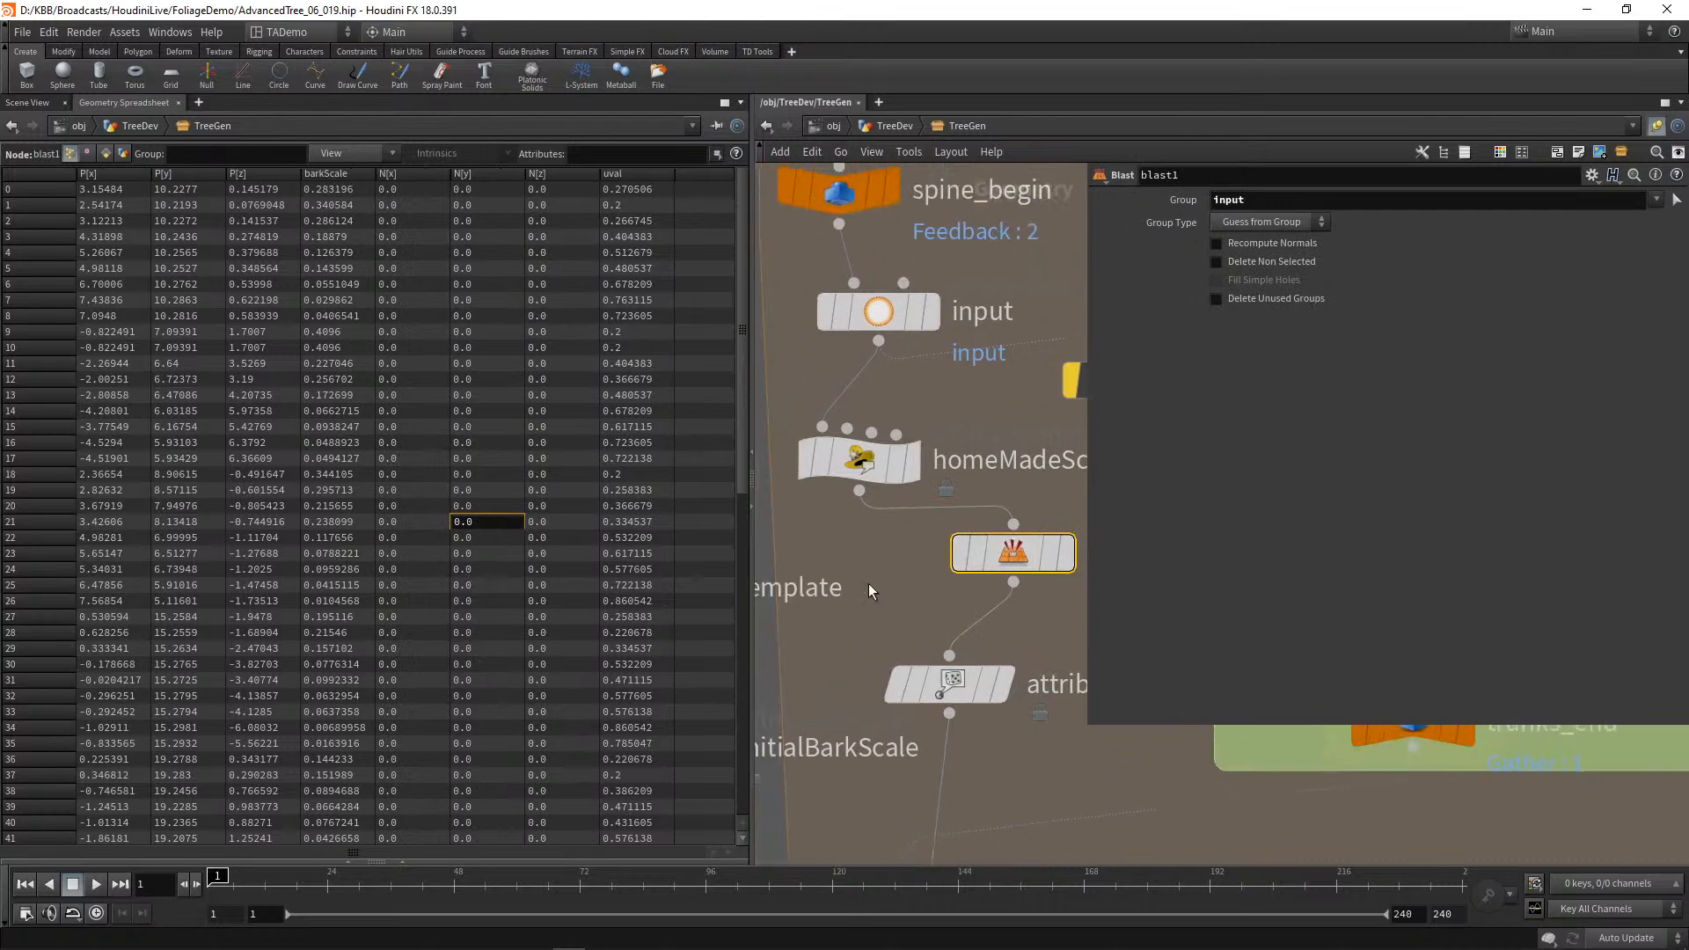
pyautogui.click(868, 472)
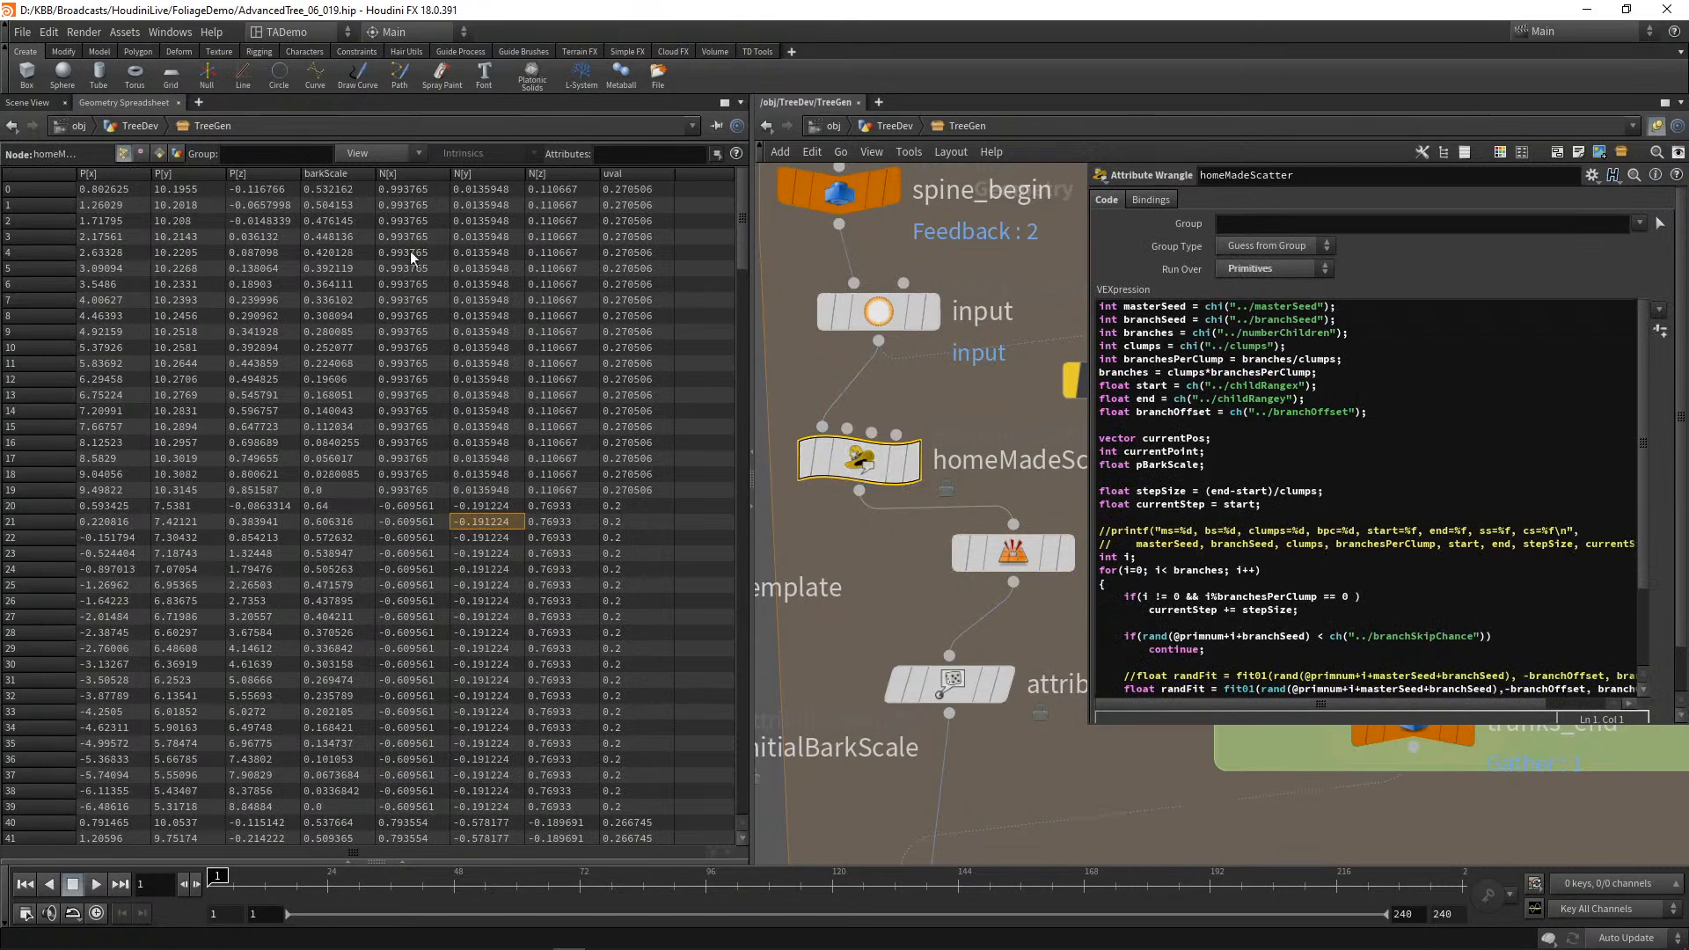
pyautogui.click(26, 103)
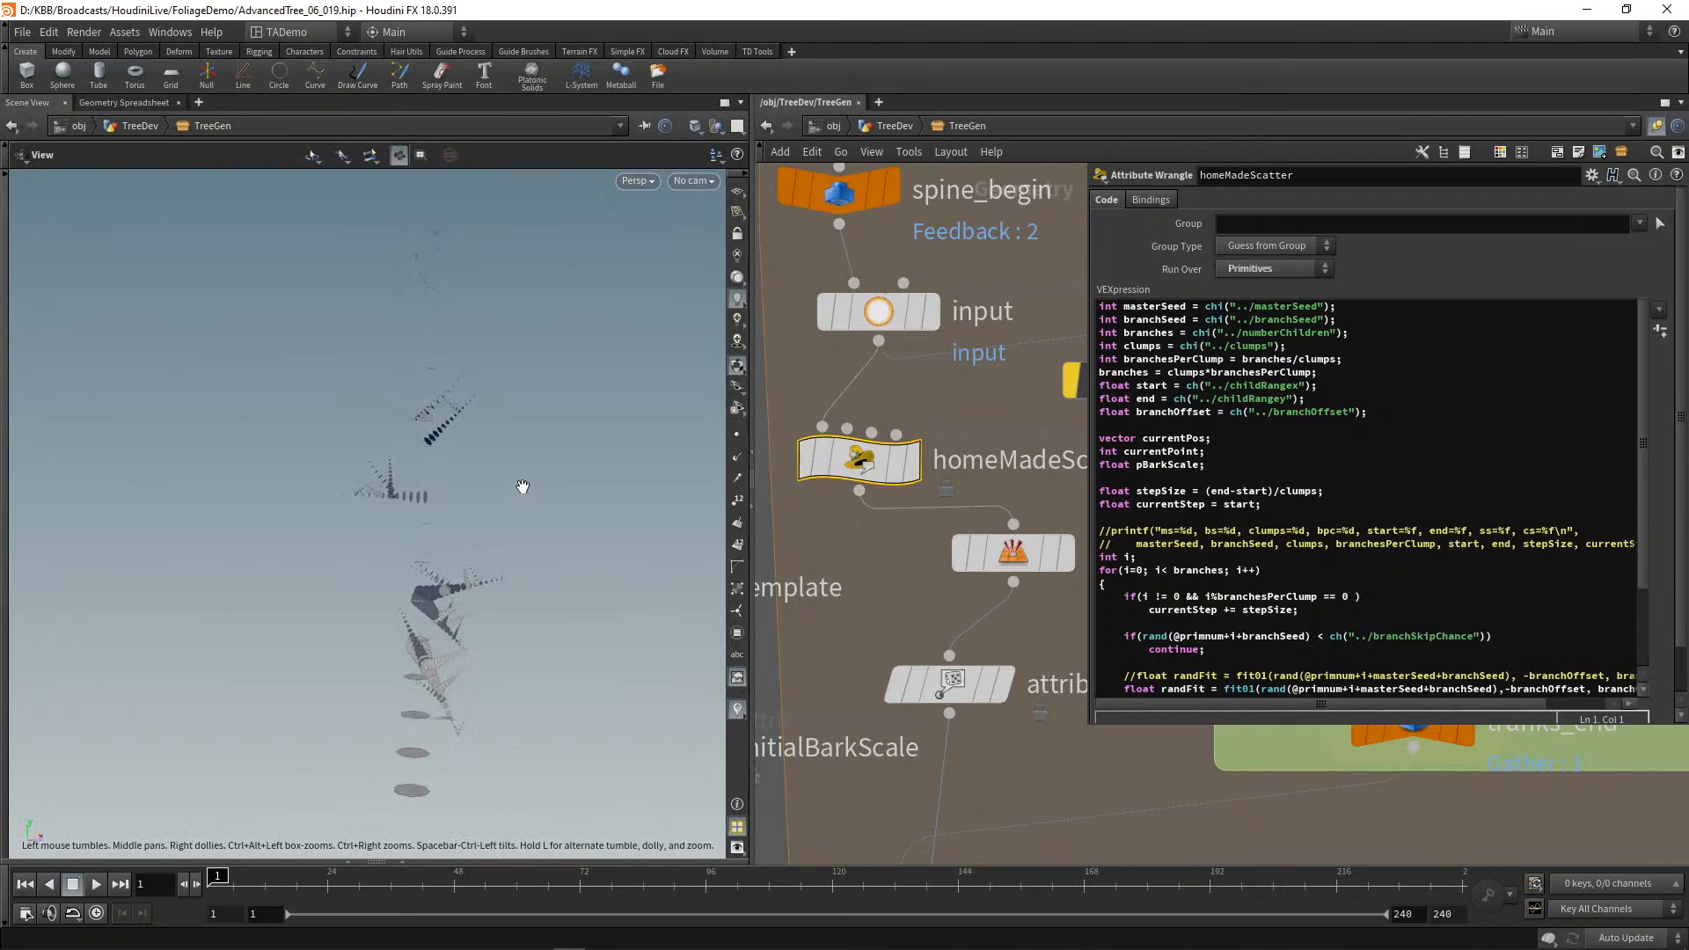
pyautogui.moveTo(522, 487); pyautogui.dragTo(521, 487)
pyautogui.moveTo(415, 546); pyautogui.dragTo(546, 540)
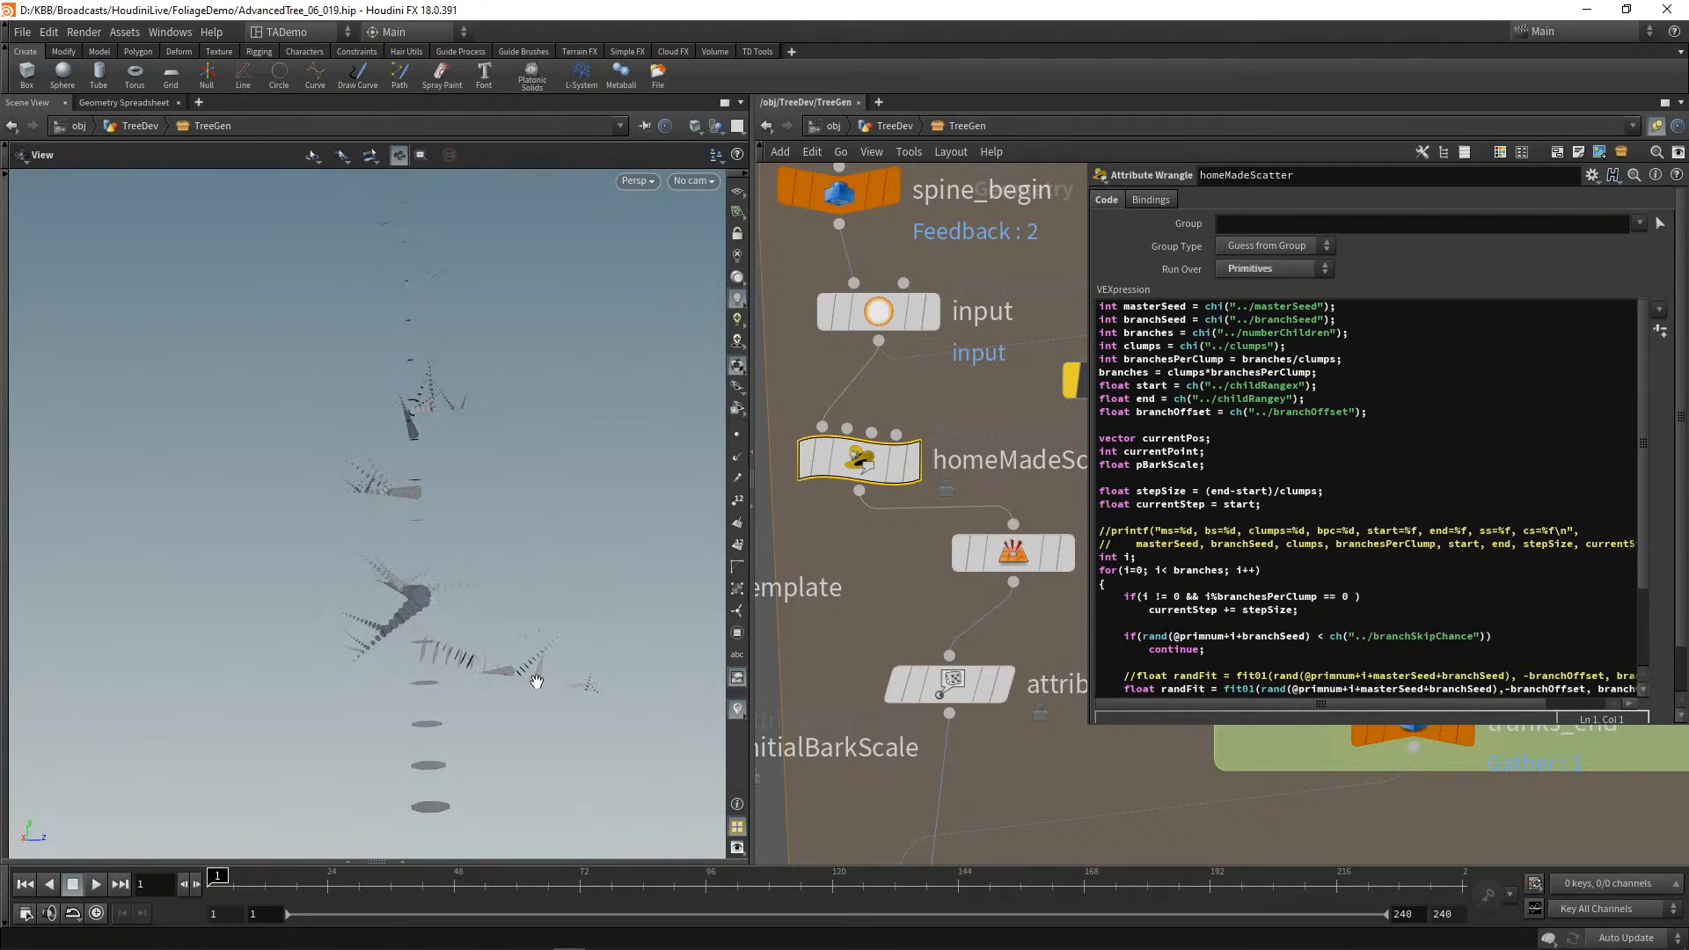
pyautogui.moveTo(576, 596); pyautogui.dragTo(515, 620)
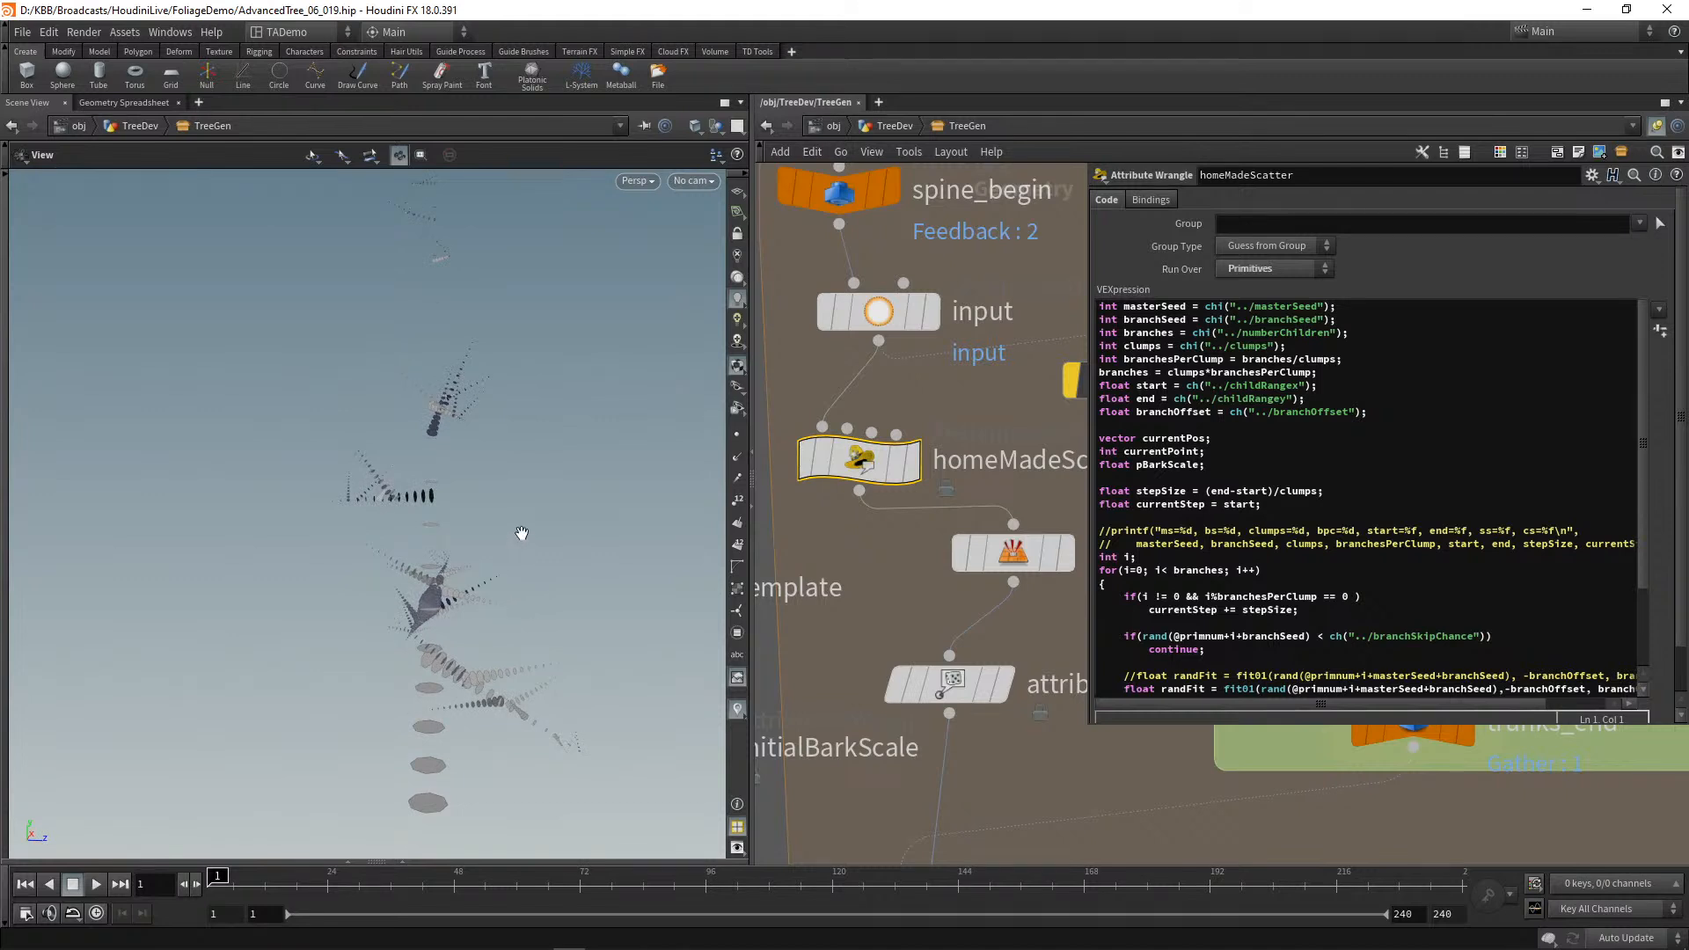
pyautogui.moveTo(573, 514); pyautogui.dragTo(474, 559)
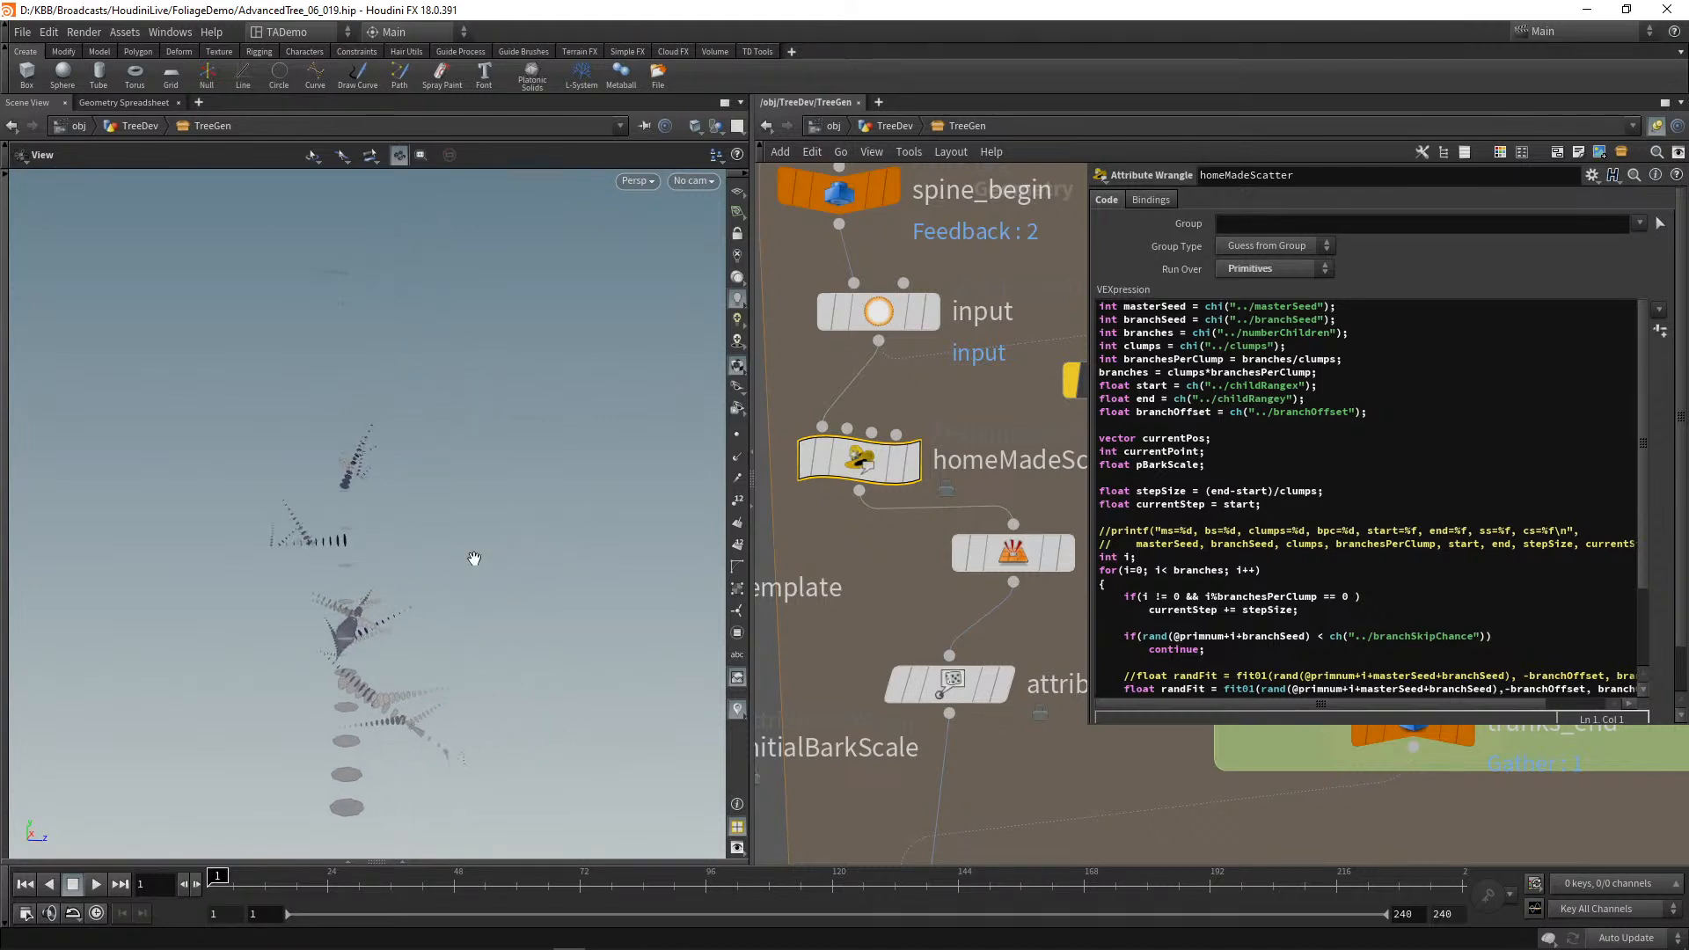
pyautogui.click(29, 33)
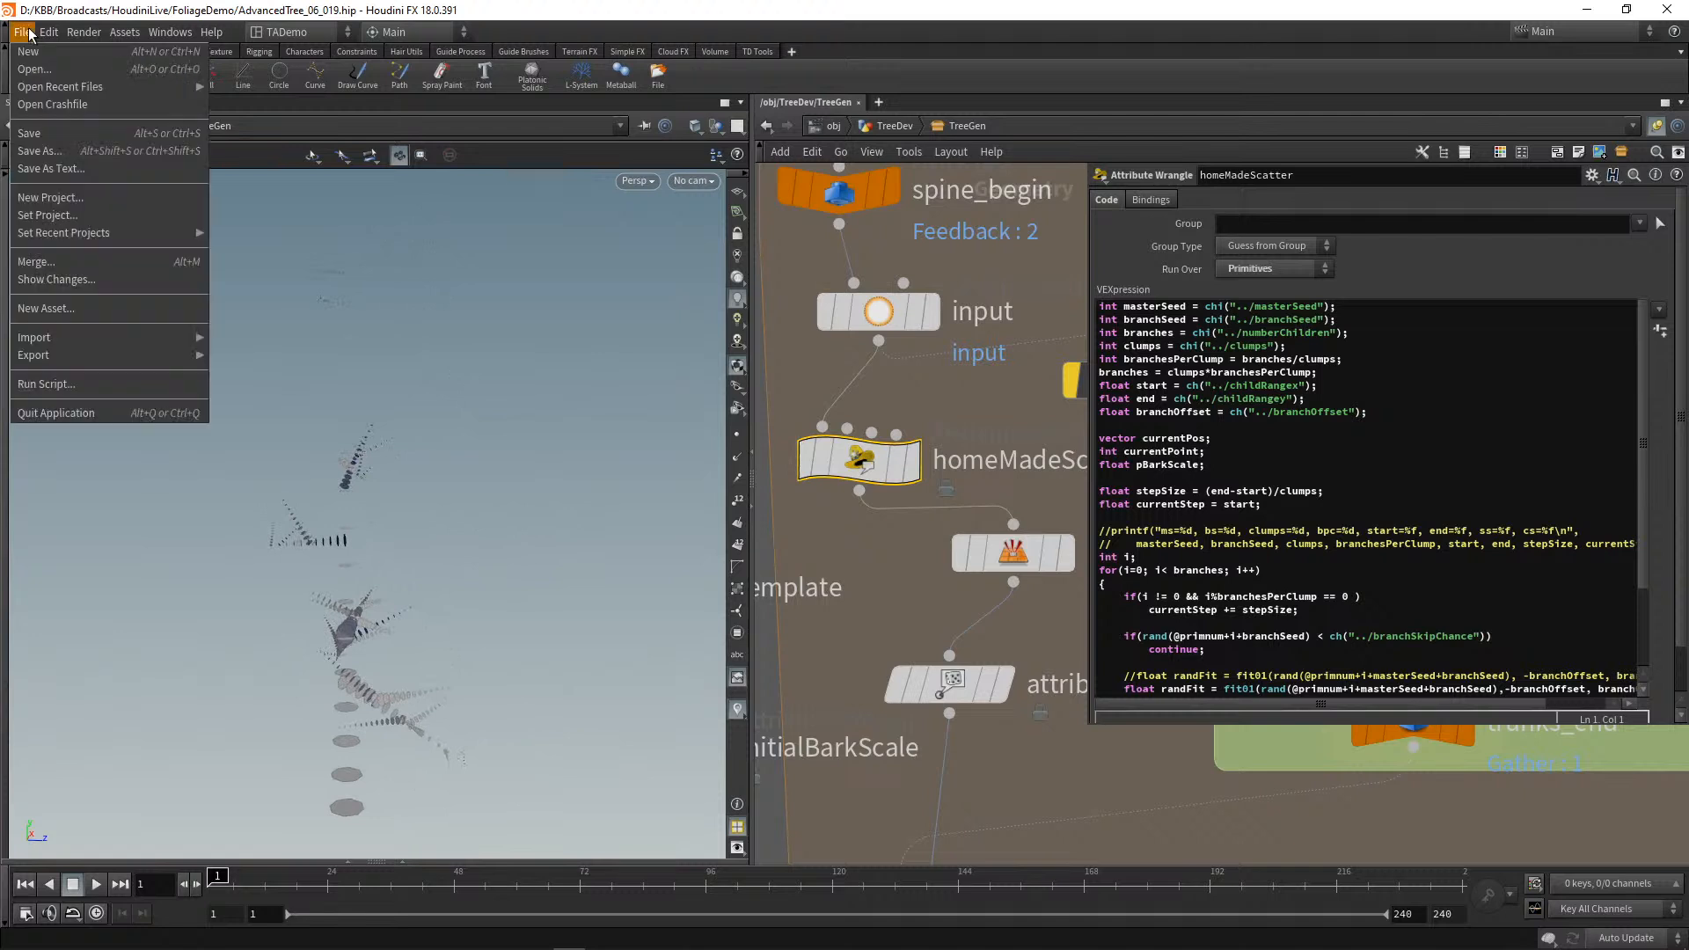
pyautogui.click(42, 138)
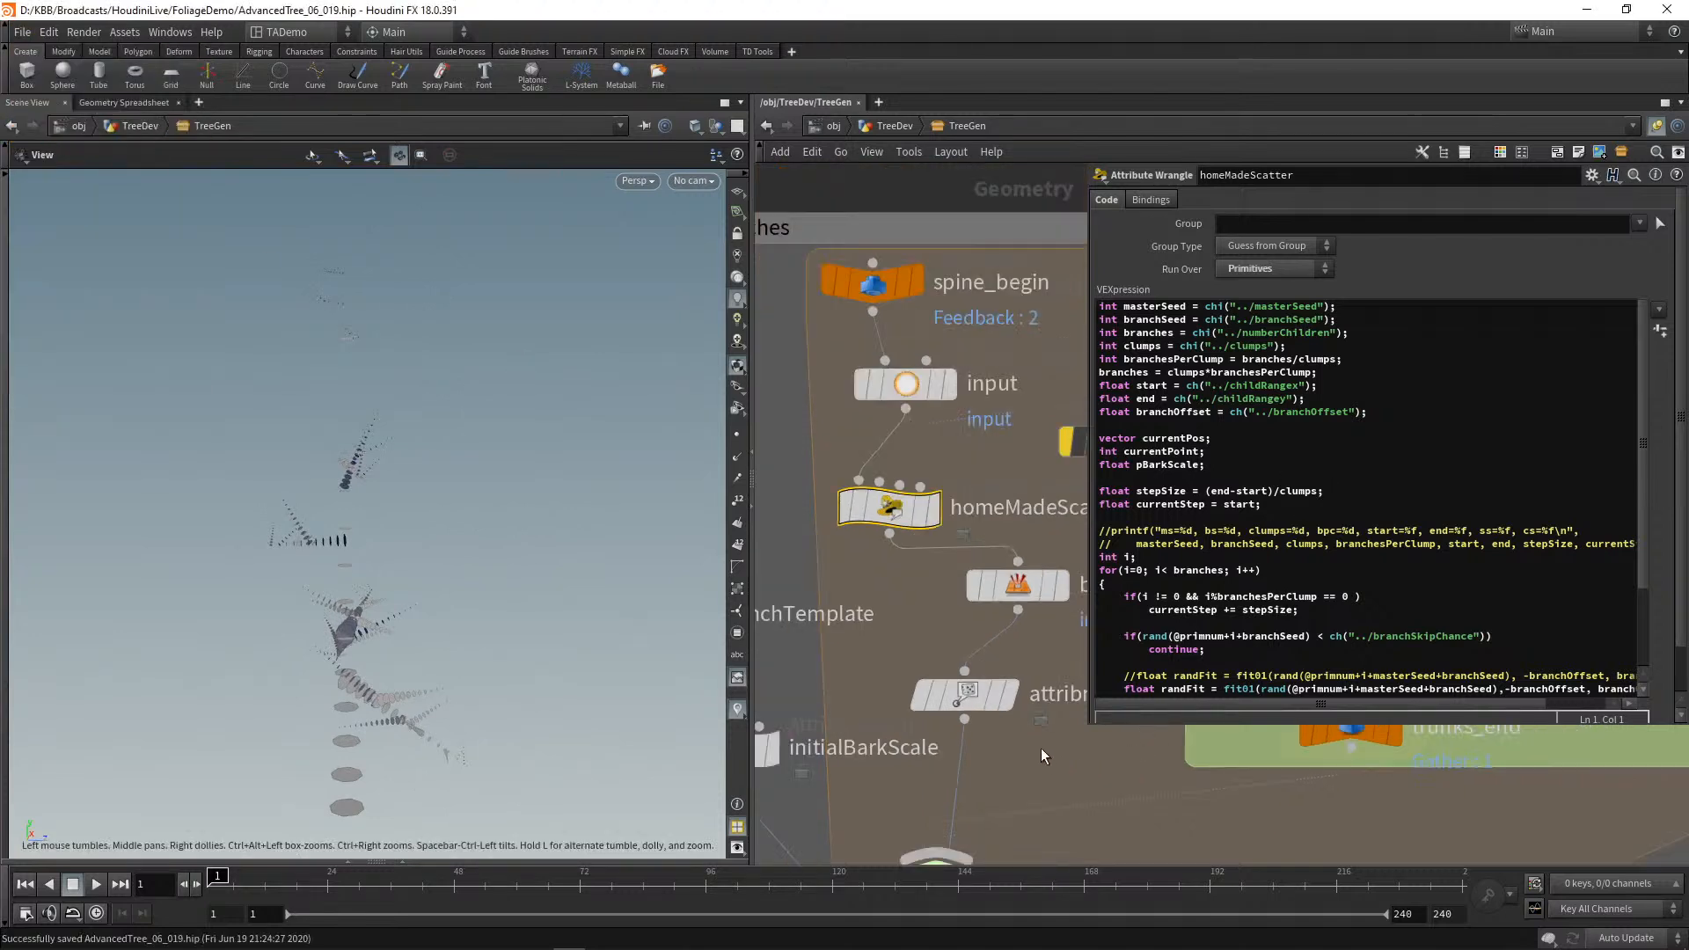
# Step: Follow the network down to the bark loop and review the setAttribs wrangle code for u and width
pyautogui.moveTo(1036, 747); pyautogui.dragTo(1077, 410, button='middle')
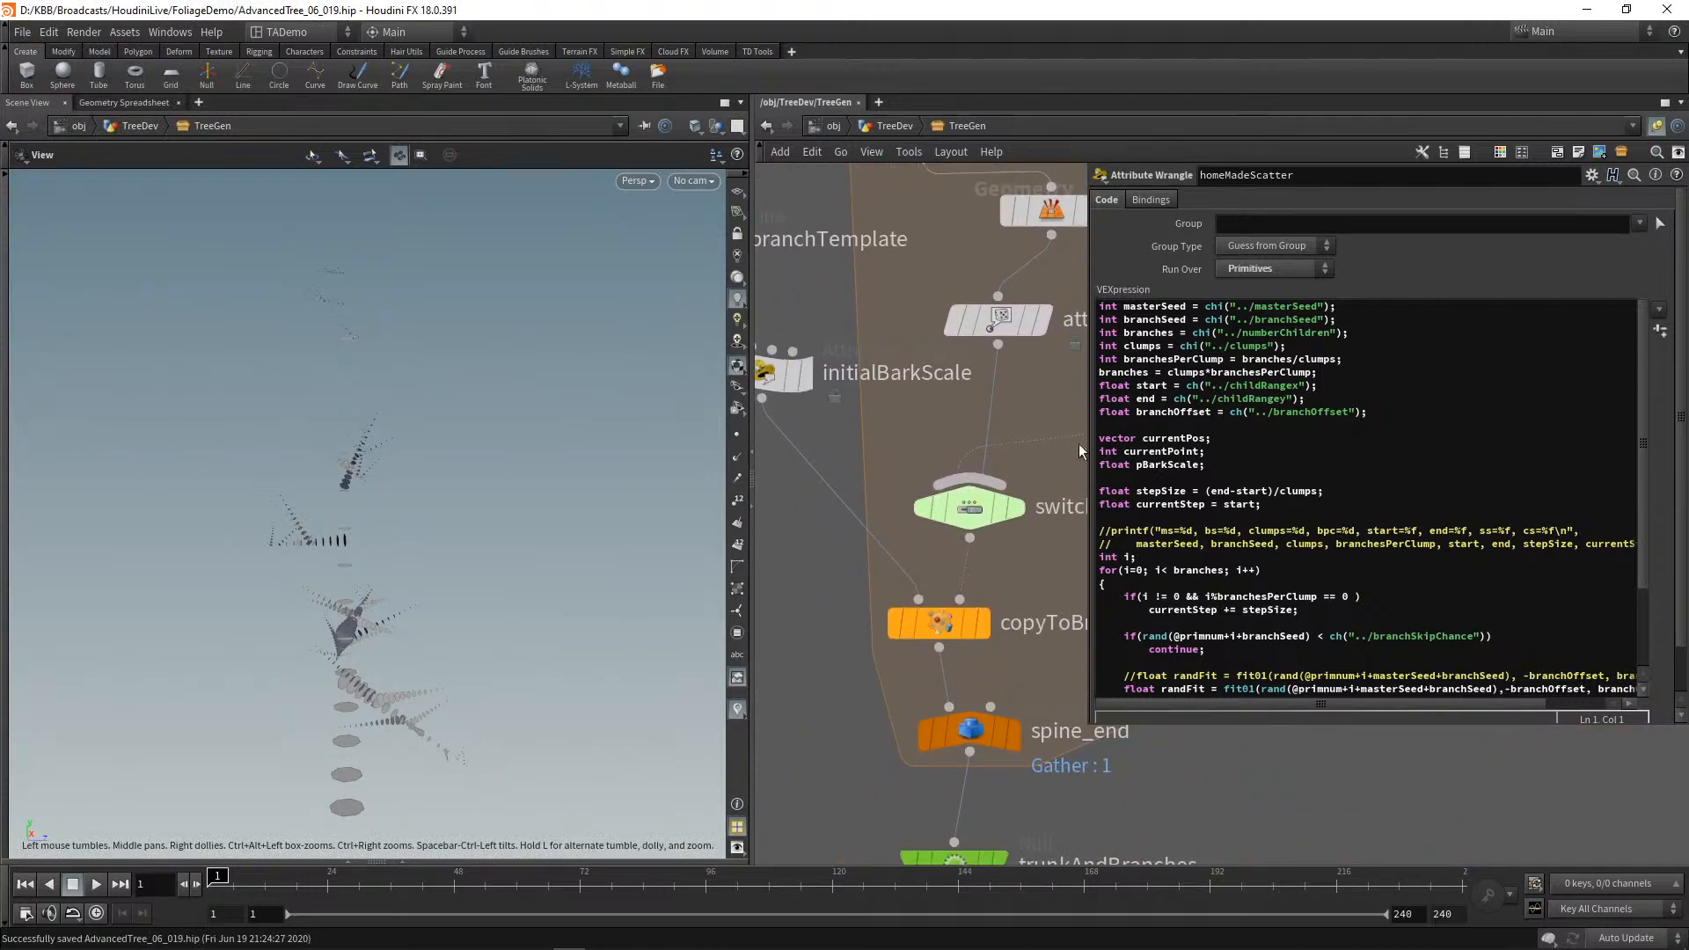
pyautogui.moveTo(851, 804); pyautogui.dragTo(861, 588, button='middle')
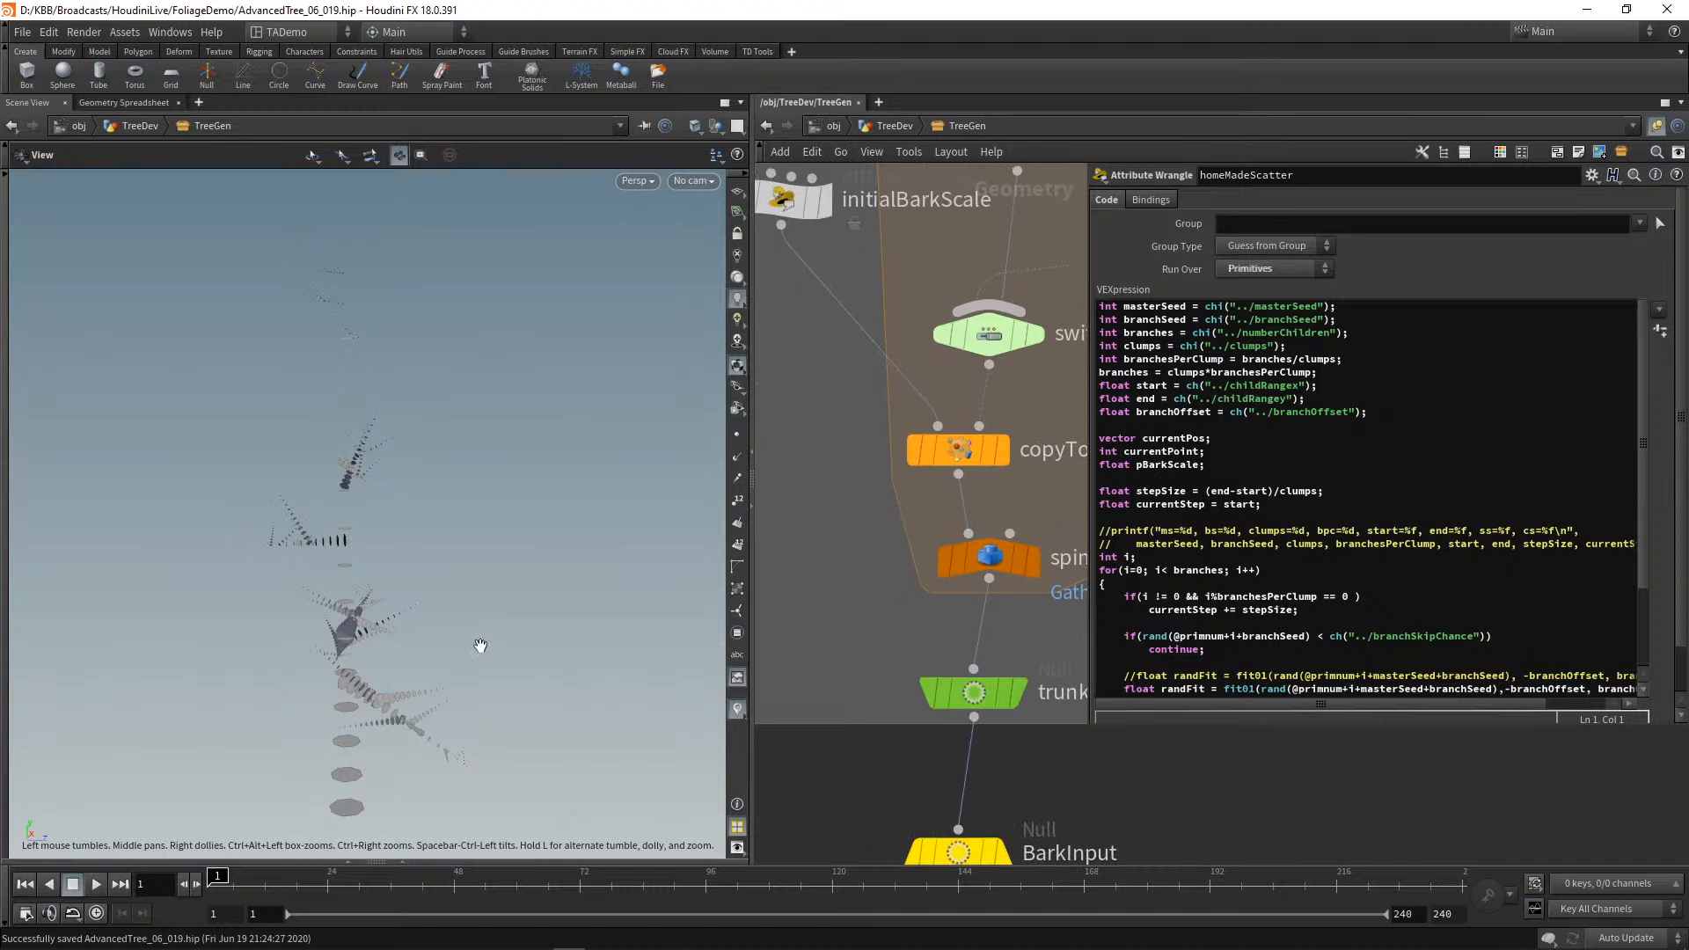
pyautogui.moveTo(539, 547)
pyautogui.mouseDown()
pyautogui.moveTo(568, 586)
pyautogui.moveTo(457, 501)
pyautogui.moveTo(519, 554)
pyautogui.mouseUp()
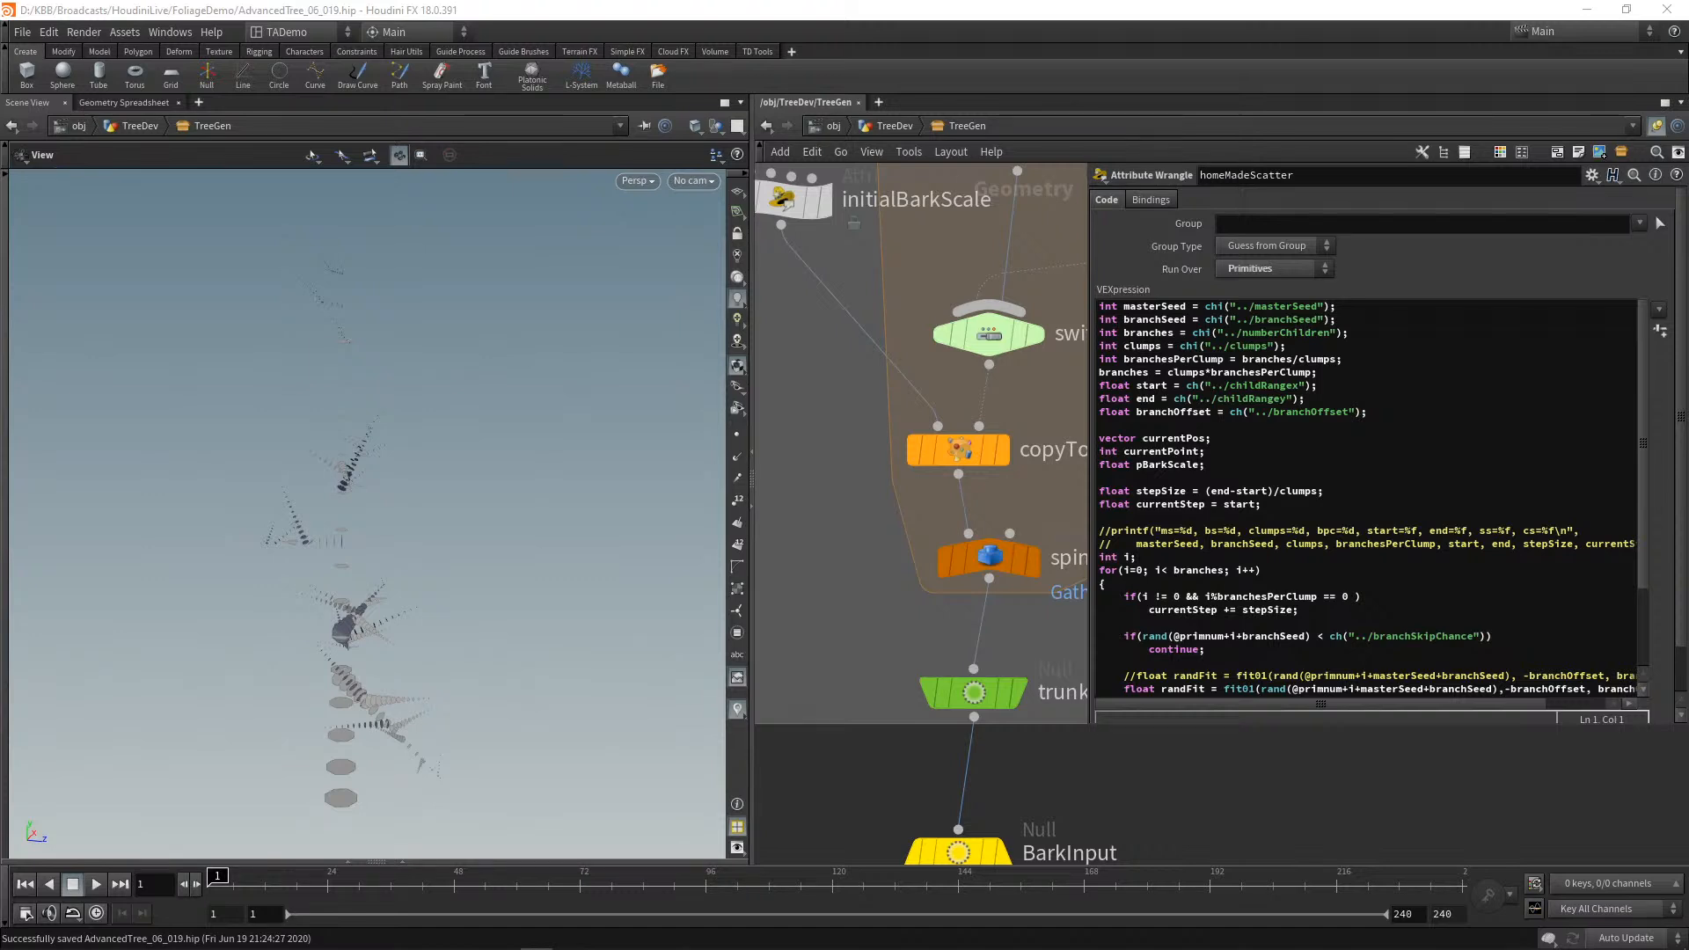
pyautogui.moveTo(1188, 789); pyautogui.dragTo(1230, 177, button='middle')
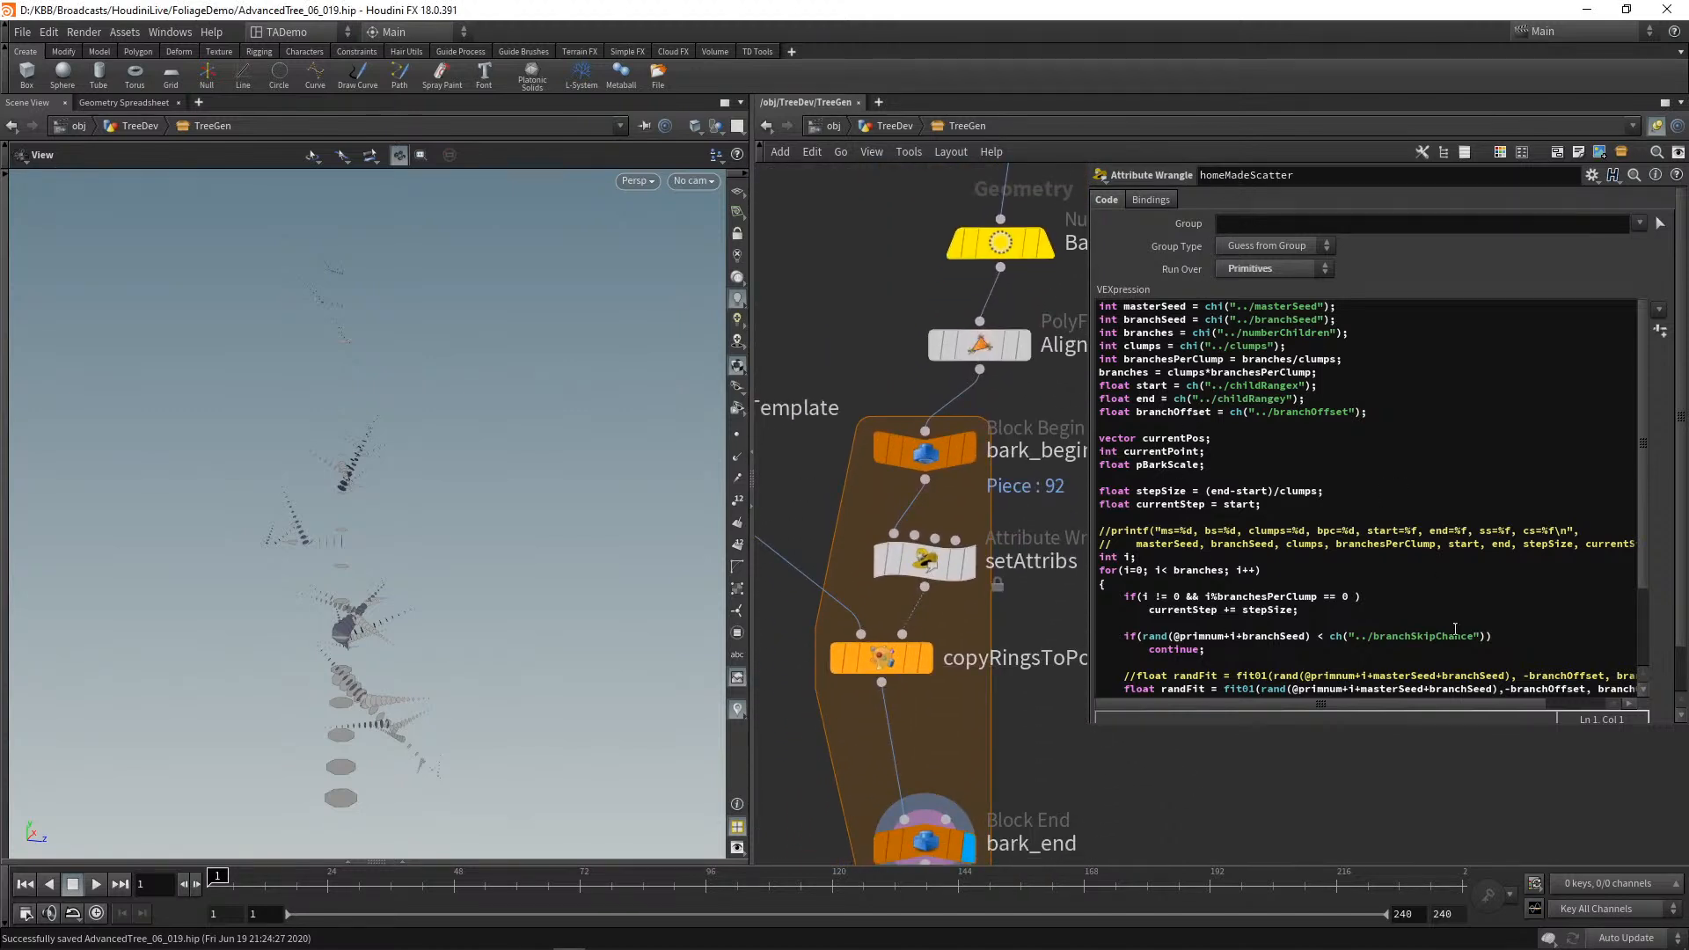
pyautogui.scroll(-3, 1460, 804)
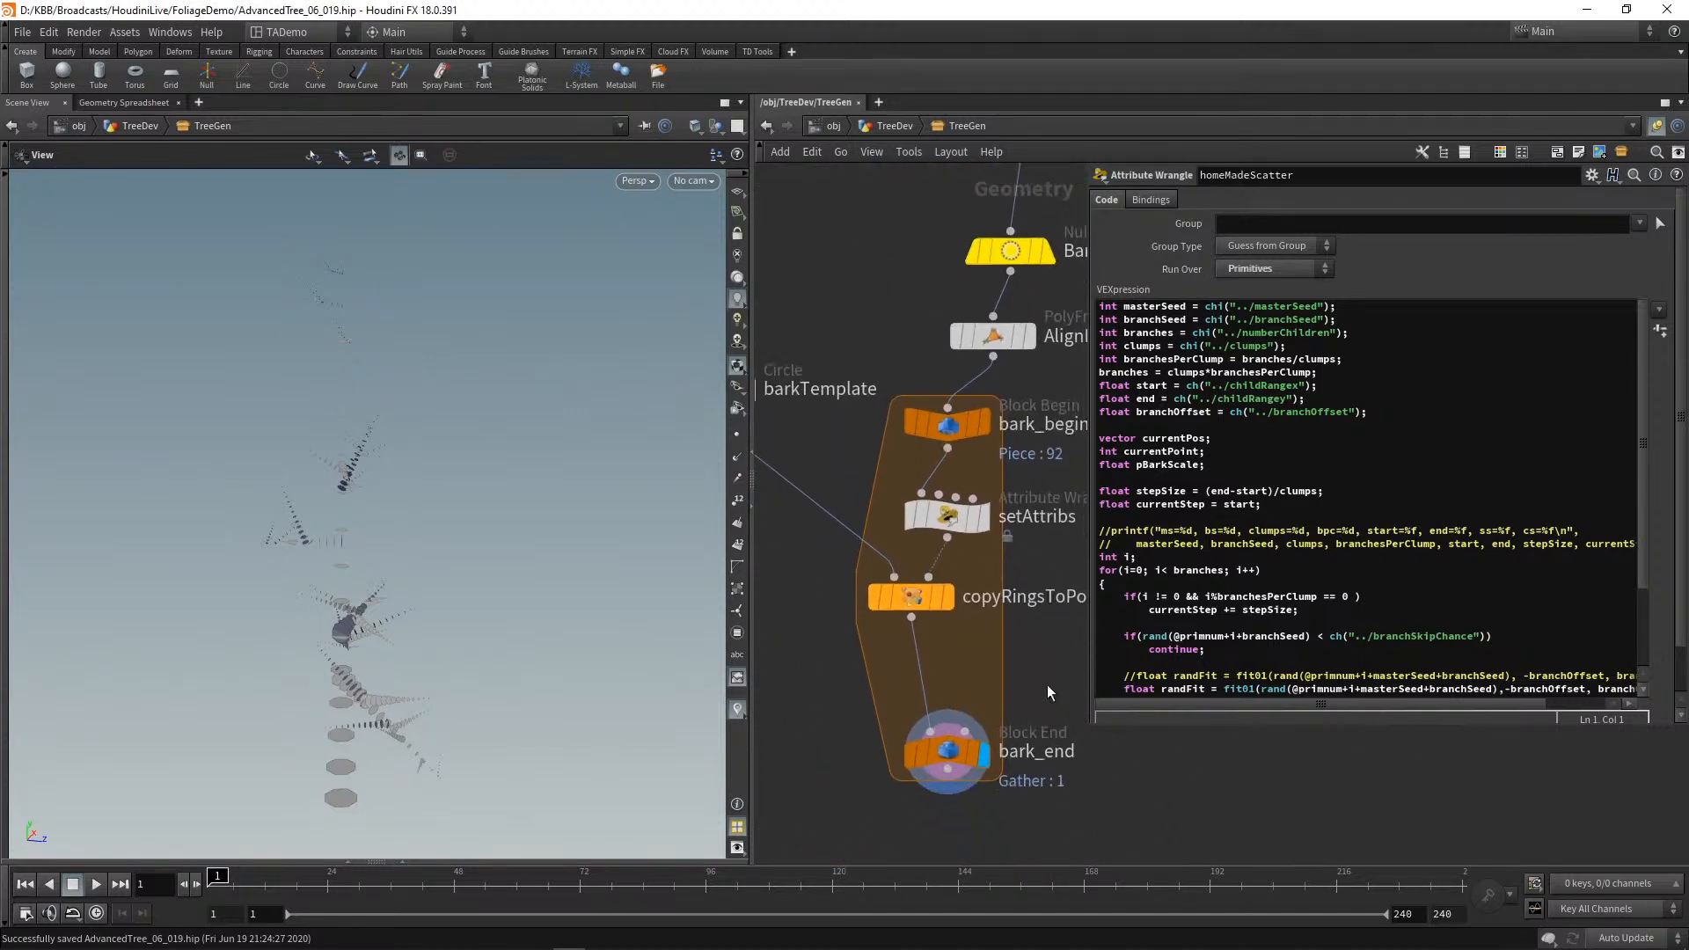
pyautogui.click(946, 520)
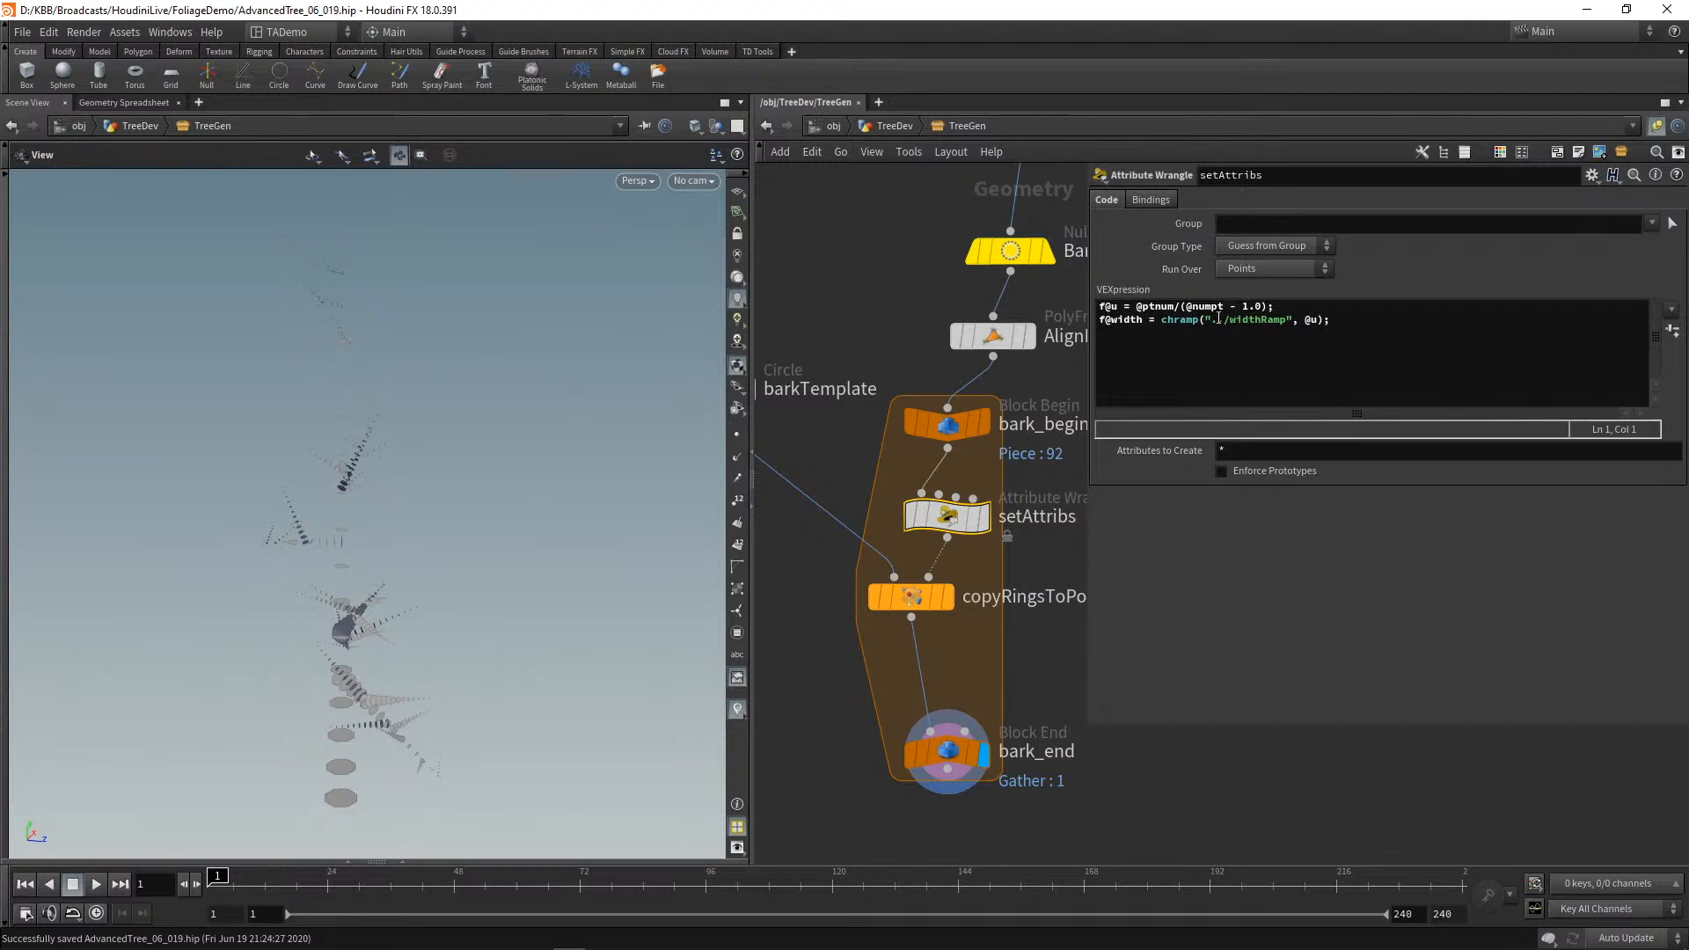
pyautogui.moveTo(961, 473)
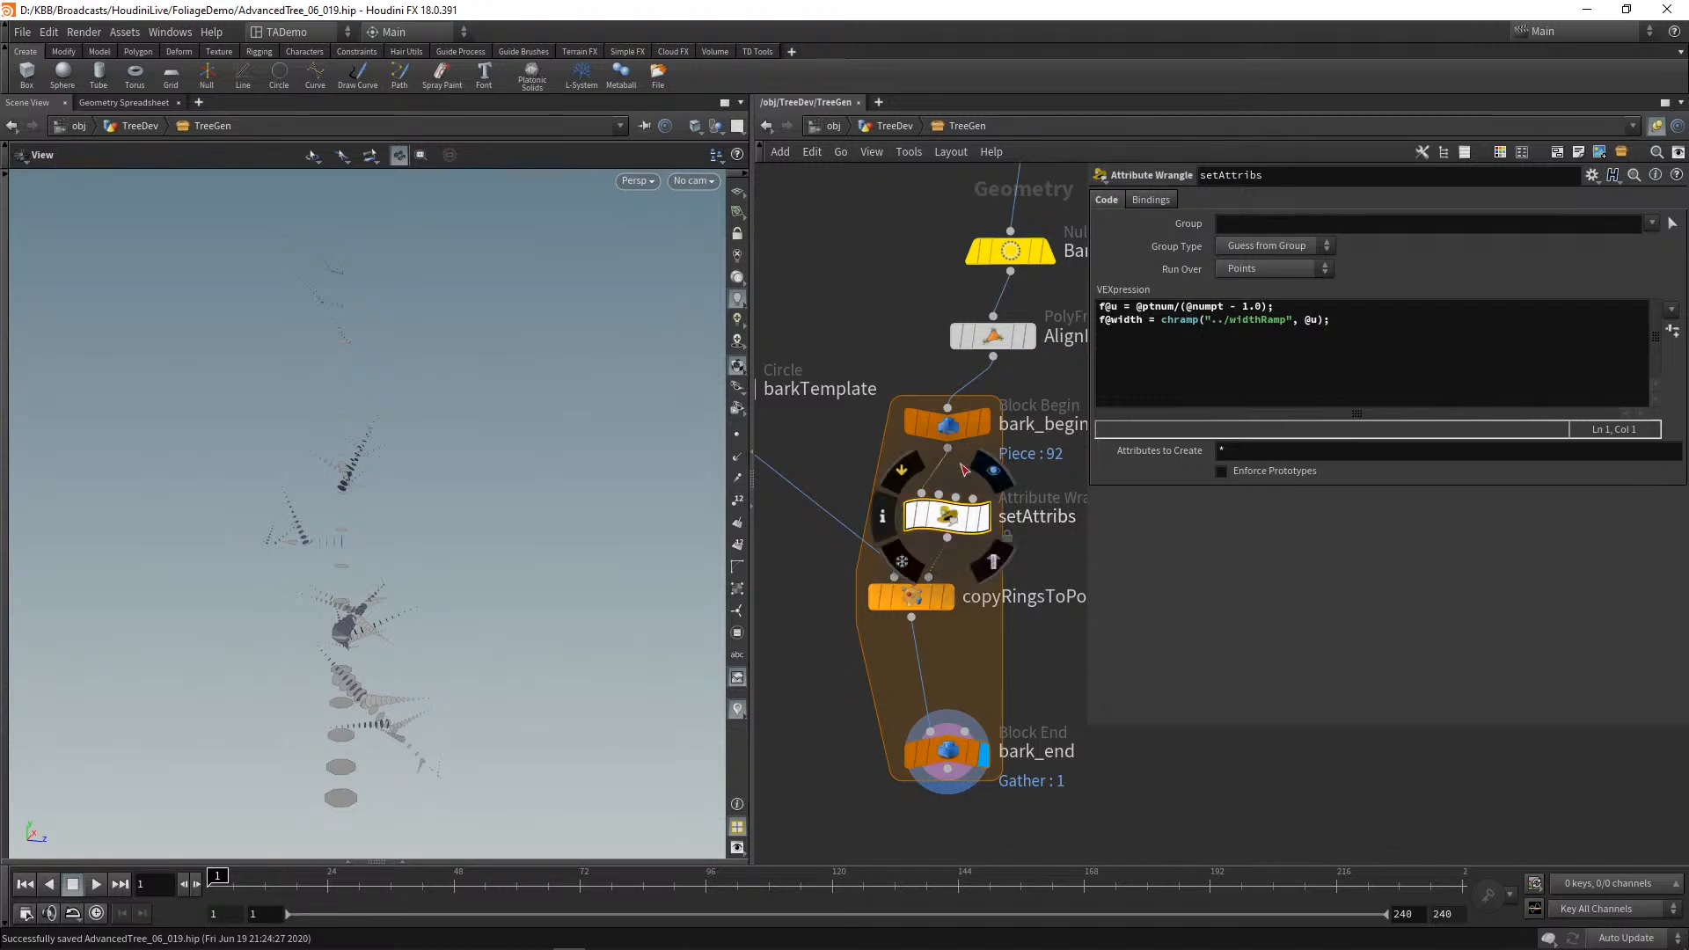
# Step: Add a Point Wrangle after the barkTemplate circle and wire it in ahead of copyRingsToPoints
pyautogui.moveTo(806, 446); pyautogui.dragTo(942, 467, button='middle')
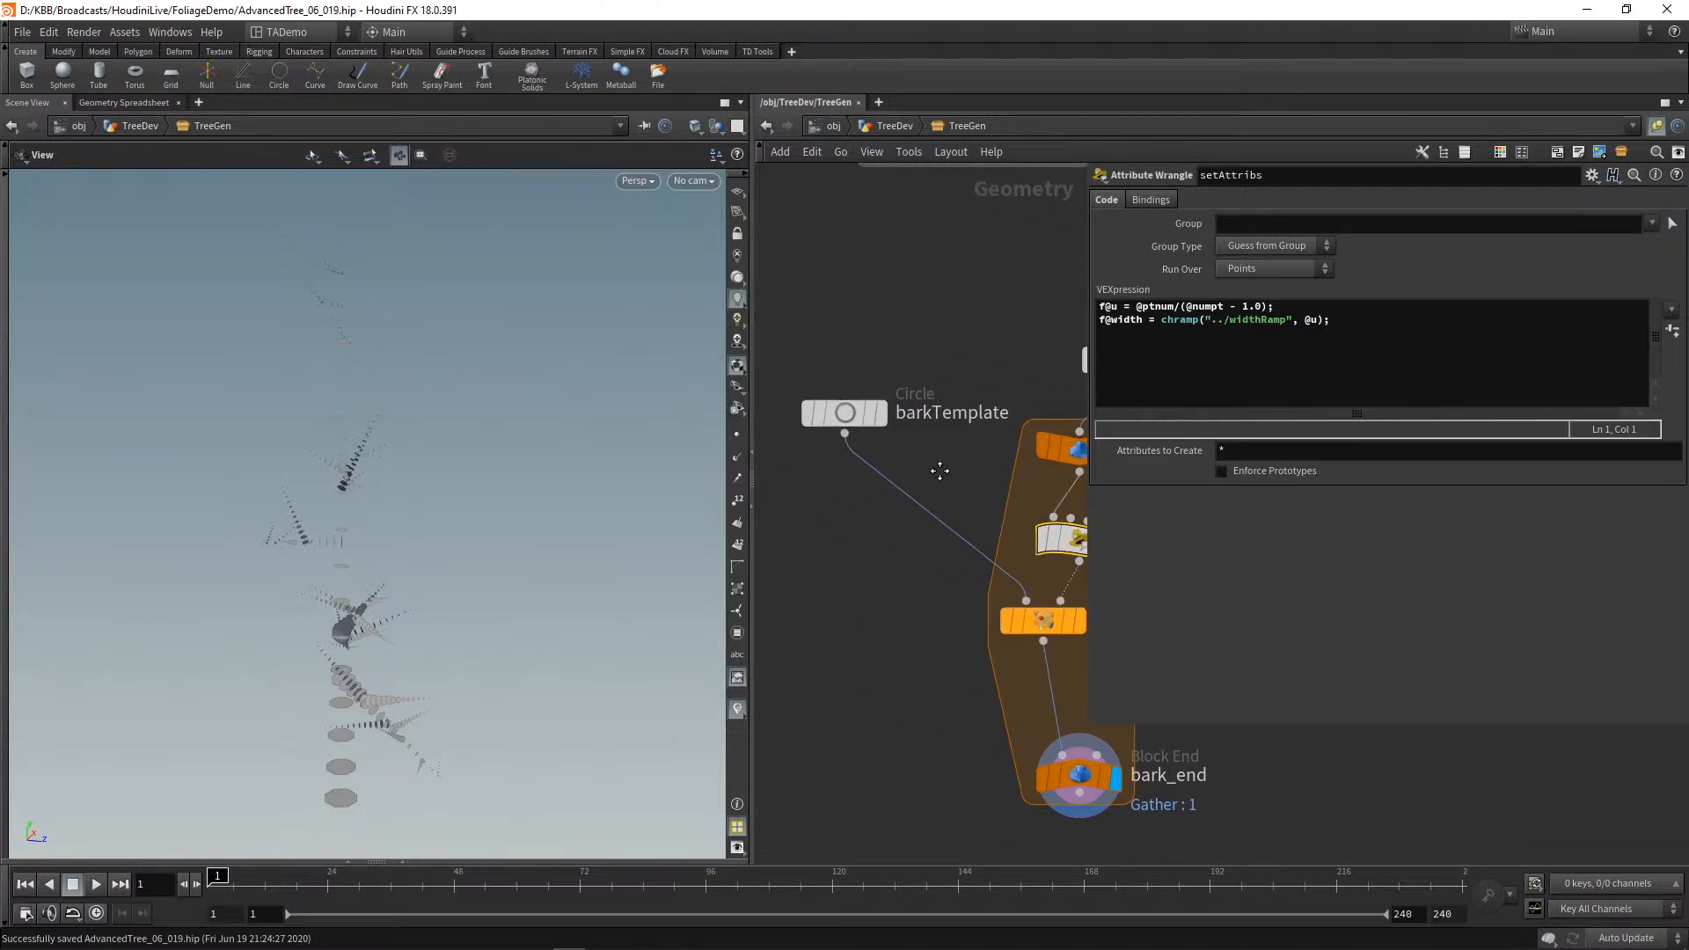
pyautogui.moveTo(846, 425)
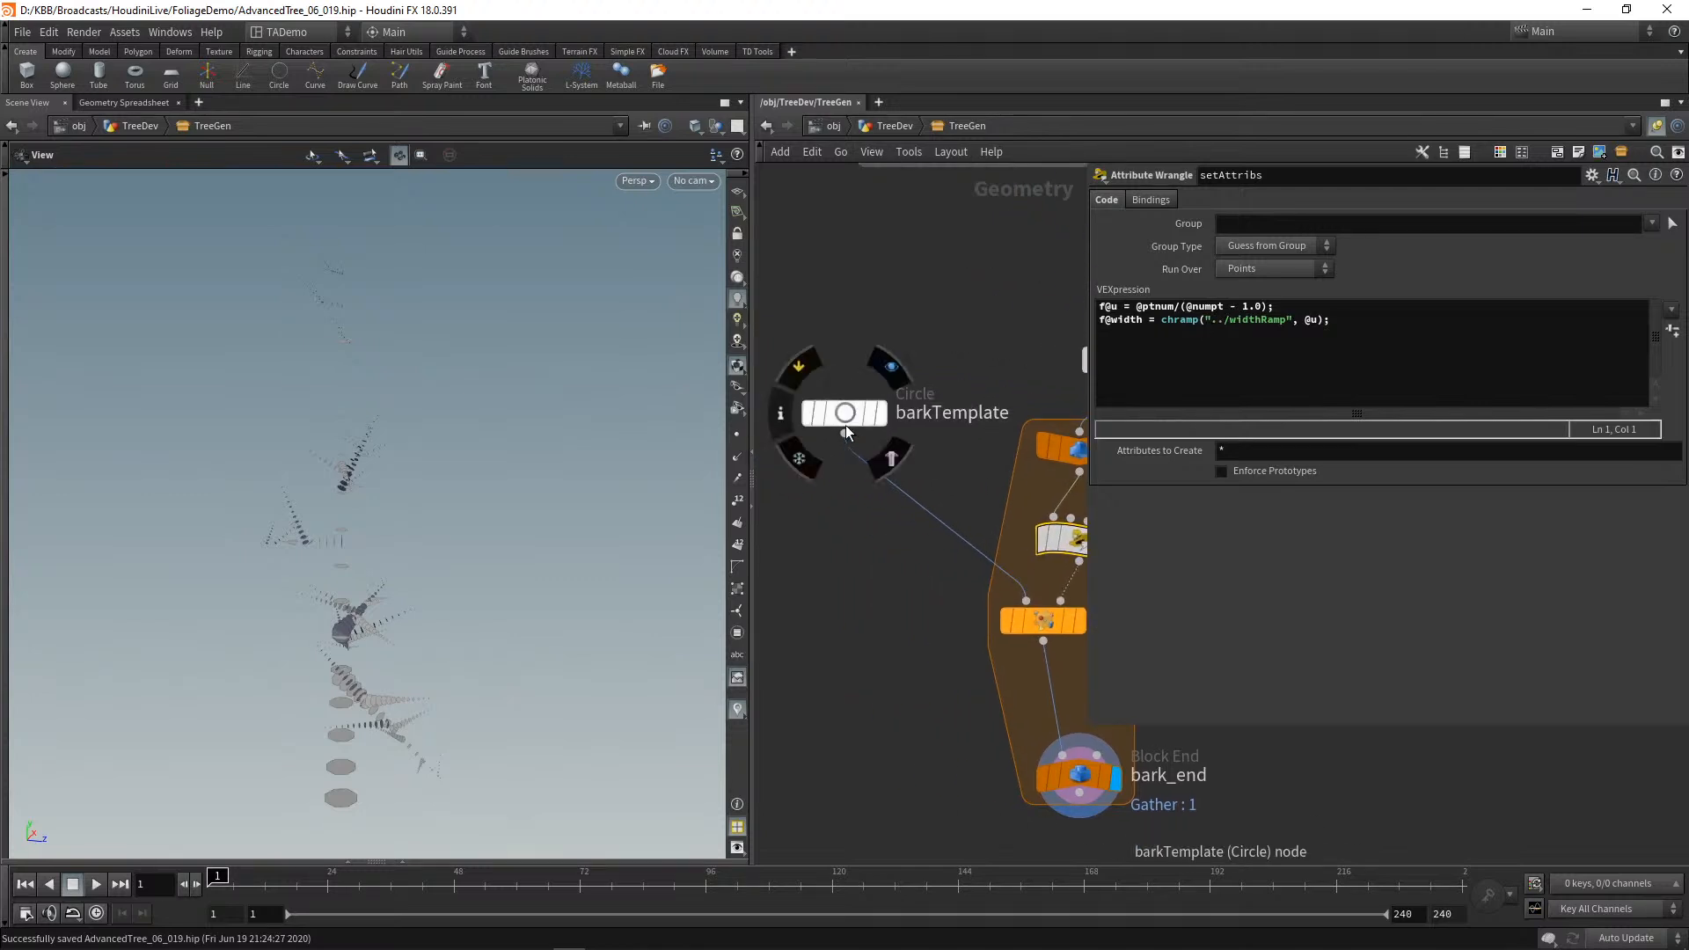
pyautogui.moveTo(846, 425); pyautogui.dragTo(816, 406)
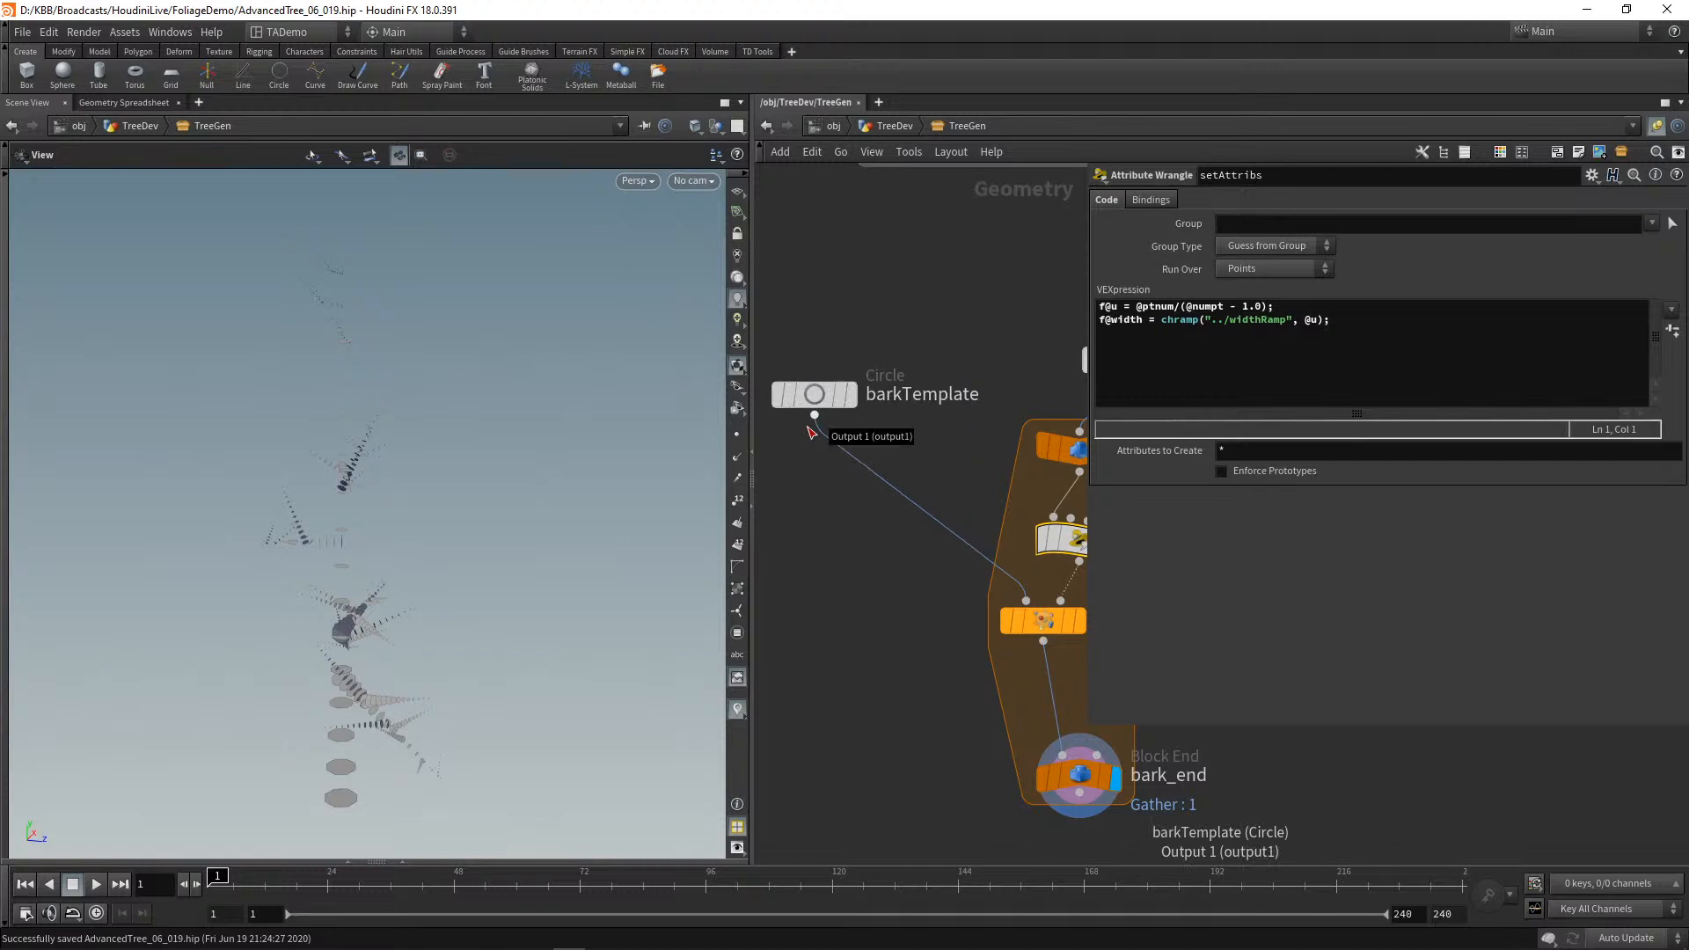
pyautogui.moveTo(816, 416); pyautogui.dragTo(809, 475)
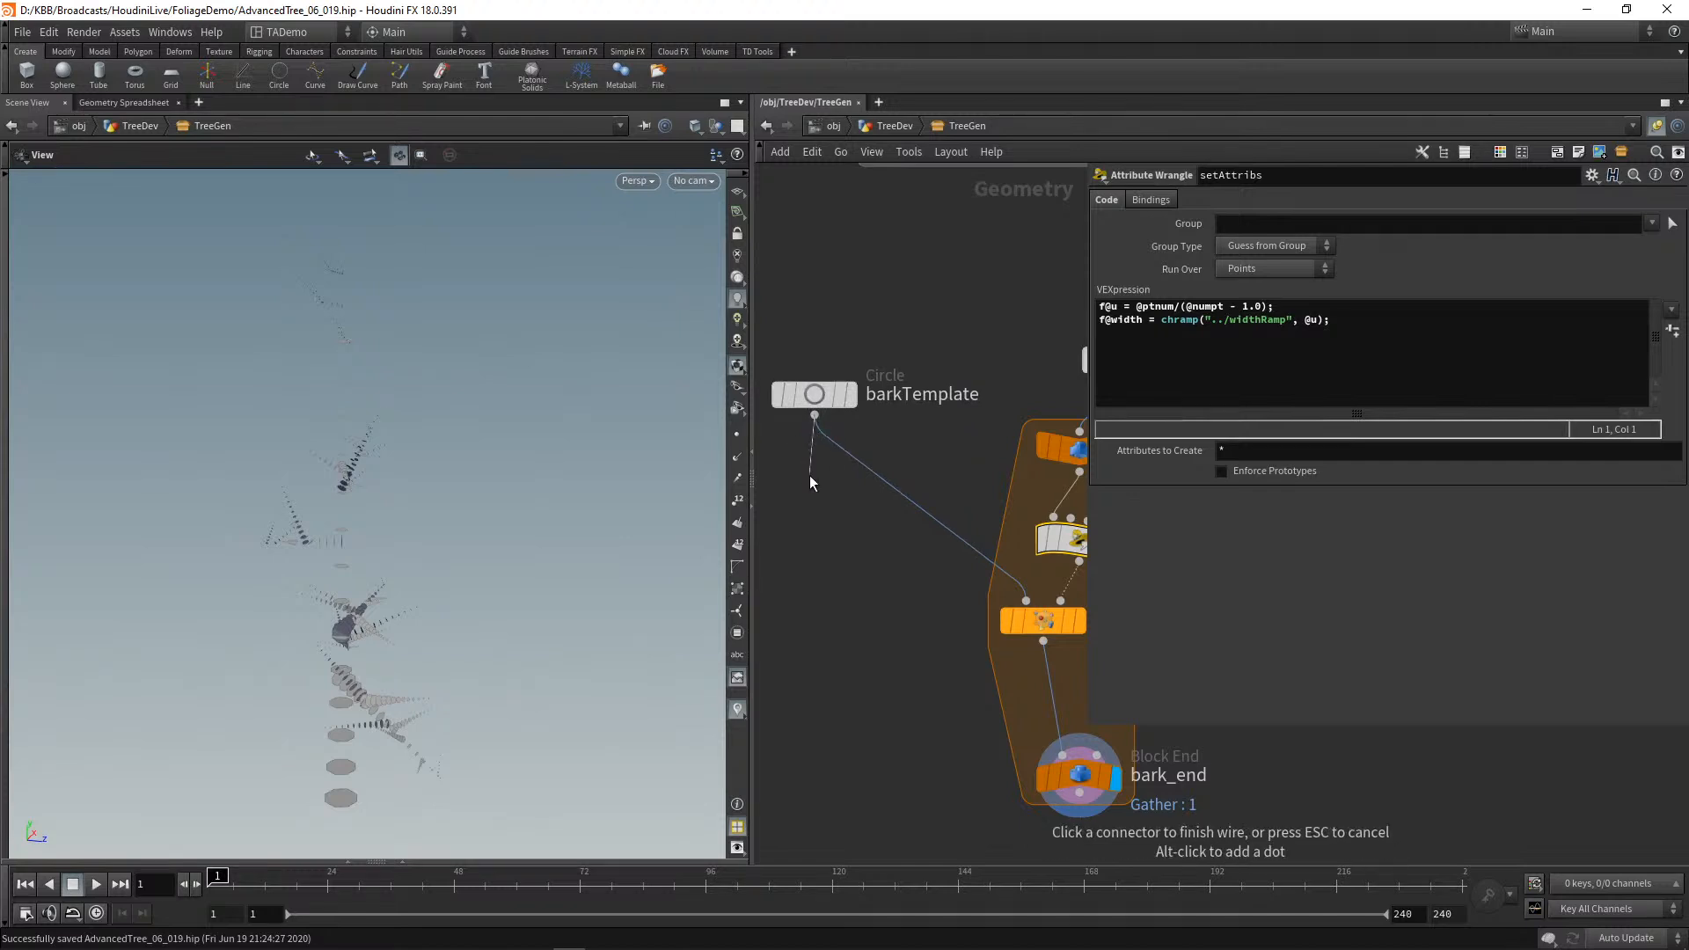
pyautogui.press('Tab')
pyautogui.write('point')
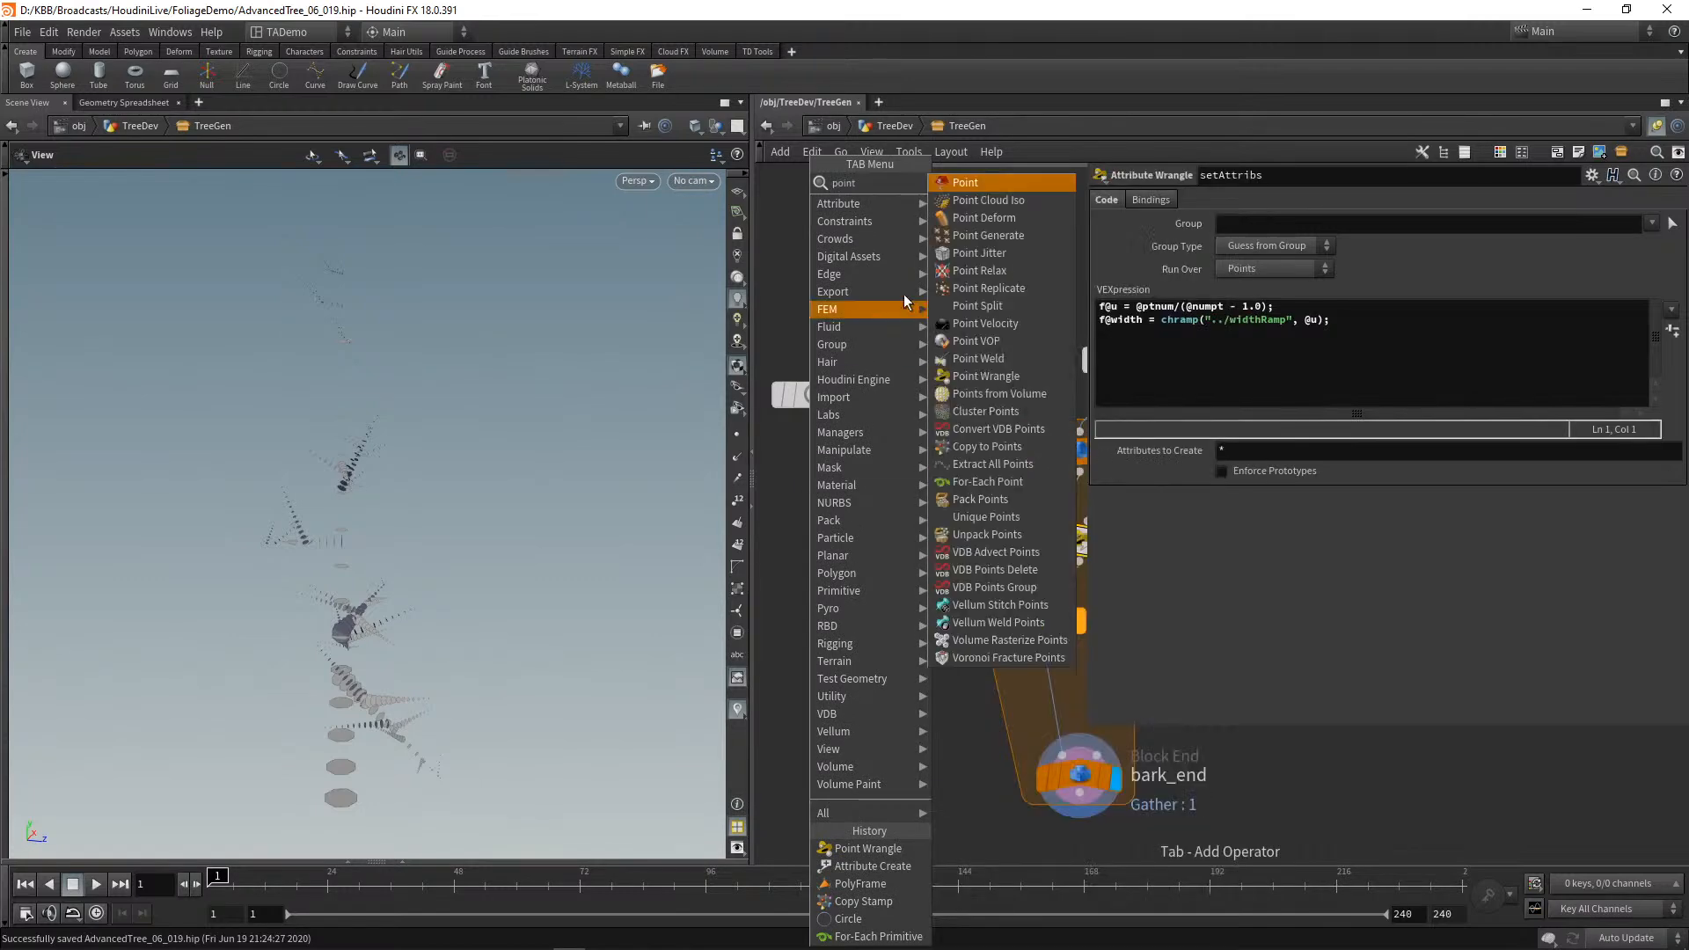
pyautogui.click(985, 377)
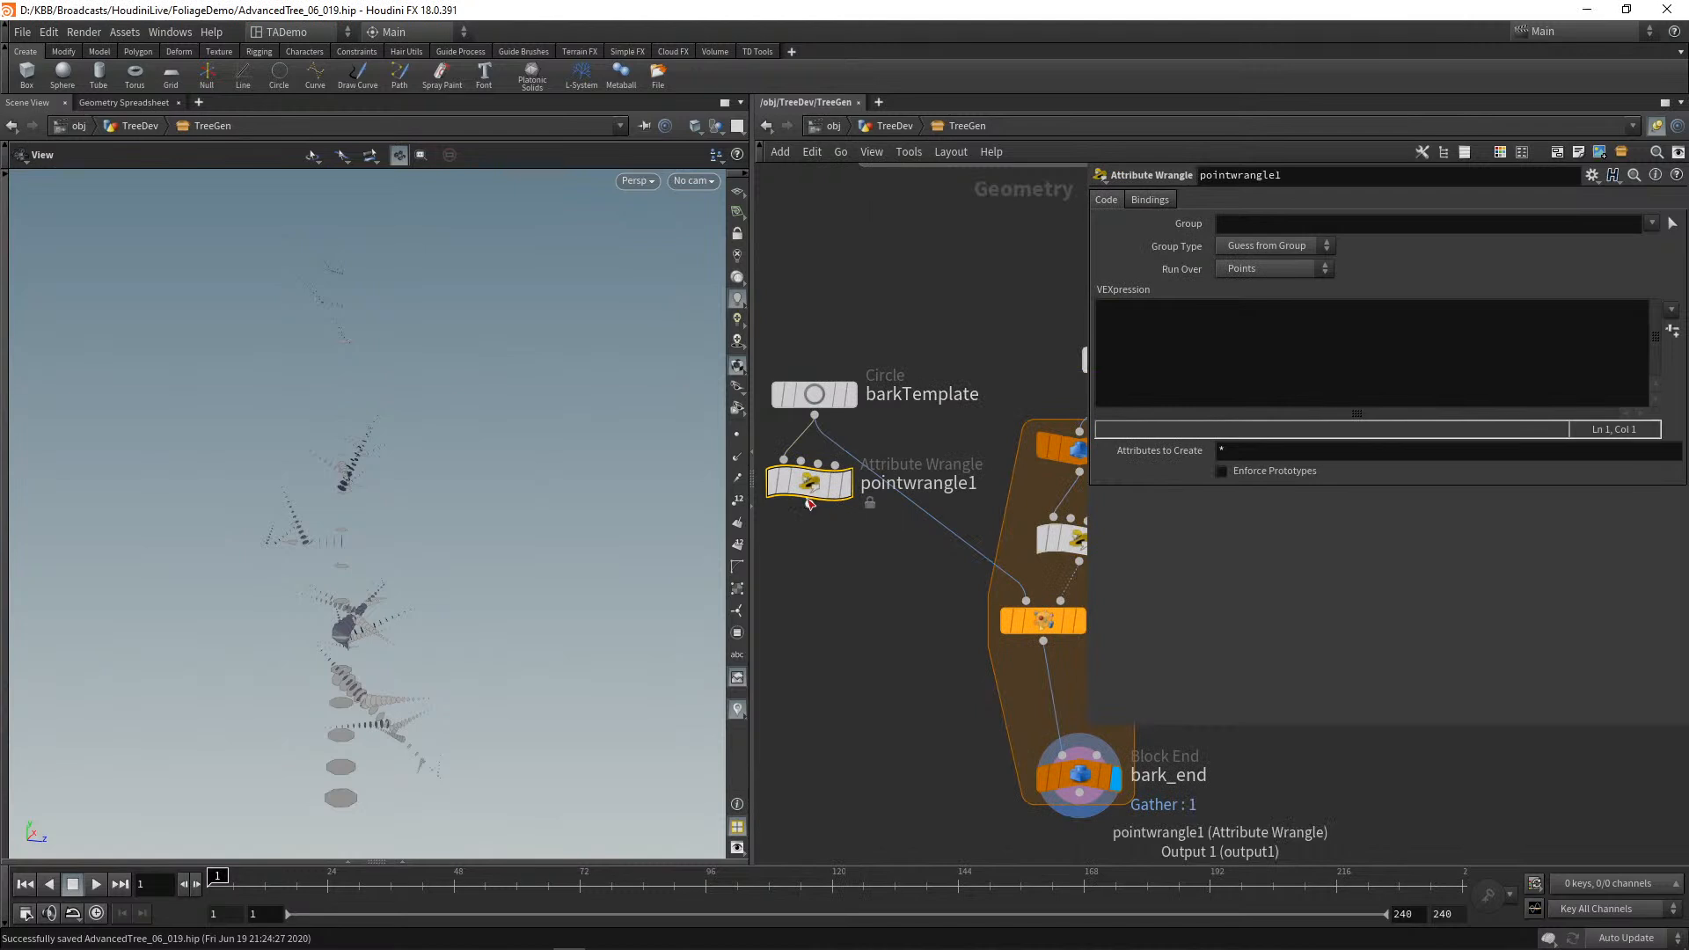
pyautogui.moveTo(804, 489); pyautogui.dragTo(842, 484)
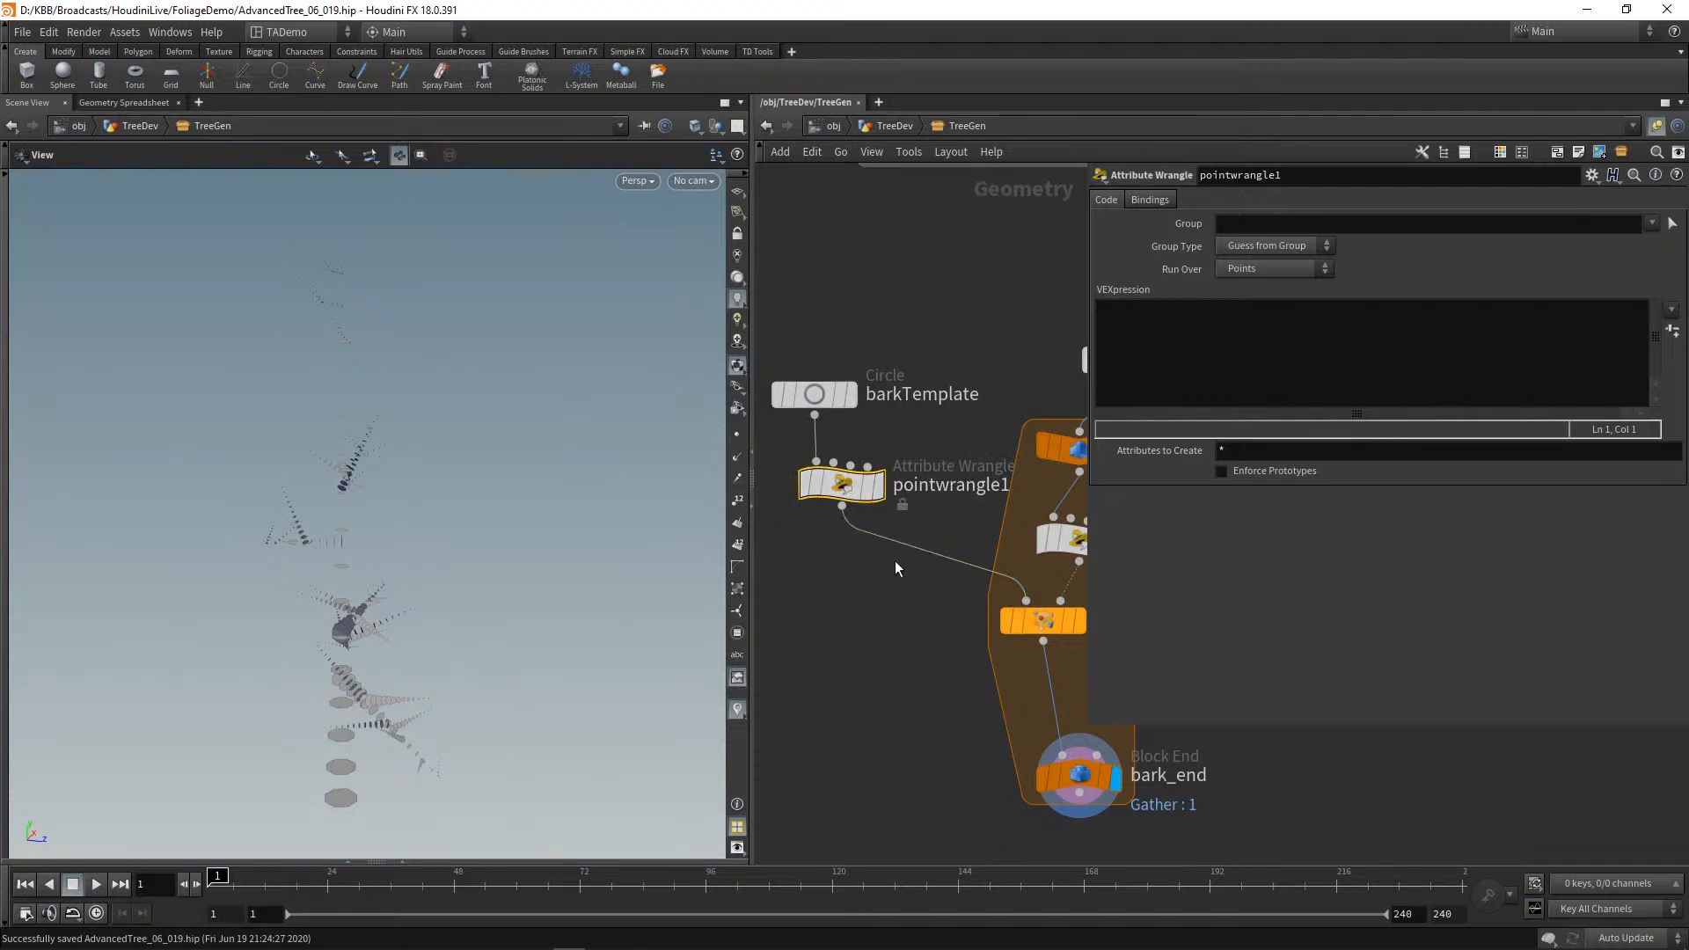
# Step: Rename the new wrangle below barkTemplate as setV
pyautogui.doubleClick(950, 485)
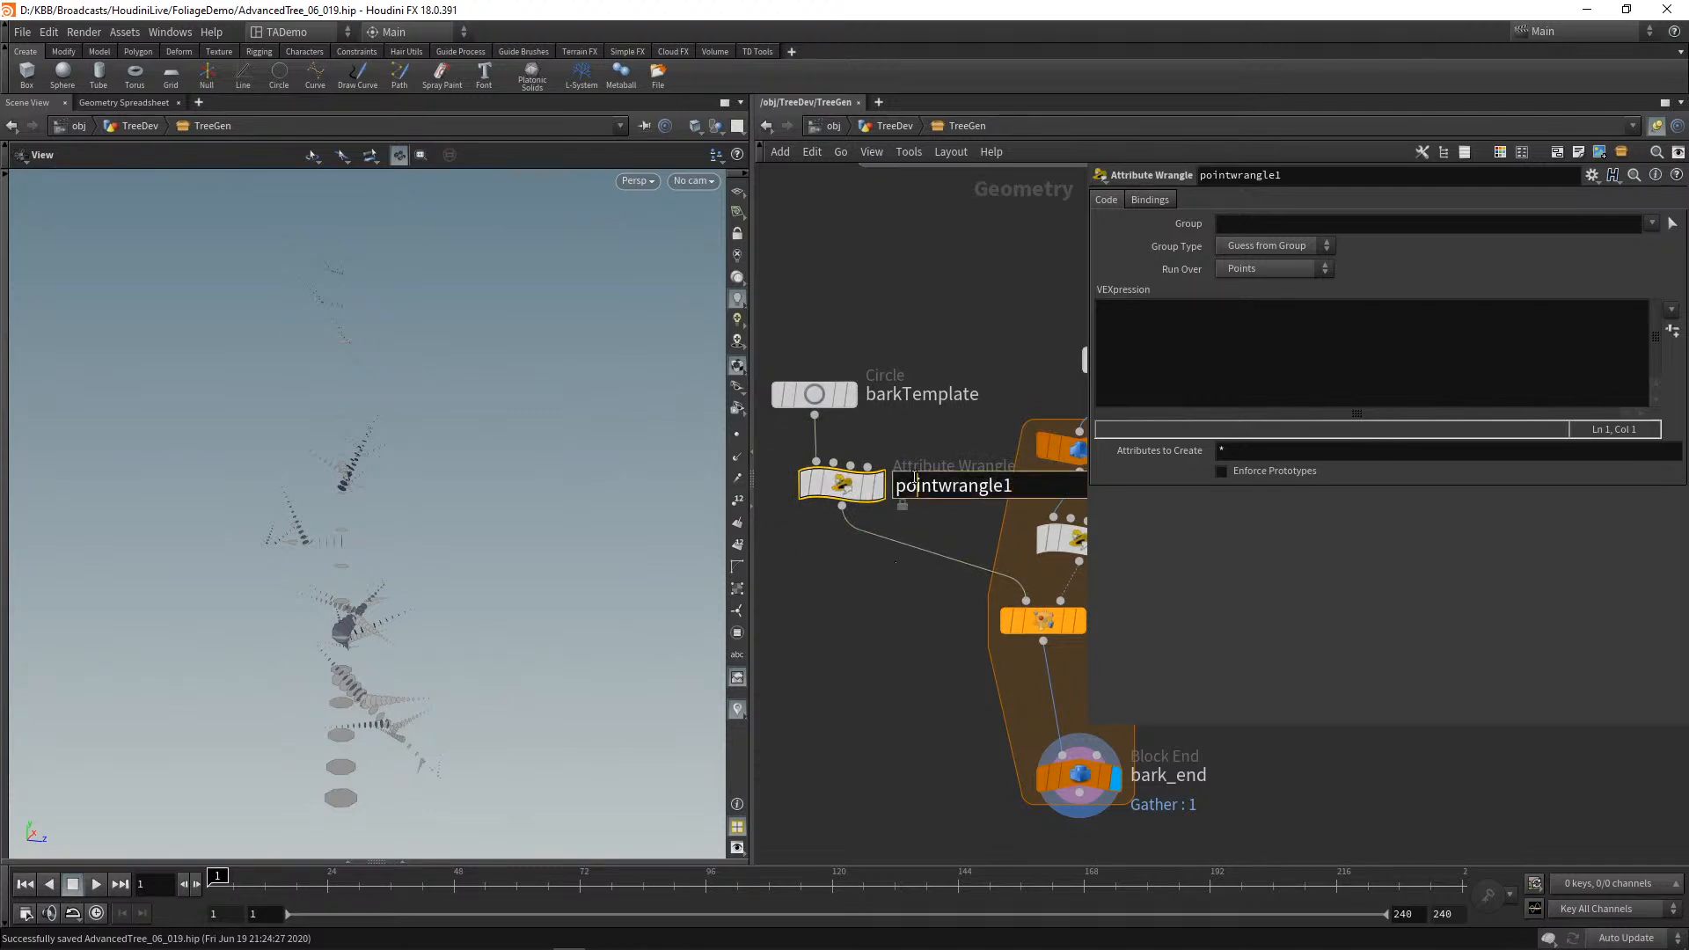
pyautogui.write('set')
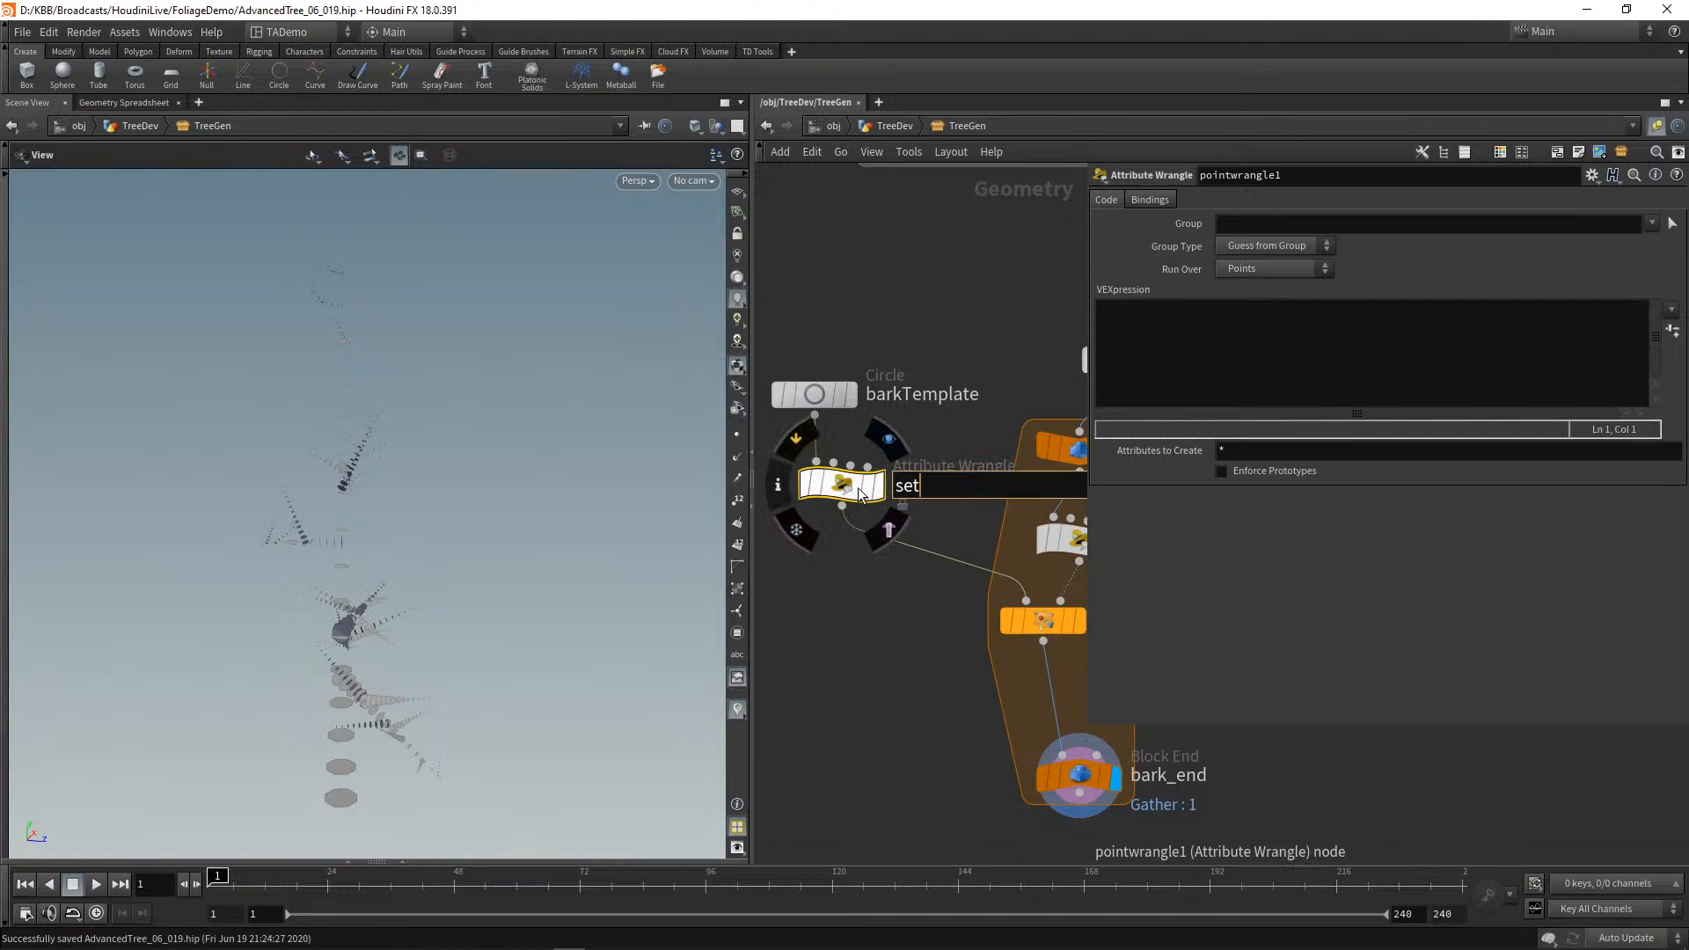
pyautogui.write('V')
pyautogui.press('Return')
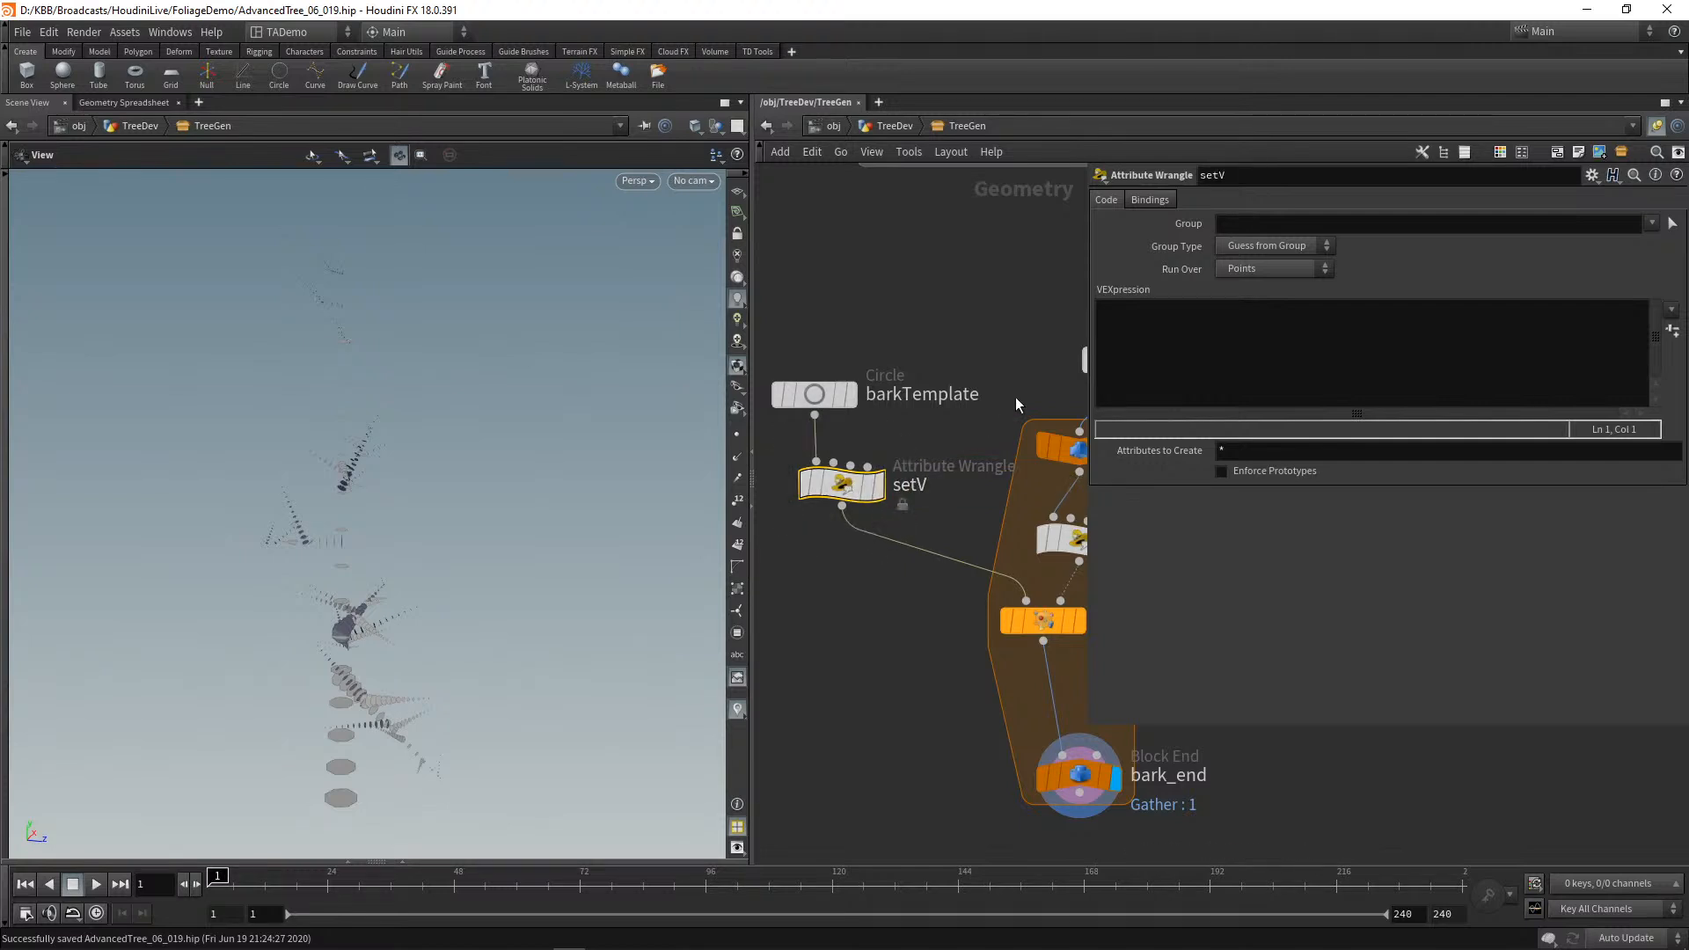
pyautogui.click(1114, 311)
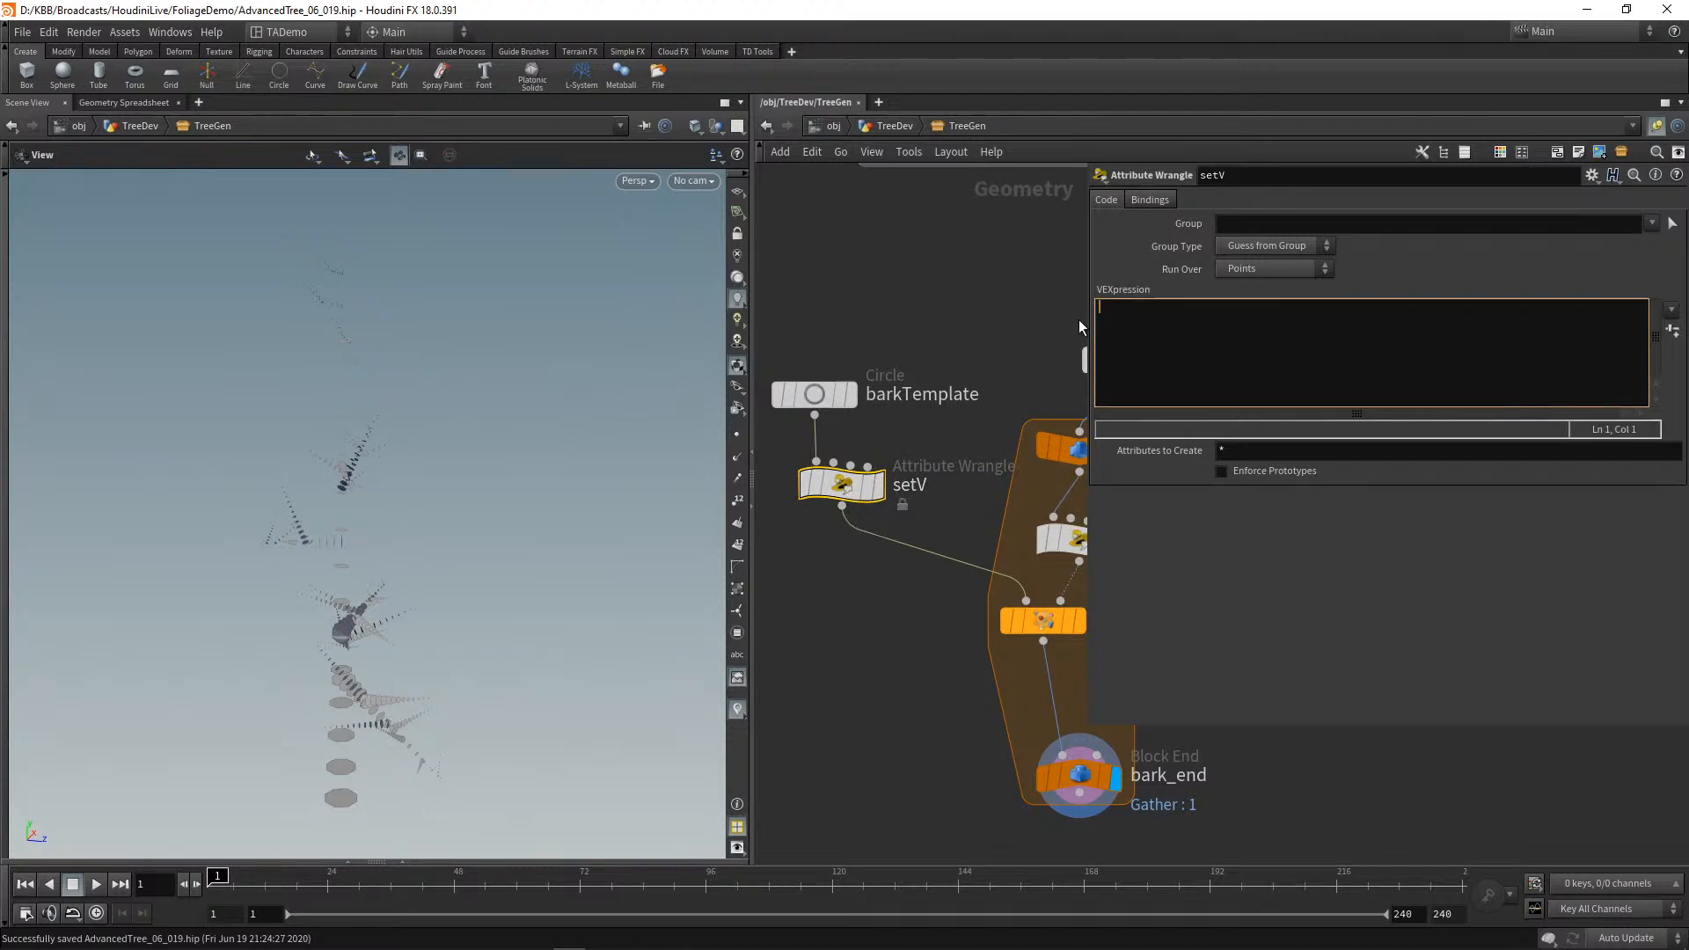
pyautogui.write('f')
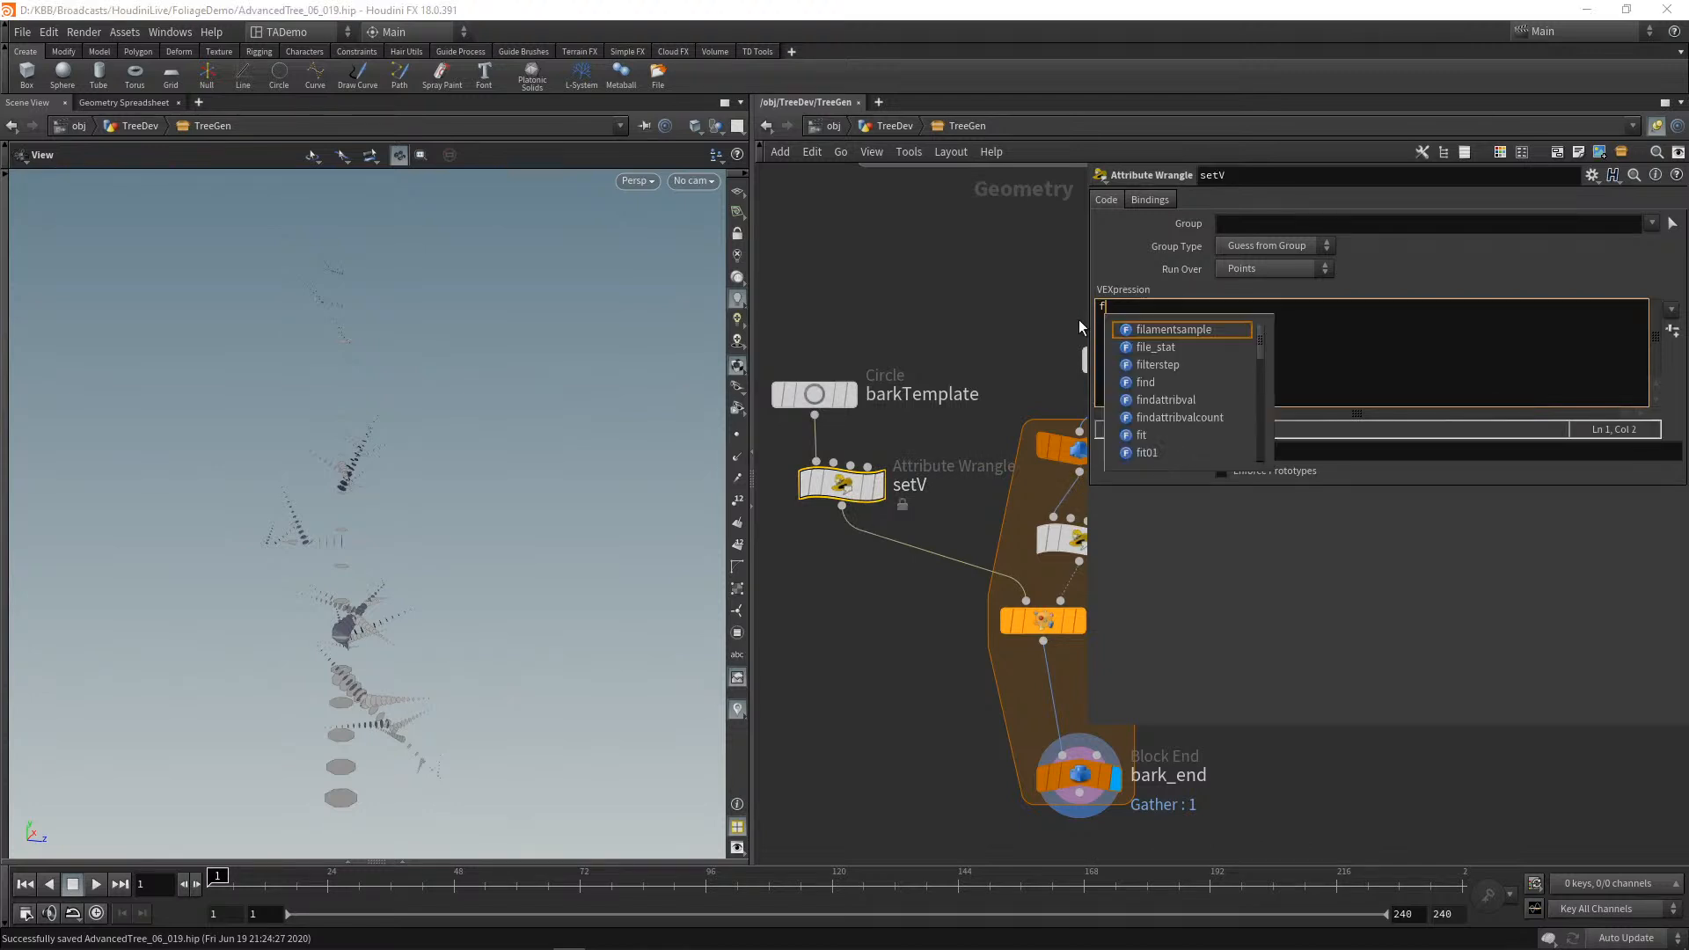
pyautogui.write('@v')
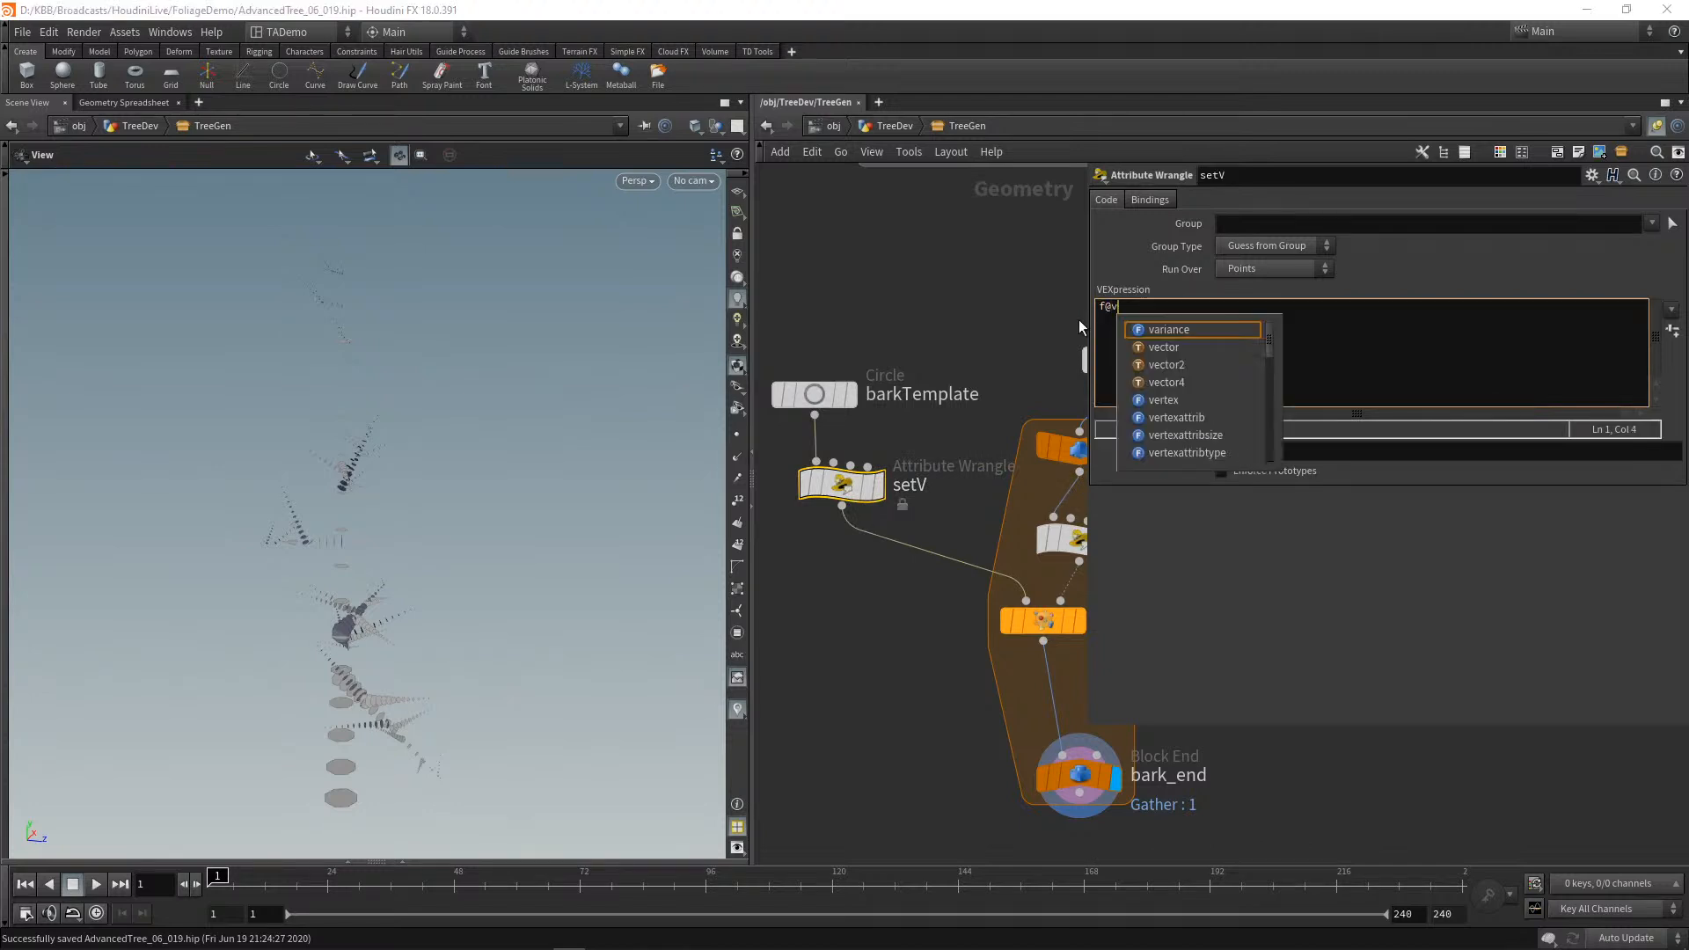
pyautogui.write('=')
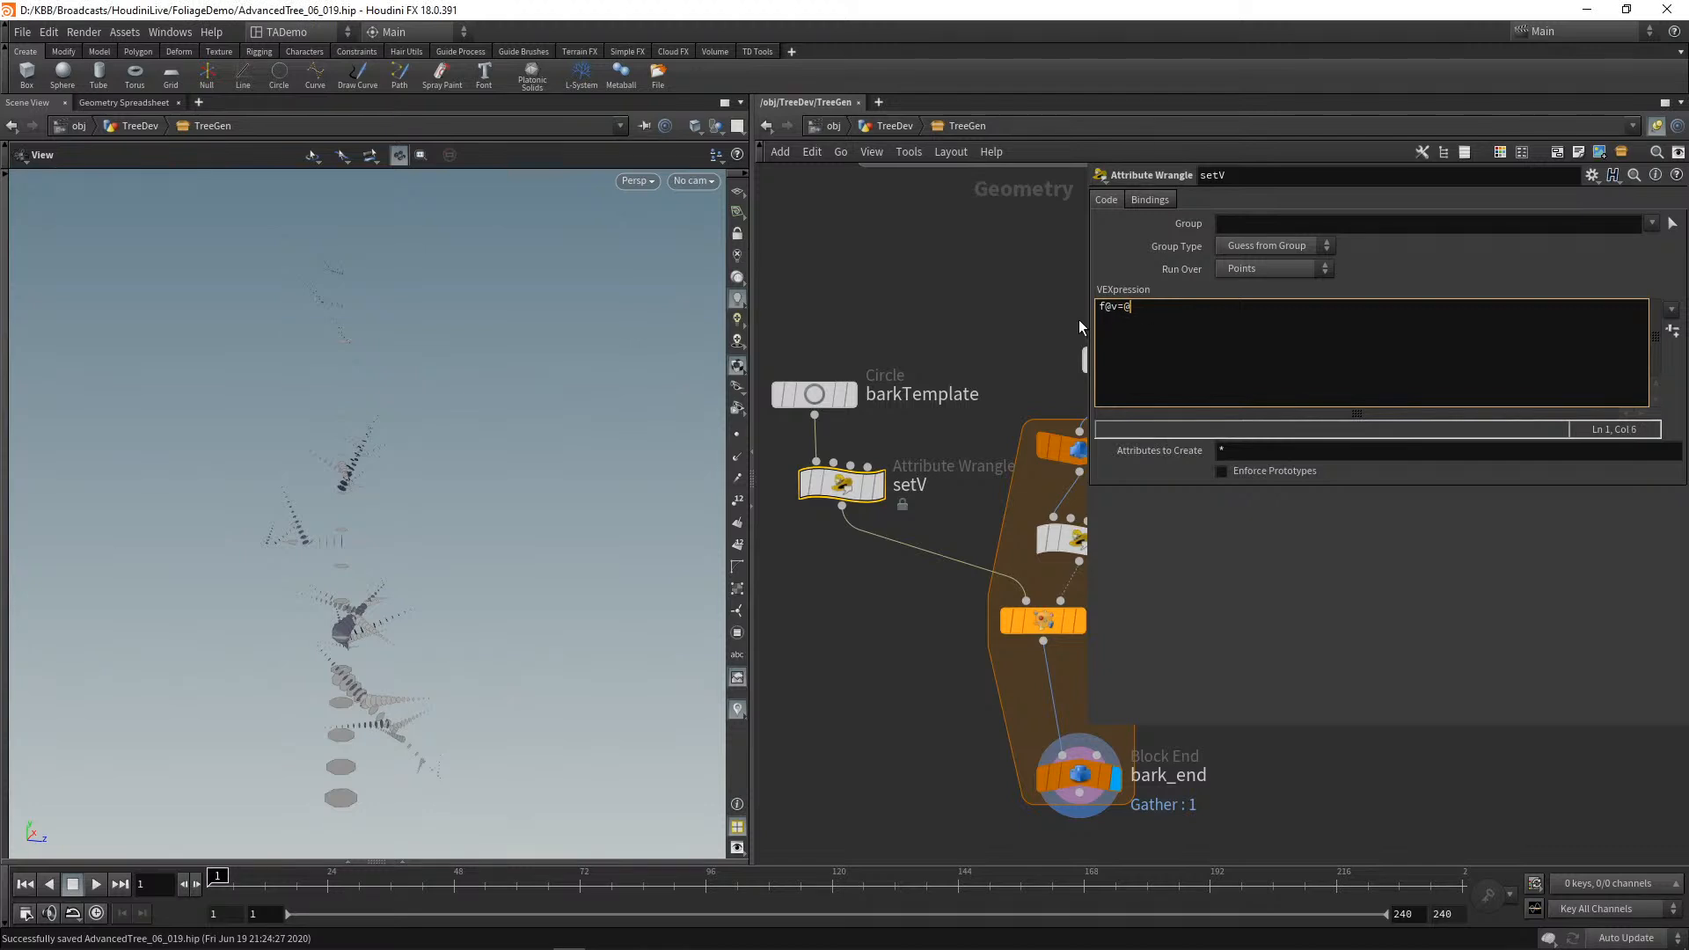
pyautogui.write('@ptnum/()')
pyautogui.press('Left')
pyautogui.write('@numpt')
pyautogui.write('-1.0')
pyautogui.press('End')
pyautogui.write(';')
pyautogui.hotkey('ctrl', 'Return')
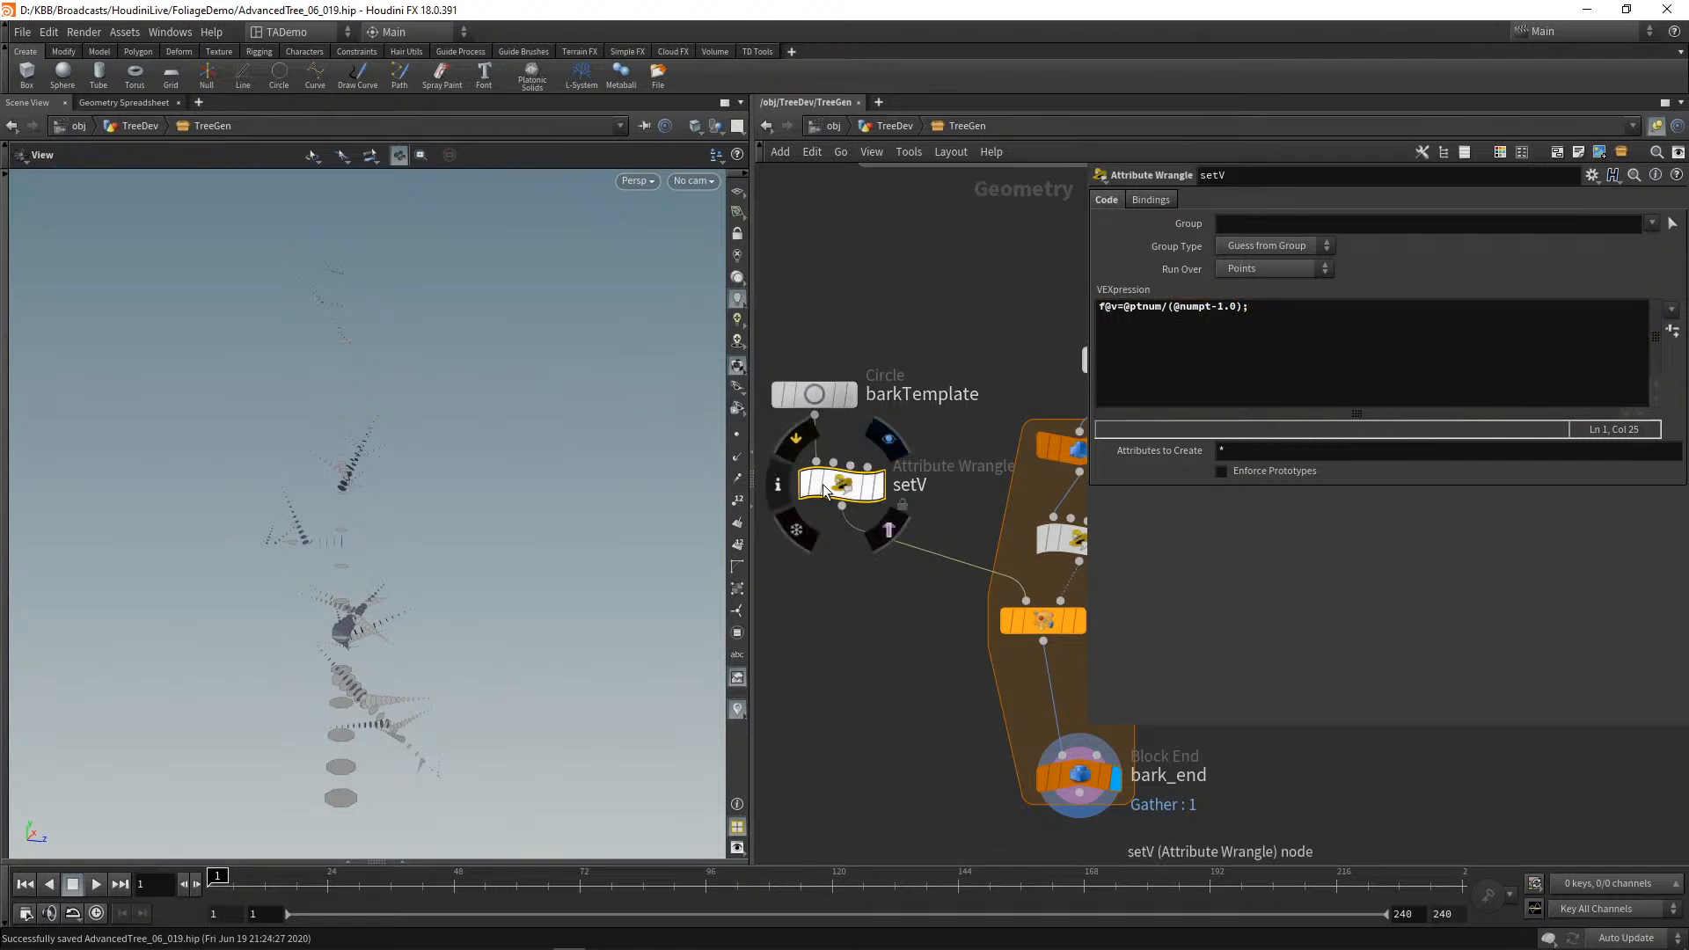
pyautogui.click(139, 102)
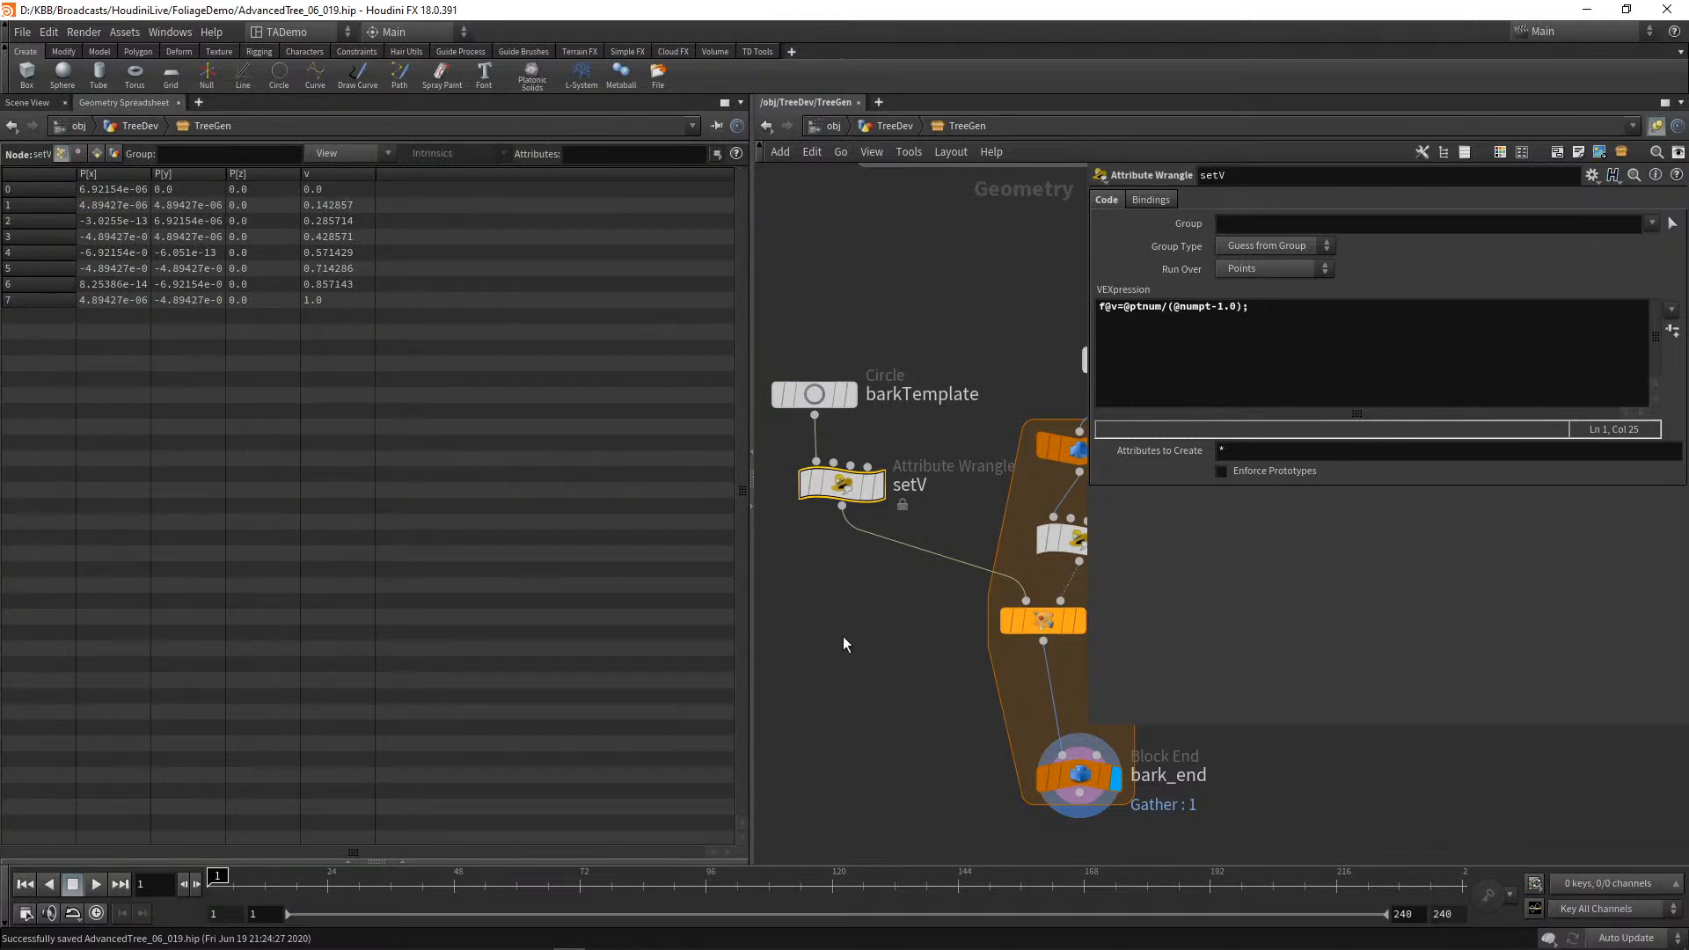
pyautogui.click(39, 103)
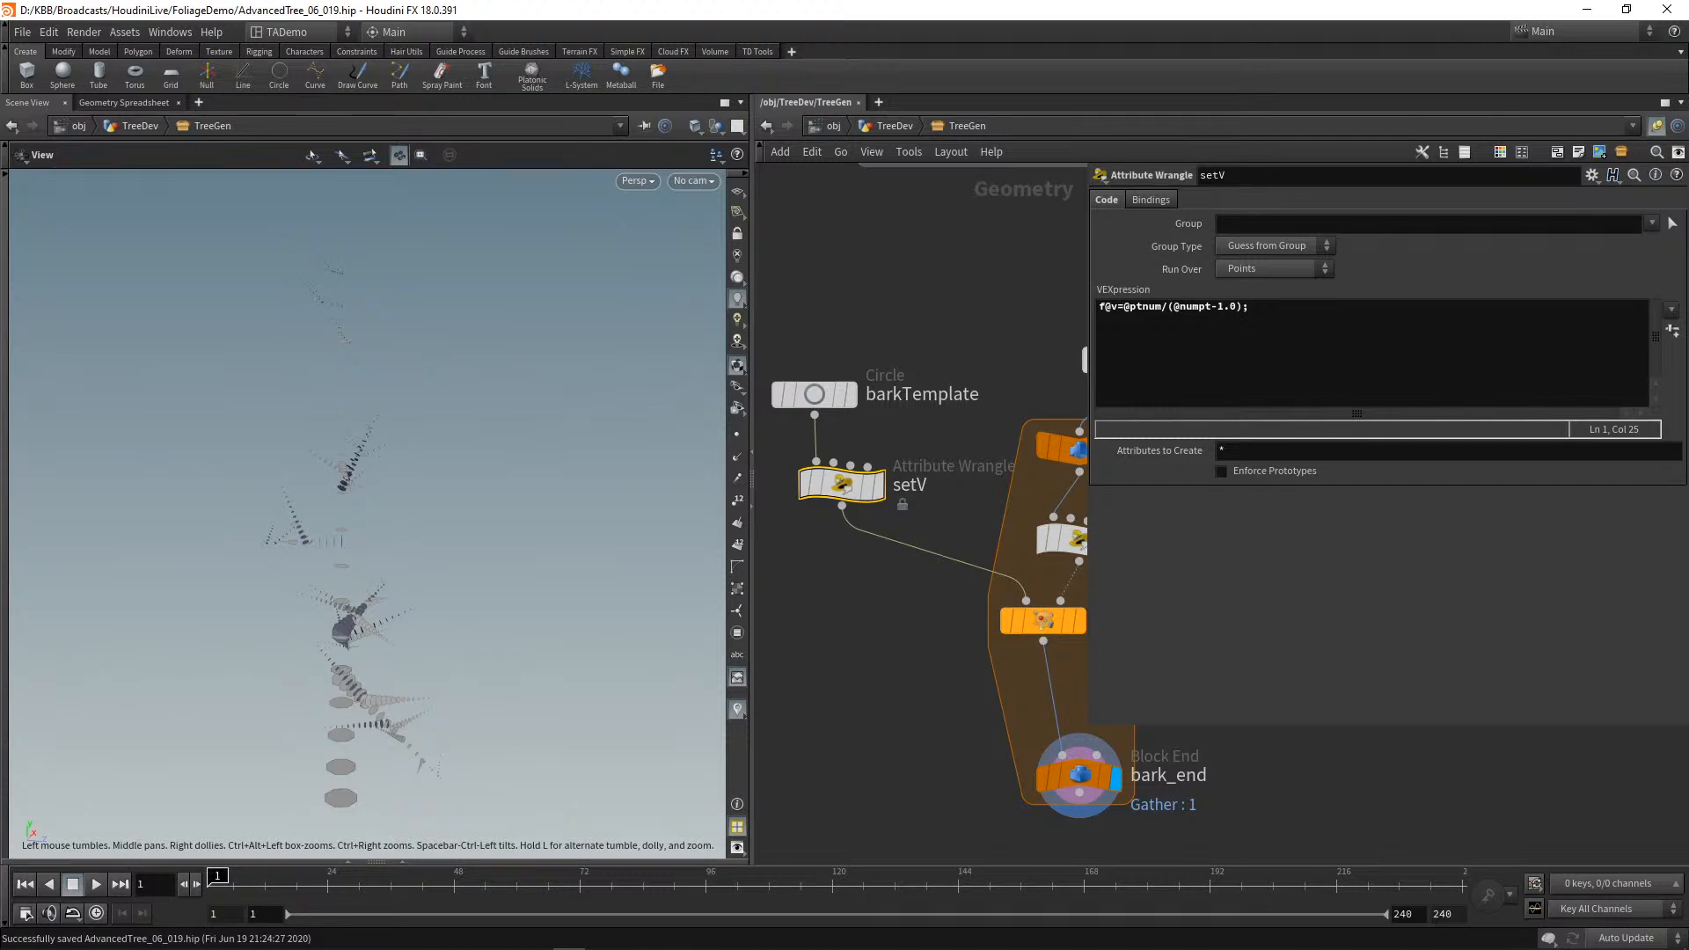
# Step: Move bark_end lower to make room and insert a Point Wrangle between copyRingsToPoints and bark_end
pyautogui.moveTo(1325, 827); pyautogui.dragTo(1142, 673, button='middle')
pyautogui.moveTo(897, 627); pyautogui.dragTo(894, 782)
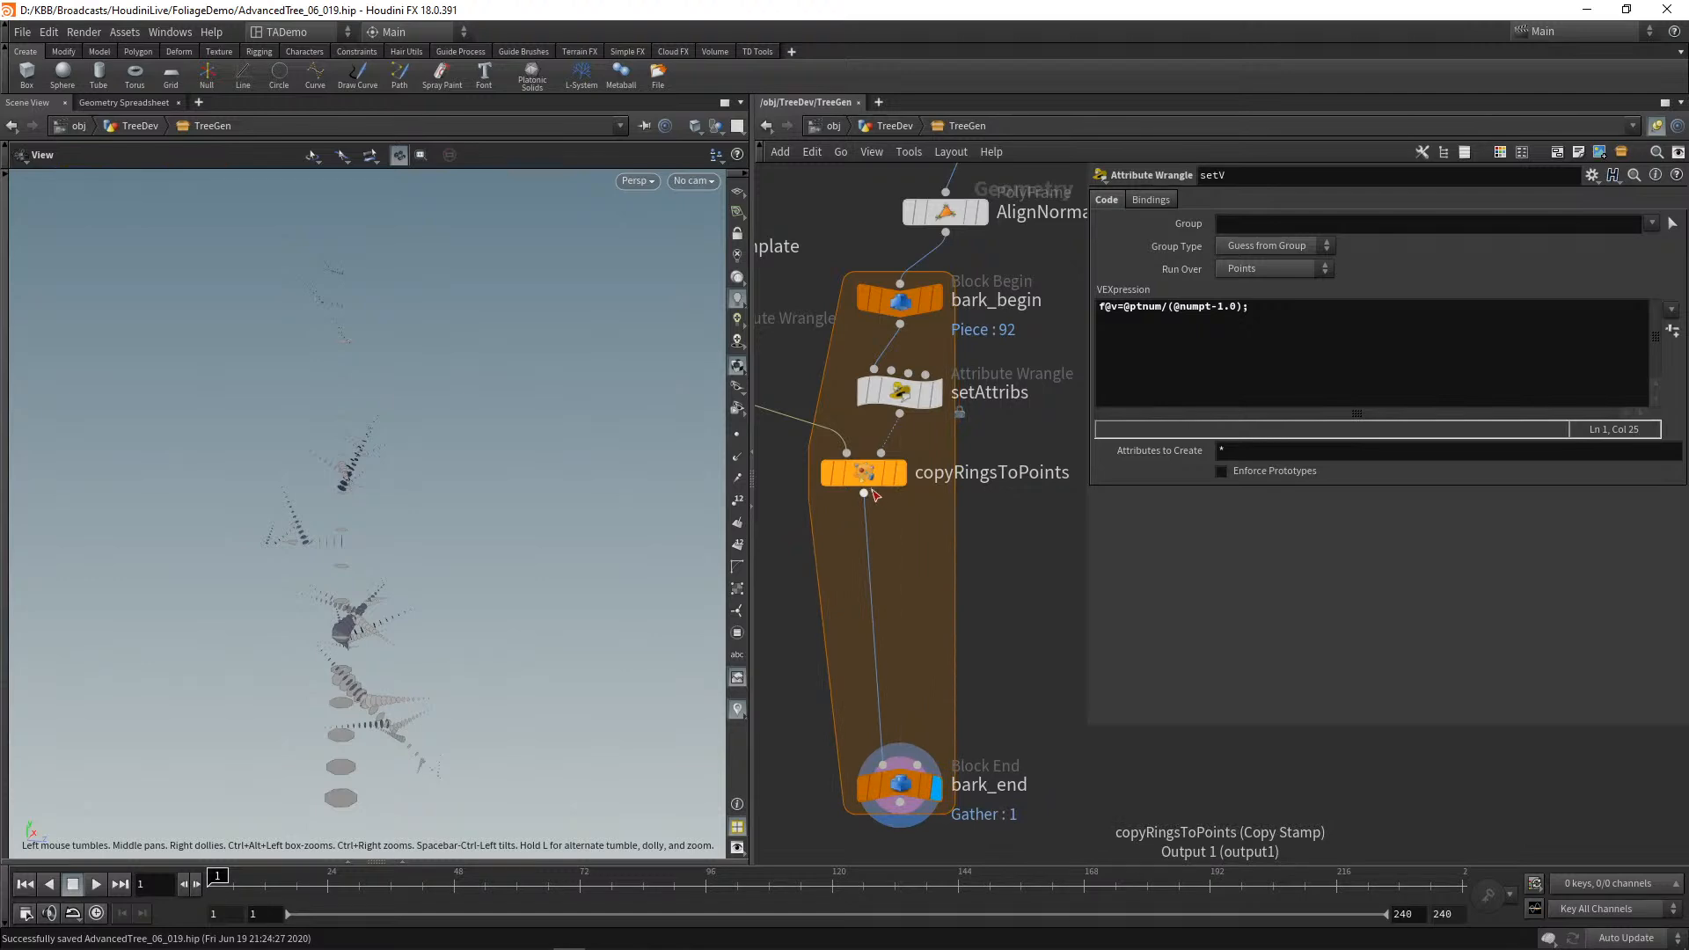
pyautogui.moveTo(866, 498); pyautogui.dragTo(919, 565)
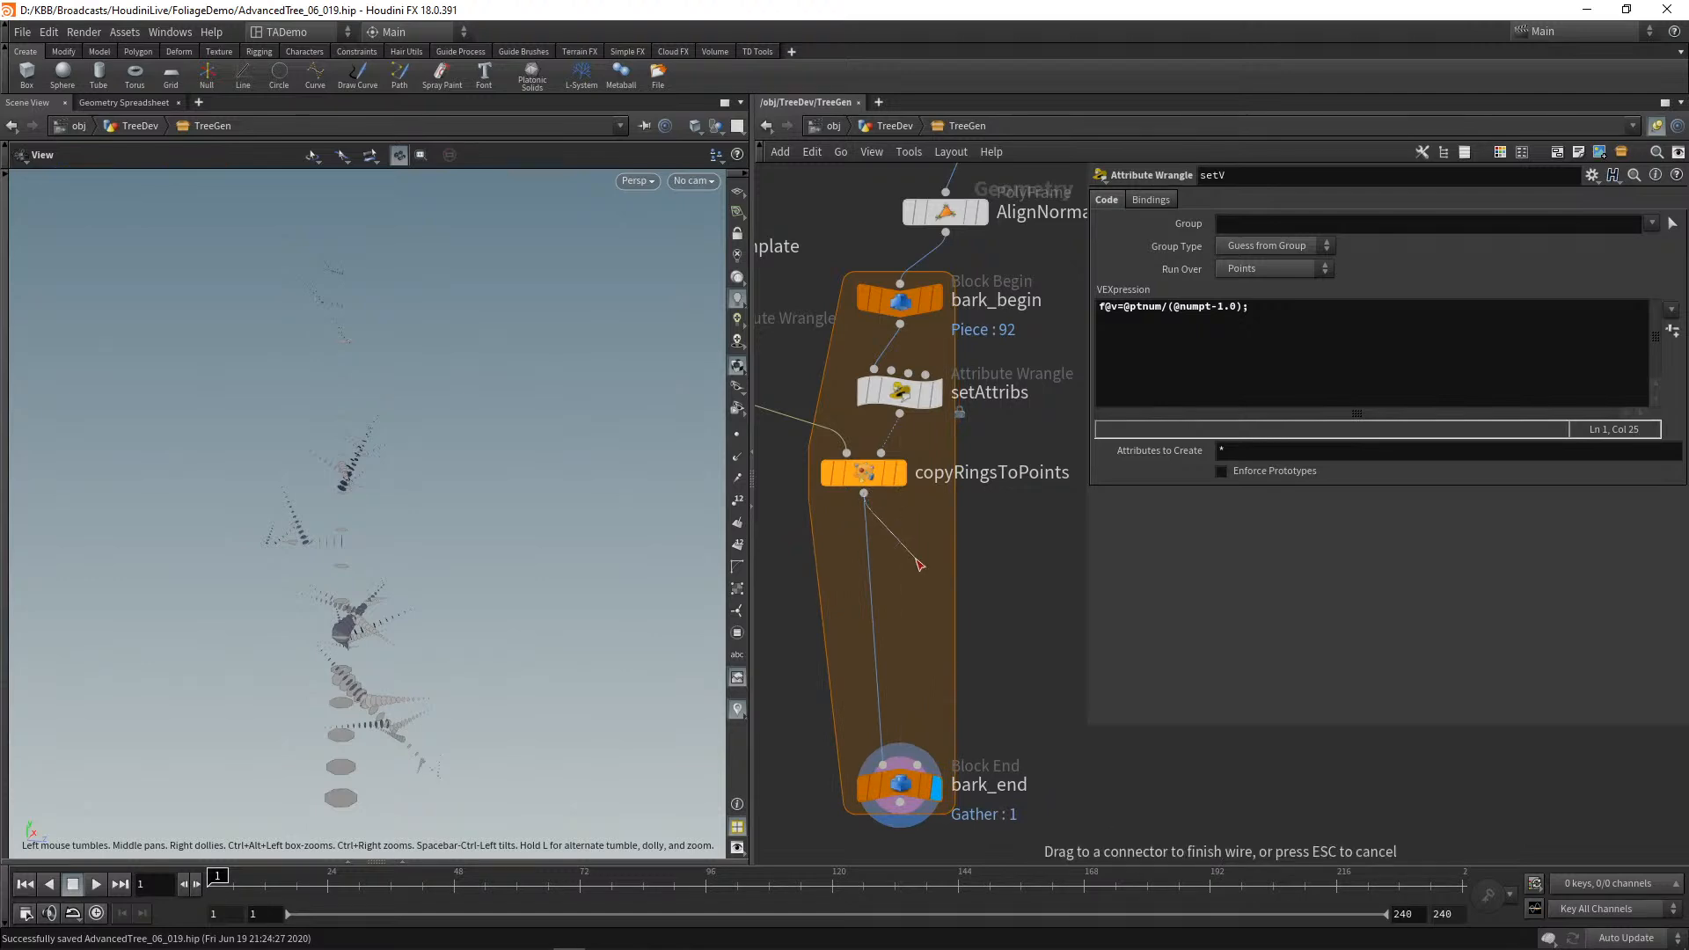
pyautogui.press('Tab')
pyautogui.write('po')
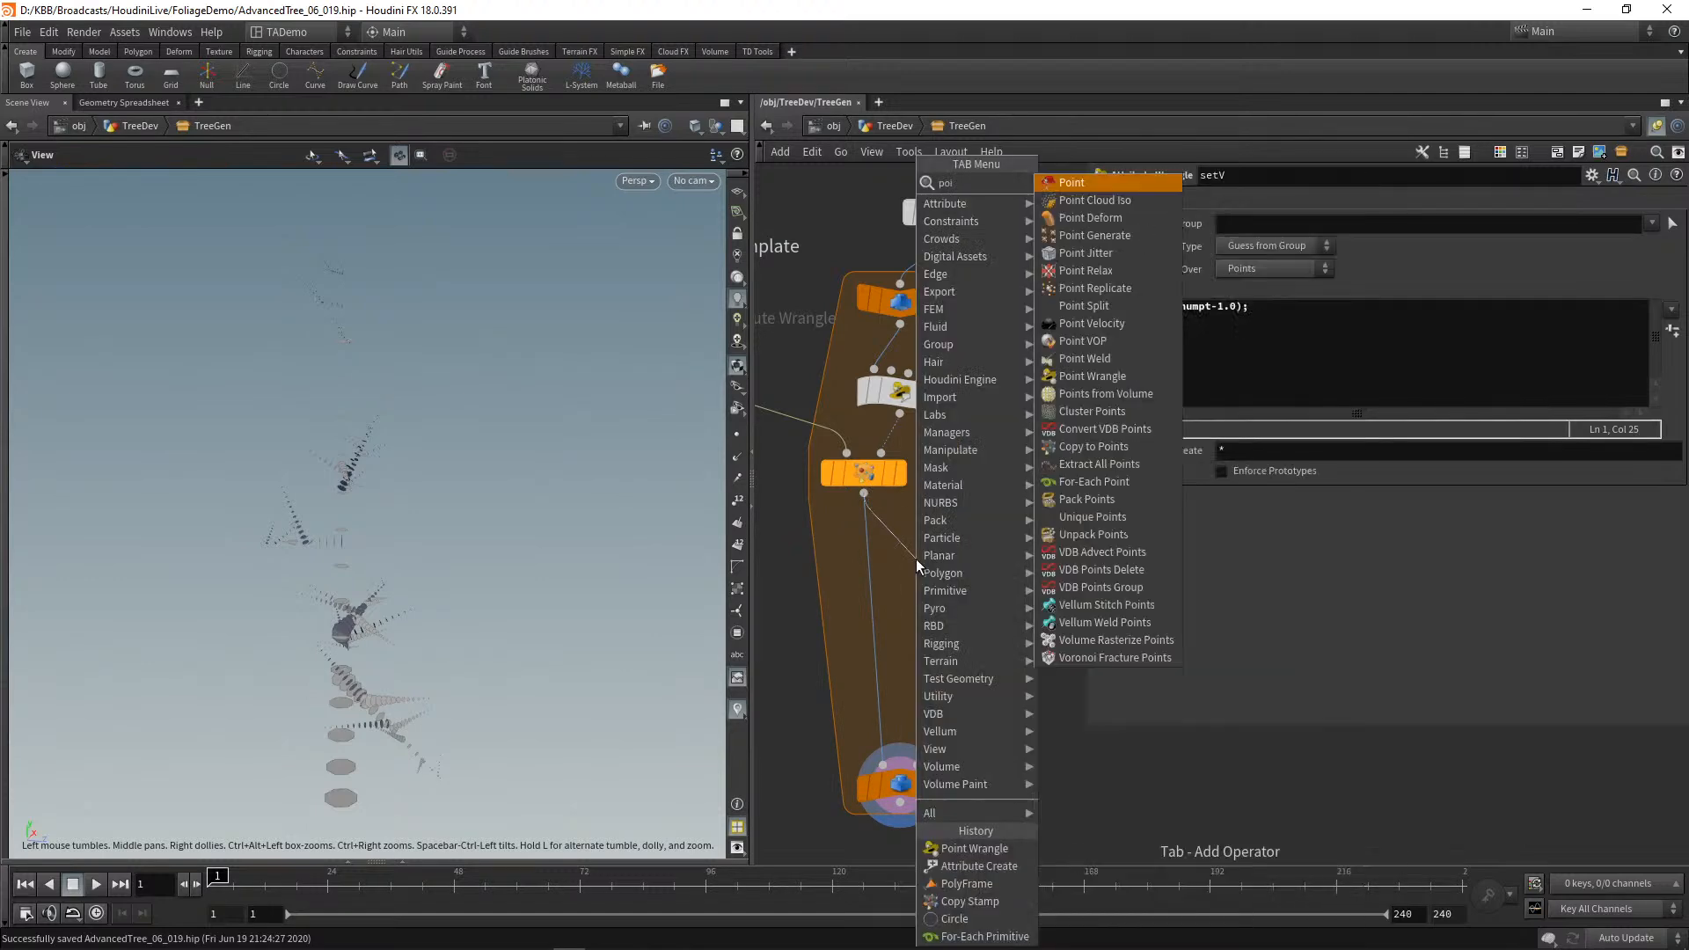
pyautogui.click(1110, 375)
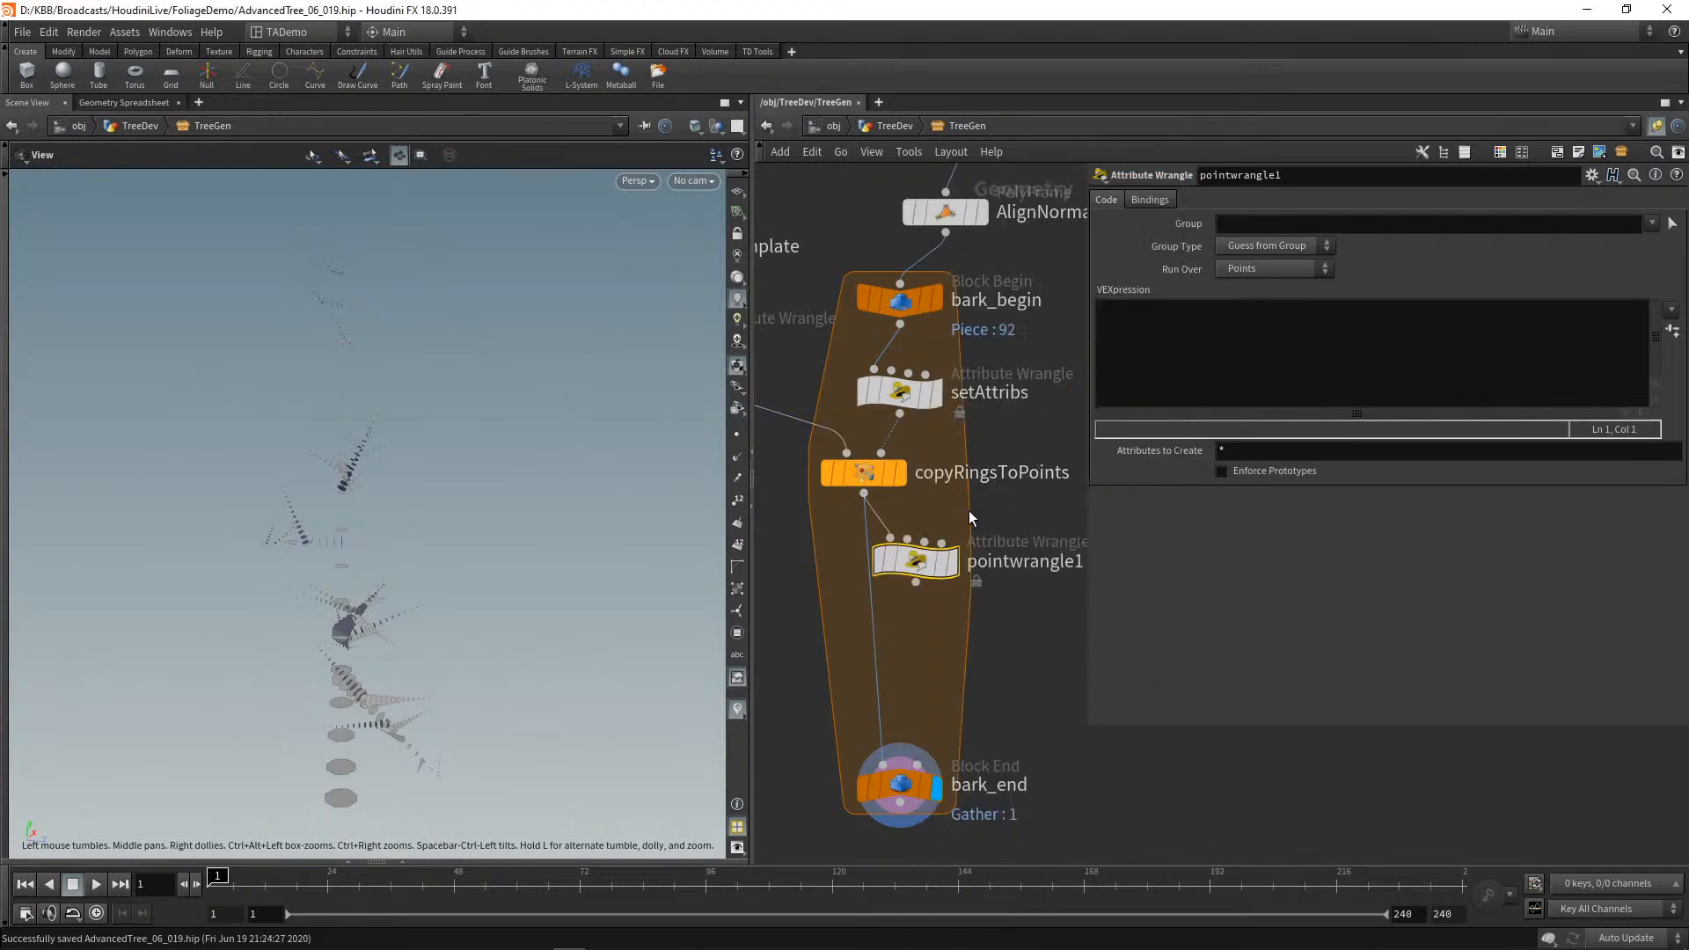
pyautogui.click(879, 568)
# Step: Rename the new wrangle below copyRingsToPoints as makeUVAttrib
pyautogui.doubleClick(985, 564)
pyautogui.doubleClick(985, 567)
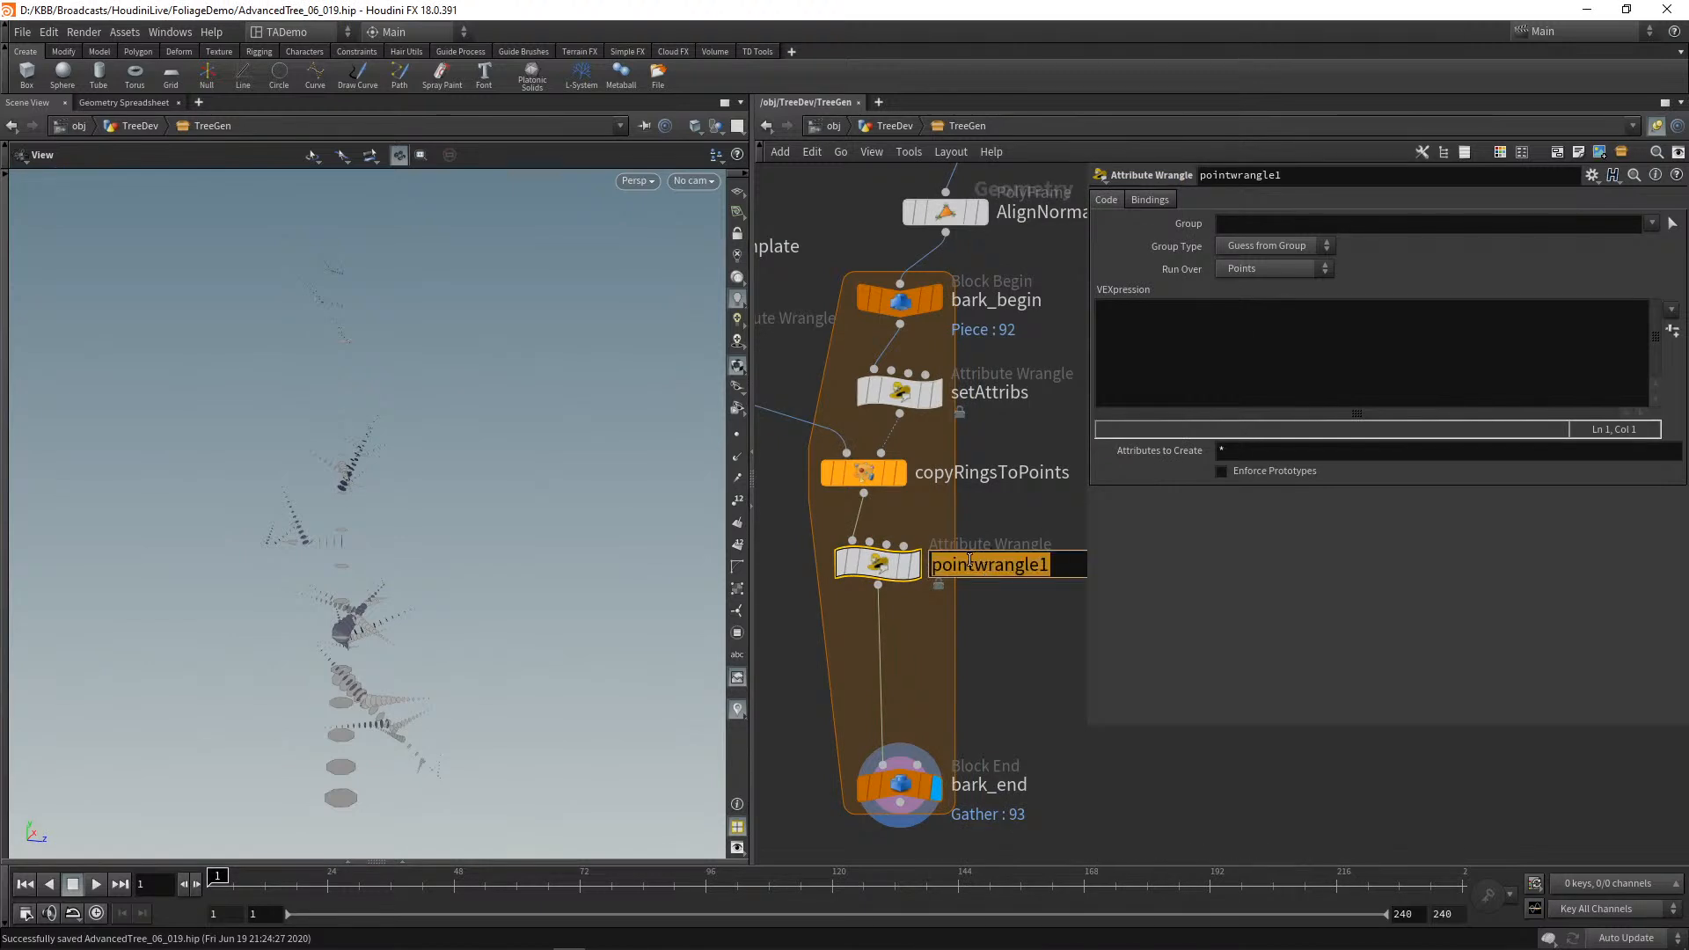
pyautogui.write('makeU')
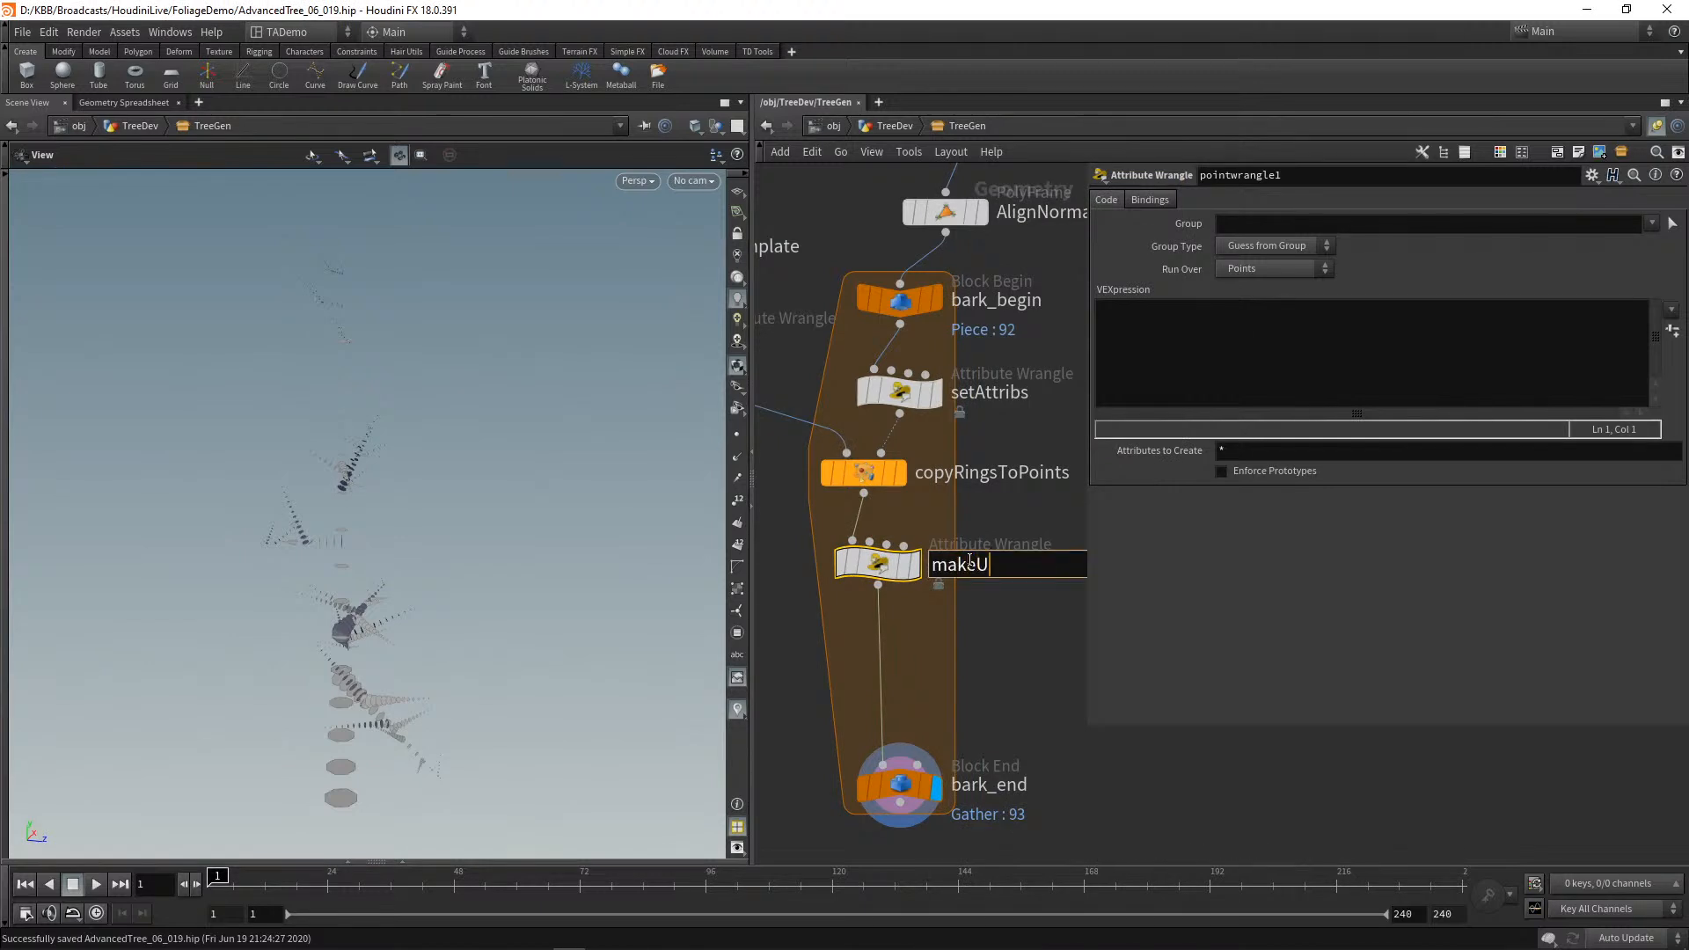
pyautogui.write('VAttrib')
pyautogui.press('Return')
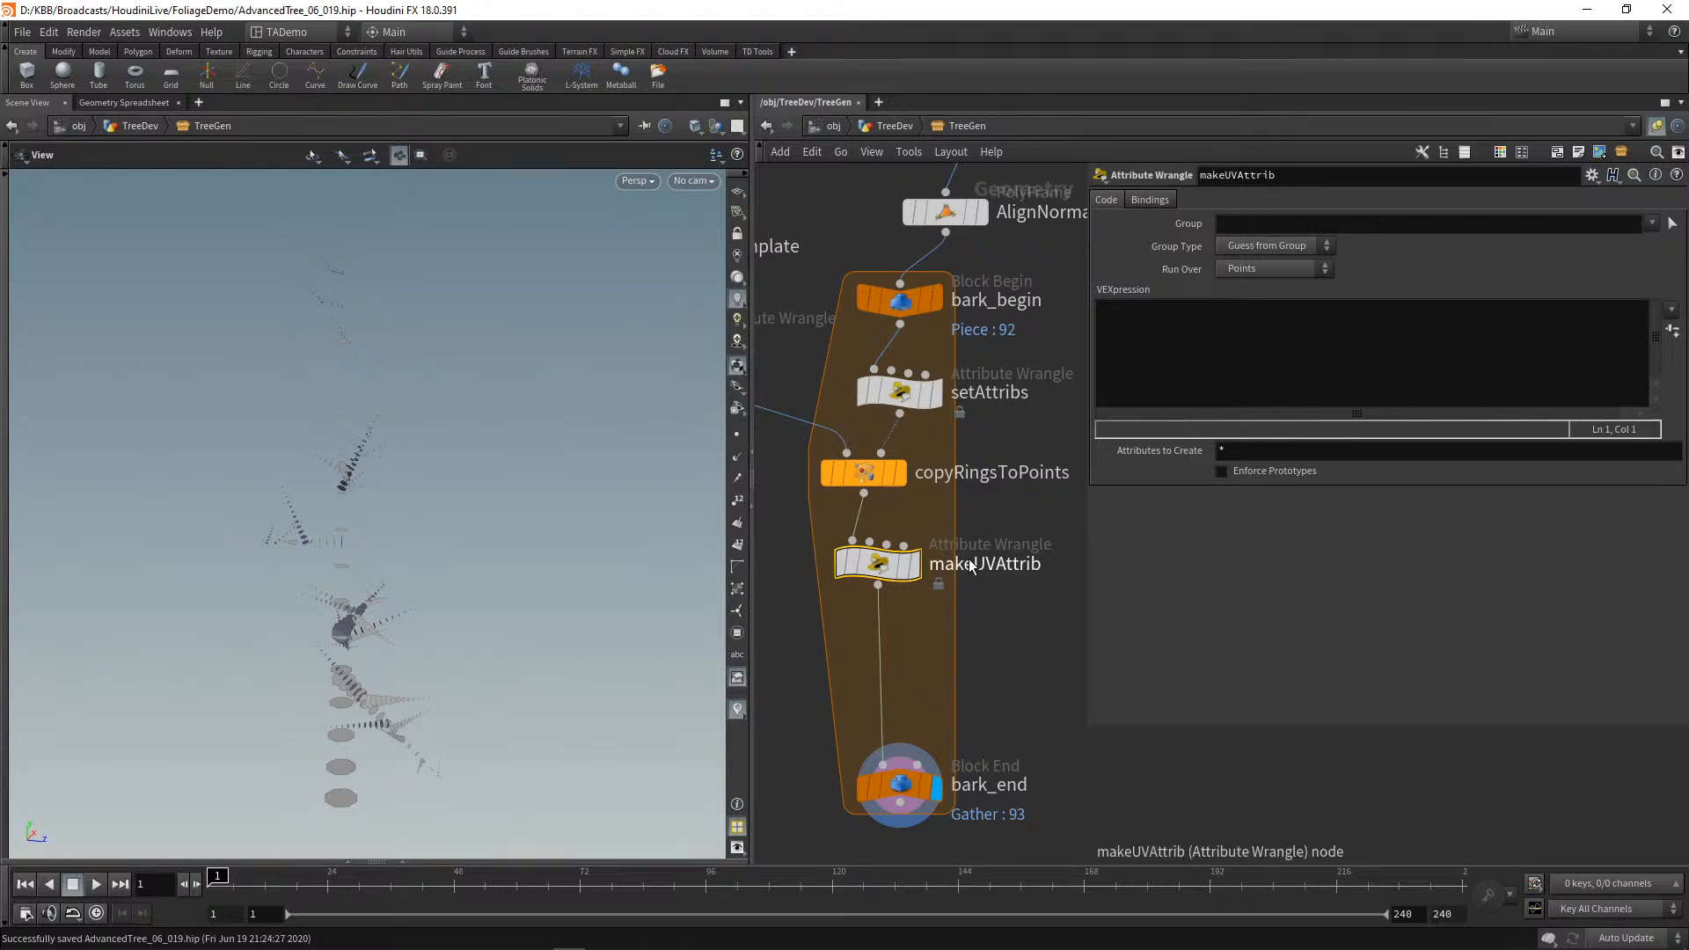
# Step: Change the name of the wrangle below copyRingsToPoints to createUVs
pyautogui.doubleClick(1020, 566)
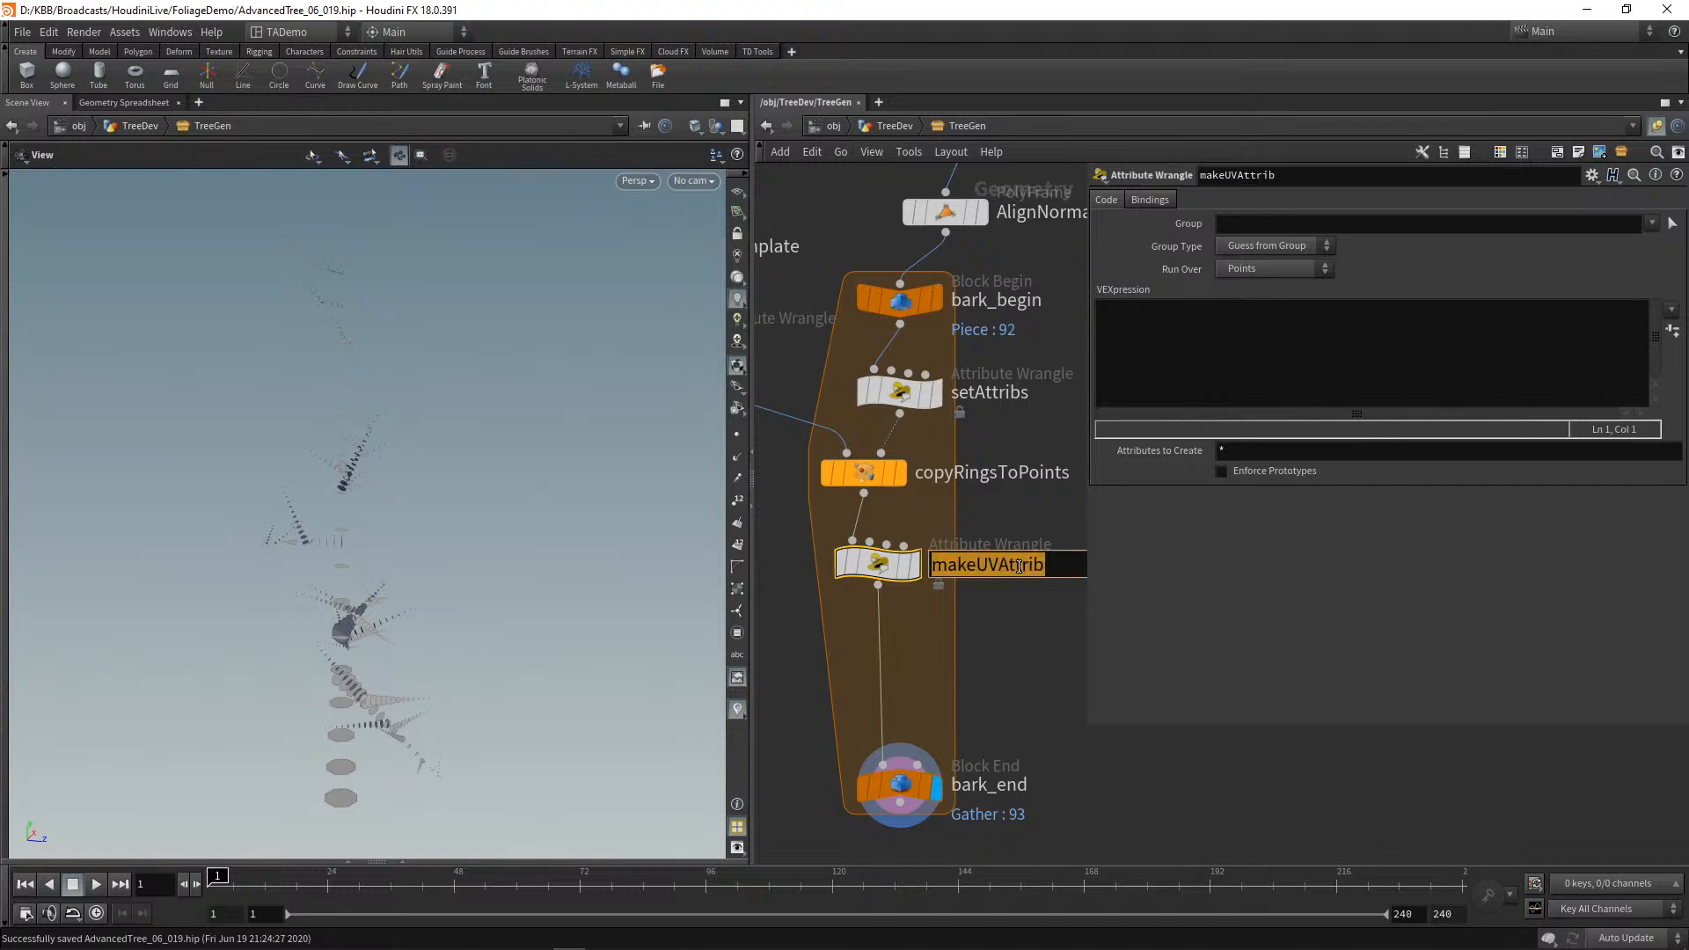
pyautogui.write('creat')
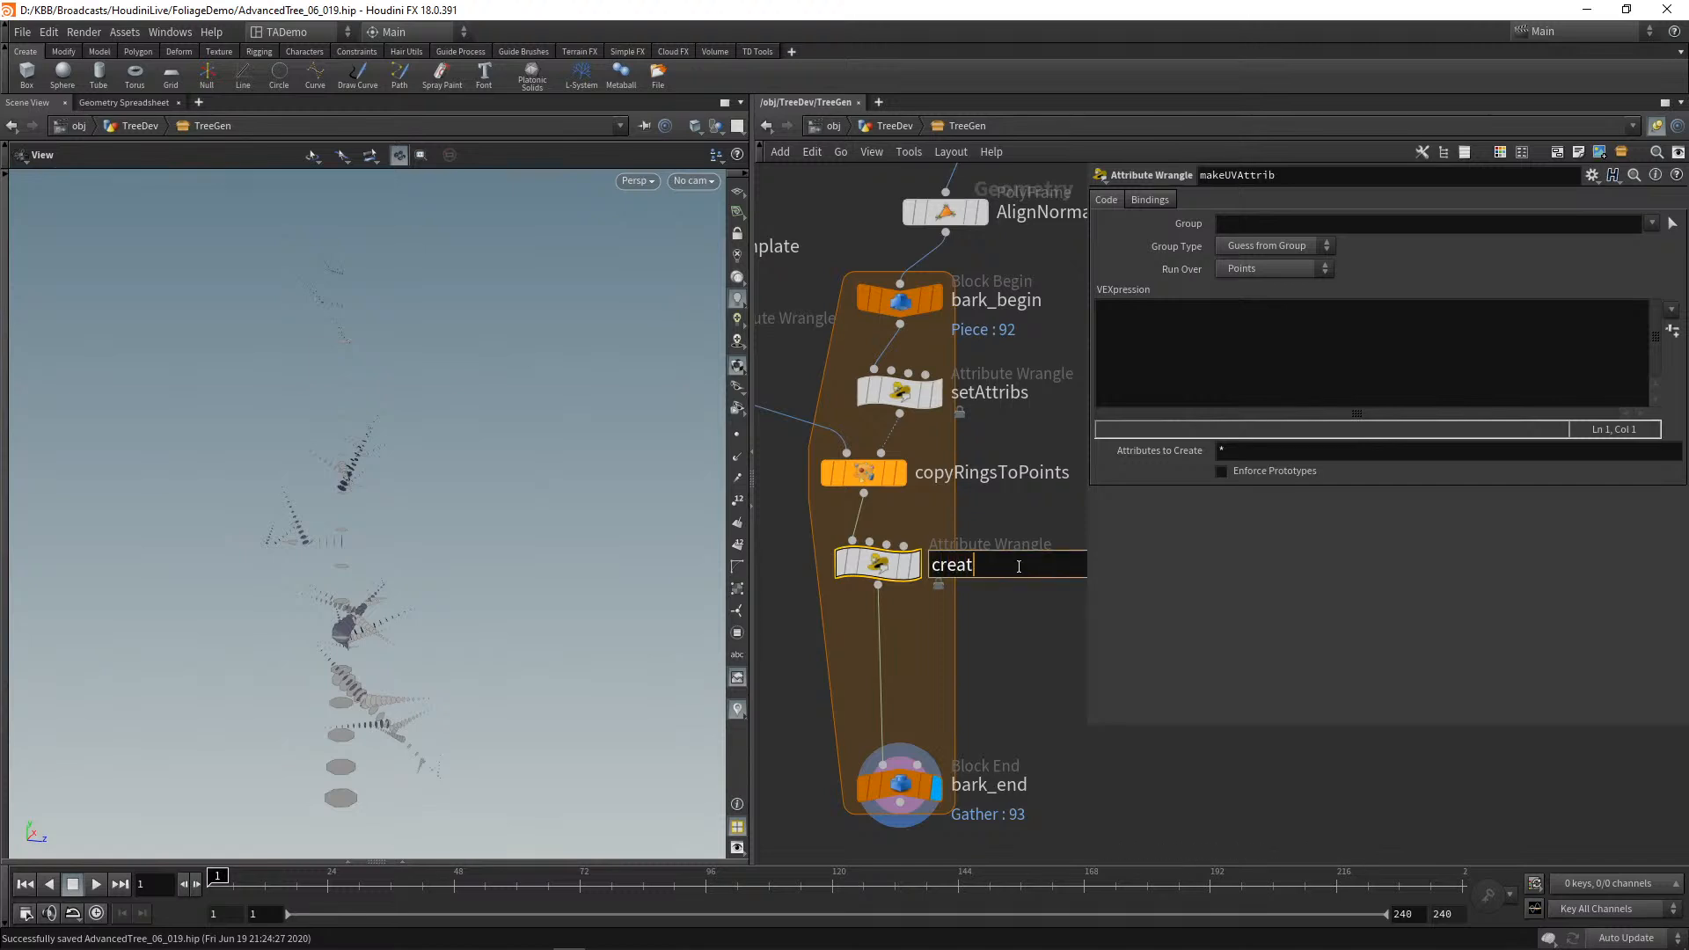
pyautogui.write('eUVs')
pyautogui.click(880, 564)
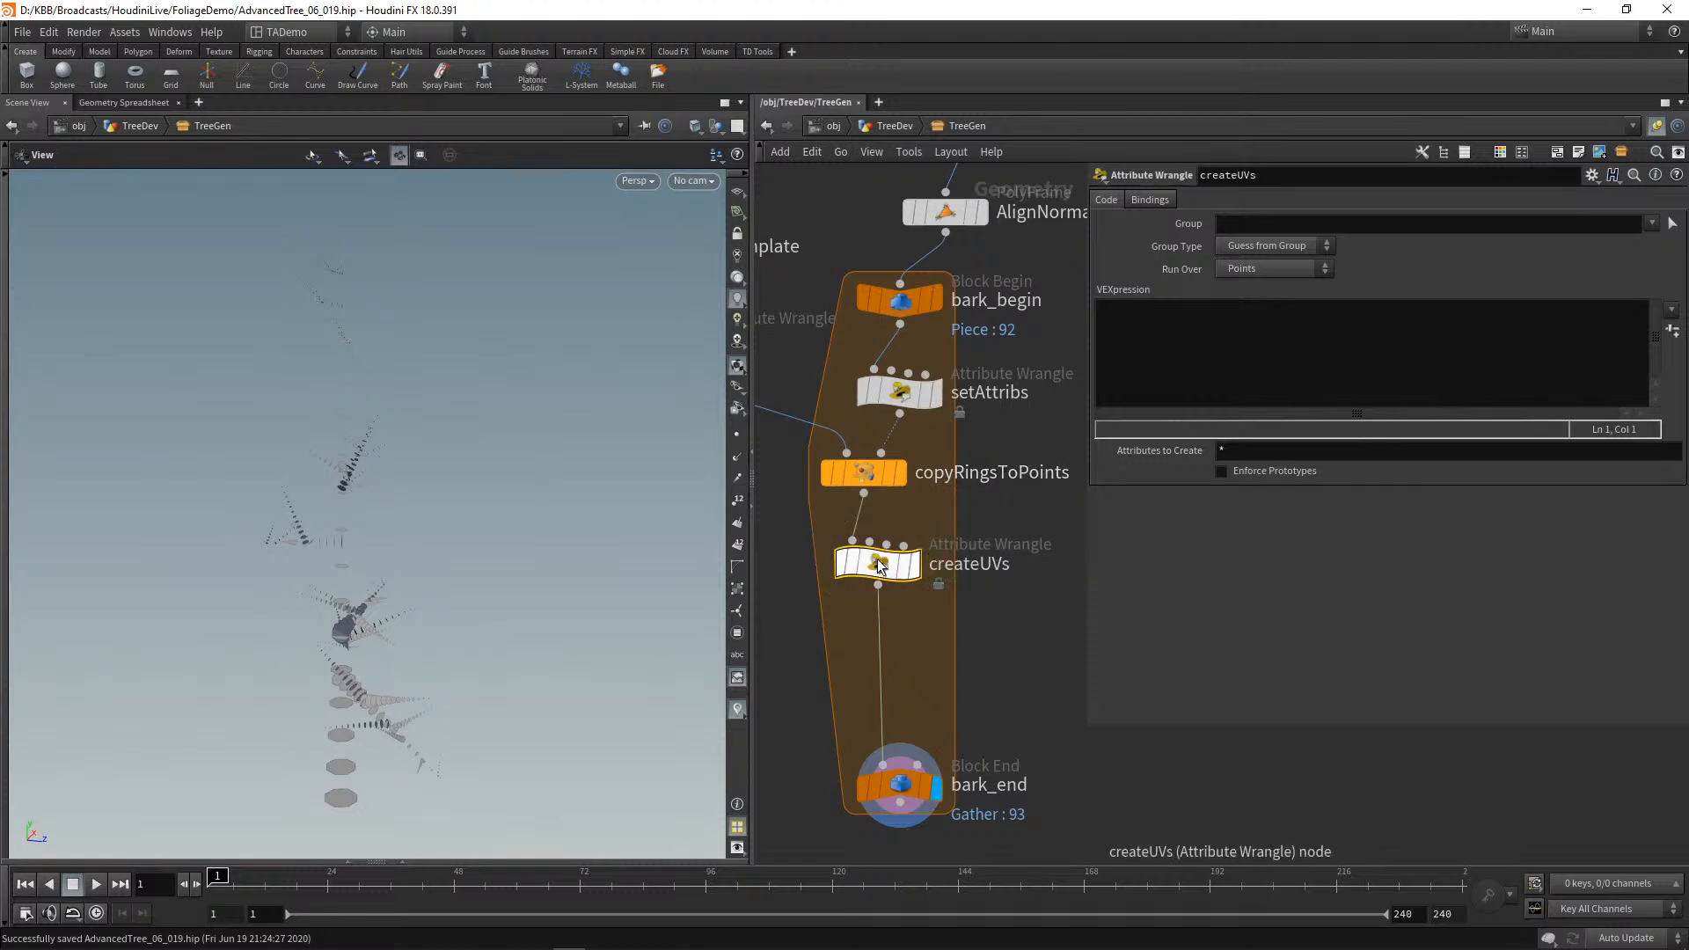
# Step: Start createUVs' VEX code with the vector attribute statement v@uv = set();
pyautogui.click(1127, 304)
pyautogui.write('v')
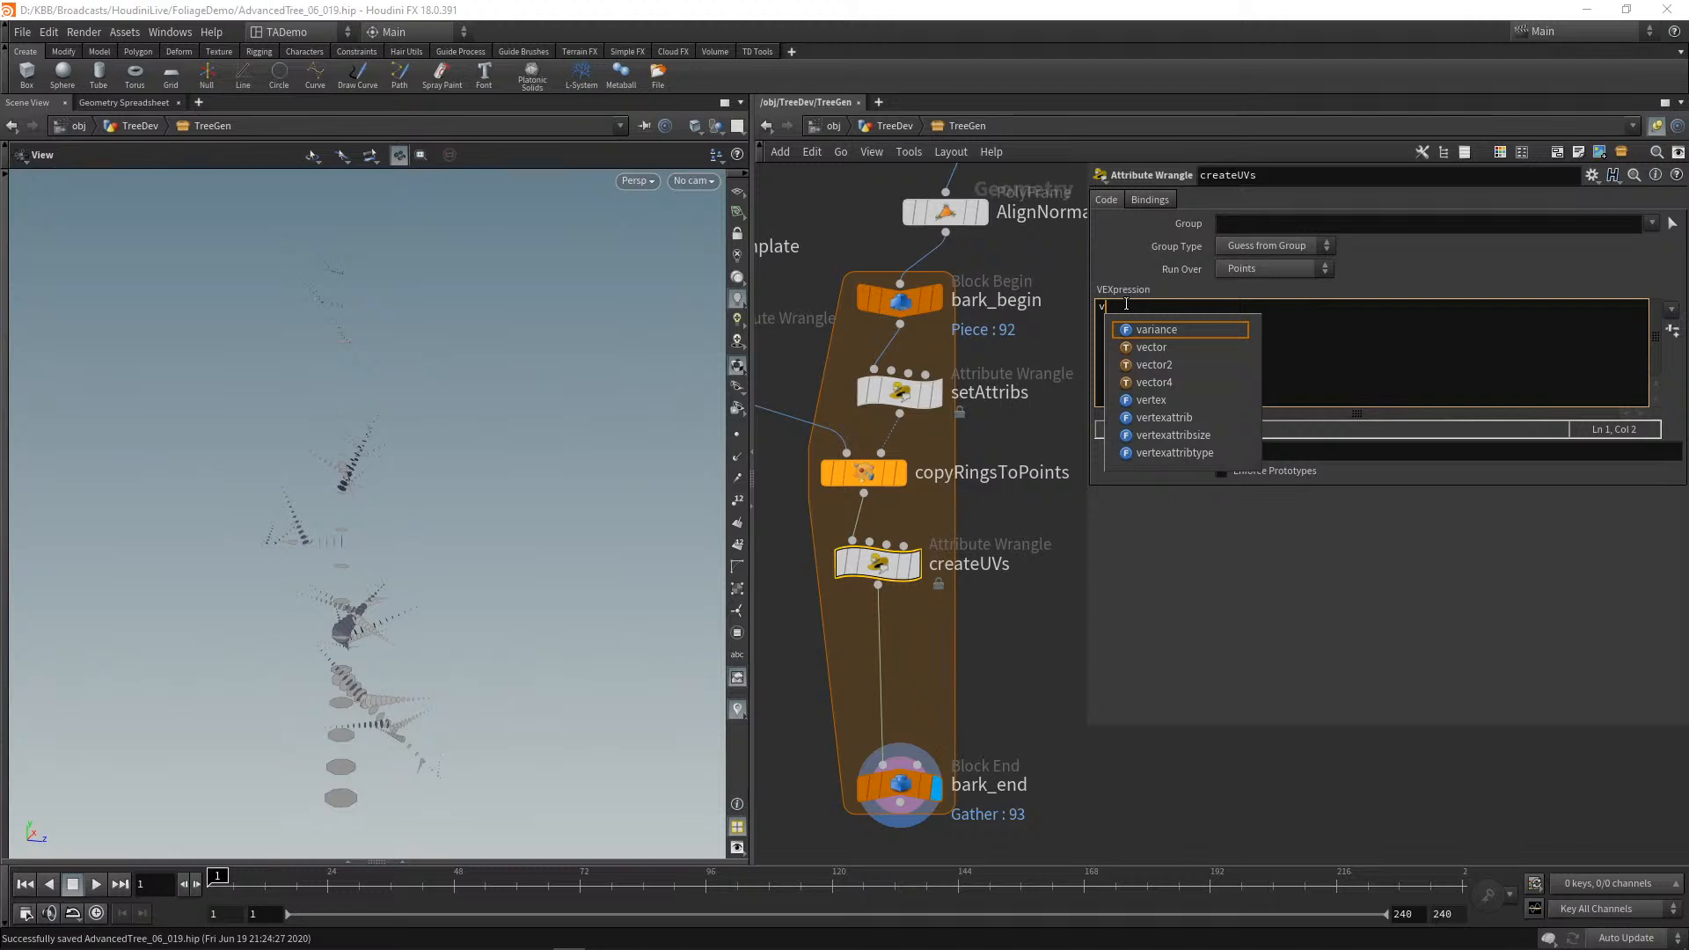
pyautogui.write('@')
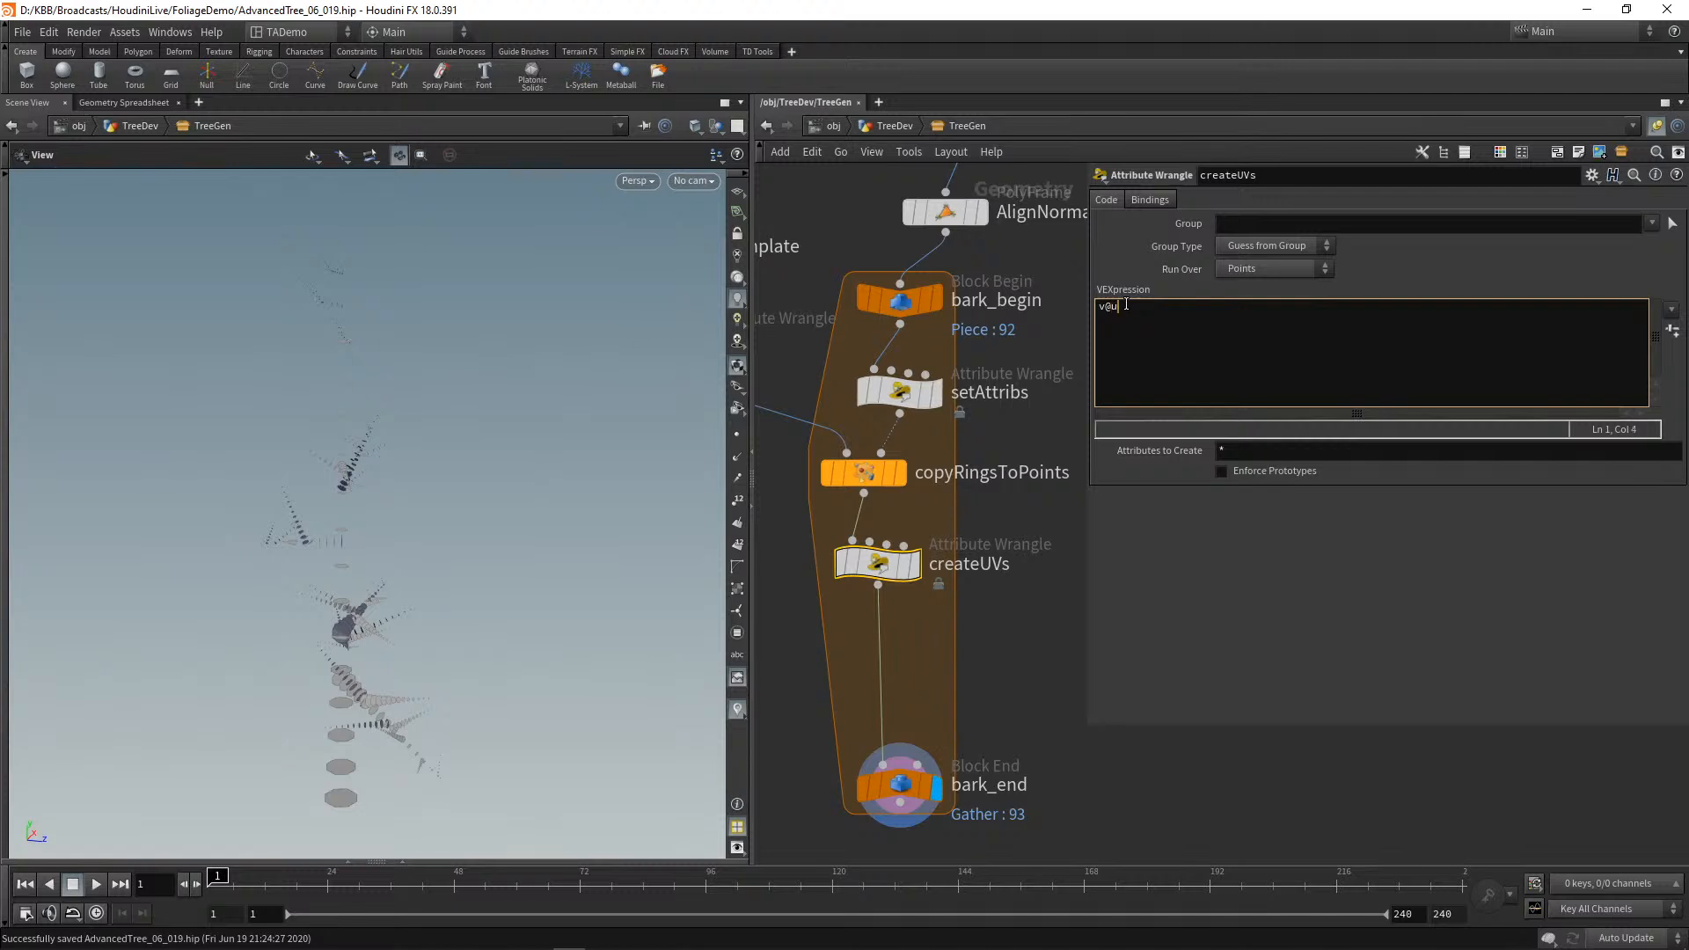
pyautogui.write('uv')
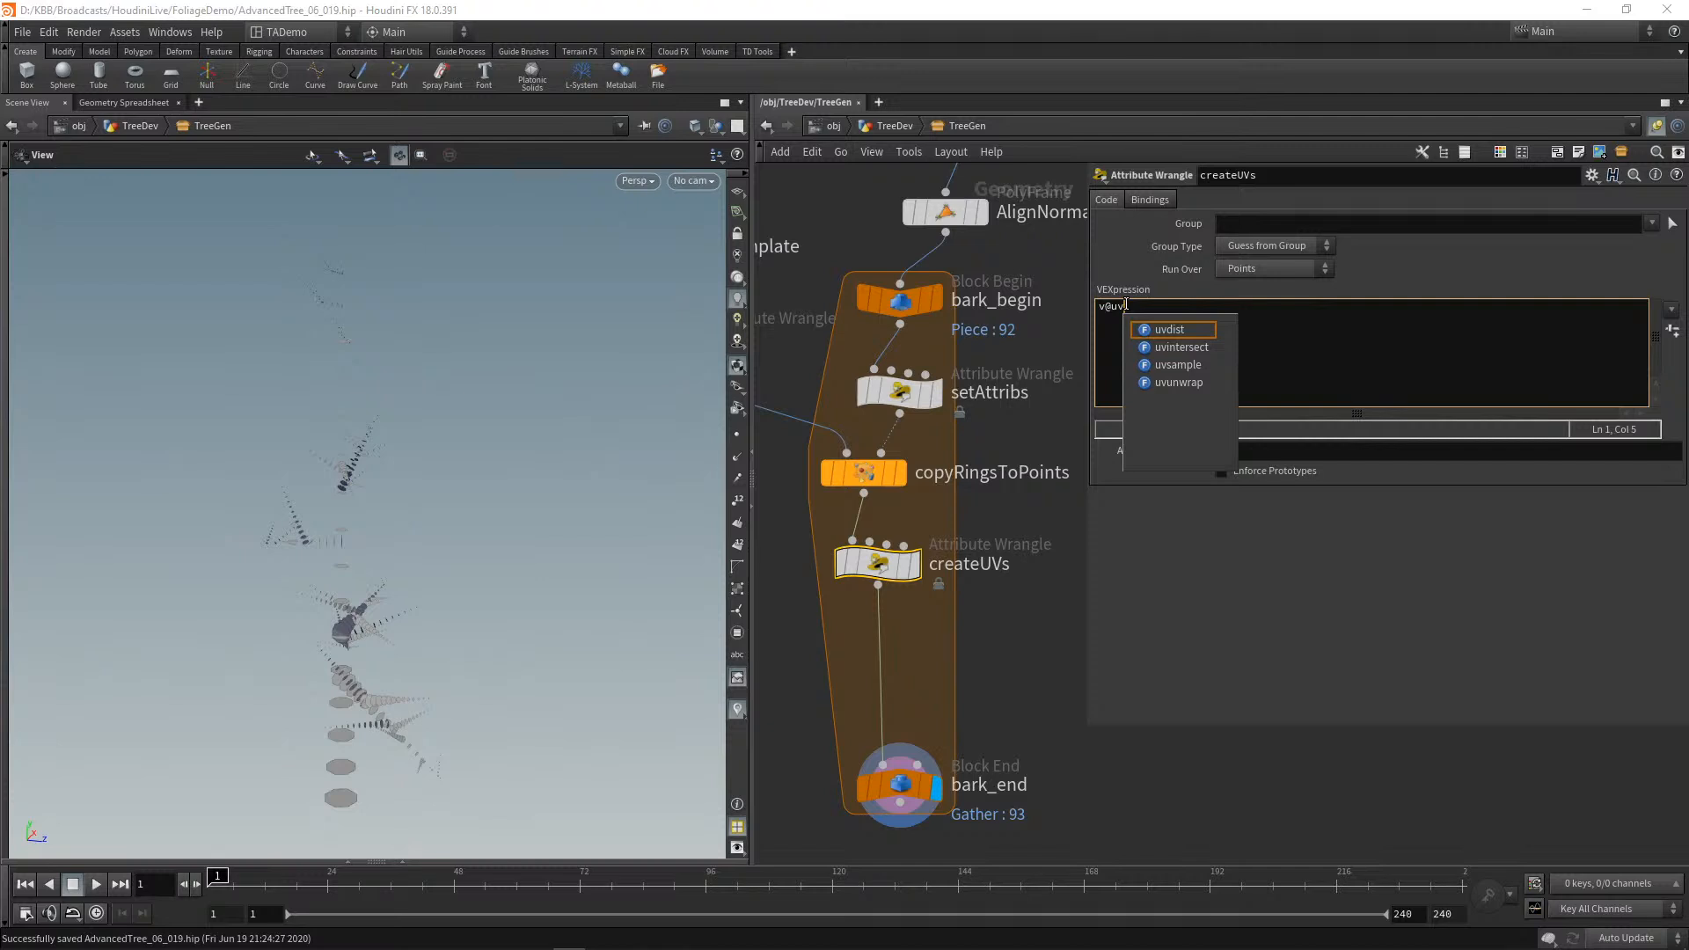
pyautogui.write(' = ')
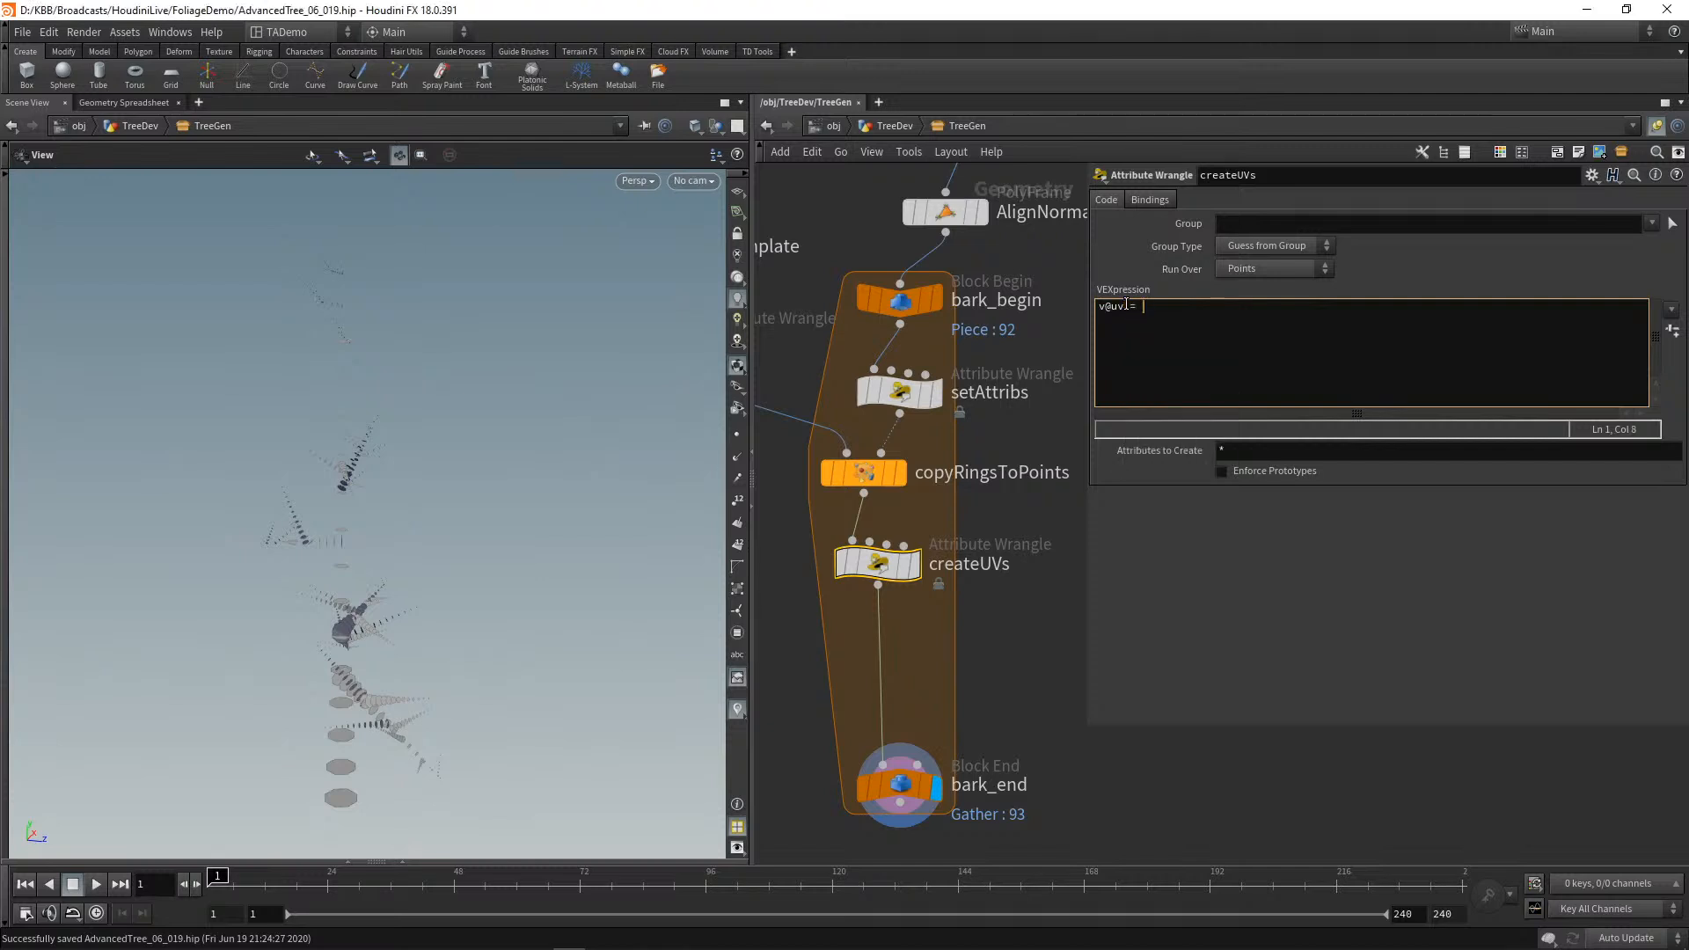
pyautogui.write('set(')
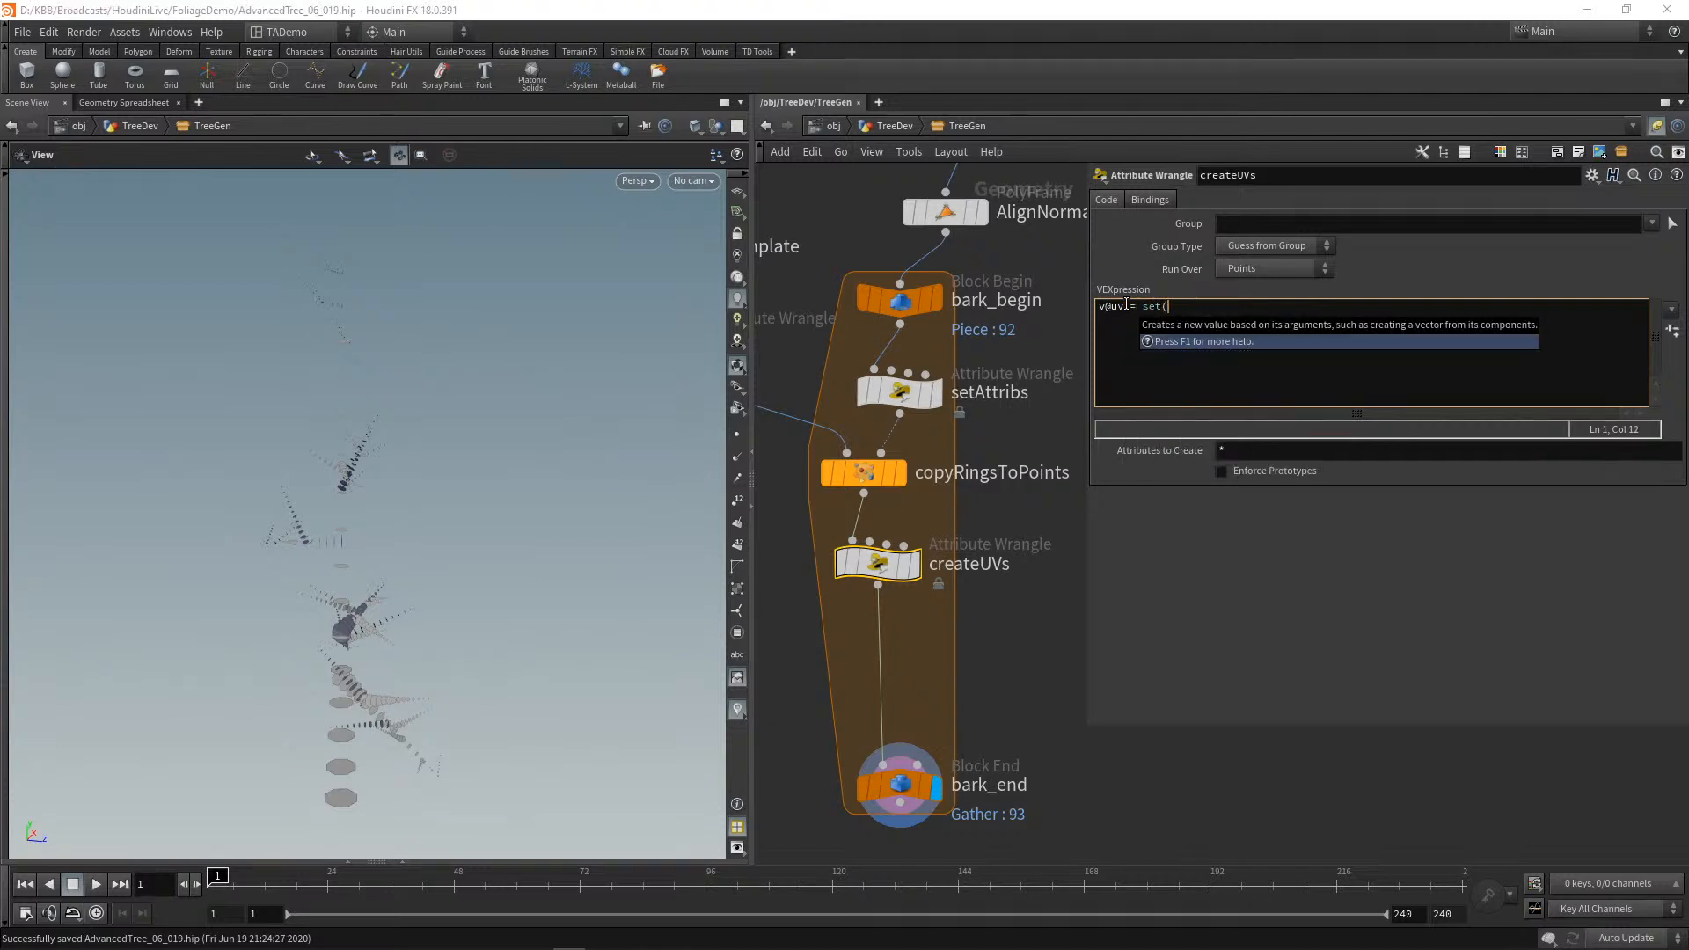
pyautogui.write(');')
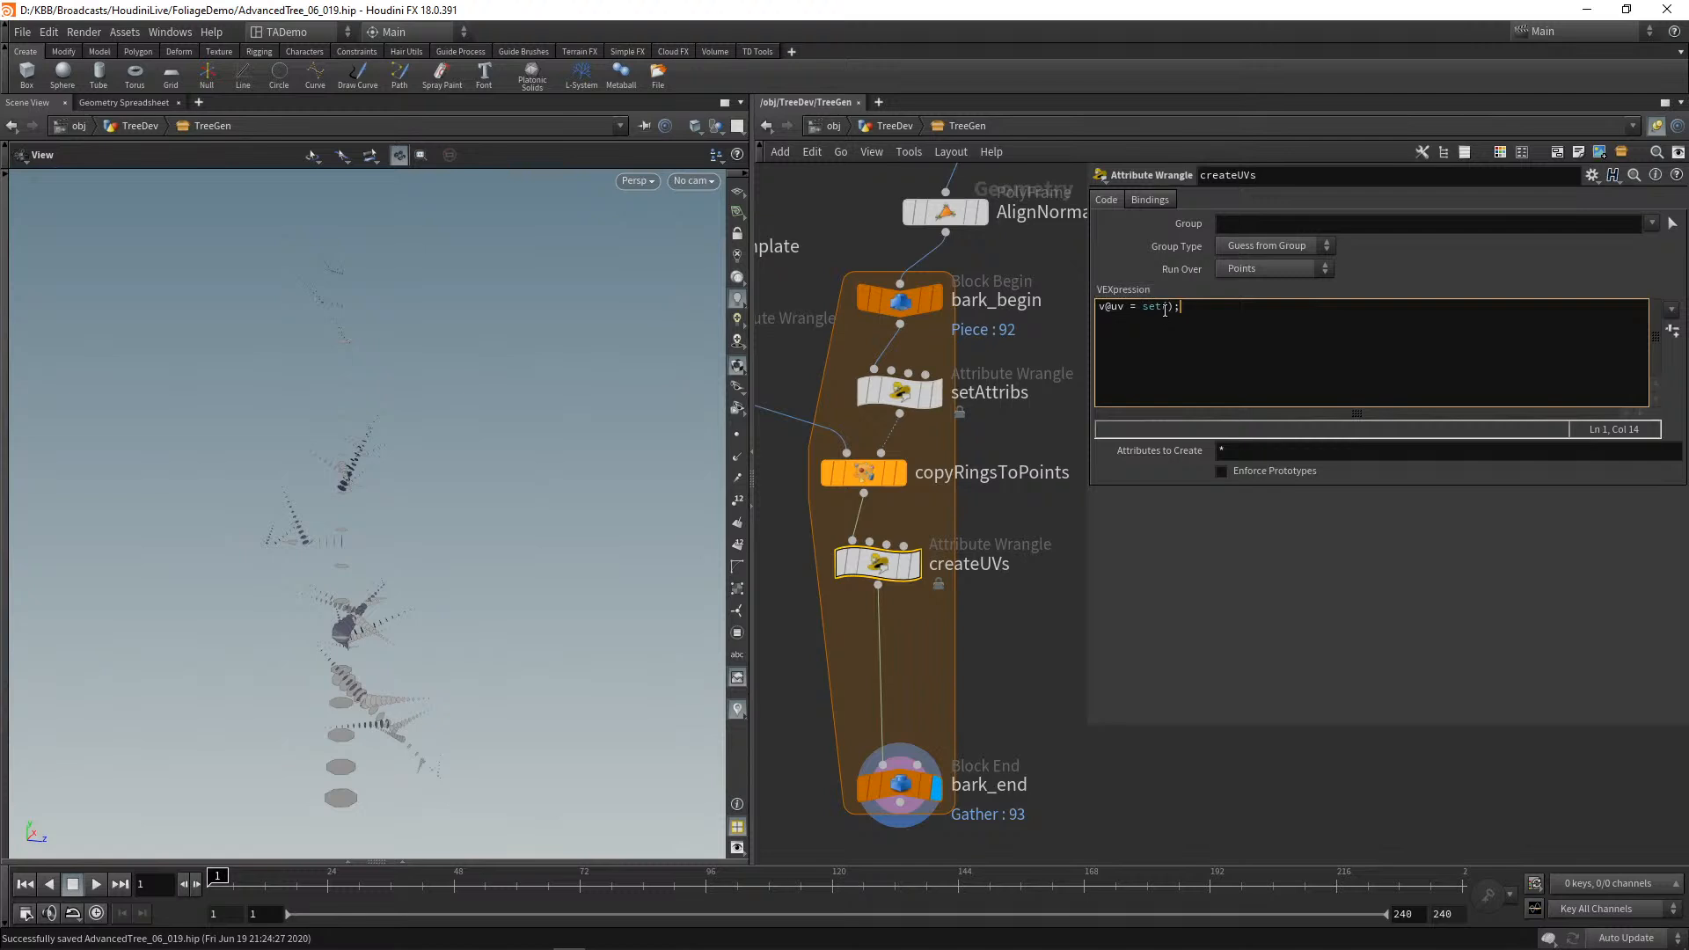
# Step: Enter f@v*ch("../uvScalex") as the first component inside createUVs' set() call
pyautogui.click(1166, 309)
pyautogui.write('f@')
pyautogui.press('Escape')
pyautogui.write('v')
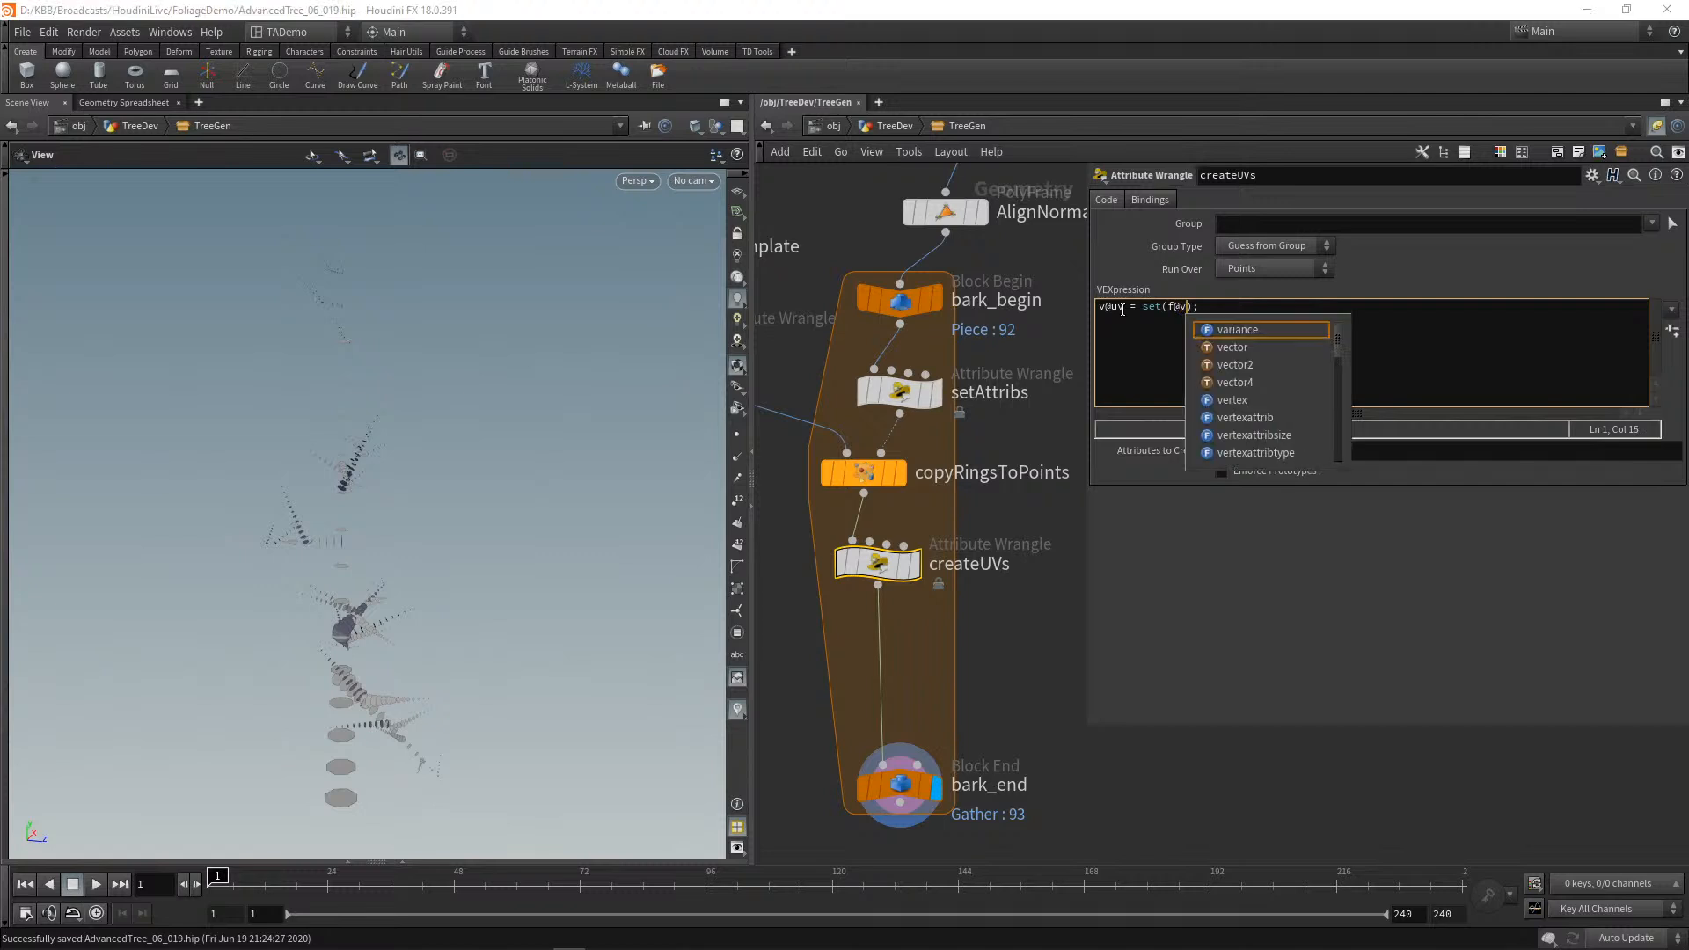
pyautogui.write('*')
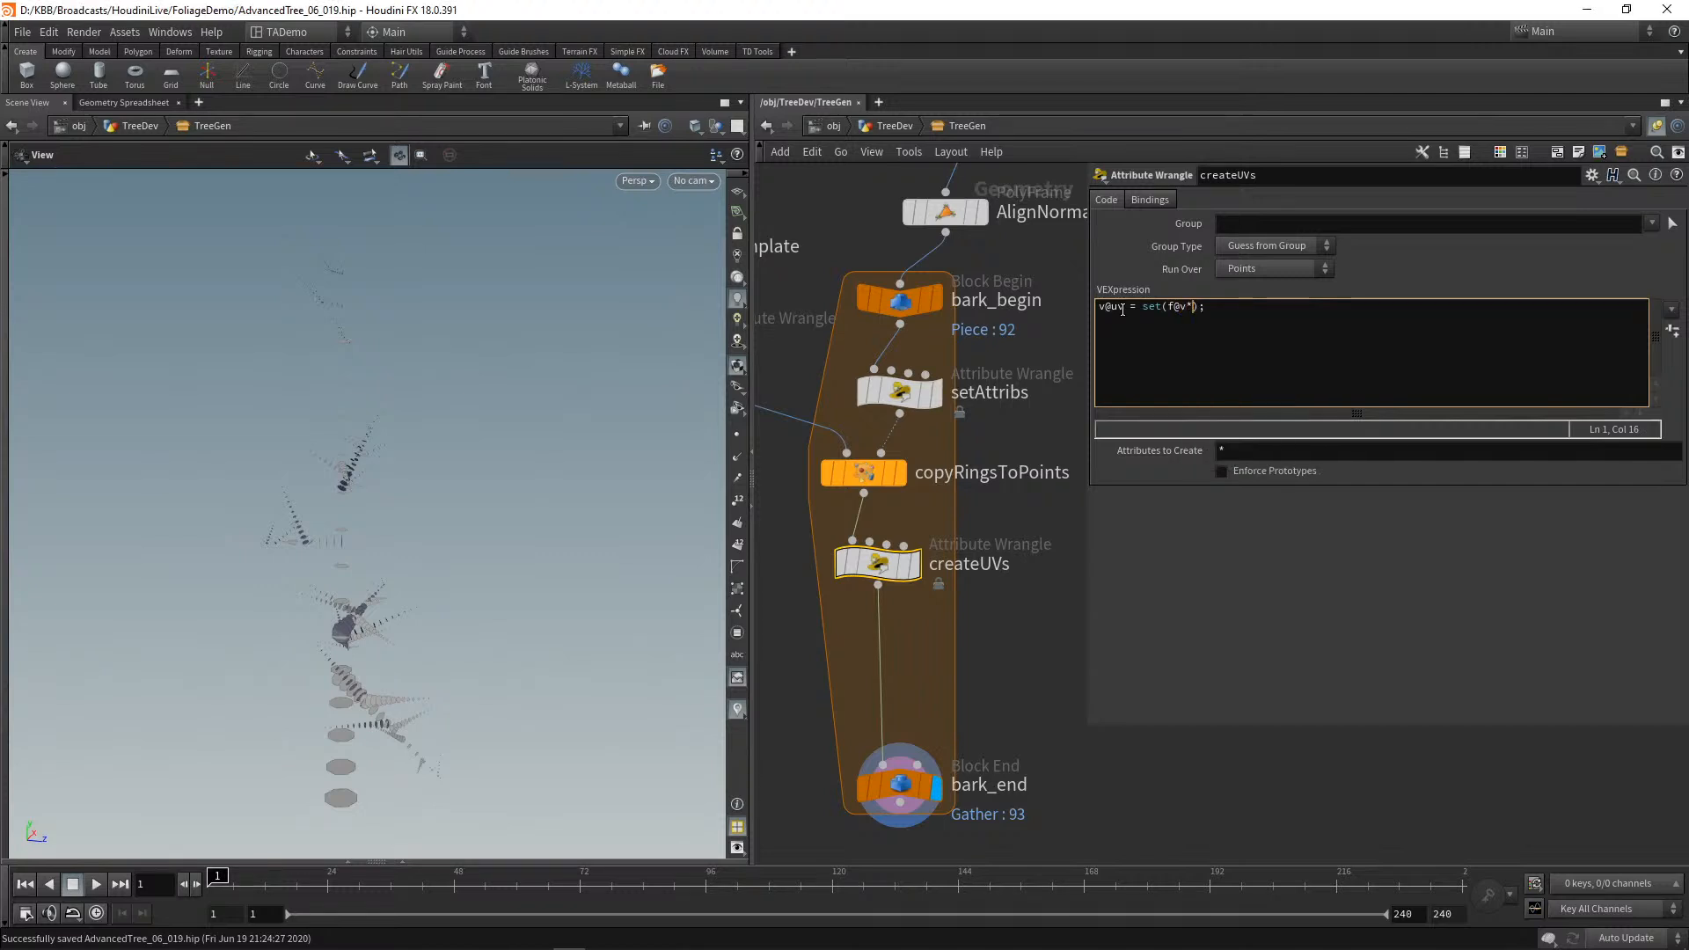
pyautogui.write('ch')
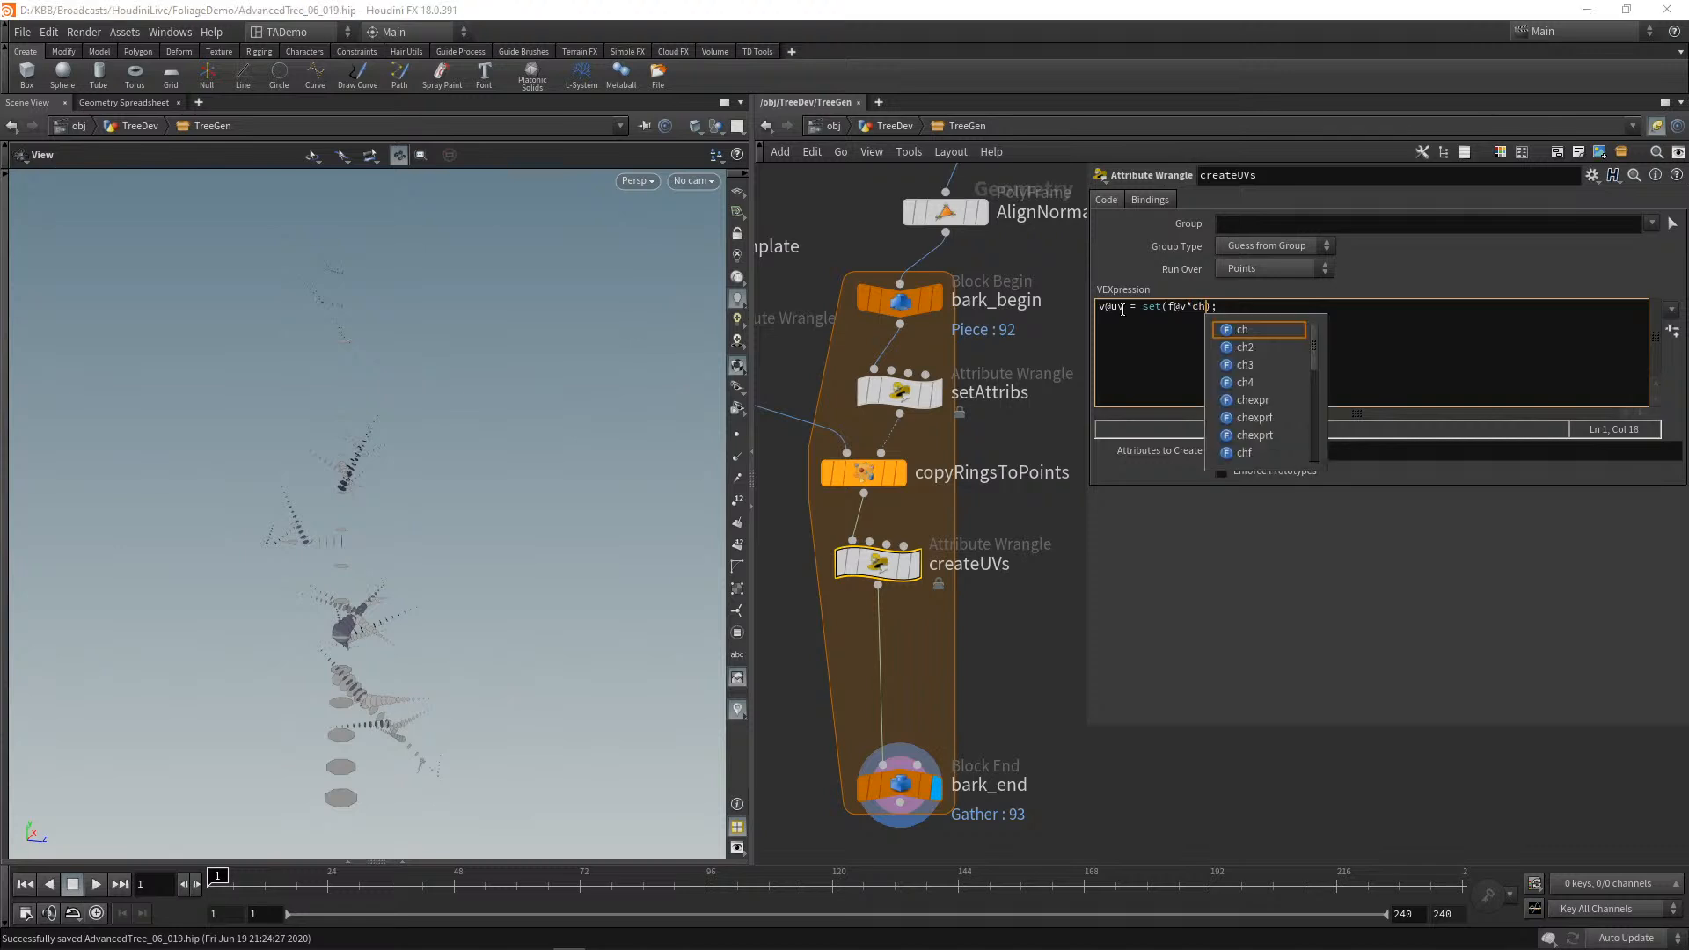
pyautogui.write('()')
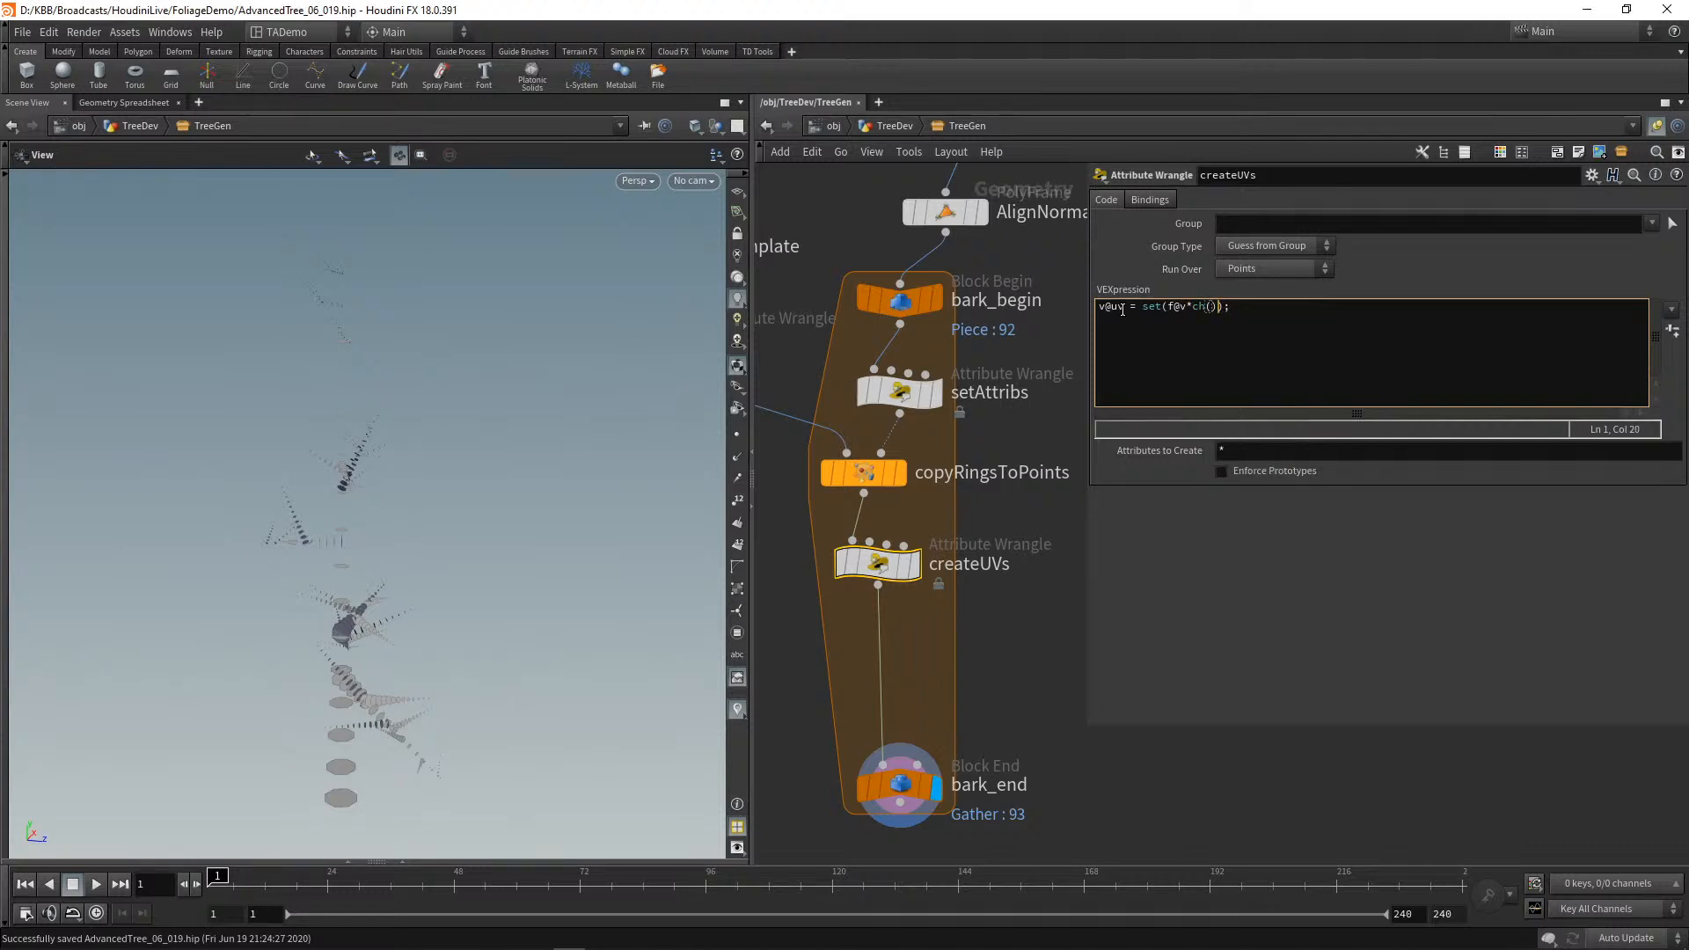
pyautogui.press('Left')
pyautogui.write('""')
pyautogui.press('Left')
pyautogui.write('../uvScalex')
pyautogui.press('Right')
pyautogui.press('Right')
# Step: Add f@u*ch("../uvSCaley") as the second component of the set() call and apply the code
pyautogui.write(', f@u')
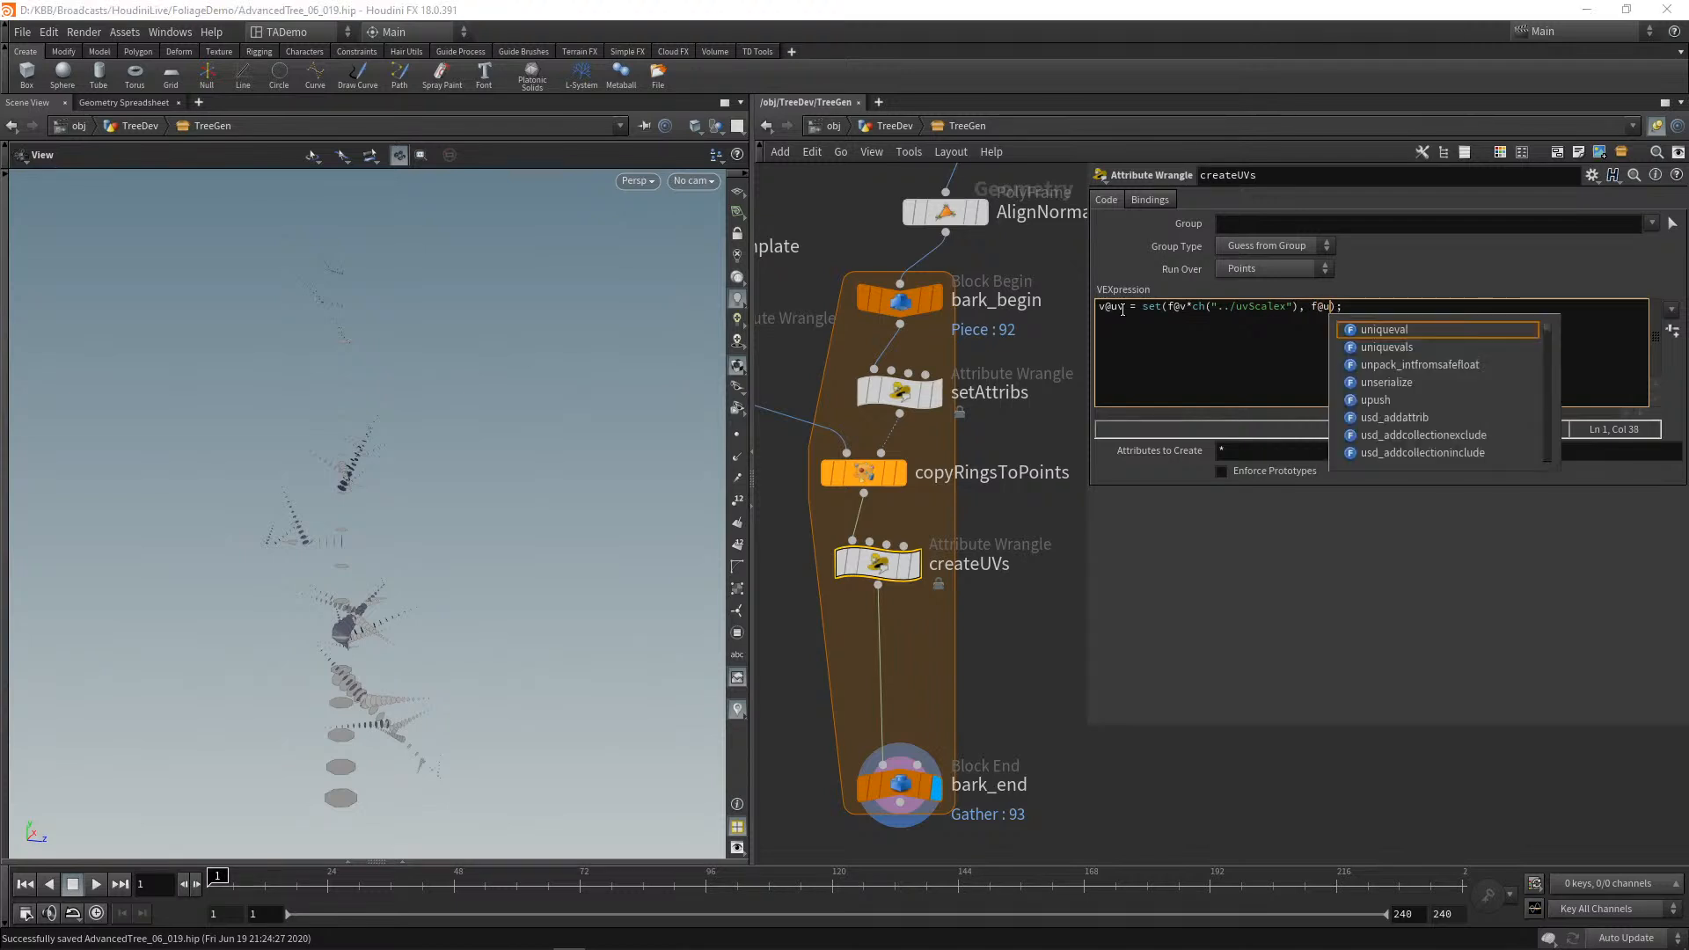
pyautogui.write('*')
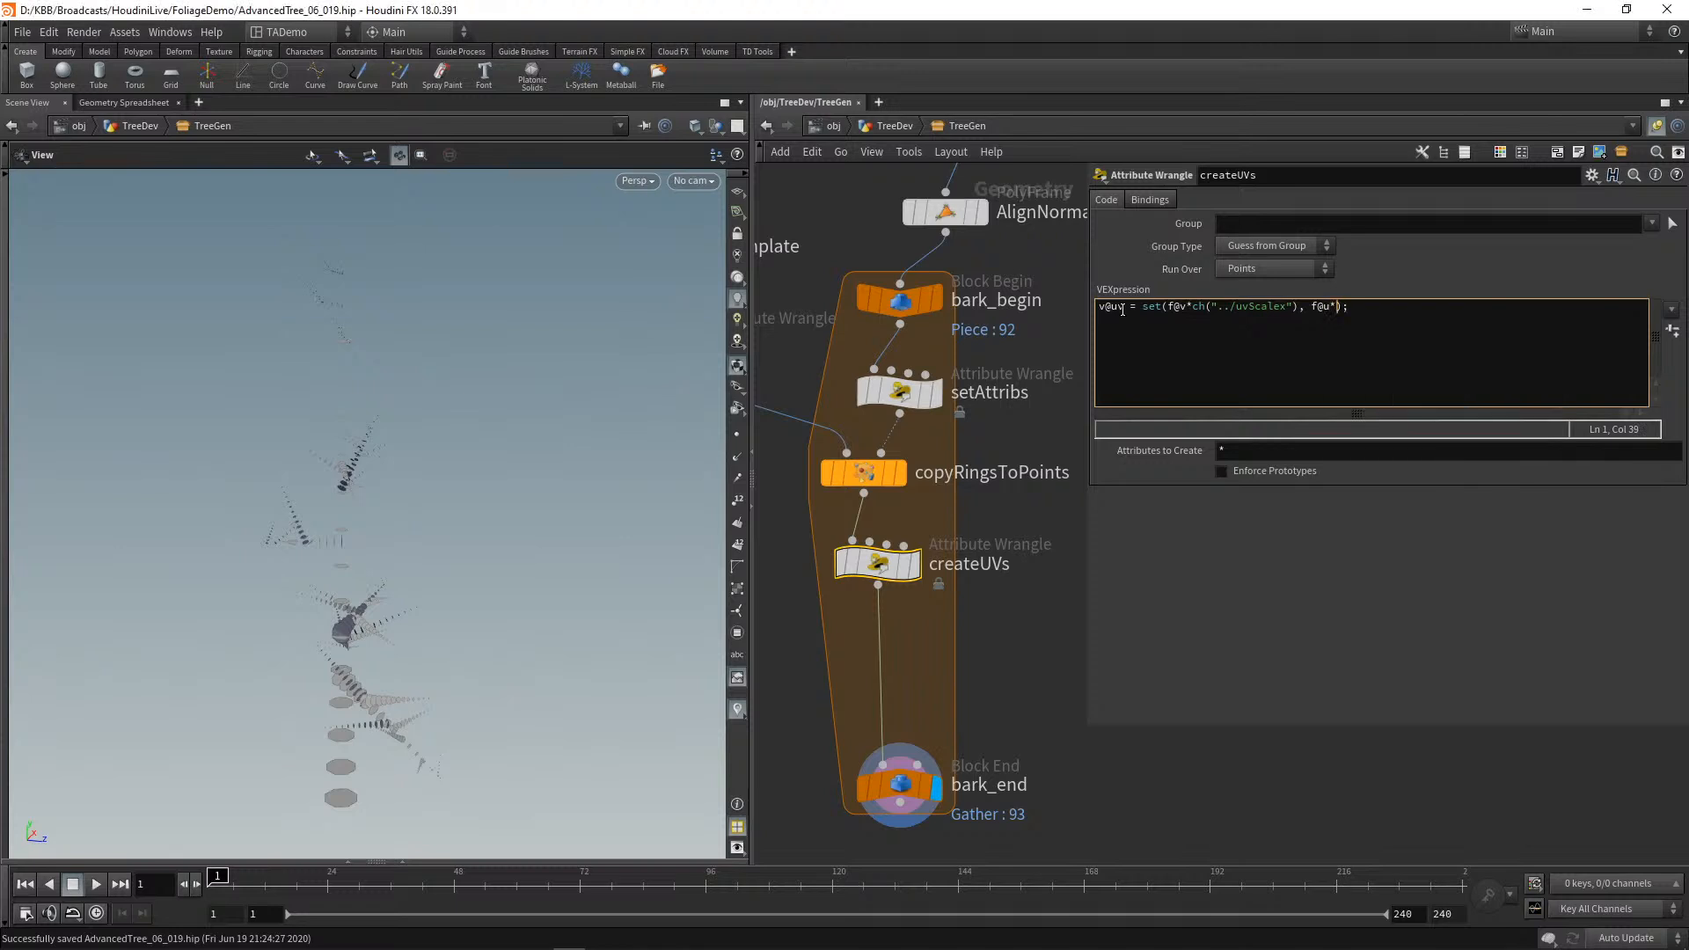
pyautogui.write('ch()')
pyautogui.press('Left')
pyautogui.write('"../uvSCal')
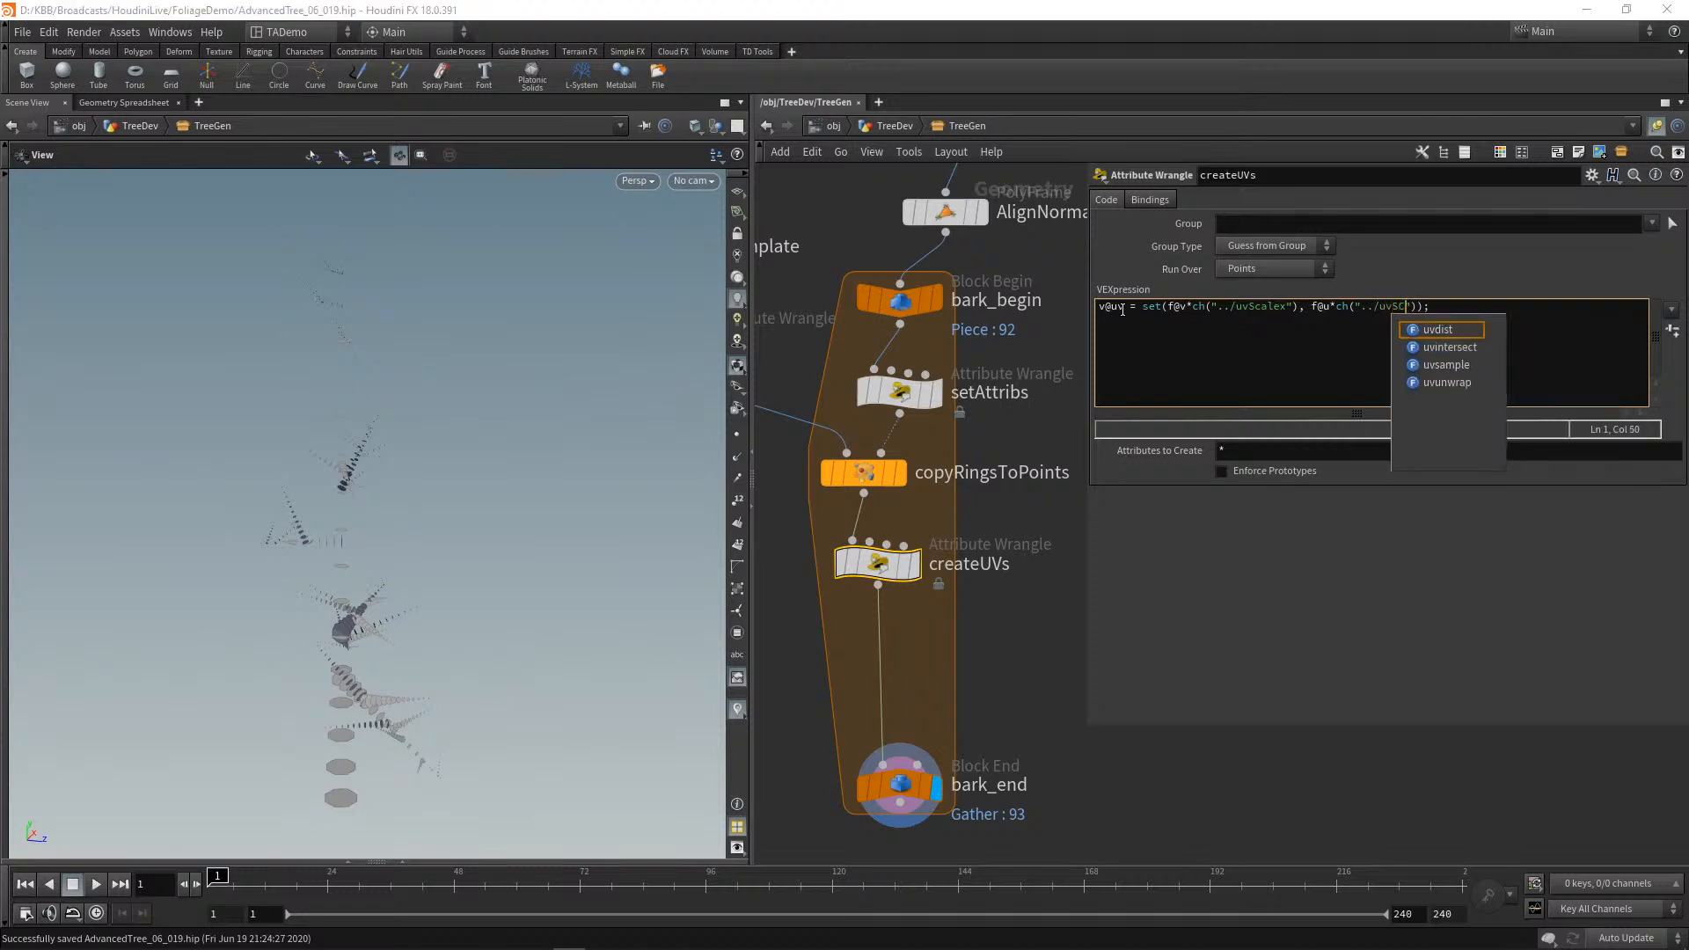
pyautogui.write('ey')
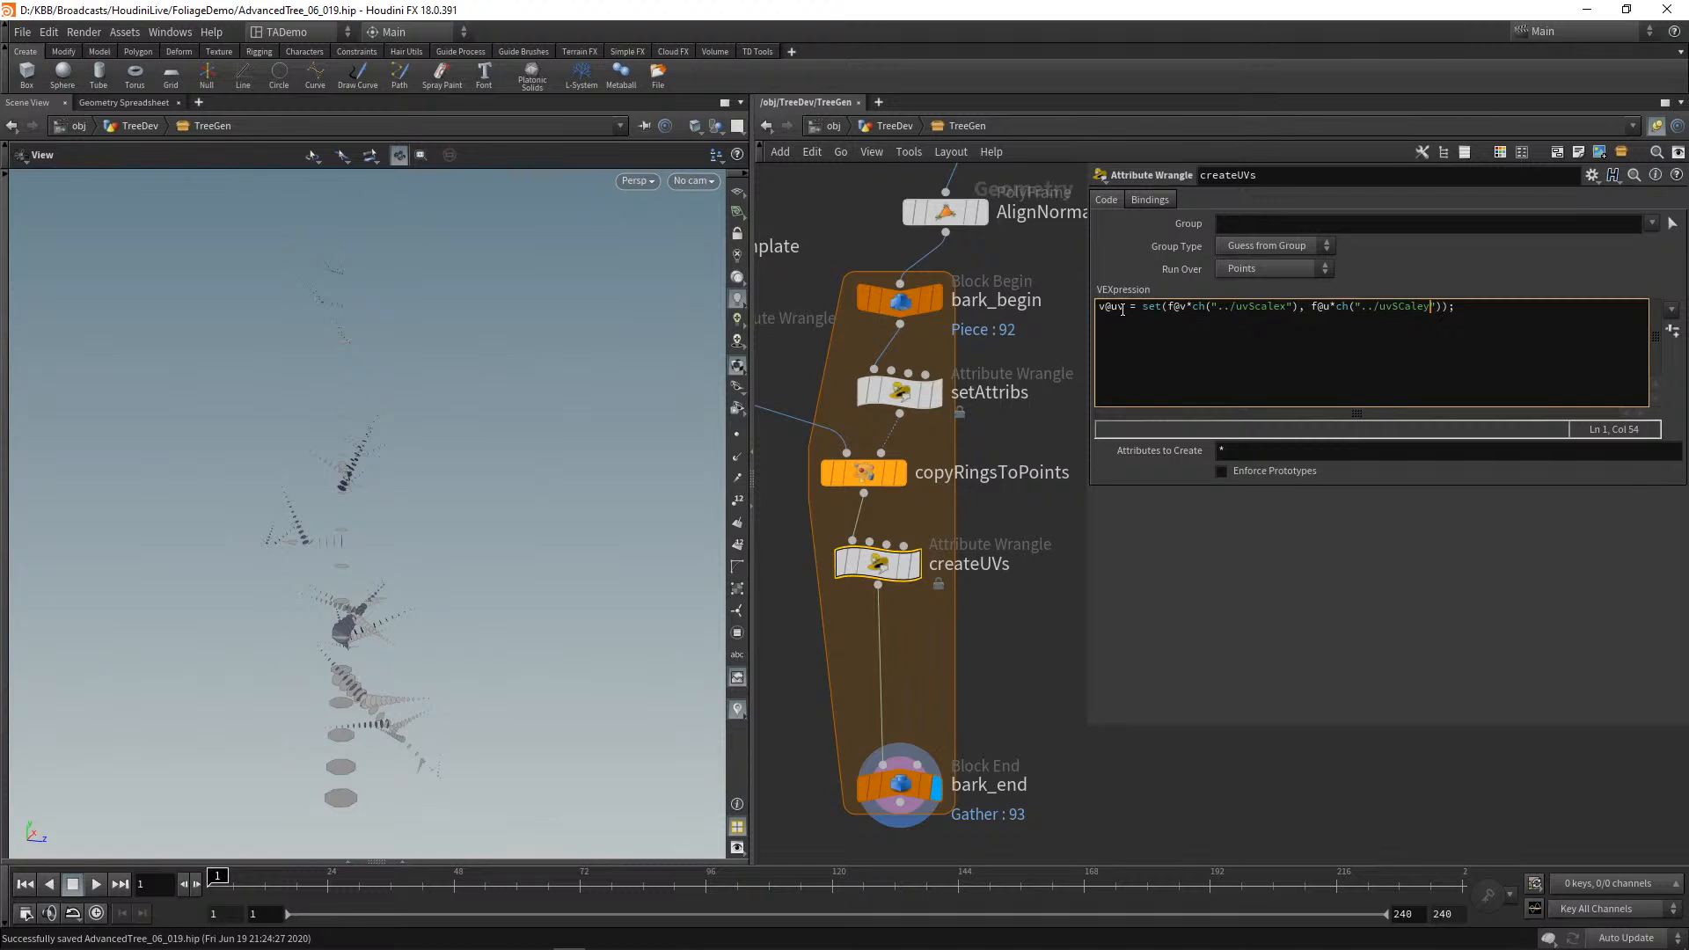
pyautogui.press('End')
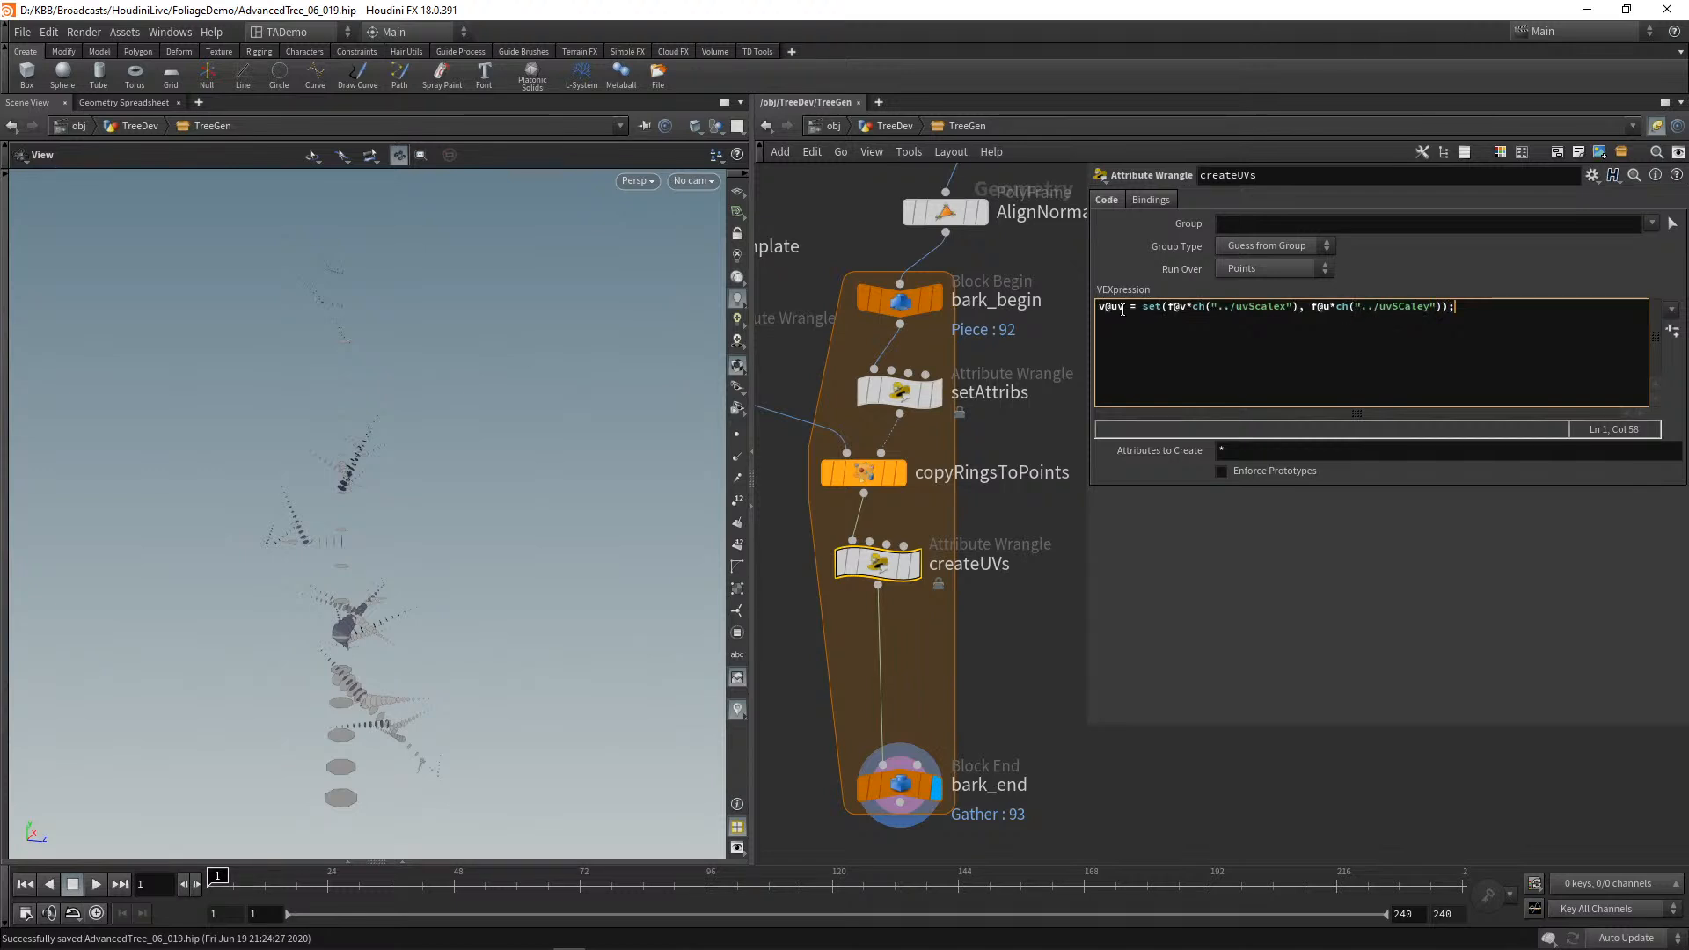
# Step: Compare the u, v and uv point attributes of createUVs, copyRingsToPoints and setAttribs in the geometry spreadsheet
pyautogui.moveTo(1028, 672); pyautogui.dragTo(1047, 680, button='middle')
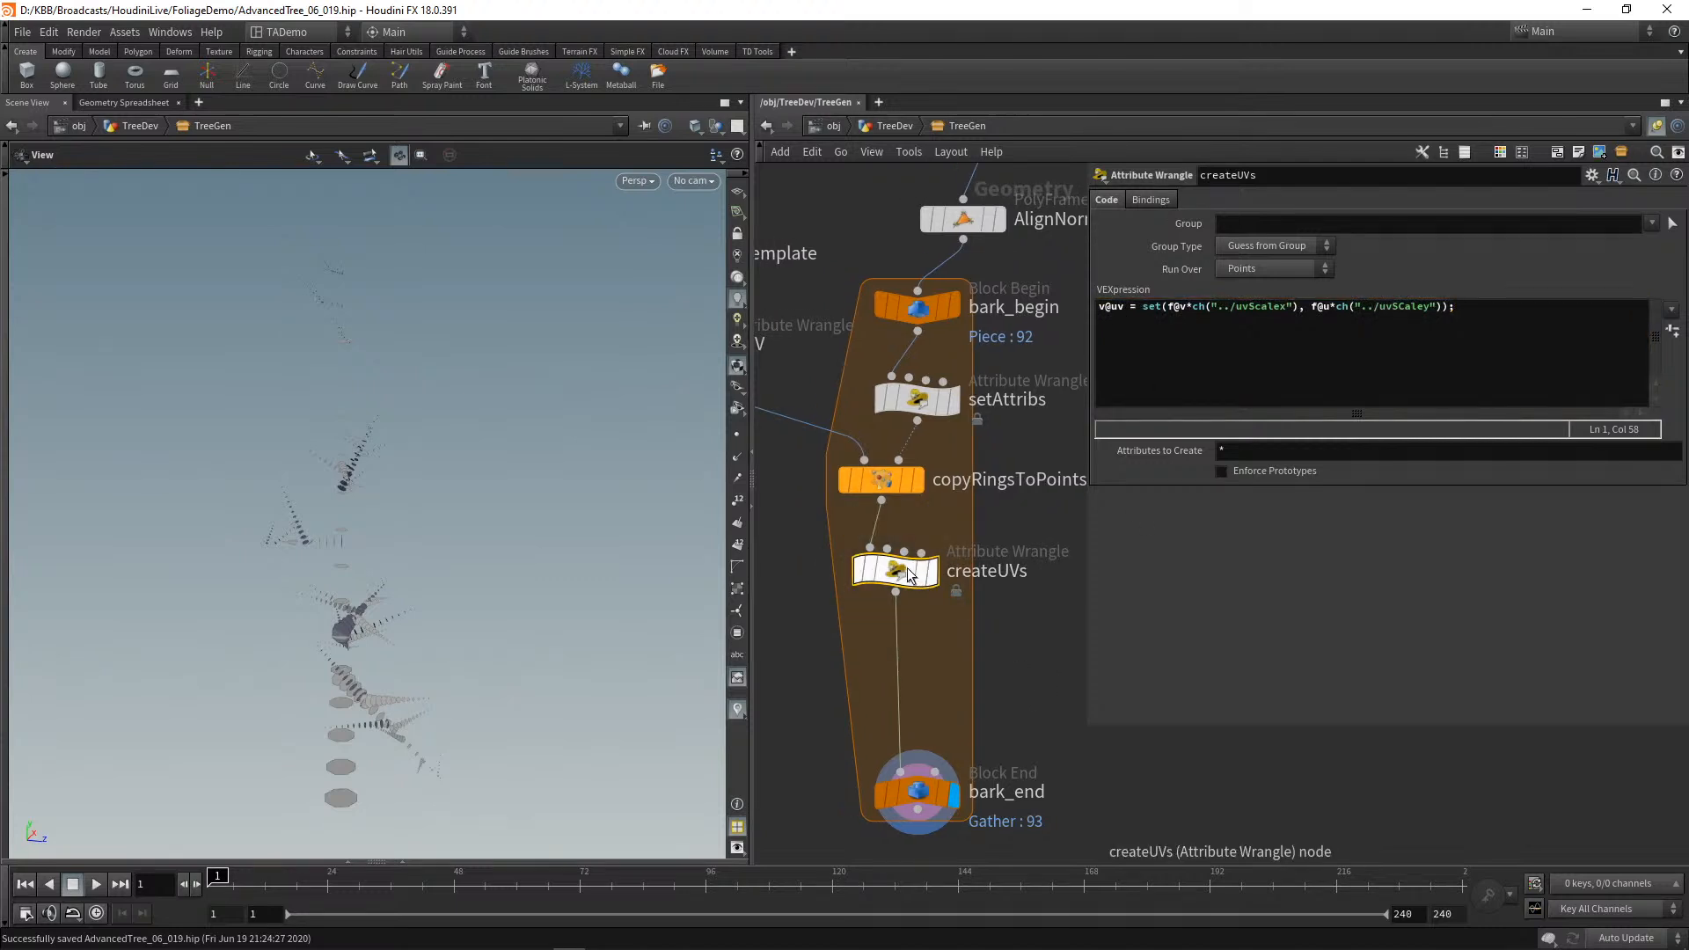
pyautogui.click(108, 103)
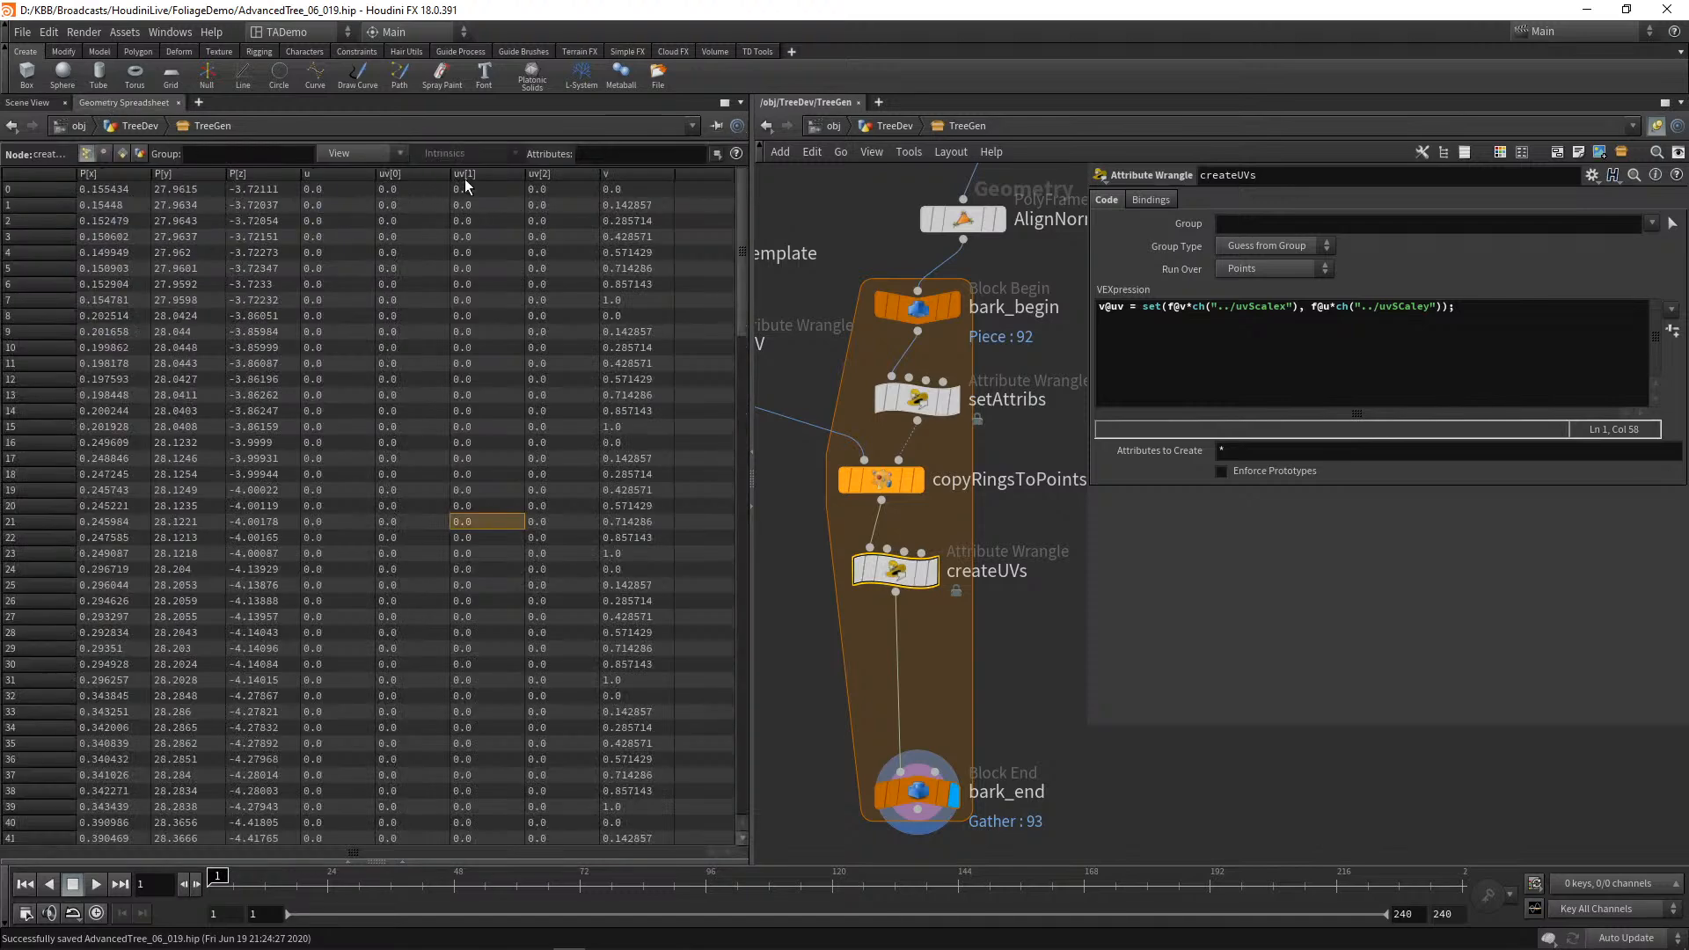
pyautogui.moveTo(743, 234); pyautogui.dragTo(777, 196)
pyautogui.moveTo(897, 504)
pyautogui.click(885, 480)
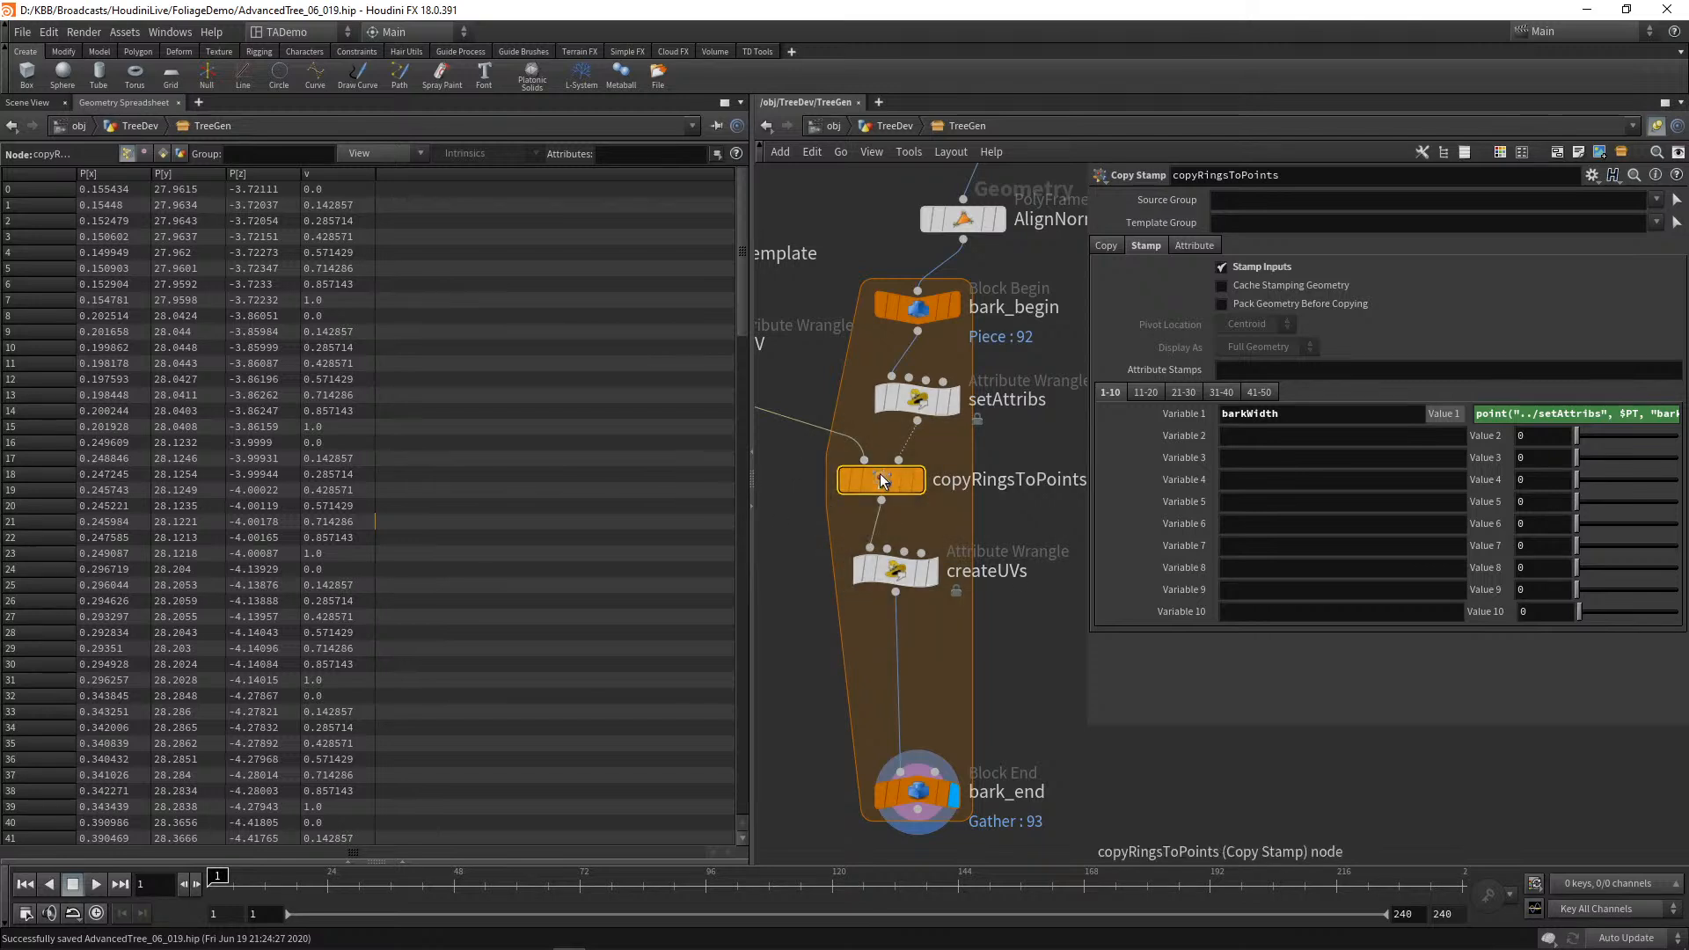
pyautogui.moveTo(904, 501)
pyautogui.click(921, 400)
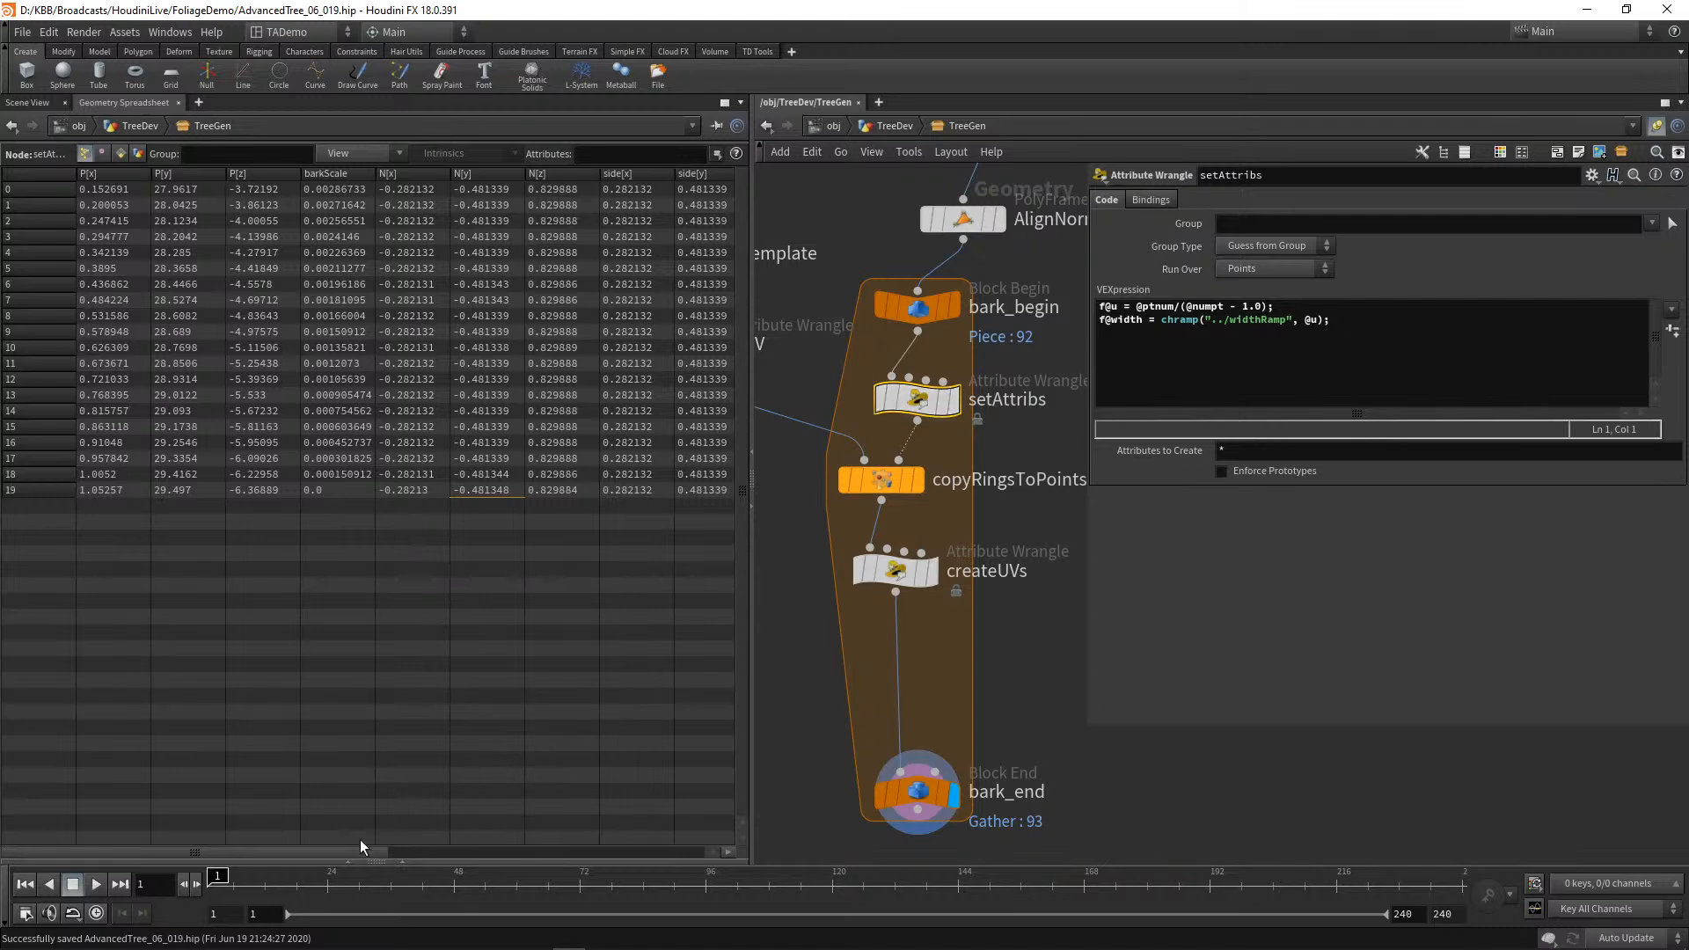
pyautogui.moveTo(346, 848); pyautogui.dragTo(380, 831)
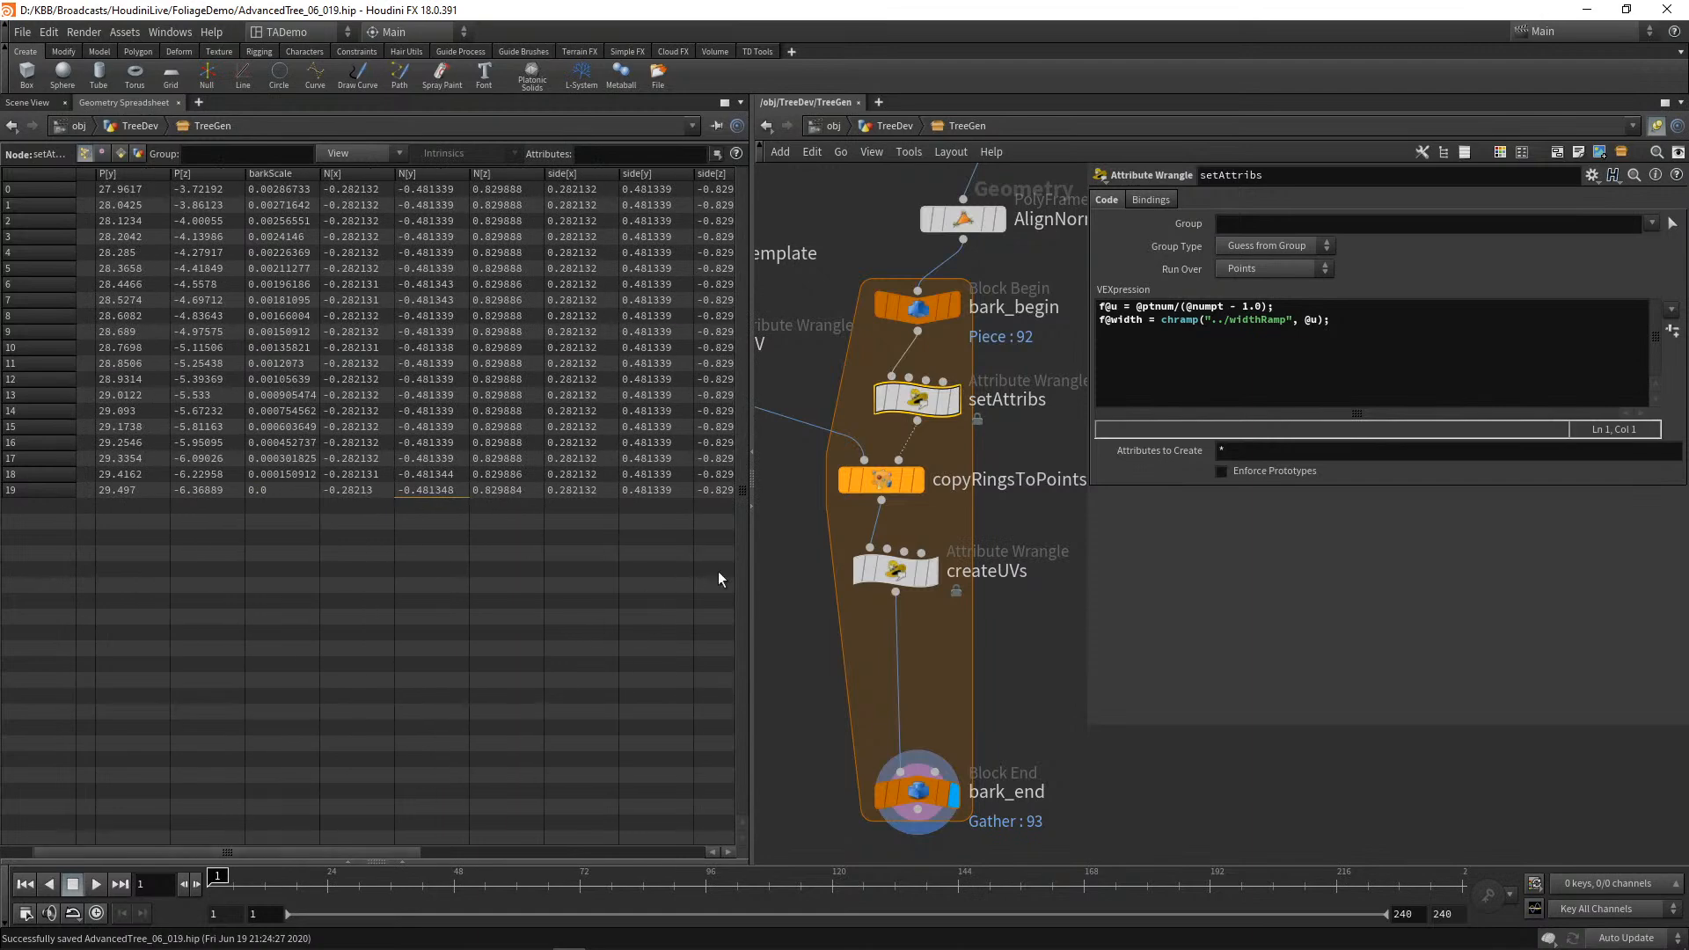
# Step: Enable Use Template Point Attributes on copyRingsToPoints, set its To Point Set pattern to *,^v,^Alpha,u, and return to createUVs
pyautogui.click(889, 481)
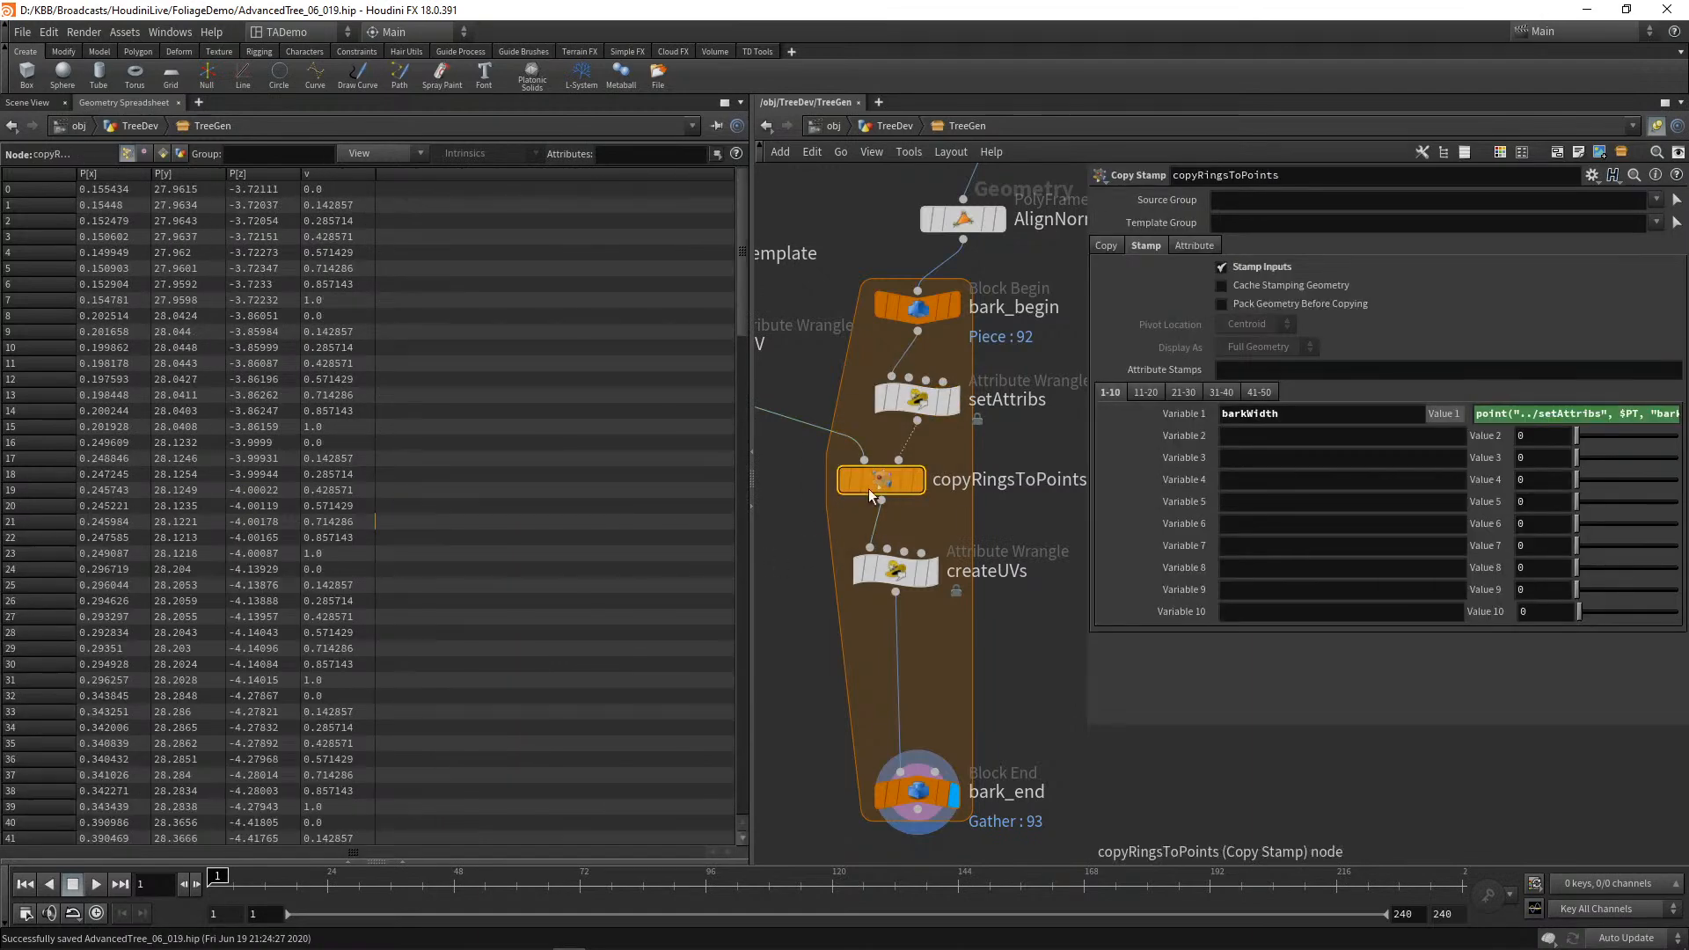
pyautogui.click(1196, 247)
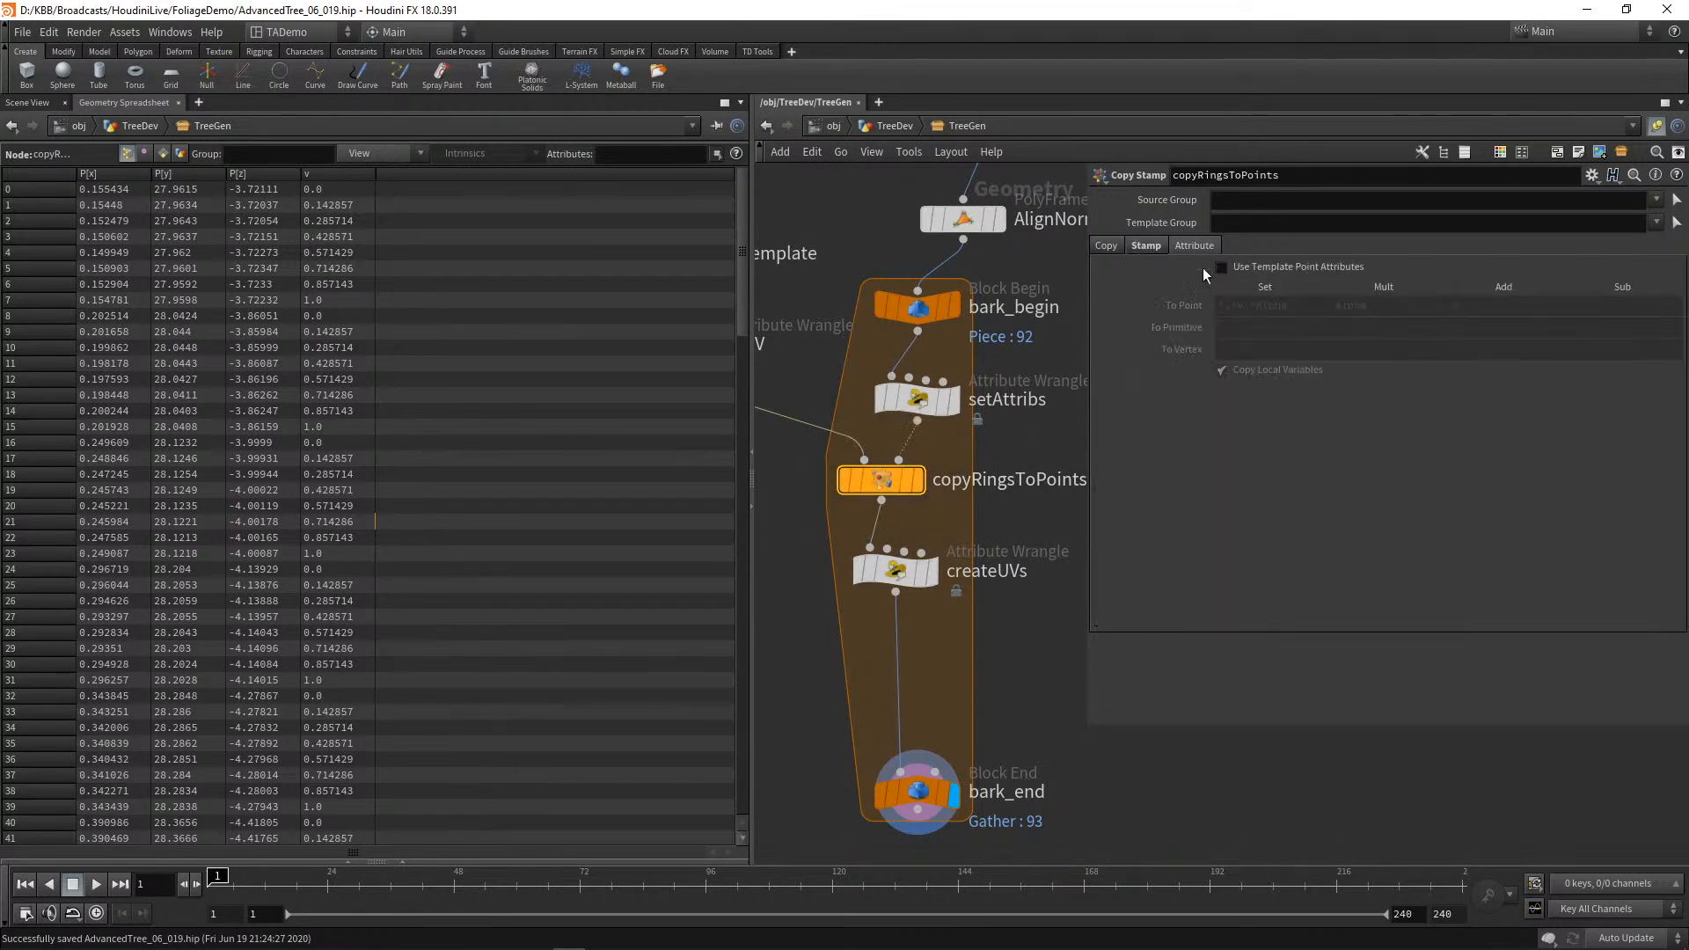
pyautogui.click(1222, 266)
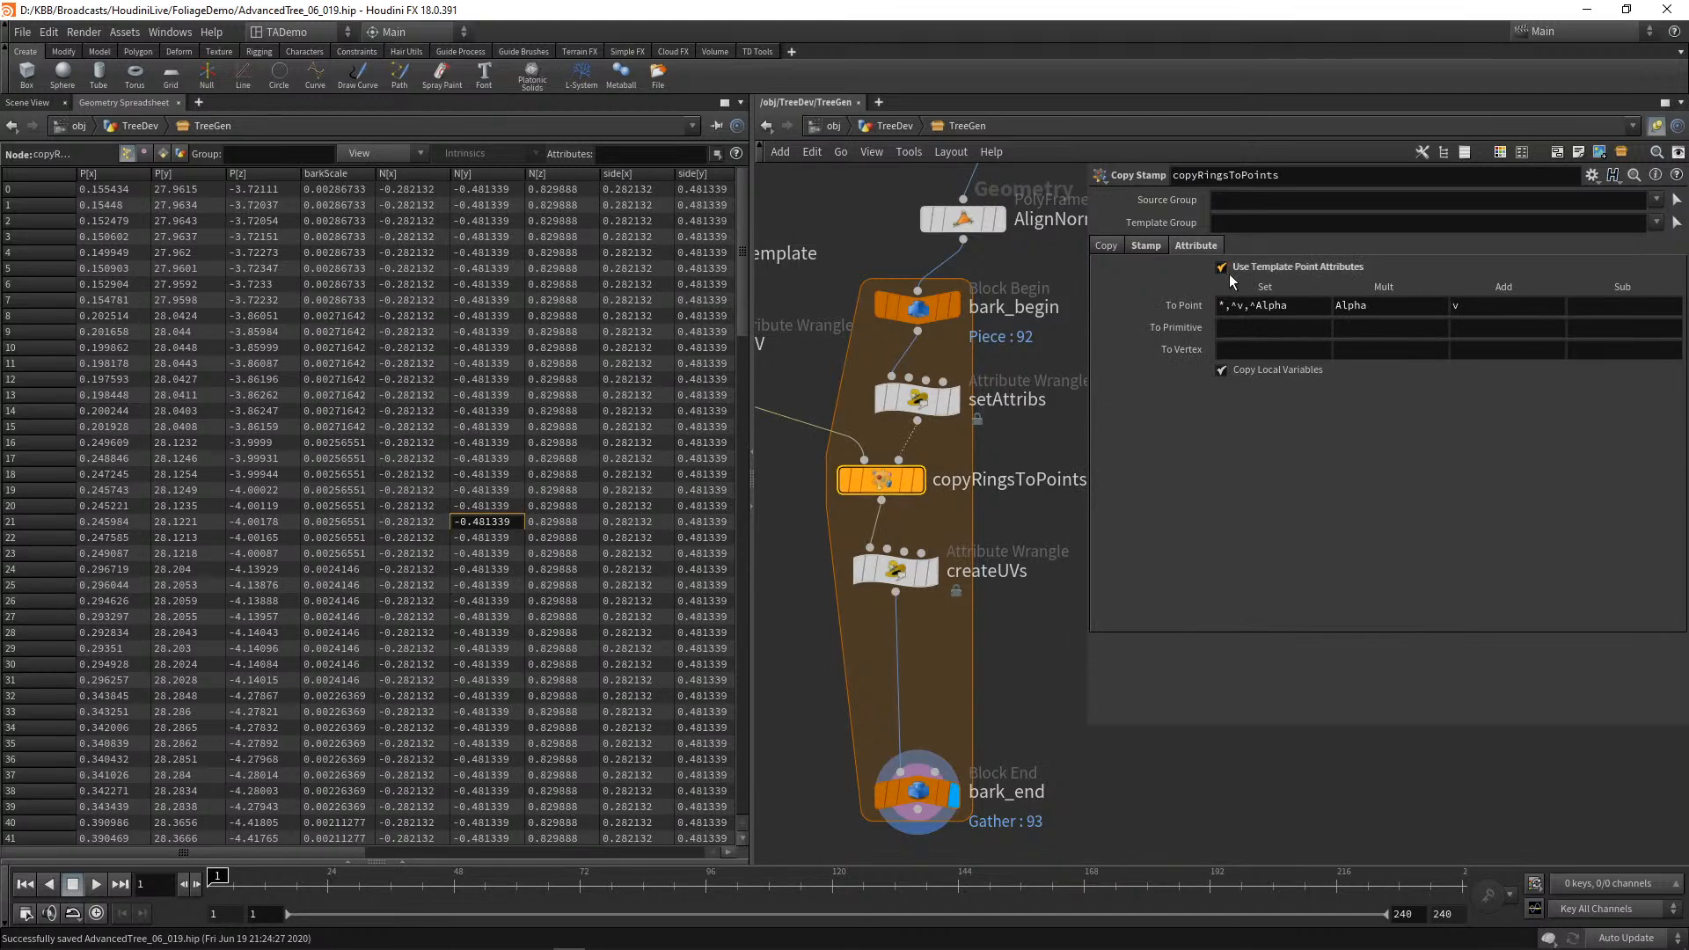
pyautogui.click(1305, 312)
pyautogui.write(',u')
pyautogui.press('Return')
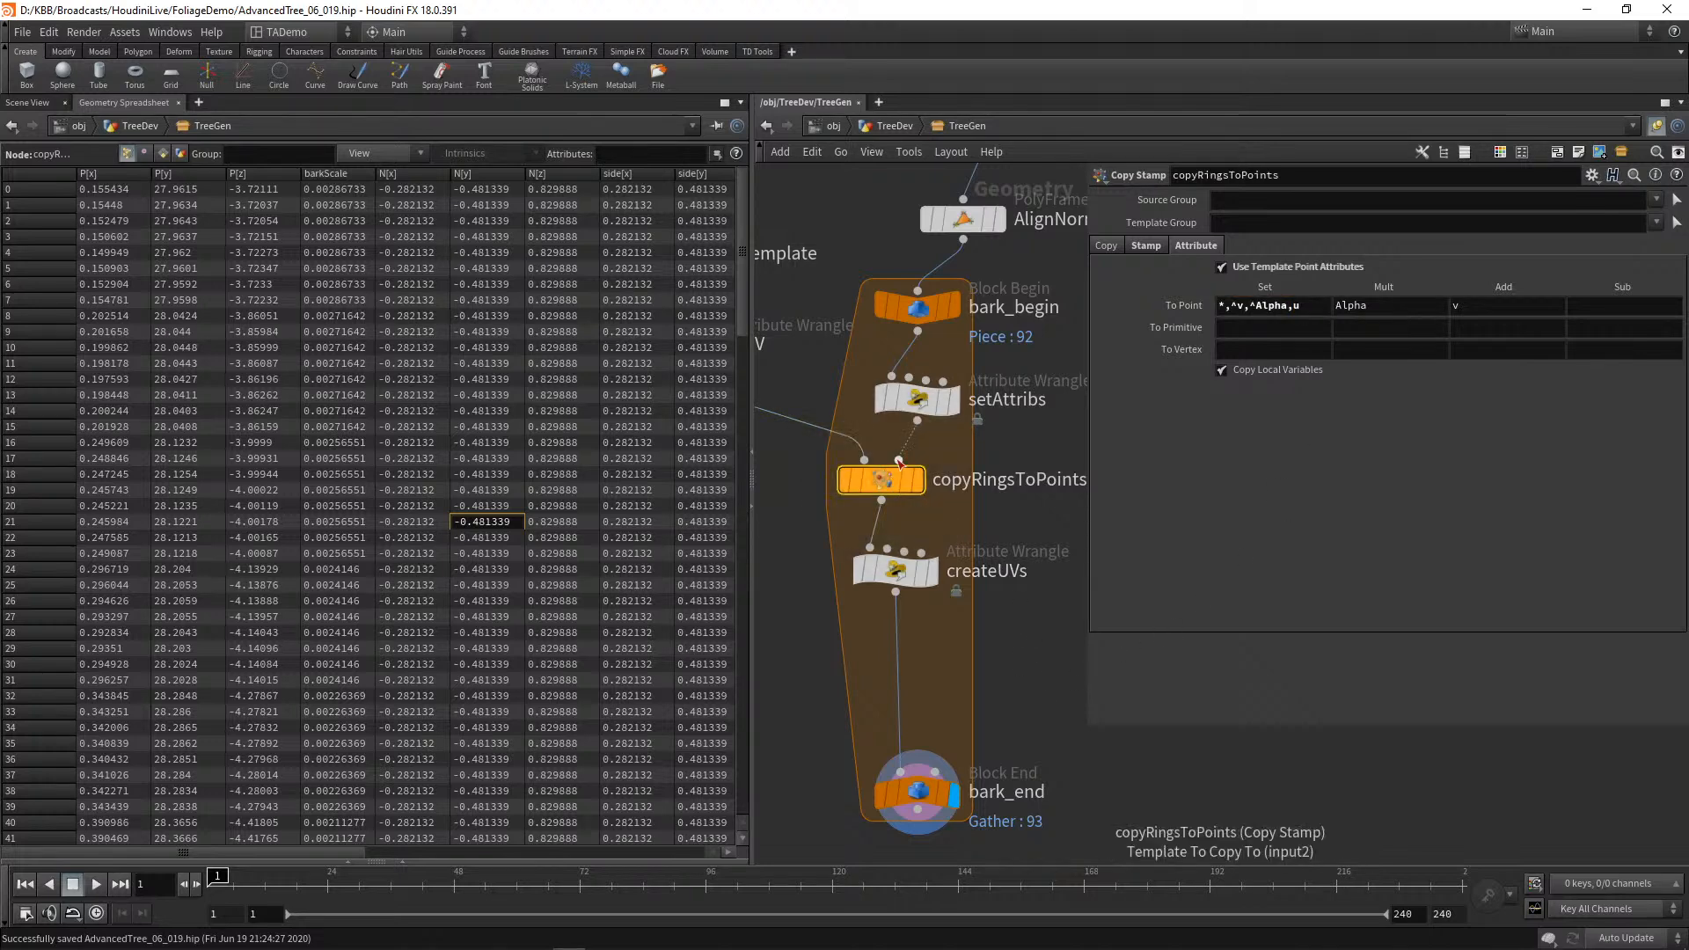
pyautogui.click(906, 572)
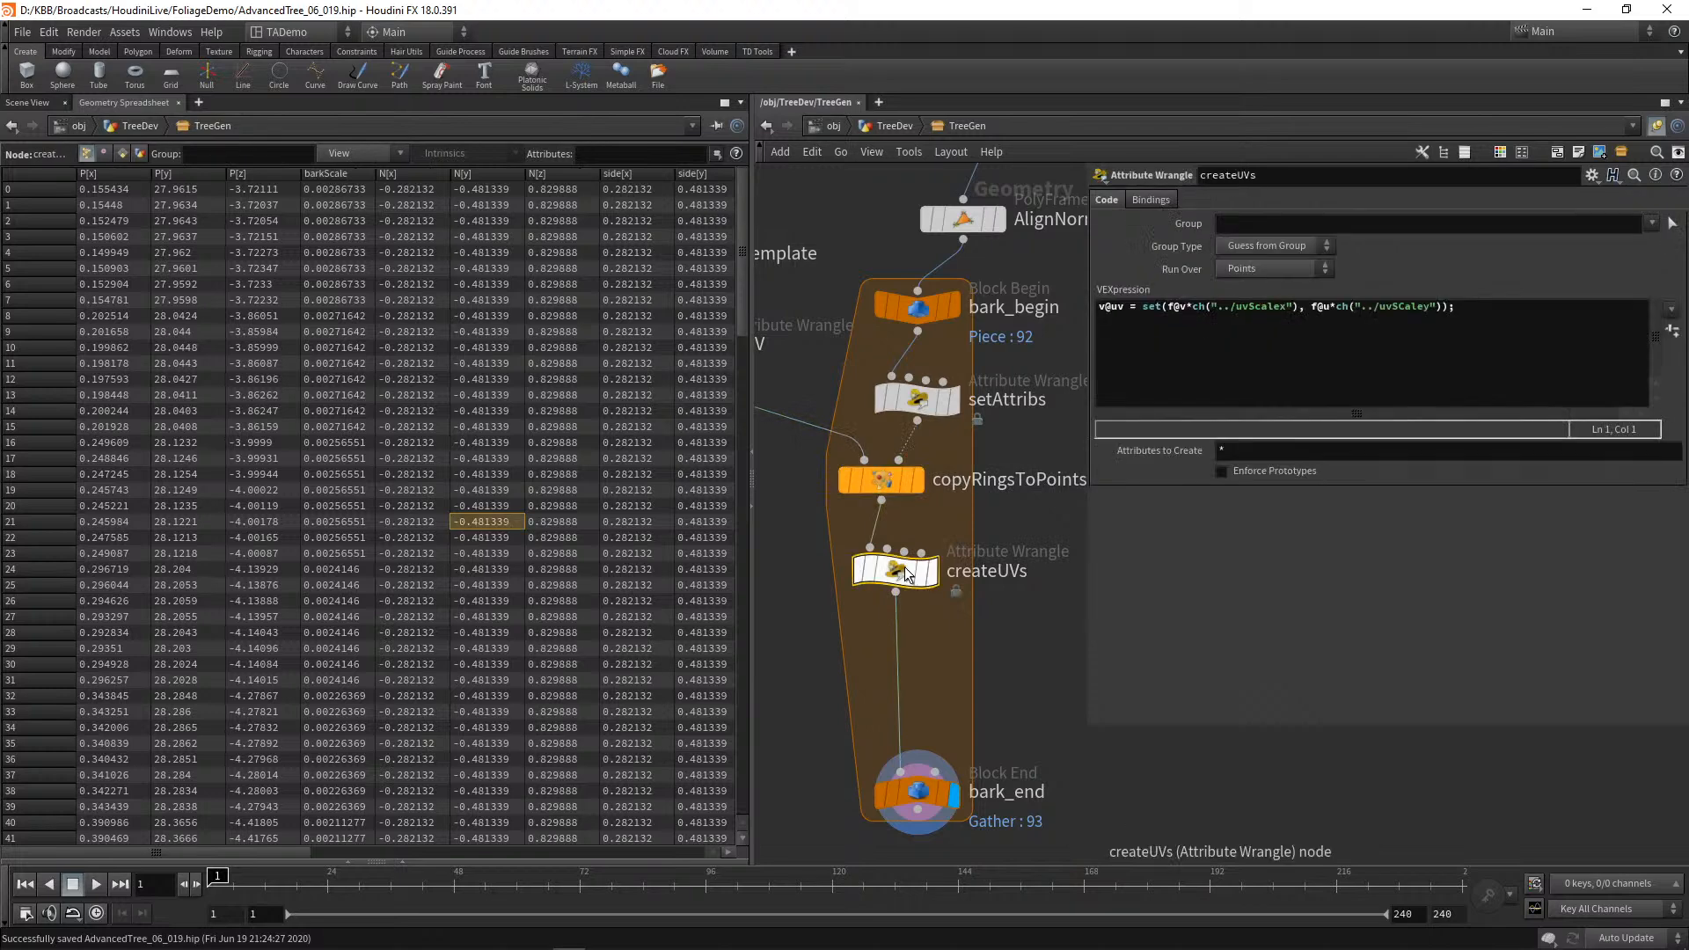
# Step: Return to the scene view, go up to the TreeGen asset, display its Bark parameters and open its type properties
pyautogui.moveTo(287, 852); pyautogui.dragTo(218, 905)
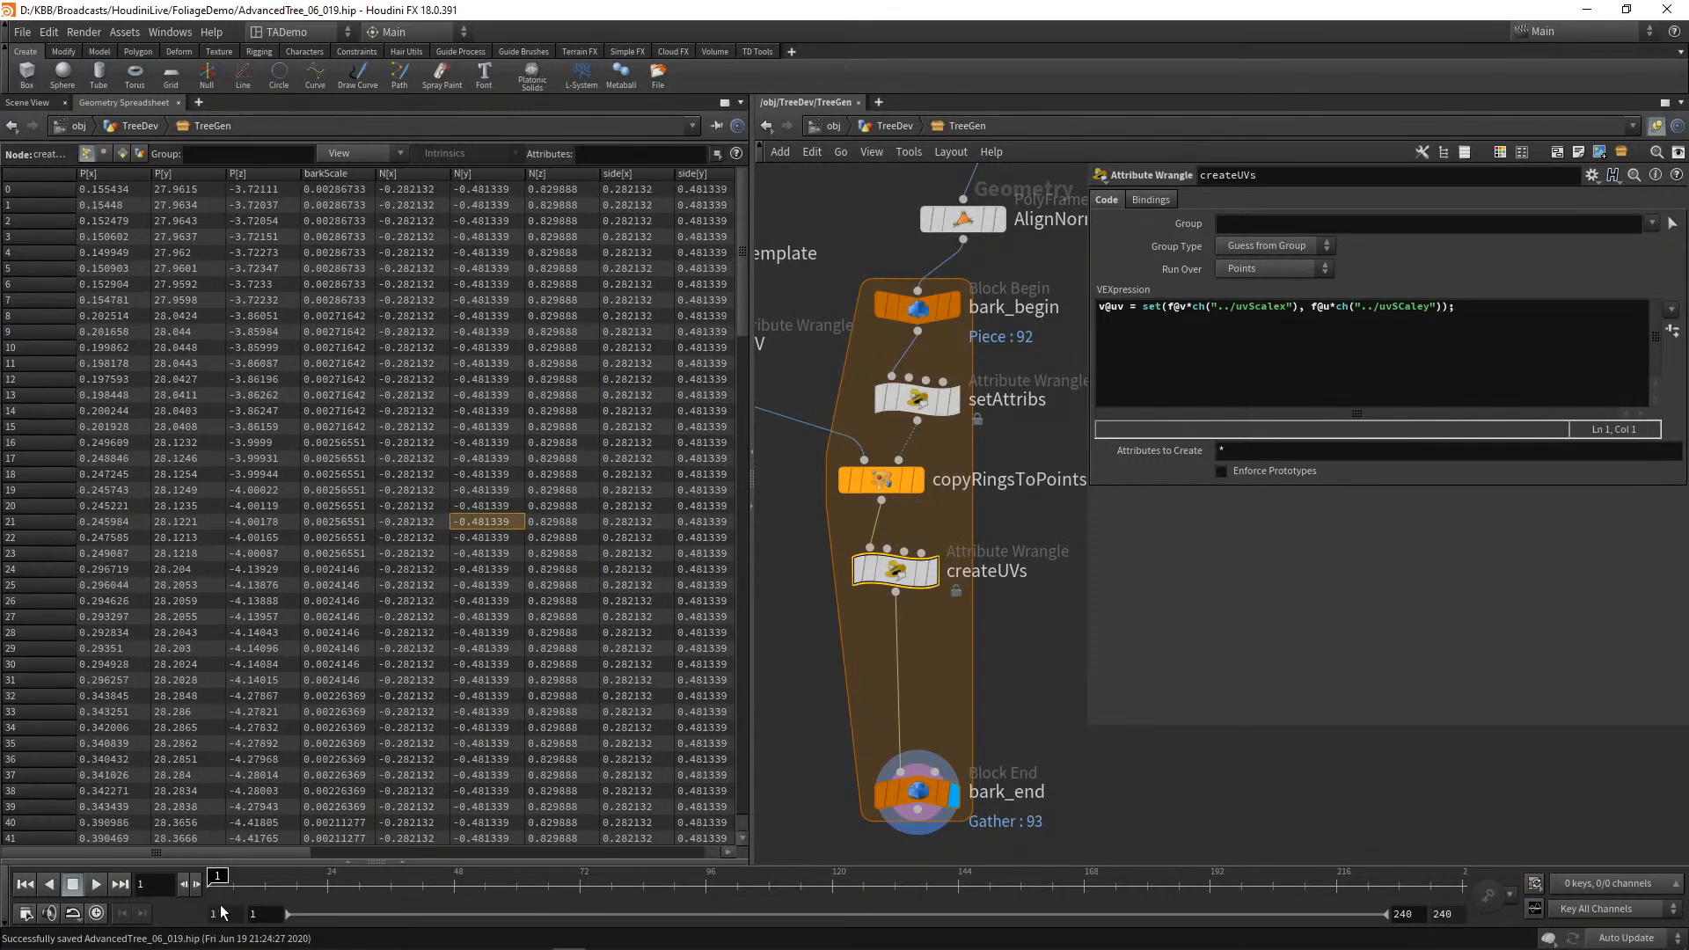
pyautogui.click(19, 103)
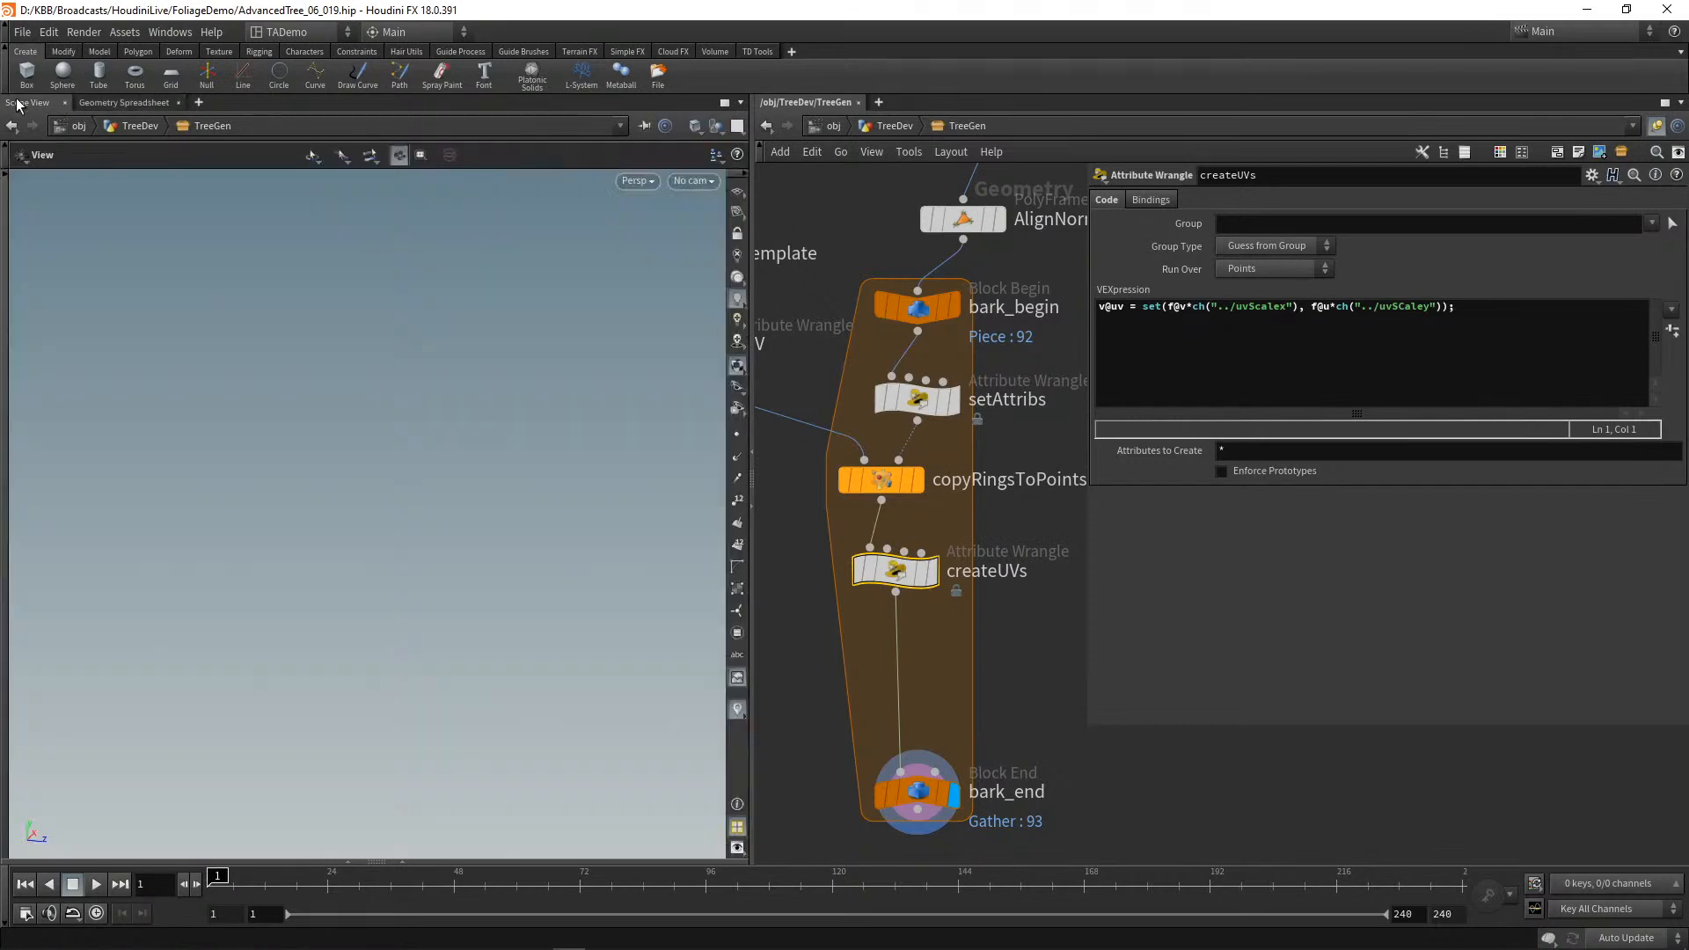
pyautogui.click(821, 690)
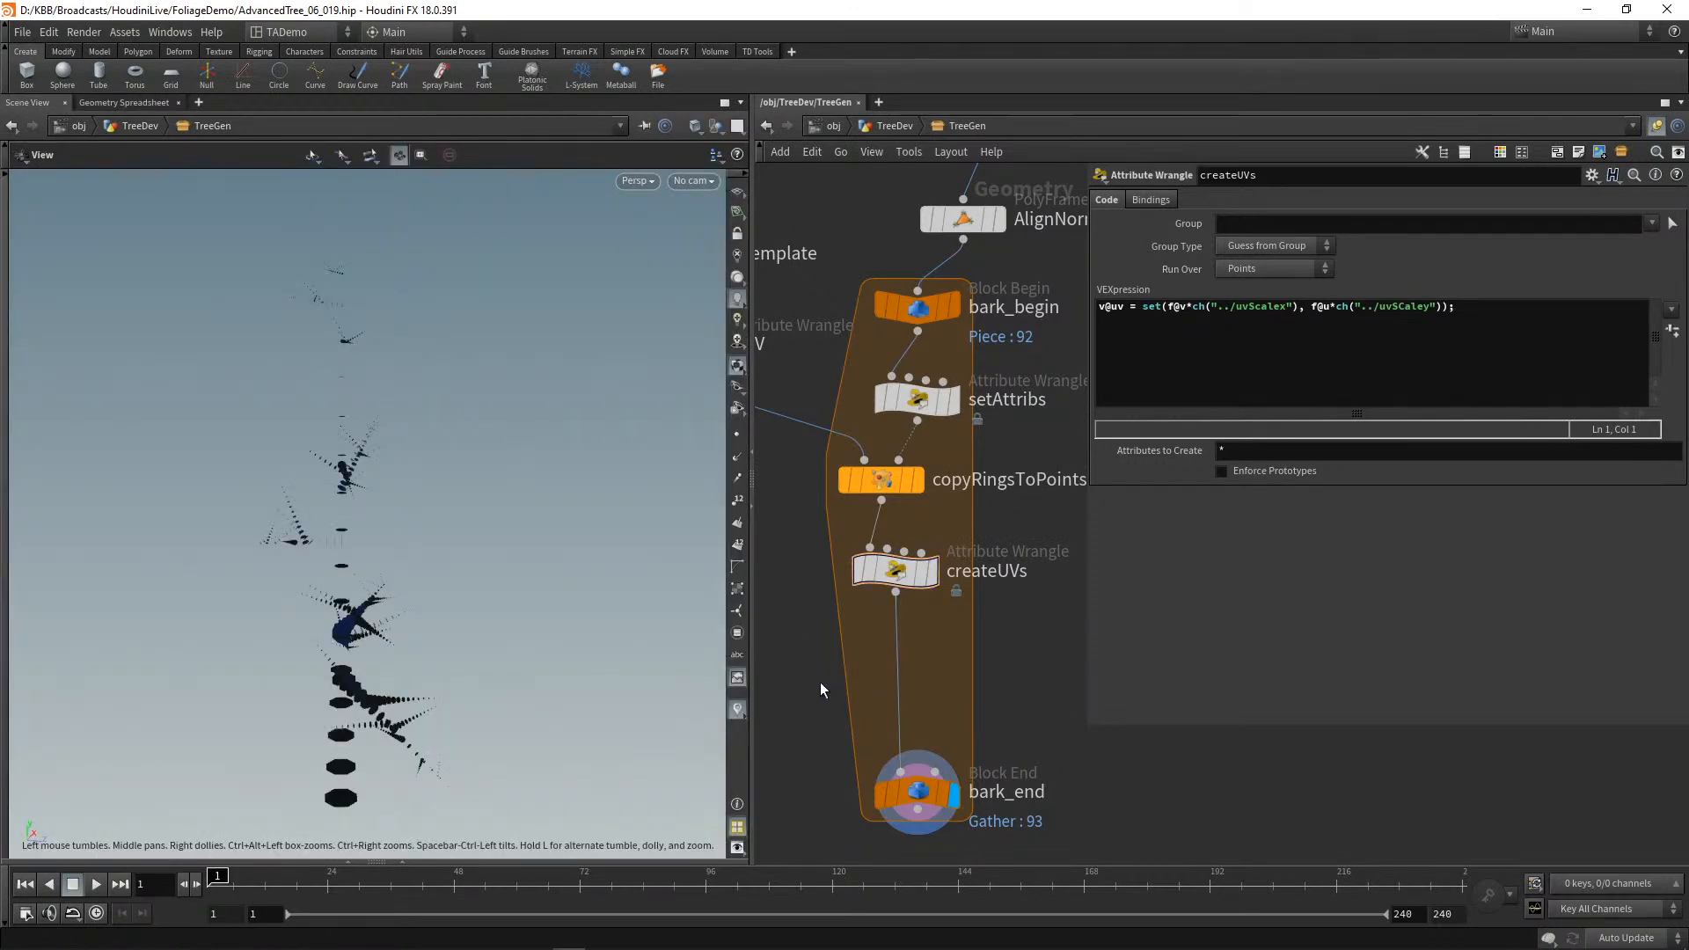
pyautogui.press('u')
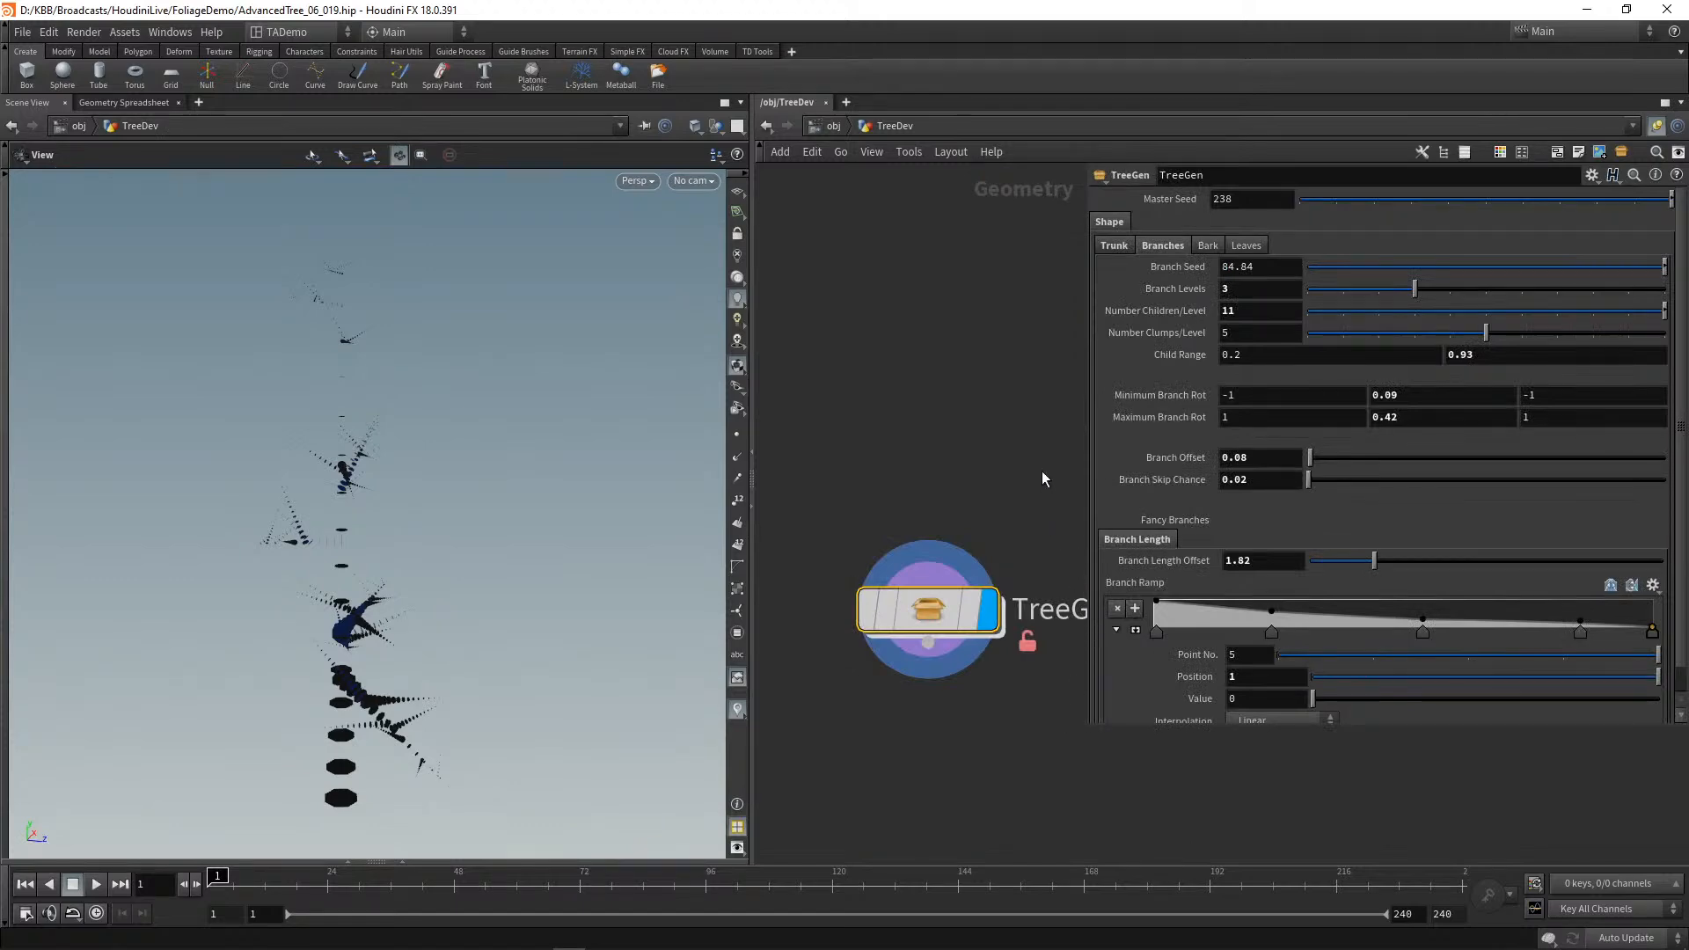
pyautogui.scroll(2, 1035, 475)
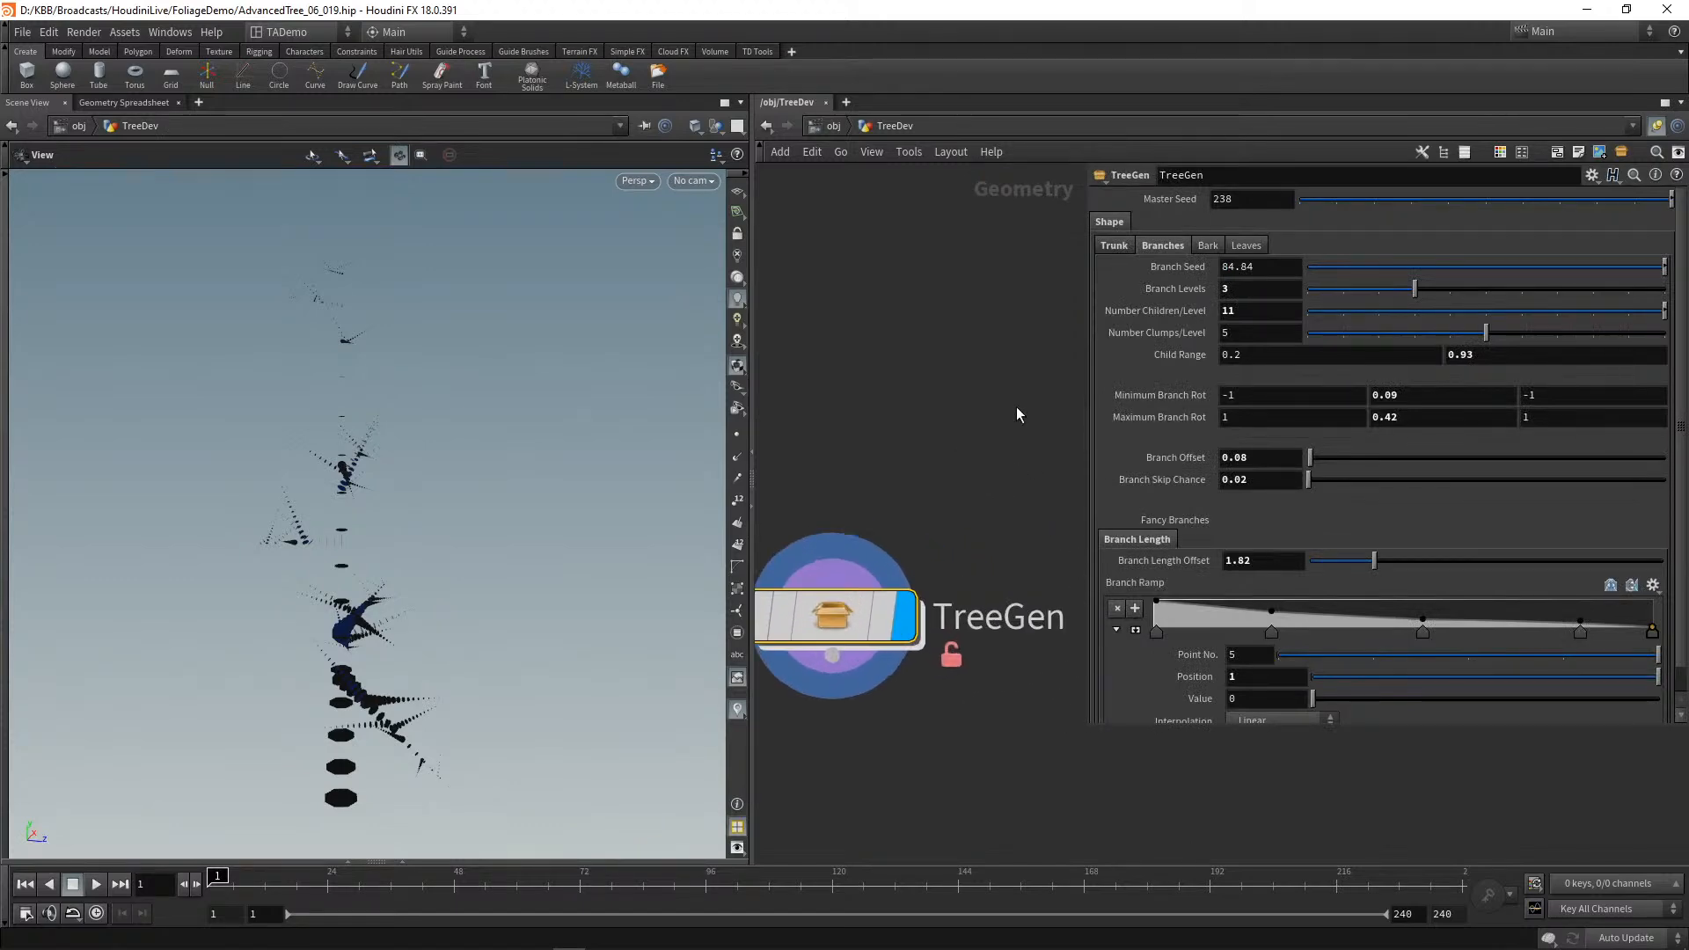
pyautogui.click(1209, 245)
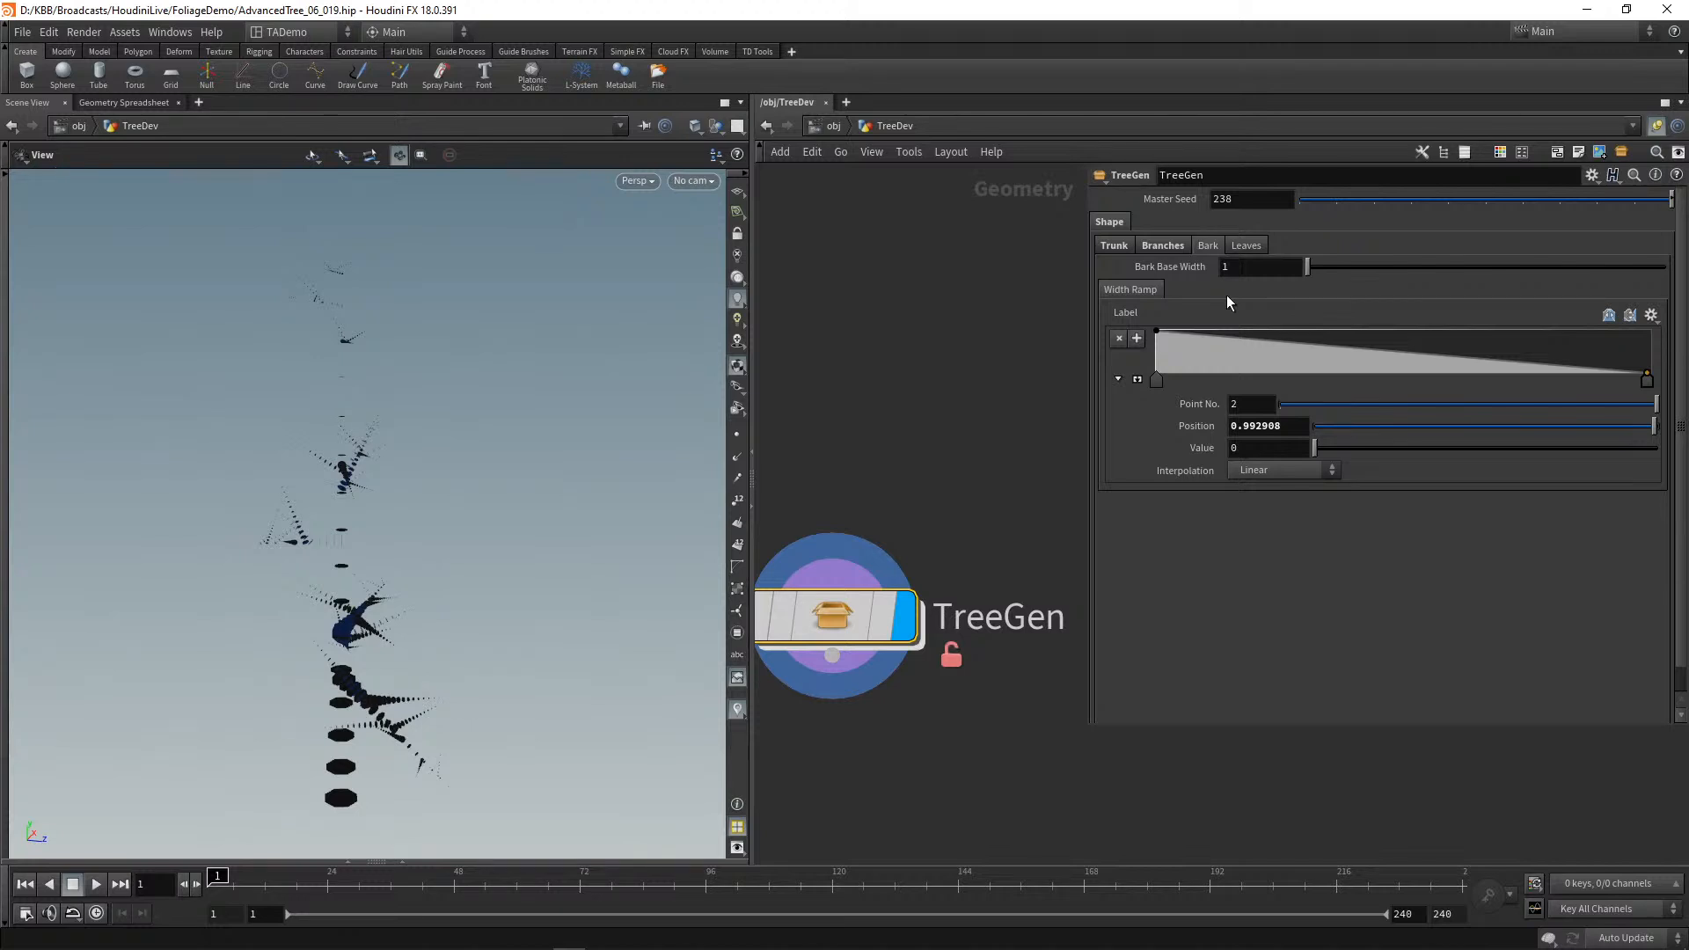
pyautogui.rightClick(834, 614)
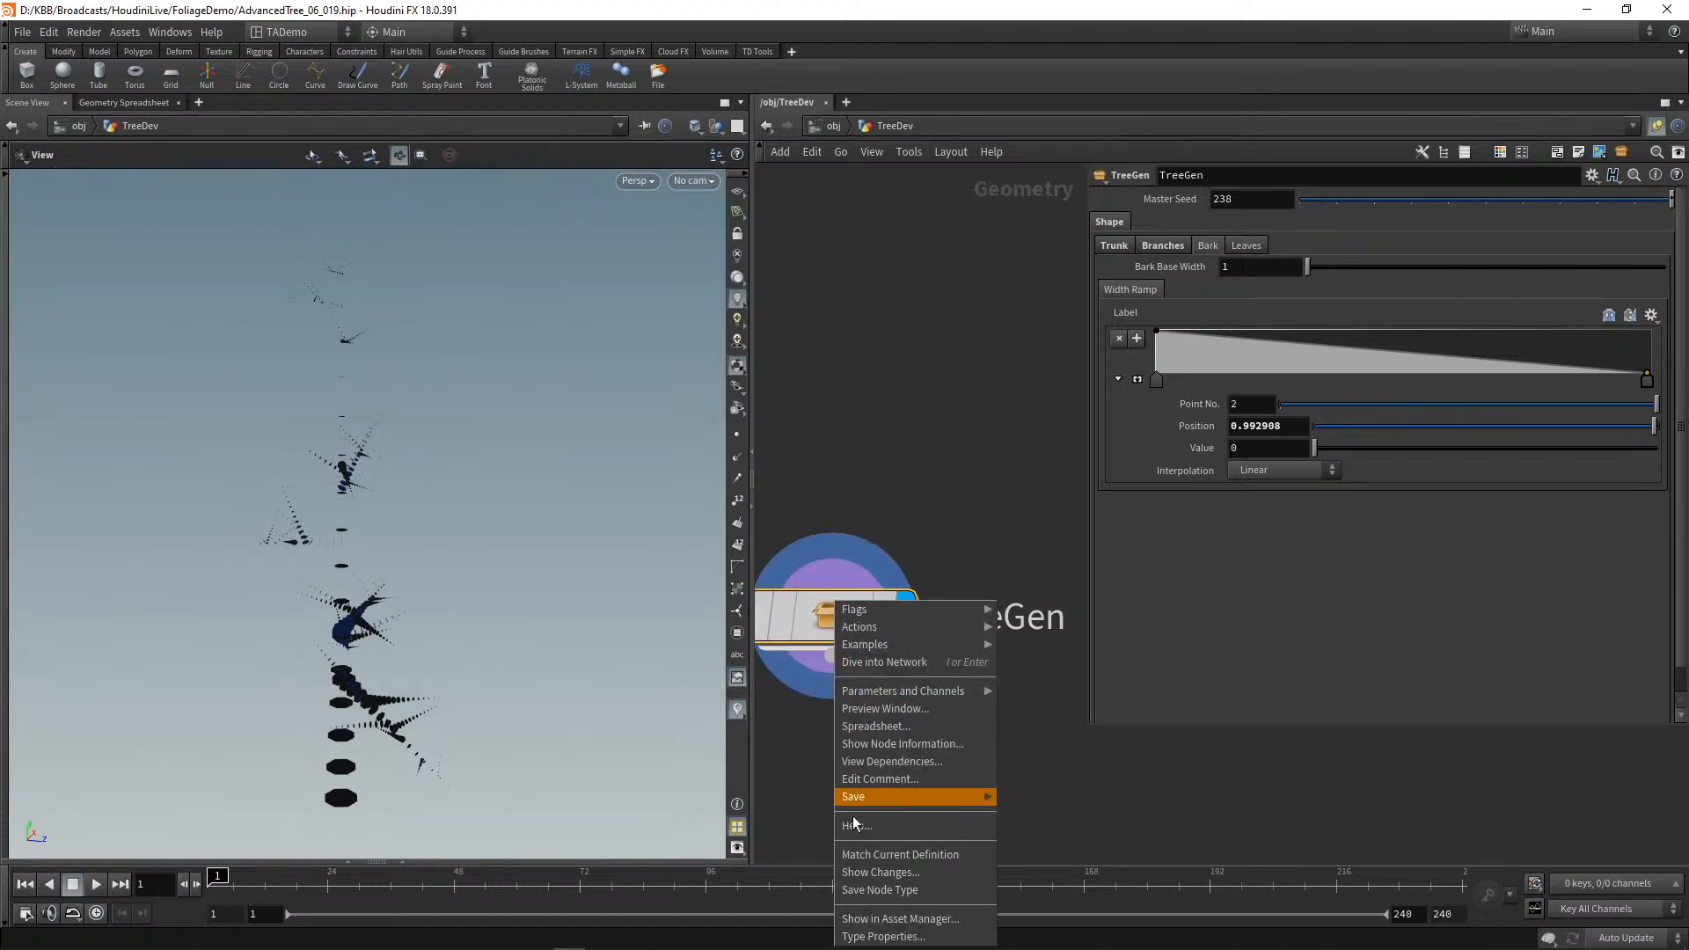
pyautogui.click(858, 936)
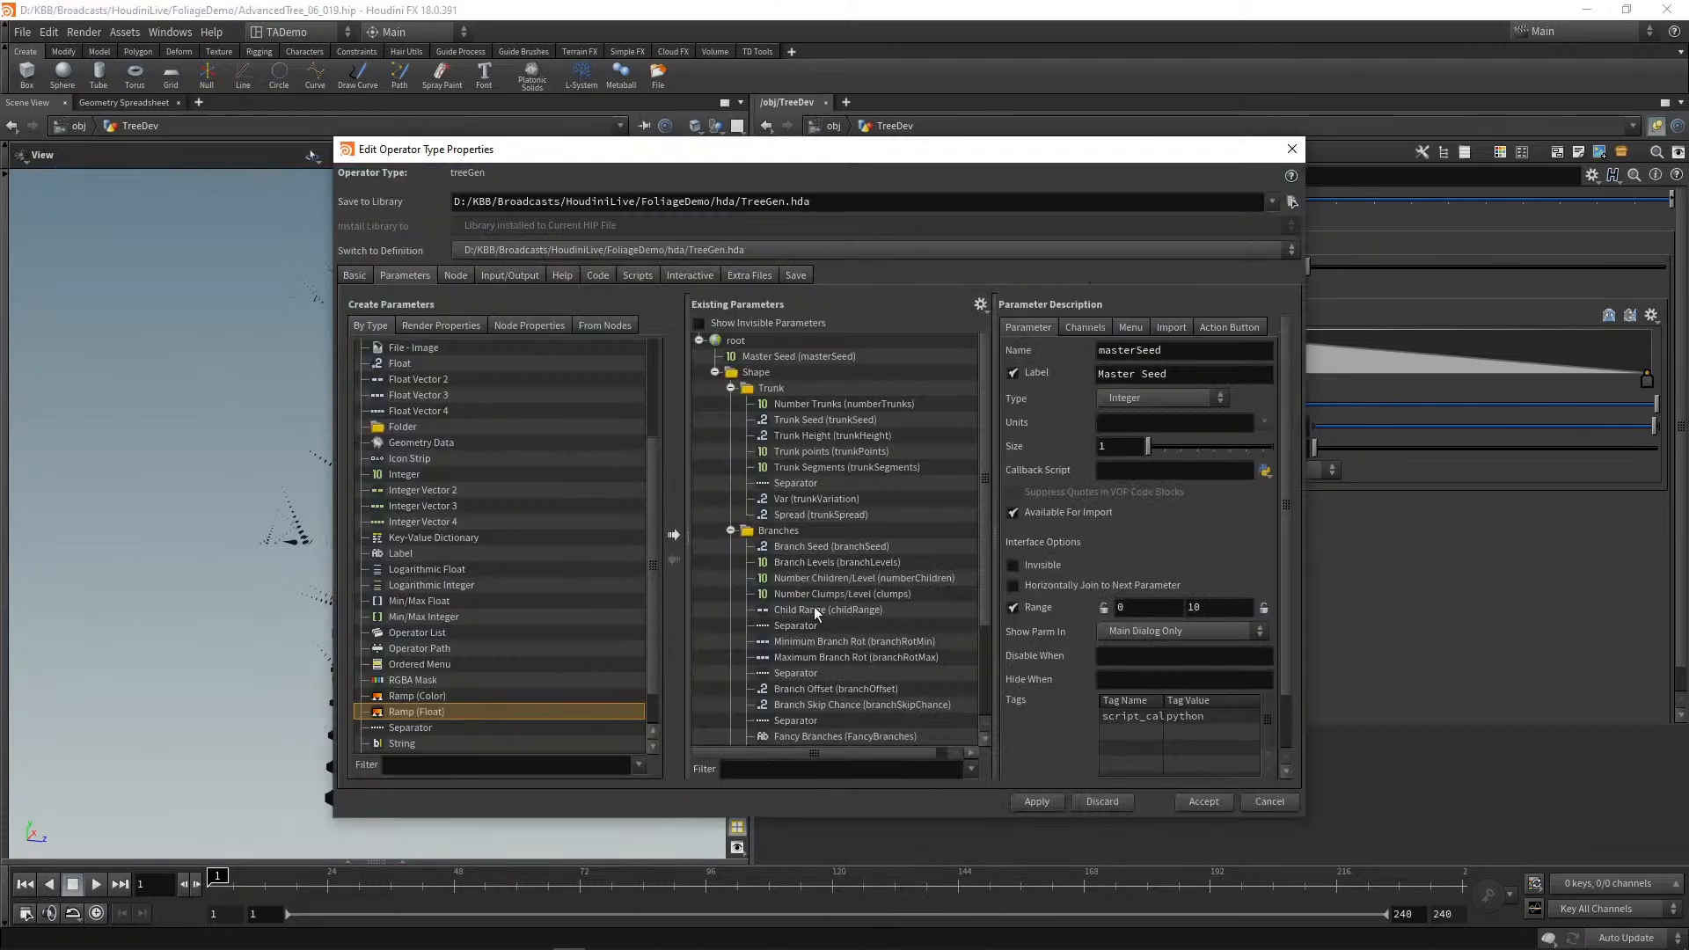
# Step: Add a Float Vector 2 parameter under Bark Base Width in the Bark folder, named uvScale and labelled UVScale
pyautogui.moveTo(985, 493); pyautogui.dragTo(980, 662)
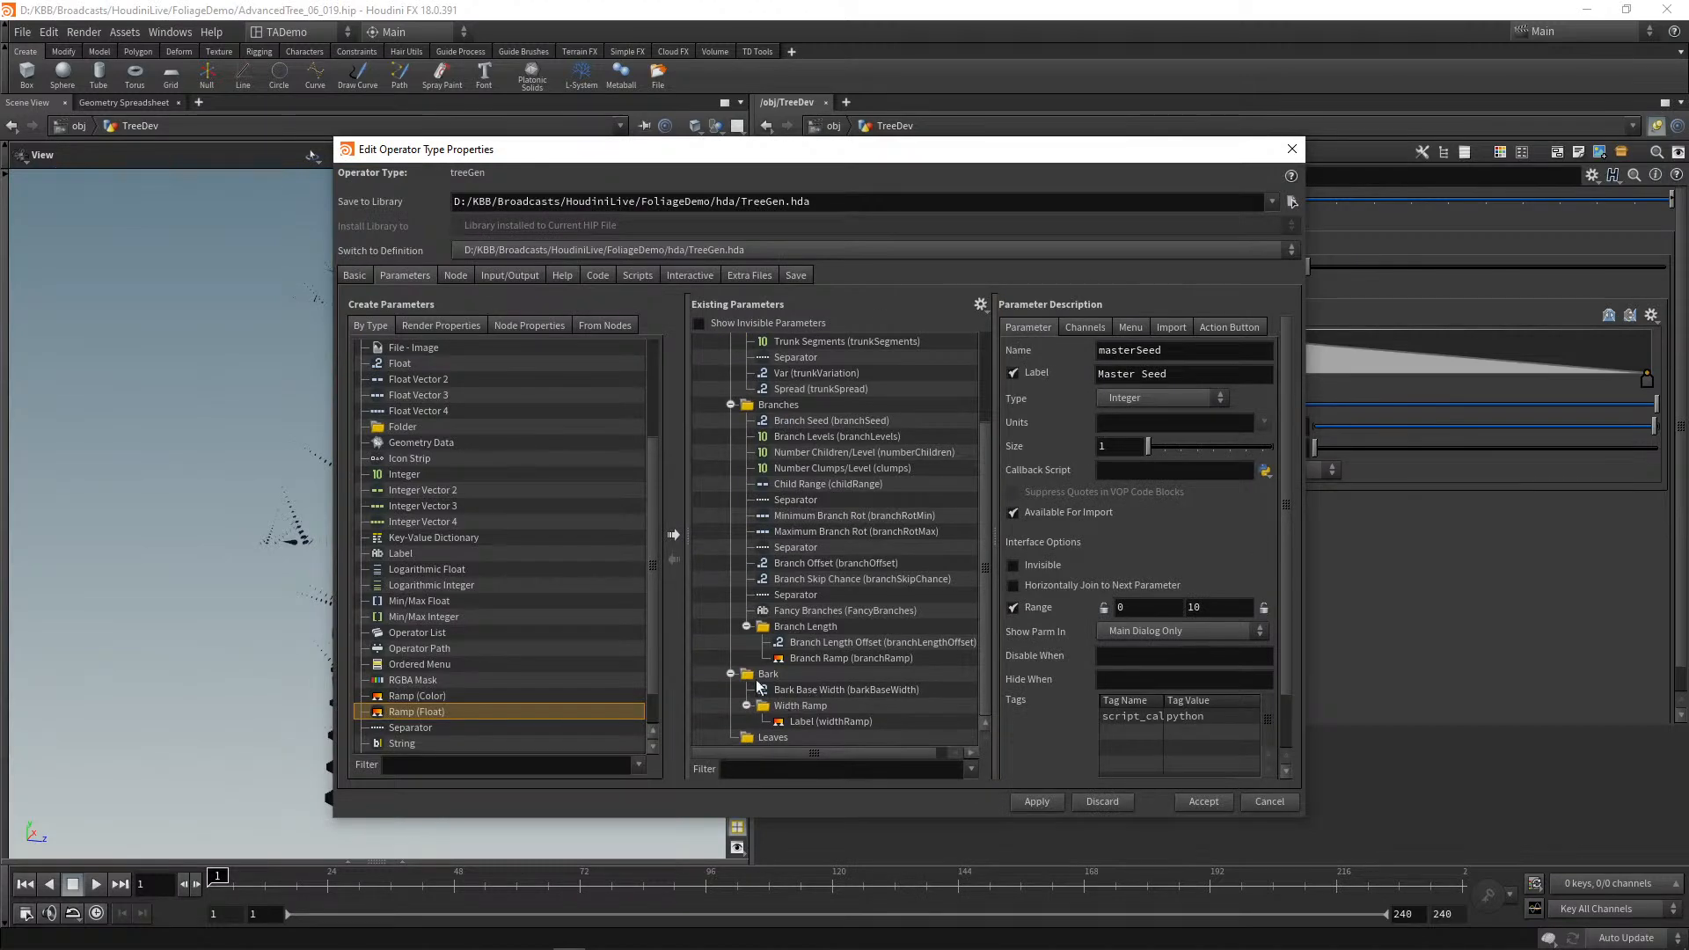
pyautogui.moveTo(657, 530); pyautogui.dragTo(648, 475)
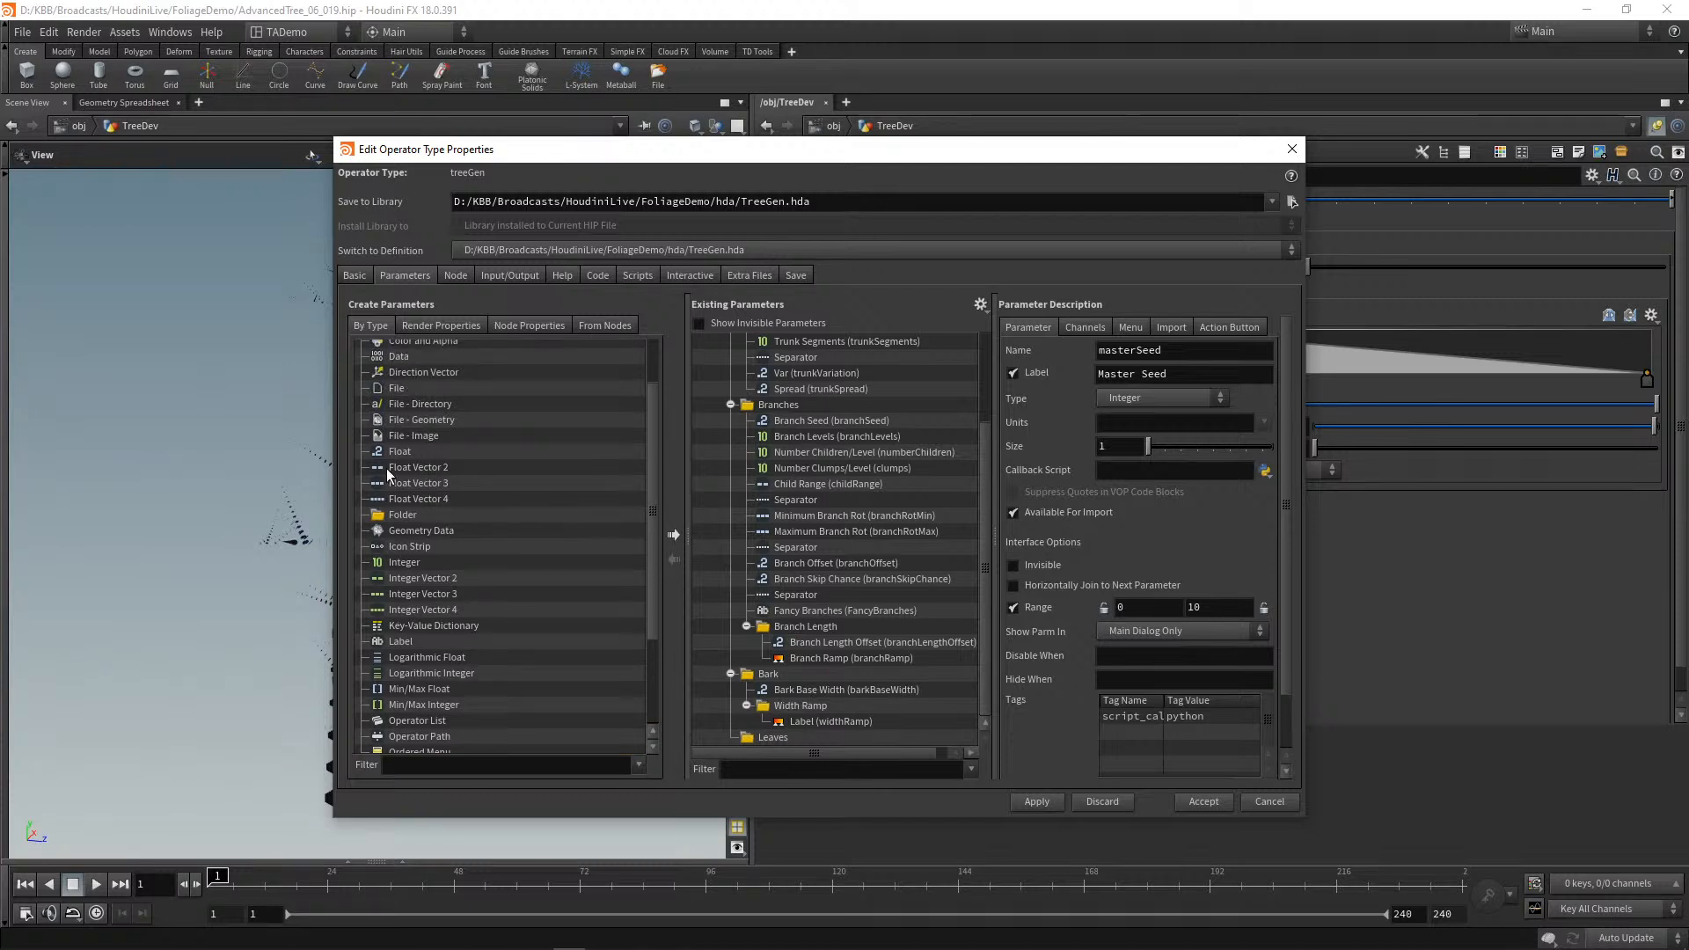
pyautogui.moveTo(556, 562); pyautogui.dragTo(796, 701)
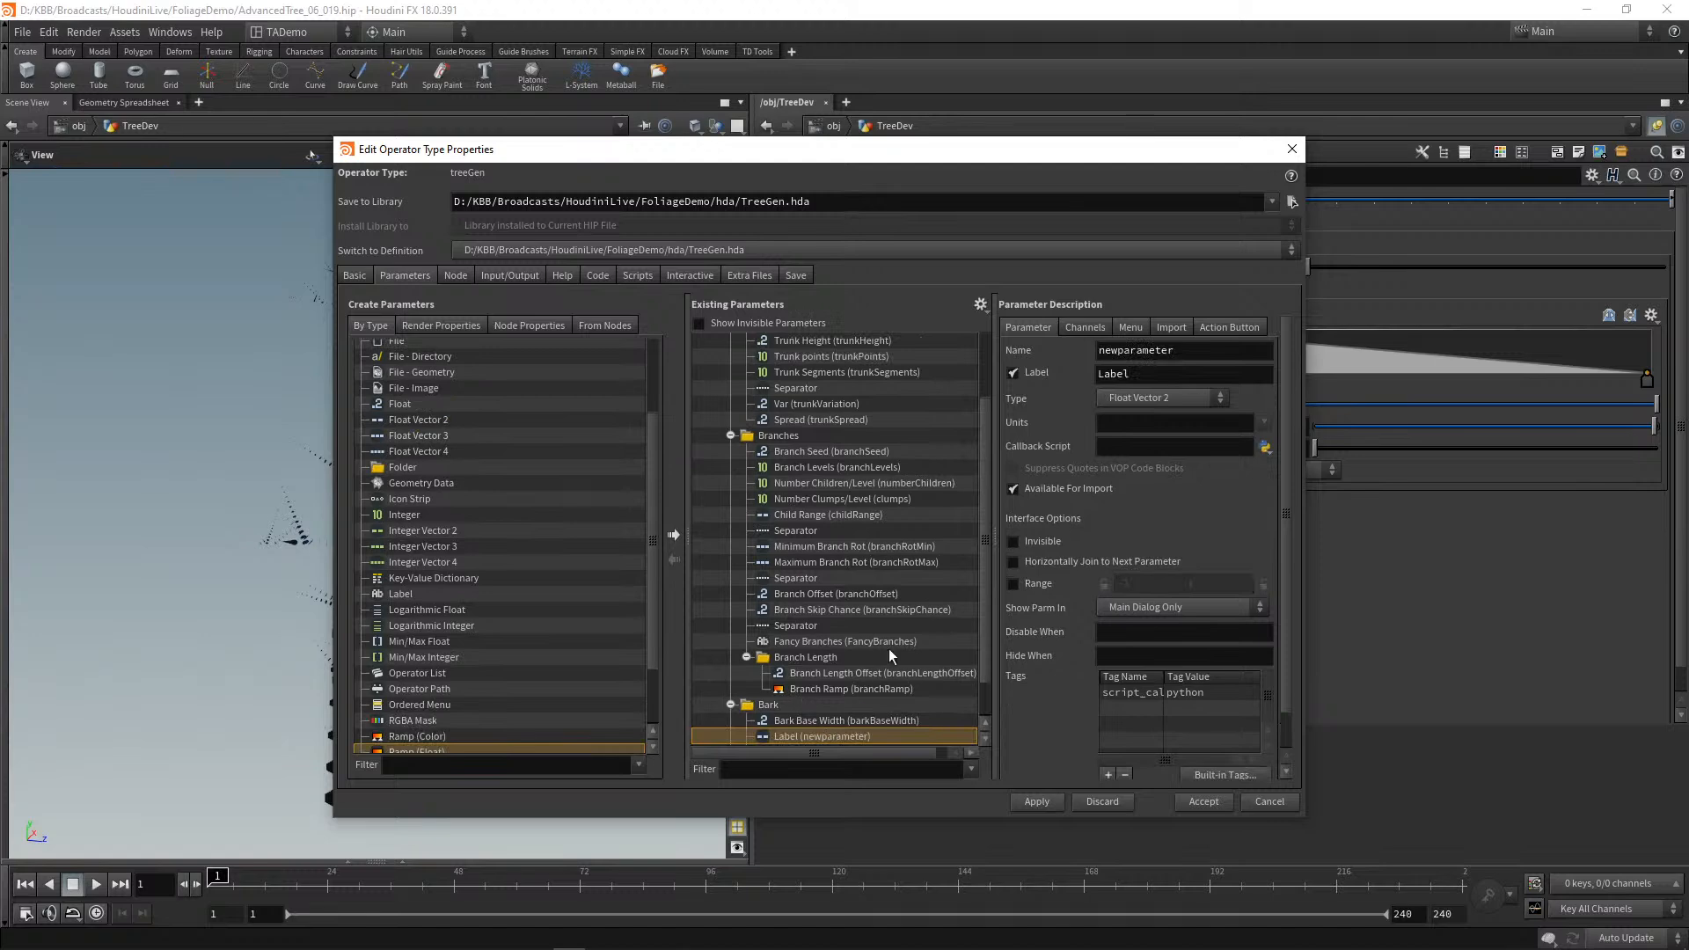
pyautogui.doubleClick(1199, 350)
pyautogui.write('uvScale')
pyautogui.press('Tab')
pyautogui.write('U')
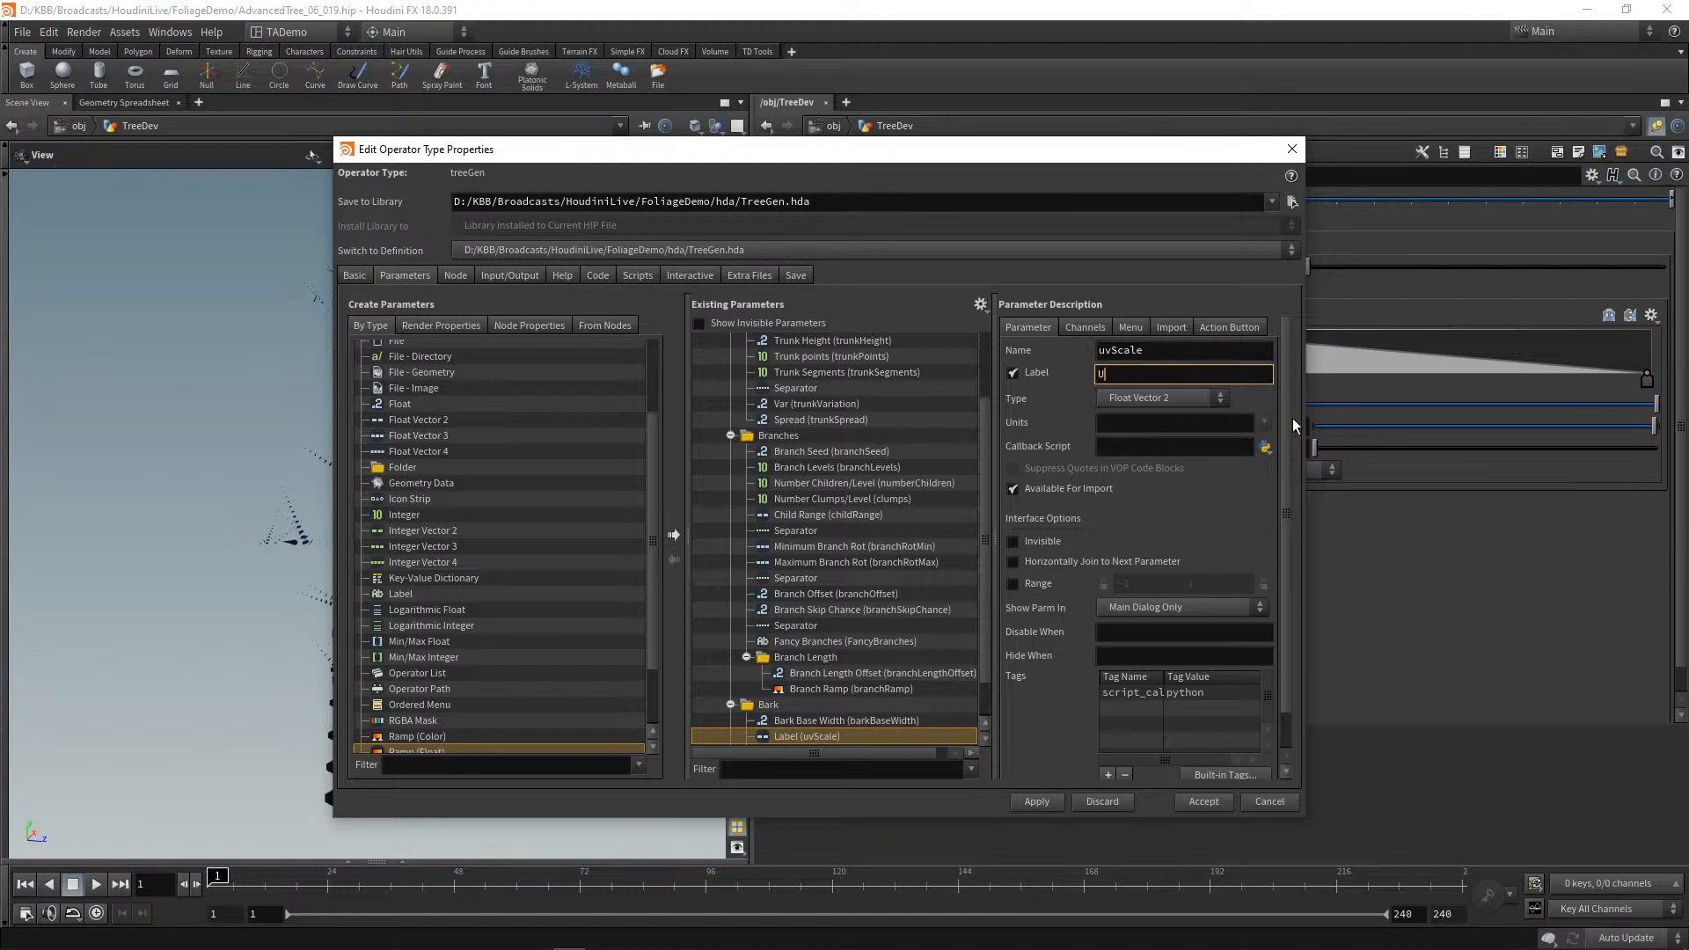
pyautogui.write('VScale')
# Step: Set the UVScale parameter's default values to 1 and 5, then apply and accept the asset's type properties
pyautogui.click(1077, 324)
pyautogui.click(1123, 385)
pyautogui.write('1')
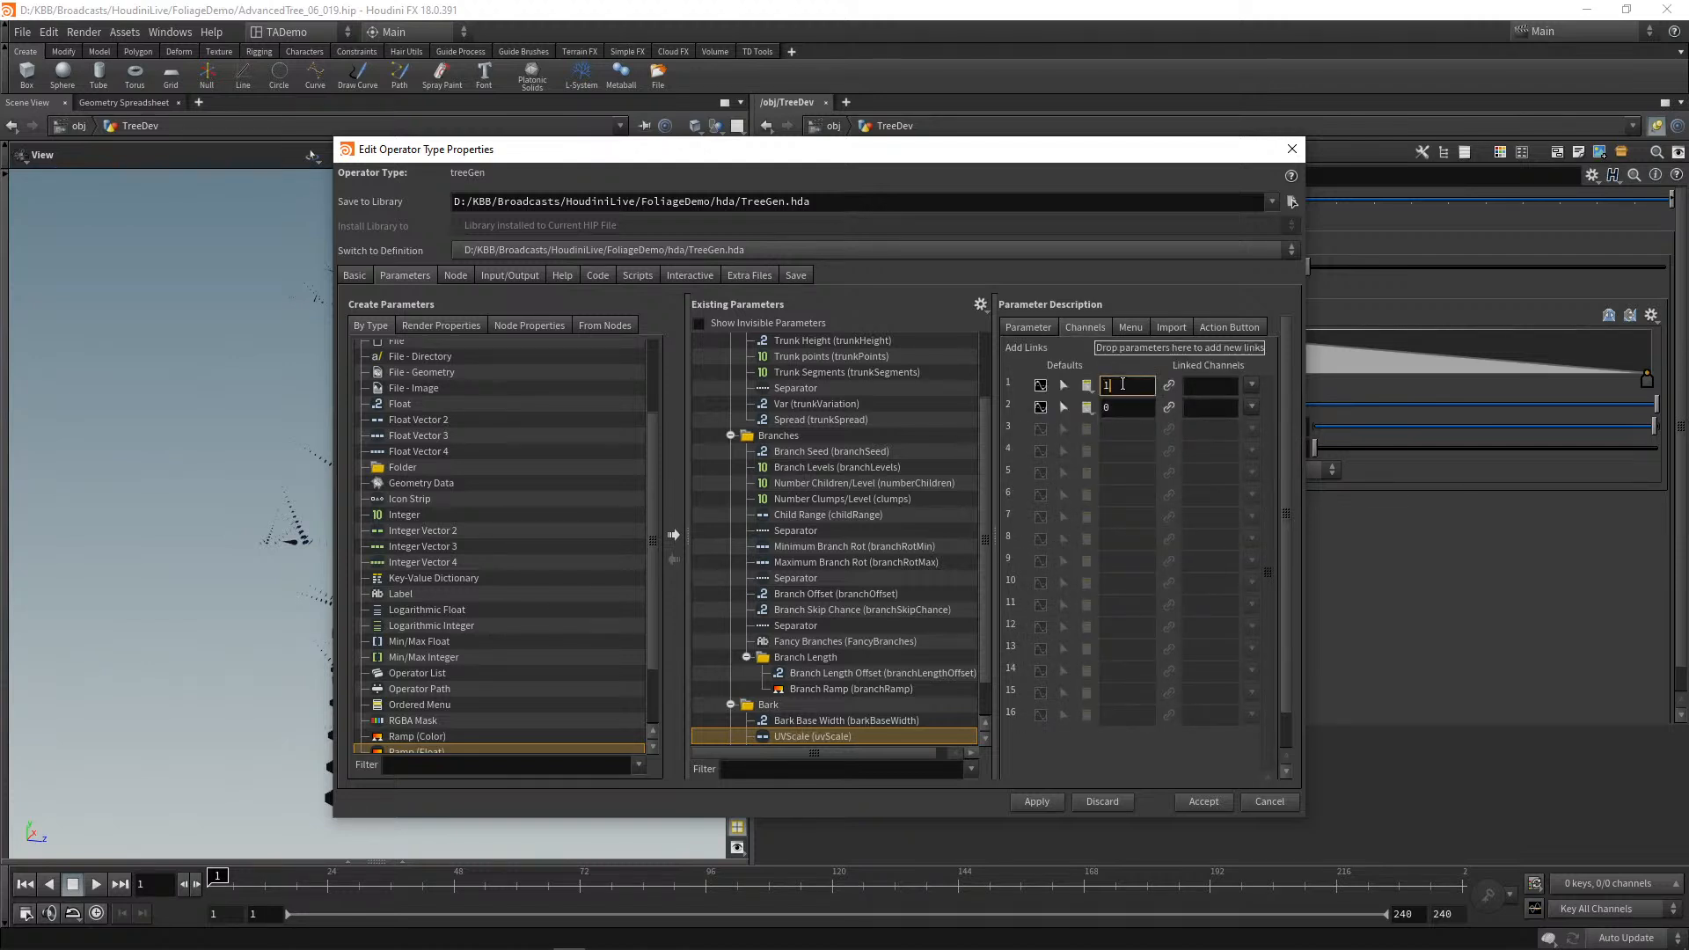
pyautogui.press('Tab')
pyautogui.click(1033, 802)
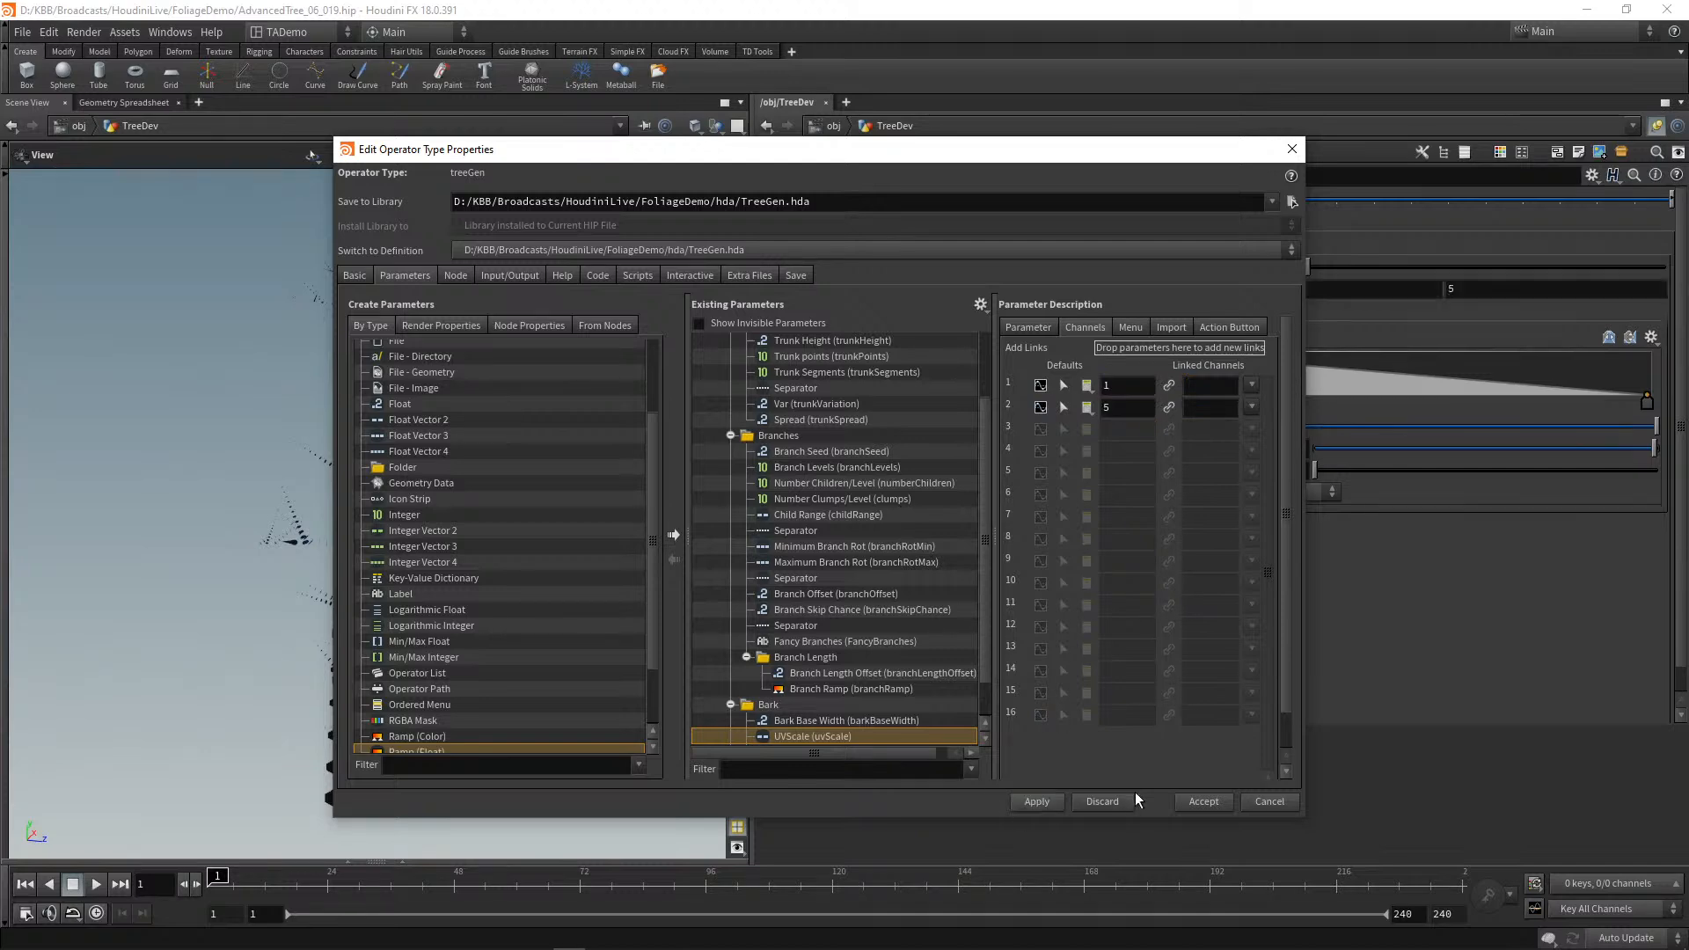
pyautogui.click(1203, 801)
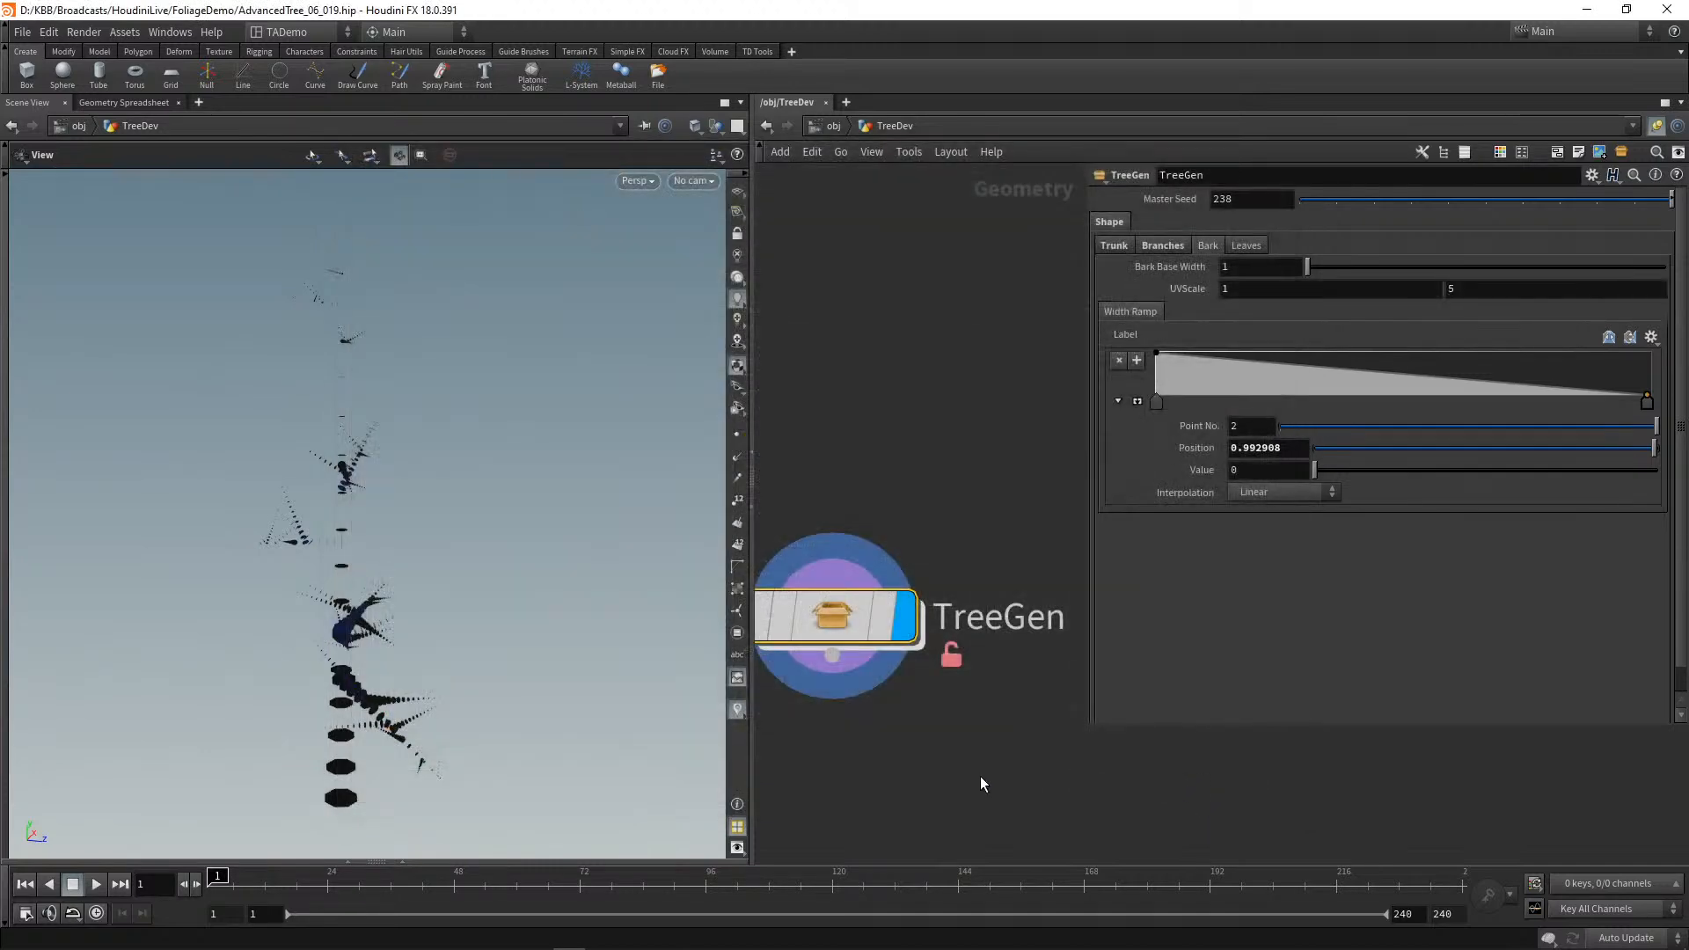
# Step: Go back inside TreeGen and examine createUVs' u, v and uv point attribute values in the geometry spreadsheet
pyautogui.doubleClick(871, 614)
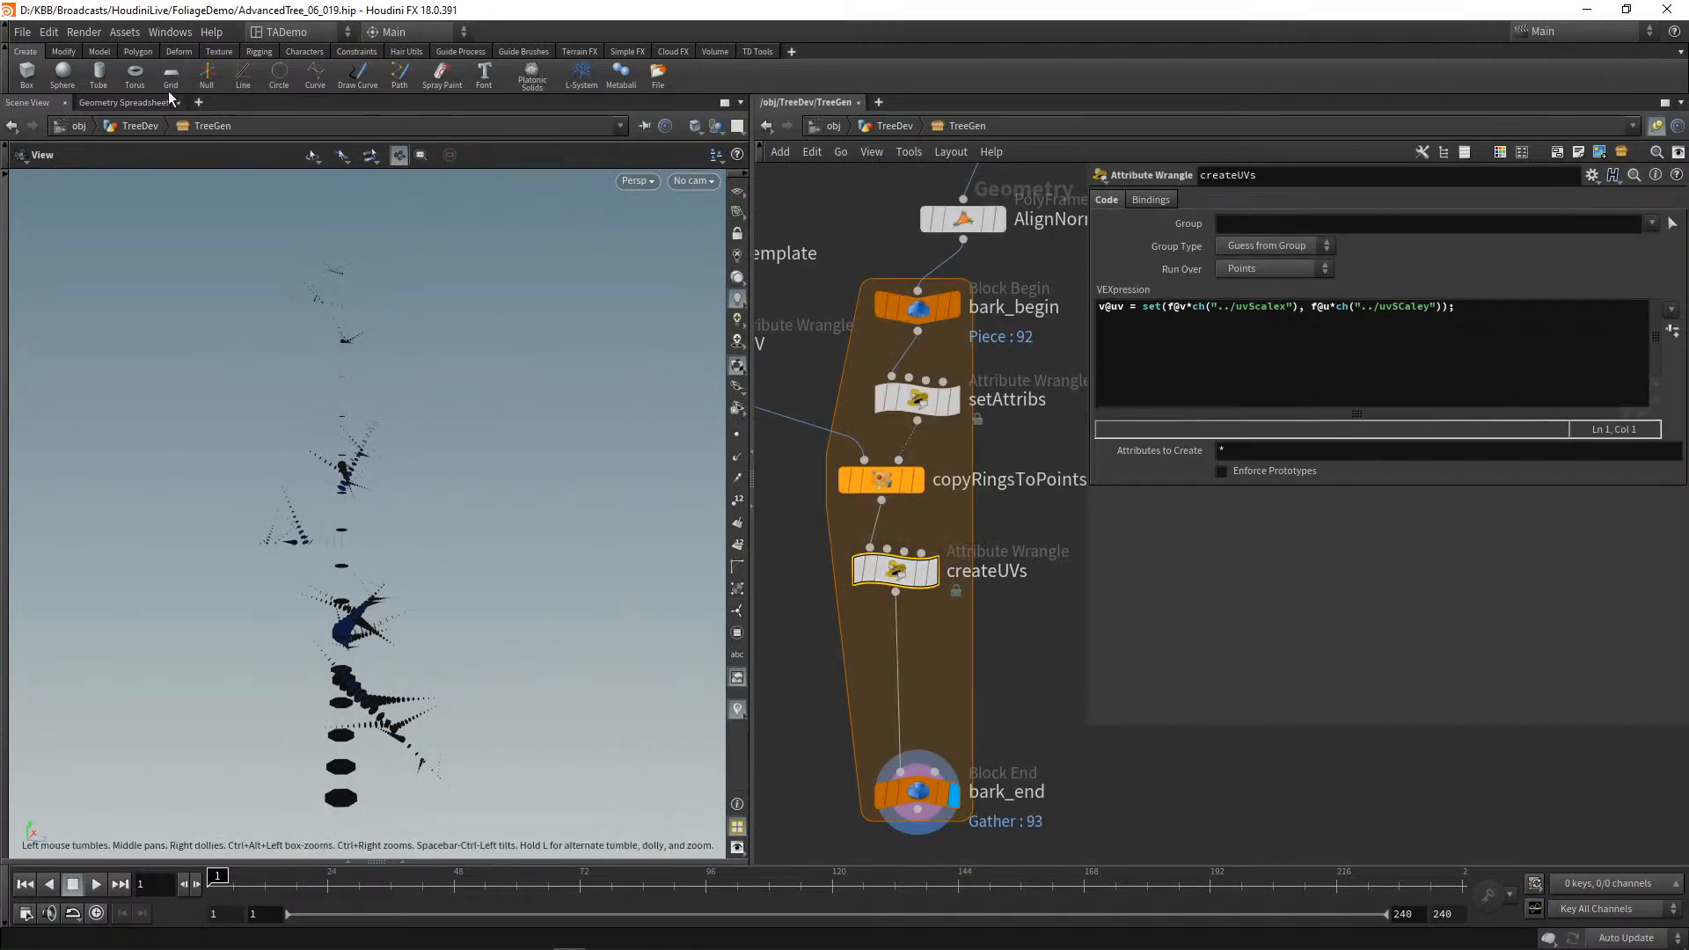
pyautogui.click(127, 103)
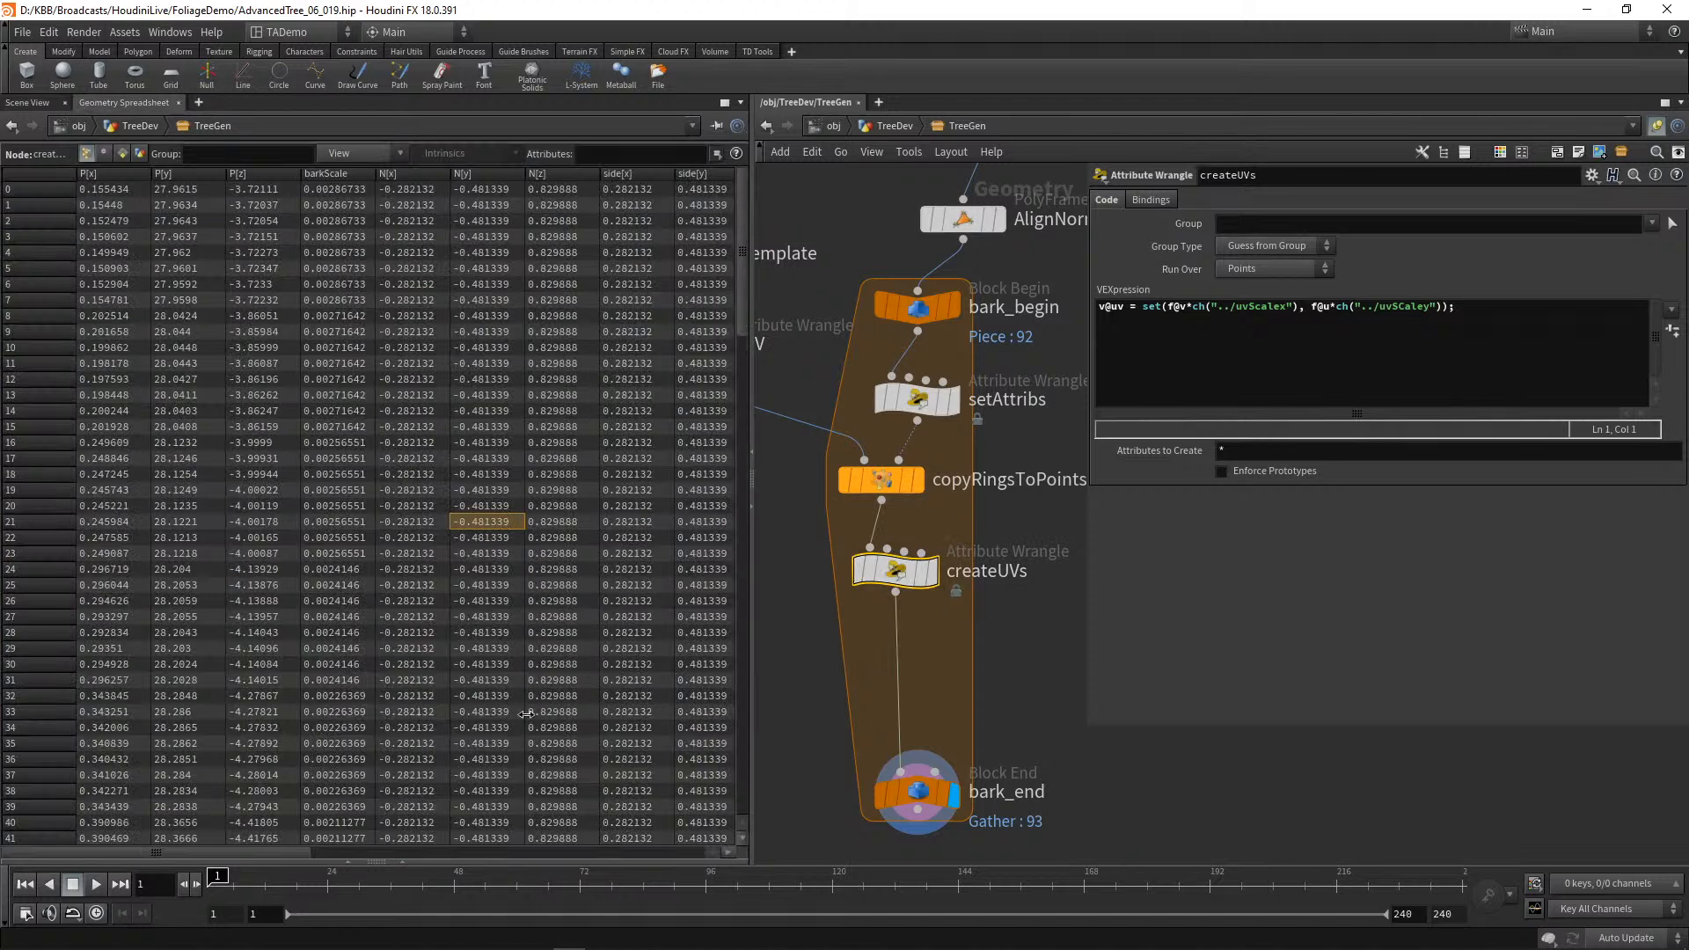
pyautogui.moveTo(274, 852); pyautogui.dragTo(653, 864)
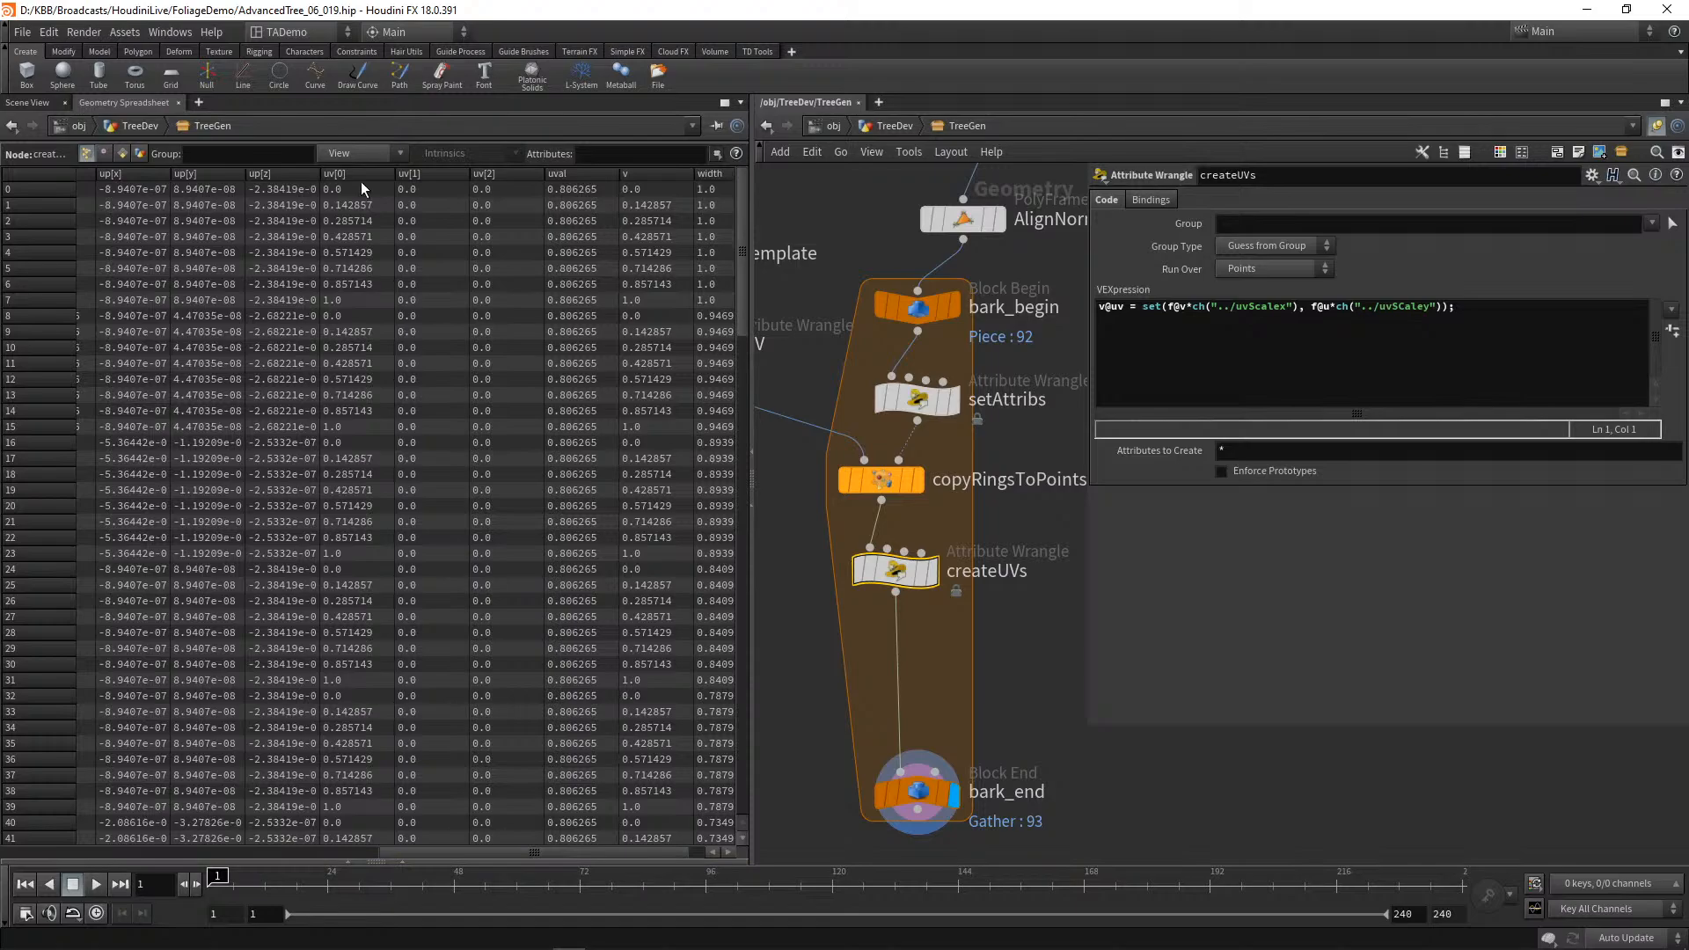
pyautogui.moveTo(744, 265); pyautogui.dragTo(788, 127)
pyautogui.moveTo(1037, 521); pyautogui.dragTo(1012, 519, button='middle')
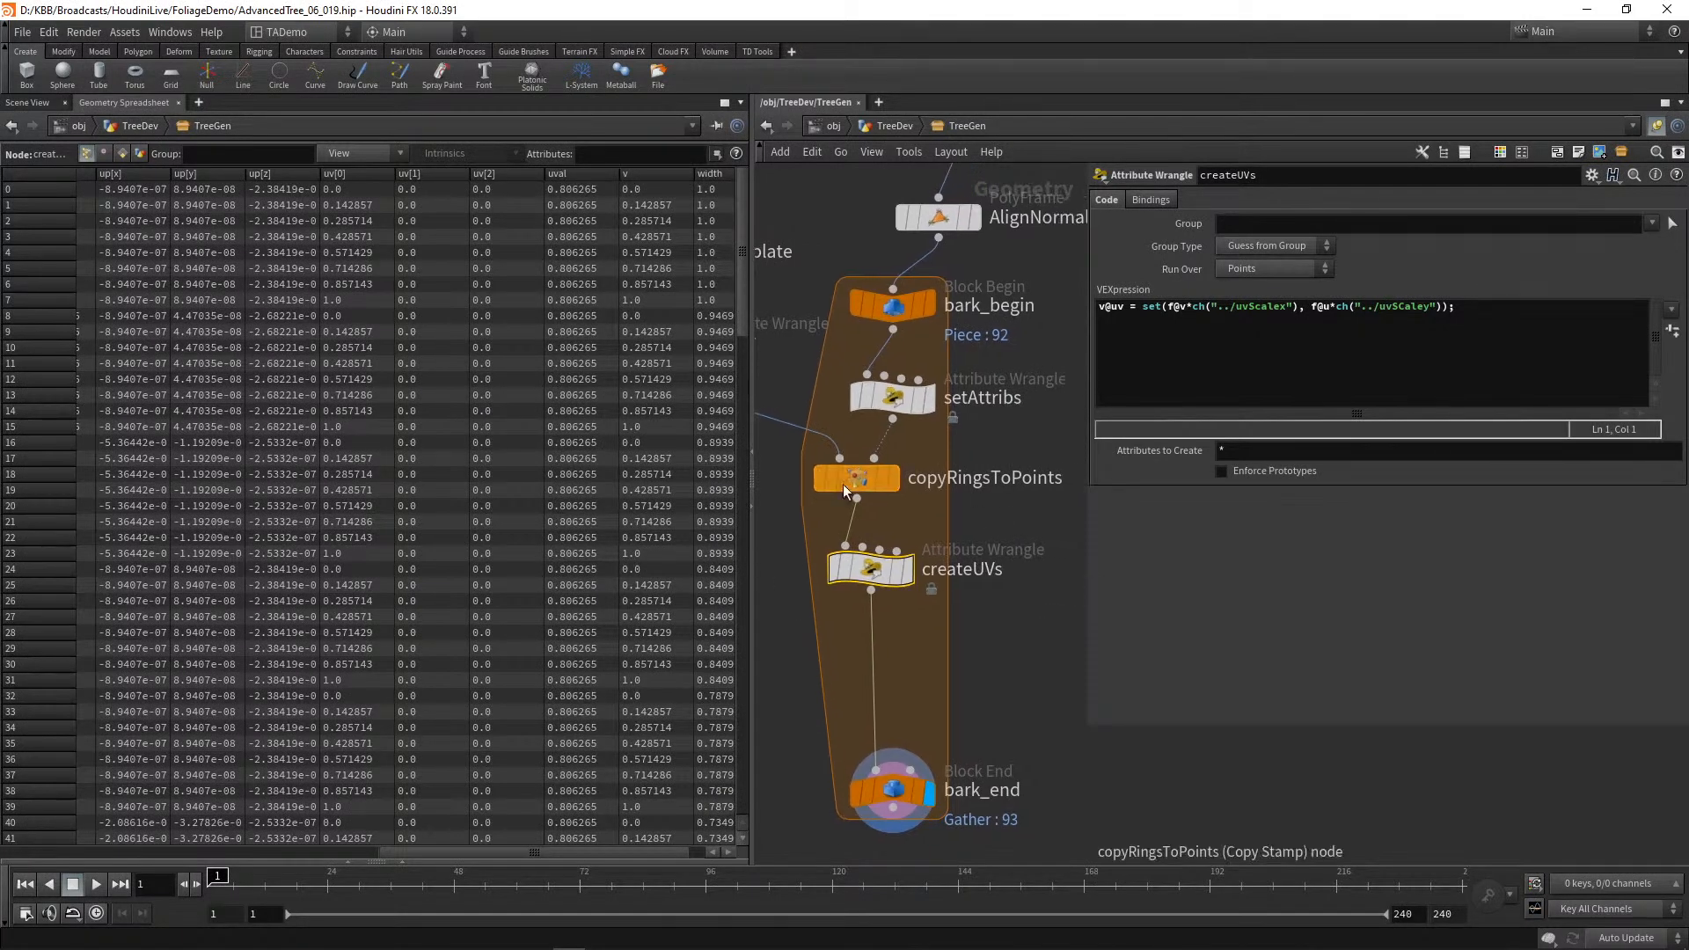
pyautogui.moveTo(871, 583)
pyautogui.moveTo(866, 484)
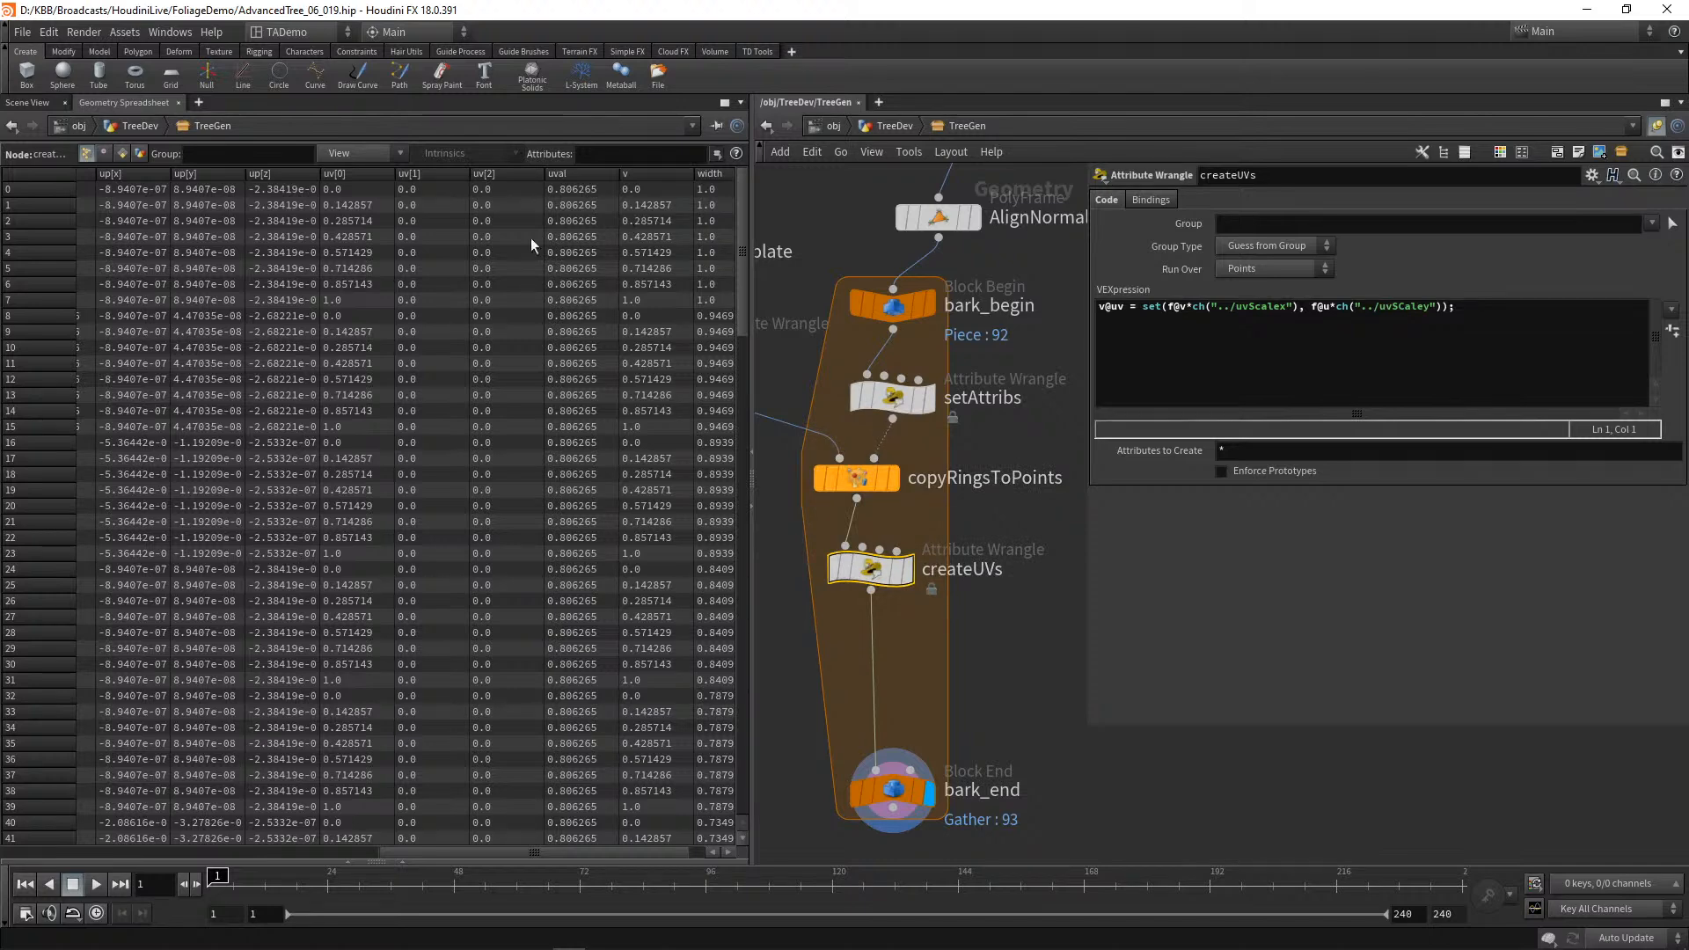
pyautogui.moveTo(558, 845); pyautogui.dragTo(428, 848)
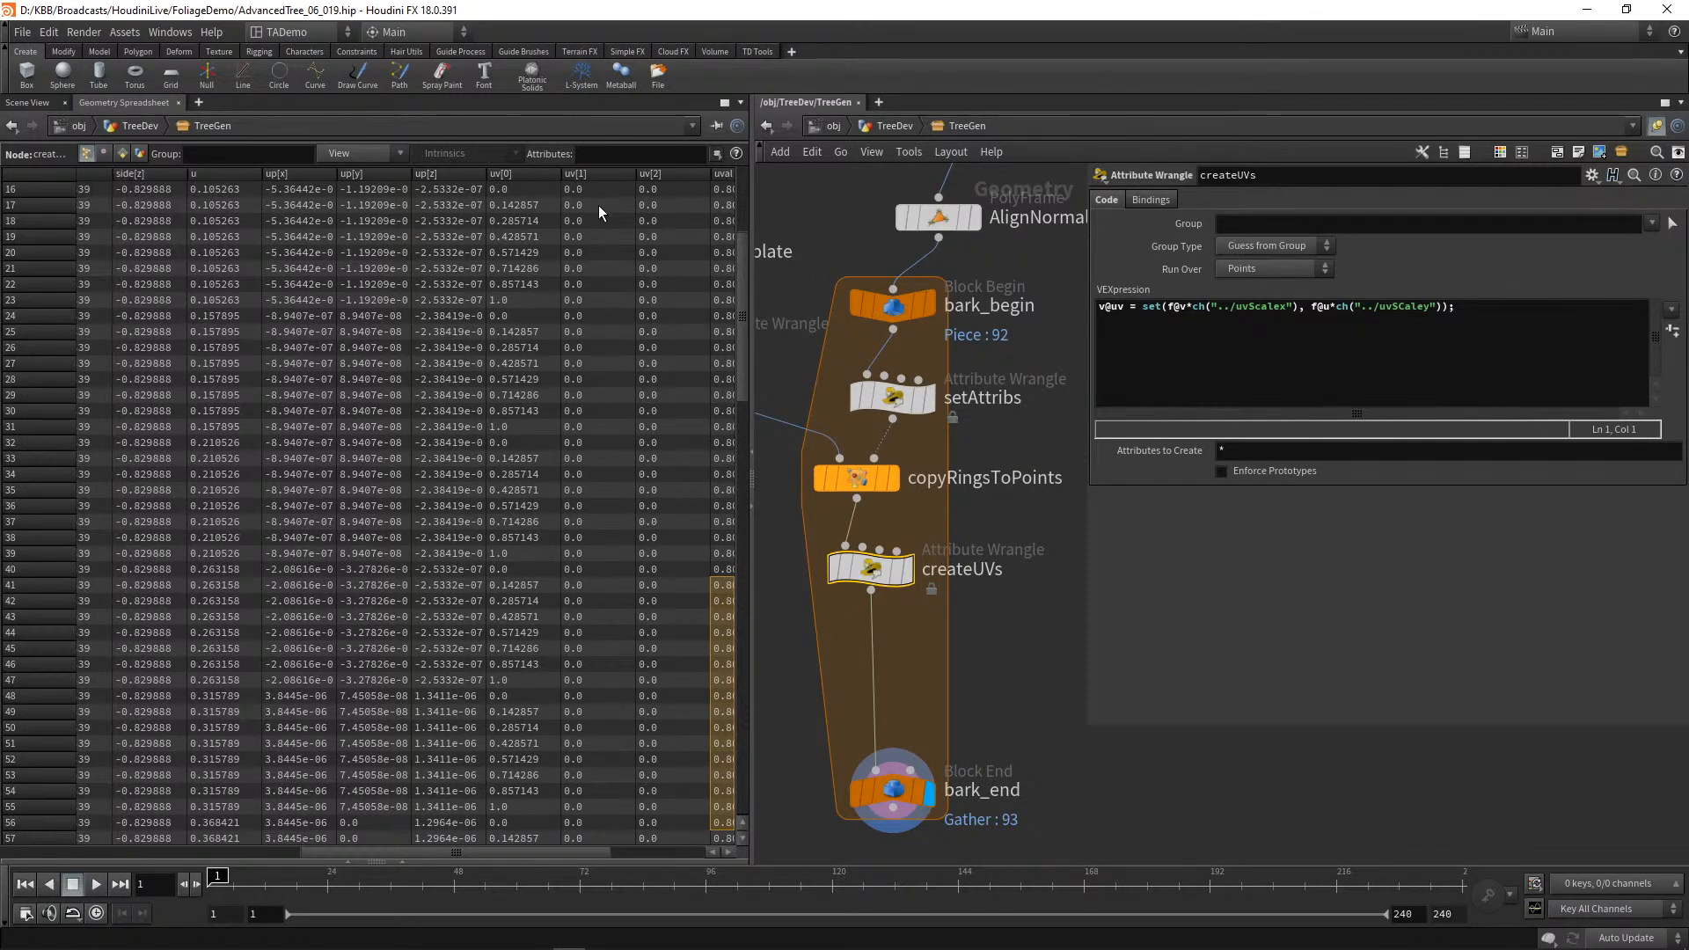
pyautogui.moveTo(524, 854); pyautogui.dragTo(641, 855)
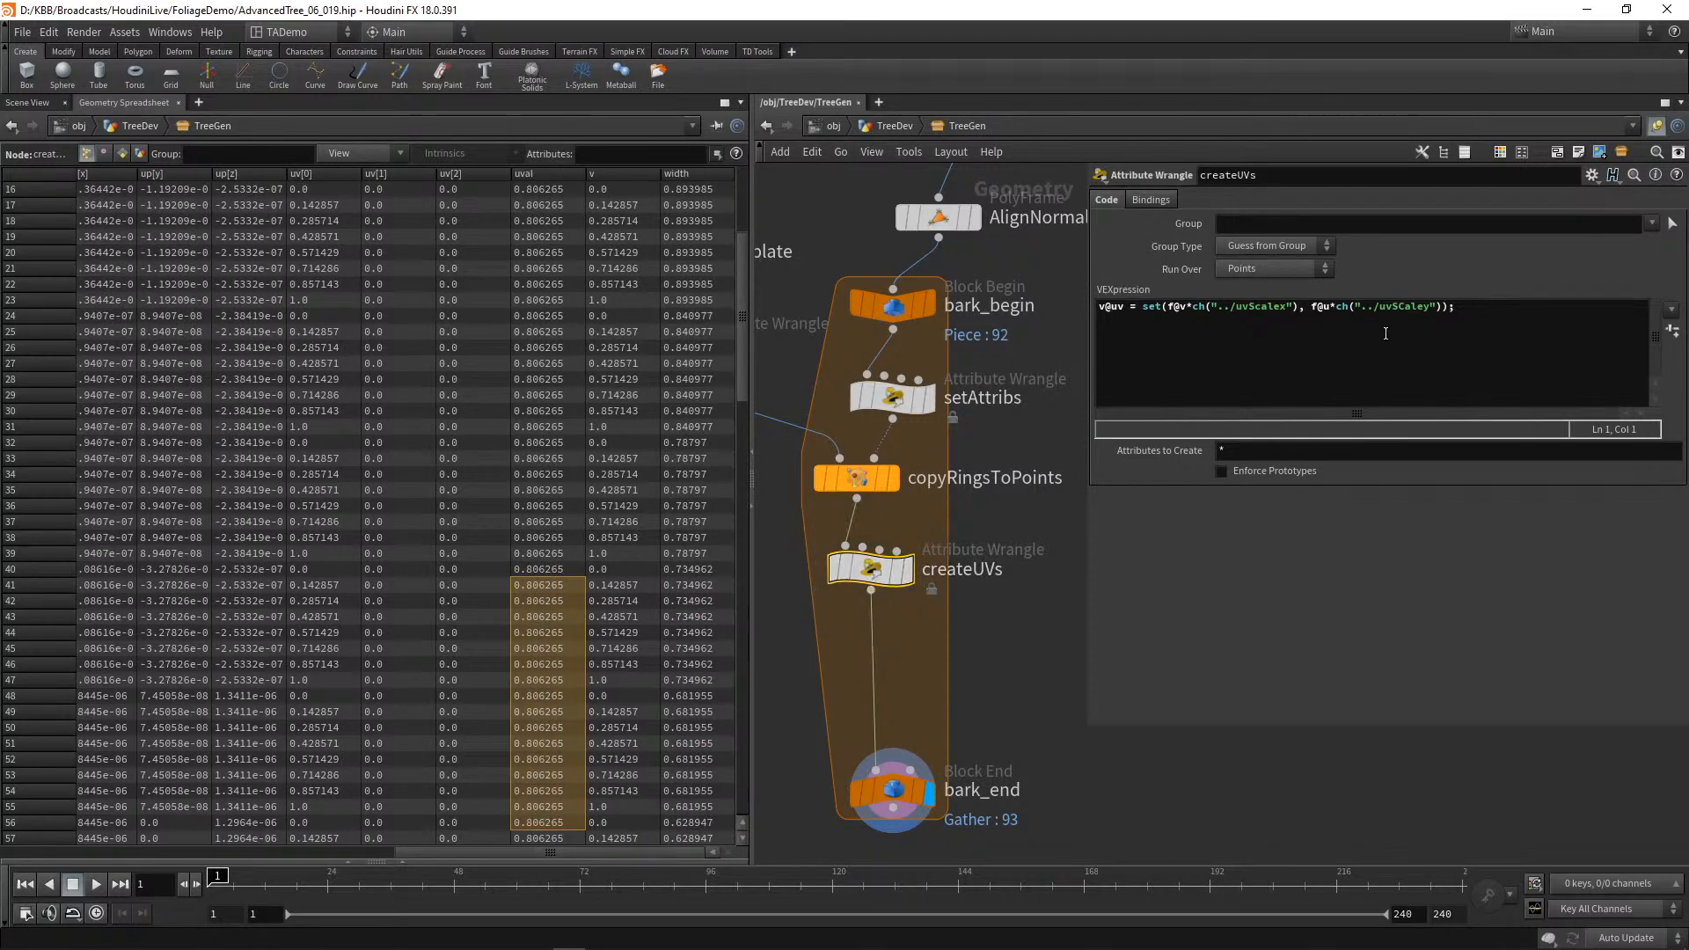
# Step: Correct the second channel reference in createUVs' code to "../uvScaley"
pyautogui.click(1407, 307)
pyautogui.press('BackSpace')
pyautogui.write('c')
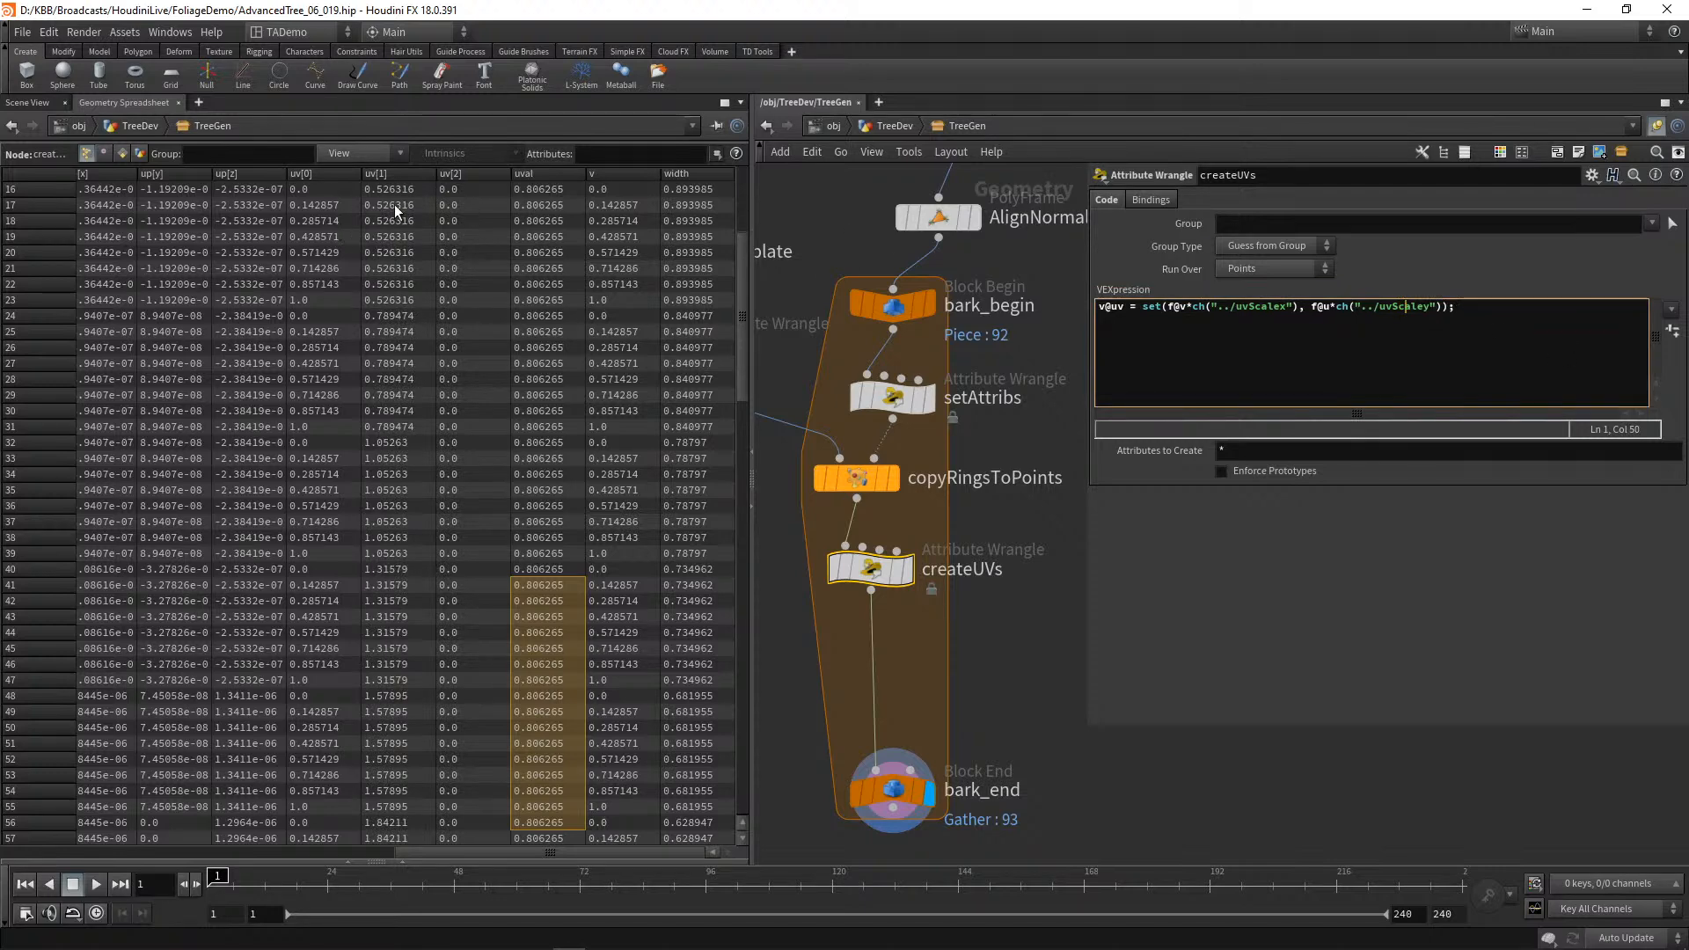
pyautogui.click(879, 569)
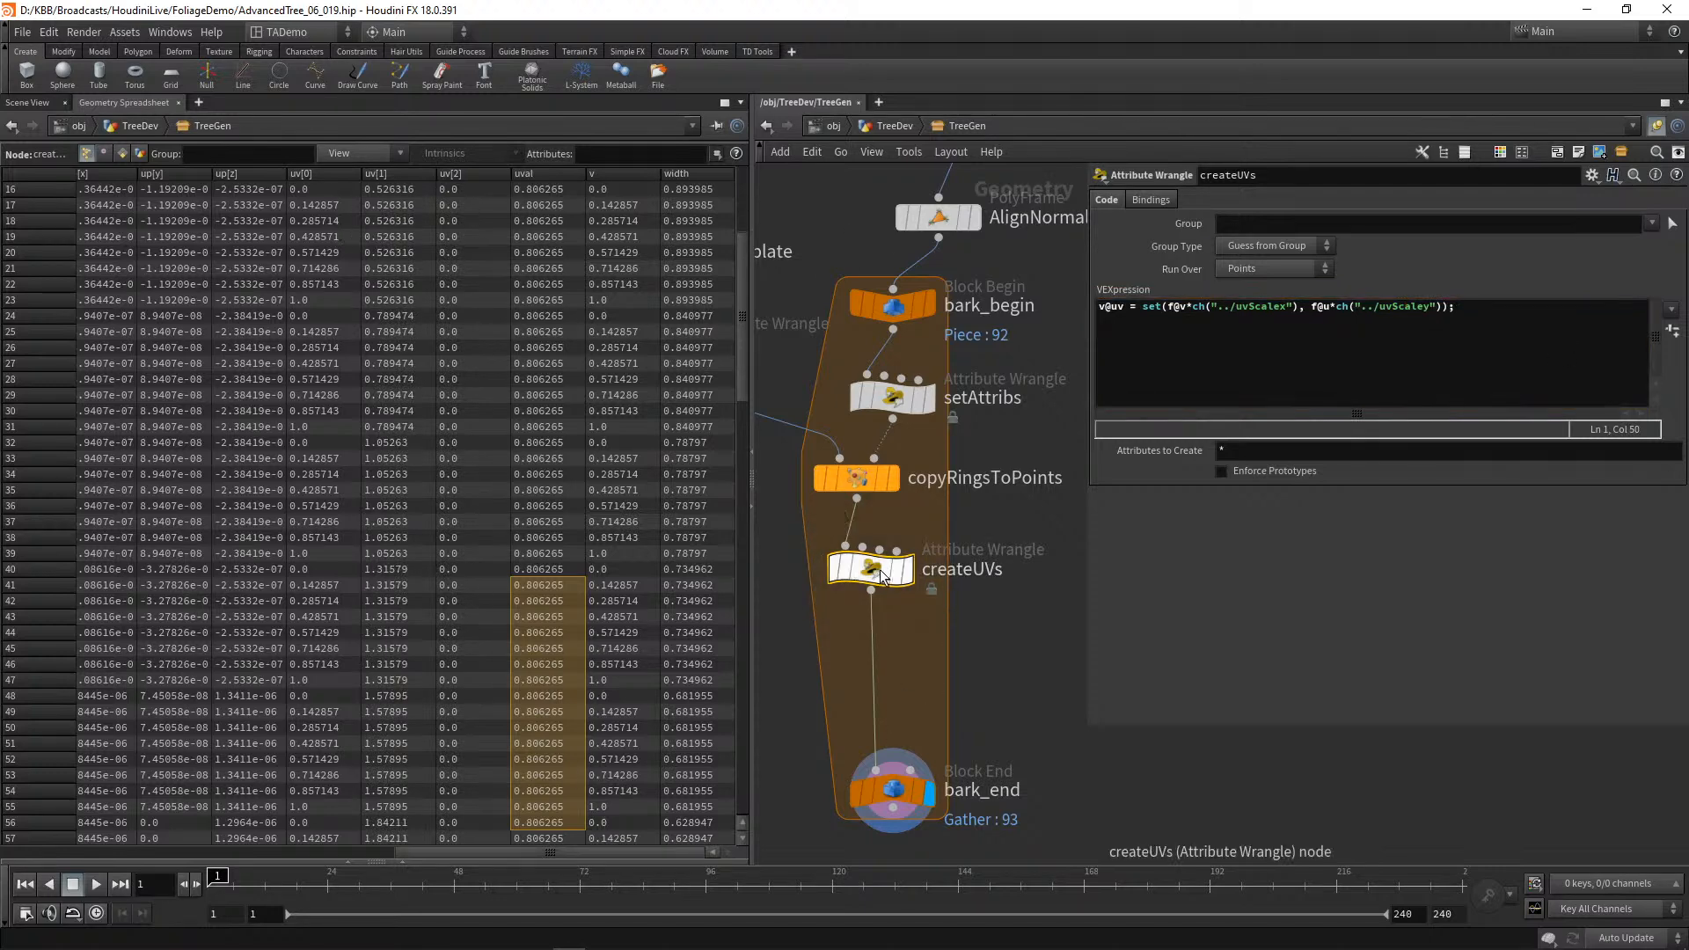
# Step: Return to the scene view and insert a Skin node between createUVs and bark_end to surface the bark rings
pyautogui.click(41, 101)
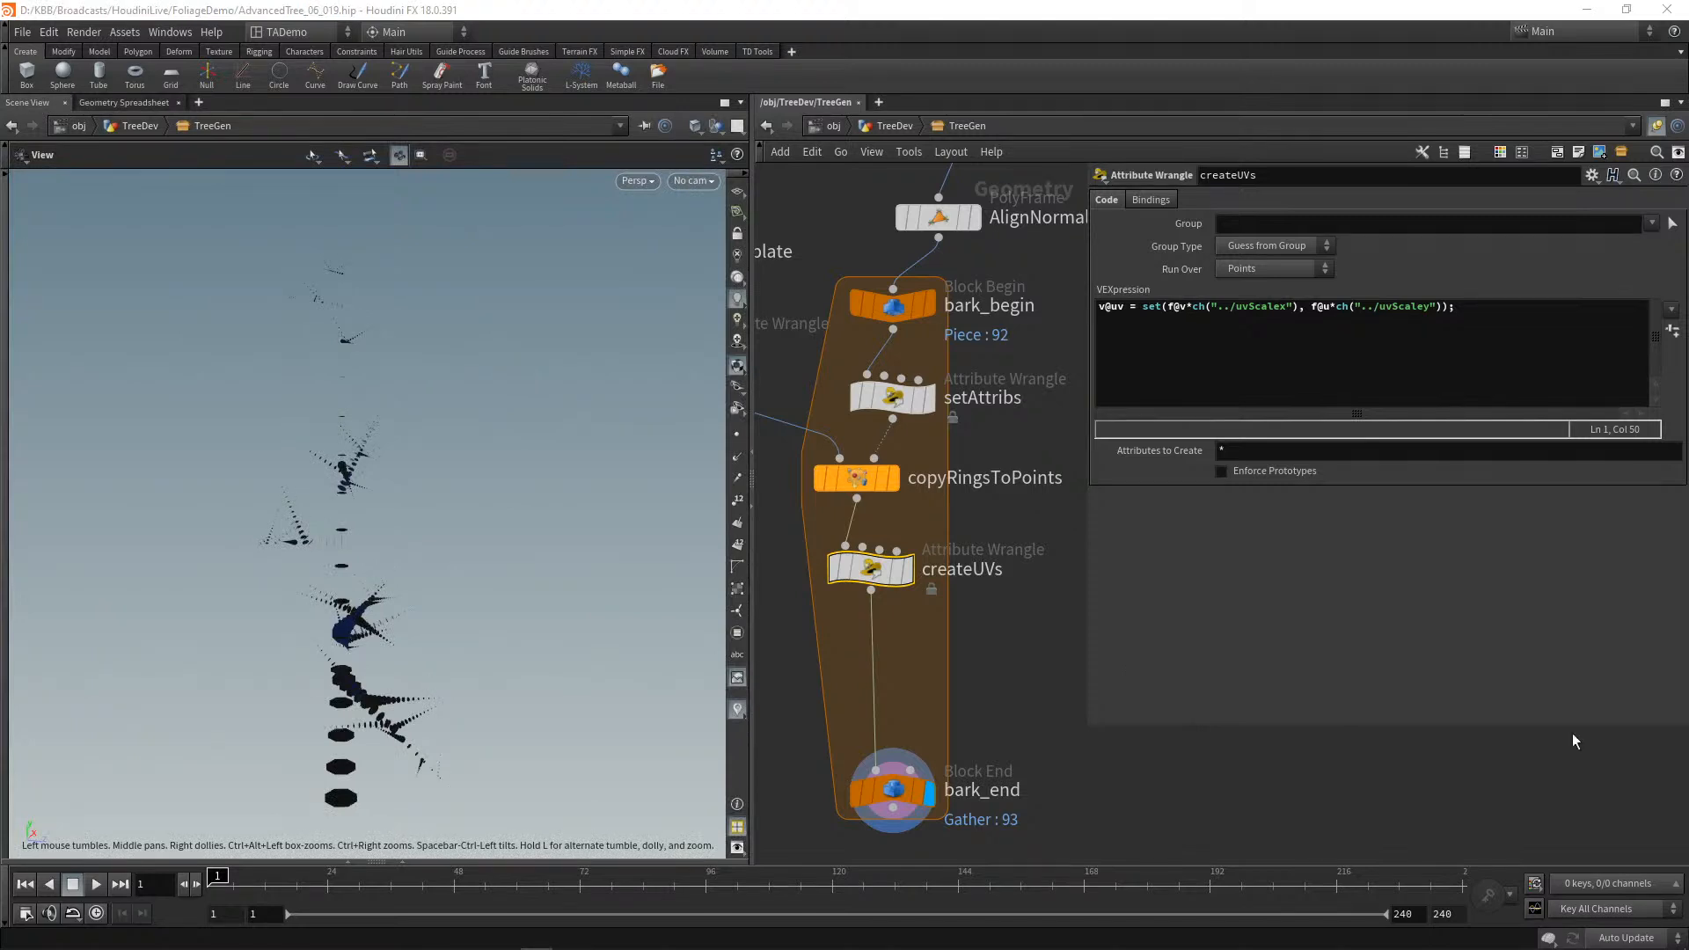
pyautogui.click(871, 592)
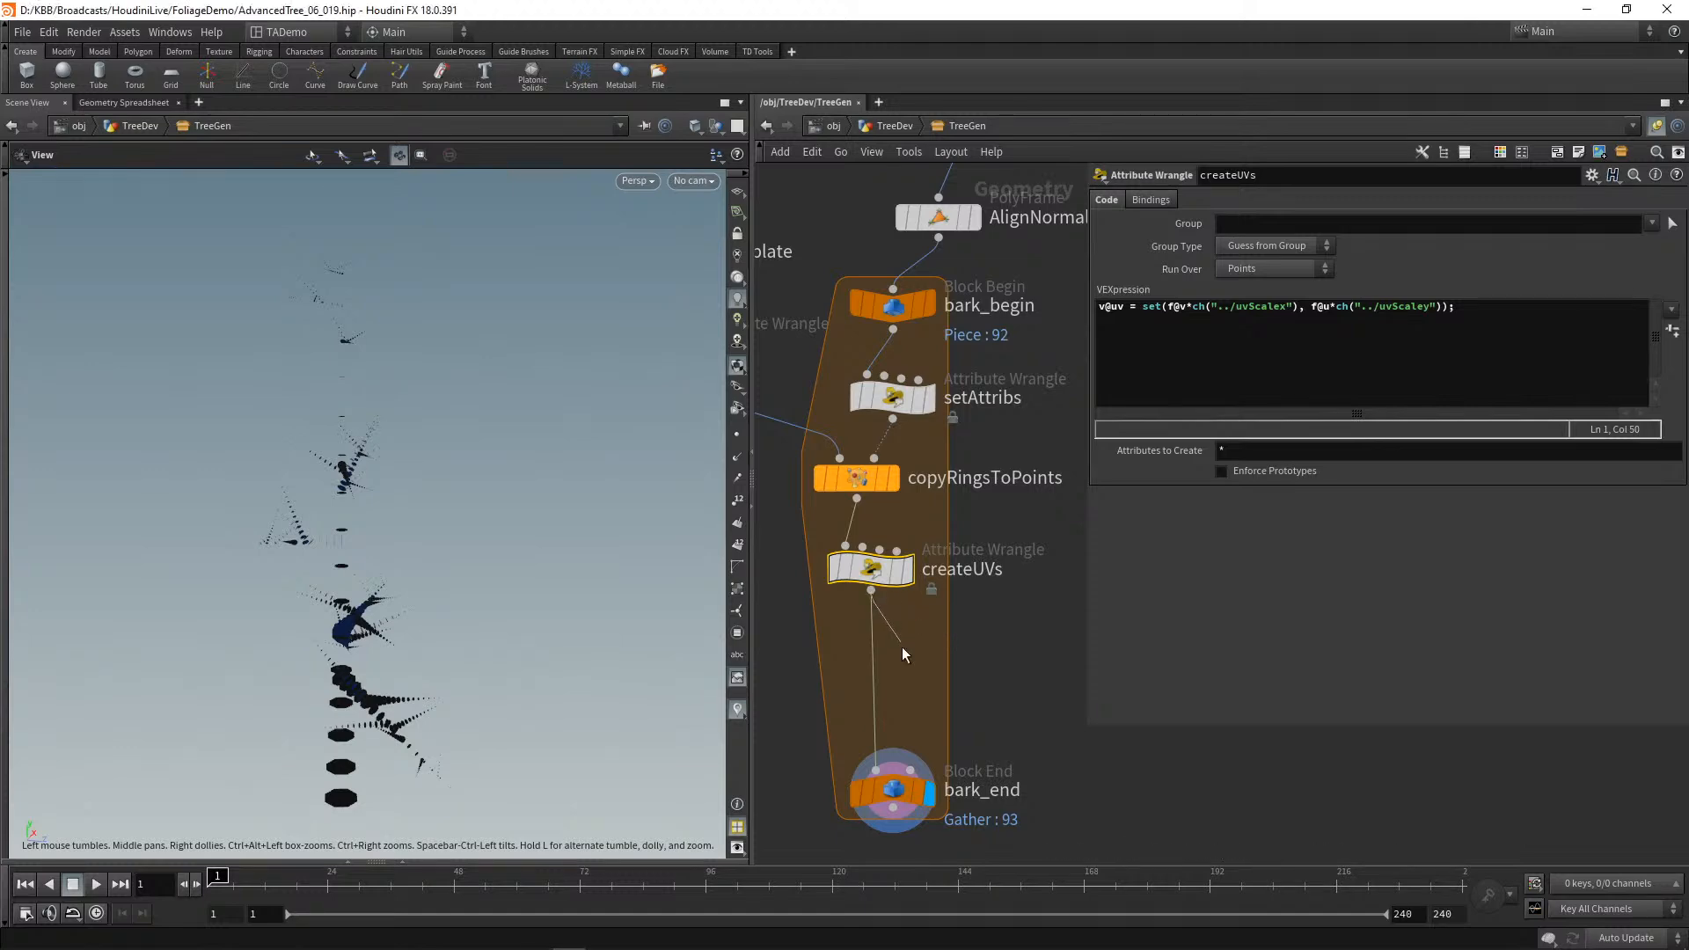
pyautogui.press('Tab')
pyautogui.write('skin')
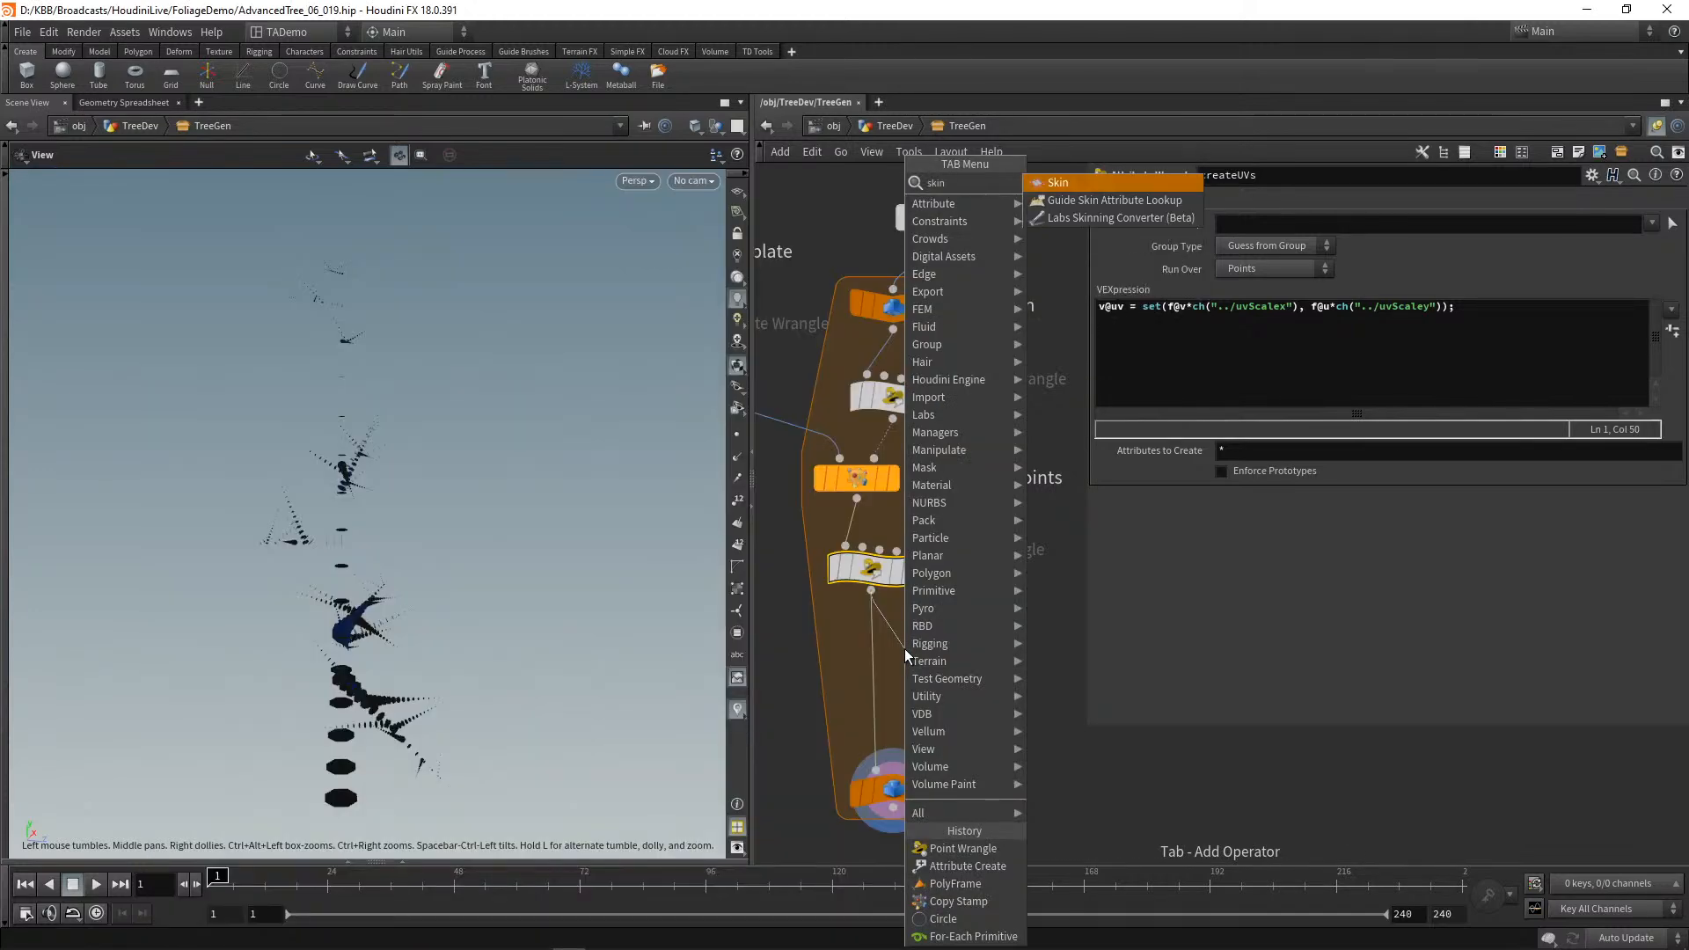
pyautogui.click(1064, 182)
pyautogui.moveTo(894, 659); pyautogui.dragTo(875, 658)
pyautogui.moveTo(572, 532)
pyautogui.mouseDown()
pyautogui.moveTo(633, 476)
pyautogui.moveTo(579, 416)
pyautogui.moveTo(520, 457)
pyautogui.moveTo(603, 513)
pyautogui.moveTo(555, 581)
pyautogui.moveTo(484, 476)
pyautogui.moveTo(625, 490)
pyautogui.moveTo(563, 553)
pyautogui.mouseUp()
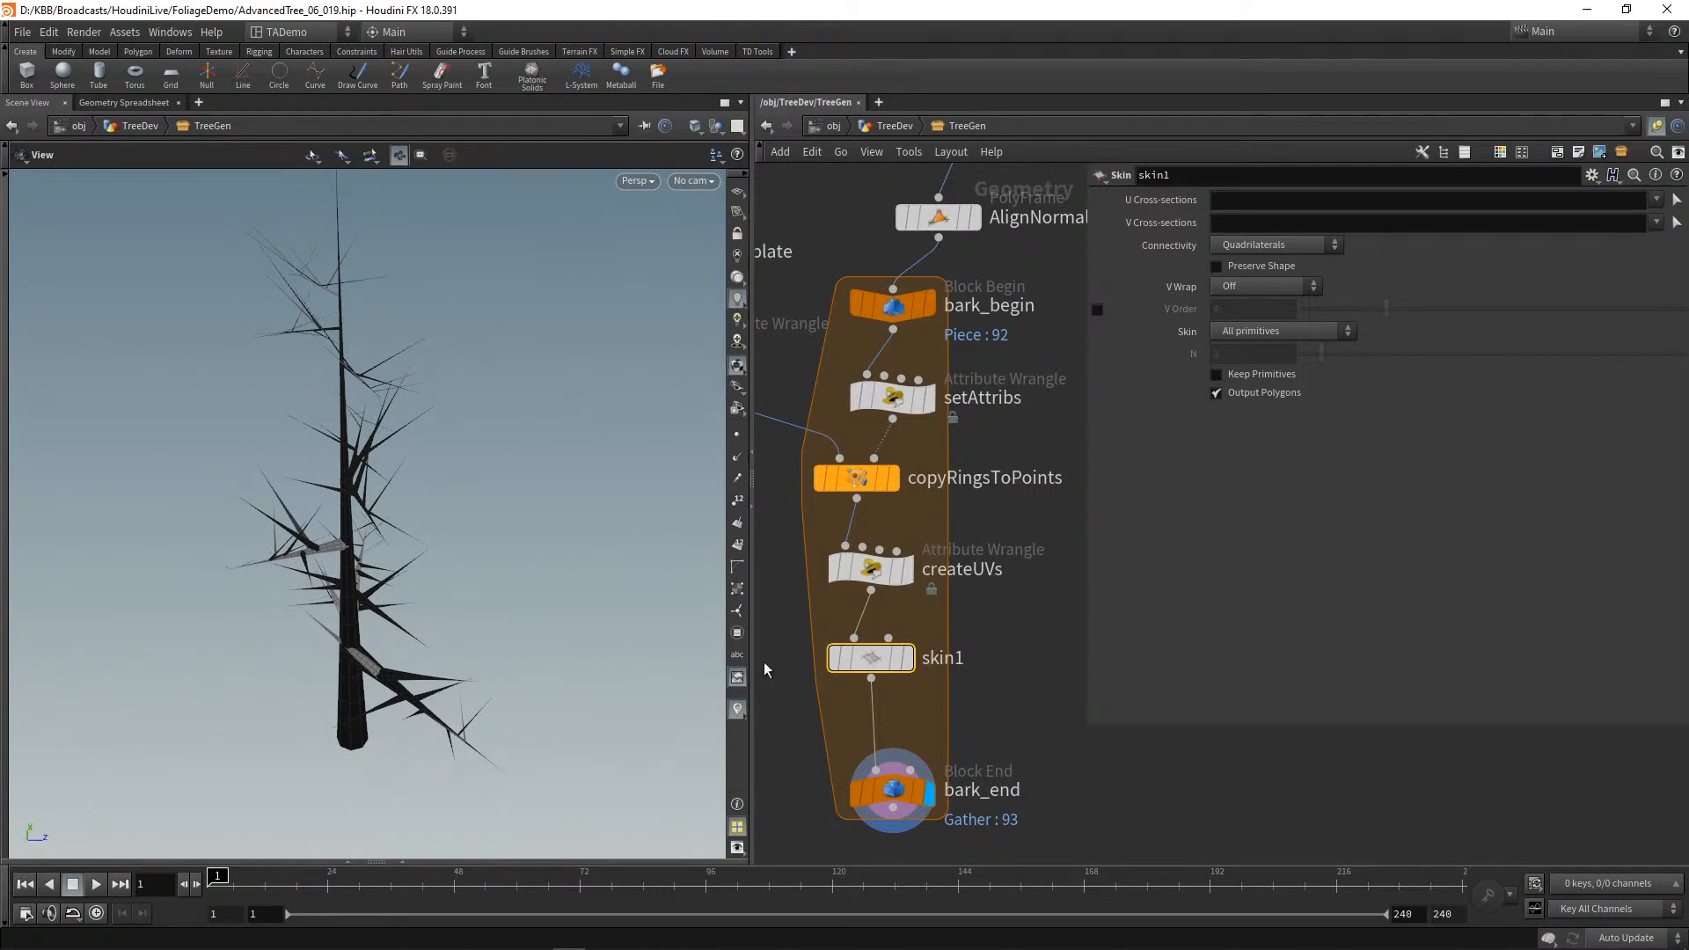
# Step: Move bark_end farther below skin1 to make room for more nodes, and inspect the skinned tree
pyautogui.moveTo(1117, 845); pyautogui.dragTo(1105, 683, button='middle')
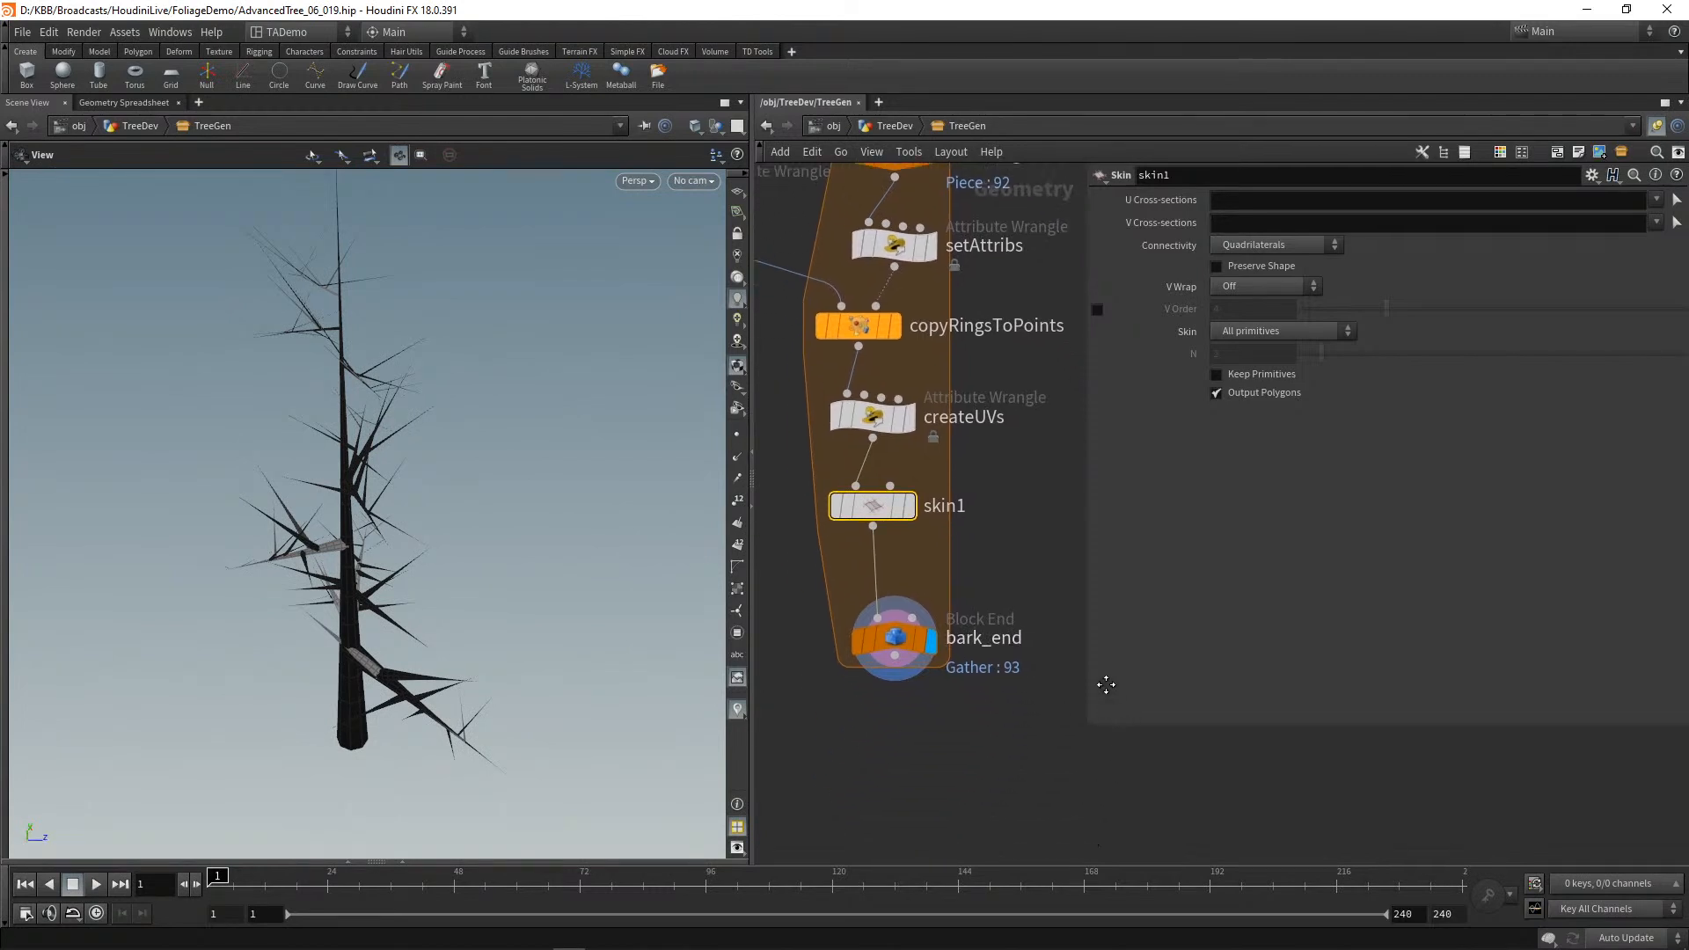
pyautogui.moveTo(891, 637)
pyautogui.moveTo(891, 637); pyautogui.dragTo(889, 779)
pyautogui.moveTo(891, 781)
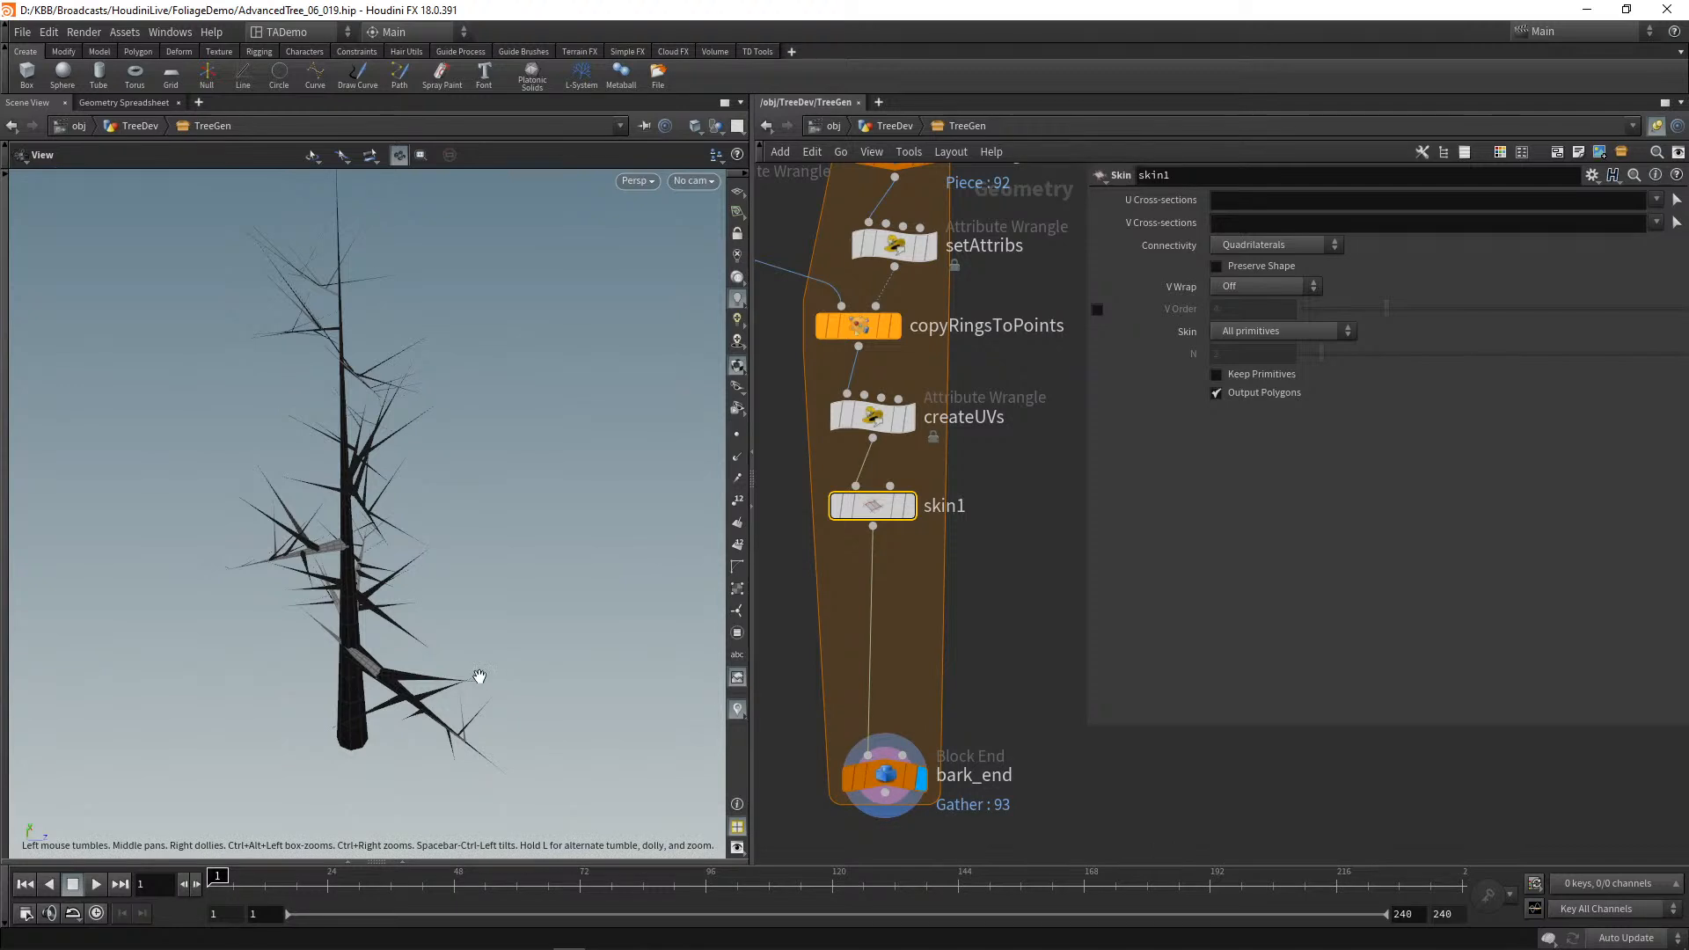
pyautogui.moveTo(488, 651); pyautogui.dragTo(584, 589)
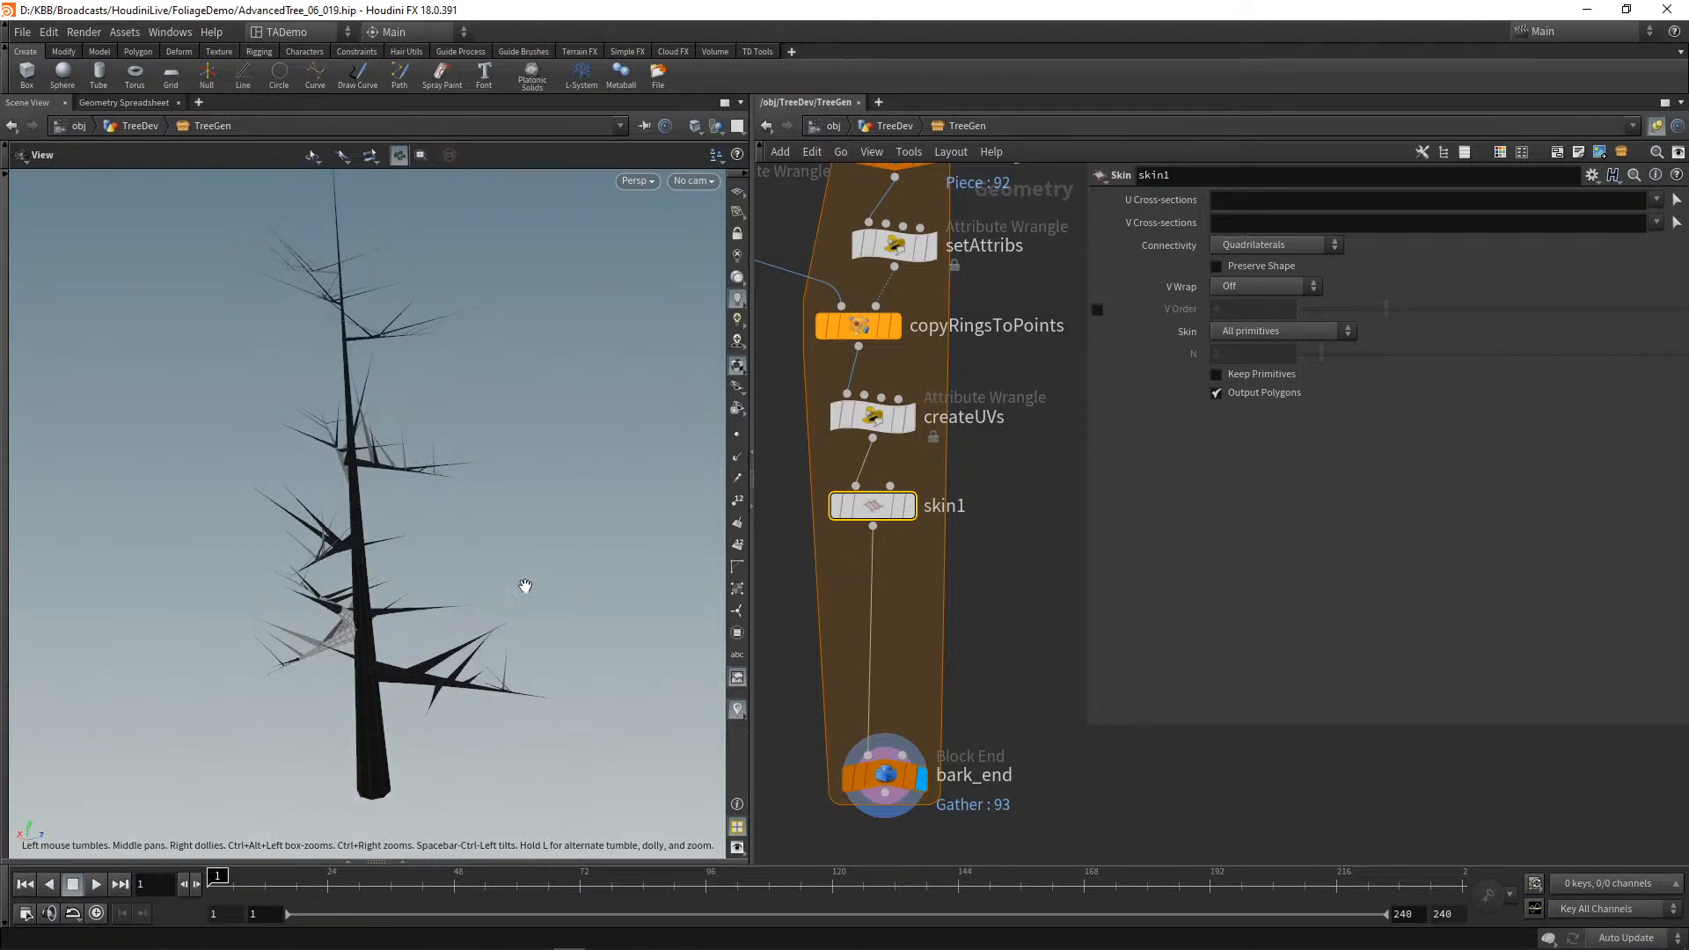
# Step: Add an Attribute Promote node below skin1, fed by skin1's output
pyautogui.click(873, 527)
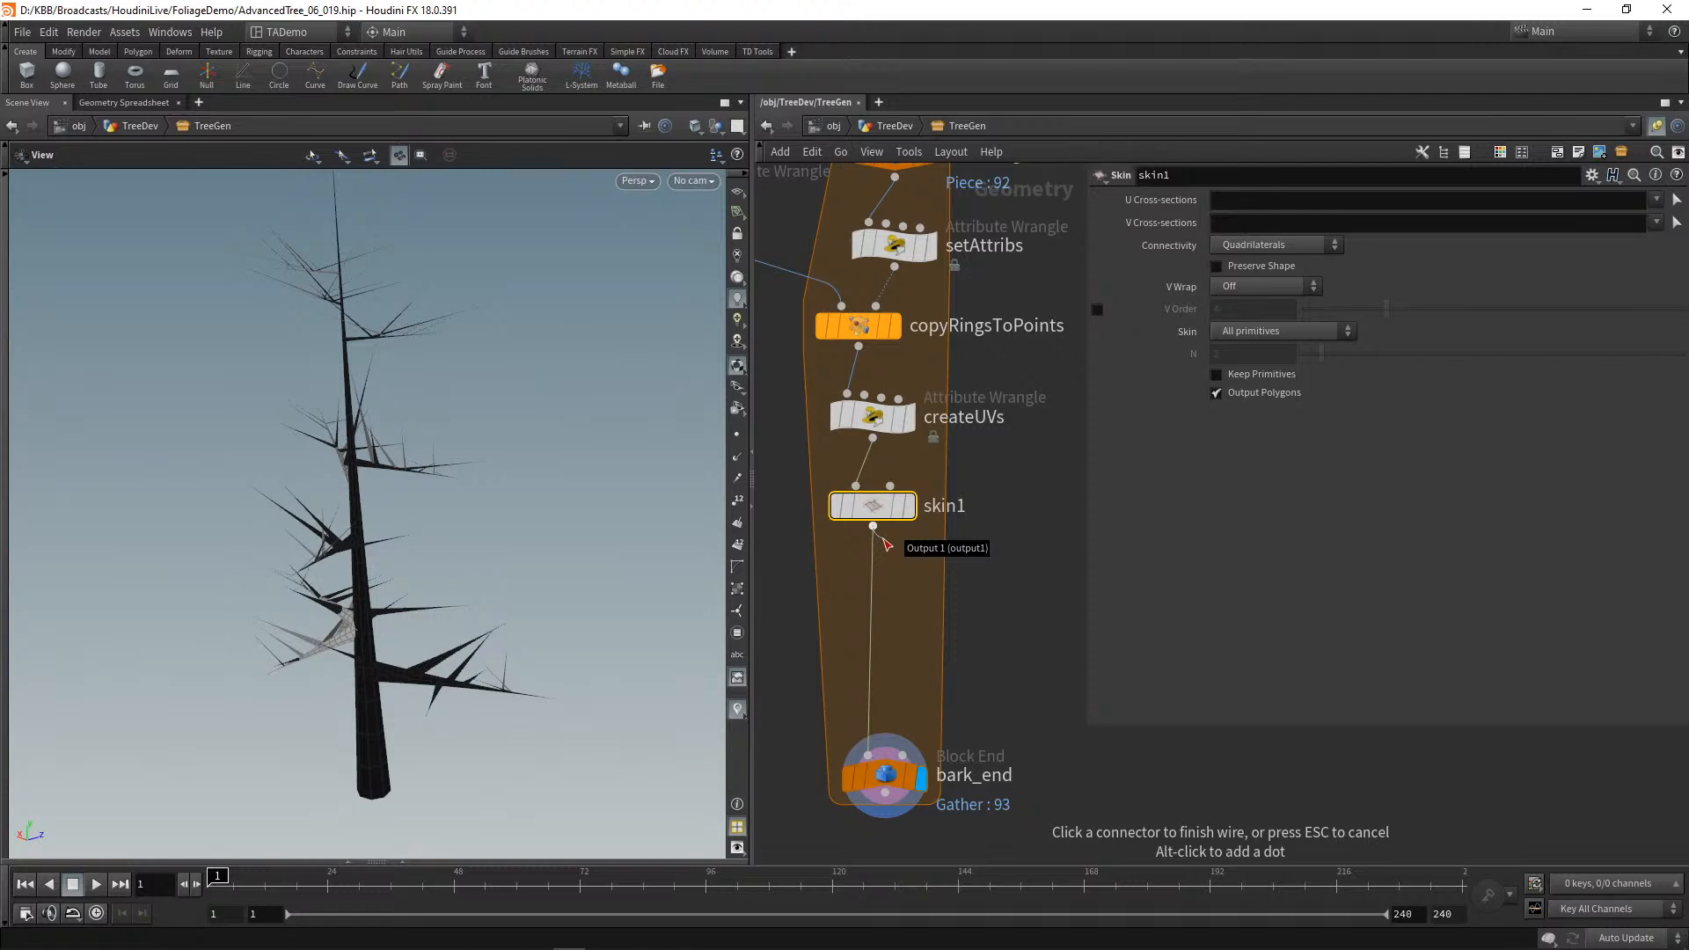
pyautogui.press('Tab')
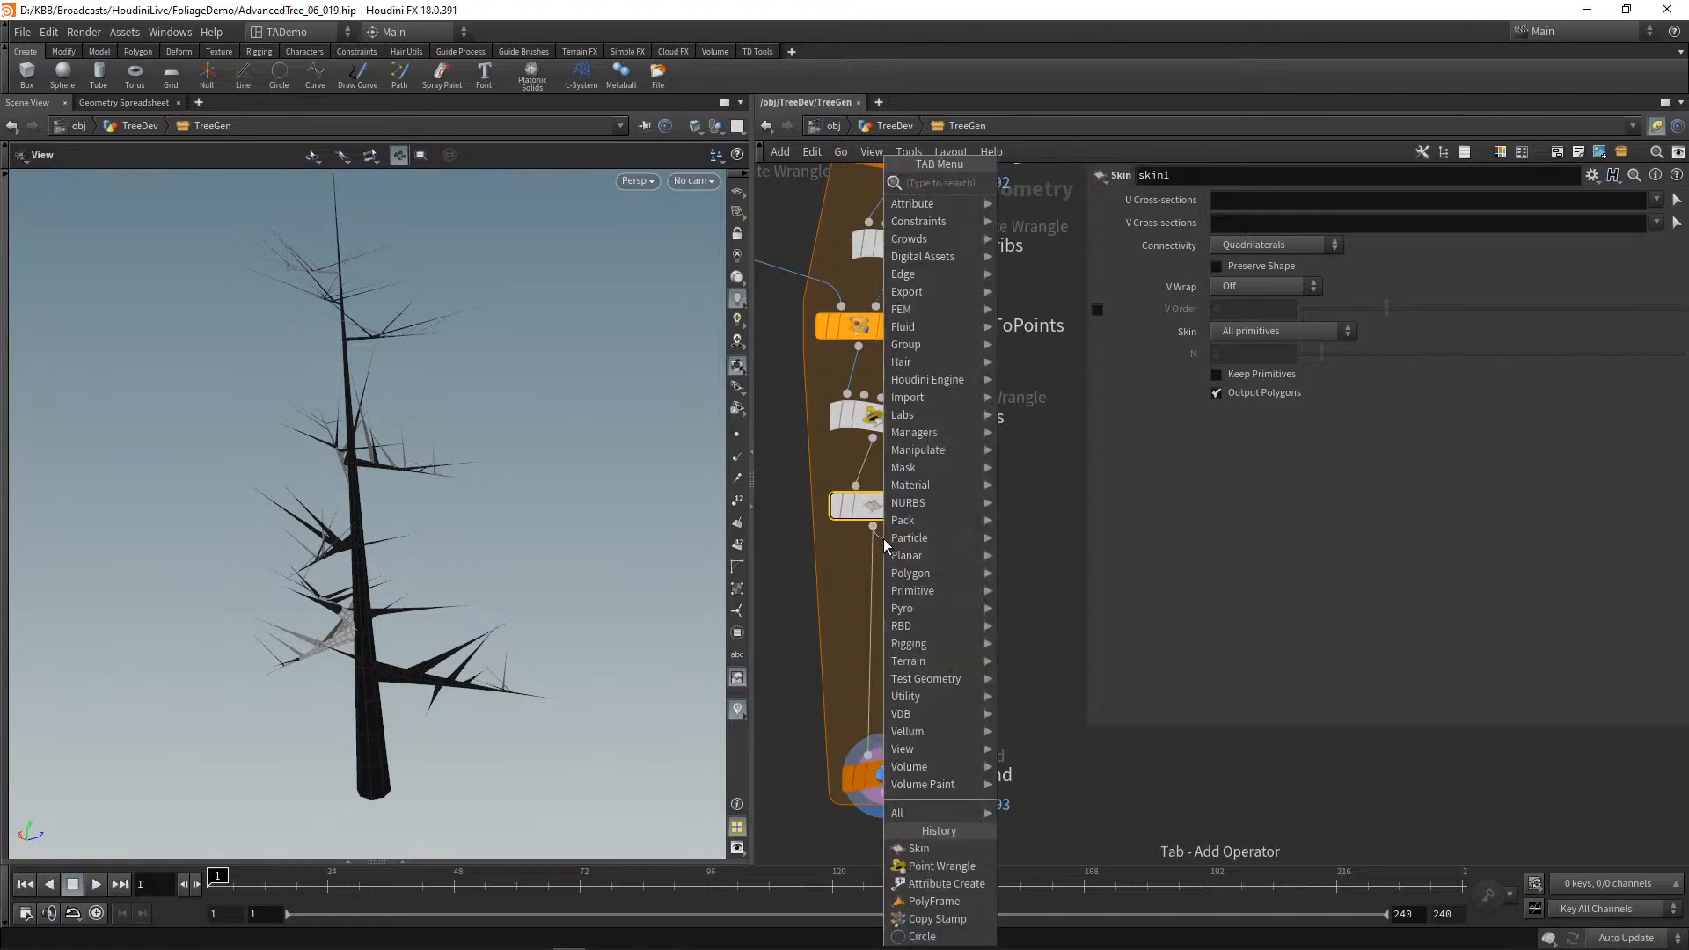
pyautogui.write('attrib')
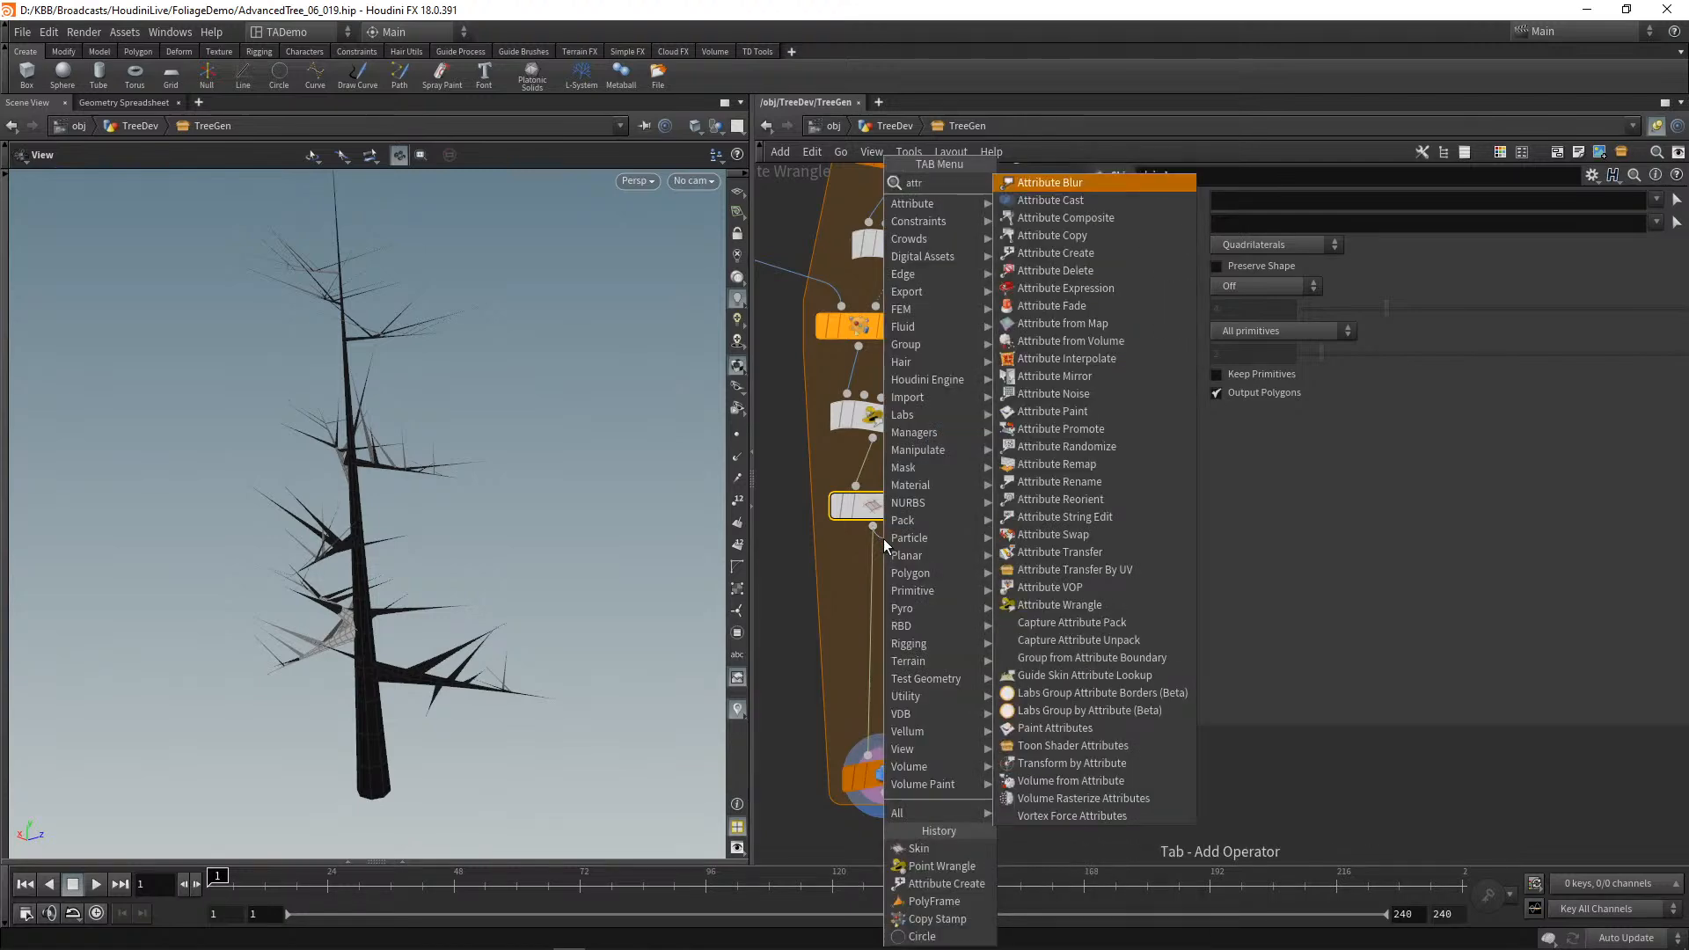
pyautogui.click(1081, 434)
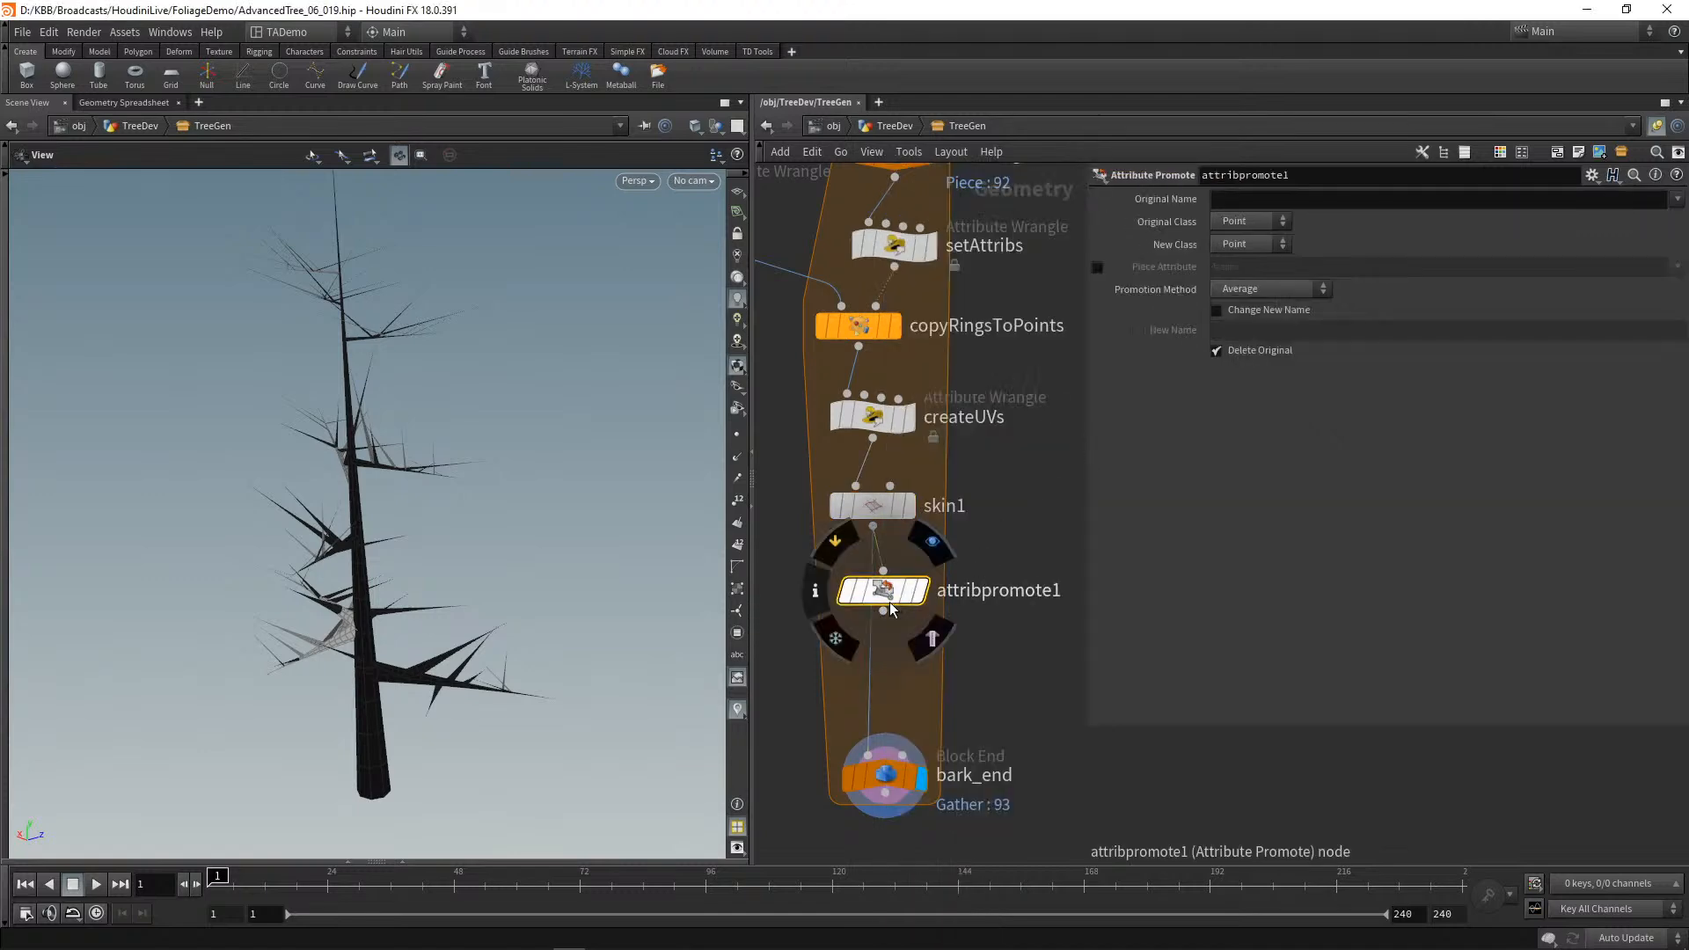
# Step: Place the Attribute Promote node in line between skin1 and bark_end, with new class Vertex and promotion method First Match
pyautogui.click(880, 594)
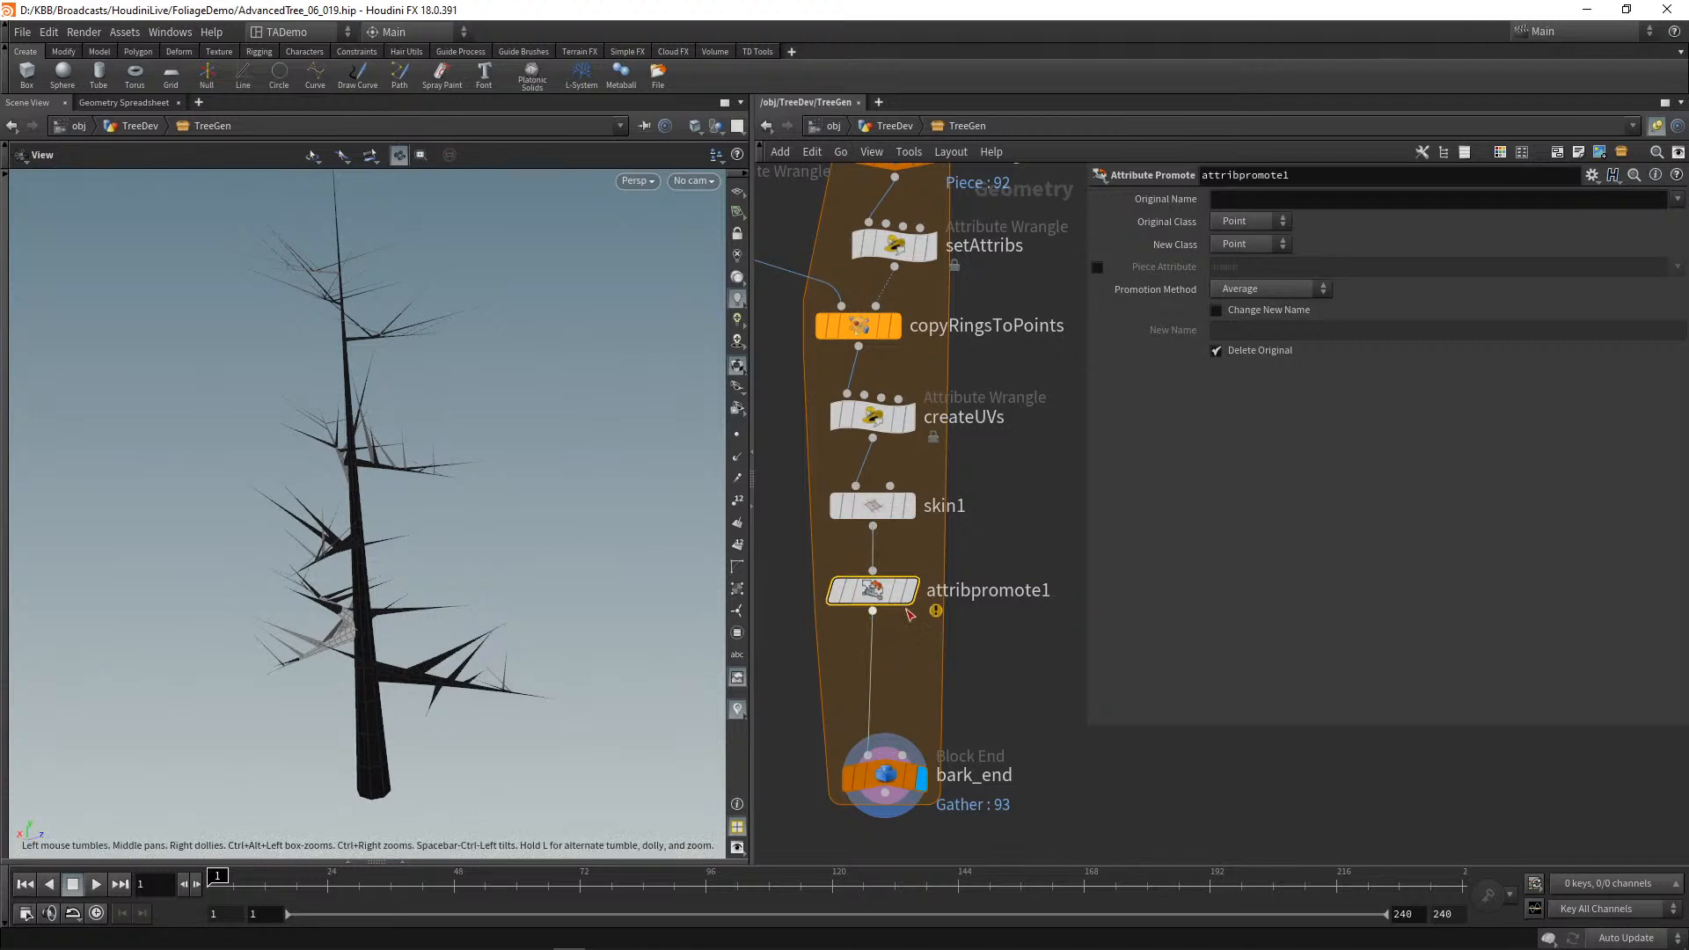
pyautogui.click(1283, 245)
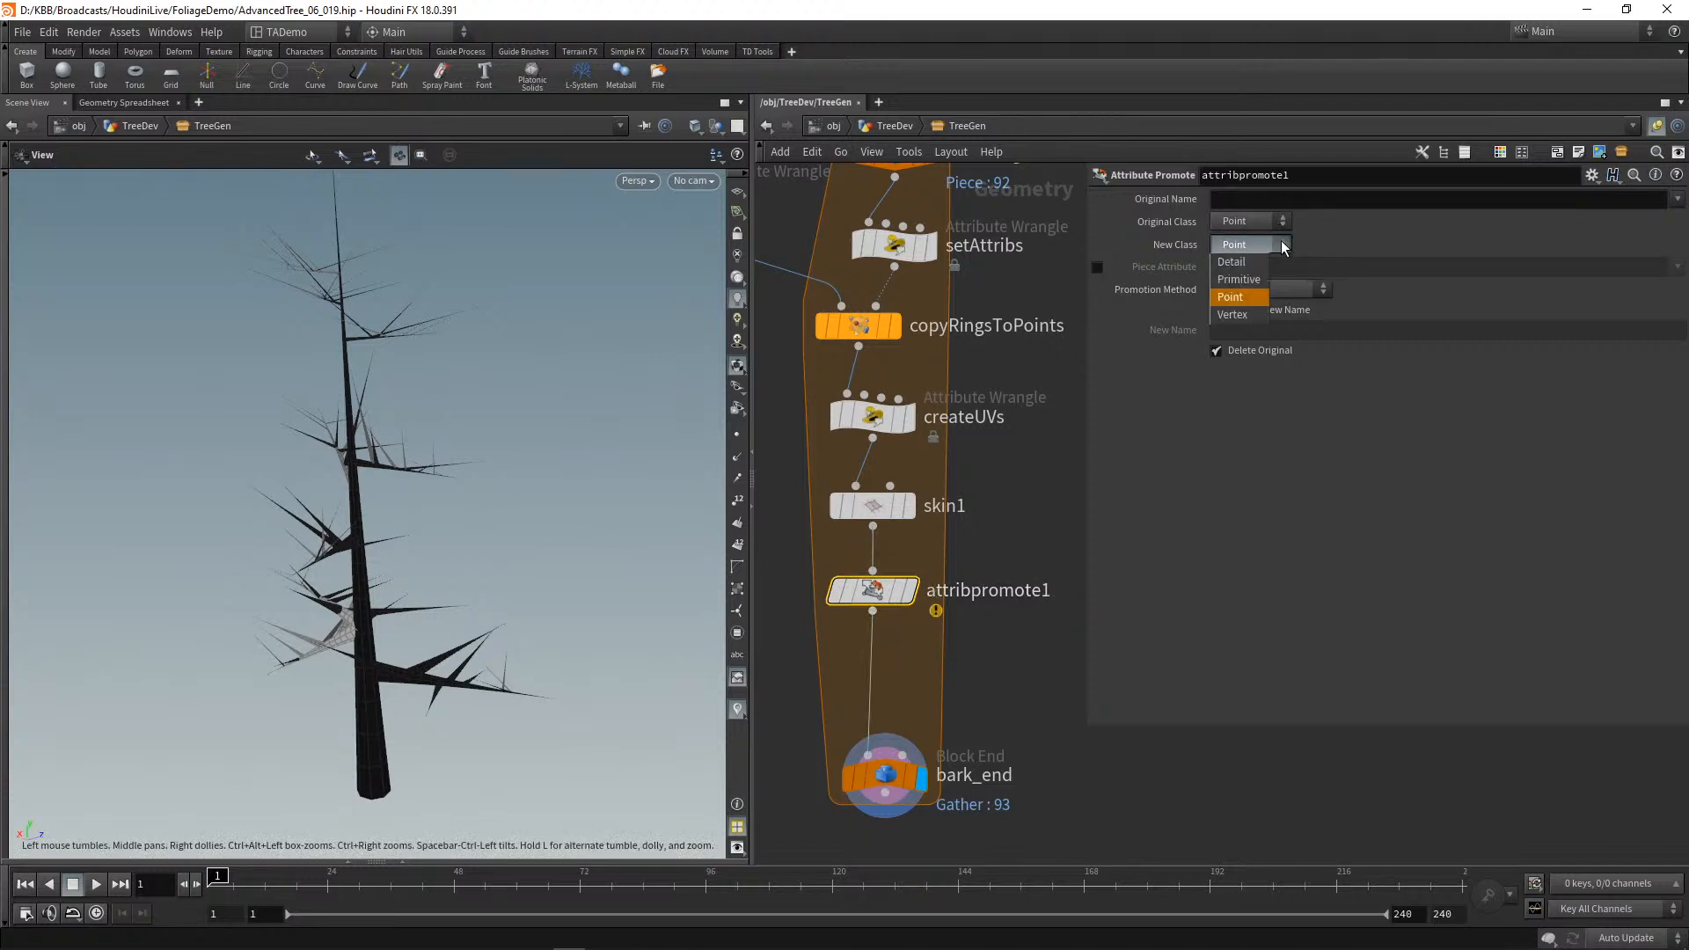
pyautogui.click(1253, 314)
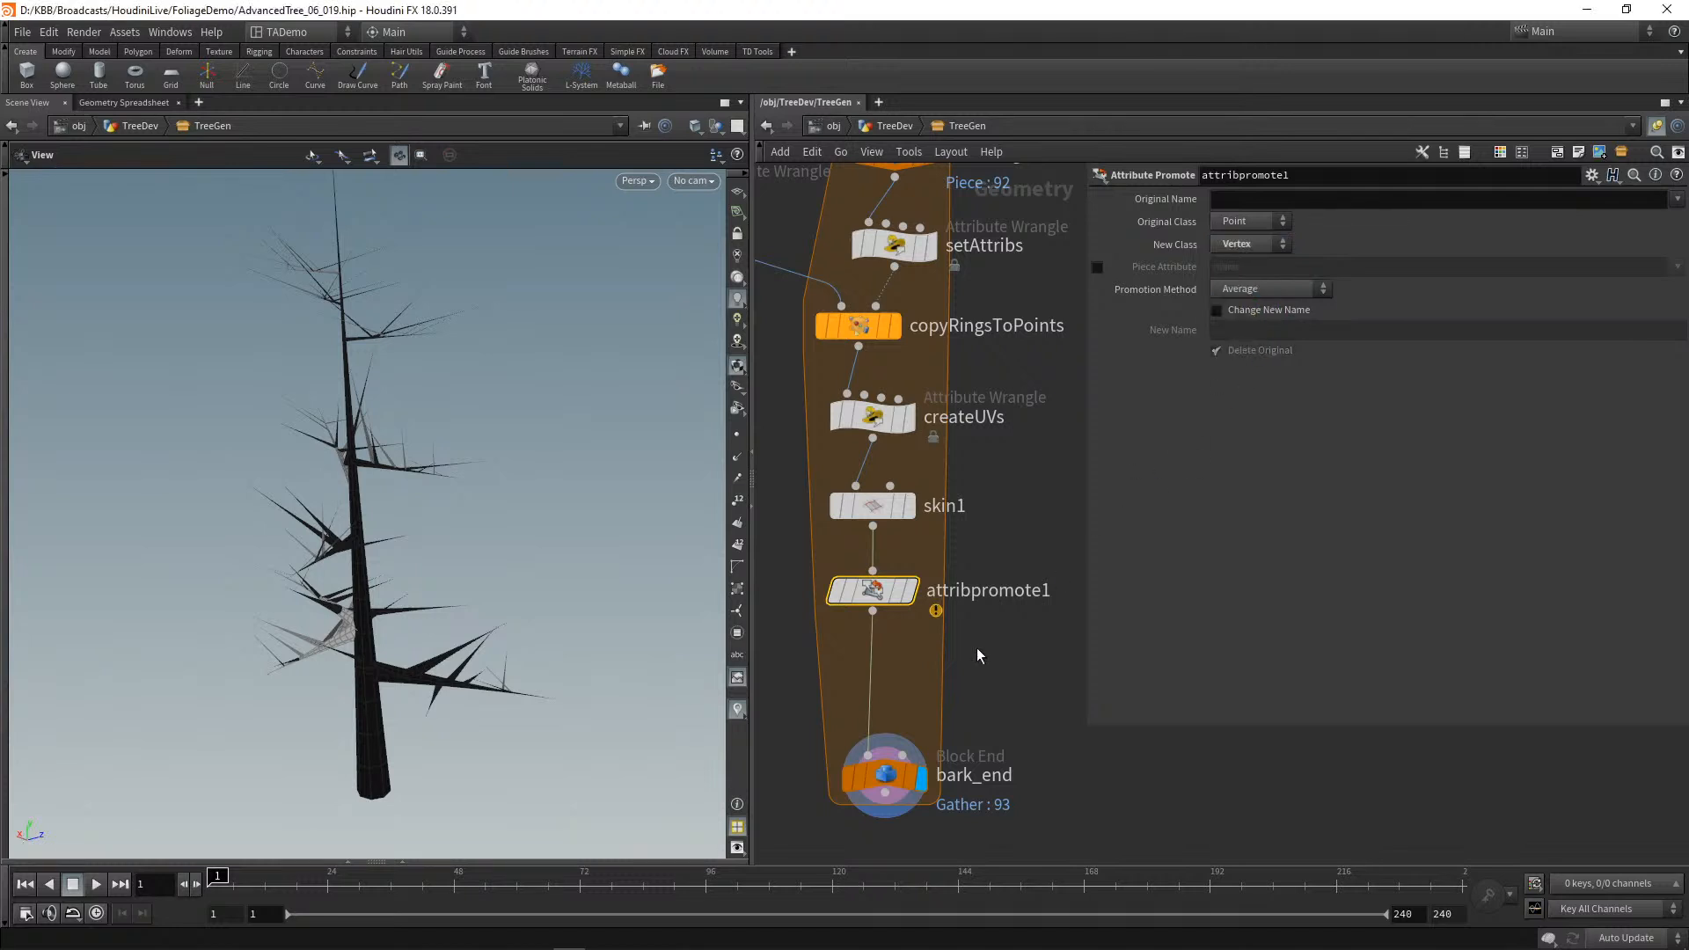
pyautogui.click(1324, 291)
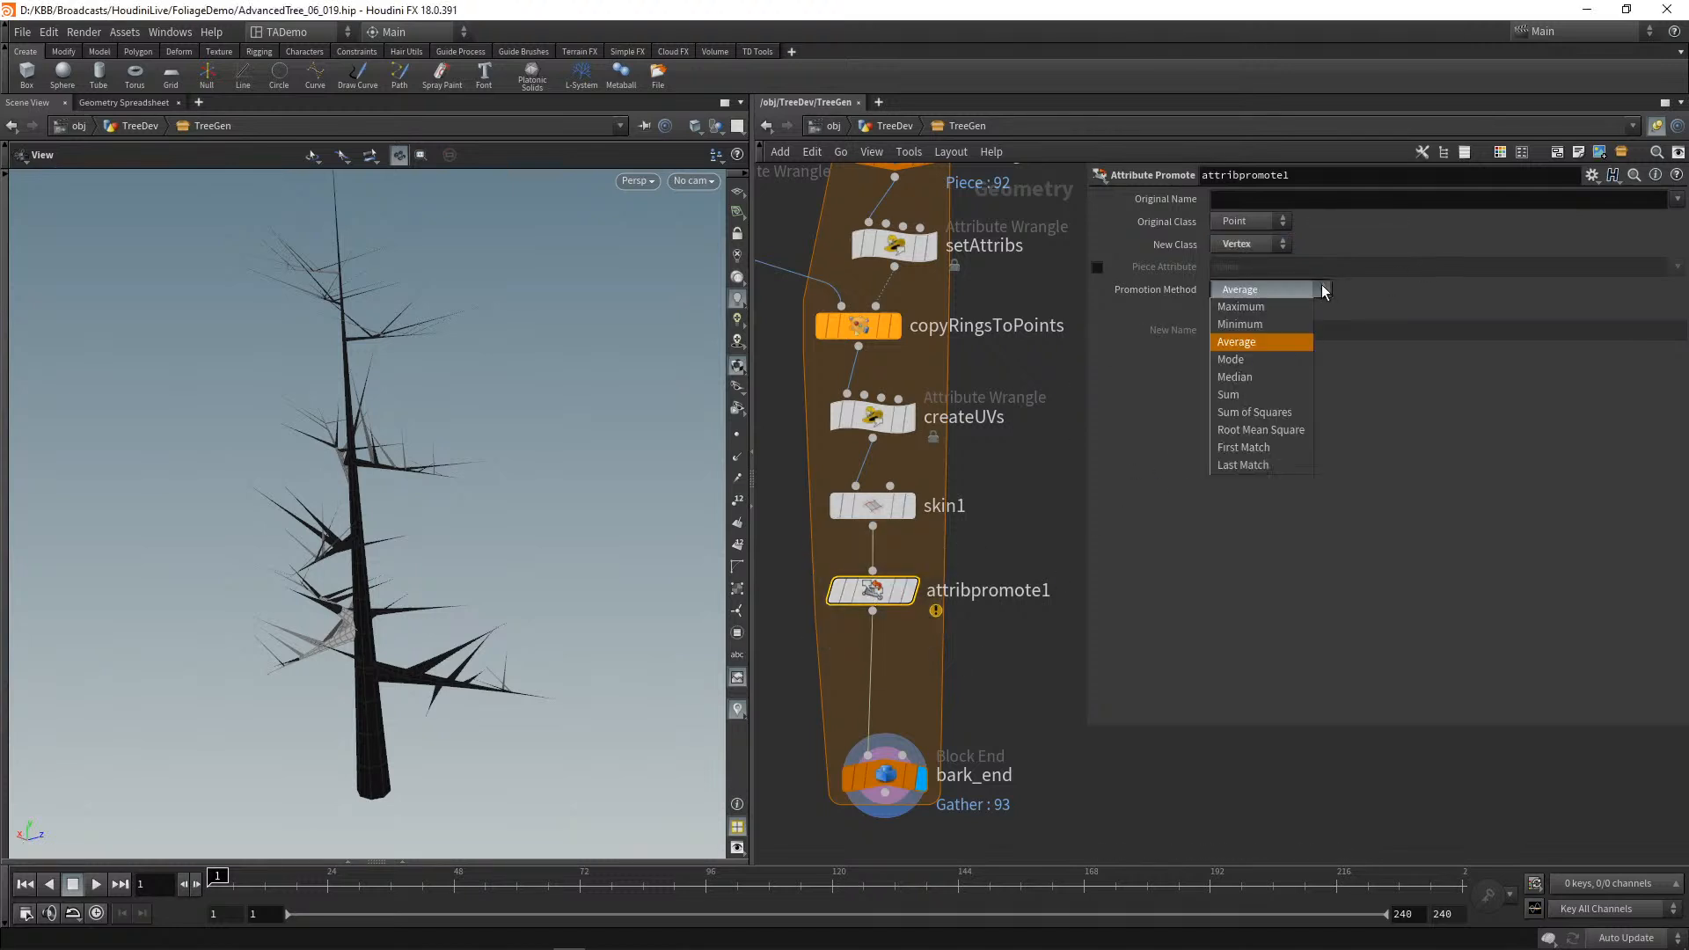
pyautogui.click(1276, 447)
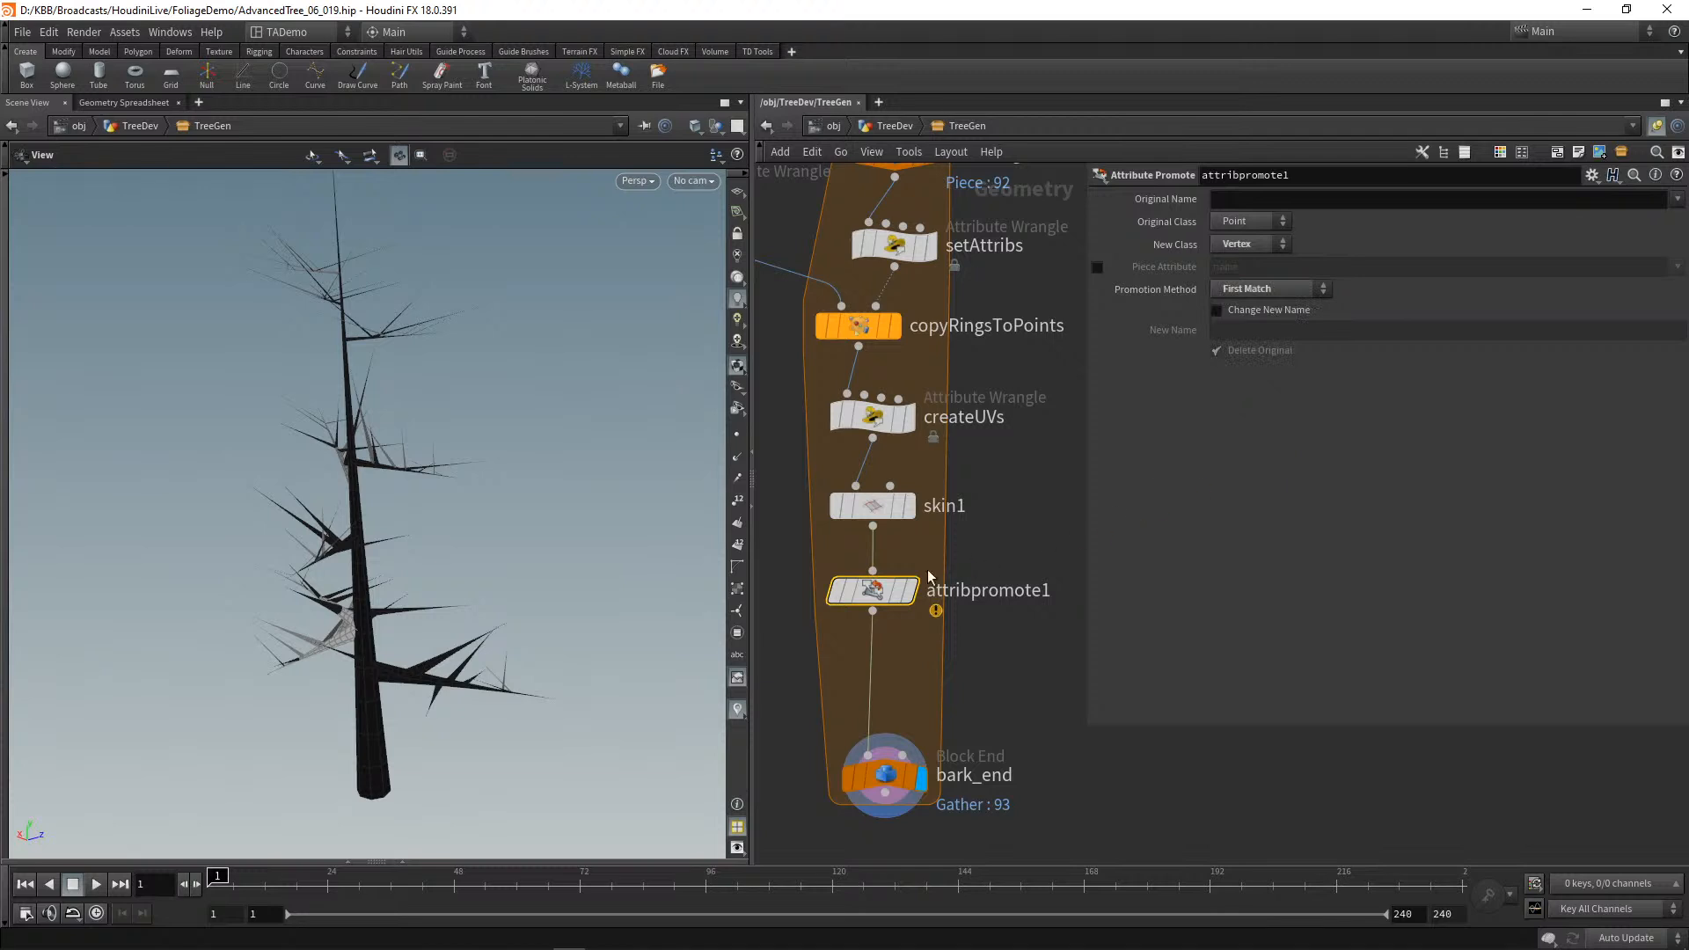
# Step: Move attribpromote1 slightly closer to skin1, check its node info, and set its original attribute name to uv
pyautogui.moveTo(879, 592); pyautogui.dragTo(880, 576)
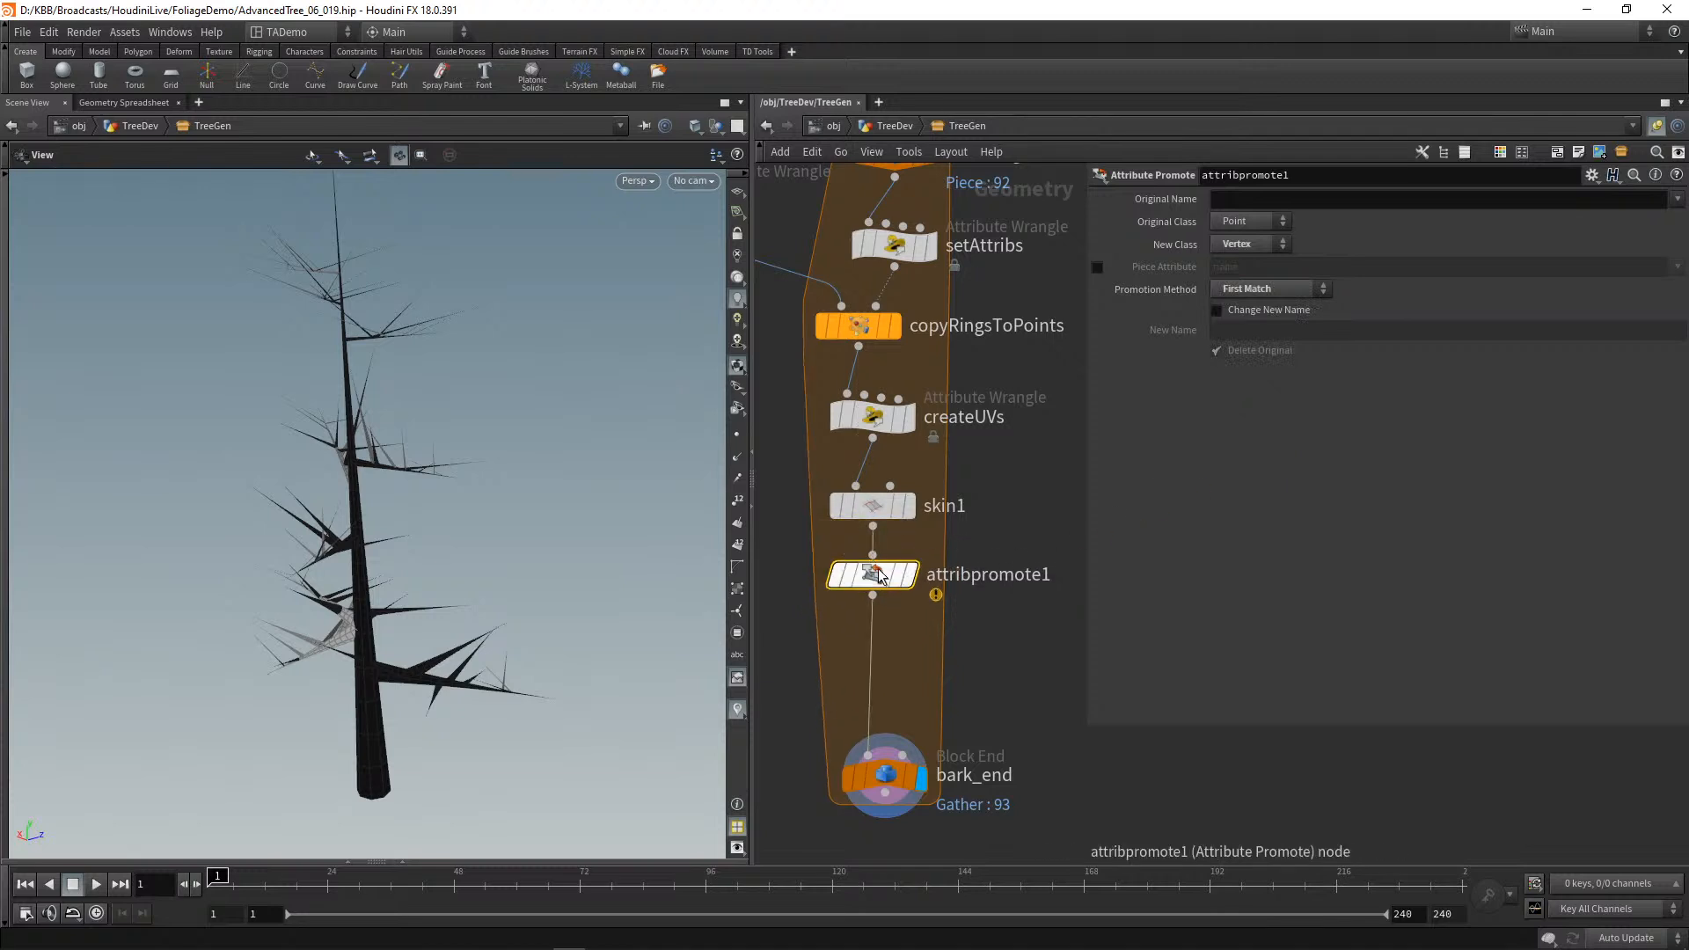
pyautogui.click(811, 565)
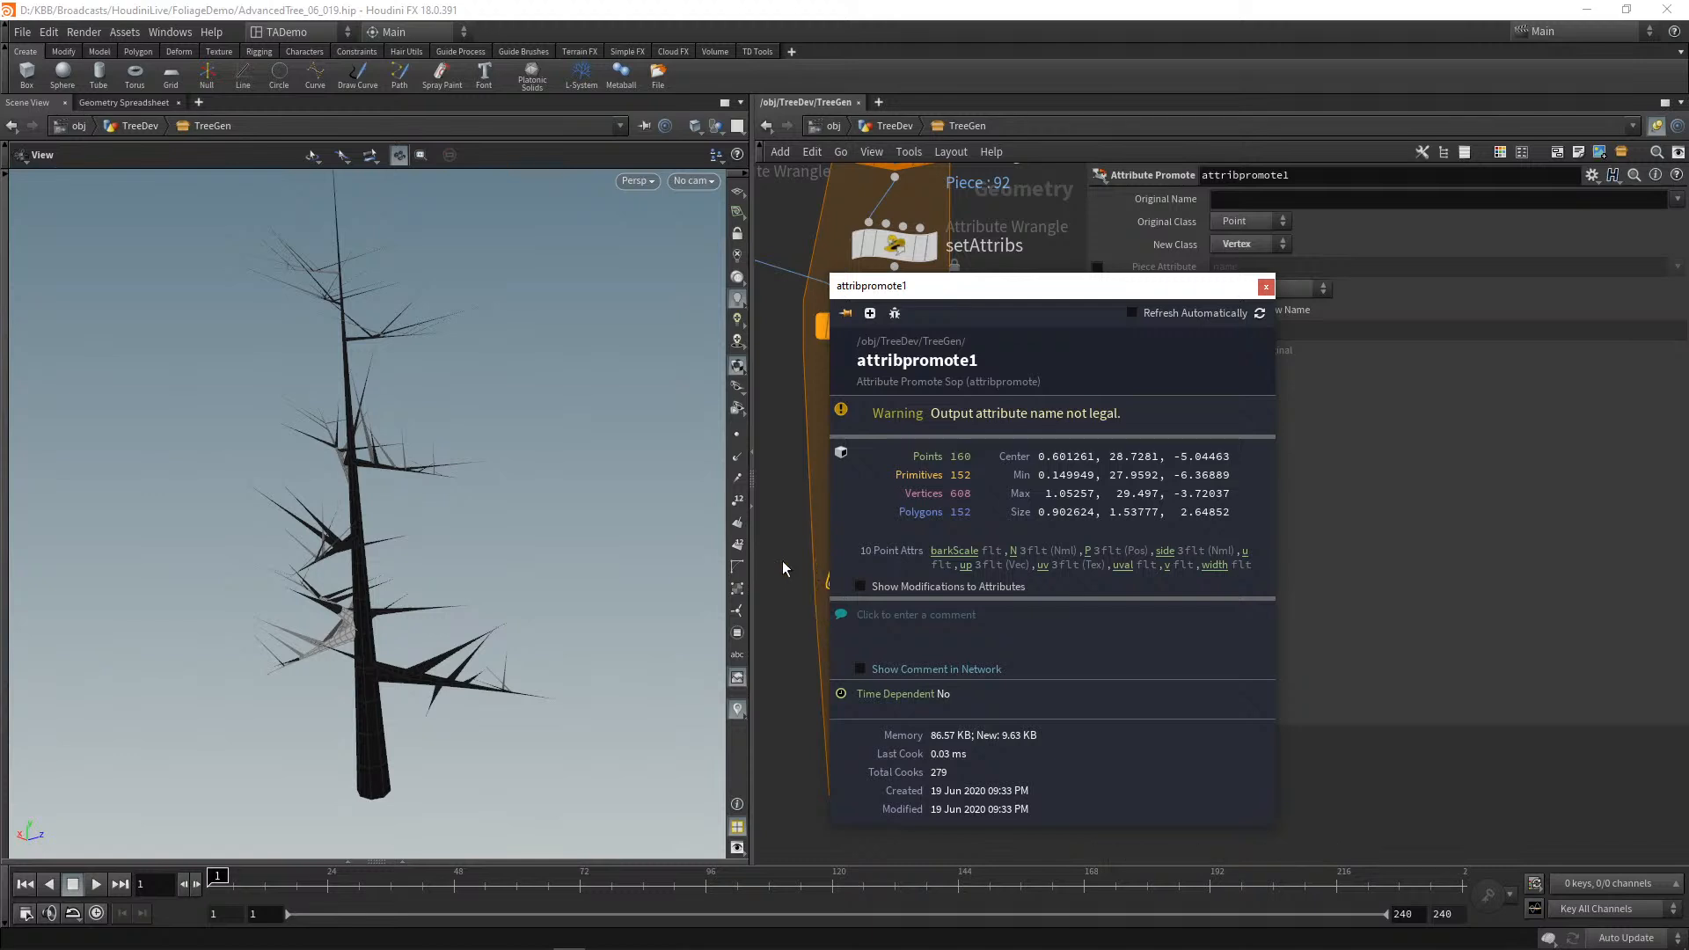
pyautogui.click(1230, 204)
pyautogui.write('u')
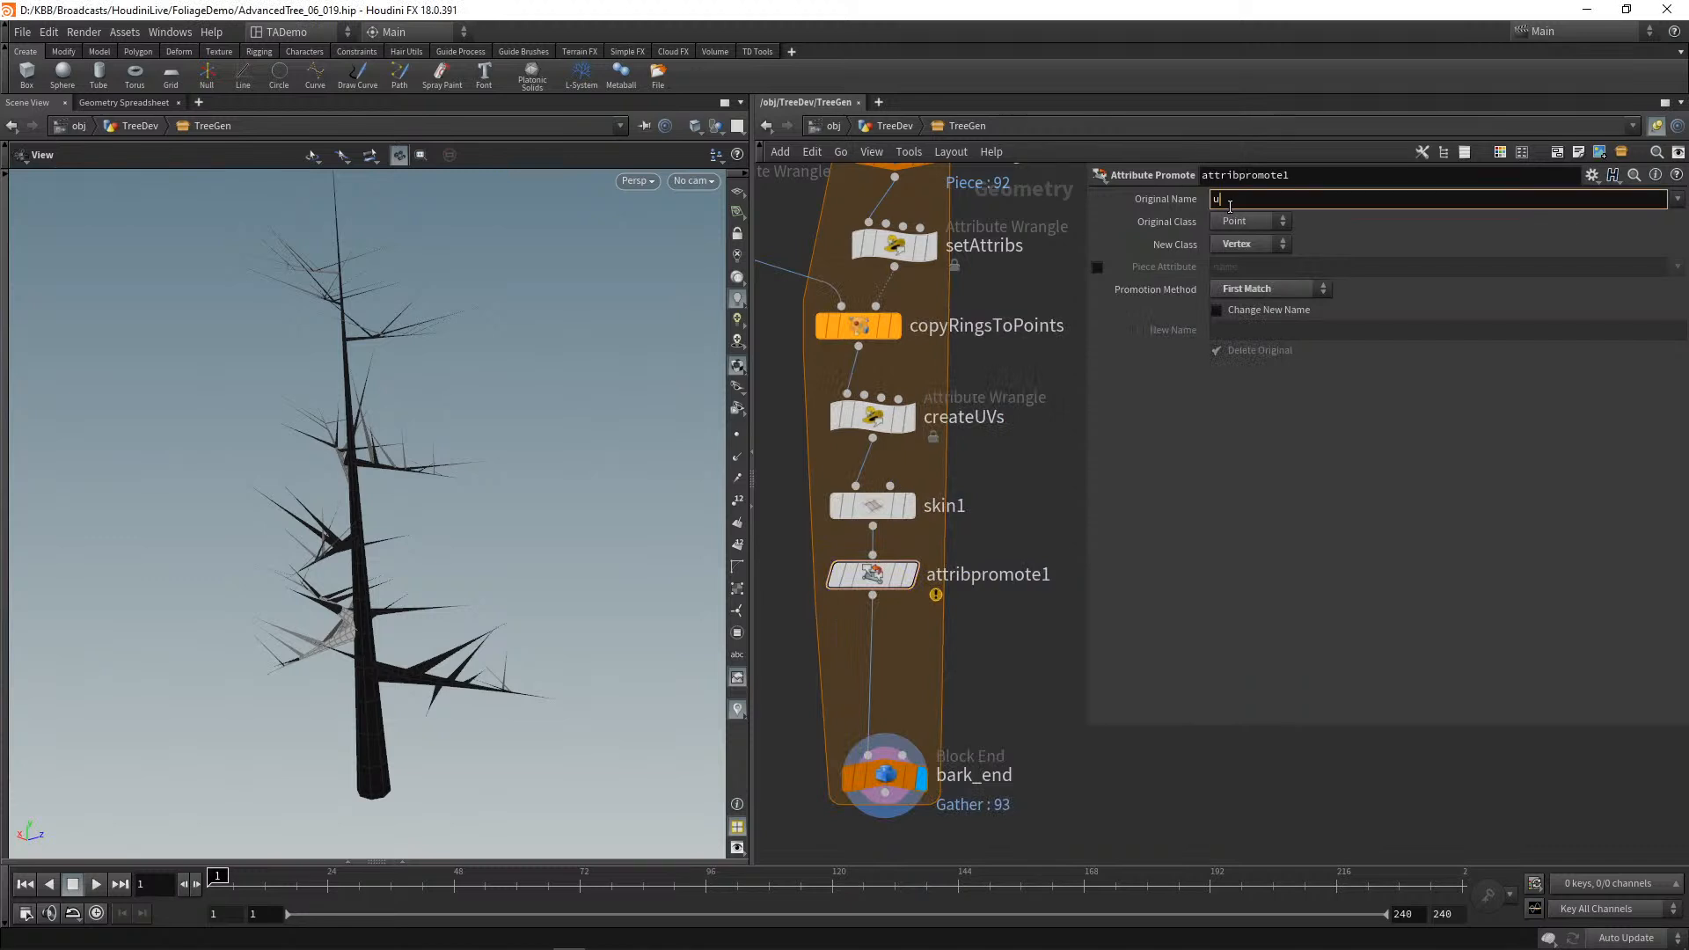
pyautogui.write('v')
pyautogui.press('Return')
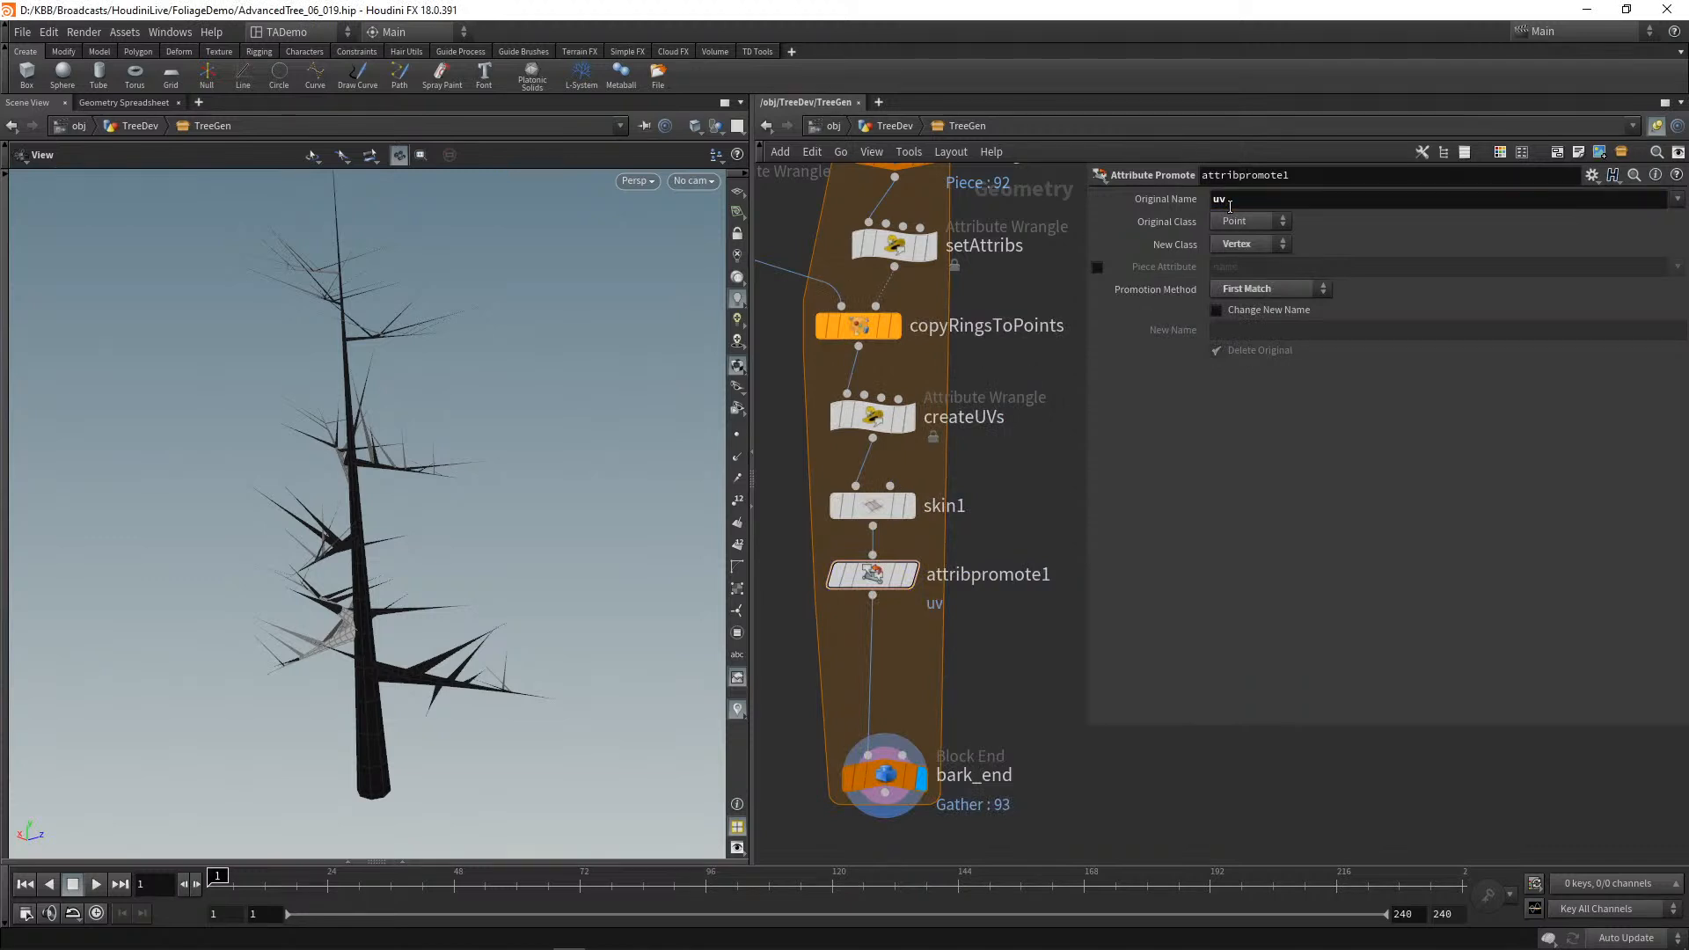
pyautogui.moveTo(827, 578)
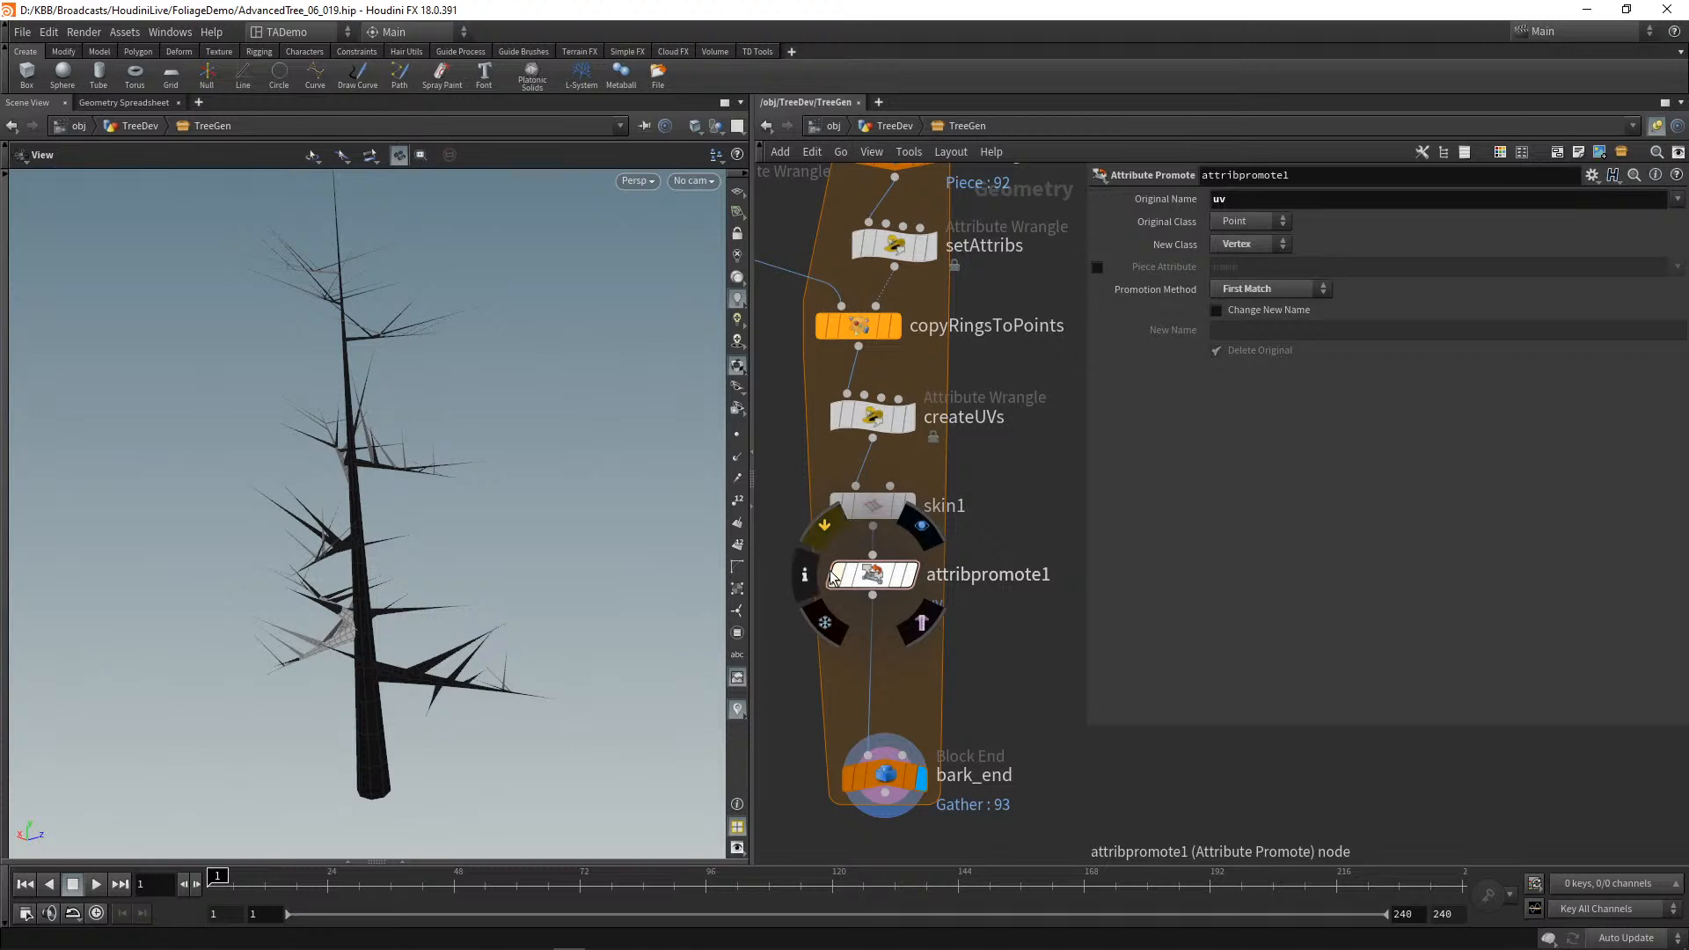
# Step: Insert a Fuse node between attribpromote1 and bark_end, placed just below attribpromote1
pyautogui.moveTo(874, 602); pyautogui.dragTo(867, 635)
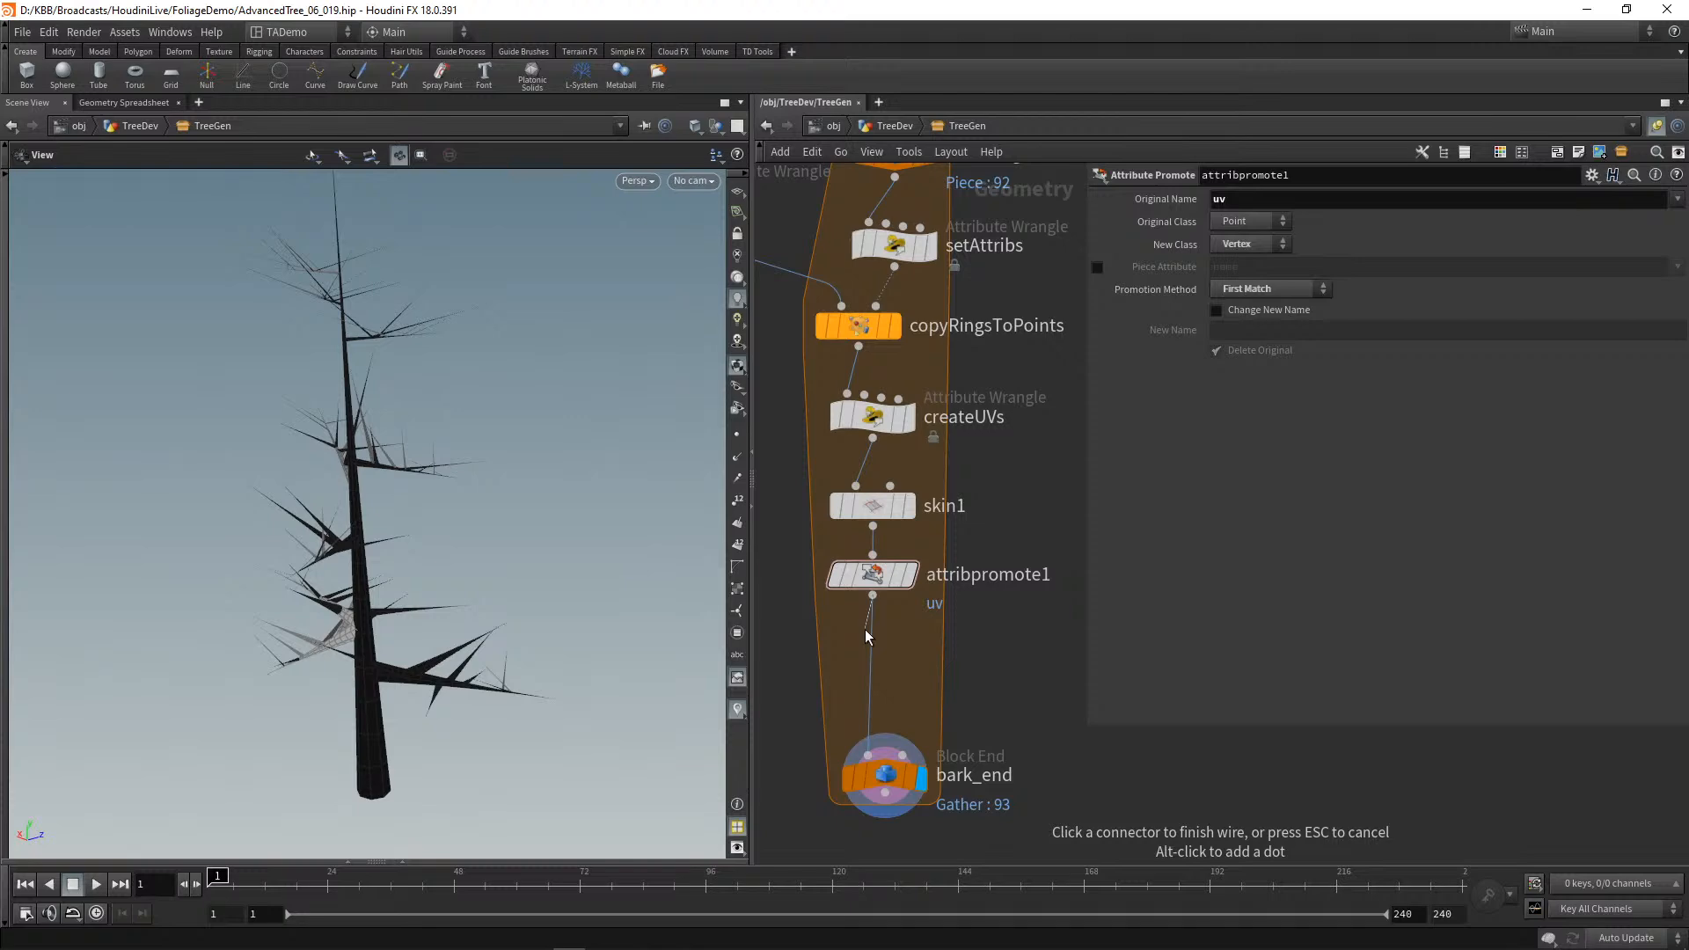
pyautogui.press('Tab')
pyautogui.write('fus')
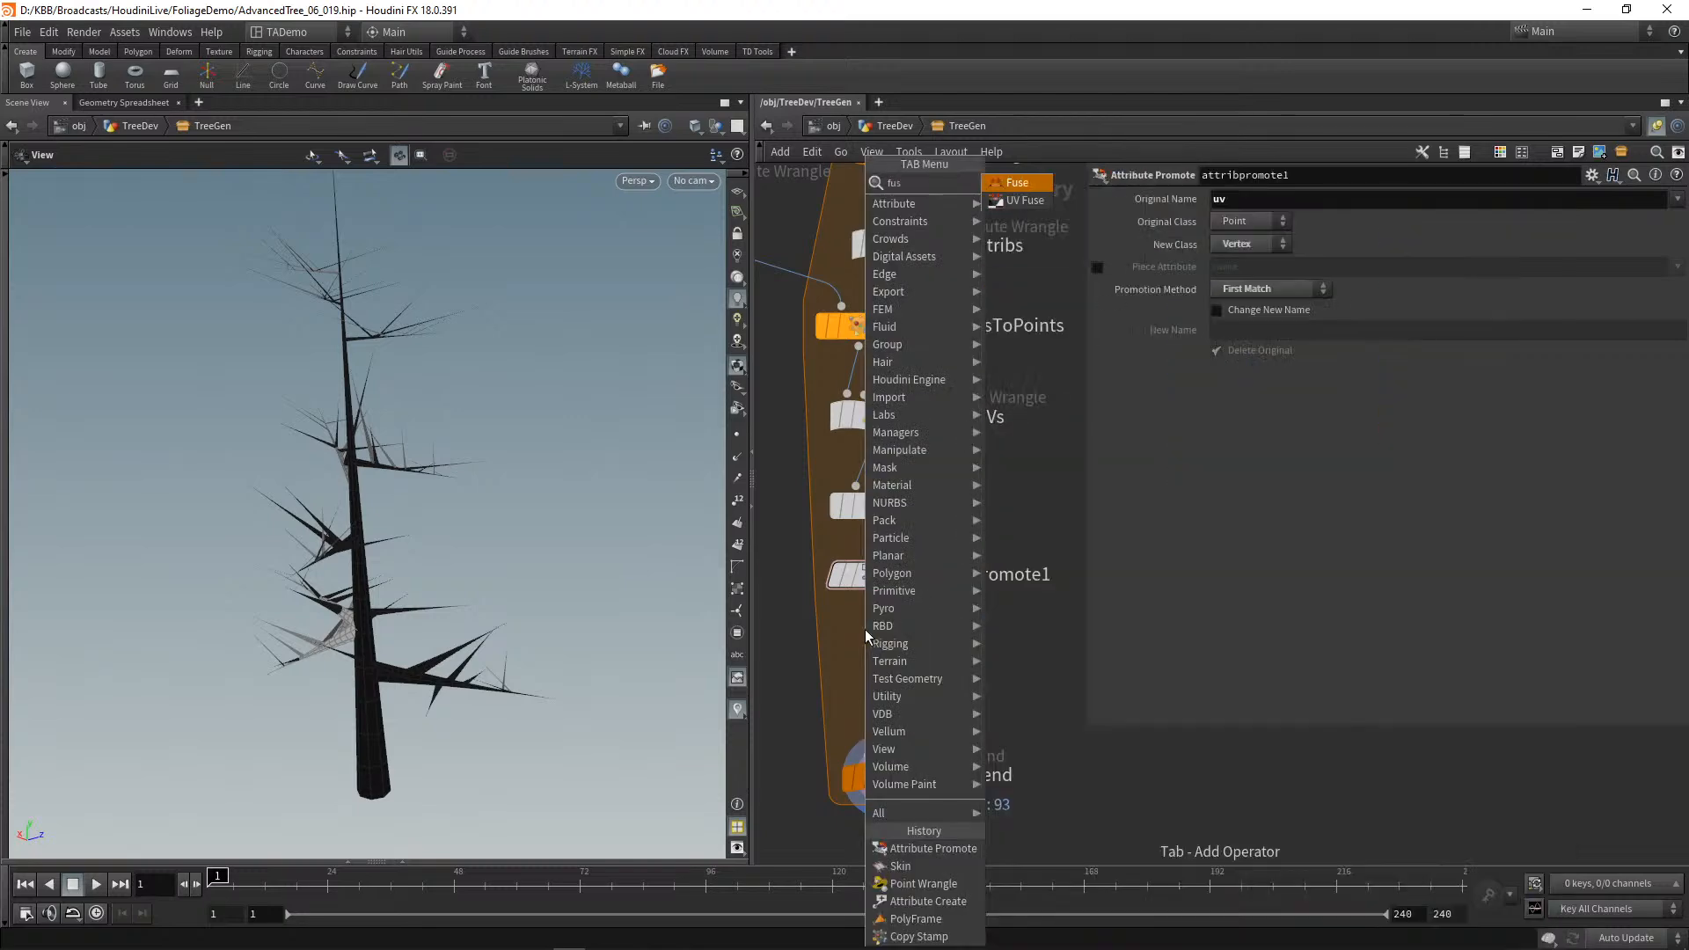
pyautogui.click(1013, 182)
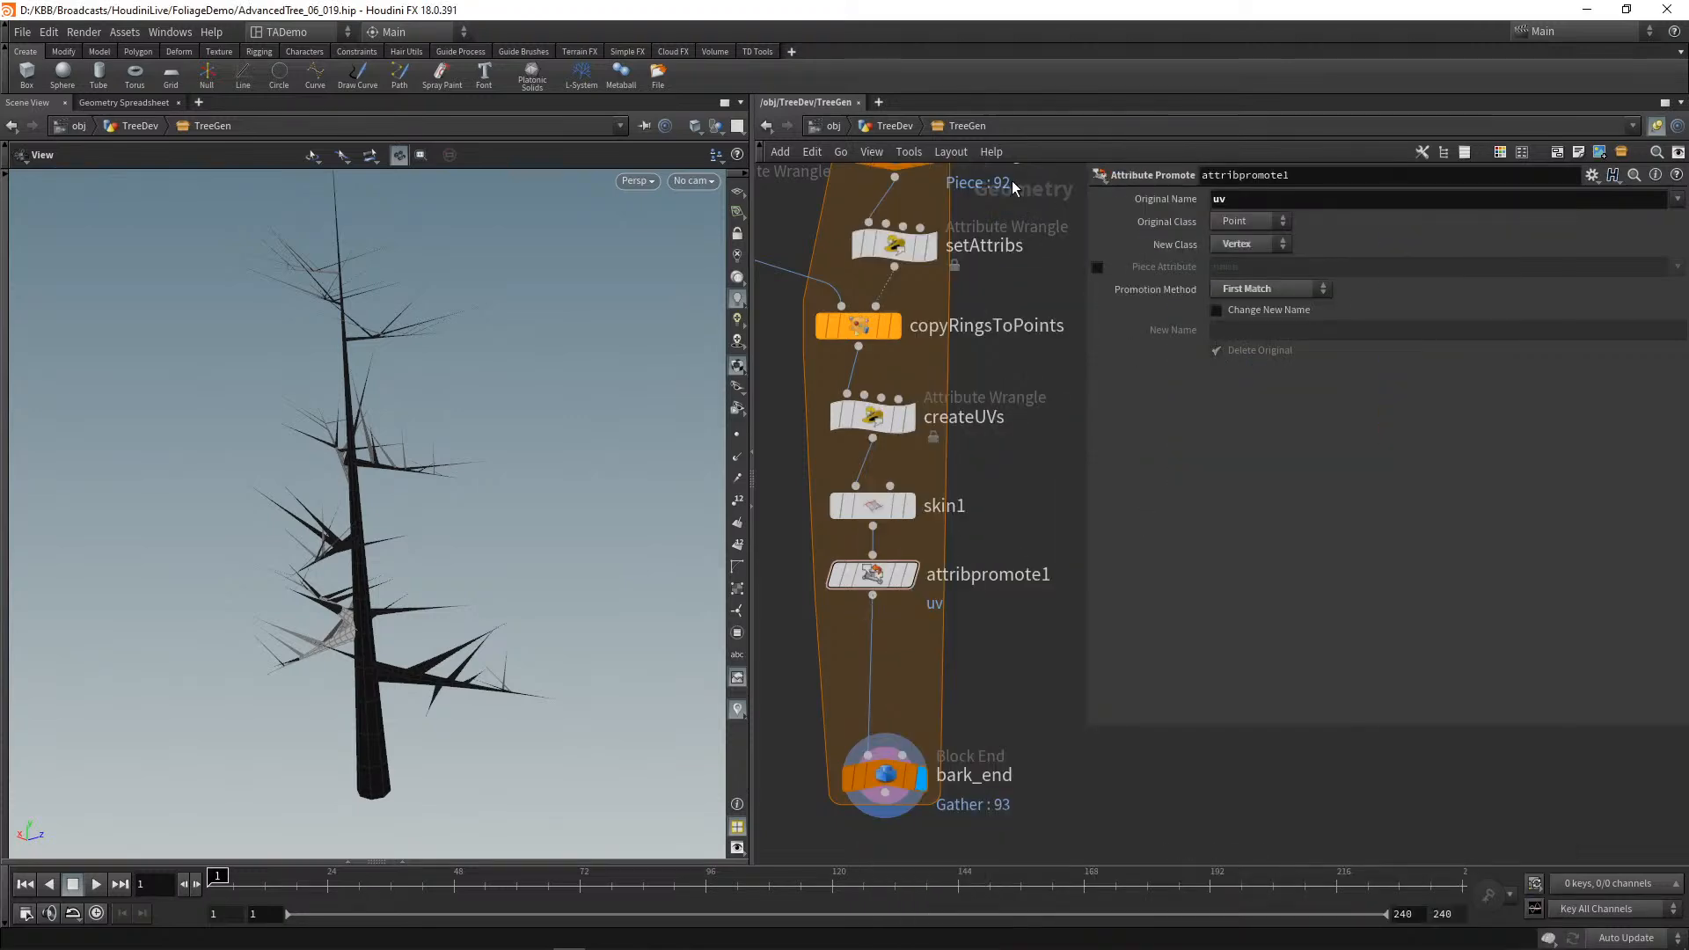
pyautogui.click(865, 667)
pyautogui.moveTo(863, 674); pyautogui.dragTo(875, 652)
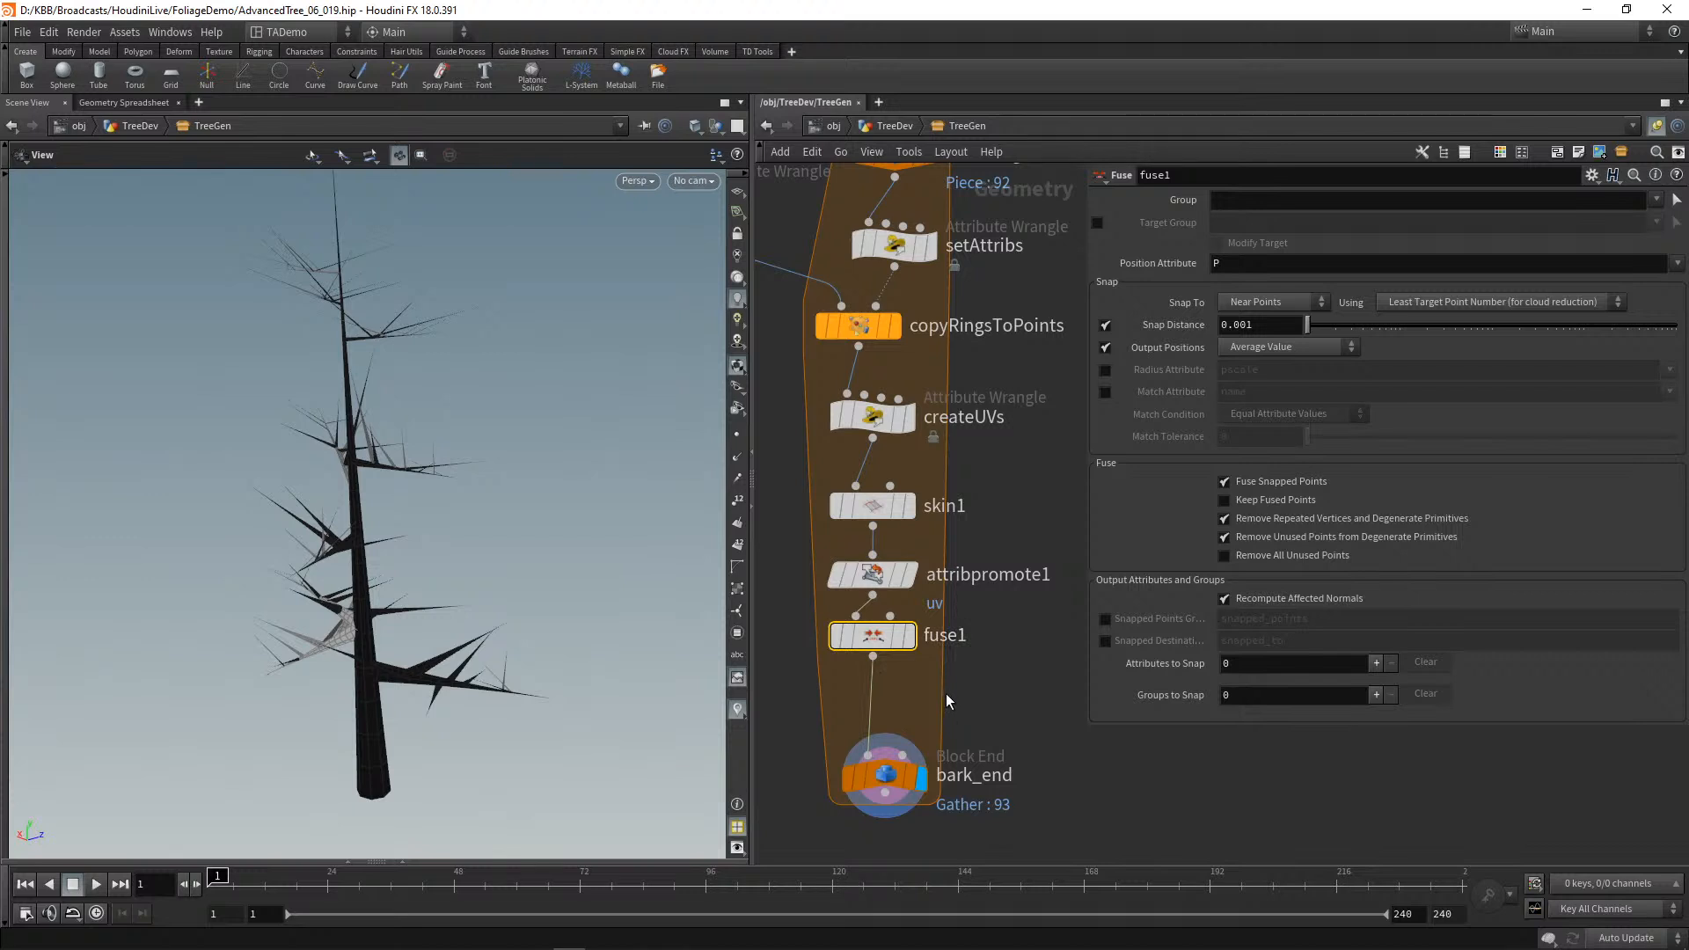
# Step: Move bark_end lower and insert a PolyFill node between fuse1 and bark_end to close the bark's open ends
pyautogui.moveTo(874, 786); pyautogui.dragTo(873, 827)
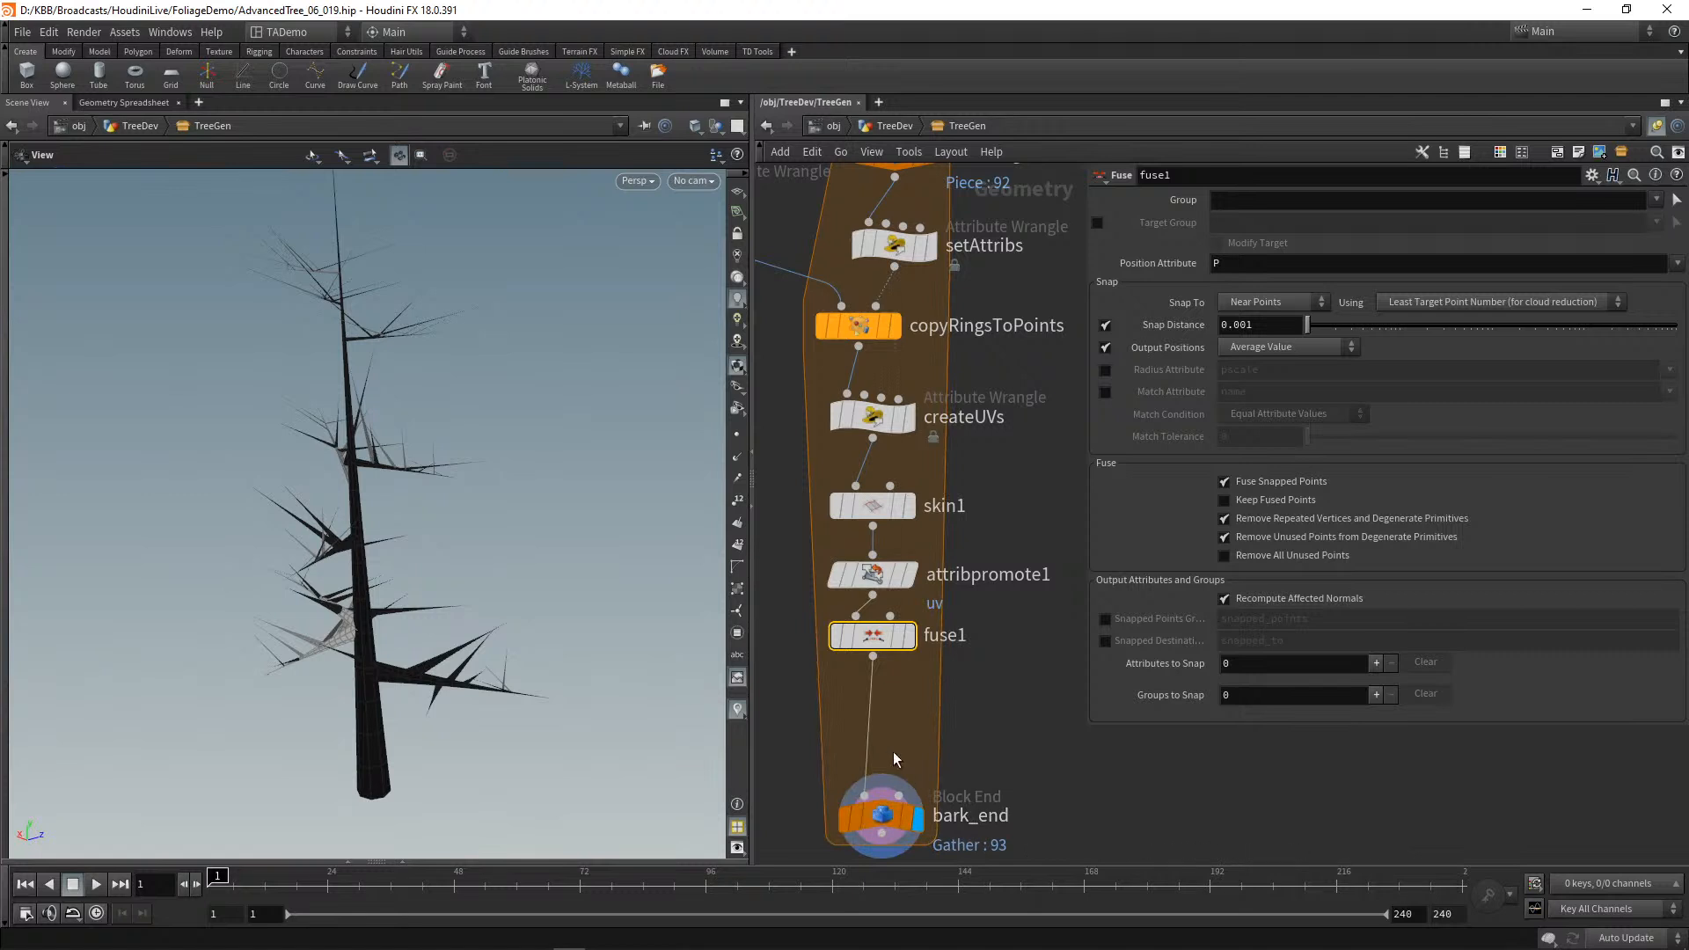
pyautogui.click(873, 656)
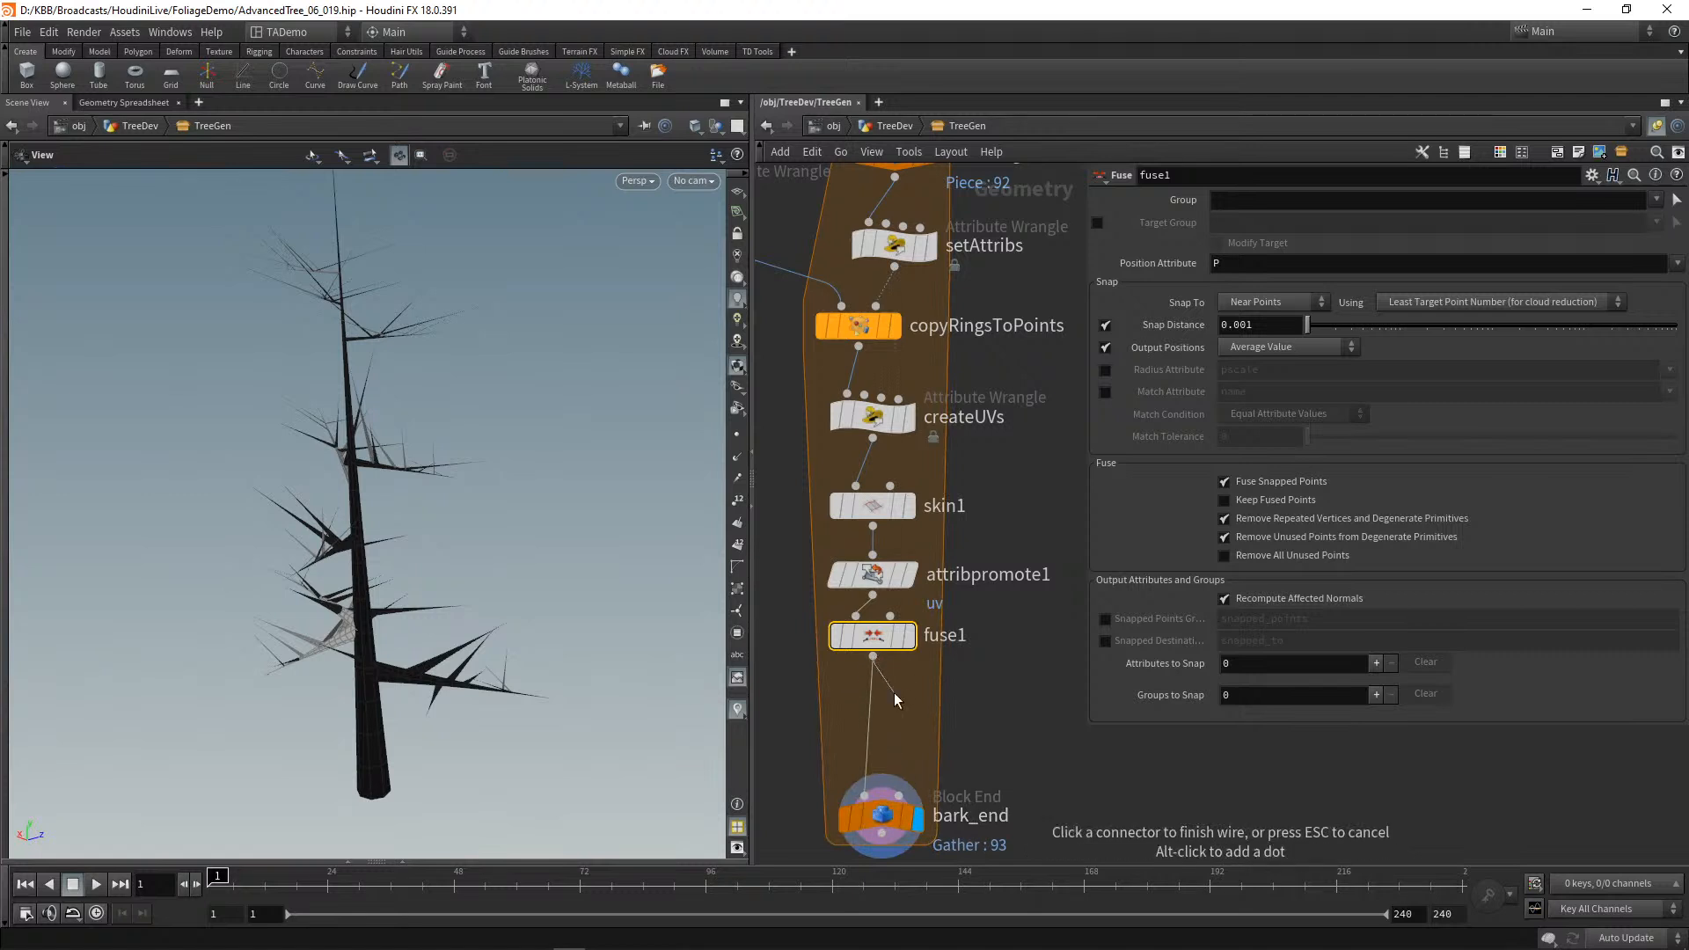
pyautogui.press('Tab')
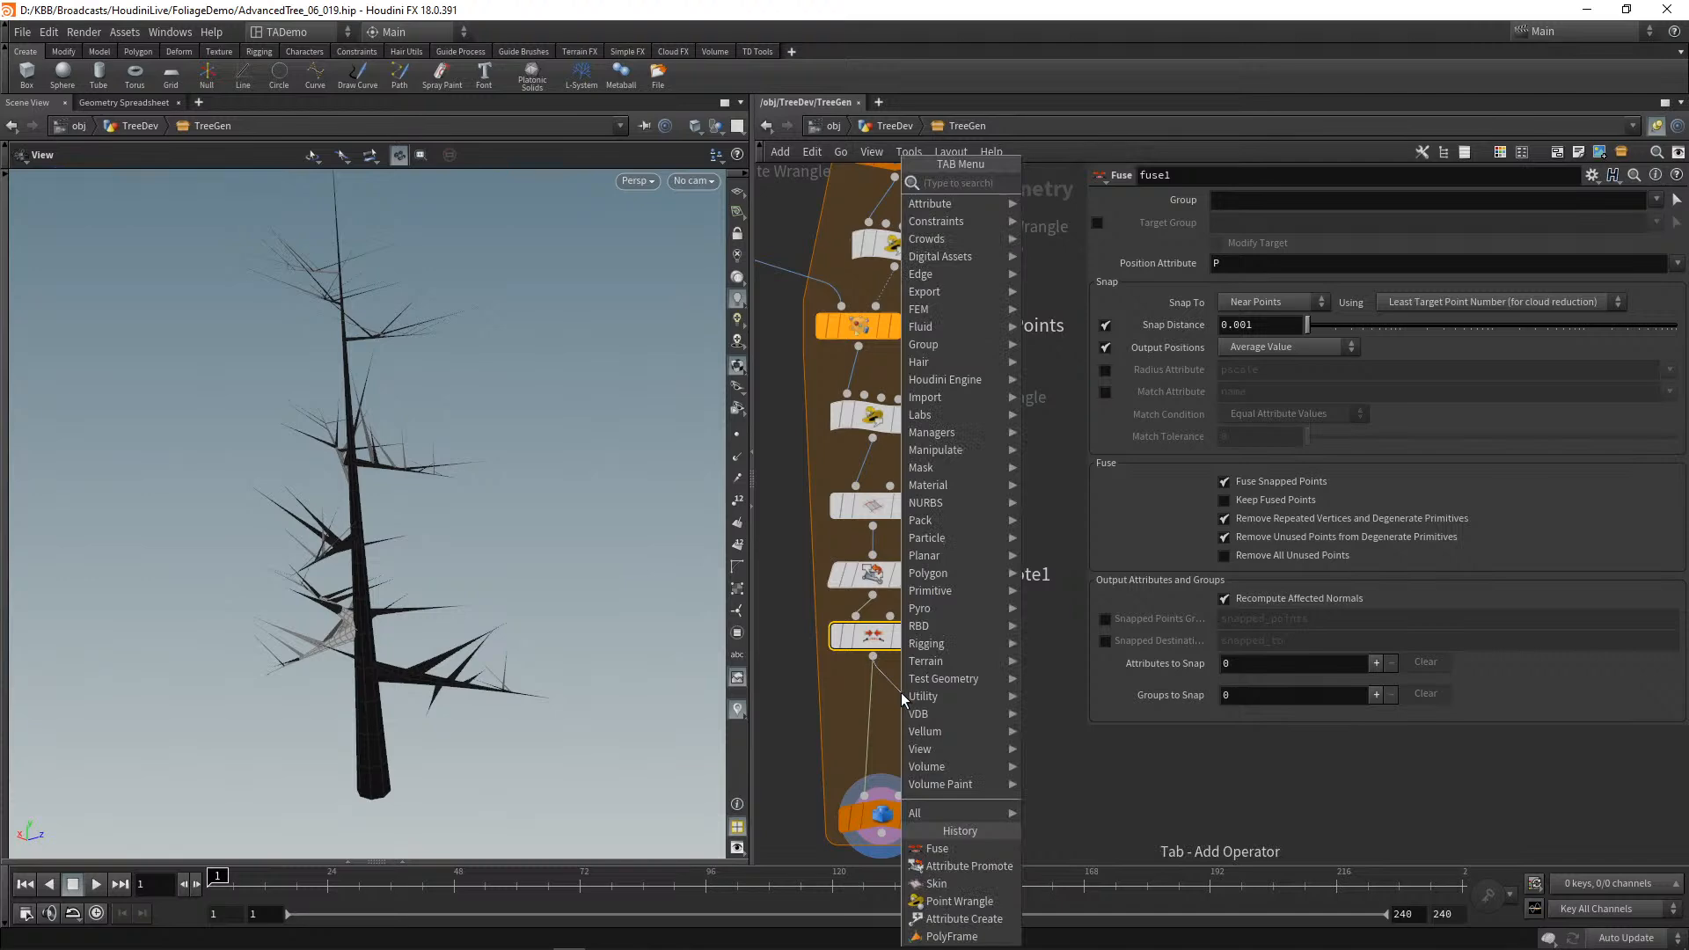
pyautogui.write('poly')
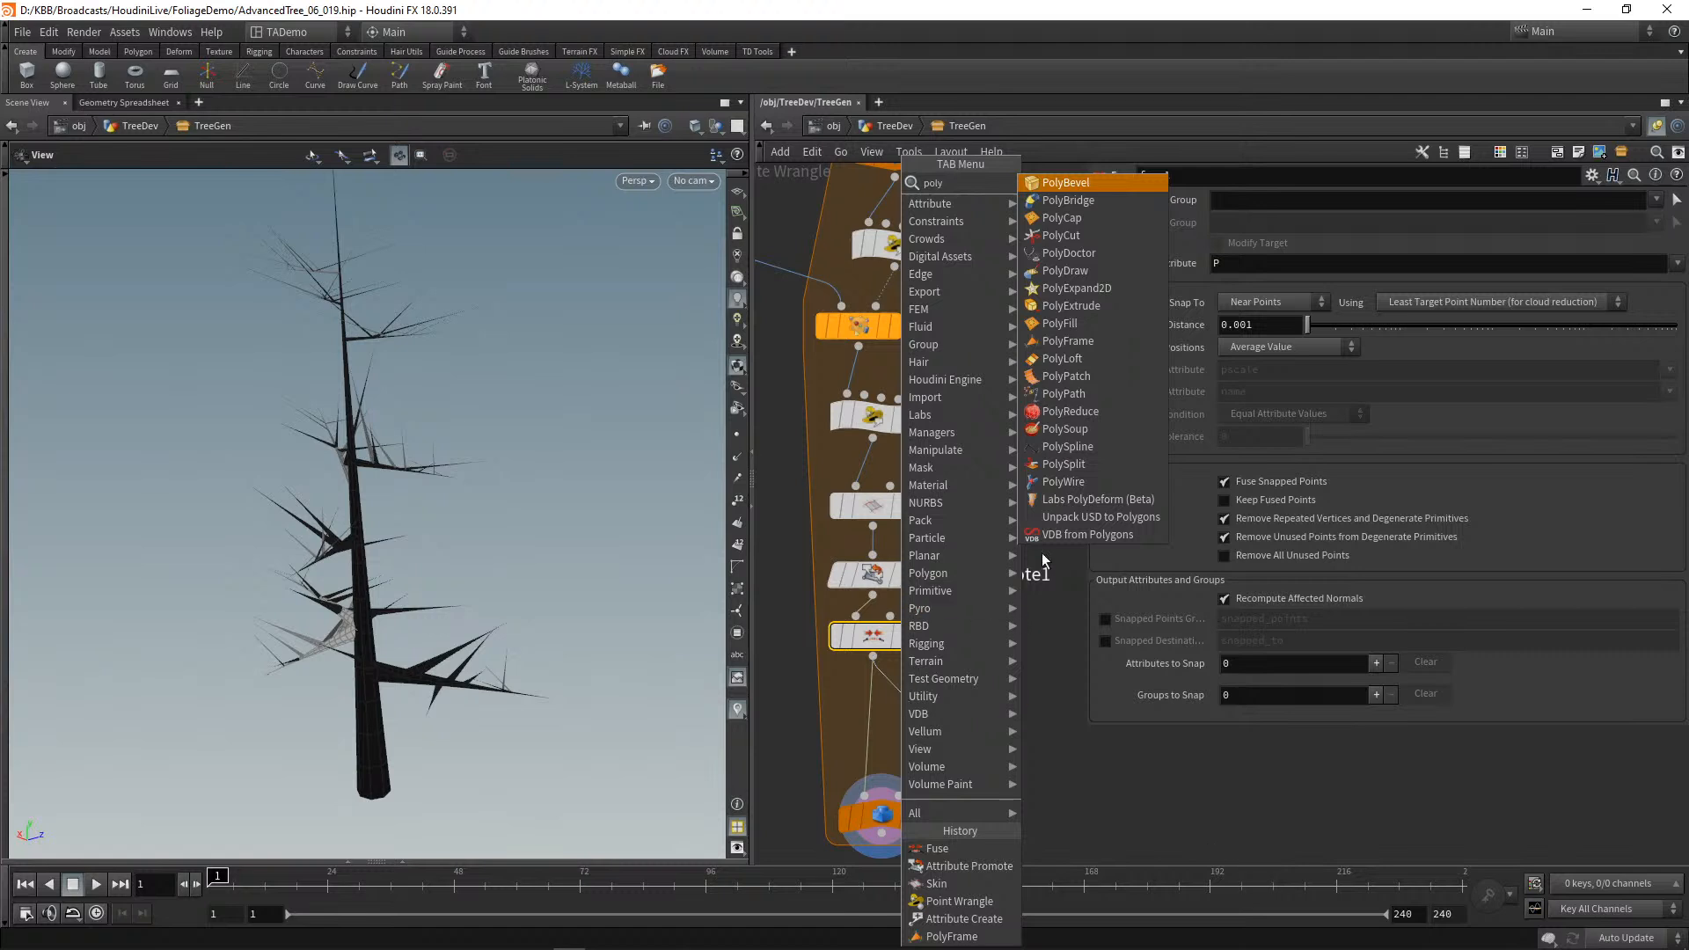
pyautogui.click(1060, 323)
pyautogui.moveTo(913, 722); pyautogui.dragTo(889, 720)
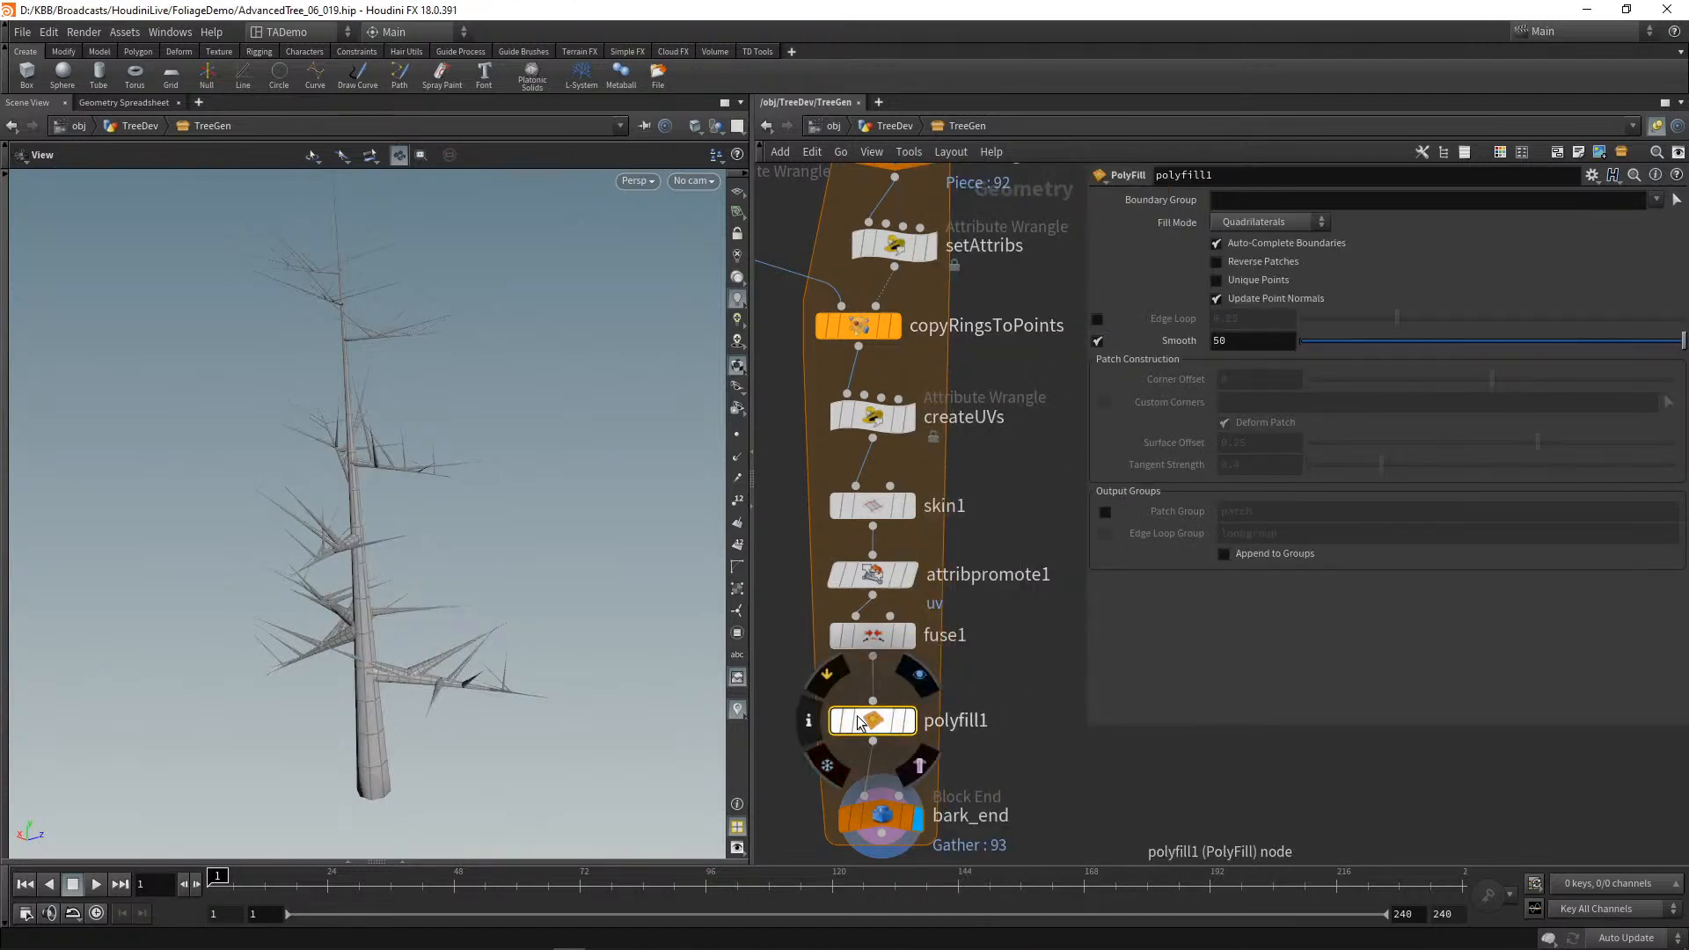
pyautogui.moveTo(528, 528); pyautogui.dragTo(483, 524)
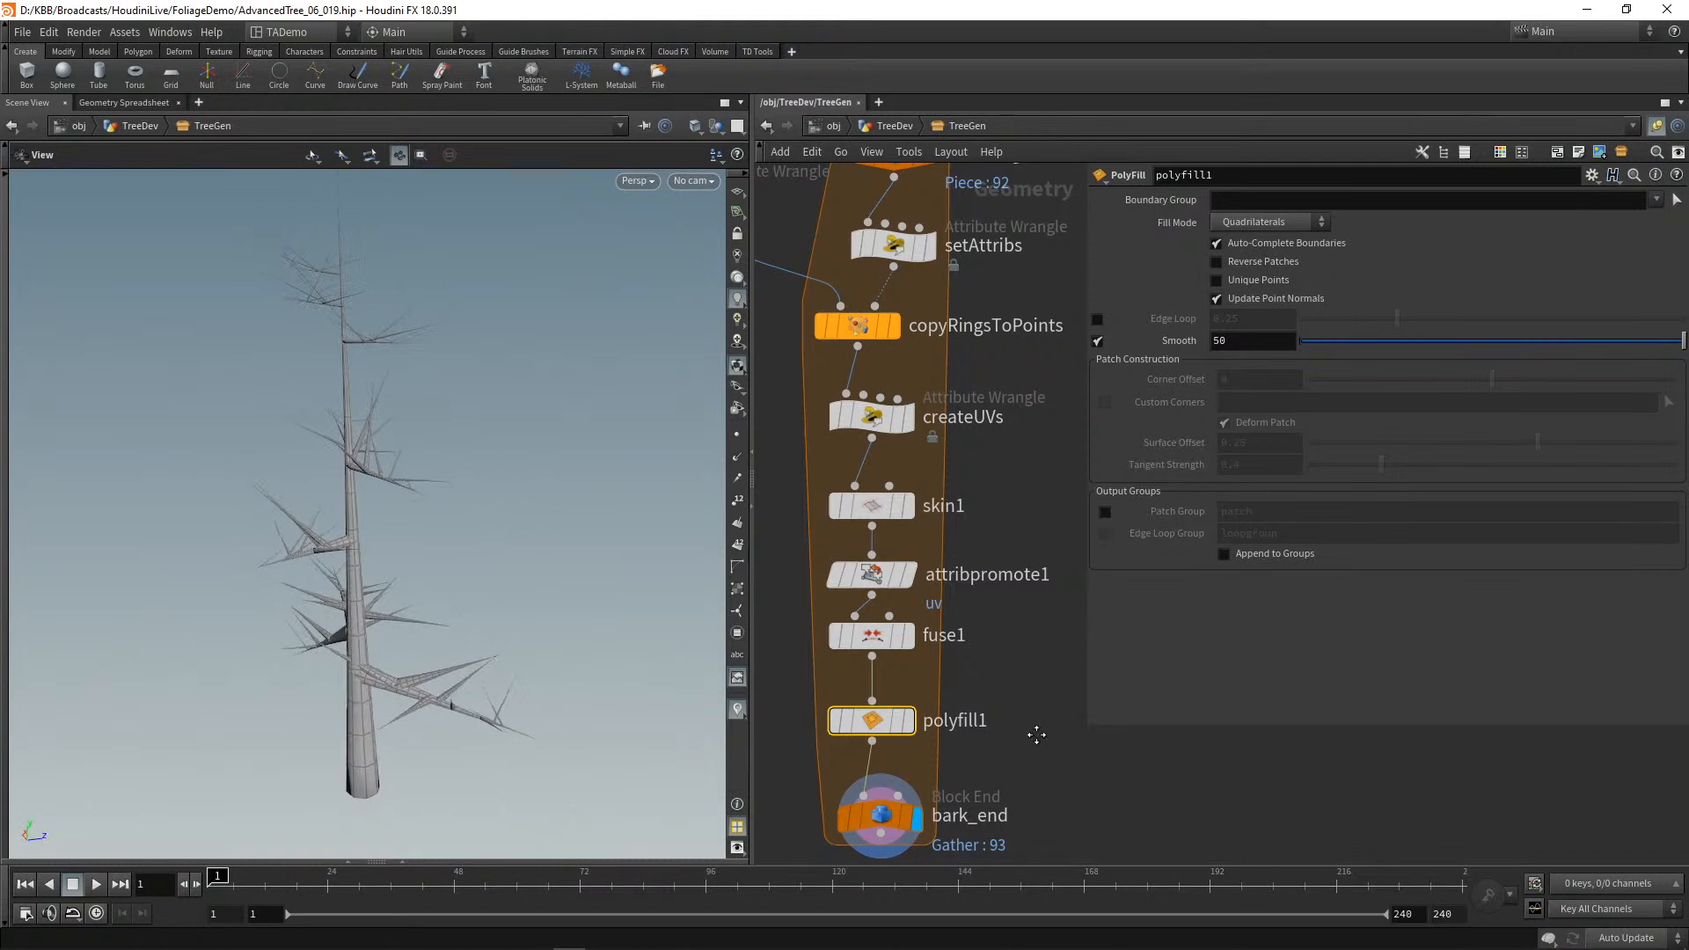
# Step: Add a UV Quick Shade node fed by bark_end, display it, and inspect the grid texture on the trunk
pyautogui.moveTo(1039, 734); pyautogui.dragTo(1057, 536, button='middle')
pyautogui.click(901, 637)
pyautogui.press('Tab')
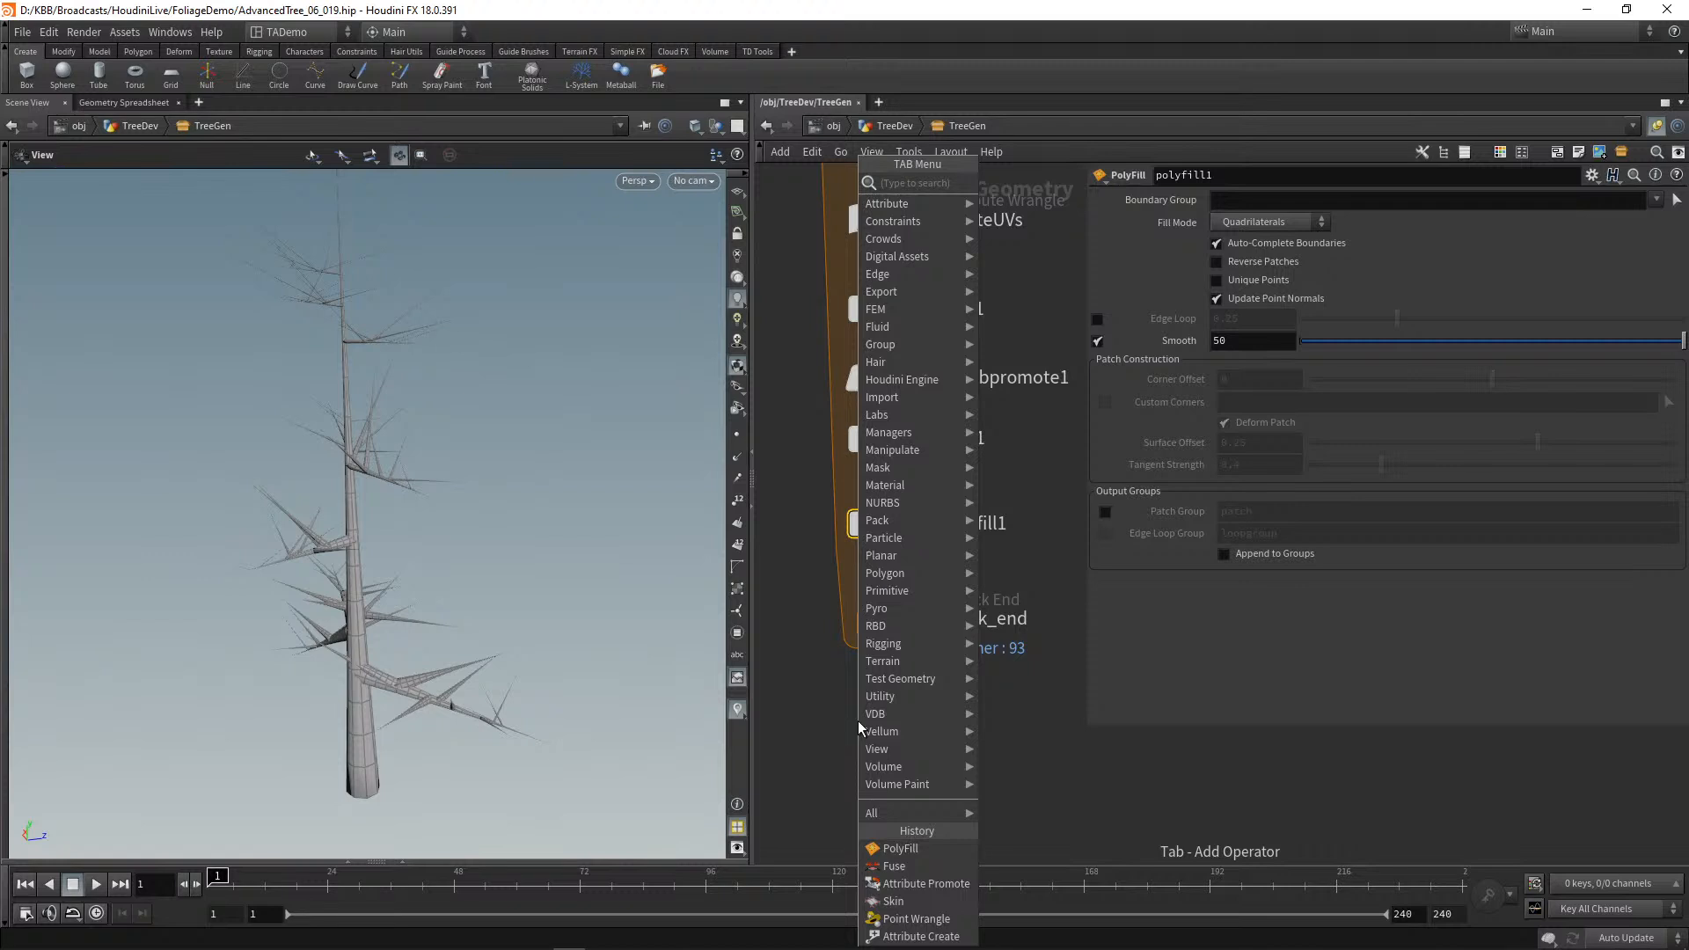
pyautogui.write('Qui')
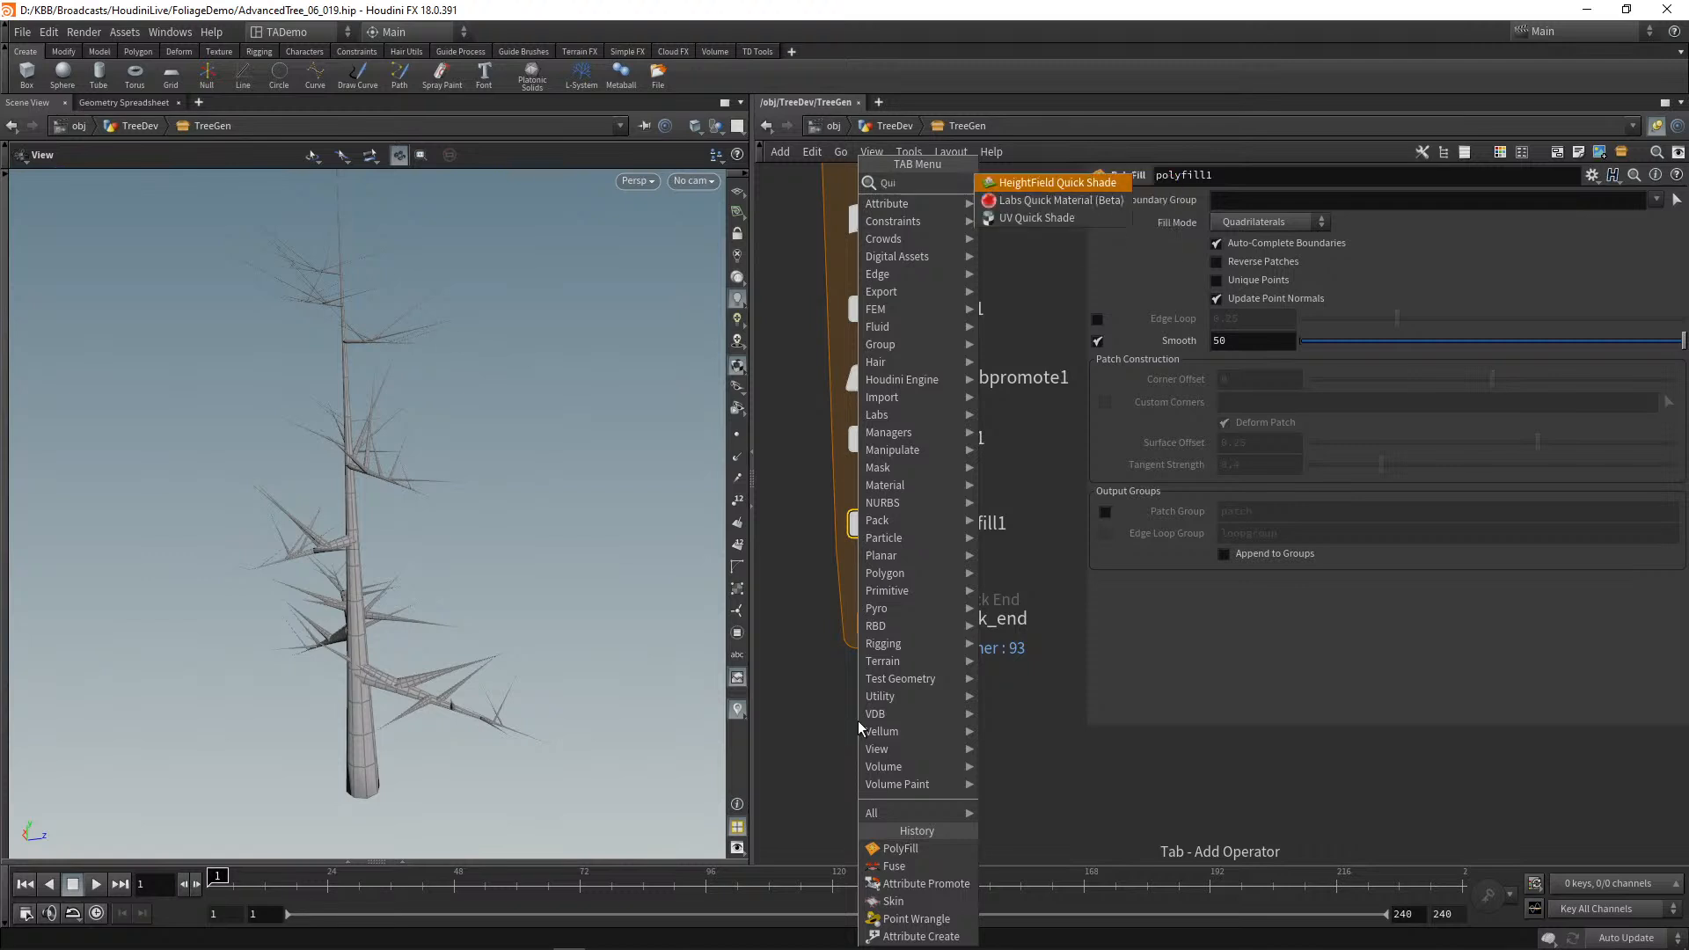
pyautogui.click(1029, 218)
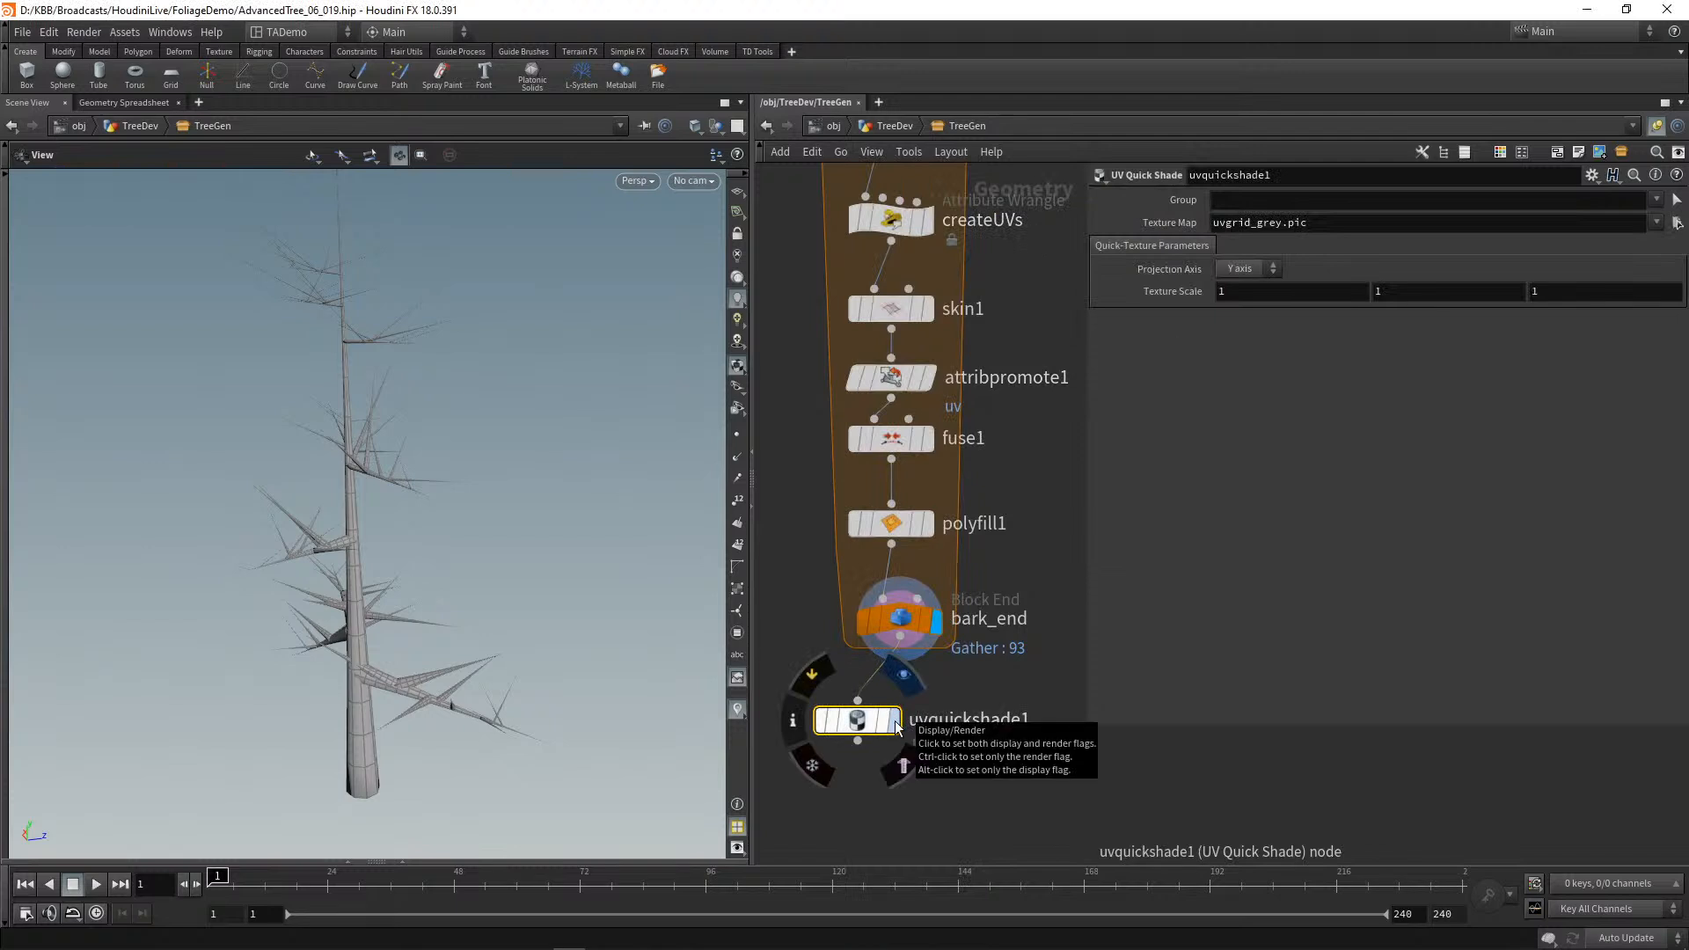
pyautogui.click(896, 723)
pyautogui.scroll(5, 546, 795)
pyautogui.scroll(5, 547, 795)
pyautogui.scroll(3, 471, 687)
pyautogui.moveTo(471, 687); pyautogui.dragTo(616, 666)
pyautogui.moveTo(406, 736); pyautogui.dragTo(467, 710)
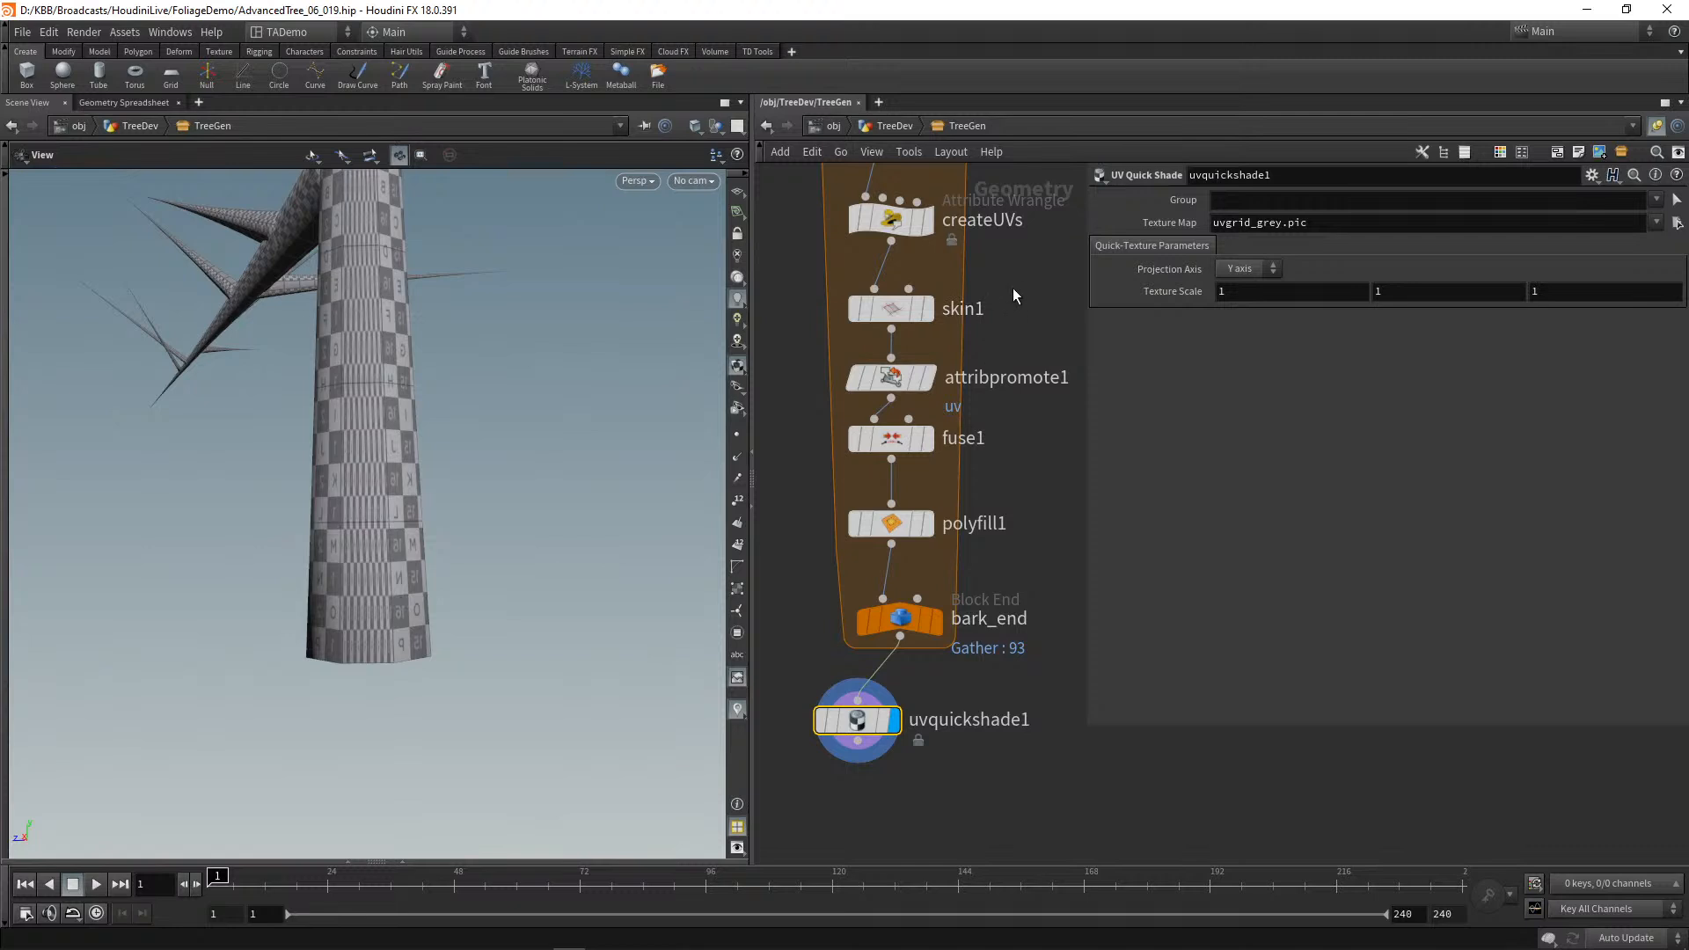
pyautogui.moveTo(1014, 293); pyautogui.dragTo(1014, 459, button='middle')
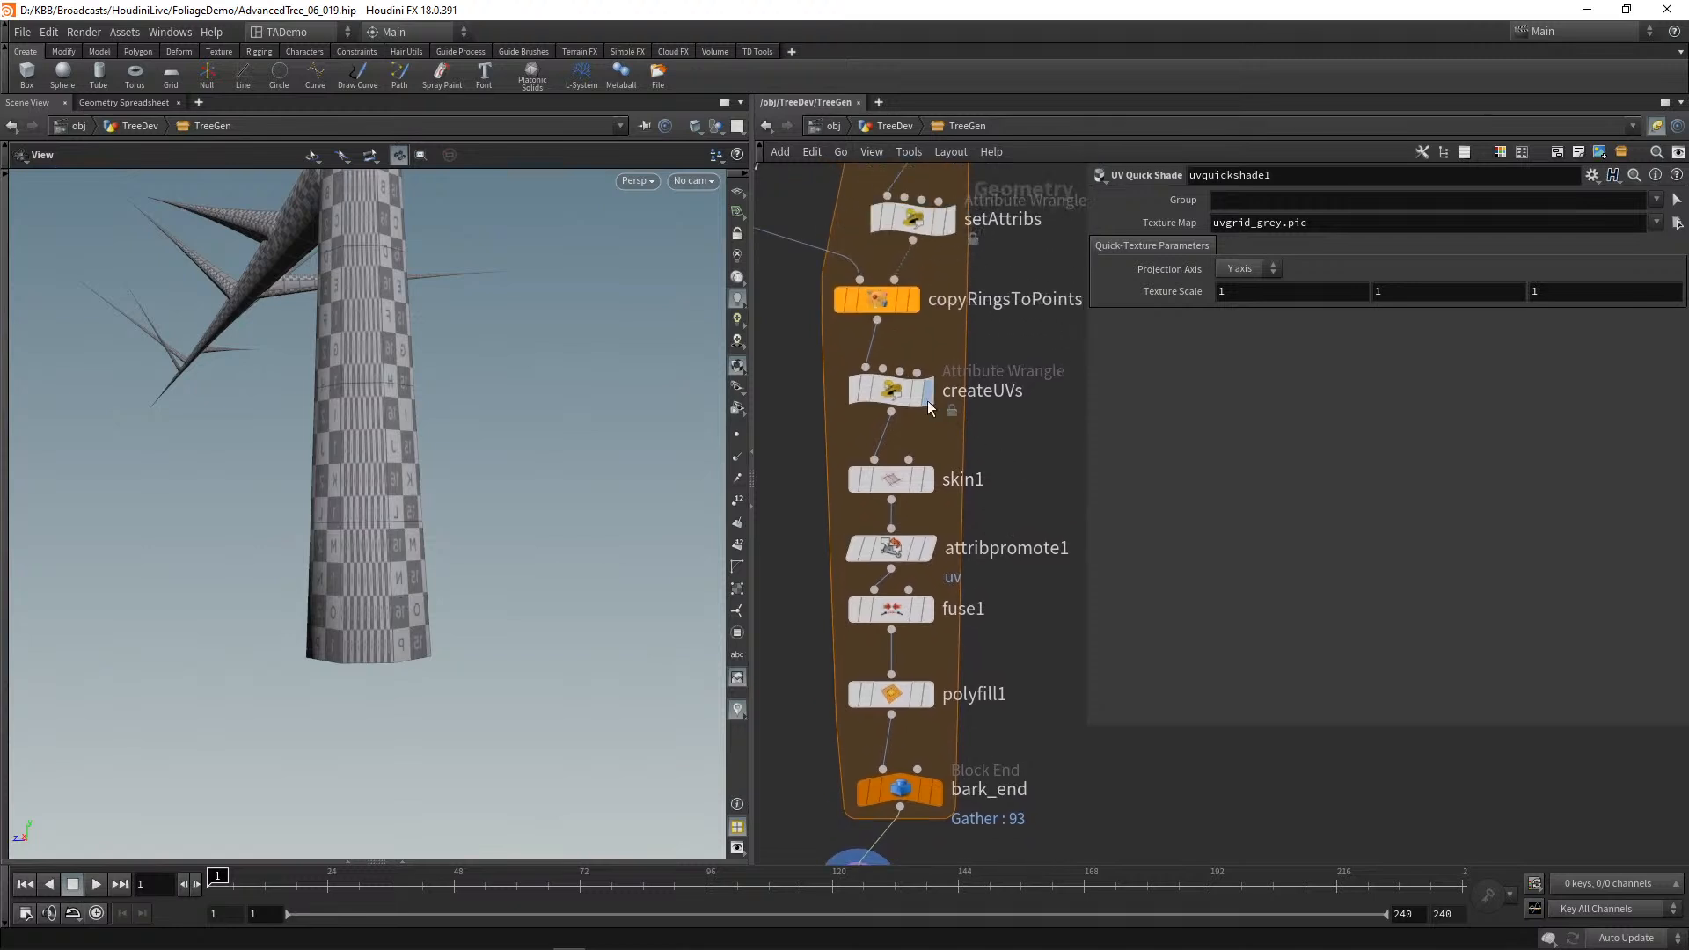
pyautogui.click(889, 394)
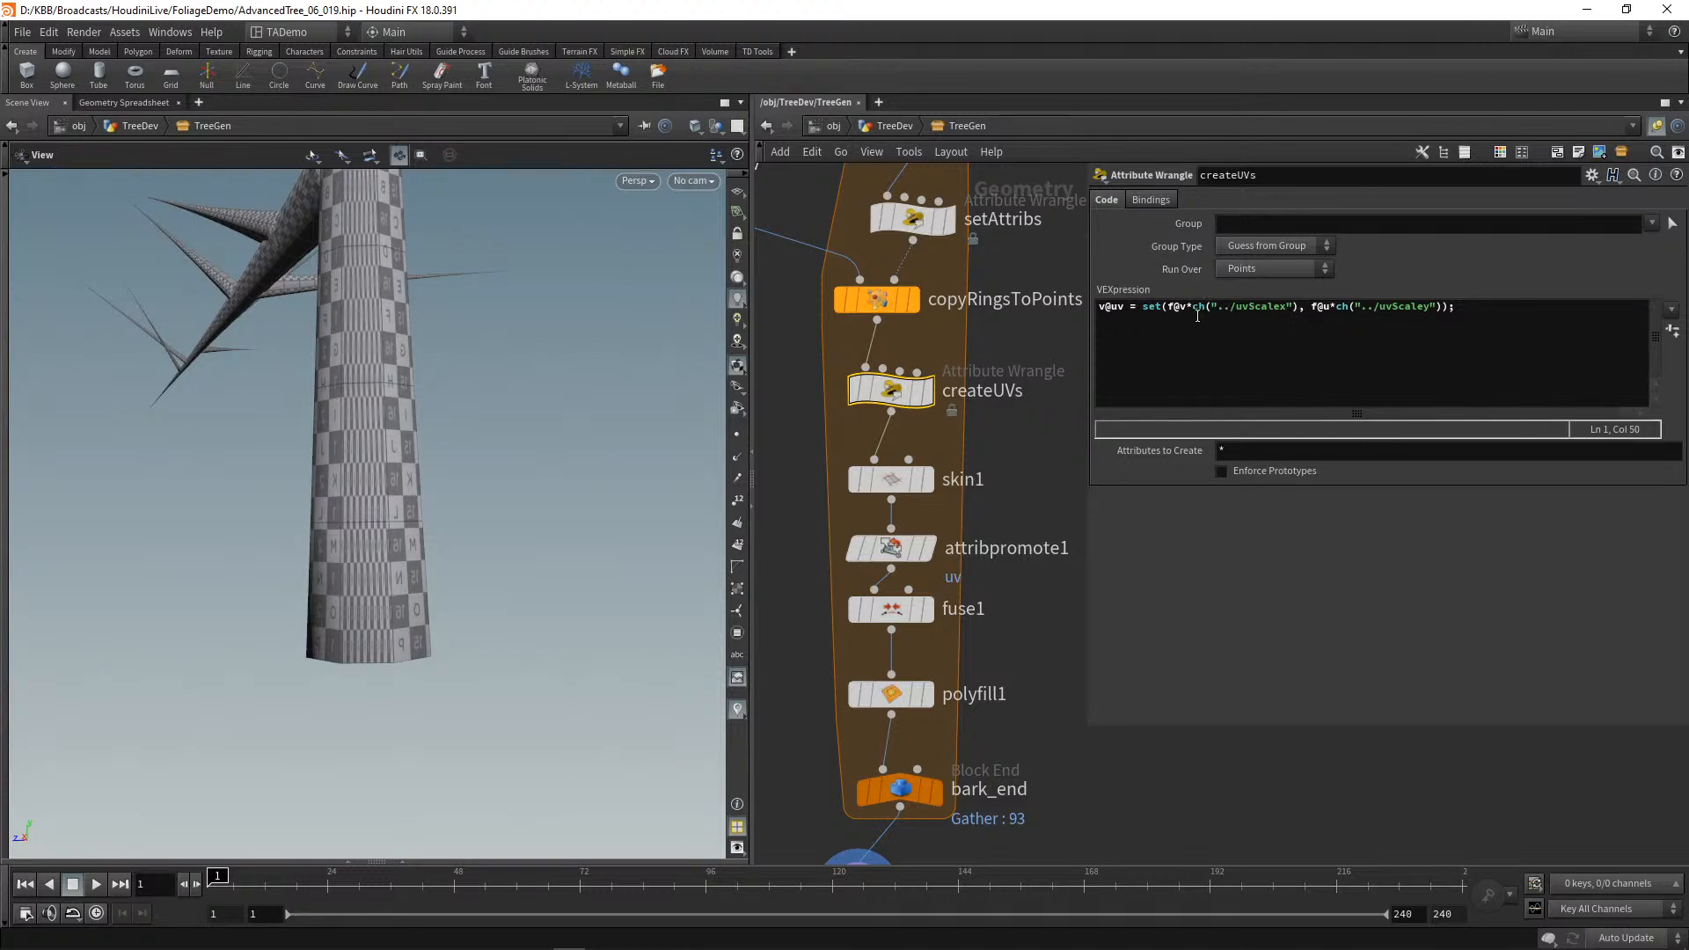
pyautogui.moveTo(1033, 345); pyautogui.dragTo(1105, 422, button='middle')
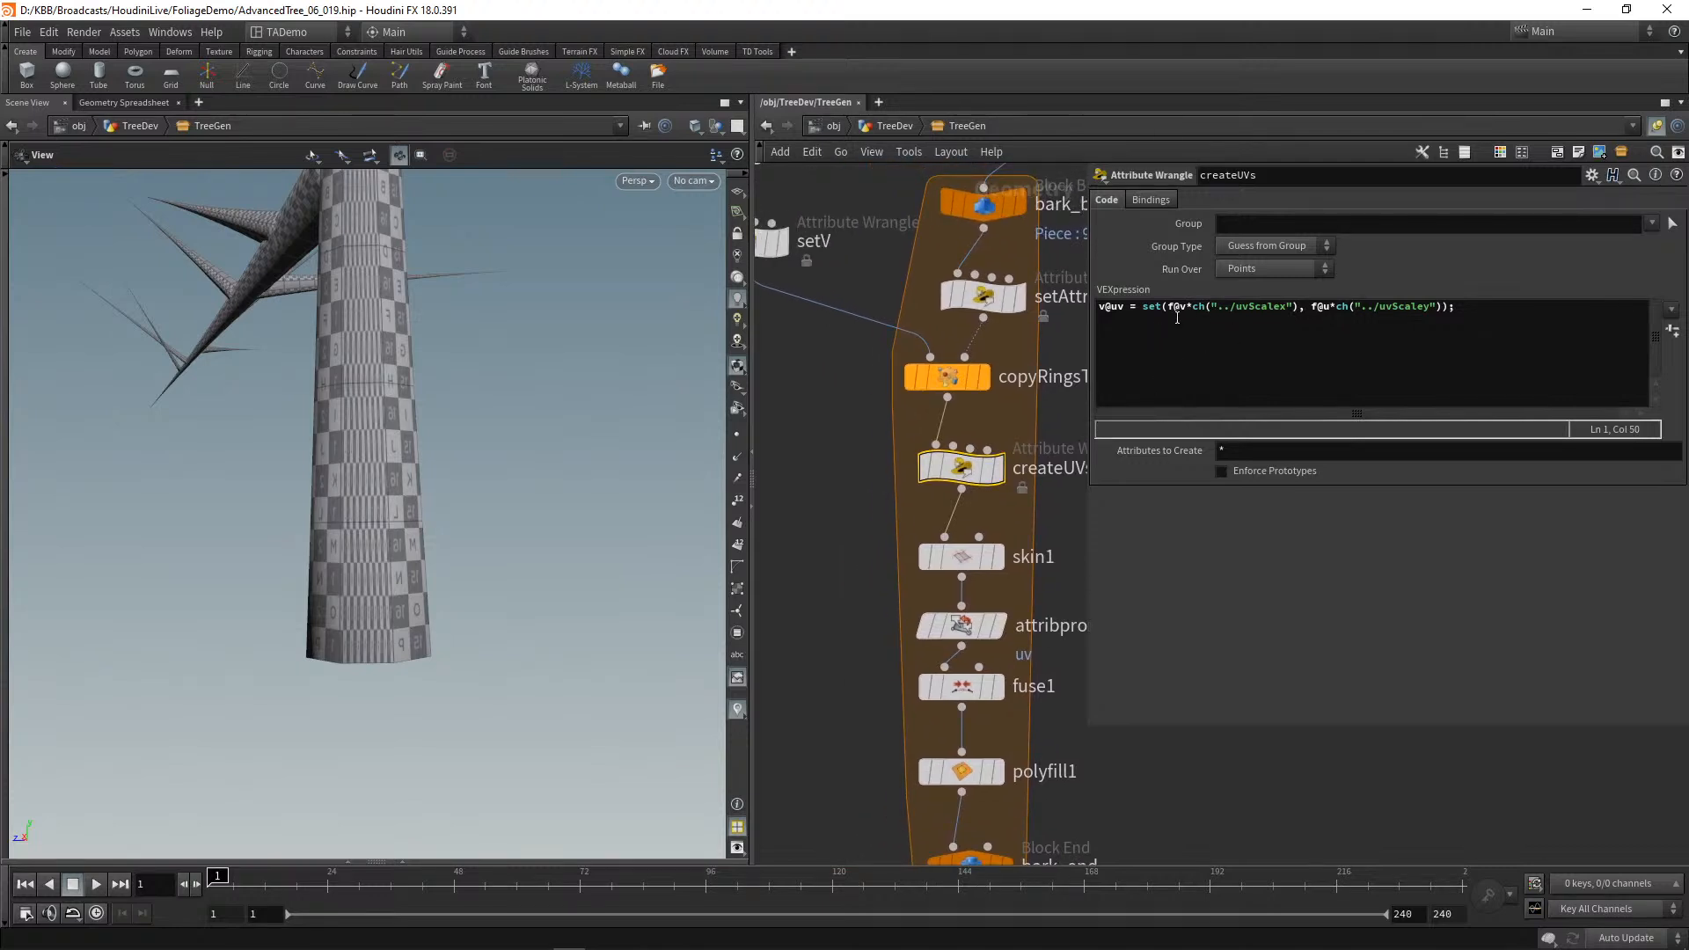
pyautogui.moveTo(825, 395); pyautogui.dragTo(946, 490, button='middle')
pyautogui.click(868, 344)
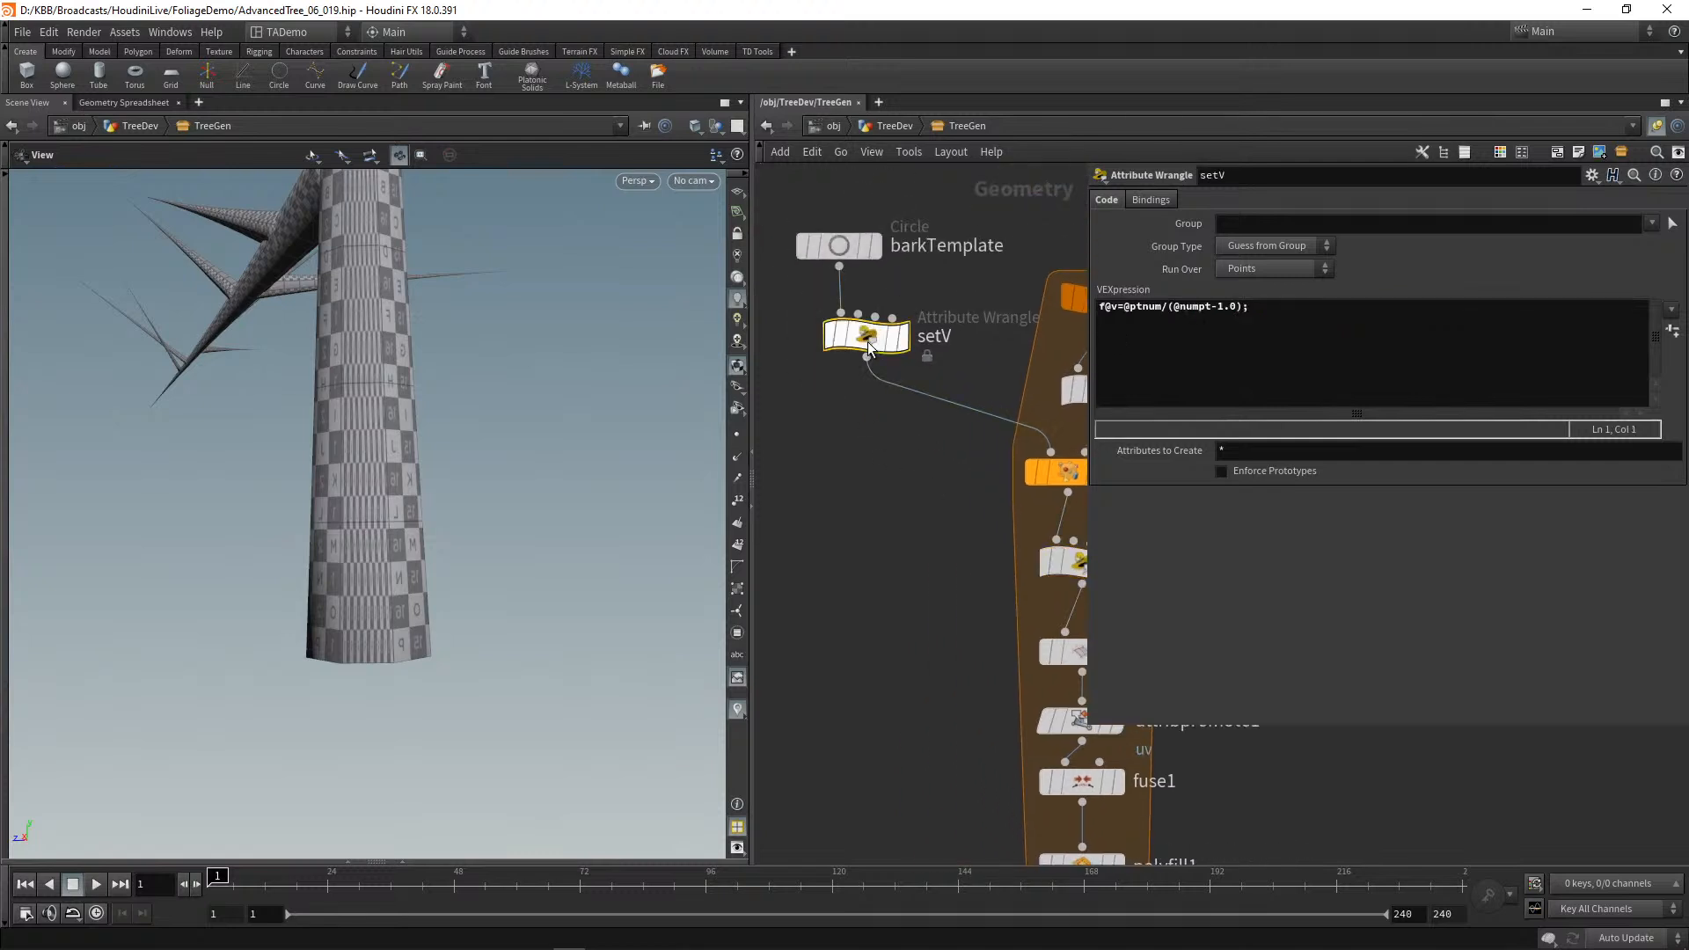
pyautogui.click(1123, 308)
pyautogui.write('1.0')
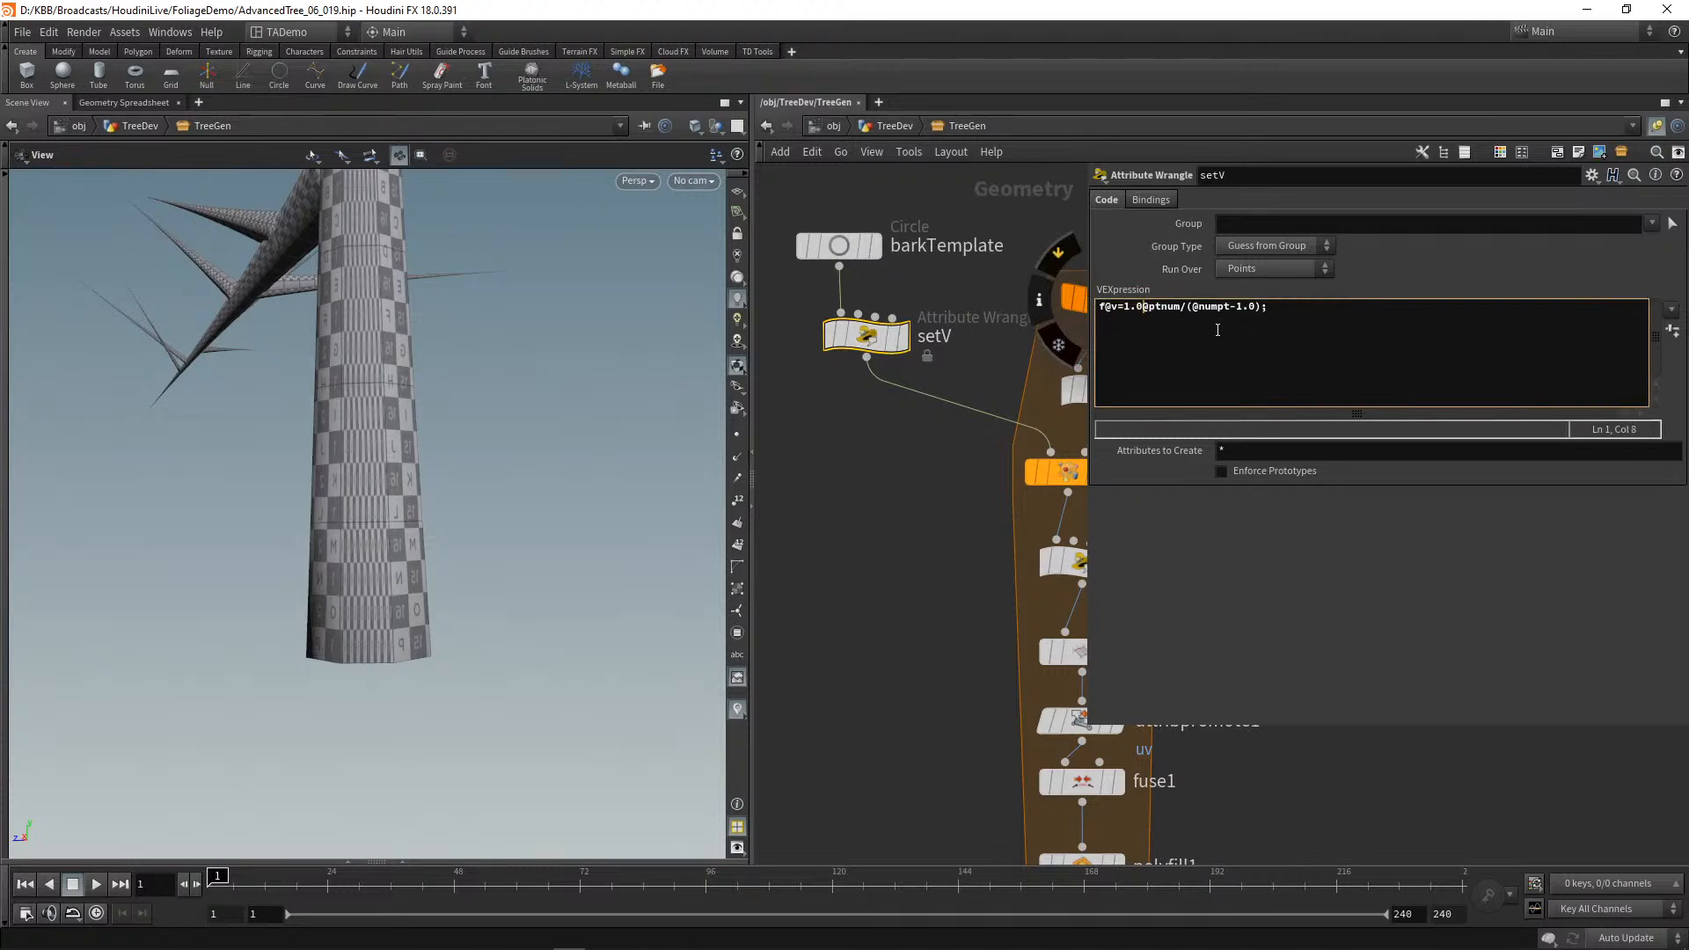
pyautogui.write('-')
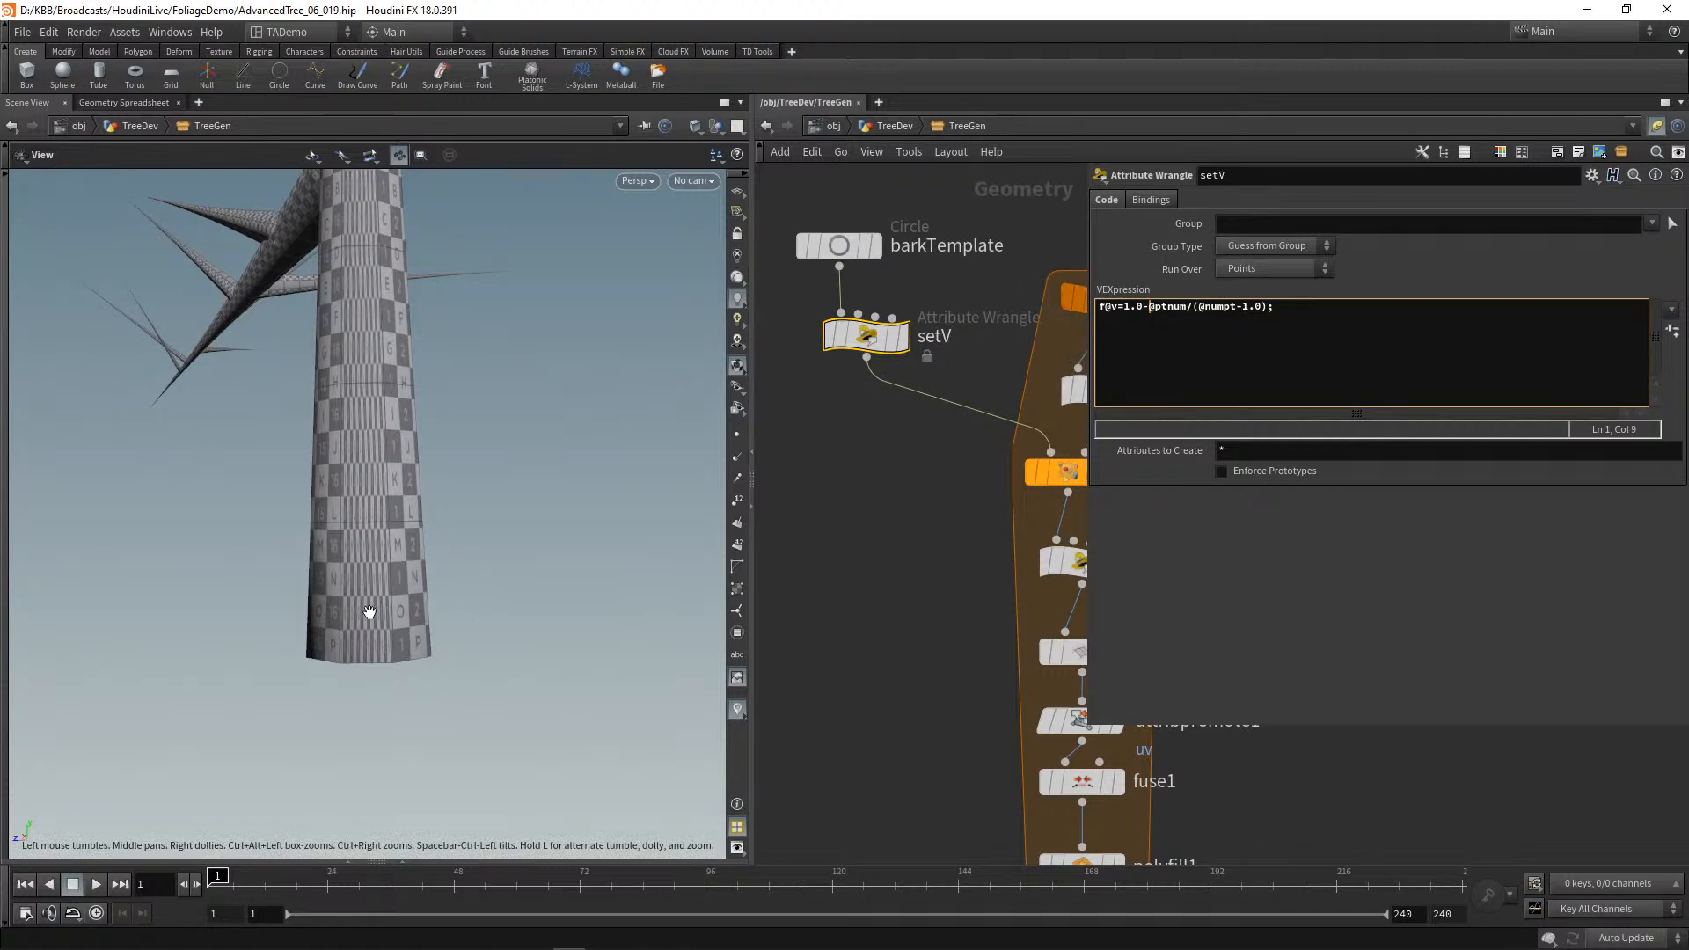
# Step: Examine the direction and stretching of the UV grid texture up close at the base of the trunk
pyautogui.scroll(-1, 920, 681)
pyautogui.moveTo(920, 681); pyautogui.dragTo(915, 528, button='middle')
pyautogui.scroll(1, 916, 528)
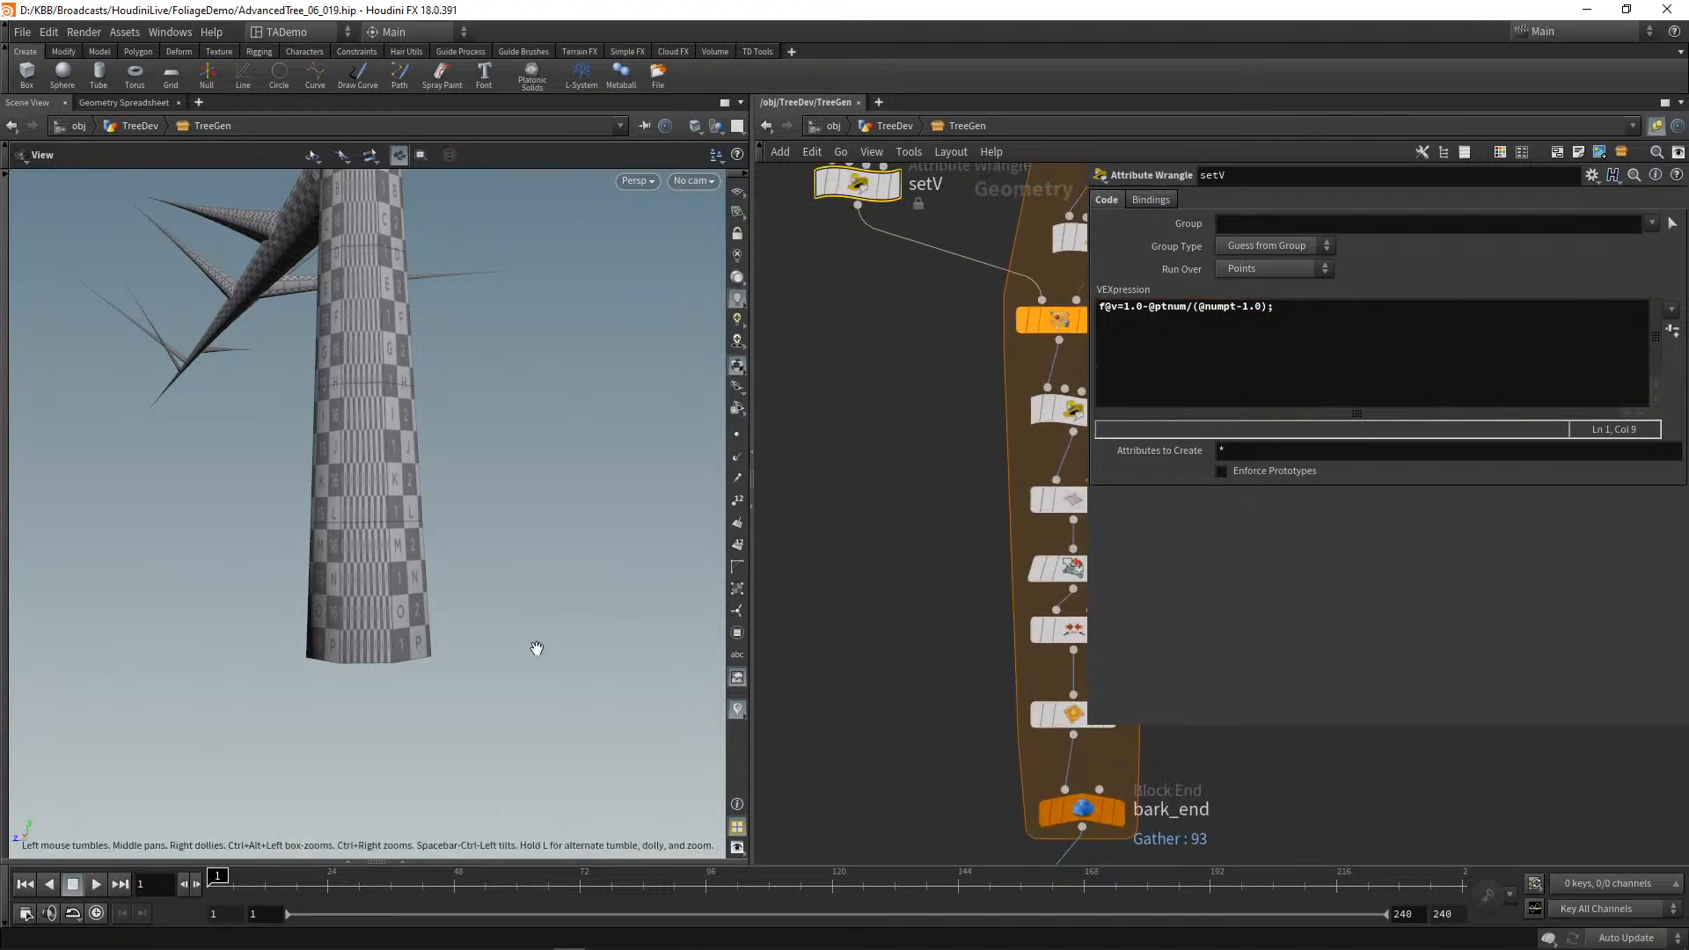
pyautogui.moveTo(581, 698)
pyautogui.mouseDown(button='middle')
pyautogui.moveTo(587, 637)
pyautogui.moveTo(573, 690)
pyautogui.moveTo(633, 698)
pyautogui.moveTo(591, 693)
pyautogui.mouseUp(button='middle')
pyautogui.scroll(1, 572, 690)
pyautogui.scroll(1, 572, 690)
pyautogui.moveTo(581, 698)
pyautogui.mouseDown()
pyautogui.moveTo(566, 731)
pyautogui.moveTo(588, 695)
pyautogui.mouseUp()
pyautogui.scroll(1, 588, 693)
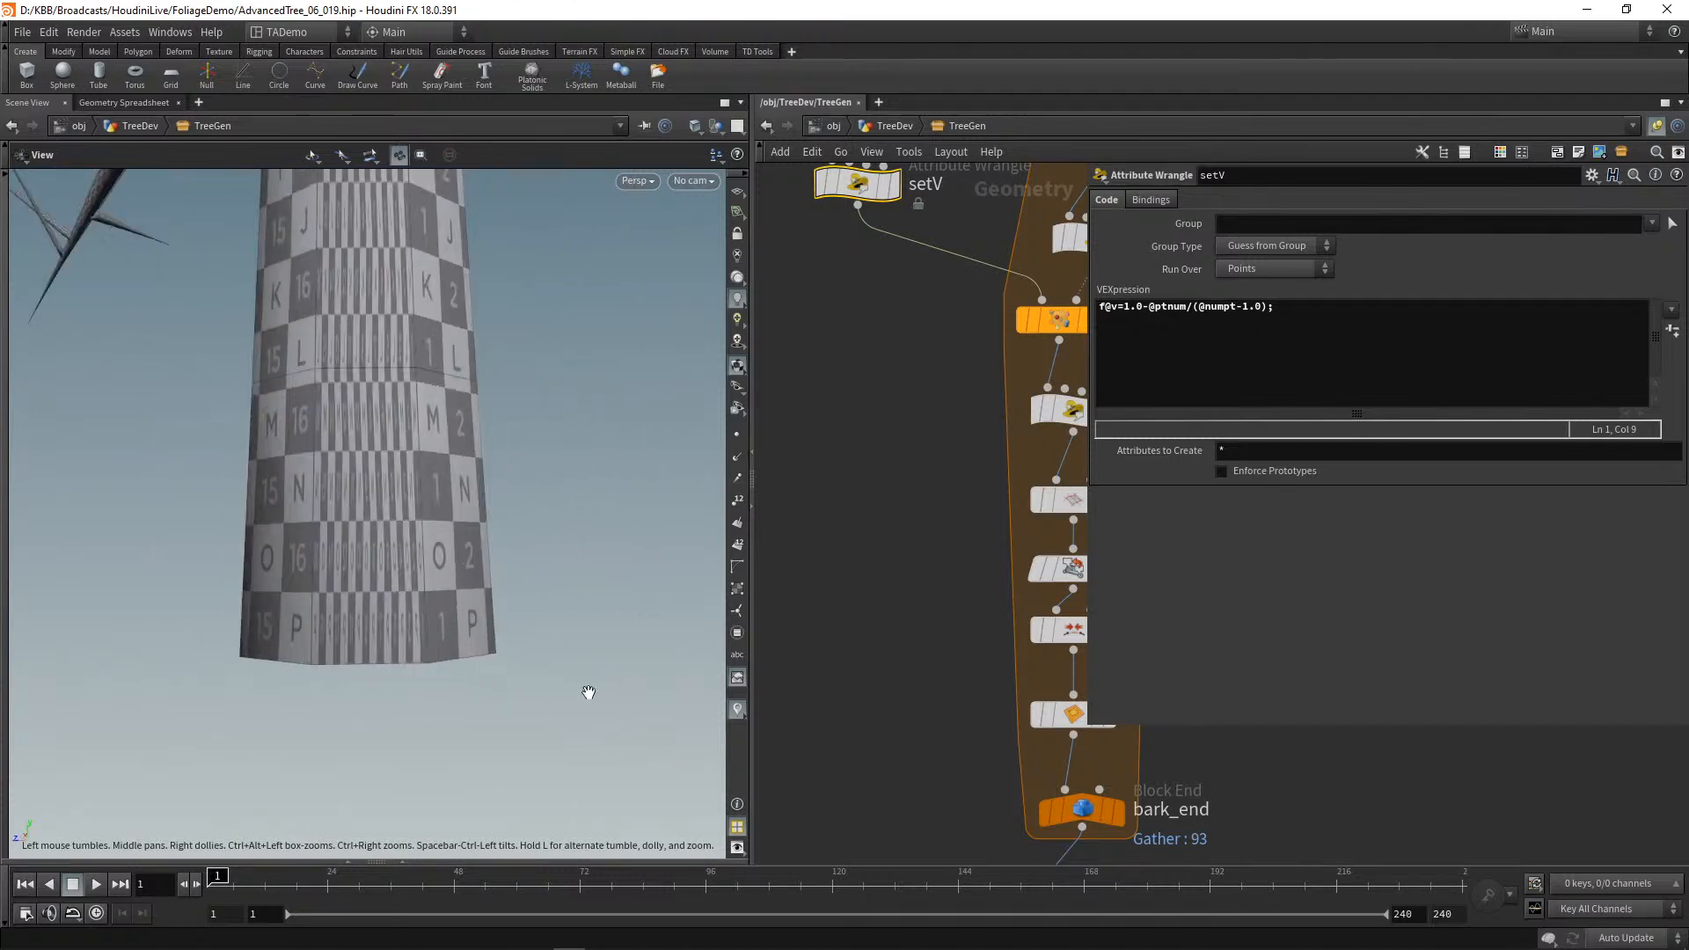
# Step: Turn on the display of points and point numbers around the trunk's base
pyautogui.moveTo(589, 693)
pyautogui.mouseDown(button='middle')
pyautogui.moveTo(601, 677)
pyautogui.moveTo(590, 695)
pyautogui.mouseUp(button='middle')
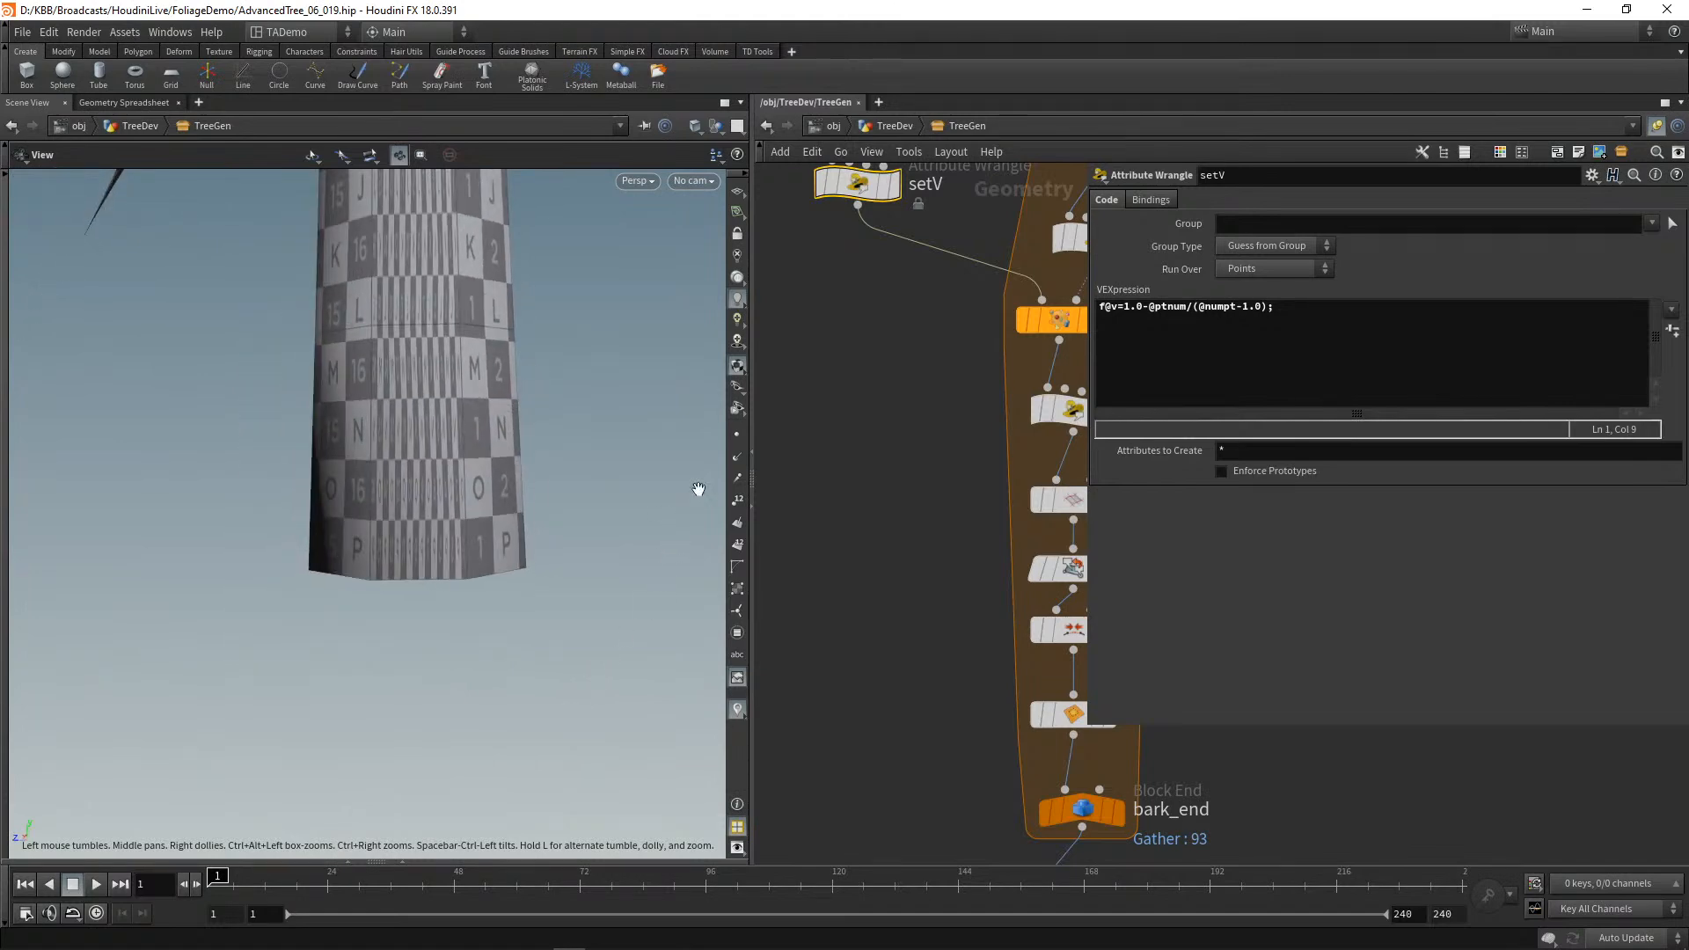
pyautogui.click(737, 440)
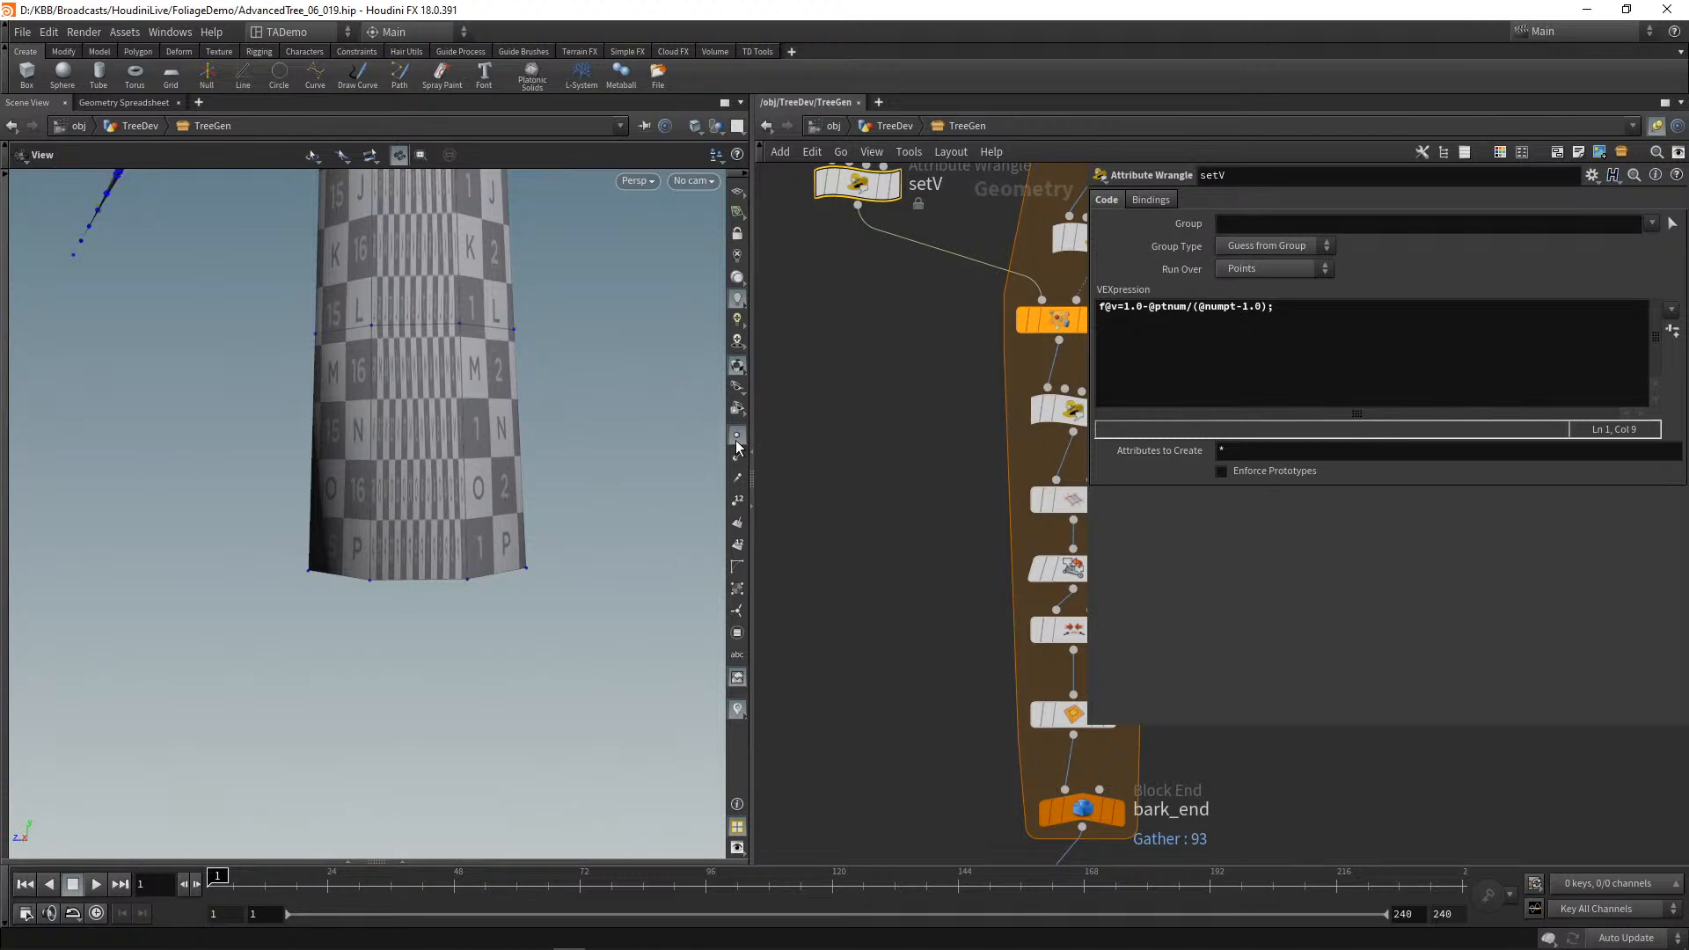
pyautogui.click(737, 499)
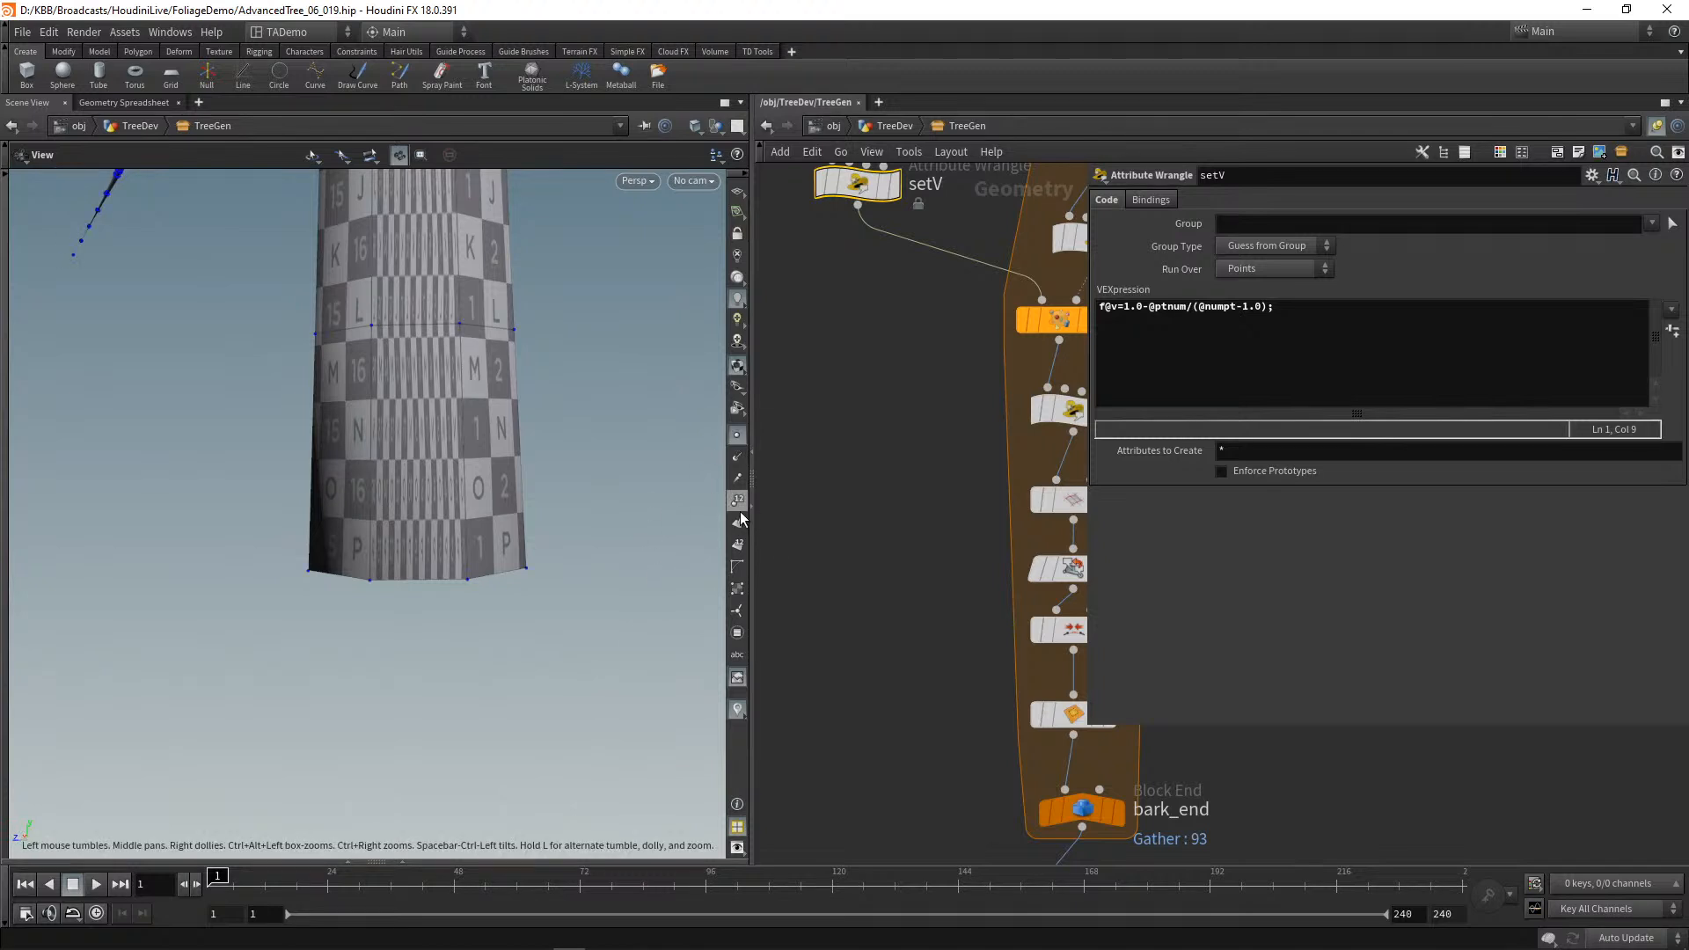
# Step: Select the bark_end node and turn on the display of vertex numbers at the trunk's base
pyautogui.scroll(3, 601, 644)
pyautogui.moveTo(551, 634); pyautogui.dragTo(564, 664, button='middle')
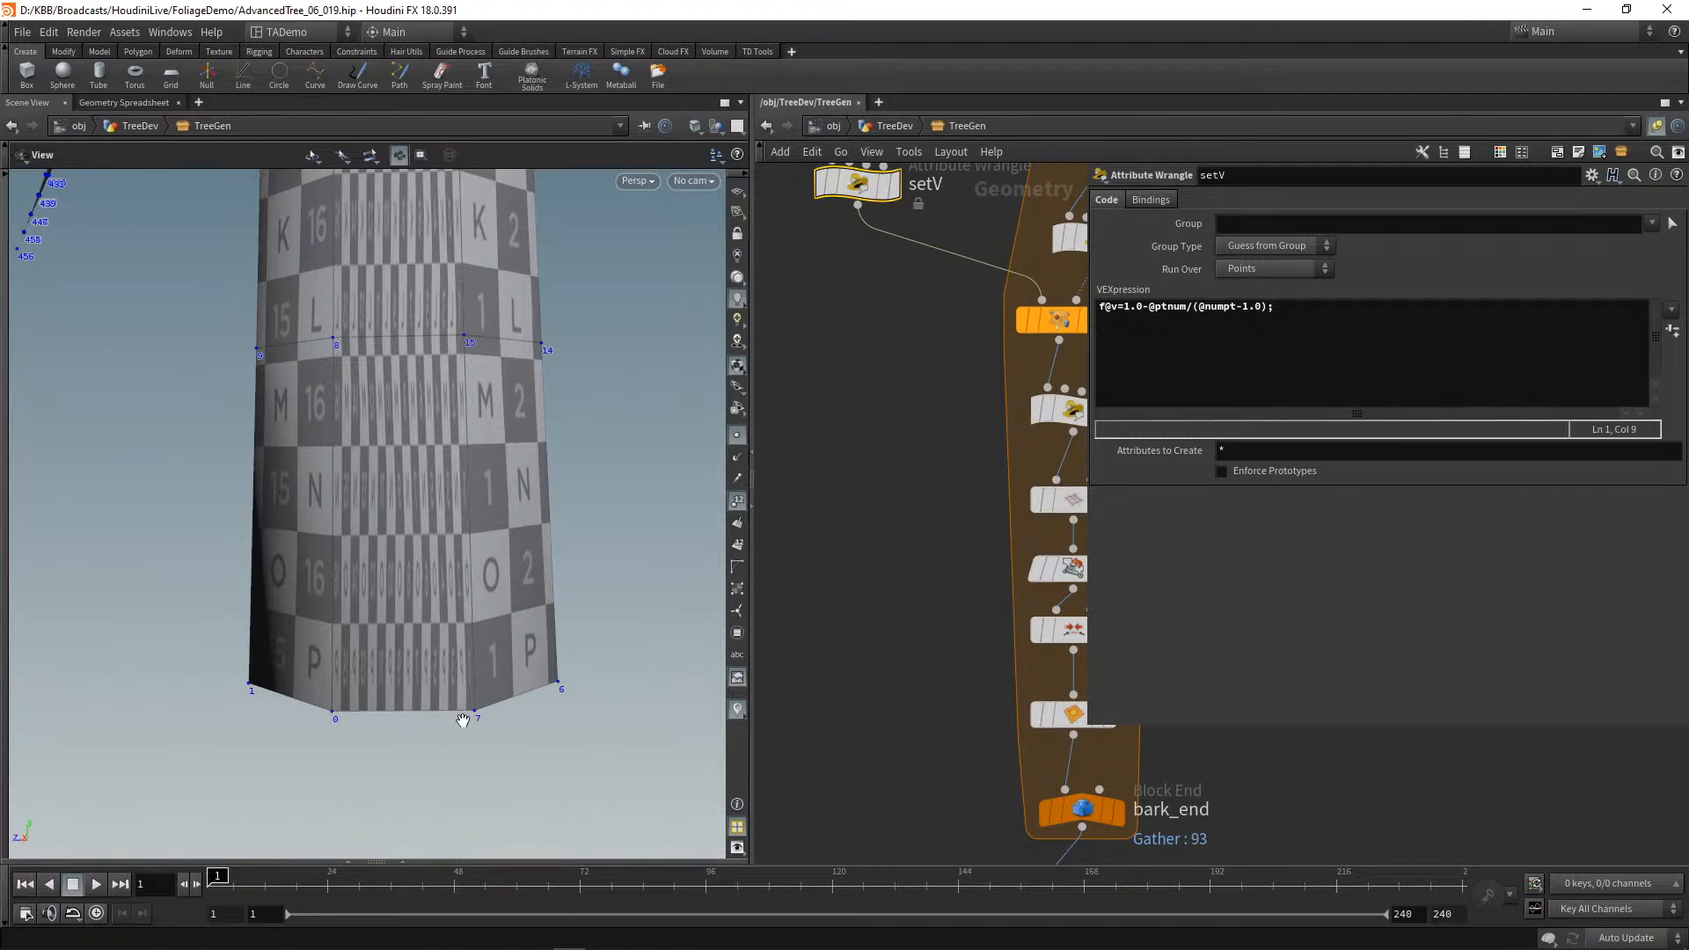
pyautogui.moveTo(842, 723); pyautogui.dragTo(765, 608, button='middle')
pyautogui.click(1006, 704)
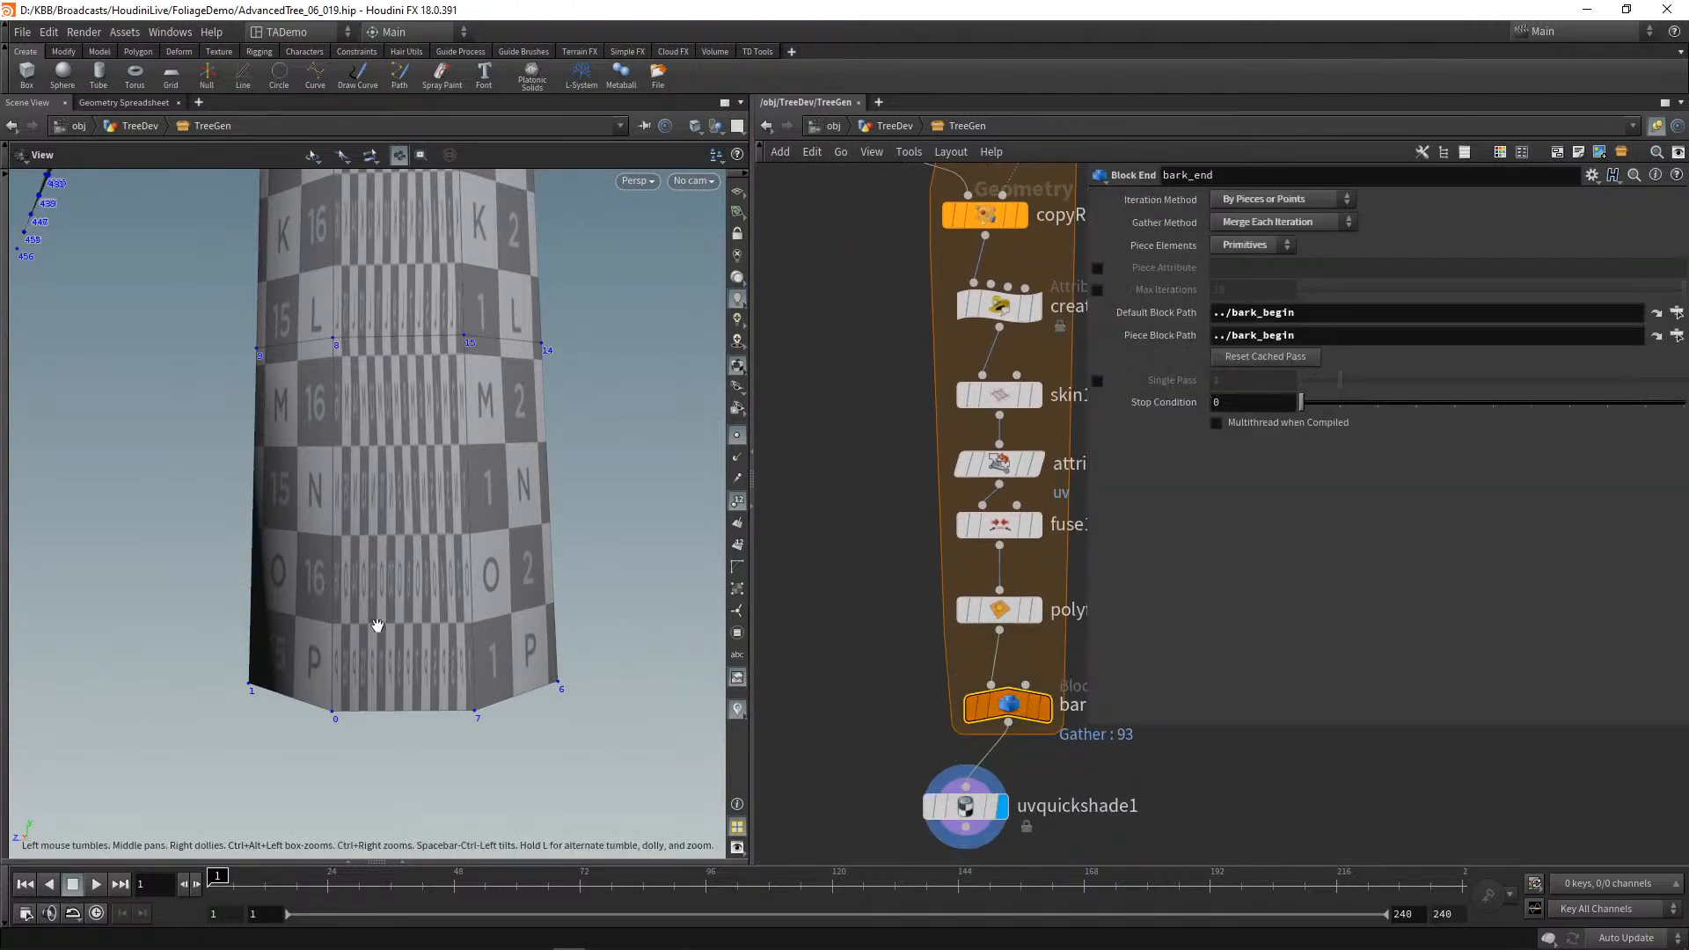
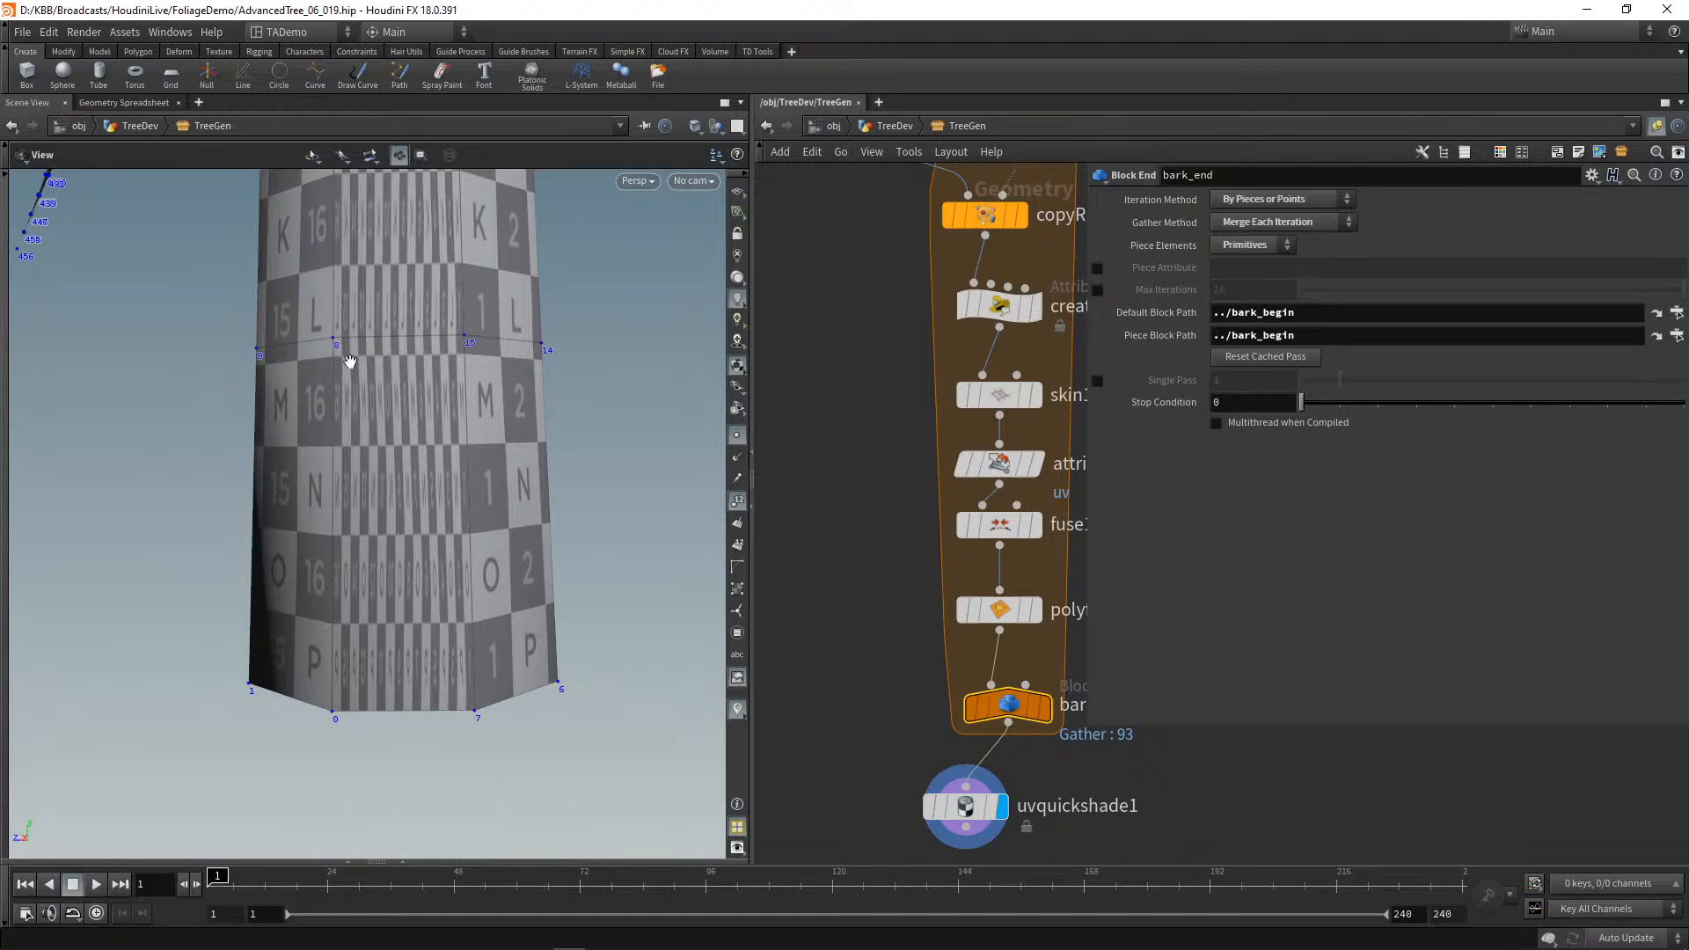
pyautogui.click(737, 848)
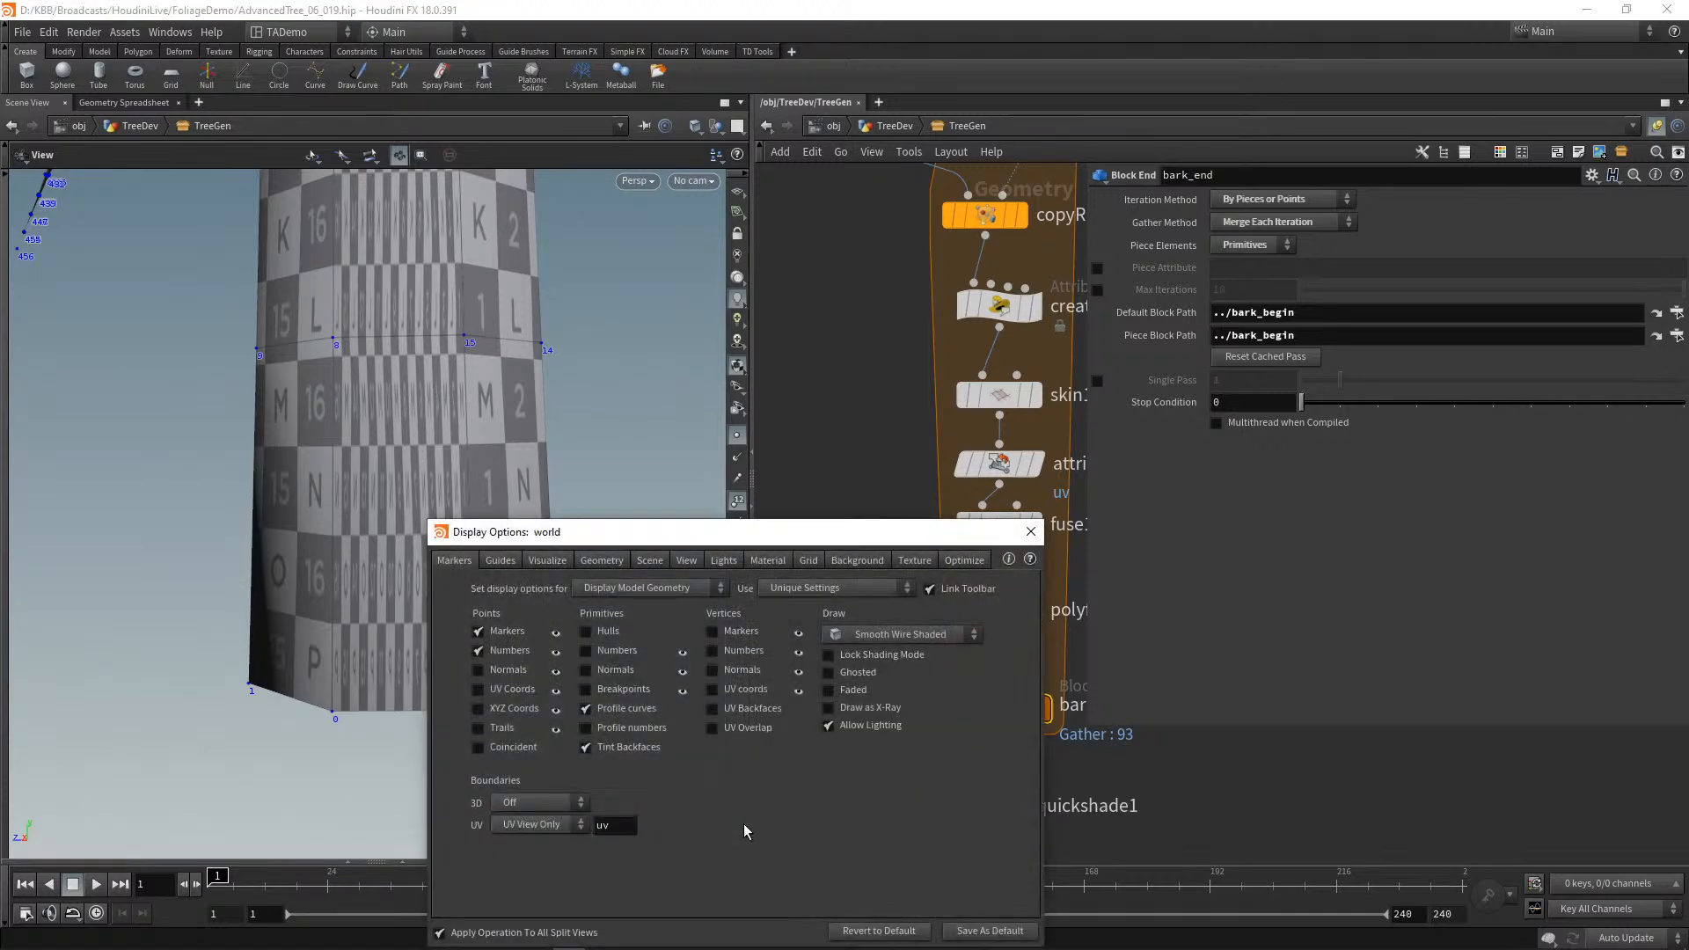
pyautogui.click(713, 651)
pyautogui.moveTo(808, 540); pyautogui.dragTo(1082, 479)
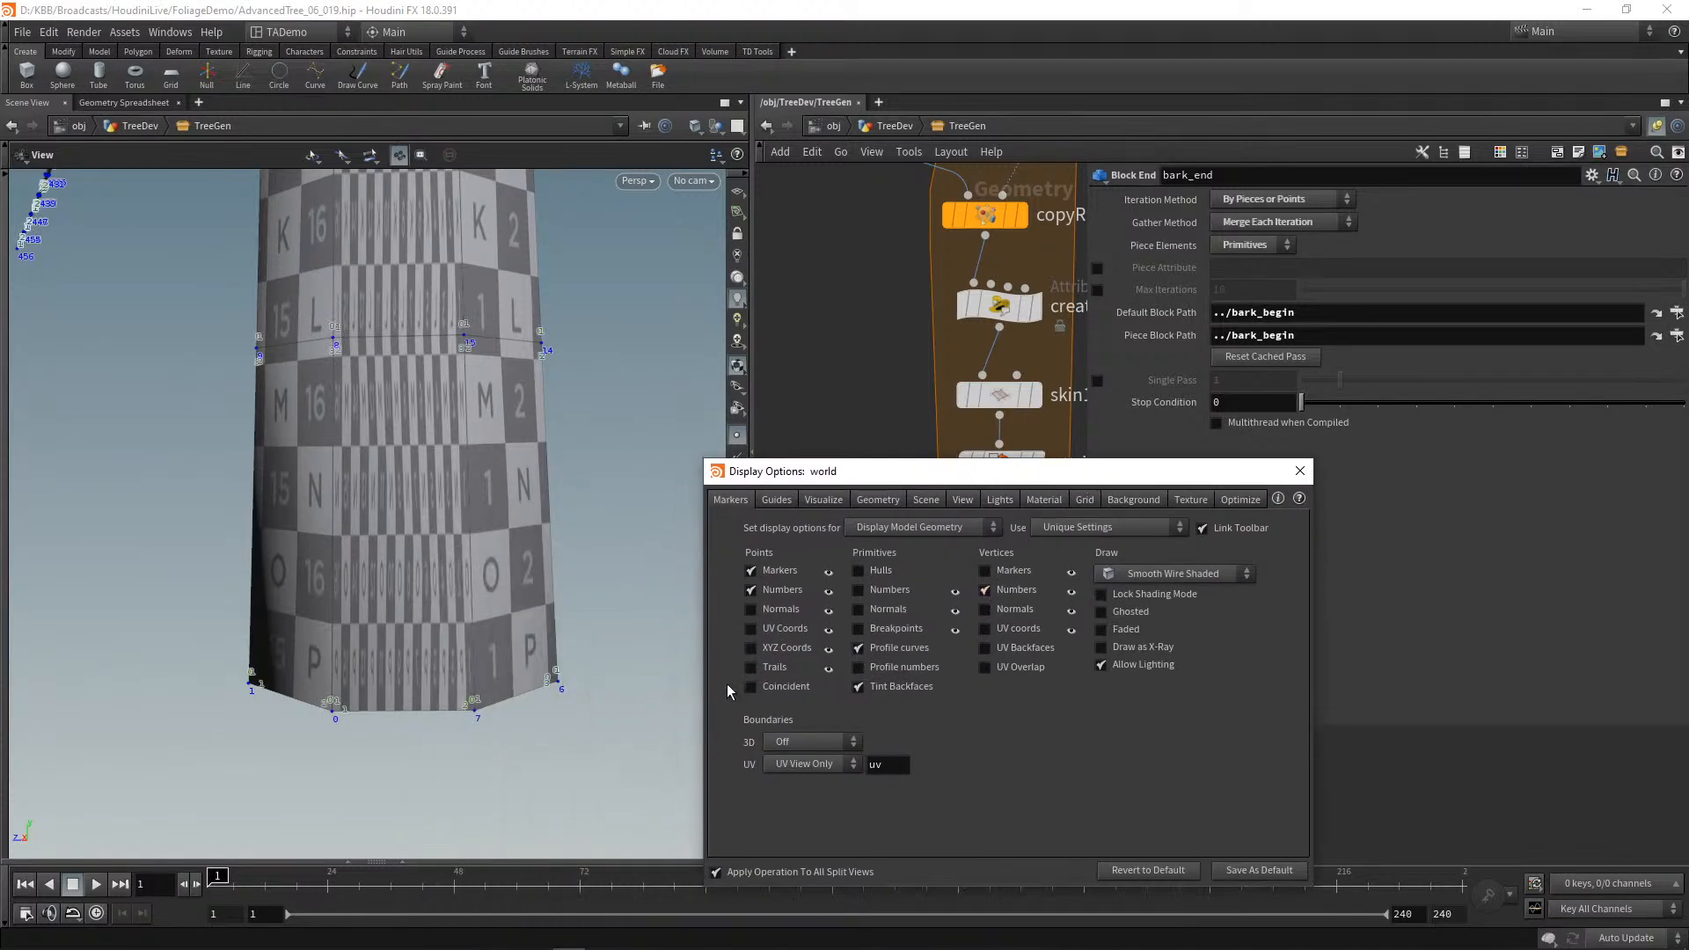
# Step: Examine the vertex and point numbers around the trunk's base and the stretched strip of the grid texture
pyautogui.scroll(2, 565, 760)
pyautogui.scroll(-1, 560, 729)
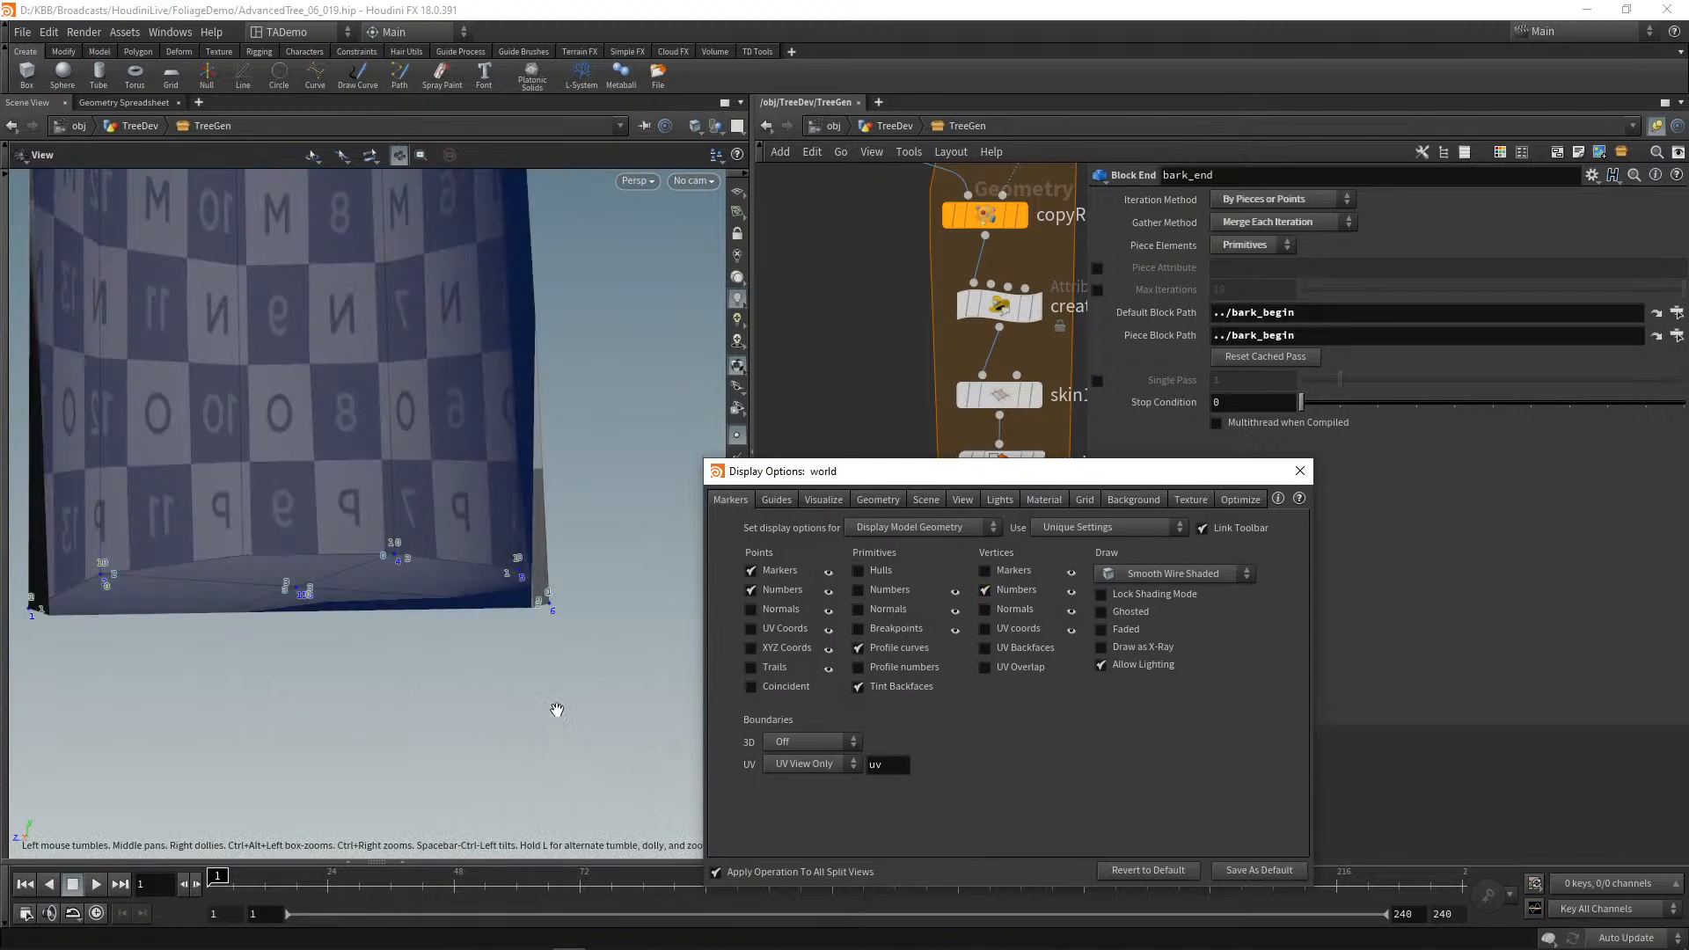
pyautogui.scroll(-2, 568, 700)
pyautogui.moveTo(561, 715); pyautogui.dragTo(548, 724)
pyautogui.moveTo(548, 725); pyautogui.dragTo(576, 692, button='middle')
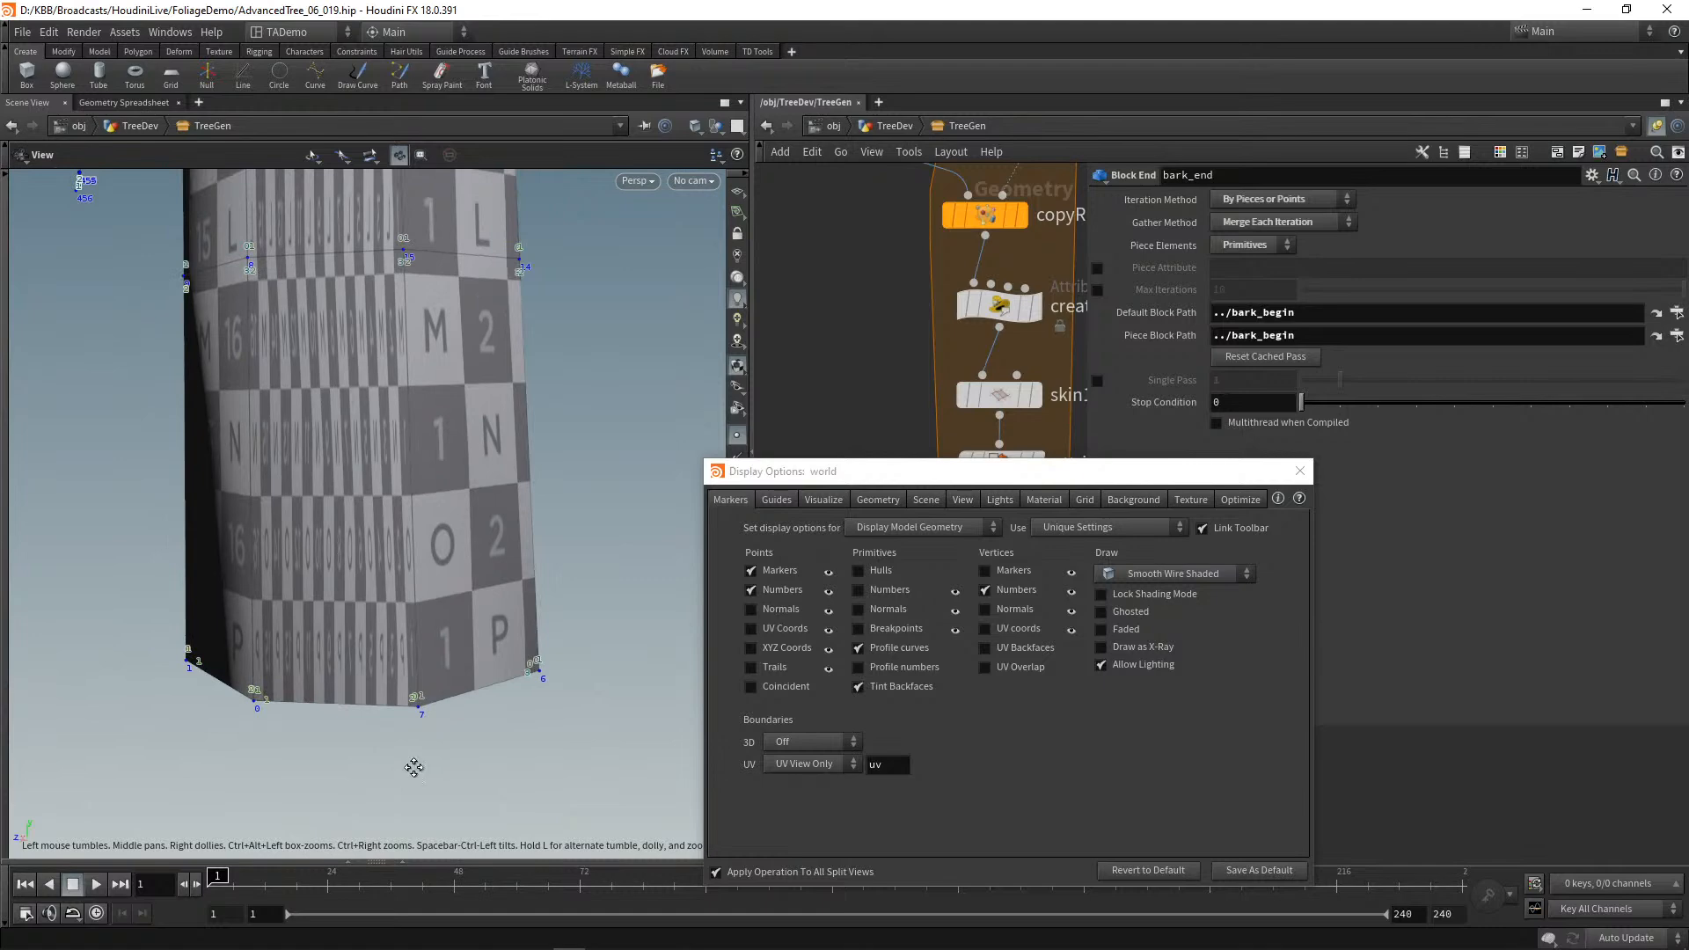
pyautogui.moveTo(414, 769); pyautogui.dragTo(424, 741, button='middle')
pyautogui.scroll(4, 423, 728)
pyautogui.scroll(-3, 423, 732)
pyautogui.scroll(-5, 423, 739)
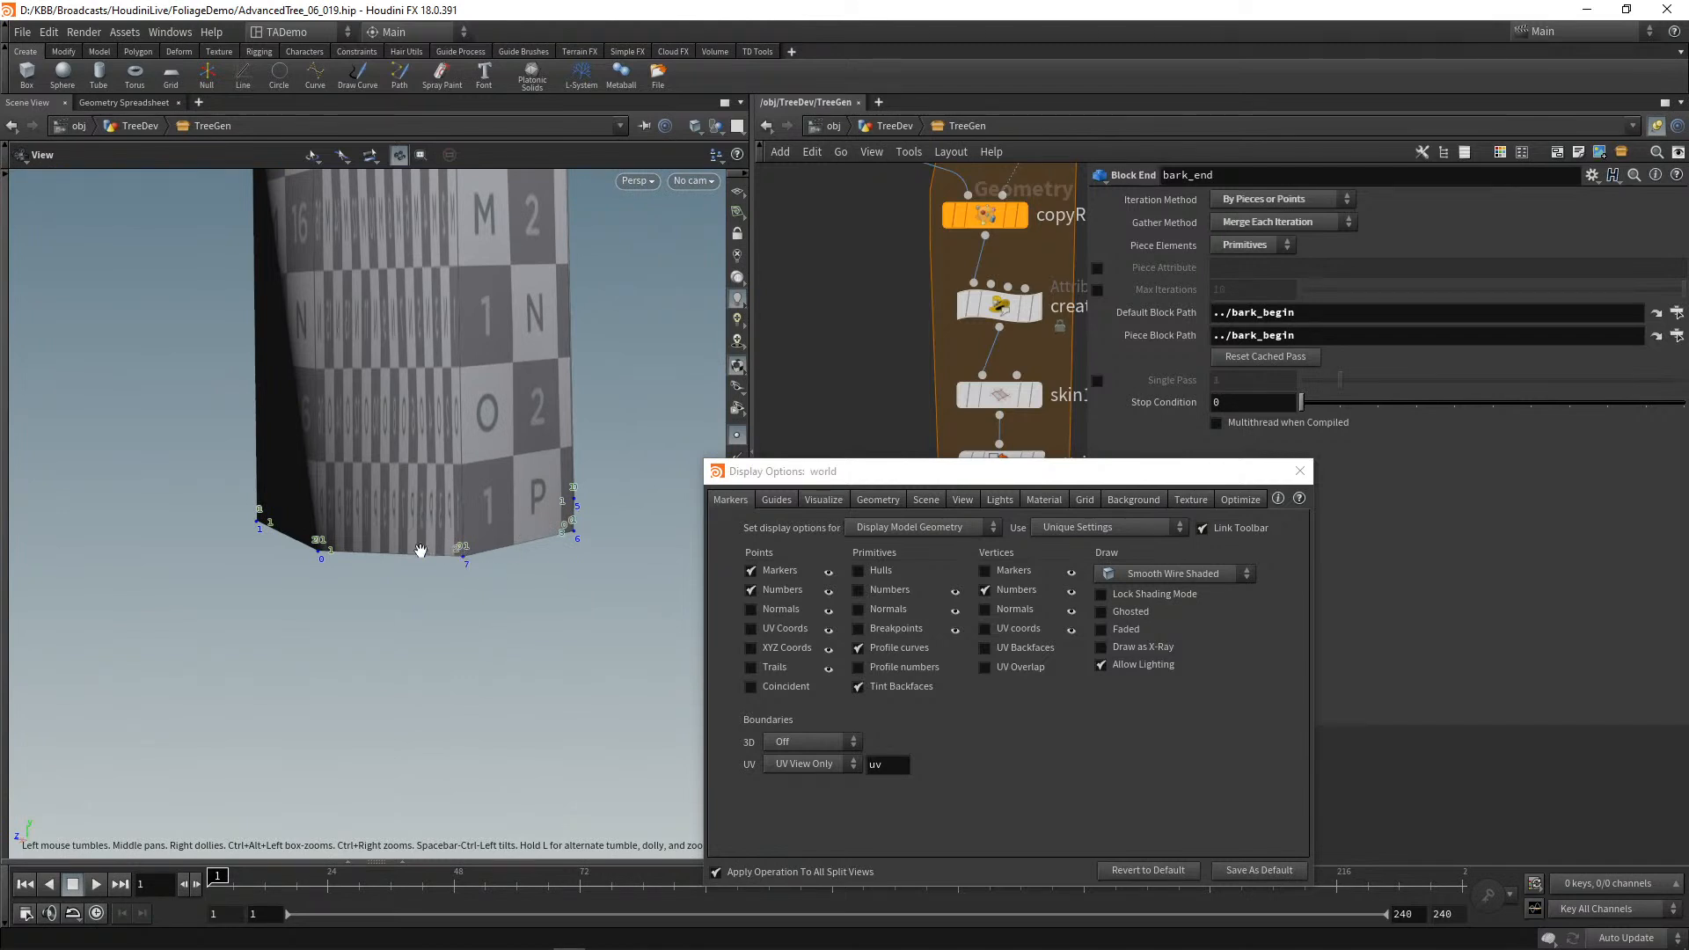
pyautogui.moveTo(331, 422); pyautogui.dragTo(344, 609, button='middle')
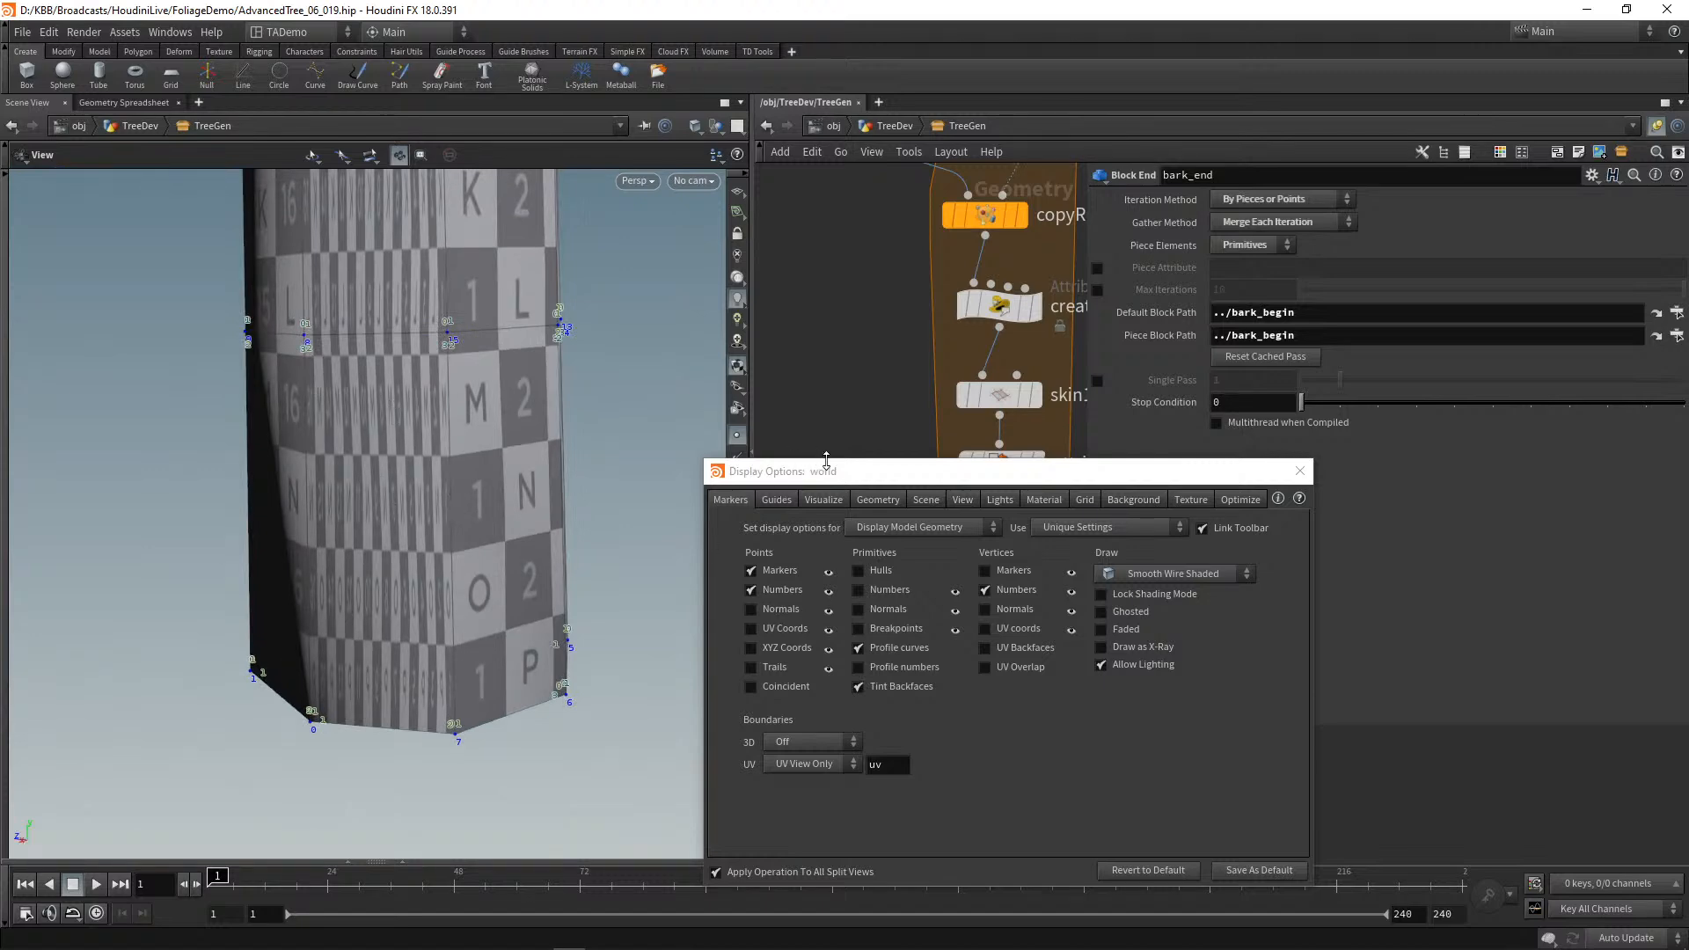
# Step: Turn on primitive numbers, and show bark_end's vertex uv values in the Geometry Spreadsheet starting from the first row
pyautogui.moveTo(1255, 472); pyautogui.dragTo(1449, 427)
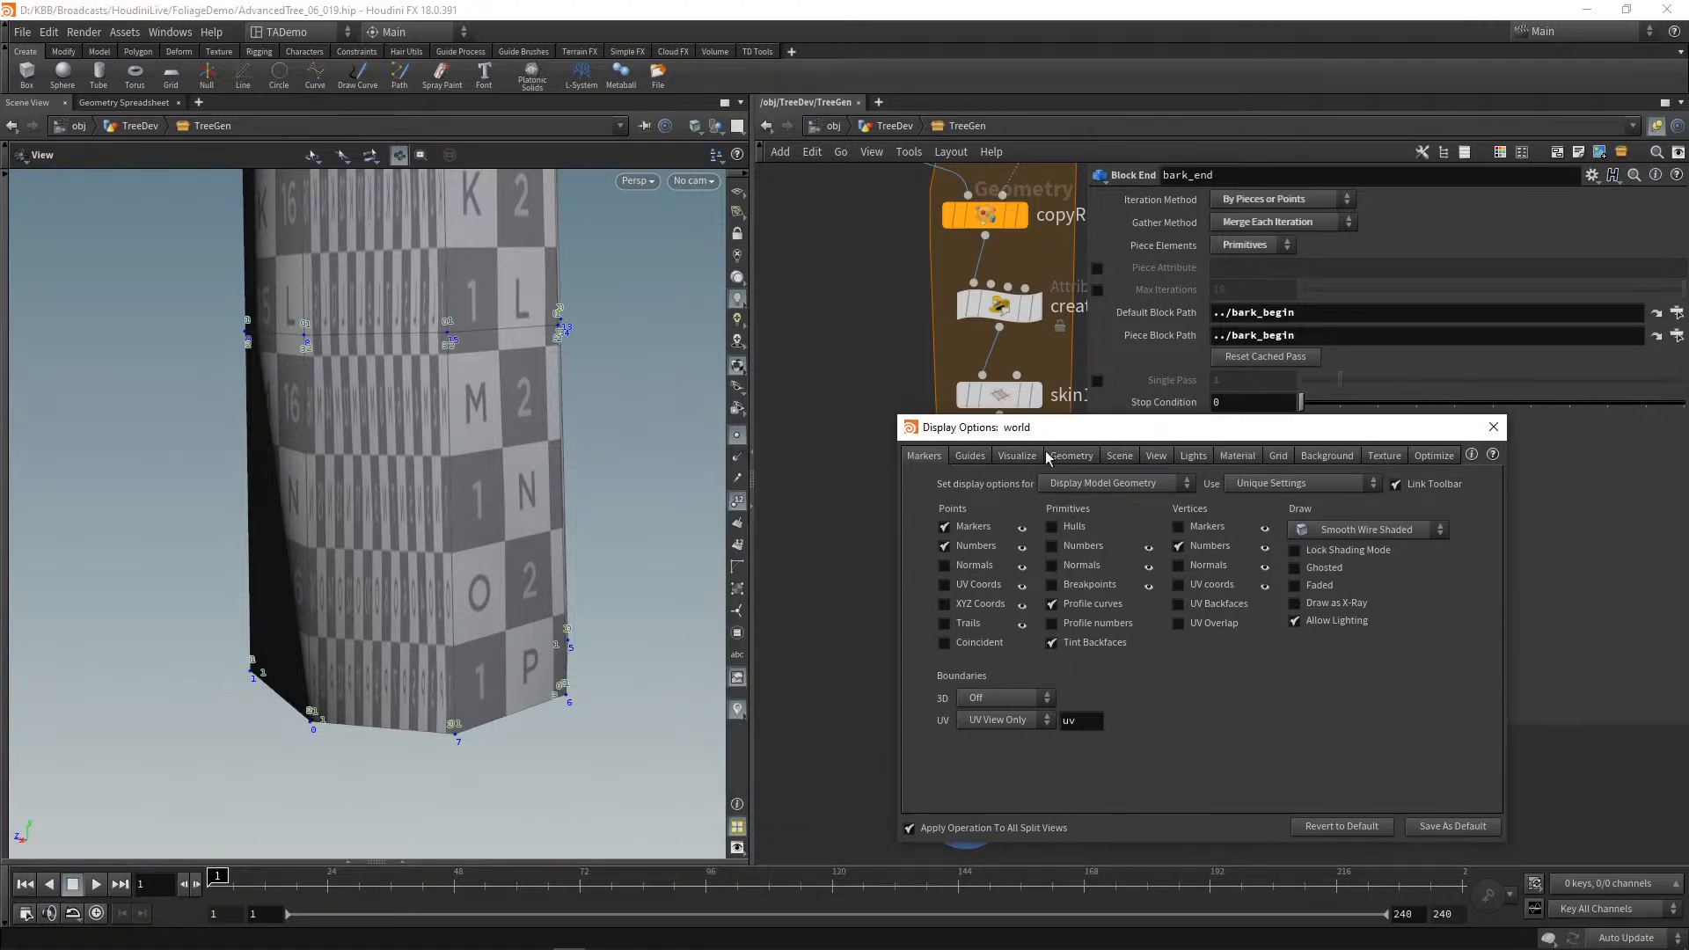
pyautogui.click(737, 546)
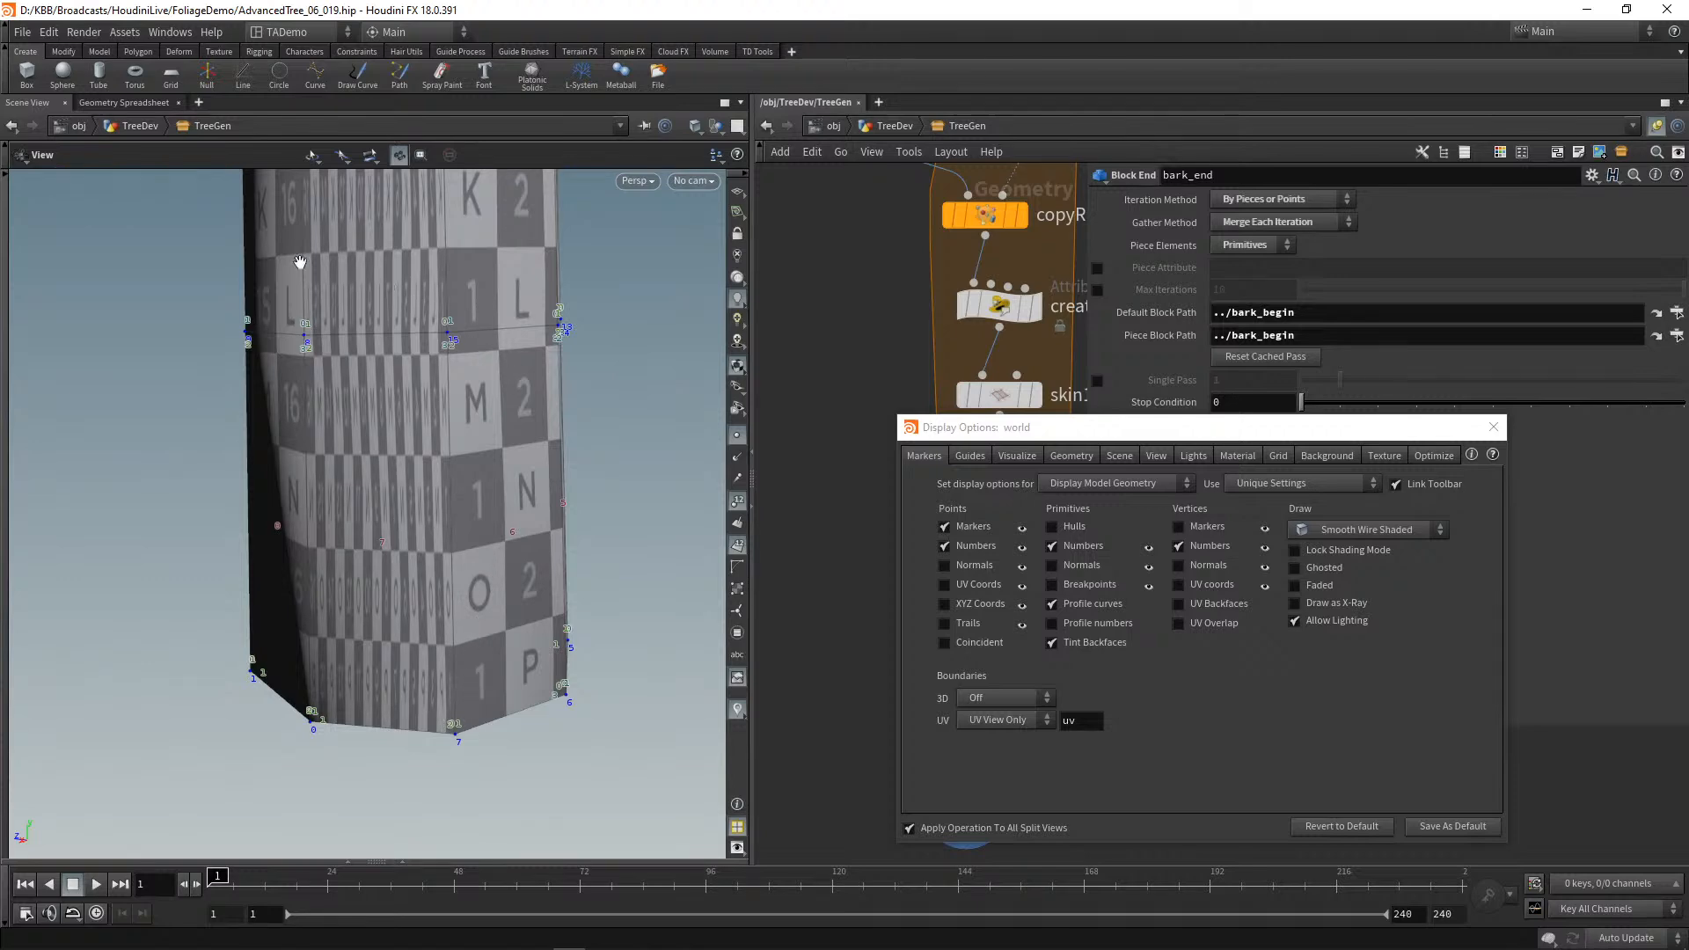
pyautogui.click(120, 103)
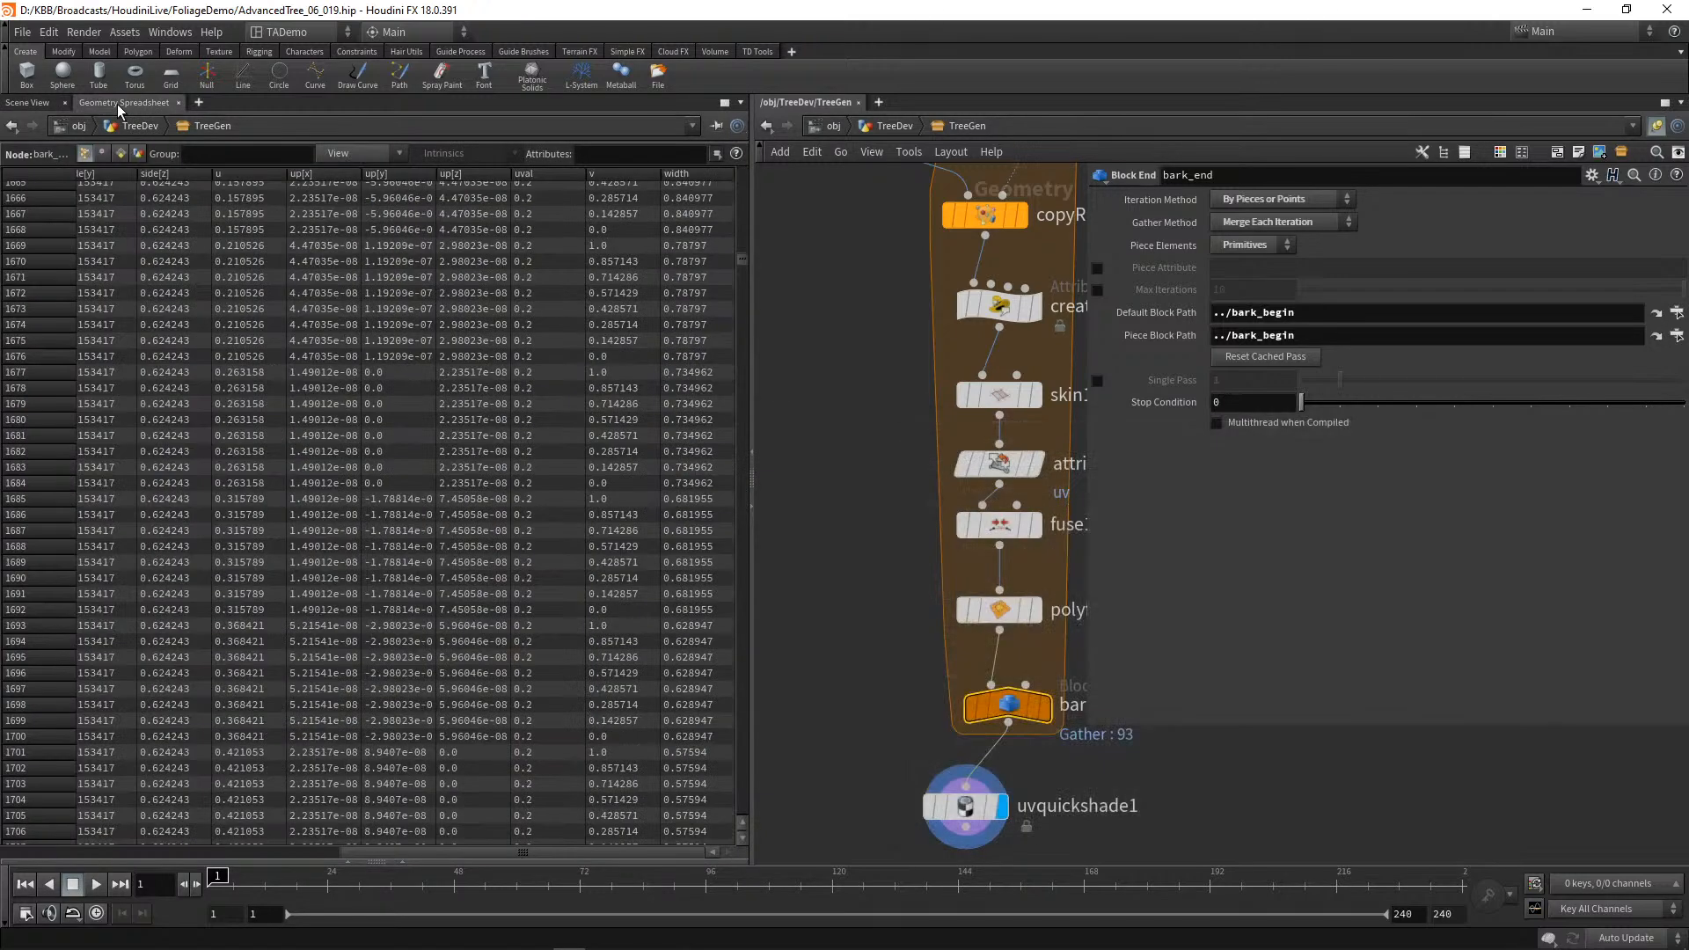
pyautogui.click(102, 155)
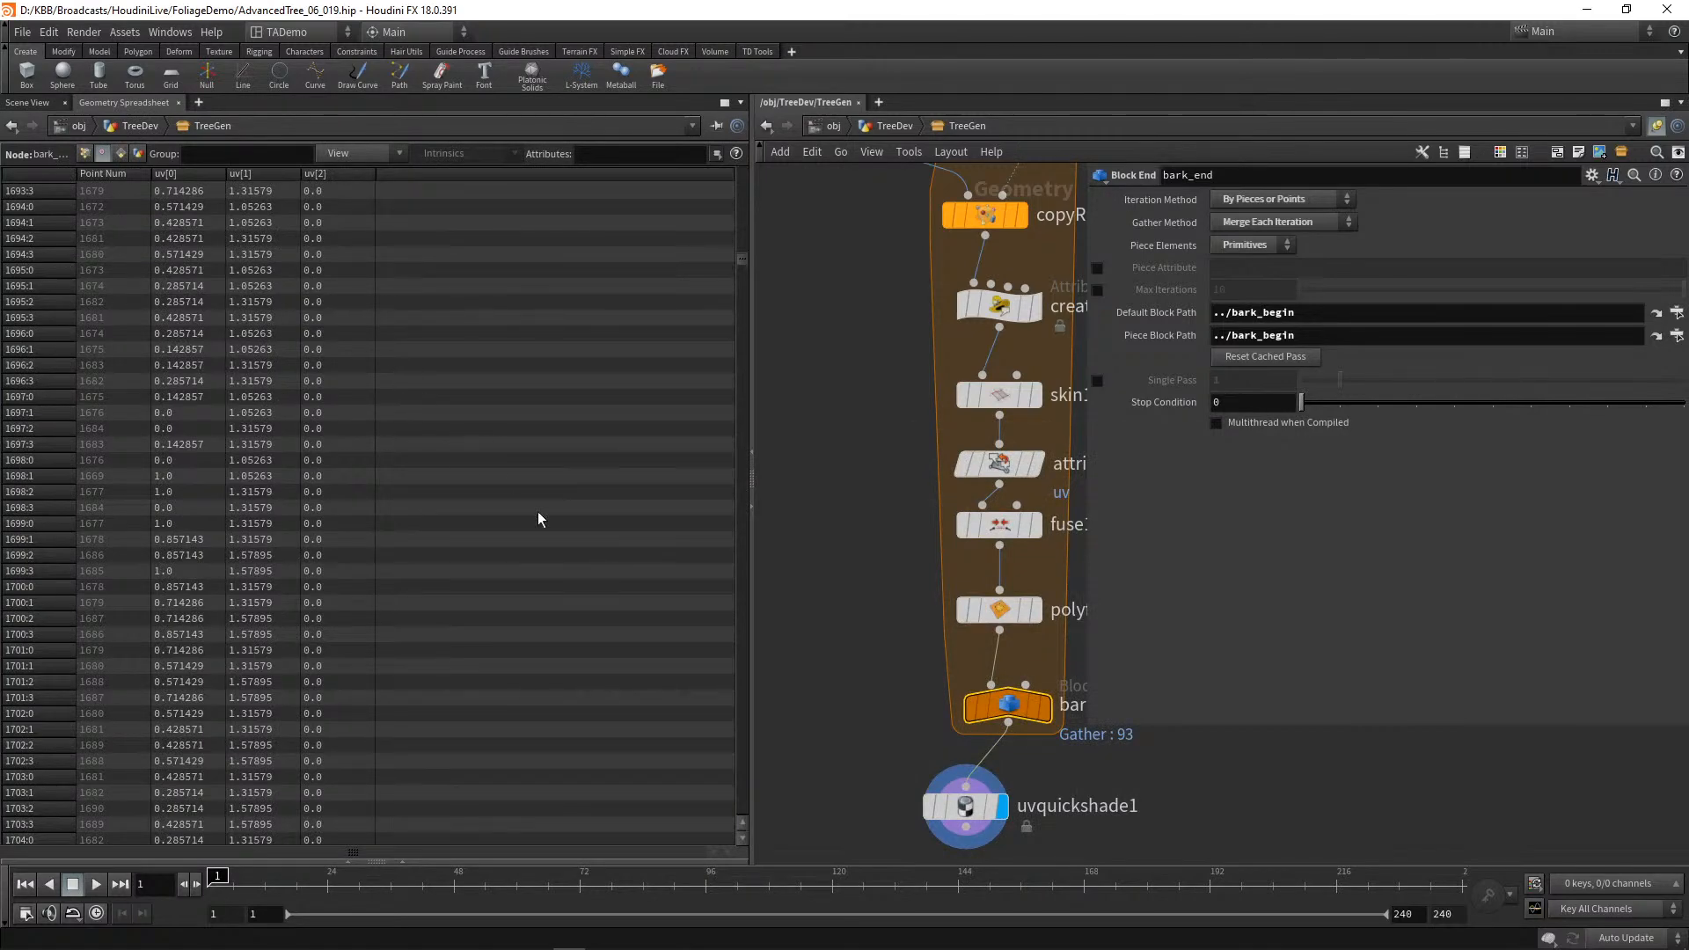
pyautogui.moveTo(745, 267); pyautogui.dragTo(744, 163)
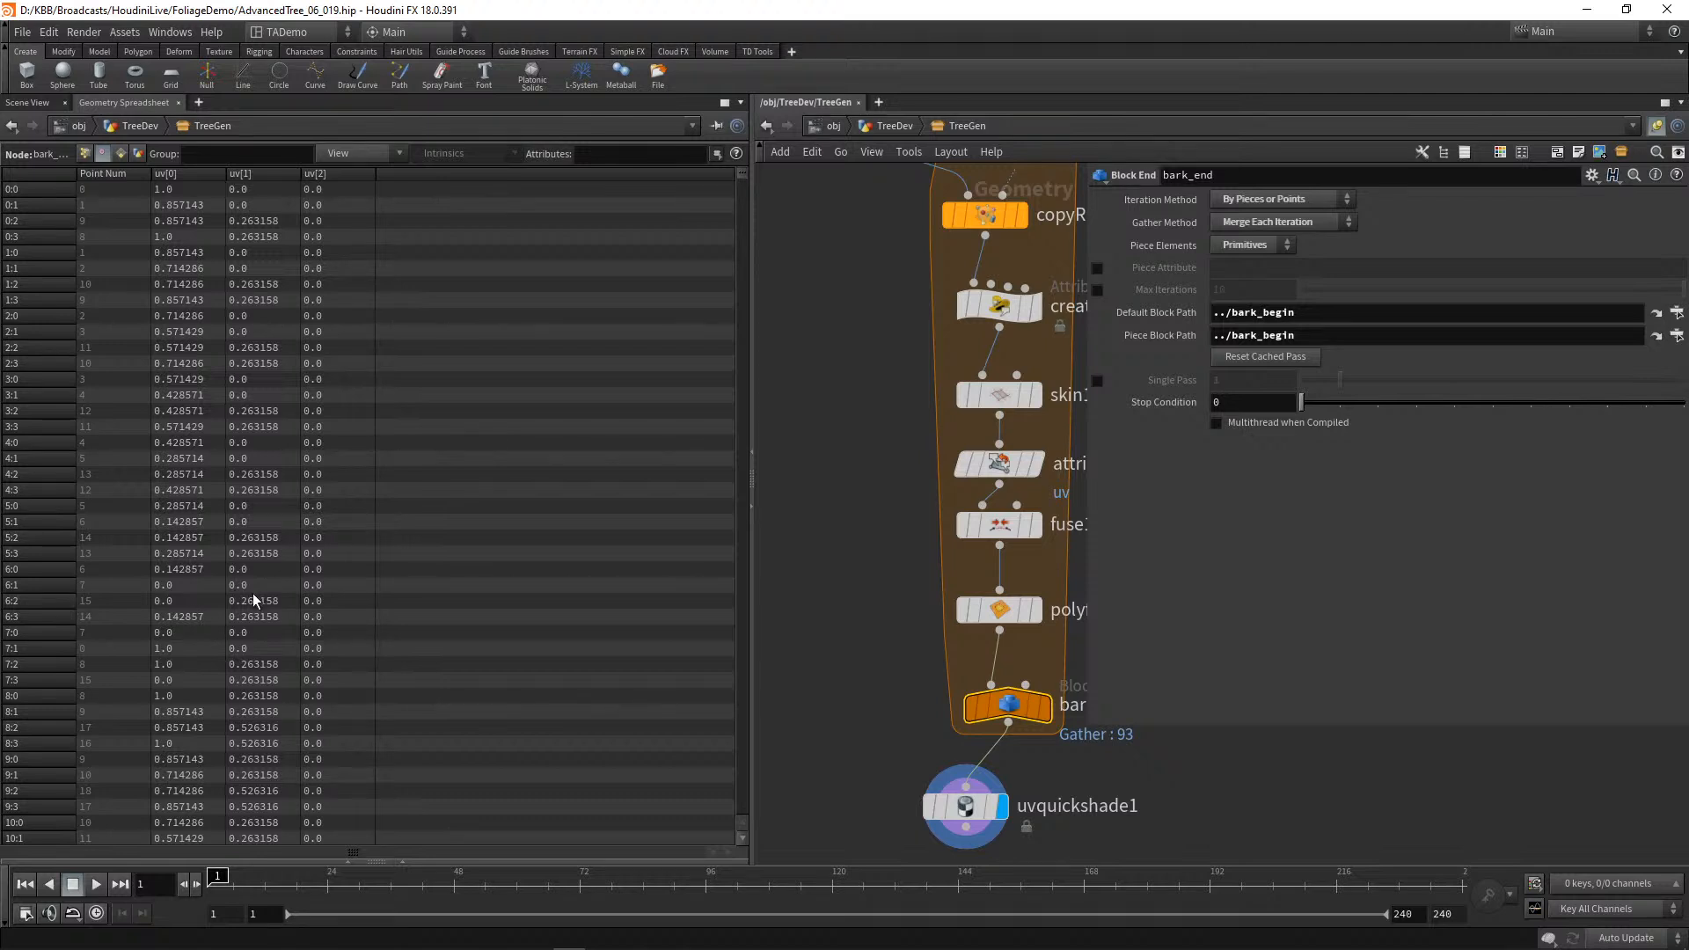
# Step: Compare the vertex uv values in the Geometry Spreadsheet with the numbered points and faces at the trunk's base
pyautogui.click(38, 105)
pyautogui.press('d')
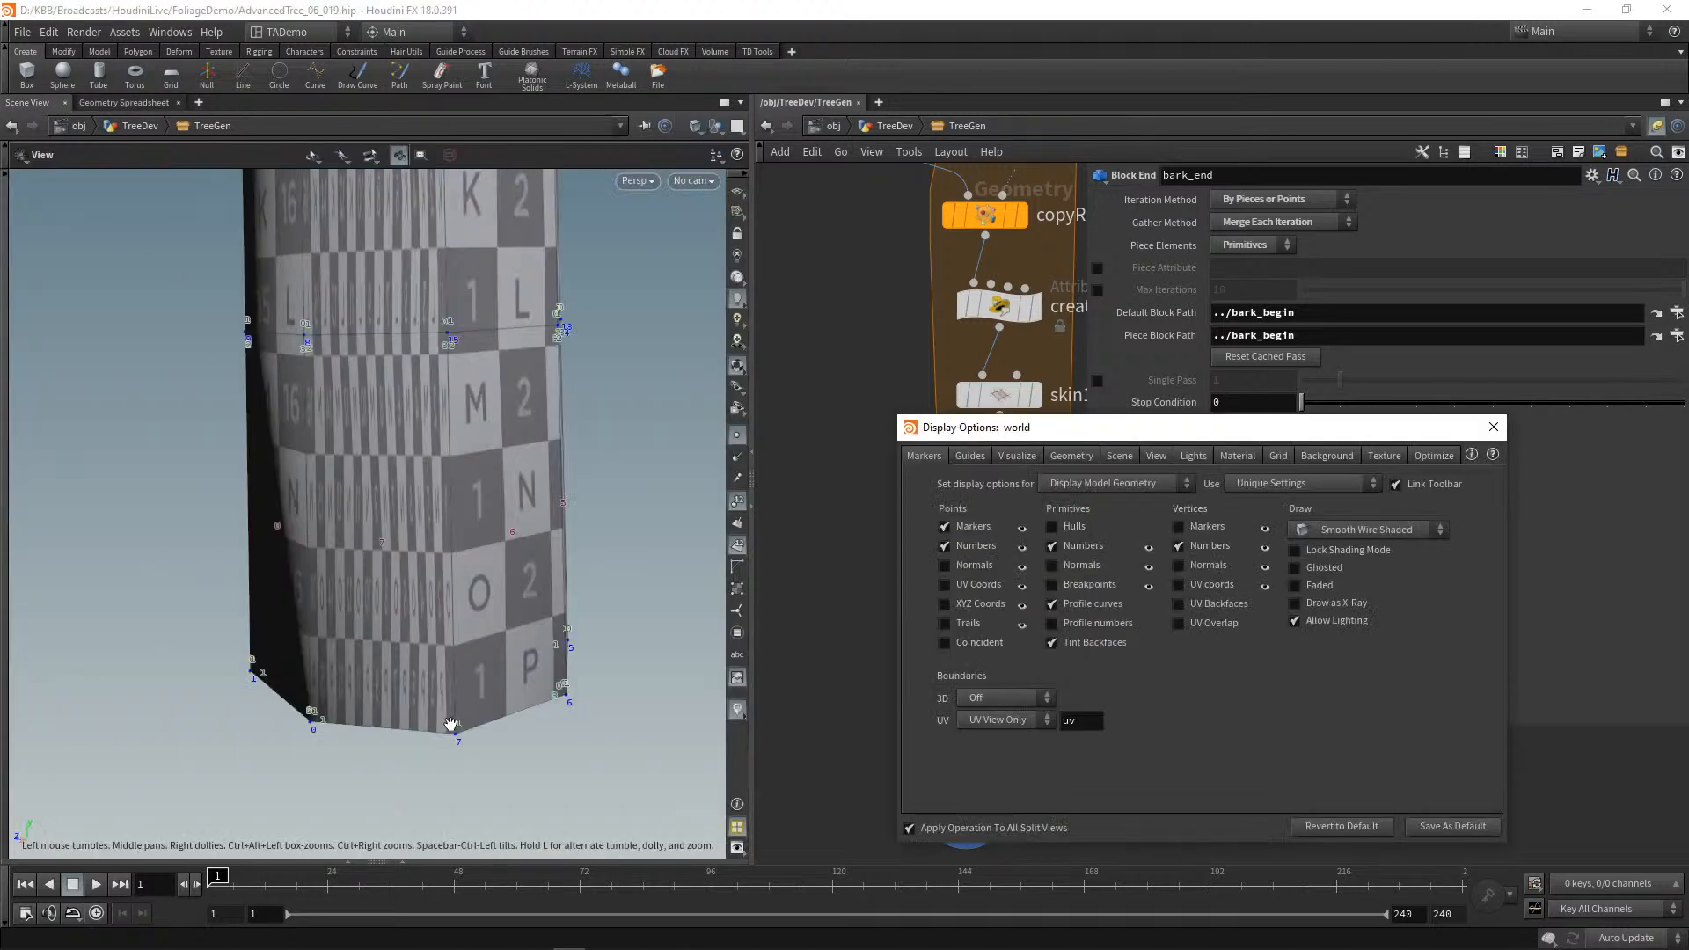
pyautogui.moveTo(368, 754); pyautogui.dragTo(393, 750)
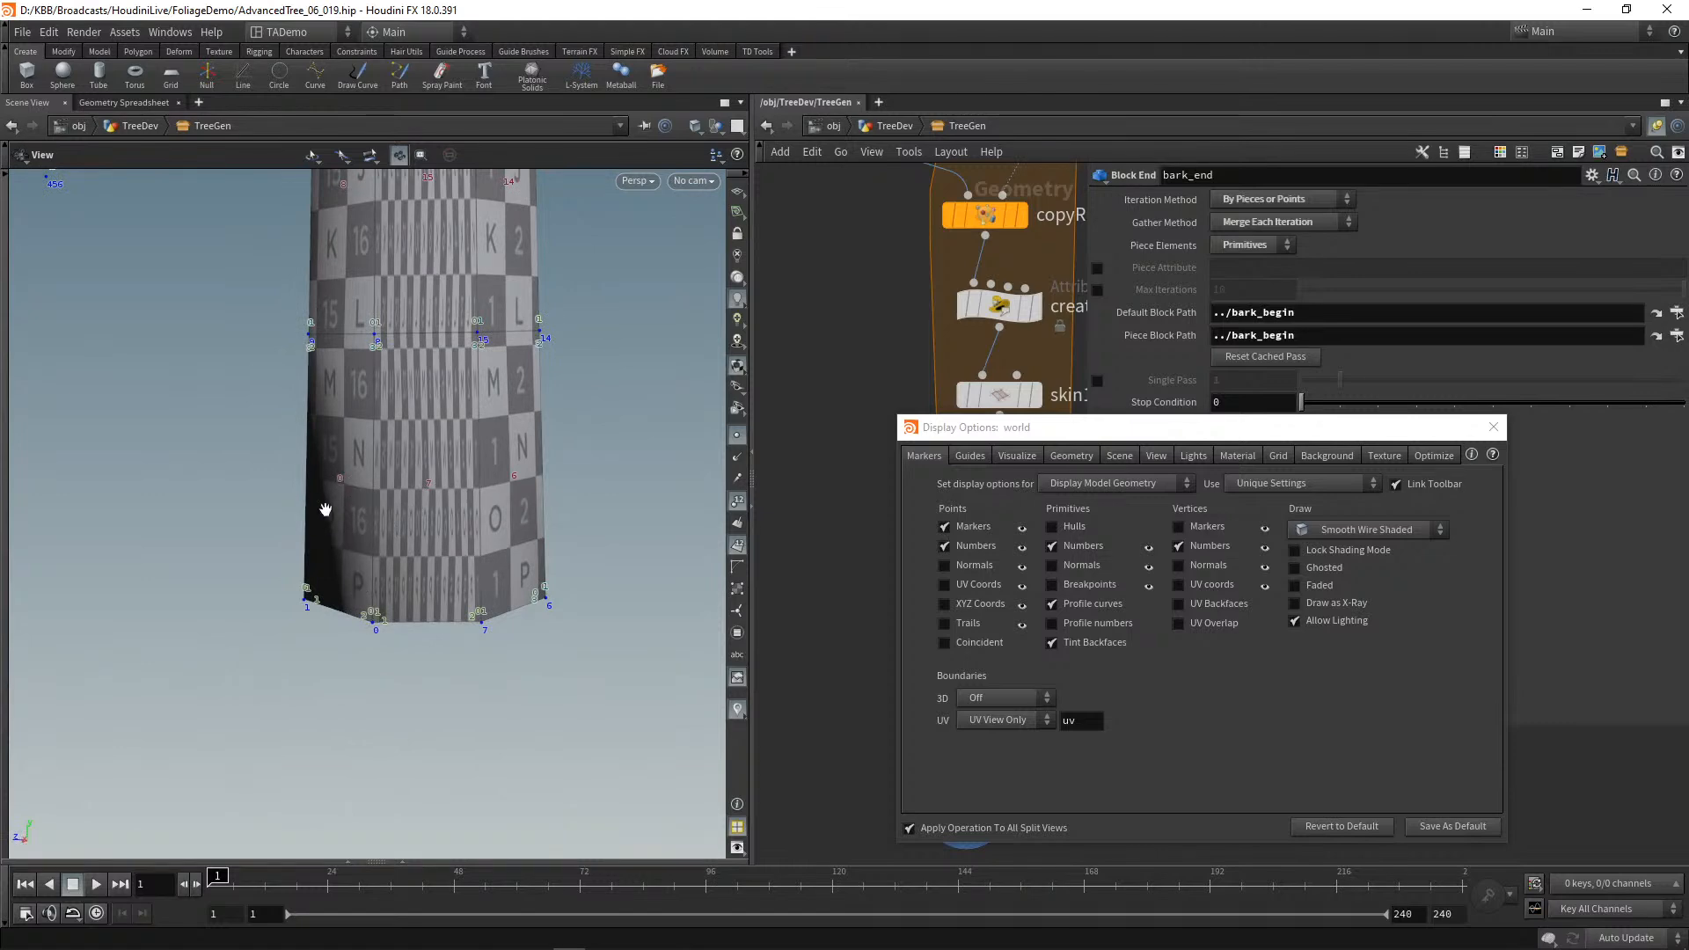
pyautogui.click(132, 103)
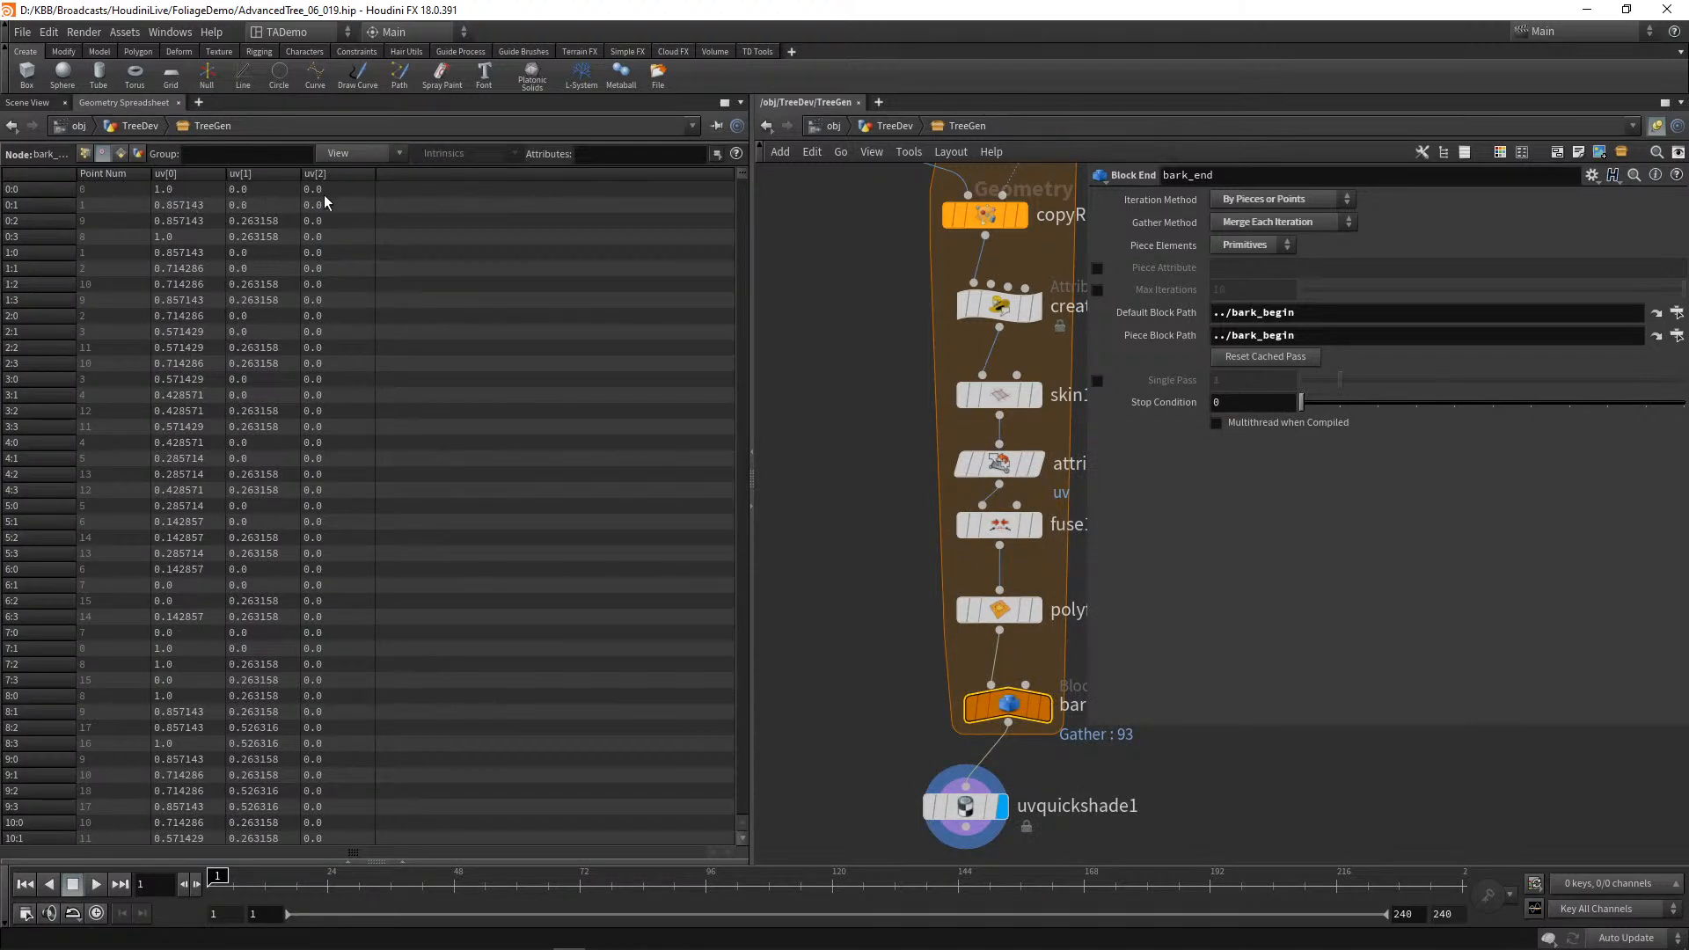
pyautogui.click(32, 104)
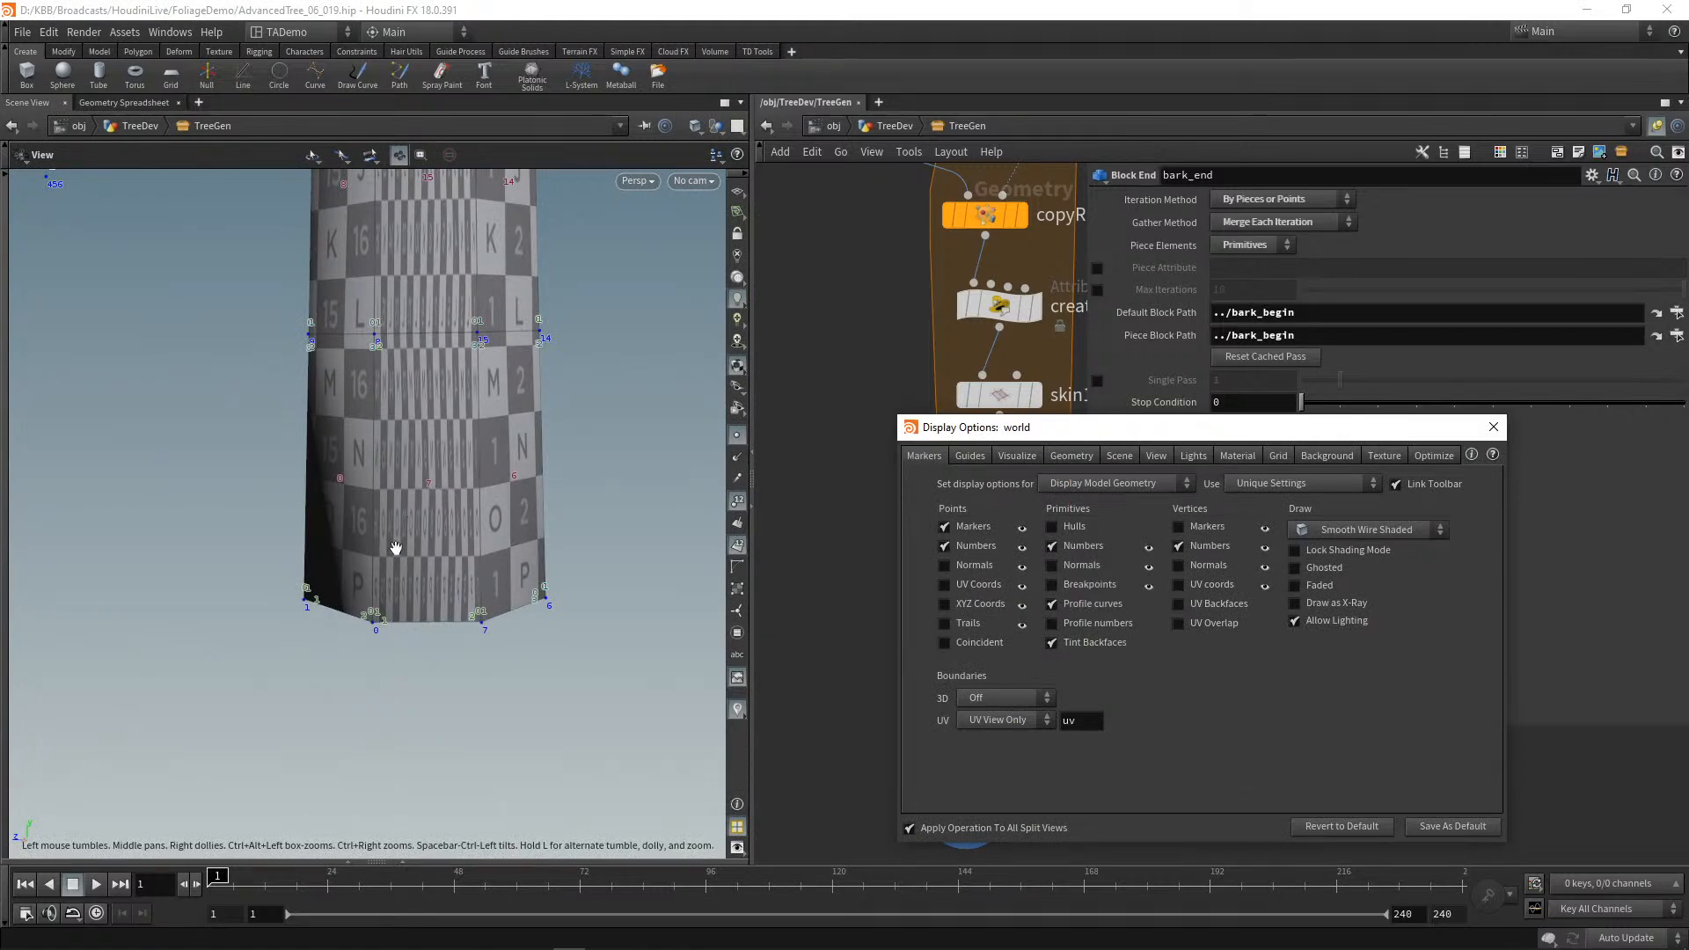
pyautogui.click(124, 103)
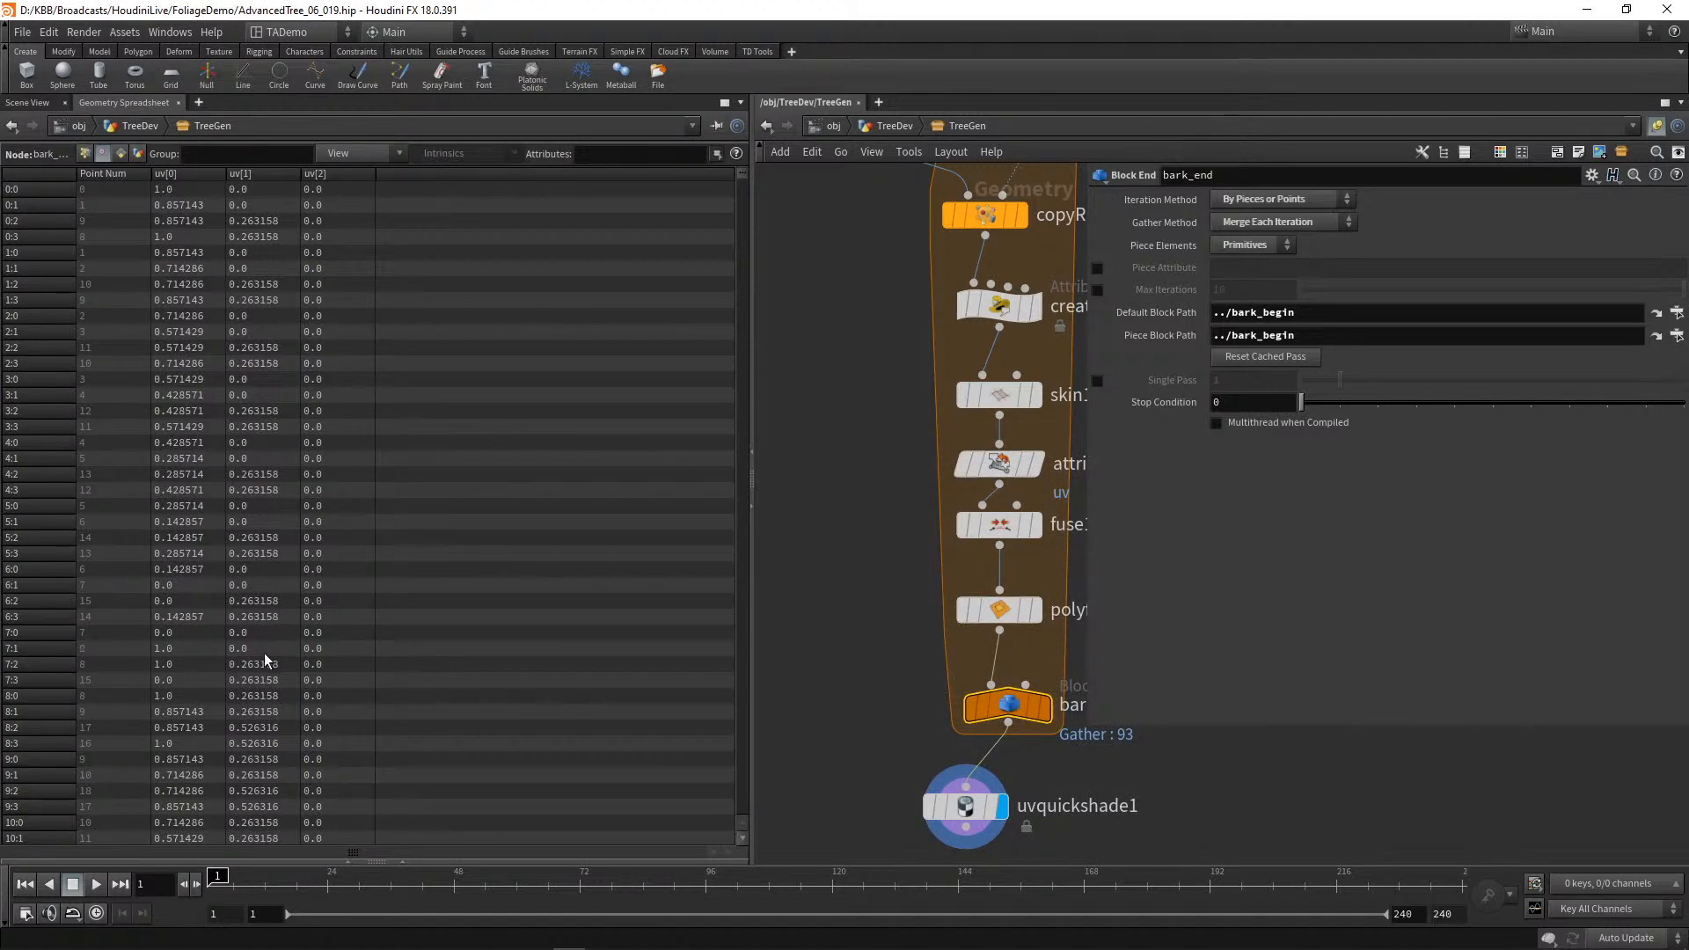
pyautogui.click(40, 104)
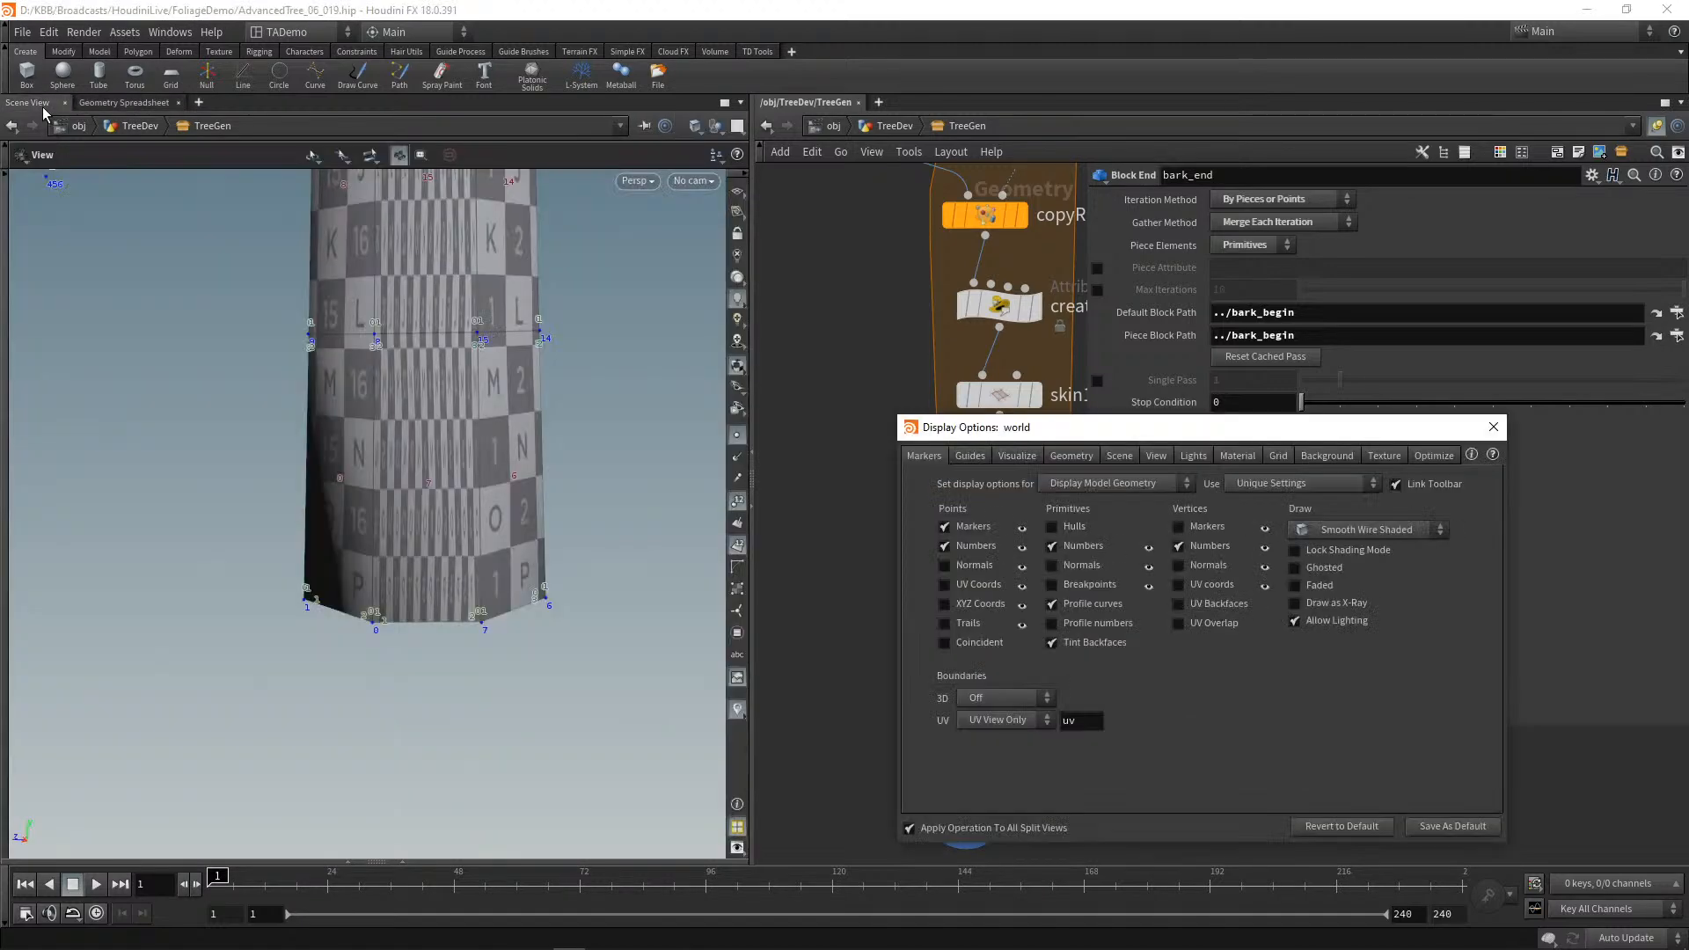
# Step: Turn off the display of vertex, primitive and point numbers as well as the point markers on the tree
pyautogui.click(1493, 427)
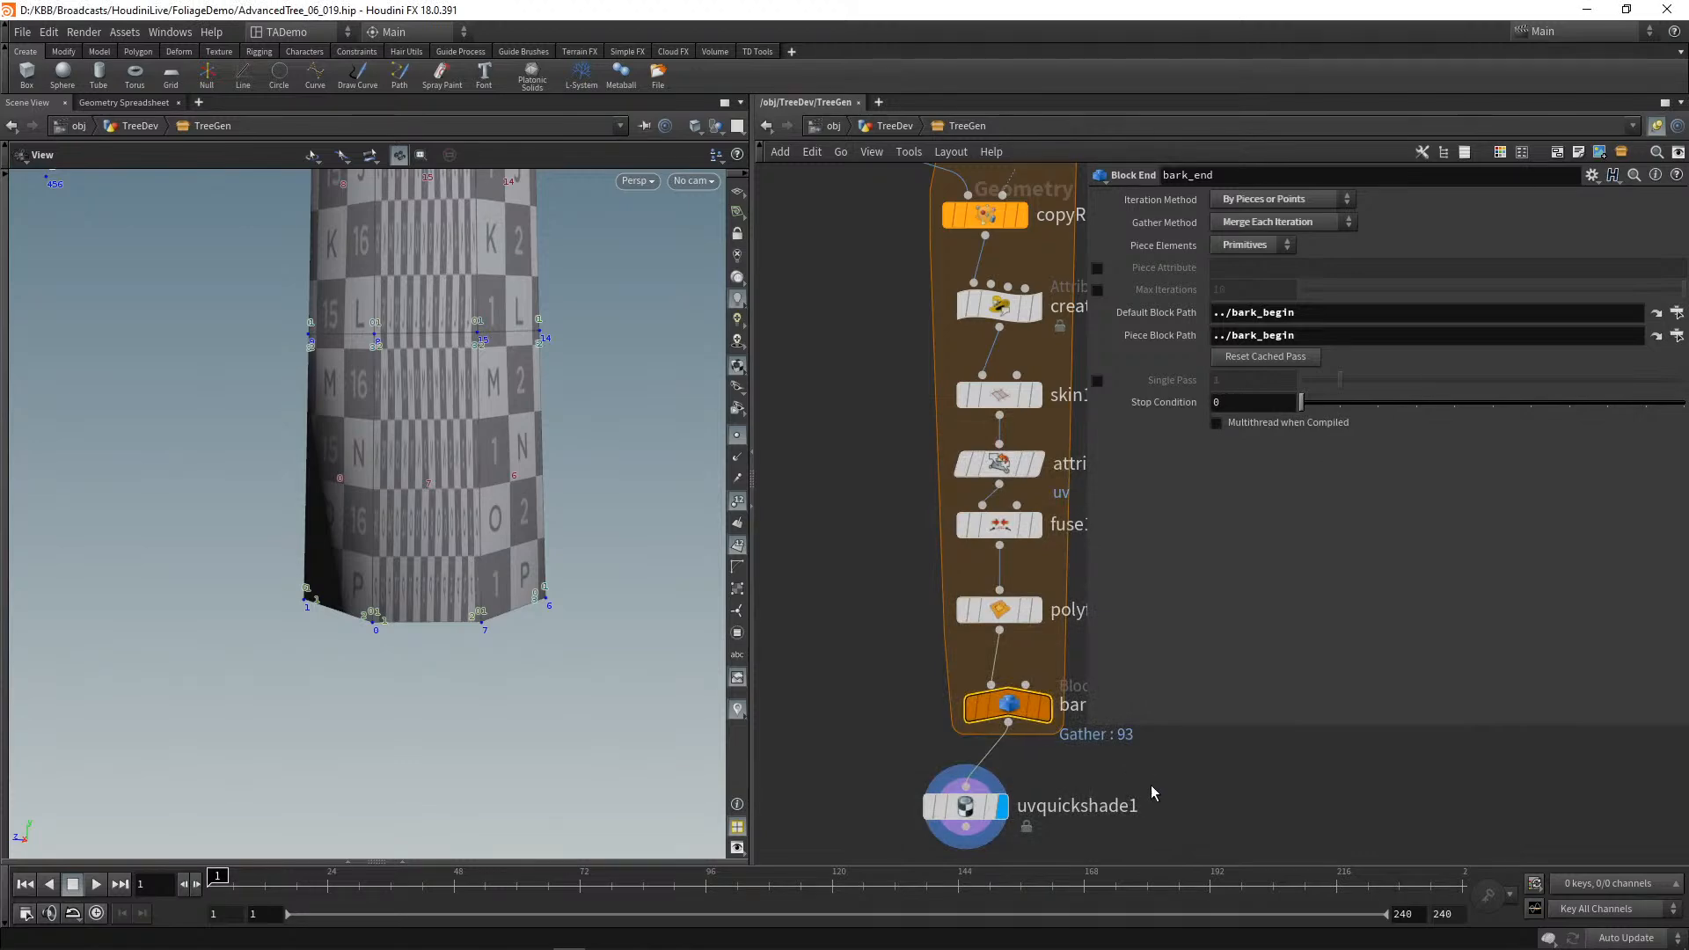
pyautogui.click(737, 849)
pyautogui.click(1181, 549)
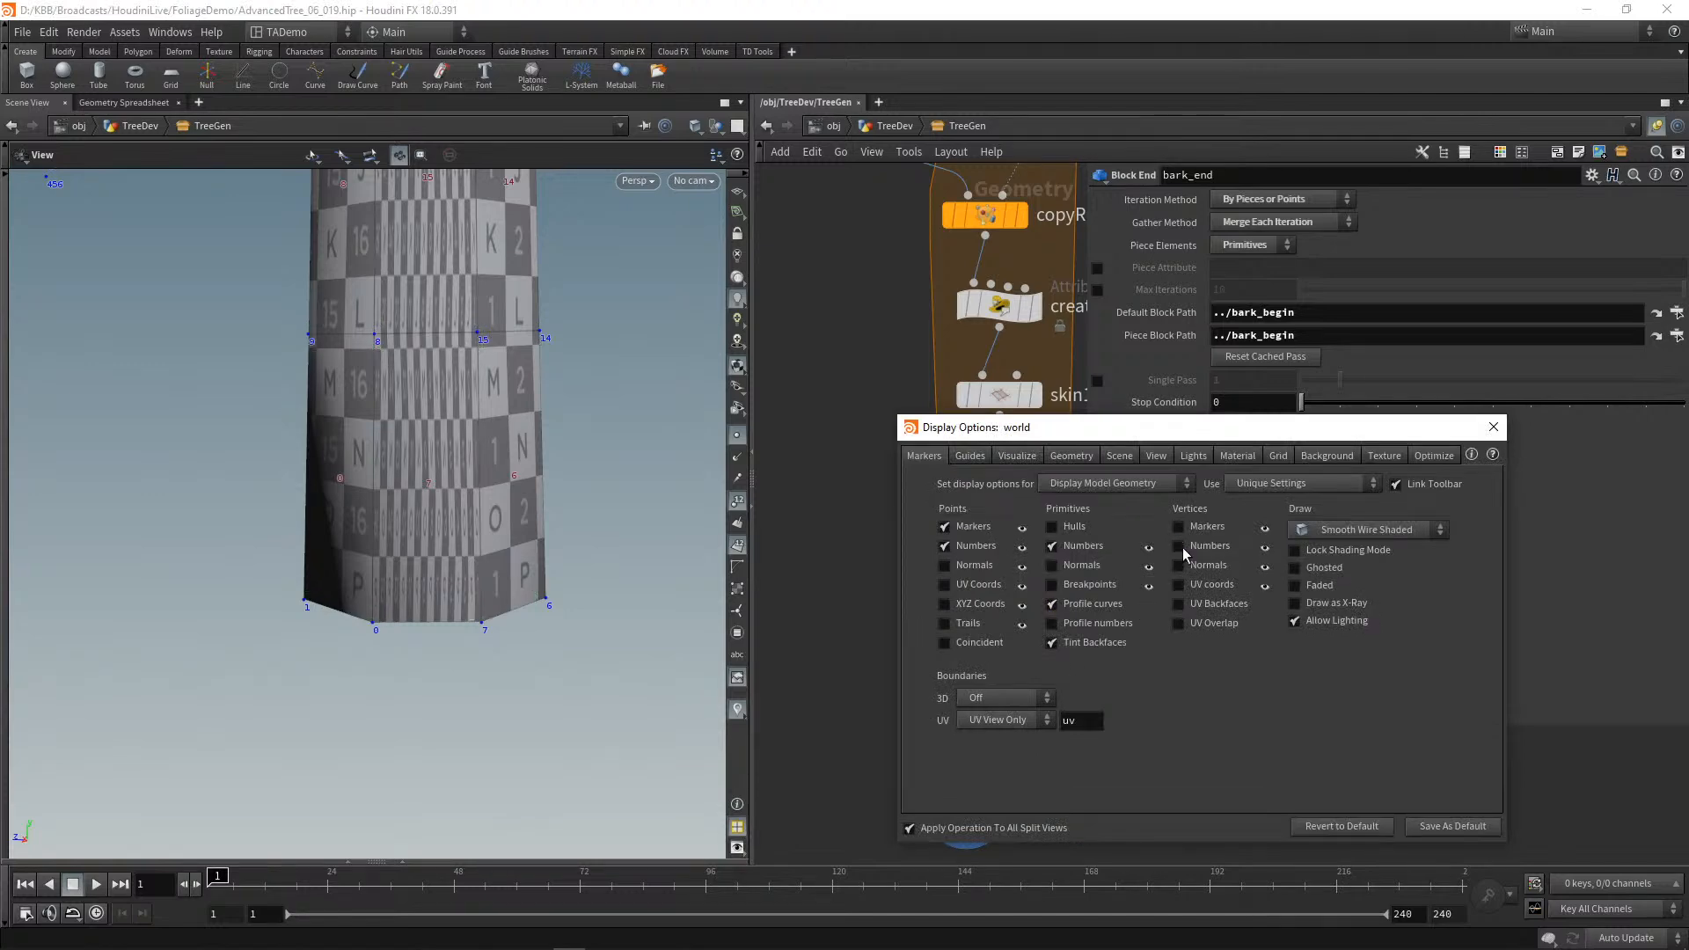
pyautogui.click(1494, 427)
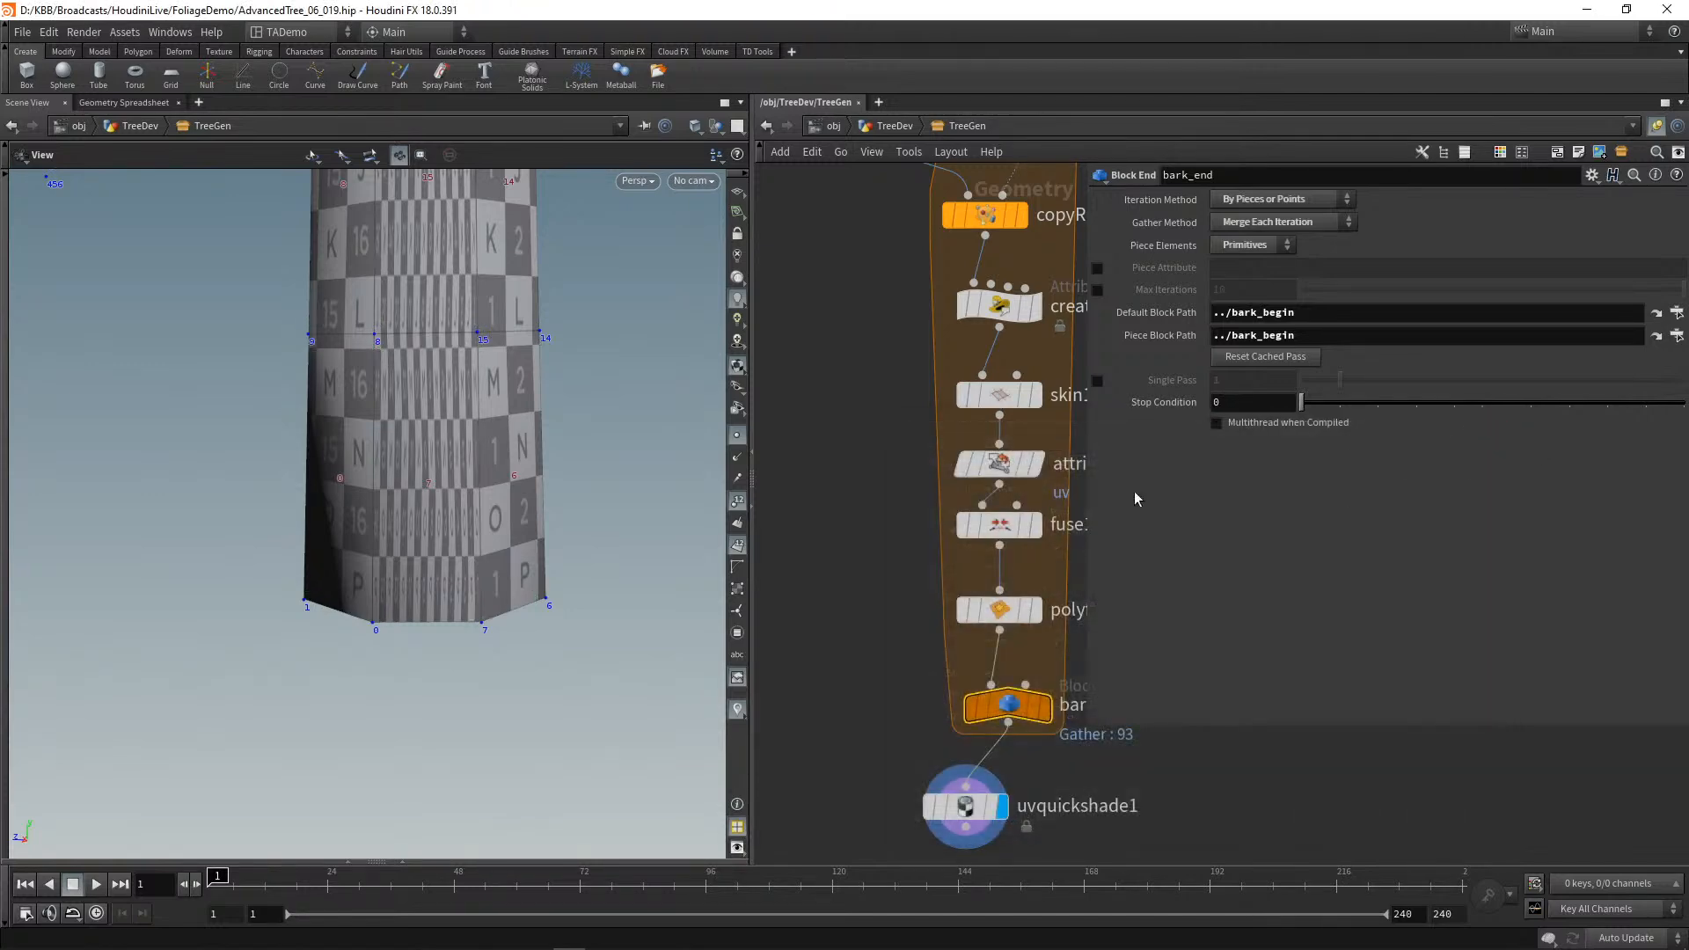
pyautogui.click(737, 502)
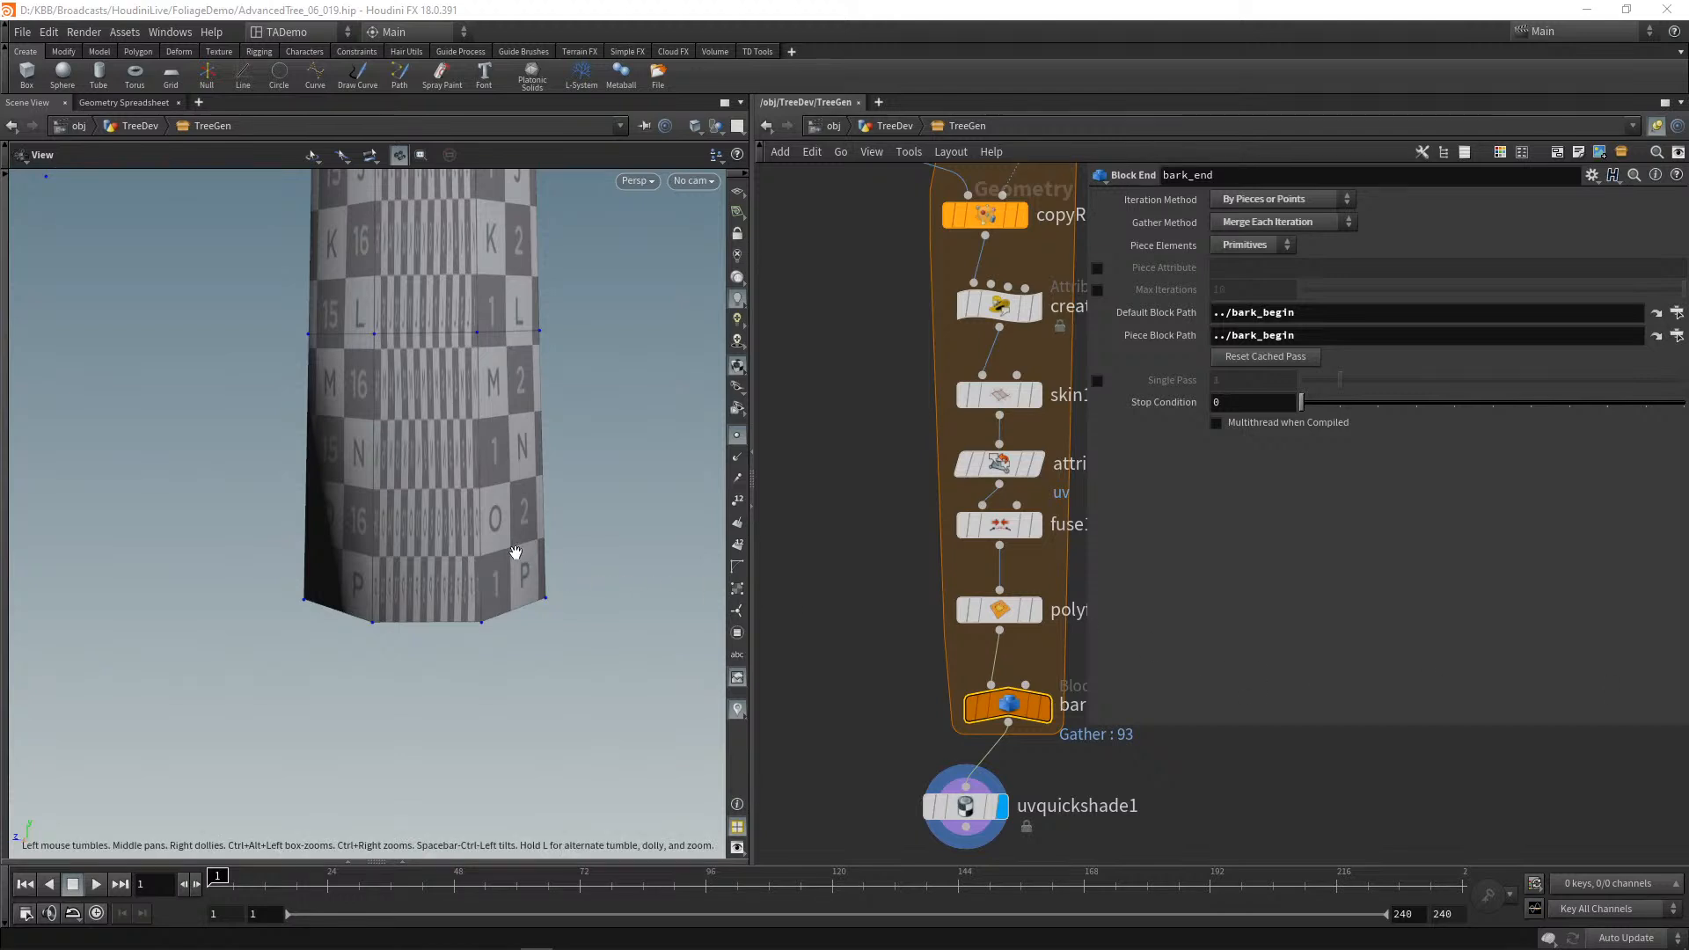
pyautogui.scroll(-2, 510, 551)
pyautogui.moveTo(615, 467); pyautogui.dragTo(601, 639, button='middle')
pyautogui.moveTo(600, 637); pyautogui.dragTo(595, 607)
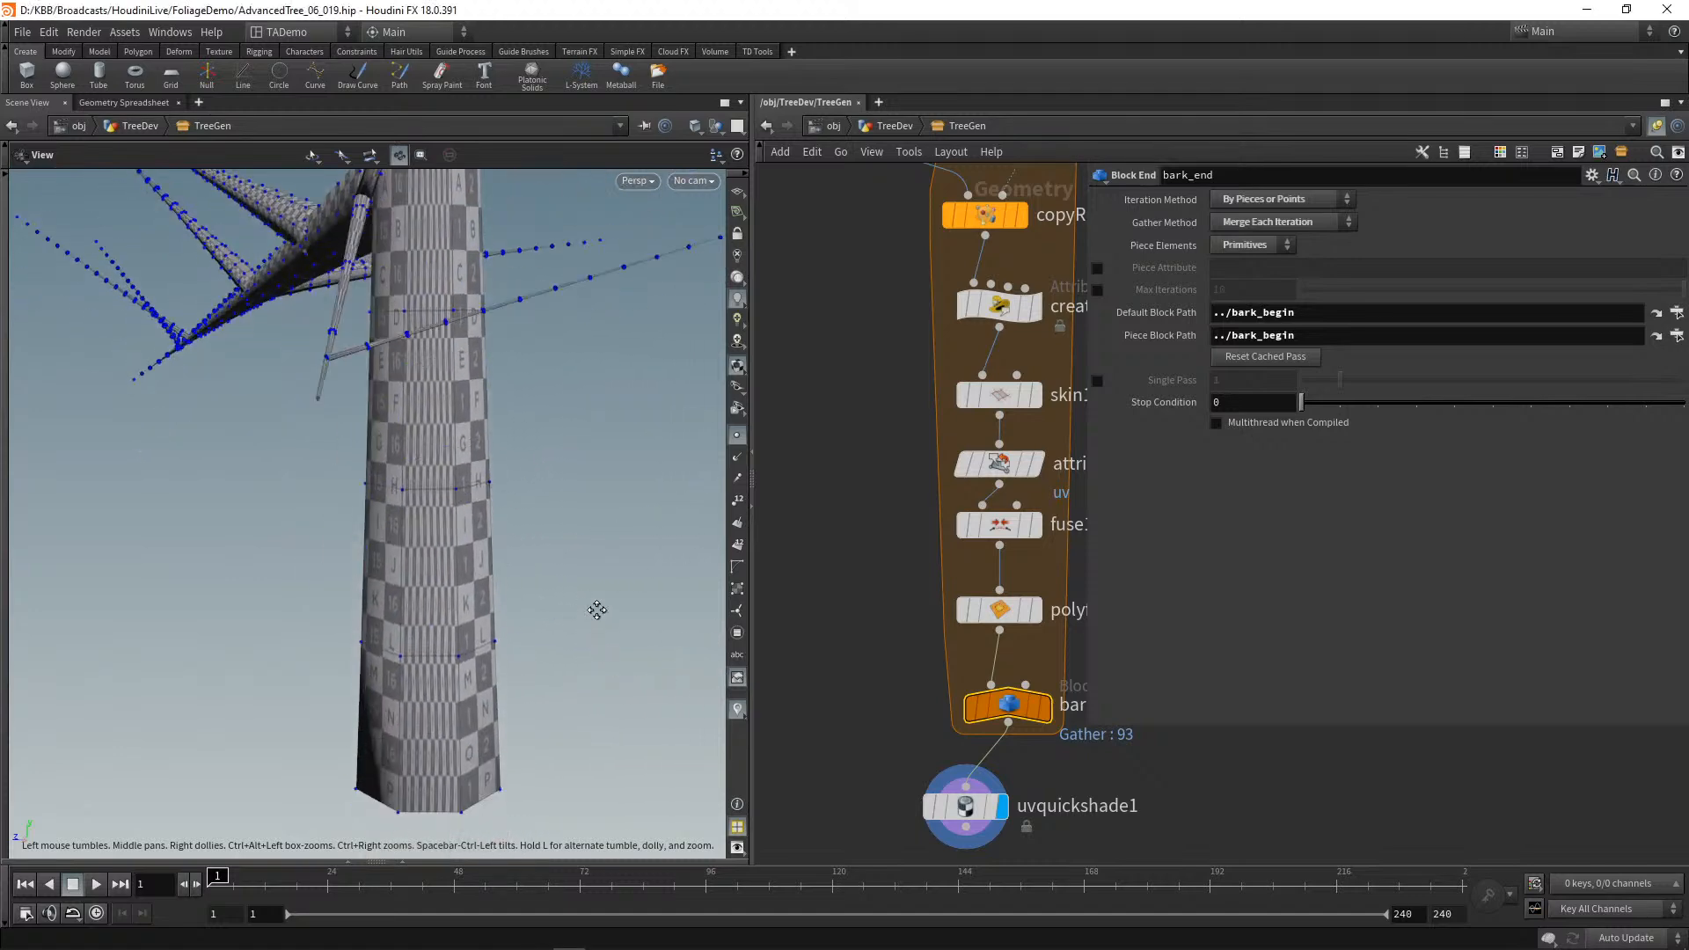
pyautogui.click(737, 434)
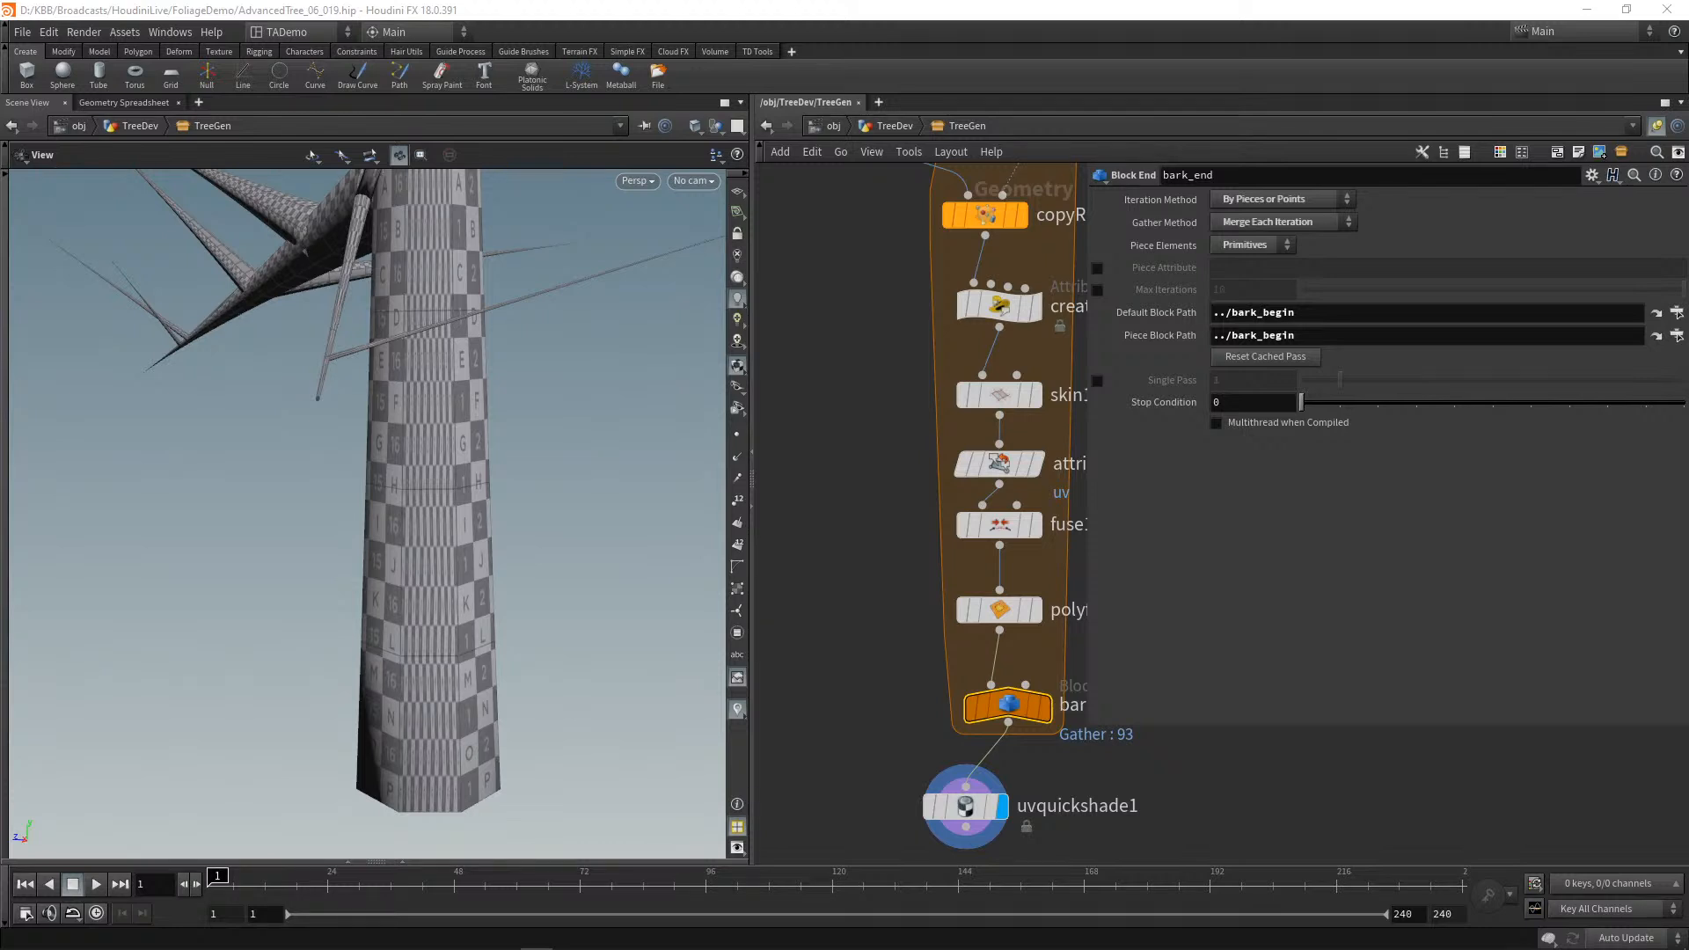
pyautogui.moveTo(864, 440); pyautogui.dragTo(783, 820, button='middle')
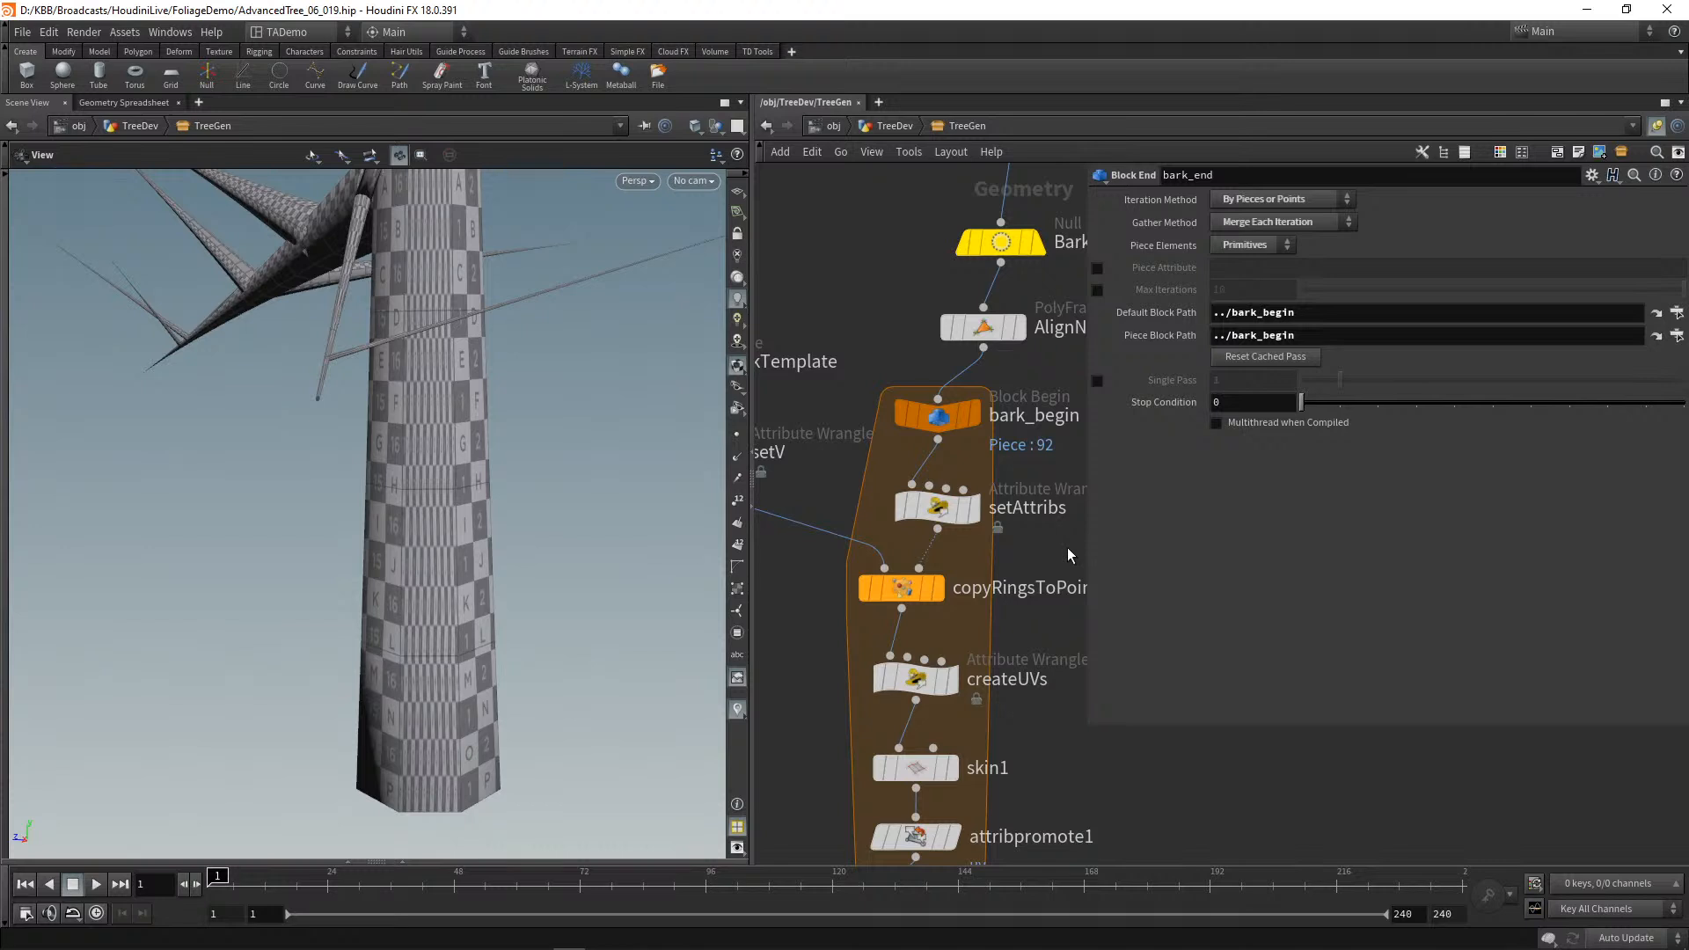
pyautogui.click(945, 511)
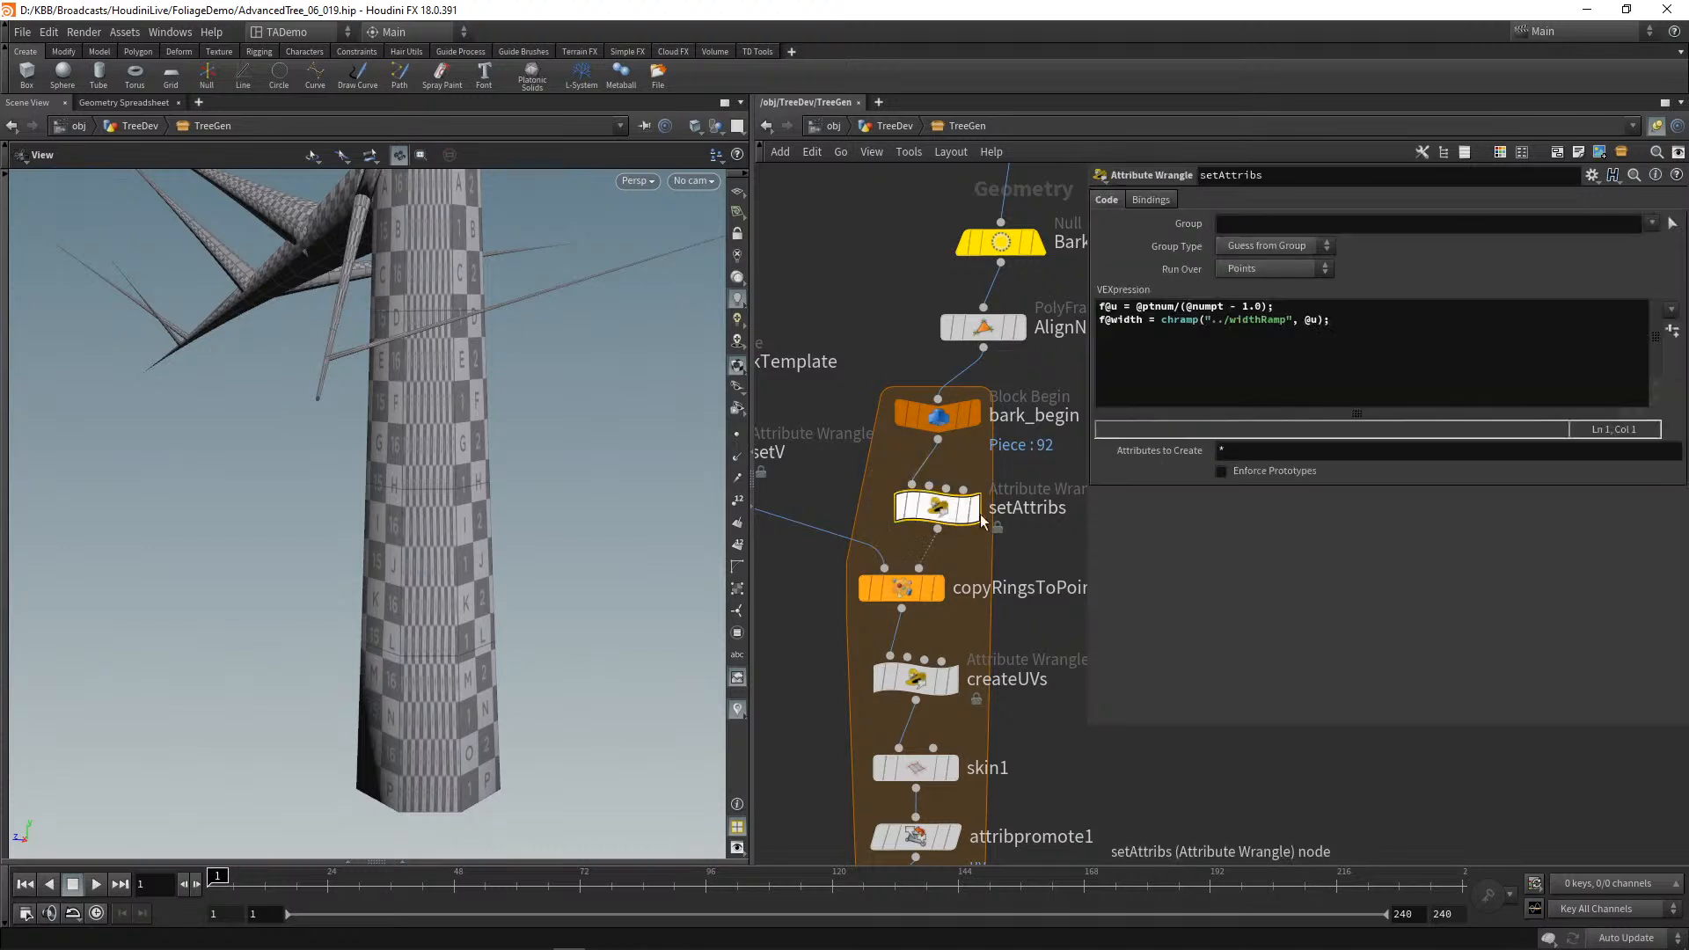
pyautogui.click(1293, 339)
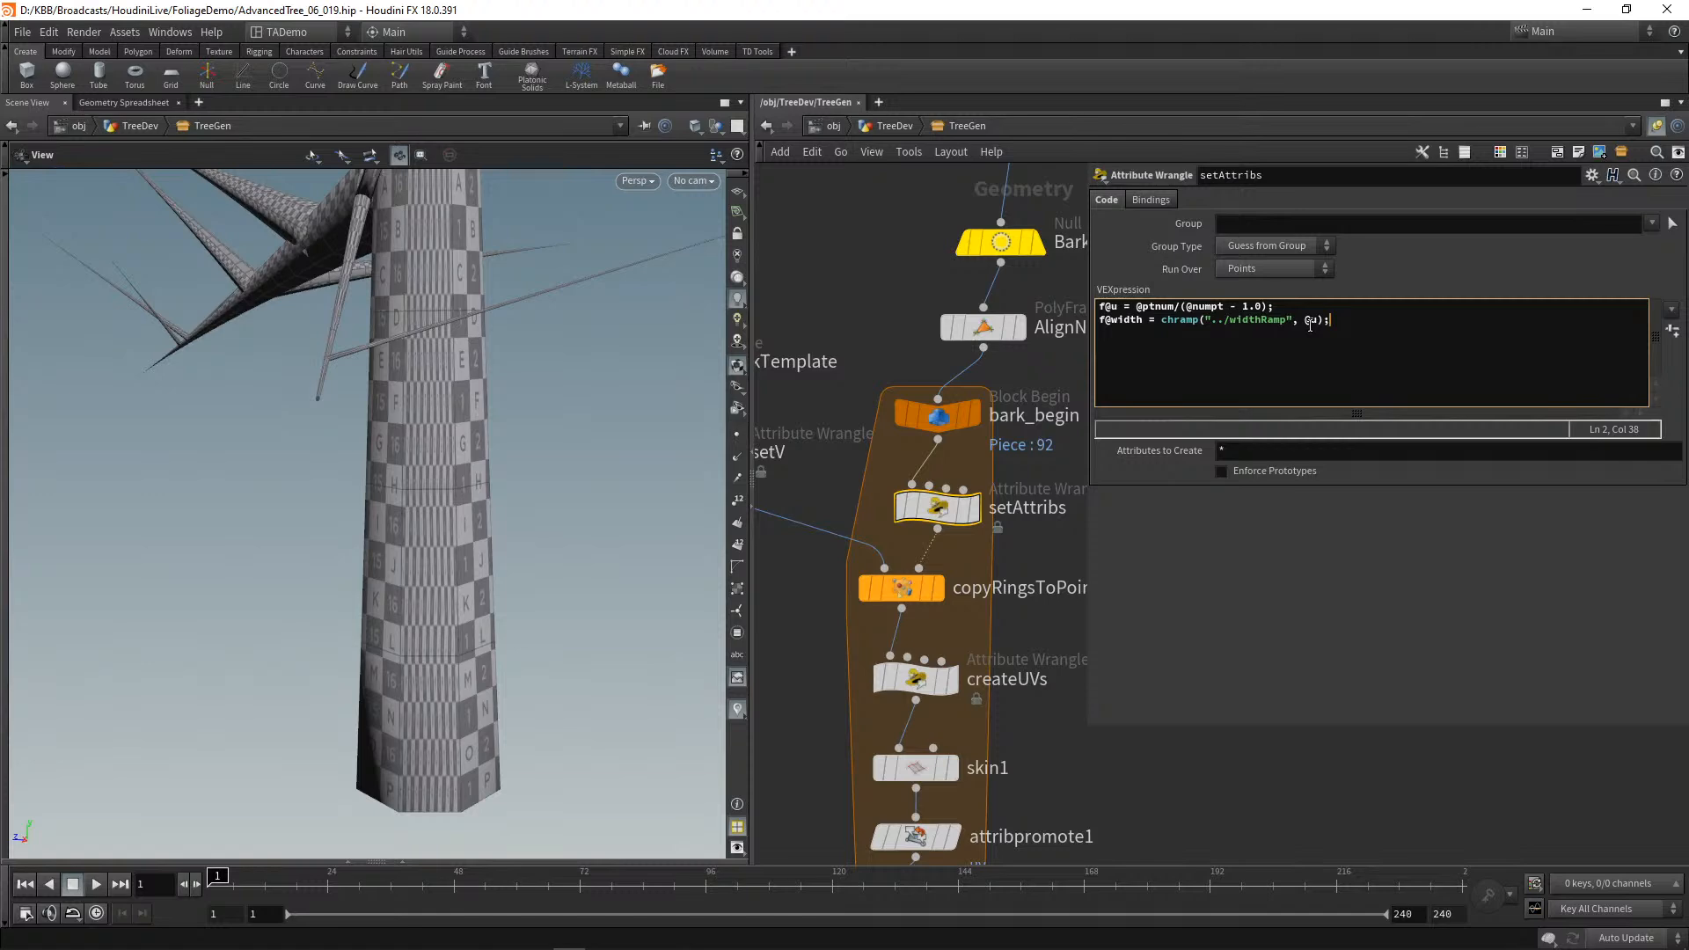
pyautogui.press('Return')
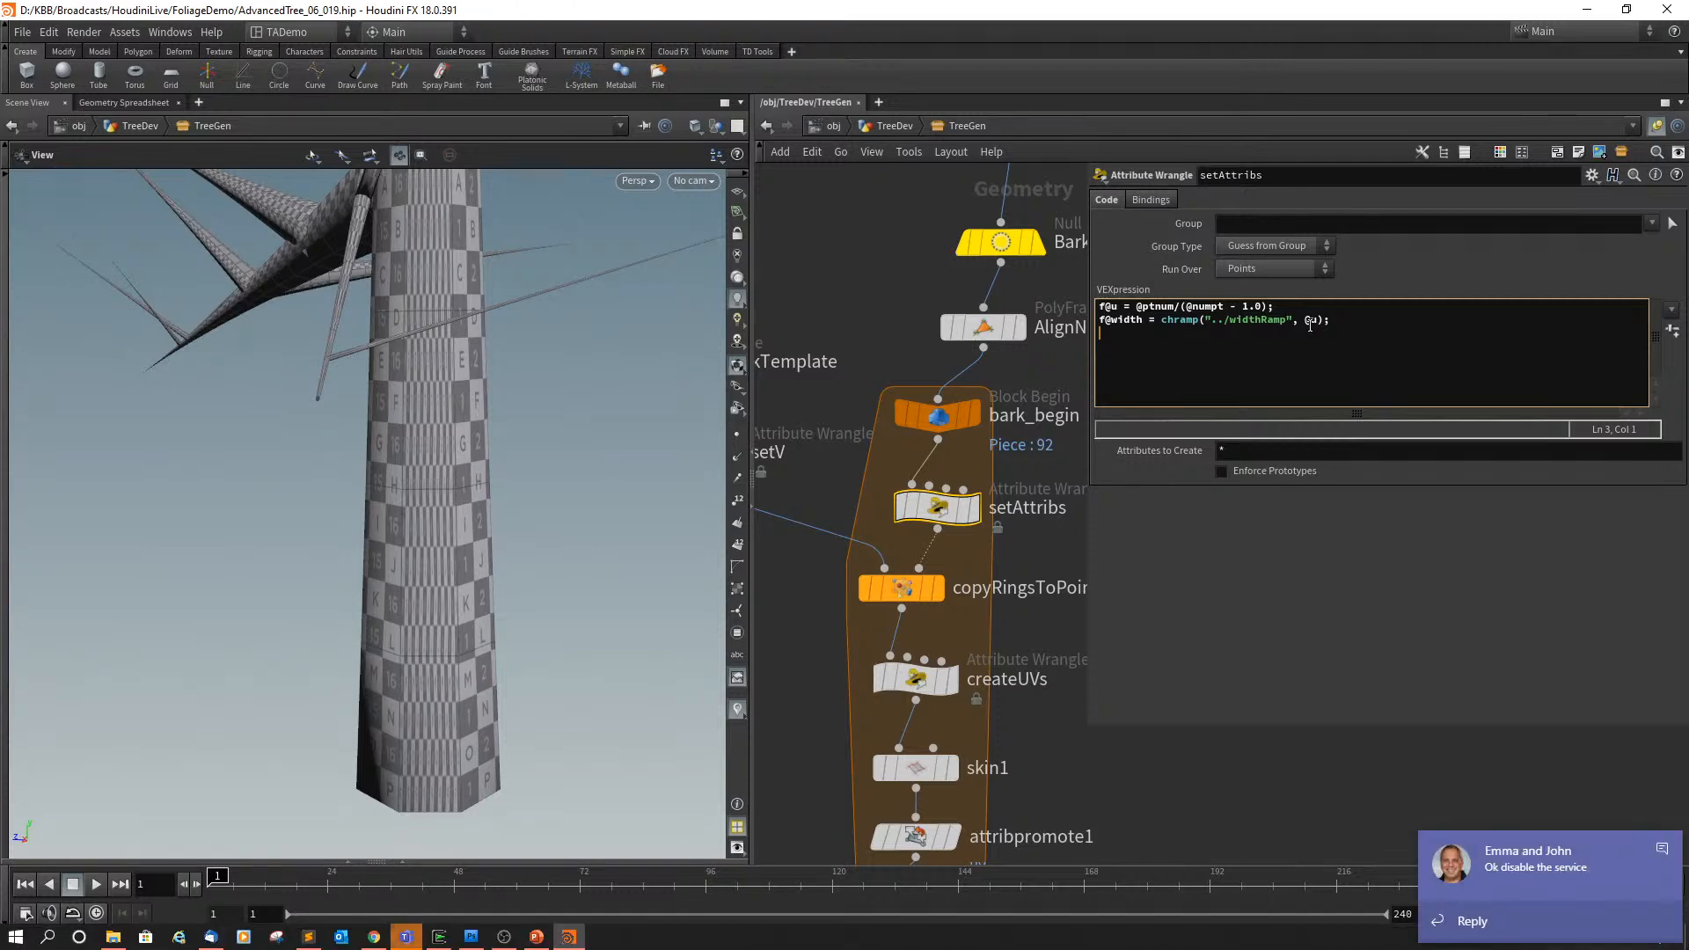
pyautogui.write('i@len')
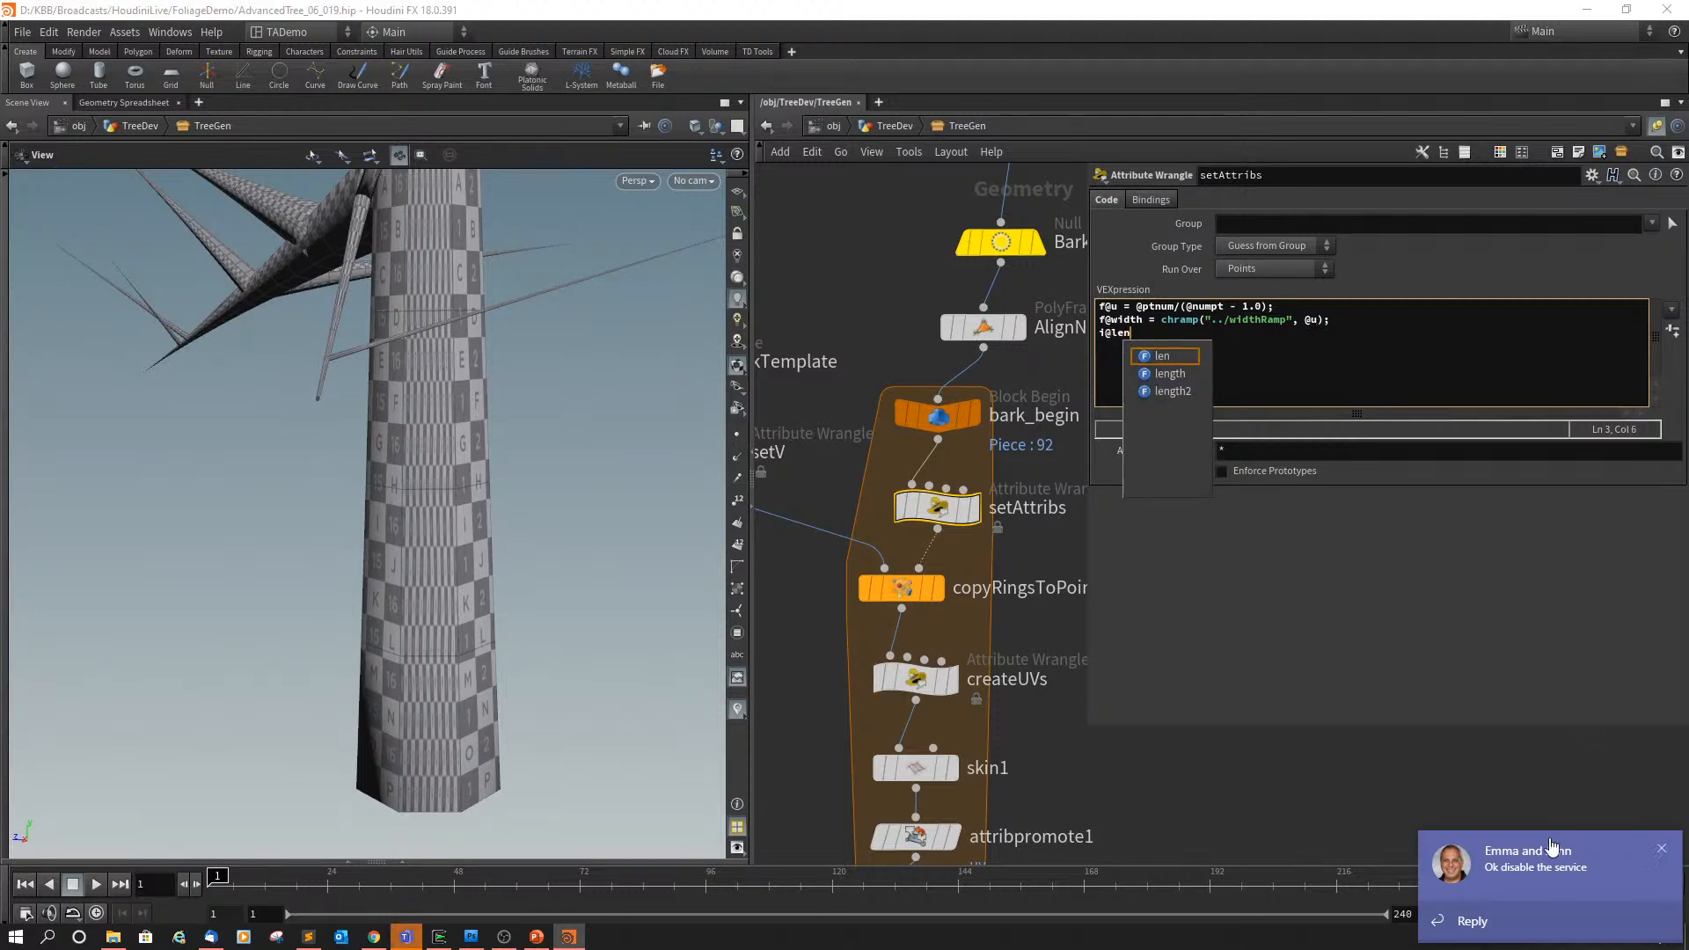
pyautogui.click(1536, 850)
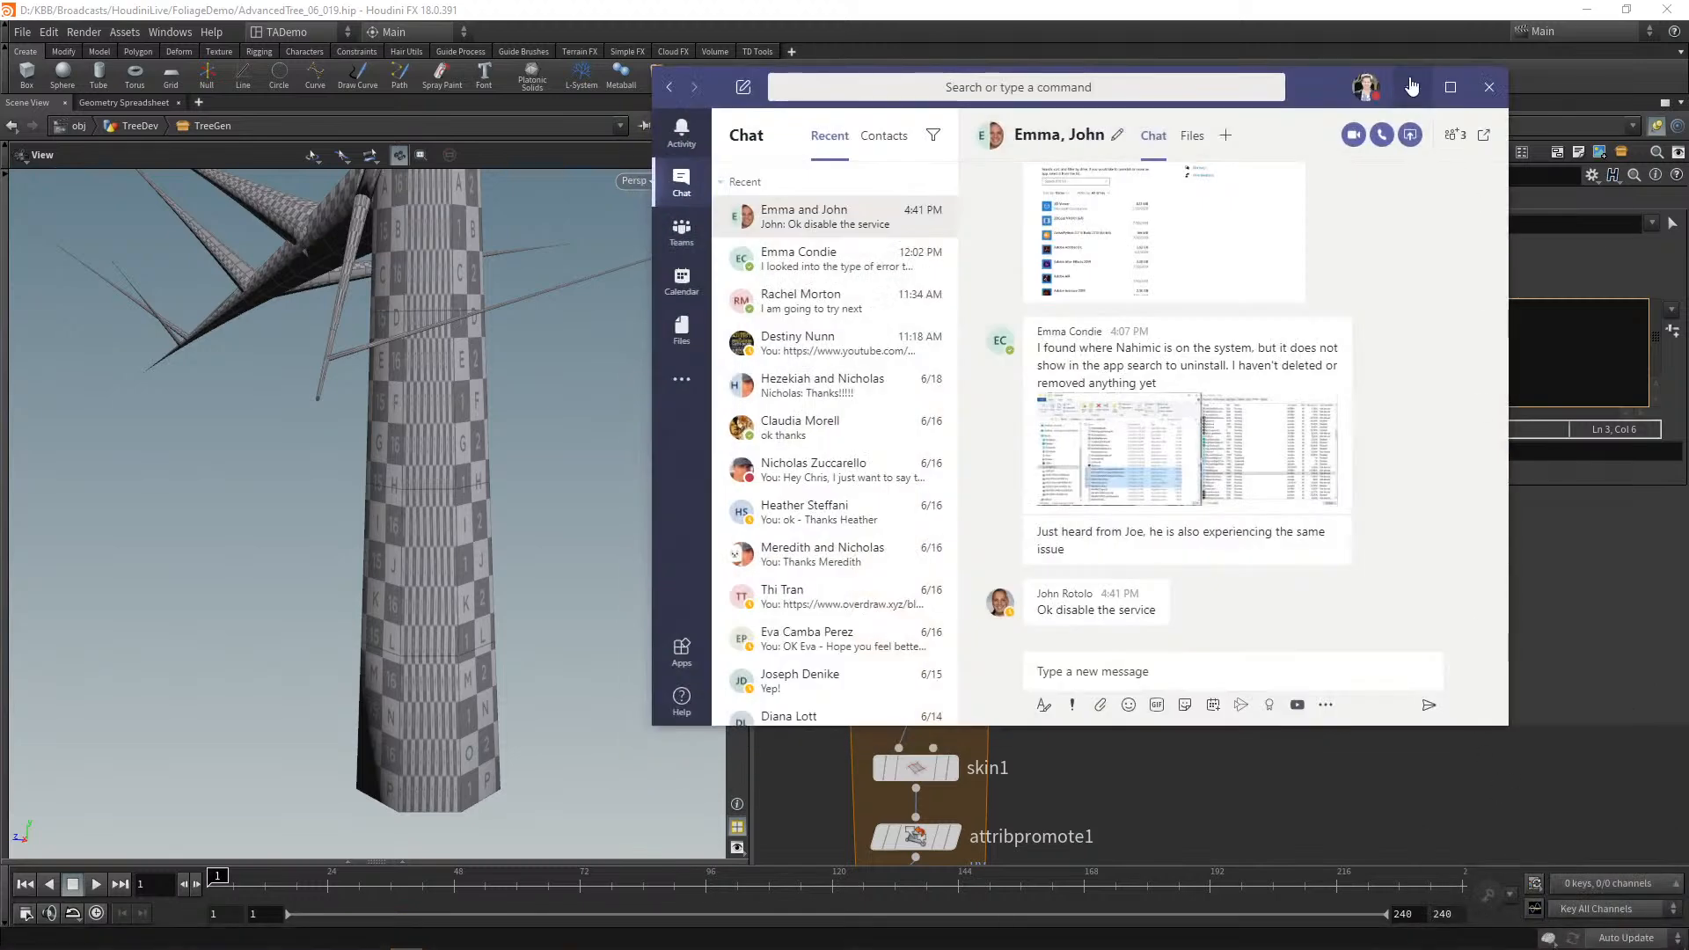
pyautogui.click(1411, 86)
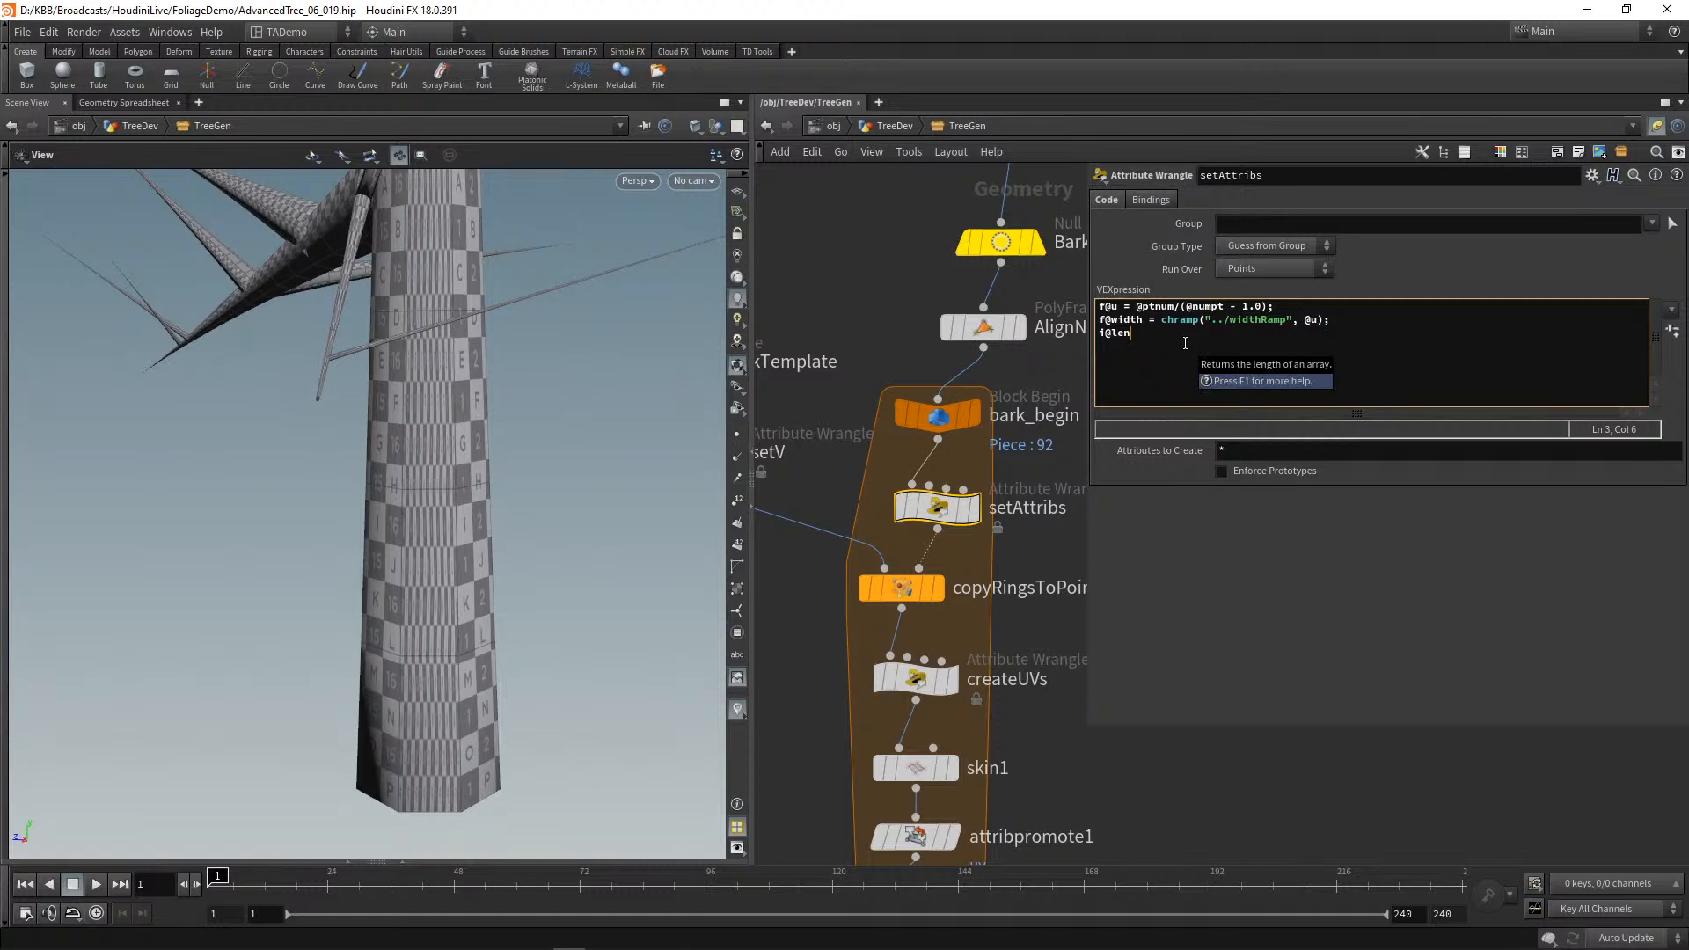
pyautogui.write('= #')
pyautogui.press('BackSpace')
pyautogui.write('@numpt;')
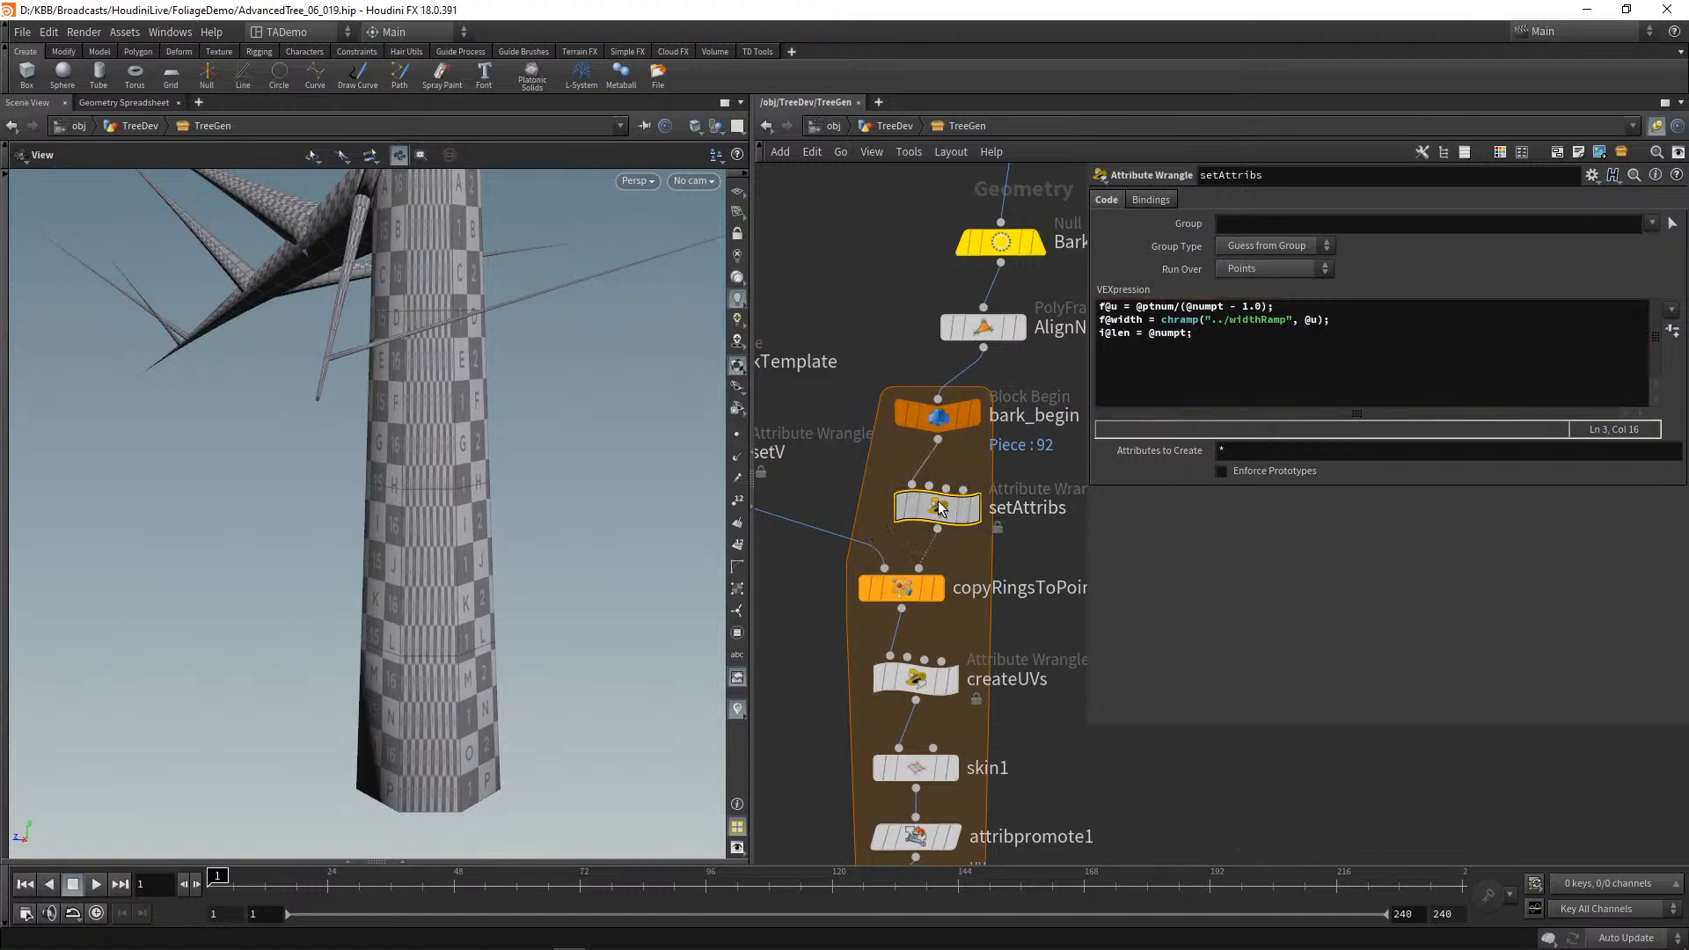
# Step: Check the point values of setAttribs in the Geometry Spreadsheet for the len attribute, and return to the scene view
pyautogui.click(95, 104)
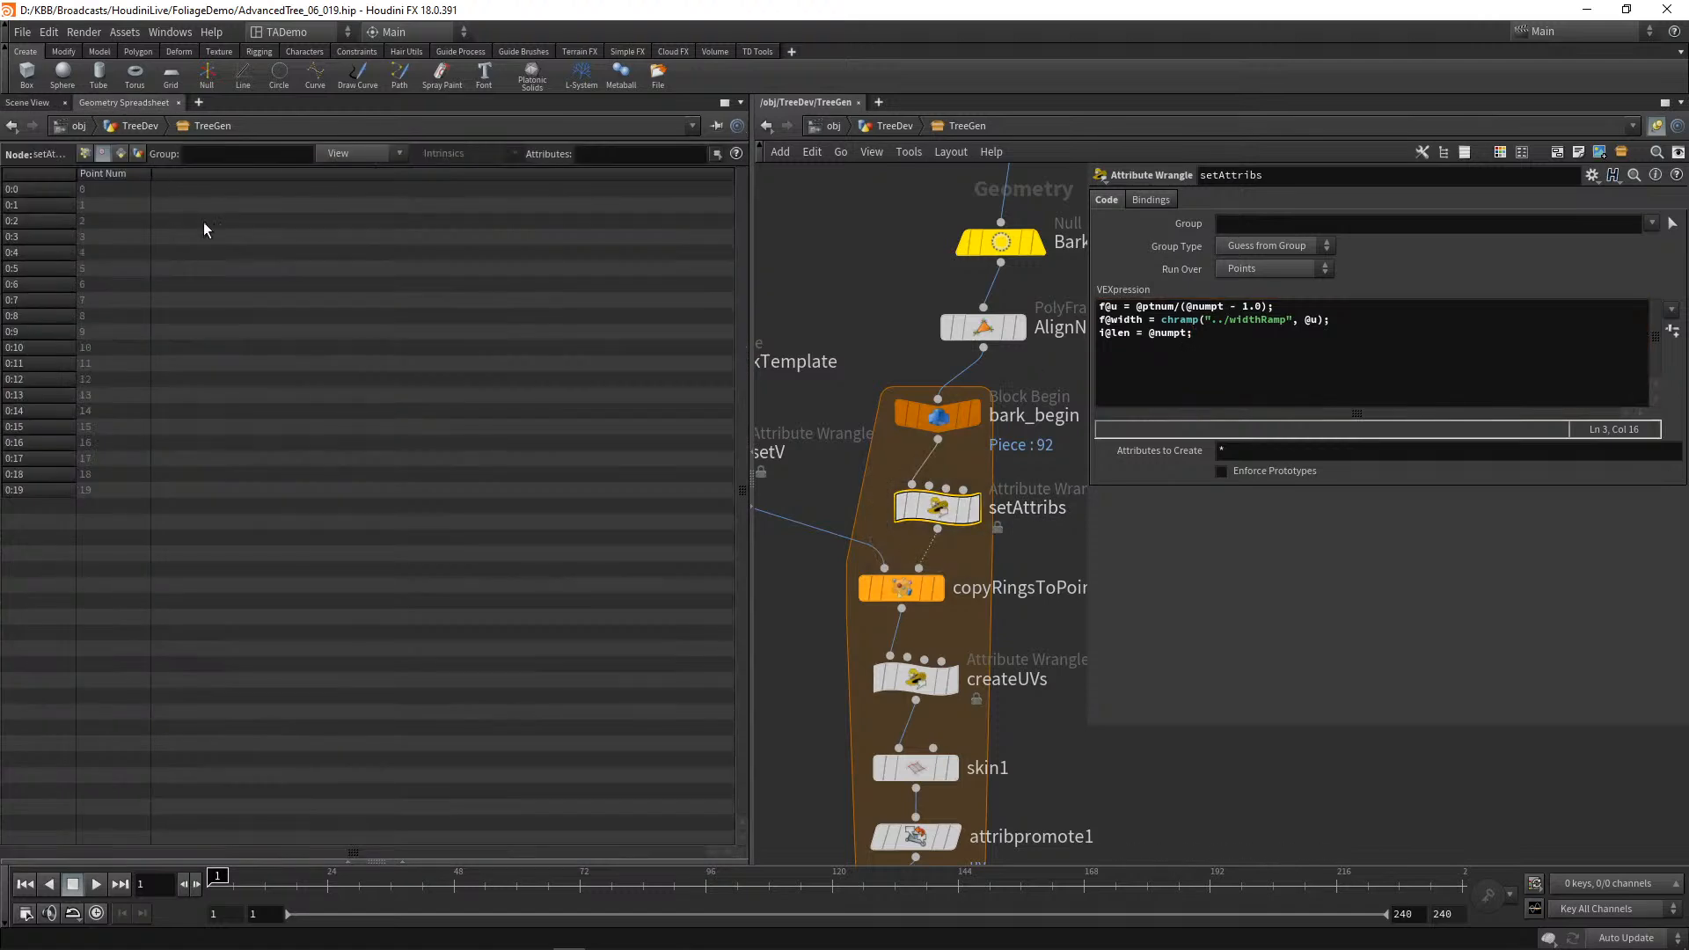
pyautogui.click(84, 154)
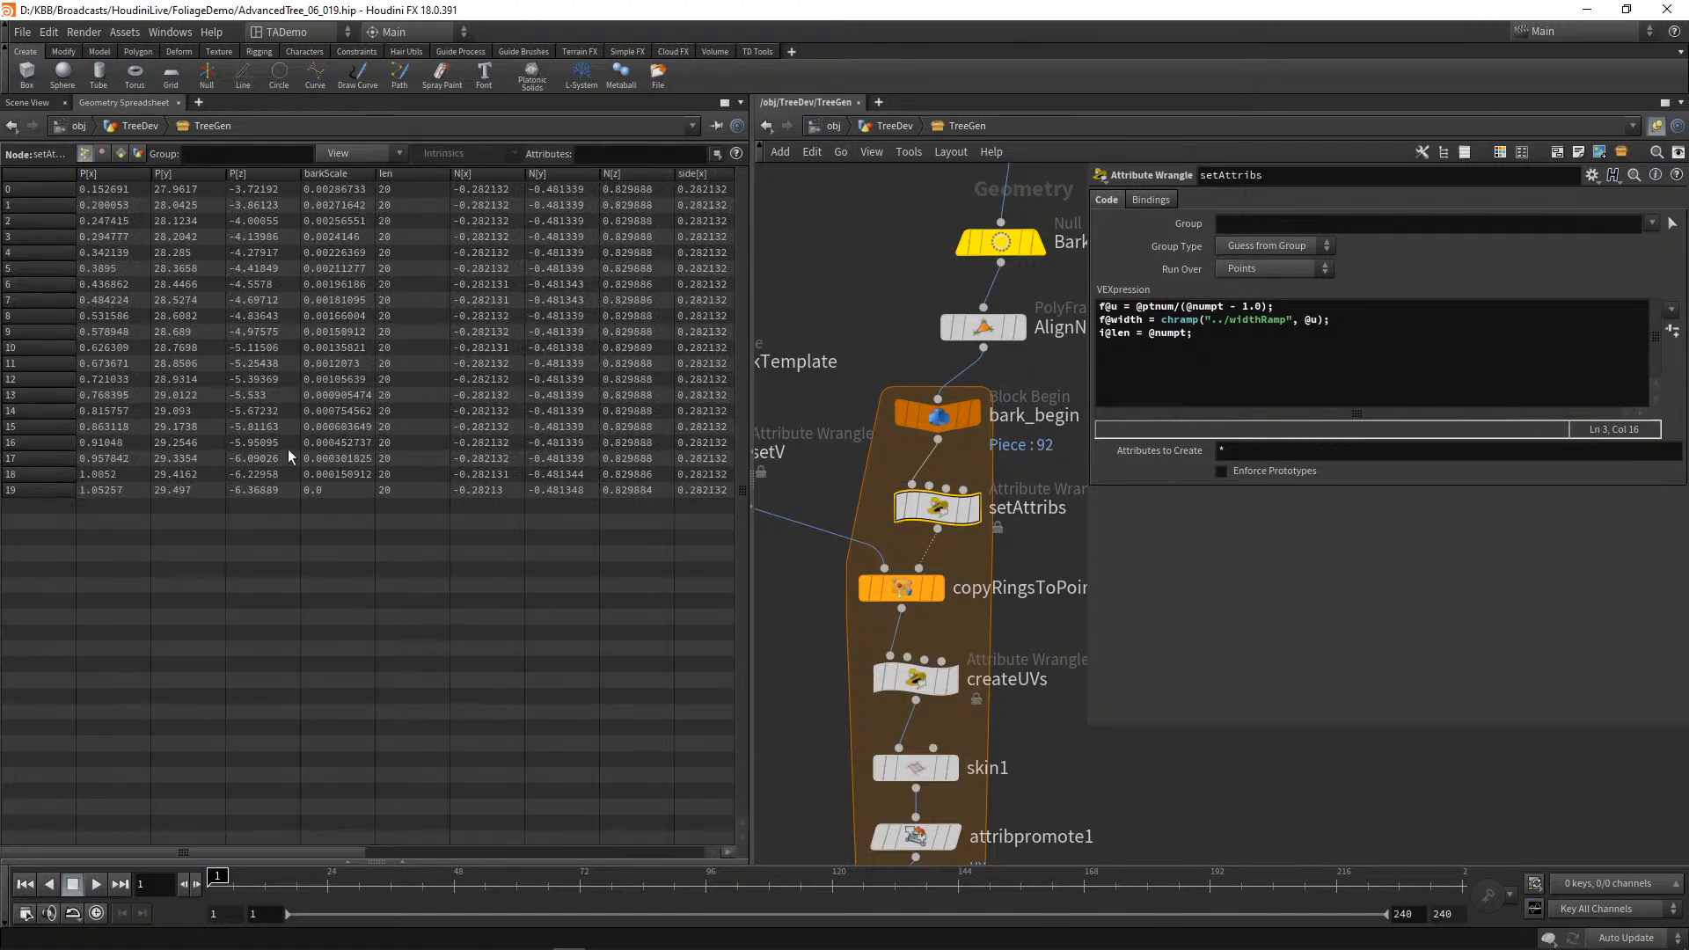
pyautogui.moveTo(290, 848); pyautogui.dragTo(382, 762)
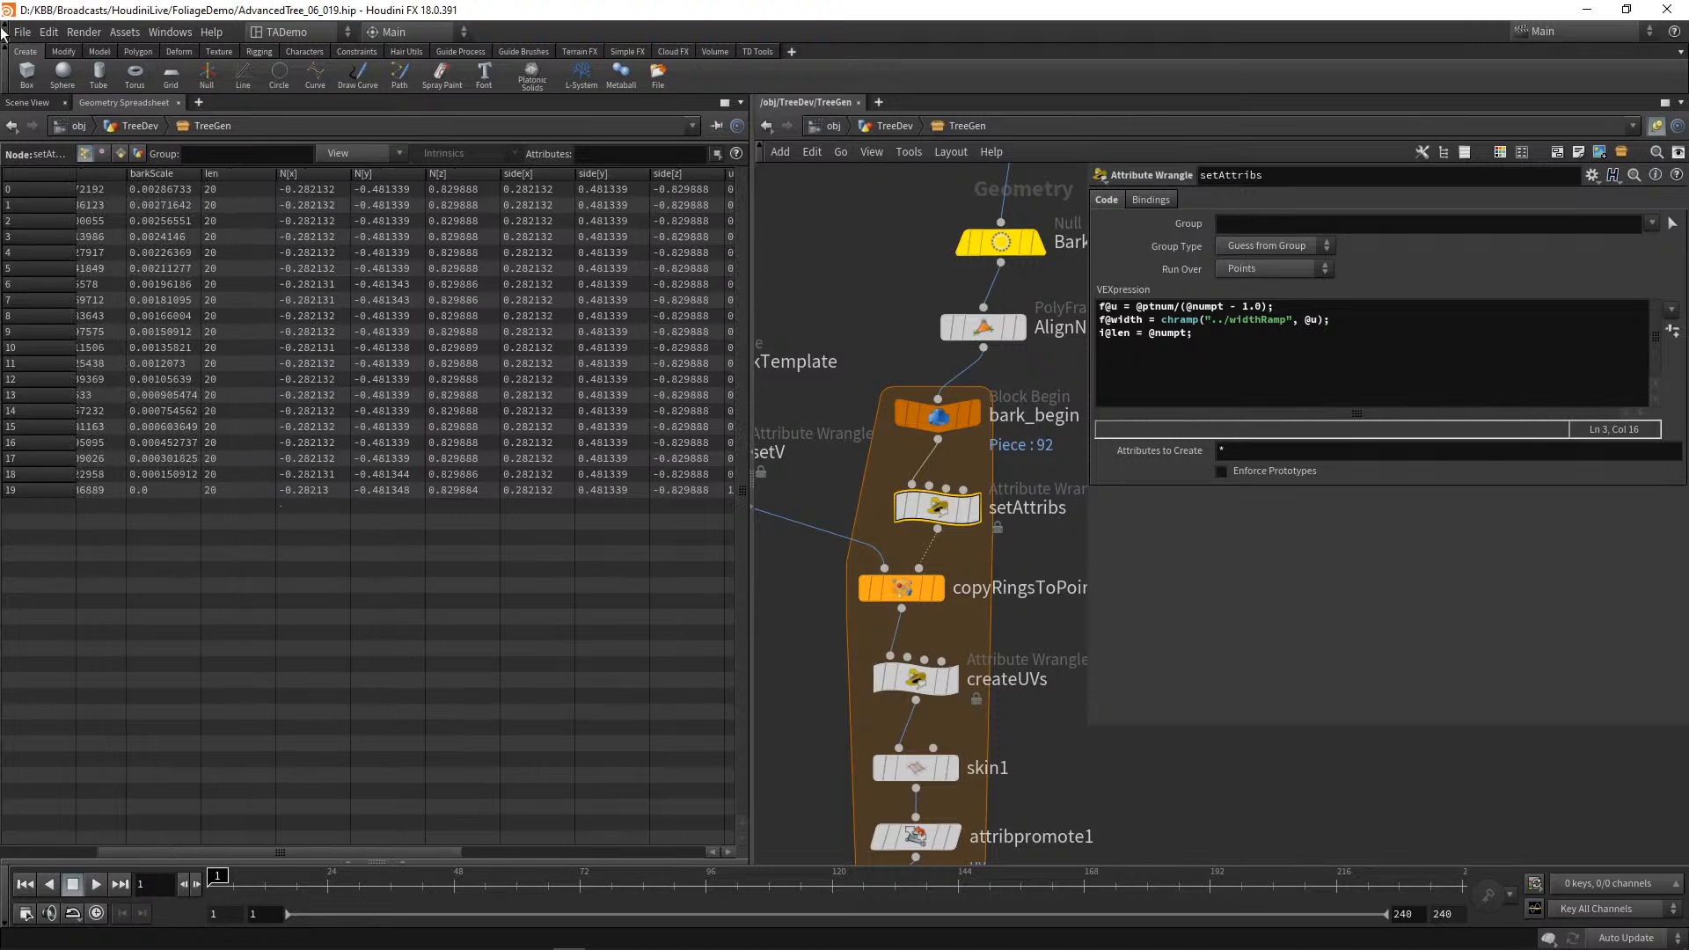
pyautogui.click(28, 102)
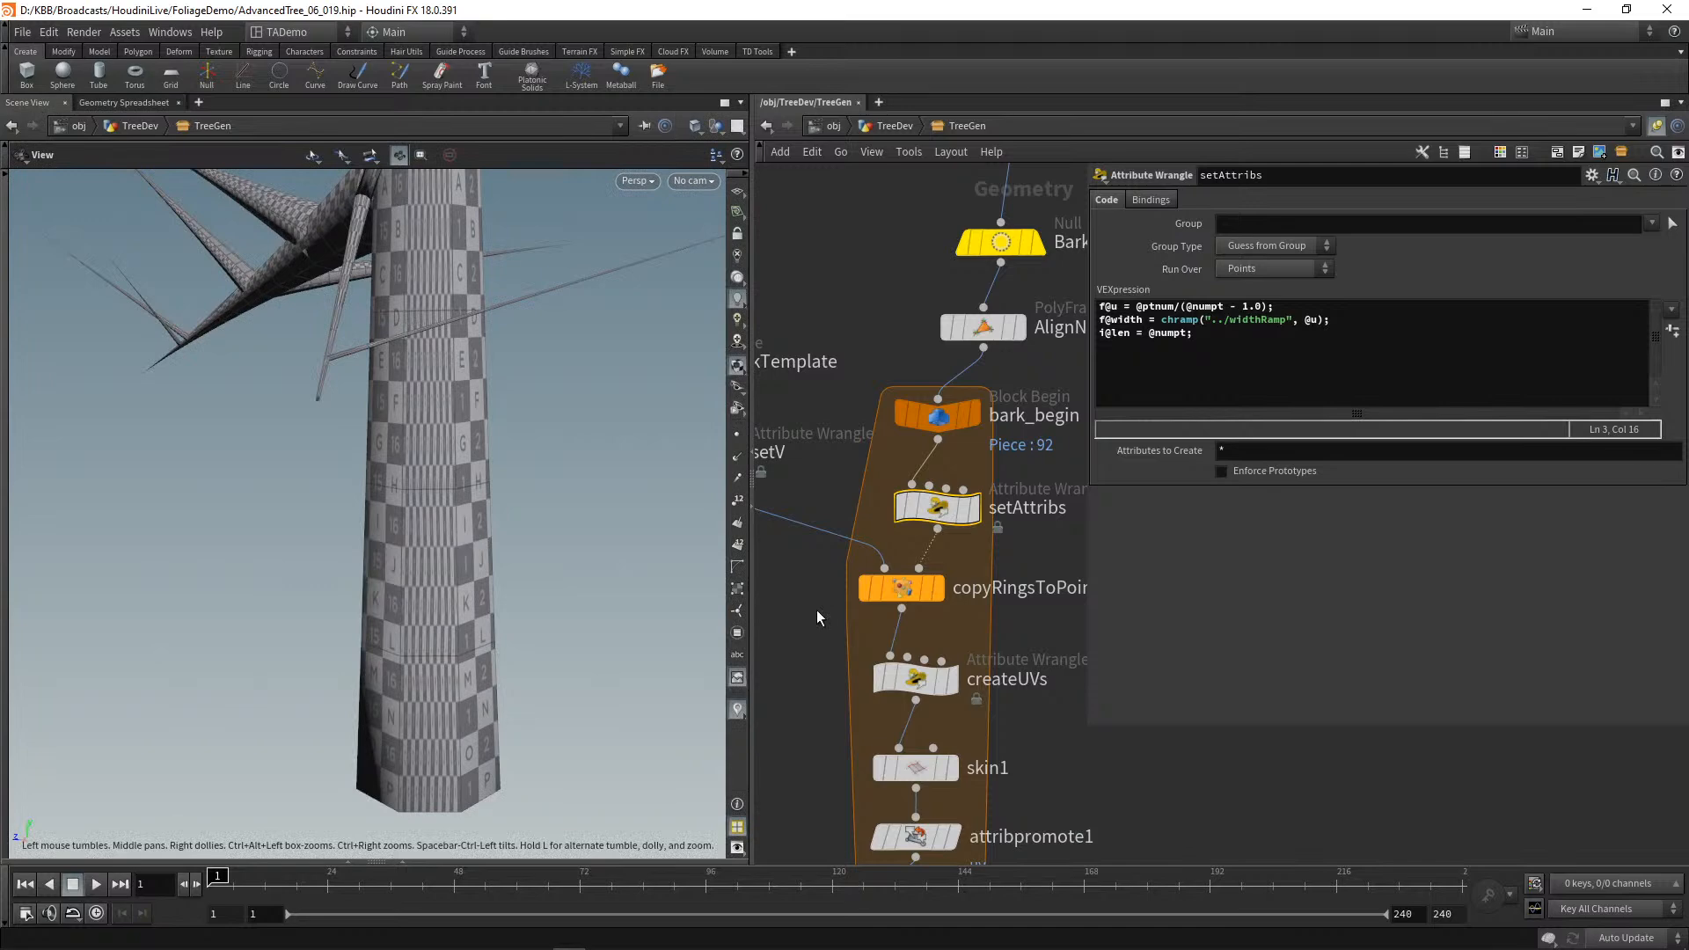
# Step: Bypass the setV wrangle that feeds copyRingsToPoints
pyautogui.scroll(-3, 806, 616)
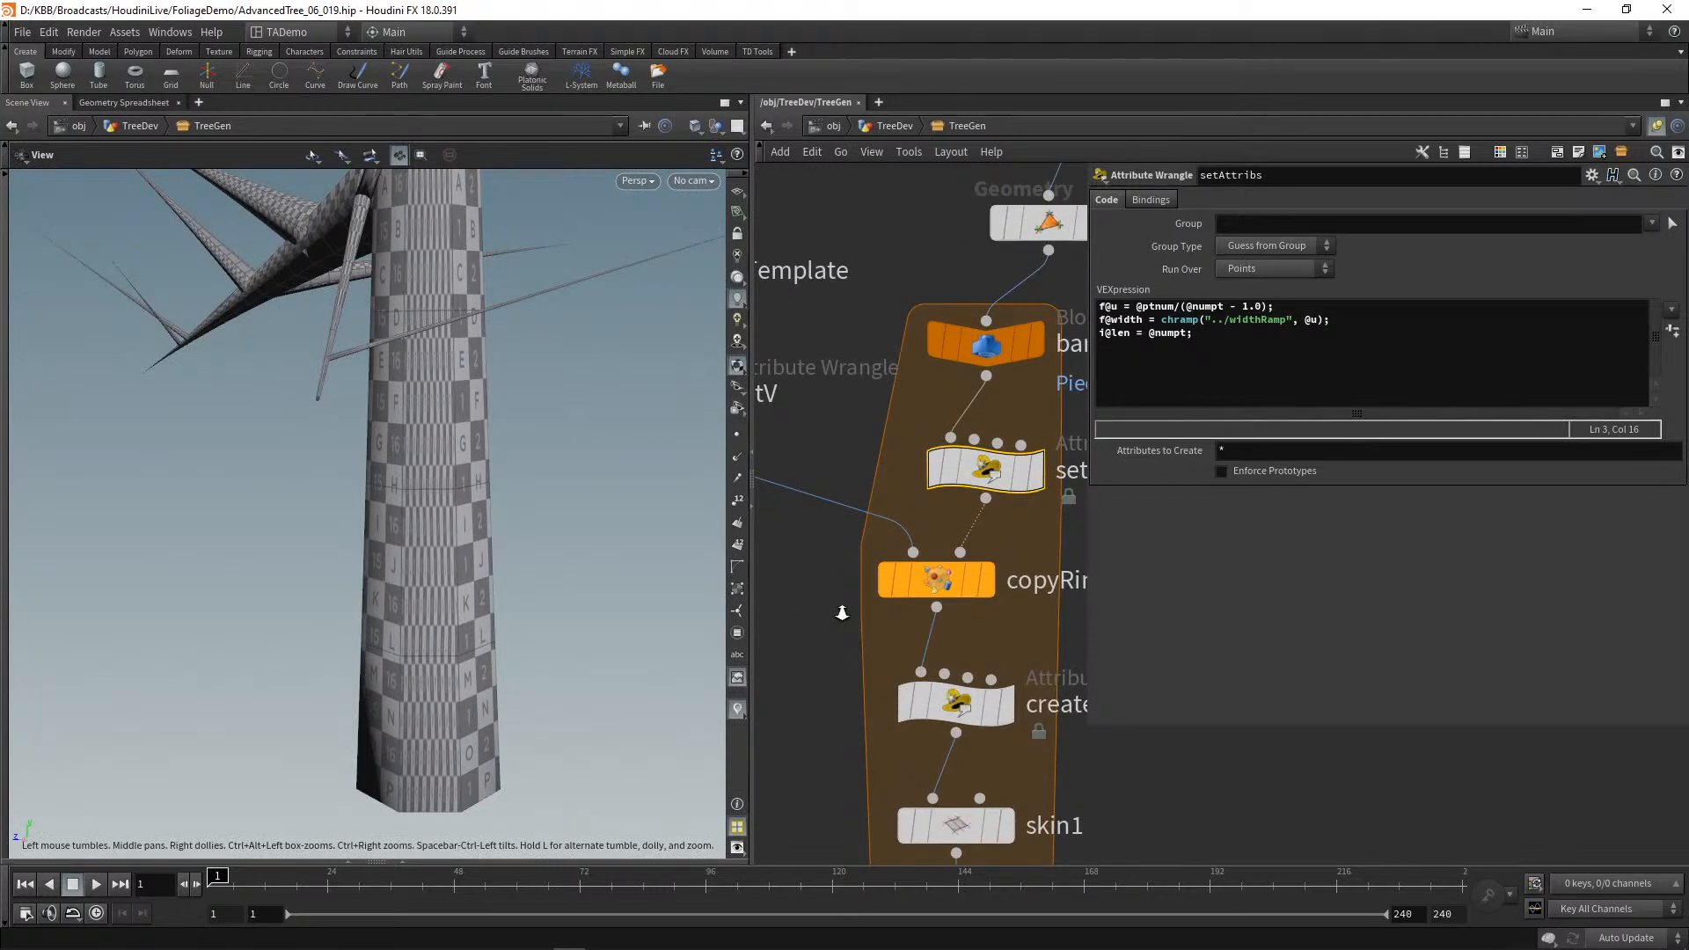
pyautogui.moveTo(799, 615); pyautogui.dragTo(876, 609, button='middle')
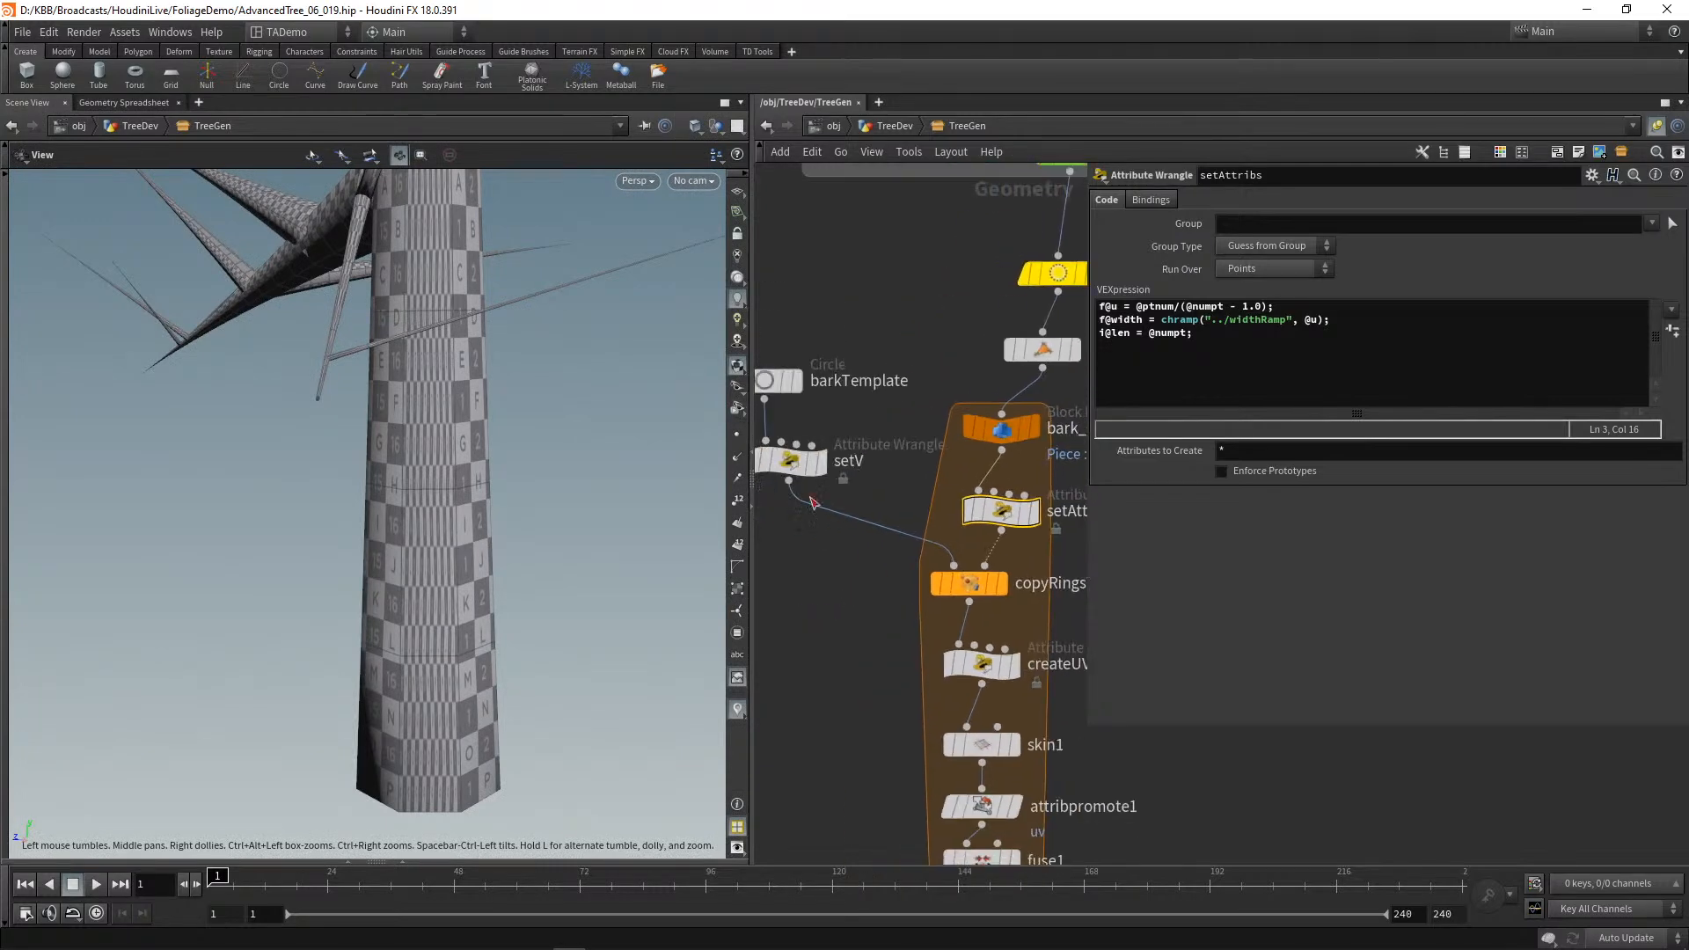
pyautogui.click(790, 459)
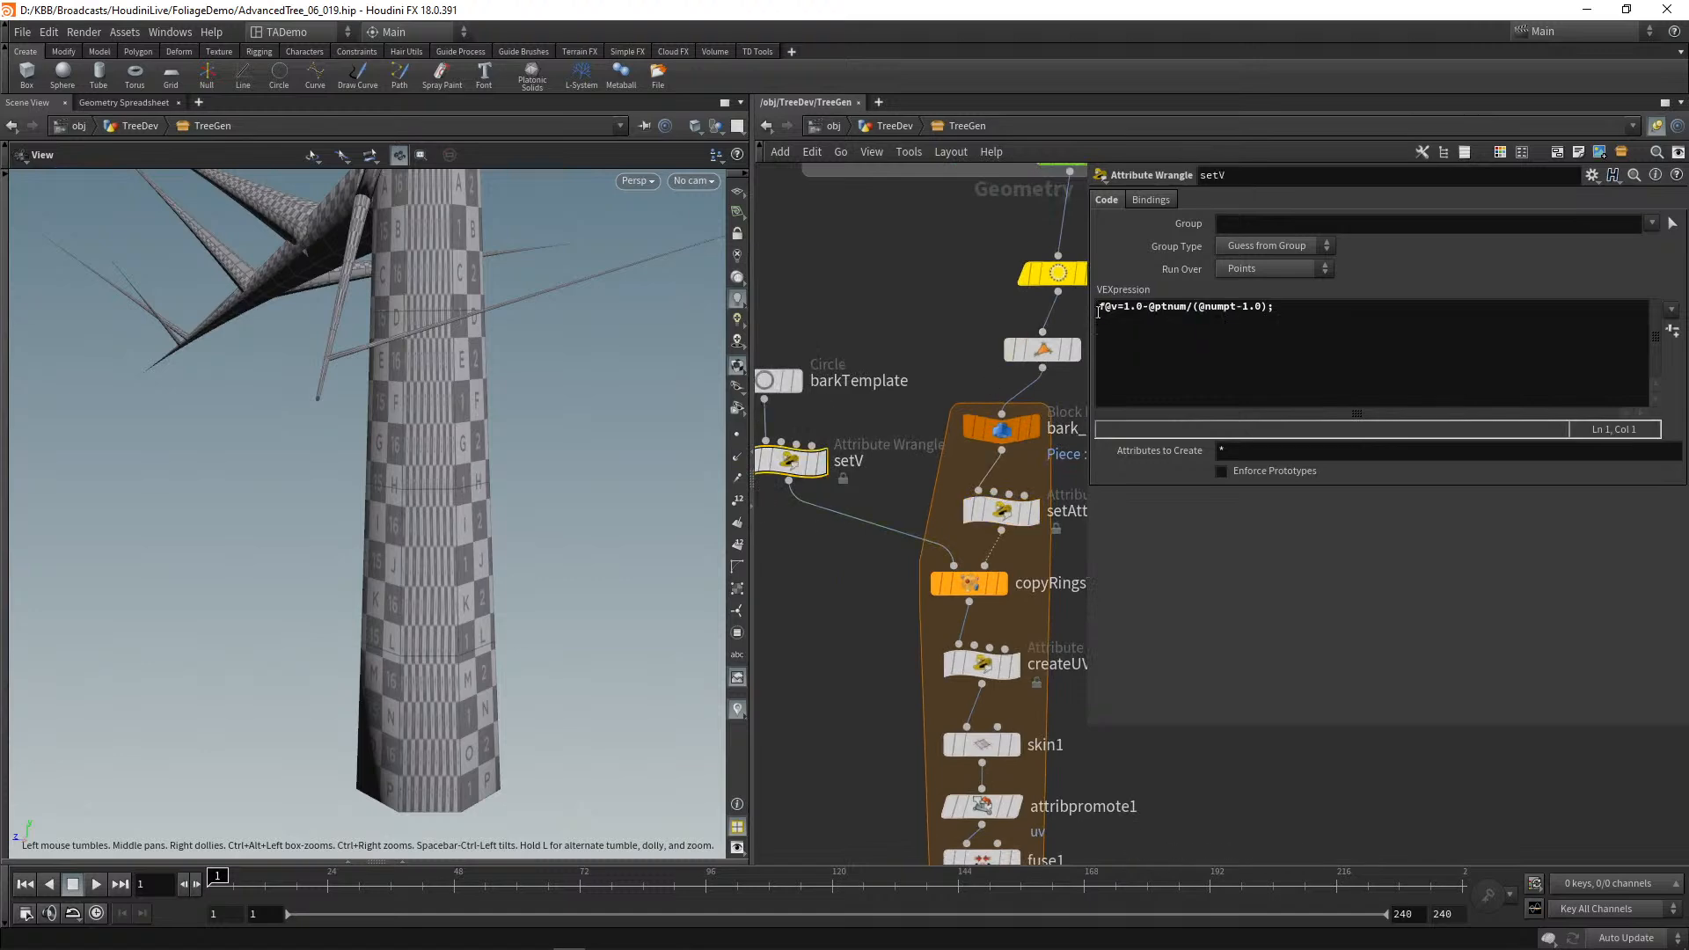
pyautogui.moveTo(885, 473); pyautogui.dragTo(919, 489, button='middle')
pyautogui.scroll(2, 917, 489)
pyautogui.scroll(-2, 904, 526)
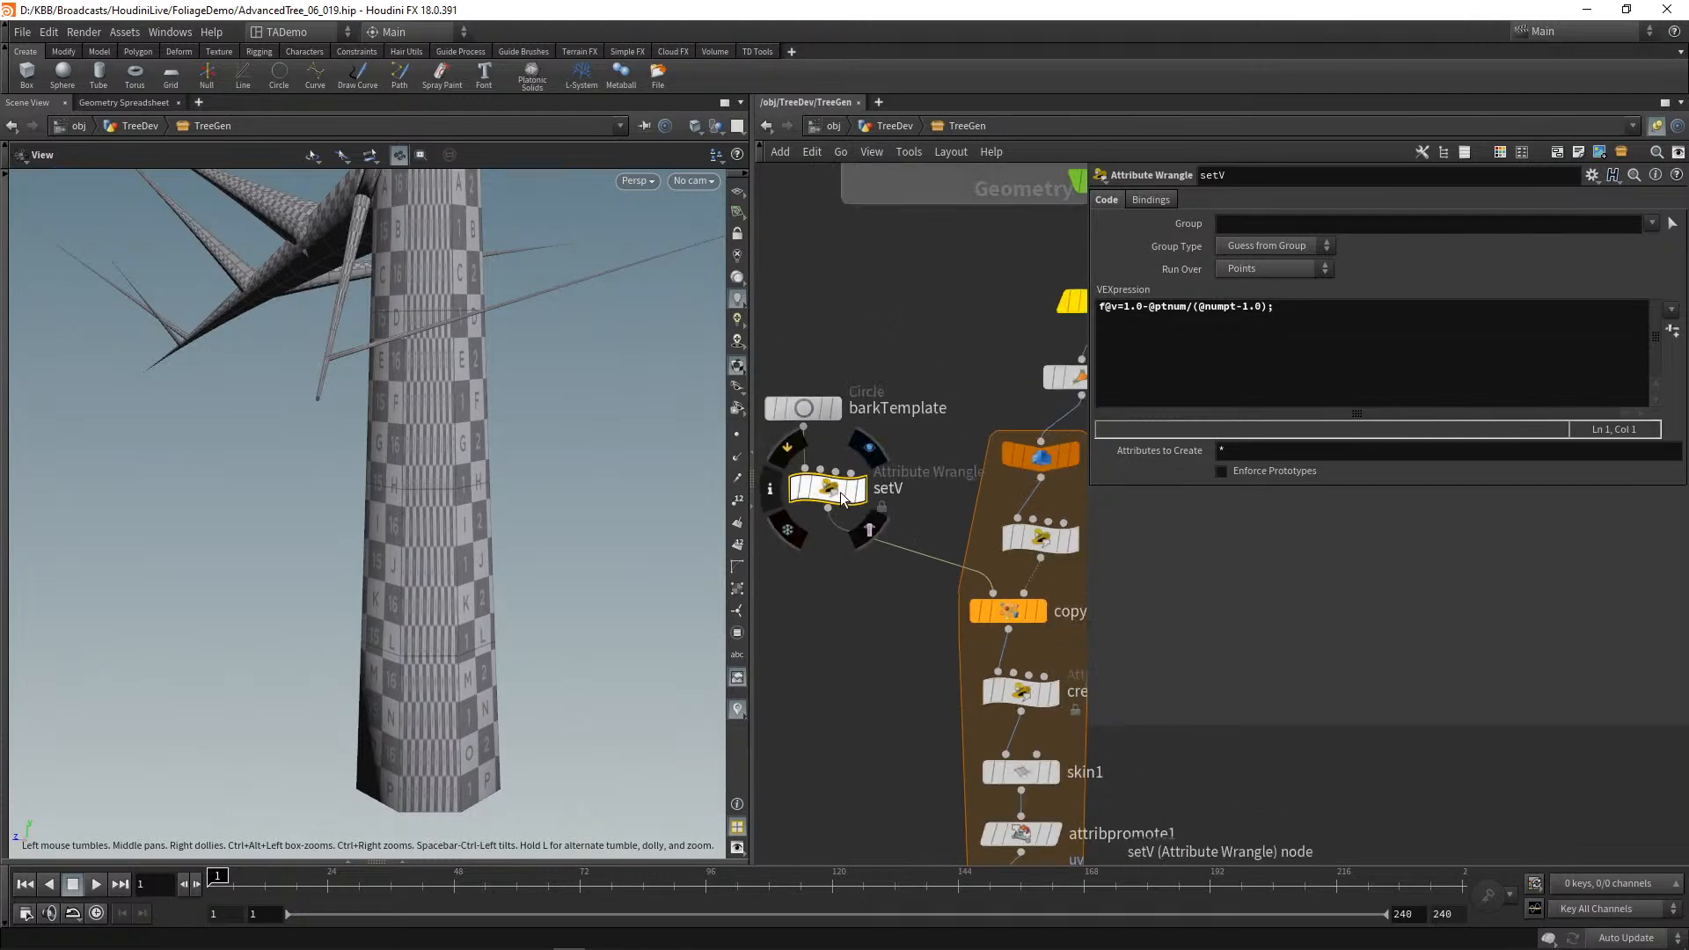
pyautogui.click(795, 446)
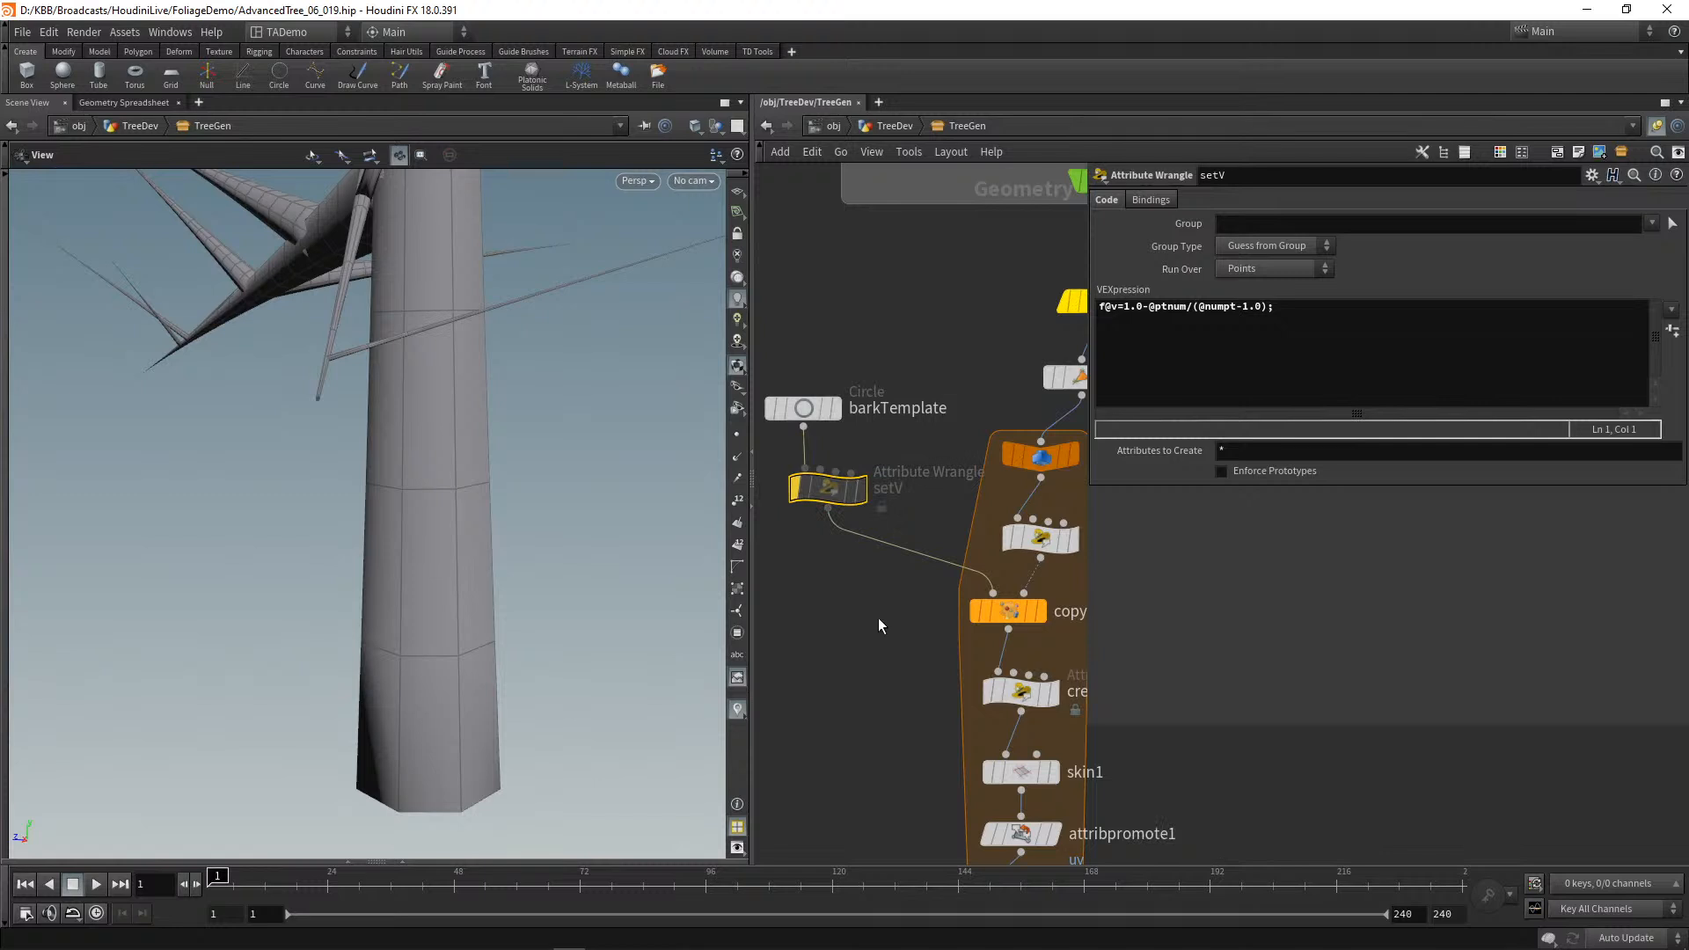
# Step: Bypass the createUVs wrangle inside the bark loop
pyautogui.moveTo(879, 632); pyautogui.dragTo(769, 545, button='middle')
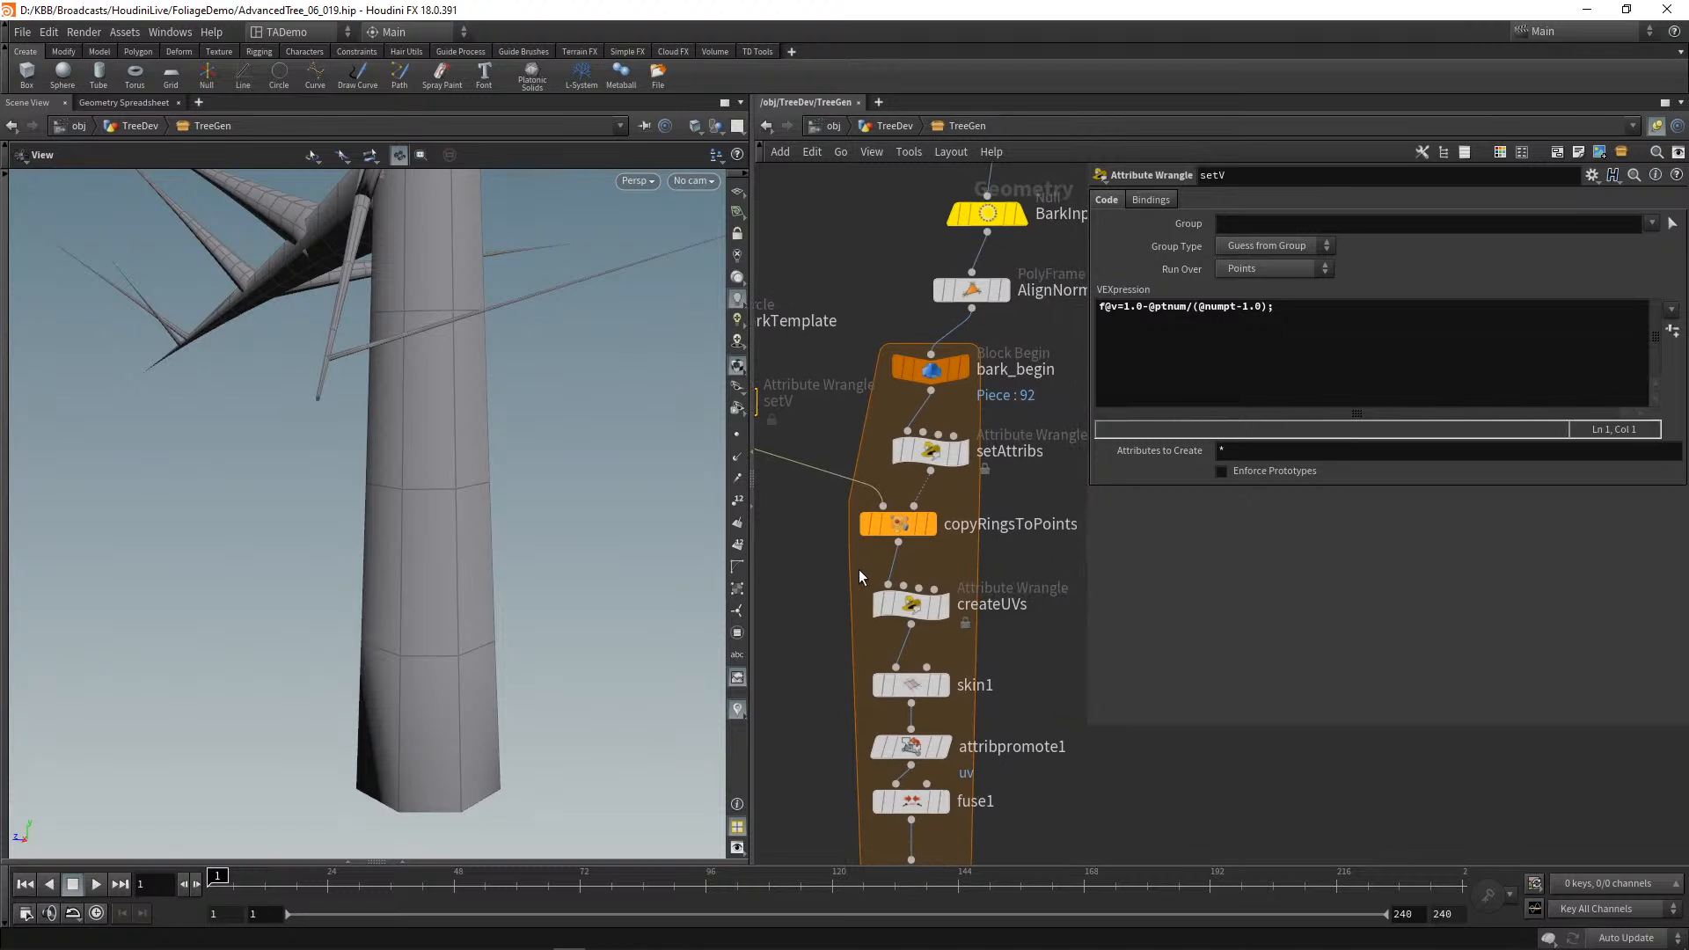
pyautogui.moveTo(925, 612)
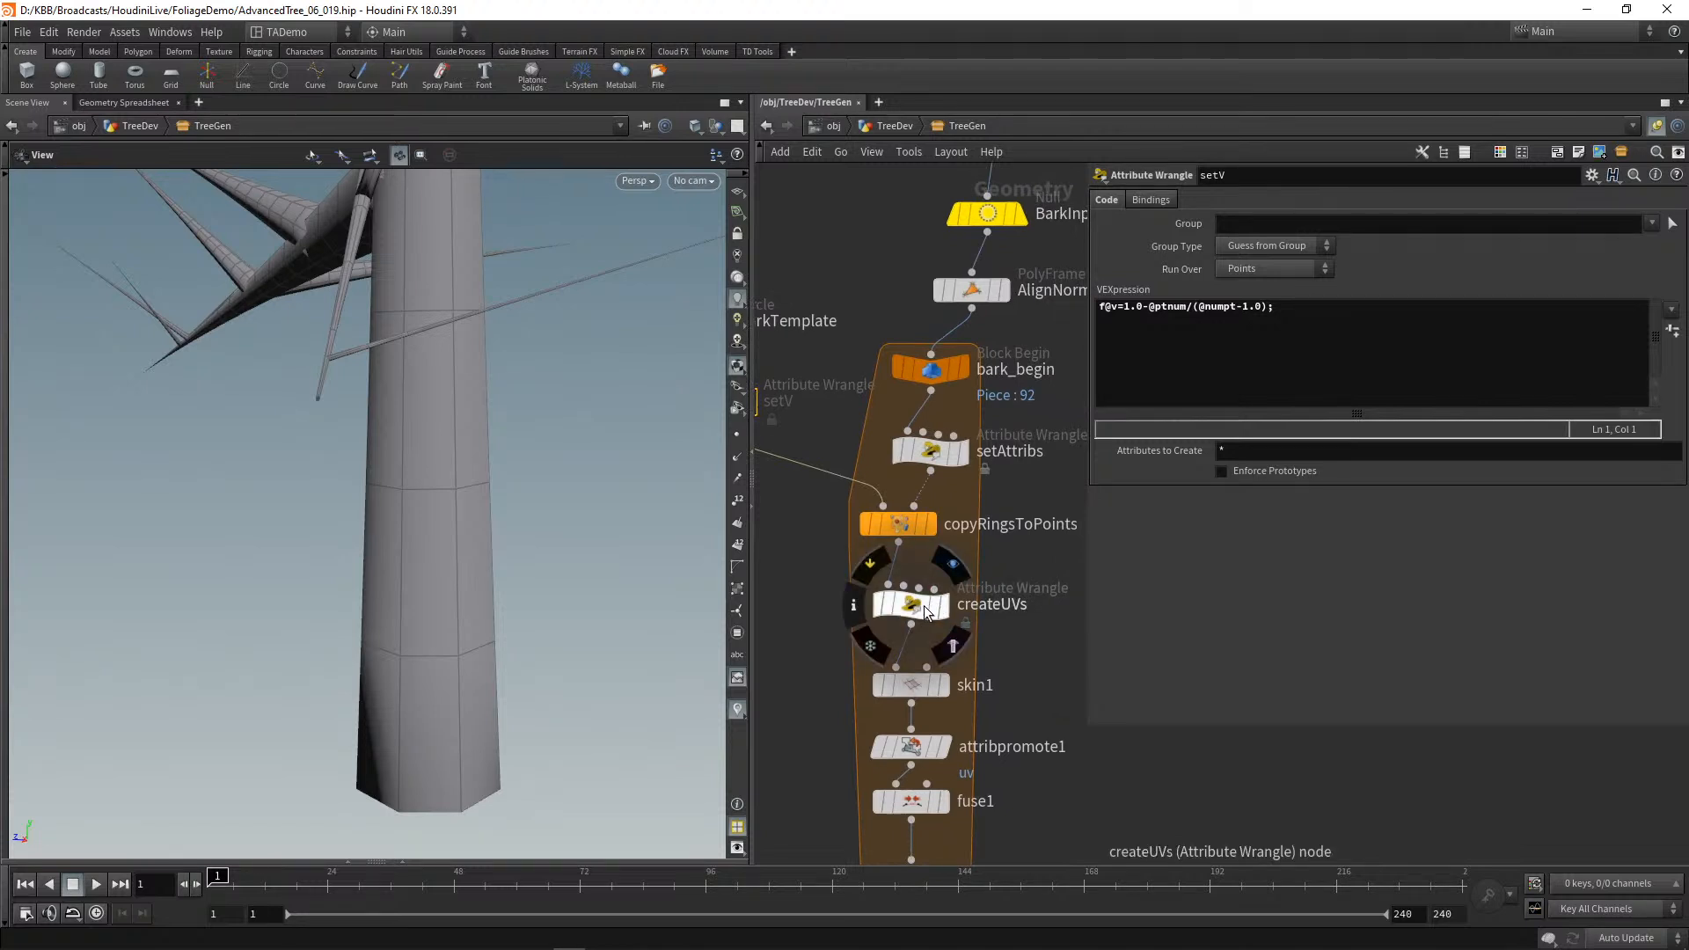
pyautogui.click(926, 611)
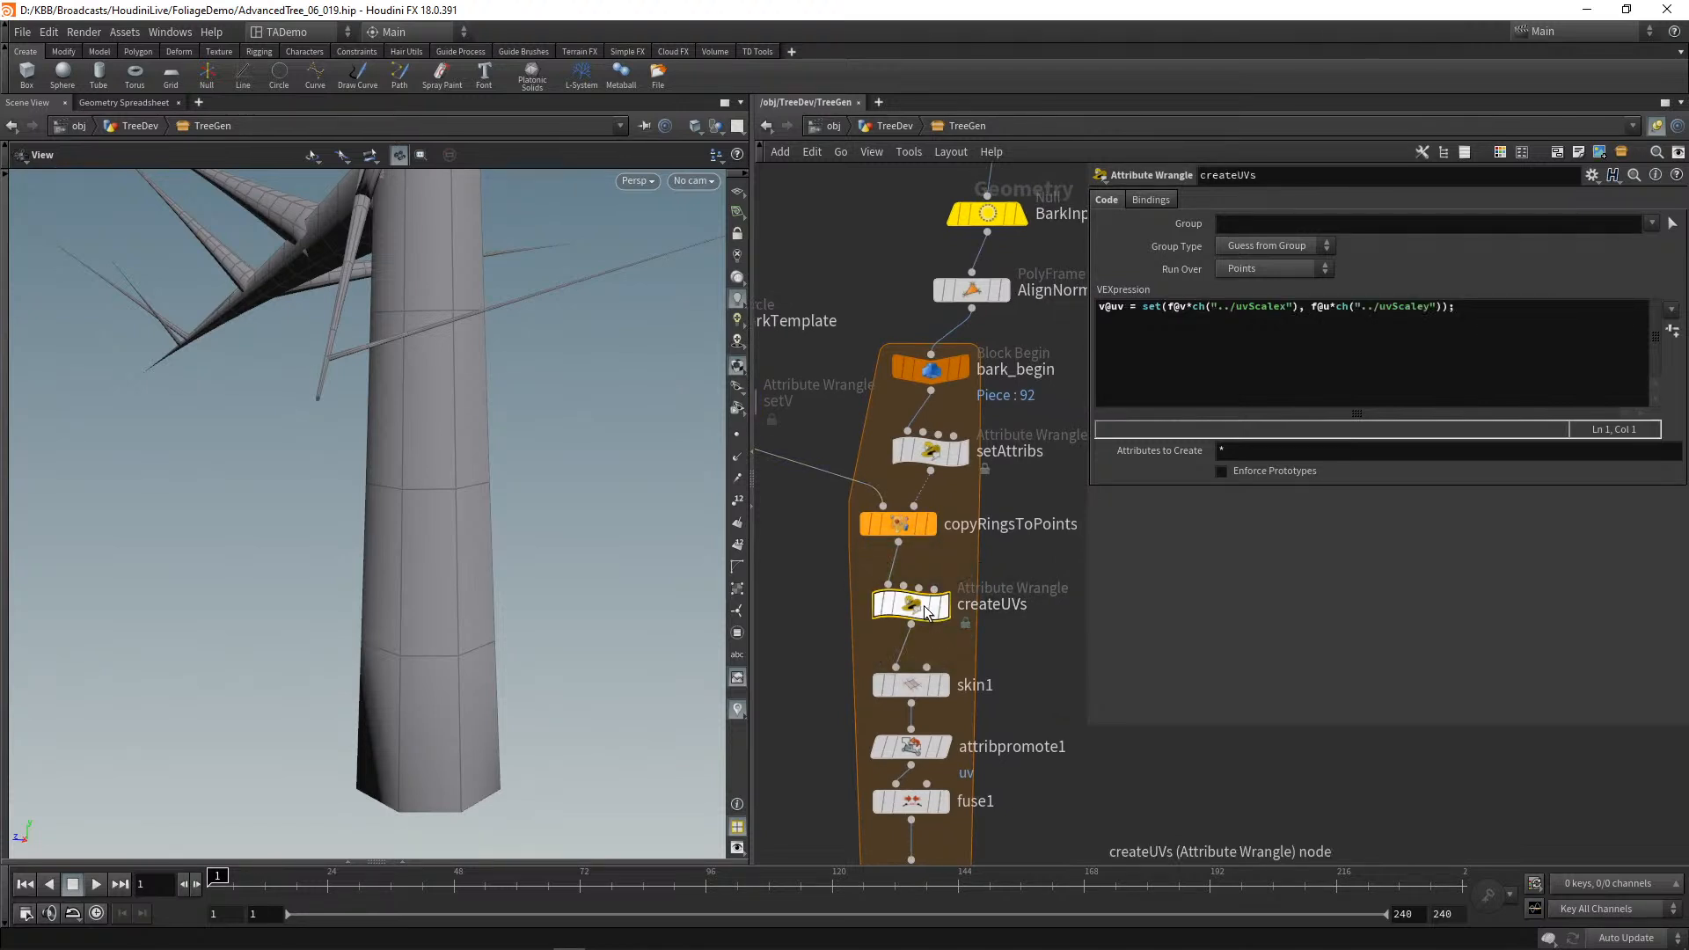
pyautogui.moveTo(926, 611)
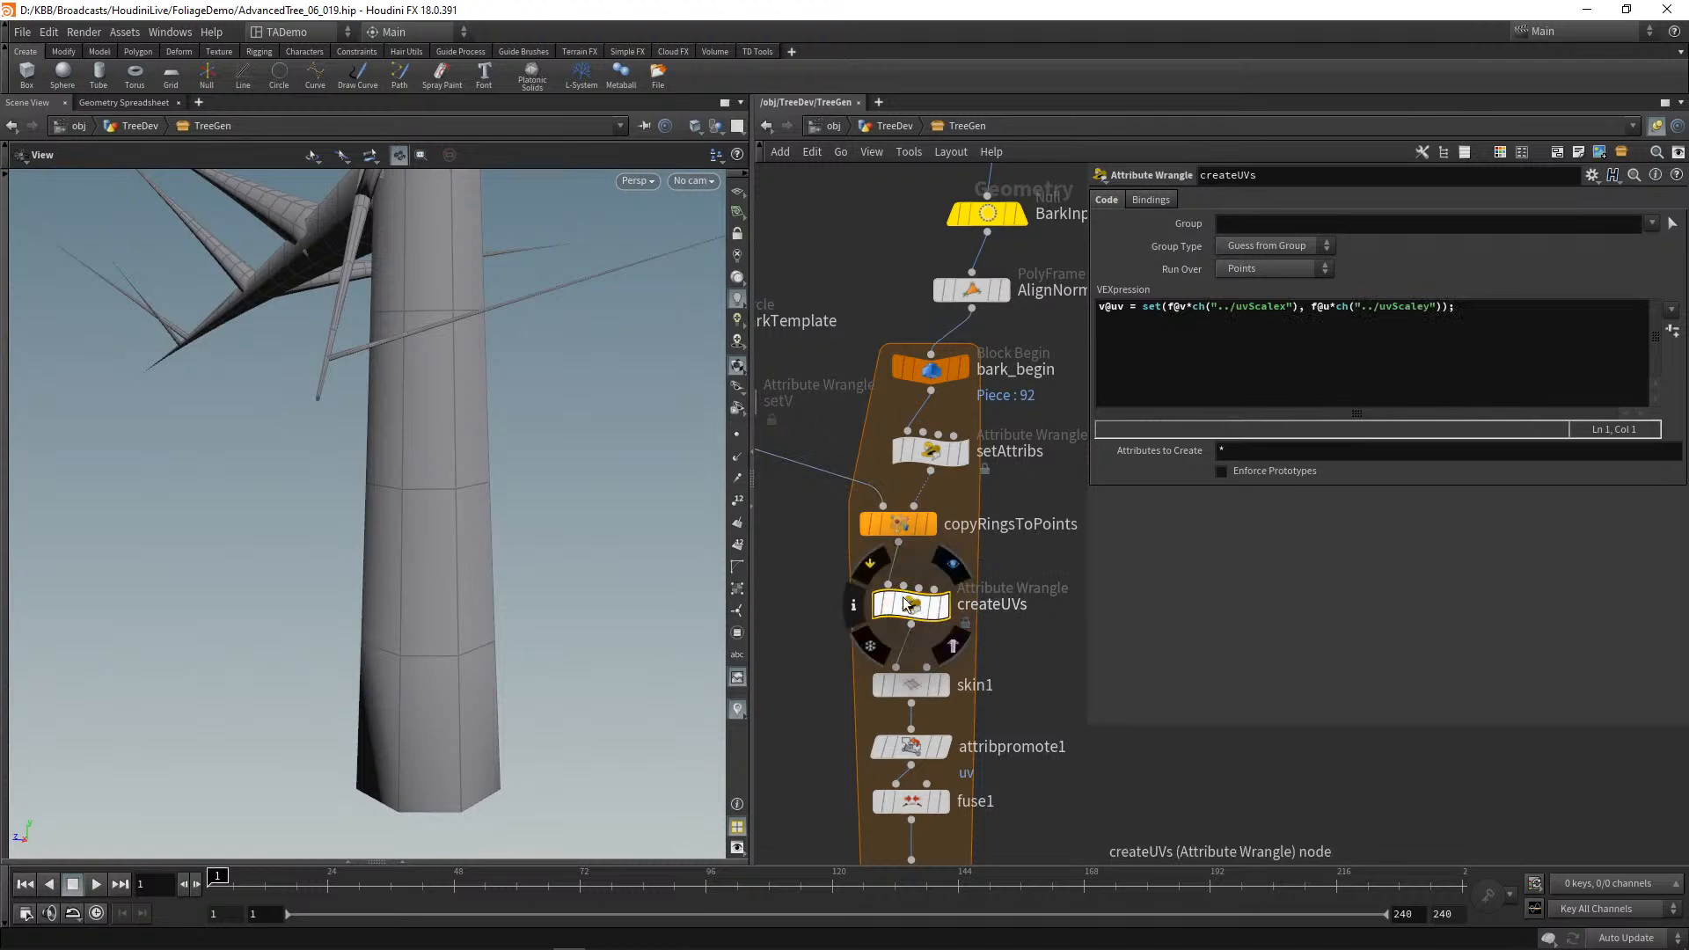
pyautogui.click(869, 568)
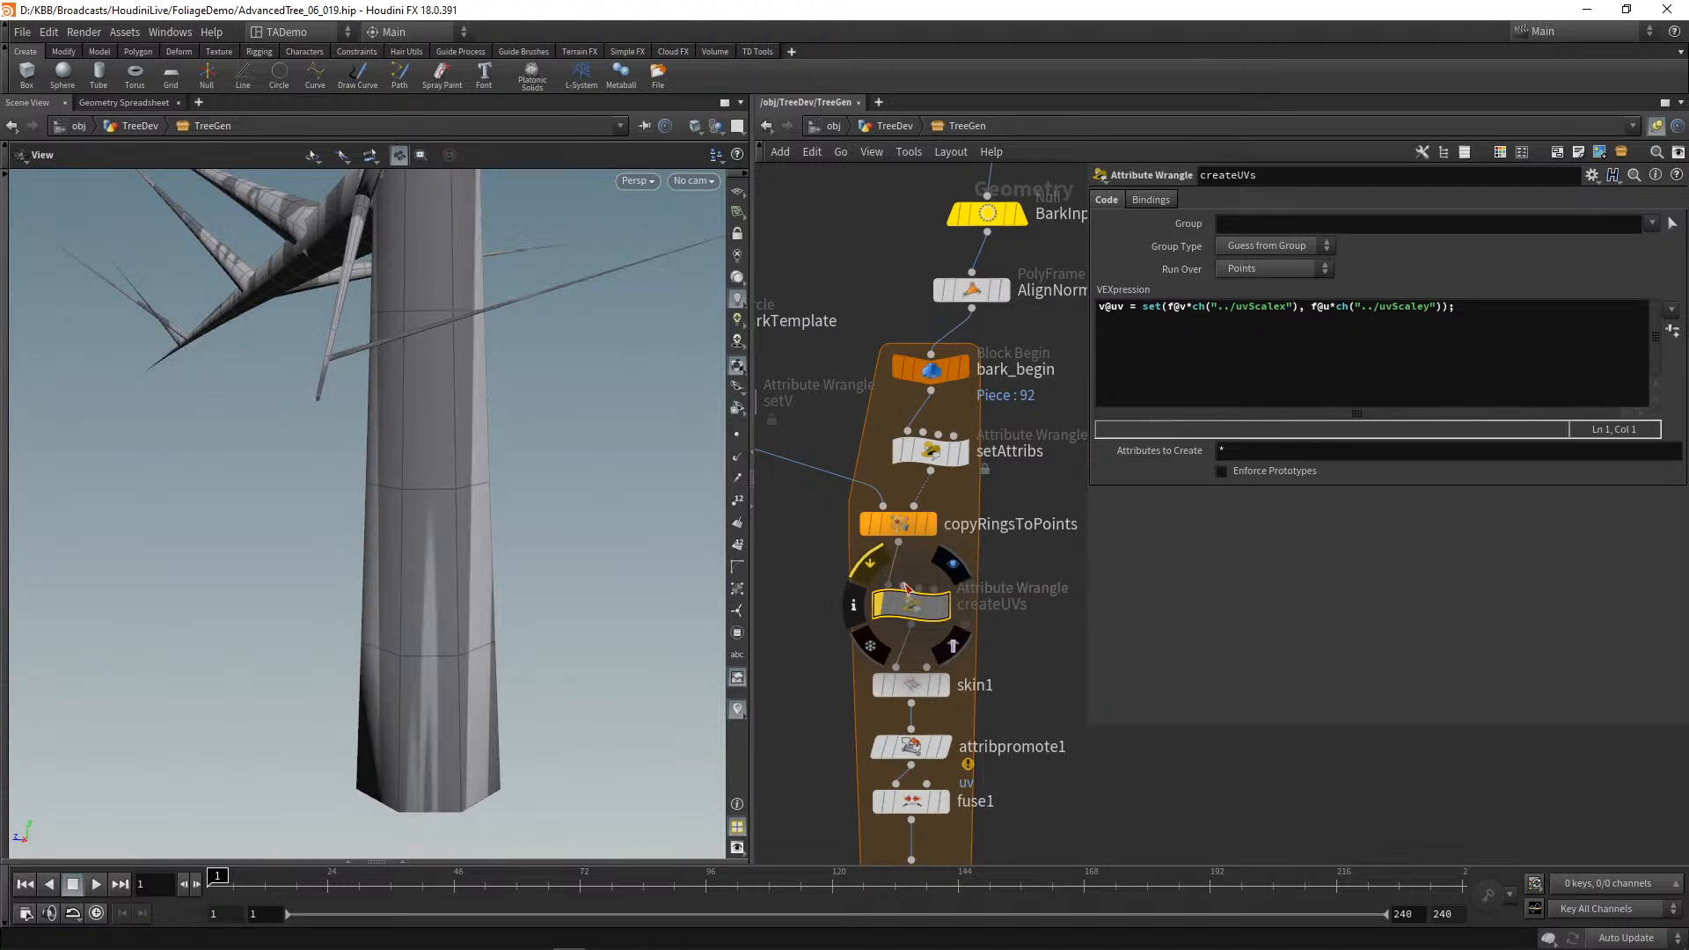
# Step: Bypass the attribpromote1 node that promotes uv from points to vertices
pyautogui.moveTo(1117, 789); pyautogui.dragTo(1082, 752, button='middle')
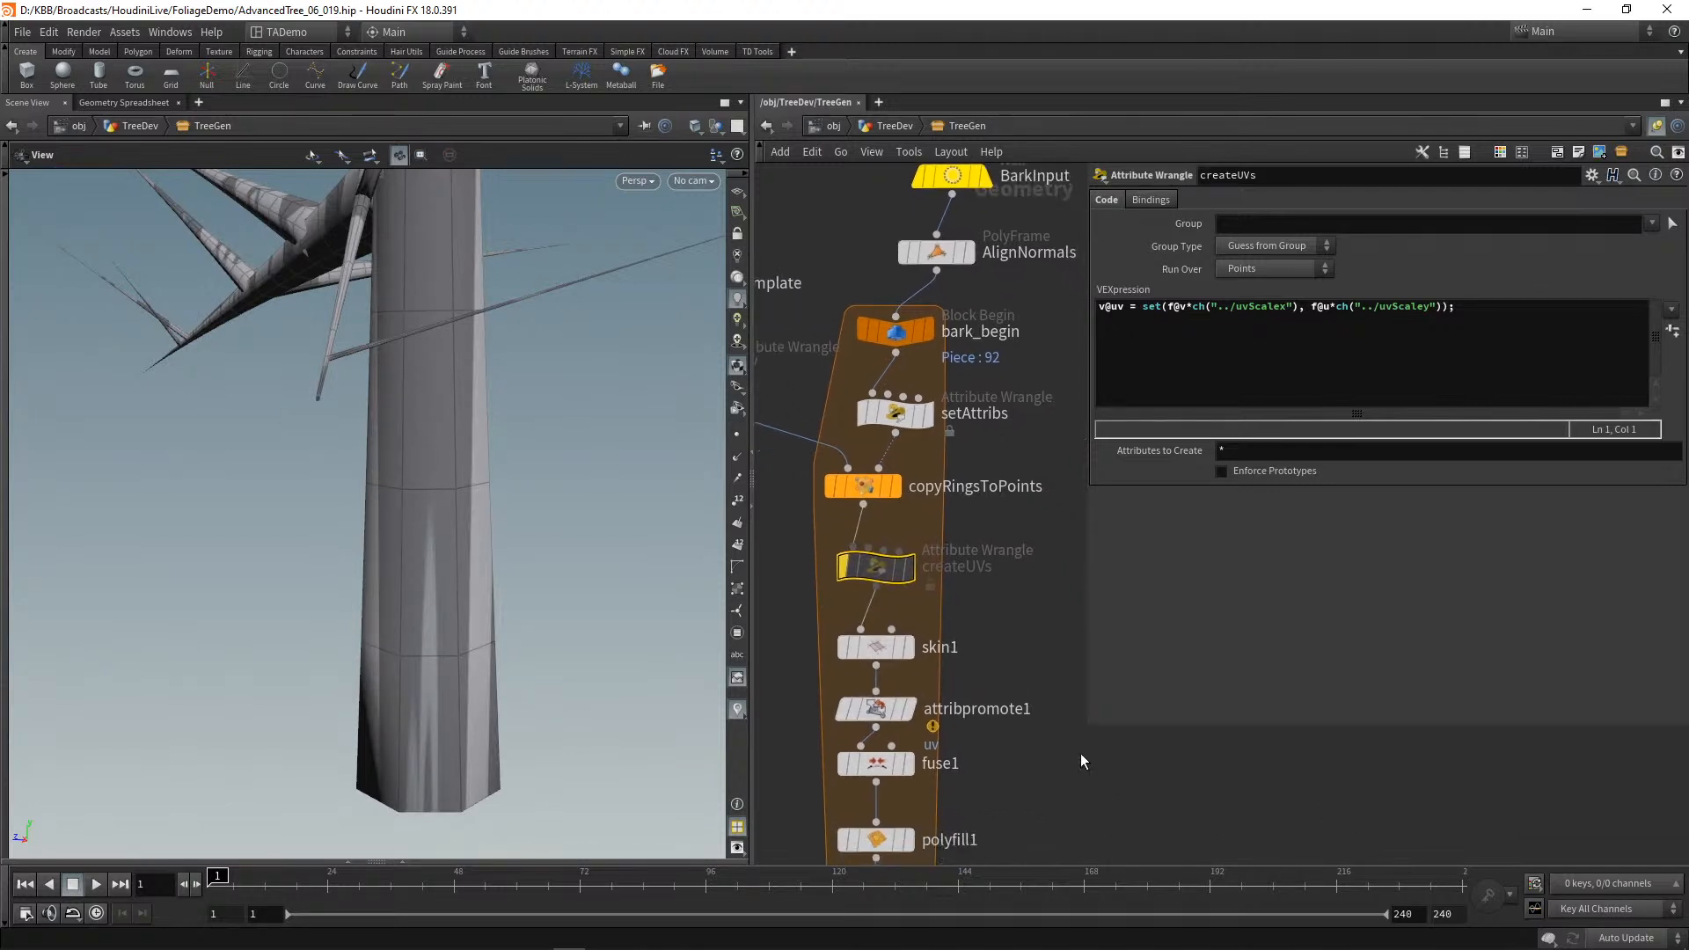
pyautogui.click(880, 711)
pyautogui.moveTo(880, 711)
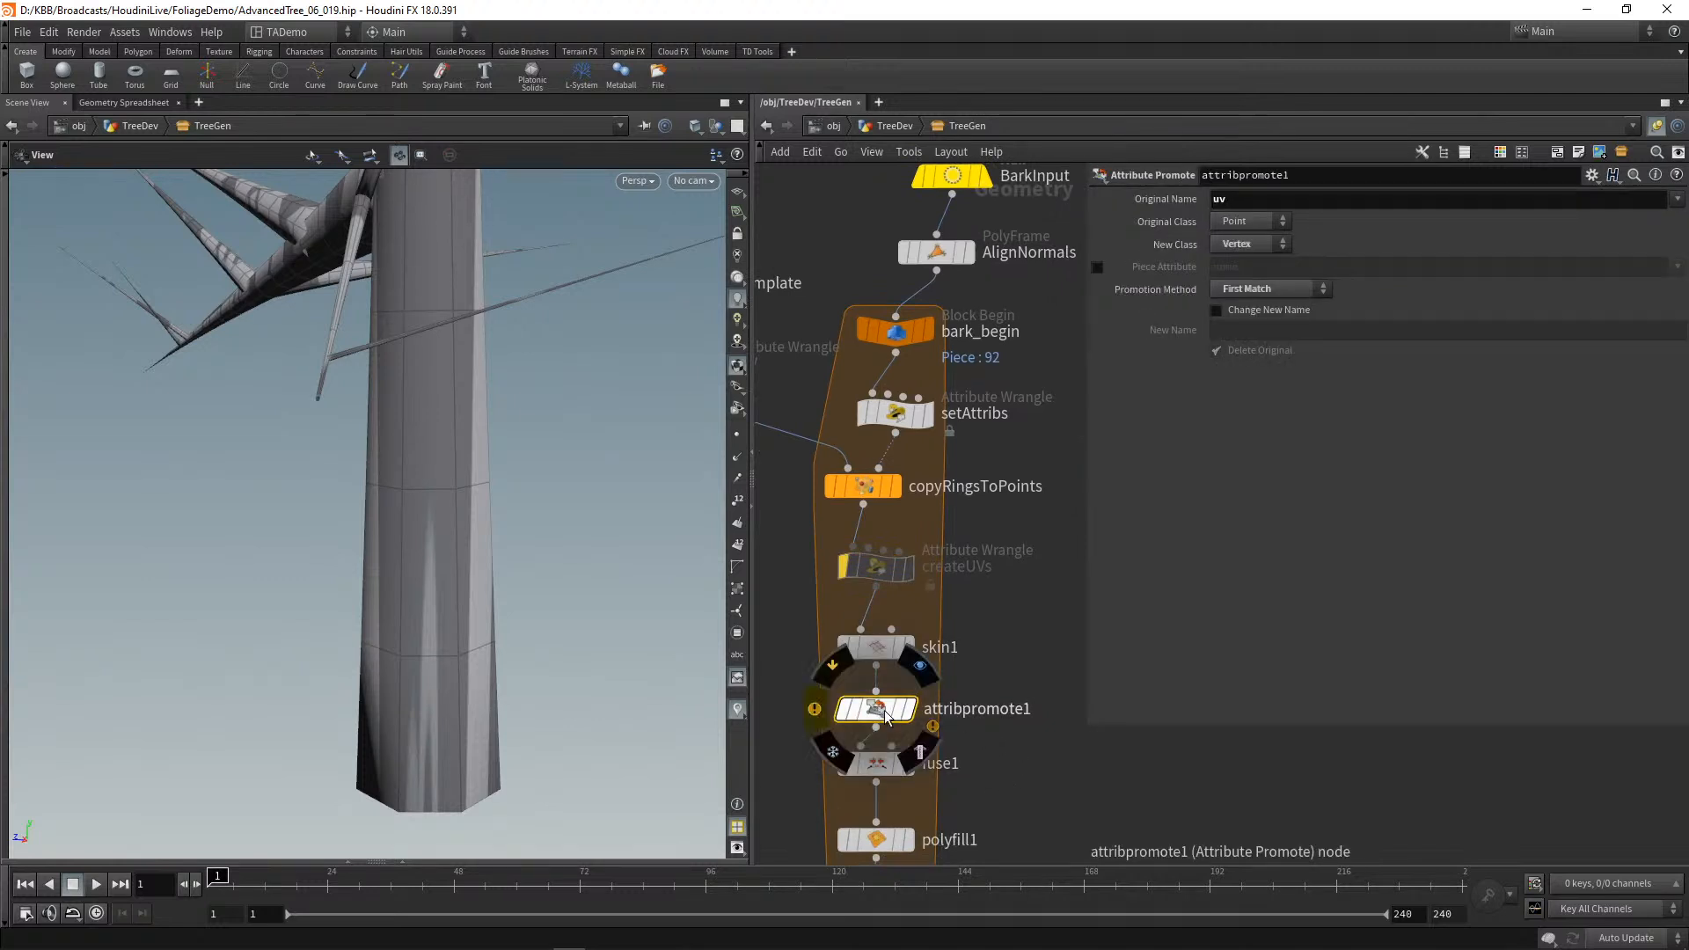
pyautogui.click(836, 672)
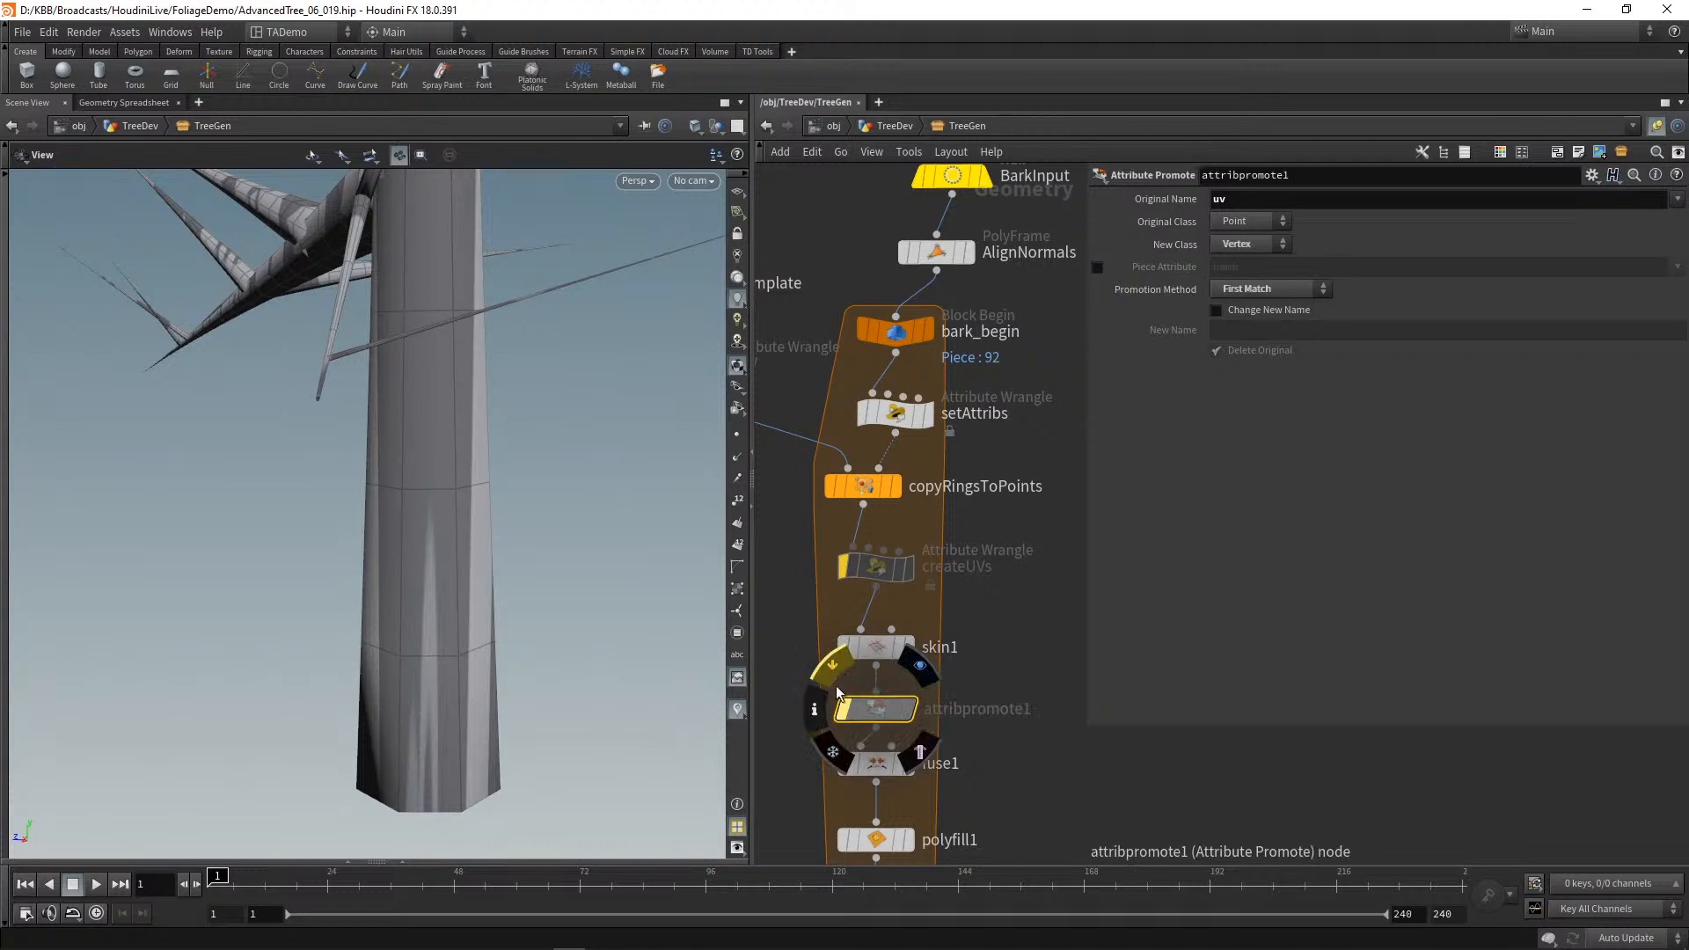
# Step: Move the bypassed attribpromote1 and createUVs nodes out of line beside the bark loop's main chain, keeping their wires
pyautogui.moveTo(1036, 783); pyautogui.dragTo(1048, 740, button='middle')
pyautogui.scroll(2, 1043, 748)
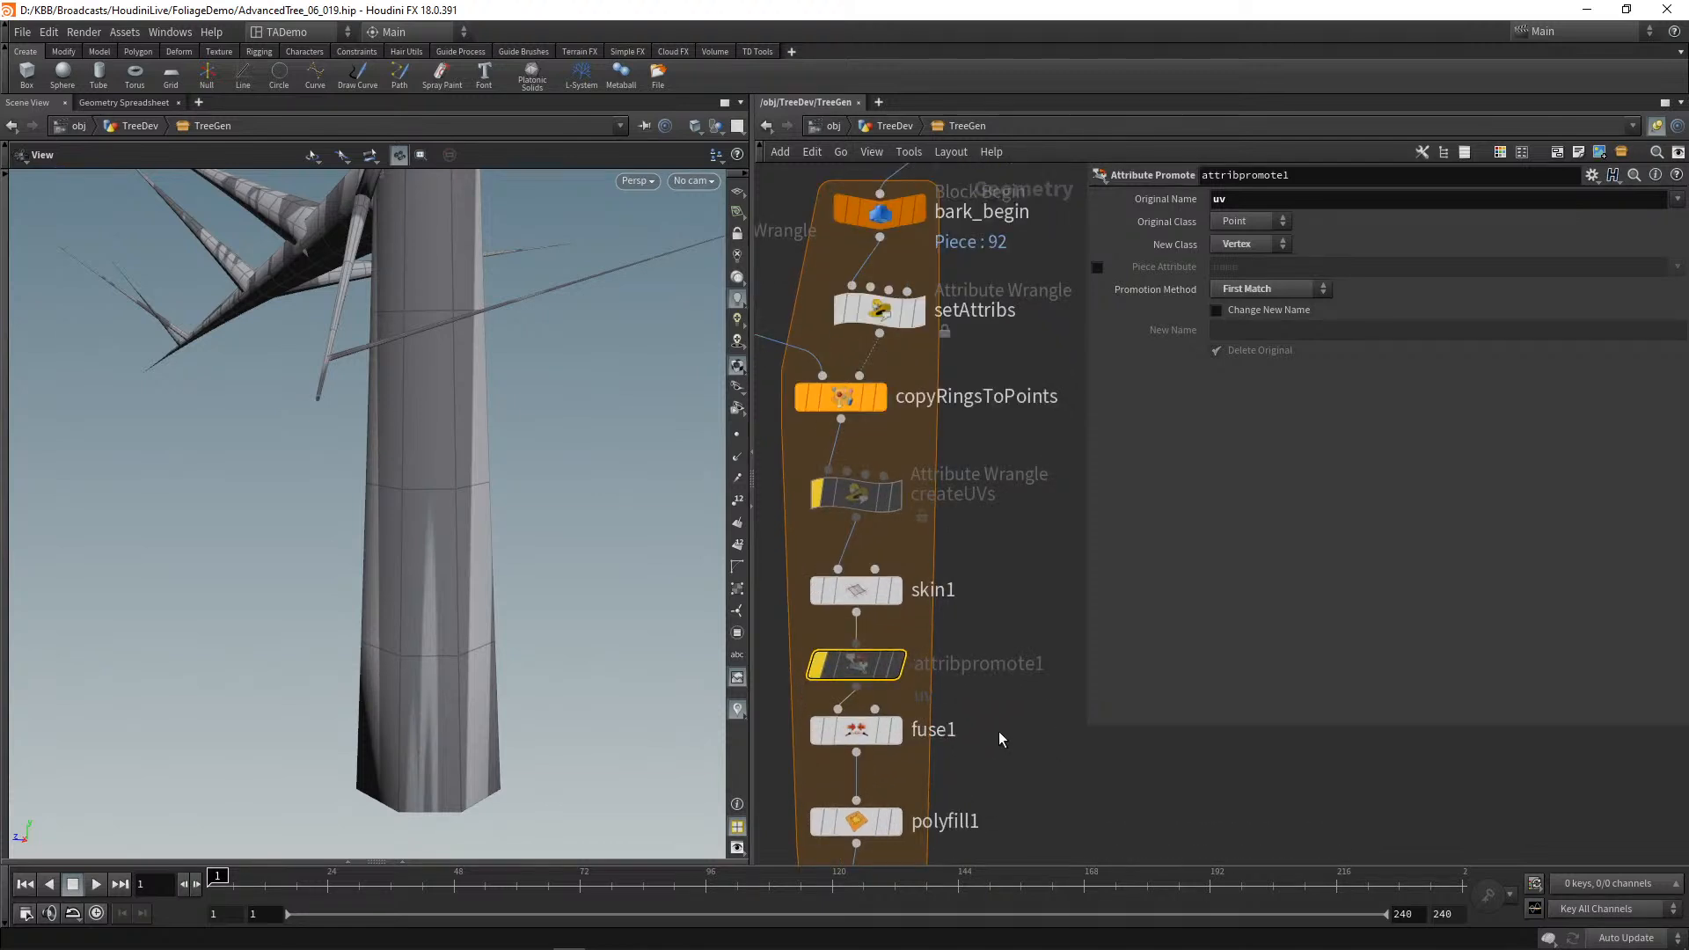
pyautogui.moveTo(864, 666); pyautogui.dragTo(965, 678)
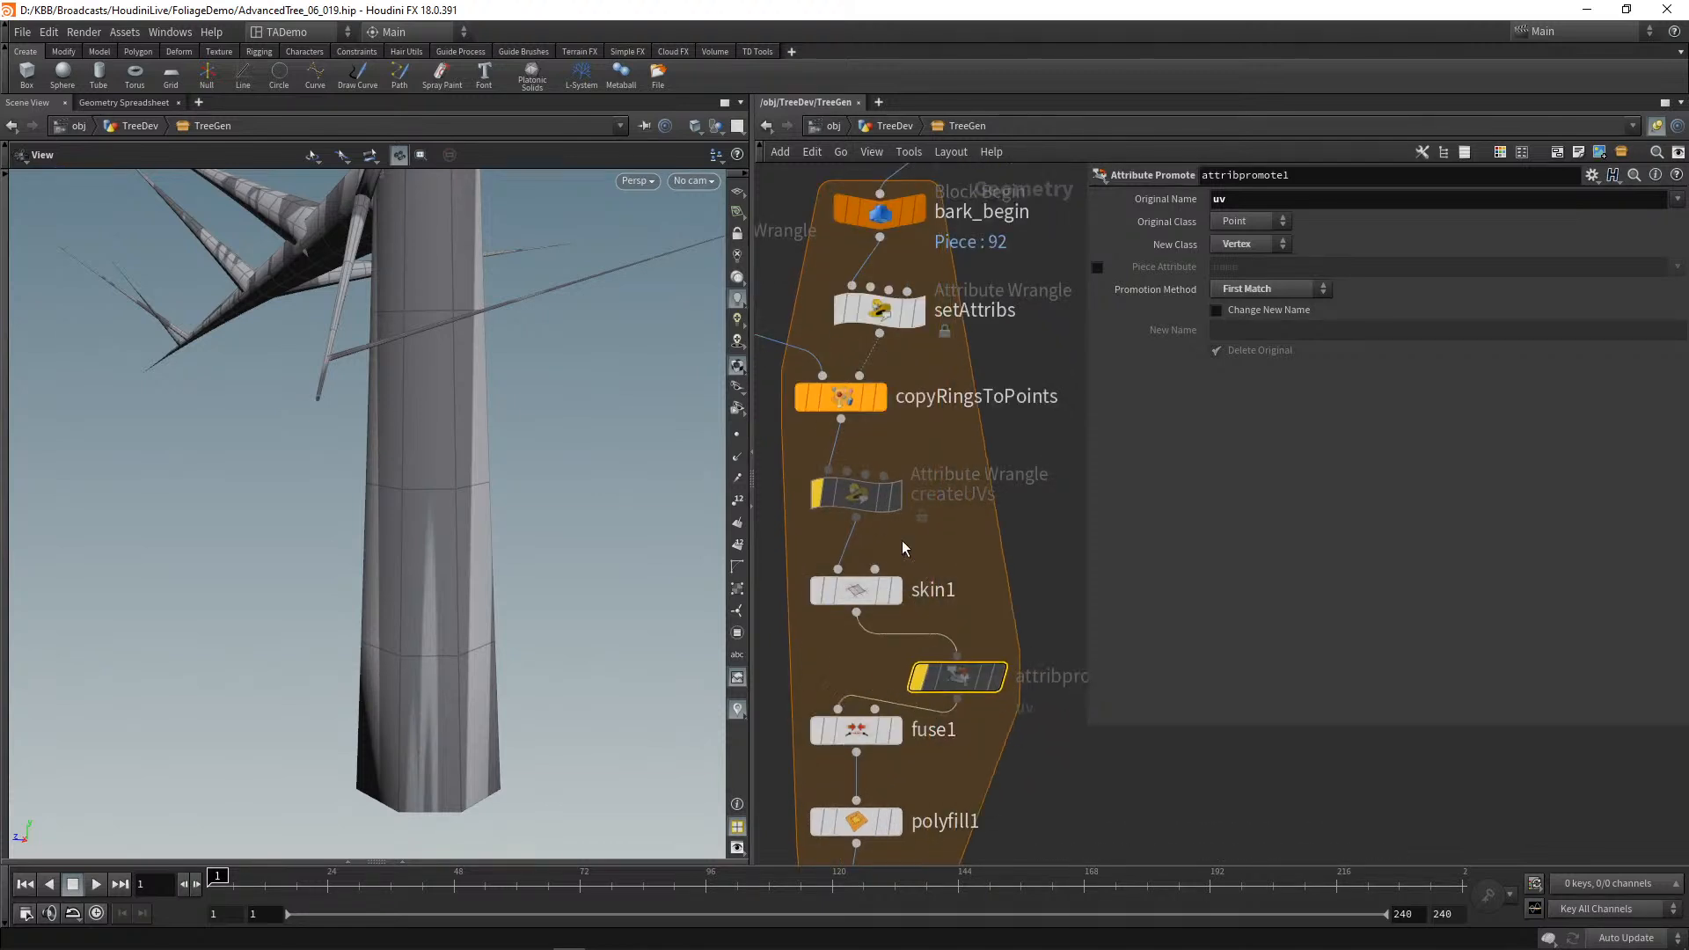
pyautogui.moveTo(864, 507); pyautogui.dragTo(994, 504)
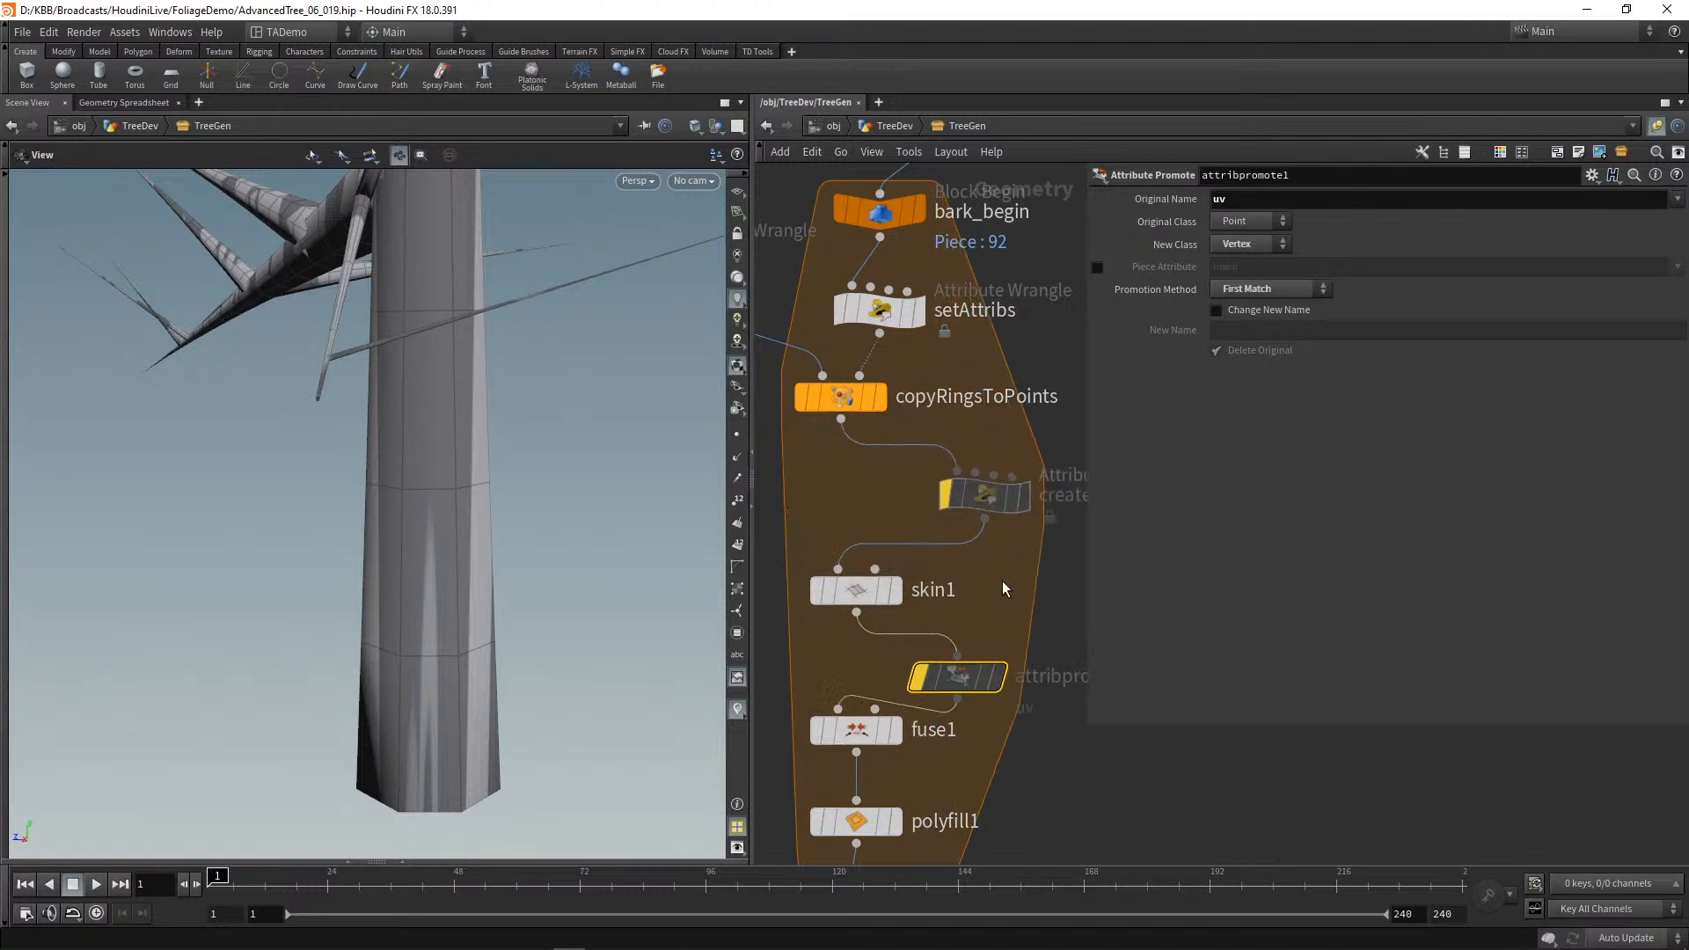
pyautogui.scroll(-2, 1130, 796)
pyautogui.moveTo(1135, 816); pyautogui.dragTo(1150, 622, button='middle')
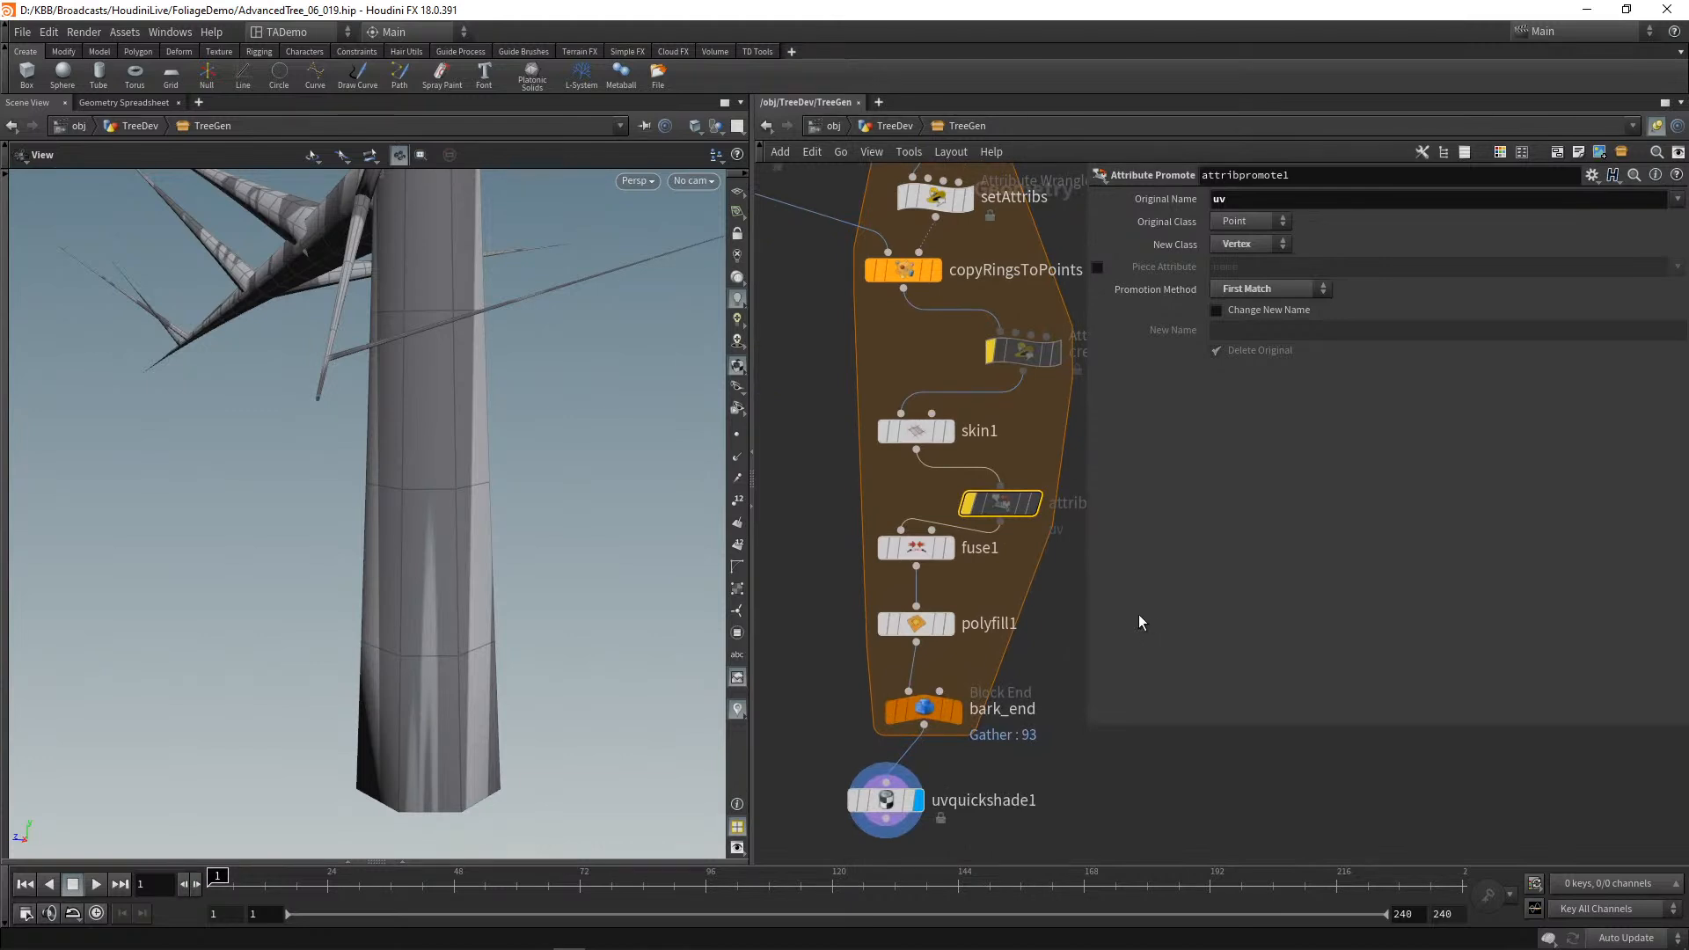
# Step: Add a Tube node in the empty network space beside the bark loop
pyautogui.moveTo(802, 501); pyautogui.dragTo(824, 455, button='middle')
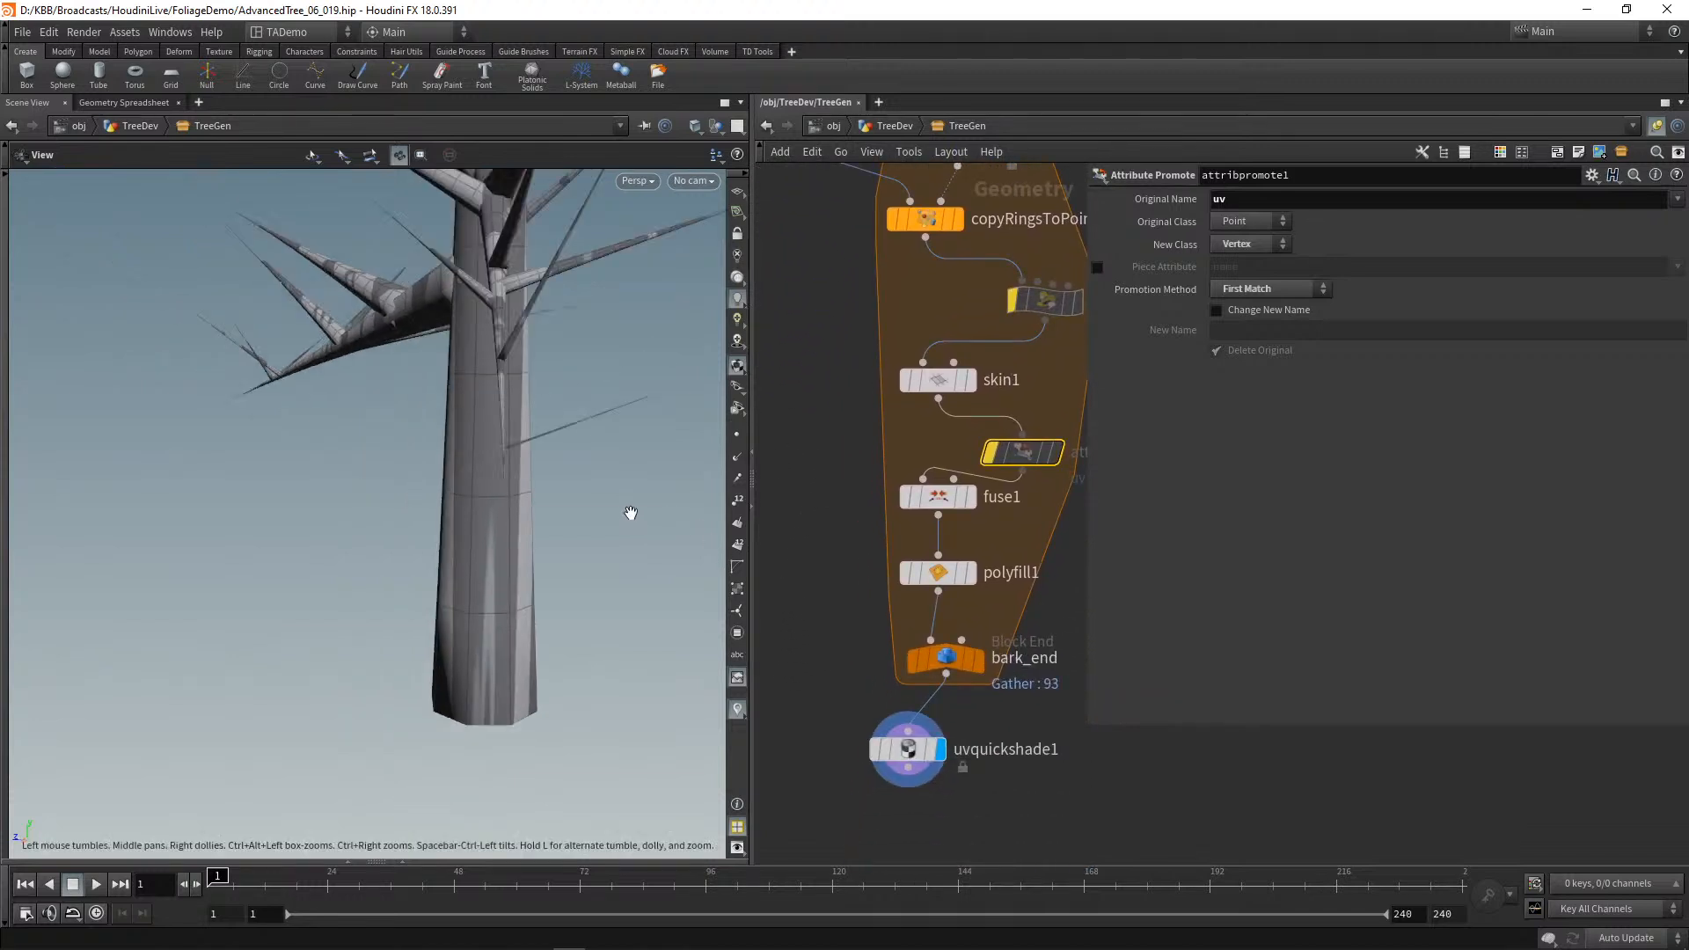
pyautogui.scroll(-4, 630, 510)
pyautogui.scroll(-3, 591, 457)
pyautogui.moveTo(585, 440); pyautogui.dragTo(547, 635, button='middle')
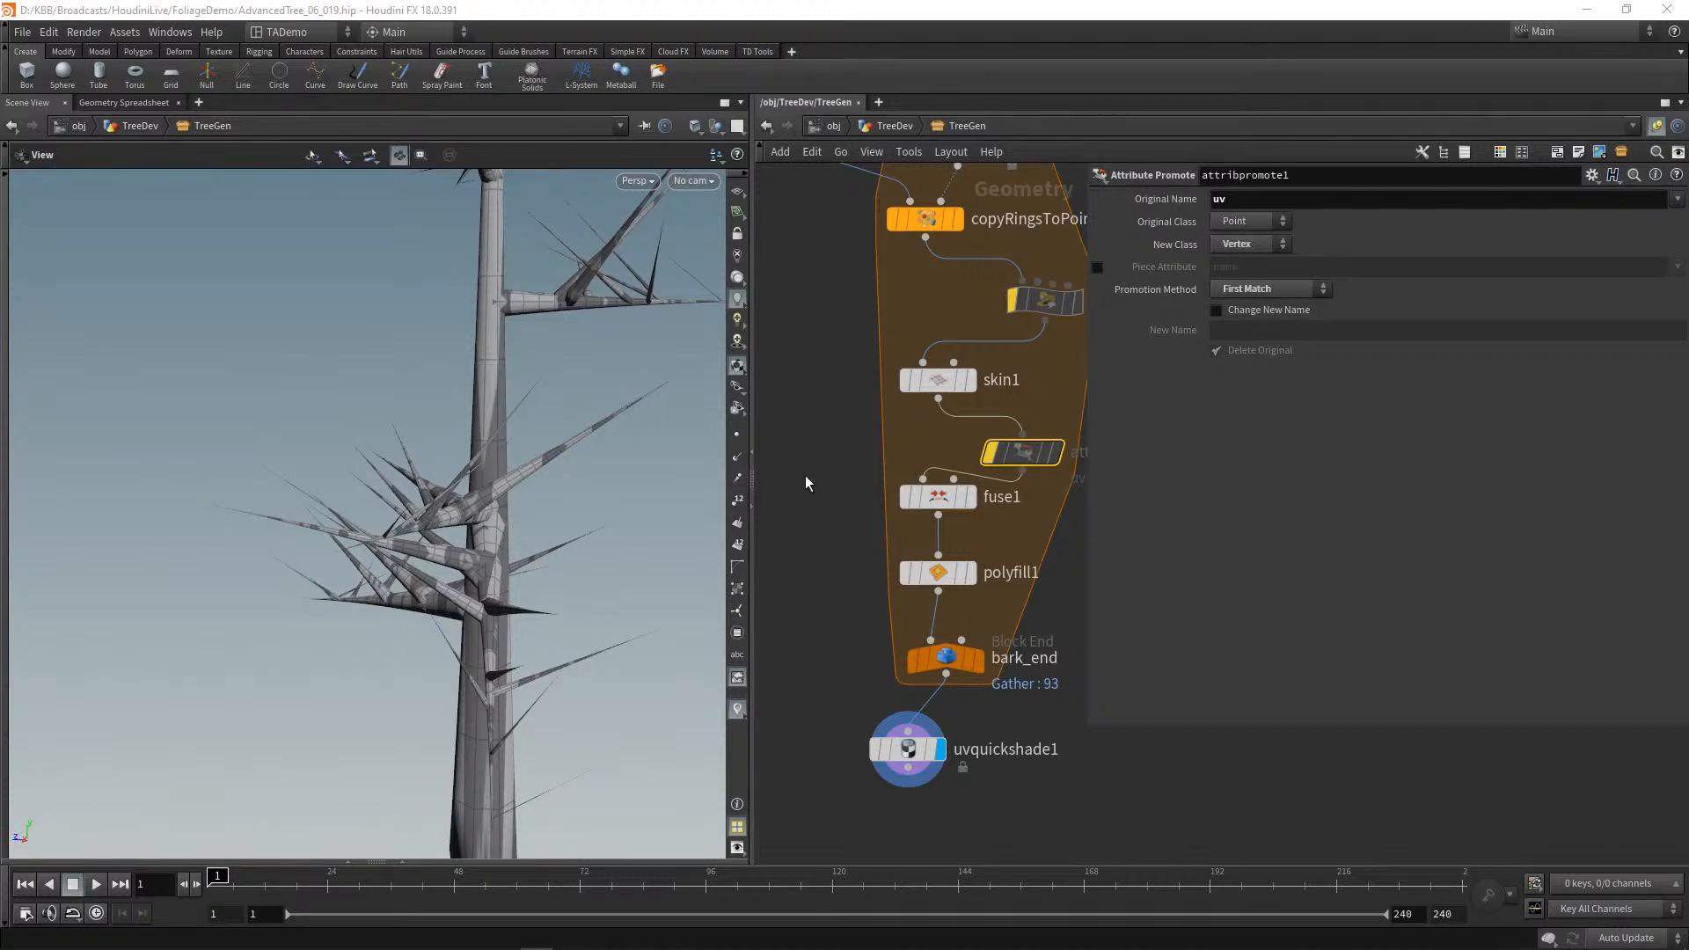
pyautogui.moveTo(805, 473); pyautogui.dragTo(852, 550, button='middle')
pyautogui.scroll(2, 852, 550)
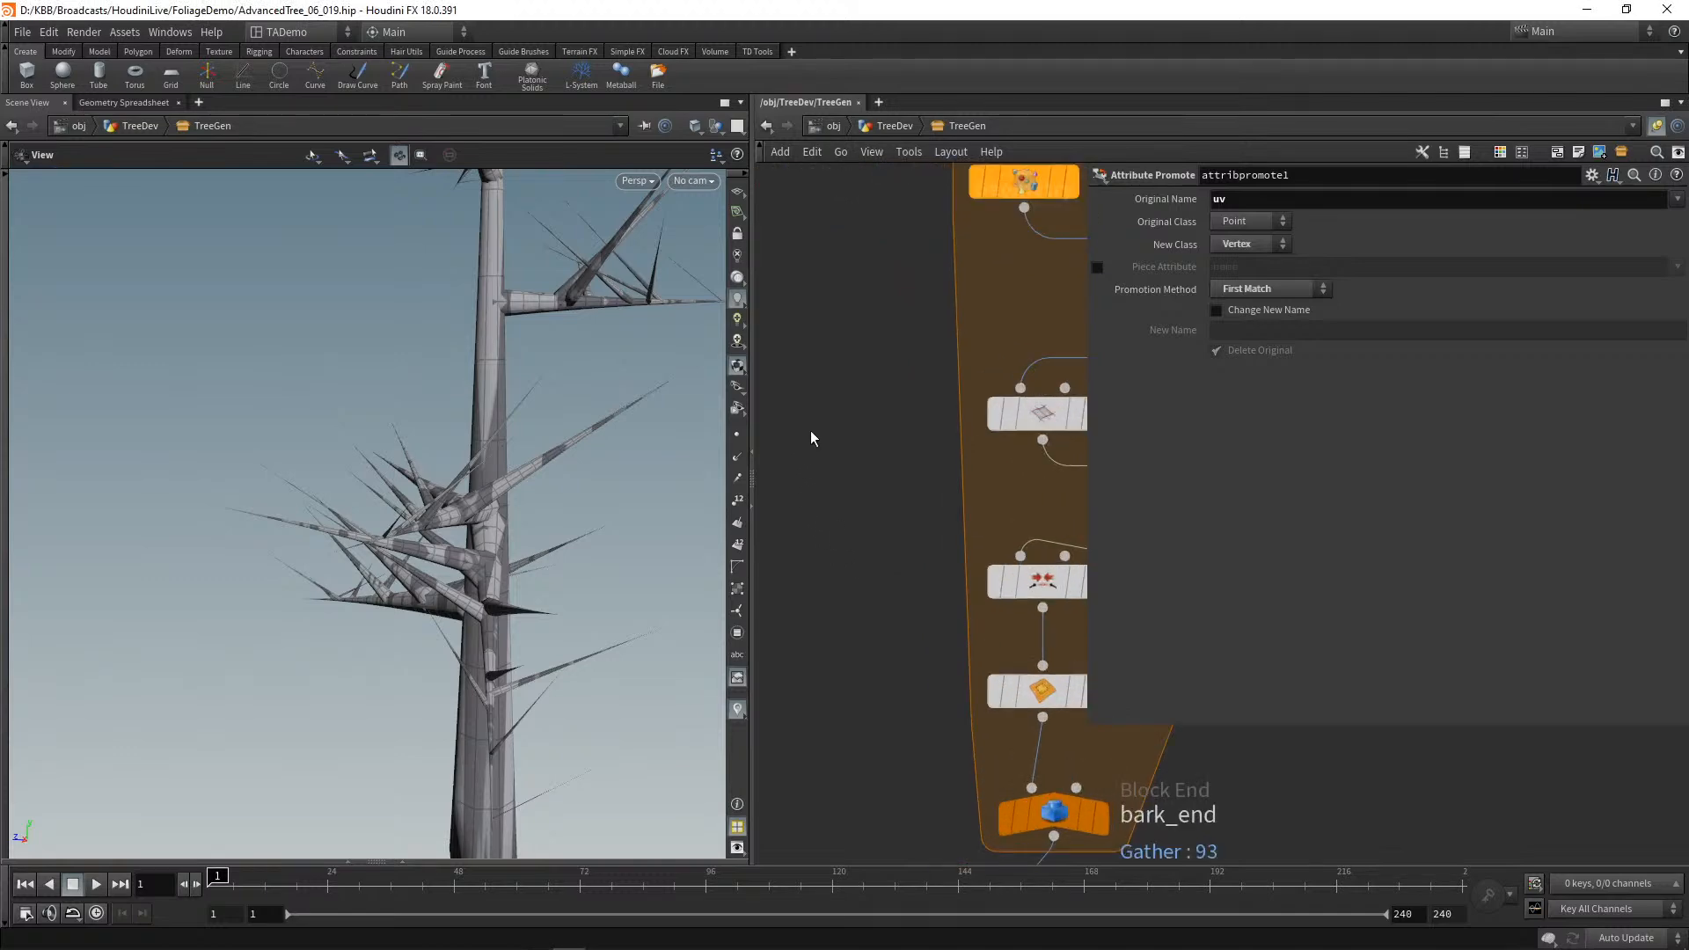
pyautogui.press('Tab')
pyautogui.write('tube')
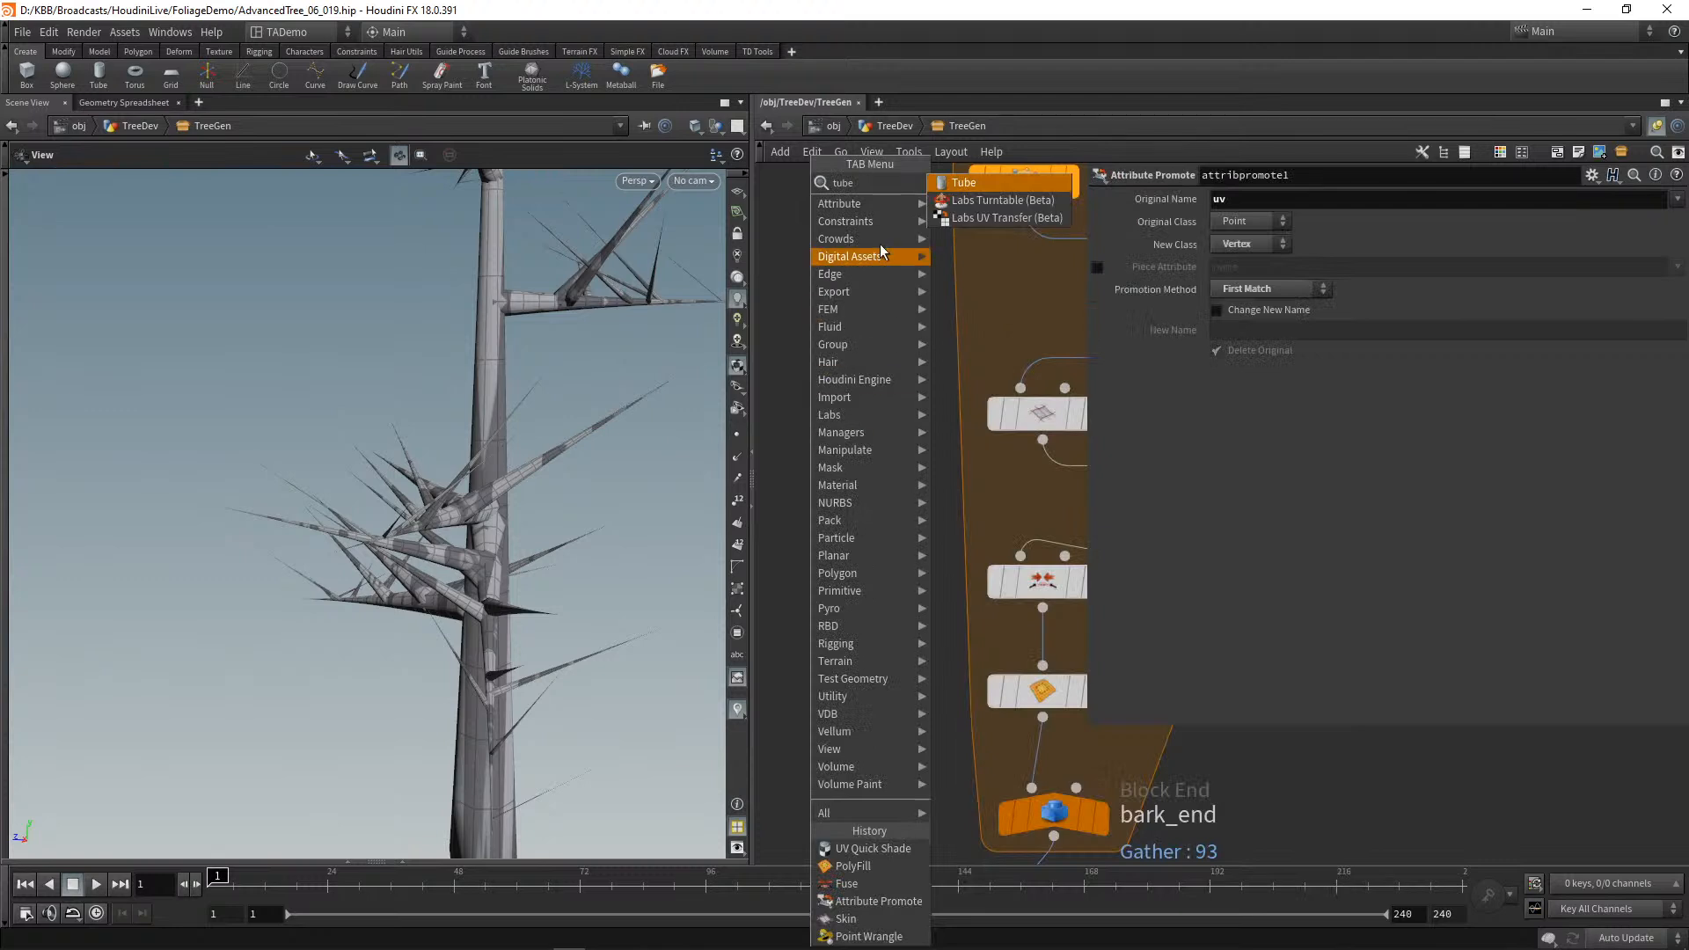
pyautogui.click(959, 180)
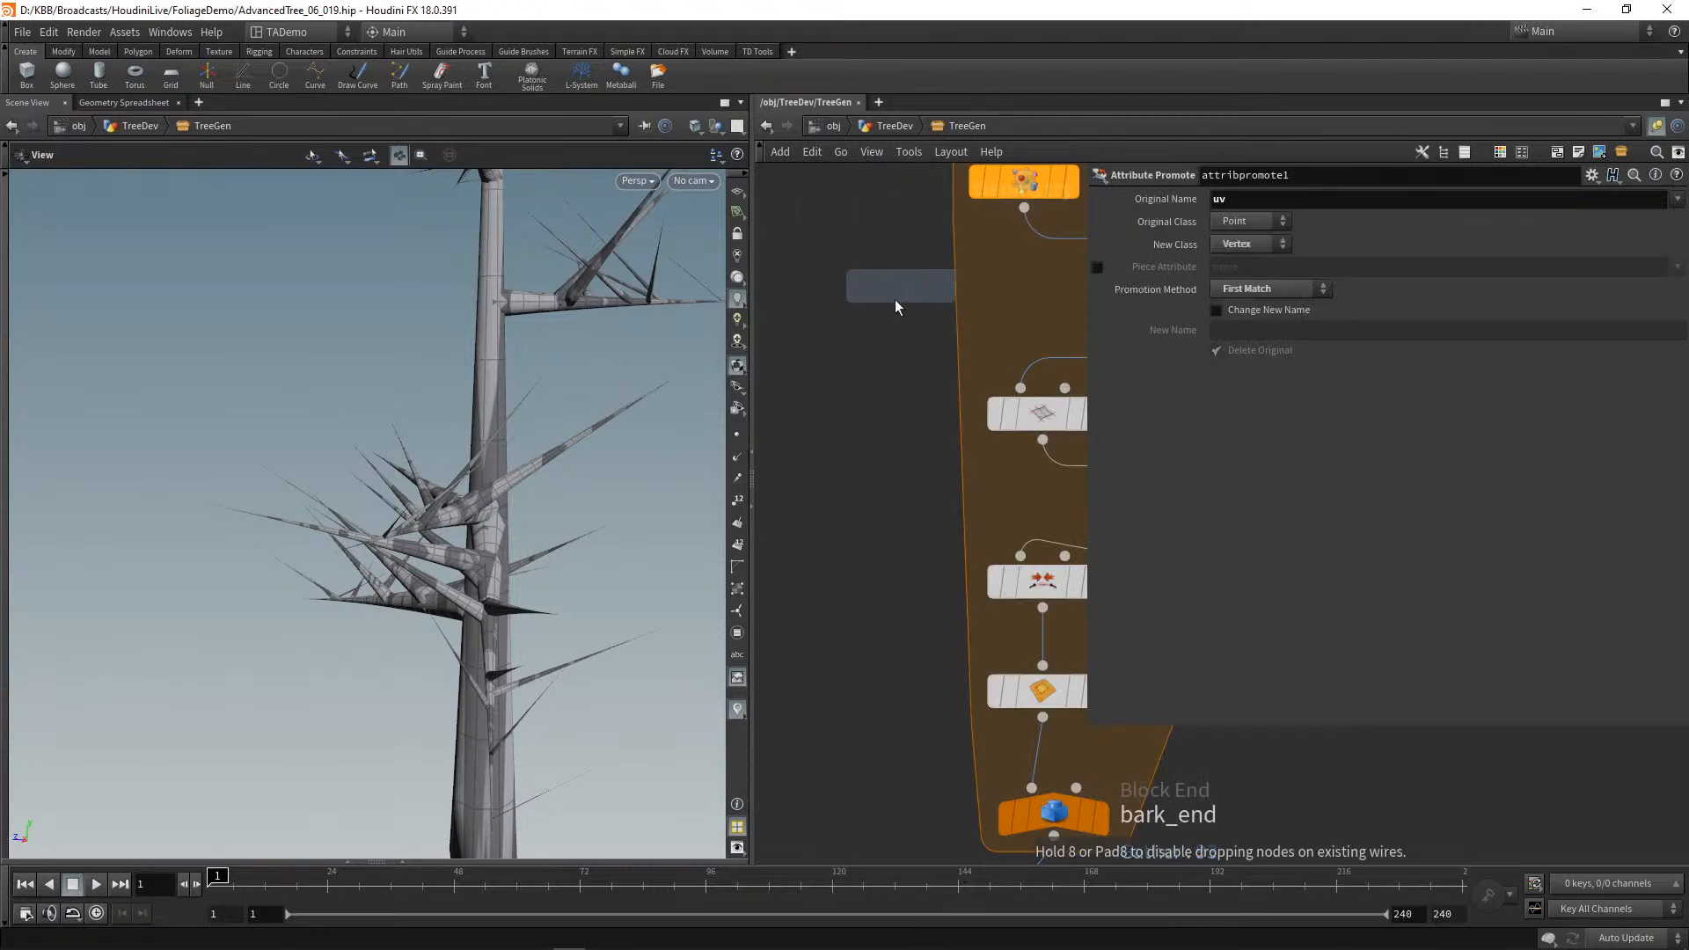
pyautogui.click(831, 461)
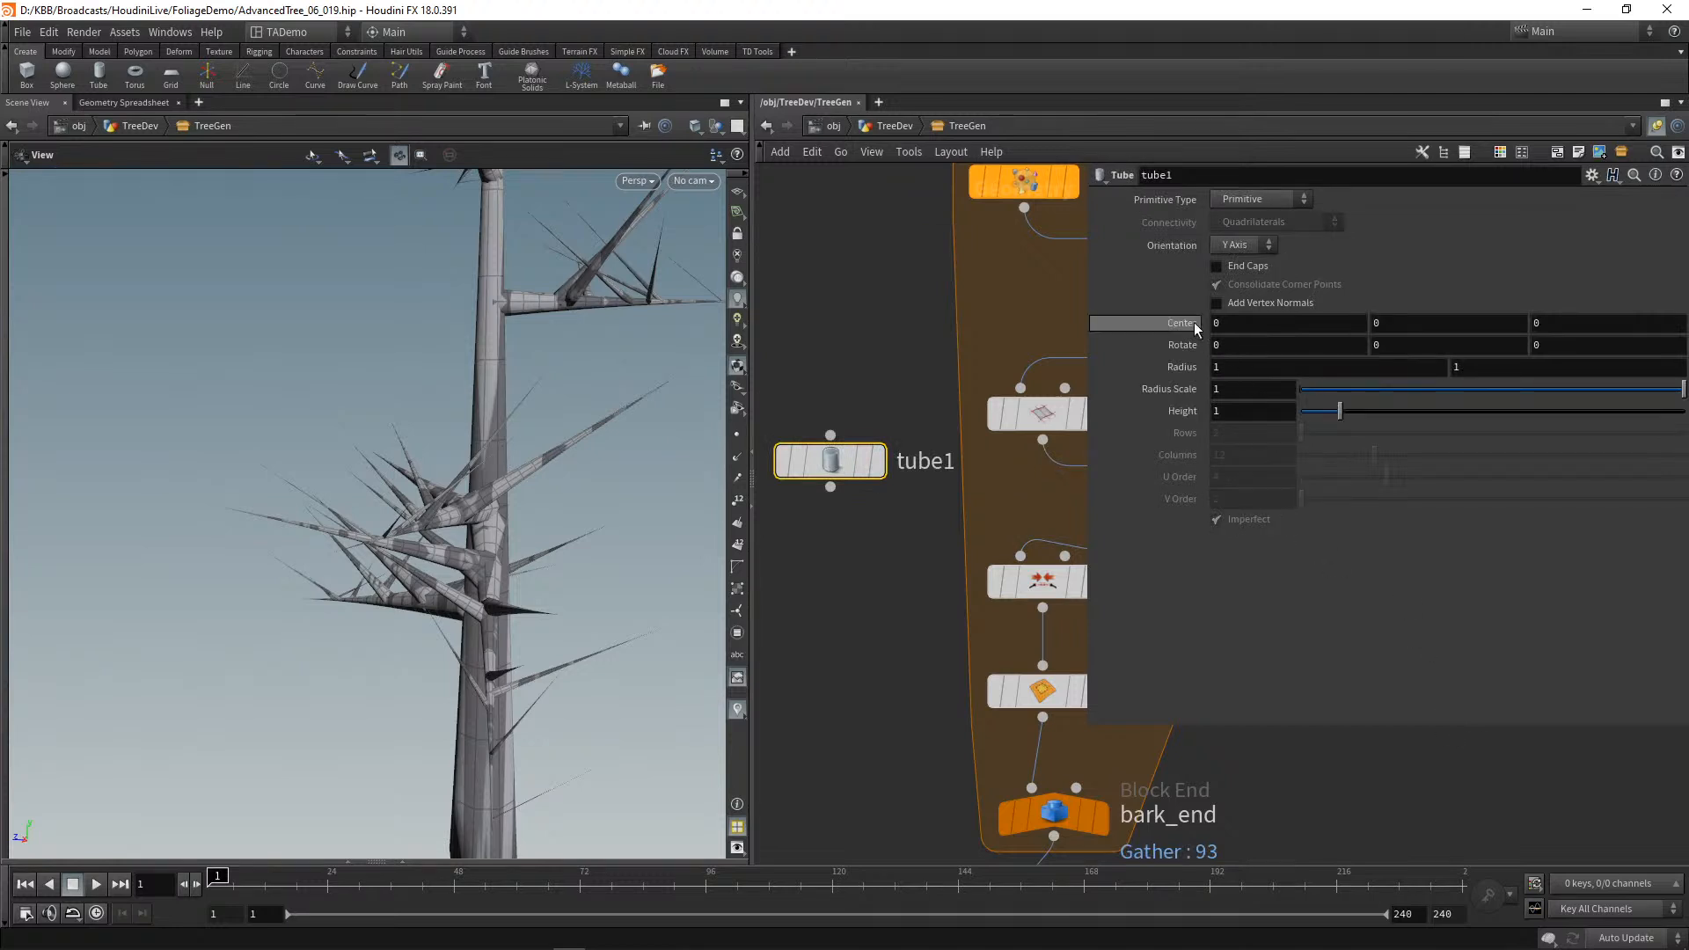
# Step: Rename the tube node cleanTube and set its primitive type to Polygon
pyautogui.click(1188, 174)
pyautogui.write('c')
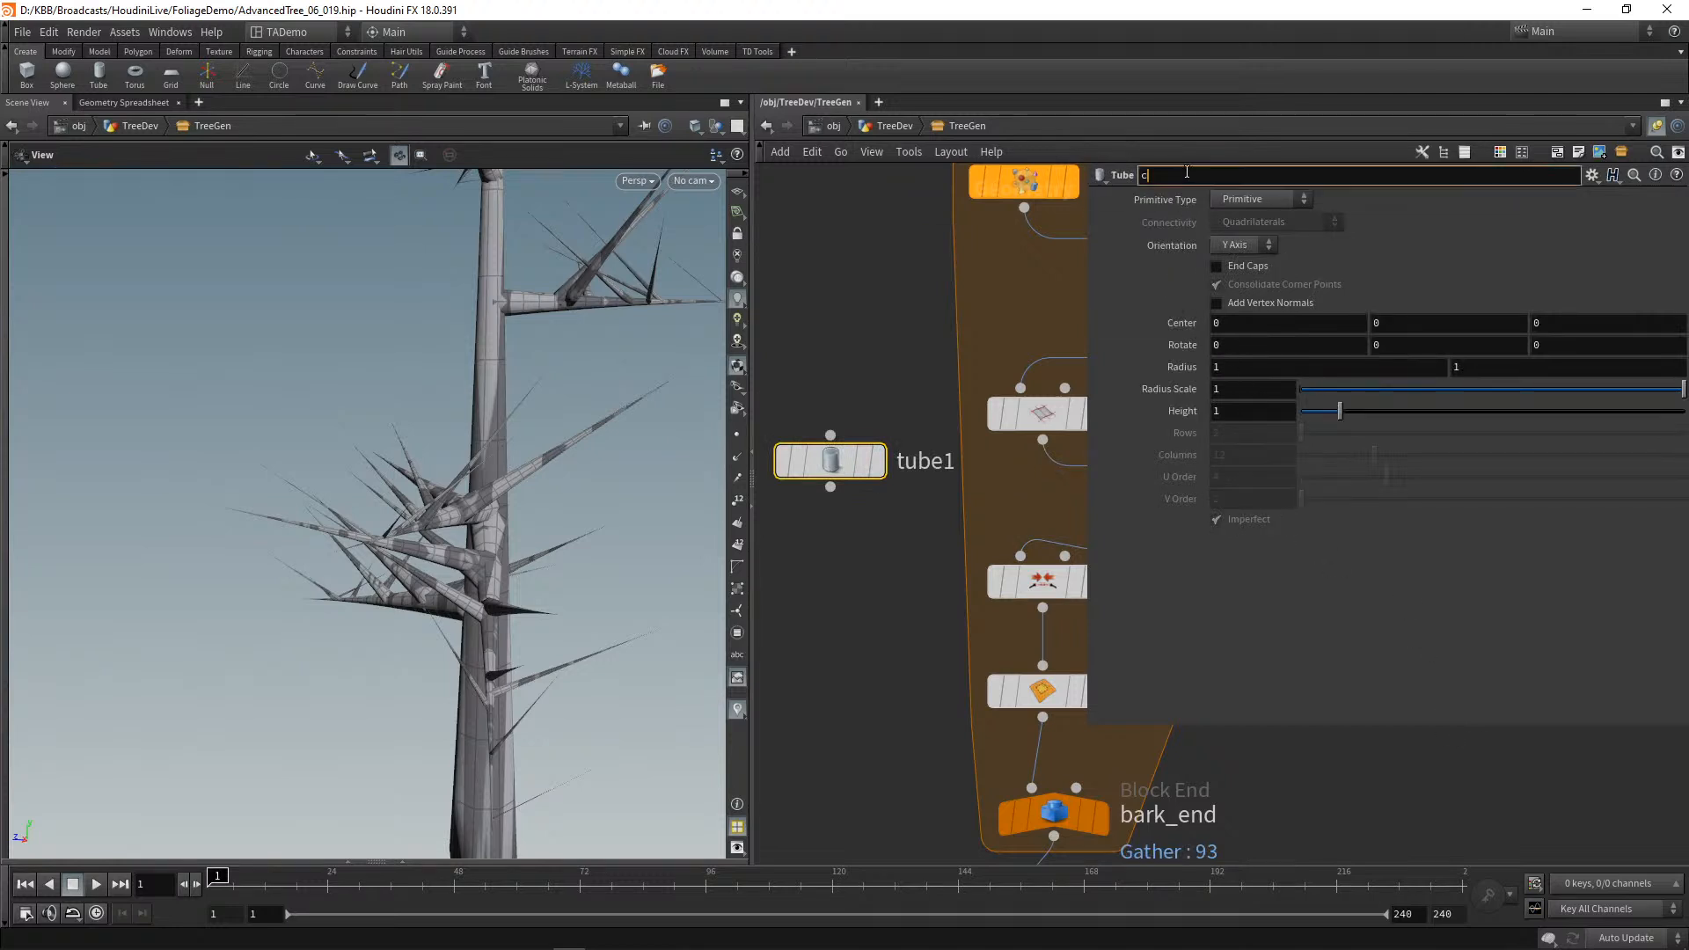
pyautogui.write('leanTube')
pyautogui.press('Return')
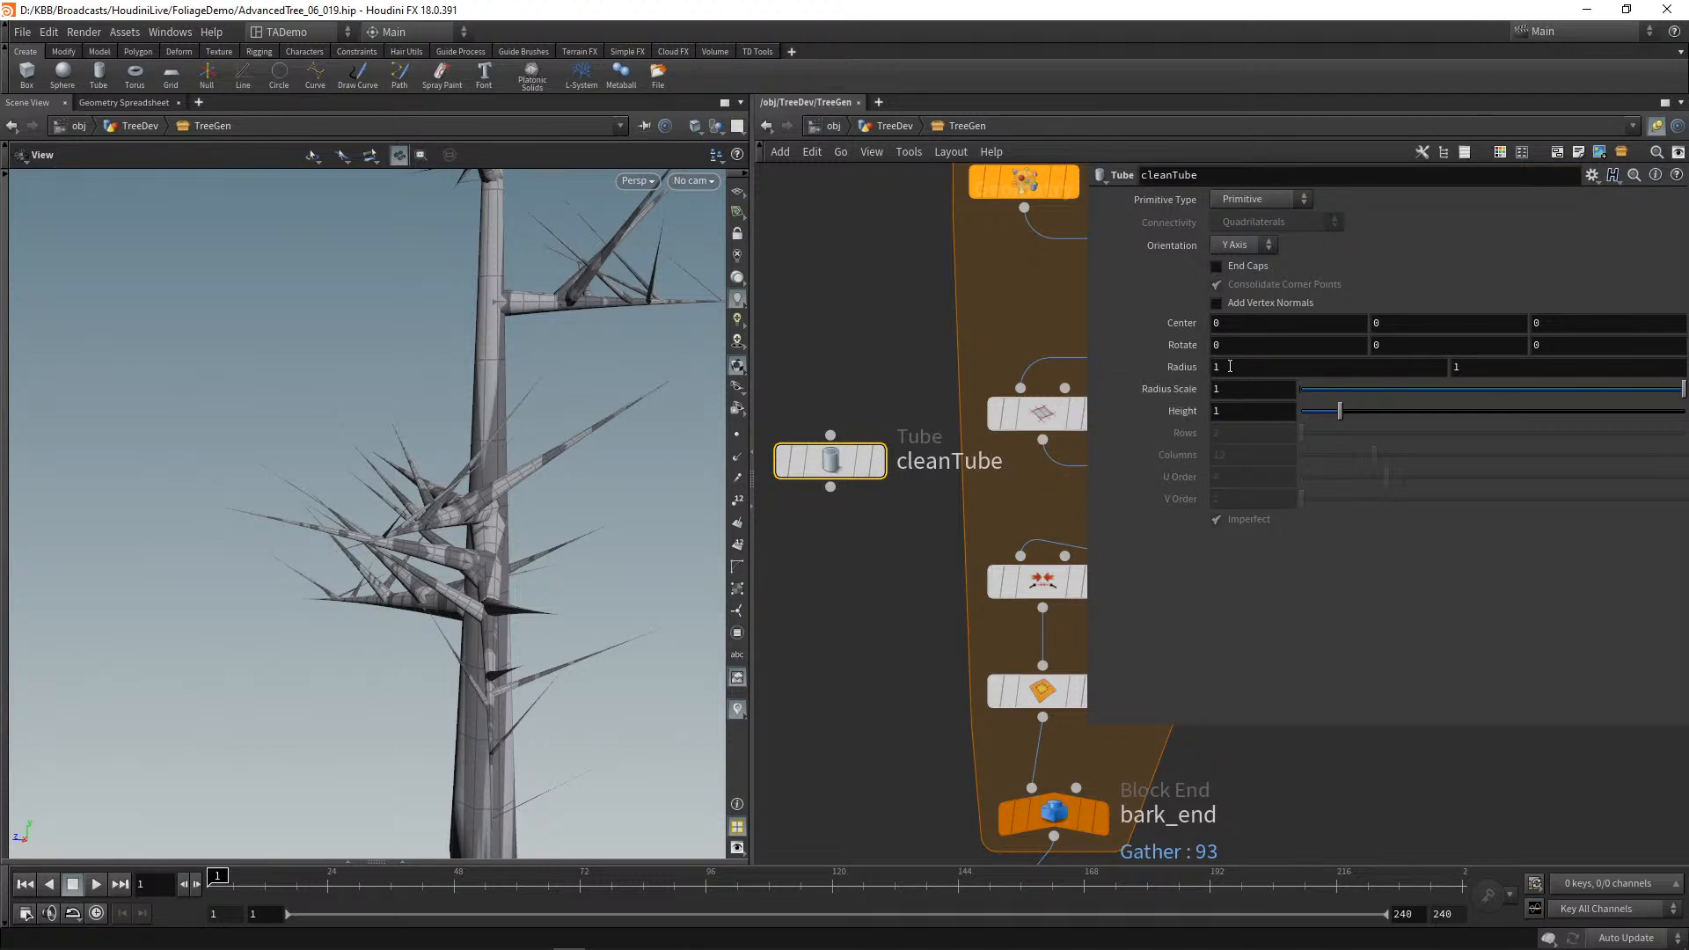
pyautogui.click(1302, 199)
pyautogui.click(1261, 230)
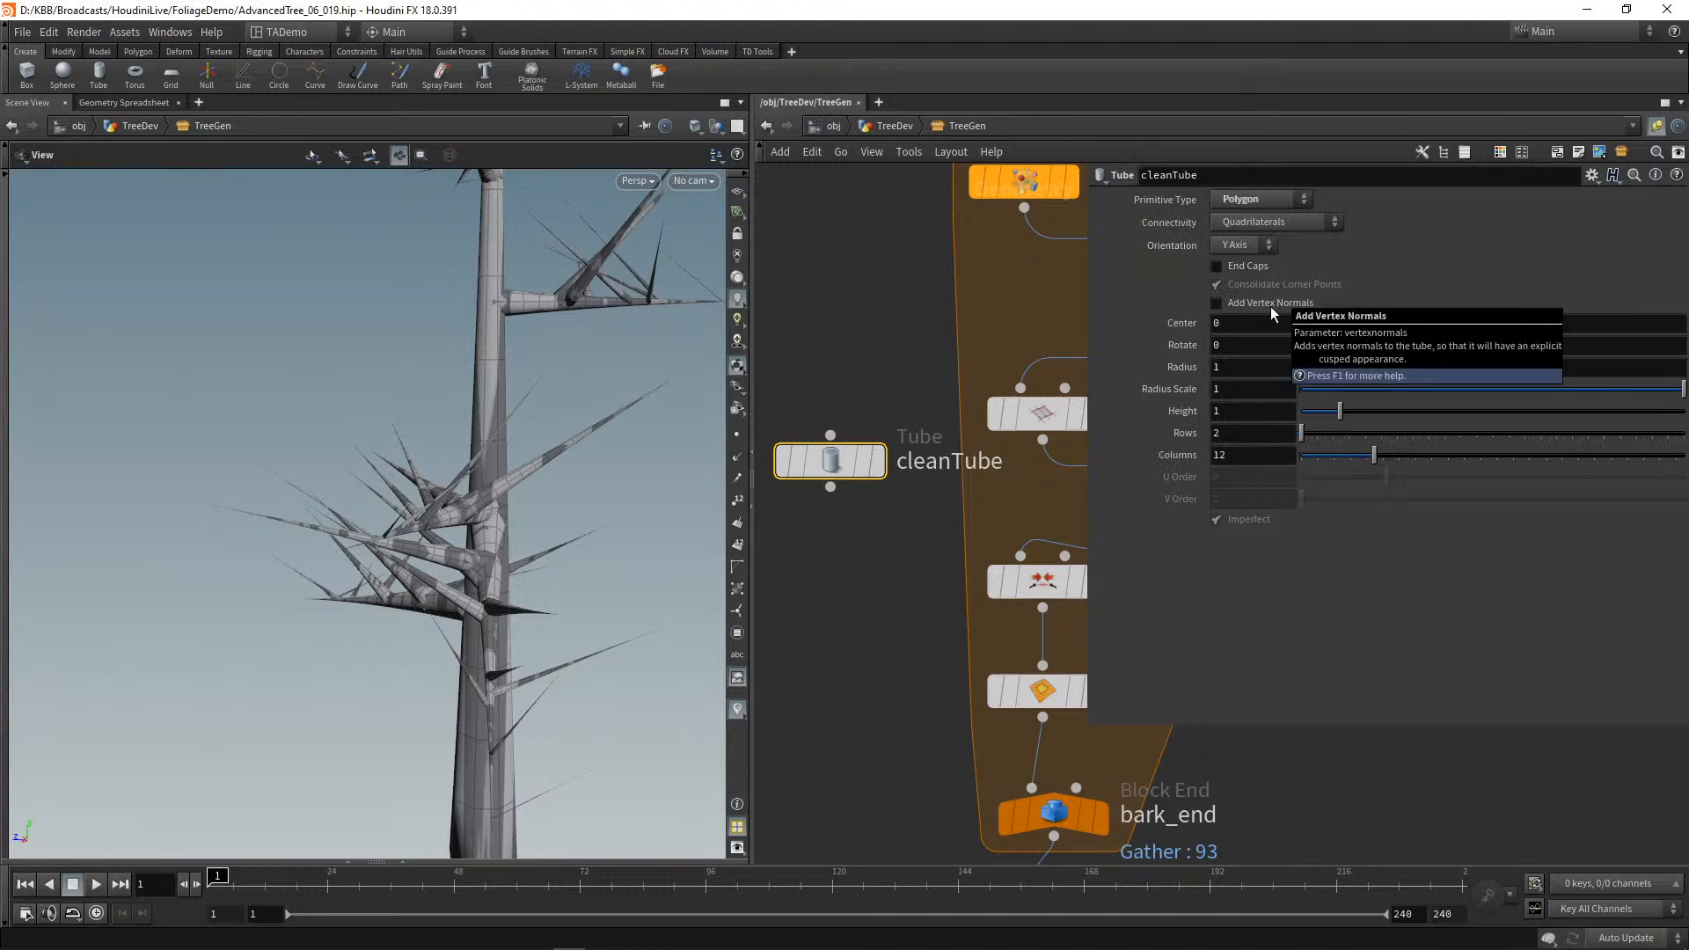
# Step: Give cleanTube's Rows a point() expression reading component 0 of the "len" attribute on point 0 of the setAttribs node
pyautogui.click(1247, 439)
pyautogui.moveTo(1247, 439); pyautogui.dragTo(1213, 435)
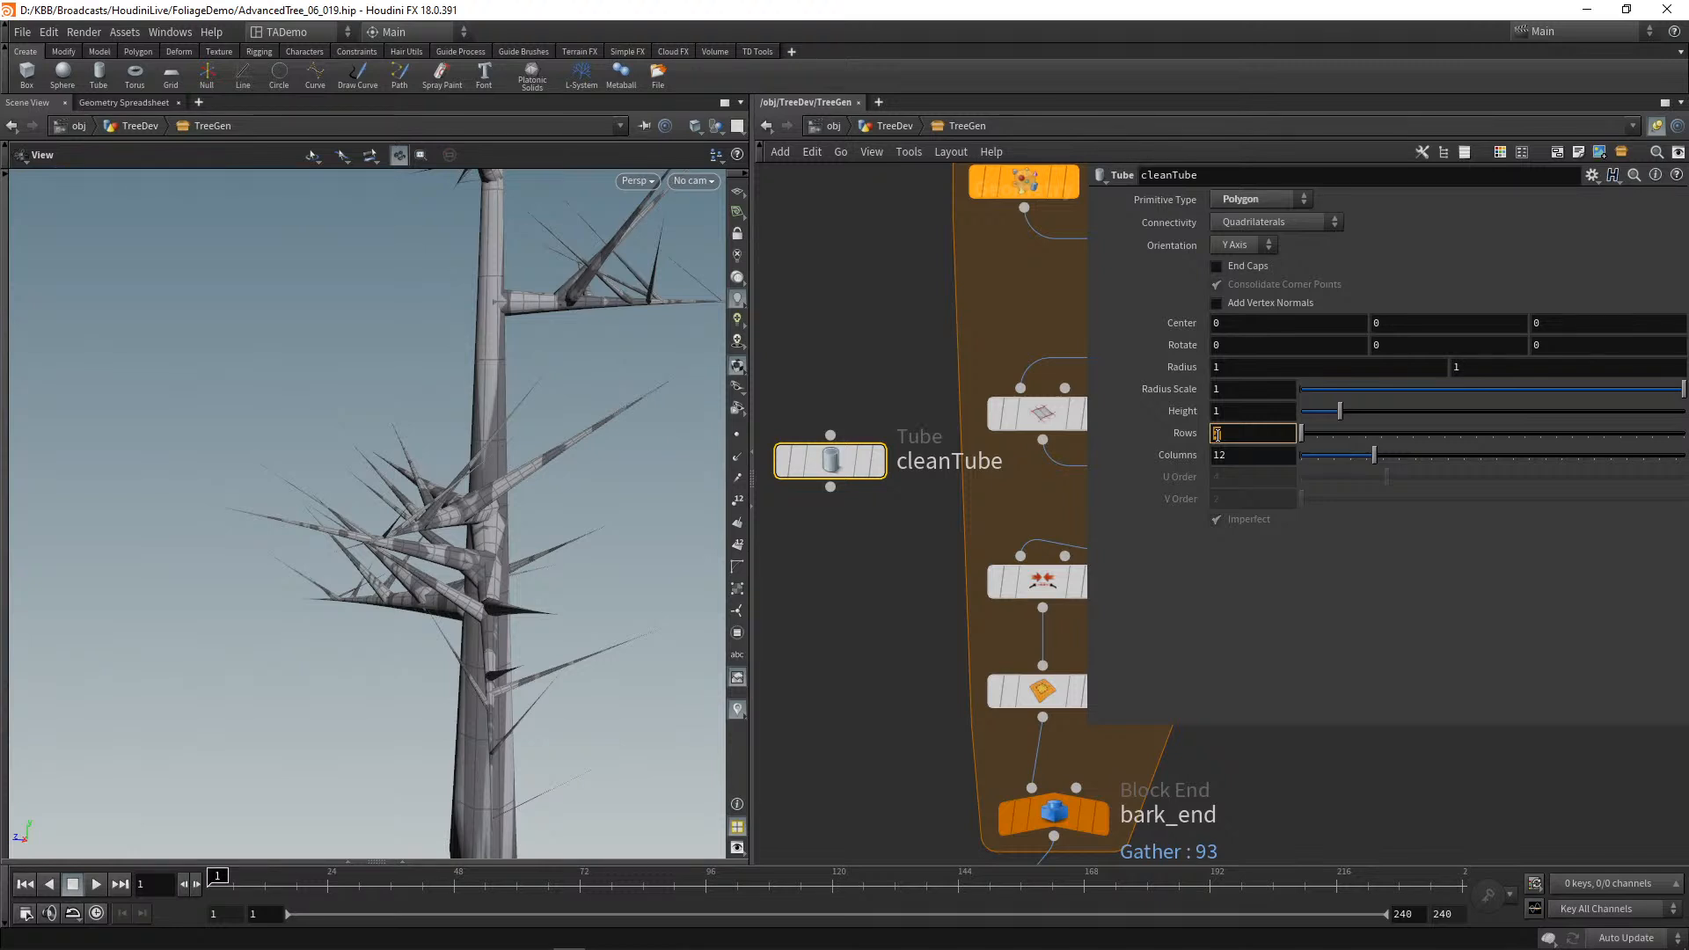
pyautogui.hotkey('alt', 'e')
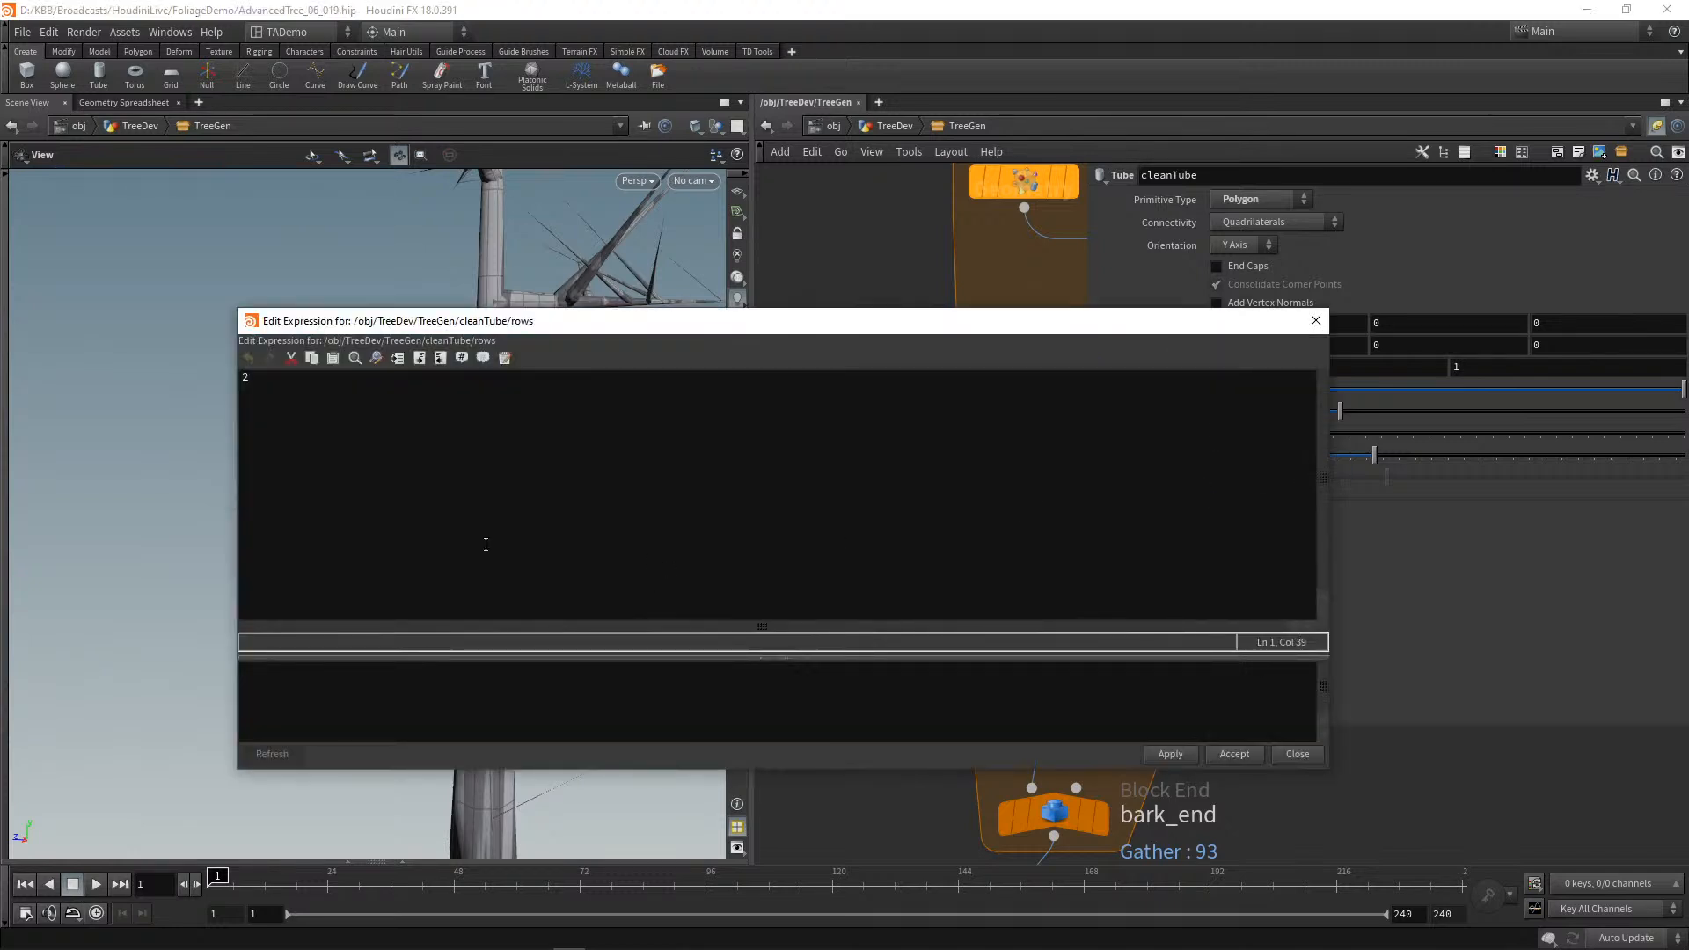
pyautogui.moveTo(297, 376); pyautogui.dragTo(216, 382)
pyautogui.write('point(')
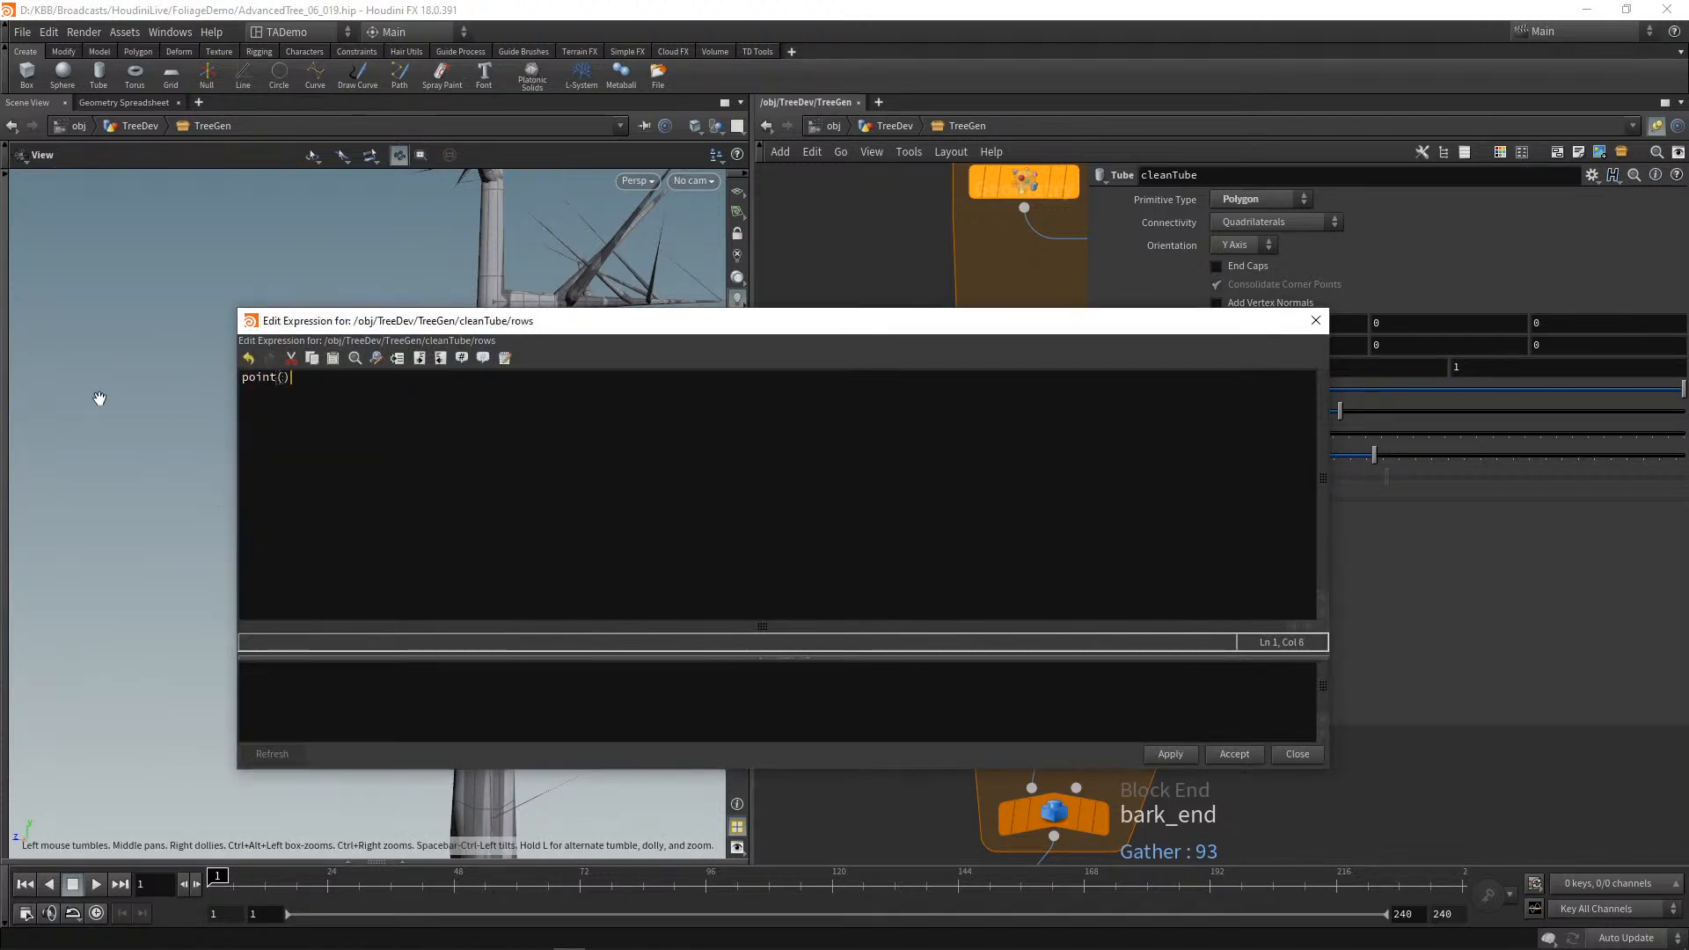
pyautogui.press('Left')
pyautogui.write('"')
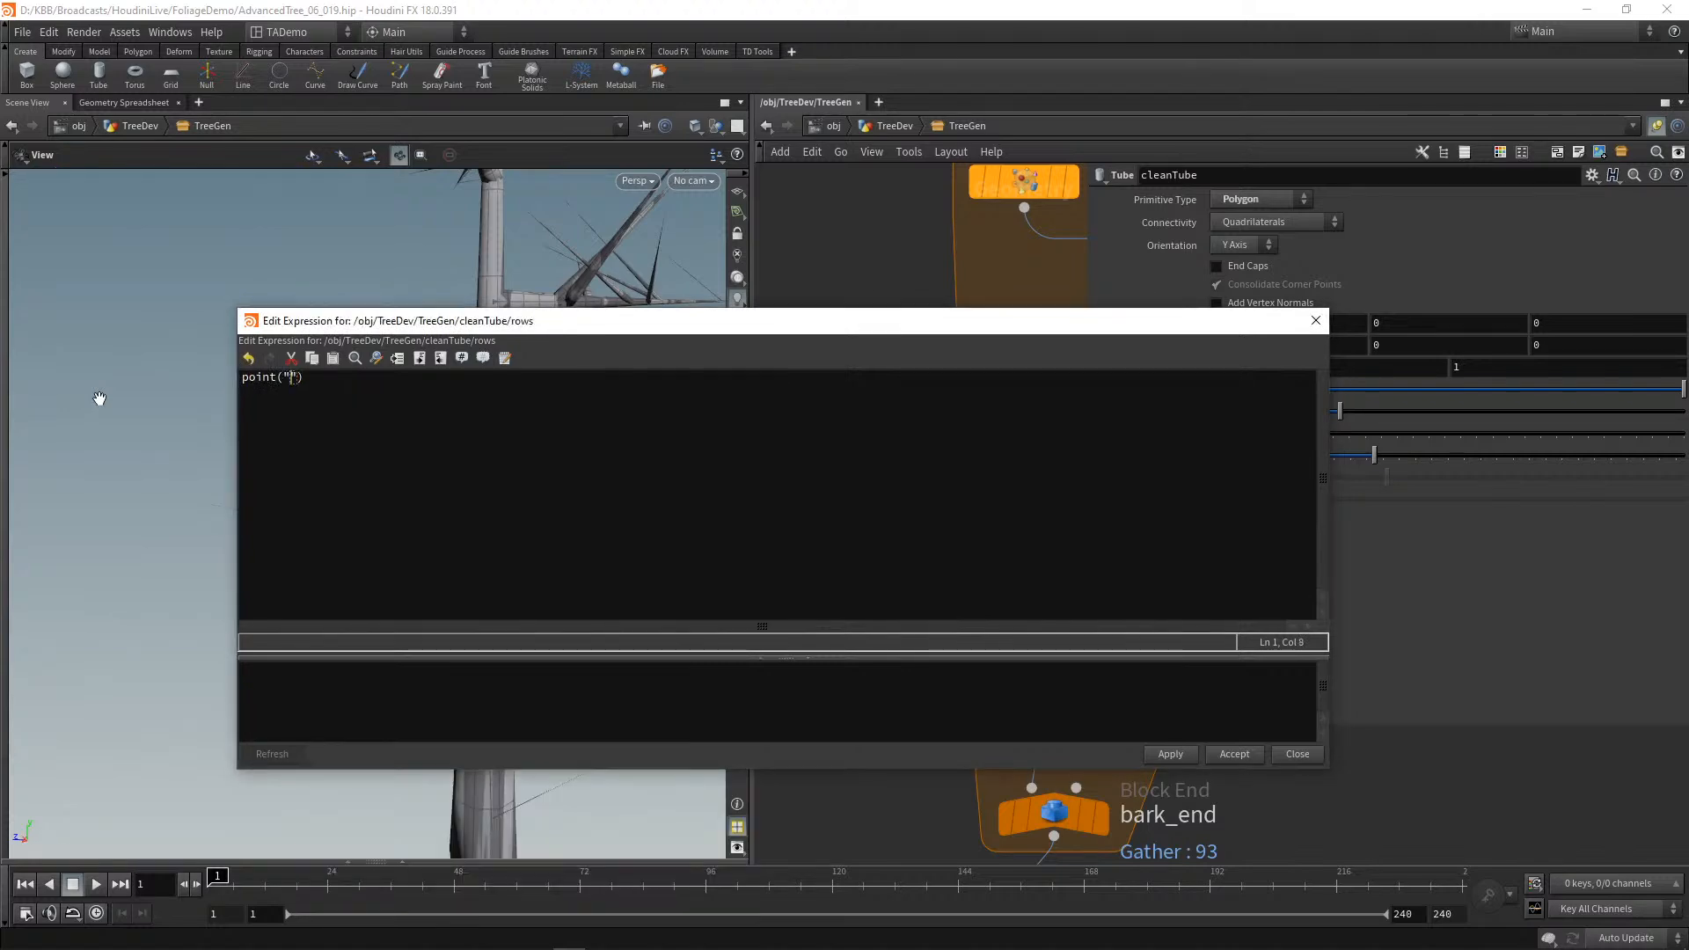
pyautogui.write('../setAttrib')
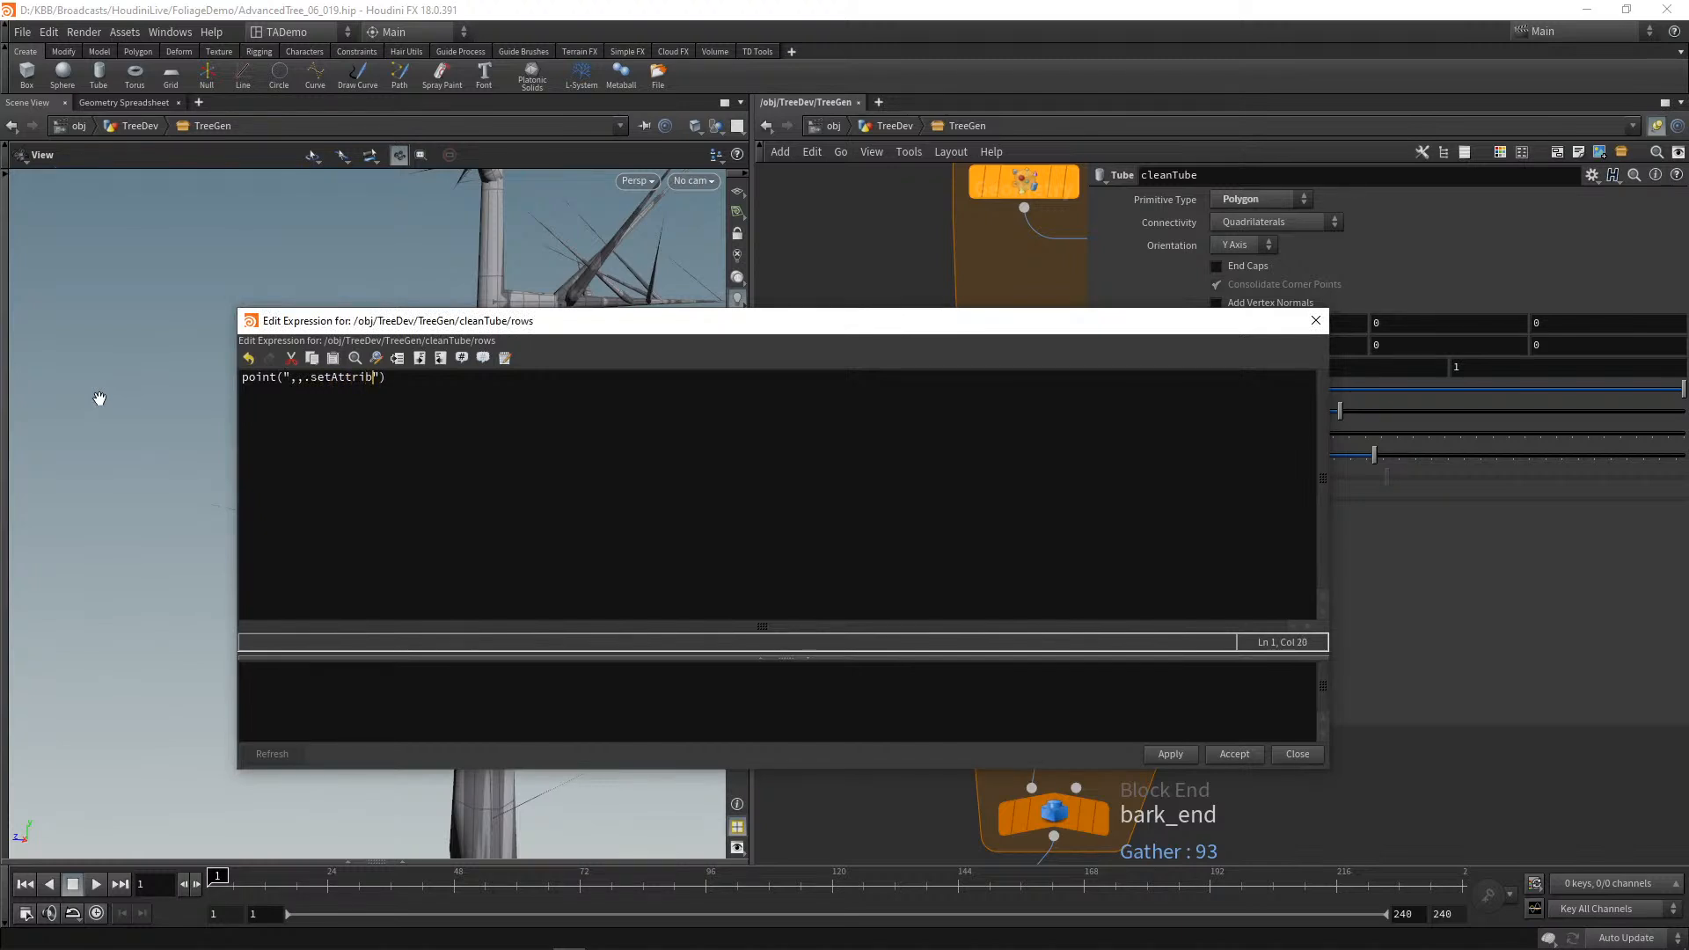
pyautogui.write('s')
pyautogui.press('Right')
pyautogui.write(', 0')
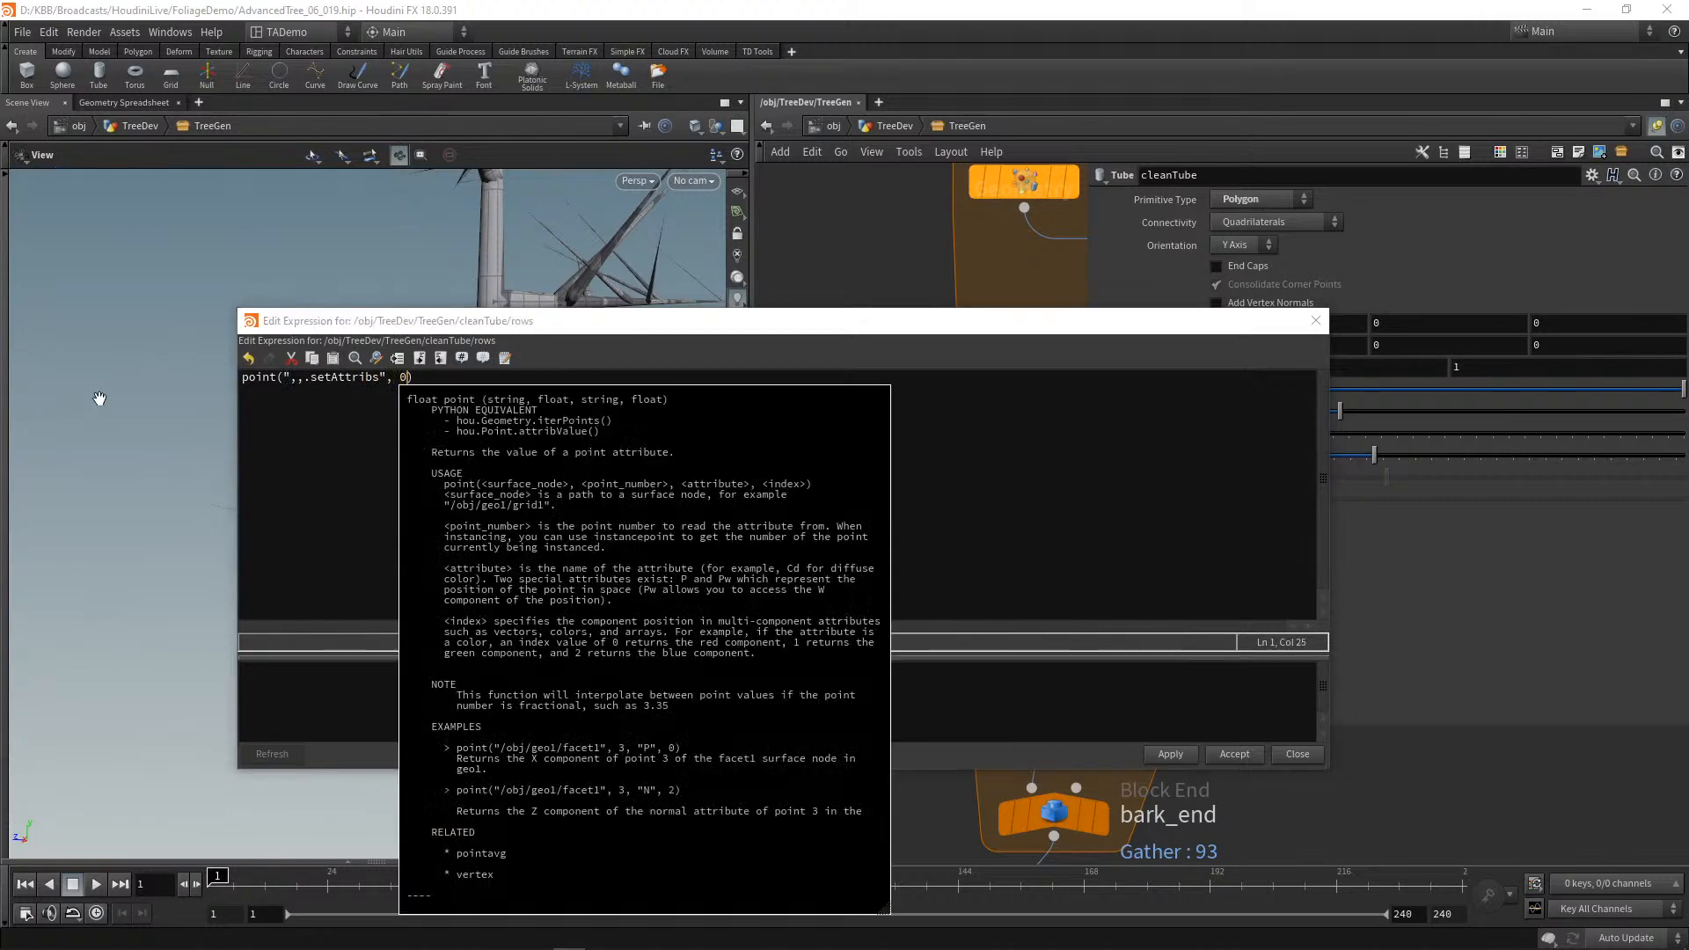
pyautogui.write(', "l')
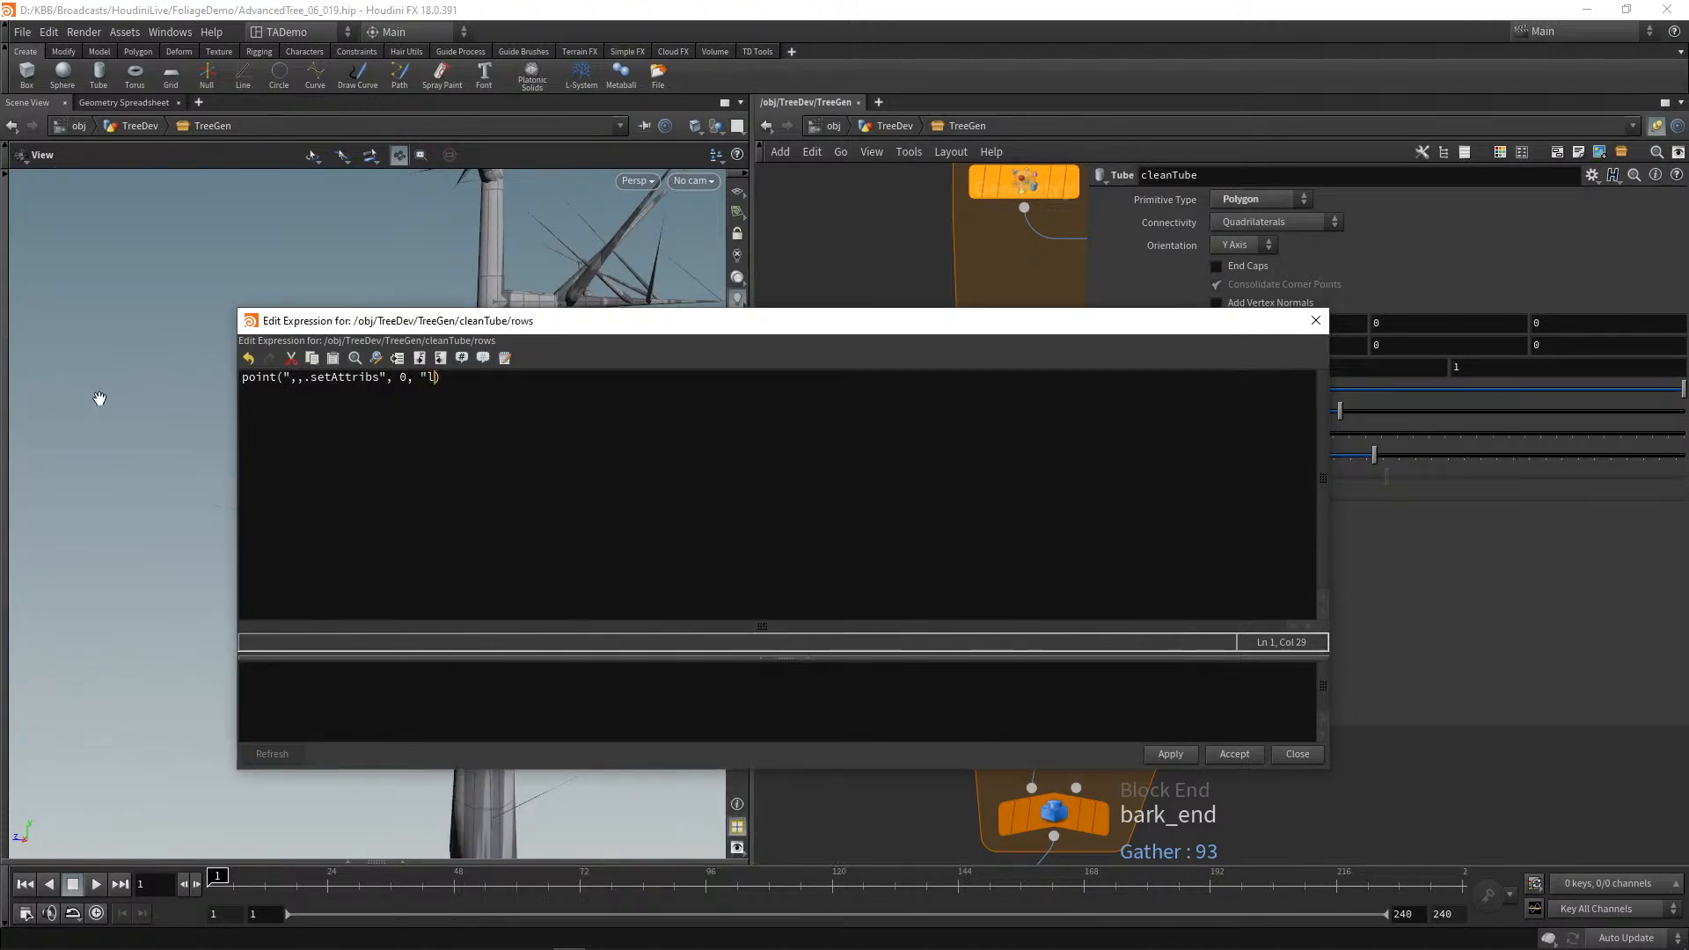
pyautogui.write('en", 0')
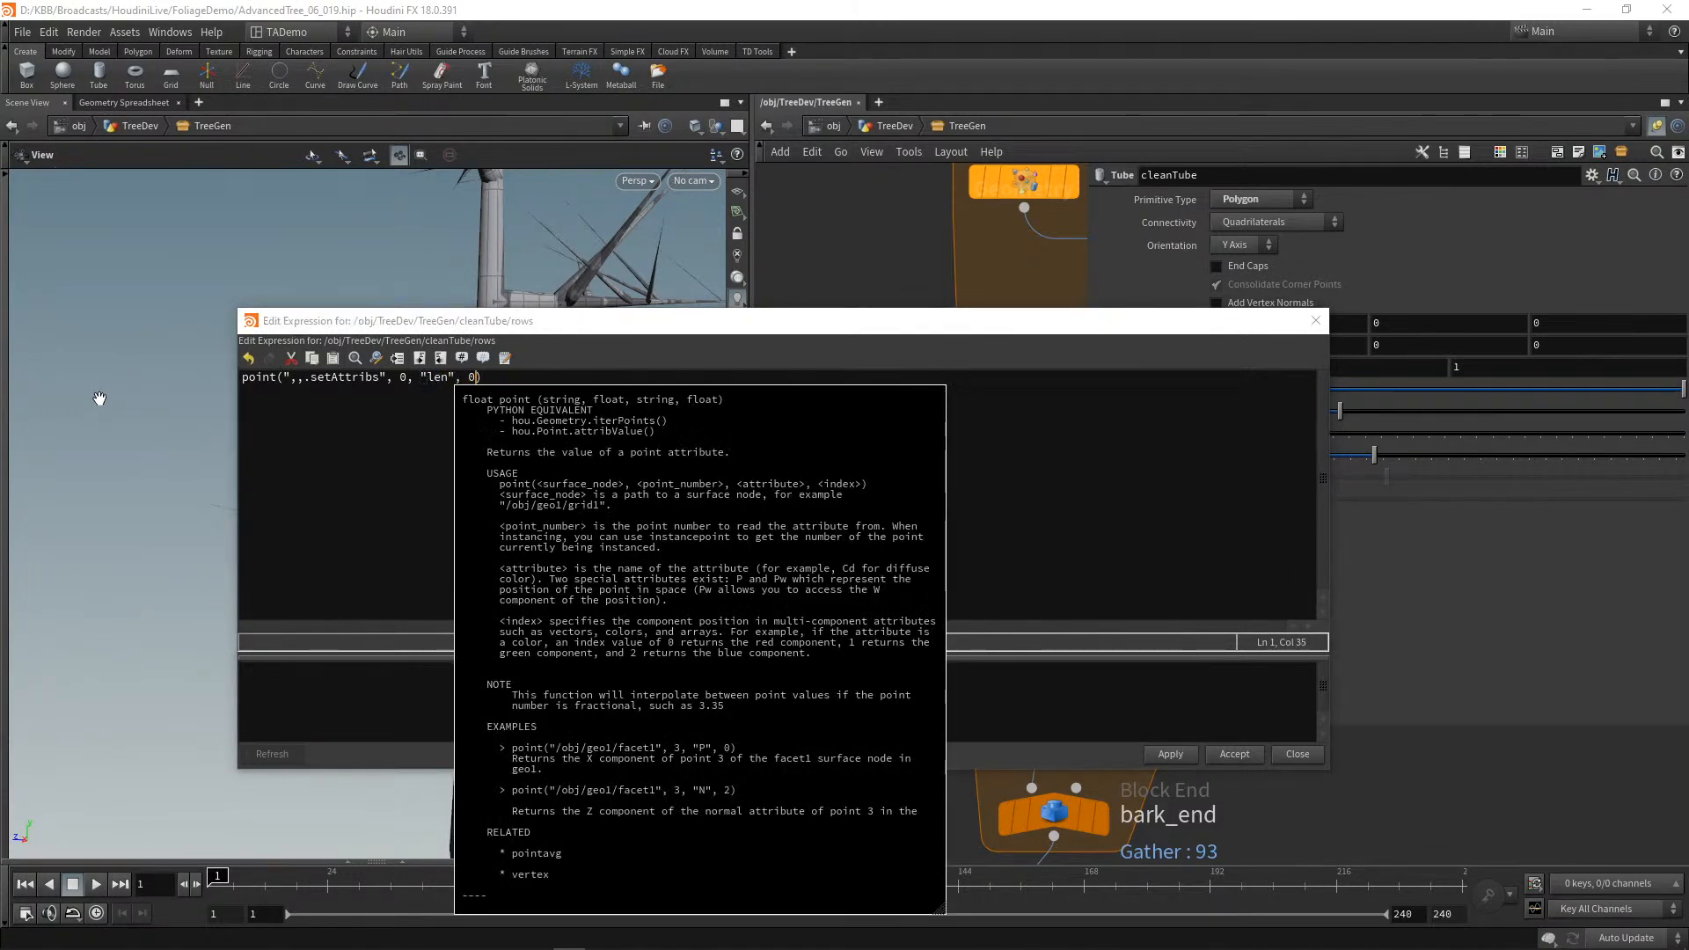
pyautogui.press('End')
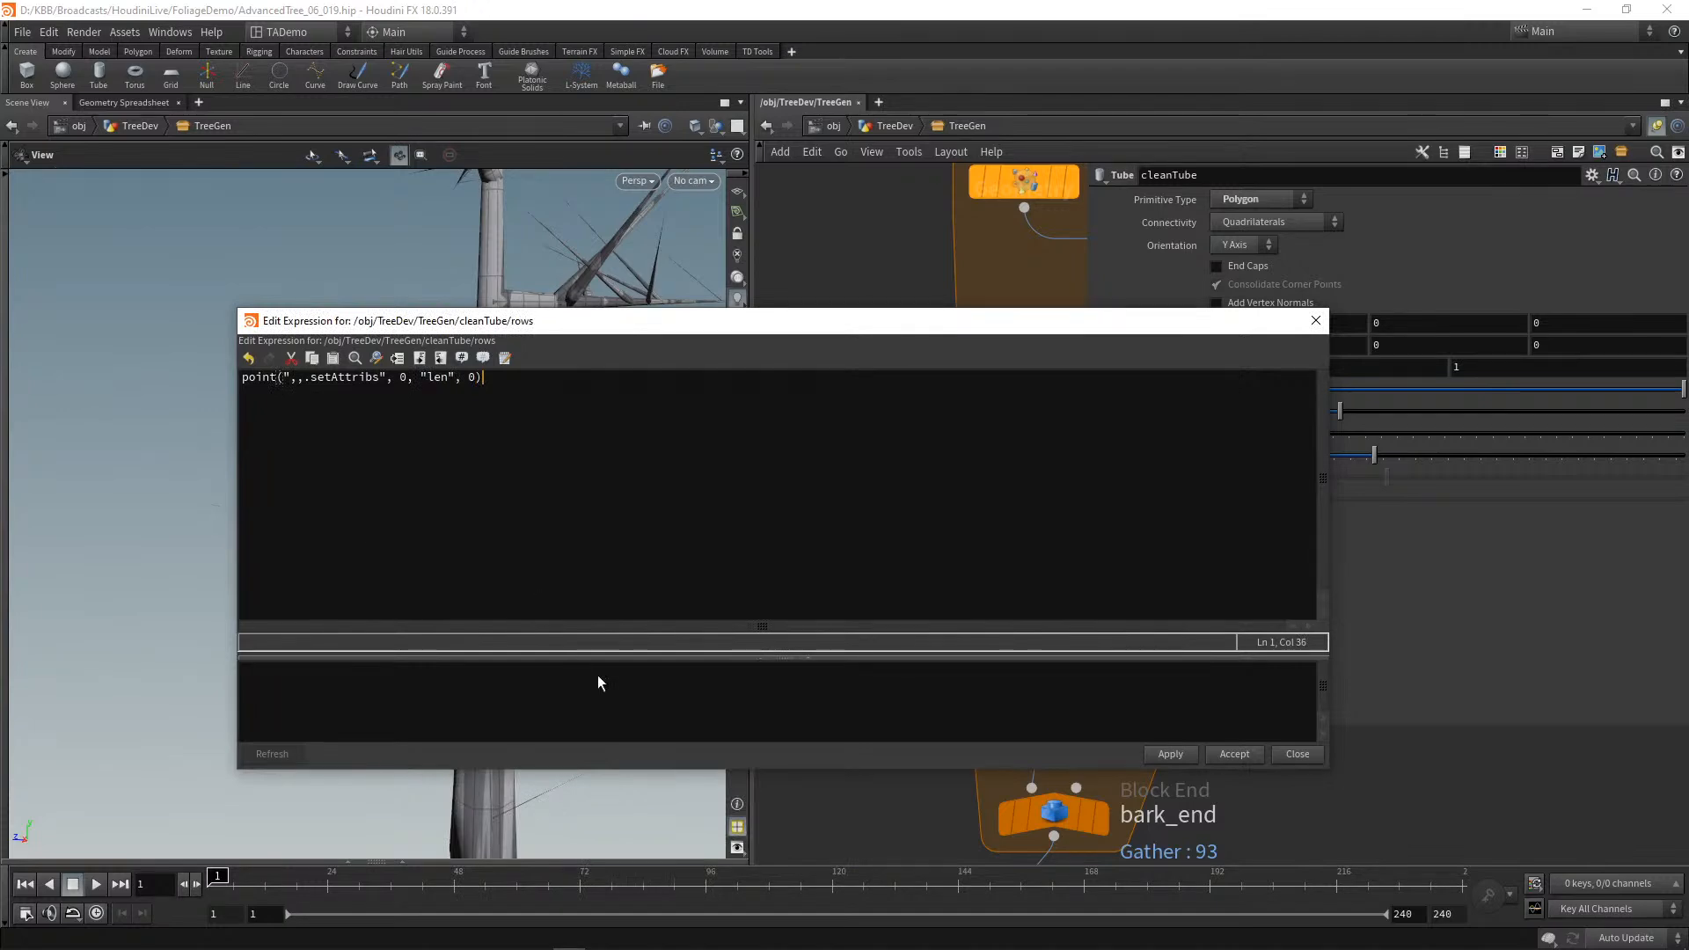
pyautogui.click(1164, 754)
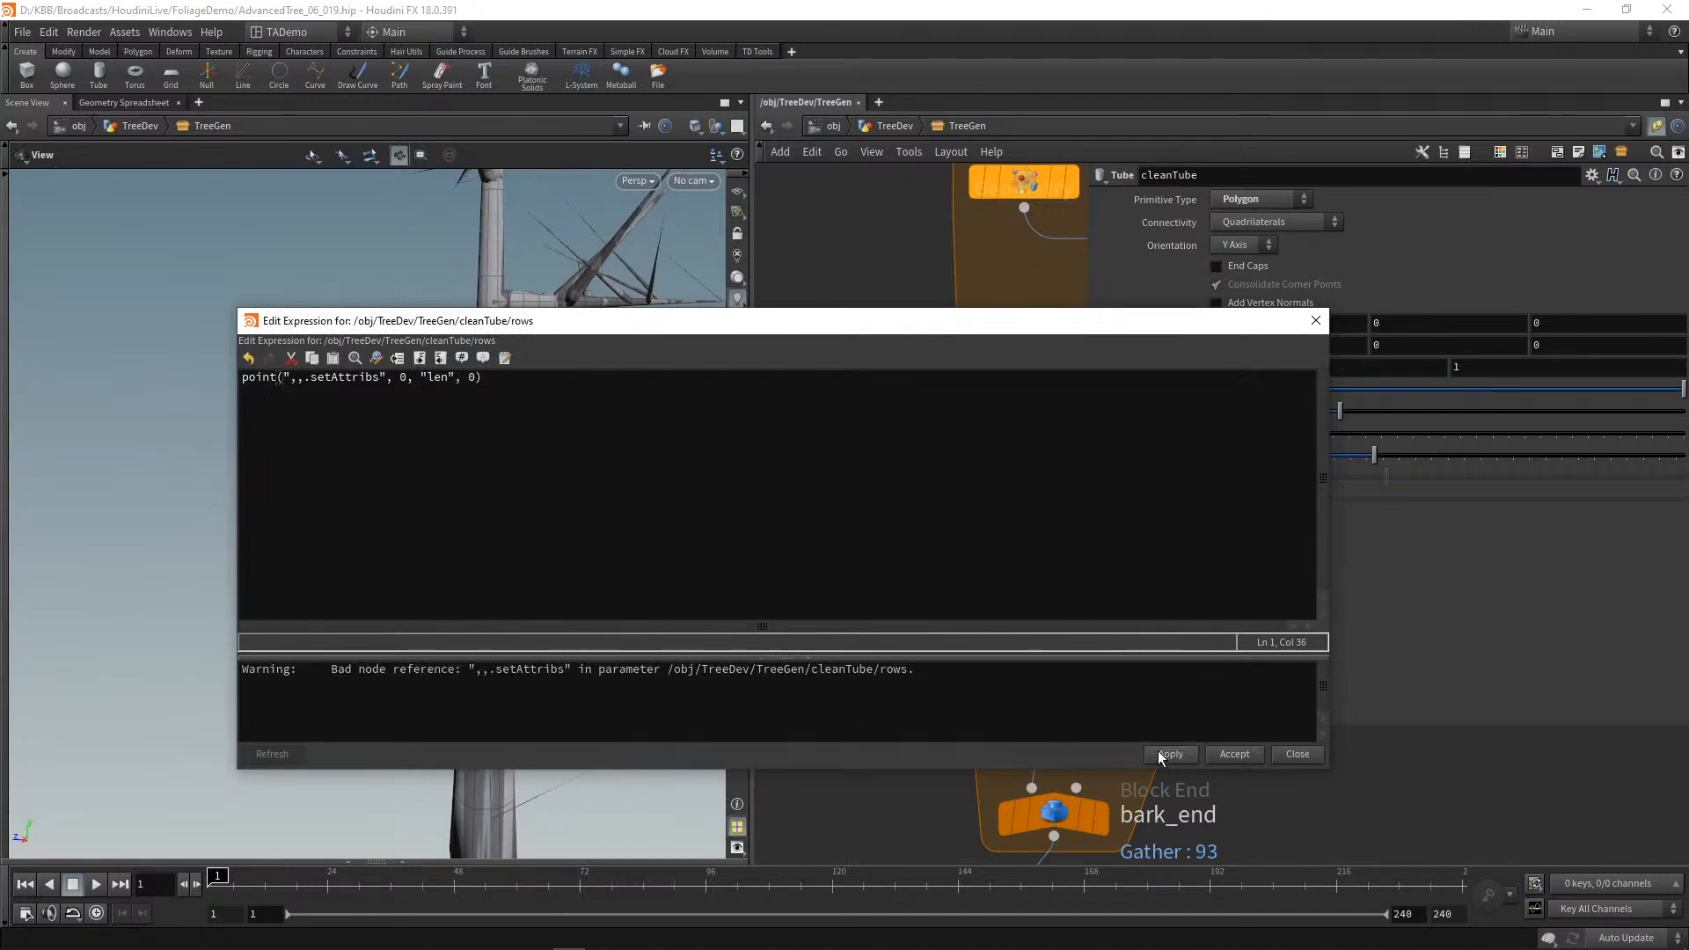
# Step: Correct the node path in the Rows expression so it reads point("../setAttribs", 0, "len", 0), and apply it
pyautogui.click(305, 378)
pyautogui.press('BackSpace')
pyautogui.press('BackSpace')
pyautogui.write('.')
pyautogui.press('Right')
pyautogui.write('/')
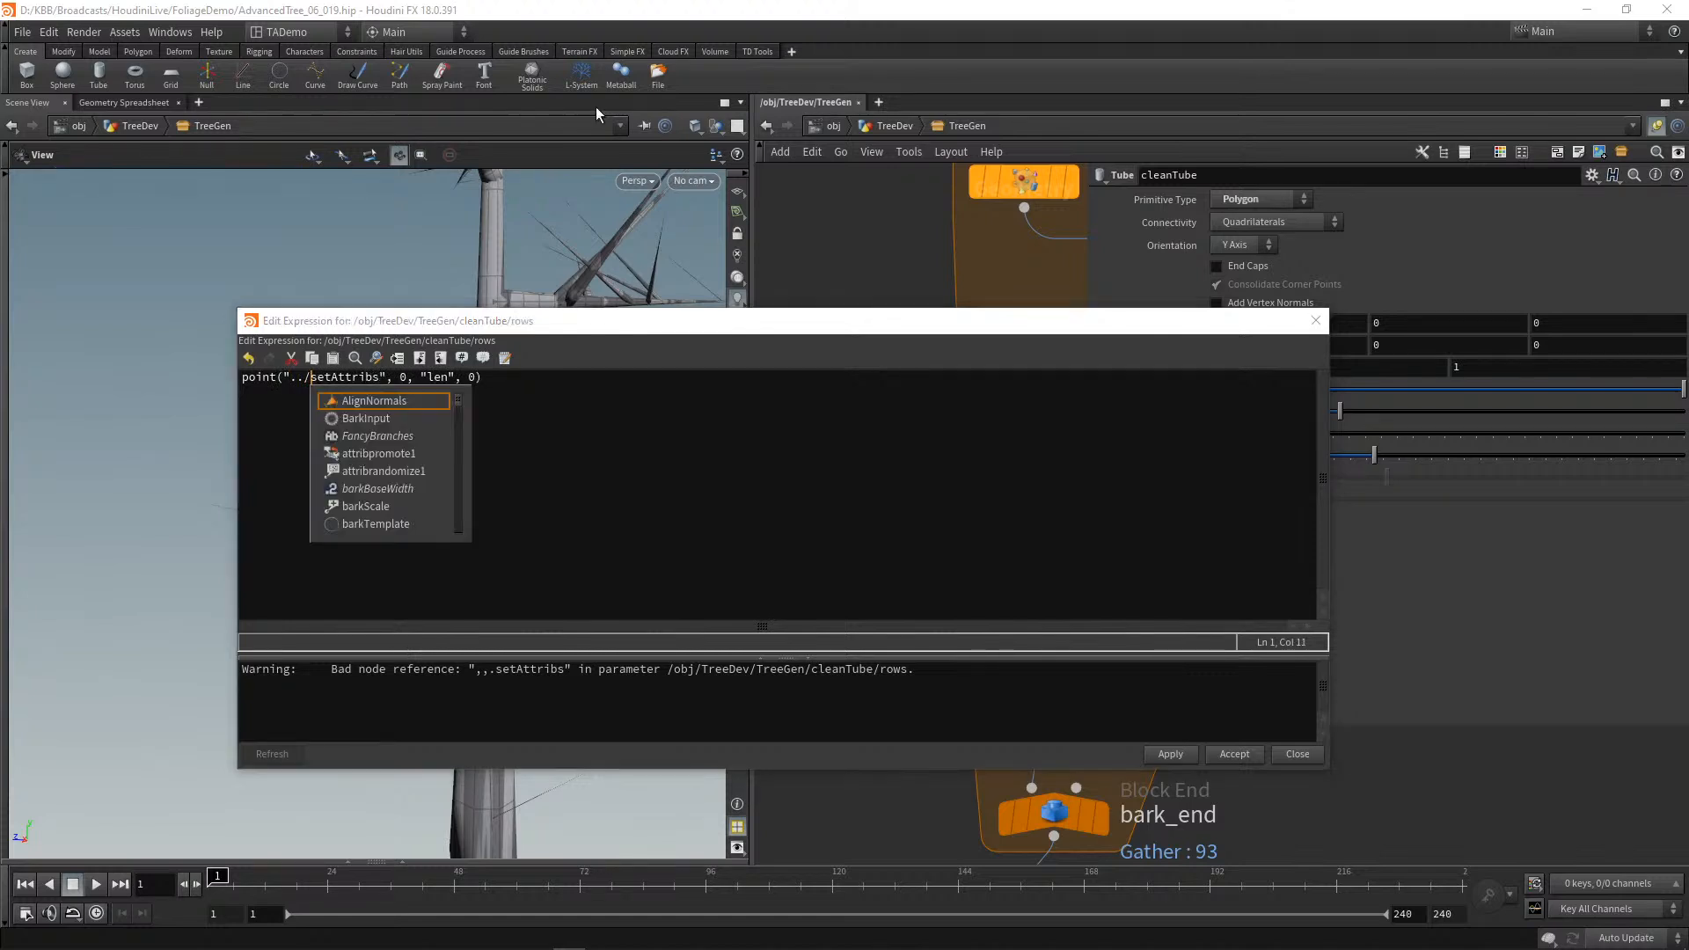
pyautogui.click(620, 495)
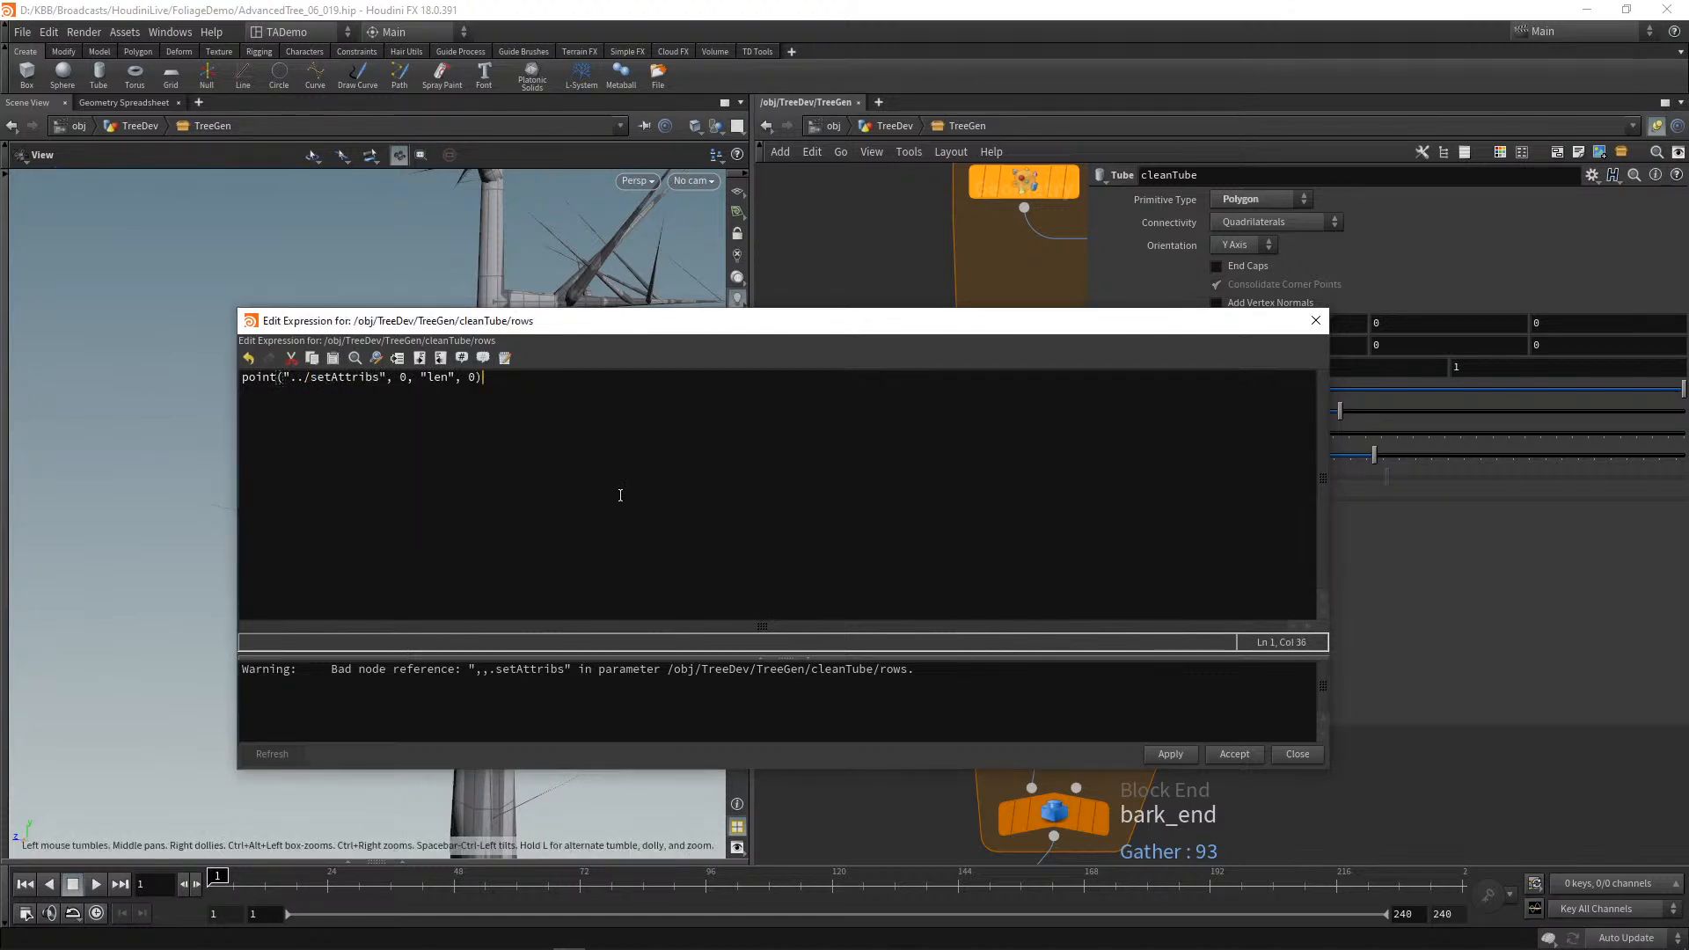
pyautogui.click(1170, 754)
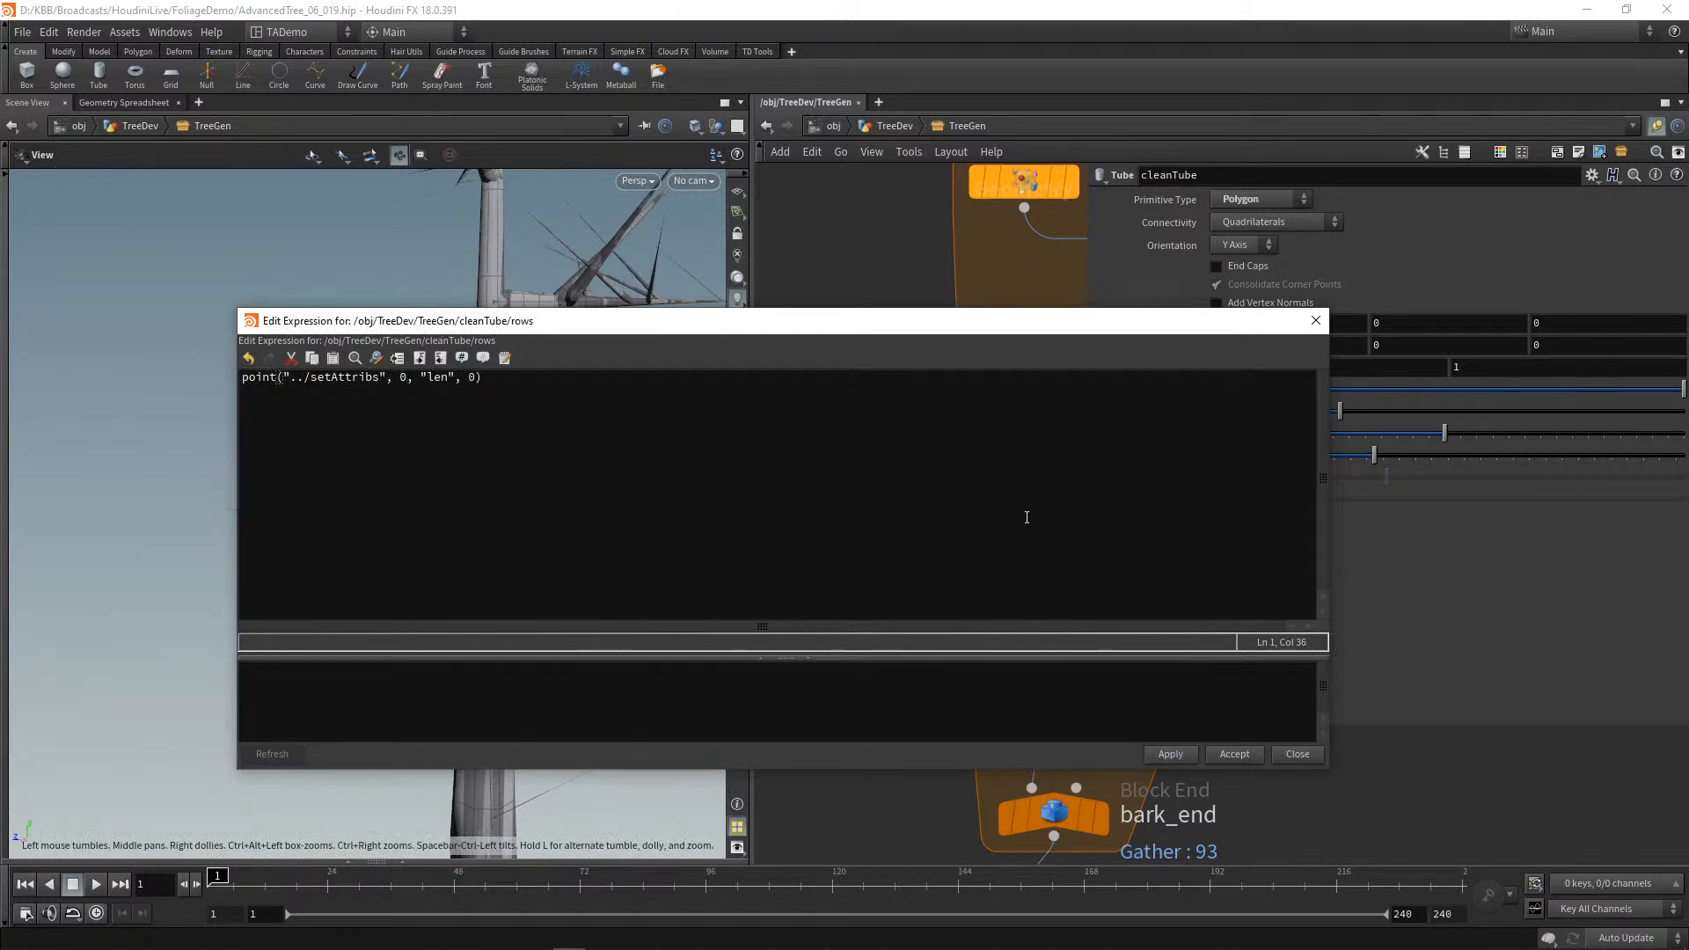
pyautogui.click(1317, 320)
# Step: Link cleanTube's Columns to the Divisions of the barkTemplate circle with a relative reference
pyautogui.click(1235, 462)
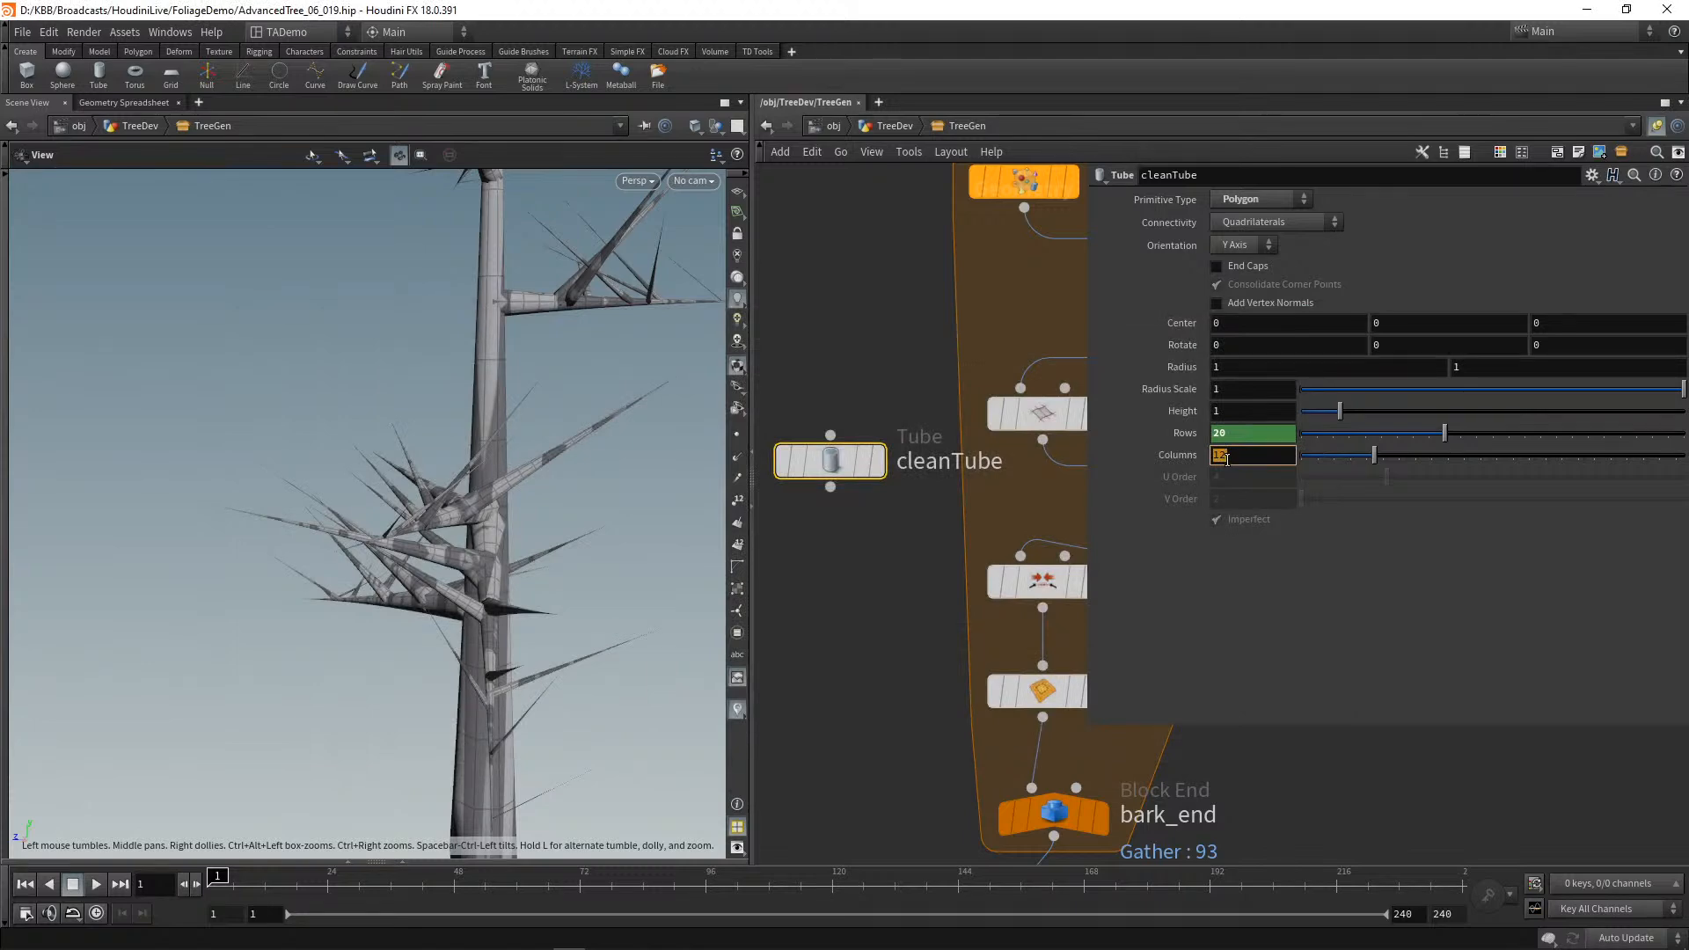
pyautogui.moveTo(879, 325)
pyautogui.mouseDown(button='middle')
pyautogui.moveTo(959, 520)
pyautogui.moveTo(967, 591)
pyautogui.mouseUp(button='middle')
pyautogui.moveTo(929, 489); pyautogui.dragTo(967, 592, button='middle')
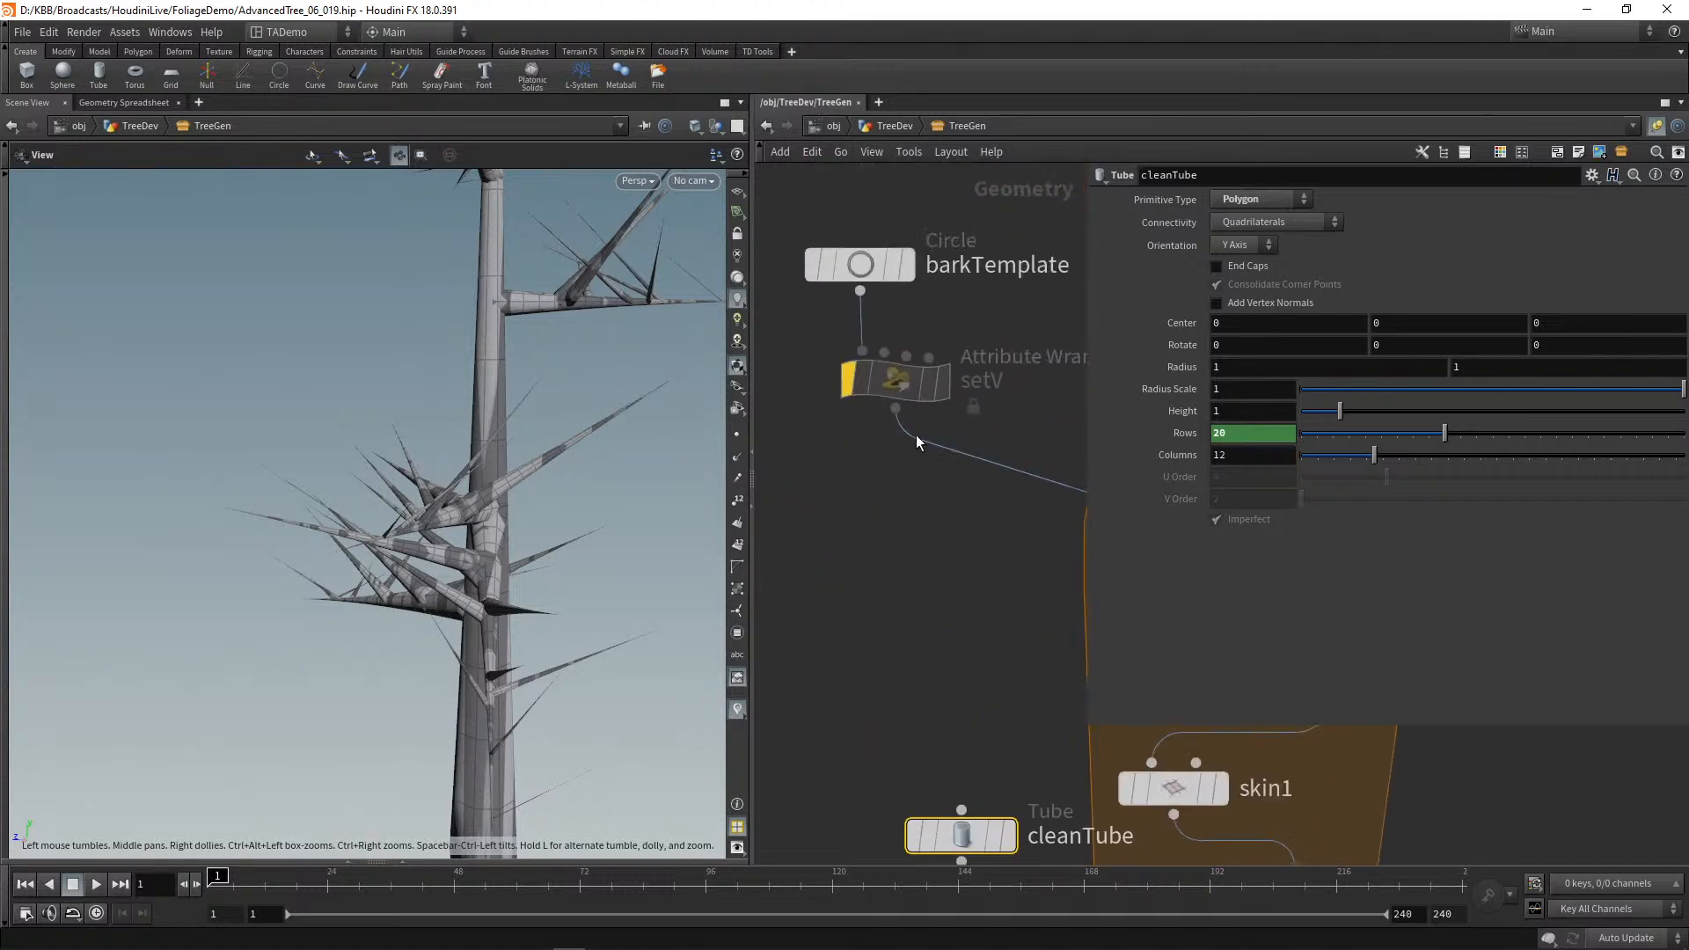
pyautogui.click(893, 266)
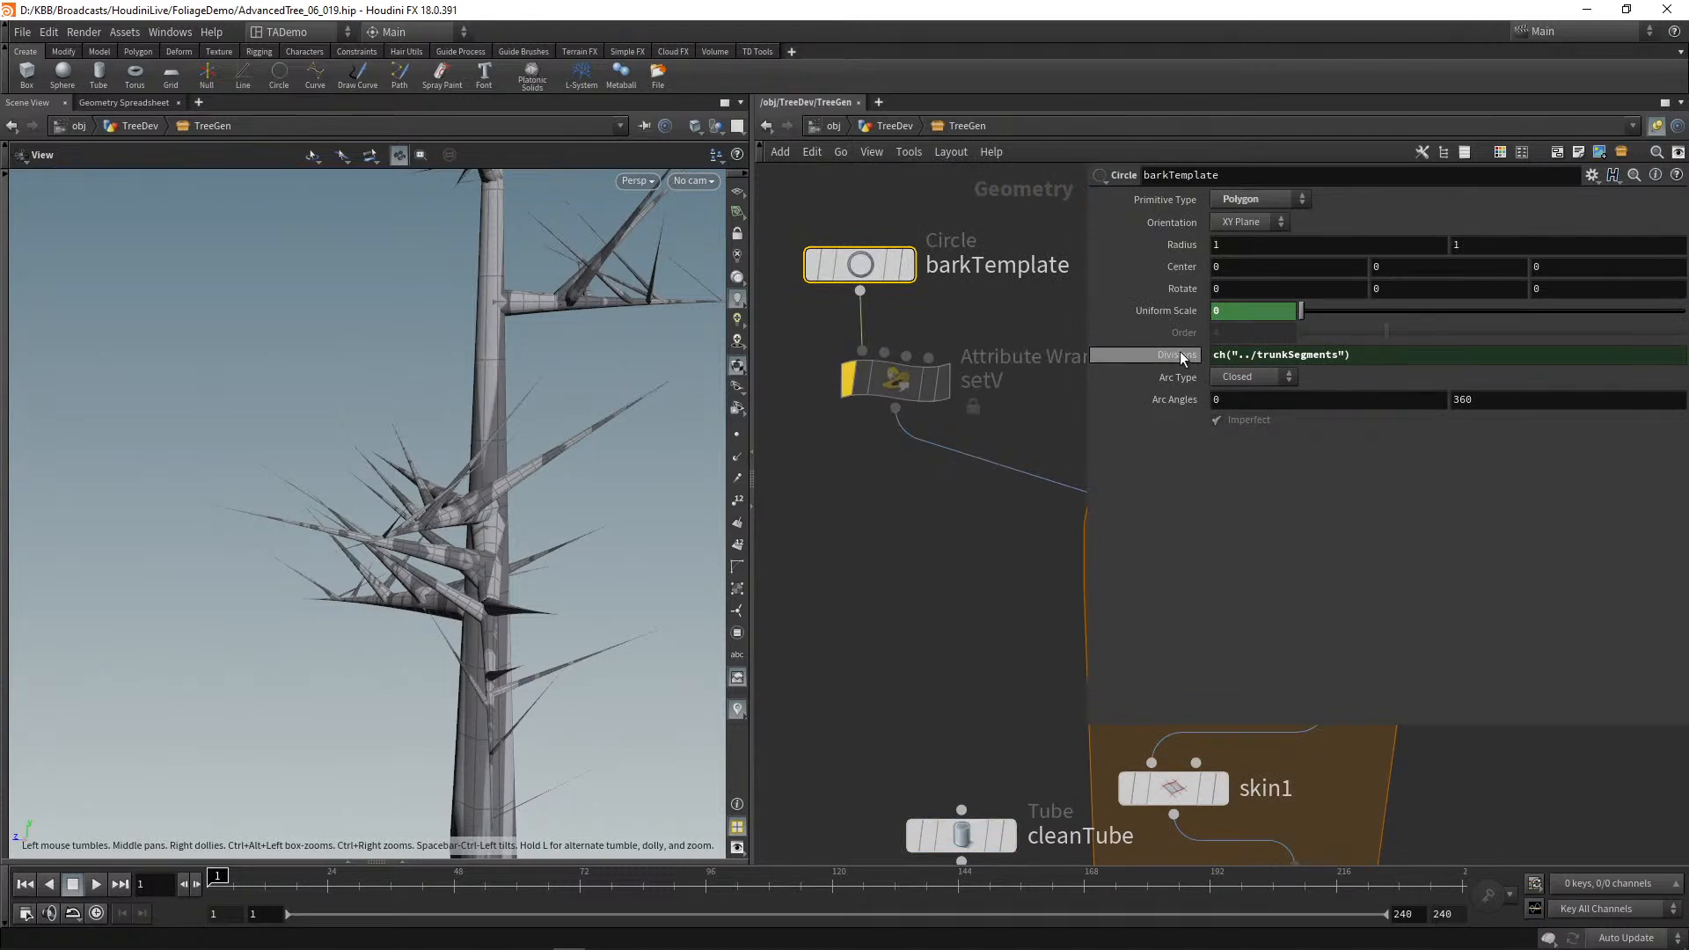
pyautogui.moveTo(1180, 351)
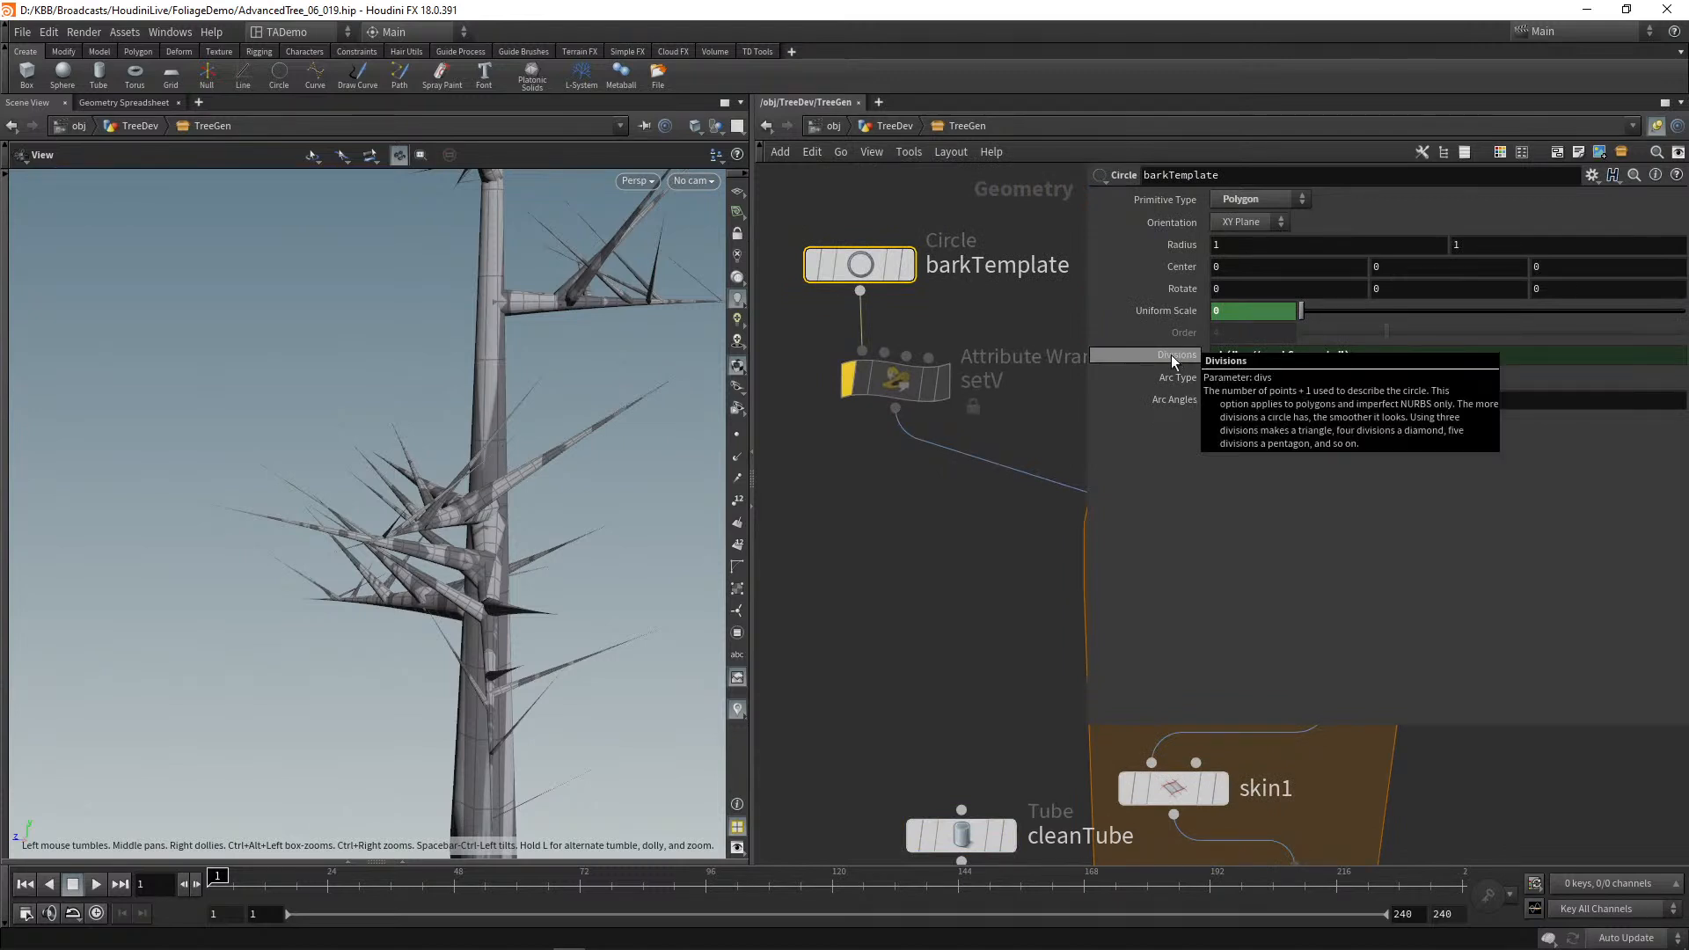
pyautogui.rightClick(1170, 356)
pyautogui.click(1208, 472)
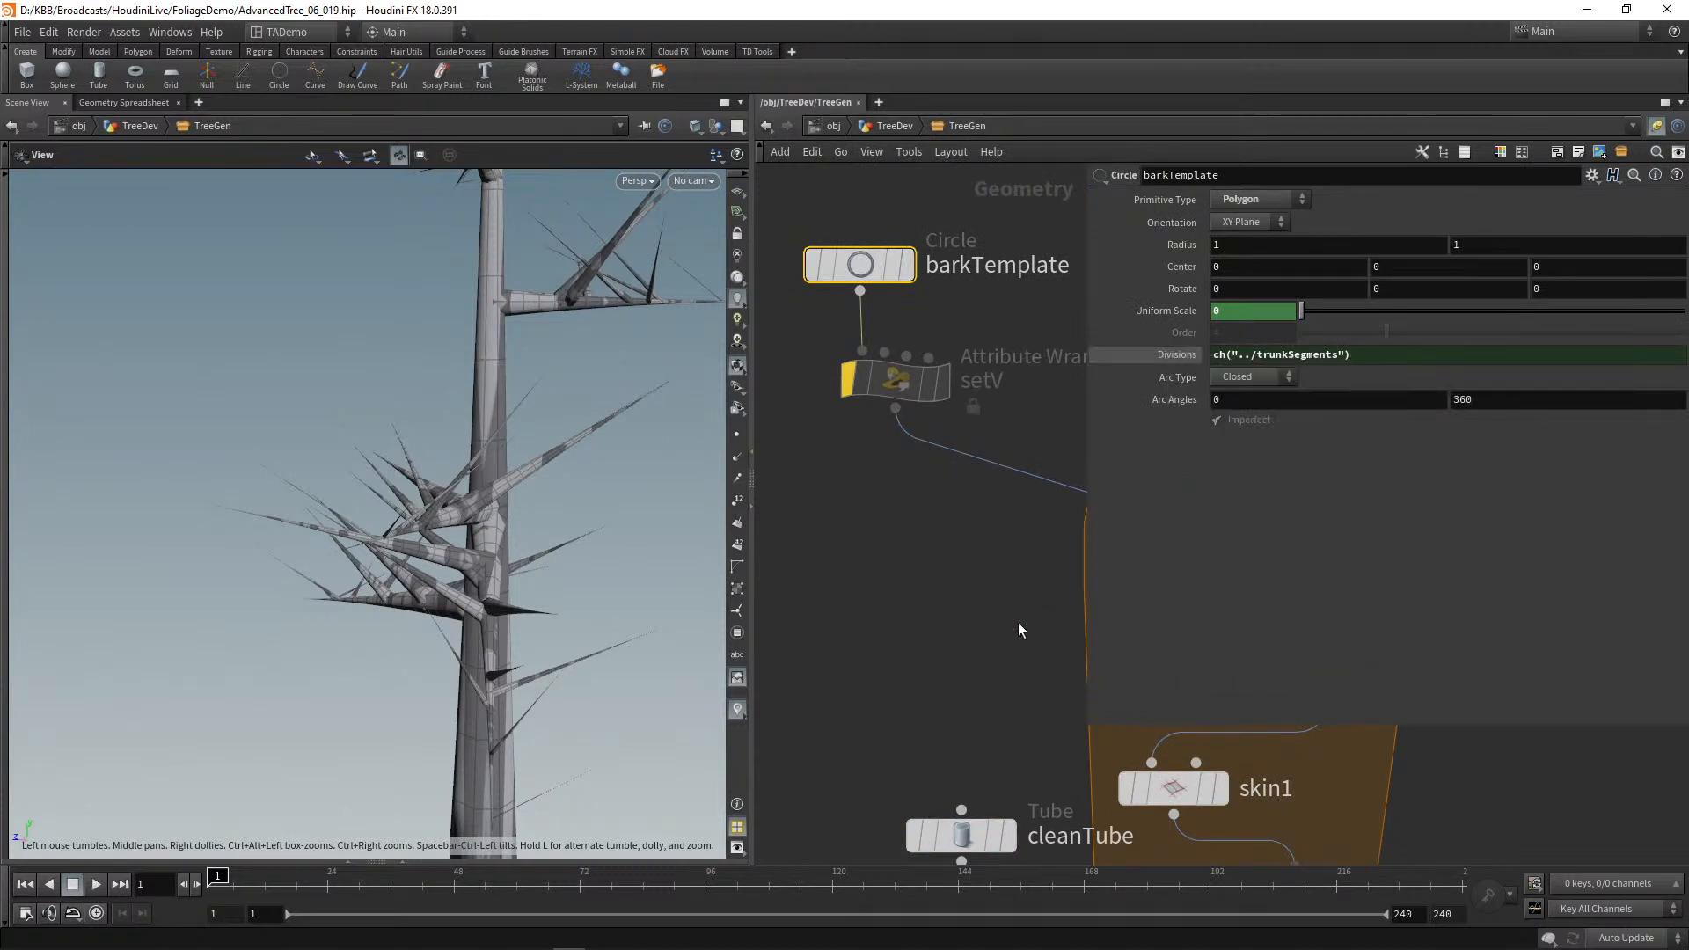
pyautogui.click(896, 538)
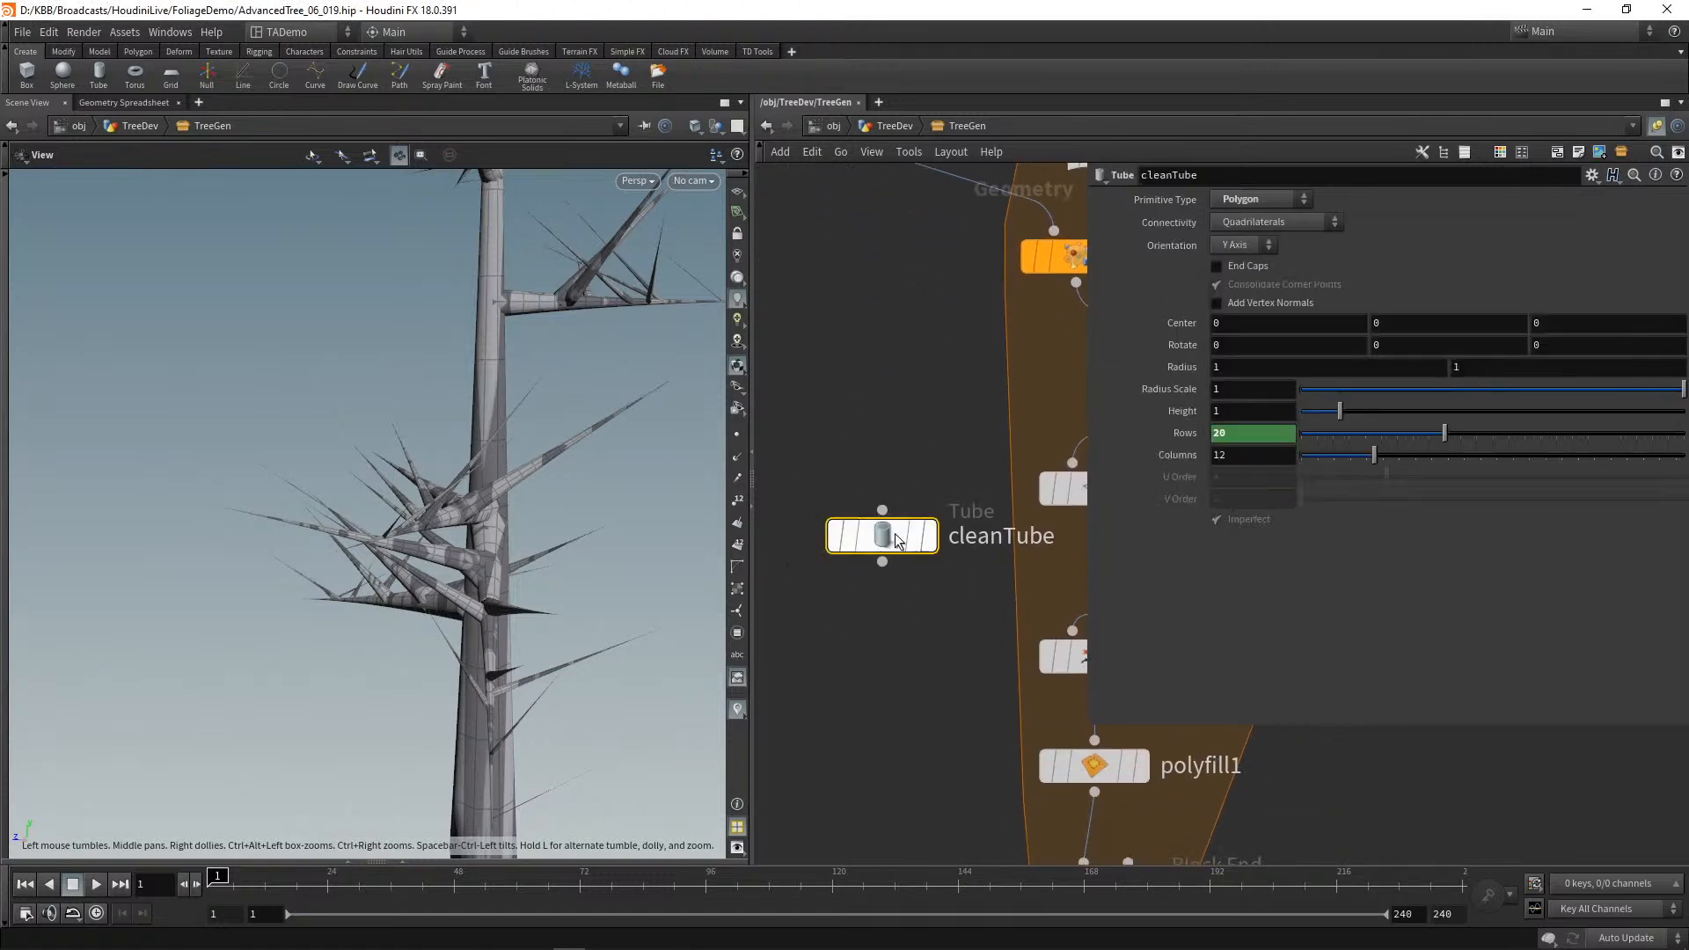
pyautogui.rightClick(1179, 456)
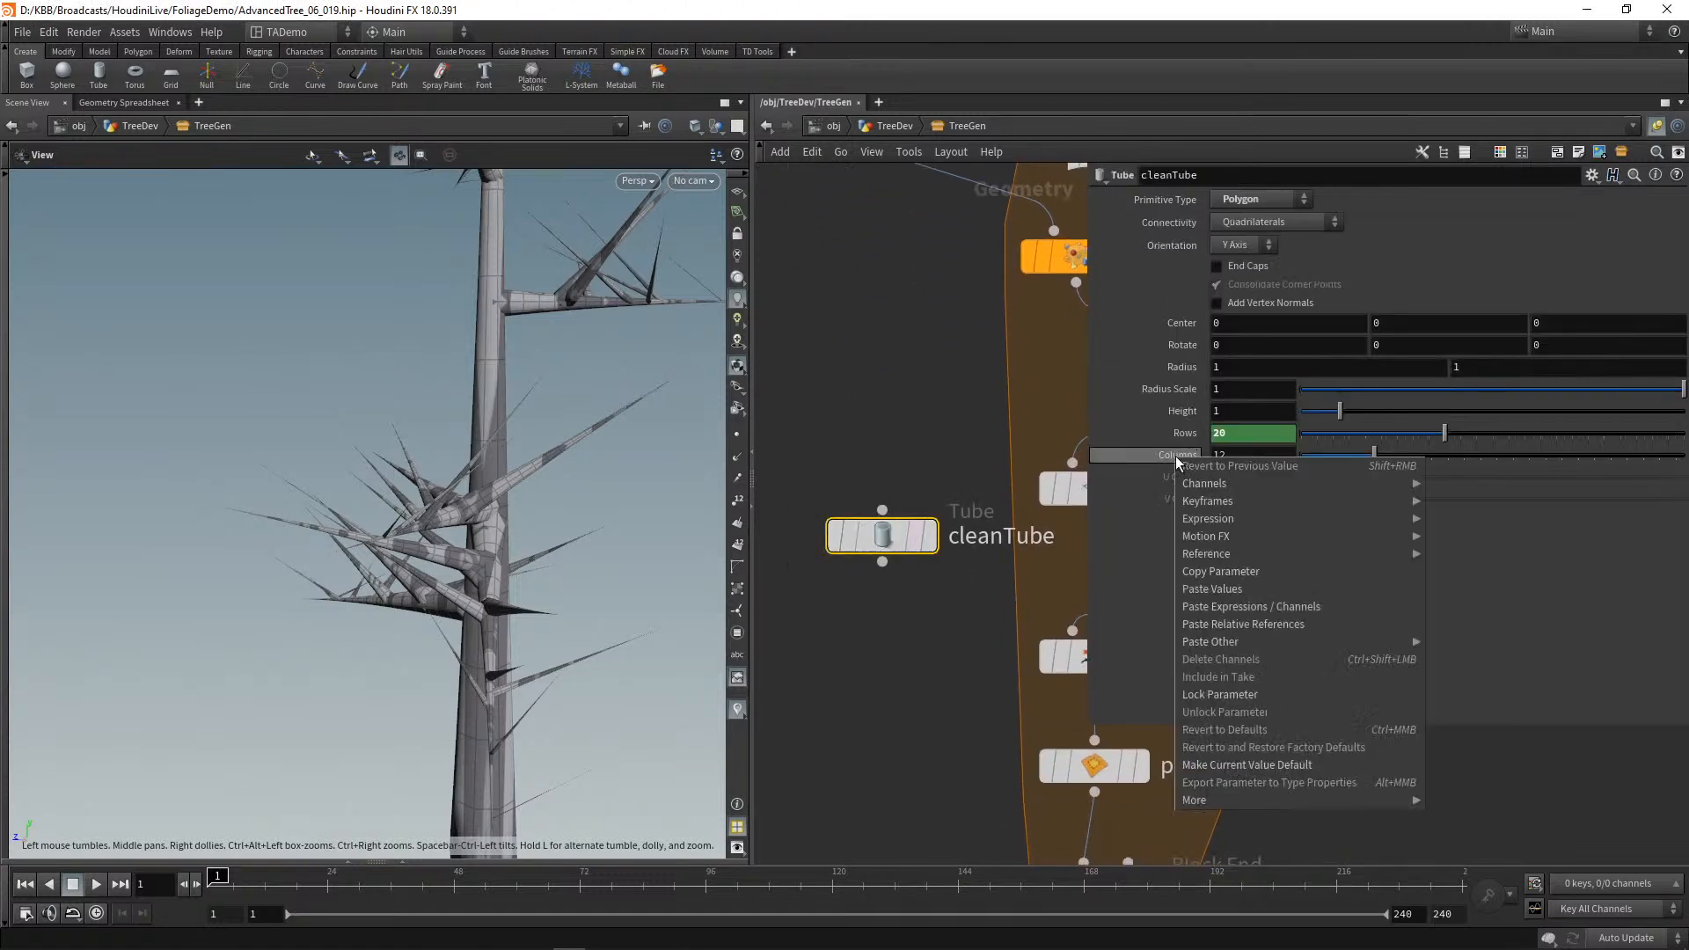
pyautogui.click(1213, 630)
pyautogui.moveTo(1073, 657)
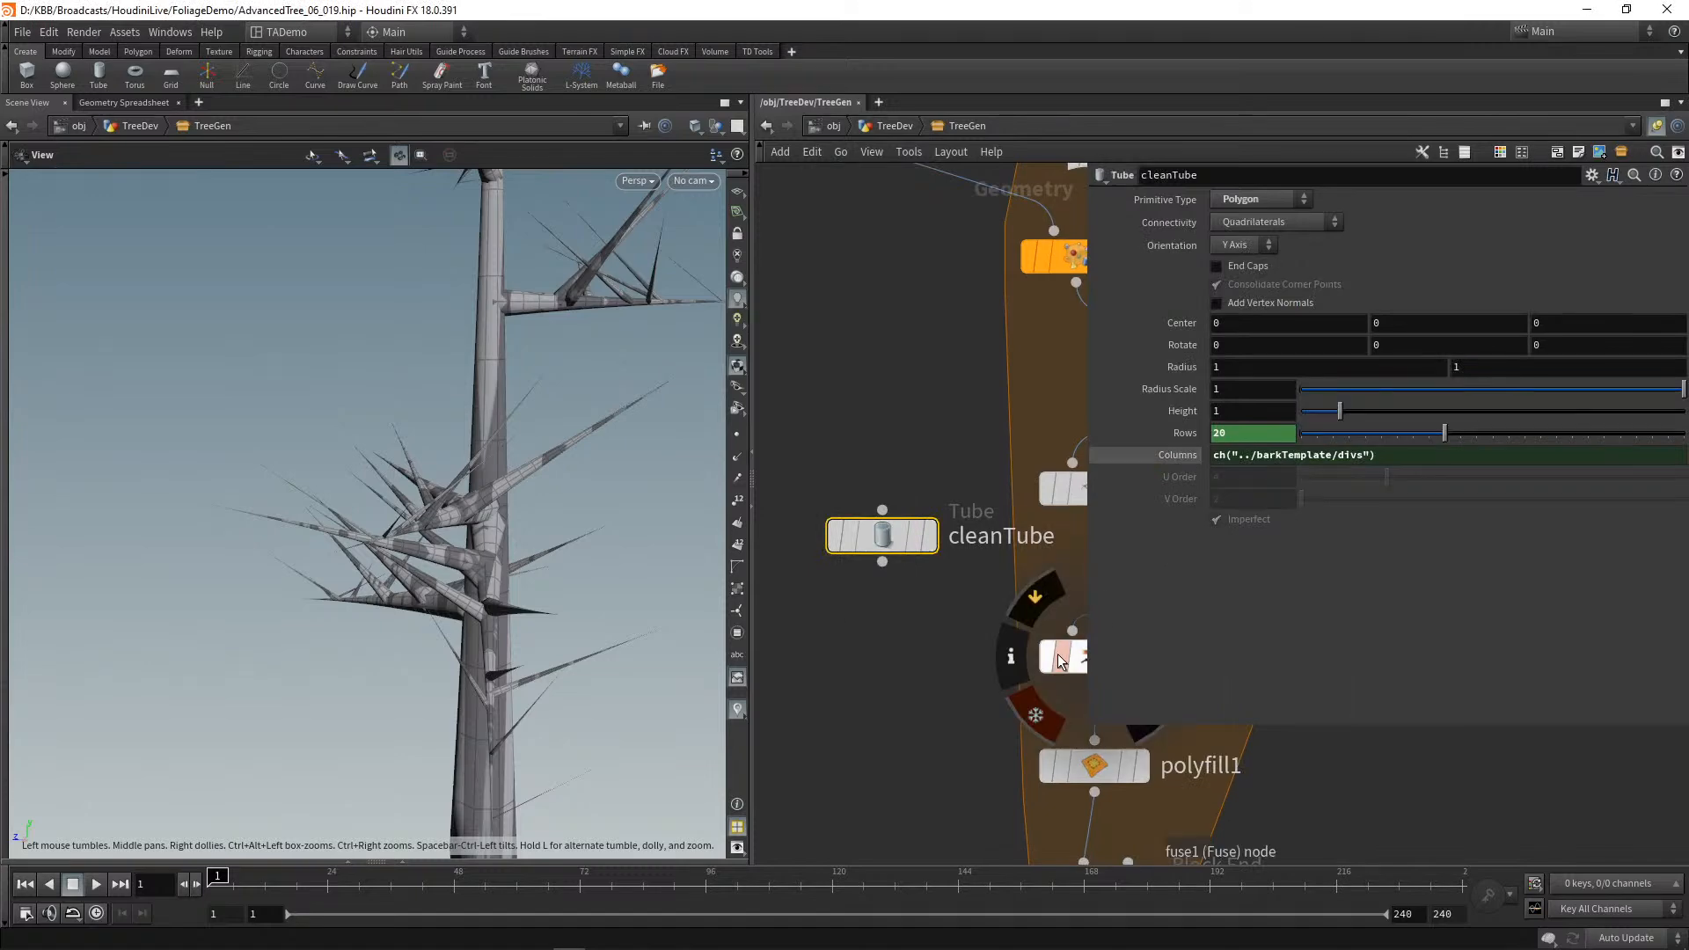
pyautogui.click(1153, 451)
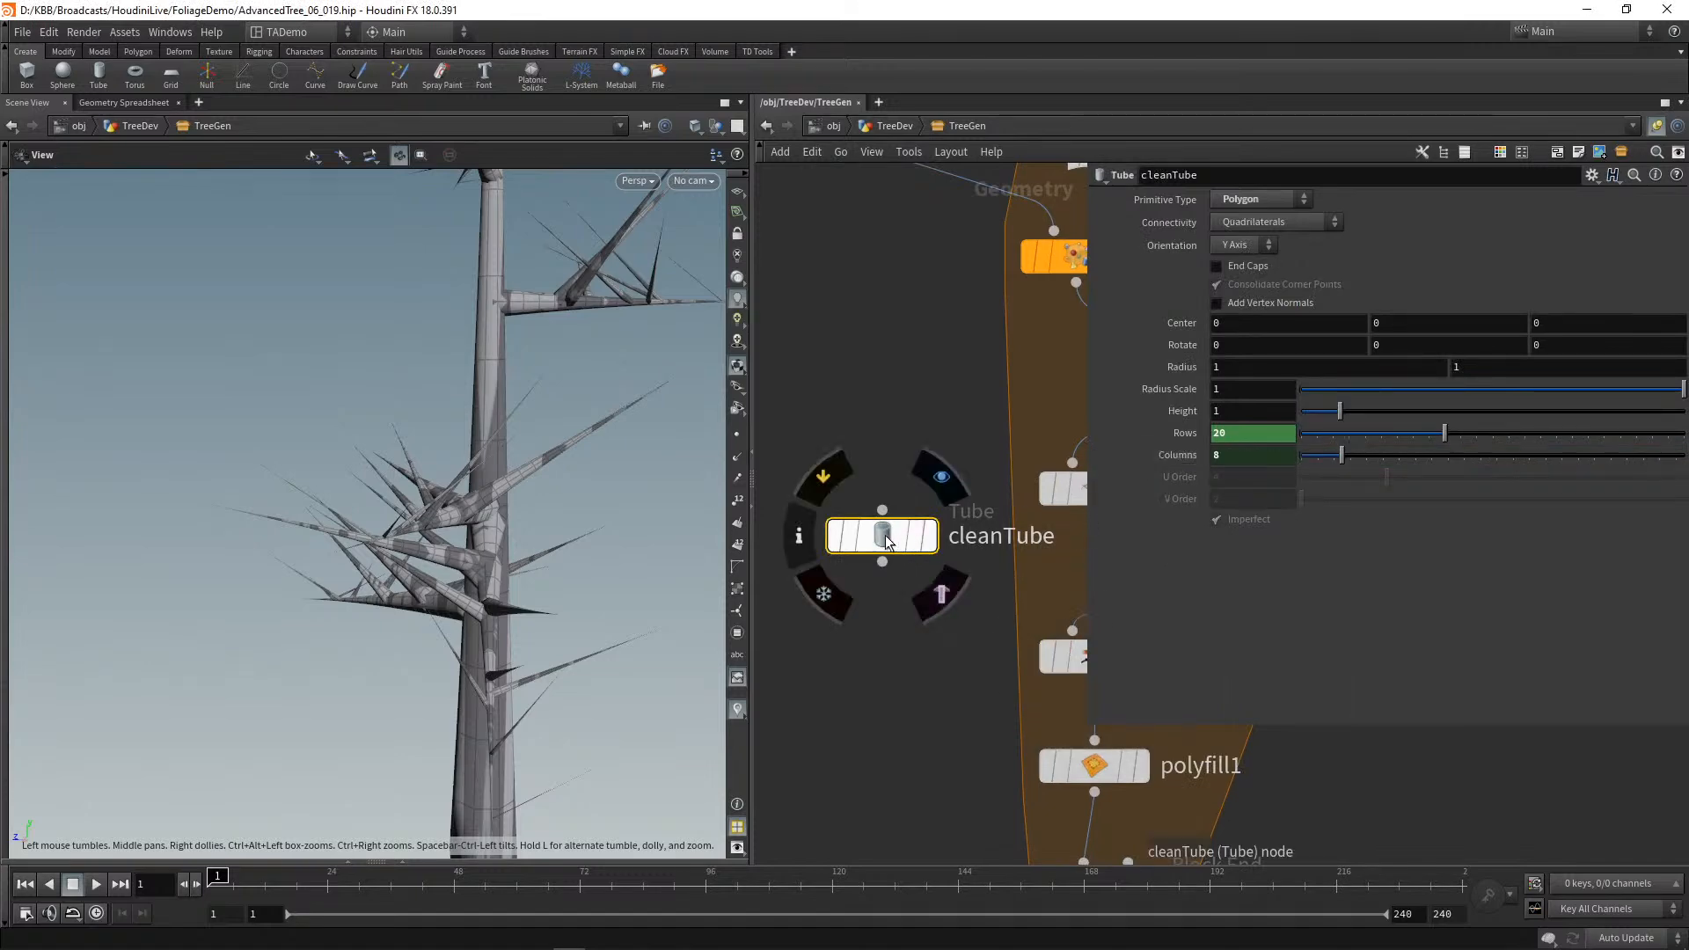
# Step: Add a UV Texture node wired from cleanTube's output and place it just below the tube
pyautogui.moveTo(886, 536); pyautogui.dragTo(852, 524)
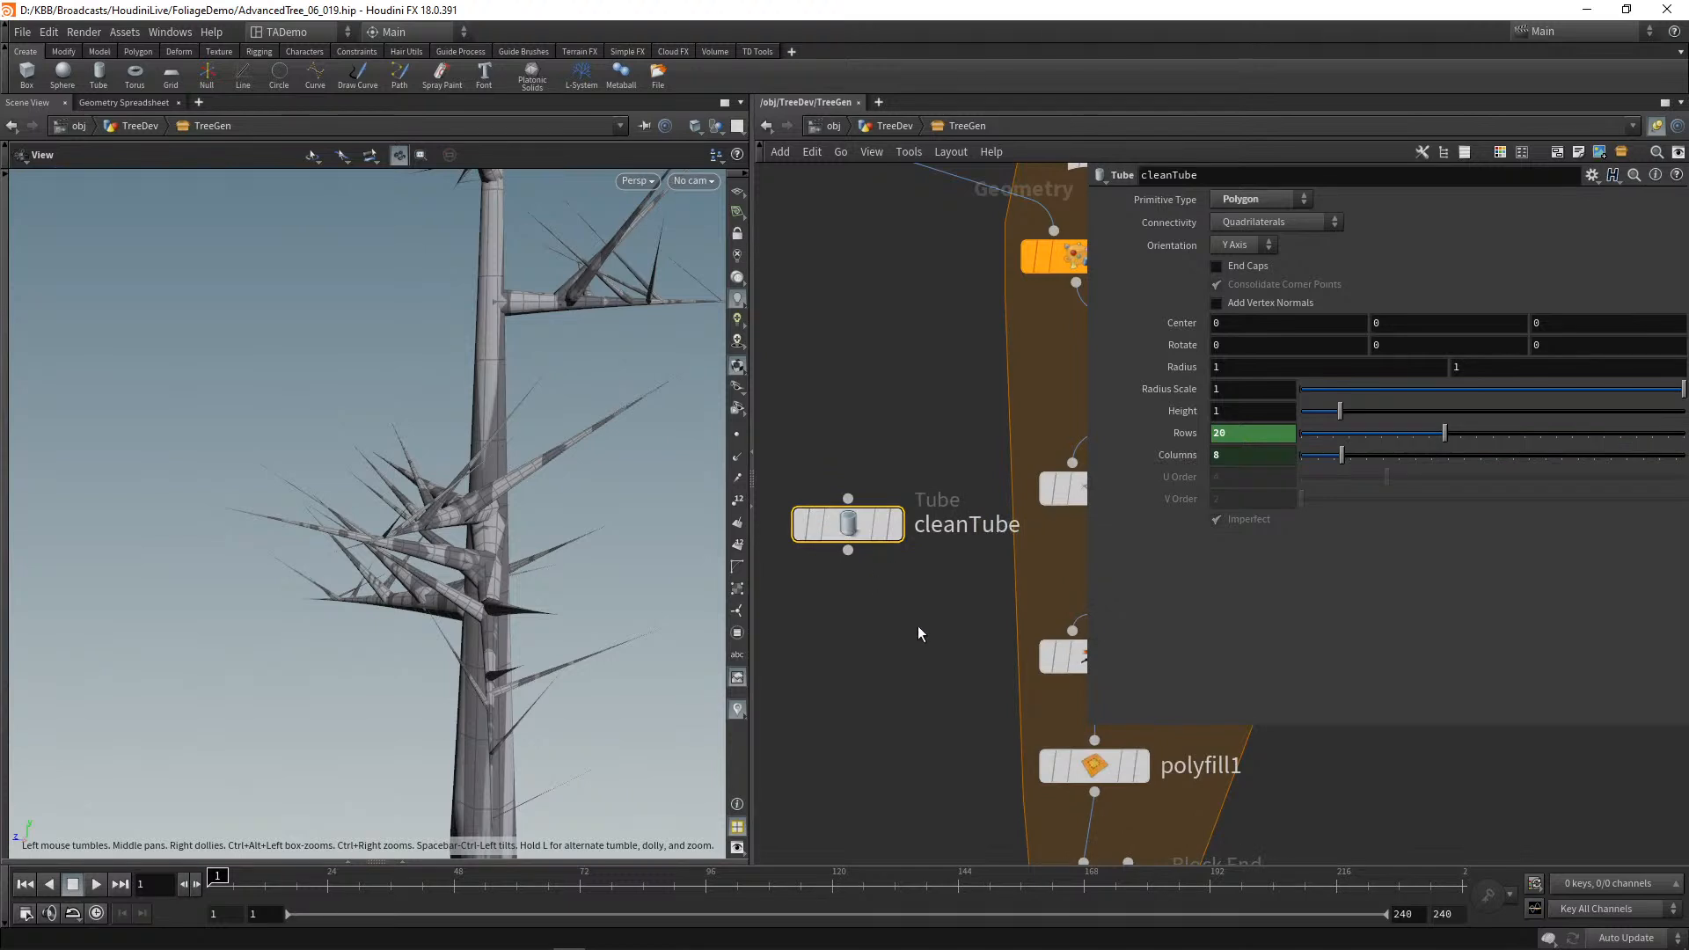
pyautogui.moveTo(917, 625); pyautogui.dragTo(950, 540, button='middle')
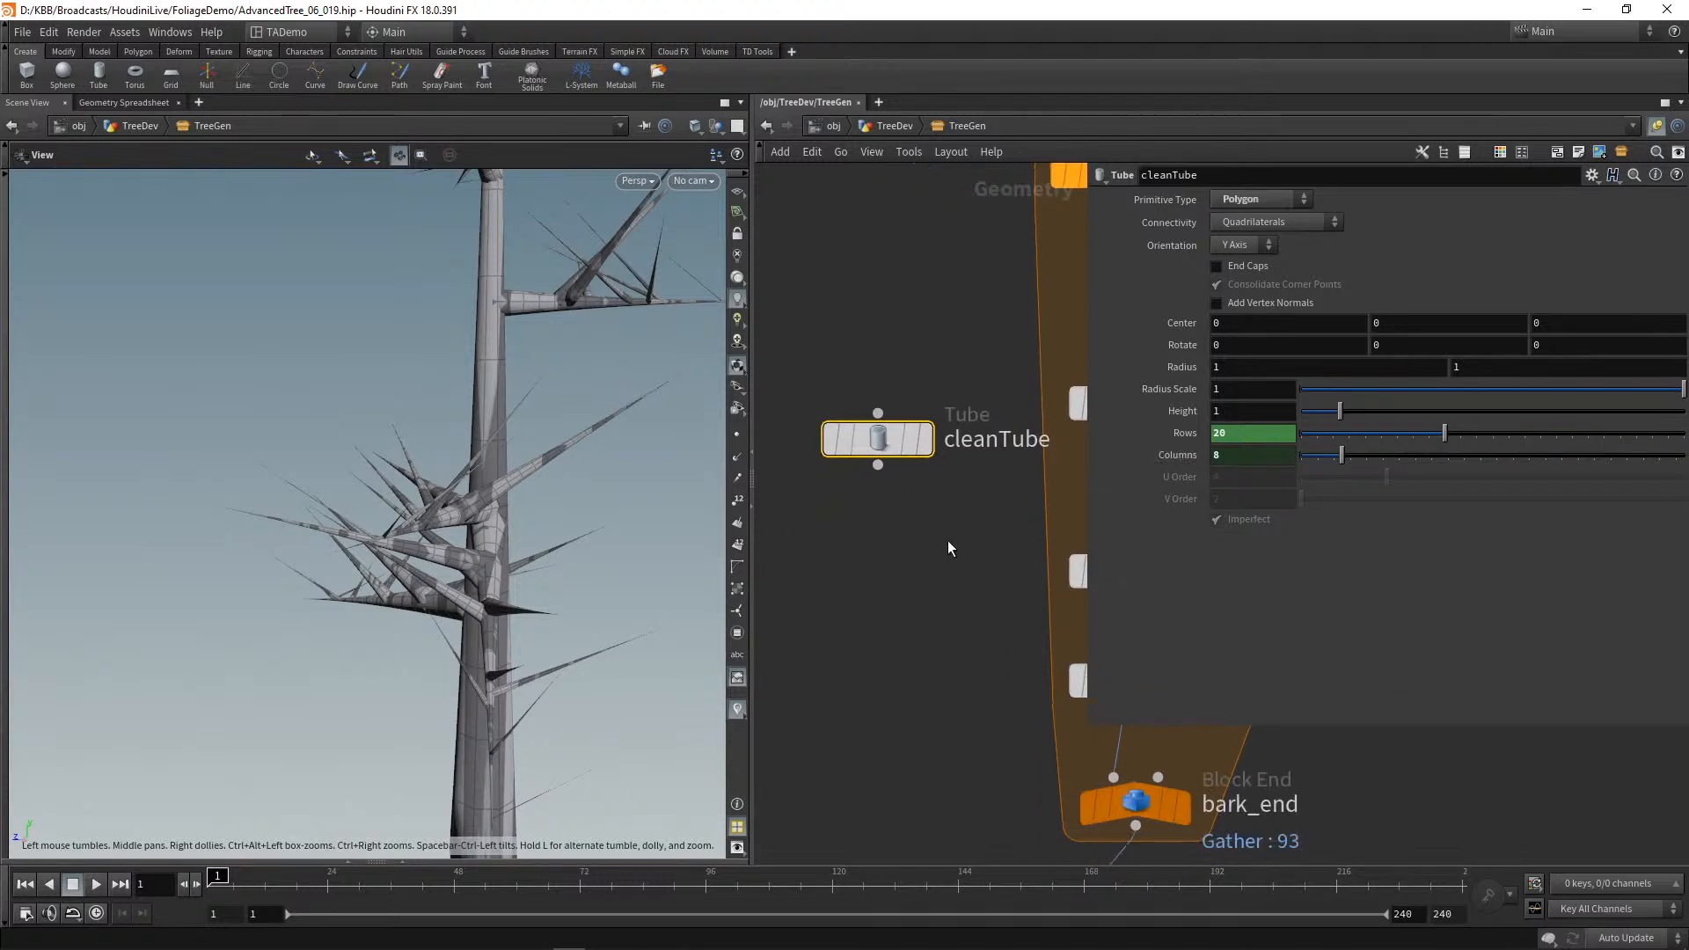
pyautogui.moveTo(875, 449); pyautogui.dragTo(887, 540)
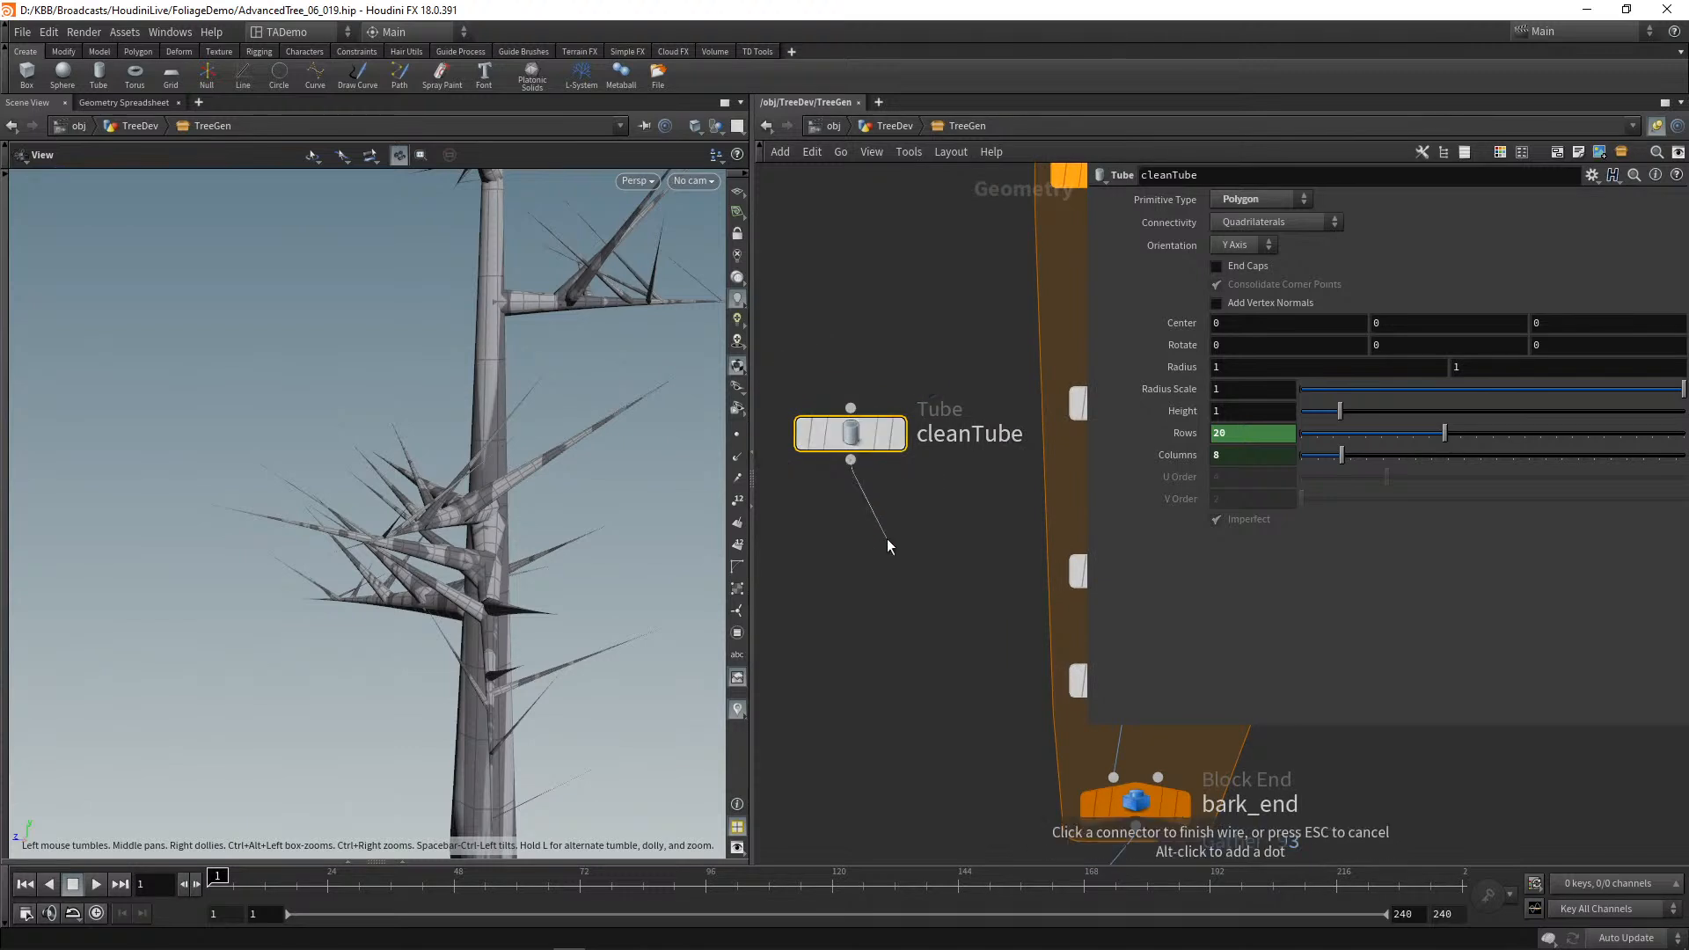
pyautogui.press('Tab')
pyautogui.write('u')
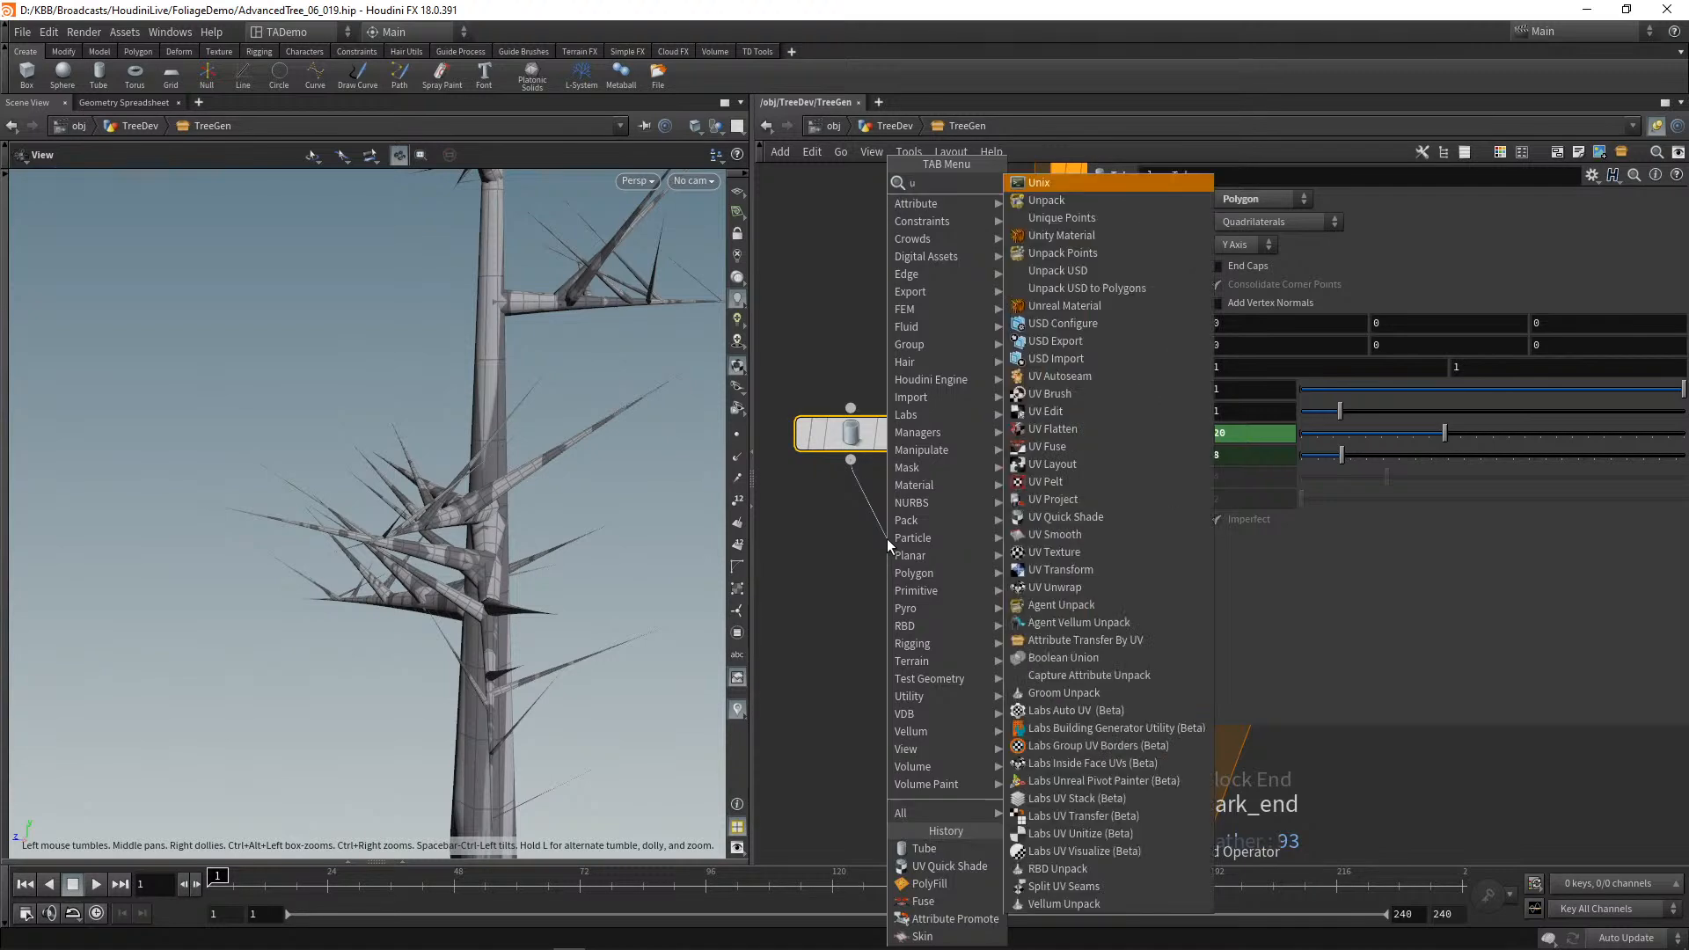
pyautogui.write('vt')
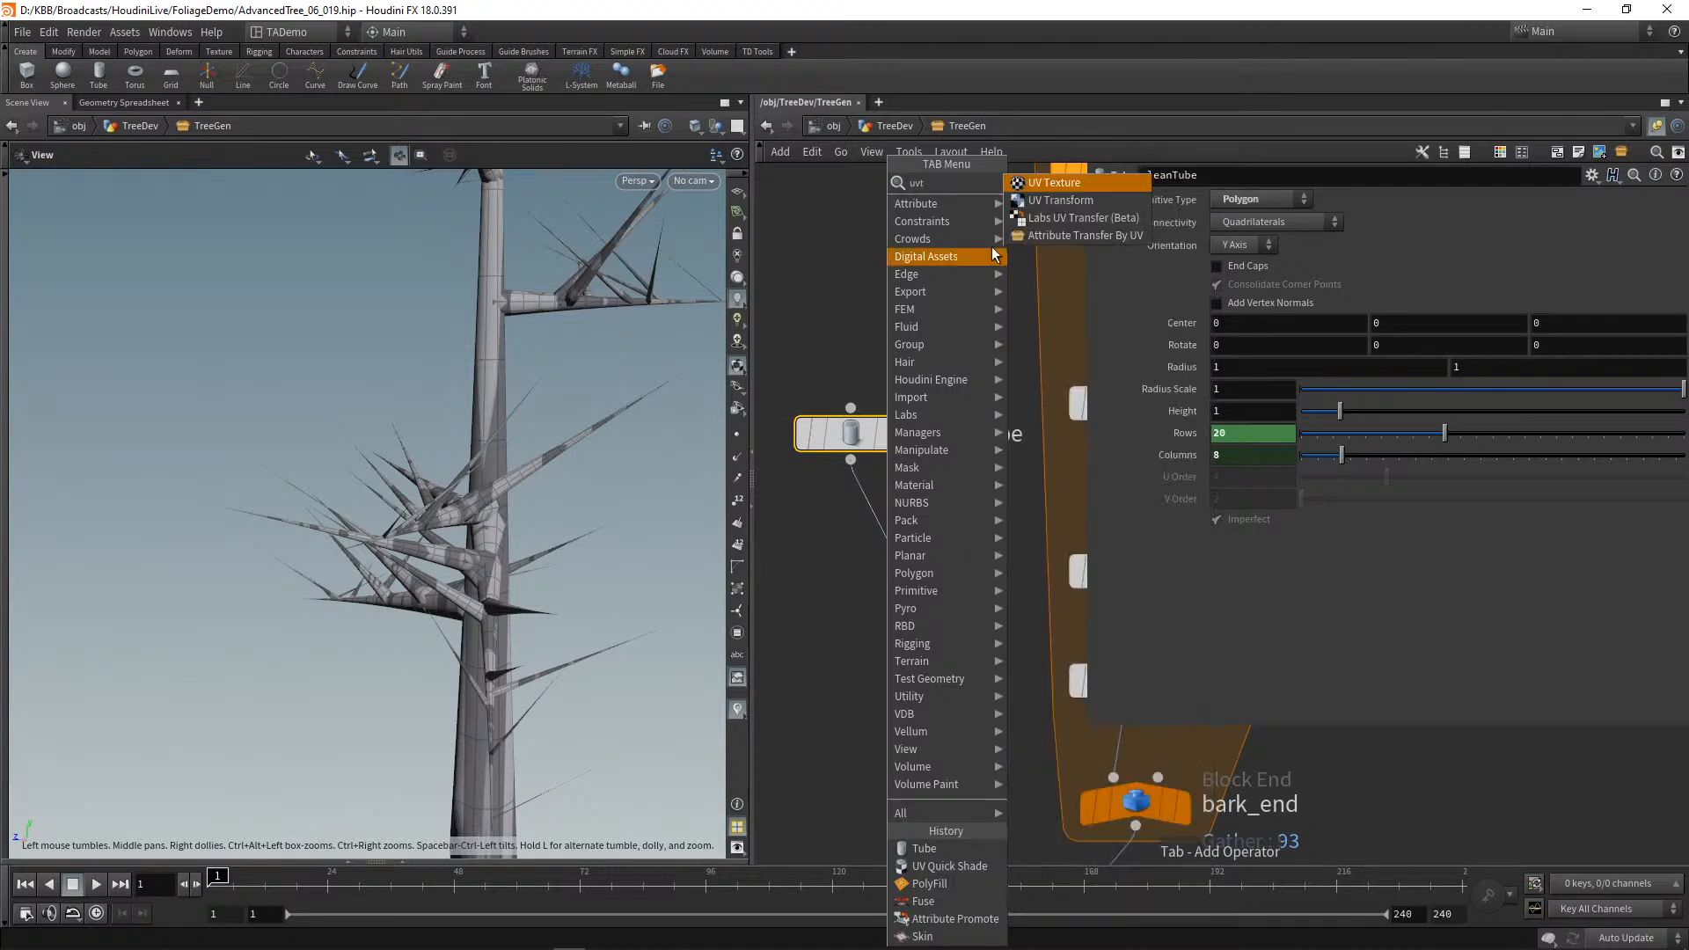
pyautogui.click(1053, 182)
pyautogui.moveTo(891, 543); pyautogui.dragTo(866, 540)
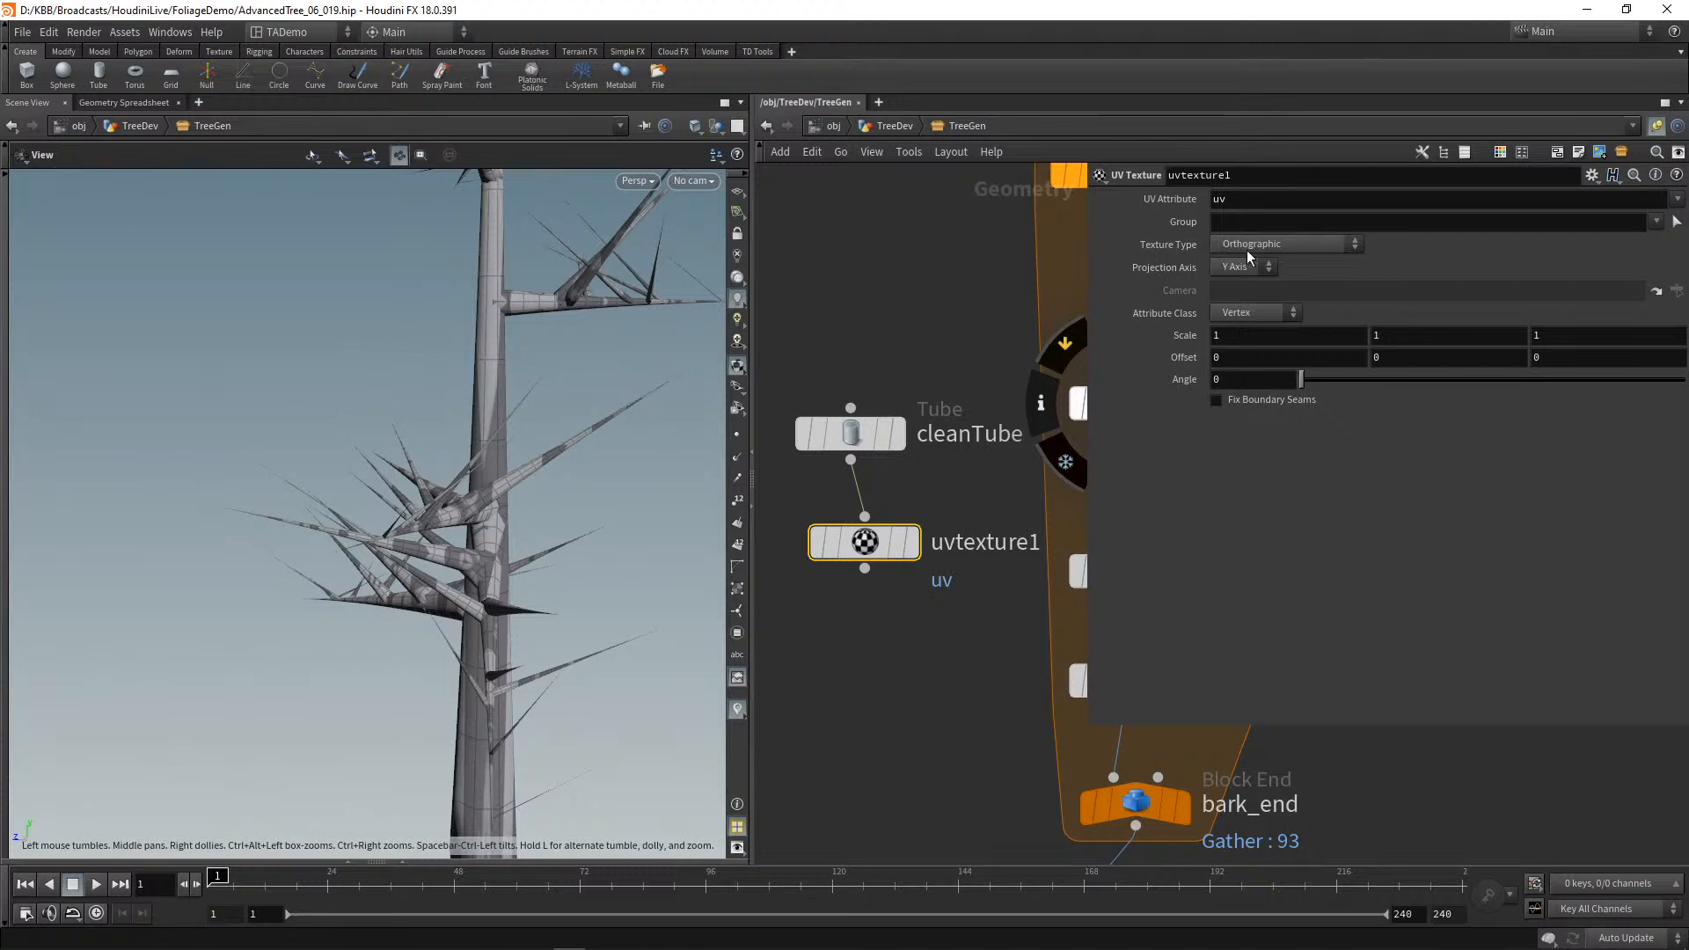
# Step: Set the UV Texture node's texture type to Cylindrical and enable Fix Boundary Seams
pyautogui.click(1356, 244)
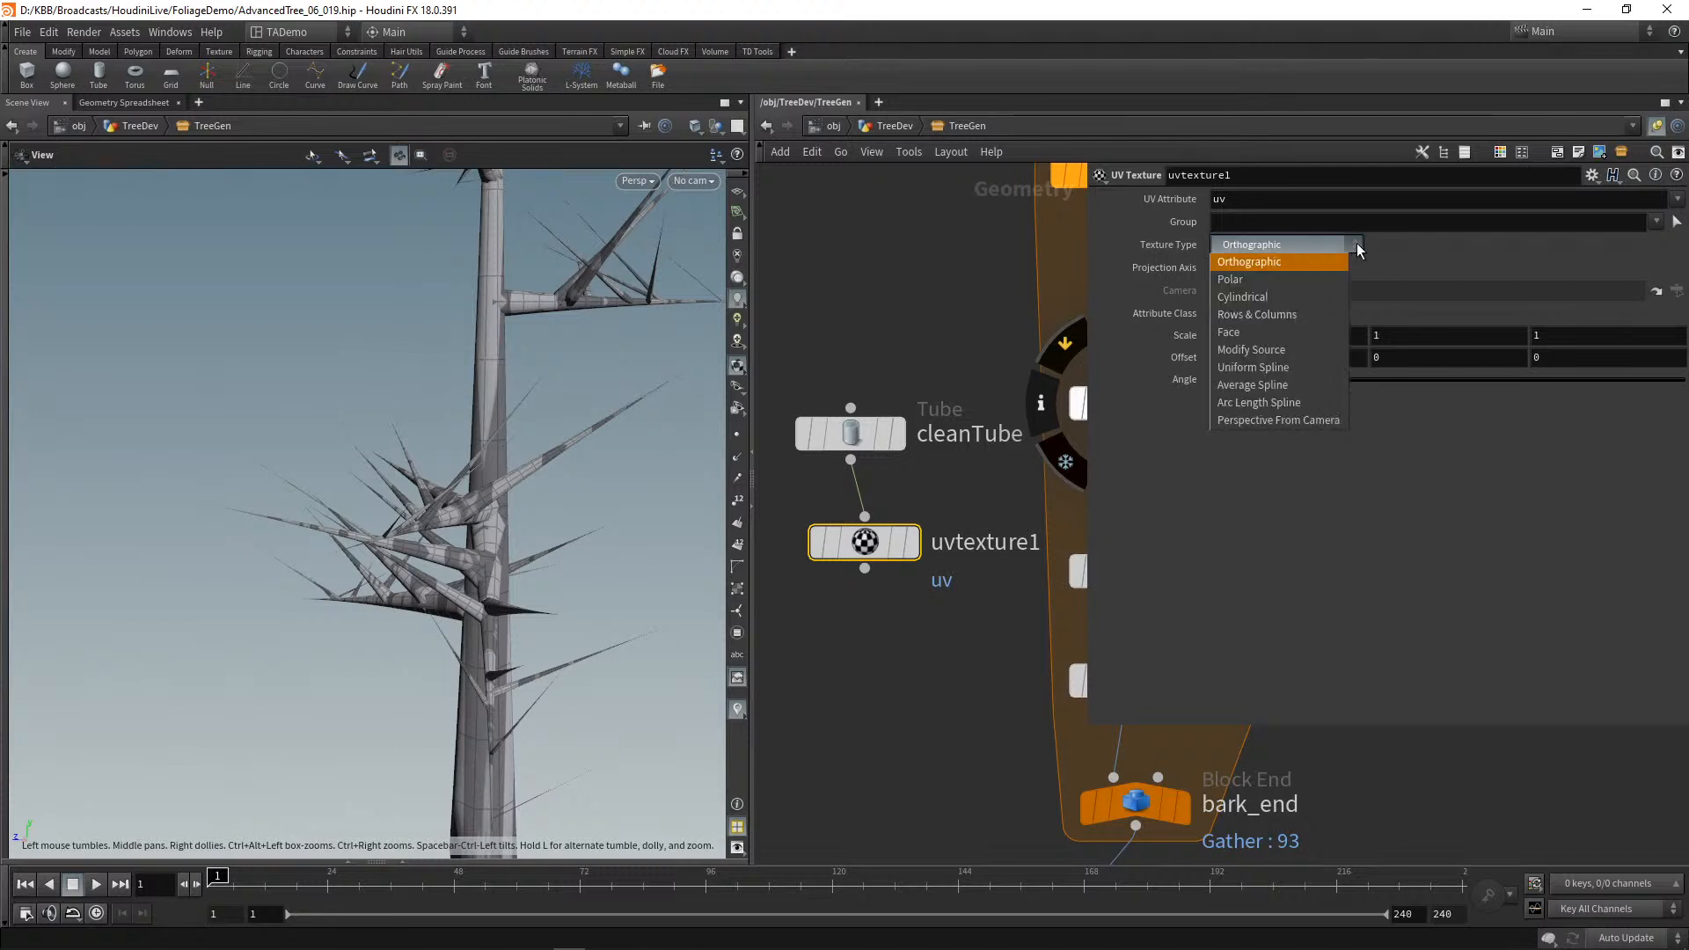
pyautogui.click(1296, 297)
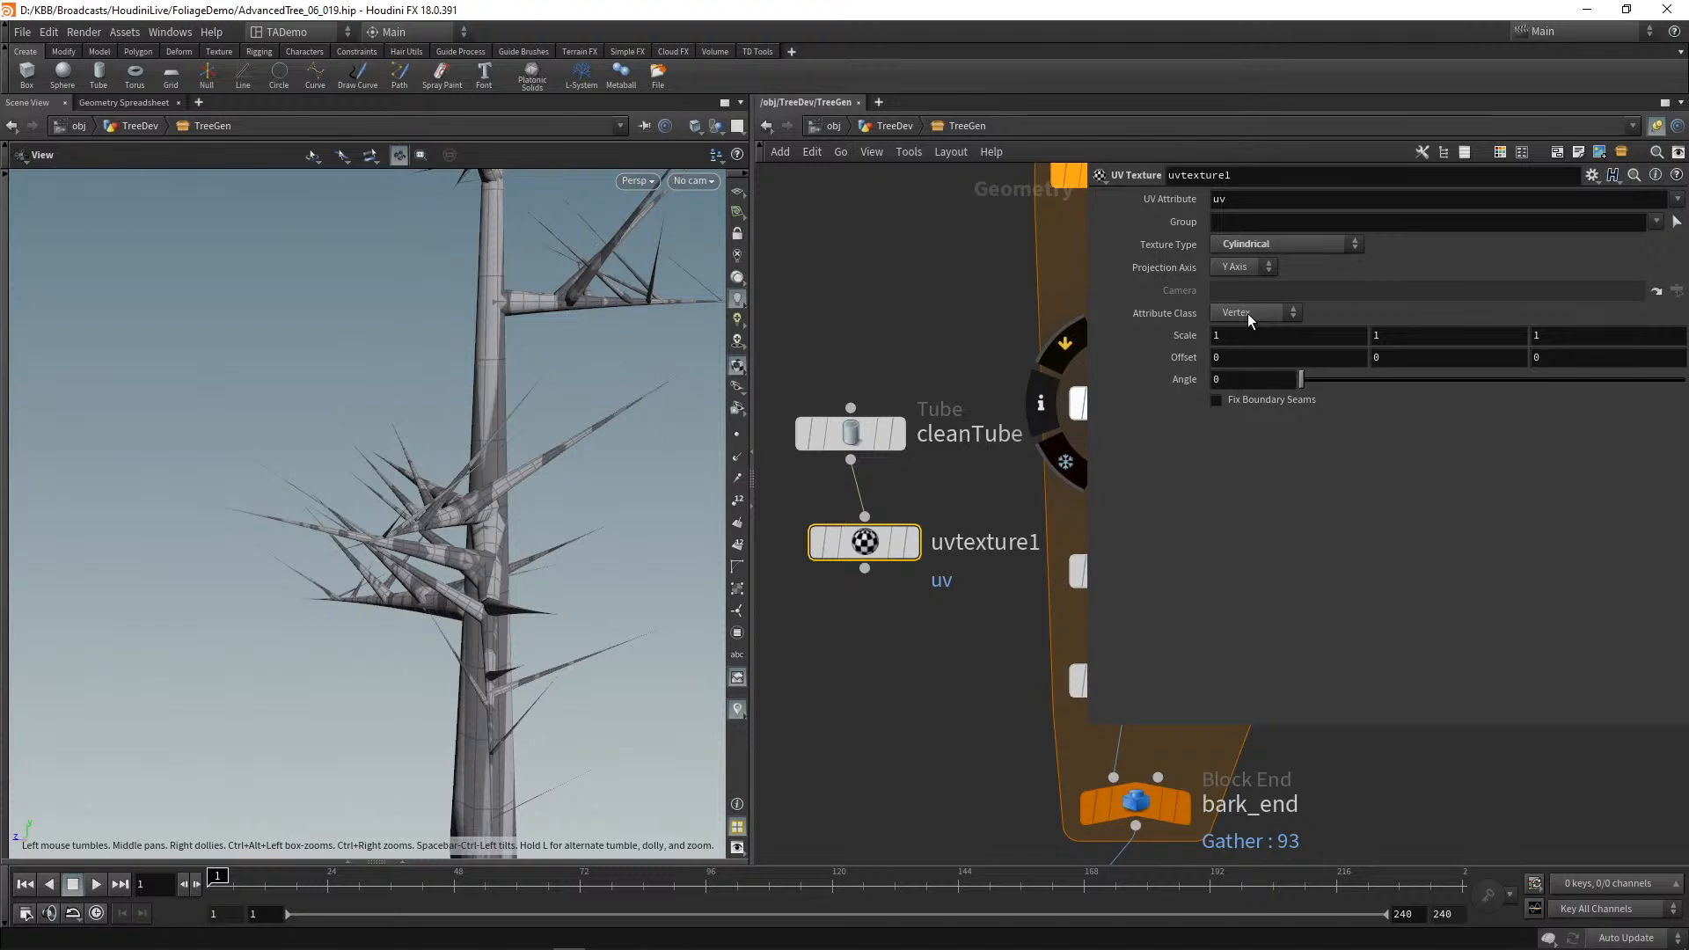
pyautogui.click(1215, 401)
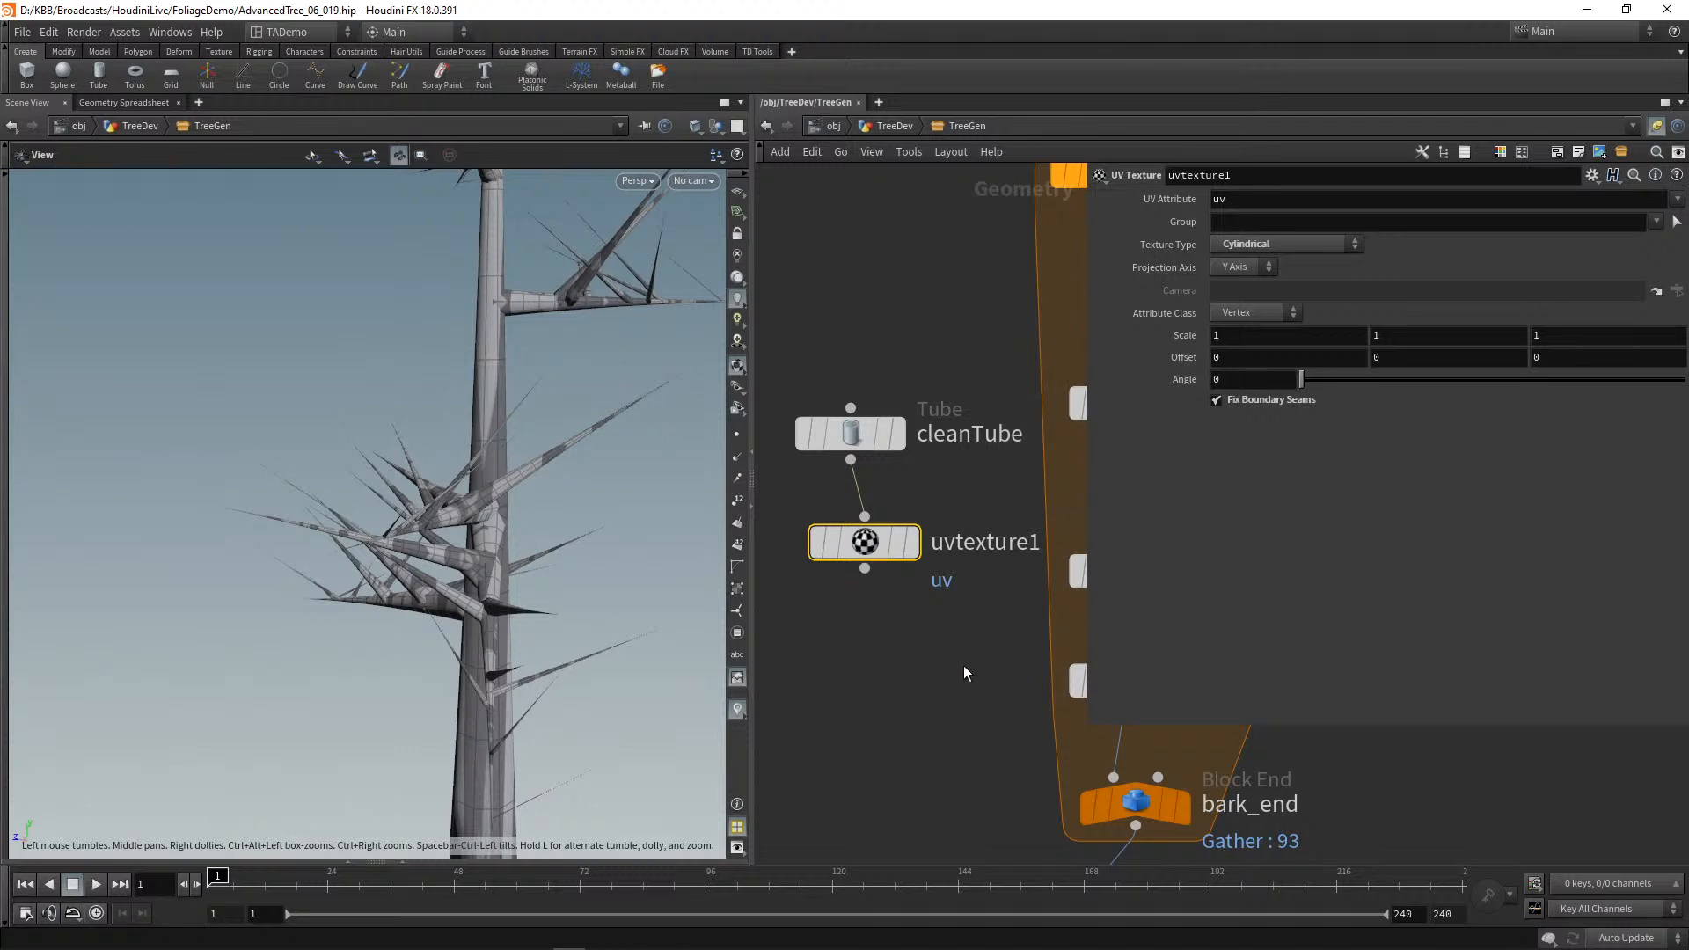
# Step: Shift skin1 slightly upward in the bark loop and wire cleanTube and uvtexture1 into the two inputs of fuse1
pyautogui.moveTo(963, 665); pyautogui.dragTo(946, 770, button='middle')
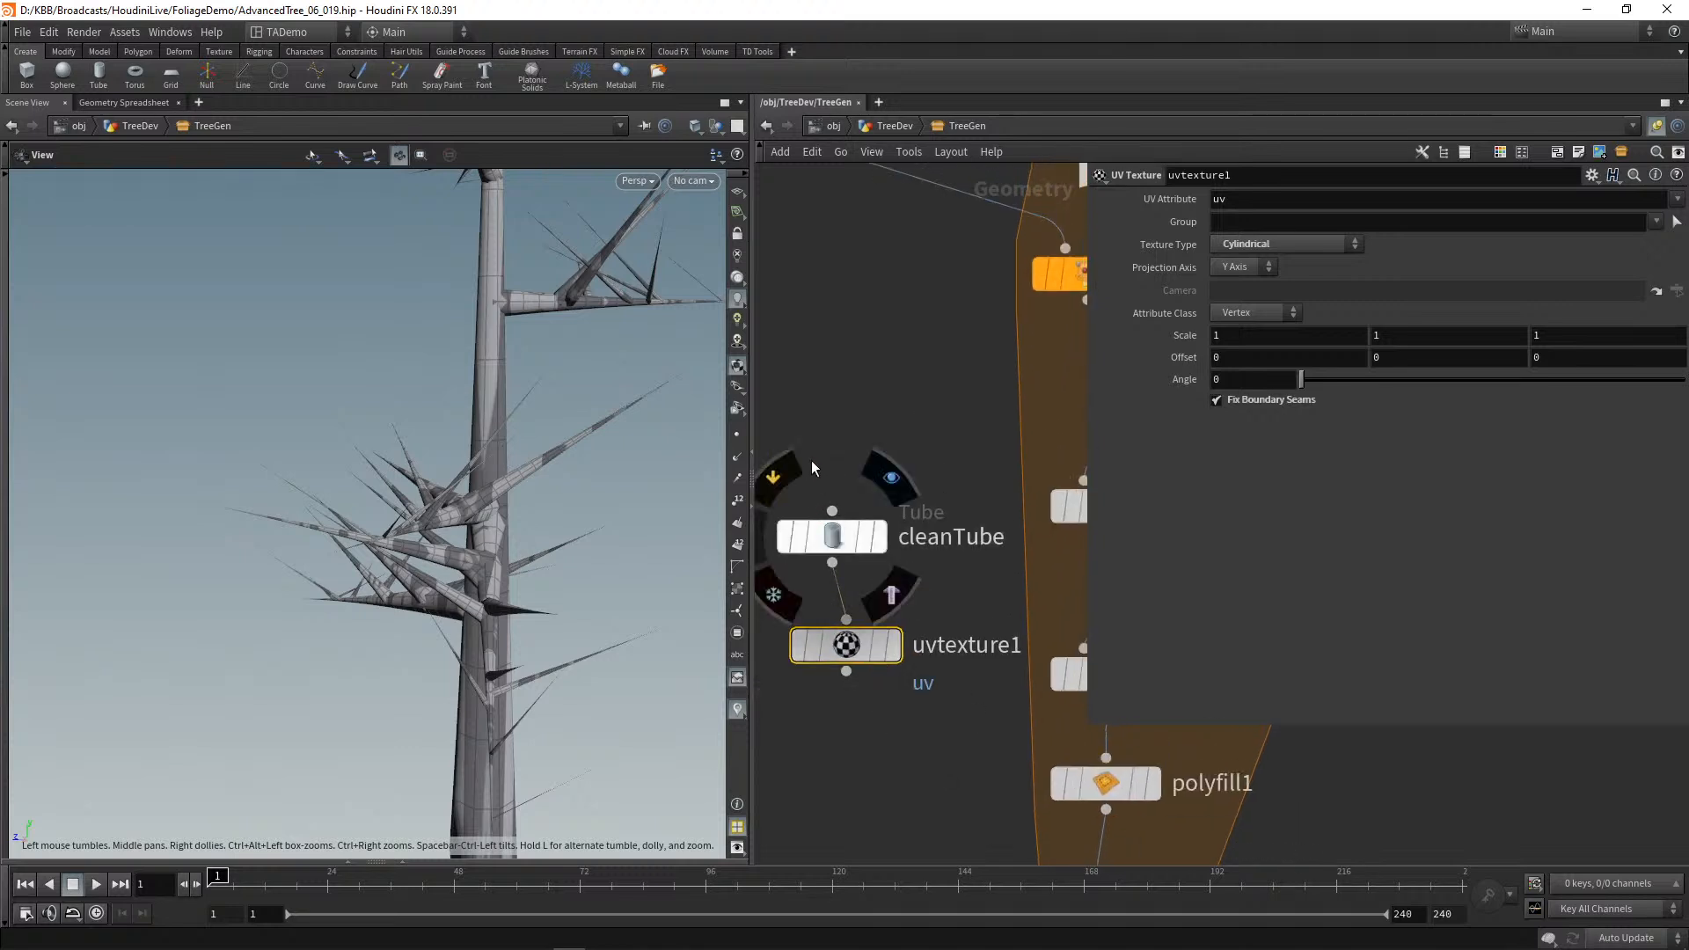
pyautogui.moveTo(811, 459); pyautogui.dragTo(850, 653)
pyautogui.moveTo(879, 664); pyautogui.dragTo(812, 660, button='middle')
pyautogui.scroll(-2, 884, 699)
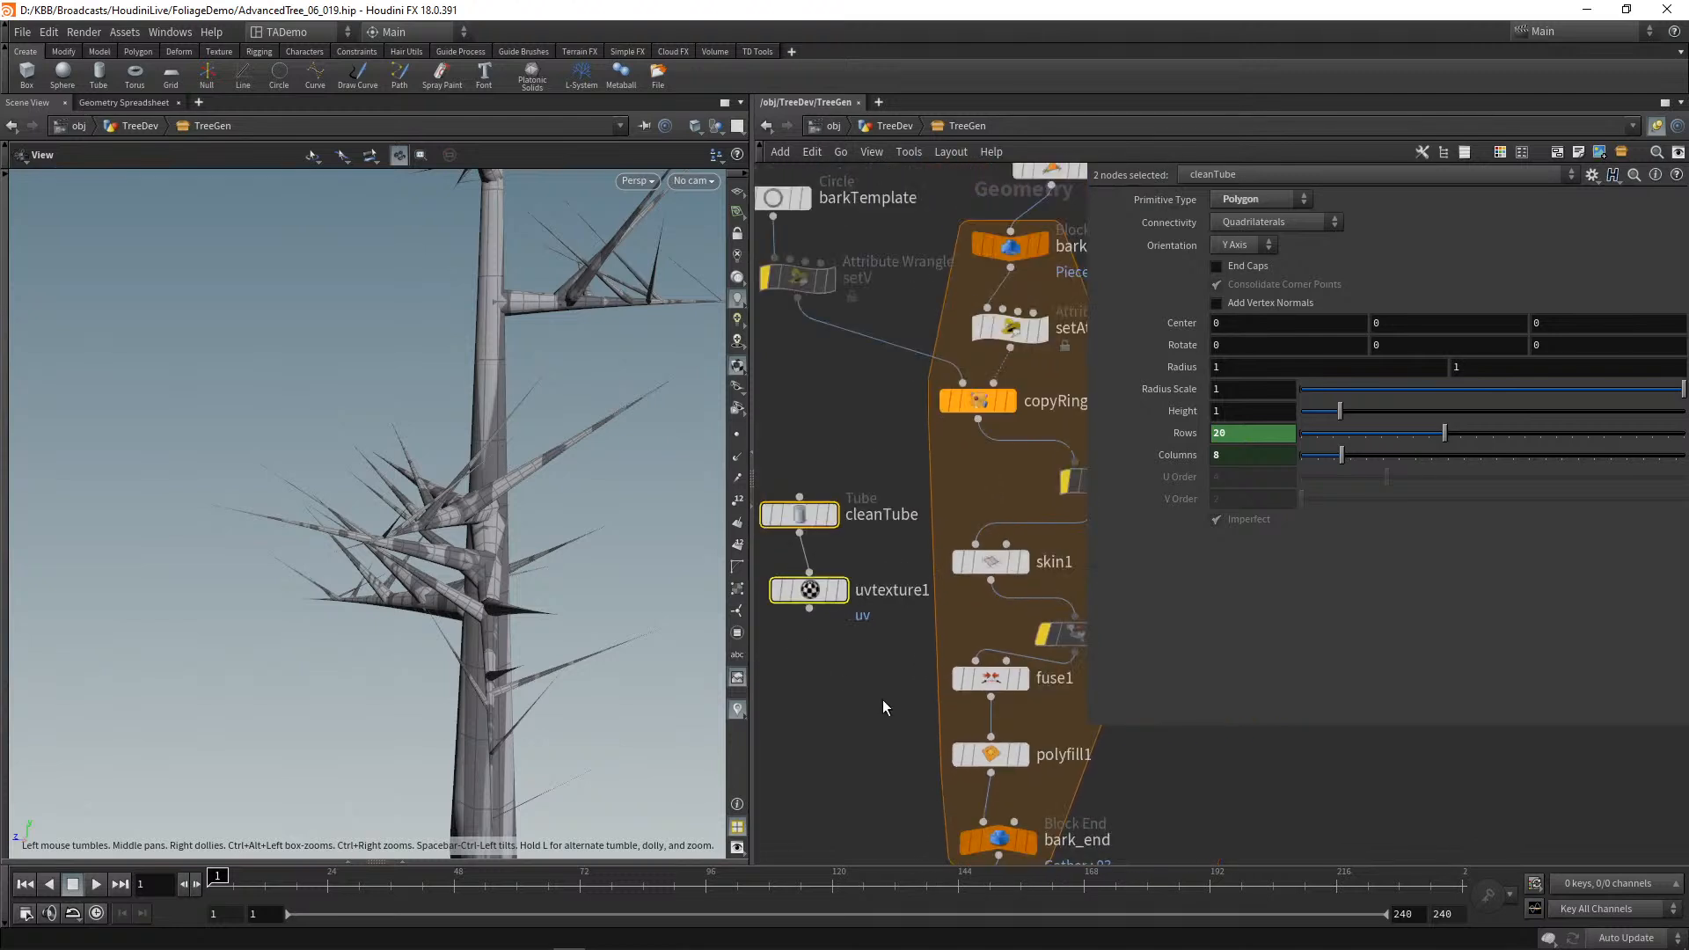
pyautogui.press('Tab')
pyautogui.click(864, 716)
pyautogui.moveTo(987, 563); pyautogui.dragTo(980, 525)
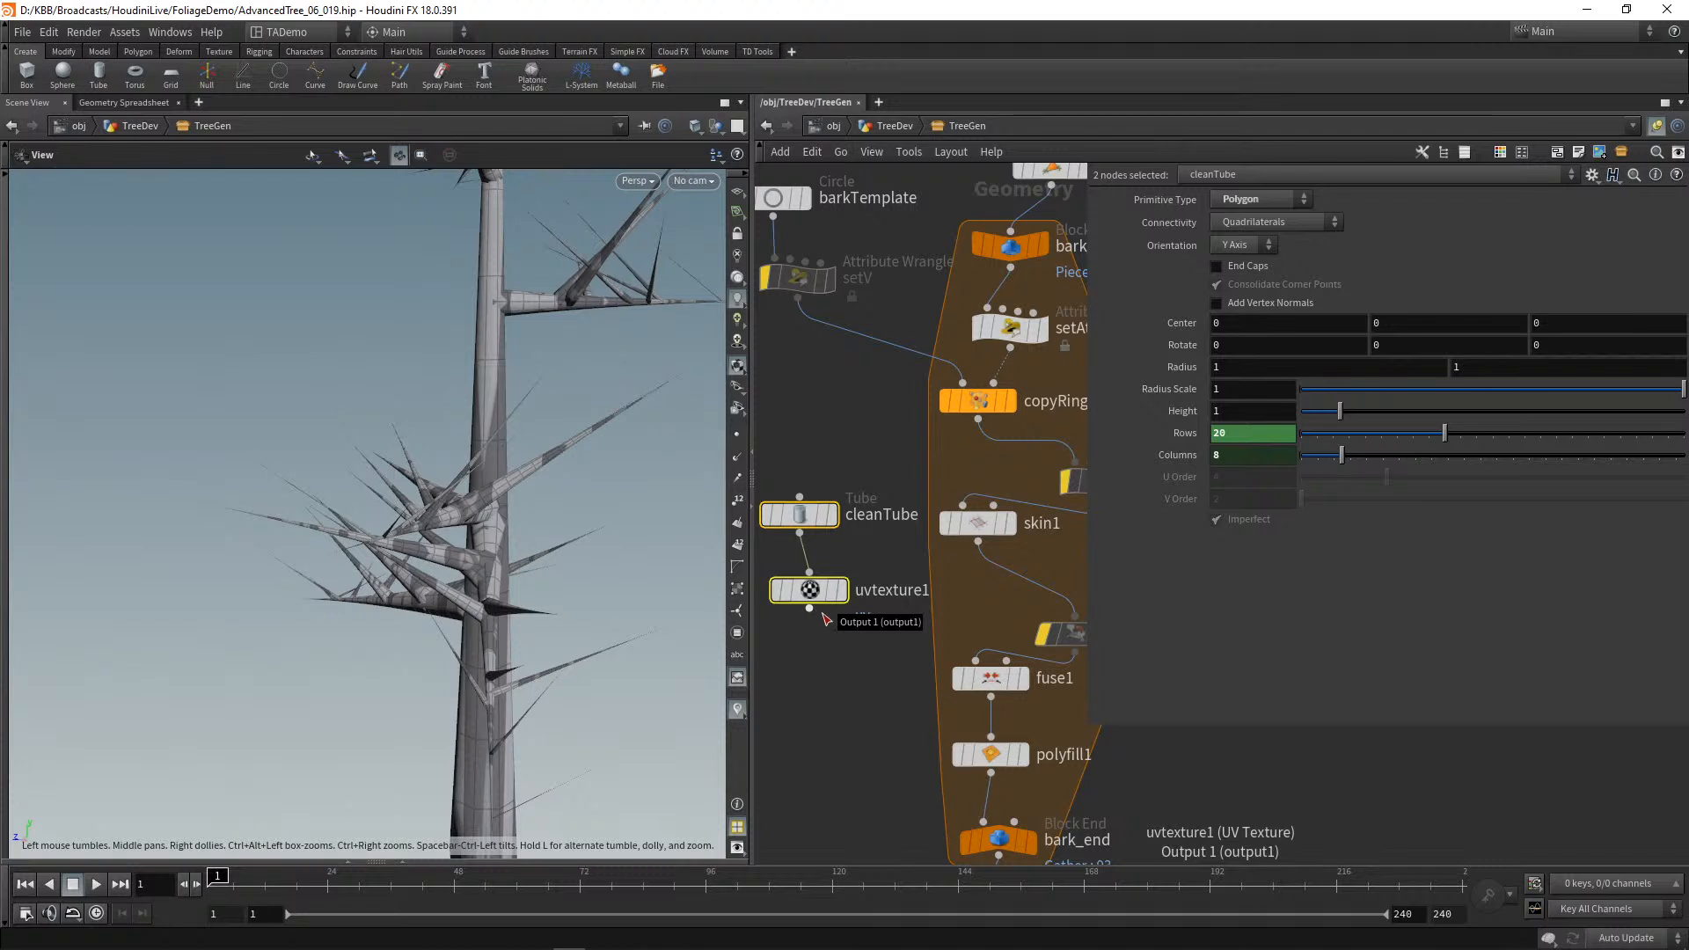
pyautogui.moveTo(818, 617); pyautogui.dragTo(1006, 660)
pyautogui.click(897, 650)
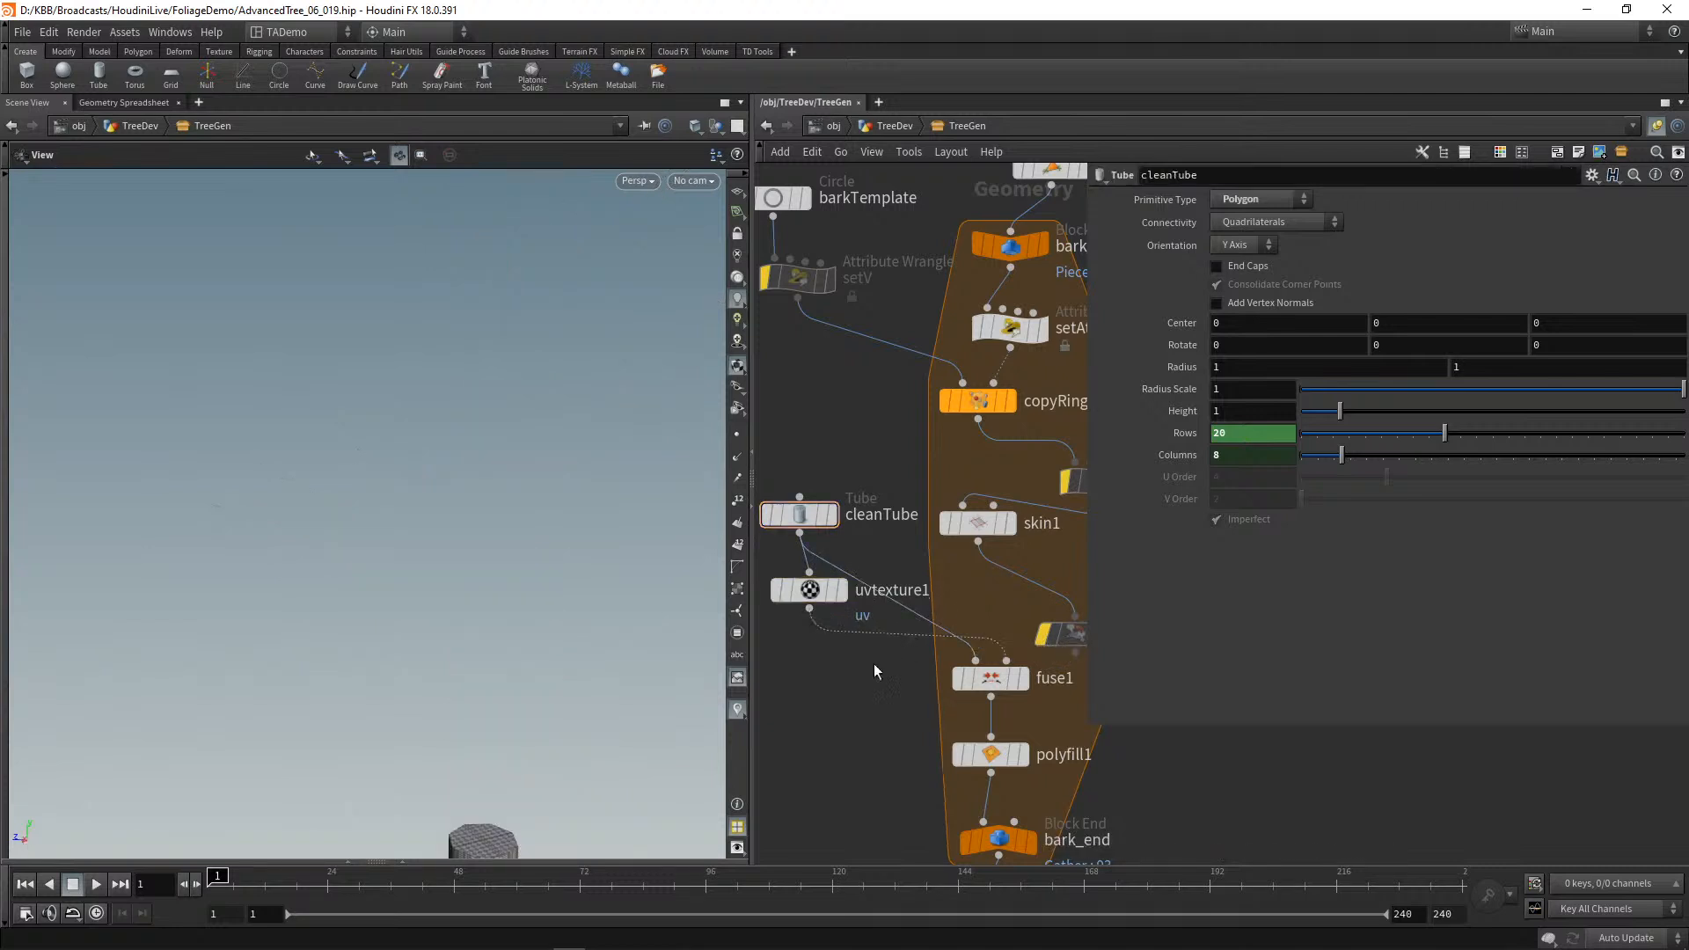
# Step: Undo the wiring of cleanTube and uvtexture1 into fuse1's inputs
pyautogui.hotkey('ctrl', 'z')
pyautogui.hotkey('ctrl', 'z')
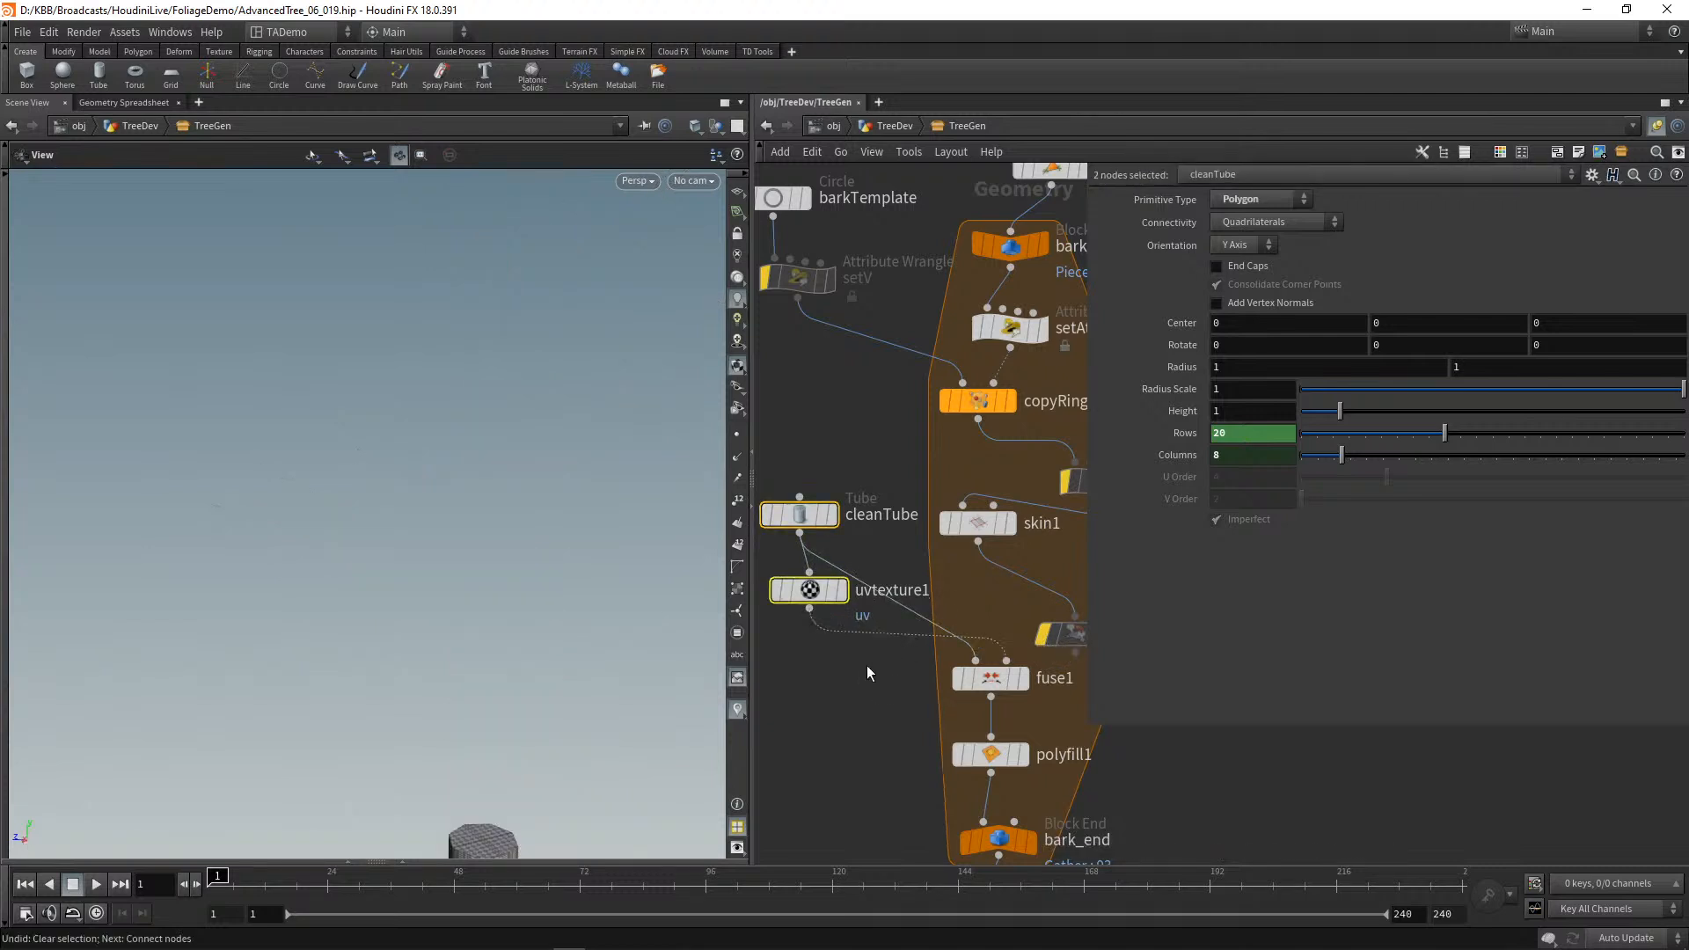
pyautogui.click(806, 633)
pyautogui.moveTo(809, 609); pyautogui.dragTo(967, 595)
pyautogui.press('Tab')
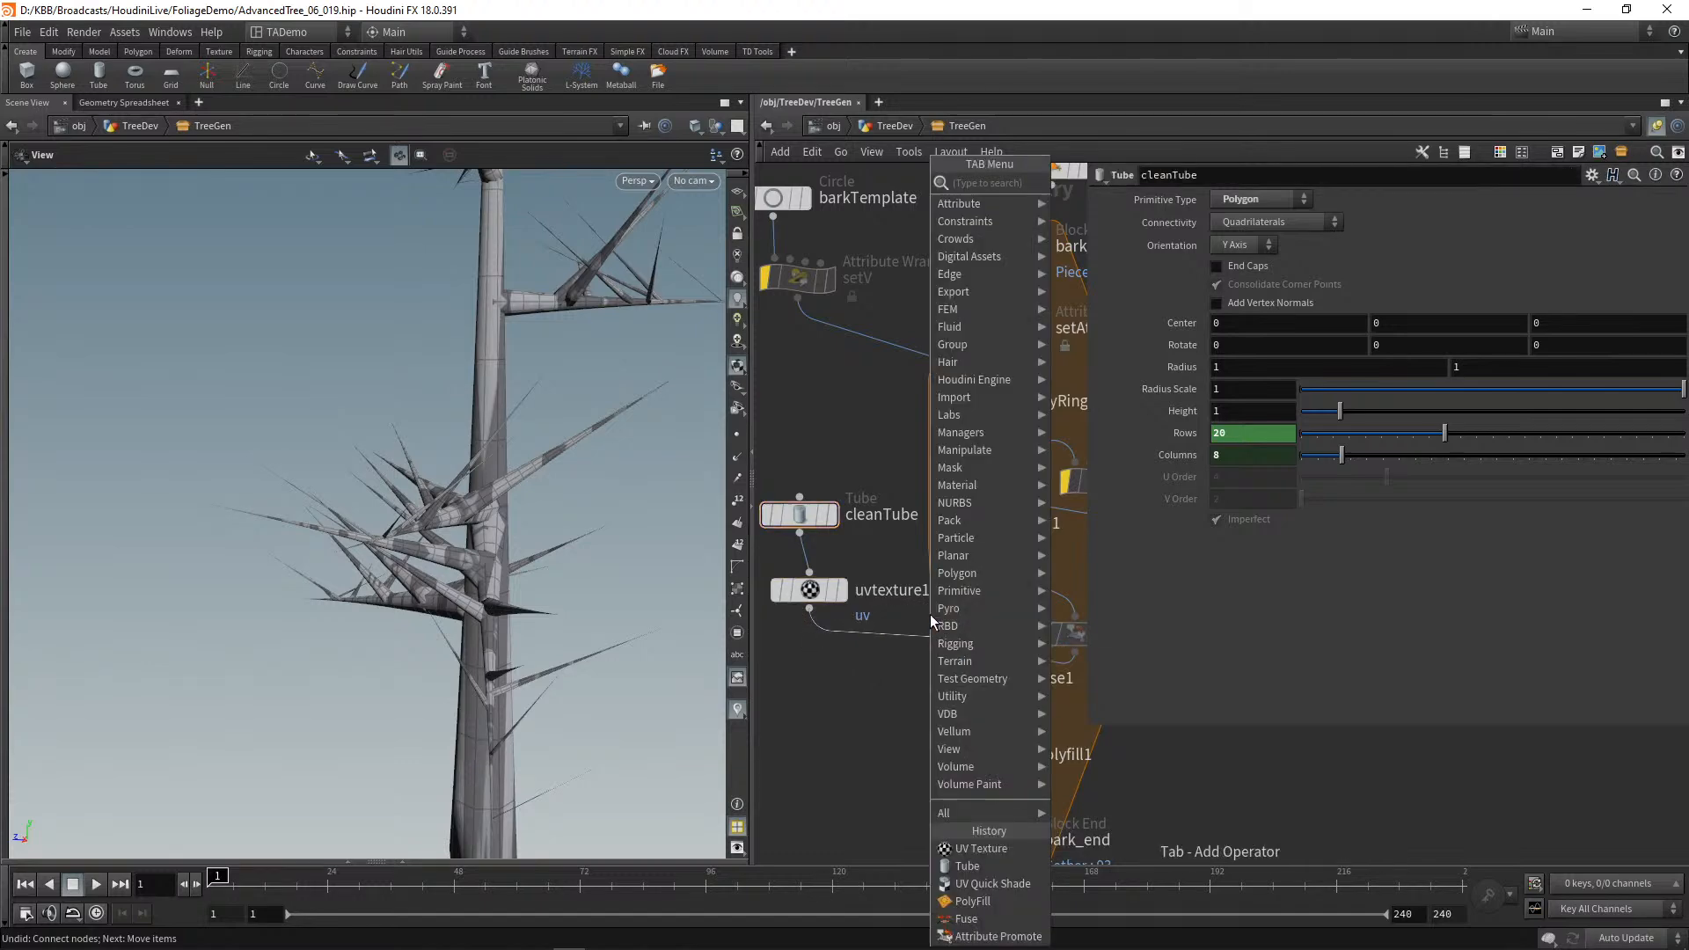
pyautogui.write('attrub')
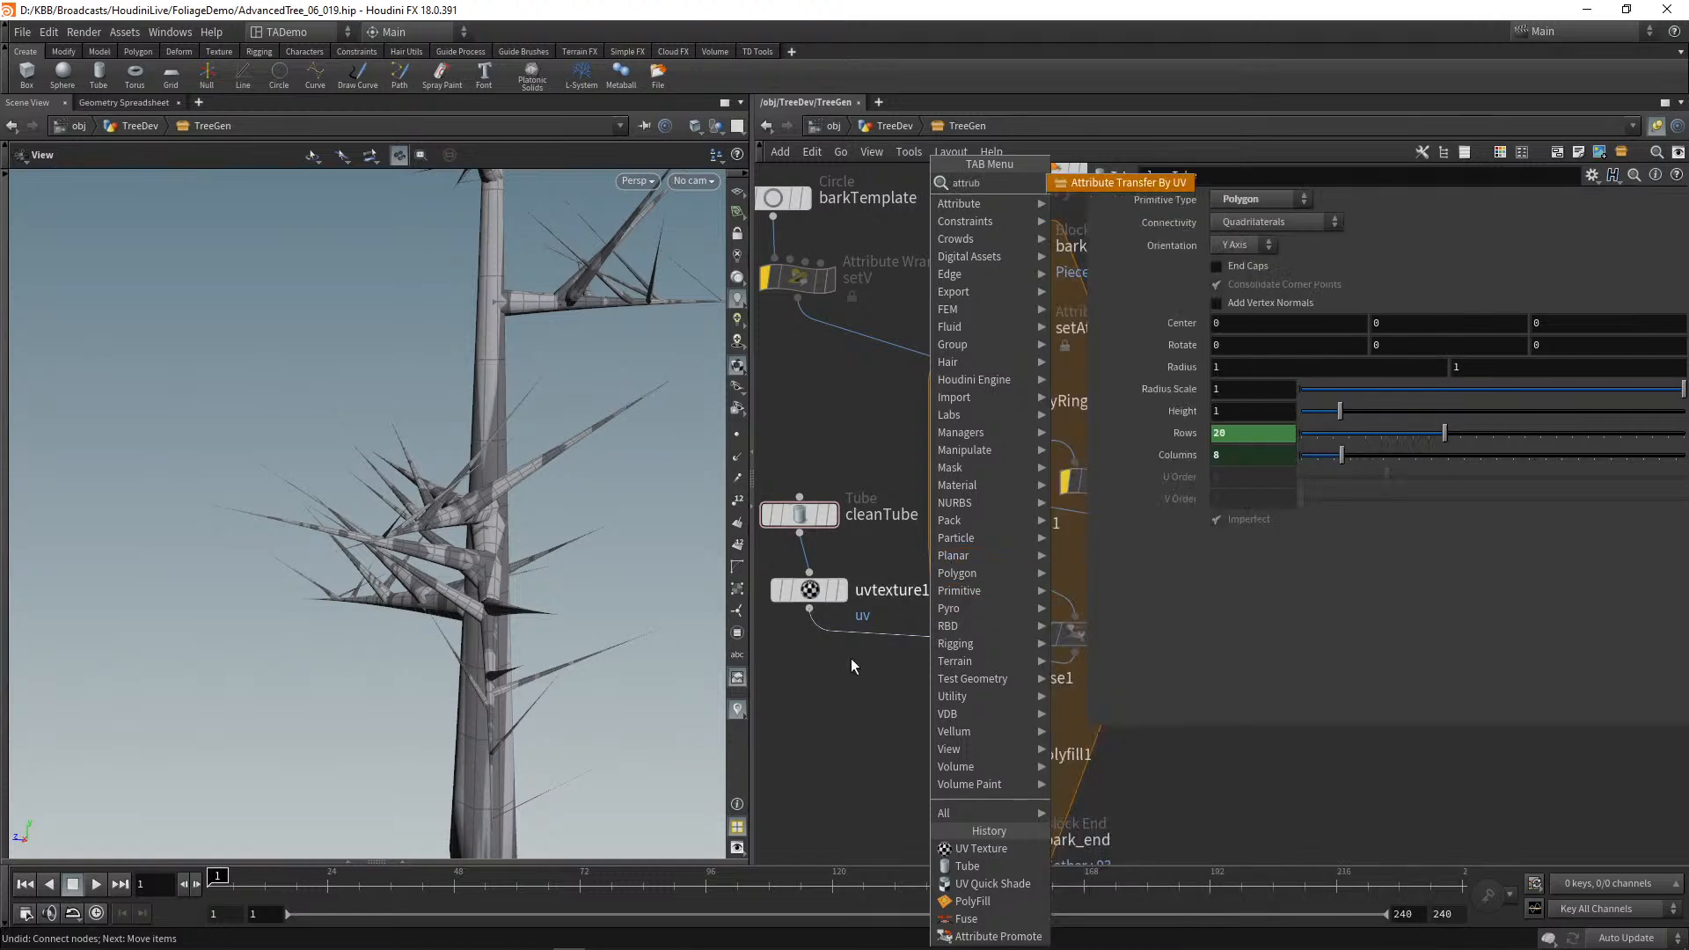
pyautogui.press('Escape')
# Step: Add an Attribute Copy node wired from uvtexture1's output and place it just below that node
pyautogui.moveTo(809, 610); pyautogui.dragTo(816, 683)
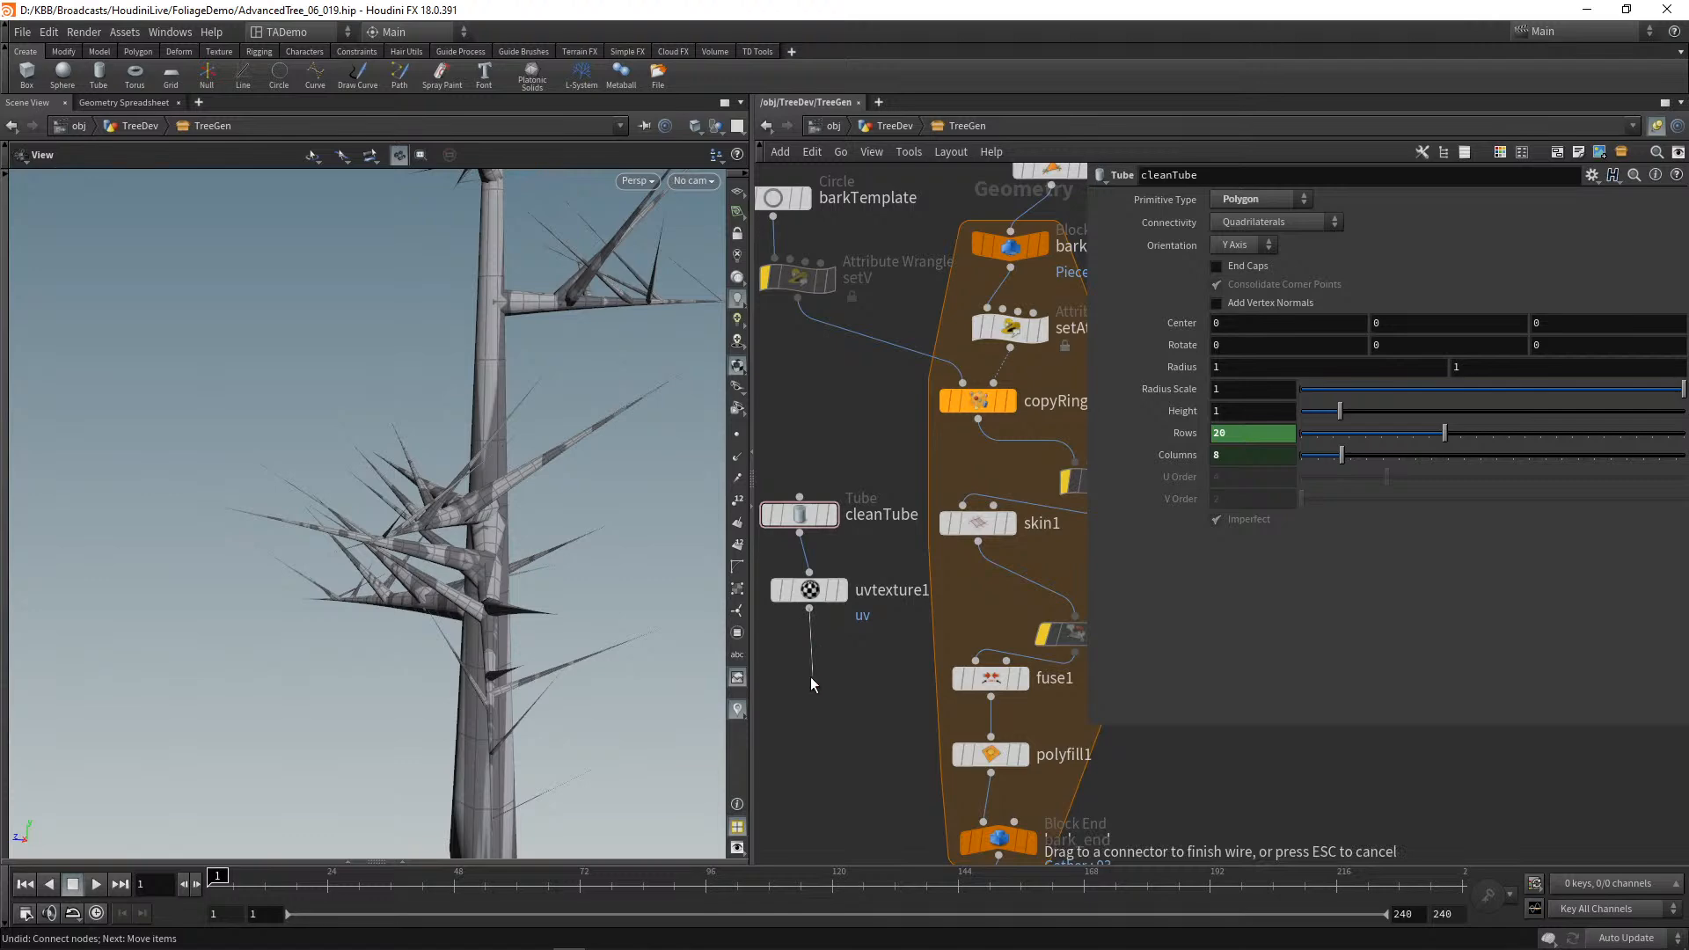
pyautogui.press('Tab')
pyautogui.write('attri')
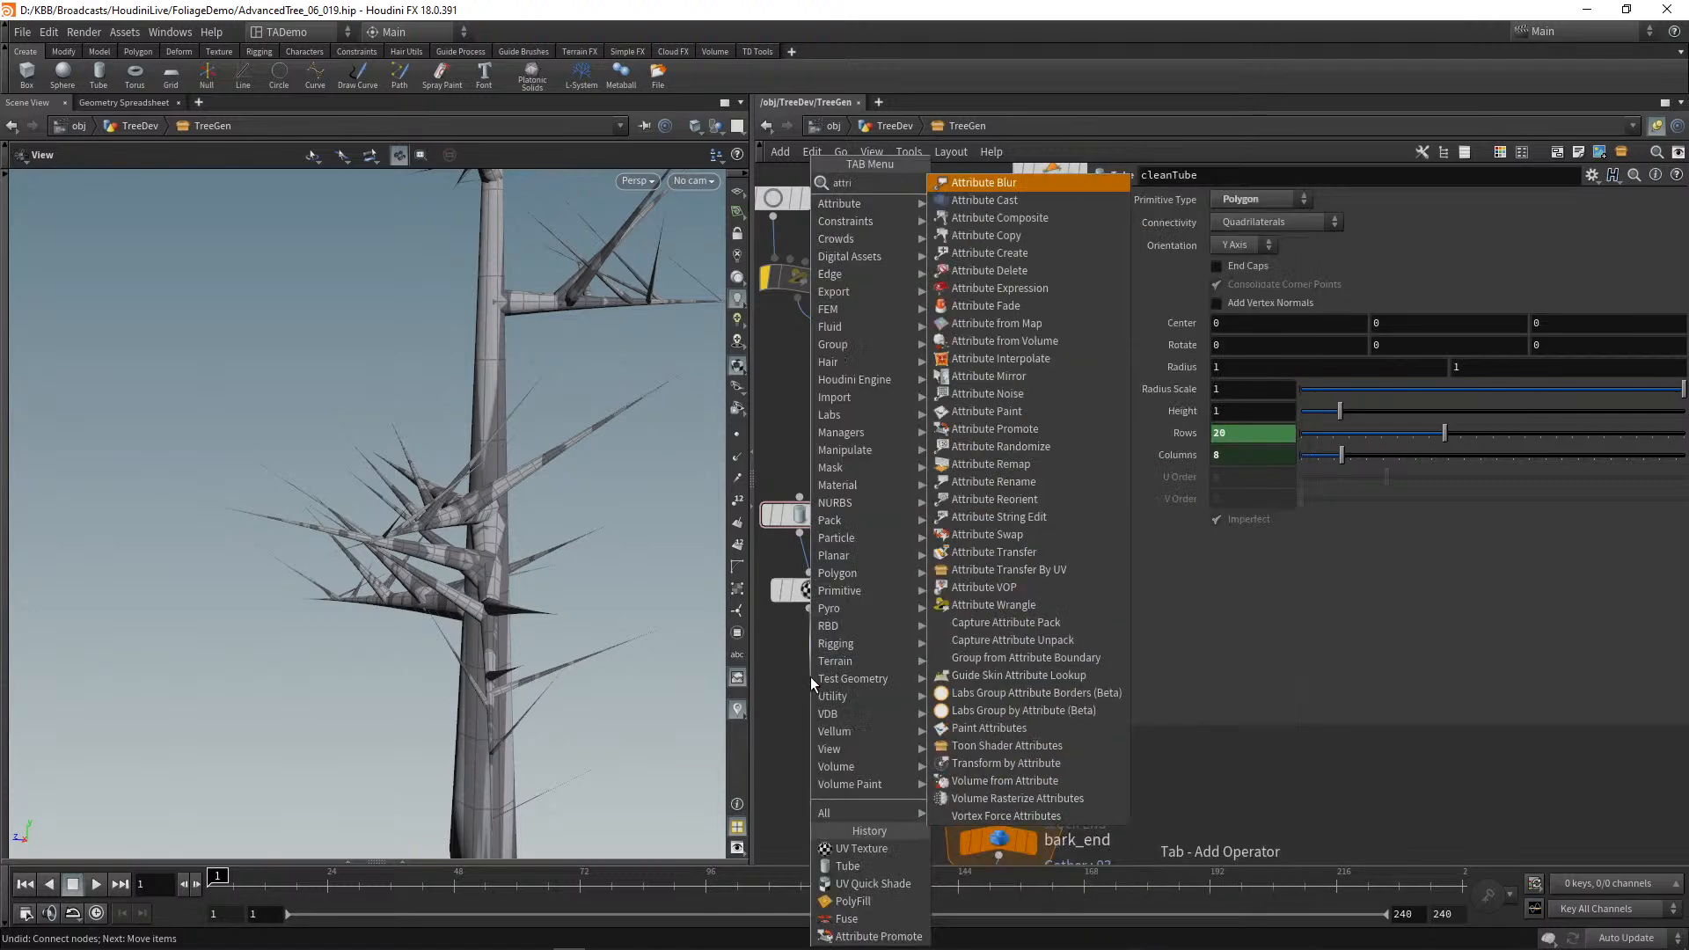
pyautogui.click(959, 239)
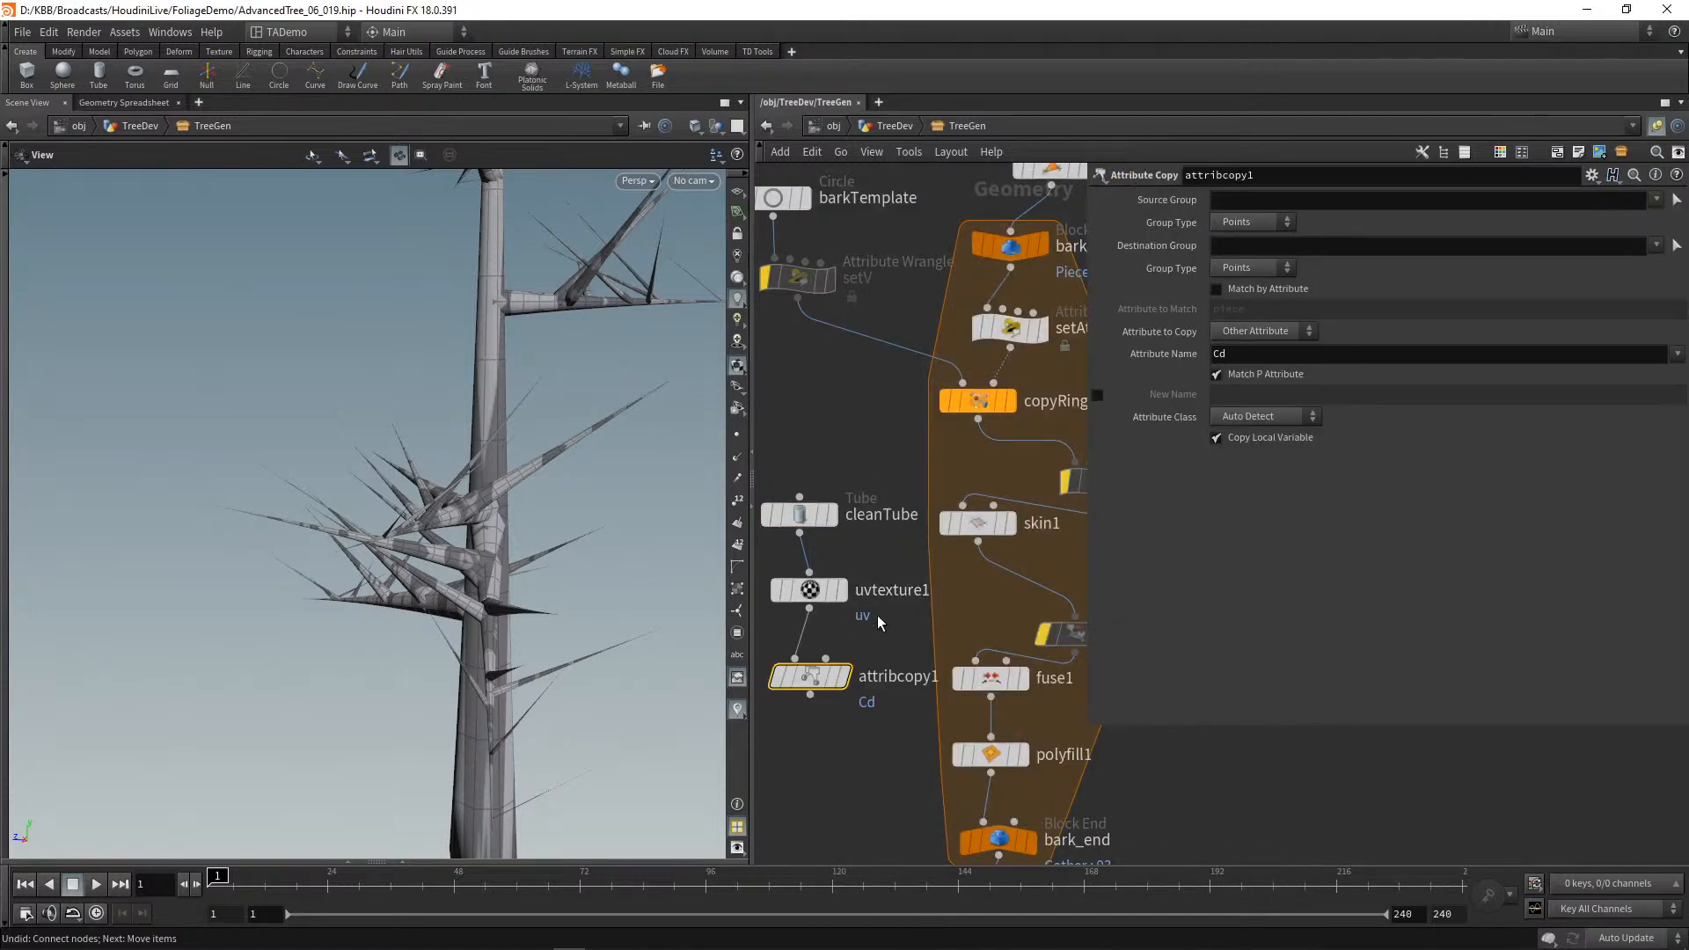
# Step: Wire skin1 into attribcopy1's second input, move the node into the bark loop, and connect its output to fuse1's first input
pyautogui.moveTo(825, 689)
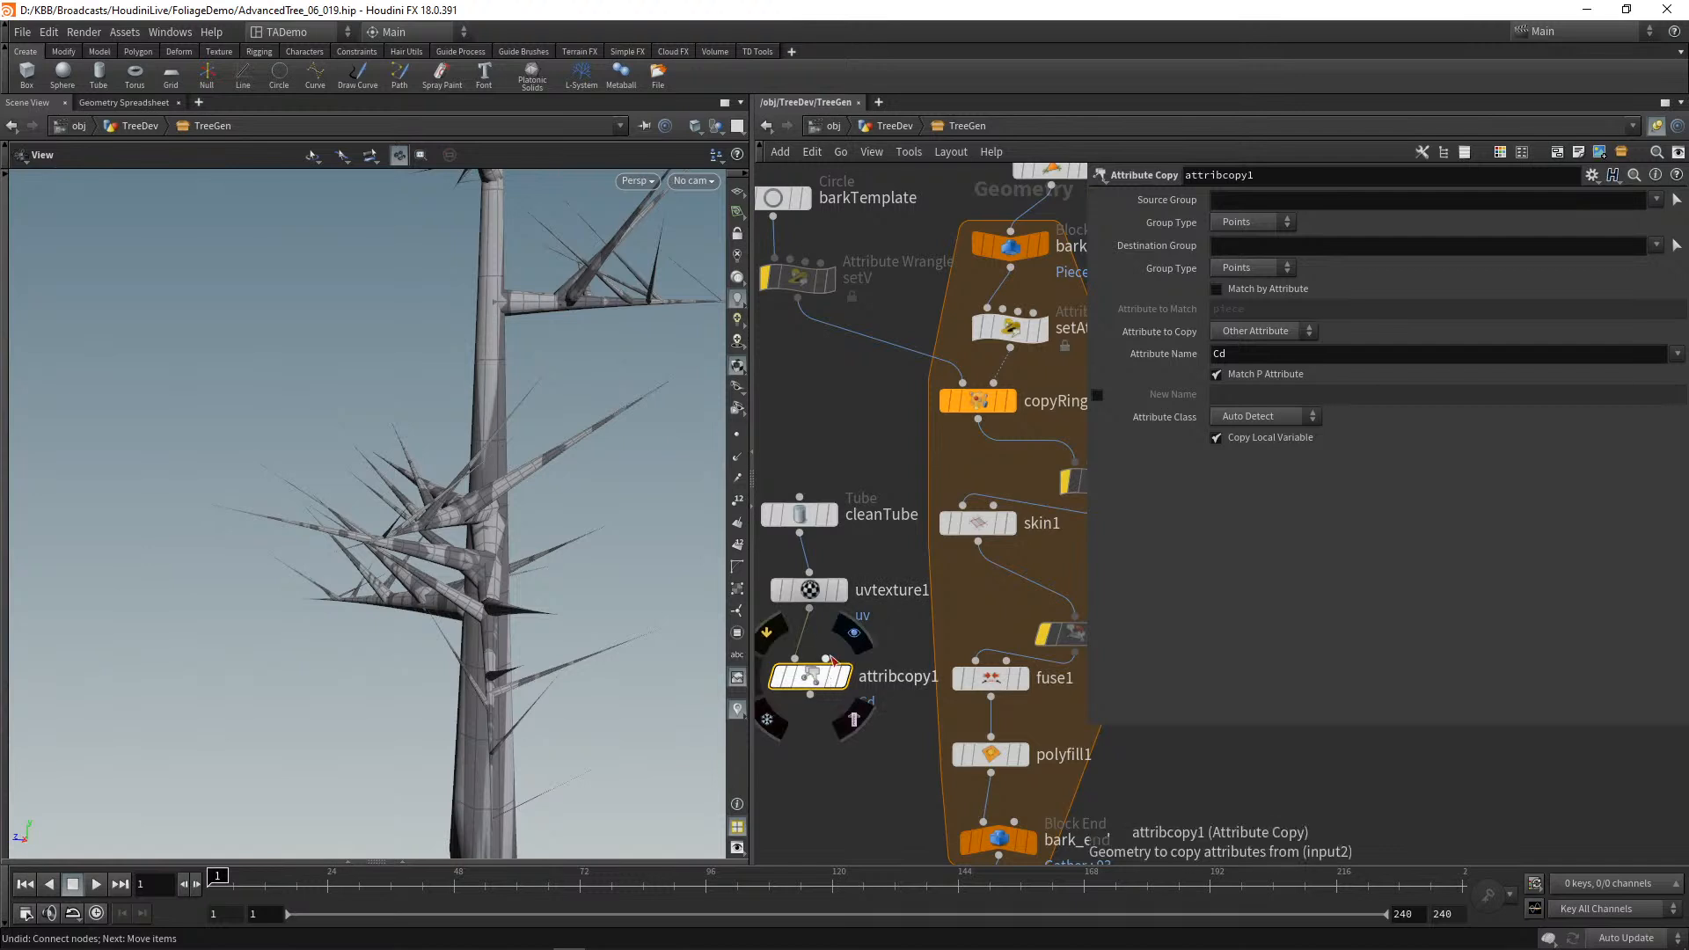
pyautogui.moveTo(834, 658); pyautogui.dragTo(979, 545)
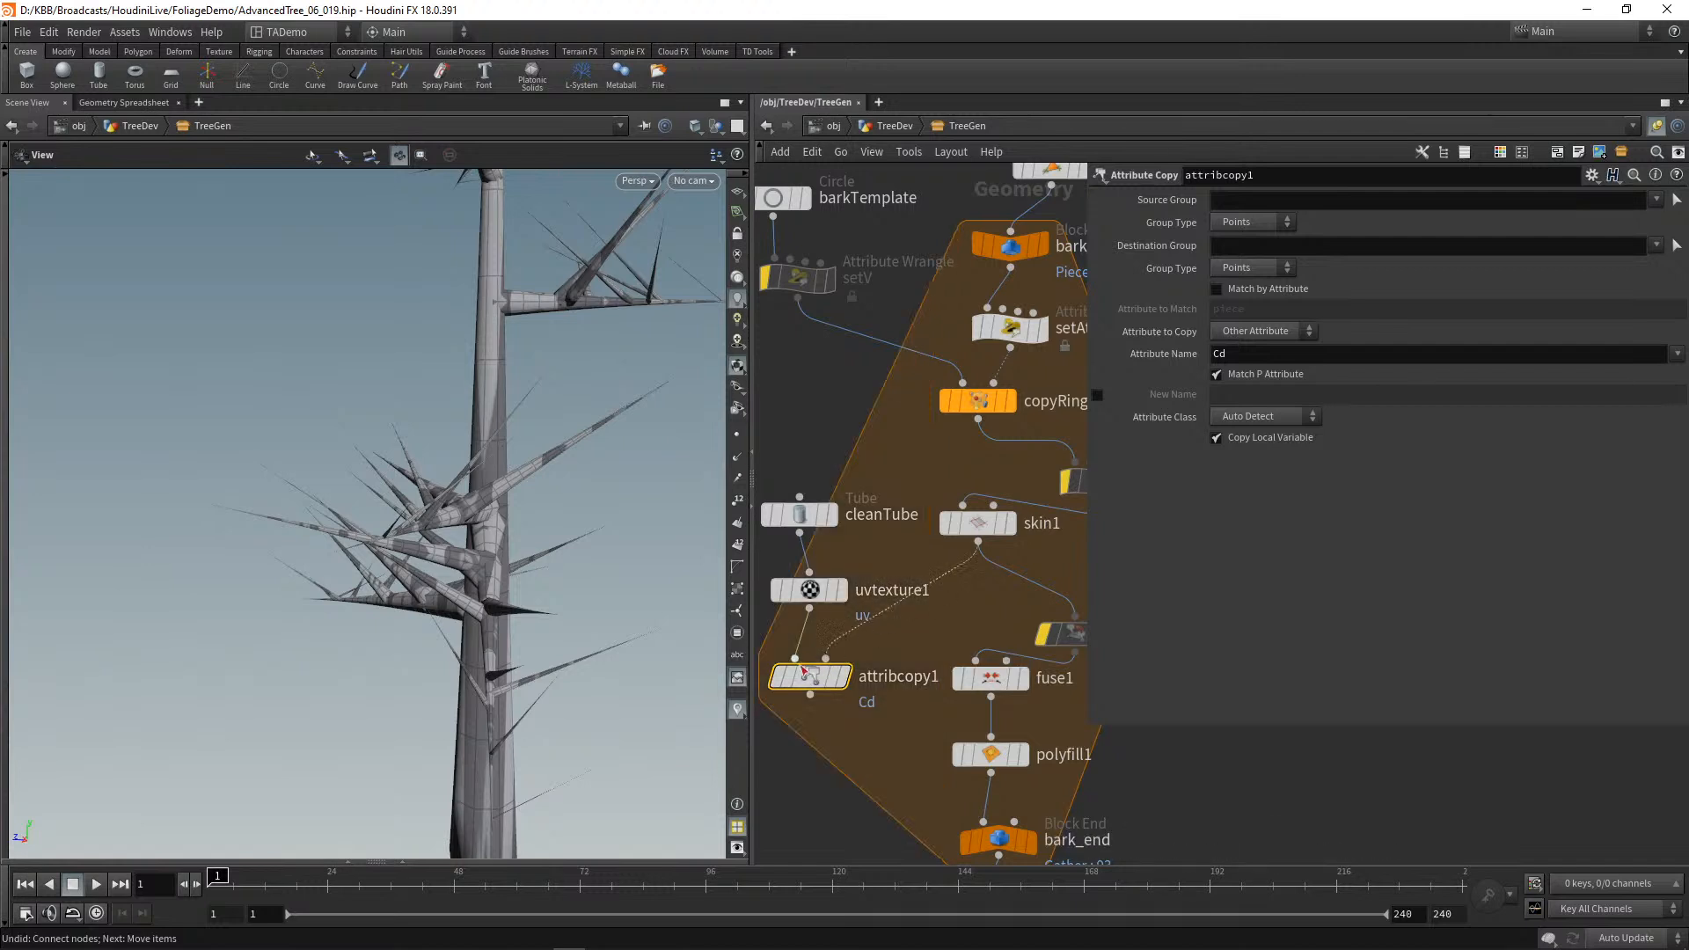
pyautogui.moveTo(811, 684); pyautogui.dragTo(996, 620)
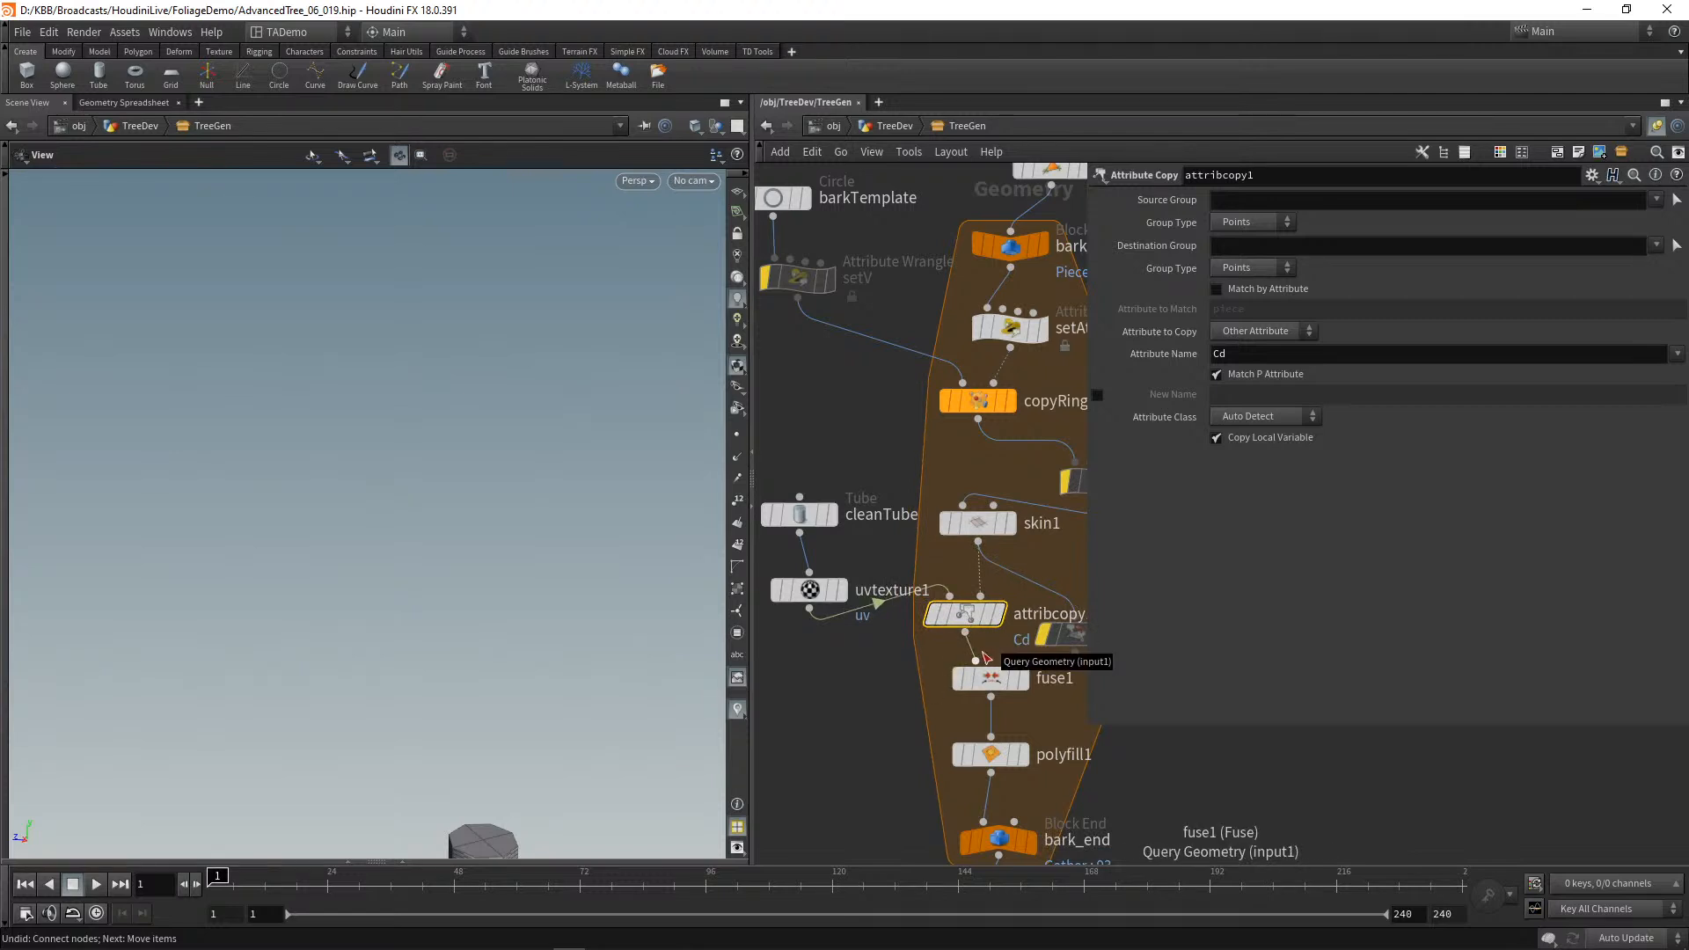
# Step: Set the Attribute Copy node's Attribute Name to uv
pyautogui.doubleClick(1236, 354)
pyautogui.write('uv')
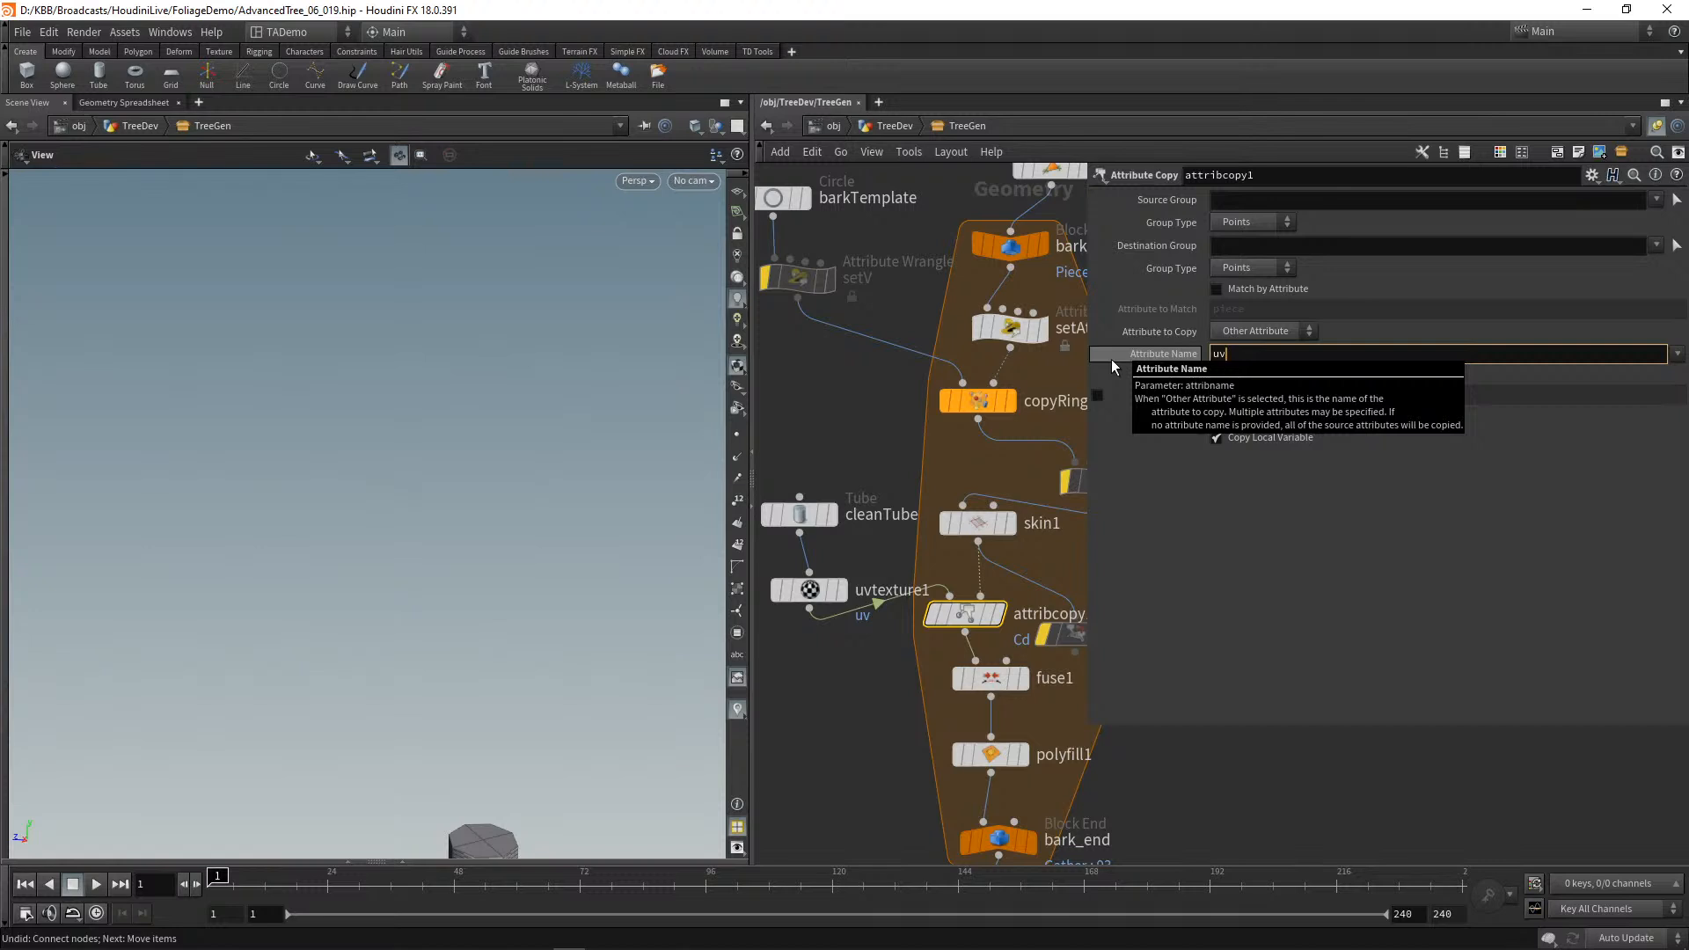
pyautogui.press('Return')
# Step: Frame uvquickshade1's result in the viewport and examine the geometry and grid texture the bark loop outputs
pyautogui.moveTo(830, 741); pyautogui.dragTo(875, 626, button='middle')
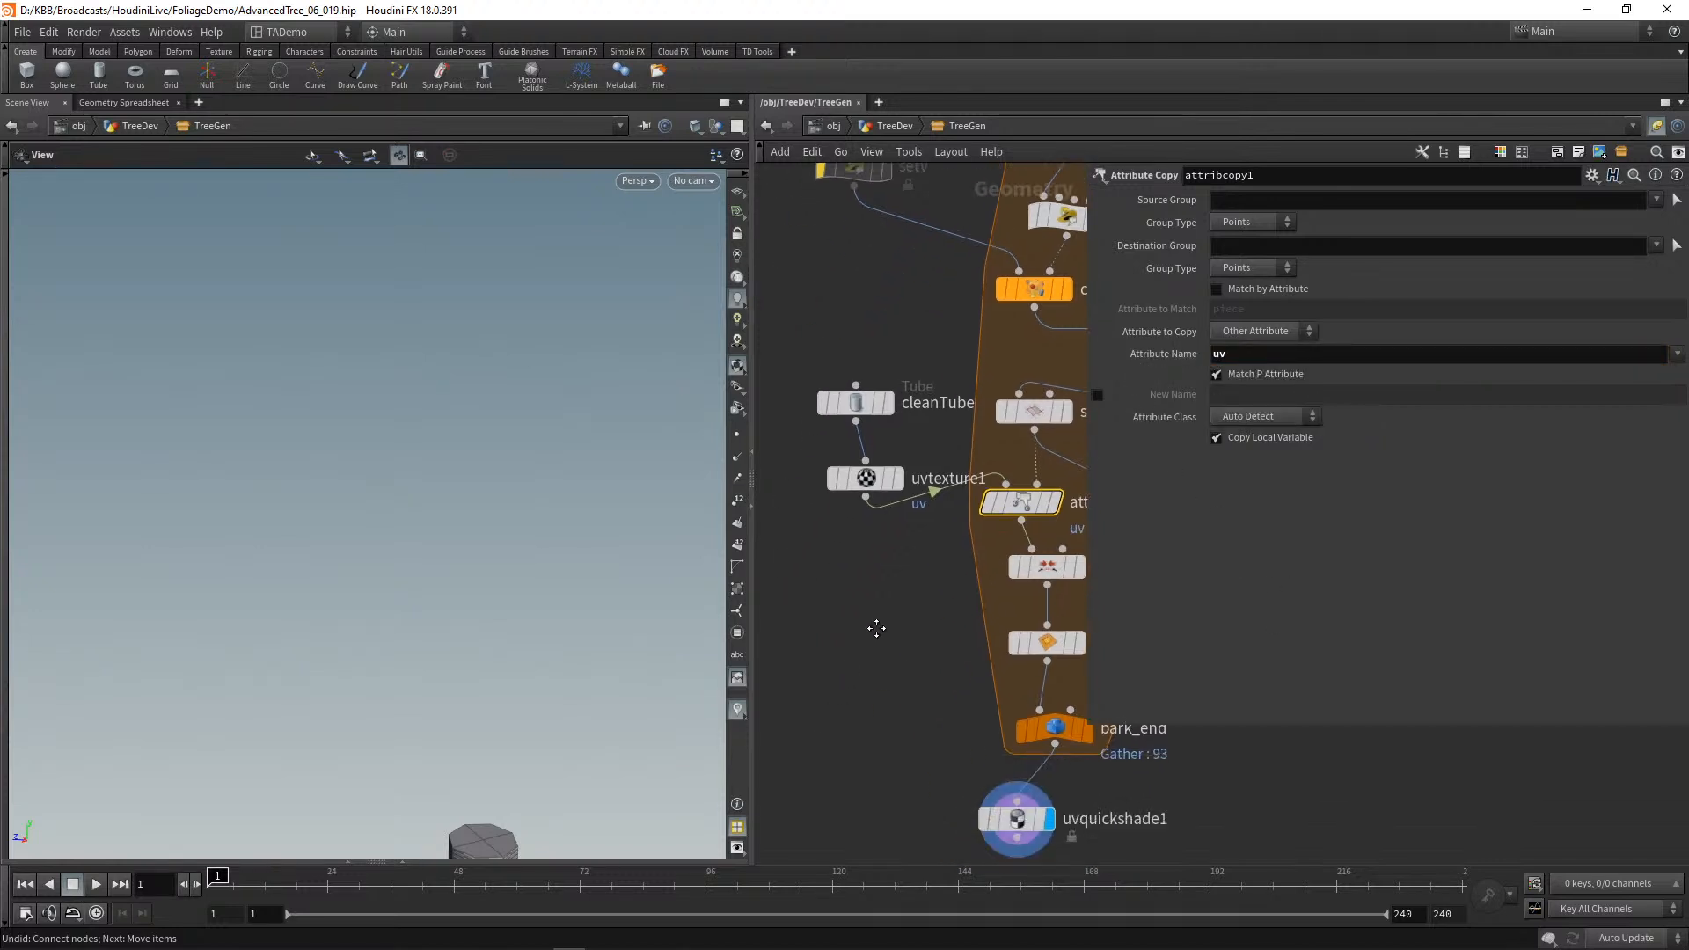
pyautogui.click(1016, 819)
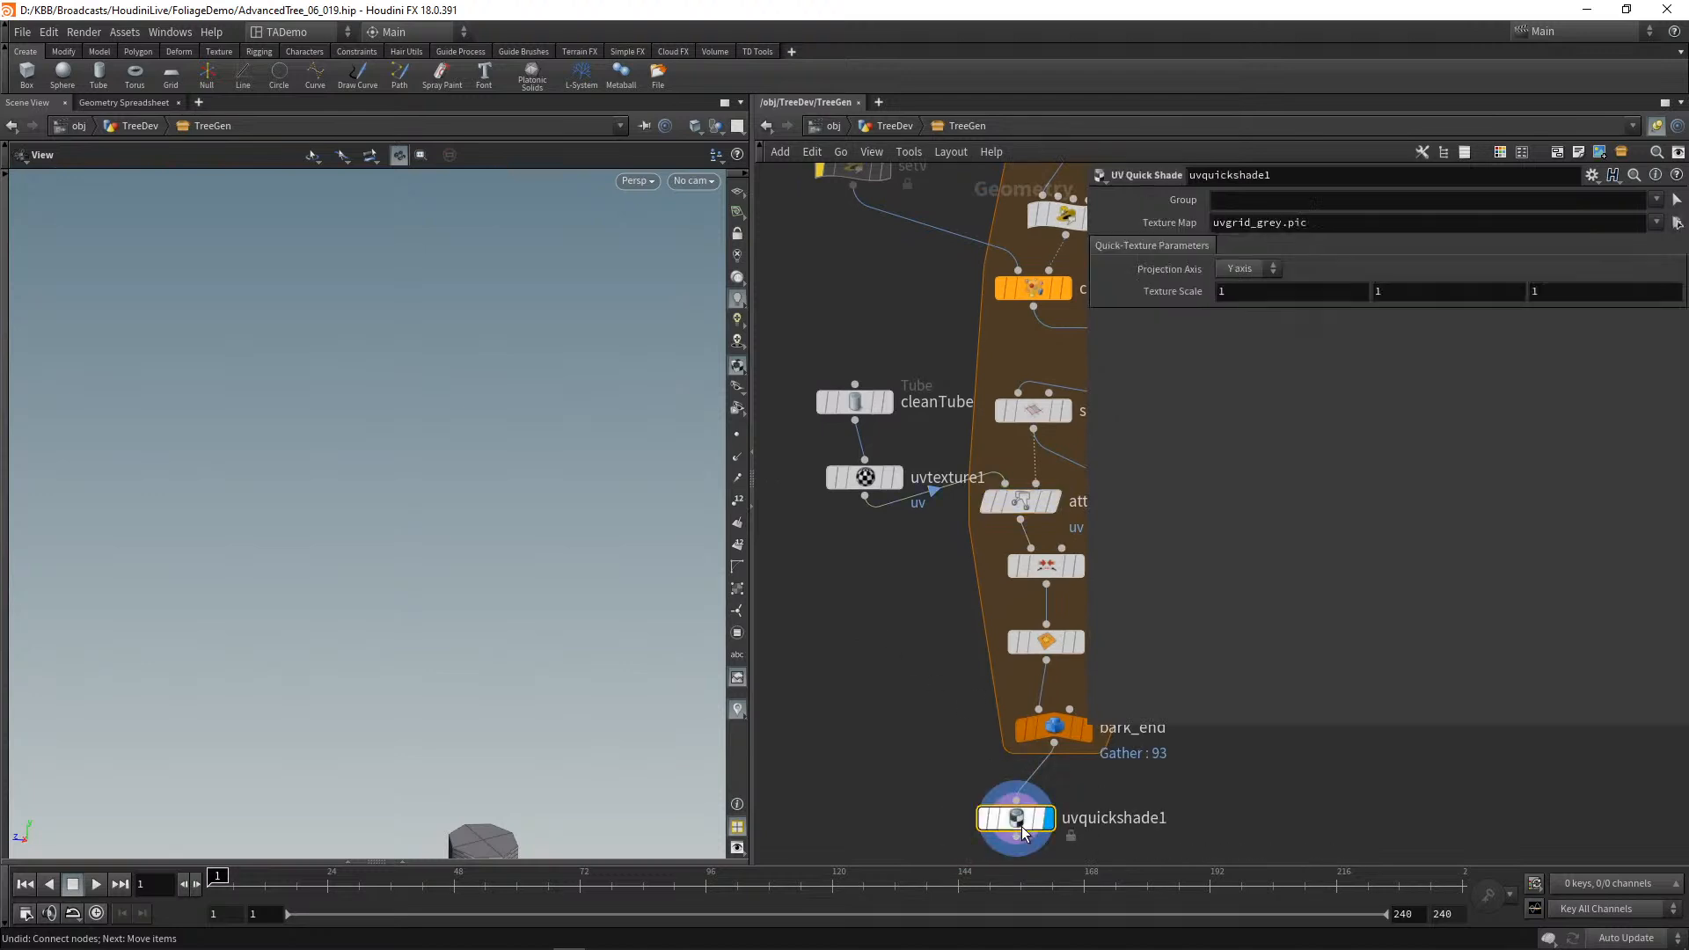
pyautogui.press('f')
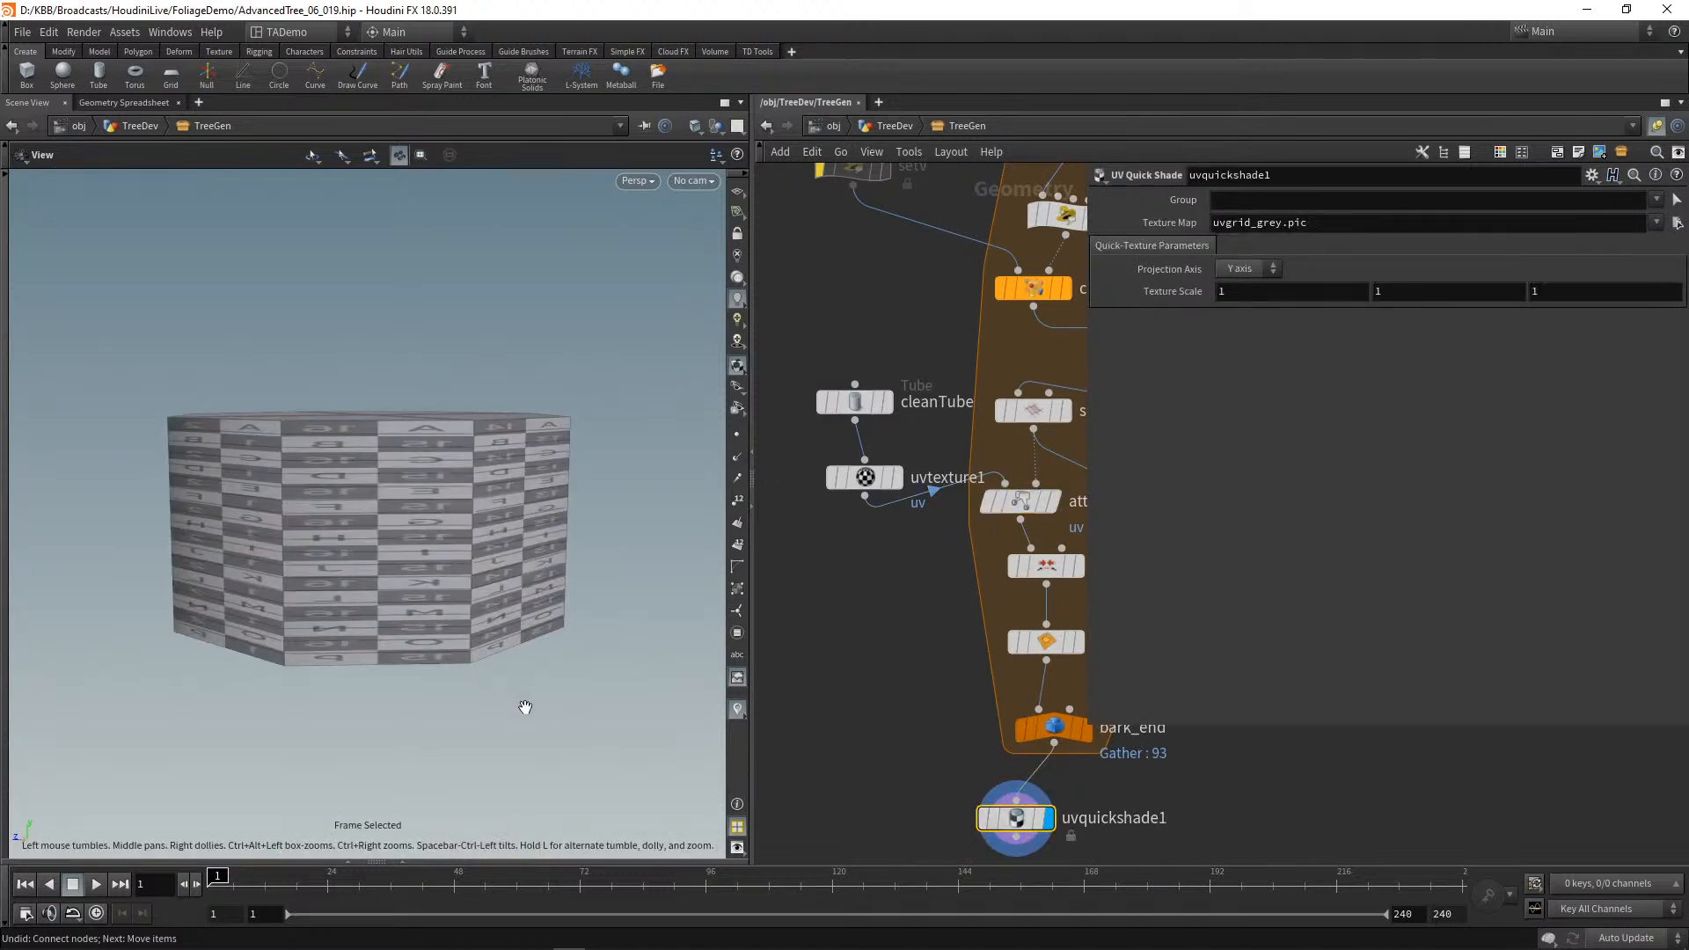
pyautogui.moveTo(869, 581); pyautogui.dragTo(837, 486, button='middle')
pyautogui.scroll(2, 859, 621)
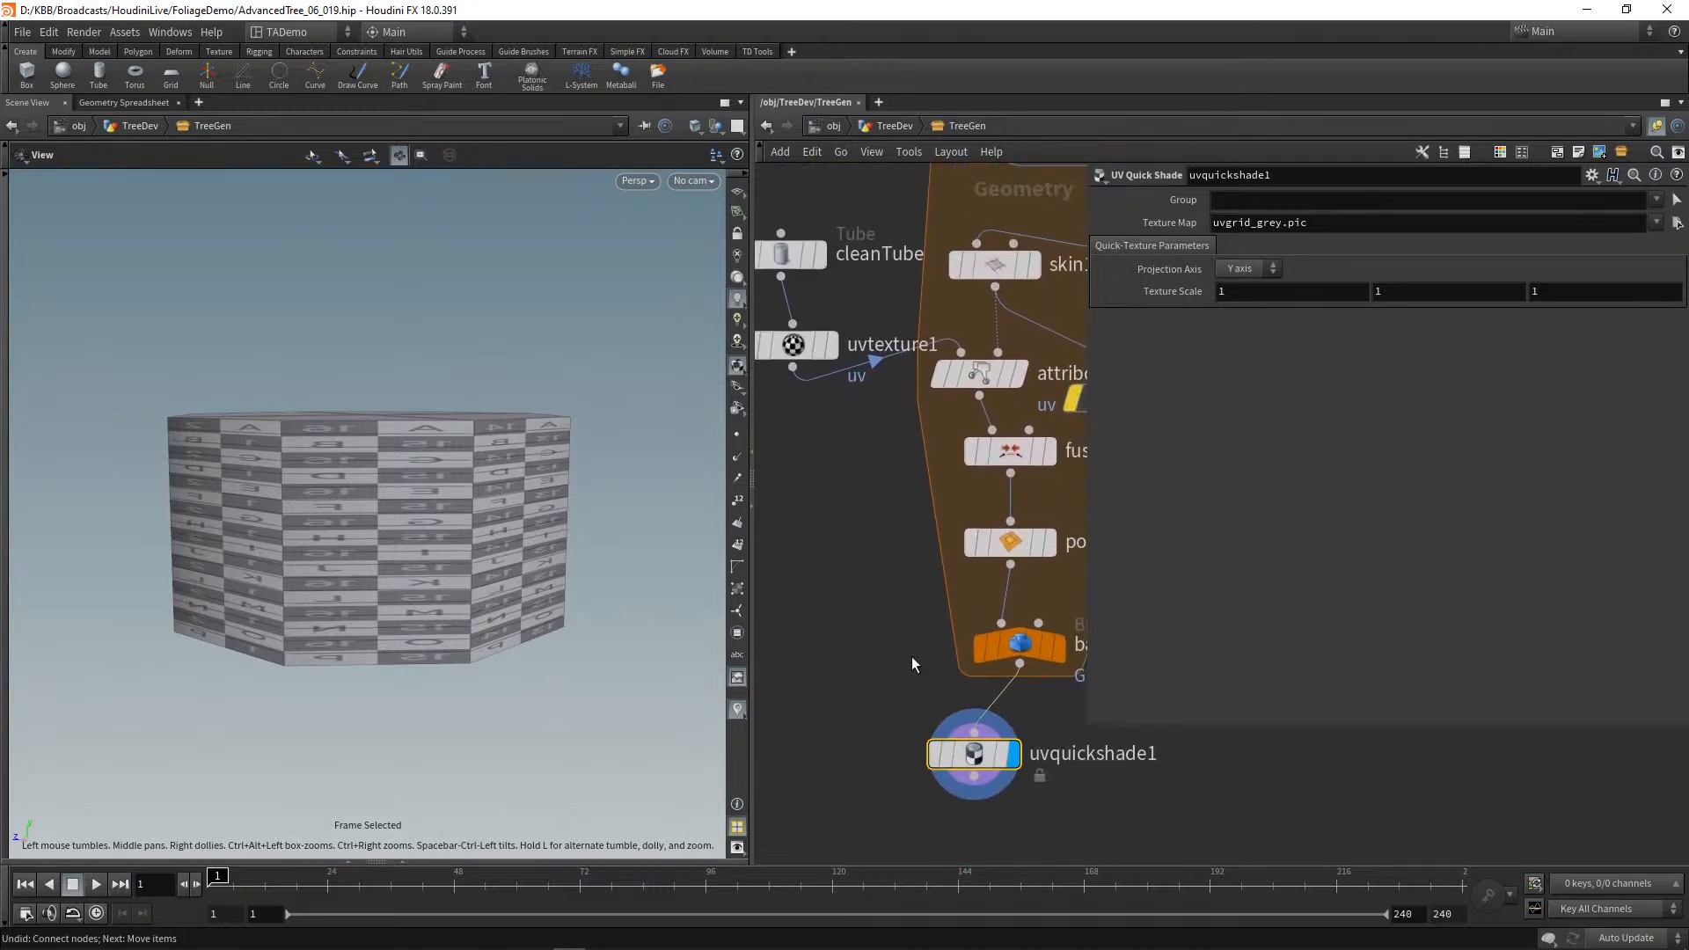
pyautogui.click(983, 808)
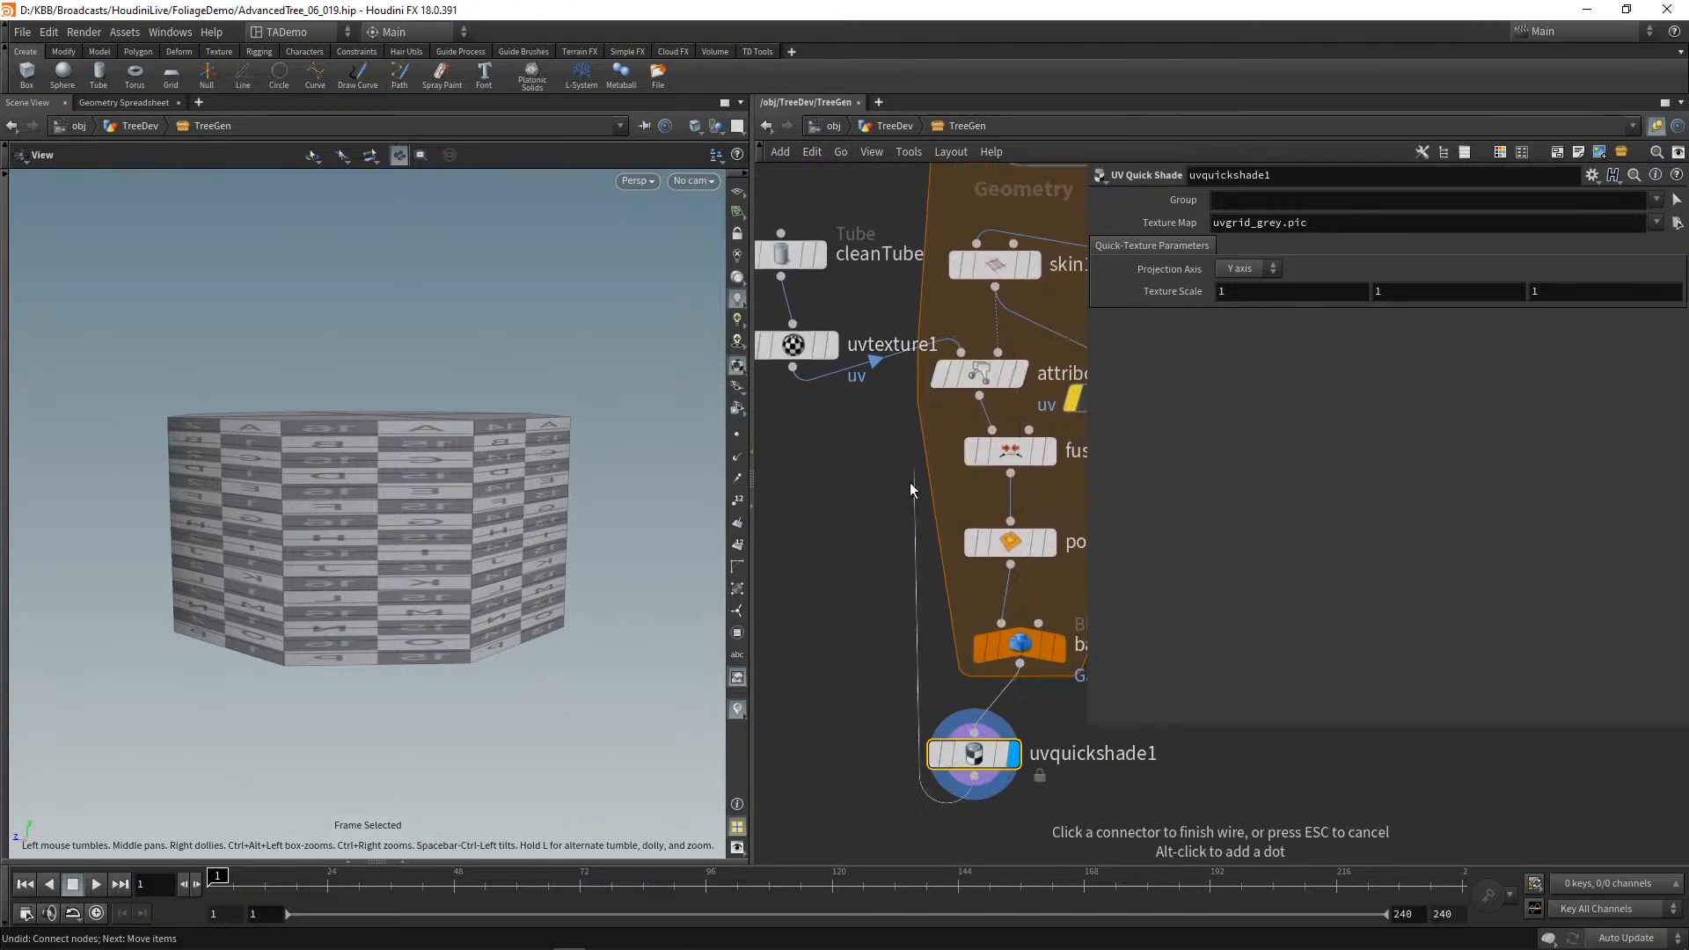
pyautogui.click(908, 665)
pyautogui.click(899, 565)
pyautogui.moveTo(897, 569); pyautogui.dragTo(873, 729, button='middle')
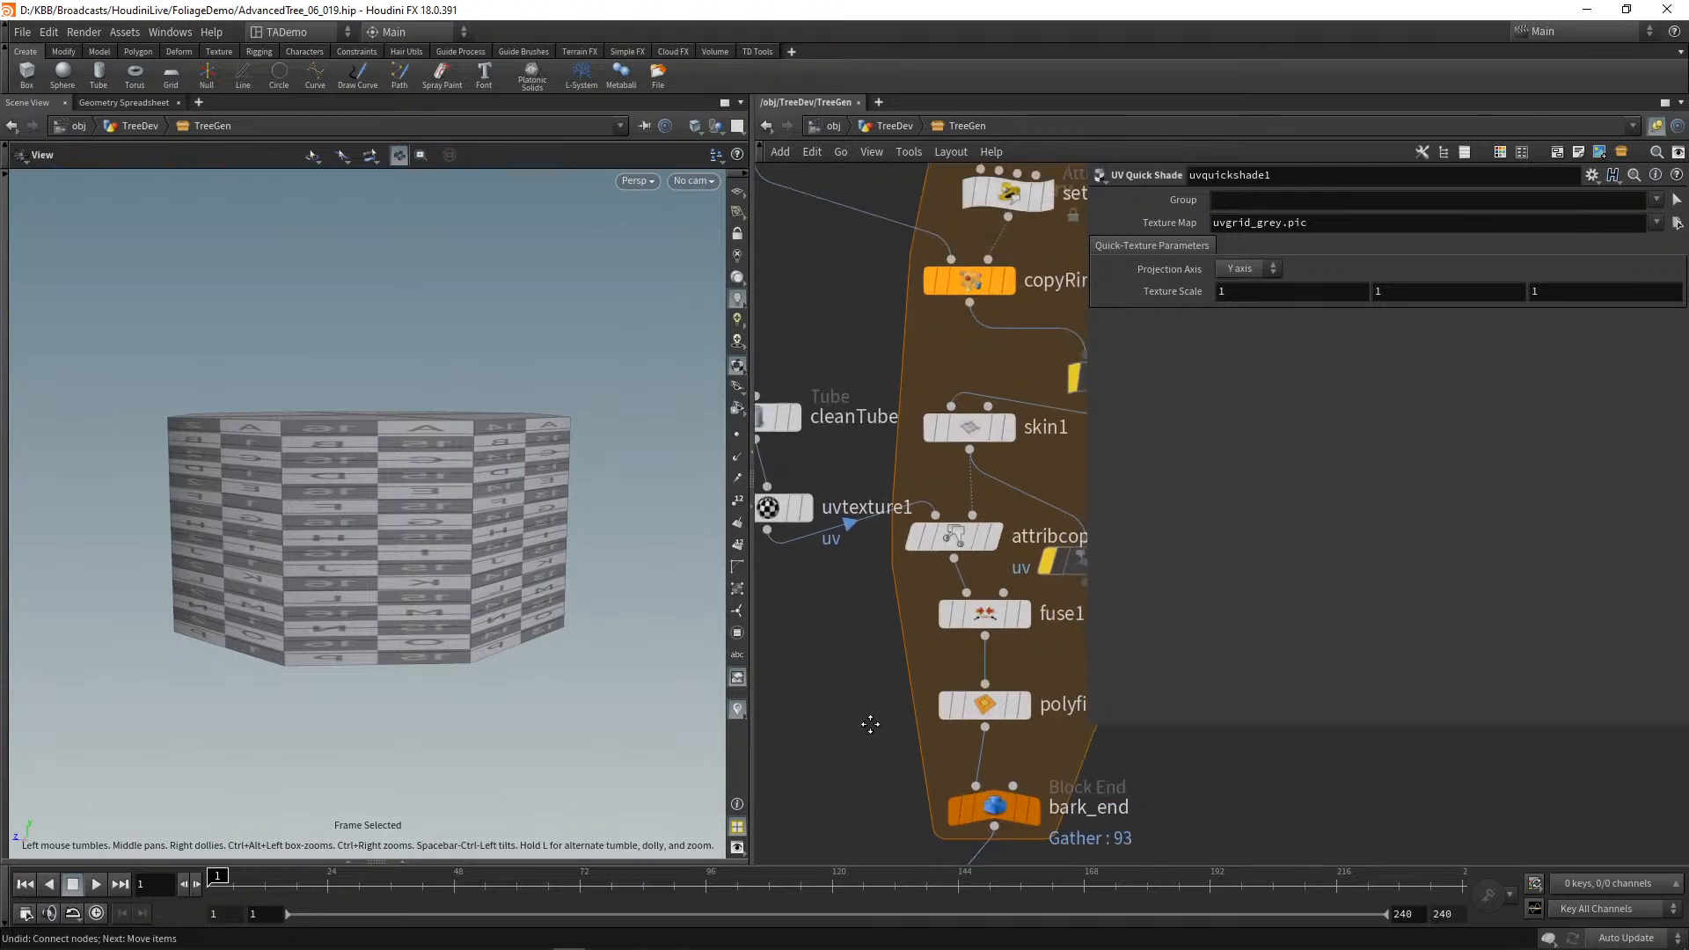
pyautogui.scroll(2, 871, 730)
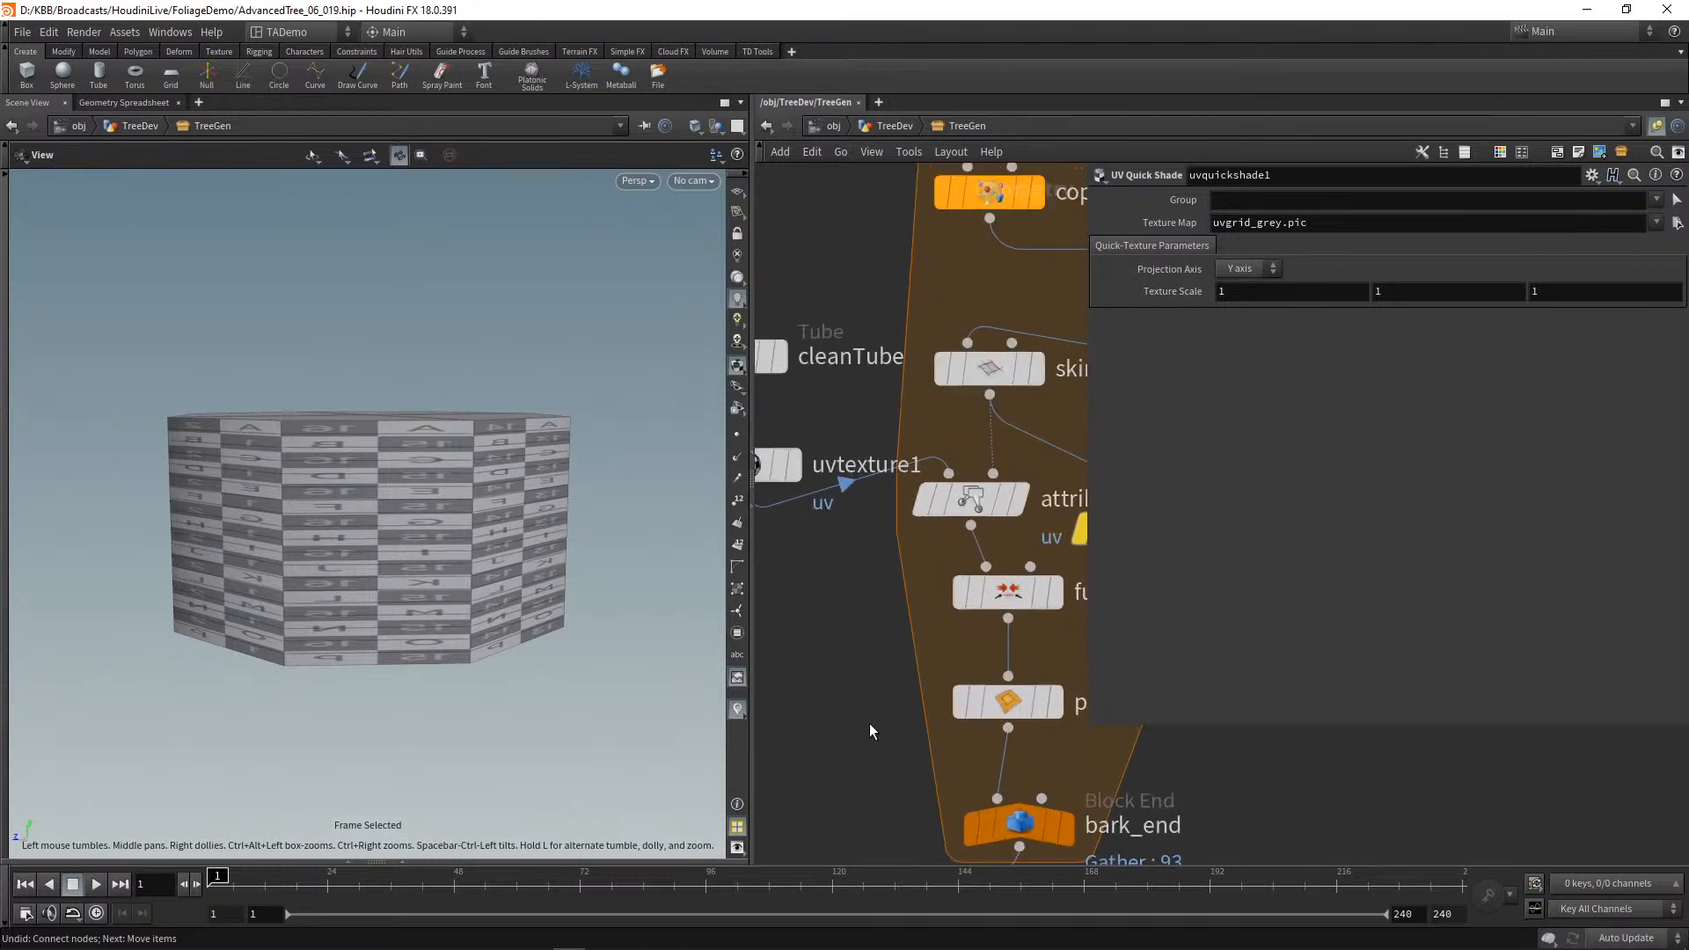
# Step: Display skin1's output in the viewport, examine its geometry from several angles, and return the display to uvquickshade1
pyautogui.click(1035, 373)
pyautogui.hotkey('space', 'g')
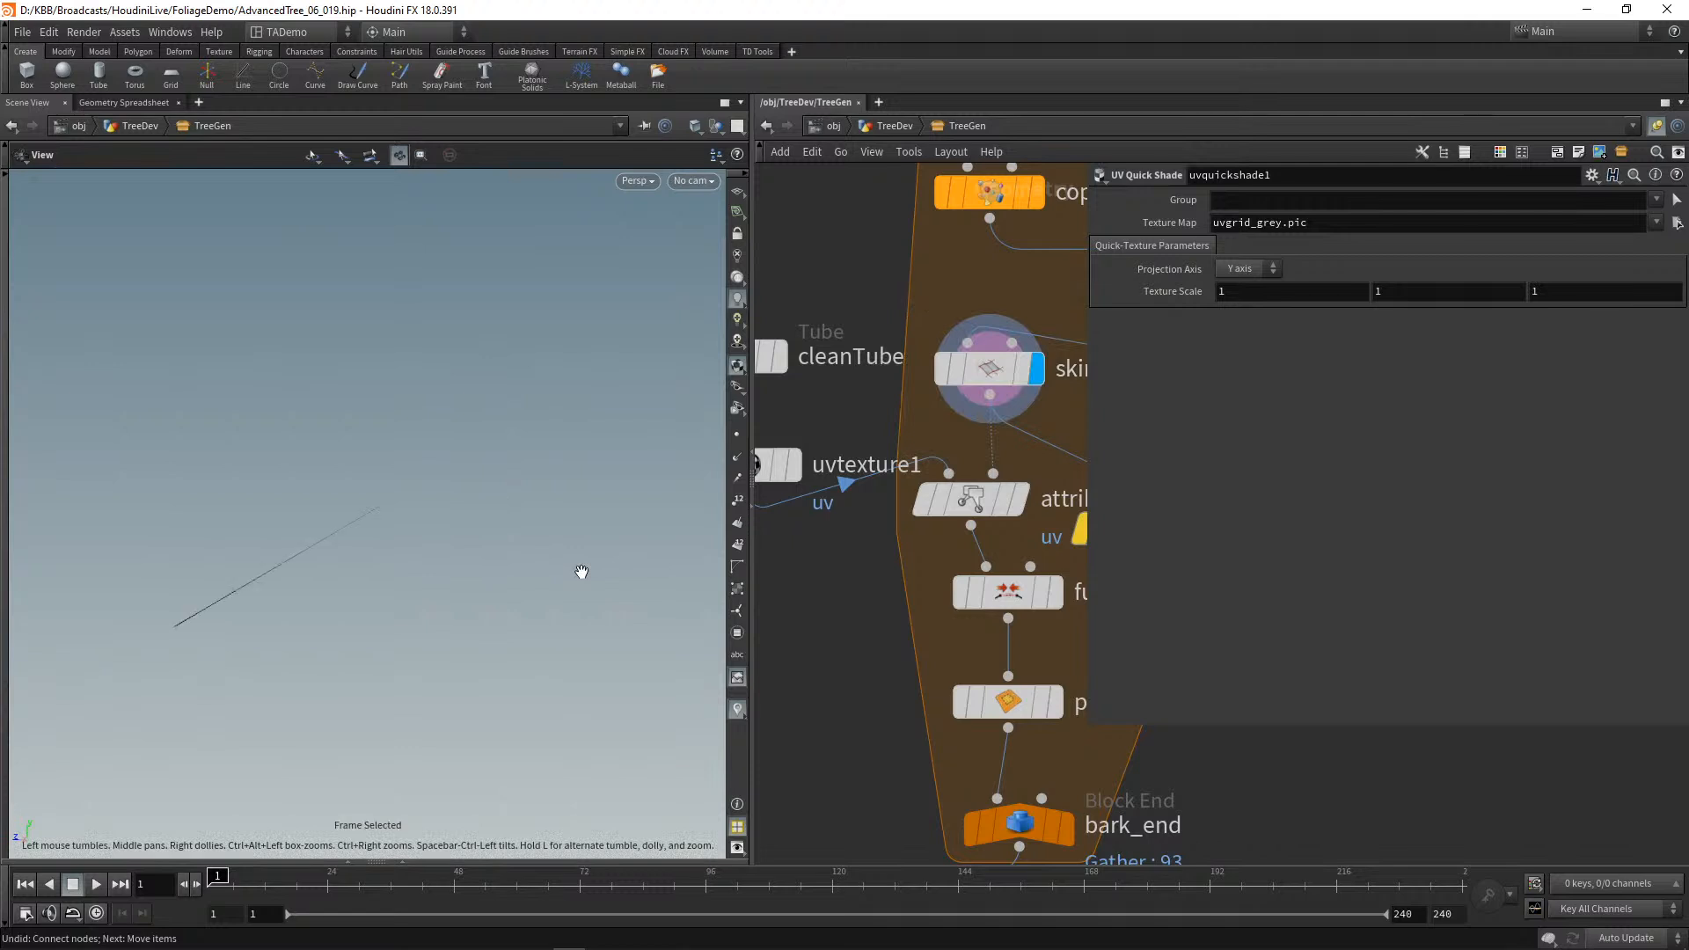
pyautogui.moveTo(406, 660); pyautogui.dragTo(652, 674)
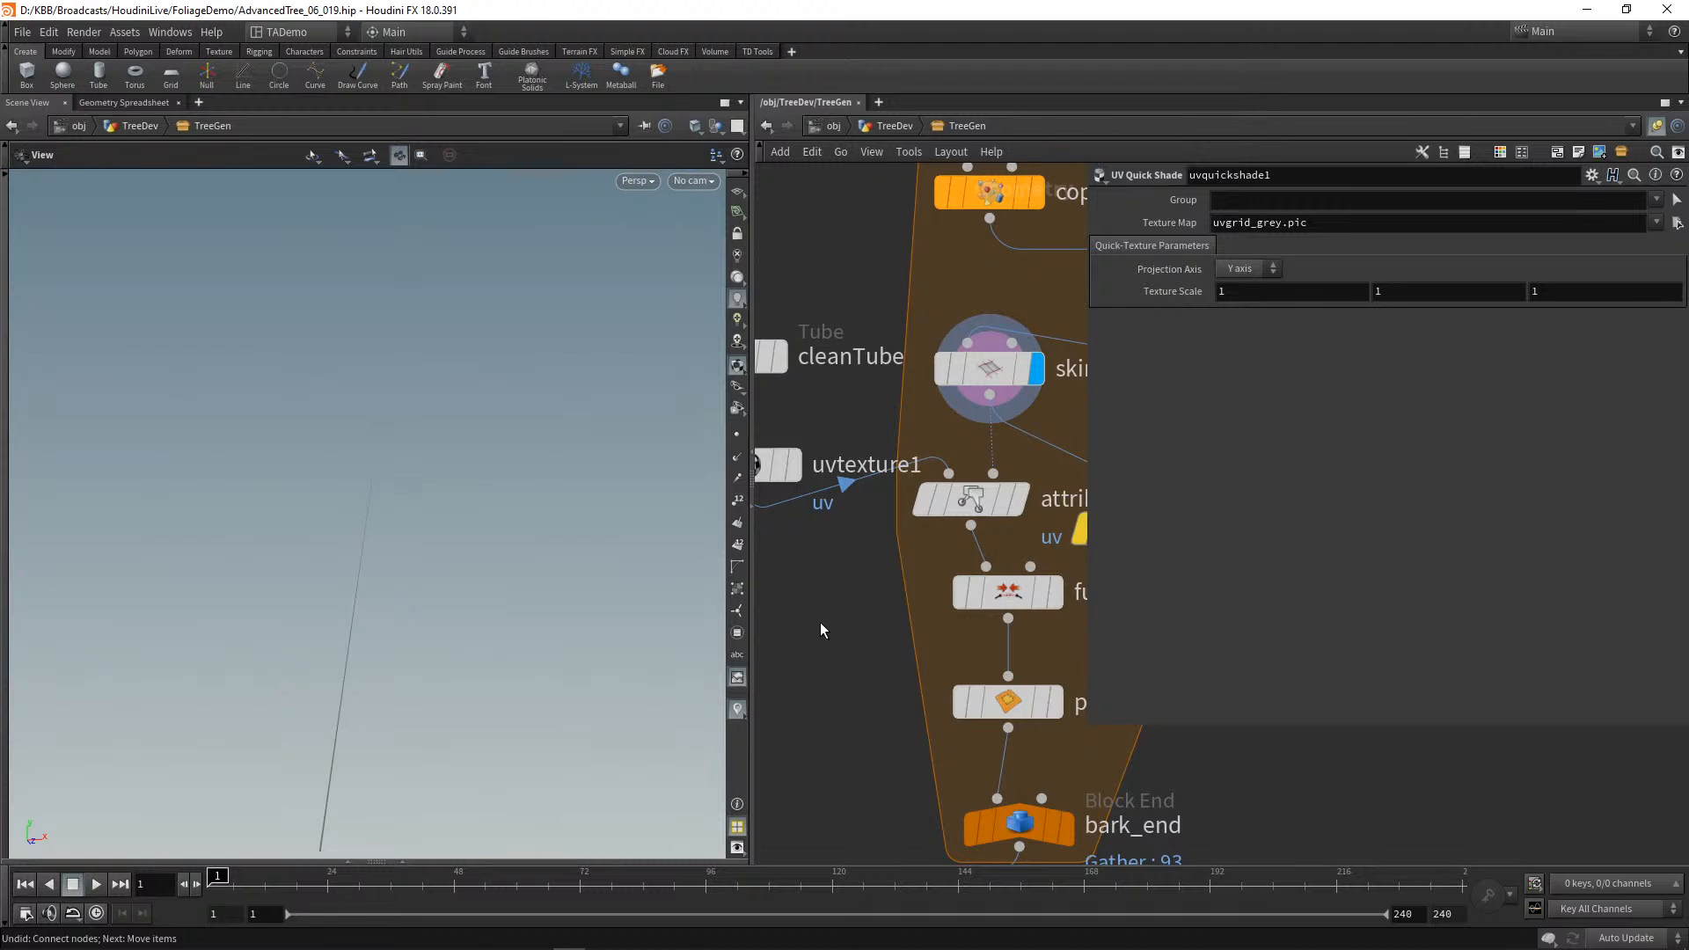
pyautogui.moveTo(822, 591); pyautogui.dragTo(796, 569, button='middle')
pyautogui.scroll(1, 816, 642)
pyautogui.moveTo(827, 673); pyautogui.dragTo(810, 439, button='middle')
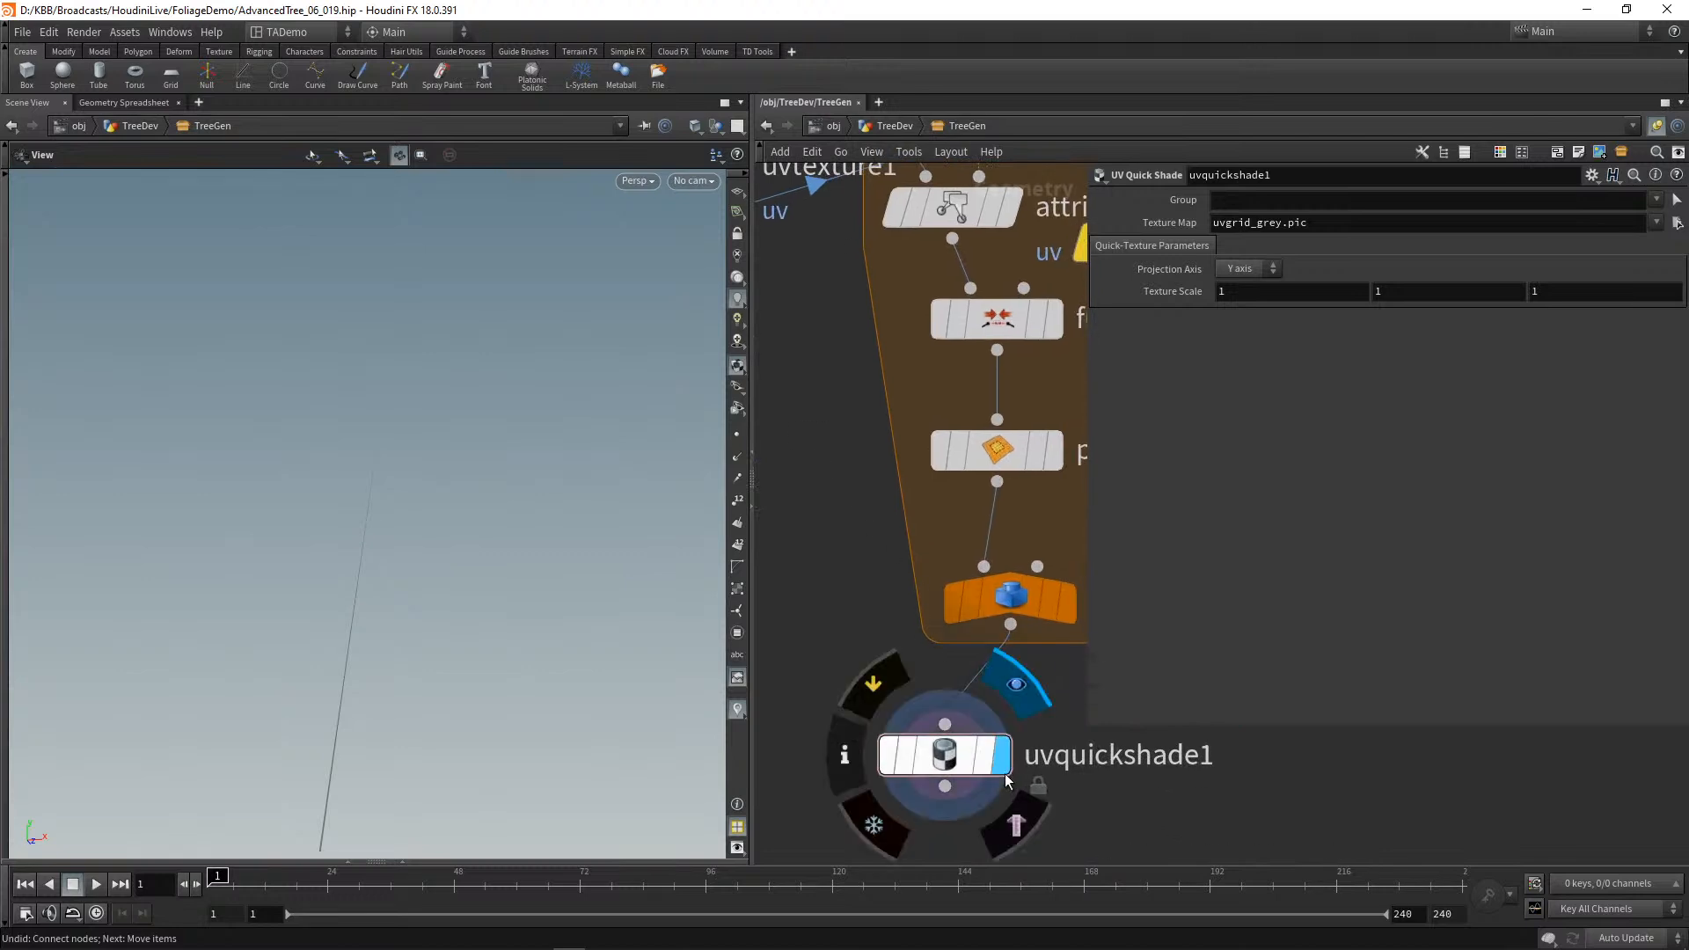
# Step: Swap attribcopy1's inputs so skin1 feeds the first input and uvtexture1 feeds the second
pyautogui.moveTo(882, 532); pyautogui.dragTo(899, 852, button='middle')
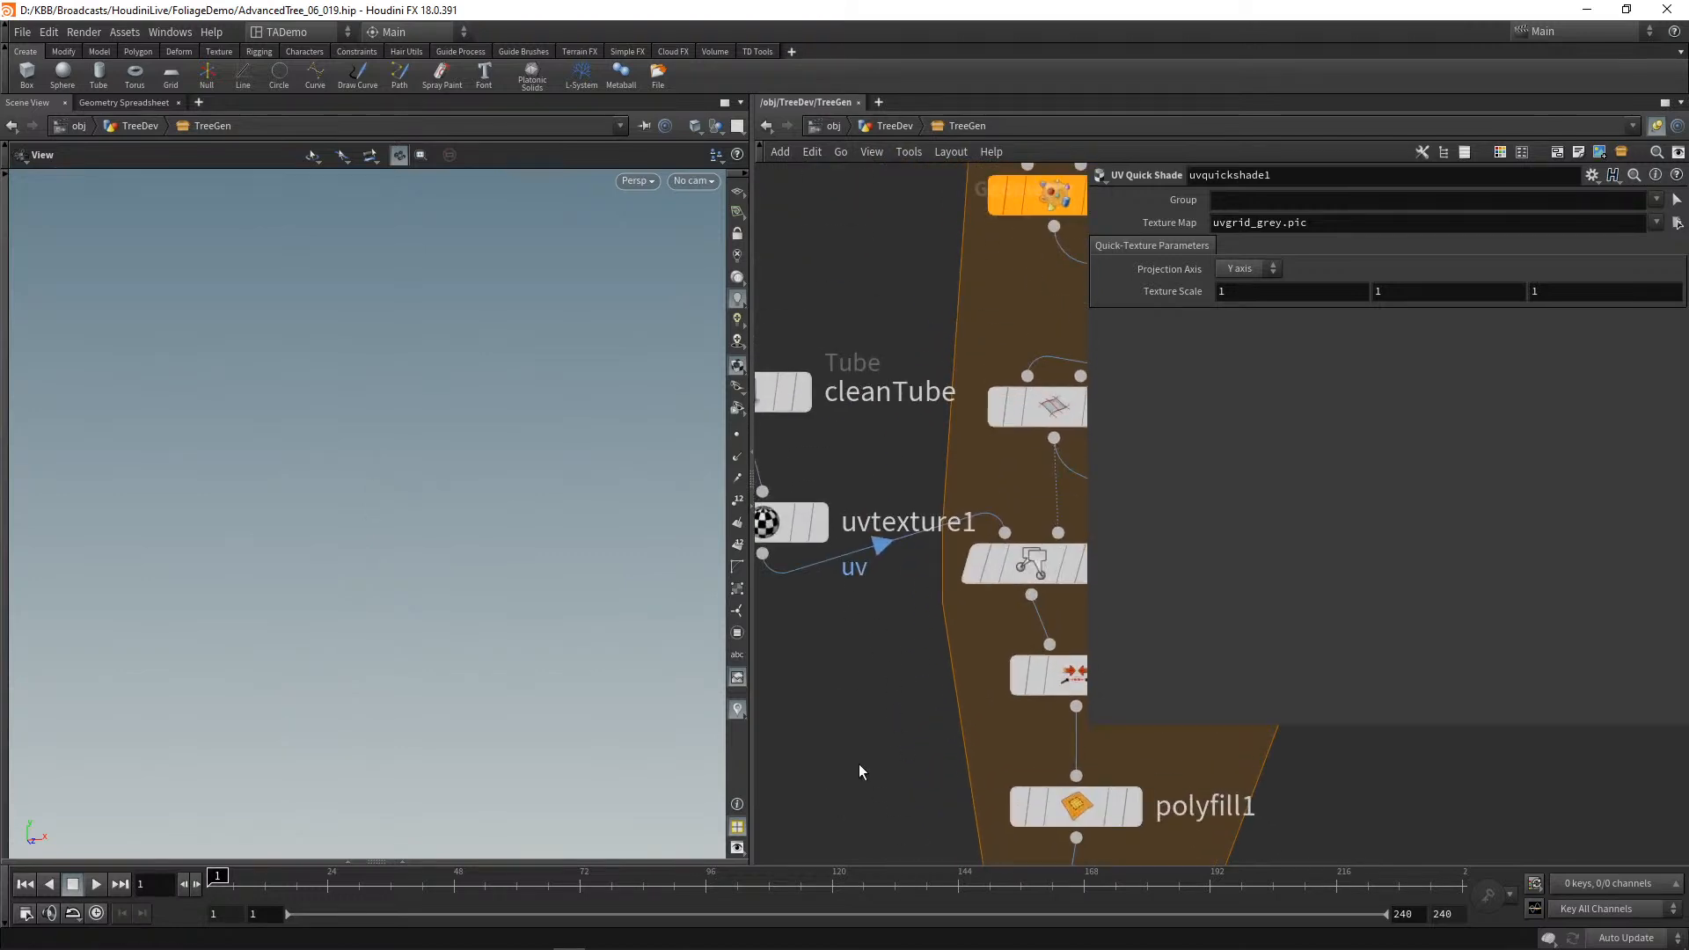
pyautogui.scroll(1, 778, 626)
pyautogui.moveTo(776, 624); pyautogui.dragTo(847, 693, button='middle')
pyautogui.moveTo(869, 352)
pyautogui.mouseDown()
pyautogui.moveTo(880, 595)
pyautogui.moveTo(856, 455)
pyautogui.moveTo(864, 379)
pyautogui.mouseUp()
pyautogui.moveTo(911, 598); pyautogui.dragTo(774, 591, button='middle')
pyautogui.scroll(-3, 805, 611)
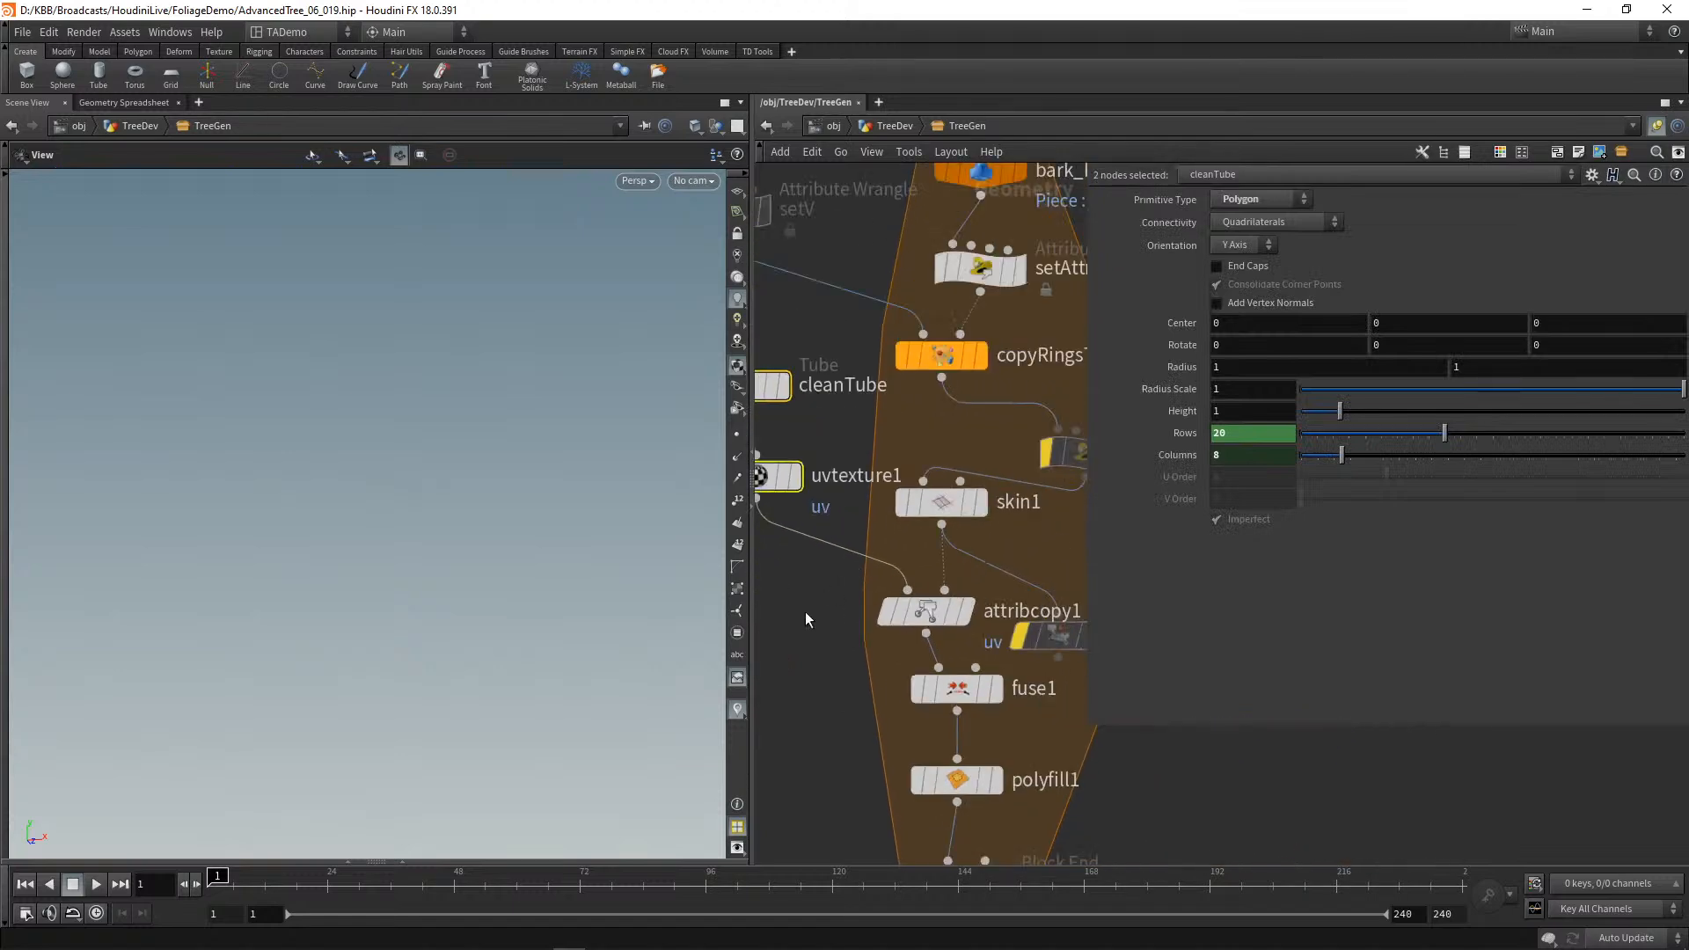
pyautogui.scroll(-4, 808, 616)
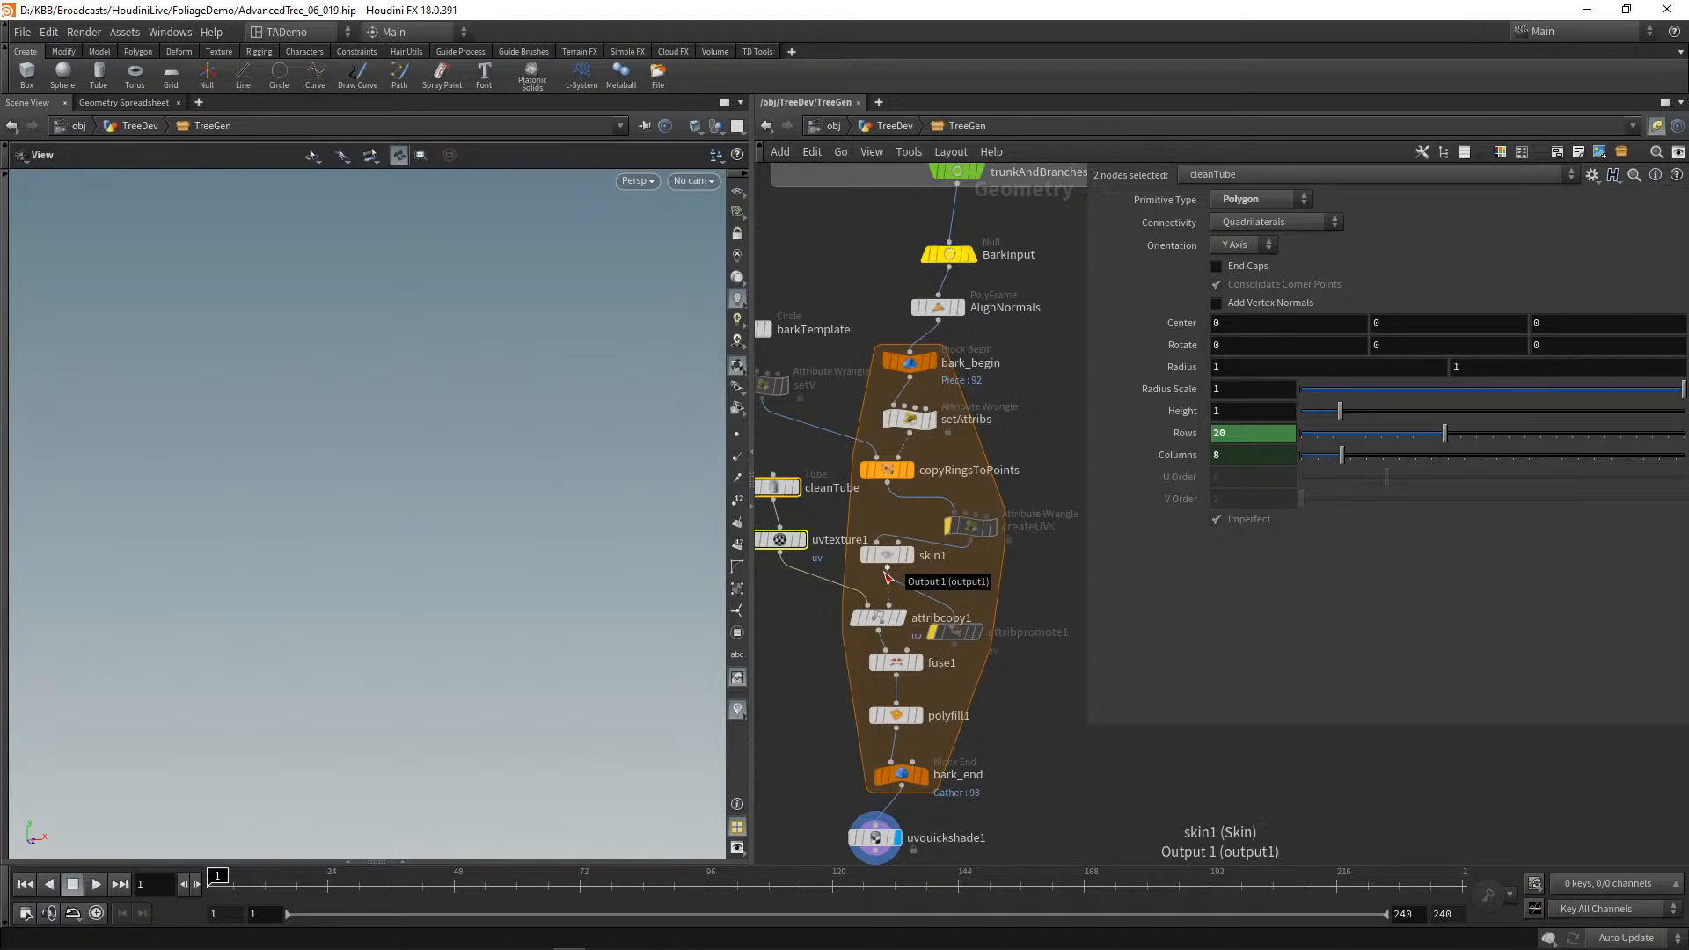
pyautogui.moveTo(890, 571); pyautogui.dragTo(868, 608)
pyautogui.moveTo(778, 556); pyautogui.dragTo(910, 623)
pyautogui.click(789, 571)
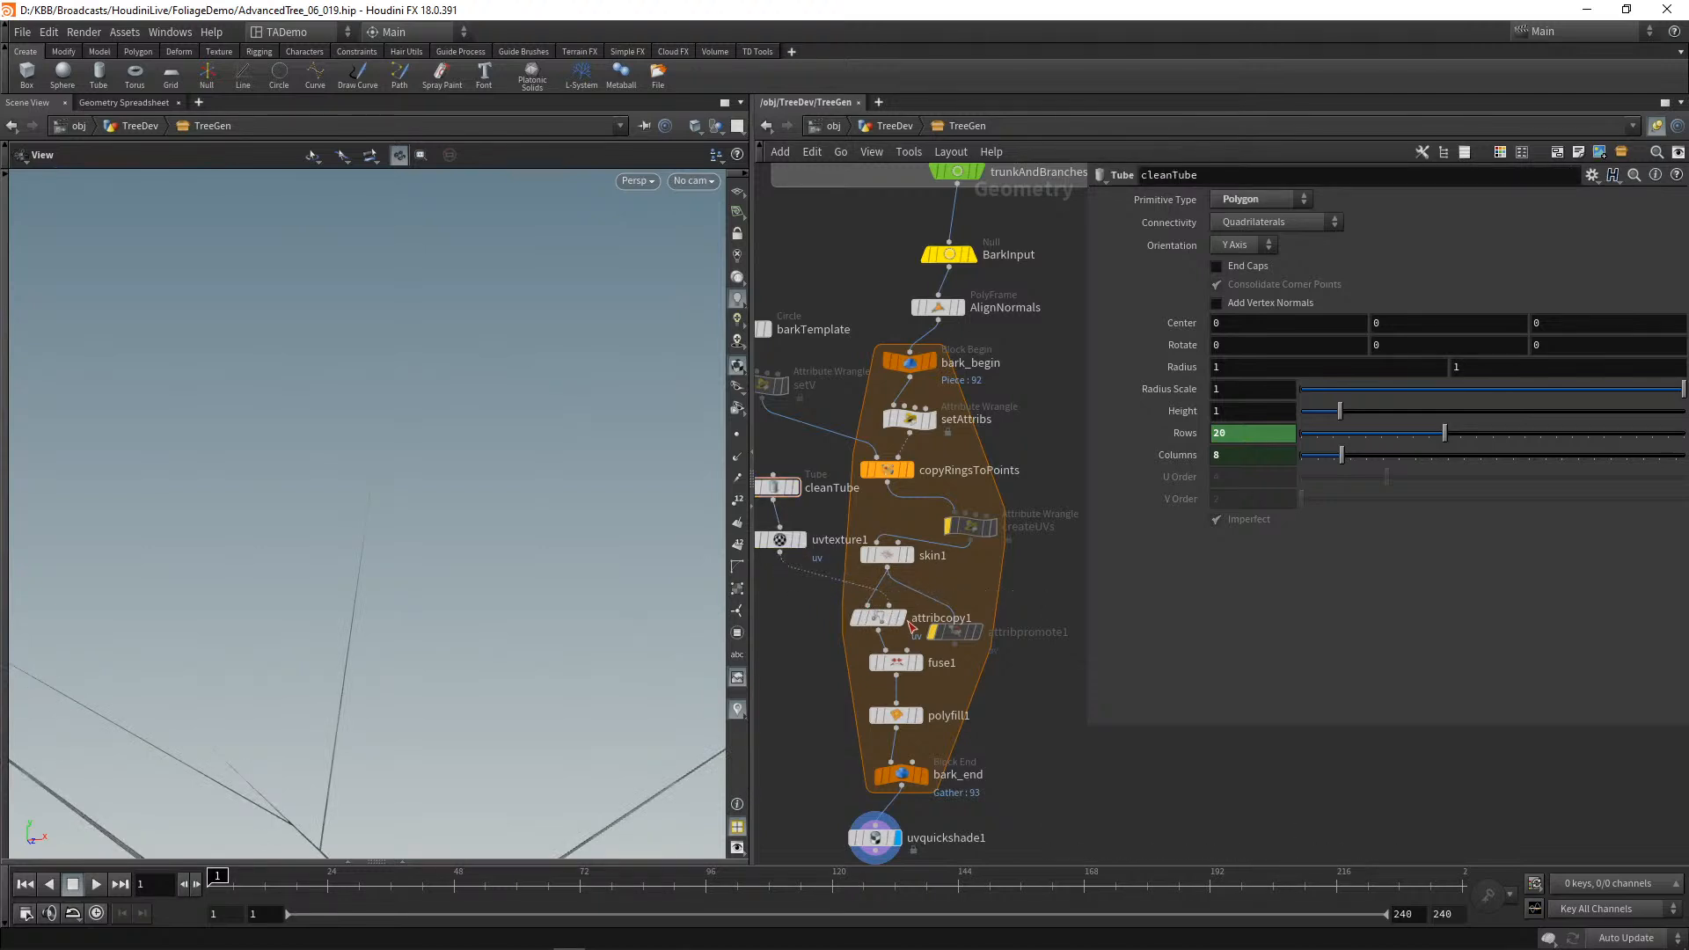
# Step: Frame the tree and examine the grid texture around the lower trunk for a UV seam
pyautogui.press('f')
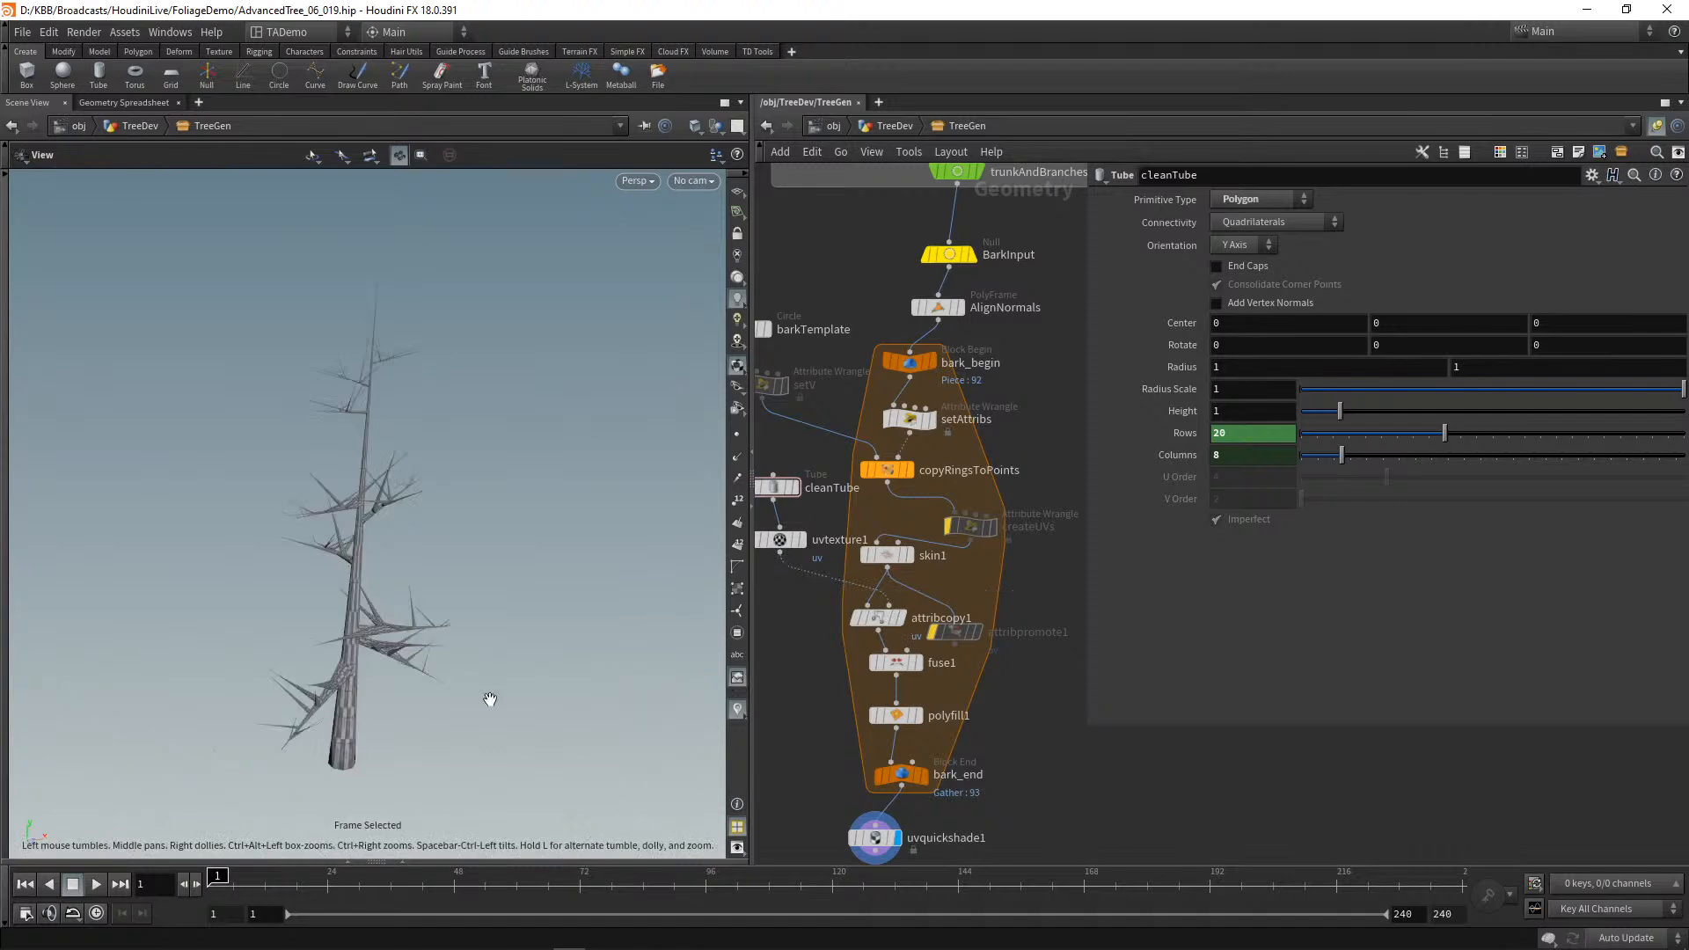
pyautogui.scroll(10, 475, 764)
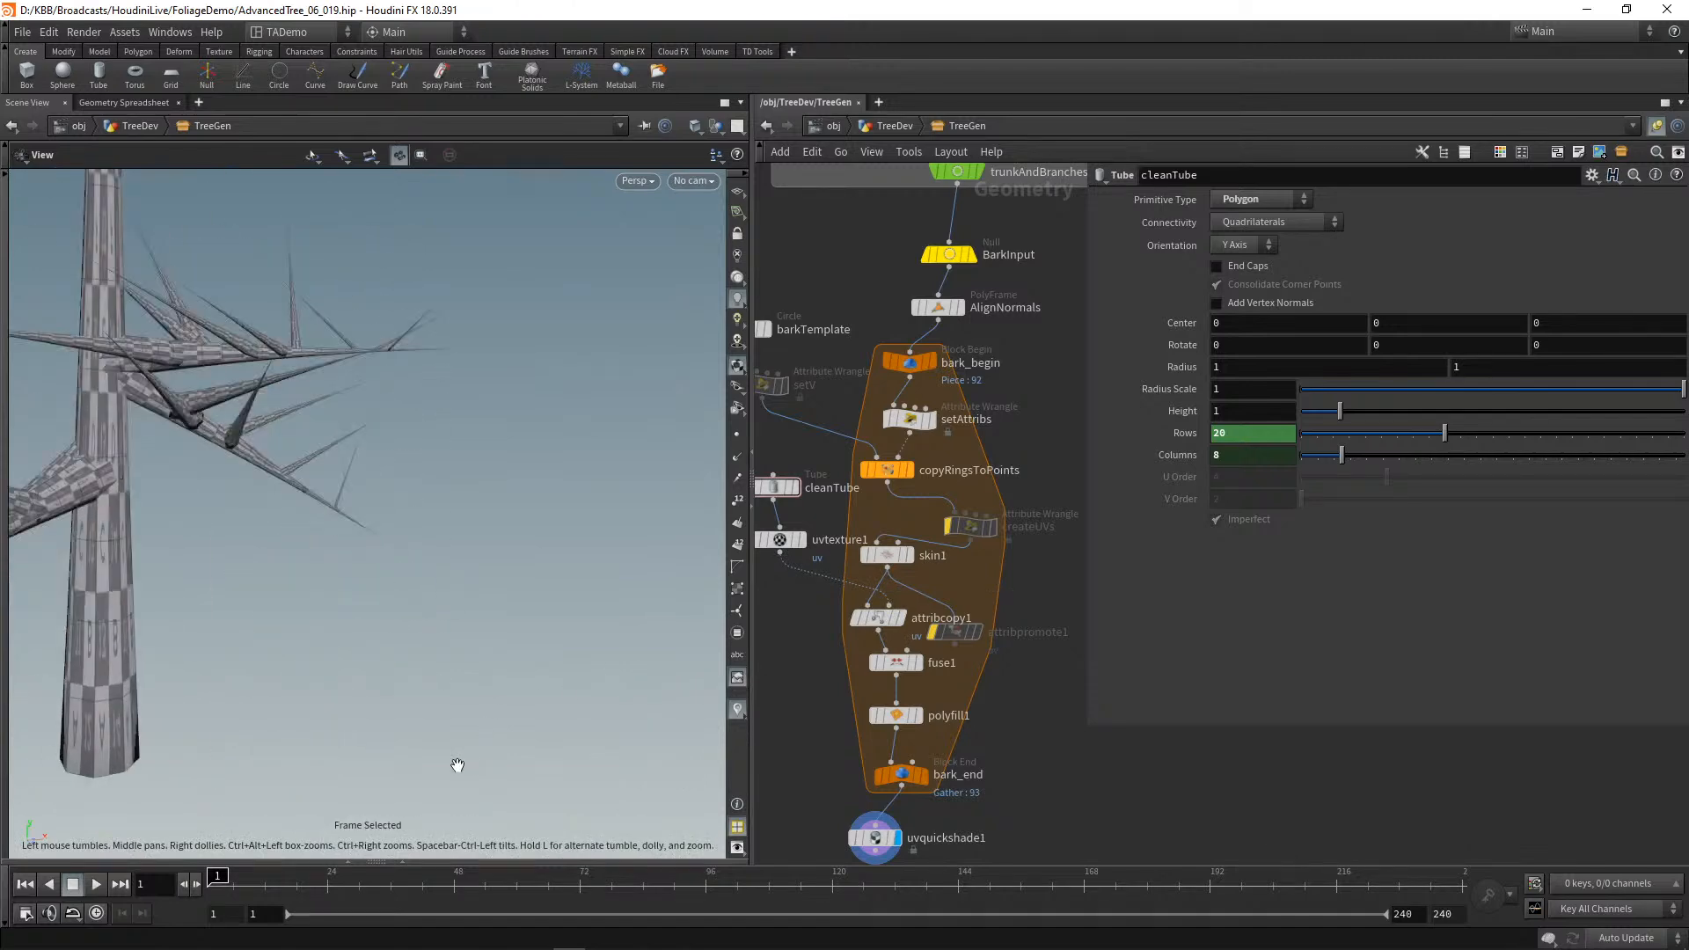
pyautogui.moveTo(263, 707); pyautogui.dragTo(517, 690)
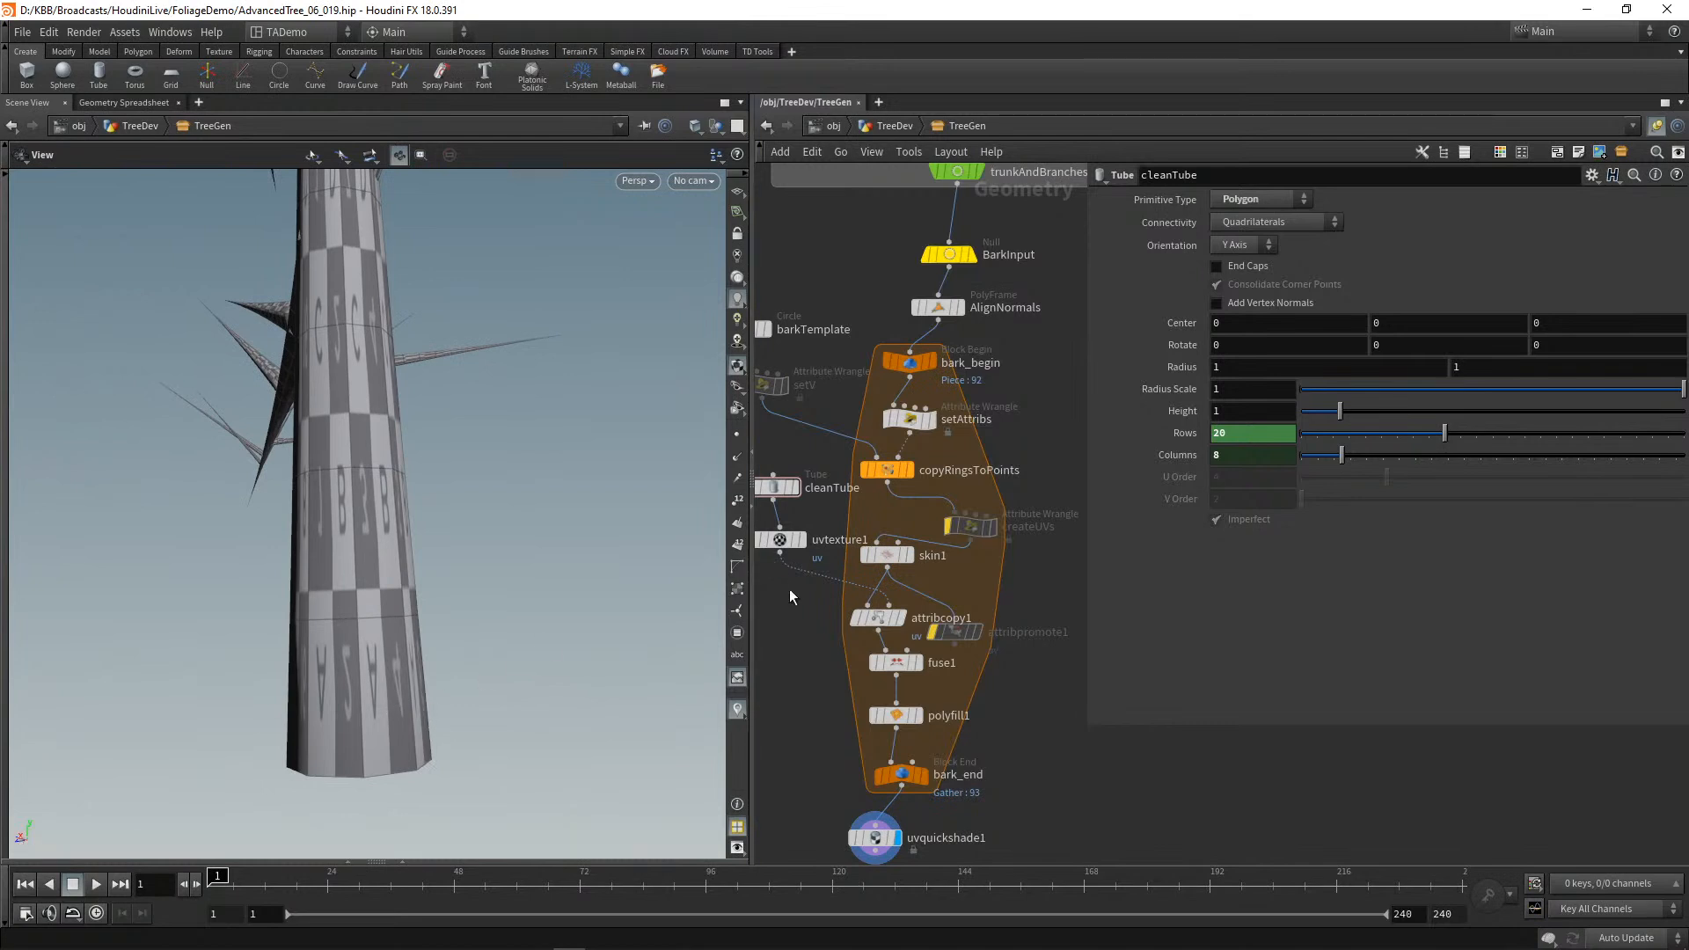
# Step: Move cleanTube and uvtexture1 together further away from the bark loop, below barkTemplate
pyautogui.moveTo(800, 616); pyautogui.dragTo(948, 655, button='middle')
pyautogui.scroll(1, 947, 655)
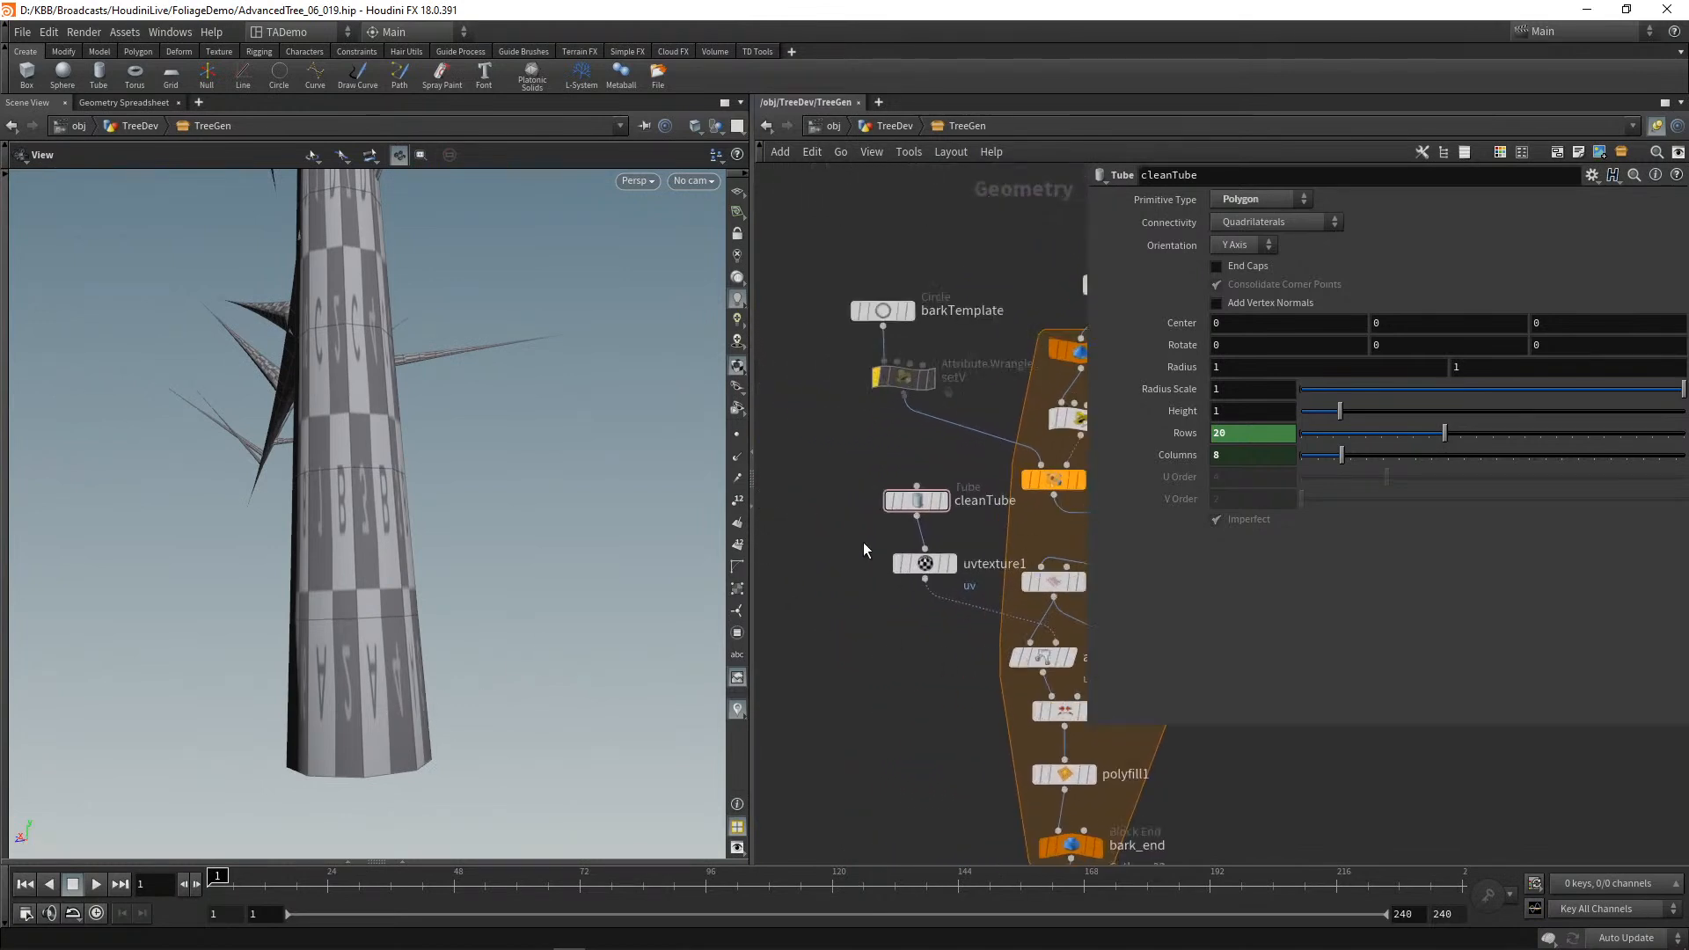
pyautogui.moveTo(916, 546); pyautogui.dragTo(837, 542)
pyautogui.click(838, 609)
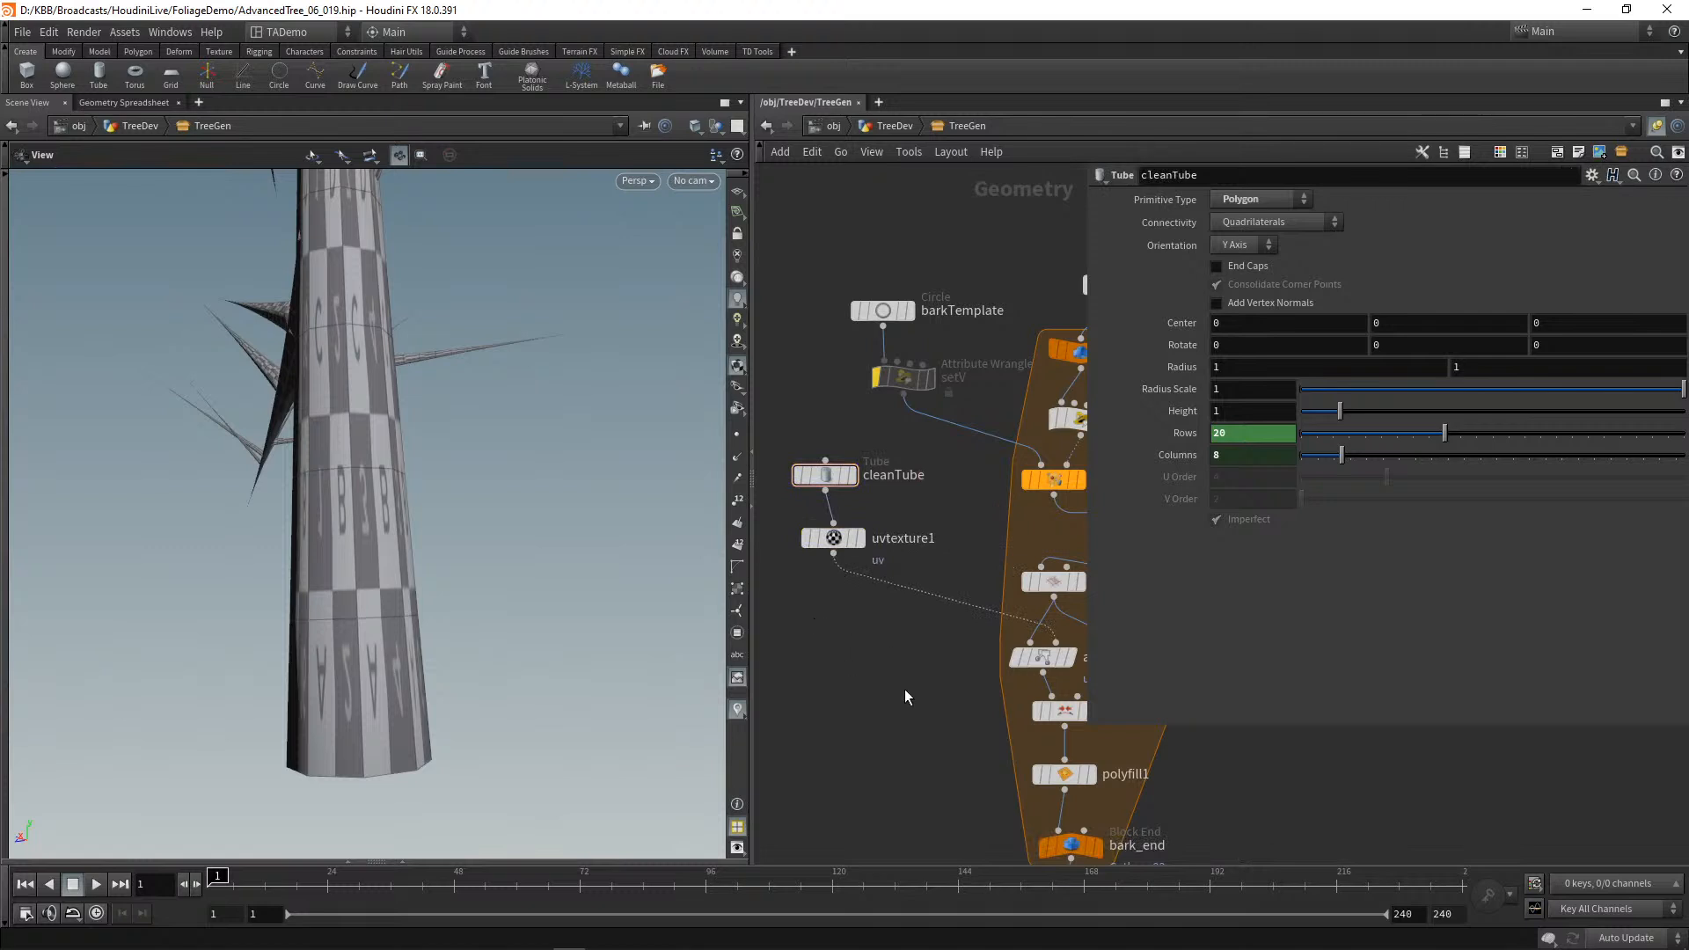
# Step: Add a Vertex Wrangle below uvtexture1 and insert it into the wire leading to attribcopy1's second input
pyautogui.moveTo(520, 602); pyautogui.dragTo(520, 604)
pyautogui.moveTo(494, 672); pyautogui.dragTo(625, 633)
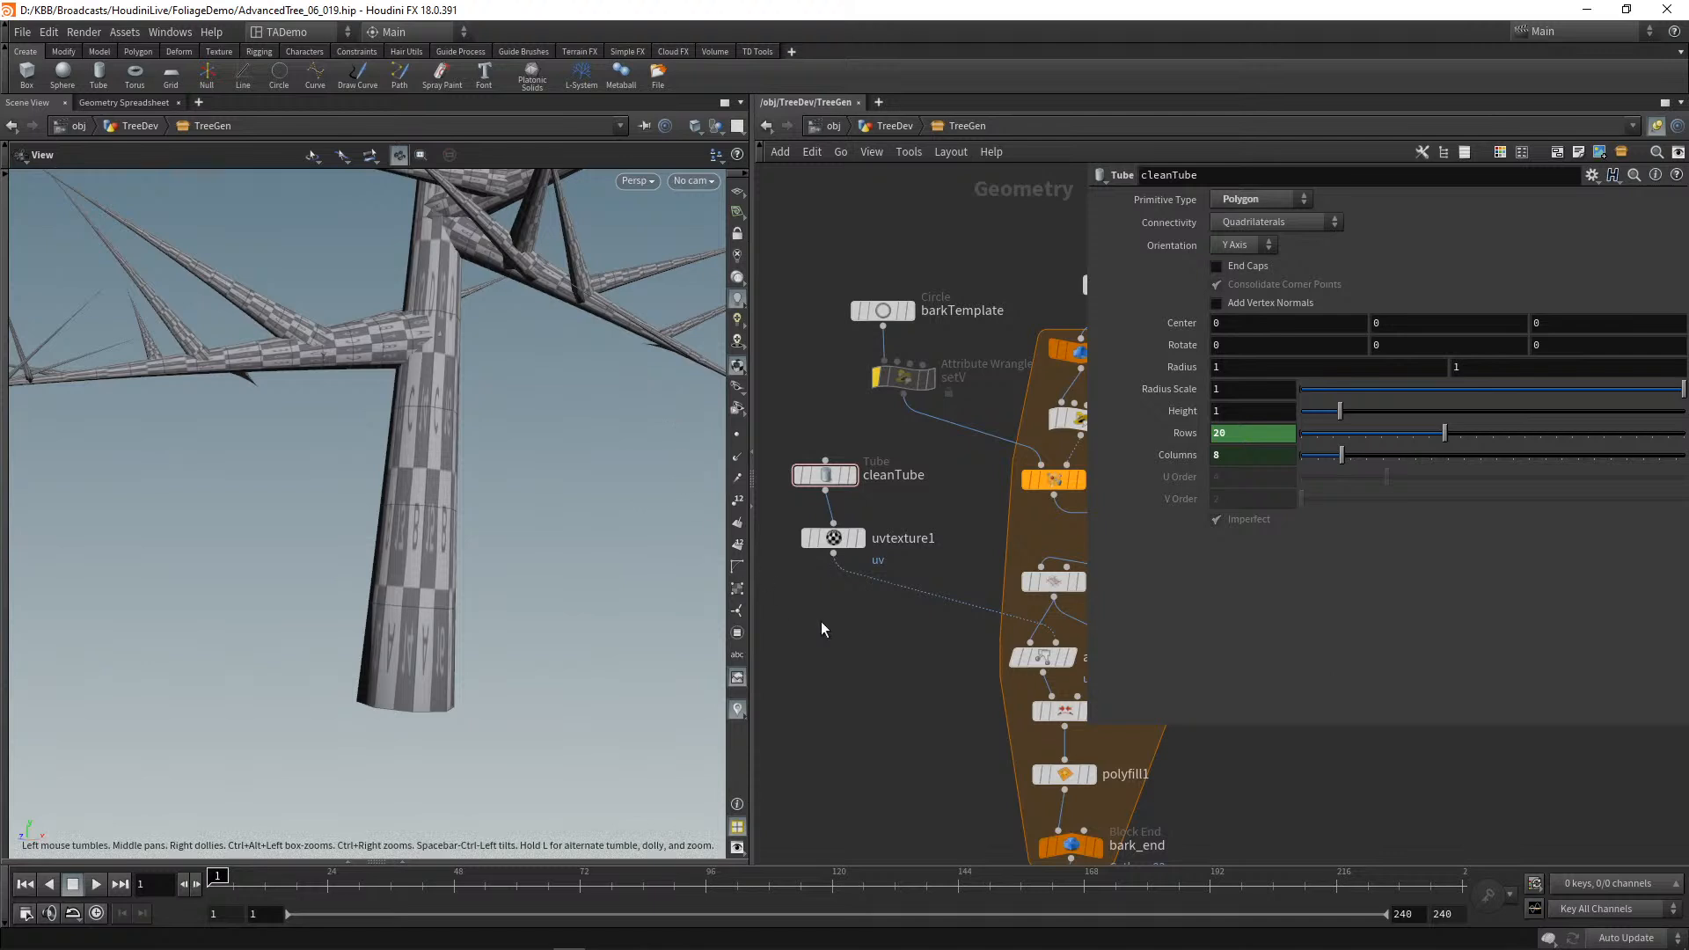
pyautogui.click(834, 554)
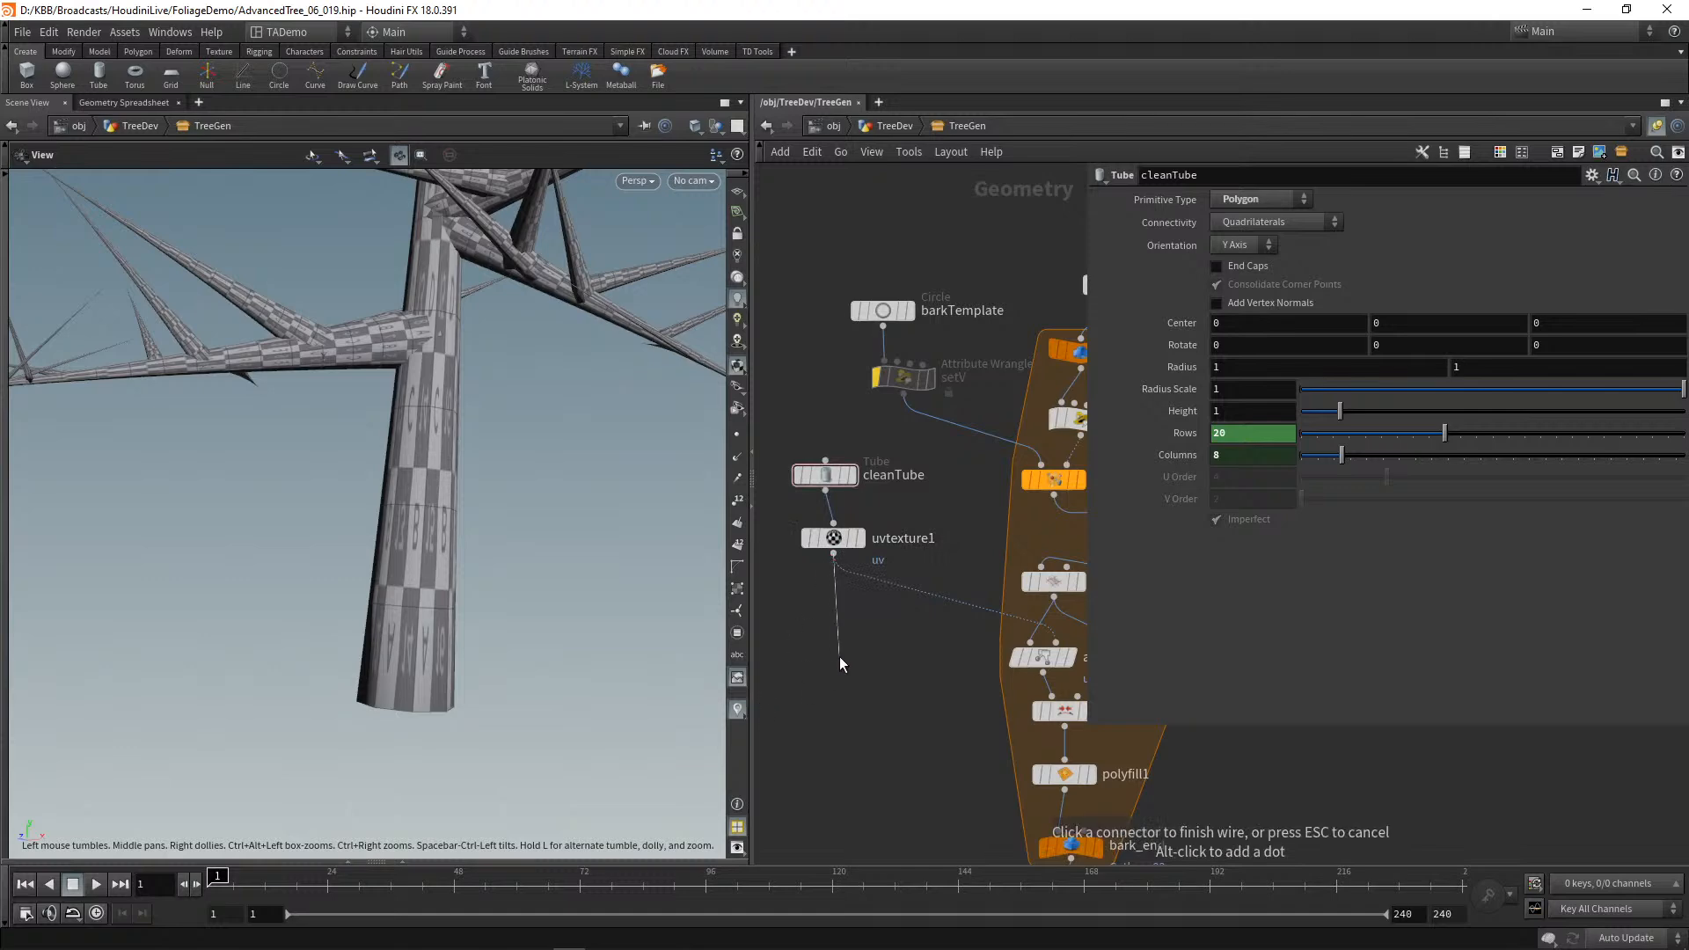
pyautogui.press('Tab')
pyautogui.write('verte')
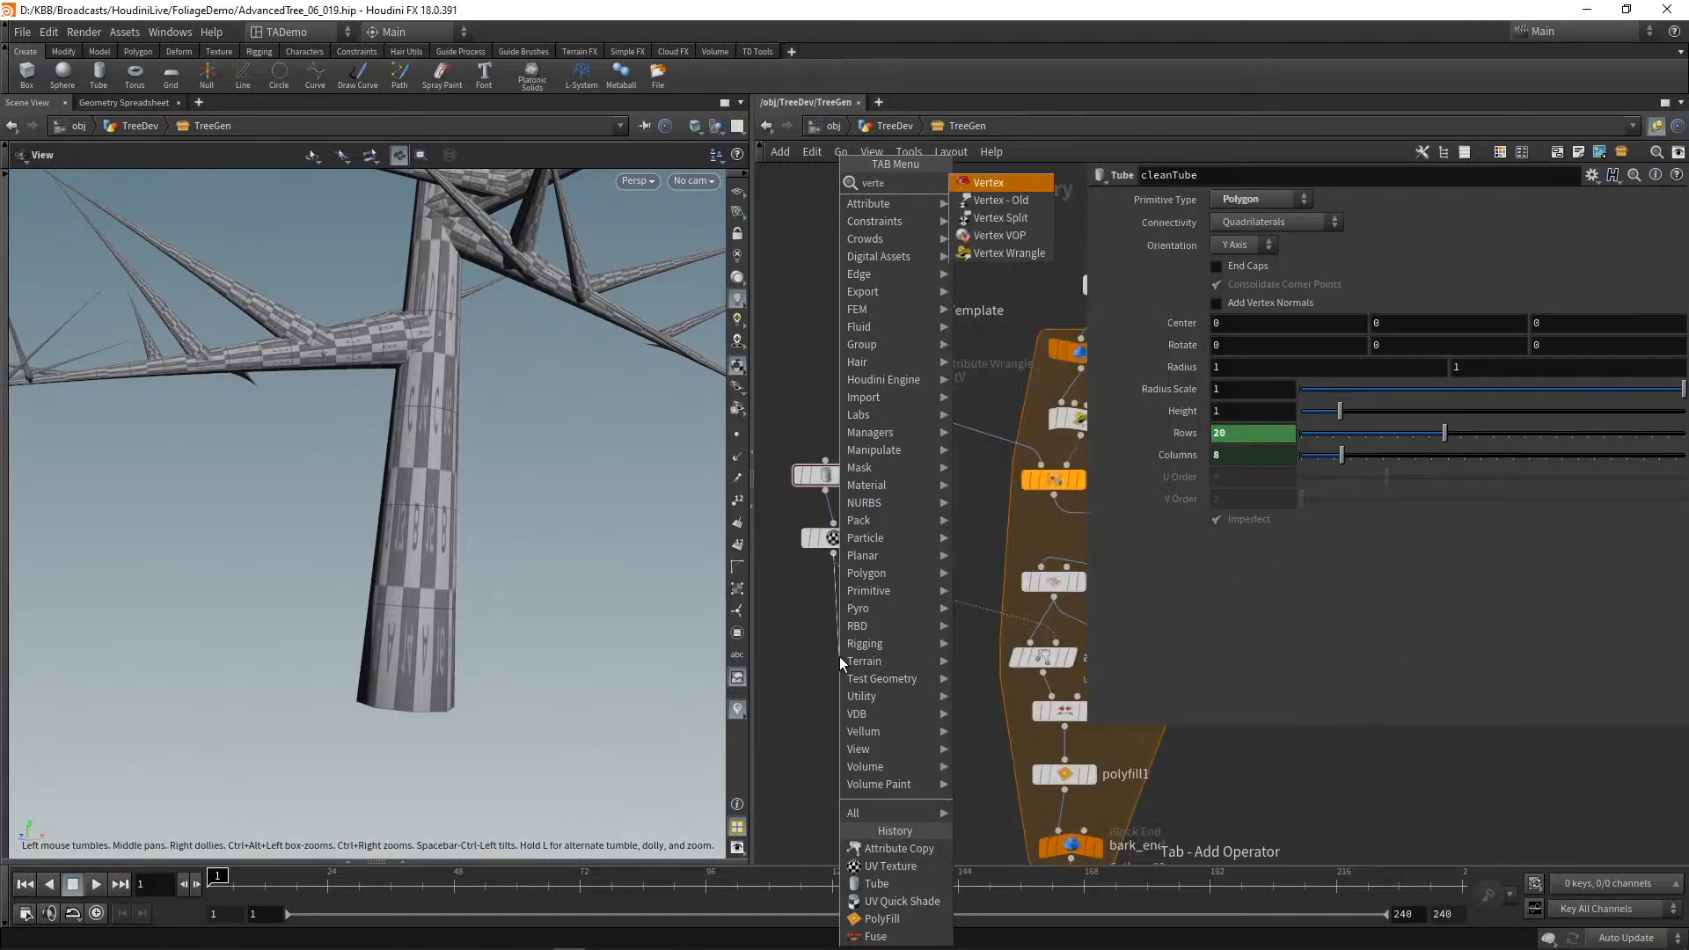
pyautogui.click(999, 253)
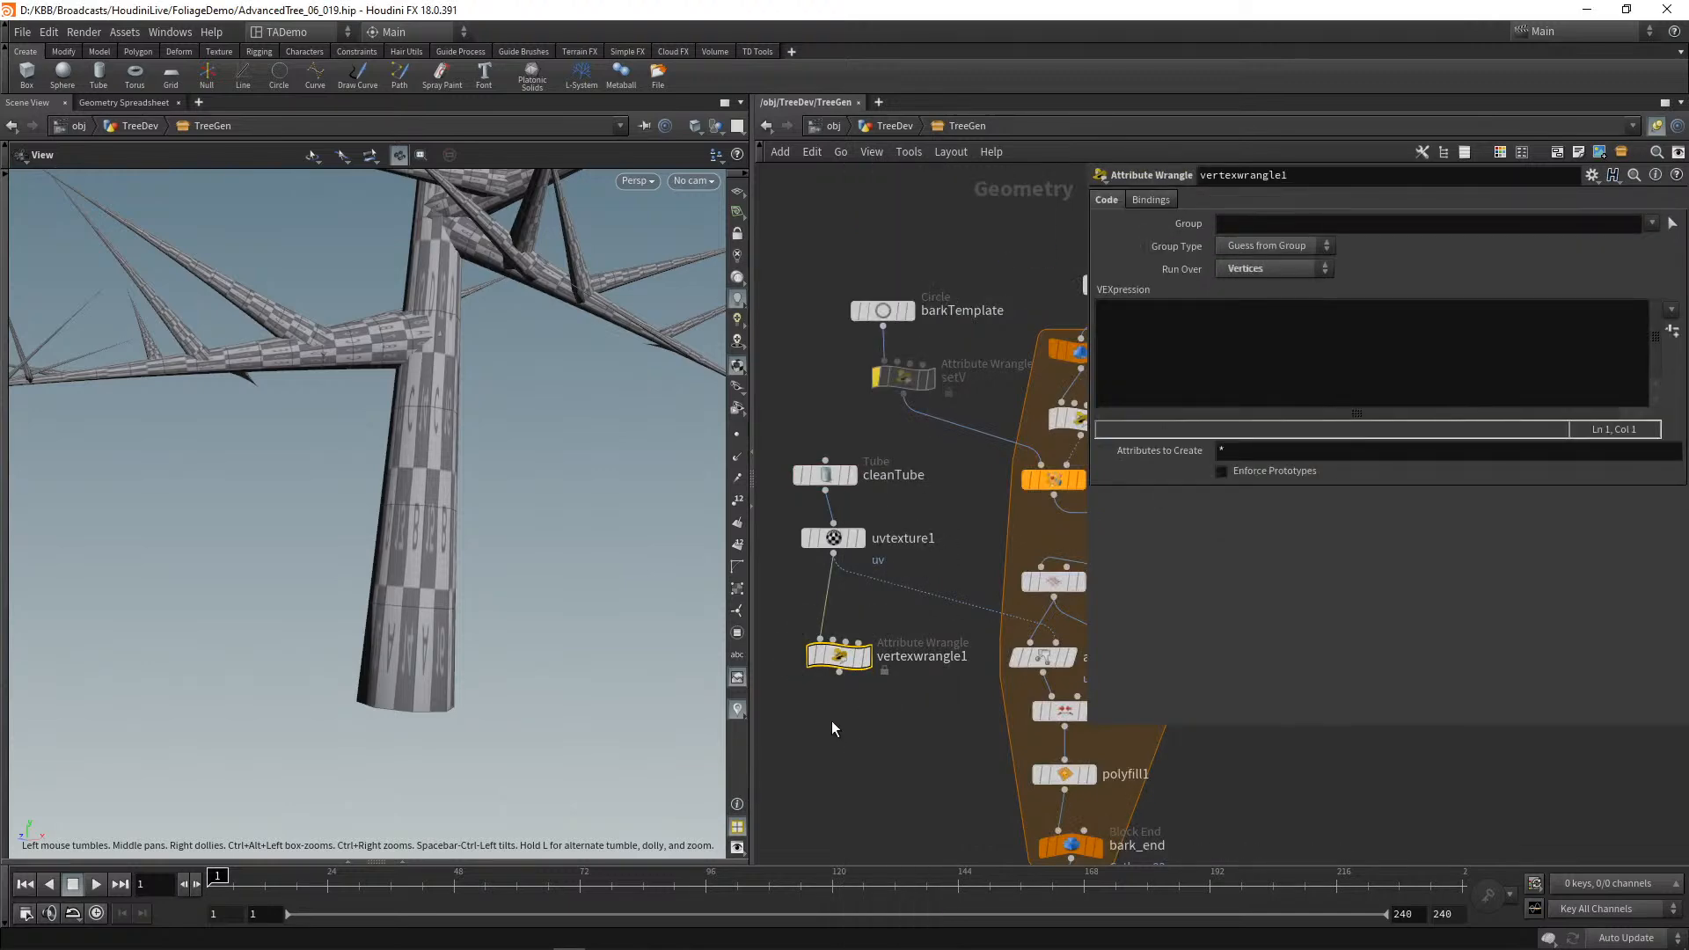
pyautogui.moveTo(843, 658); pyautogui.dragTo(853, 625)
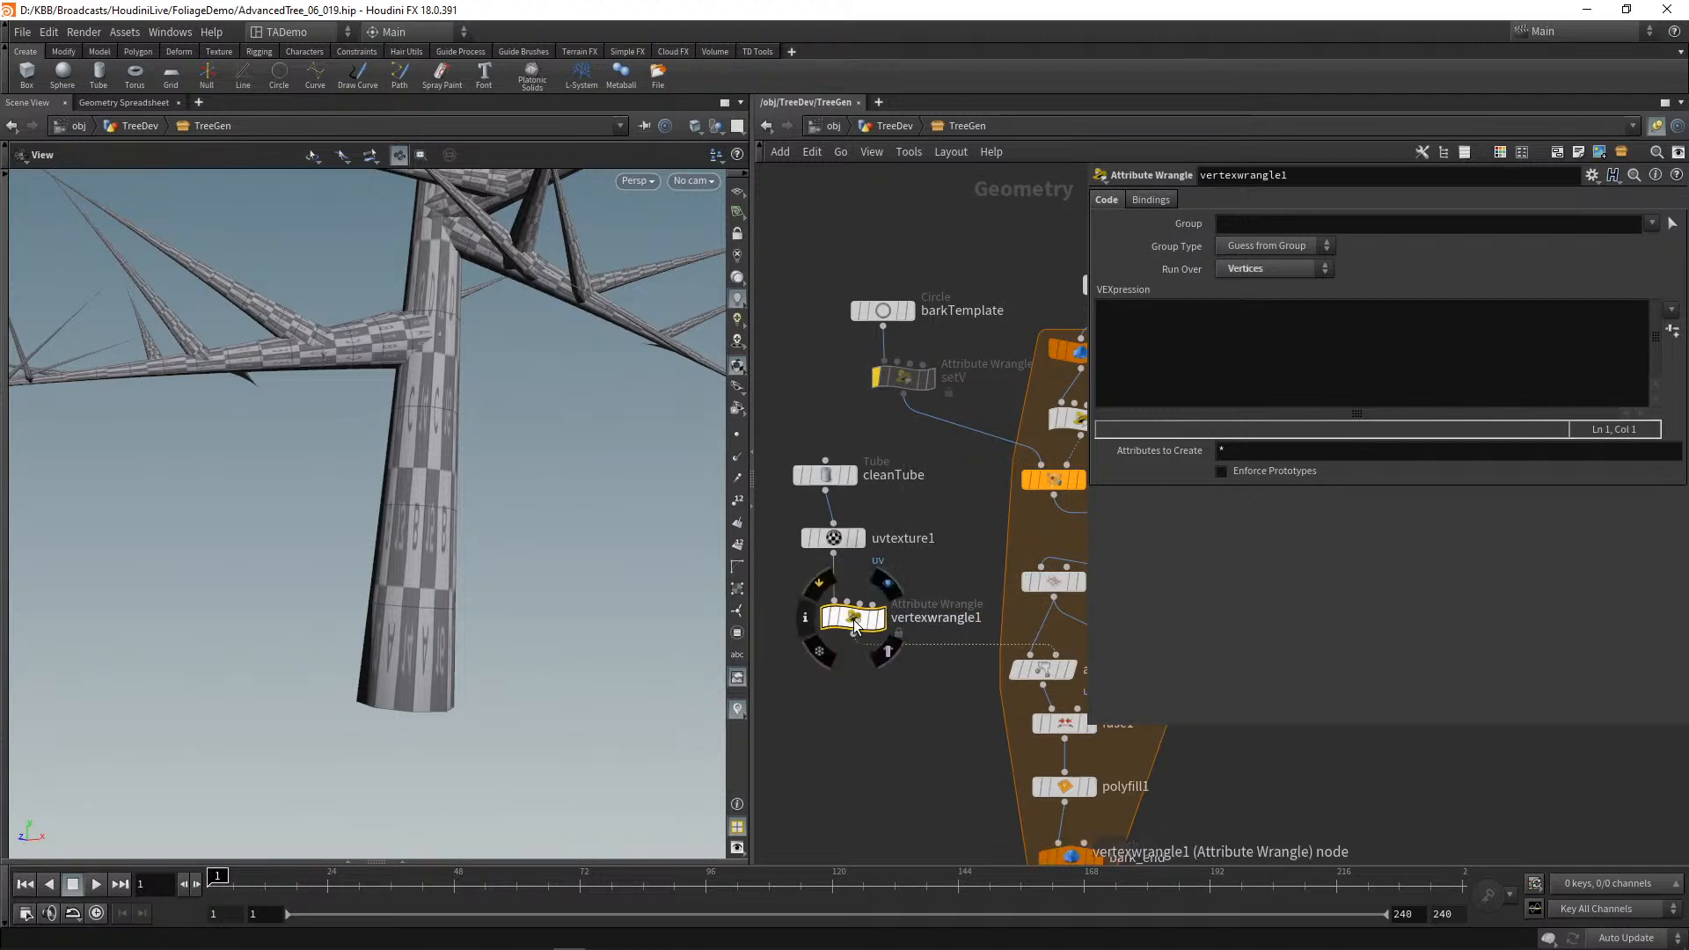
pyautogui.click(1144, 313)
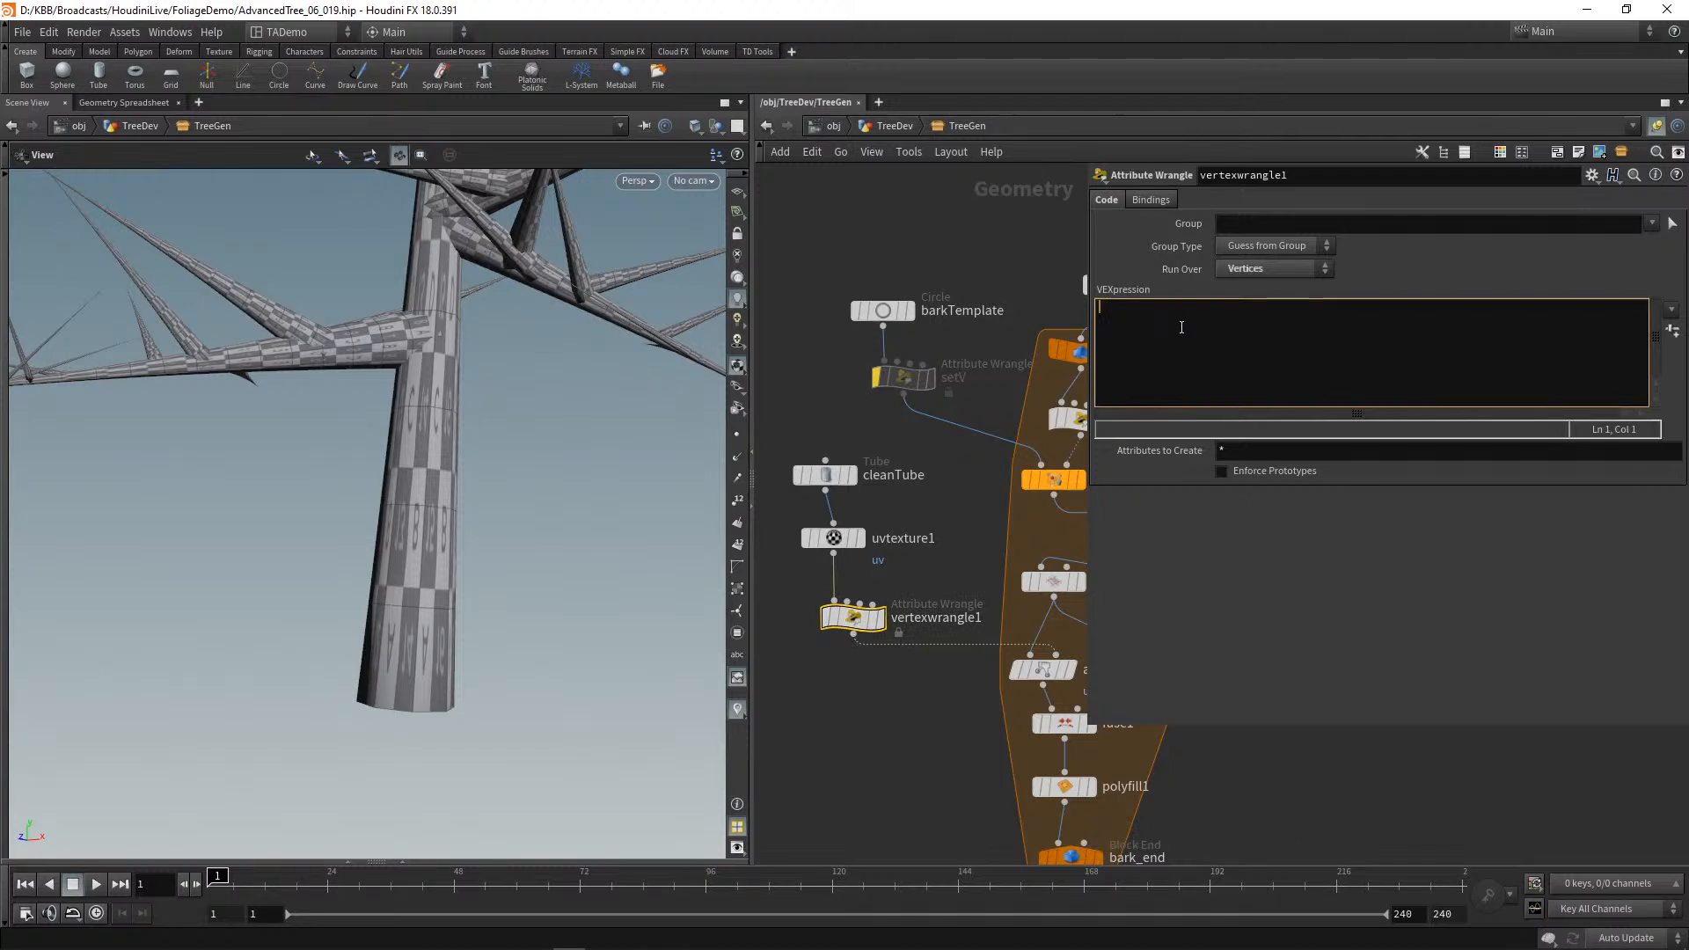
pyautogui.write('@uv')
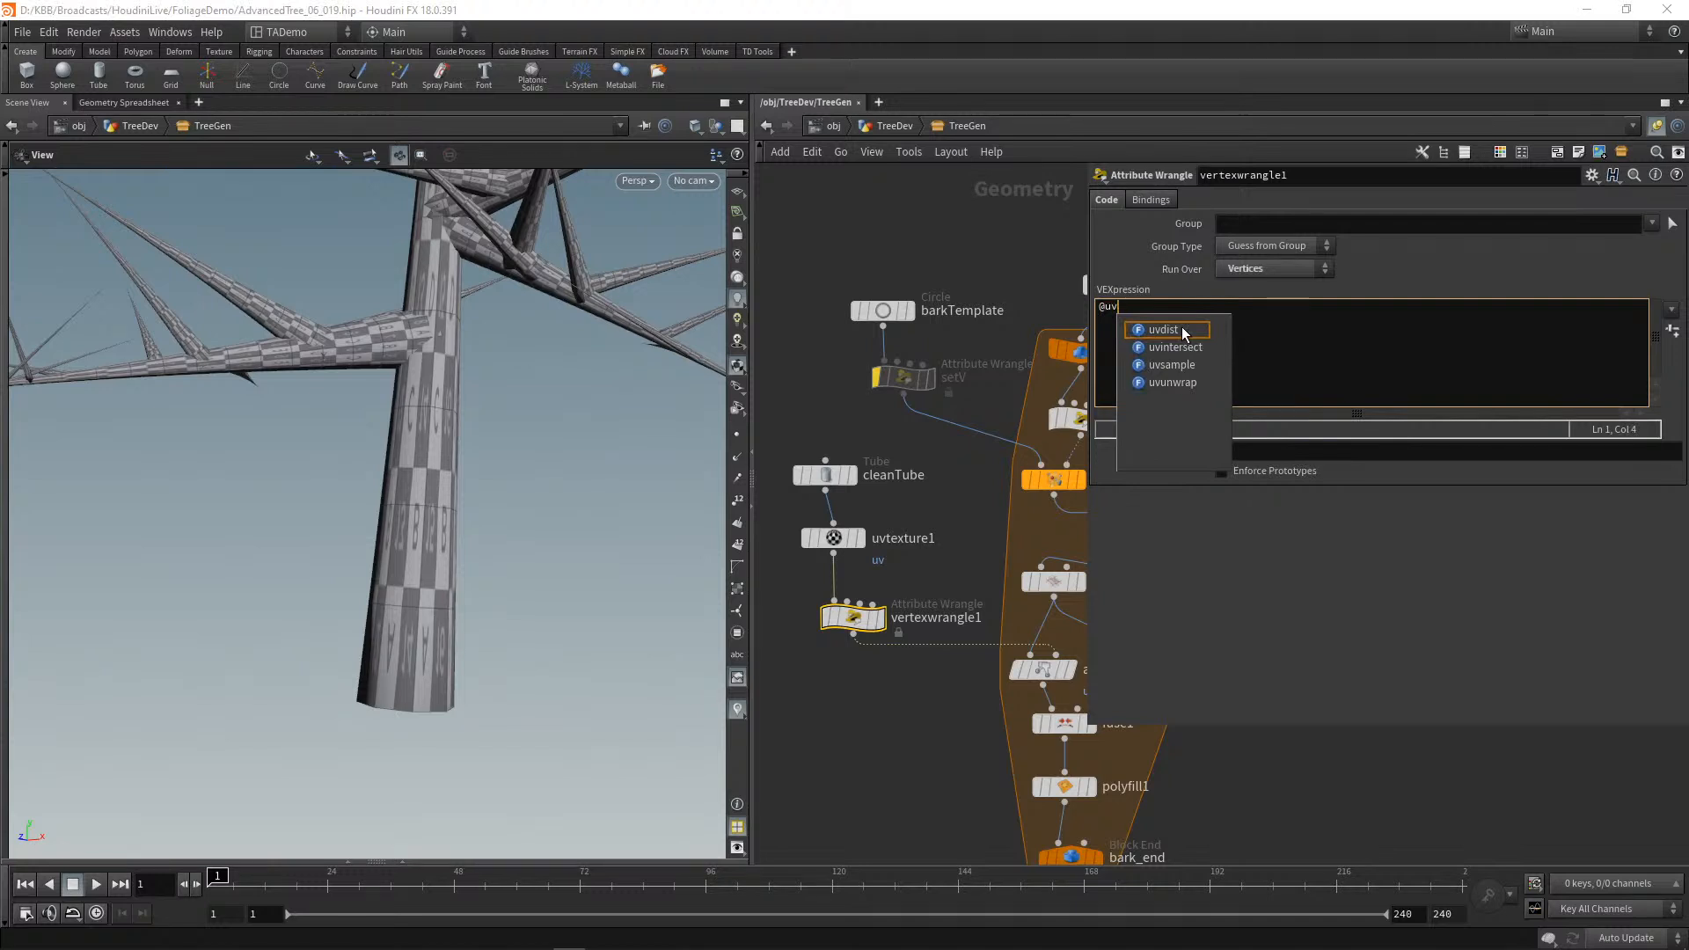
pyautogui.write('[0] ')
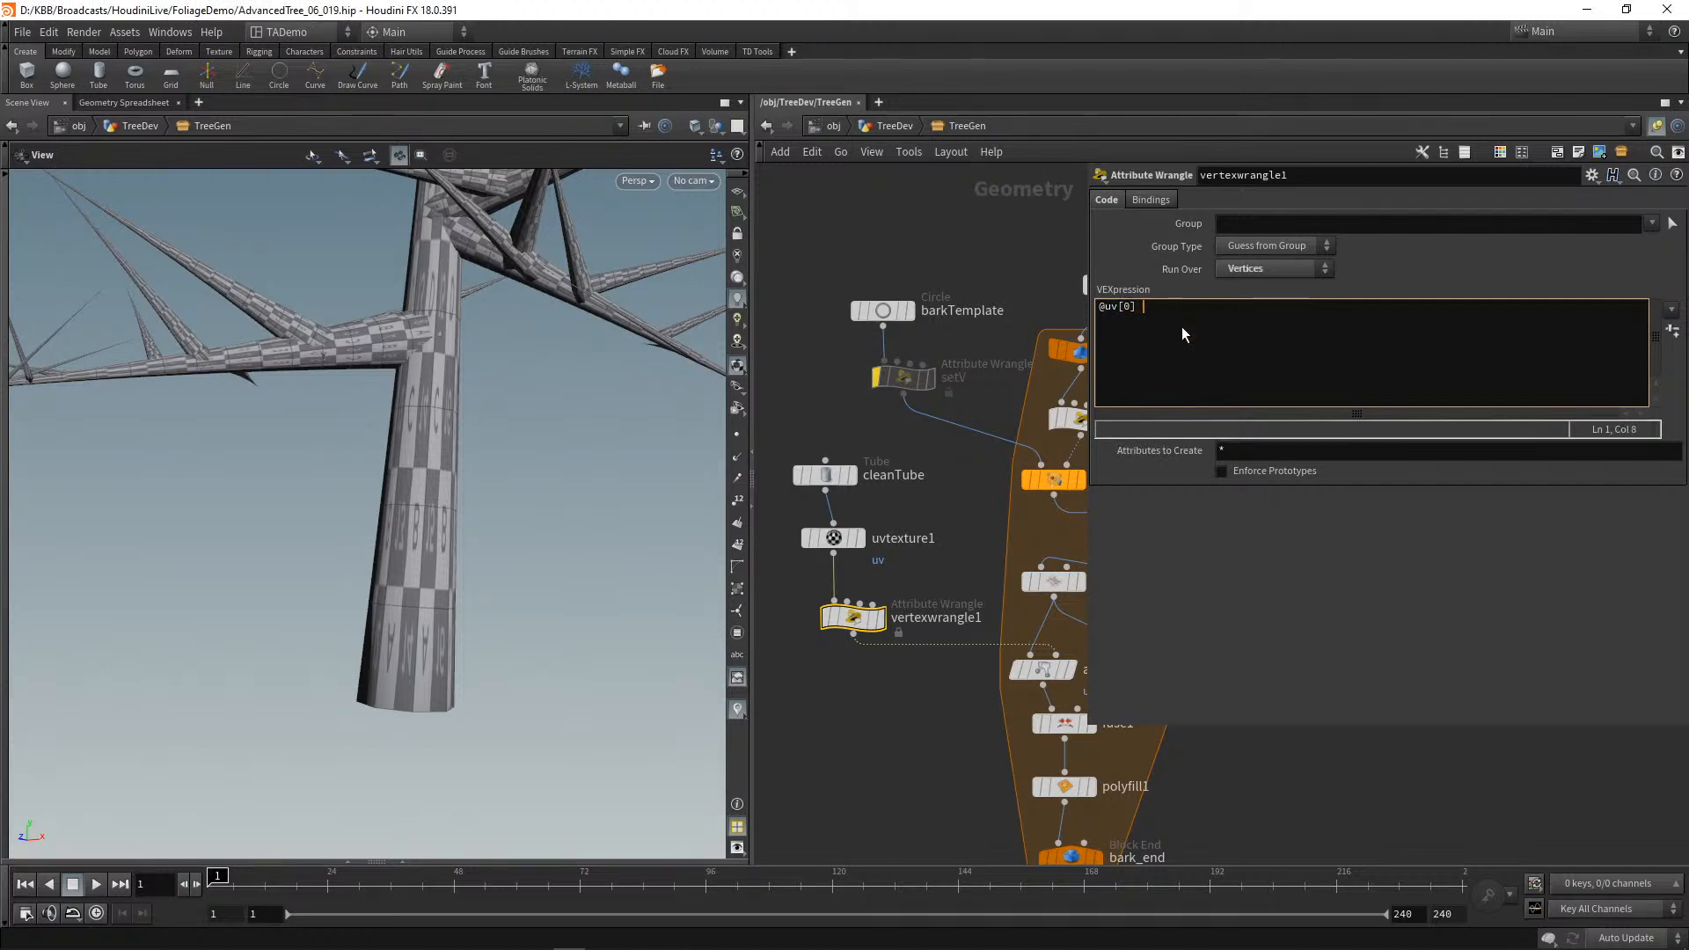
pyautogui.write('*= ch()')
pyautogui.press('Left')
pyautogui.write('../')
pyautogui.write('uvSca')
pyautogui.write('lec')
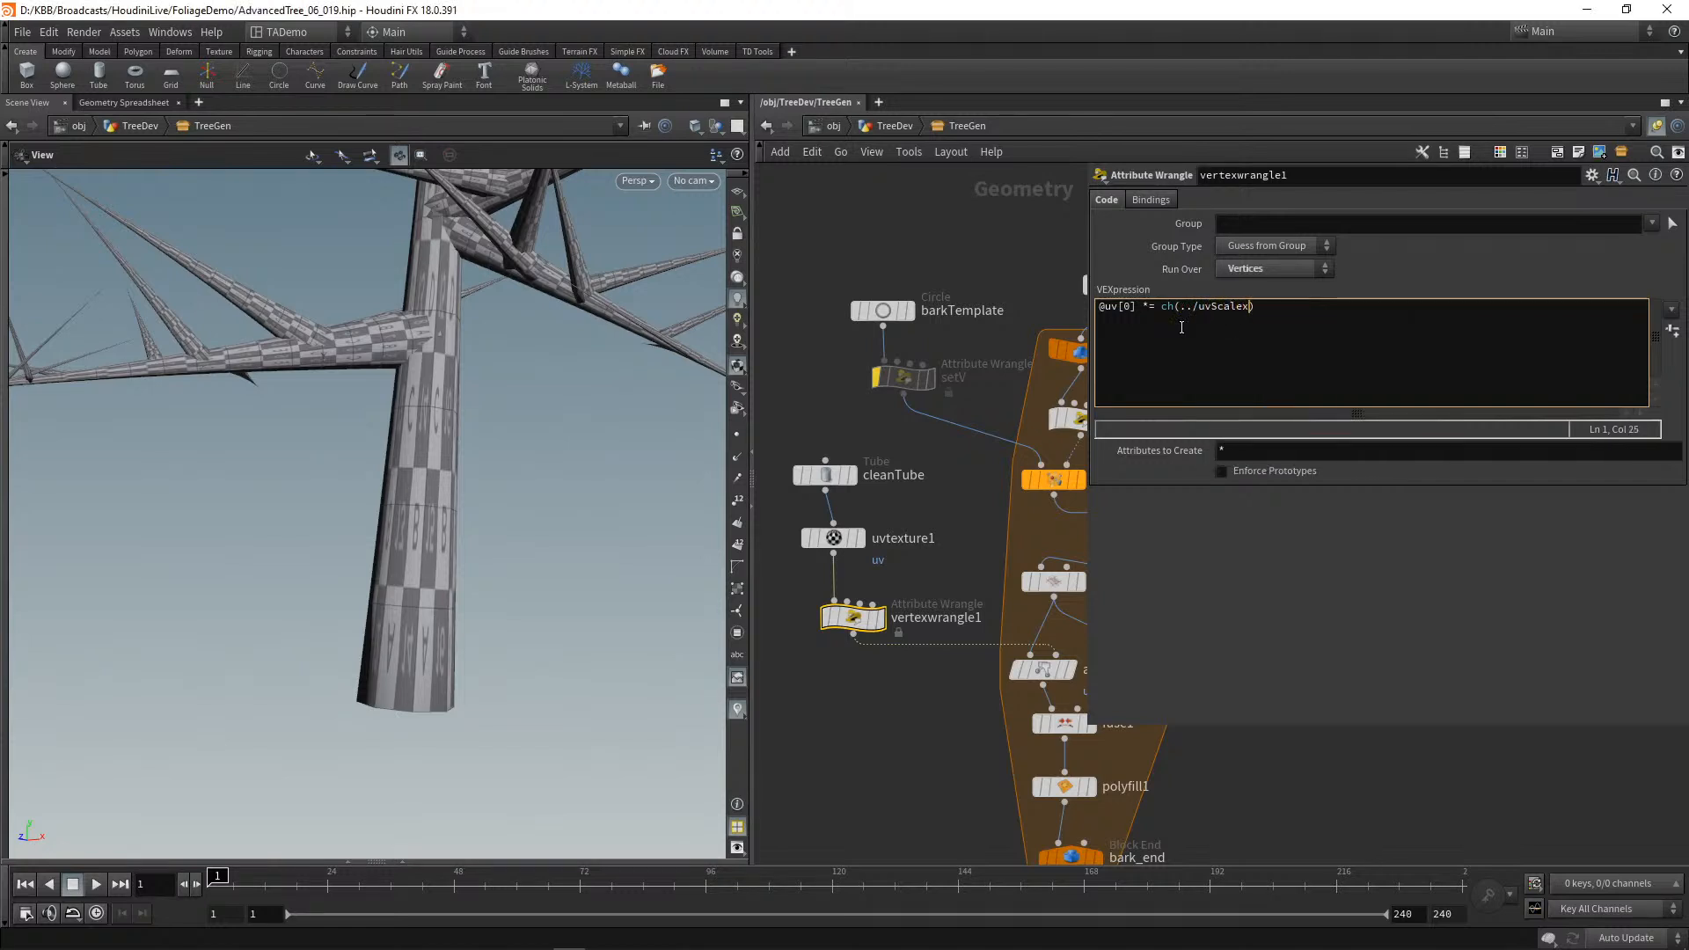
pyautogui.write(');')
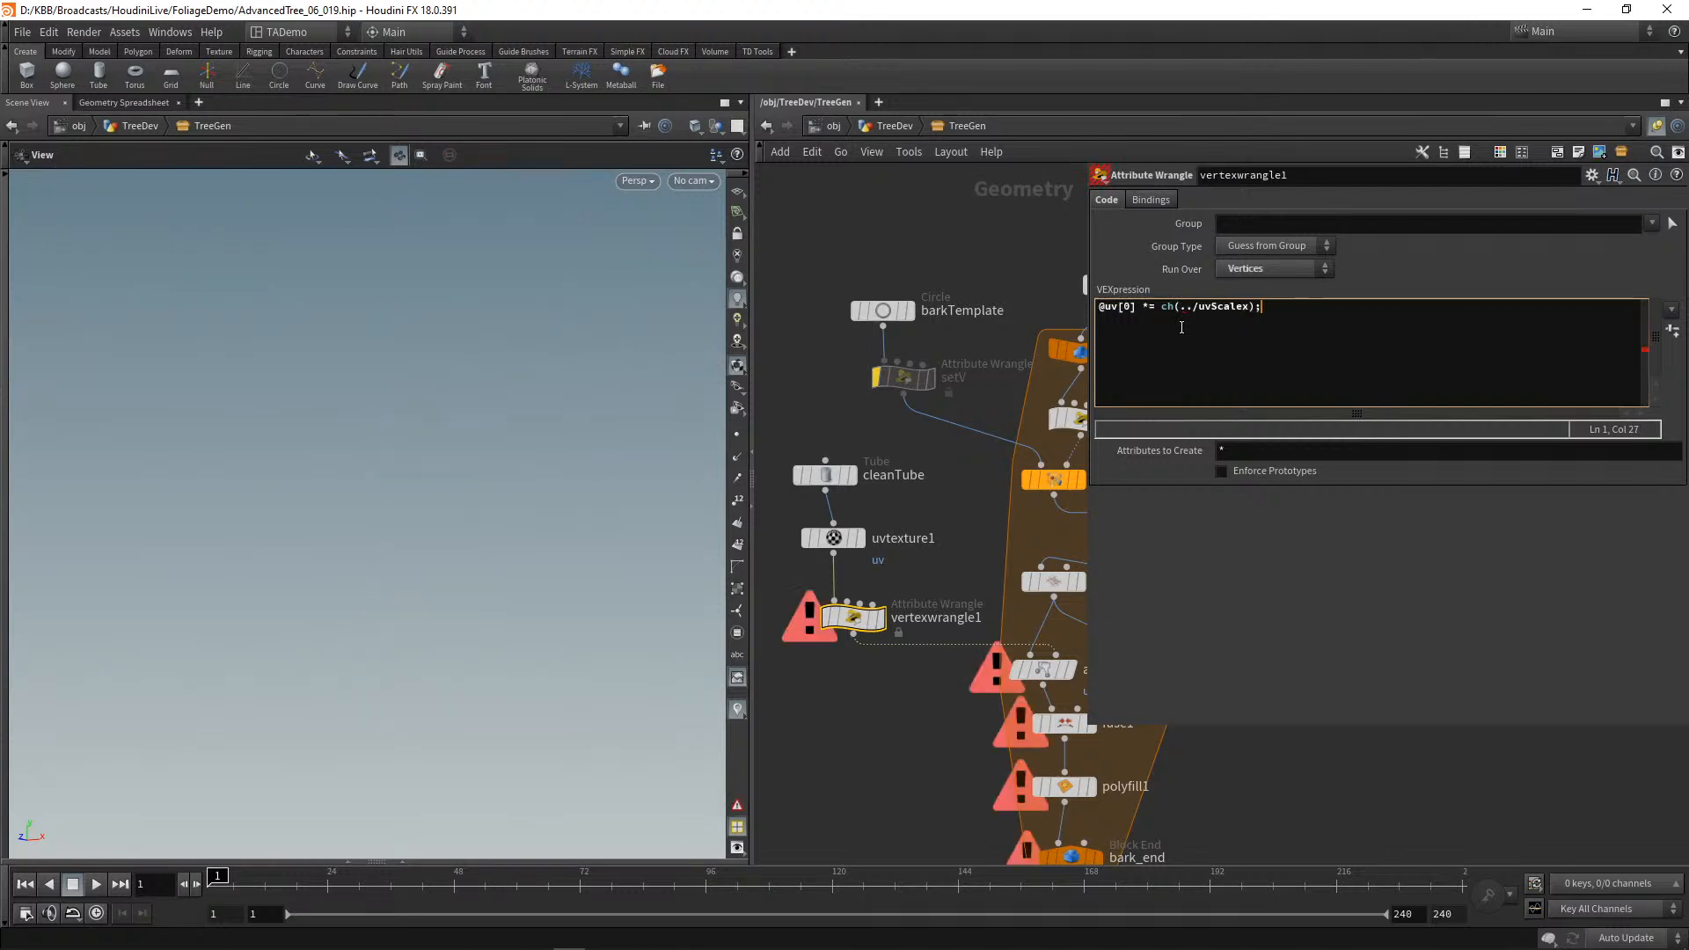
pyautogui.click(1182, 308)
pyautogui.write('"')
pyautogui.write('"')
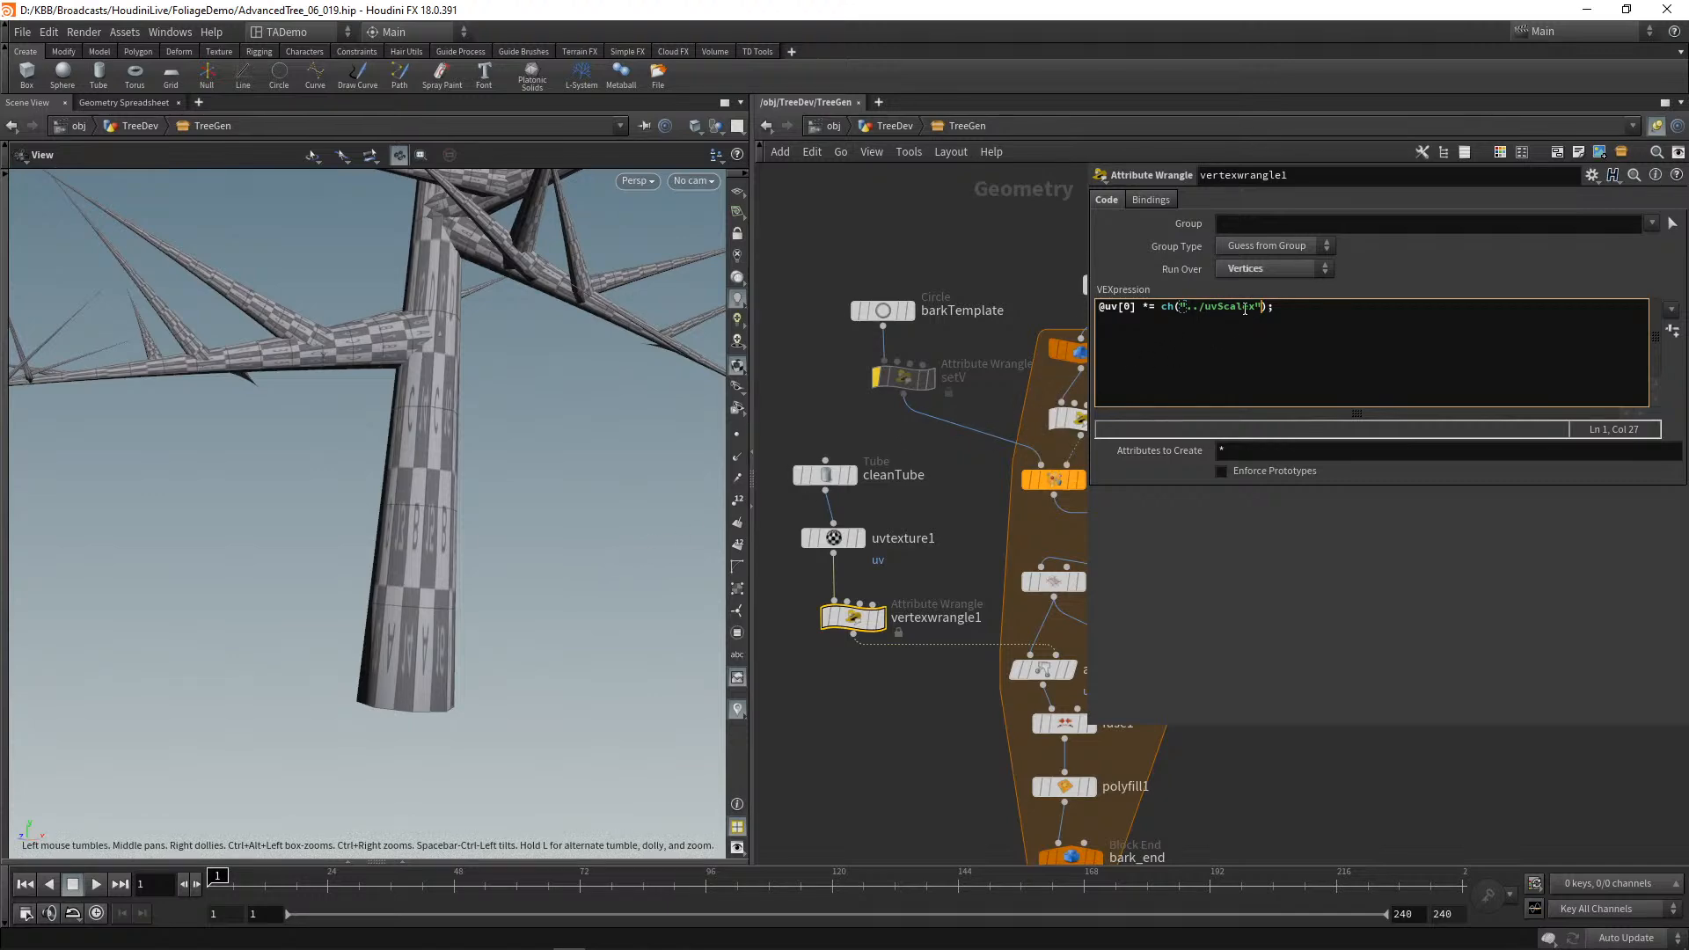
pyautogui.press('Return')
pyautogui.write('#')
pyautogui.press('BackSpace')
pyautogui.write('@uv[1] *= ch()')
pyautogui.press('Left')
pyautogui.write('""')
pyautogui.press('Left')
pyautogui.write('../uvSCaley");')
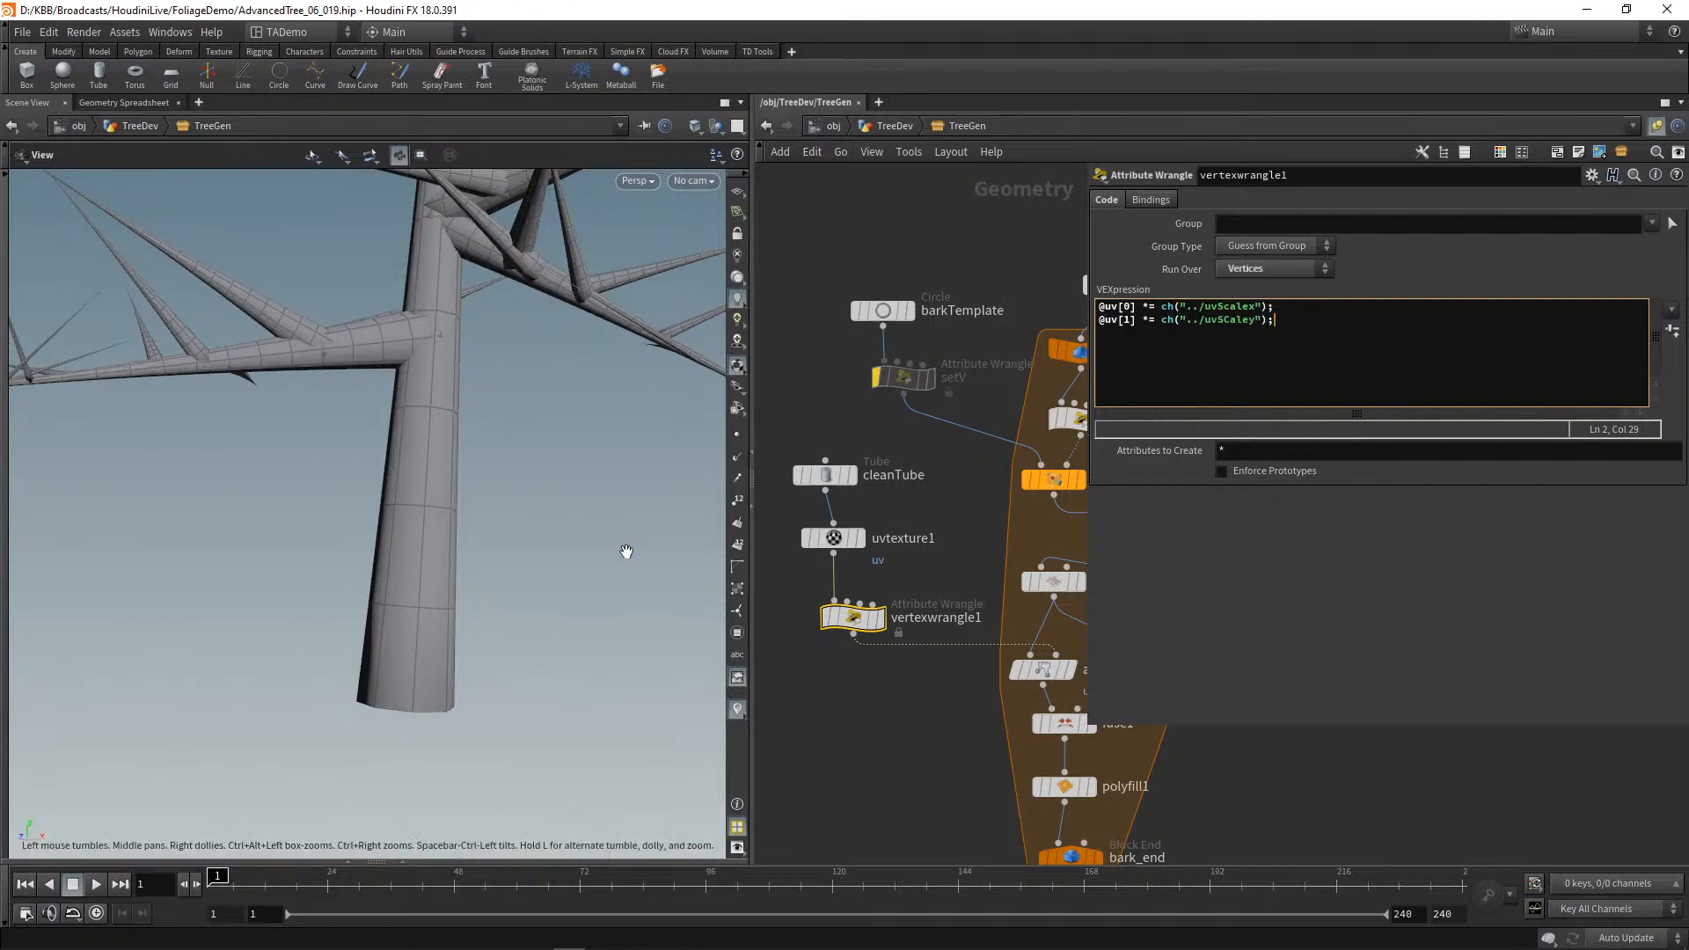
# Step: Check vertexwrangle1's vertex UV values in the Geometry Spreadsheet and correct the second line's channel path to "../uvScaley"
pyautogui.scroll(-3, 604, 501)
pyautogui.moveTo(605, 503); pyautogui.dragTo(623, 568)
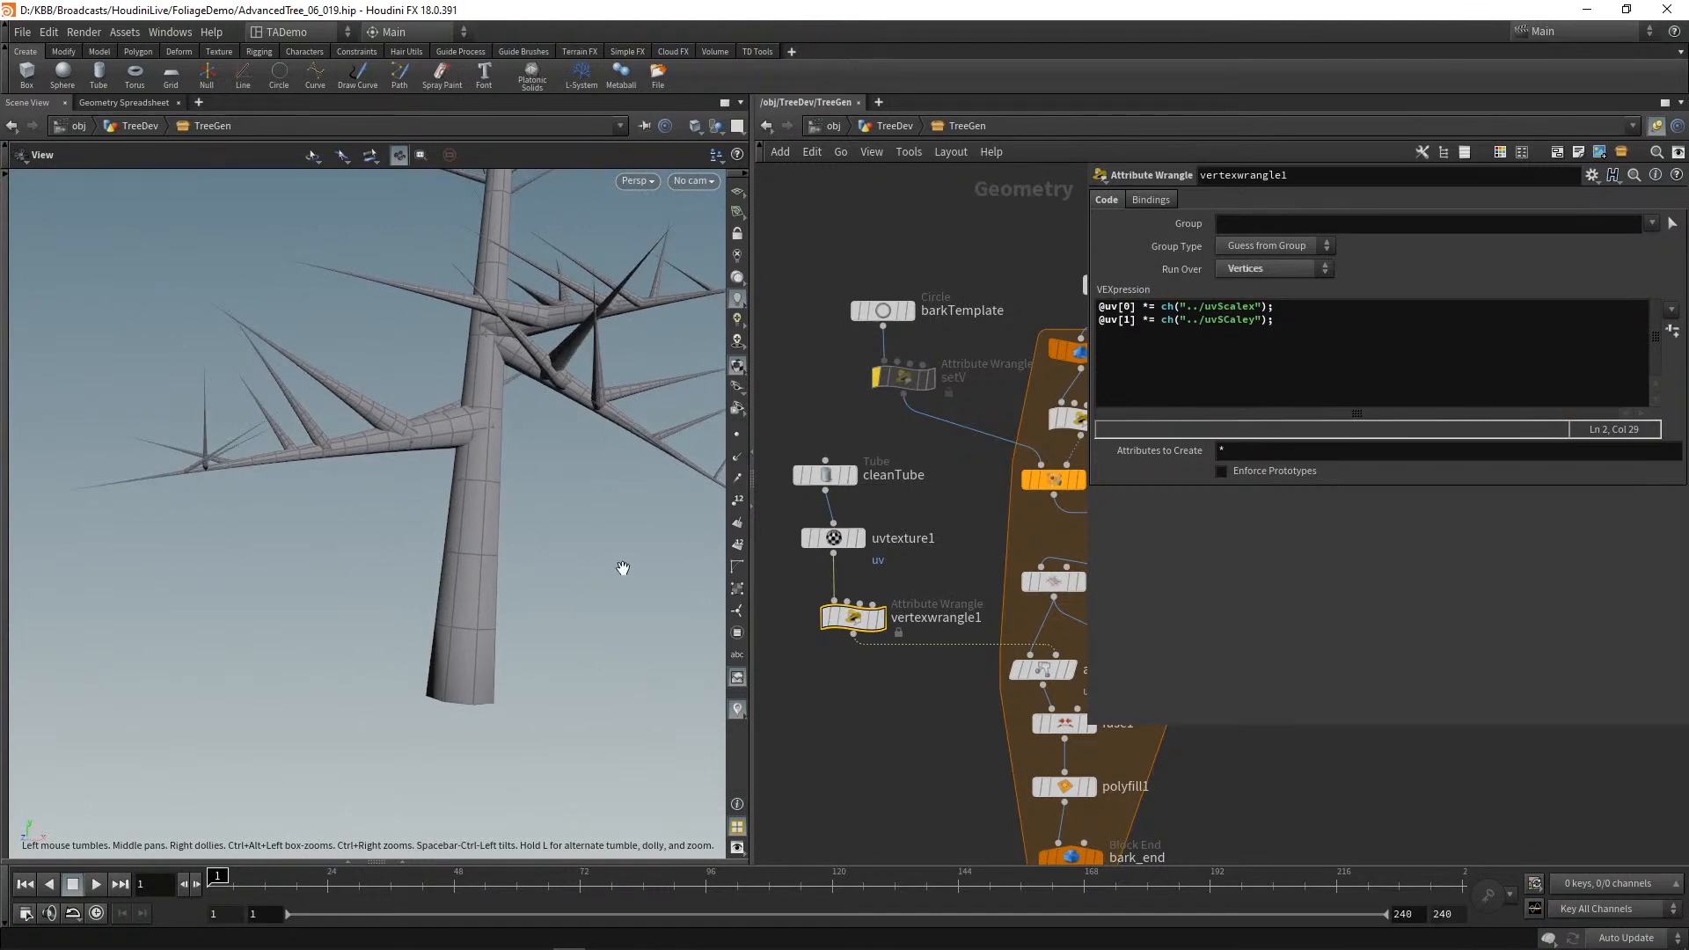
pyautogui.moveTo(848, 621)
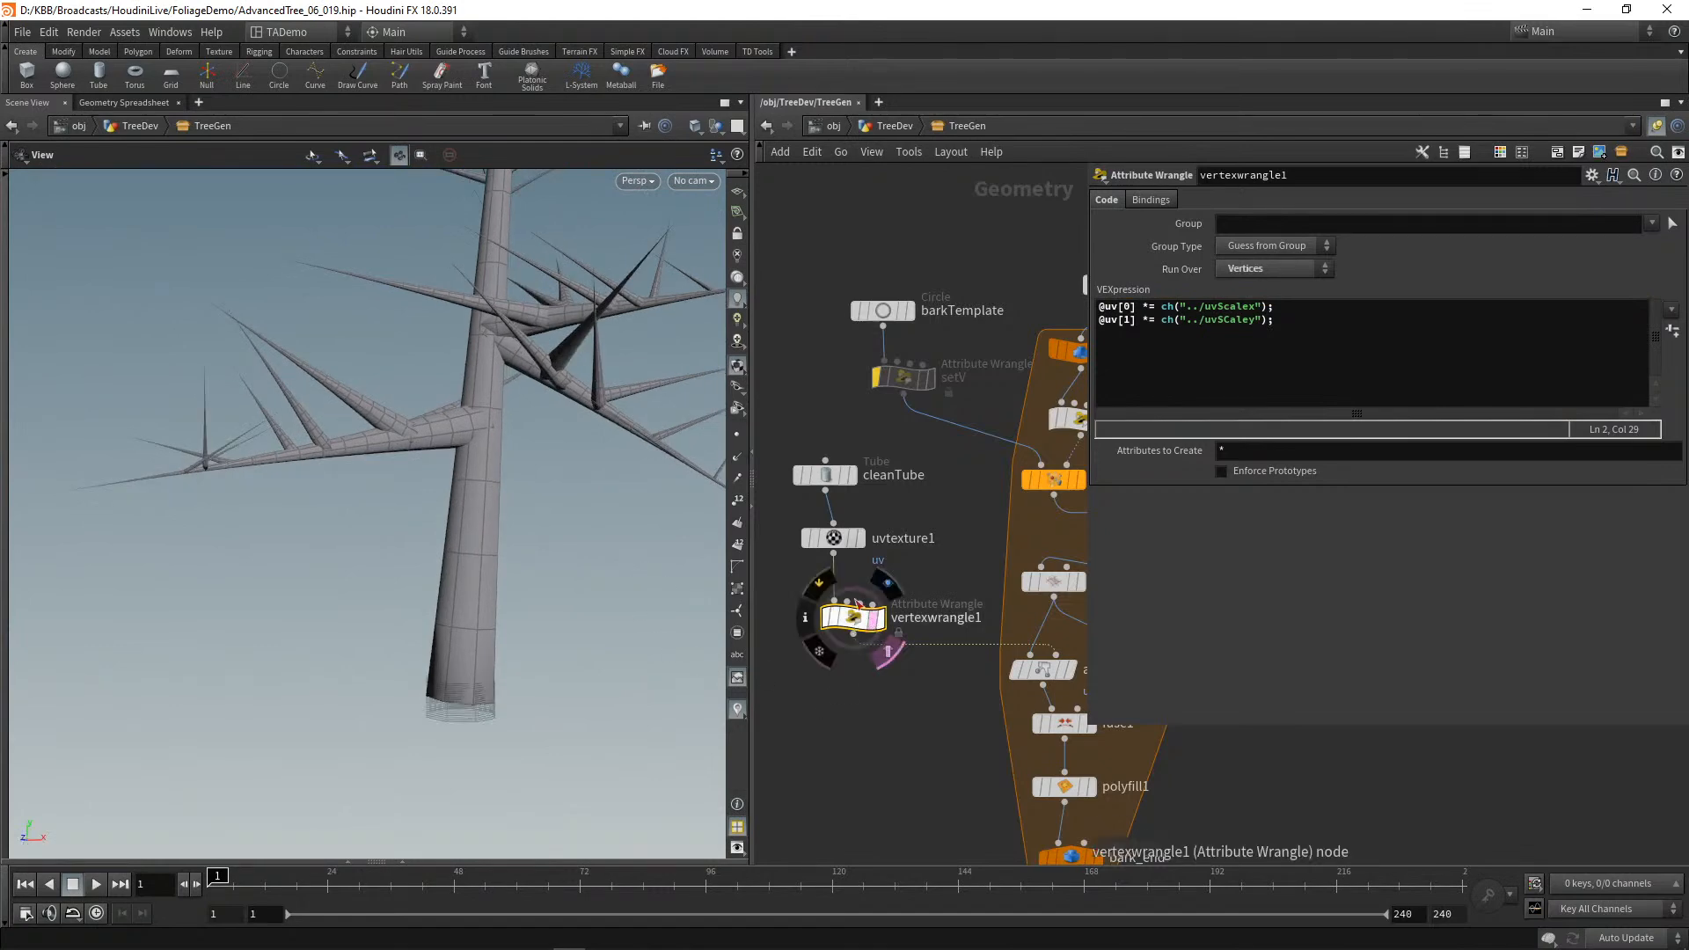
pyautogui.click(144, 103)
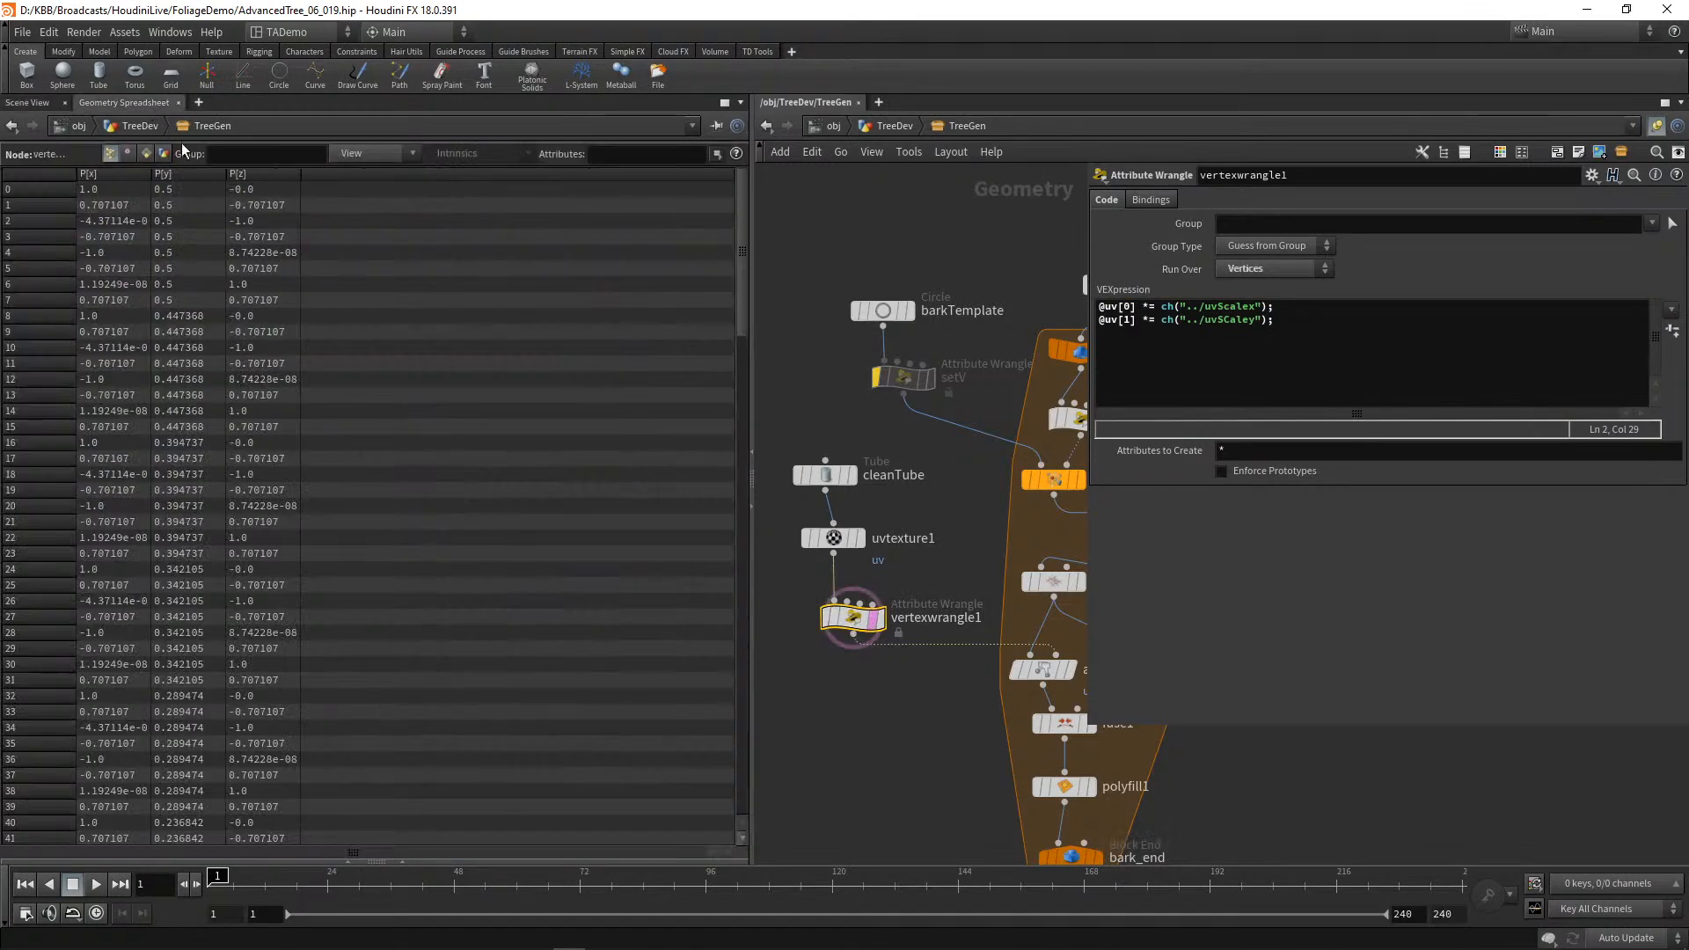
pyautogui.click(128, 154)
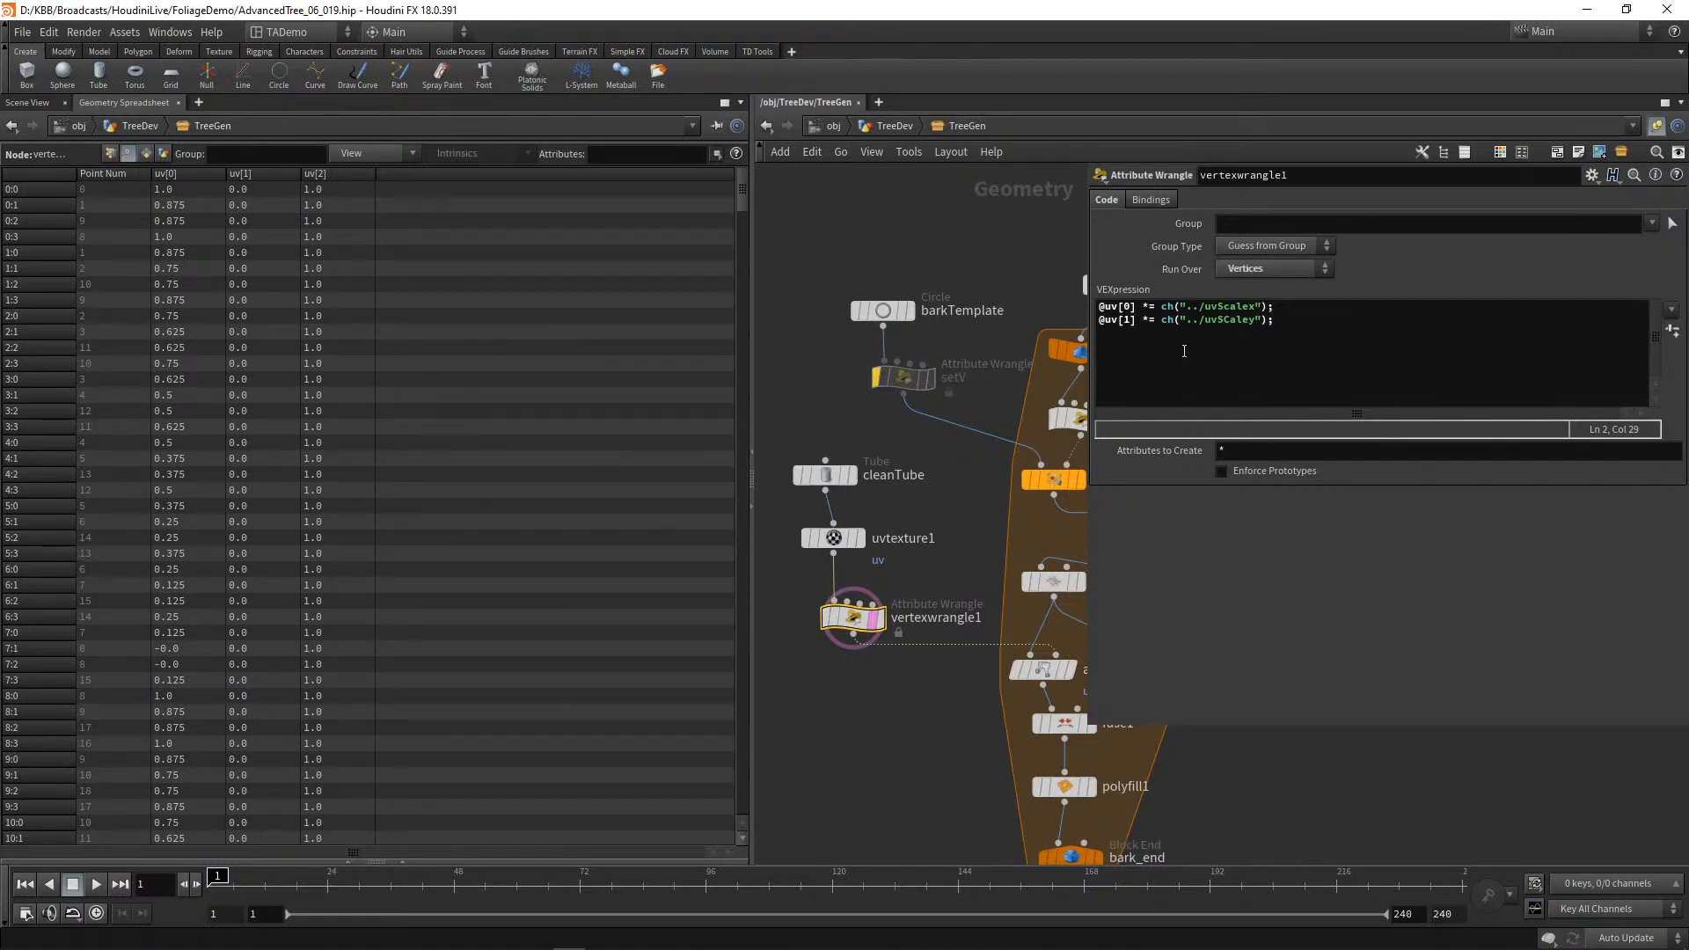
pyautogui.click(1227, 322)
pyautogui.press('BackSpace')
pyautogui.write('C')
pyautogui.press('BackSpace')
pyautogui.write('c')
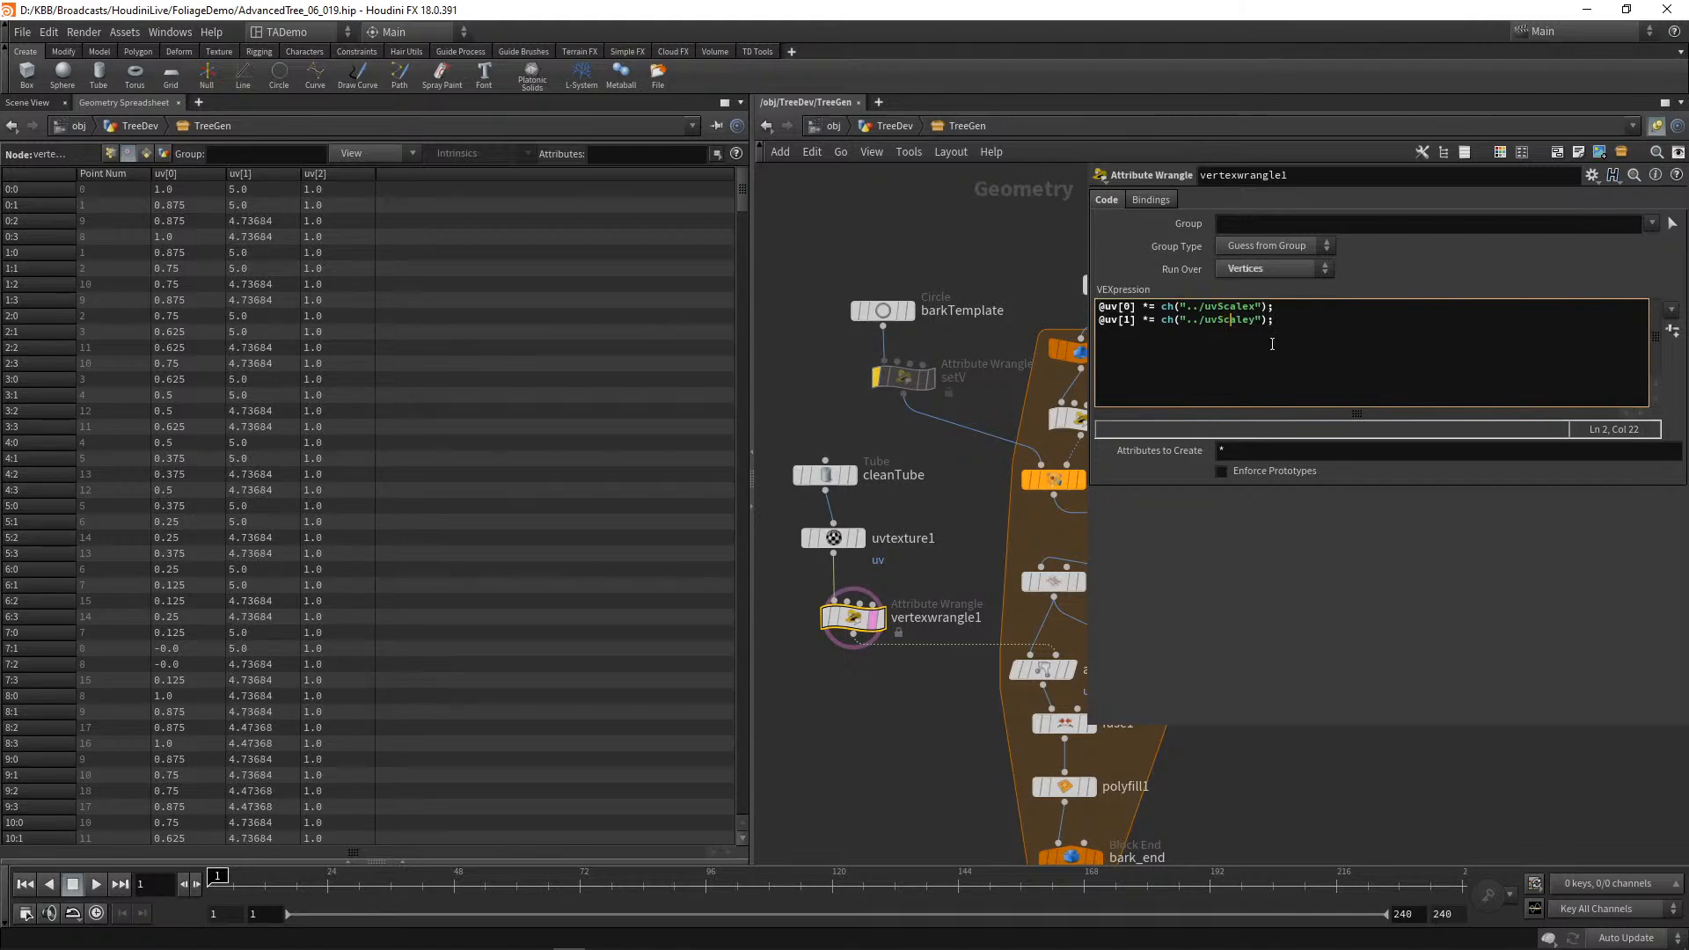
pyautogui.click(29, 103)
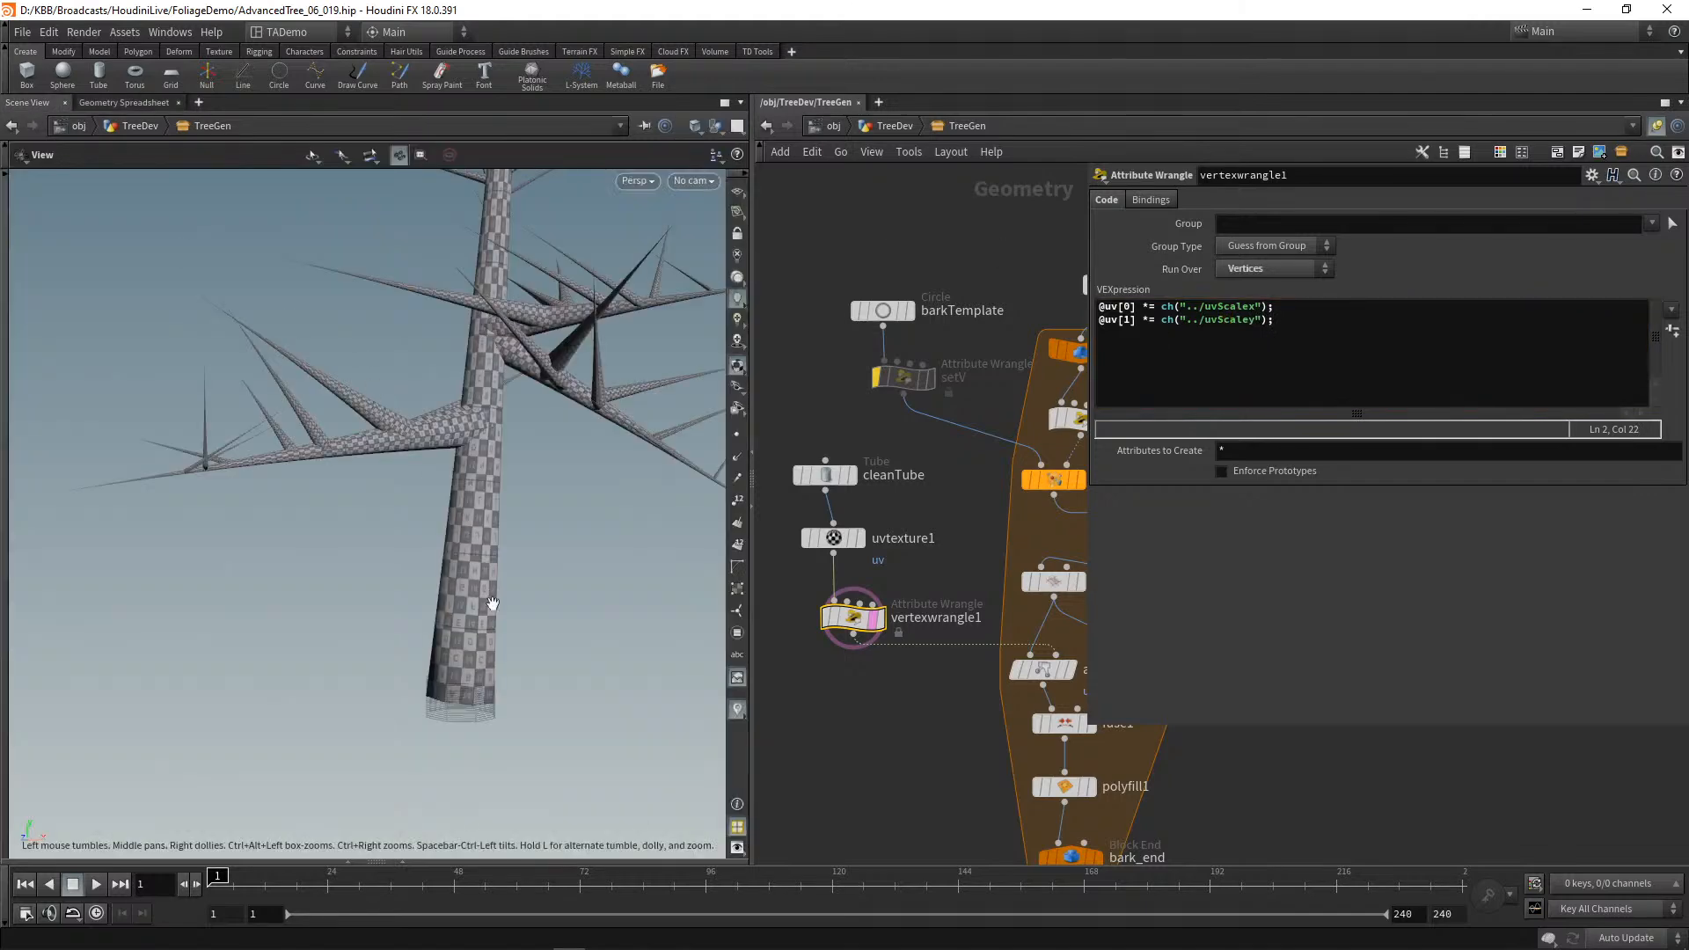
pyautogui.scroll(5, 501, 600)
pyautogui.moveTo(501, 597)
pyautogui.mouseDown()
pyautogui.moveTo(489, 538)
pyautogui.moveTo(537, 570)
pyautogui.moveTo(495, 574)
pyautogui.moveTo(481, 603)
pyautogui.moveTo(528, 596)
pyautogui.moveTo(464, 604)
pyautogui.moveTo(474, 642)
pyautogui.moveTo(483, 615)
pyautogui.moveTo(502, 622)
pyautogui.mouseUp()
pyautogui.moveTo(841, 621)
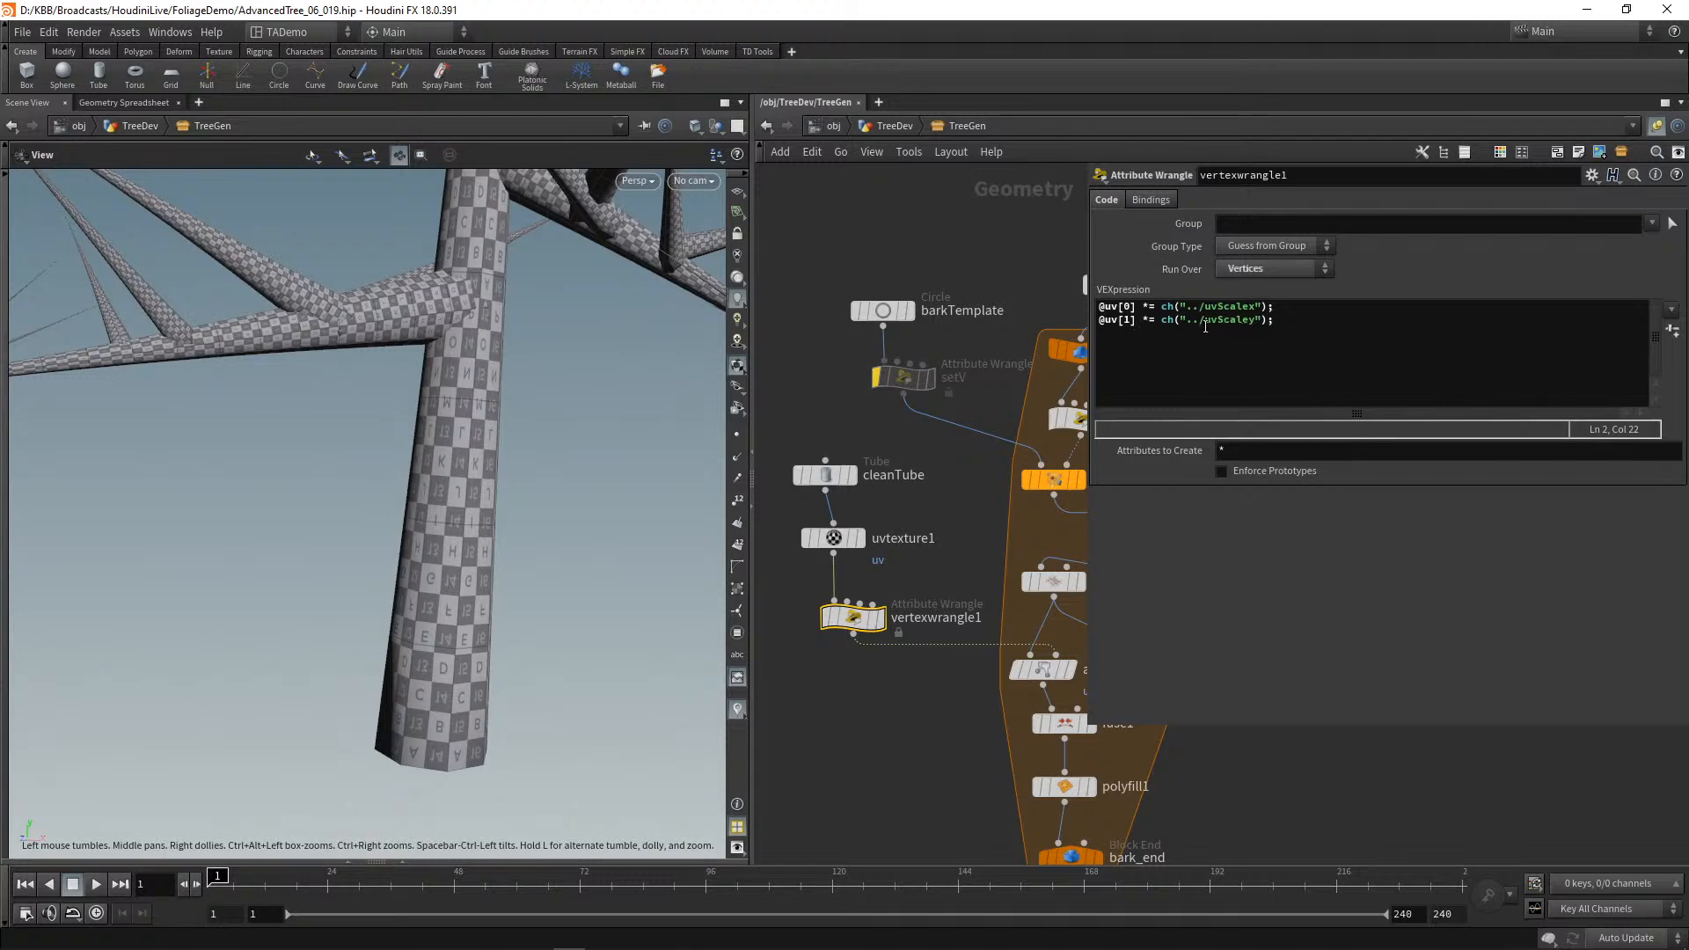
pyautogui.click(1279, 323)
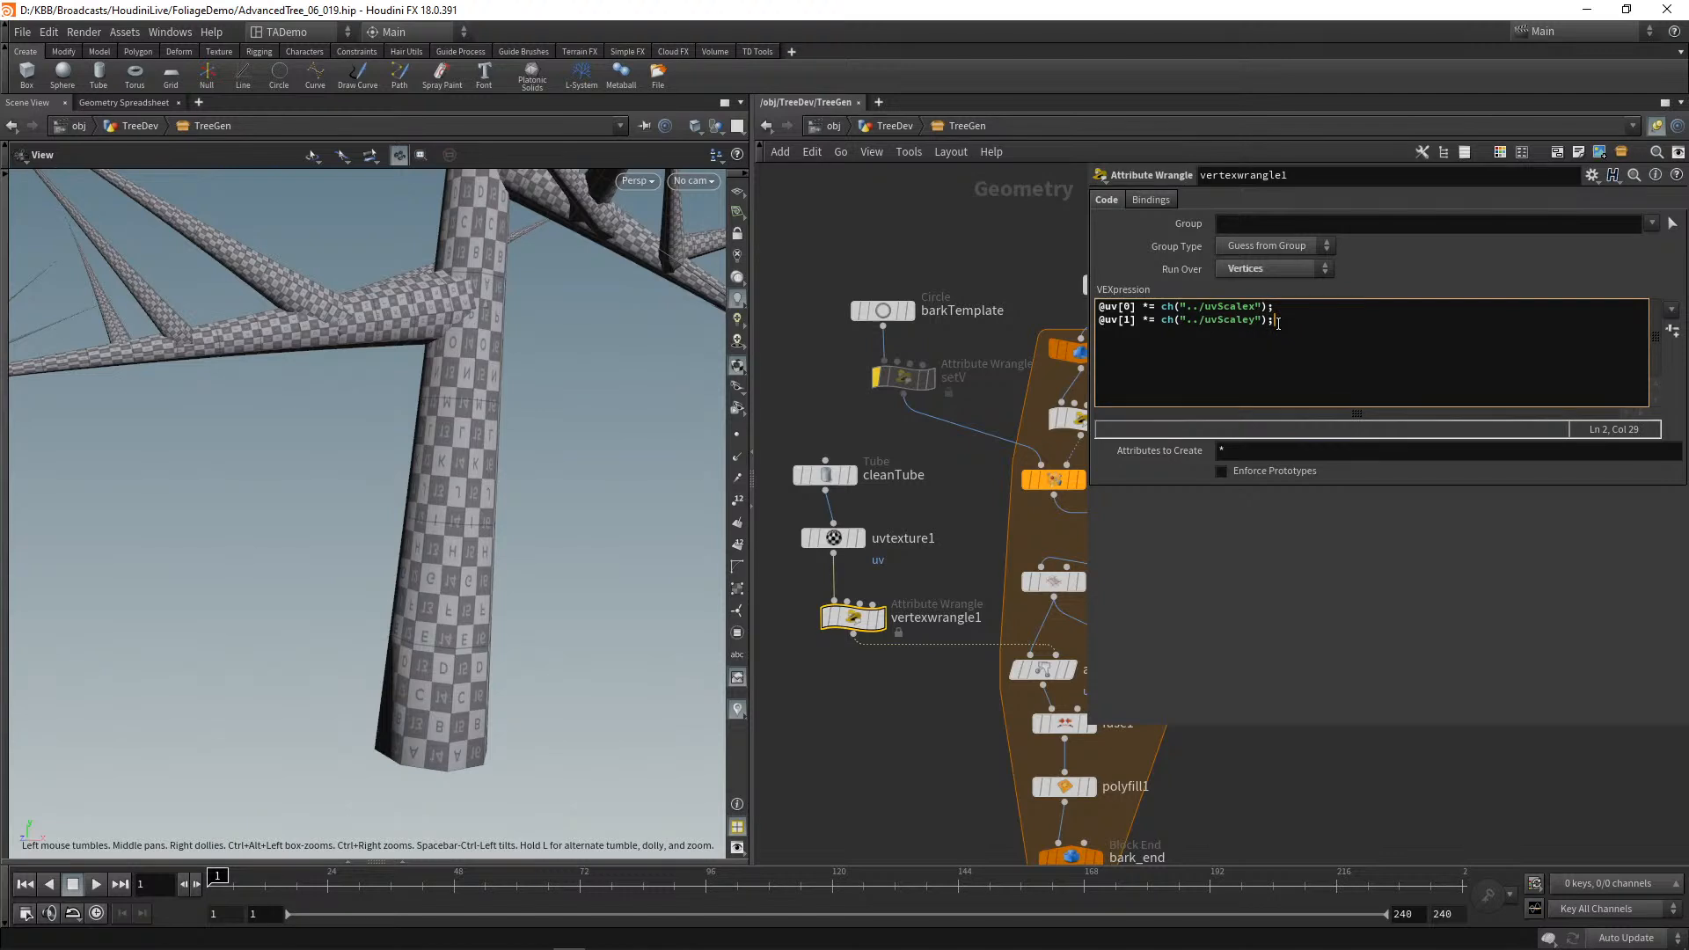
pyautogui.press('Return')
pyautogui.write('#')
pyautogui.press('BackSpace')
pyautogui.write('@uv[1] = 1.0 - @uv[1]')
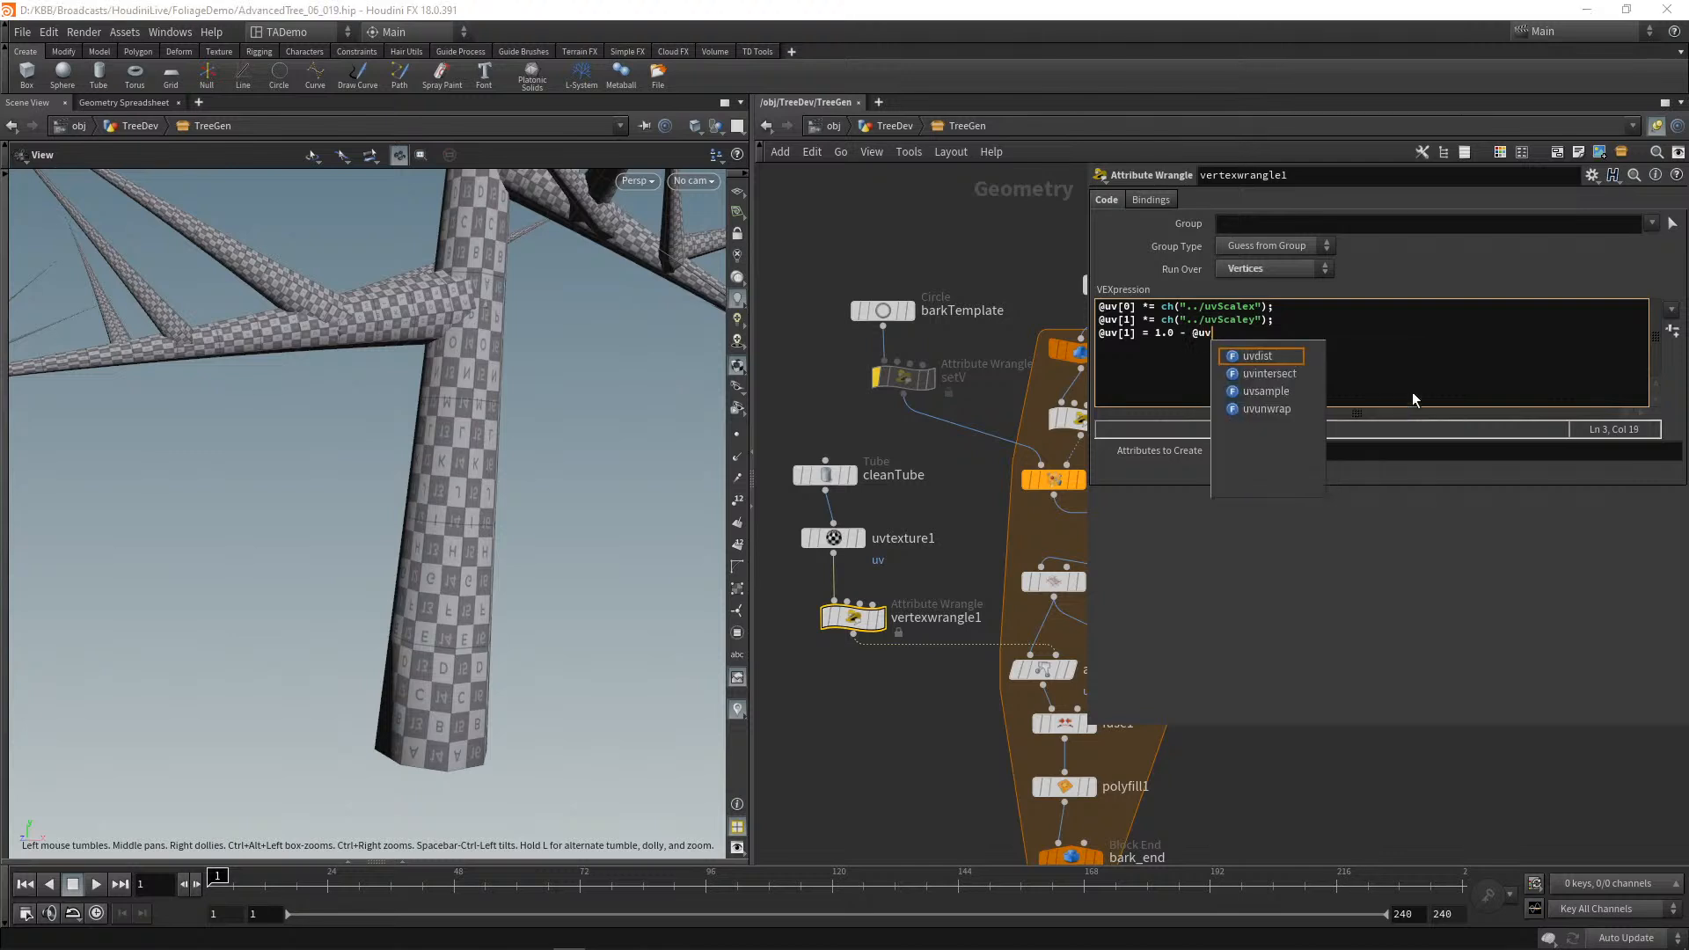
pyautogui.write(';')
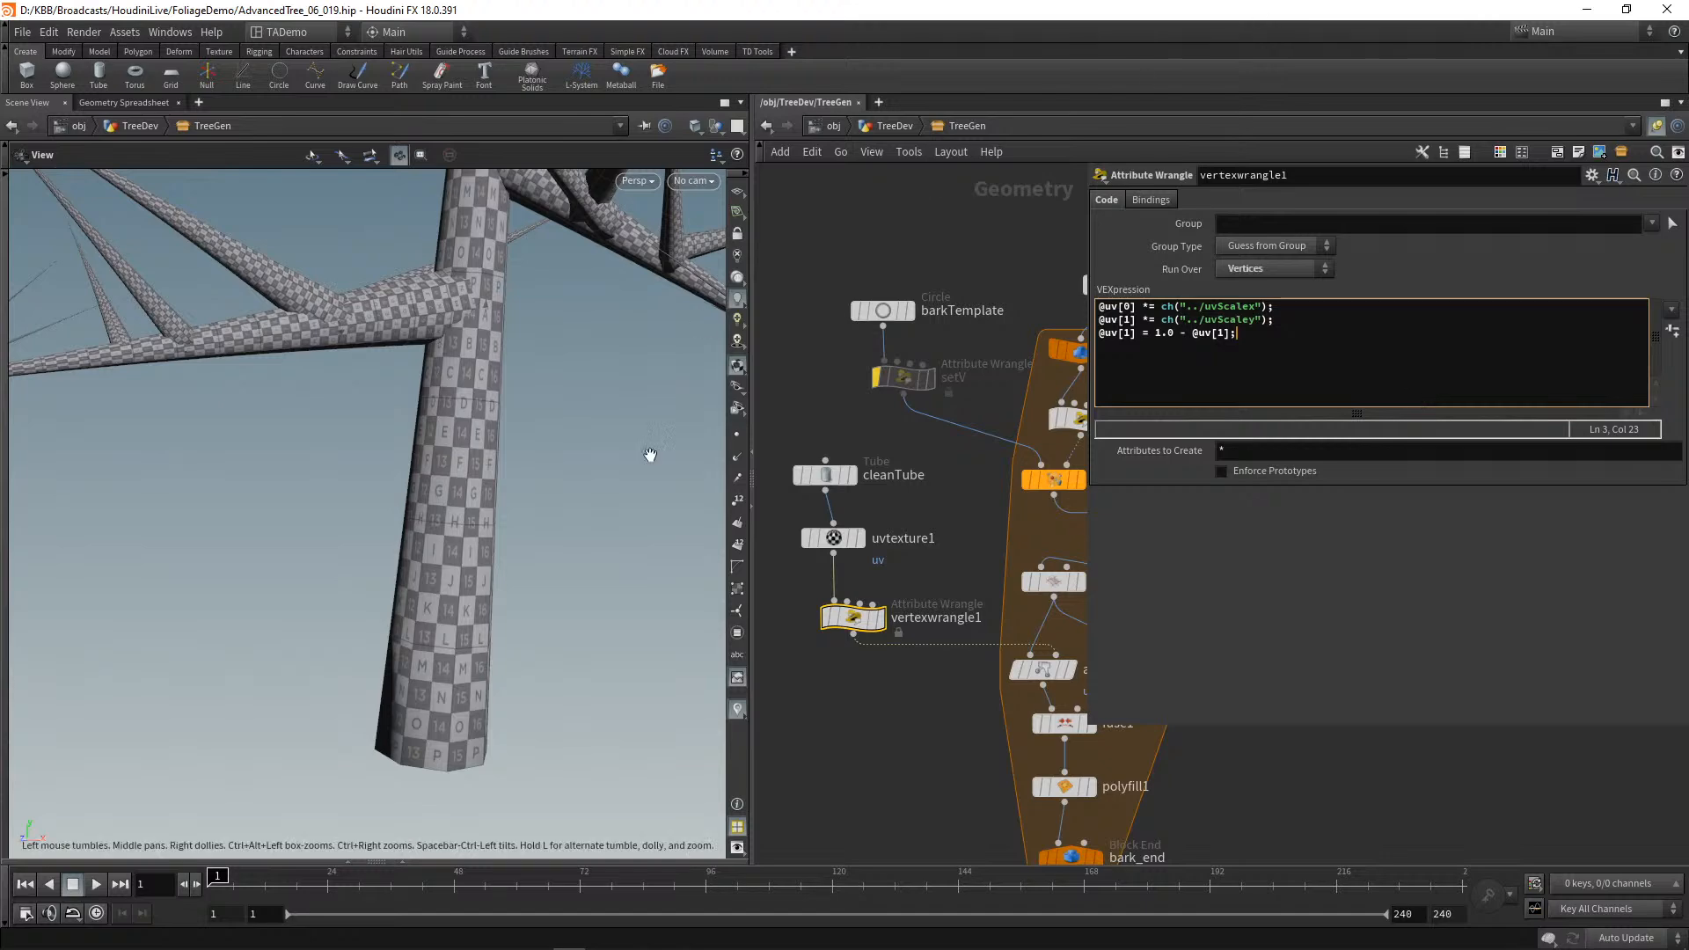
# Step: Inspect the bark's grid texture over the whole tree and save the scene file
pyautogui.moveTo(531, 578); pyautogui.dragTo(592, 604)
pyautogui.scroll(-4, 592, 605)
pyautogui.moveTo(584, 505); pyautogui.dragTo(474, 624, button='middle')
pyautogui.moveTo(474, 624); pyautogui.dragTo(558, 633)
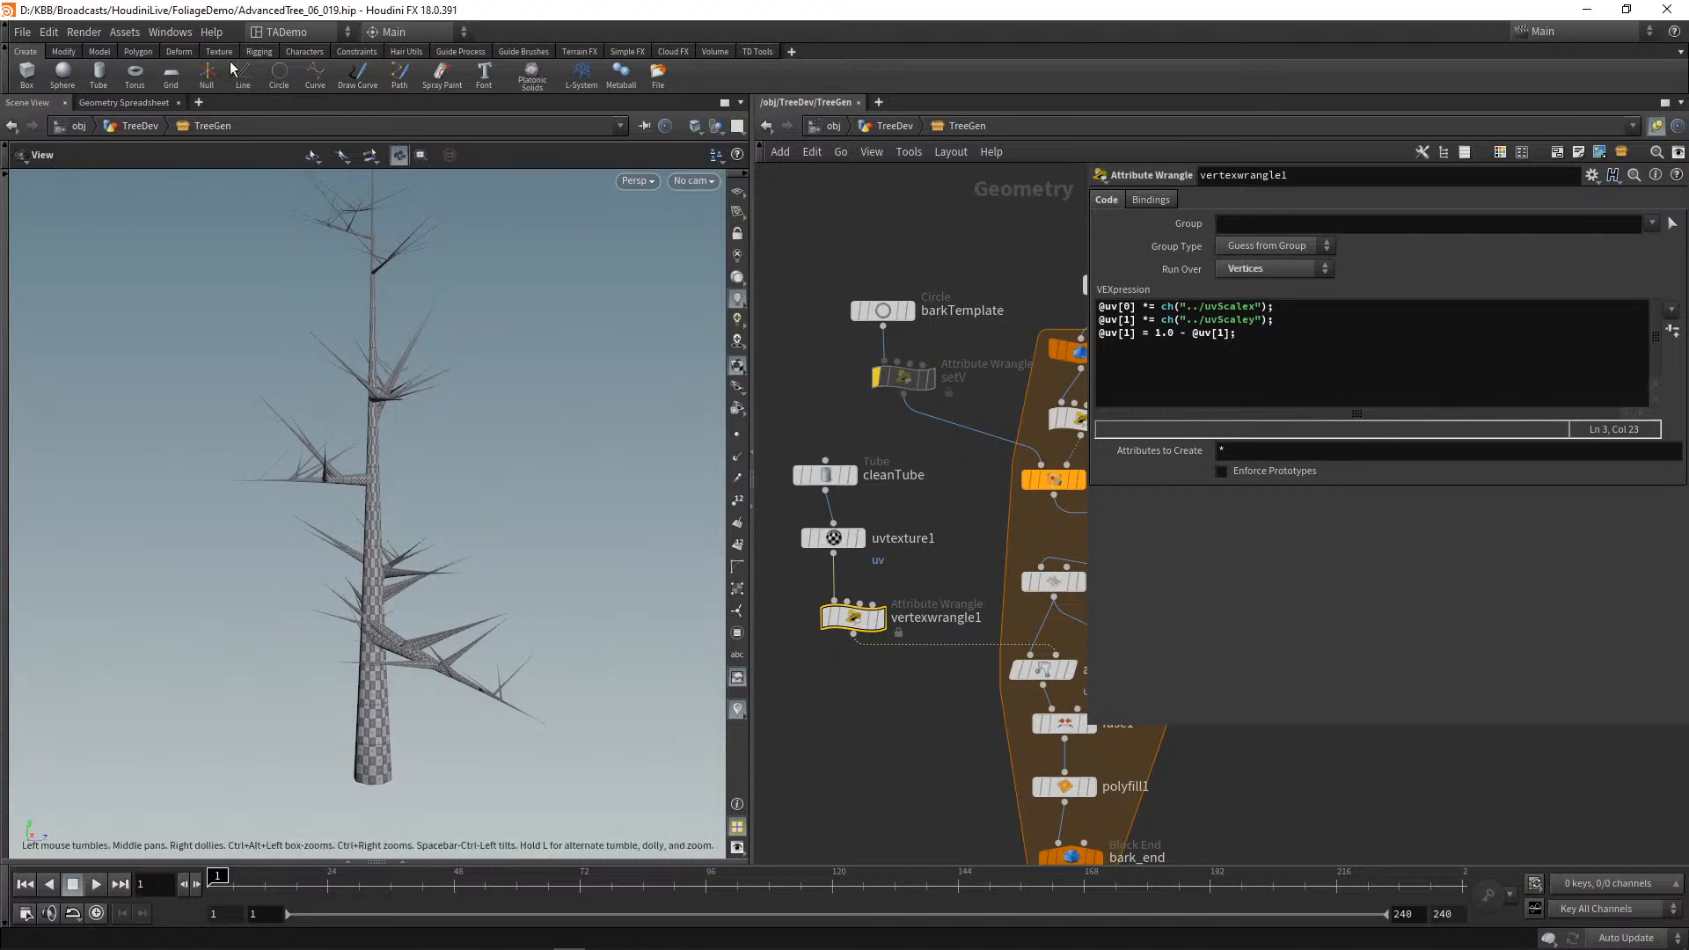
pyautogui.click(22, 32)
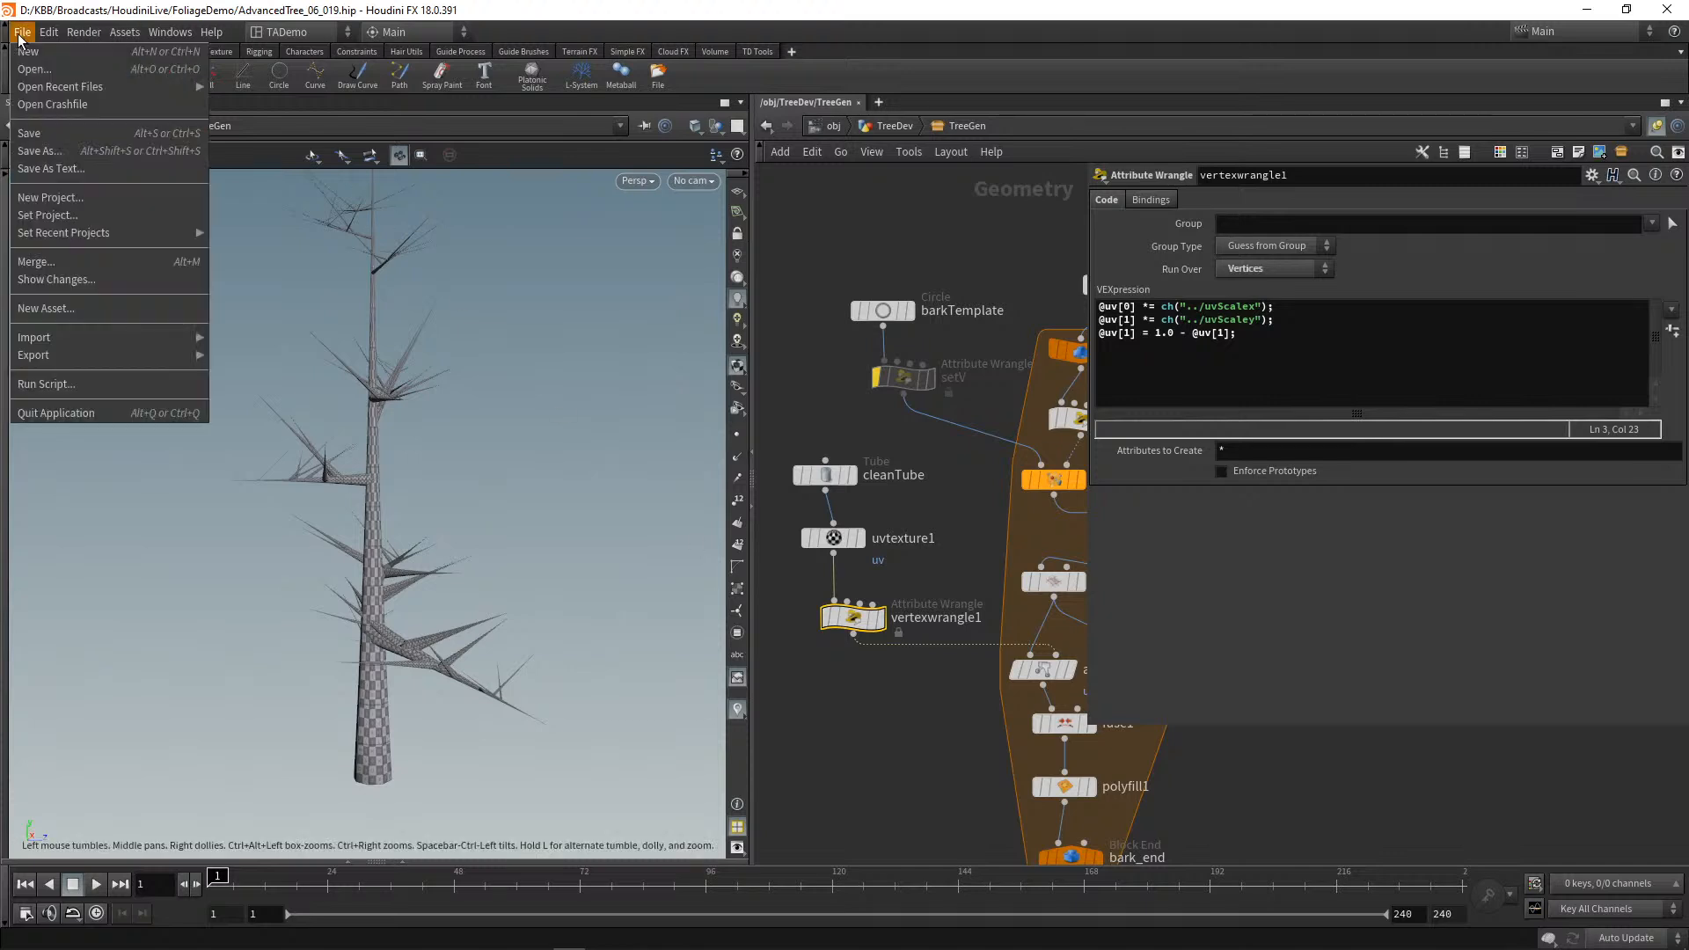
pyautogui.click(24, 134)
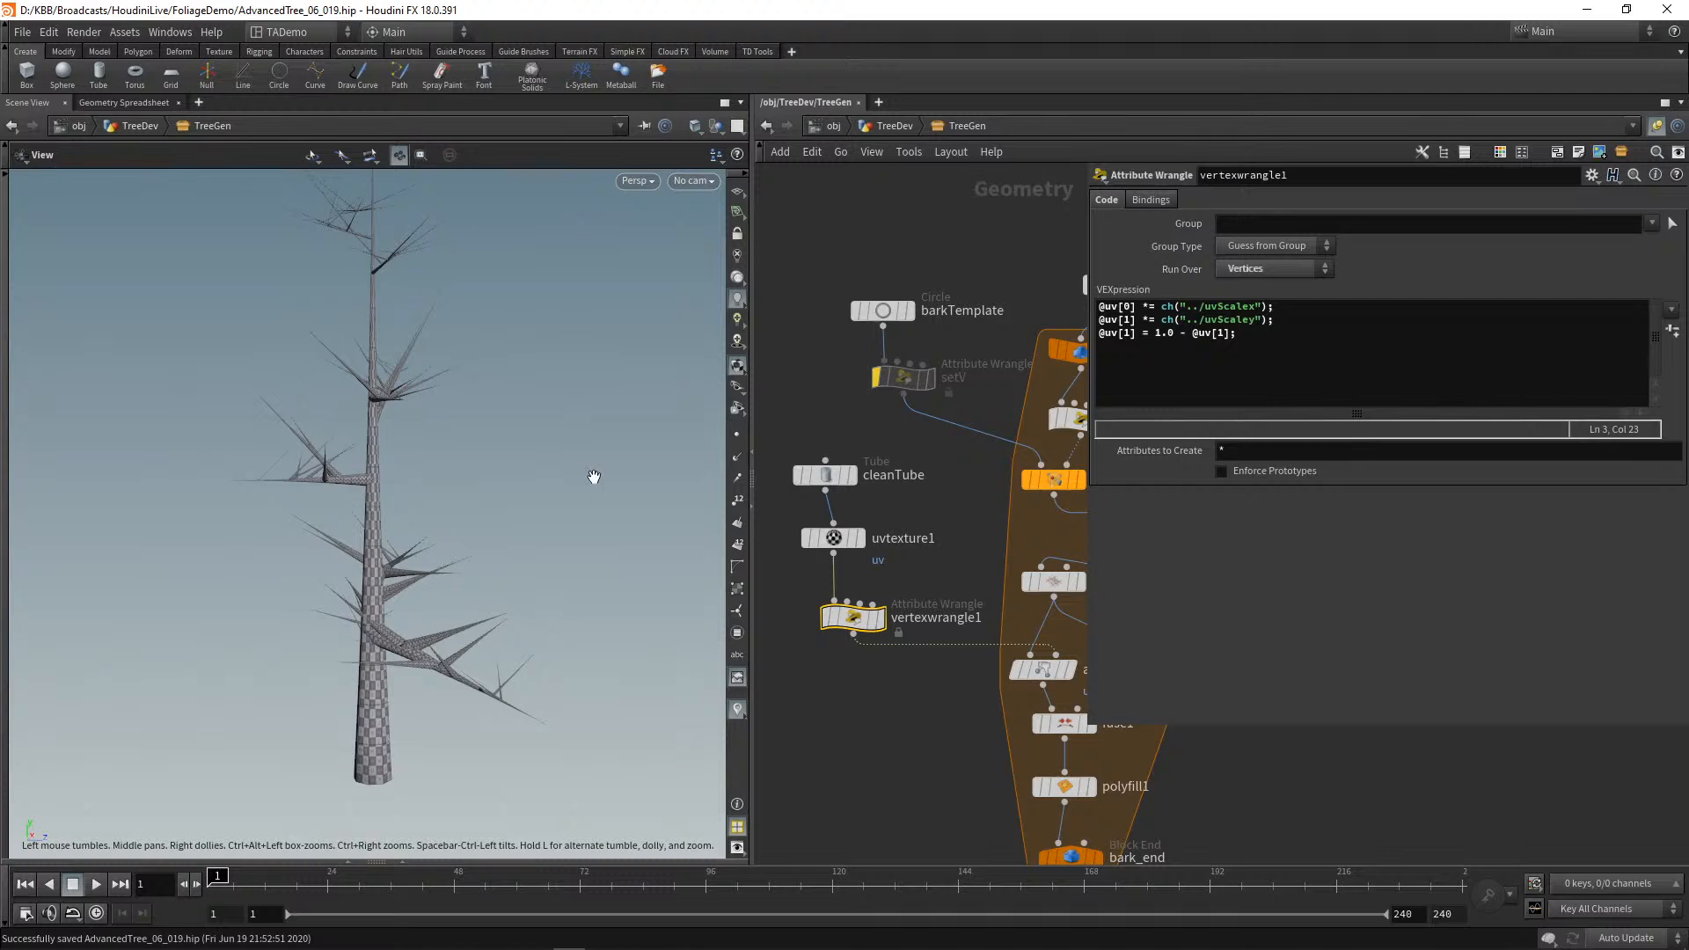
# Step: Show barkTemplate's Uniform Scale expression and check the bark parameters on the parent TreeGen node
pyautogui.moveTo(520, 510)
pyautogui.mouseDown()
pyautogui.moveTo(649, 479)
pyautogui.moveTo(649, 445)
pyautogui.moveTo(539, 502)
pyautogui.mouseUp()
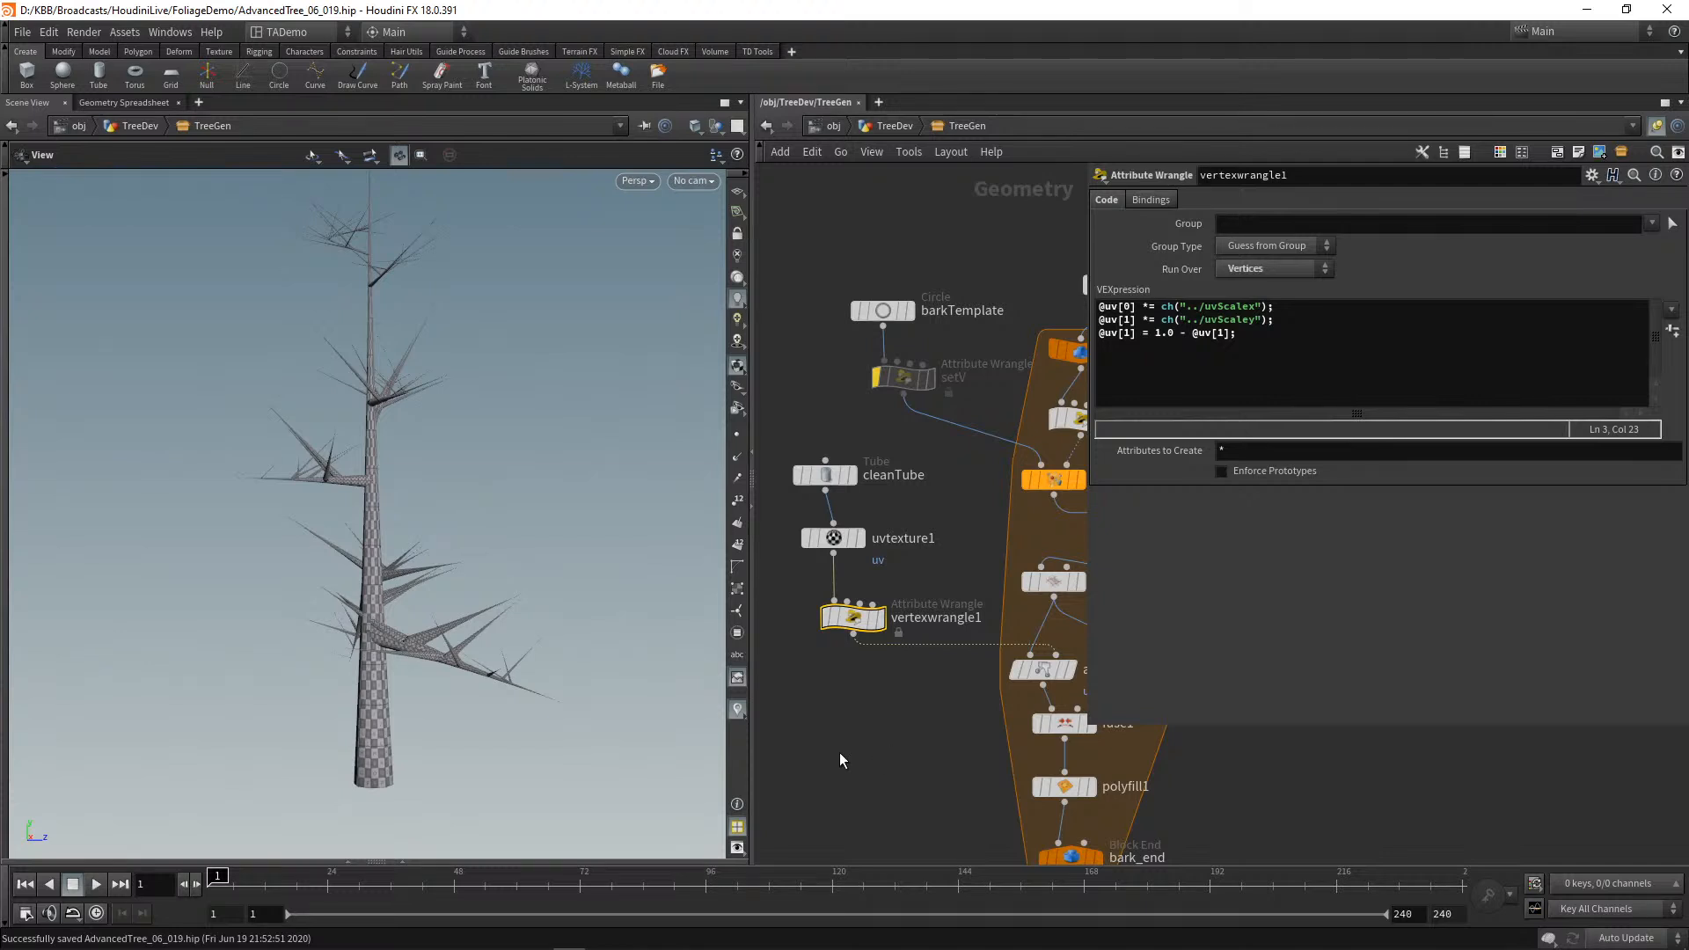
pyautogui.click(886, 312)
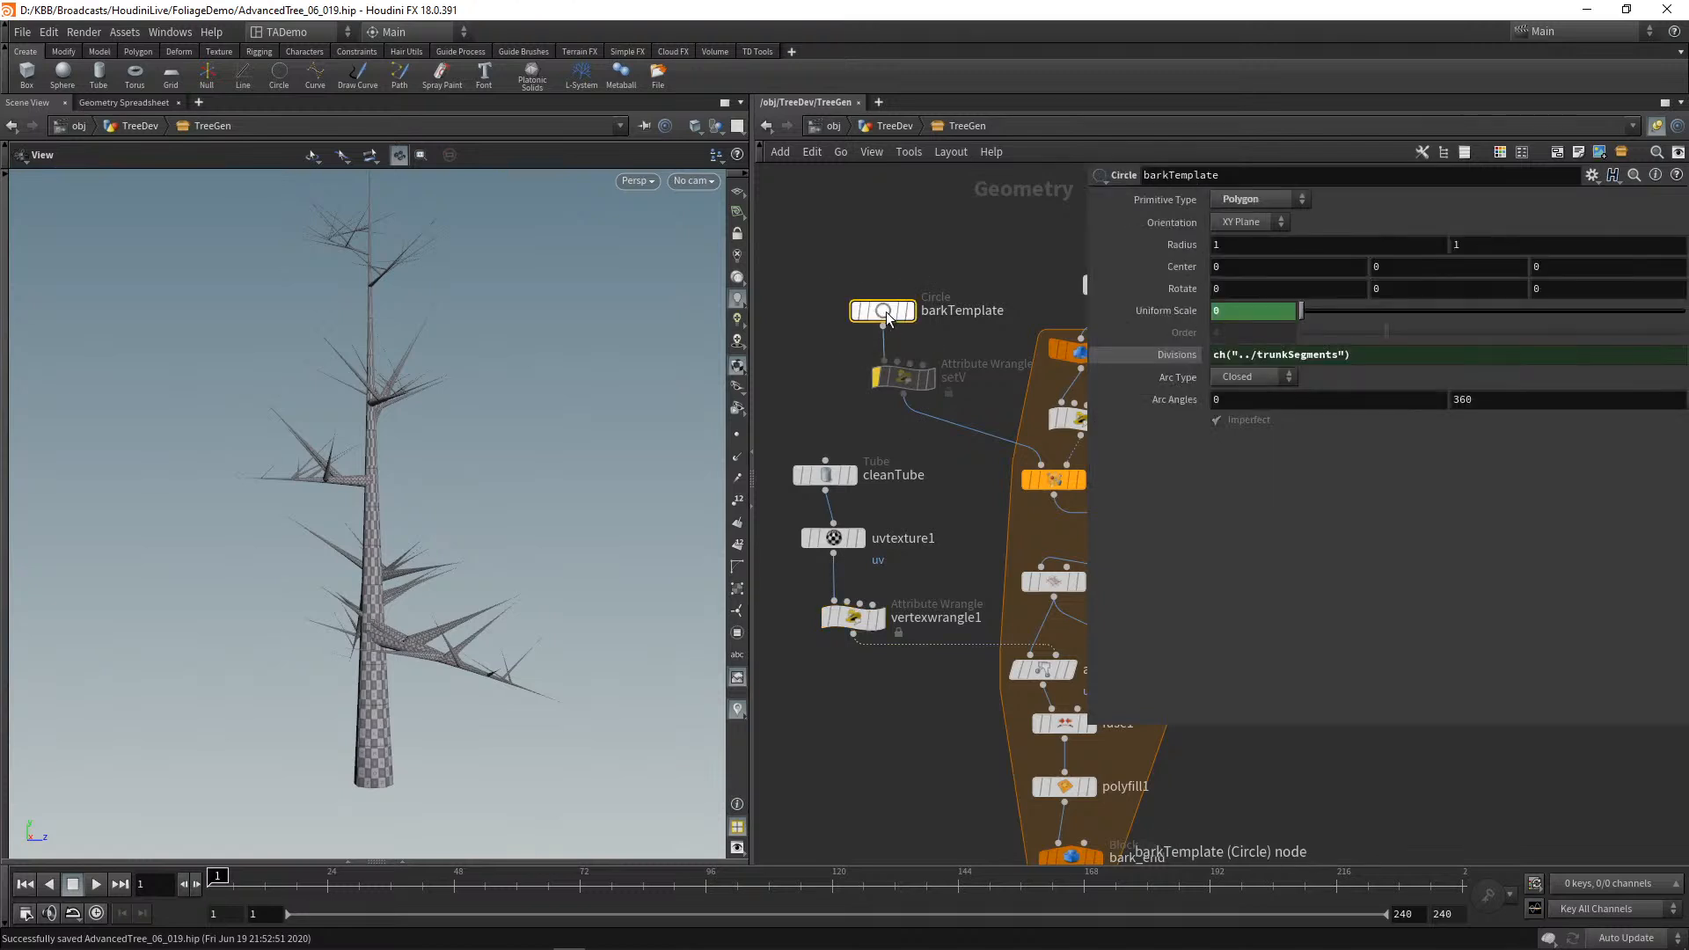
pyautogui.click(1122, 315)
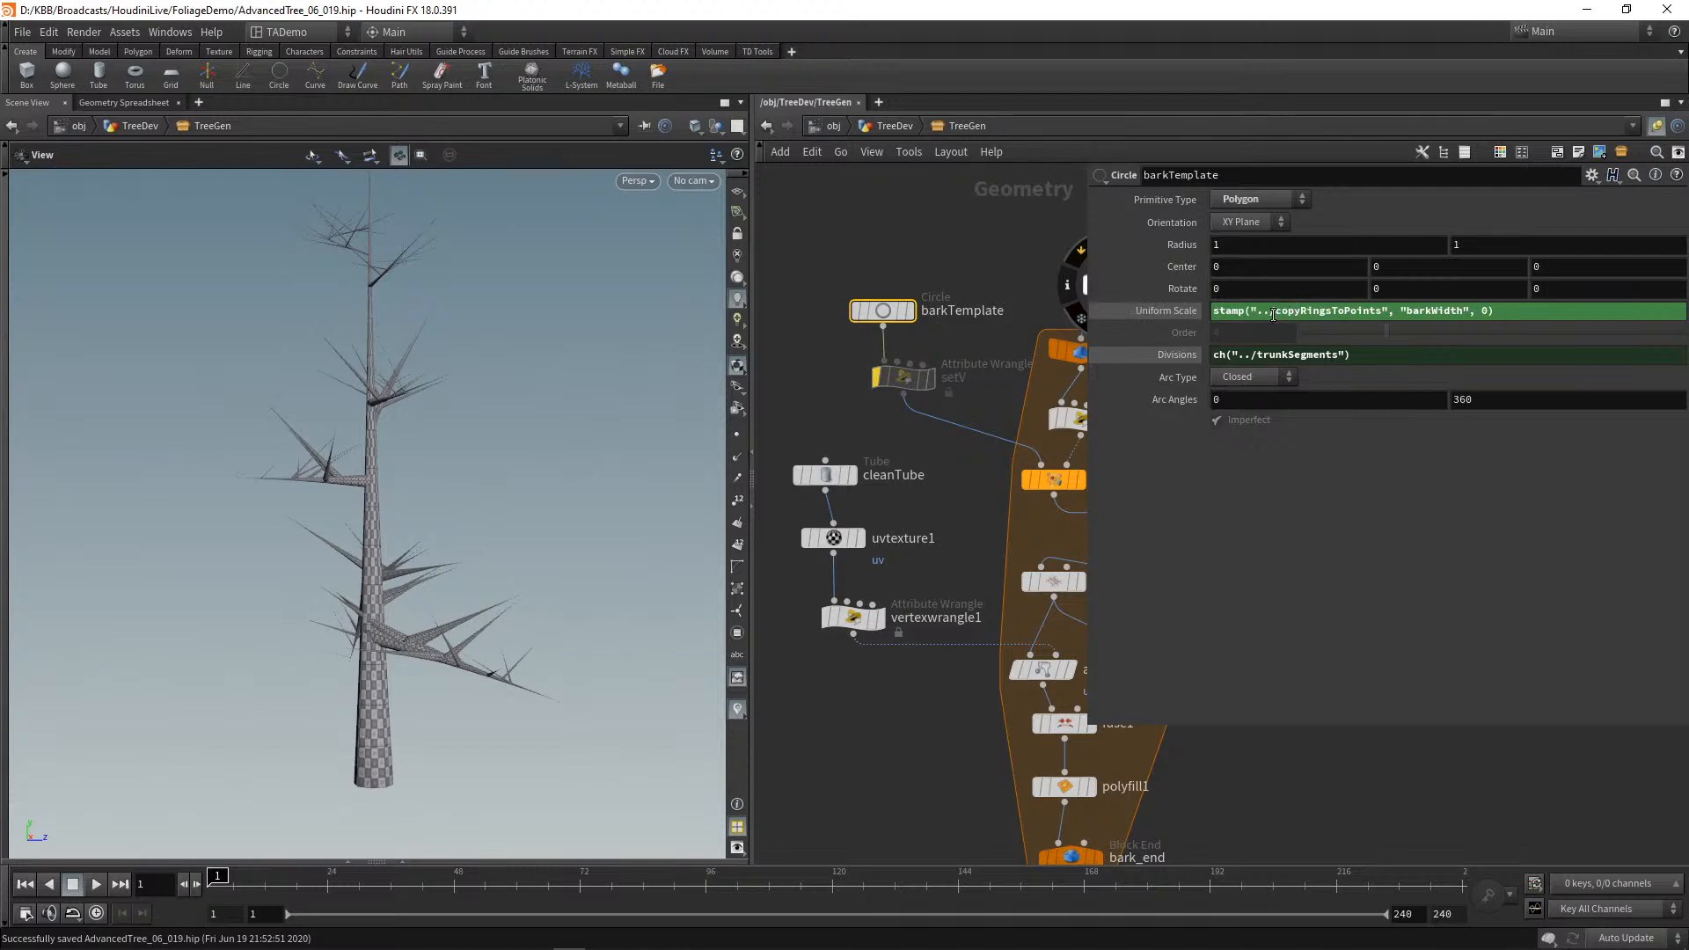
pyautogui.click(910, 797)
pyautogui.press('u')
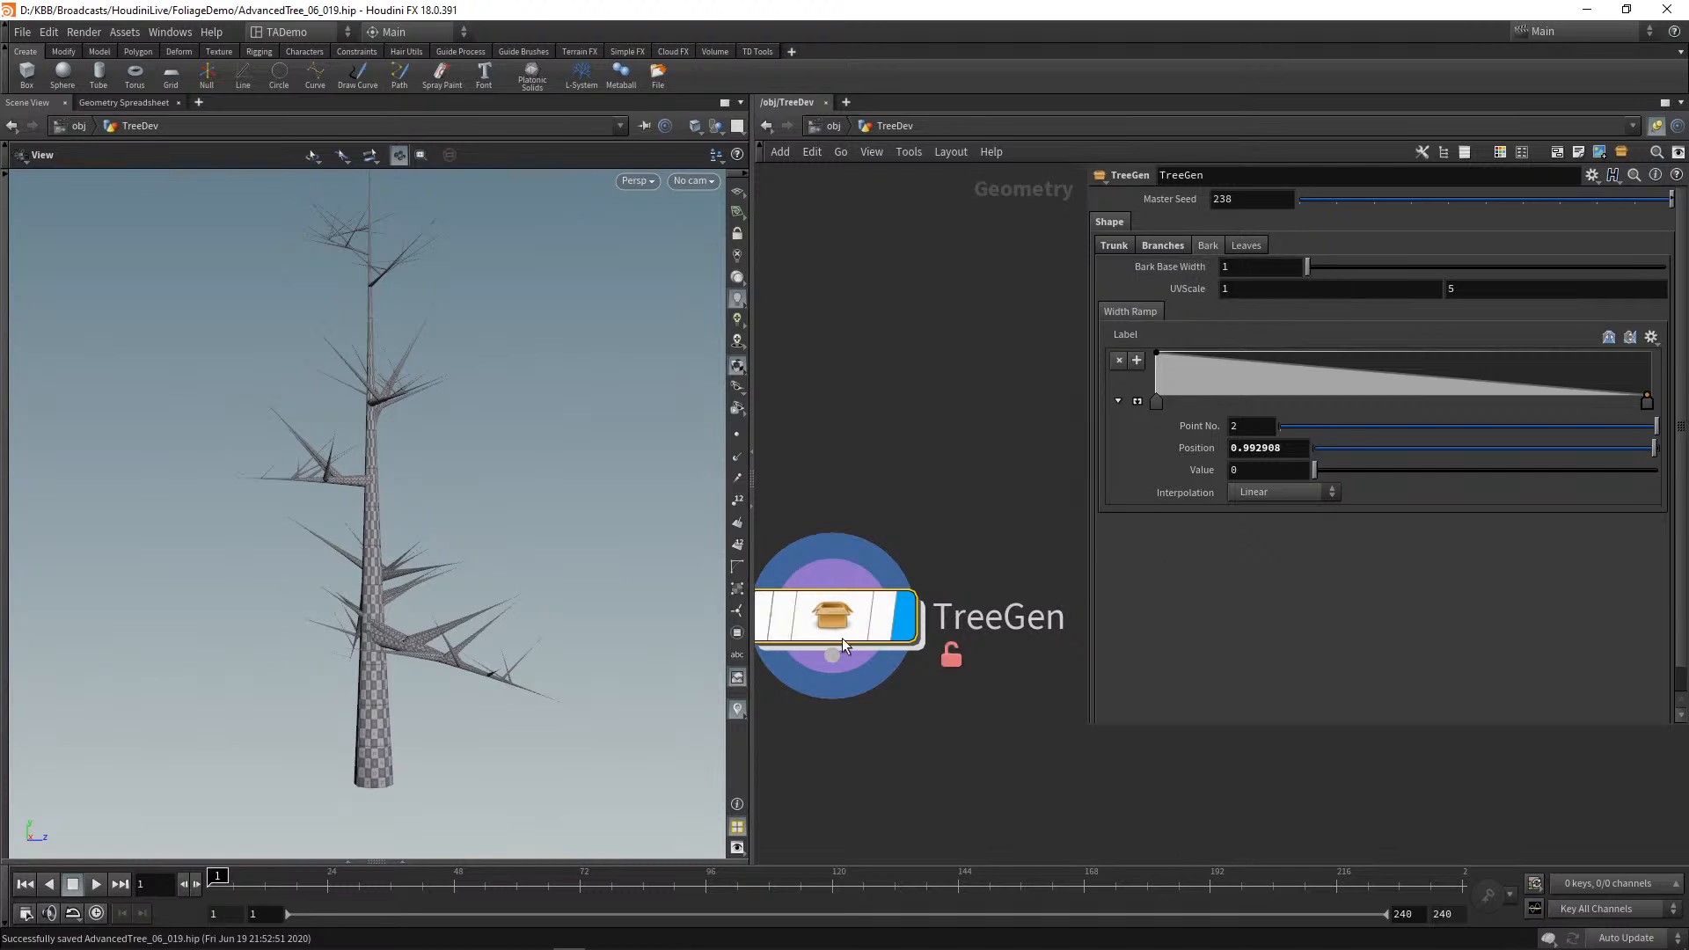
pyautogui.moveTo(835, 633)
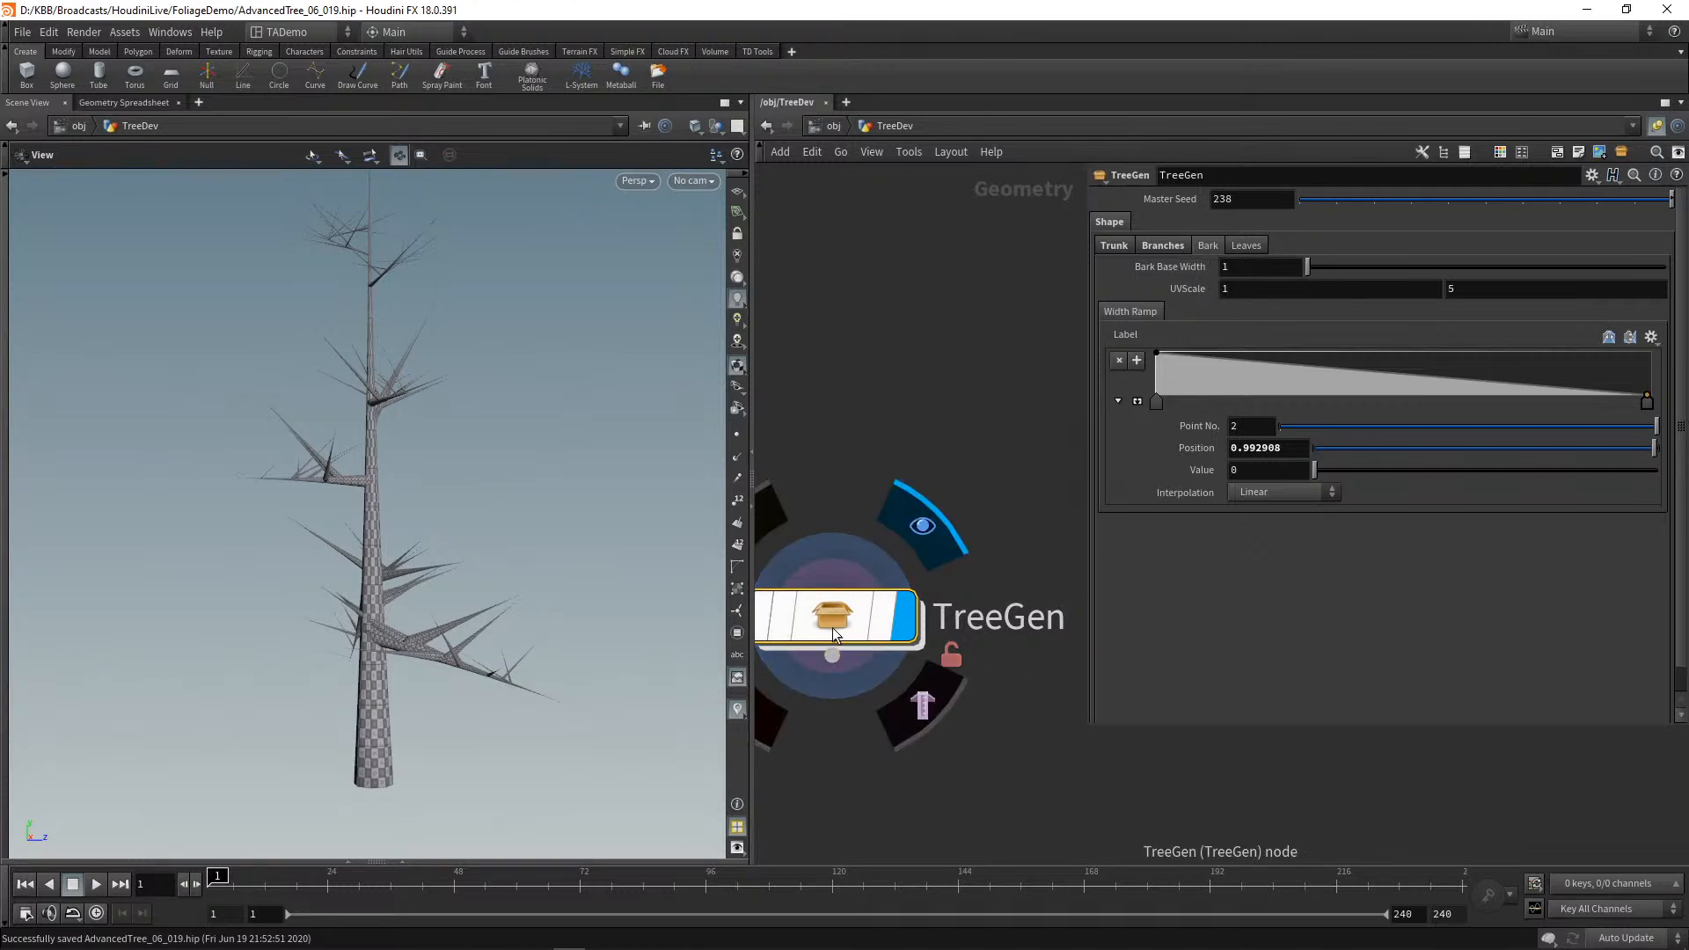
pyautogui.doubleClick(832, 630)
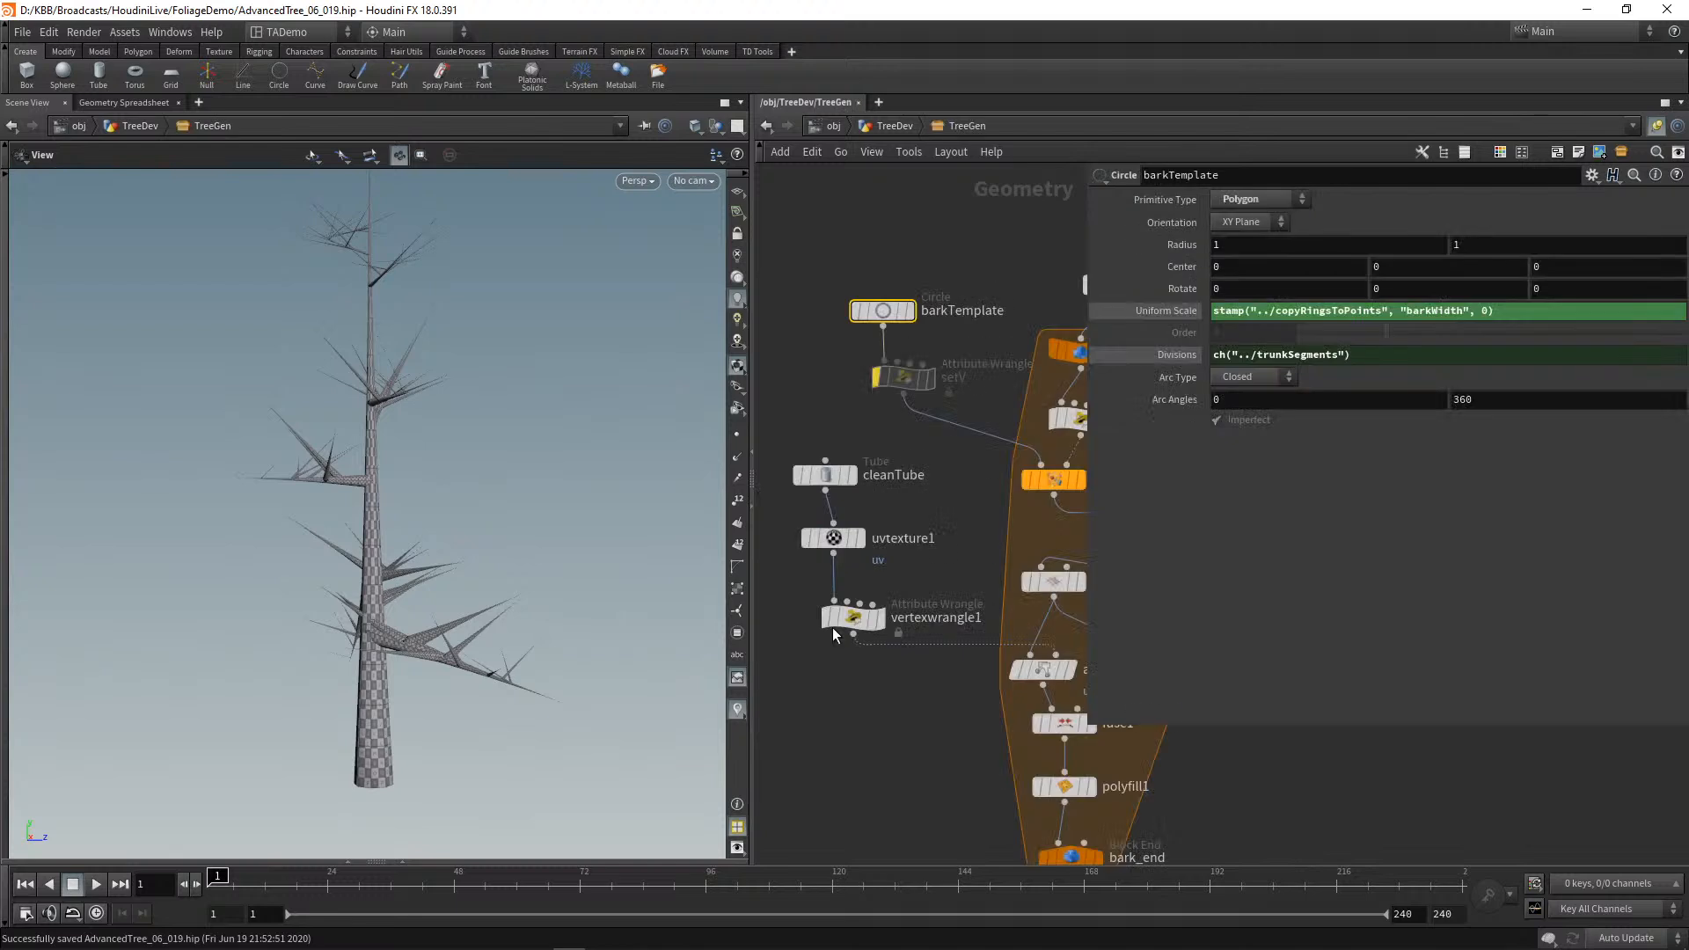
# Step: Prefix barkTemplate's Uniform Scale expression with ch("../barkBaseWidth")* in the expression editor and apply it
pyautogui.click(1219, 311)
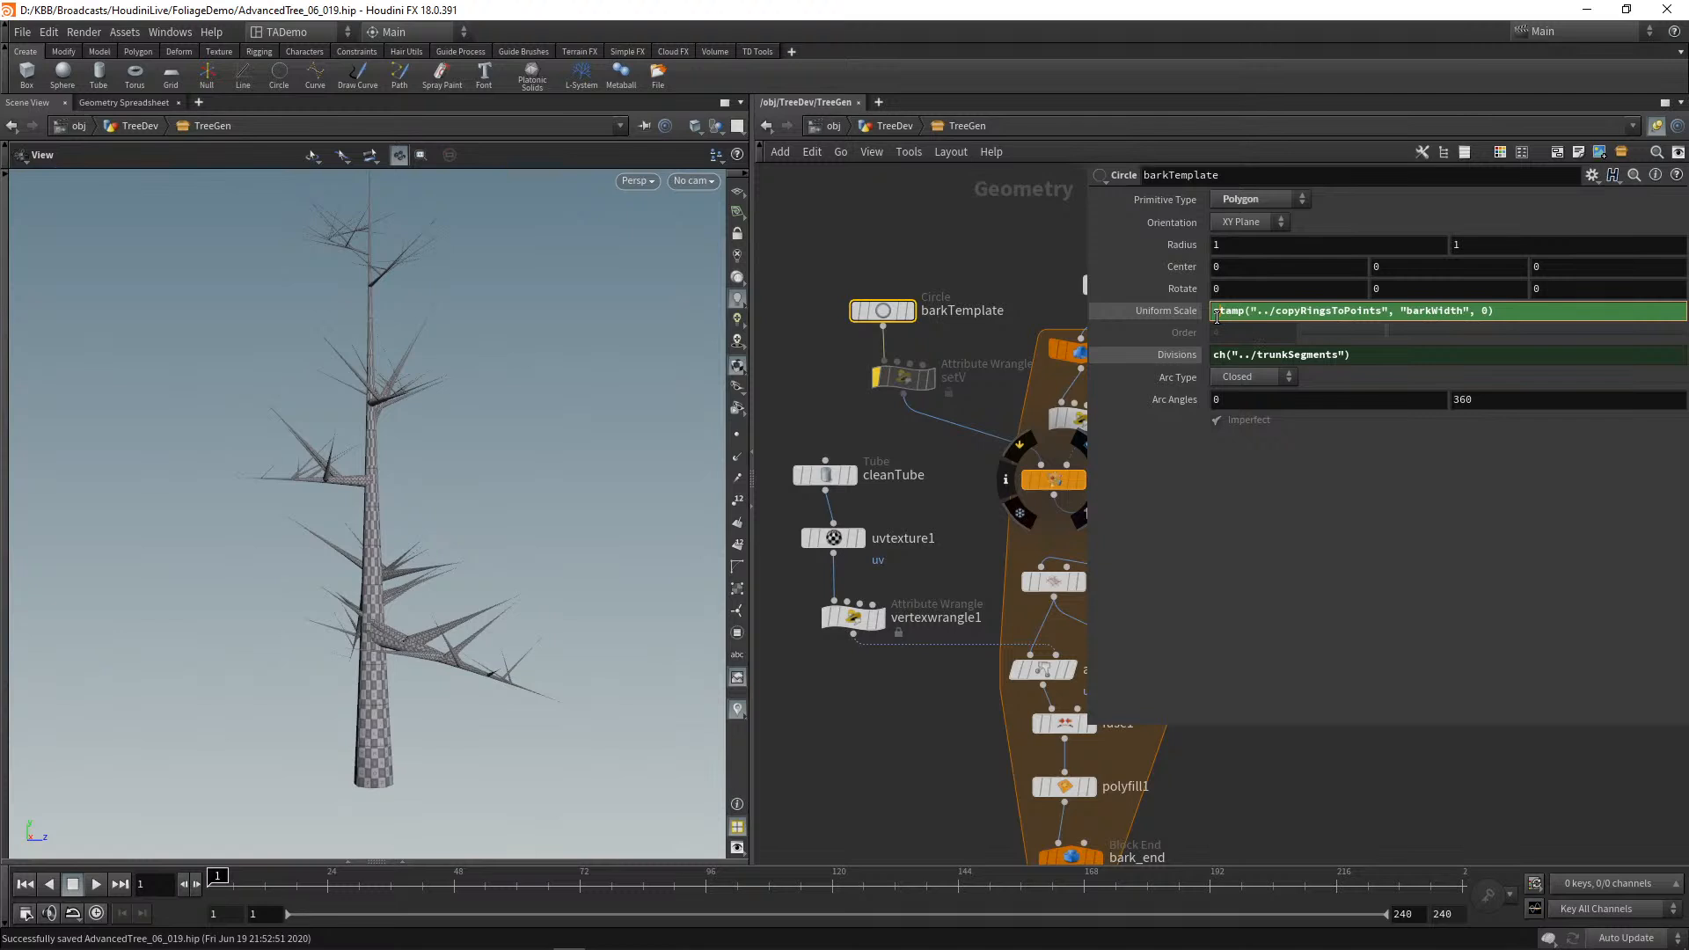
pyautogui.hotkey('alt', 'e')
pyautogui.press('Home')
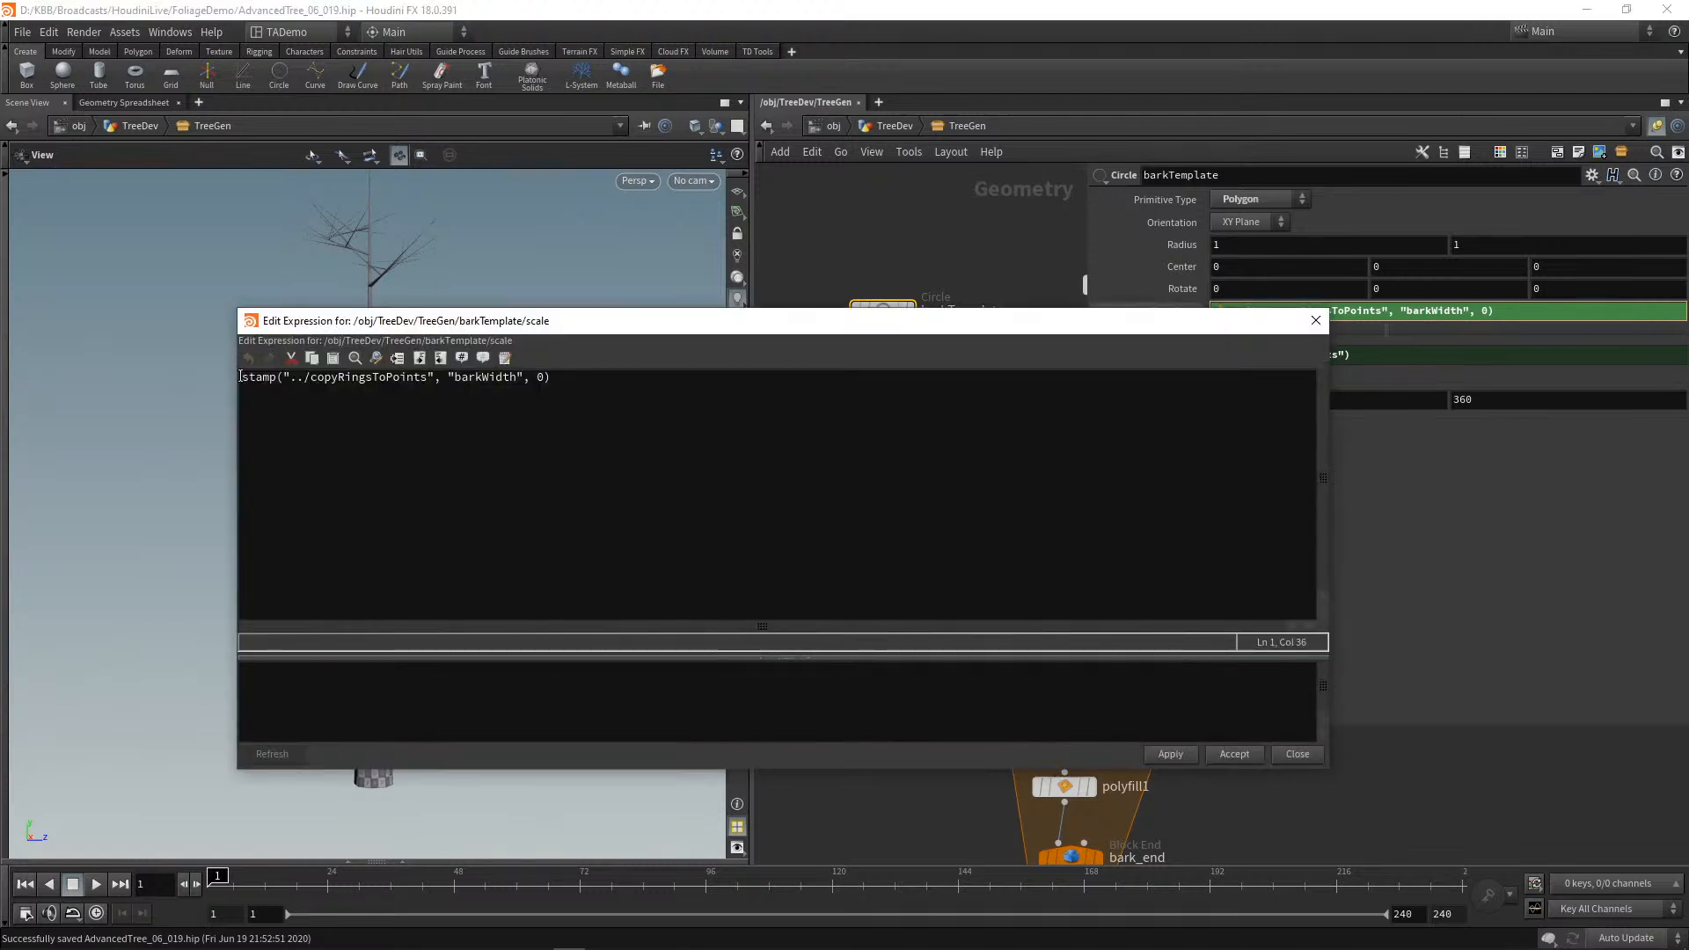
pyautogui.write('ch()')
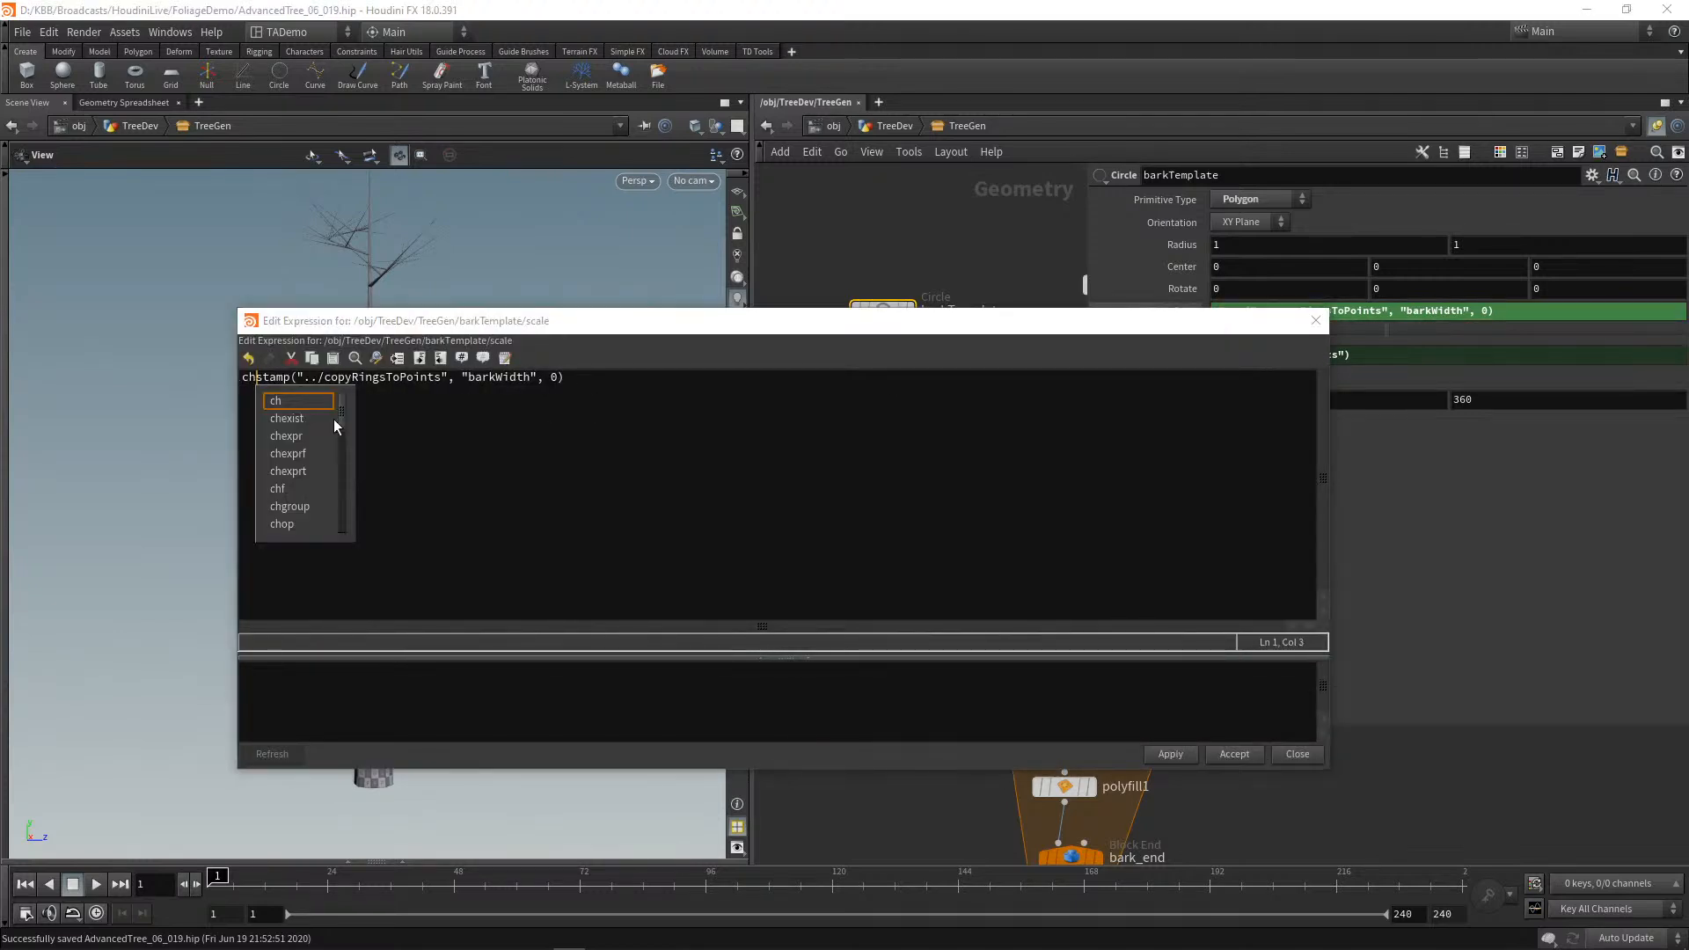
pyautogui.write('*')
pyautogui.press('Left')
pyautogui.press('Left')
pyautogui.write('""')
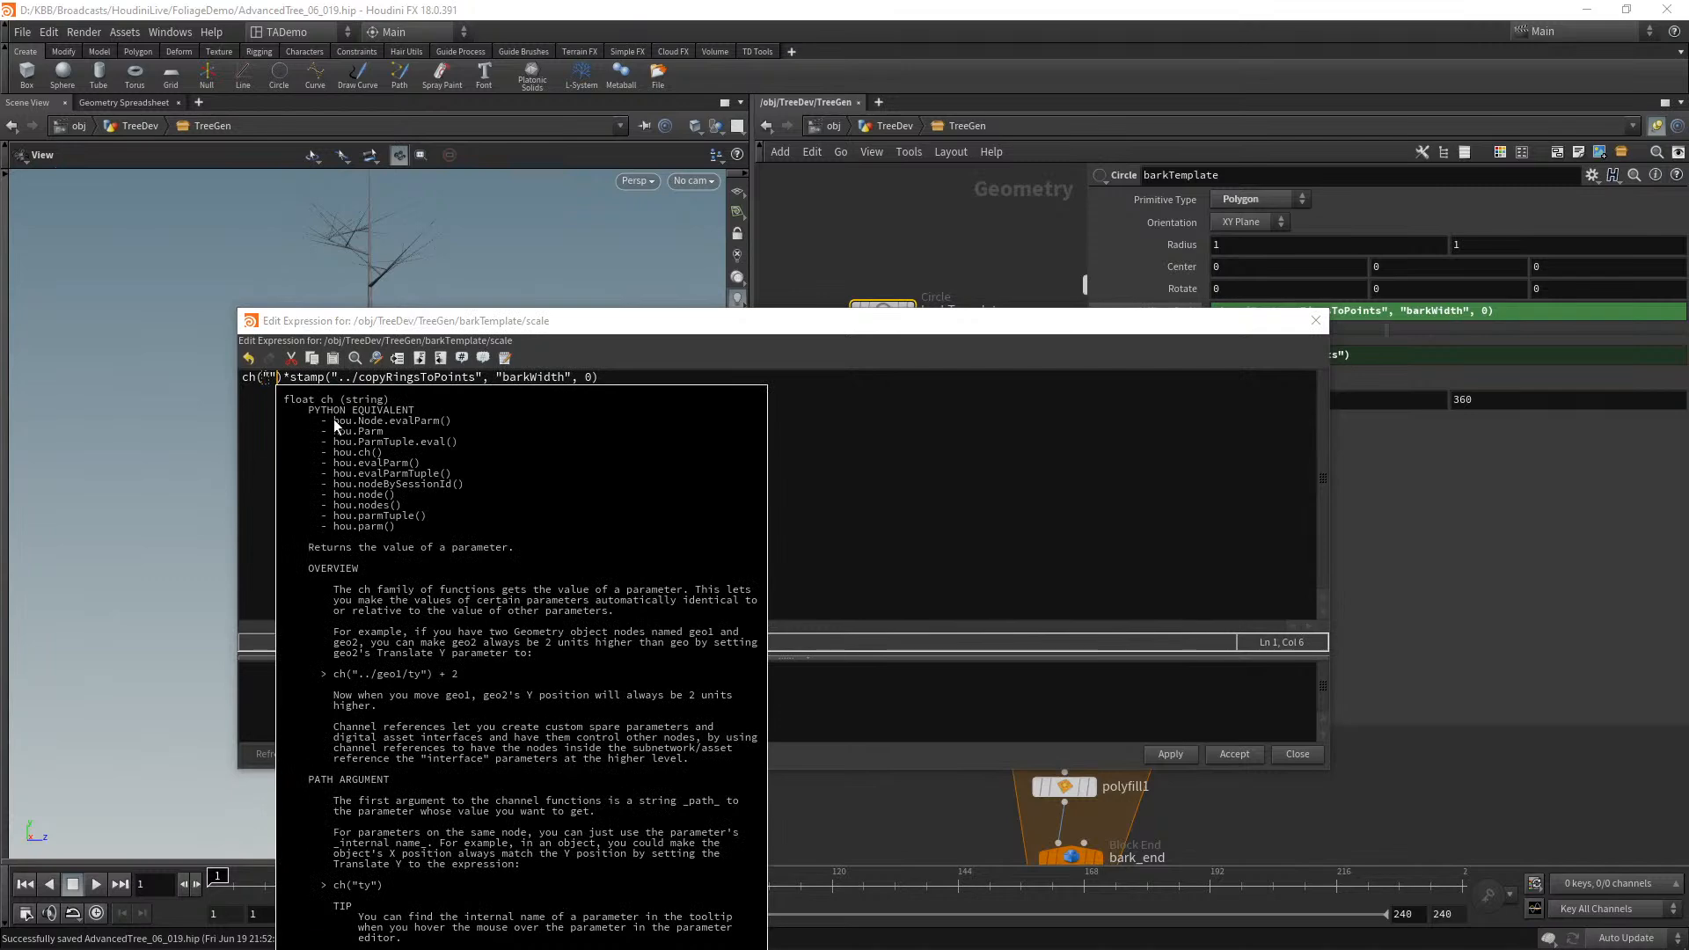
pyautogui.press('Left')
pyautogui.write('../bar')
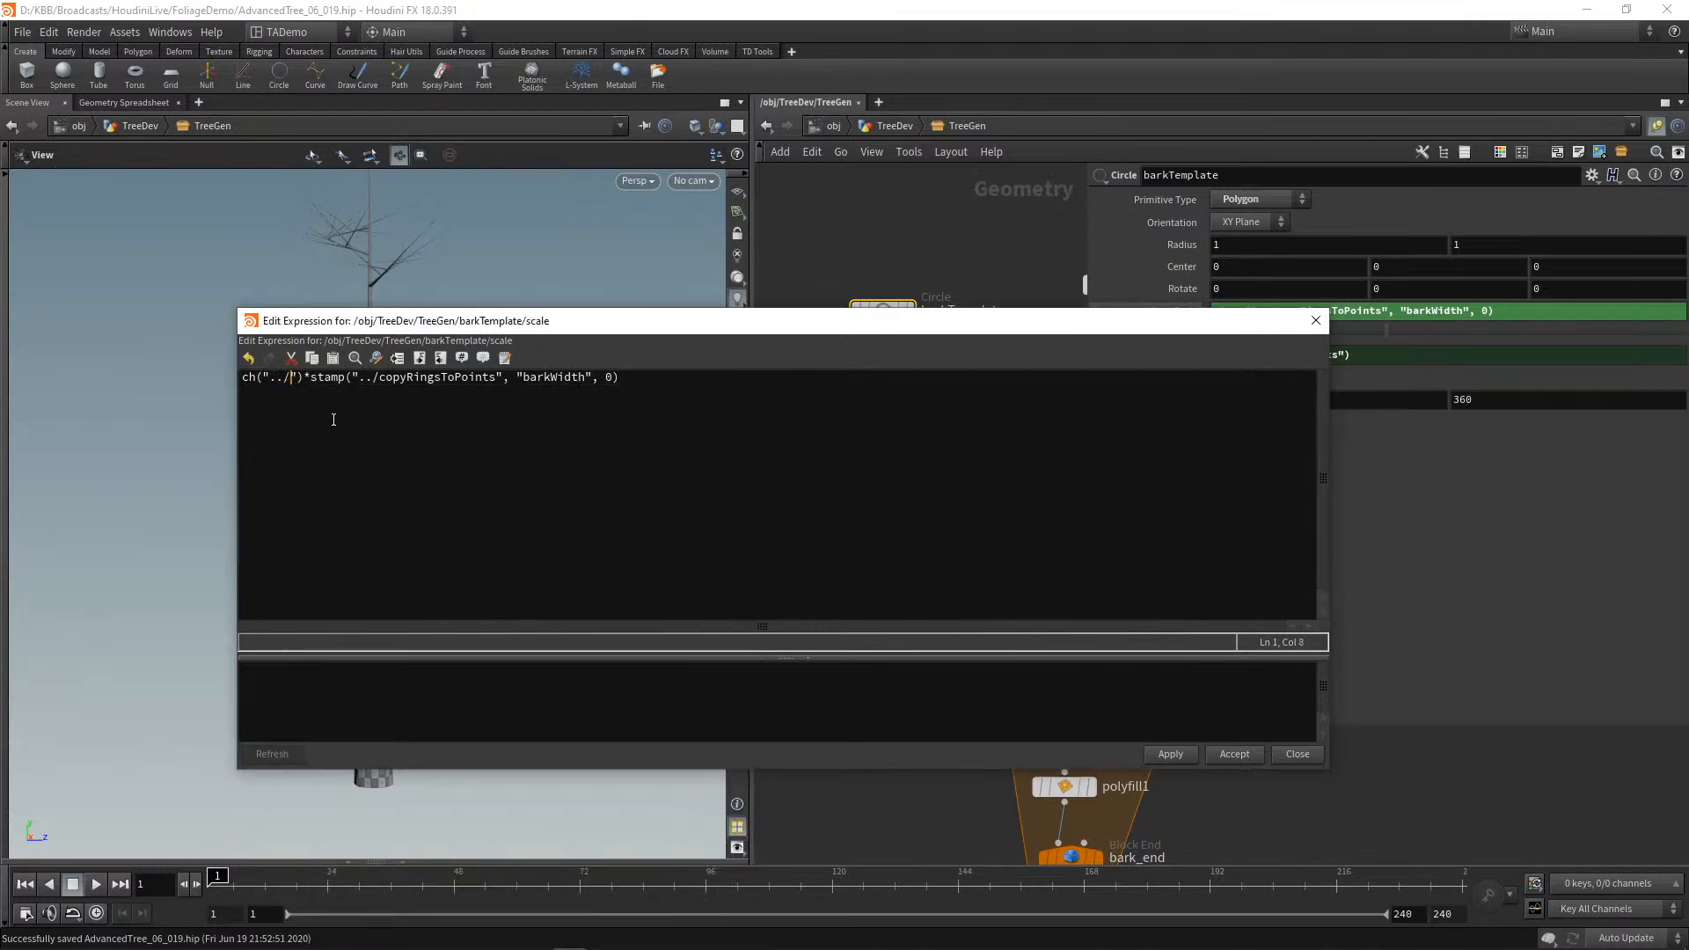
pyautogui.write('kBase')
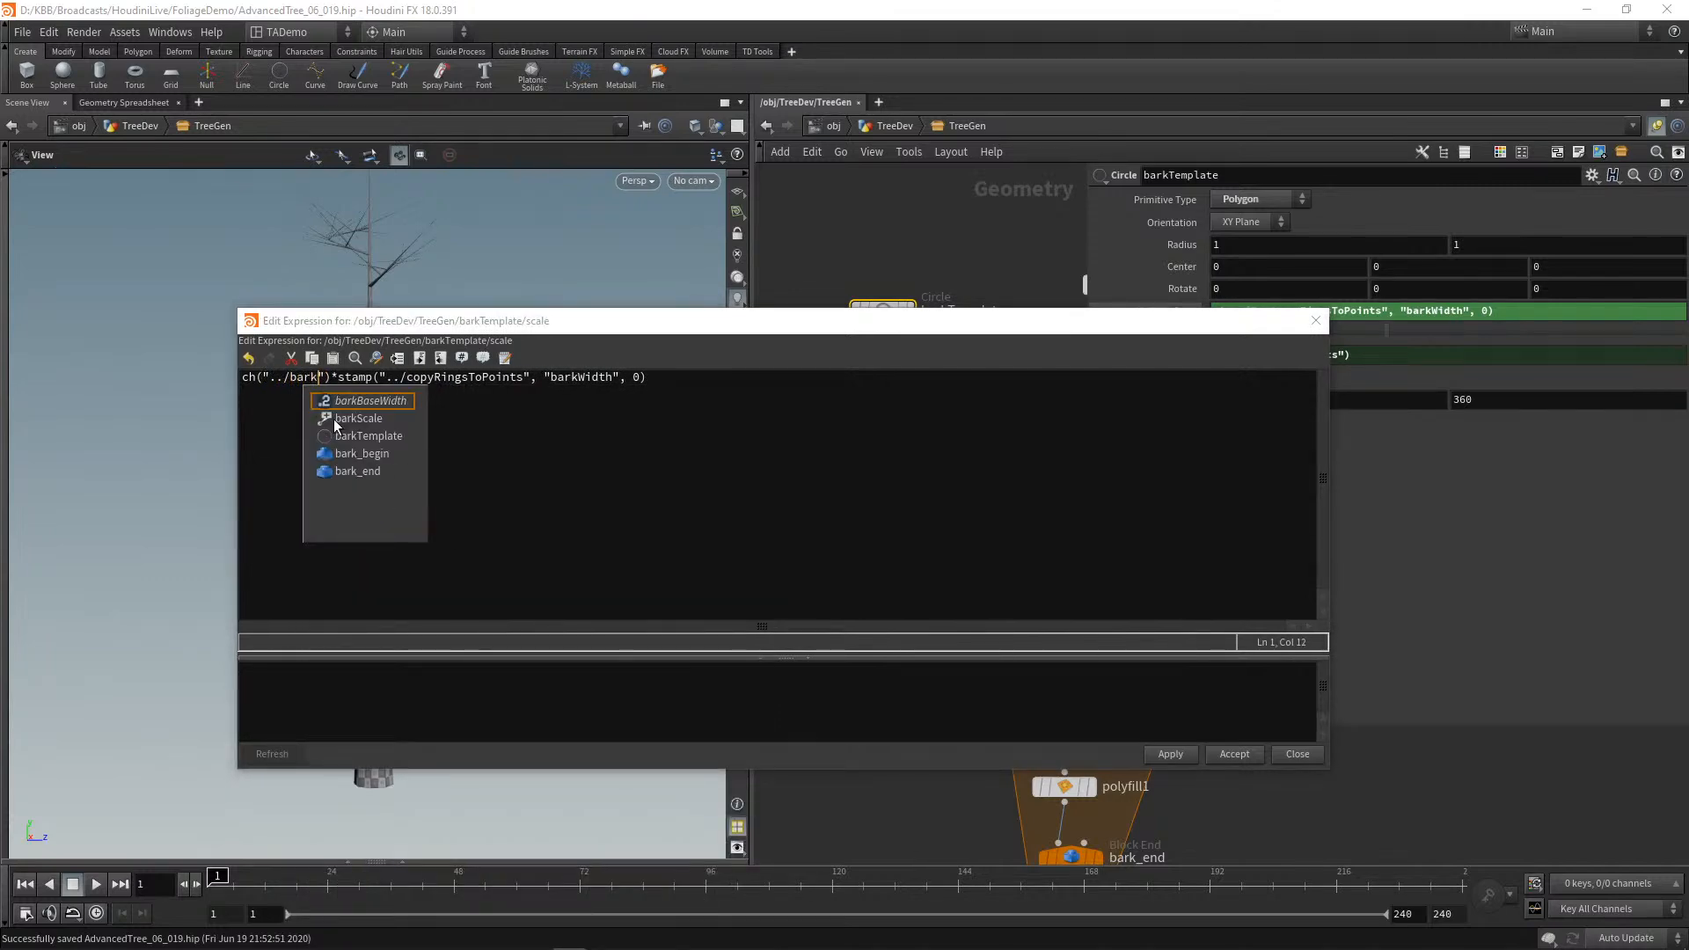
pyautogui.write('Widtyh')
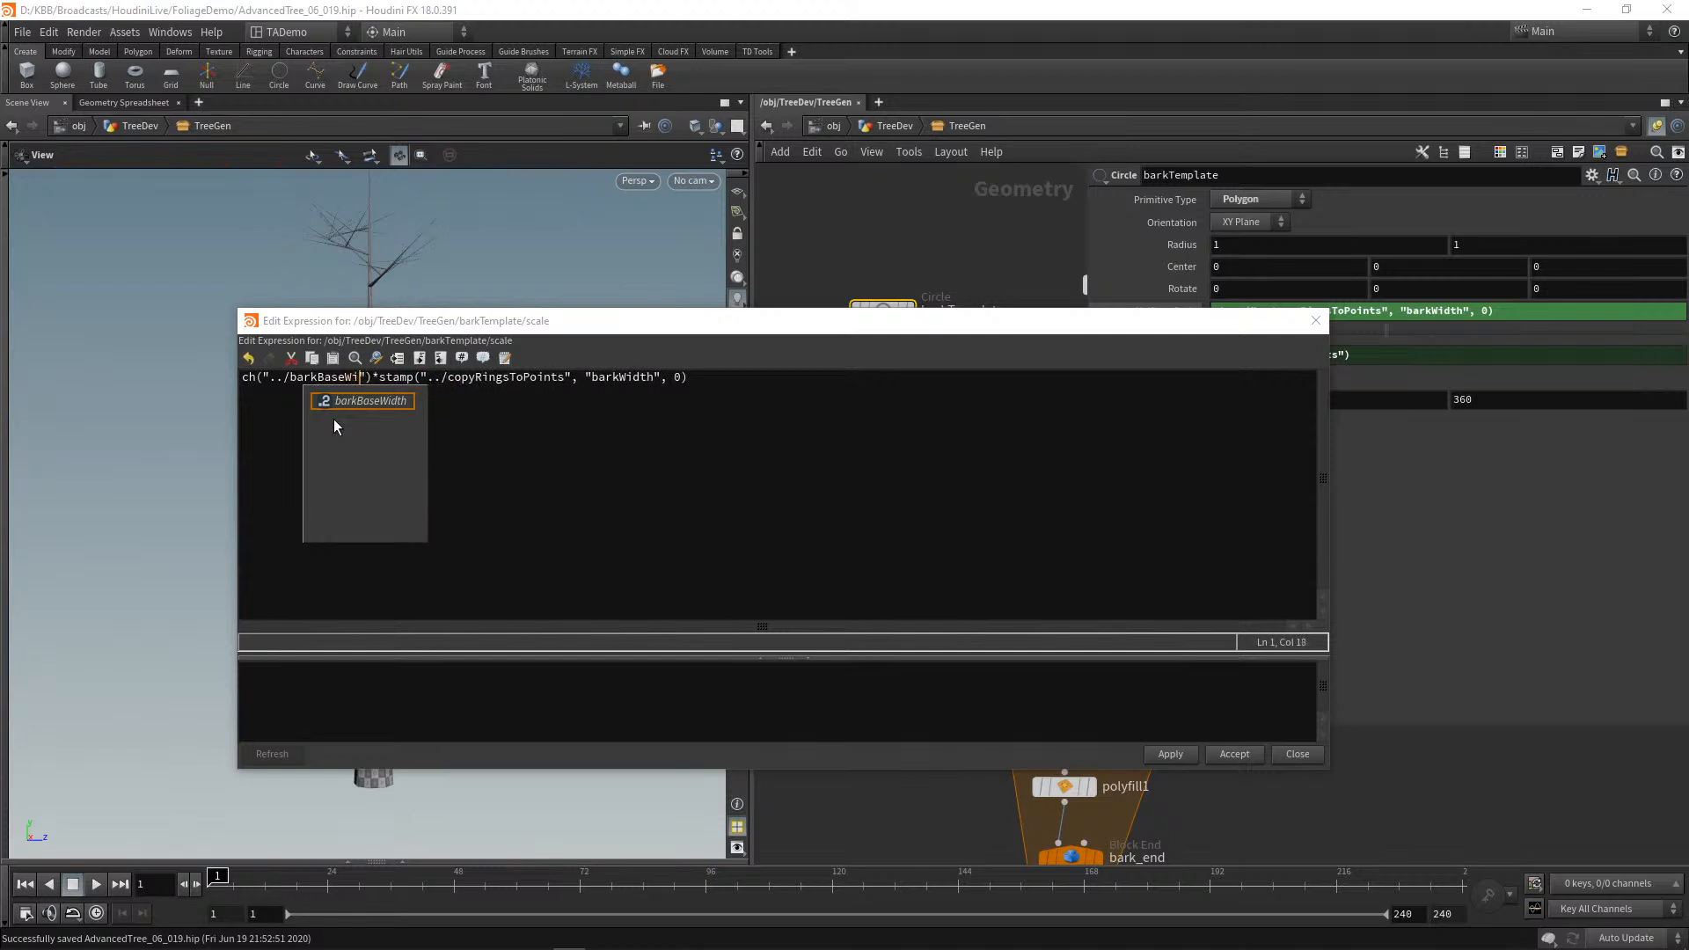
pyautogui.press('BackSpace')
pyautogui.press('BackSpace')
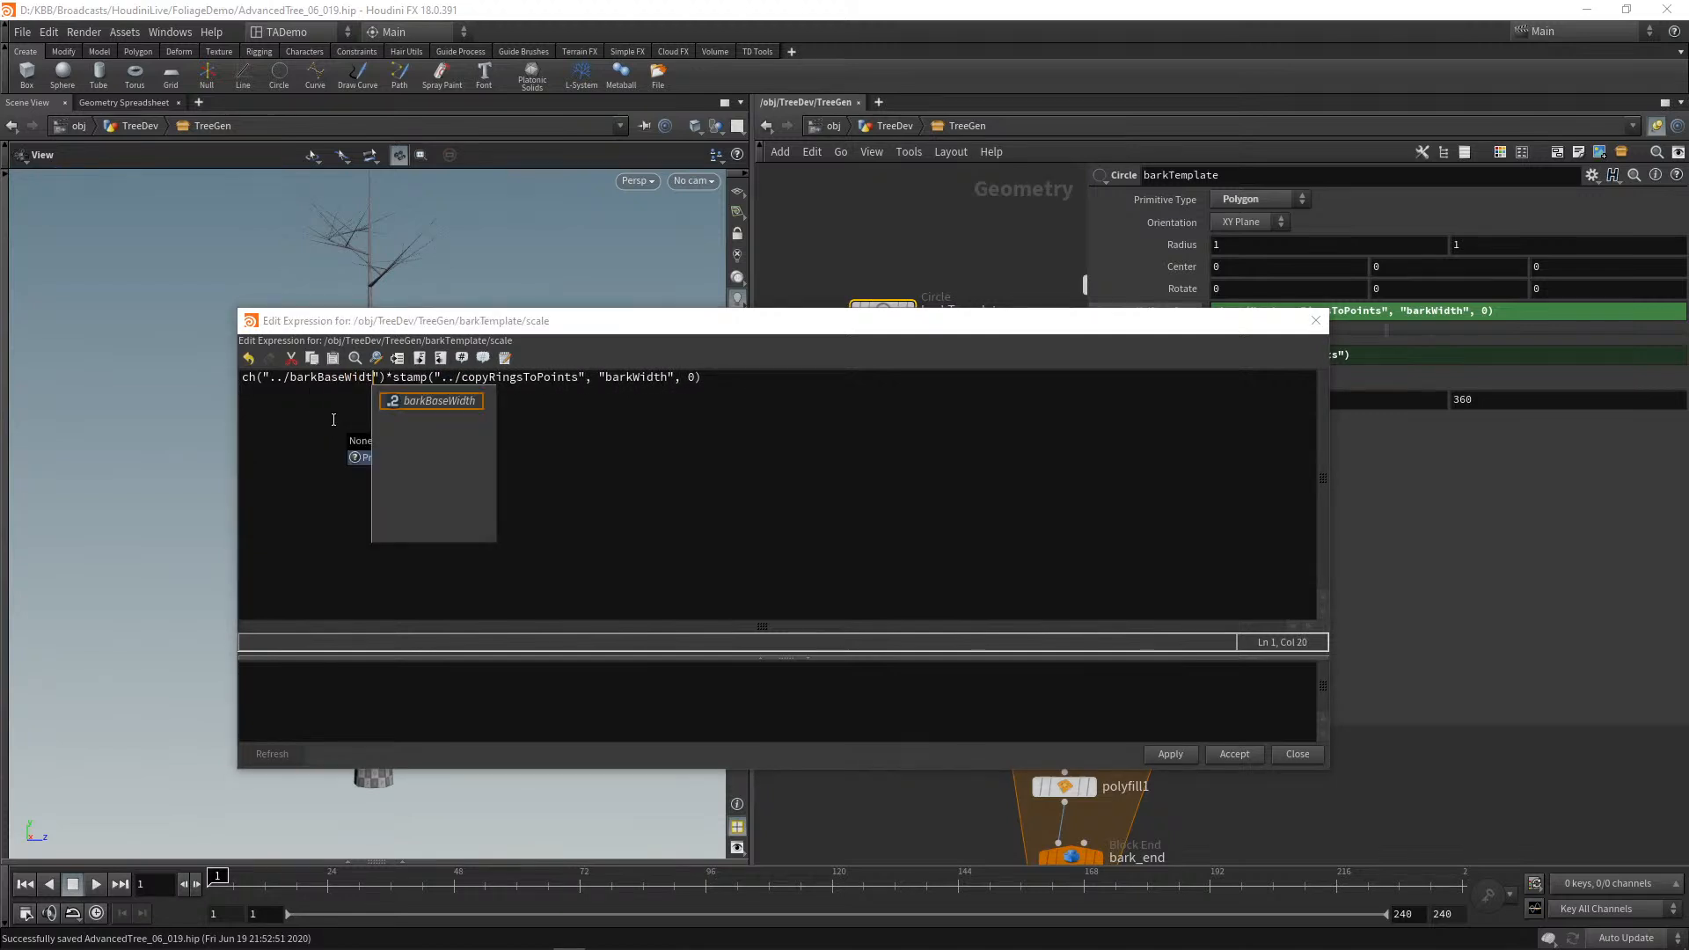
pyautogui.write('h')
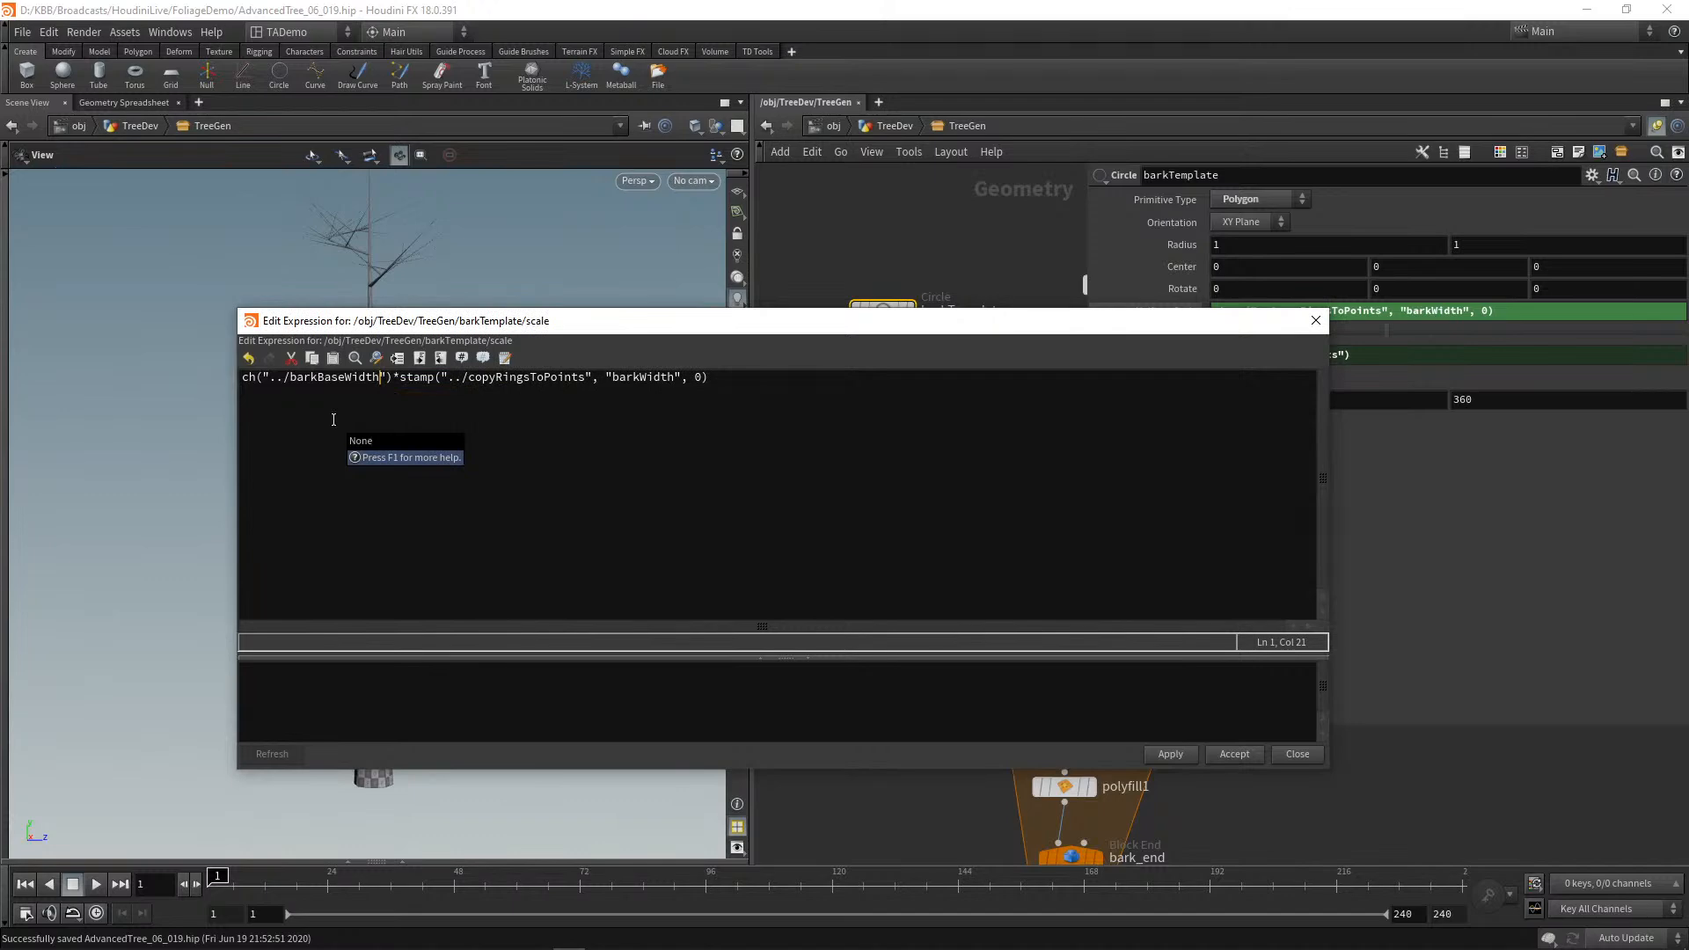
pyautogui.click(1170, 754)
pyautogui.click(1316, 320)
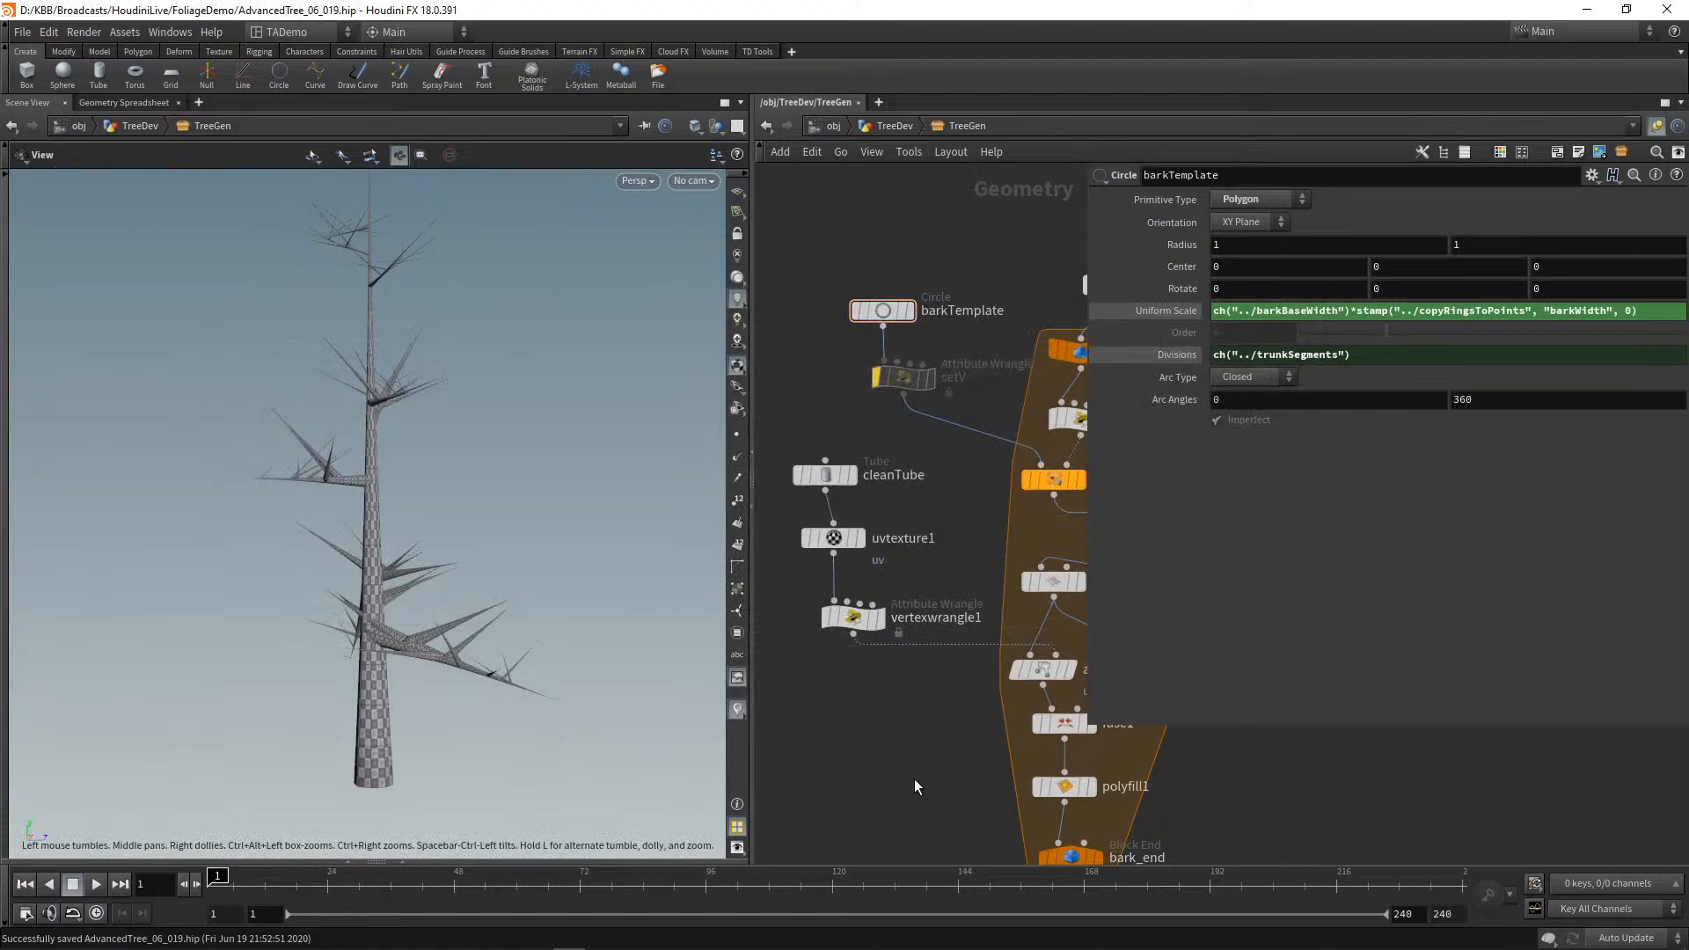
# Step: Go back up to the TreeGen node and test its Bark Base Width parameter
pyautogui.press('u')
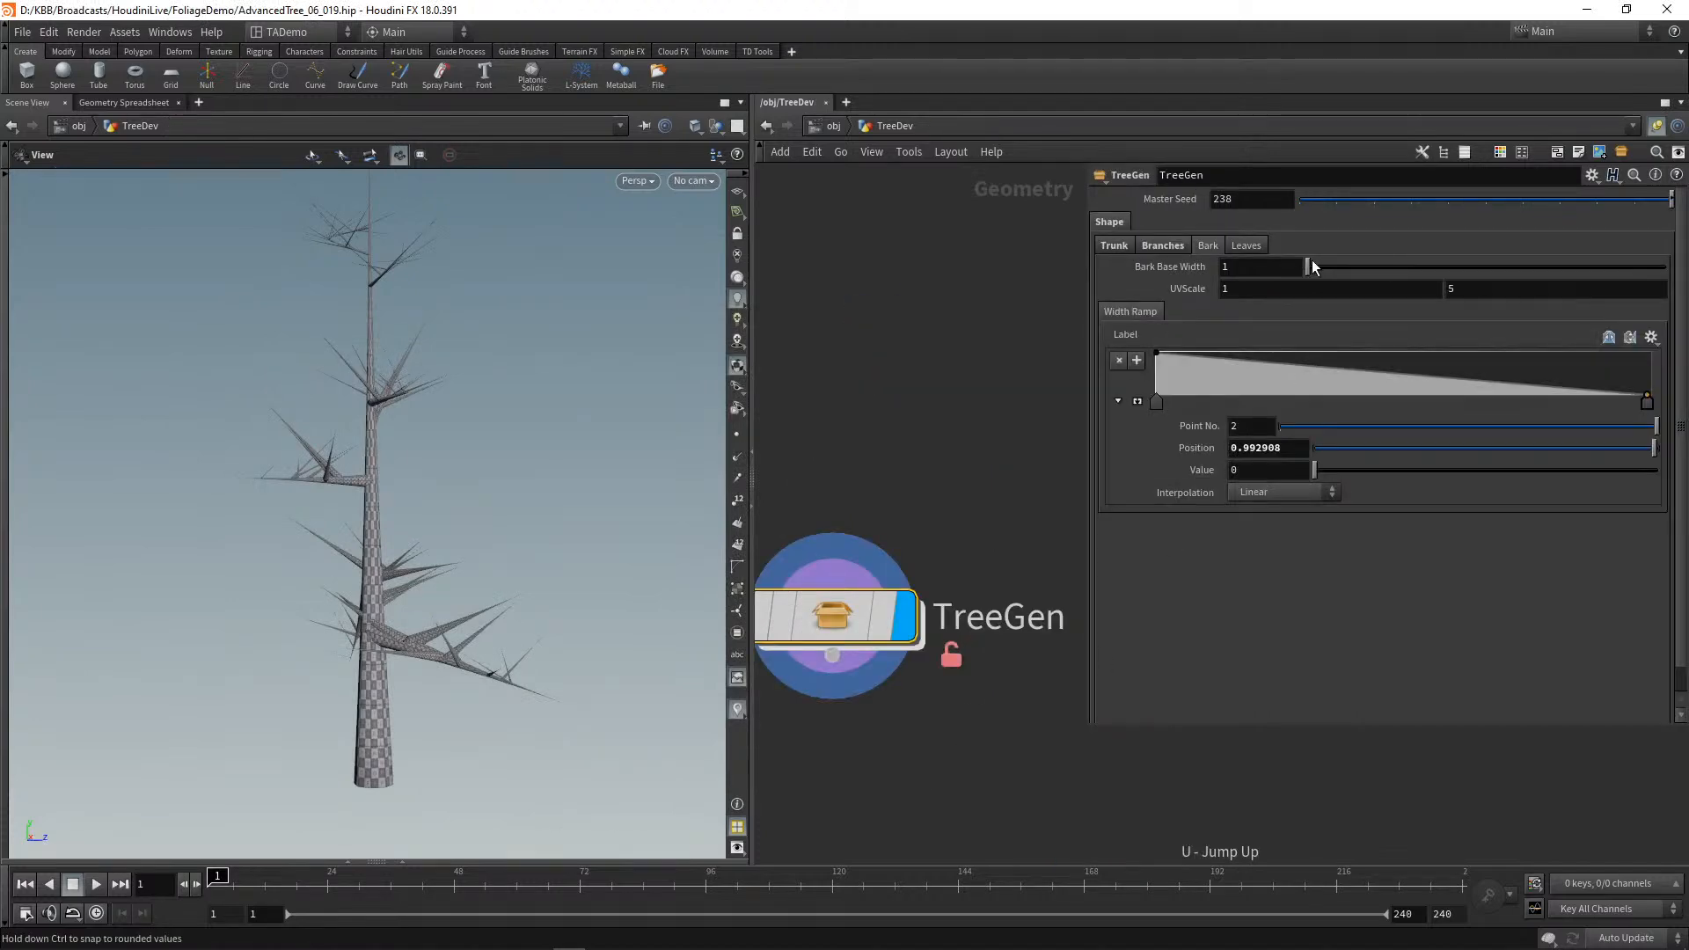
pyautogui.moveTo(1308, 266)
pyautogui.mouseDown()
pyautogui.moveTo(1371, 271)
pyautogui.moveTo(1308, 273)
pyautogui.mouseUp()
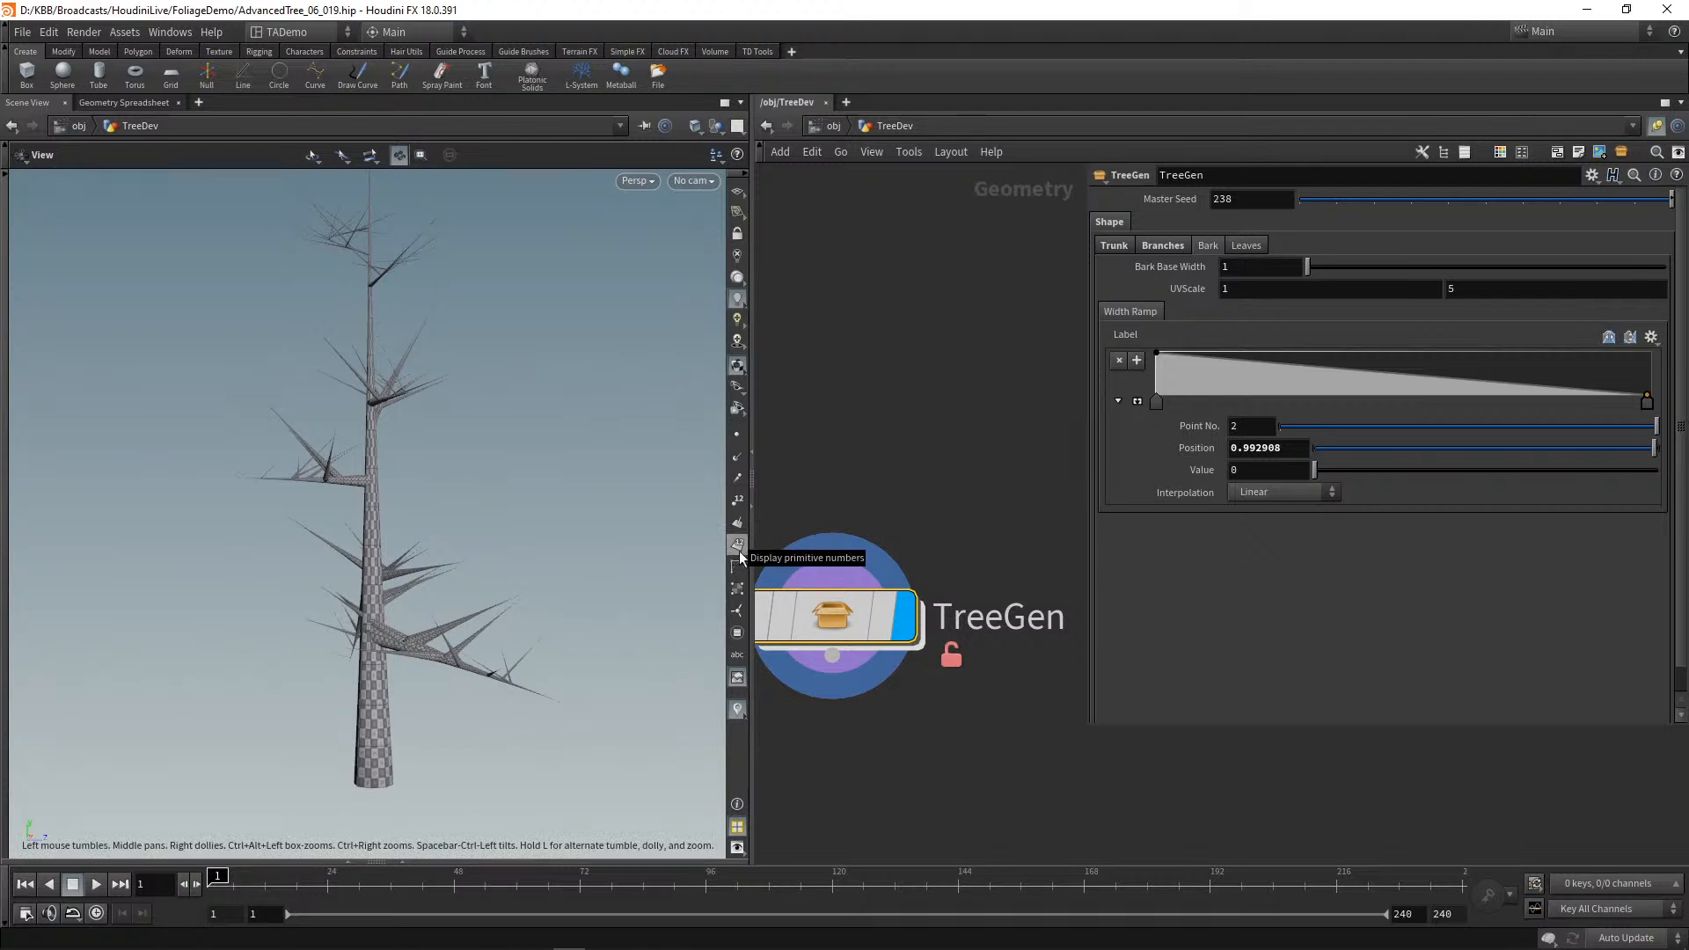
pyautogui.moveTo(856, 622); pyautogui.dragTo(899, 608, button='middle')
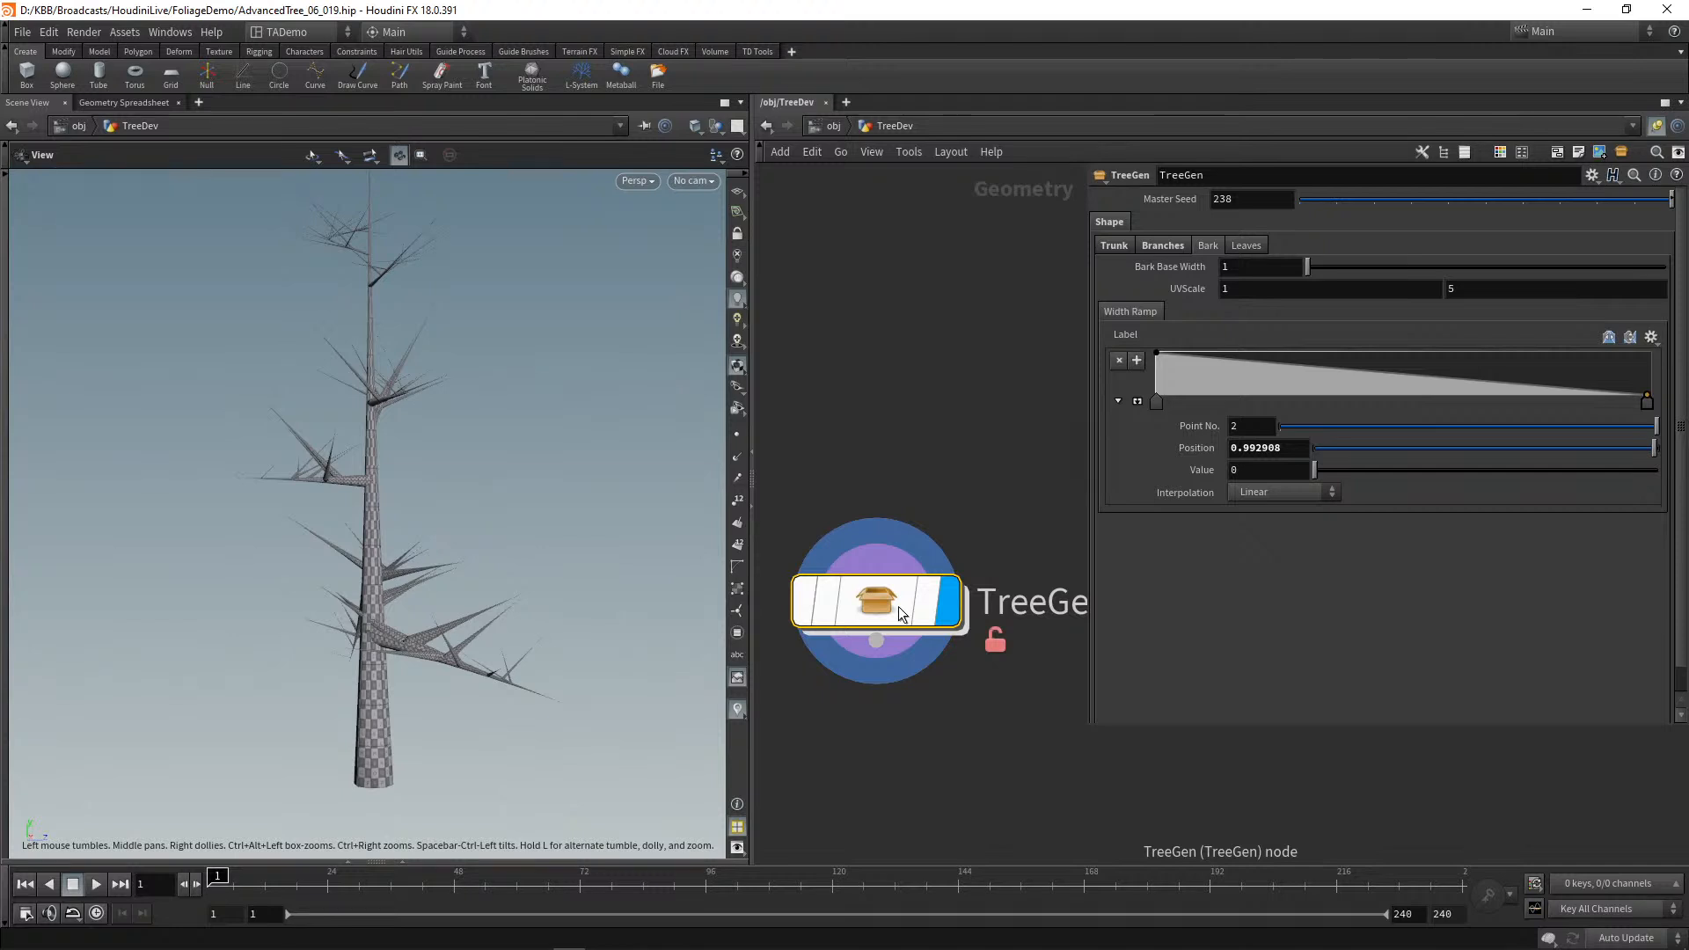
pyautogui.moveTo(899, 605)
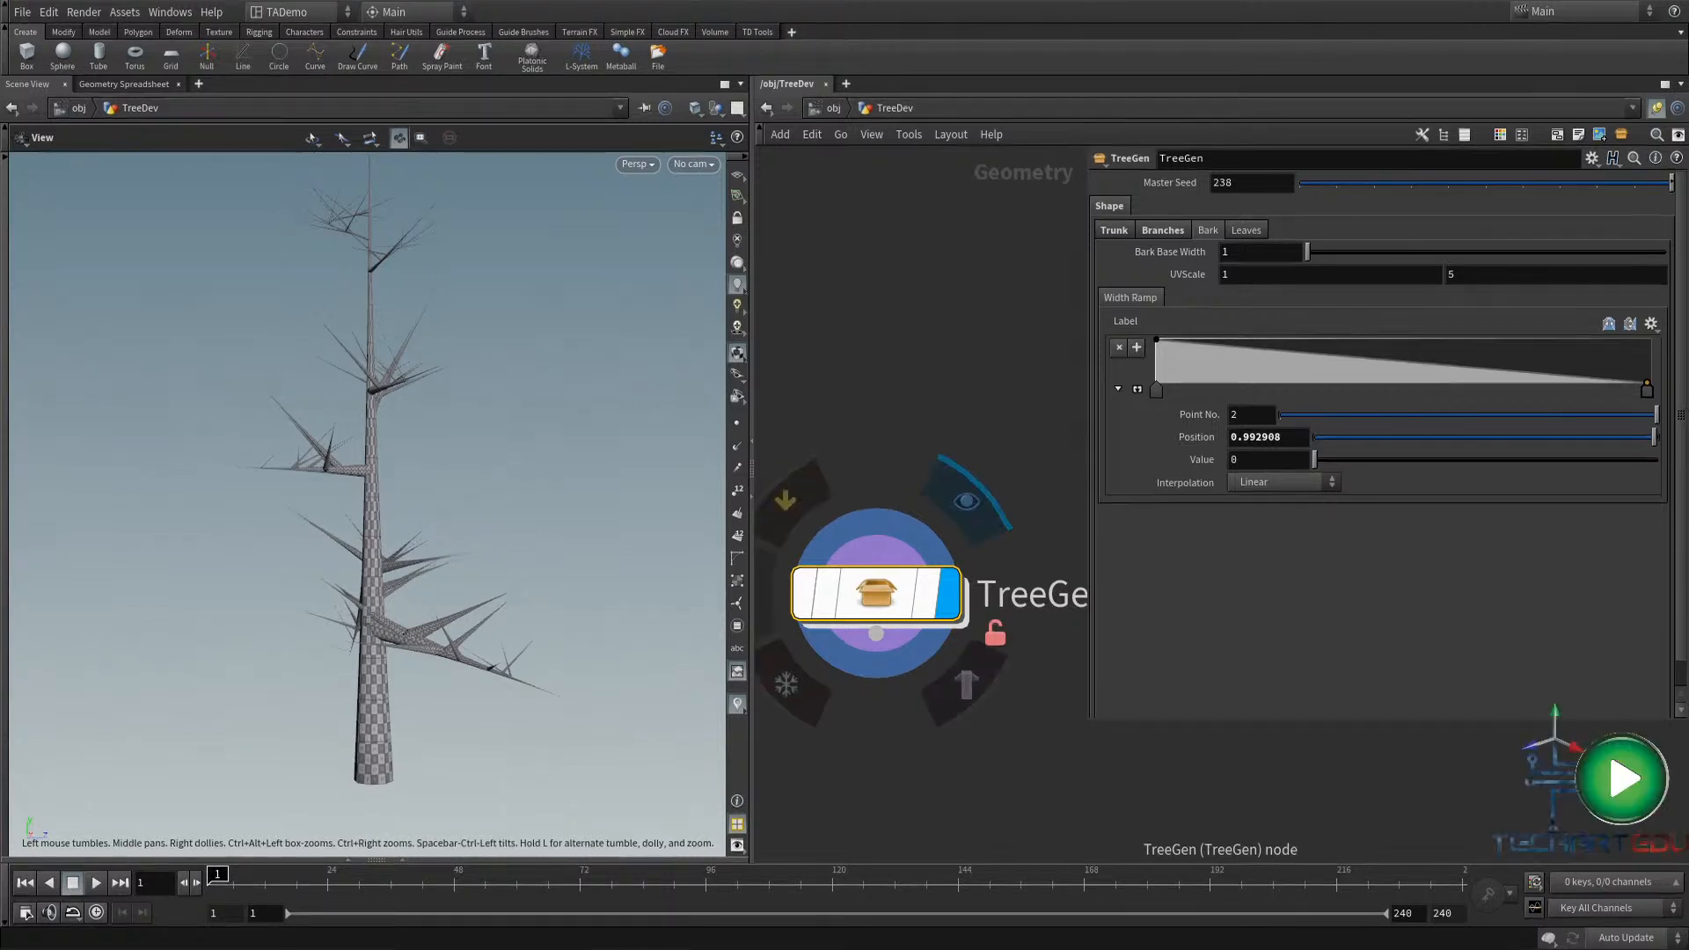